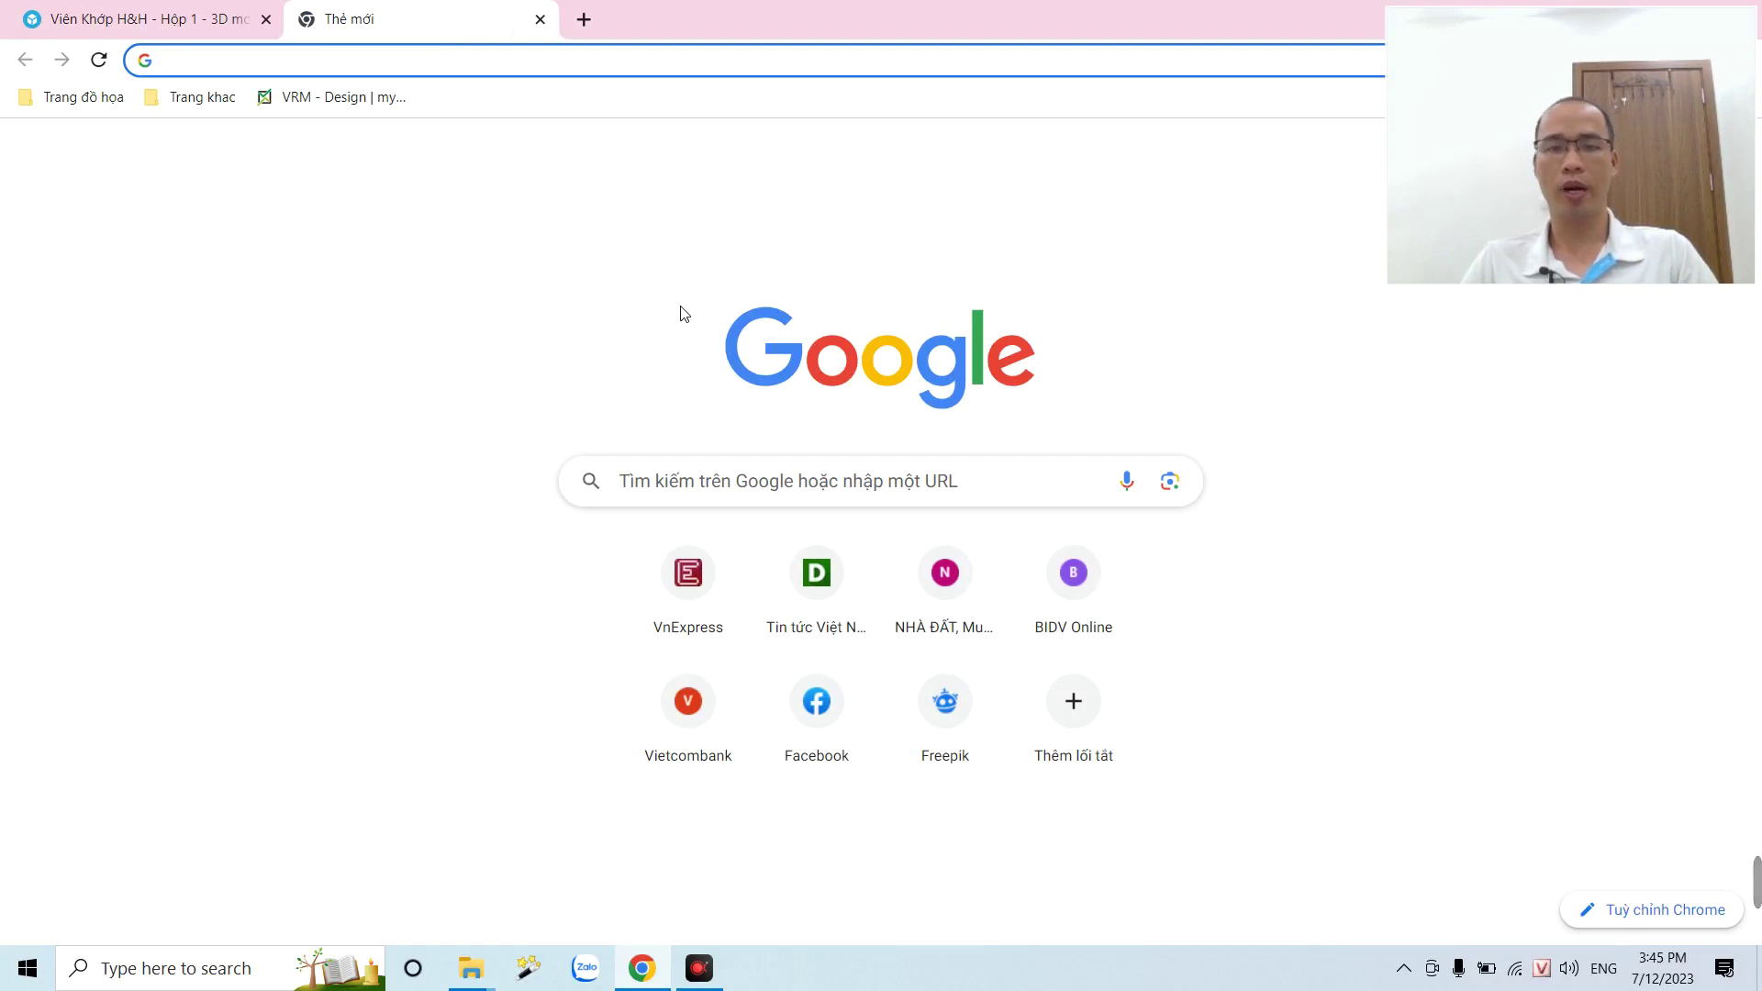
- Bring the Slide folder's File Explorer window in front of the browser
{"action": "left_click", "coordinate": [474, 969]}
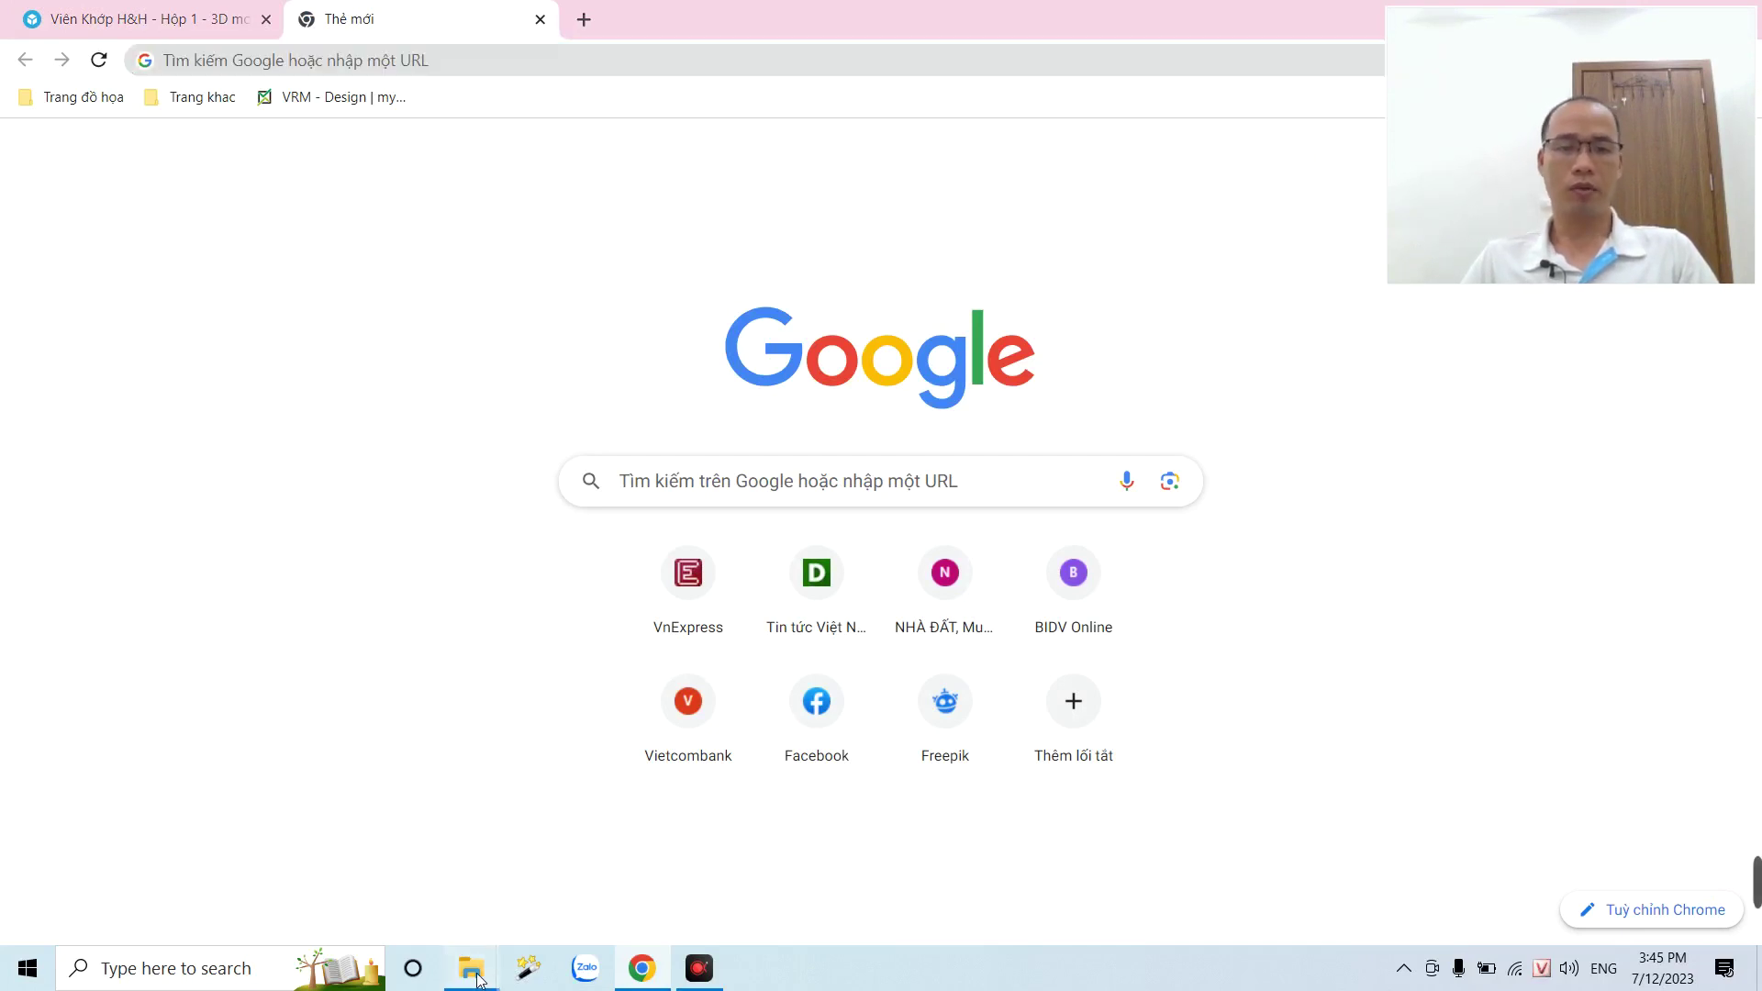
{"action": "left_click", "coordinate": [588, 882]}
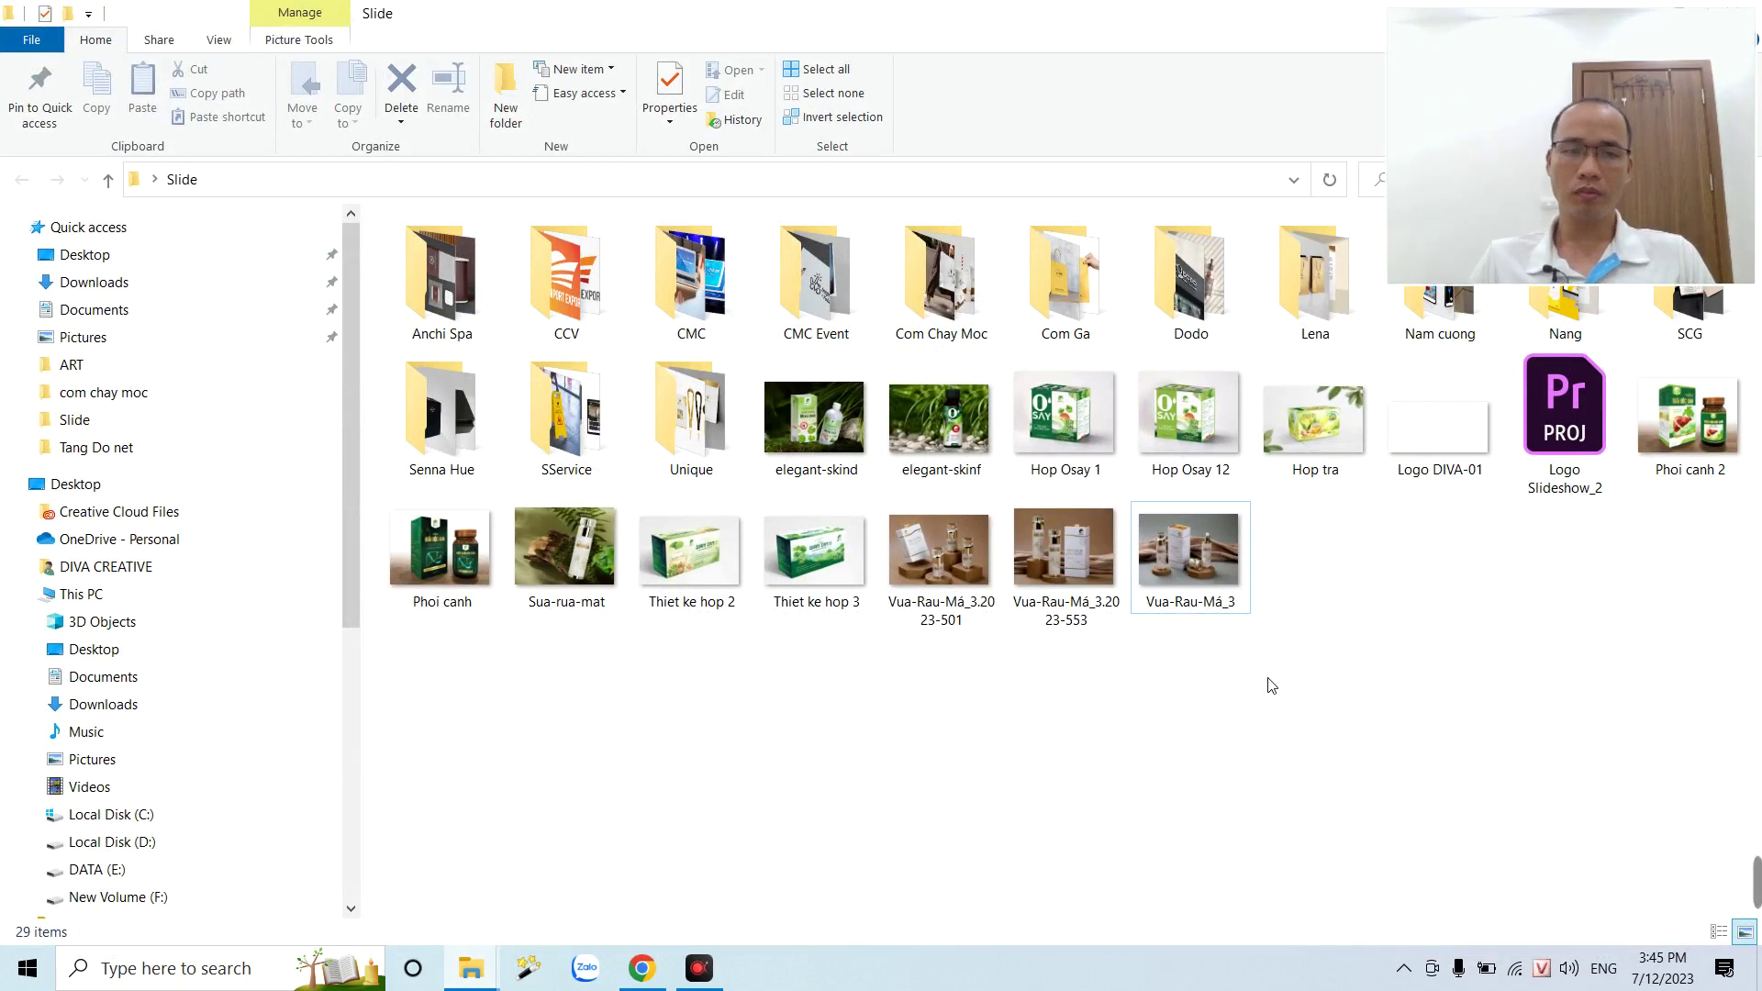
- View the elegant-skind mockup in Photos, then advance two photos to Hop Osay 1.jpg
{"action": "double_click", "coordinate": [805, 418]}
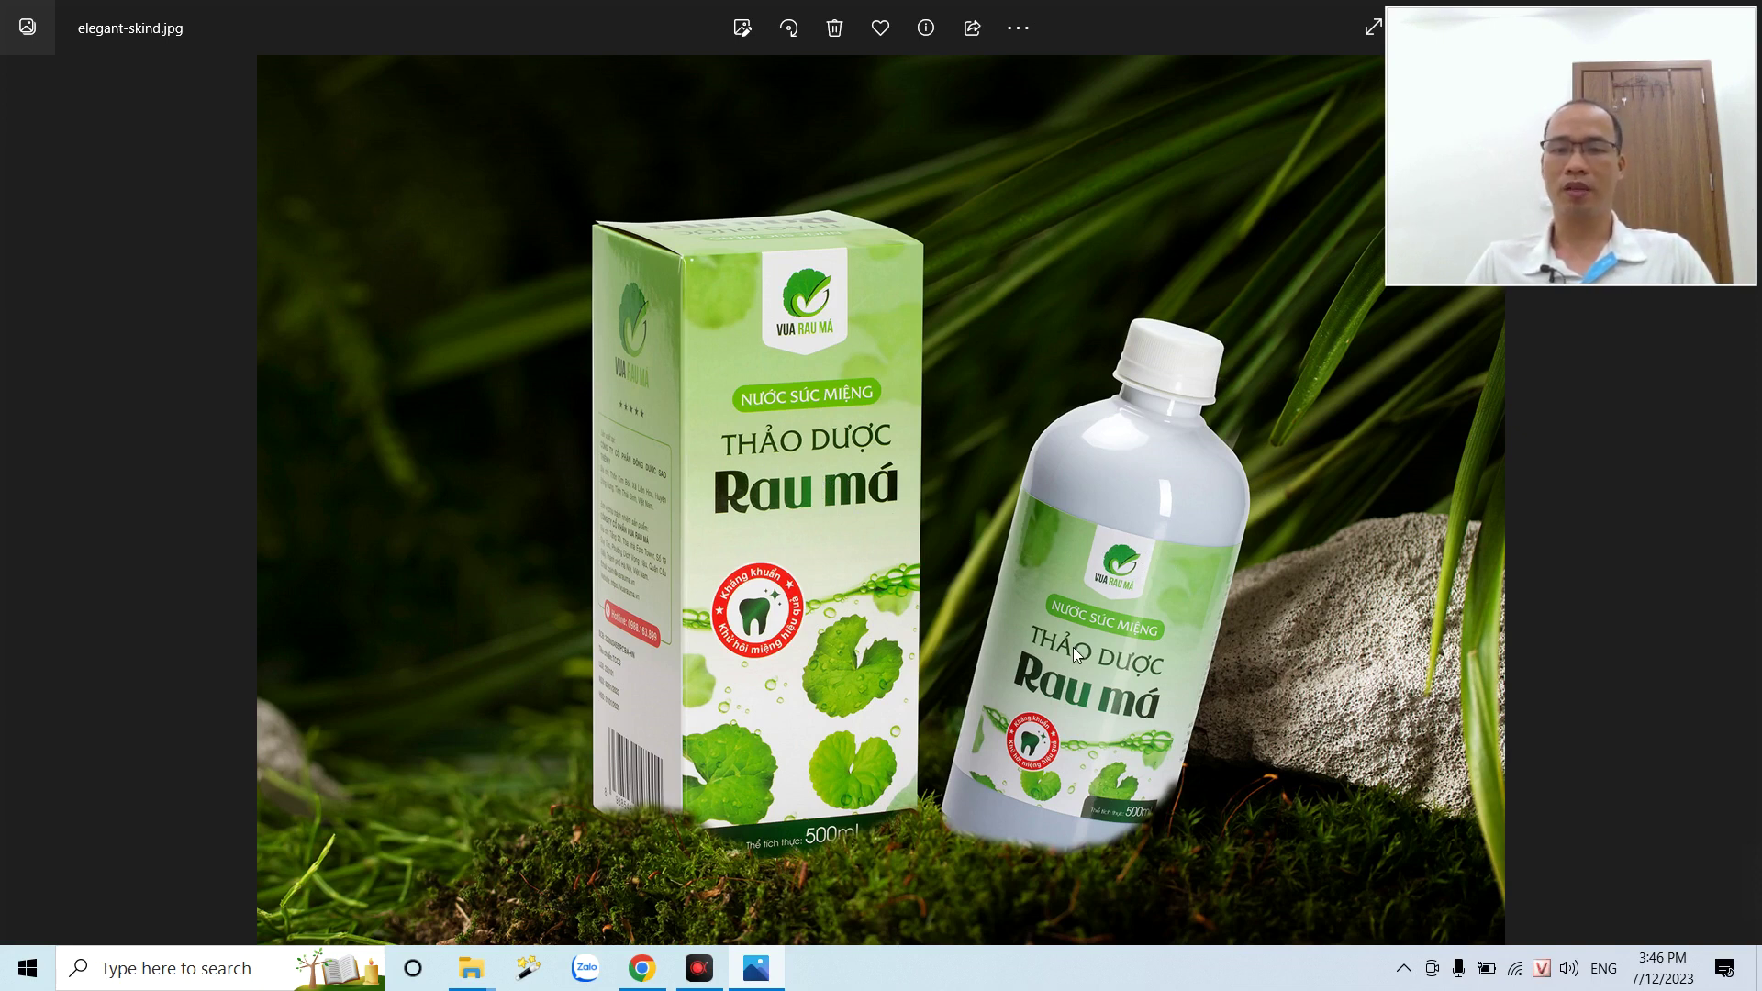
{"action": "scroll", "coordinate": [1072, 647], "scroll_direction": "up", "scroll_amount": 1}
{"action": "scroll", "coordinate": [1083, 652], "scroll_direction": "down", "scroll_amount": 1}
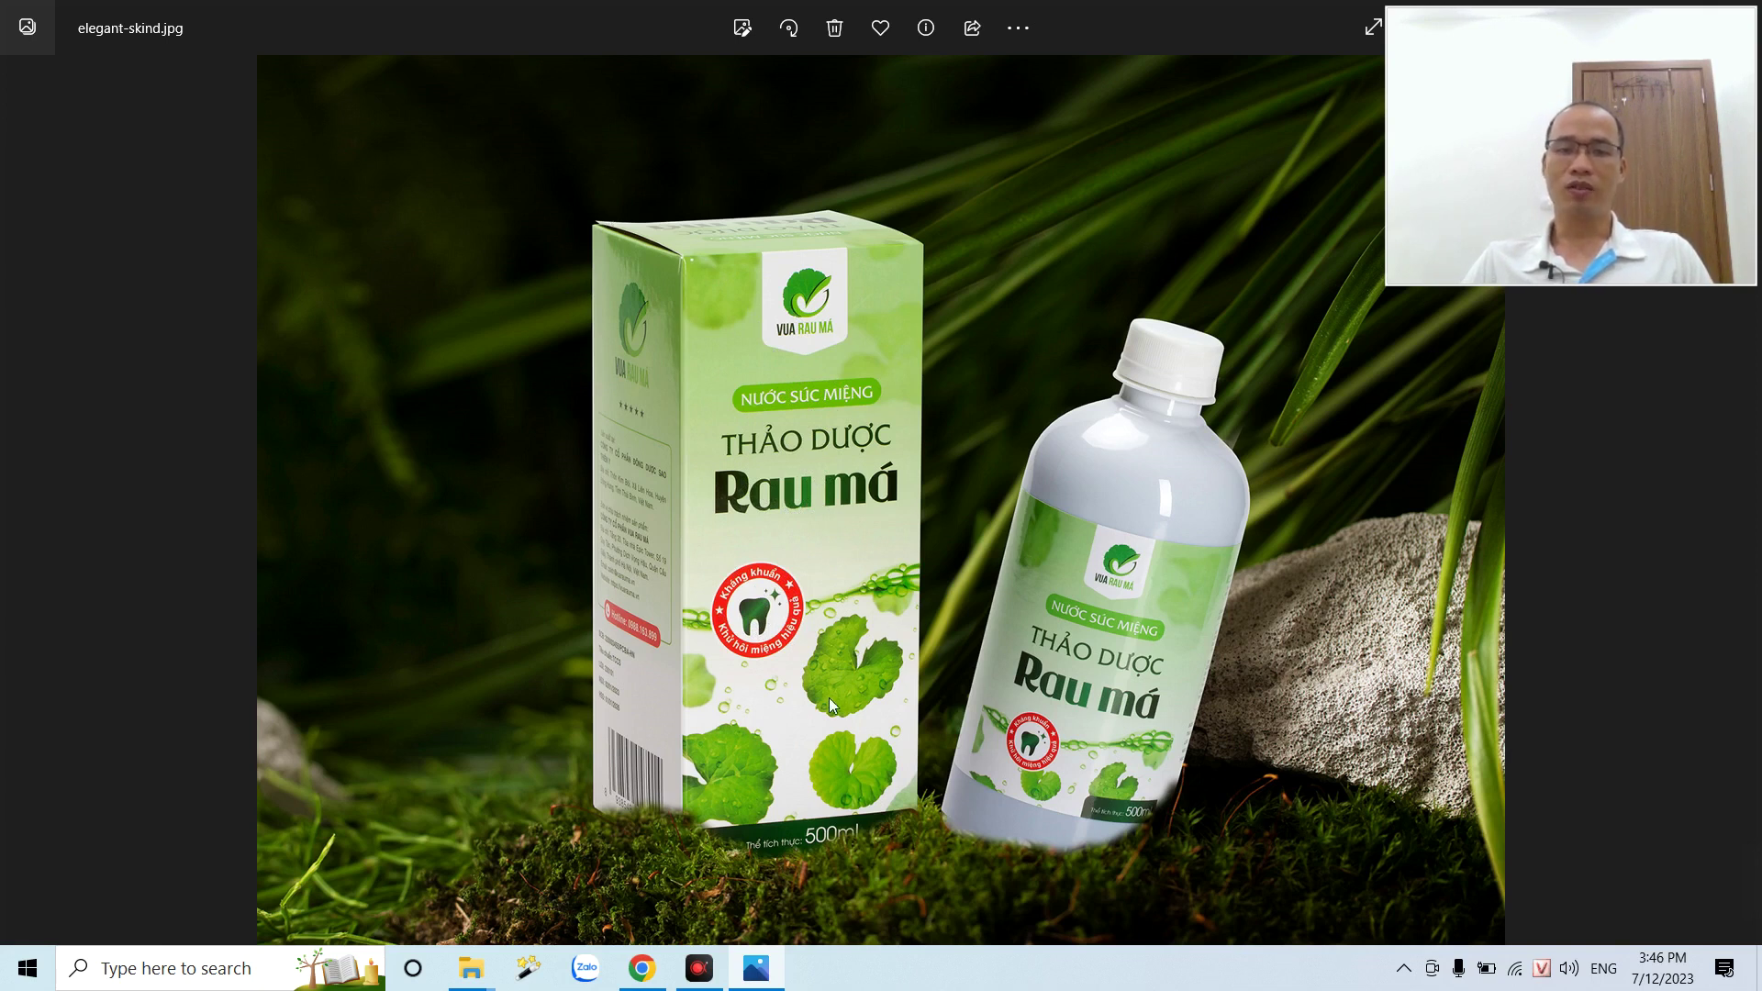
{"action": "scroll", "coordinate": [1107, 638], "scroll_direction": "up", "scroll_amount": 5}
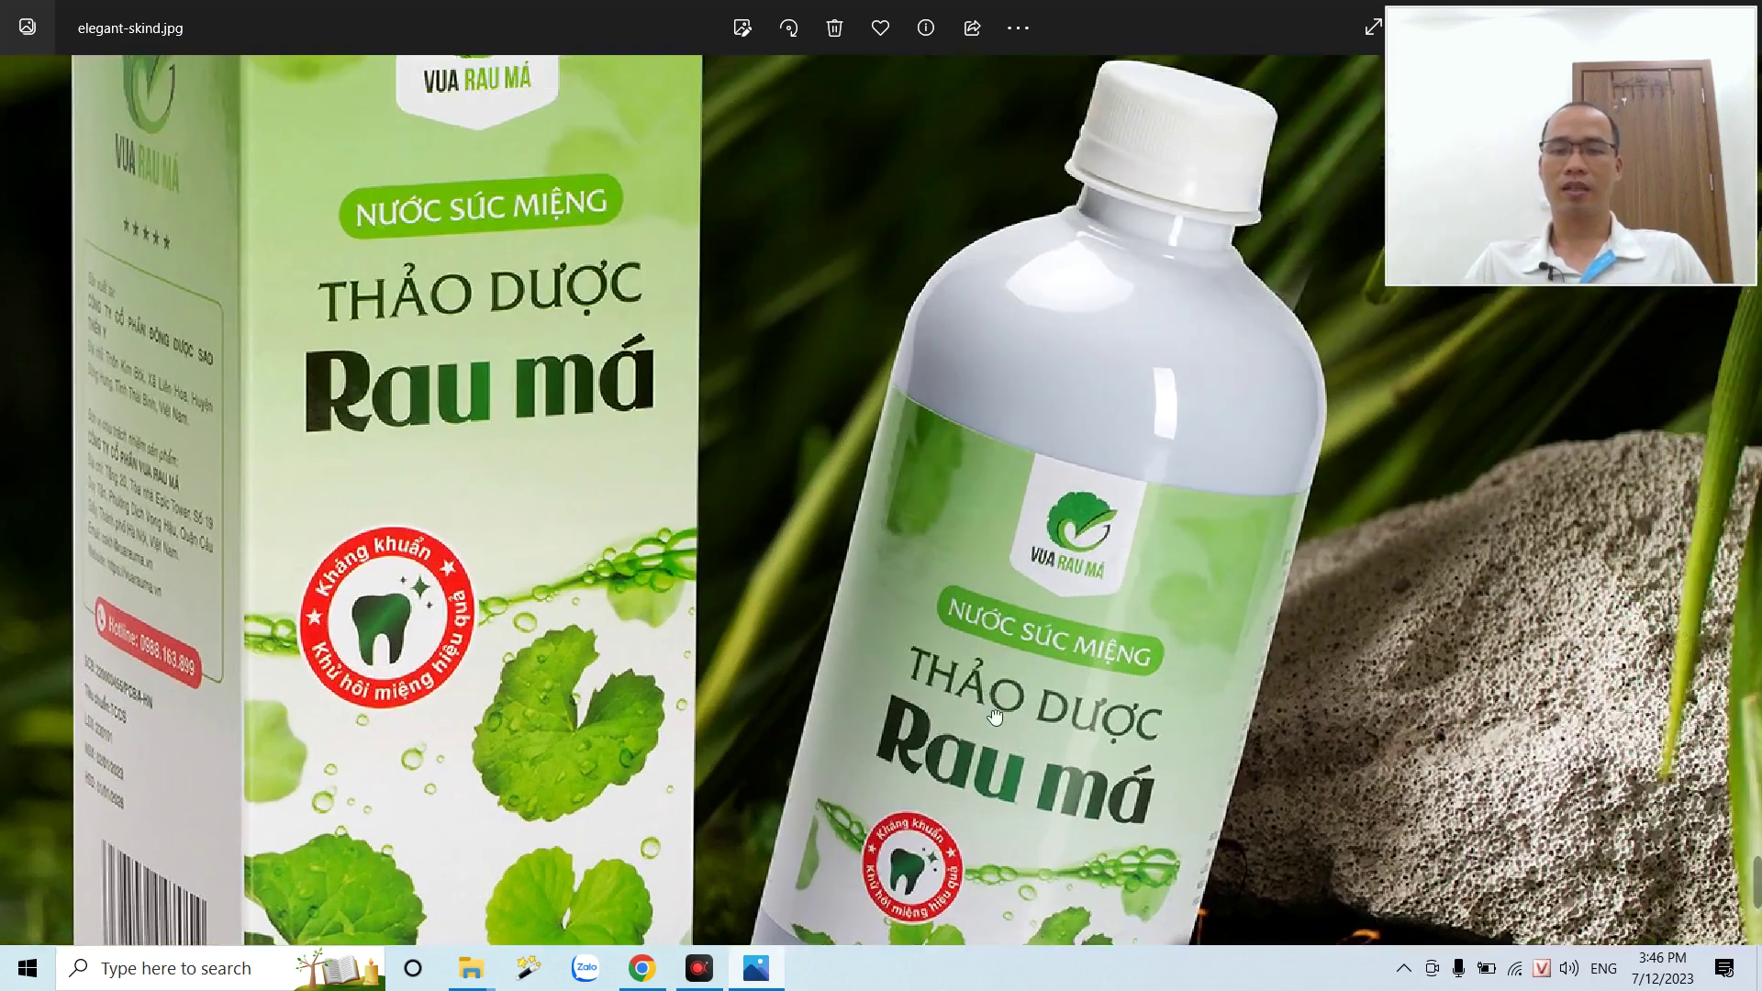
{"action": "scroll", "coordinate": [938, 565], "scroll_direction": "down", "scroll_amount": 5}
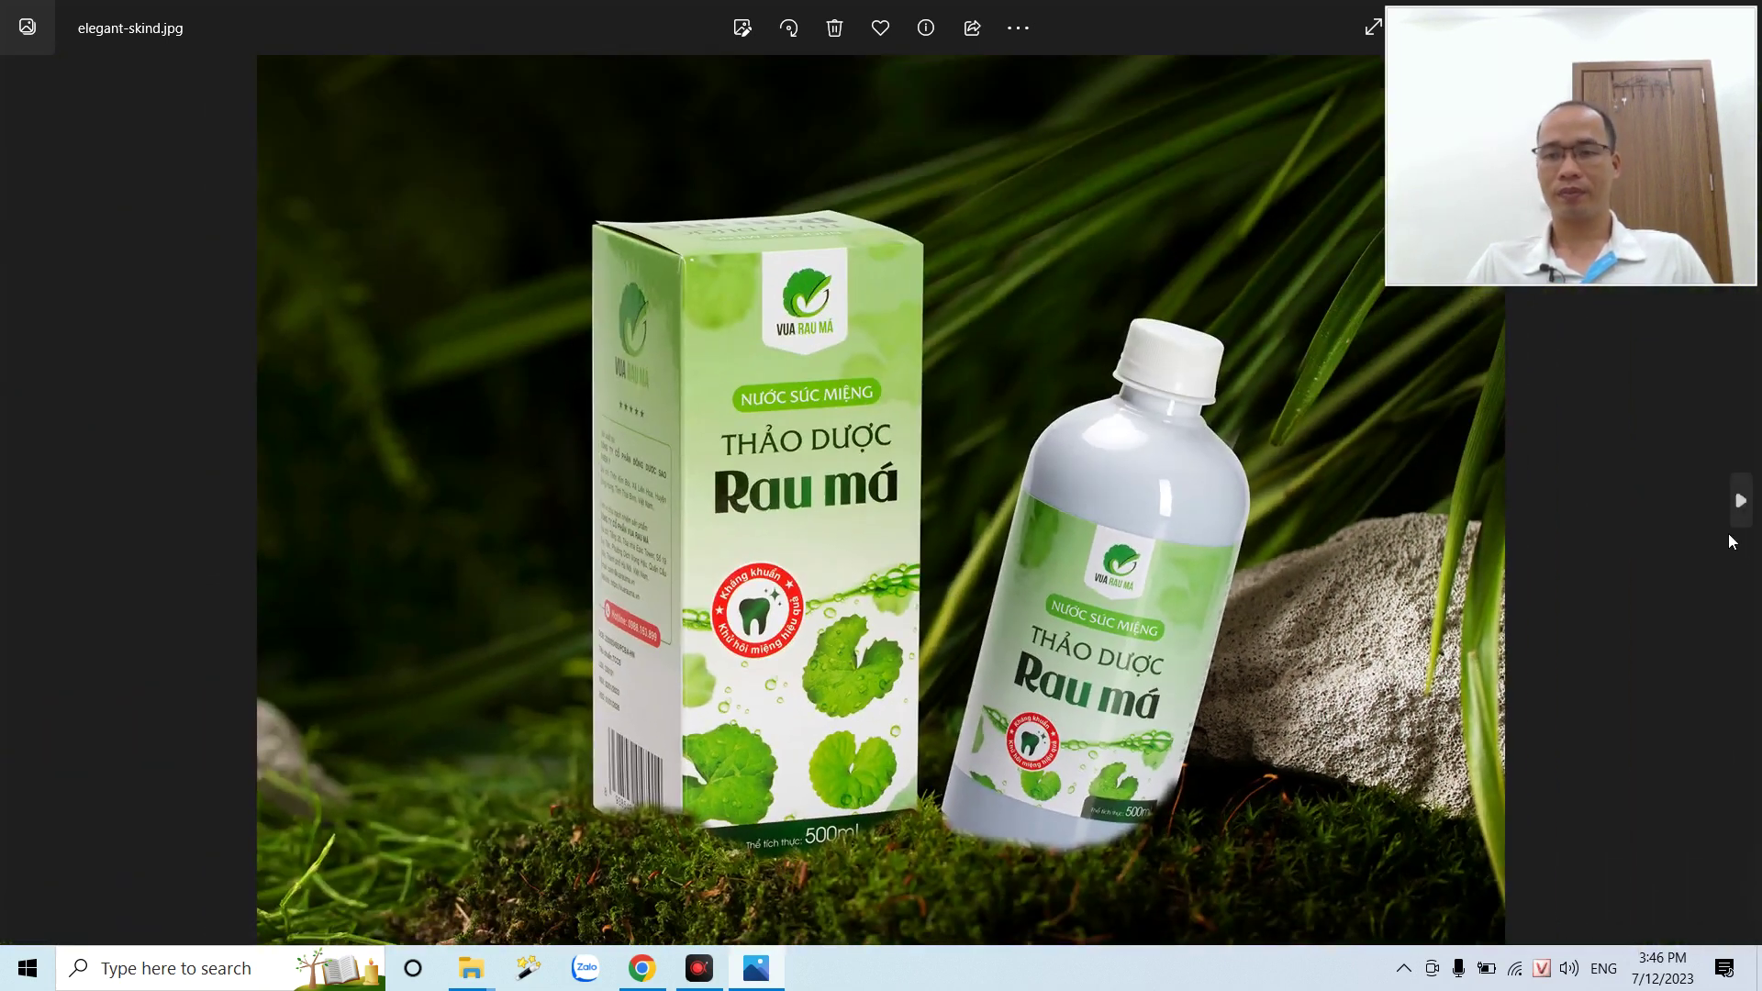
{"action": "left_click", "coordinate": [1739, 500]}
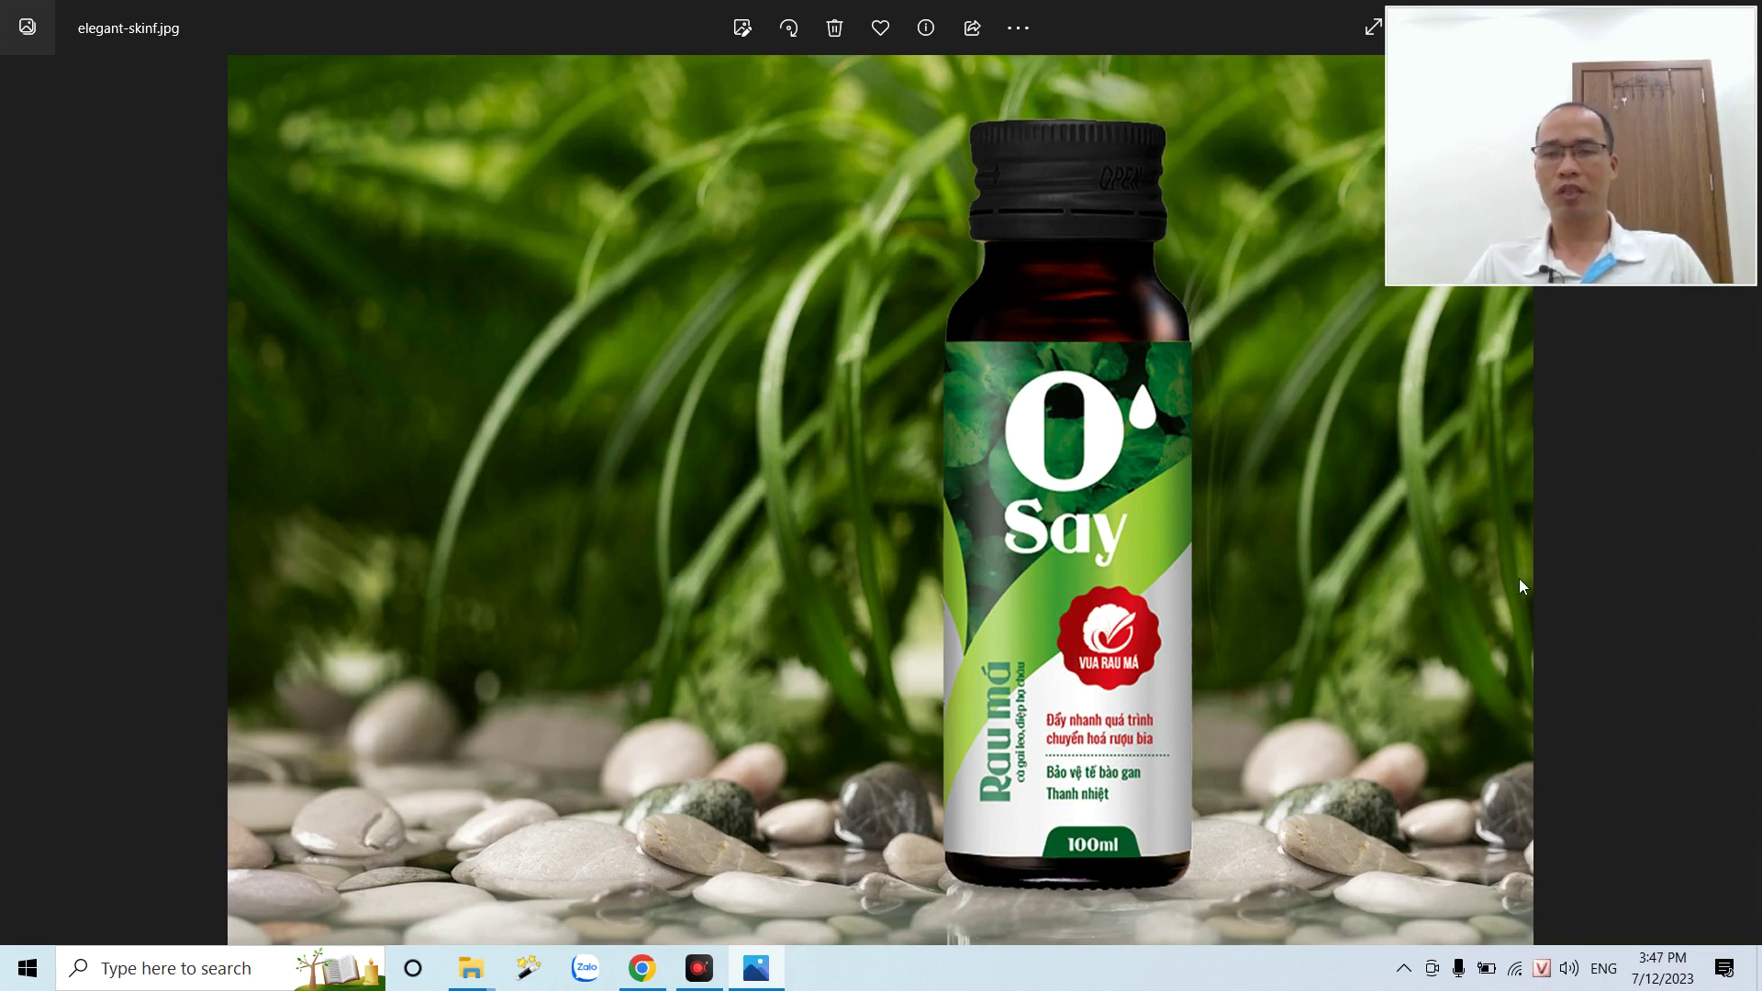
{"action": "left_click", "coordinate": [1744, 503]}
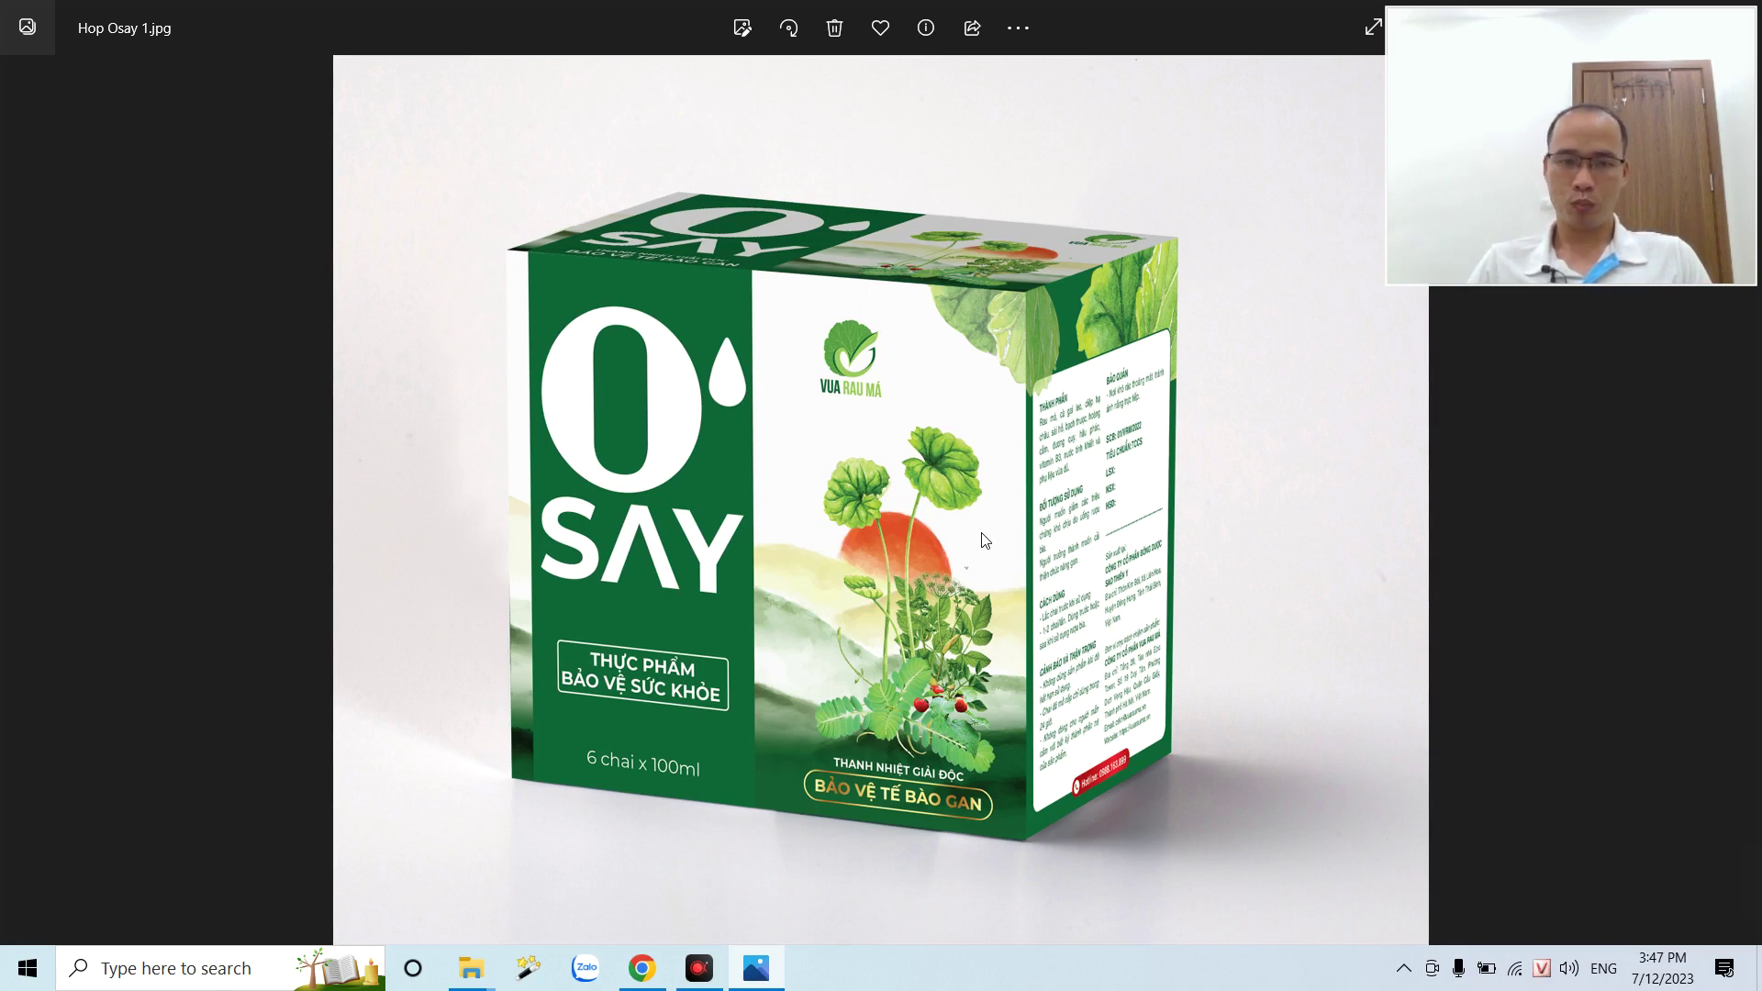
{"action": "scroll", "coordinate": [991, 540], "scroll_direction": "up", "scroll_amount": 1}
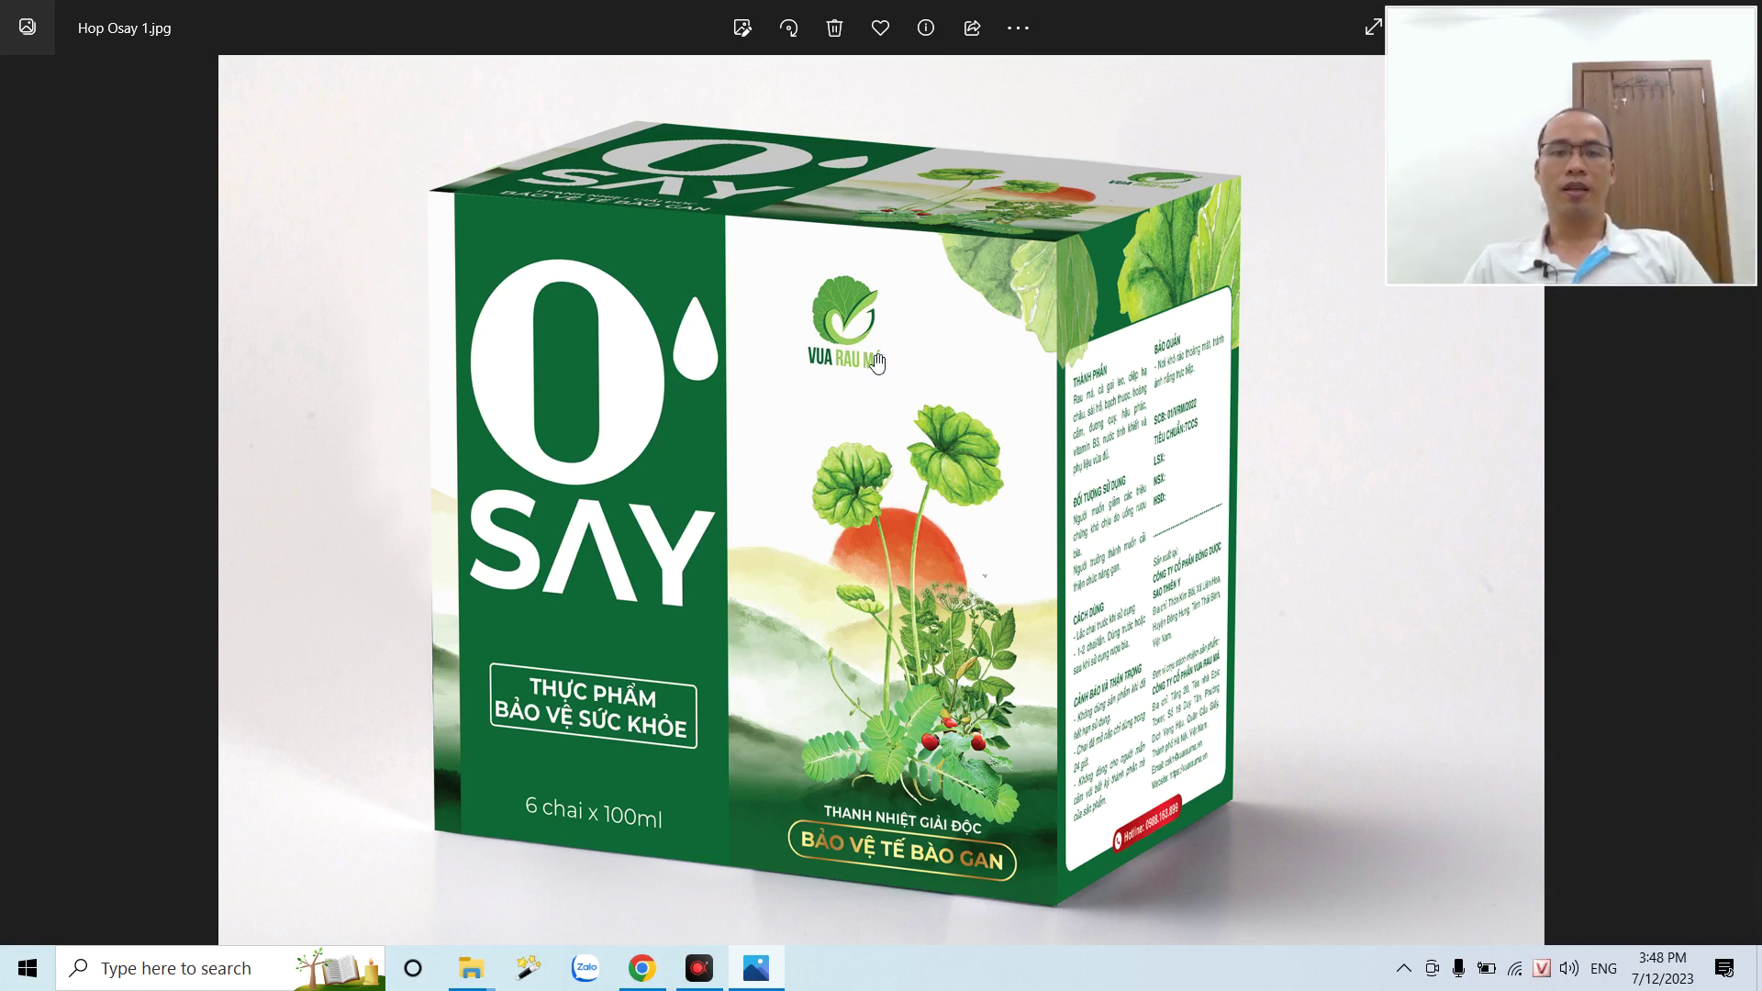
{"action": "scroll", "coordinate": [835, 331], "scroll_direction": "up", "scroll_amount": 3}
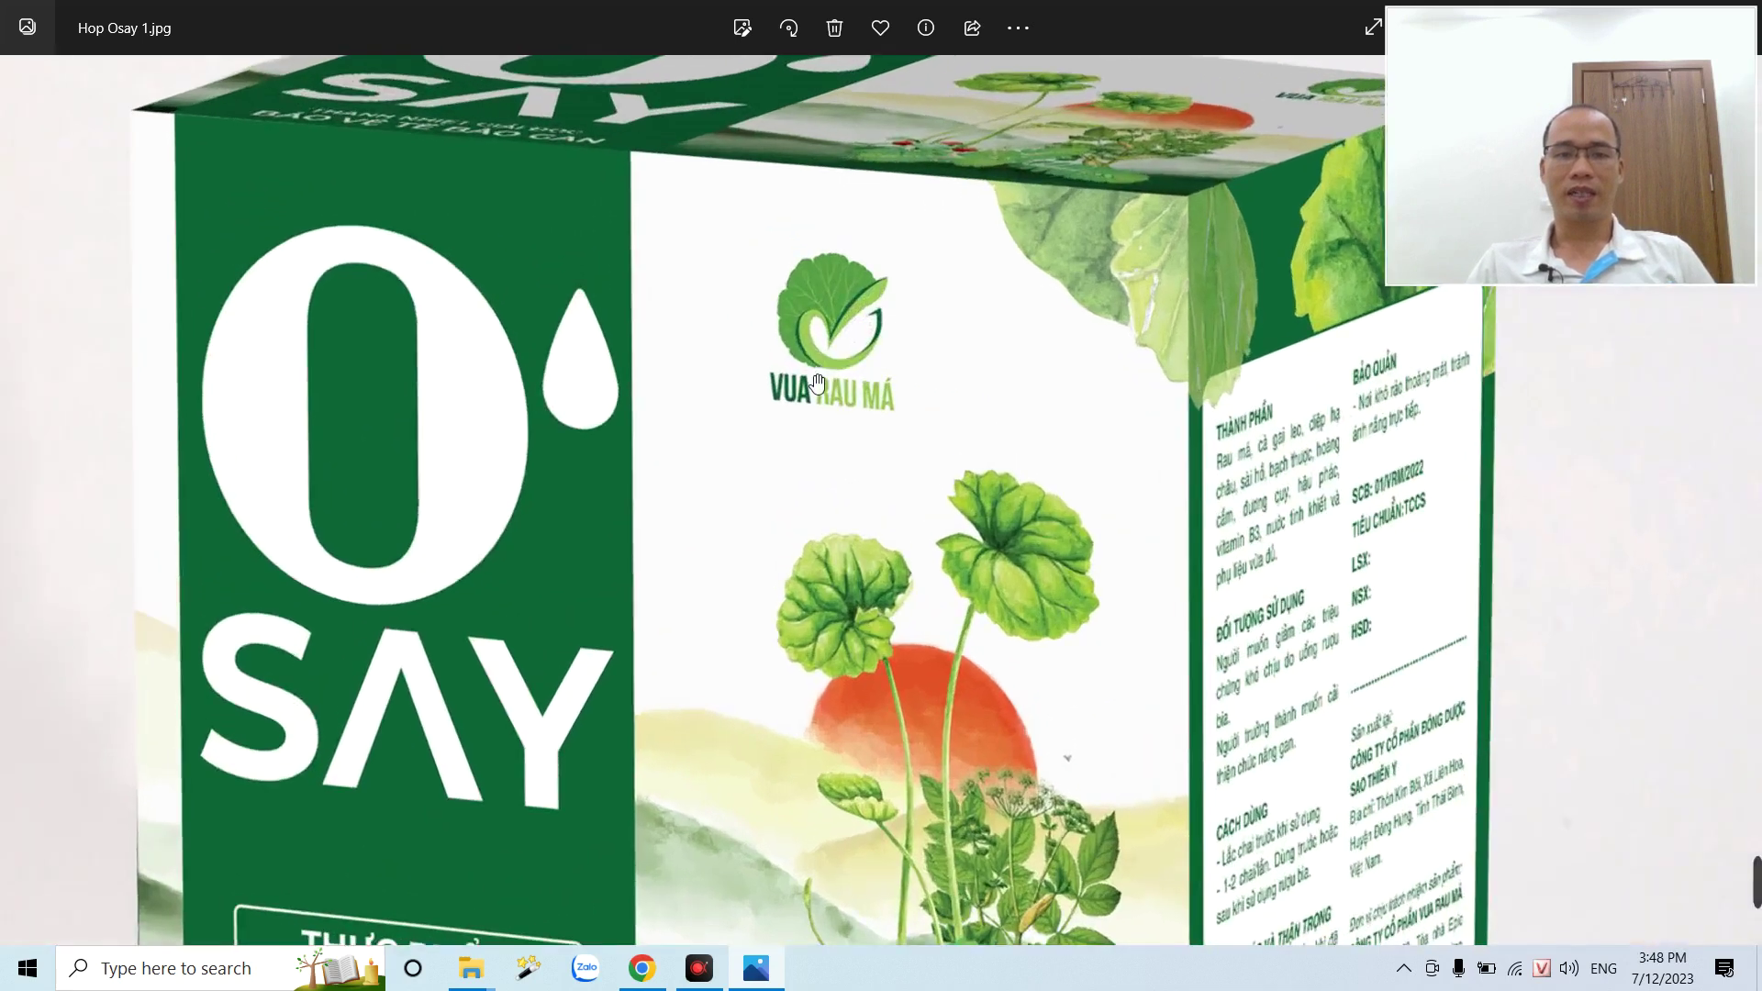
{"action": "scroll", "coordinate": [818, 377], "scroll_direction": "down", "scroll_amount": 2}
{"action": "scroll", "coordinate": [818, 377], "scroll_direction": "down", "scroll_amount": 1}
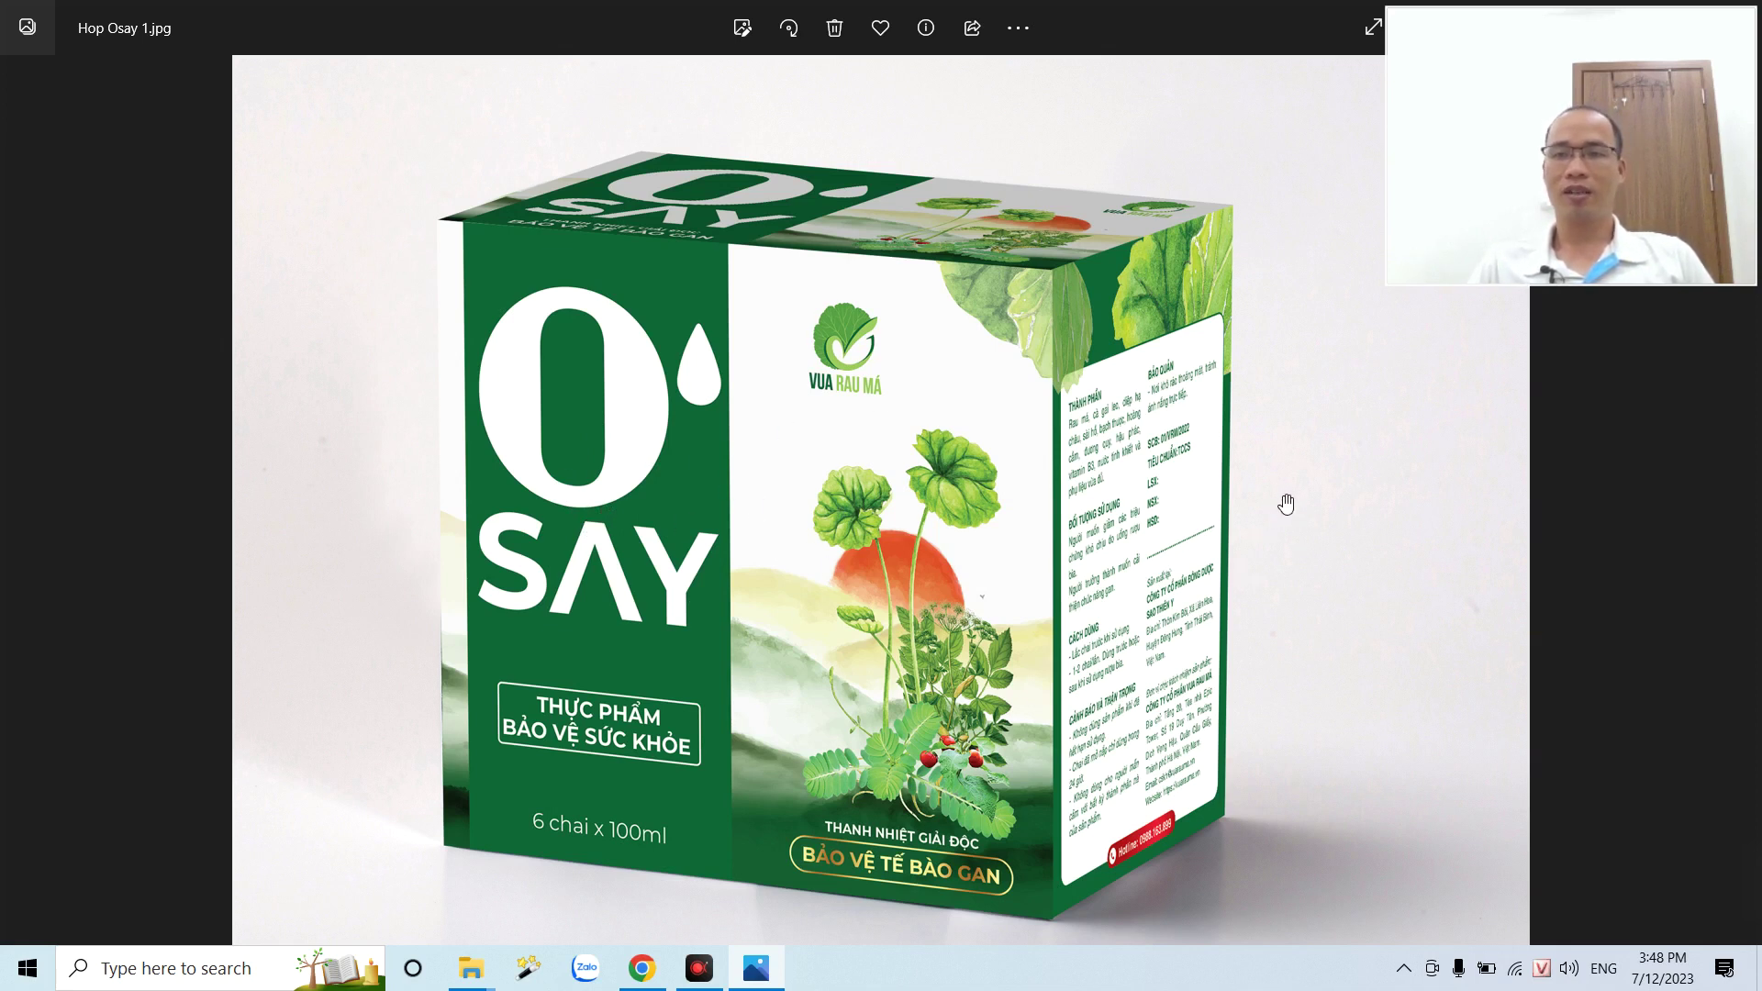
{"action": "left_click", "coordinate": [641, 973]}
- Orbit the Viên Khớp H&H box model in Sketchfab to inspect its front and sides
{"action": "left_click", "coordinate": [174, 21]}
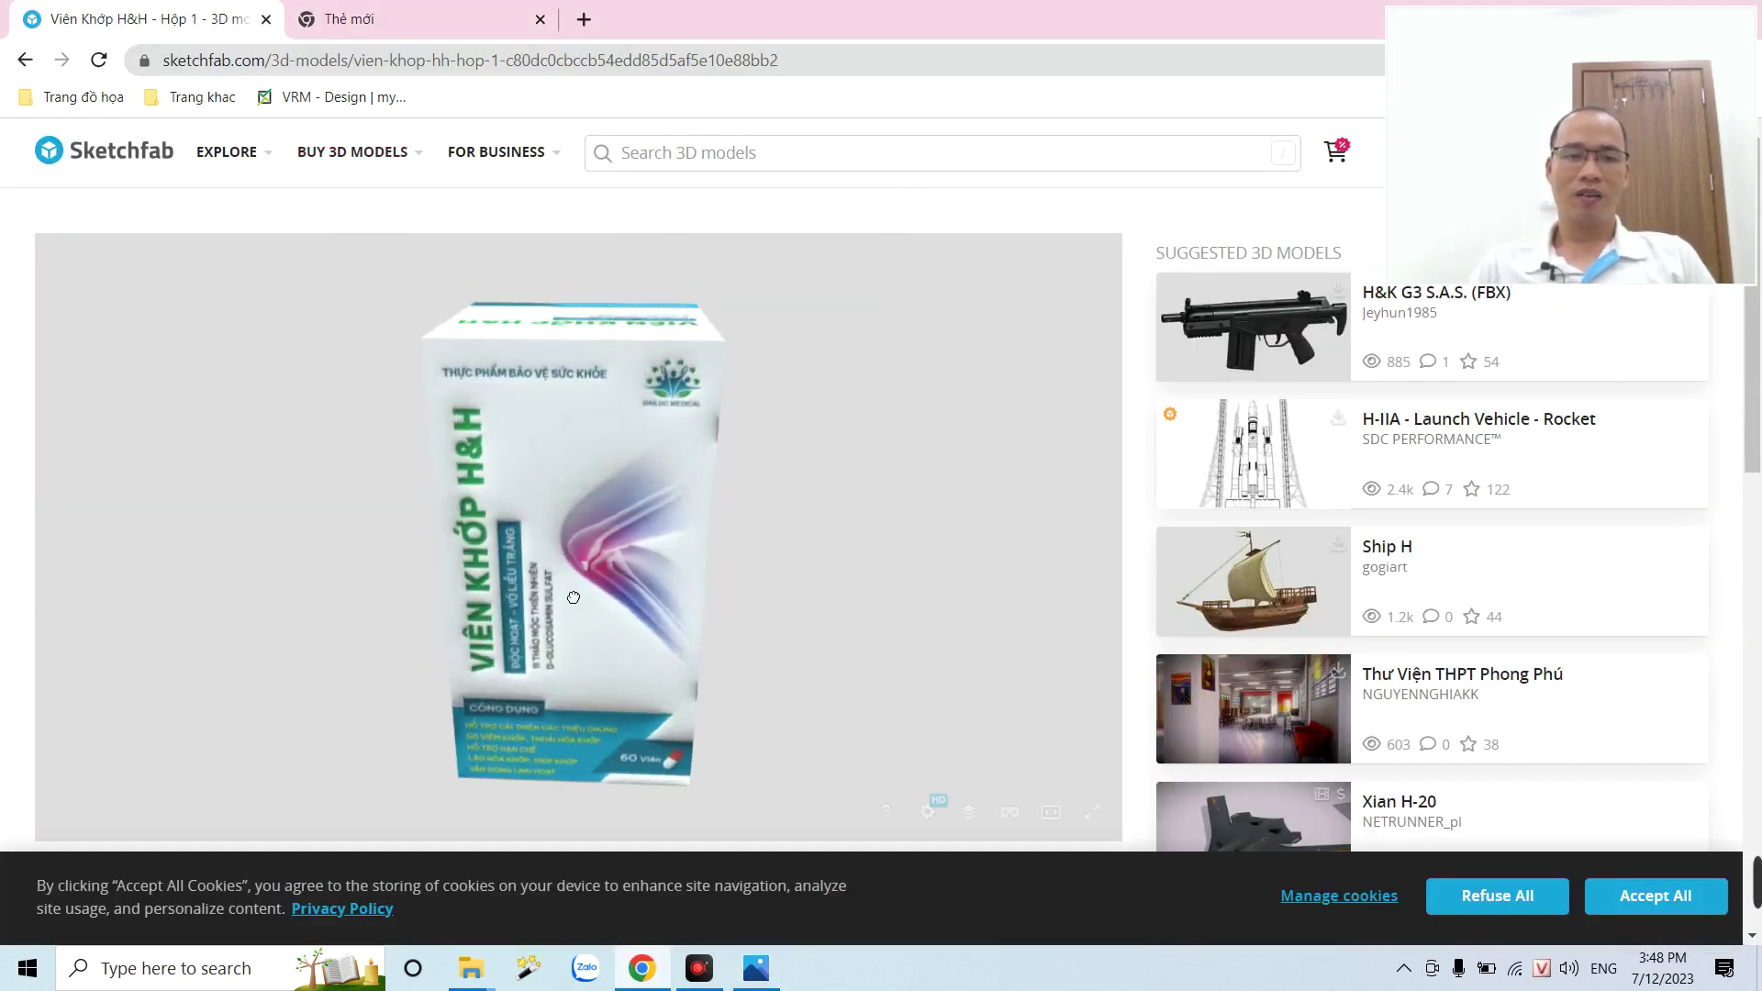
{"action": "mouse_move", "coordinate": [573, 597]}
{"action": "left_mouse_down"}
{"action": "mouse_move", "coordinate": [626, 560]}
{"action": "mouse_move", "coordinate": [797, 554]}
{"action": "left_mouse_up"}
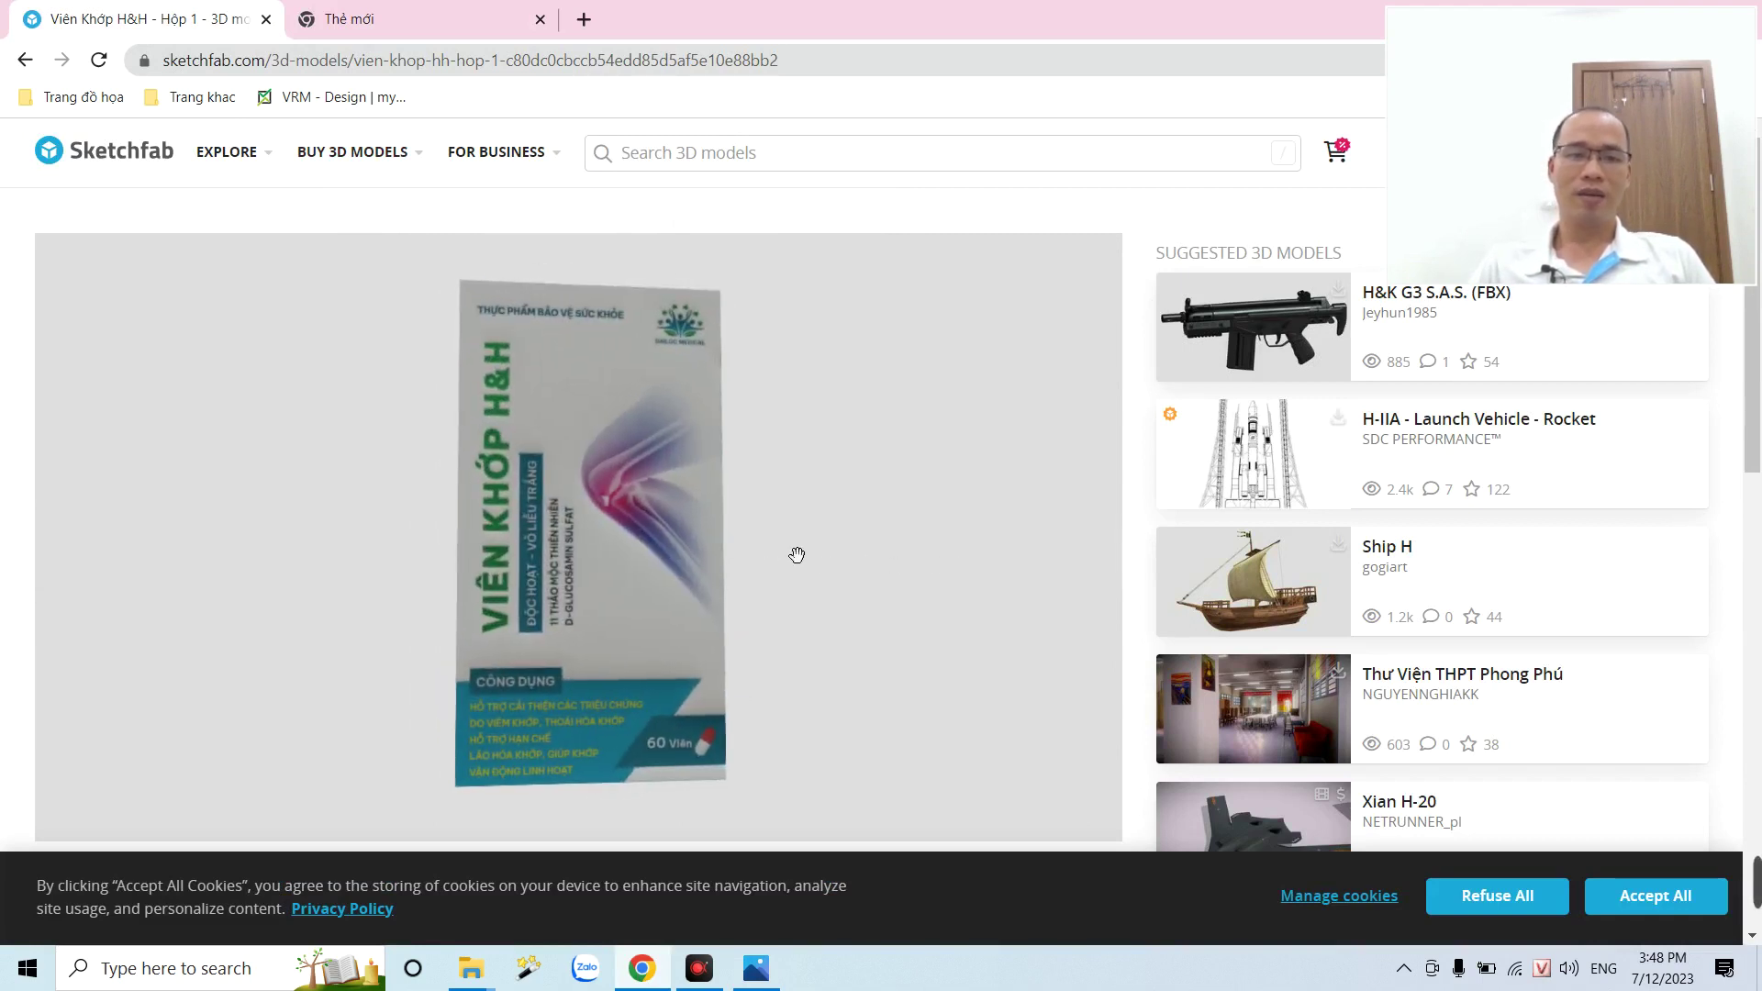
{"action": "mouse_move", "coordinate": [637, 550]}
{"action": "left_mouse_down"}
{"action": "mouse_move", "coordinate": [483, 555]}
{"action": "mouse_move", "coordinate": [656, 566]}
{"action": "mouse_move", "coordinate": [389, 578]}
{"action": "mouse_move", "coordinate": [841, 598]}
{"action": "mouse_move", "coordinate": [624, 589]}
{"action": "mouse_move", "coordinate": [573, 529]}
{"action": "mouse_move", "coordinate": [571, 550]}
{"action": "mouse_move", "coordinate": [595, 483]}
{"action": "left_mouse_up"}
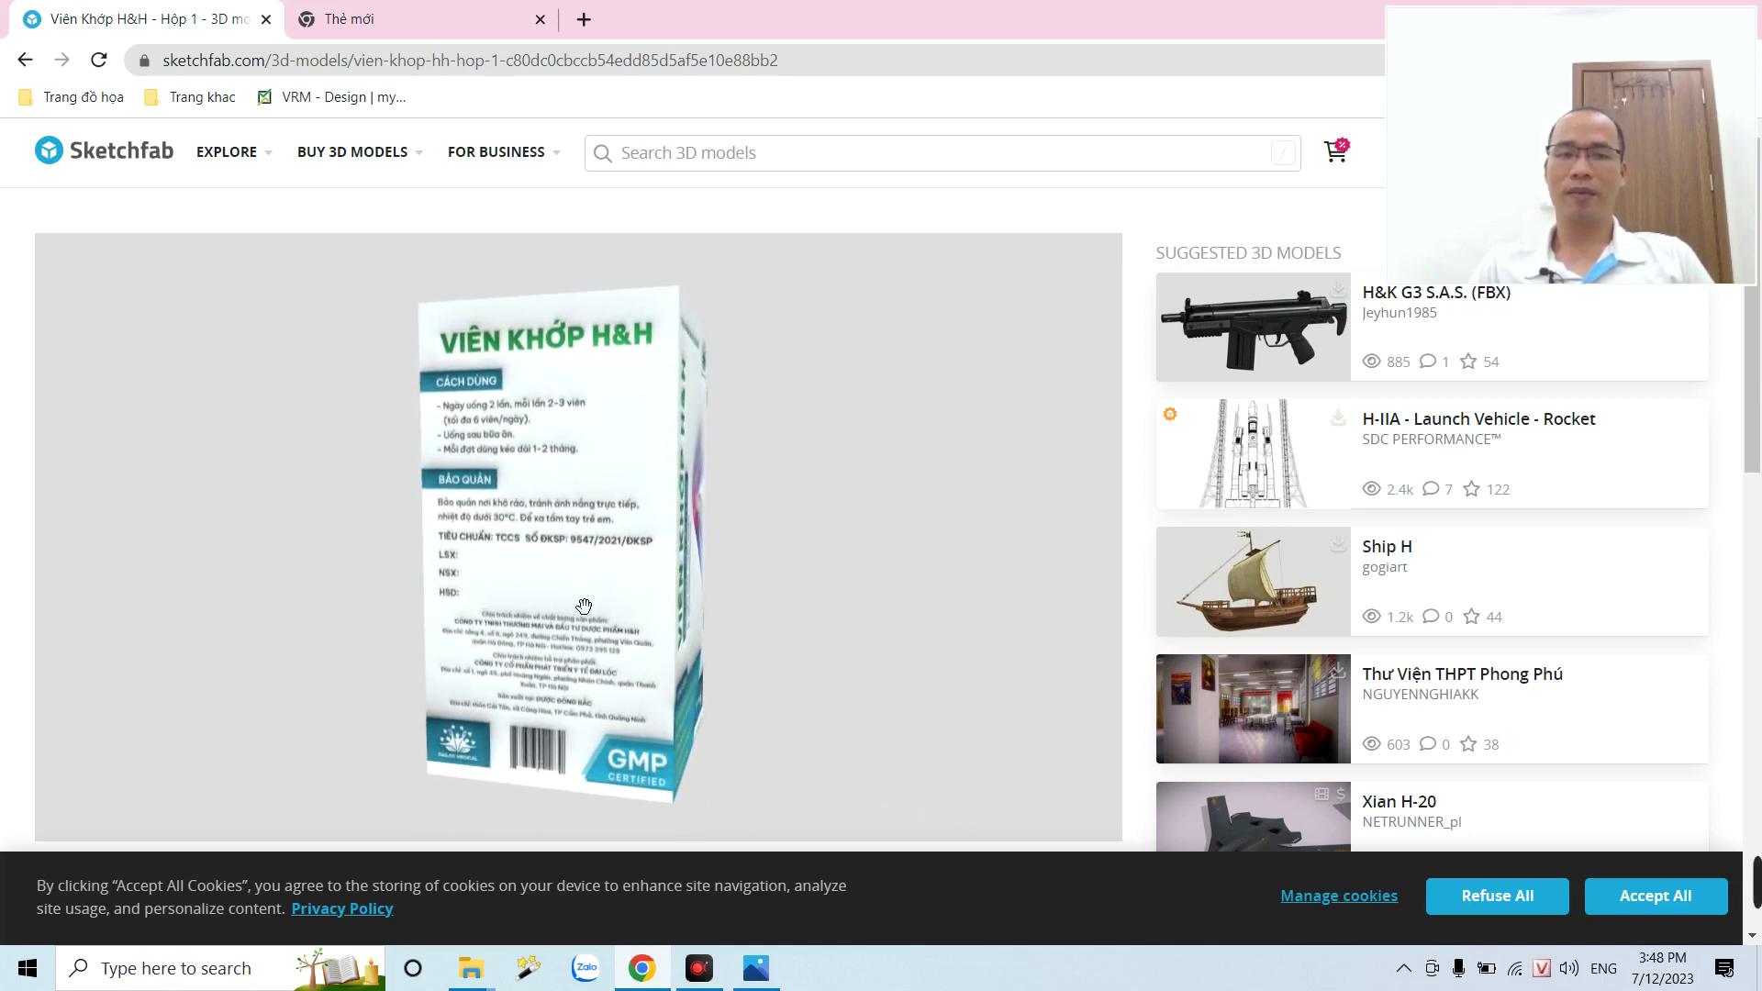
{"action": "mouse_move", "coordinate": [918, 780]}
{"action": "left_mouse_down"}
{"action": "mouse_move", "coordinate": [393, 590]}
{"action": "mouse_move", "coordinate": [532, 601]}
{"action": "mouse_move", "coordinate": [574, 548]}
{"action": "left_mouse_up"}
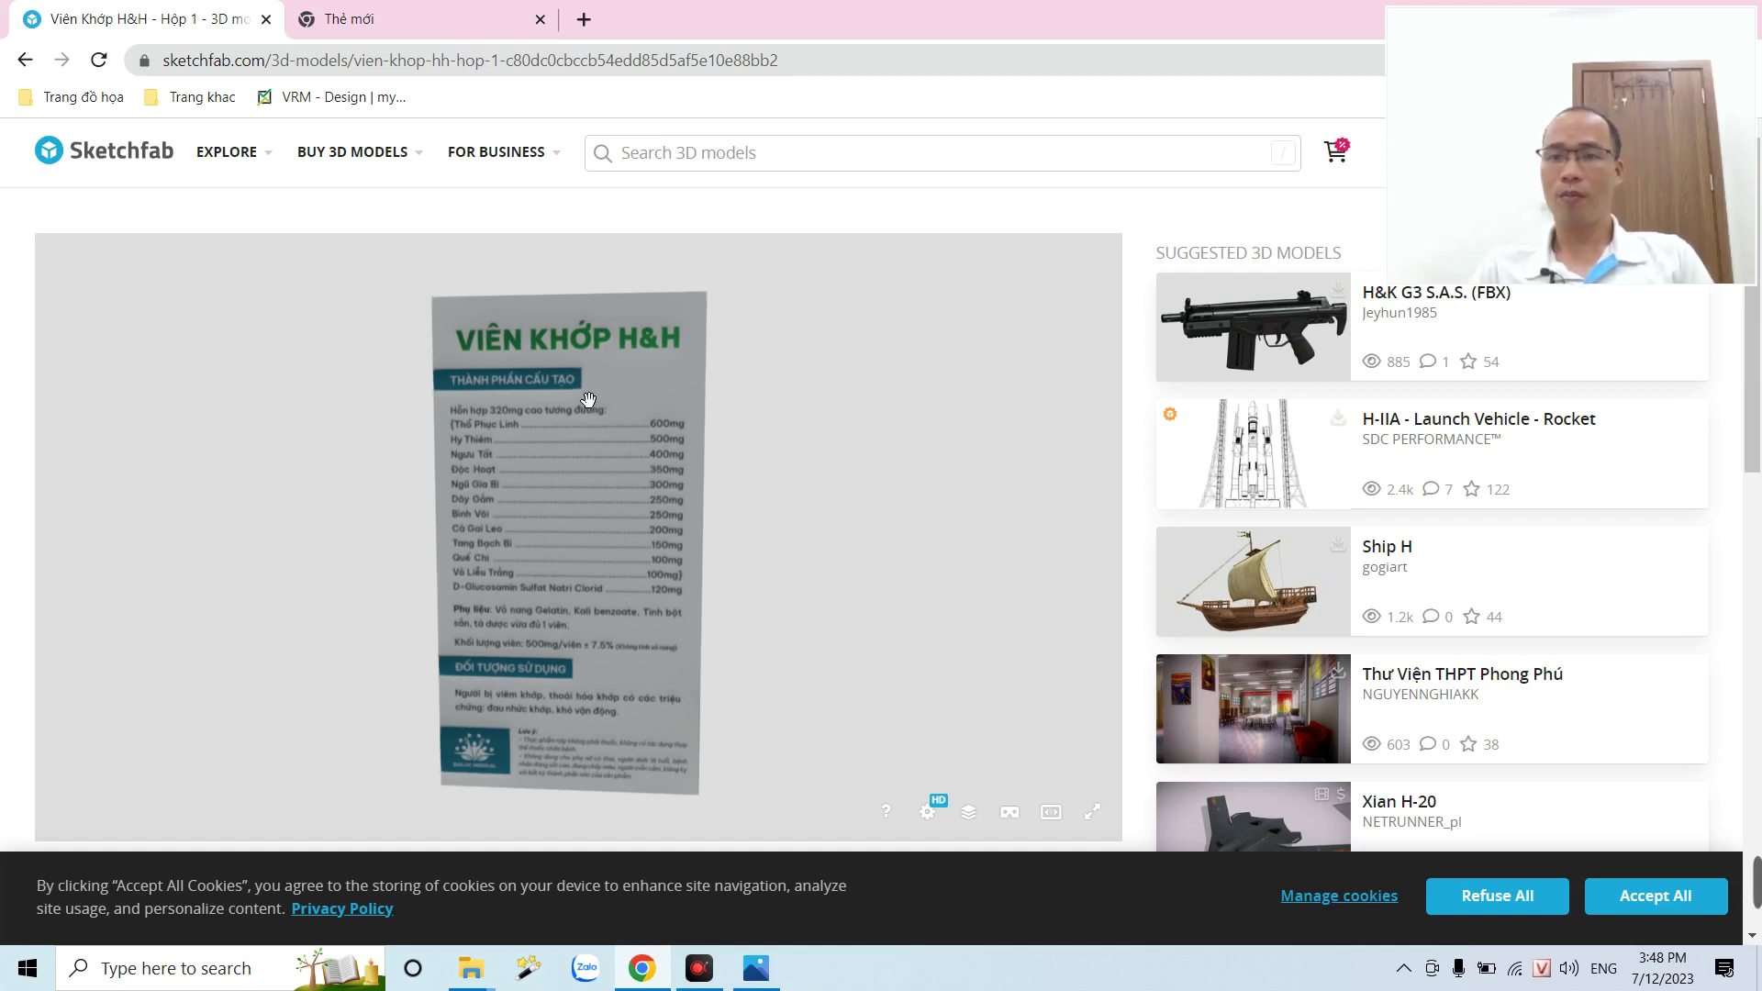
{"action": "left_click_drag", "start_coordinate": [585, 401], "coordinate": [677, 519]}
{"action": "mouse_move", "coordinate": [677, 521]}
{"action": "left_mouse_down"}
{"action": "mouse_move", "coordinate": [878, 472]}
{"action": "mouse_move", "coordinate": [893, 524]}
{"action": "left_mouse_up"}
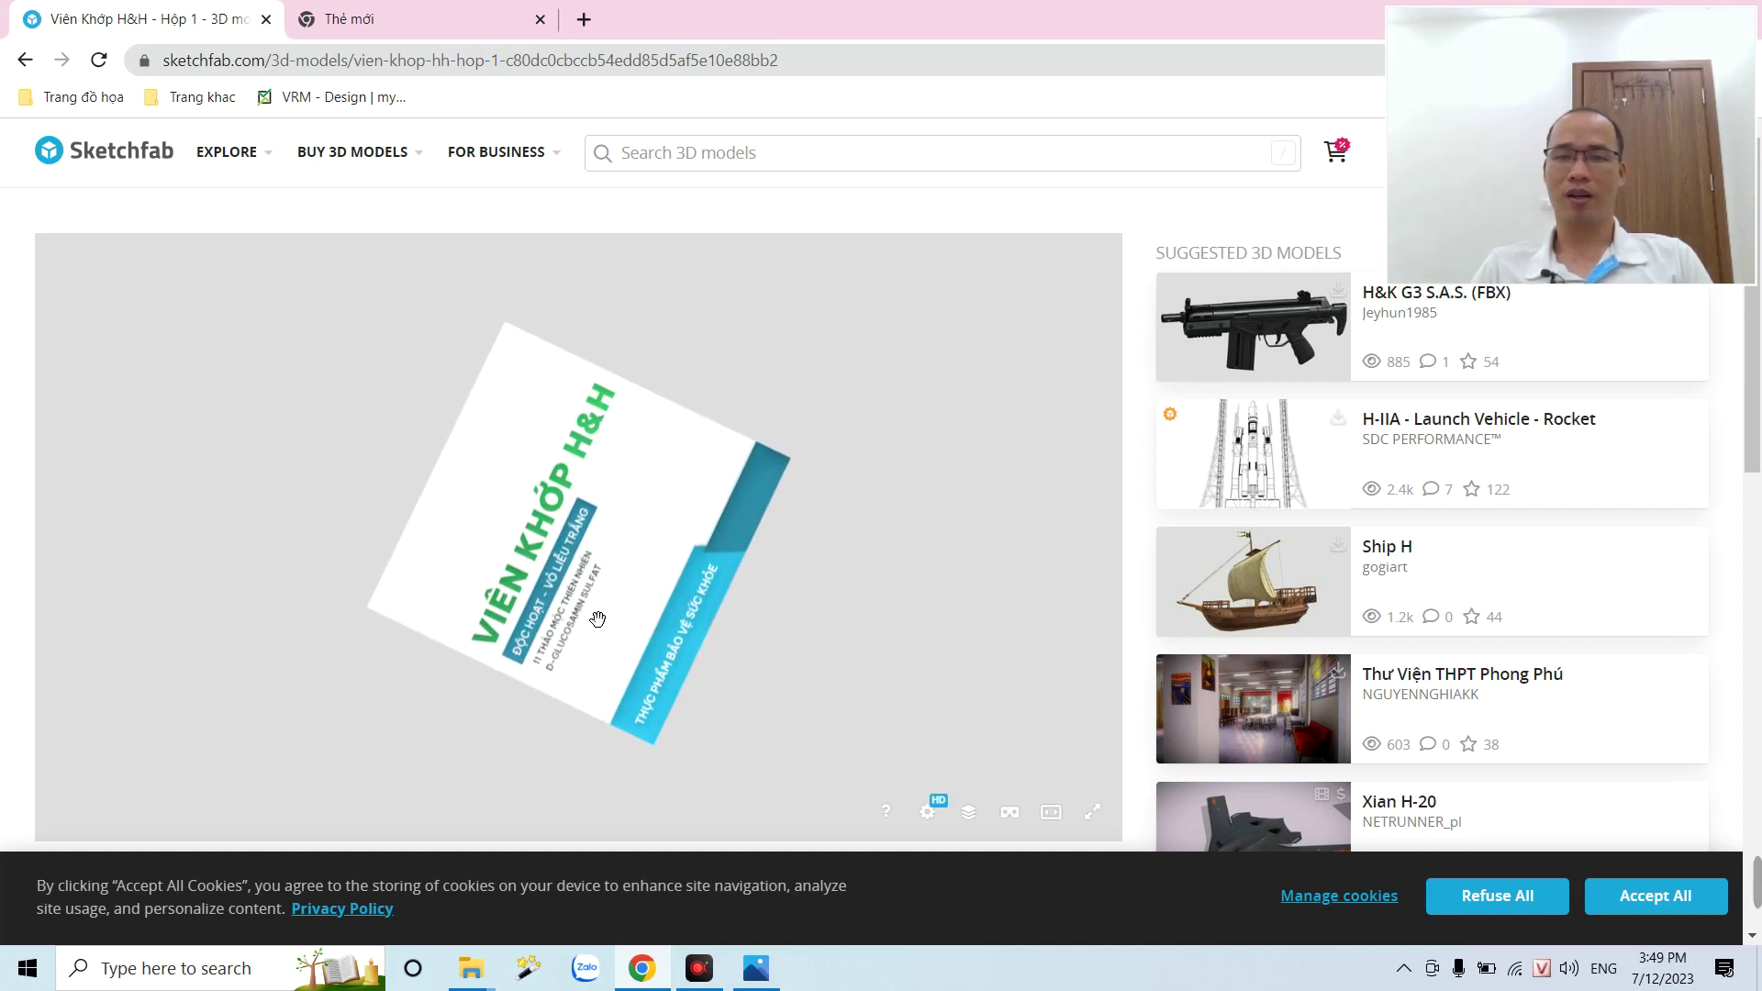
{"action": "mouse_move", "coordinate": [582, 676]}
{"action": "left_mouse_down"}
{"action": "mouse_move", "coordinate": [665, 532]}
{"action": "mouse_move", "coordinate": [676, 642]}
{"action": "mouse_move", "coordinate": [676, 515]}
{"action": "mouse_move", "coordinate": [665, 582]}
{"action": "mouse_move", "coordinate": [648, 580]}
{"action": "left_mouse_up"}
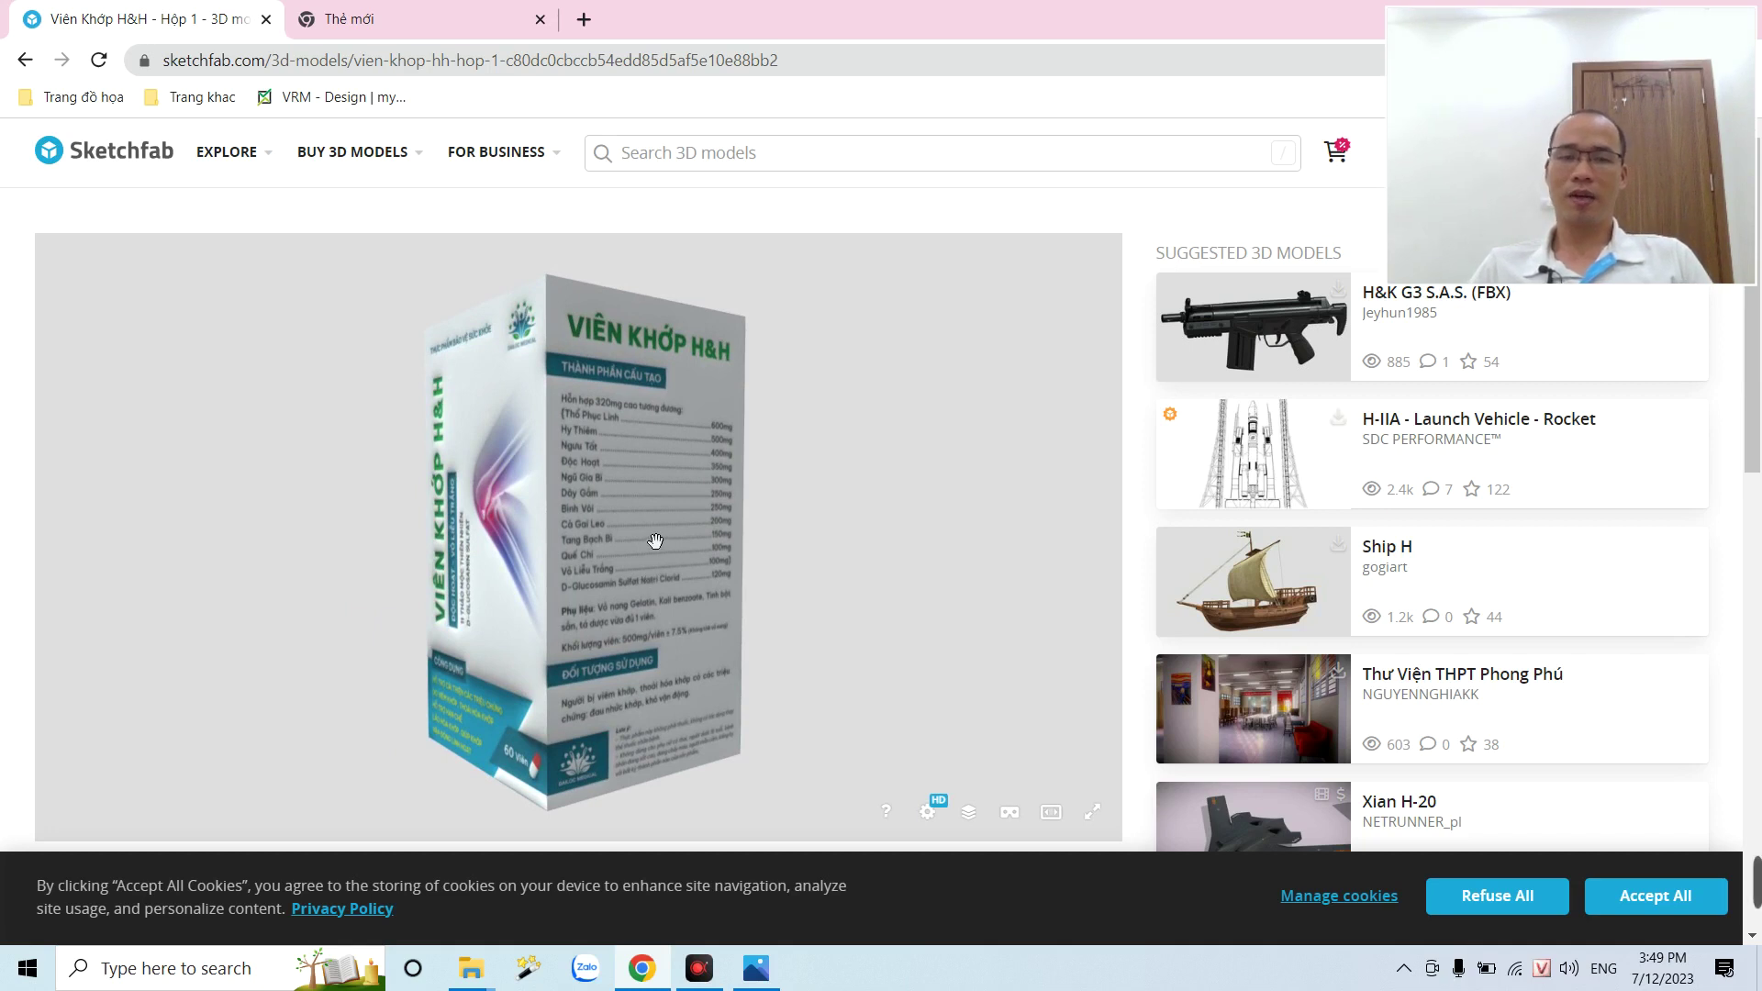
- Turn the box to show its top and ingredients side, then return to the Slide folder
{"action": "left_click_drag", "start_coordinate": [655, 541], "coordinate": [620, 596]}
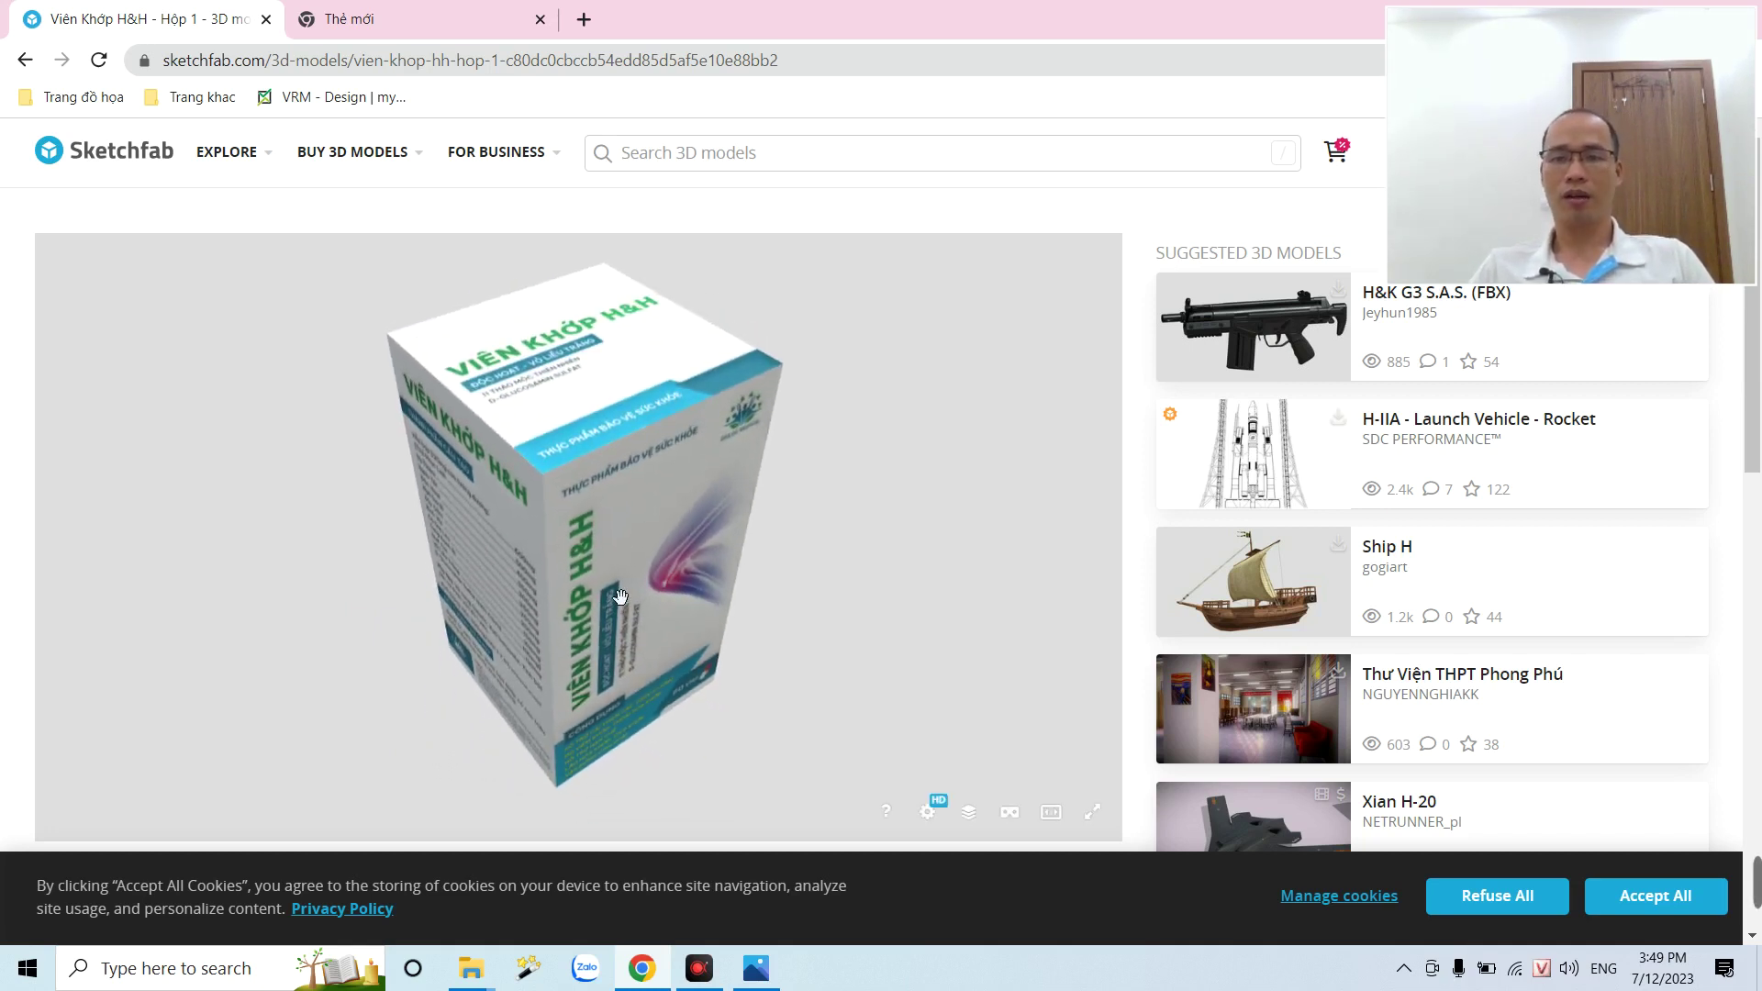
{"action": "left_click_drag", "start_coordinate": [1481, 132], "coordinate": [1254, 377]}
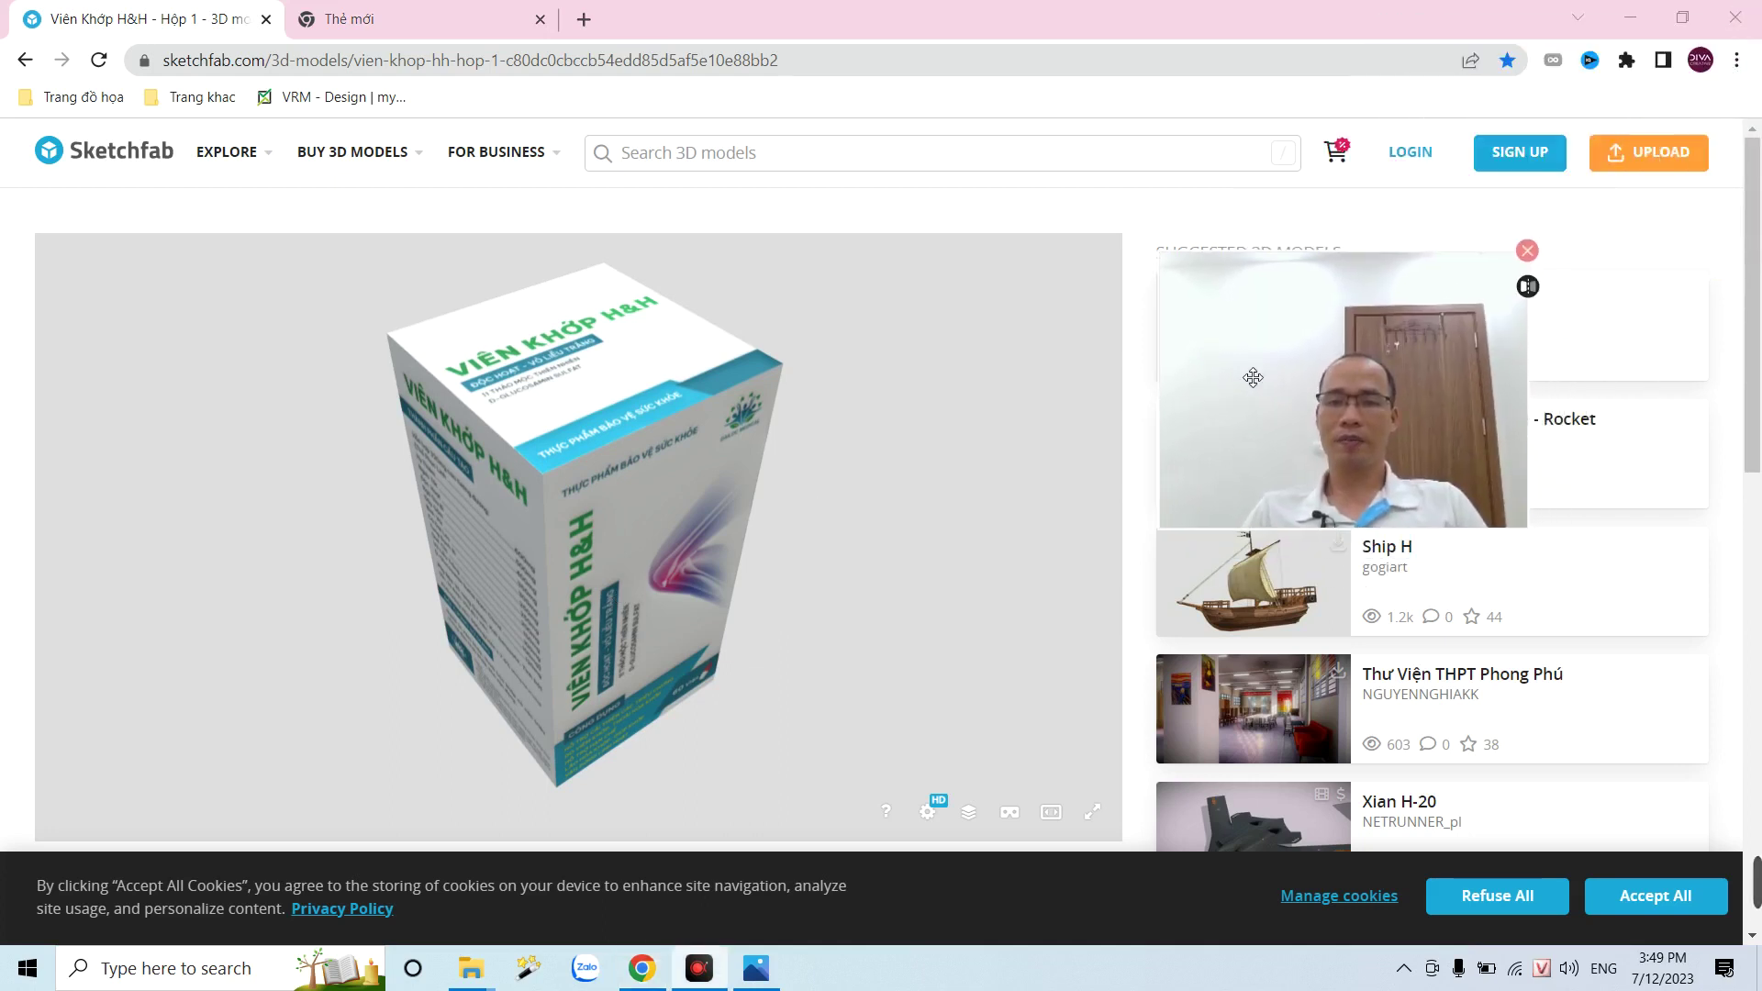
{"action": "left_click_drag", "start_coordinate": [1527, 528], "coordinate": [1735, 762]}
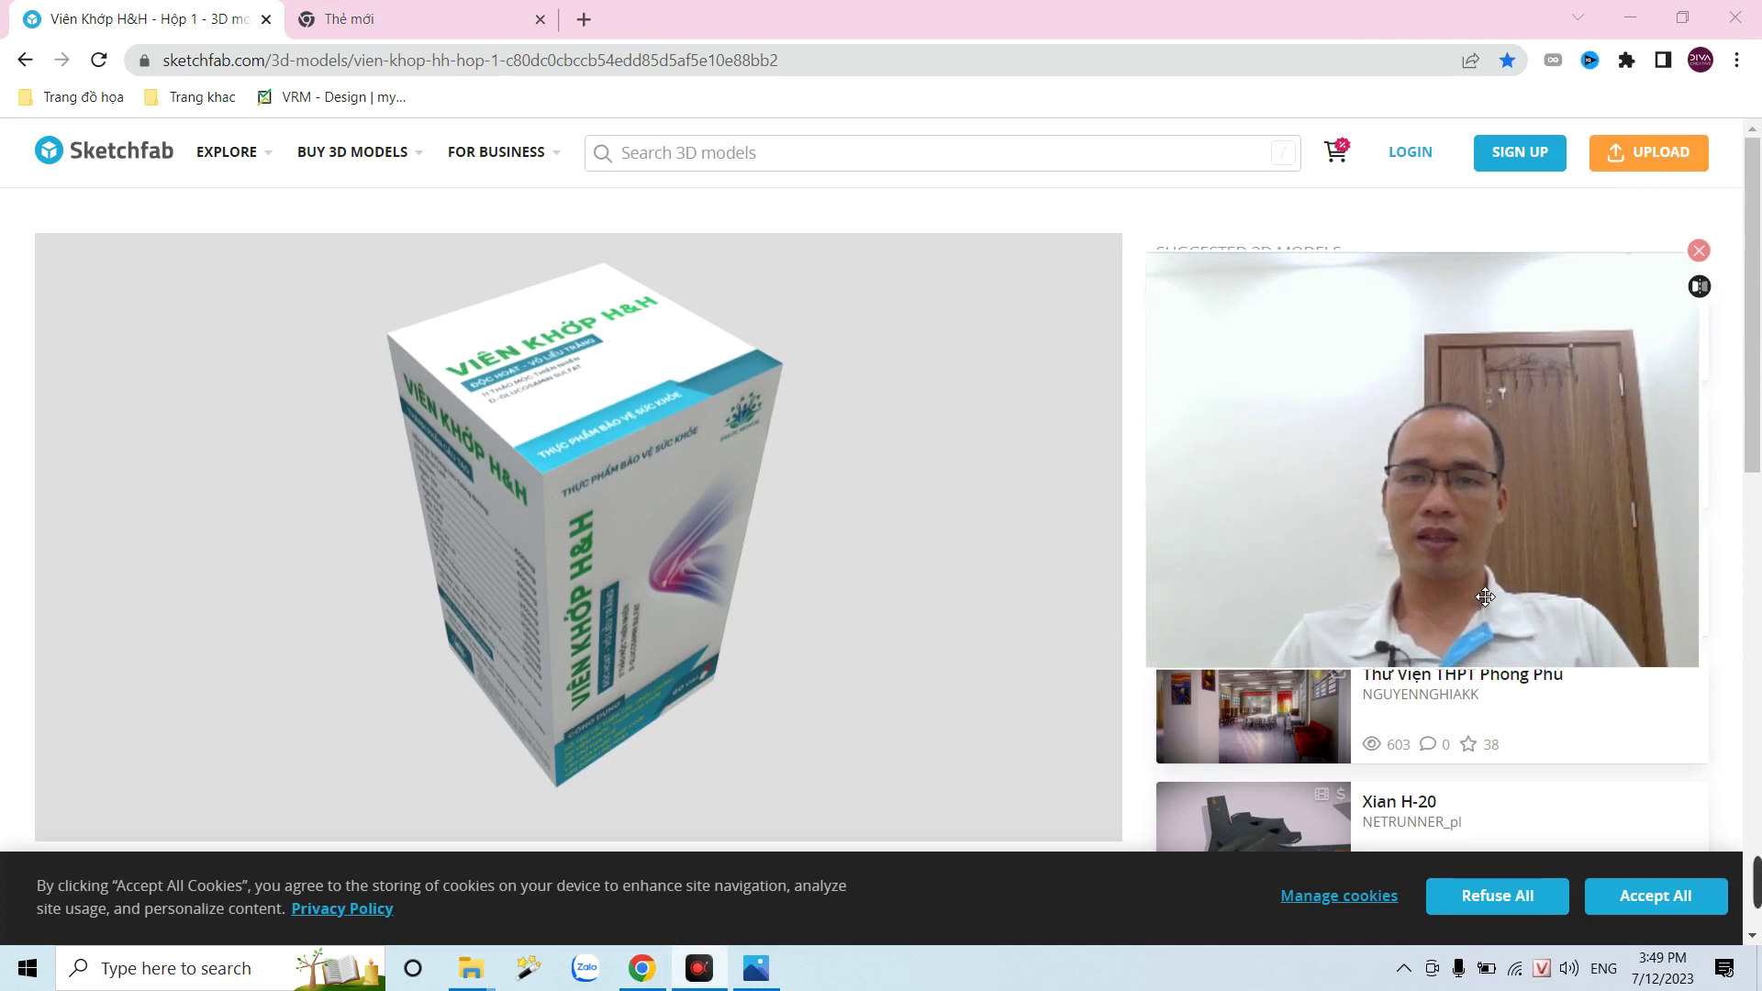
{"action": "left_click_drag", "start_coordinate": [1495, 597], "coordinate": [1484, 578]}
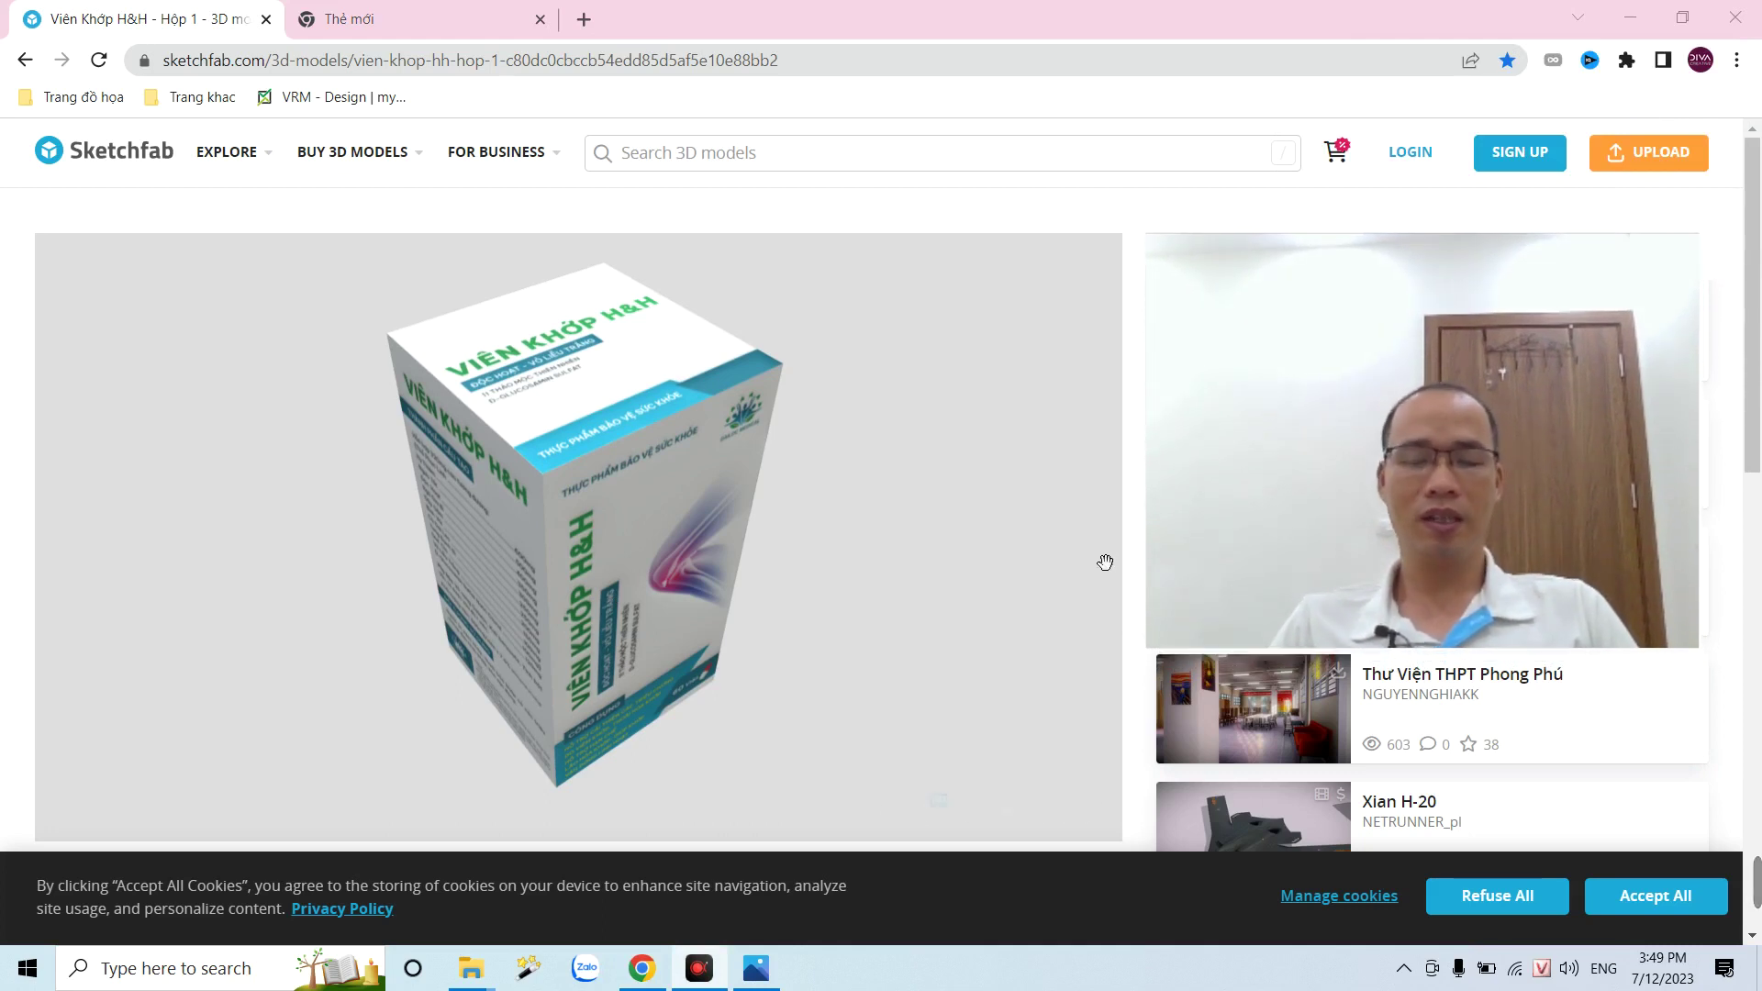
{"action": "mouse_move", "coordinate": [712, 590]}
{"action": "left_mouse_down"}
{"action": "mouse_move", "coordinate": [912, 546]}
{"action": "mouse_move", "coordinate": [419, 621]}
{"action": "left_mouse_up"}
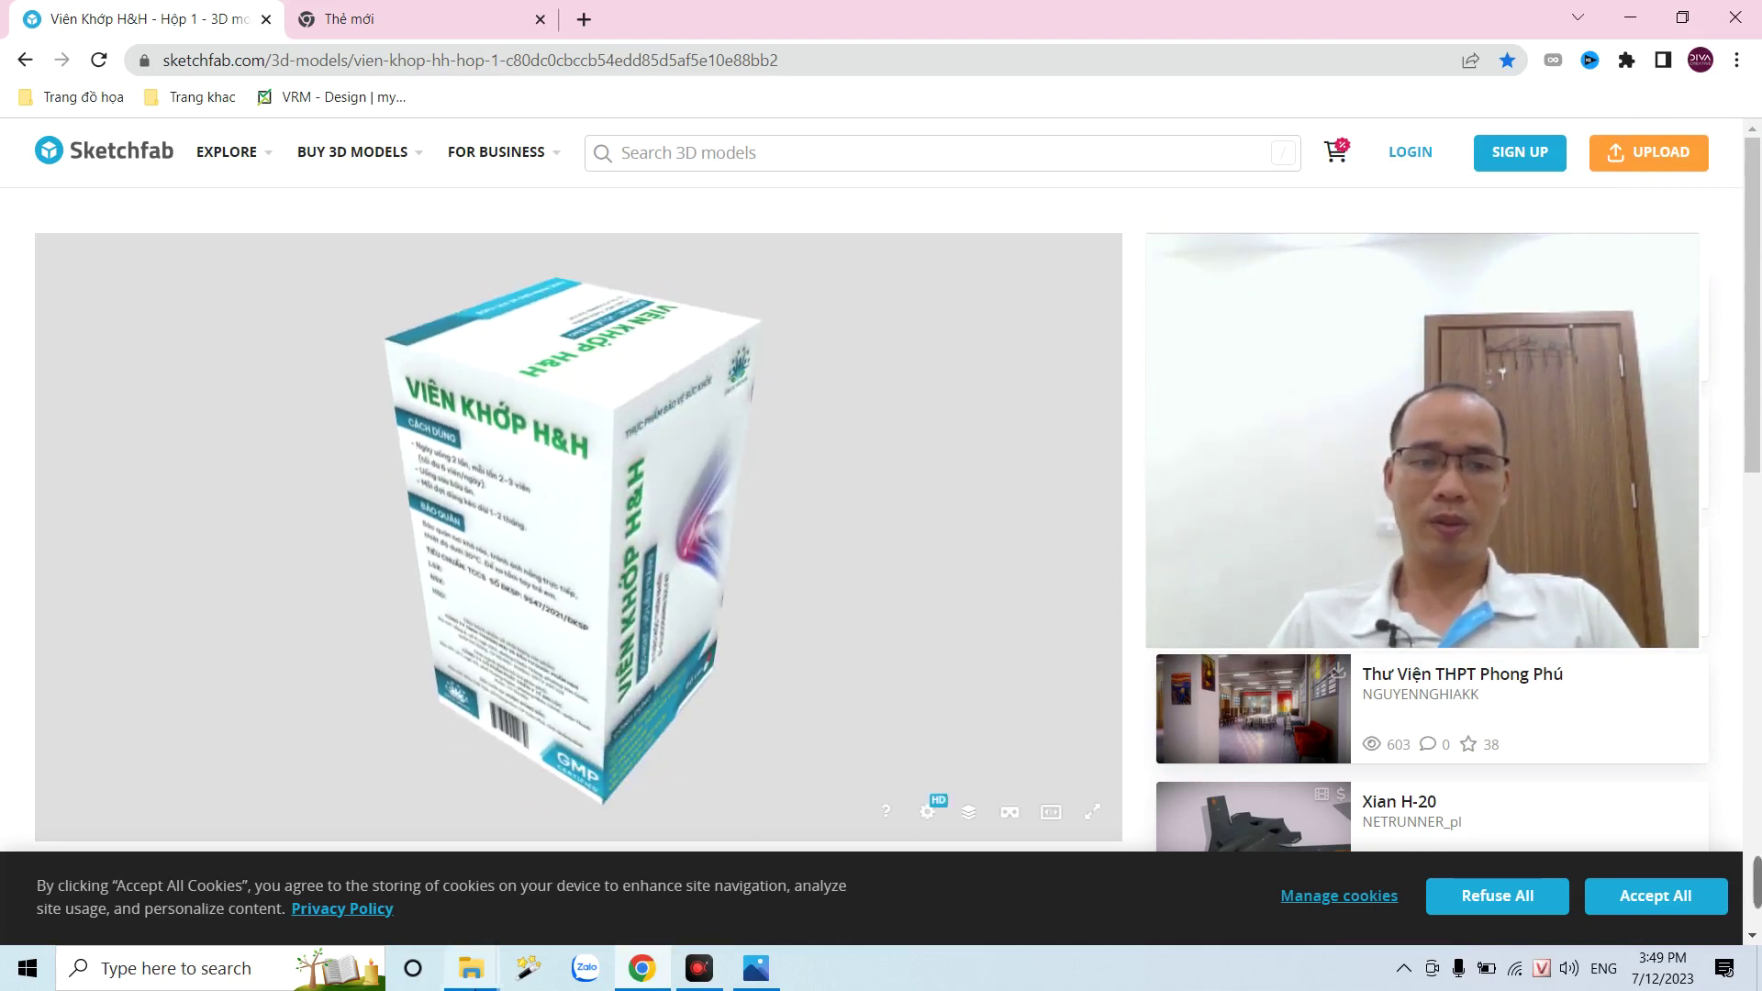
{"action": "mouse_move", "coordinate": [470, 967]}
{"action": "left_click", "coordinate": [597, 877]}
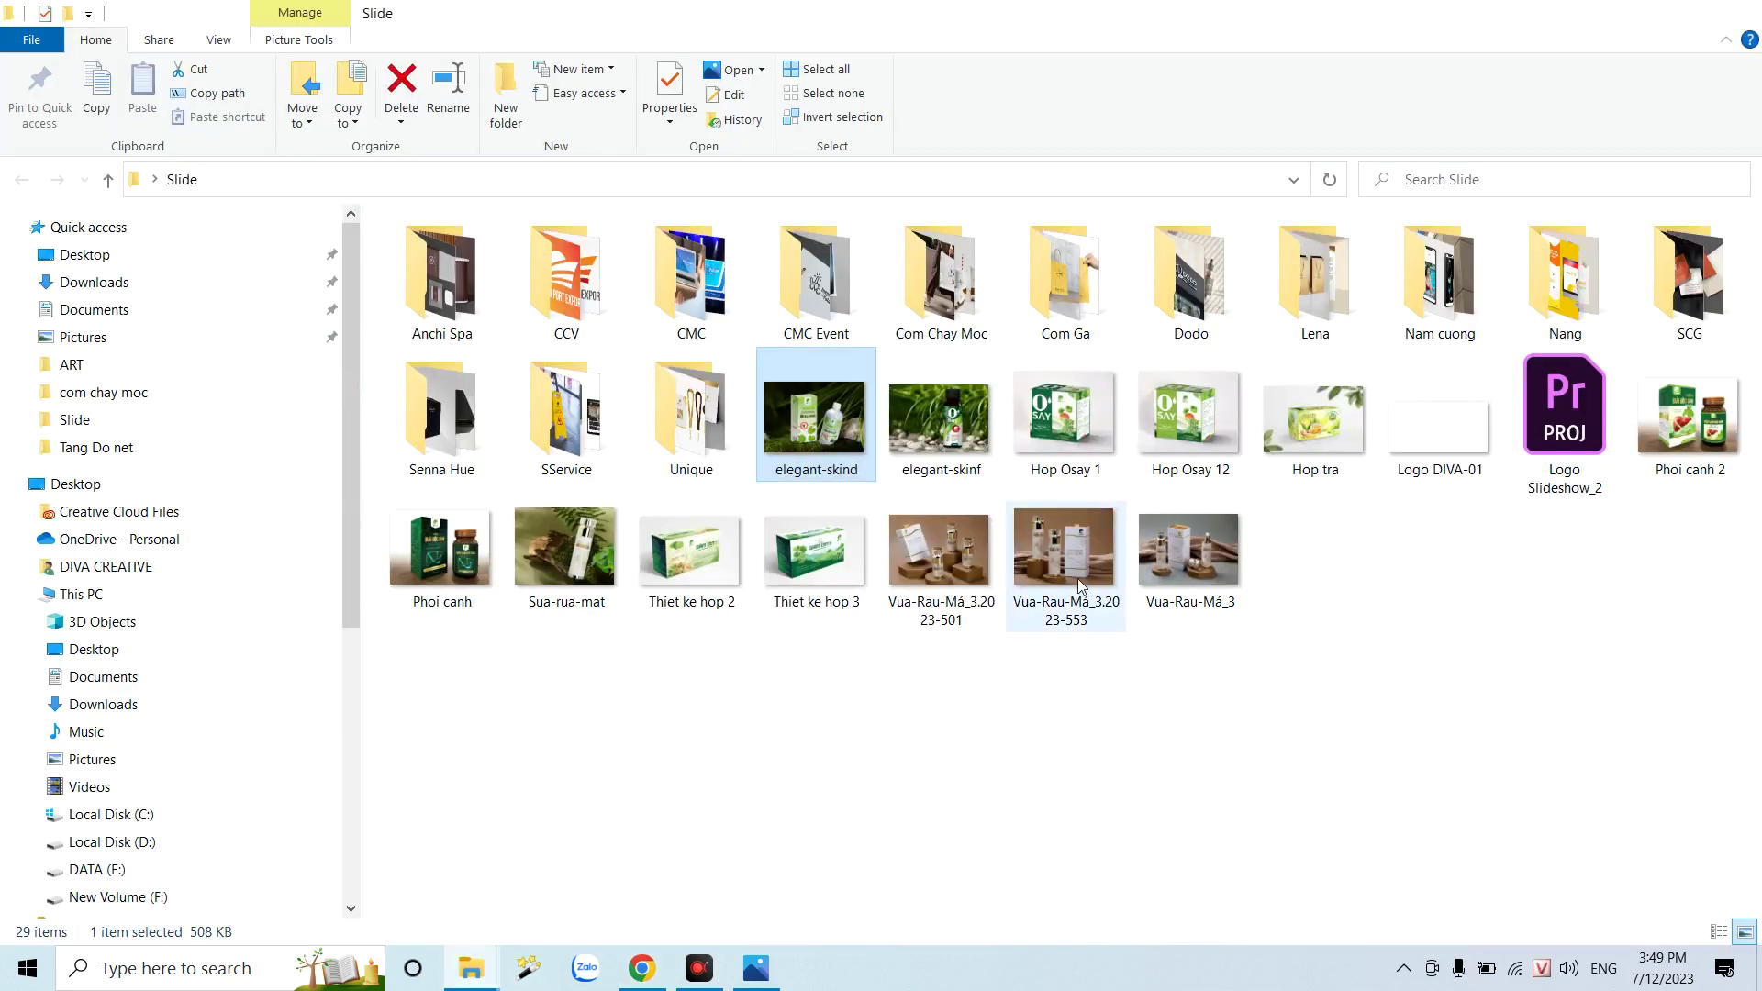
- Open the Phoi canh 2 image and step through the mockups to the PRO-CICA GEL photo
{"action": "left_click_drag", "start_coordinate": [1258, 496], "coordinate": [121, 270]}
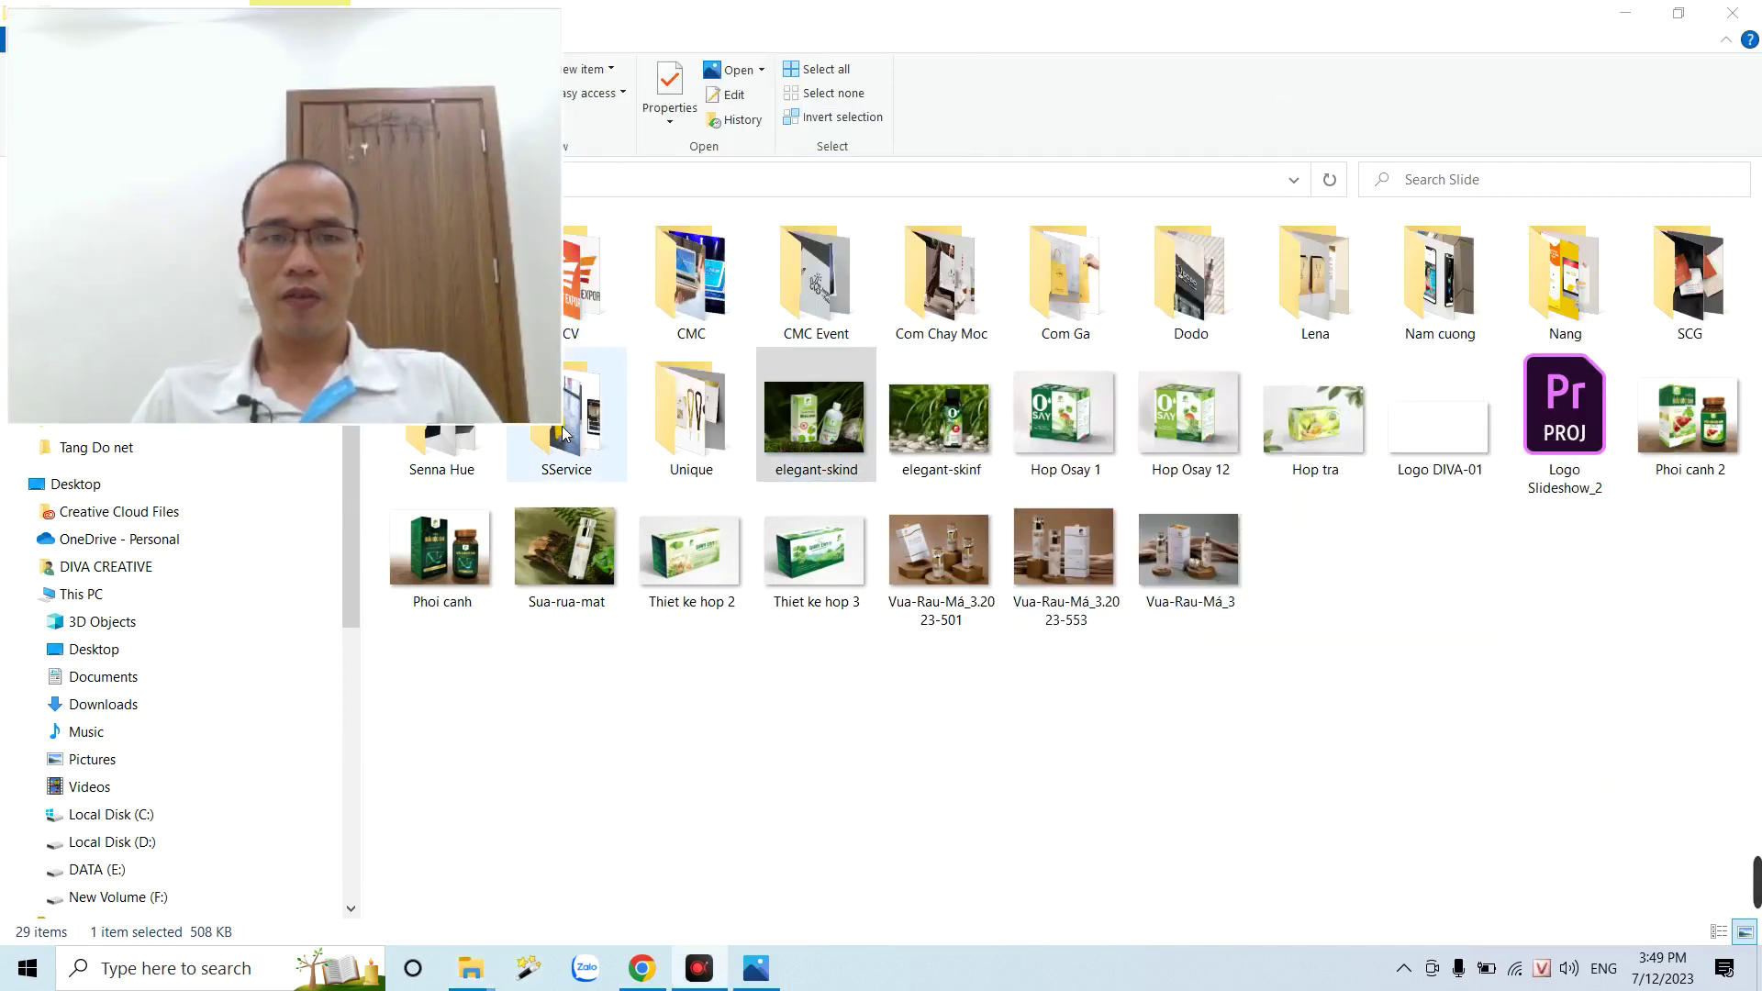
{"action": "left_click_drag", "start_coordinate": [562, 425], "coordinate": [438, 328]}
{"action": "left_click", "coordinate": [1680, 454]}
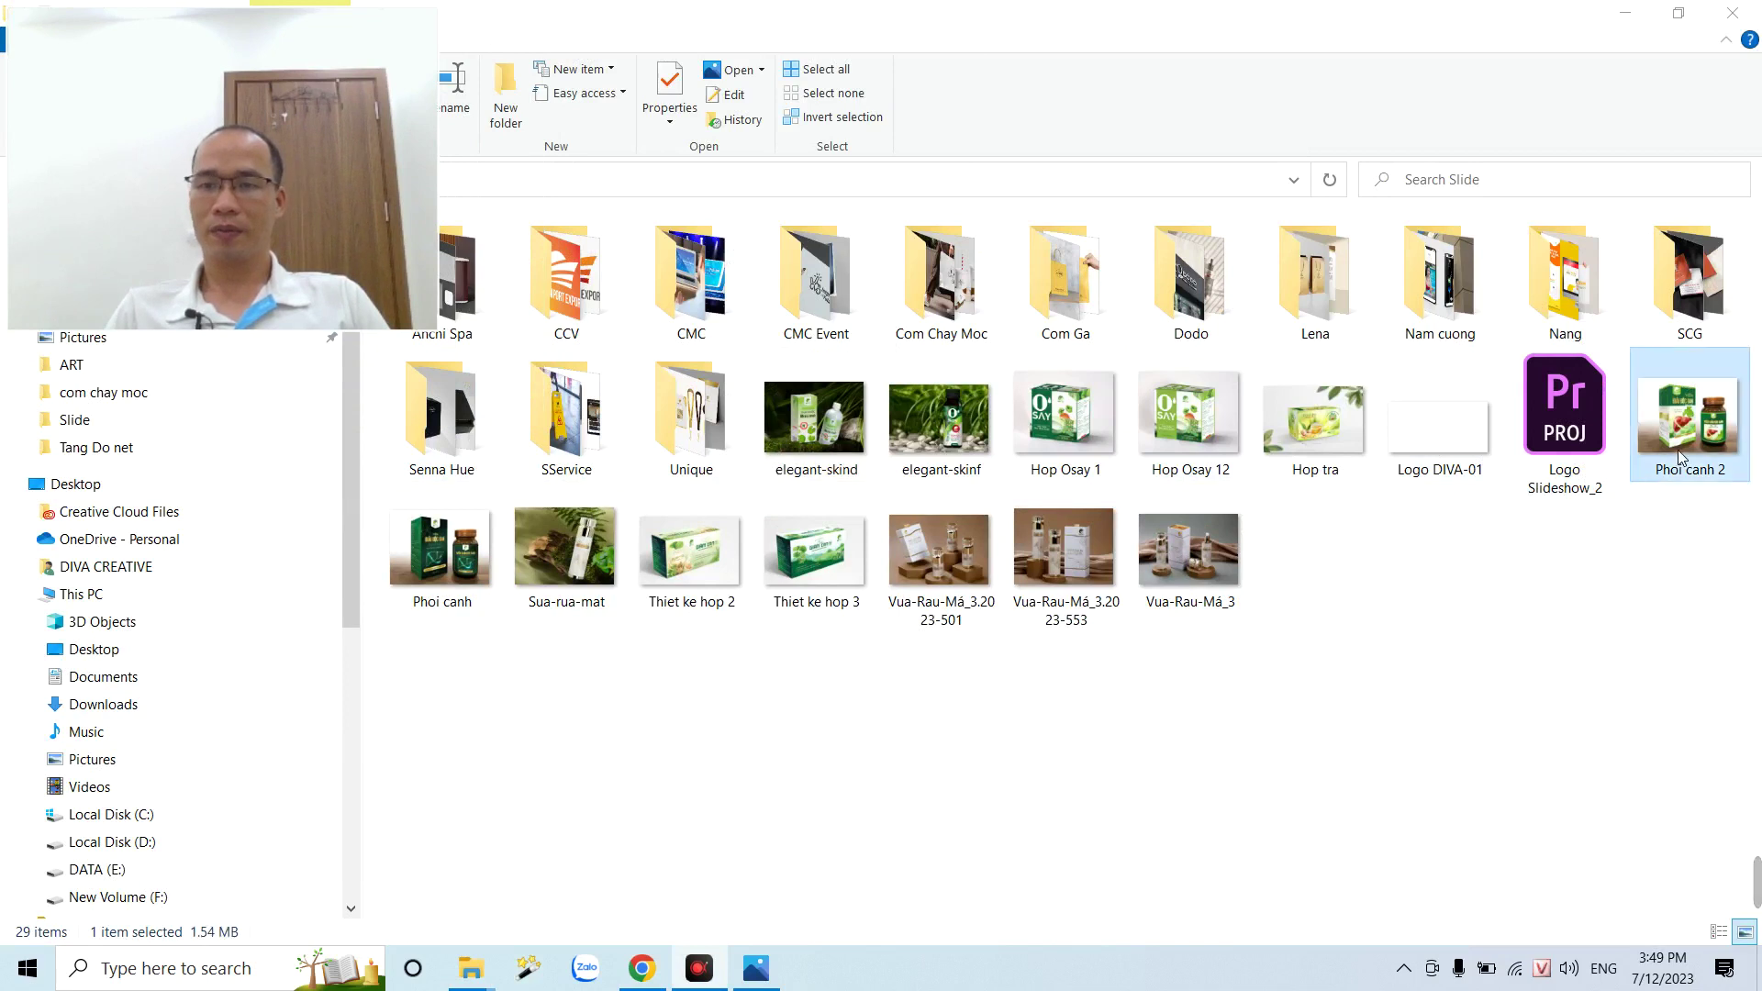
{"action": "double_click", "coordinate": [1678, 450]}
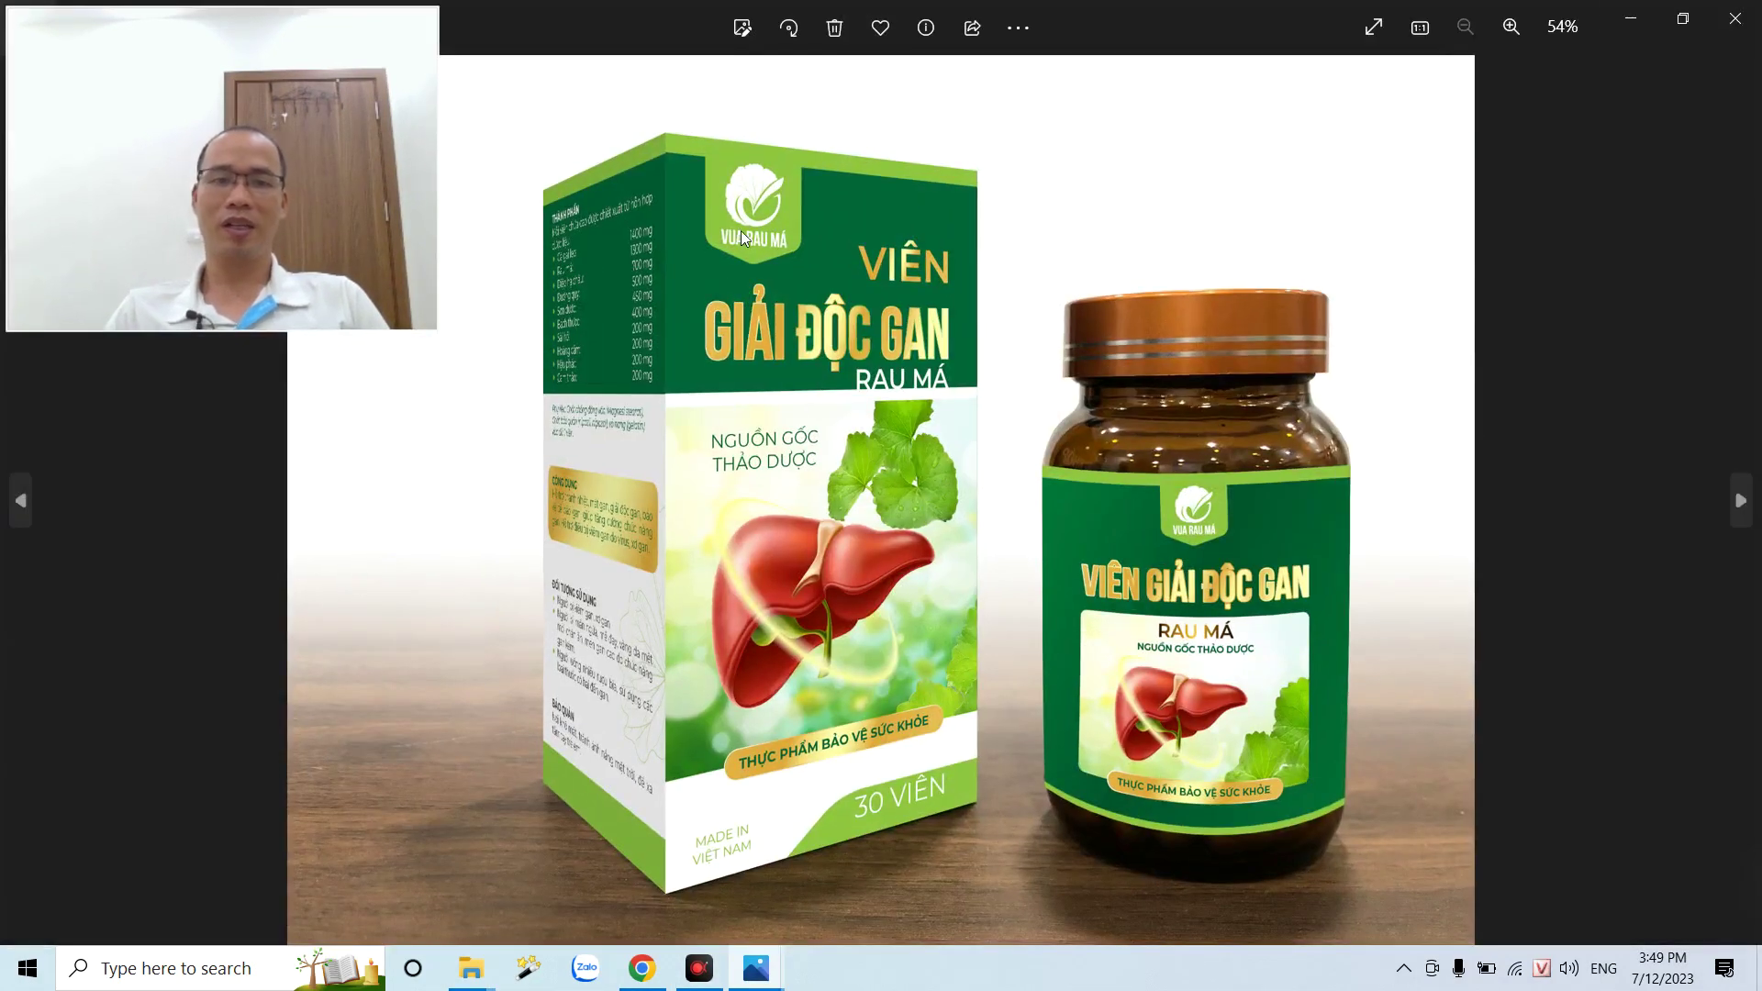
{"action": "left_click", "coordinate": [1741, 501]}
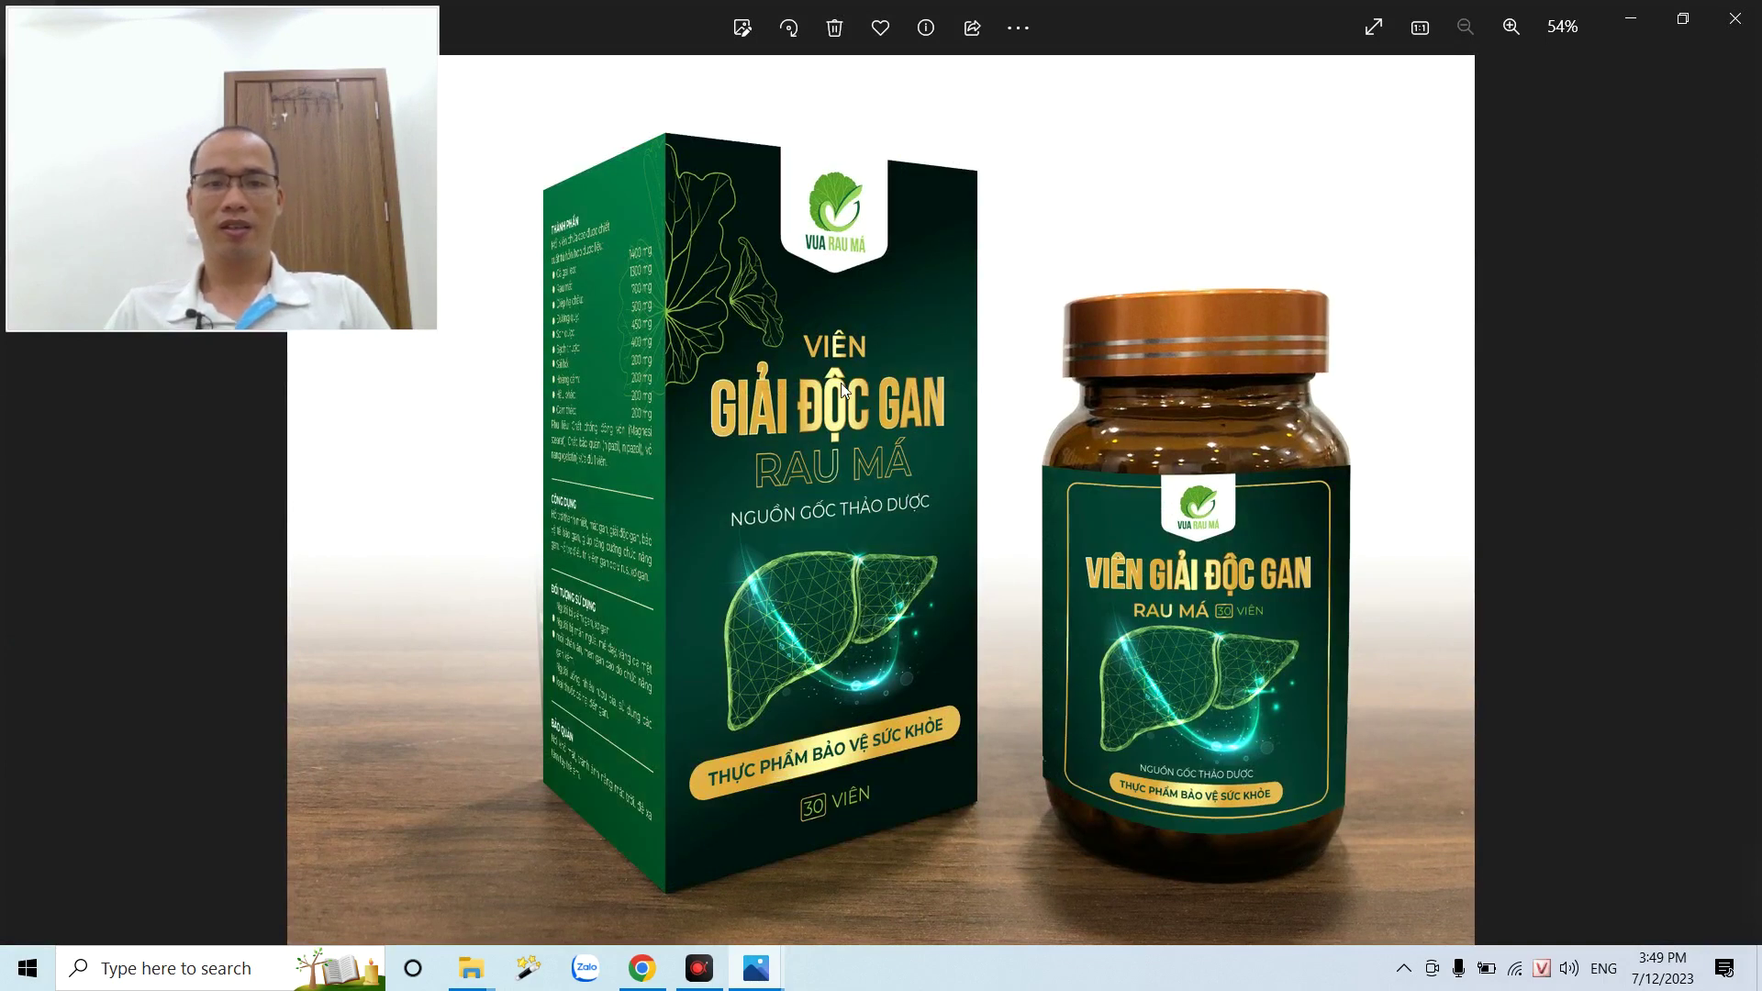
{"action": "left_click", "coordinate": [1741, 501]}
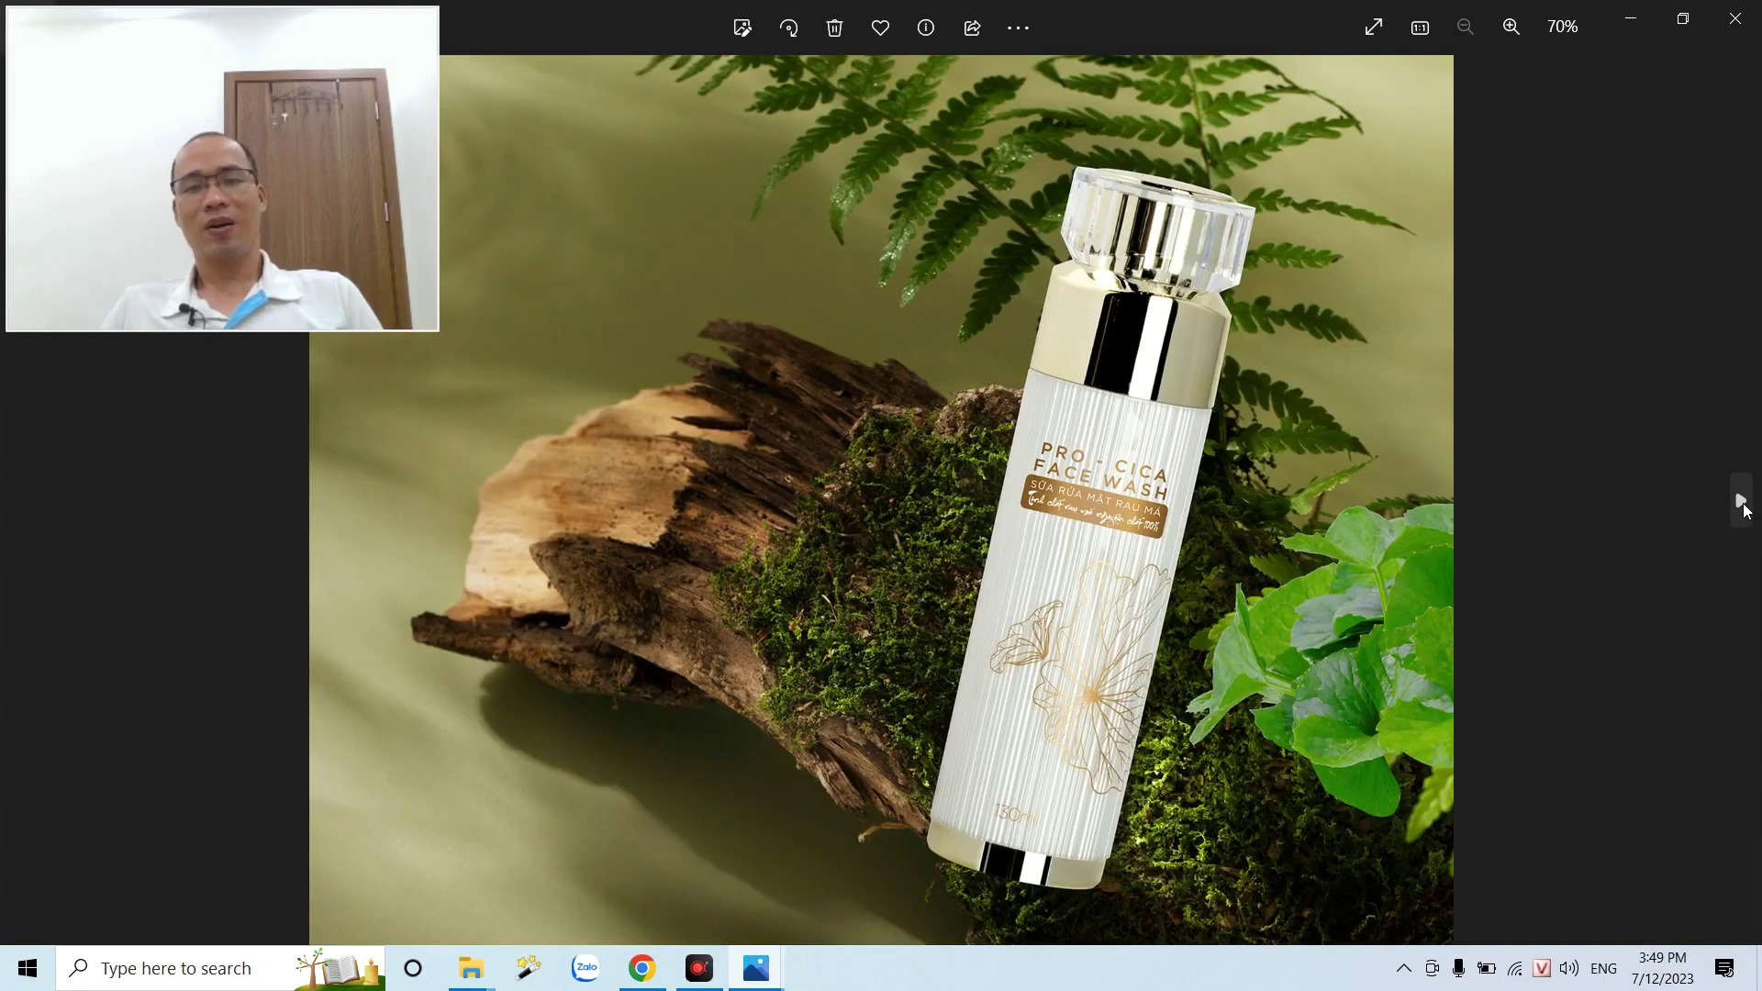
{"action": "left_click", "coordinate": [1741, 501]}
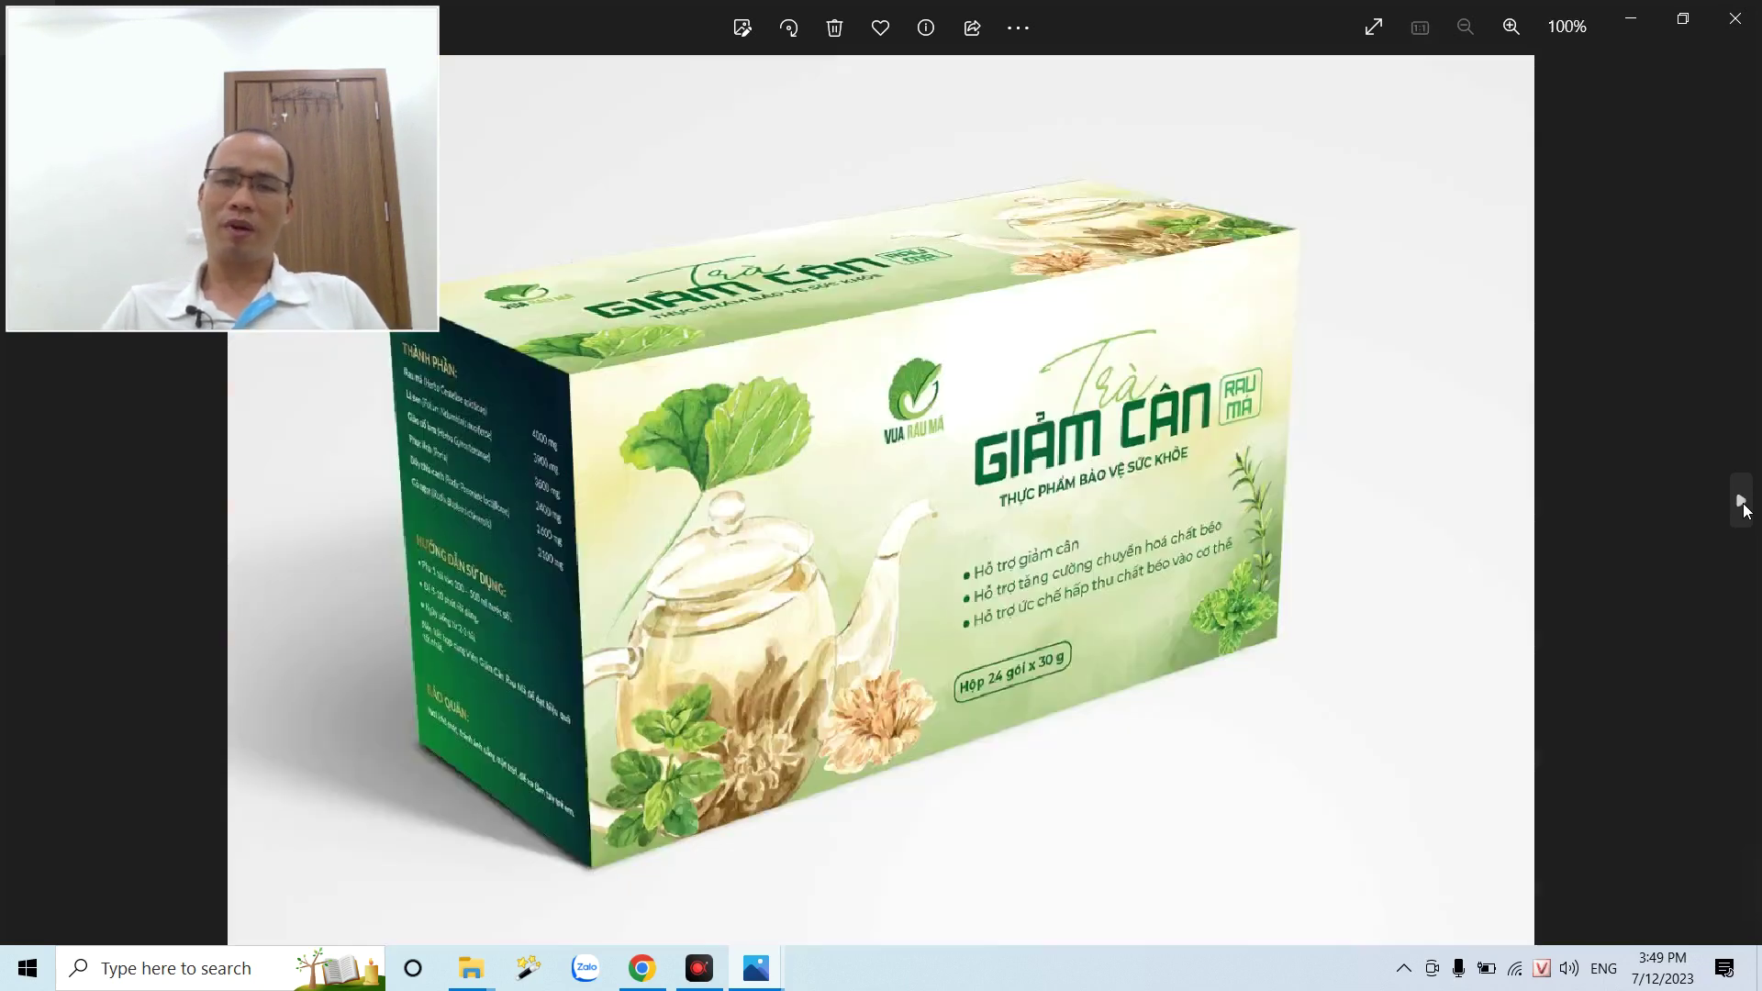
{"action": "left_click", "coordinate": [1741, 501]}
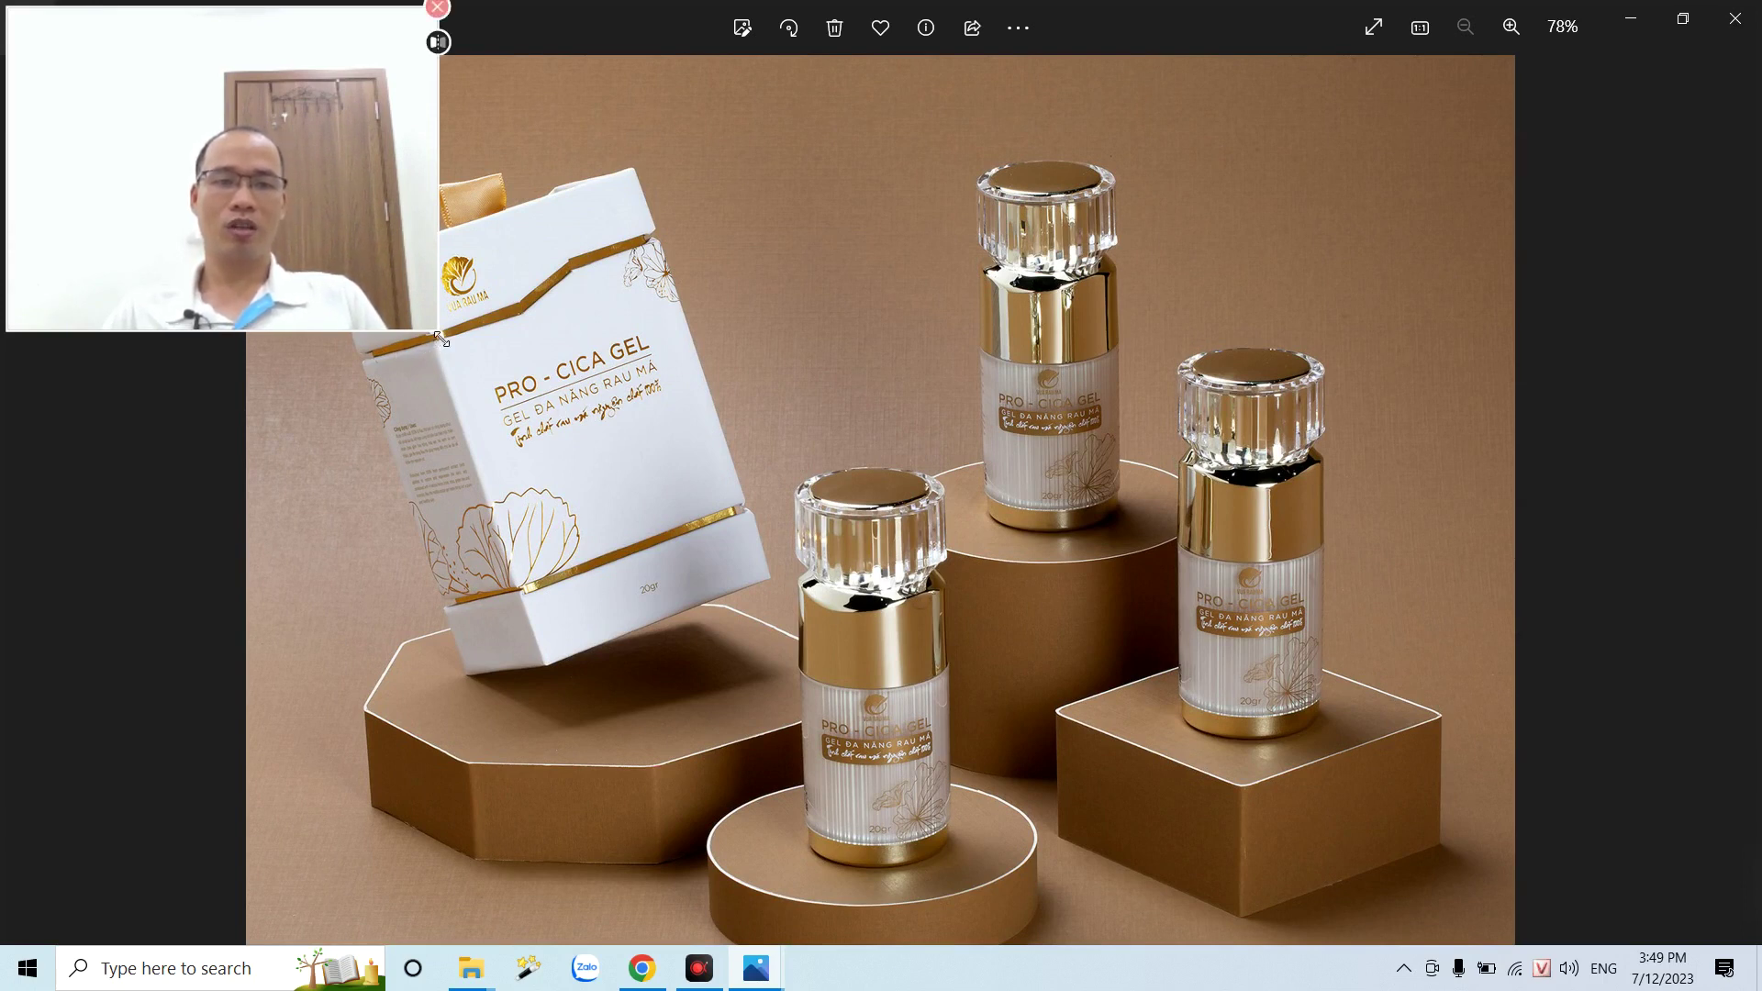
- Zoom in and out on the PRO-CICA GEL photo, then close Photos
{"action": "left_click_drag", "start_coordinate": [433, 337], "coordinate": [369, 311]}
{"action": "left_click_drag", "start_coordinate": [208, 119], "coordinate": [209, 497]}
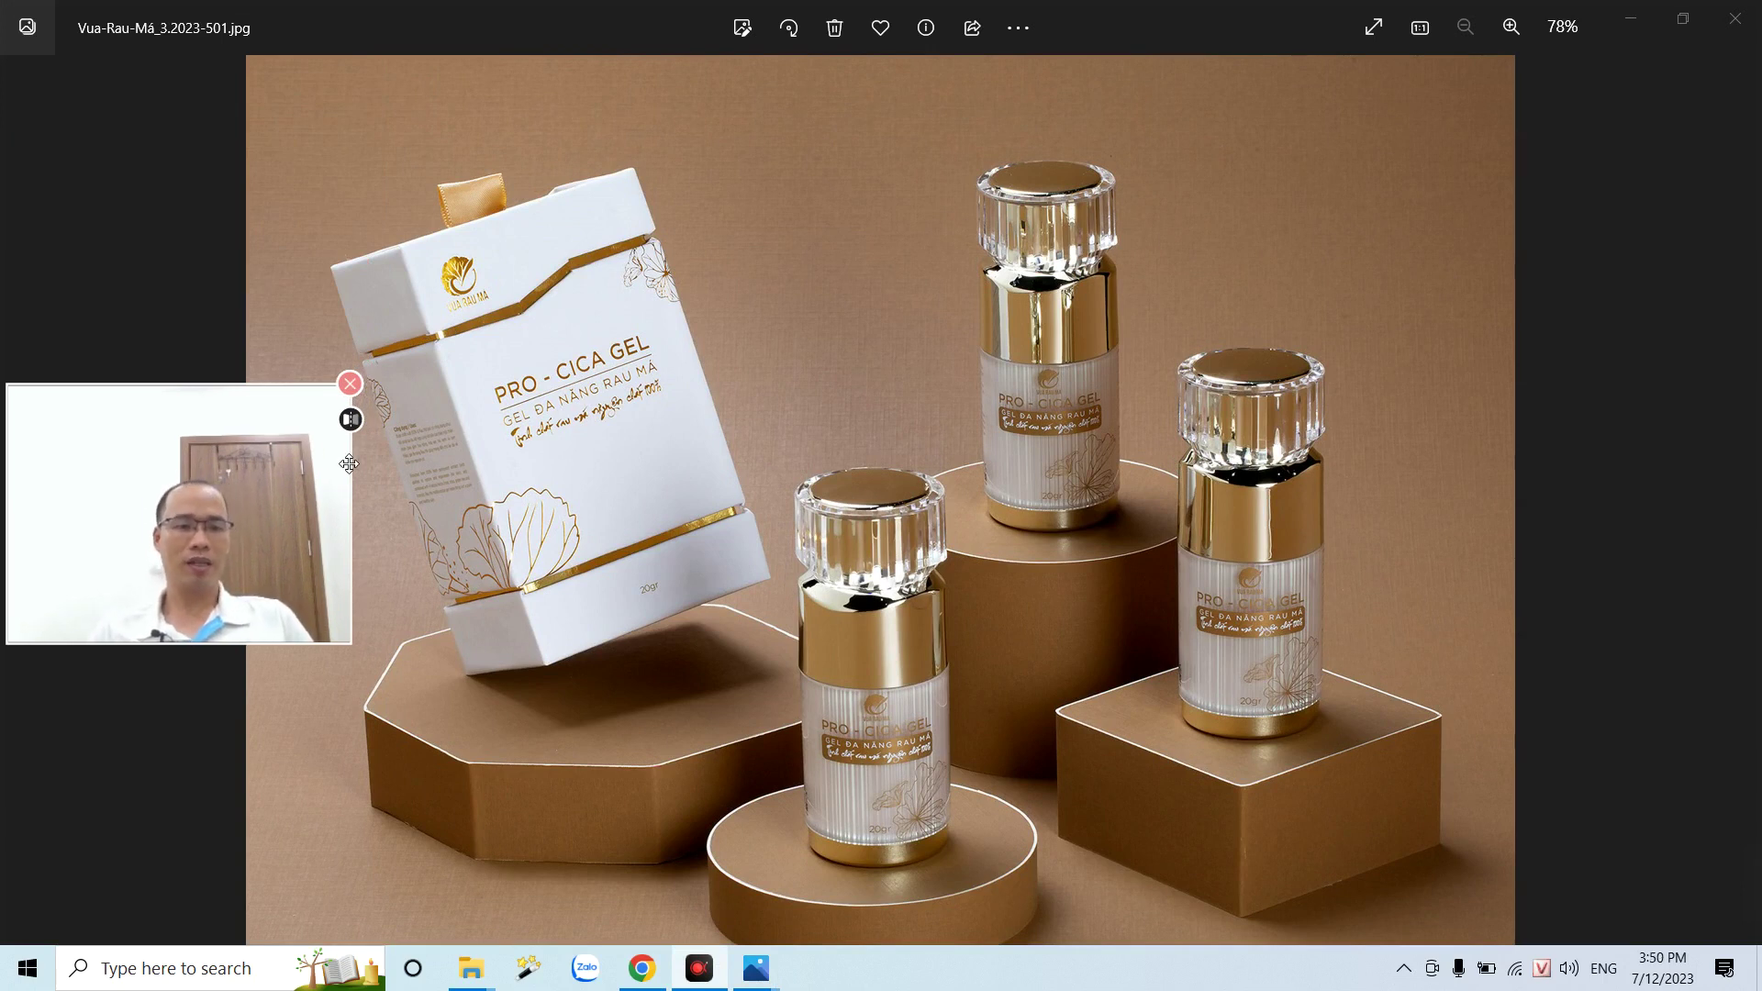
{"action": "left_click", "coordinate": [353, 423]}
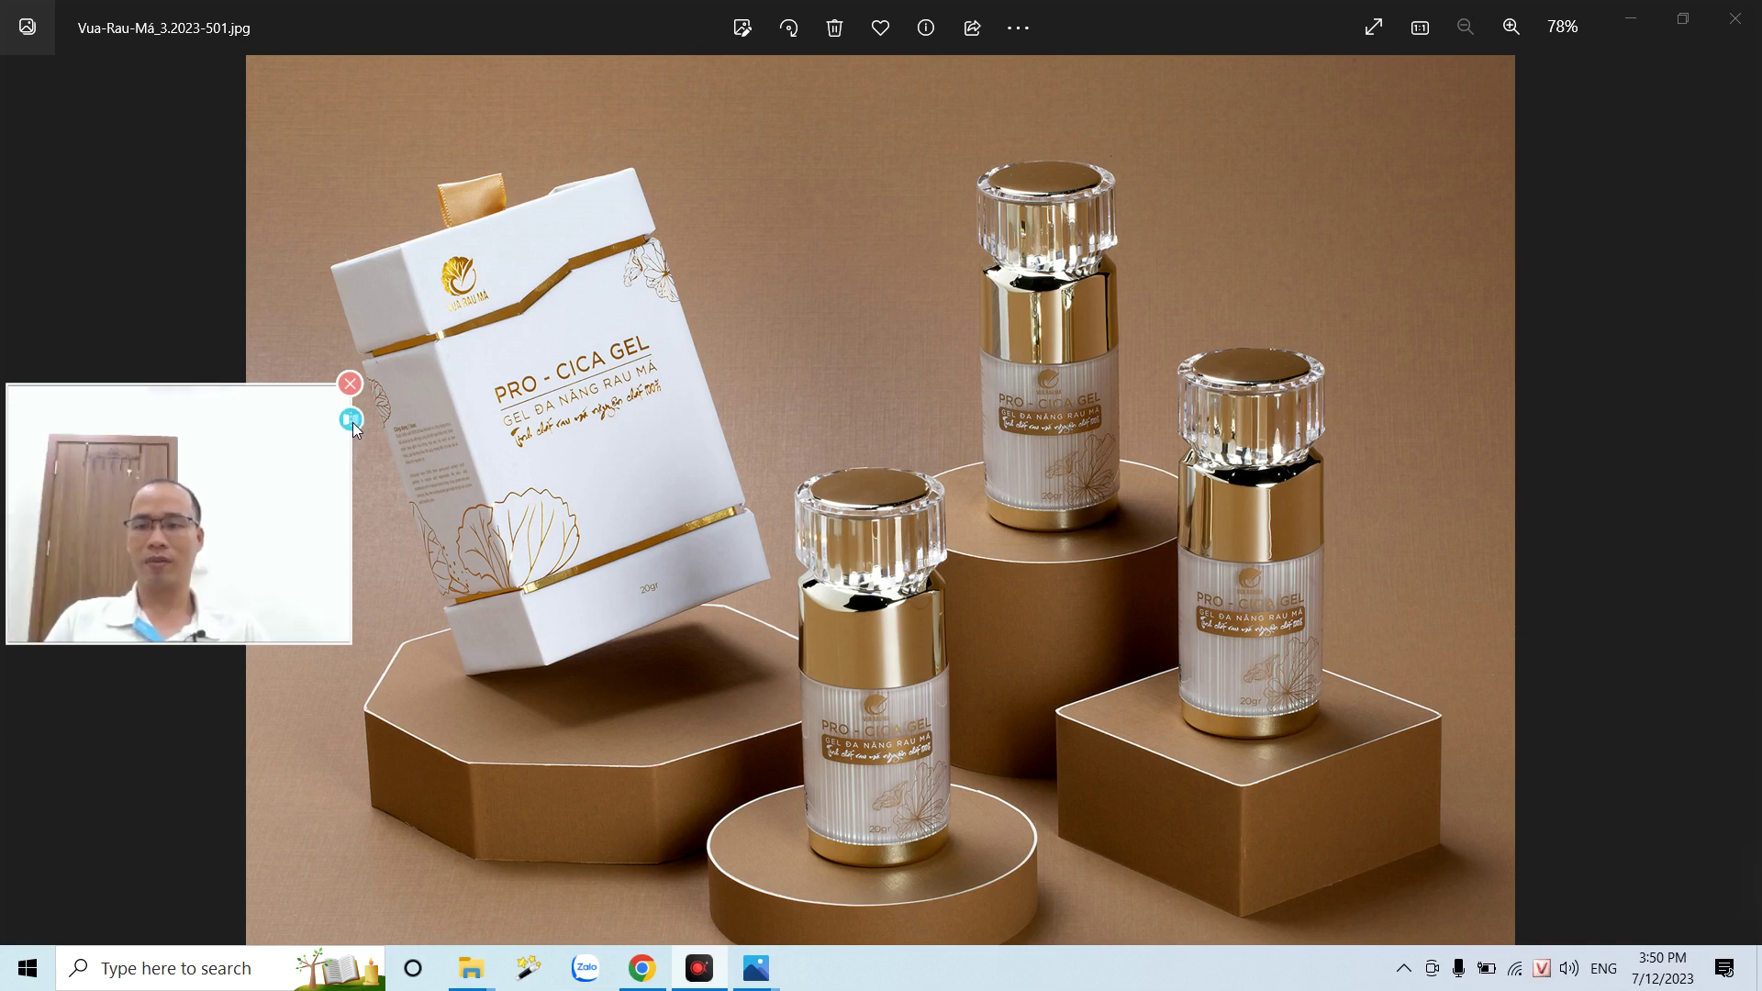
{"action": "left_click", "coordinate": [348, 422]}
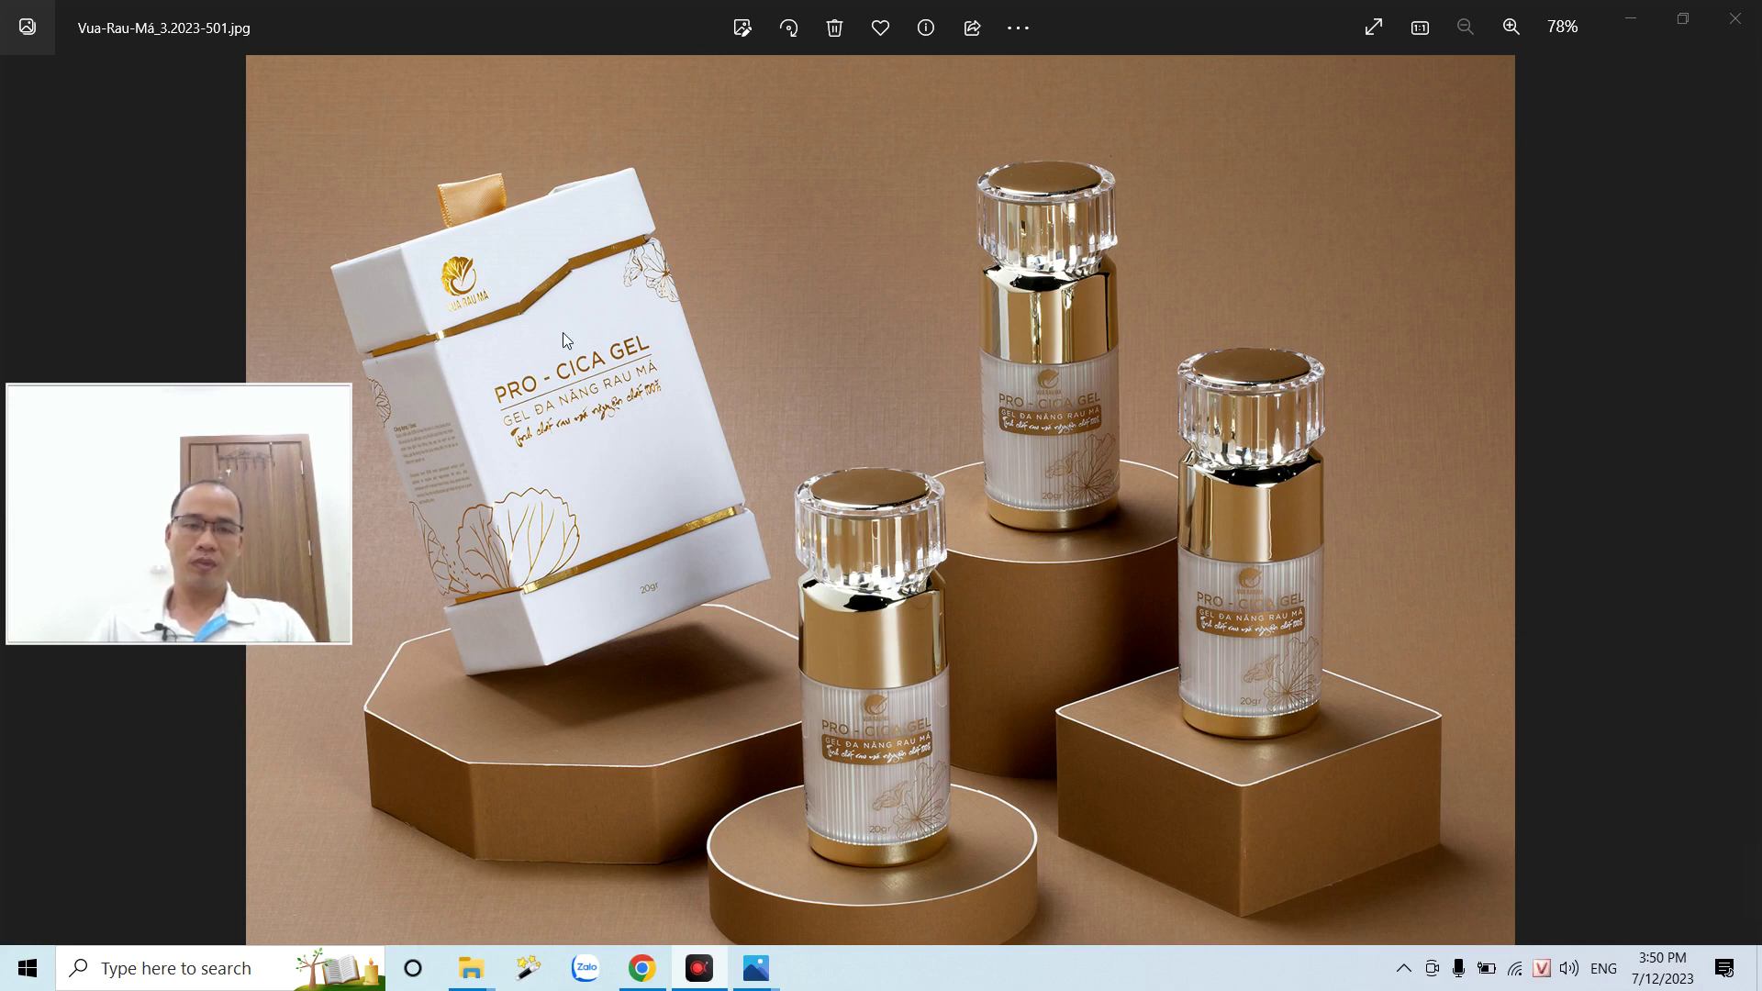
{"action": "scroll", "coordinate": [564, 482], "scroll_direction": "up", "scroll_amount": 3}
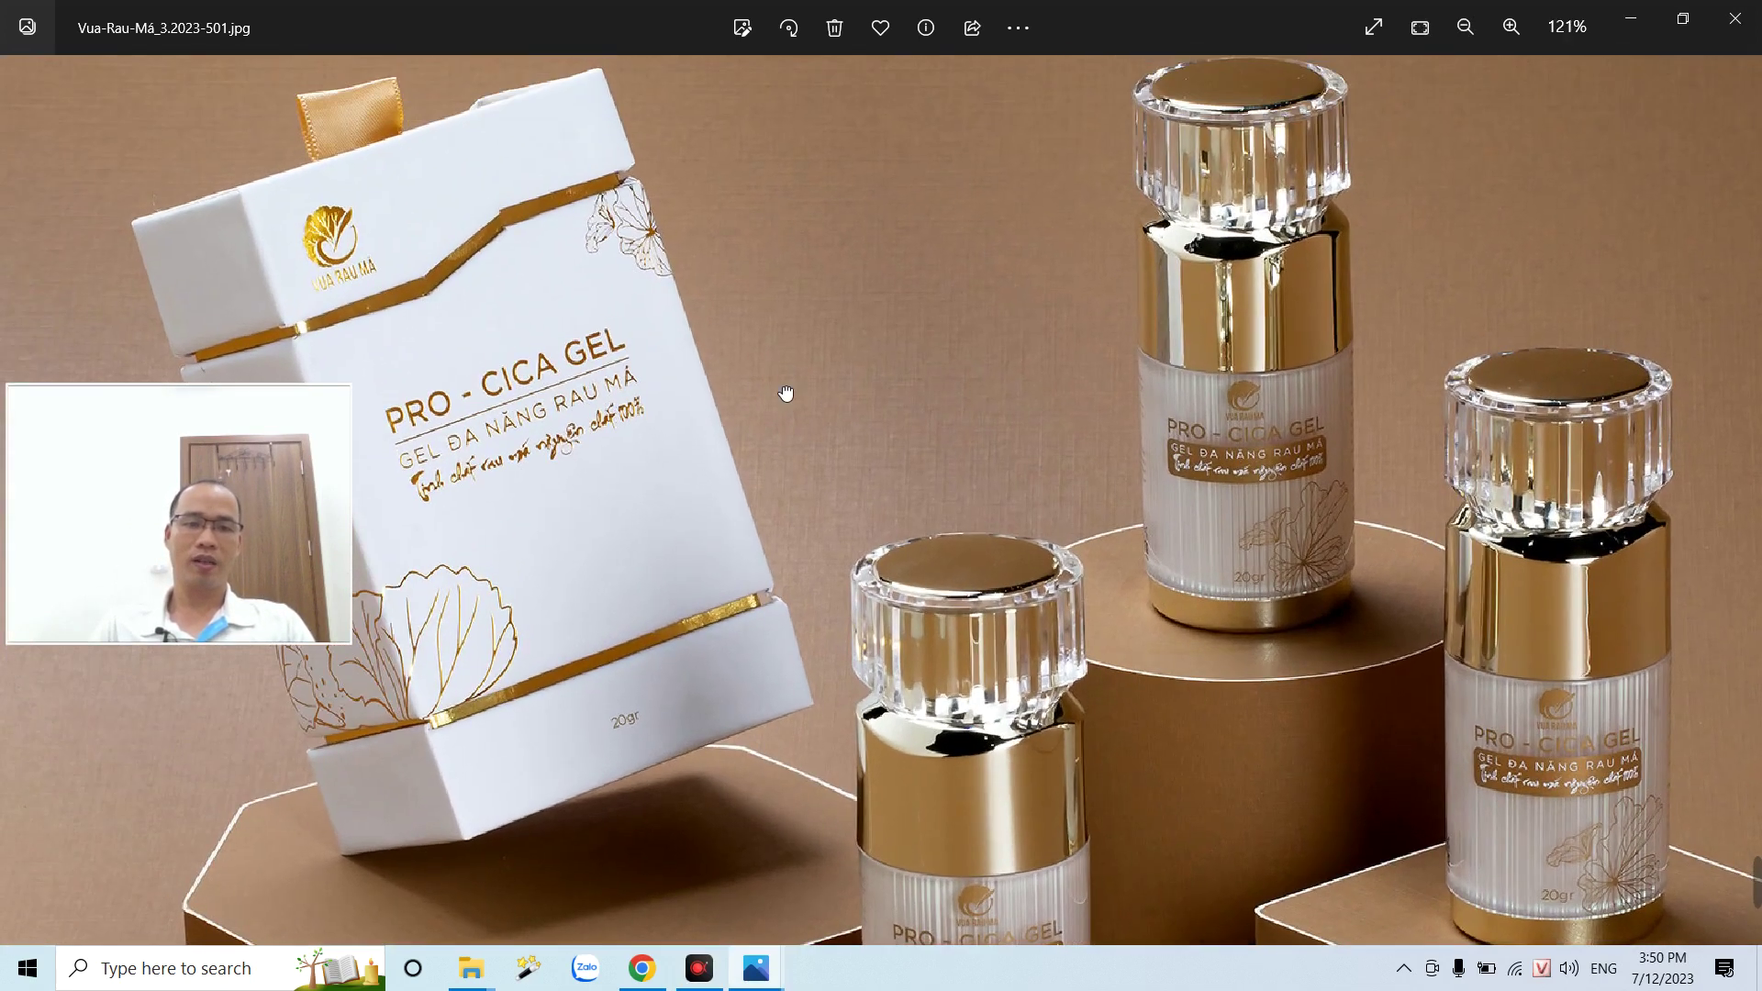
{"action": "scroll", "coordinate": [542, 323], "scroll_direction": "down", "scroll_amount": 3}
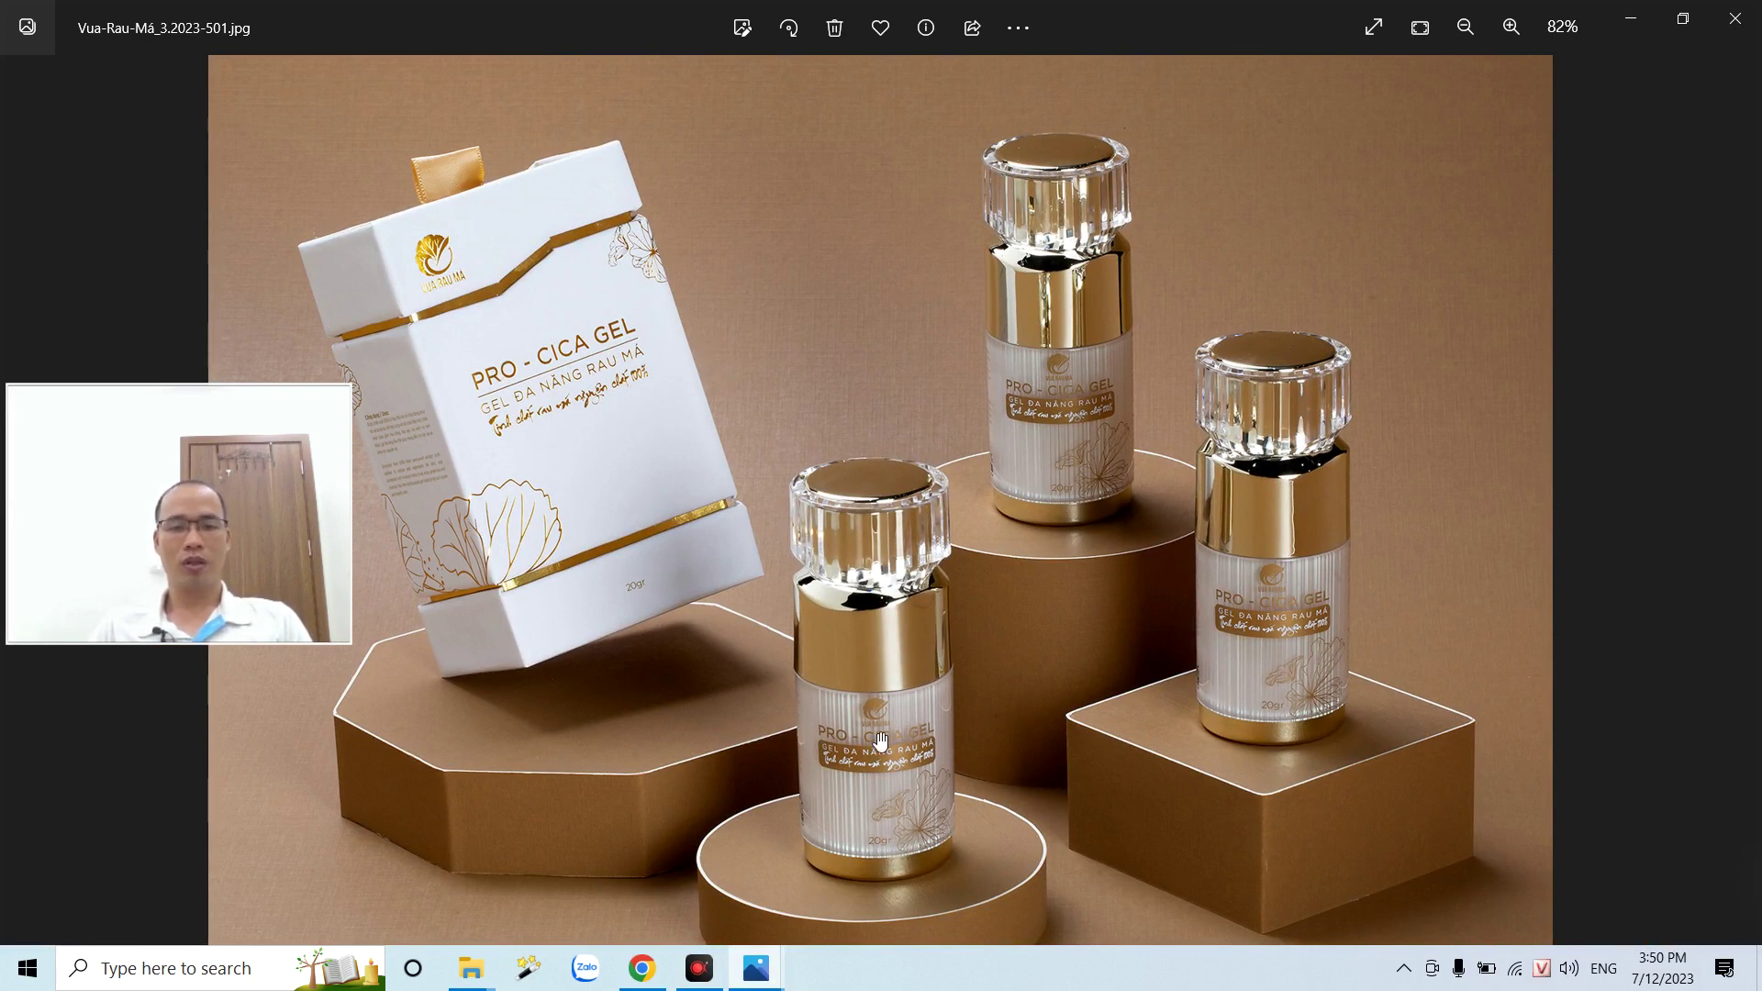
{"action": "scroll", "coordinate": [977, 585], "scroll_direction": "down", "scroll_amount": 2}
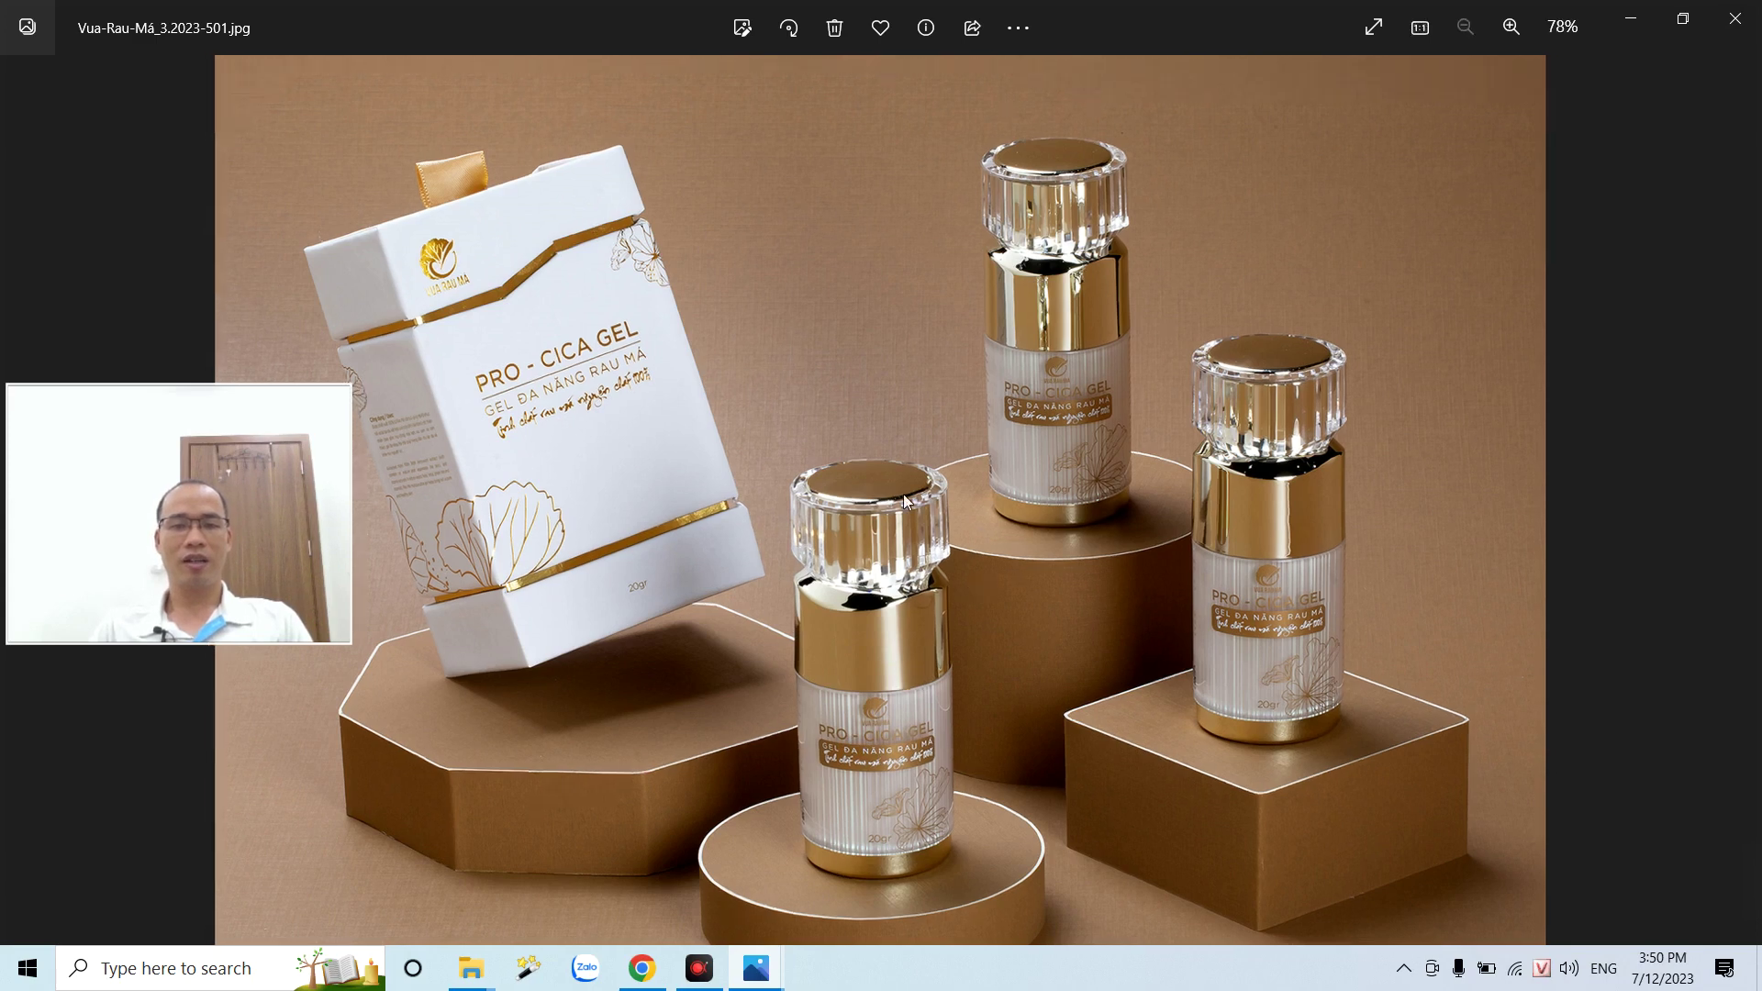
{"action": "left_click", "coordinate": [1735, 18]}
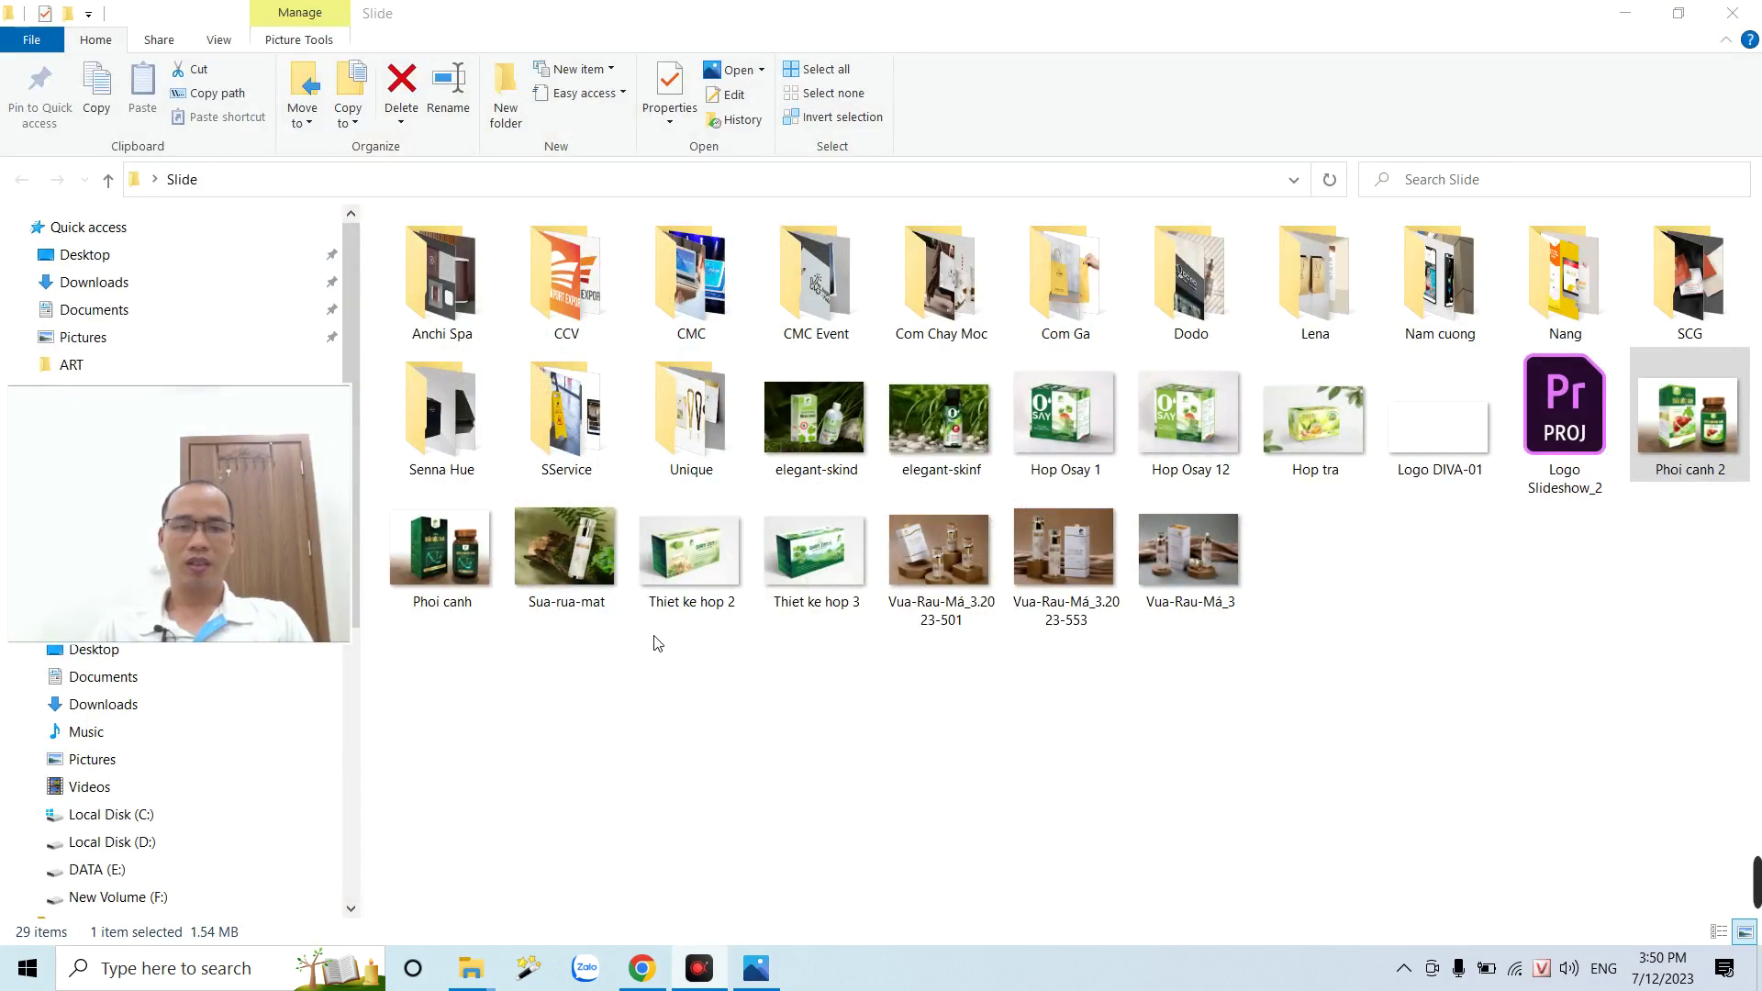
{"action": "key", "text": "Return"}
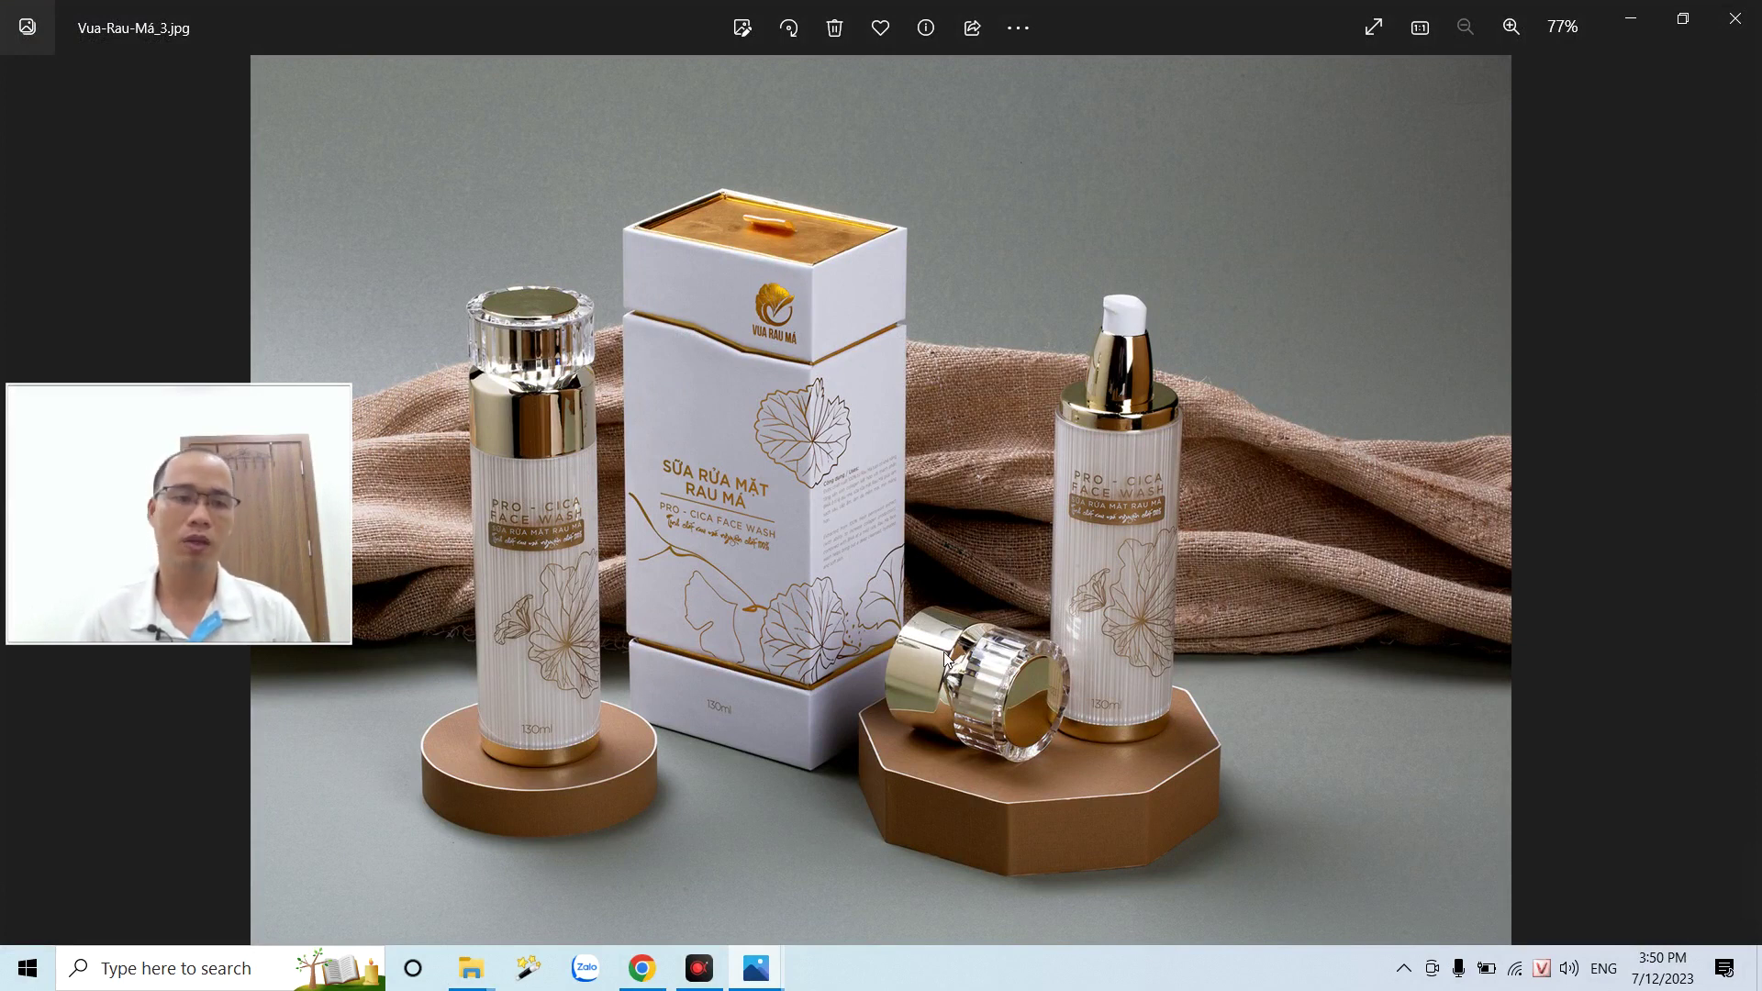
{"action": "left_click", "coordinate": [1735, 19]}
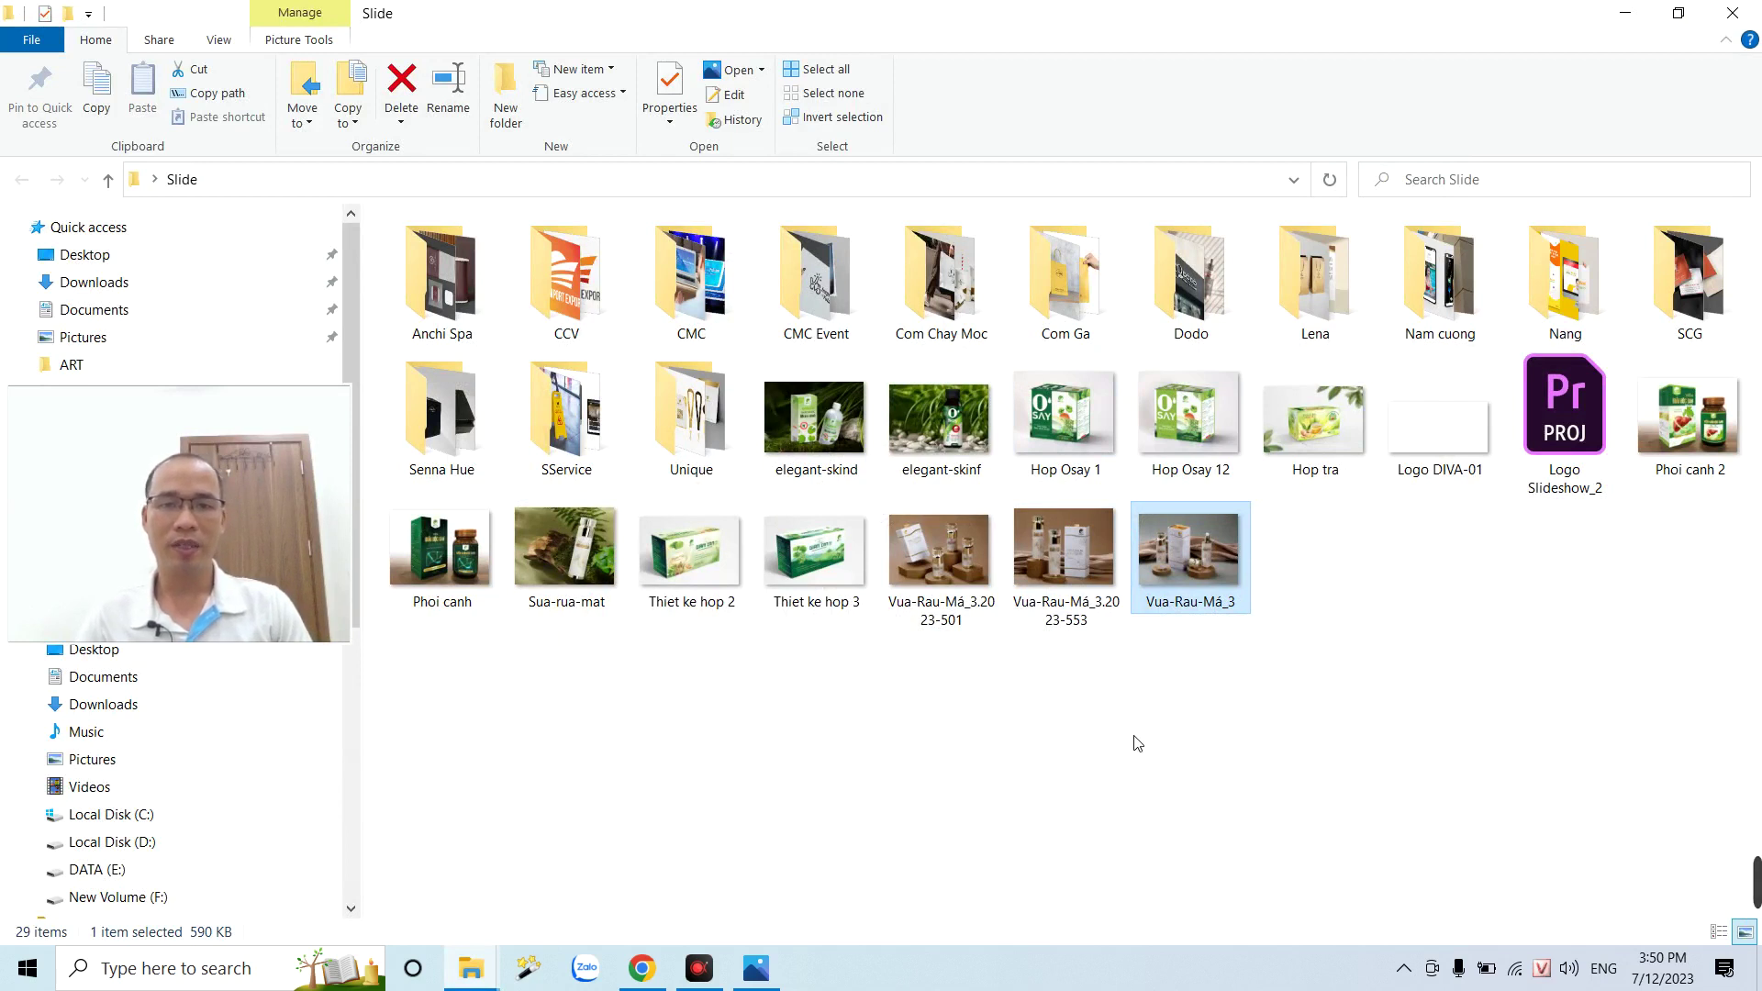
{"action": "mouse_move", "coordinate": [186, 500]}
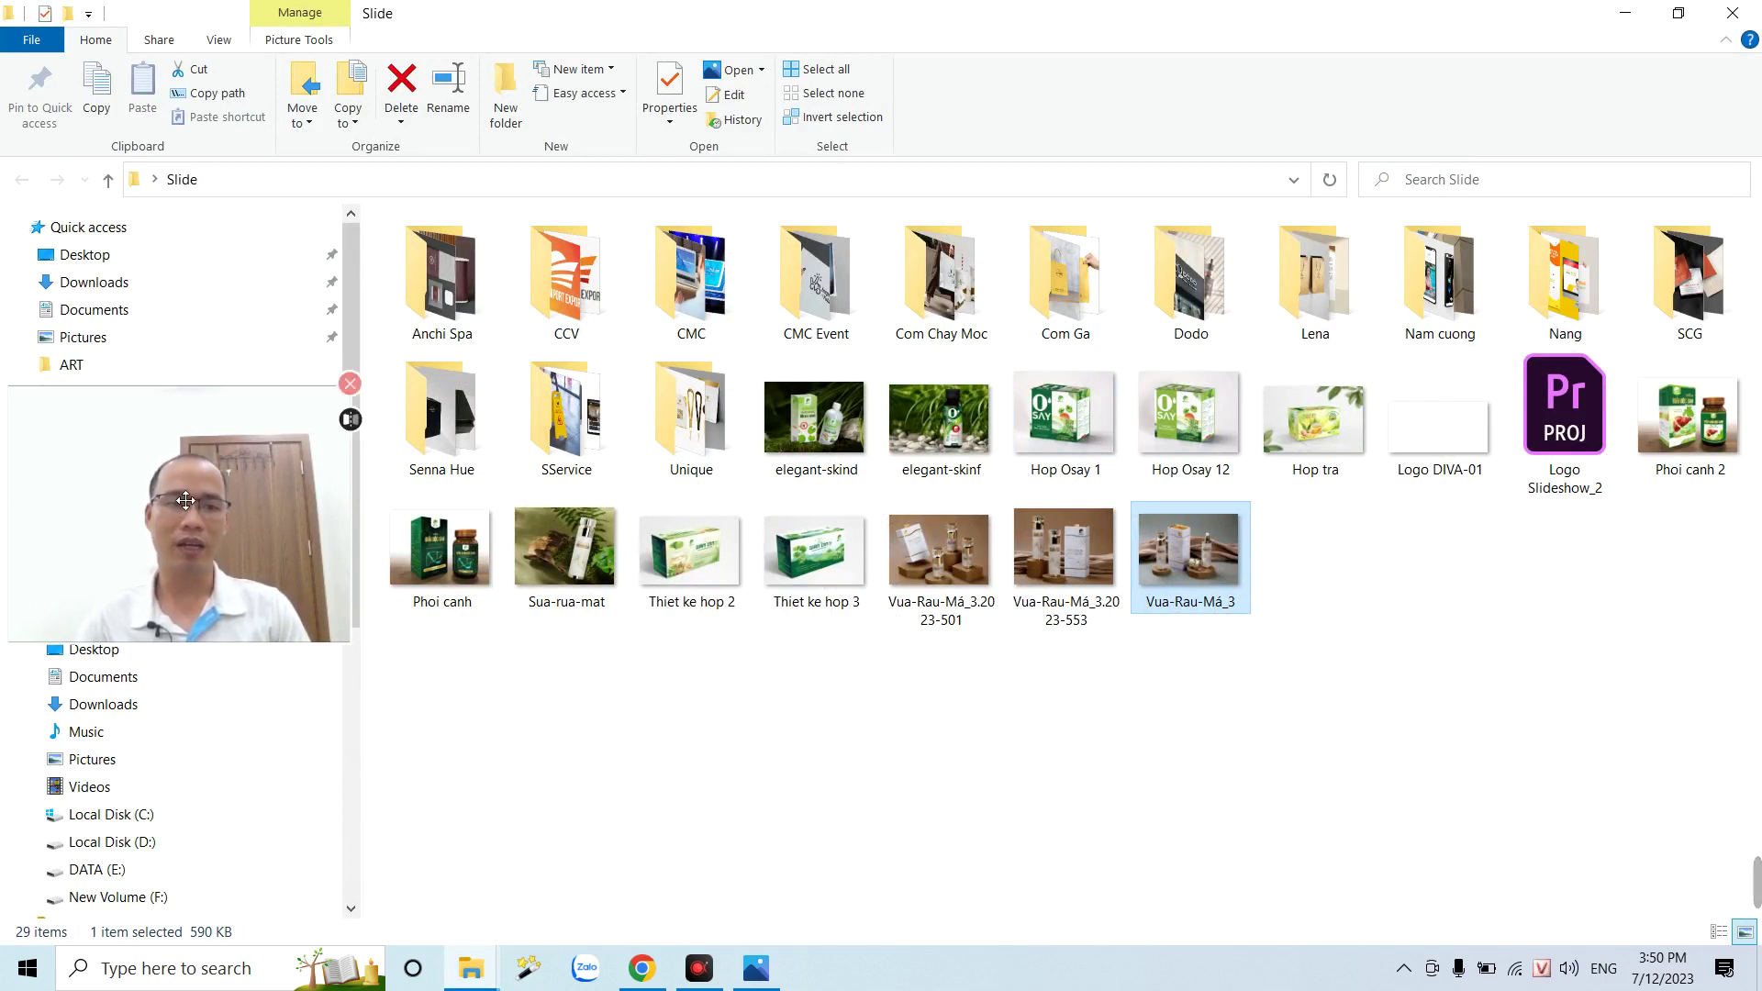
{"action": "left_click_drag", "start_coordinate": [186, 500], "coordinate": [1331, 512]}
{"action": "left_click", "coordinate": [698, 711]}
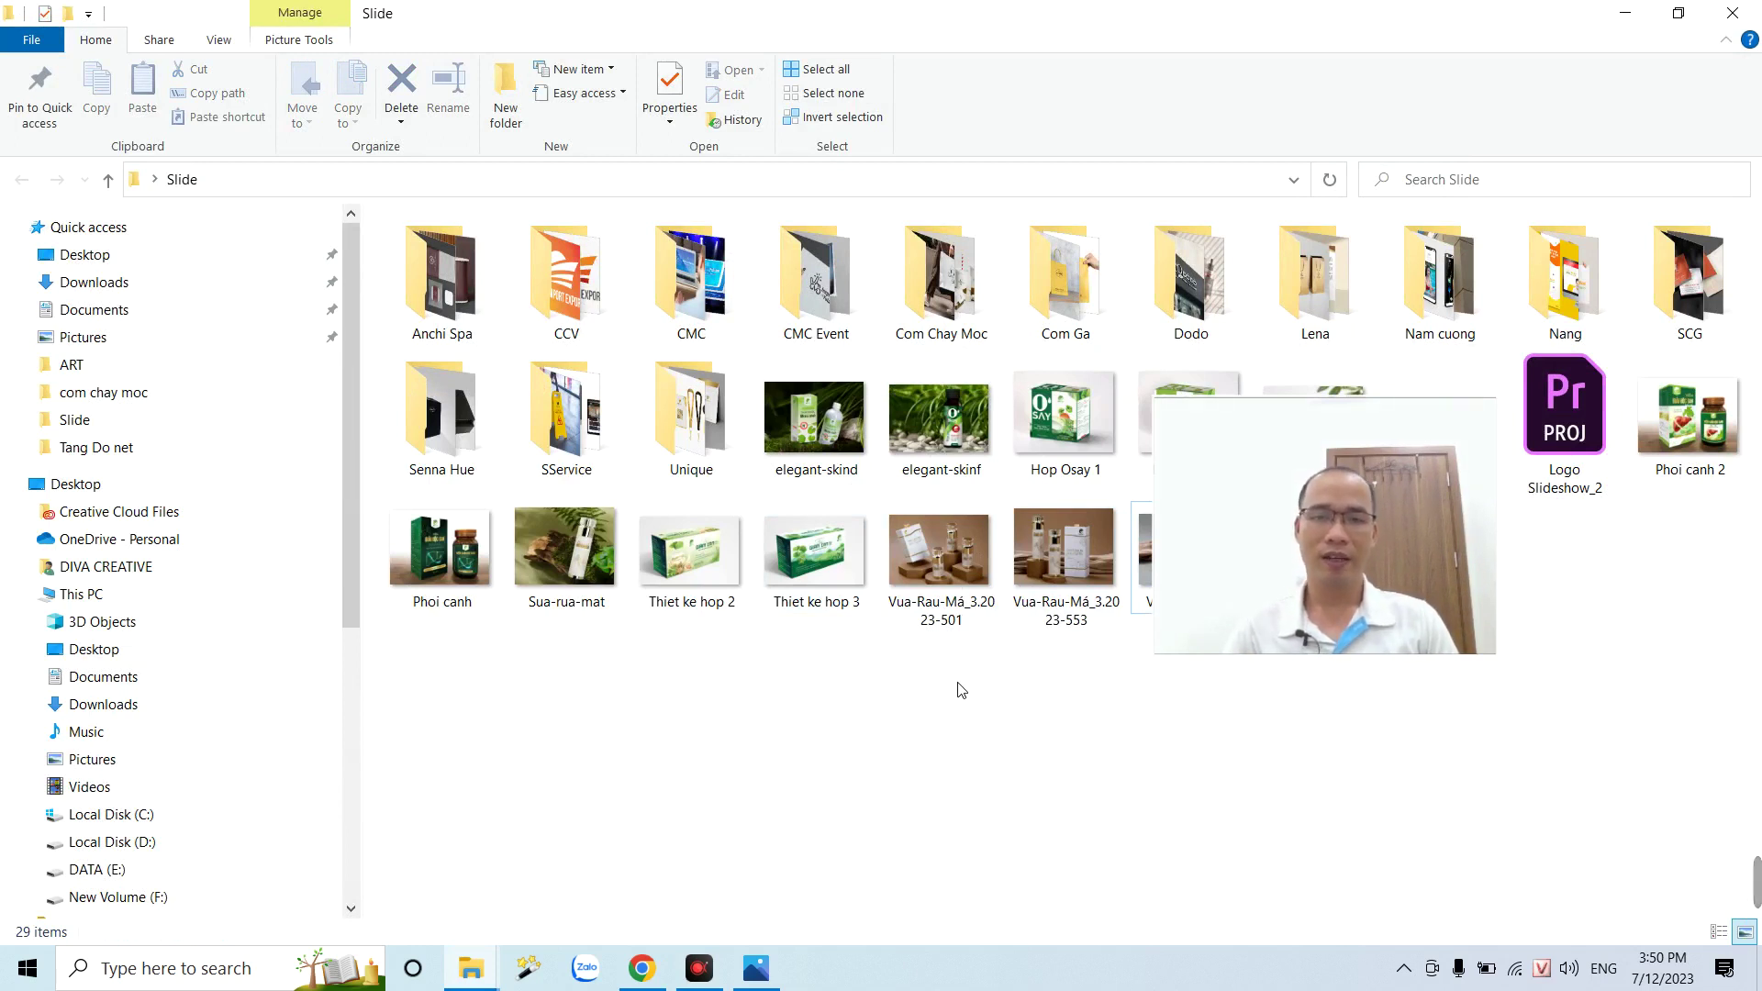
{"action": "left_click", "coordinate": [642, 968]}
- Go to the Diva Creative YouTube channel from the new tab's address suggestion
{"action": "left_click", "coordinate": [437, 13]}
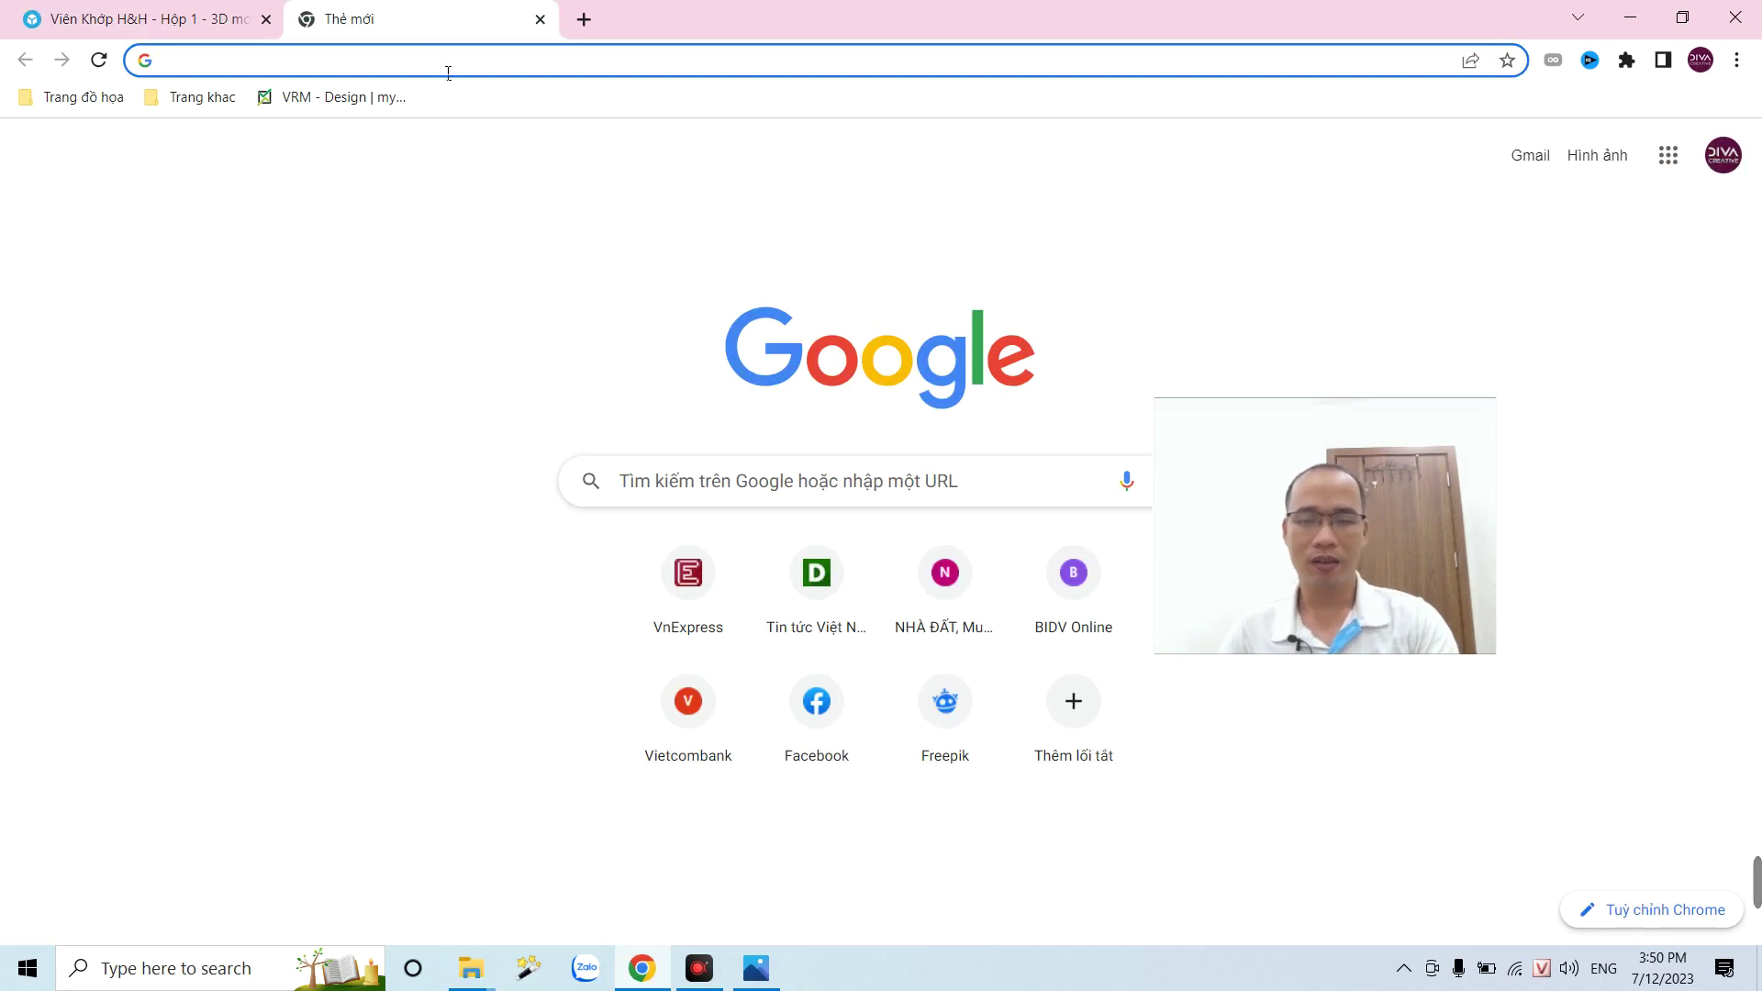
{"action": "left_click", "coordinate": [1568, 969]}
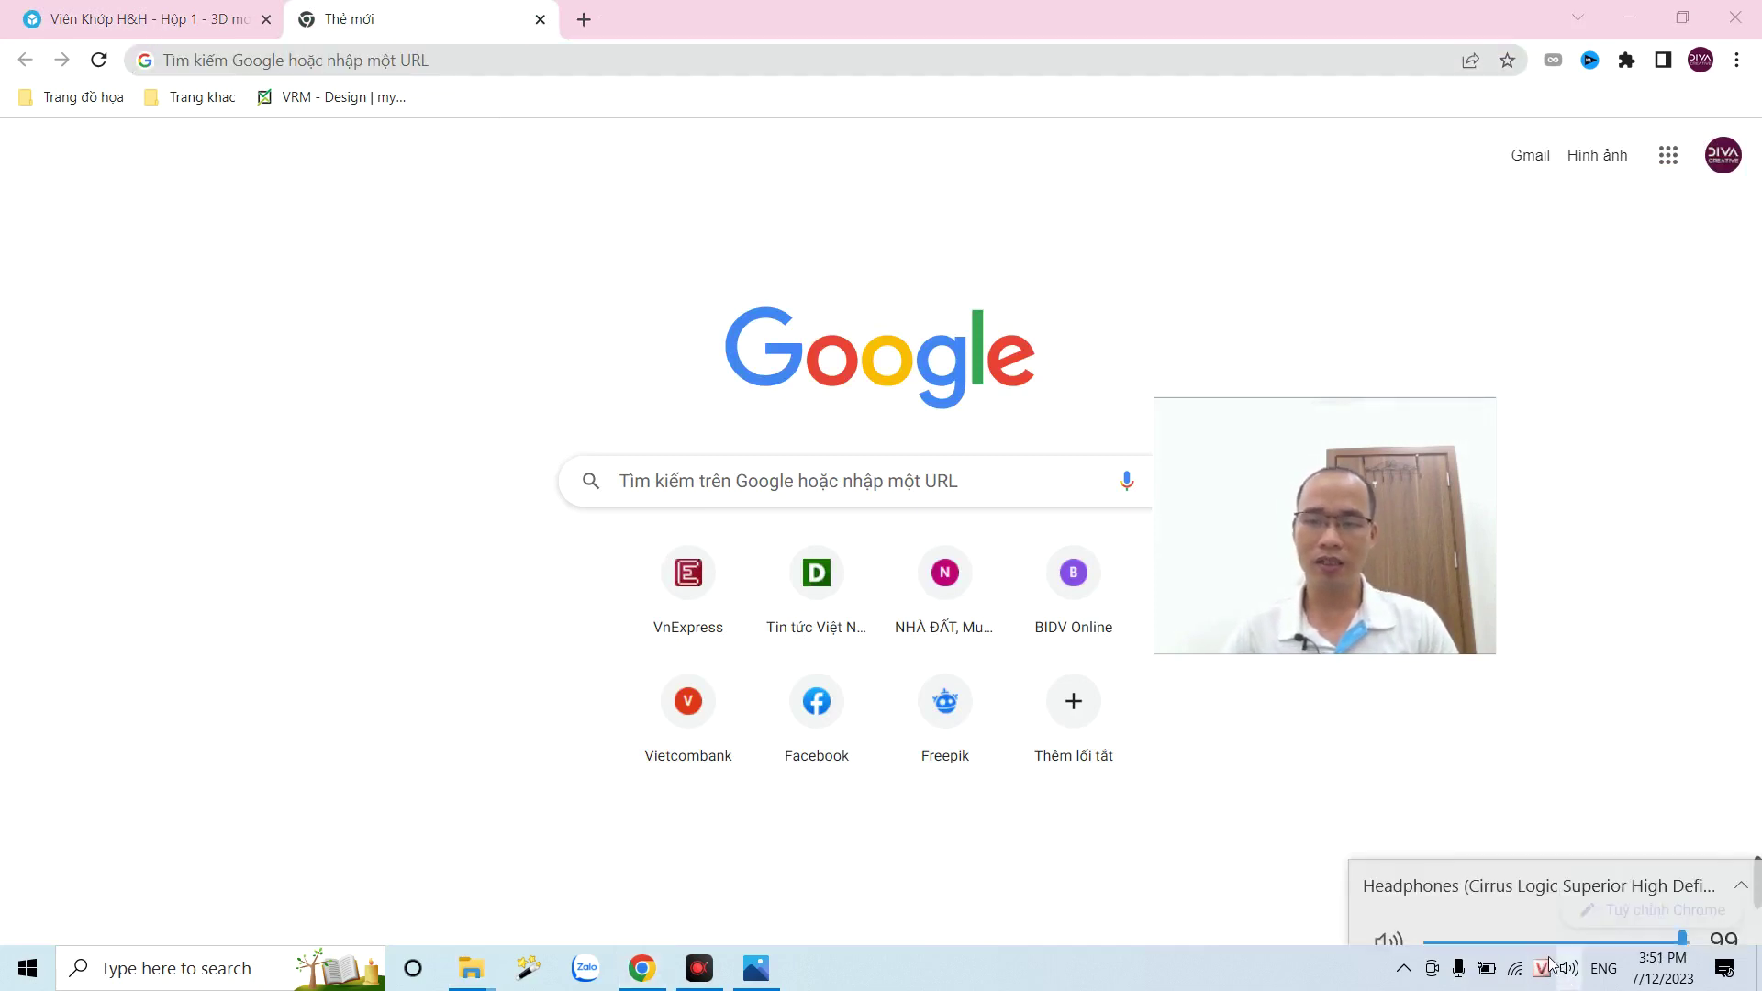
{"action": "left_click", "coordinate": [554, 61]}
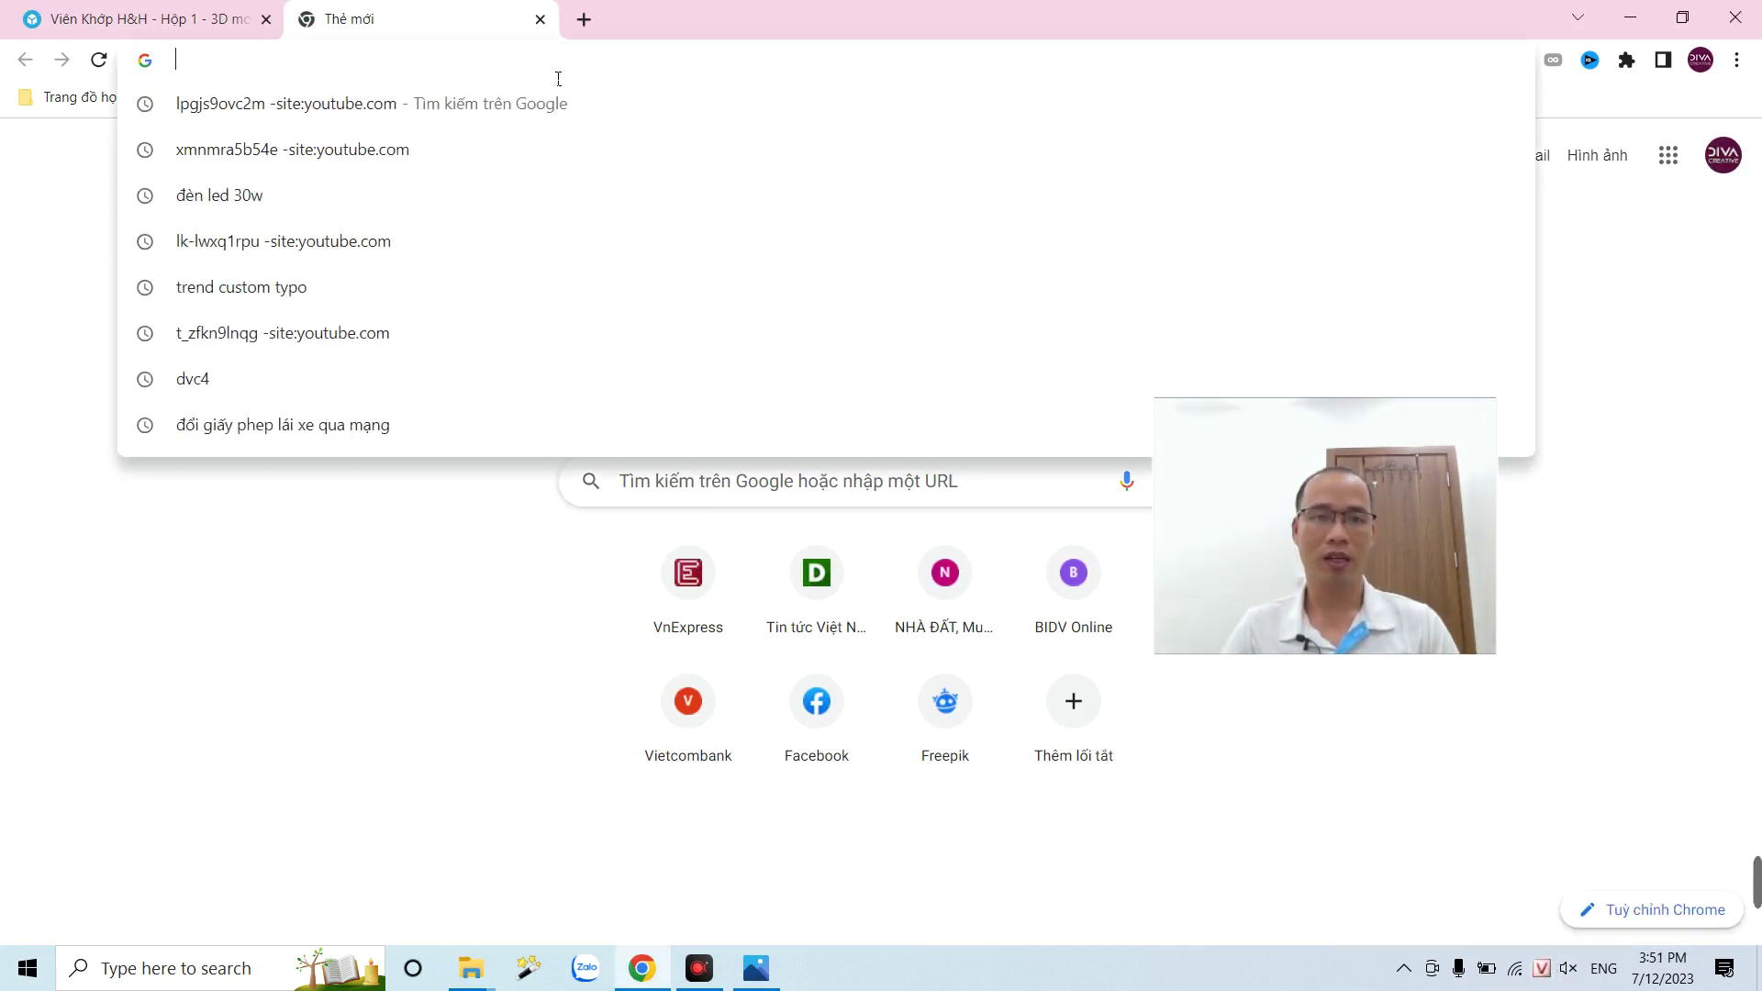
{"action": "type", "text": "y"}
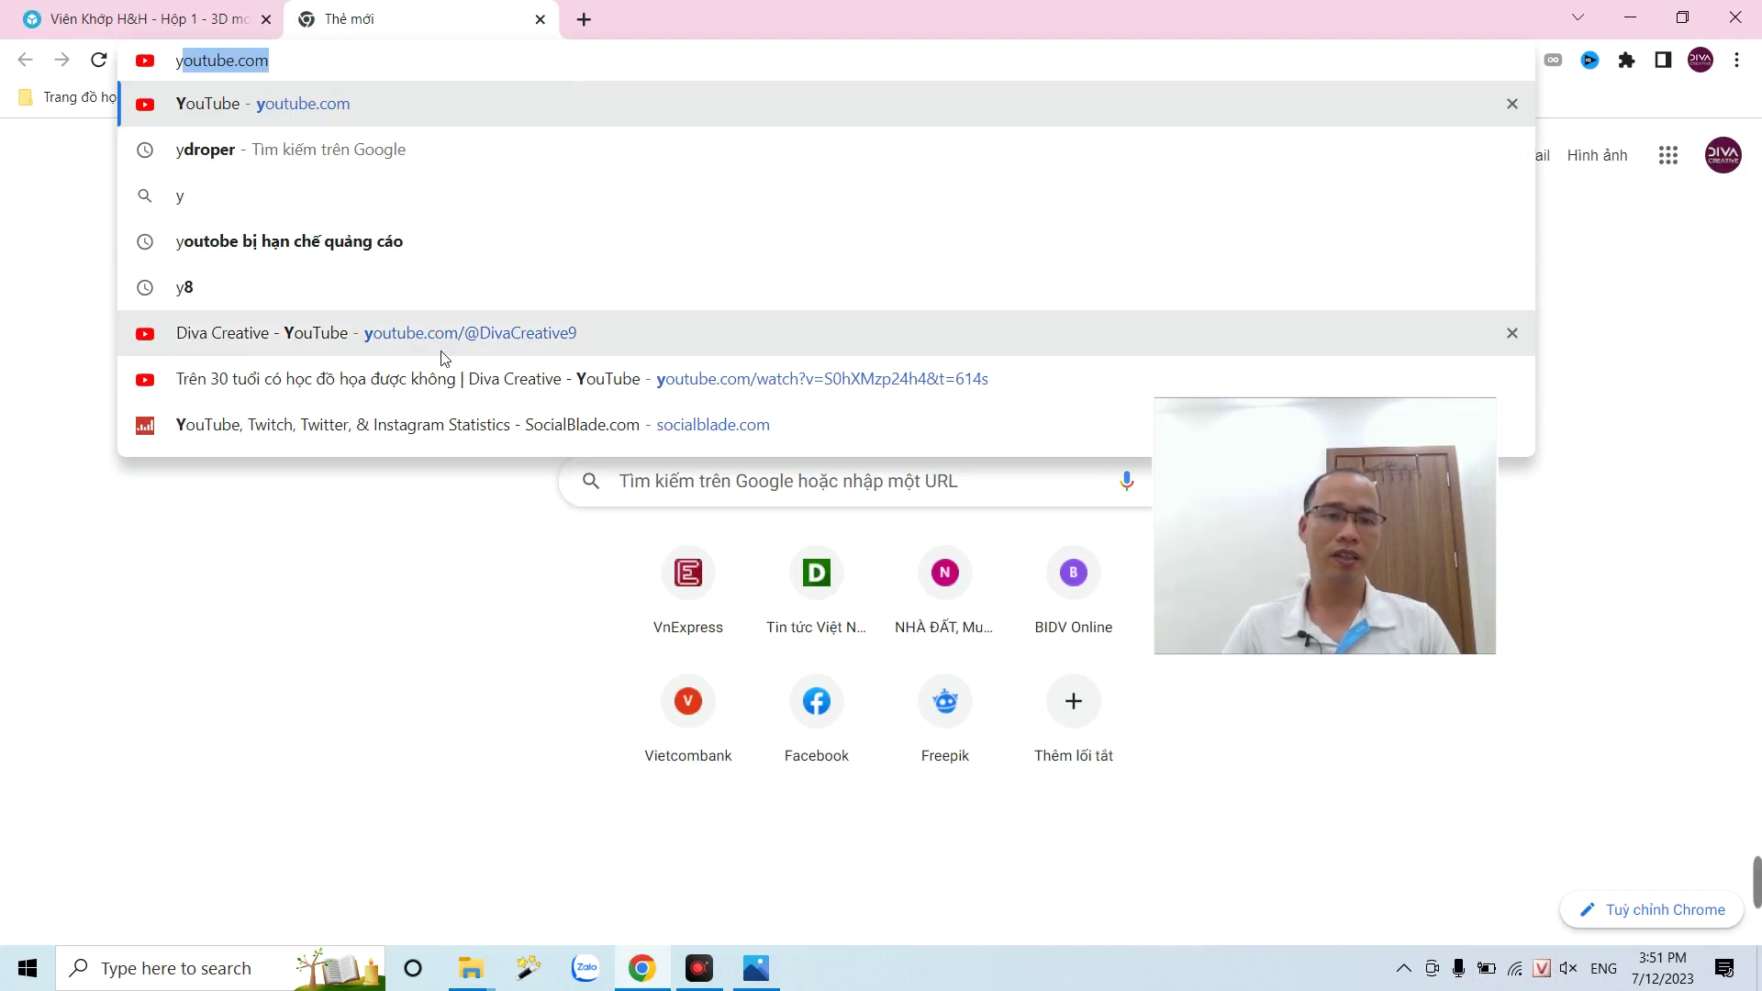
{"action": "left_click", "coordinate": [441, 351]}
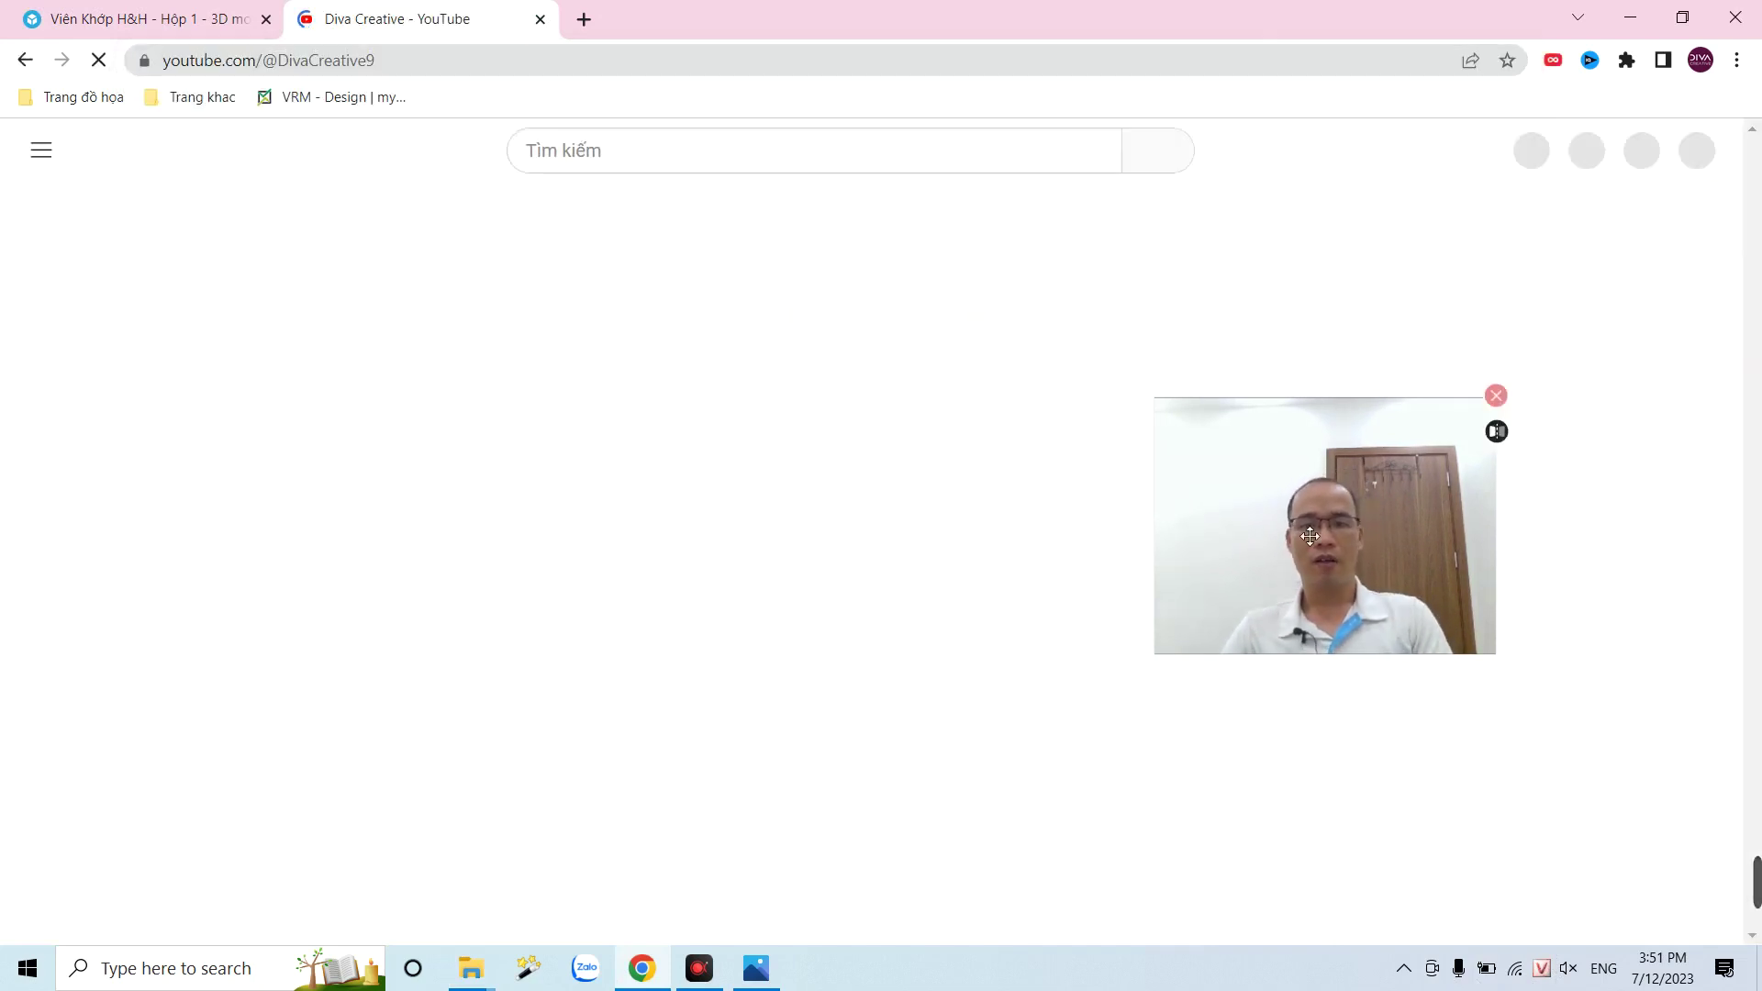
{"action": "left_click_drag", "start_coordinate": [1336, 563], "coordinate": [1560, 259]}
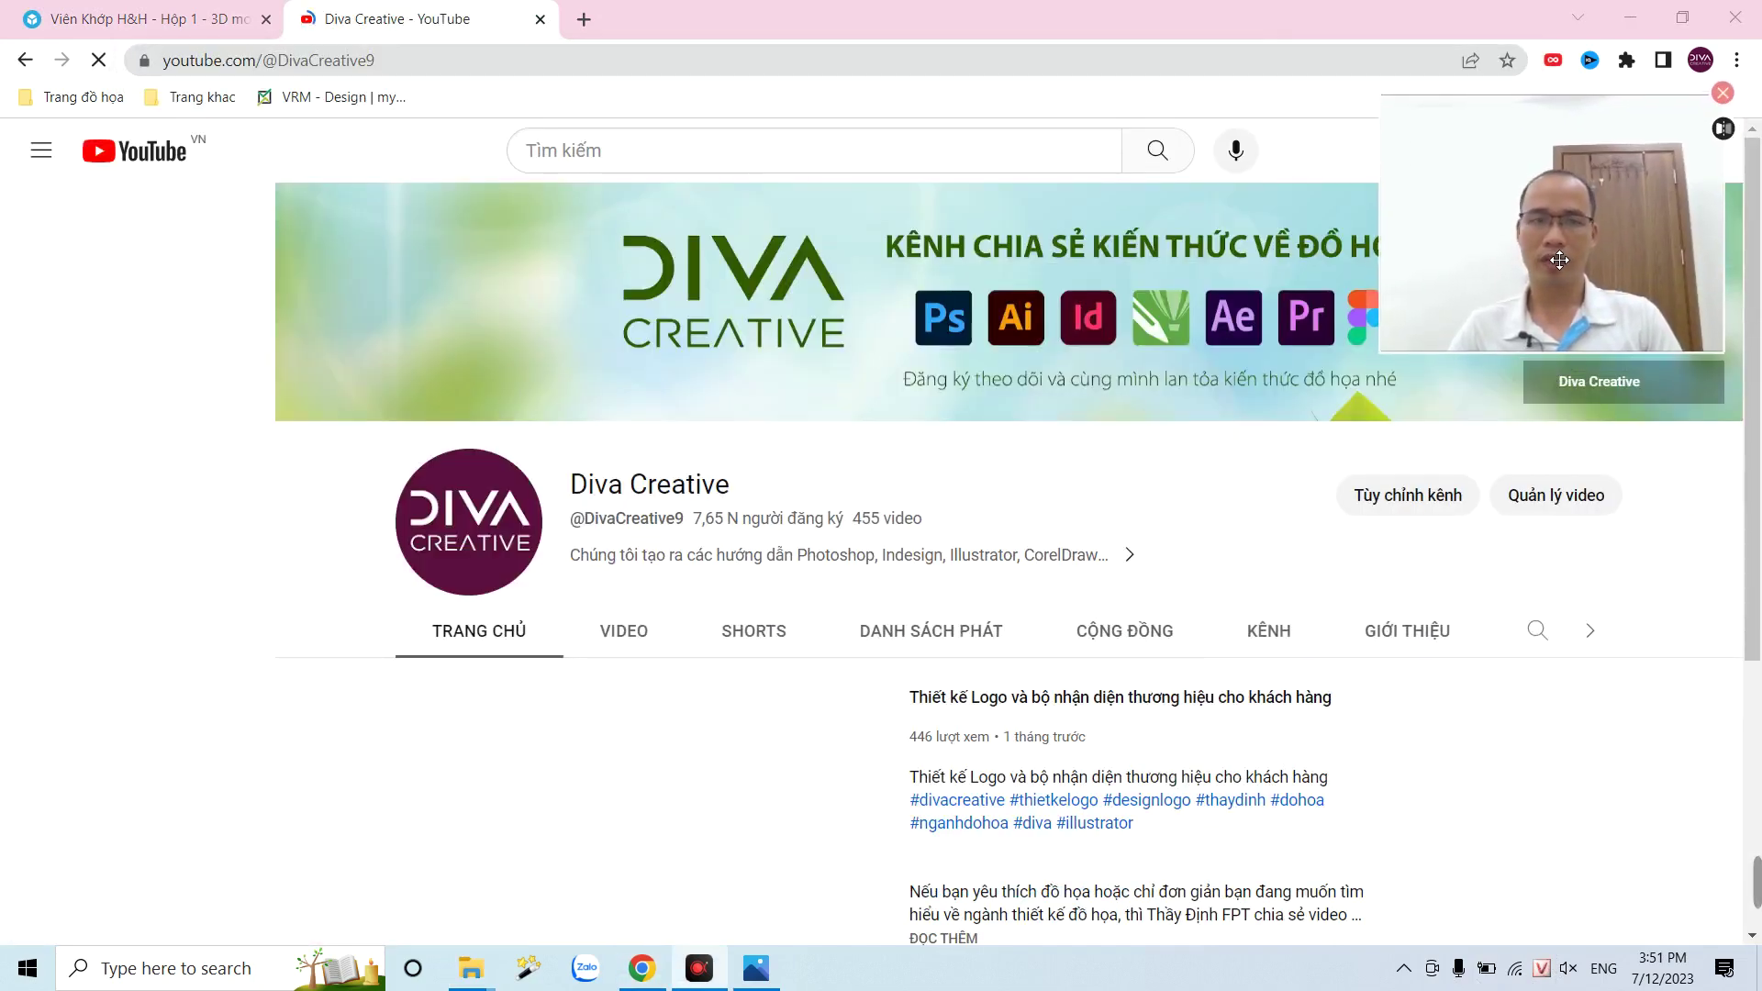
- Show the channel's full video list and scroll through its uploads
{"action": "left_click", "coordinate": [613, 633]}
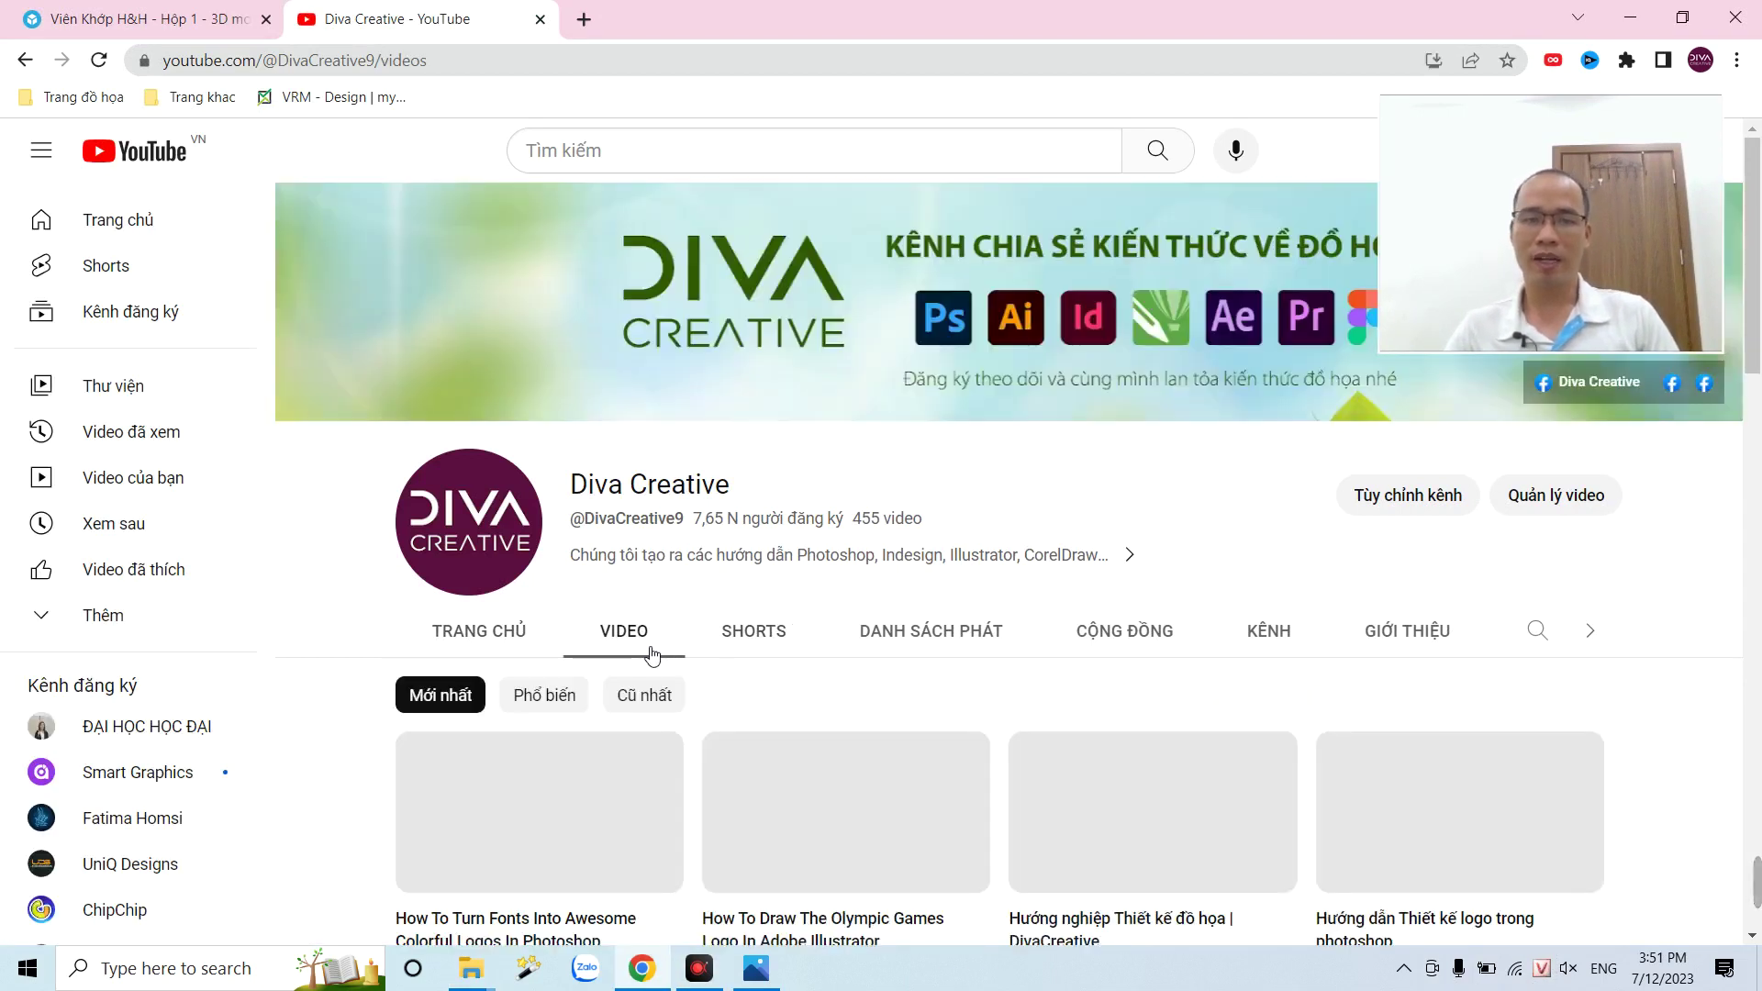
{"action": "scroll", "coordinate": [648, 649], "scroll_direction": "down", "scroll_amount": 2}
{"action": "scroll", "coordinate": [648, 650], "scroll_direction": "down", "scroll_amount": 4}
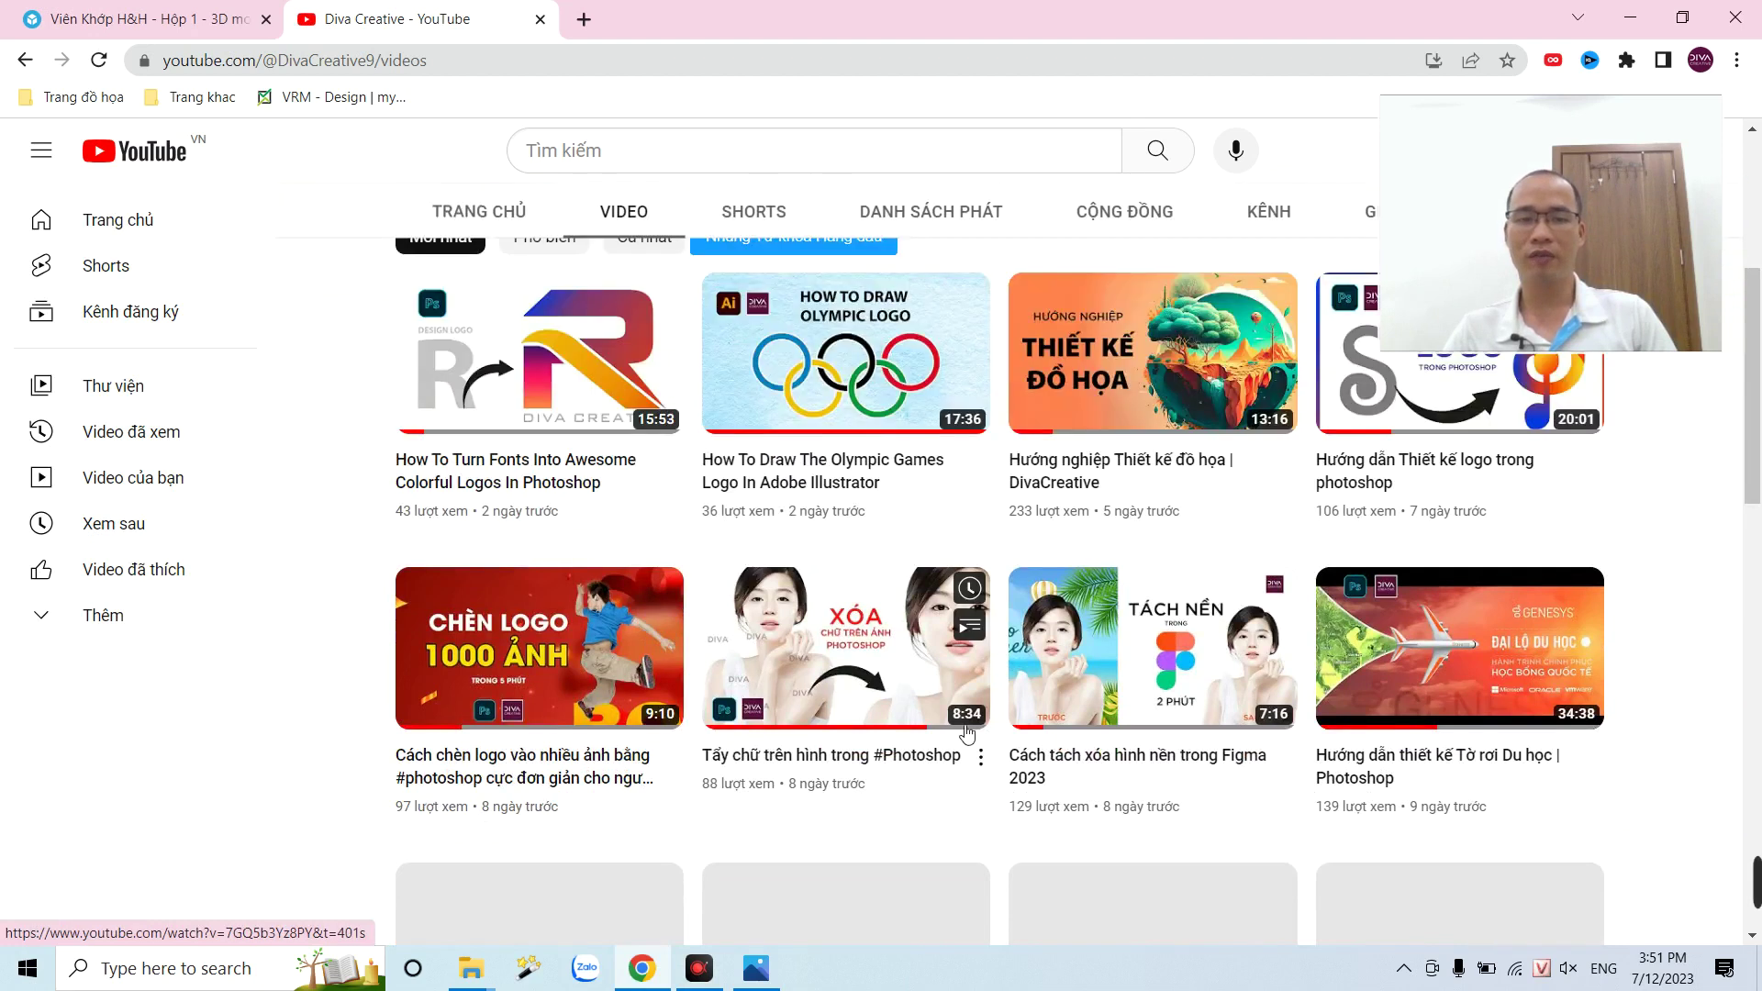
{"action": "scroll", "coordinate": [977, 734], "scroll_direction": "down", "scroll_amount": 5}
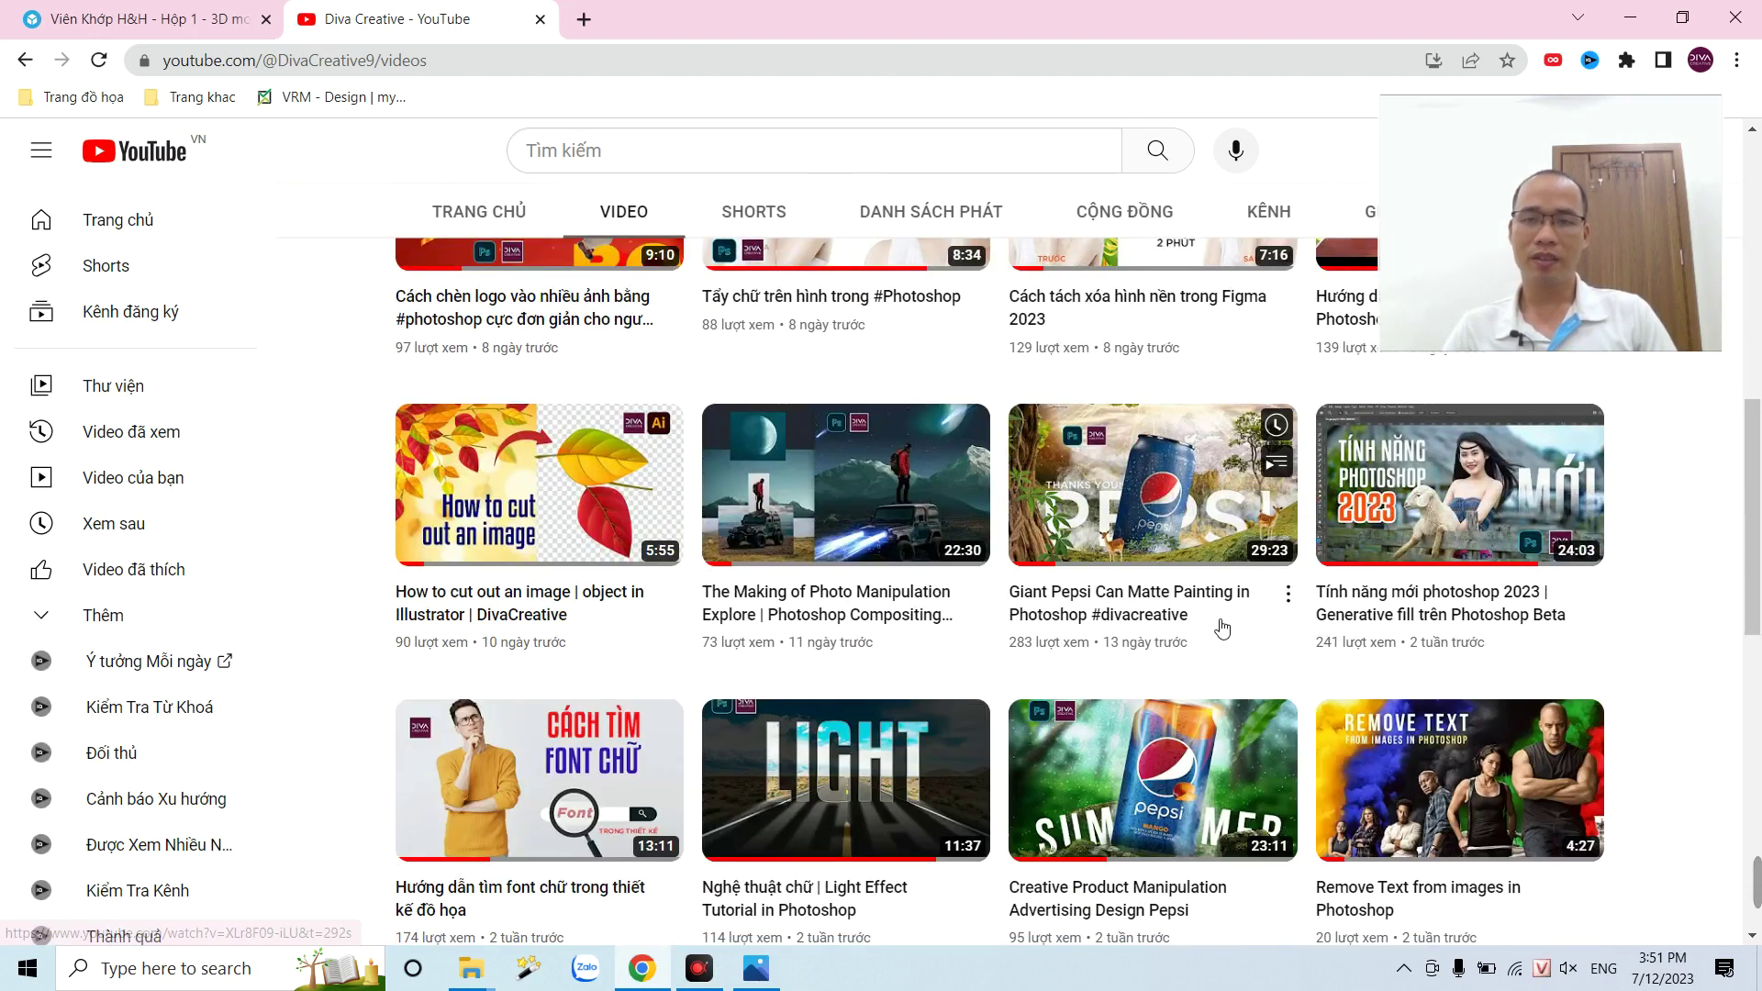
{"action": "scroll", "coordinate": [1142, 645], "scroll_direction": "down", "scroll_amount": 3}
{"action": "scroll", "coordinate": [1142, 645], "scroll_direction": "down", "scroll_amount": 2}
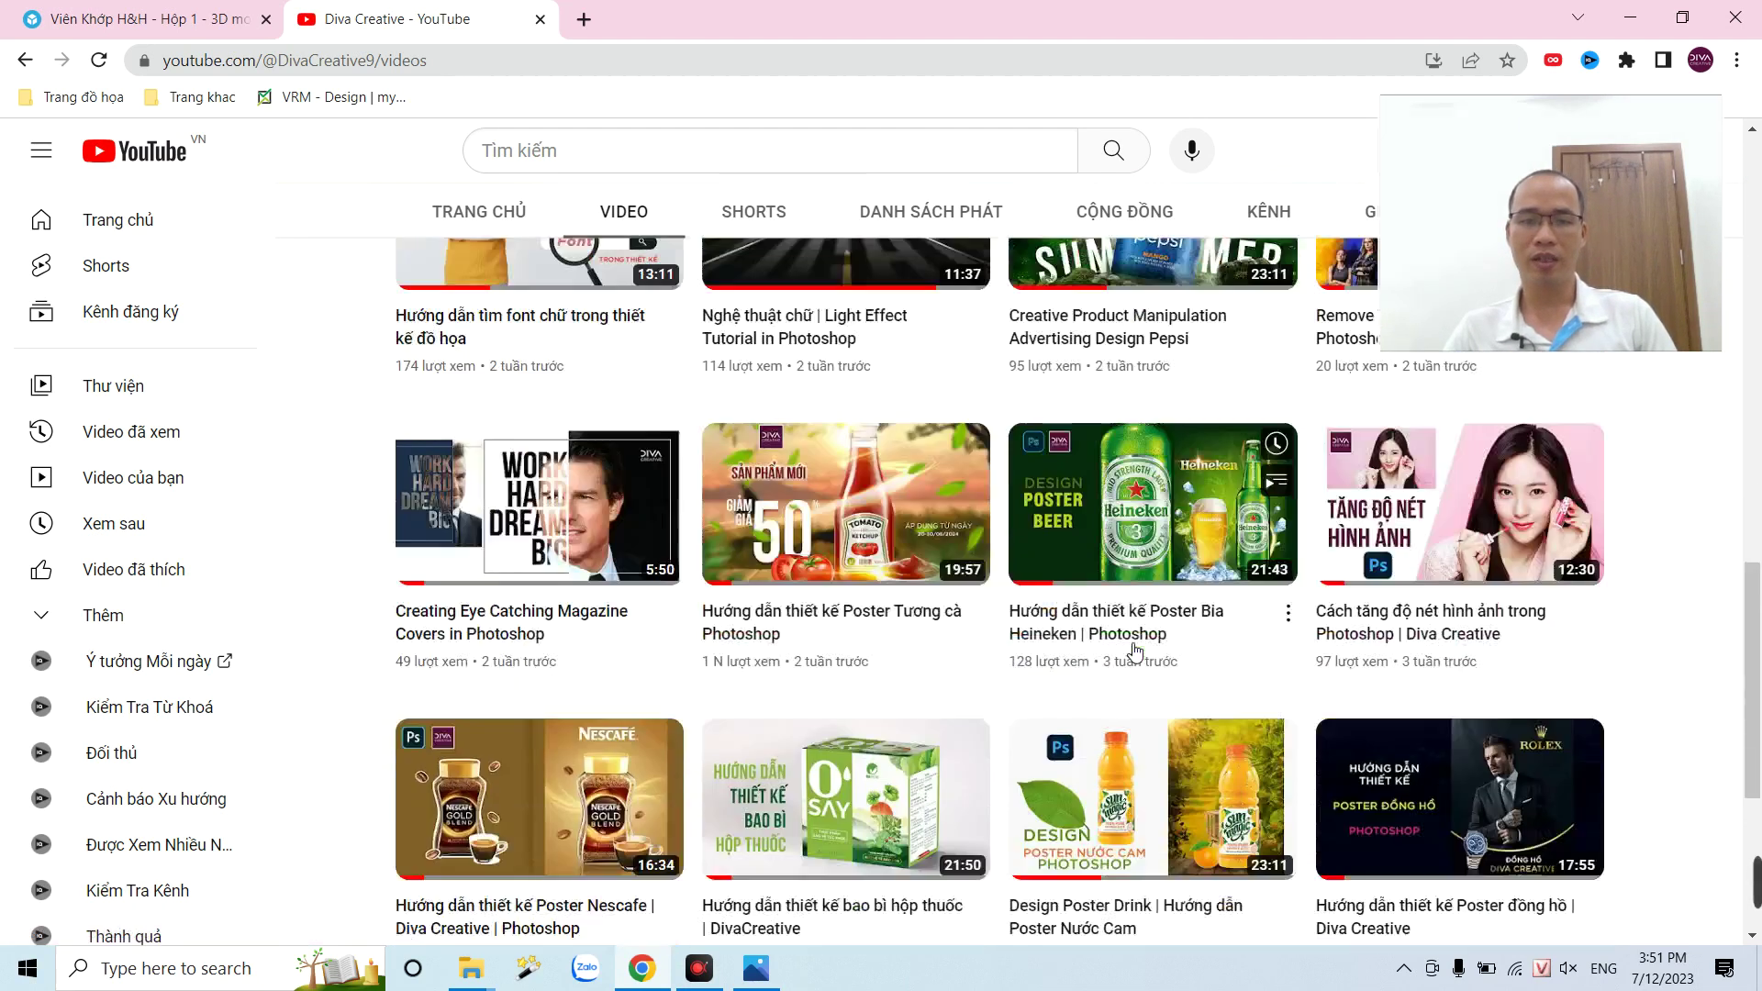
{"action": "scroll", "coordinate": [1138, 645], "scroll_direction": "down", "scroll_amount": 3}
{"action": "mouse_move", "coordinate": [845, 799]}
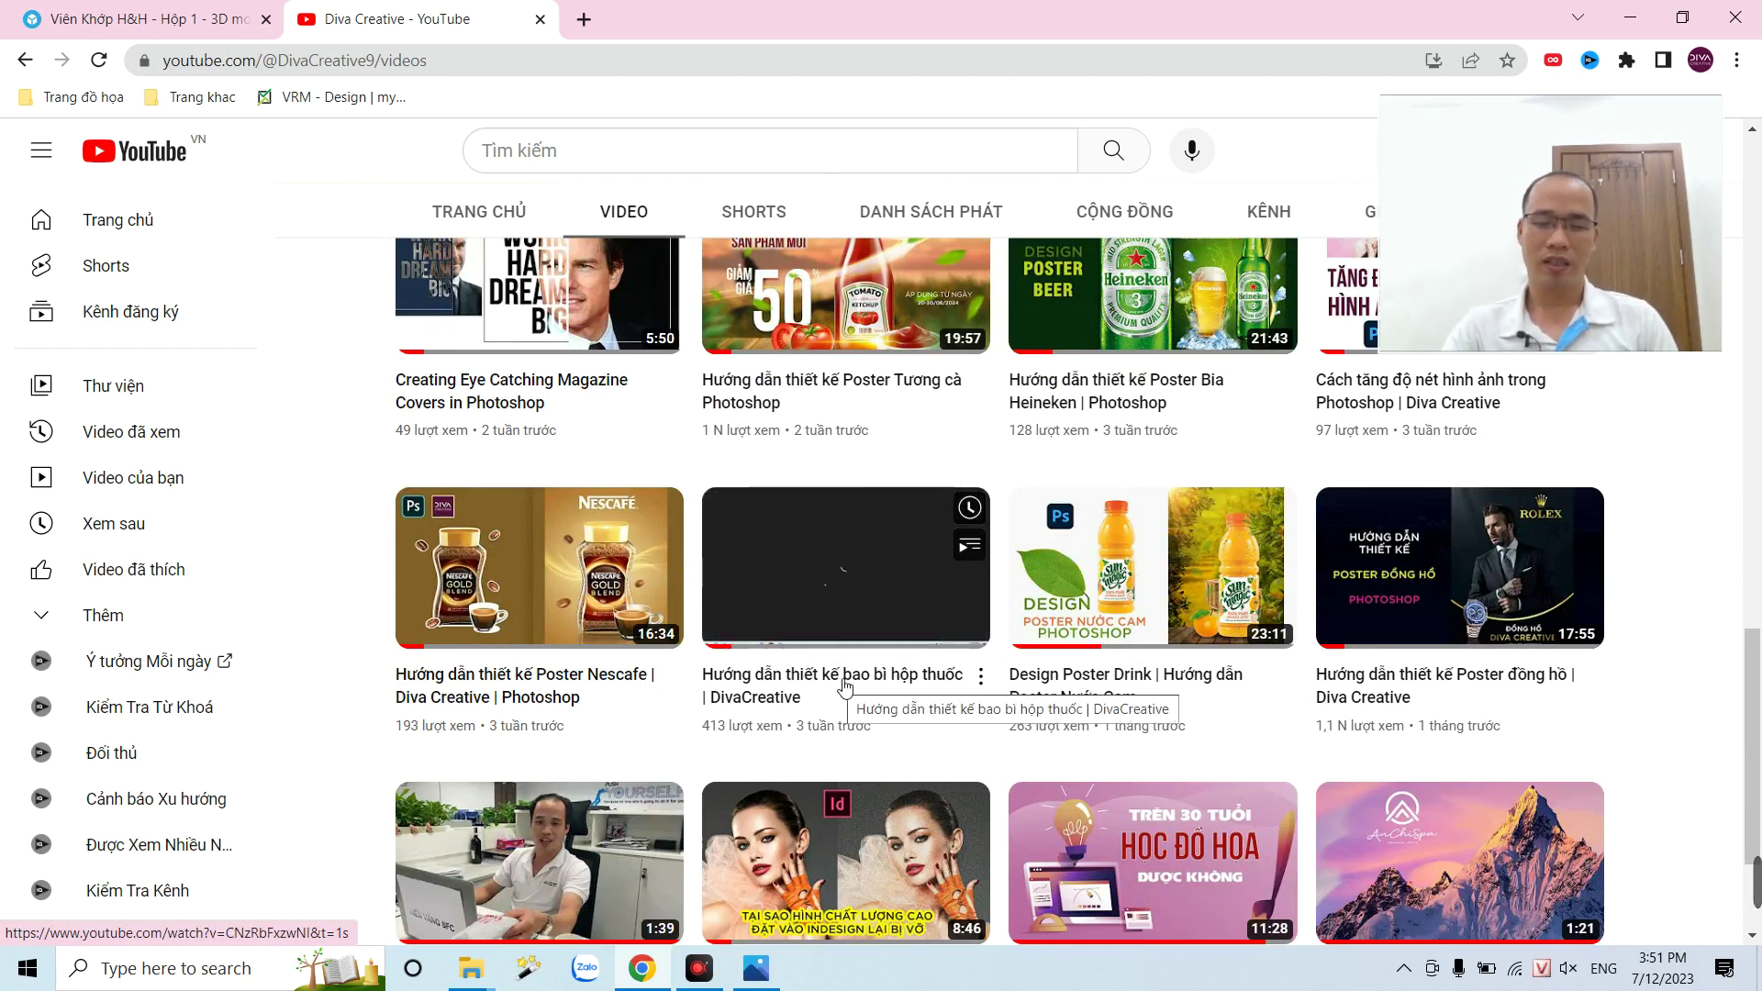
- Open and pause the bao bì hộp thuốc tutorial, then go back to the videos list
{"action": "left_click", "coordinate": [845, 687]}
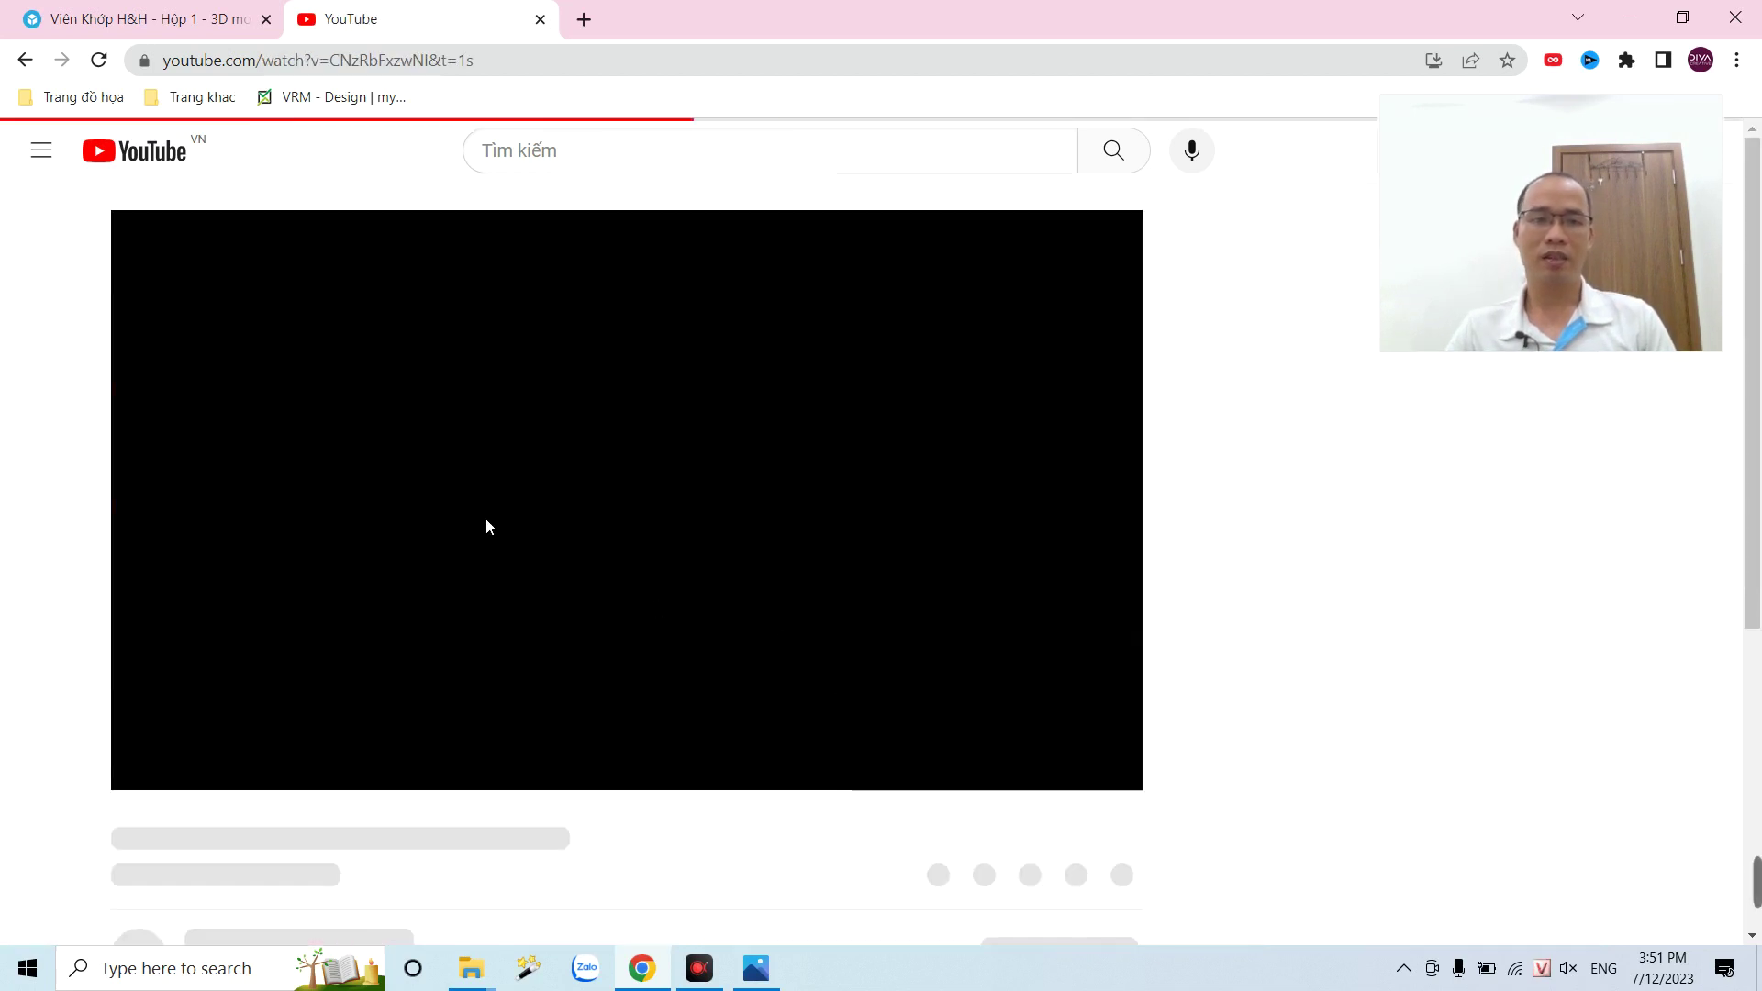
{"action": "left_click", "coordinate": [151, 762]}
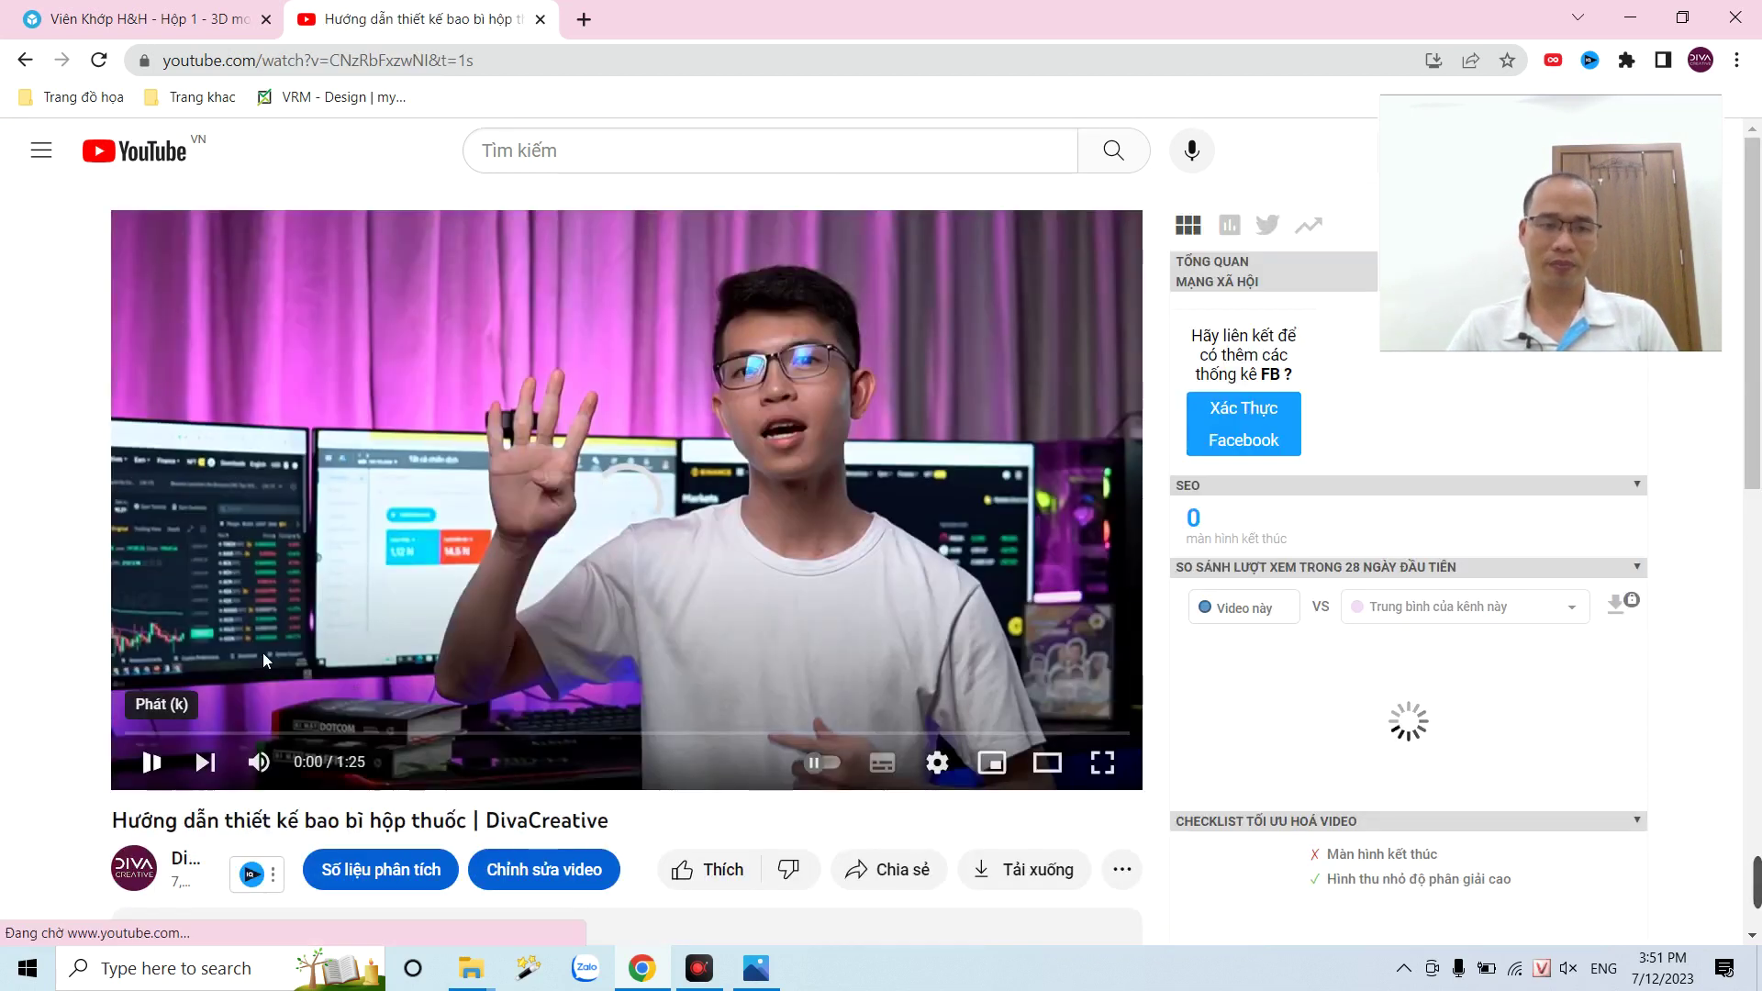
{"action": "scroll", "coordinate": [274, 730], "scroll_direction": "down", "scroll_amount": 5}
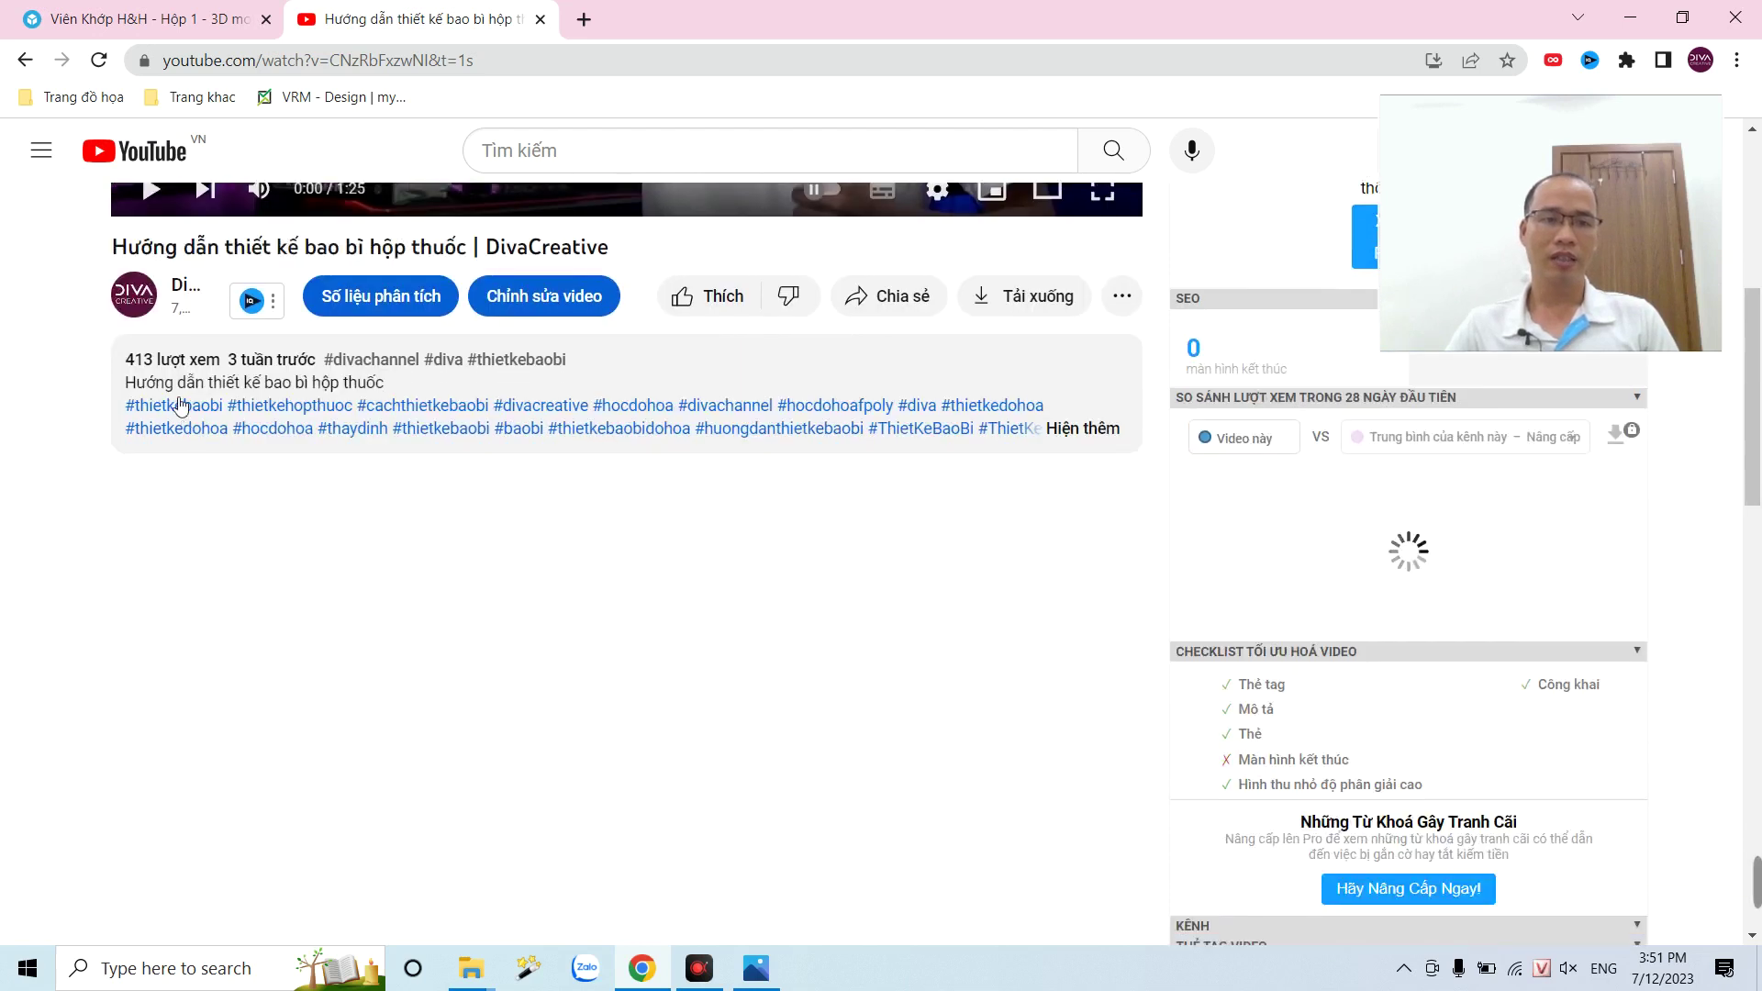
{"action": "left_click", "coordinate": [26, 60]}
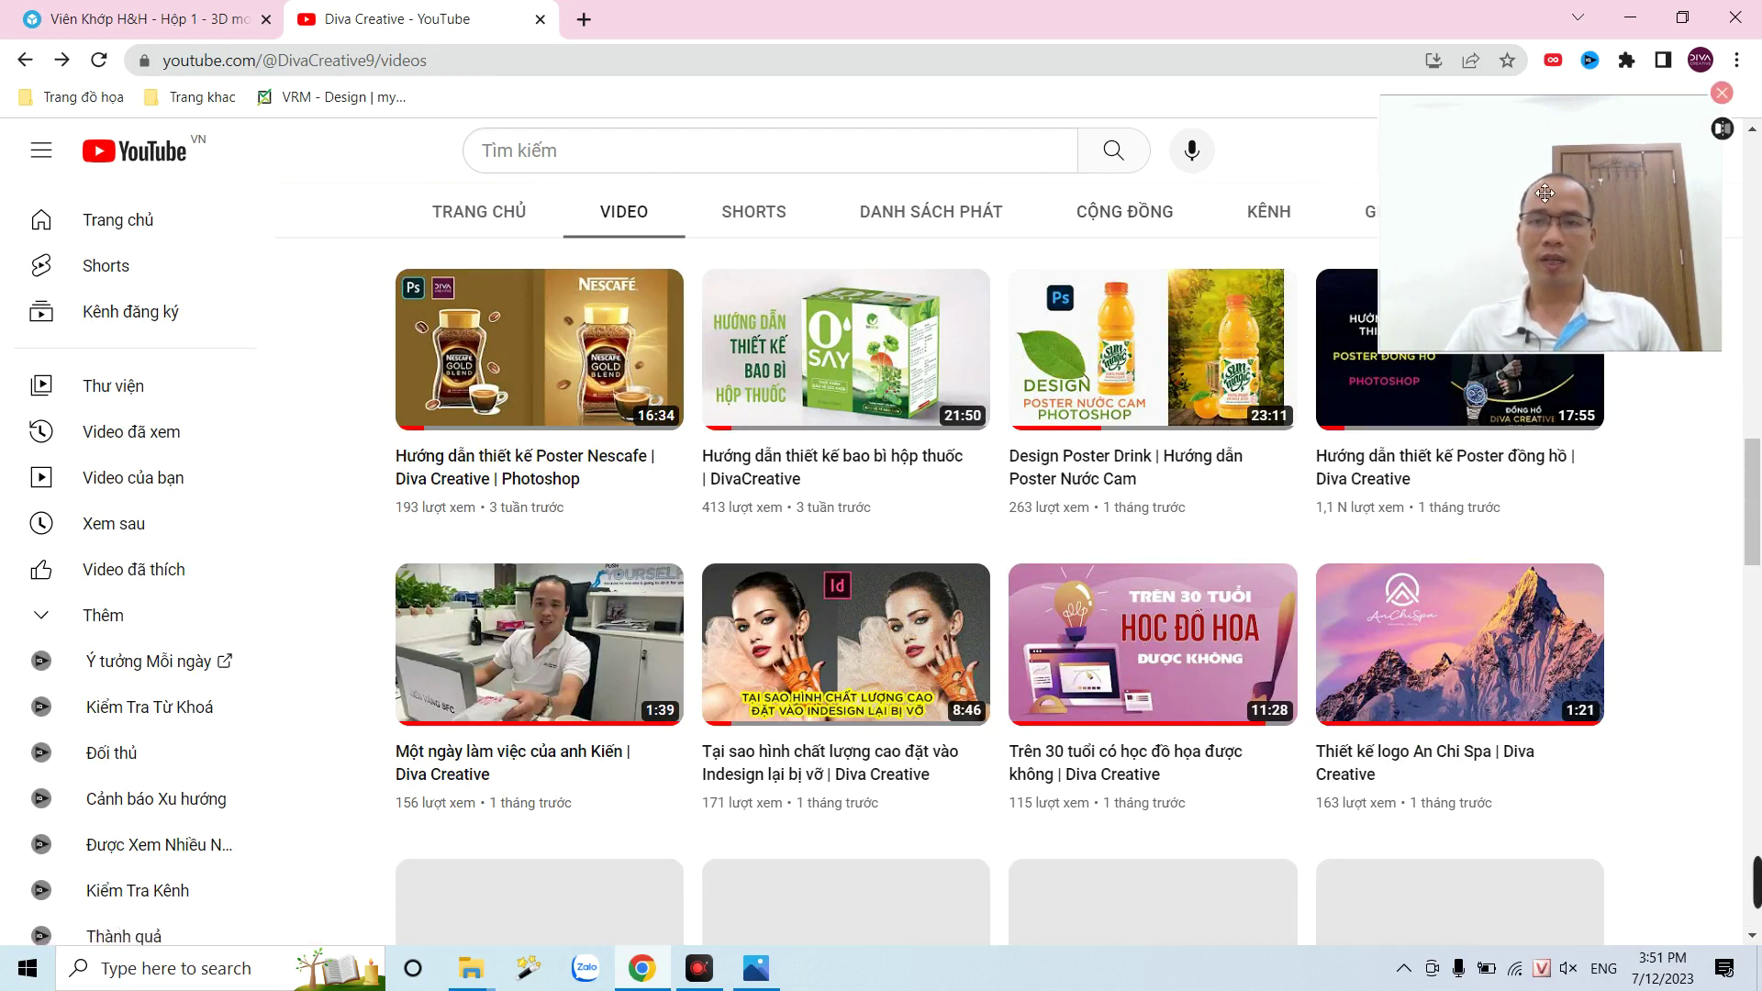
{"action": "left_click_drag", "start_coordinate": [1543, 195], "coordinate": [214, 365]}
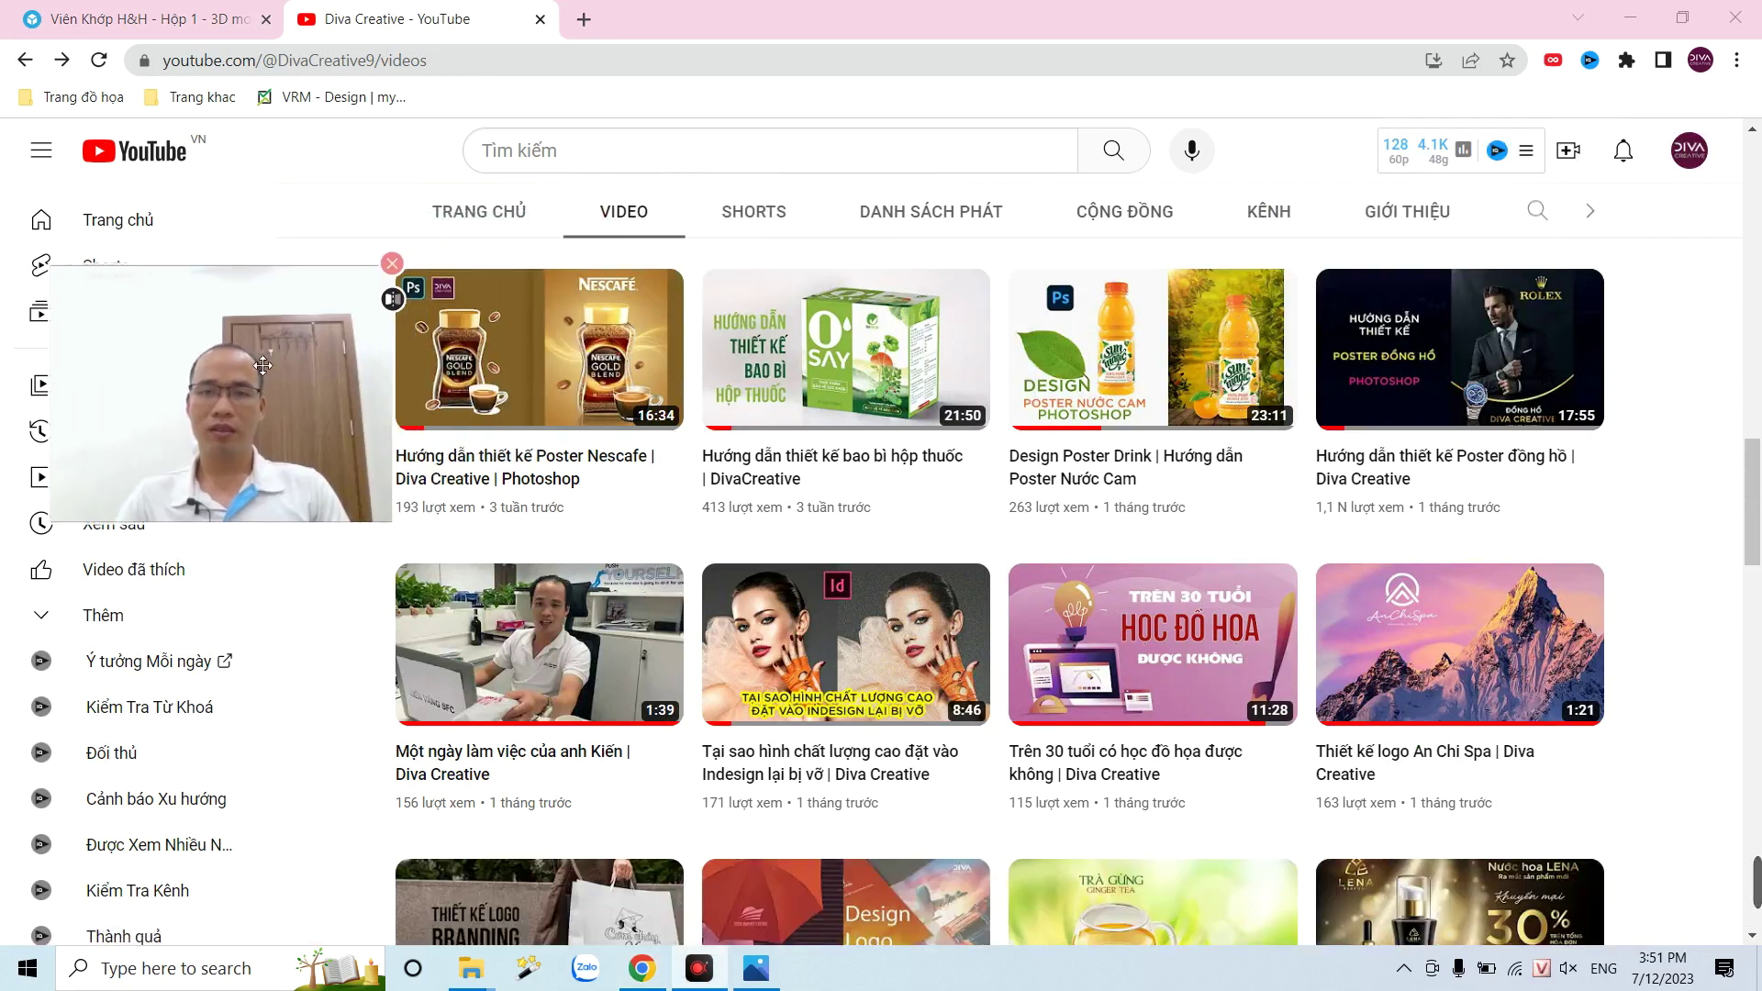
- Search the channel for 'thiết kế bao bì' and scroll through the packaging tutorials
{"action": "left_click", "coordinate": [1540, 215]}
{"action": "type", "text": "thiết kế bao bì"}
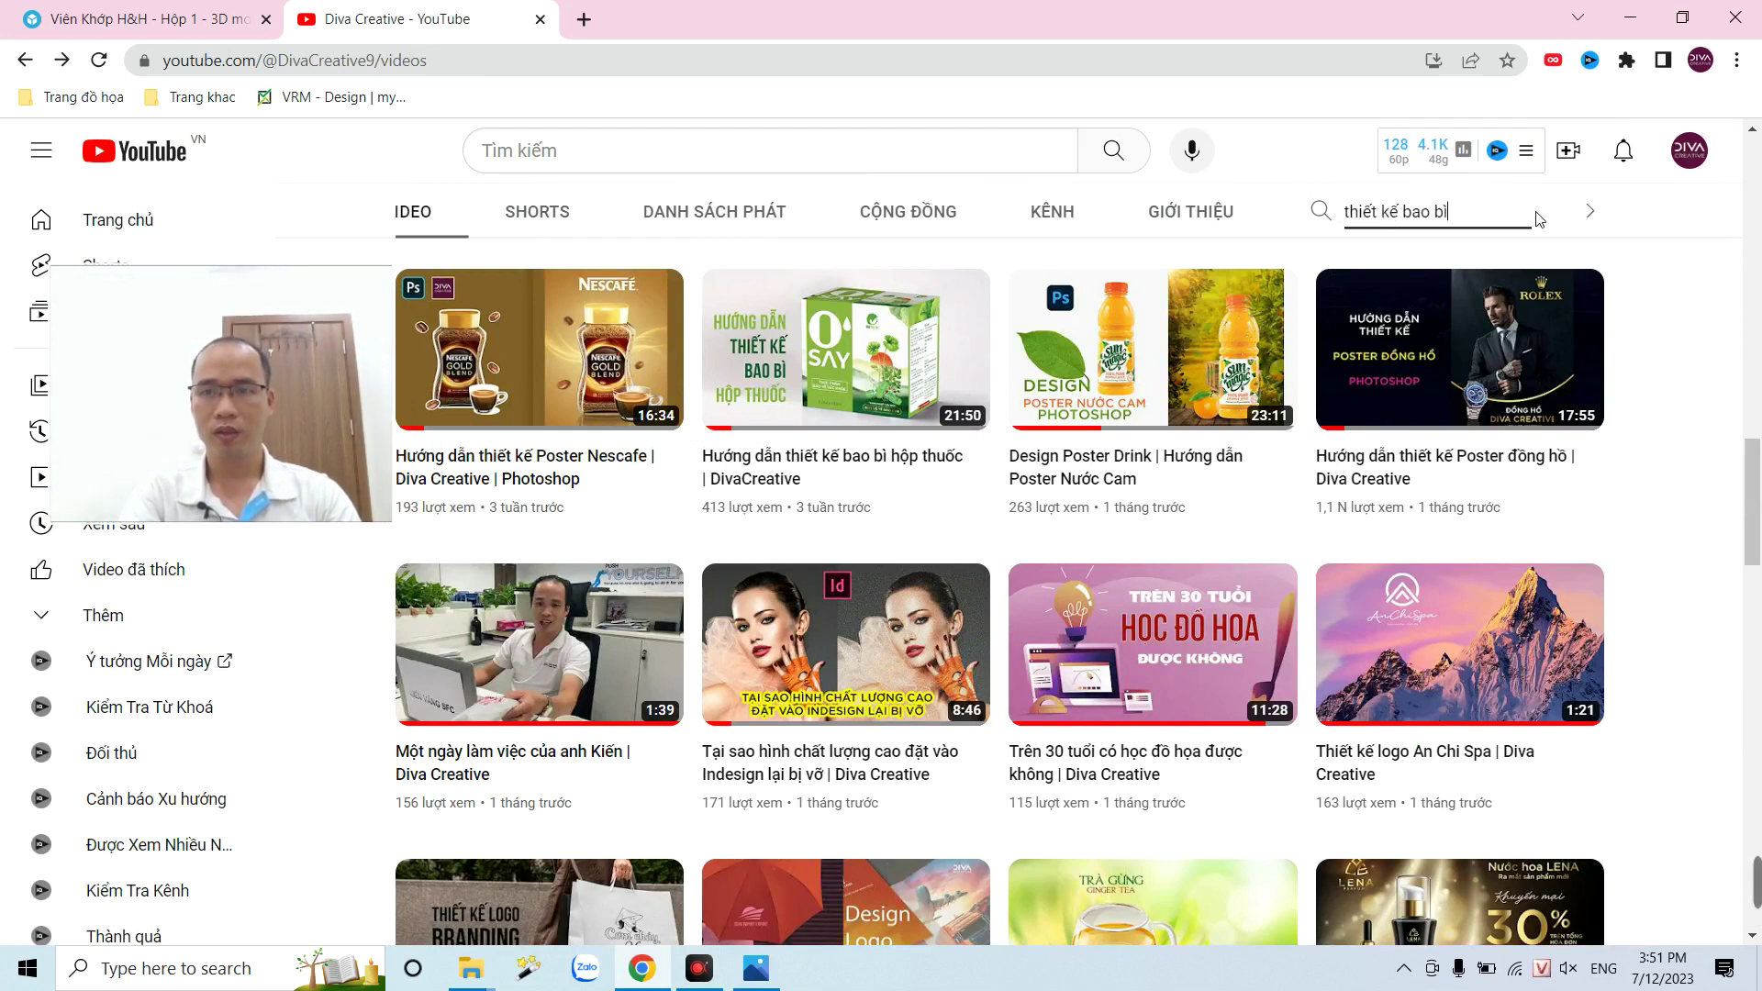
{"action": "key", "text": "Return"}
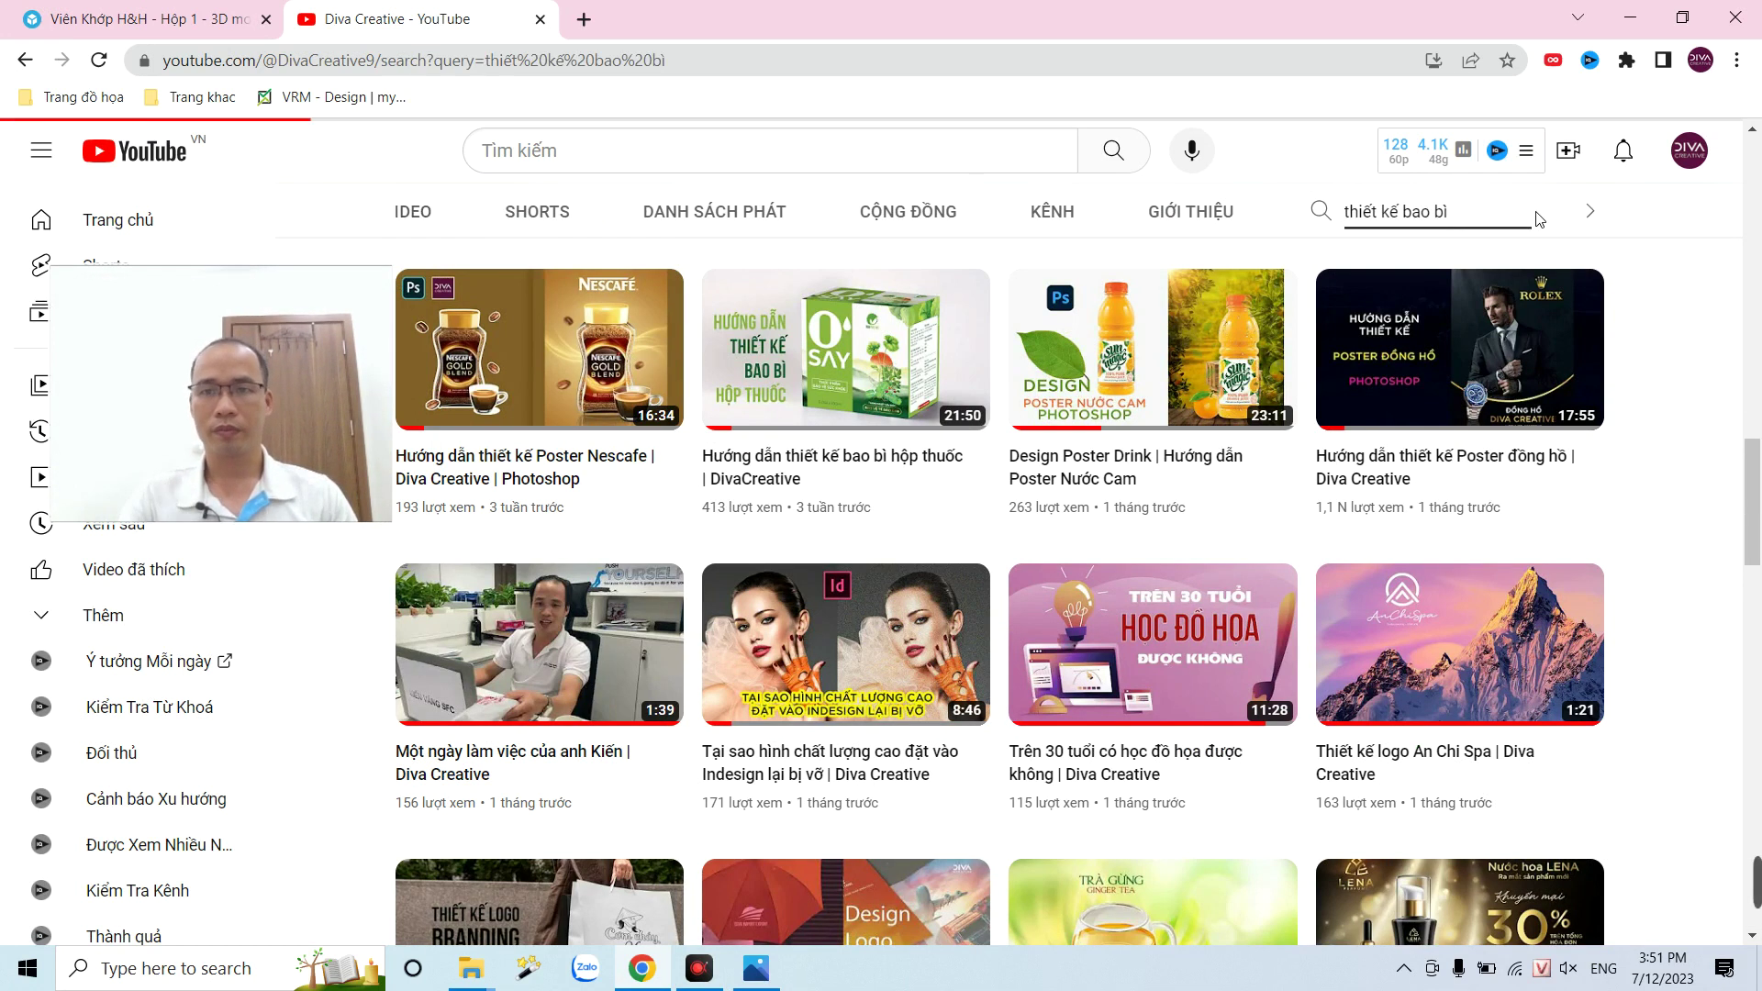
{"action": "scroll", "coordinate": [898, 722], "scroll_direction": "down", "scroll_amount": 3}
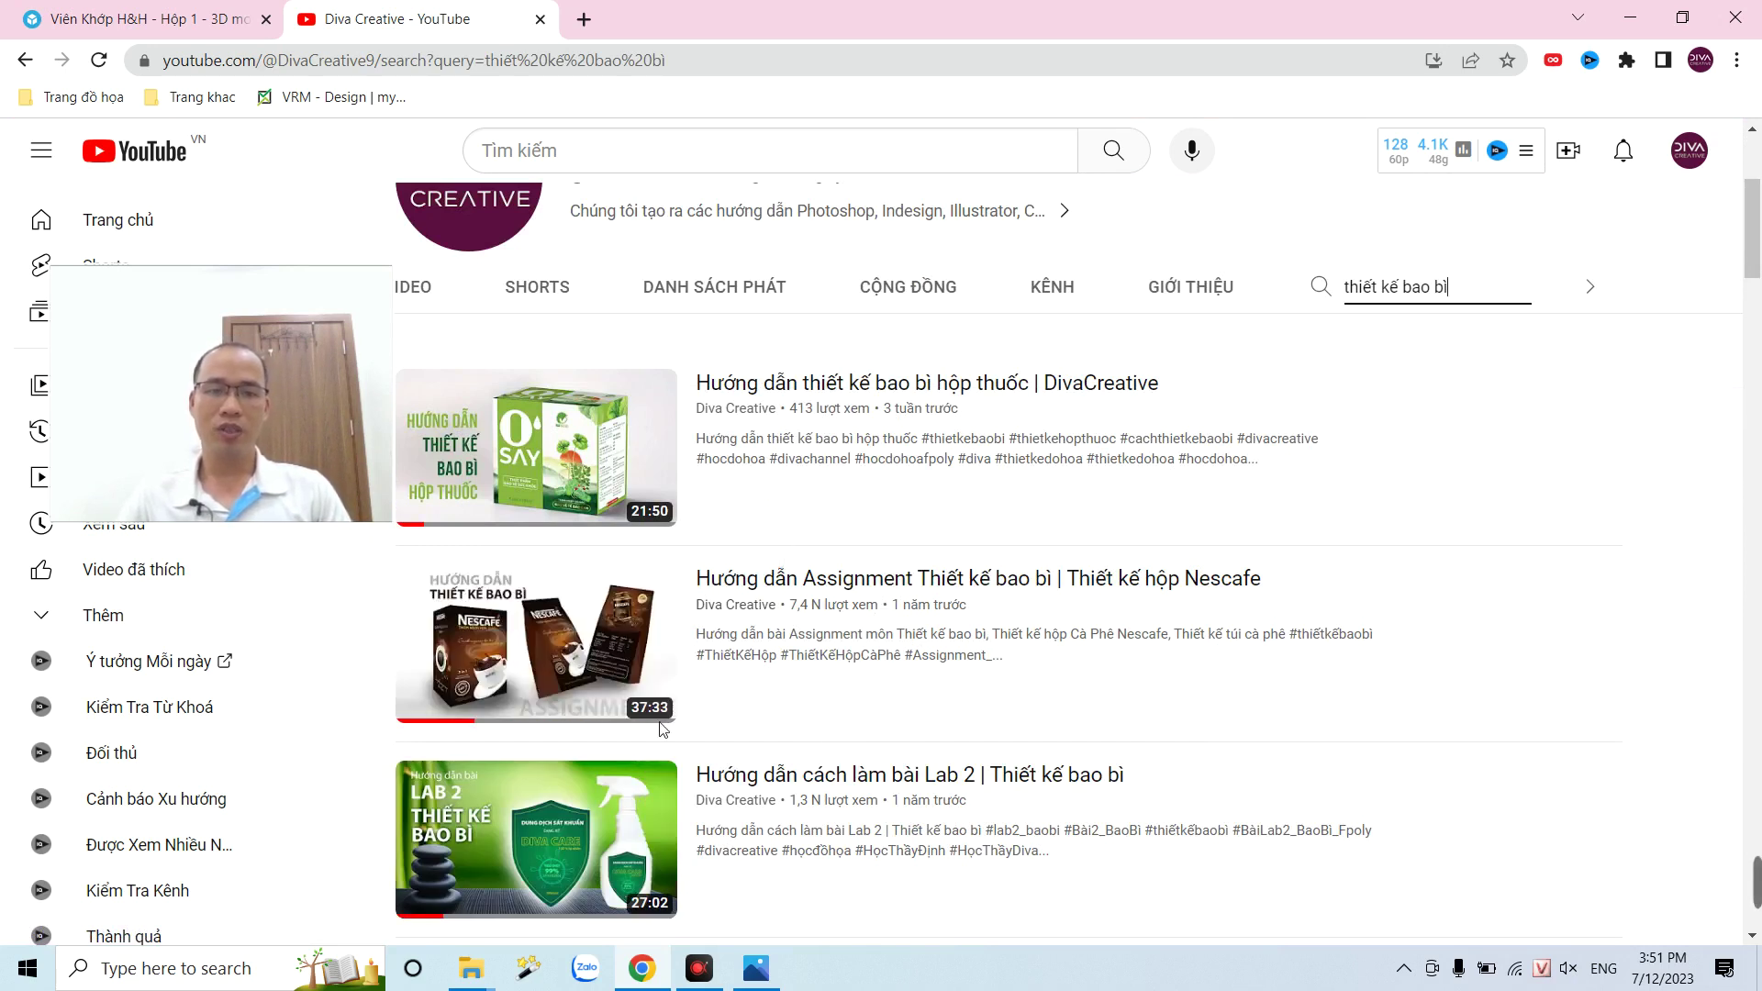
{"action": "mouse_move", "coordinate": [536, 641]}
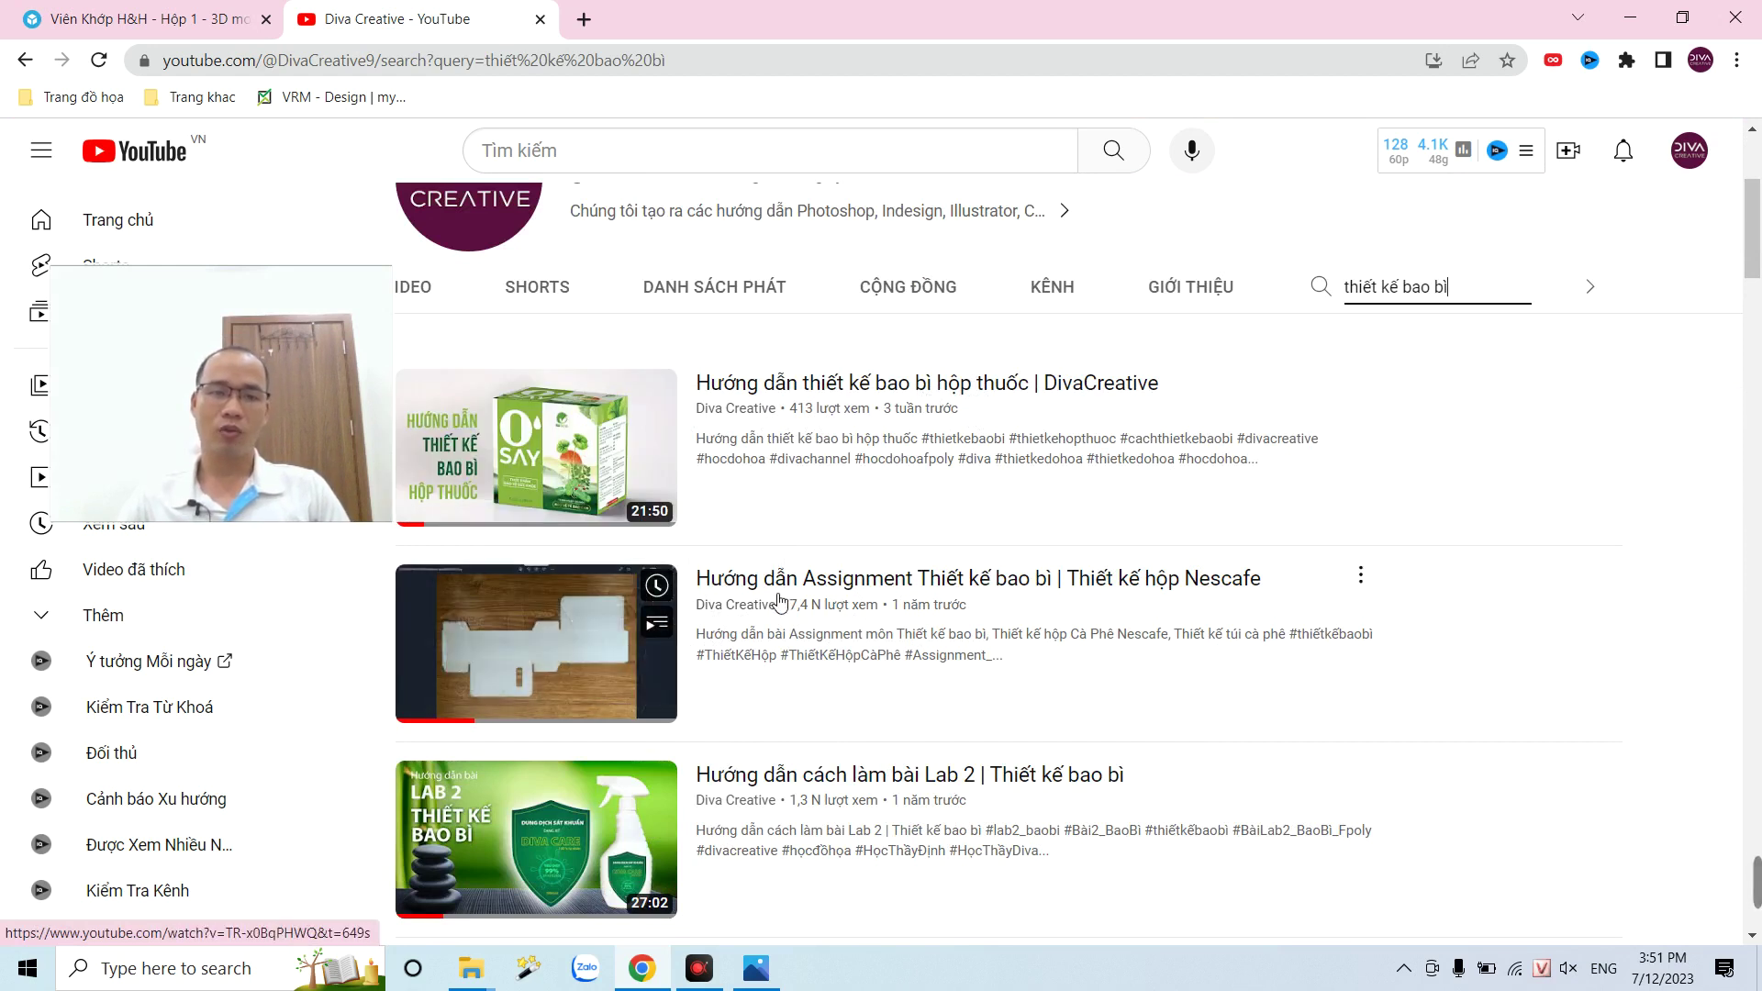
{"action": "mouse_move", "coordinate": [978, 578]}
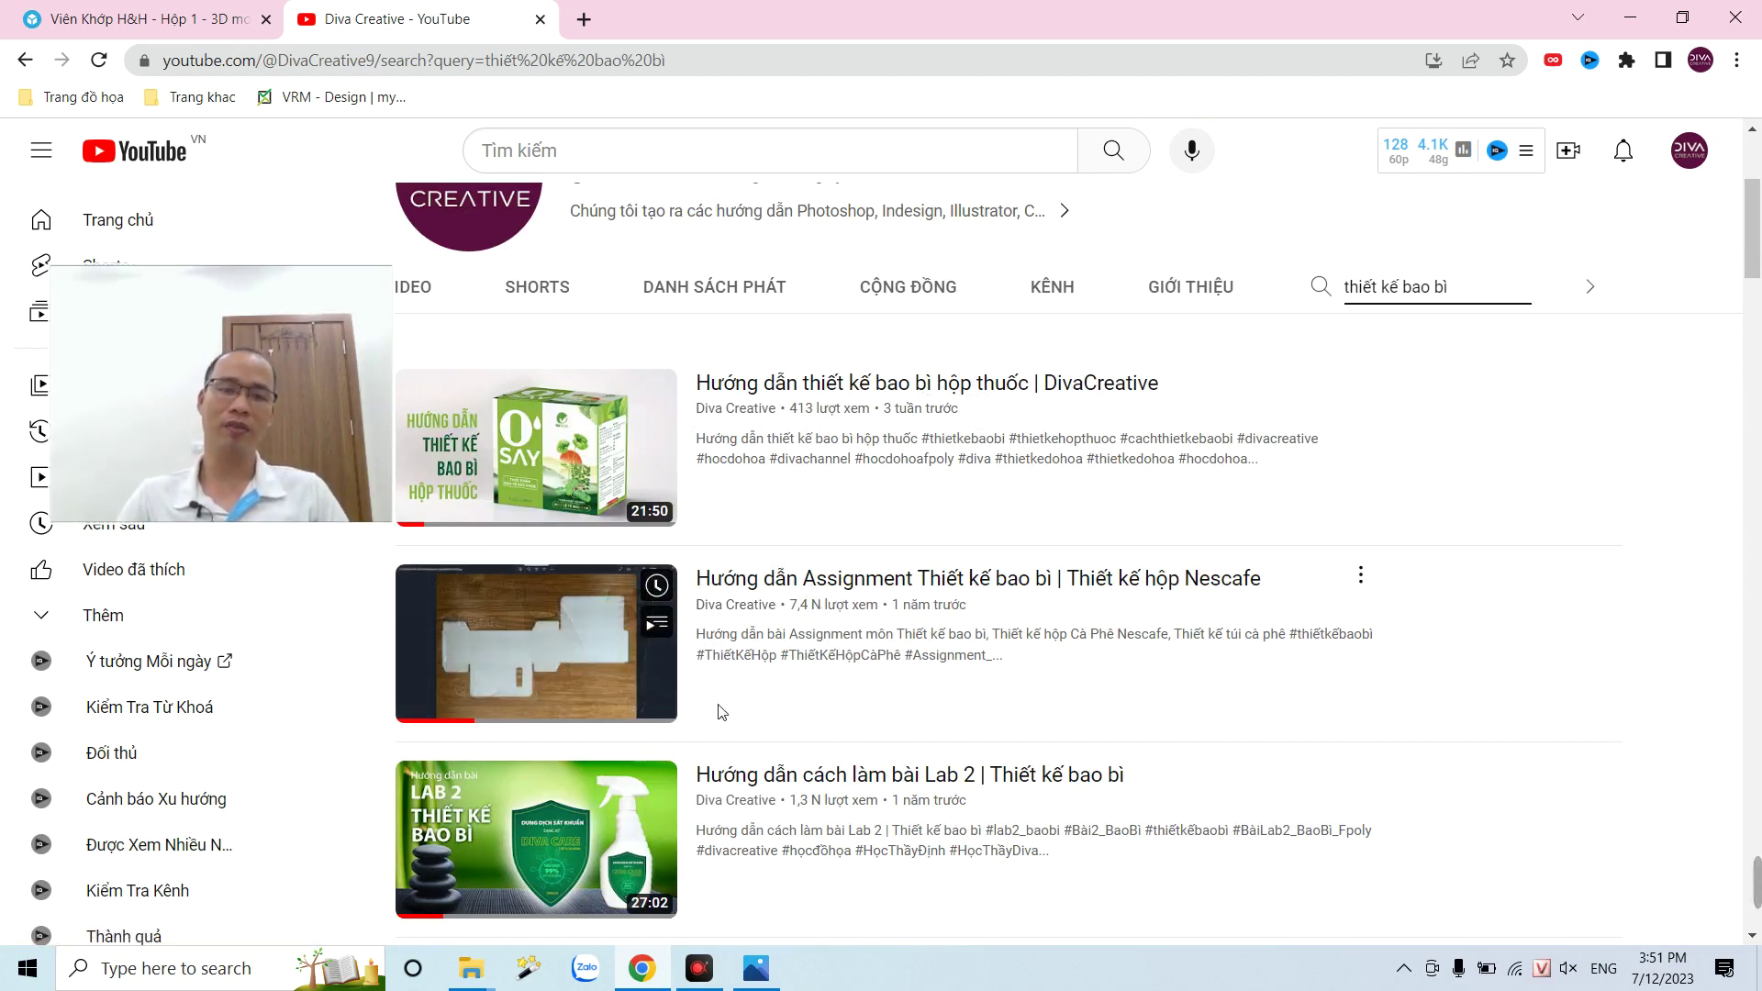
{"action": "mouse_move", "coordinate": [1008, 605]}
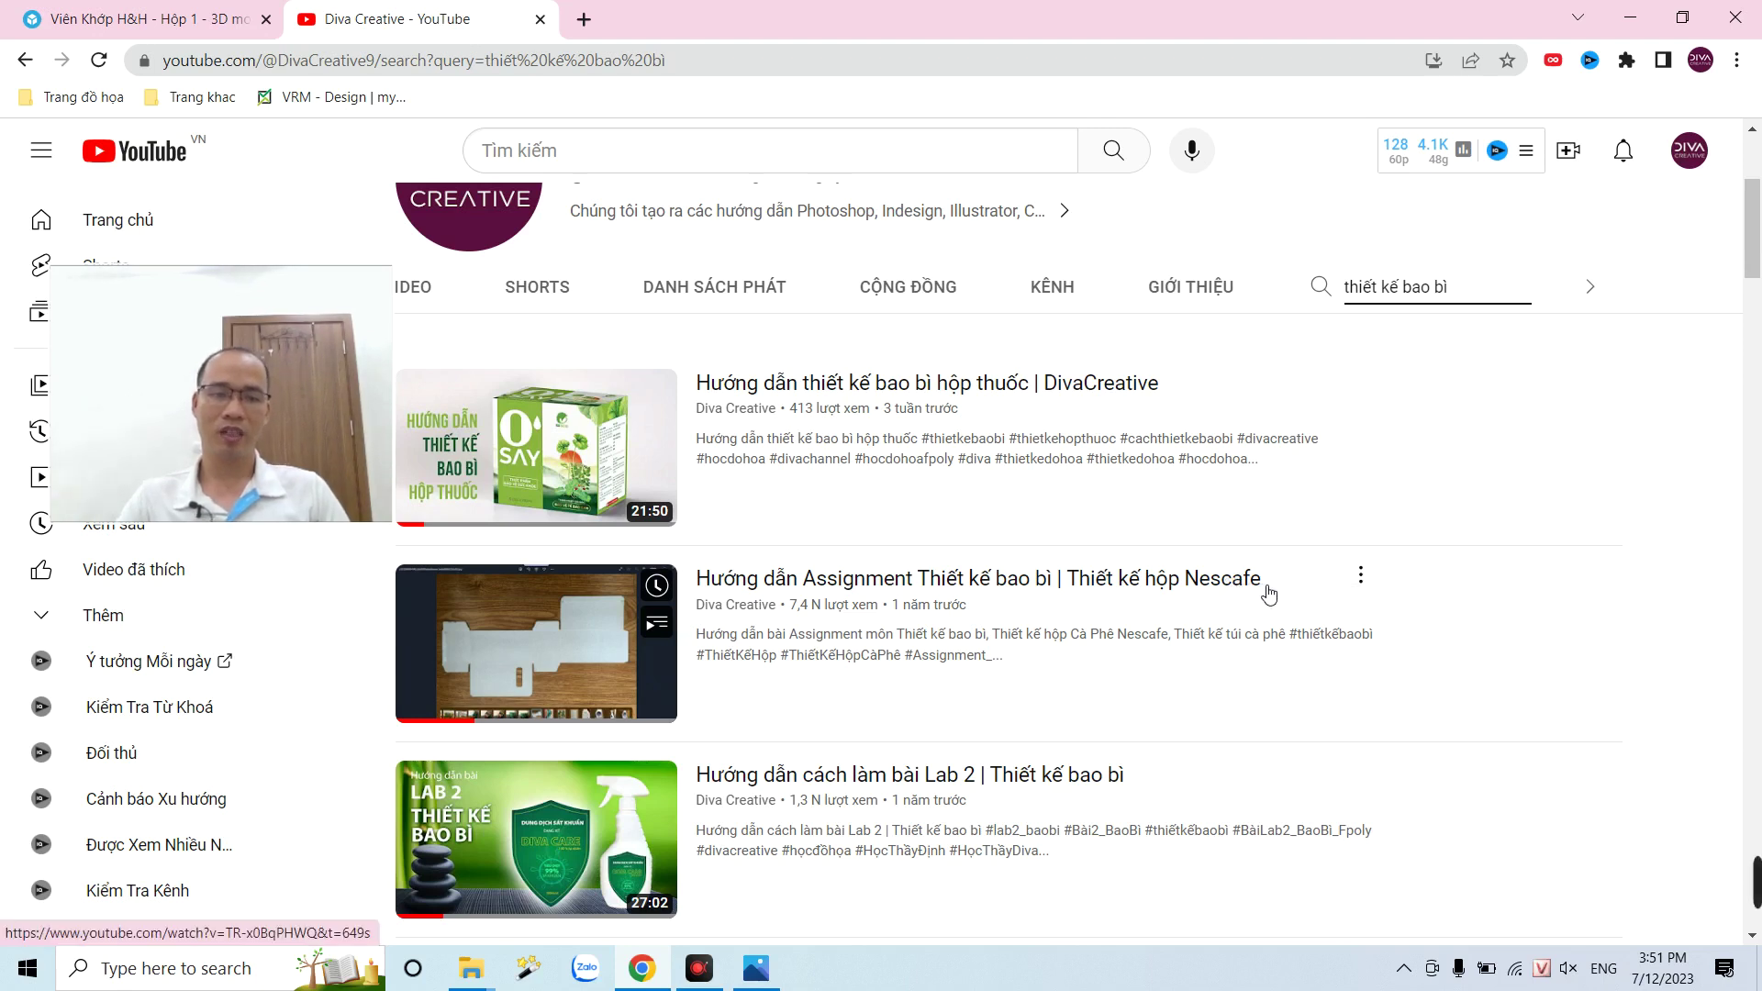
{"action": "scroll", "coordinate": [1342, 616], "scroll_direction": "down", "scroll_amount": 1}
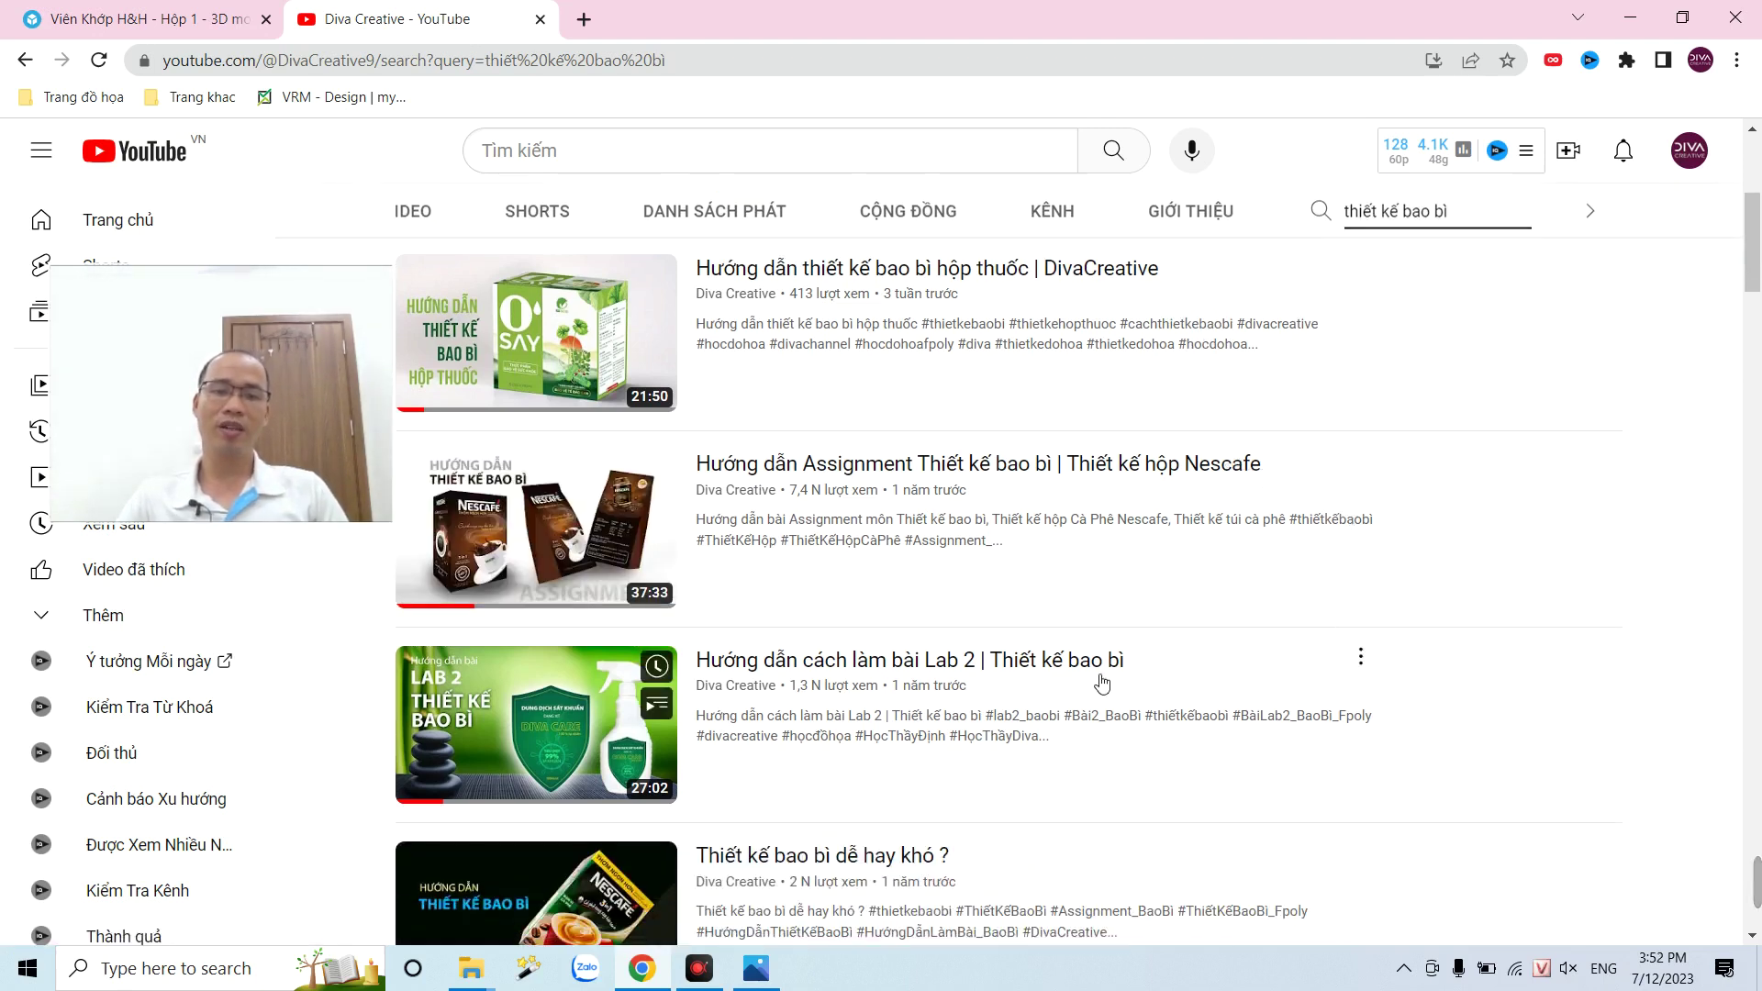
{"action": "mouse_move", "coordinate": [909, 775]}
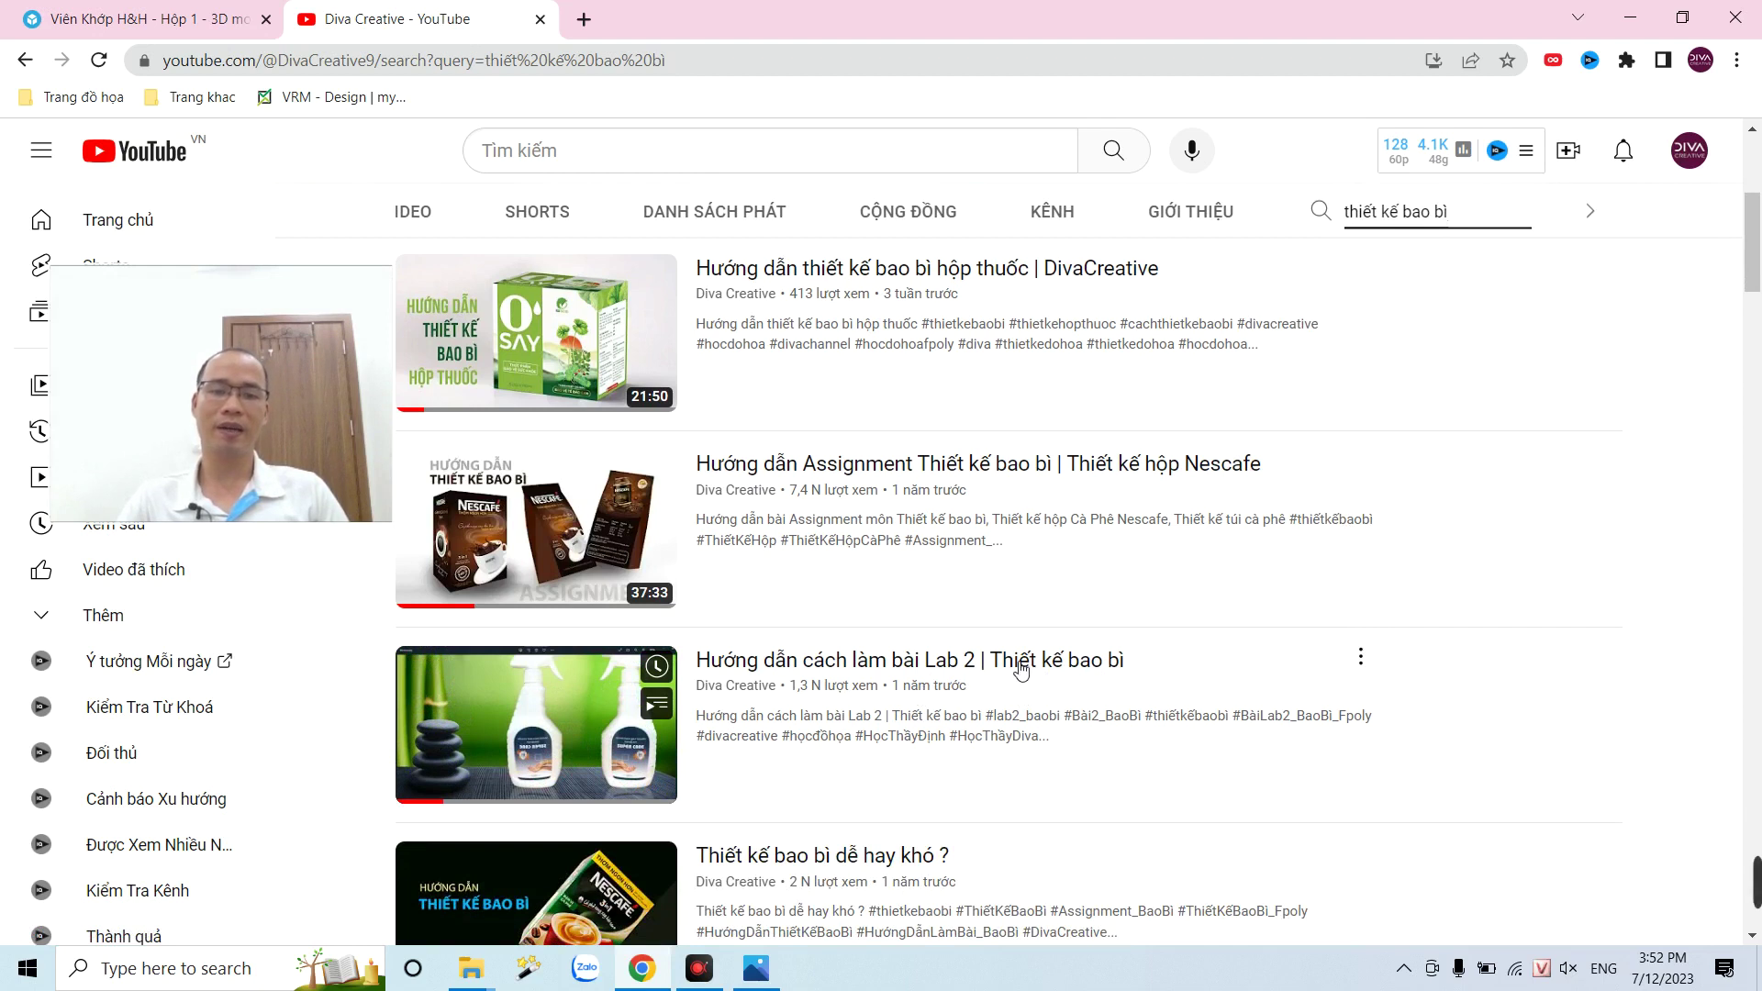
{"action": "scroll", "coordinate": [1111, 668], "scroll_direction": "down", "scroll_amount": 1}
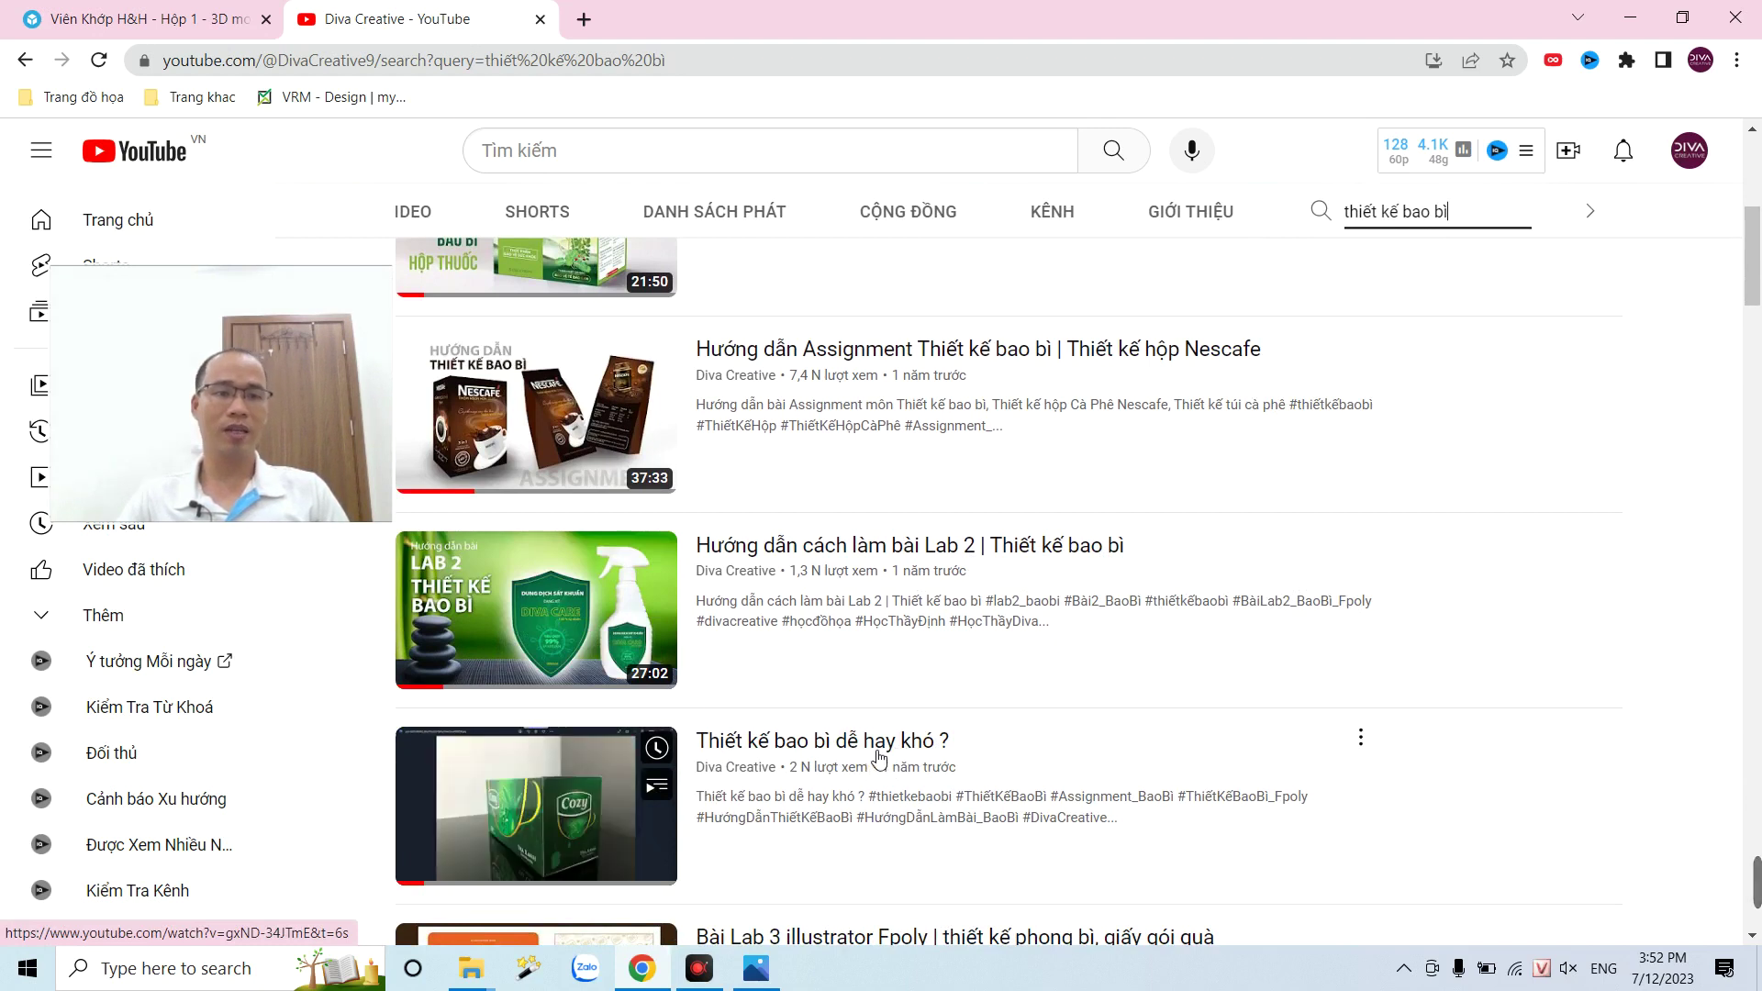
{"action": "scroll", "coordinate": [933, 734], "scroll_direction": "down", "scroll_amount": 1}
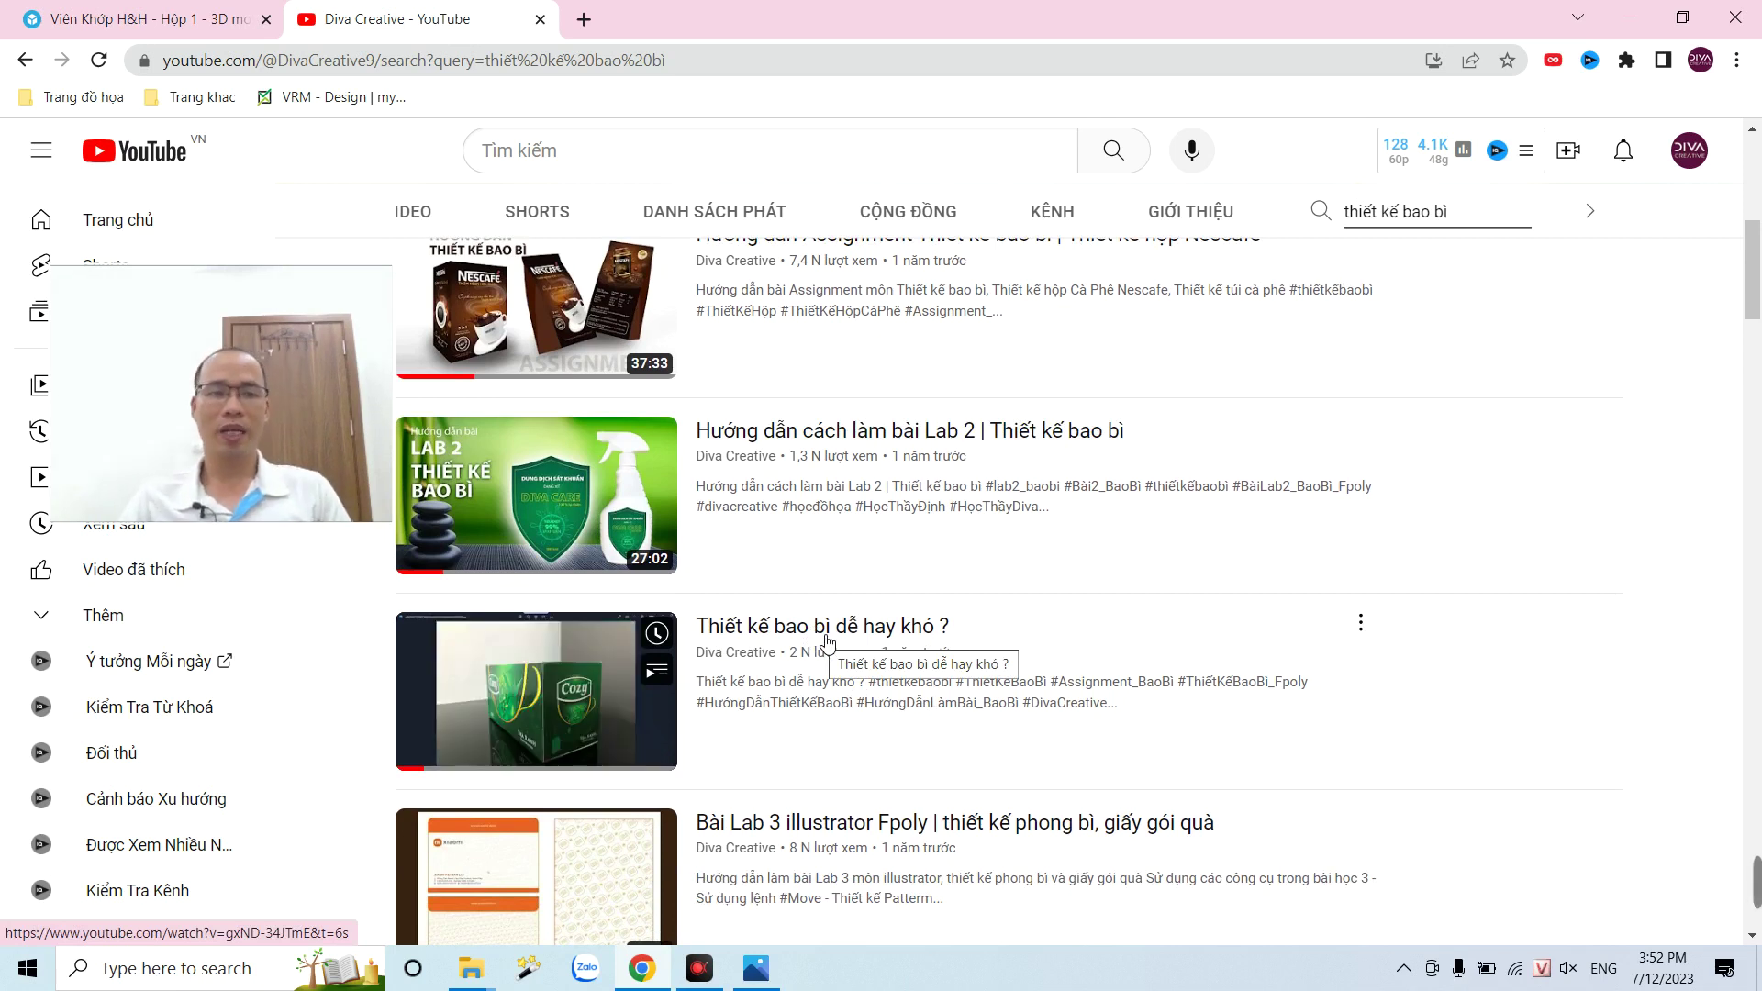
{"action": "scroll", "coordinate": [1386, 514], "scroll_direction": "up", "scroll_amount": 7}
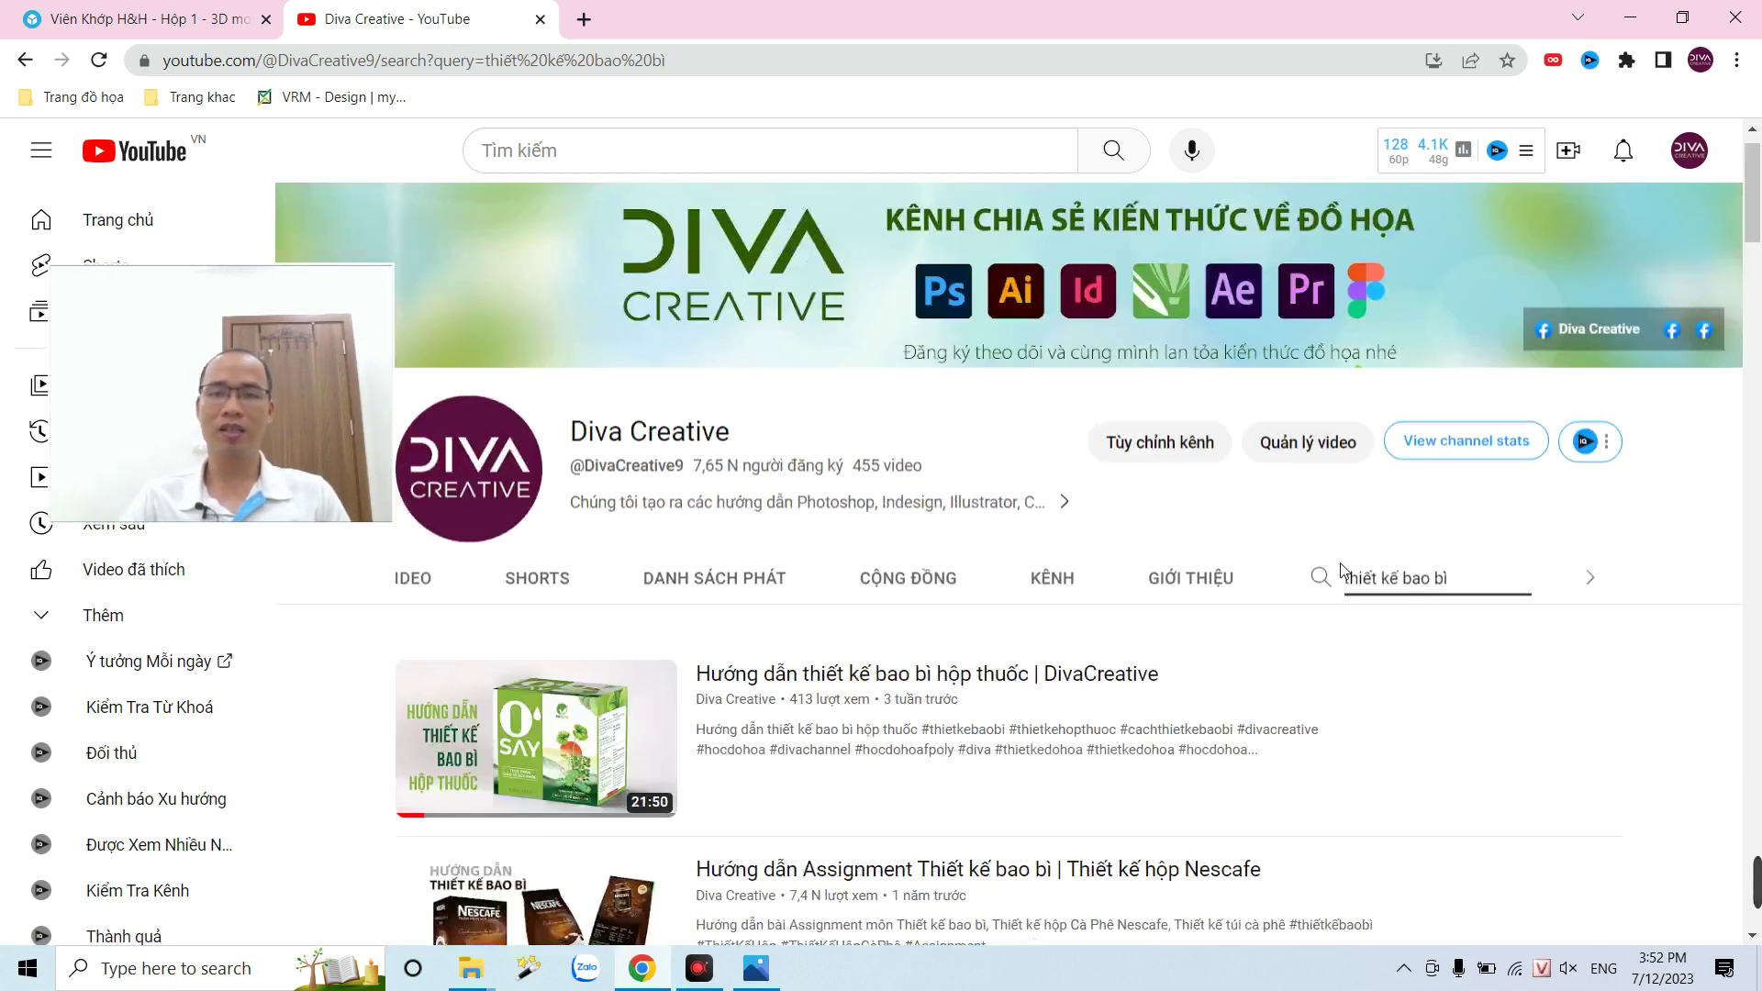
{"action": "mouse_move", "coordinate": [470, 967]}
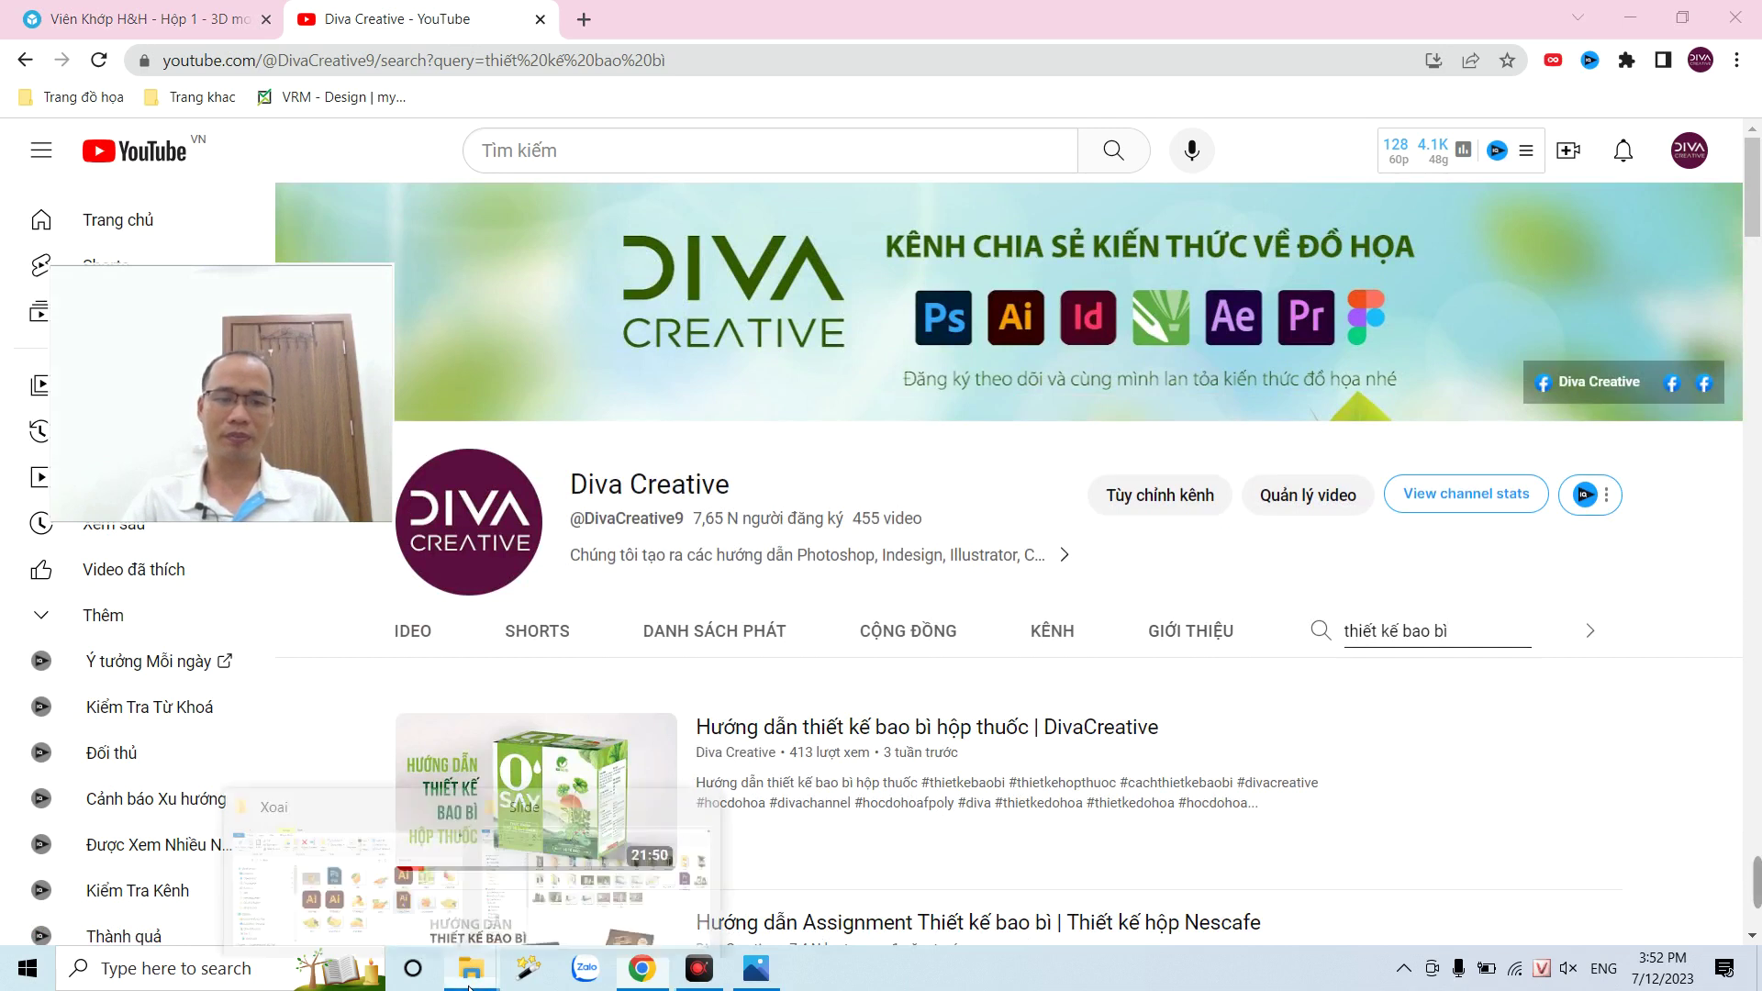
- Switch to the Xoai folder window and maximize it to full screen
{"action": "left_click", "coordinate": [379, 881]}
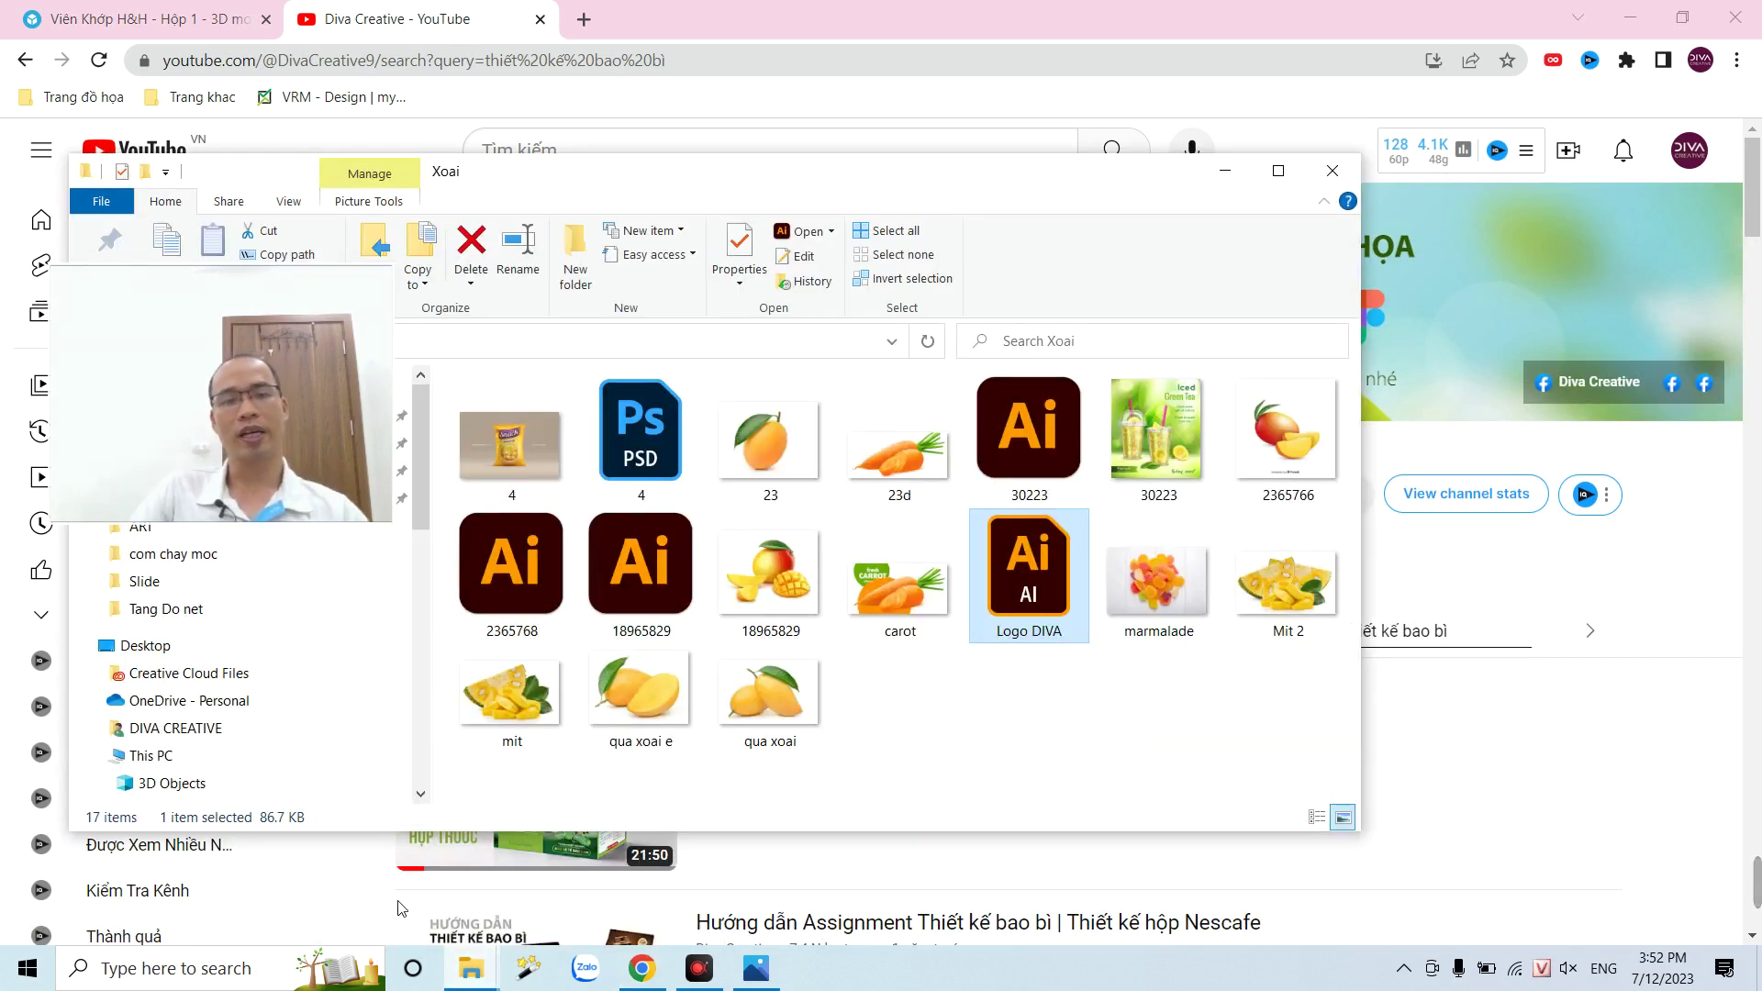
{"action": "left_click", "coordinate": [1281, 174]}
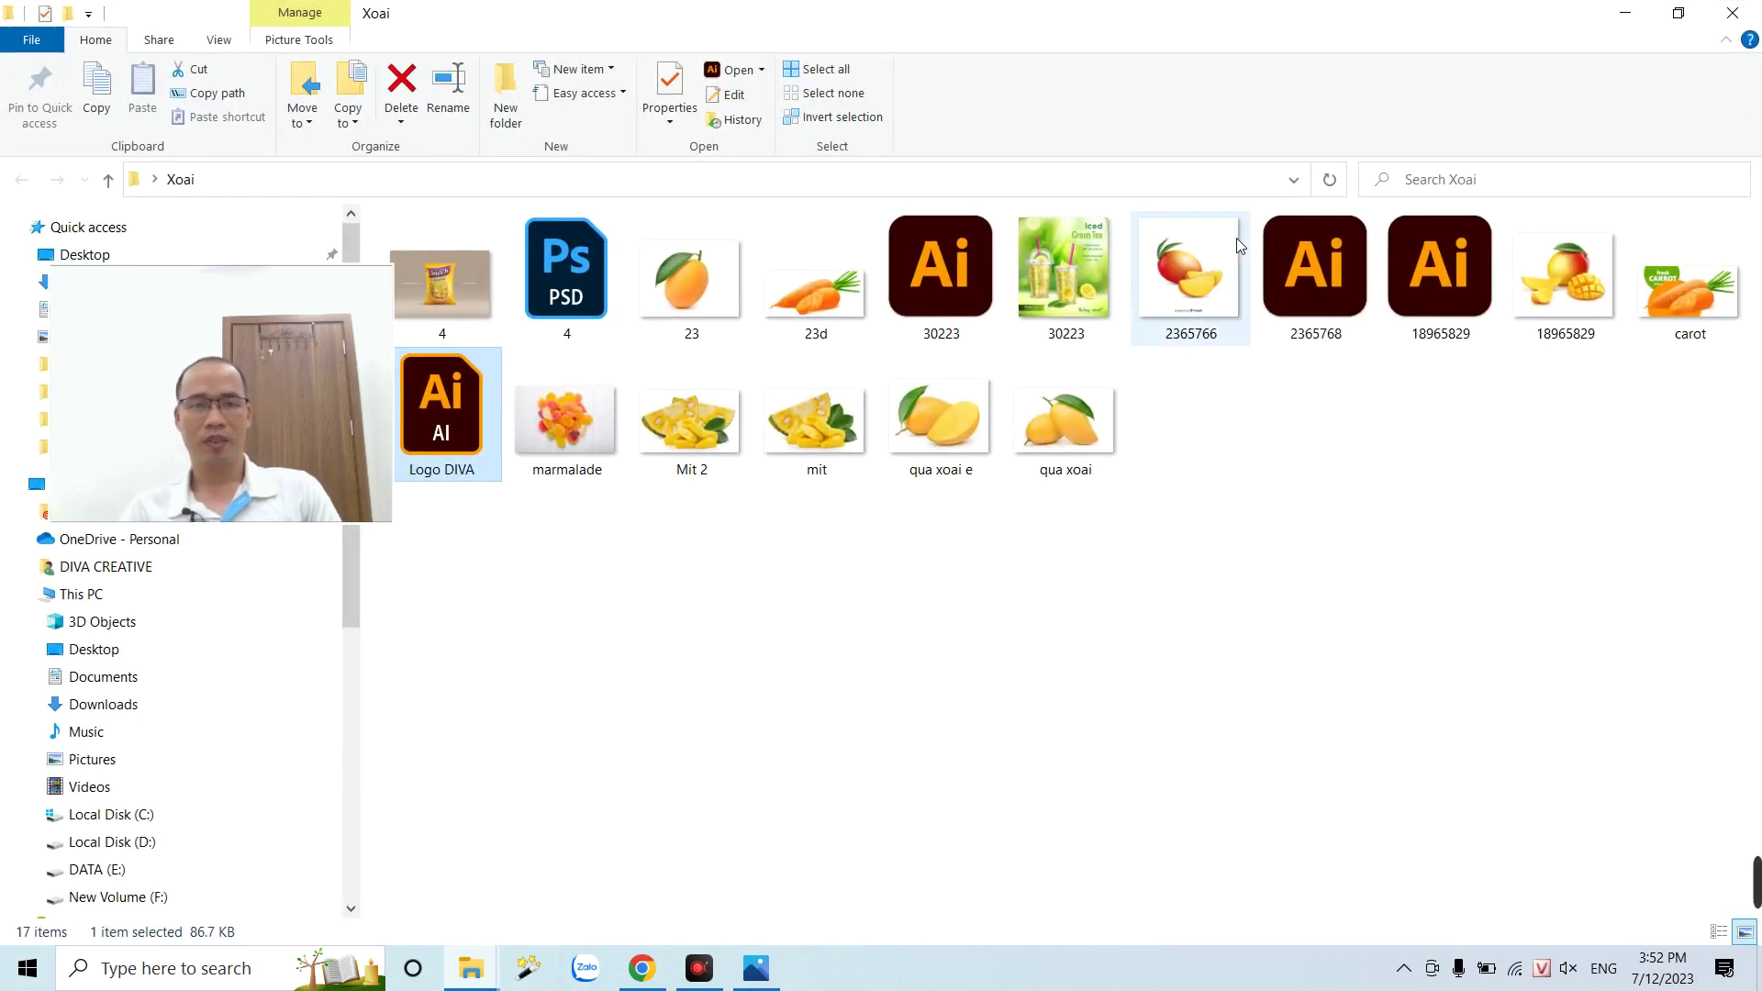
{"action": "mouse_move", "coordinate": [241, 413]}
{"action": "left_mouse_down"}
{"action": "mouse_move", "coordinate": [1522, 639]}
{"action": "mouse_move", "coordinate": [1573, 674]}
{"action": "left_mouse_up"}
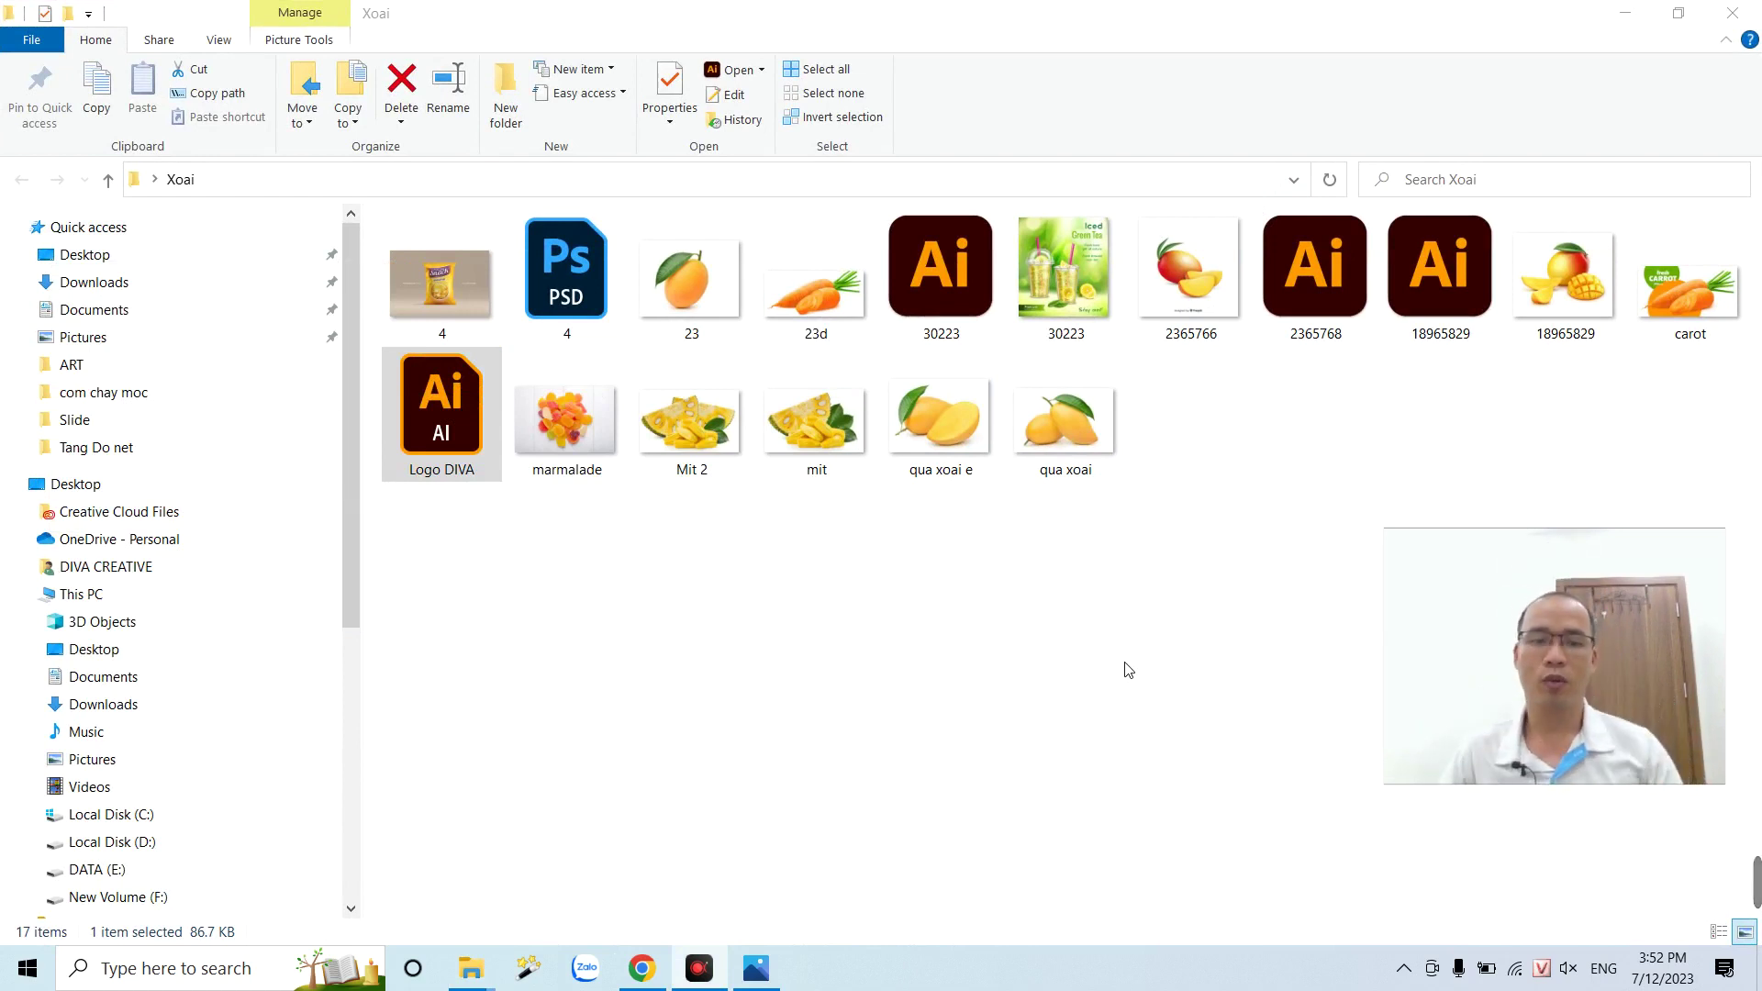
- In a new tab, search Google for pinterest and open the Pinterest site
{"action": "left_click", "coordinate": [639, 971]}
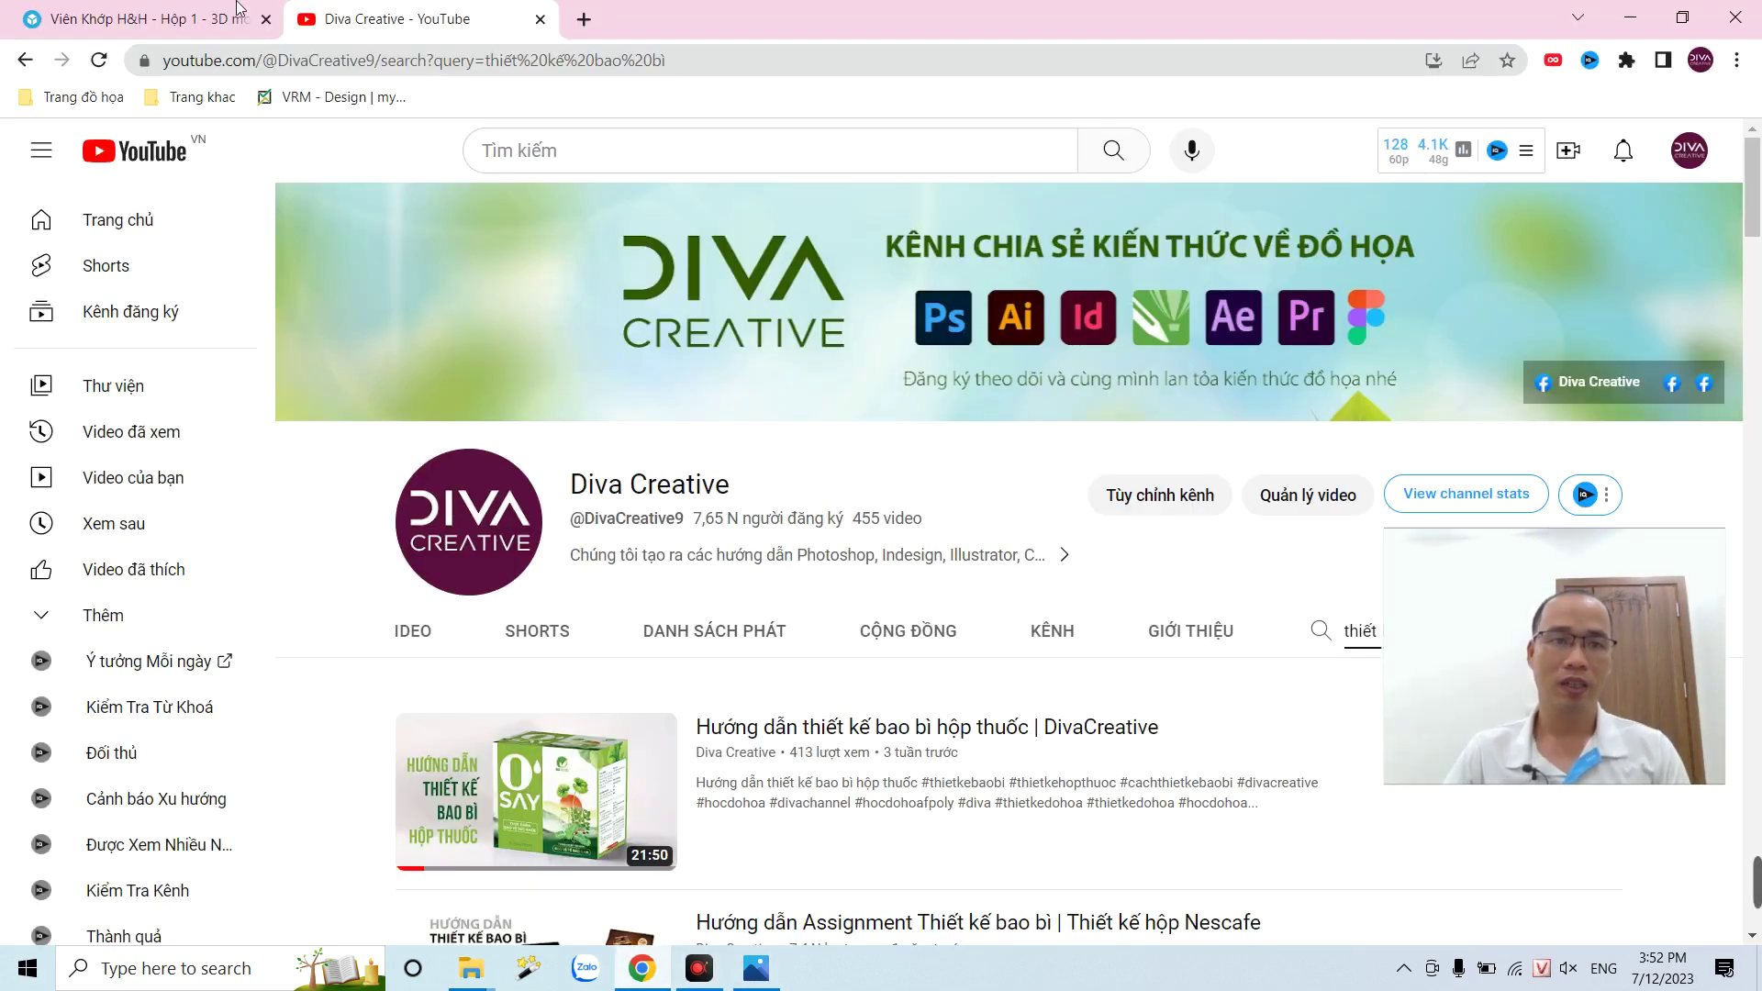
{"action": "left_click", "coordinate": [585, 20]}
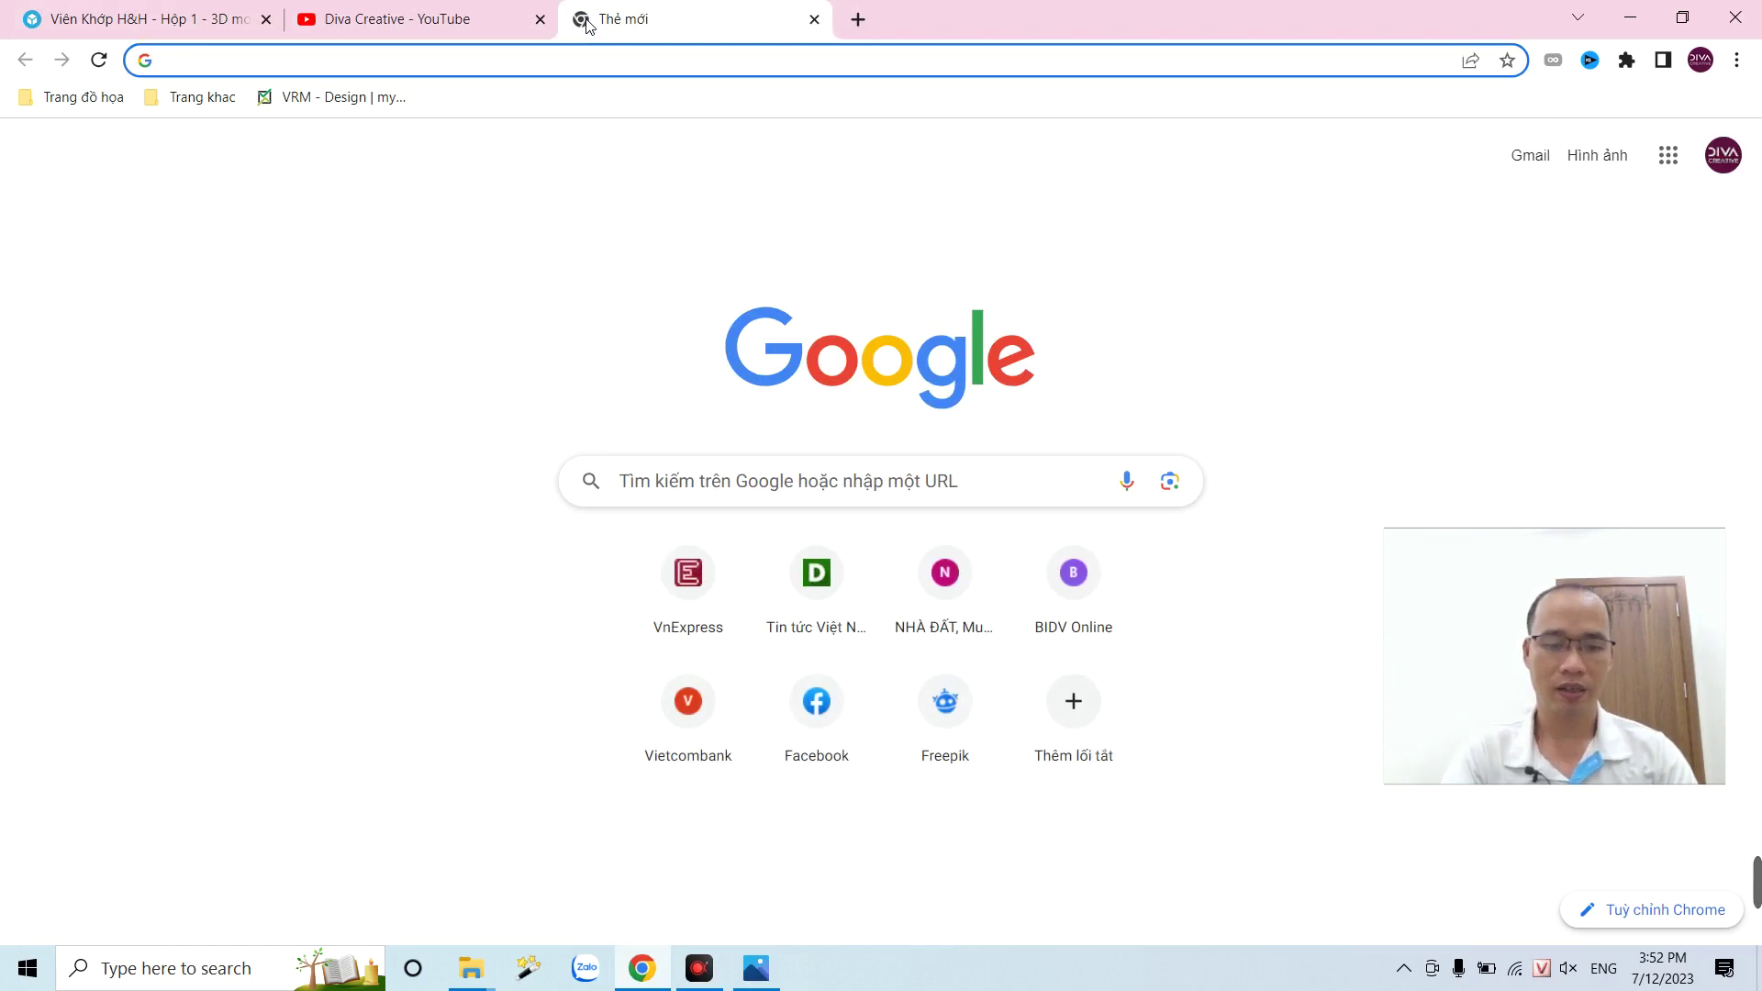
{"action": "type", "text": "print"}
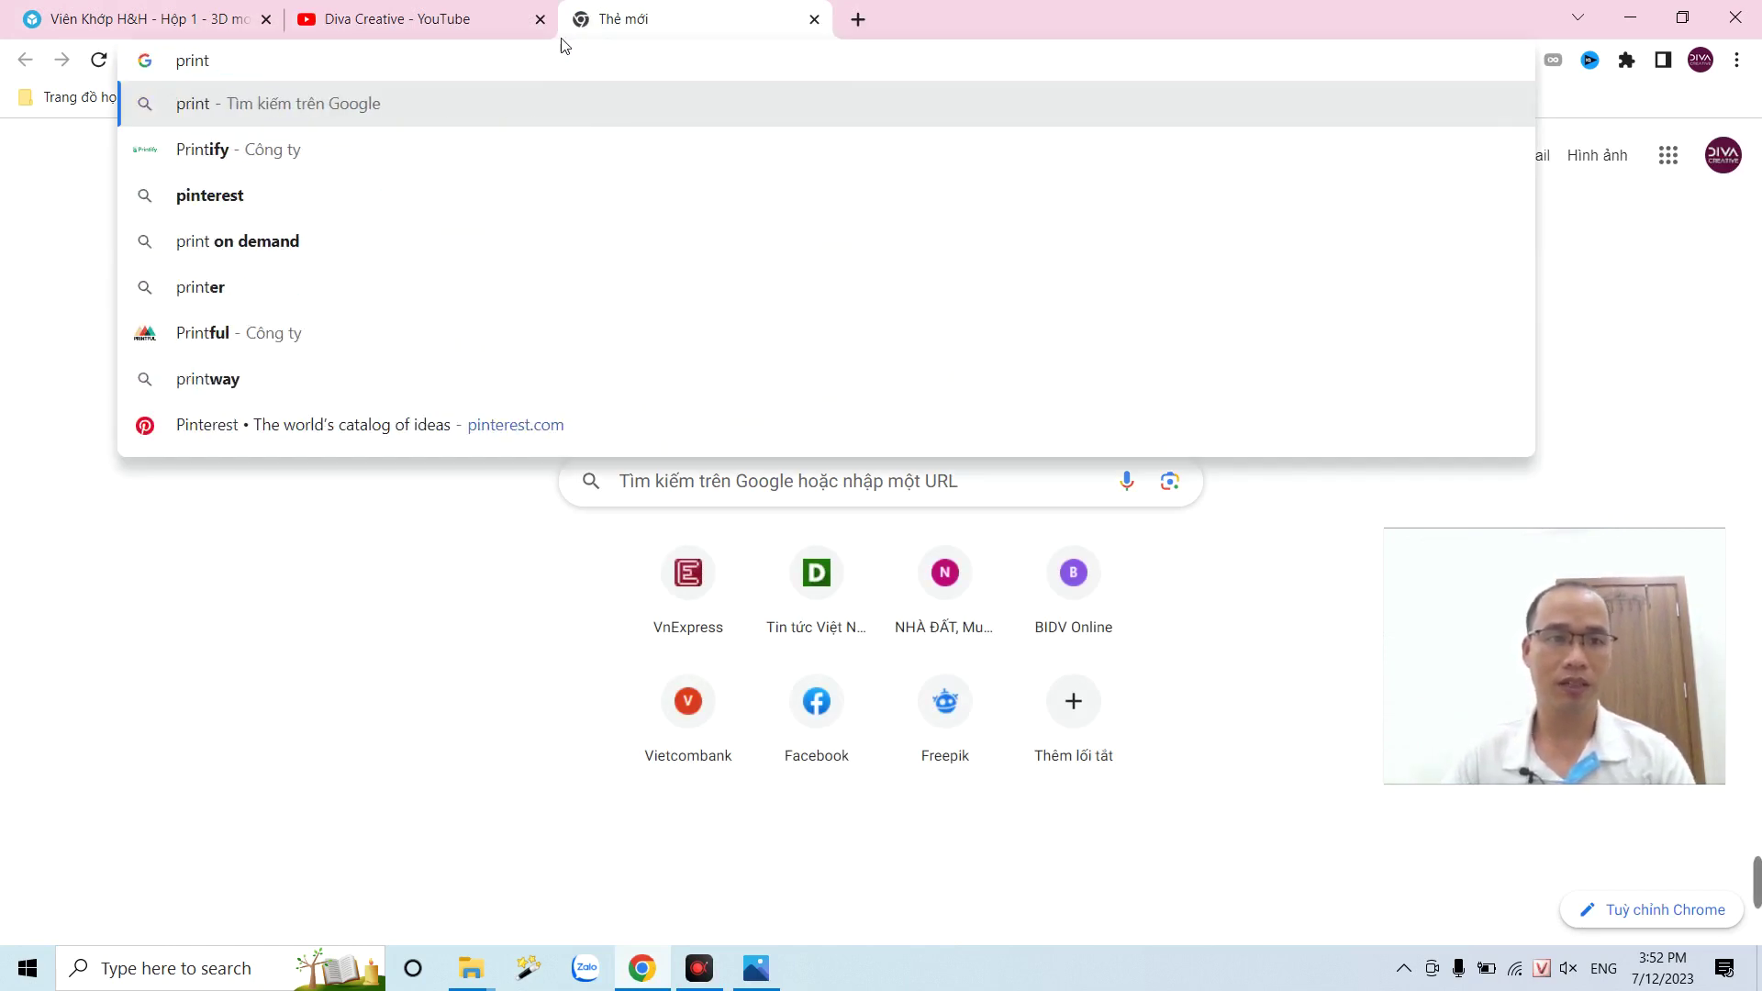
{"action": "left_click", "coordinate": [312, 196]}
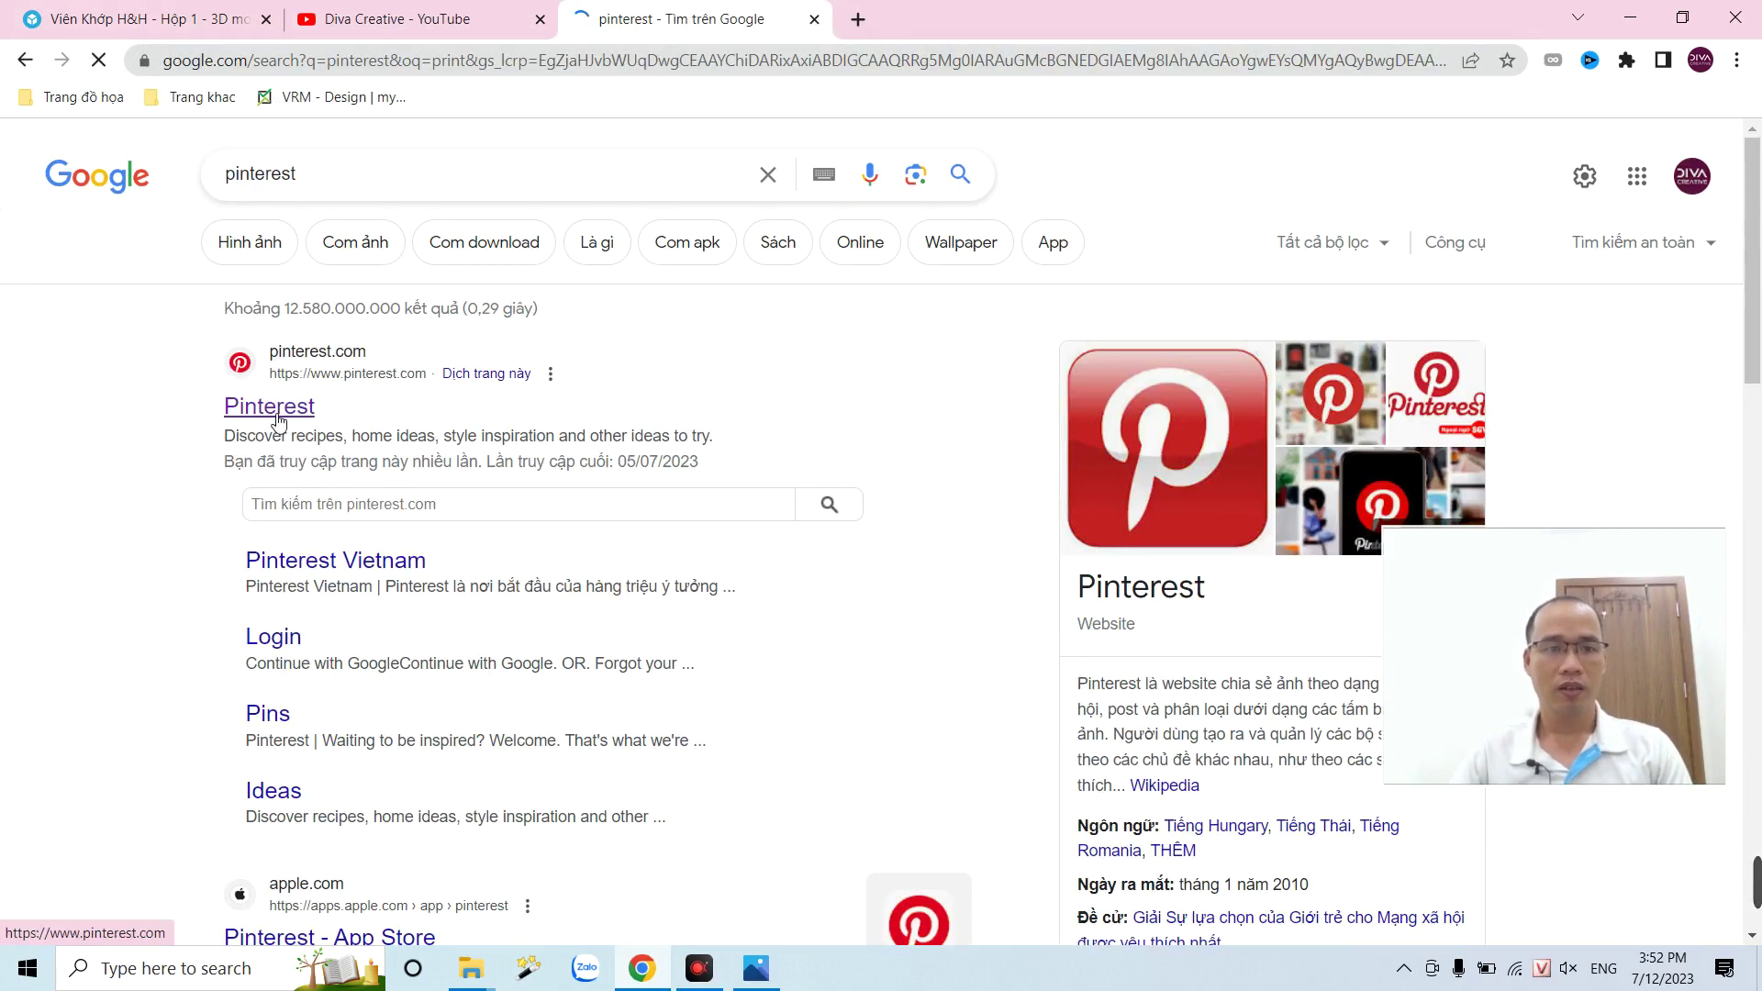
{"action": "left_click", "coordinate": [335, 360]}
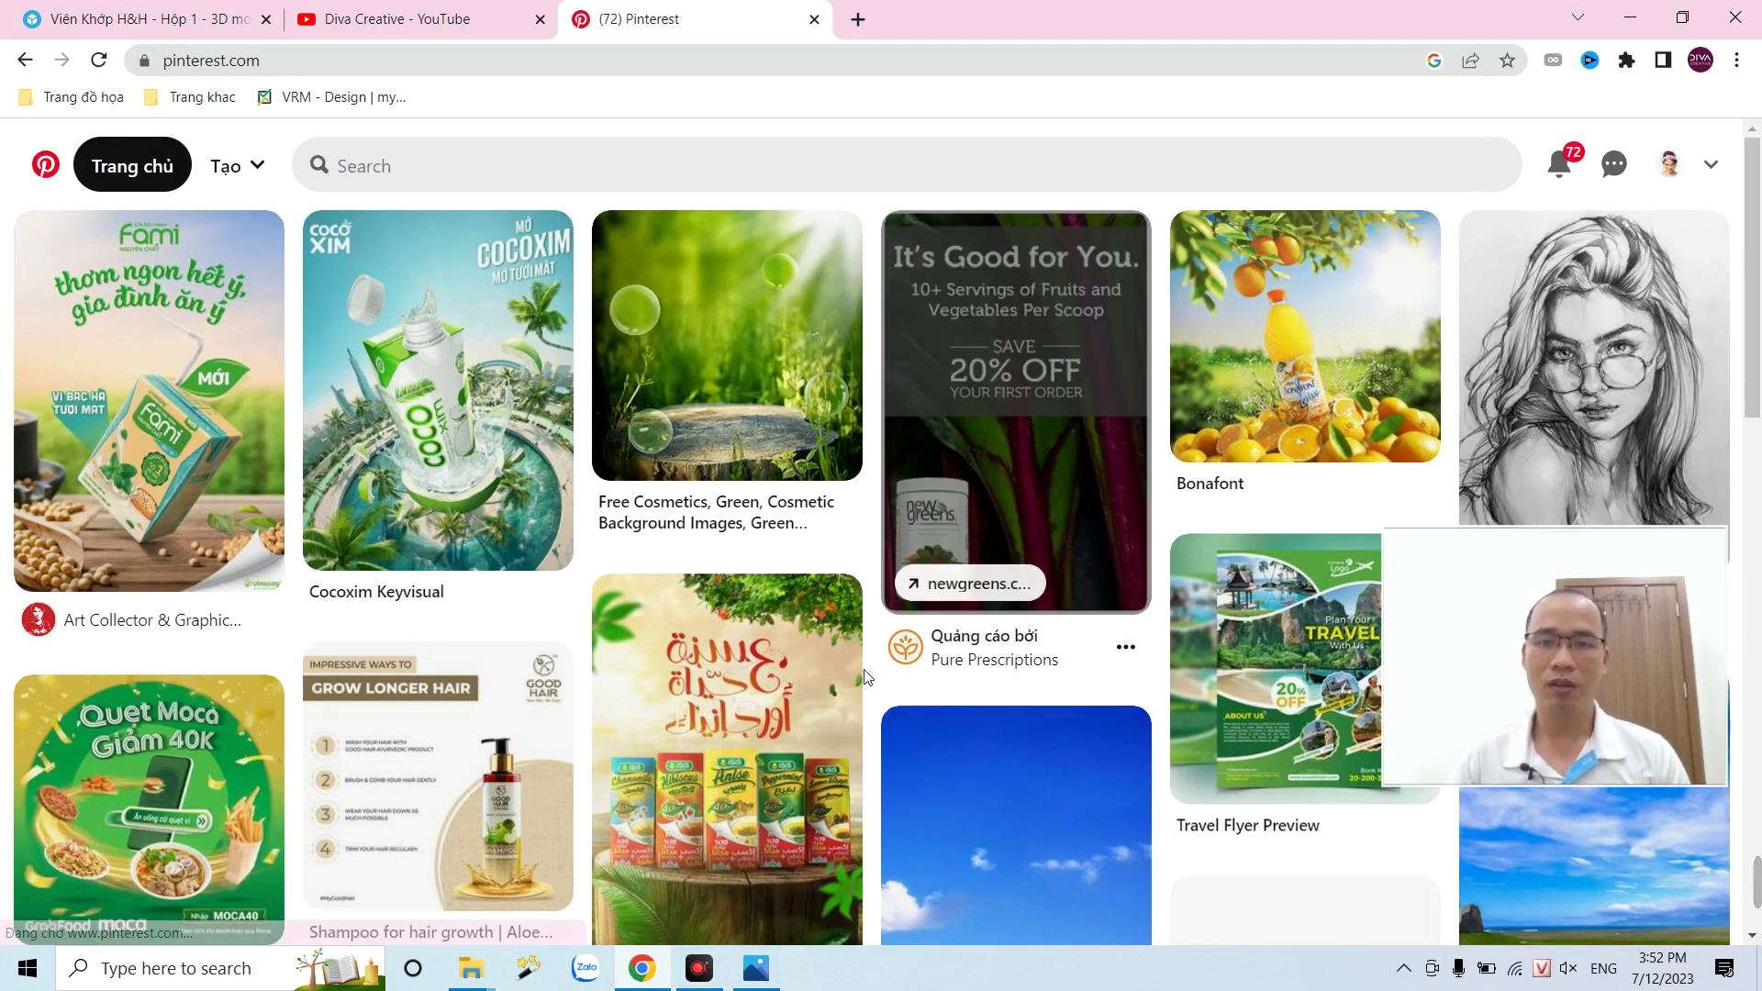
- Scroll through the Pinterest home feed of design pins and reload it
{"action": "scroll", "coordinate": [868, 681], "scroll_direction": "down", "scroll_amount": 4}
{"action": "scroll", "coordinate": [850, 682], "scroll_direction": "down", "scroll_amount": 3}
{"action": "scroll", "coordinate": [850, 682], "scroll_direction": "down", "scroll_amount": 2}
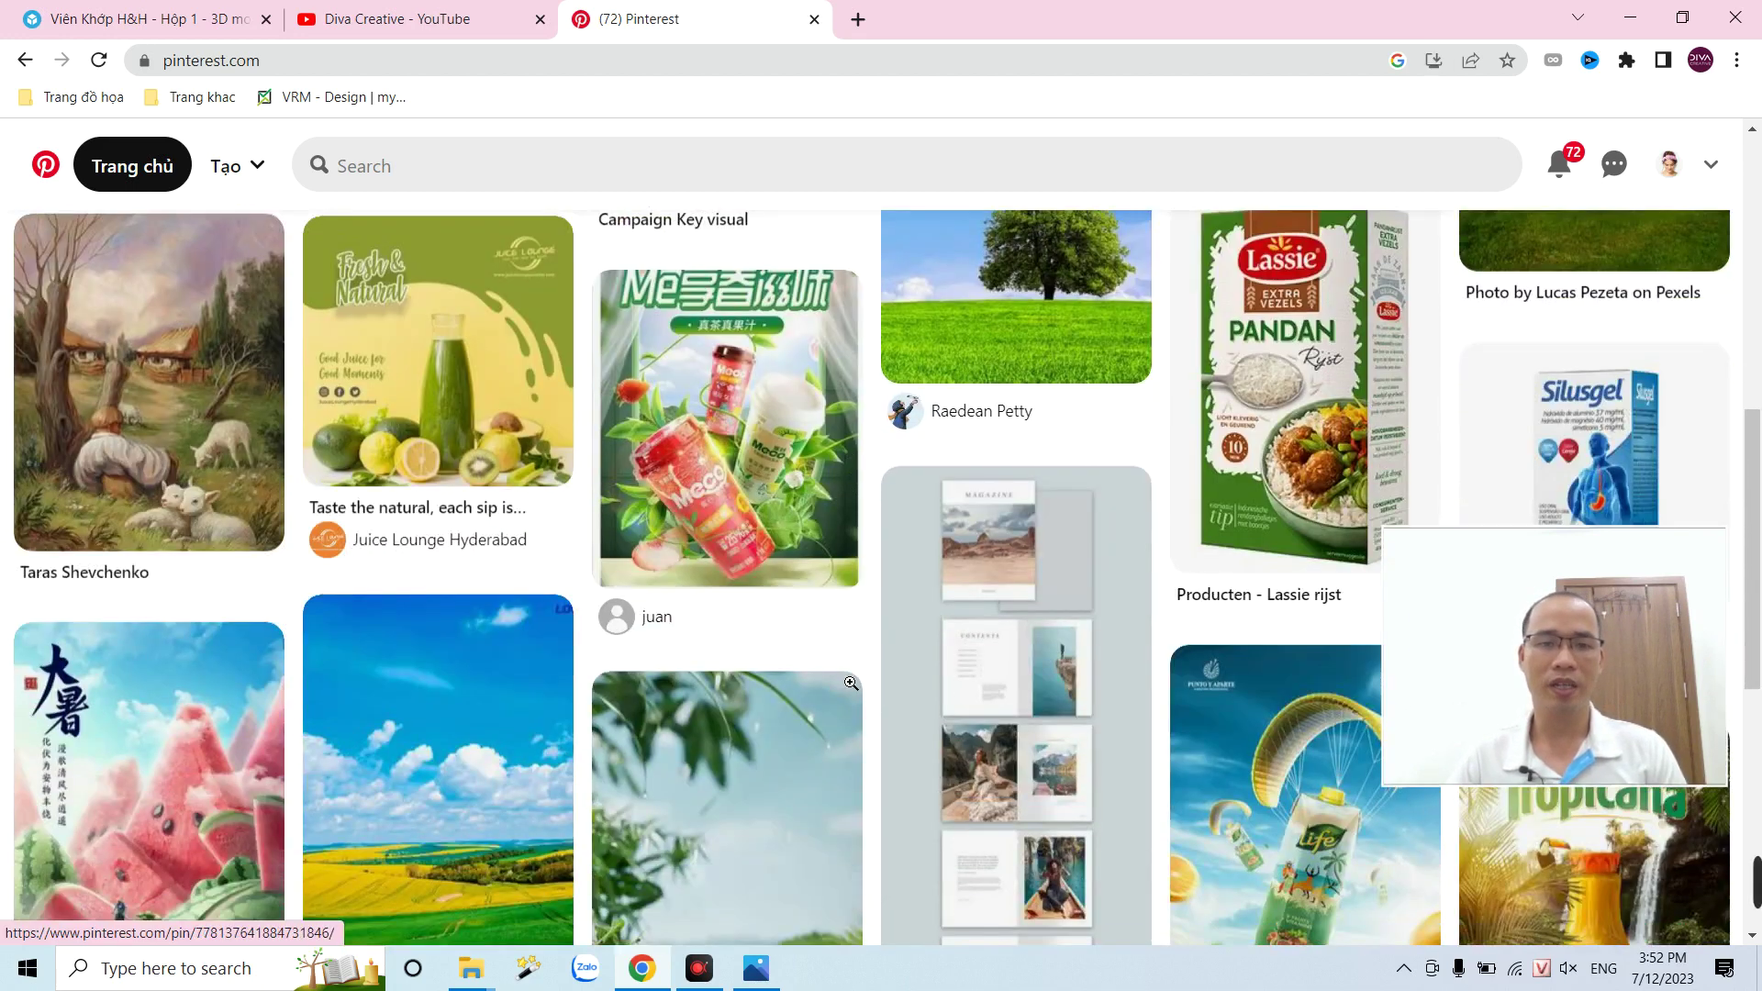
{"action": "scroll", "coordinate": [845, 684], "scroll_direction": "down", "scroll_amount": 4}
{"action": "scroll", "coordinate": [846, 684], "scroll_direction": "down", "scroll_amount": 4}
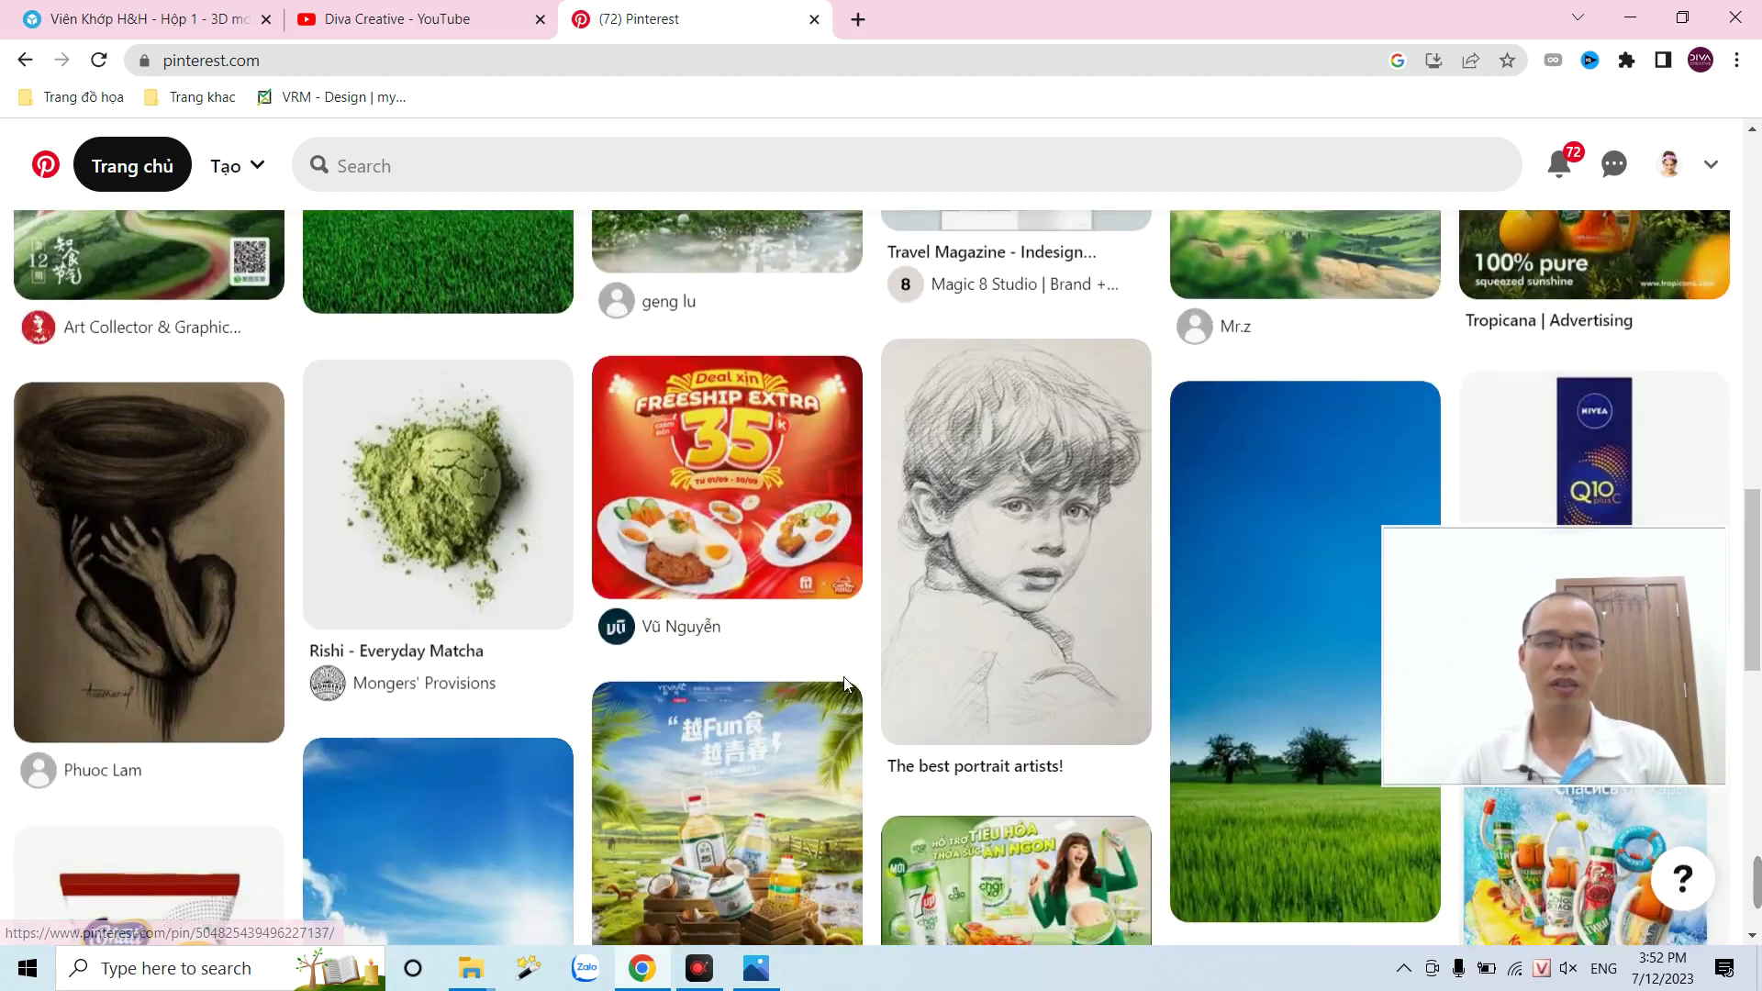
{"action": "scroll", "coordinate": [848, 684], "scroll_direction": "down", "scroll_amount": 2}
{"action": "scroll", "coordinate": [848, 683], "scroll_direction": "up", "scroll_amount": 2}
{"action": "left_click", "coordinate": [849, 683]}
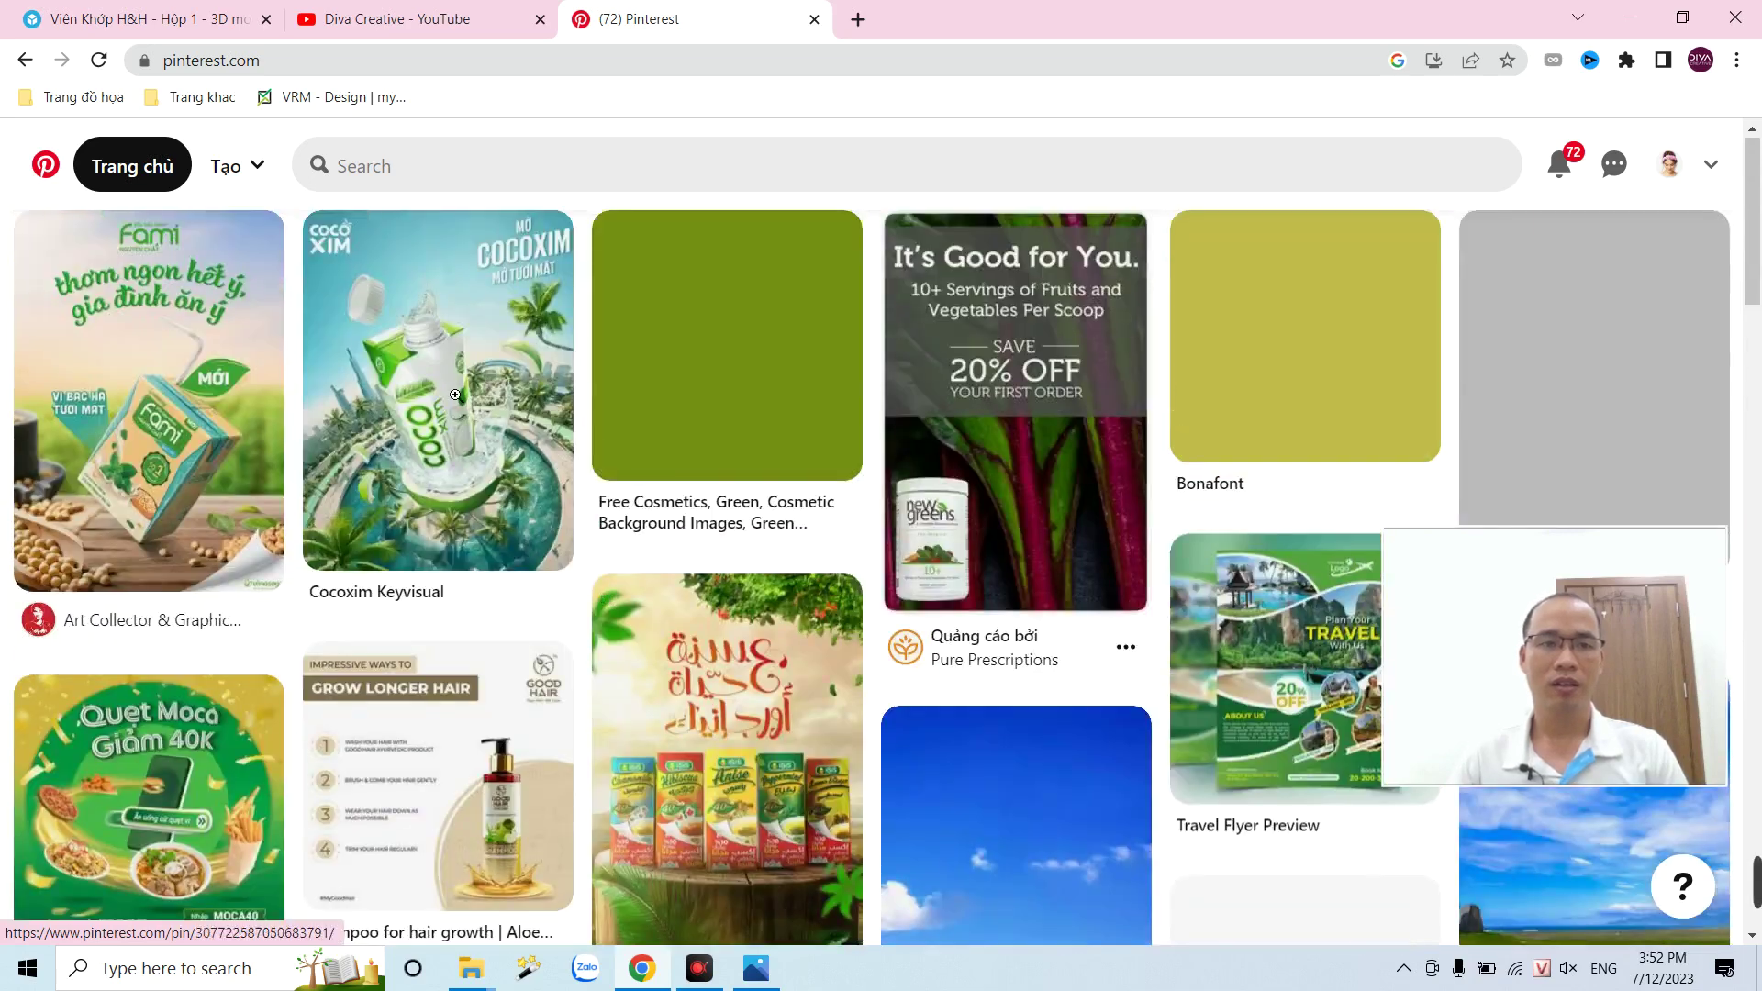
- Search Pinterest for 'packaging' using the recent search chip and scroll the results
{"action": "left_click", "coordinate": [500, 166]}
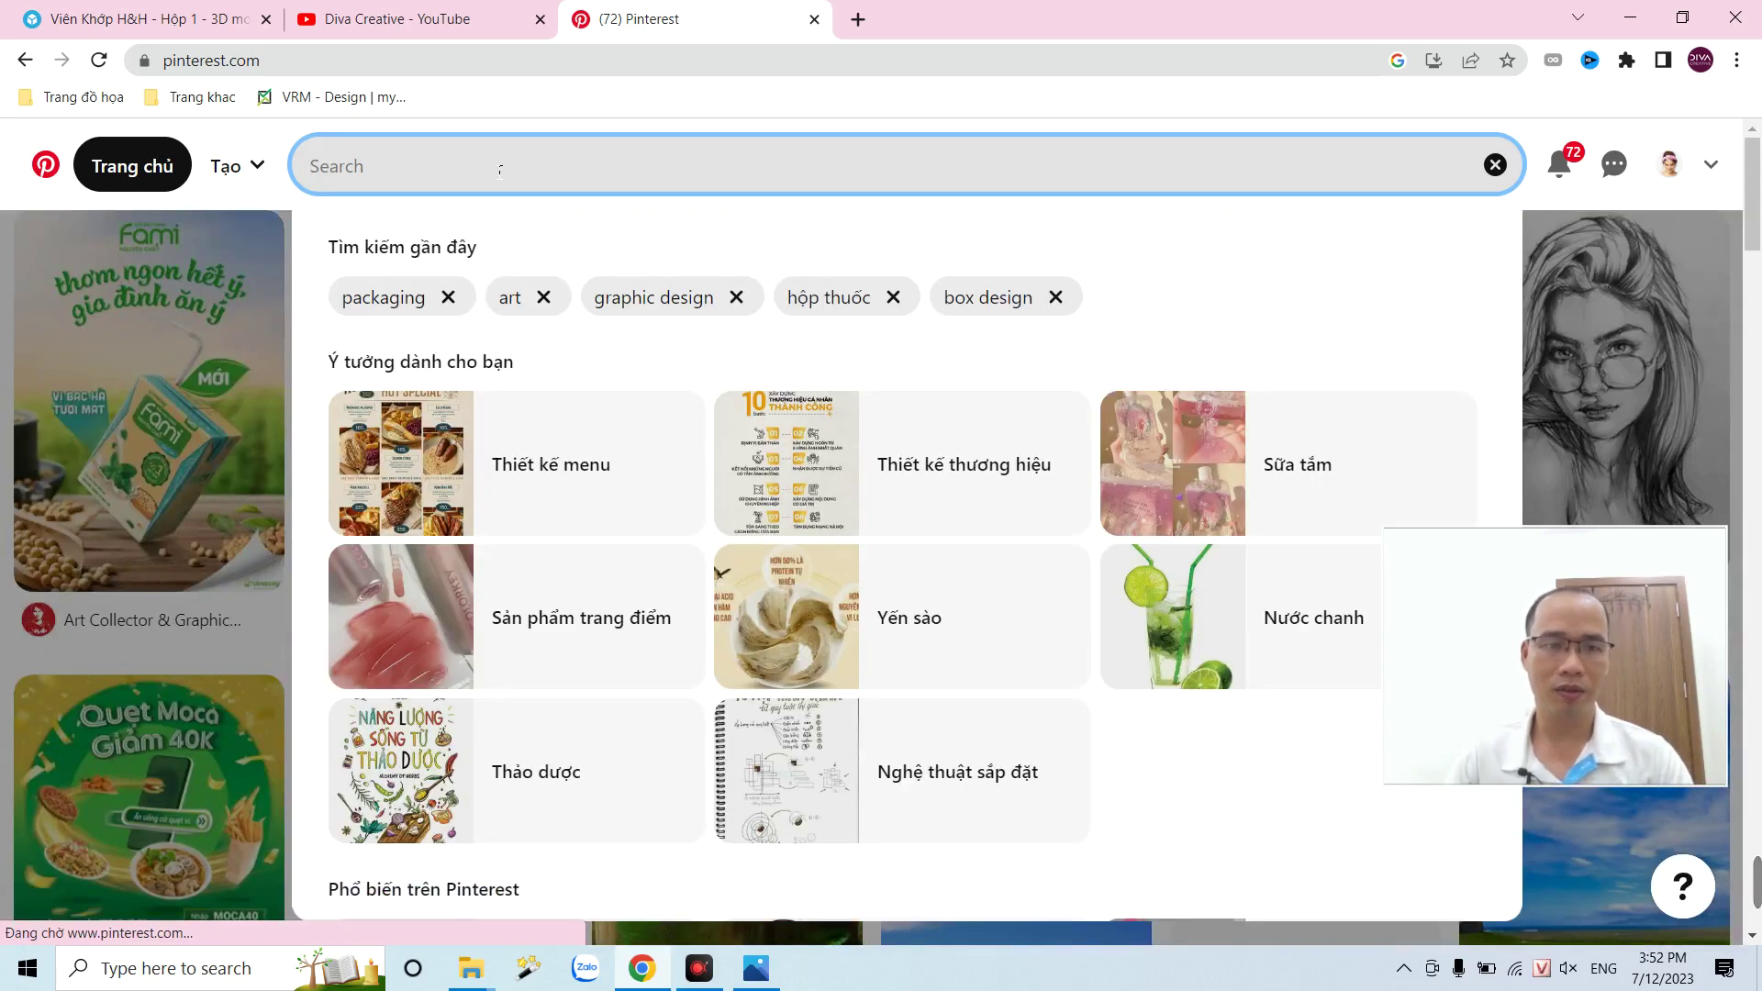
{"action": "left_click", "coordinate": [383, 299]}
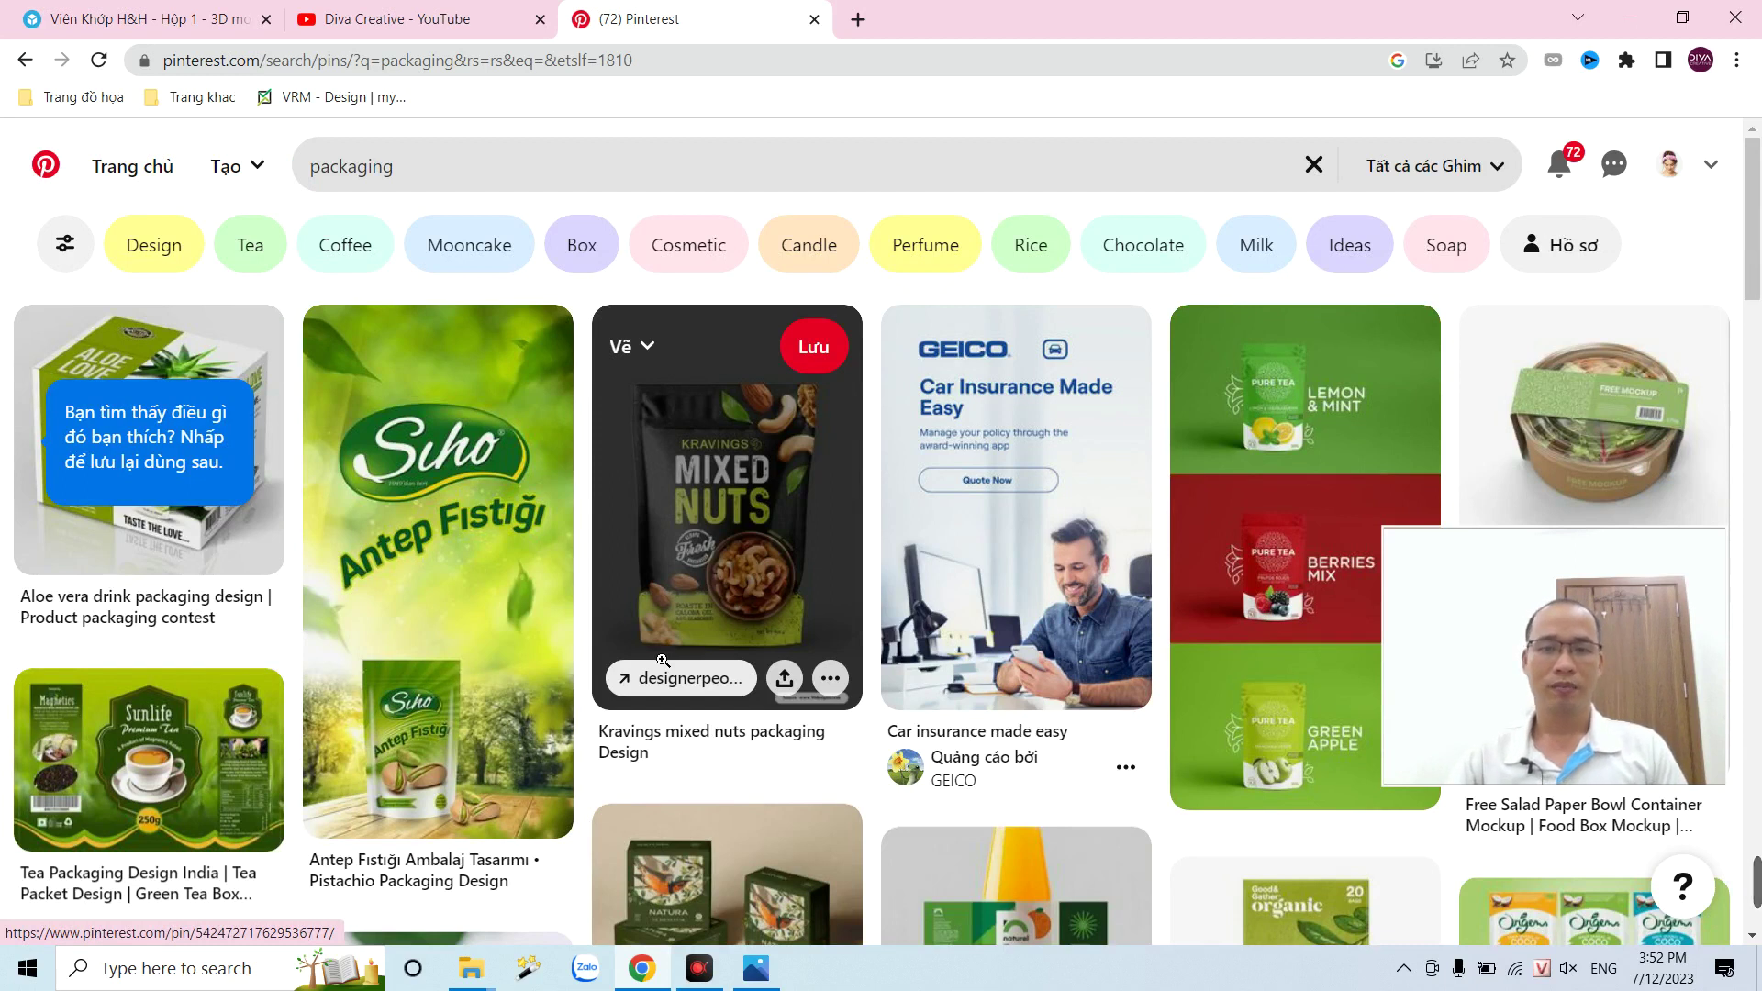
{"action": "scroll", "coordinate": [662, 660], "scroll_direction": "down", "scroll_amount": 2}
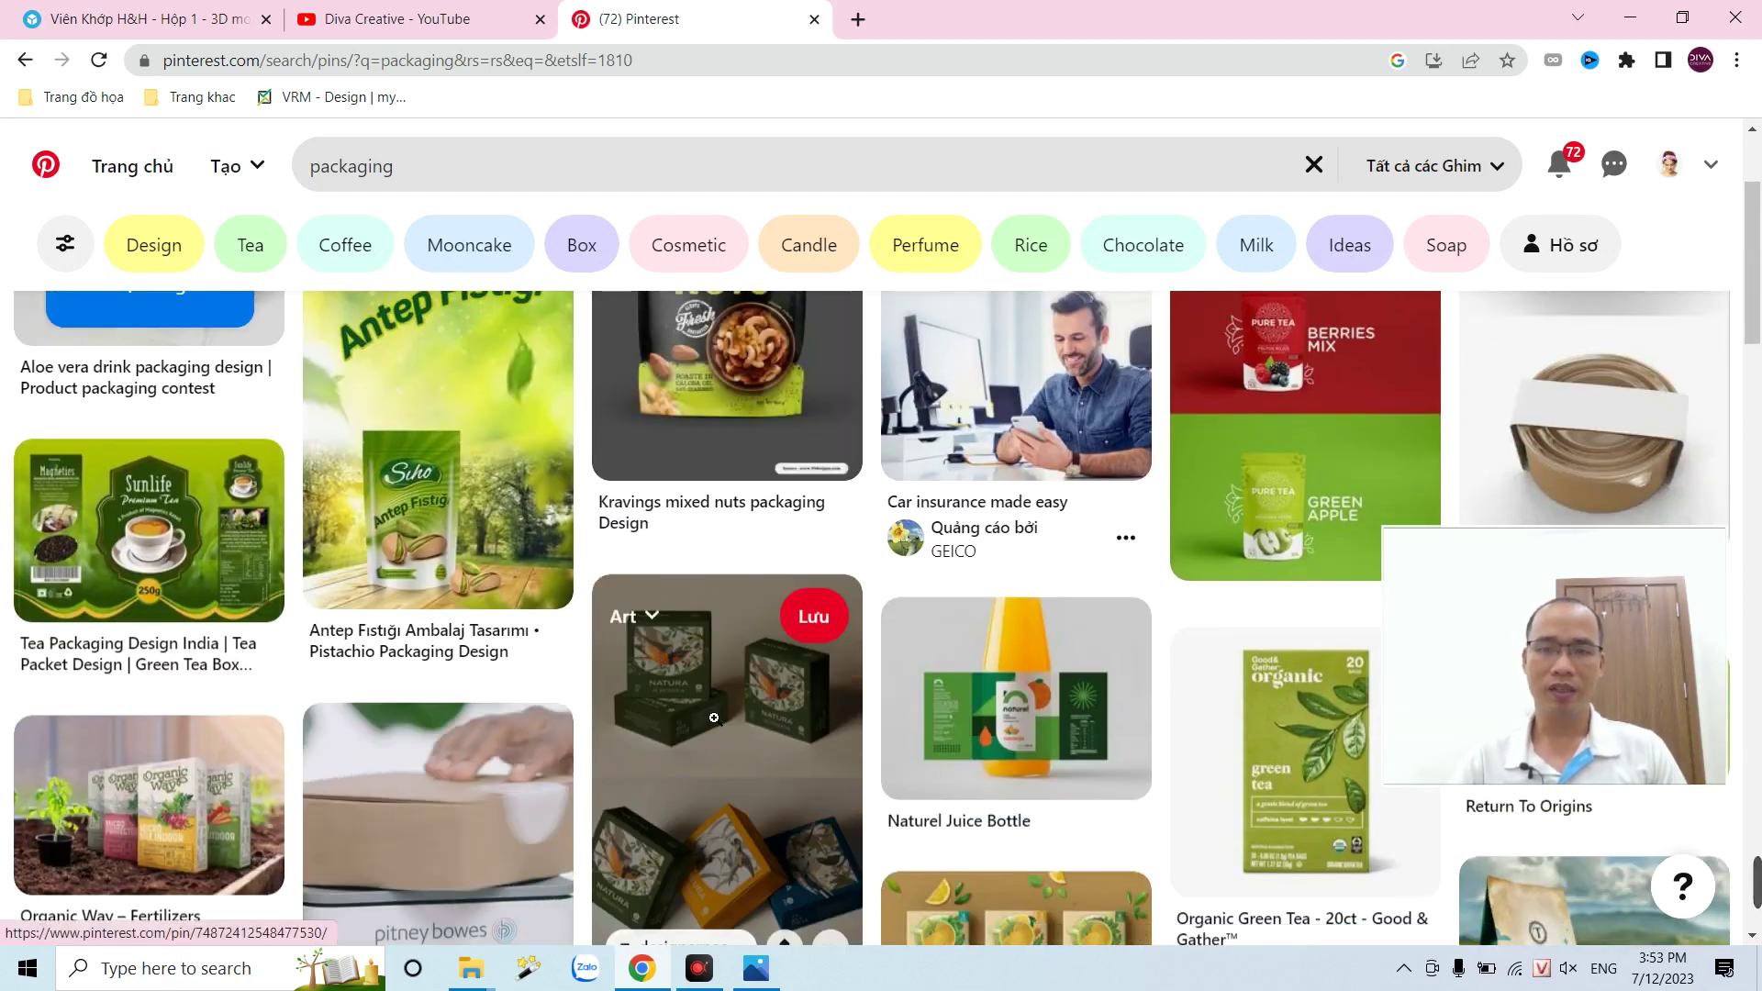
{"action": "scroll", "coordinate": [718, 722], "scroll_direction": "up", "scroll_amount": 2}
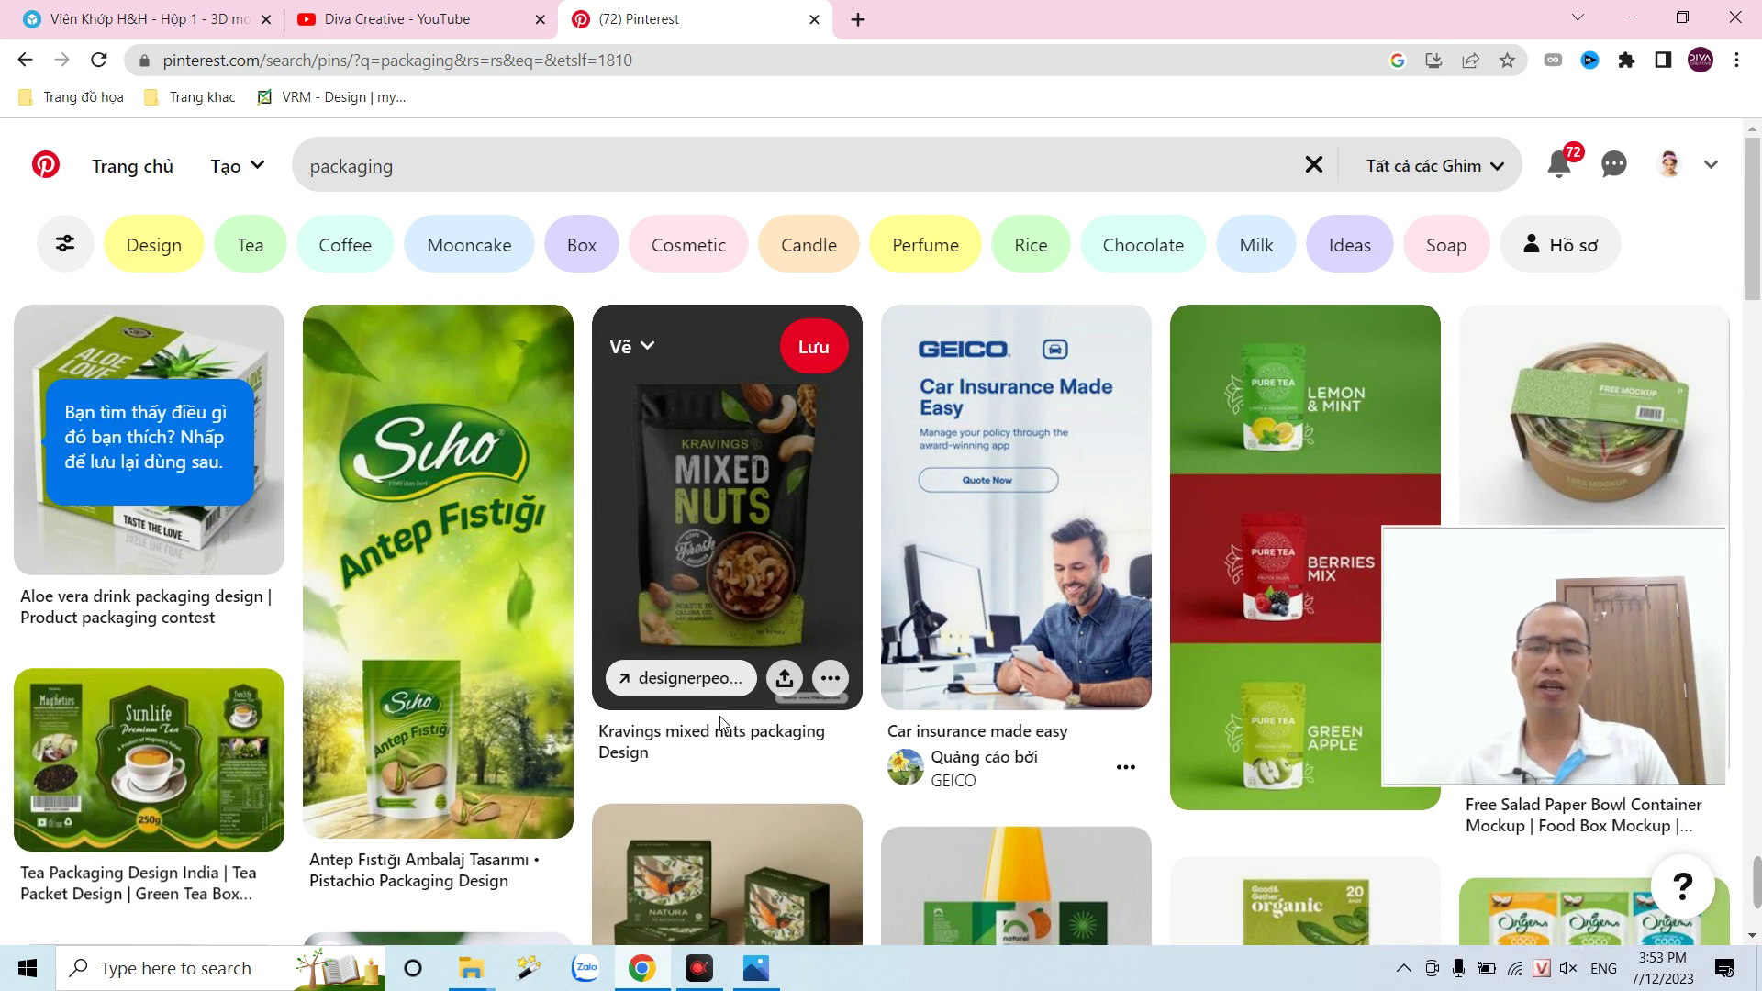
{"action": "mouse_move", "coordinate": [149, 437]}
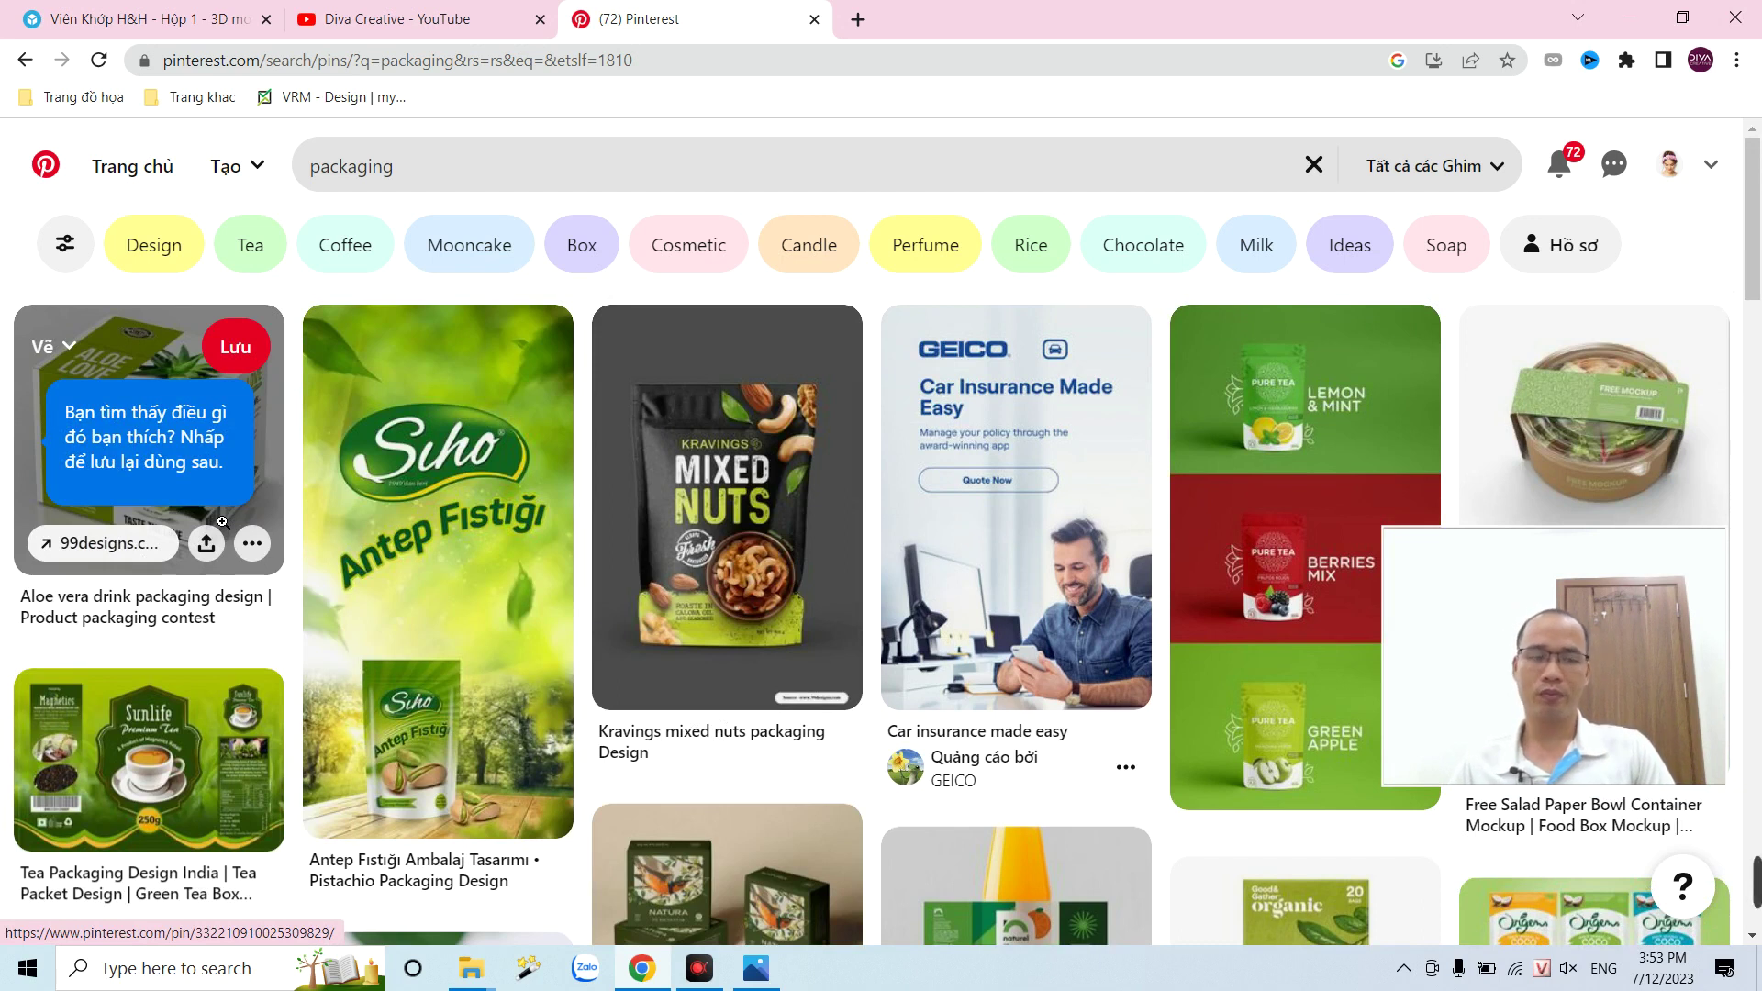
{"action": "scroll", "coordinate": [667, 606], "scroll_direction": "down", "scroll_amount": 4}
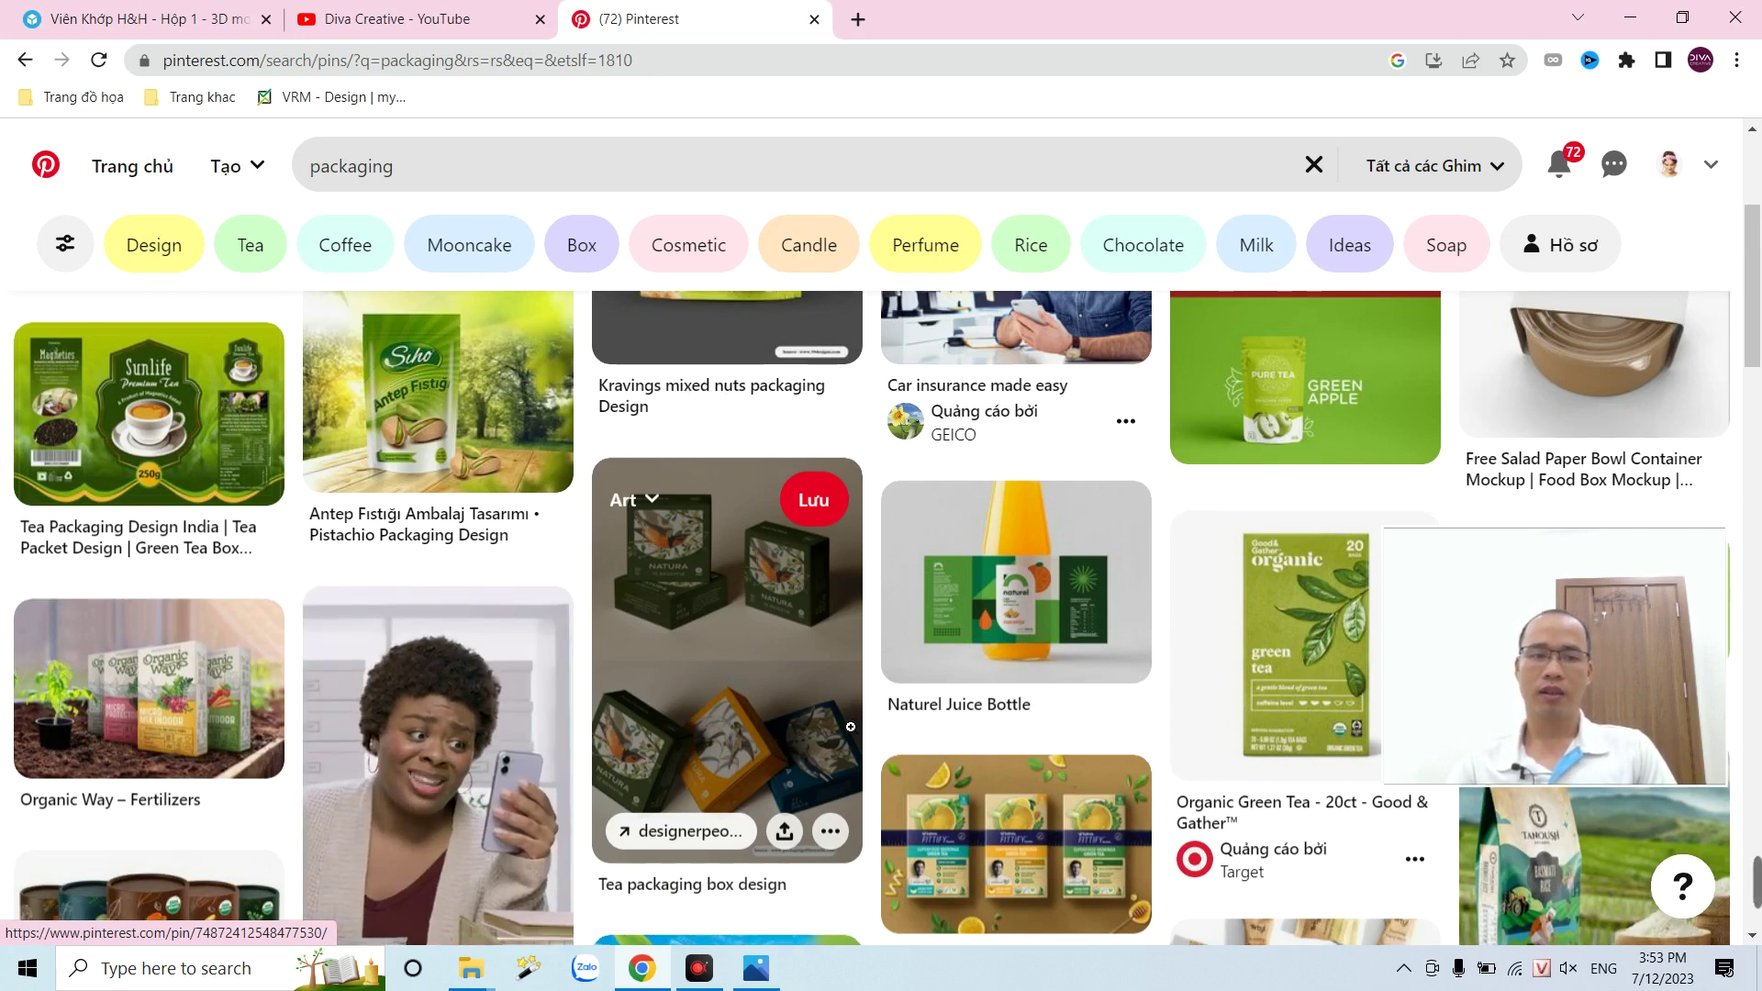
{"action": "scroll", "coordinate": [854, 724], "scroll_direction": "down", "scroll_amount": 8}
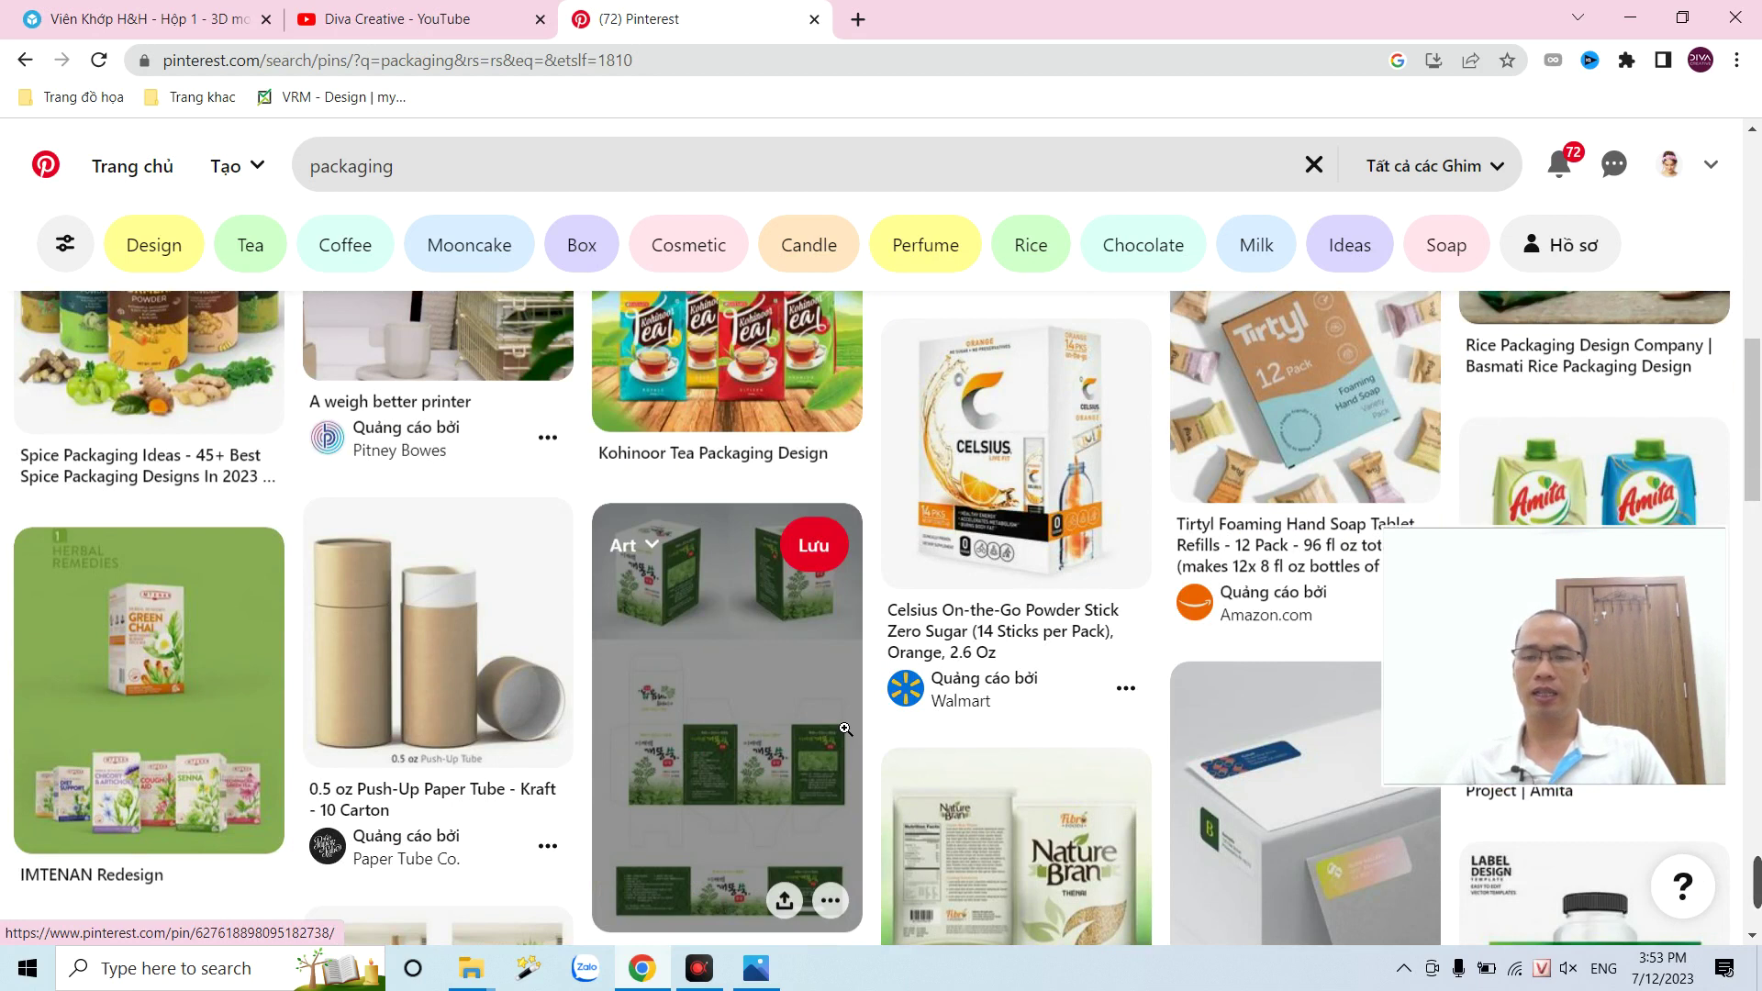
- Keep browsing further down the packaging design pins for inspiration
{"action": "mouse_move", "coordinate": [1640, 721]}
{"action": "left_mouse_down"}
{"action": "mouse_move", "coordinate": [1605, 301]}
{"action": "mouse_move", "coordinate": [1200, 209]}
{"action": "left_mouse_up"}
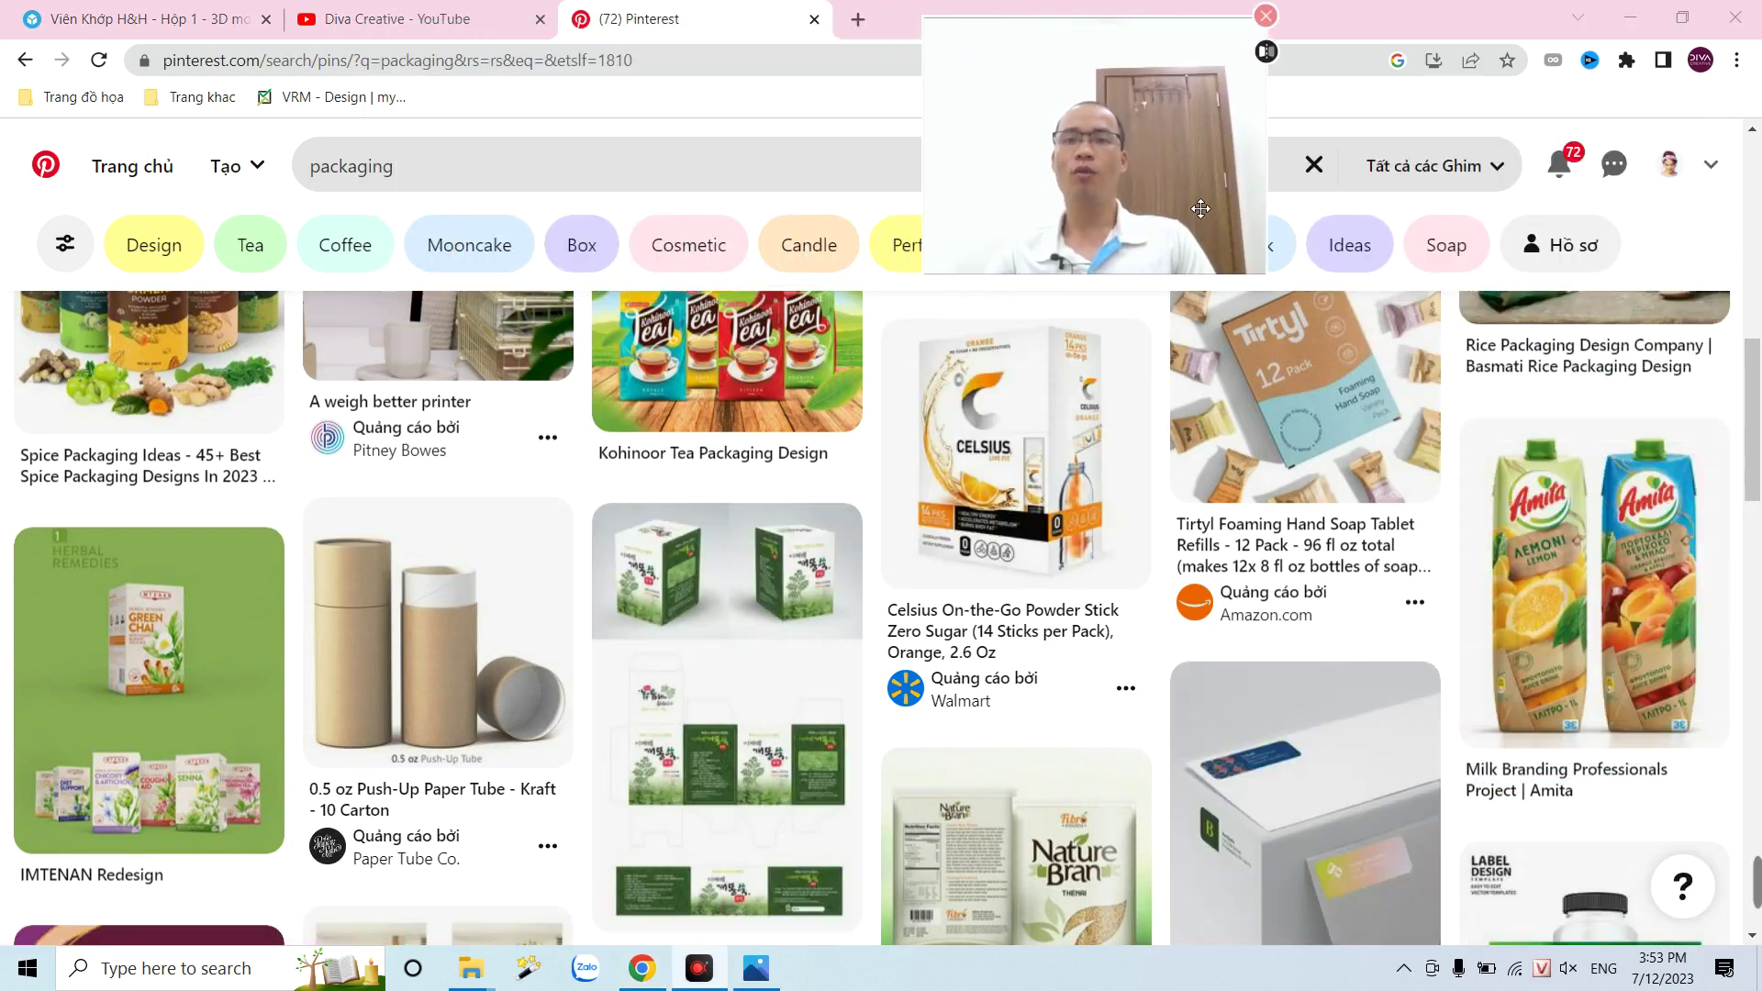
{"action": "mouse_move", "coordinate": [1016, 455]}
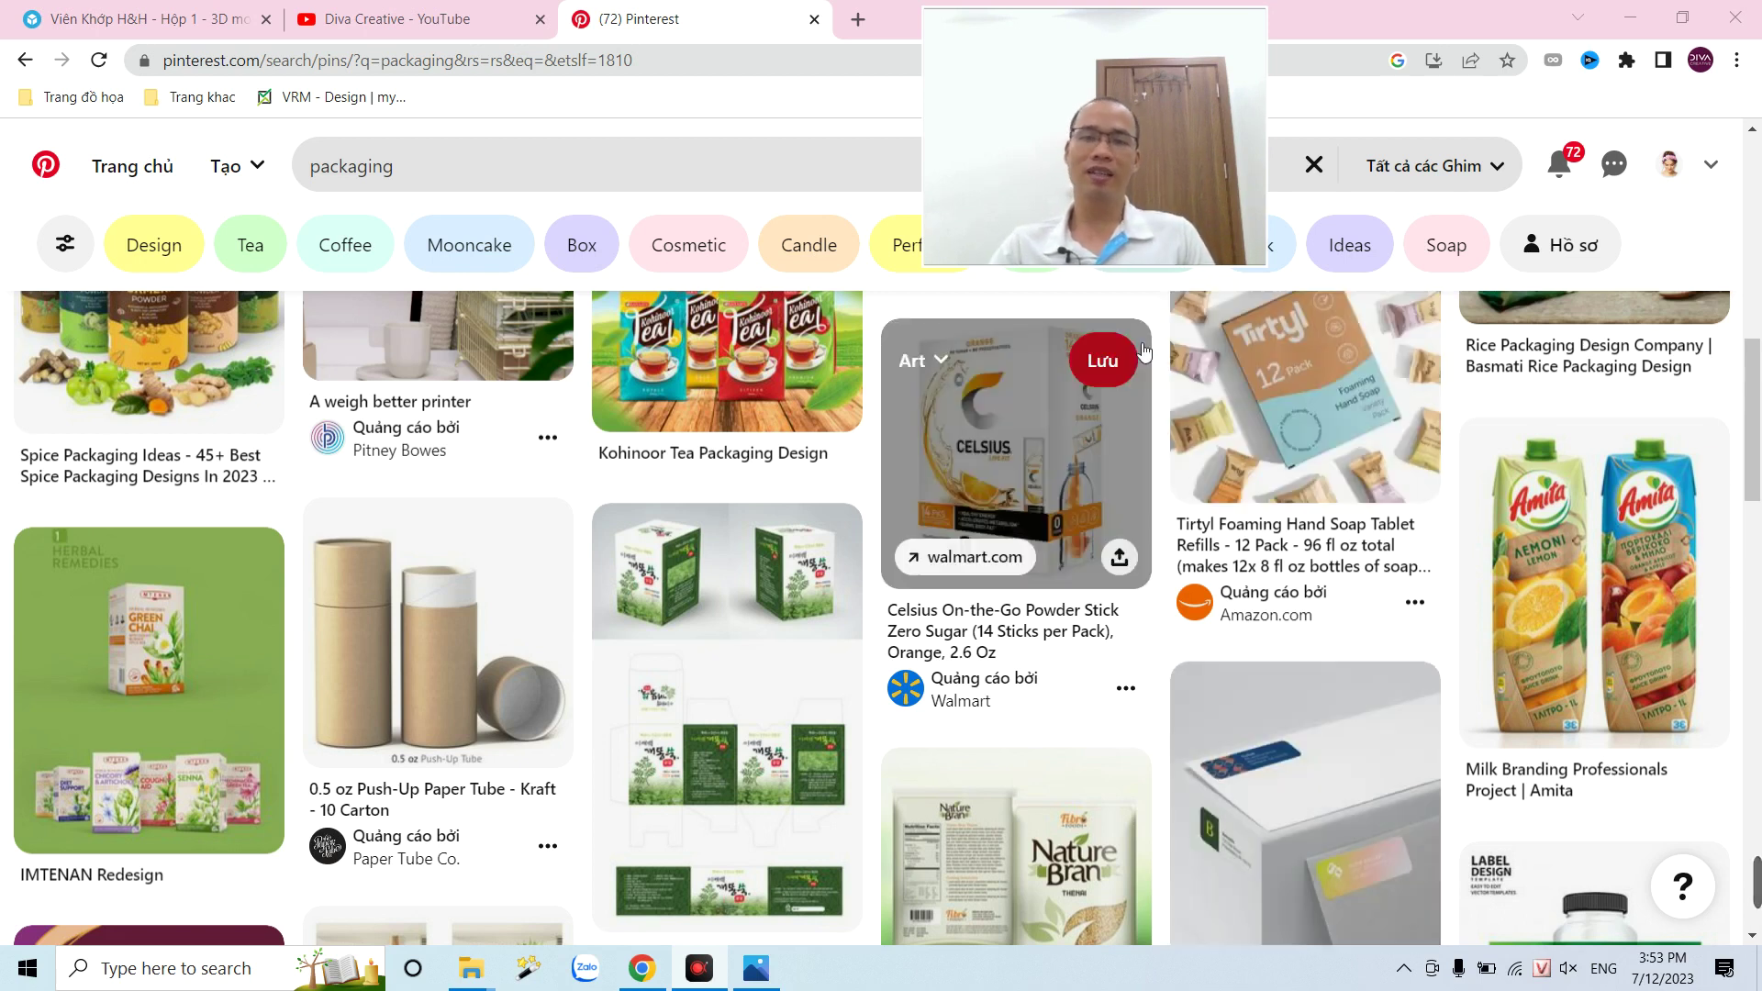
{"action": "left_click_drag", "start_coordinate": [1154, 201], "coordinate": [276, 509]}
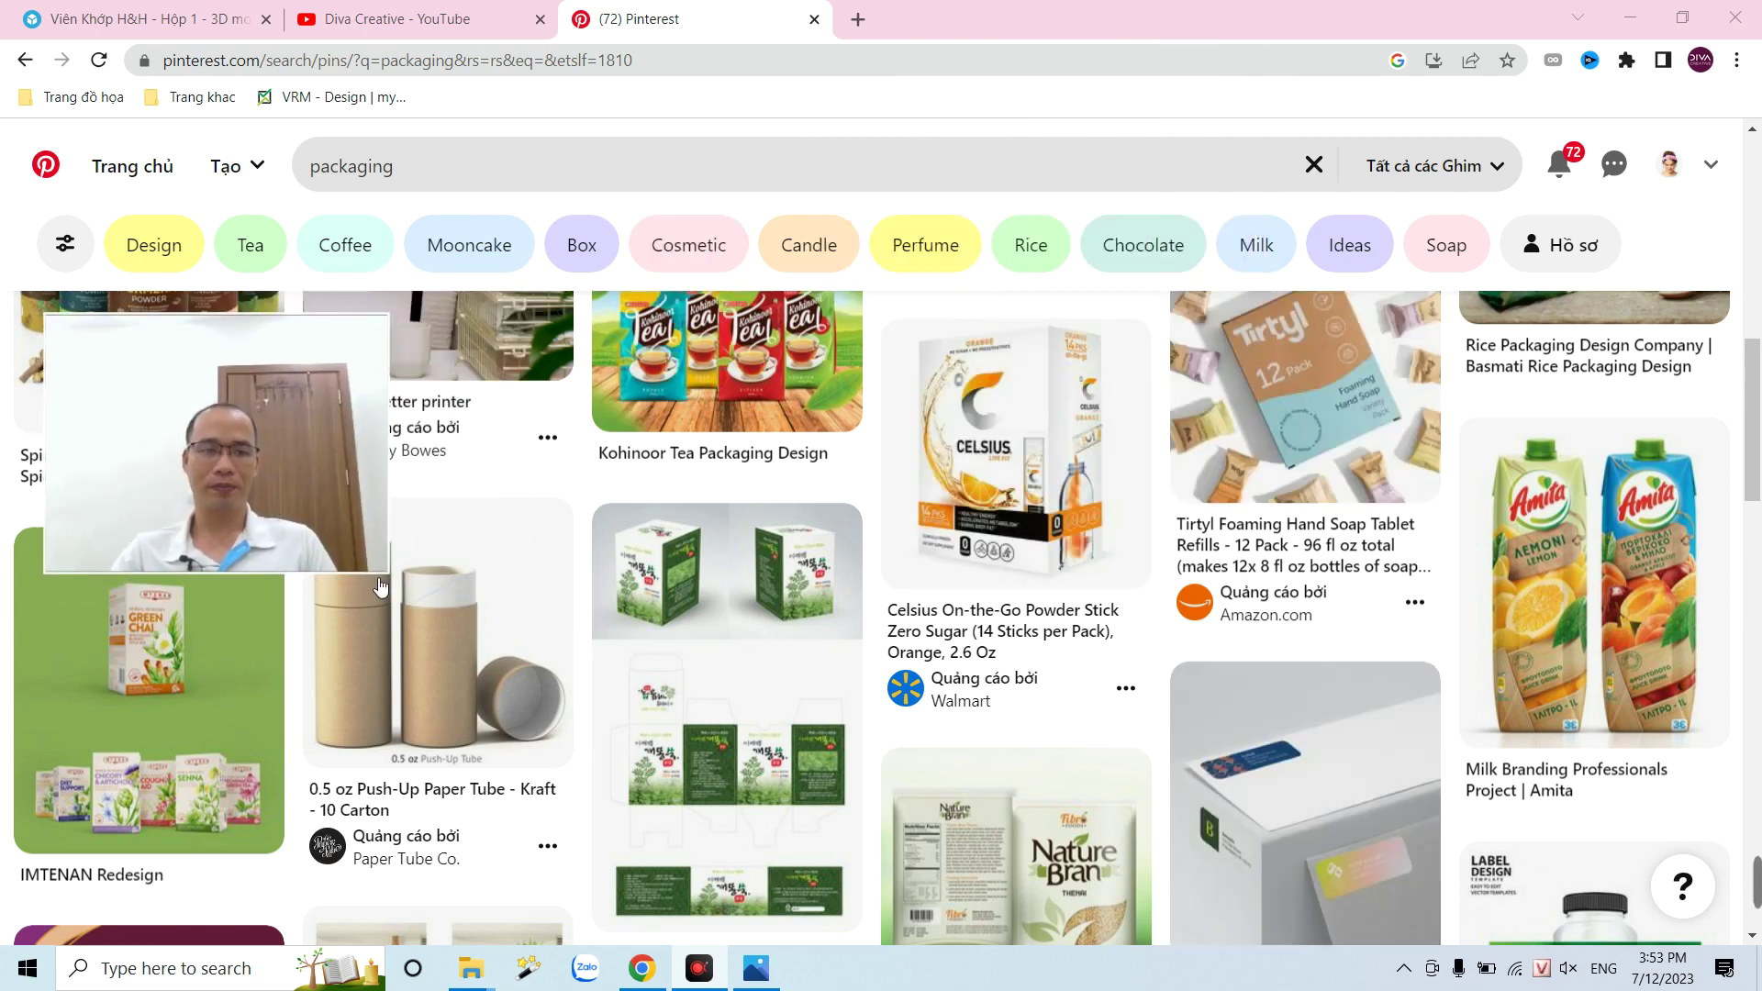
{"action": "left_click_drag", "start_coordinate": [387, 572], "coordinate": [820, 978]}
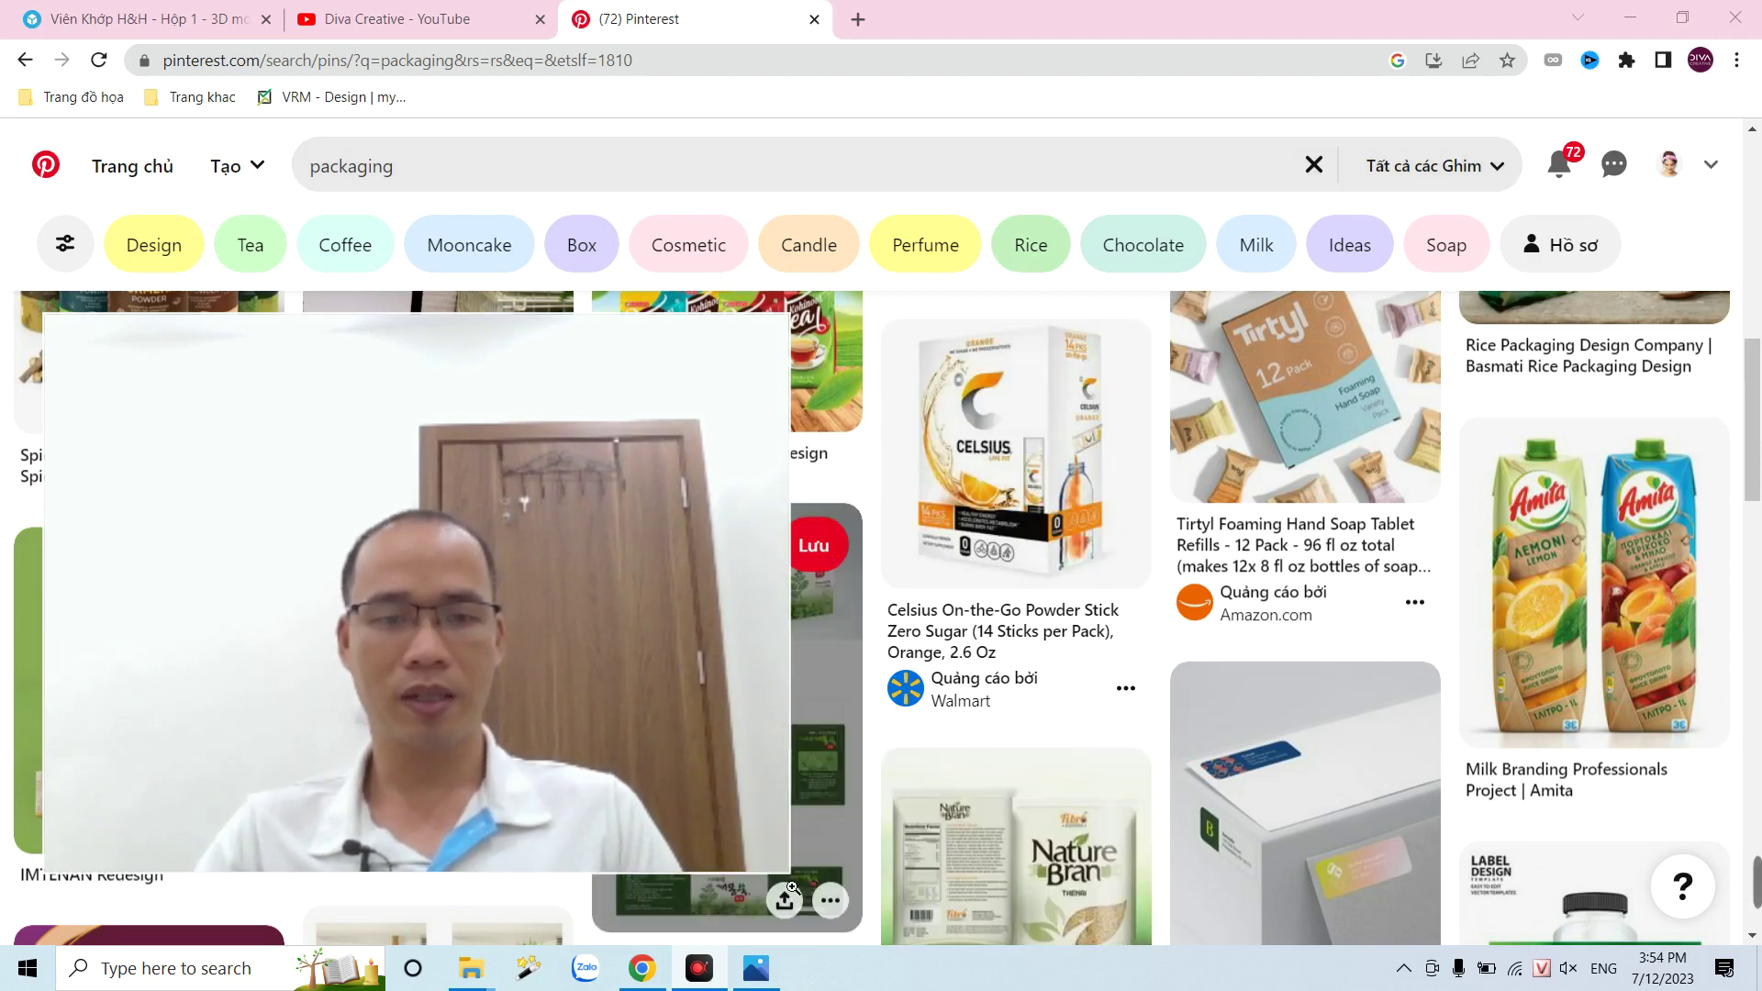
{"action": "left_click_drag", "start_coordinate": [792, 876], "coordinate": [456, 624]}
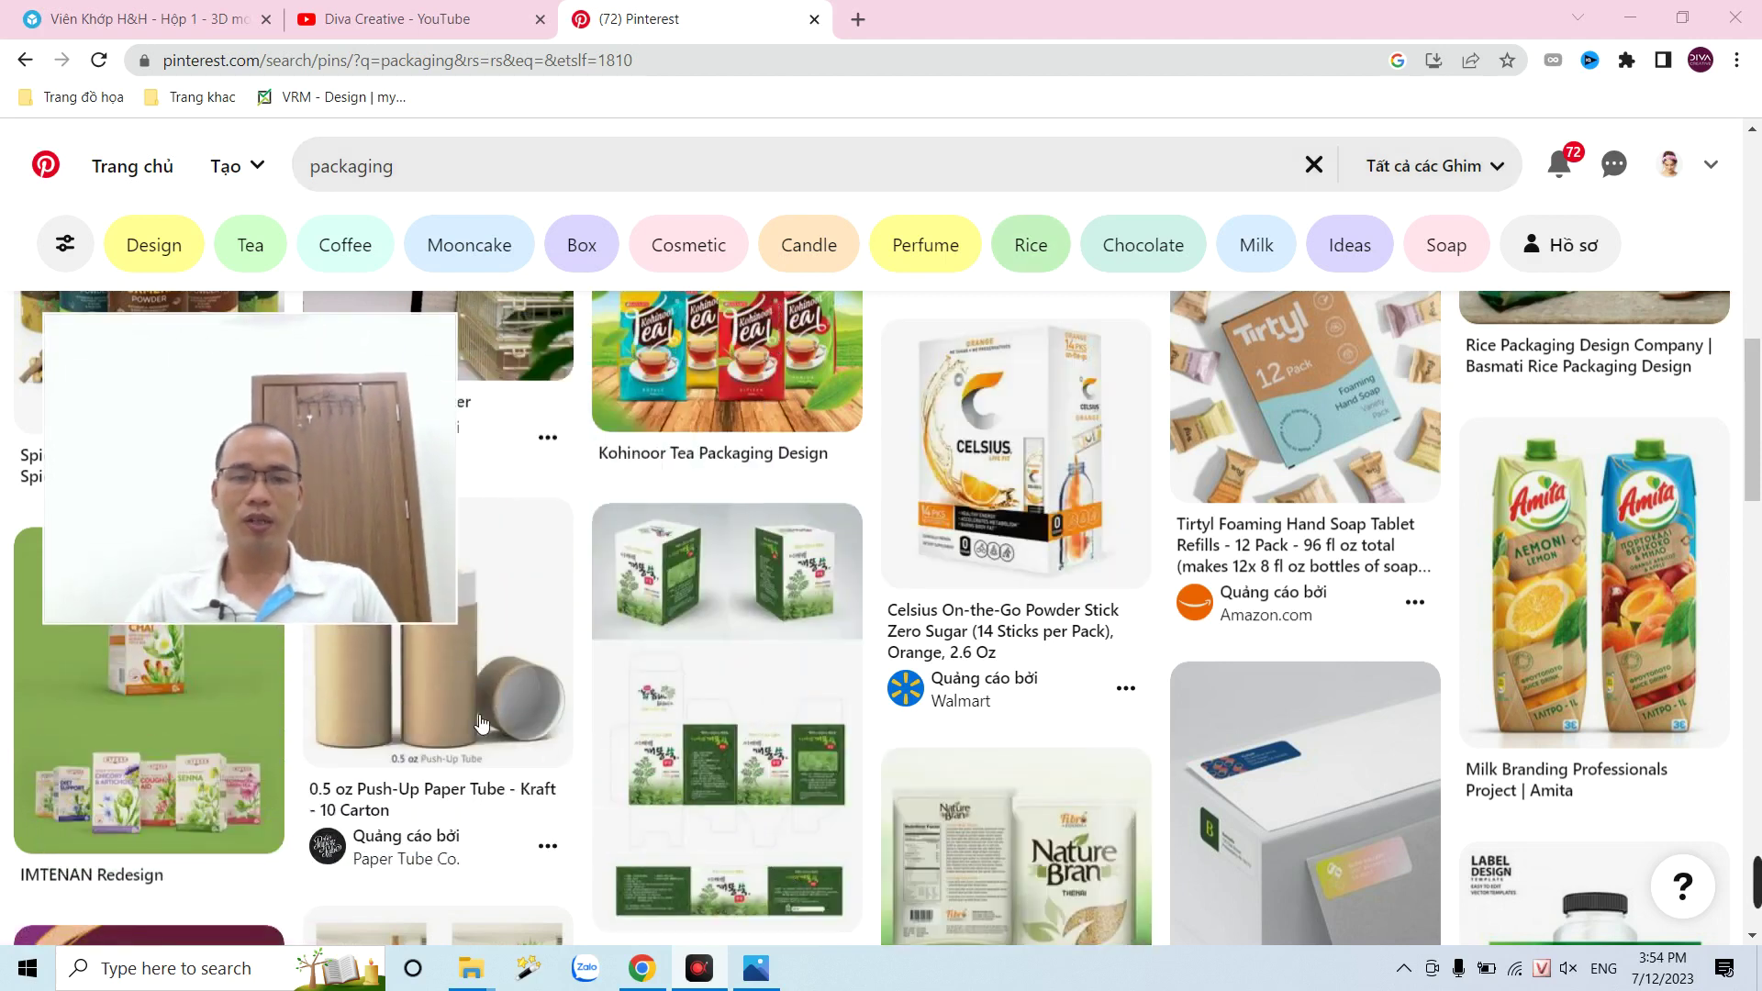
{"action": "mouse_move", "coordinate": [1026, 793]}
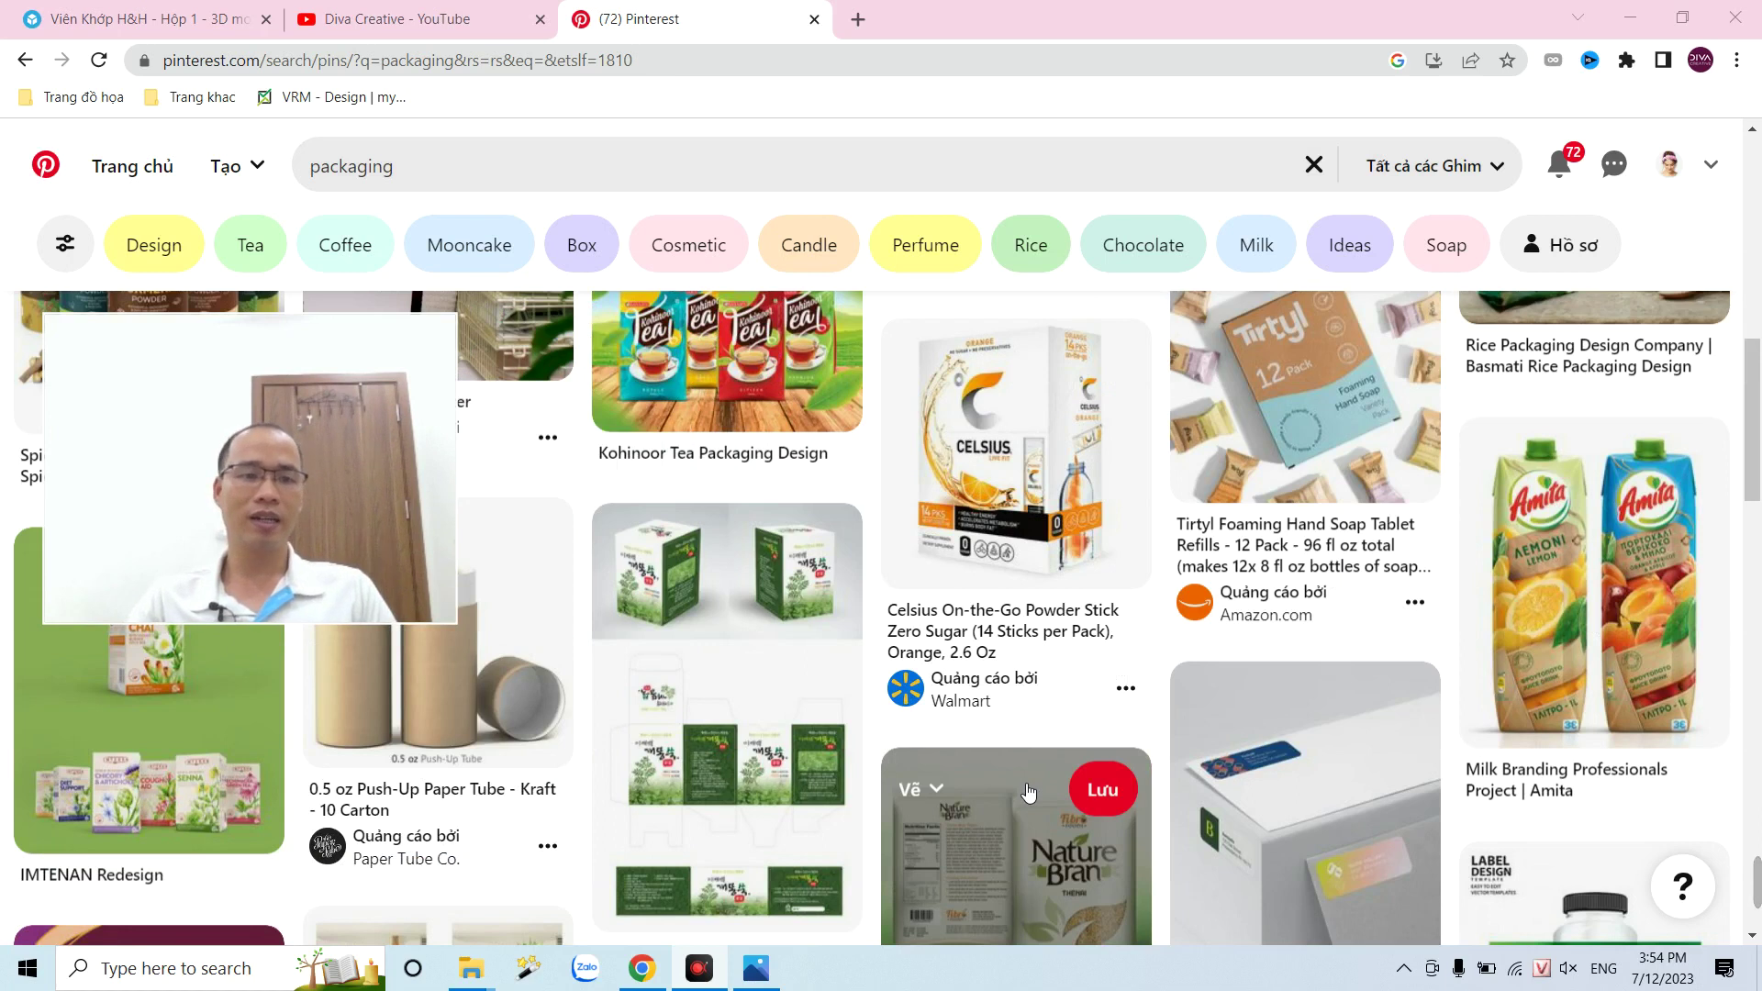
{"action": "scroll", "coordinate": [1029, 793], "scroll_direction": "down", "scroll_amount": 3}
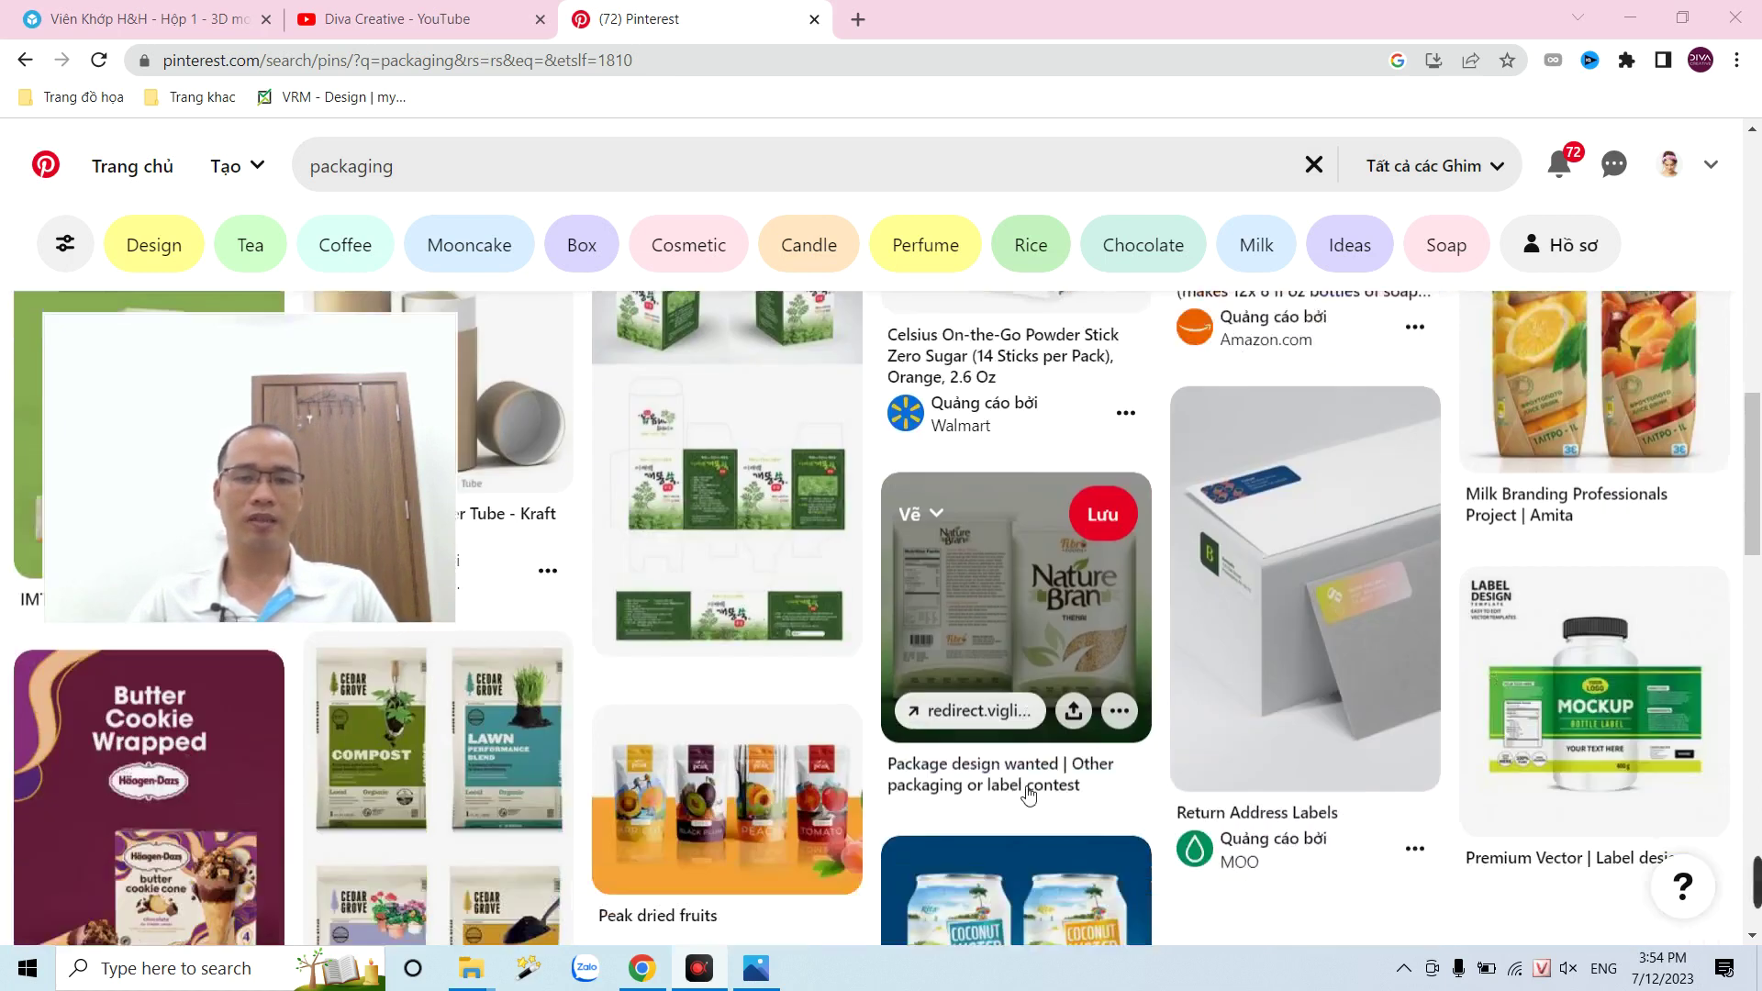
{"action": "scroll", "coordinate": [1029, 793], "scroll_direction": "down", "scroll_amount": 1}
{"action": "scroll", "coordinate": [1028, 793], "scroll_direction": "down", "scroll_amount": 3}
{"action": "scroll", "coordinate": [1029, 793], "scroll_direction": "down", "scroll_amount": 2}
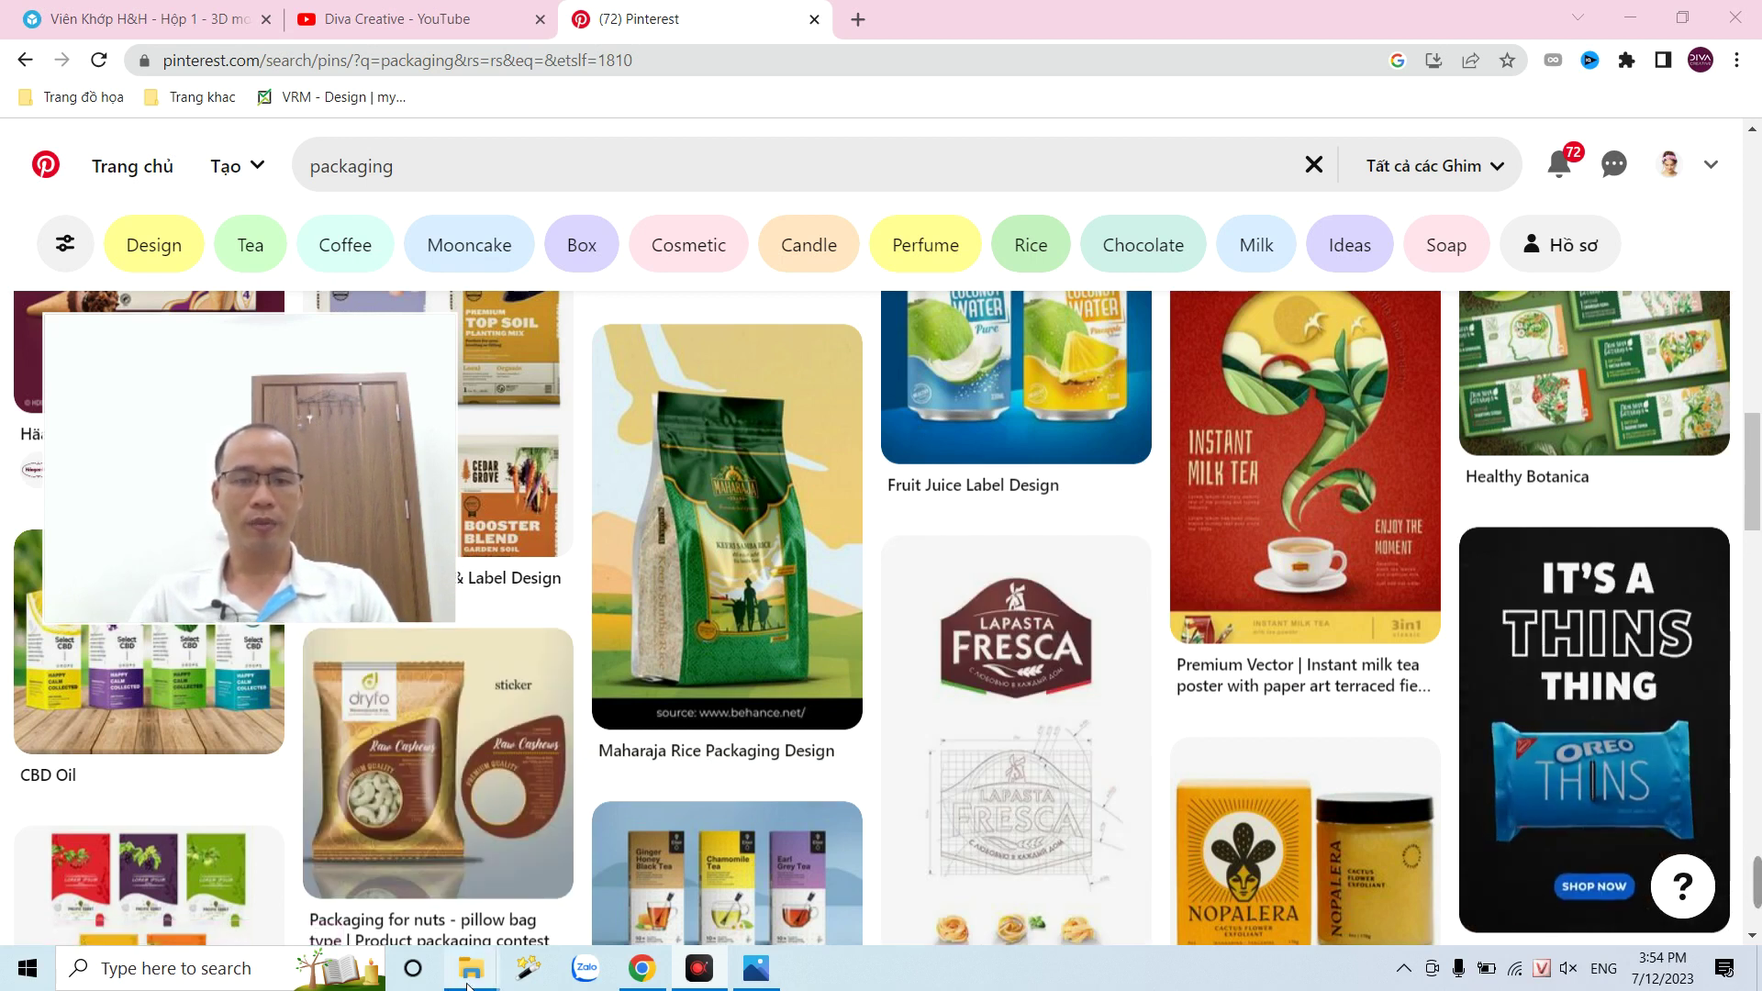
- Bring the Xoai folder with the Logo DIVA file back to the front
{"action": "left_click", "coordinate": [377, 905]}
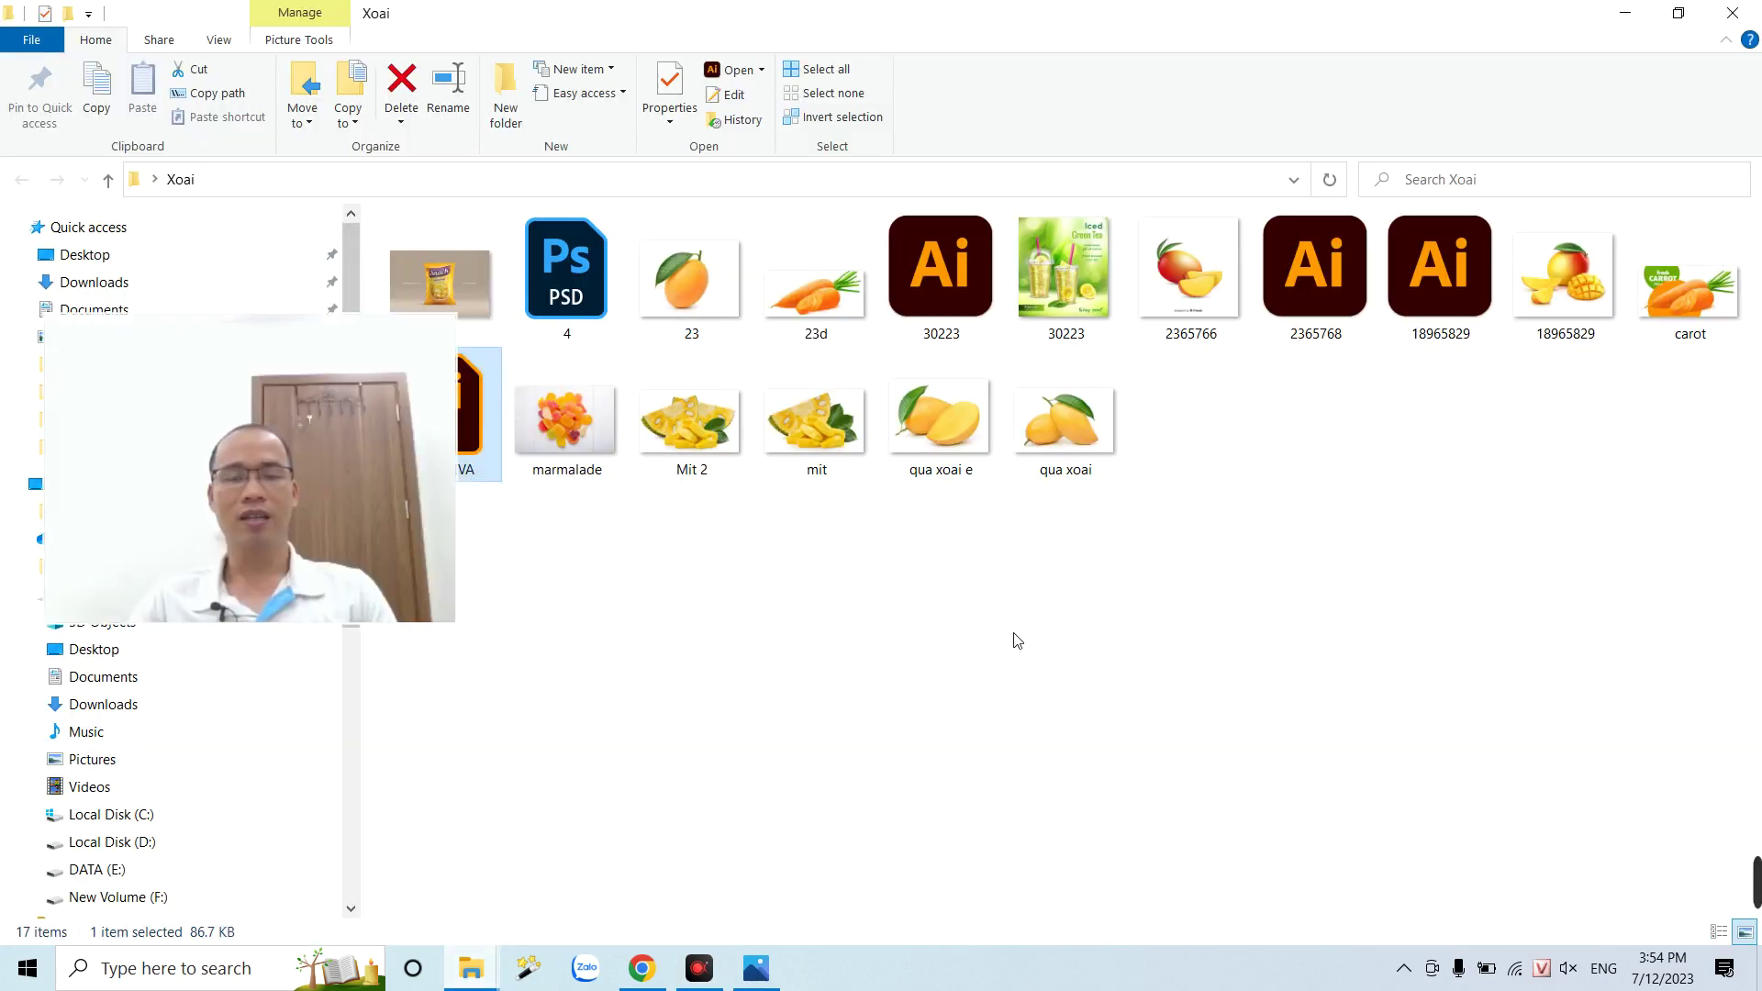
{"action": "left_click_drag", "start_coordinate": [290, 501], "coordinate": [254, 723]}
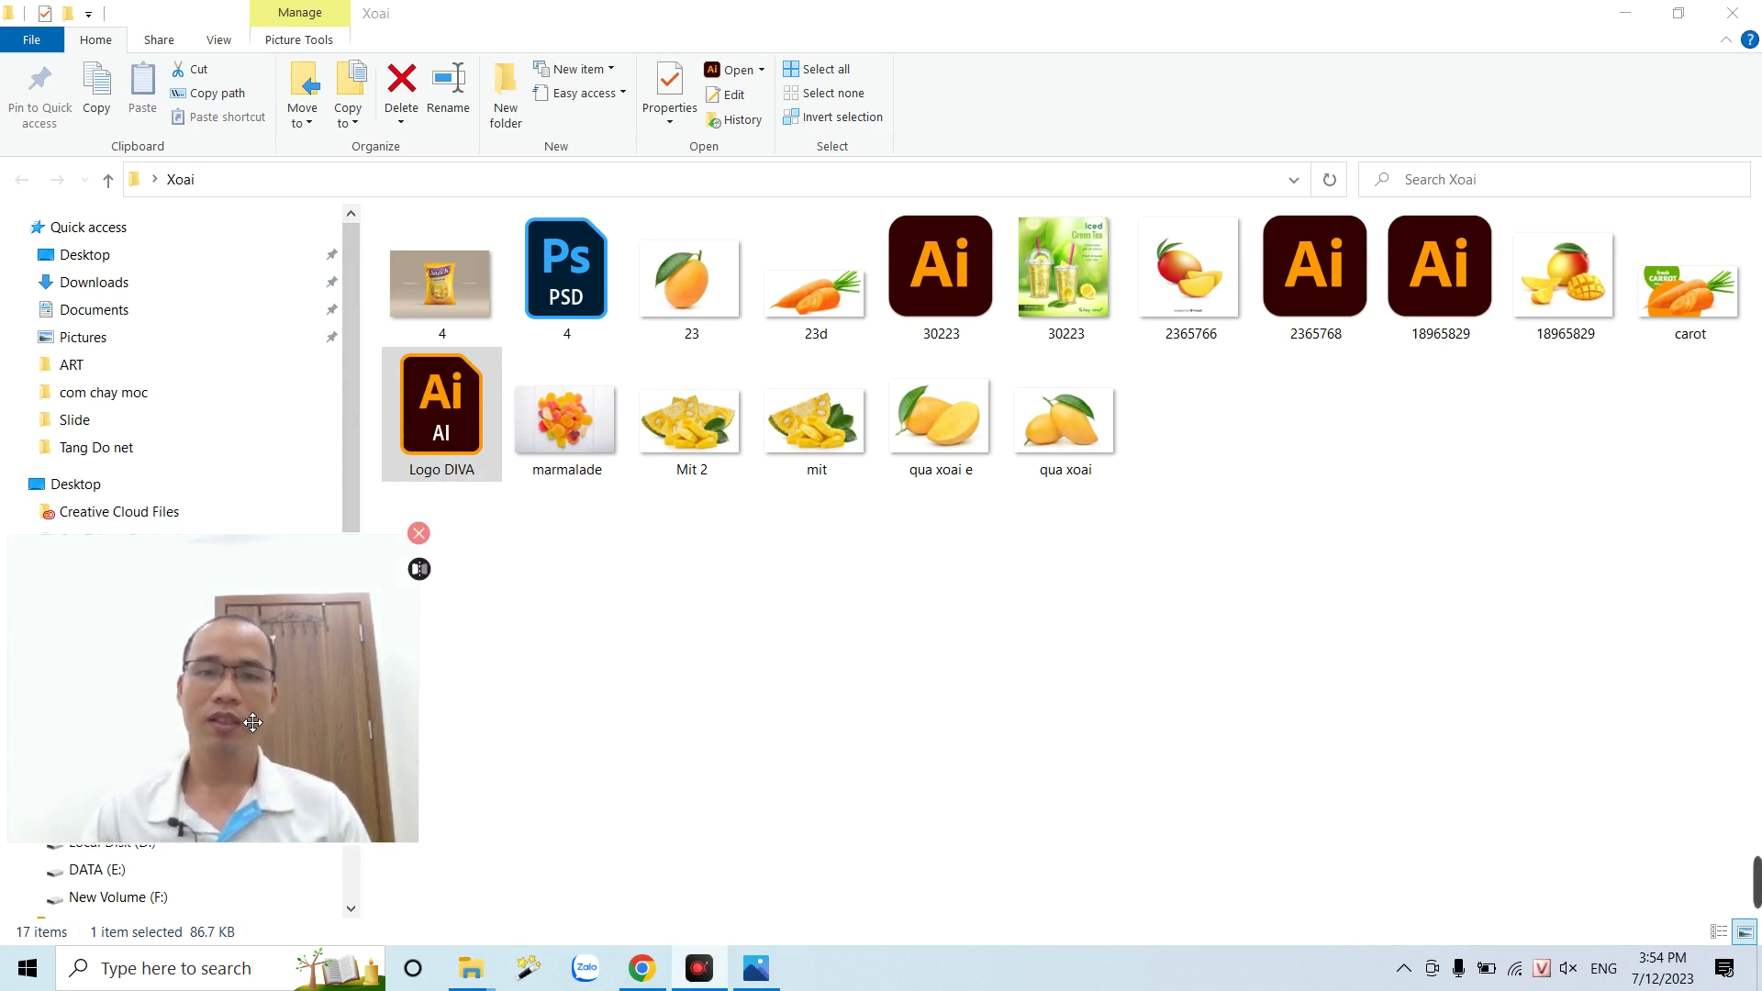
- View the qua xoai e mango photo in Windows Photos, then close it
{"action": "double_click", "coordinate": [933, 442]}
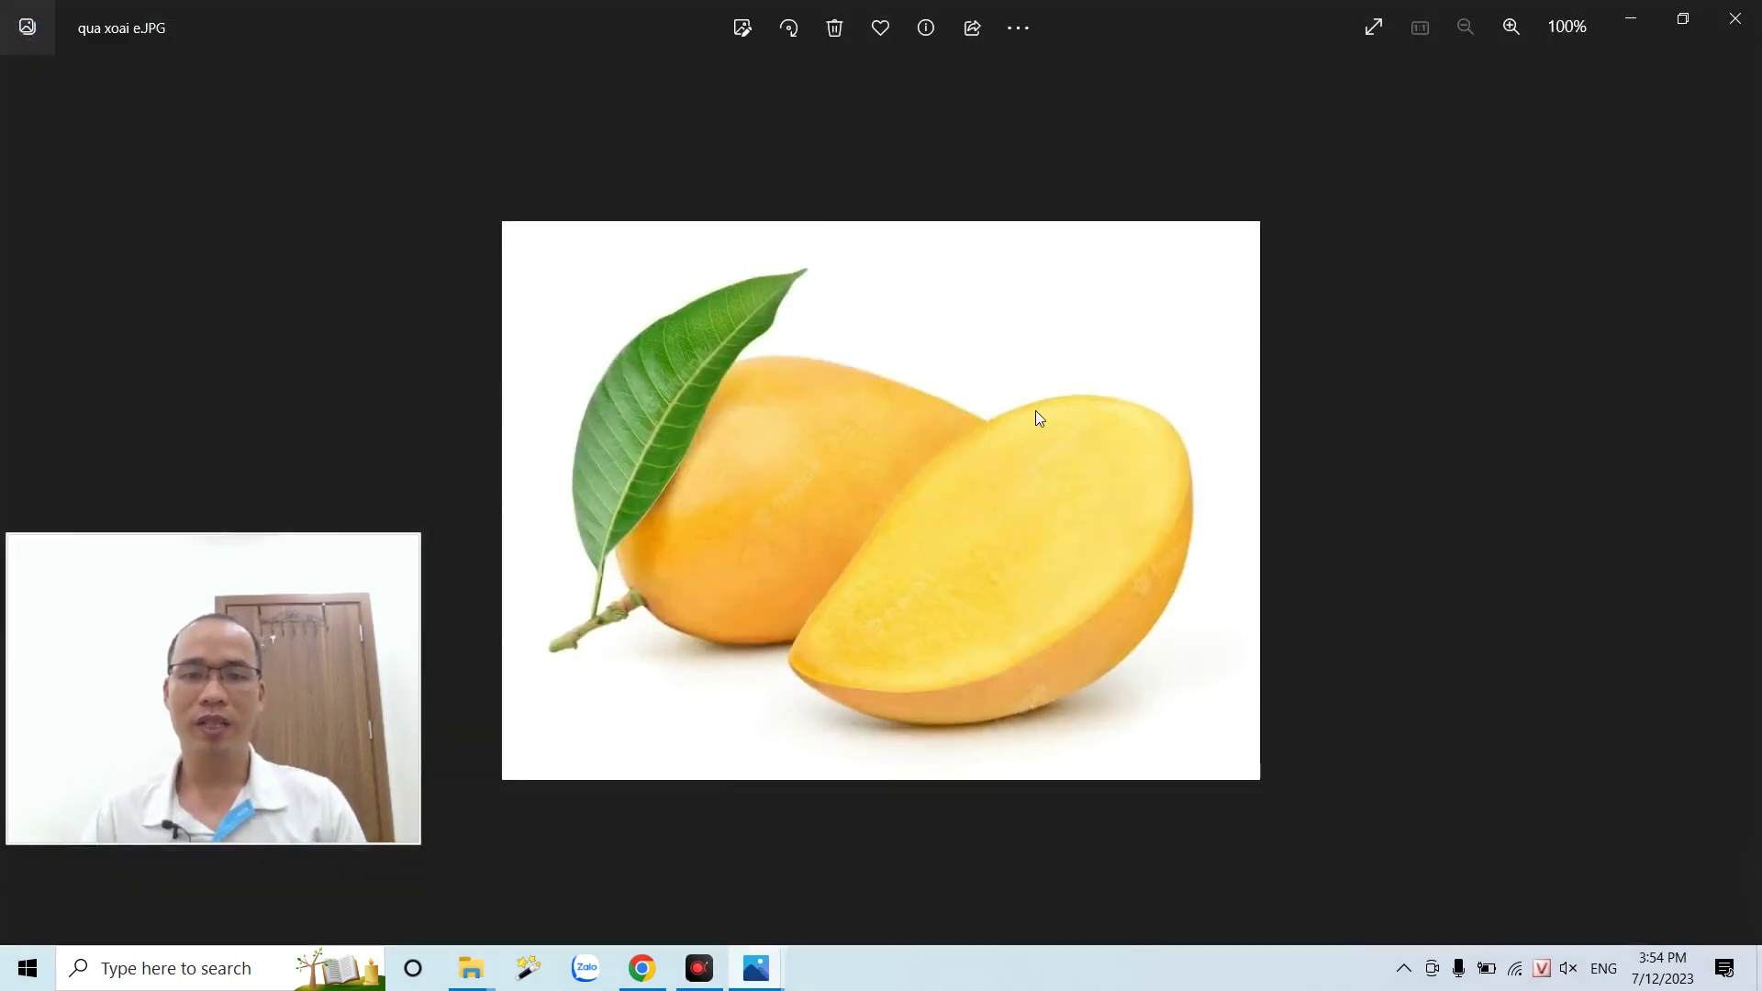
{"action": "scroll", "coordinate": [805, 571], "scroll_direction": "up", "scroll_amount": 3}
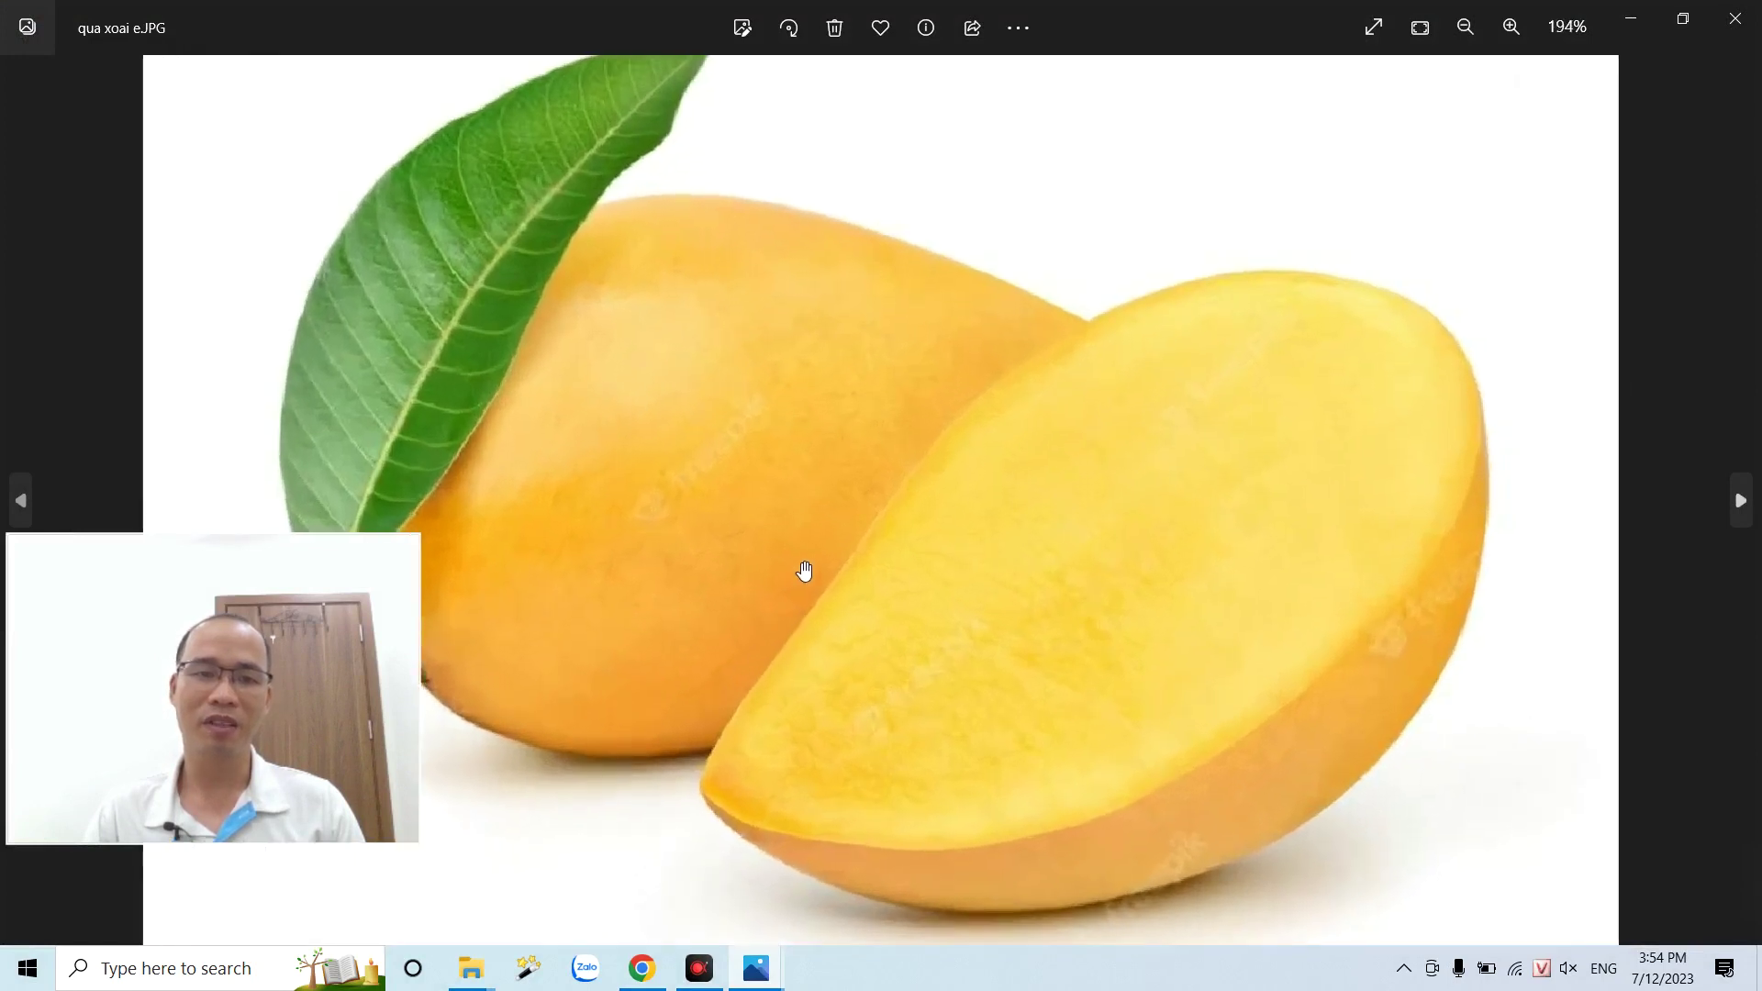
{"action": "scroll", "coordinate": [688, 504], "scroll_direction": "up", "scroll_amount": 2}
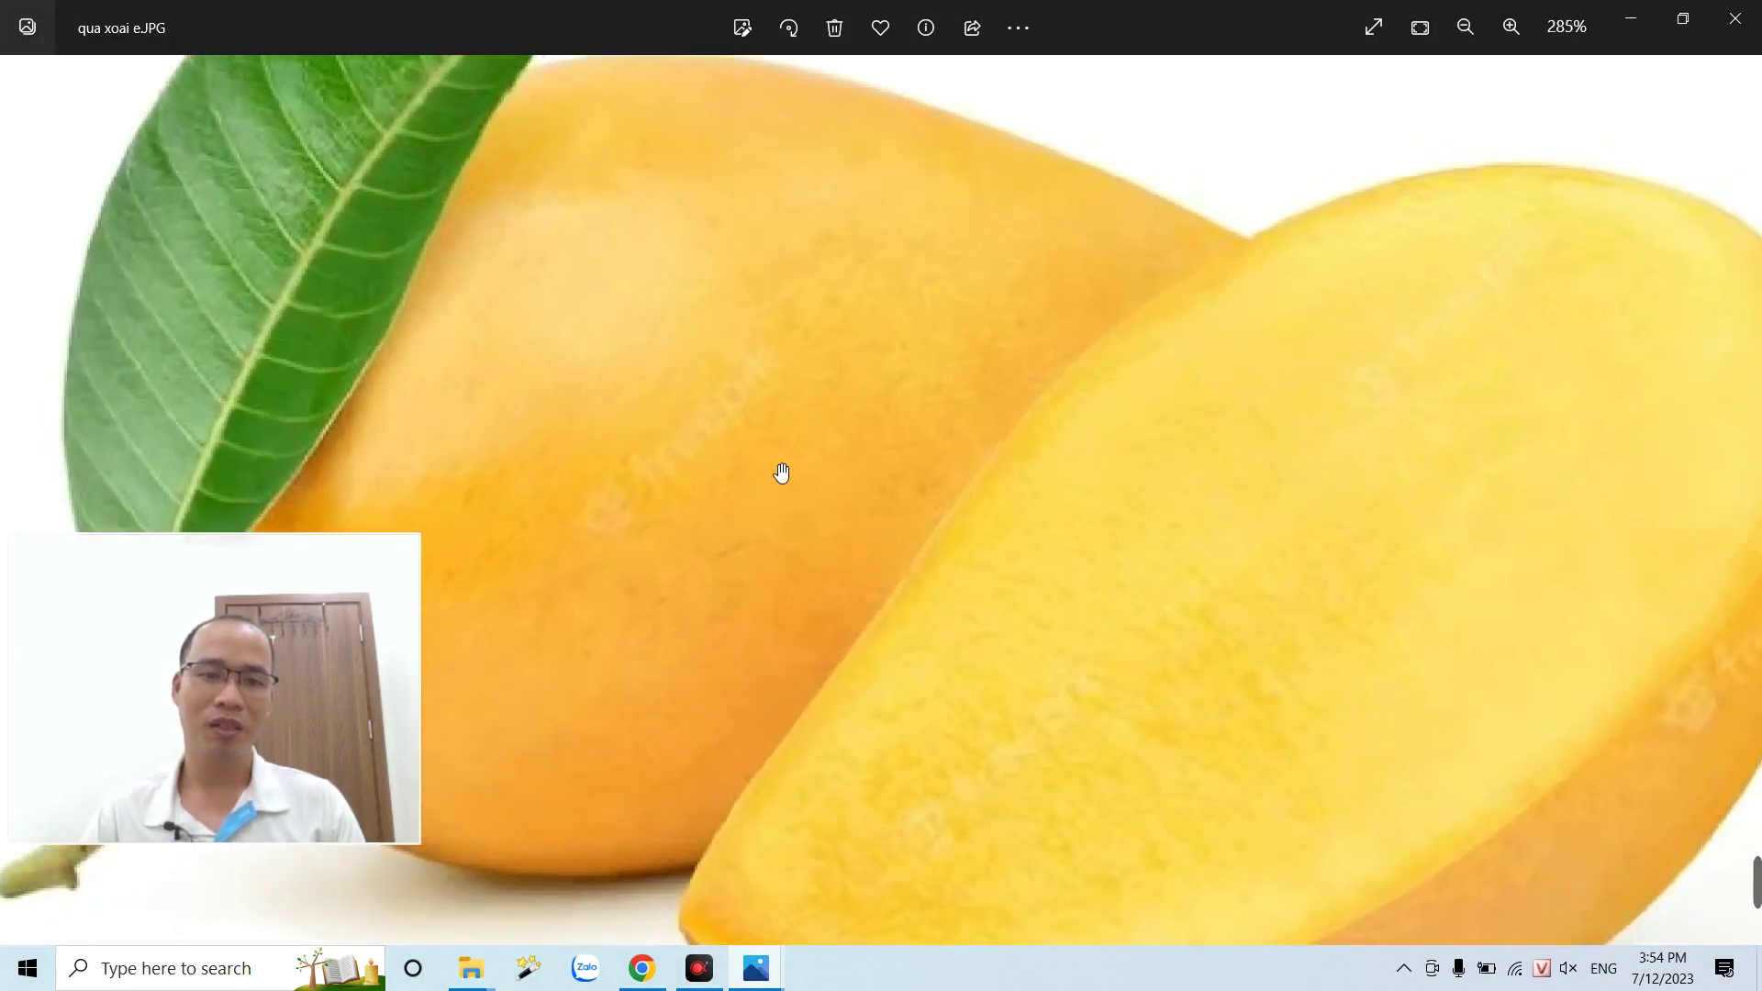
{"action": "scroll", "coordinate": [782, 458], "scroll_direction": "down", "scroll_amount": 3}
{"action": "scroll", "coordinate": [788, 445], "scroll_direction": "down", "scroll_amount": 3}
{"action": "scroll", "coordinate": [704, 488], "scroll_direction": "up", "scroll_amount": 3}
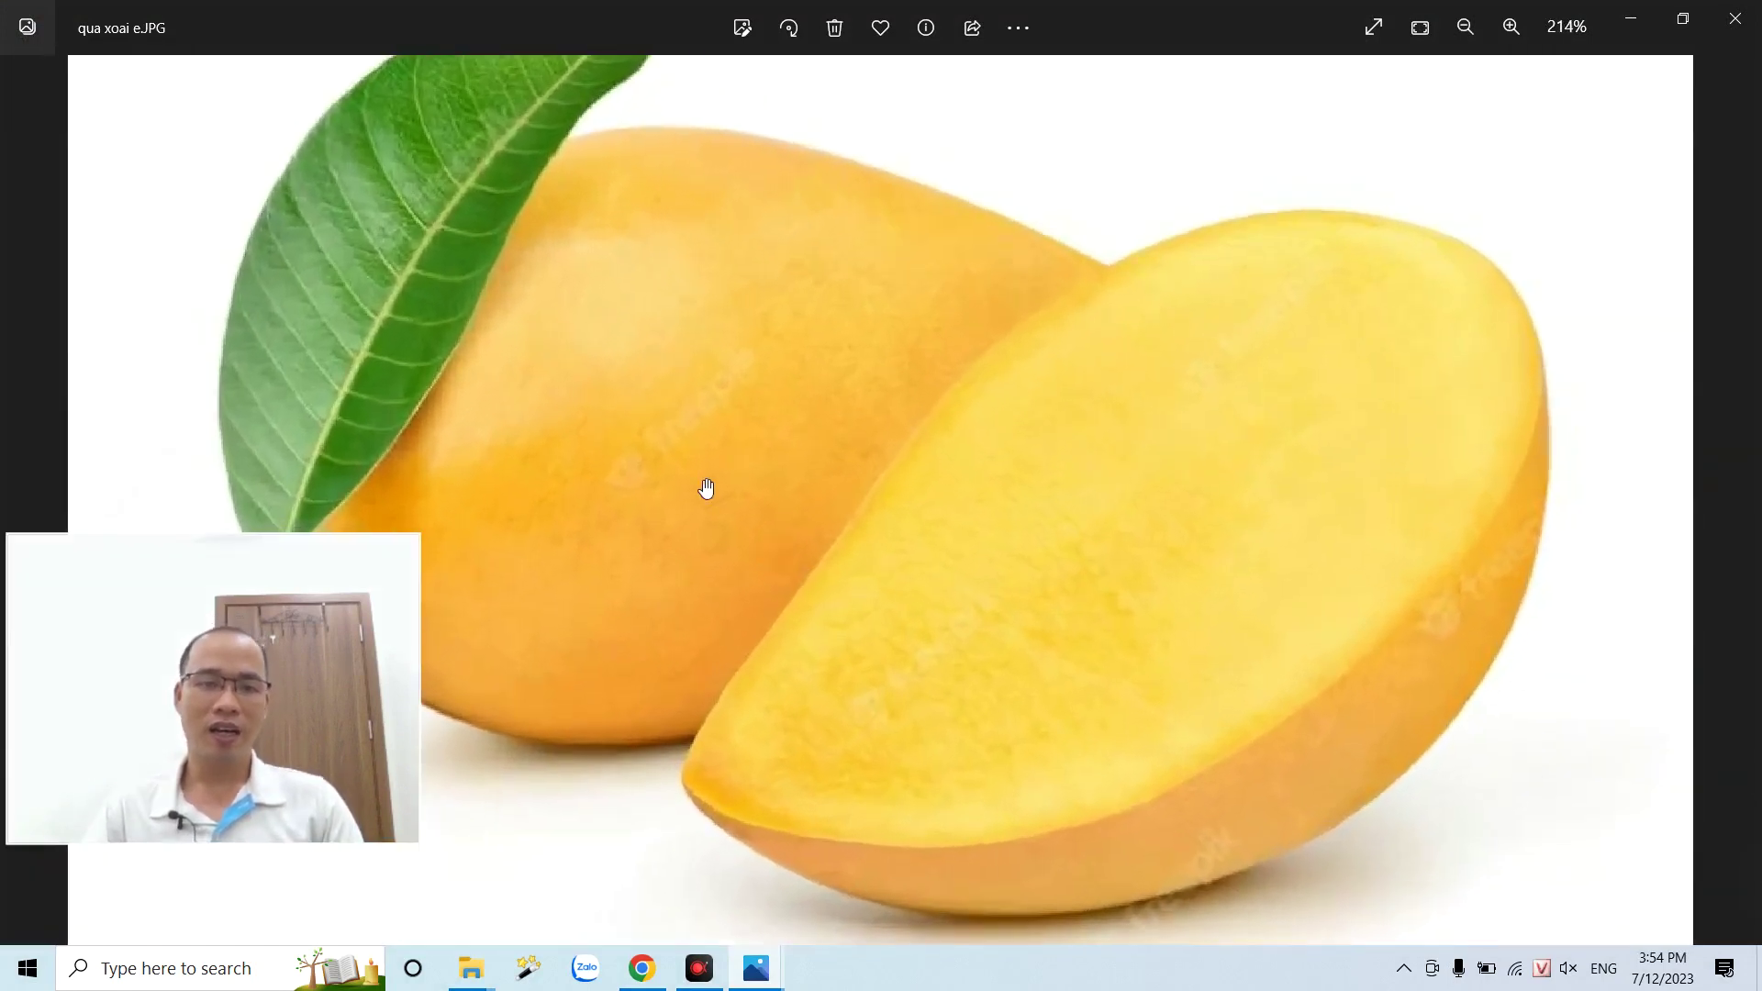
{"action": "scroll", "coordinate": [639, 453], "scroll_direction": "up", "scroll_amount": 2}
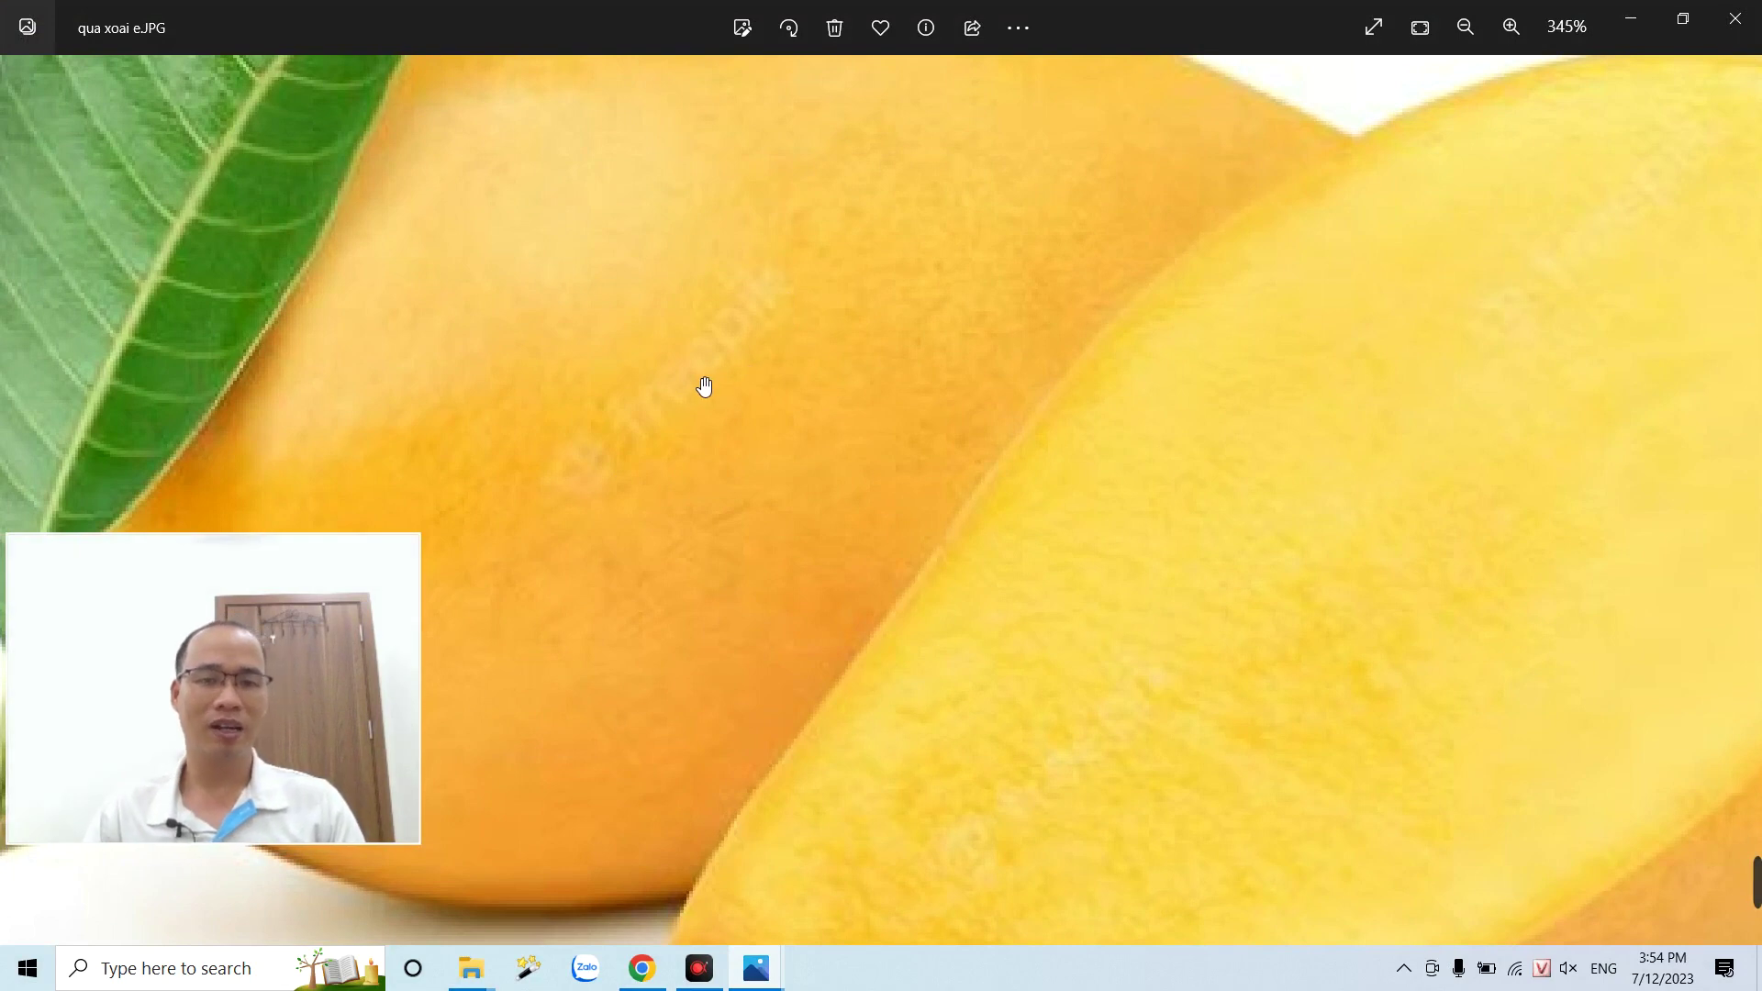
{"action": "scroll", "coordinate": [684, 477], "scroll_direction": "down", "scroll_amount": 3}
{"action": "scroll", "coordinate": [733, 484], "scroll_direction": "down", "scroll_amount": 2}
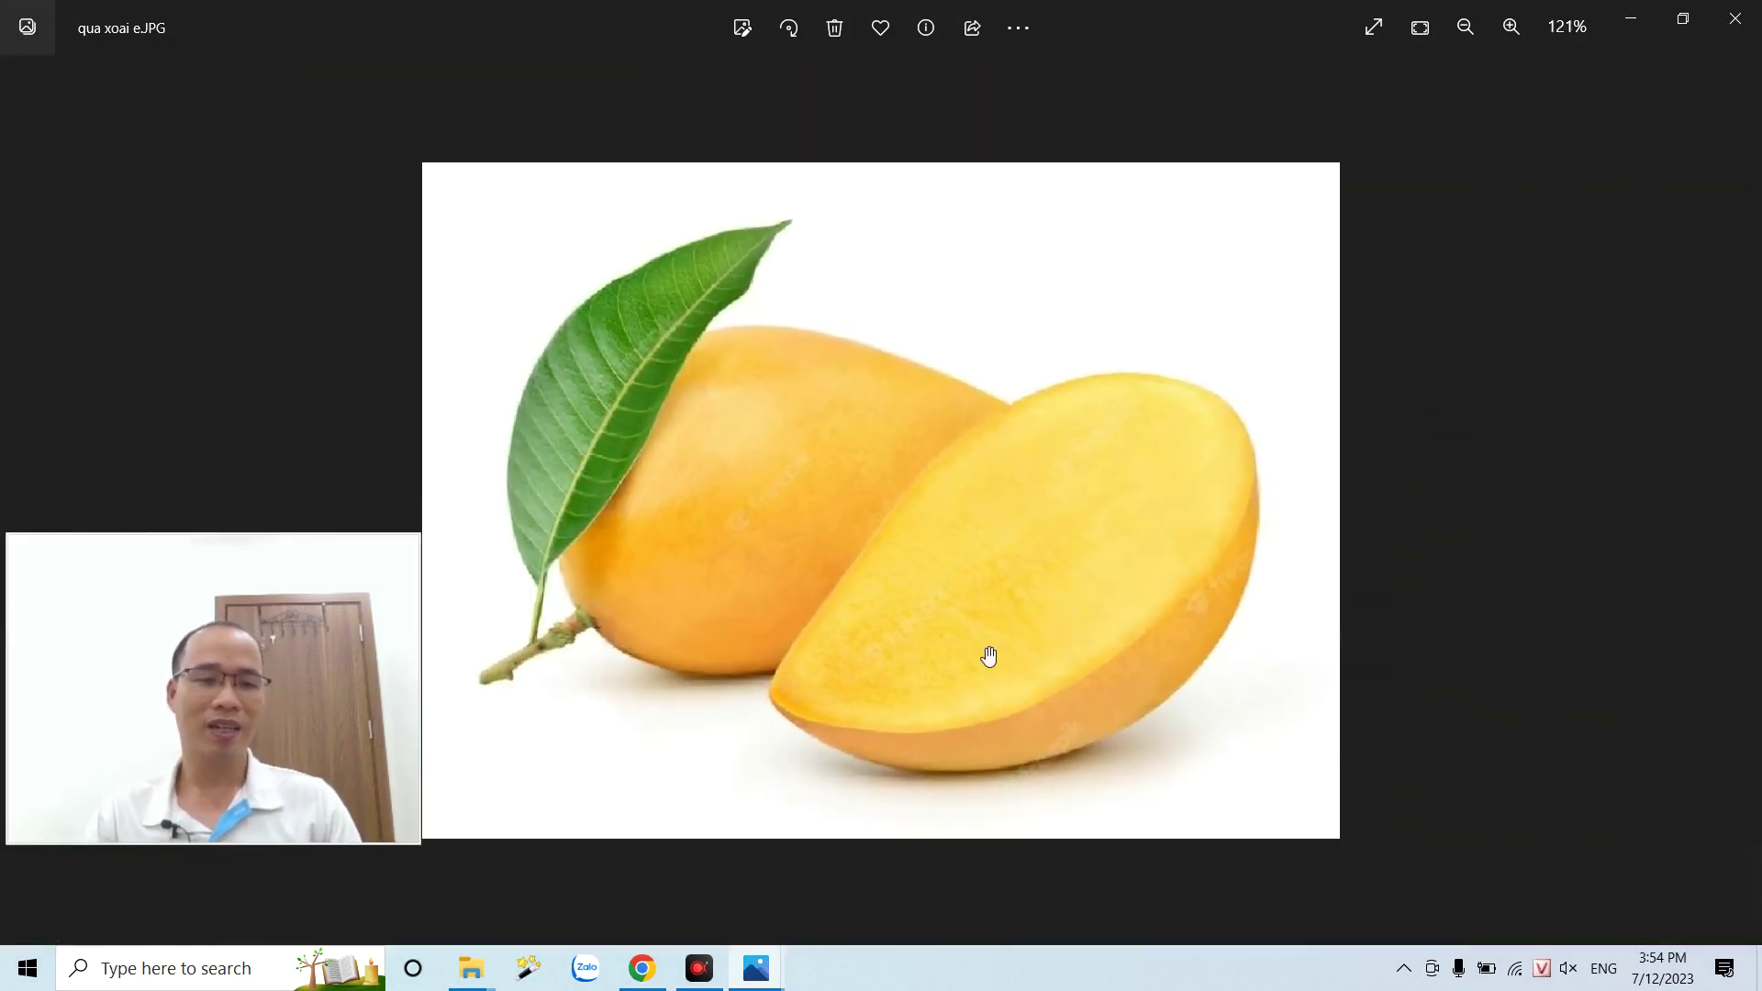
{"action": "left_click", "coordinate": [1735, 19]}
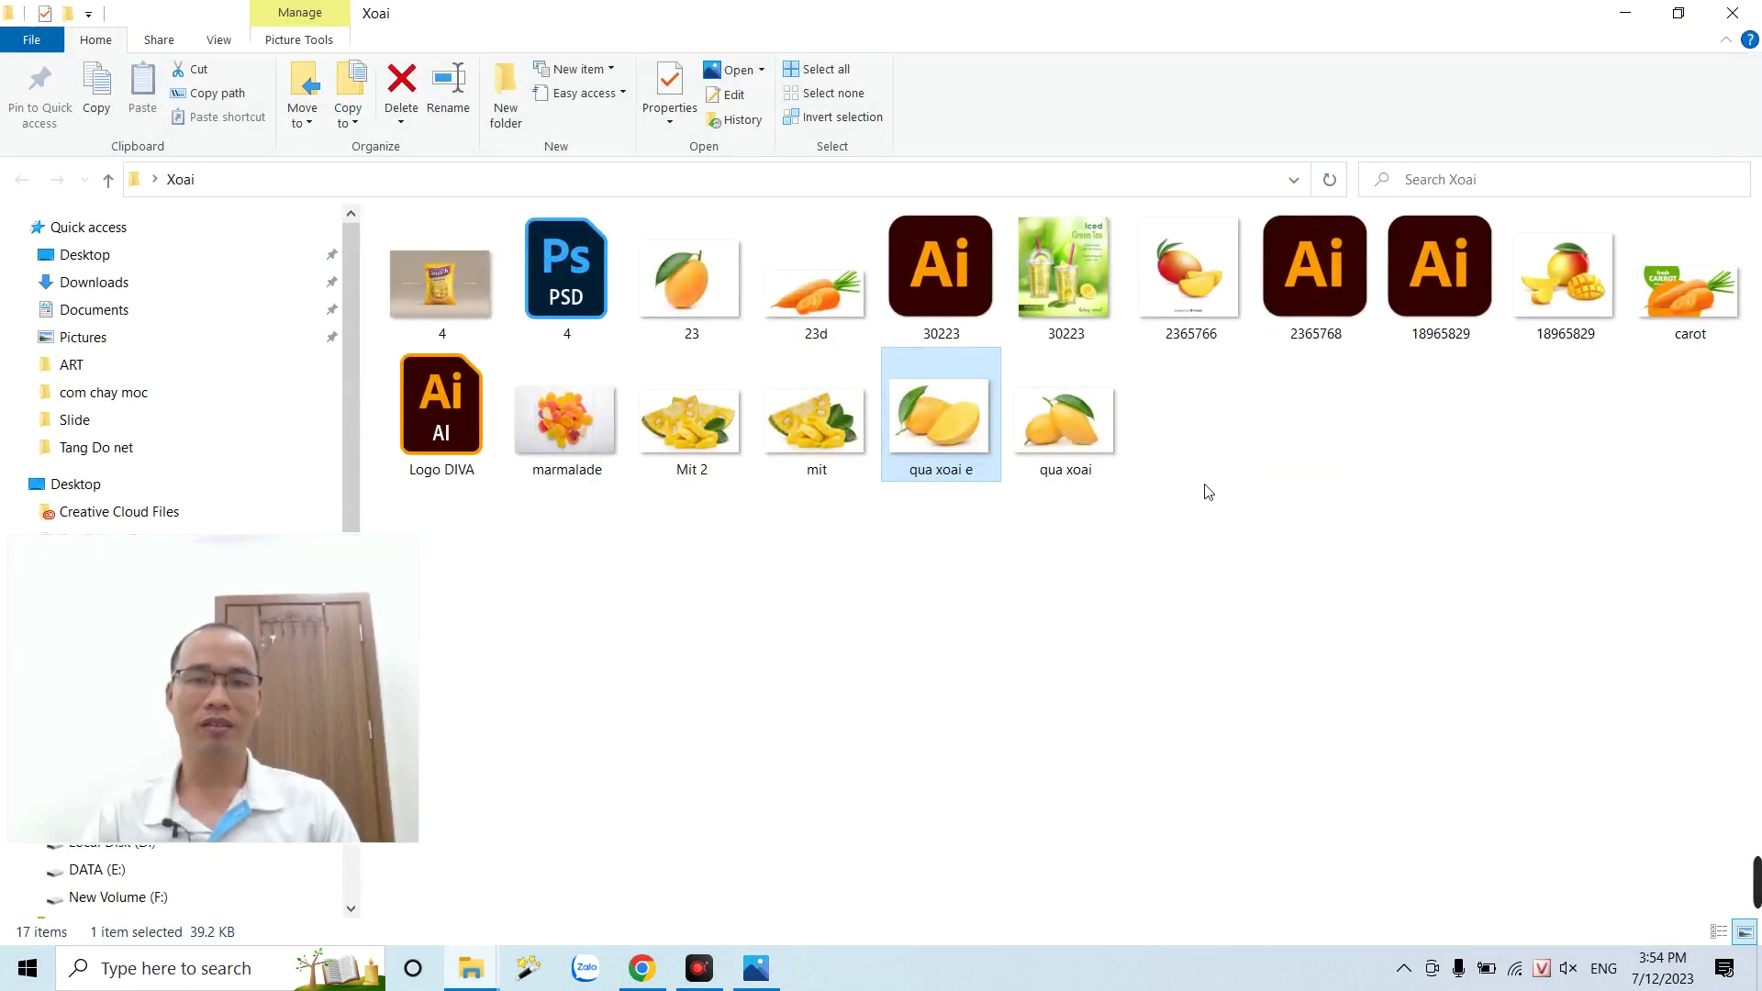
- Open the two-mango photo qua xoai.JPG, then close it to return to the Xoai folder
{"action": "left_click", "coordinate": [1061, 445]}
{"action": "double_click", "coordinate": [1061, 444]}
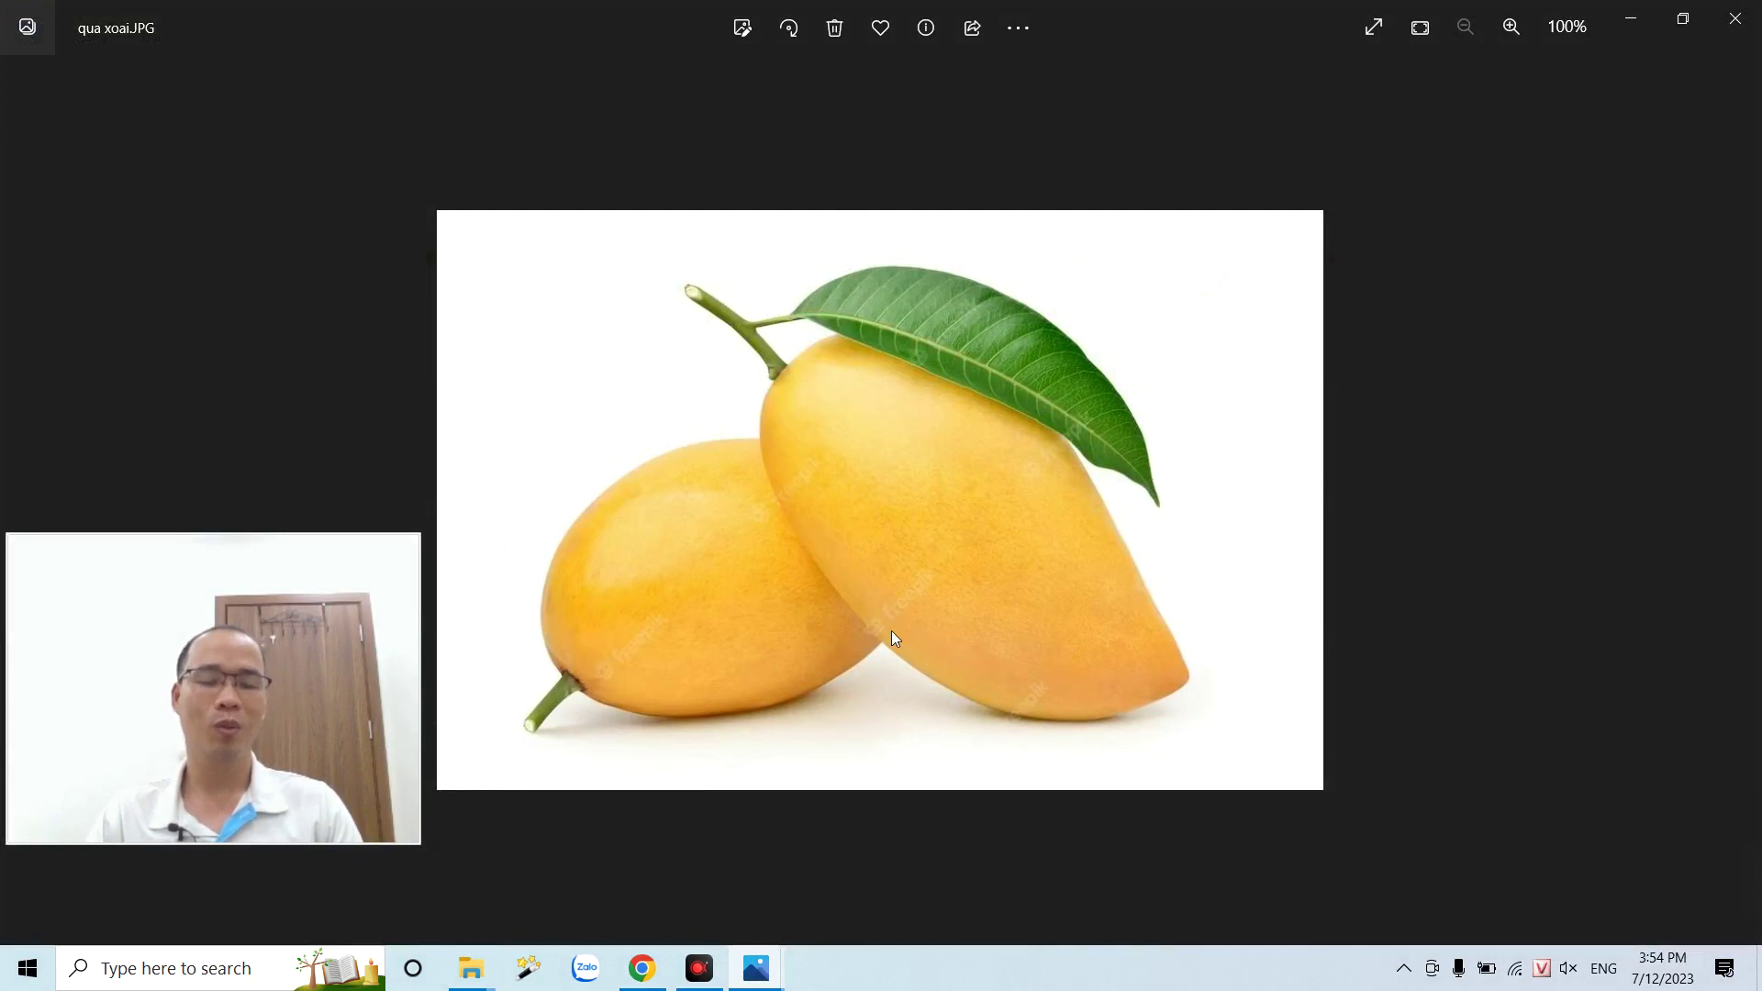
{"action": "left_click", "coordinate": [1734, 19]}
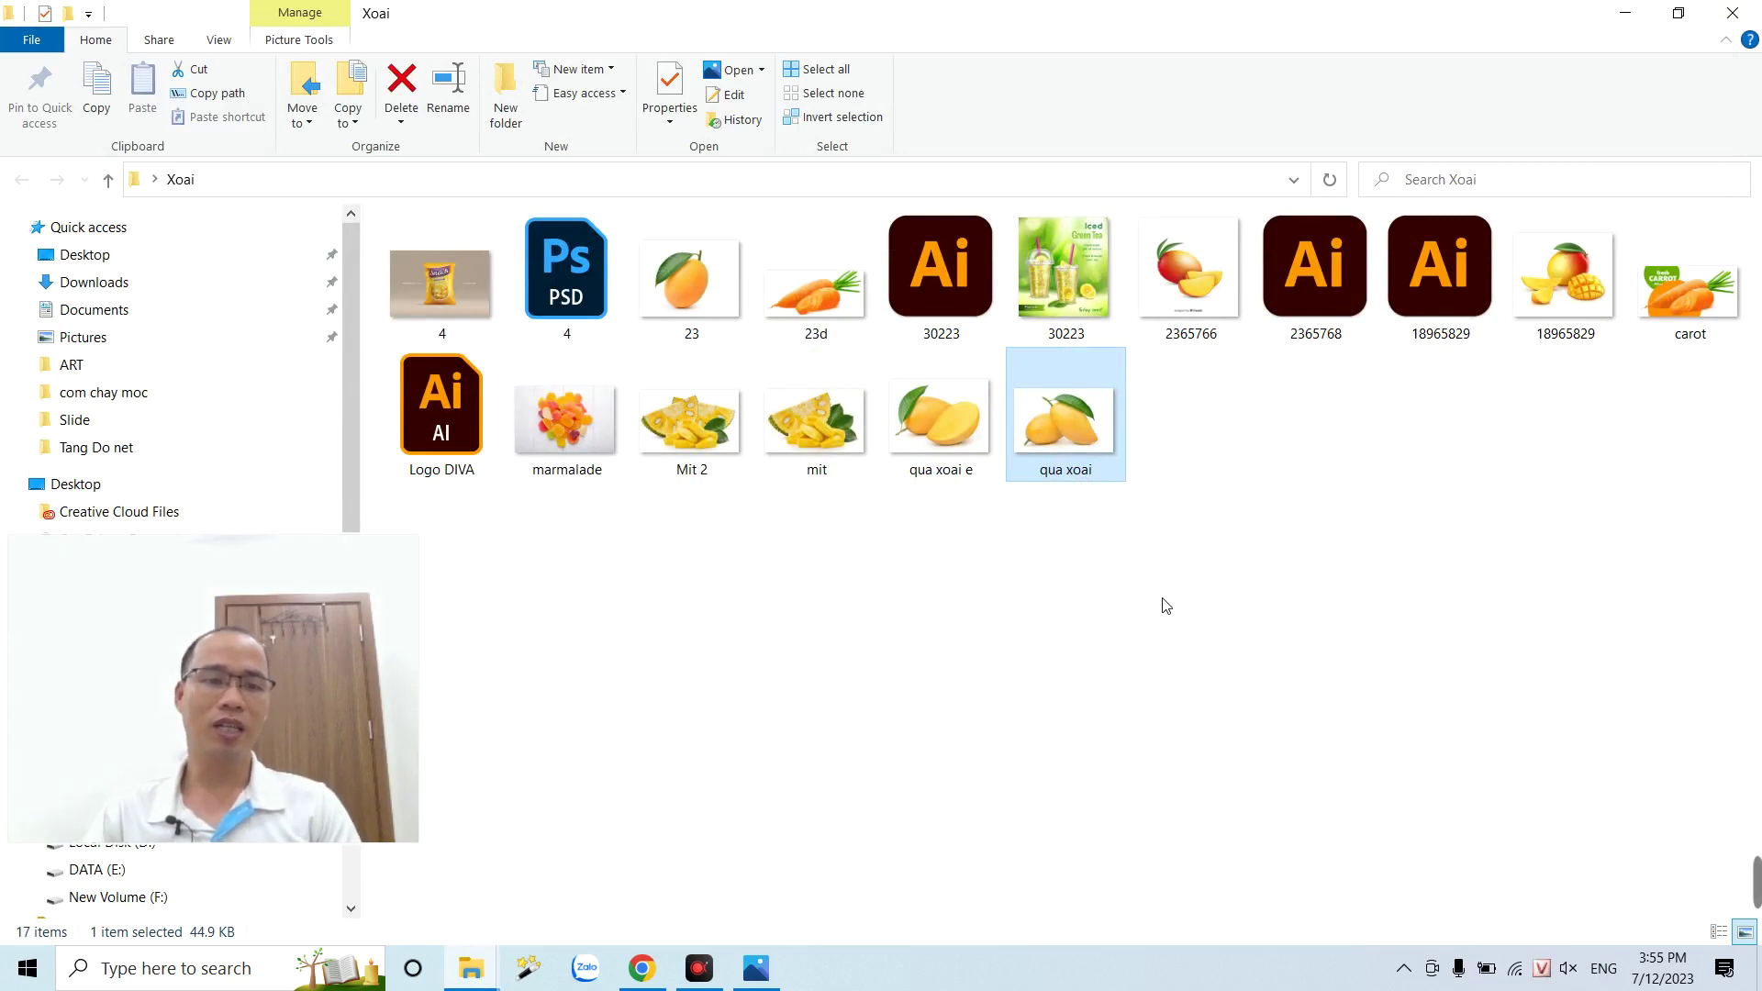
- Open image 23 with Adobe Photoshop 2021 from the Xoai folder's right-click menu
{"action": "left_click", "coordinate": [674, 283]}
{"action": "right_click", "coordinate": [675, 283]}
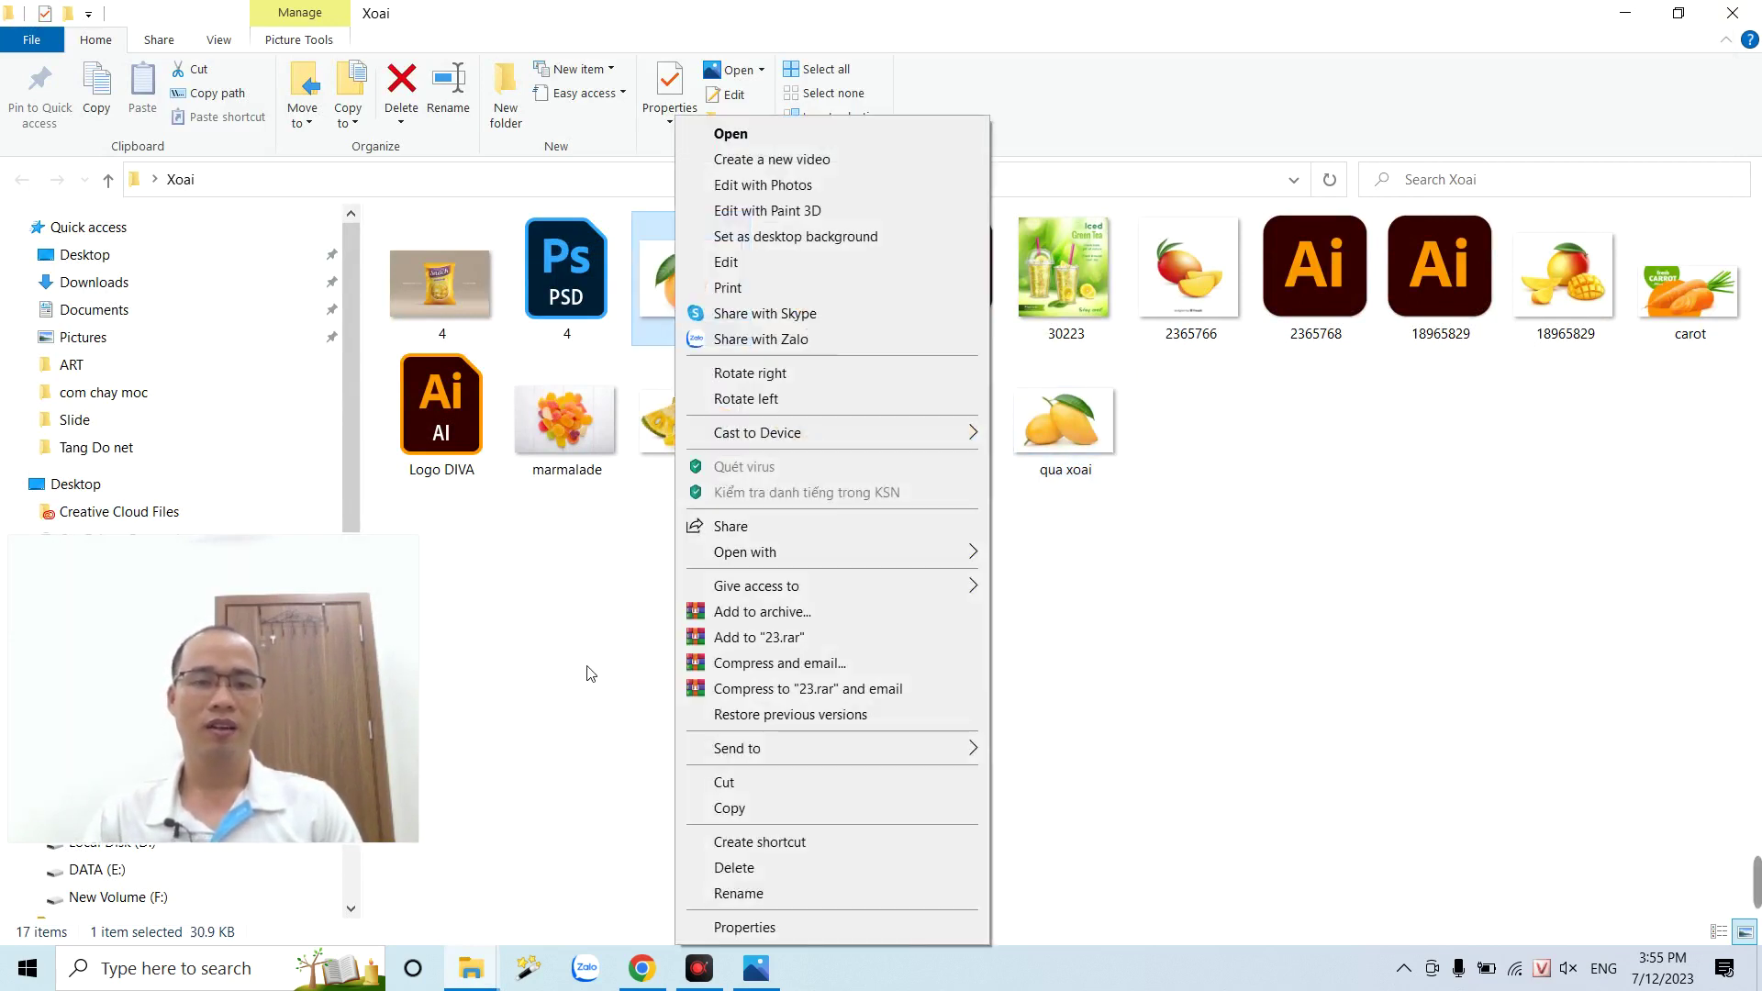
{"action": "left_click", "coordinate": [597, 661]}
{"action": "left_click", "coordinate": [672, 288]}
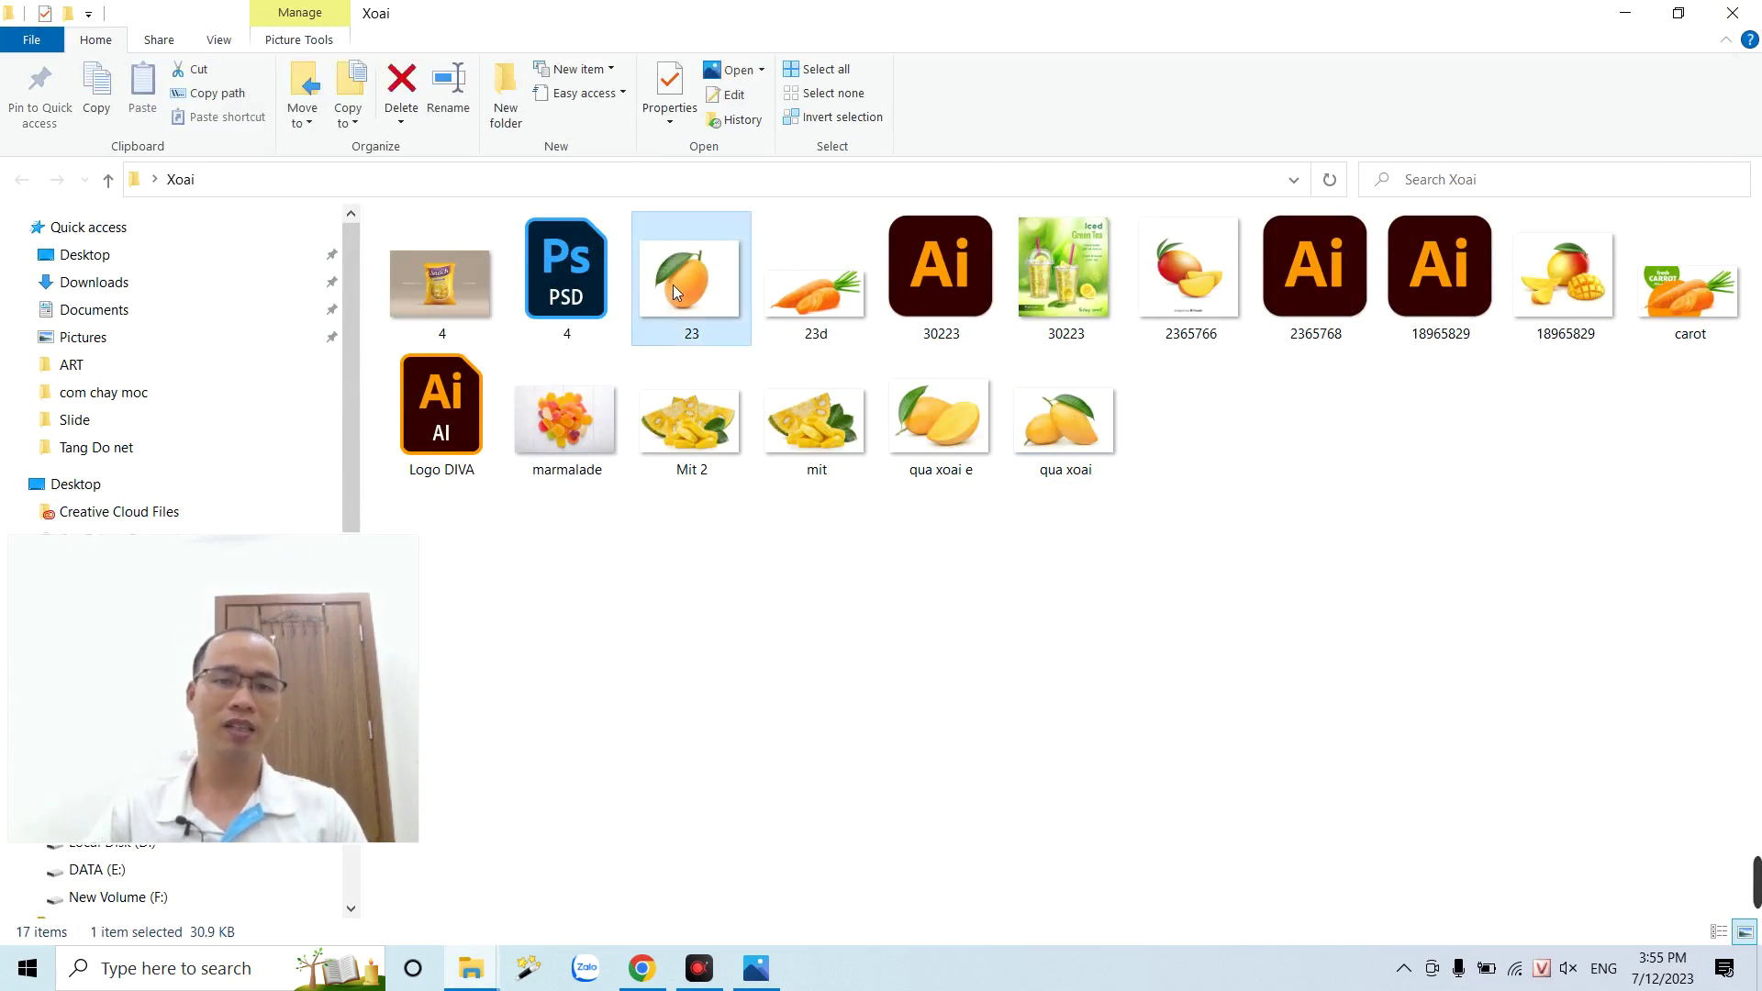
{"action": "right_click", "coordinate": [673, 291]}
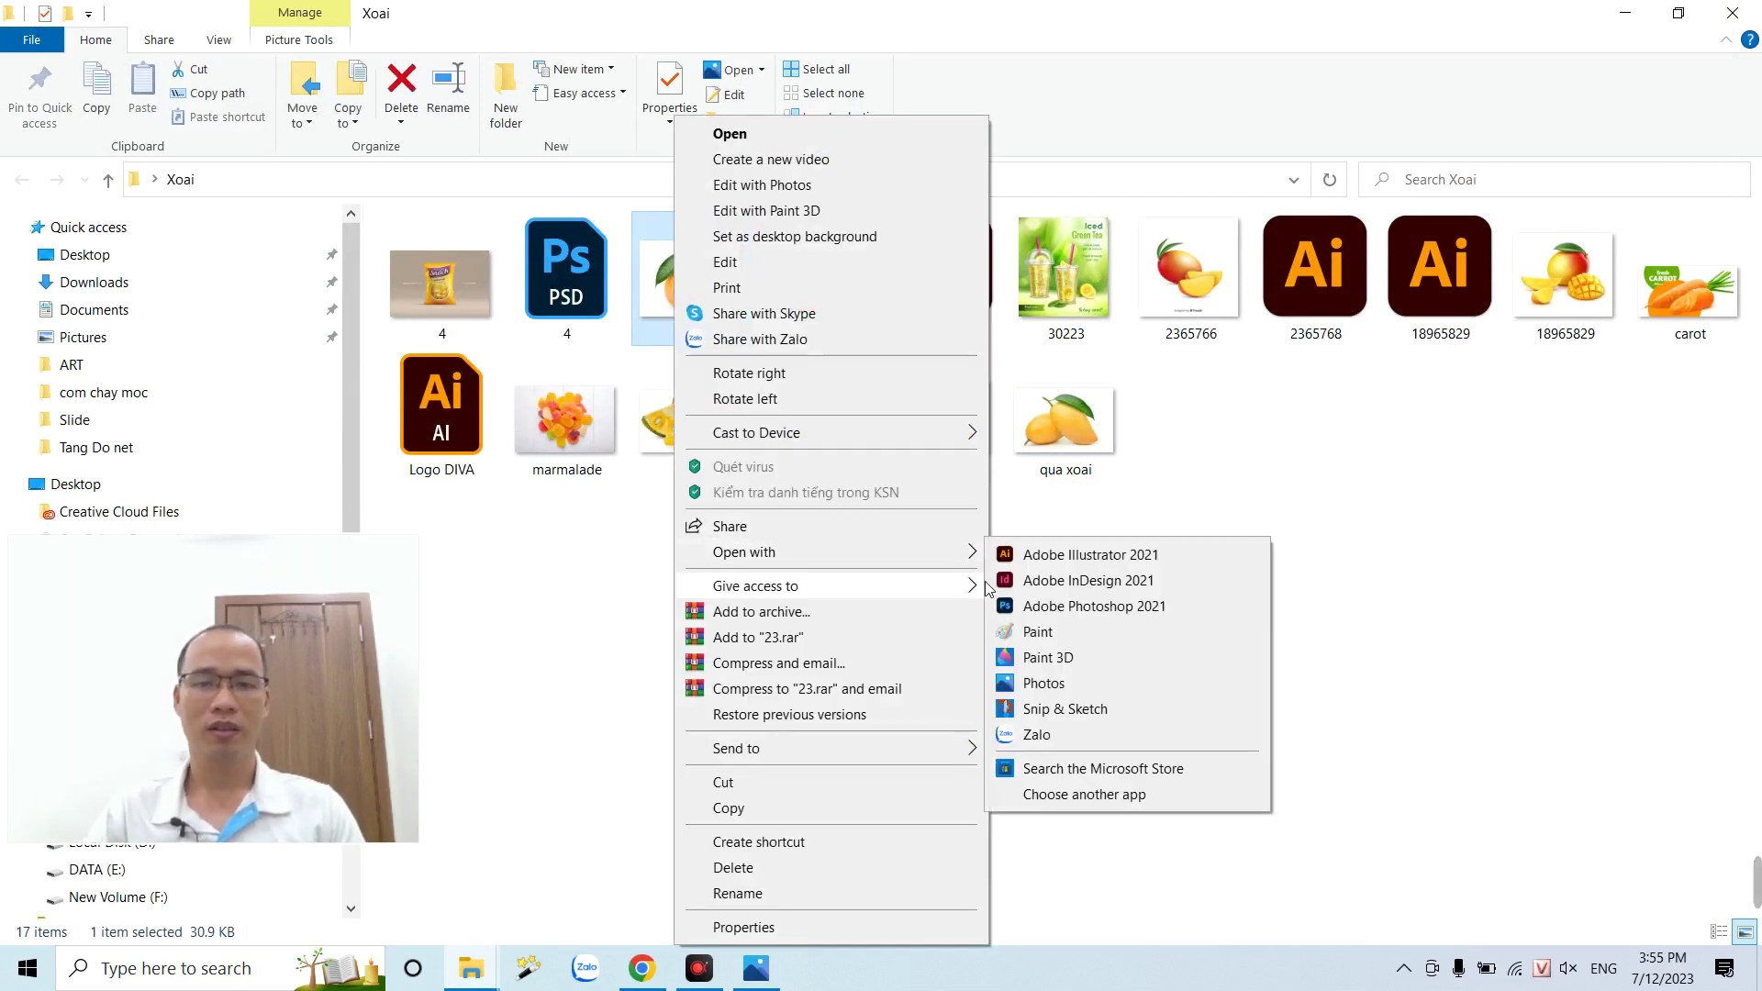
{"action": "mouse_move", "coordinate": [745, 553]}
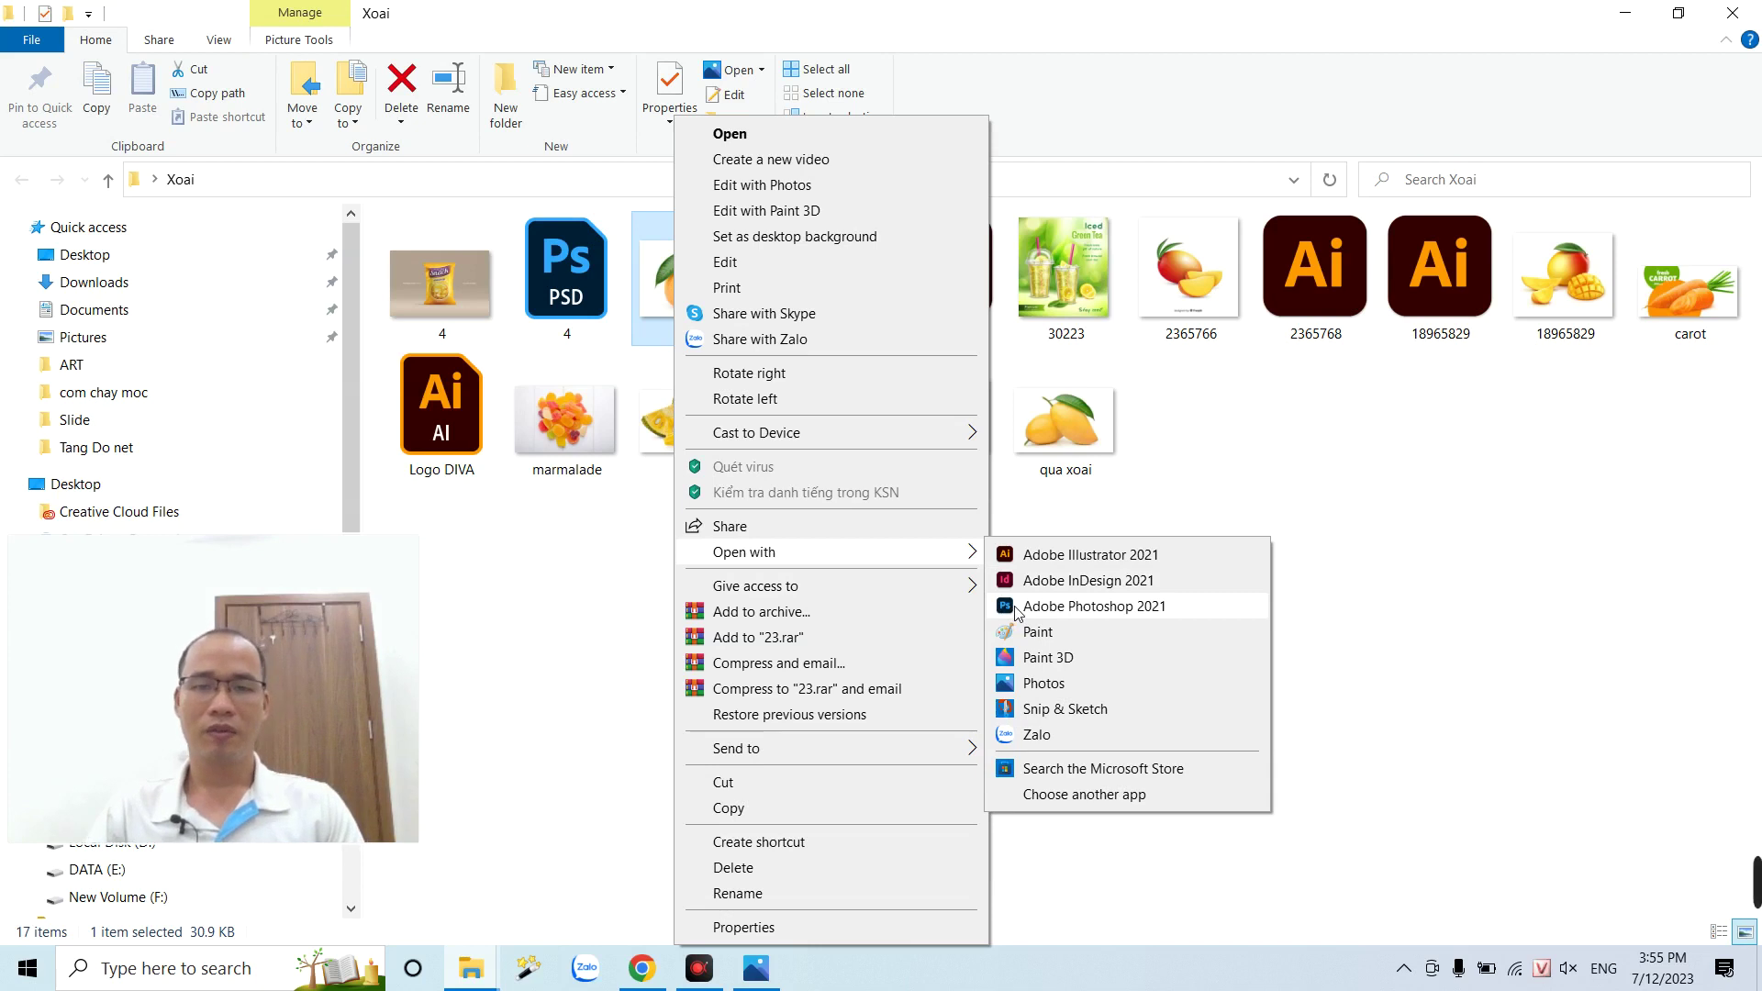
{"action": "left_click", "coordinate": [1017, 606]}
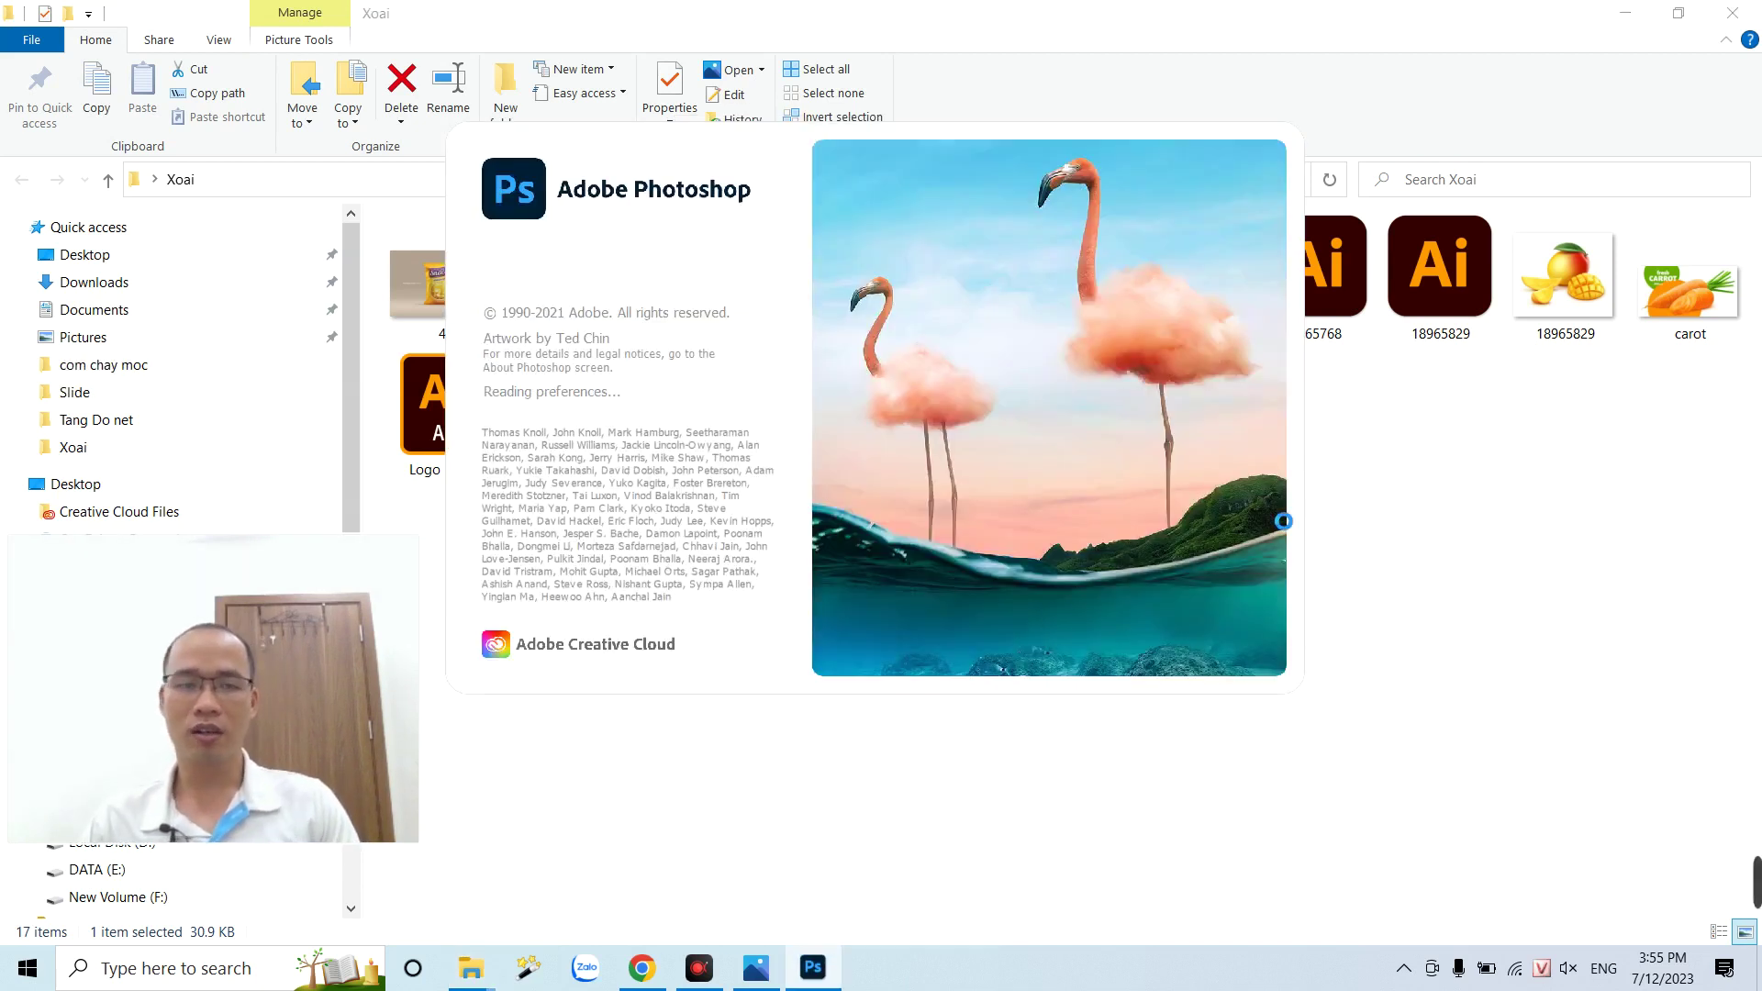
- Close the stray cut-mango photo 18965829 and reopen qua xoai while Photoshop loads
{"action": "left_click", "coordinate": [1578, 285]}
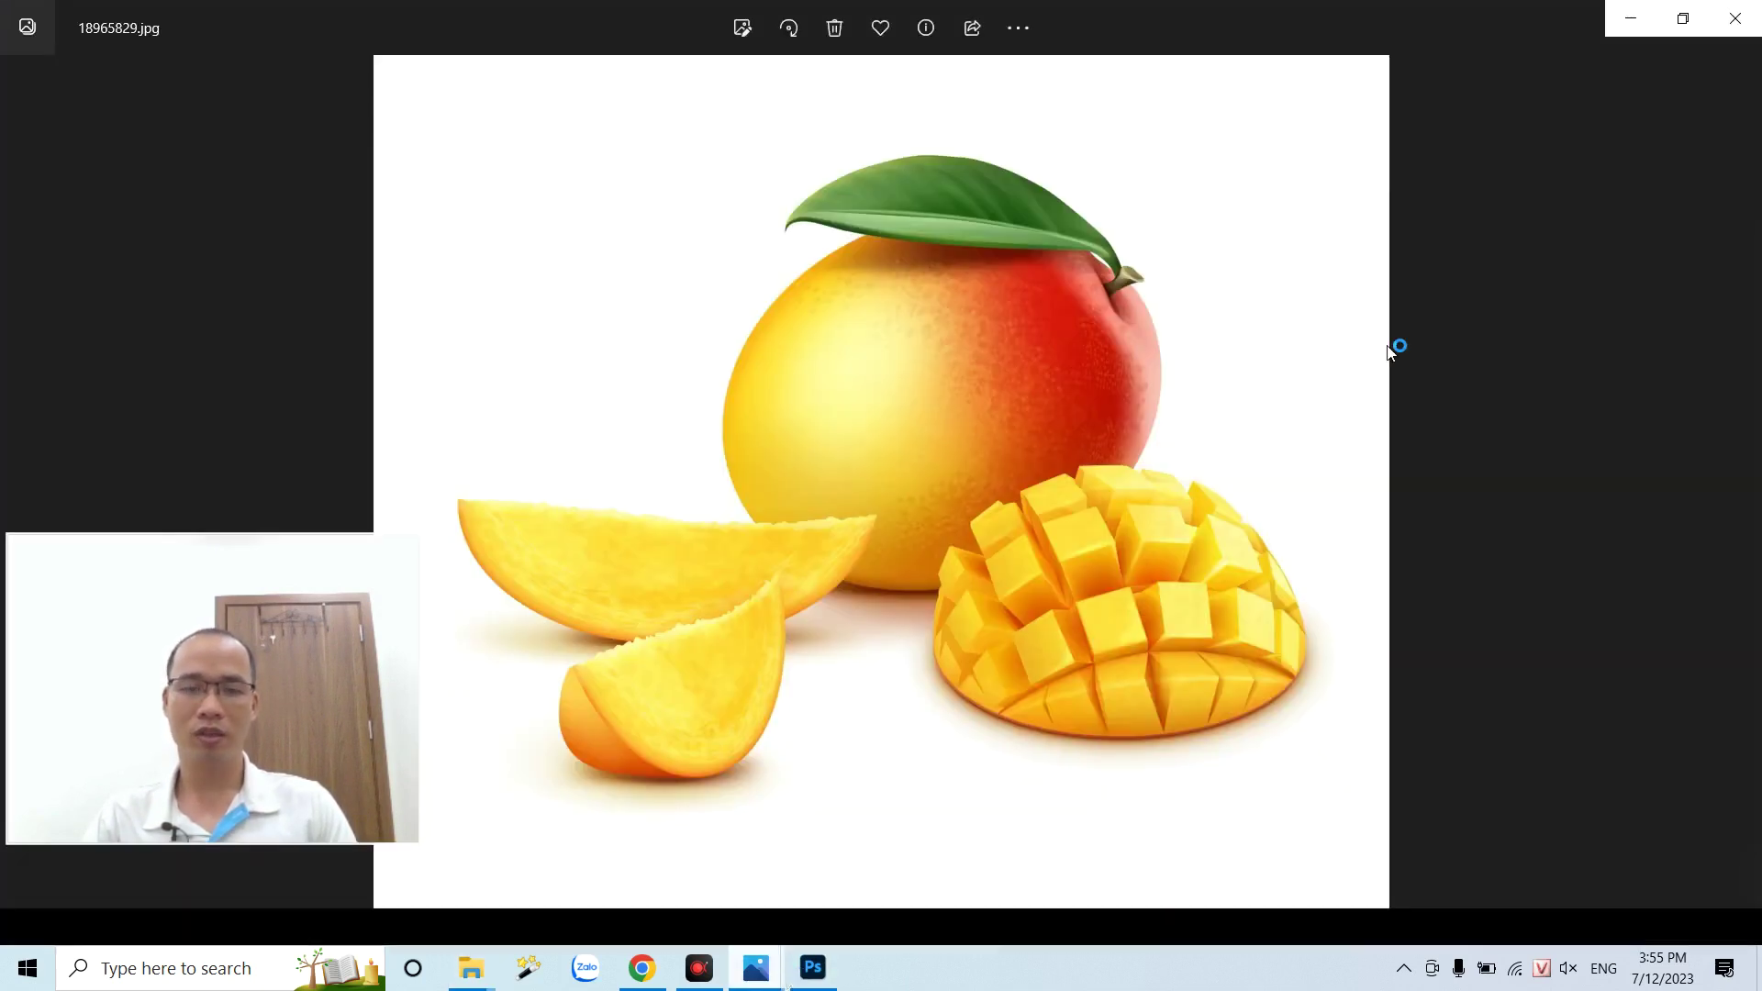
{"action": "left_click", "coordinate": [1738, 20]}
{"action": "double_click", "coordinate": [1067, 431]}
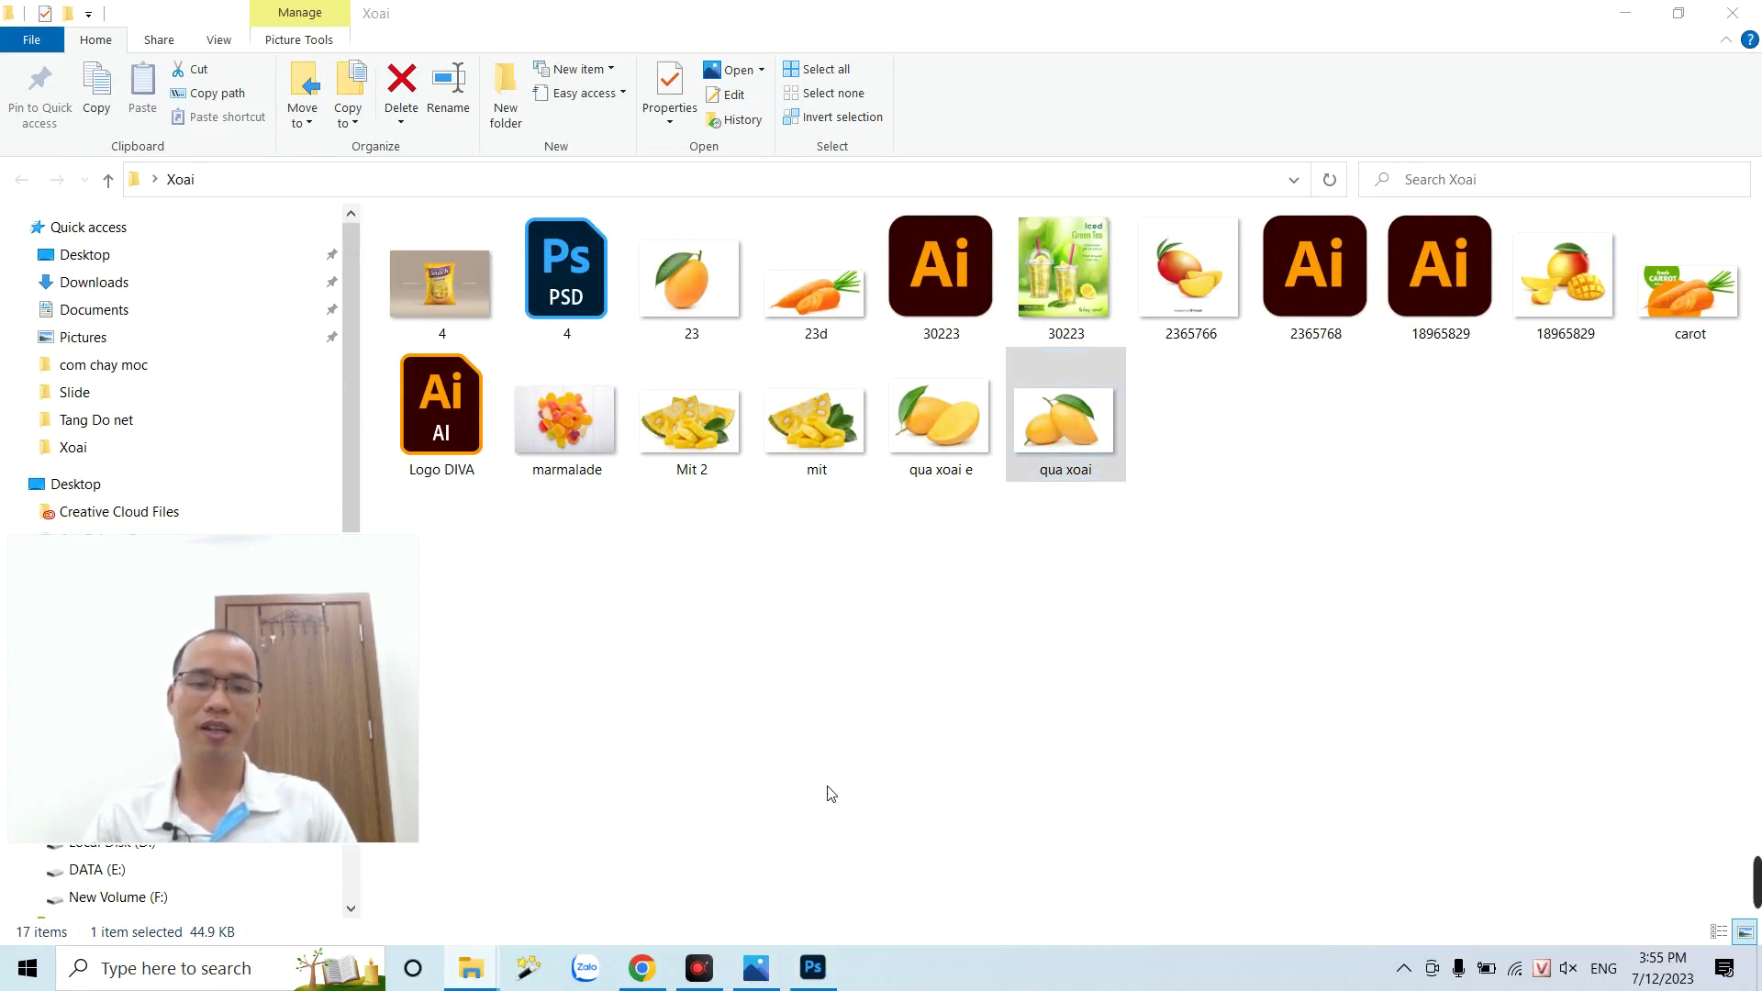
{"action": "left_click", "coordinate": [814, 982]}
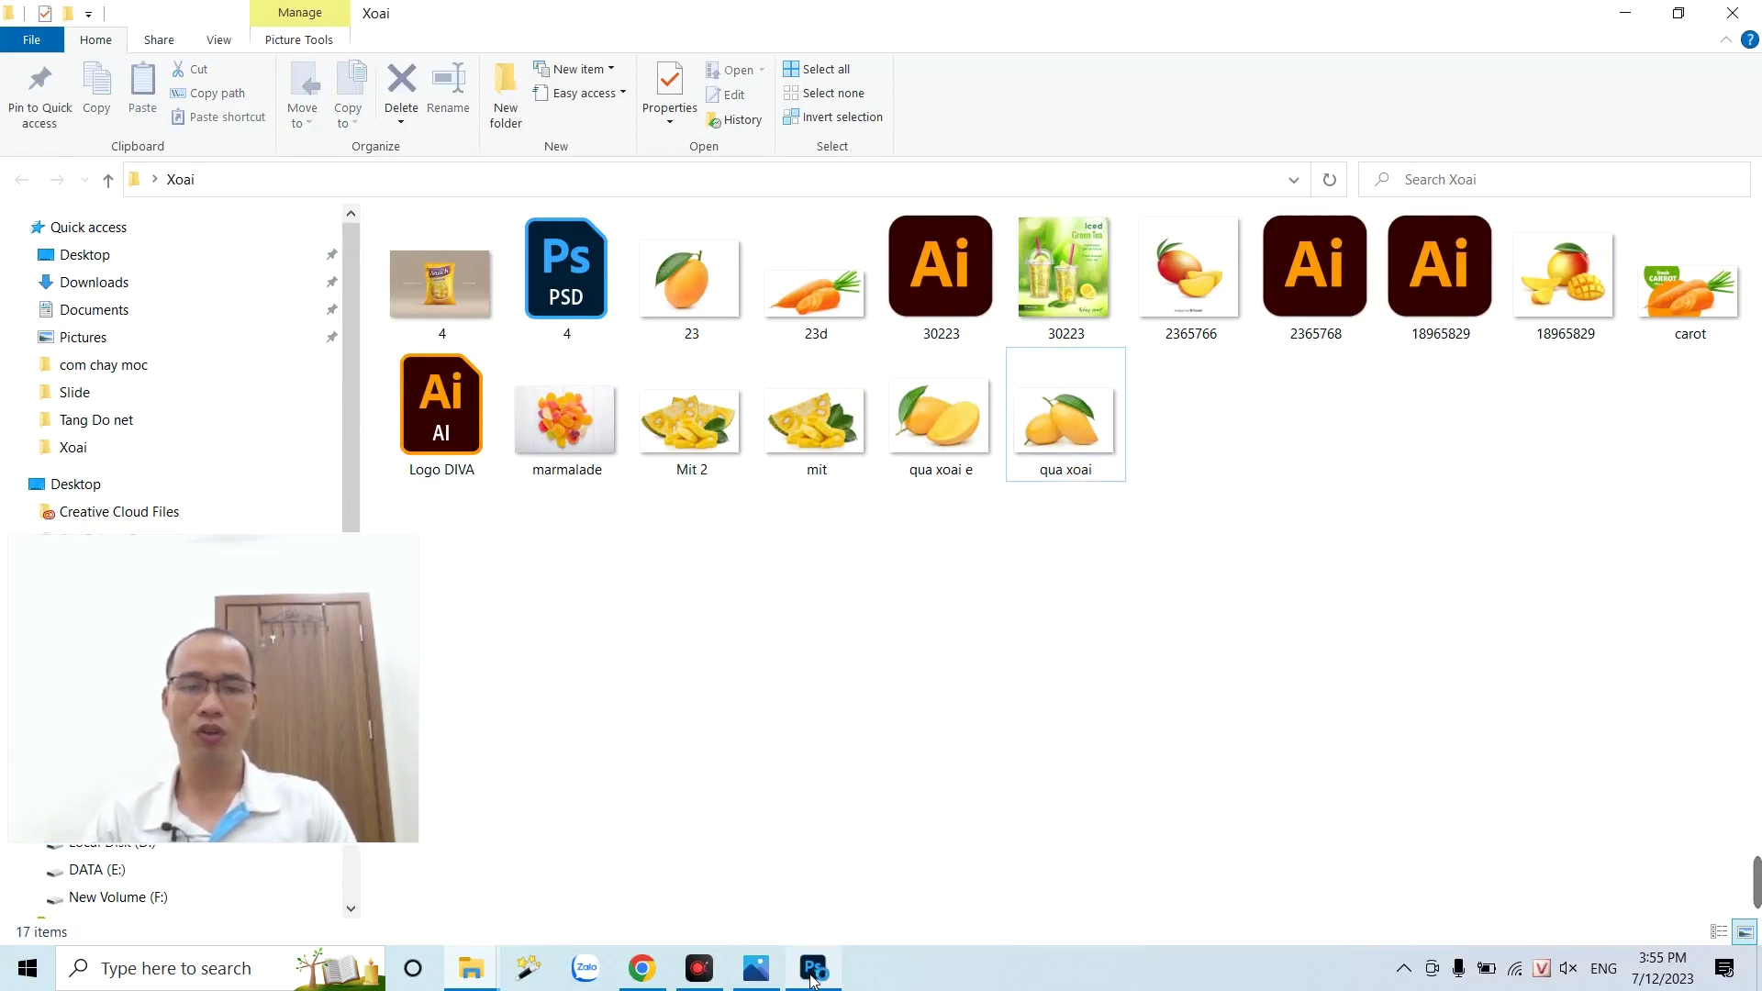
{"action": "left_click", "coordinate": [811, 971]}
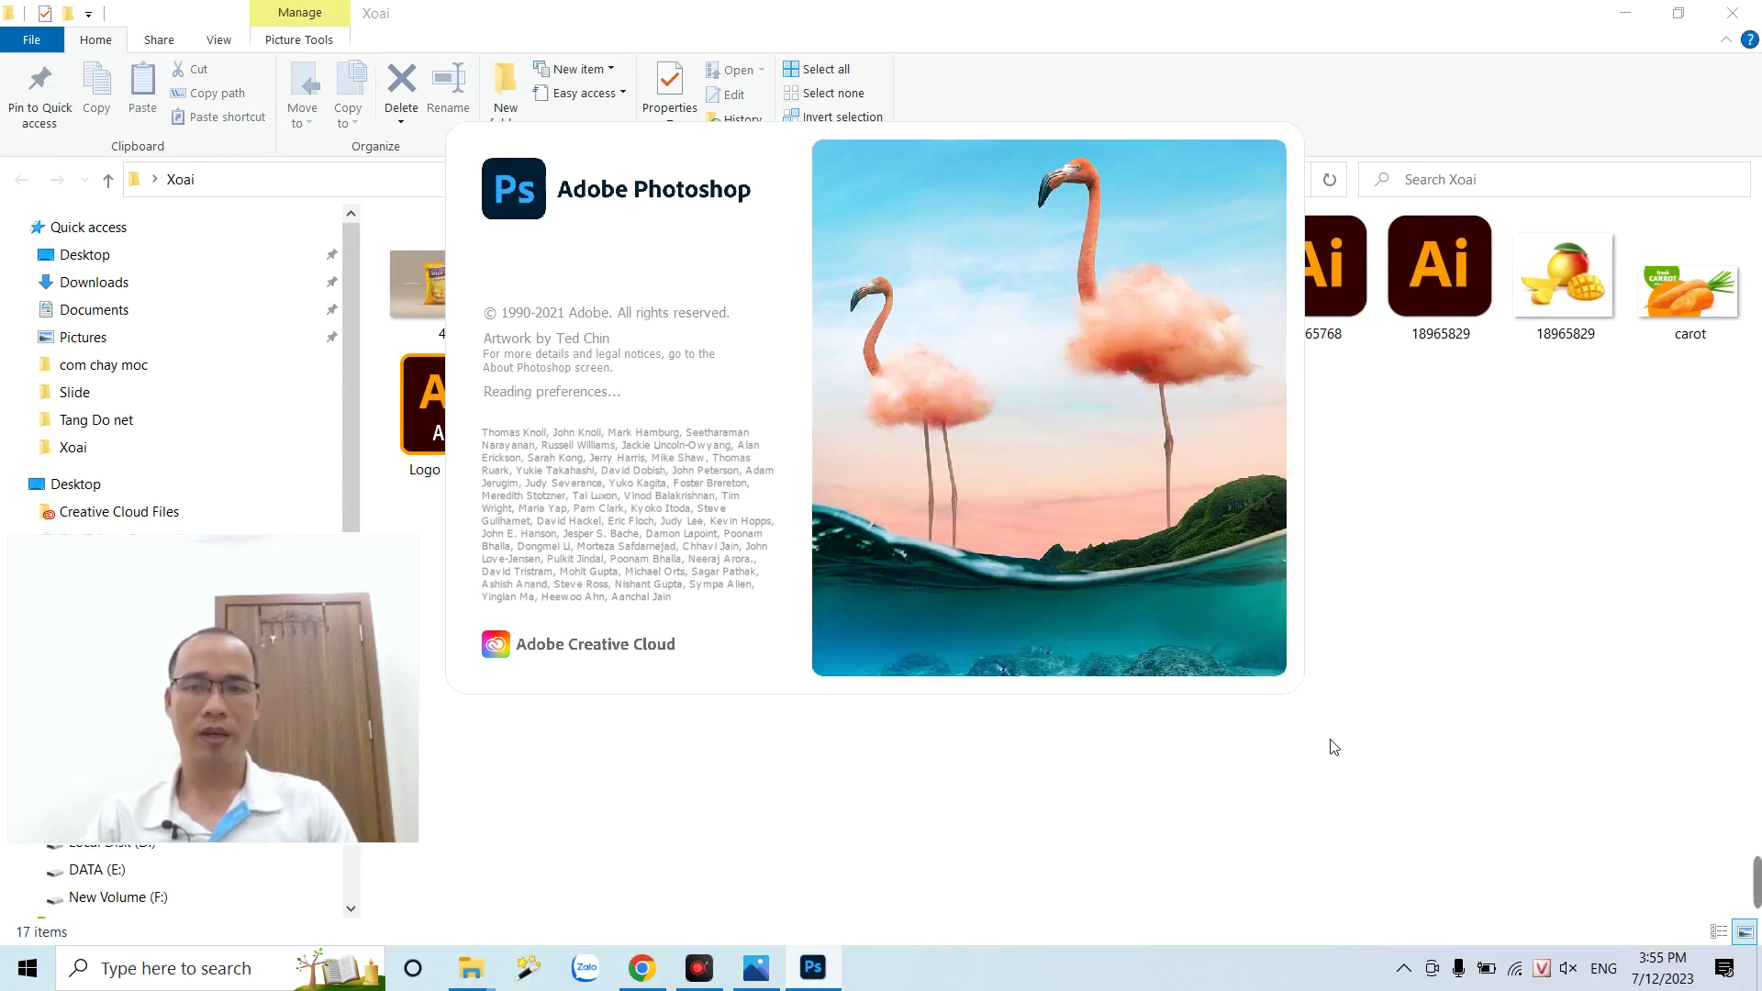
{"action": "left_click", "coordinate": [1399, 716]}
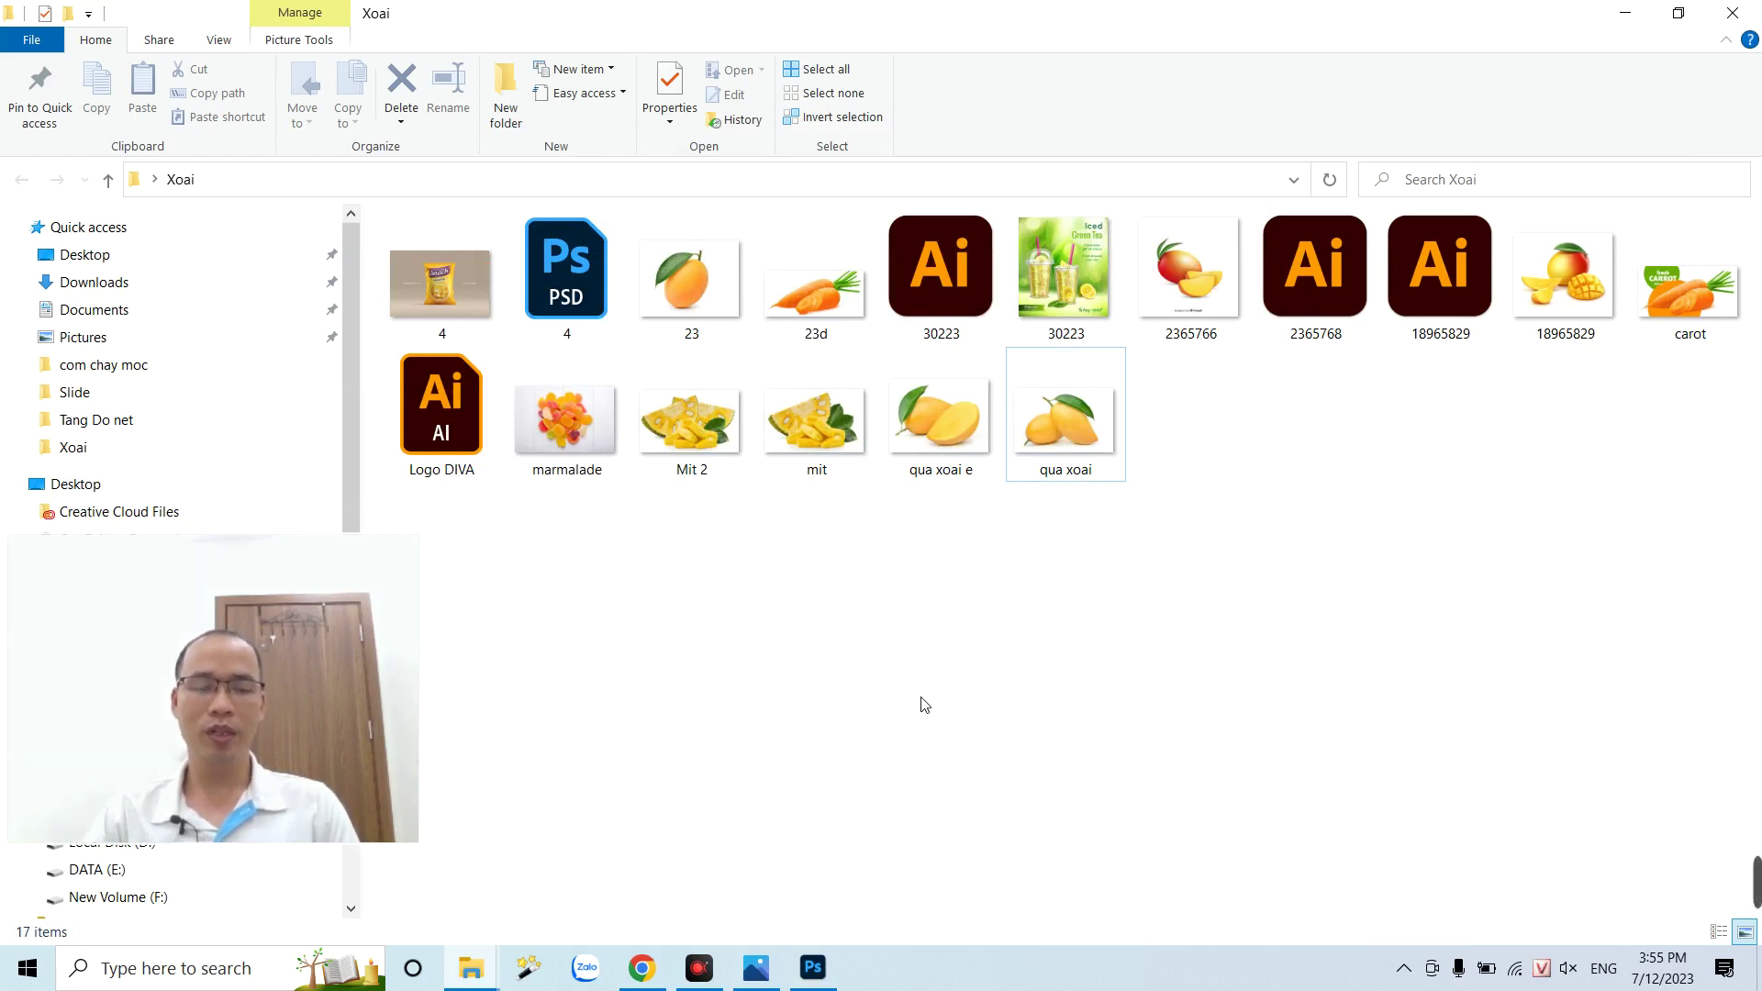
- Switch to the loading Photoshop and close the stray Hop Osay package photo
{"action": "left_click", "coordinate": [824, 976]}
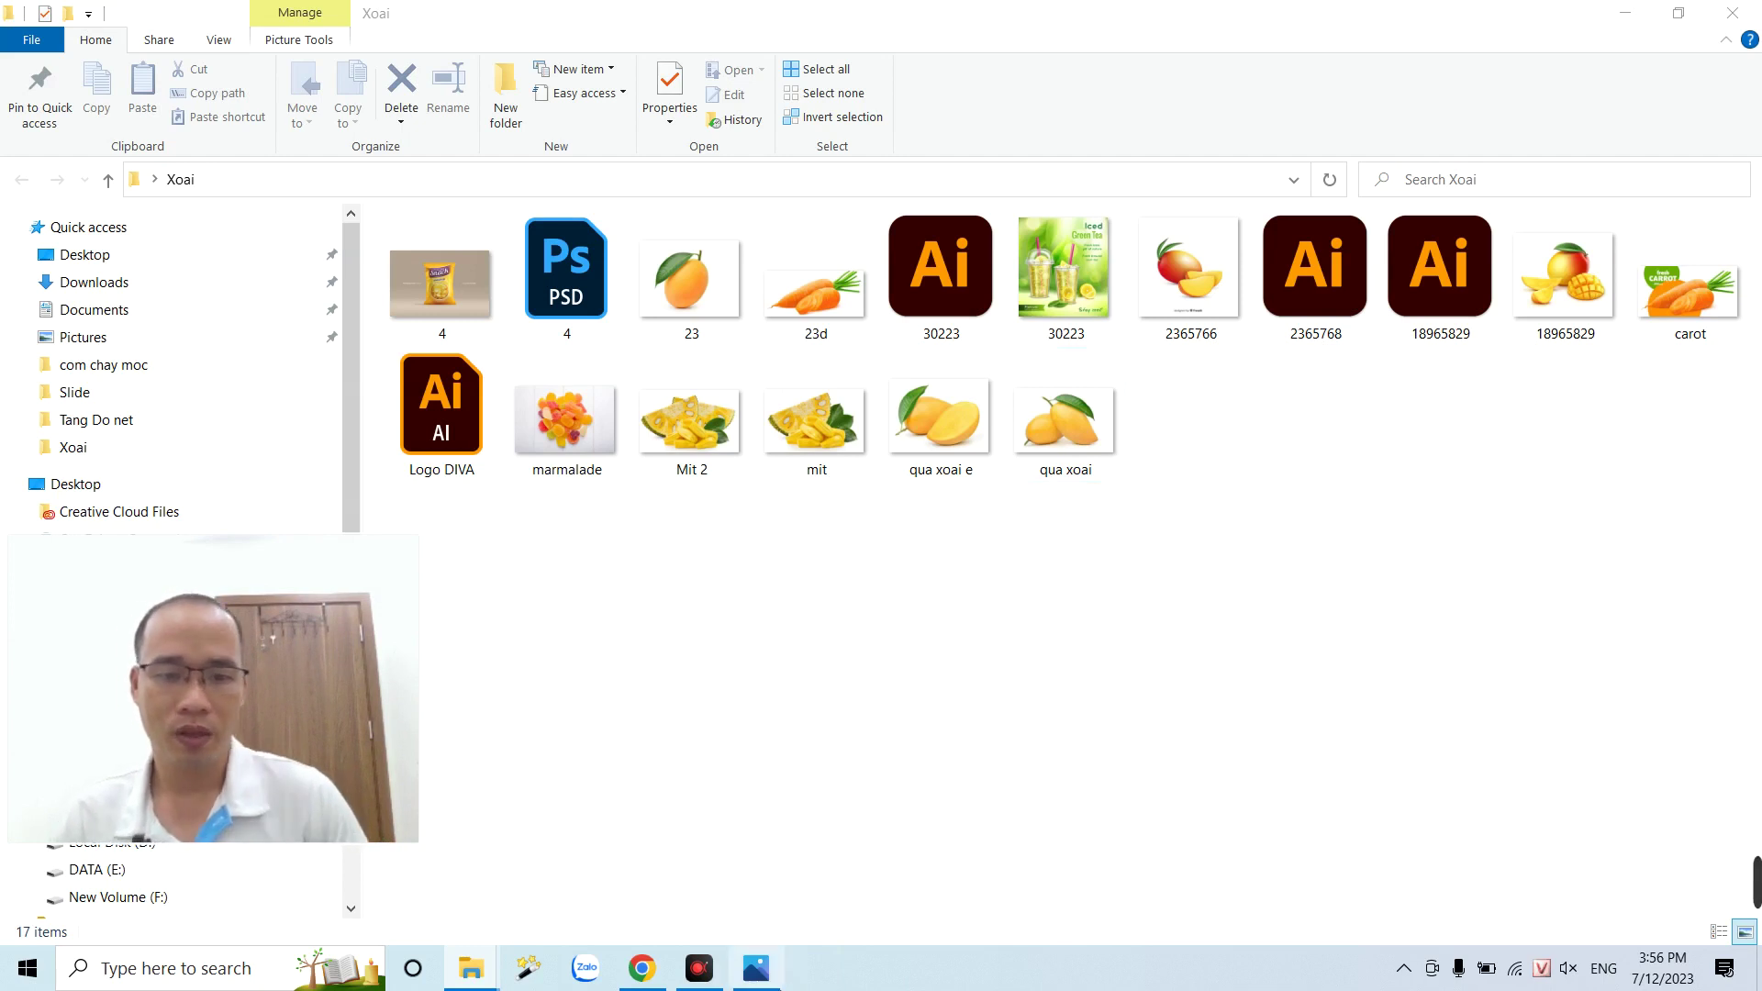
{"action": "left_click", "coordinate": [750, 980]}
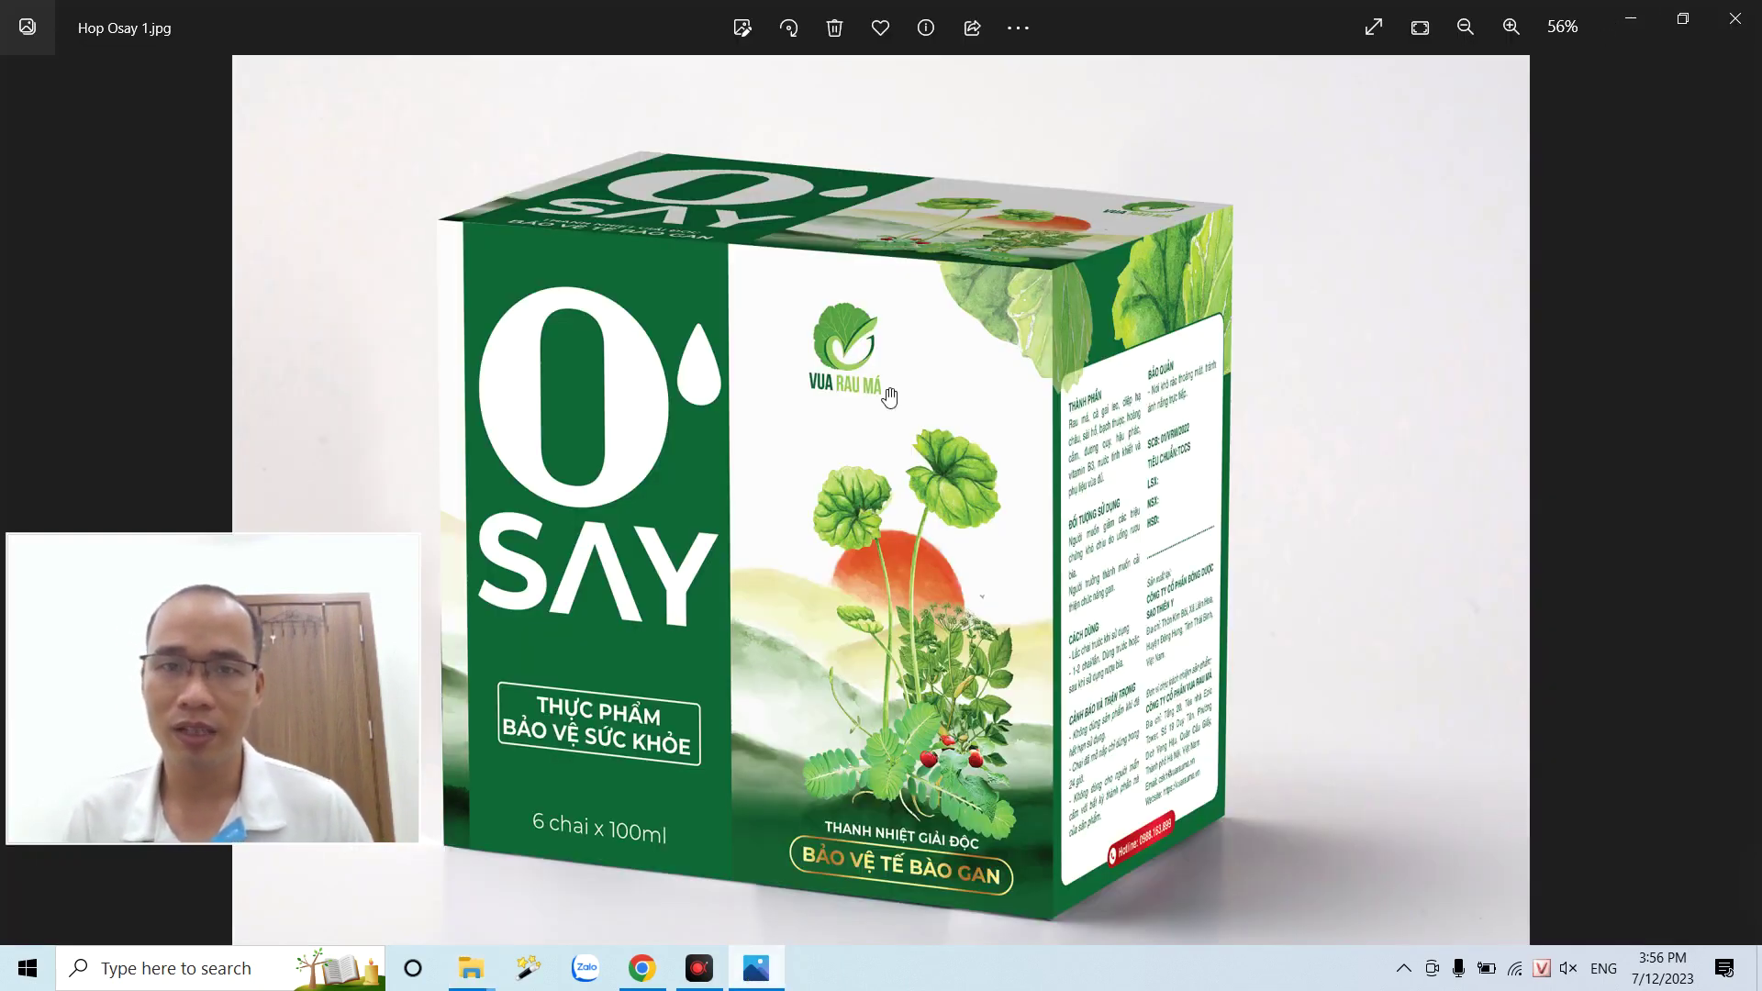
{"action": "left_click", "coordinate": [1735, 19]}
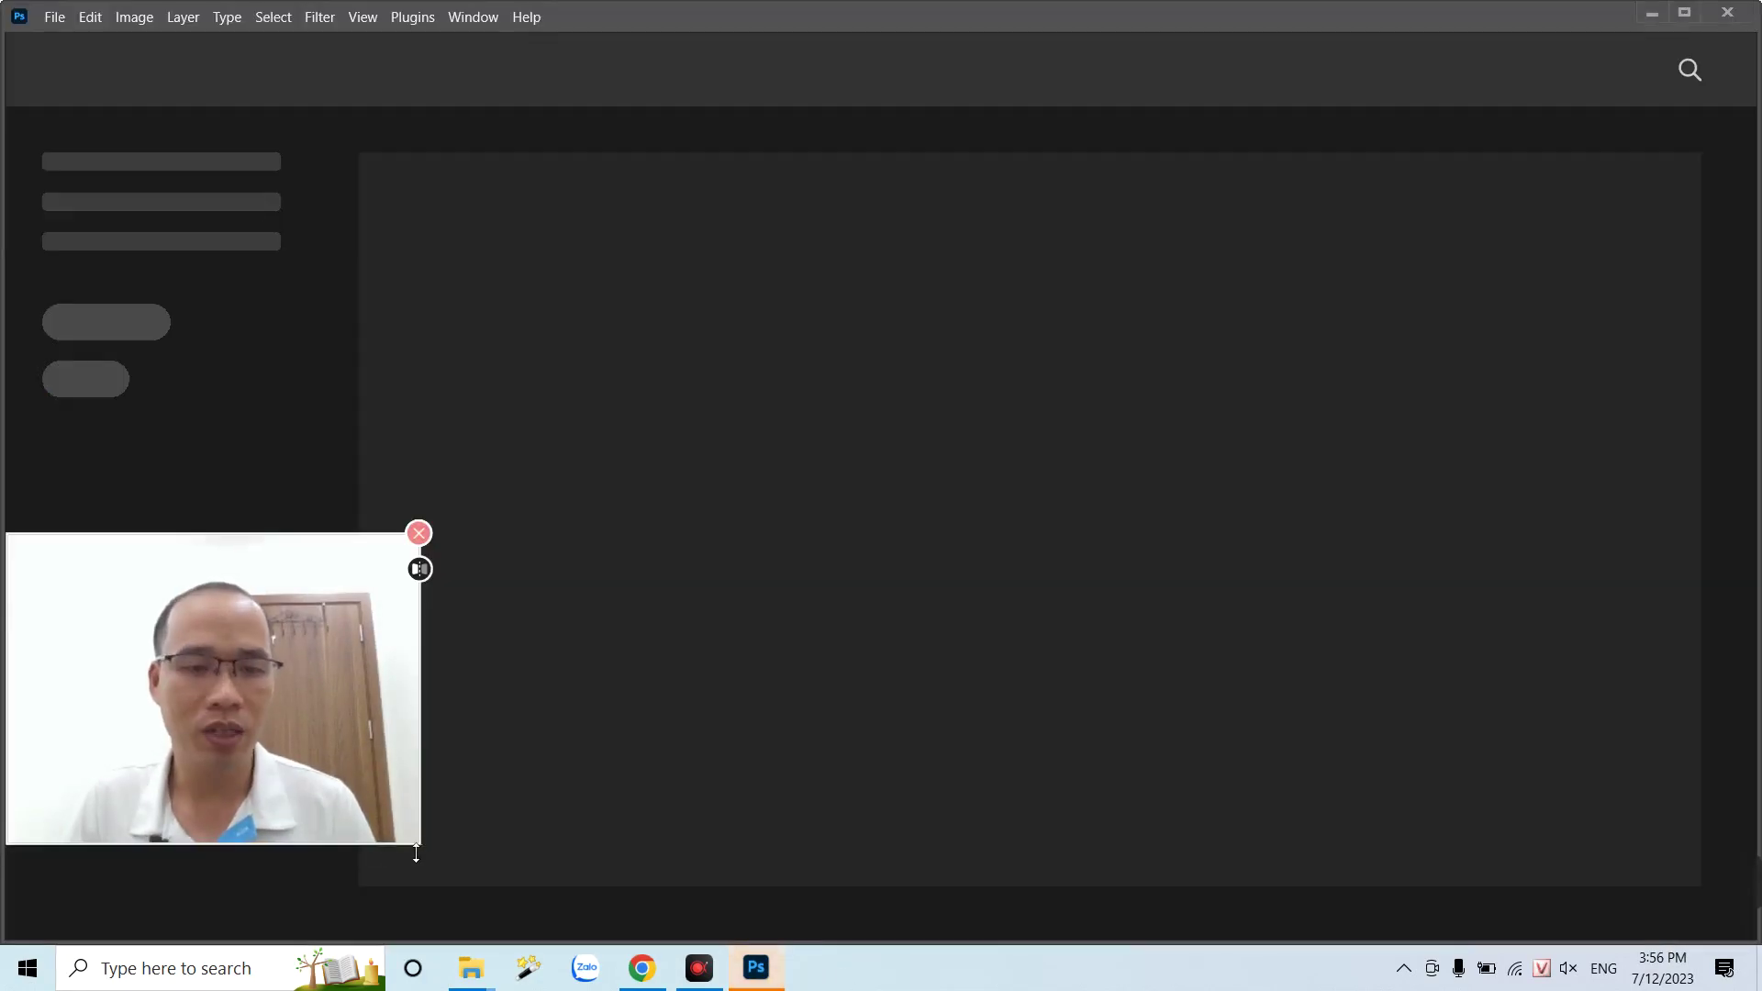
- Wait for Photoshop to load 23.JPG, an 851 × 654 px mango image, at 100%
{"action": "left_click_drag", "start_coordinate": [414, 852], "coordinate": [335, 789]}
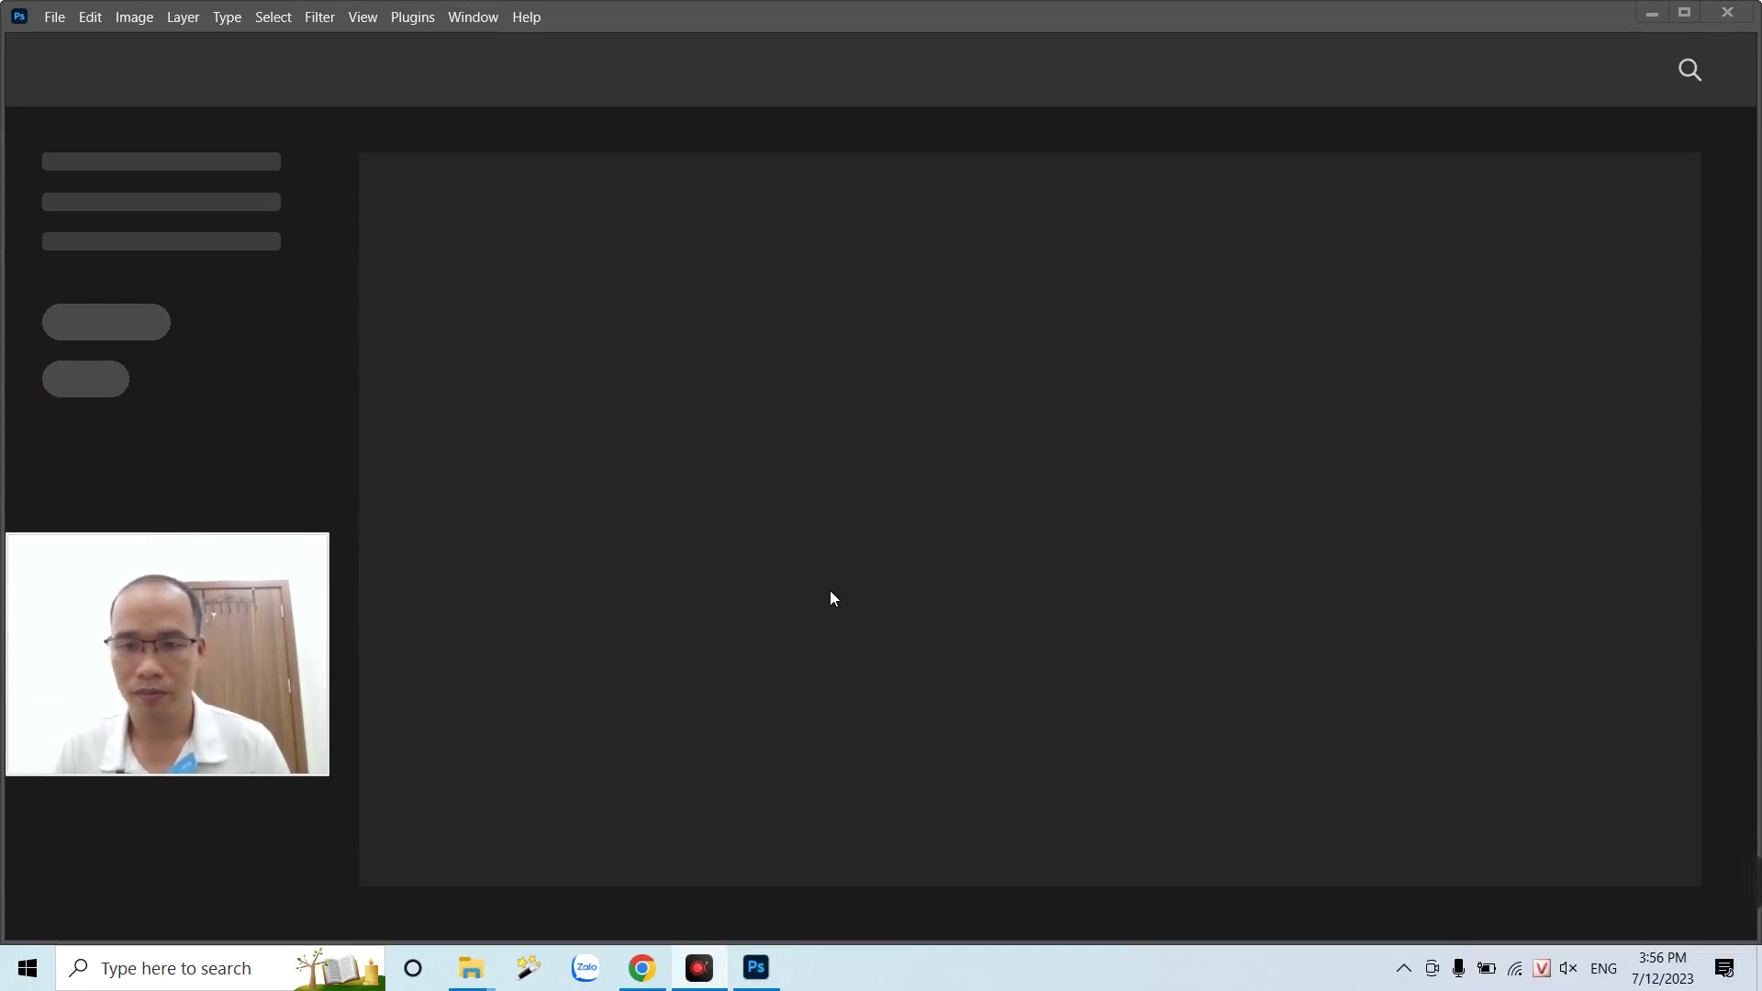
{"action": "left_click_drag", "start_coordinate": [236, 571], "coordinate": [238, 382]}
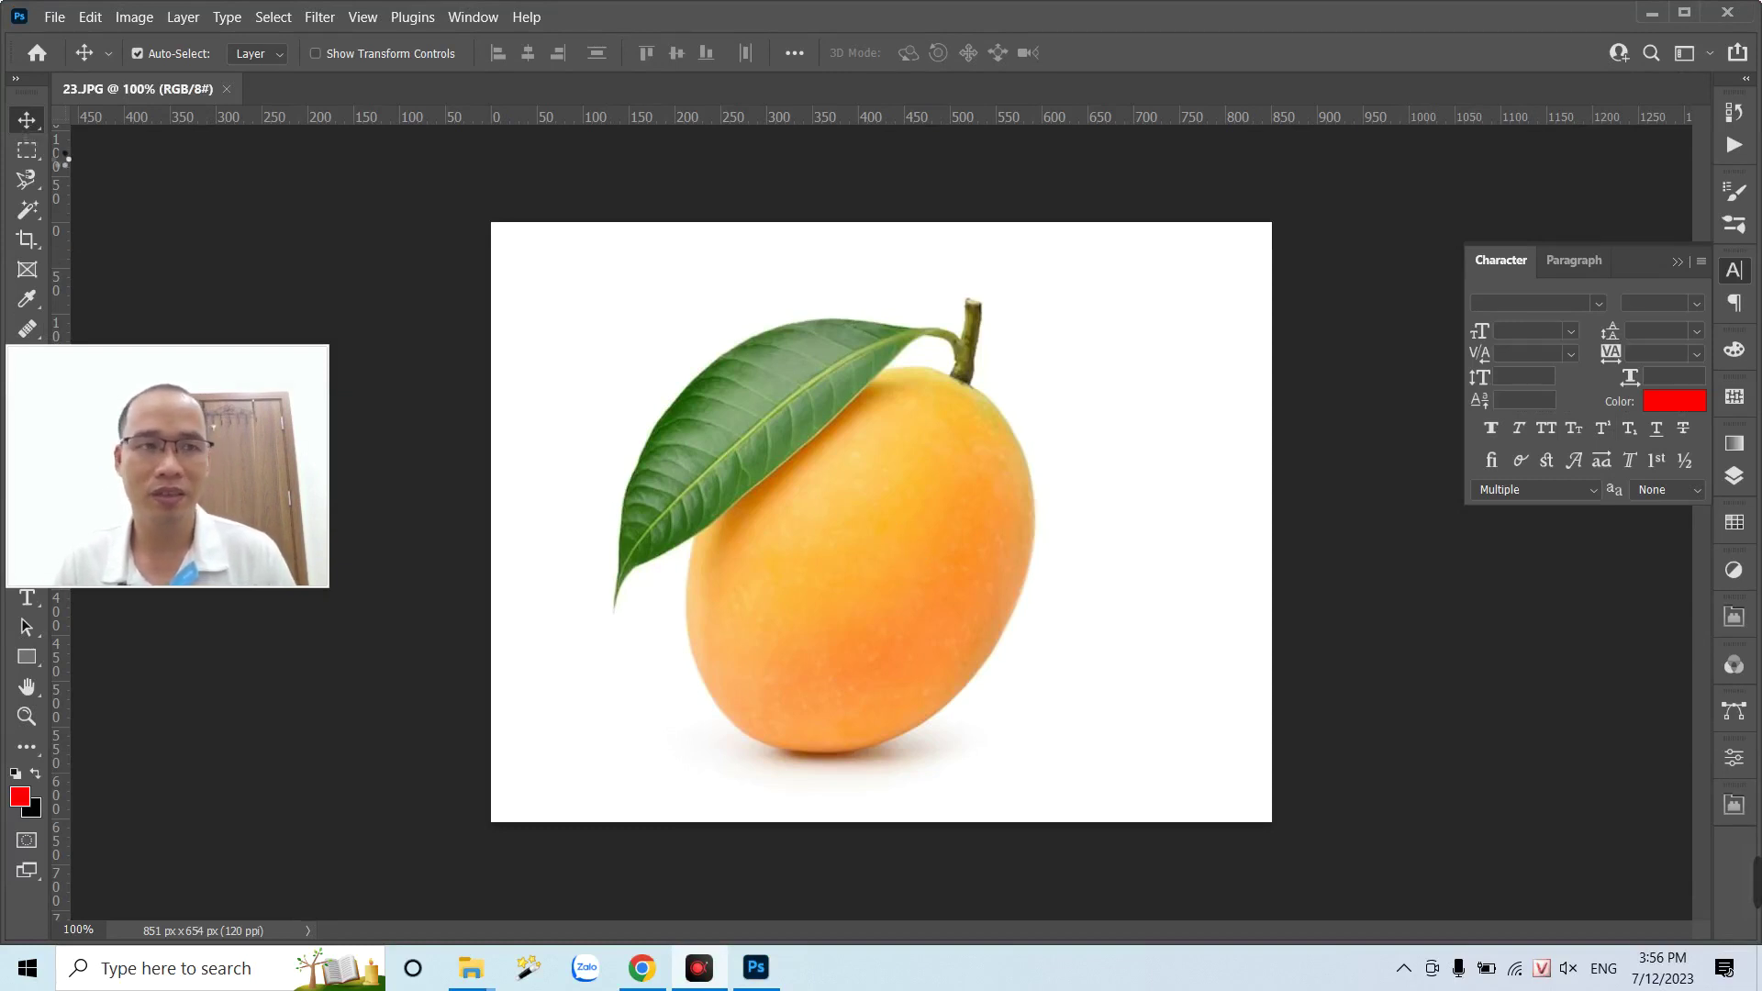
{"action": "mouse_move", "coordinate": [287, 475]}
{"action": "left_mouse_down"}
{"action": "mouse_move", "coordinate": [375, 697]}
{"action": "mouse_move", "coordinate": [401, 711]}
{"action": "left_mouse_up"}
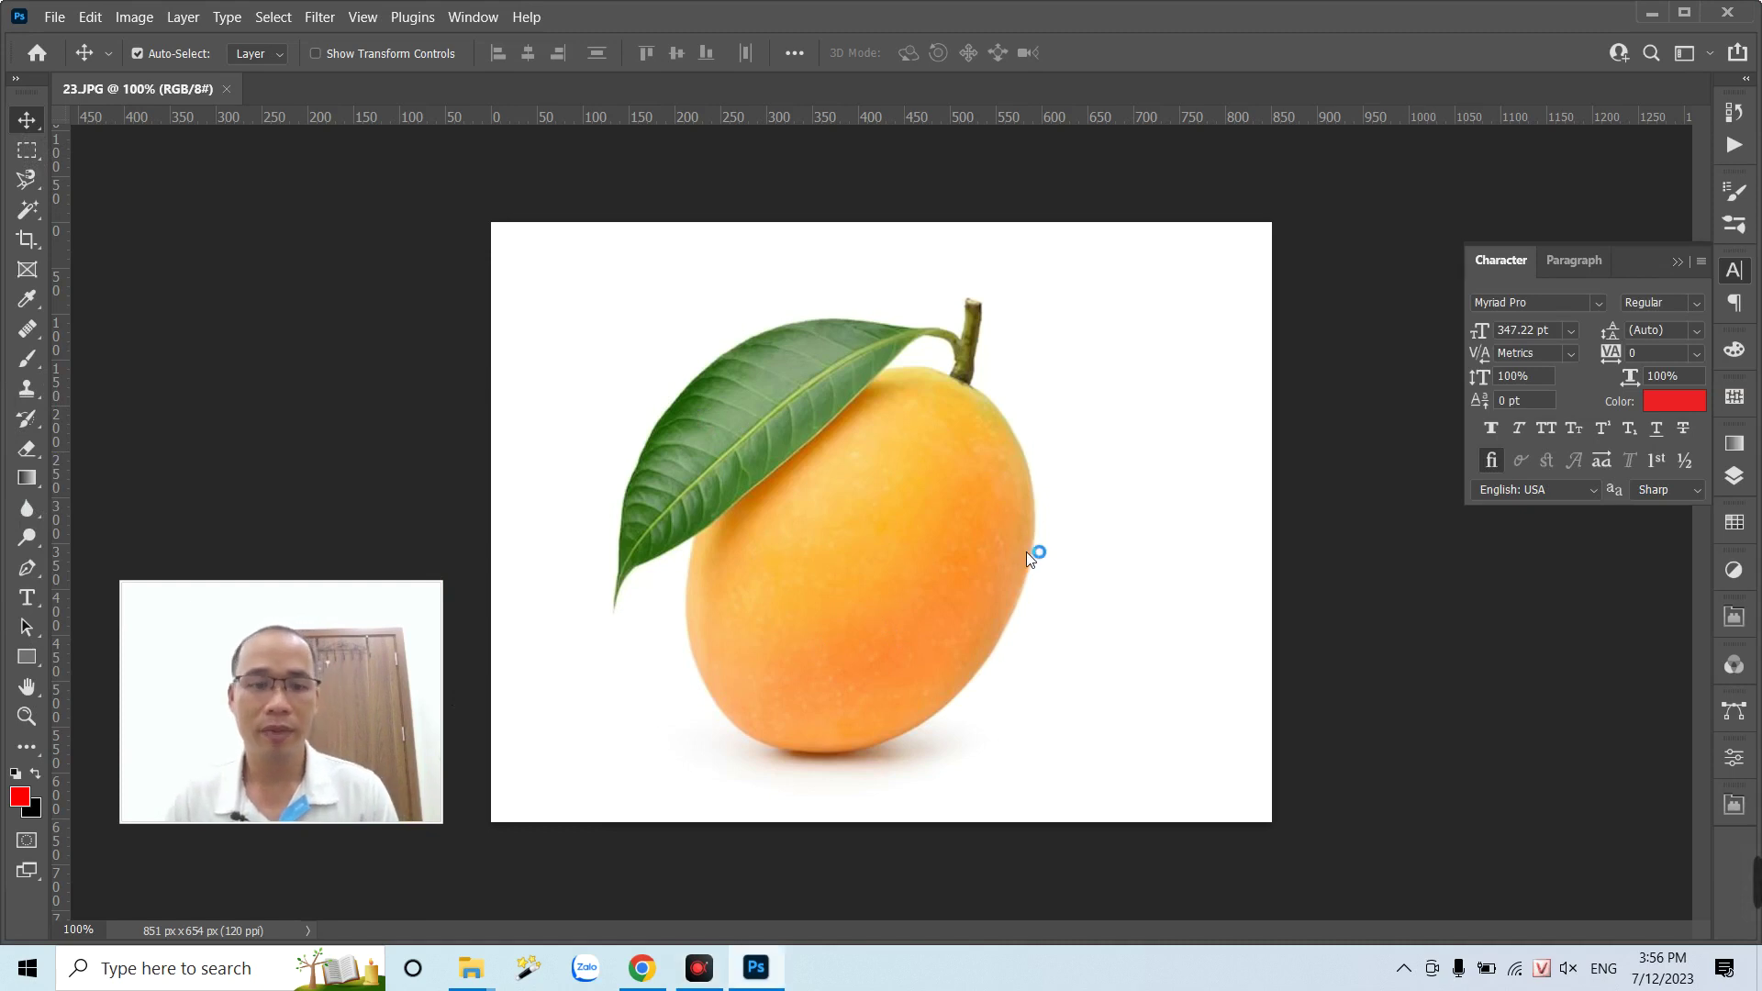
- Zoom in and start a Pen path at the stem base, curving down to the mango's bottom
{"action": "key", "text": "z"}
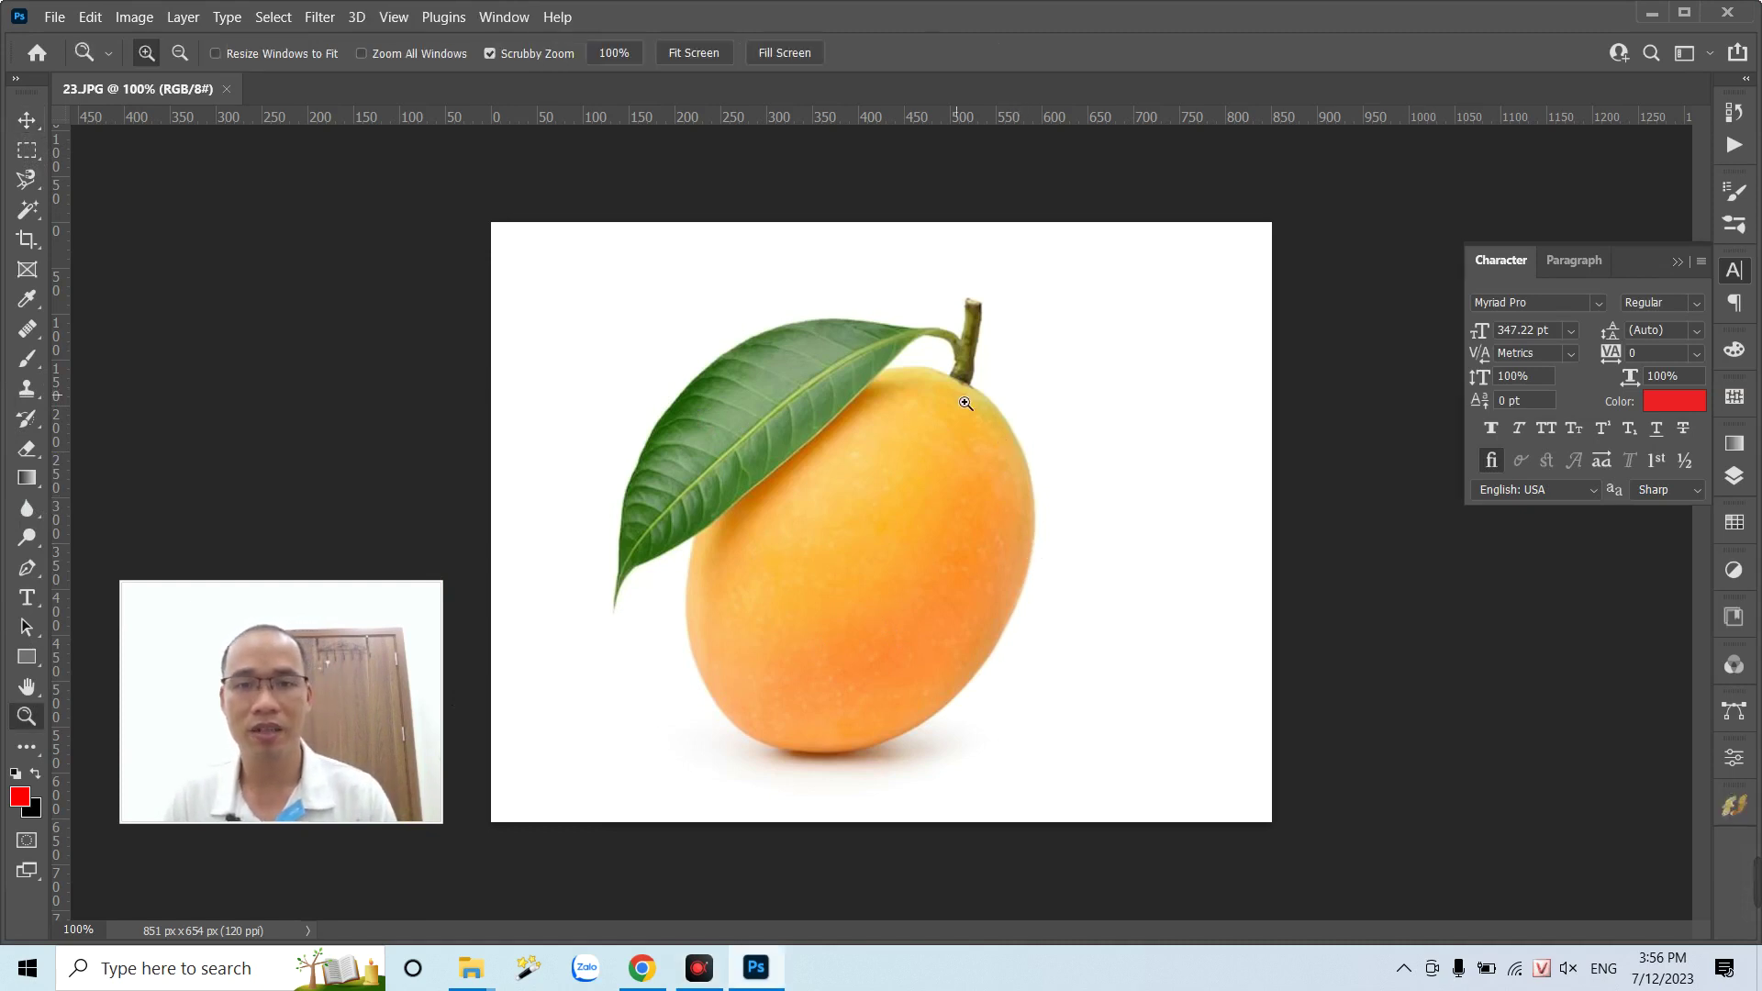
{"action": "left_click_drag", "start_coordinate": [965, 398], "coordinate": [1016, 476]}
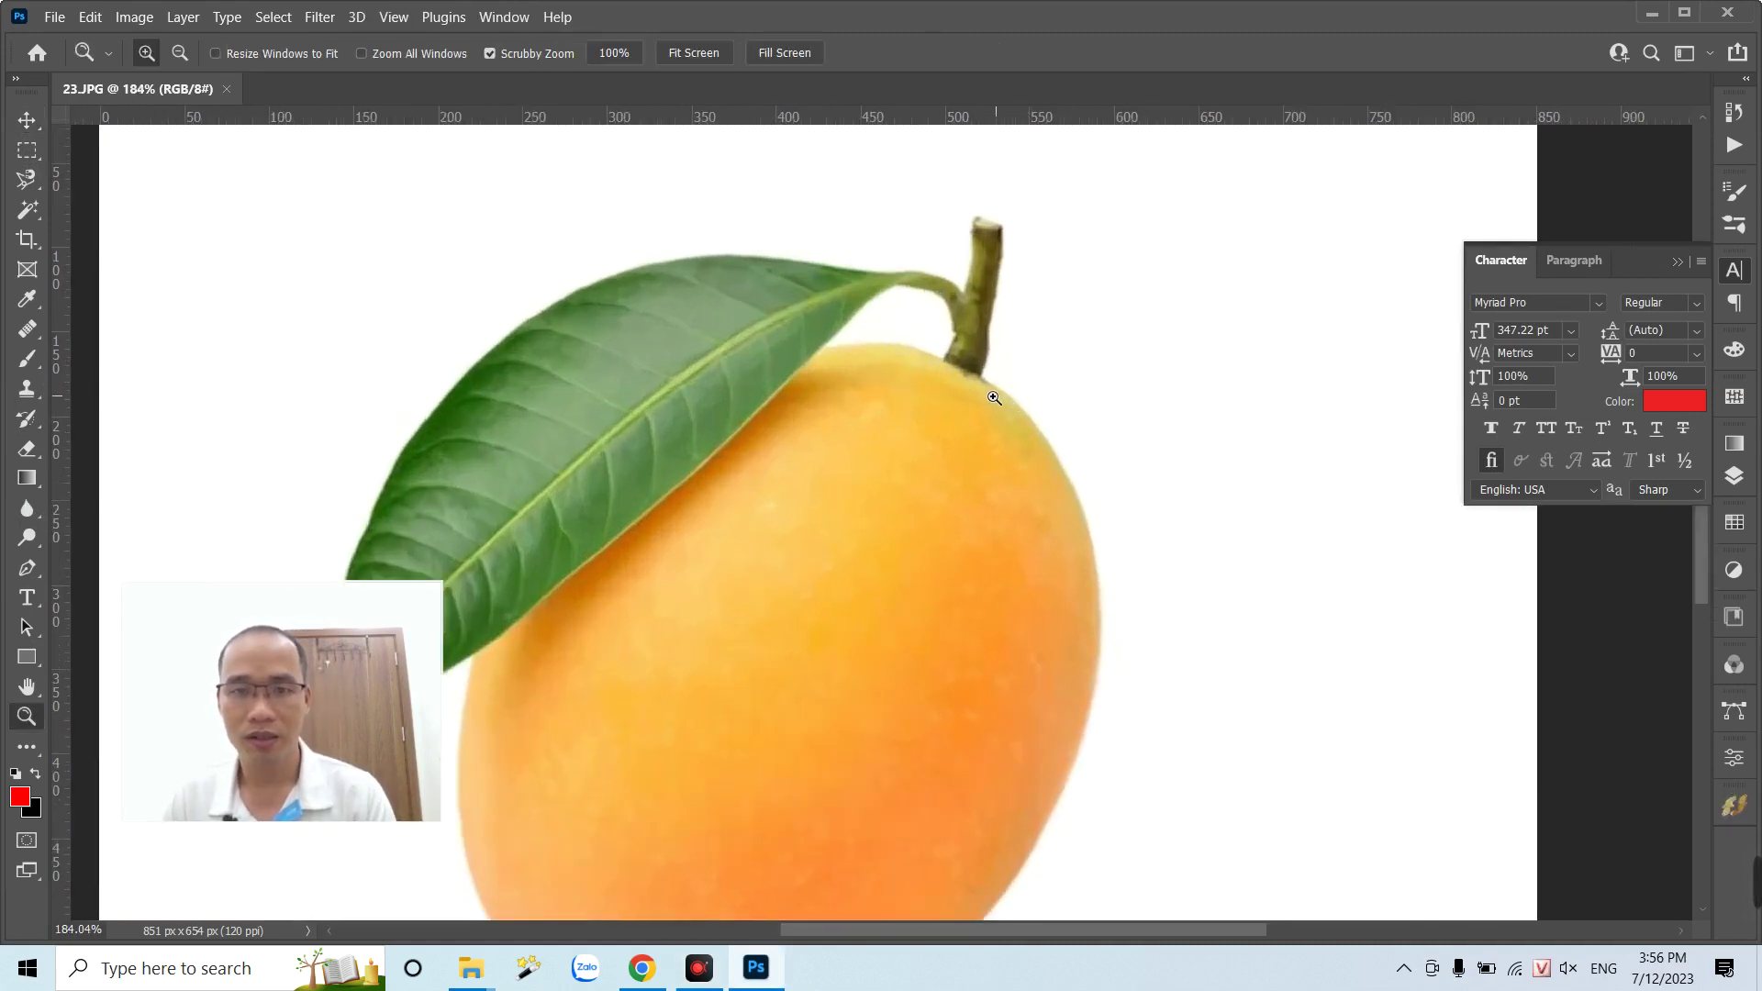
{"action": "key", "text": "p"}
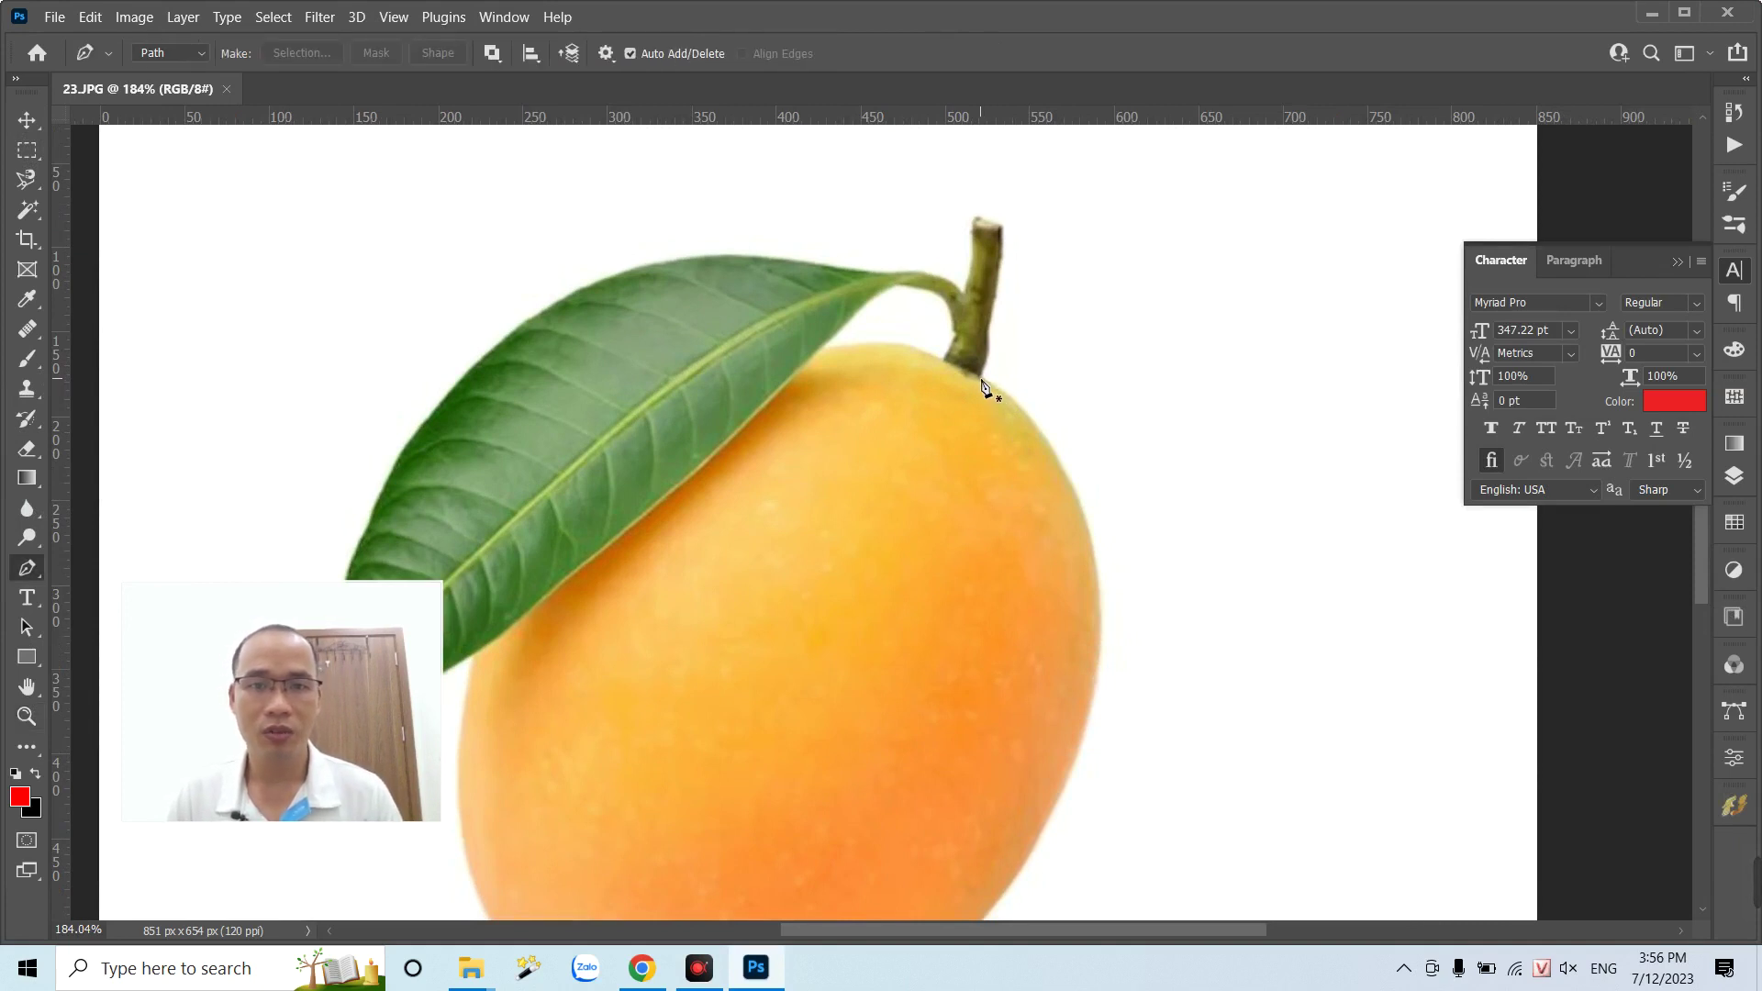
{"action": "left_click_drag", "start_coordinate": [980, 377], "coordinate": [1045, 522]}
{"action": "left_click", "coordinate": [980, 377], "text": "alt"}
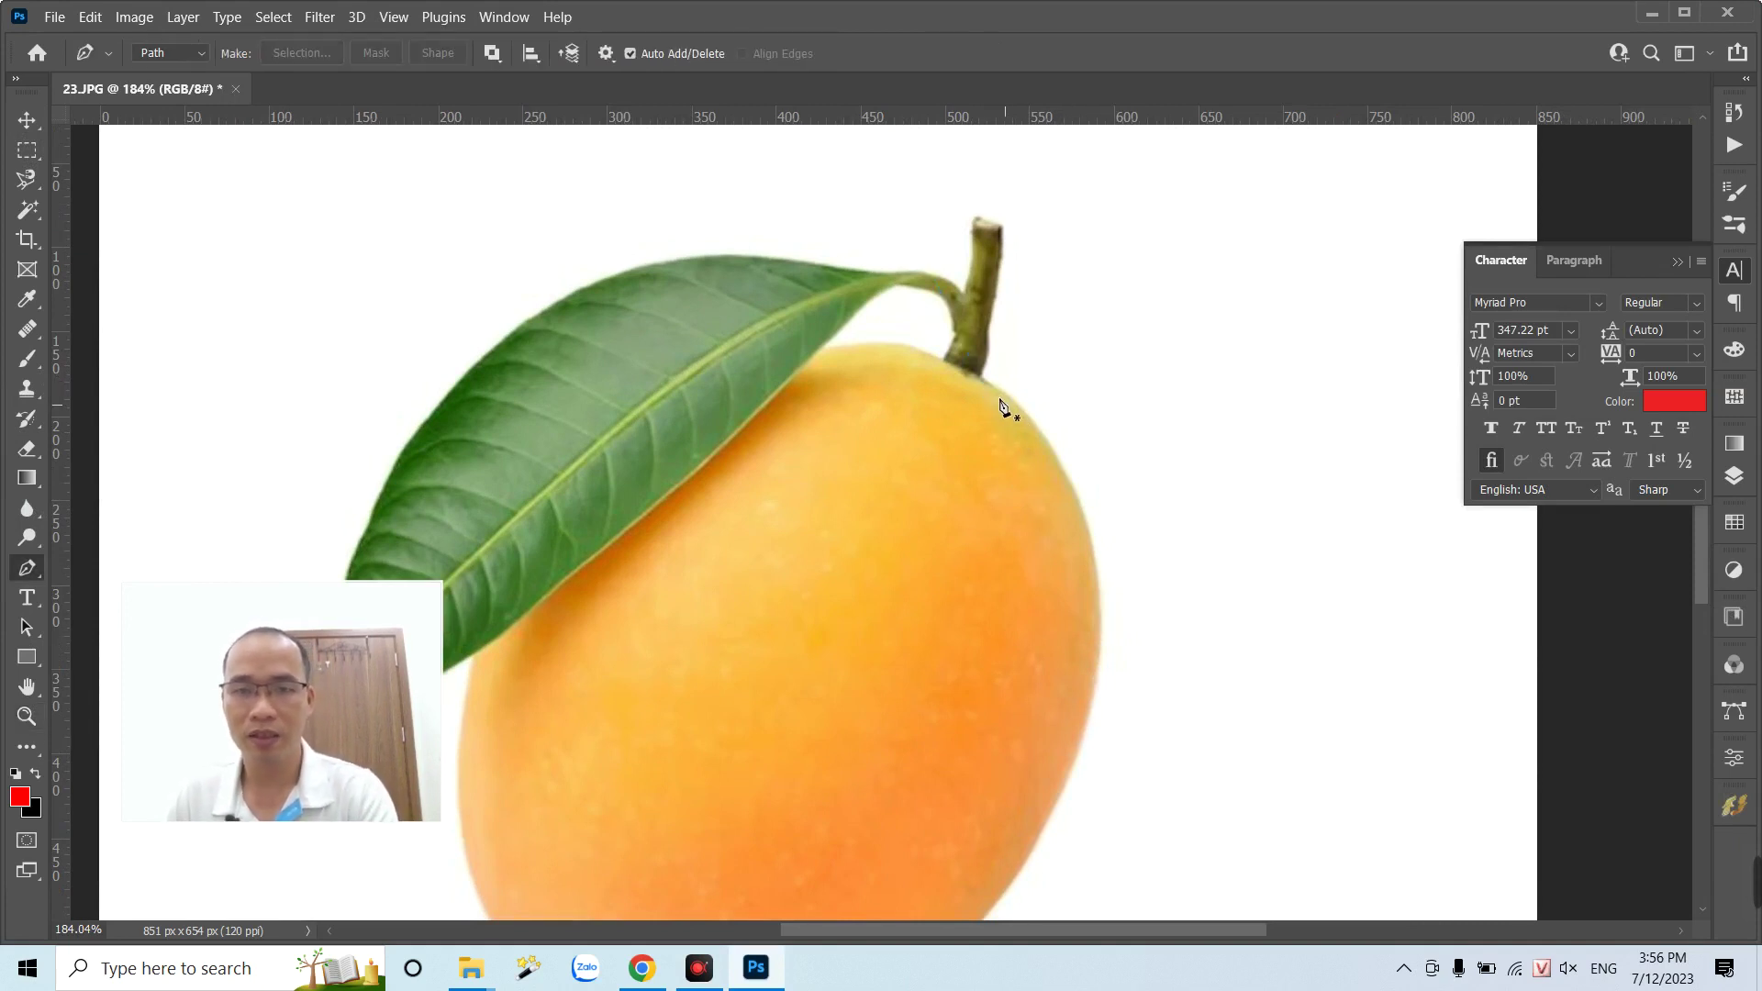
{"action": "mouse_move", "coordinate": [1116, 710]}
{"action": "left_mouse_down"}
{"action": "mouse_move", "coordinate": [1099, 616]}
{"action": "mouse_move", "coordinate": [1042, 824]}
{"action": "mouse_move", "coordinate": [1038, 725]}
{"action": "left_mouse_up"}
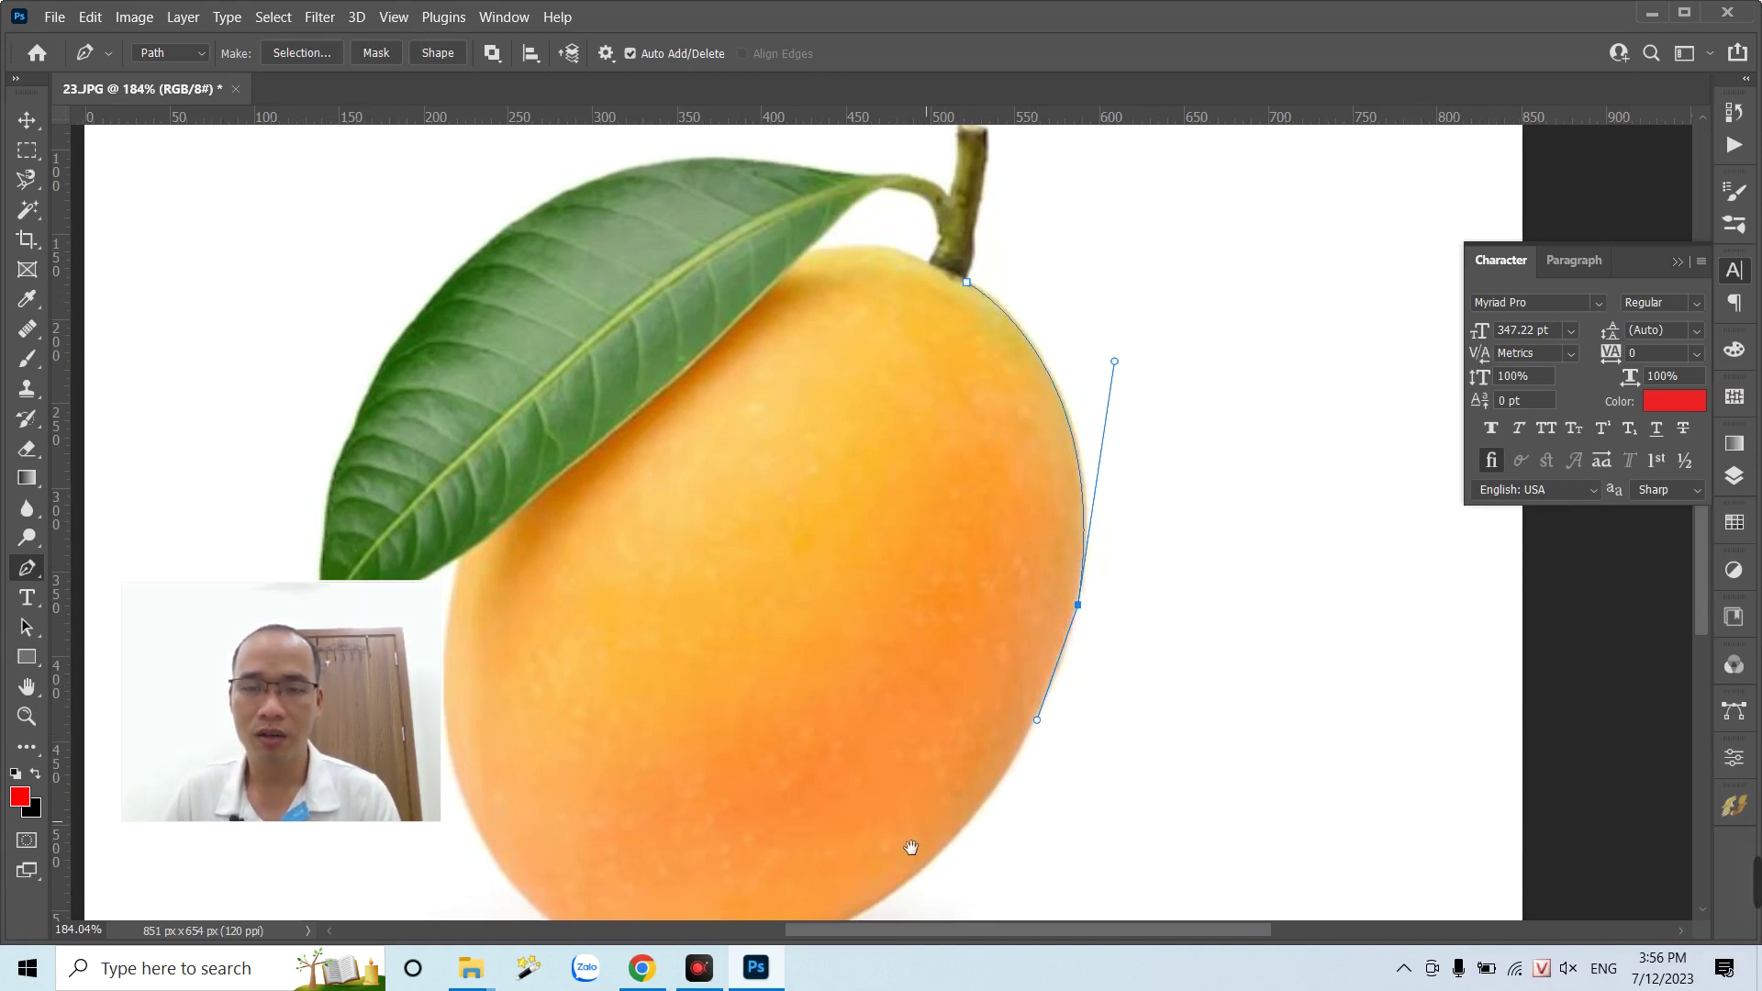
{"action": "mouse_move", "coordinate": [911, 847]}
{"action": "left_mouse_down"}
{"action": "mouse_move", "coordinate": [1120, 342]}
{"action": "mouse_move", "coordinate": [1026, 573]}
{"action": "left_mouse_up"}
{"action": "mouse_move", "coordinate": [918, 625]}
{"action": "left_mouse_down"}
{"action": "mouse_move", "coordinate": [667, 714]}
{"action": "mouse_move", "coordinate": [836, 655]}
{"action": "left_mouse_up"}
- Continue the path up the mango's left side to where the leaf meets the fruit and the leaf tip
{"action": "scroll", "coordinate": [762, 563], "scroll_direction": "up", "scroll_amount": 2}
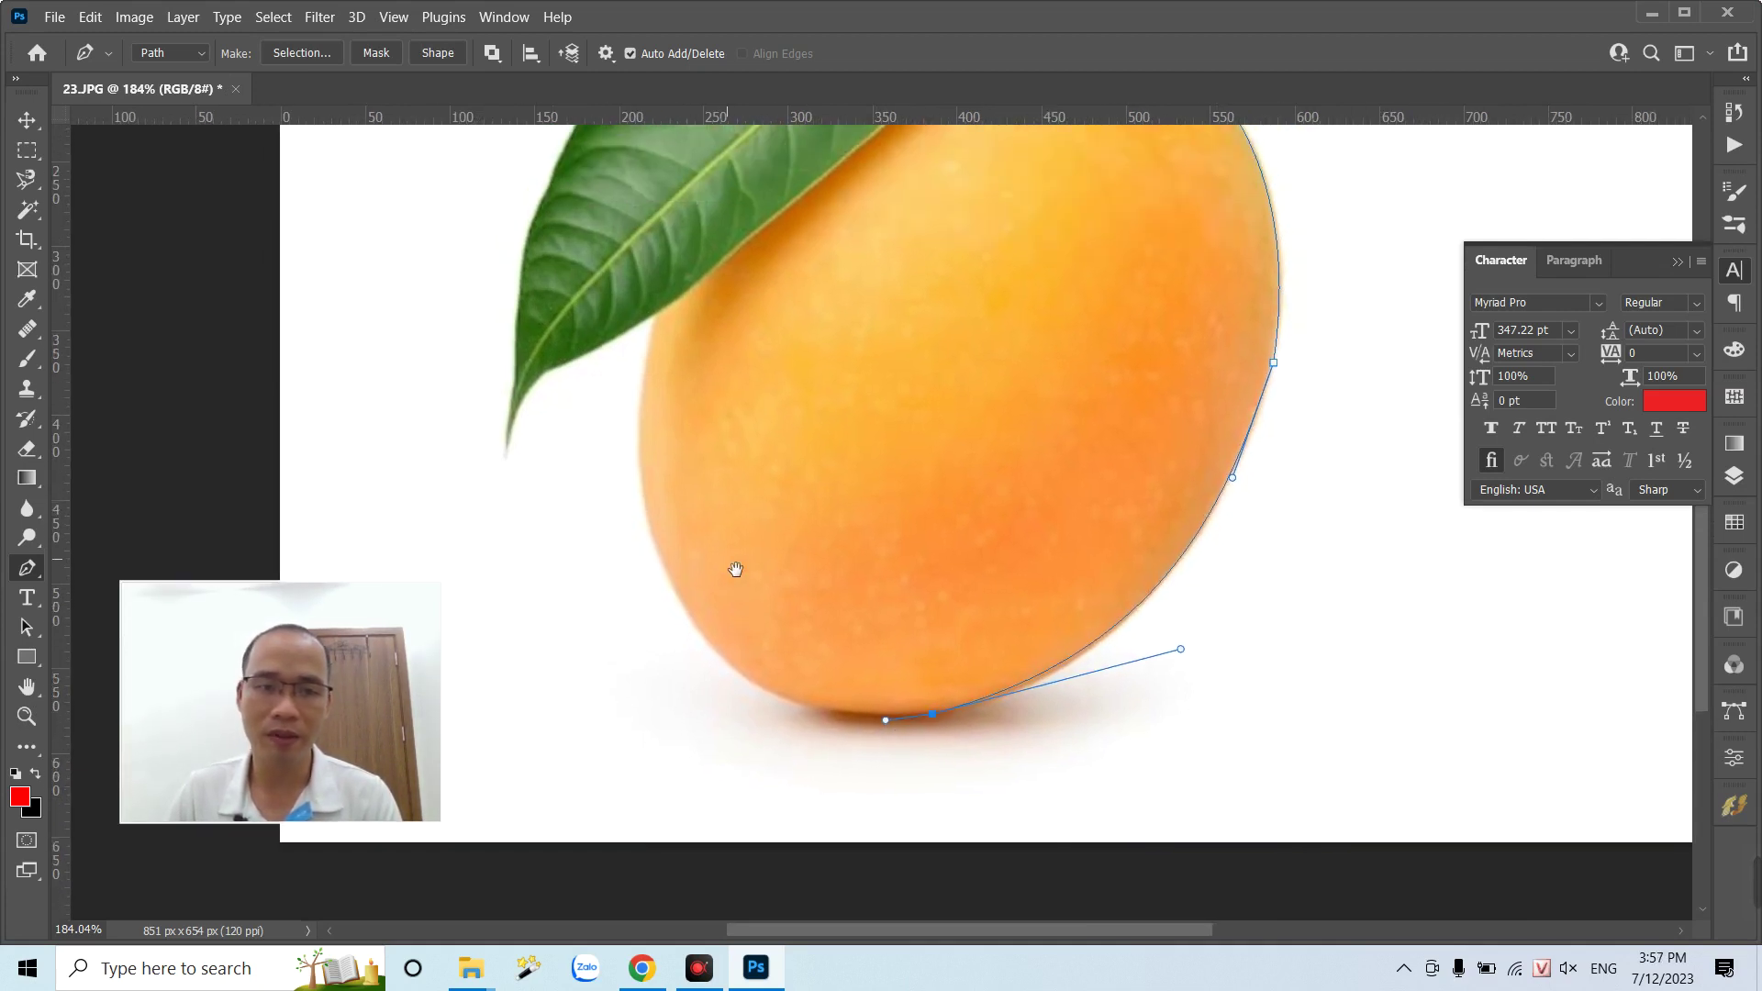
{"action": "mouse_move", "coordinate": [655, 546]}
{"action": "left_mouse_down"}
{"action": "mouse_move", "coordinate": [608, 358]}
{"action": "mouse_move", "coordinate": [644, 500]}
{"action": "left_mouse_up"}
{"action": "scroll", "coordinate": [645, 493], "scroll_direction": "up", "scroll_amount": 2}
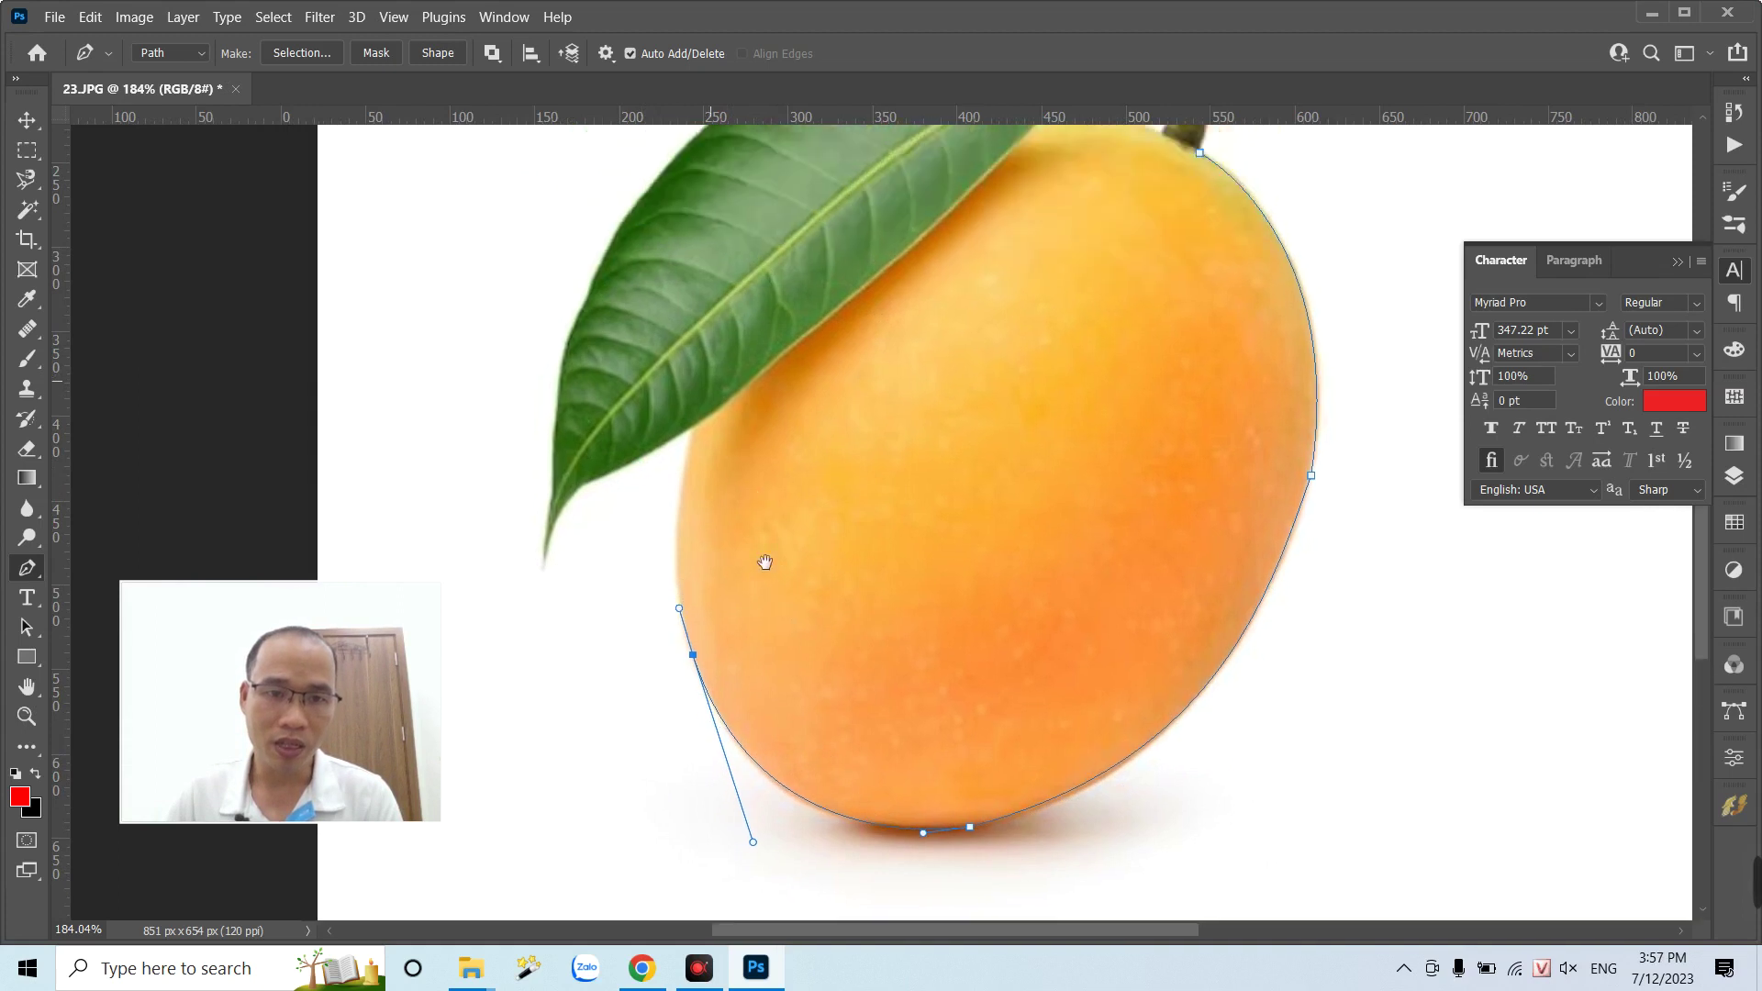
{"action": "scroll", "coordinate": [723, 516], "scroll_direction": "up", "scroll_amount": 2}
{"action": "left_click_drag", "start_coordinate": [708, 498], "coordinate": [731, 440]}
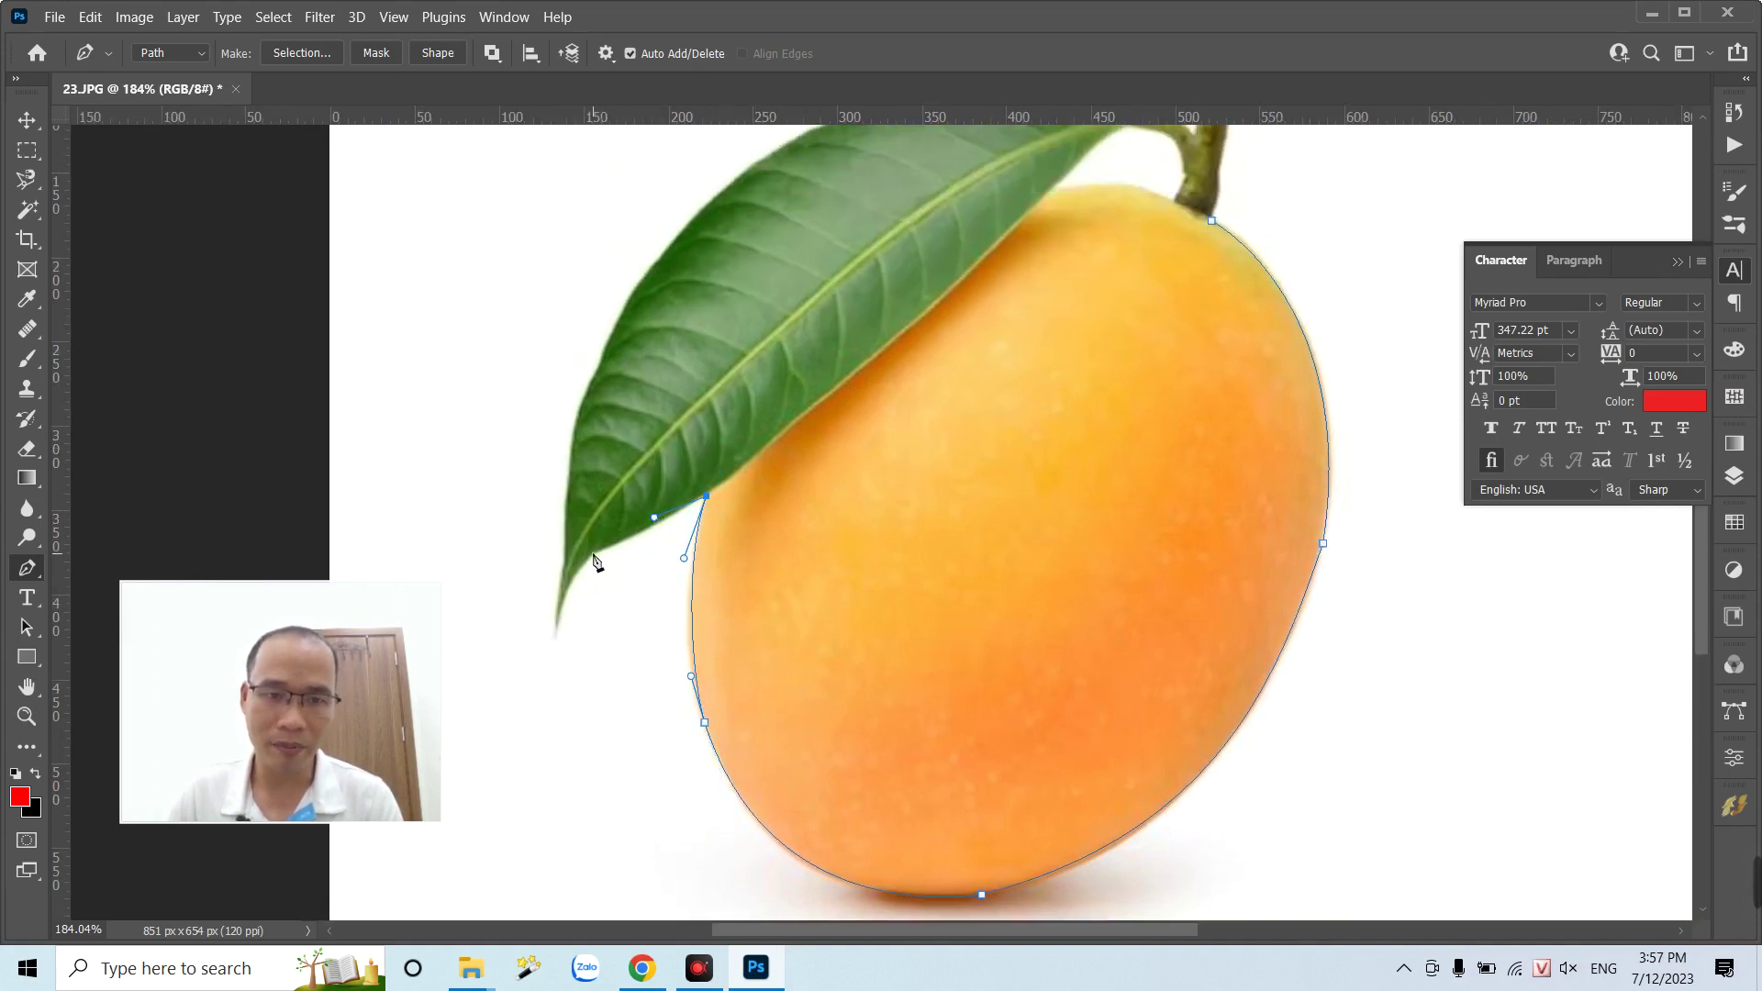
{"action": "left_click_drag", "start_coordinate": [592, 552], "coordinate": [589, 557]}
{"action": "left_click_drag", "start_coordinate": [558, 620], "coordinate": [554, 651]}
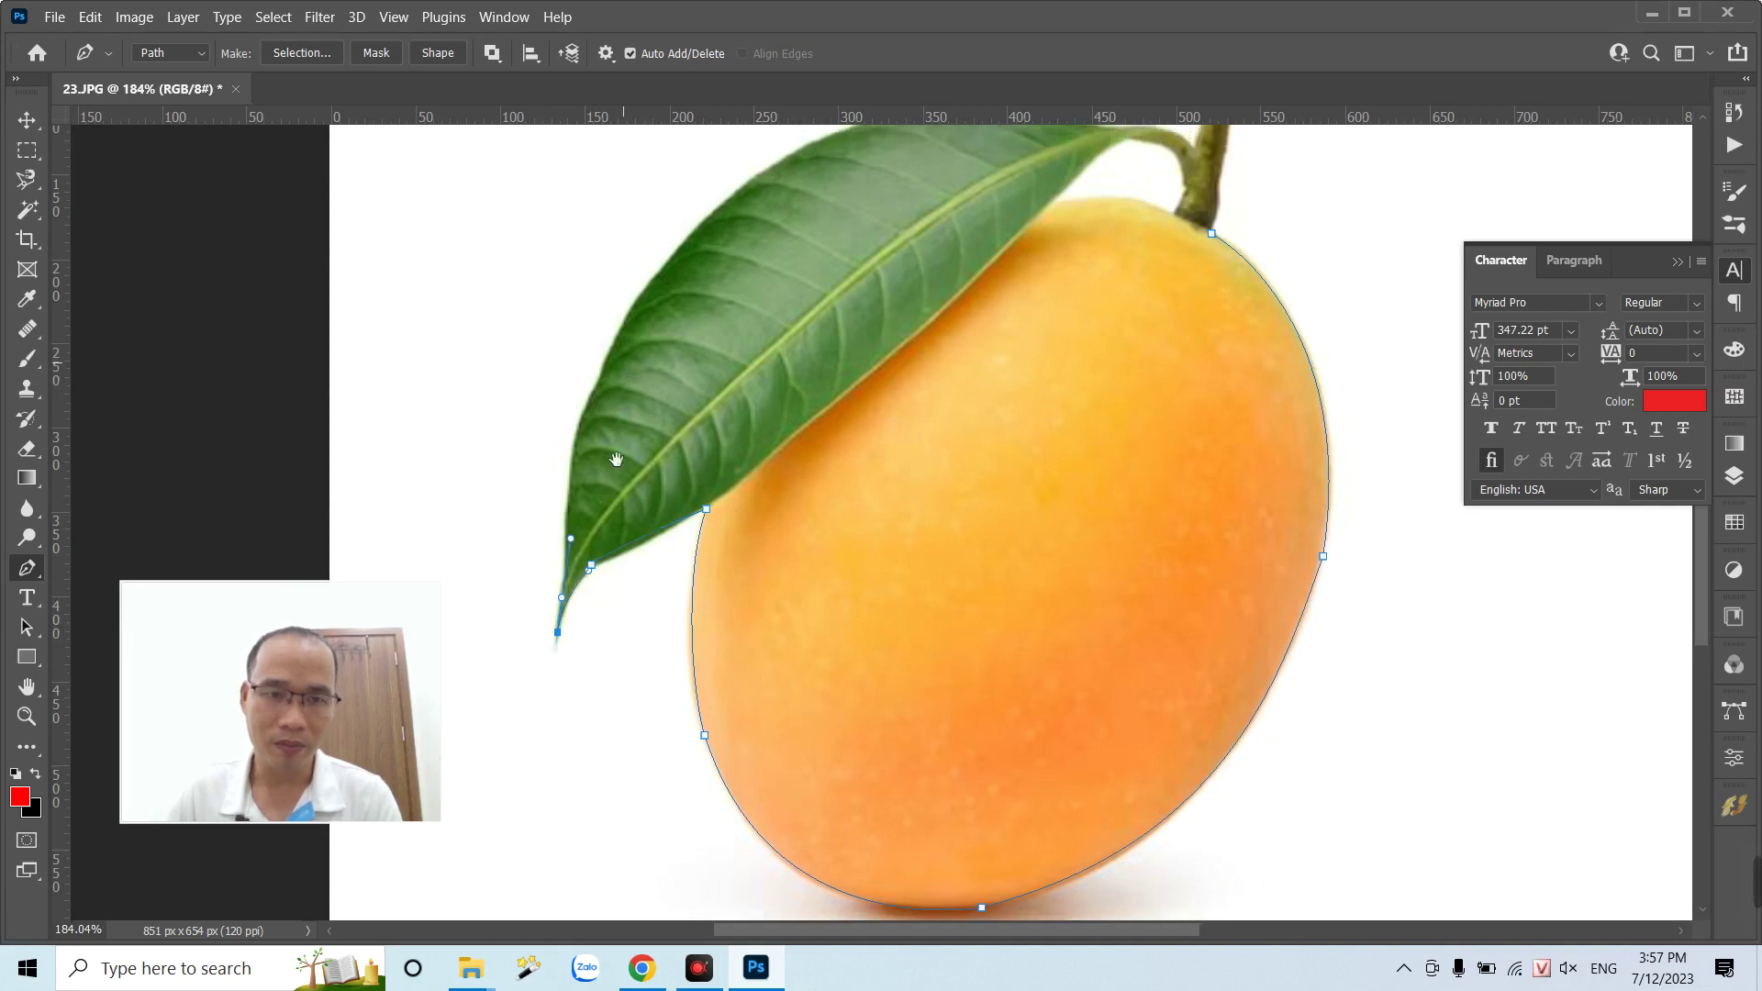
{"action": "scroll", "coordinate": [576, 505], "scroll_direction": "up", "scroll_amount": 3}
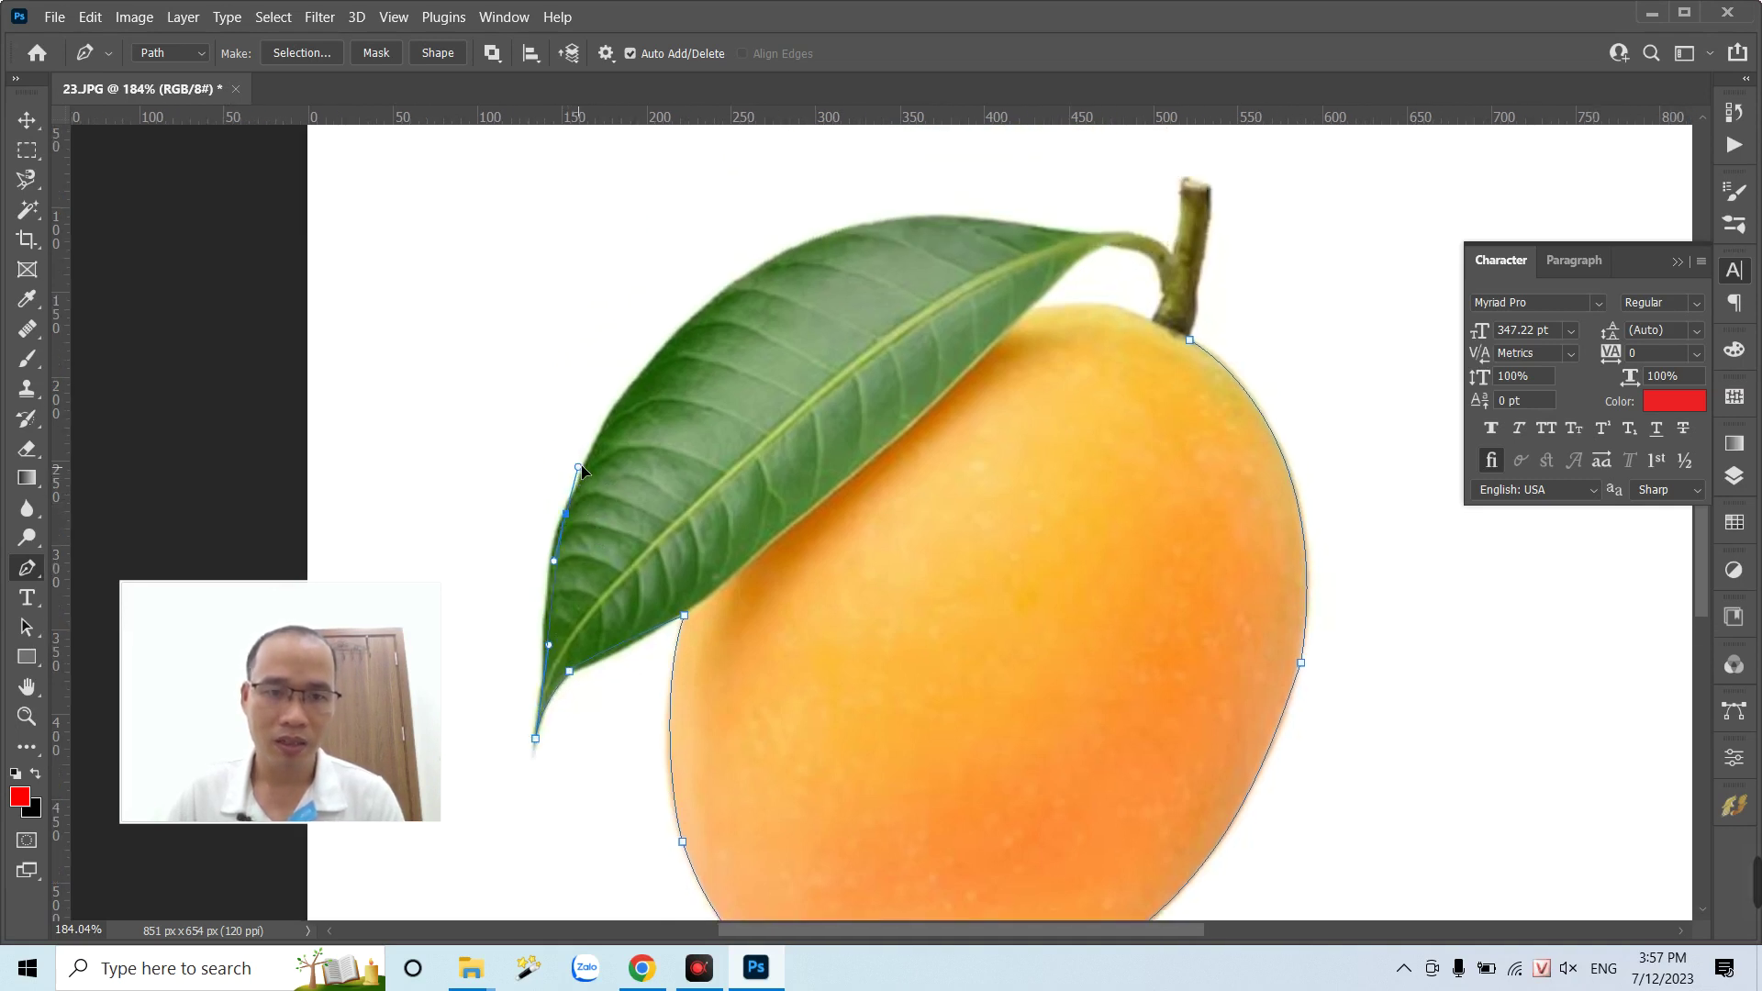
{"action": "scroll", "coordinate": [636, 431], "scroll_direction": "up", "scroll_amount": 4}
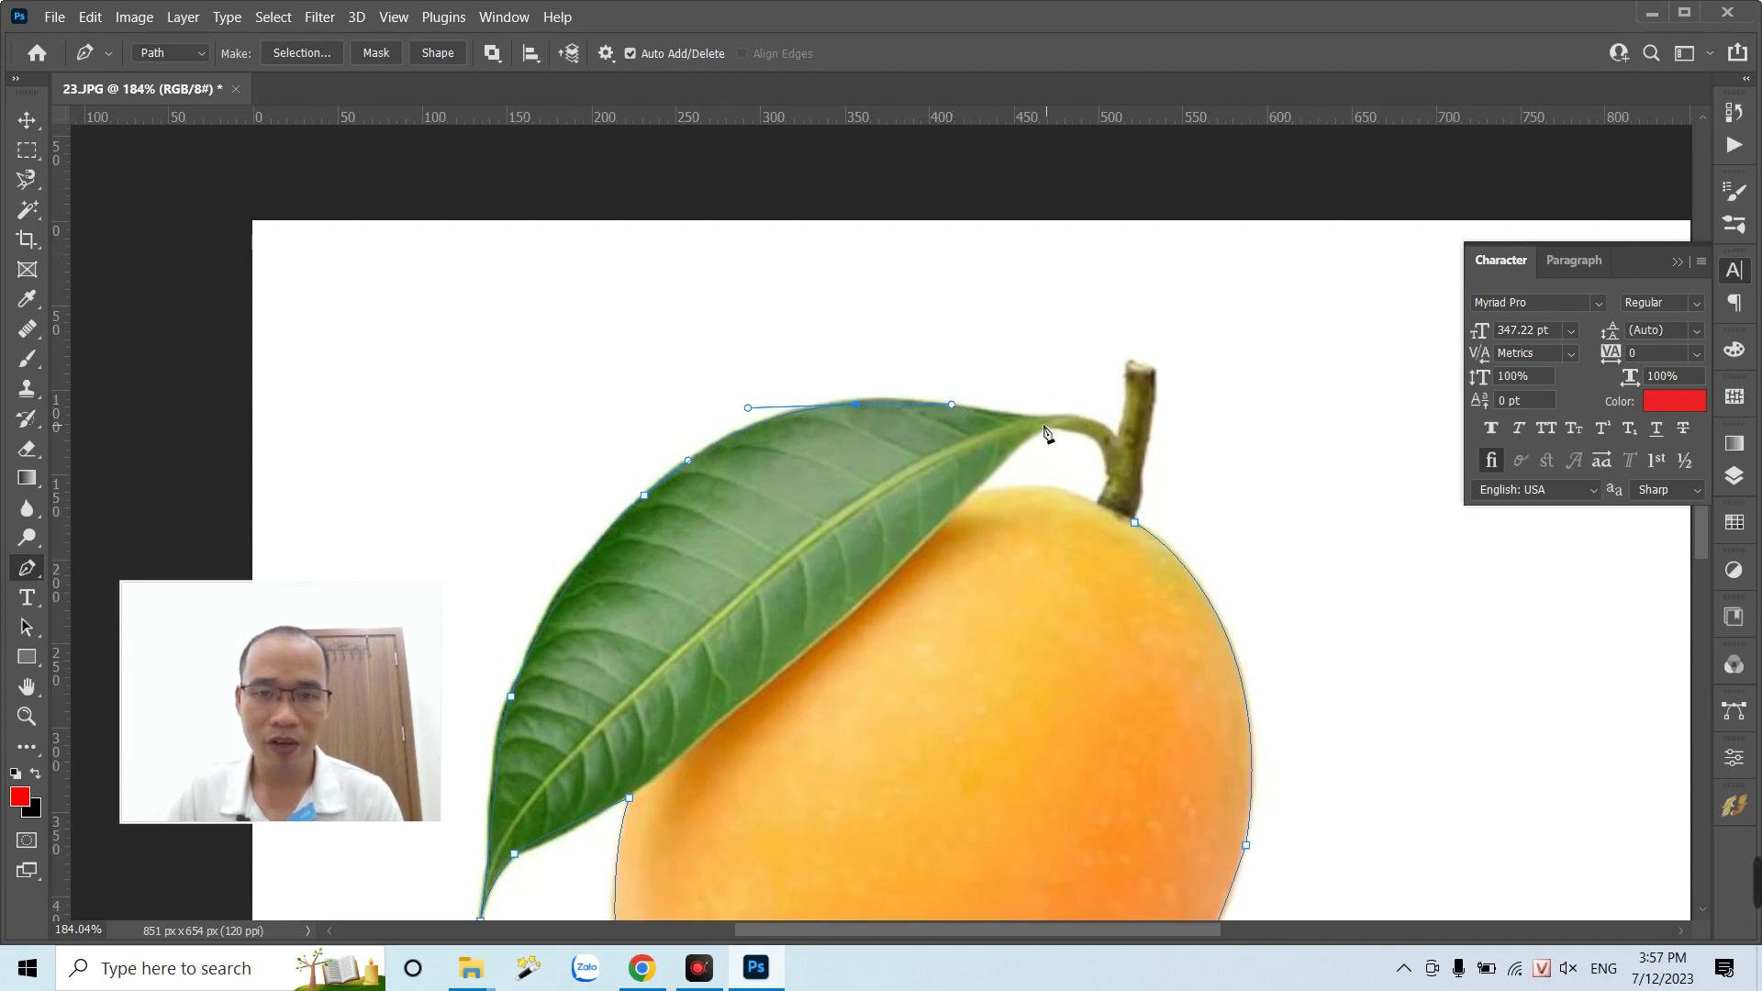
- Zoom on the leaf-stem join, finish the path across the stem top, and convert it to a selection
{"action": "key", "text": "z"}
{"action": "left_click_drag", "start_coordinate": [1134, 430], "coordinate": [1252, 527]}
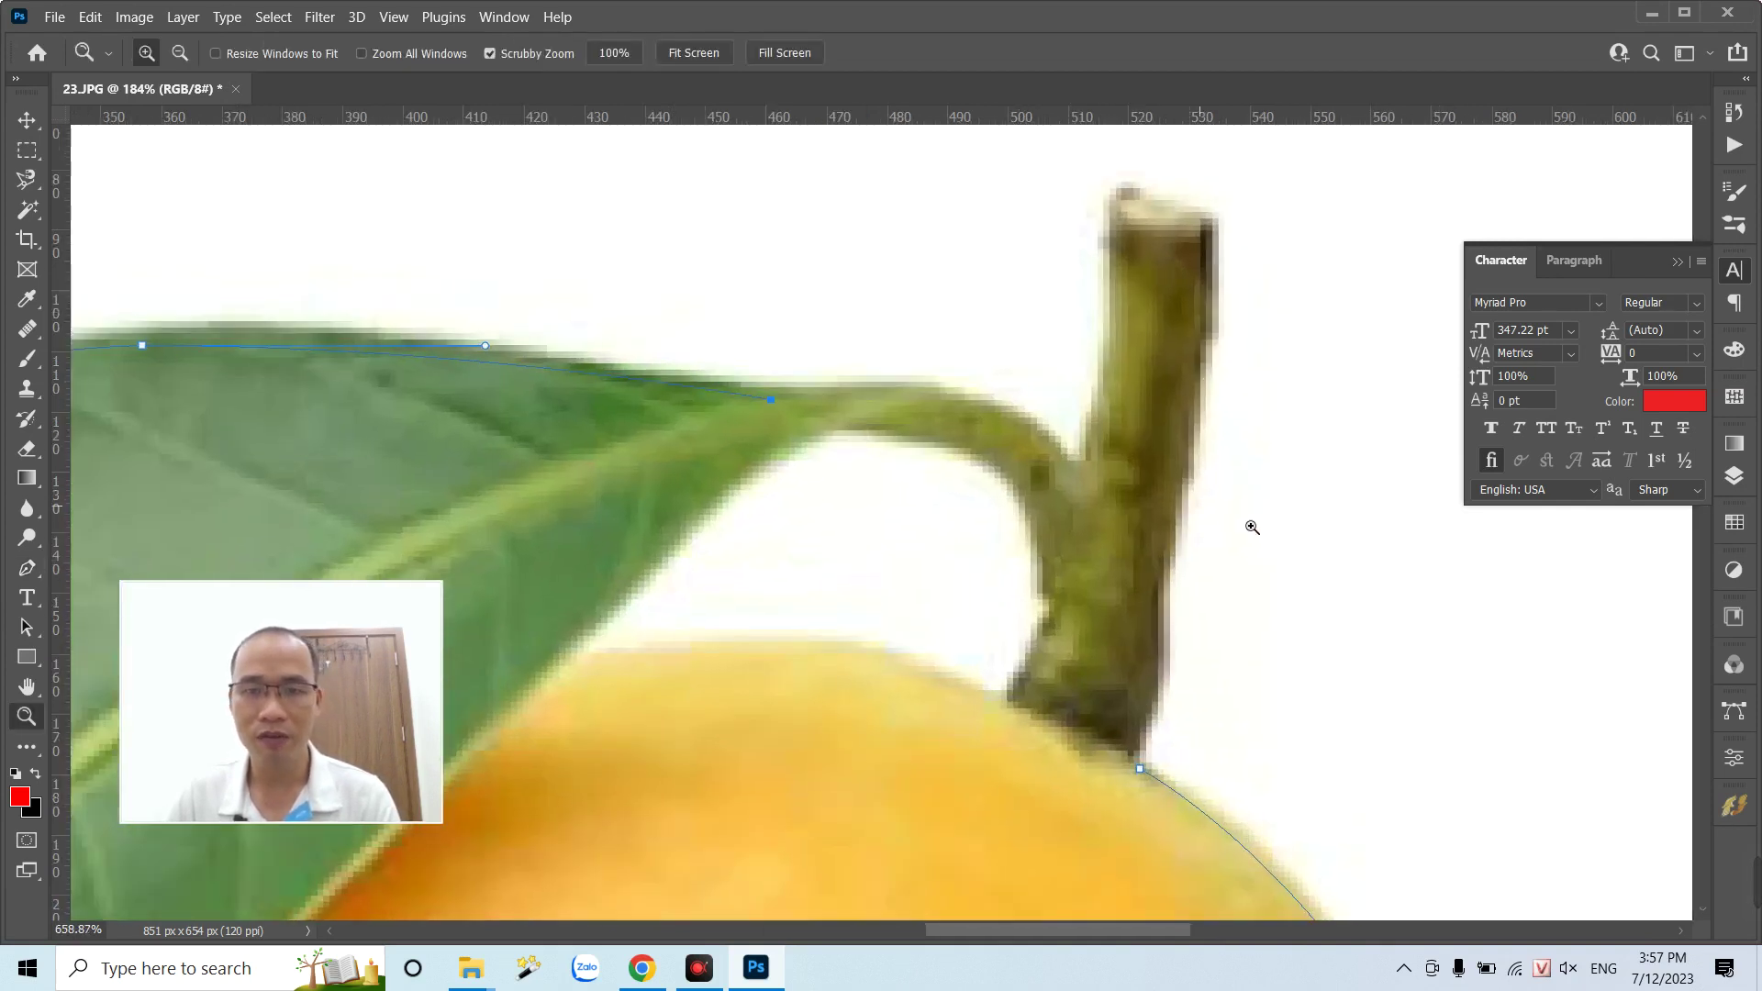
{"action": "key", "text": "p"}
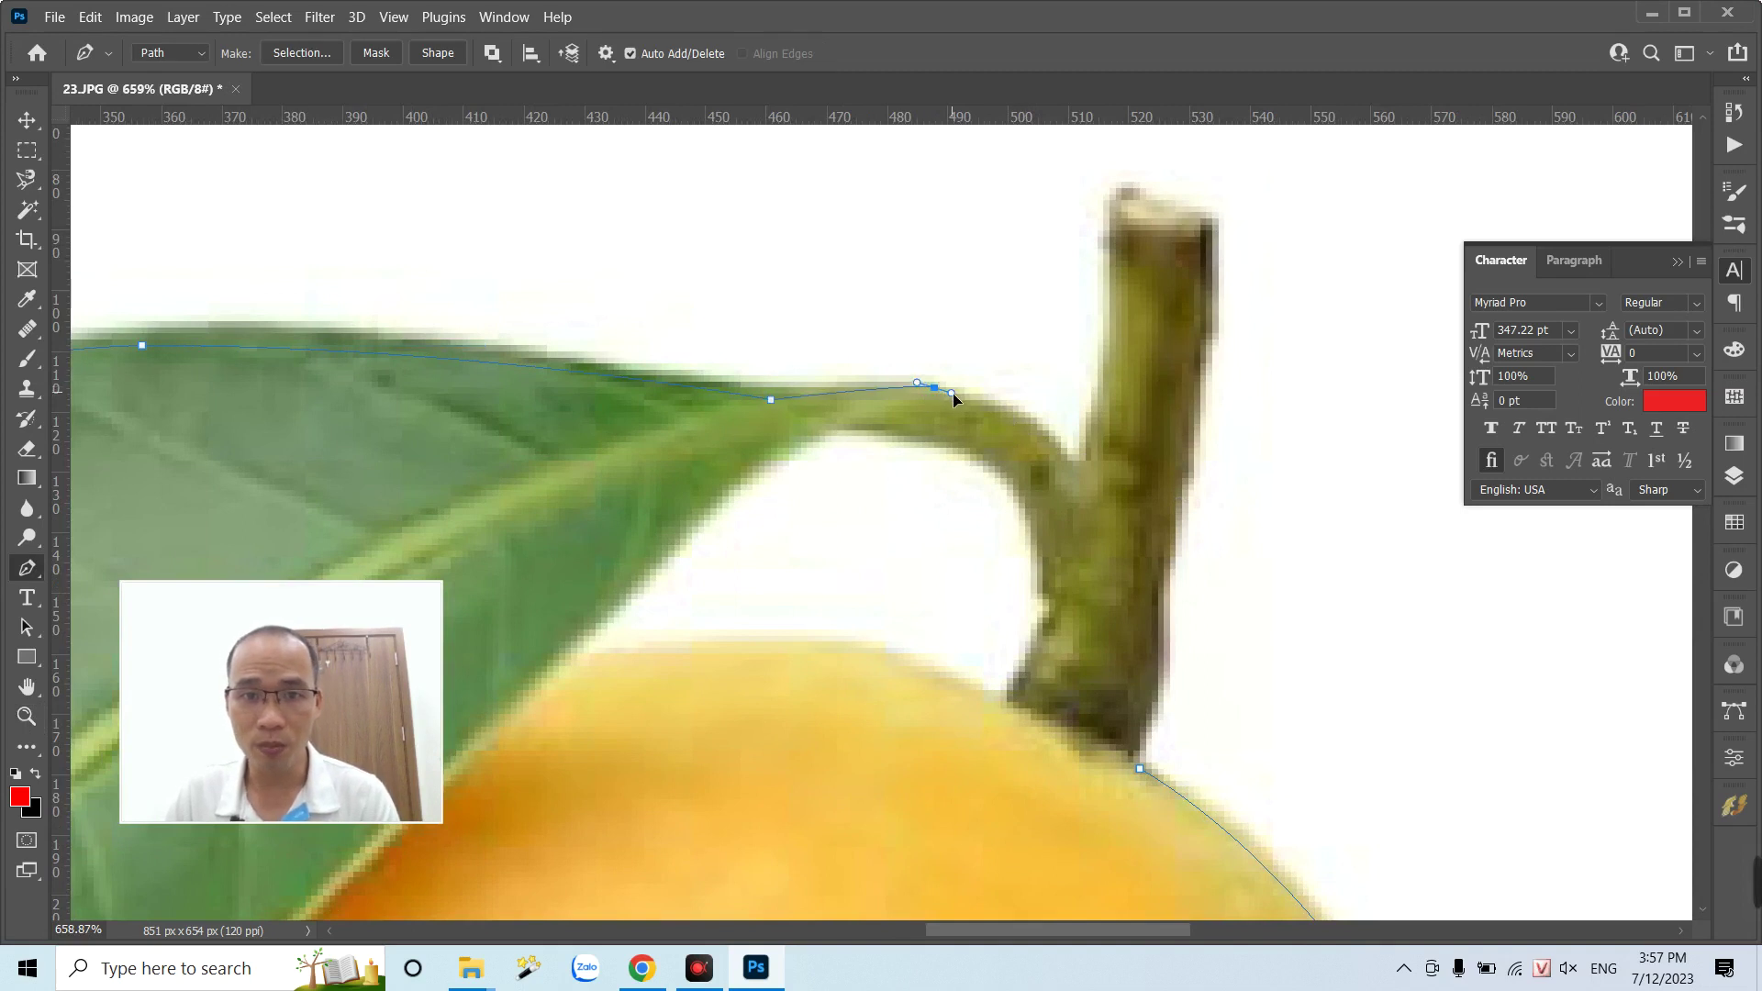
{"action": "left_click_drag", "start_coordinate": [934, 388], "coordinate": [1086, 448]}
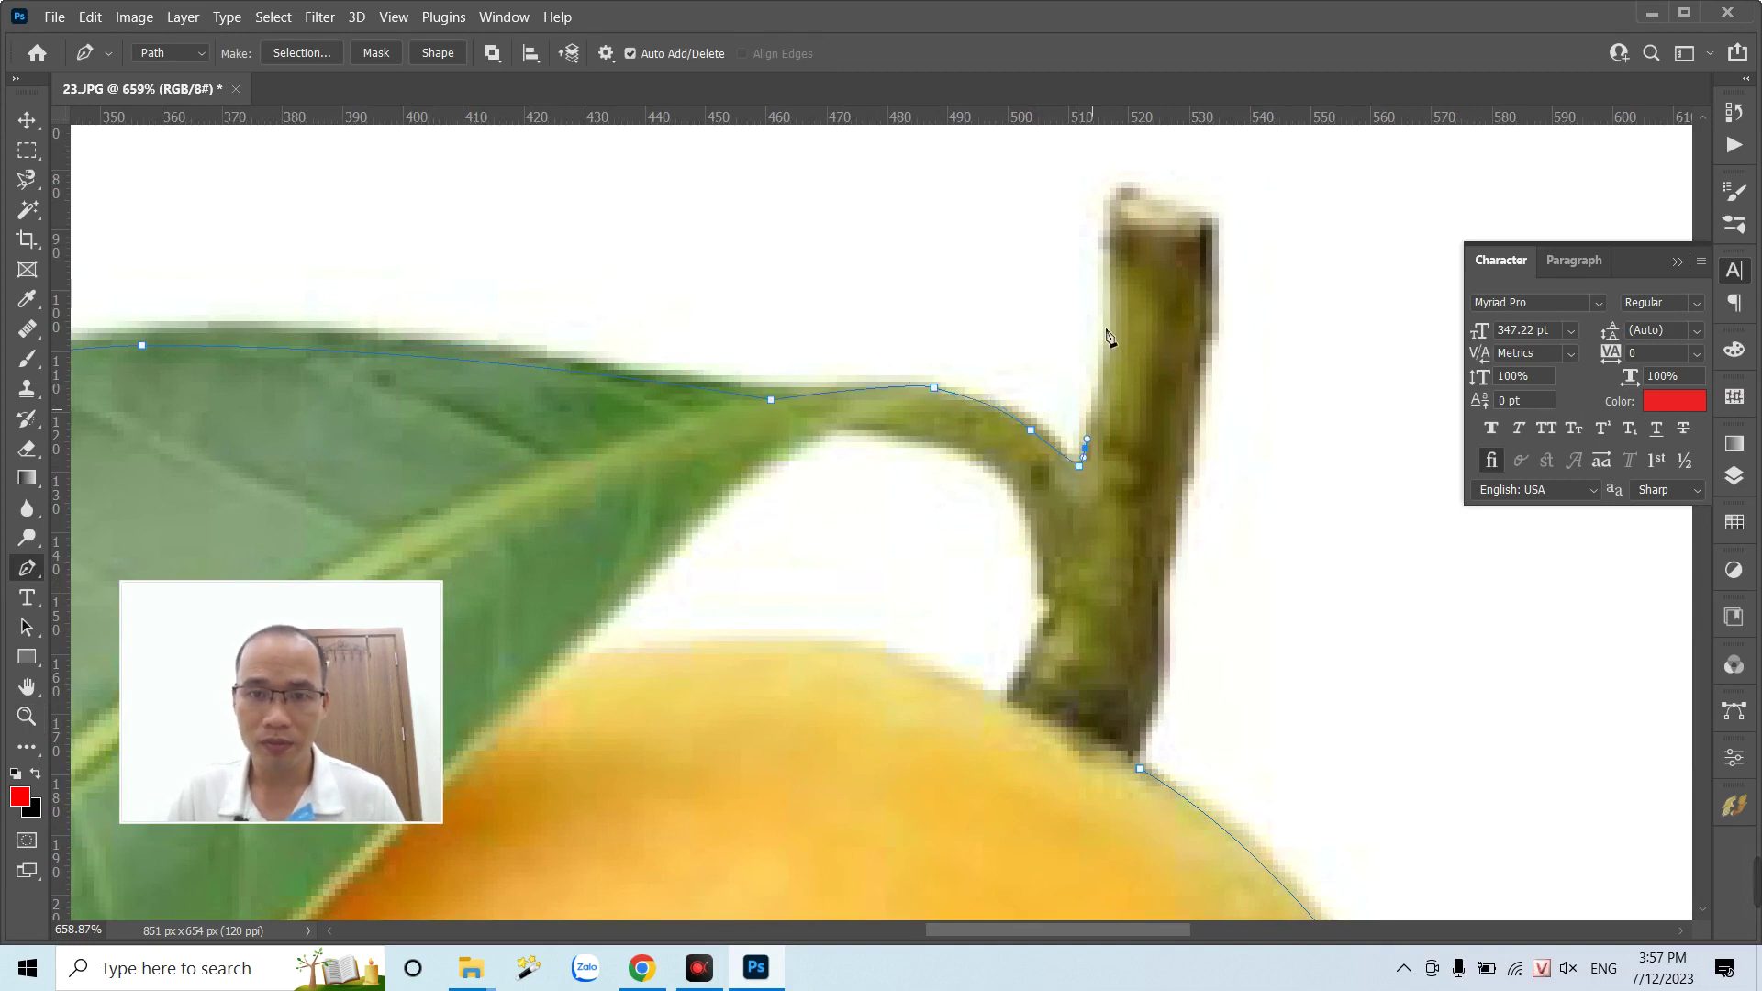
{"action": "left_click", "coordinate": [1116, 248]}
{"action": "left_click_drag", "start_coordinate": [1115, 206], "coordinate": [1195, 209]}
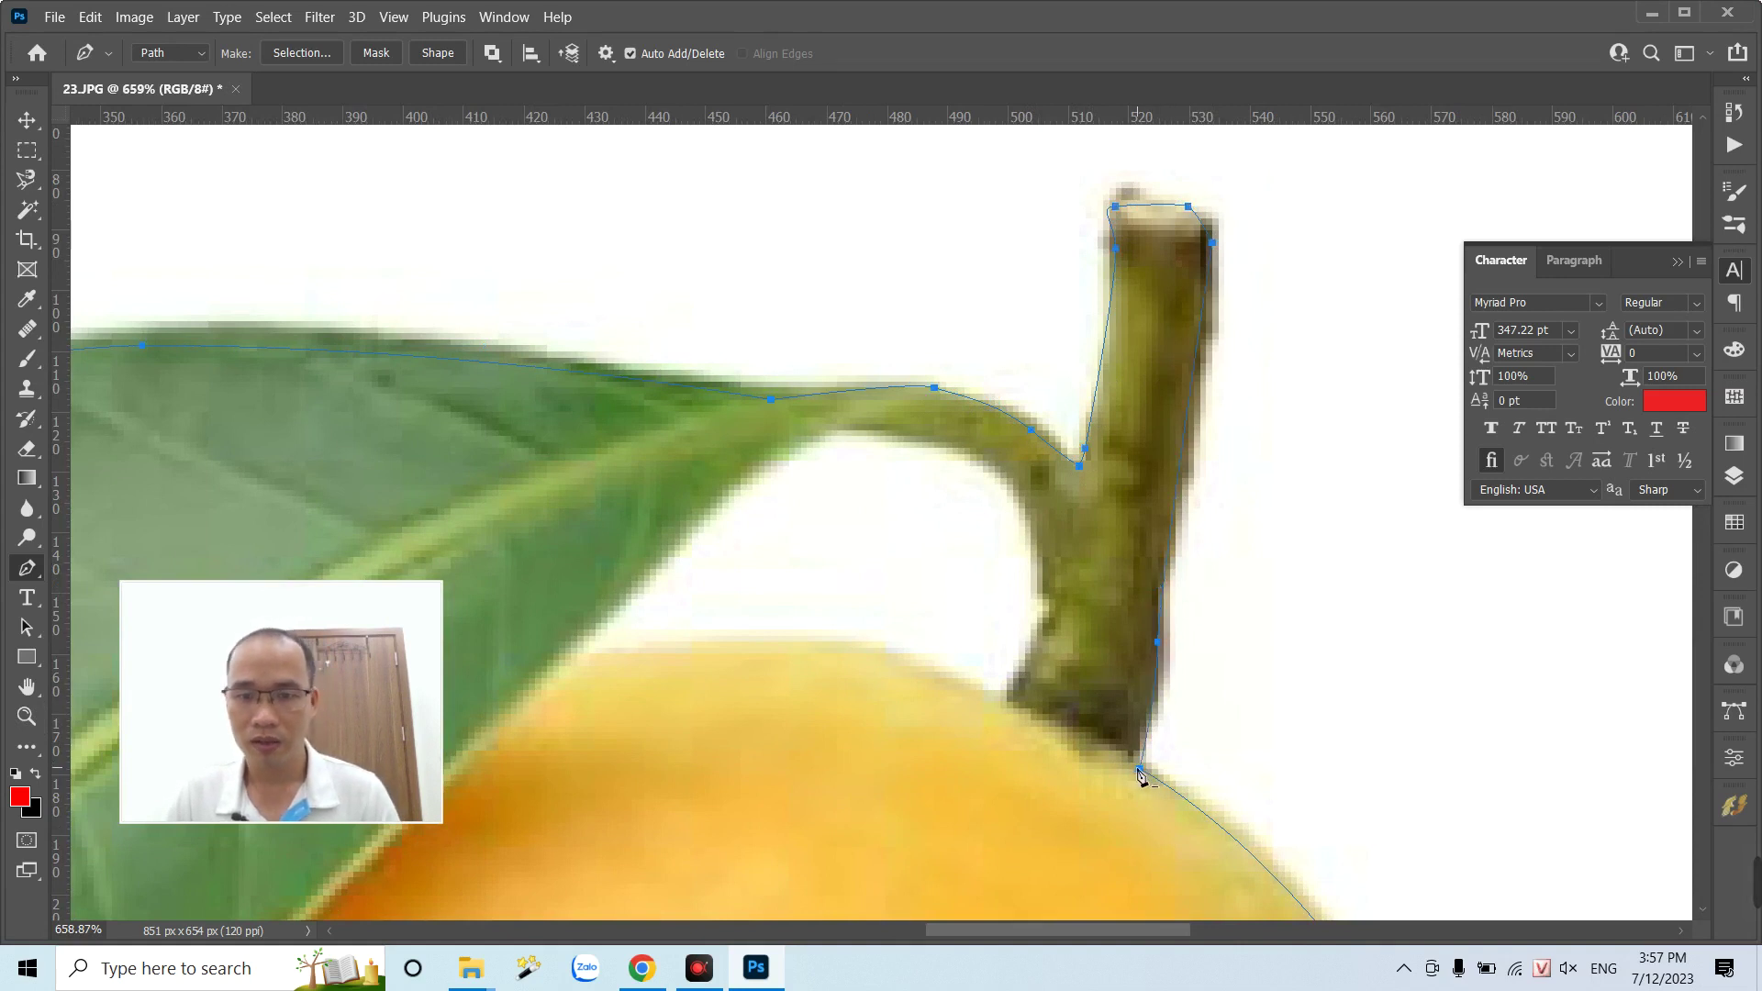
{"action": "key", "text": "ctrl+Return"}
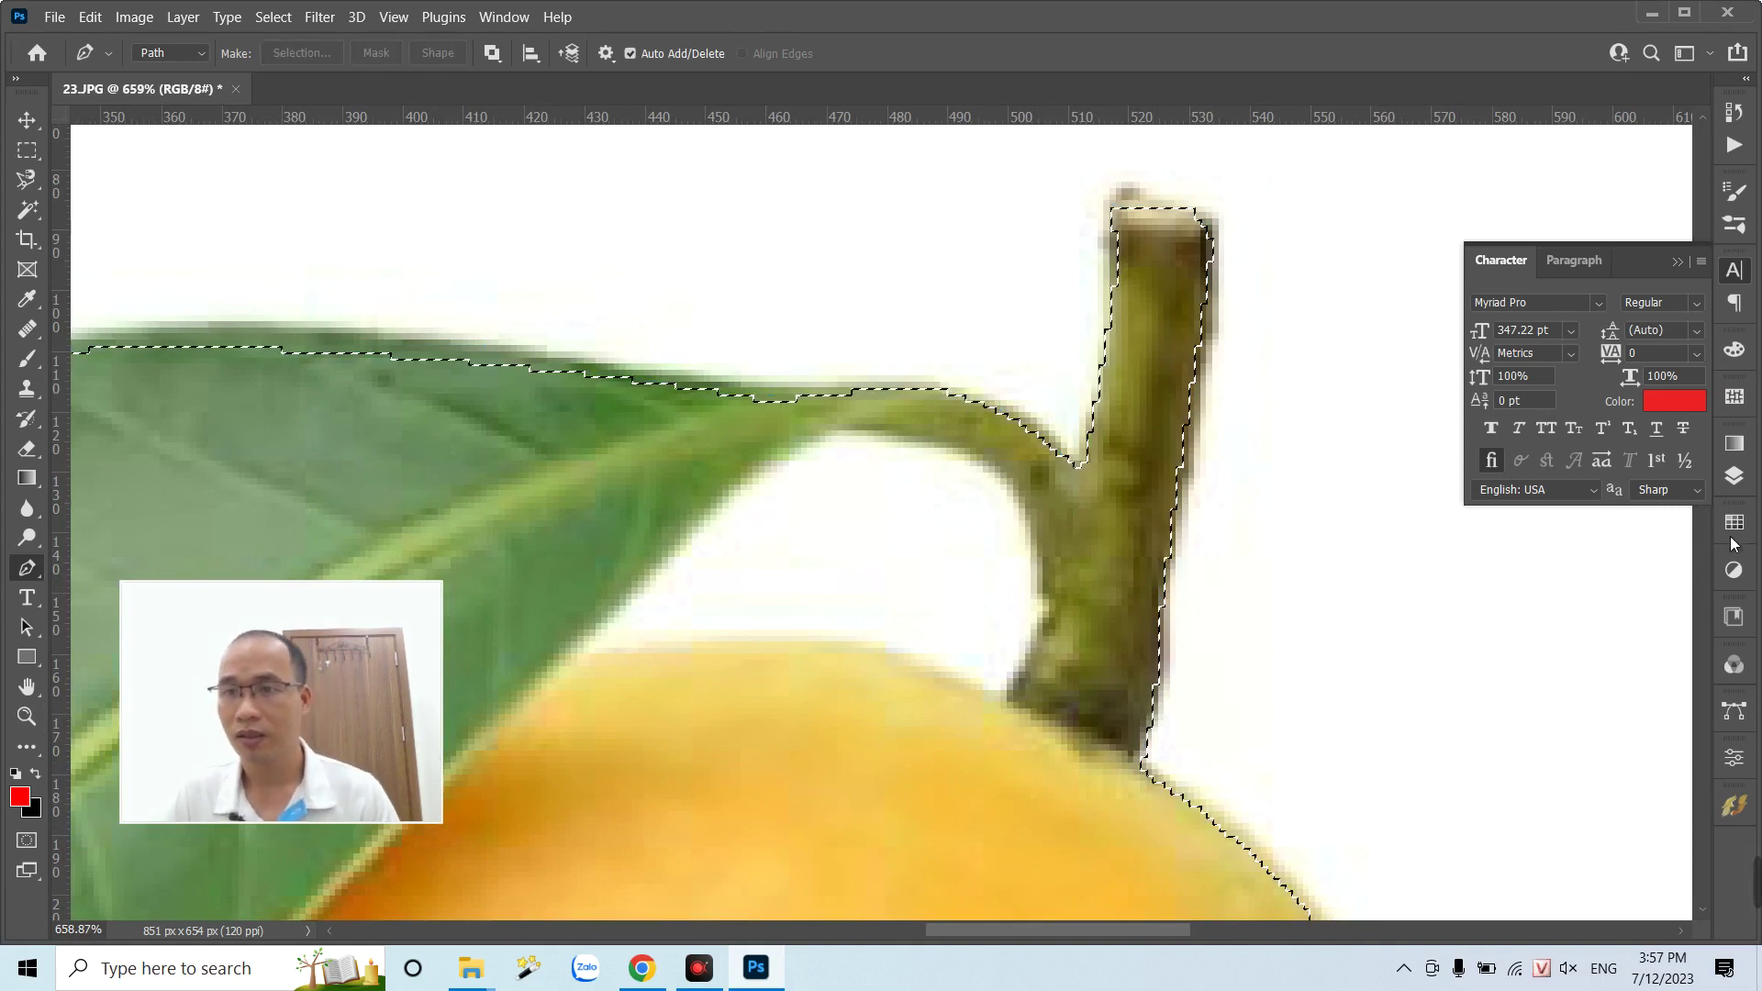
- Copy the selected mango onto a new layer and delete the original Background layer
{"action": "key", "text": "ctrl+0"}
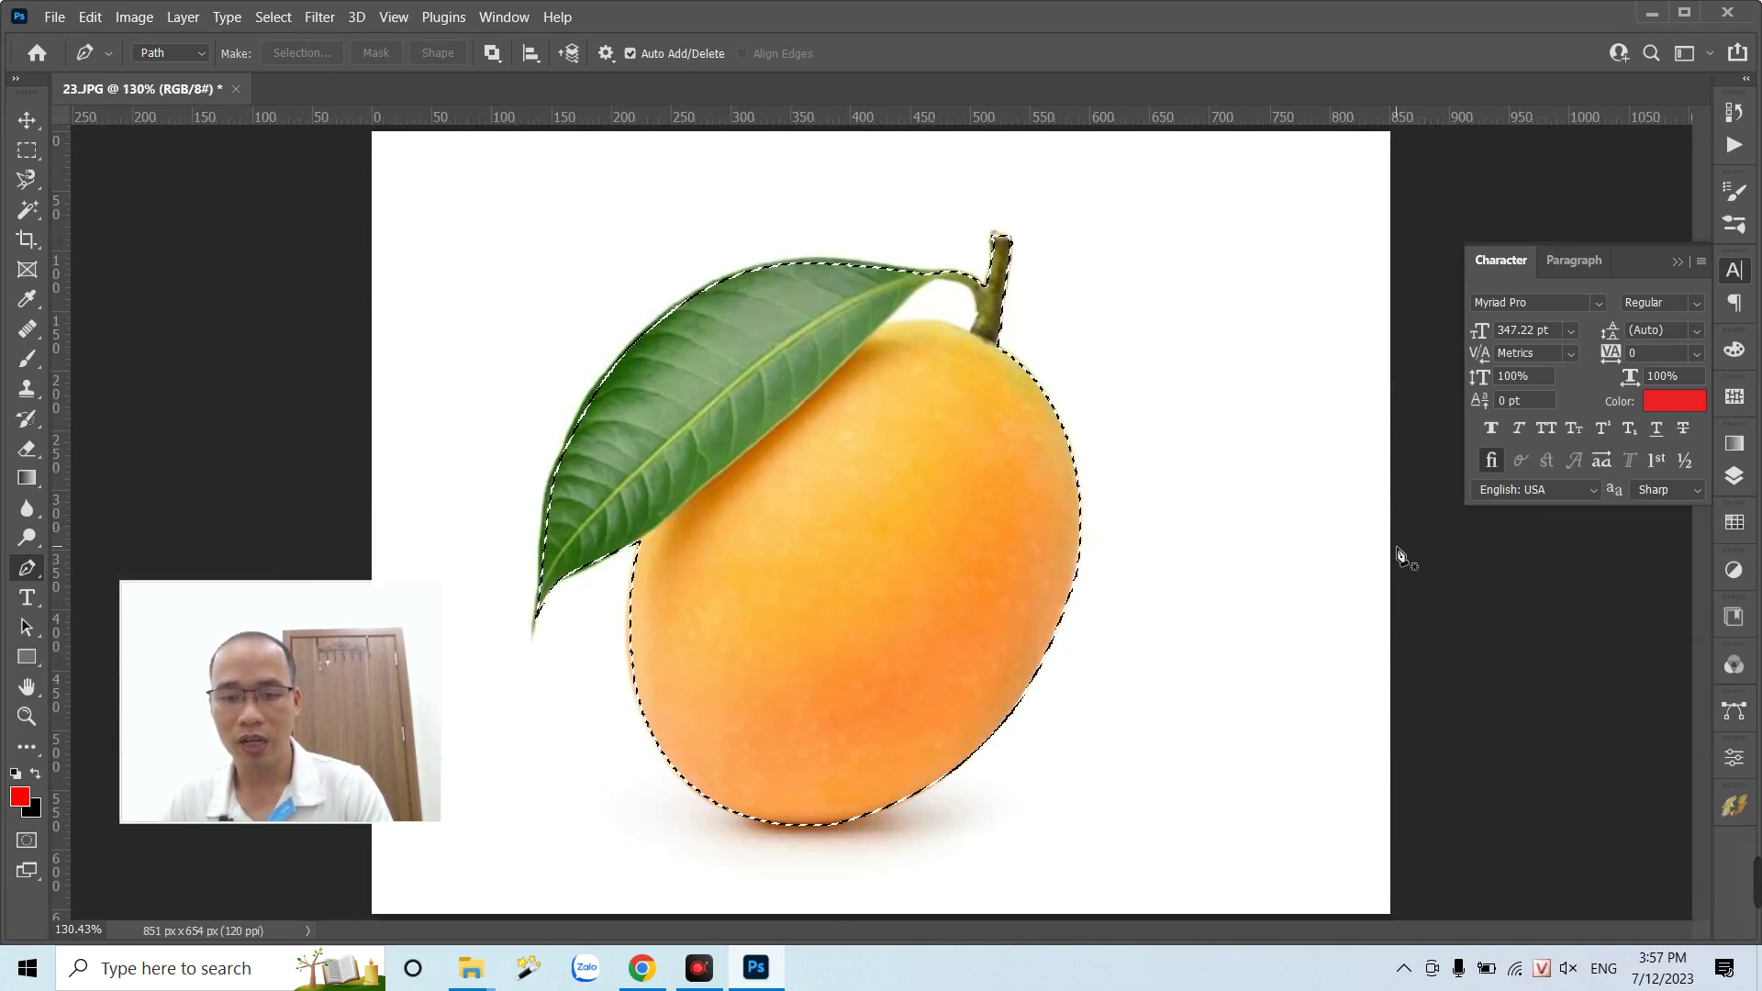
{"action": "key", "text": "ctrl+j"}
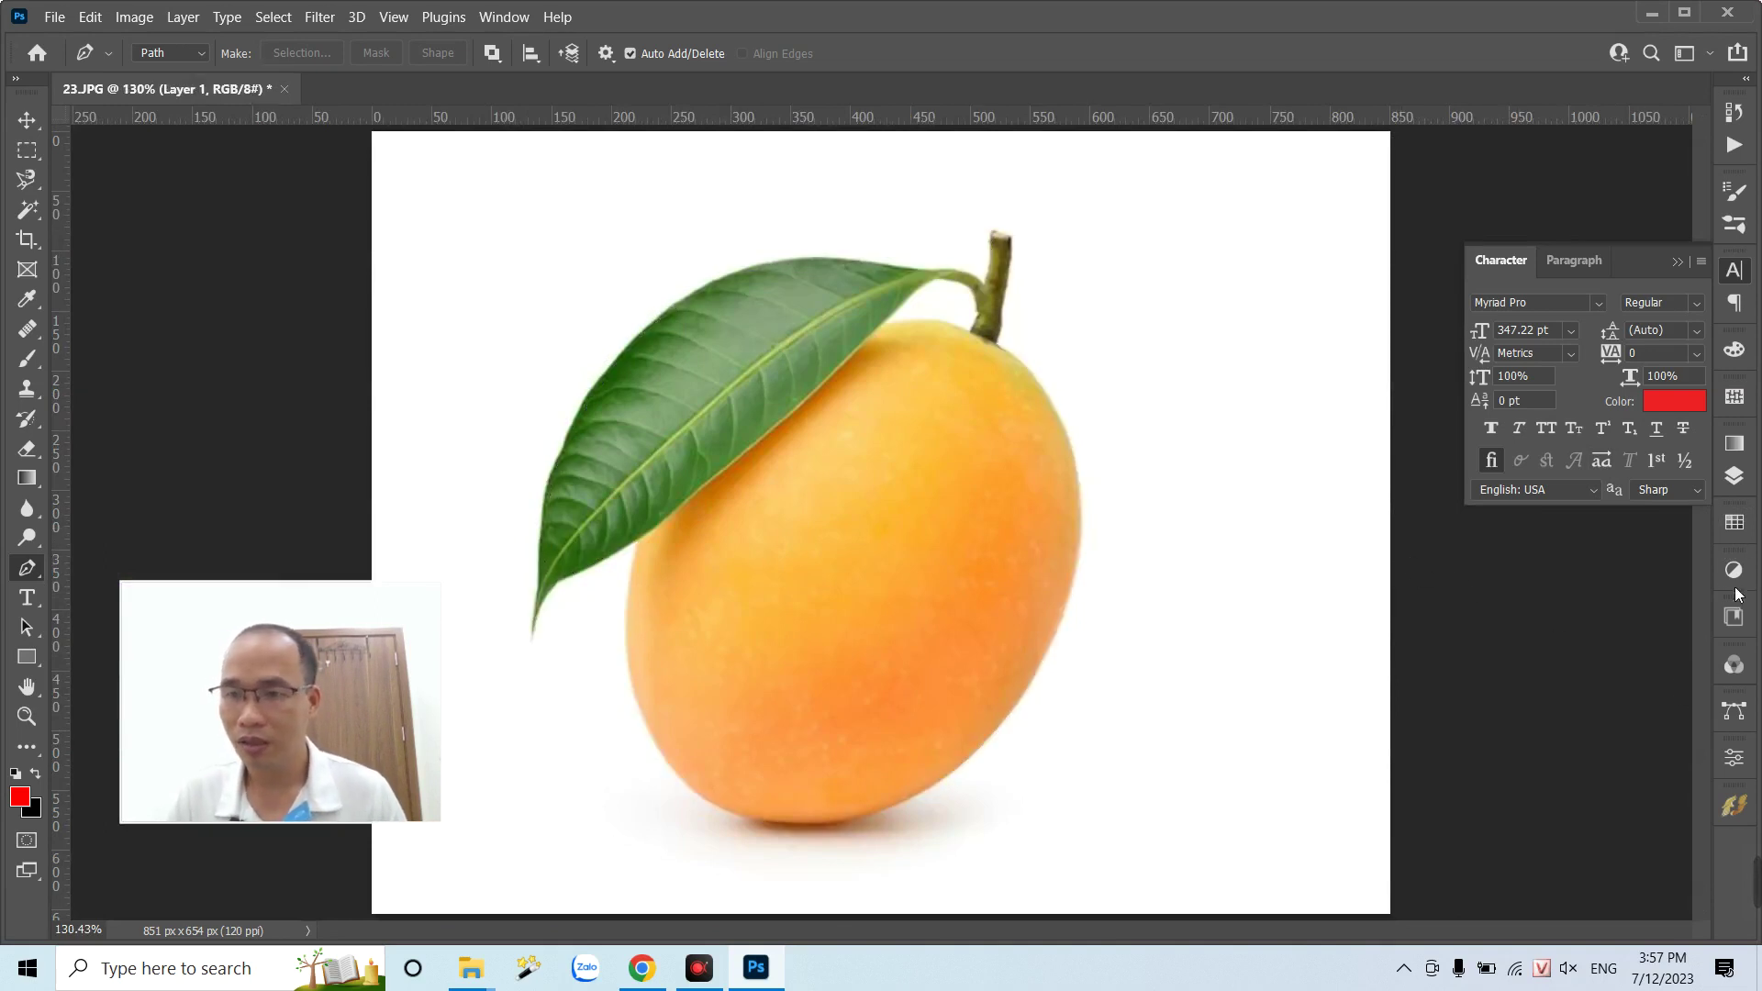
{"action": "left_click", "coordinate": [1734, 477]}
{"action": "left_click", "coordinate": [1536, 384]}
{"action": "key", "text": "Delete"}
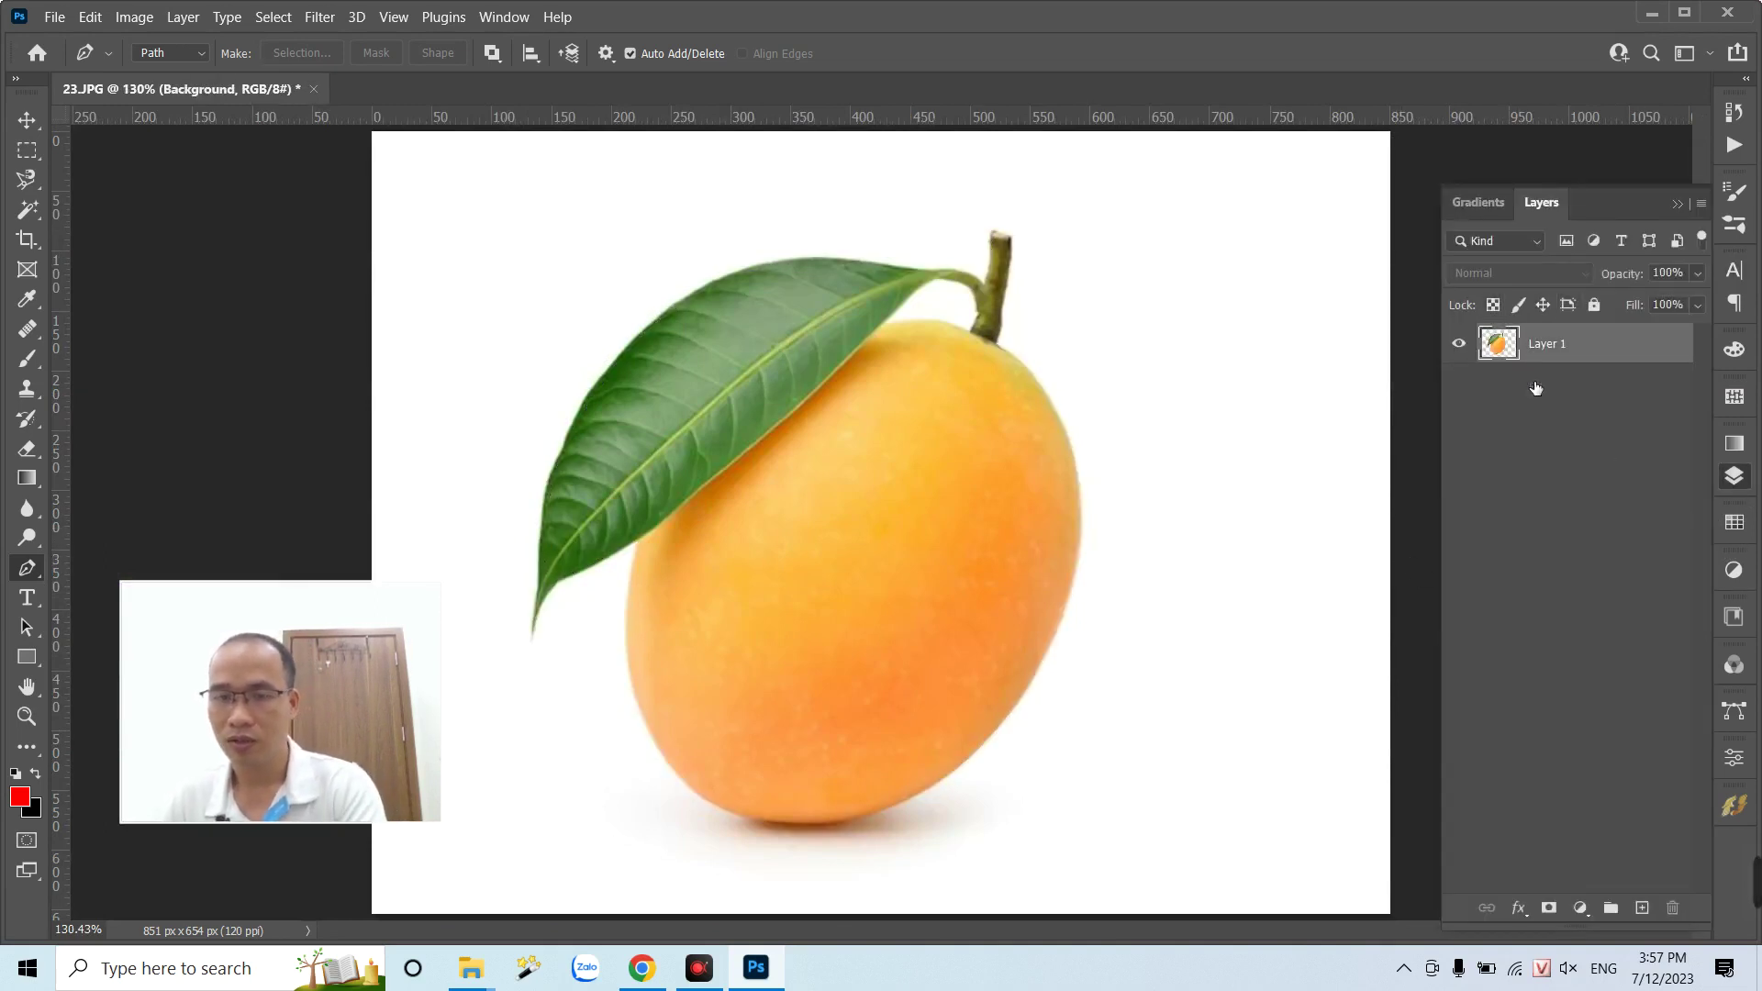
- Pen-select the white gap between leaf and stem and delete it to transparency
{"action": "key", "text": "z"}
{"action": "left_click", "coordinate": [1057, 348]}
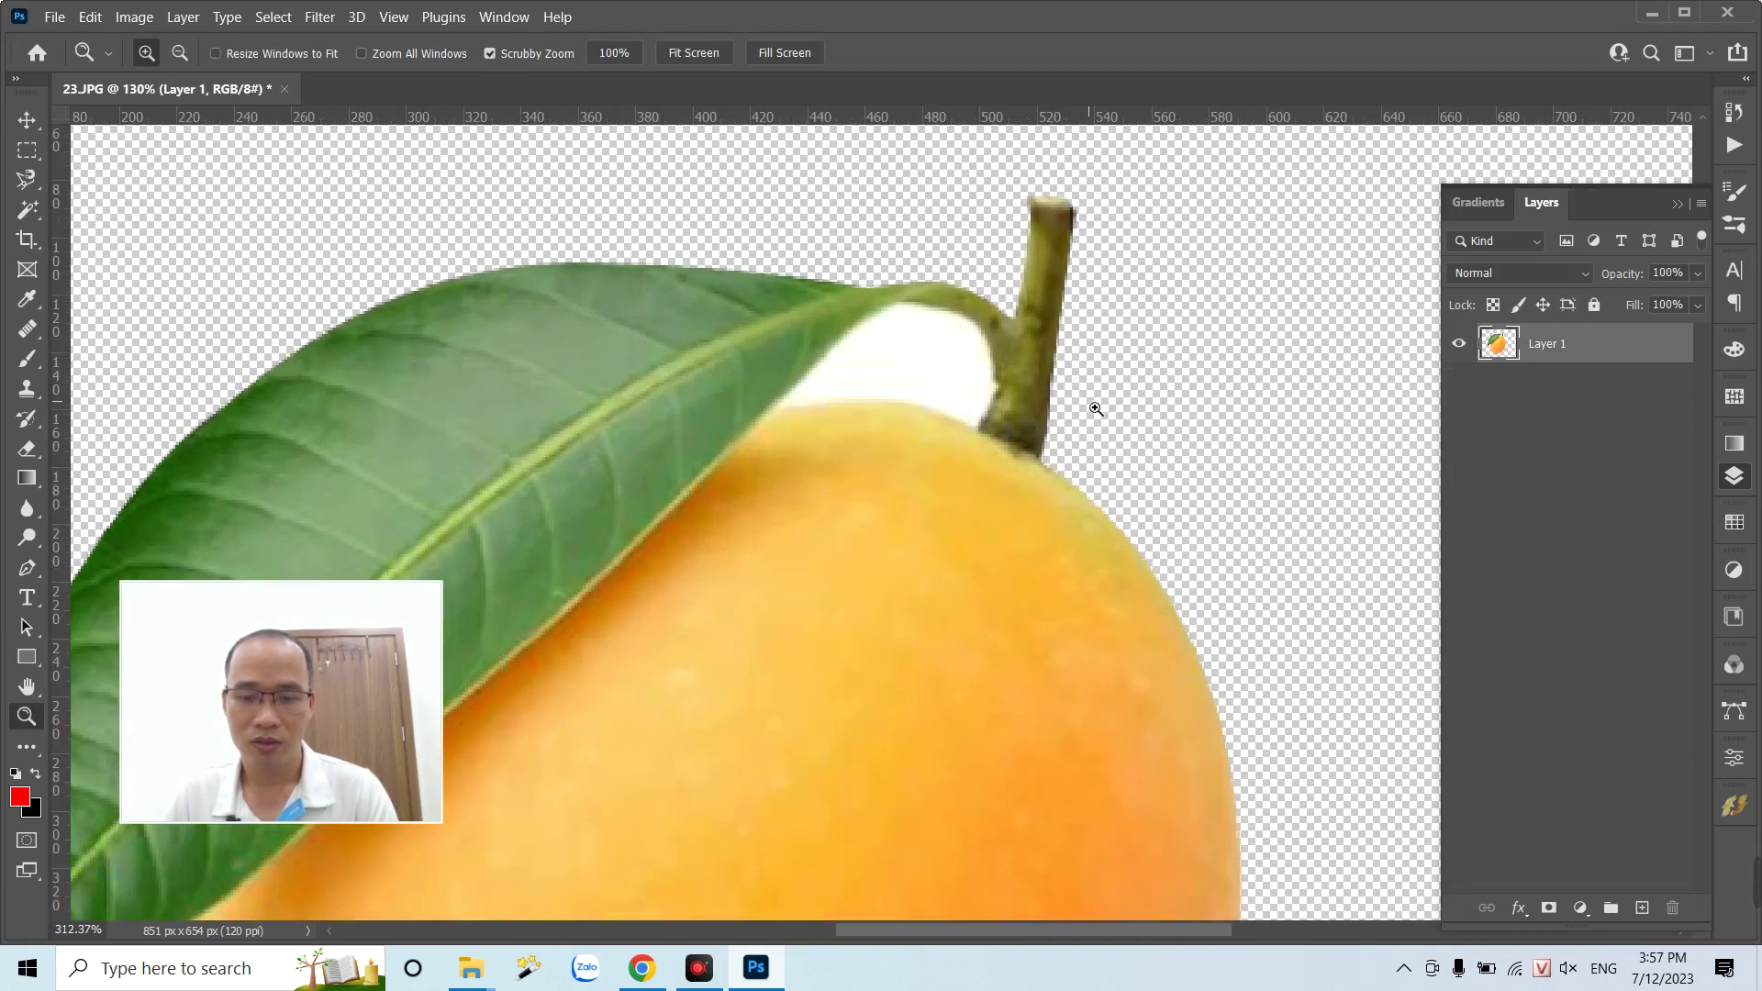
{"action": "key", "text": "p"}
{"action": "left_click", "coordinate": [772, 407]}
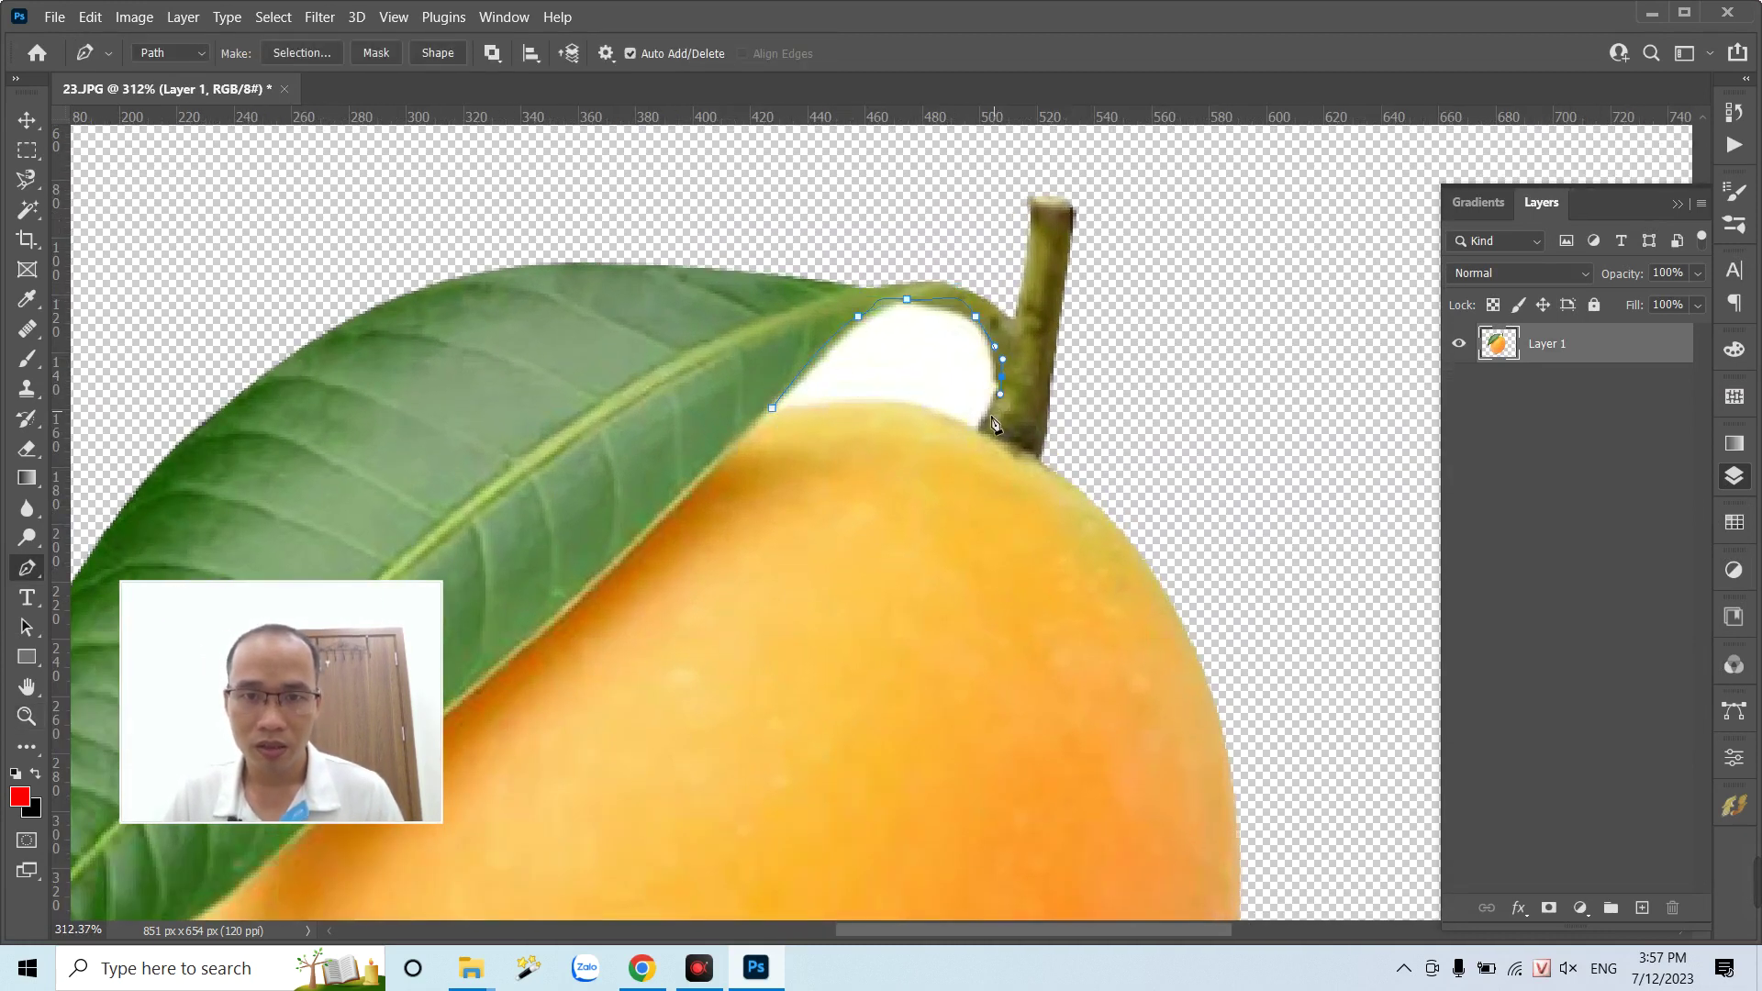
{"action": "left_click_drag", "start_coordinate": [862, 415], "coordinate": [838, 404]}
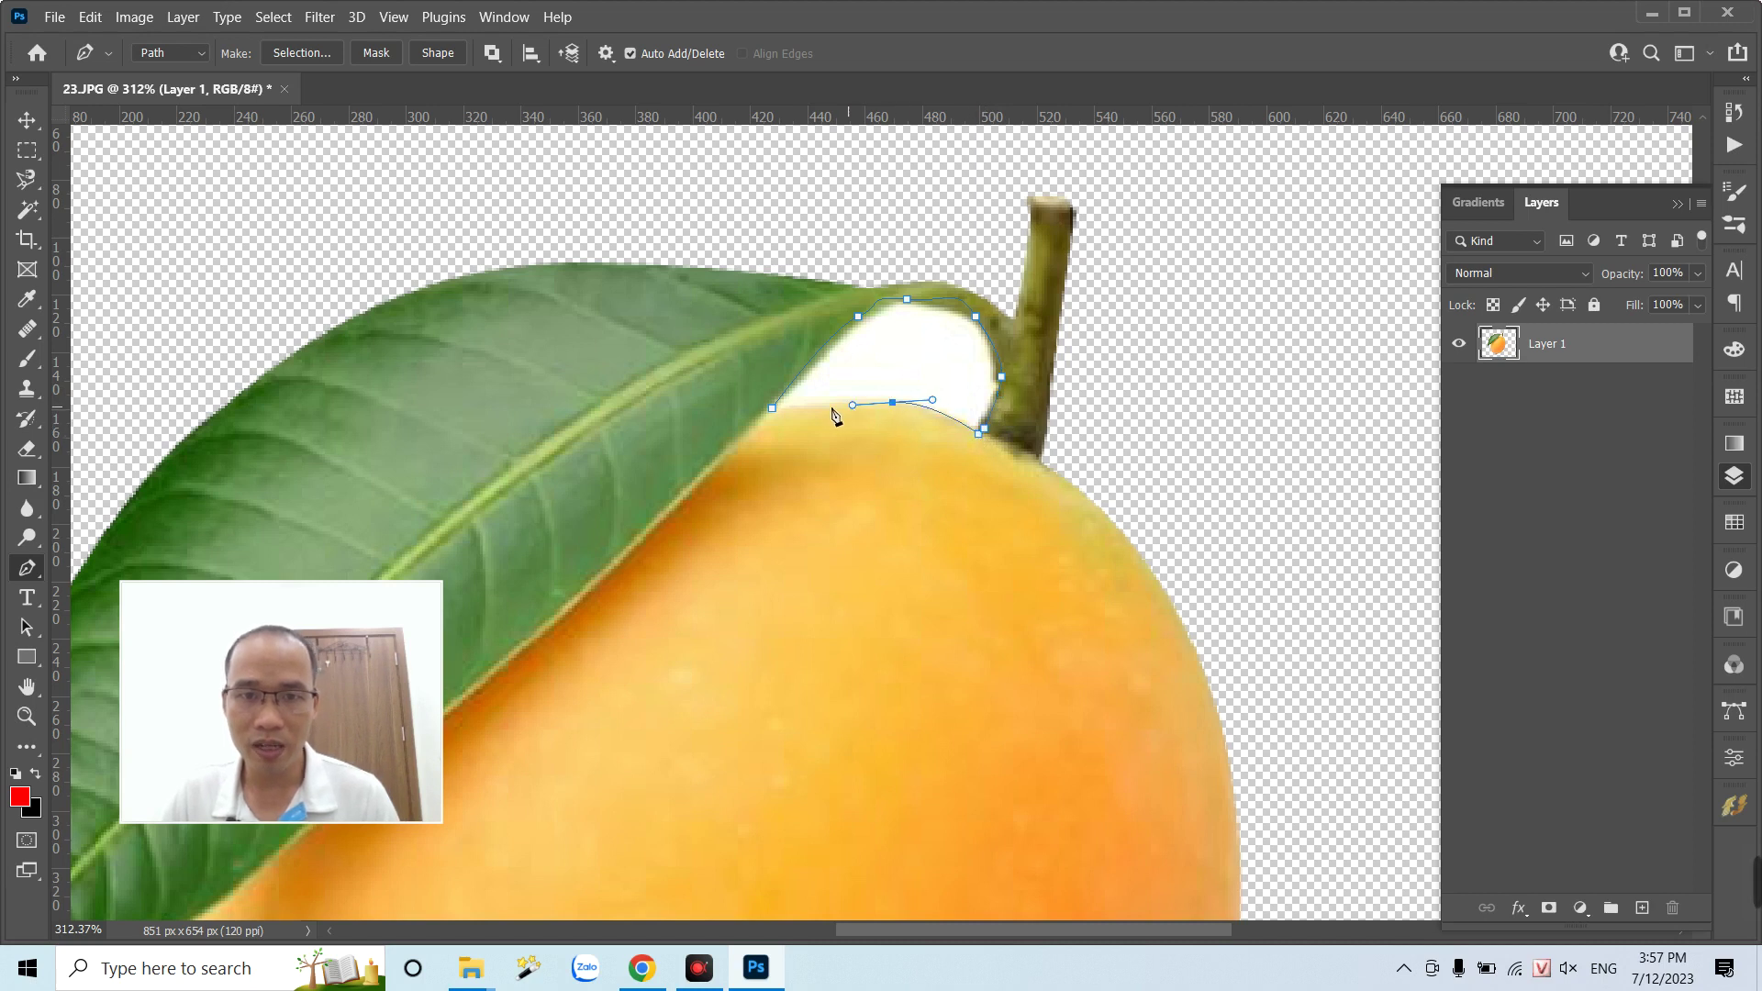
{"action": "key", "text": "ctrl+Return"}
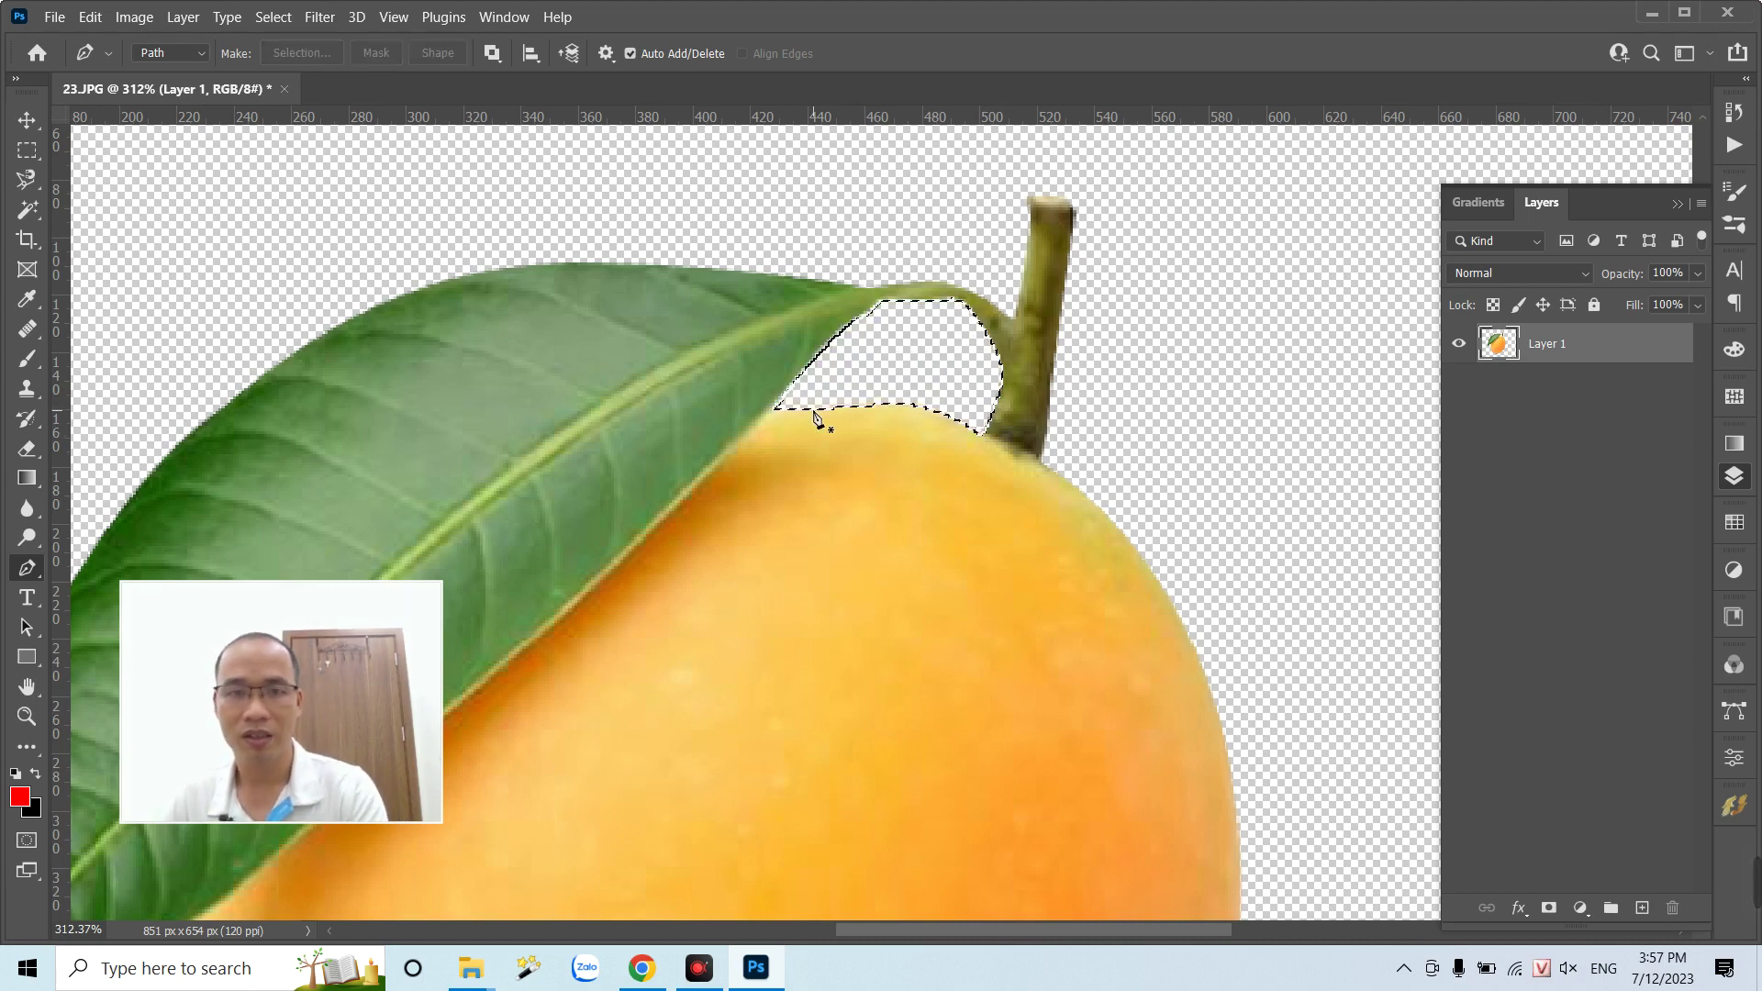
{"action": "key", "text": "Delete"}
{"action": "key", "text": "ctrl+d"}
- Fit the image on screen and begin Save As with the file name 23
{"action": "key", "text": "ctrl+minus"}
{"action": "key", "text": "ctrl+0"}
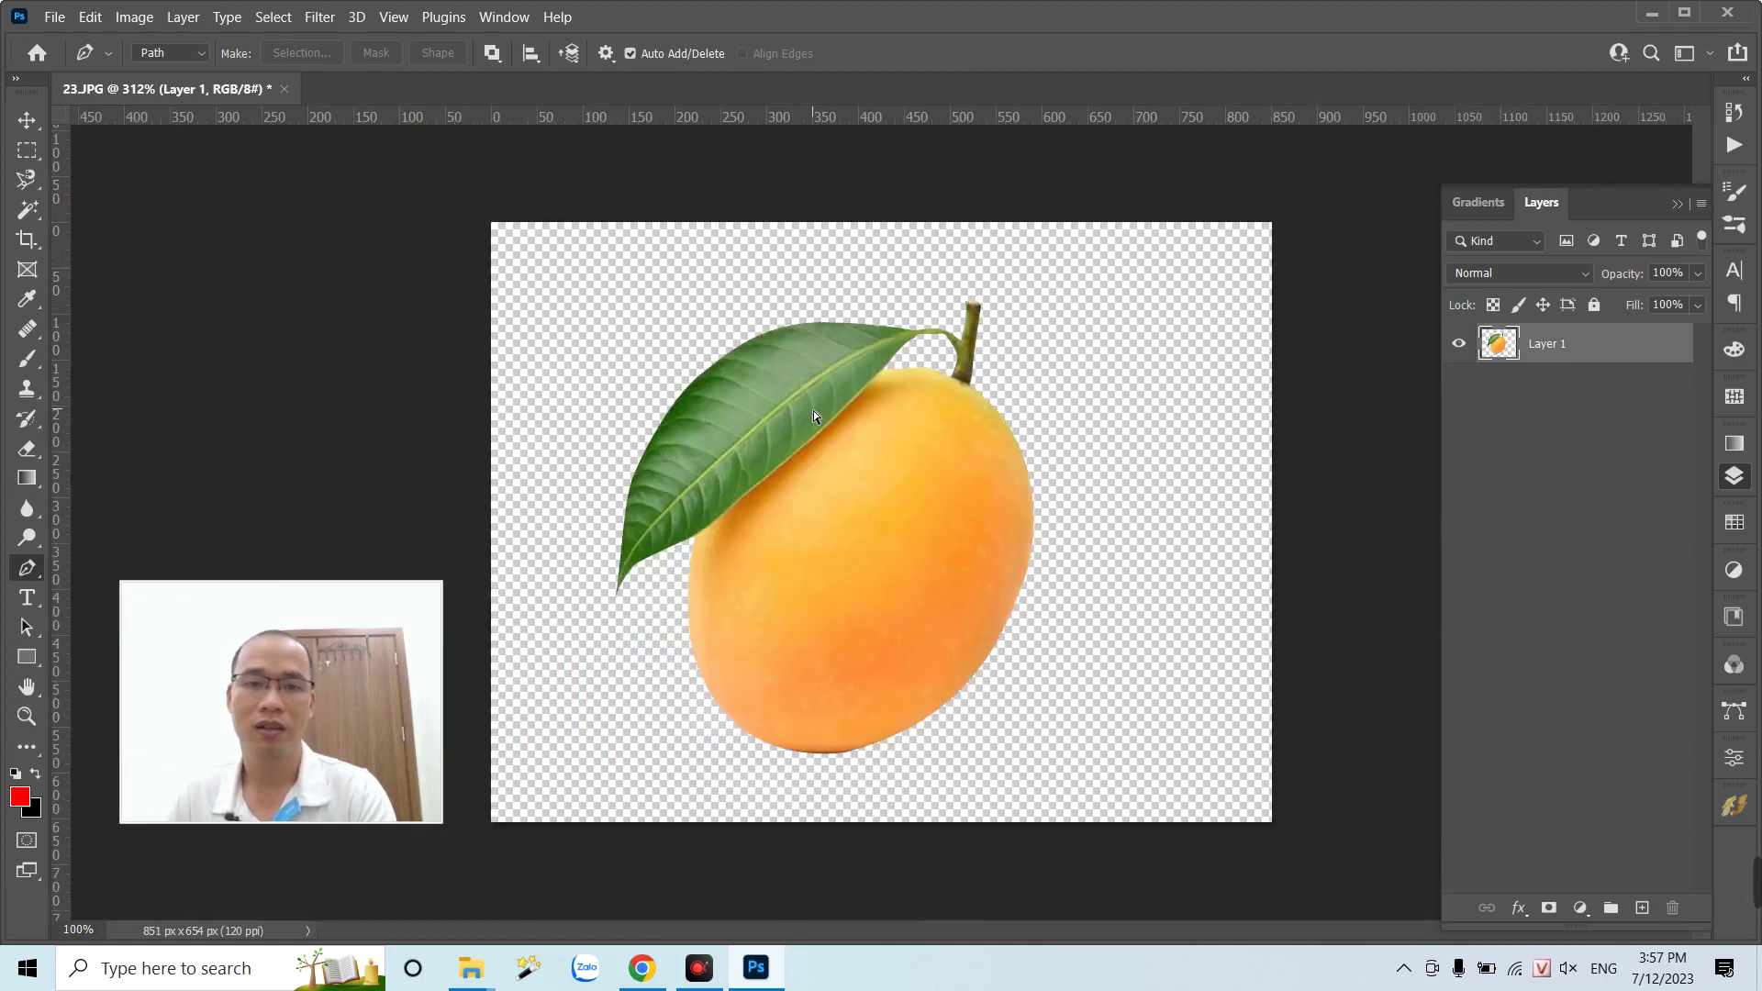
{"action": "key", "text": "v"}
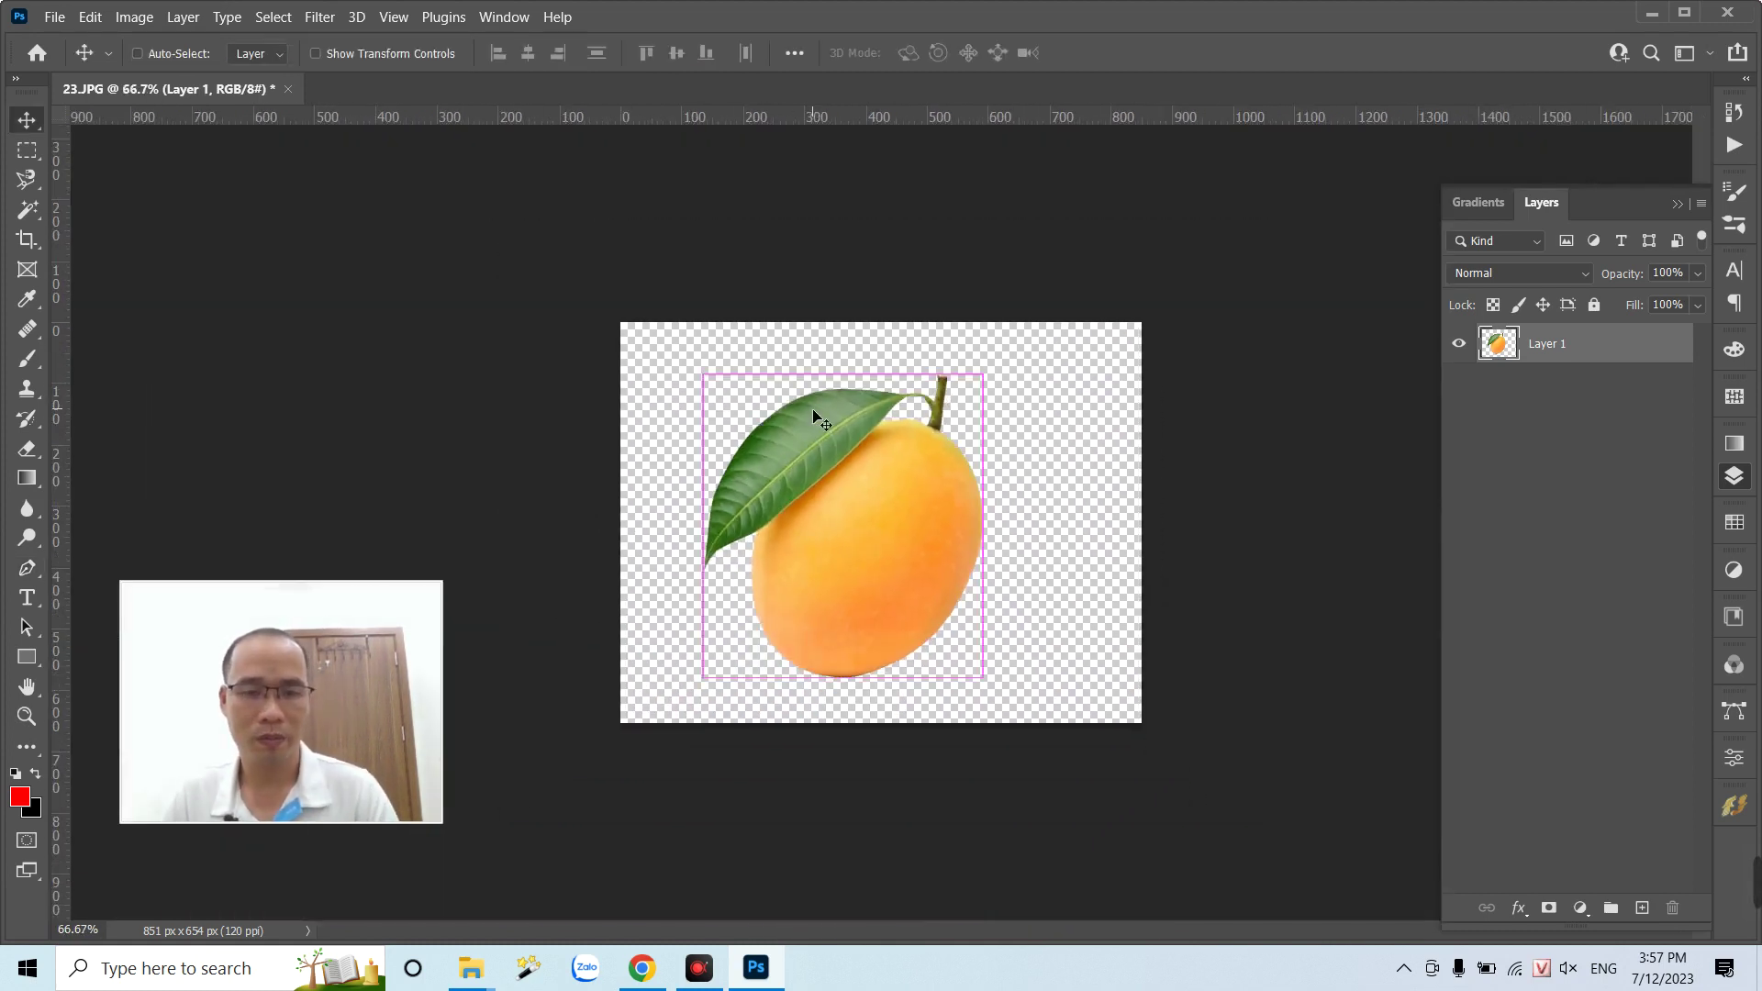
{"action": "key", "text": "ctrl+shift+s"}
{"action": "type", "text": "23"}
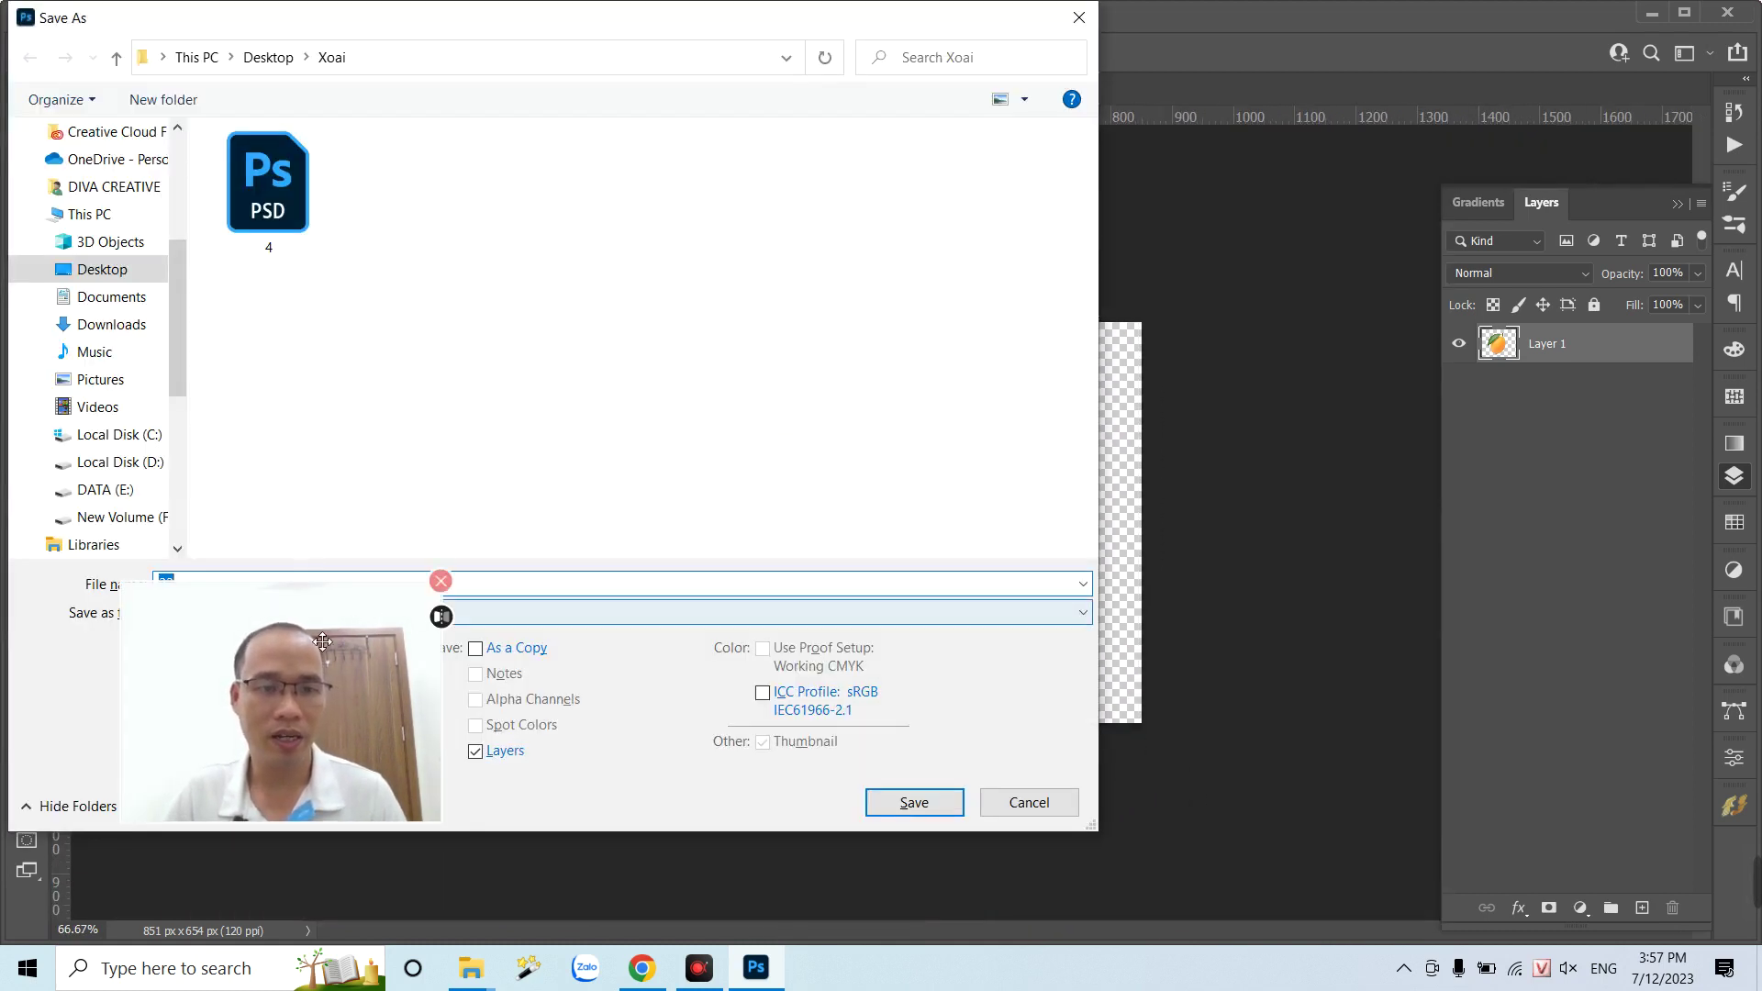
- Save as a PNG named 23 with default PNG options, then close the document without saving
{"action": "left_click", "coordinate": [450, 612]}
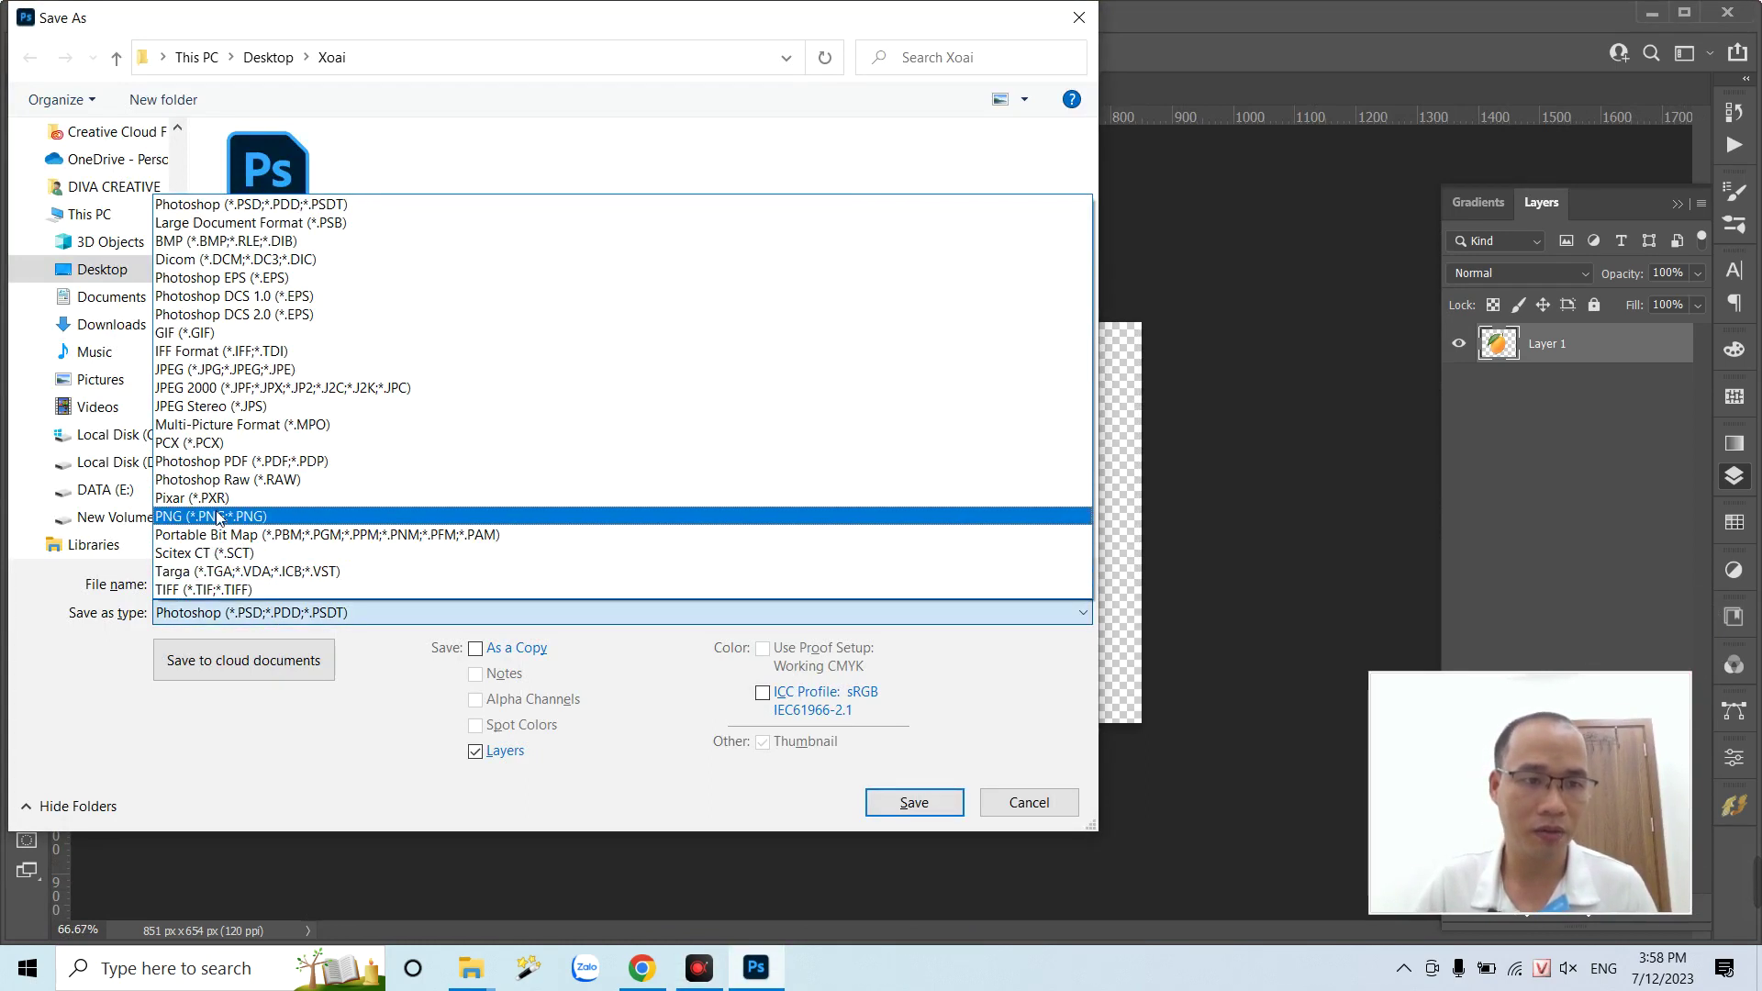
{"action": "left_click", "coordinate": [385, 516]}
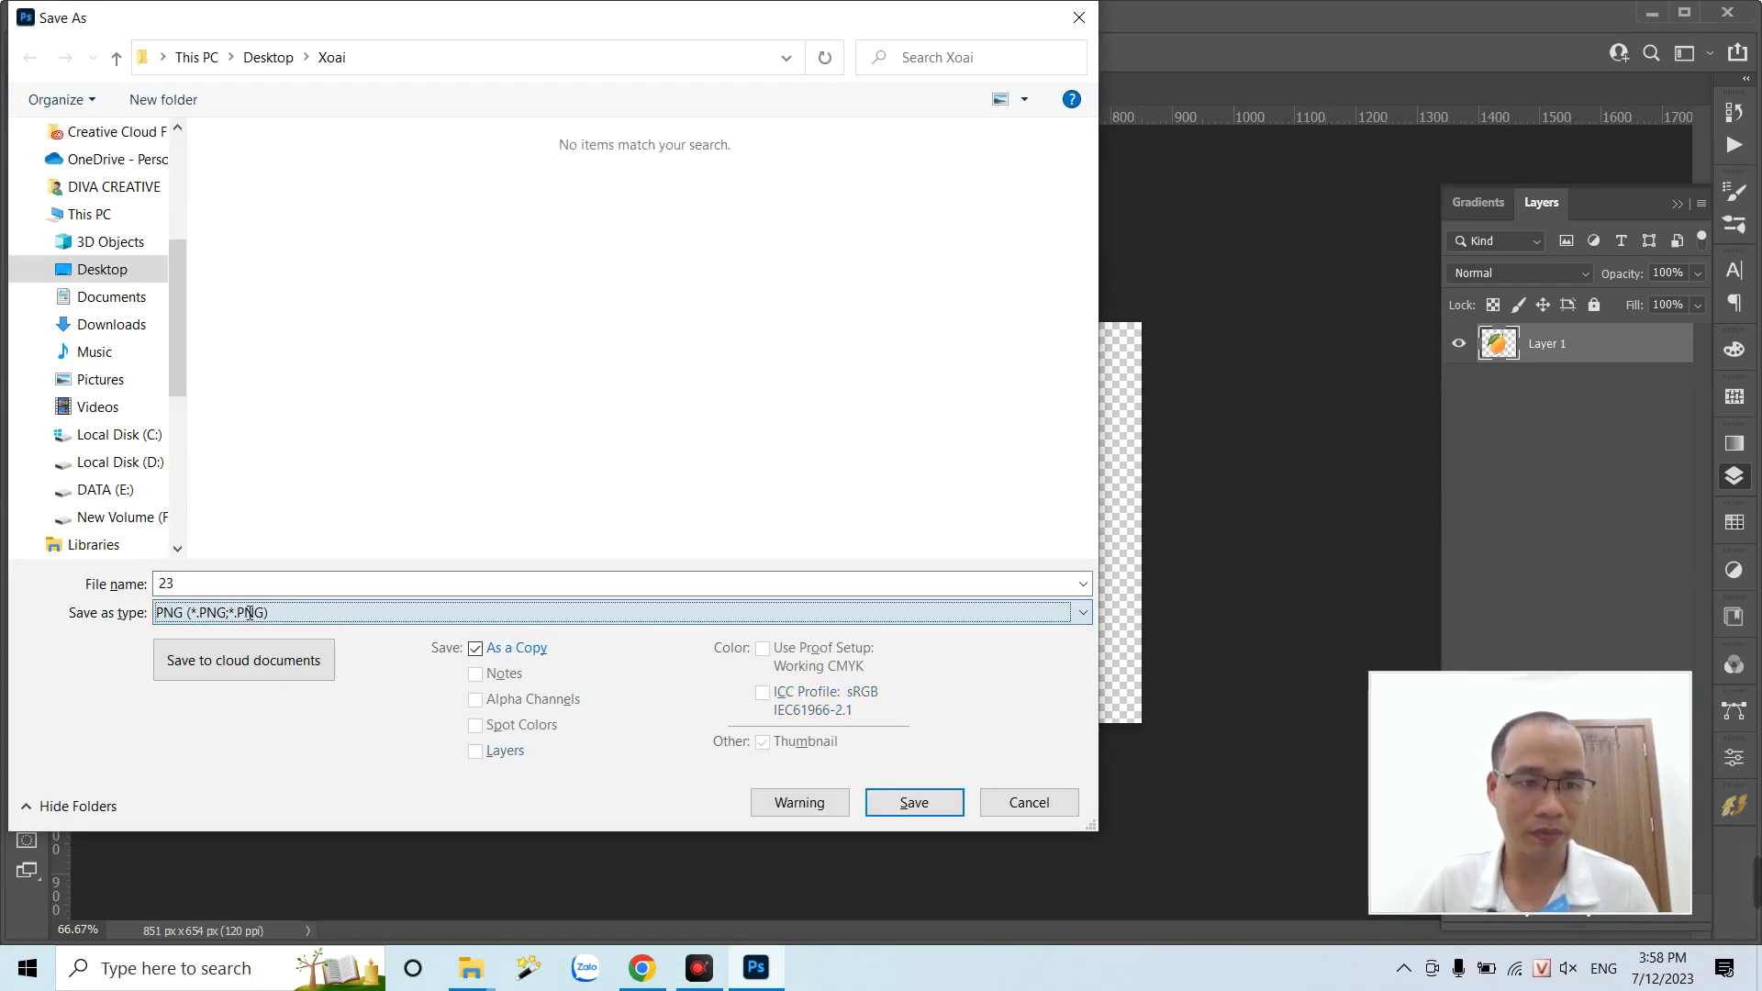
{"action": "left_click", "coordinate": [938, 804]}
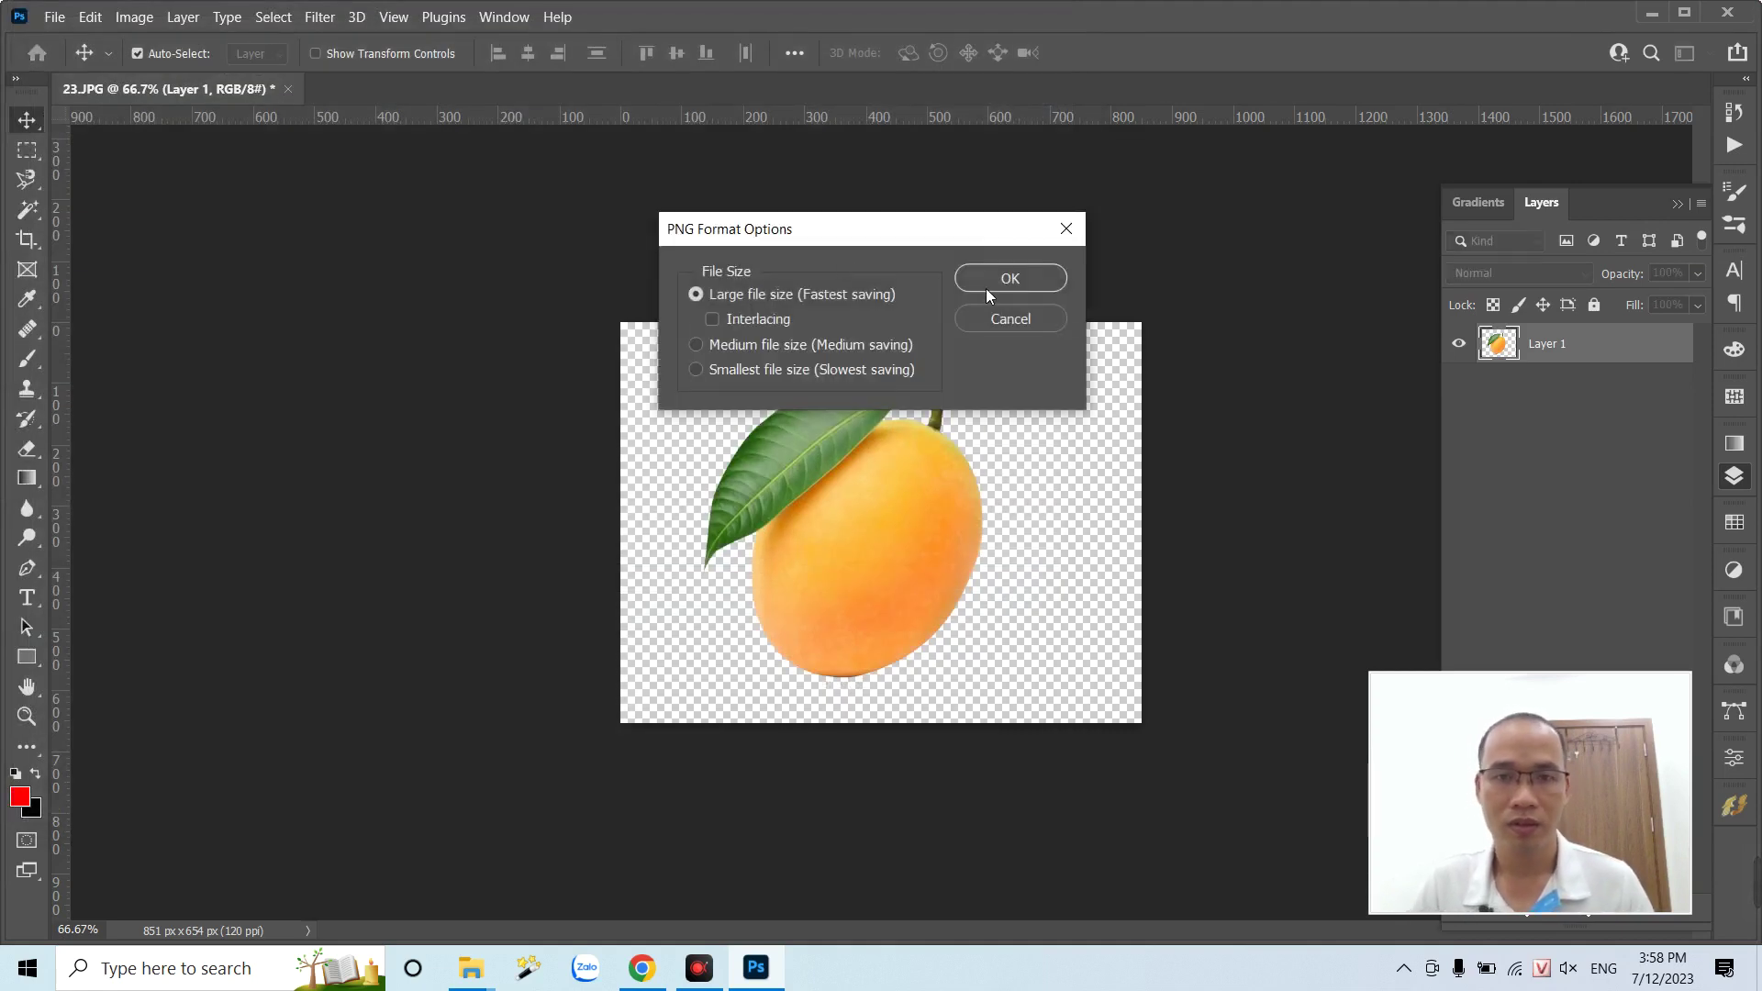
{"action": "left_click", "coordinate": [989, 285]}
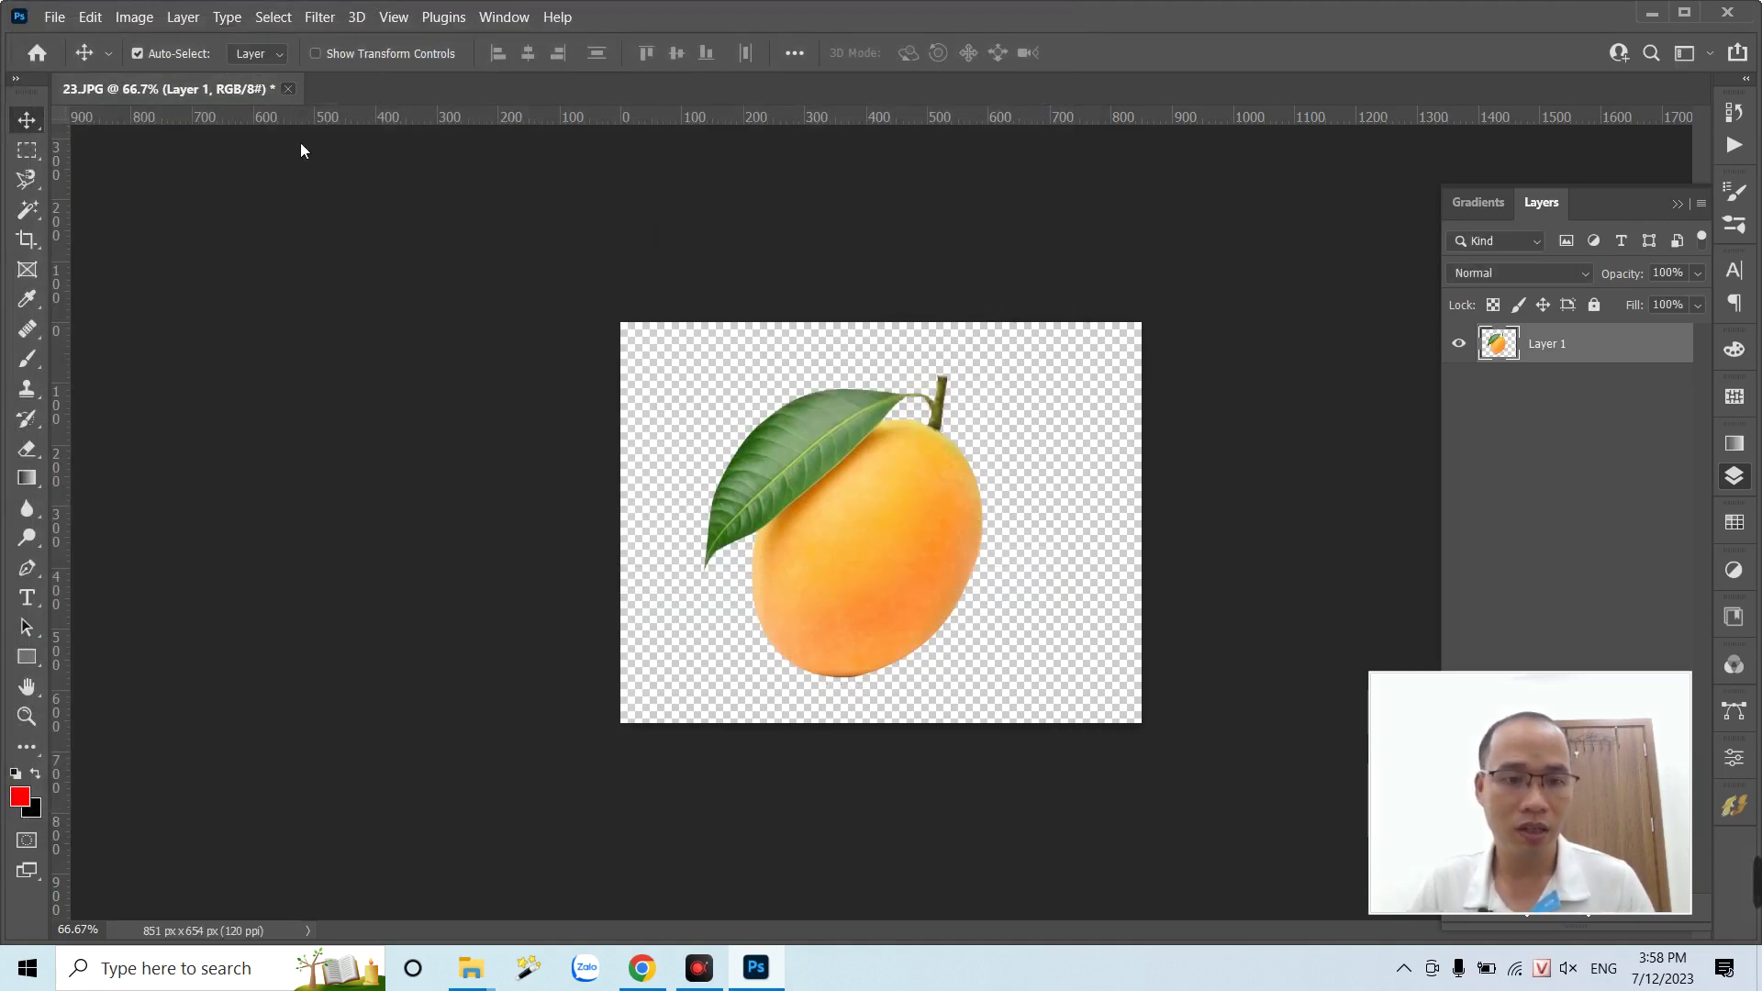
{"action": "key", "text": "ctrl+w"}
{"action": "left_click", "coordinate": [917, 384]}
{"action": "mouse_move", "coordinate": [471, 967]}
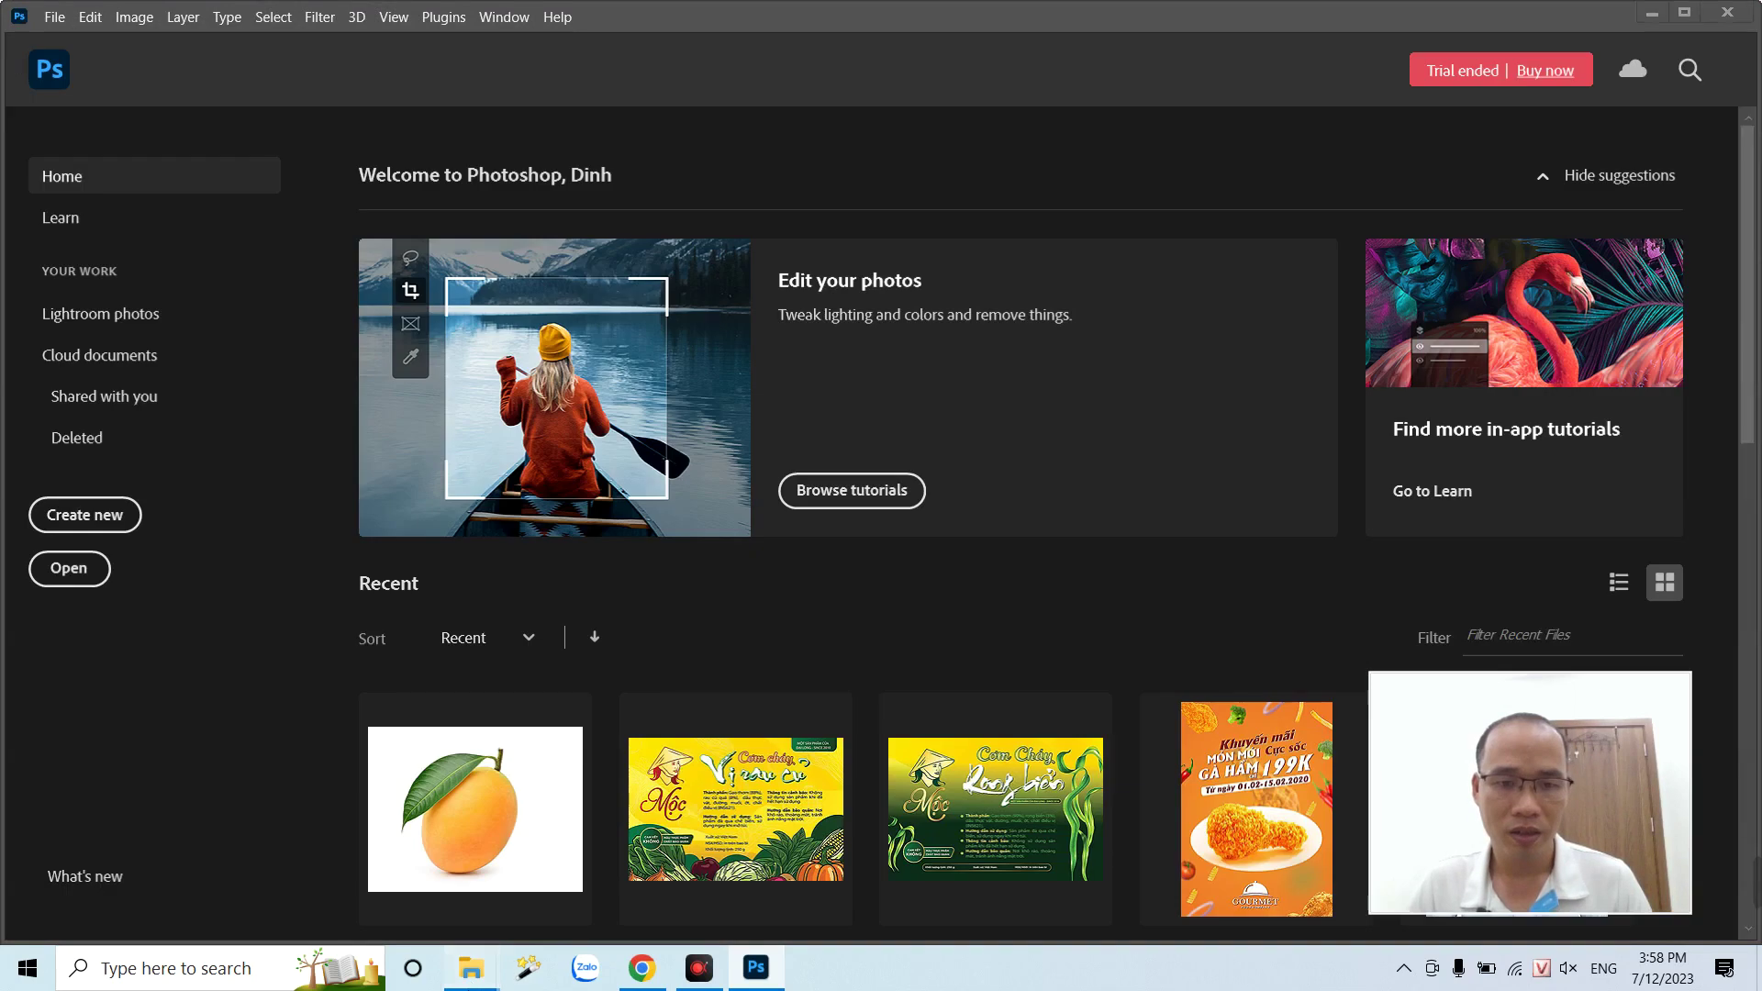
- Preview qua xoai, then open it with Adobe Photoshop 2021 from the right-click menu
{"action": "left_click", "coordinate": [348, 872]}
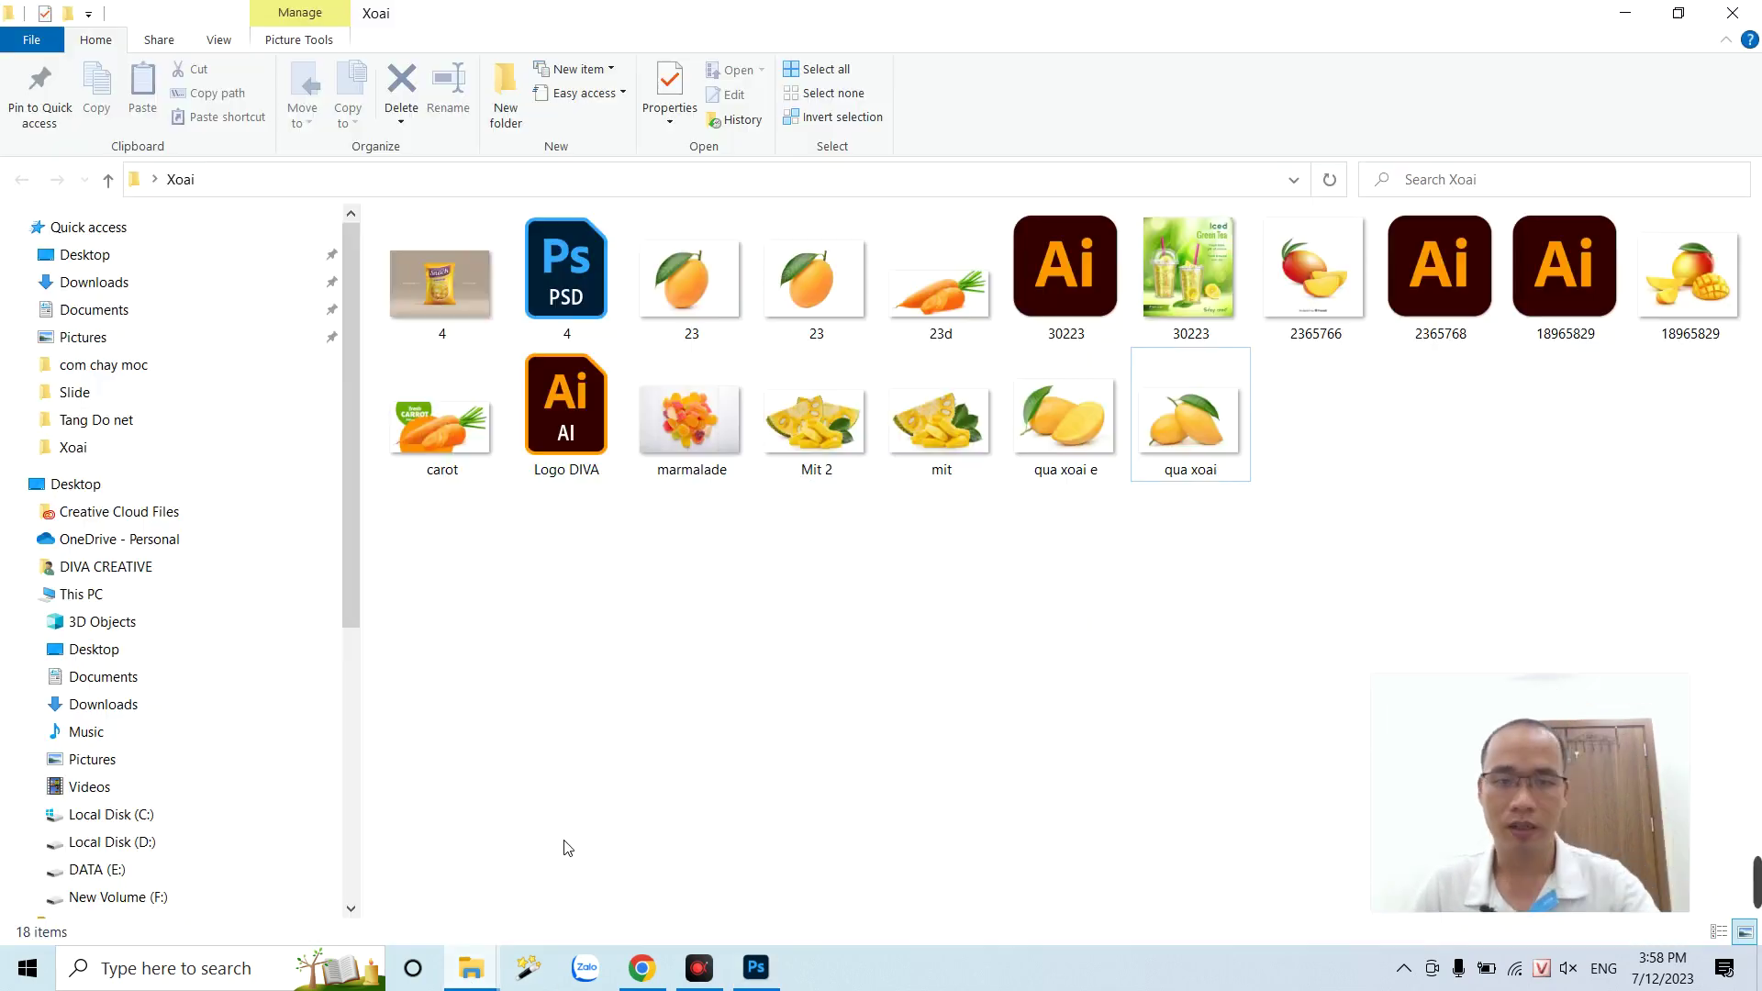
{"action": "double_click", "coordinate": [1153, 442]}
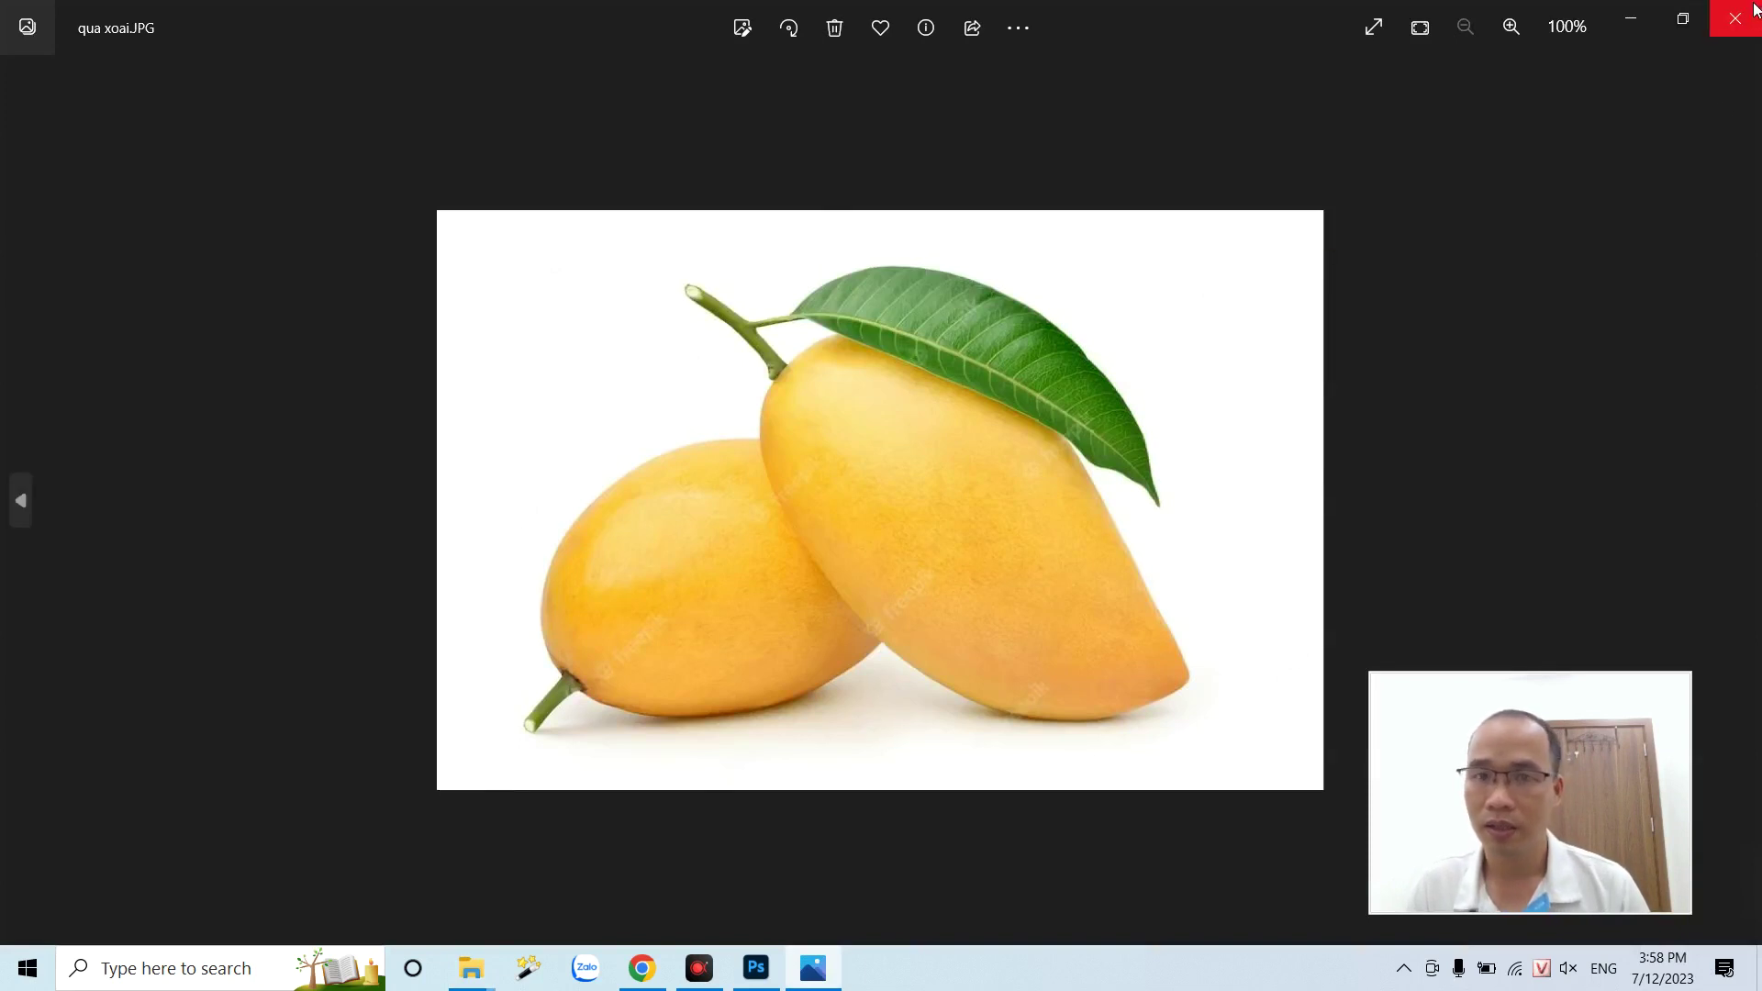
{"action": "left_click", "coordinate": [1754, 11]}
{"action": "right_click", "coordinate": [1206, 455]}
{"action": "mouse_move", "coordinate": [1270, 552]}
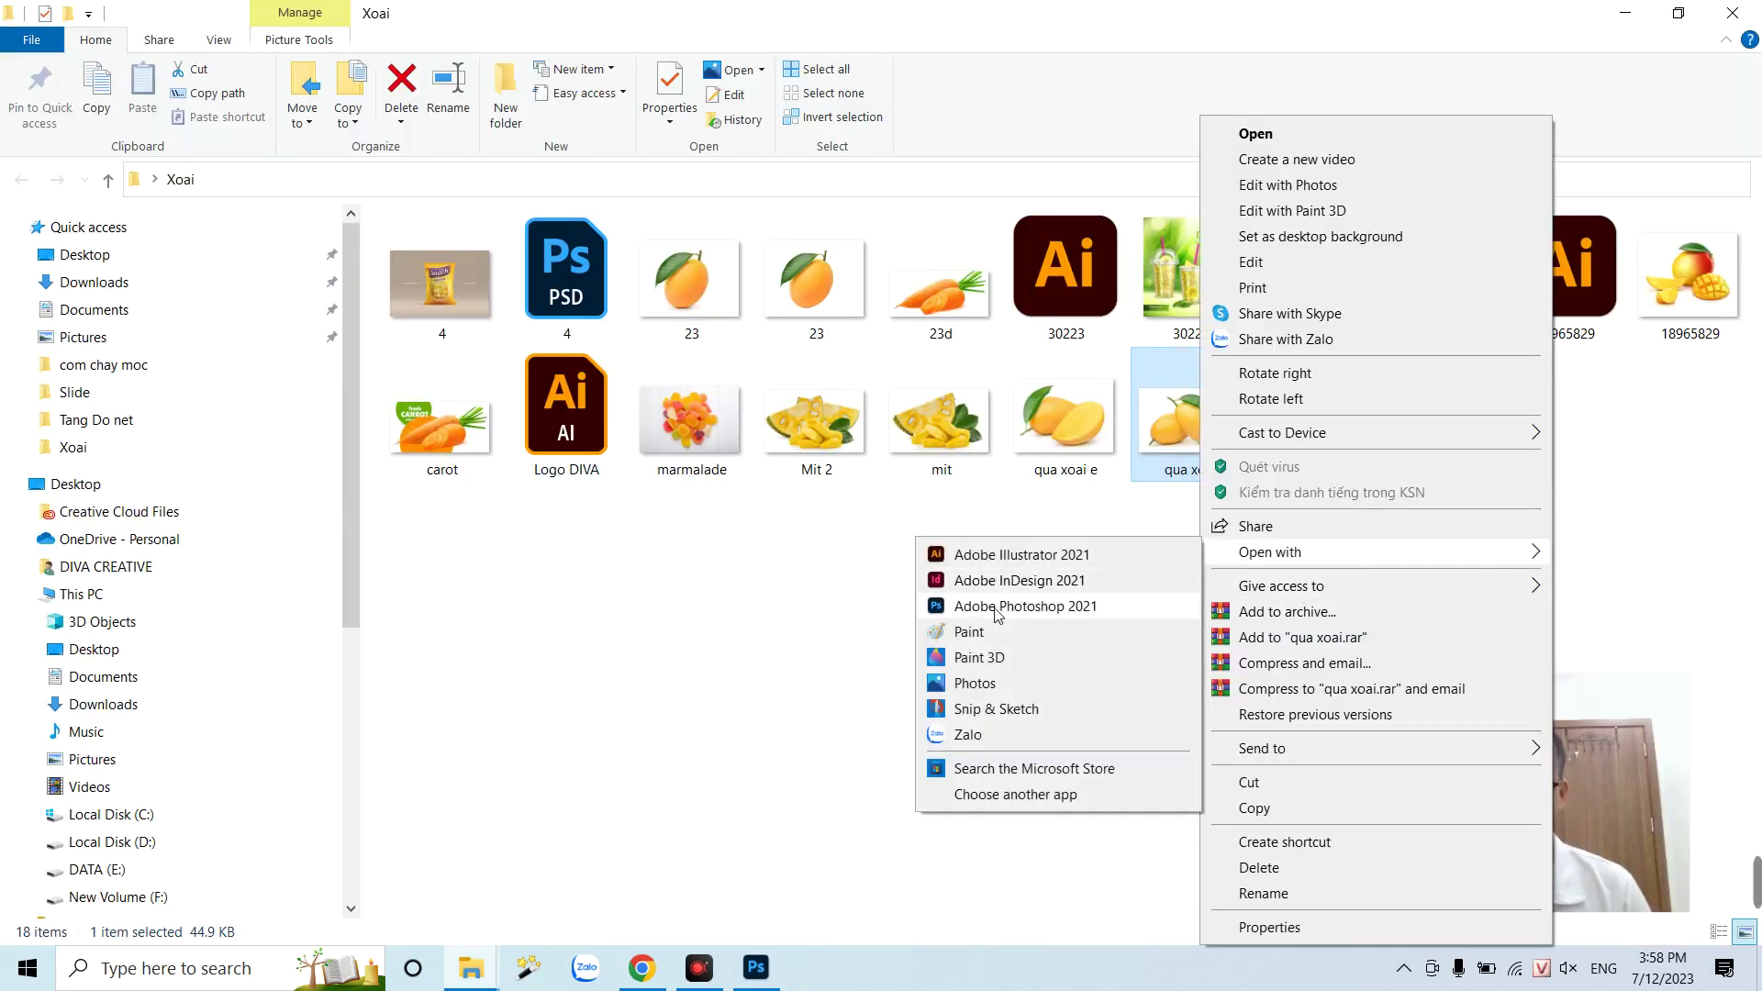
{"action": "left_click", "coordinate": [1026, 606]}
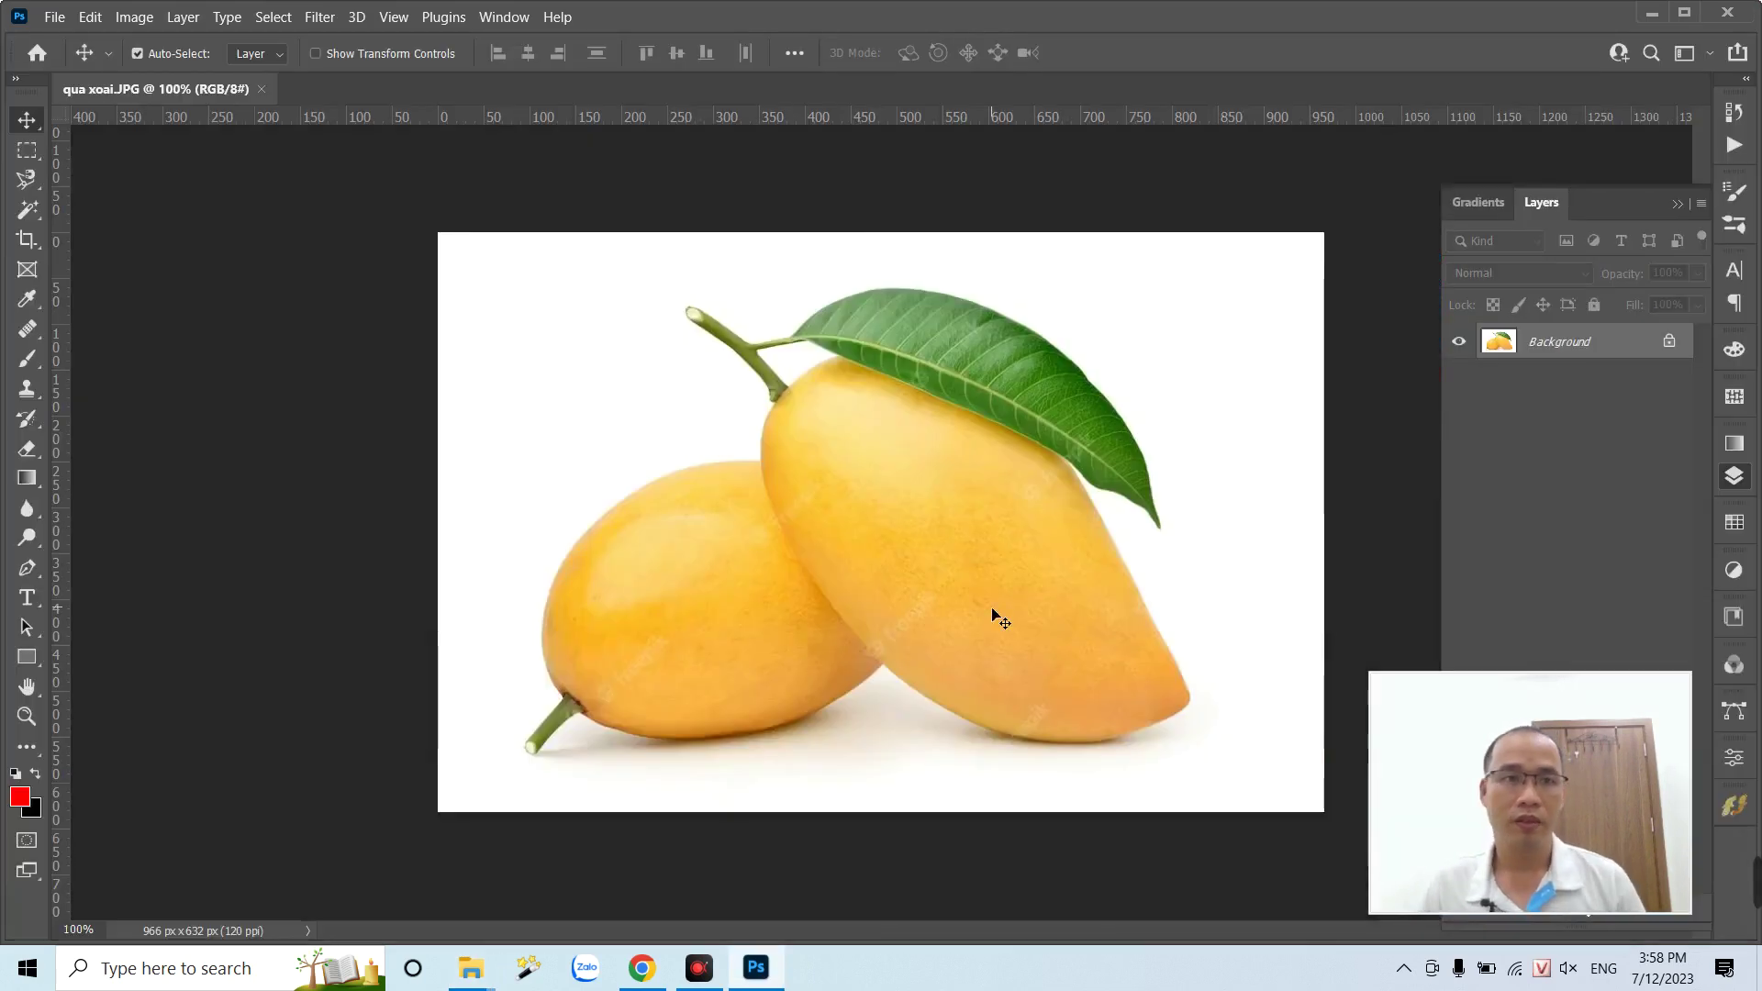
- Magic Wand the white background, invert, copy the mangoes to Layer 1, and delete Background
{"action": "left_click", "coordinate": [37, 211]}
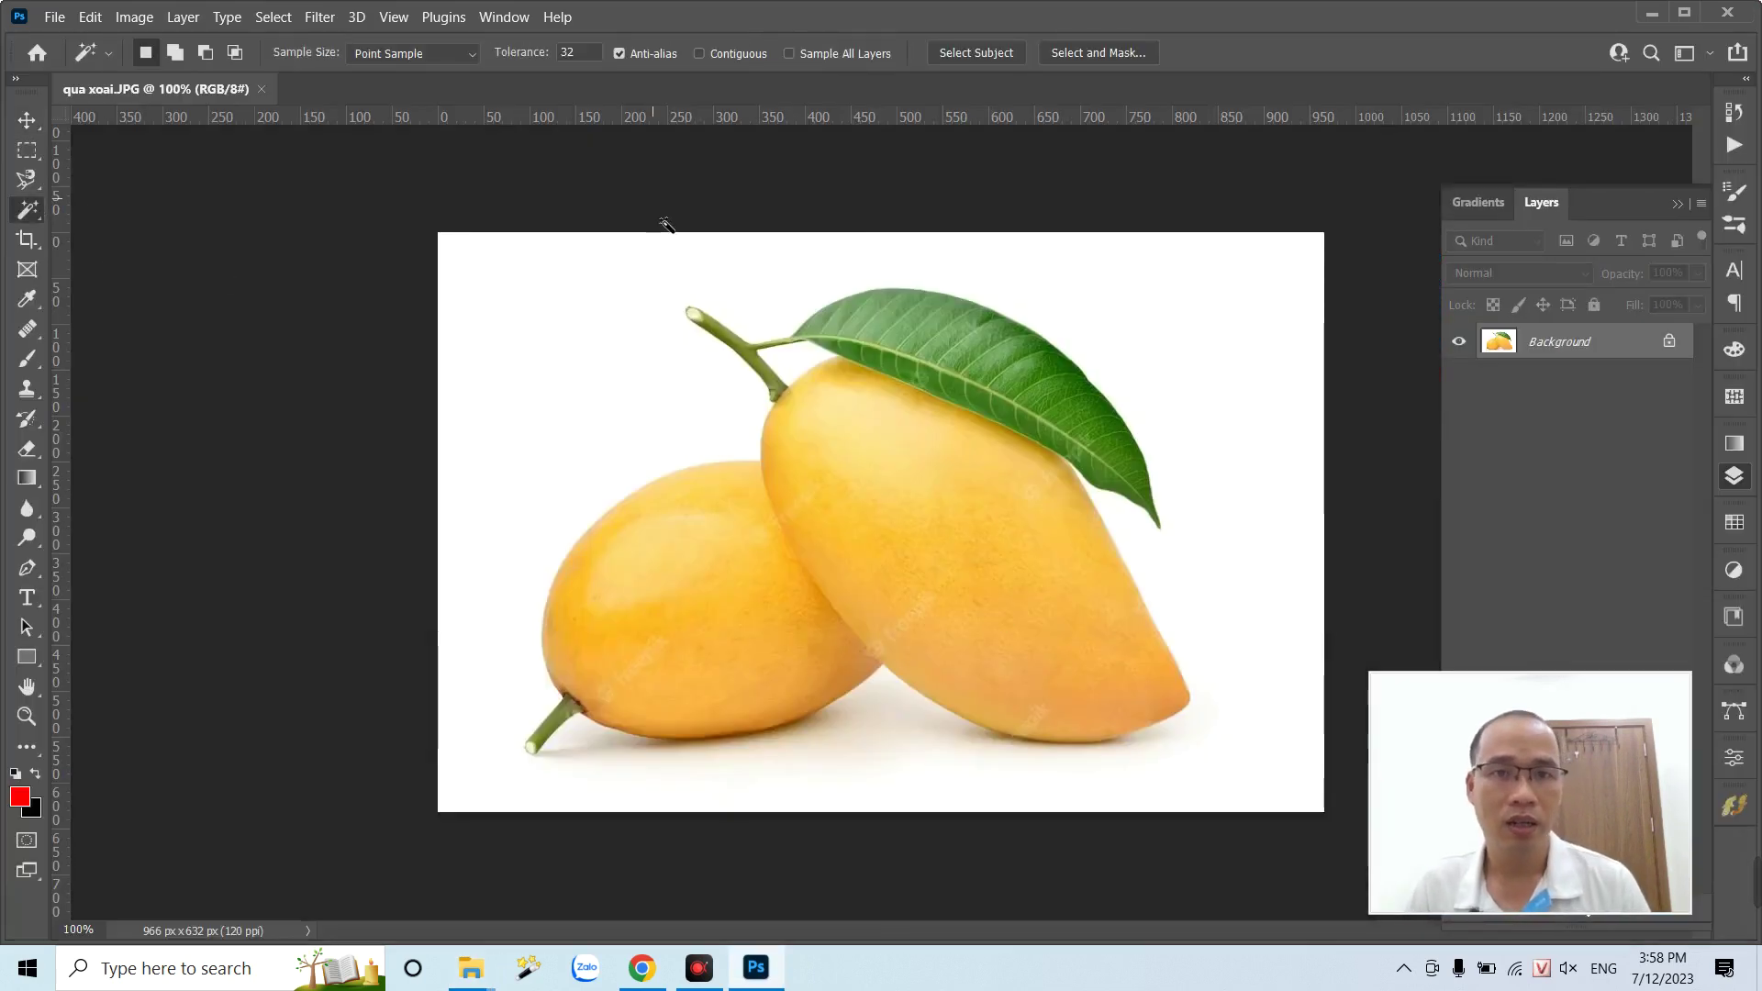
{"action": "left_click", "coordinate": [592, 312]}
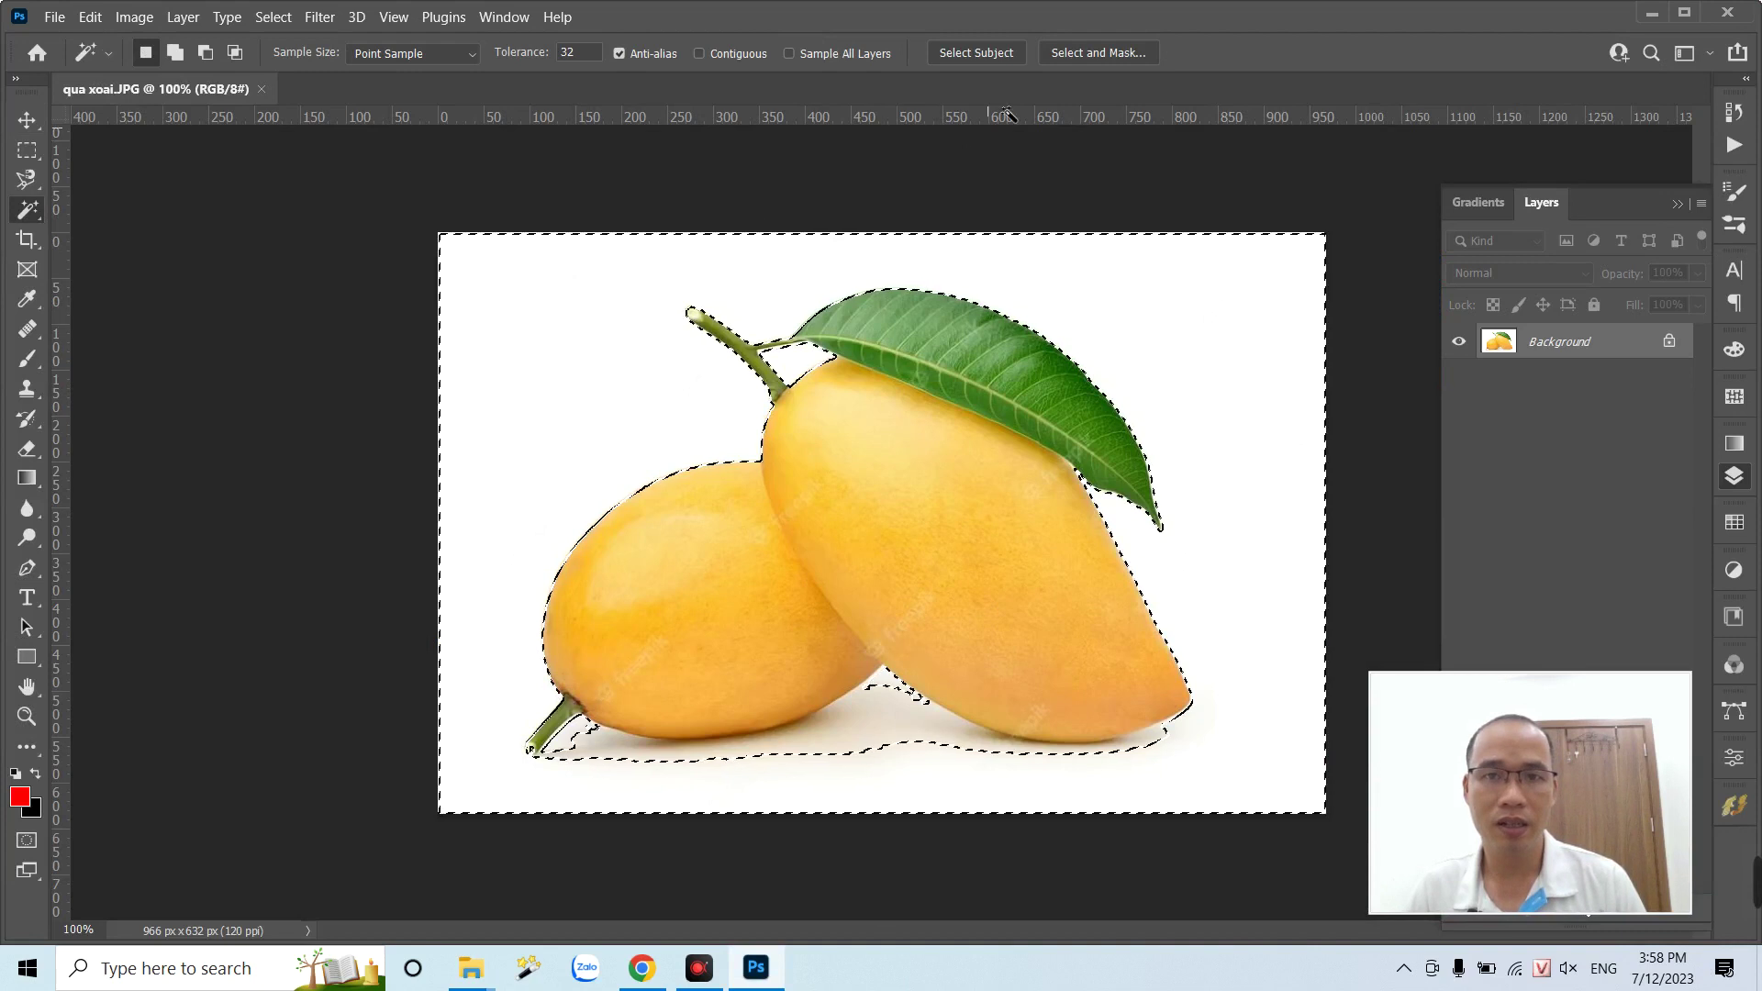
{"action": "key", "text": "Escape"}
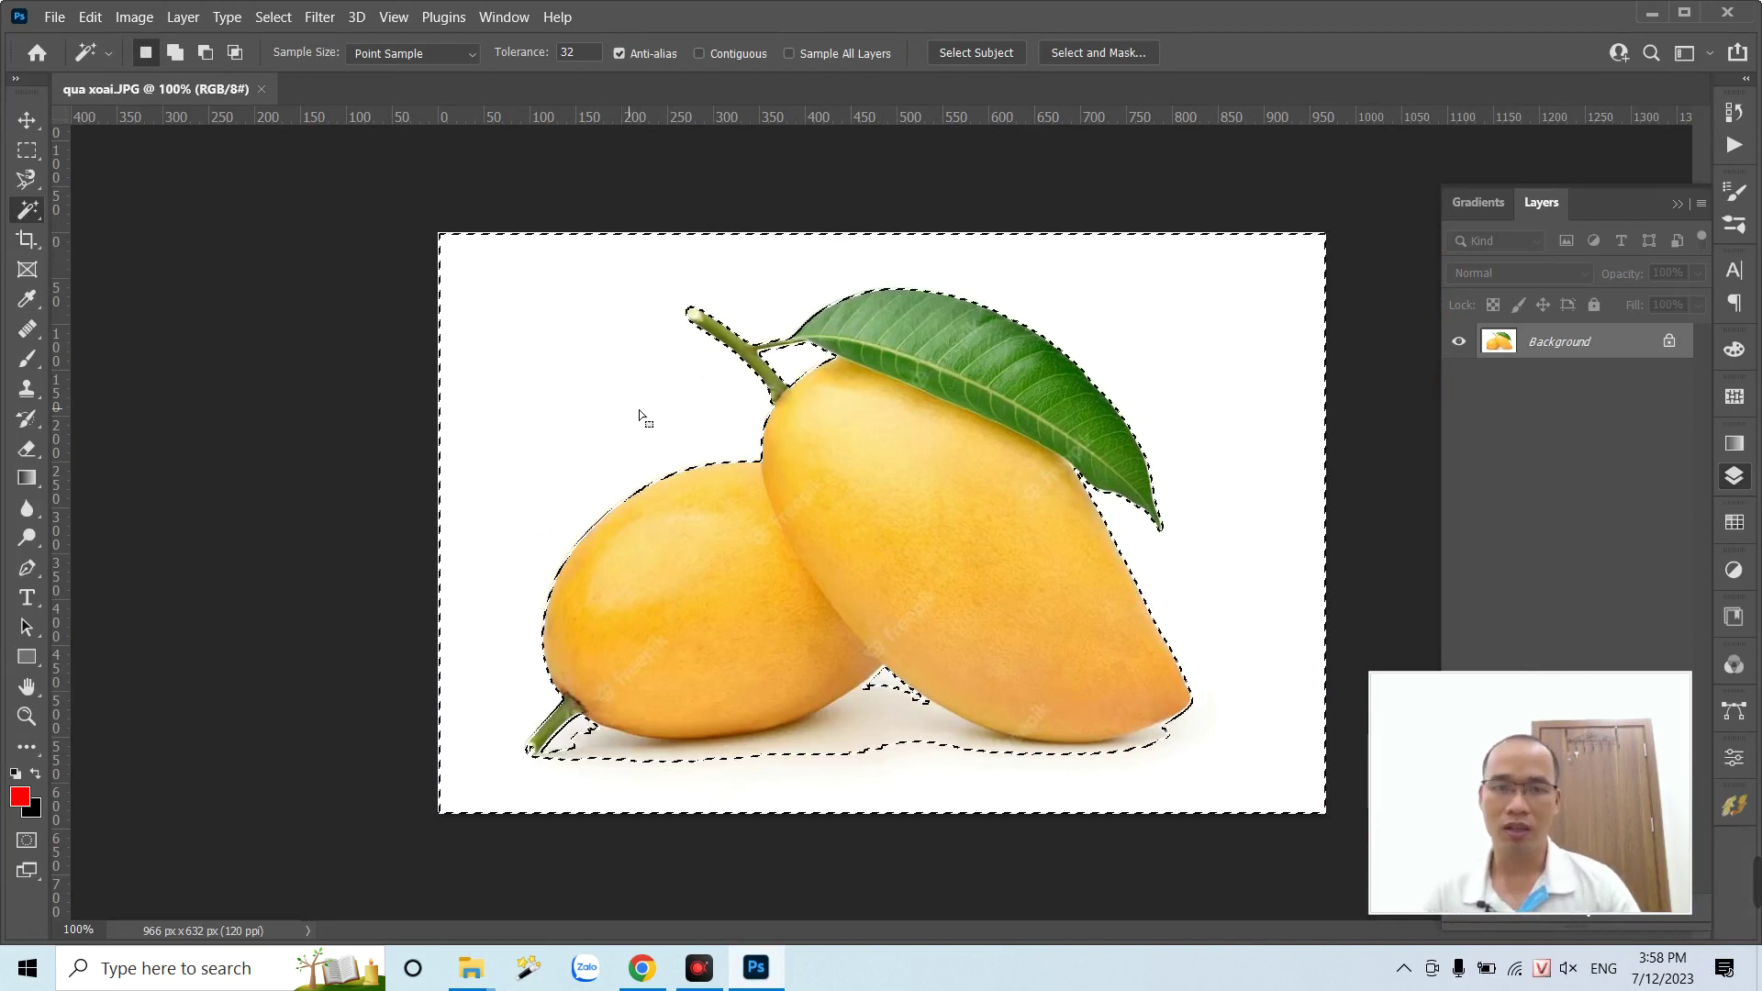
{"action": "key", "text": "ctrl+shift+i"}
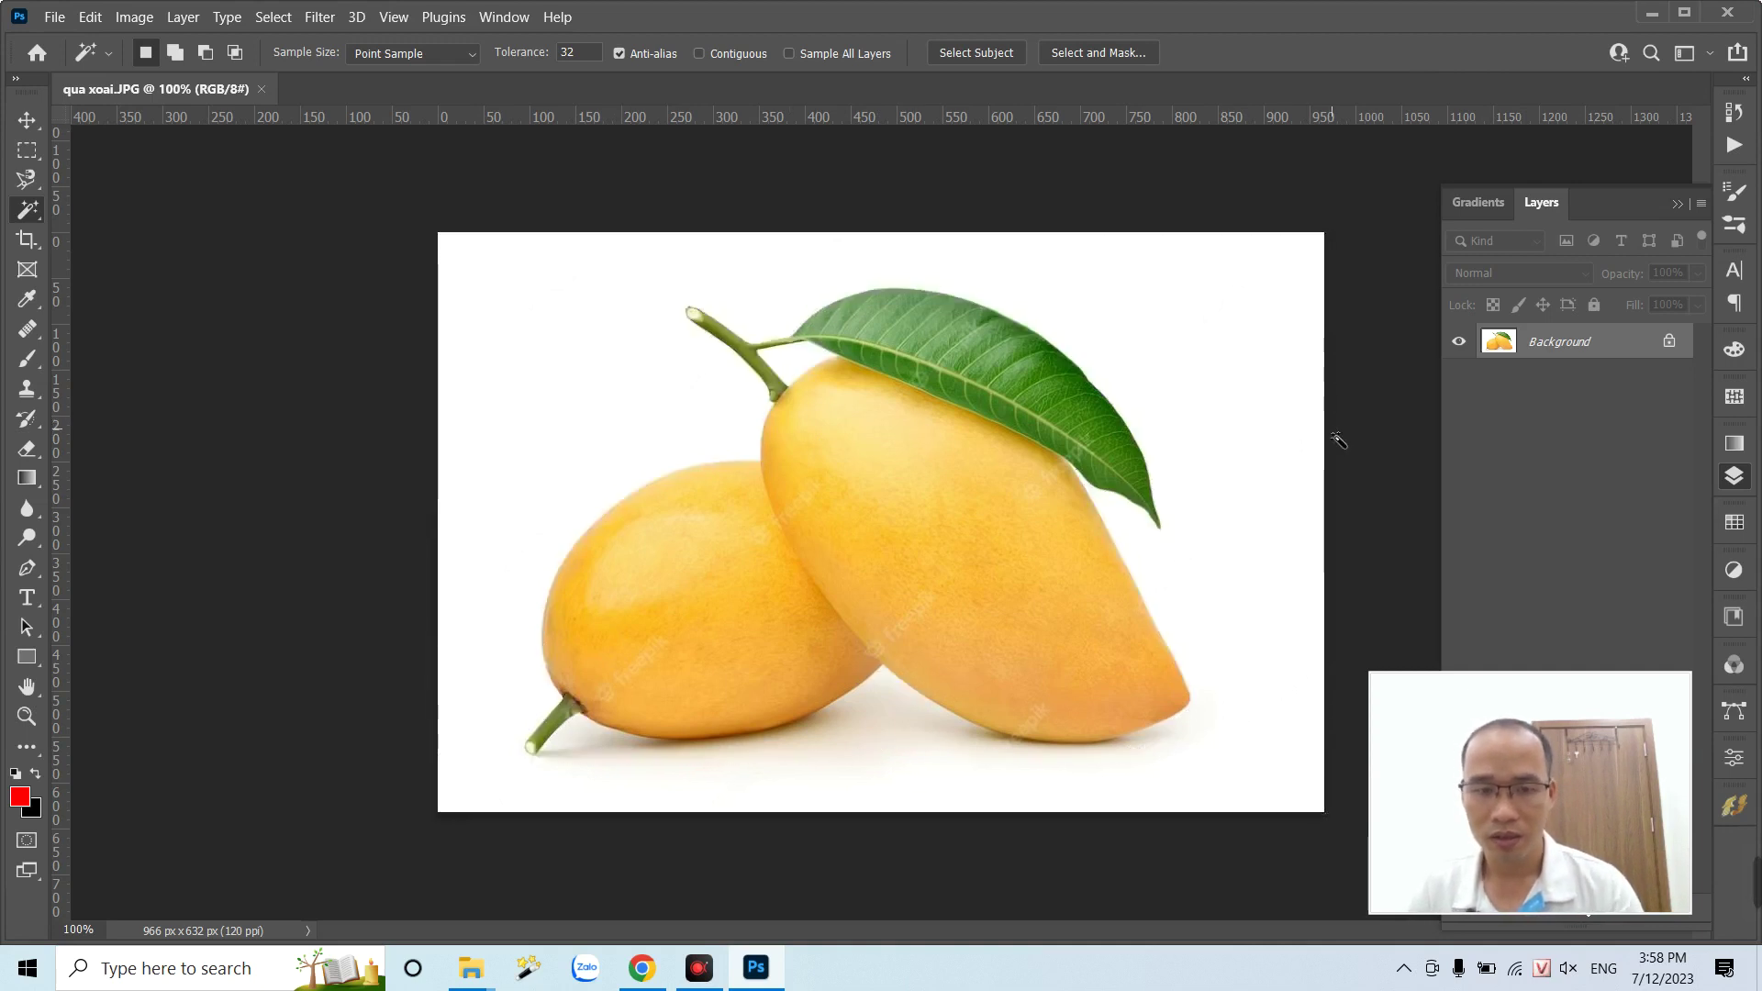
{"action": "key", "text": "ctrl+j"}
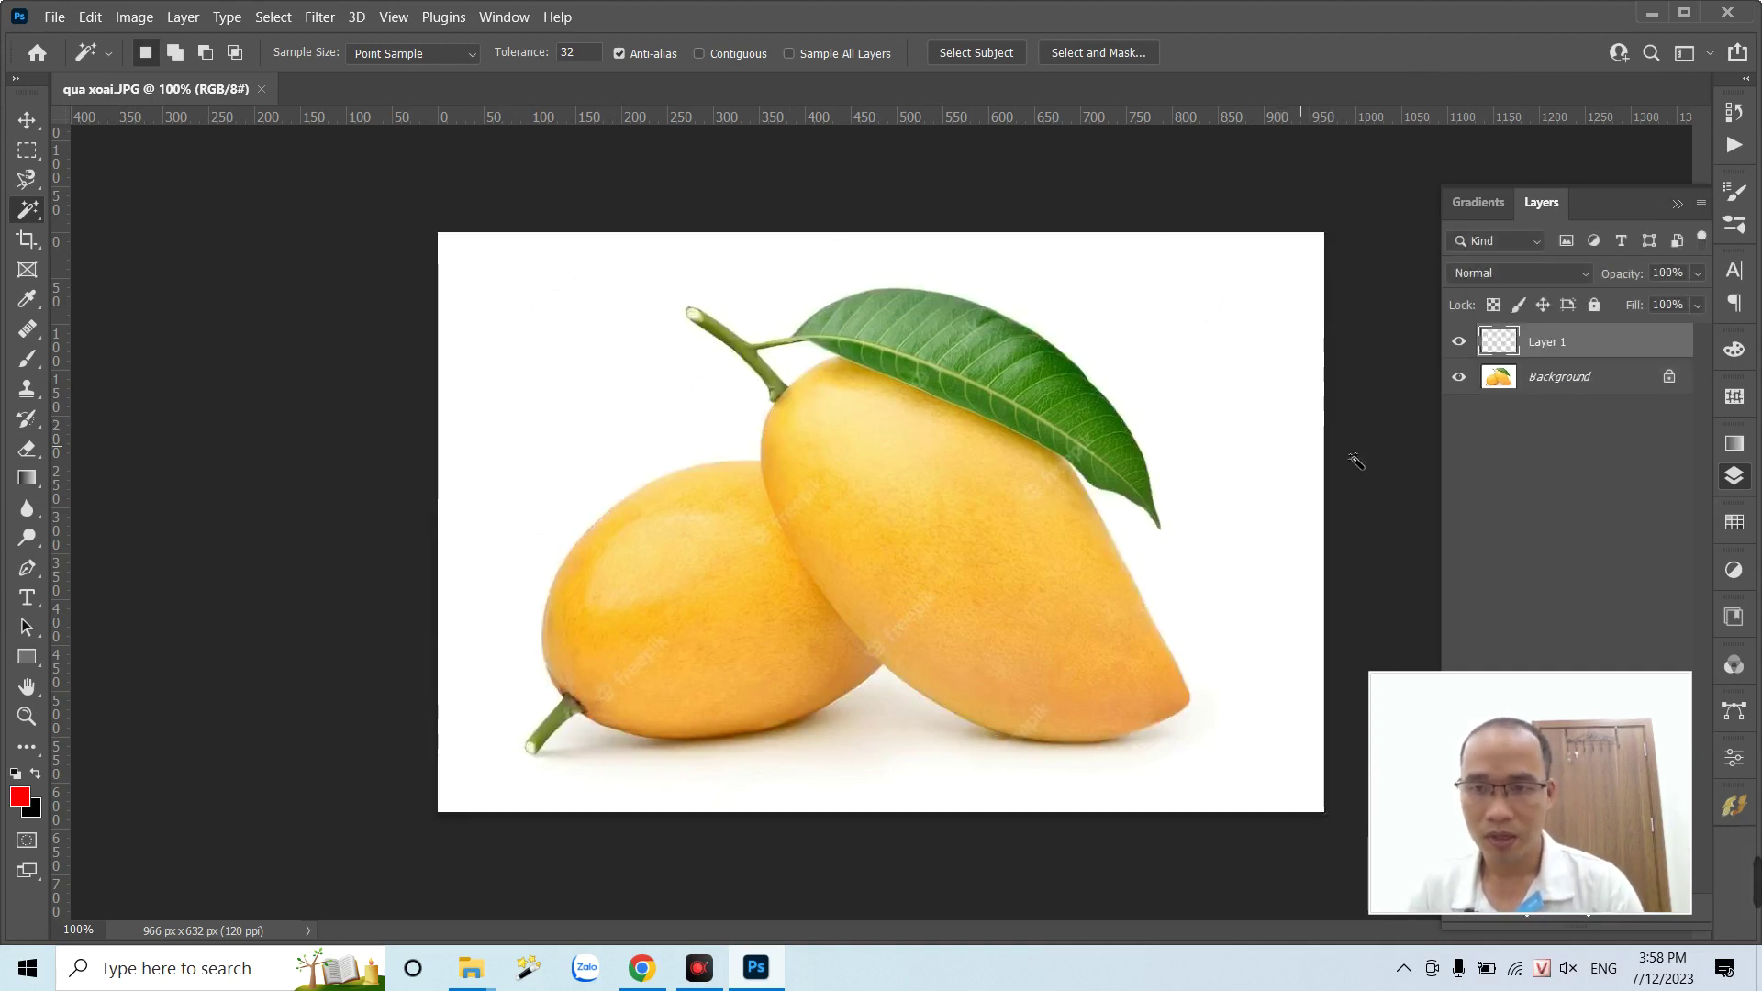
{"action": "left_click", "coordinate": [1581, 386]}
{"action": "key", "text": "Delete"}
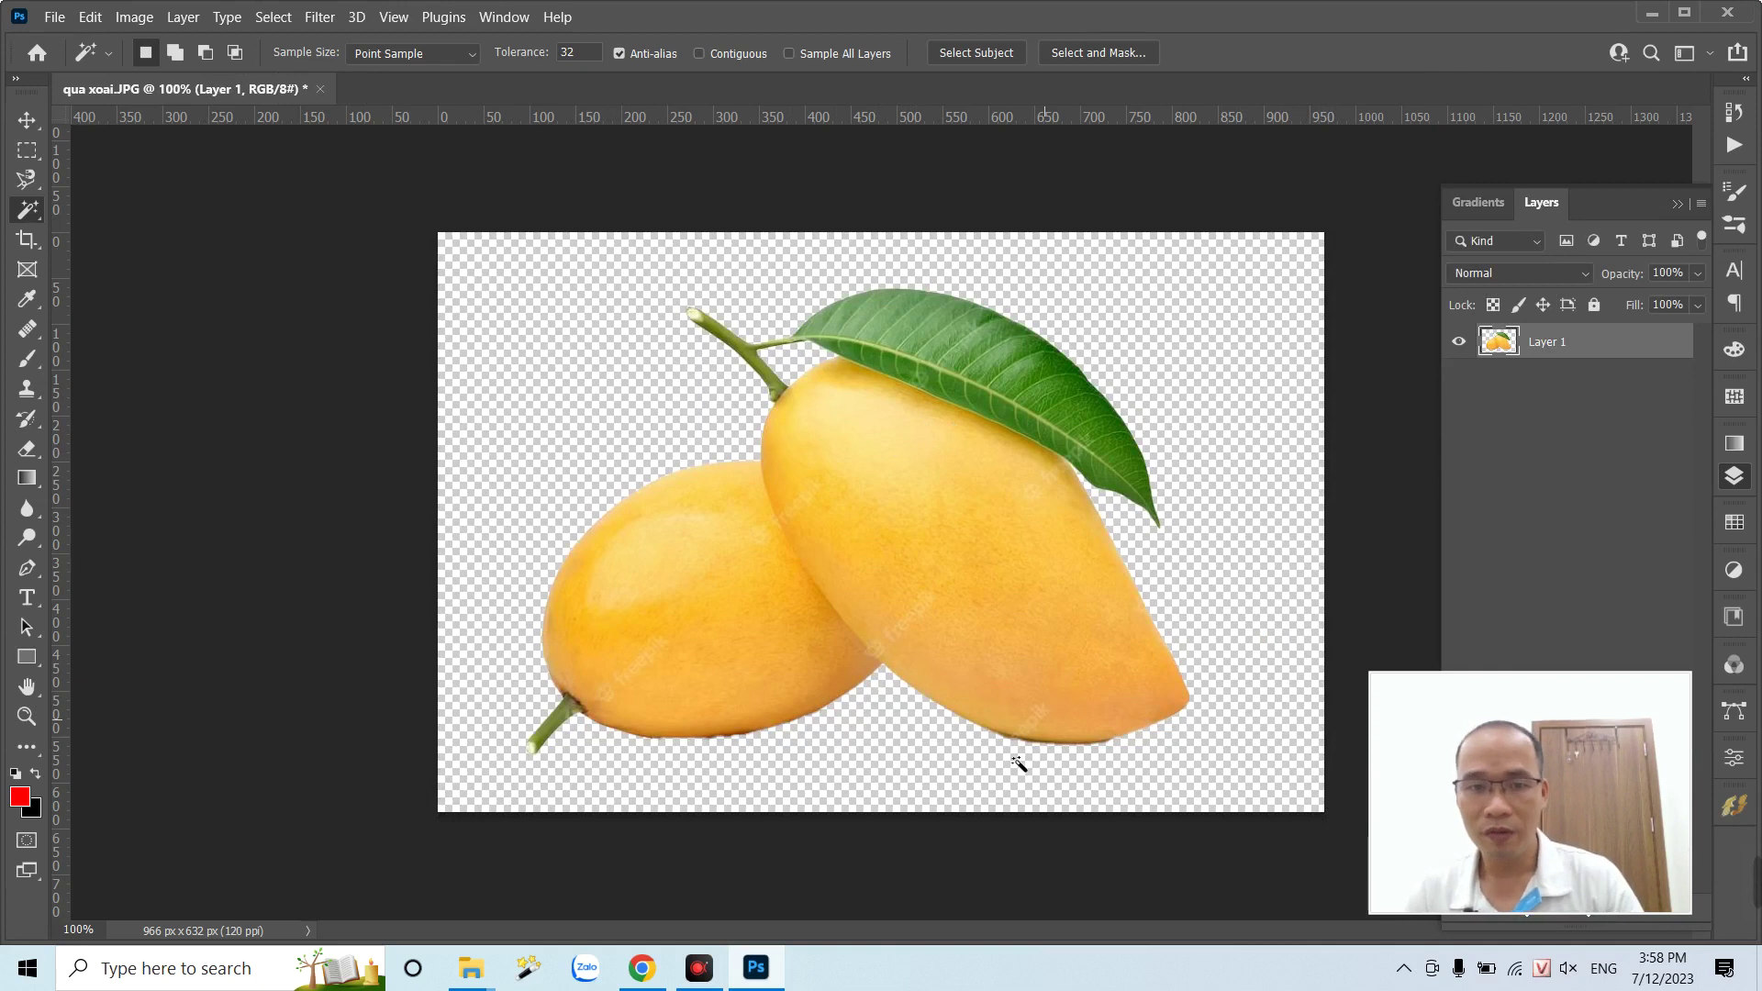
- Zoom in and Pen-trace the dark shadow along the lower mango's bottom edge
{"action": "key", "text": "z"}
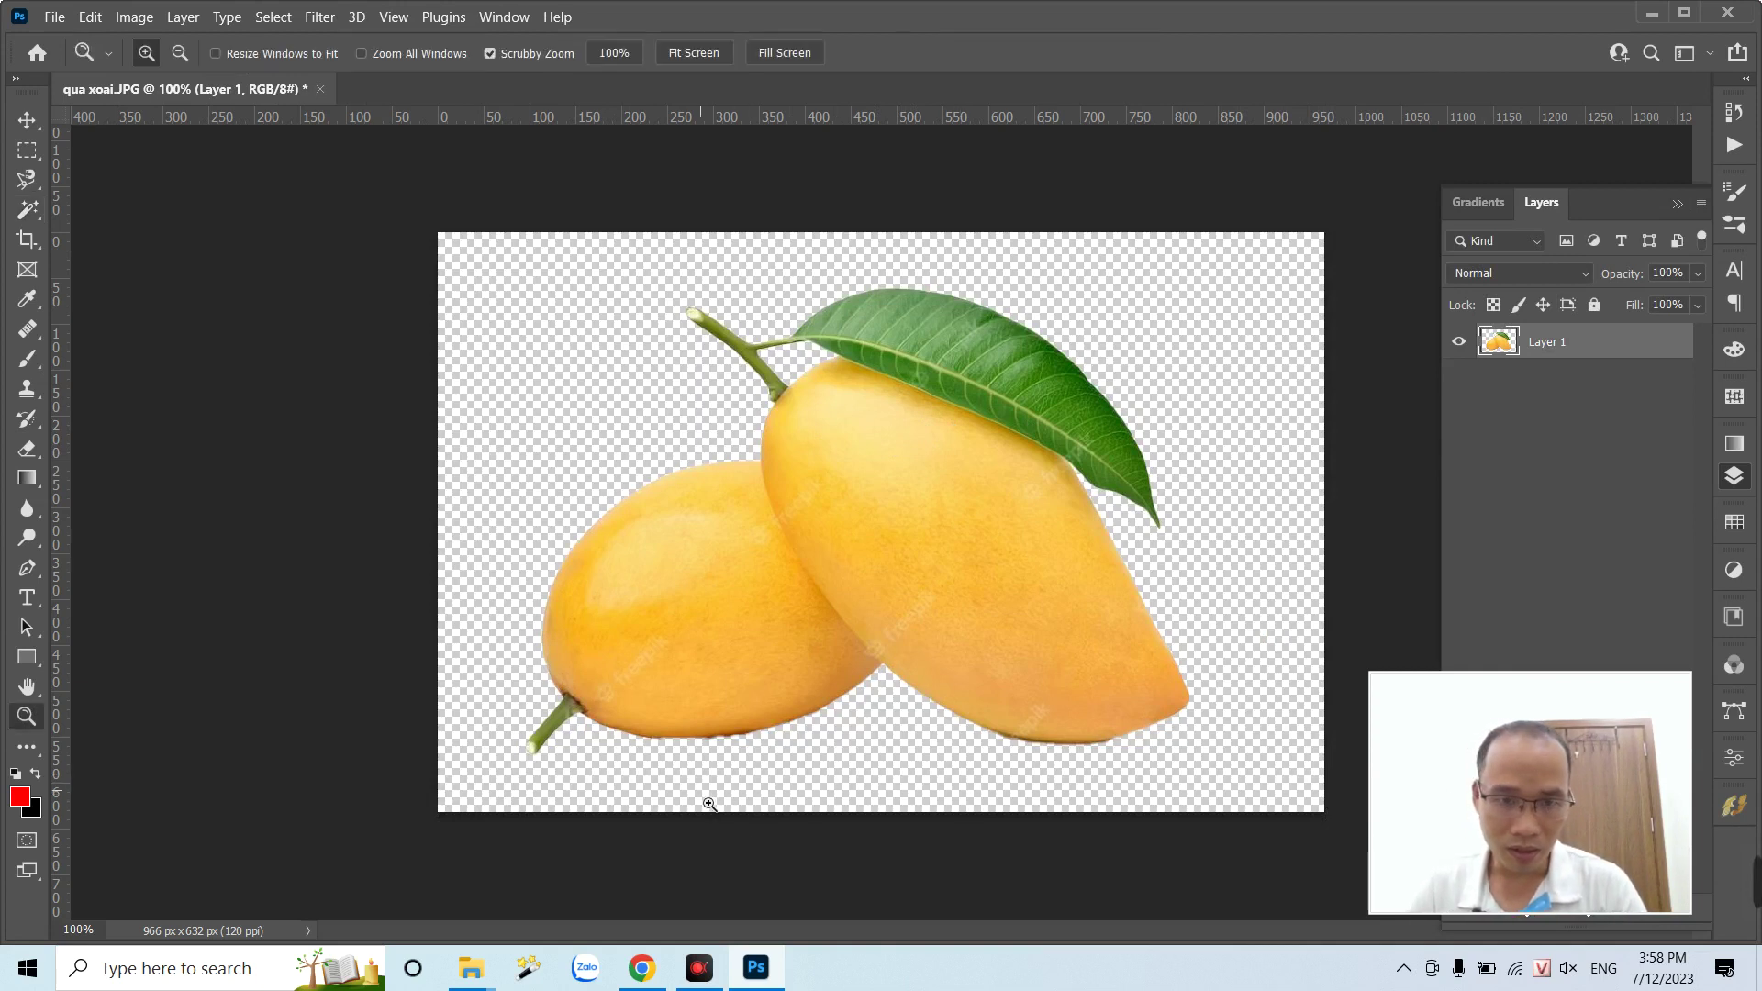
{"action": "left_click_drag", "start_coordinate": [708, 803], "coordinate": [831, 859]}
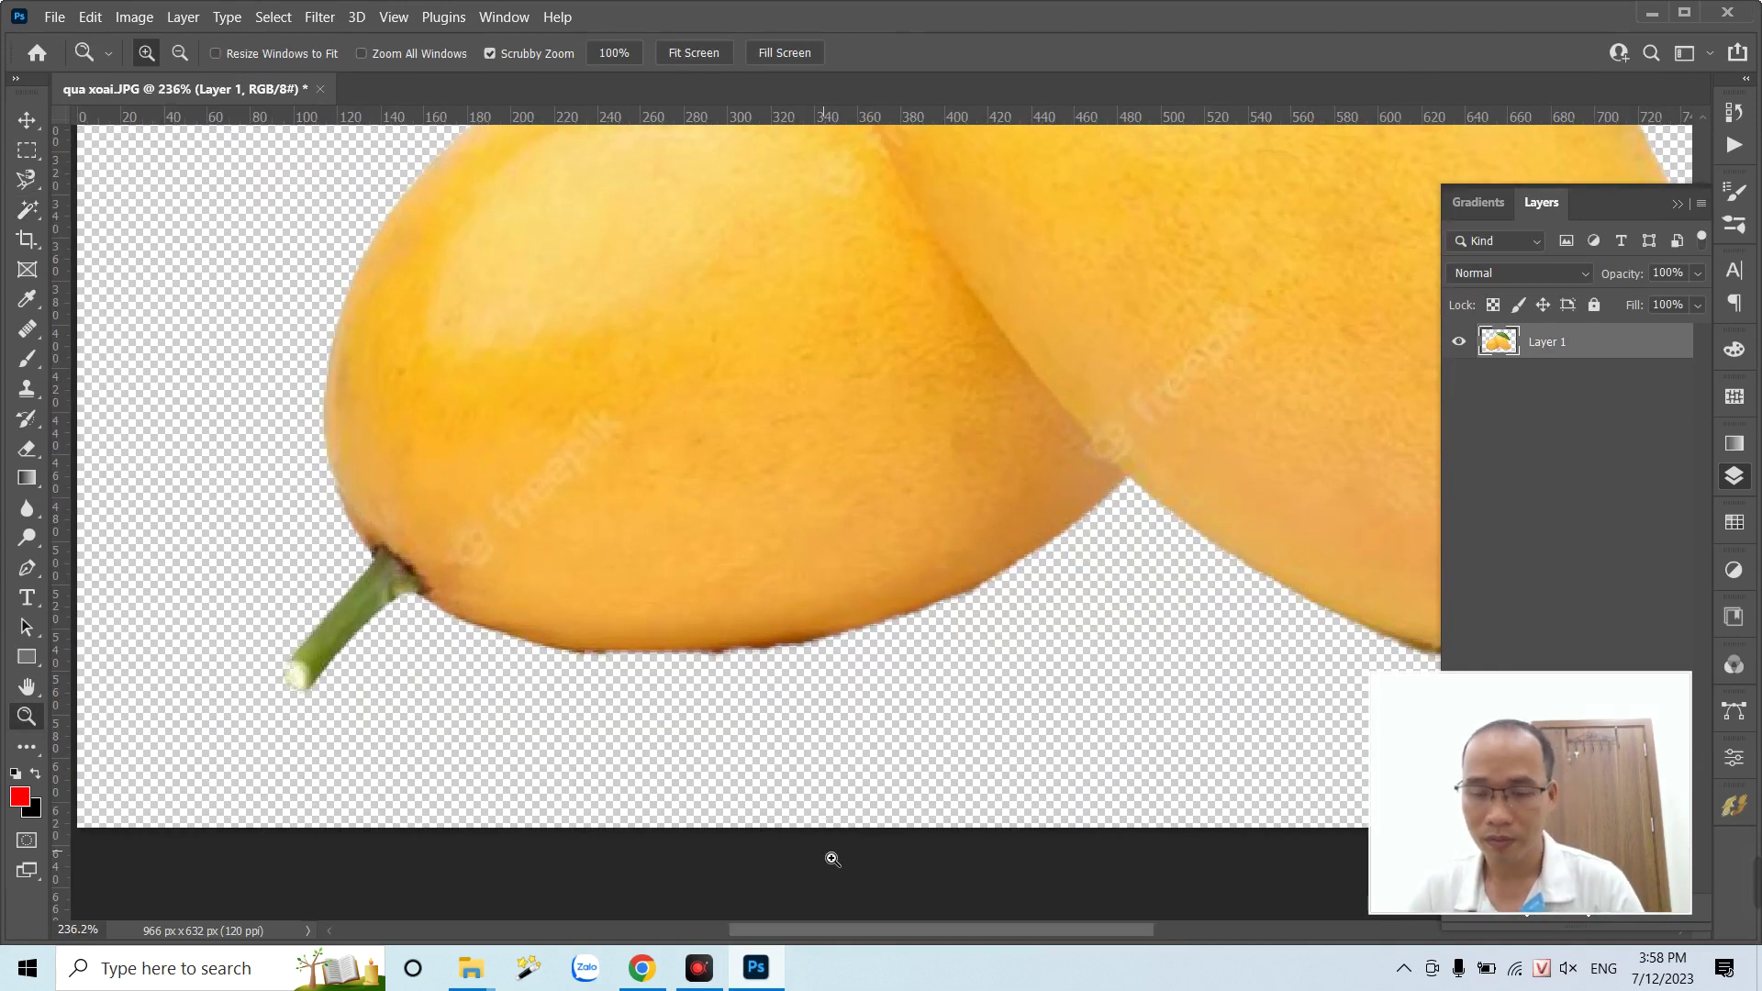
{"action": "key", "text": "p"}
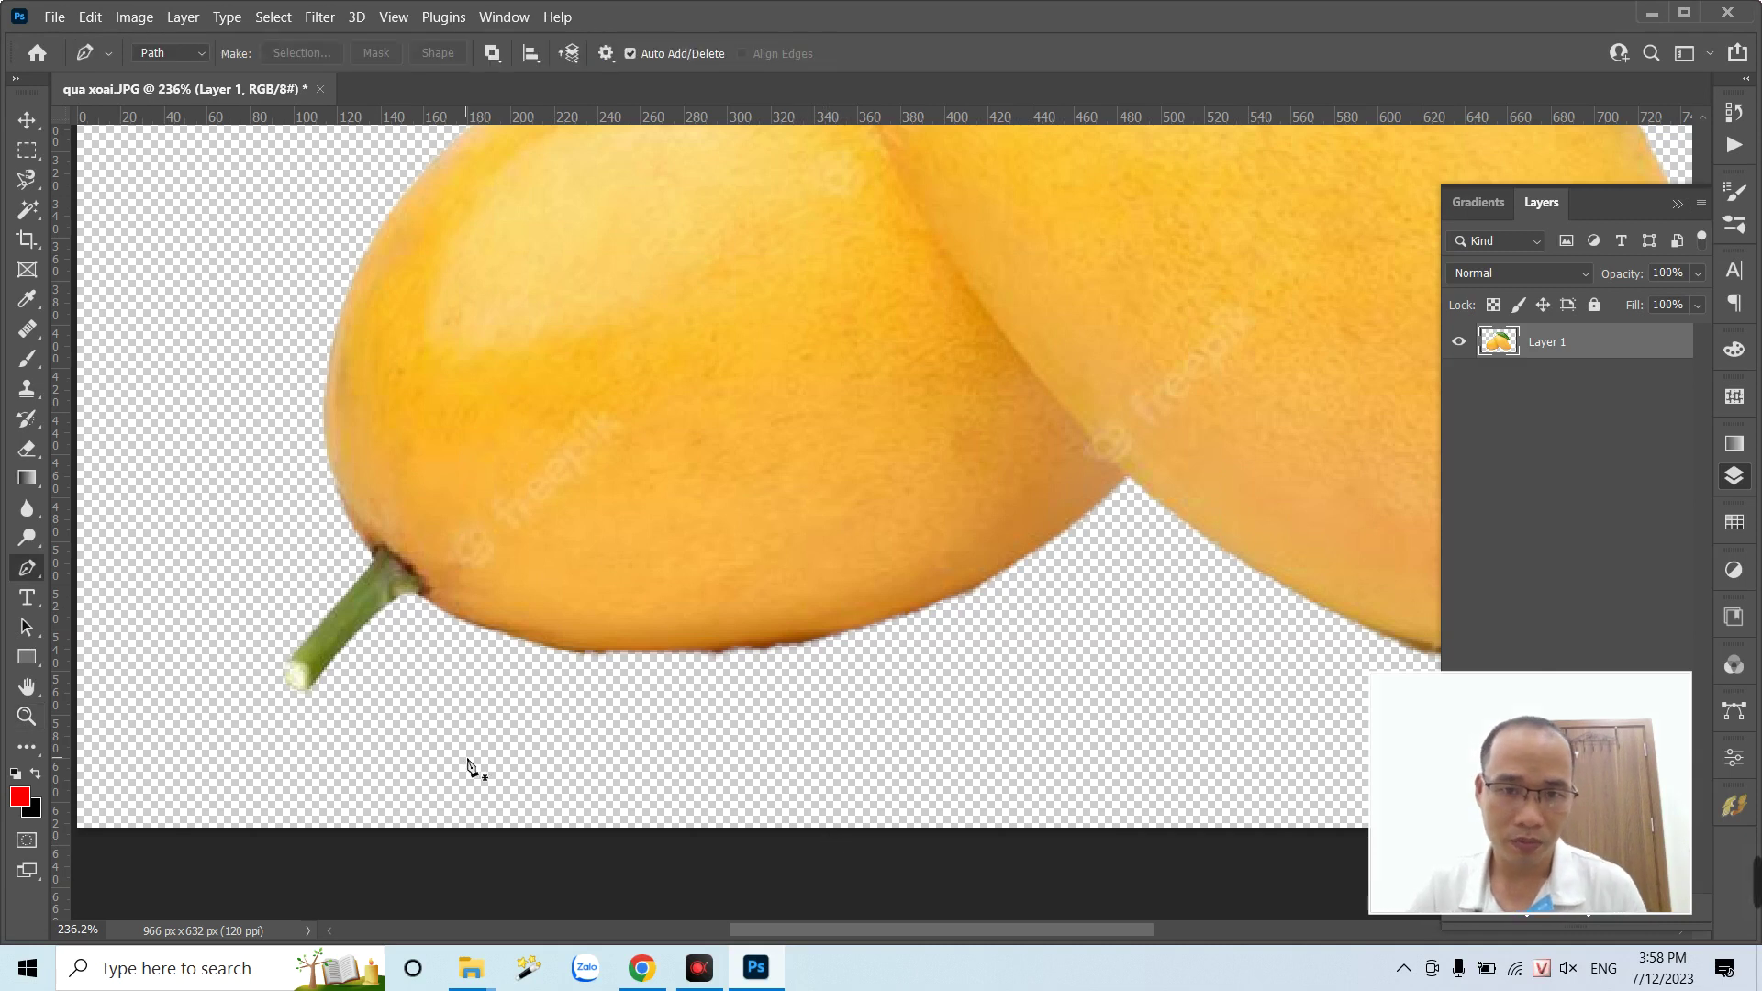
{"action": "left_click_drag", "start_coordinate": [405, 648], "coordinate": [468, 755]}
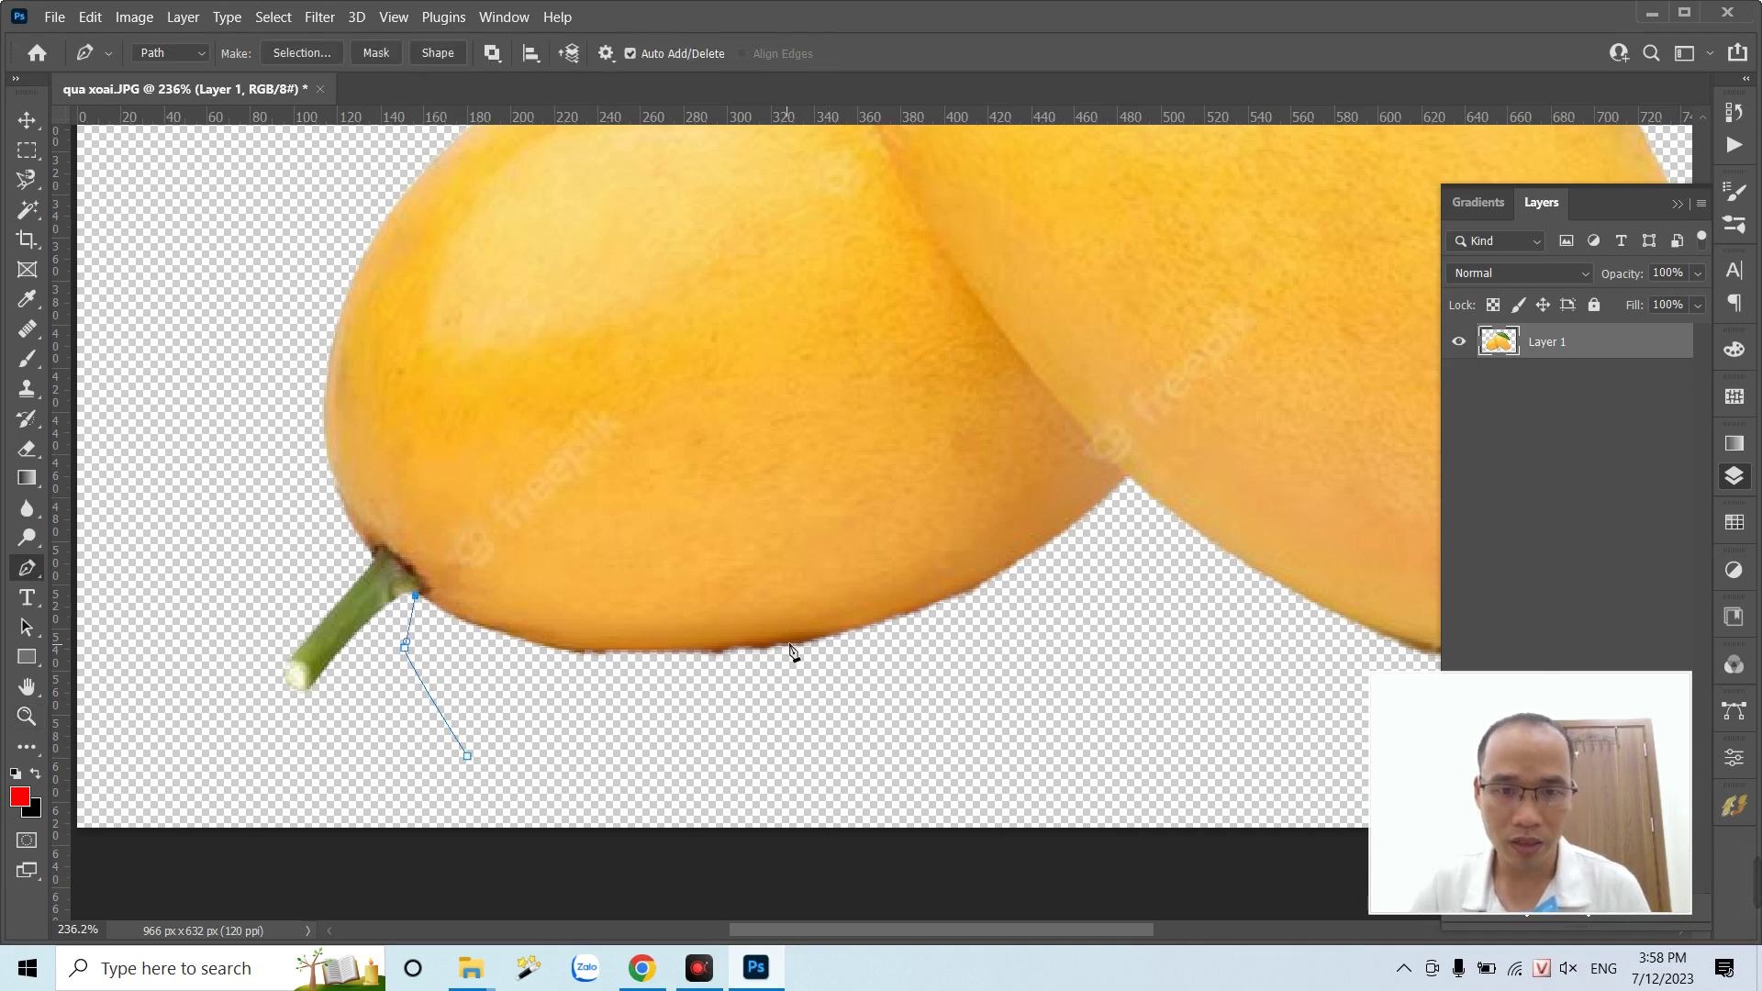
{"action": "mouse_move", "coordinate": [792, 639]}
{"action": "left_mouse_down"}
{"action": "mouse_move", "coordinate": [1032, 608]}
{"action": "mouse_move", "coordinate": [910, 618]}
{"action": "left_mouse_up"}
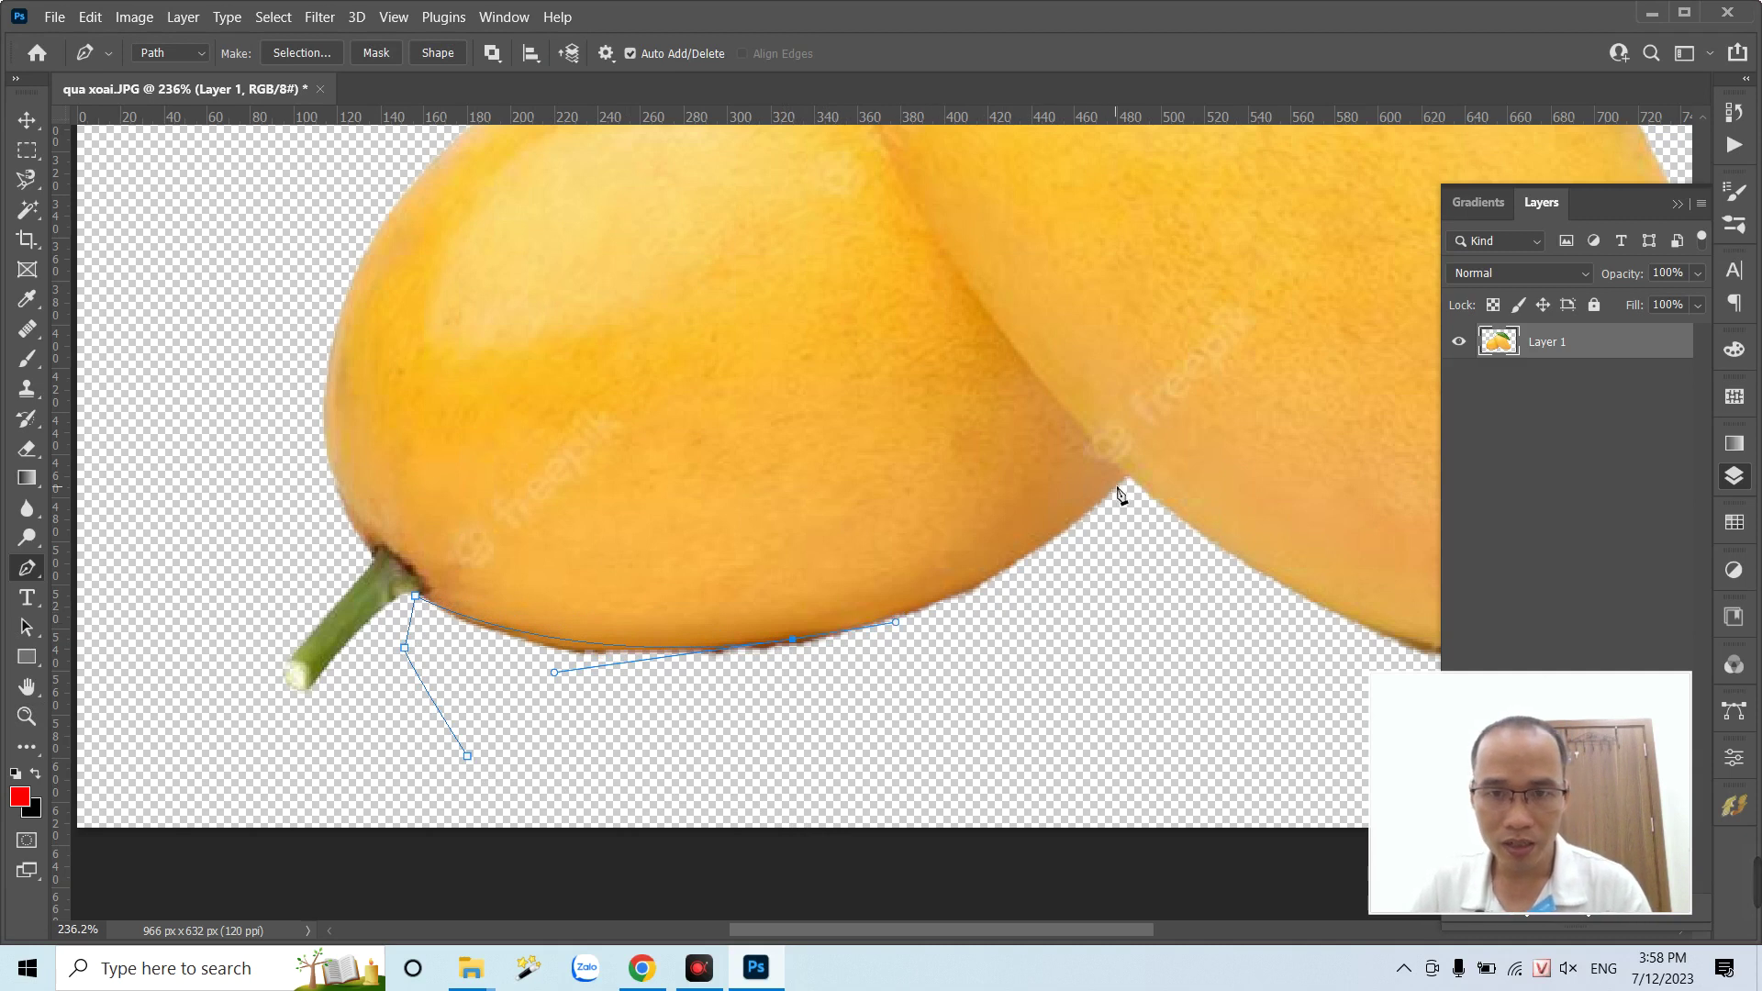
{"action": "left_click_drag", "start_coordinate": [1124, 481], "coordinate": [1186, 418]}
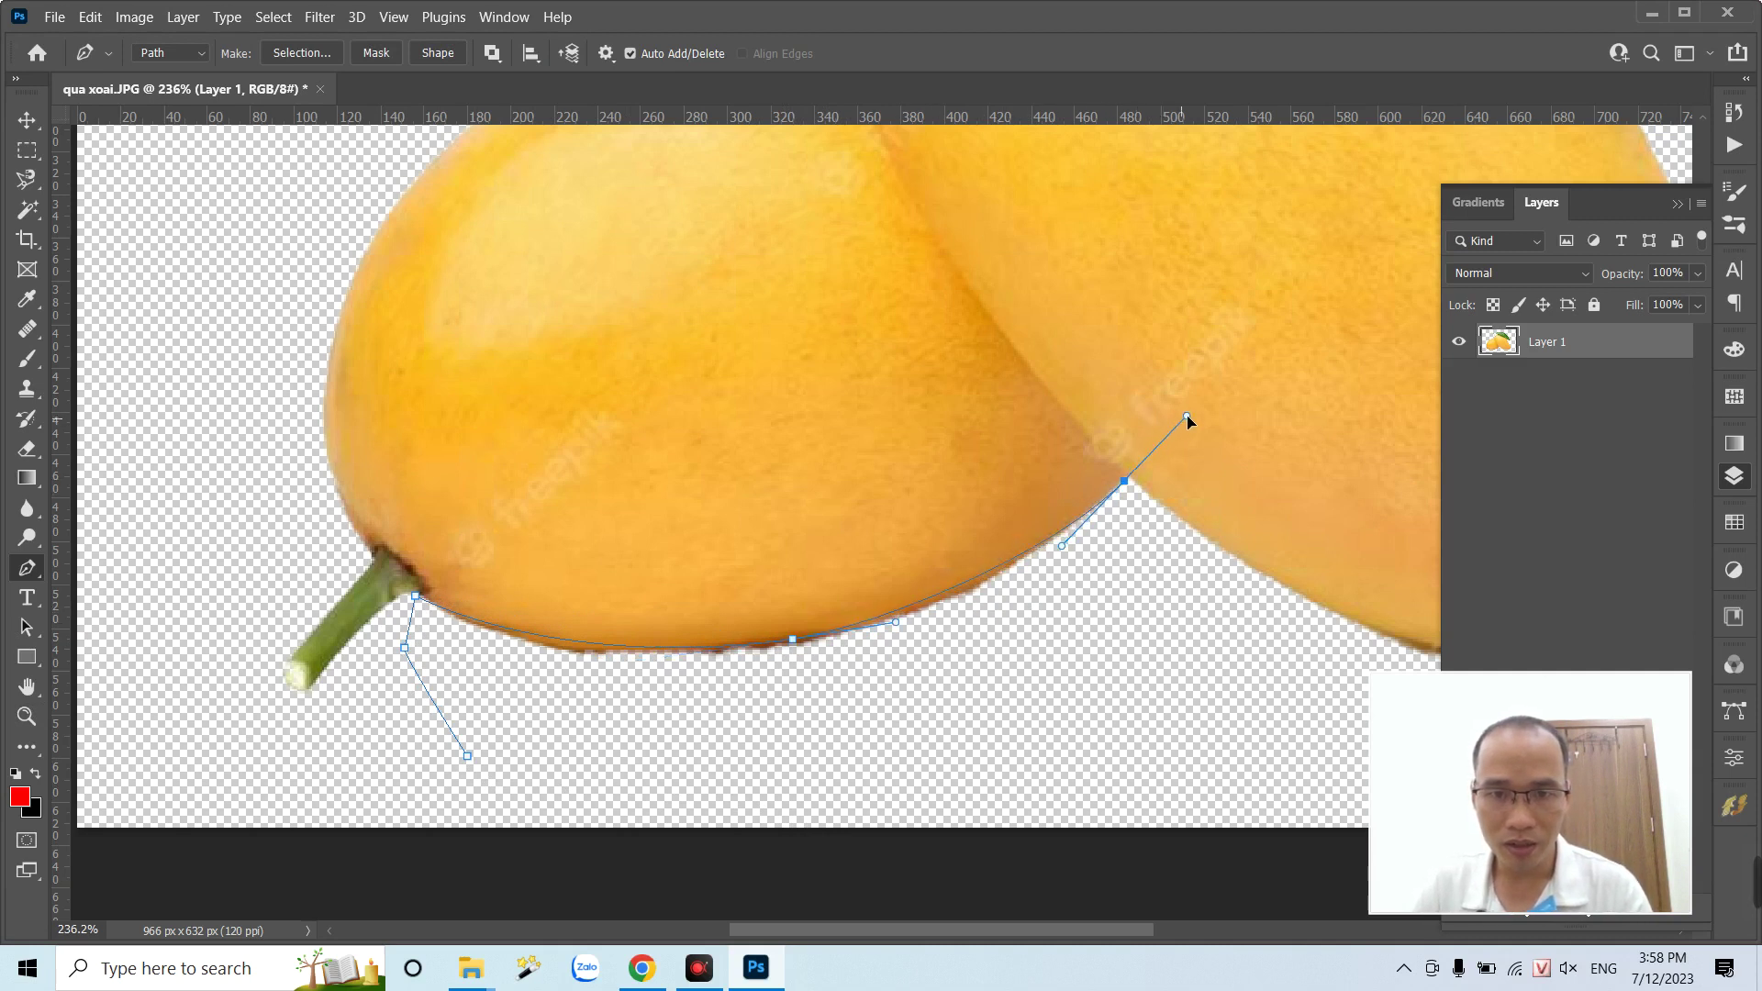
{"action": "left_click_drag", "start_coordinate": [888, 516], "coordinate": [523, 527]}
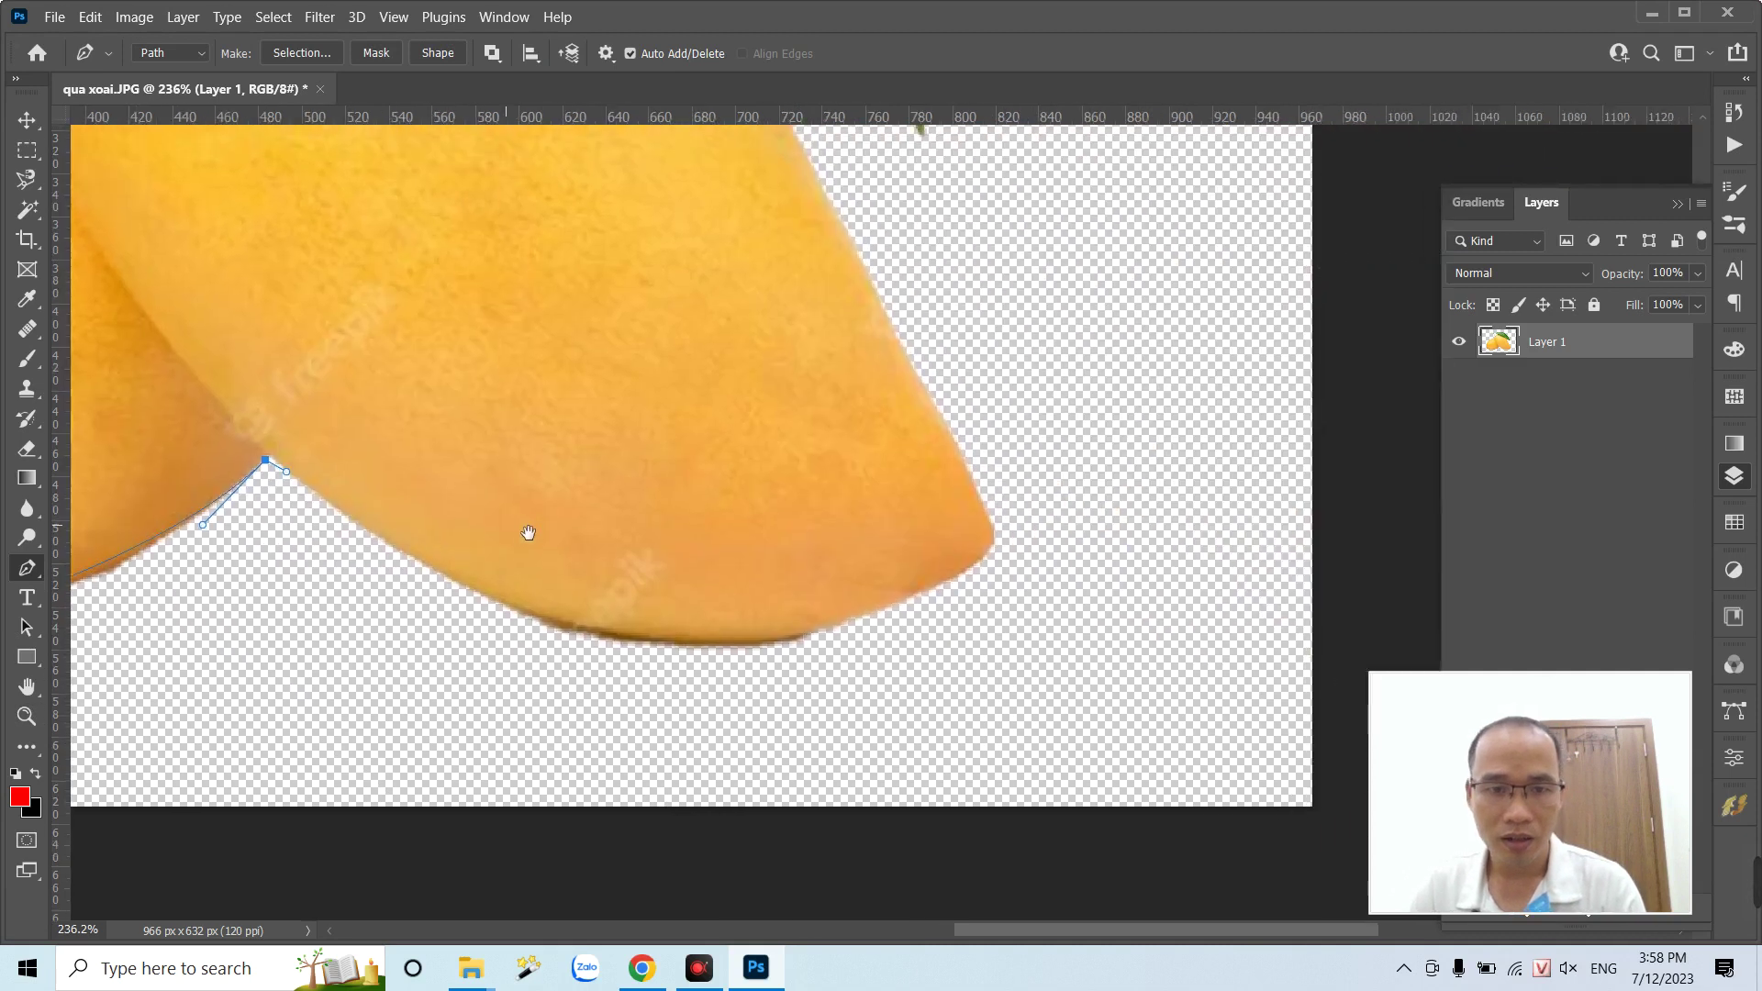
{"action": "left_click_drag", "start_coordinate": [897, 611], "coordinate": [1257, 527]}
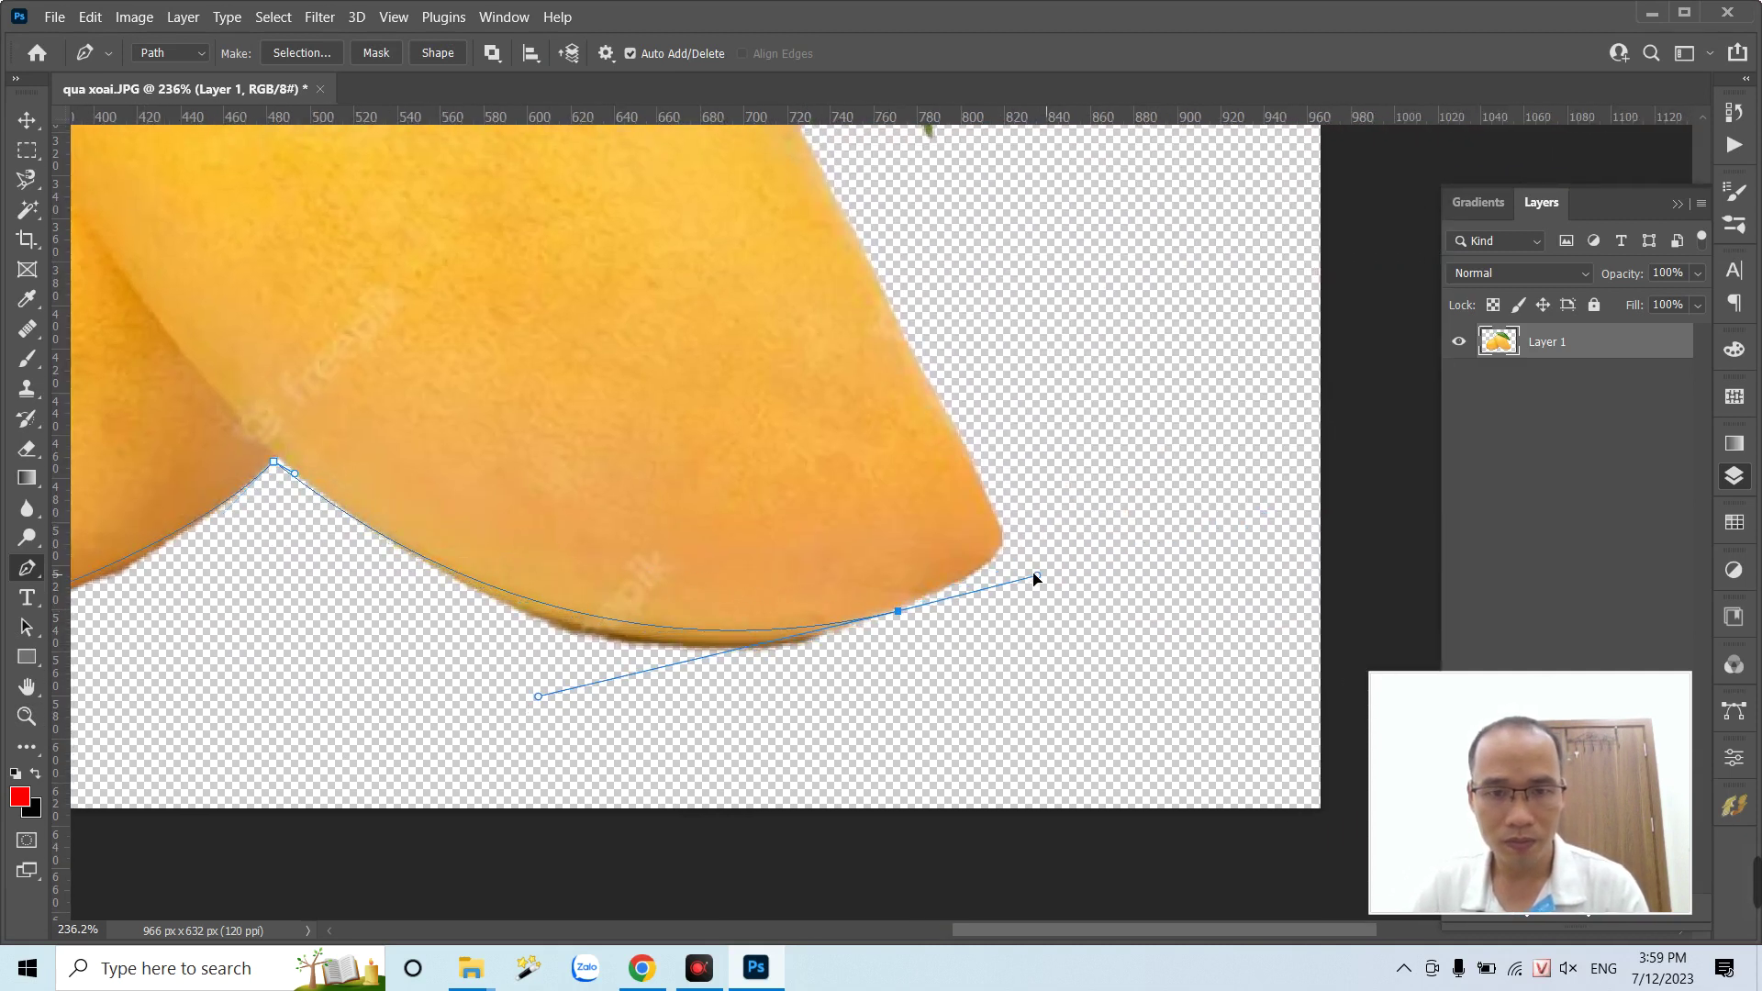
- Close the path around the shadow's right end and under the mangoes, then clear the shadow
{"action": "left_click", "coordinate": [1089, 648]}
{"action": "left_click", "coordinate": [1035, 728]}
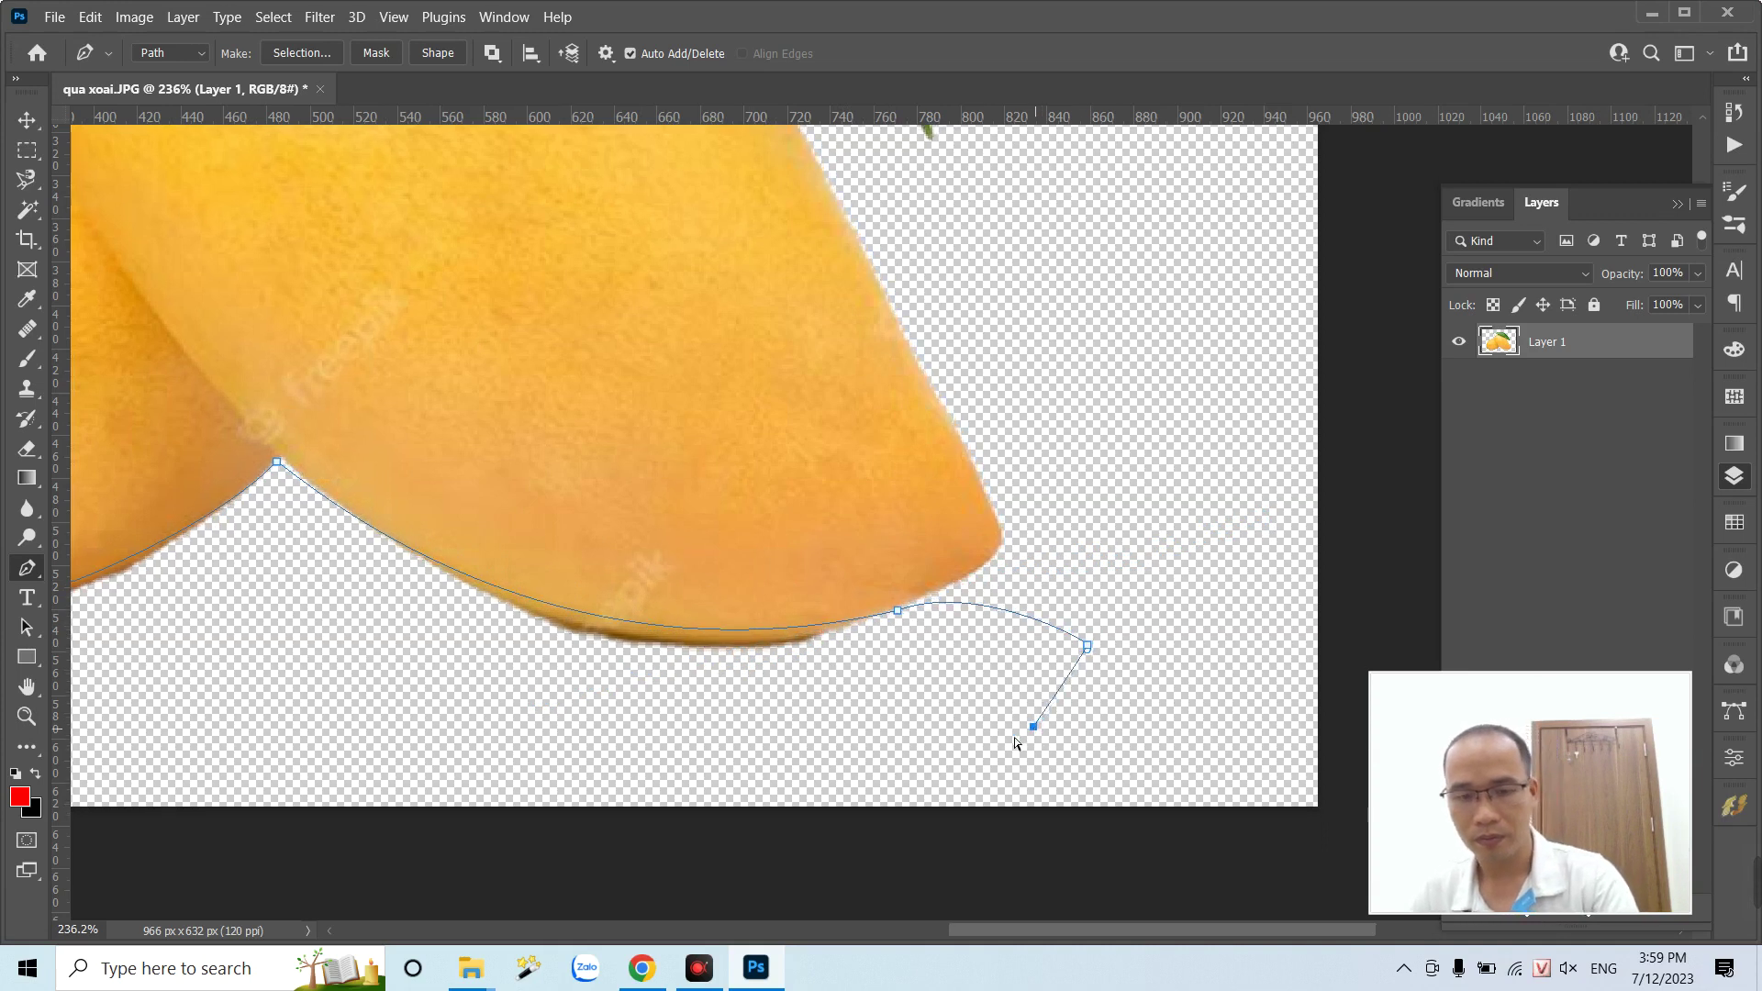
{"action": "key", "text": "ctrl+minus"}
{"action": "key", "text": "ctrl+minus"}
{"action": "key", "text": "ctrl+minus"}
{"action": "left_click_drag", "start_coordinate": [859, 792], "coordinate": [804, 792]}
{"action": "left_click", "coordinate": [579, 793]}
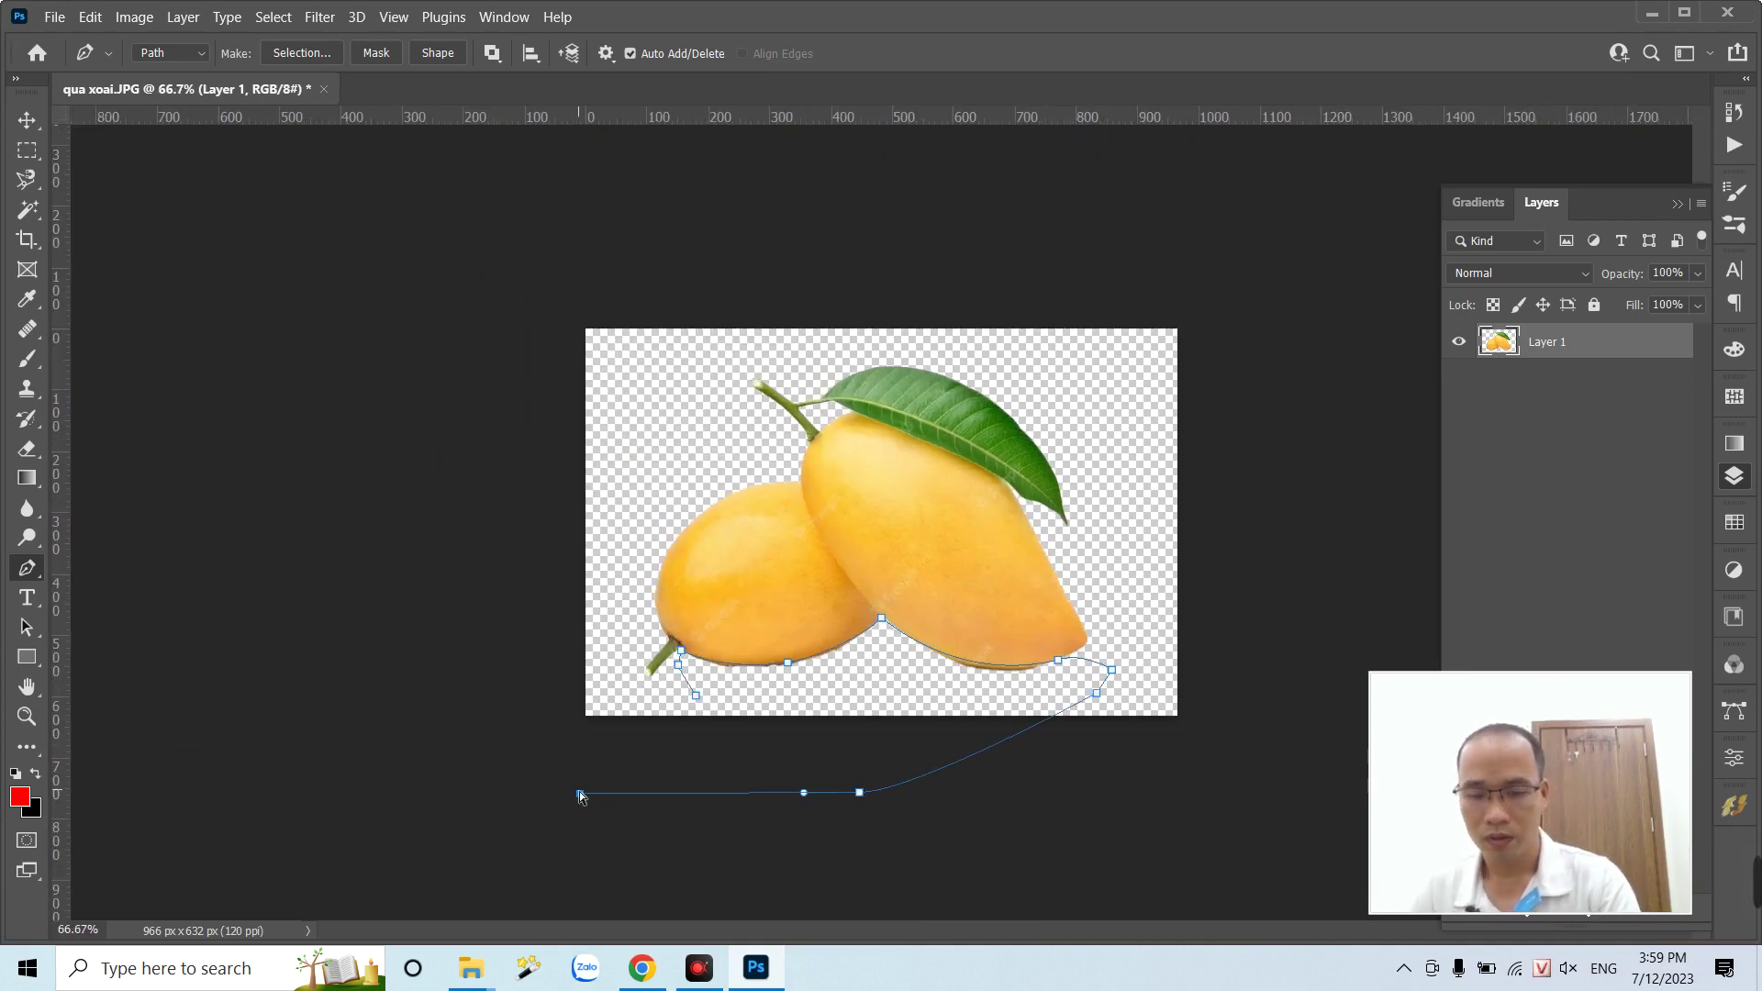
{"action": "key", "text": "ctrl+Return"}
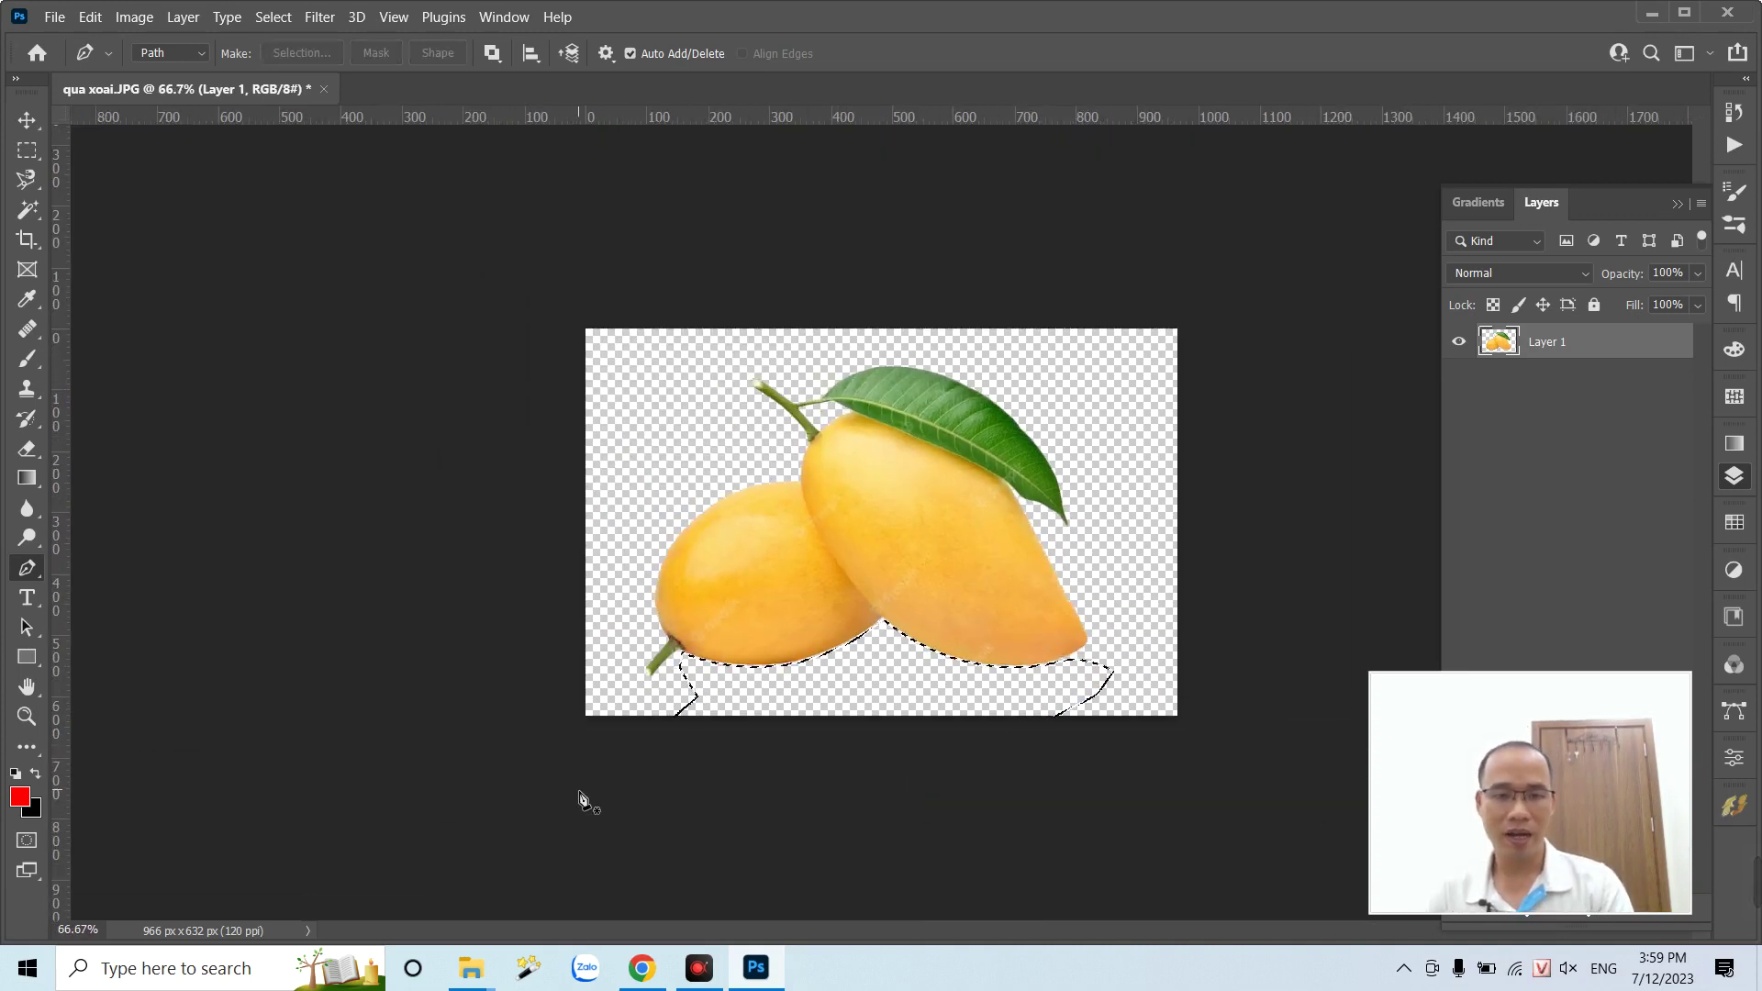
{"action": "key", "text": "ctrl+d"}
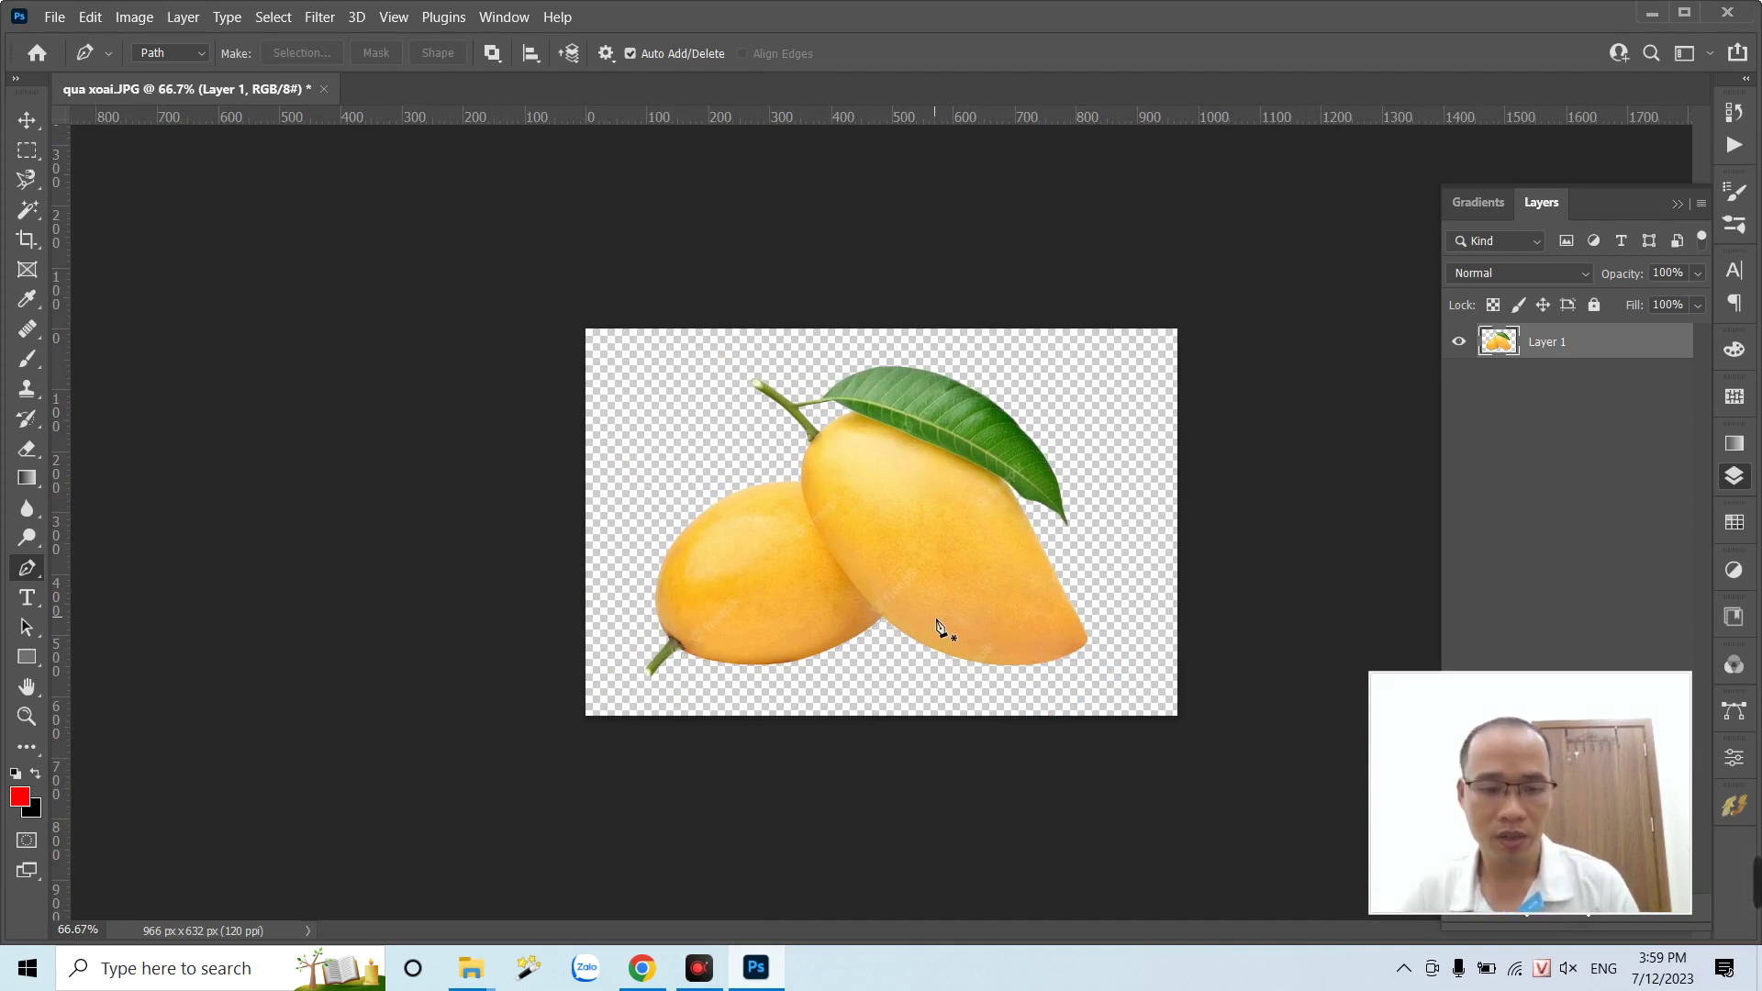
- Save a PNG copy named qua xoai, then quit Photoshop without saving the JPG
{"action": "key", "text": "ctrl+shift+s"}
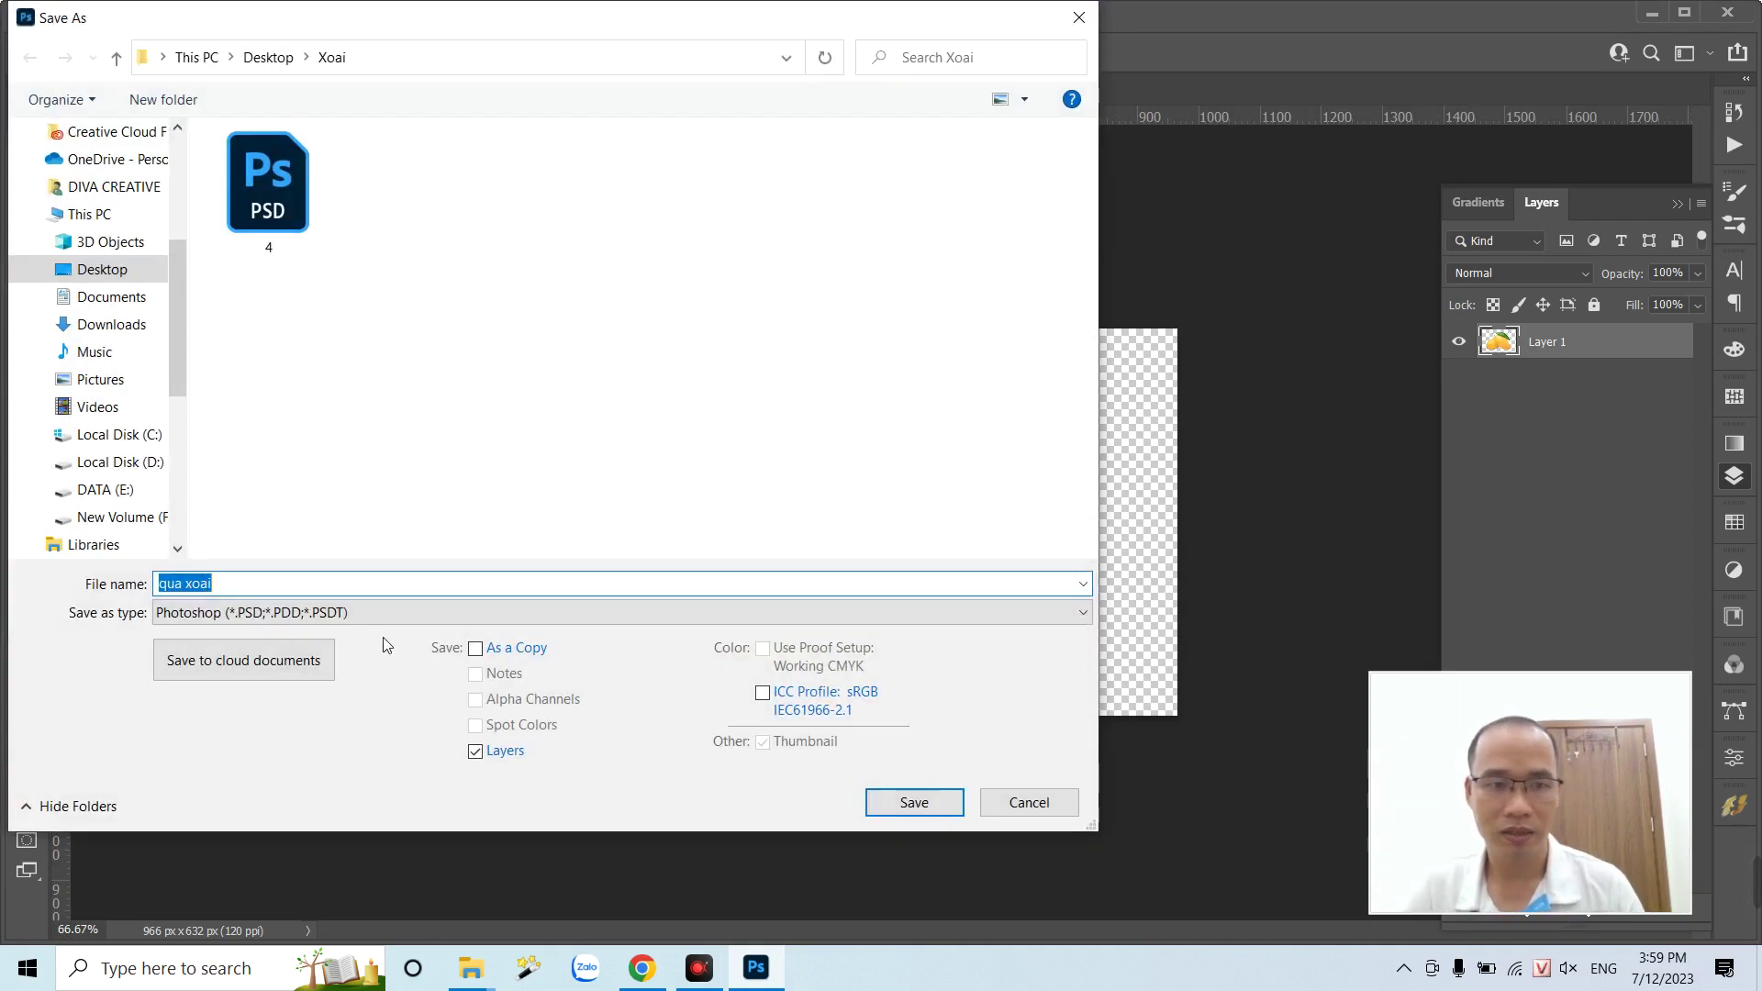
{"action": "left_click", "coordinate": [371, 615]}
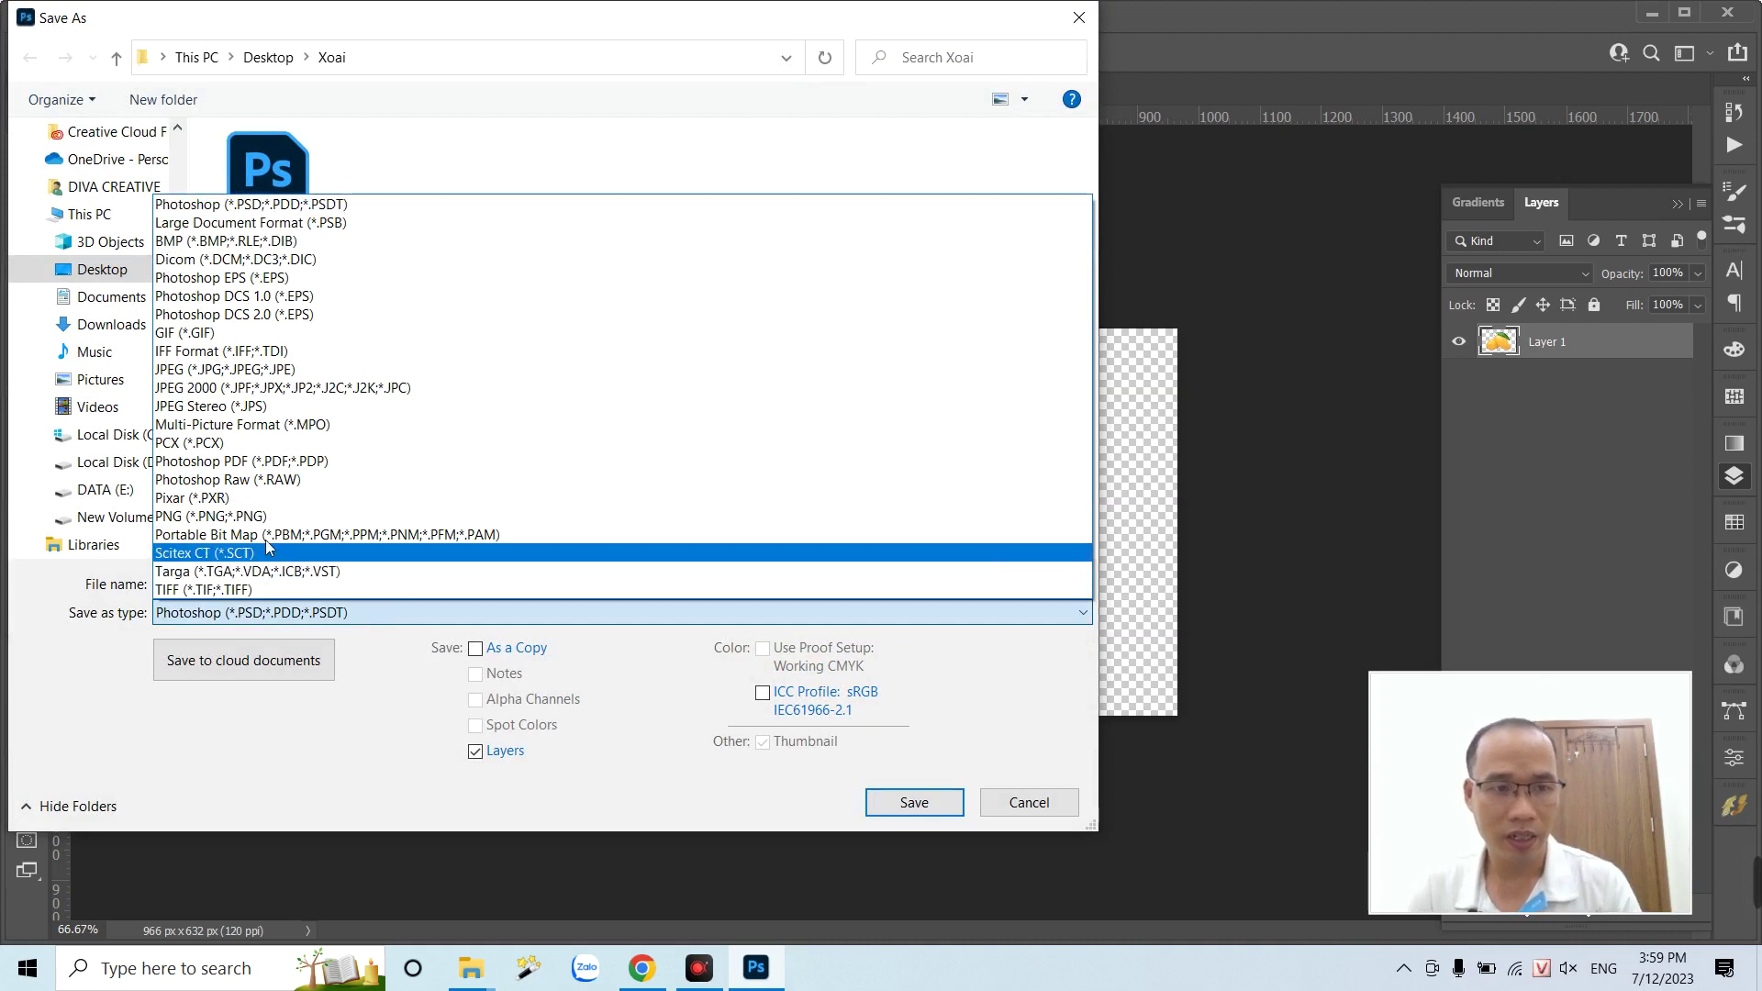
{"action": "left_click", "coordinate": [266, 516]}
{"action": "key", "text": "Return"}
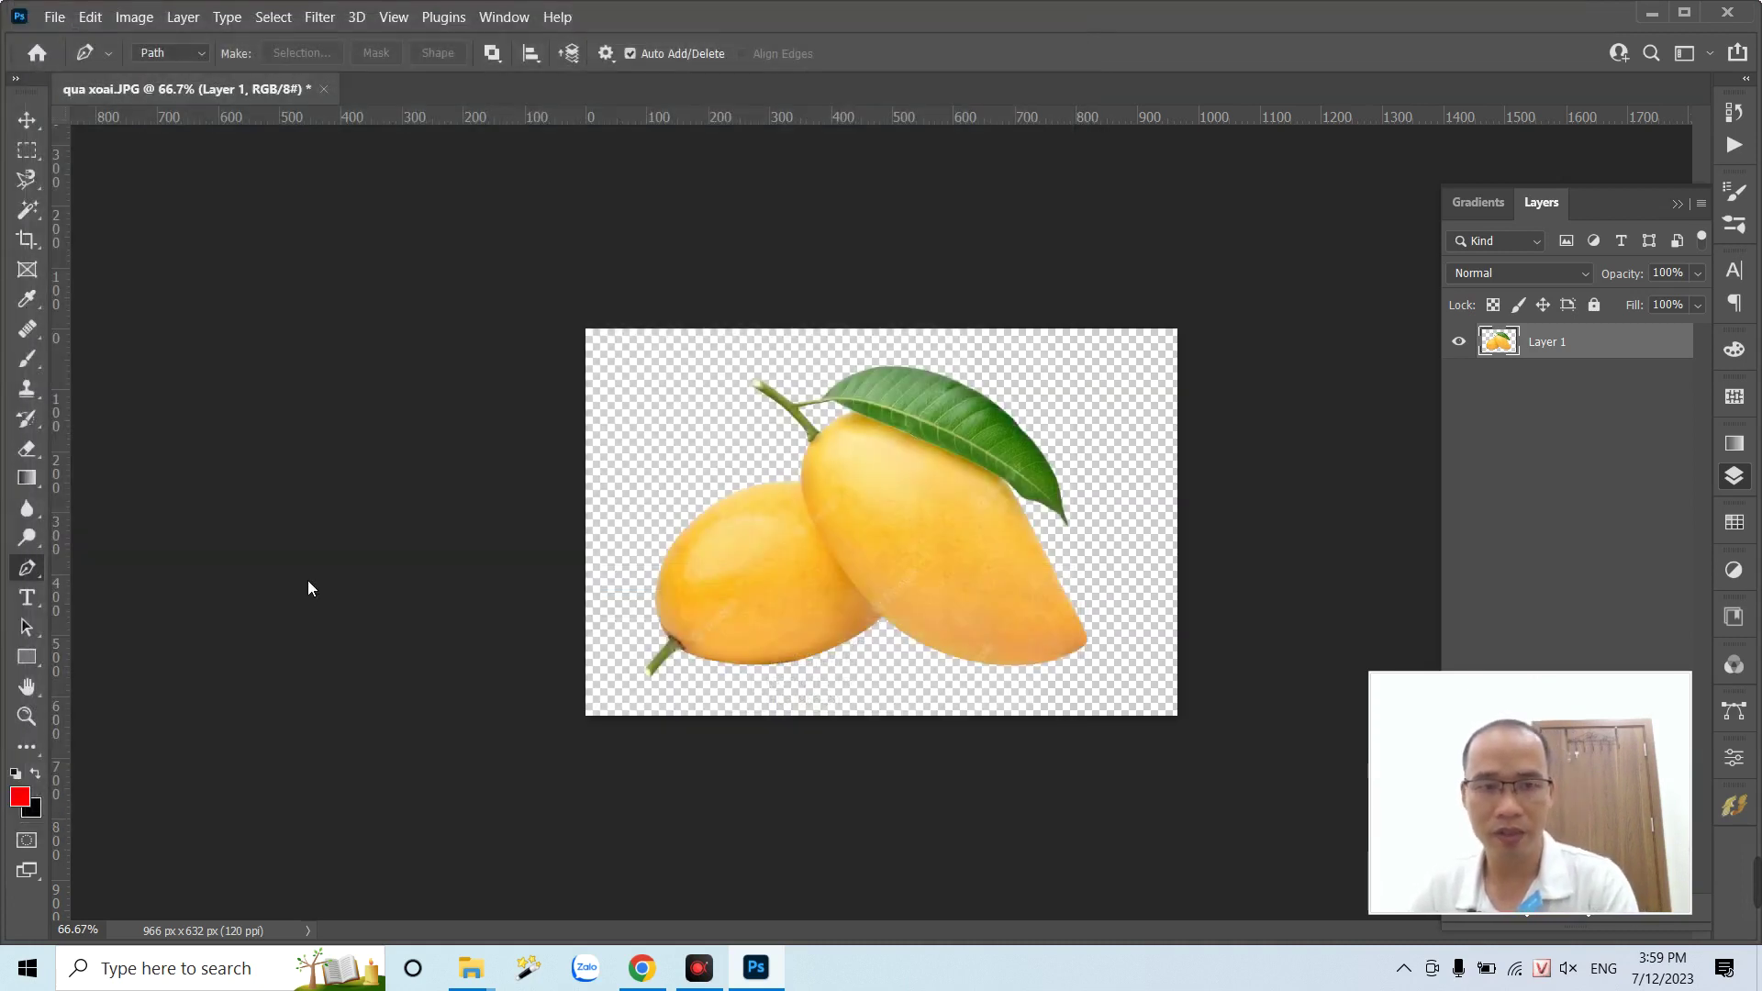
{"action": "key", "text": "Return"}
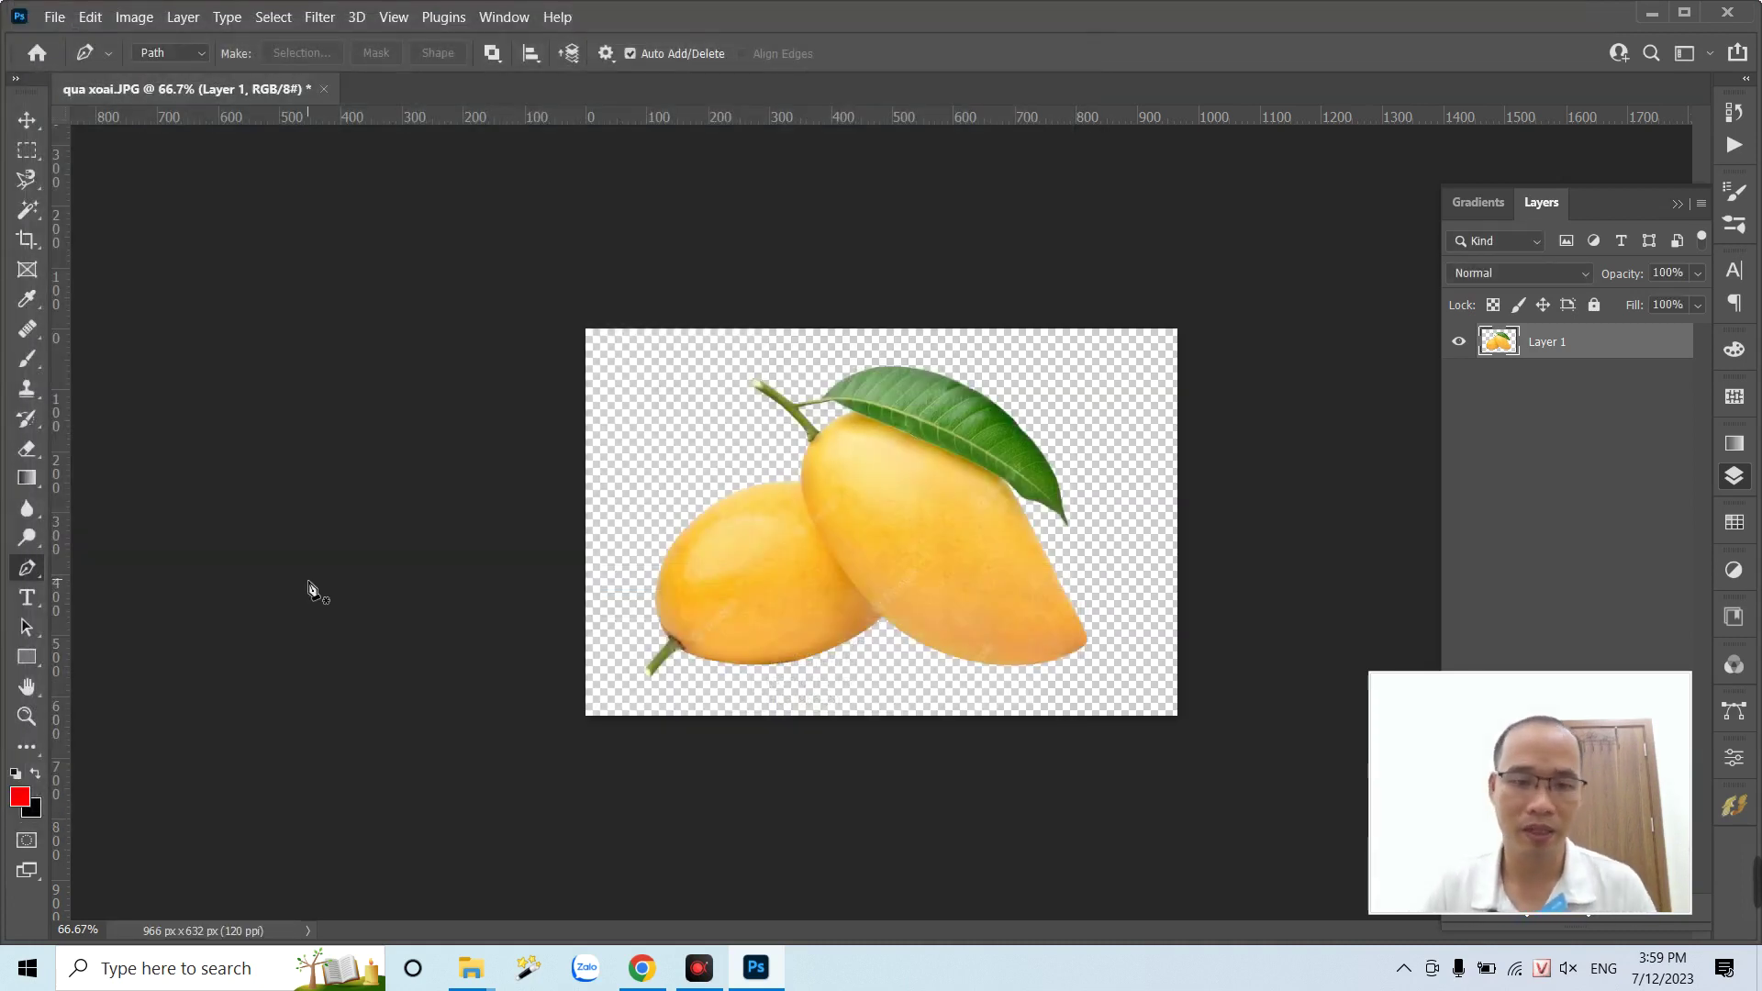
{"action": "left_click", "coordinate": [1727, 12]}
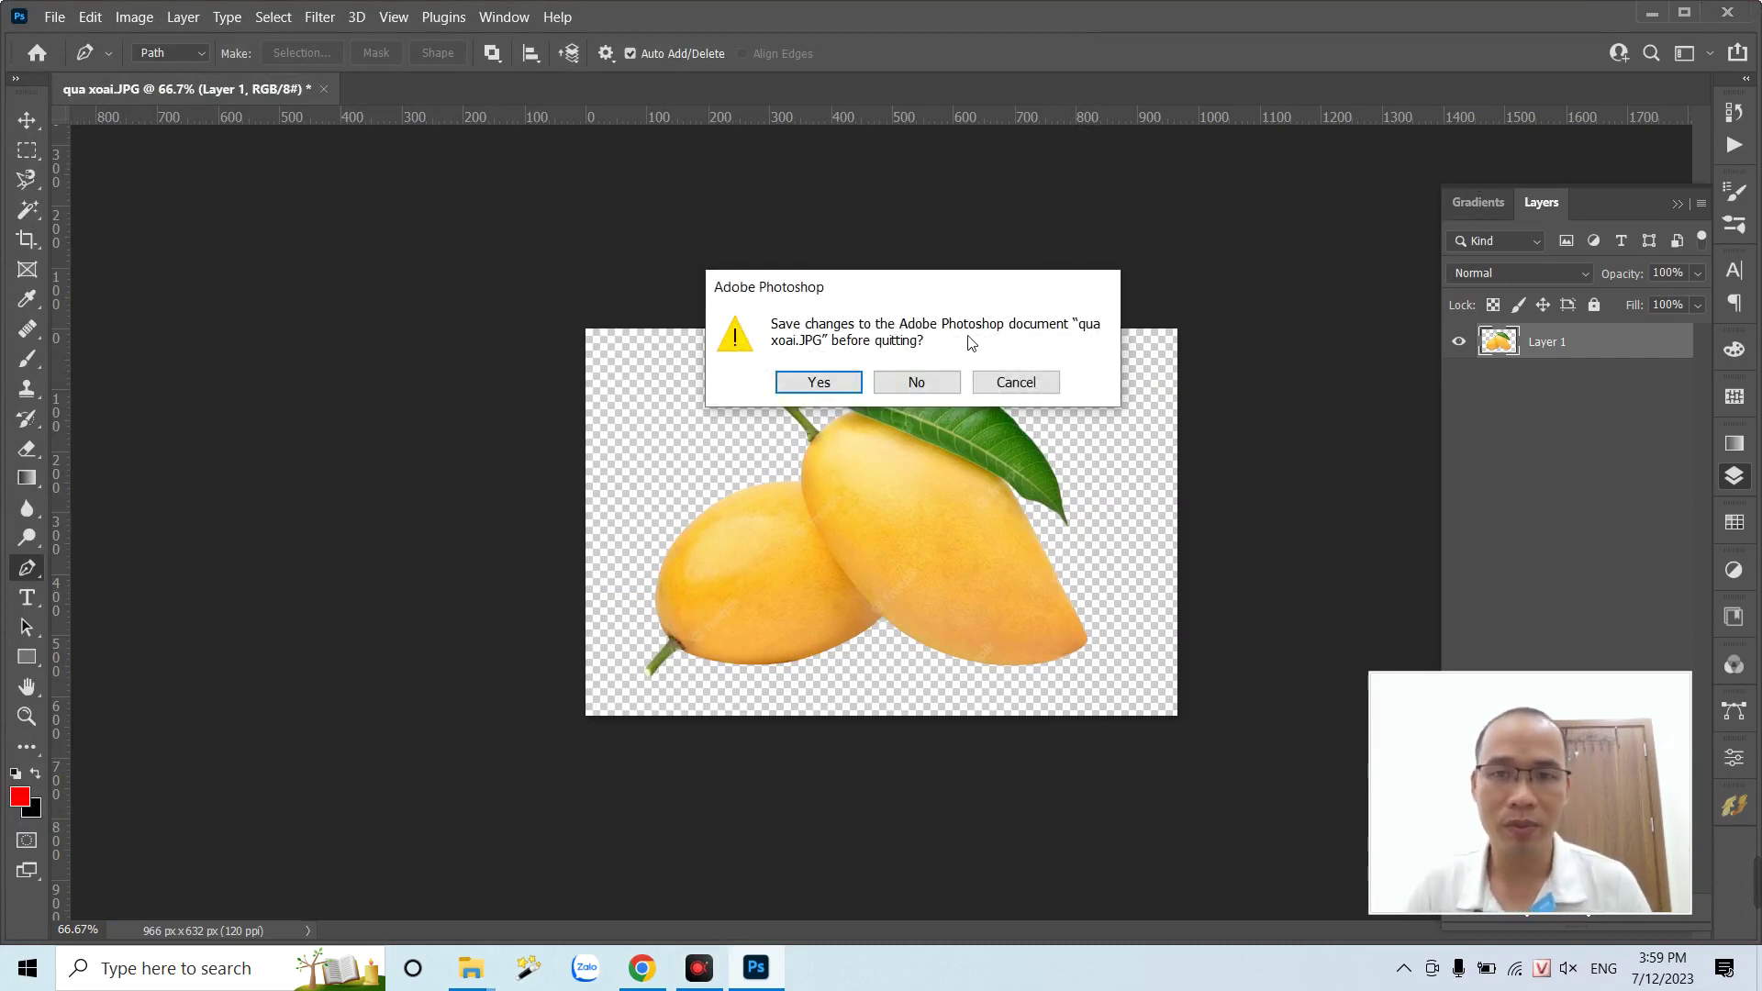
{"action": "left_click", "coordinate": [918, 384]}
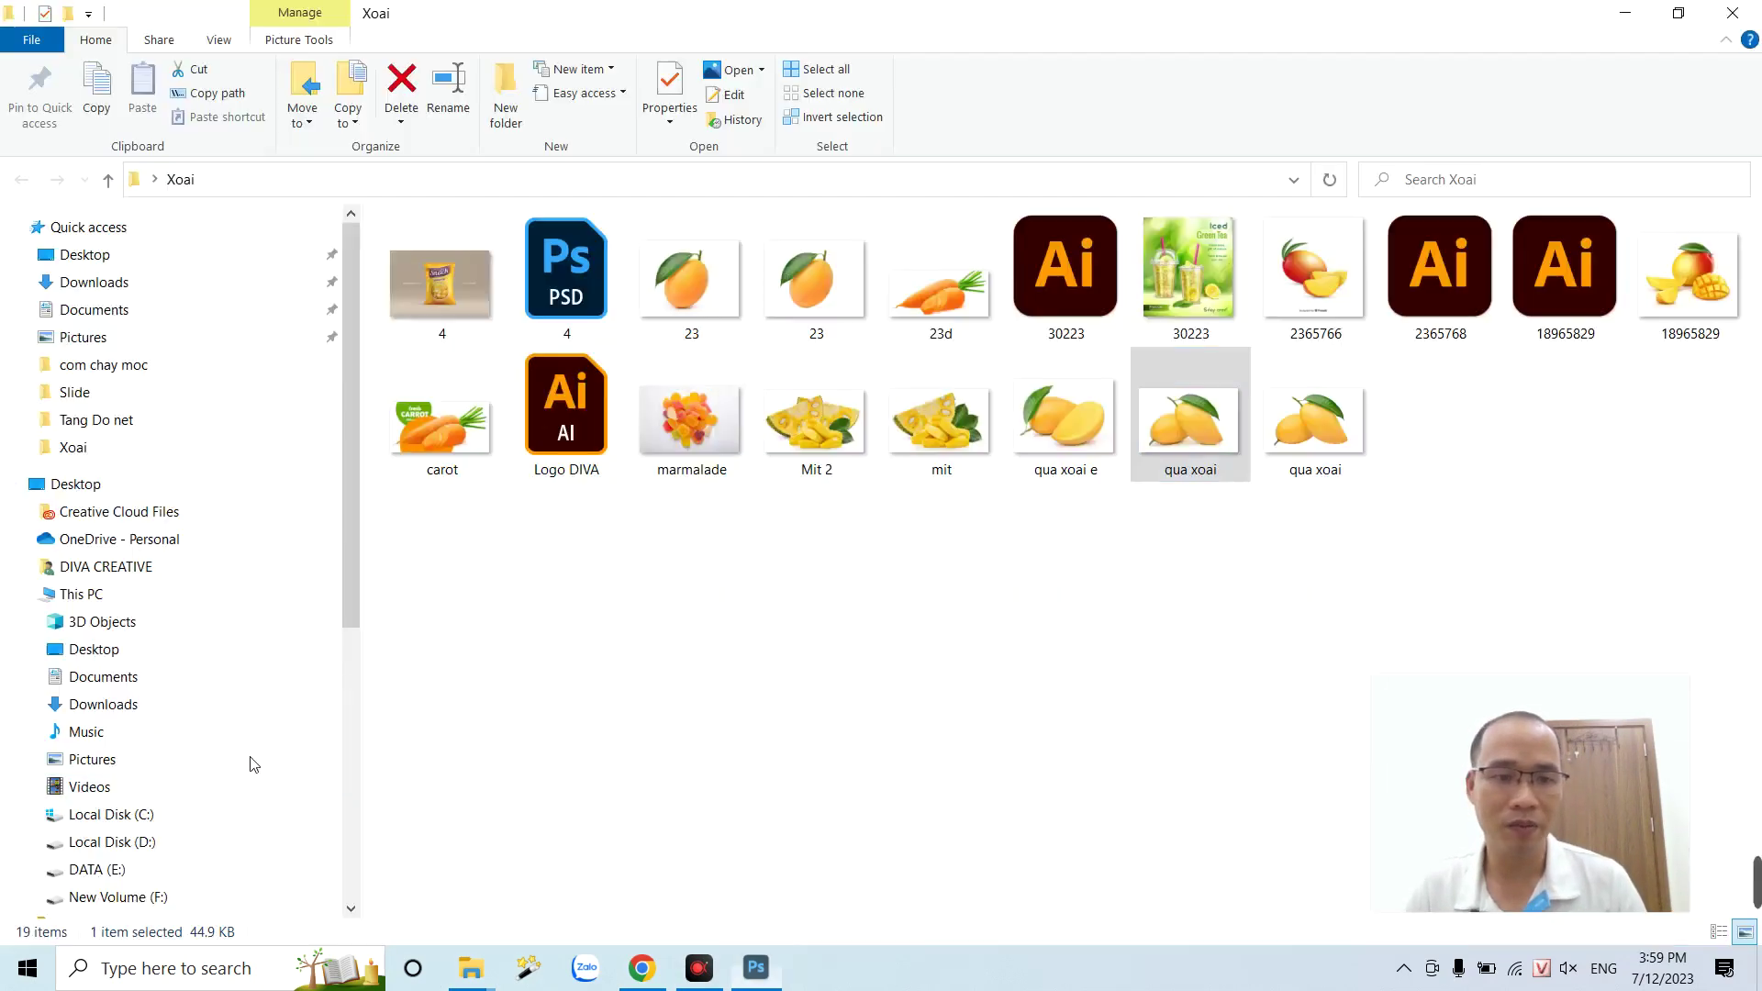
- Launch Adobe Illustrator 2021 from the Start menu's app list
{"action": "left_click", "coordinate": [24, 986]}
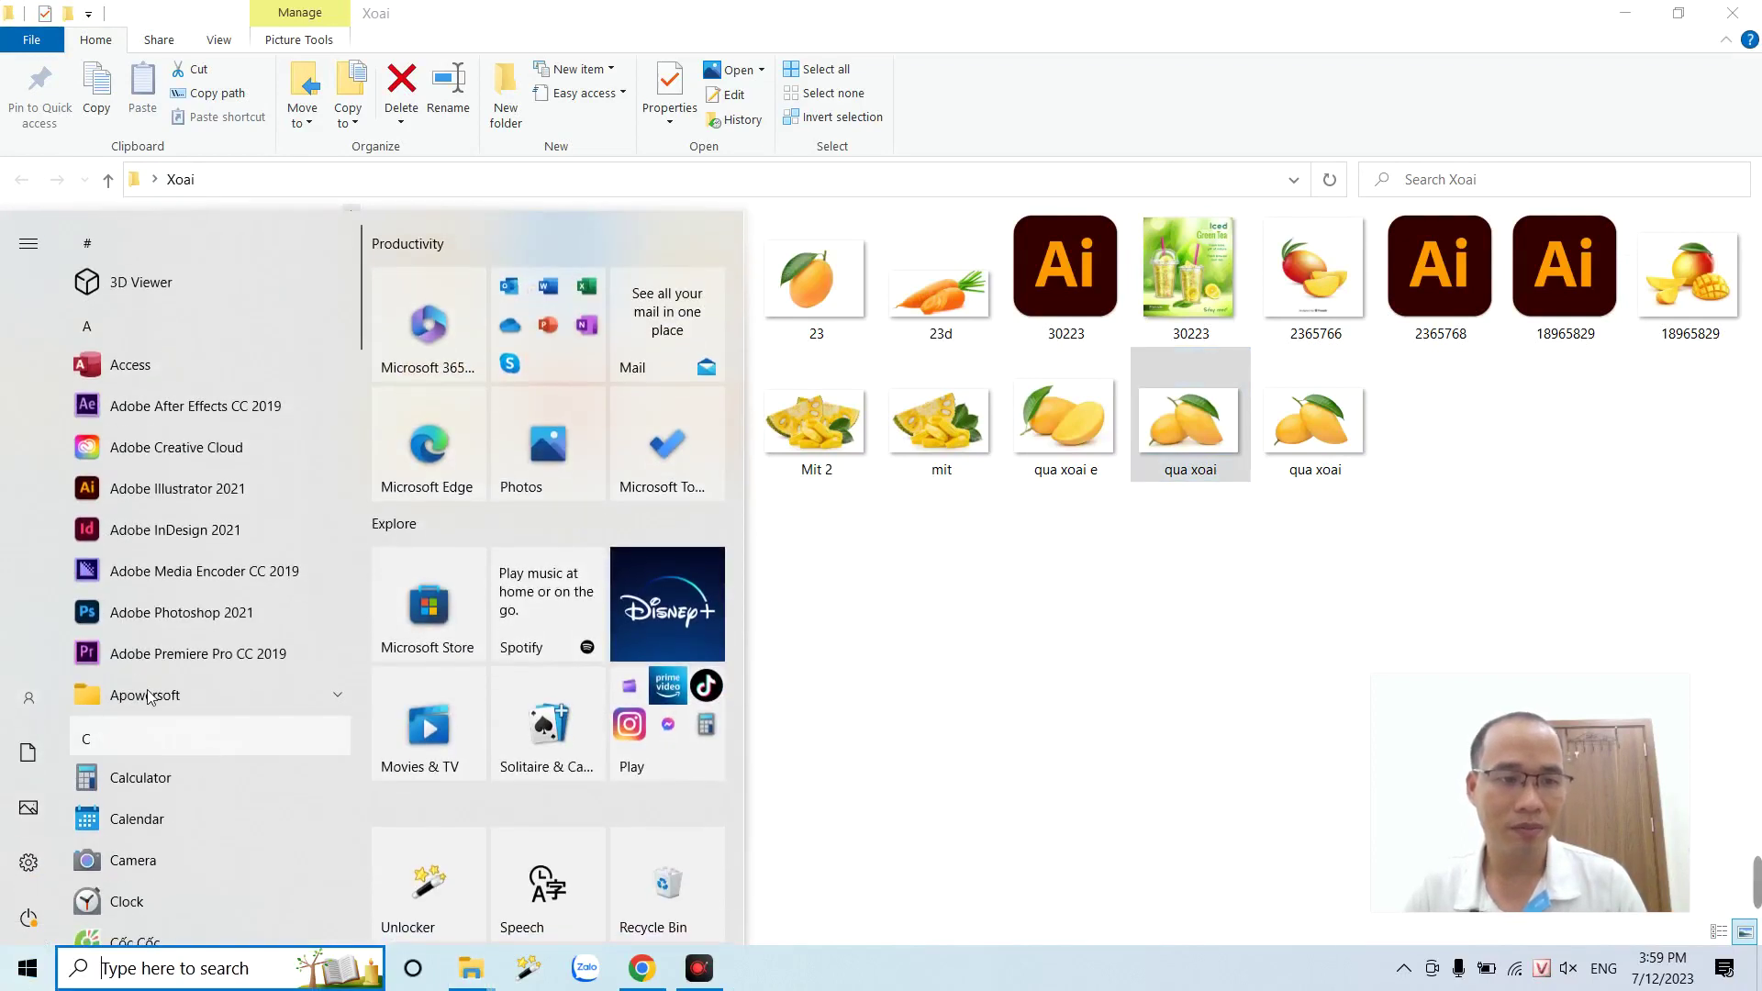
{"action": "left_click", "coordinate": [163, 493]}
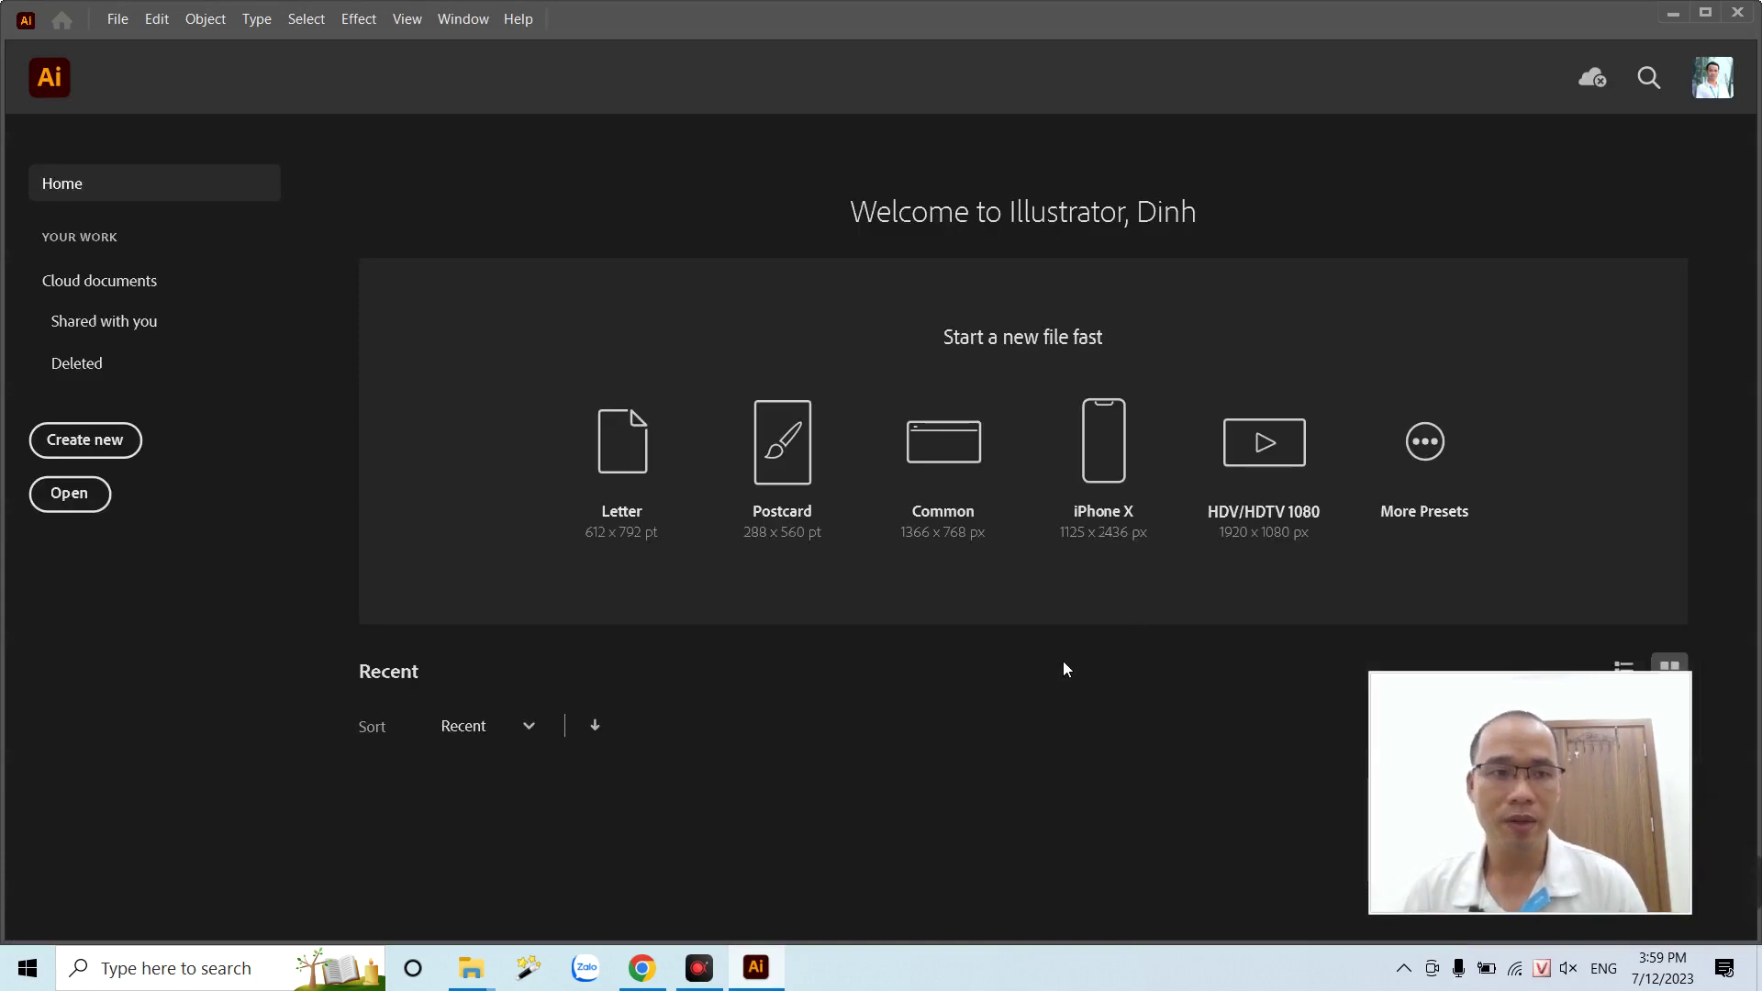
- Start a new document from the Home screen using the Print presets
{"action": "scroll", "coordinate": [988, 606], "scroll_direction": "down", "scroll_amount": 5}
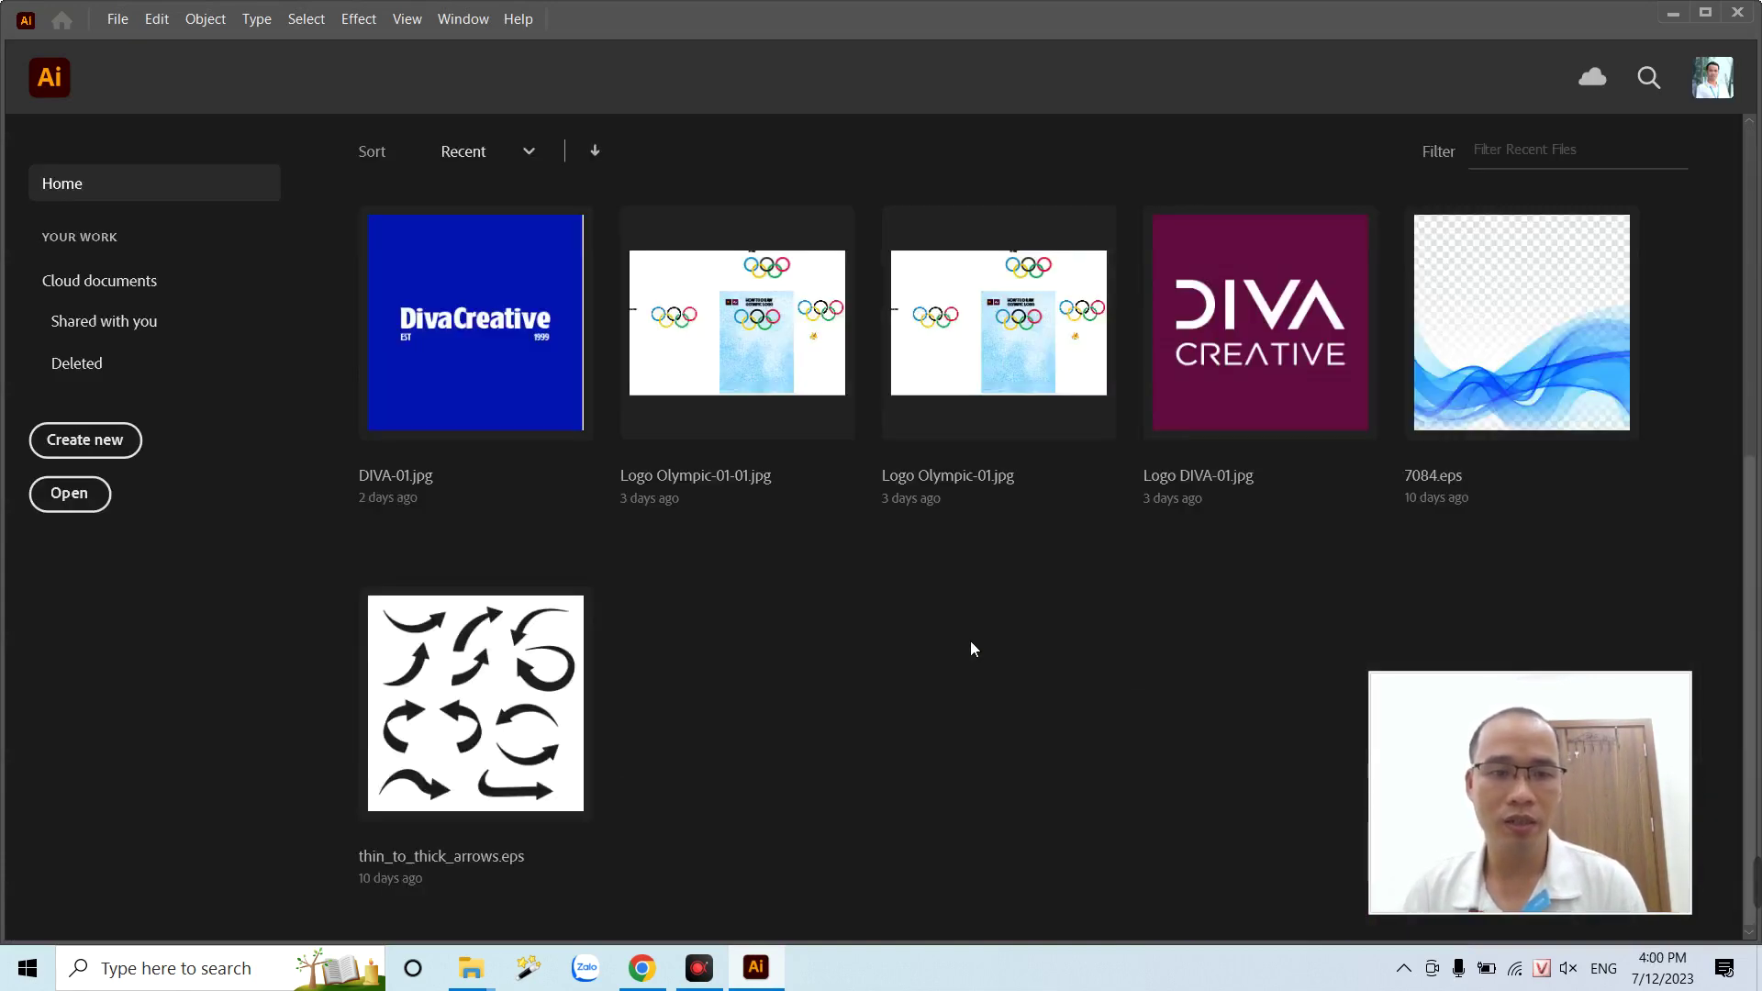
{"action": "scroll", "coordinate": [971, 643], "scroll_direction": "up", "scroll_amount": 3}
{"action": "scroll", "coordinate": [971, 643], "scroll_direction": "up", "scroll_amount": 2}
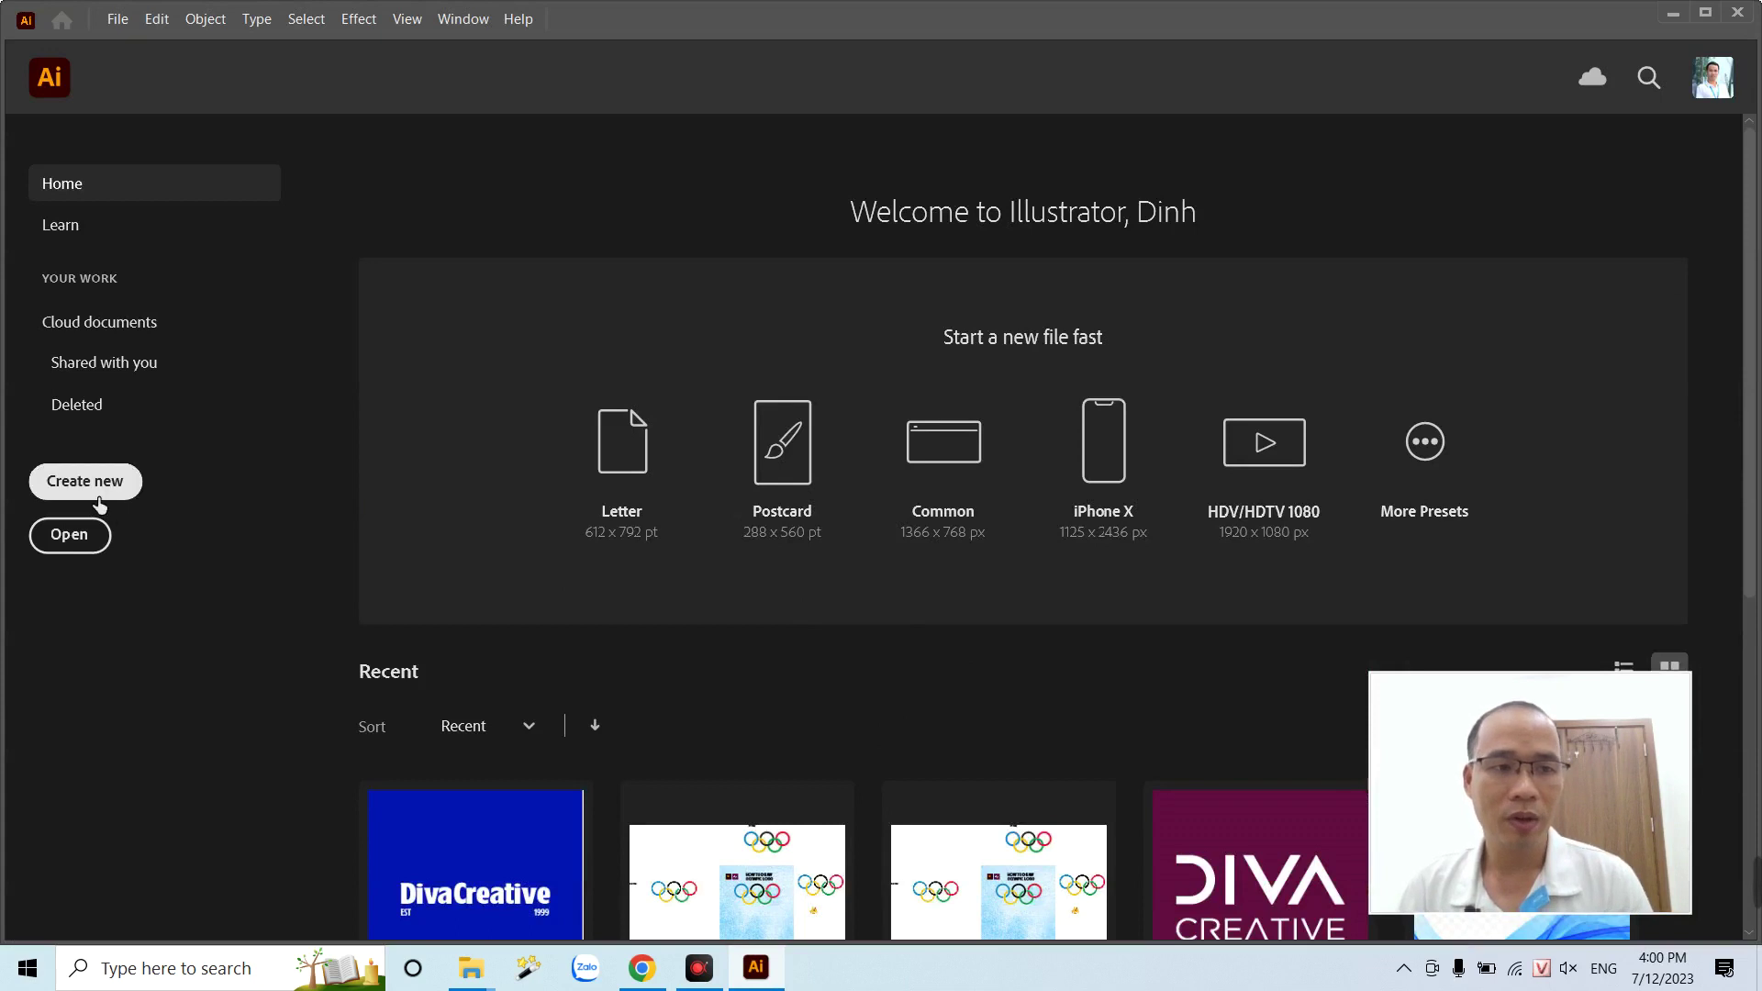
{"action": "left_click", "coordinate": [117, 496]}
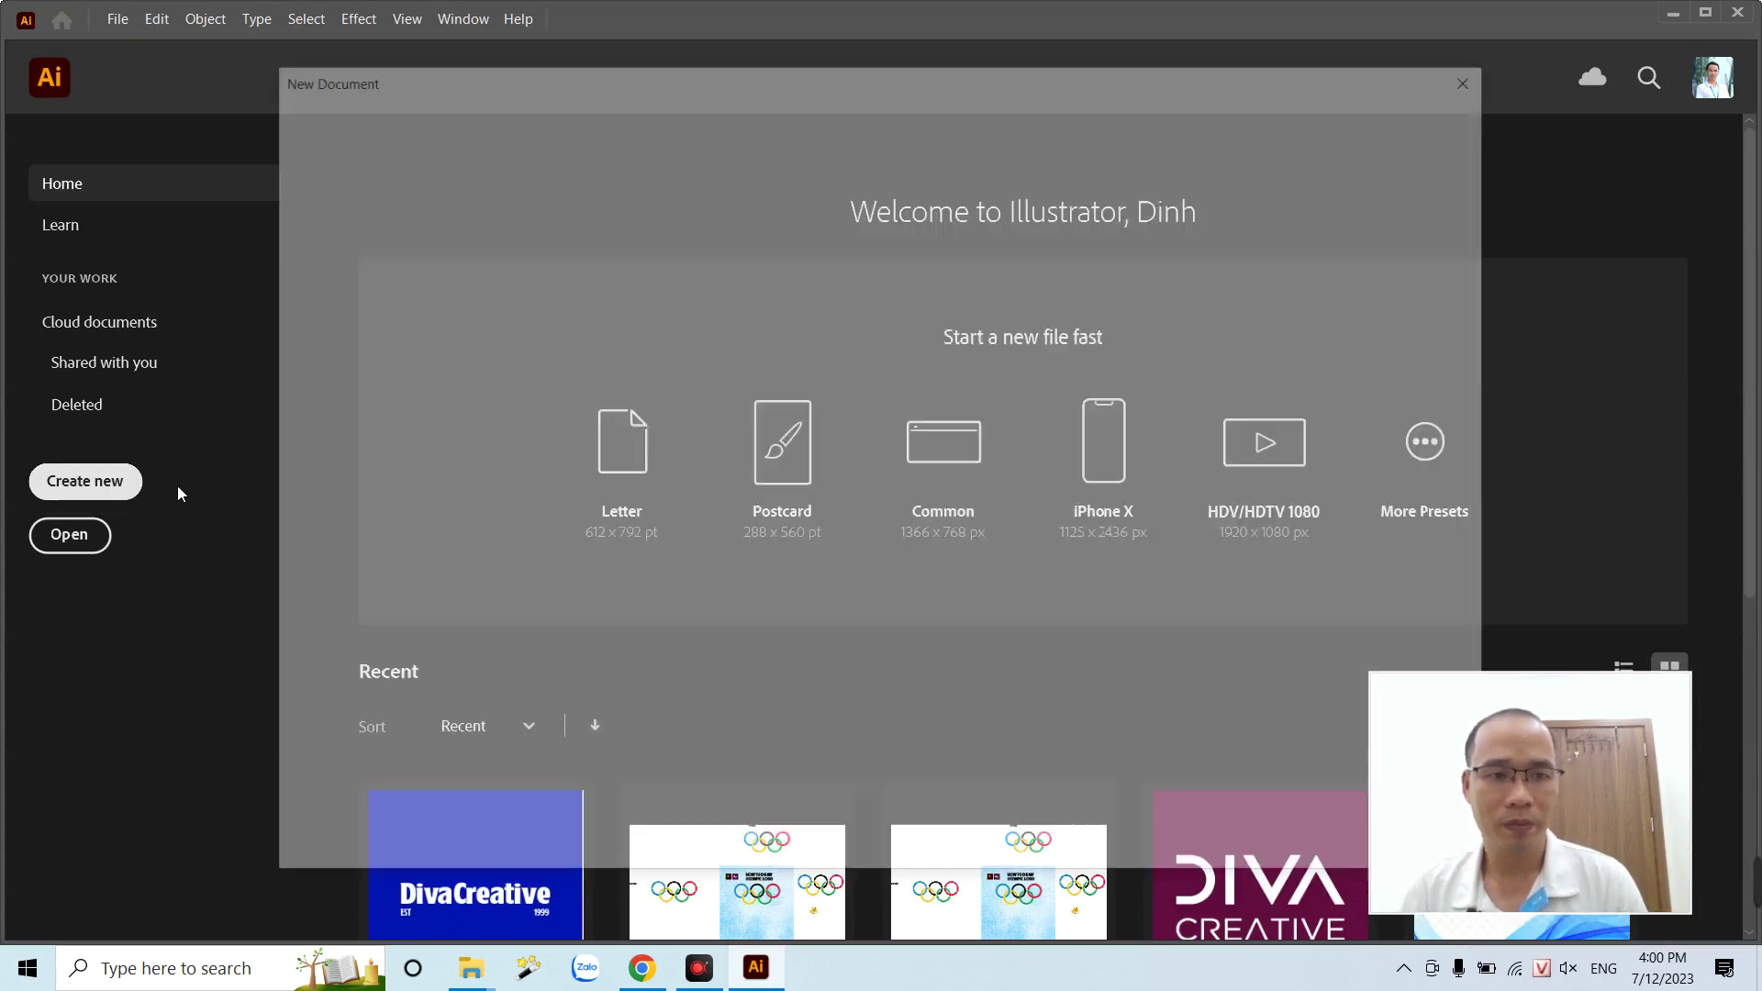
{"action": "left_click", "coordinate": [619, 121]}
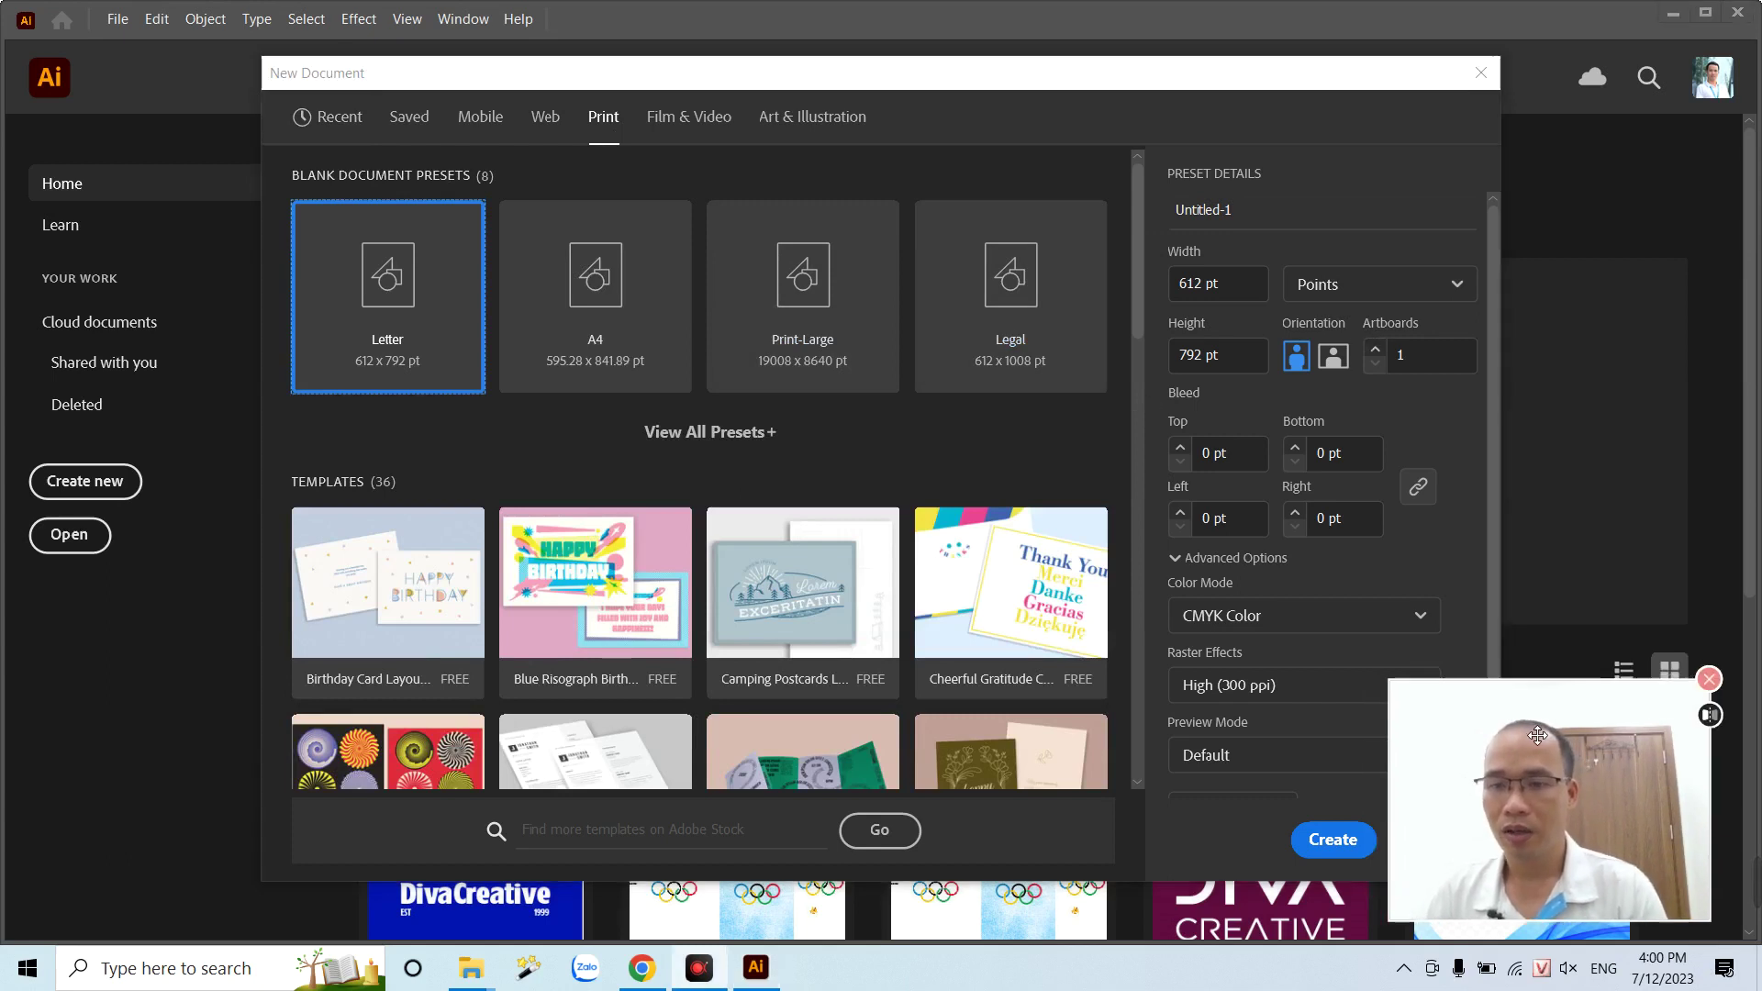
- Set units to Millimeters and width to 148 mm, enter the height, and create the document
{"action": "left_click", "coordinate": [1368, 286]}
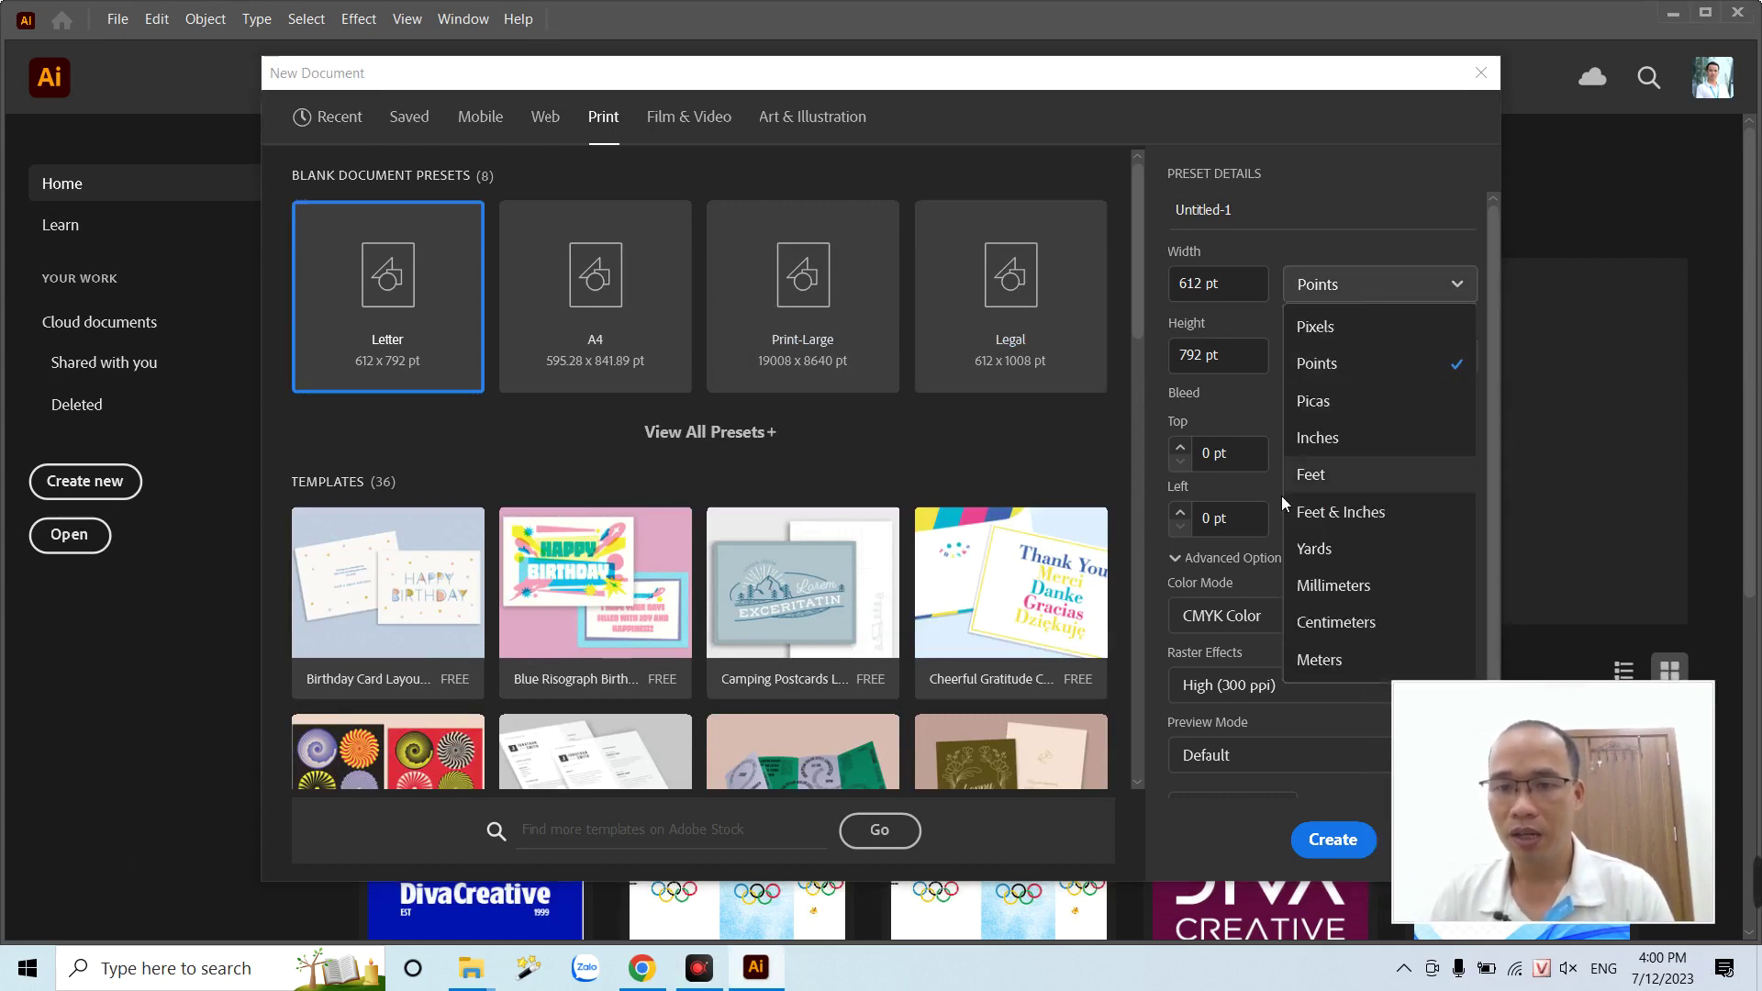
{"action": "left_click", "coordinate": [1333, 588]}
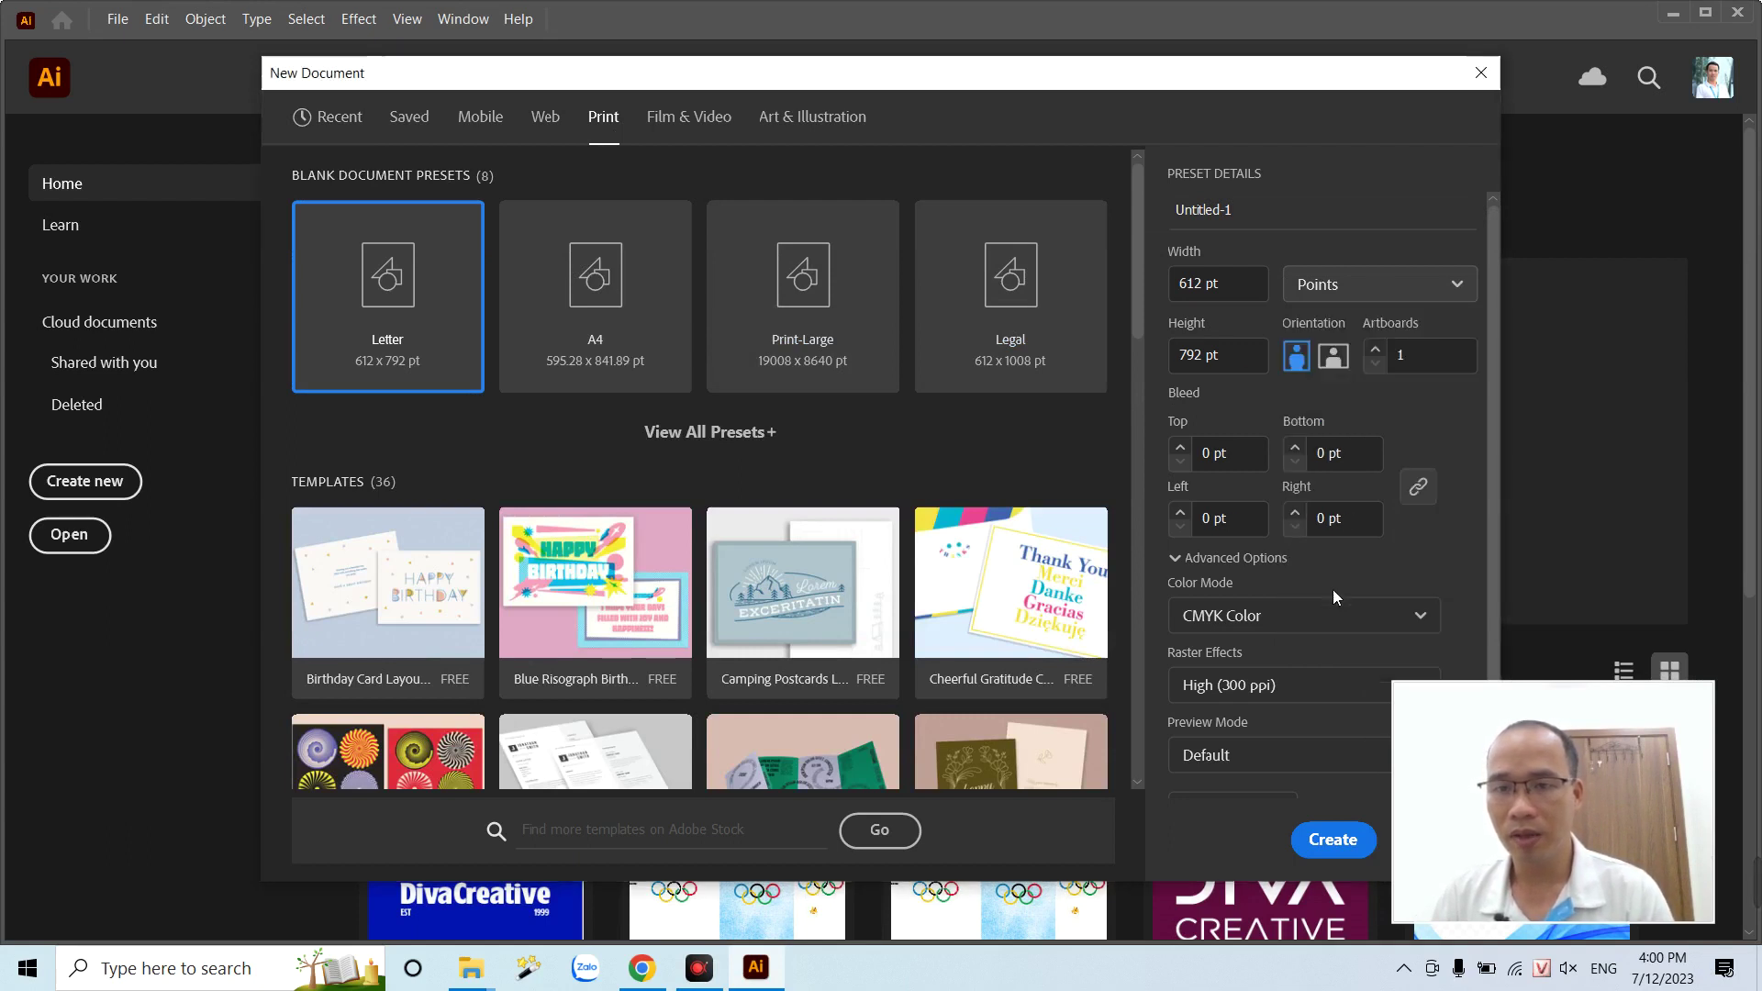
{"action": "left_click", "coordinate": [1230, 287]}
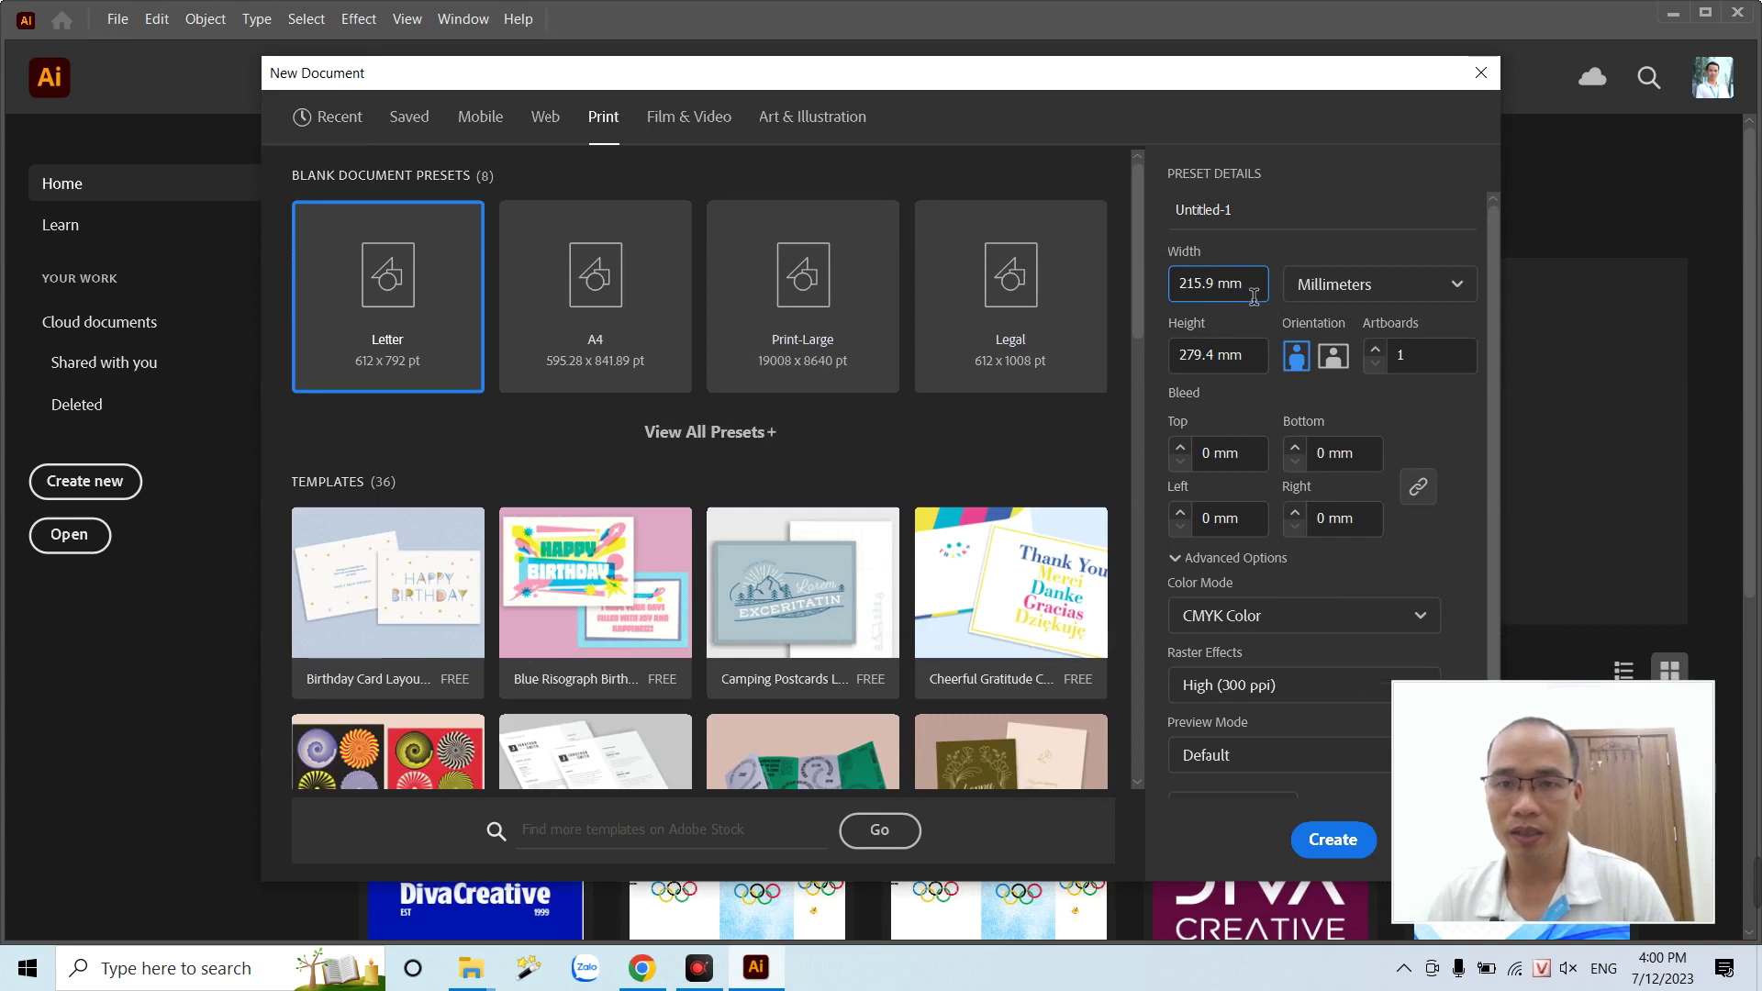
{"action": "key", "text": "ctrl+a"}
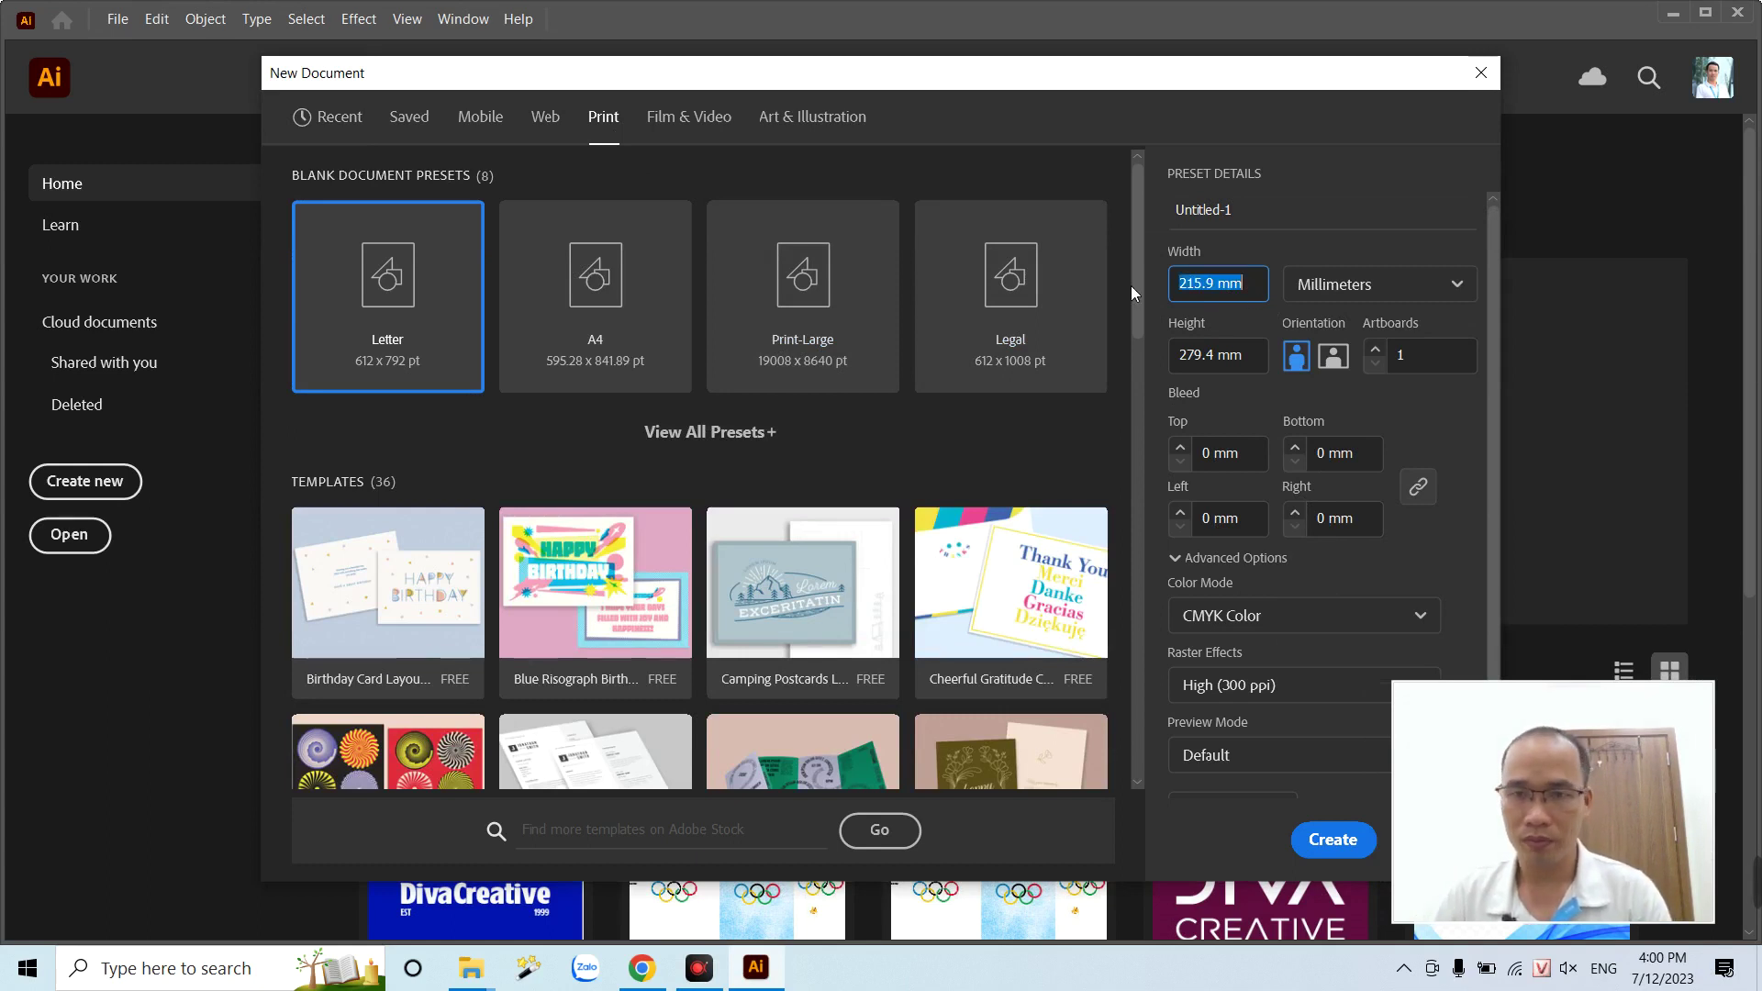
{"action": "type", "text": "14"}
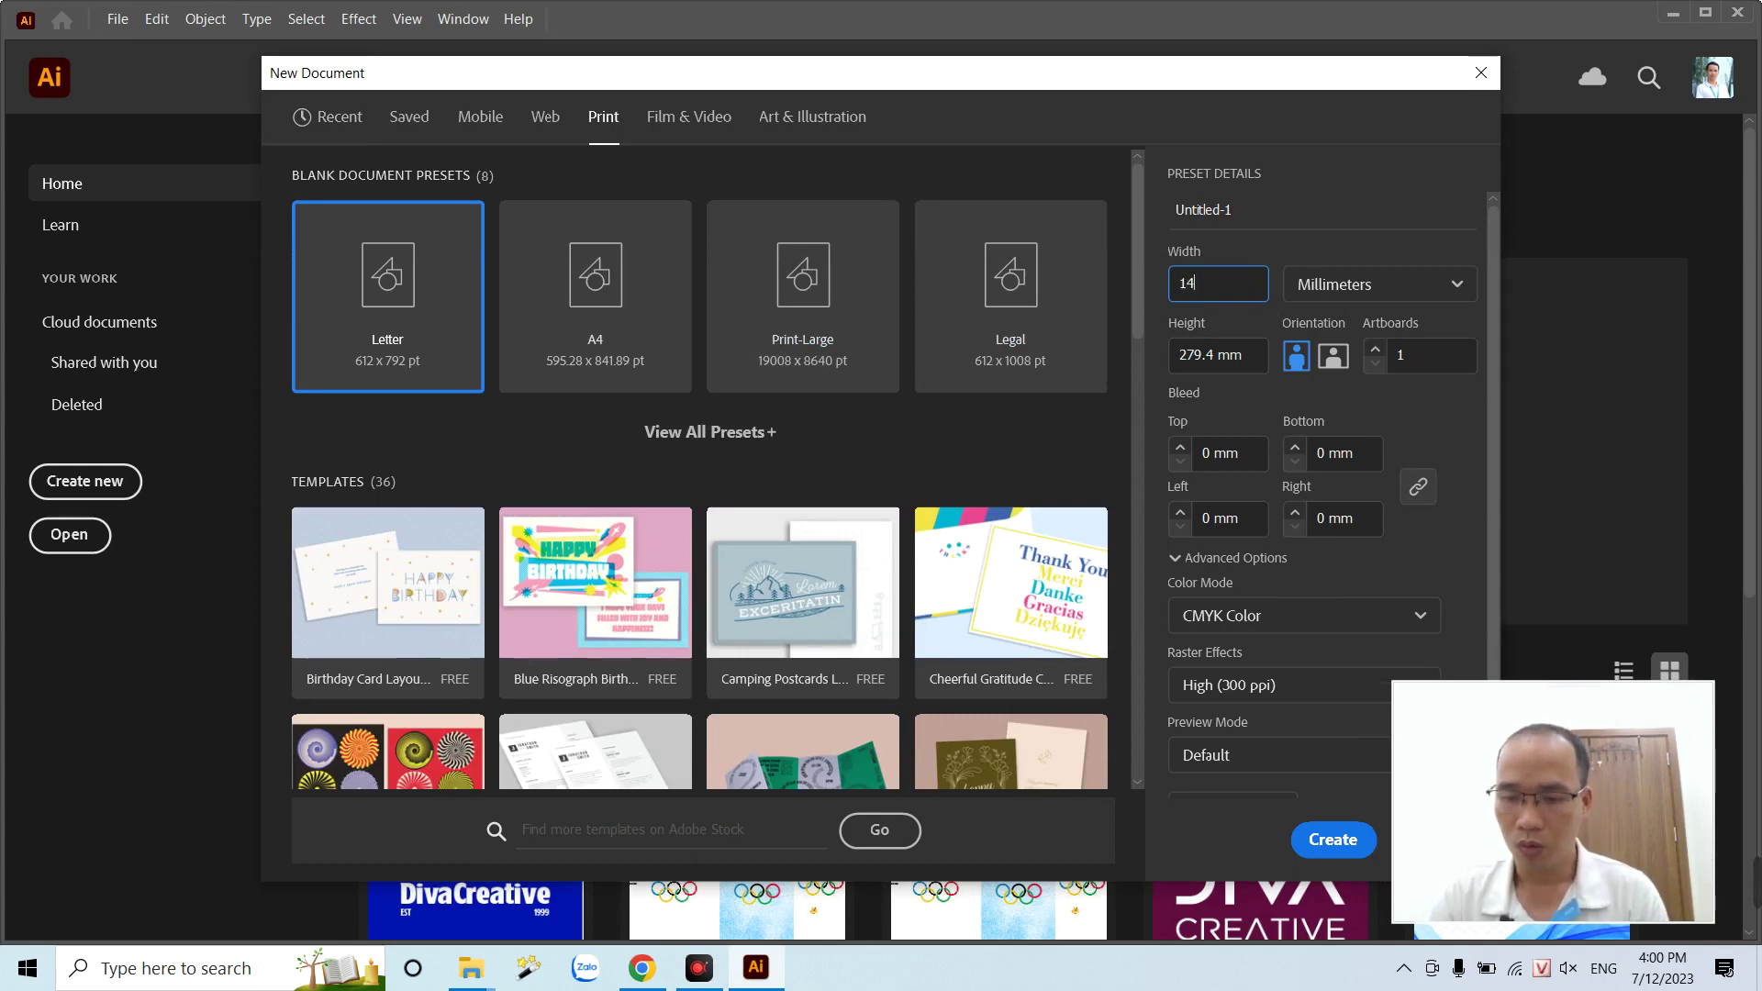
{"action": "type", "text": "8"}
{"action": "key", "text": "Tab"}
{"action": "key", "text": "Tab"}
{"action": "type", "text": "2"}
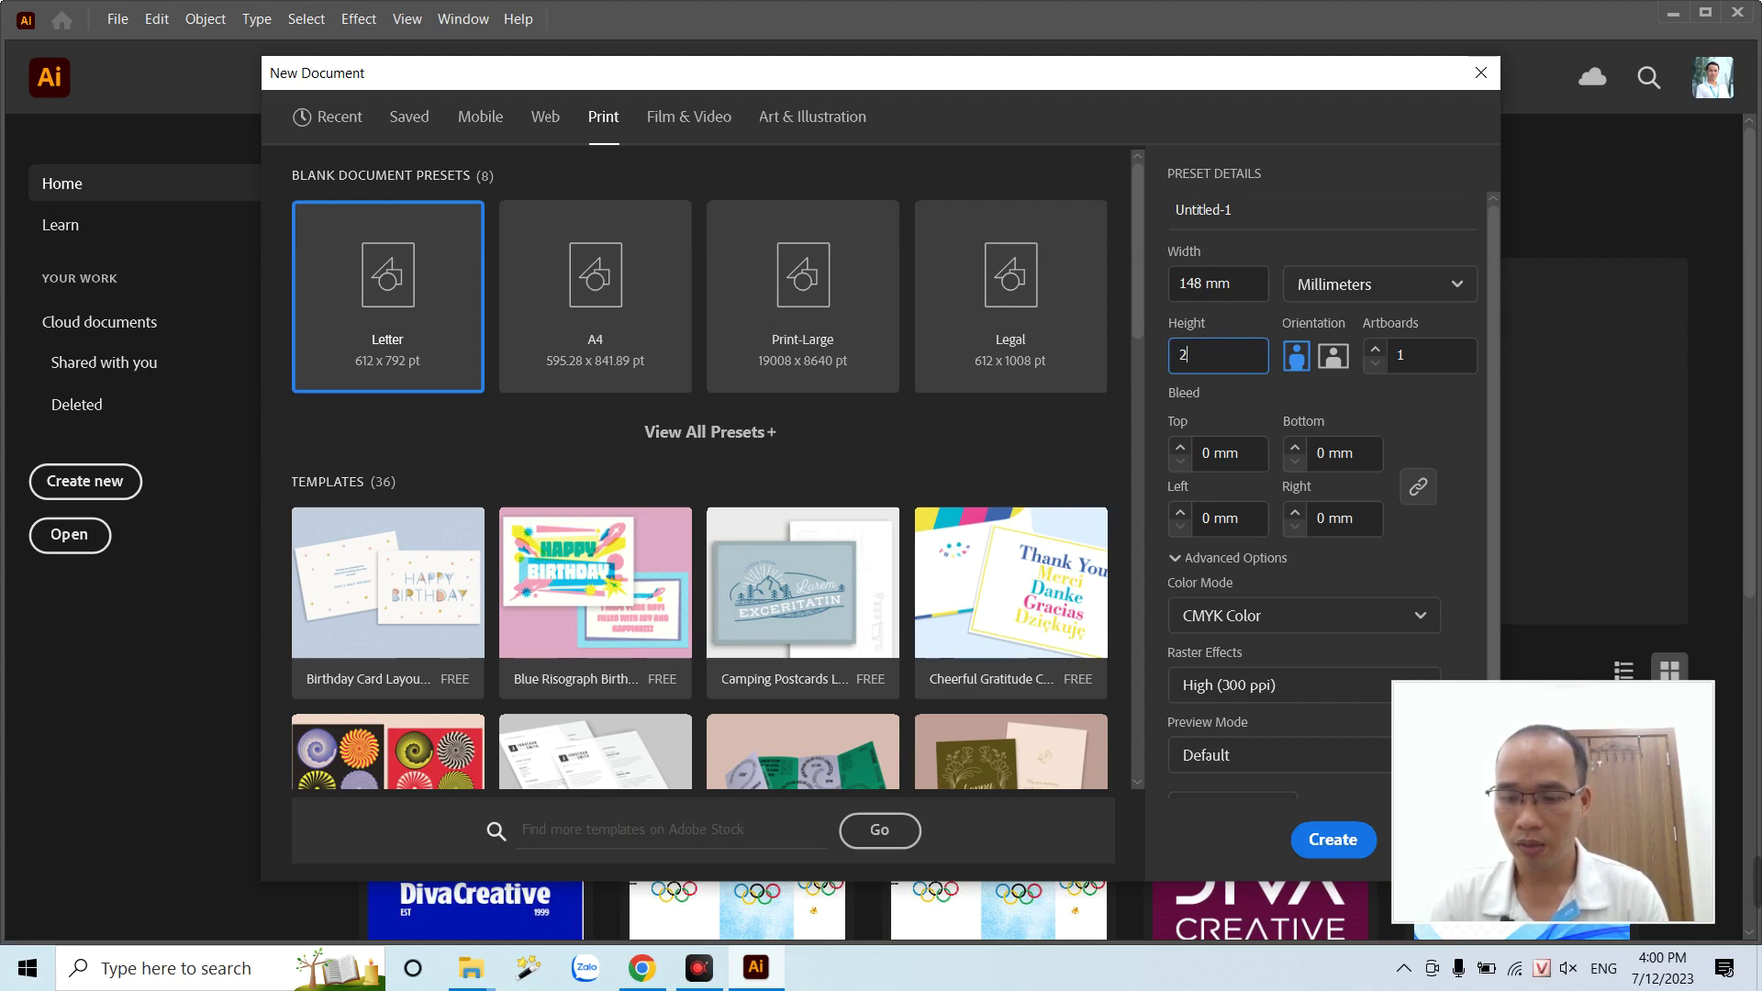
{"action": "key", "text": "Return"}
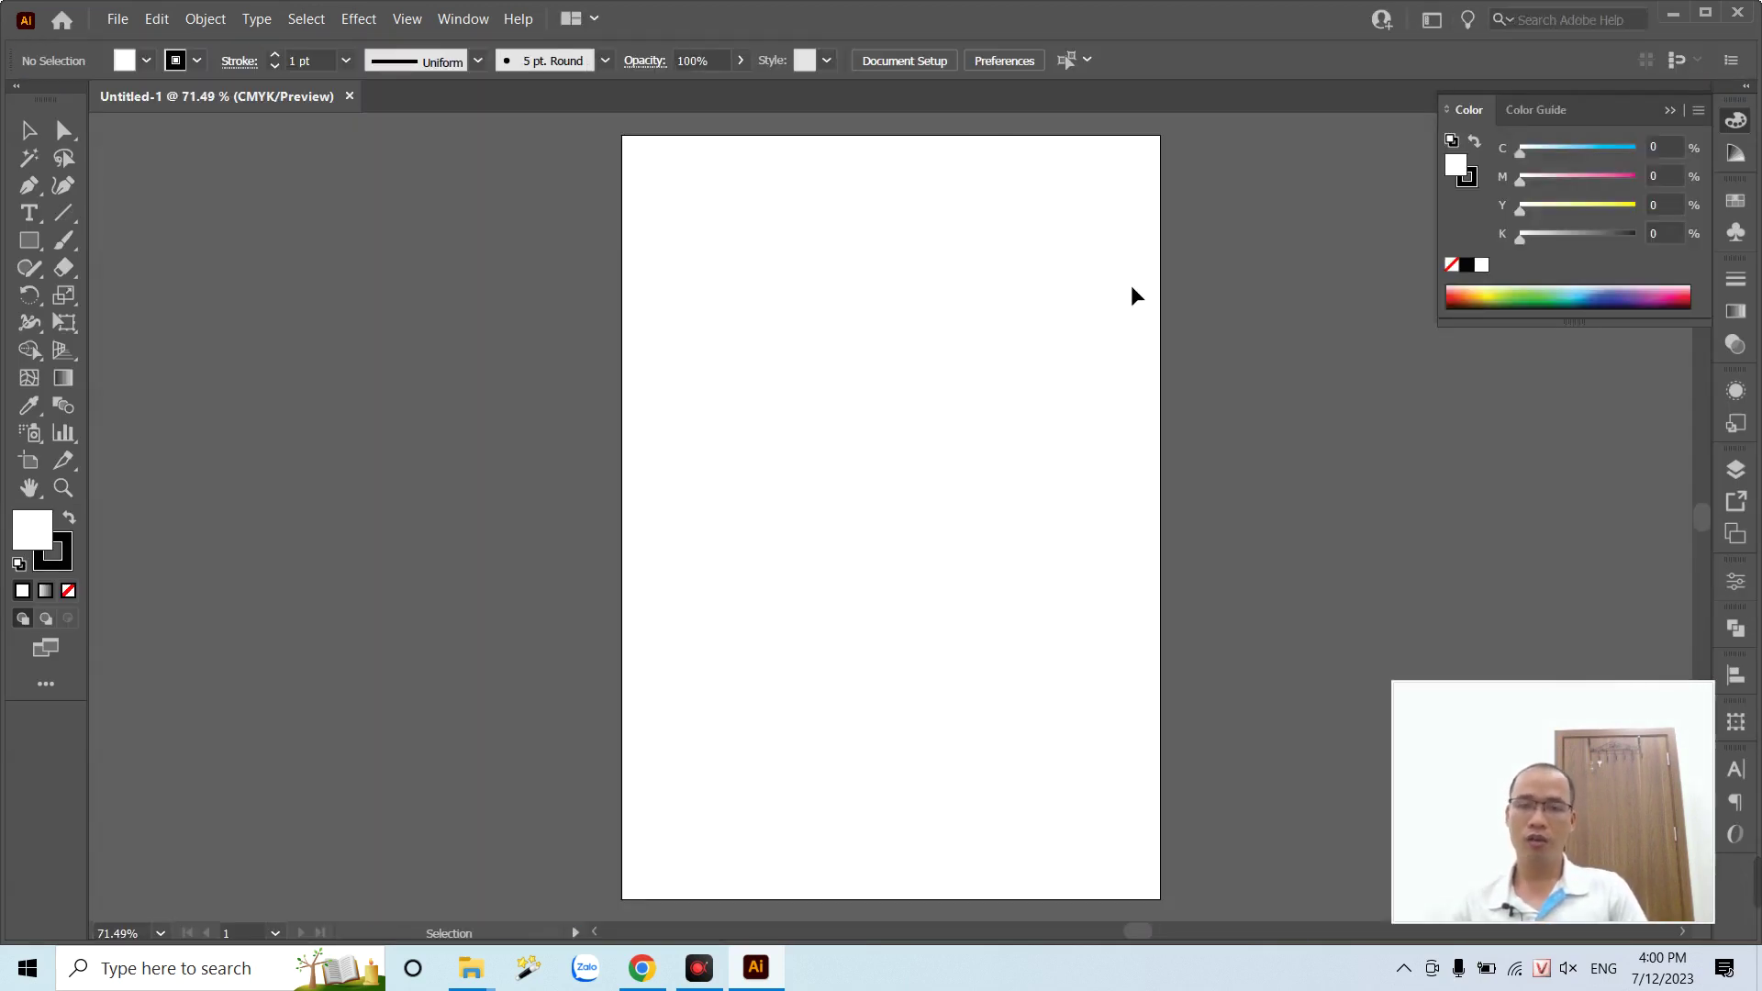
- Switch Untitled-1's document colour mode to RGB Color via the File menu
{"action": "left_click", "coordinate": [117, 19]}
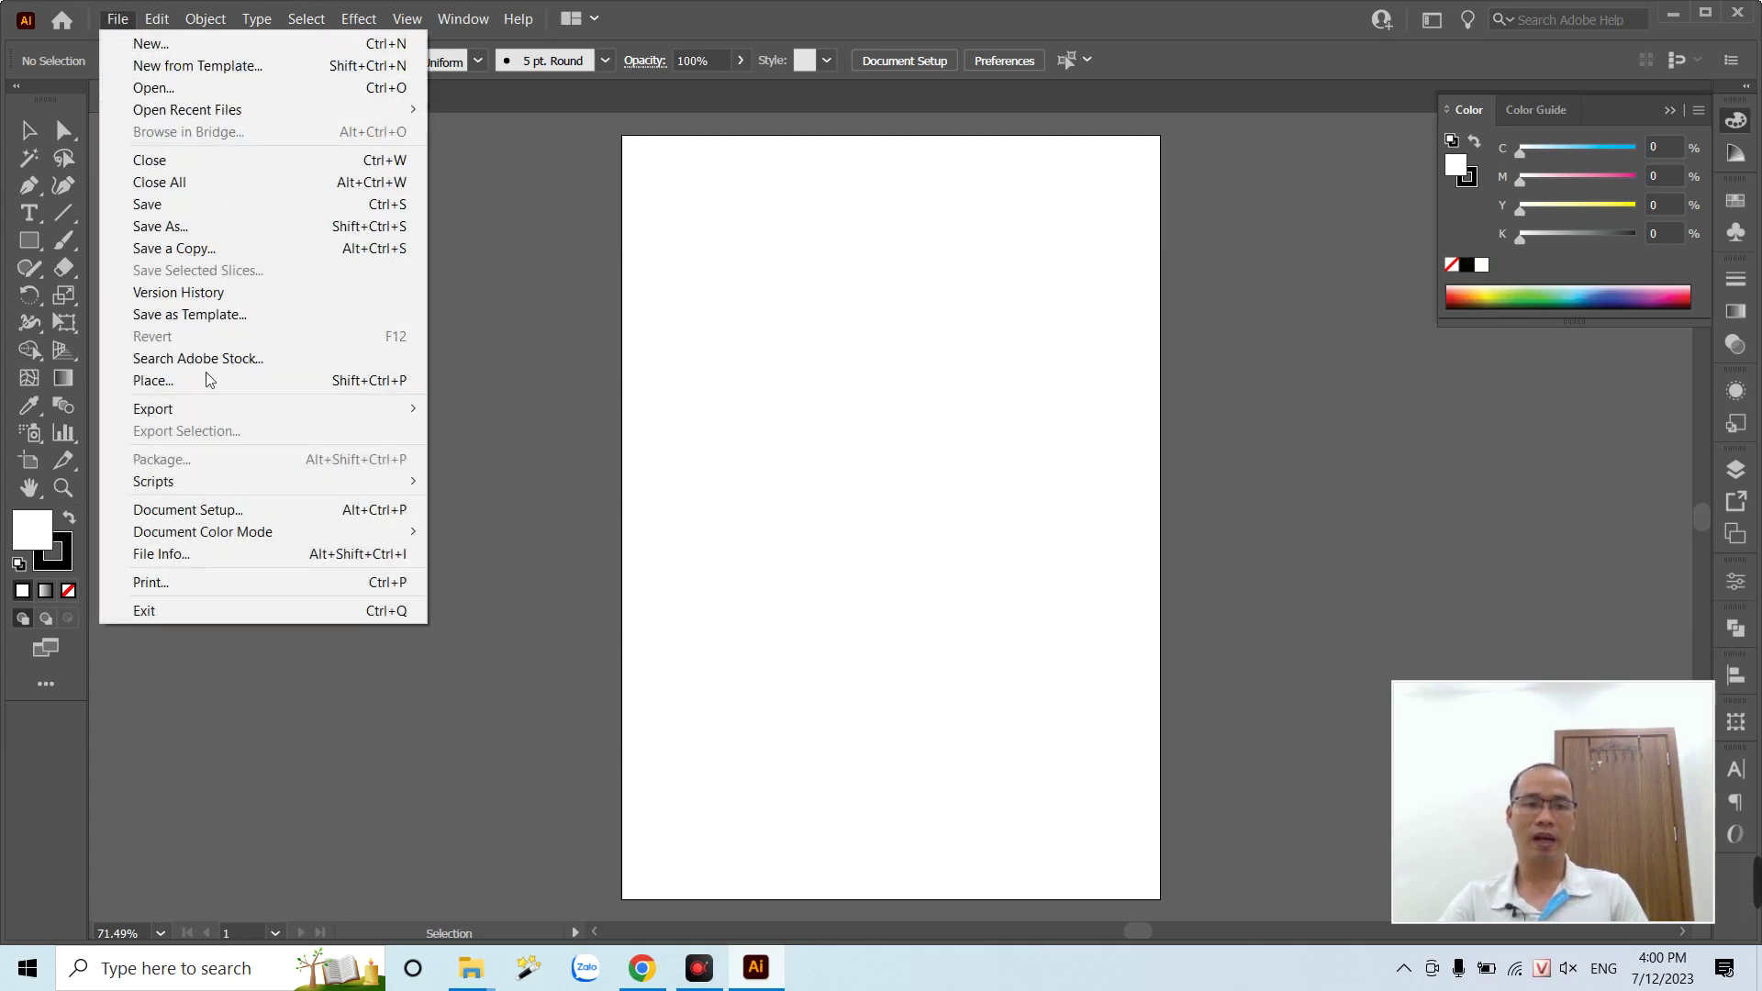
{"action": "left_click", "coordinate": [530, 557]}
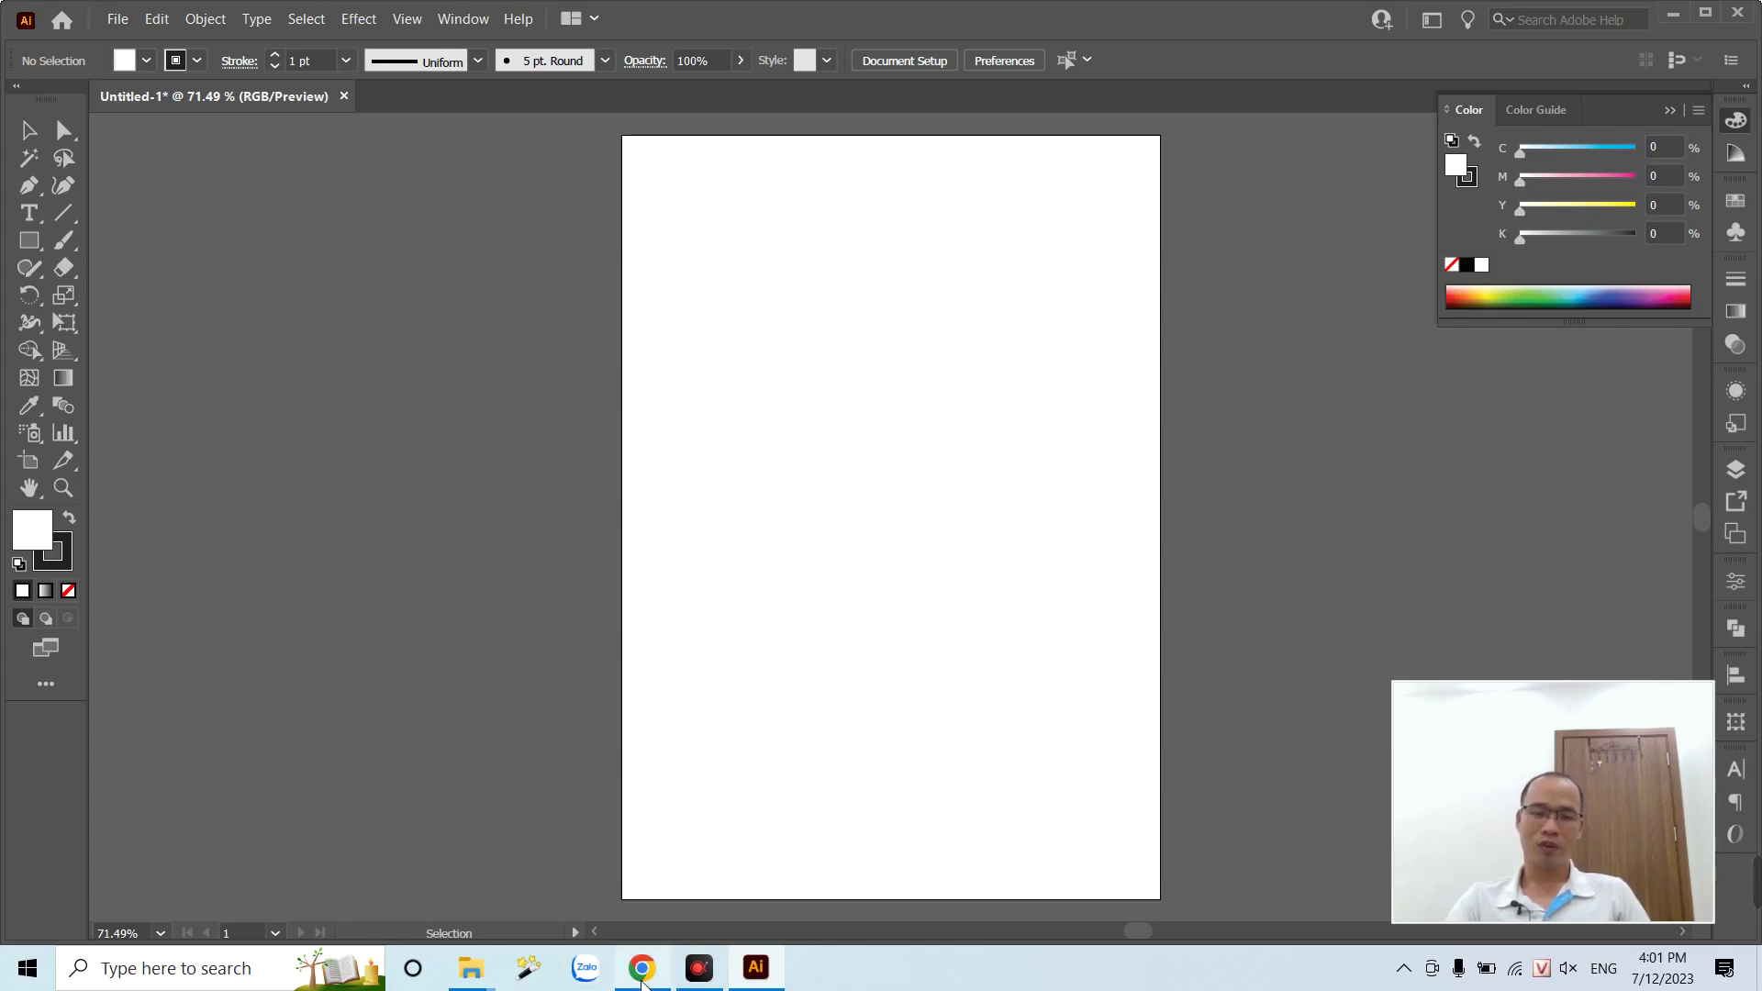
{"action": "mouse_move", "coordinate": [470, 968]}
{"action": "left_click", "coordinate": [431, 849]}
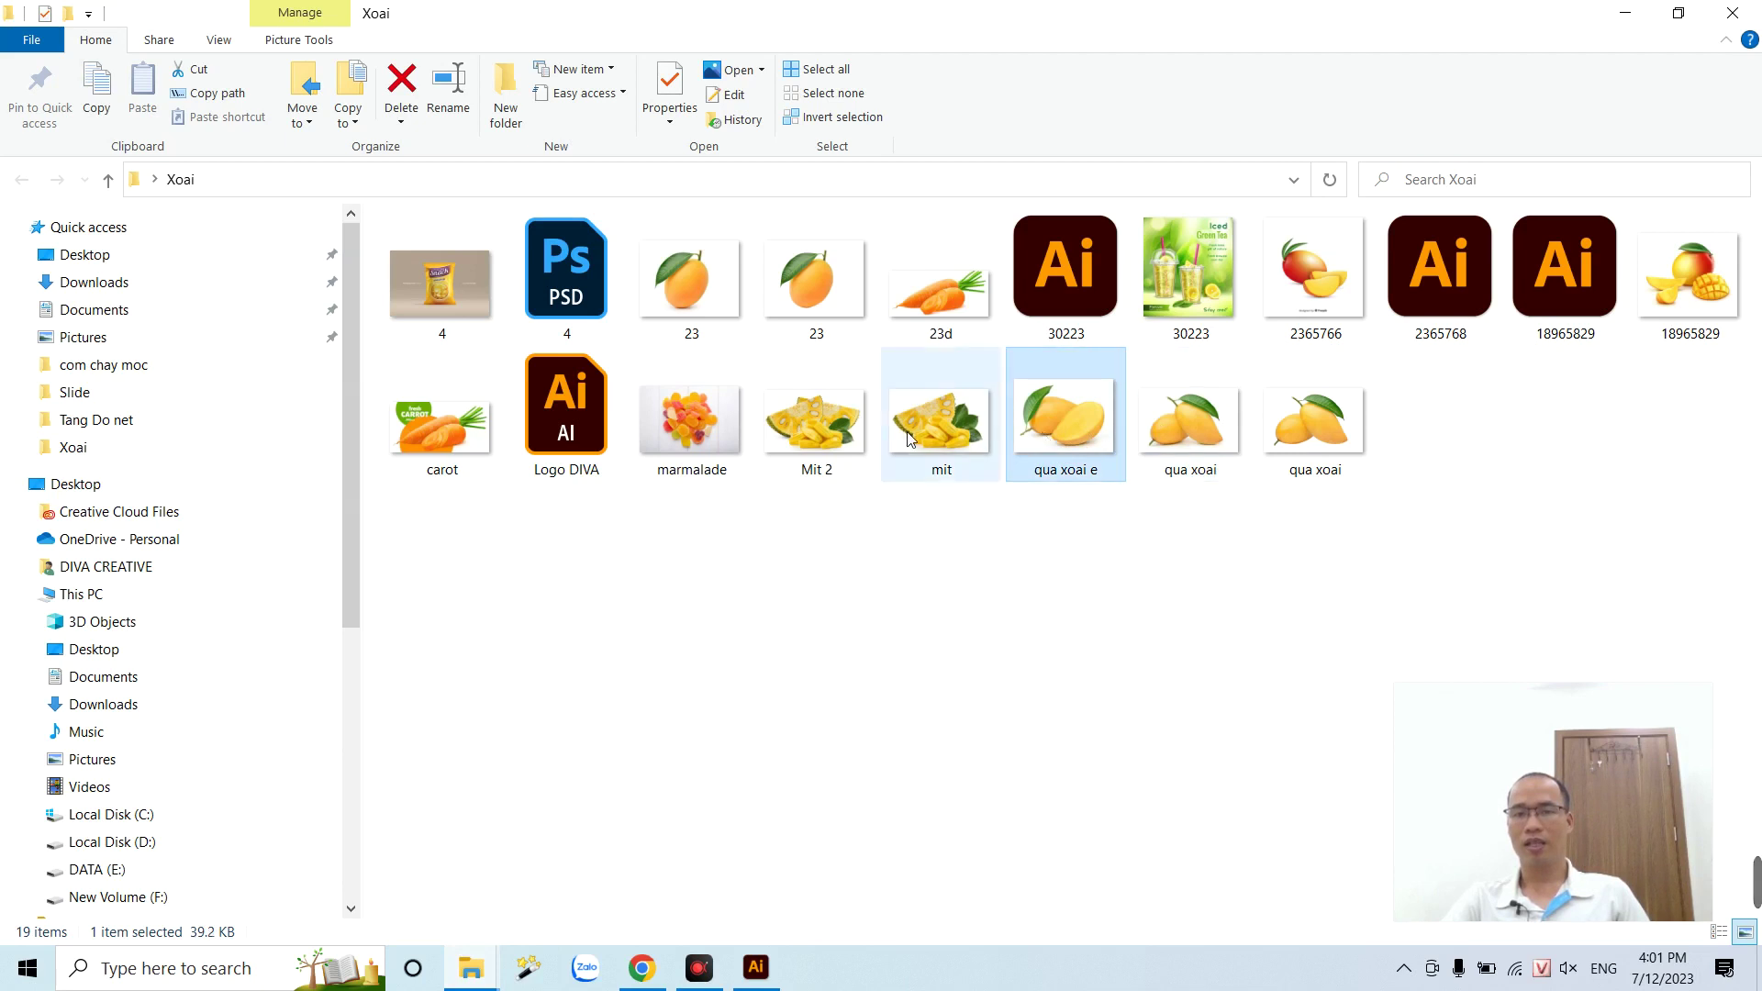
{"action": "left_click", "coordinate": [796, 435]}
{"action": "left_click", "coordinate": [1259, 439]}
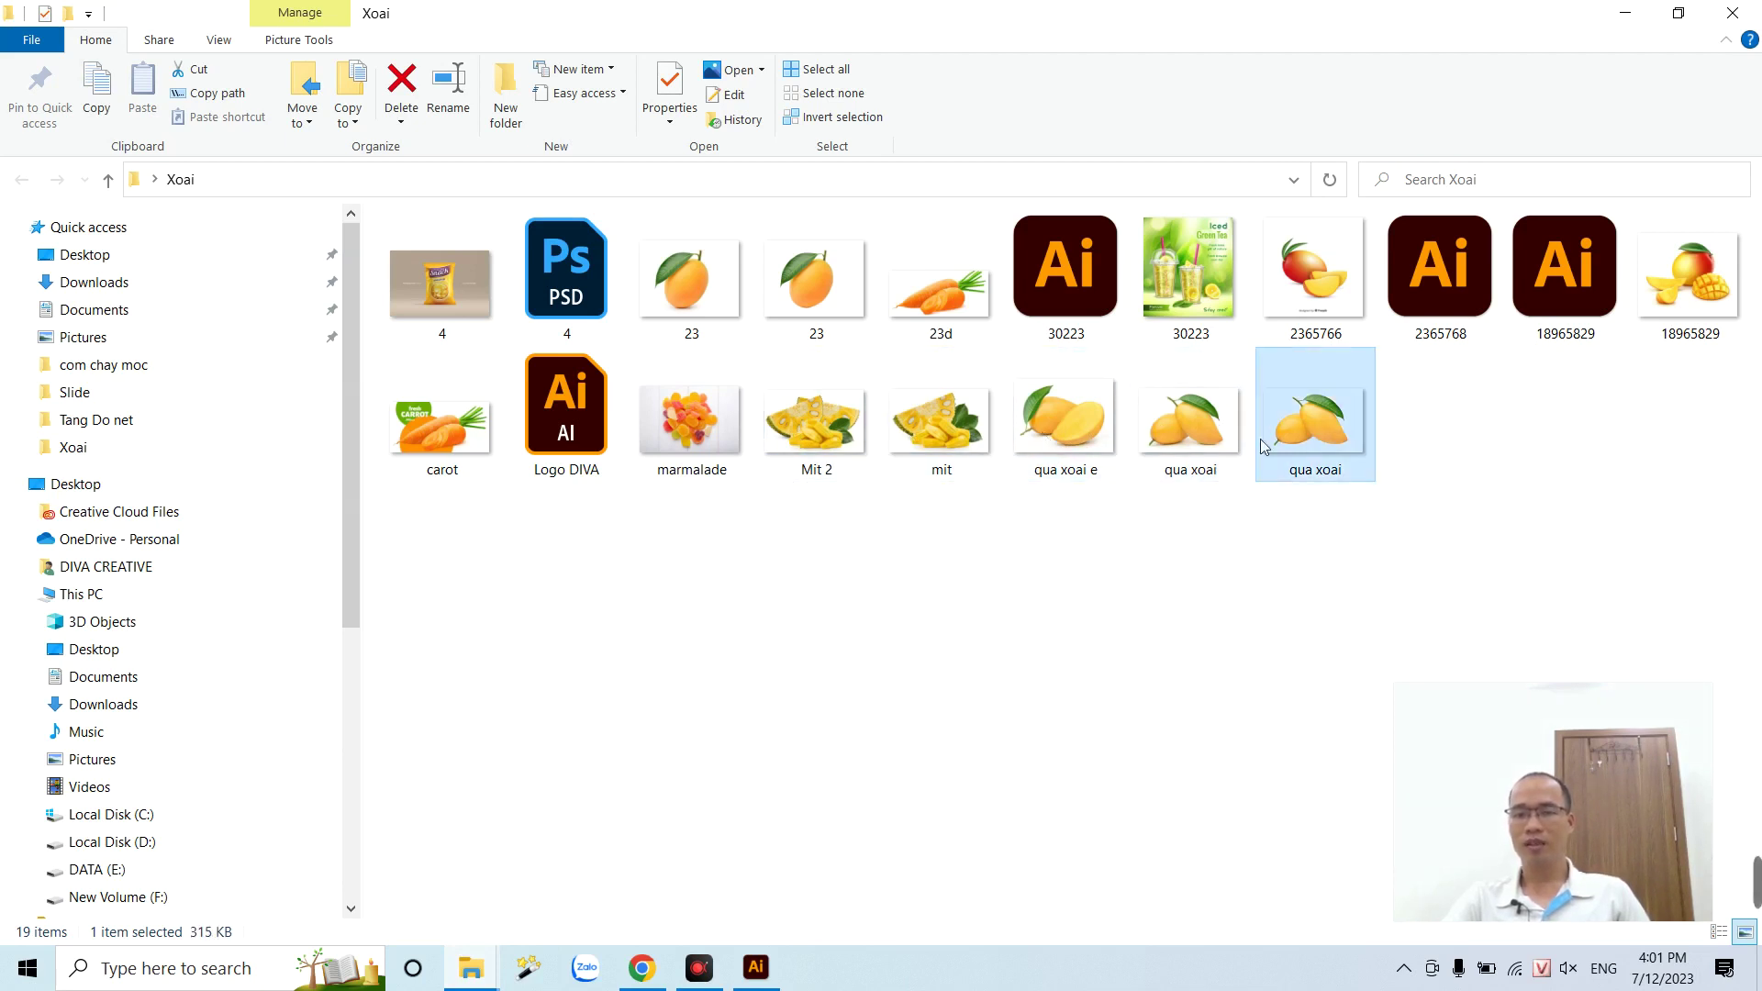
{"action": "left_click", "coordinate": [1313, 439]}
{"action": "left_click", "coordinate": [1241, 439]}
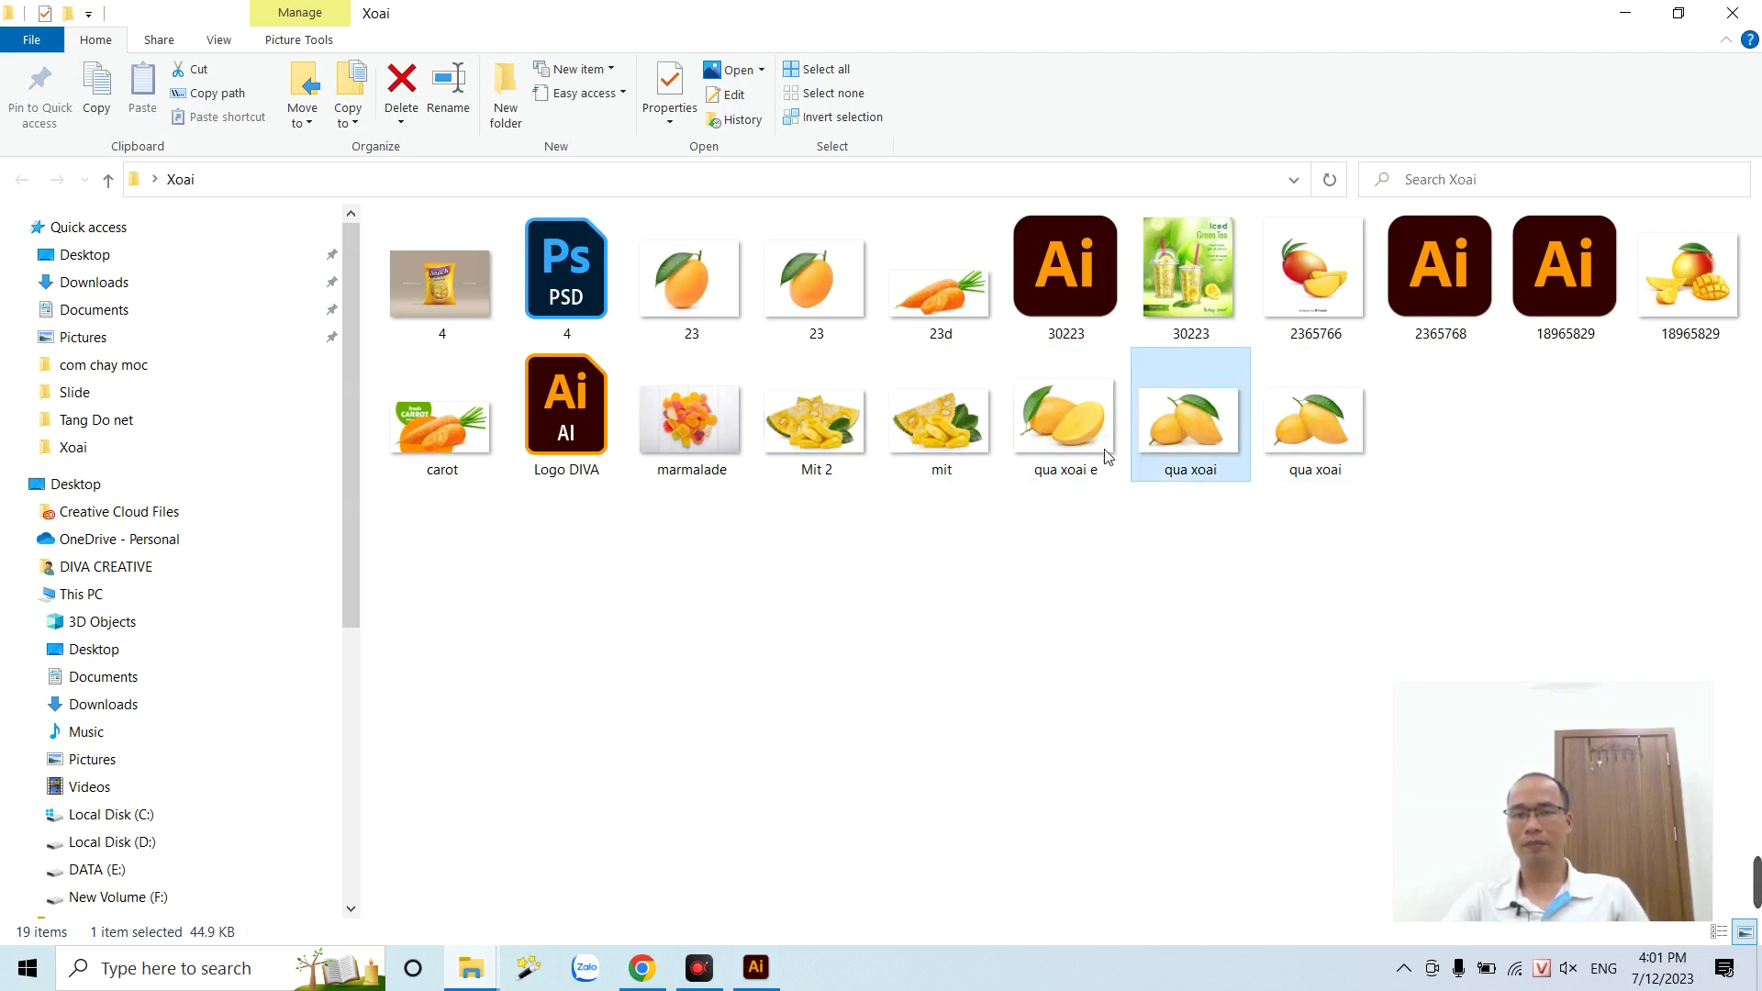
{"action": "left_click", "coordinate": [850, 458]}
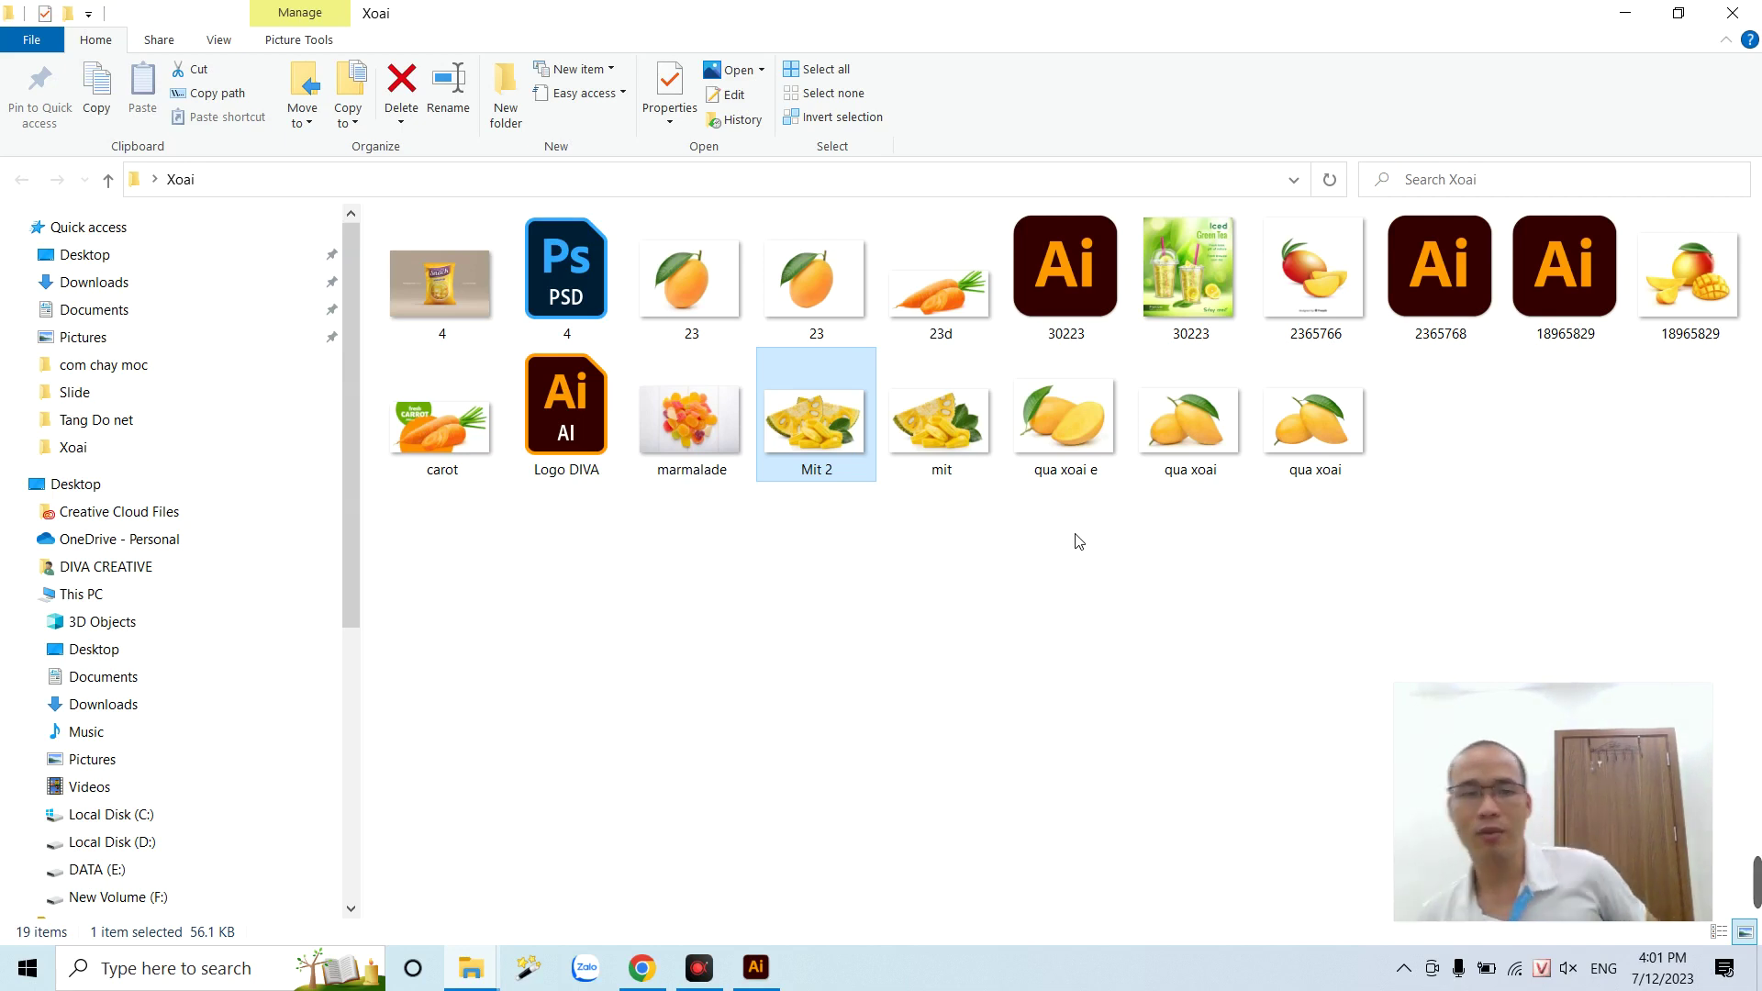
{"action": "left_click", "coordinate": [756, 969]}
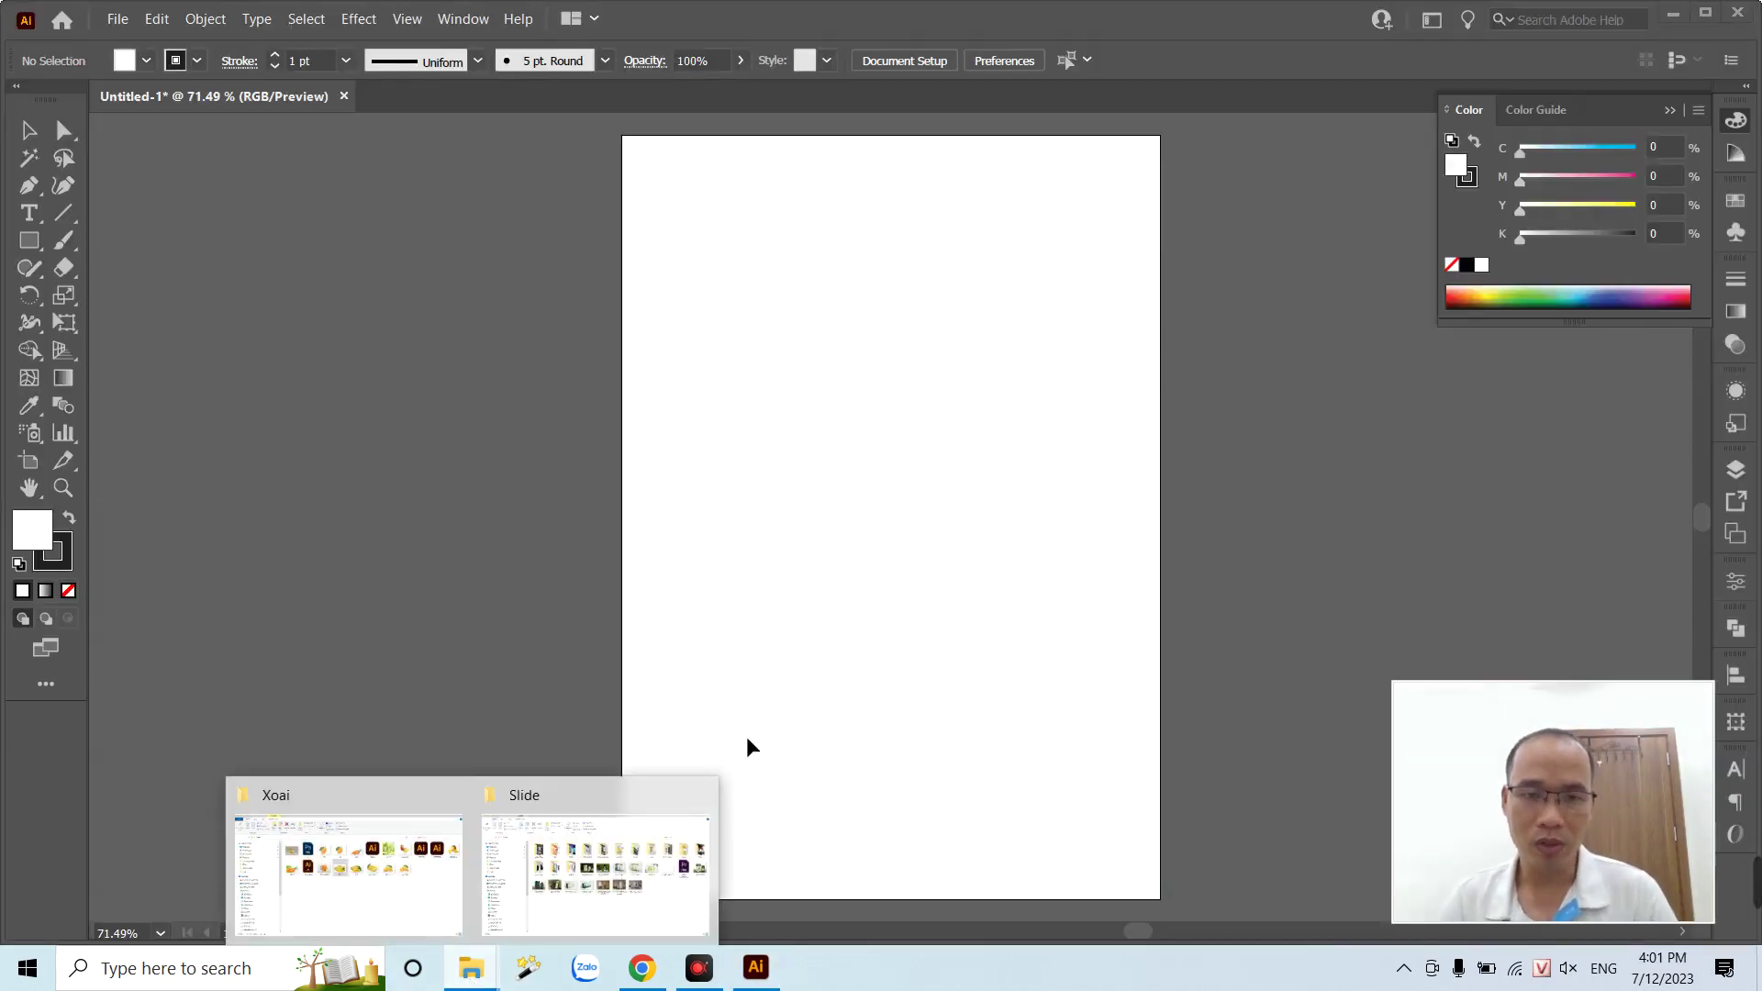
- Drag the qua xoai mango-pair photo from the Xoai folder onto the artboard
{"action": "left_click", "coordinate": [422, 893]}
{"action": "left_click_drag", "start_coordinate": [1322, 447], "coordinate": [927, 820]}
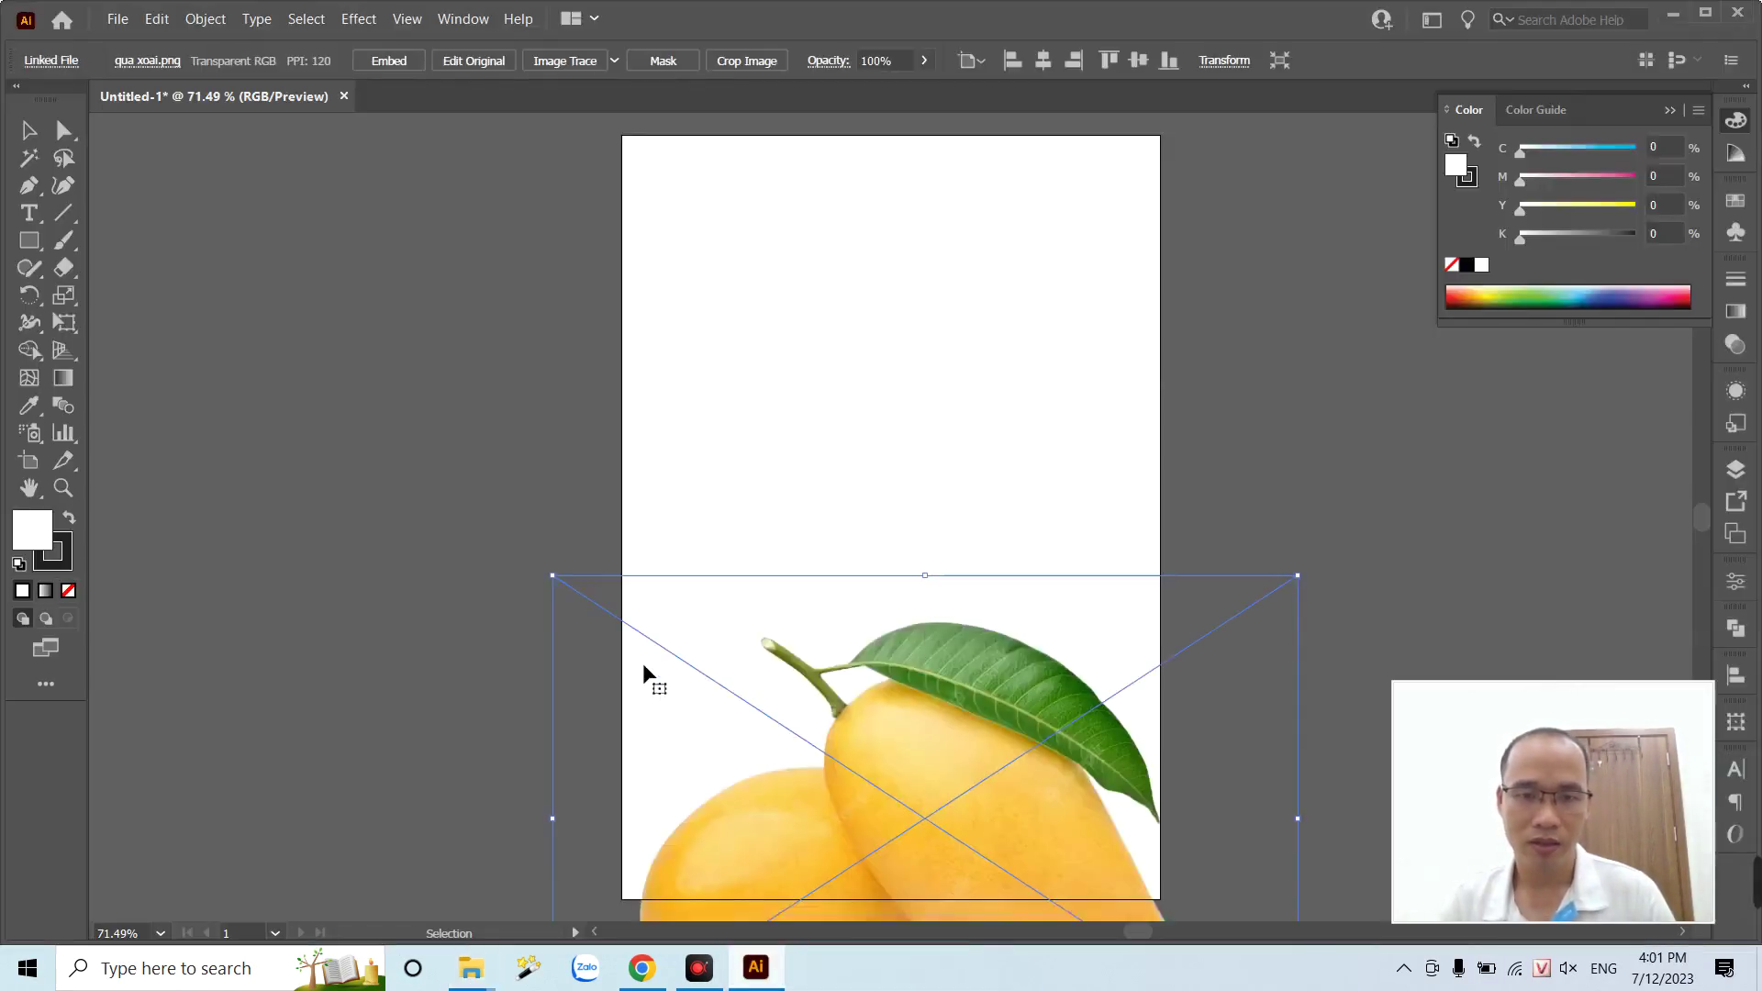
{"action": "left_click", "coordinate": [452, 670]}
{"action": "mouse_move", "coordinate": [470, 968]}
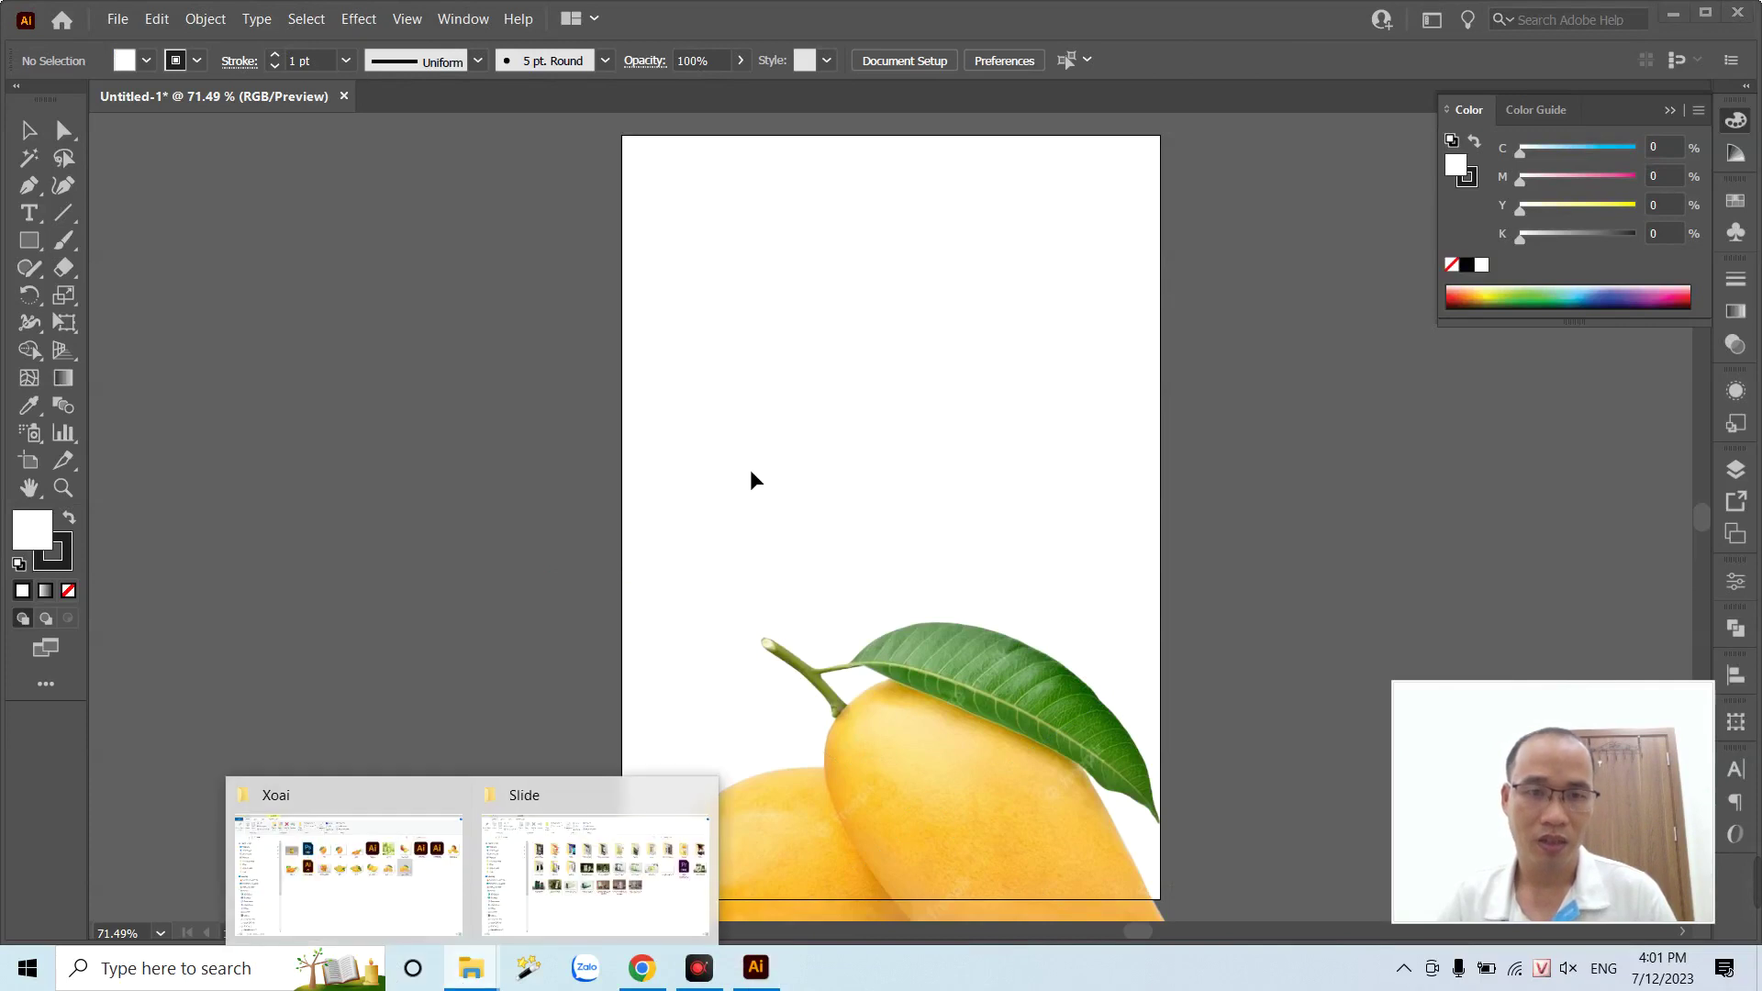
- Drag 23.png into the document and move it left of the artboard
{"action": "left_click", "coordinate": [385, 872]}
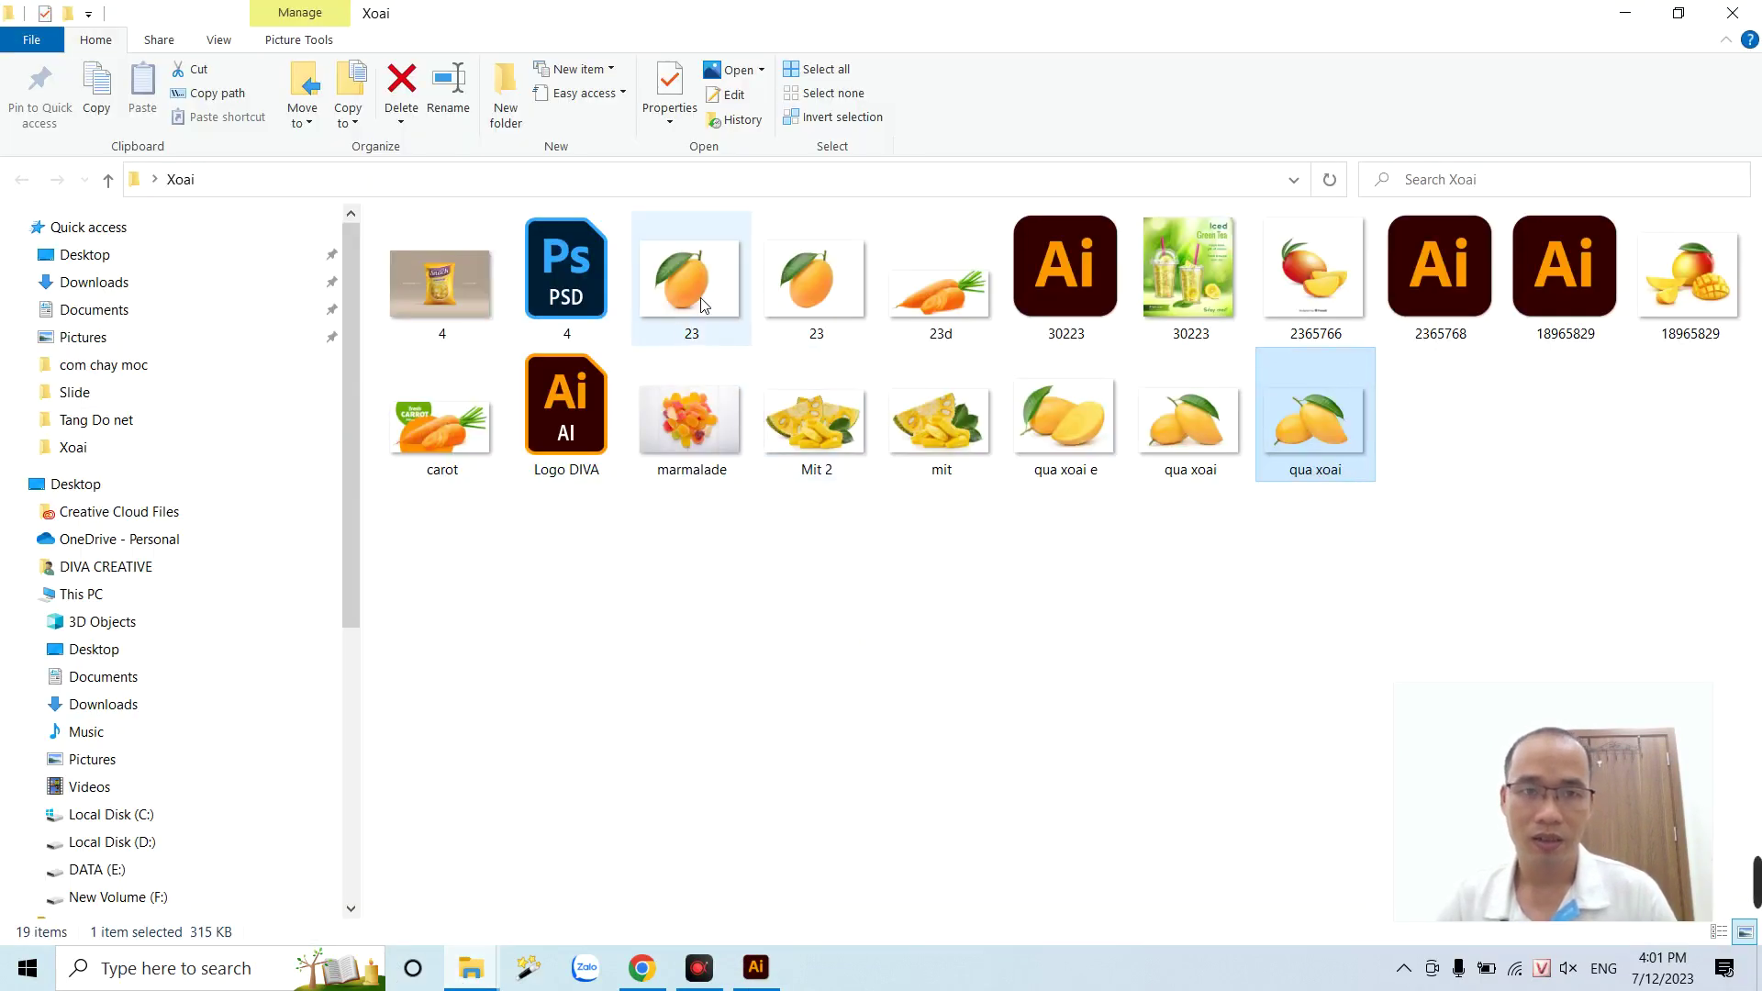
{"action": "mouse_move", "coordinate": [775, 286]}
{"action": "left_mouse_down"}
{"action": "mouse_move", "coordinate": [666, 591]}
{"action": "mouse_move", "coordinate": [428, 619]}
{"action": "left_mouse_up"}
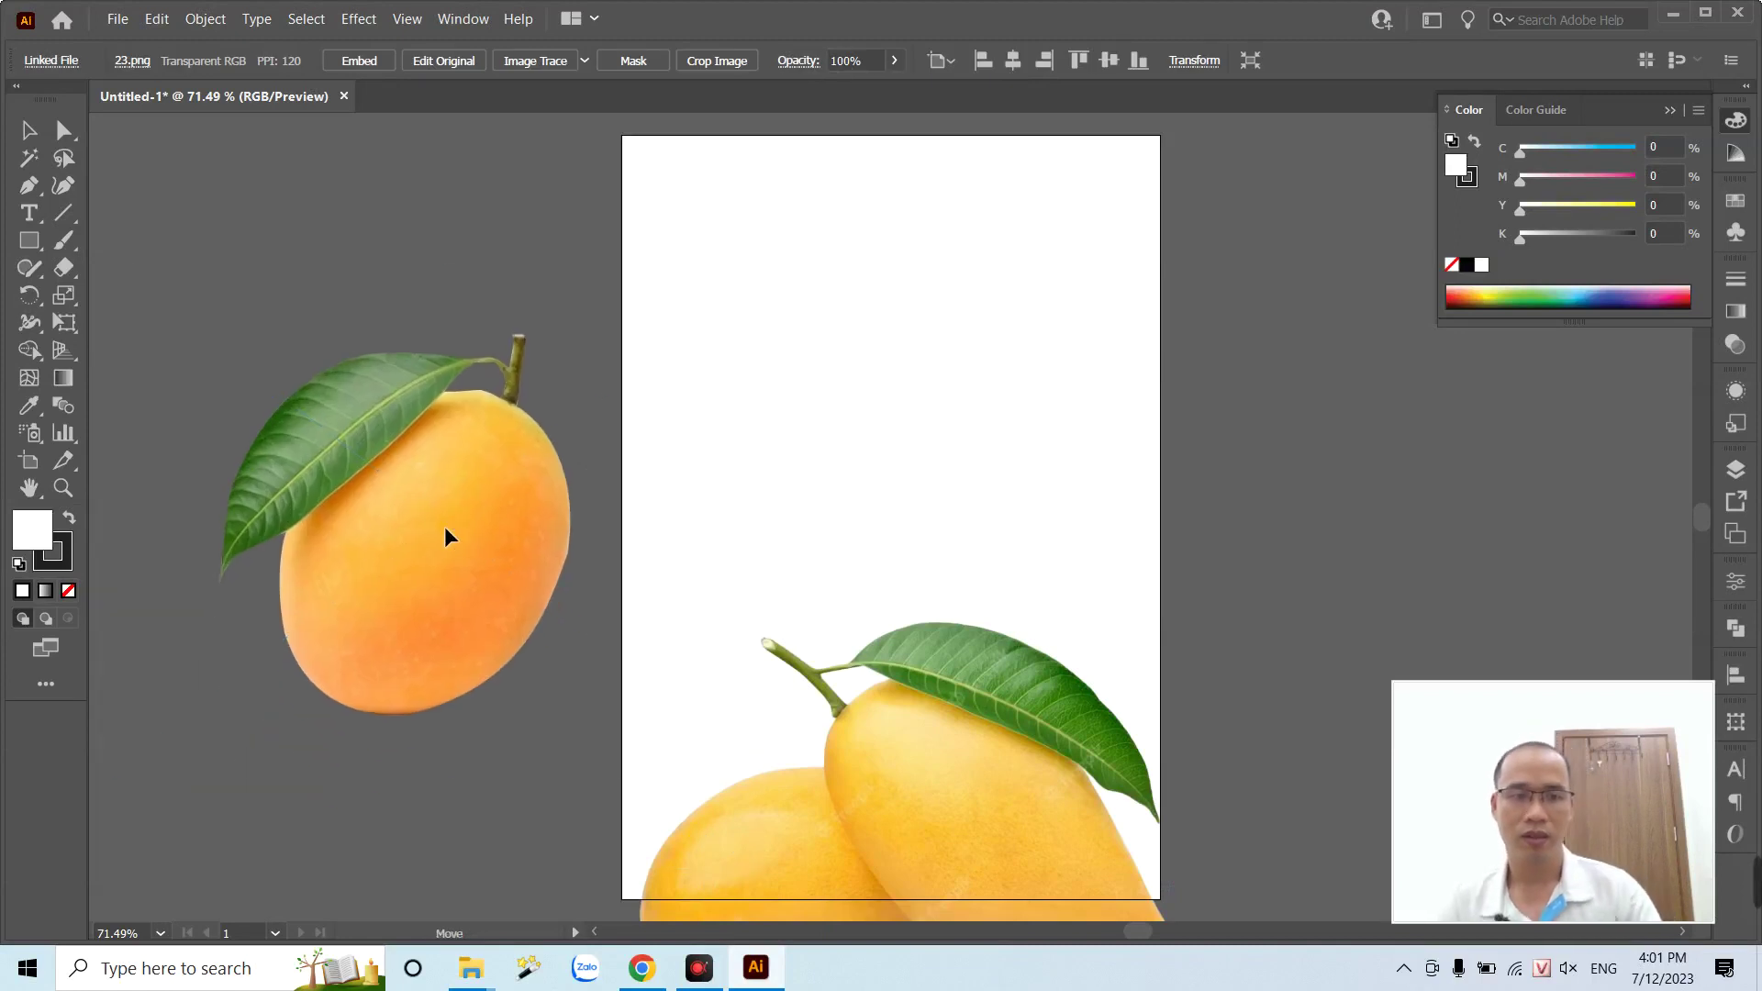
{"action": "key", "text": "ctrl+minus"}
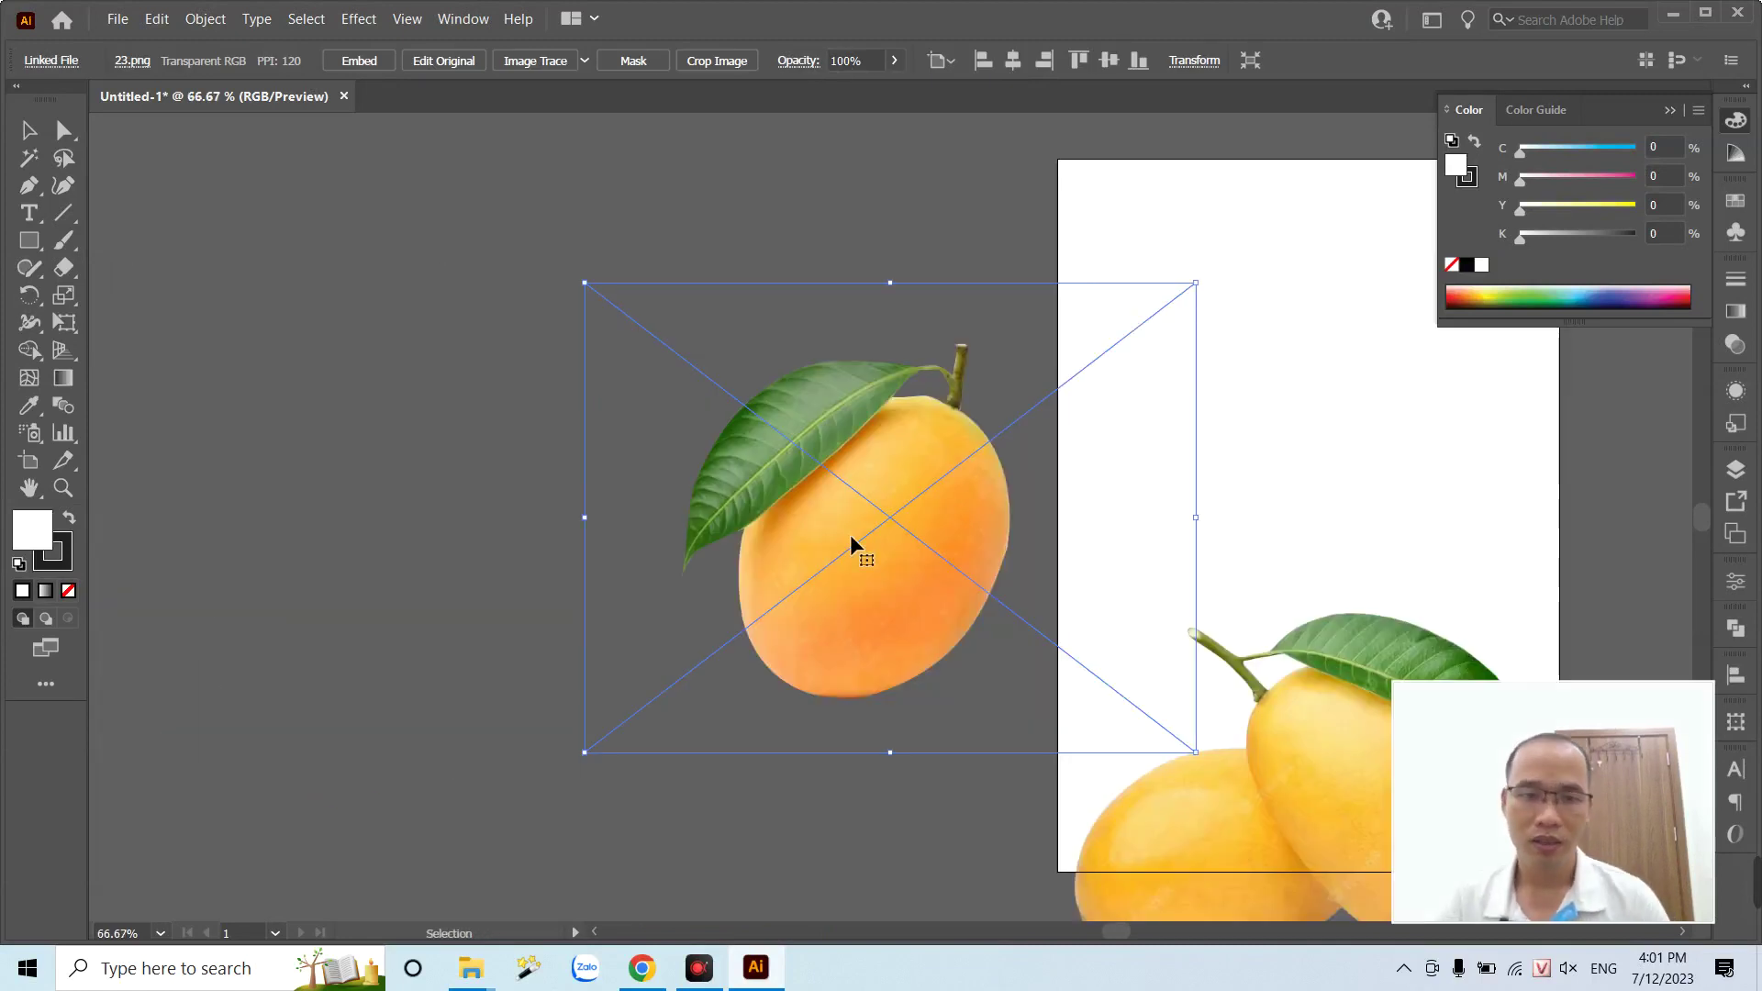
{"action": "left_click_drag", "start_coordinate": [850, 543], "coordinate": [477, 488]}
{"action": "key", "text": "space"}
{"action": "left_click_drag", "start_coordinate": [1108, 541], "coordinate": [637, 582]}
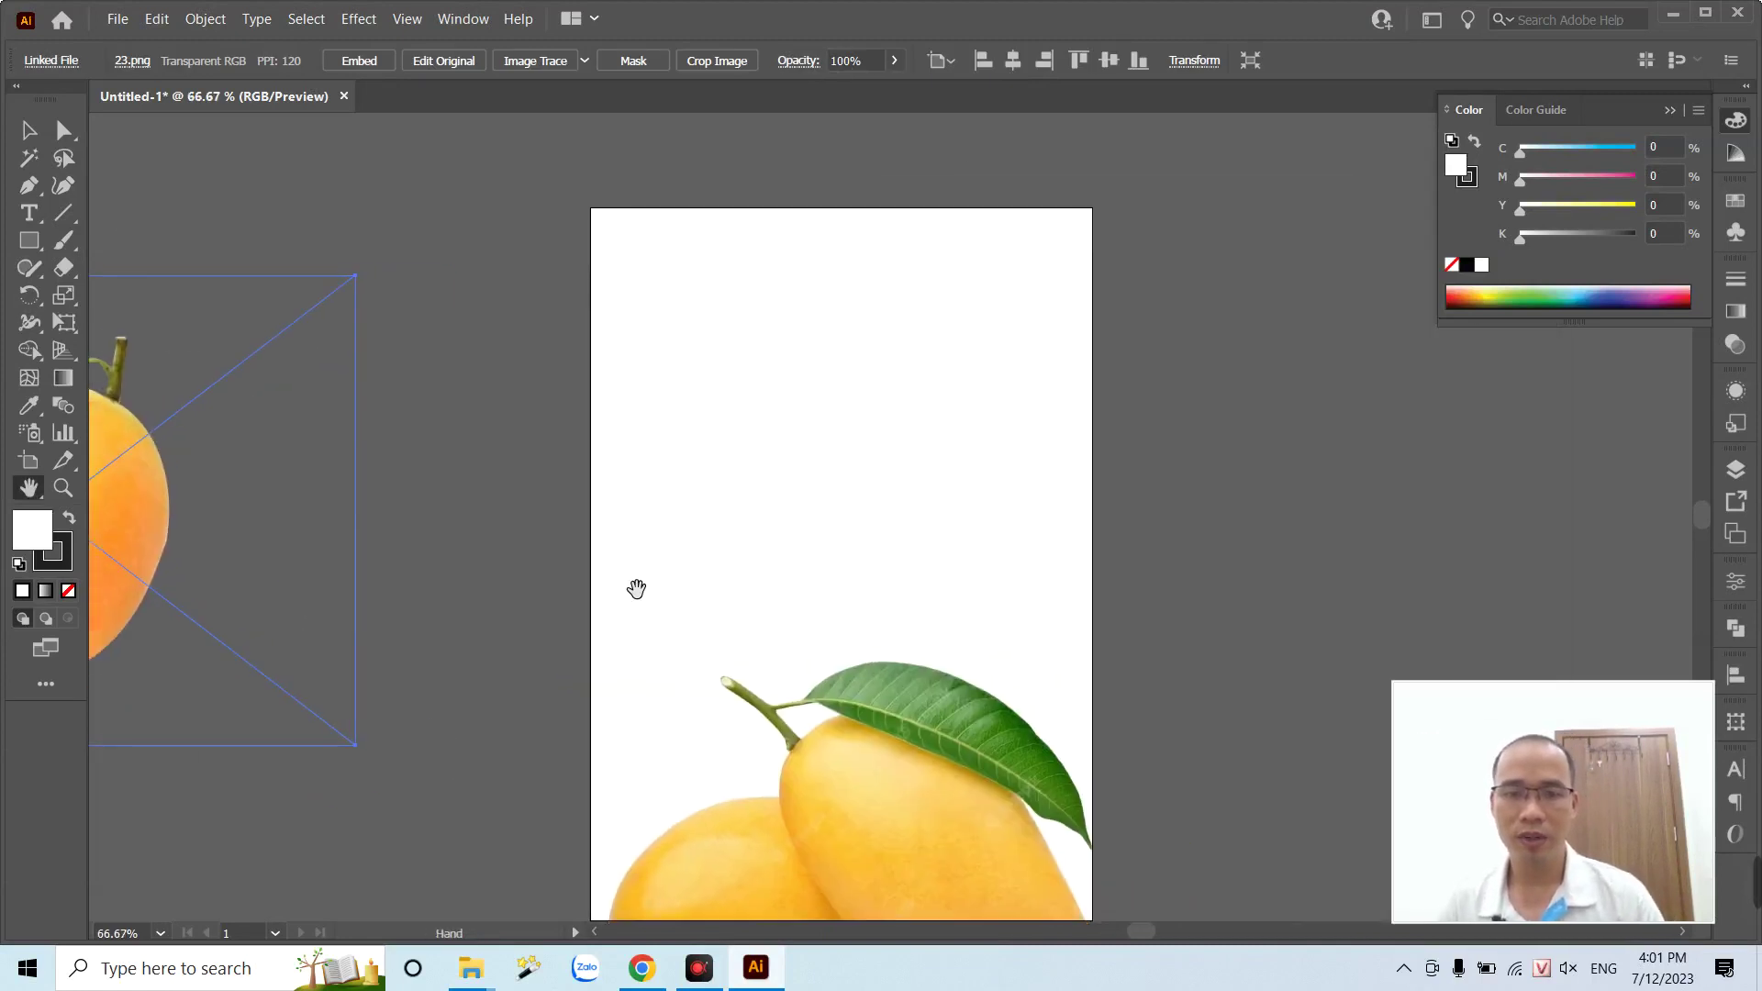
{"action": "left_click", "coordinate": [881, 807]}
{"action": "left_click", "coordinate": [1265, 604]}
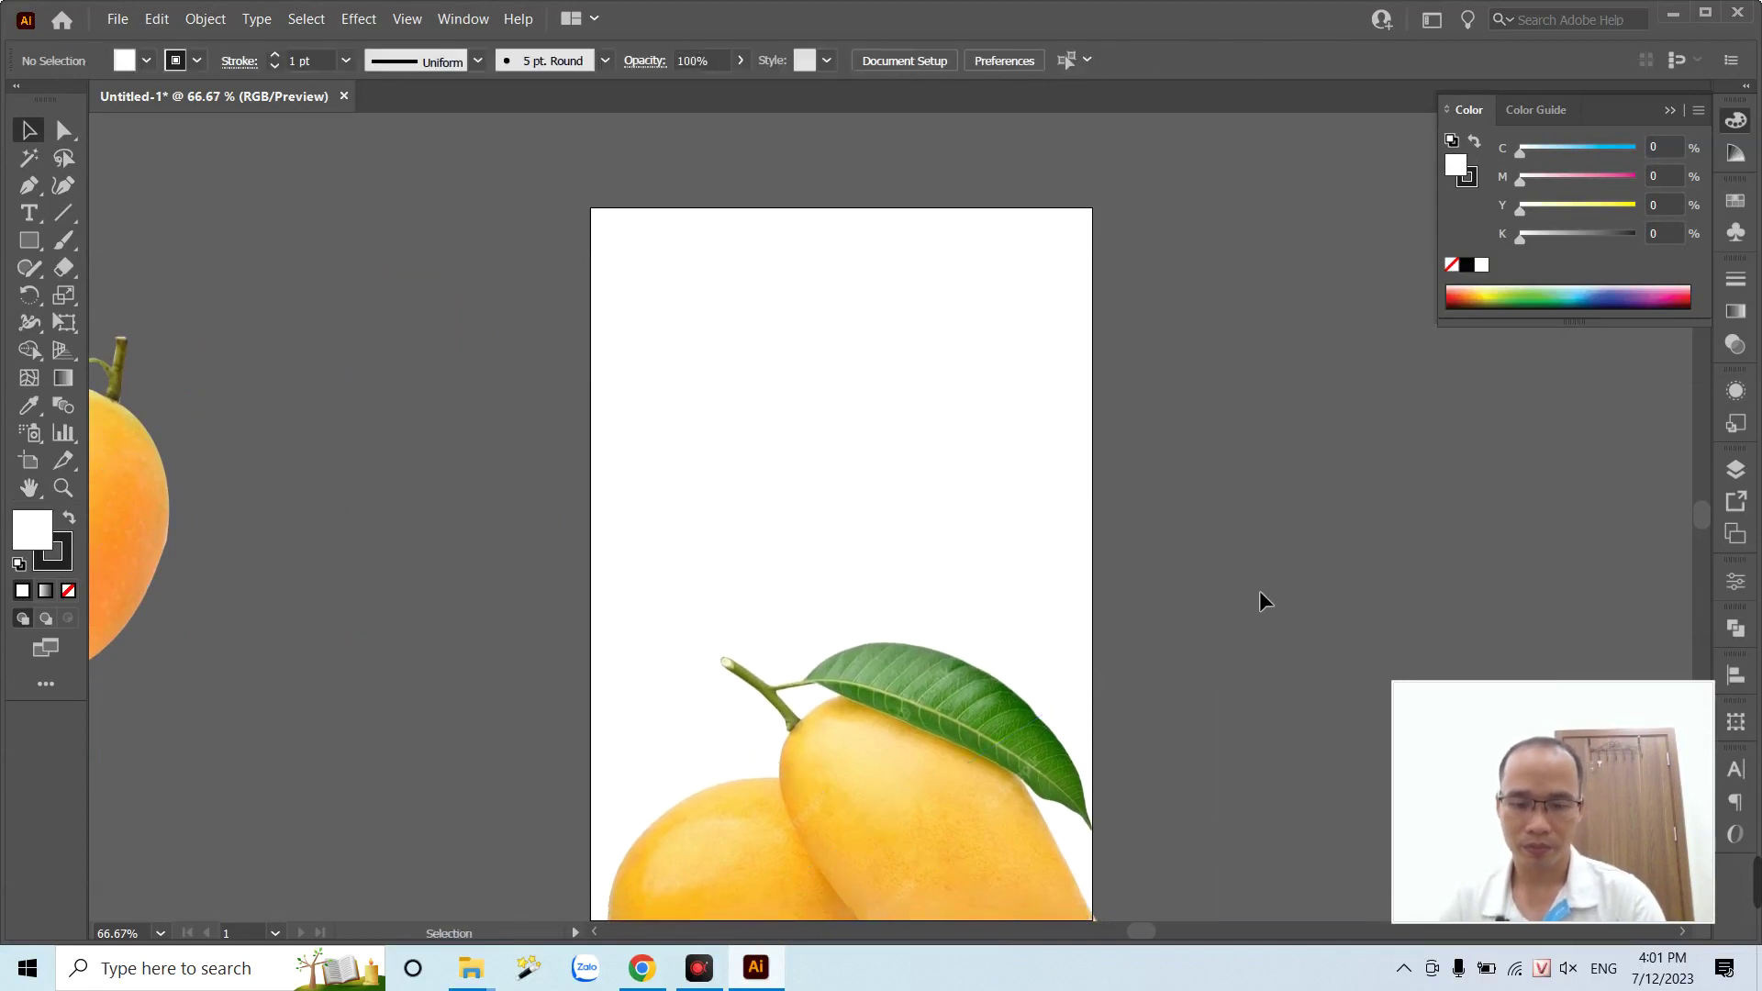
- Raise the single 23.png mango higher and nudge the mango pair slightly down-left
{"action": "key", "text": "ctrl+minus"}
{"action": "key", "text": "z"}
{"action": "left_click_drag", "start_coordinate": [849, 519], "coordinate": [885, 547]}
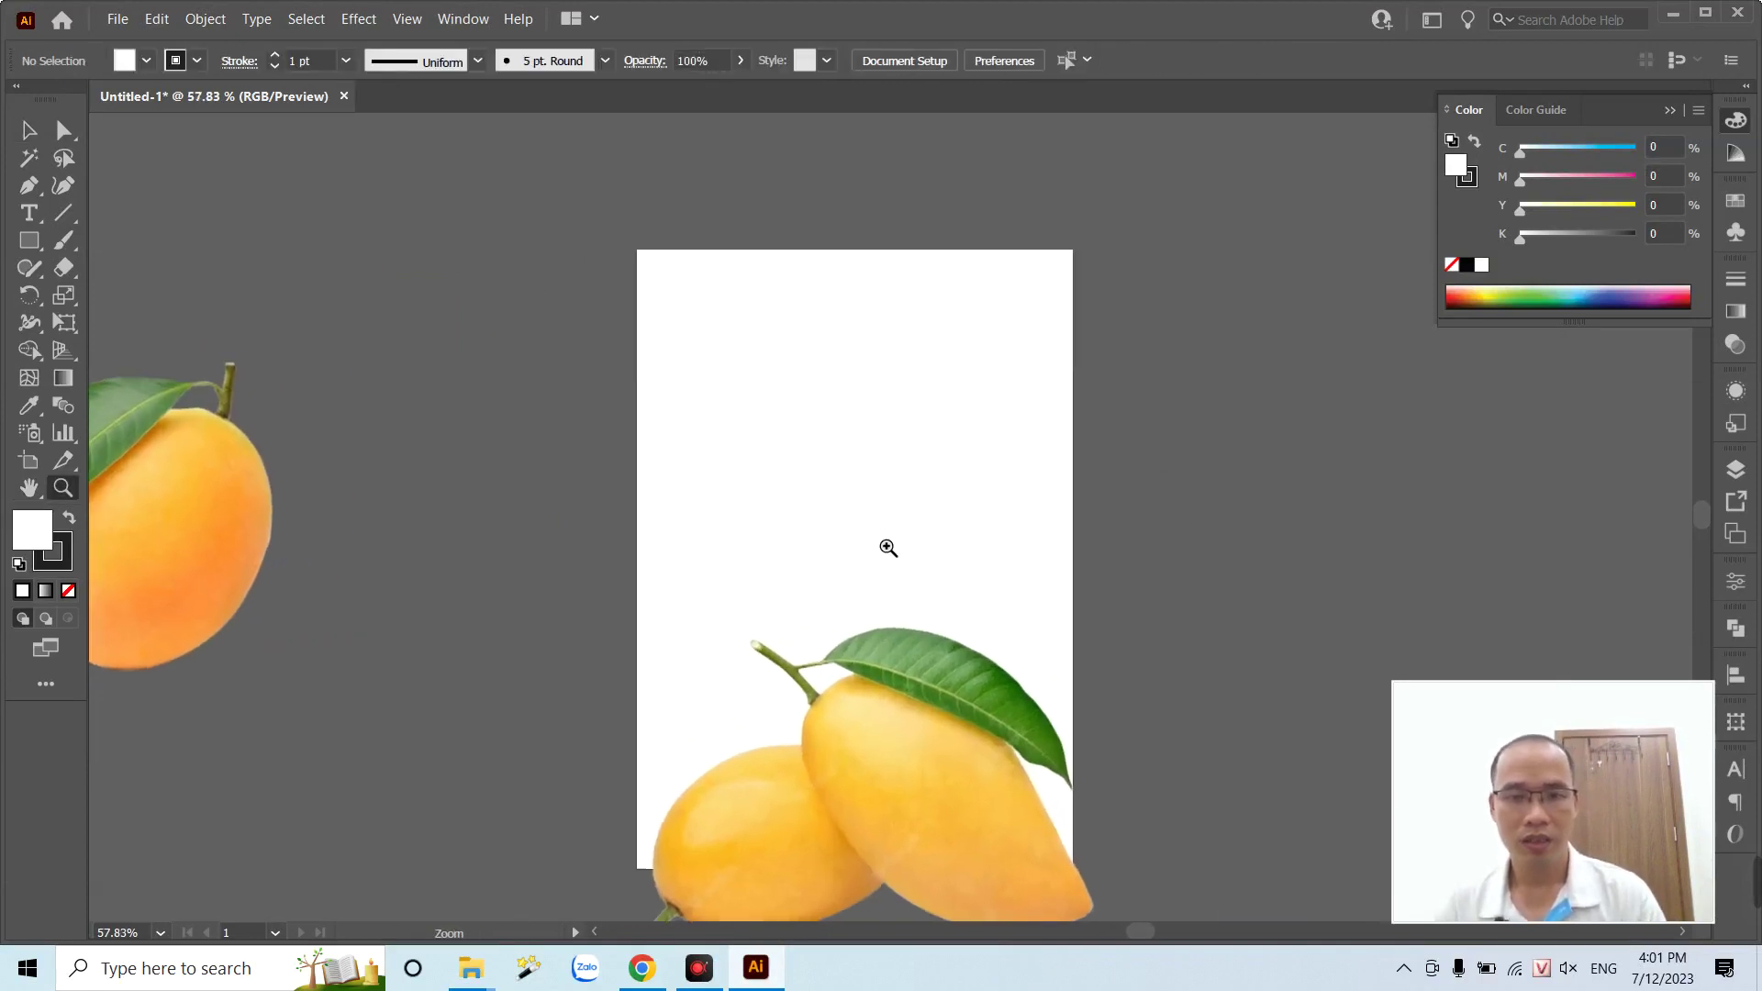
{"action": "key", "text": "v"}
{"action": "left_click_drag", "start_coordinate": [220, 531], "coordinate": [209, 392]}
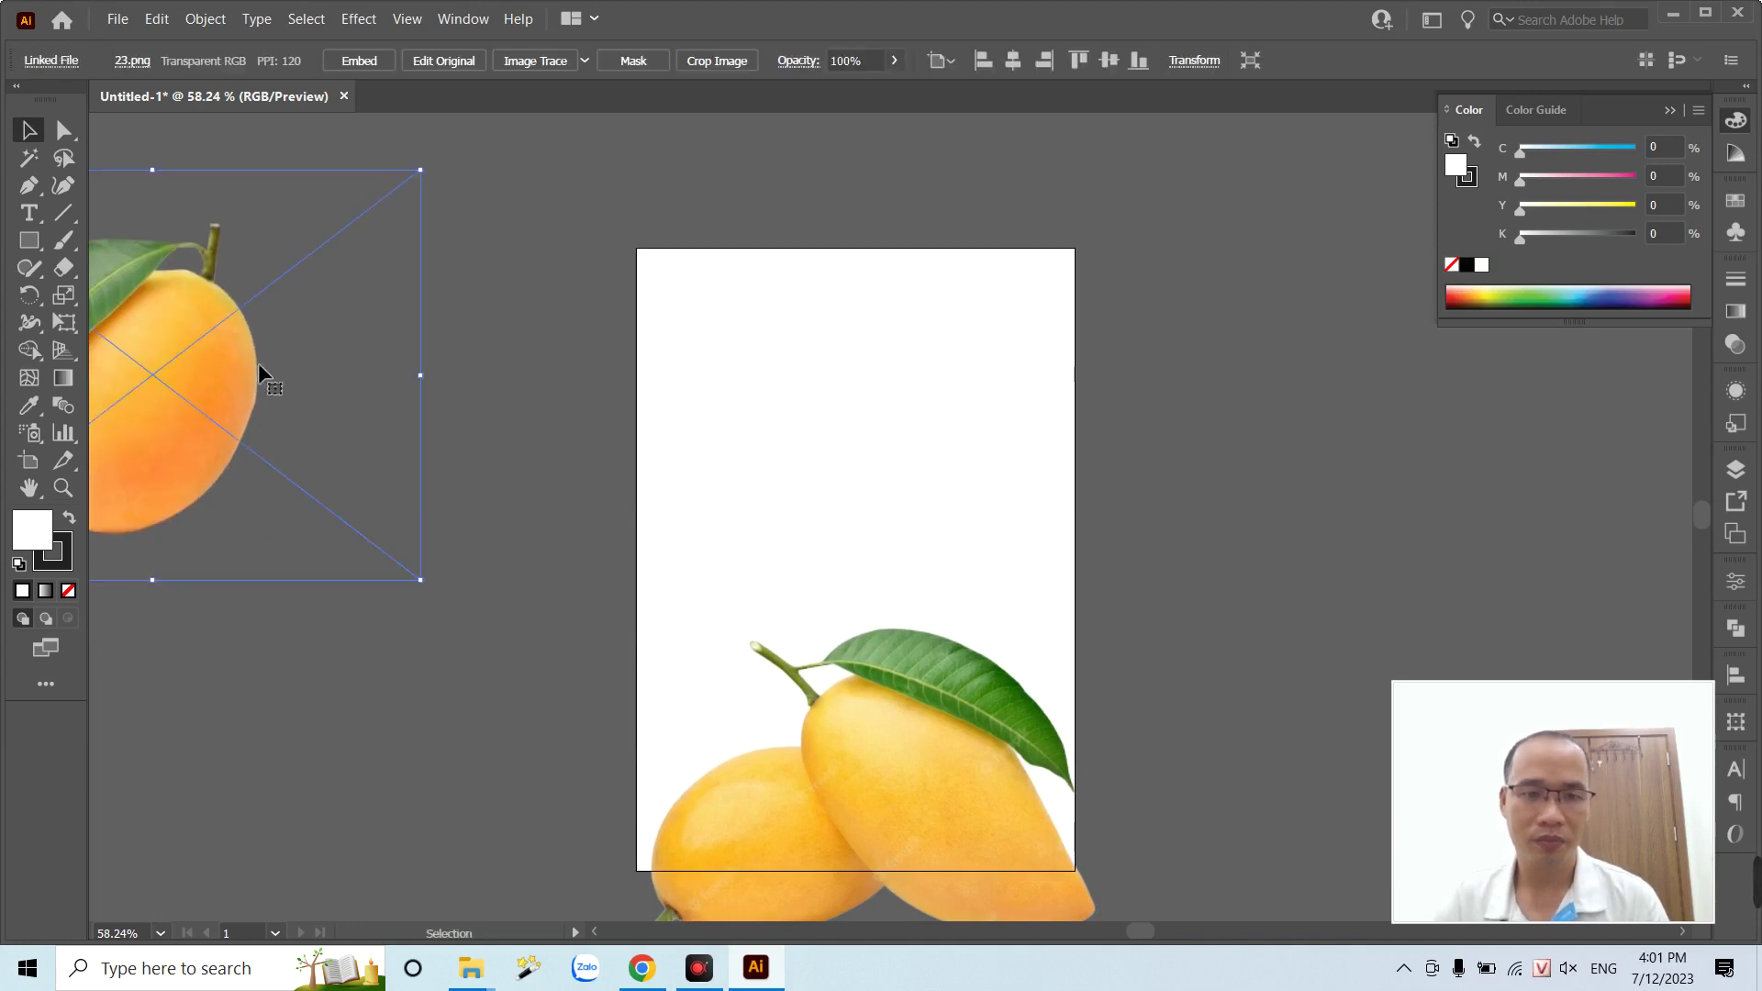
{"action": "left_click_drag", "start_coordinate": [829, 795], "coordinate": [817, 807]}
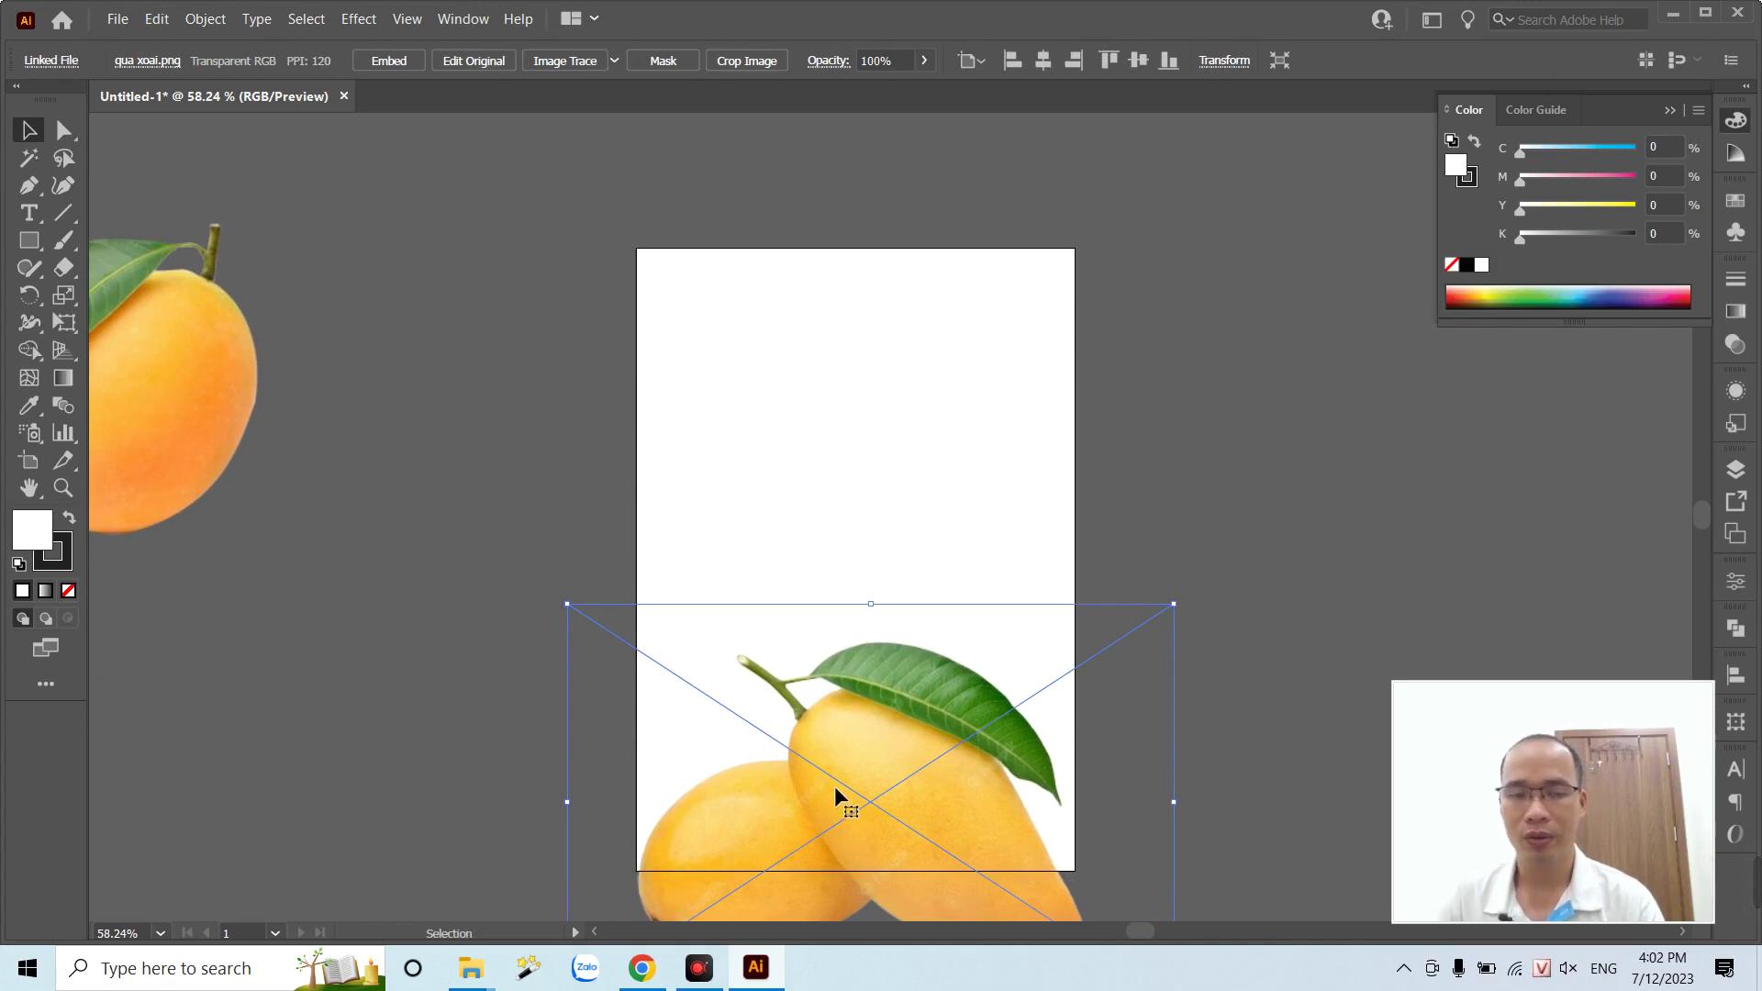
{"action": "left_click", "coordinate": [1224, 449]}
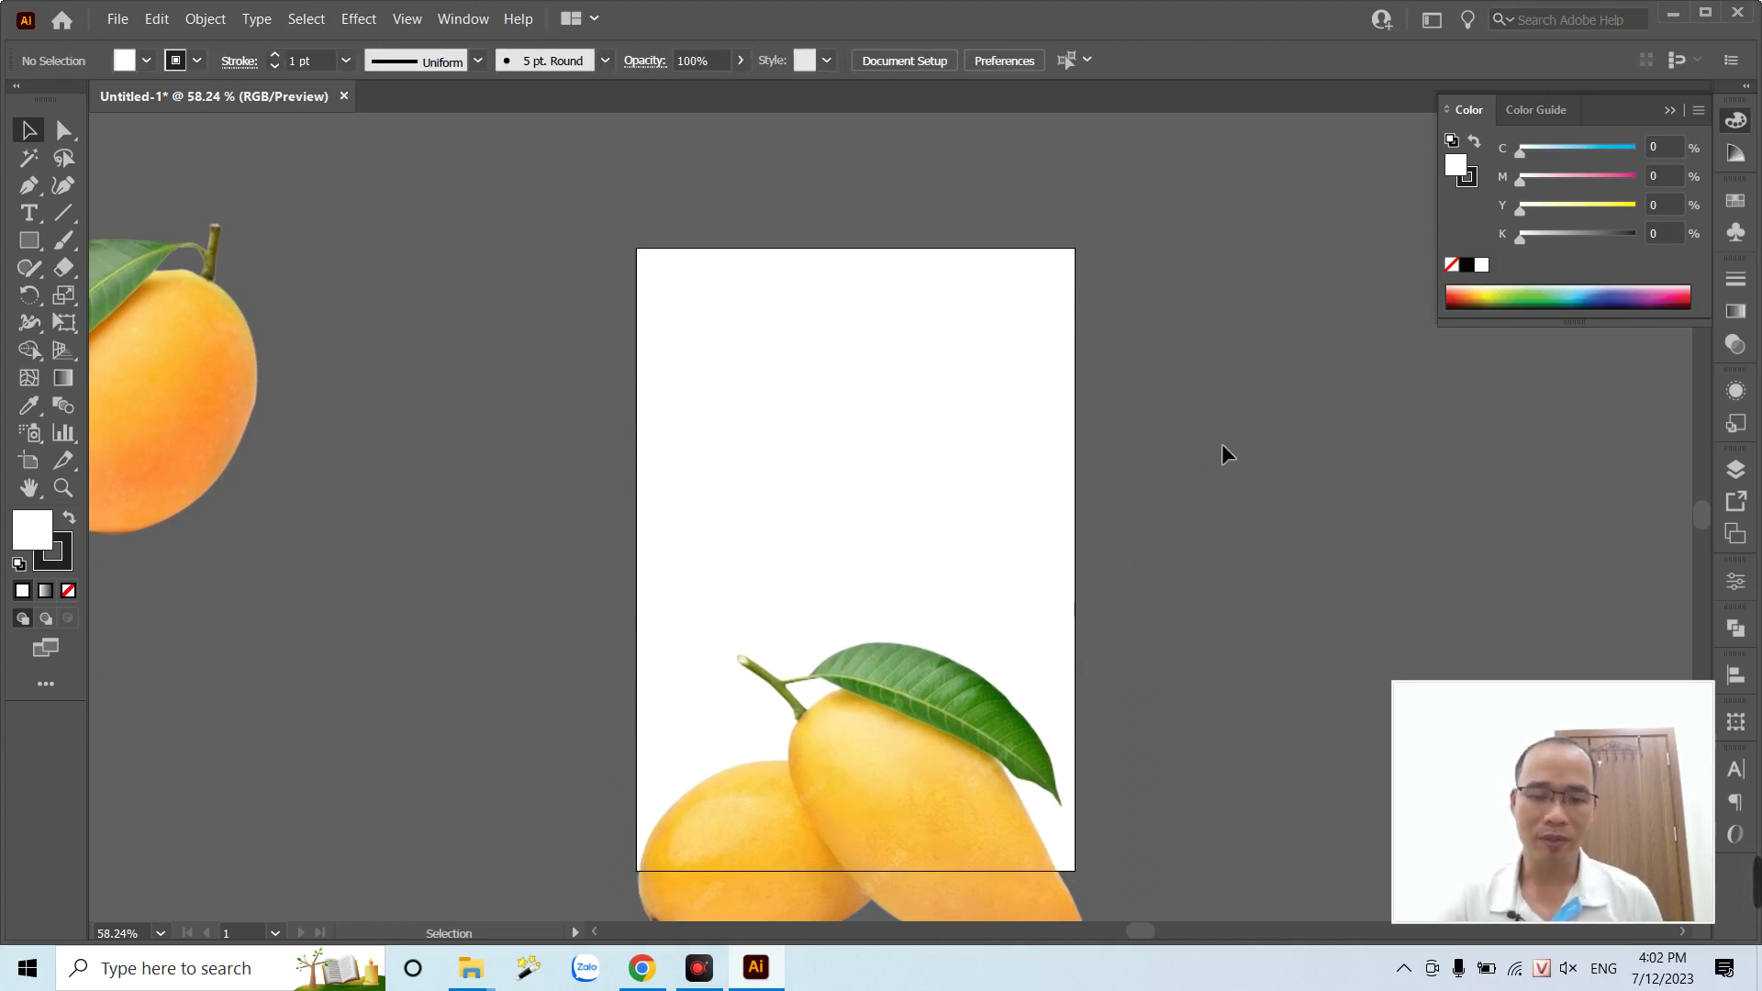
- Draw an artboard-sized rectangle behind the mango pair, filled with yellow sampled from the mango
{"action": "key", "text": "m"}
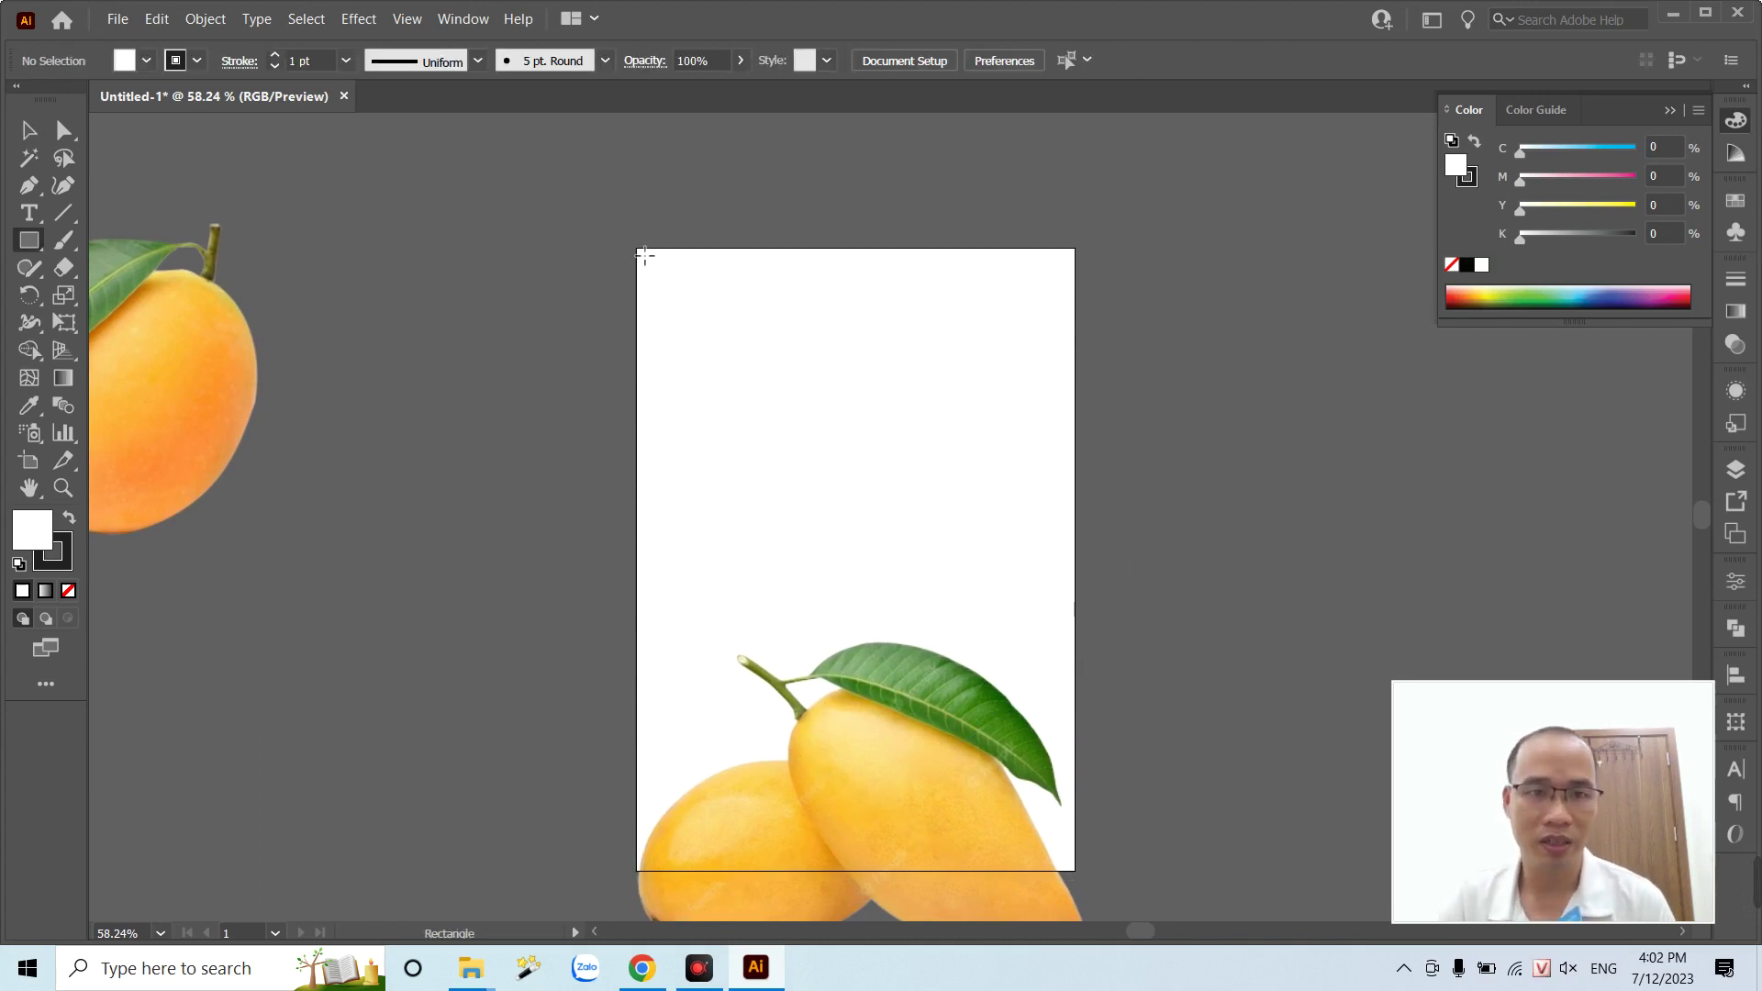
{"action": "left_click_drag", "start_coordinate": [644, 256], "coordinate": [1090, 884]}
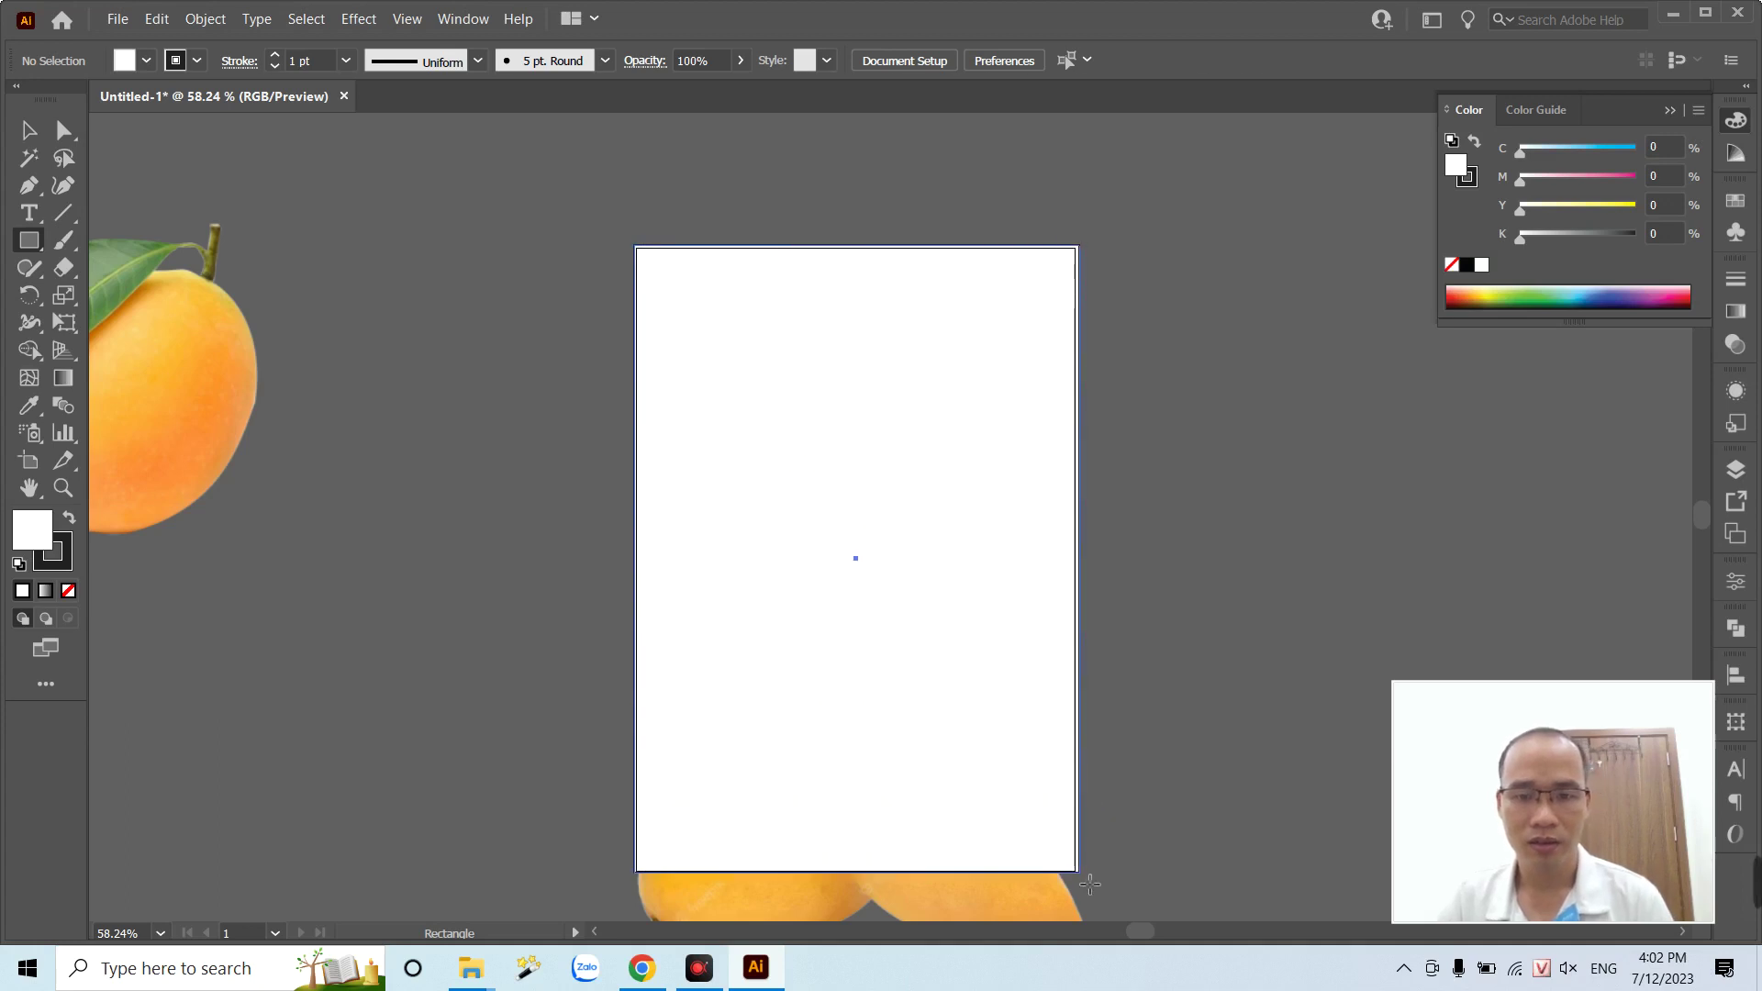
{"action": "key", "text": "ctrl+shift+bracketleft"}
{"action": "key", "text": "i"}
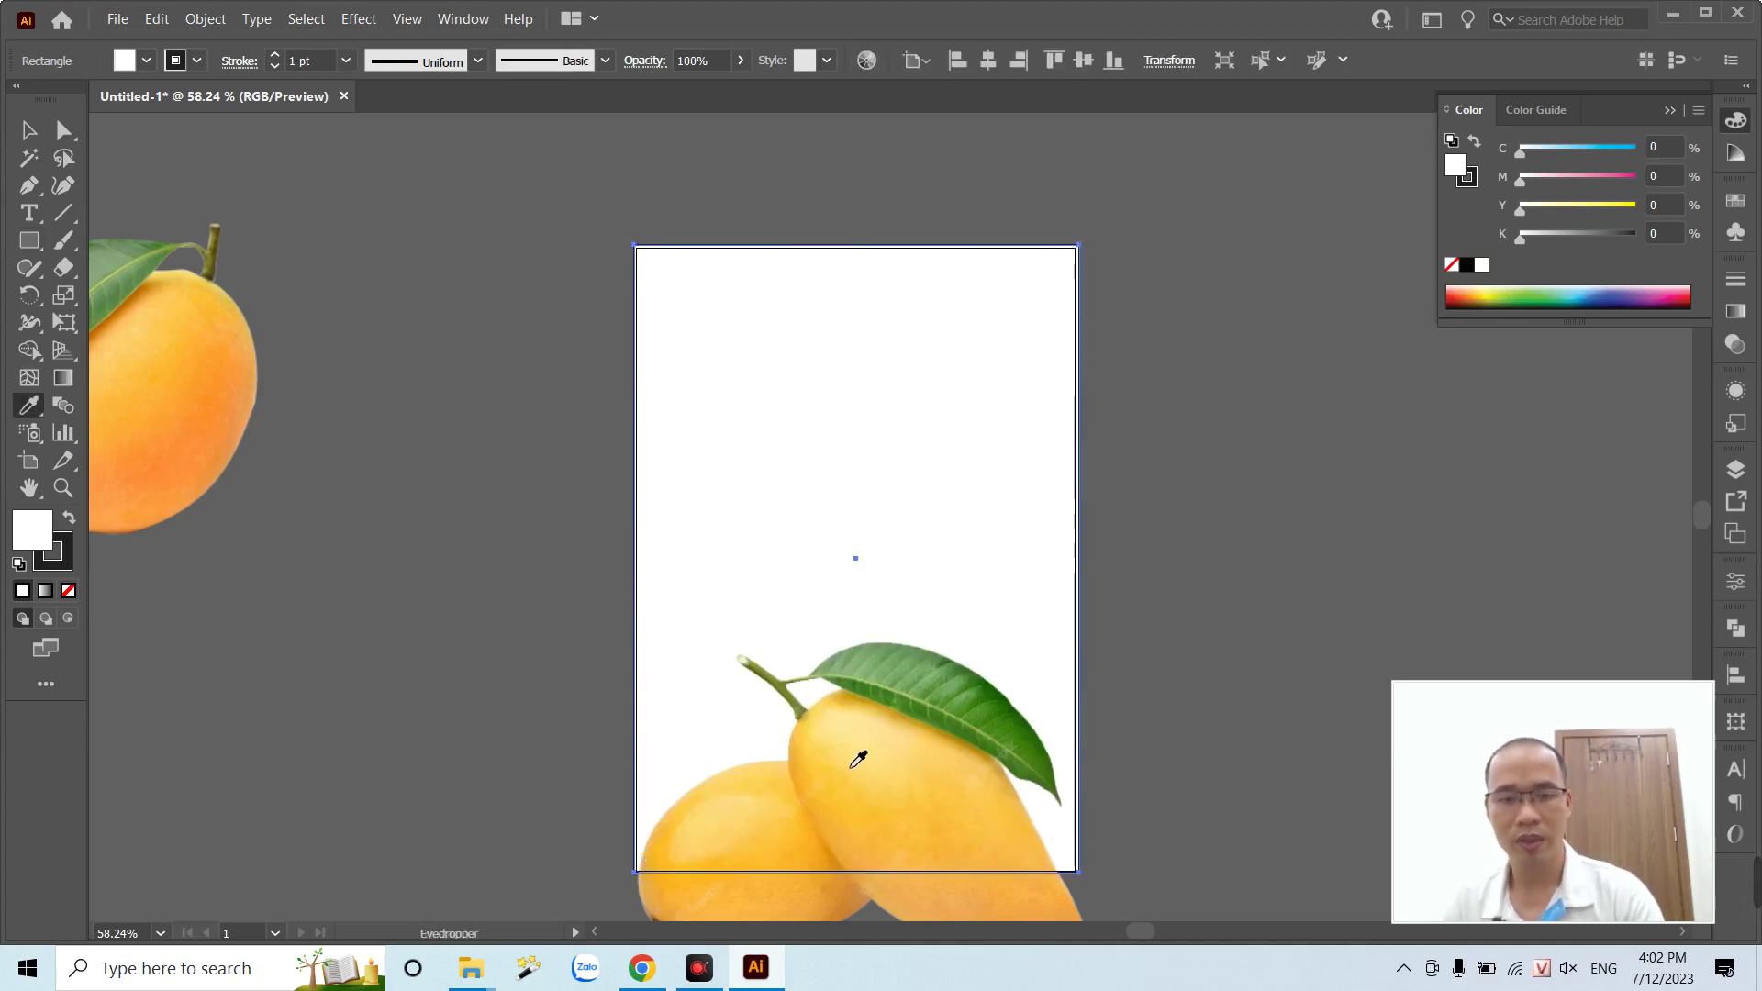
{"action": "left_click", "coordinate": [791, 831]}
{"action": "key", "text": "v"}
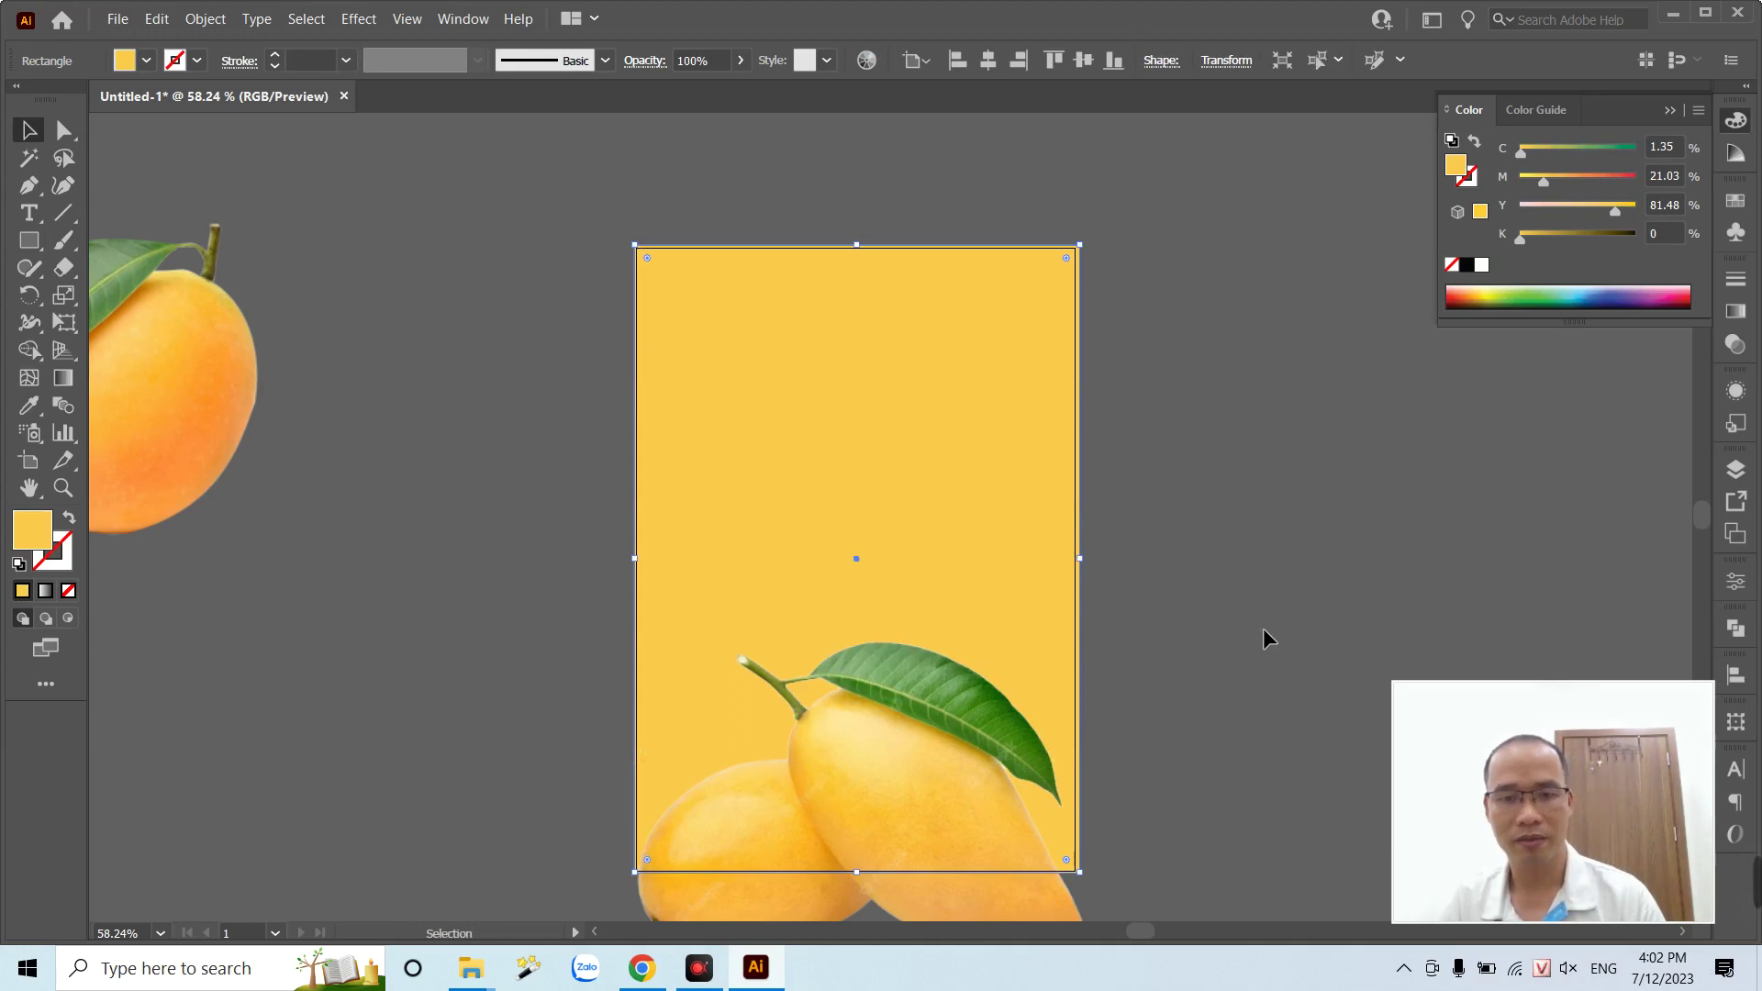
{"action": "left_click", "coordinate": [1267, 633]}
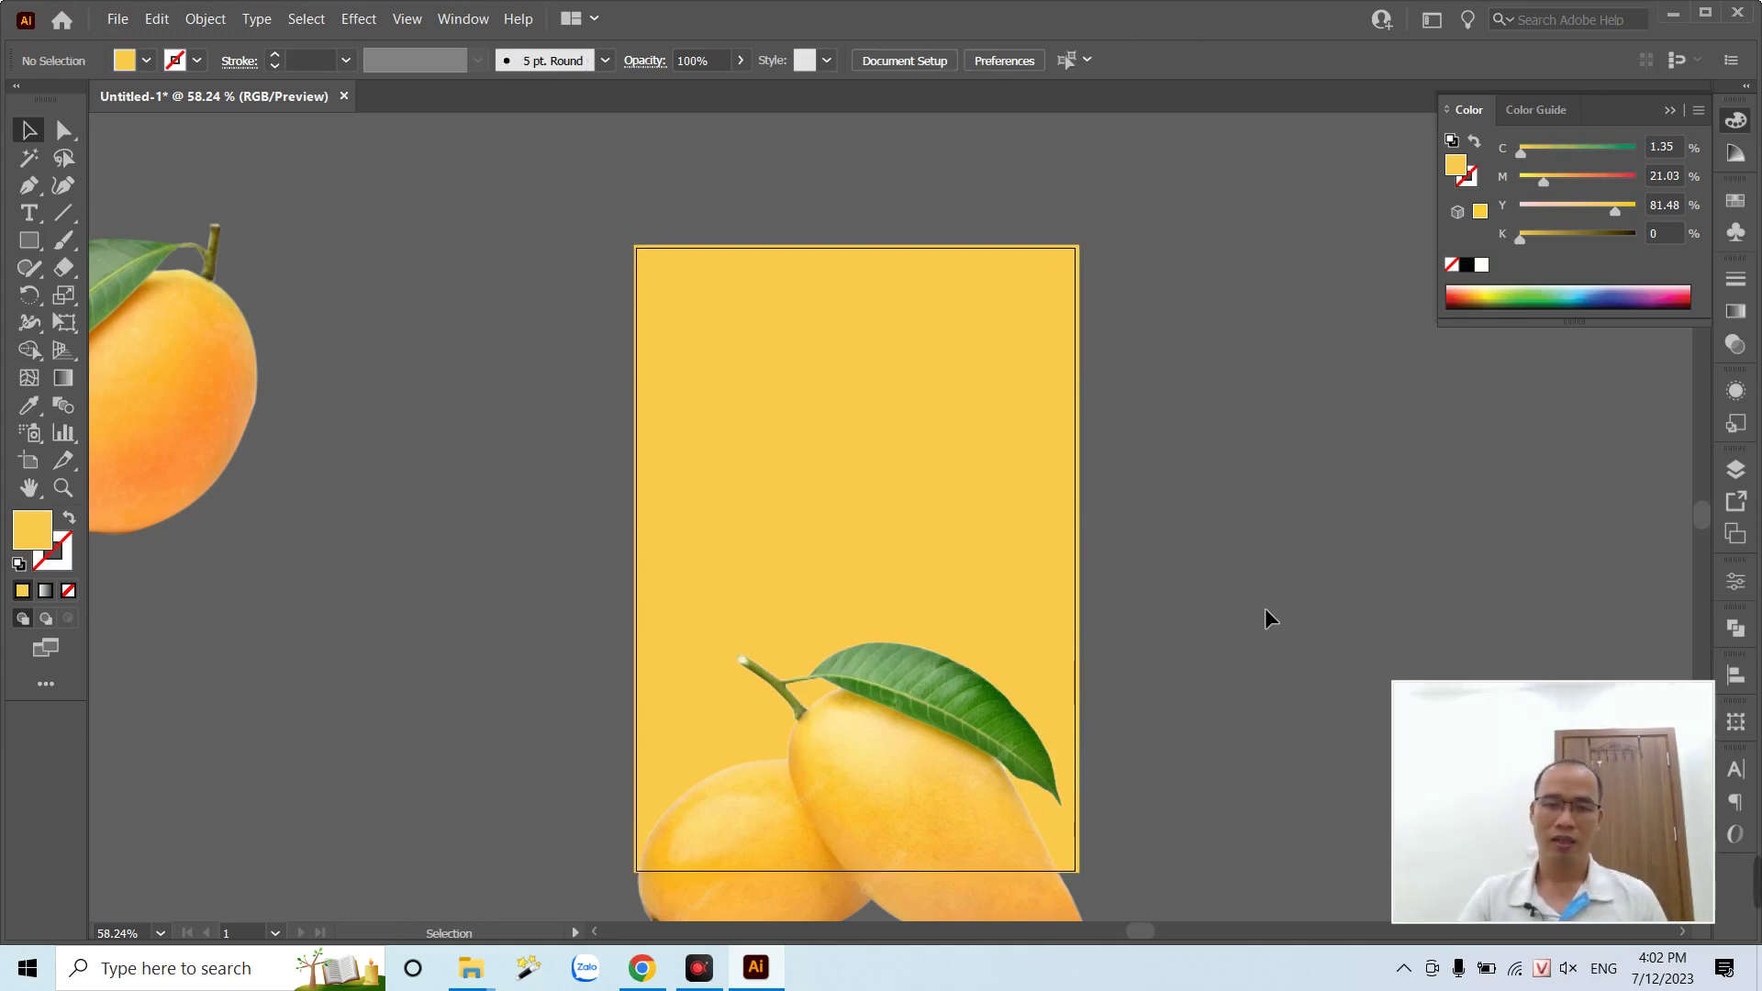
- Give the rectangle a linear gradient with the right stop set to the mango's orange
{"action": "left_click", "coordinate": [878, 520]}
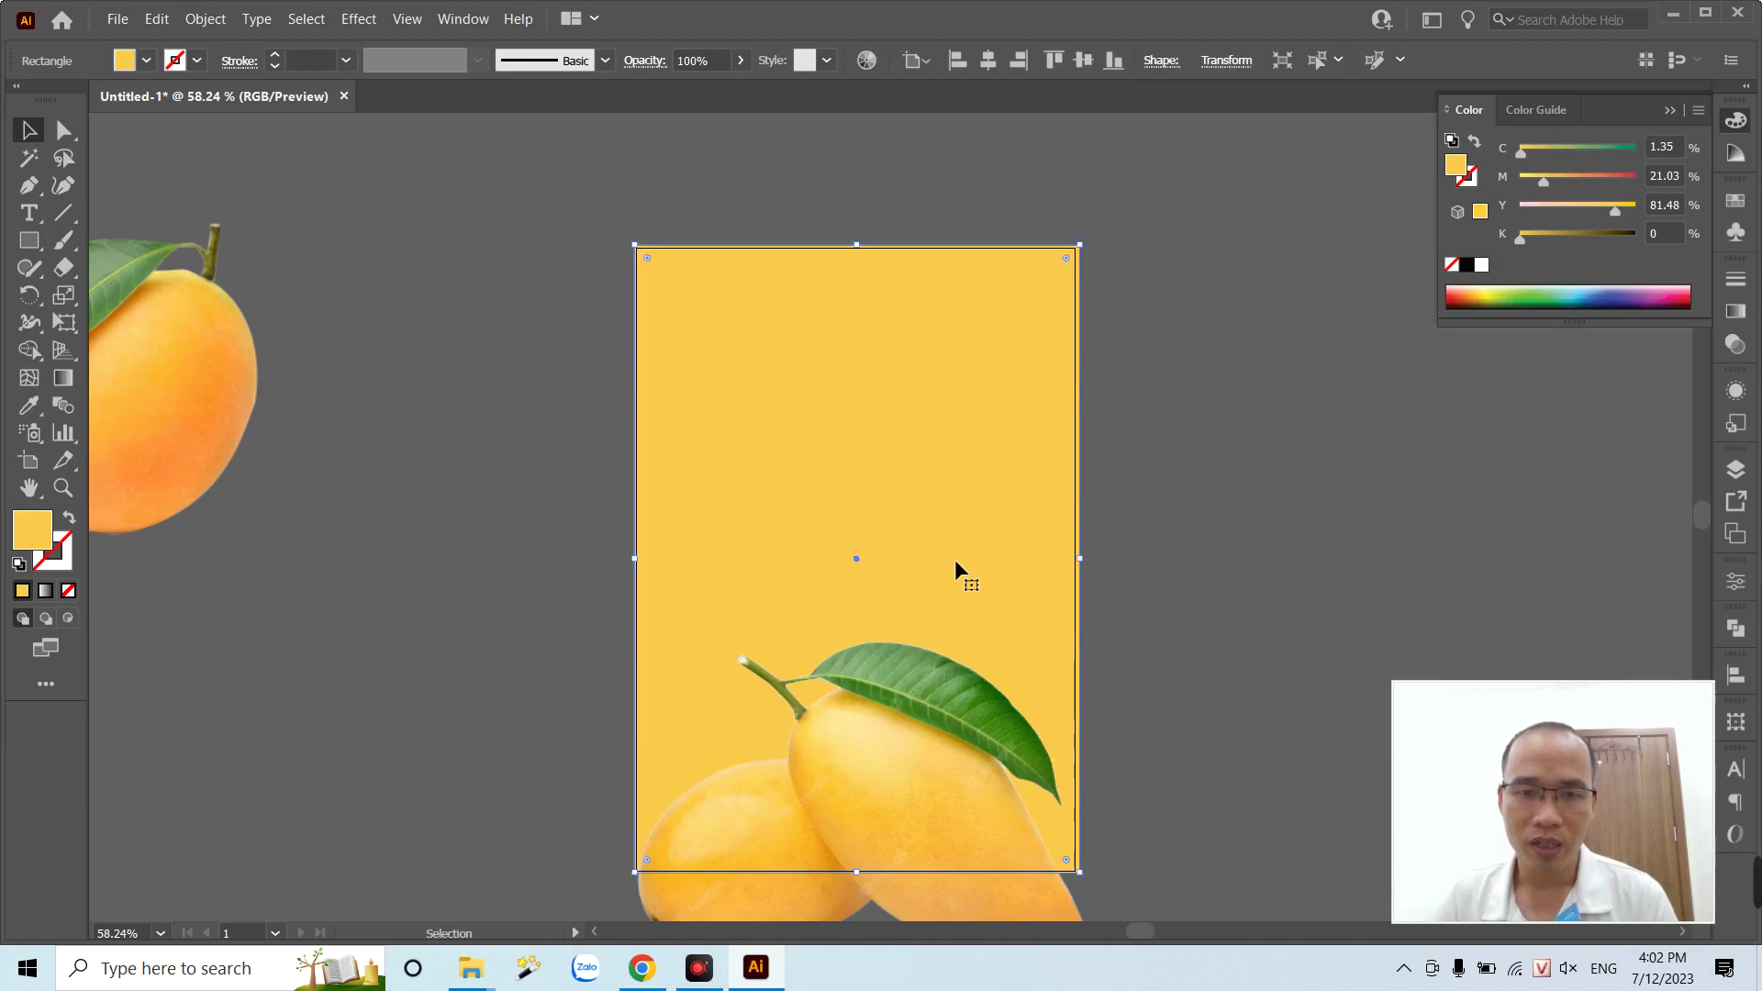
{"action": "left_click", "coordinate": [1266, 578]}
{"action": "left_click", "coordinate": [989, 518]}
{"action": "left_click", "coordinate": [841, 468]}
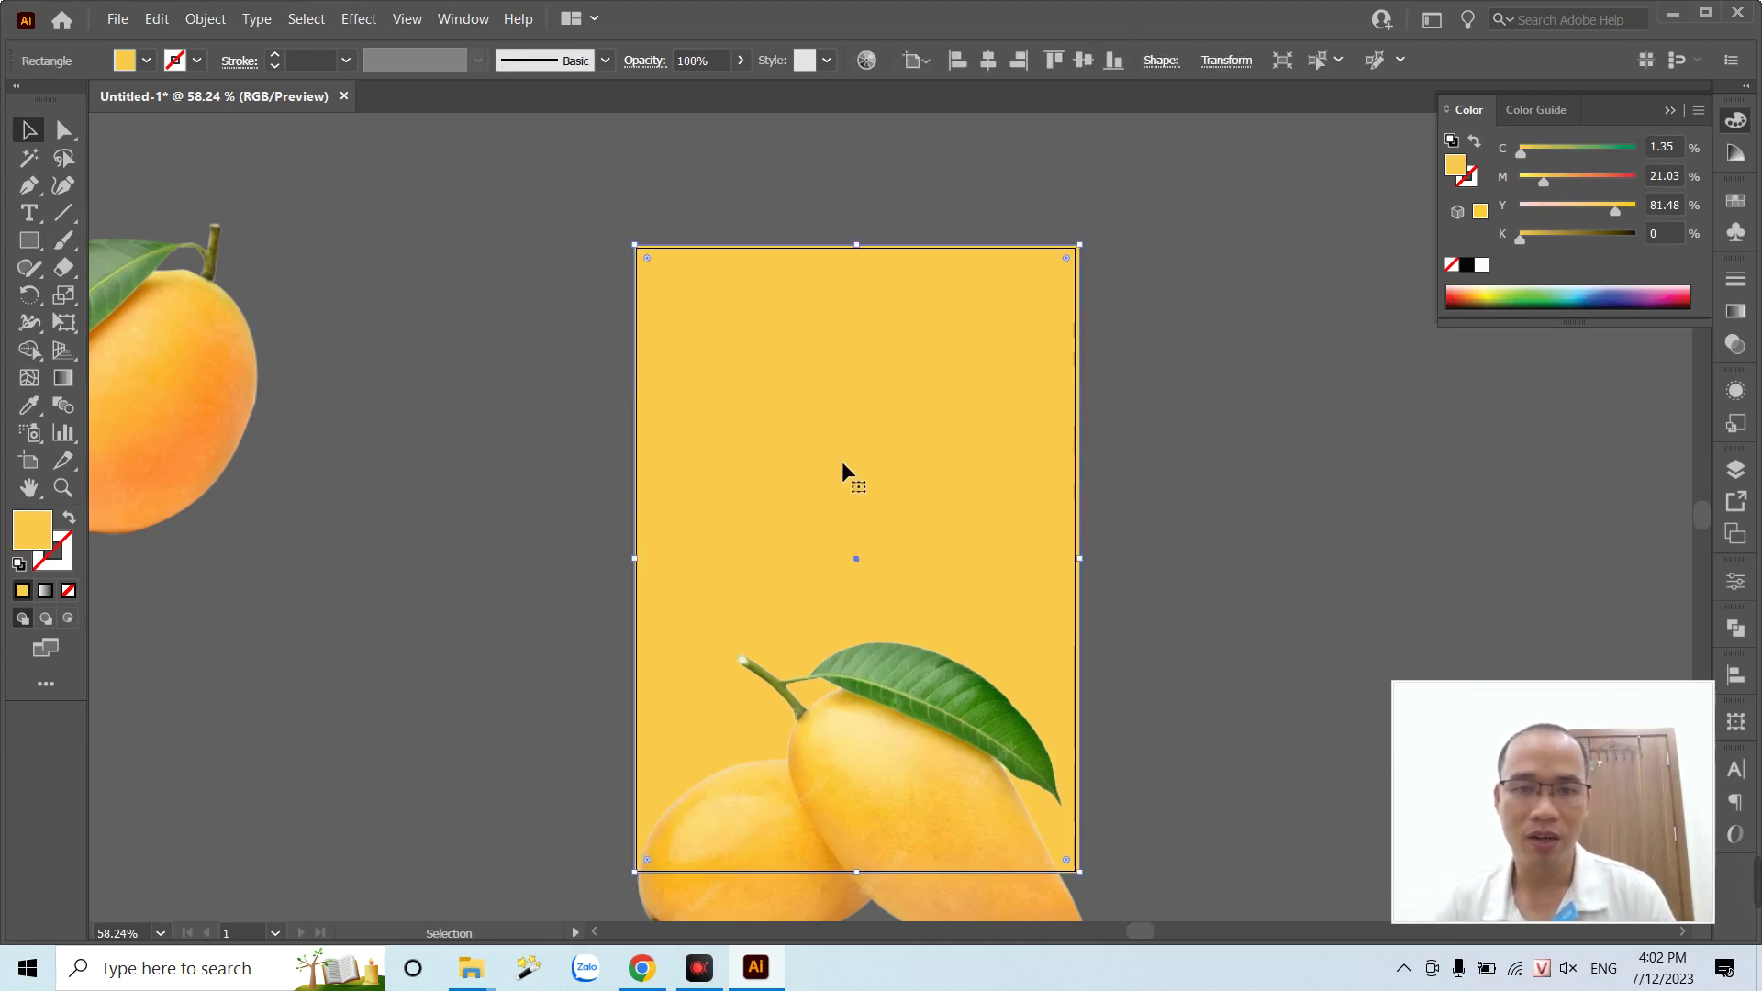
{"action": "left_click", "coordinate": [64, 379]}
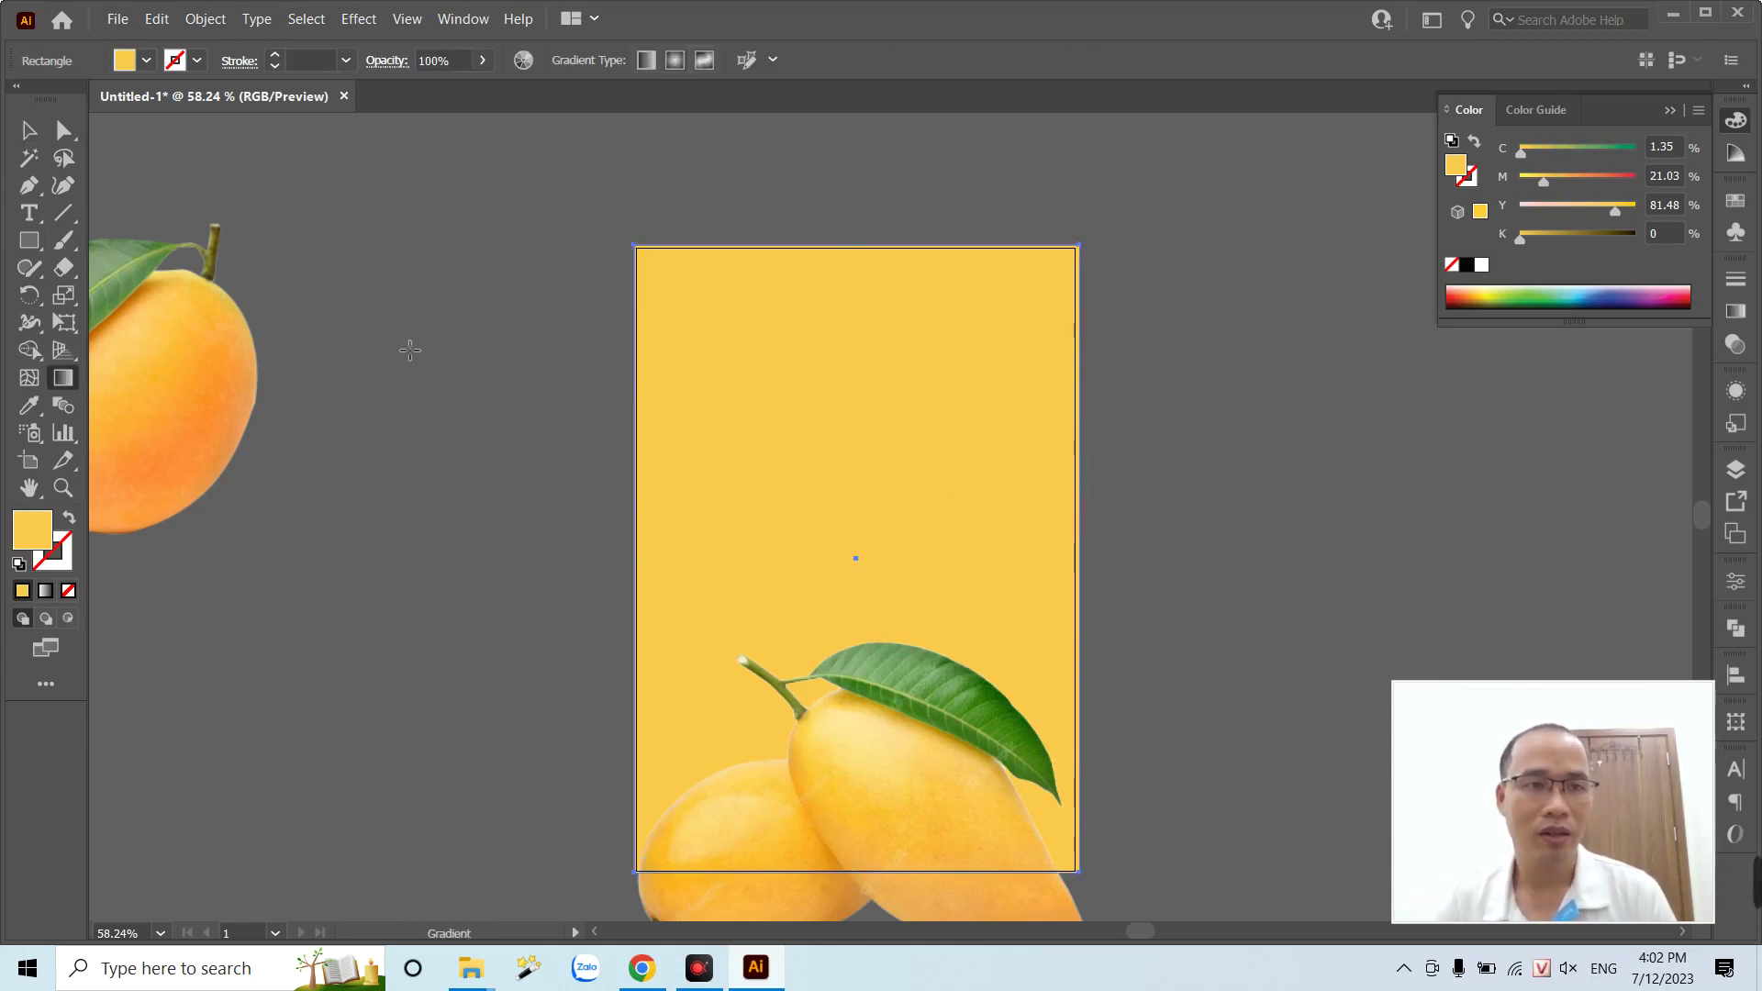
{"action": "left_click", "coordinate": [1733, 315]}
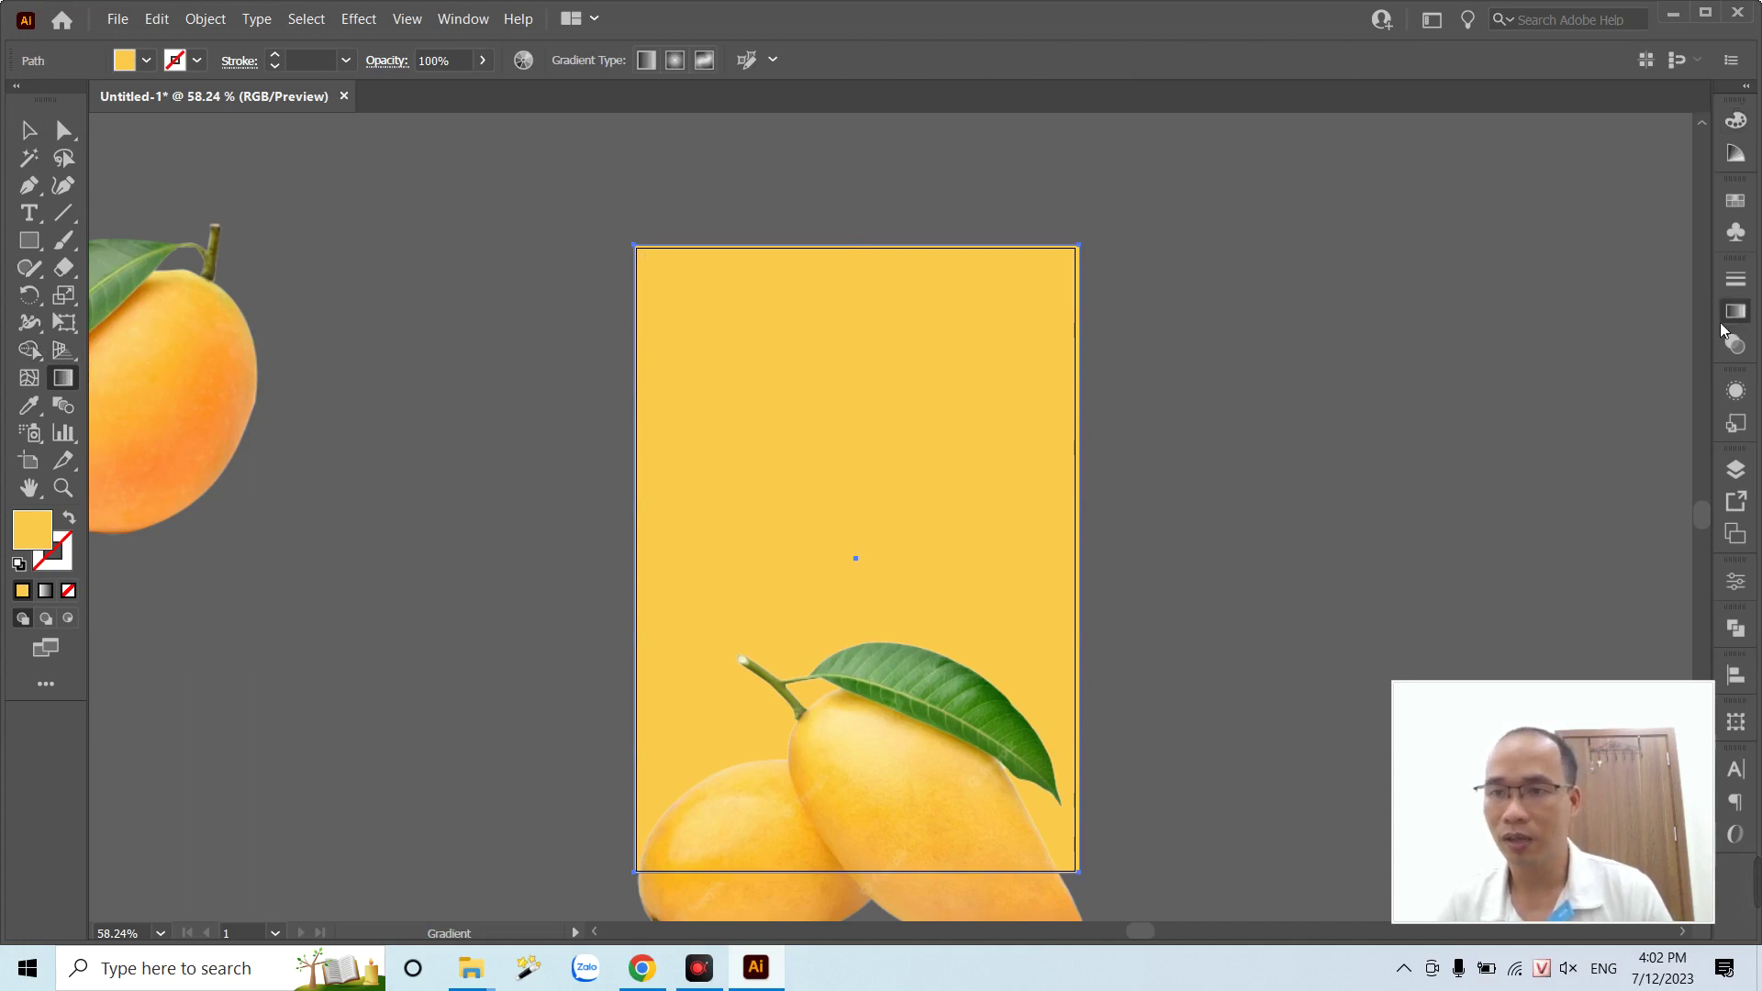
{"action": "left_click", "coordinate": [1573, 448]}
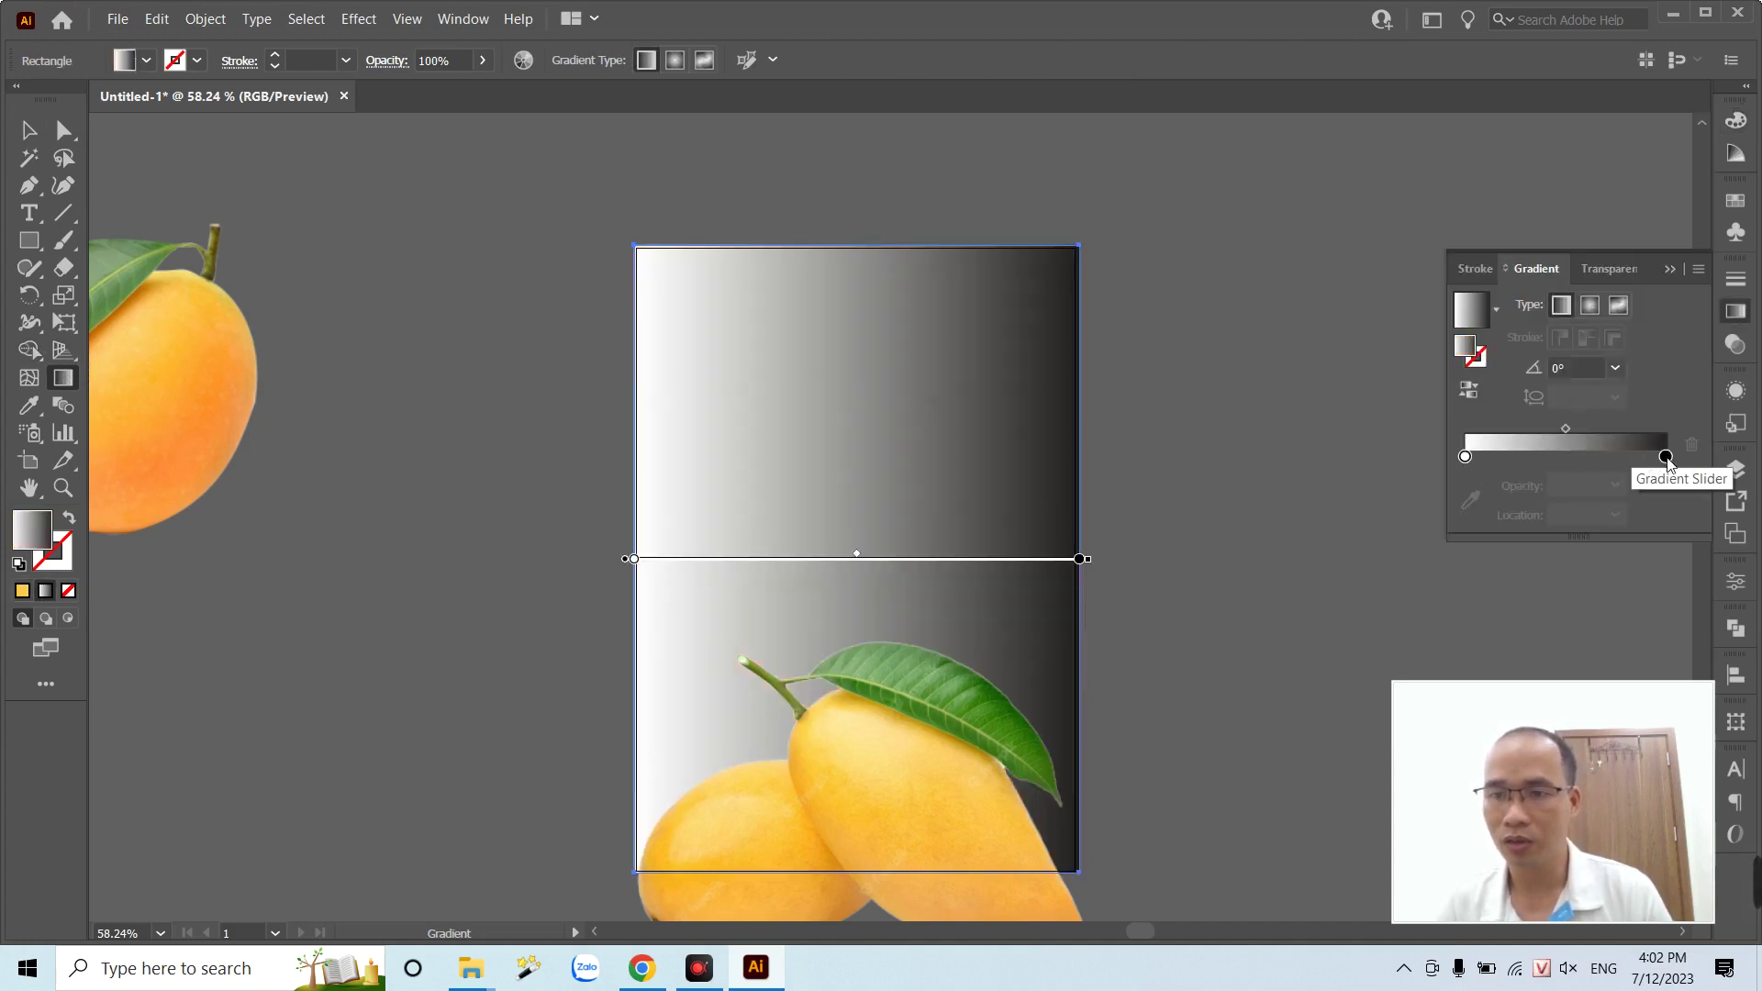
{"action": "left_click", "coordinate": [1665, 457]}
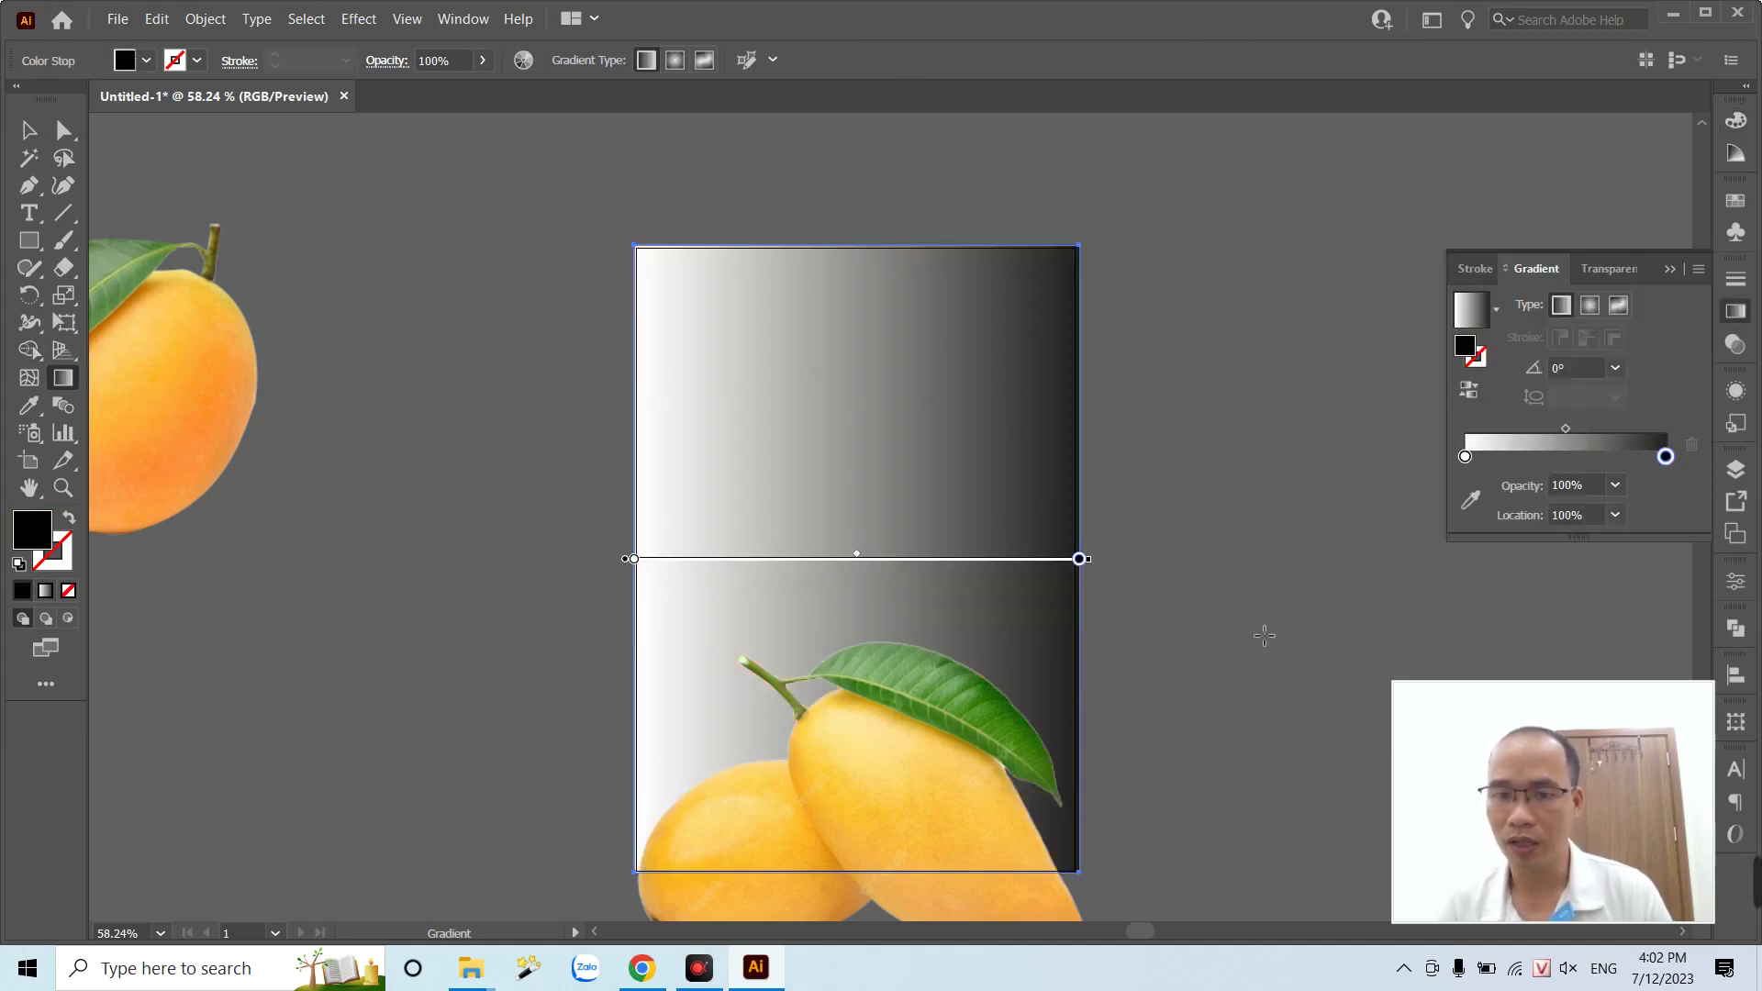
{"action": "left_click", "coordinate": [1470, 499]}
{"action": "left_click", "coordinate": [845, 909]}
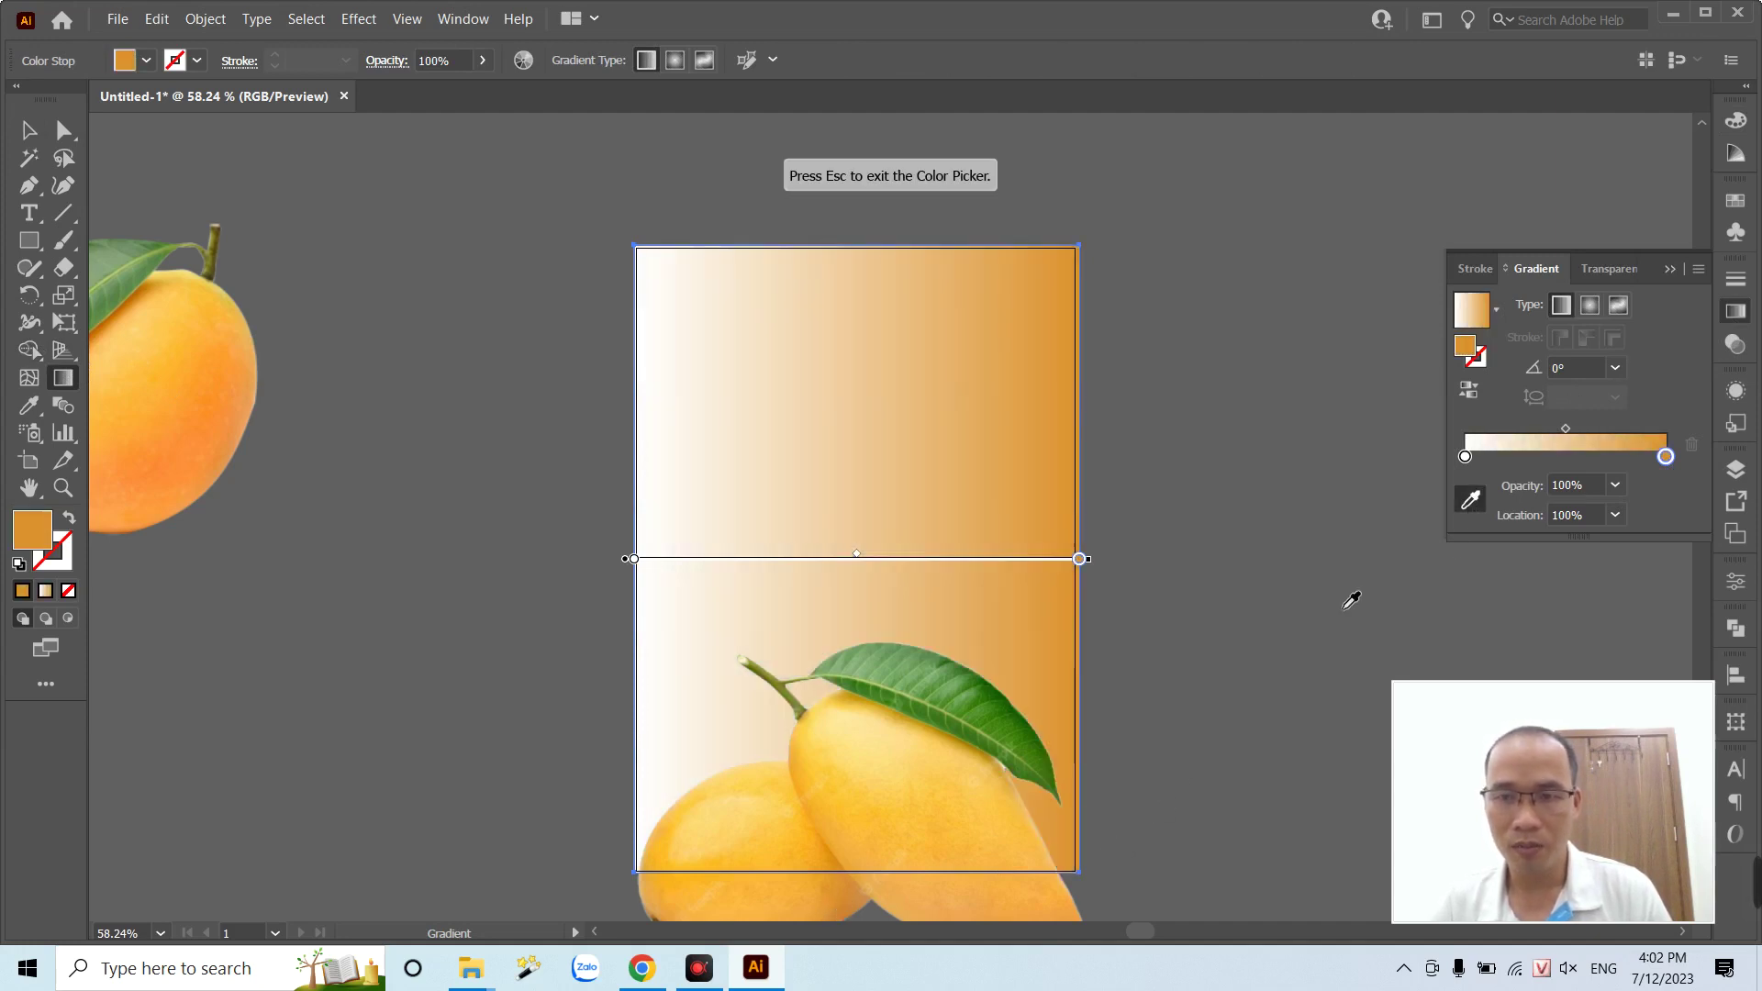
- Set the left gradient stop to a bright, saturated light yellow from the mango
{"action": "left_click", "coordinate": [1464, 457]}
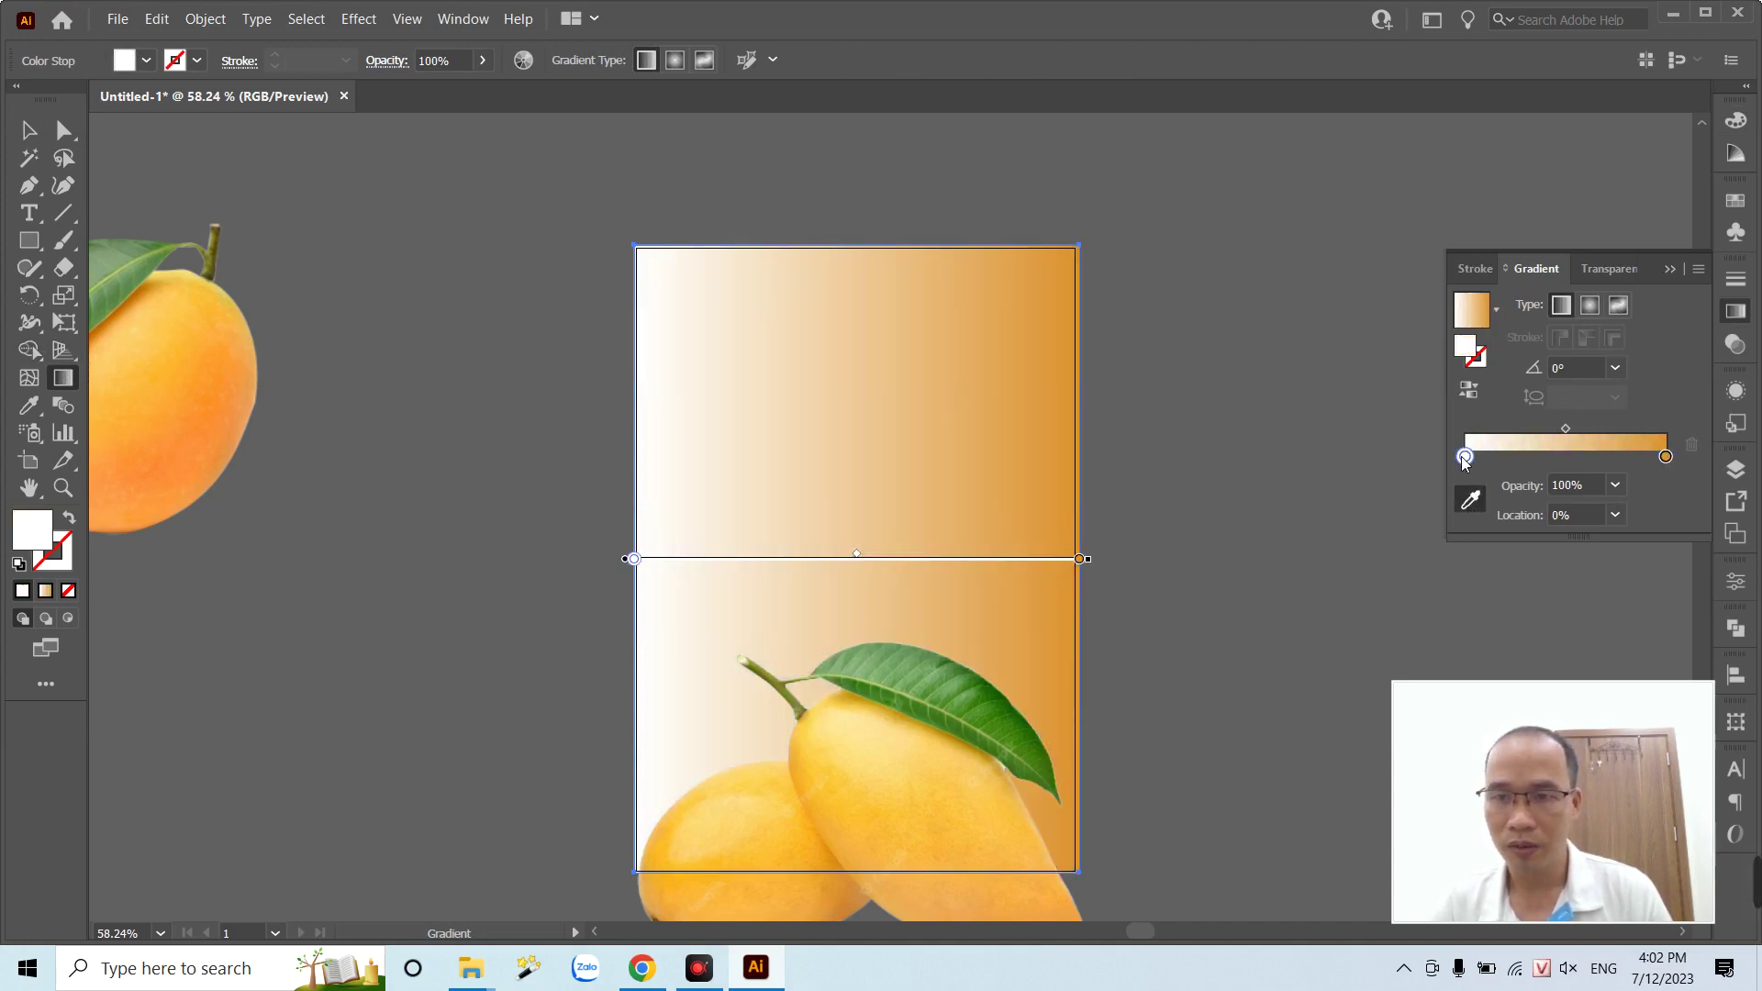
{"action": "left_click", "coordinate": [840, 745]}
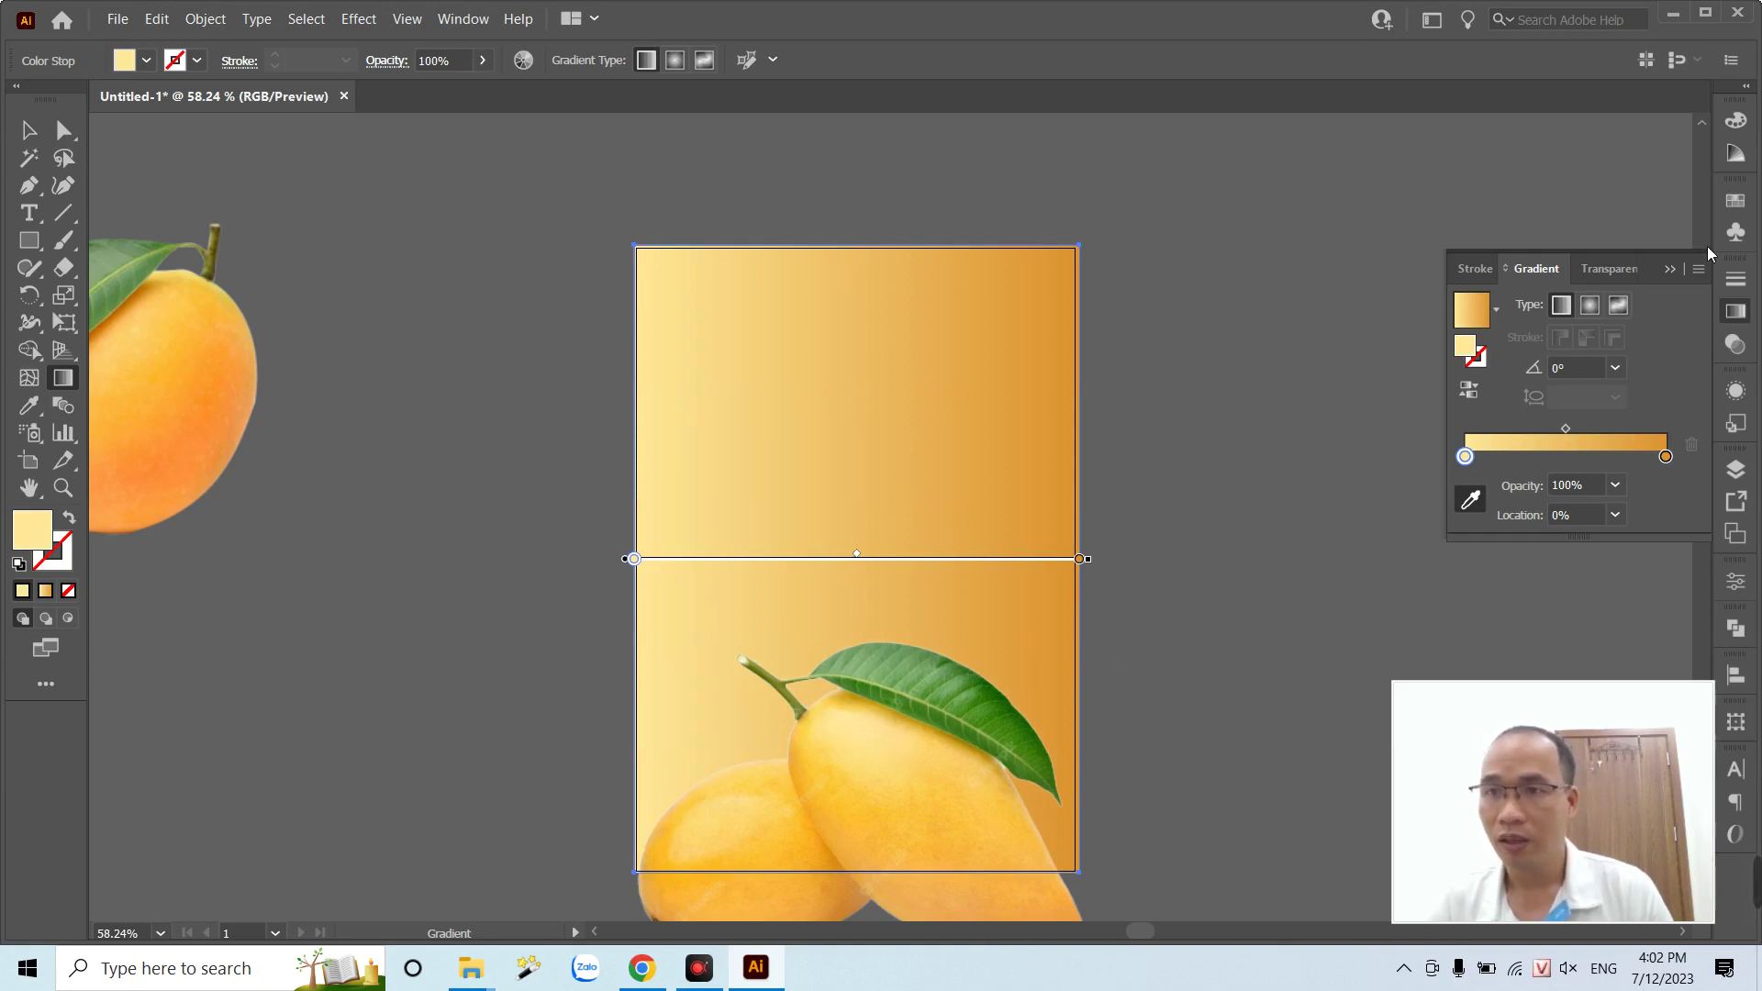
{"action": "left_click", "coordinate": [1737, 120]}
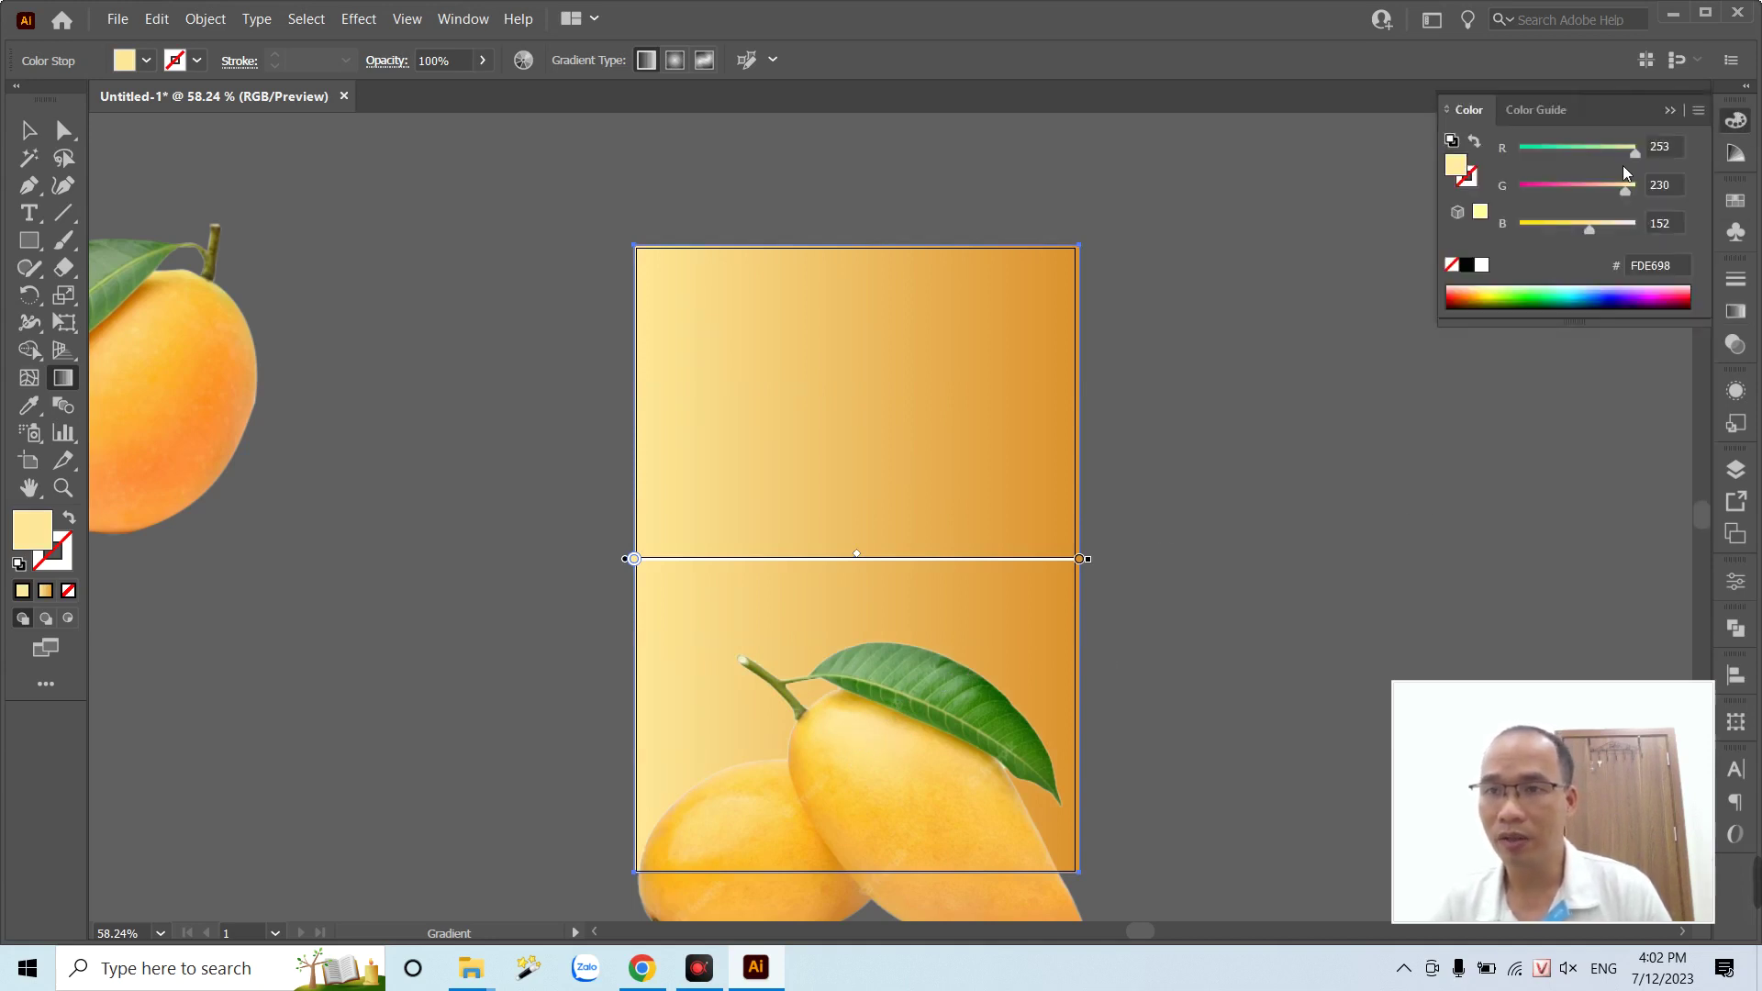
{"action": "left_click", "coordinate": [1589, 229]}
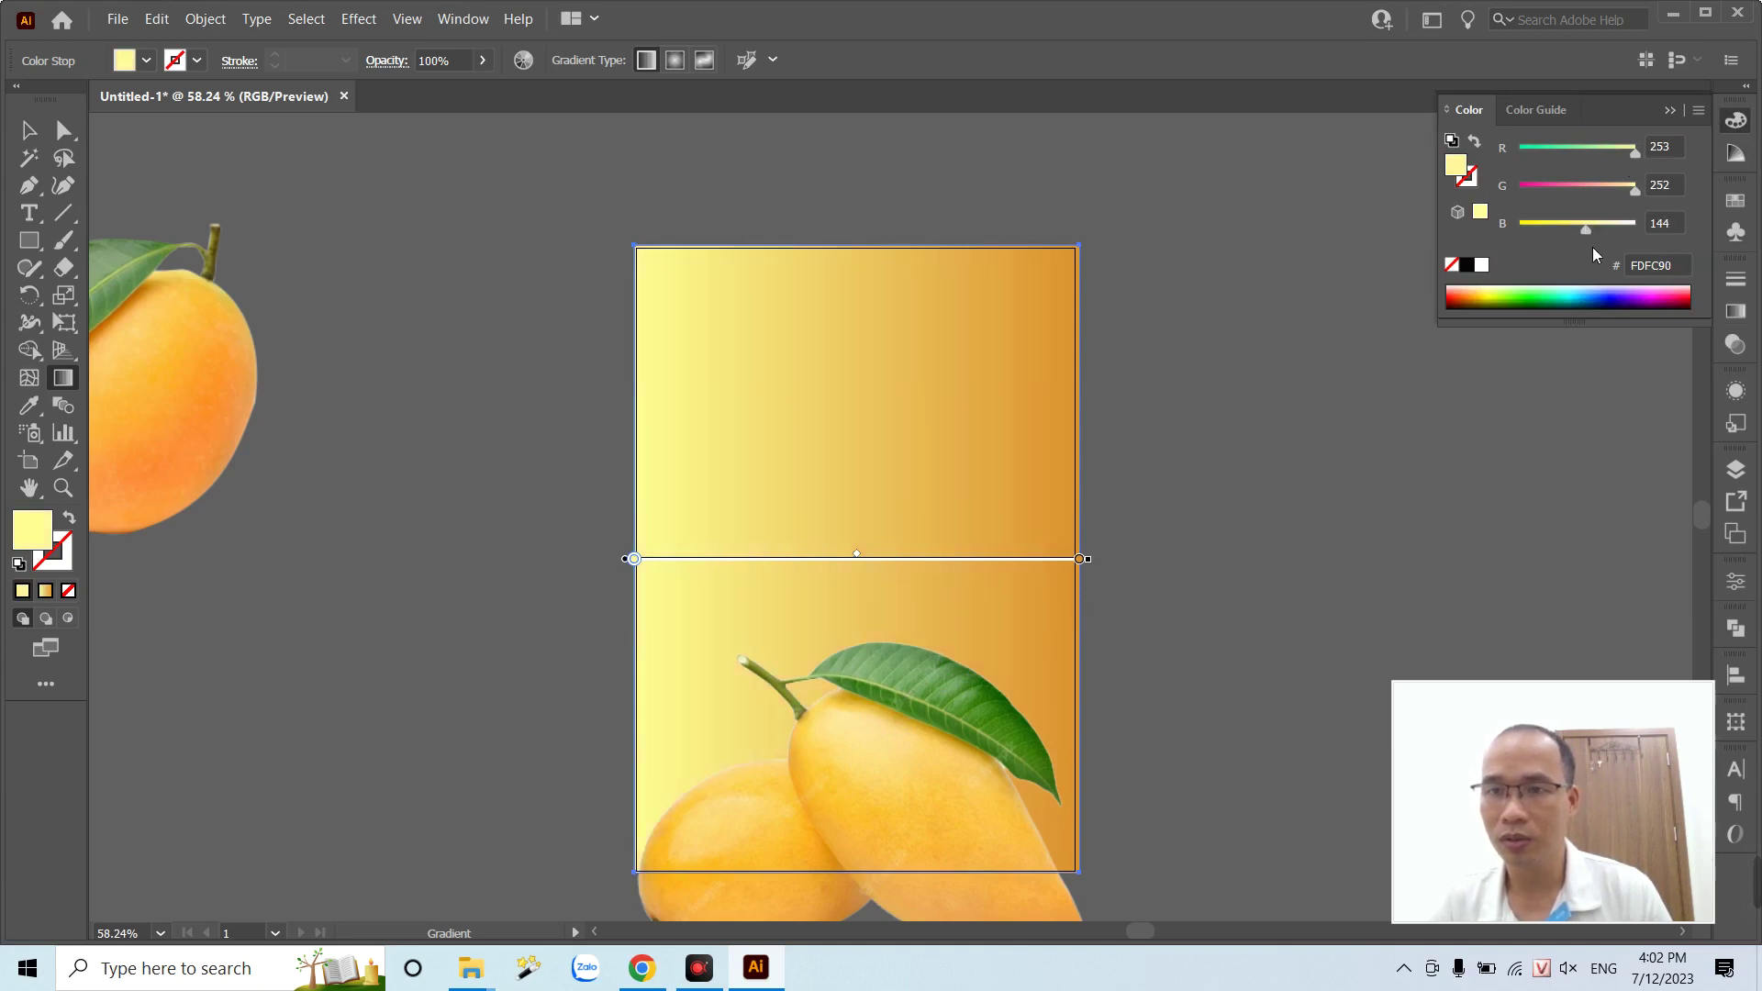
{"action": "left_click_drag", "start_coordinate": [1588, 233], "coordinate": [1562, 229]}
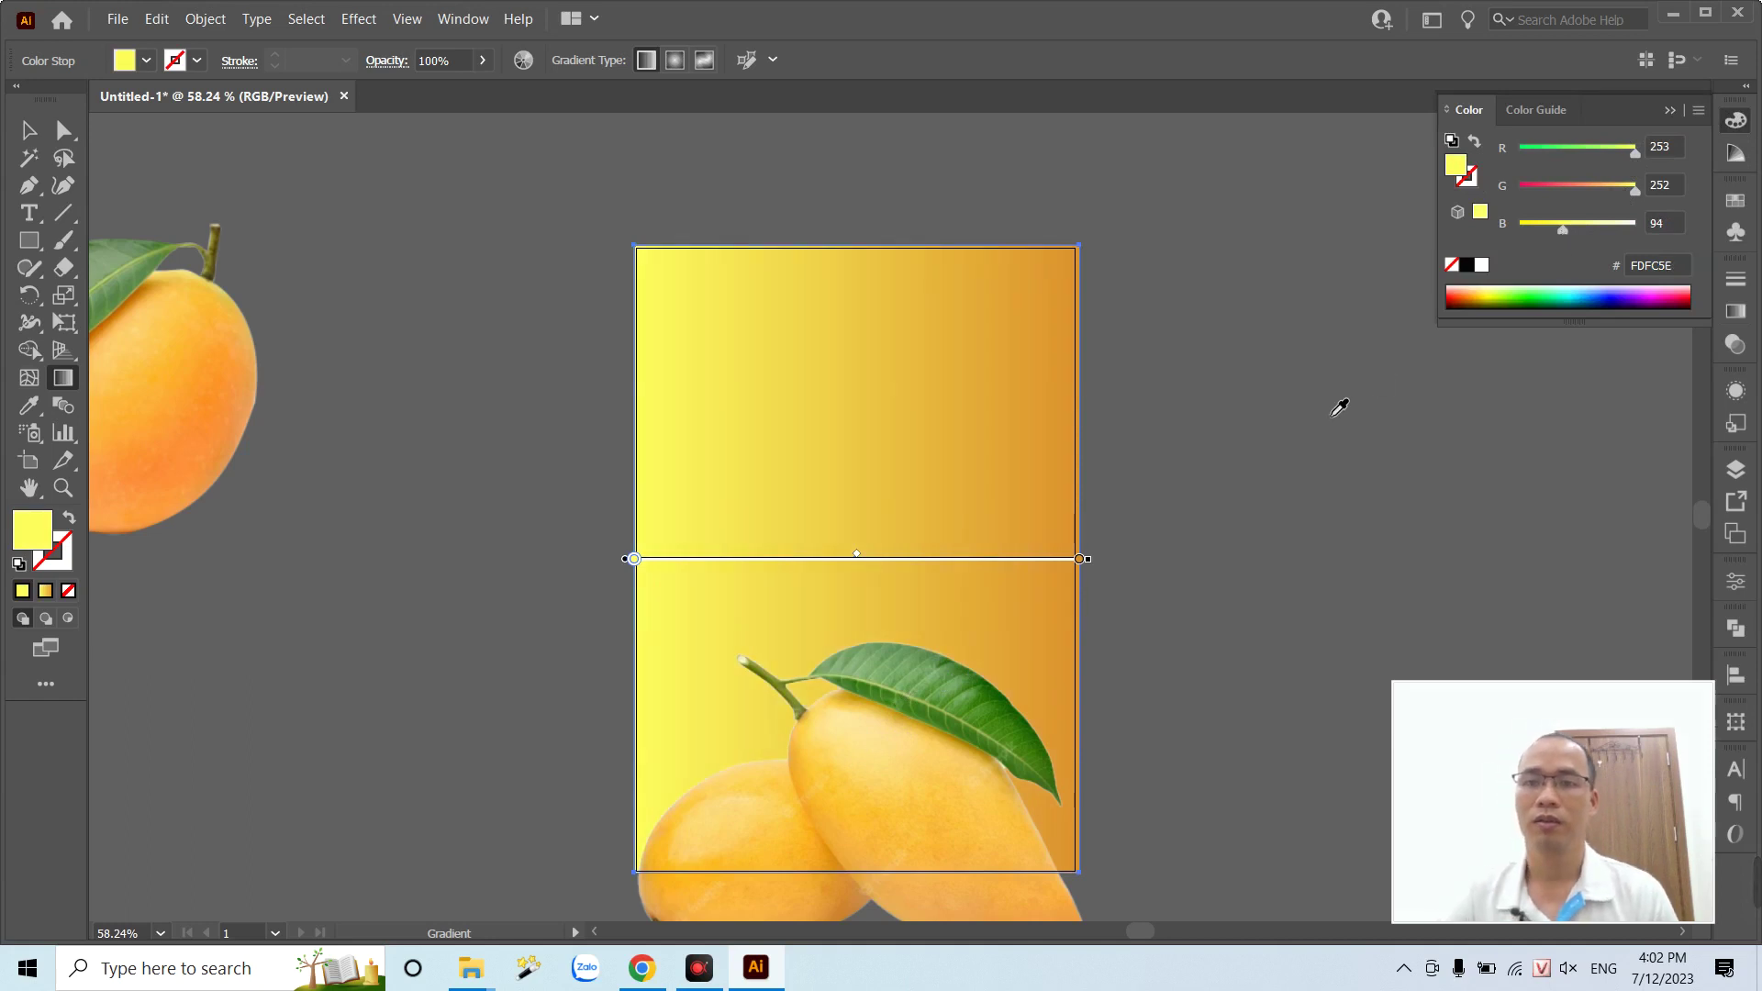
- Run the gradient vertically, orange at the top to yellow at the bottom
{"action": "left_click", "coordinate": [29, 132]}
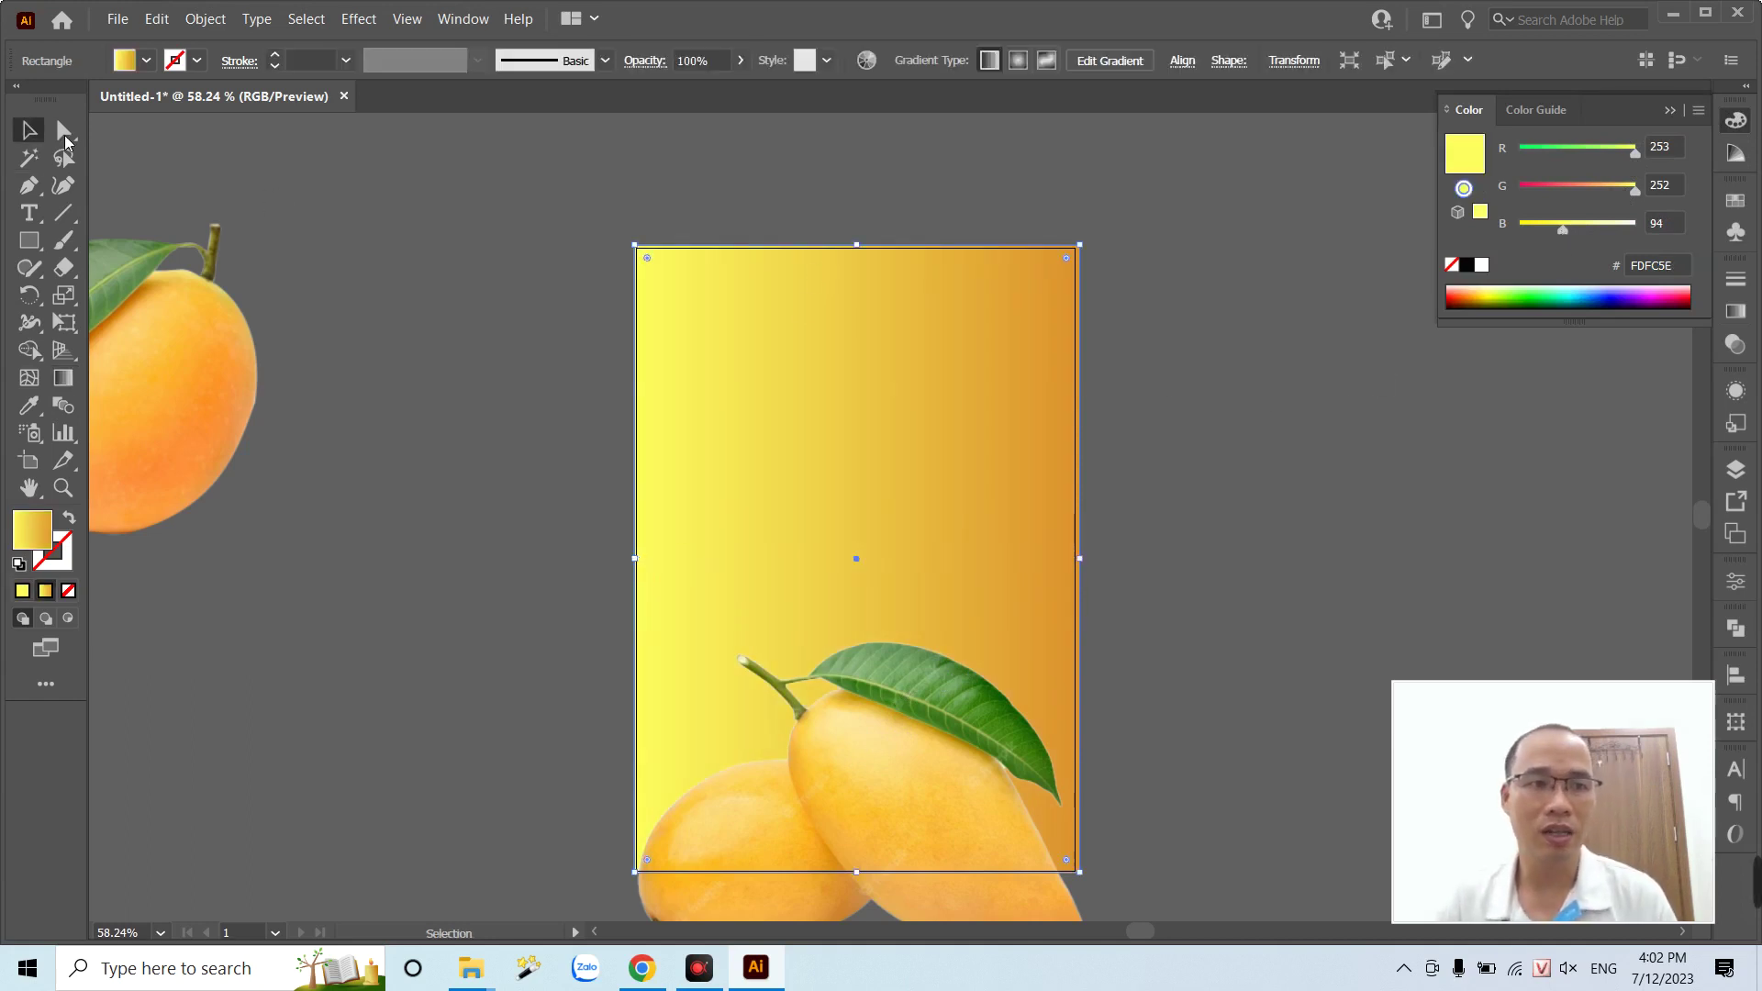
{"action": "key", "text": "g"}
{"action": "mouse_move", "coordinate": [852, 876]}
{"action": "left_mouse_down"}
{"action": "mouse_move", "coordinate": [887, 394]}
{"action": "mouse_move", "coordinate": [873, 254]}
{"action": "left_mouse_up"}
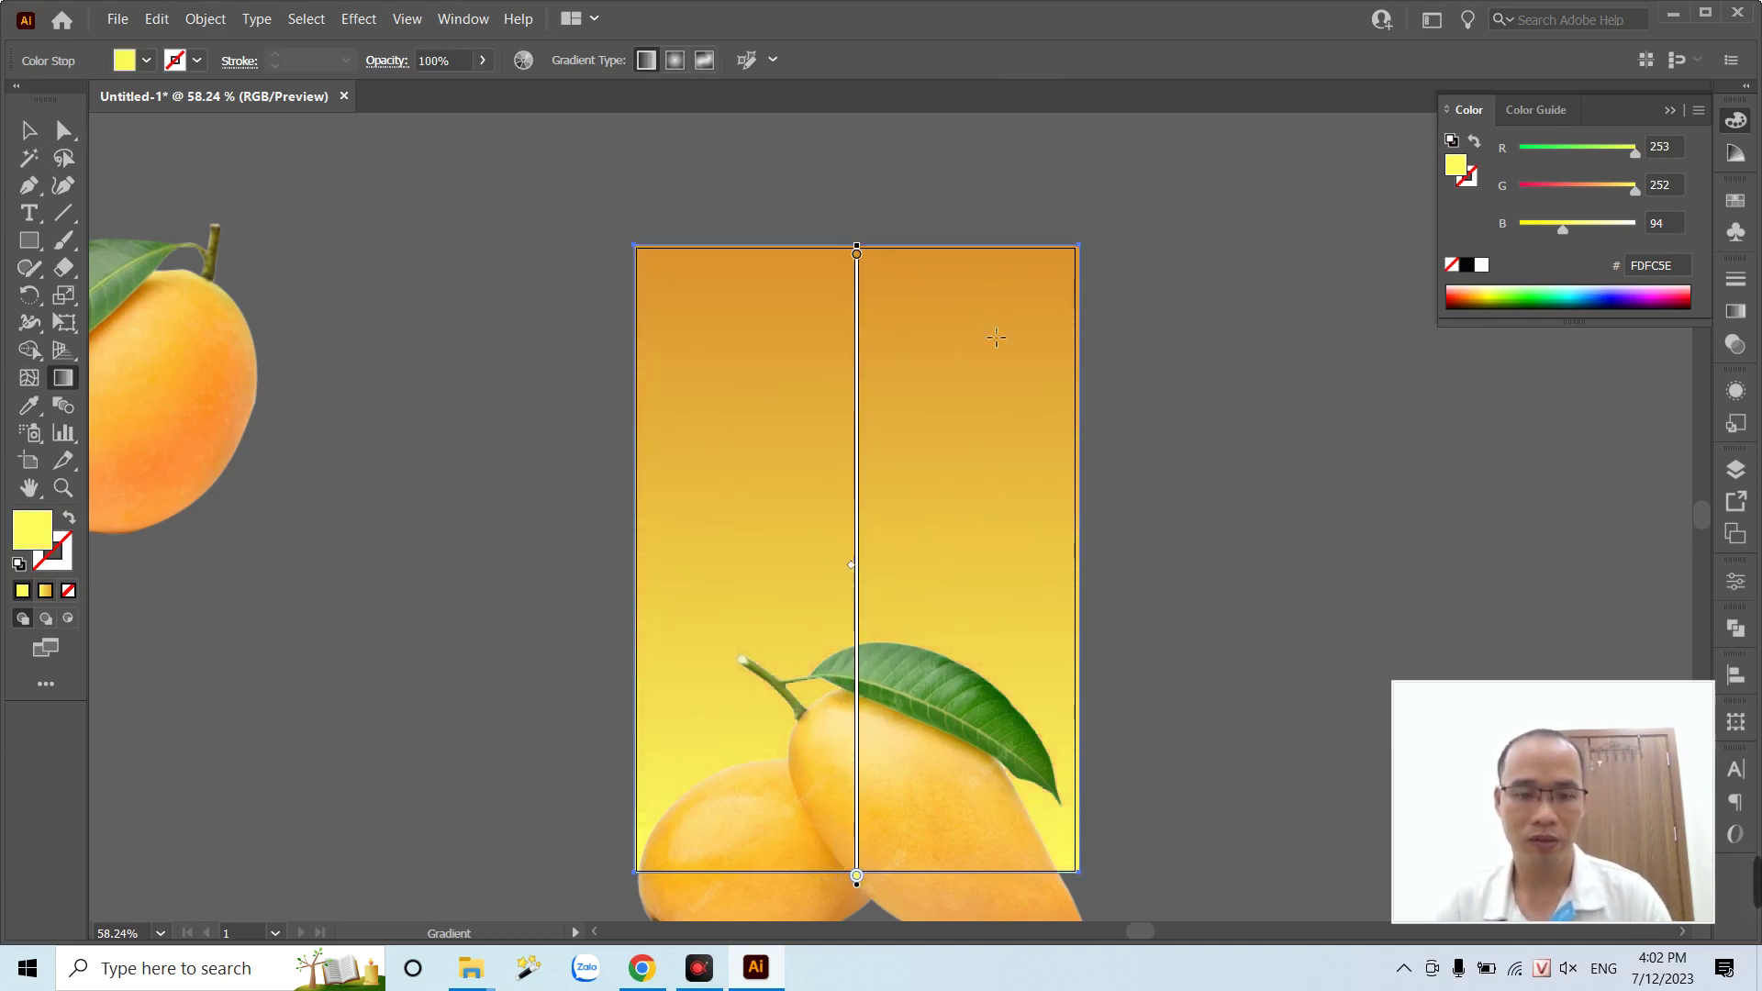
{"action": "key", "text": "v"}
{"action": "left_click", "coordinate": [1261, 403]}
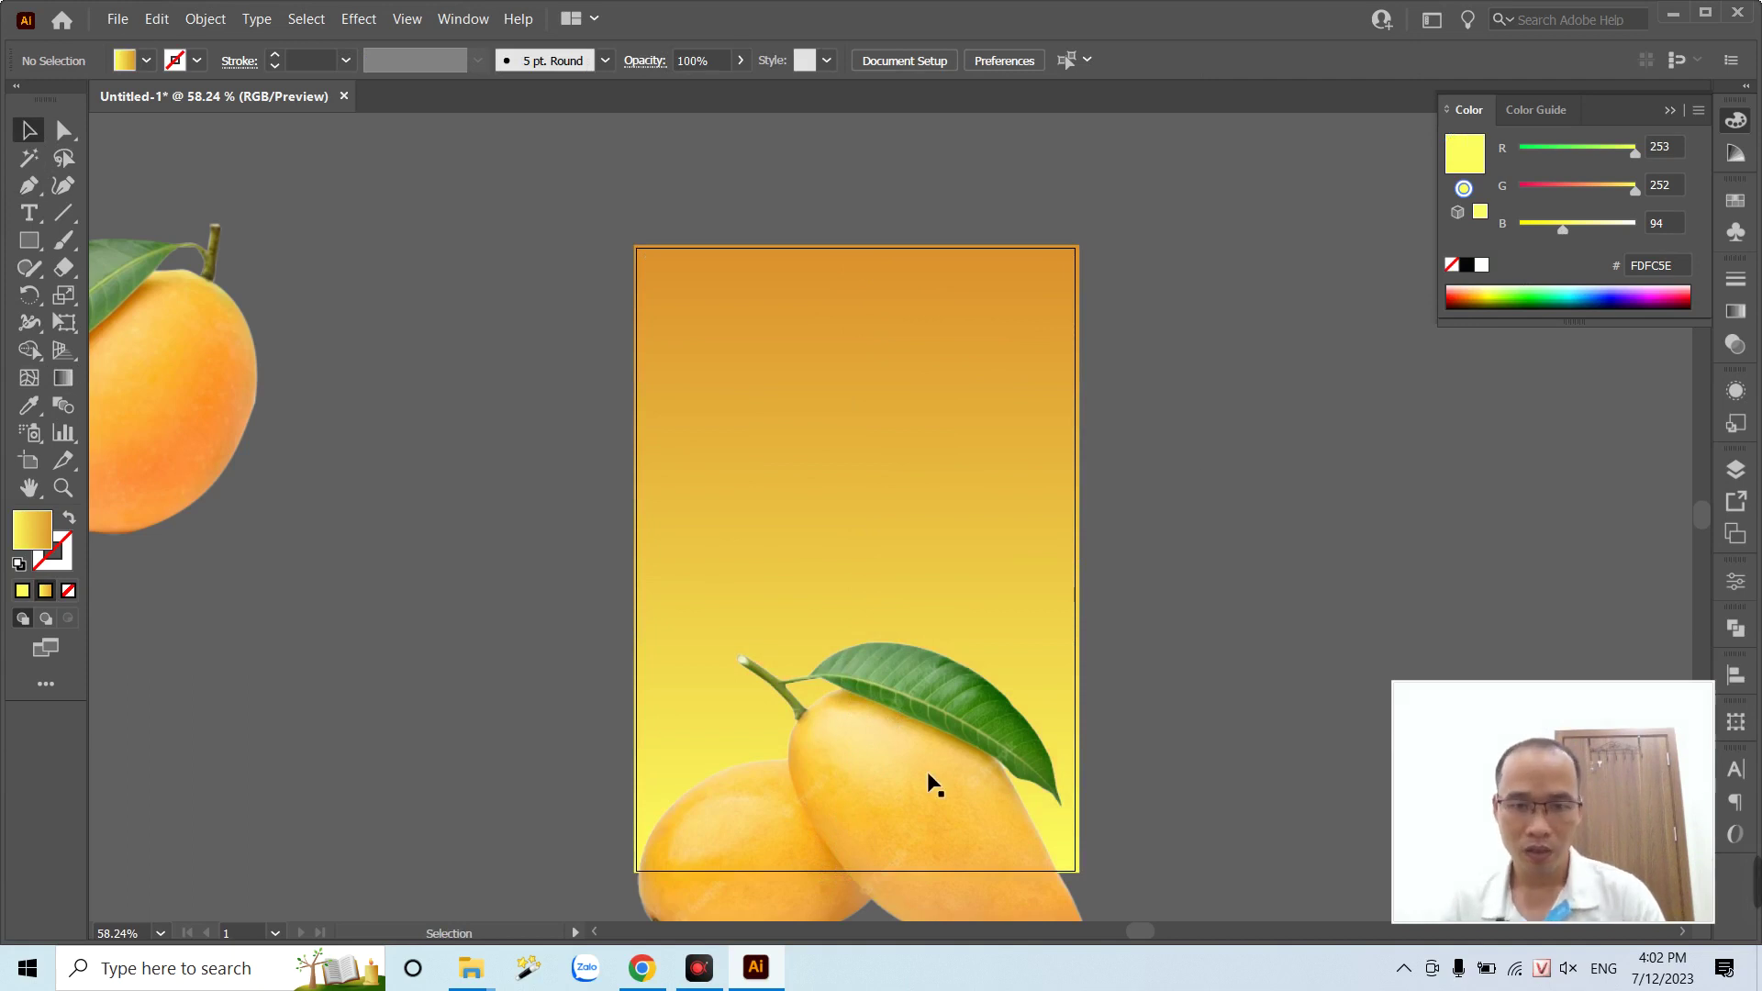
- Move the mango pair left and up onto the background, then zoom in on the artboard
{"action": "left_click_drag", "start_coordinate": [928, 774], "coordinate": [805, 751]}
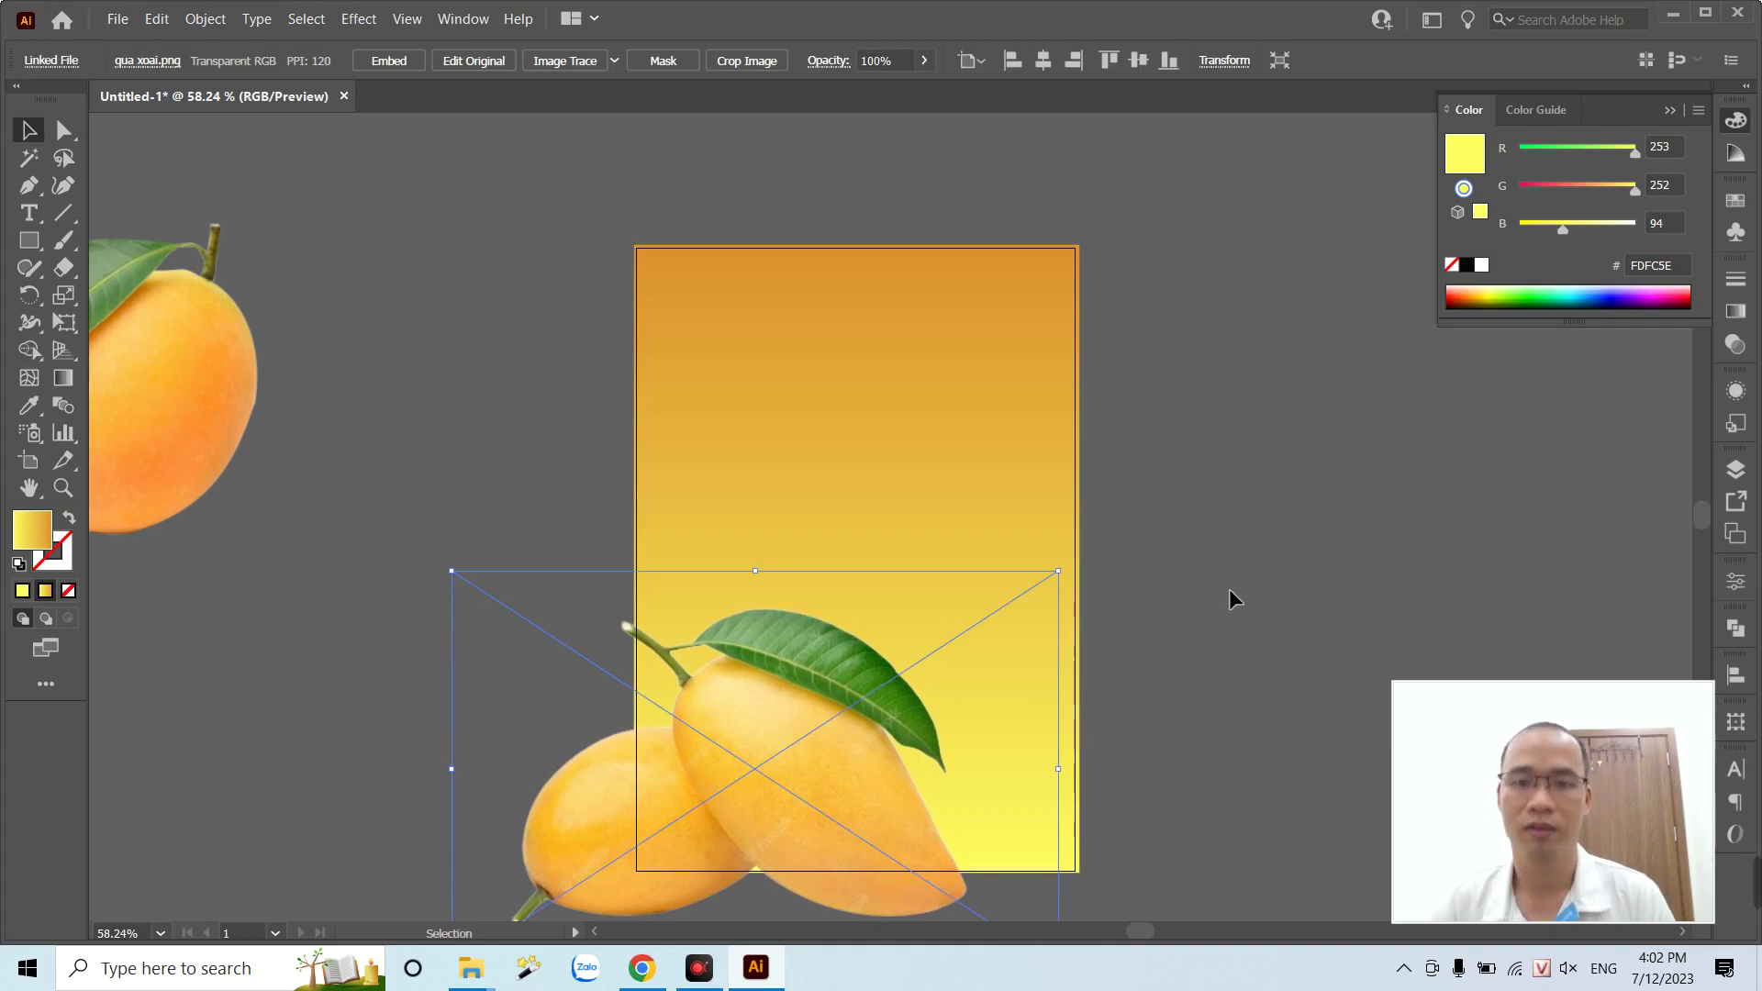
{"action": "left_click", "coordinate": [1249, 574]}
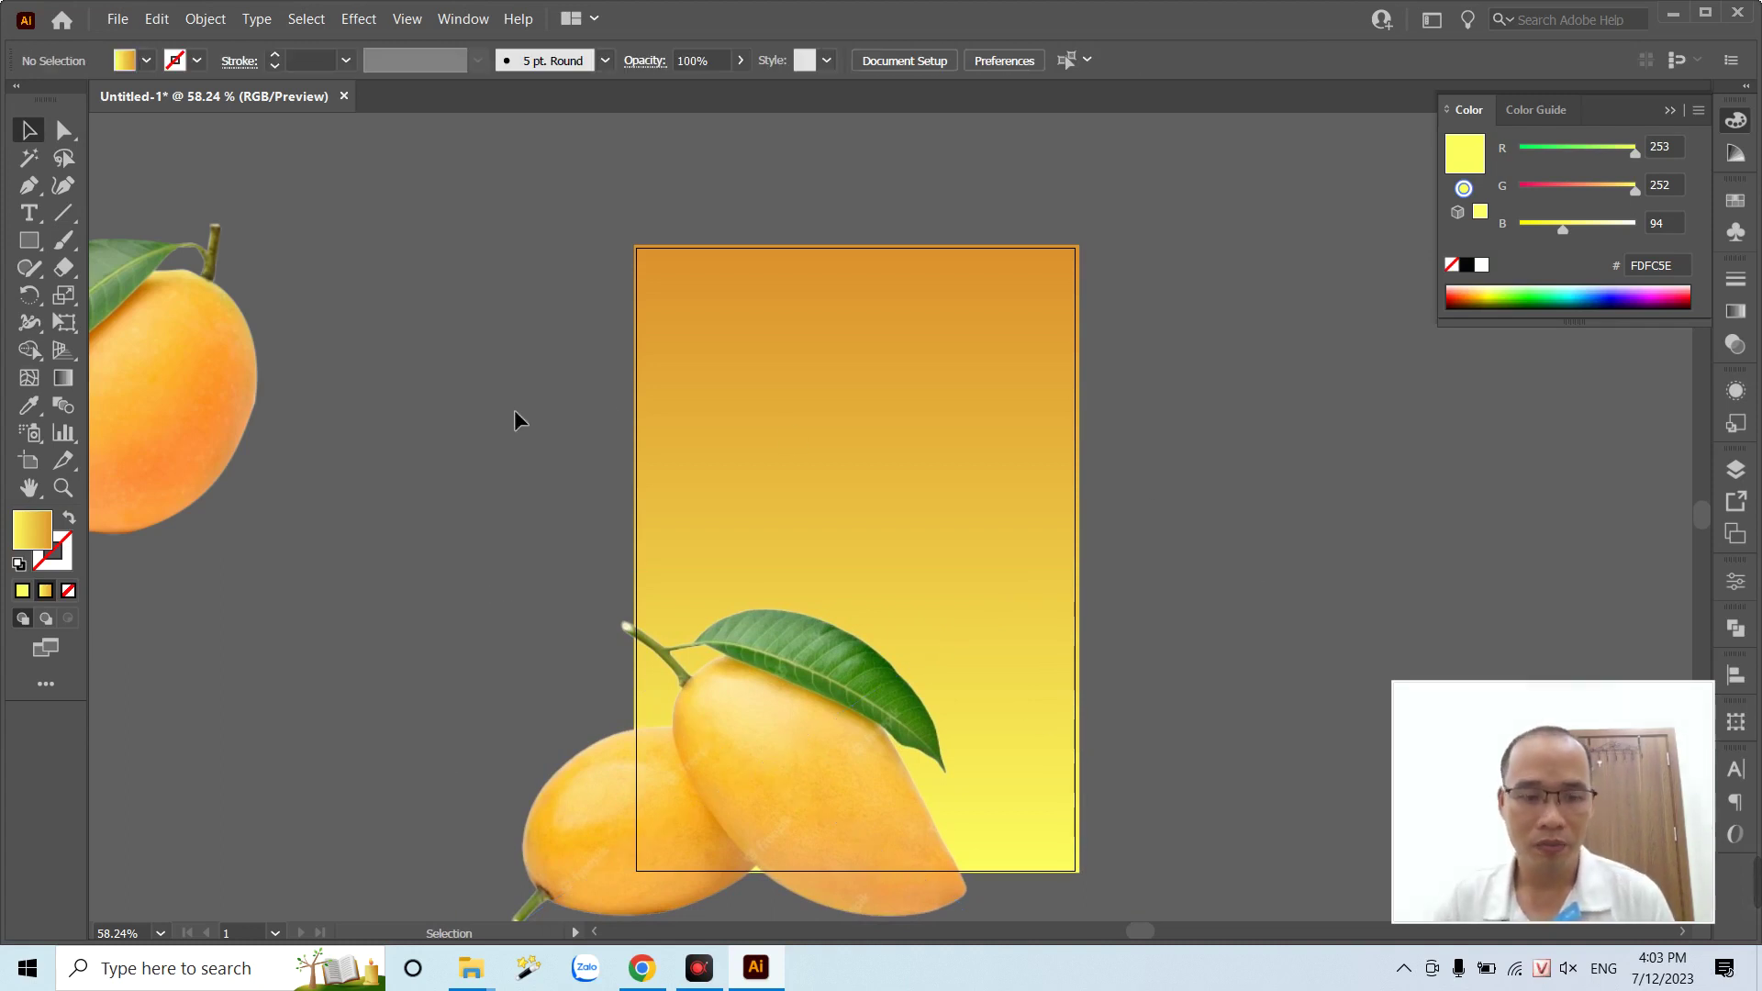
{"action": "key", "text": "z"}
{"action": "left_click_drag", "start_coordinate": [806, 317], "coordinate": [885, 413]}
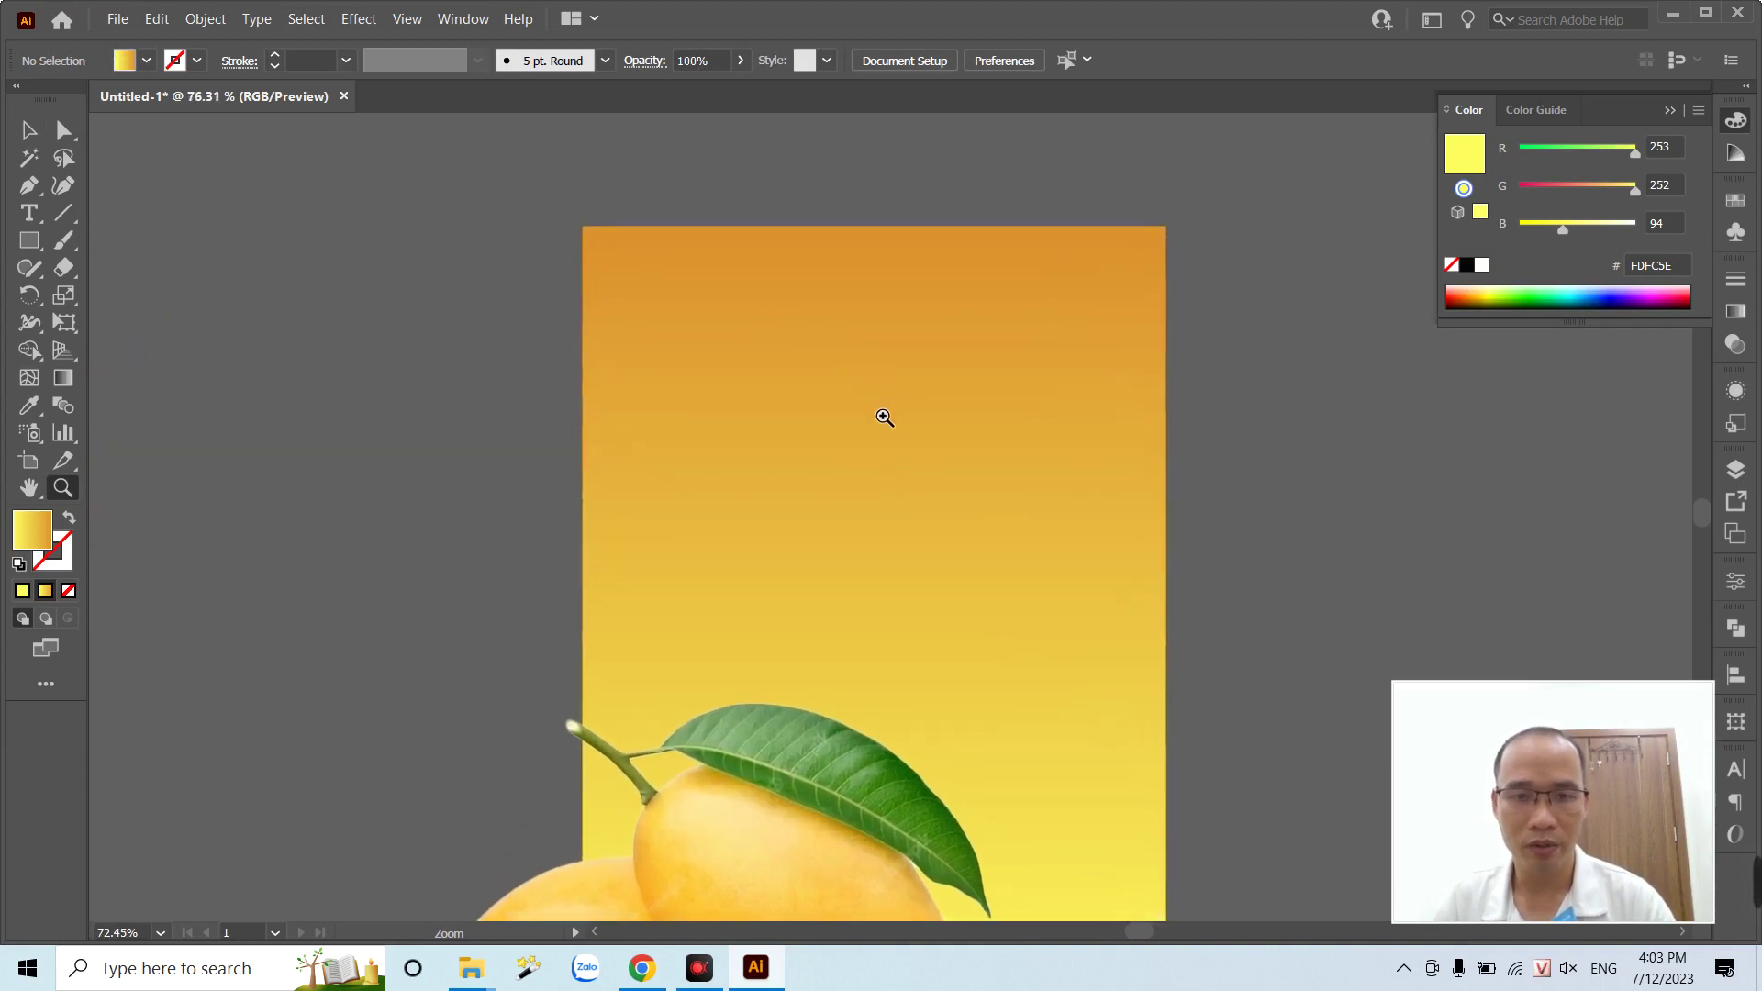
- Type the KẸO XOÀI title on the artboard and scale it up
{"action": "key", "text": "t"}
{"action": "left_click", "coordinate": [823, 444]}
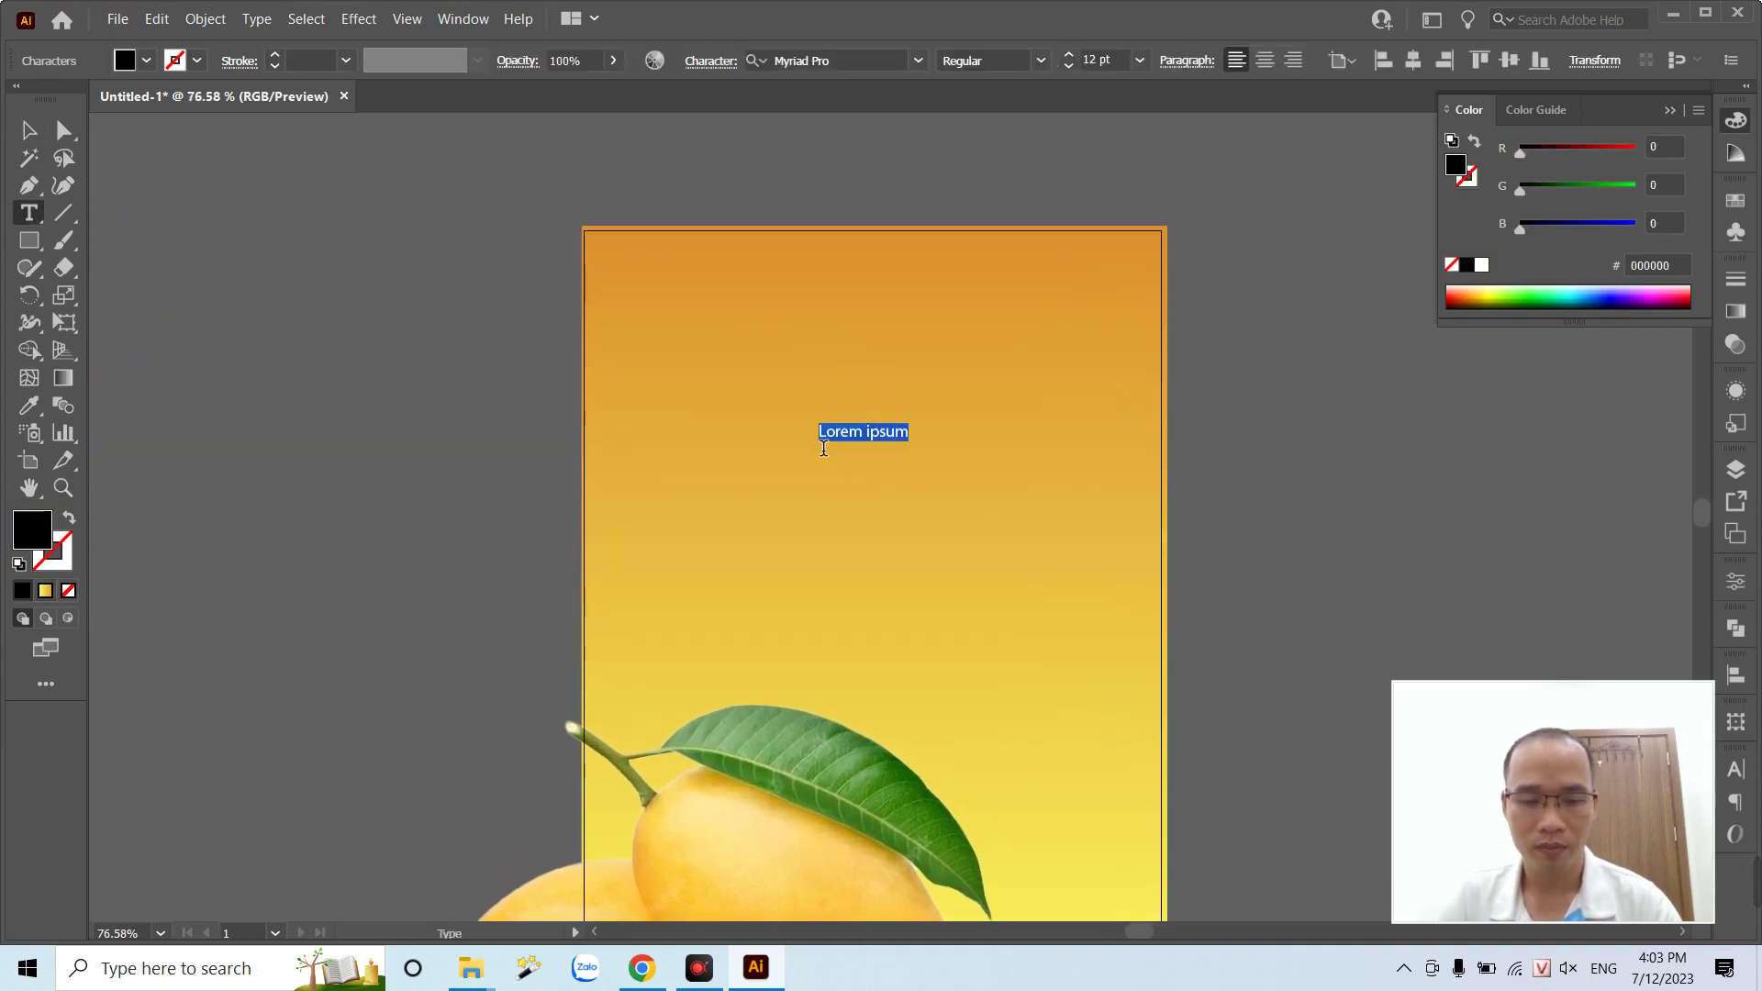
{"action": "type", "text": "KEO XOÀI"}
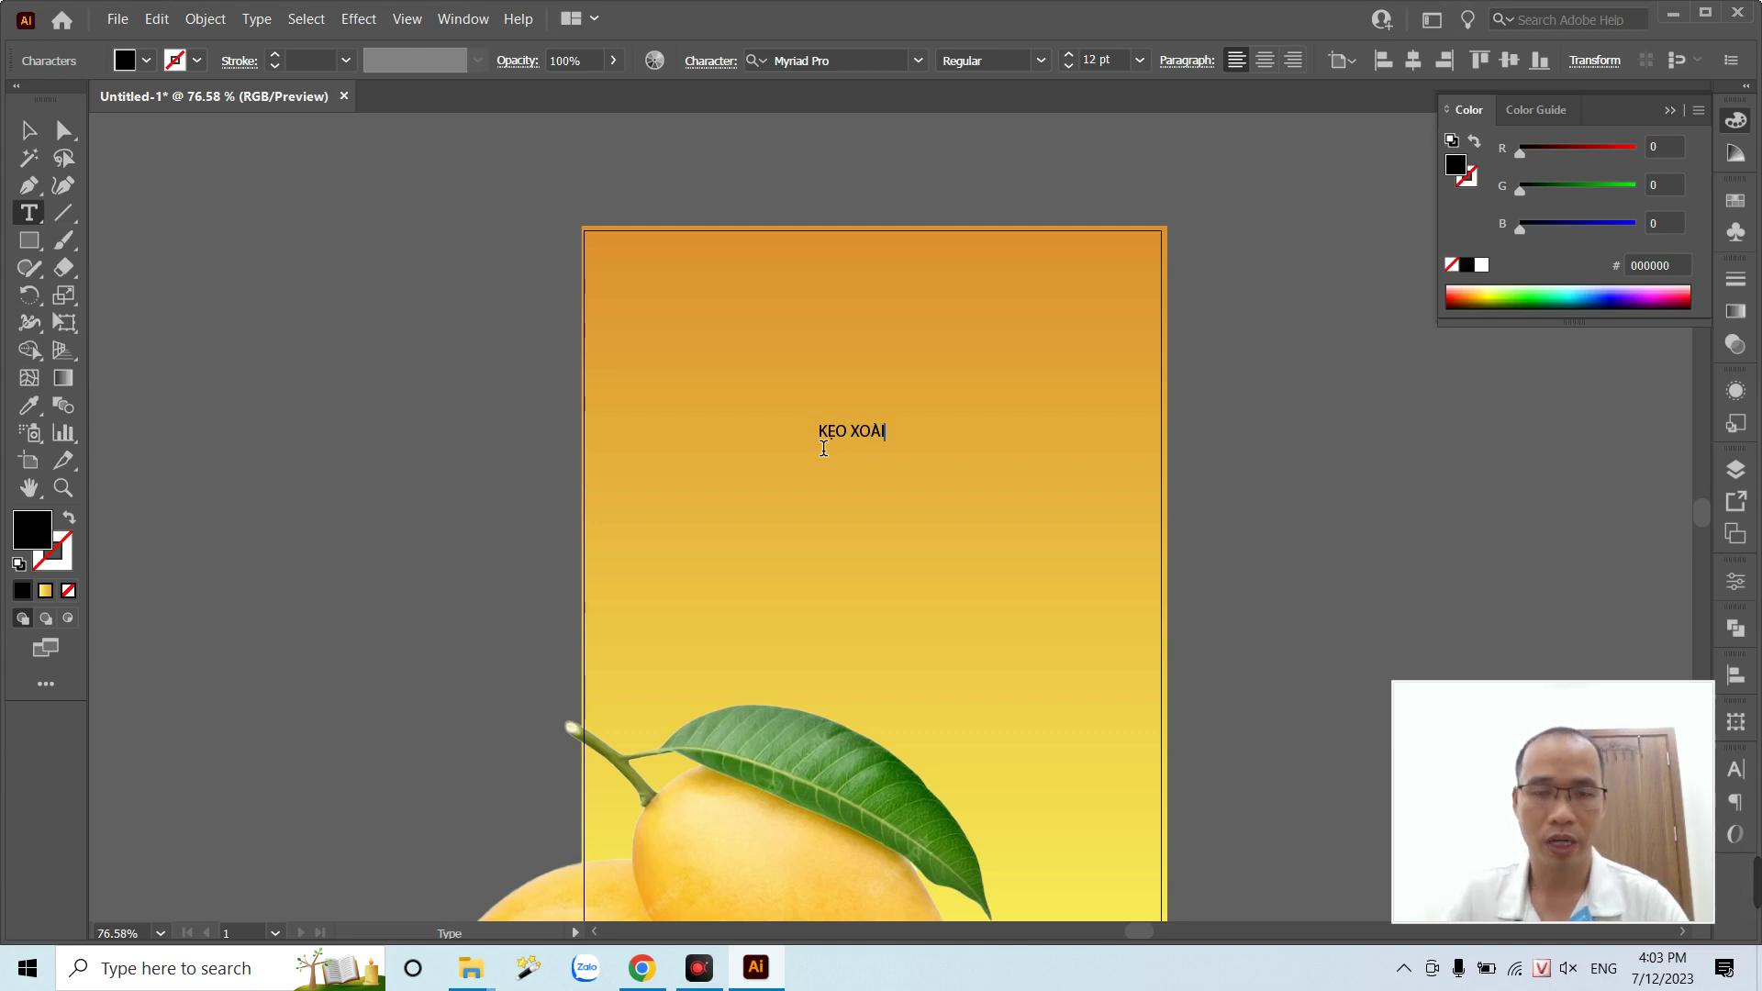
{"action": "key", "text": "Escape"}
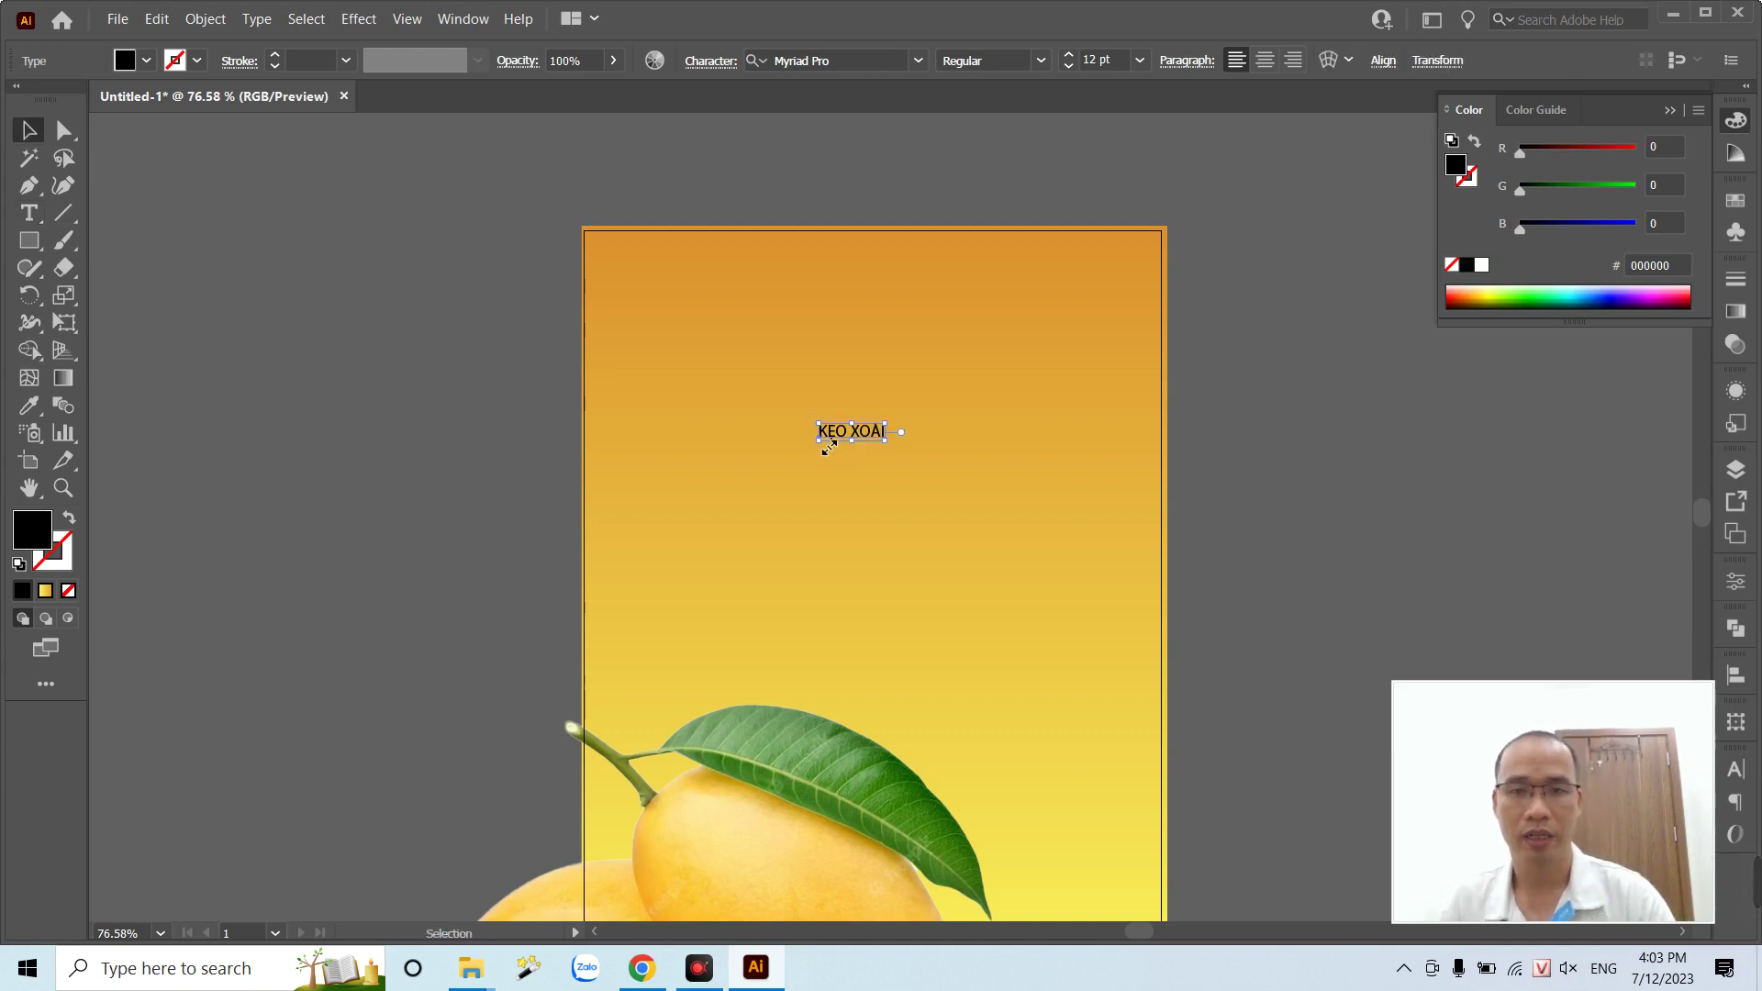
{"action": "mouse_move", "coordinate": [901, 445]}
{"action": "left_mouse_down"}
{"action": "mouse_move", "coordinate": [1020, 525]}
{"action": "mouse_move", "coordinate": [999, 511]}
{"action": "left_mouse_up"}
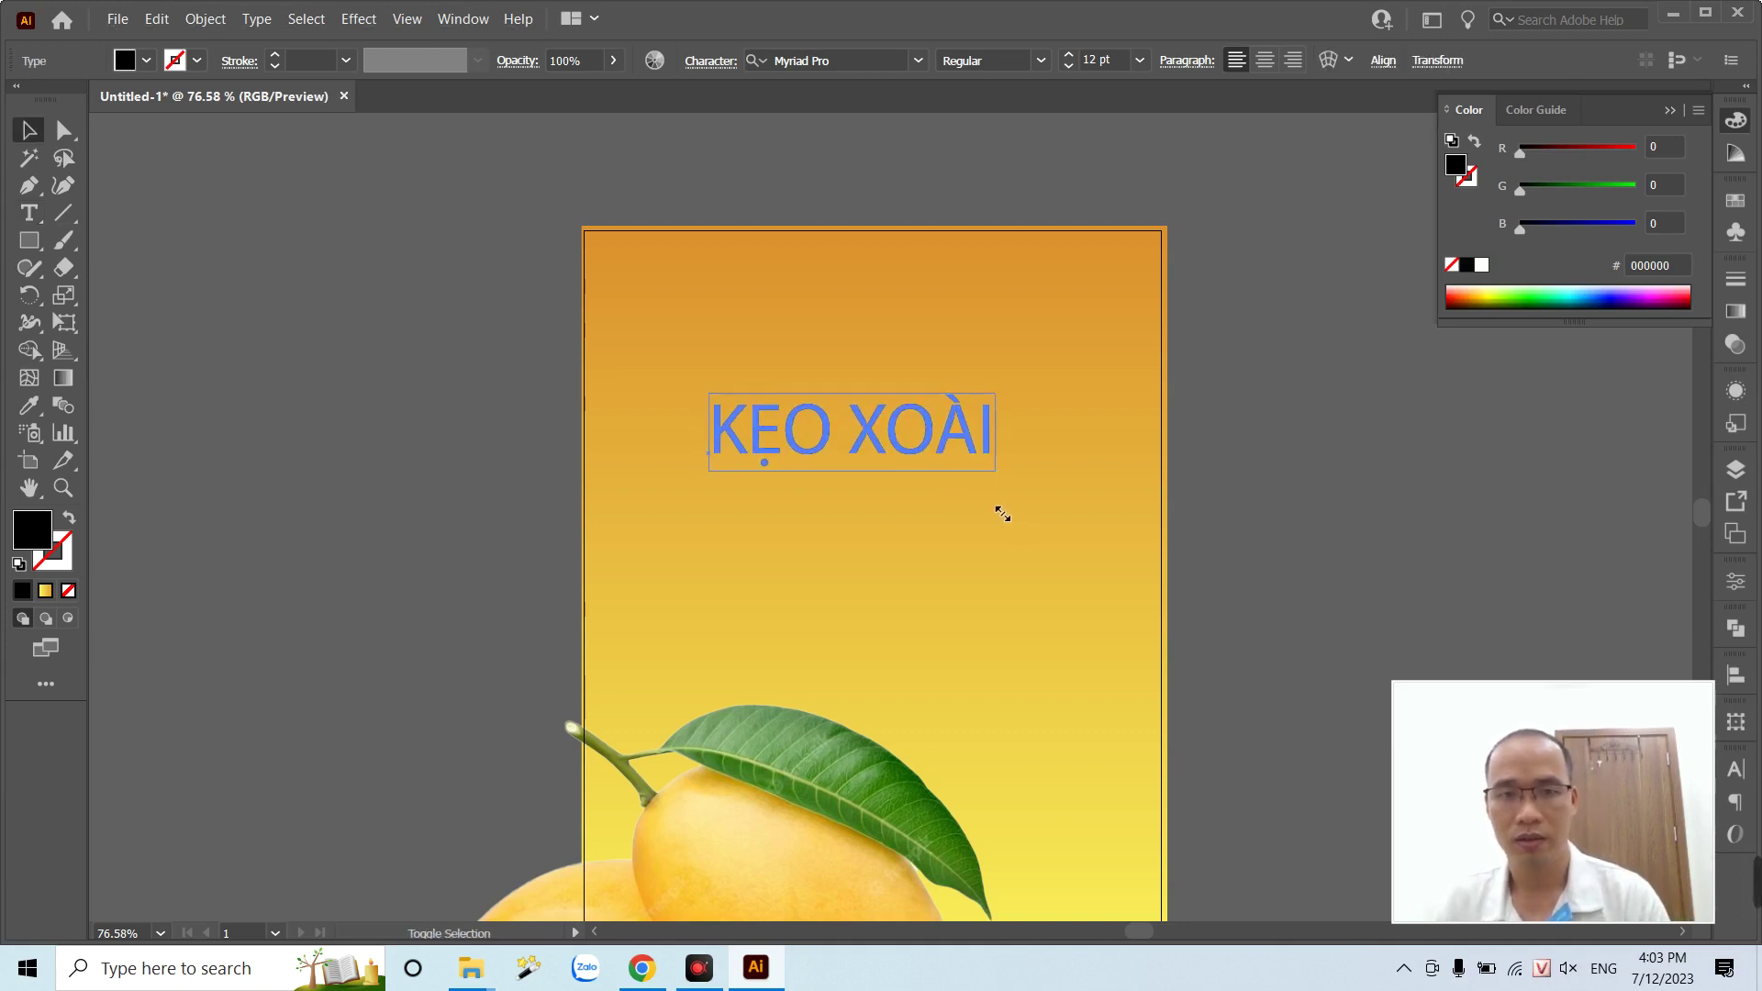
{"action": "left_click", "coordinate": [932, 464]}
{"action": "left_click", "coordinate": [932, 439]}
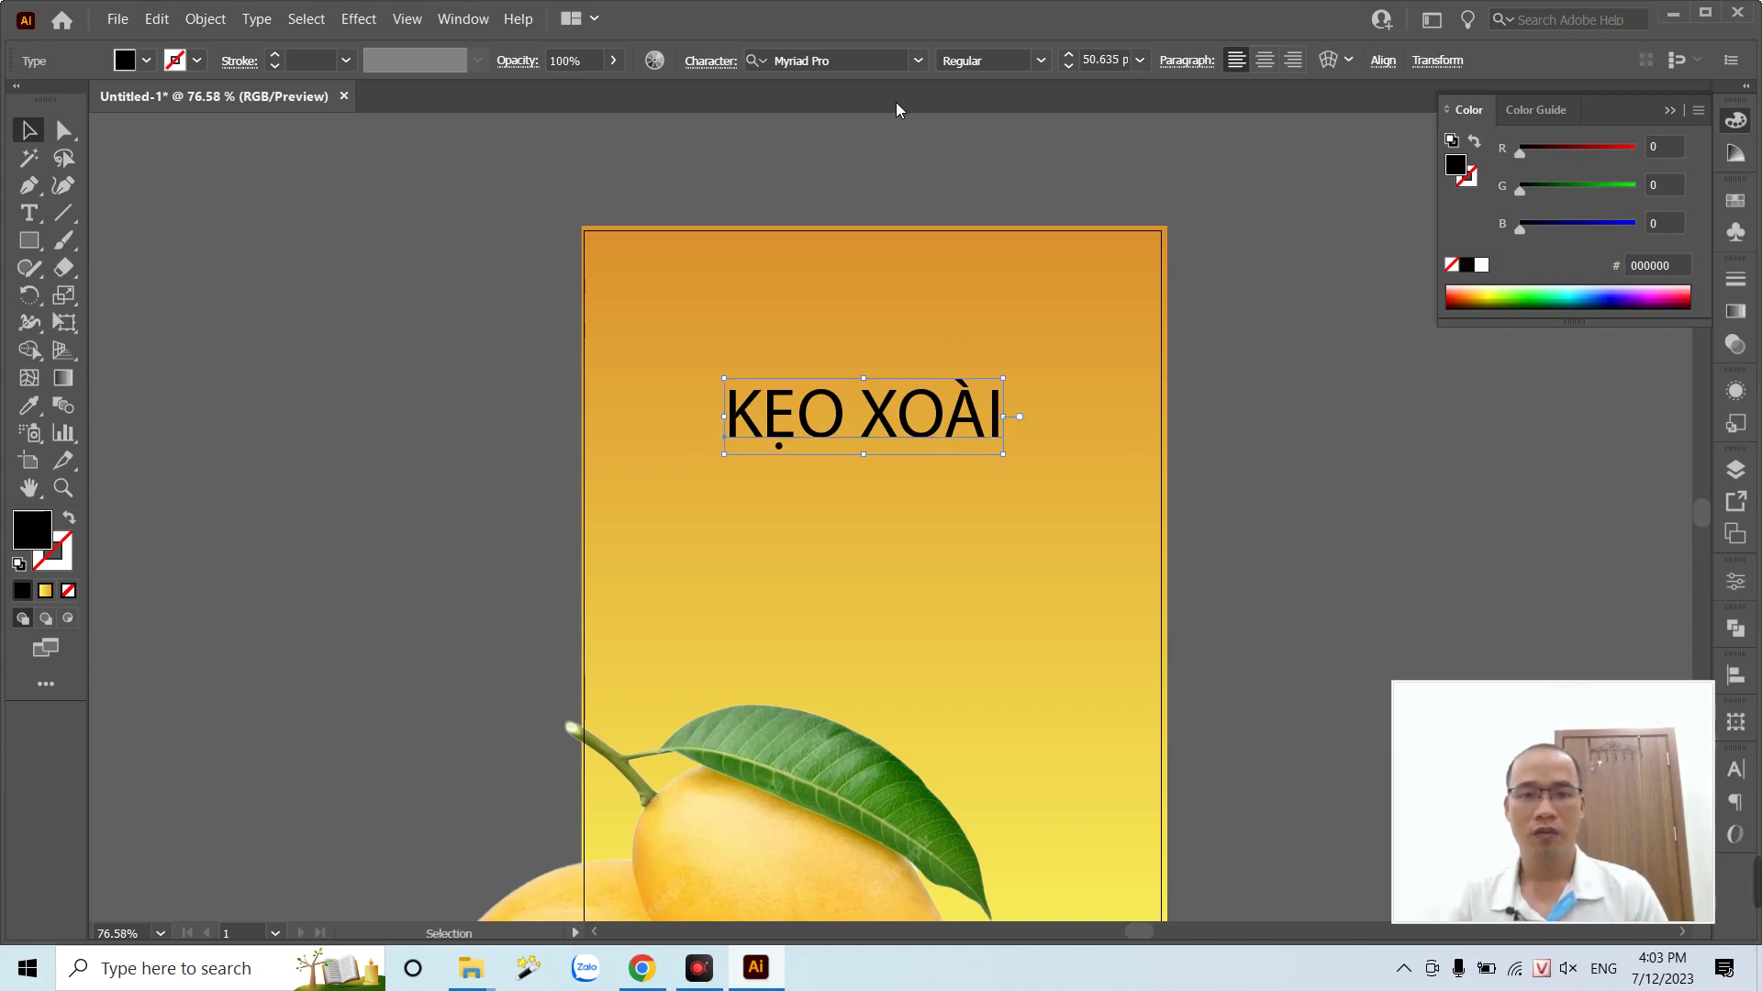
- Move the title left of the artboard and make its fill white
{"action": "left_click", "coordinate": [855, 62]}
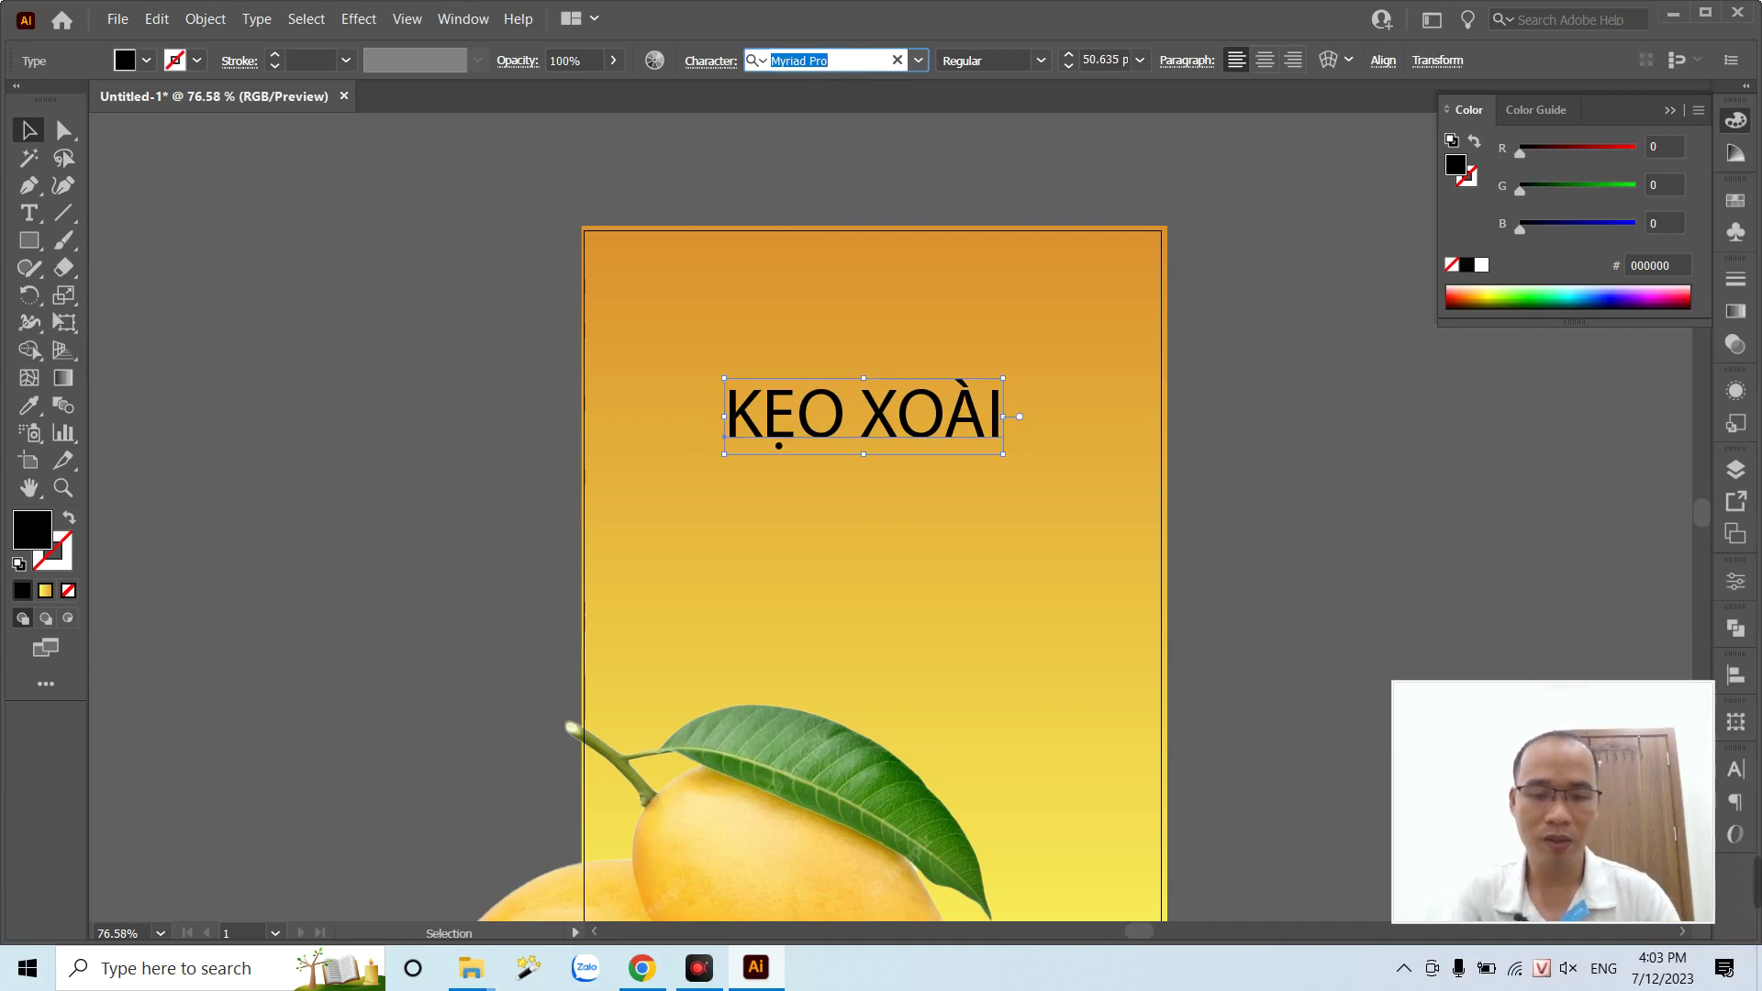
{"action": "type", "text": "UTM"}
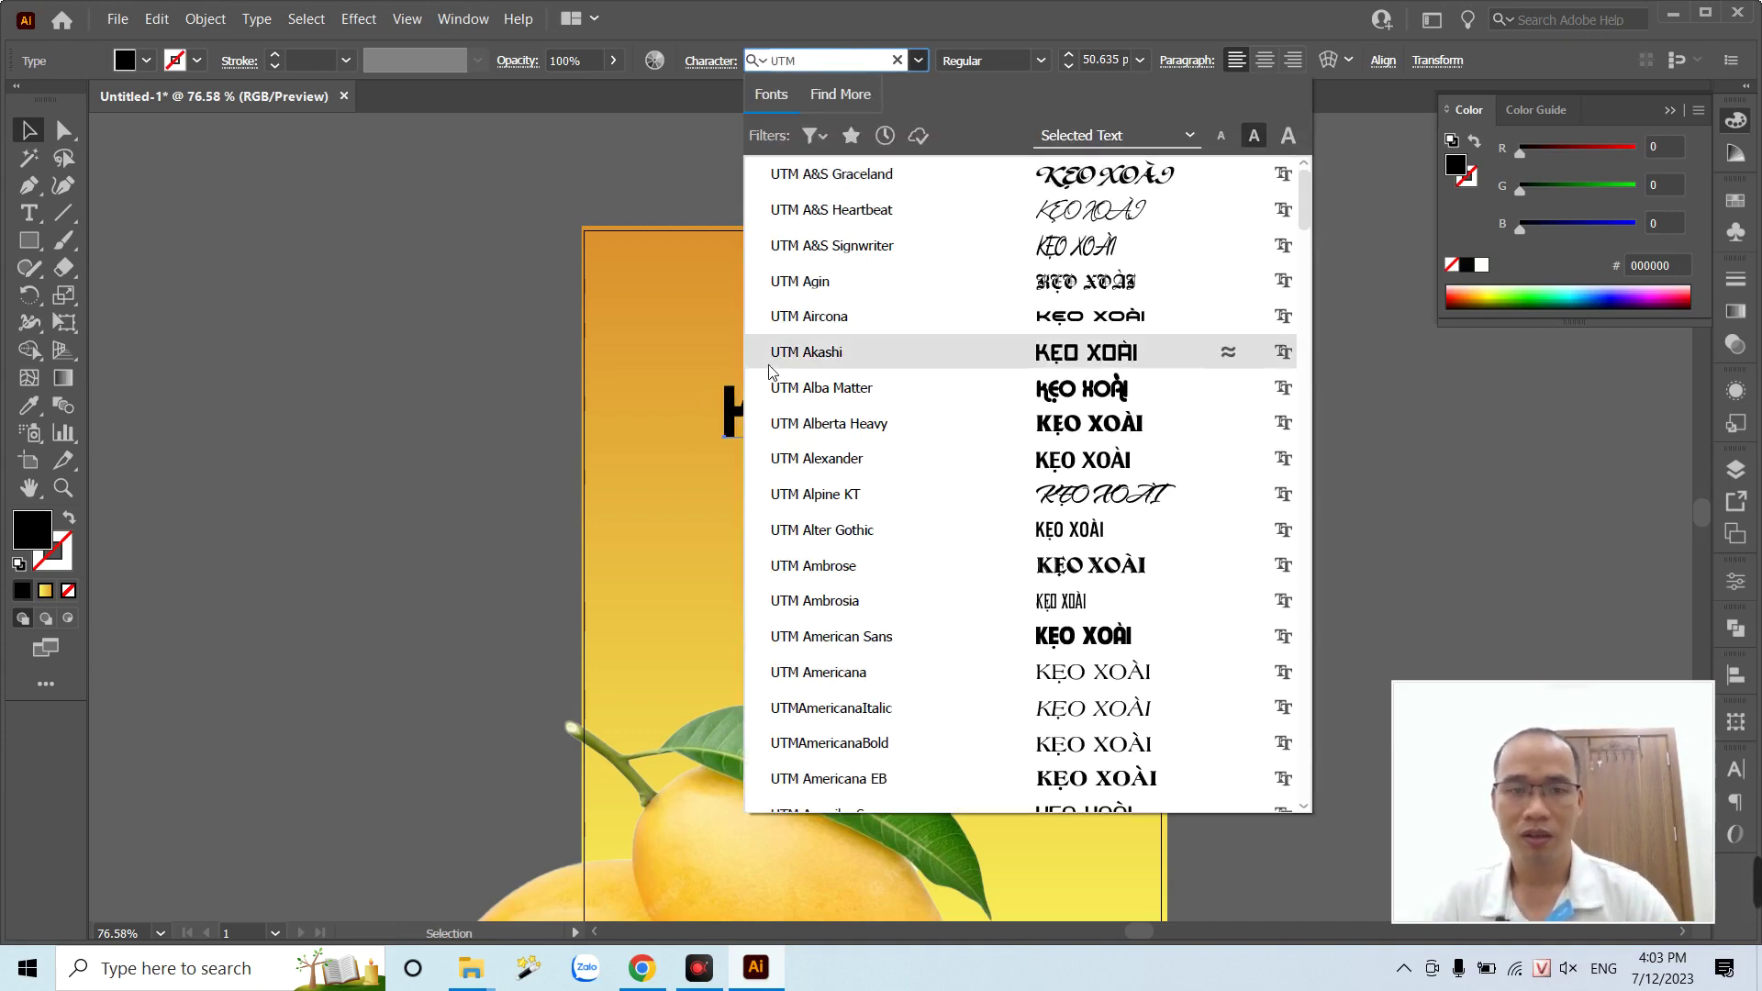
{"action": "left_click", "coordinate": [775, 399]}
{"action": "left_click_drag", "start_coordinate": [775, 399], "coordinate": [342, 396]}
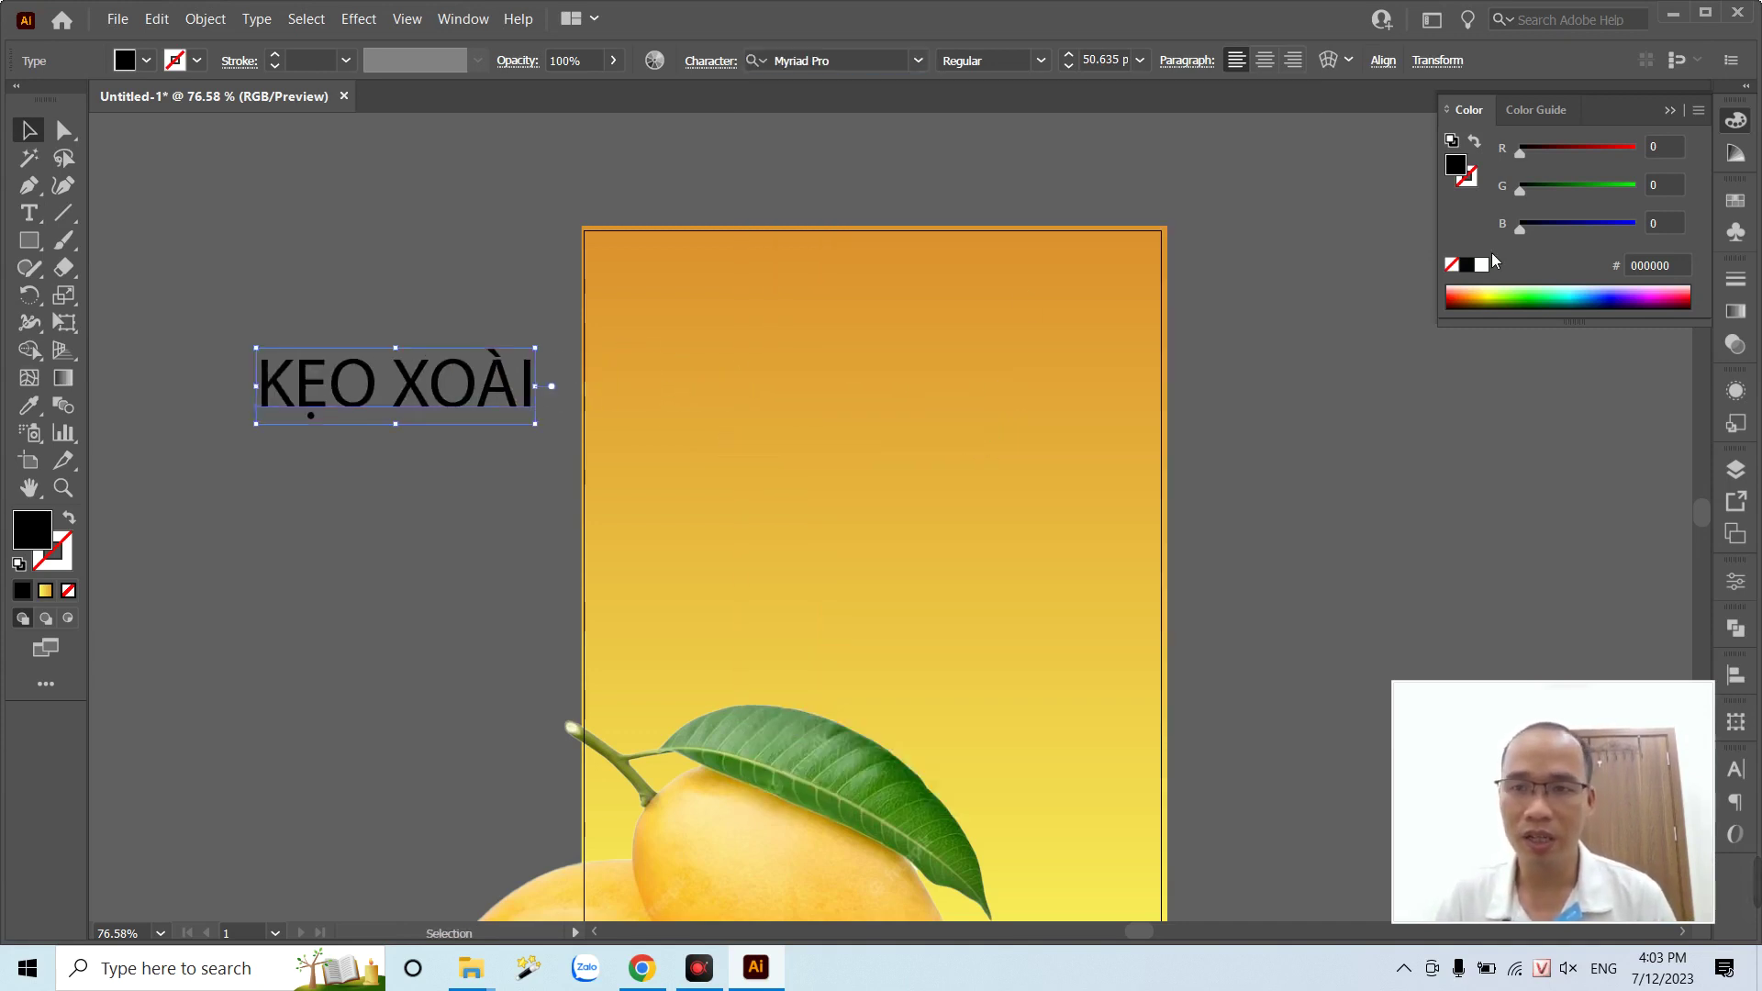
{"action": "left_click", "coordinate": [1481, 265]}
- Set the title font to UTM Akashi and Alt-drag a duplicate below it
{"action": "left_click", "coordinate": [826, 61]}
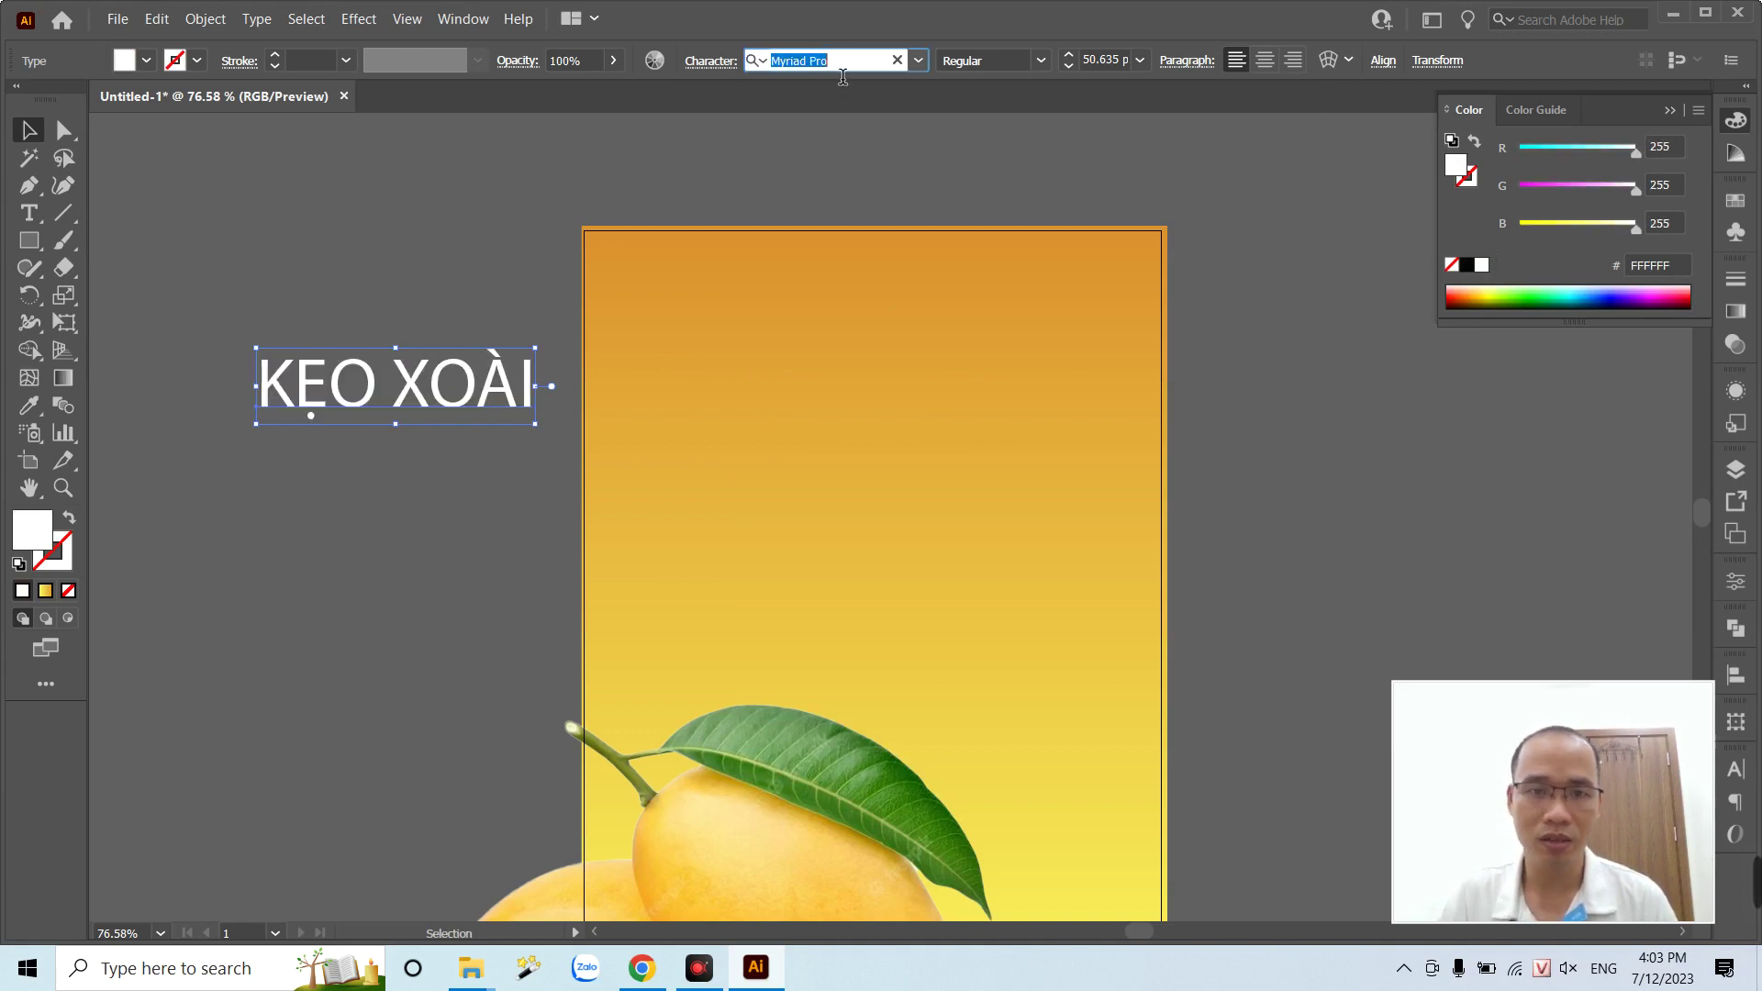
{"action": "type", "text": "uMT"}
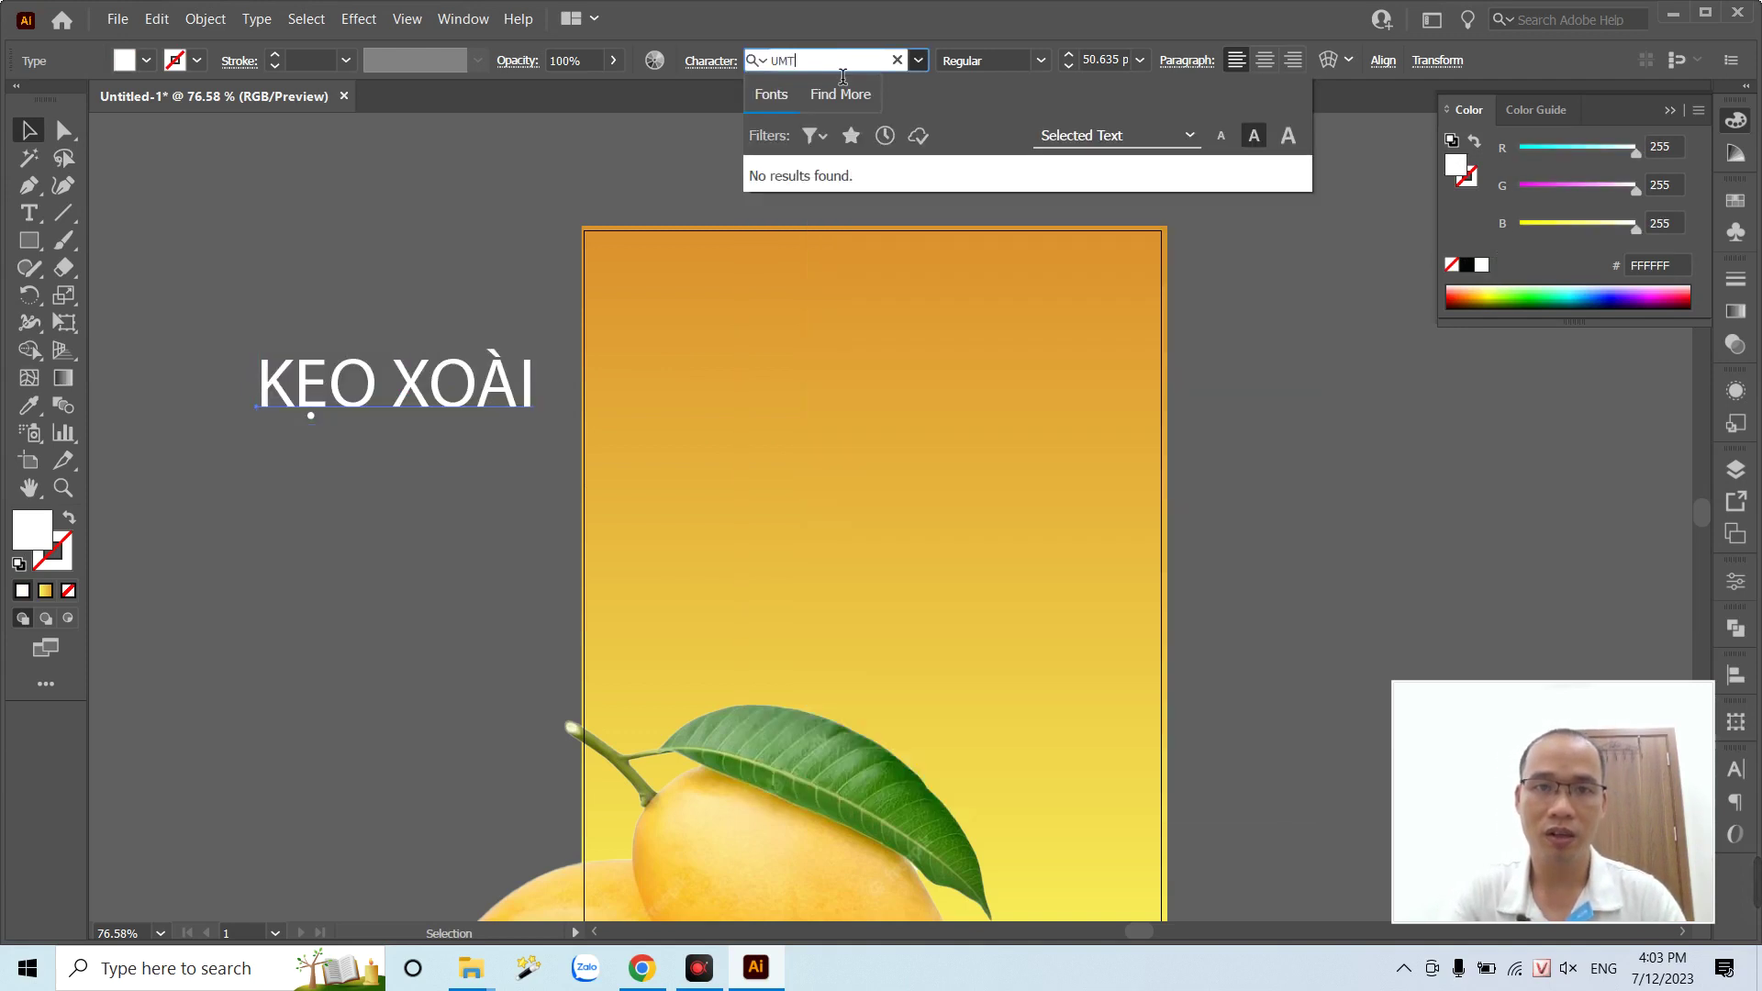
{"action": "key", "text": "BackSpace"}
{"action": "key", "text": "BackSpace"}
{"action": "key", "text": "BackSpace"}
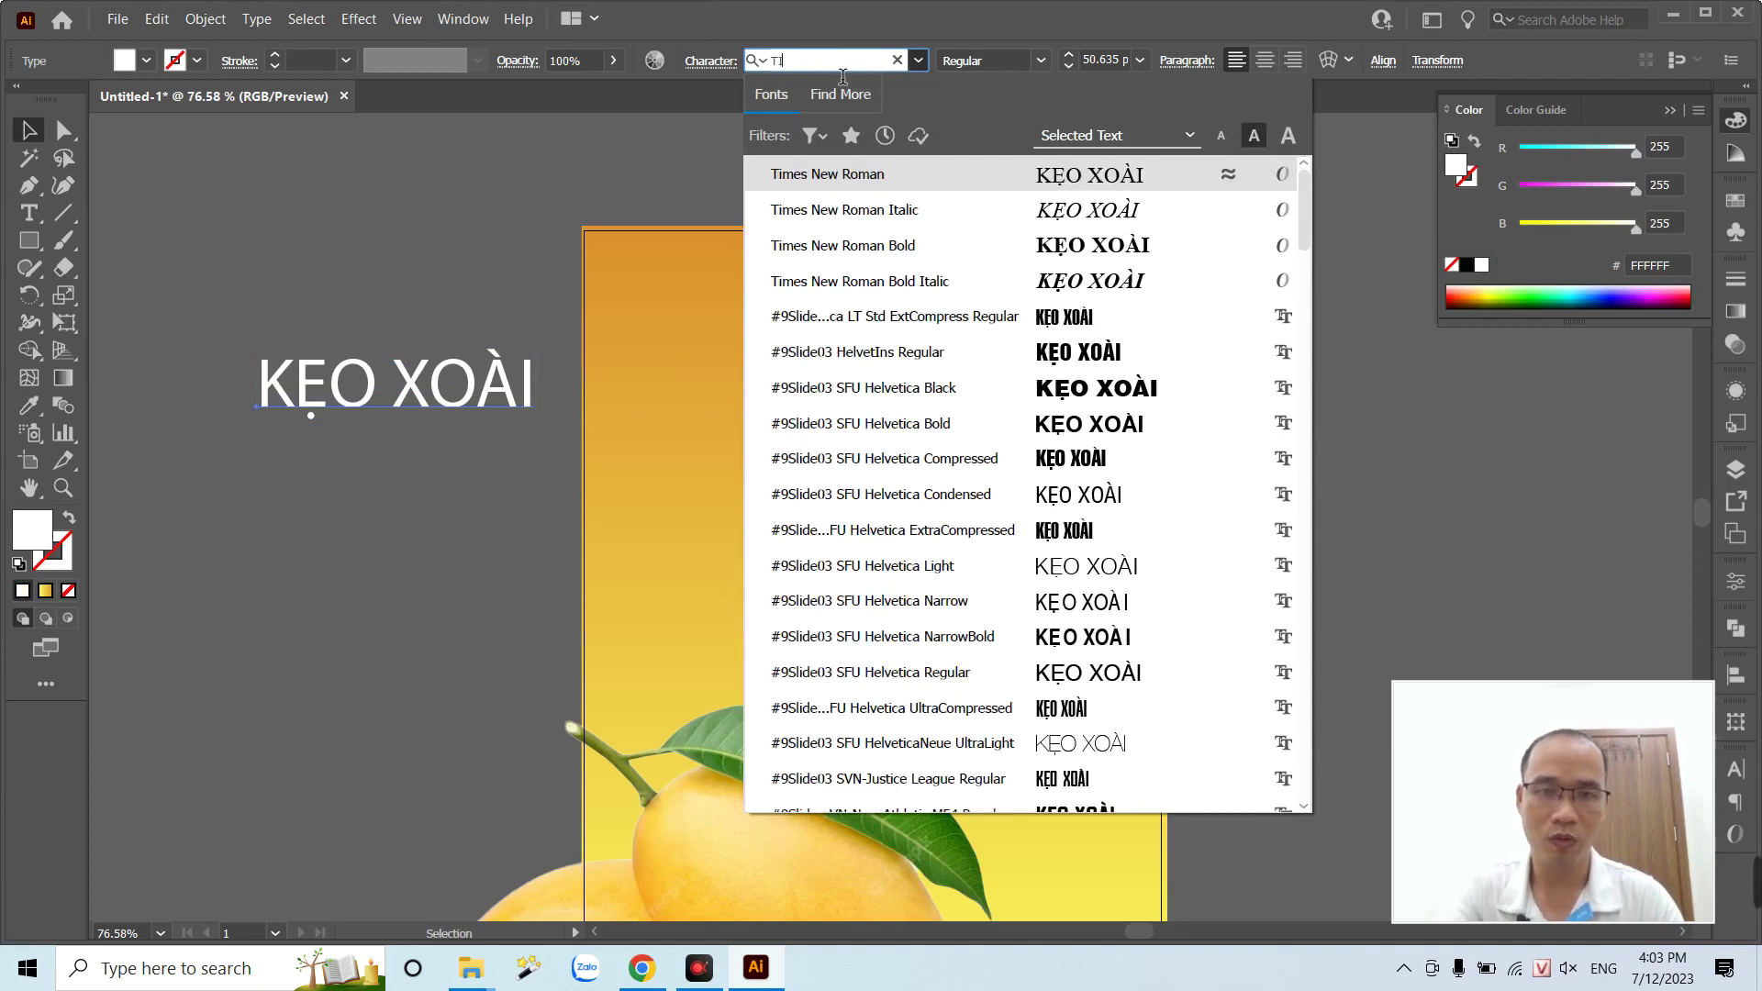
{"action": "type", "text": "UTM"}
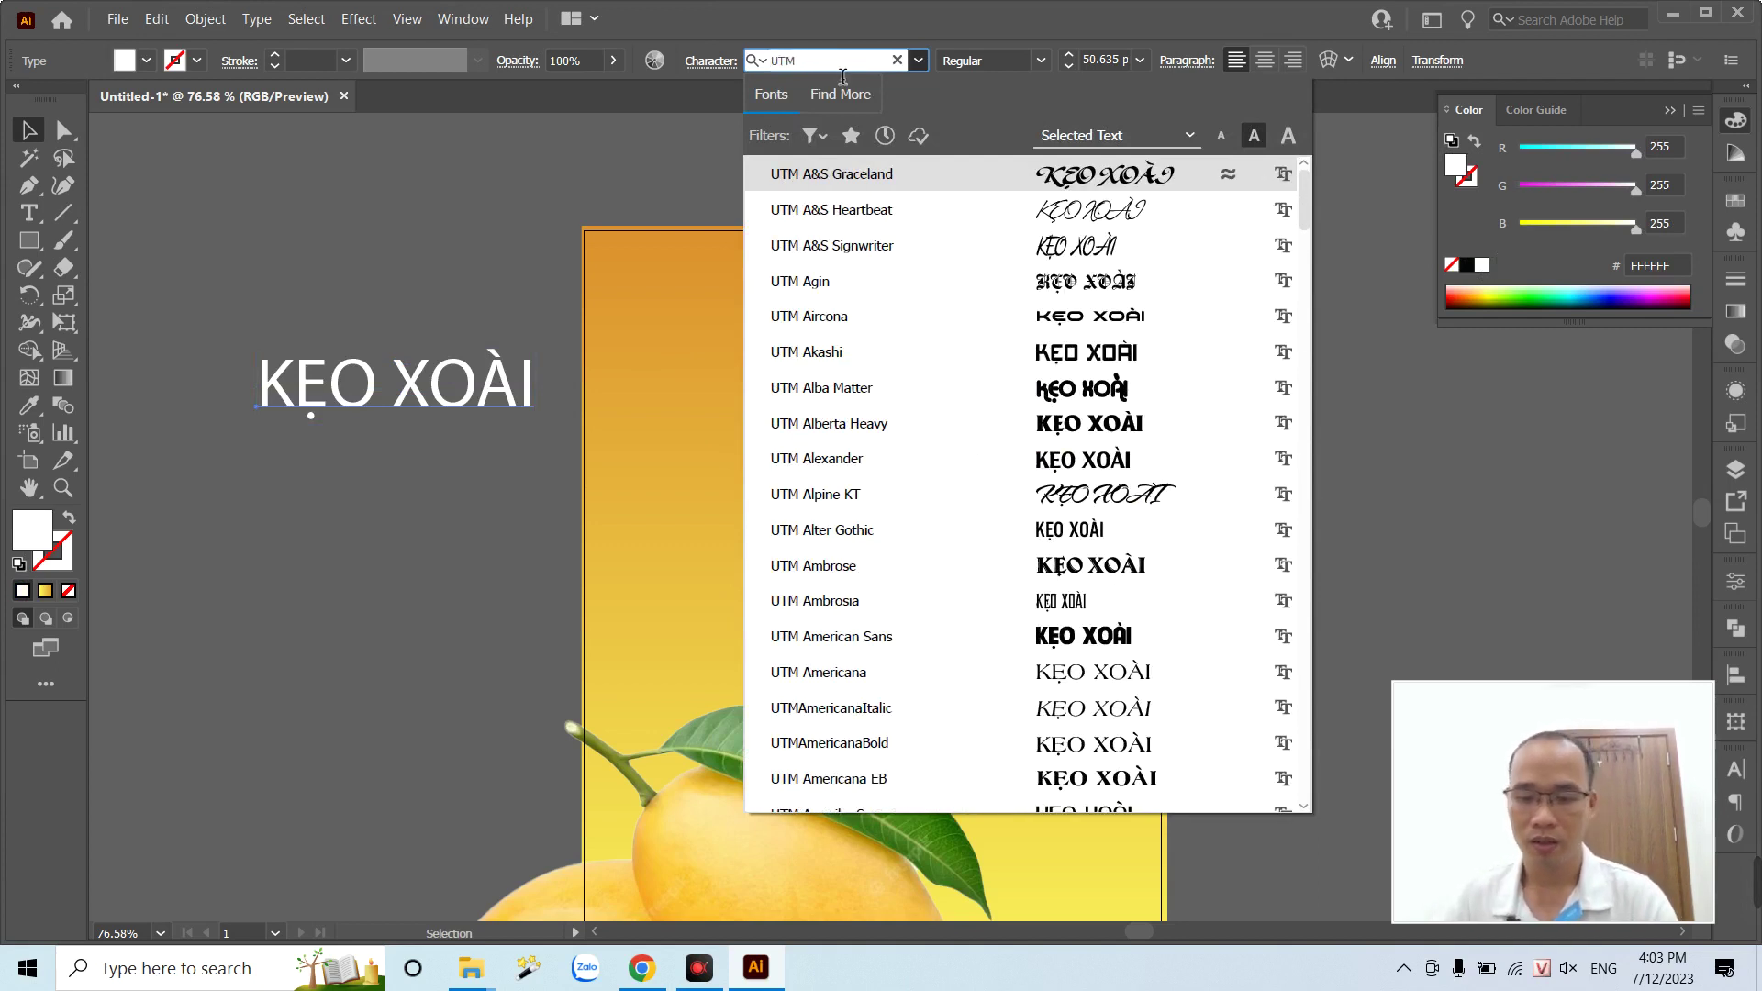
{"action": "key", "text": "Down"}
{"action": "key", "text": "Down"}
{"action": "key", "text": "Down"}
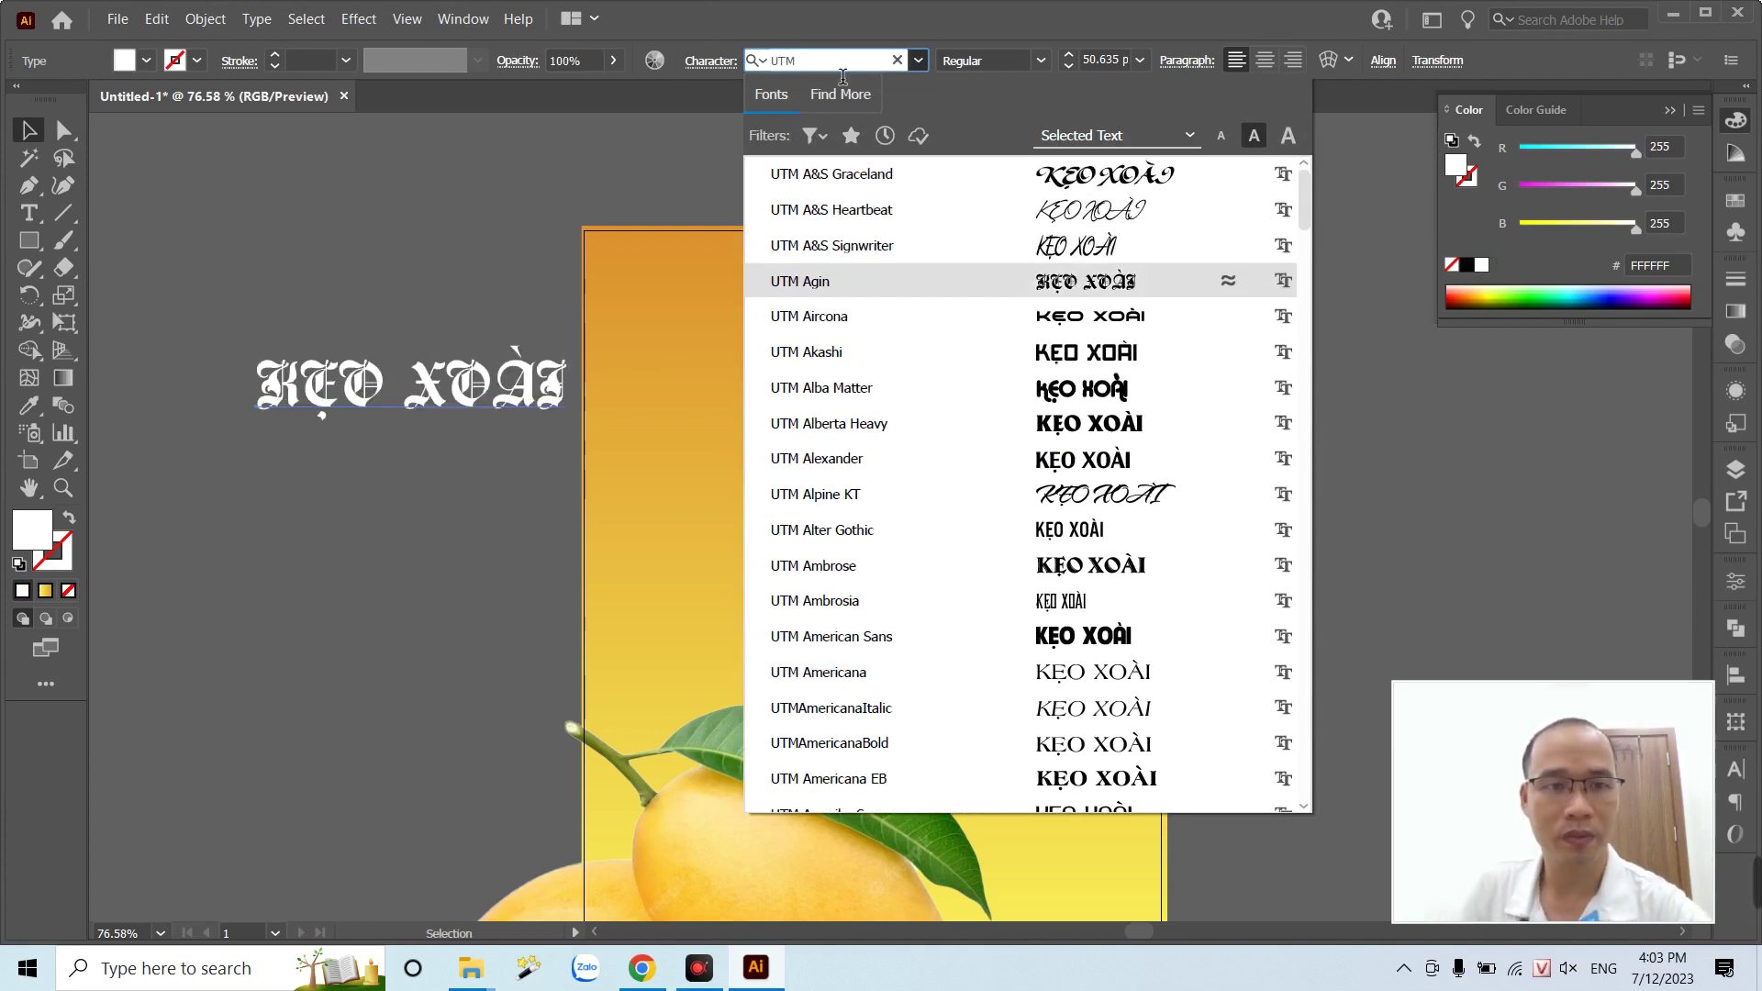
{"action": "key", "text": "Down"}
{"action": "key", "text": "Down"}
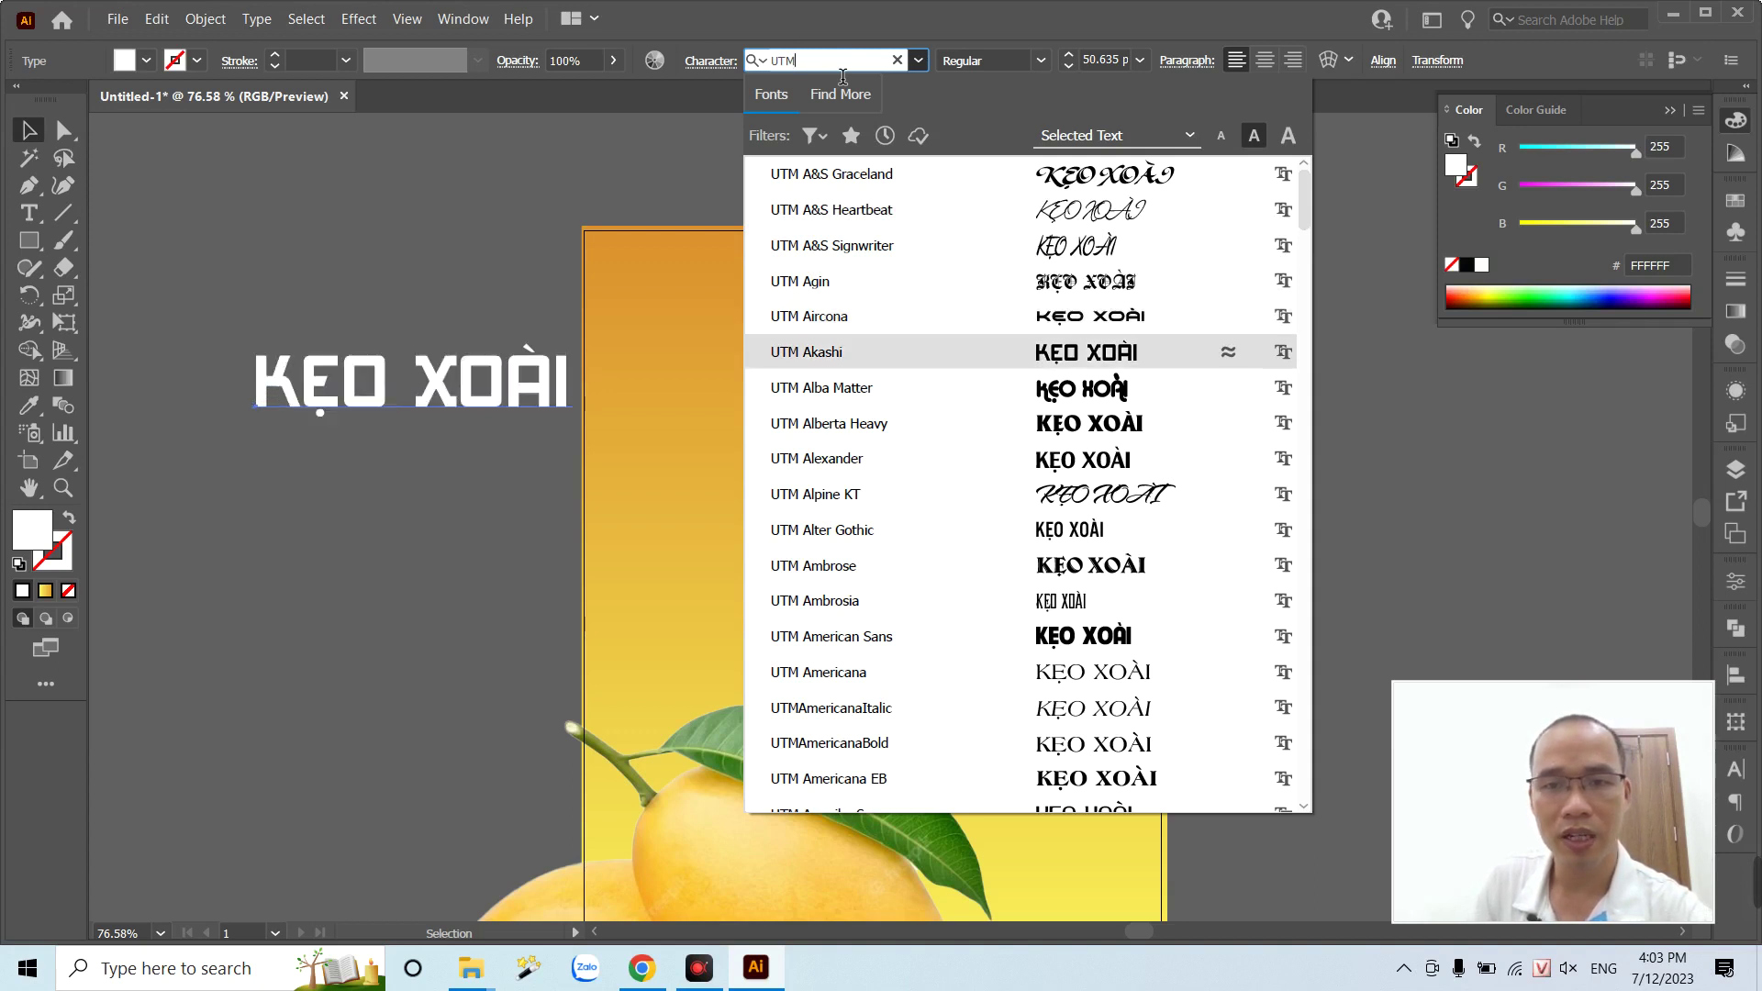
{"action": "key", "text": "Return"}
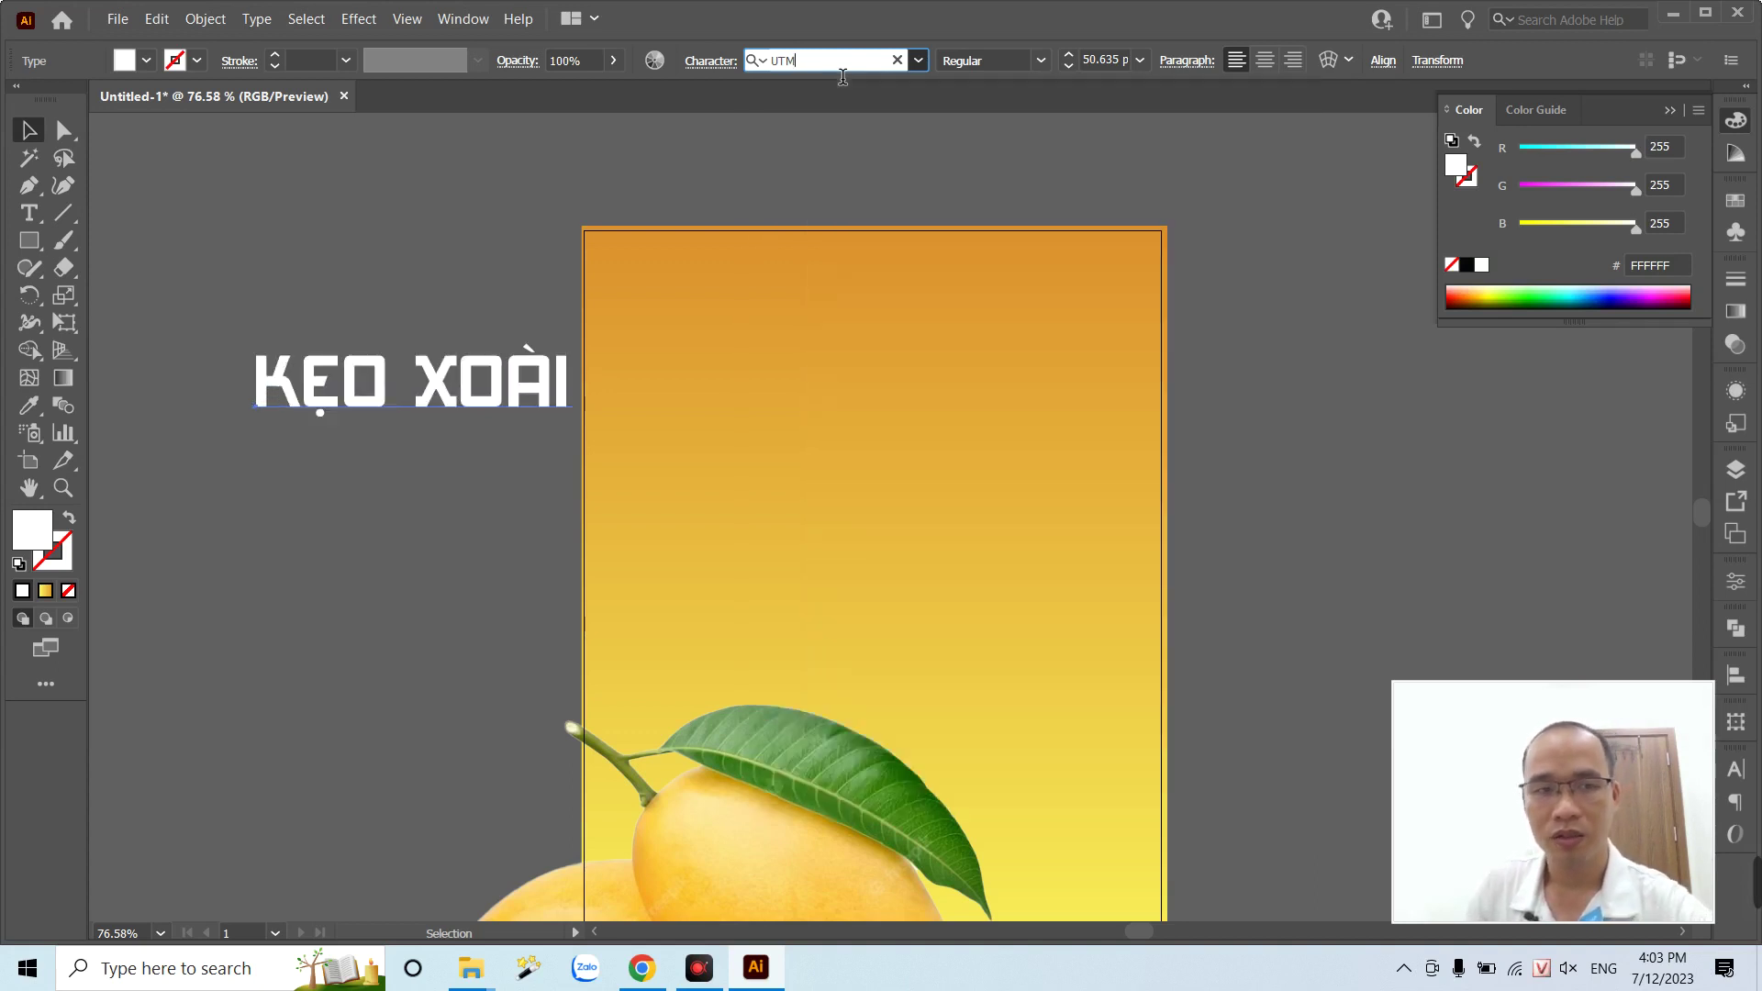
{"action": "mouse_move", "coordinate": [459, 390]}
{"action": "left_mouse_down"}
{"action": "mouse_move", "coordinate": [358, 280]}
{"action": "mouse_move", "coordinate": [363, 418]}
{"action": "left_mouse_up"}
- Preview UTM fonts on the title copy, including Azuki and Brewers KT, then apply UTM Cabaret
{"action": "left_click", "coordinate": [826, 60]}
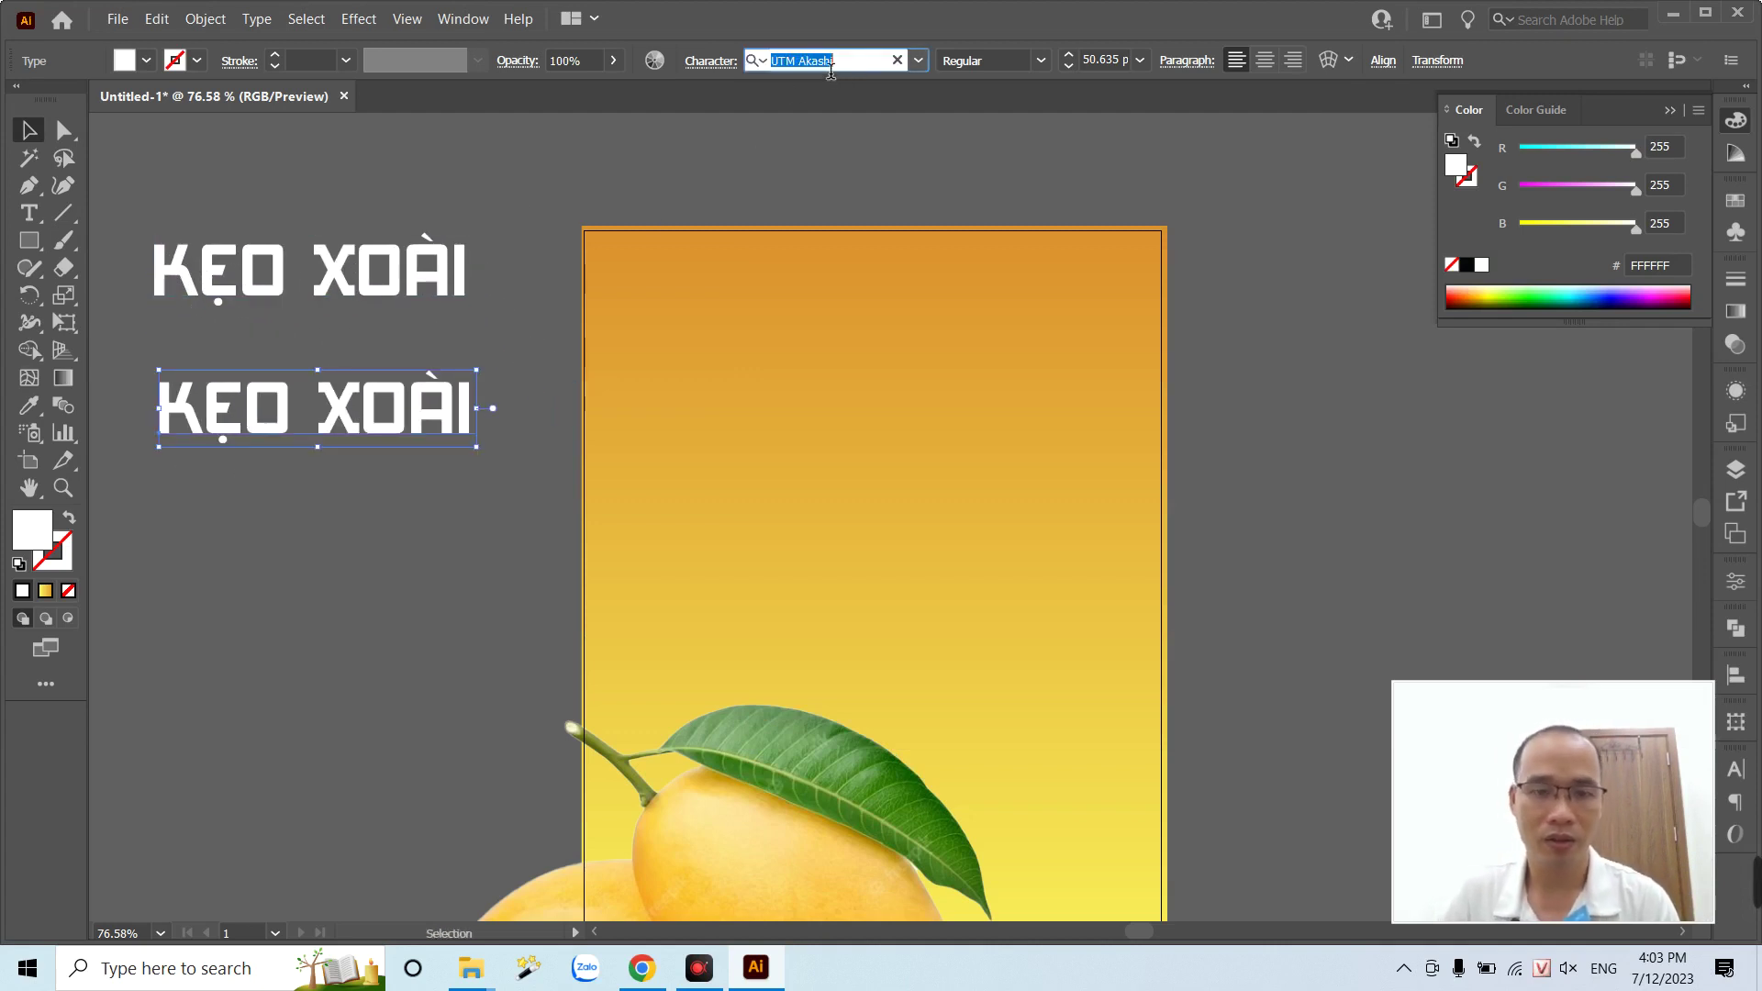
{"action": "type", "text": "UTM"}
{"action": "key", "text": "Down"}
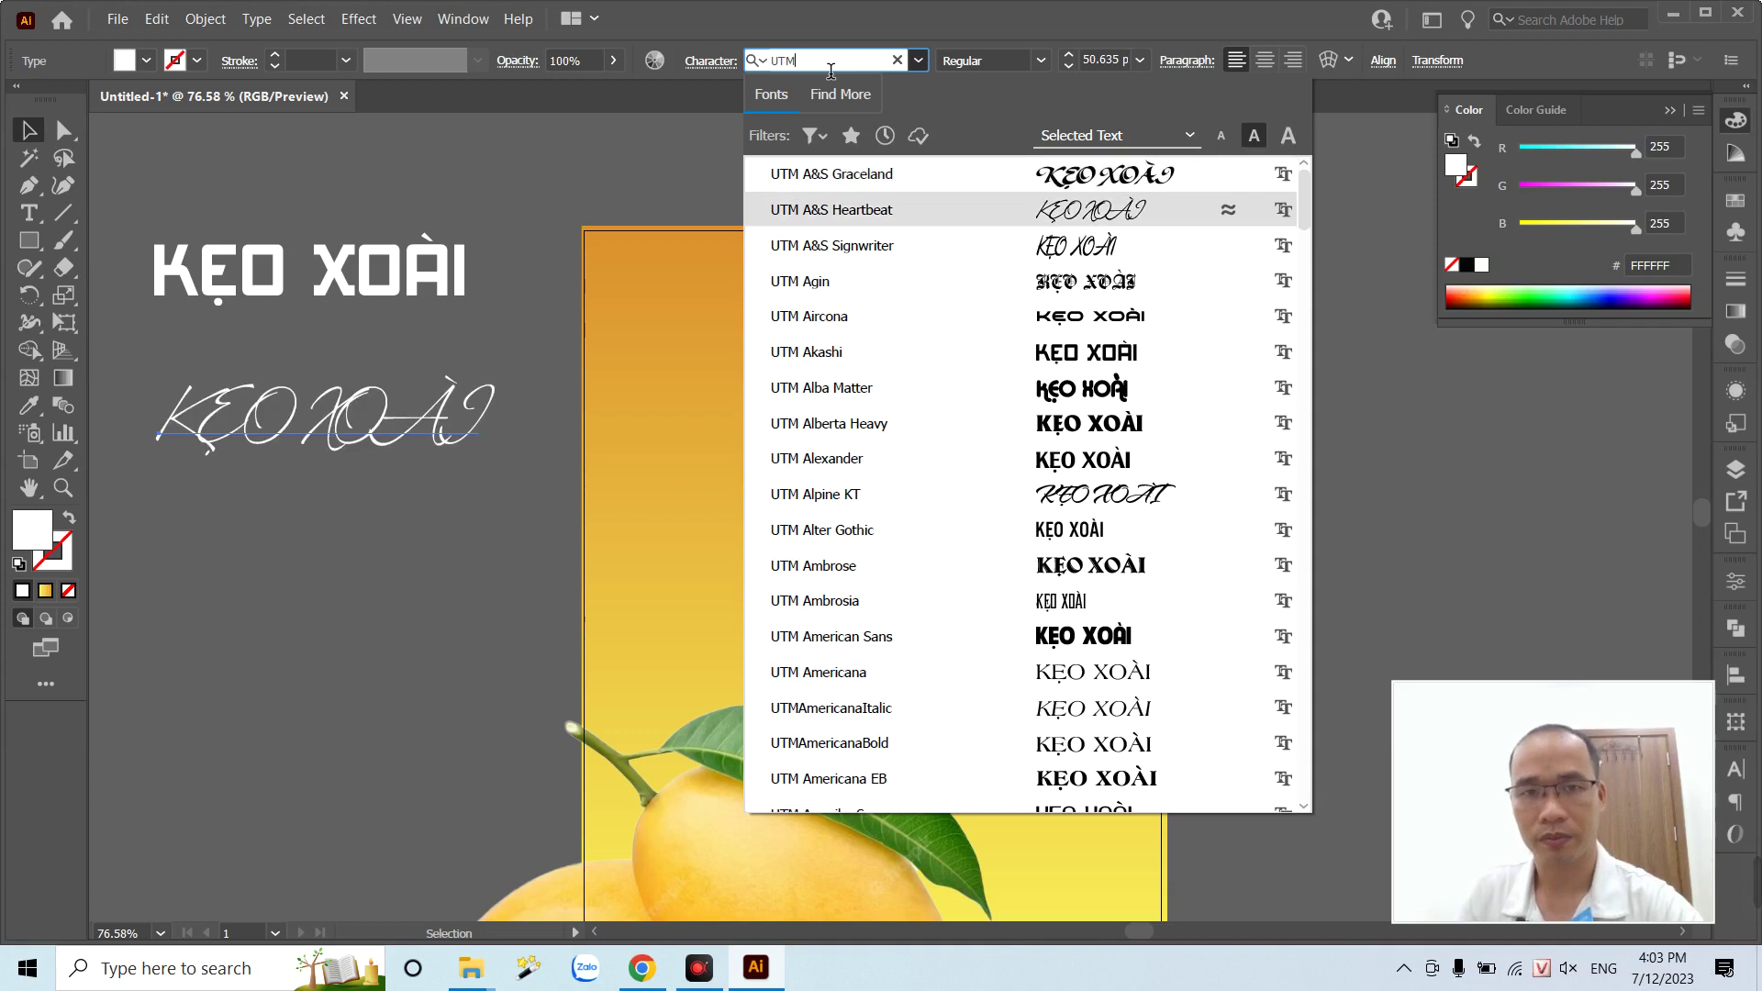
{"action": "key", "text": "Down"}
{"action": "key", "text": "Down"}
{"action": "key", "text": "Down"}
{"action": "key", "text": "Down"}
{"action": "key", "text": "Down"}
{"action": "key", "text": "Down"}
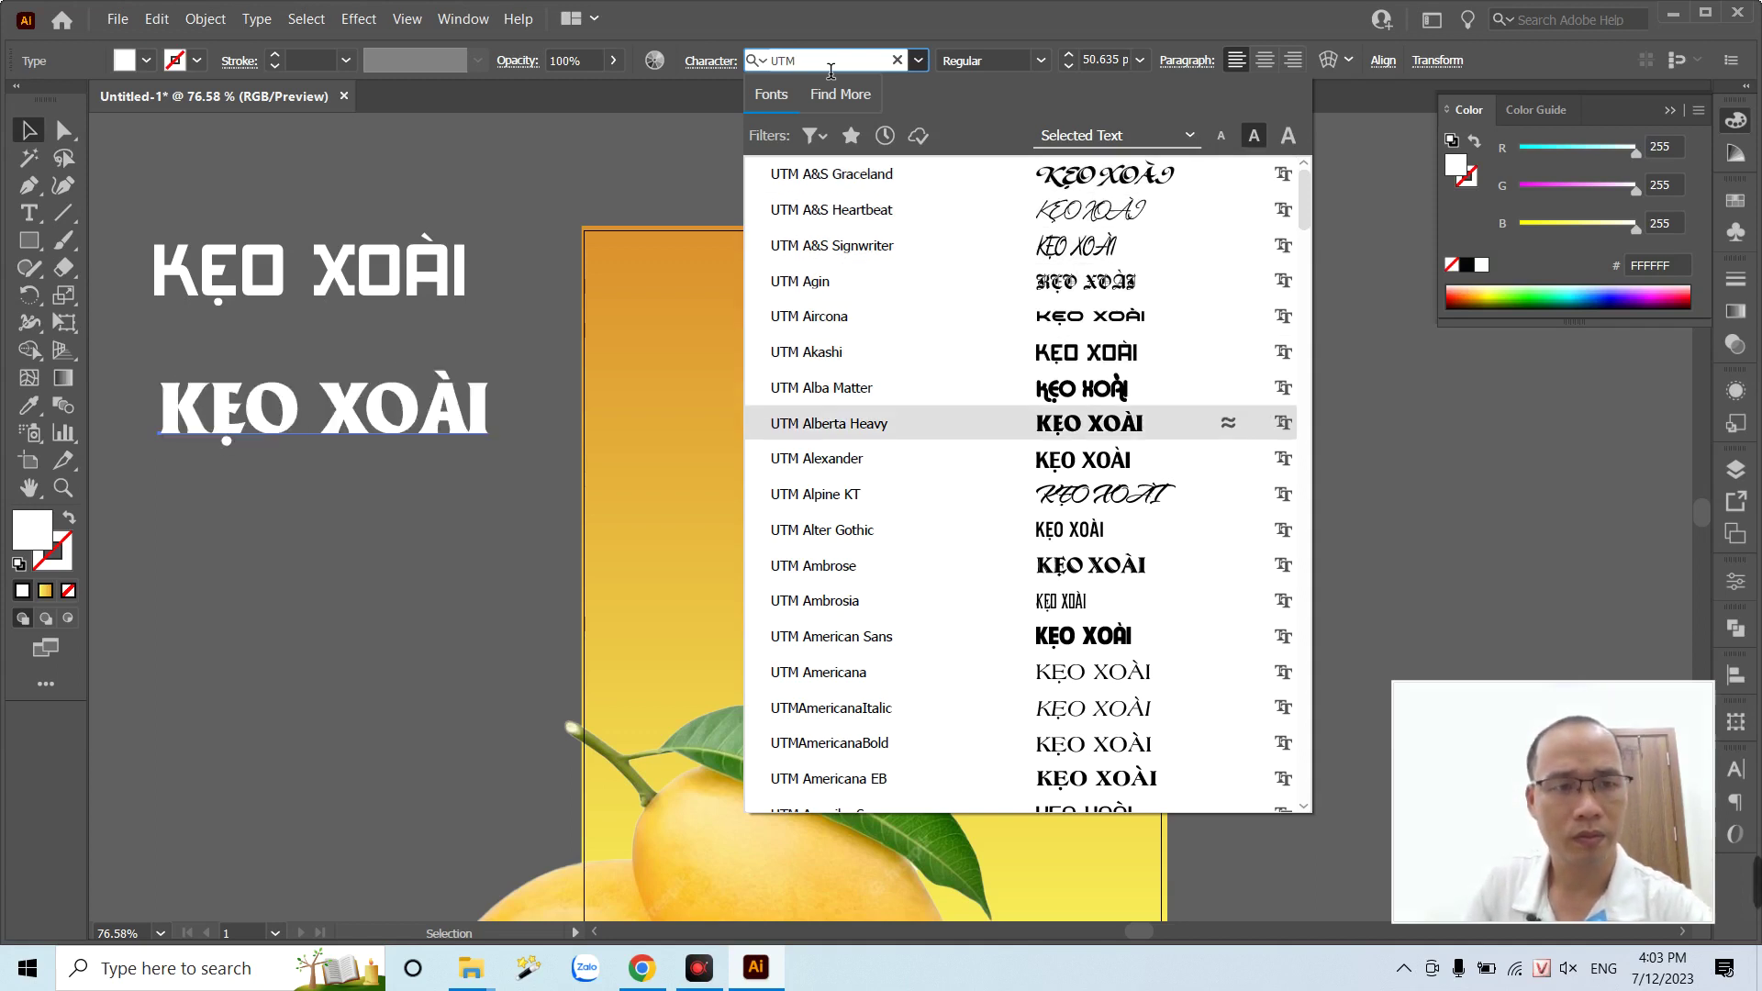
{"action": "key", "text": "Down"}
{"action": "key", "text": "Down"}
{"action": "key", "text": "Down"}
{"action": "key", "text": "Down"}
{"action": "key", "text": "Down"}
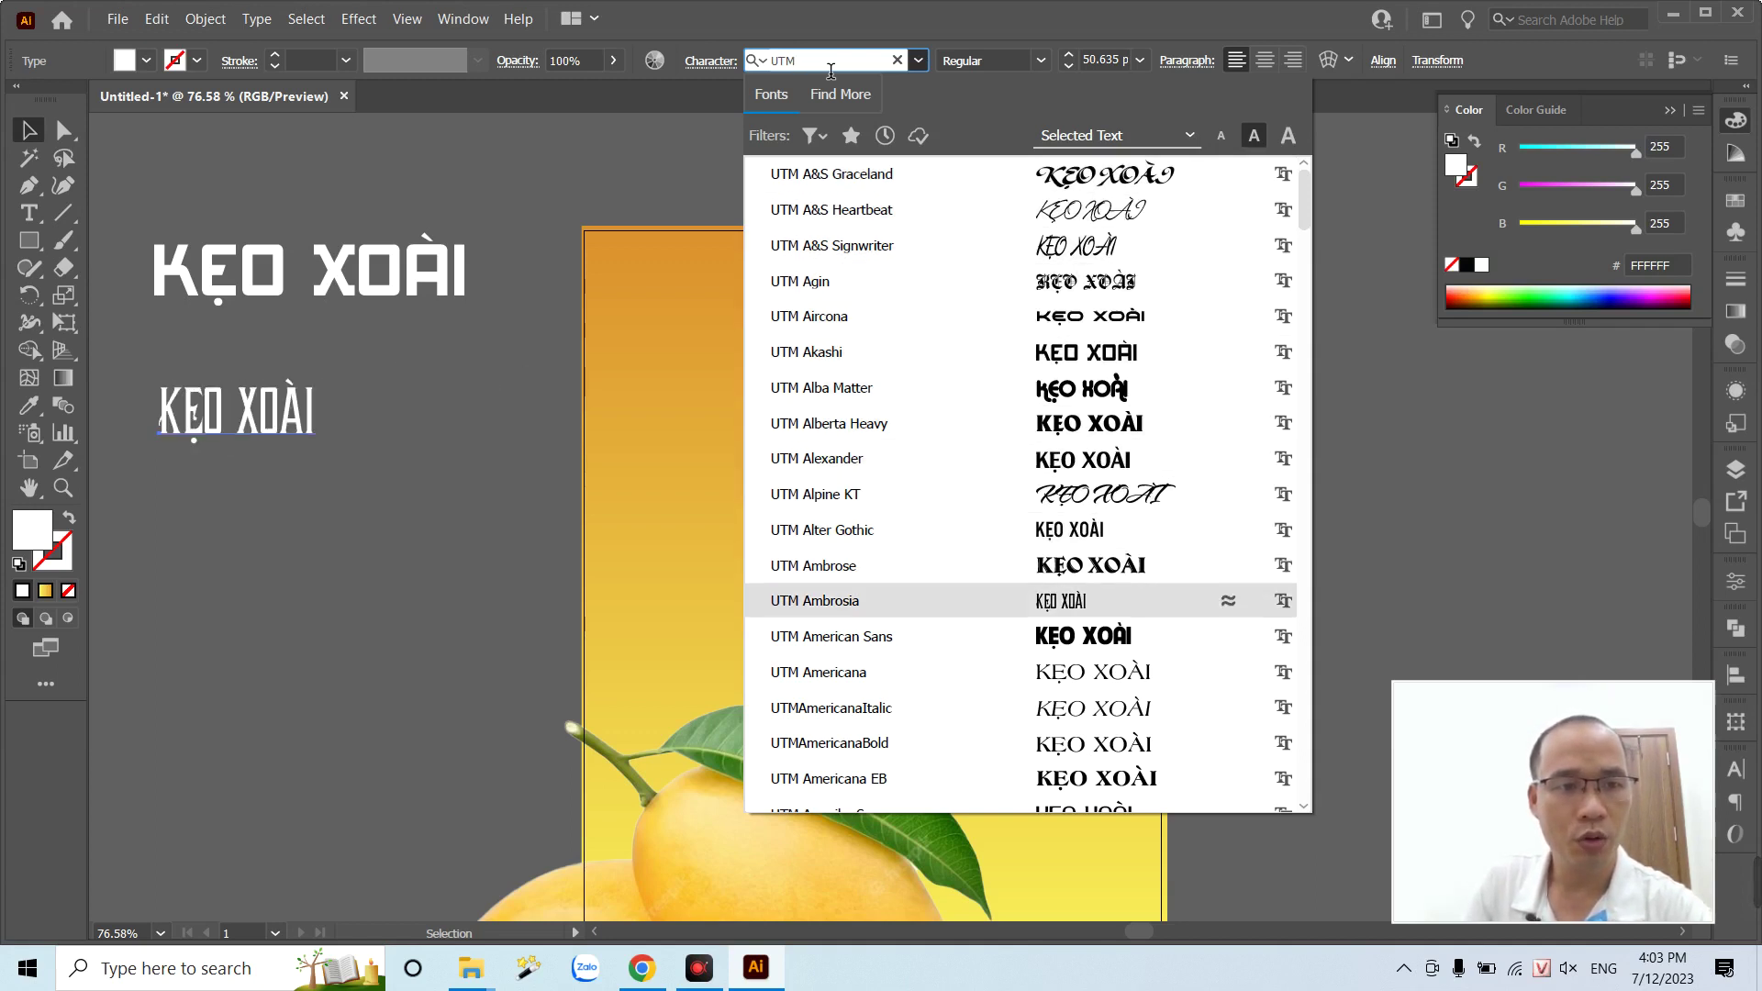
{"action": "key", "text": "Down"}
{"action": "key", "text": "Down"}
{"action": "key", "text": "Down"}
{"action": "key", "text": "Down"}
{"action": "key", "text": "Down"}
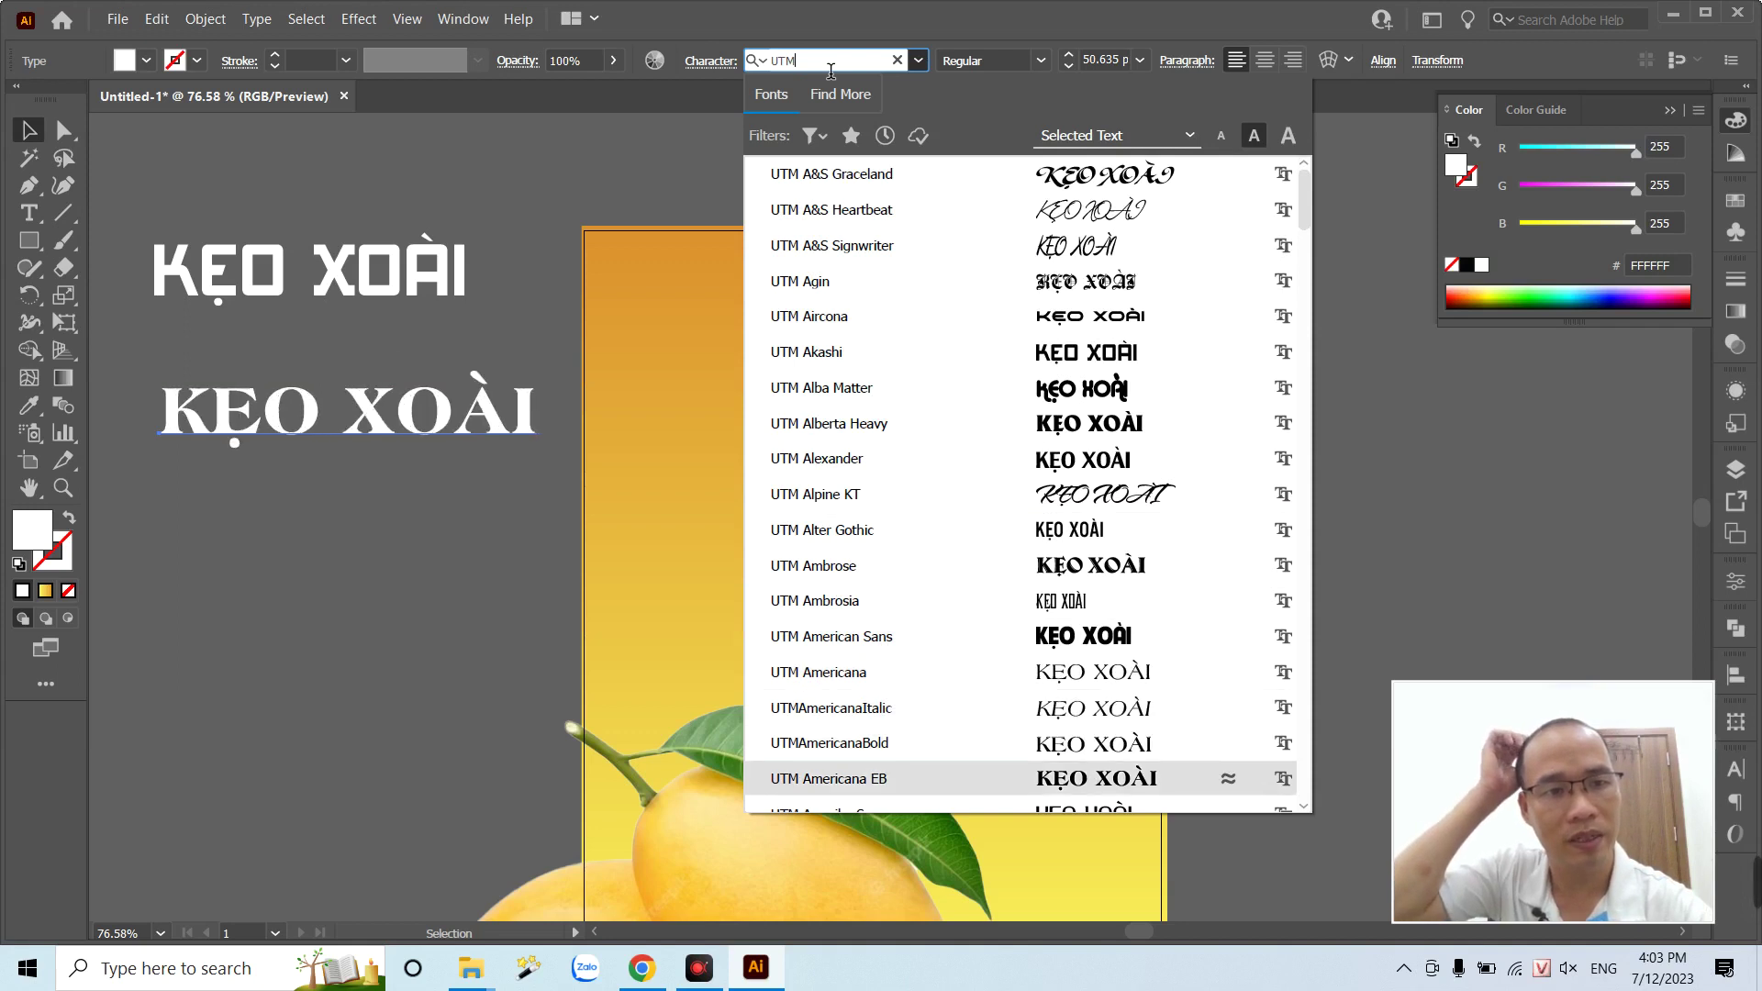
{"action": "key", "text": "Down"}
{"action": "key", "text": "Down"}
{"action": "key", "text": "Down"}
{"action": "key", "text": "Down"}
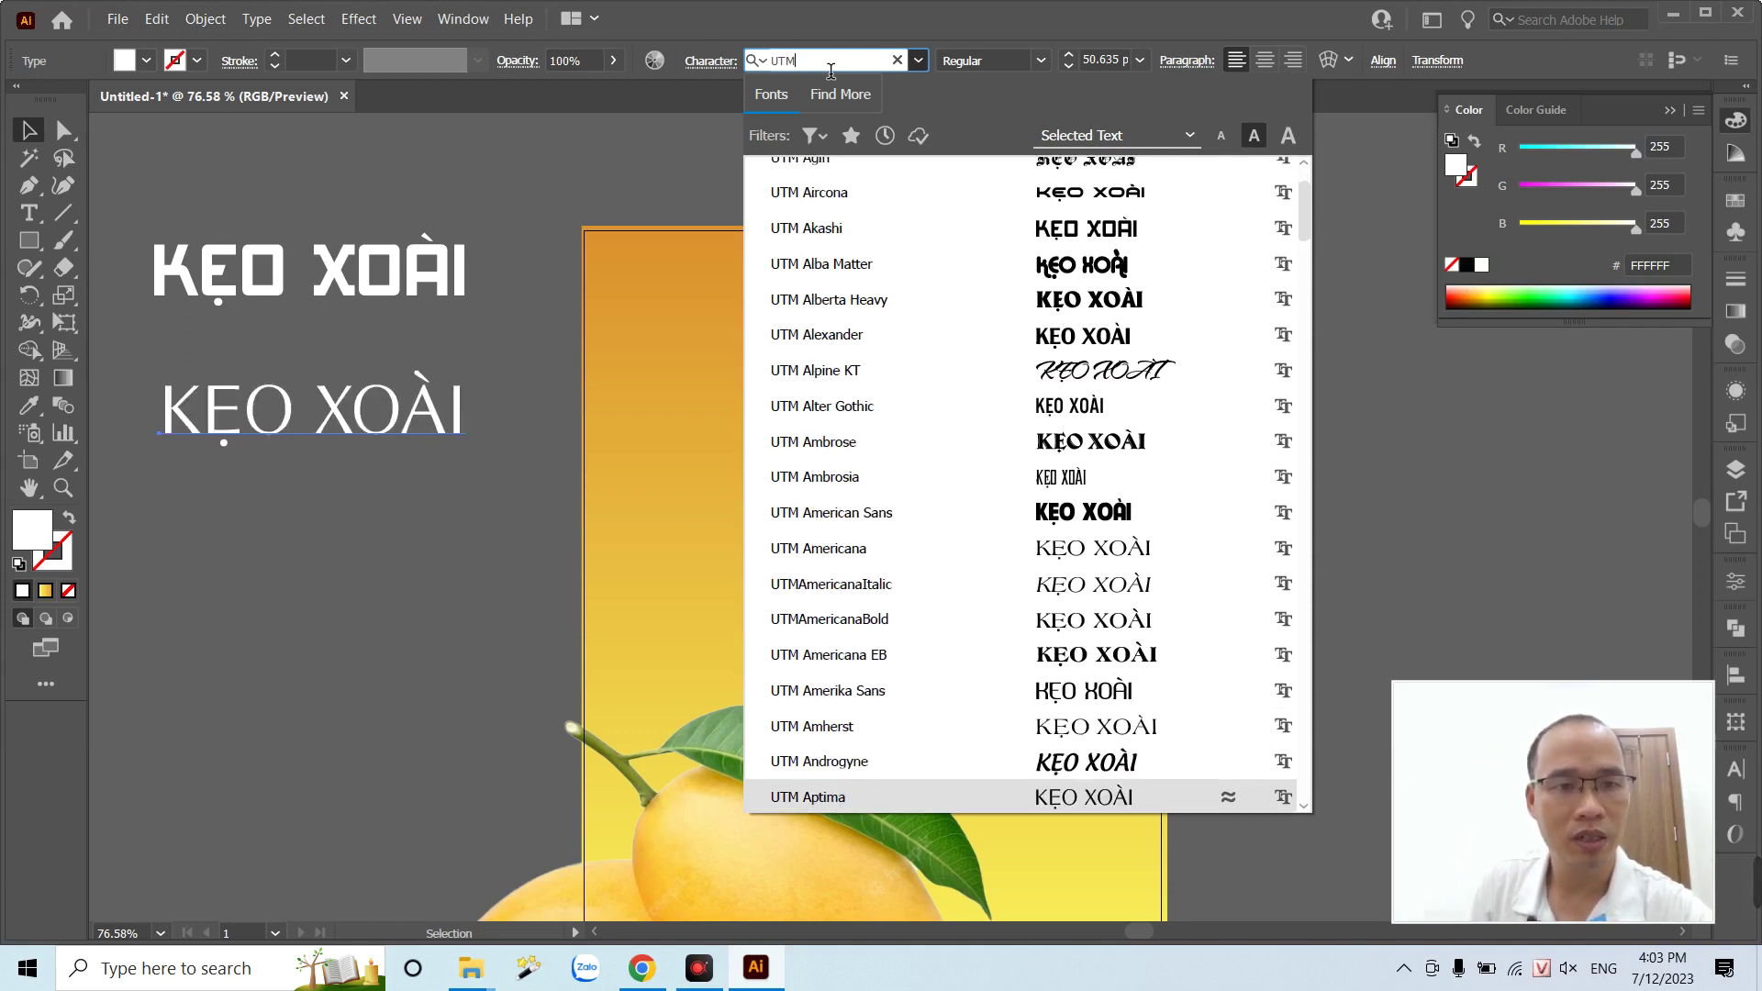
{"action": "key", "text": "Down"}
{"action": "key", "text": "Down"}
{"action": "key", "text": "Down"}
{"action": "key", "text": "Down"}
{"action": "key", "text": "Down"}
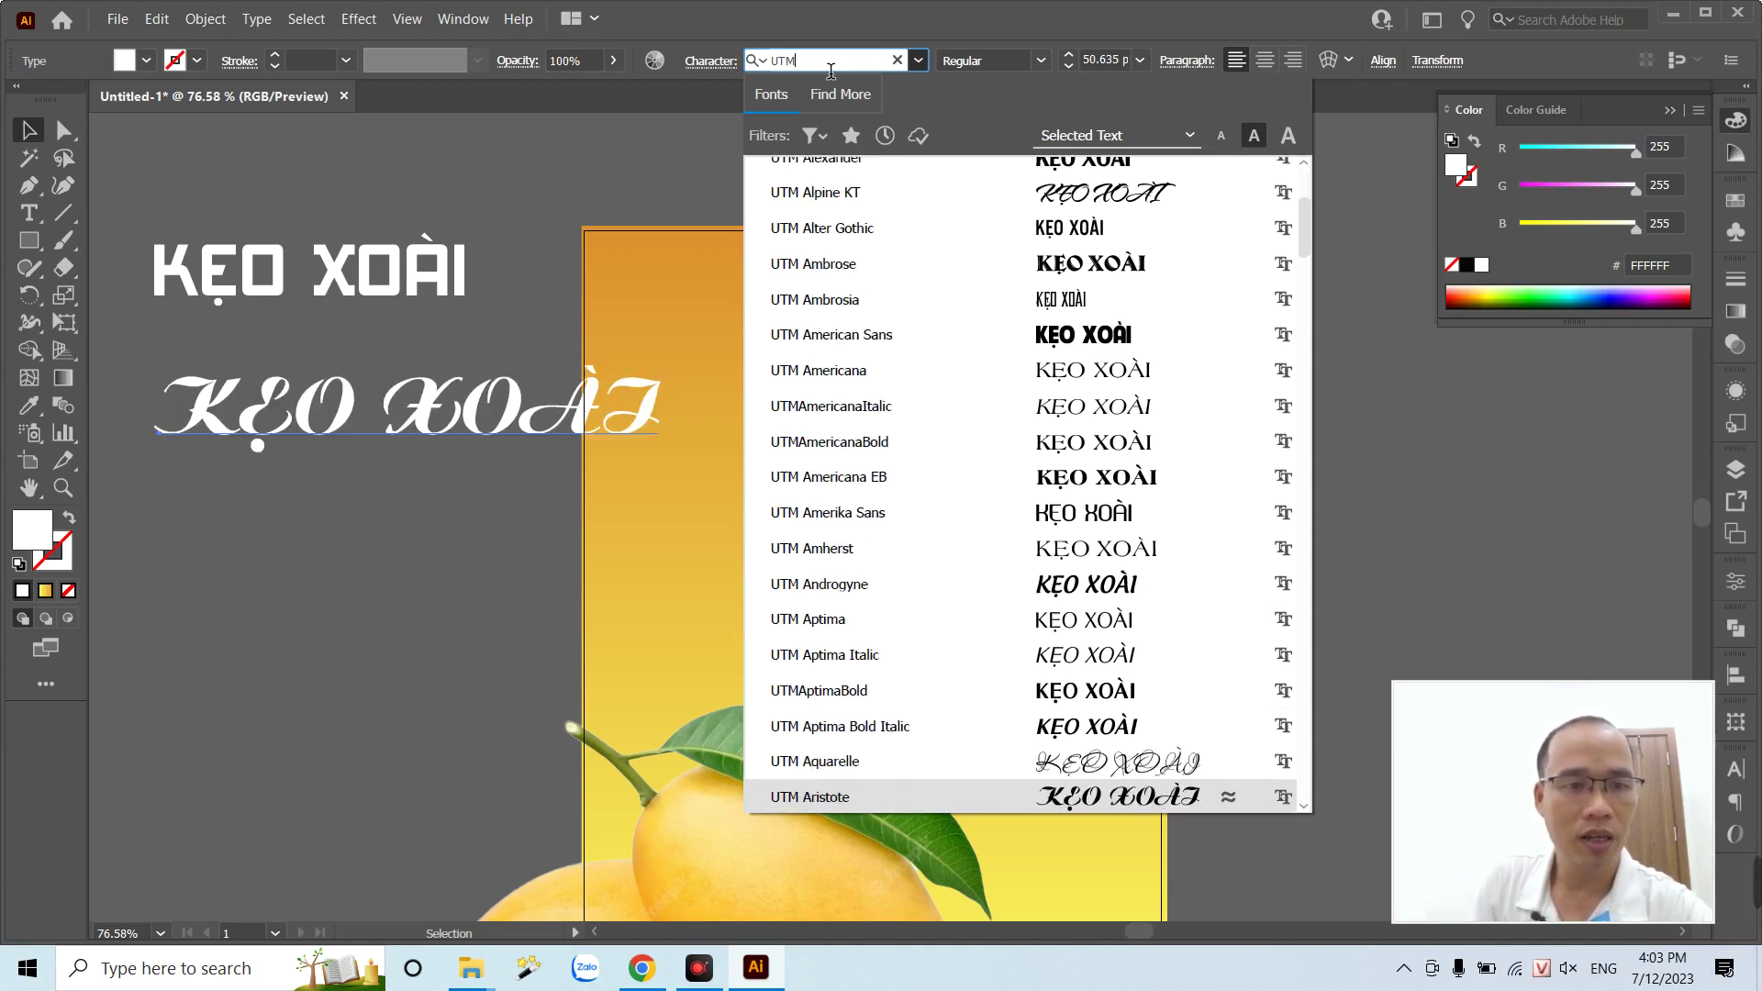
{"action": "key", "text": "Down"}
{"action": "key", "text": "Down"}
{"action": "key", "text": "Down"}
{"action": "key", "text": "Down"}
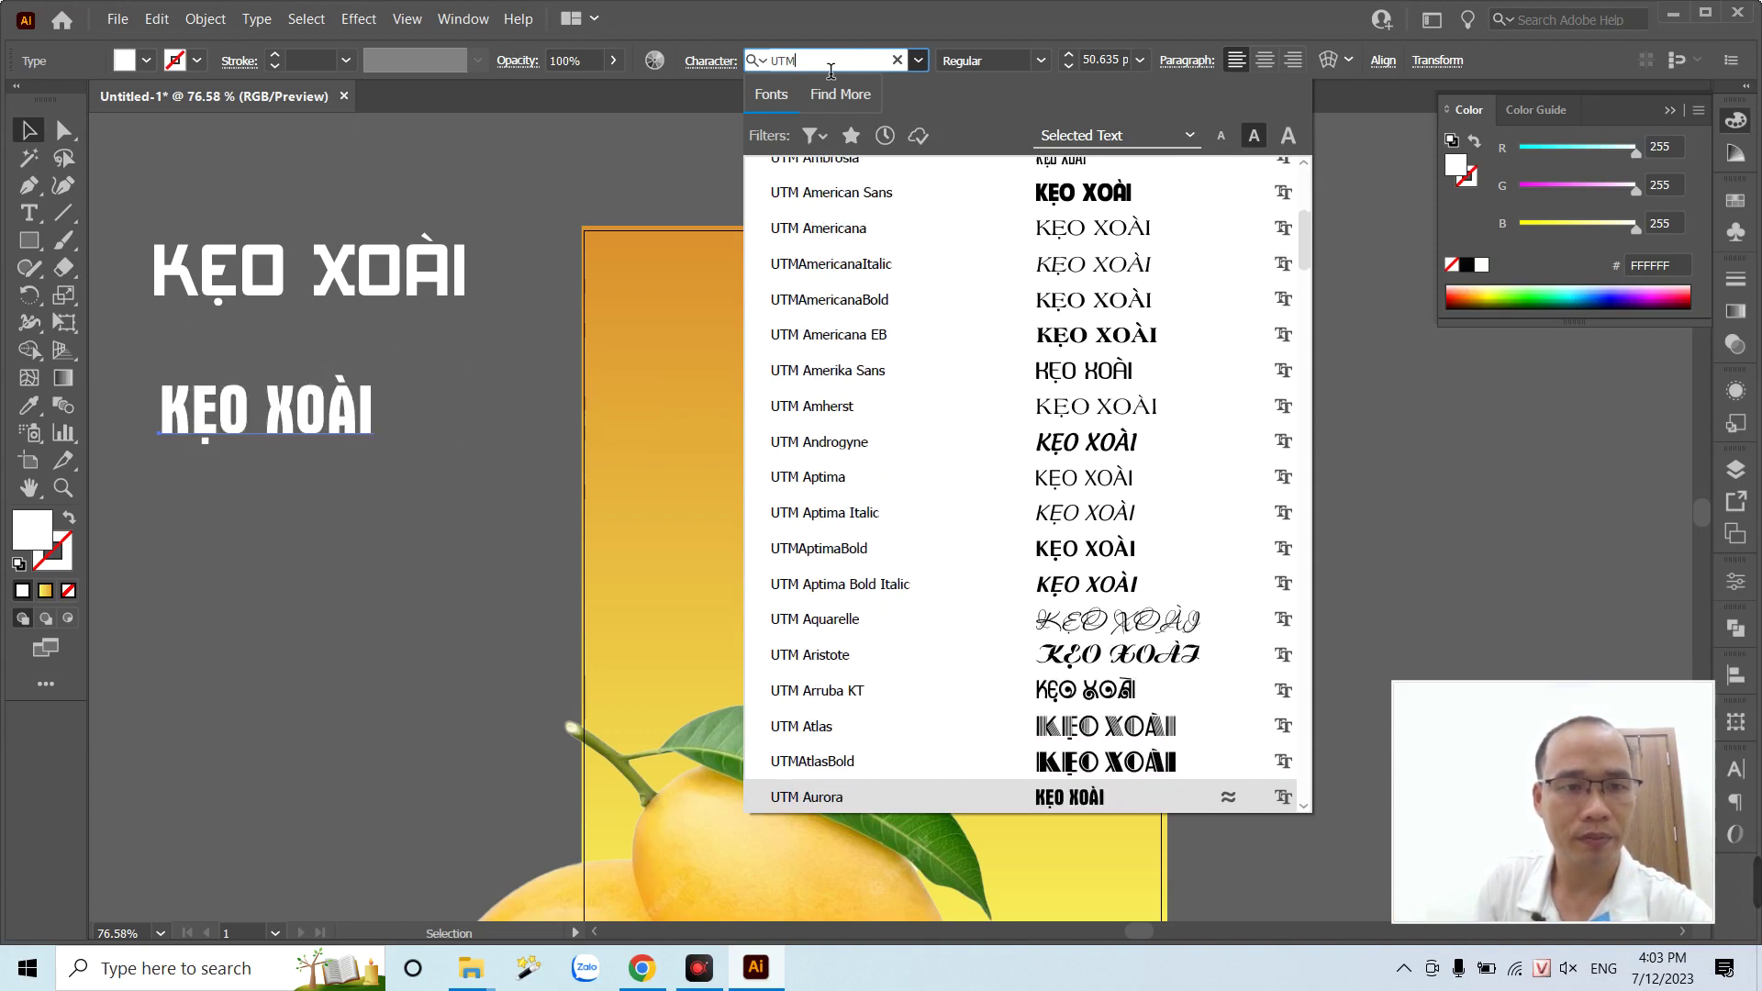
{"action": "key", "text": "Down"}
{"action": "key", "text": "Down"}
{"action": "key", "text": "Down"}
{"action": "key", "text": "Down"}
{"action": "key", "text": "Down"}
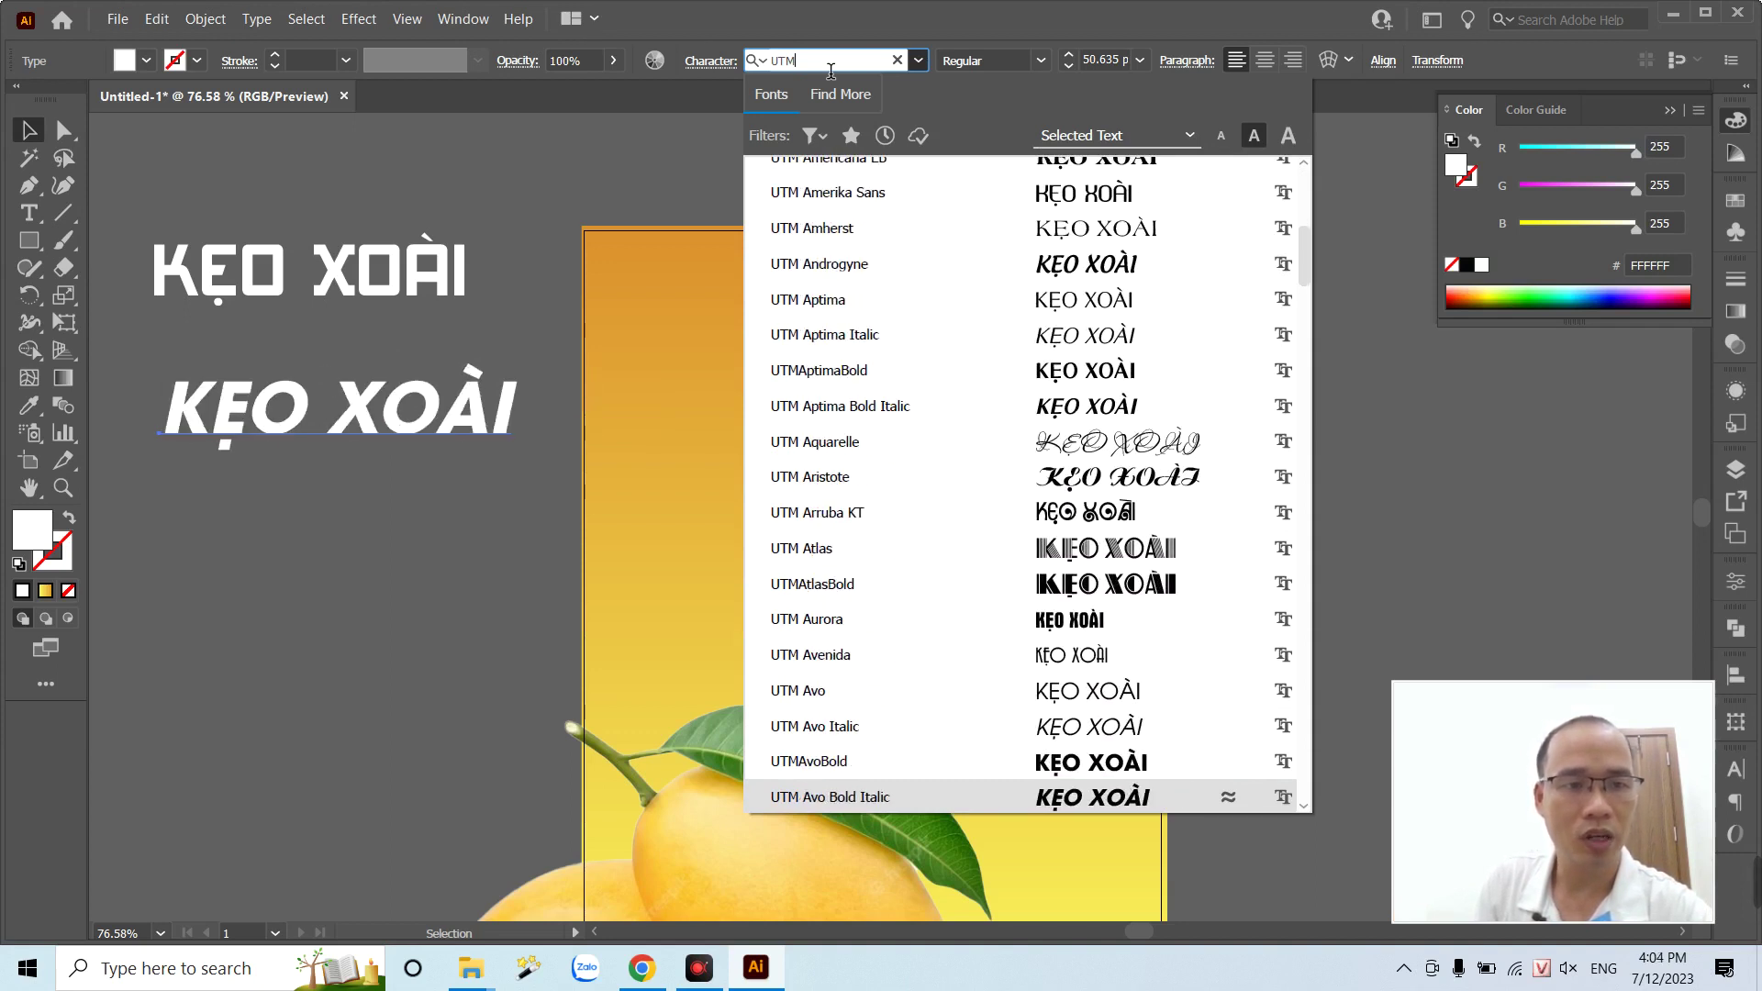
{"action": "key", "text": "Down"}
{"action": "key", "text": "Down"}
{"action": "key", "text": "Up"}
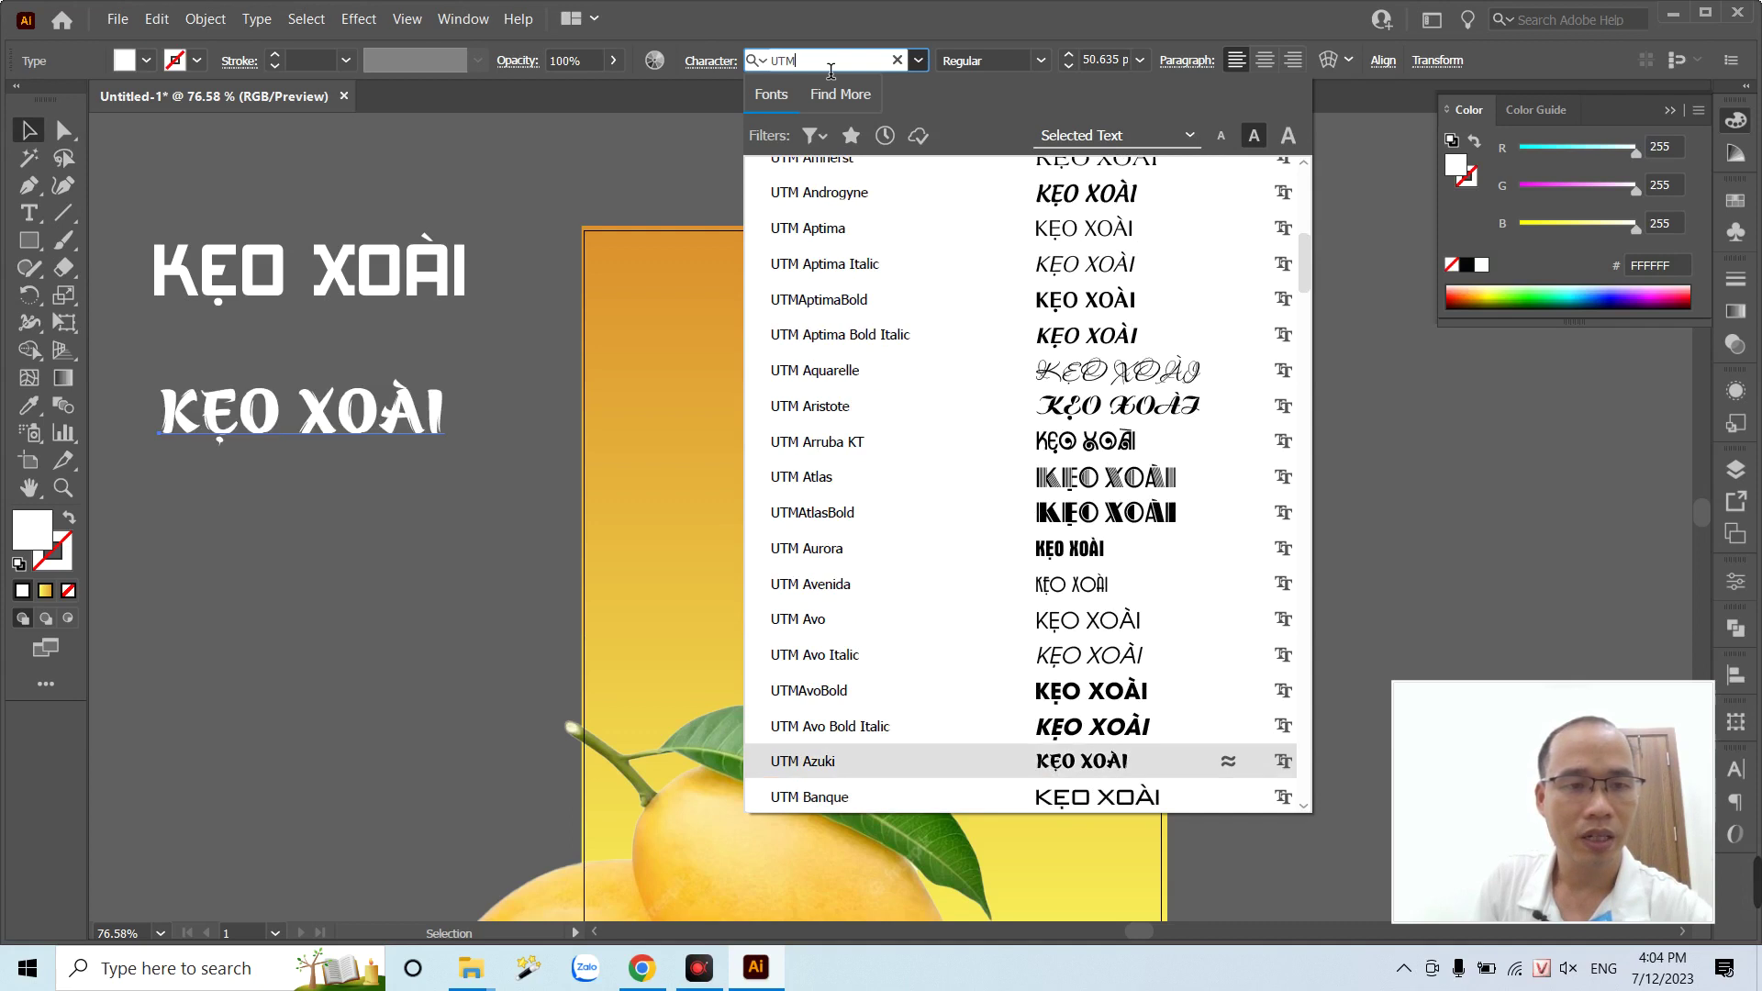
{"action": "key", "text": "Down"}
{"action": "key", "text": "Down"}
{"action": "key", "text": "Down"}
{"action": "key", "text": "Down"}
{"action": "key", "text": "Down"}
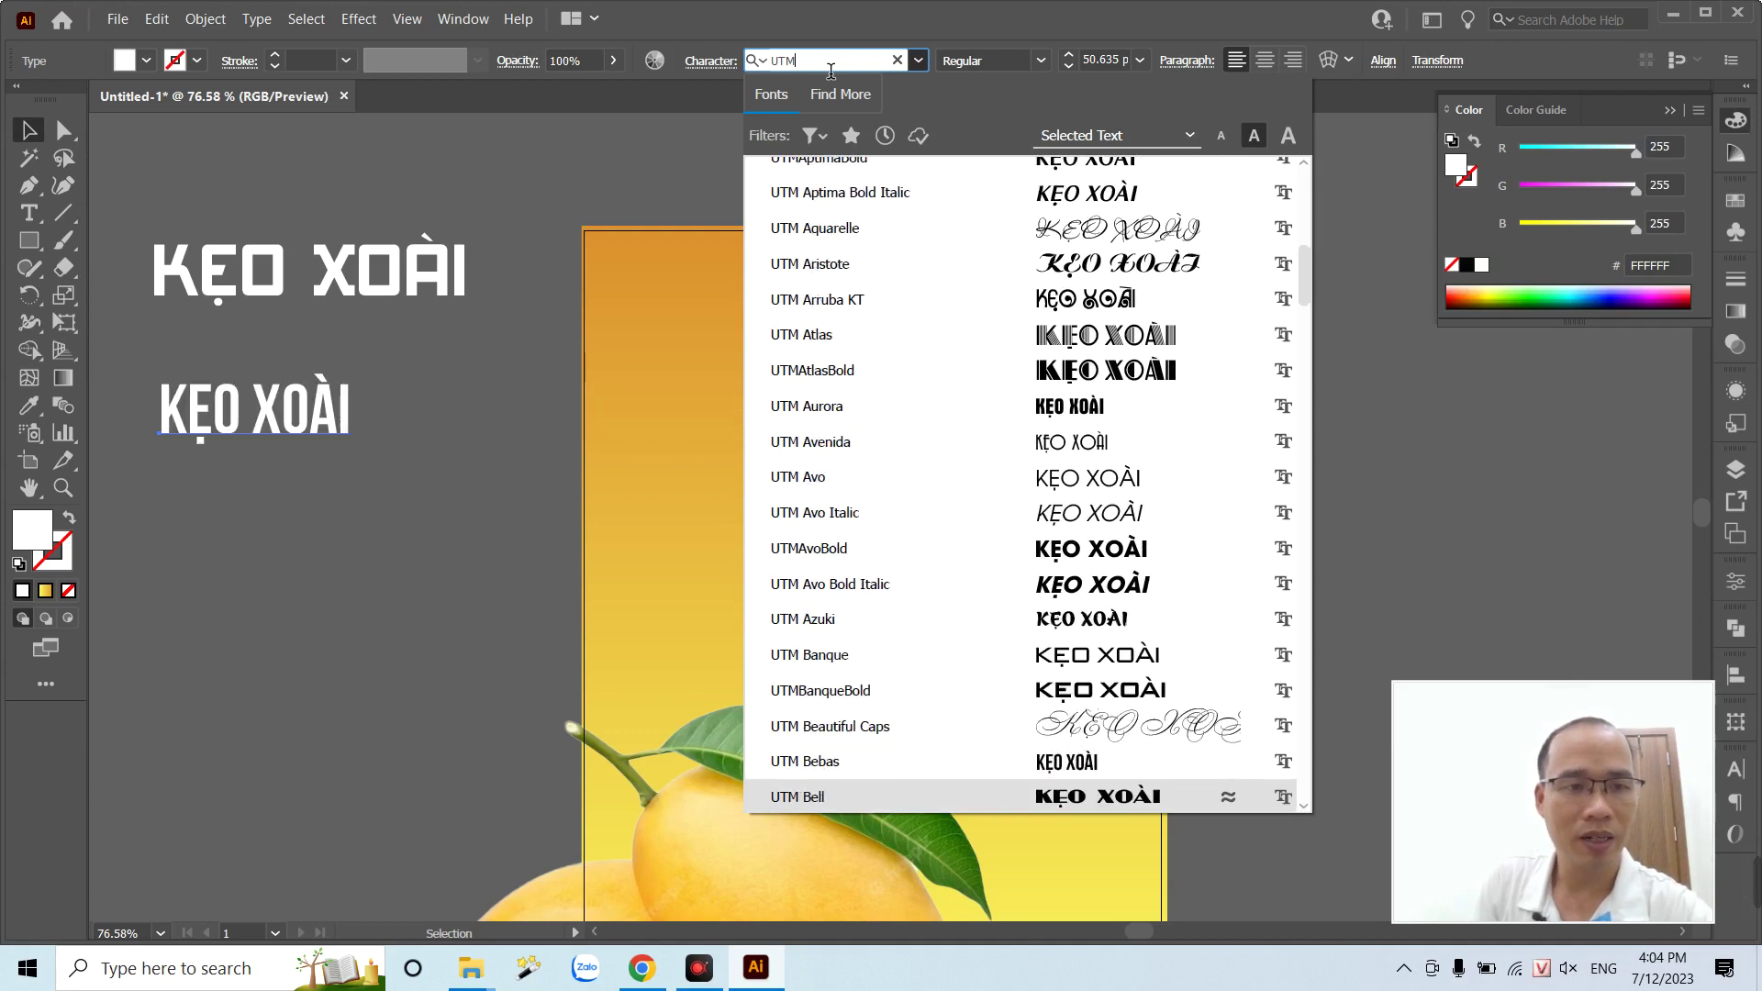
{"action": "key", "text": "Down"}
{"action": "key", "text": "Down"}
{"action": "key", "text": "Down"}
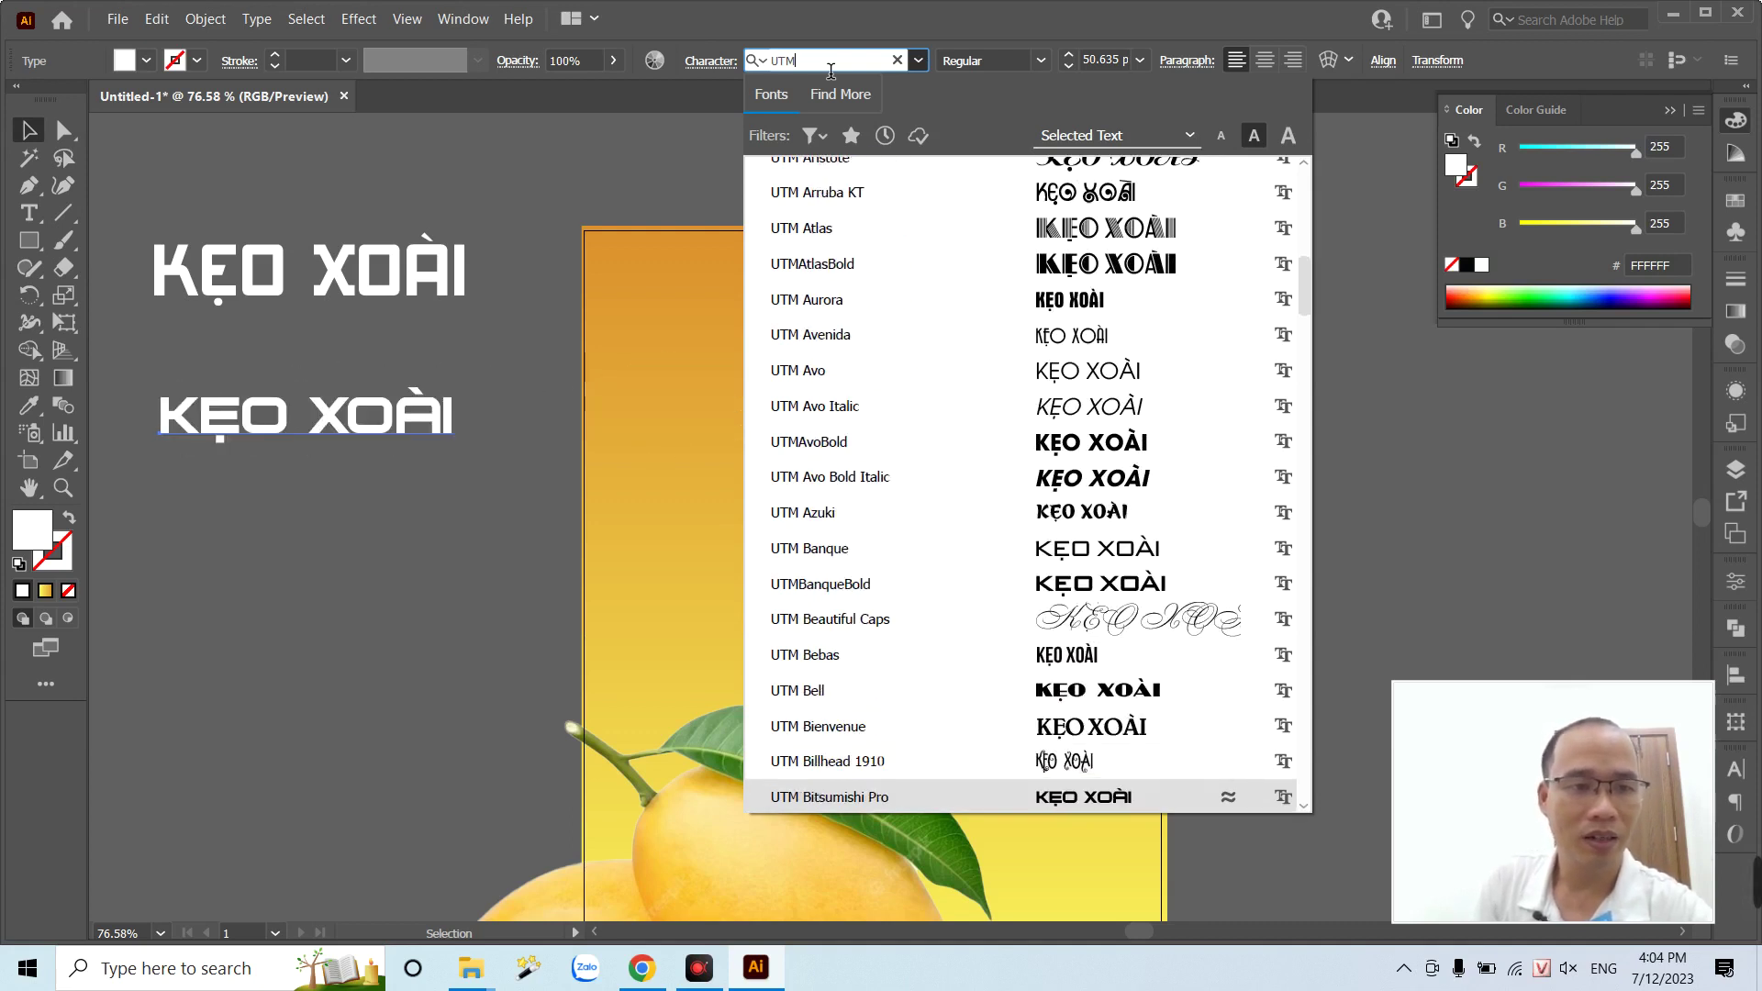
{"action": "key", "text": "Down"}
{"action": "key", "text": "Down"}
{"action": "key", "text": "Up"}
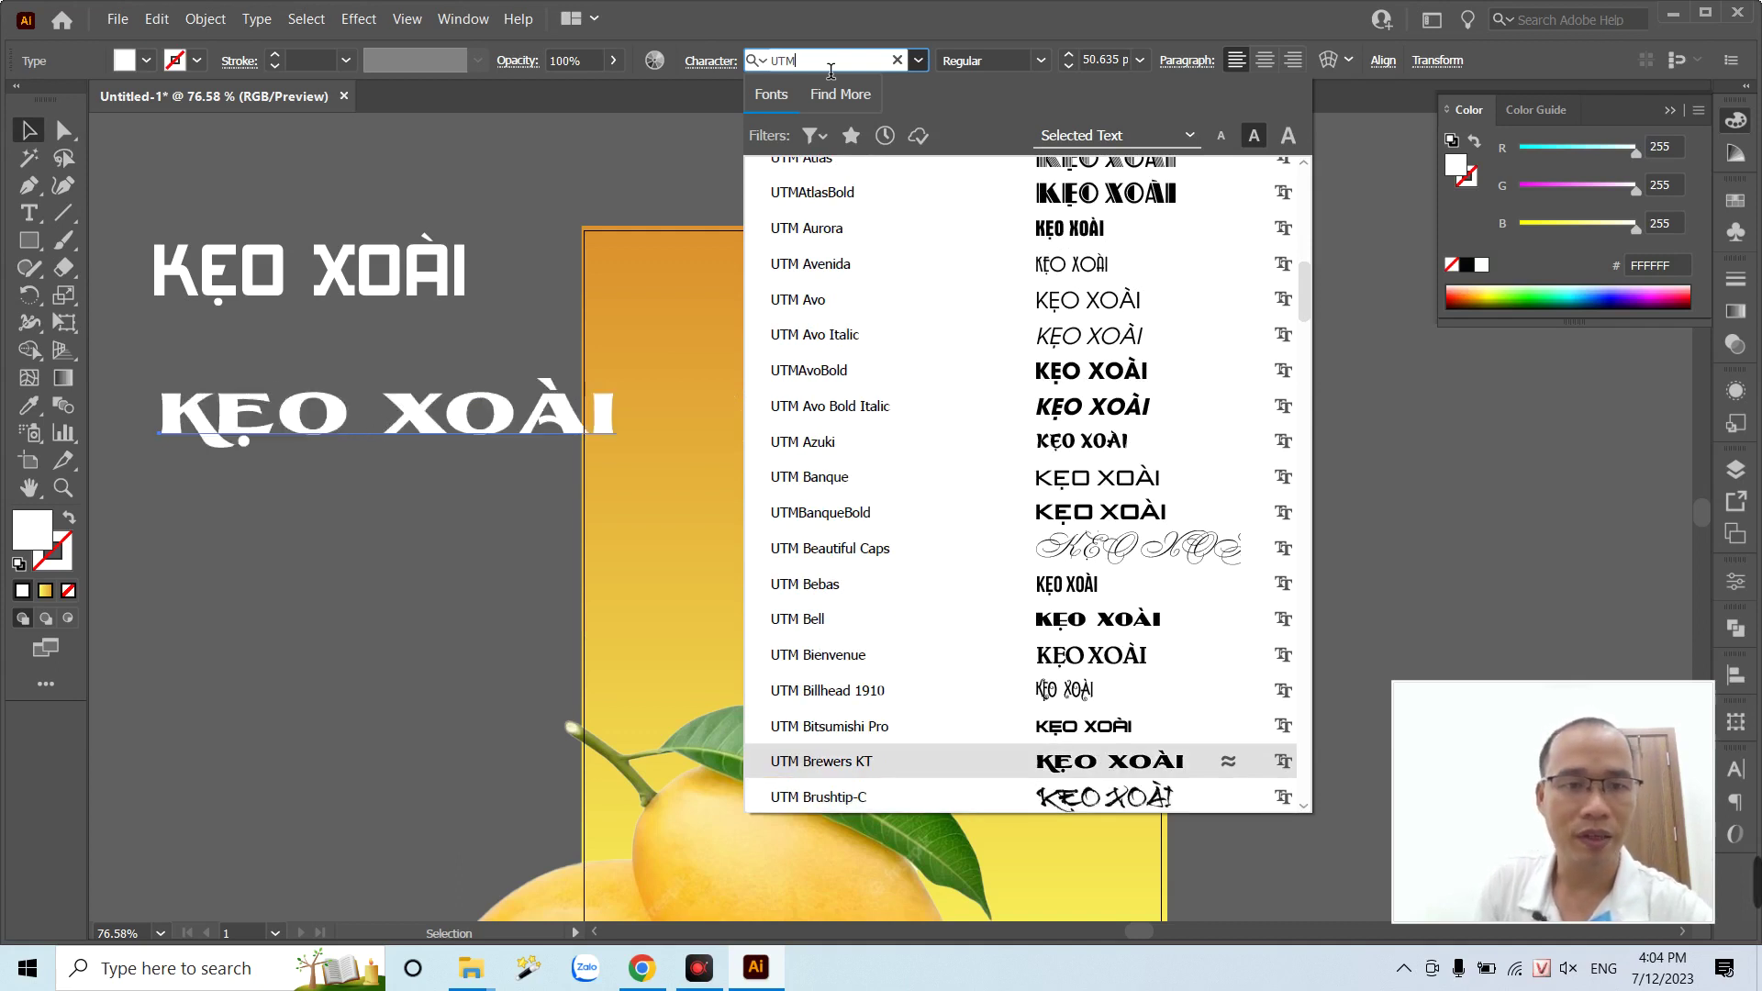
{"action": "key", "text": "Down"}
{"action": "key", "text": "Down"}
{"action": "key", "text": "Down"}
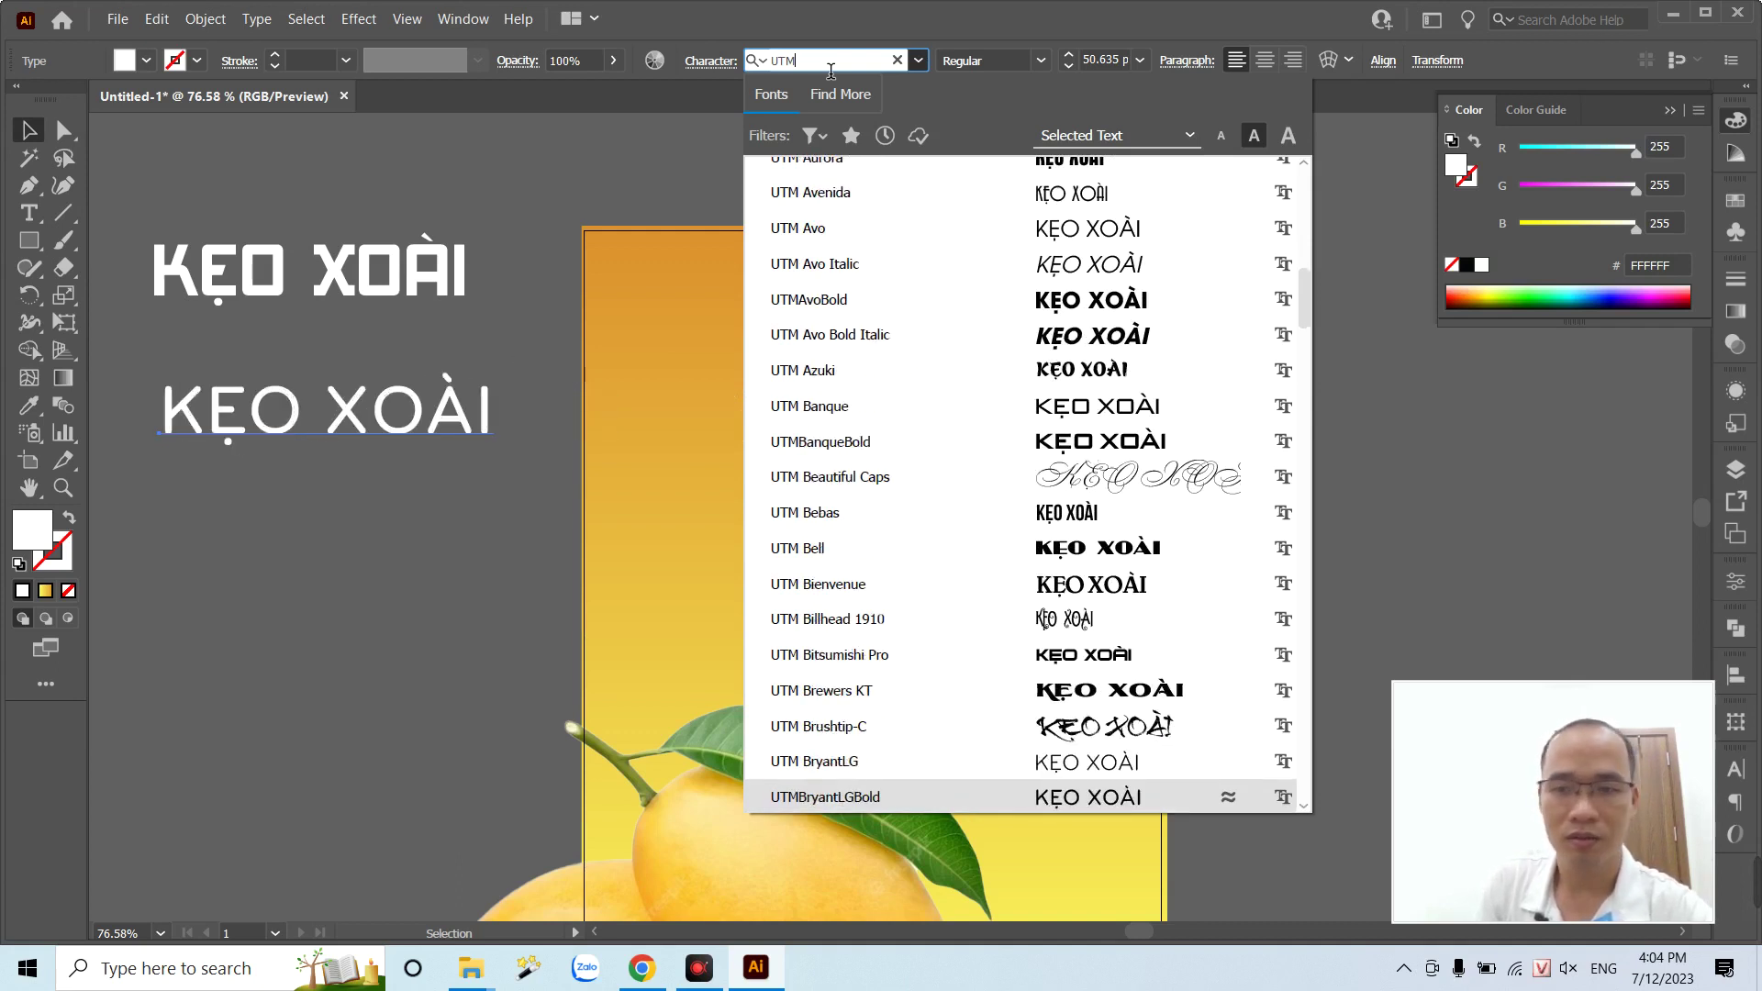
{"action": "key", "text": "Down"}
{"action": "key", "text": "Down"}
{"action": "key", "text": "Down"}
{"action": "key", "text": "Up"}
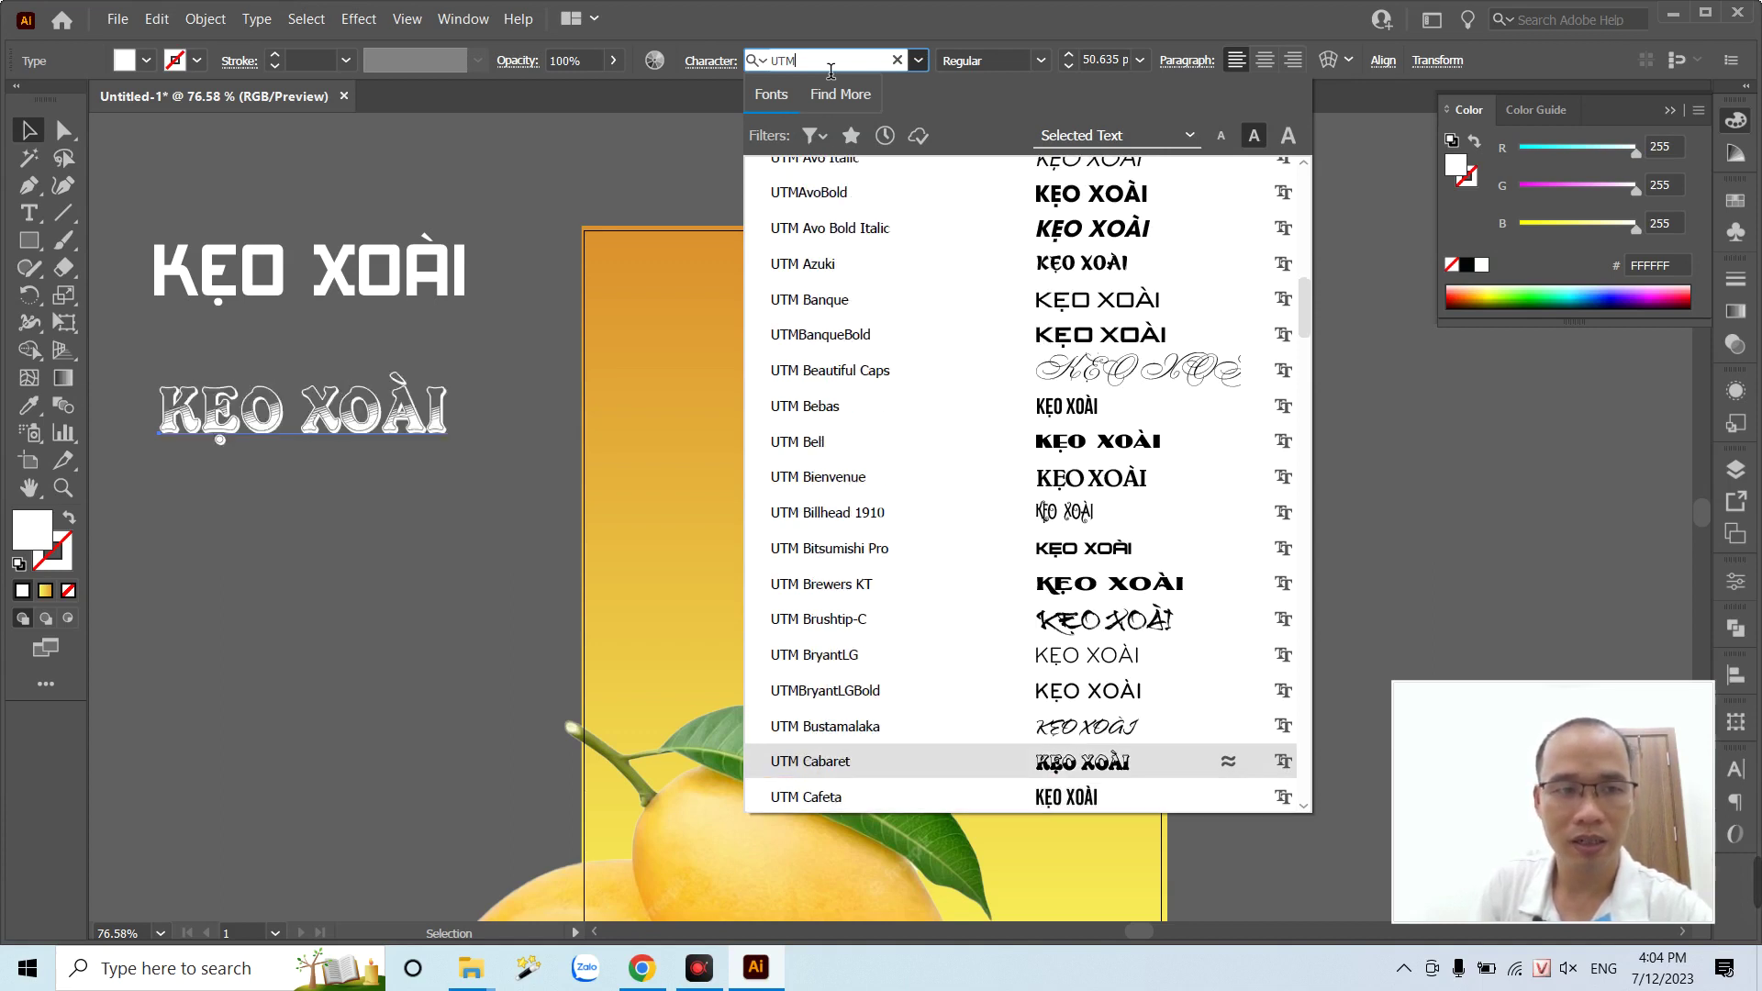
{"action": "key", "text": "Return"}
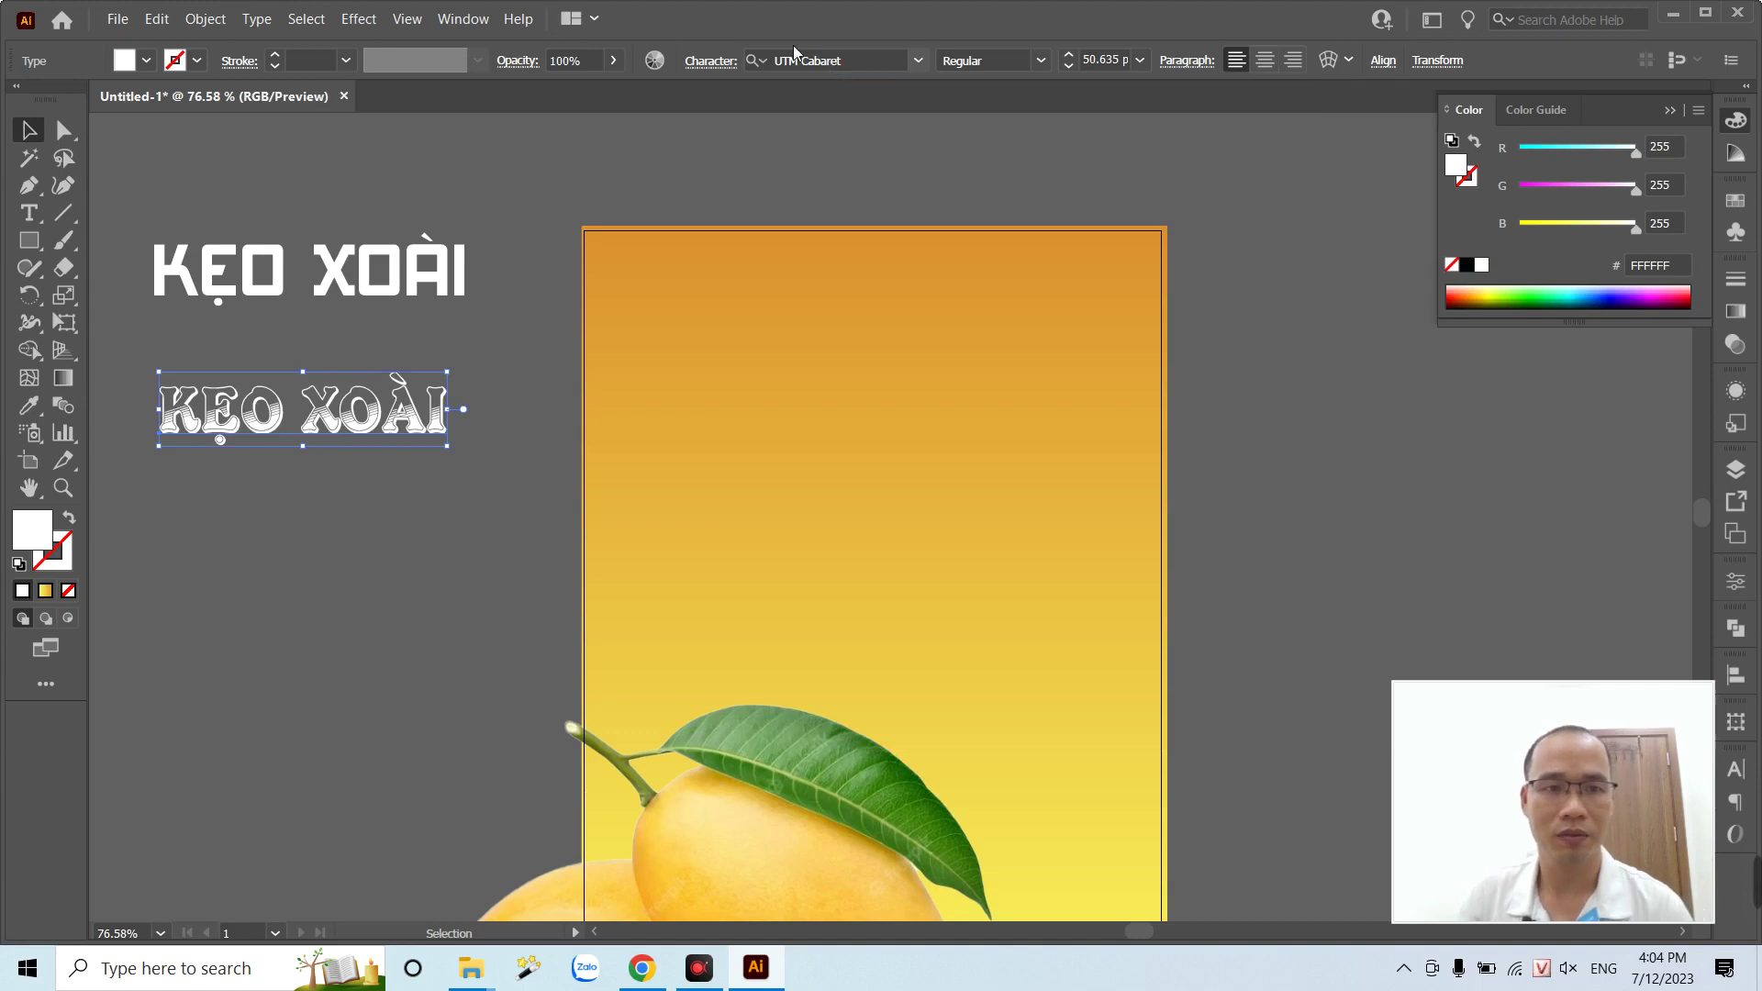
- Move the Cabaret title to the artboard's top, try yellow and red fills, then restore white
{"action": "mouse_move", "coordinate": [393, 403]}
{"action": "left_mouse_down"}
{"action": "mouse_move", "coordinate": [917, 378]}
{"action": "mouse_move", "coordinate": [1075, 464]}
{"action": "left_mouse_up"}
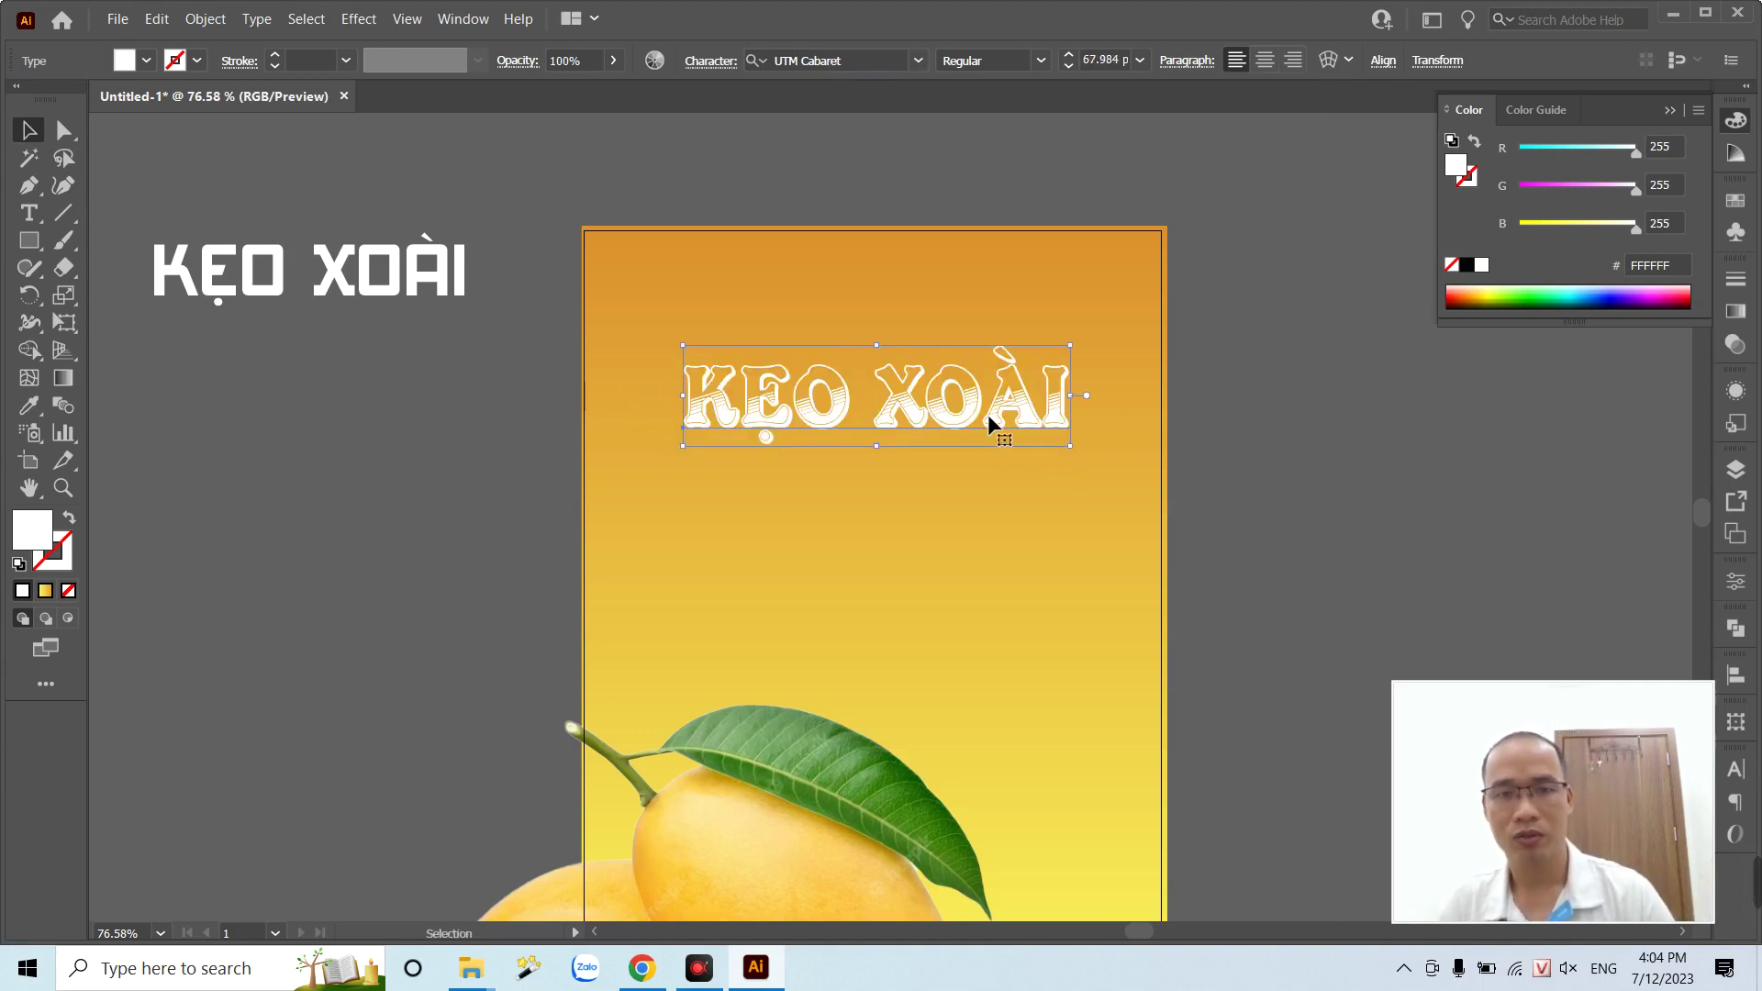
{"action": "left_click", "coordinate": [1488, 296]}
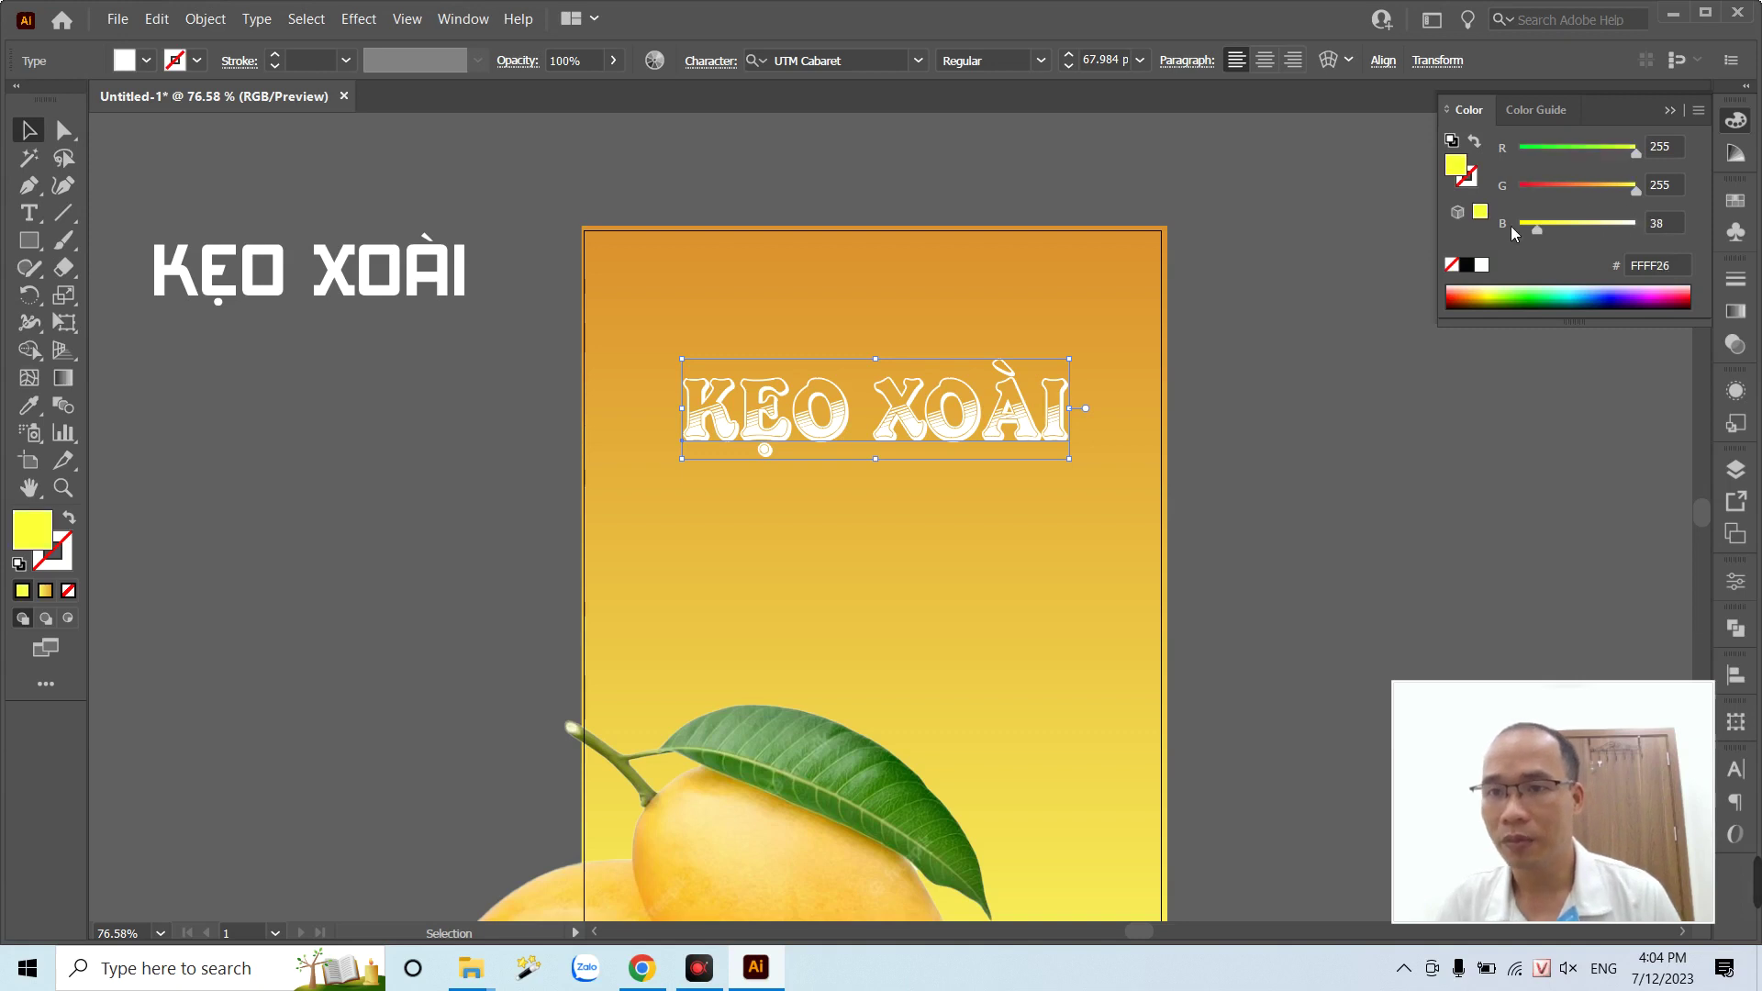
{"action": "left_click", "coordinate": [1459, 307]}
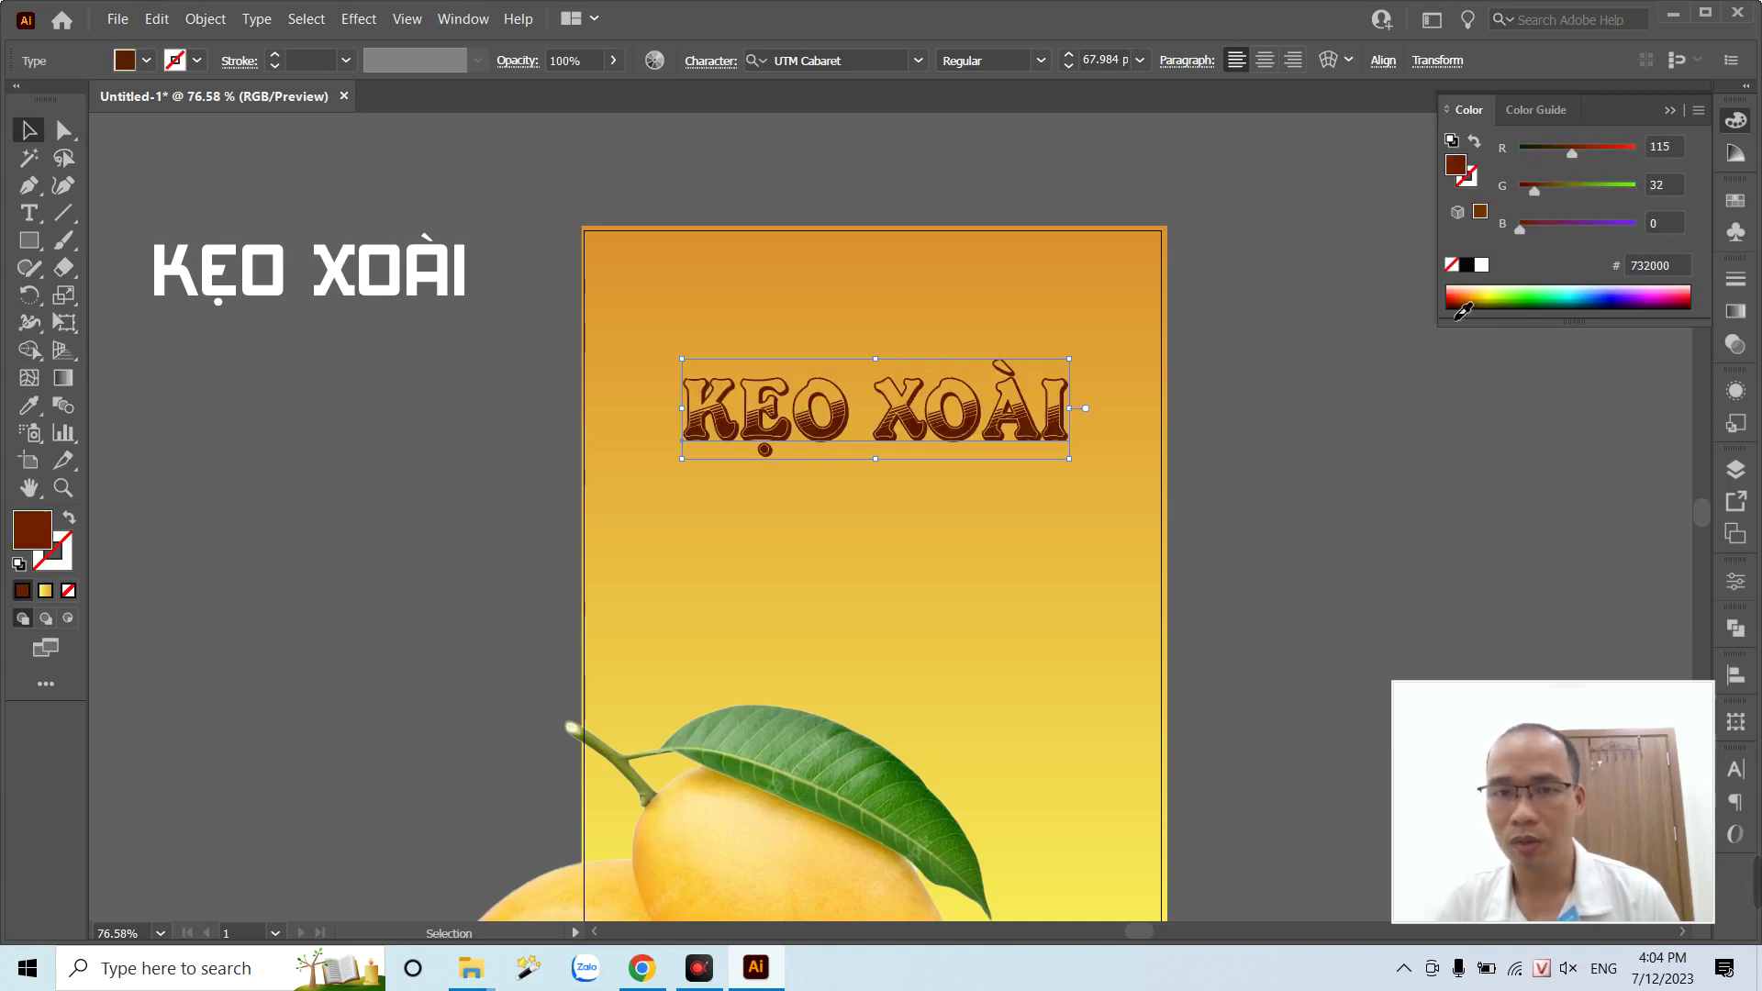
{"action": "left_click_drag", "start_coordinate": [1583, 153], "coordinate": [1637, 153]}
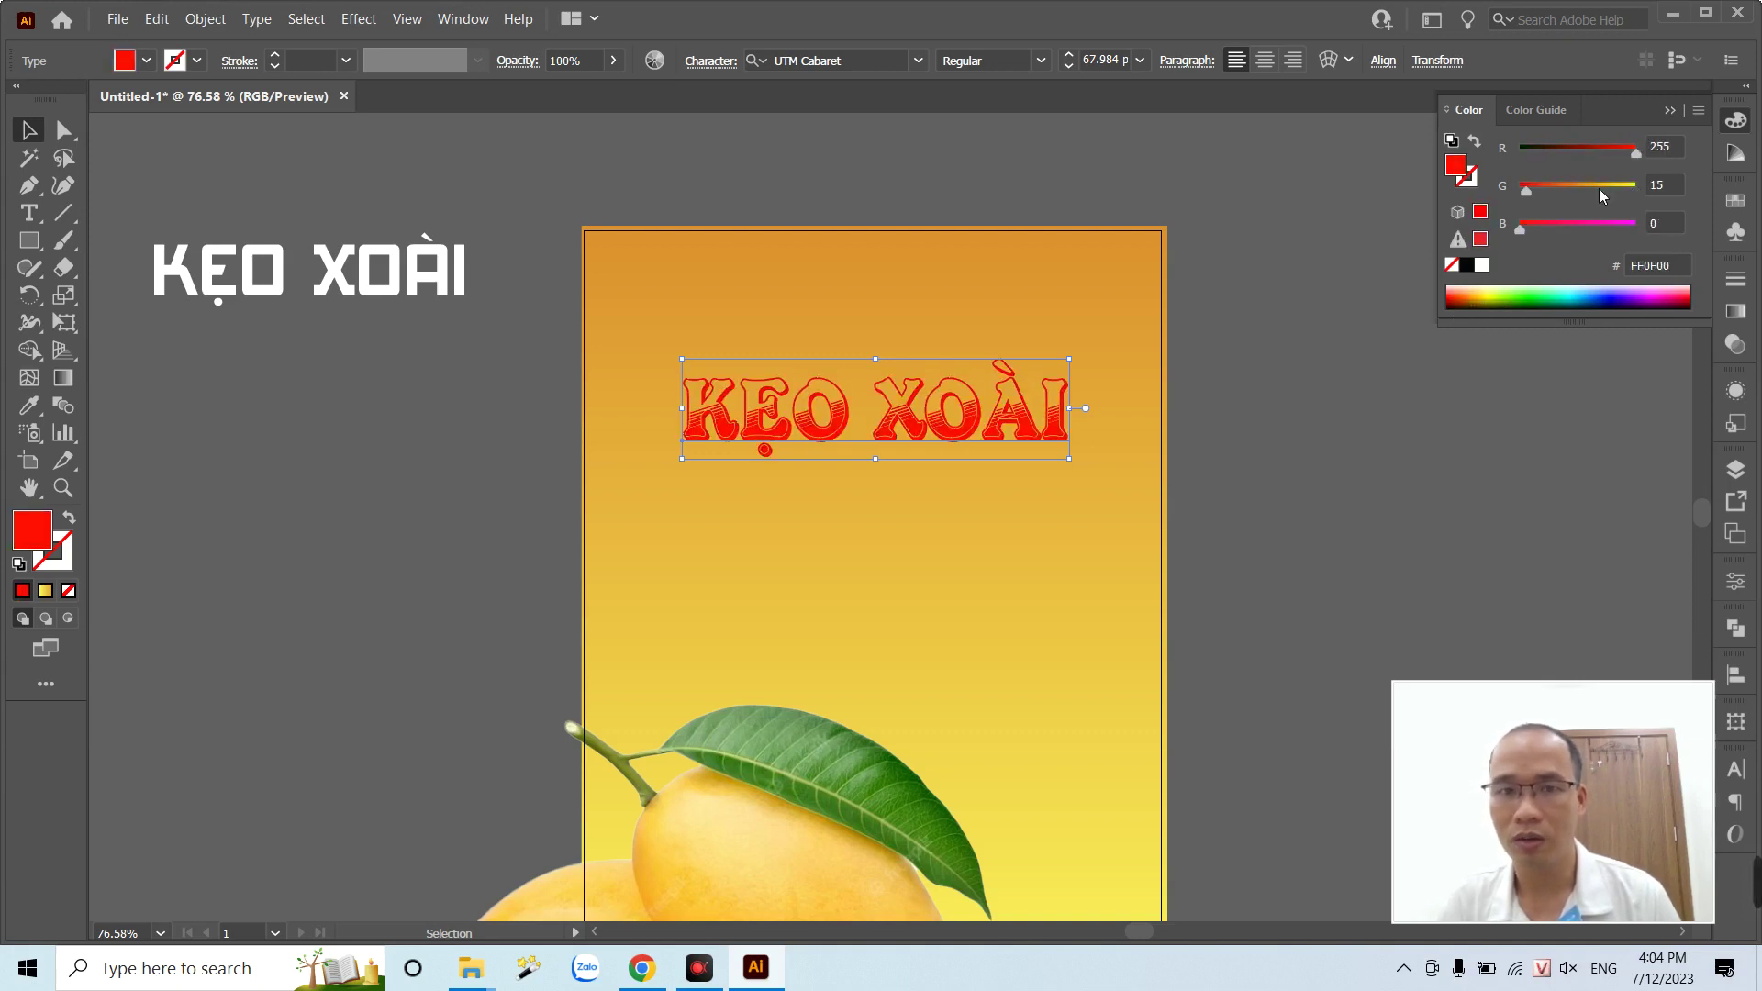
{"action": "left_click_drag", "start_coordinate": [1523, 194], "coordinate": [1514, 195]}
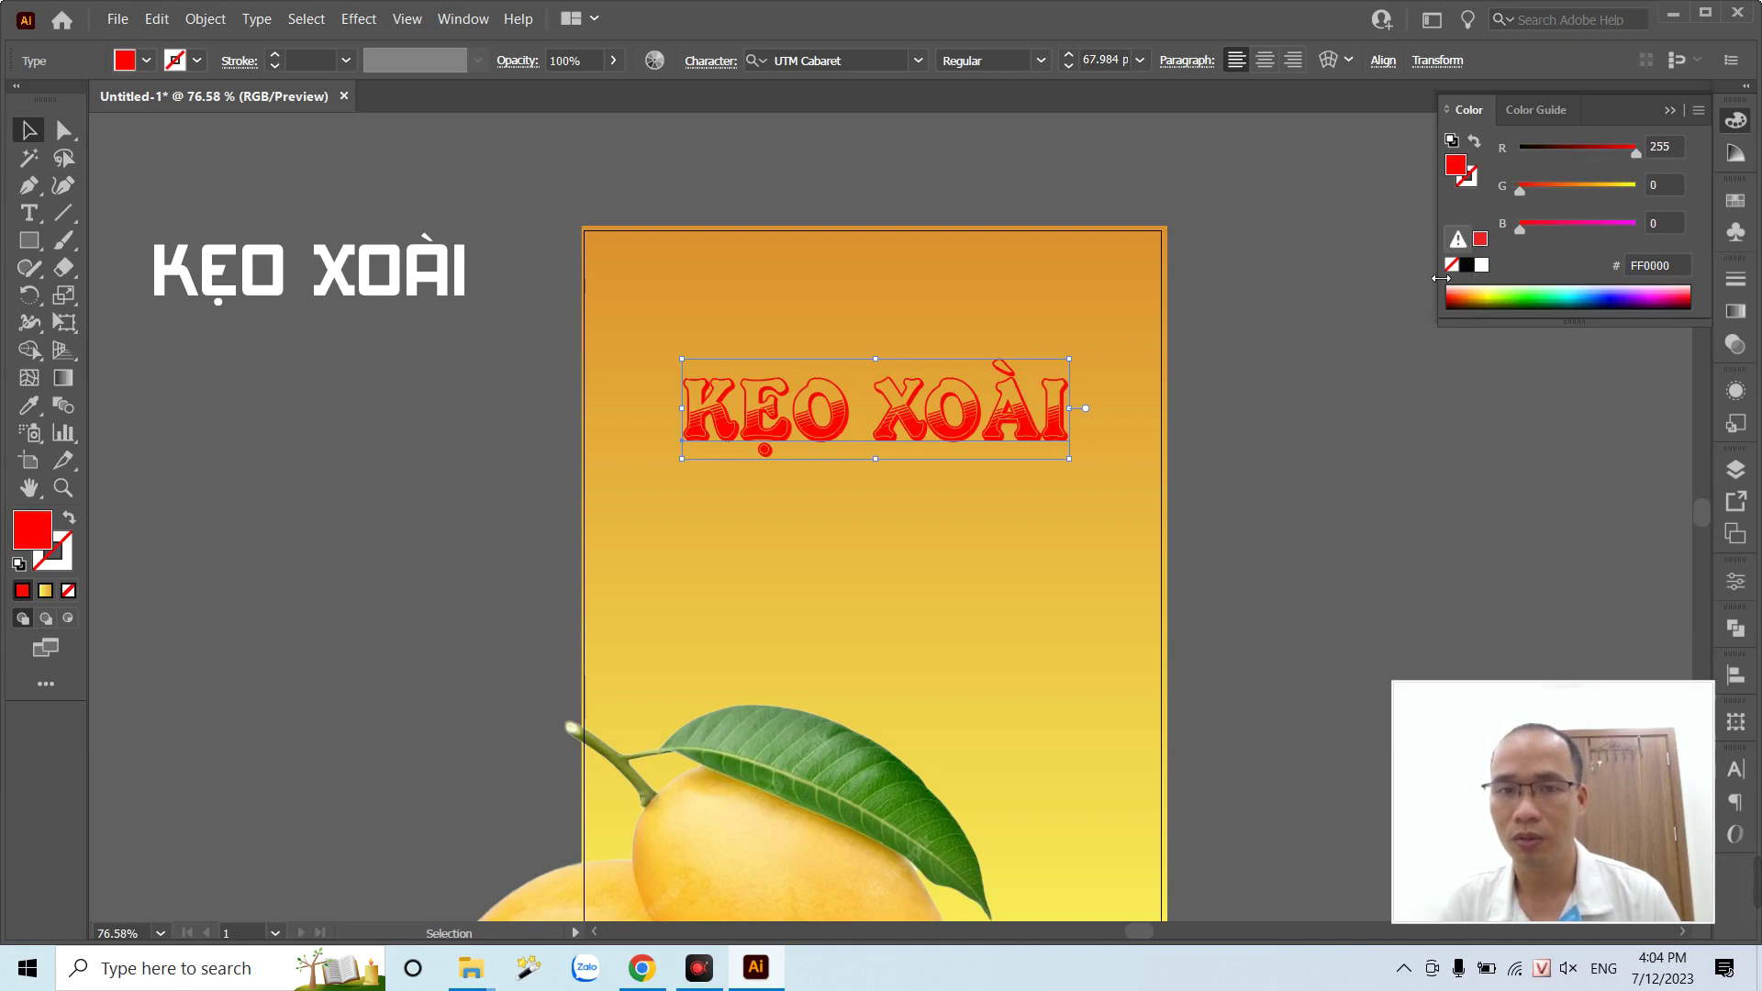
{"action": "left_click", "coordinate": [1303, 409]}
{"action": "left_click", "coordinate": [1069, 434]}
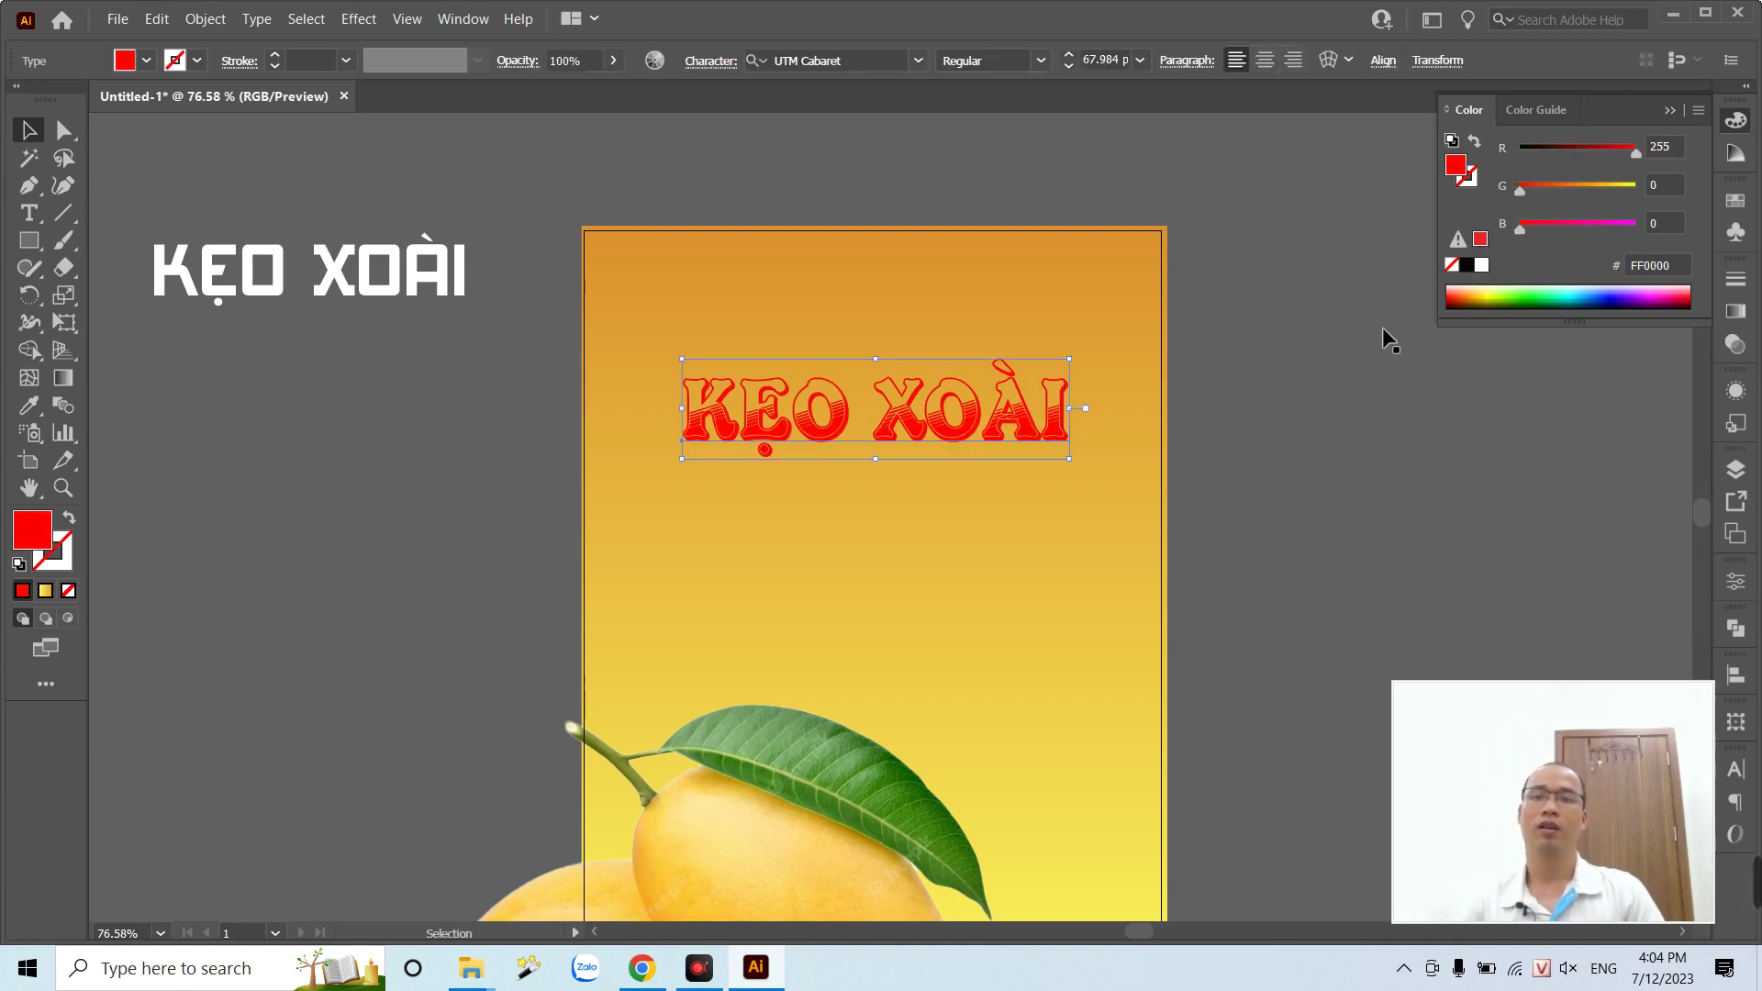
{"action": "left_click", "coordinate": [1483, 267]}
{"action": "left_click", "coordinate": [1292, 450]}
- Duplicate the white title and place the copy just below the original
{"action": "key", "text": "z"}
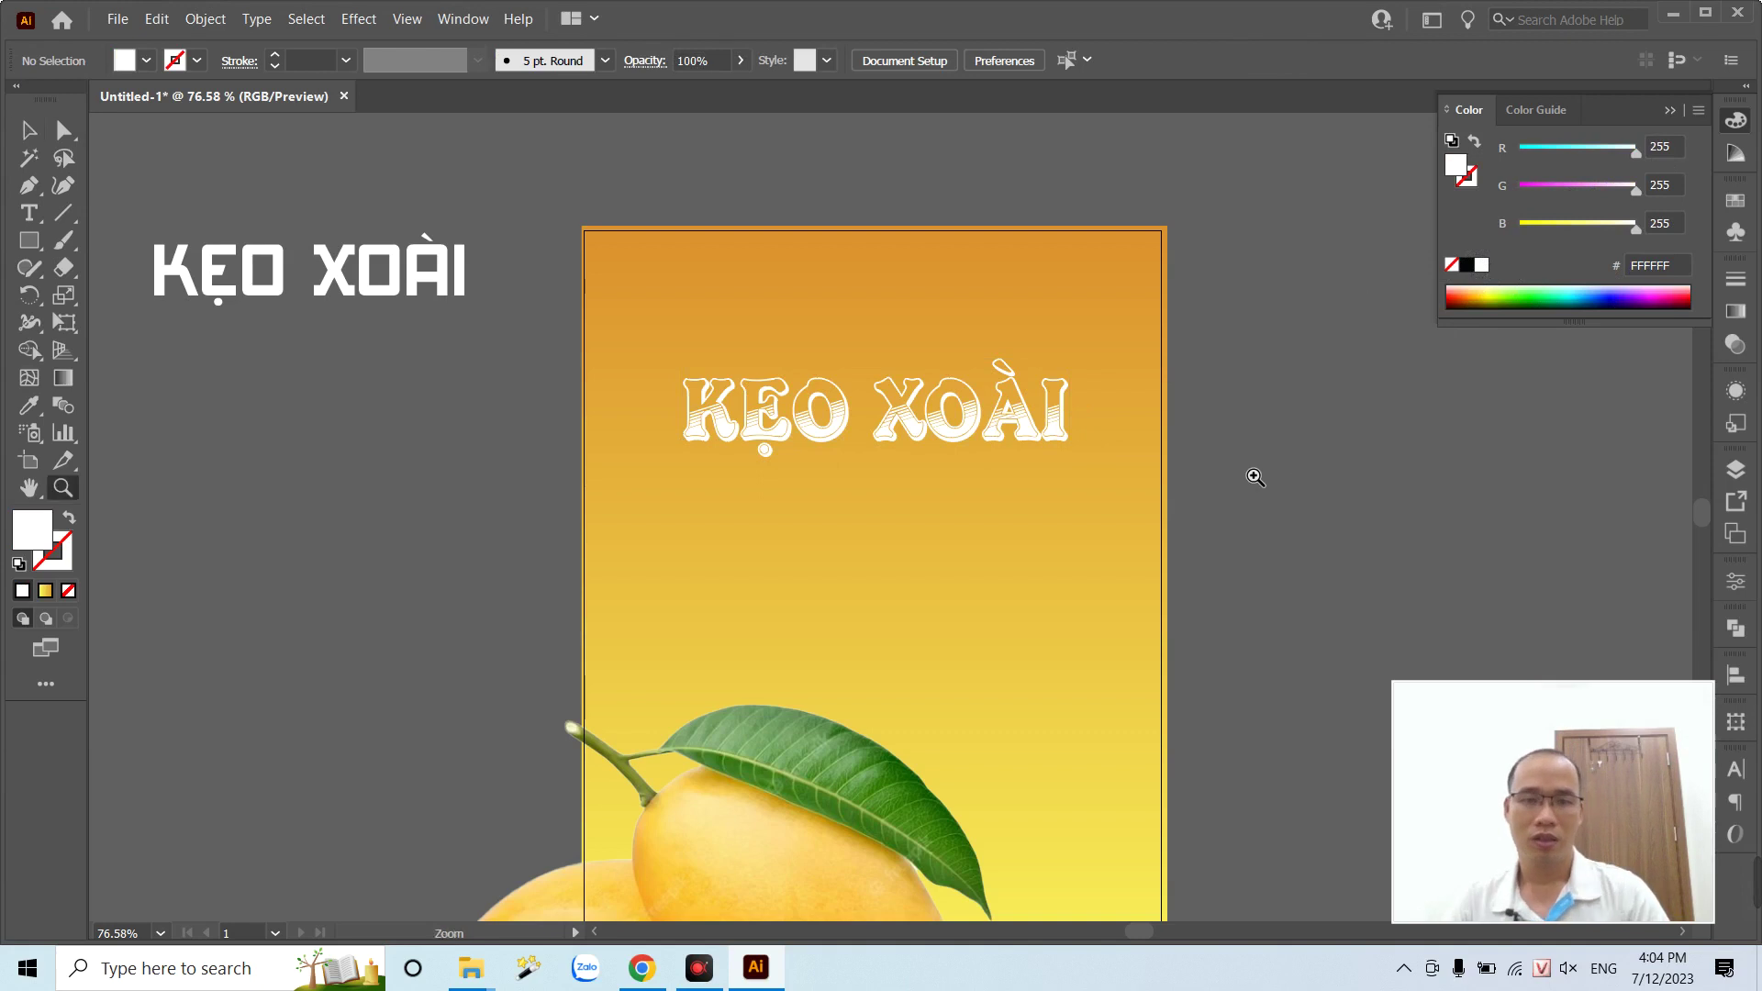
{"action": "mouse_move", "coordinate": [958, 367]}
{"action": "left_mouse_down"}
{"action": "mouse_move", "coordinate": [1247, 530]}
{"action": "mouse_move", "coordinate": [1177, 548]}
{"action": "left_mouse_up"}
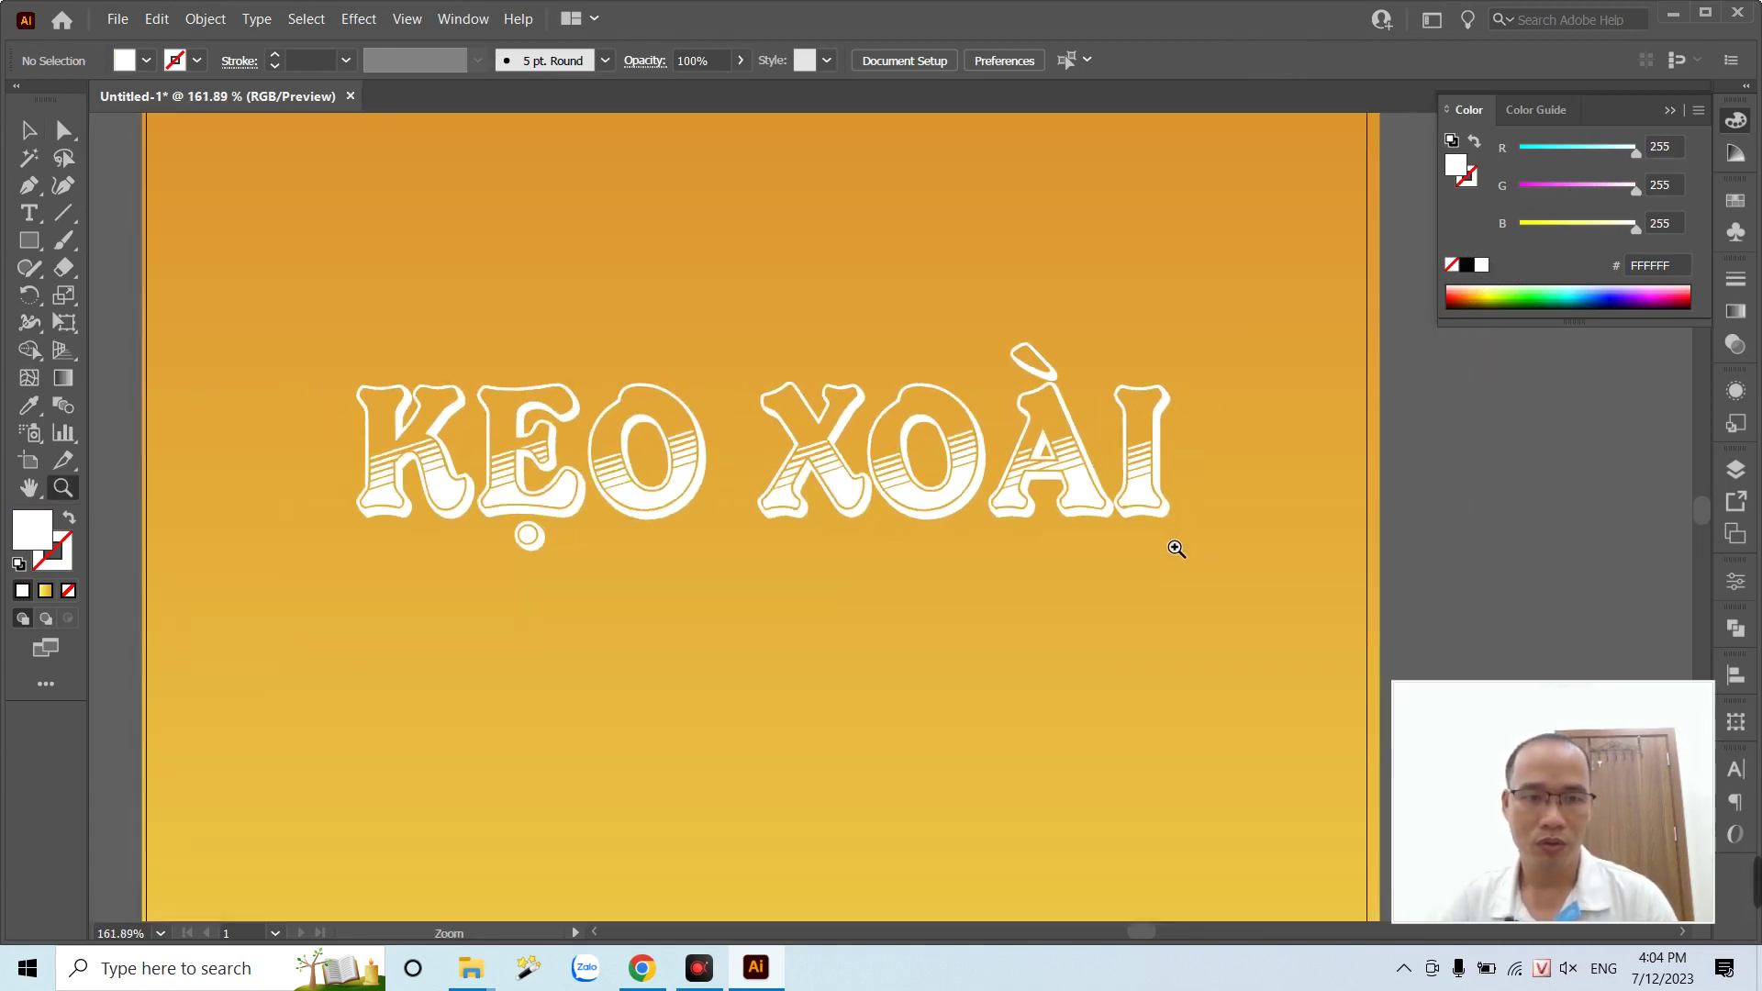
{"action": "left_click_drag", "start_coordinate": [841, 532], "coordinate": [838, 516]}
{"action": "key", "text": "v"}
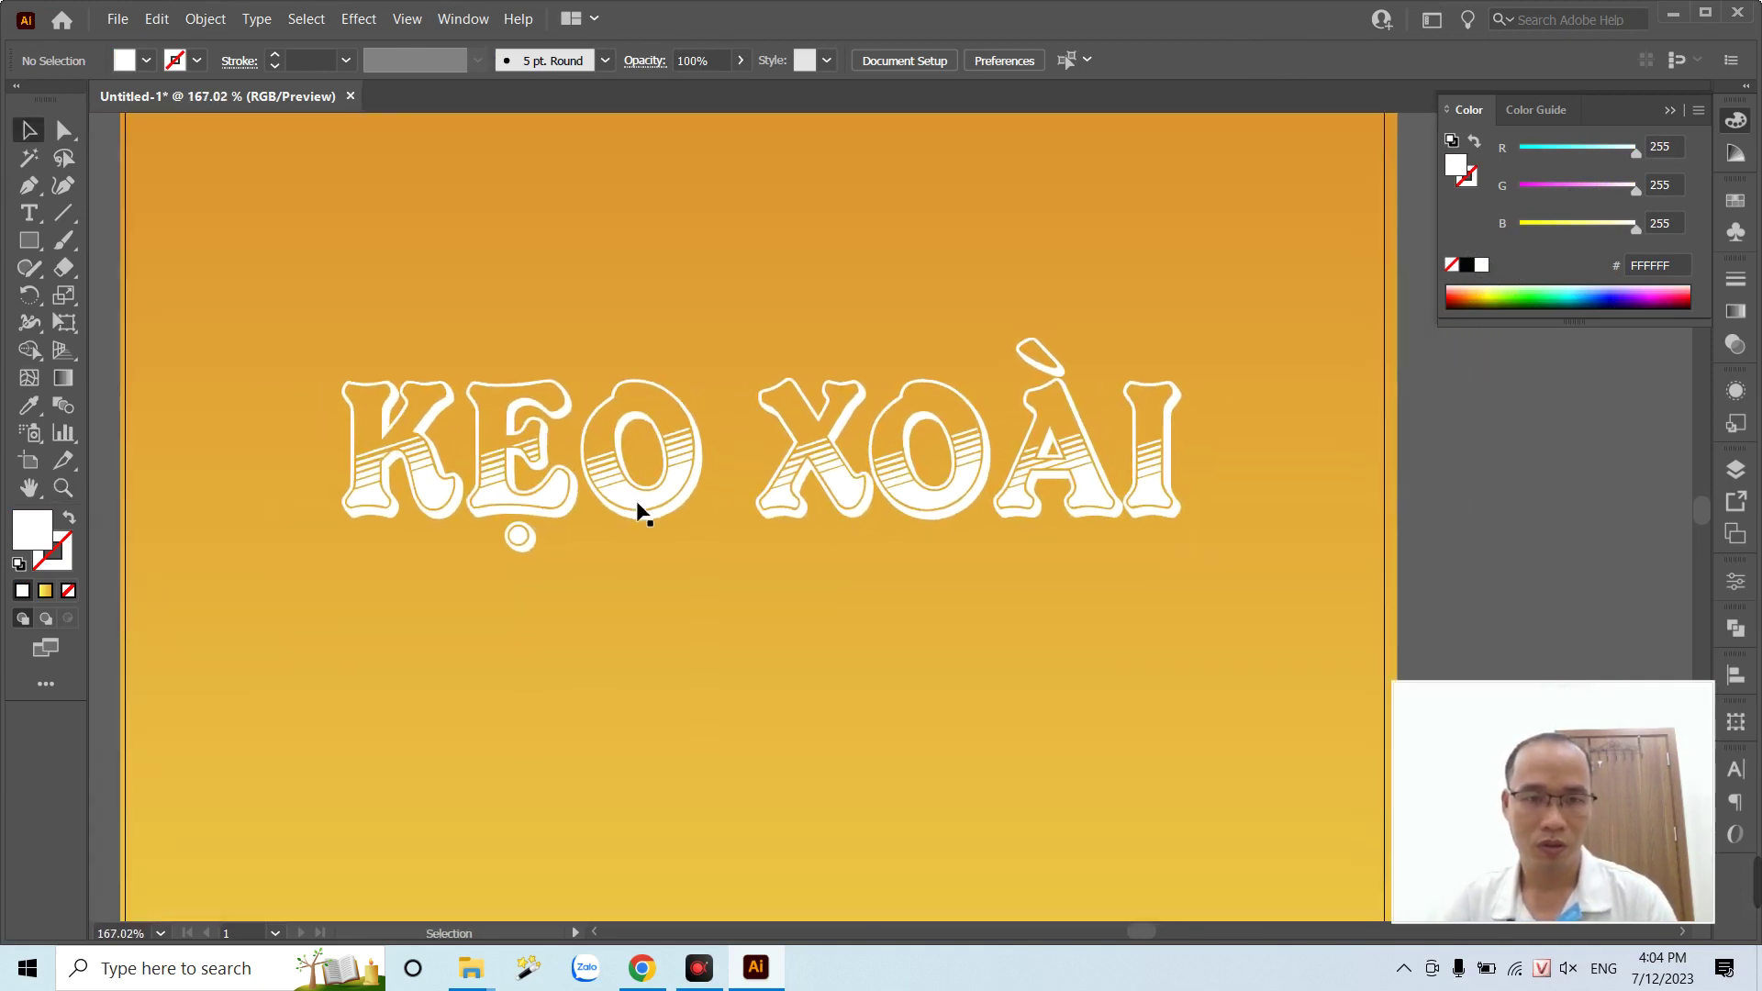
{"action": "left_click_drag", "start_coordinate": [640, 514], "coordinate": [642, 669]}
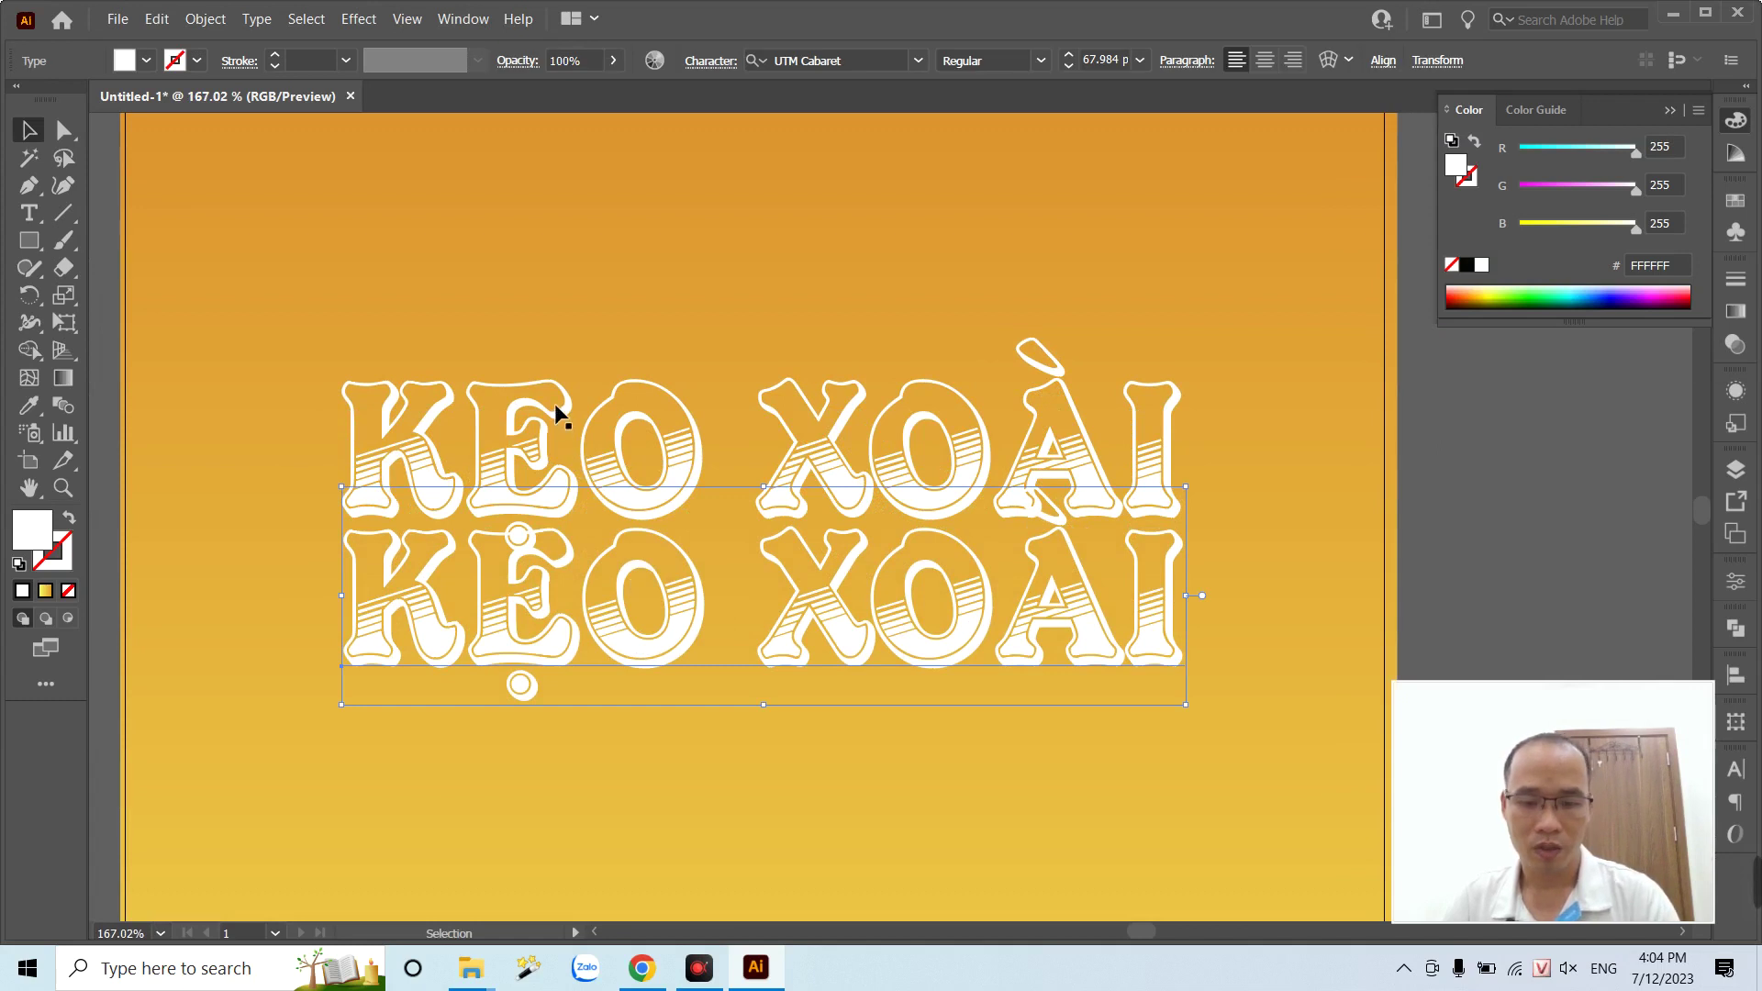
{"action": "key", "text": "ctrl+1"}
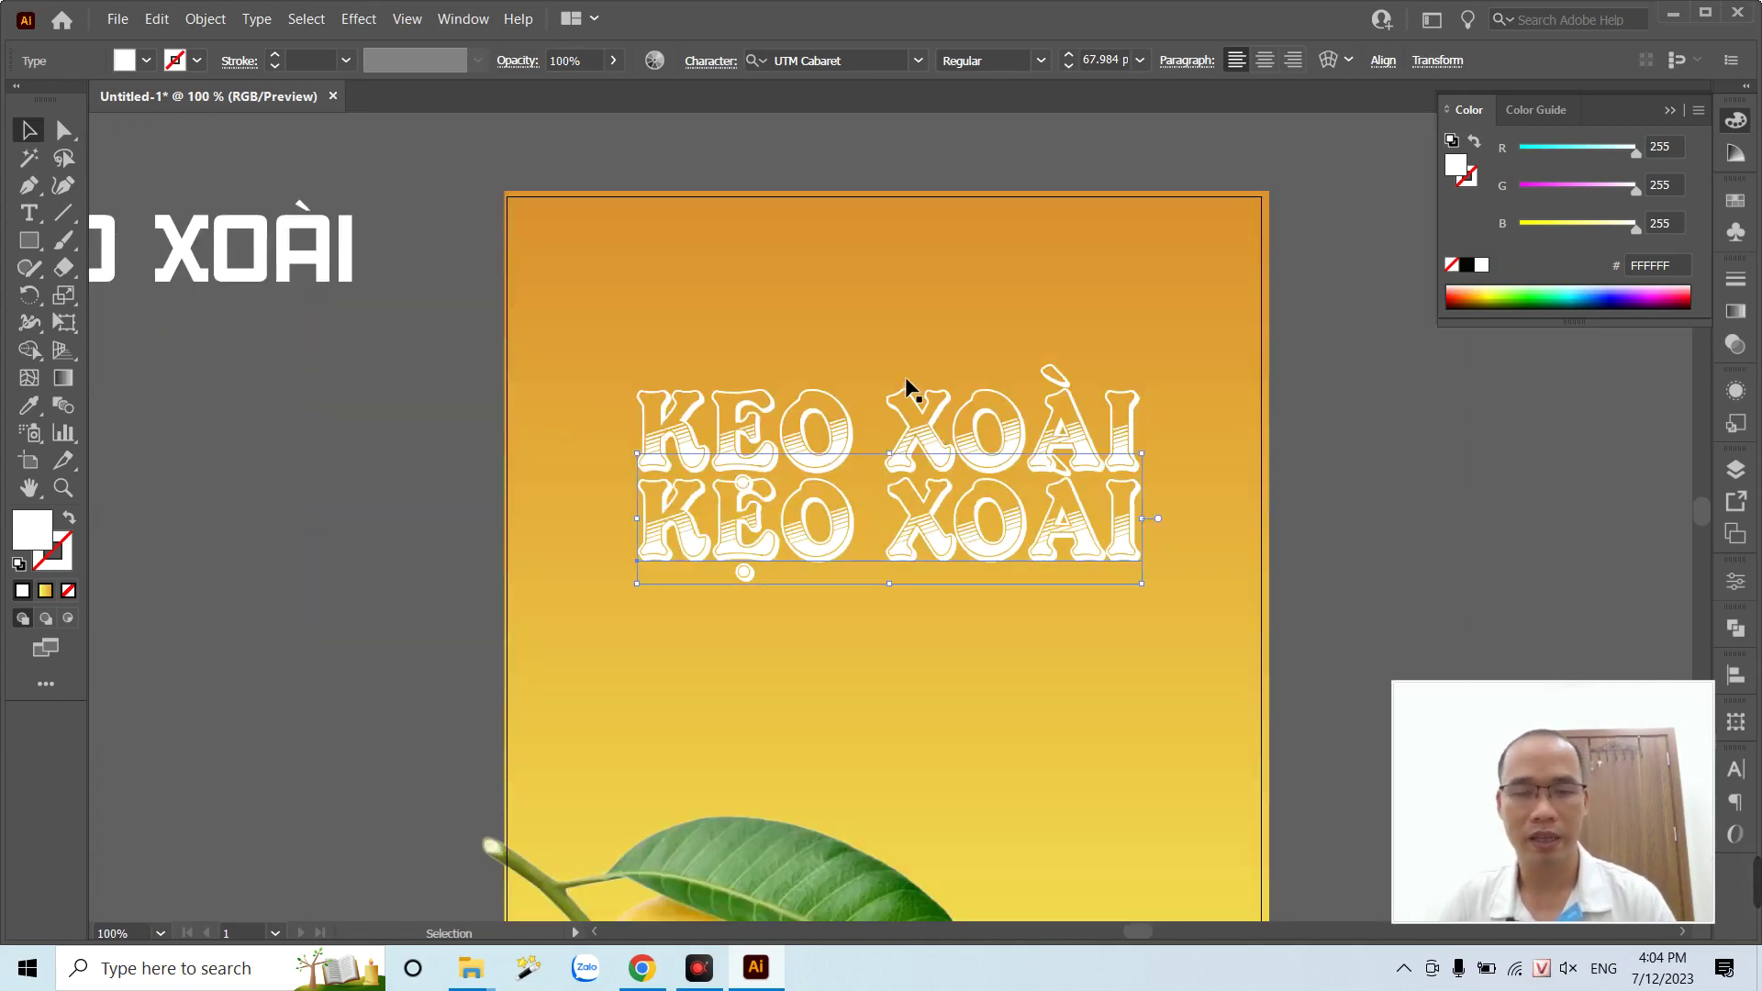
{"action": "scroll", "coordinate": [895, 381], "scroll_direction": "down", "scroll_amount": 2}
{"action": "key", "text": "ctrl+minus"}
{"action": "key", "text": "ctrl+minus"}
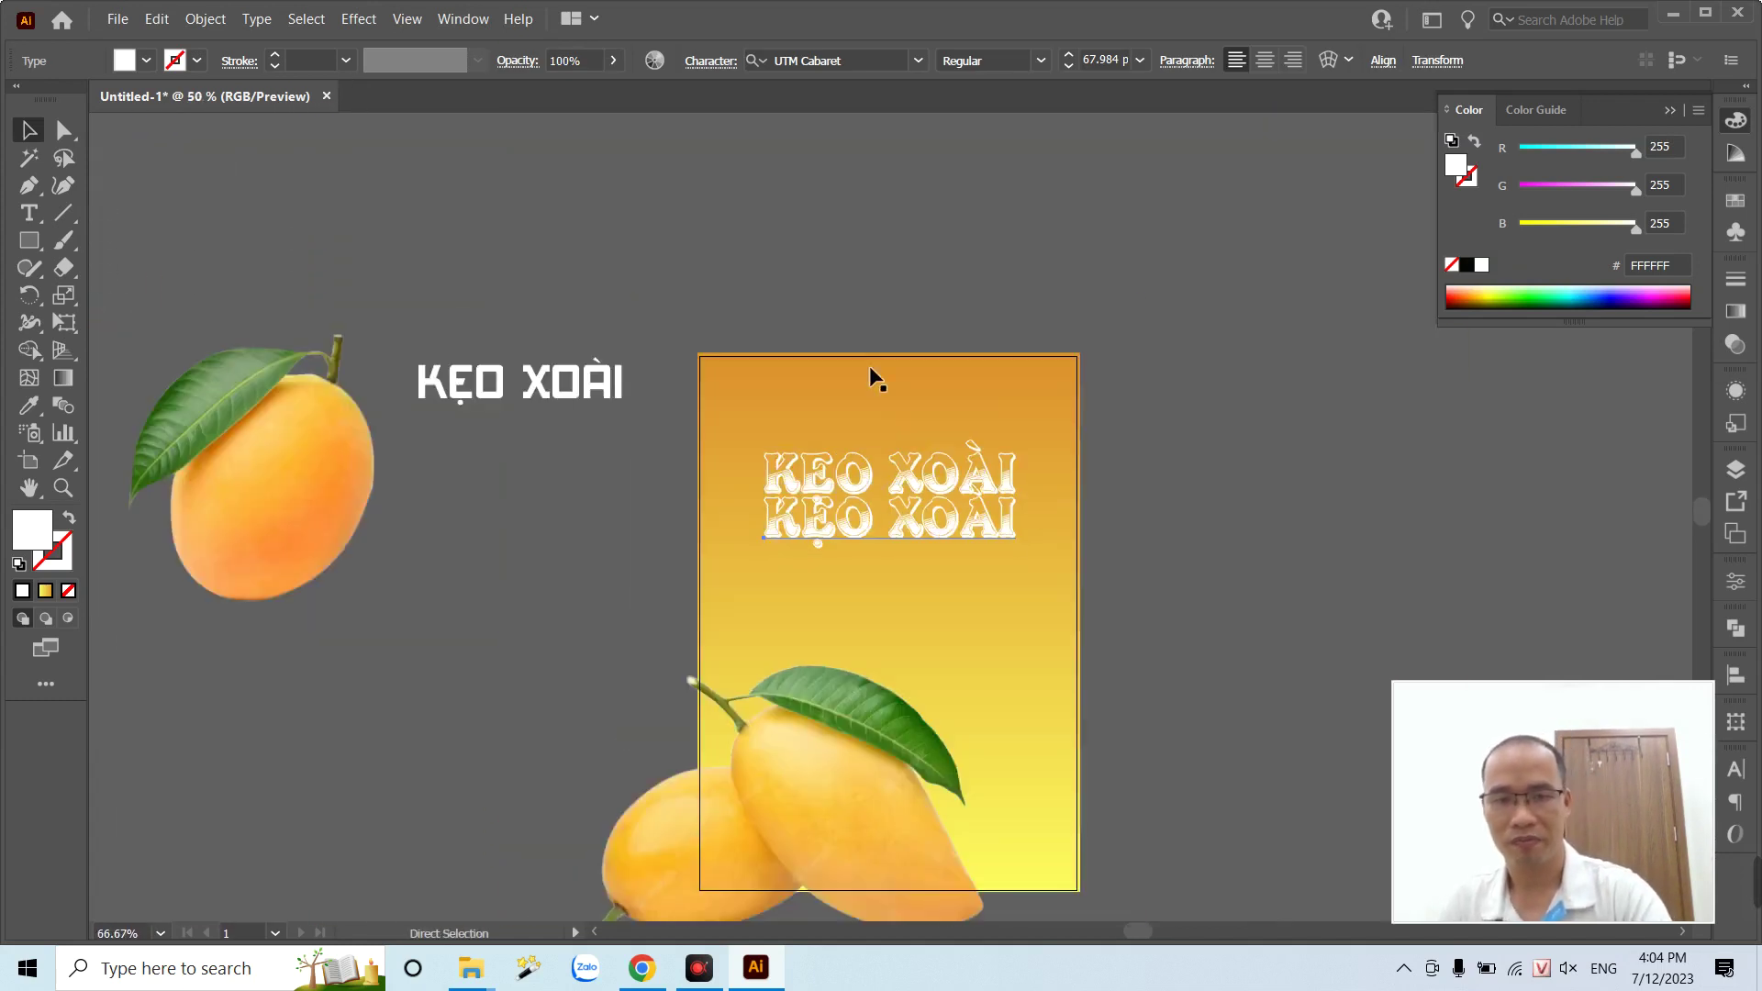
{"action": "left_click", "coordinate": [1241, 545]}
{"action": "key", "text": "z"}
{"action": "left_click_drag", "start_coordinate": [788, 491], "coordinate": [1049, 633]}
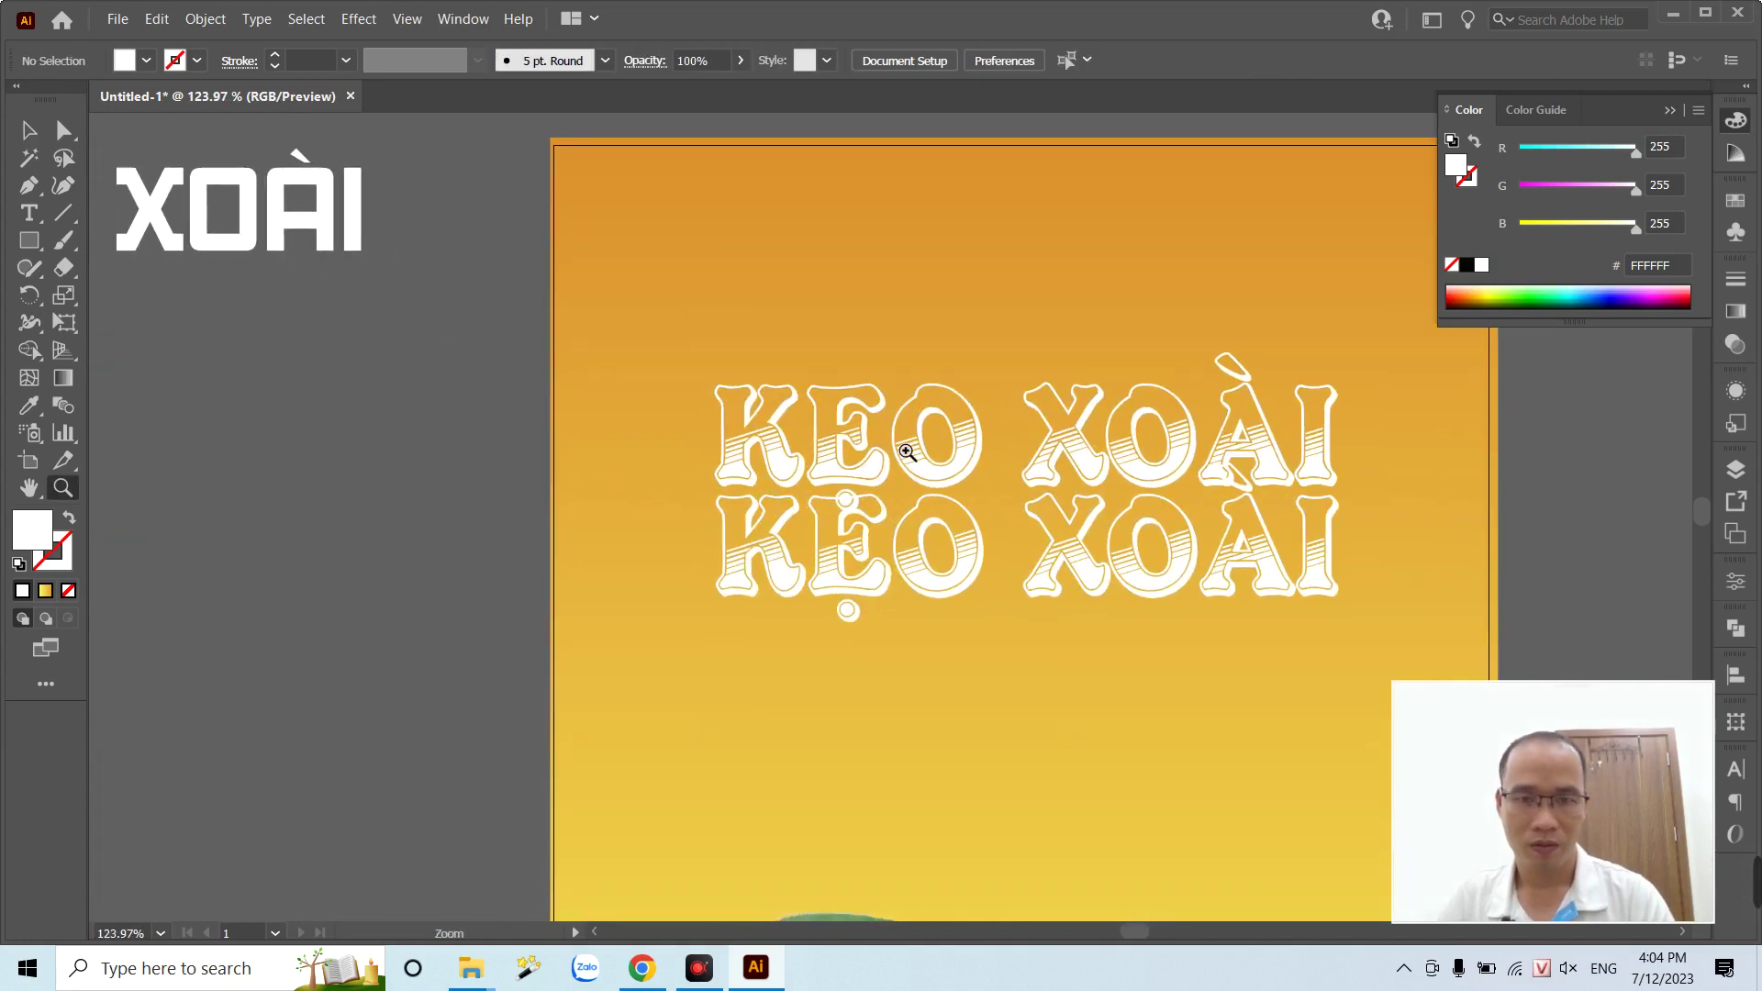
{"action": "key", "text": "v"}
- Color one copy red (M100 Y100) in CMYK and offset the white title over it
{"action": "left_click", "coordinate": [872, 406]}
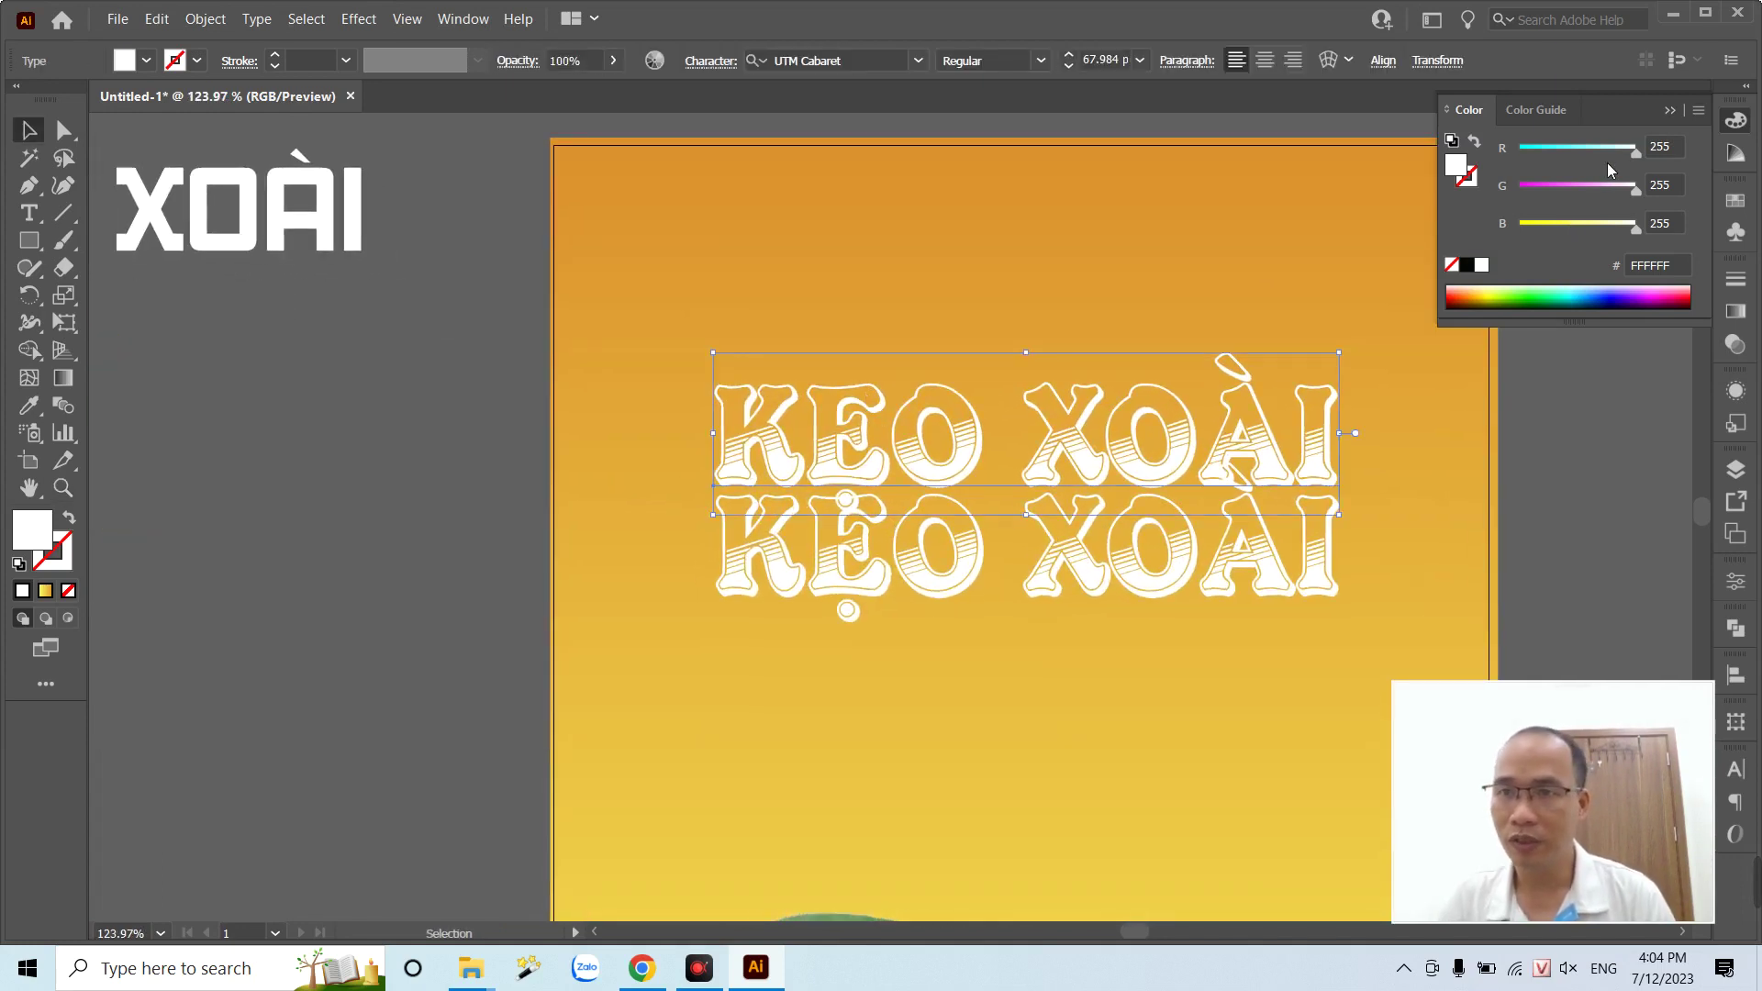
{"action": "left_click", "coordinate": [1701, 110]}
{"action": "left_click", "coordinate": [1540, 208]}
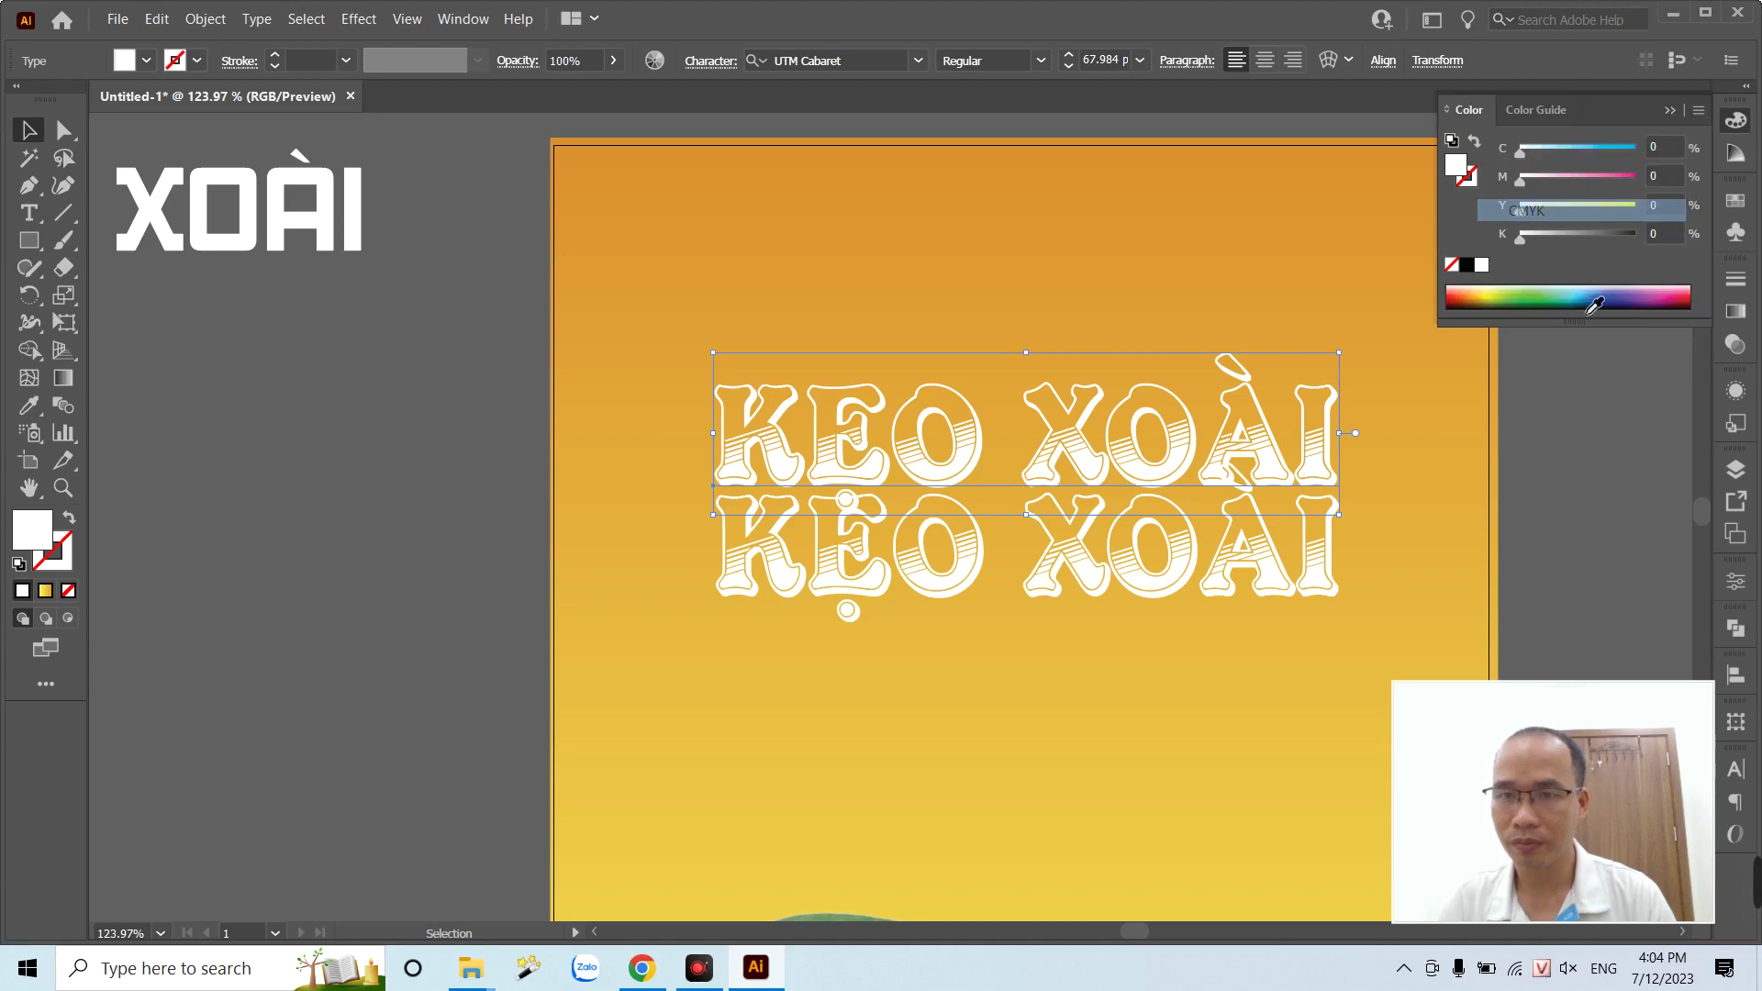
{"action": "mouse_move", "coordinate": [1520, 211]}
{"action": "left_mouse_down"}
{"action": "mouse_move", "coordinate": [1638, 210]}
{"action": "mouse_move", "coordinate": [1647, 184]}
{"action": "left_mouse_up"}
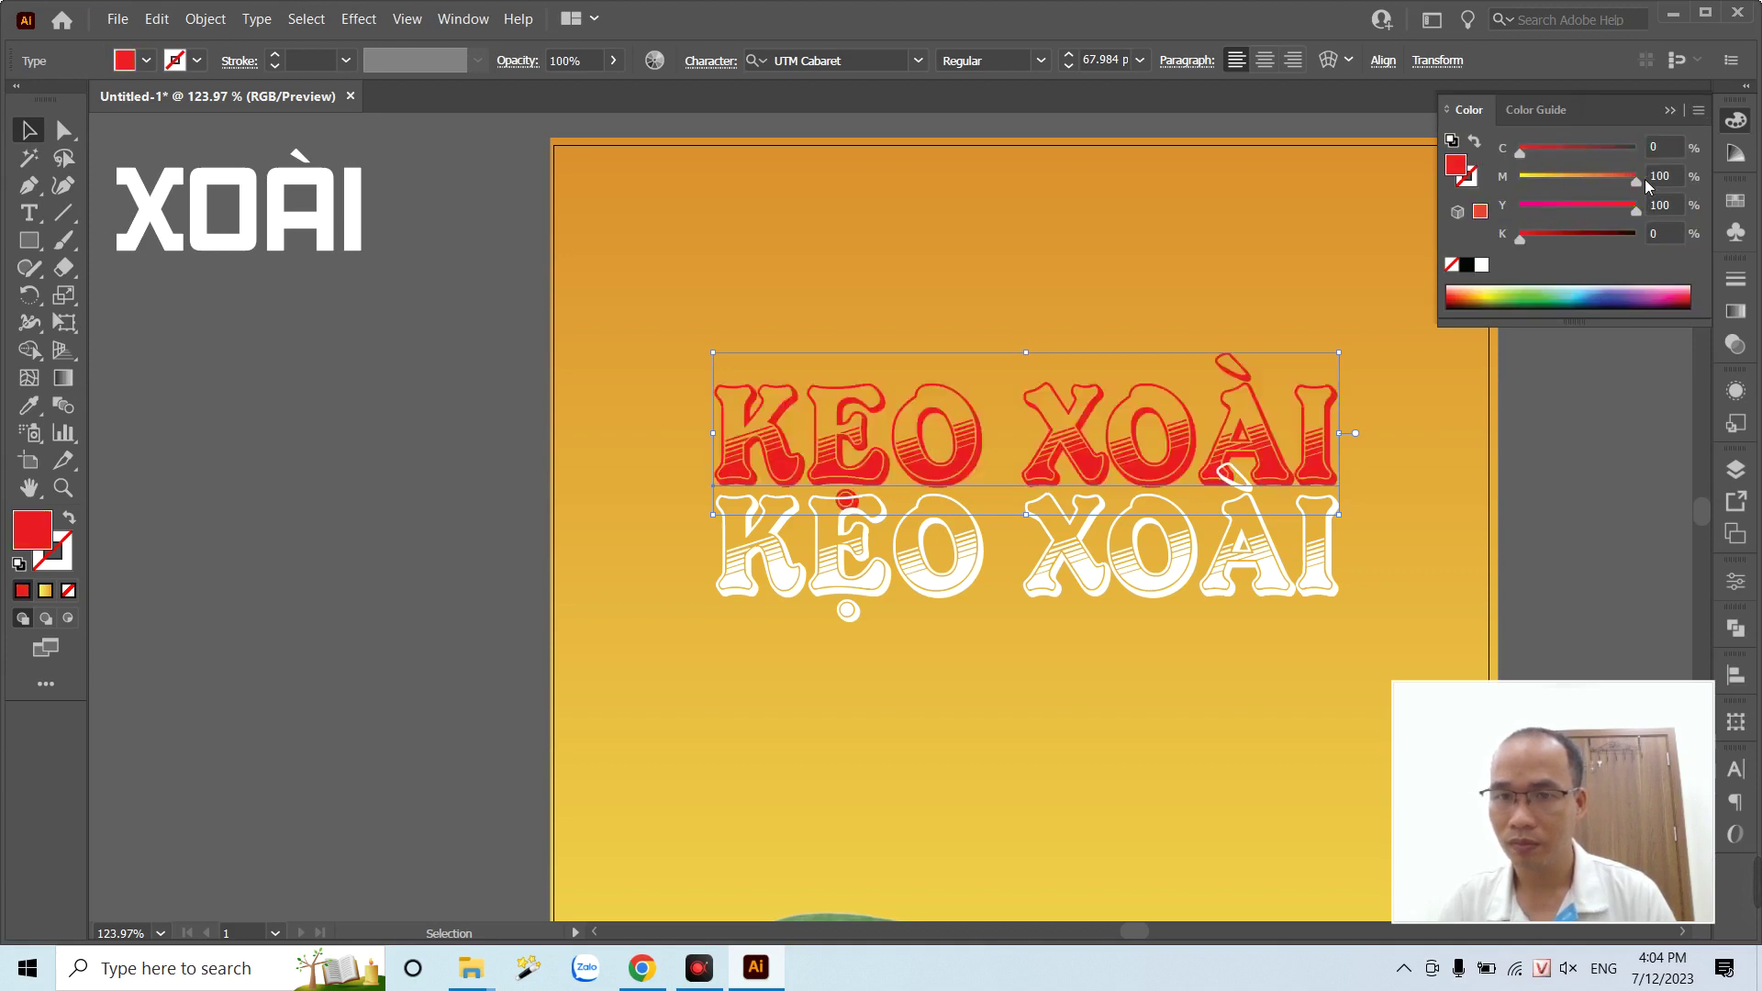
{"action": "left_click_drag", "start_coordinate": [1144, 580], "coordinate": [1131, 466]}
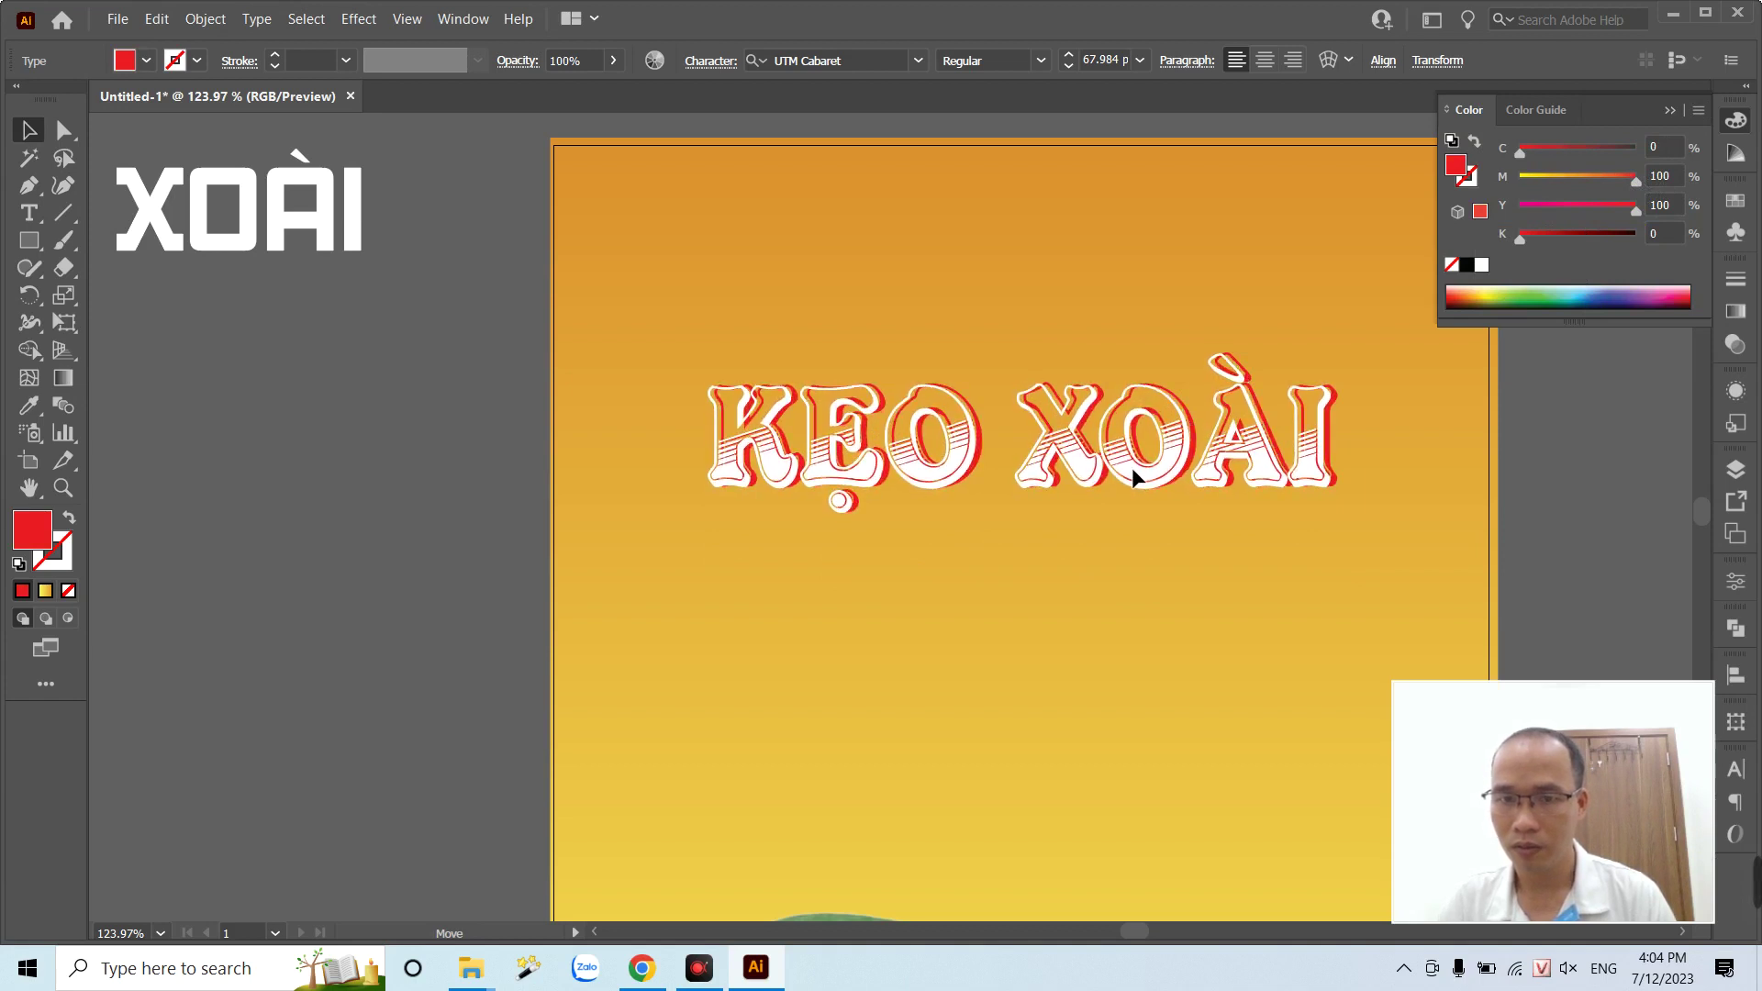
{"action": "left_click", "coordinate": [157, 496]}
- Alt-drag a copy of the plain KẸO XOÀI text below the original and select all its letters
{"action": "key", "text": "ctrl+minus"}
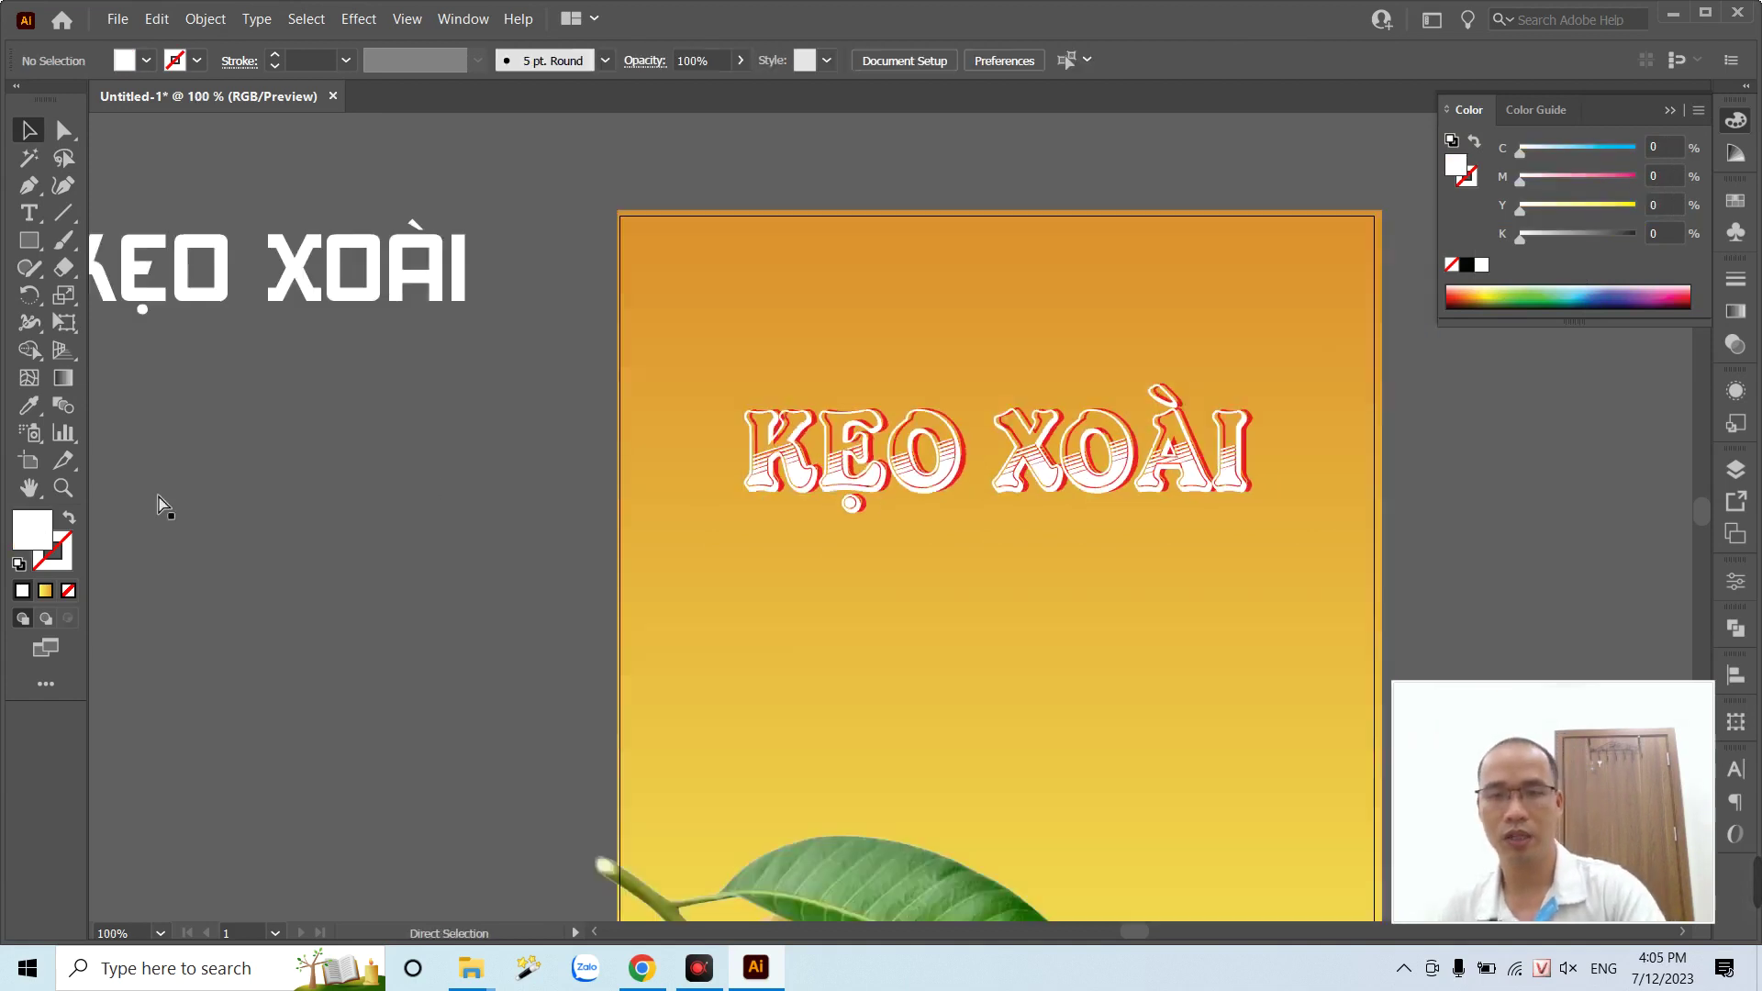
{"action": "key", "text": "ctrl+minus"}
{"action": "left_click", "coordinate": [1183, 594]}
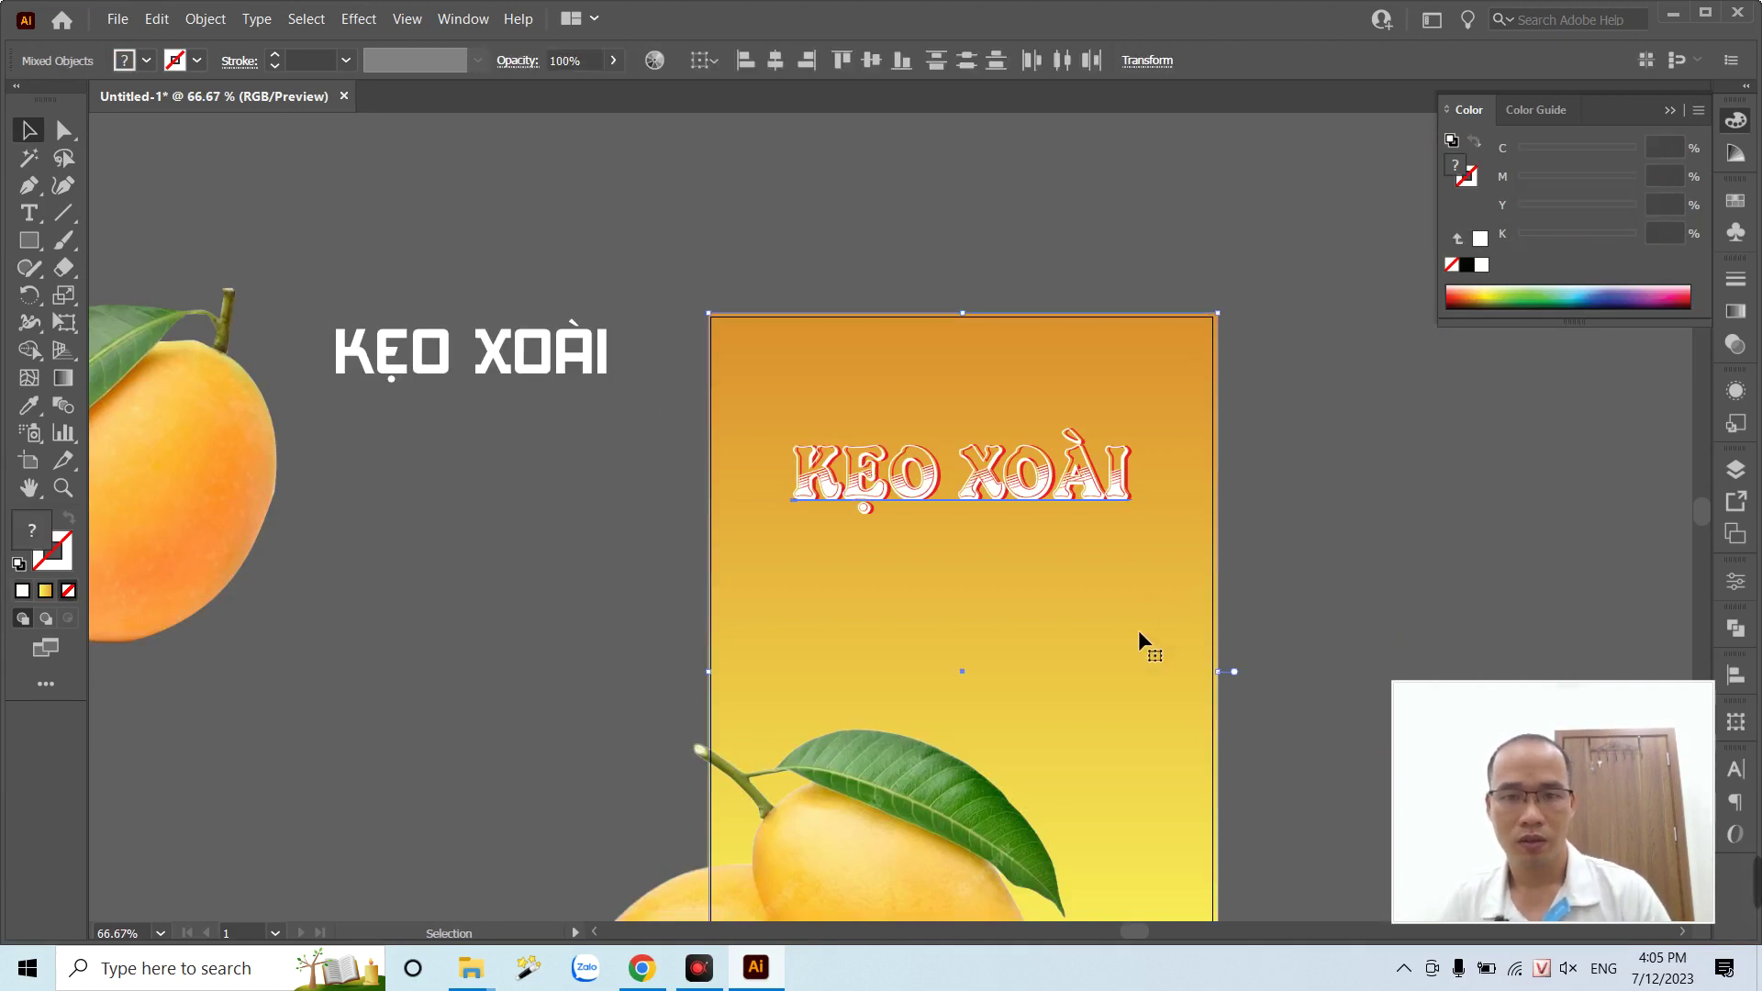
{"action": "left_click", "coordinate": [1070, 499]}
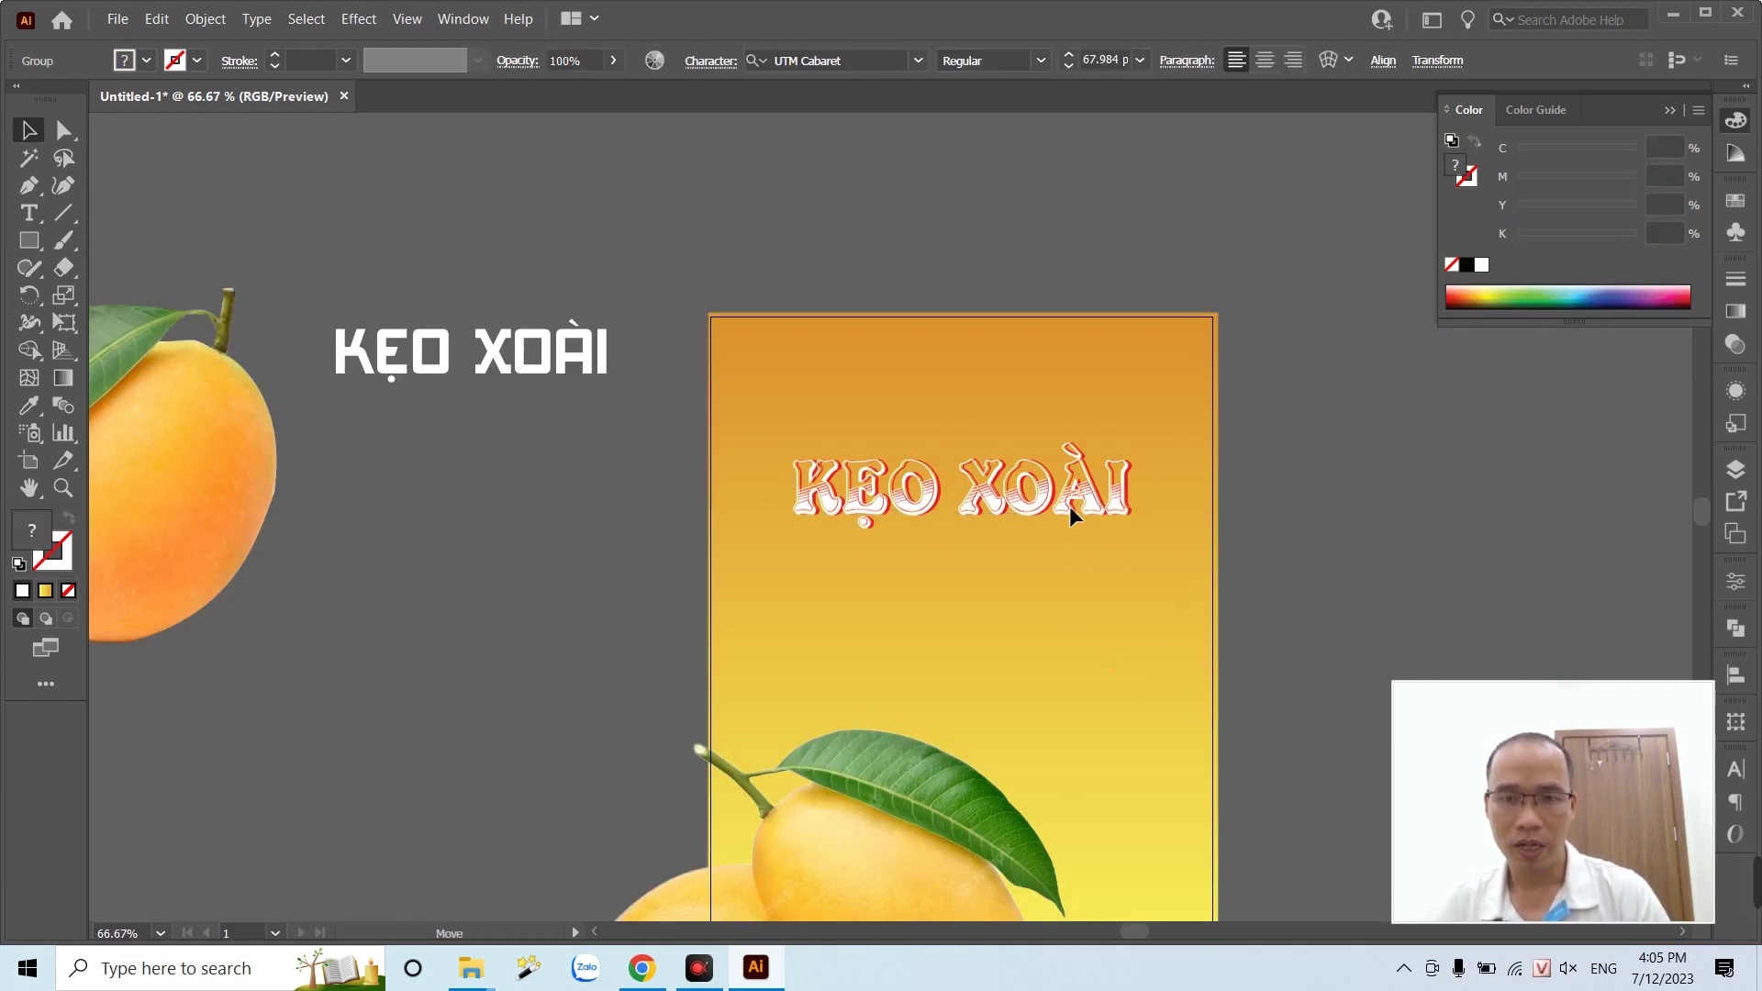
{"action": "left_click", "coordinate": [1370, 514]}
{"action": "key", "text": "z"}
{"action": "left_click", "coordinate": [942, 566]}
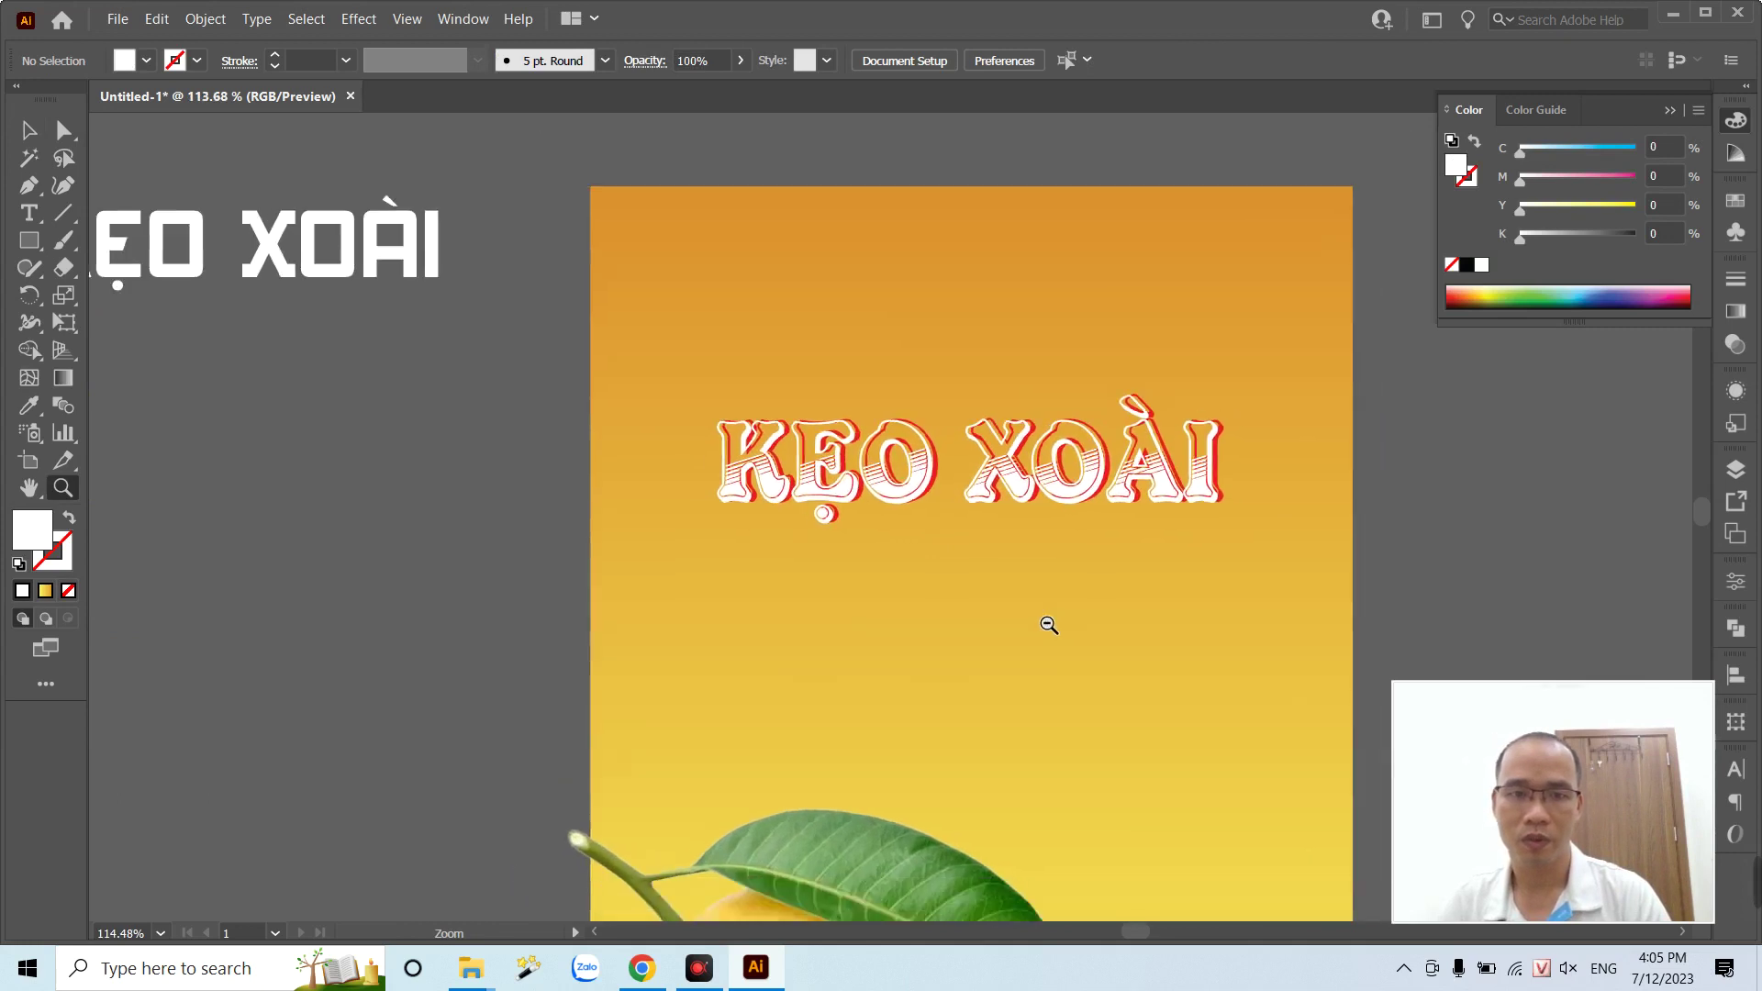
{"action": "left_click_drag", "start_coordinate": [1096, 624], "coordinate": [1010, 630]}
{"action": "key", "text": "v"}
{"action": "left_click_drag", "start_coordinate": [488, 317], "coordinate": [492, 501]}
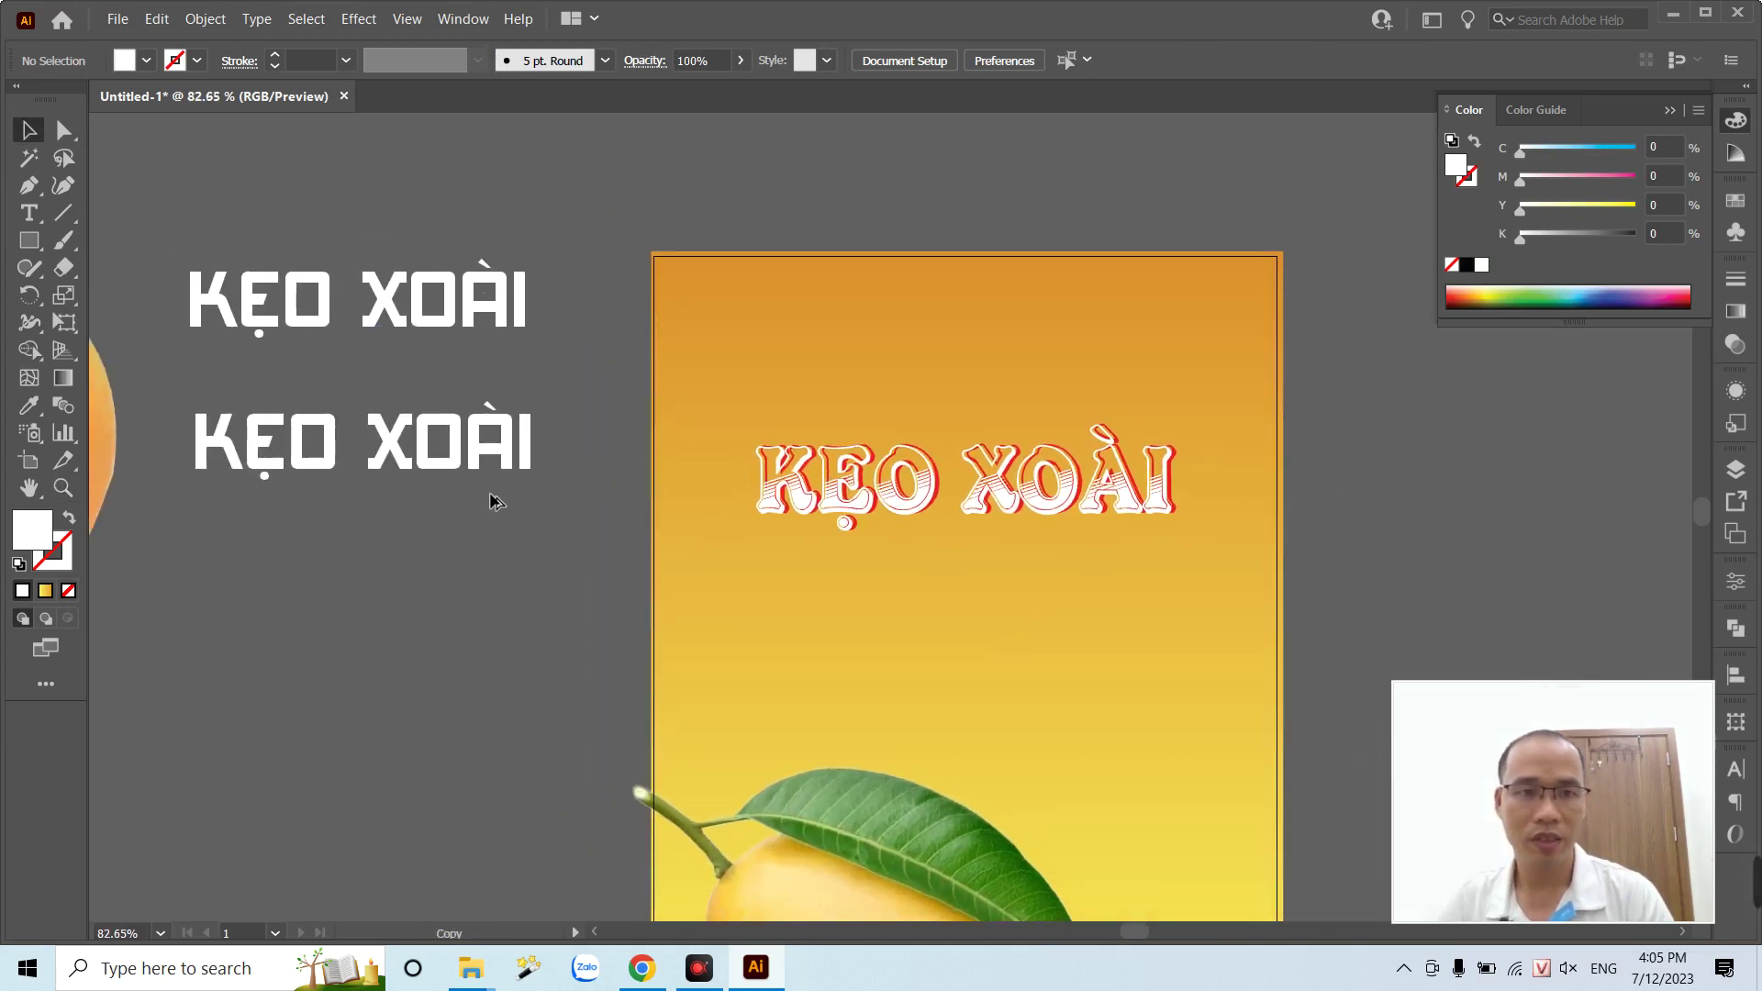
{"action": "triple_click", "coordinate": [494, 510]}
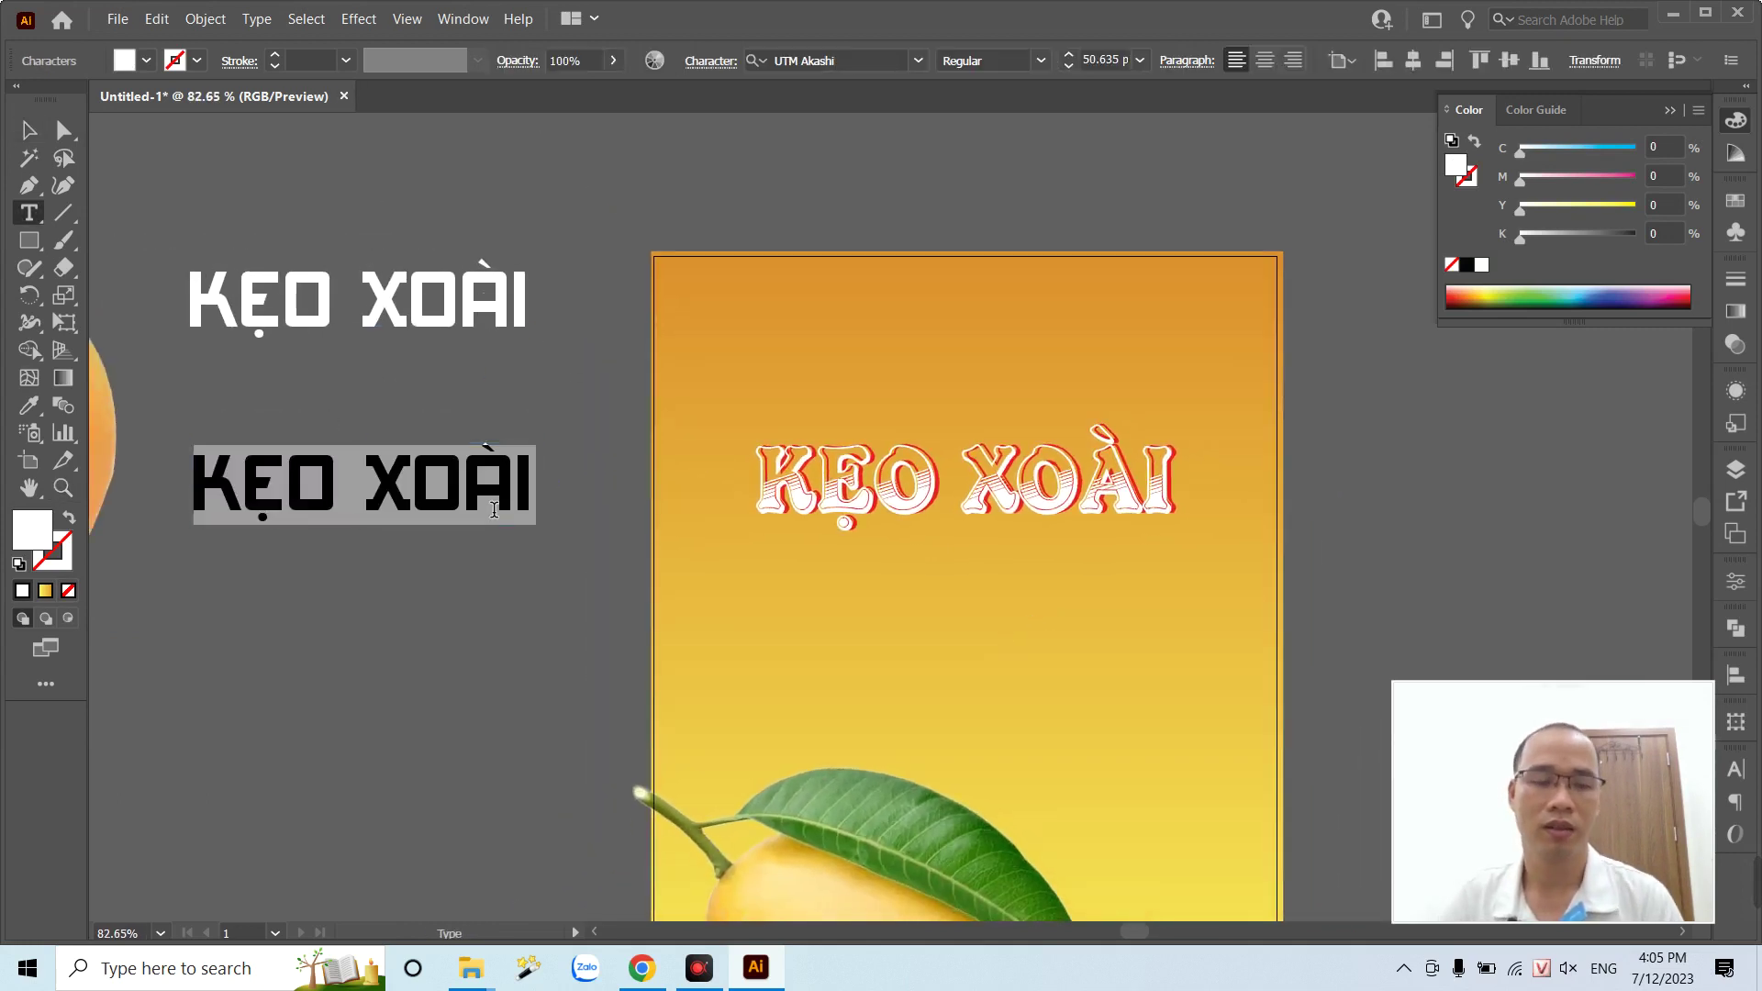
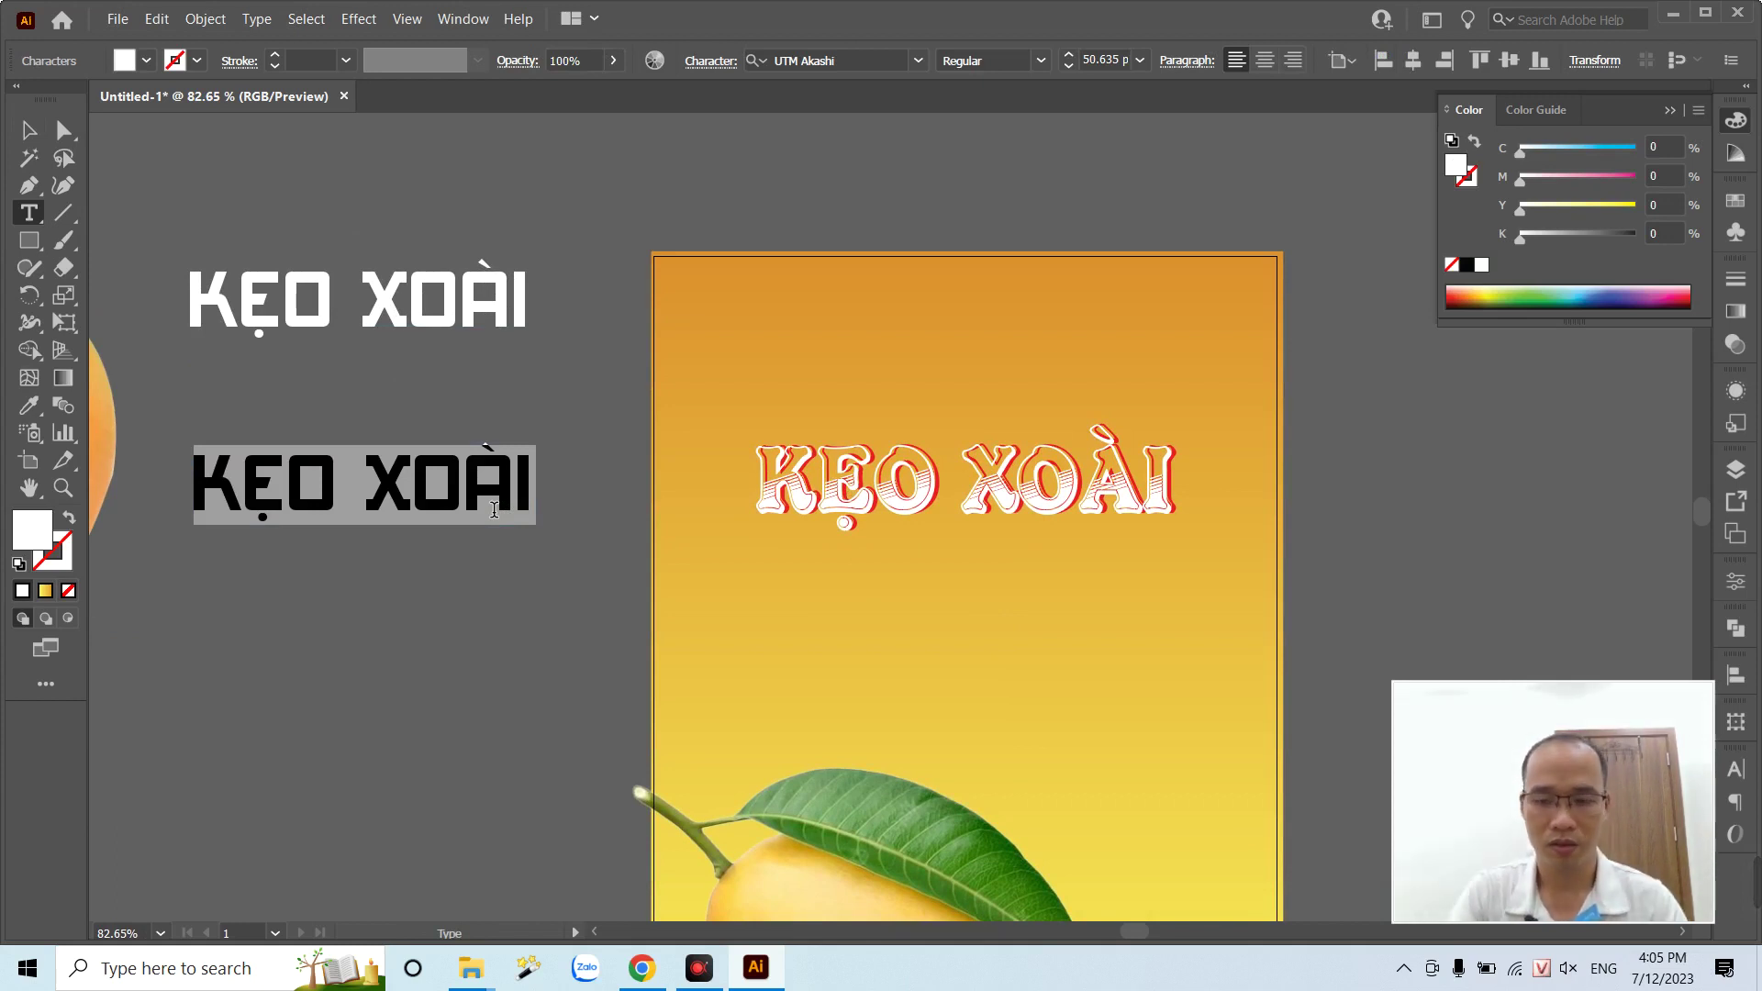
- Retype the copied text as '100 % TỰ NHIÊN' on two center-aligned lines
{"action": "type", "text": "100"}
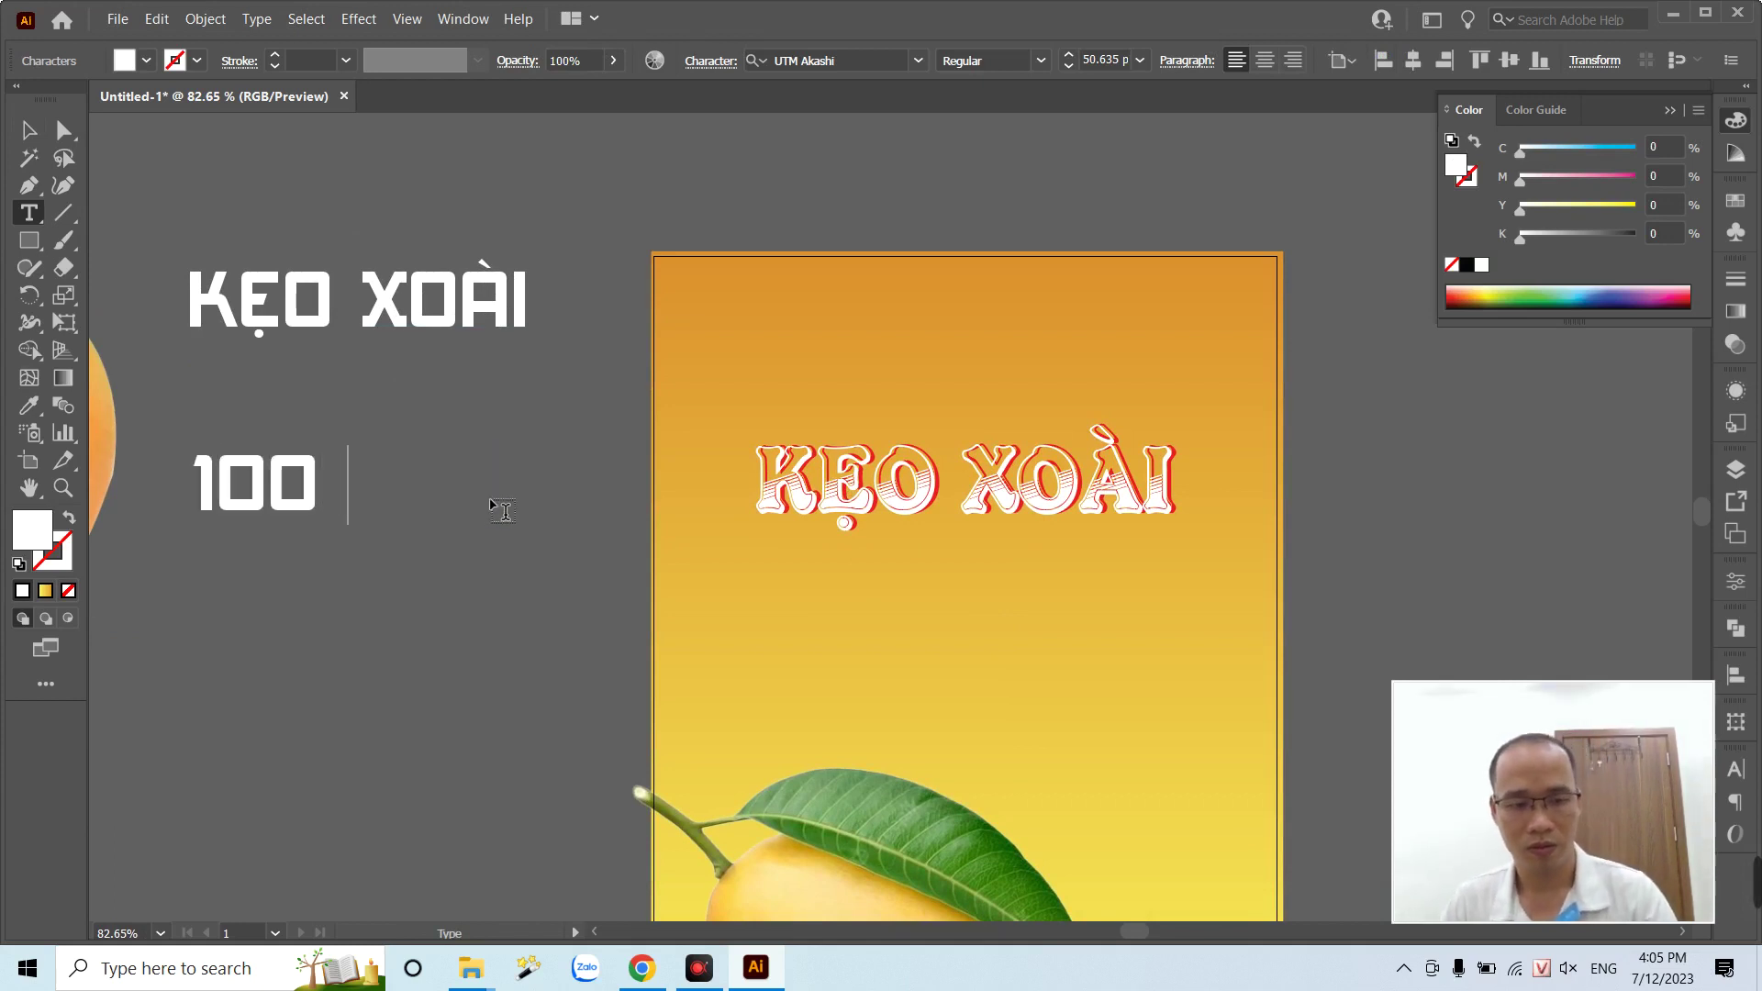
{"action": "type", "text": " @"}
{"action": "key", "text": "BackSpace"}
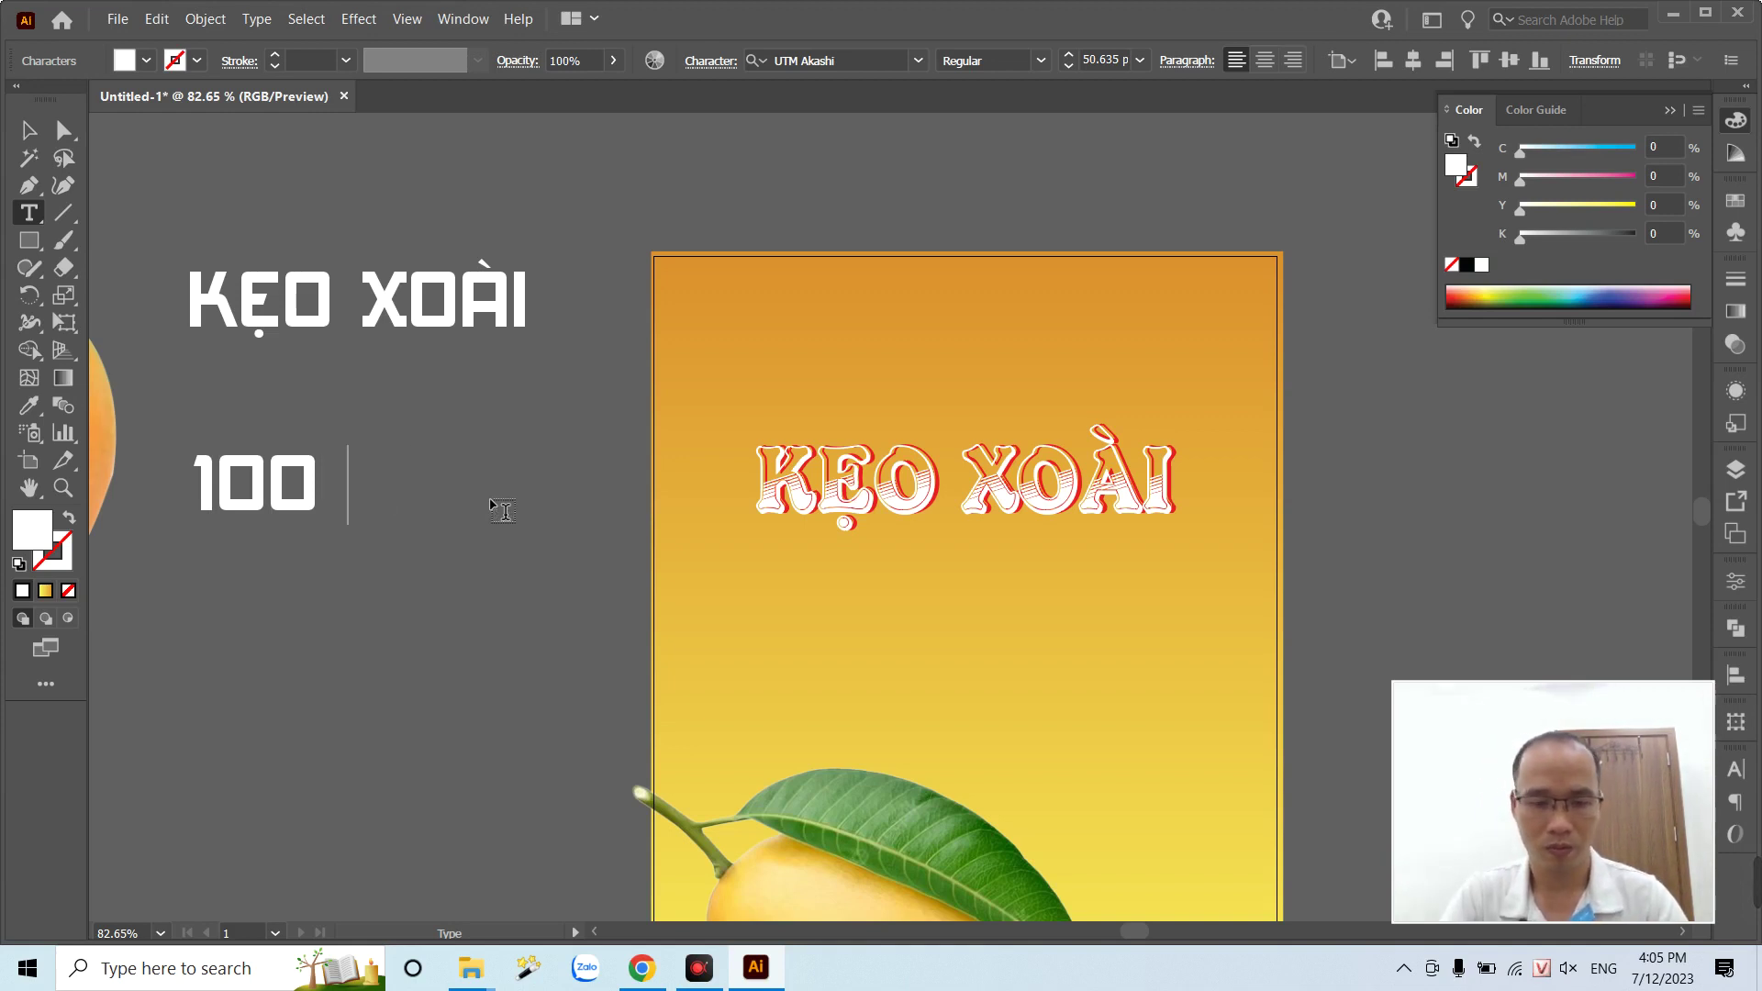
{"action": "type", "text": "% T"}
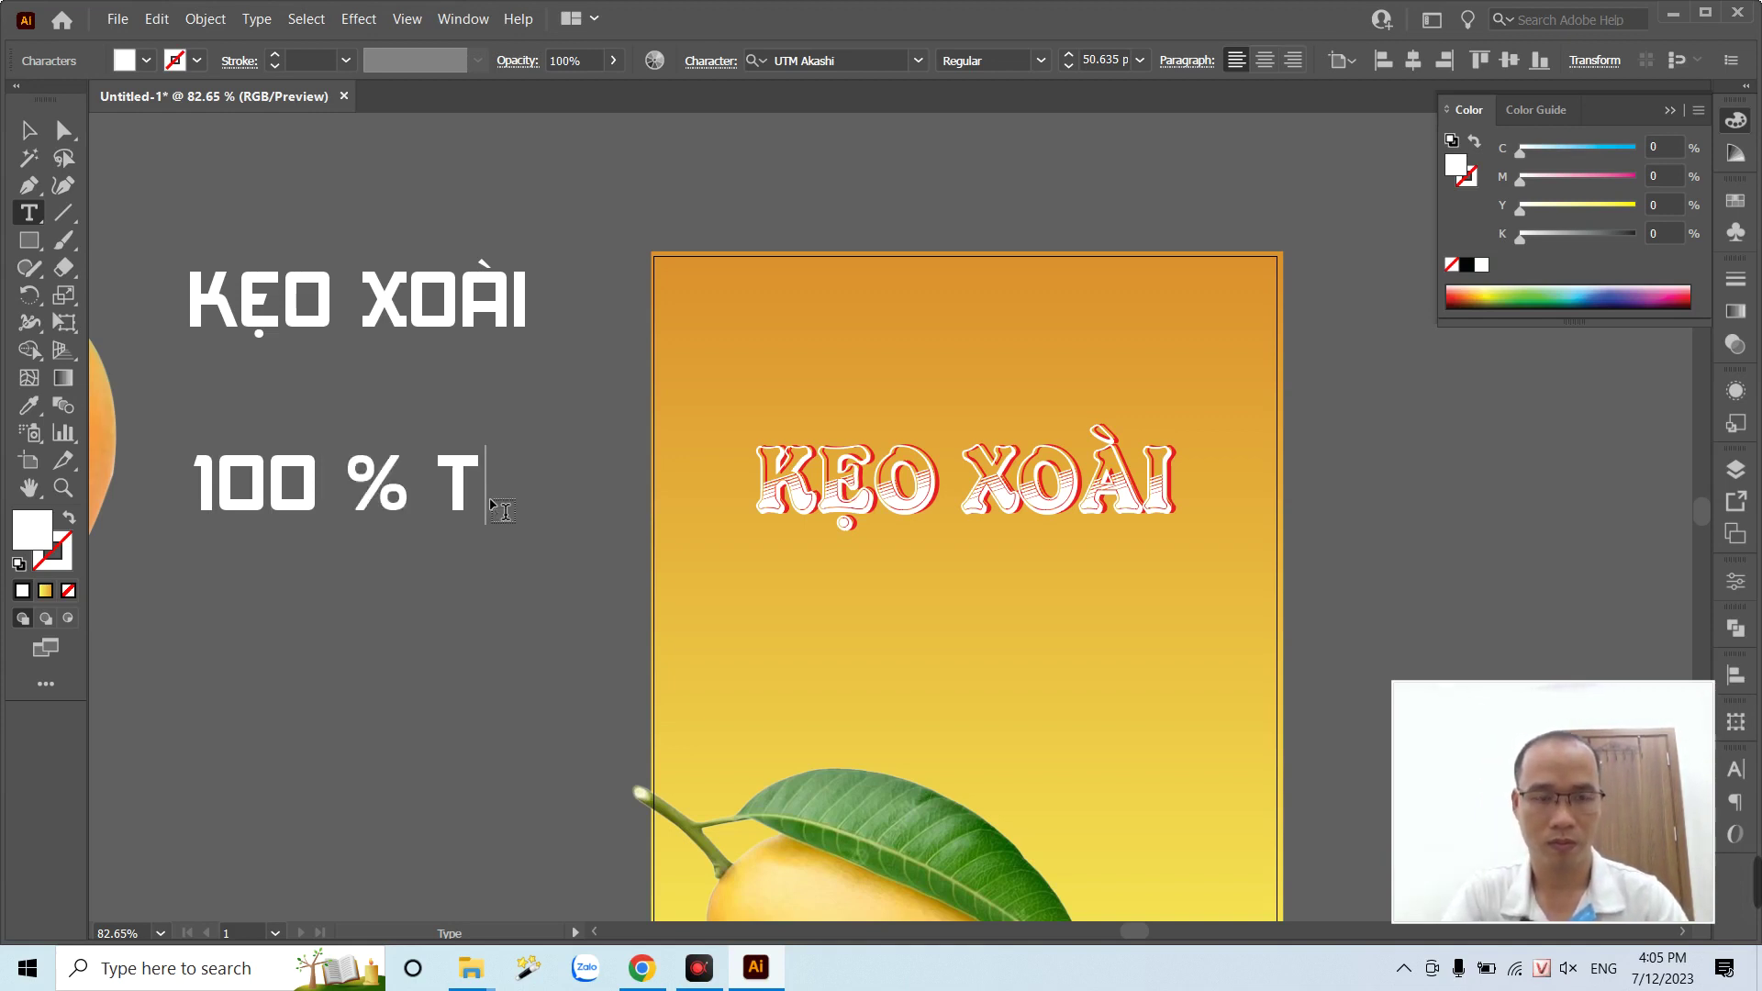
{"action": "type", "text": "Ự NHIÊN"}
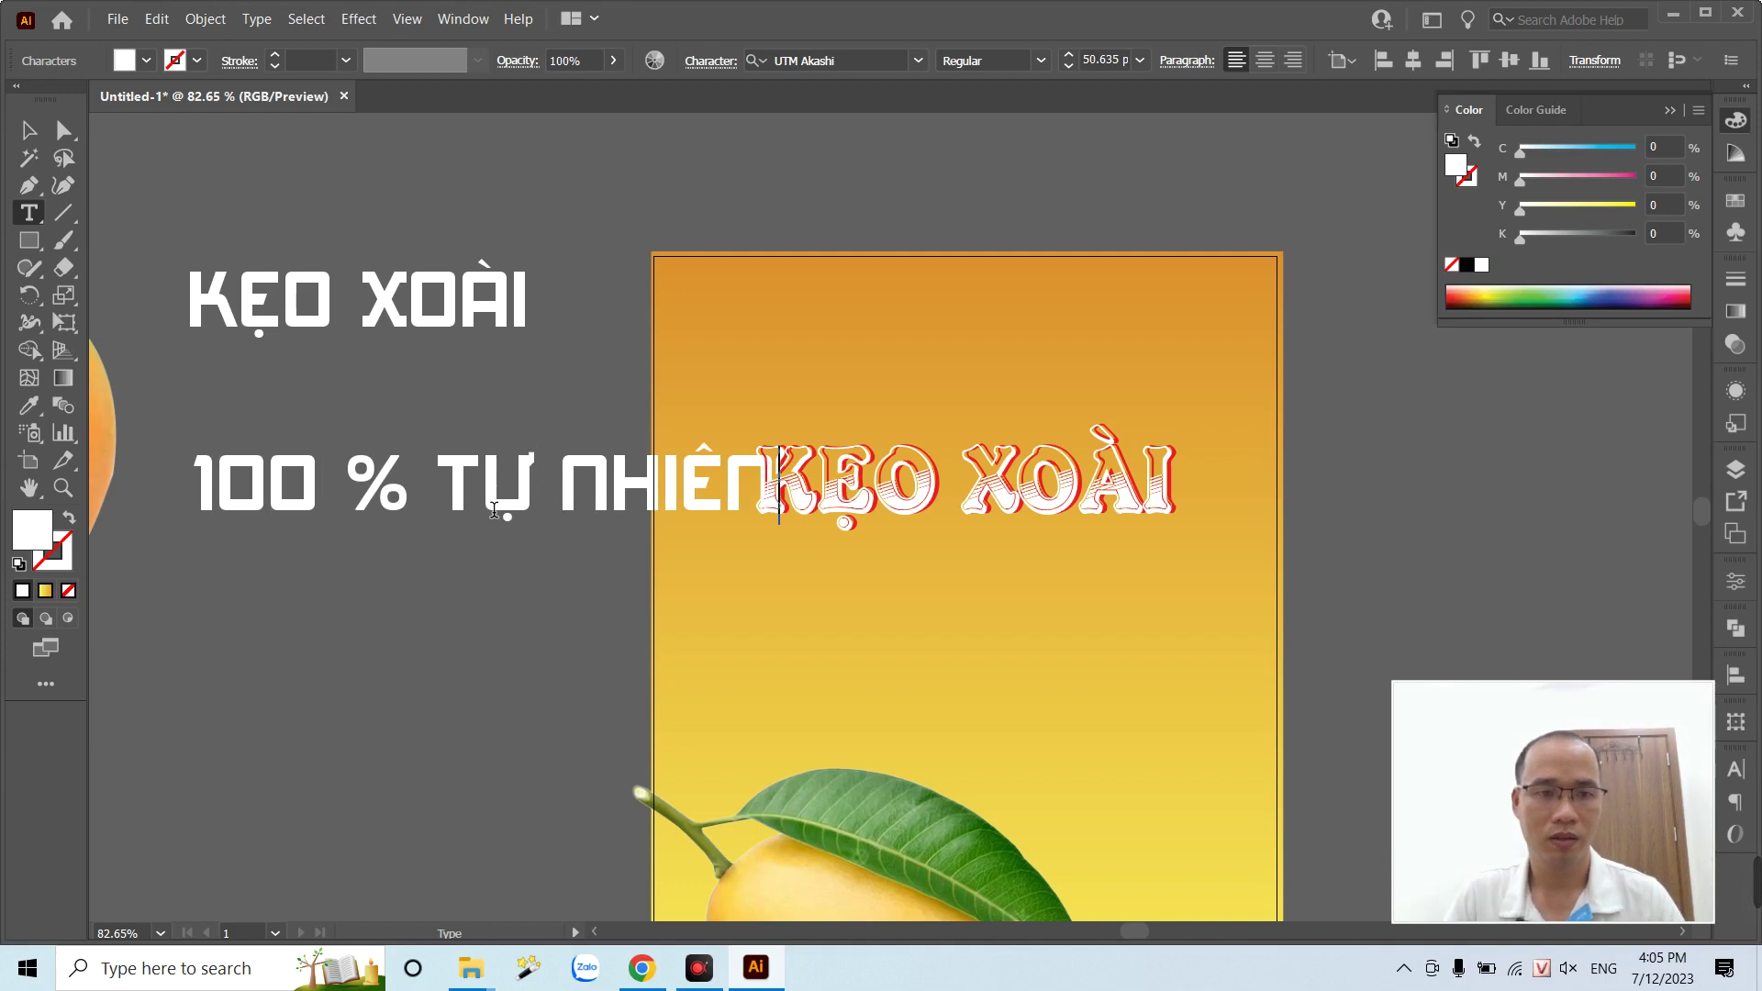
{"action": "key", "text": "Return"}
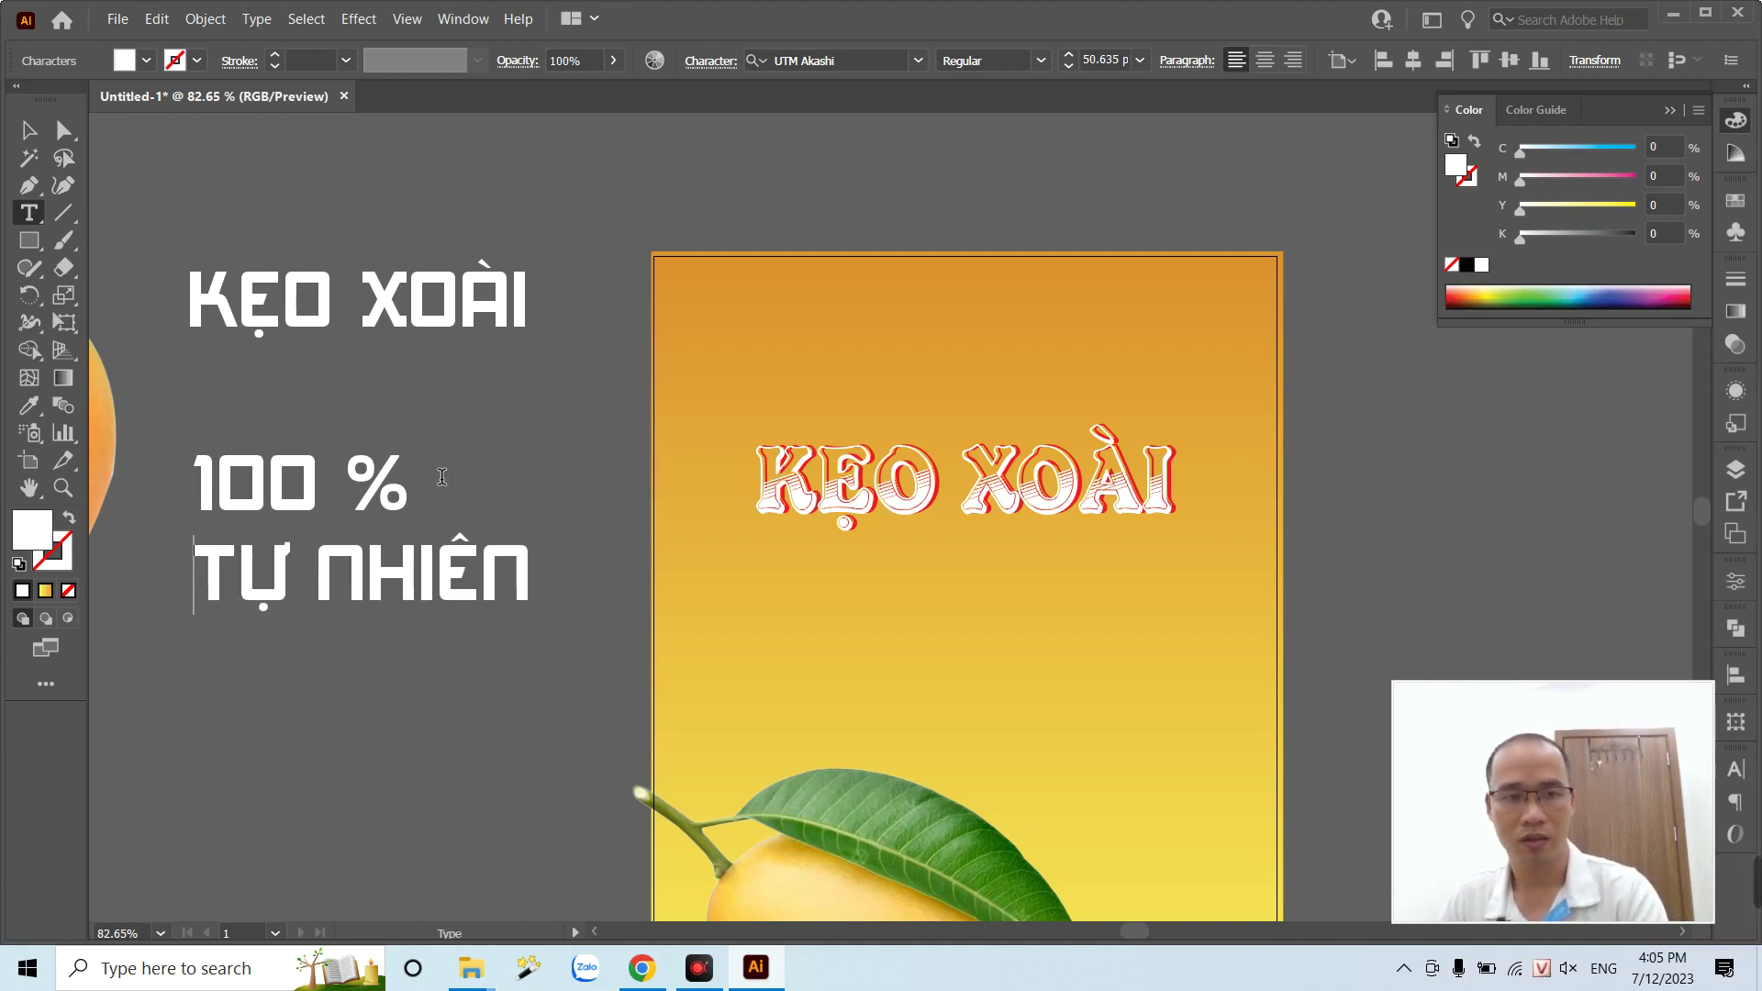
{"action": "key", "text": "ctrl+a"}
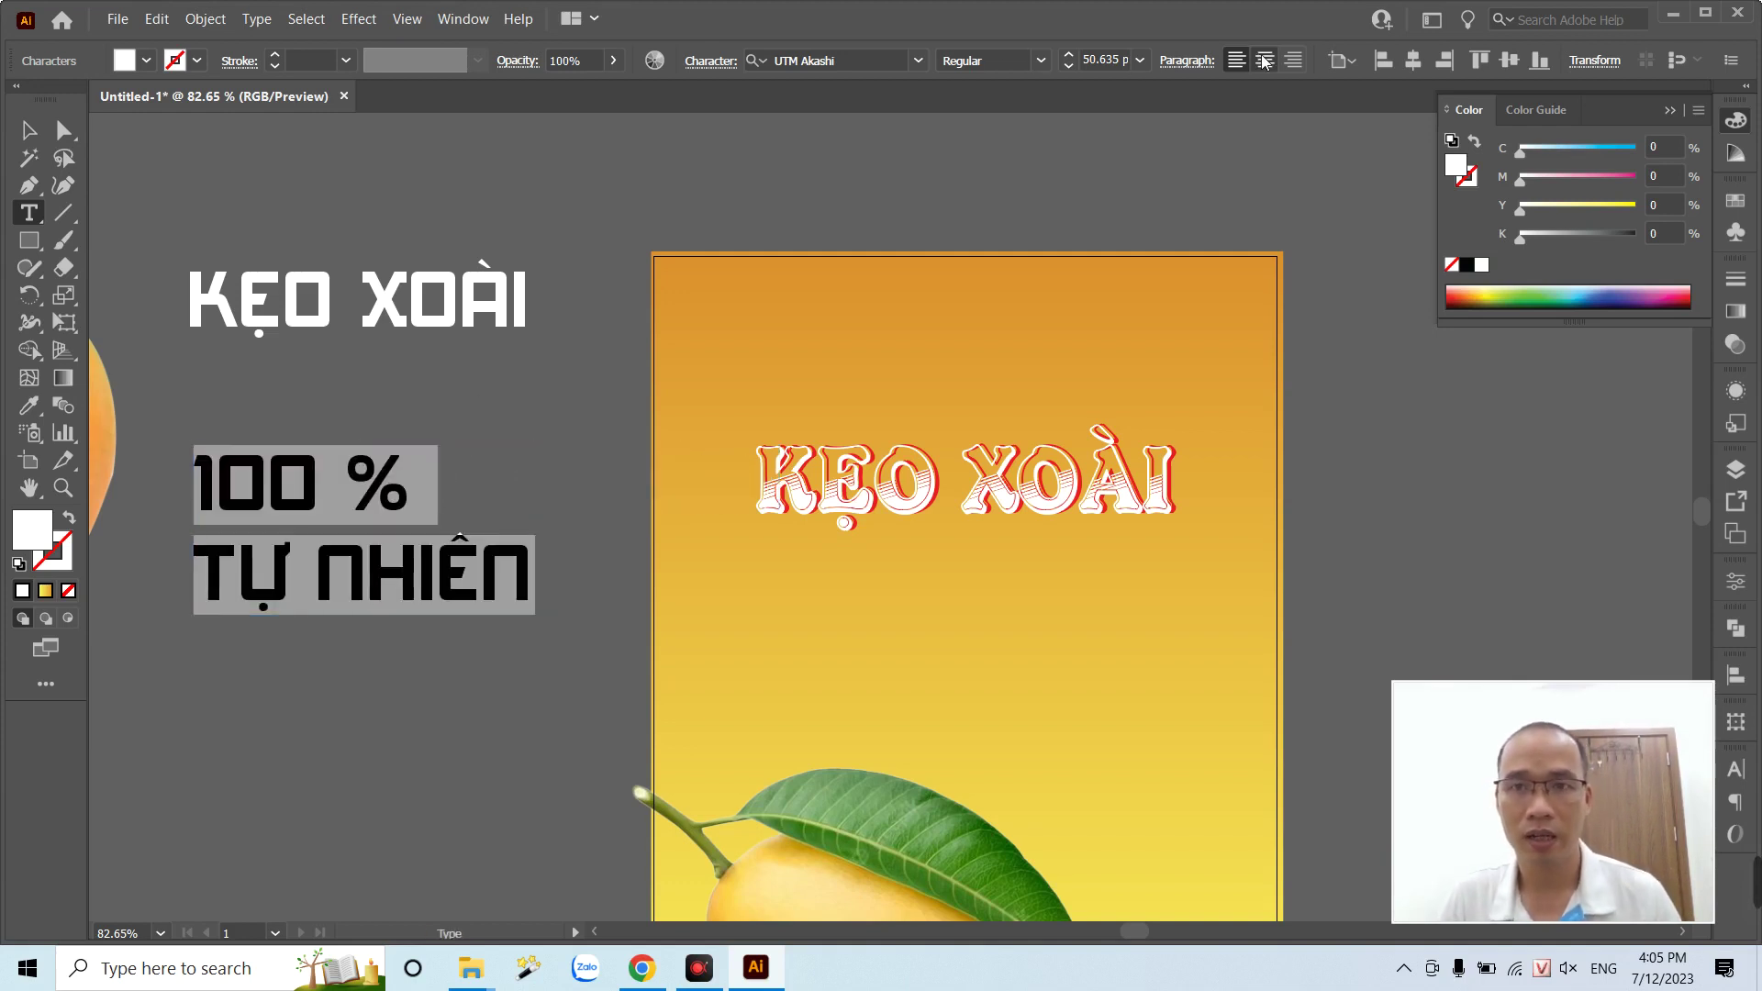
{"action": "left_click", "coordinate": [1265, 60]}
- Move the tagline under the title, shrink it and rejoin it into one line
{"action": "left_click", "coordinate": [29, 130]}
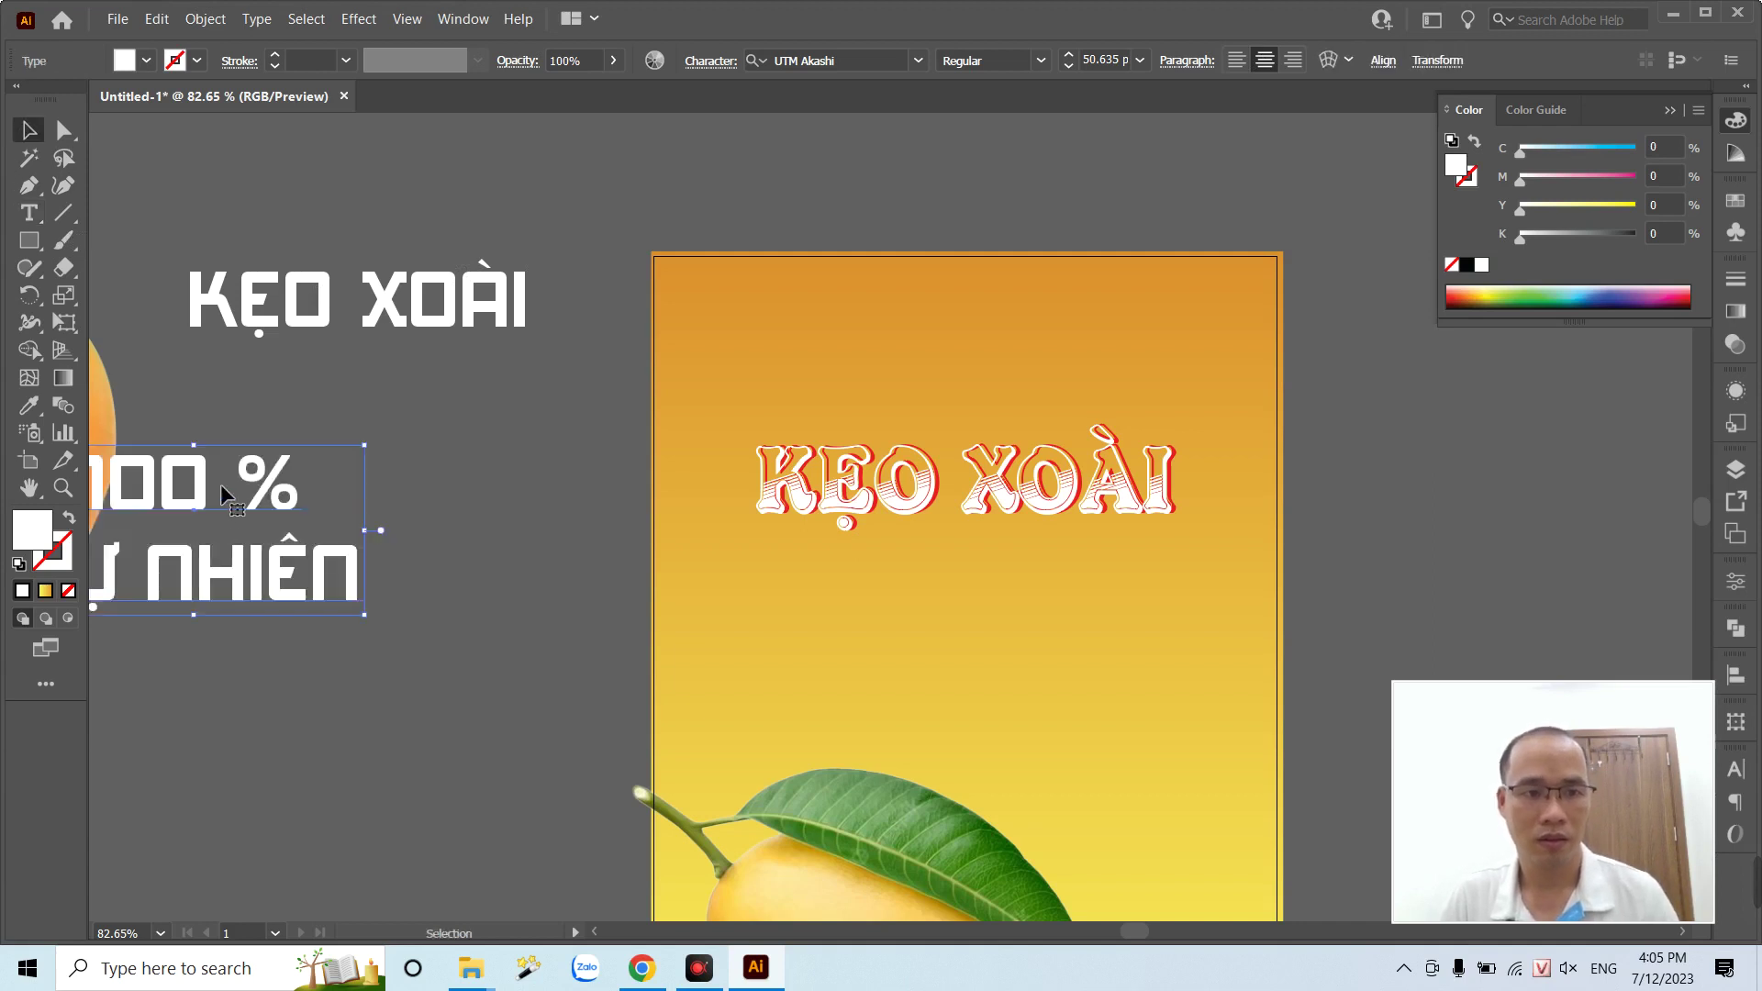
{"action": "left_click_drag", "start_coordinate": [254, 482], "coordinate": [1141, 604]}
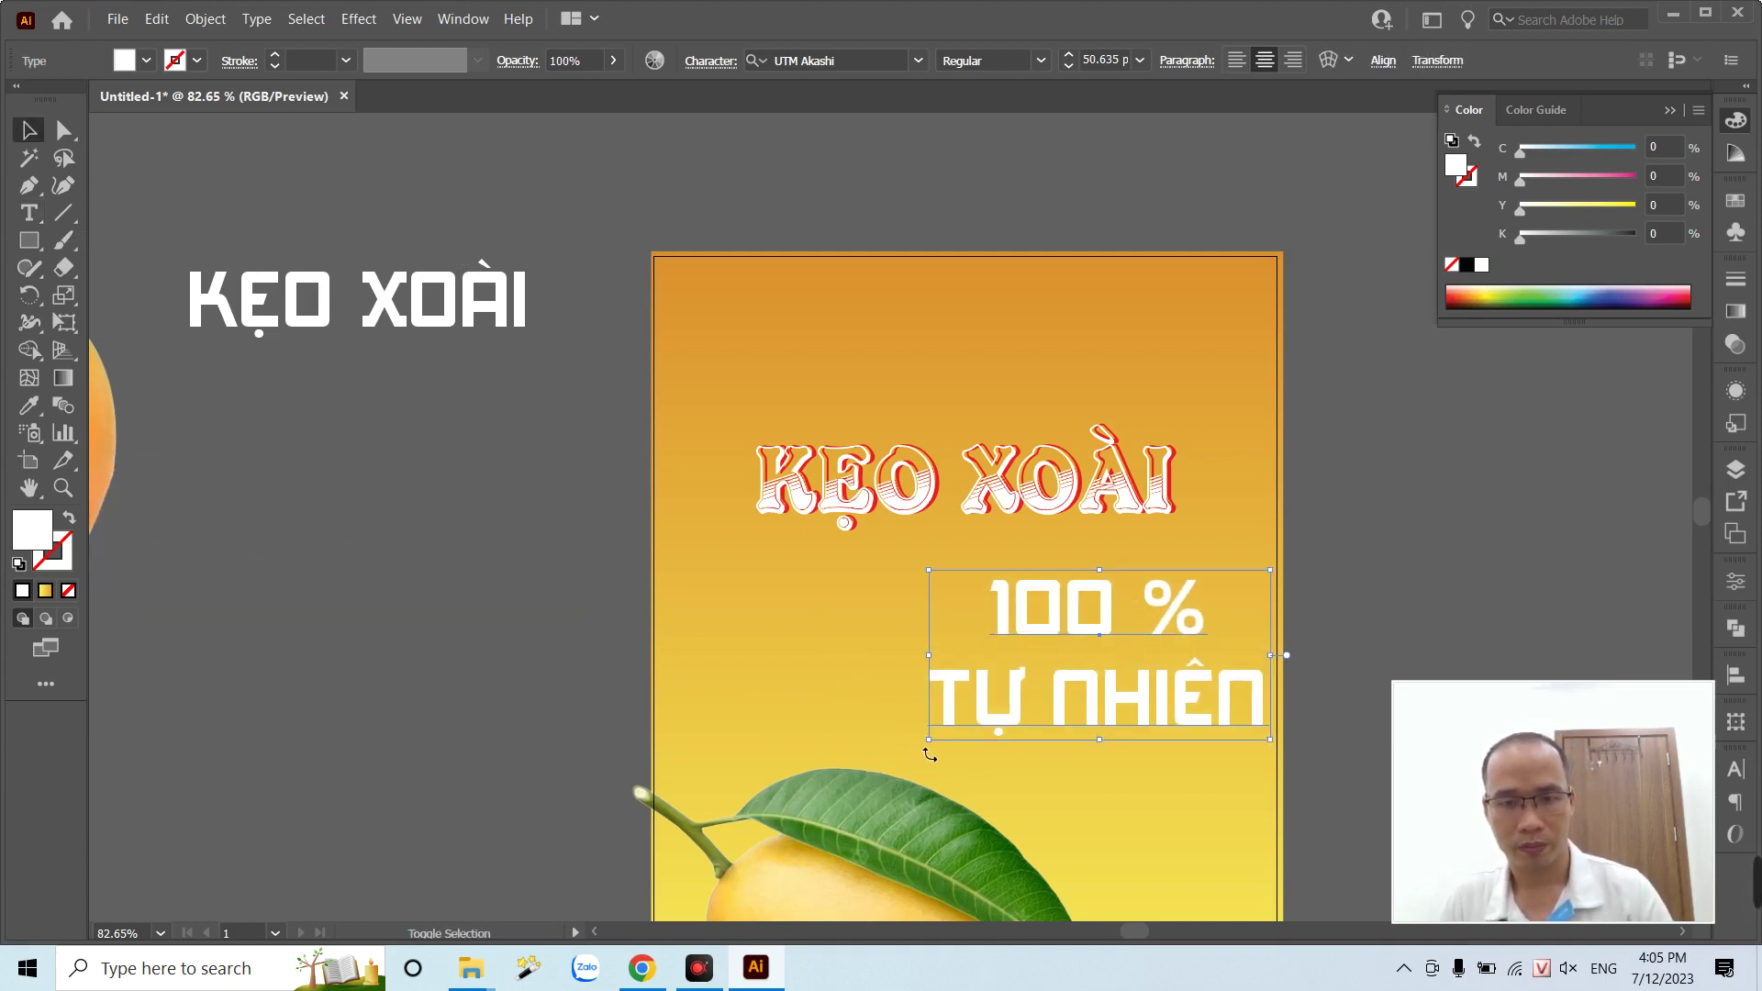
{"action": "left_click_drag", "start_coordinate": [930, 754], "coordinate": [1121, 675]}
{"action": "left_click_drag", "start_coordinate": [1226, 636], "coordinate": [993, 671]}
{"action": "key", "text": "t"}
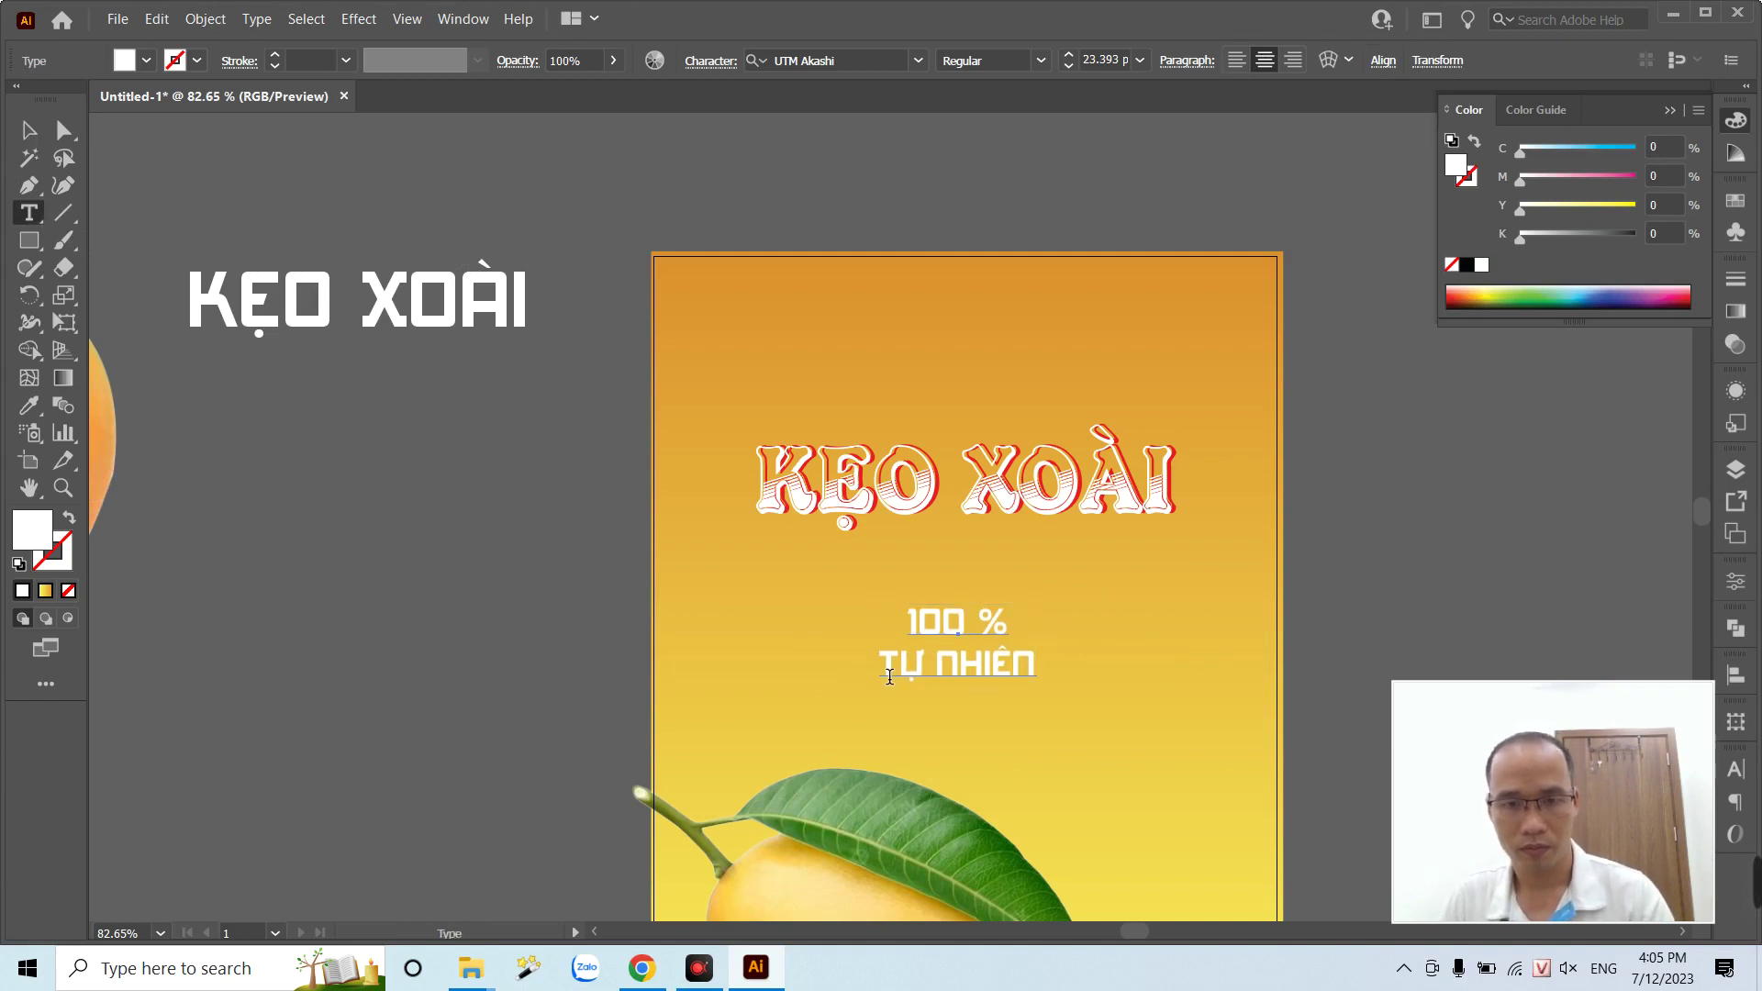
{"action": "left_click", "coordinate": [889, 676]}
{"action": "key", "text": "BackSpace"}
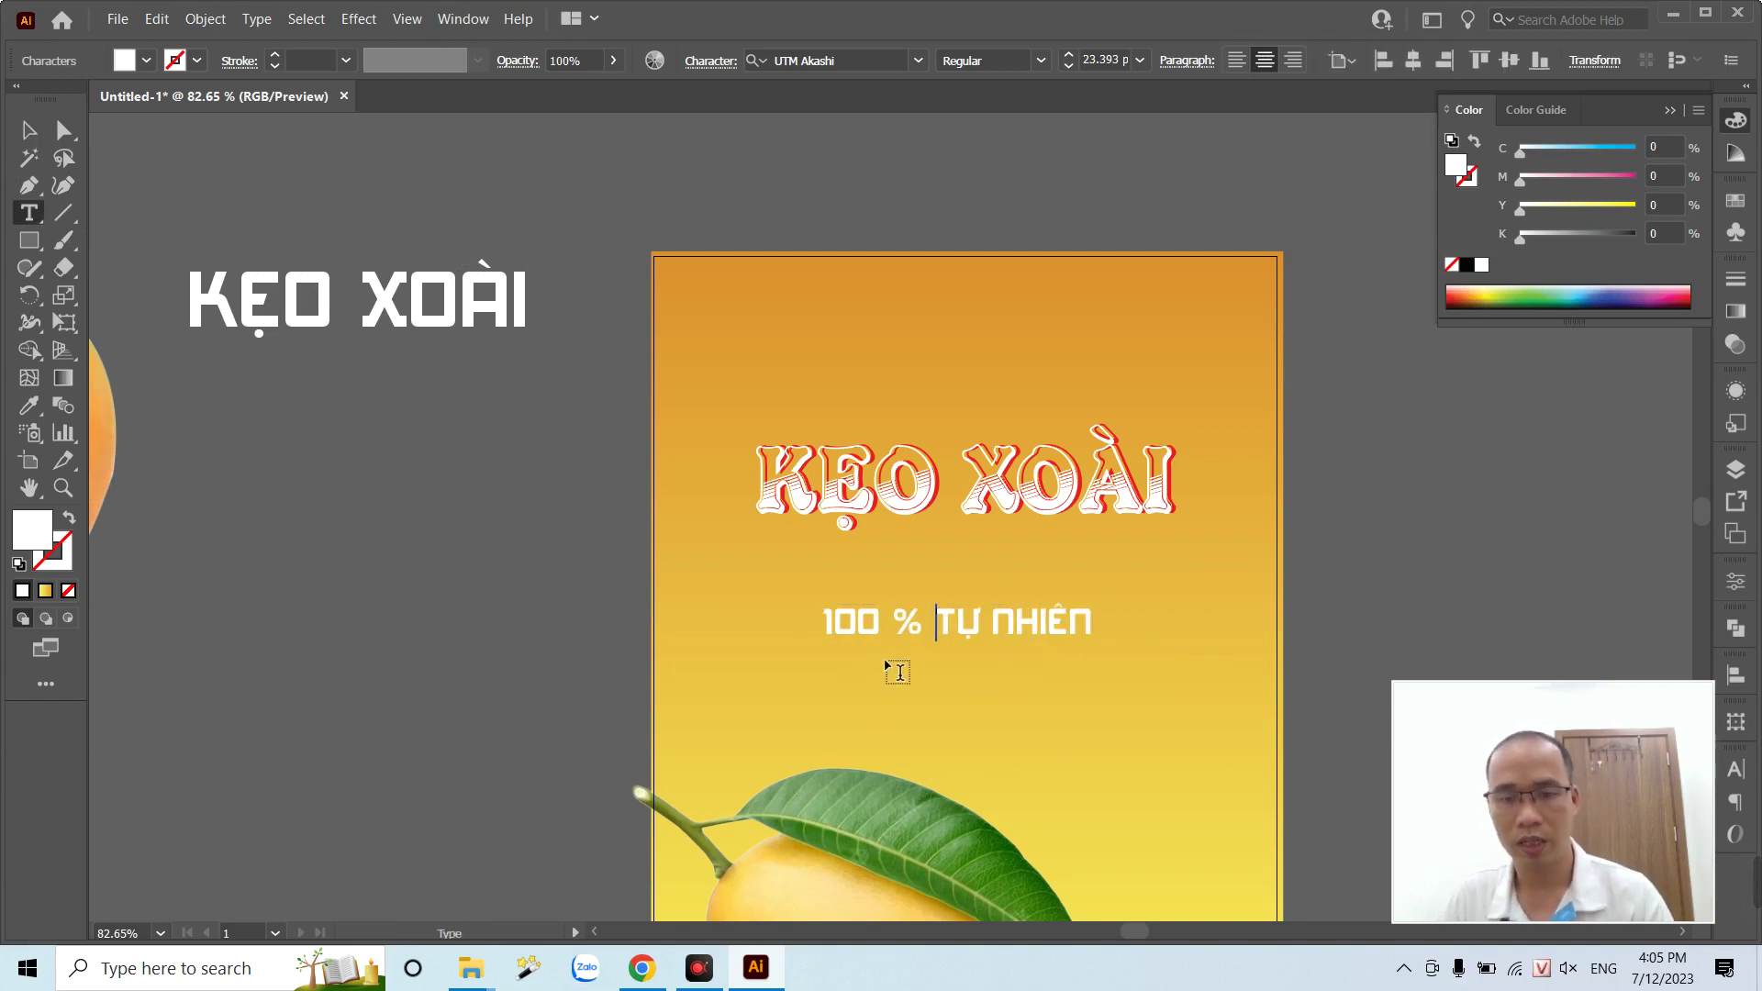
{"action": "key", "text": "Escape"}
{"action": "left_click_drag", "start_coordinate": [996, 638], "coordinate": [1088, 572]}
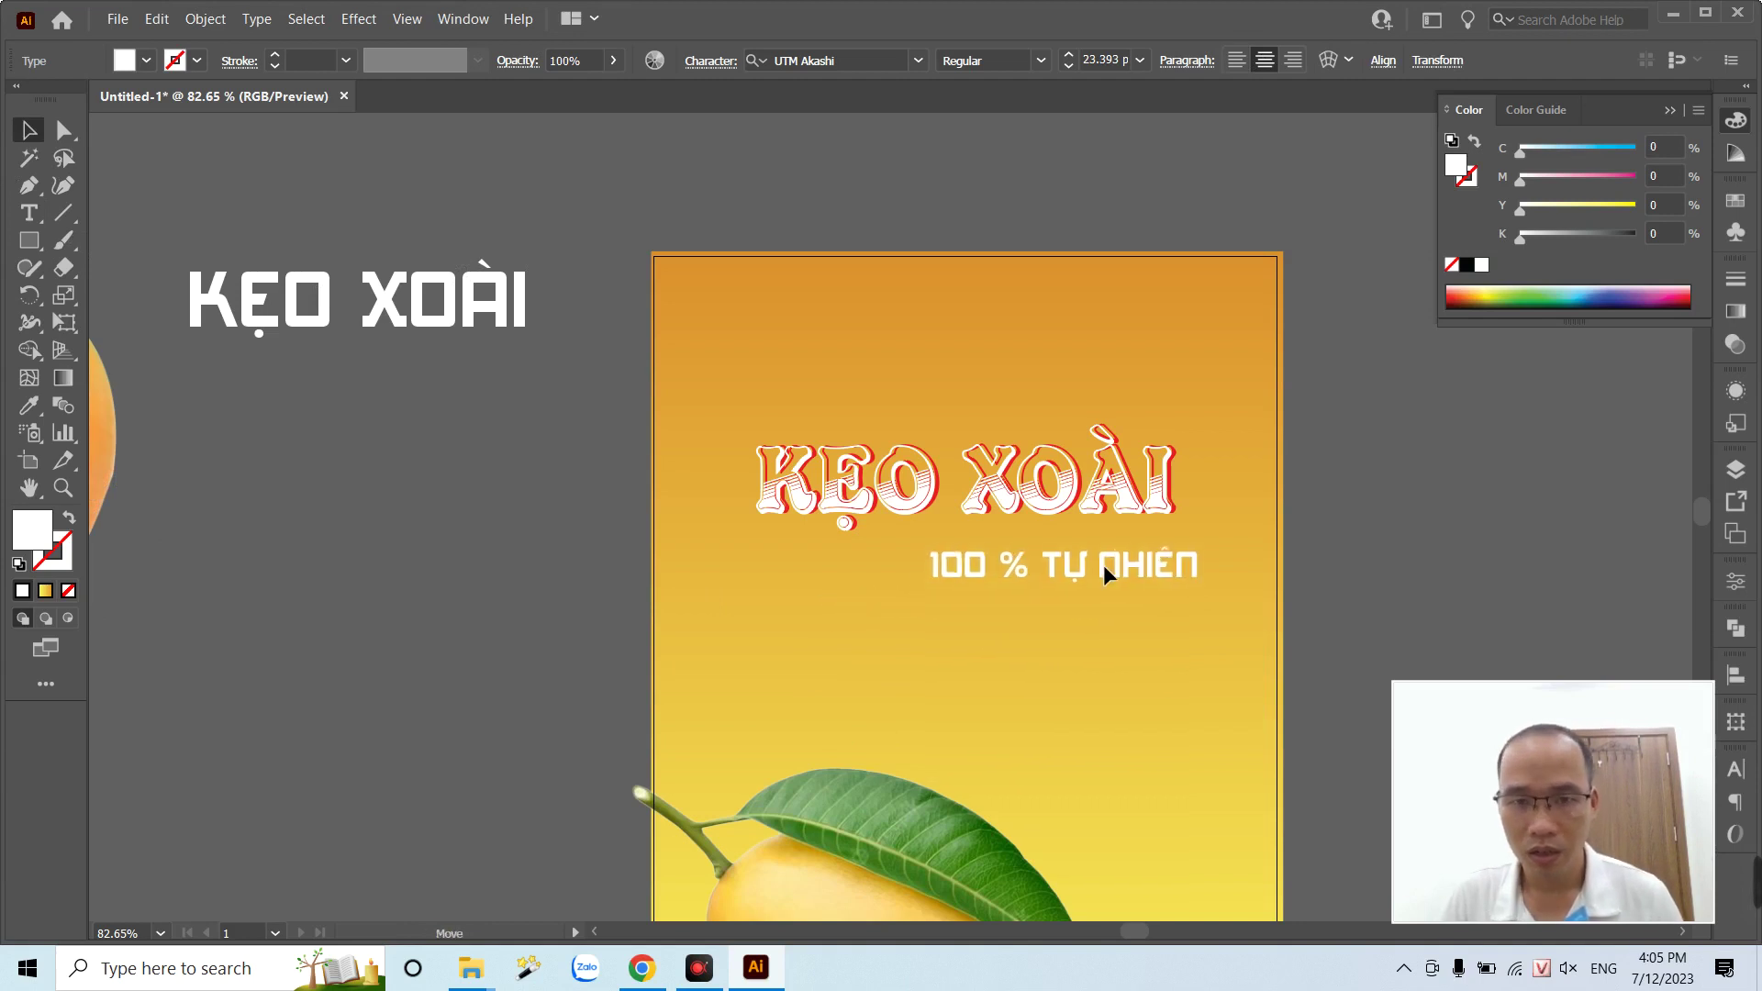
- Set the tagline in Gotham VU Bold at about 18 pt
{"action": "left_click", "coordinate": [827, 61]}
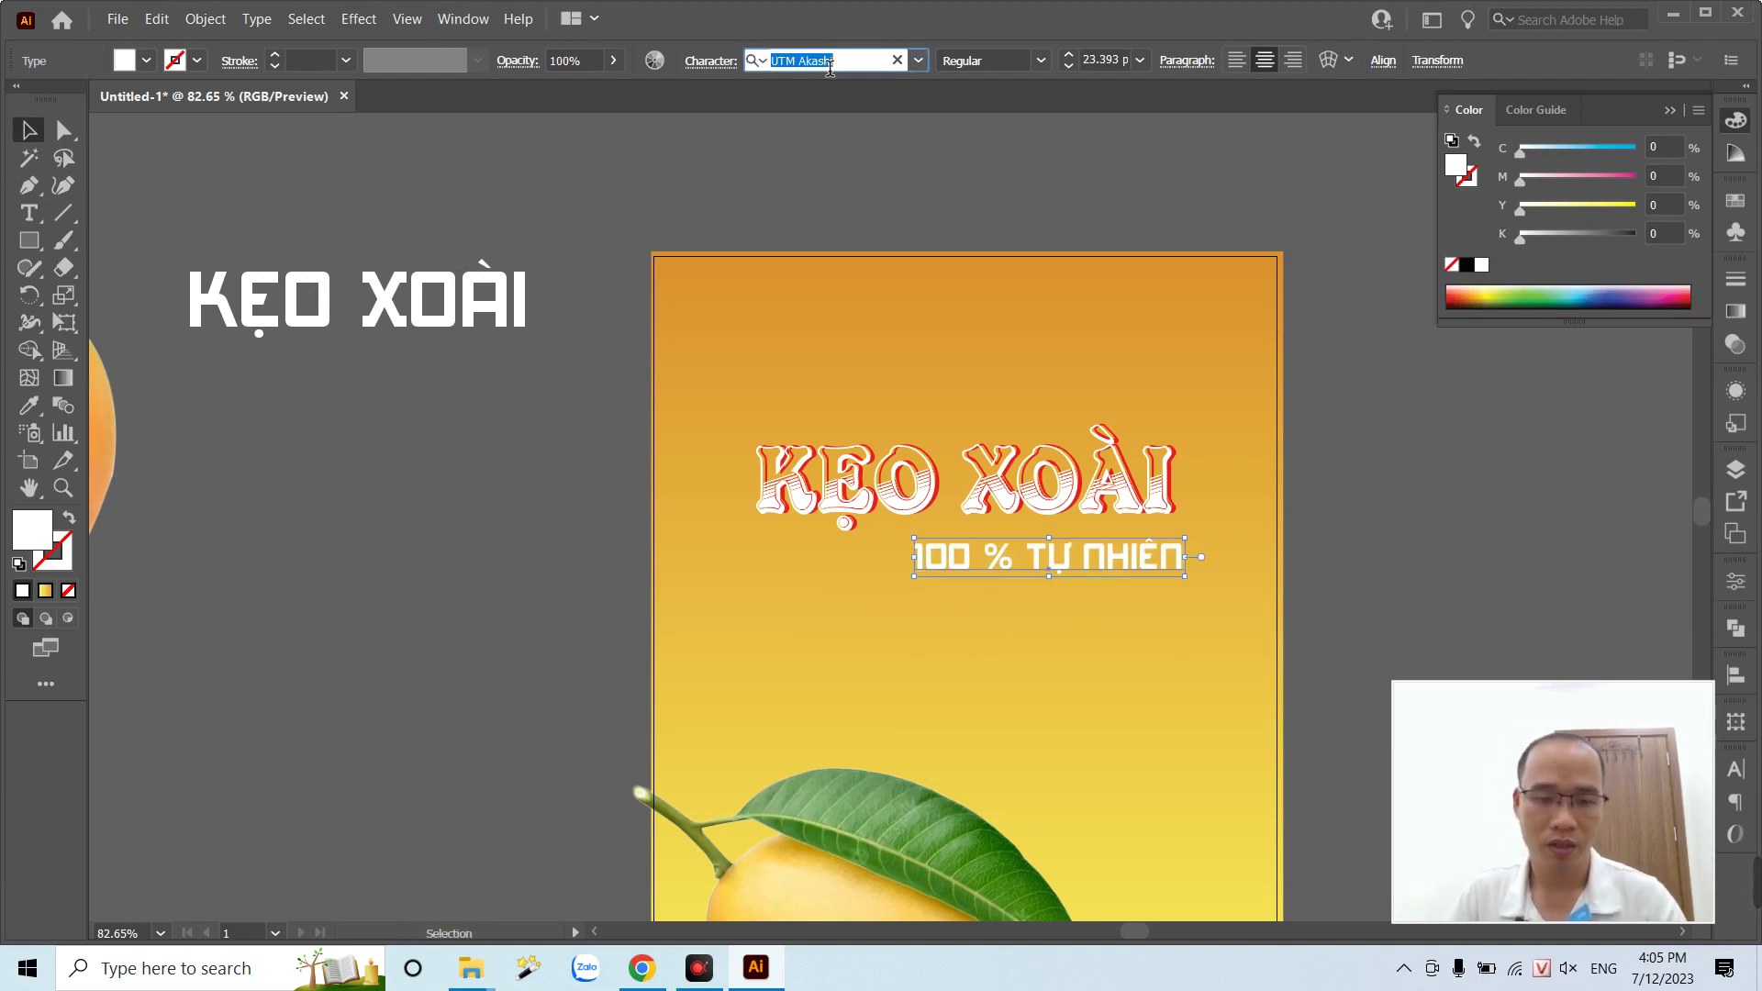
{"action": "type", "text": "GOTHAM"}
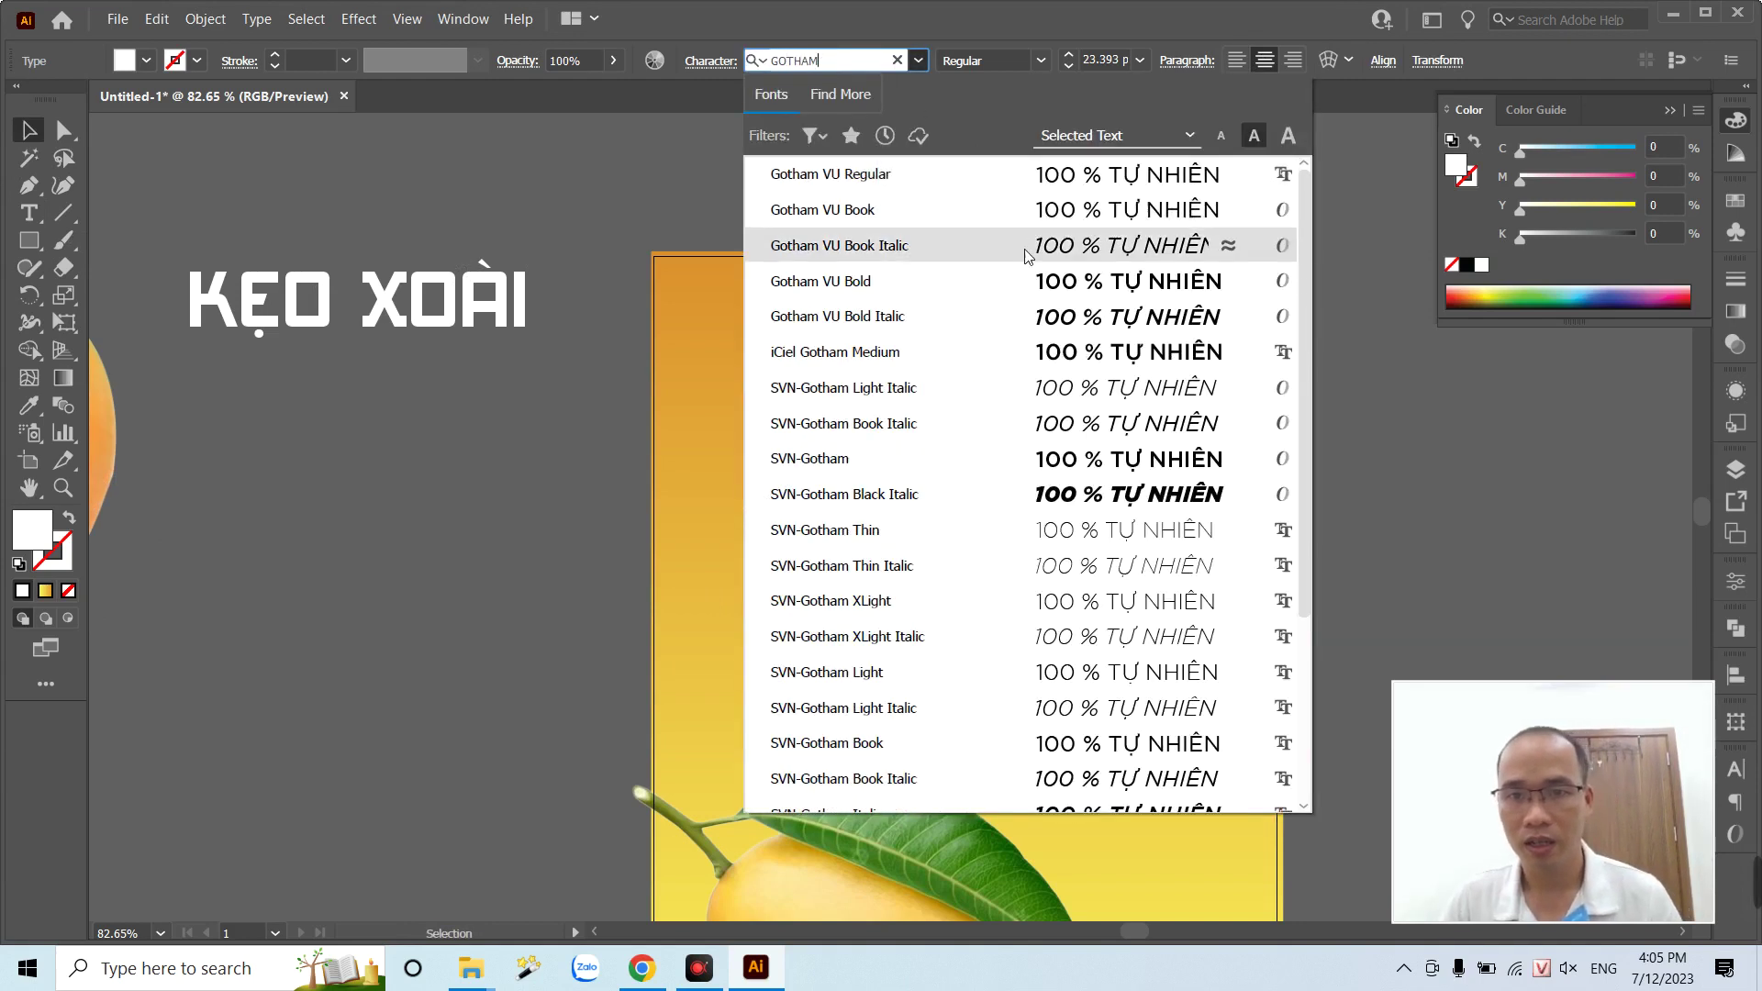
{"action": "left_click", "coordinate": [1065, 282]}
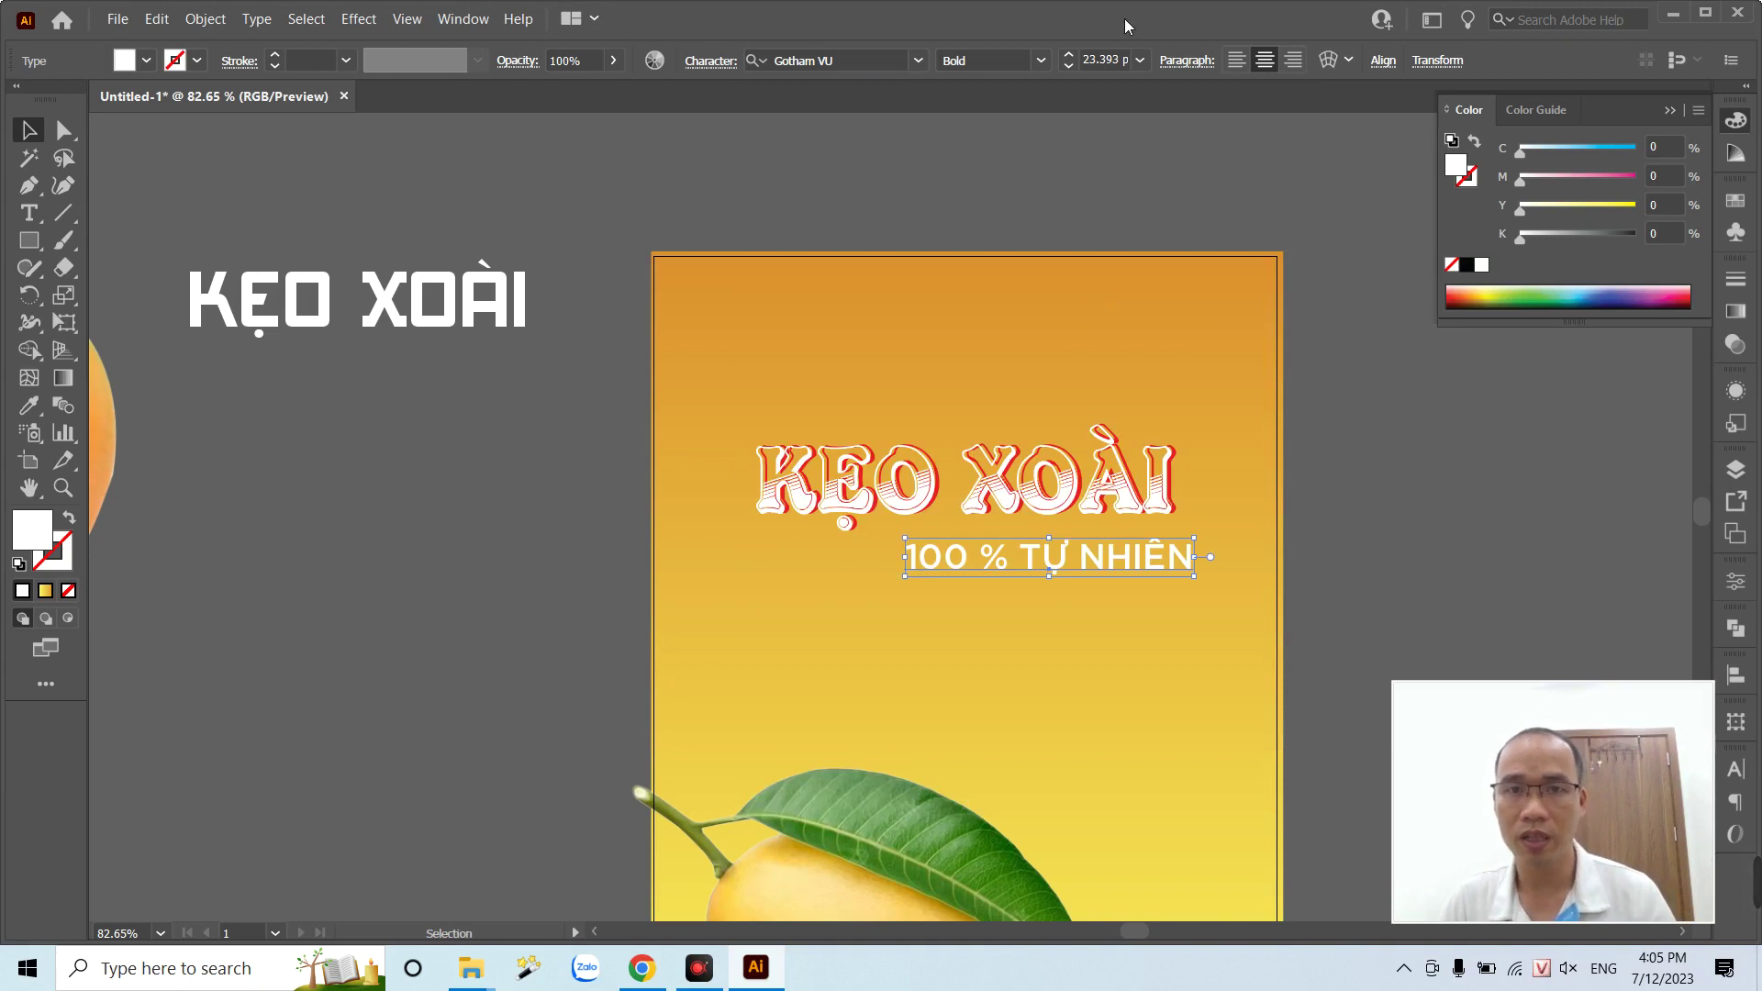
{"action": "scroll", "coordinate": [1212, 633], "scroll_direction": "up", "scroll_amount": 2}
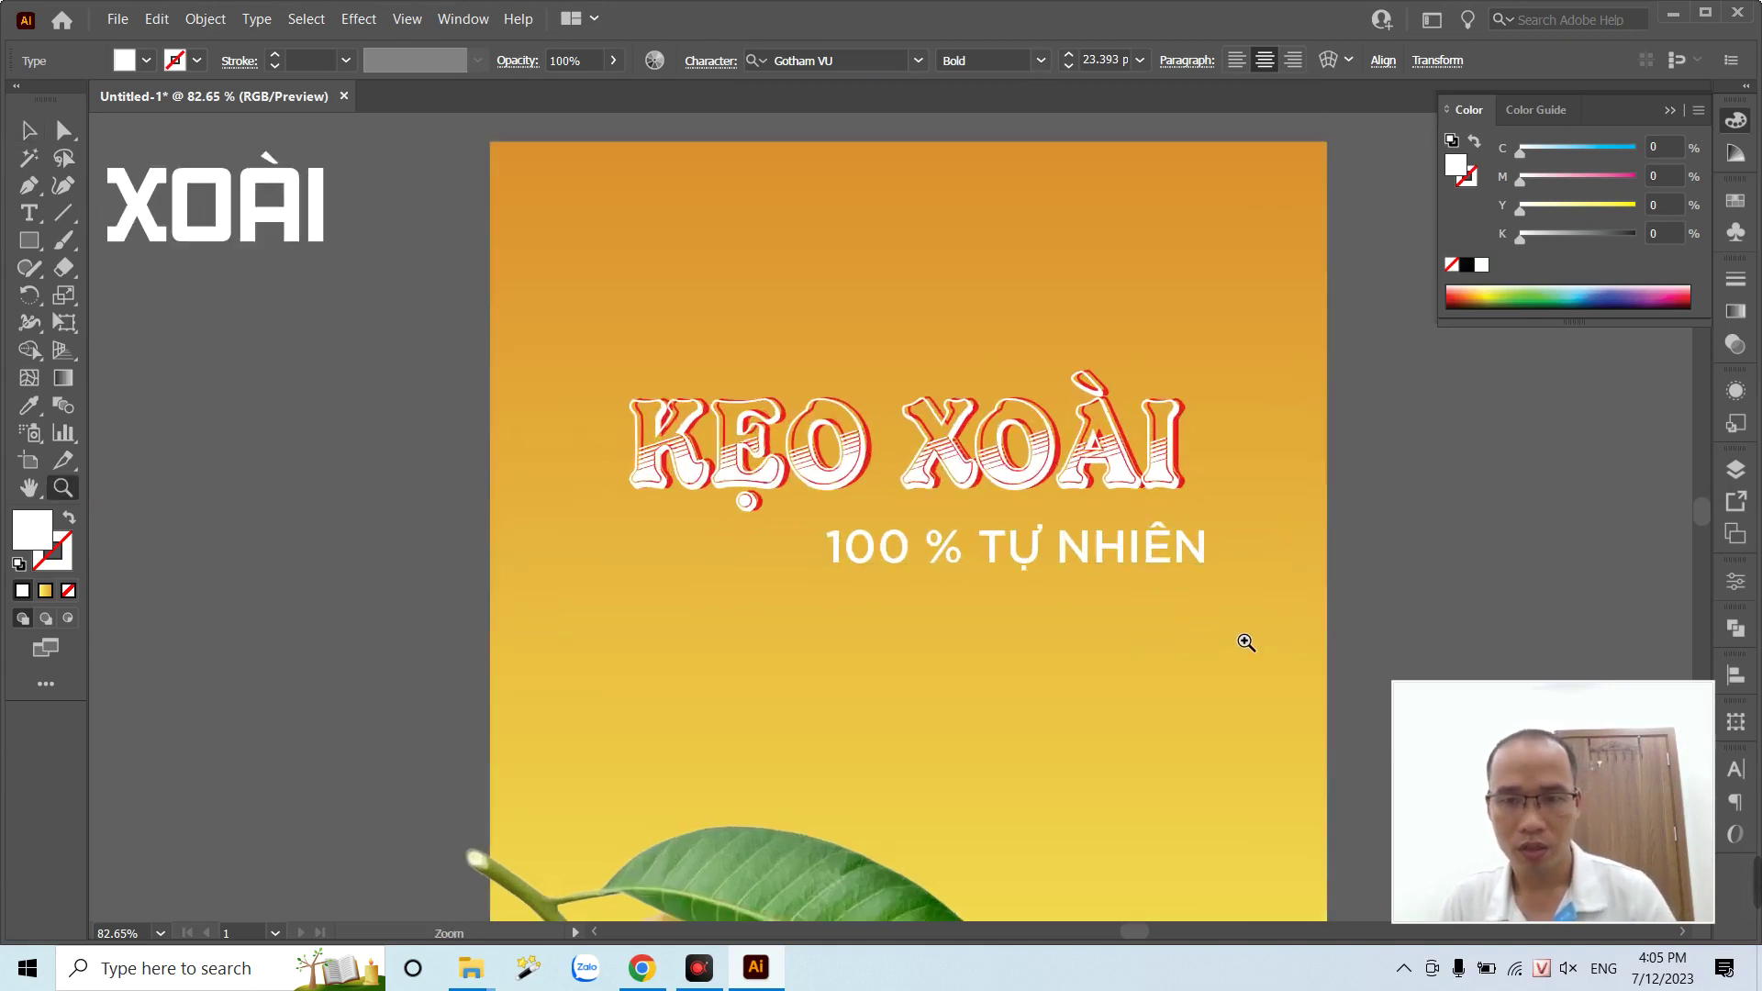
{"action": "scroll", "coordinate": [1267, 630], "scroll_direction": "up", "scroll_amount": 2}
{"action": "mouse_move", "coordinate": [1241, 573]}
{"action": "left_mouse_down"}
{"action": "mouse_move", "coordinate": [1120, 579]}
{"action": "mouse_move", "coordinate": [1138, 514]}
{"action": "mouse_move", "coordinate": [1173, 510]}
{"action": "left_mouse_up"}
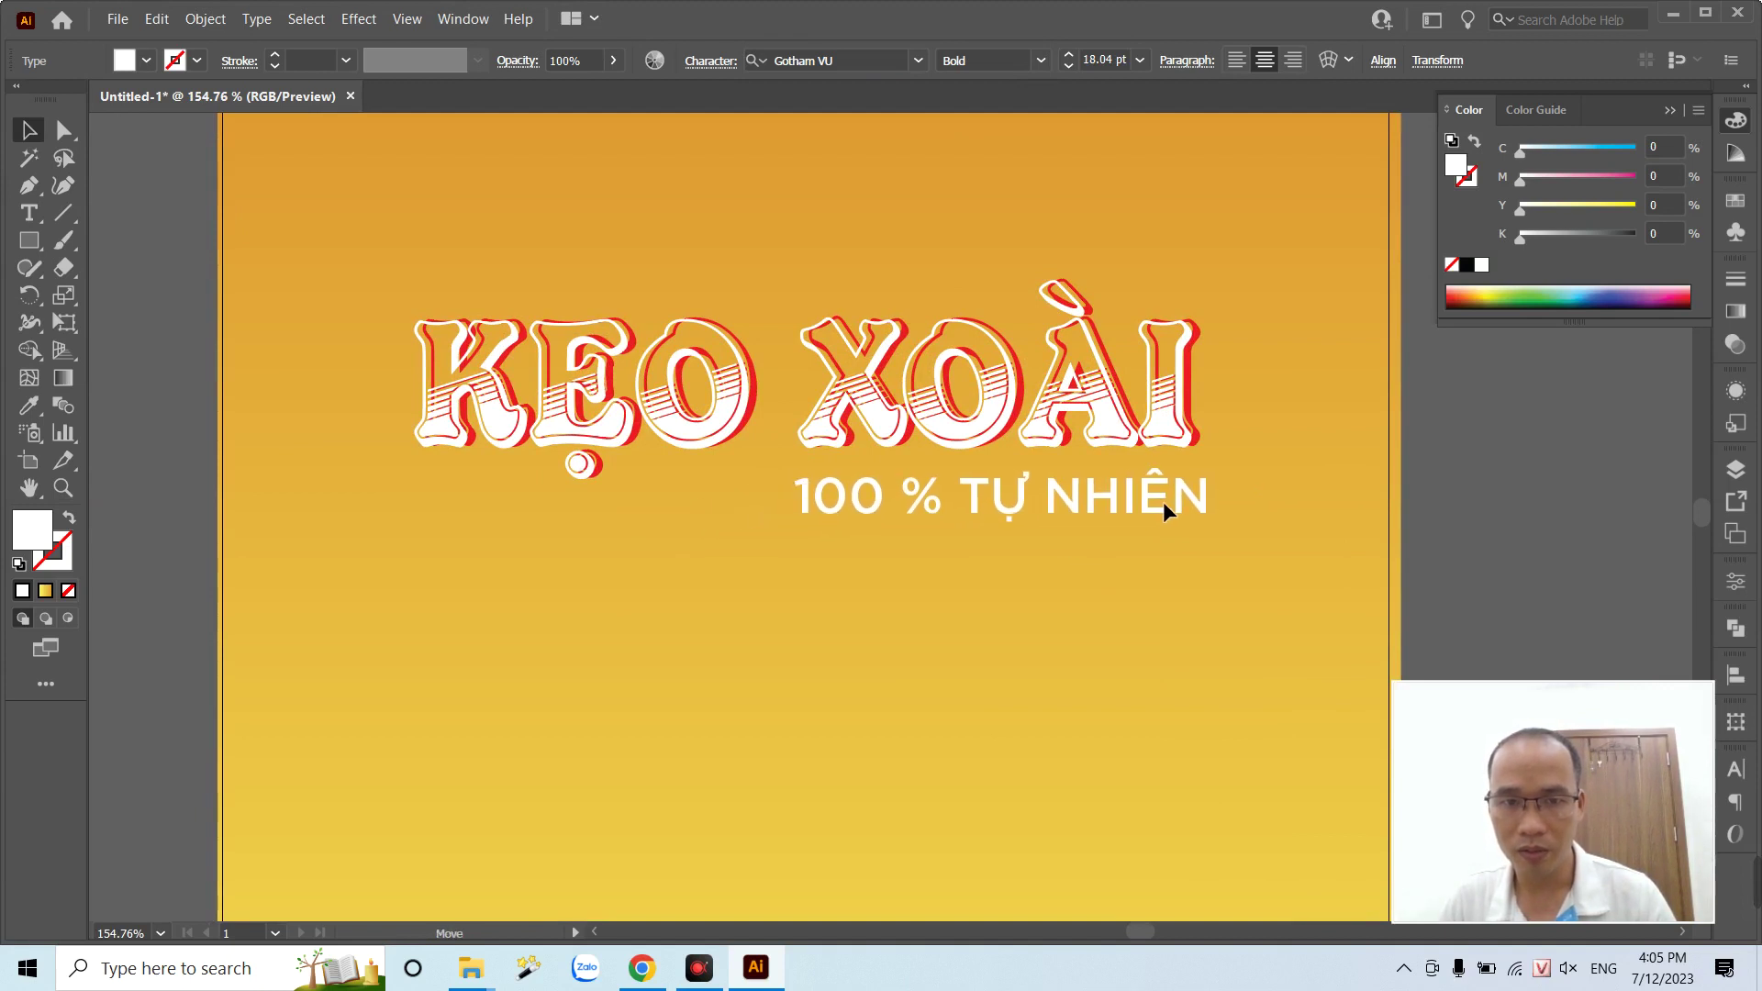
{"action": "scroll", "coordinate": [1219, 514], "scroll_direction": "down", "scroll_amount": 2}
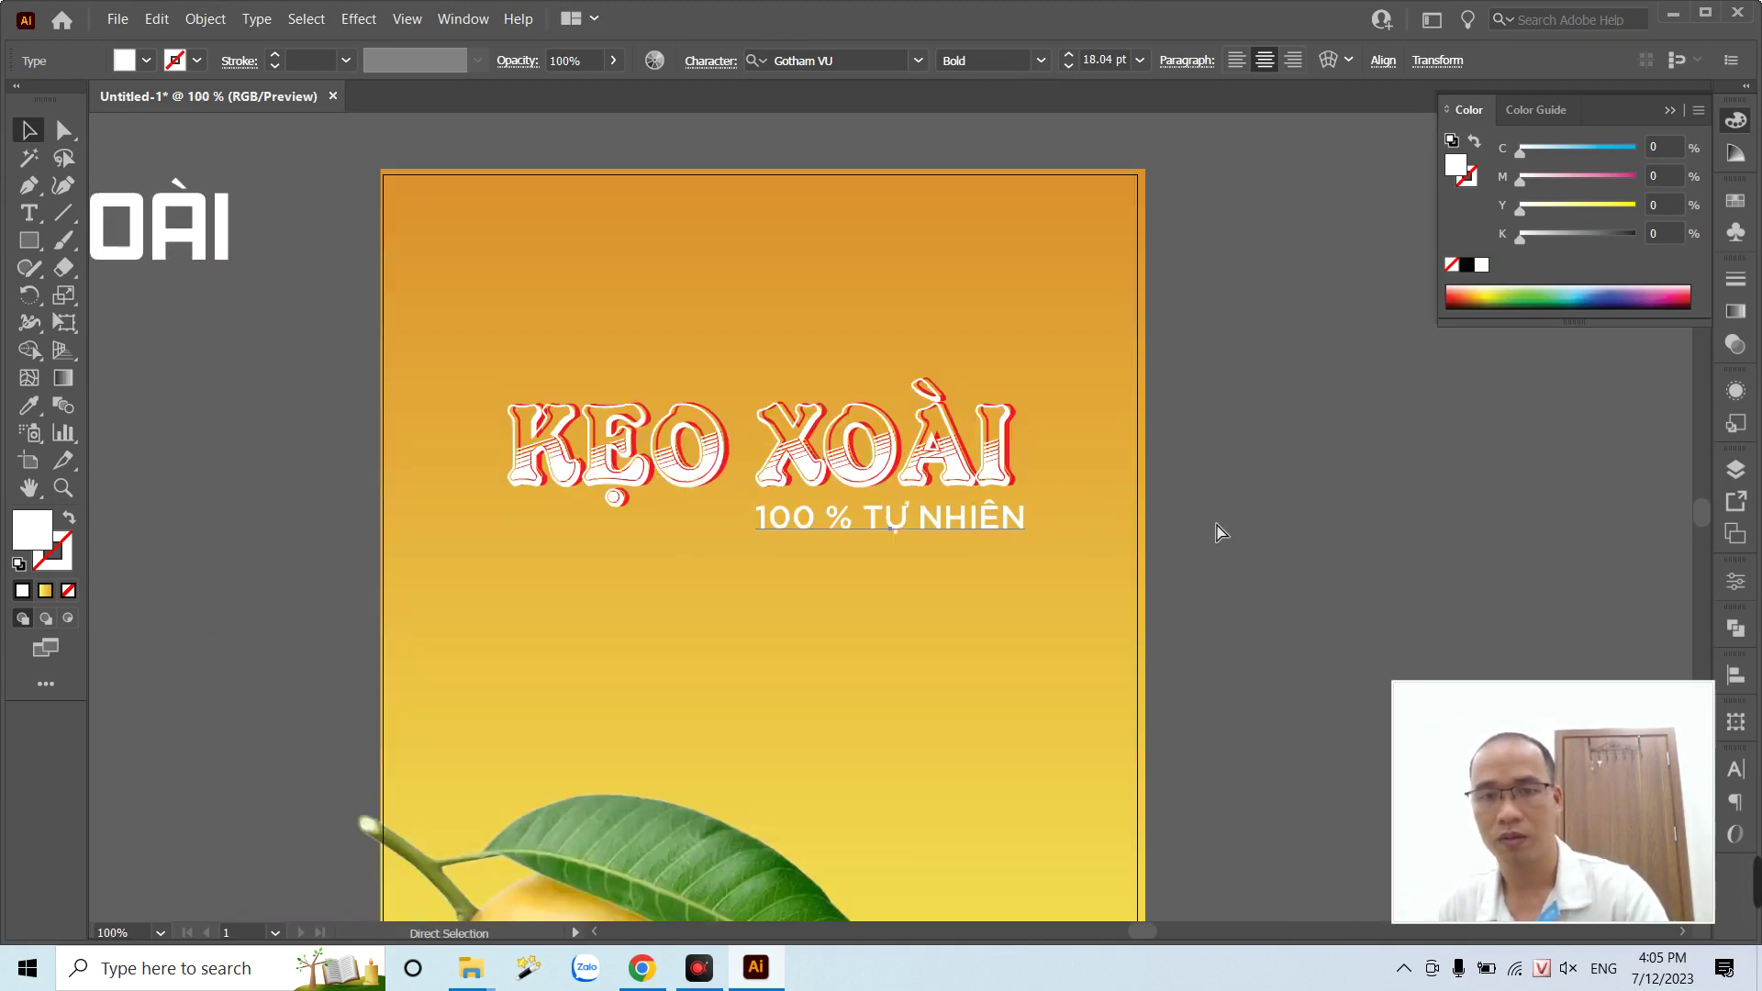
{"action": "scroll", "coordinate": [1219, 531], "scroll_direction": "down", "scroll_amount": 1}
- Remove the space between '100' and '%' in the tagline
{"action": "key", "text": "z"}
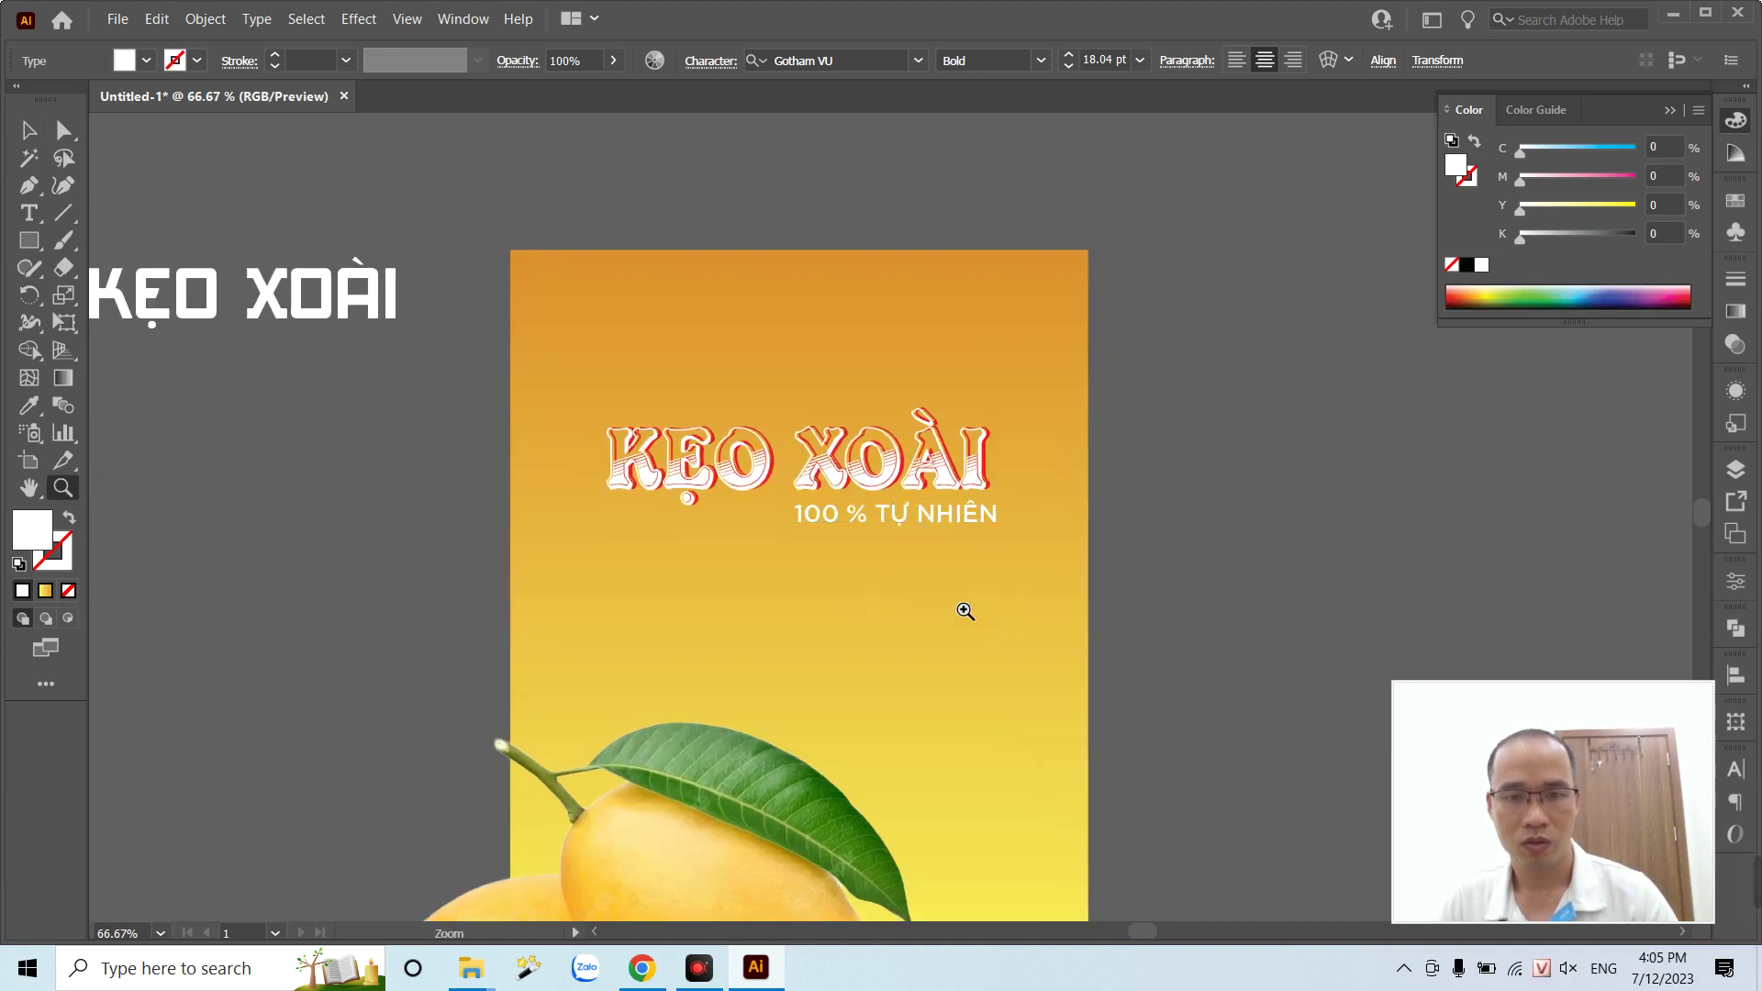
{"action": "left_click_drag", "start_coordinate": [857, 543], "coordinate": [918, 551]}
{"action": "key", "text": "t"}
{"action": "key", "text": "BackSpace"}
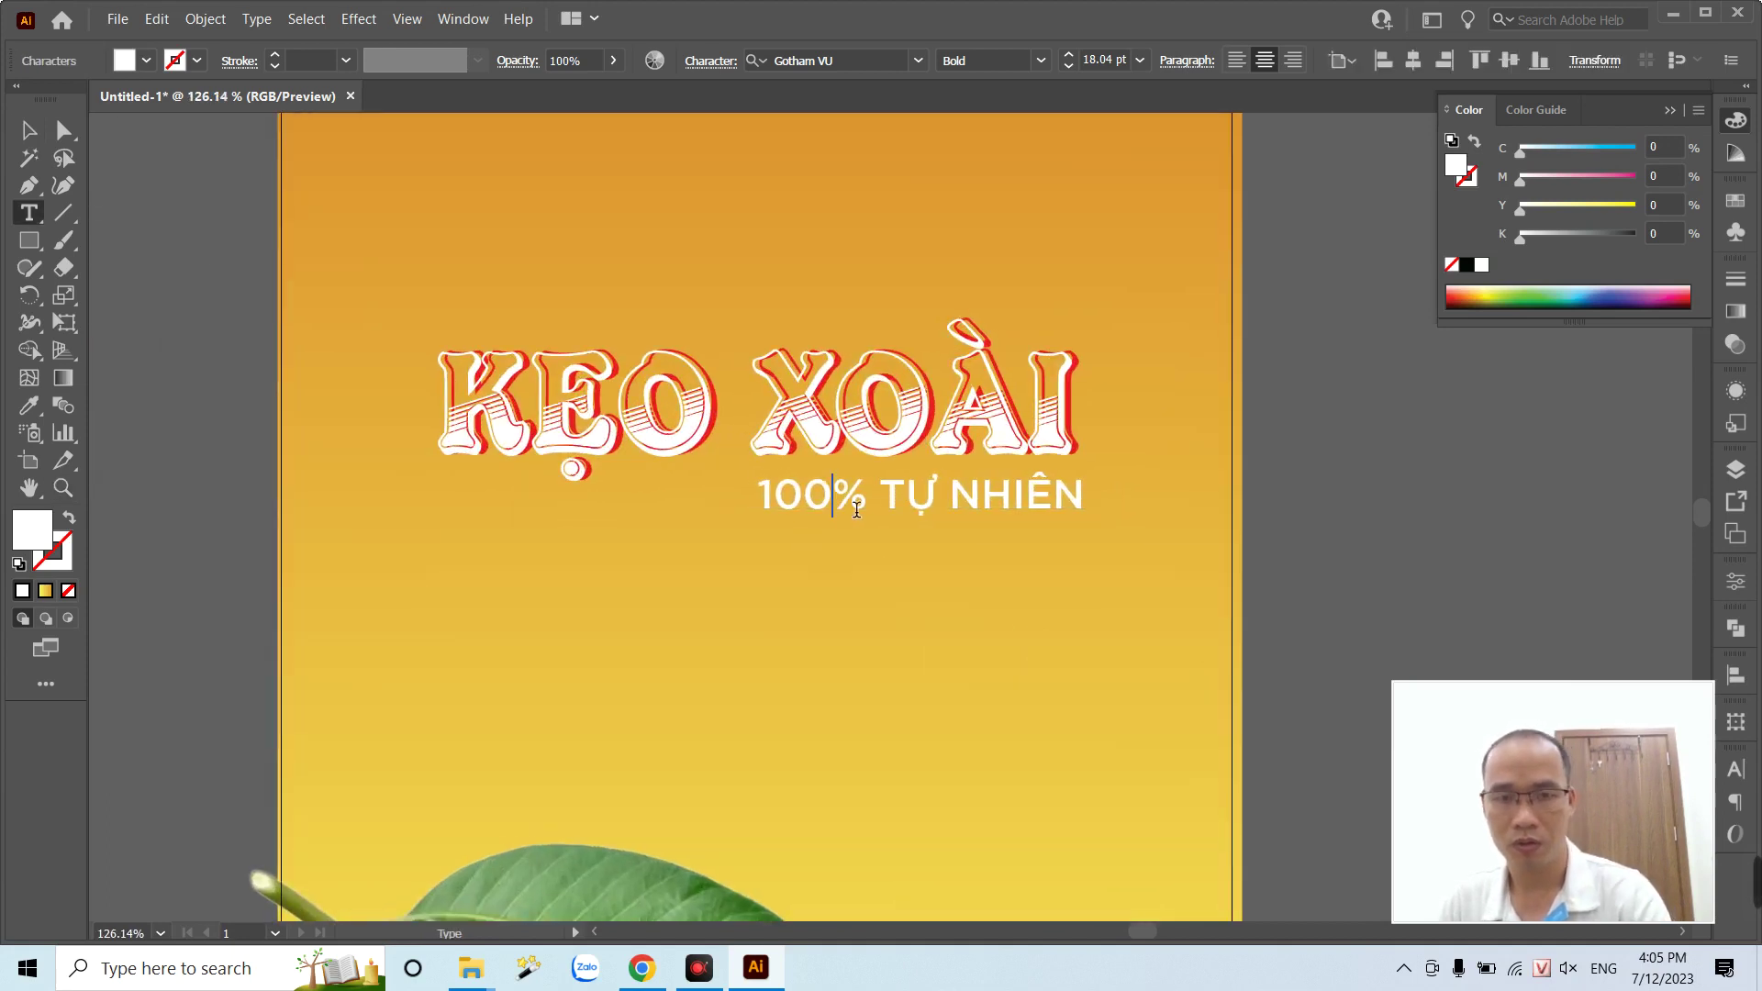
{"action": "key", "text": "Escape"}
{"action": "left_click", "coordinate": [1370, 533]}
- Convert the tagline to sentence case and enlarge it to about 19.88 pt
{"action": "scroll", "coordinate": [1371, 533], "scroll_direction": "down", "scroll_amount": 2}
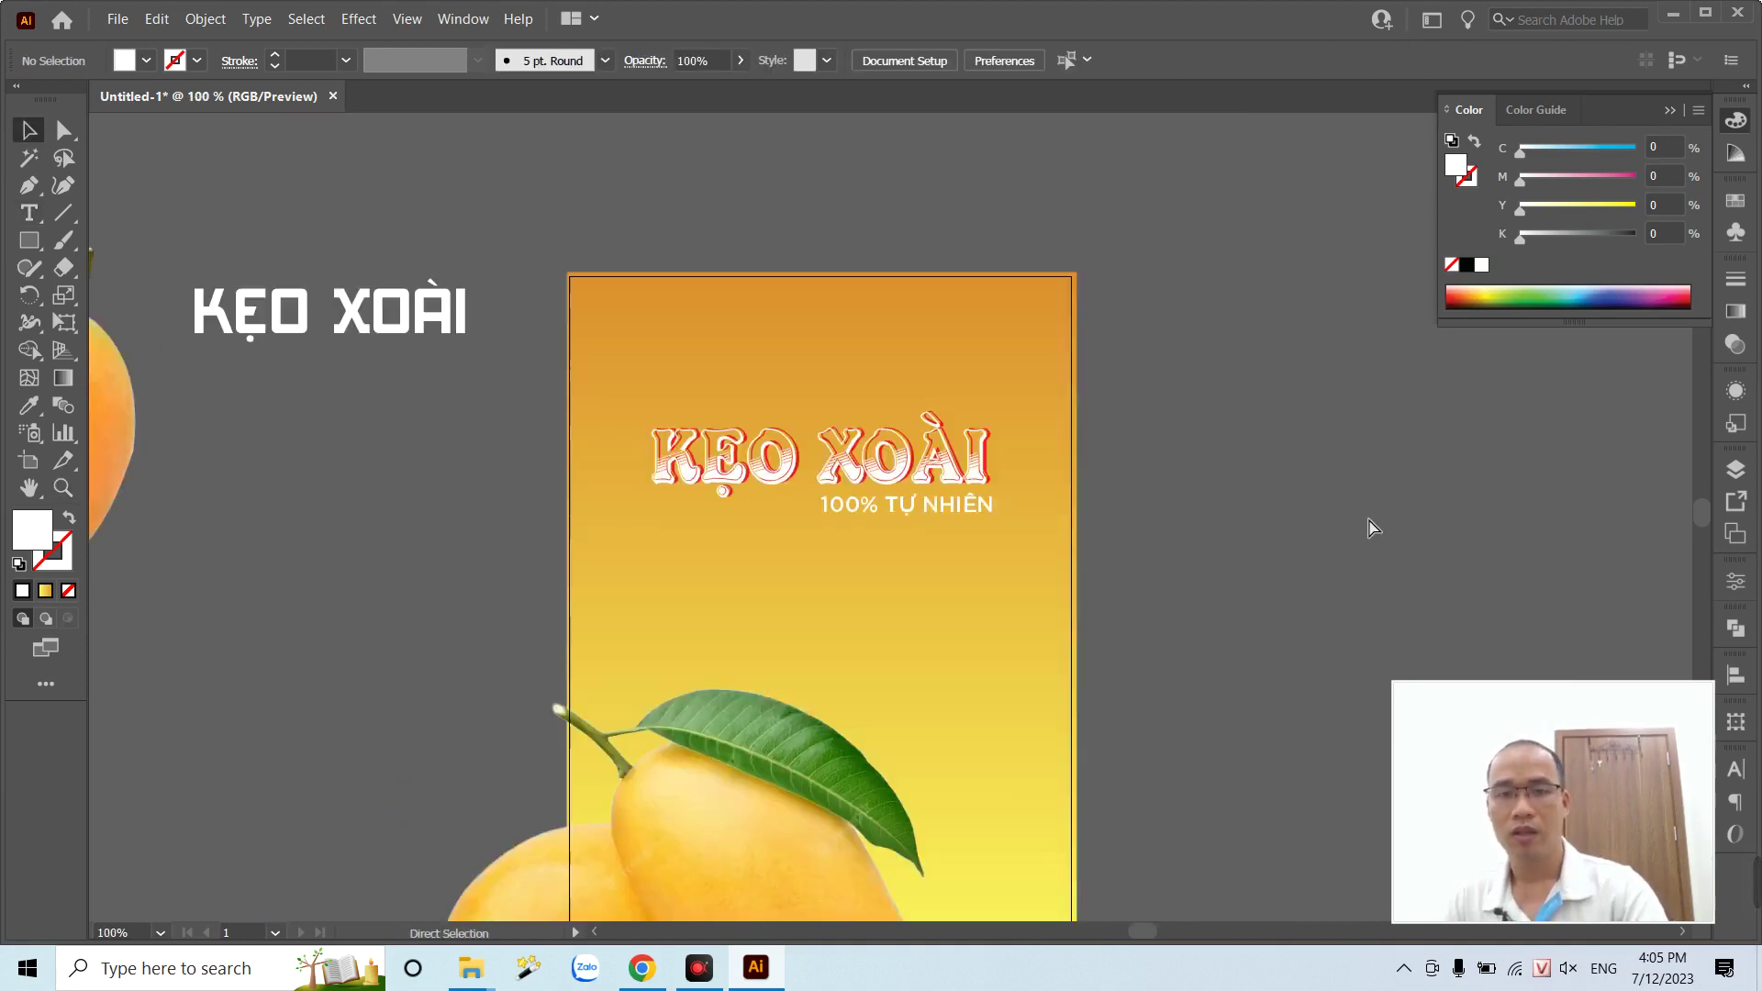
{"action": "key", "text": "z"}
{"action": "left_click_drag", "start_coordinate": [885, 505], "coordinate": [1141, 603]}
{"action": "key", "text": "v"}
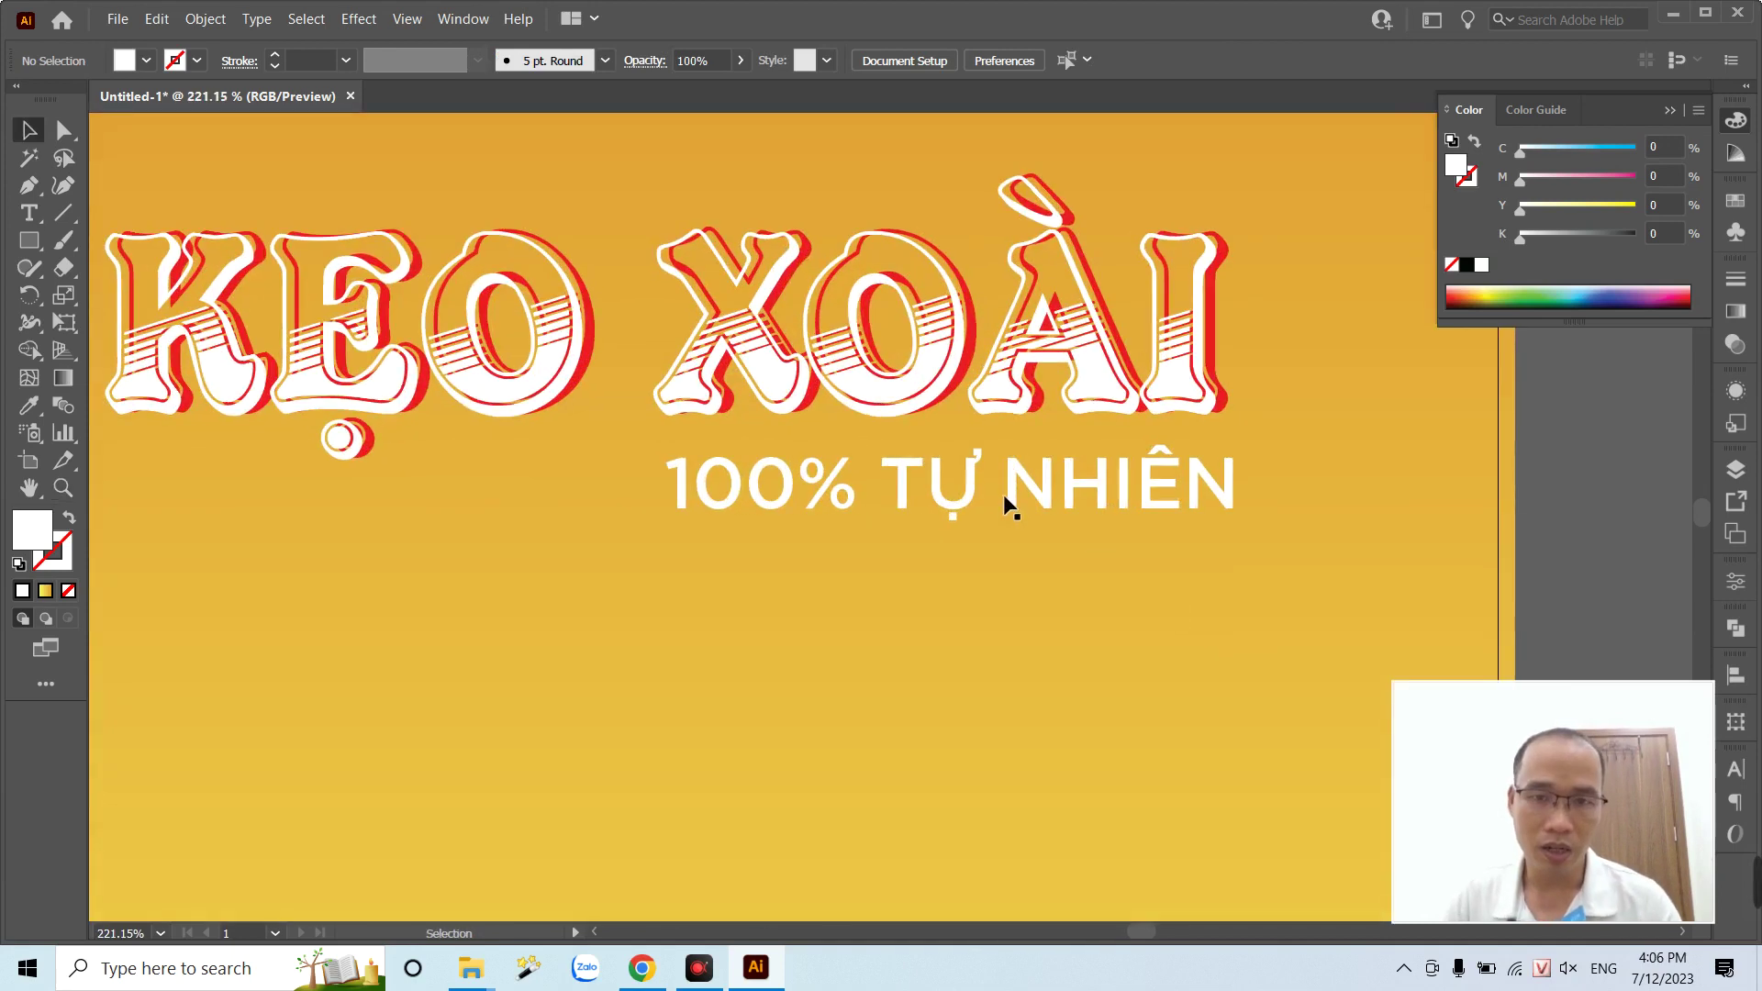
{"action": "left_click", "coordinate": [955, 504]}
{"action": "left_click", "coordinate": [254, 20]}
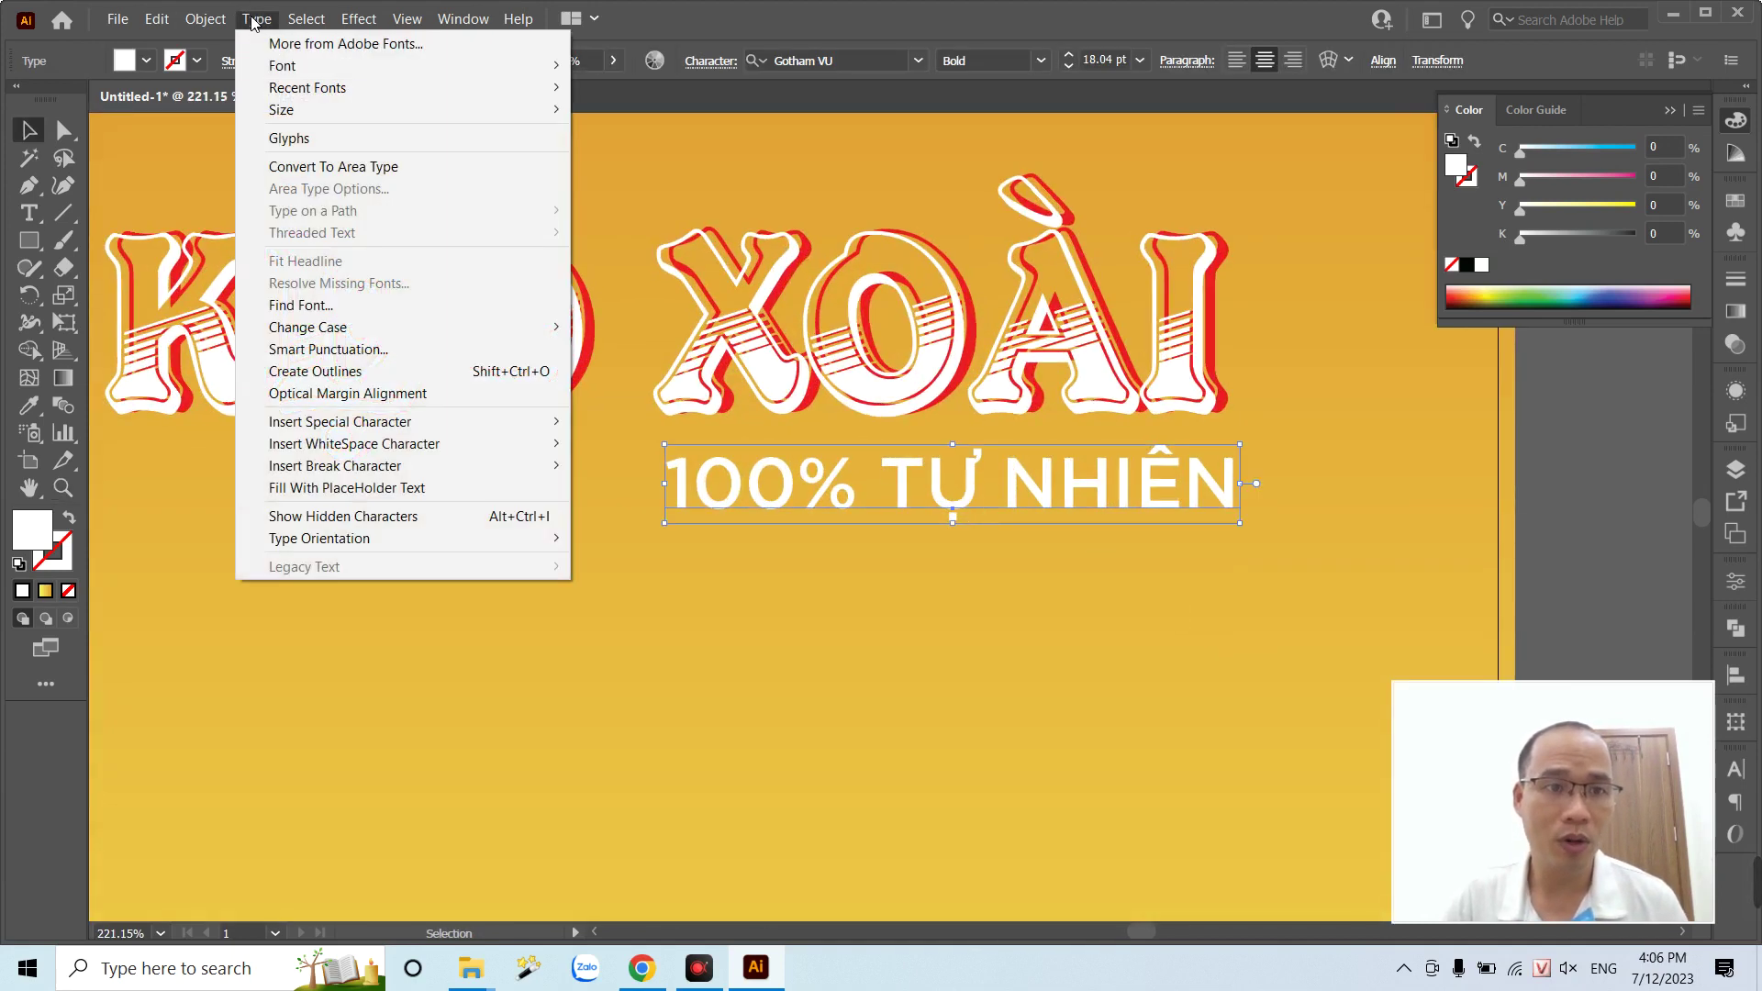
{"action": "mouse_move", "coordinate": [307, 328]}
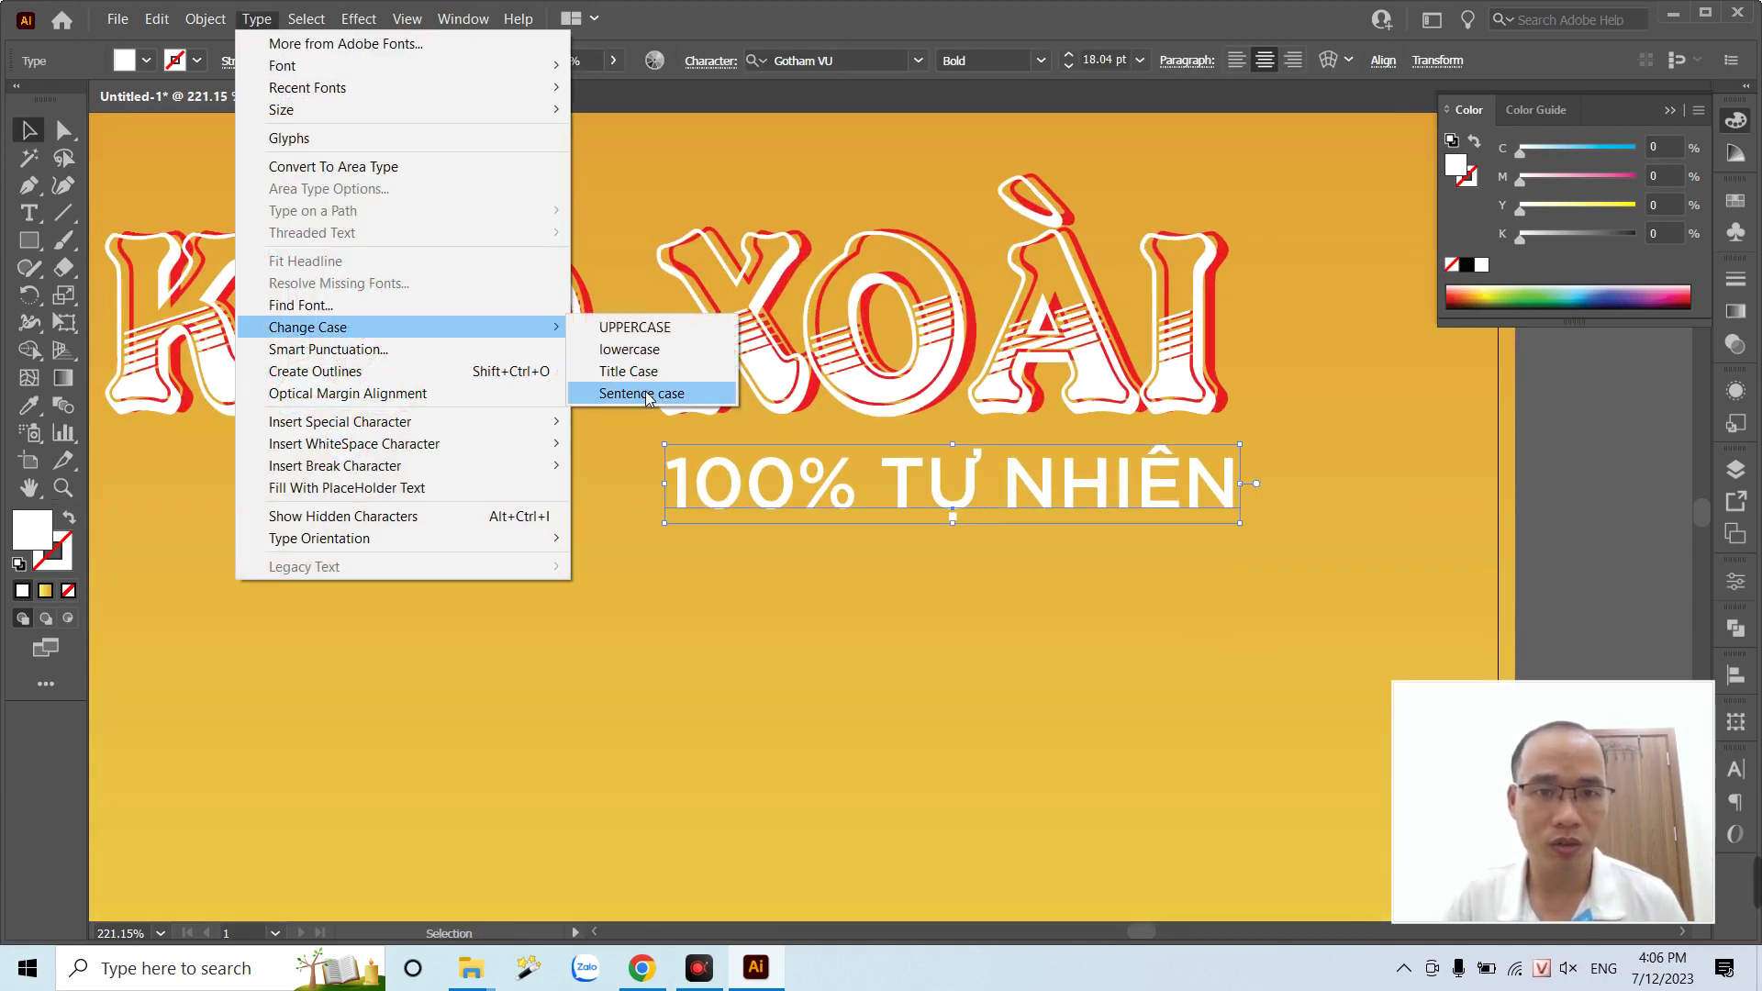
{"action": "left_click", "coordinate": [641, 393]}
{"action": "left_click", "coordinate": [984, 512]}
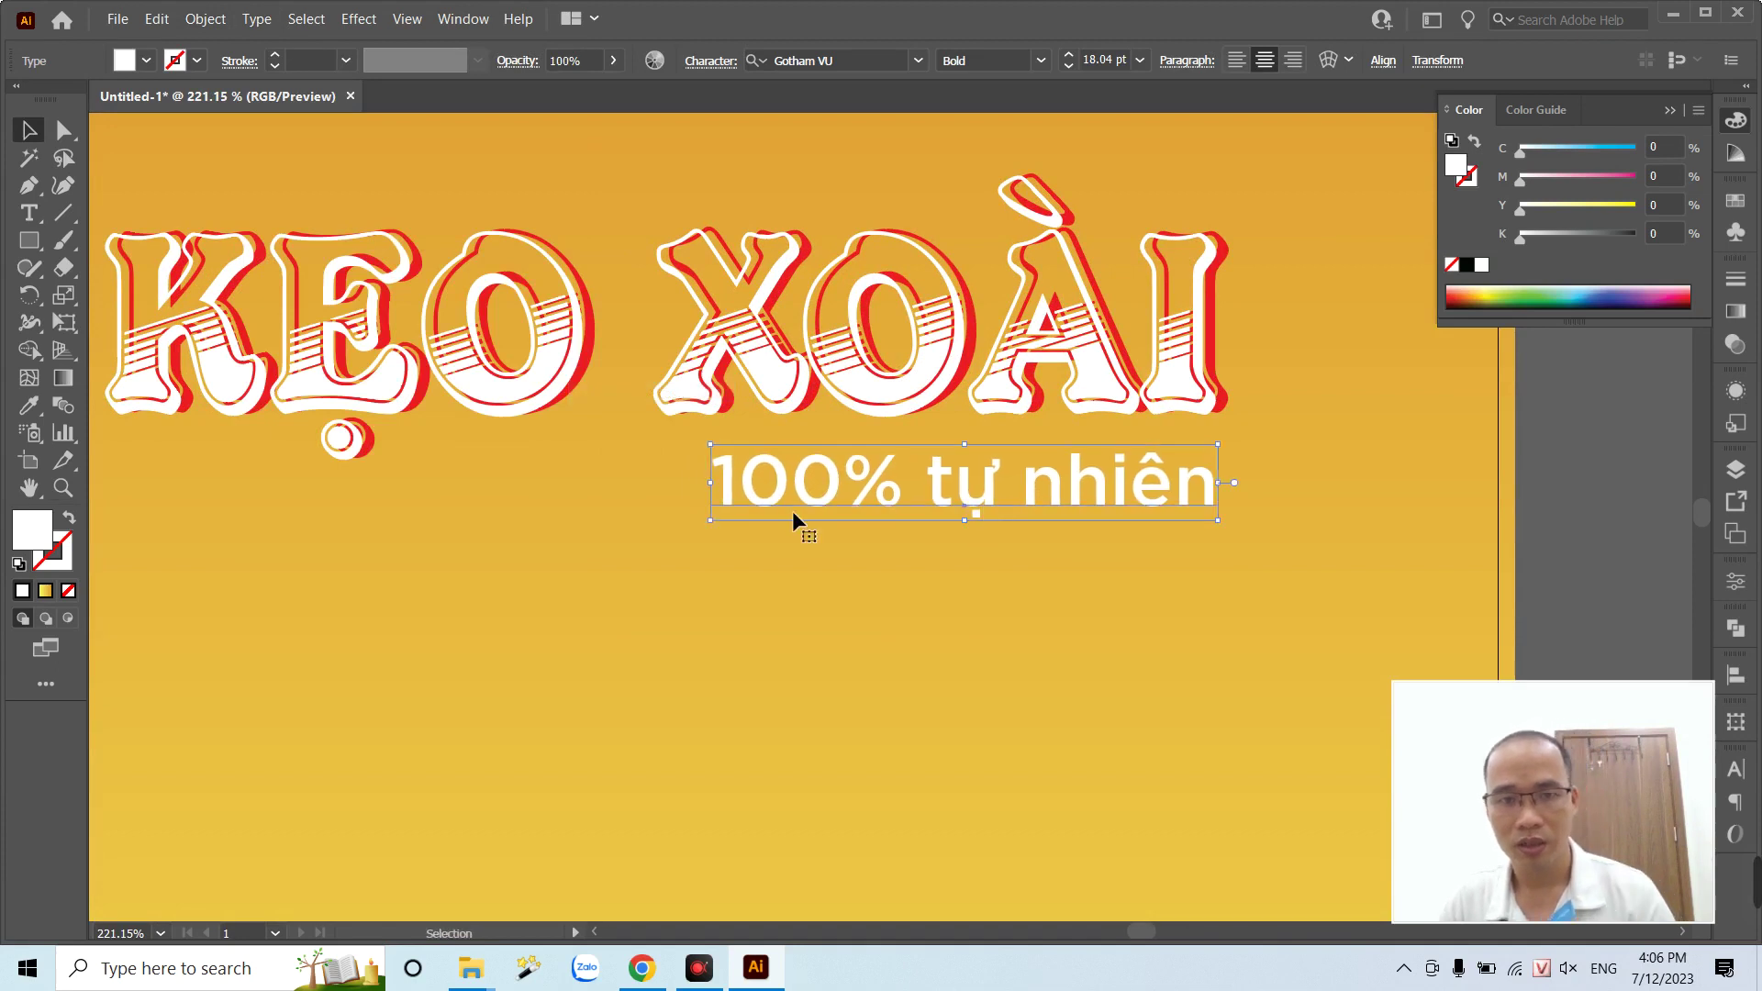
{"action": "left_click_drag", "start_coordinate": [716, 521], "coordinate": [665, 533]}
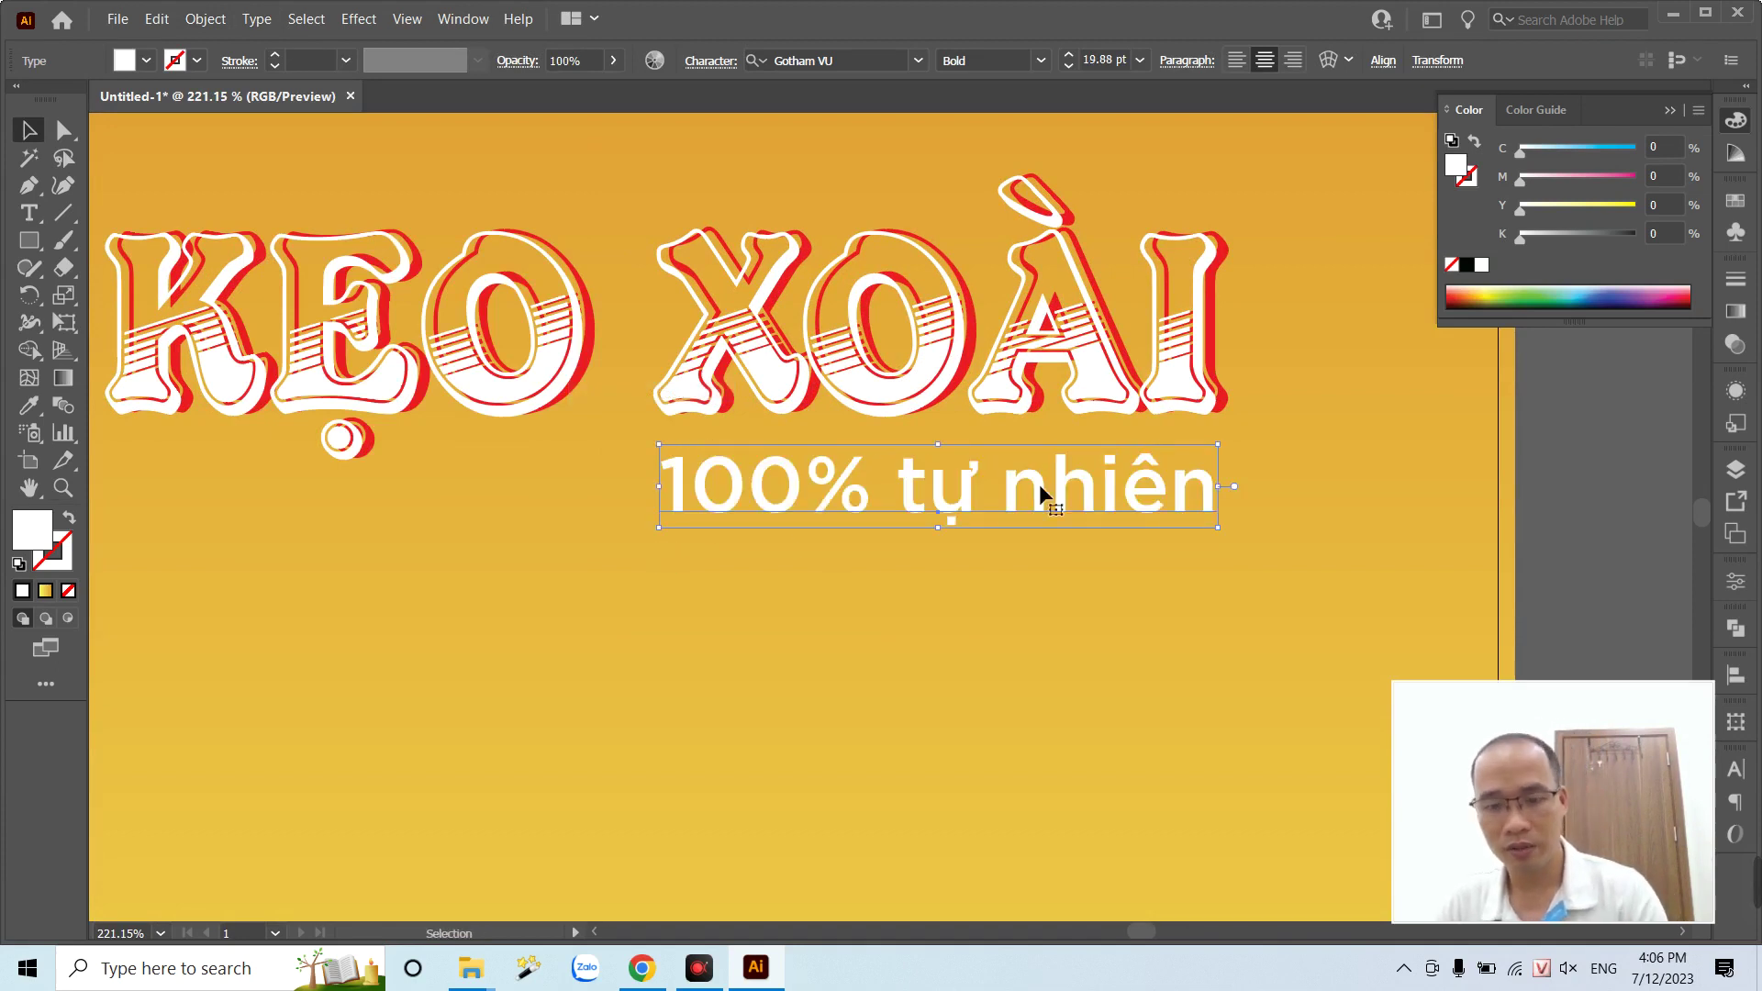
- Move the title and tagline together slightly down on the poster
{"action": "key", "text": "ctrl+minus"}
{"action": "key", "text": "ctrl+minus"}
{"action": "key", "text": "ctrl+minus"}
{"action": "key", "text": "ctrl+minus"}
{"action": "key", "text": "ctrl+minus"}
{"action": "left_click", "coordinate": [1166, 478]}
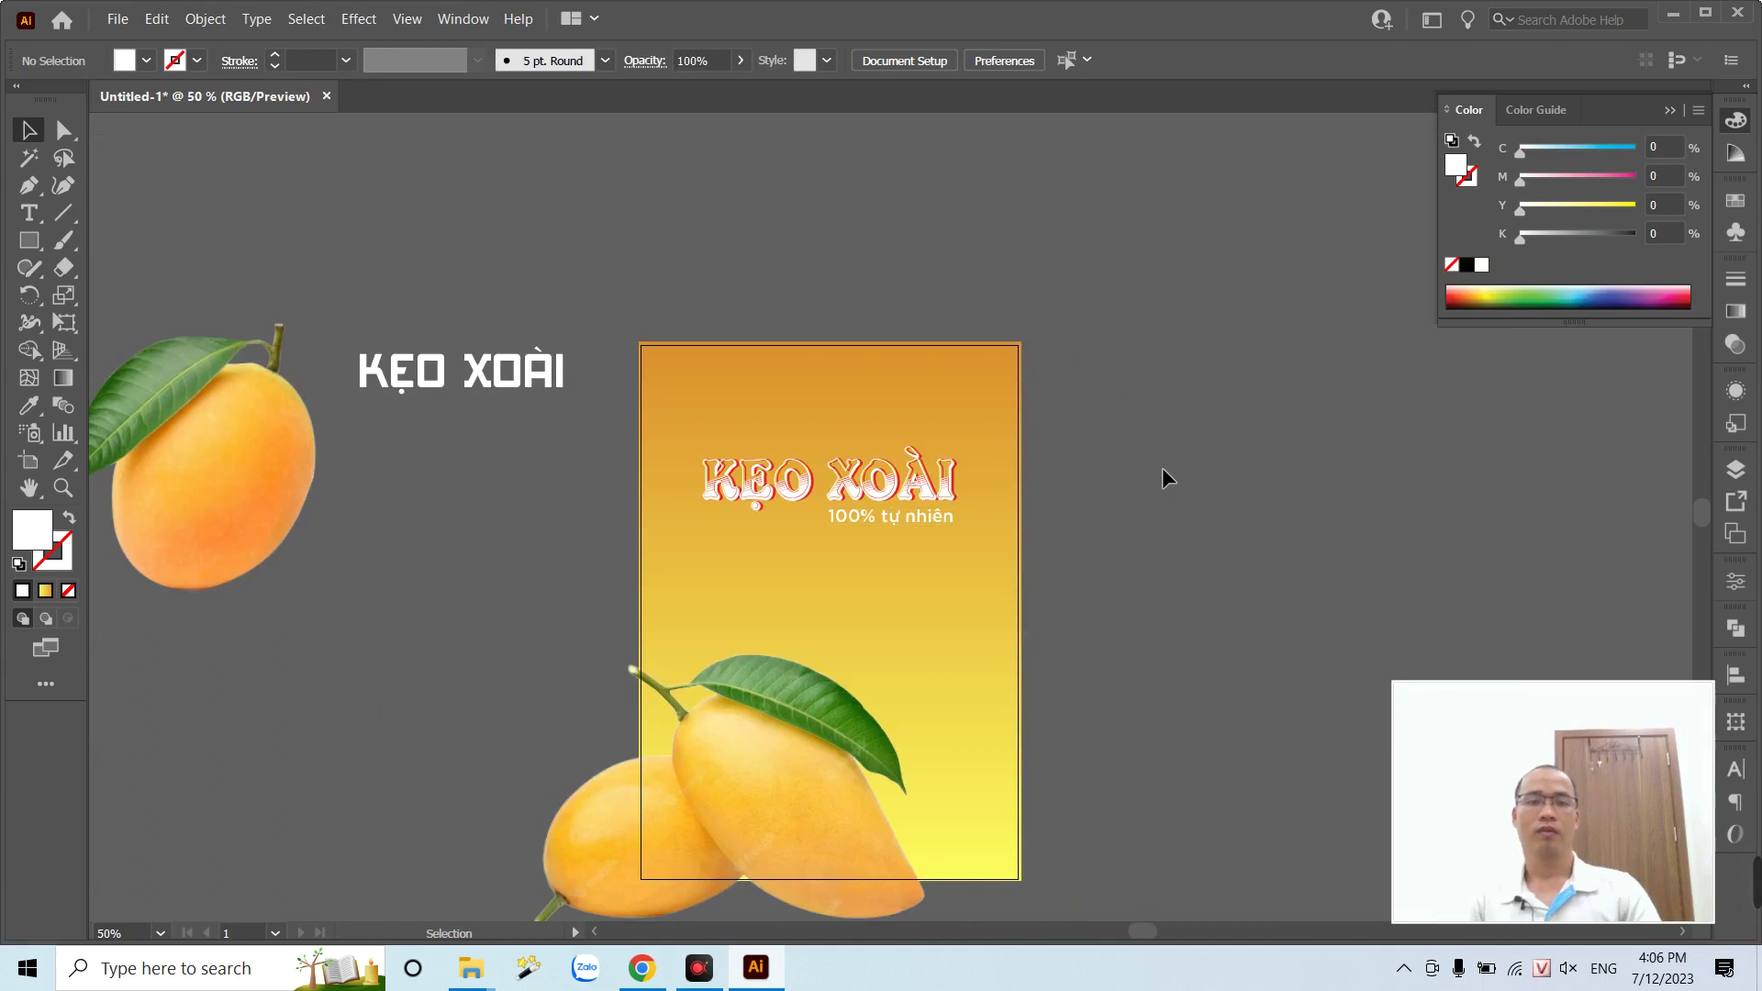
{"action": "left_click_drag", "start_coordinate": [587, 445], "coordinate": [1038, 597]}
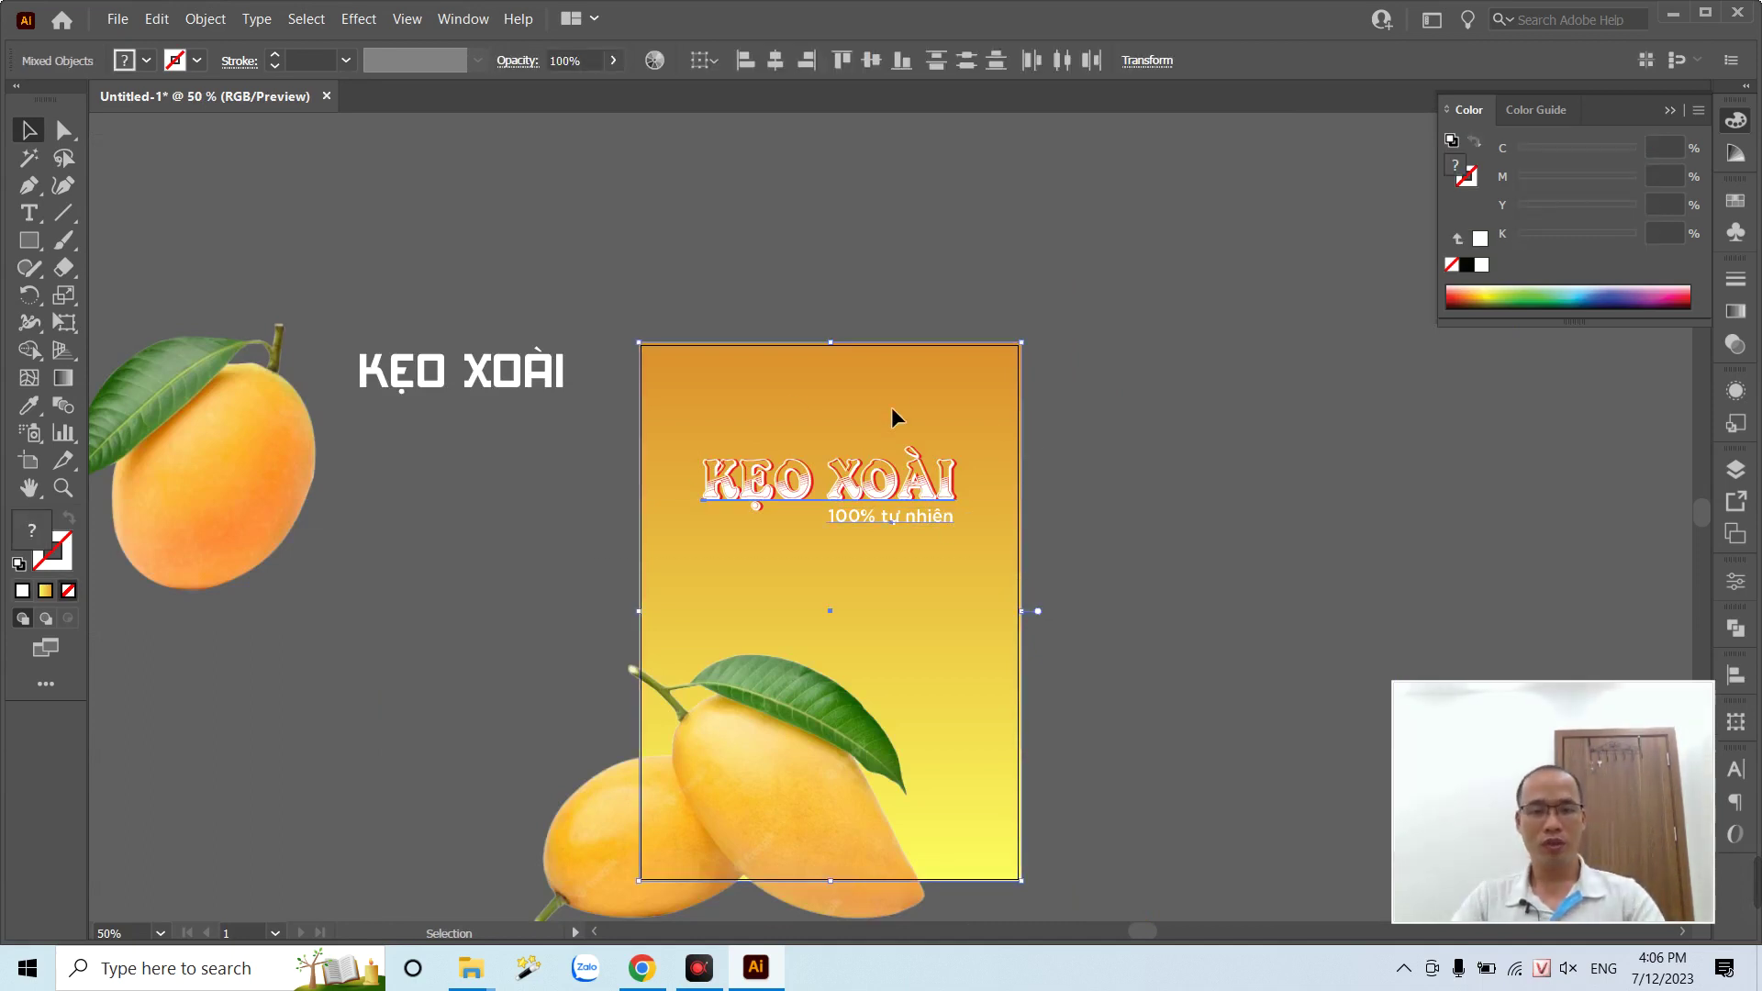
{"action": "left_click_drag", "start_coordinate": [892, 499], "coordinate": [912, 530]}
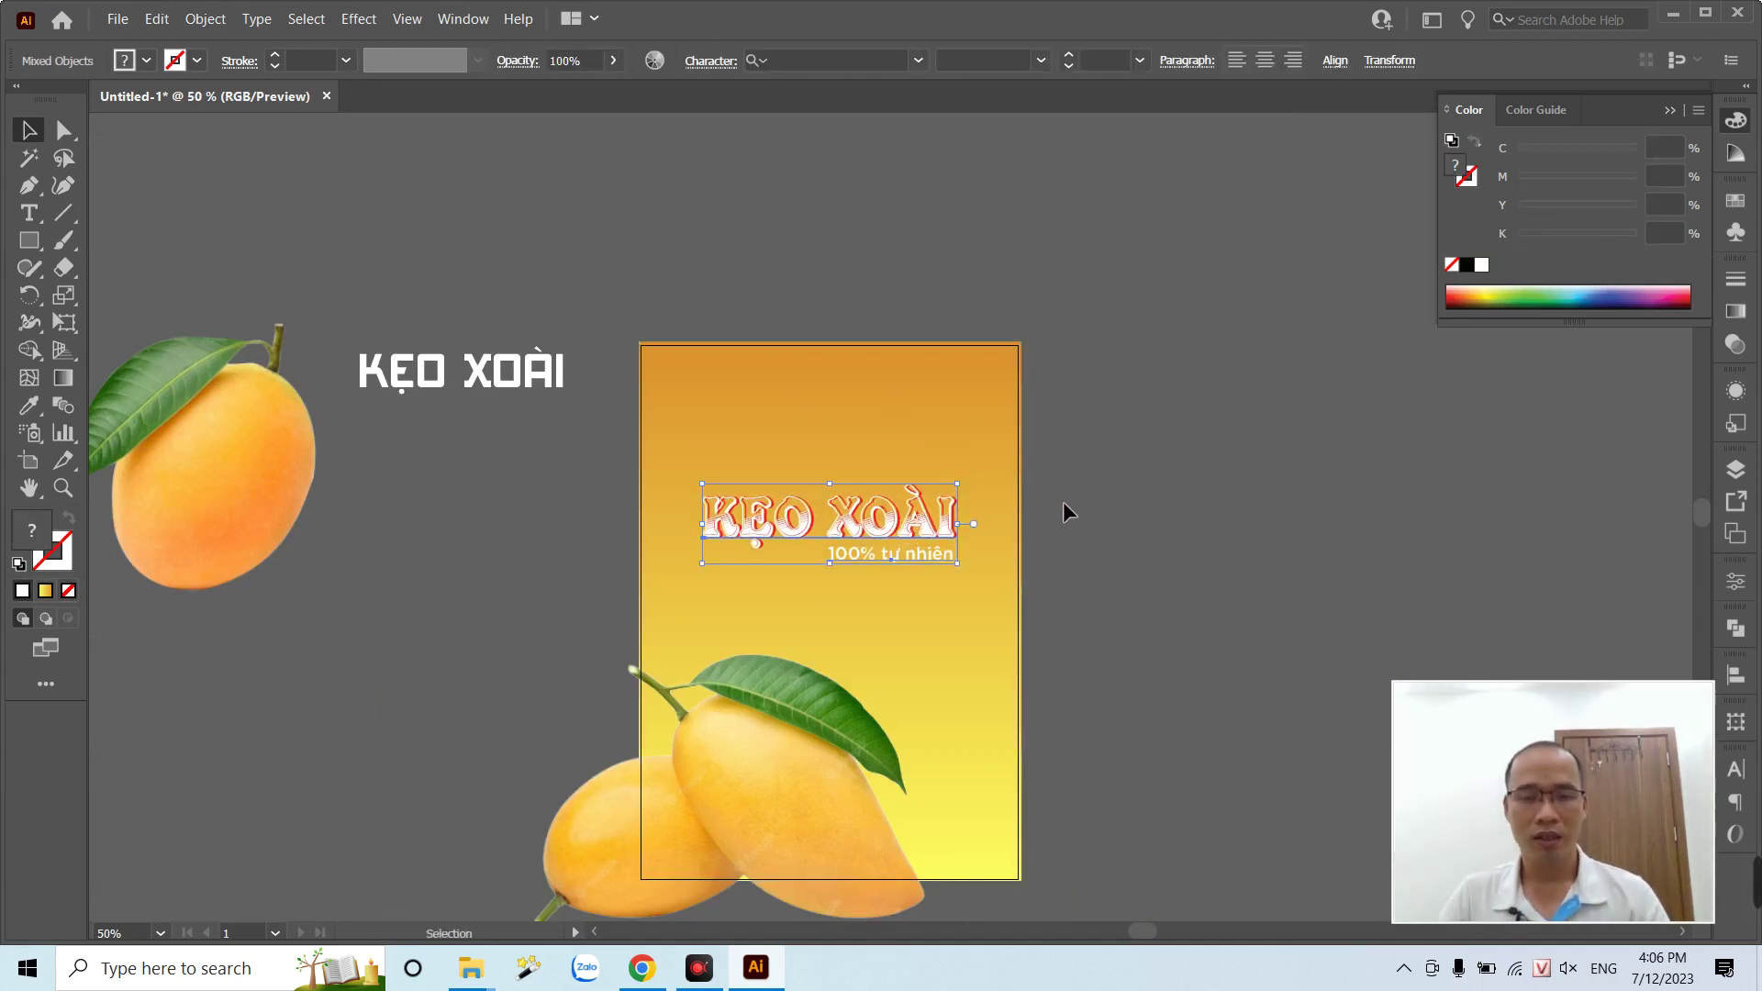
{"action": "left_click", "coordinate": [1129, 444]}
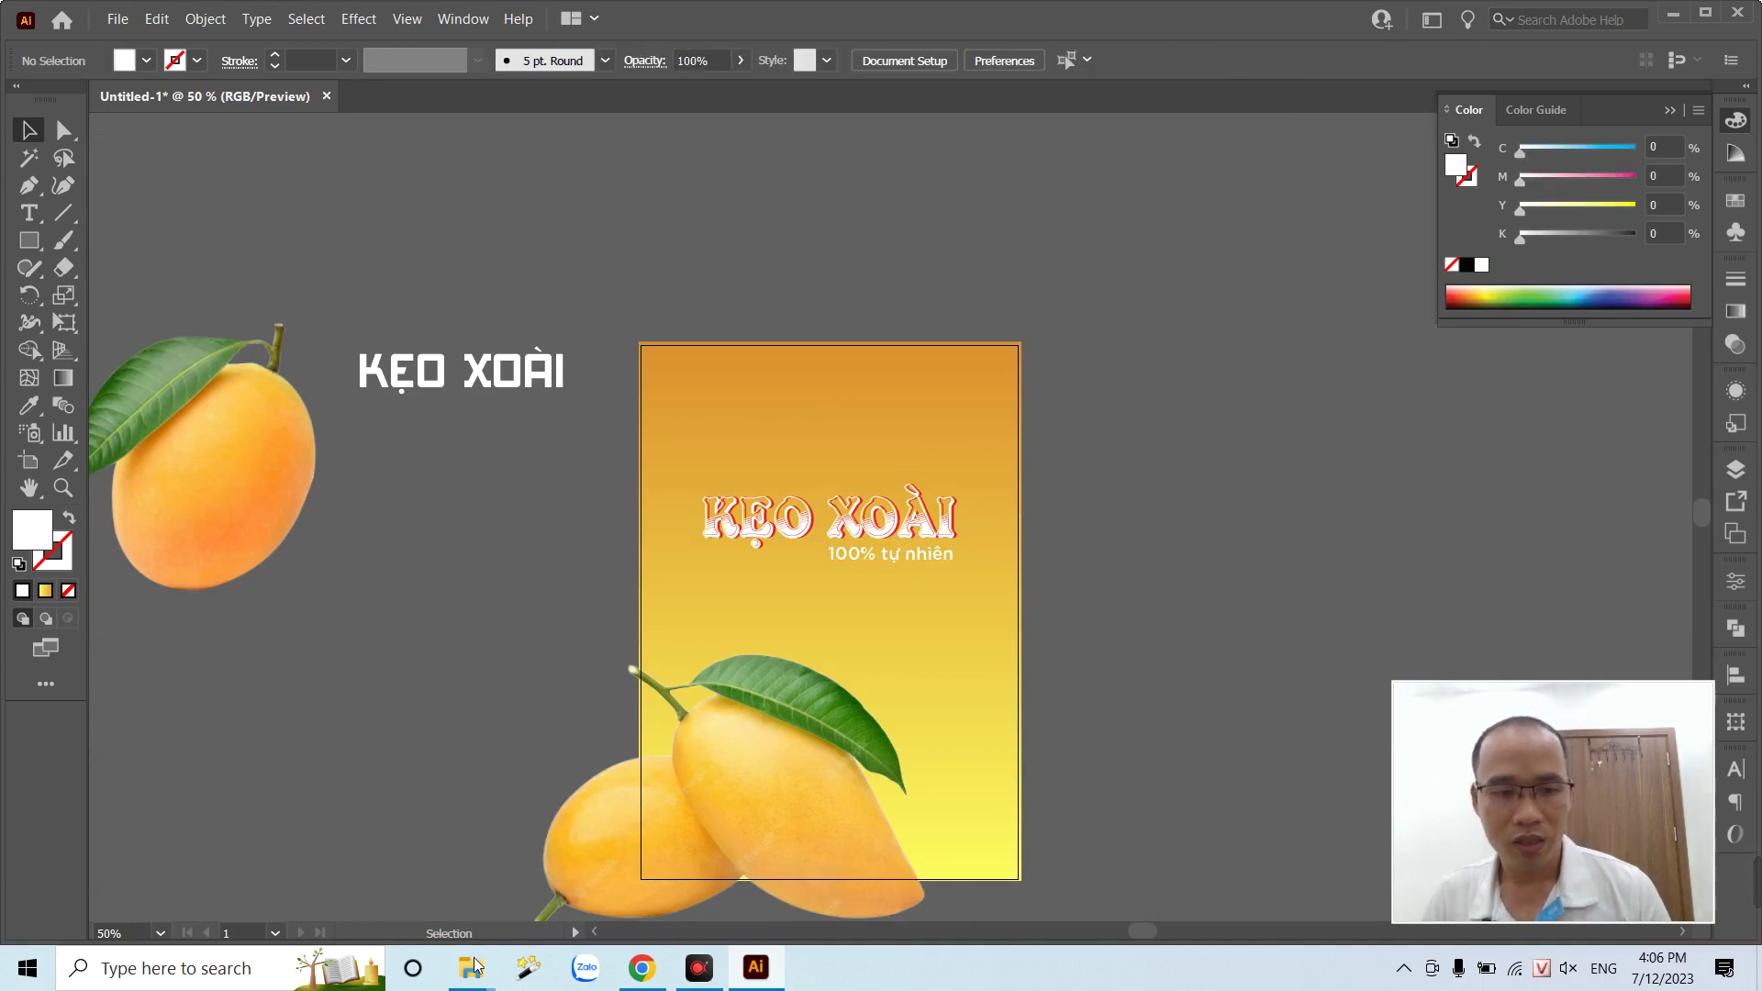
- Open the Logo DIVA file from the Xoai folder and select its artwork
{"action": "left_click", "coordinate": [424, 915]}
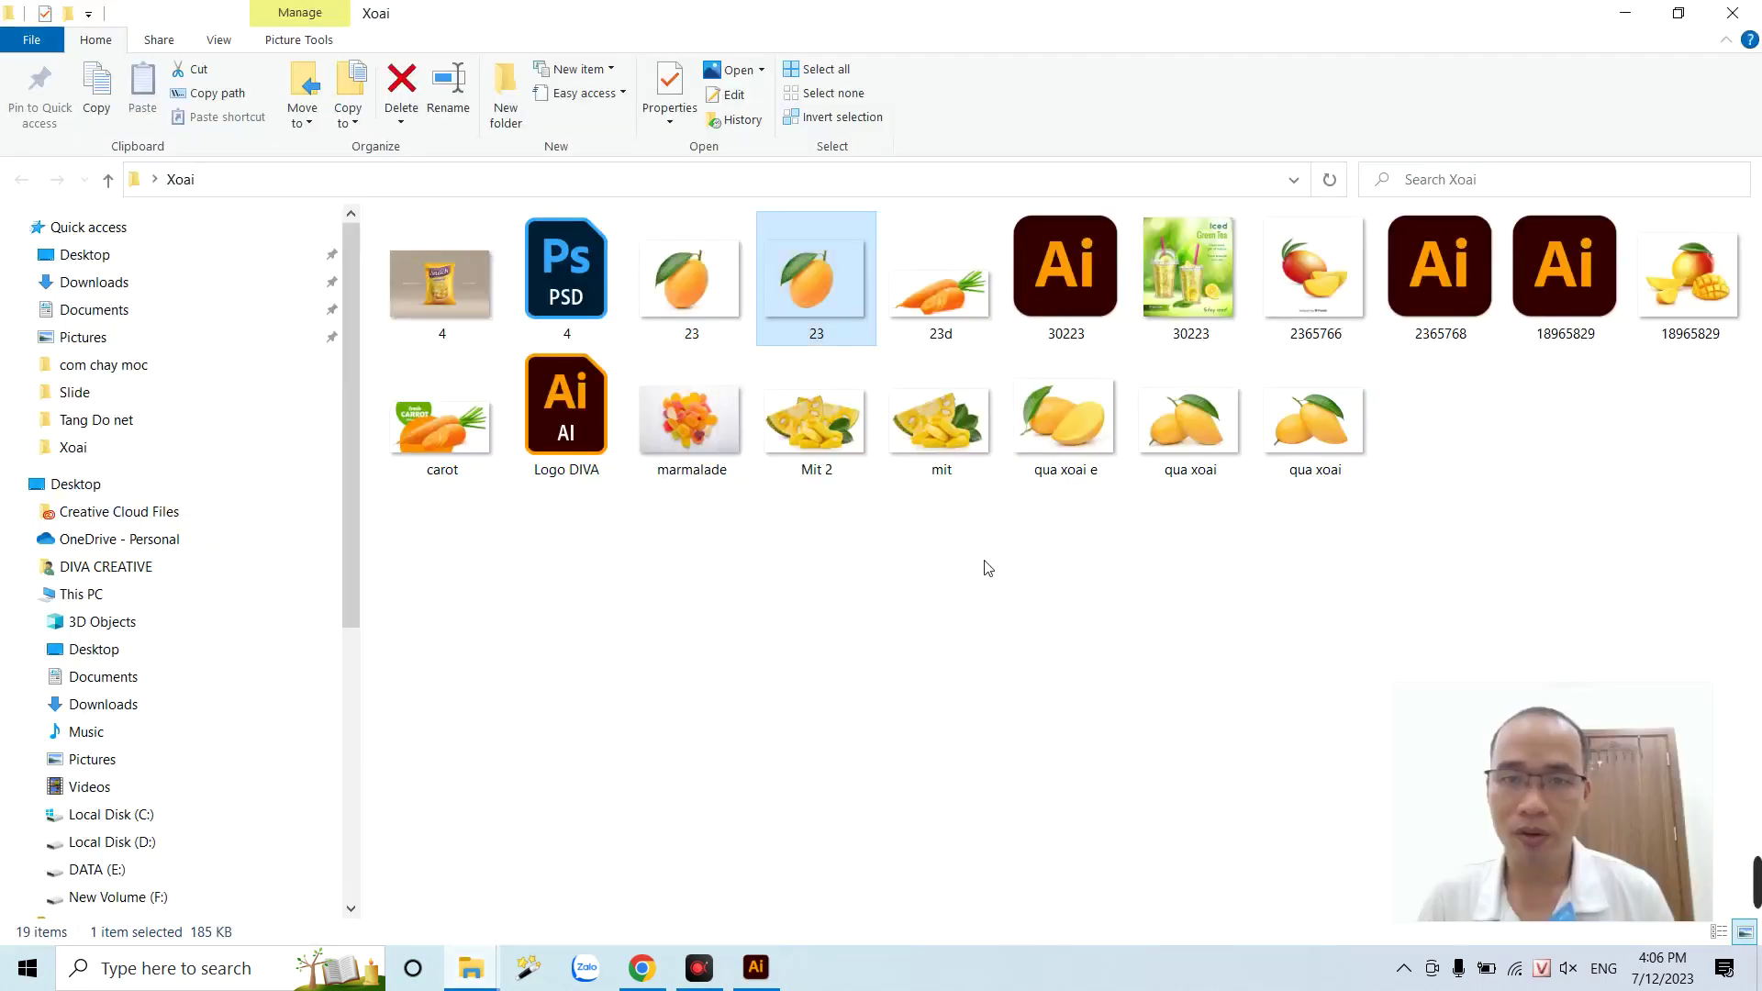
{"action": "double_click", "coordinate": [567, 421]}
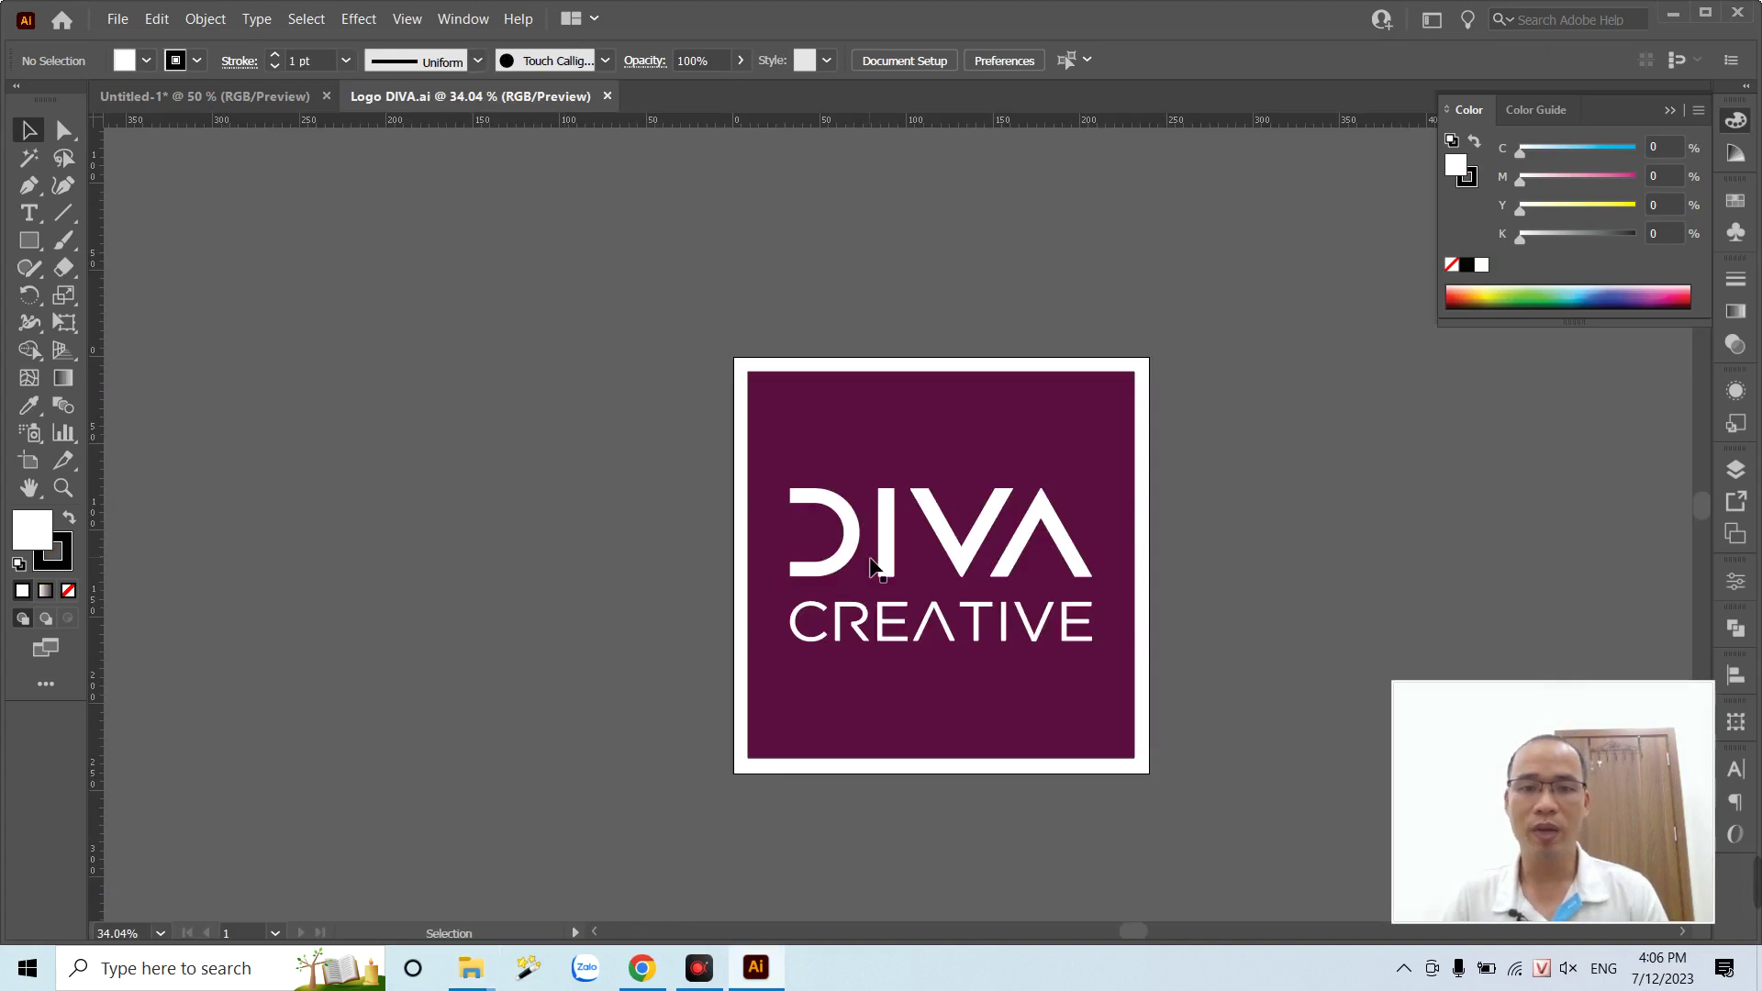
{"action": "left_click", "coordinate": [905, 582]}
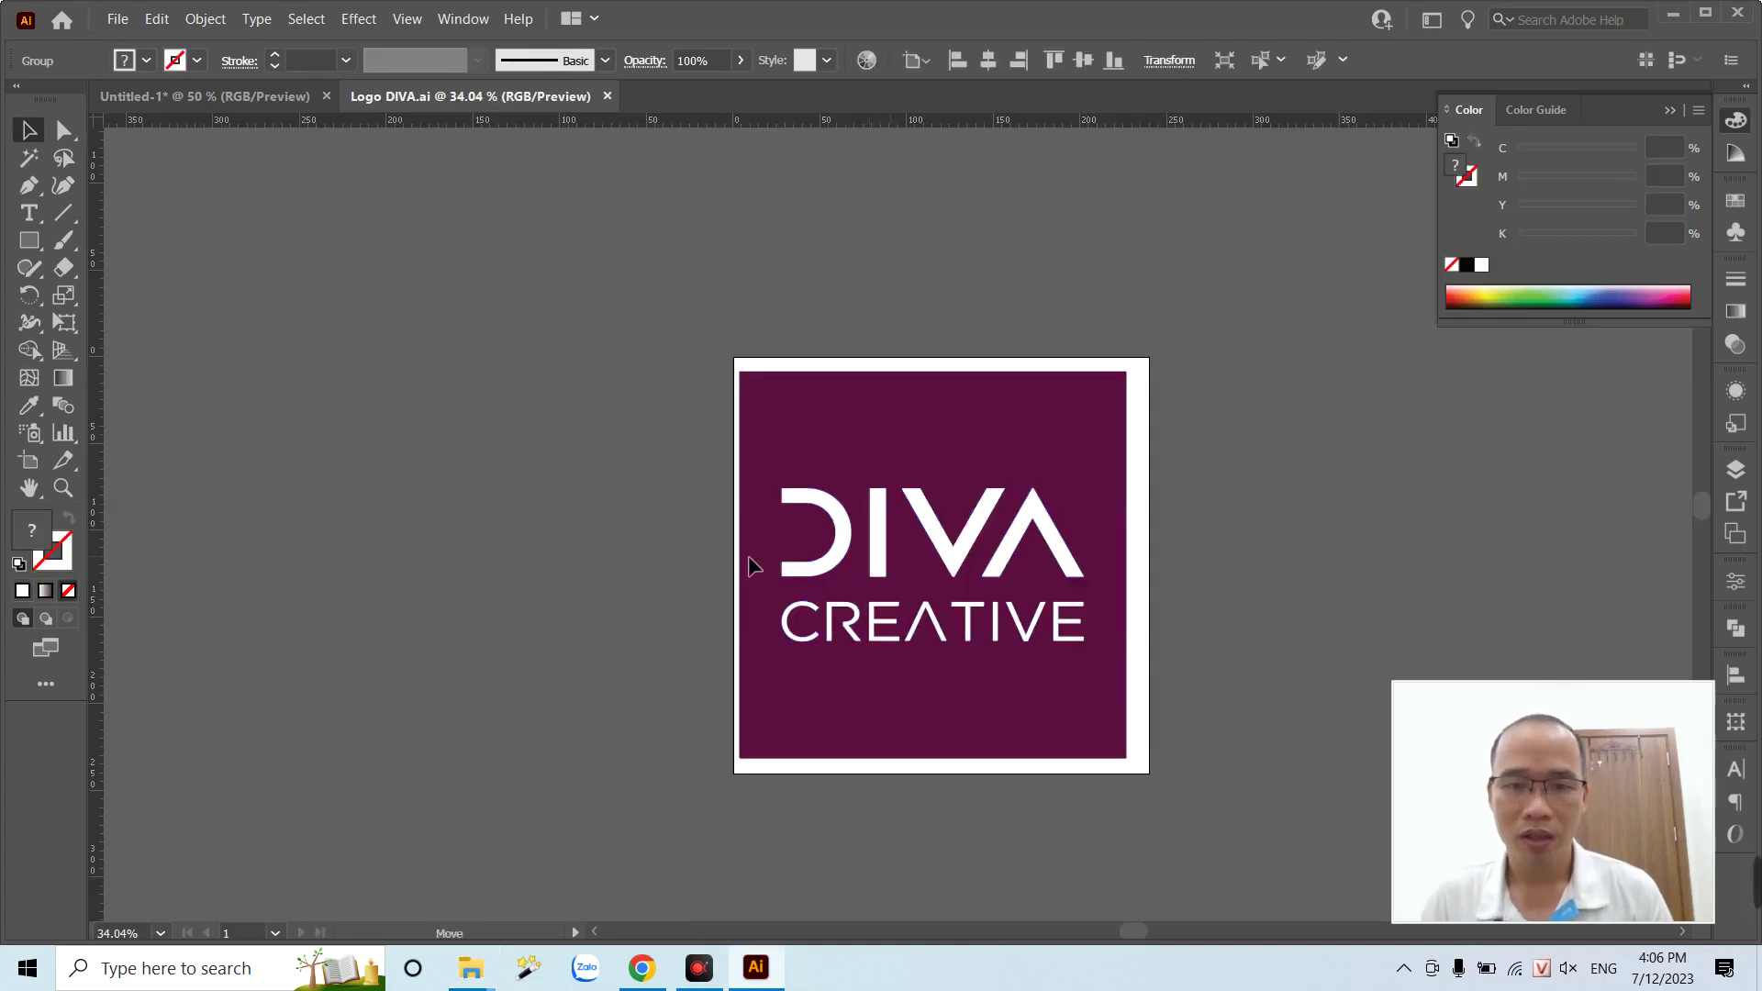
- Paste the DIVA logo into the mango poster beside the artboard
{"action": "left_click_drag", "start_coordinate": [751, 565], "coordinate": [288, 565]}
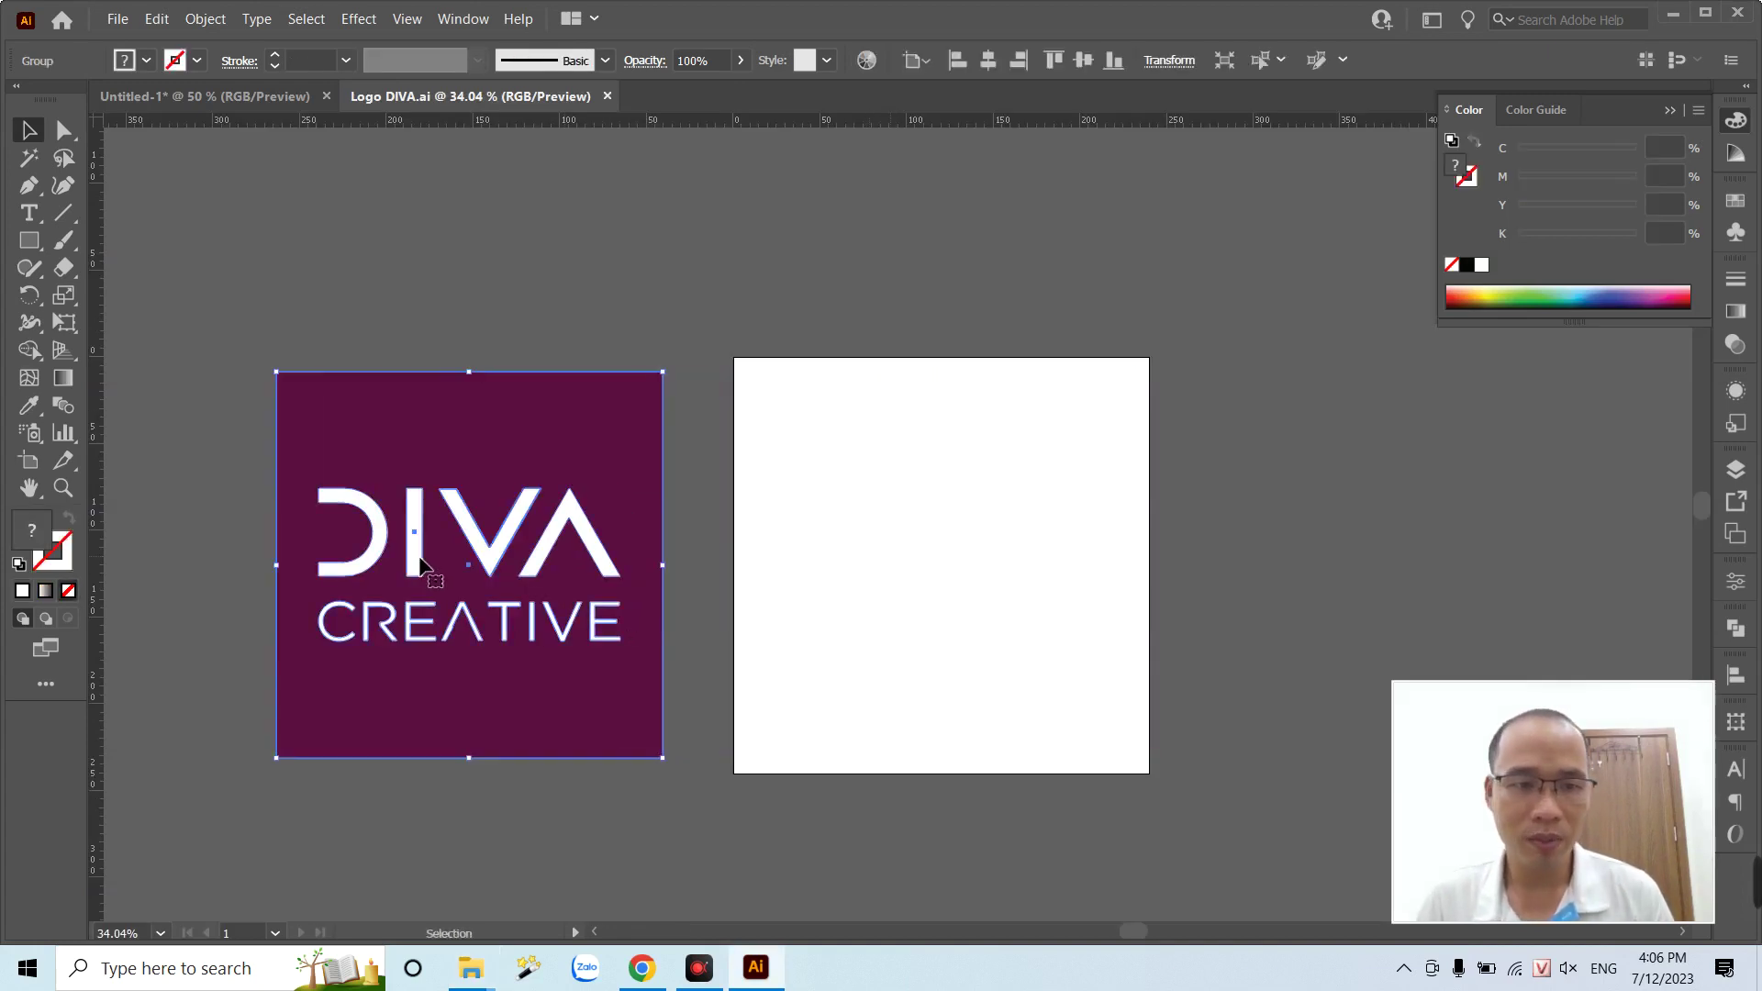
{"action": "left_click", "coordinate": [223, 95]}
{"action": "key", "text": "ctrl+v"}
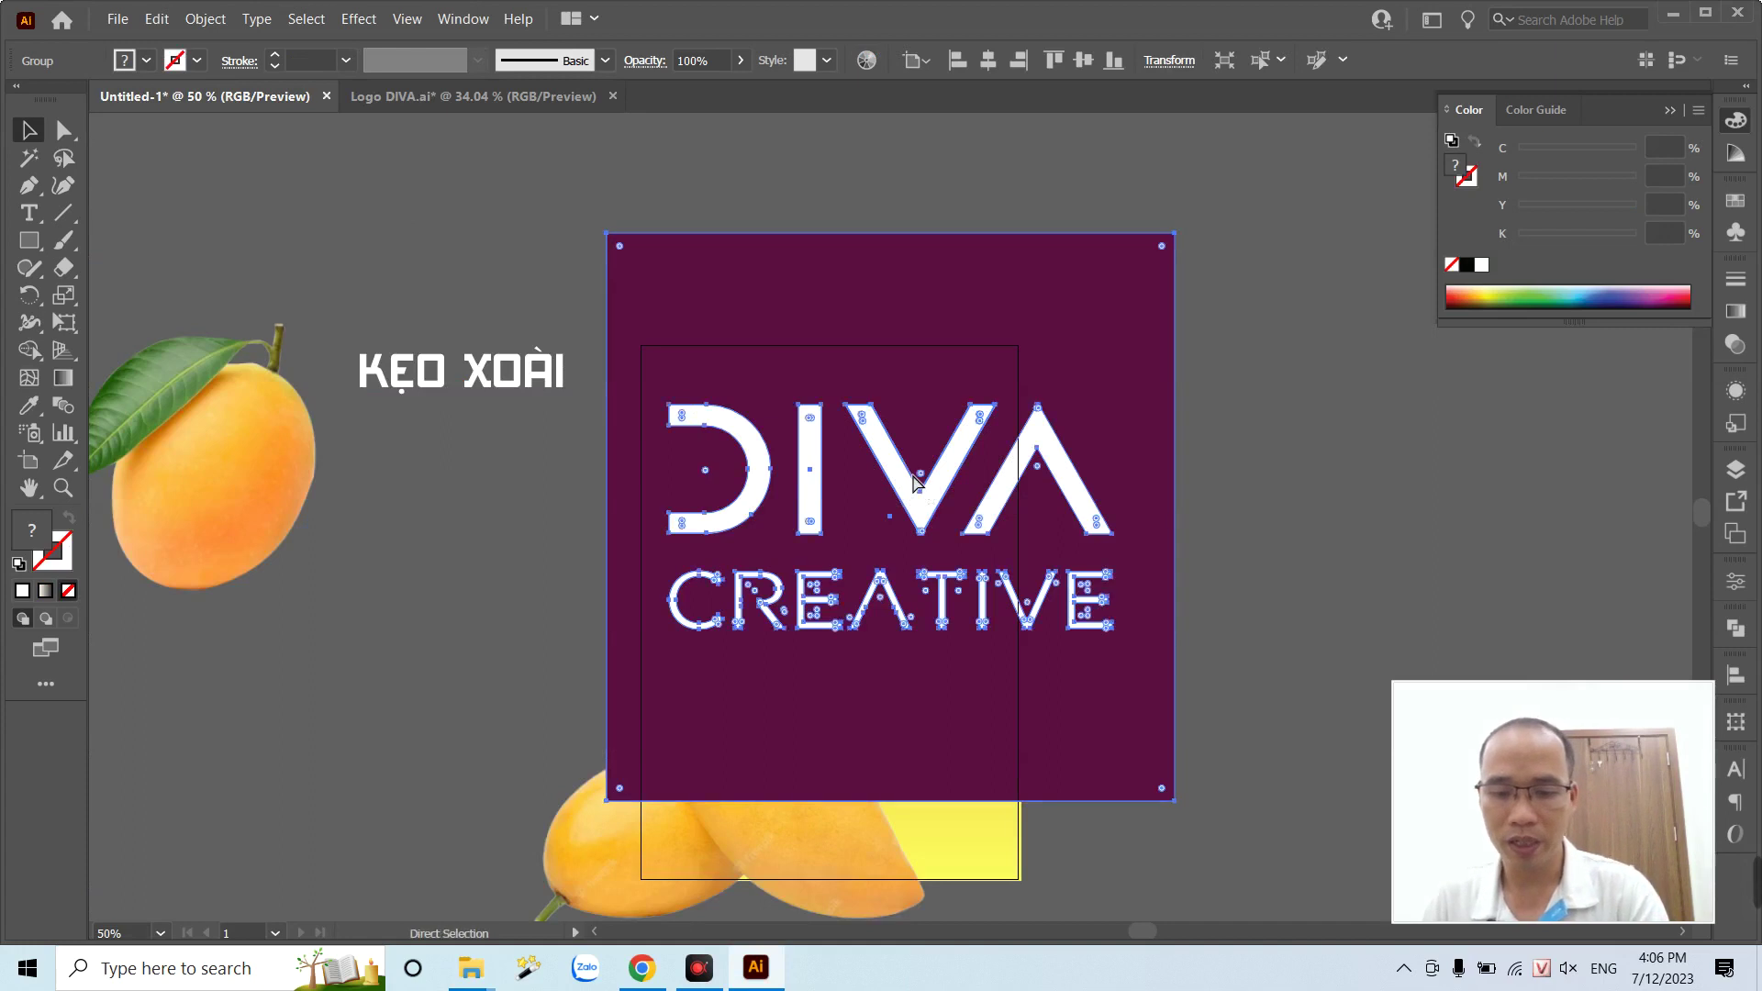
{"action": "scroll", "coordinate": [915, 480], "scroll_direction": "down", "scroll_amount": 2, "text": "alt"}
{"action": "scroll", "coordinate": [826, 459], "scroll_direction": "right", "scroll_amount": 3}
{"action": "mouse_move", "coordinate": [705, 413]}
{"action": "left_mouse_down"}
{"action": "mouse_move", "coordinate": [1138, 351]}
{"action": "mouse_move", "coordinate": [954, 292]}
{"action": "left_mouse_up"}
- Ungroup the DIVA logo and delete its purple square behind the lettering
{"action": "right_click", "coordinate": [1138, 351]}
{"action": "left_click", "coordinate": [1193, 492]}
{"action": "key", "text": "Delete"}
{"action": "left_click_drag", "start_coordinate": [1129, 413], "coordinate": [715, 363]}
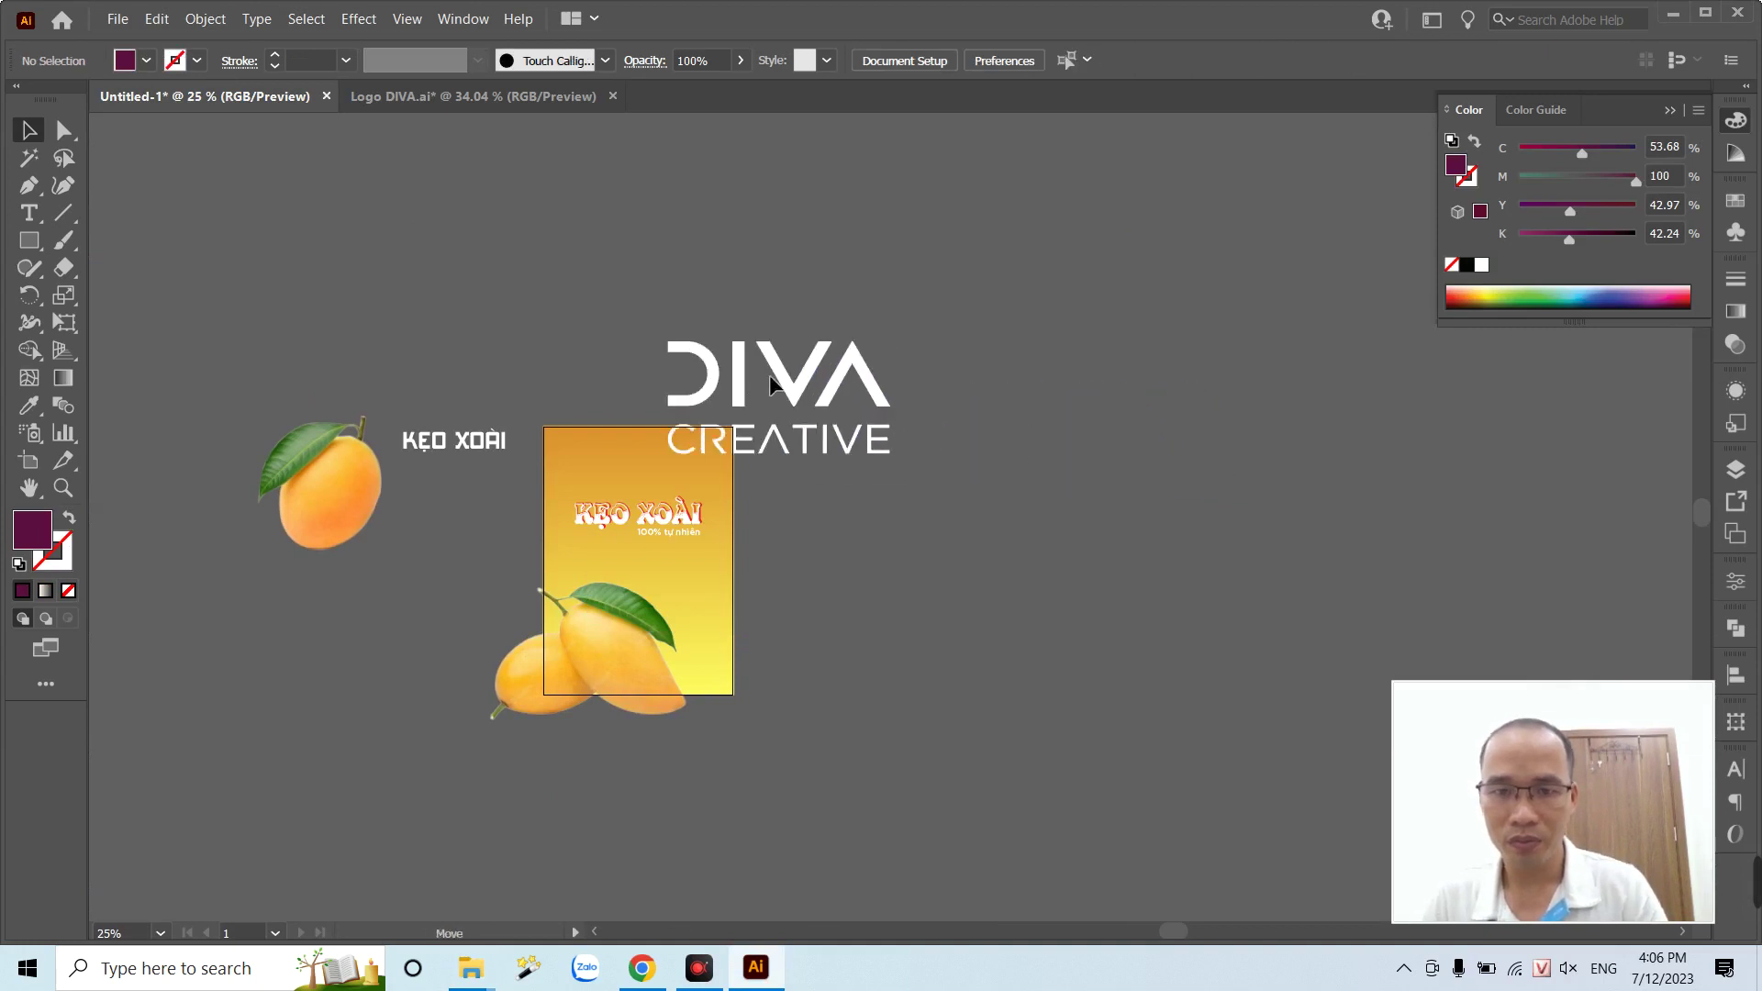
- Shrink the white DIVA lettering down onto the top of the poster
{"action": "key", "text": "z"}
{"action": "left_click", "coordinate": [679, 510]}
{"action": "left_click_drag", "start_coordinate": [679, 510], "coordinate": [834, 562]}
{"action": "key", "text": "v"}
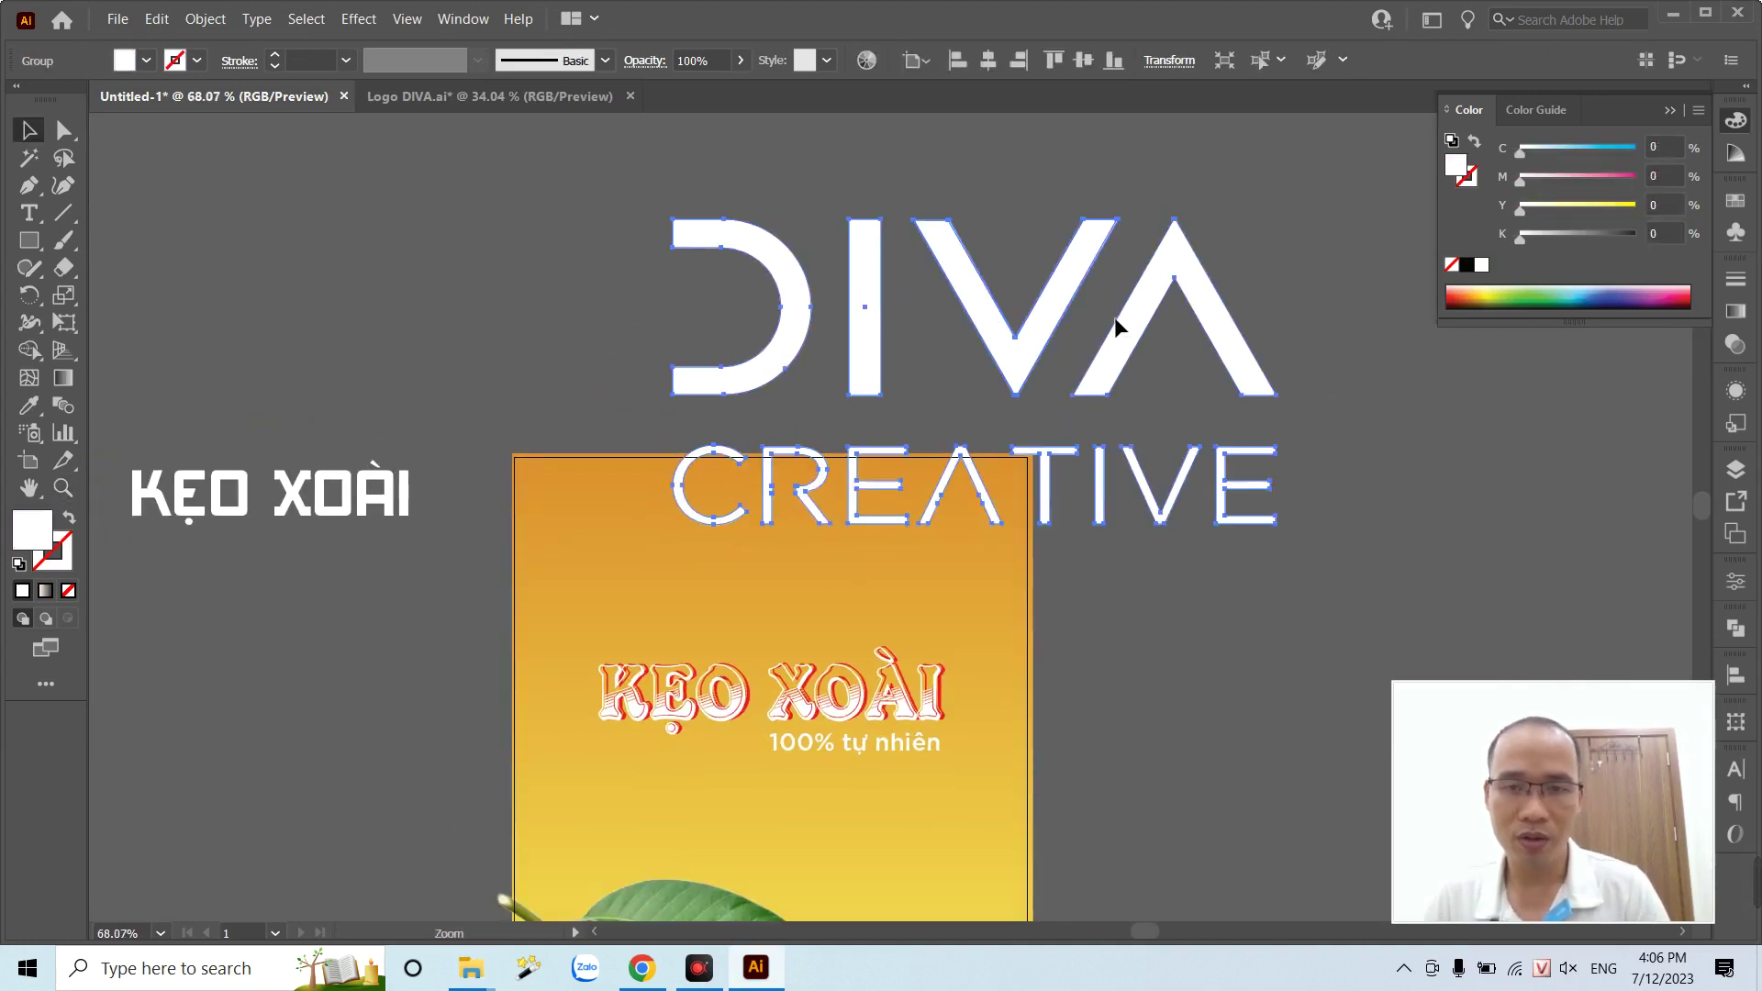
{"action": "left_click", "coordinate": [1121, 322]}
{"action": "mouse_move", "coordinate": [1257, 256]}
{"action": "left_mouse_down"}
{"action": "mouse_move", "coordinate": [831, 445]}
{"action": "mouse_move", "coordinate": [891, 573]}
{"action": "left_mouse_up"}
- Centre the DIVA lettering near the poster top and shrink it slightly
{"action": "key", "text": "z"}
{"action": "key", "text": "v"}
{"action": "left_click_drag", "start_coordinate": [808, 404], "coordinate": [860, 463]}
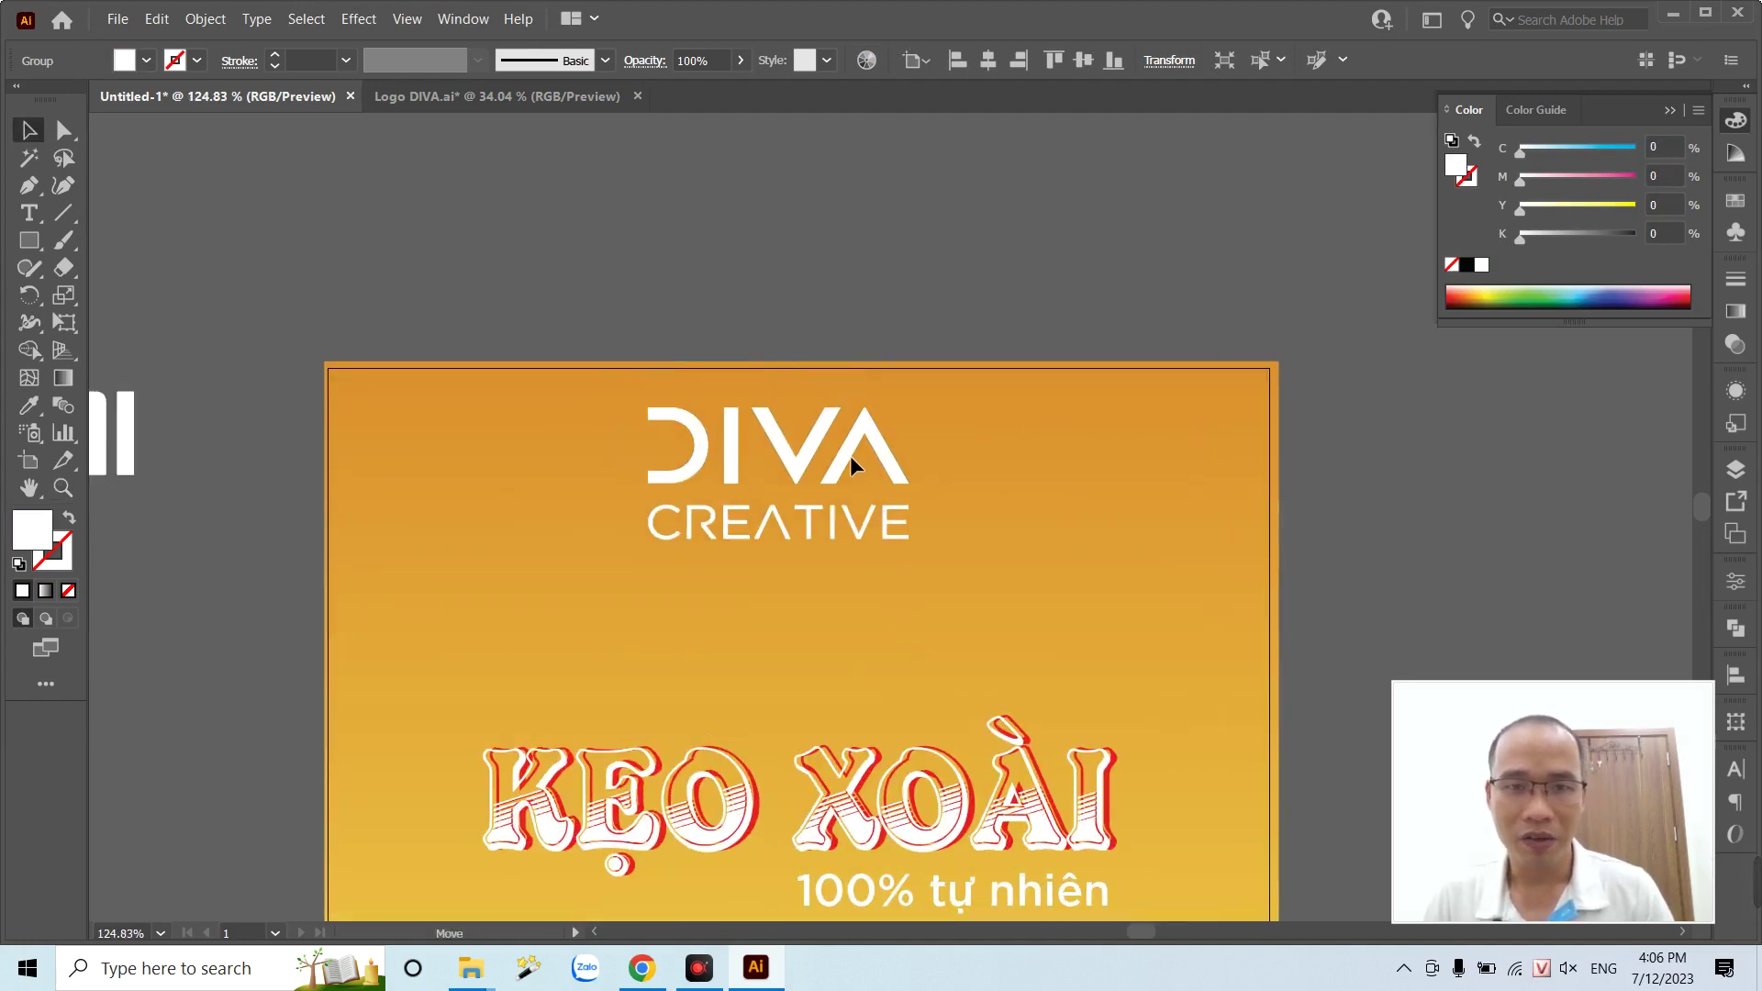
{"action": "left_click", "coordinate": [783, 287]}
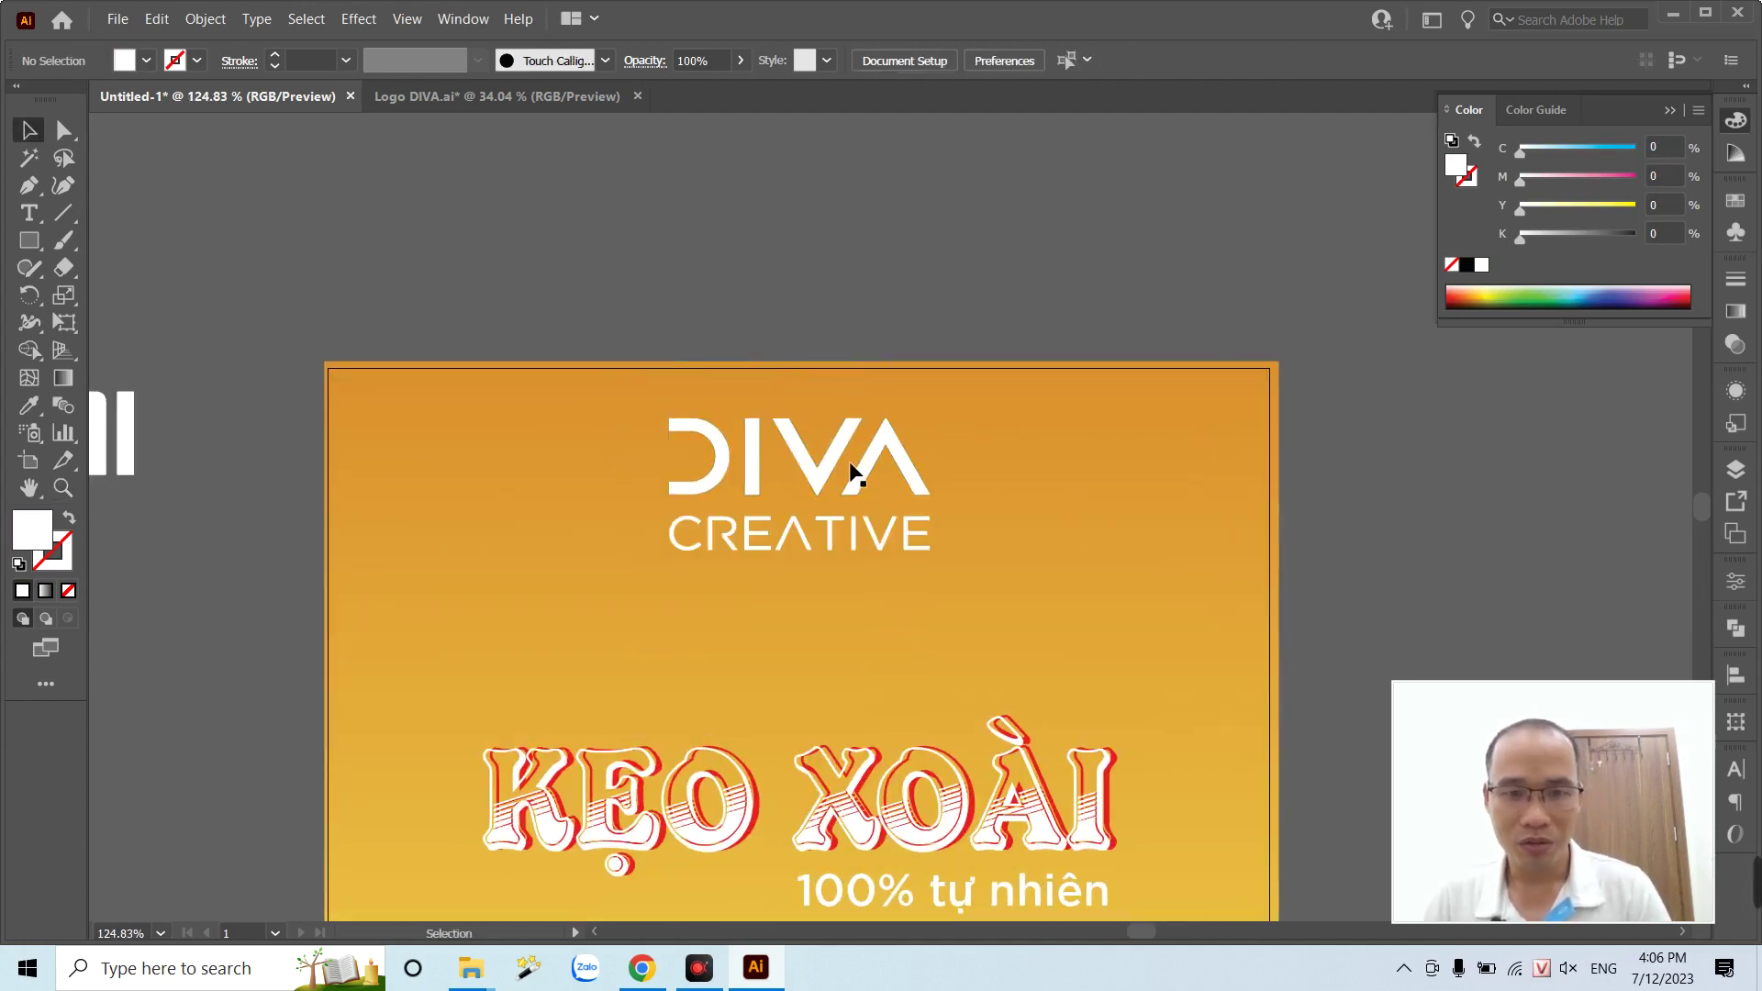
{"action": "left_click", "coordinate": [861, 484]}
{"action": "left_click_drag", "start_coordinate": [939, 563], "coordinate": [928, 558]}
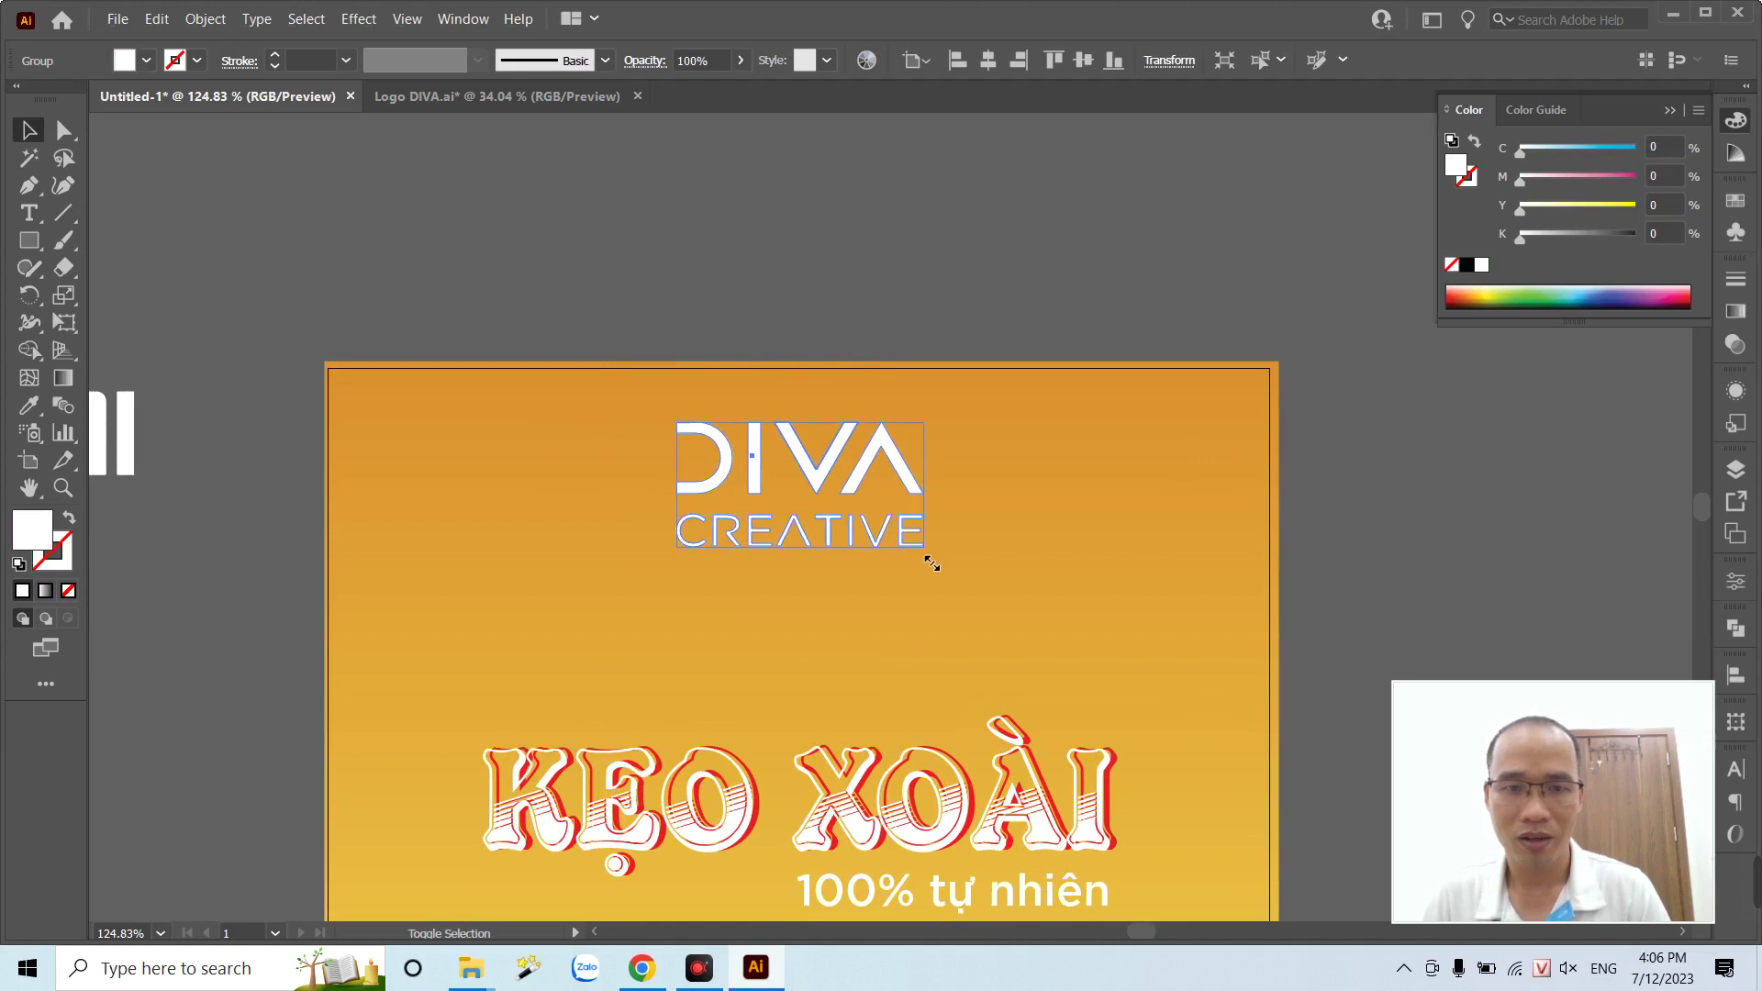
{"action": "left_click", "coordinate": [1005, 468], "text": "shift"}
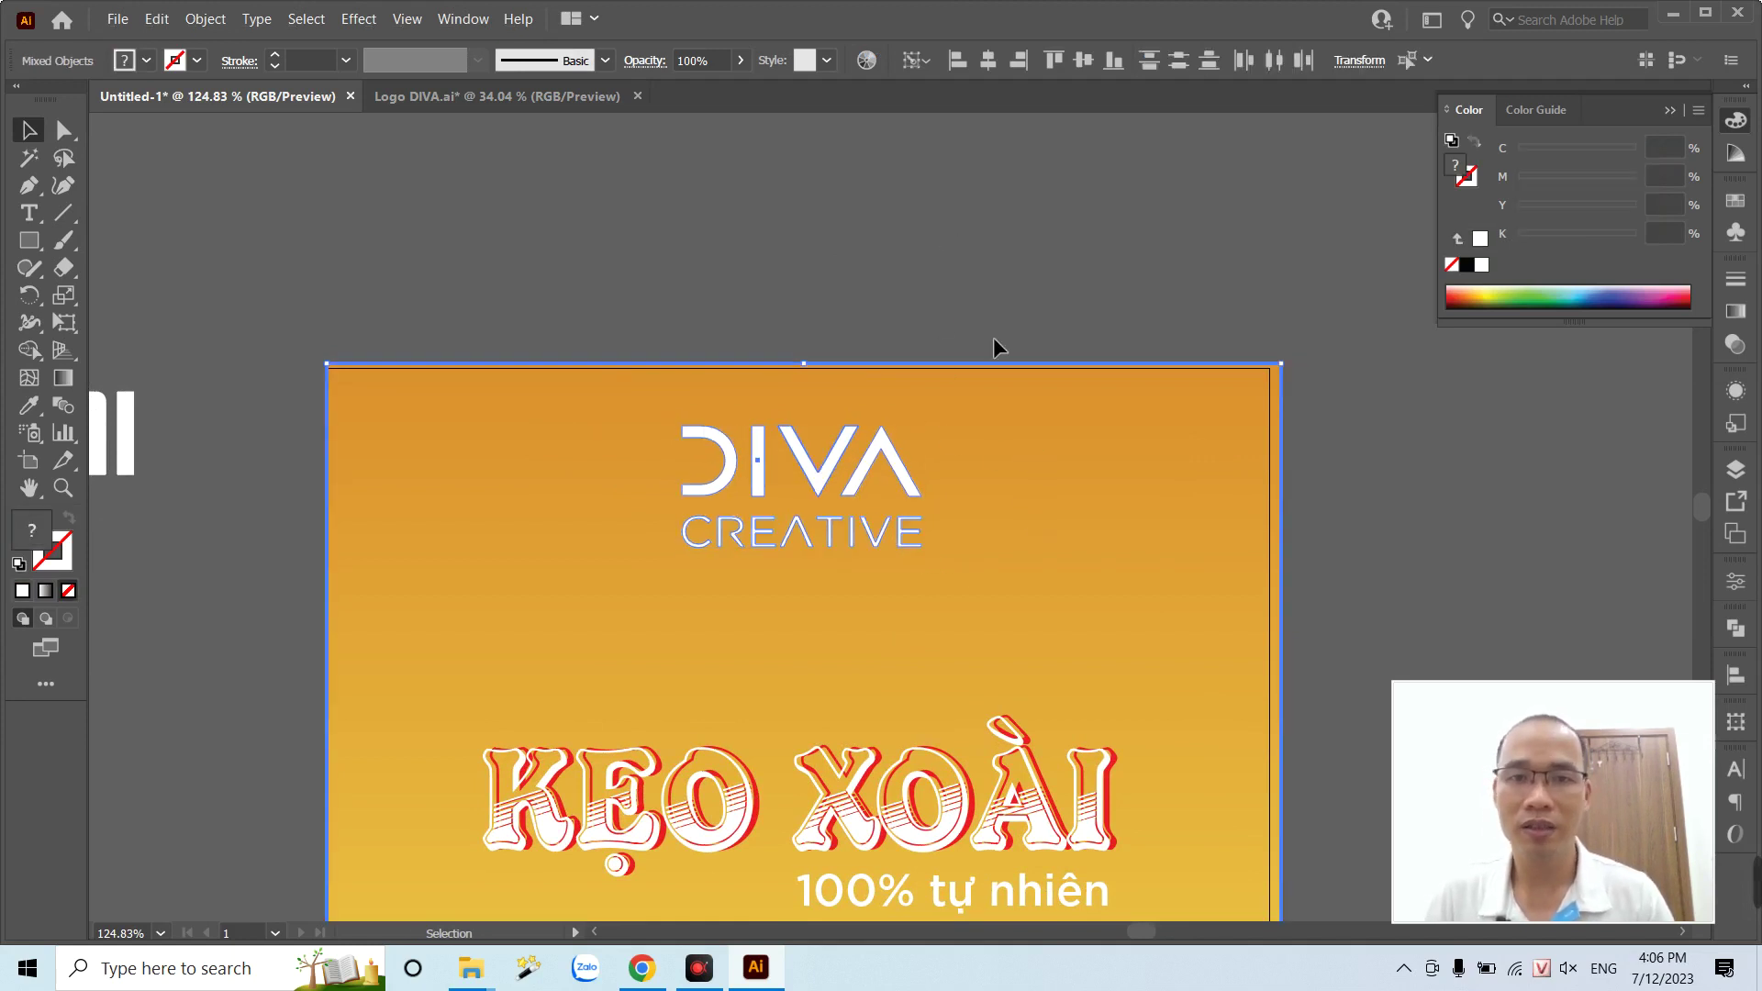
- Draw a rounded rectangle behind the DIVA lettering, filled brick red C0 M89 Y100 K28
{"action": "left_click", "coordinate": [984, 184]}
{"action": "key", "text": "m"}
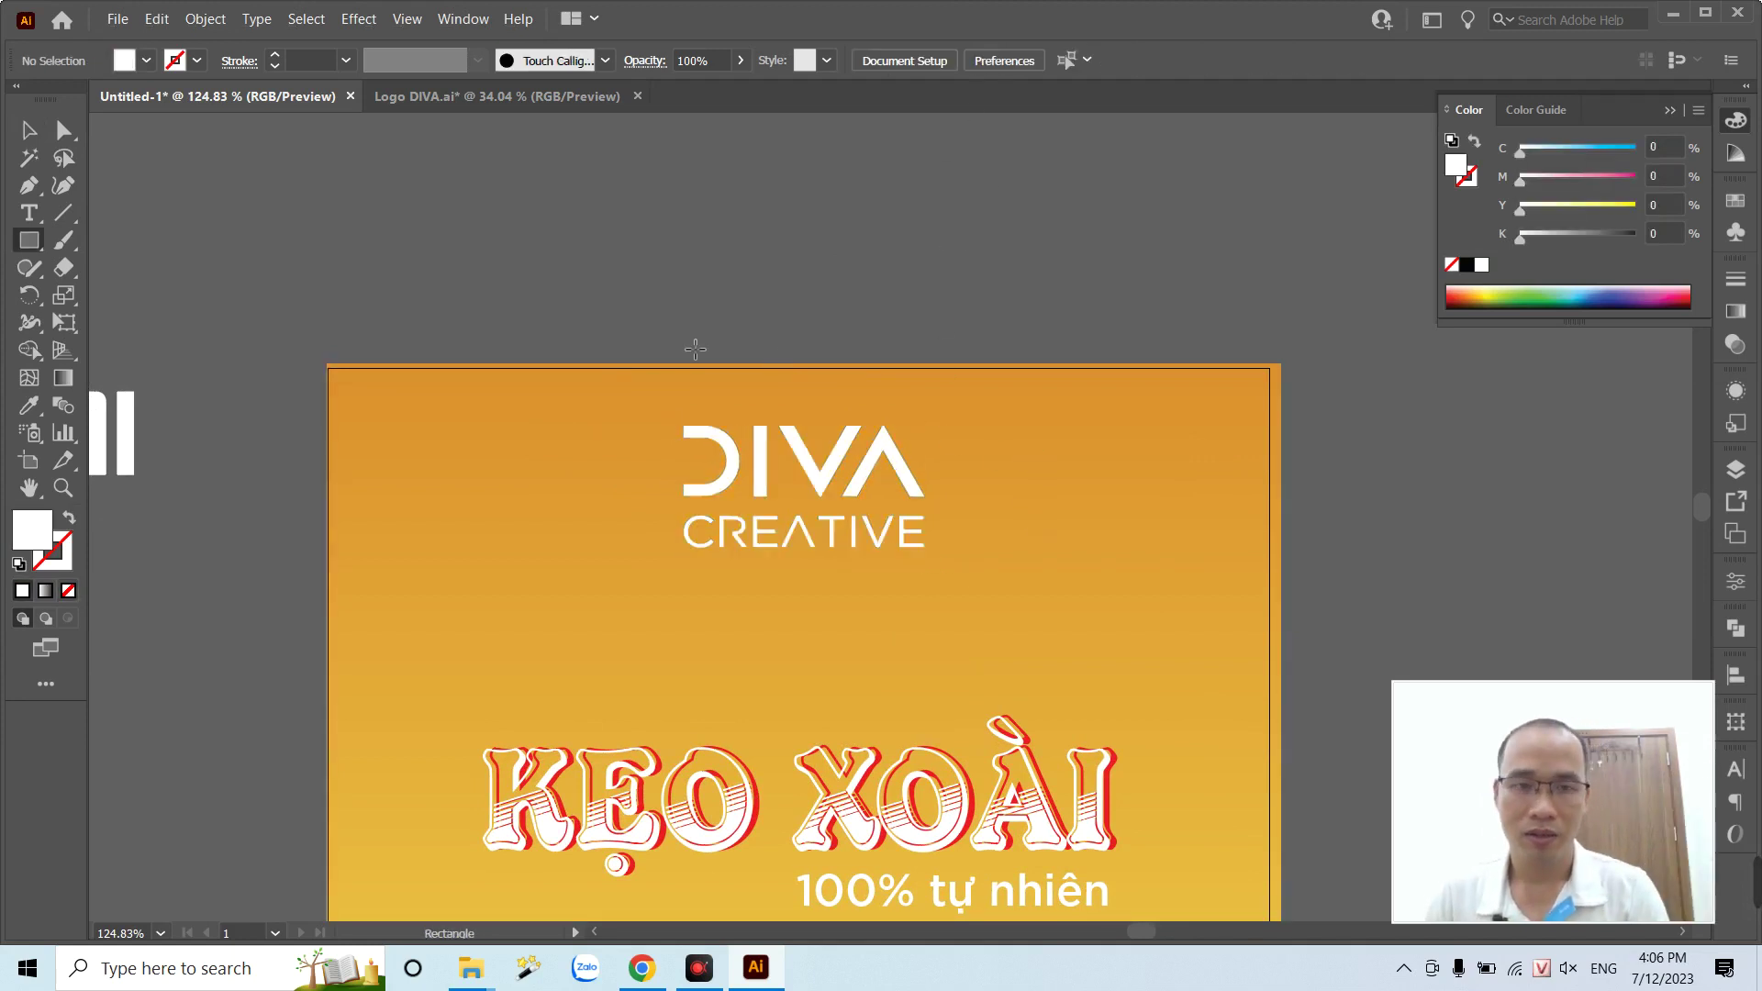
{"action": "mouse_move", "coordinate": [642, 313]}
{"action": "left_mouse_down"}
{"action": "mouse_move", "coordinate": [979, 580]}
{"action": "mouse_move", "coordinate": [951, 555]}
{"action": "left_mouse_up"}
{"action": "key", "text": "a"}
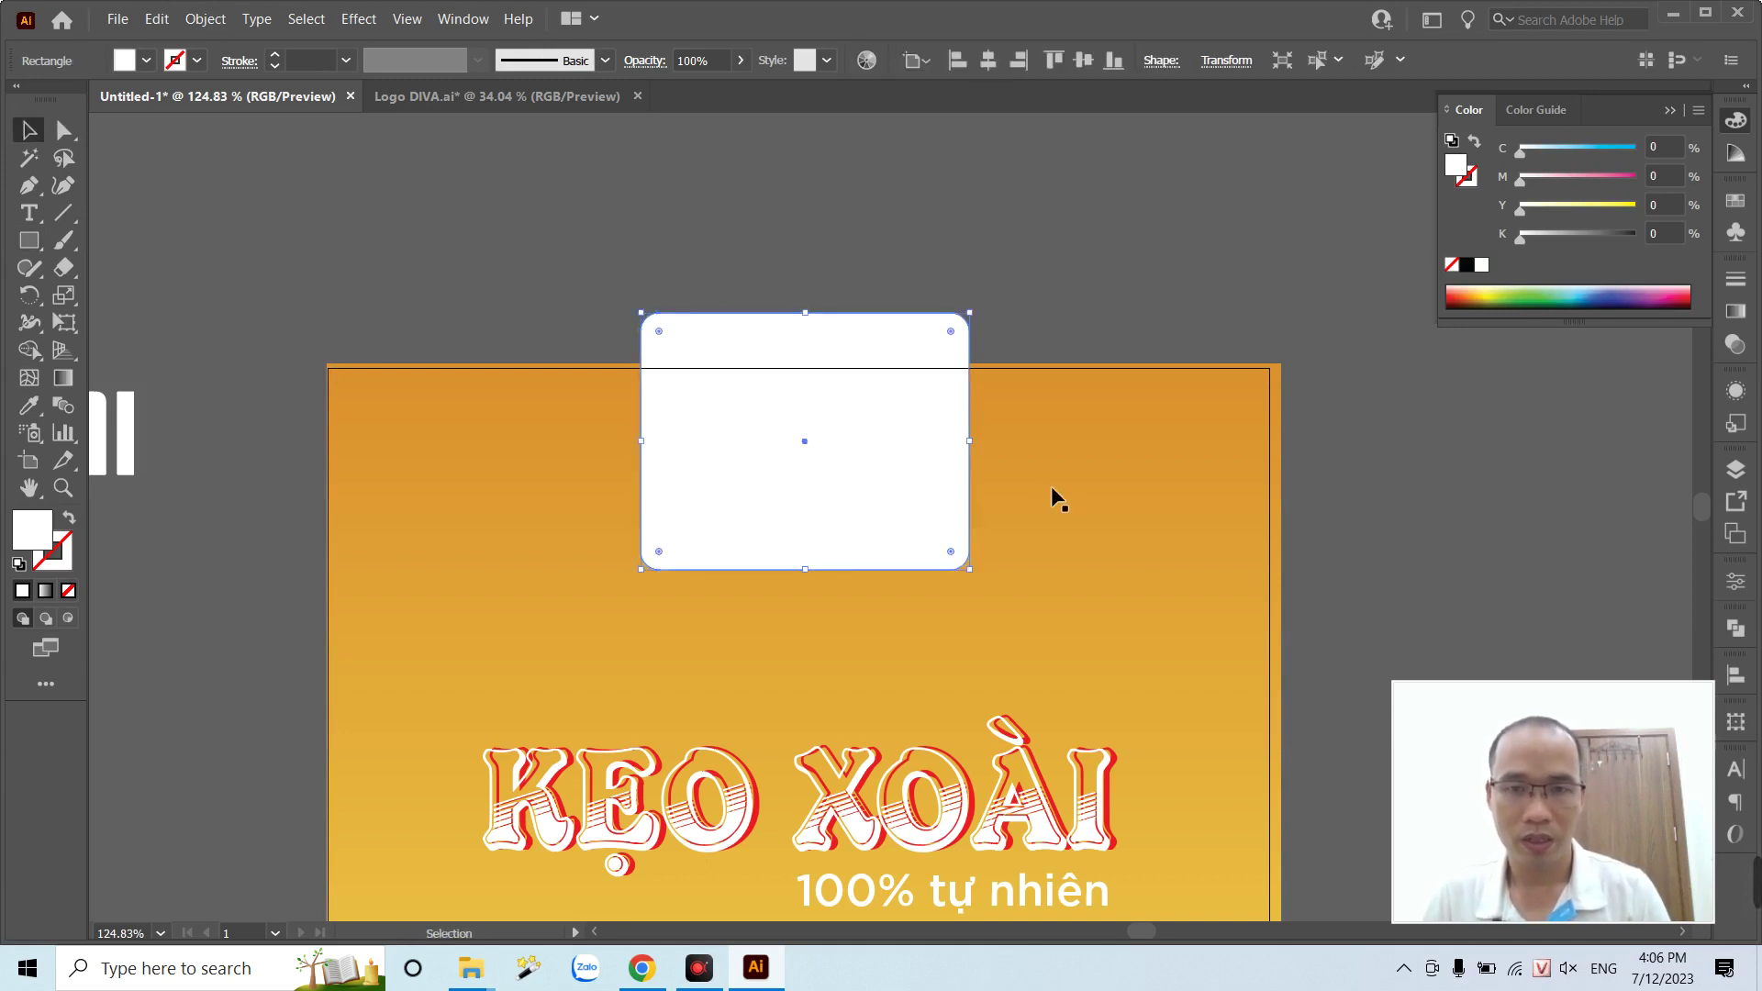
{"action": "left_click", "coordinate": [1060, 484], "text": "ctrl+shift"}
{"action": "left_click", "coordinate": [1042, 272]}
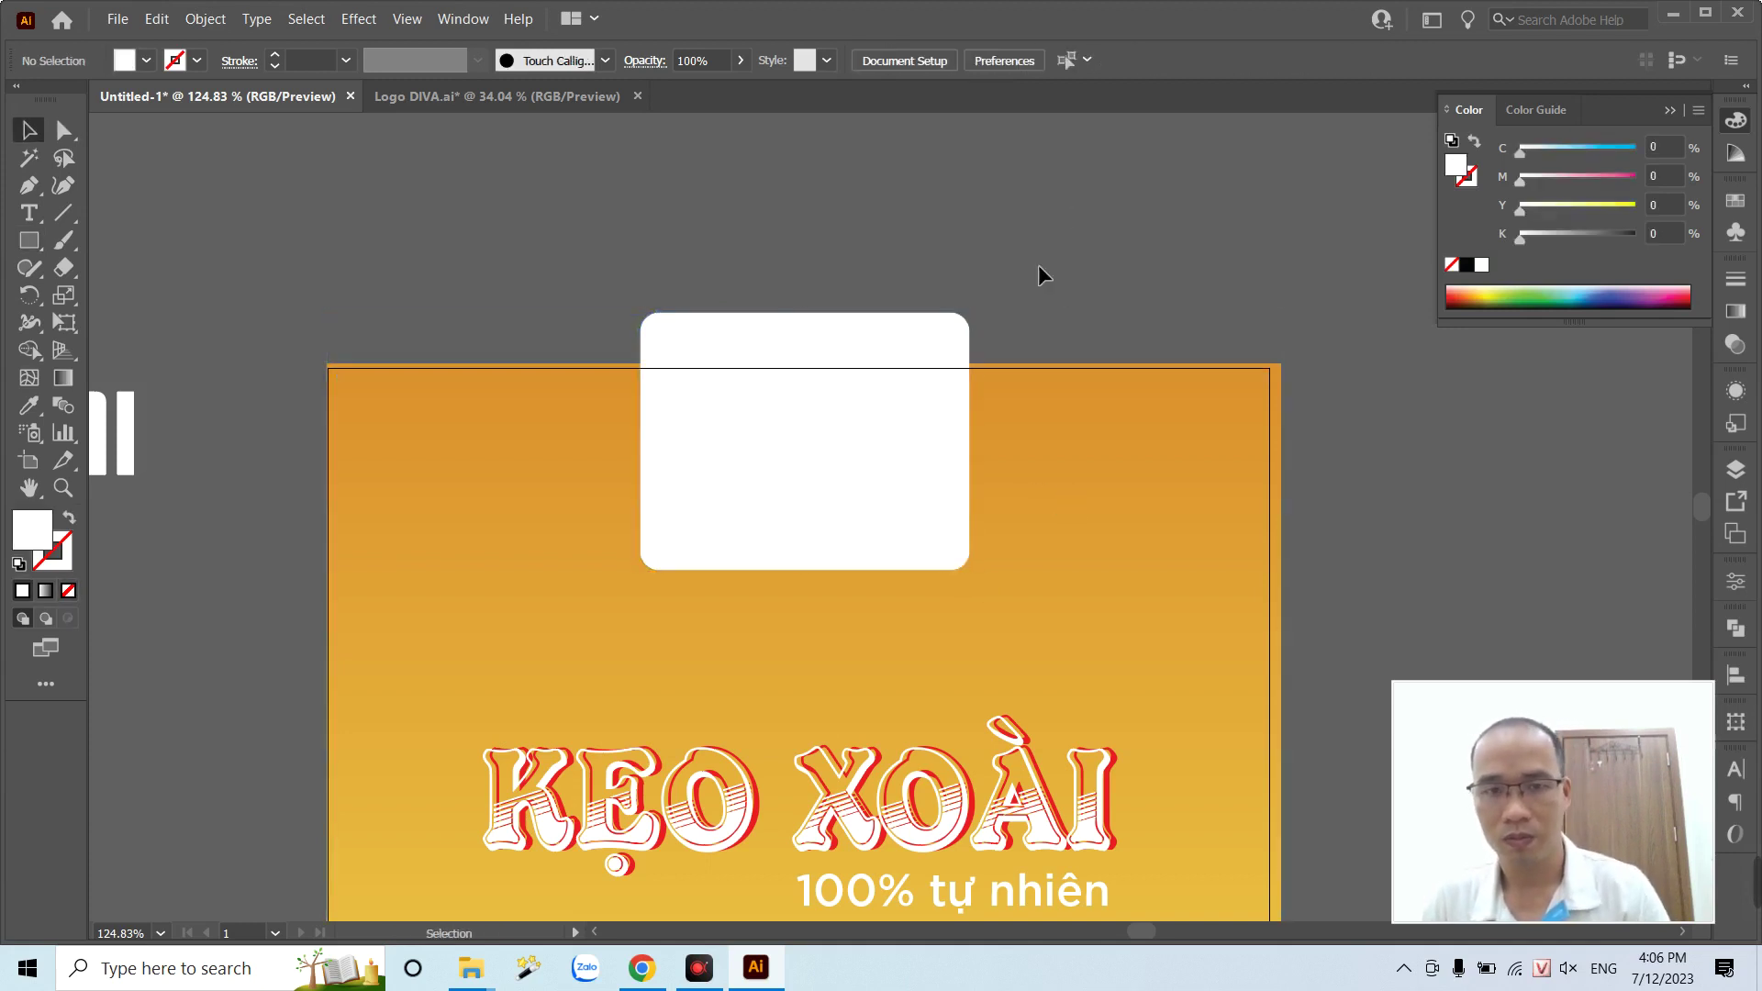
{"action": "left_click", "coordinate": [968, 353]}
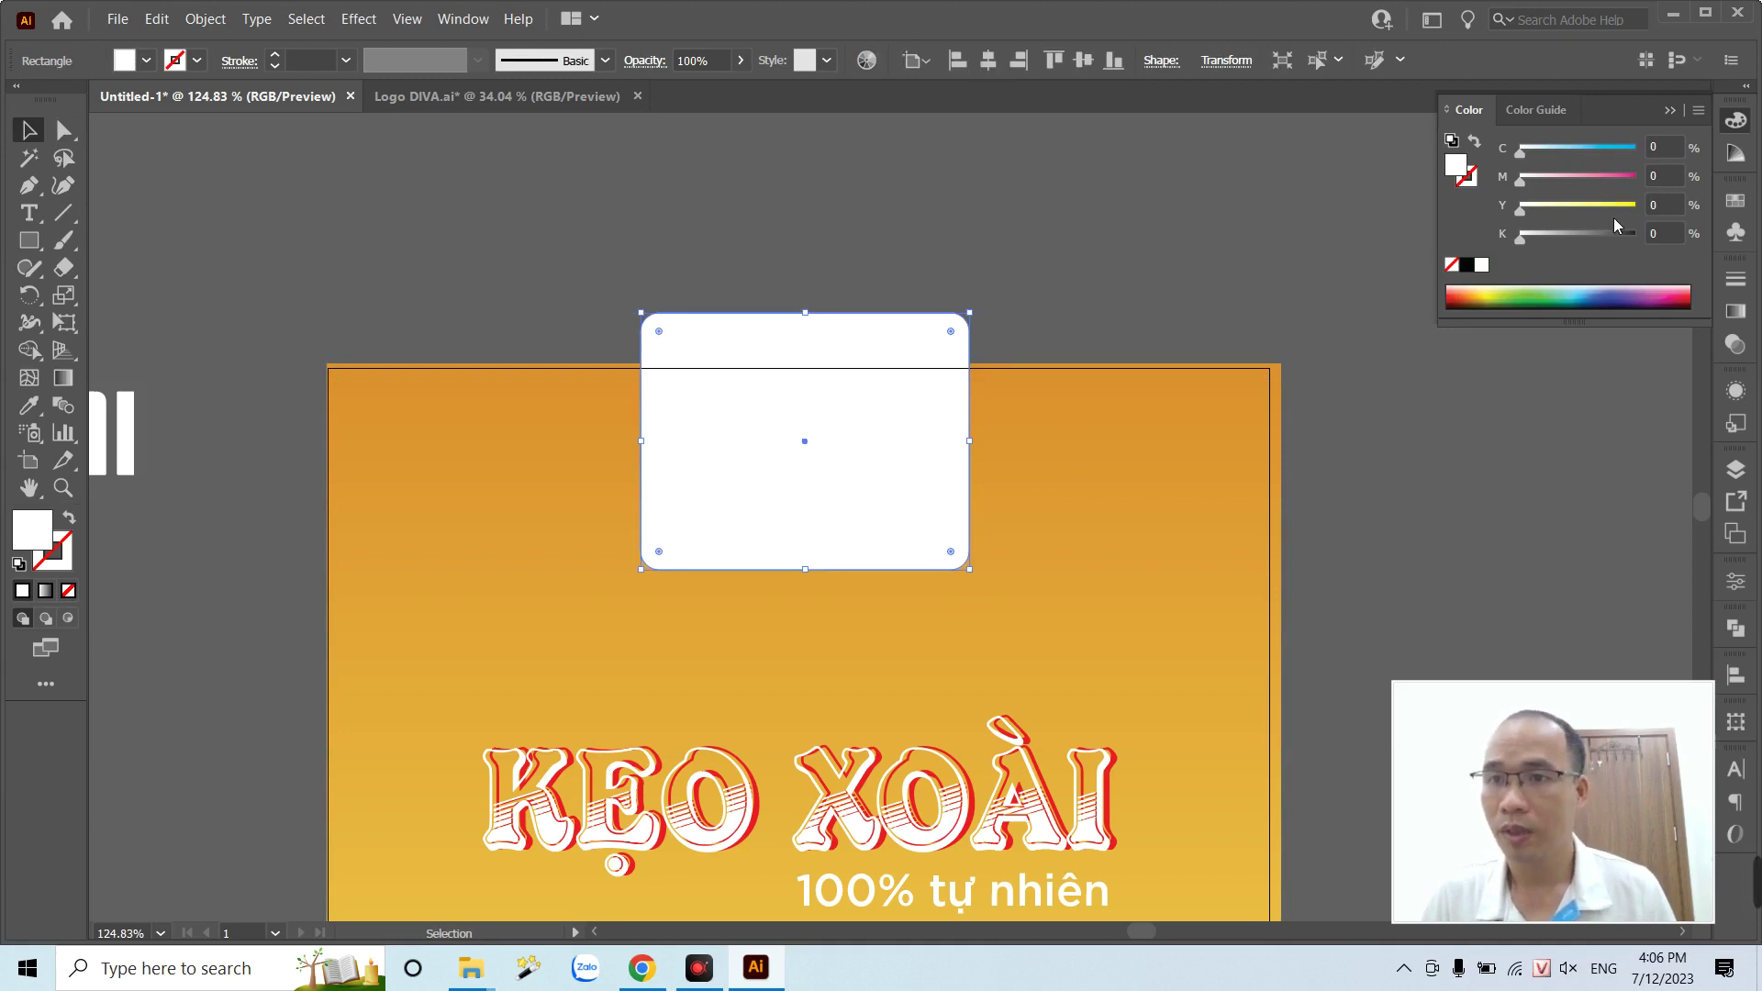
{"action": "mouse_move", "coordinate": [1618, 209]}
{"action": "left_mouse_down"}
{"action": "mouse_move", "coordinate": [1635, 210]}
{"action": "mouse_move", "coordinate": [1623, 181]}
{"action": "left_mouse_up"}
{"action": "left_click", "coordinate": [1553, 235]}
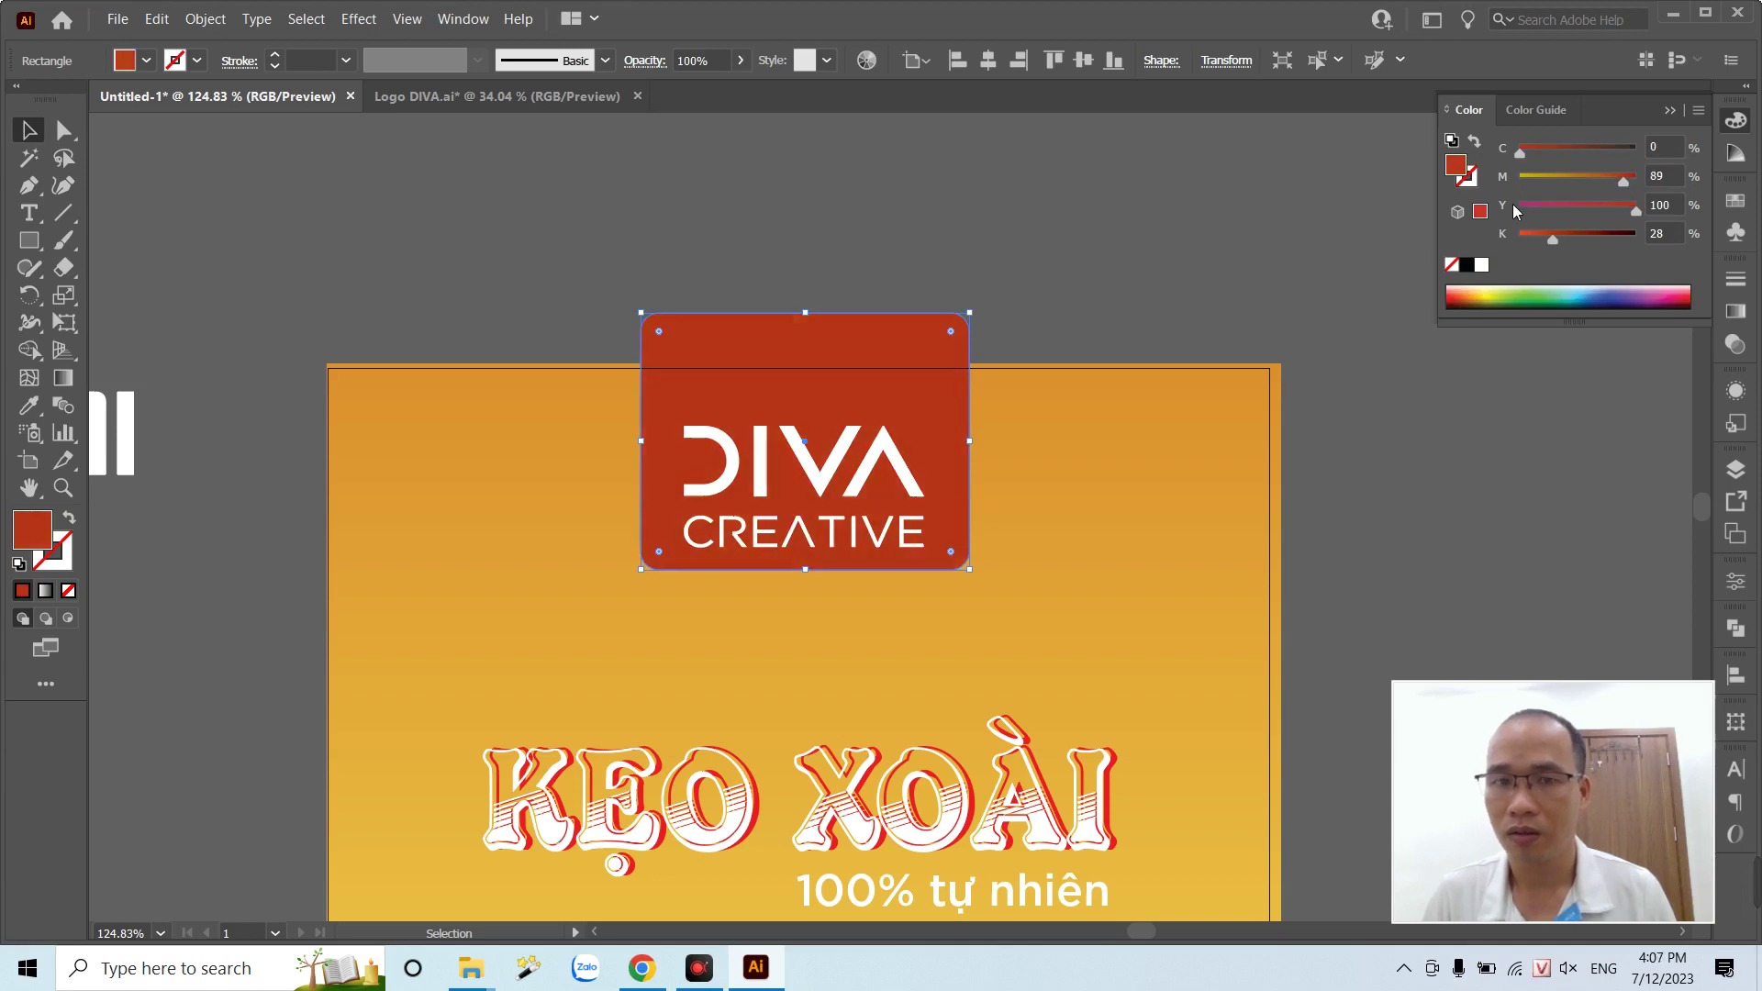
{"action": "left_click", "coordinate": [1124, 207]}
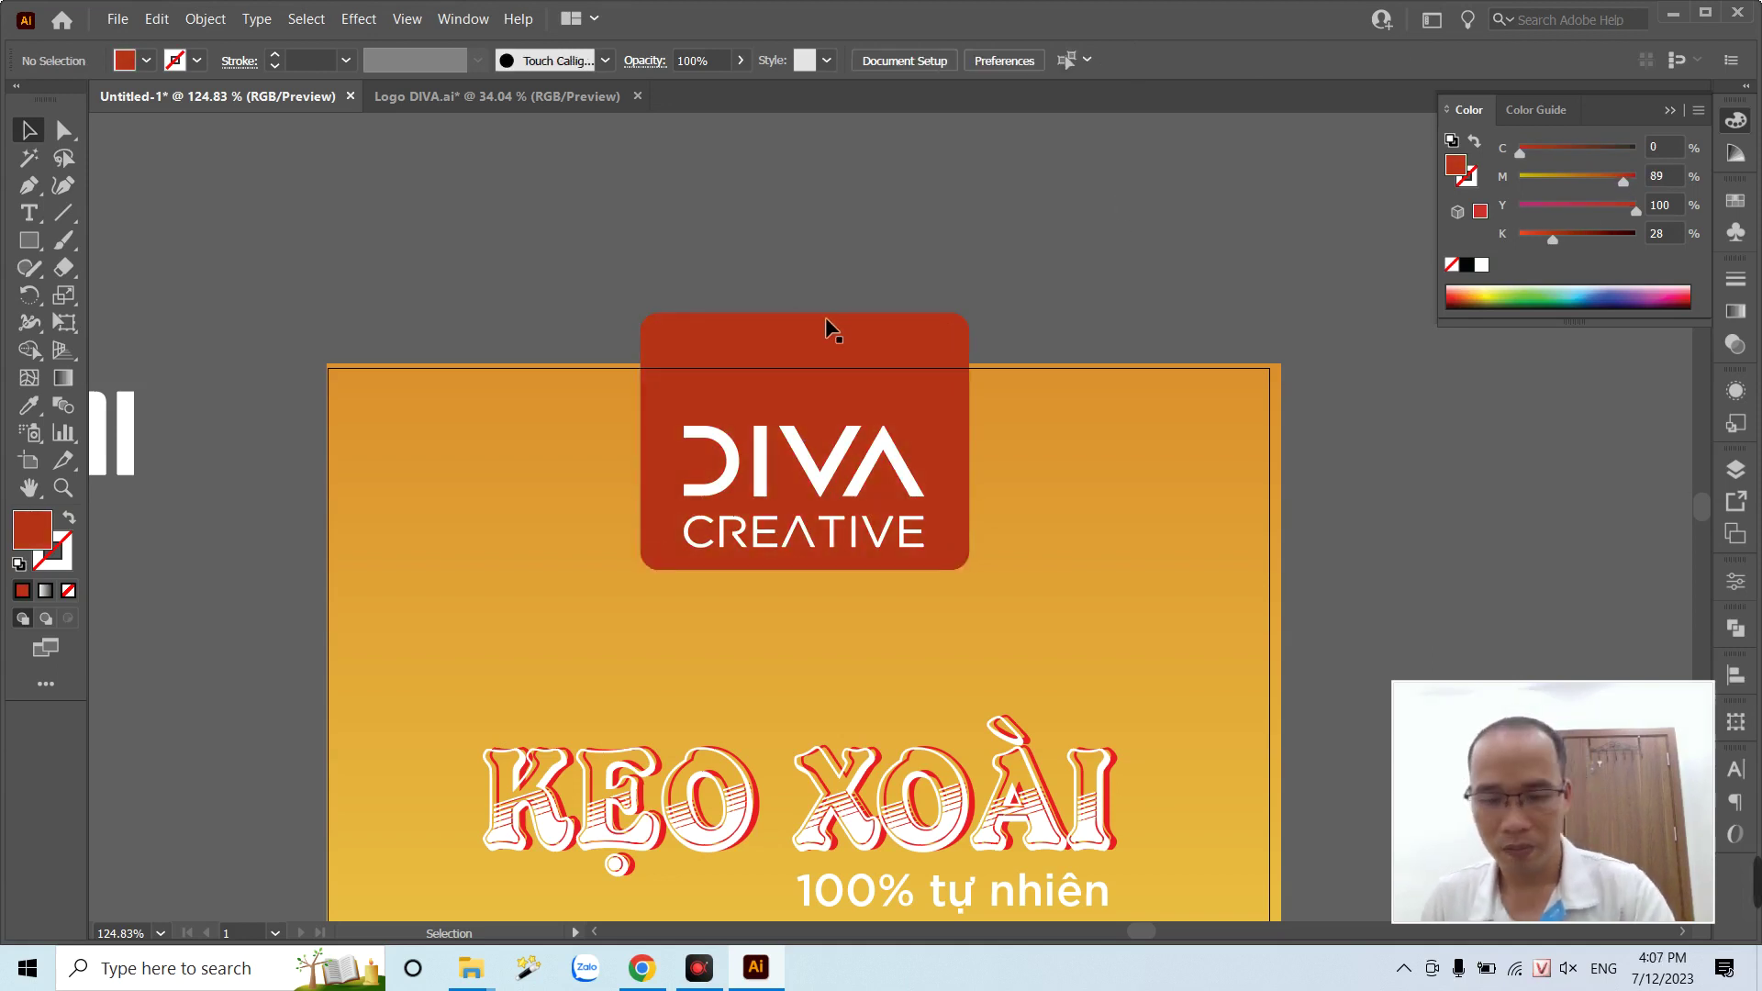
- Raise the KẸO XOÀI title group slightly and review the whole poster
{"action": "key", "text": "ctrl+minus"}
{"action": "key", "text": "ctrl+minus"}
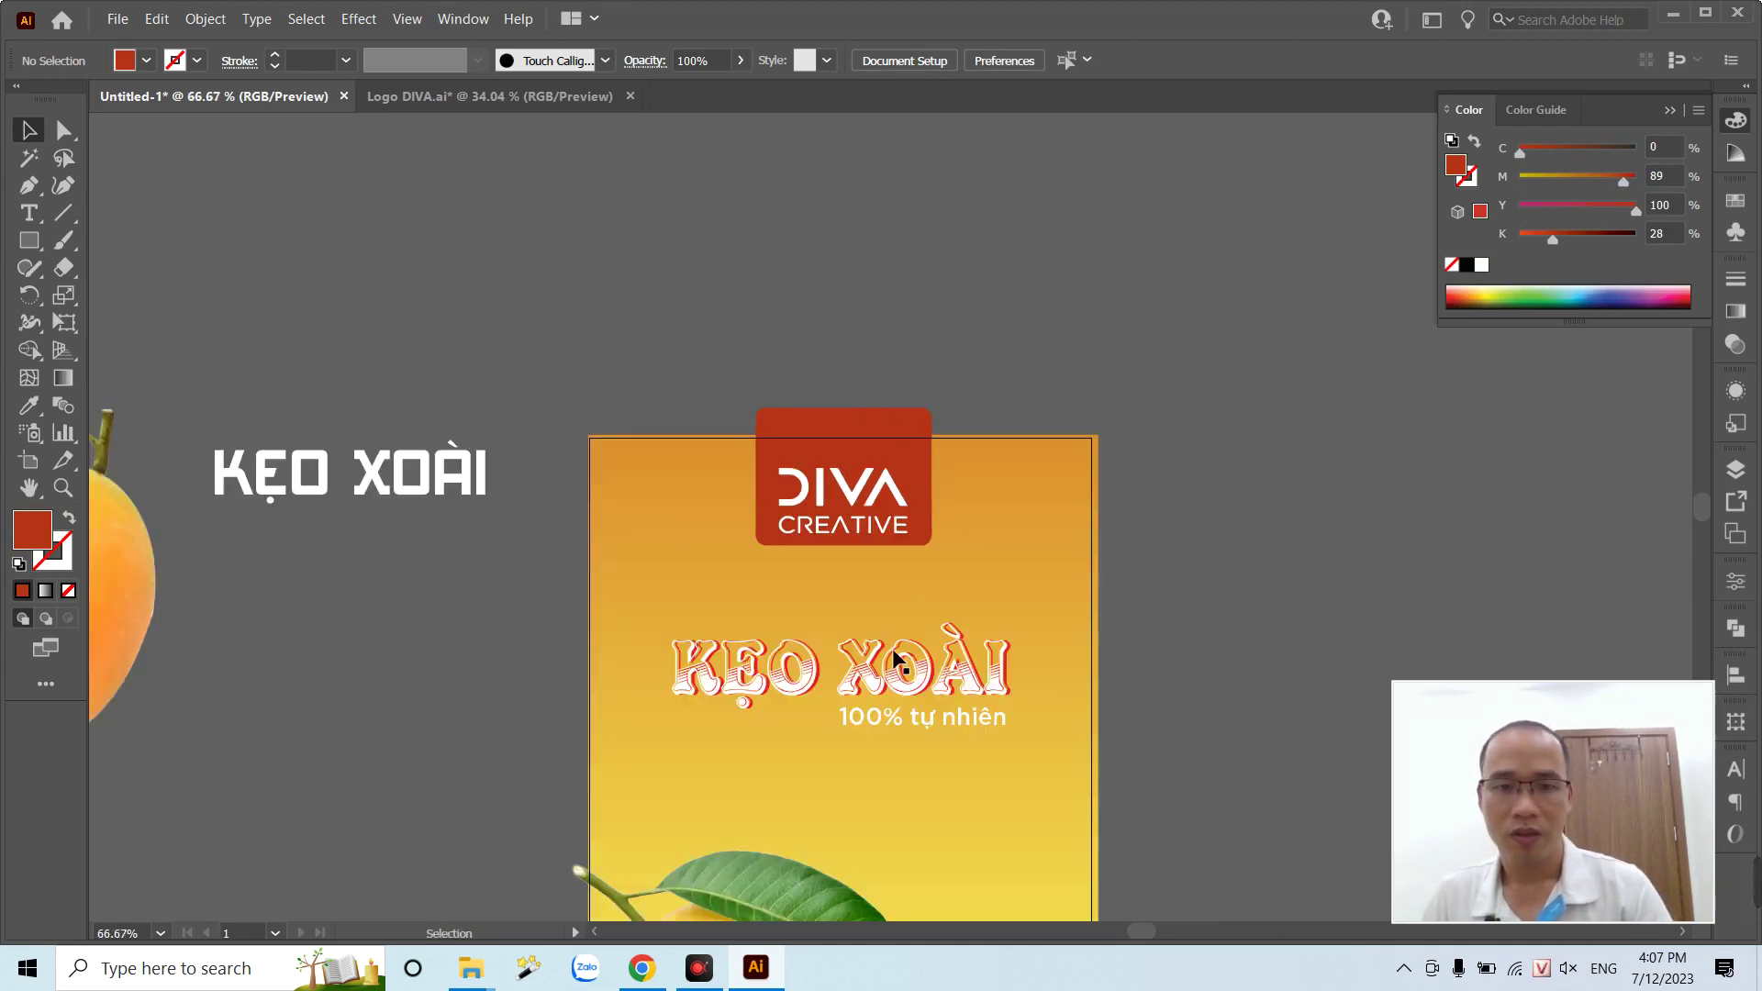
{"action": "scroll", "coordinate": [537, 521], "scroll_direction": "down", "scroll_amount": 3}
{"action": "left_click", "coordinate": [1035, 681]}
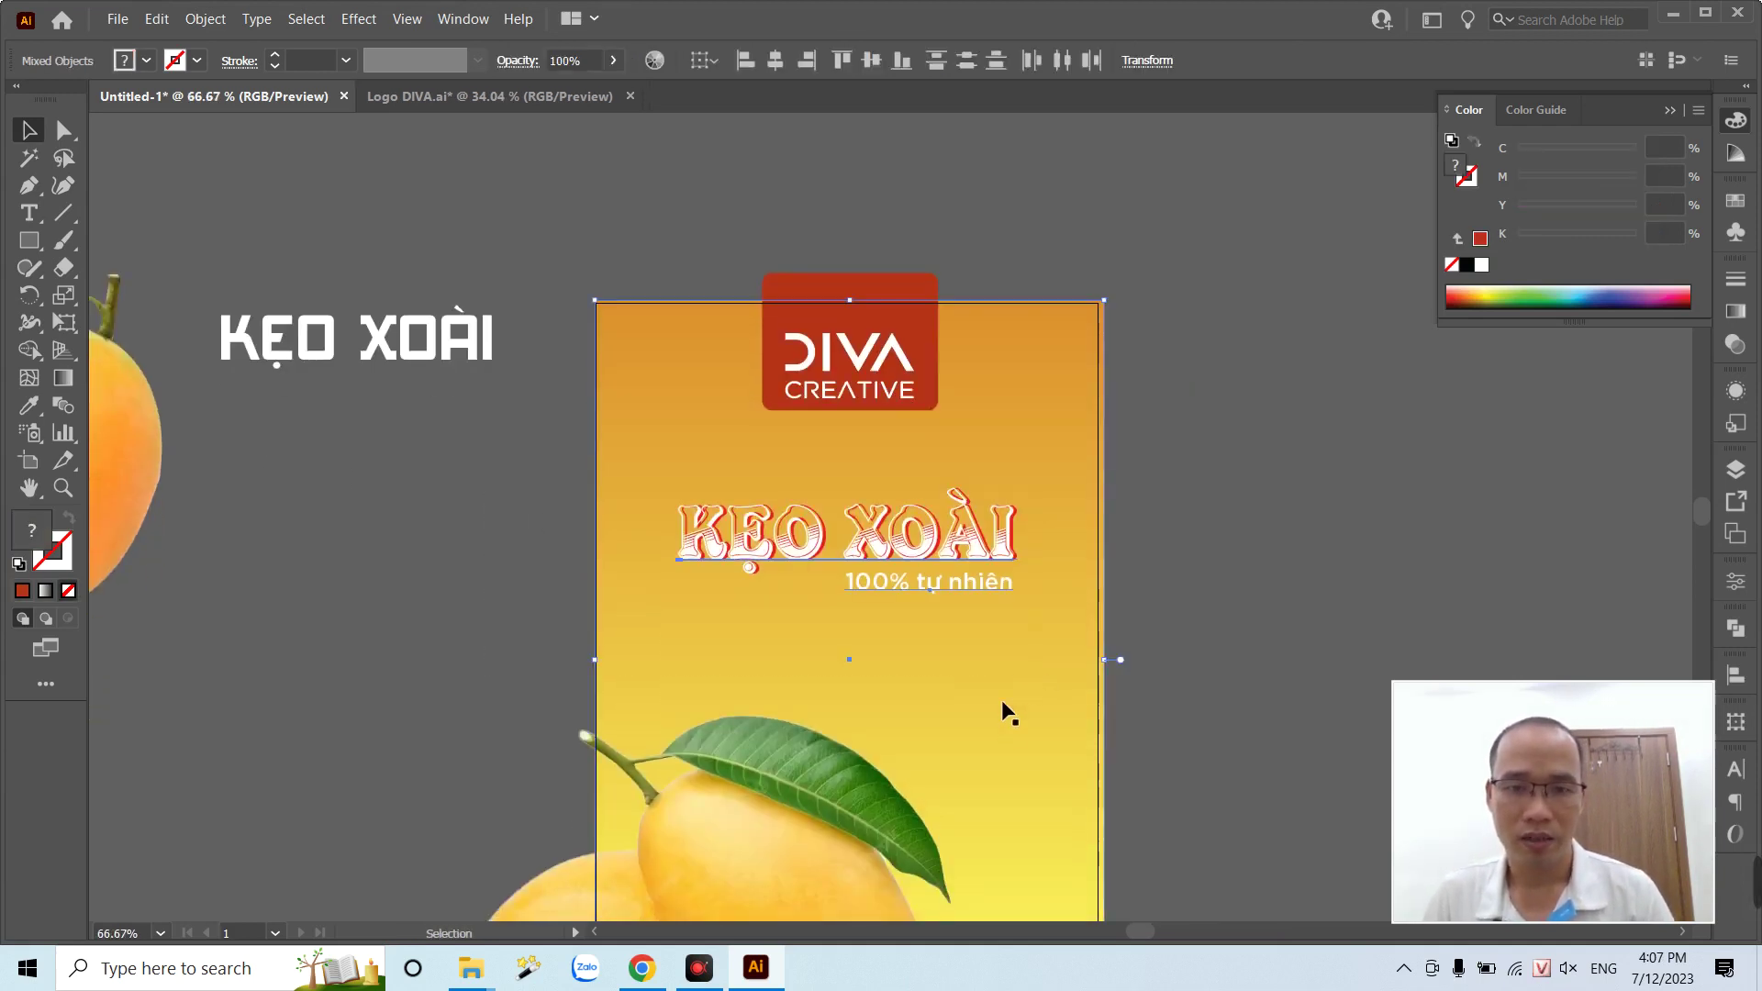
{"action": "left_click", "coordinate": [1007, 708]}
{"action": "left_click", "coordinate": [511, 491]}
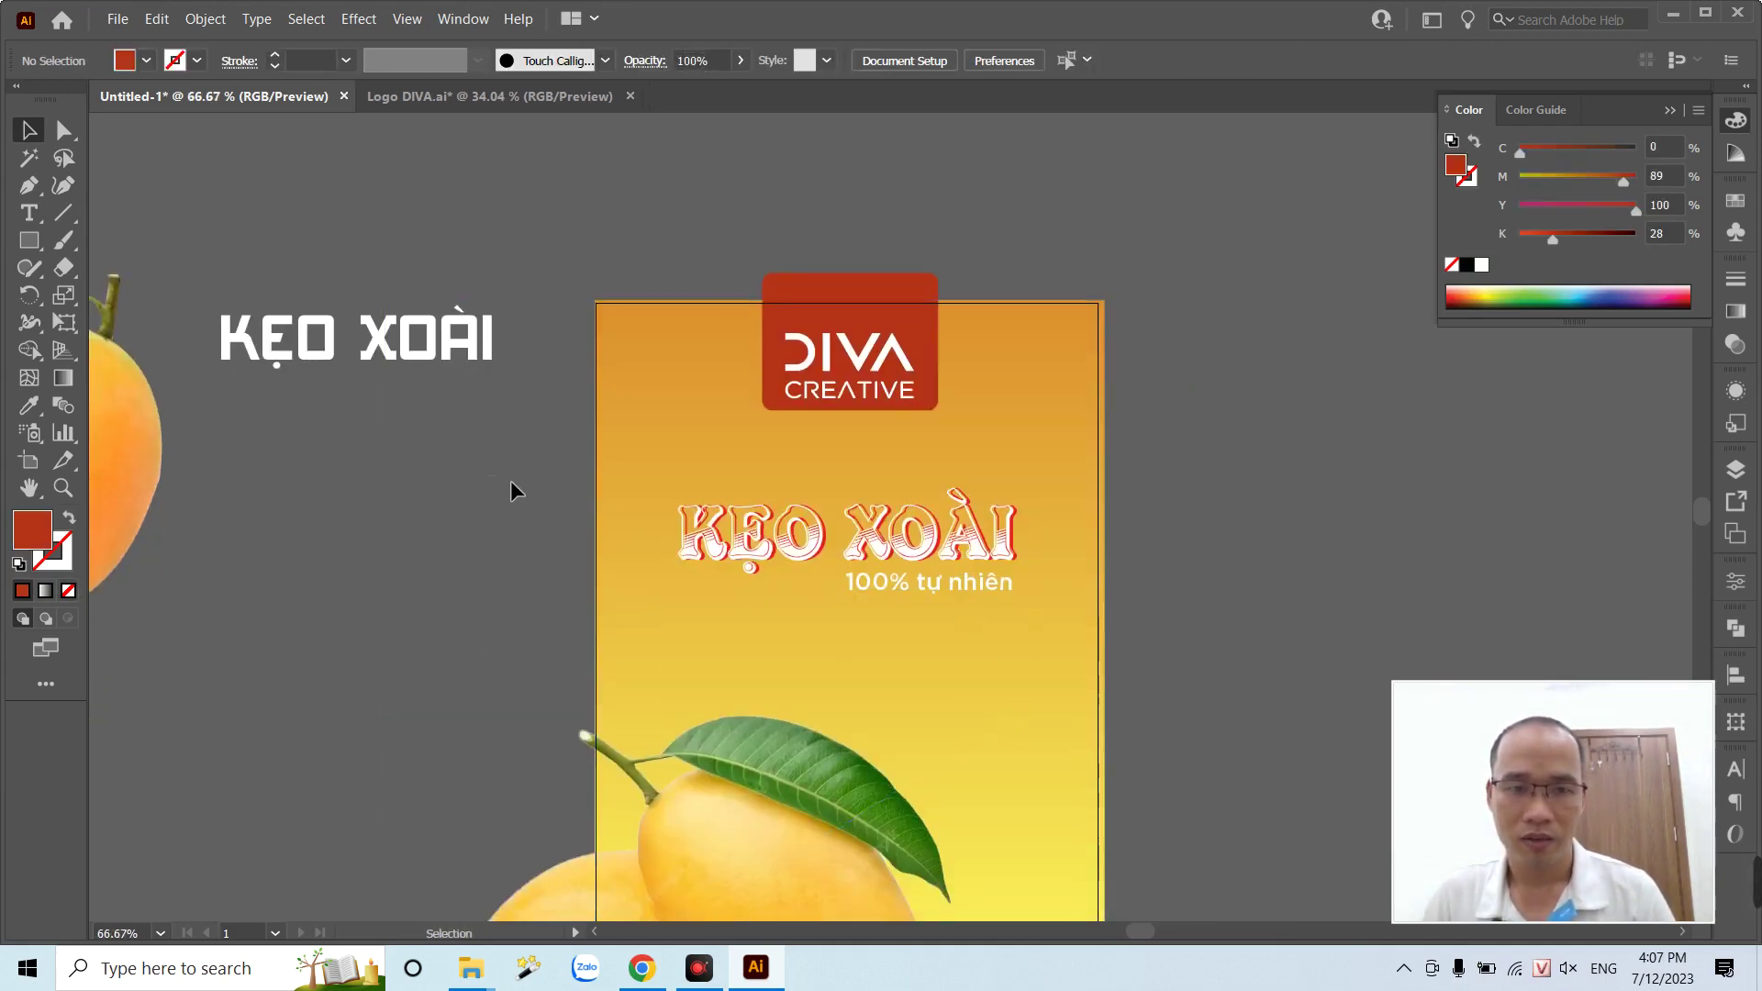
{"action": "left_click", "coordinate": [1030, 608]}
{"action": "left_click", "coordinate": [1018, 537]}
{"action": "left_click_drag", "start_coordinate": [1009, 543], "coordinate": [1009, 514]}
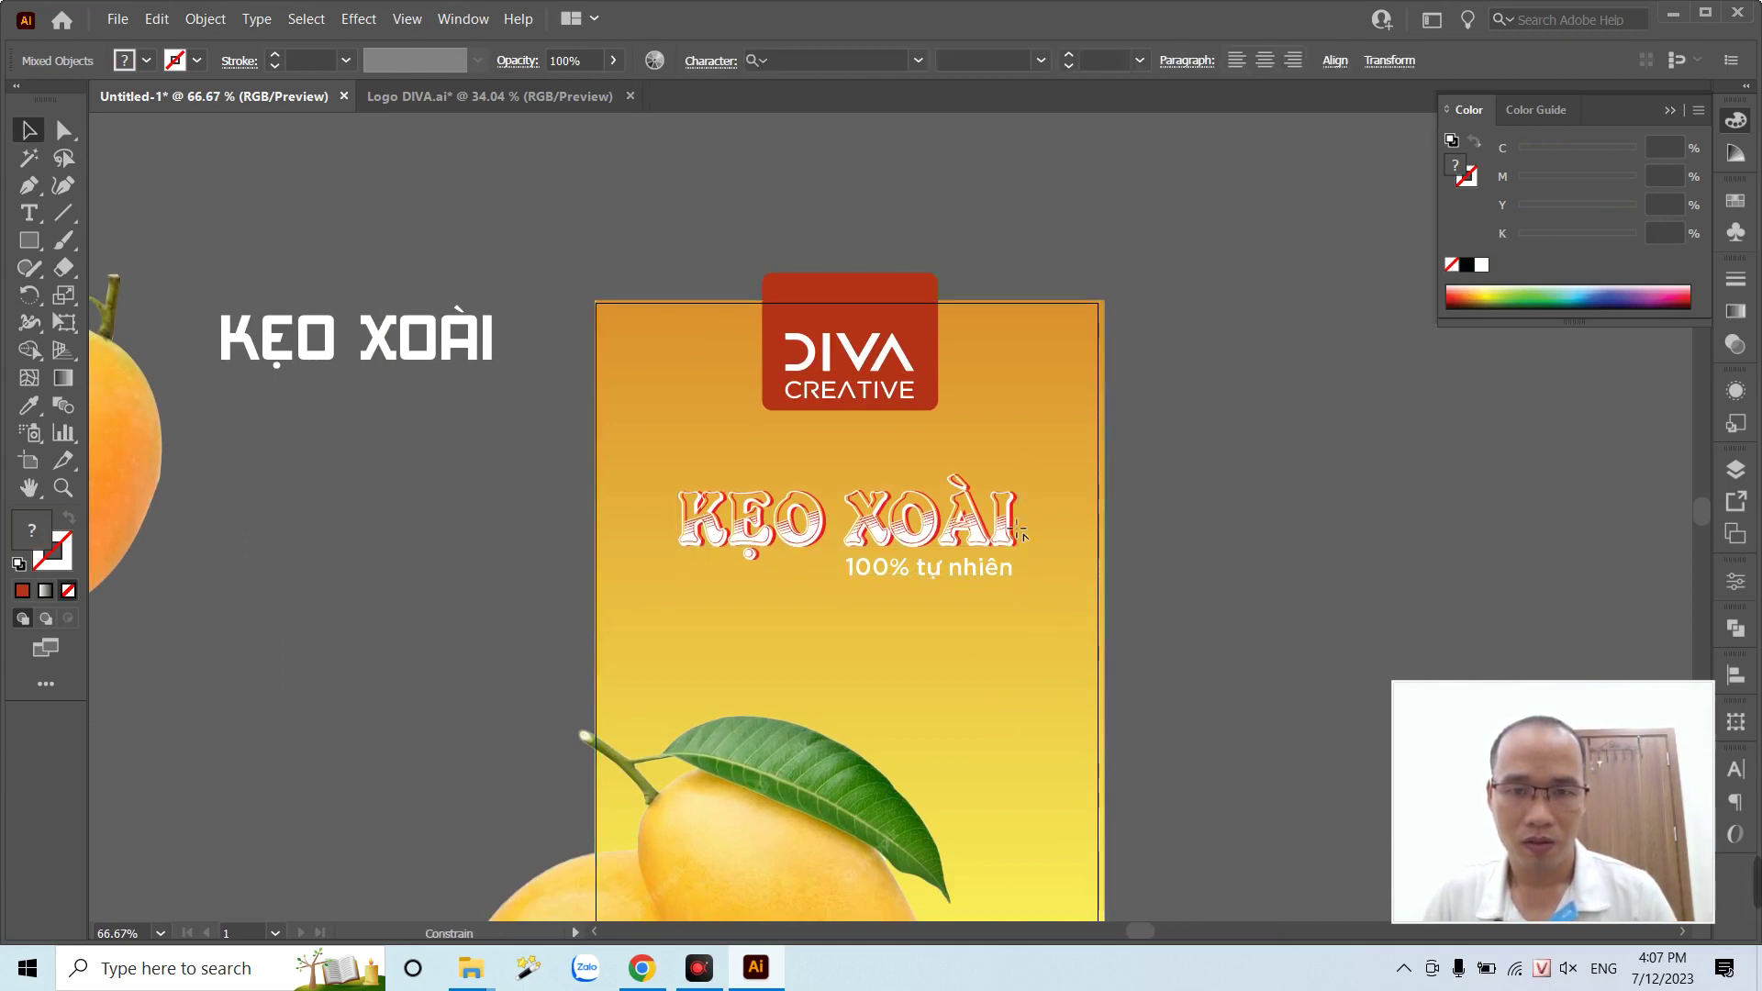
{"action": "left_click", "coordinate": [1306, 511]}
{"action": "scroll", "coordinate": [1198, 452], "scroll_direction": "down", "scroll_amount": 2}
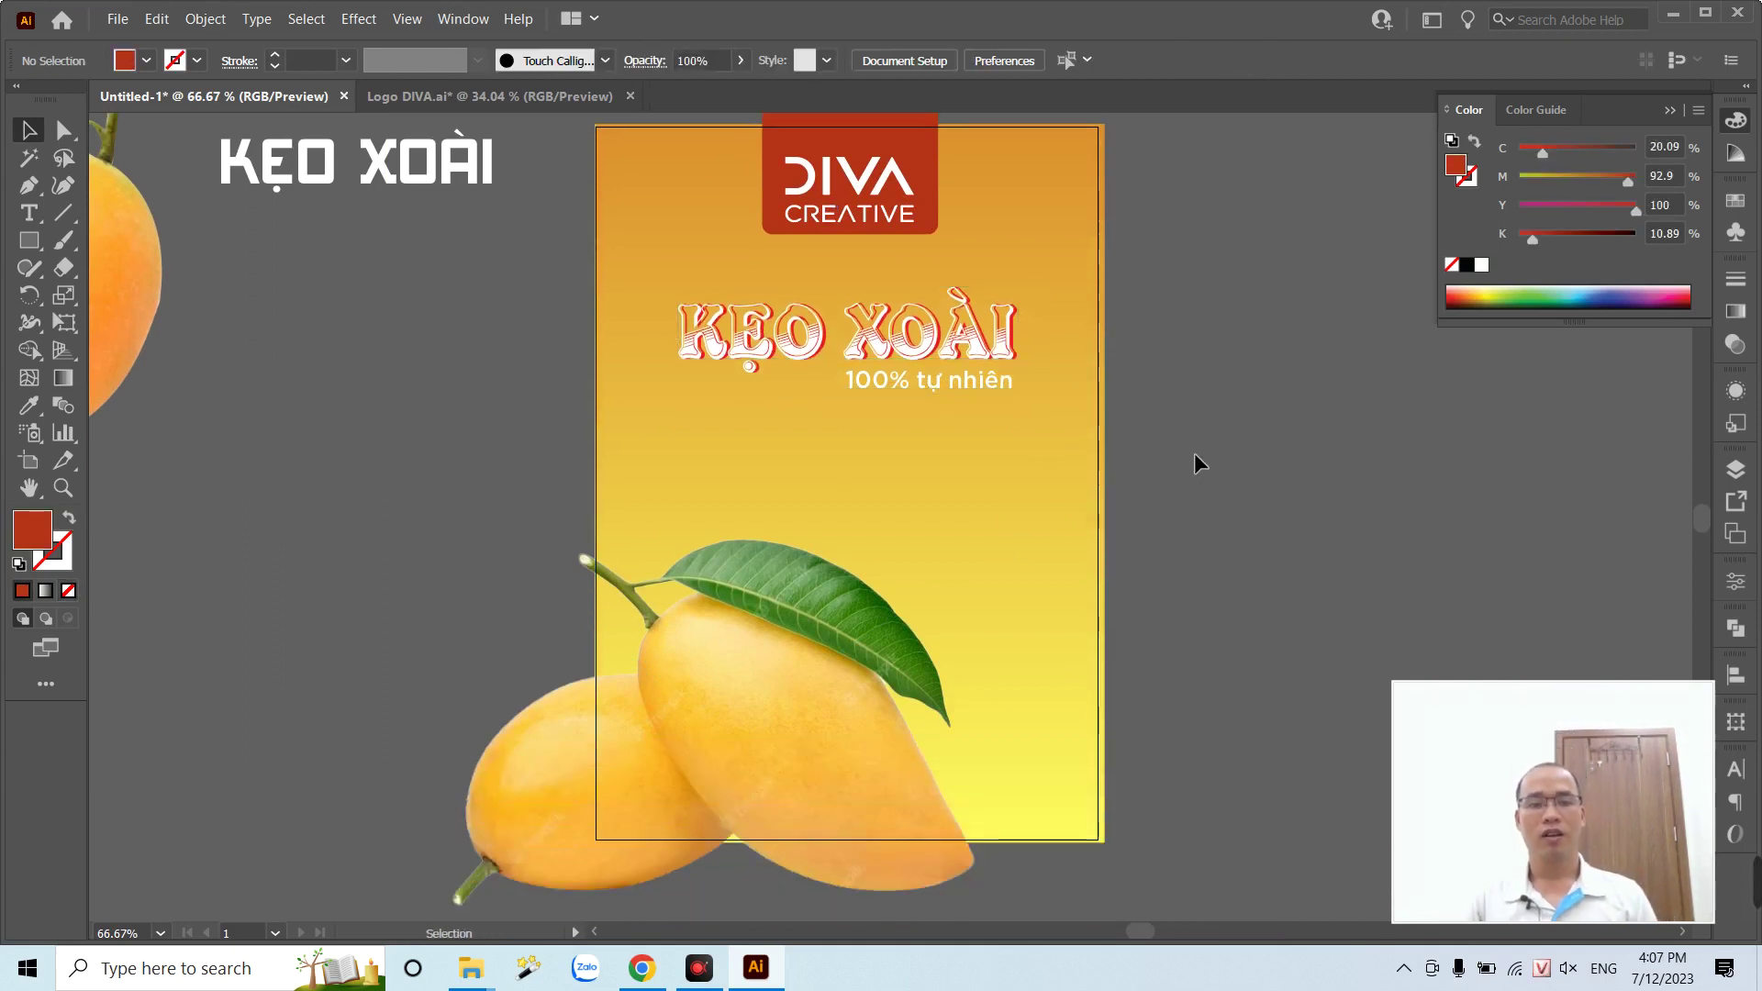
{"action": "scroll", "coordinate": [1198, 452], "scroll_direction": "up", "scroll_amount": 2}
{"action": "scroll", "coordinate": [1028, 431], "scroll_direction": "down", "scroll_amount": 2}
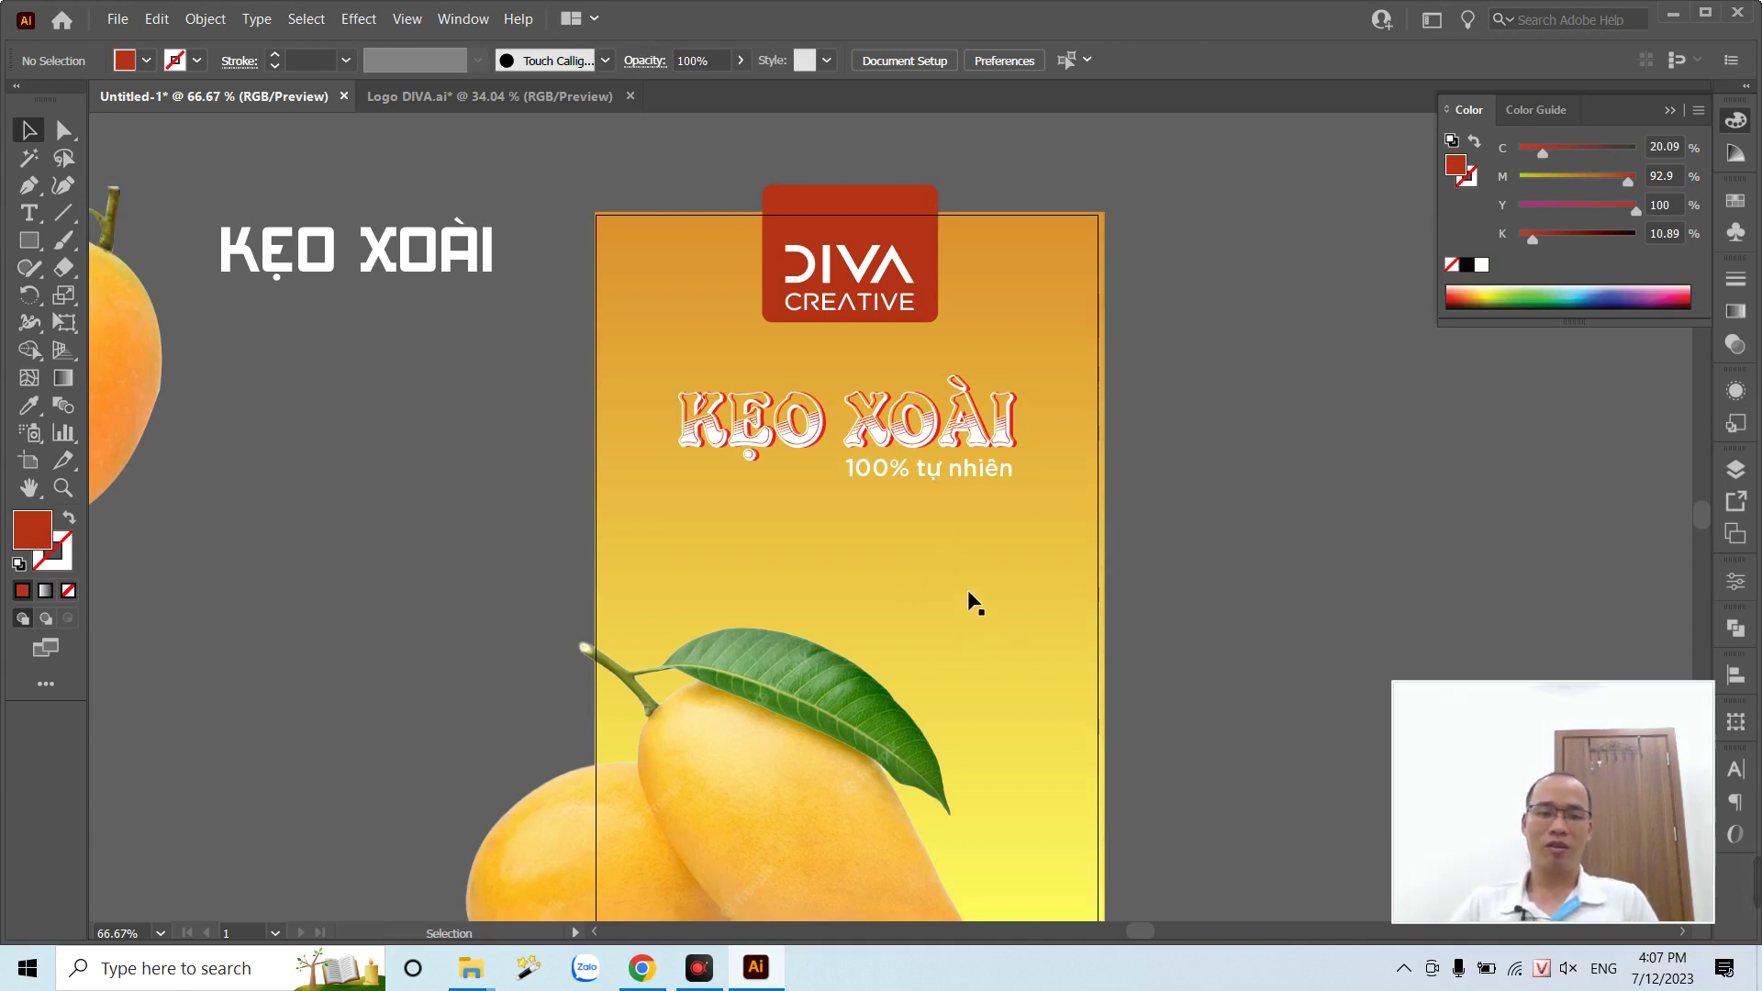
{"action": "scroll", "coordinate": [973, 601], "scroll_direction": "down", "scroll_amount": 1}
{"action": "mouse_move", "coordinate": [471, 967]}
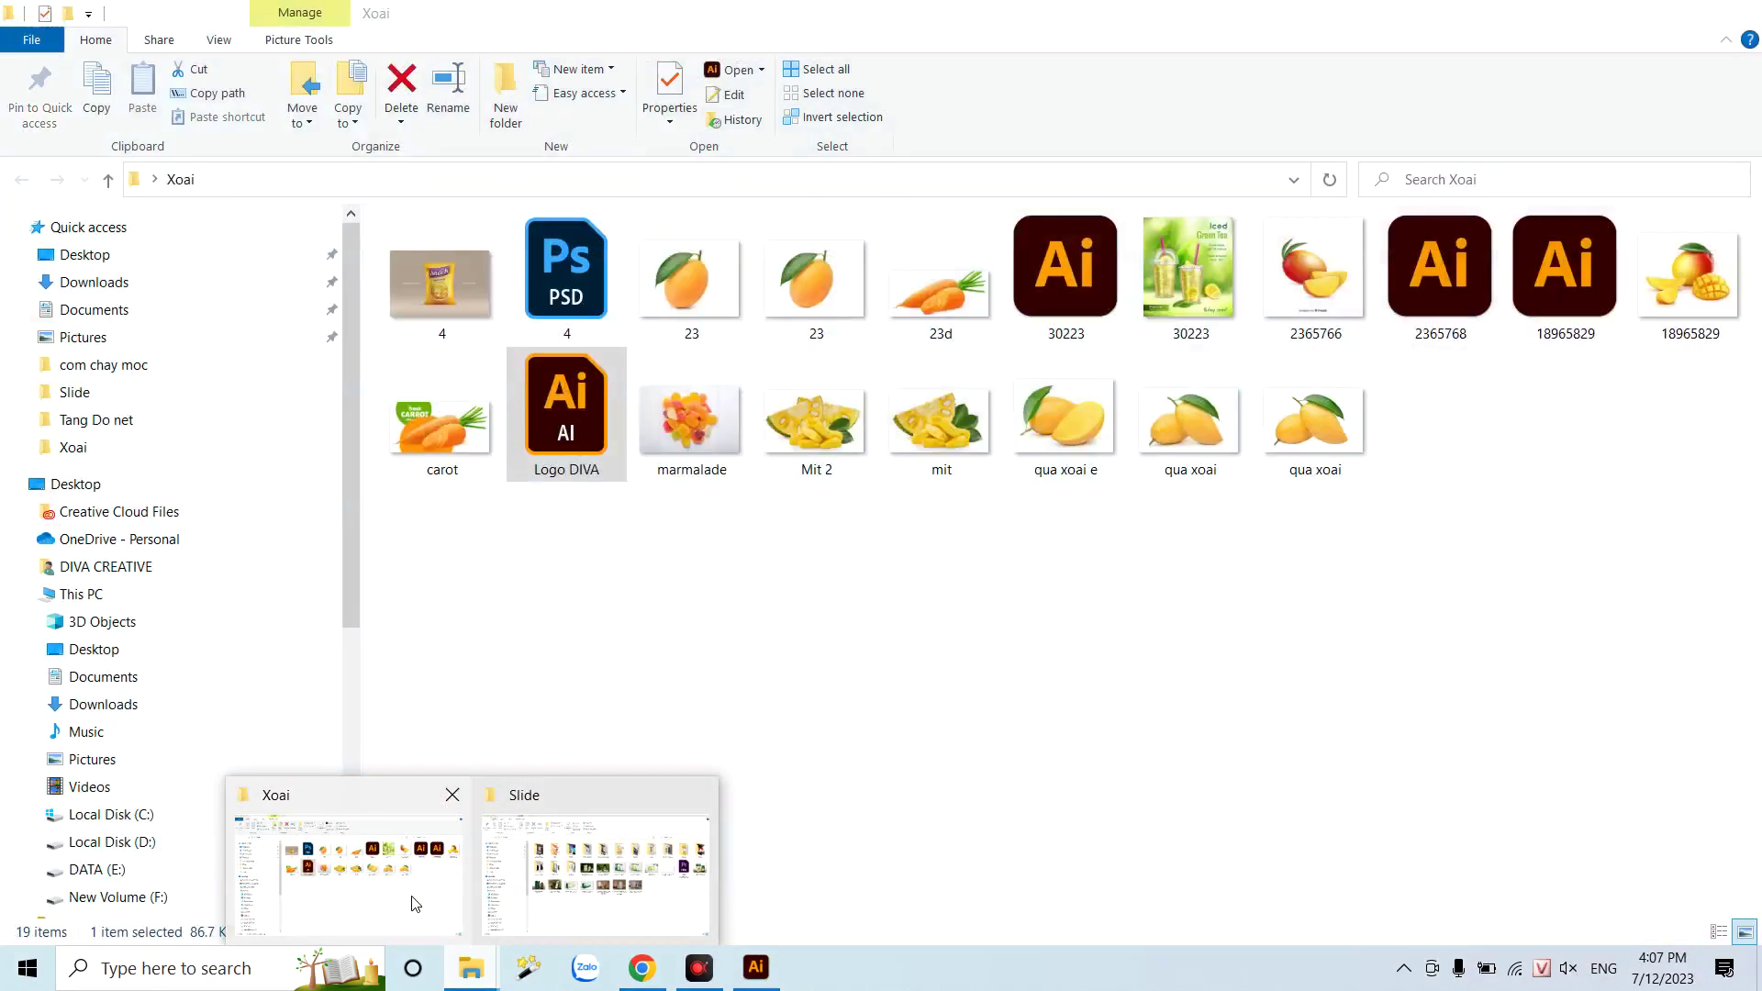
- Preview the 18965829 mango image, then open it in Adobe Photoshop 2021
{"action": "left_click", "coordinate": [408, 894]}
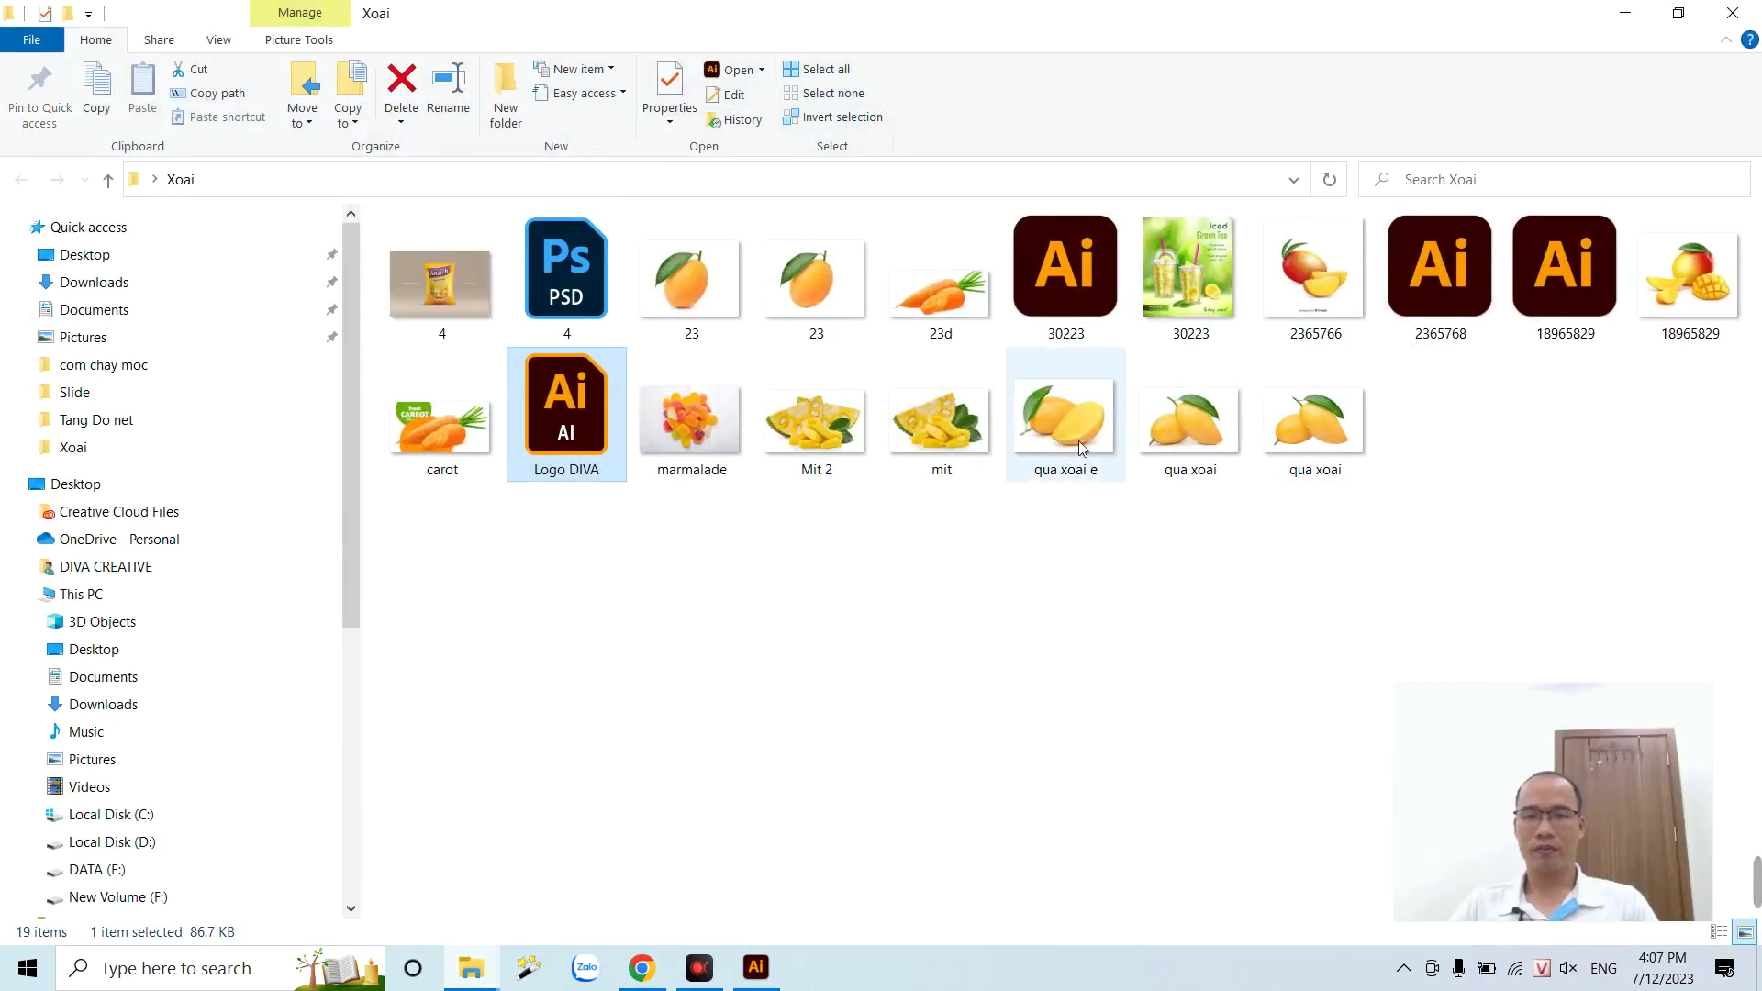
{"action": "left_click", "coordinate": [1666, 304]}
{"action": "double_click", "coordinate": [1665, 305]}
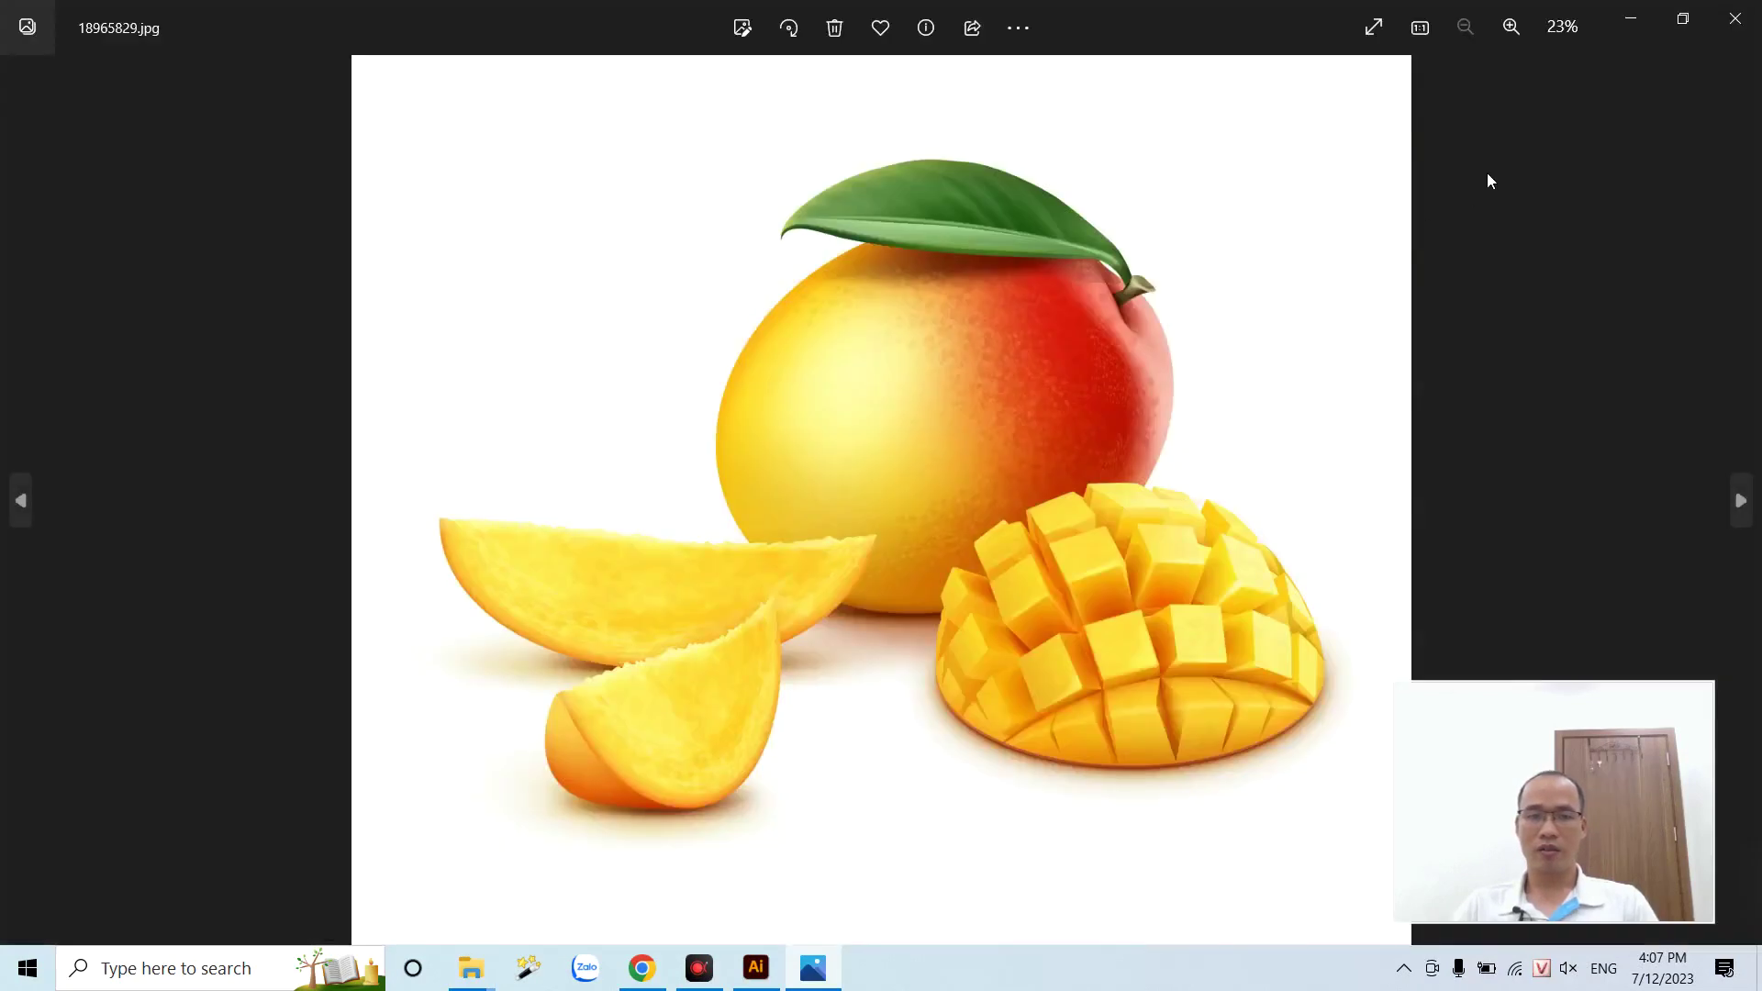
{"action": "left_click", "coordinate": [1735, 19]}
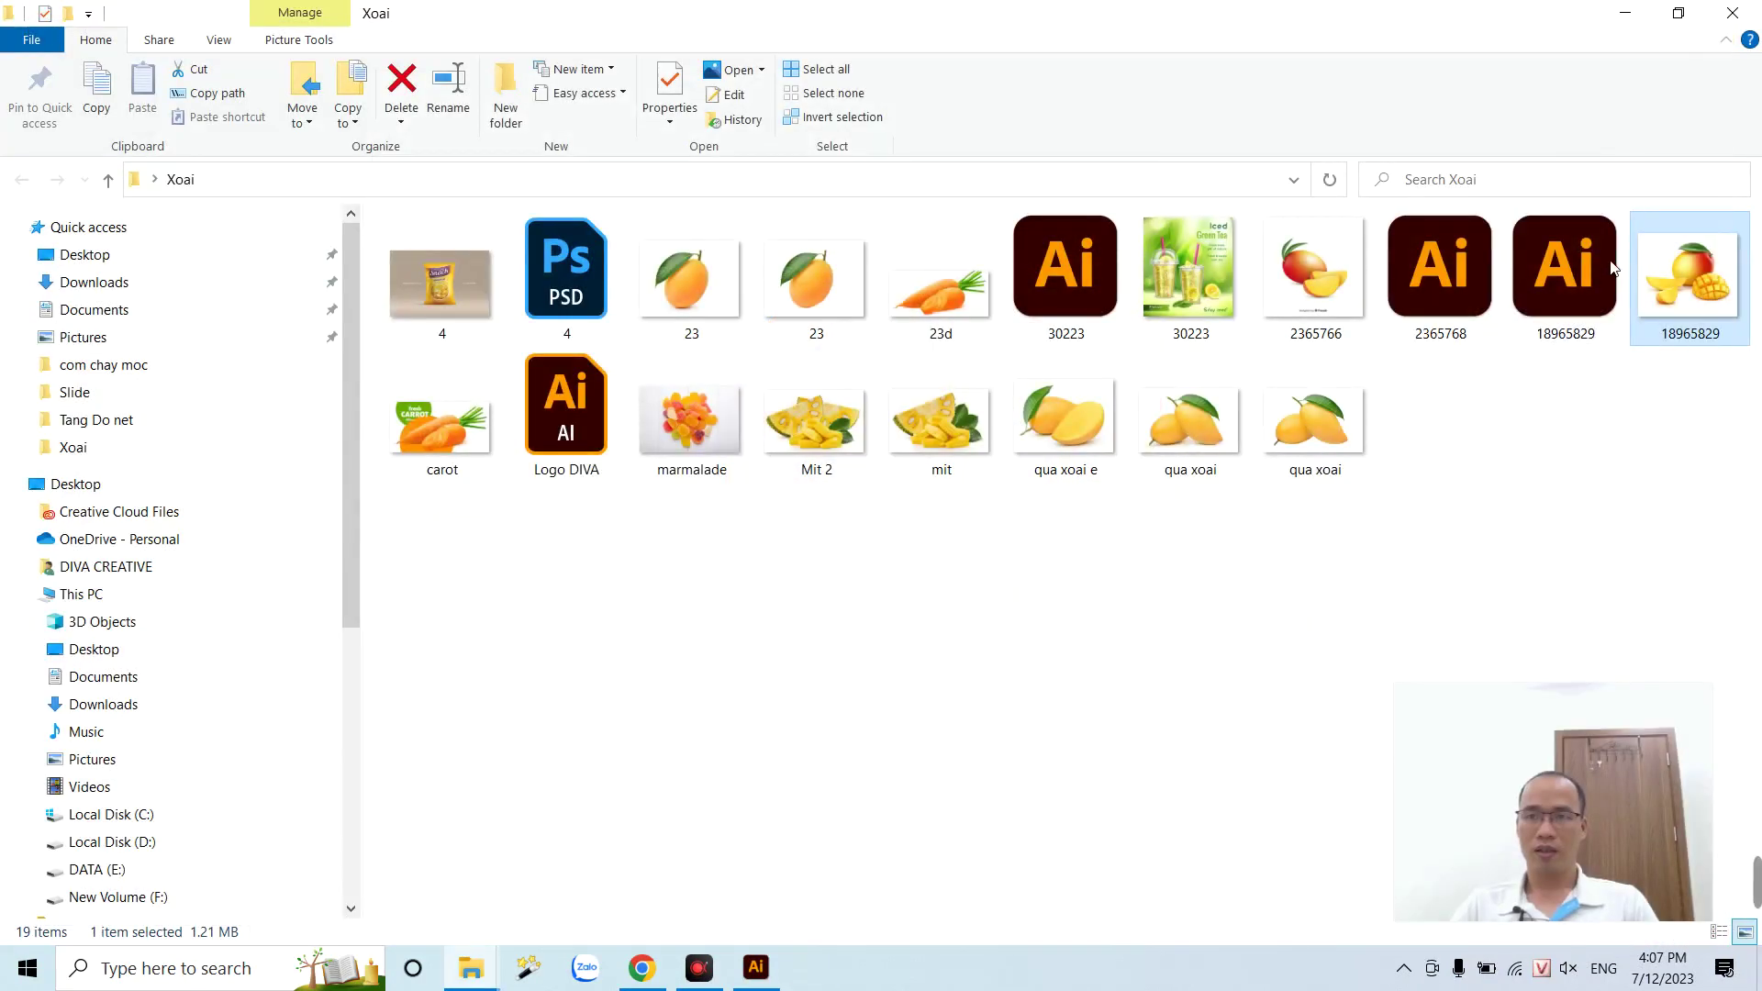
{"action": "right_click", "coordinate": [1681, 267]}
{"action": "mouse_move", "coordinate": [1473, 553]}
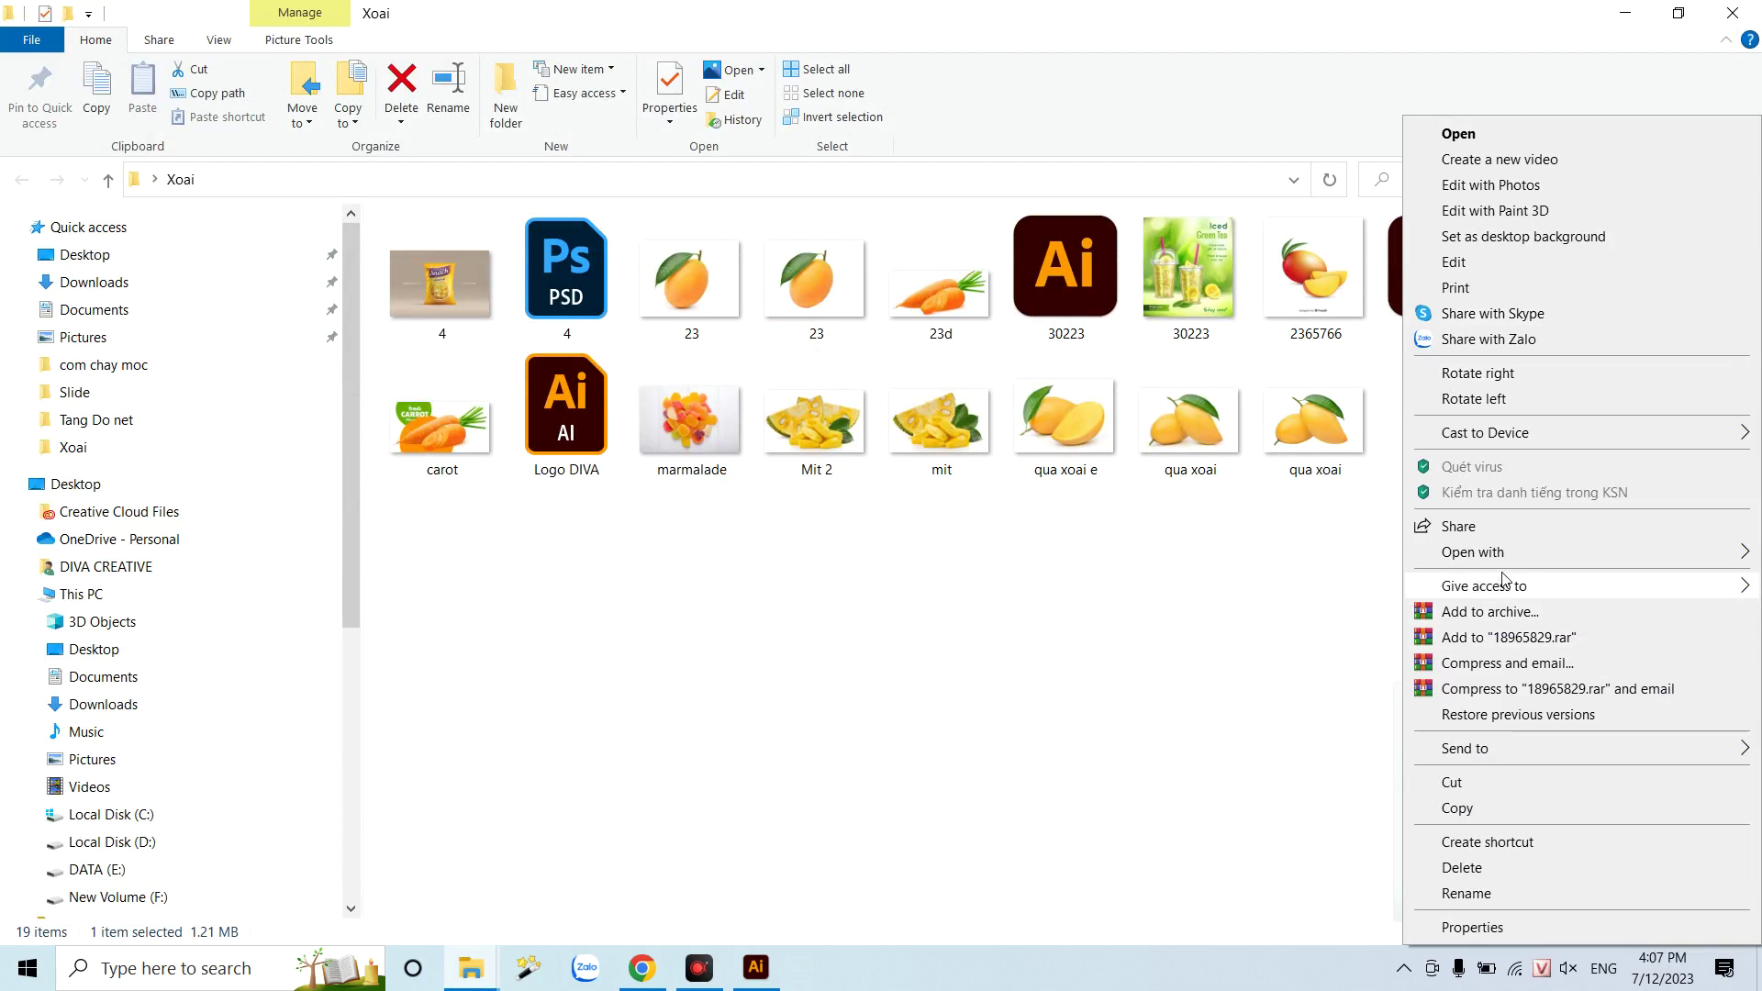
{"action": "left_click", "coordinate": [1250, 605]}
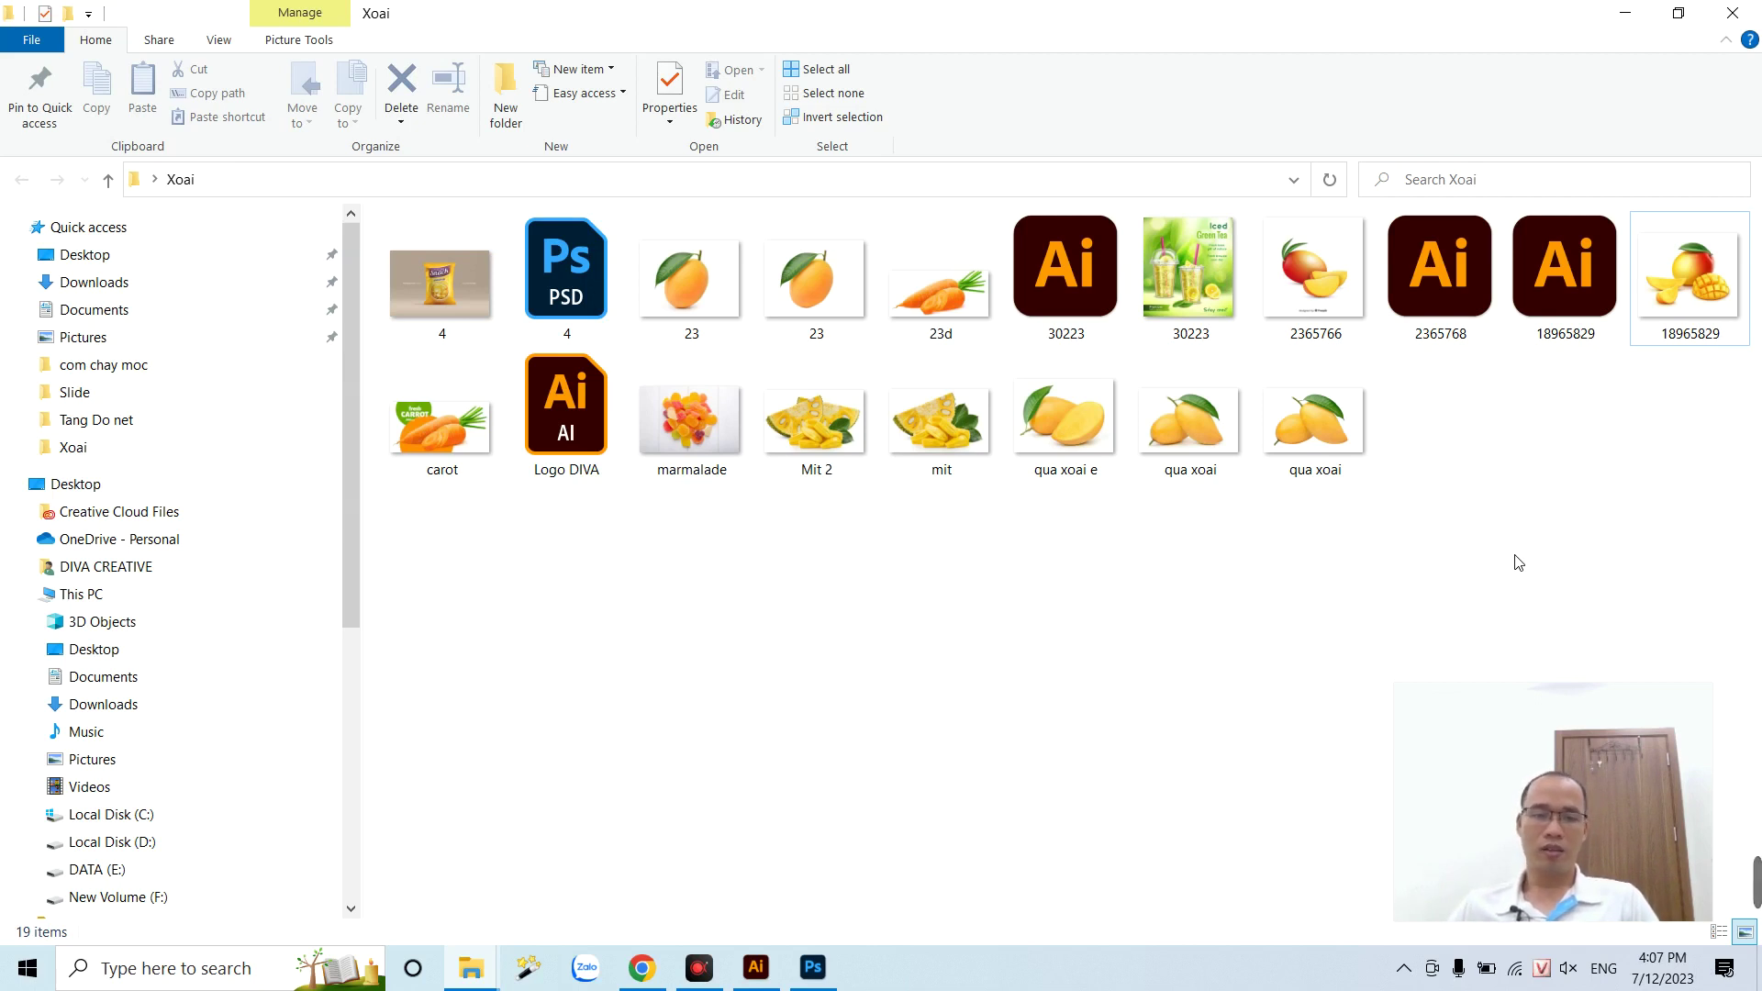
- Magnify the two lower mango slices and ready the Pen tool with panels hidden
{"action": "left_click", "coordinate": [755, 967]}
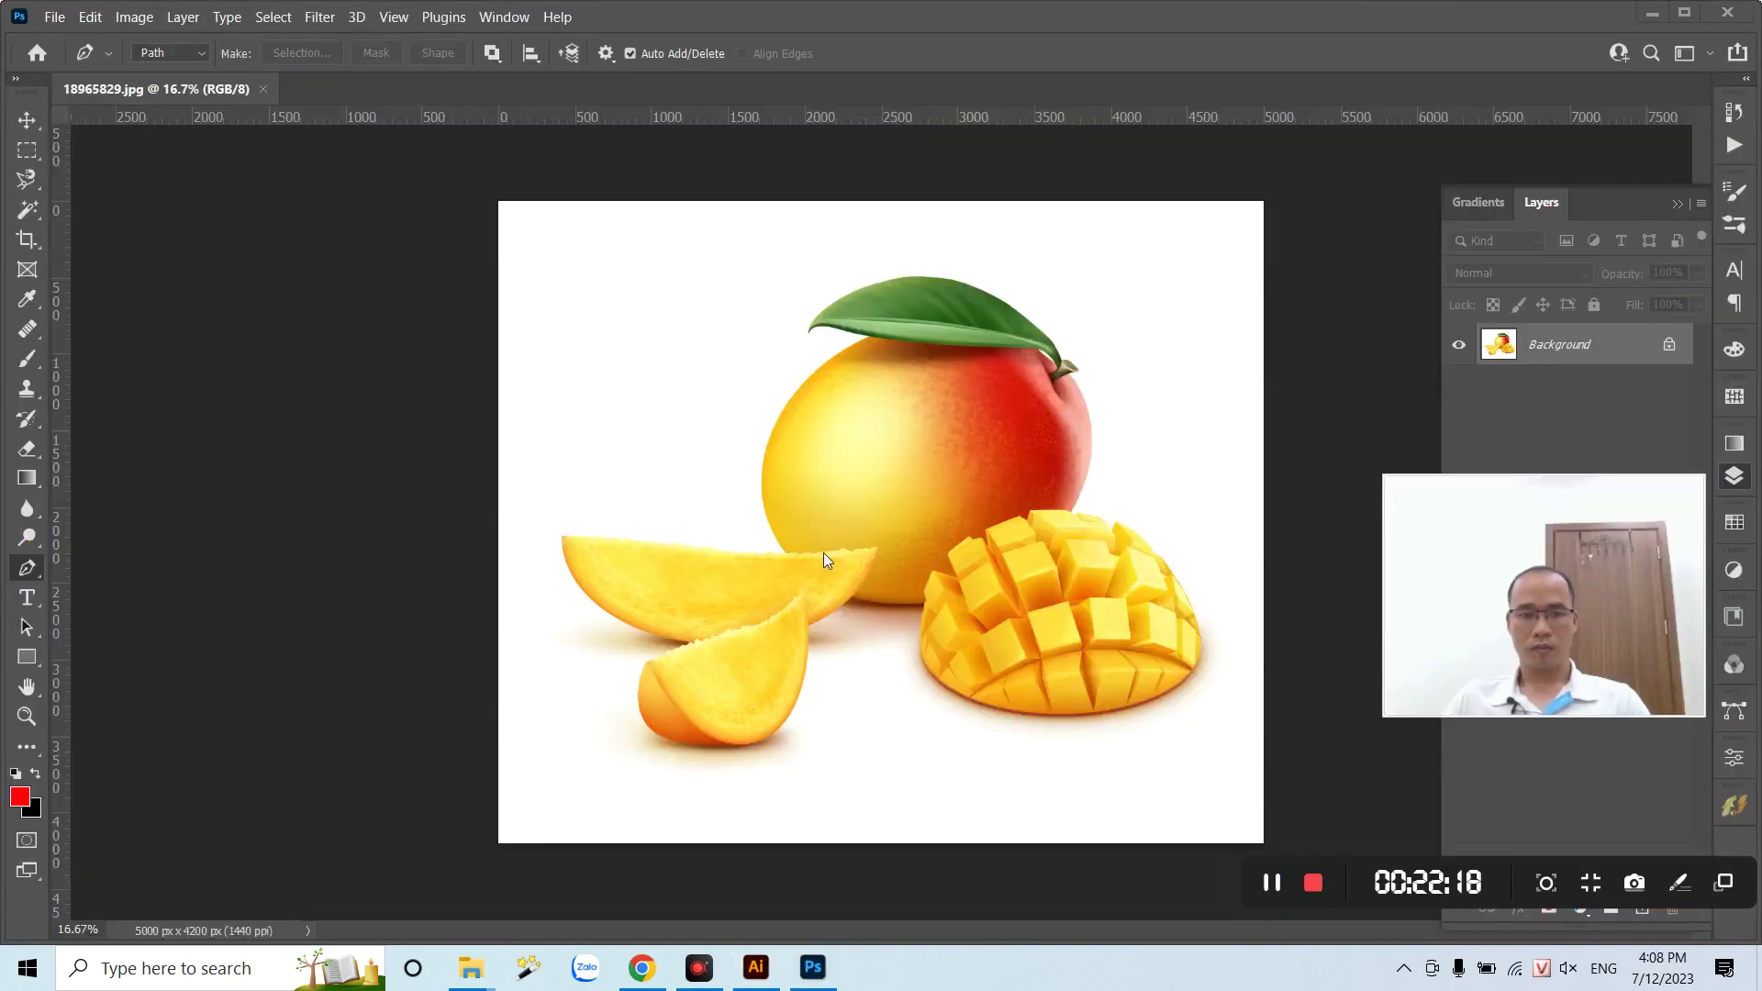
{"action": "key", "text": "z"}
{"action": "left_click_drag", "start_coordinate": [624, 675], "coordinate": [720, 764]}
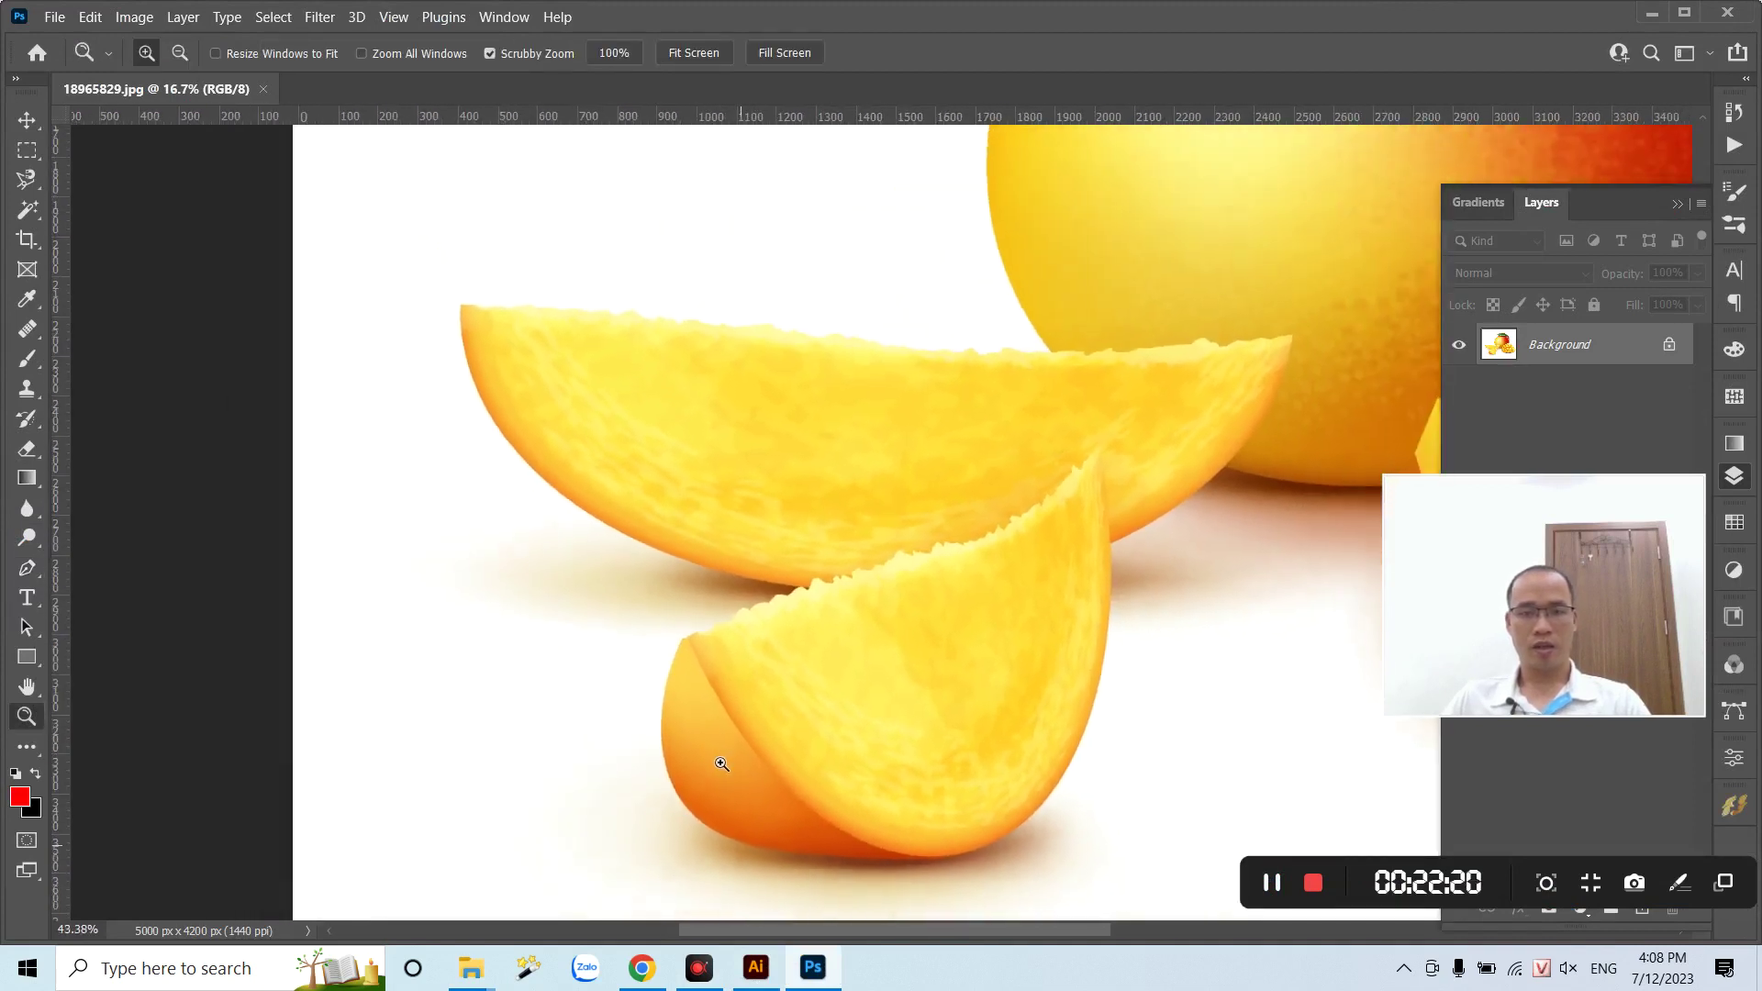
{"action": "left_click_drag", "start_coordinate": [610, 358], "coordinate": [657, 397]}
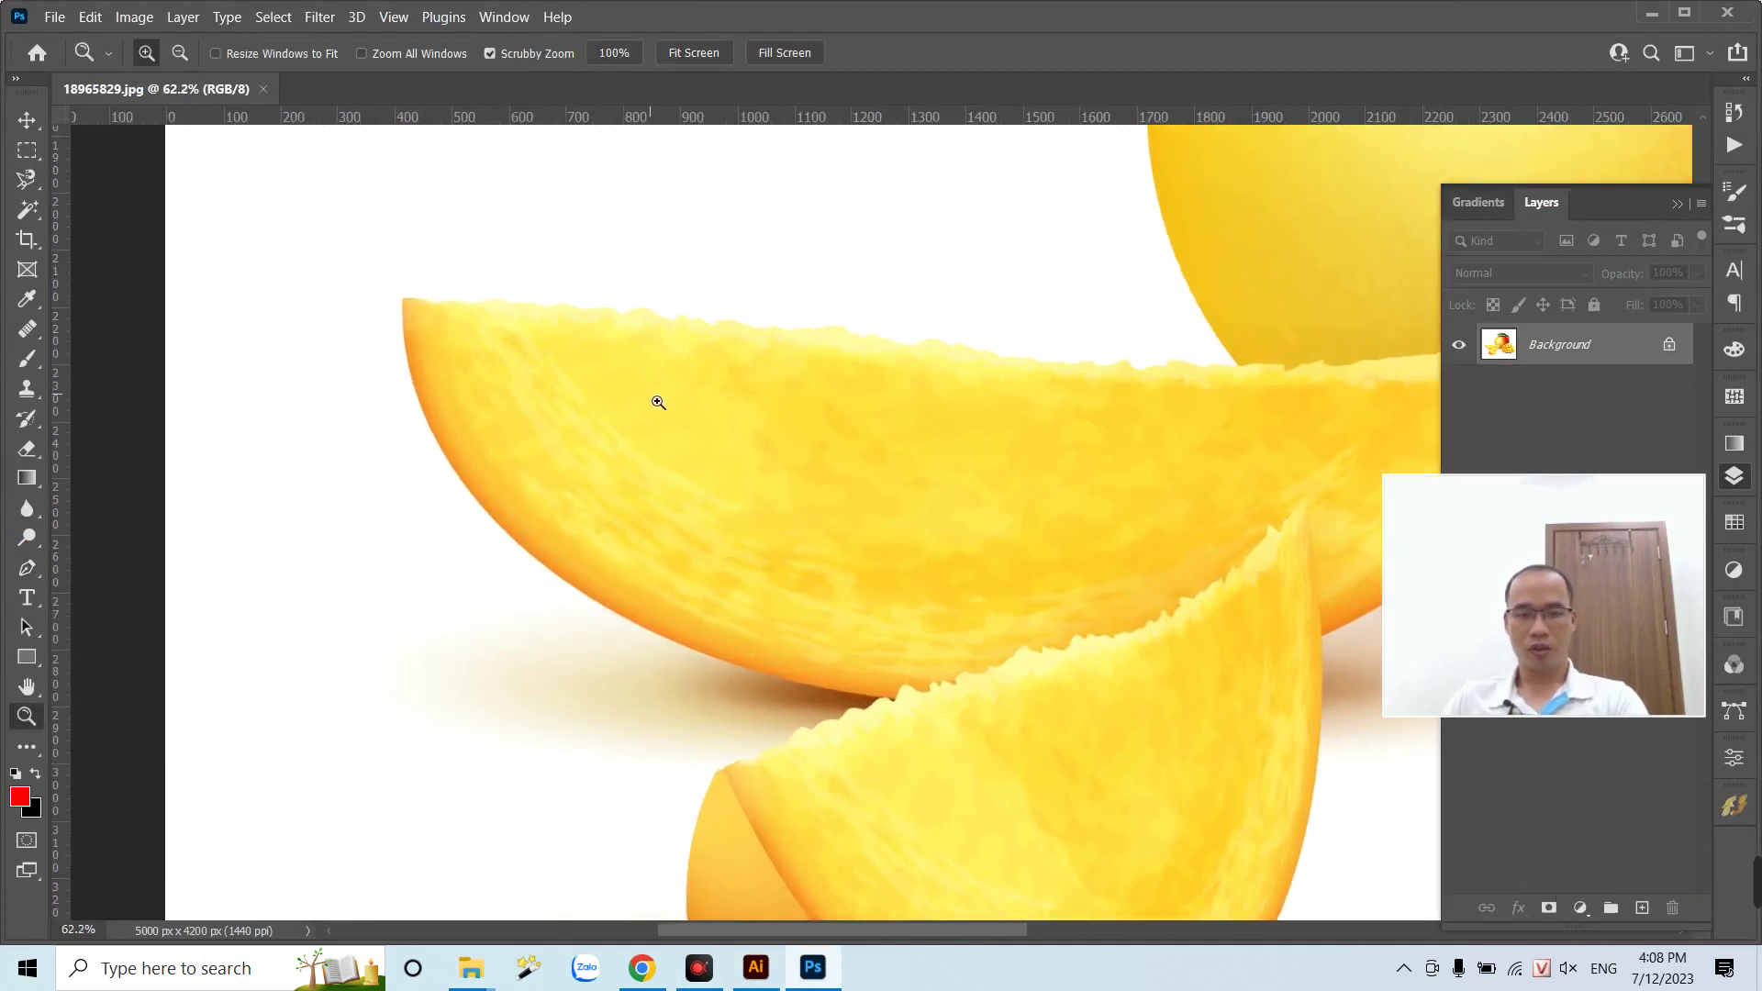
{"action": "key", "text": "p"}
{"action": "key", "text": "Tab"}
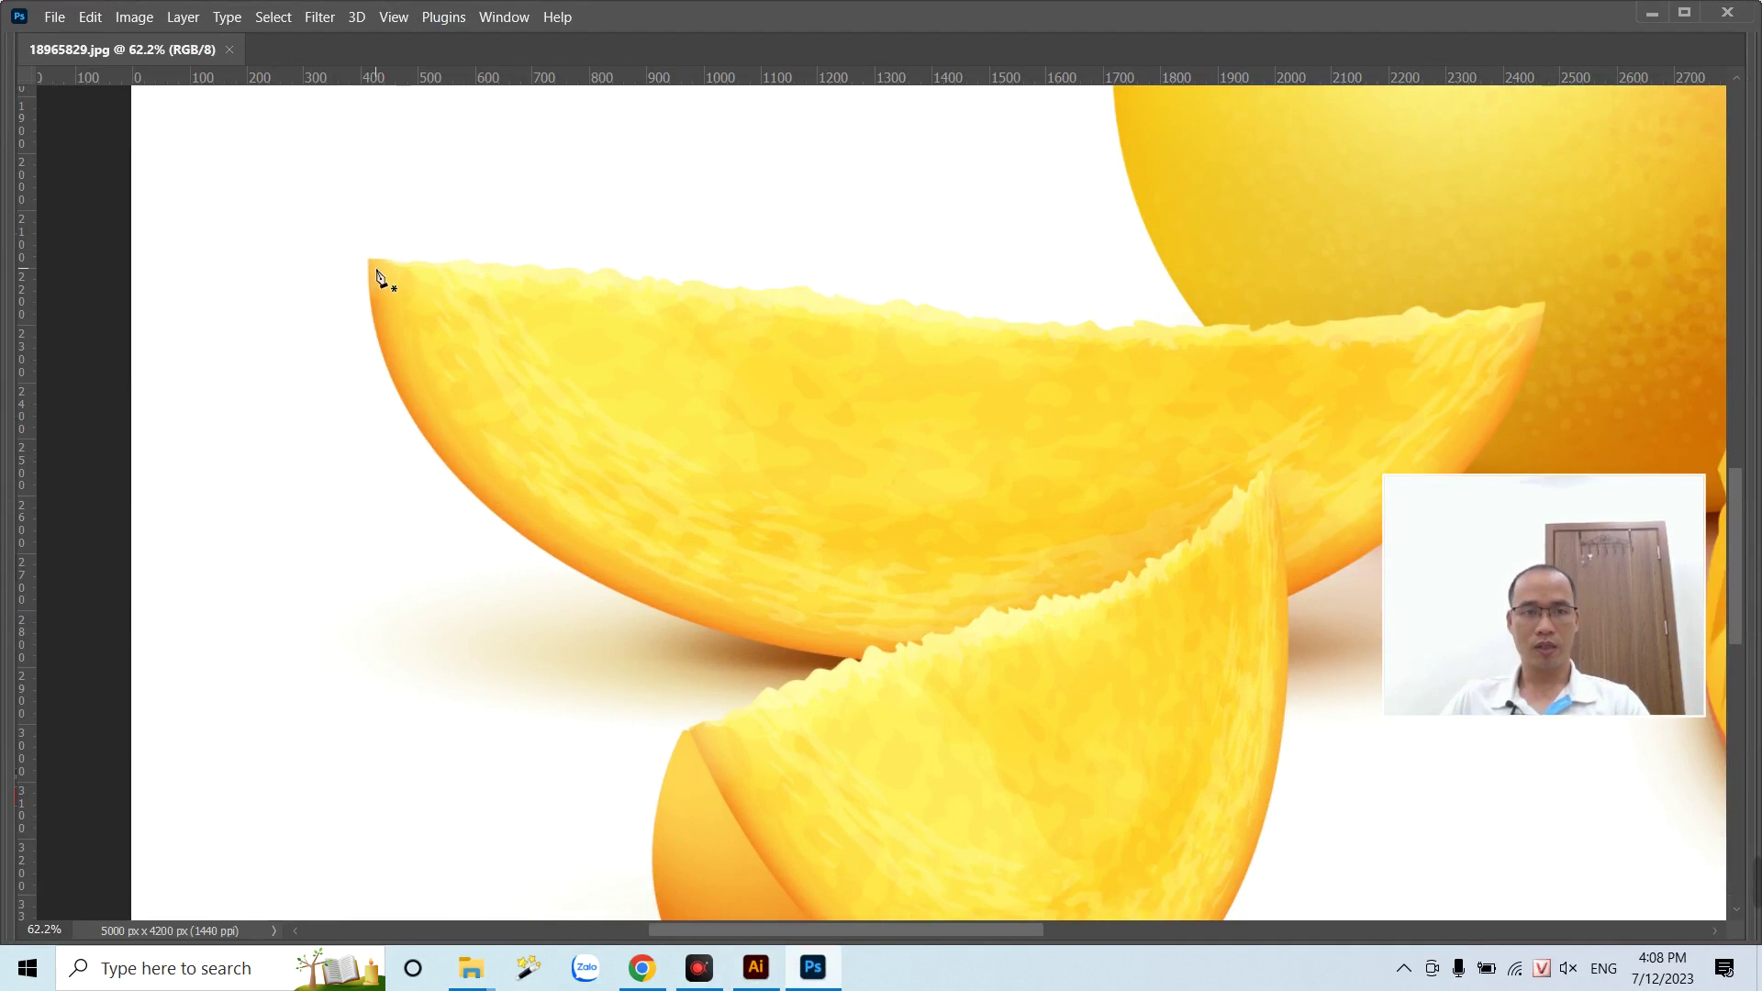
- Trace a Pen outline along the upper slice's top edge to its right tip
{"action": "left_click_drag", "start_coordinate": [639, 282], "coordinate": [679, 285]}
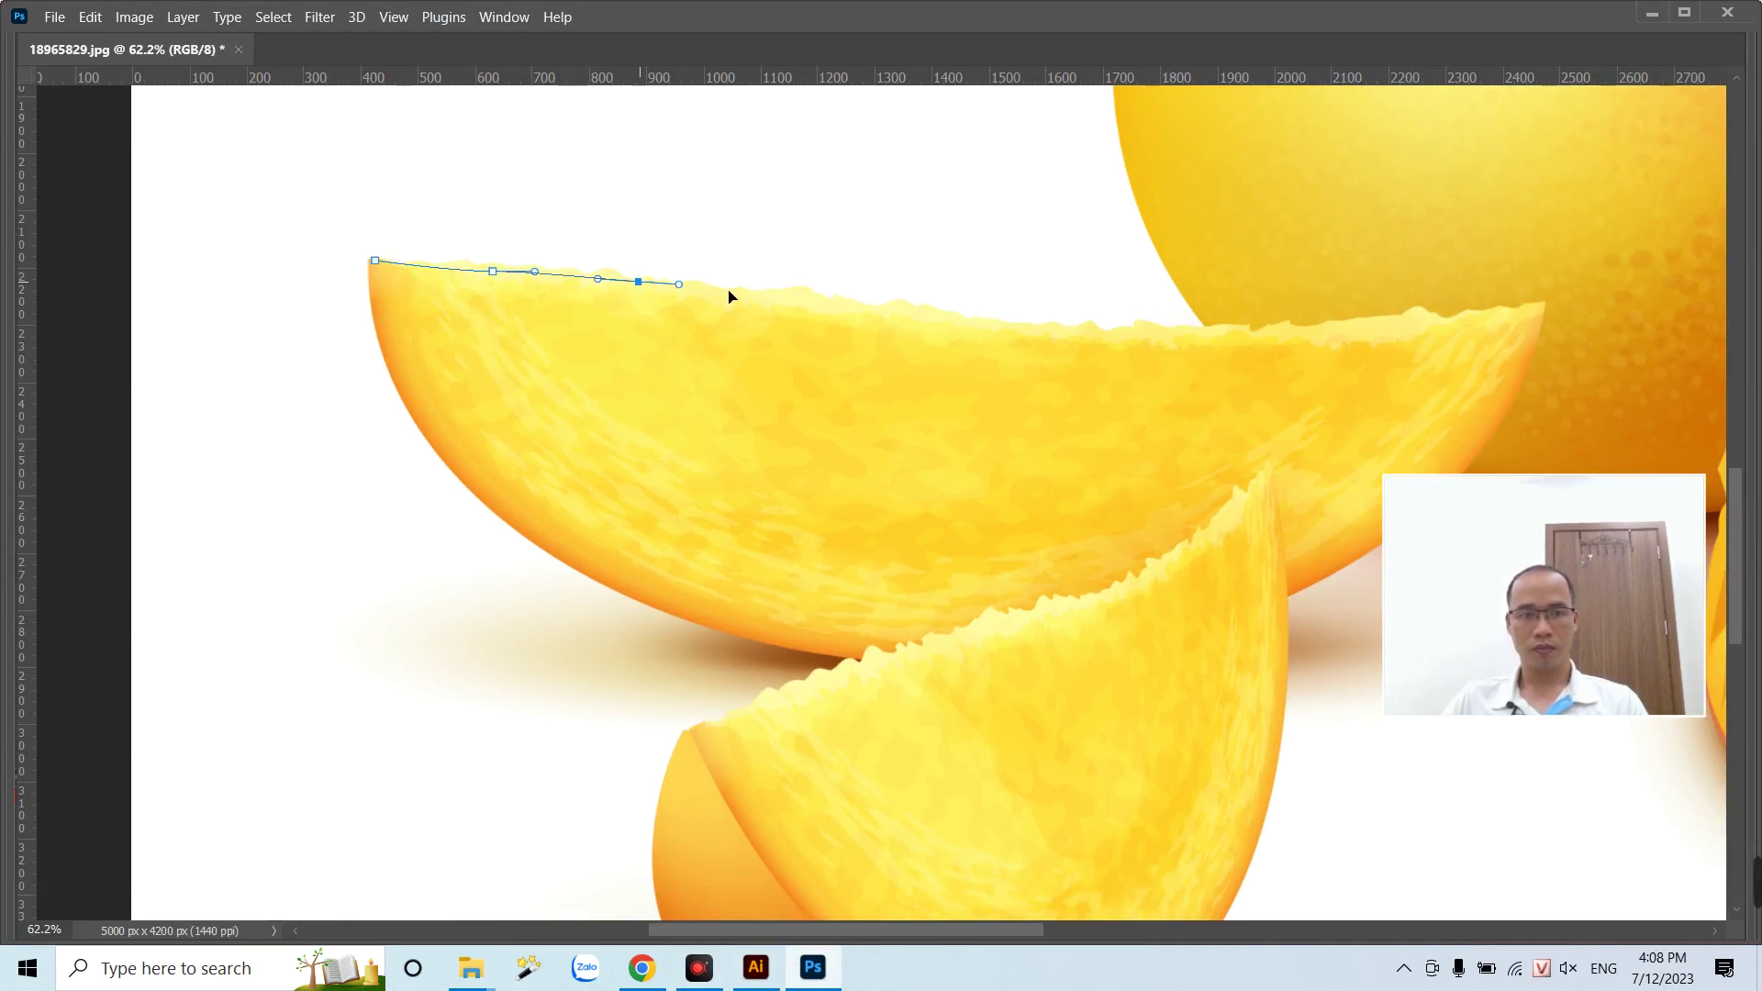
{"action": "left_click", "coordinate": [851, 311]}
{"action": "left_click", "coordinate": [1037, 339]}
{"action": "left_click_drag", "start_coordinate": [1197, 338], "coordinate": [1302, 341]}
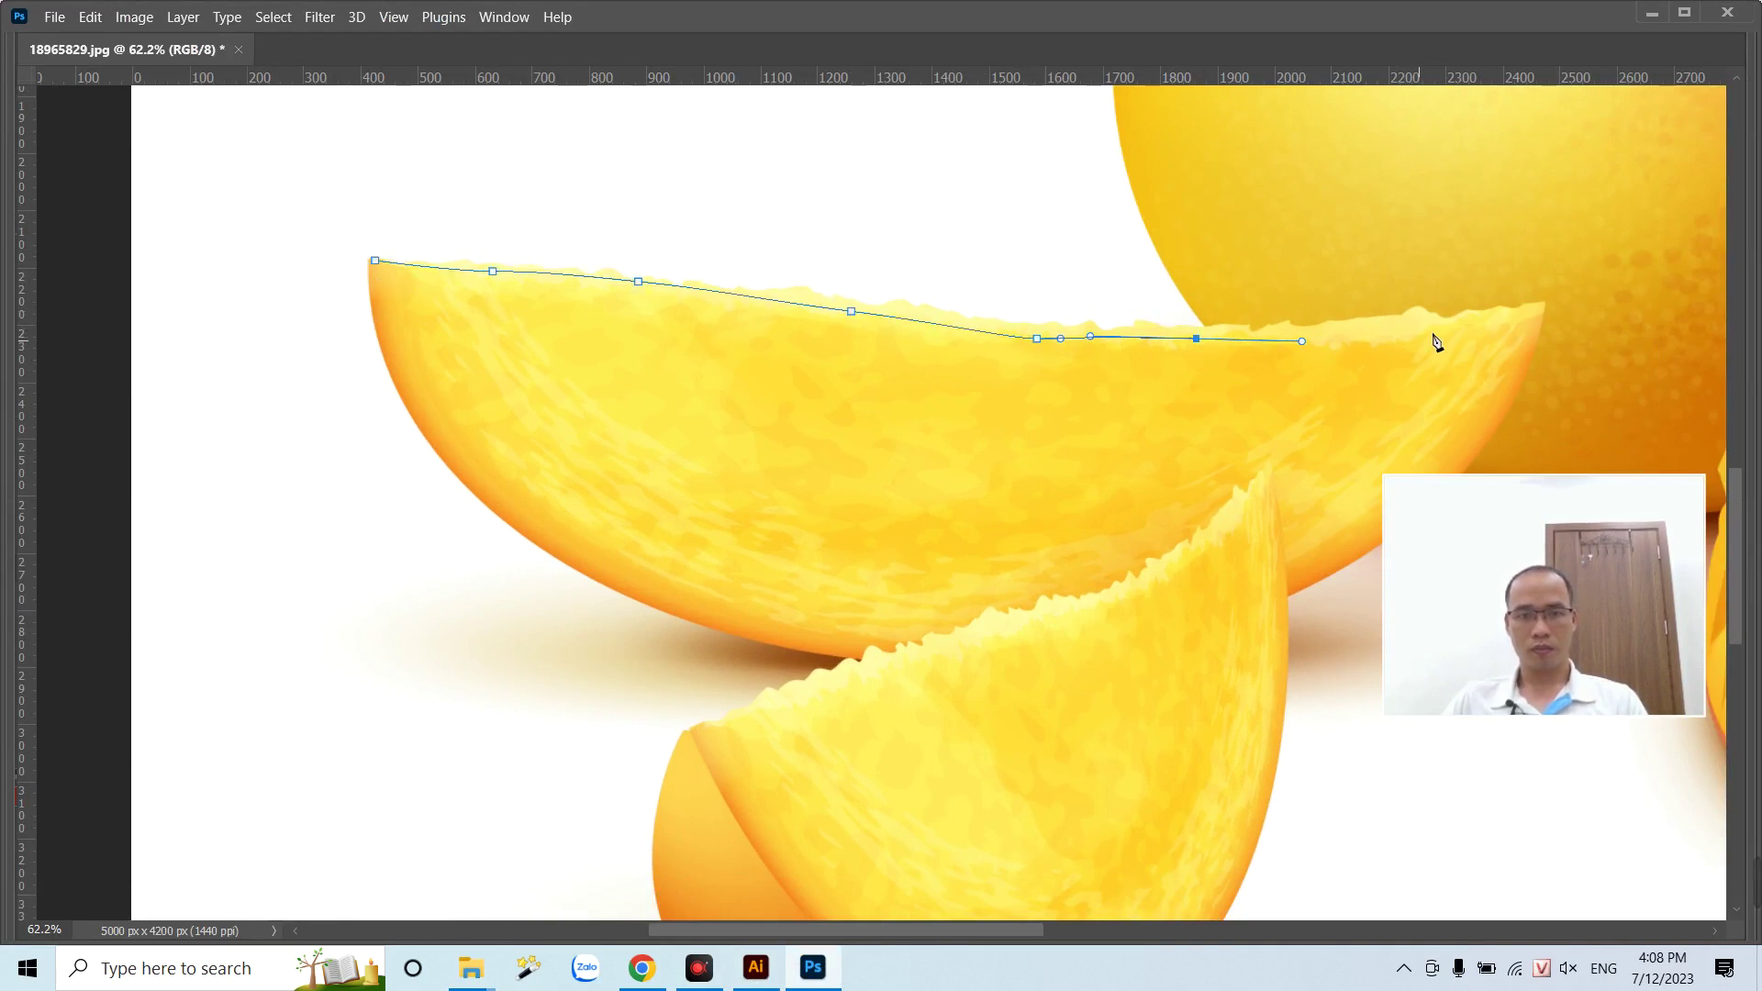
{"action": "left_click_drag", "start_coordinate": [1449, 325], "coordinate": [1488, 316]}
{"action": "left_click", "coordinate": [1543, 307]}
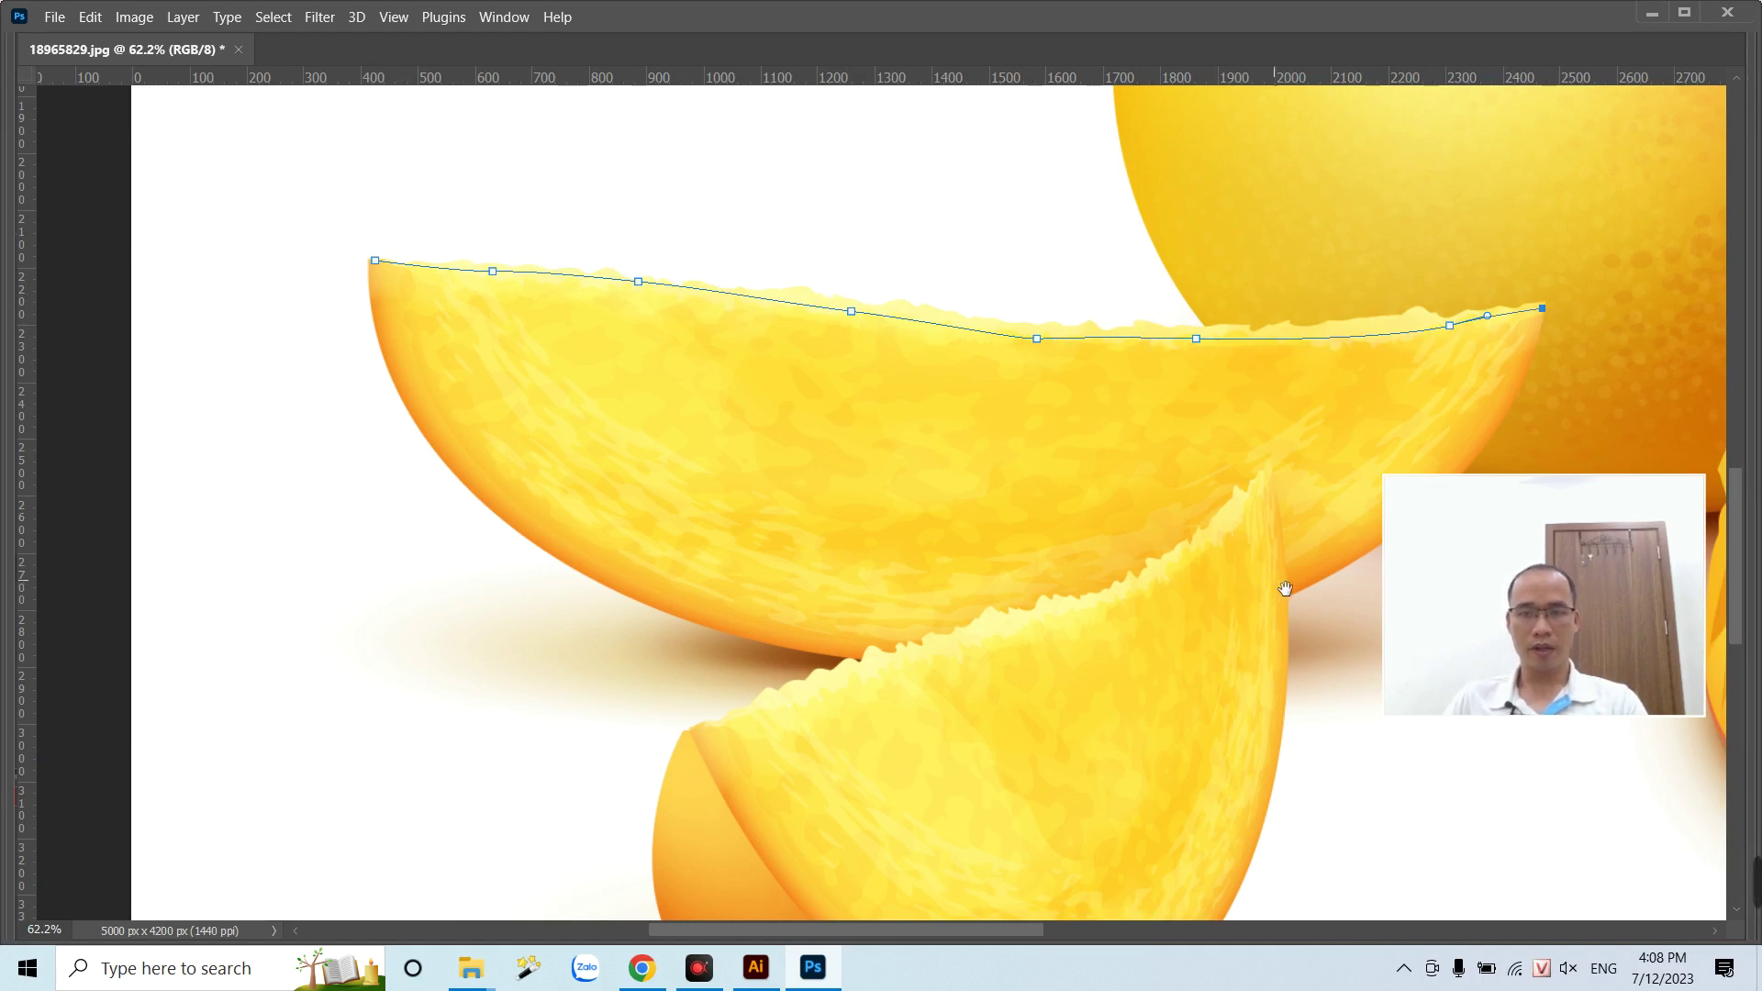
- Complete the outline around both slices, close it and convert it to a selection
{"action": "mouse_move", "coordinate": [1281, 582]}
{"action": "left_mouse_down"}
{"action": "mouse_move", "coordinate": [1078, 549]}
{"action": "mouse_move", "coordinate": [832, 673]}
{"action": "mouse_move", "coordinate": [1032, 670]}
{"action": "left_mouse_up"}
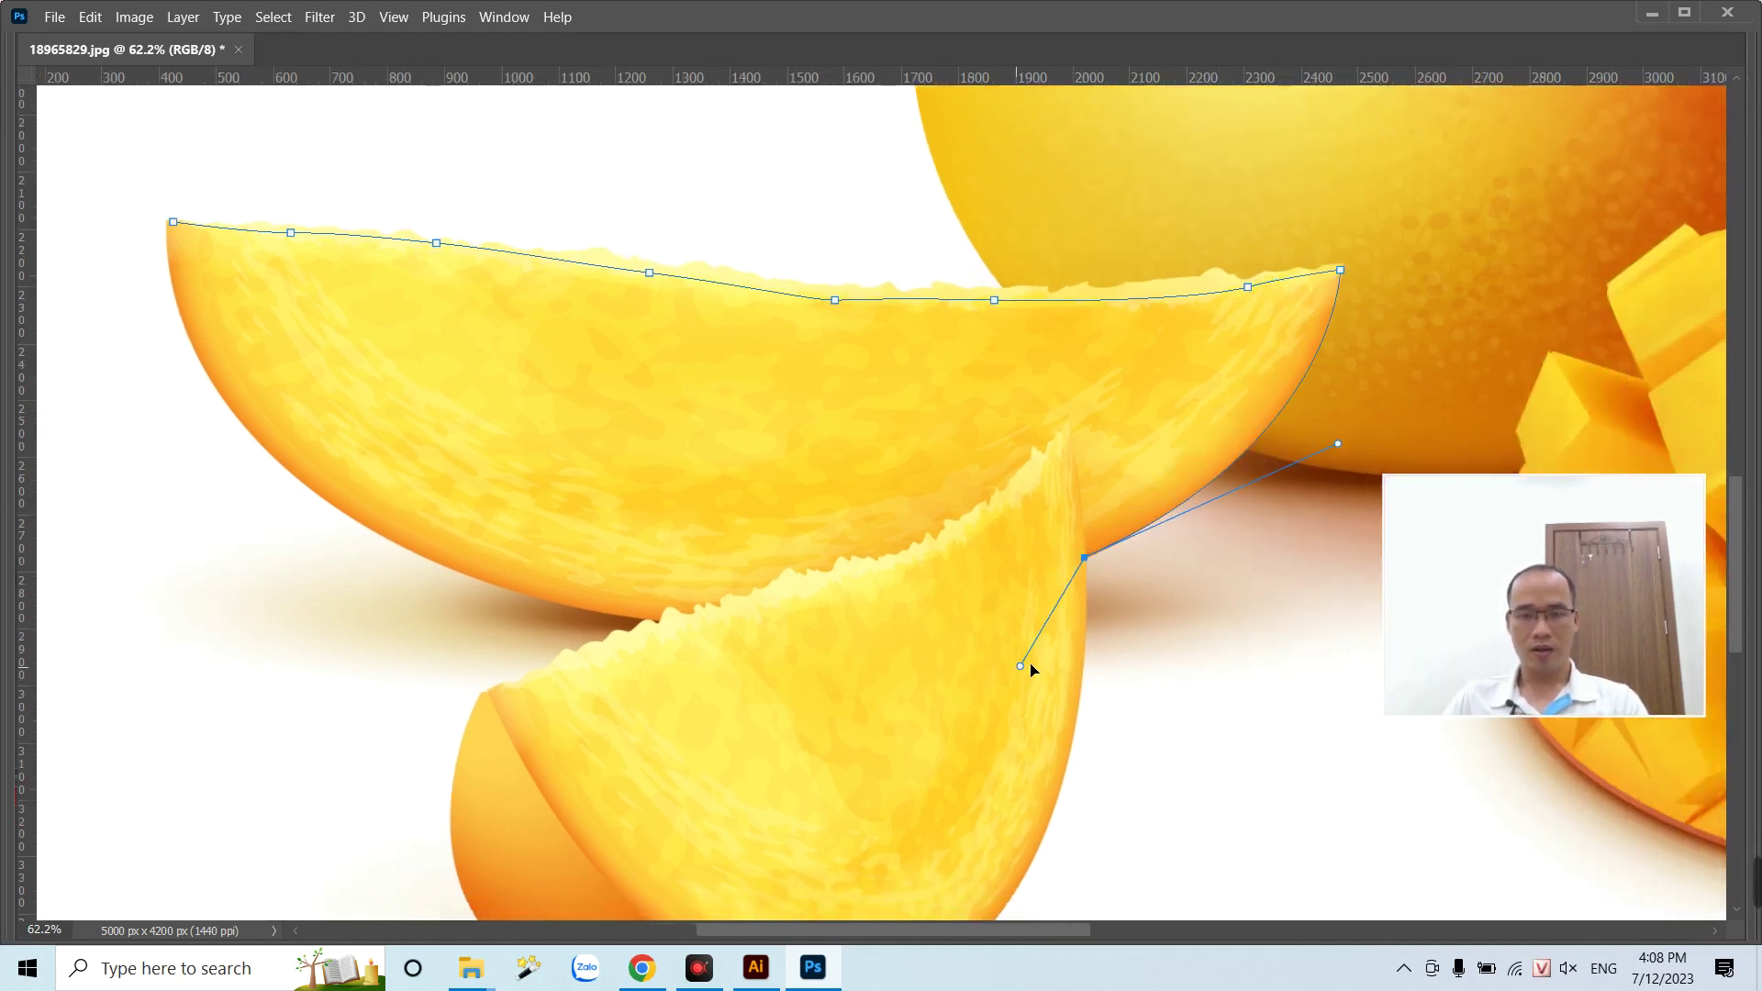
{"action": "left_click_drag", "start_coordinate": [1025, 776], "coordinate": [1143, 401]}
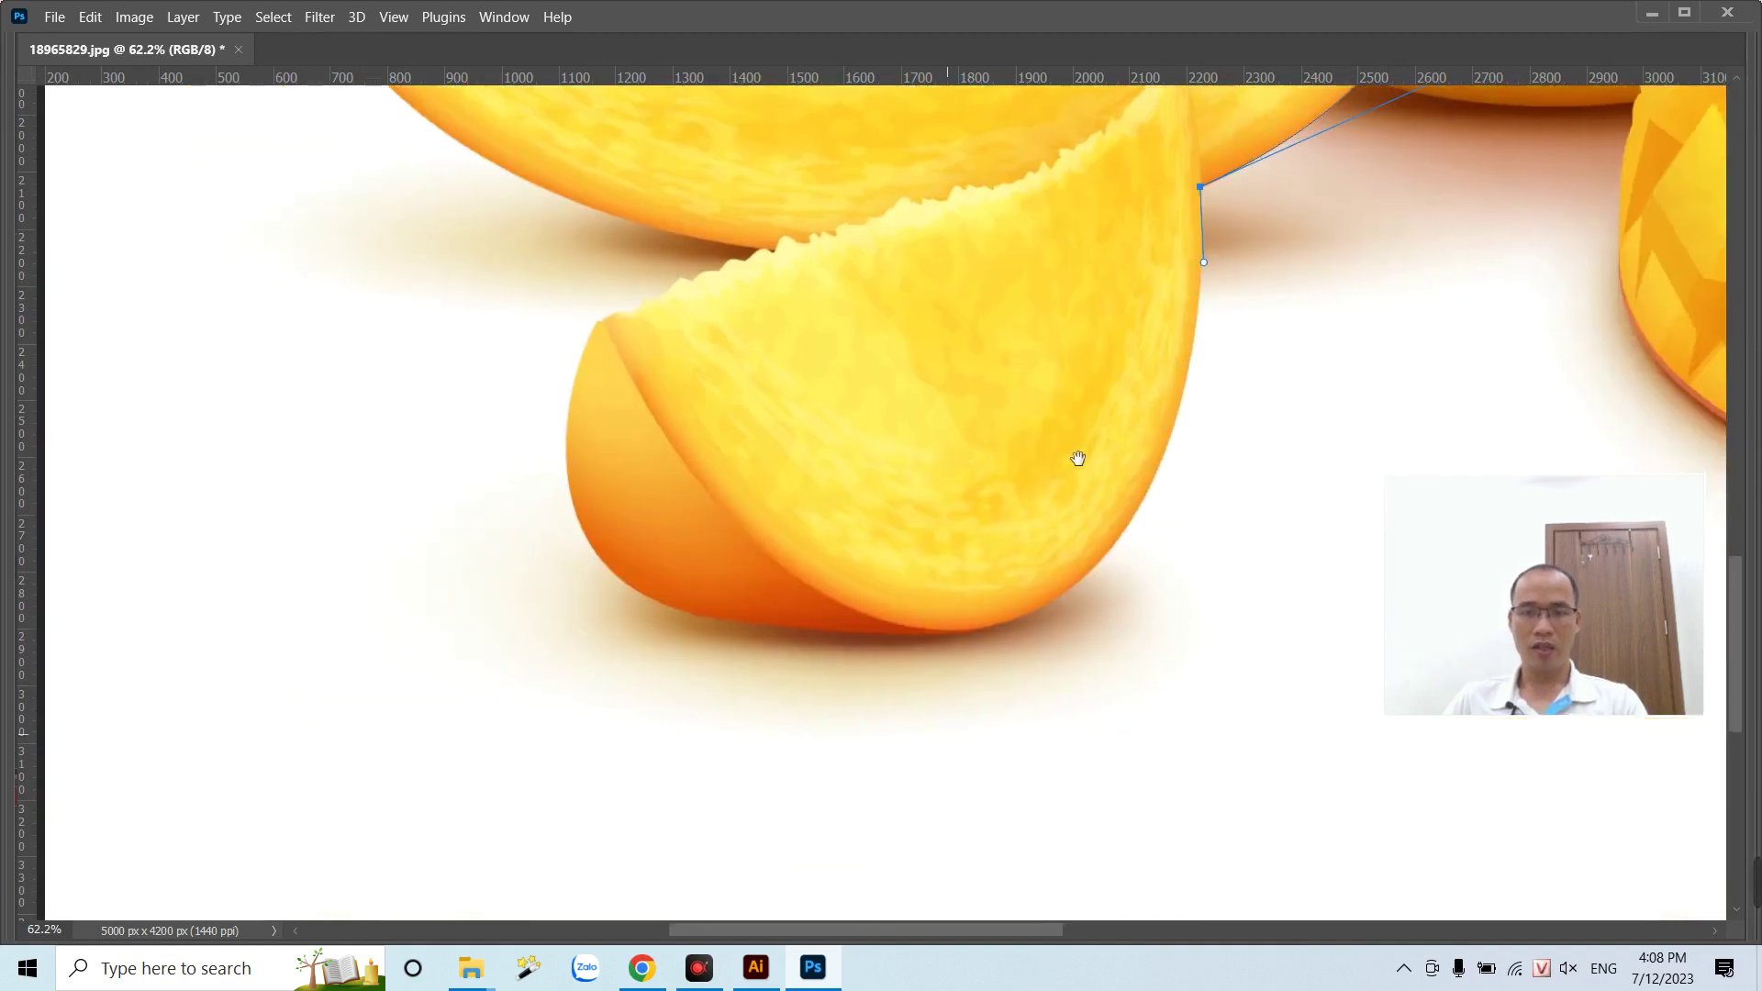
{"action": "mouse_move", "coordinate": [951, 634]}
{"action": "left_mouse_down"}
{"action": "mouse_move", "coordinate": [684, 691]}
{"action": "mouse_move", "coordinate": [768, 650]}
{"action": "left_mouse_up"}
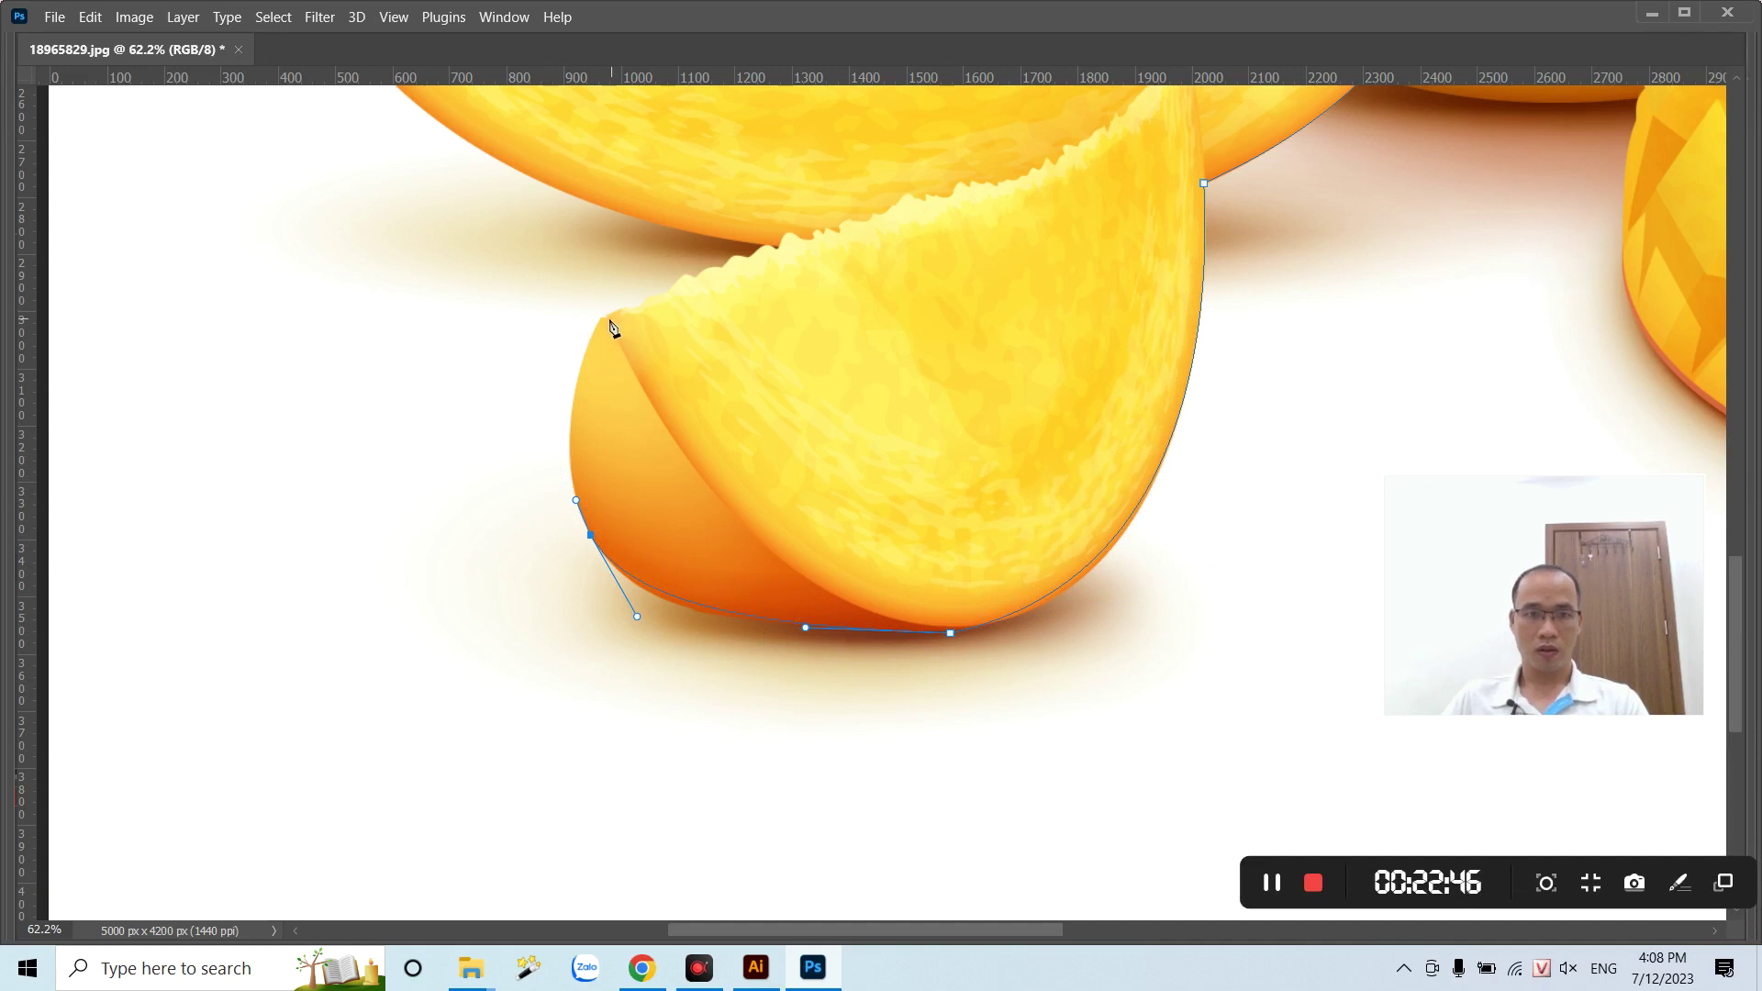
{"action": "left_click_drag", "start_coordinate": [606, 318], "coordinate": [658, 259]}
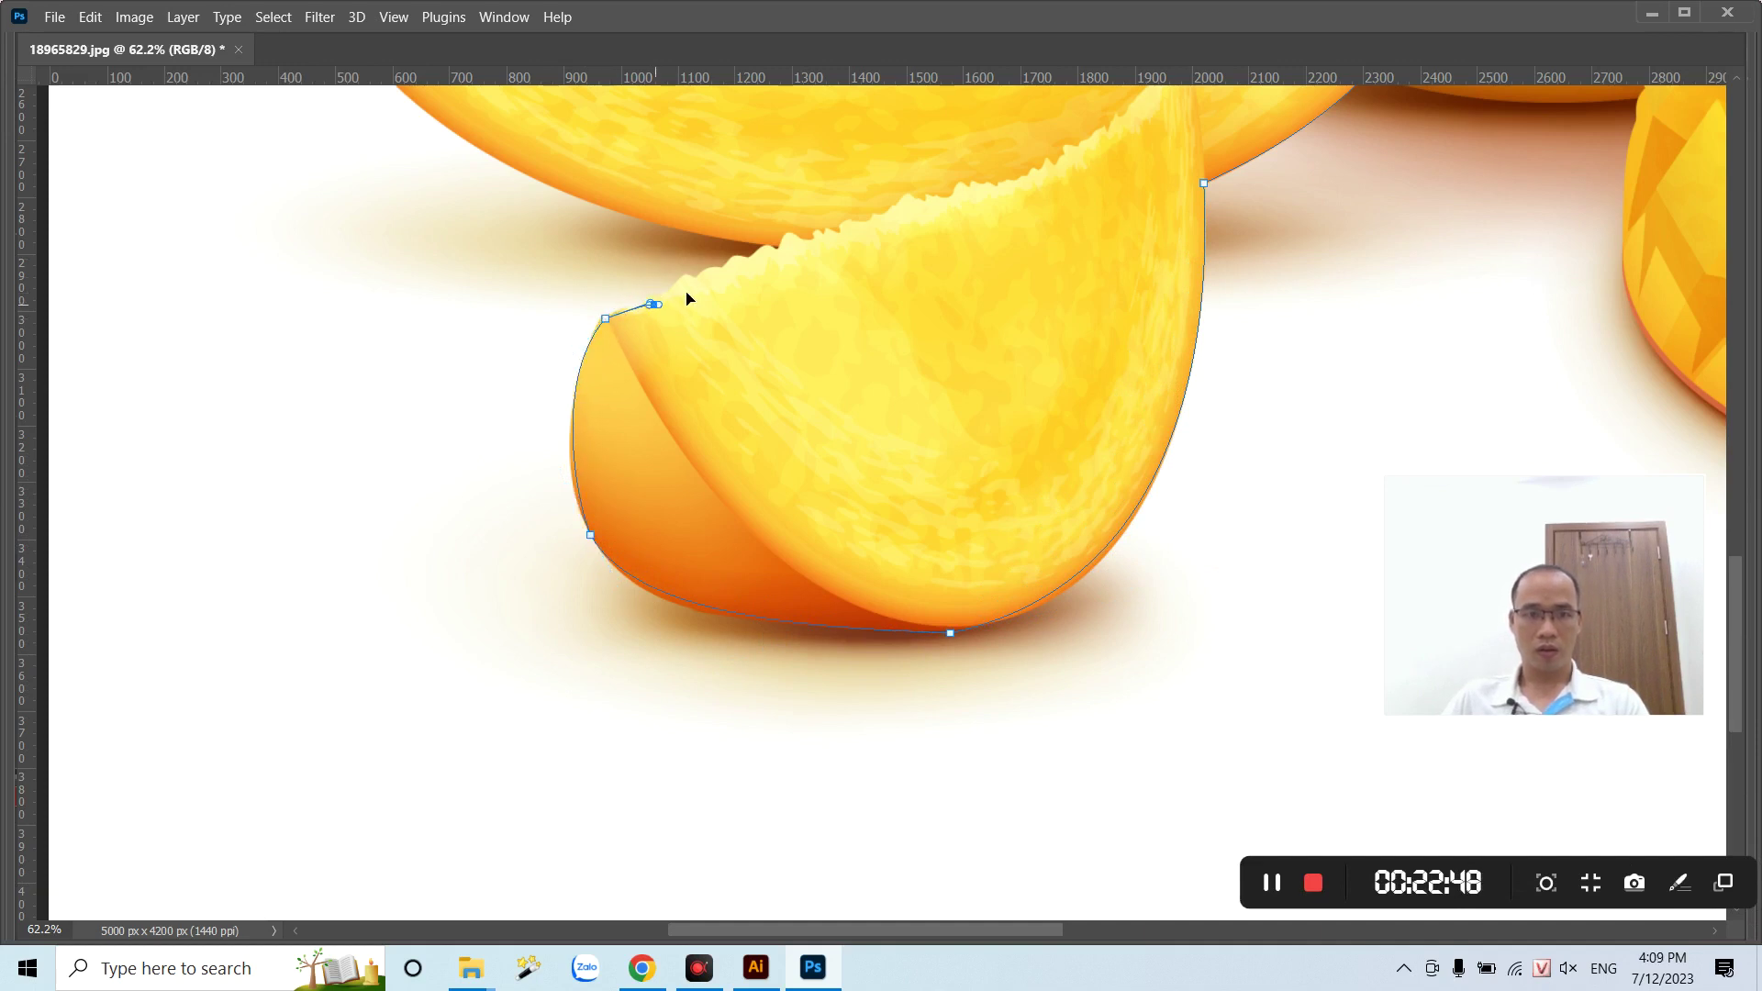
{"action": "left_click_drag", "start_coordinate": [607, 185], "coordinate": [732, 651]}
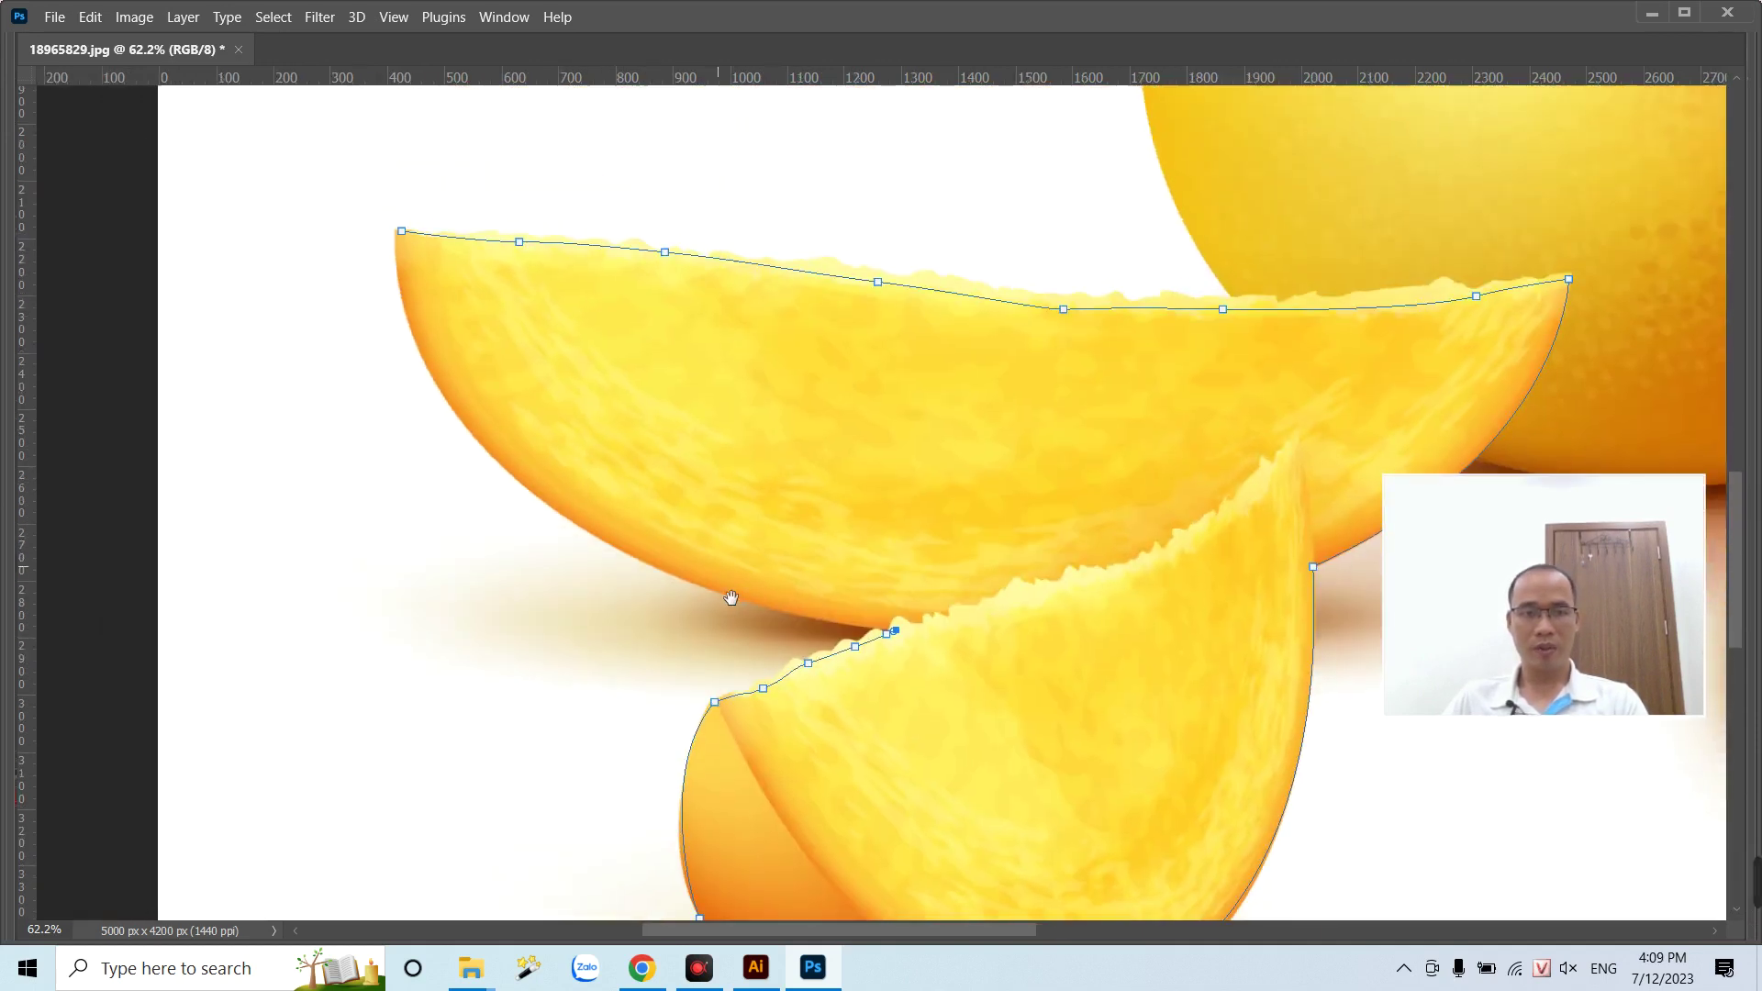
{"action": "left_click_drag", "start_coordinate": [530, 560], "coordinate": [411, 445]}
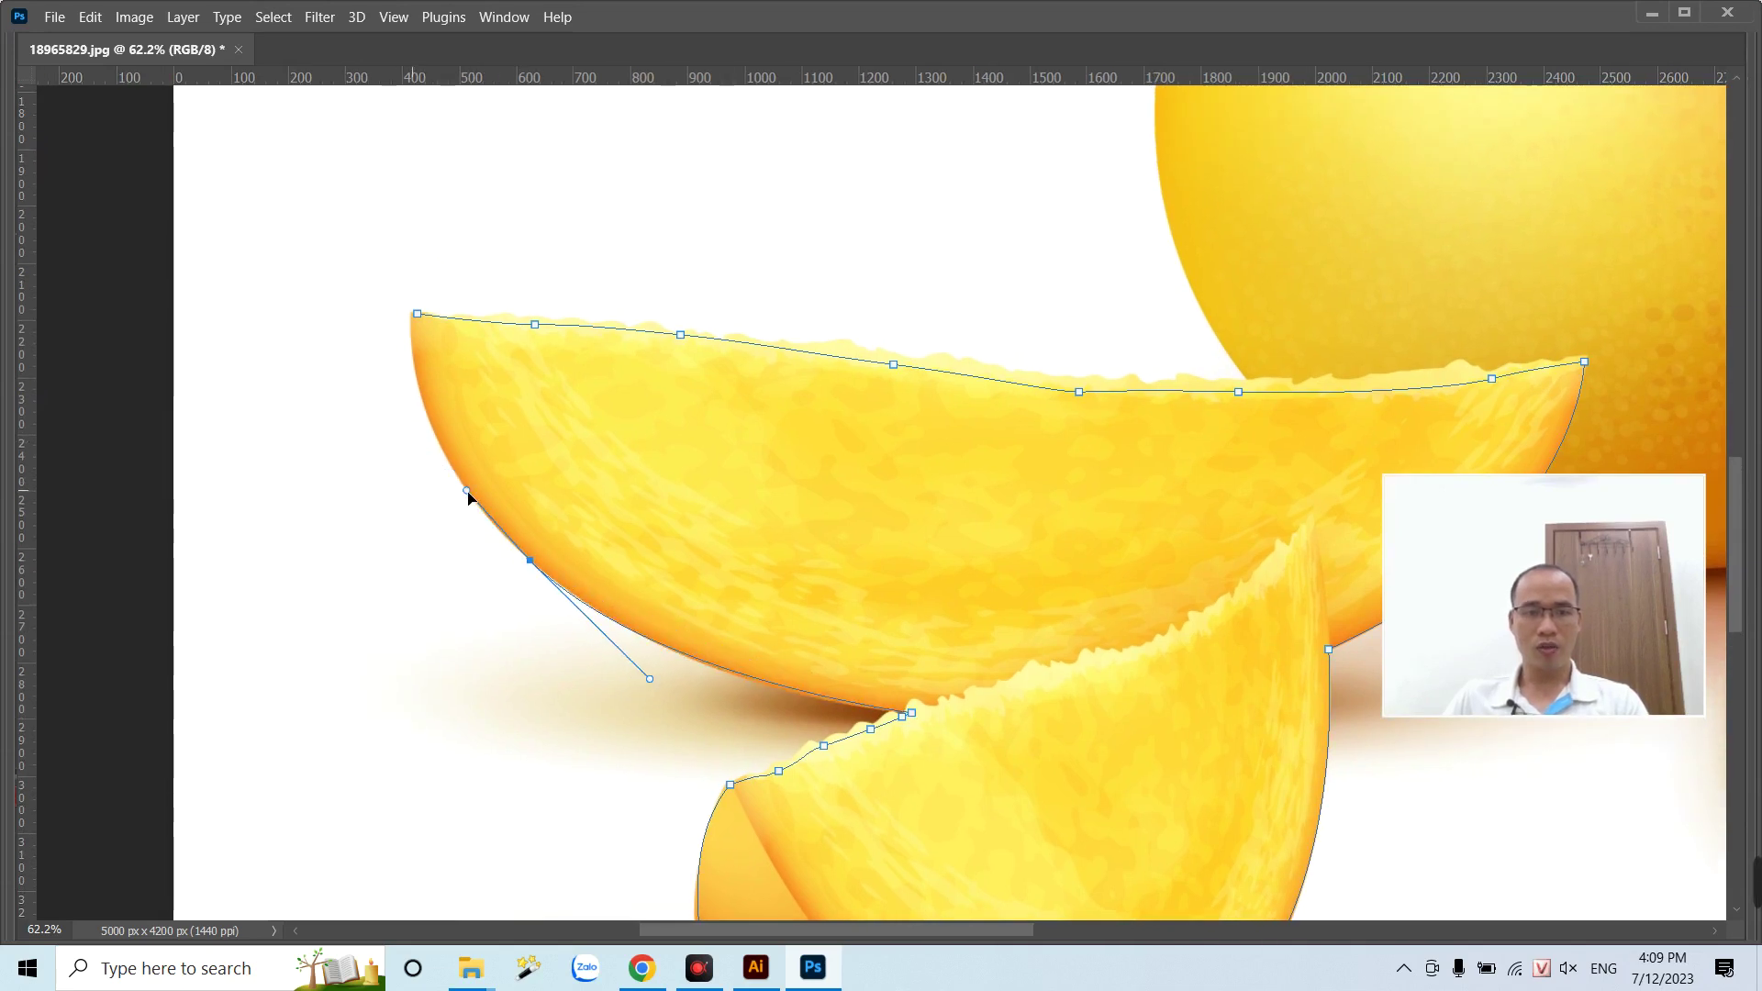
{"action": "mouse_move", "coordinate": [471, 496]}
{"action": "left_mouse_down"}
{"action": "mouse_move", "coordinate": [415, 451]}
{"action": "mouse_move", "coordinate": [463, 489]}
{"action": "left_mouse_up"}
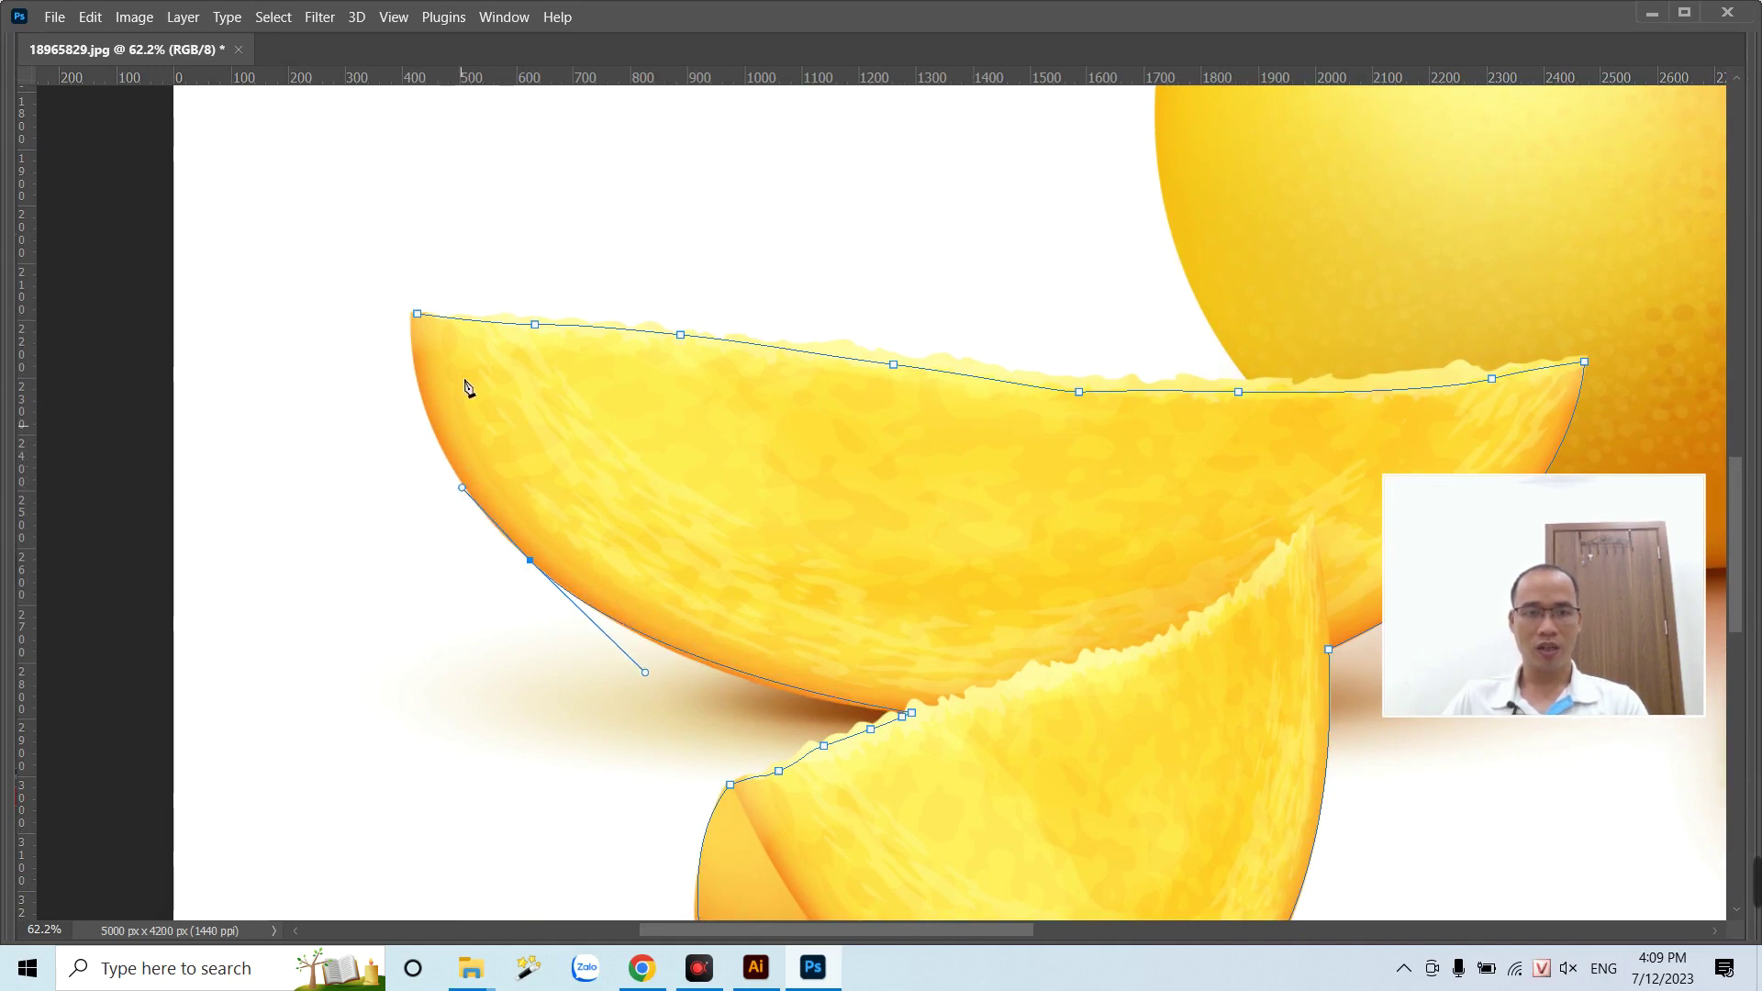
{"action": "left_click_drag", "start_coordinate": [417, 317], "coordinate": [433, 243]}
{"action": "key", "text": "ctrl+Return"}
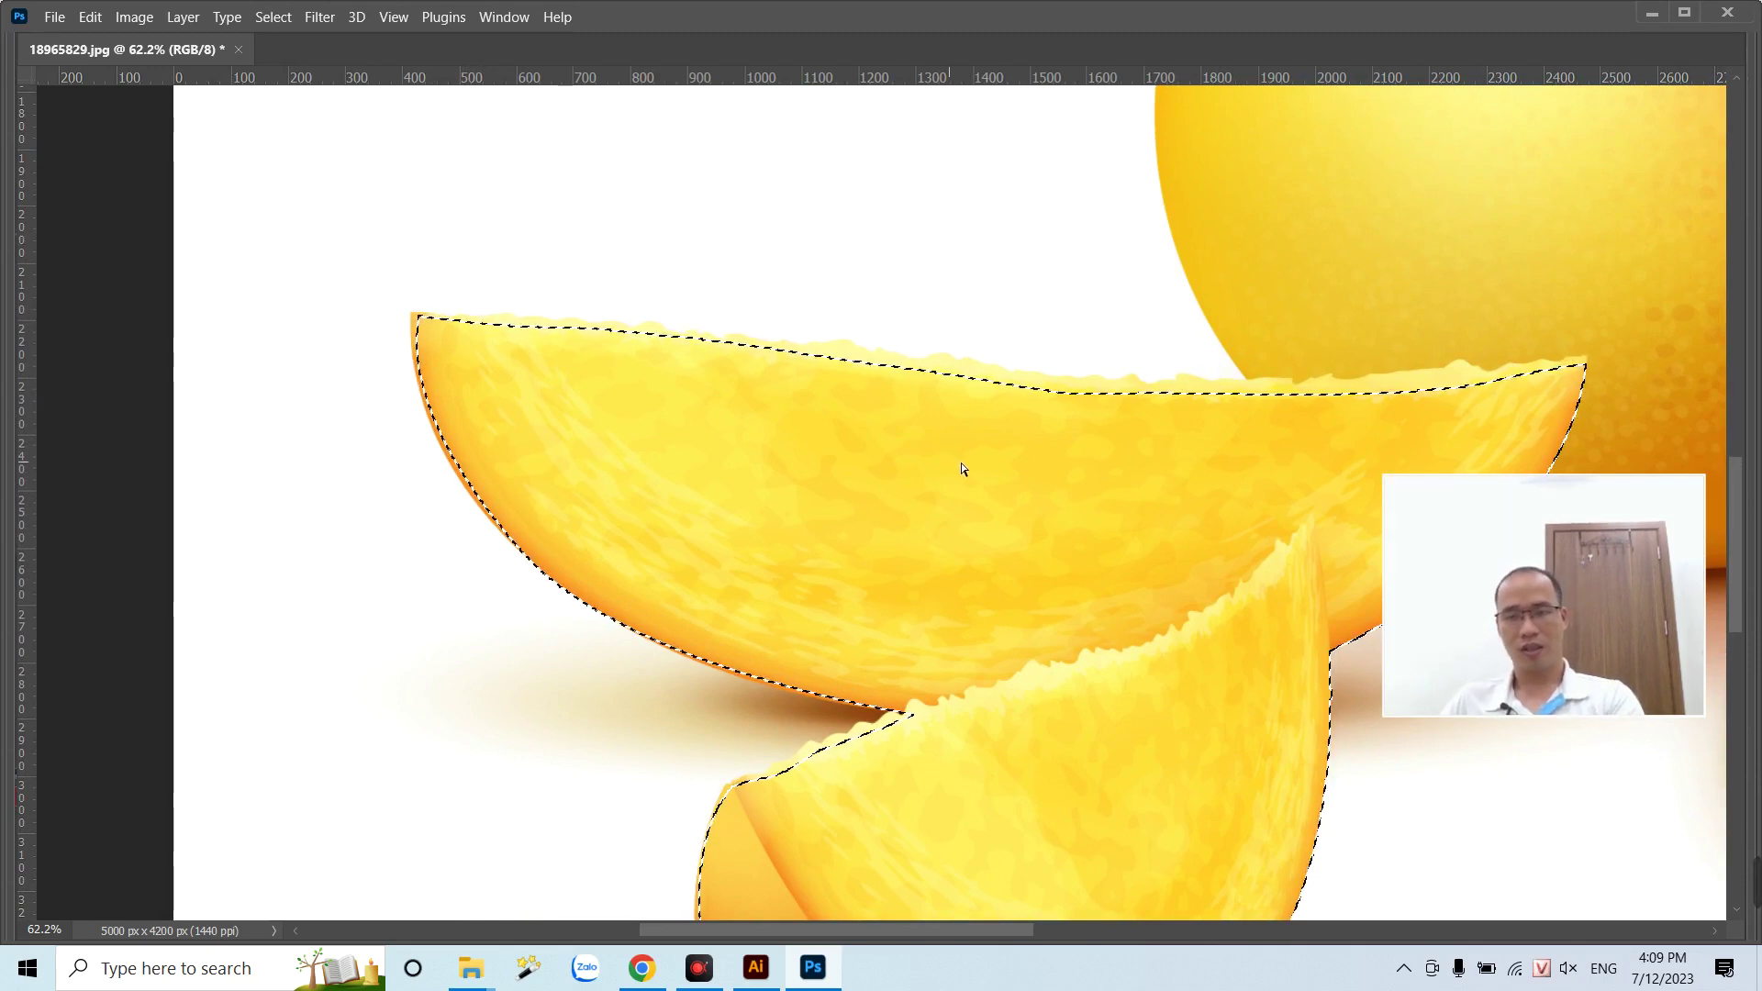
{"action": "key", "text": "ctrl+0"}
- Copy the slices to a new layer, delete the background and crop tightly around them
{"action": "key", "text": "ctrl+j"}
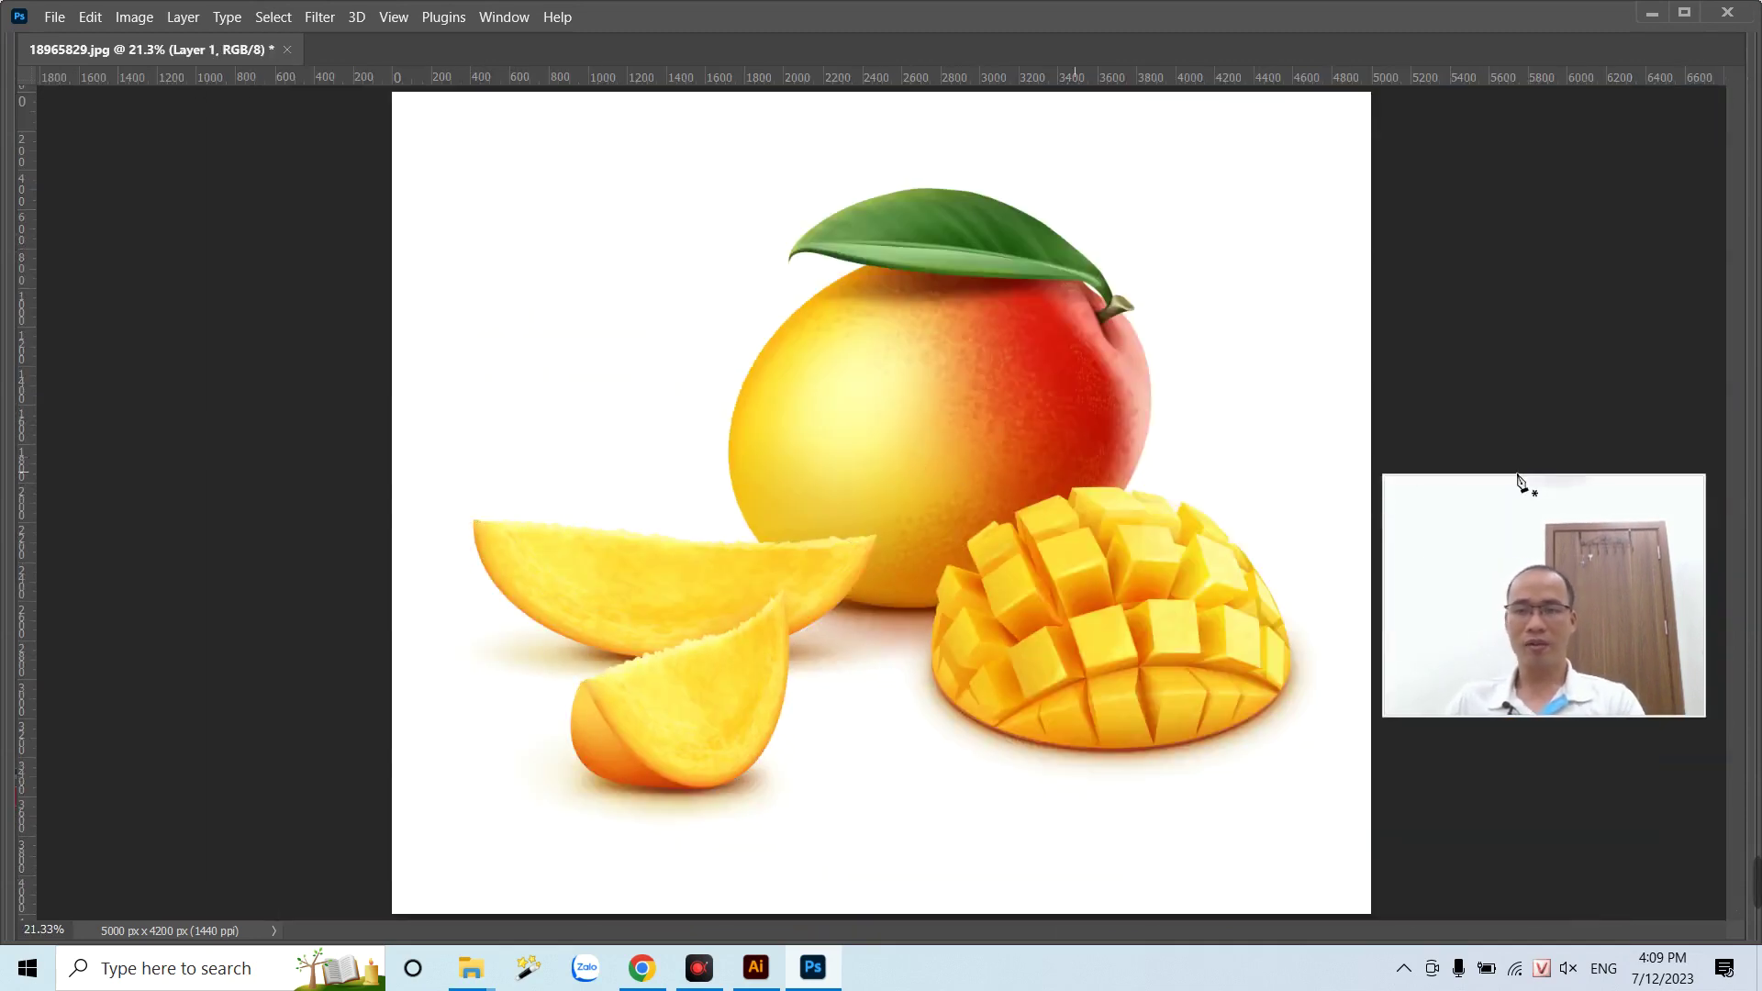
{"action": "key", "text": "Tab"}
{"action": "left_click", "coordinate": [1548, 387]}
{"action": "key", "text": "Delete"}
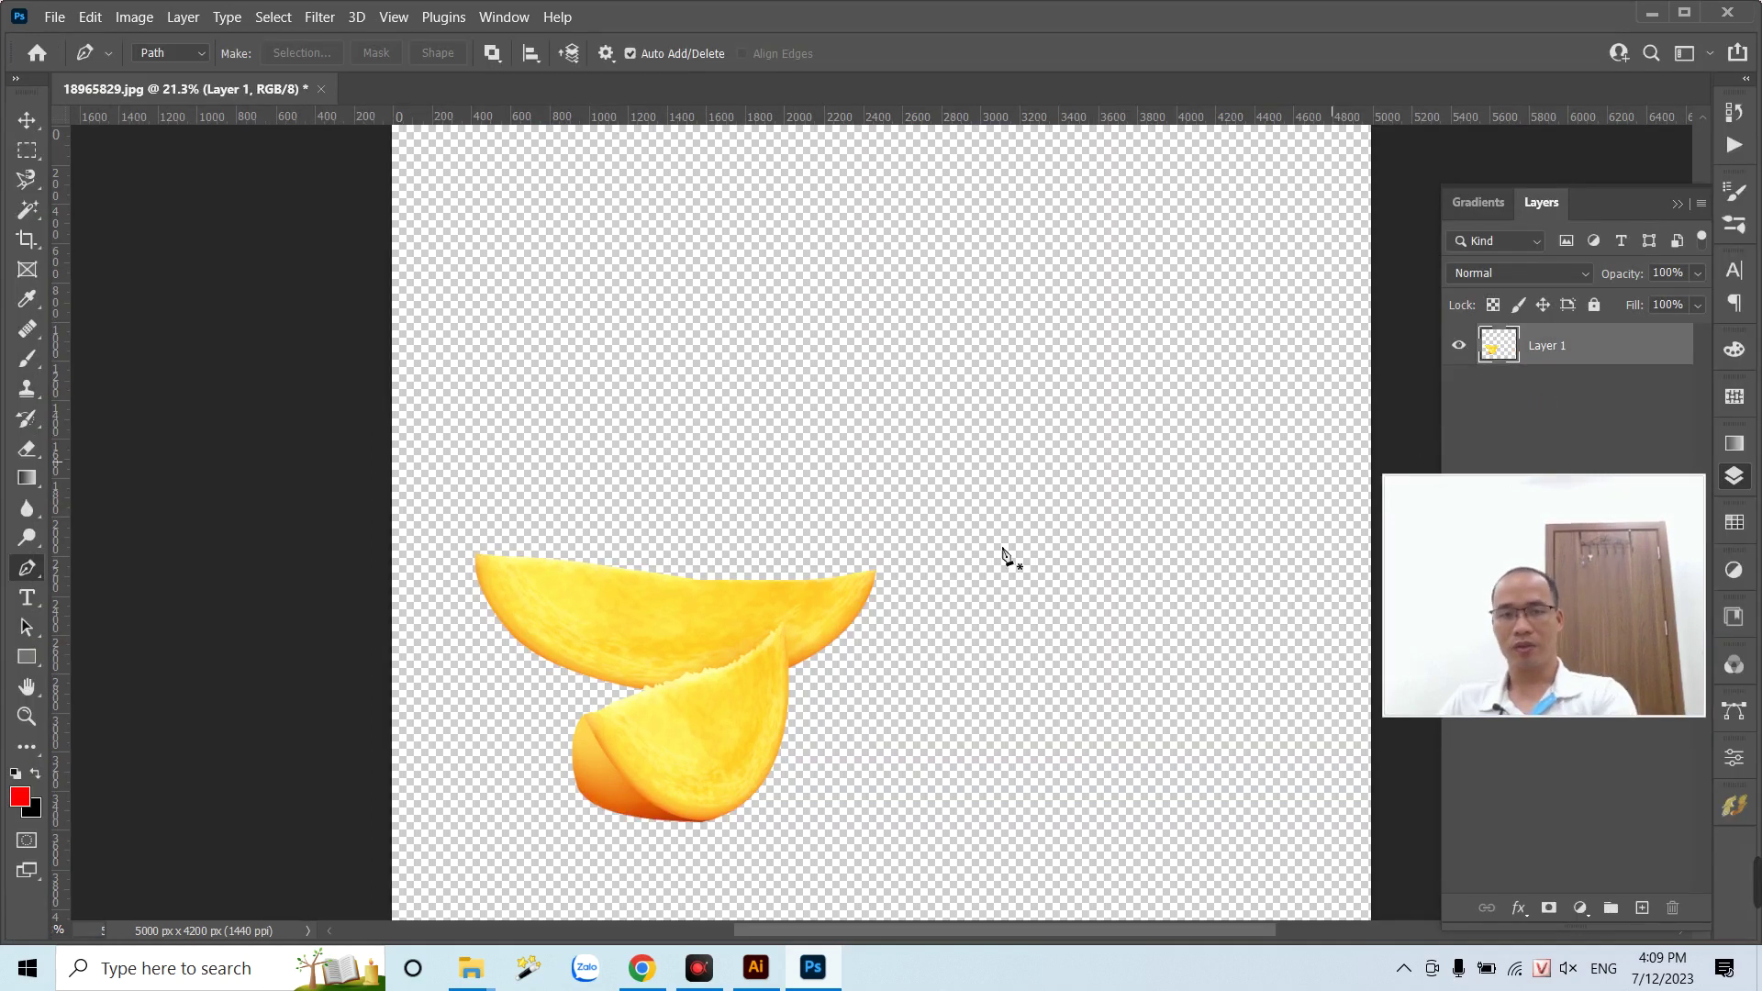
{"action": "key", "text": "c"}
{"action": "left_click_drag", "start_coordinate": [442, 525], "coordinate": [904, 858]}
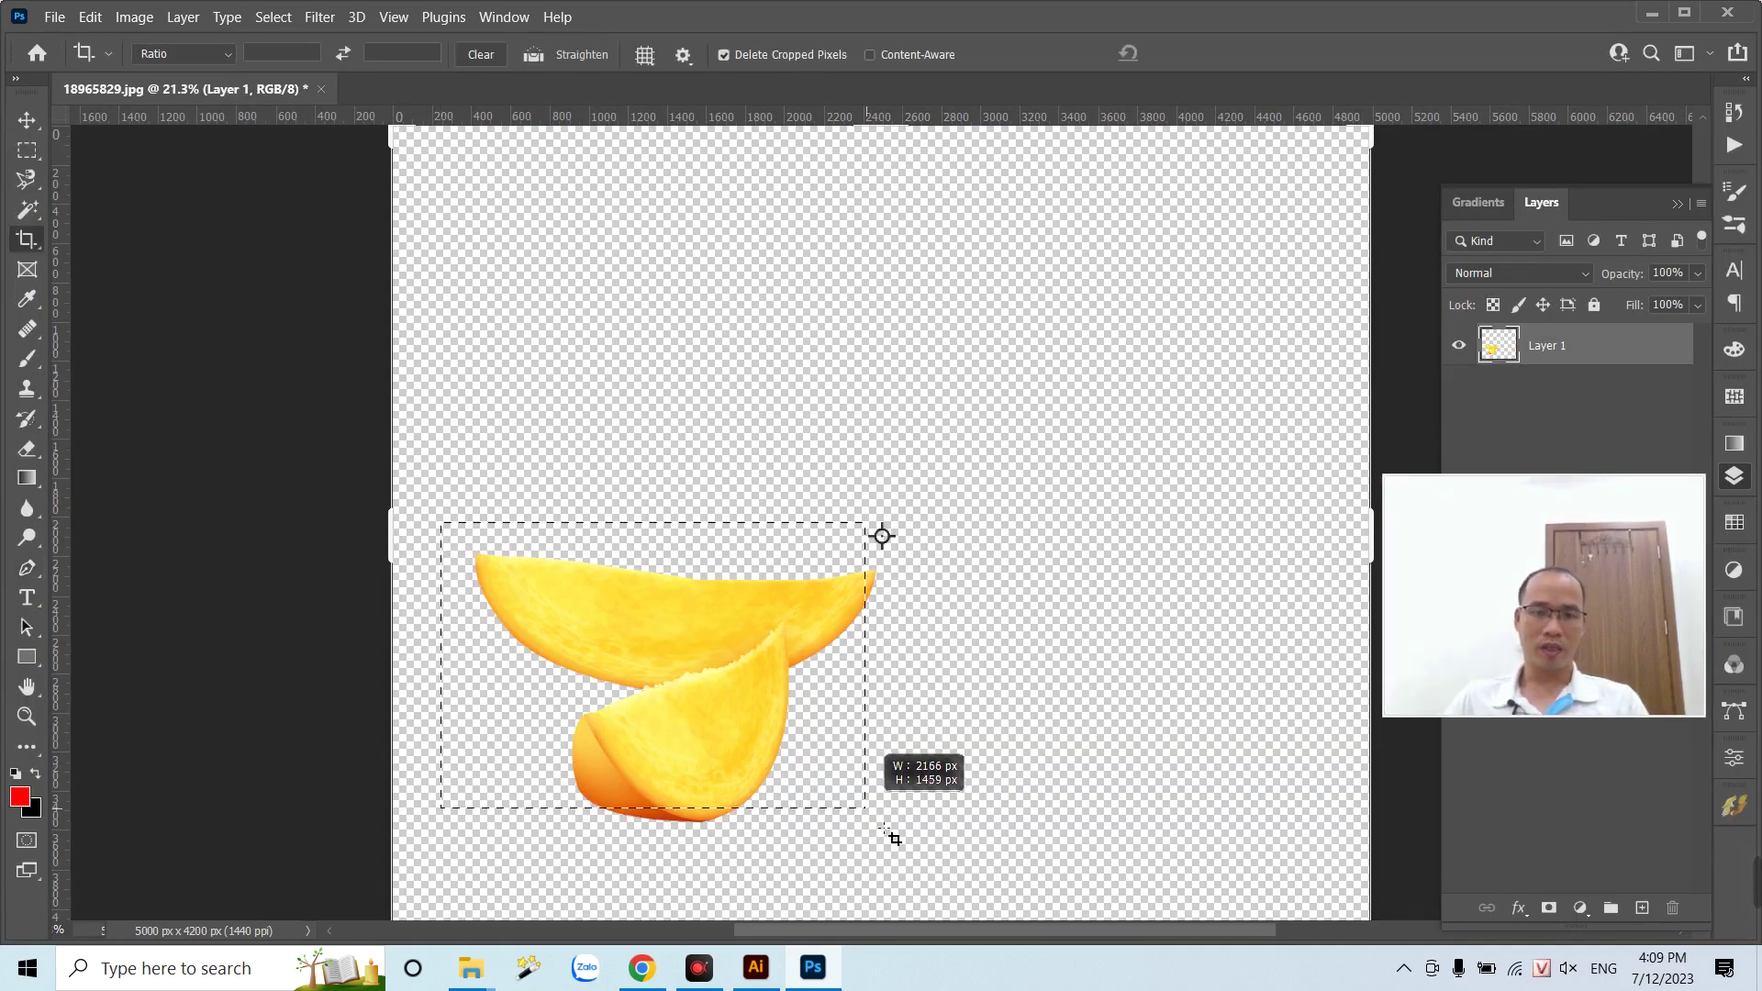
{"action": "key", "text": "Return"}
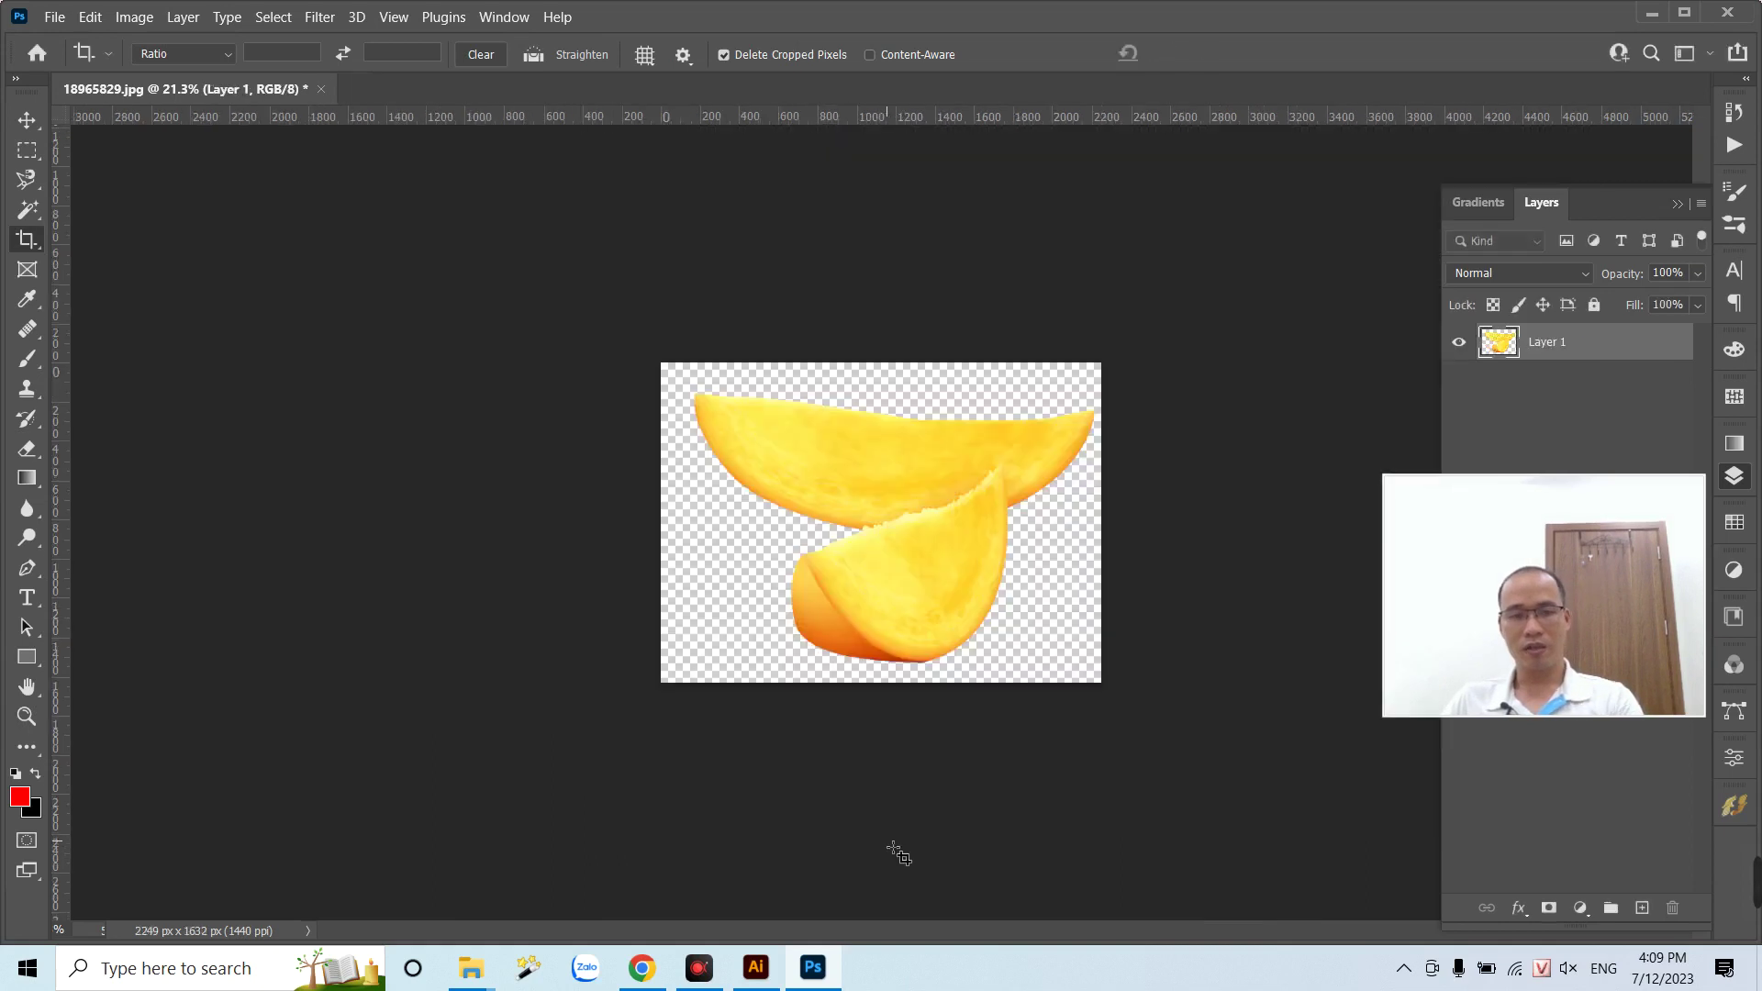
{"action": "key", "text": "ctrl+shift+s"}
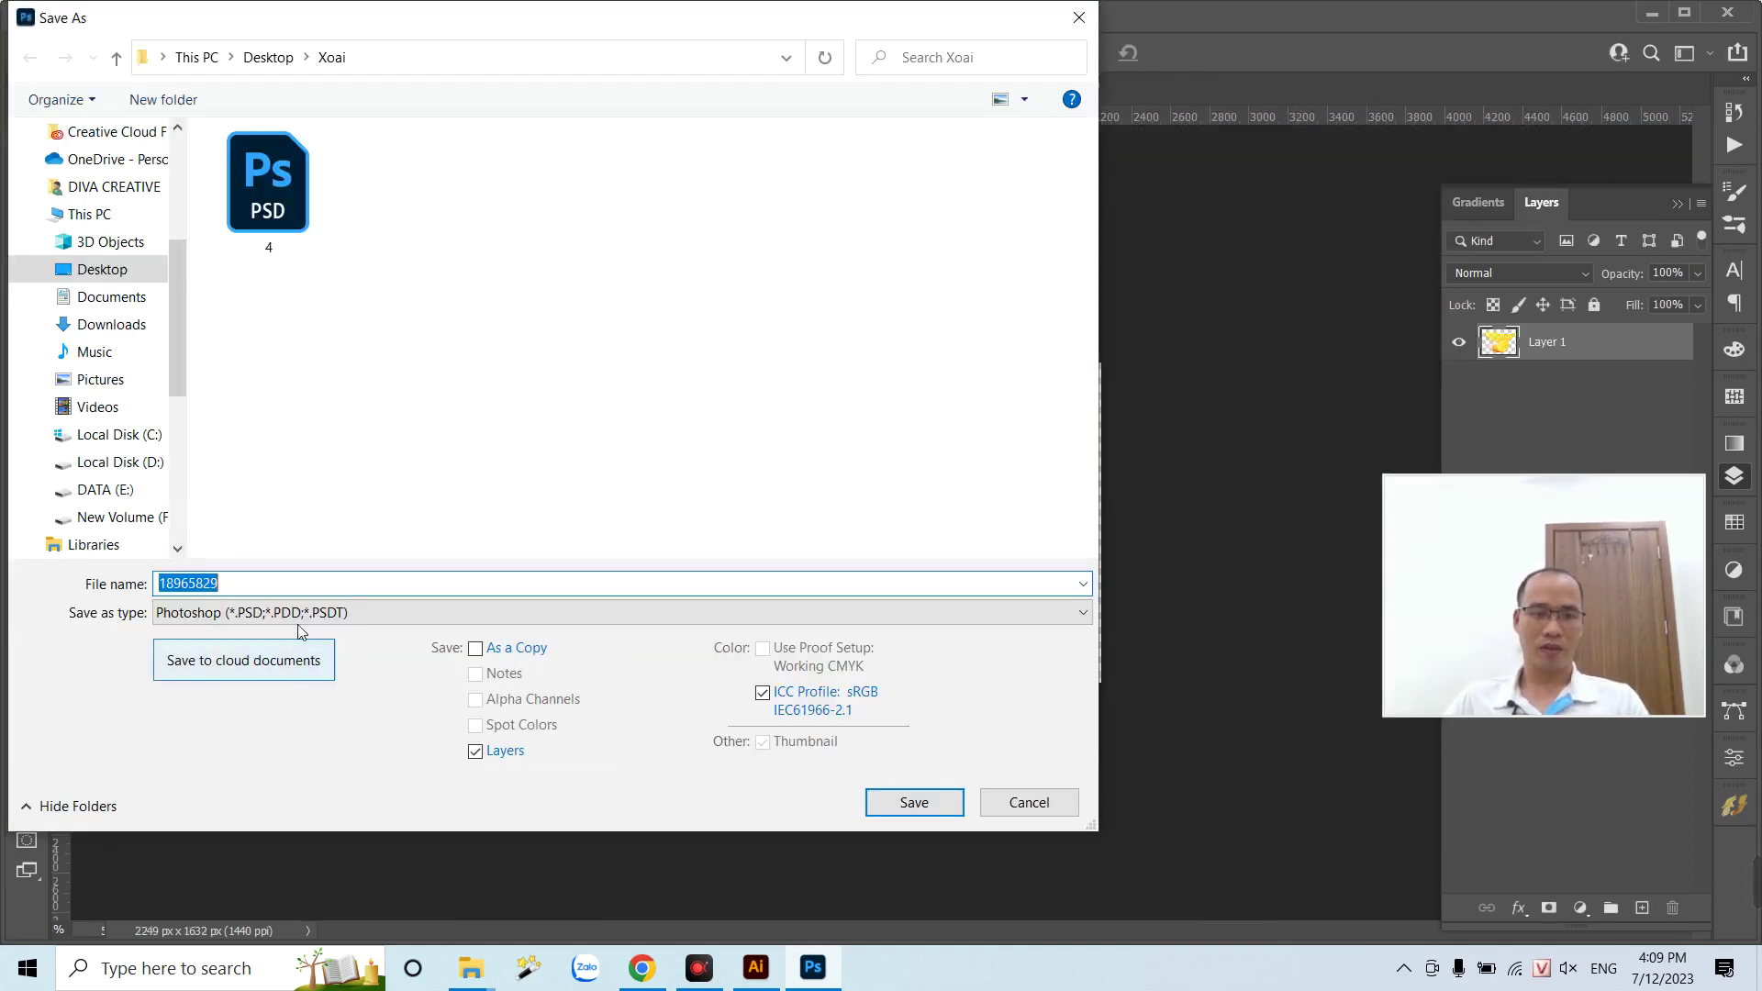
{"action": "left_click", "coordinate": [315, 612]}
{"action": "key", "text": "j"}
{"action": "key", "text": "Return"}
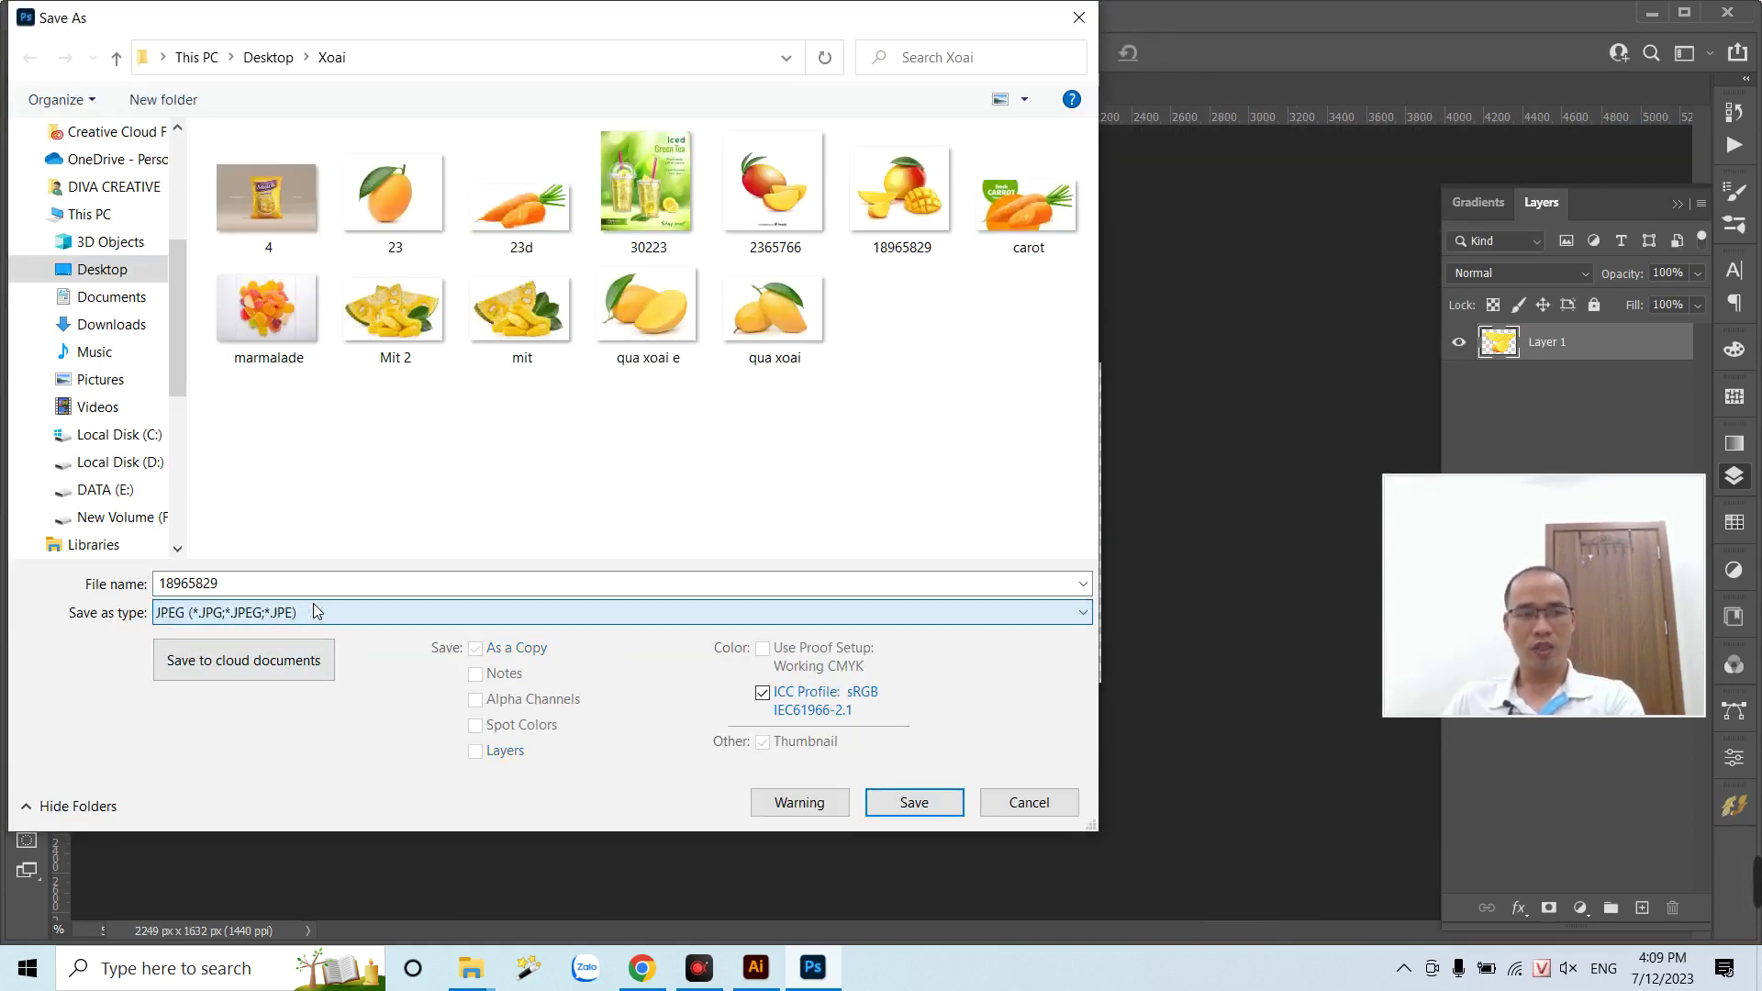
{"action": "left_click", "coordinate": [315, 605]}
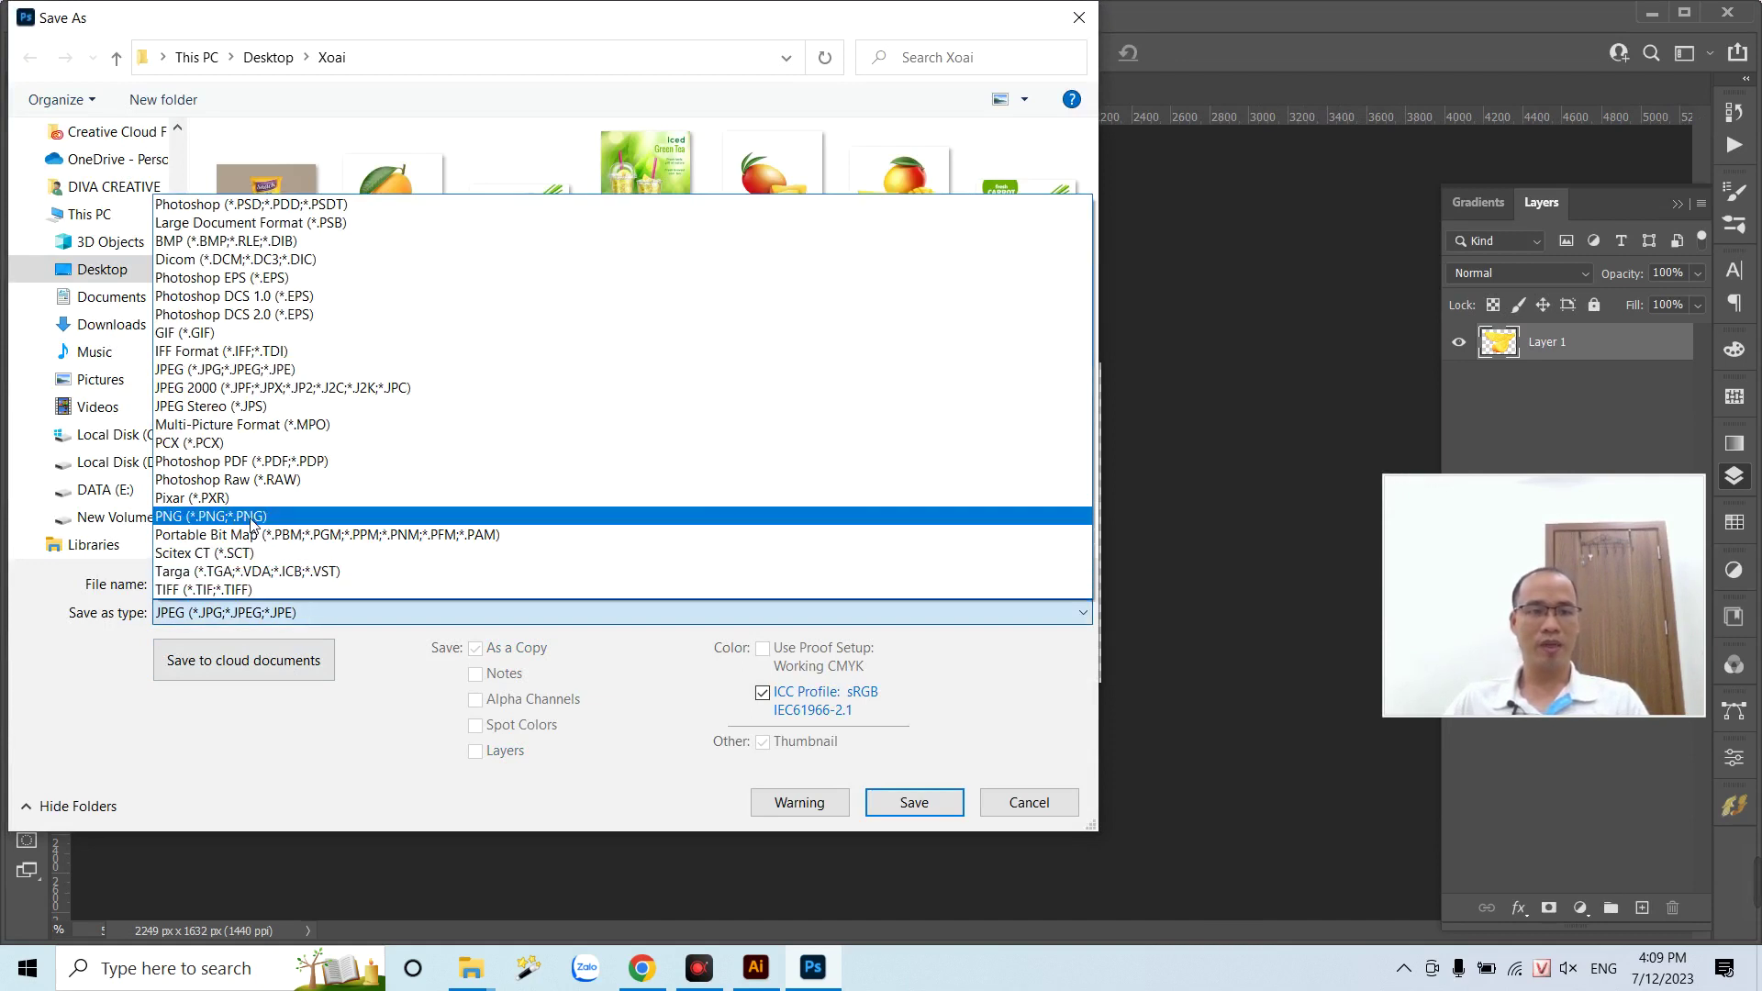
{"action": "left_click", "coordinate": [262, 487]}
{"action": "double_click", "coordinate": [287, 588]}
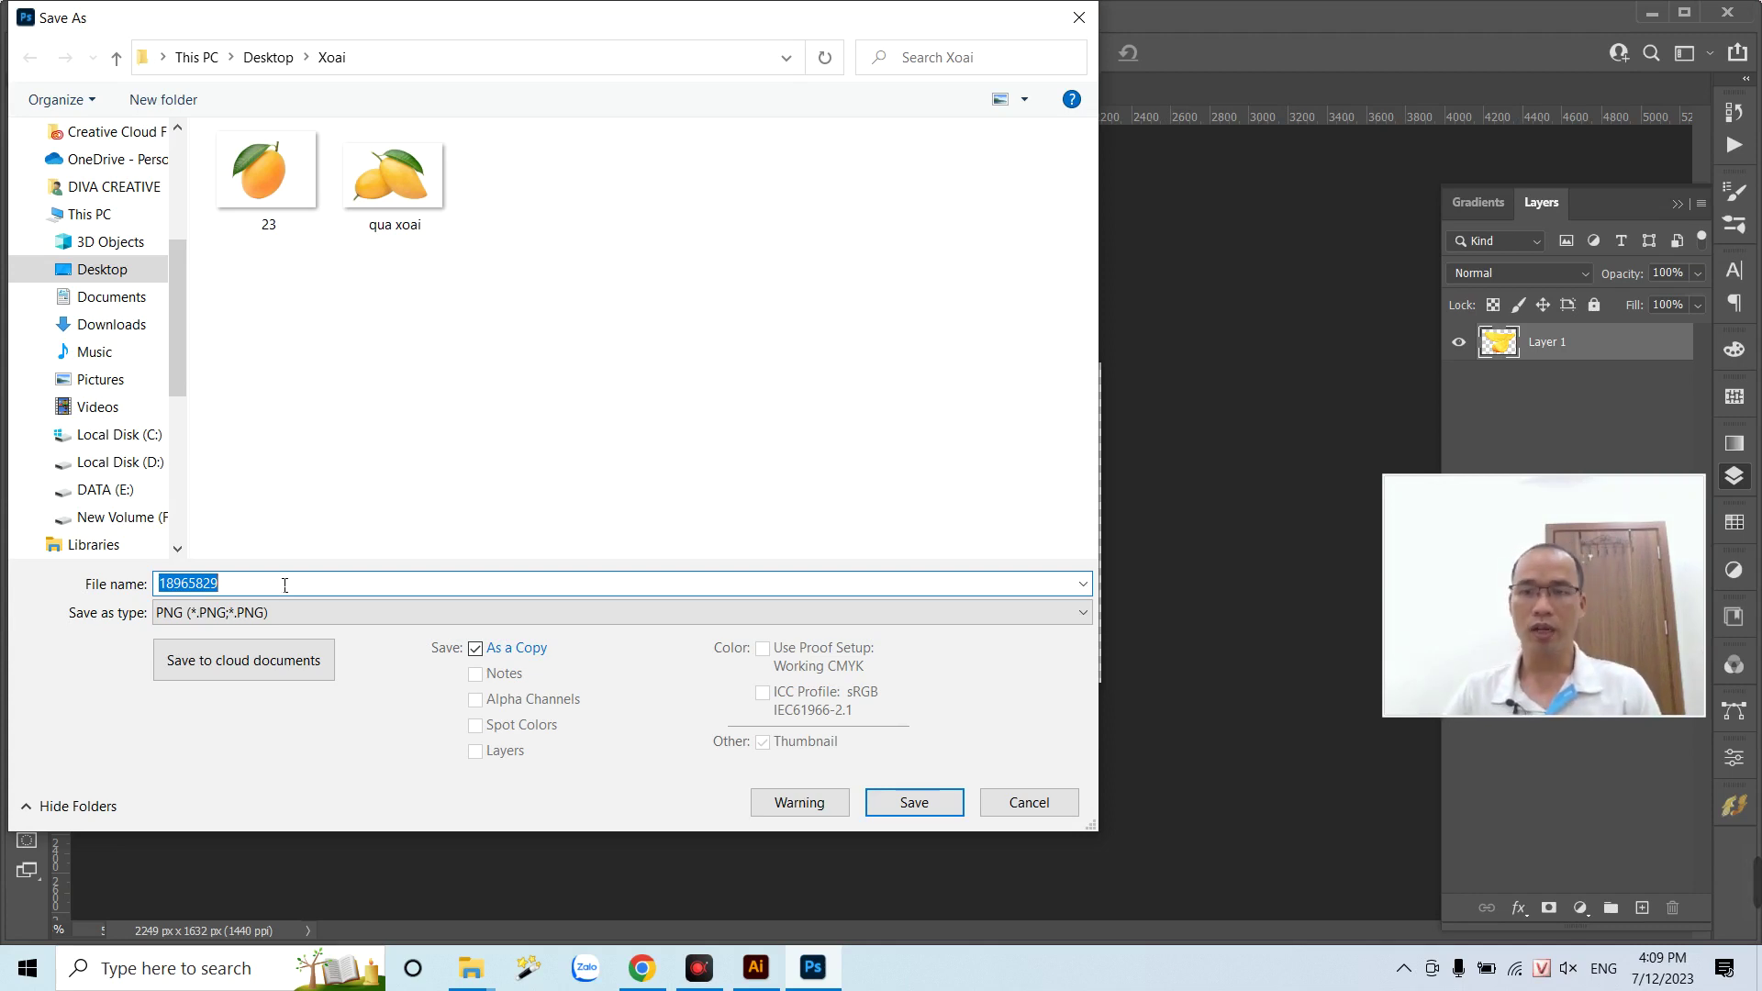
{"action": "left_click", "coordinate": [285, 587]}
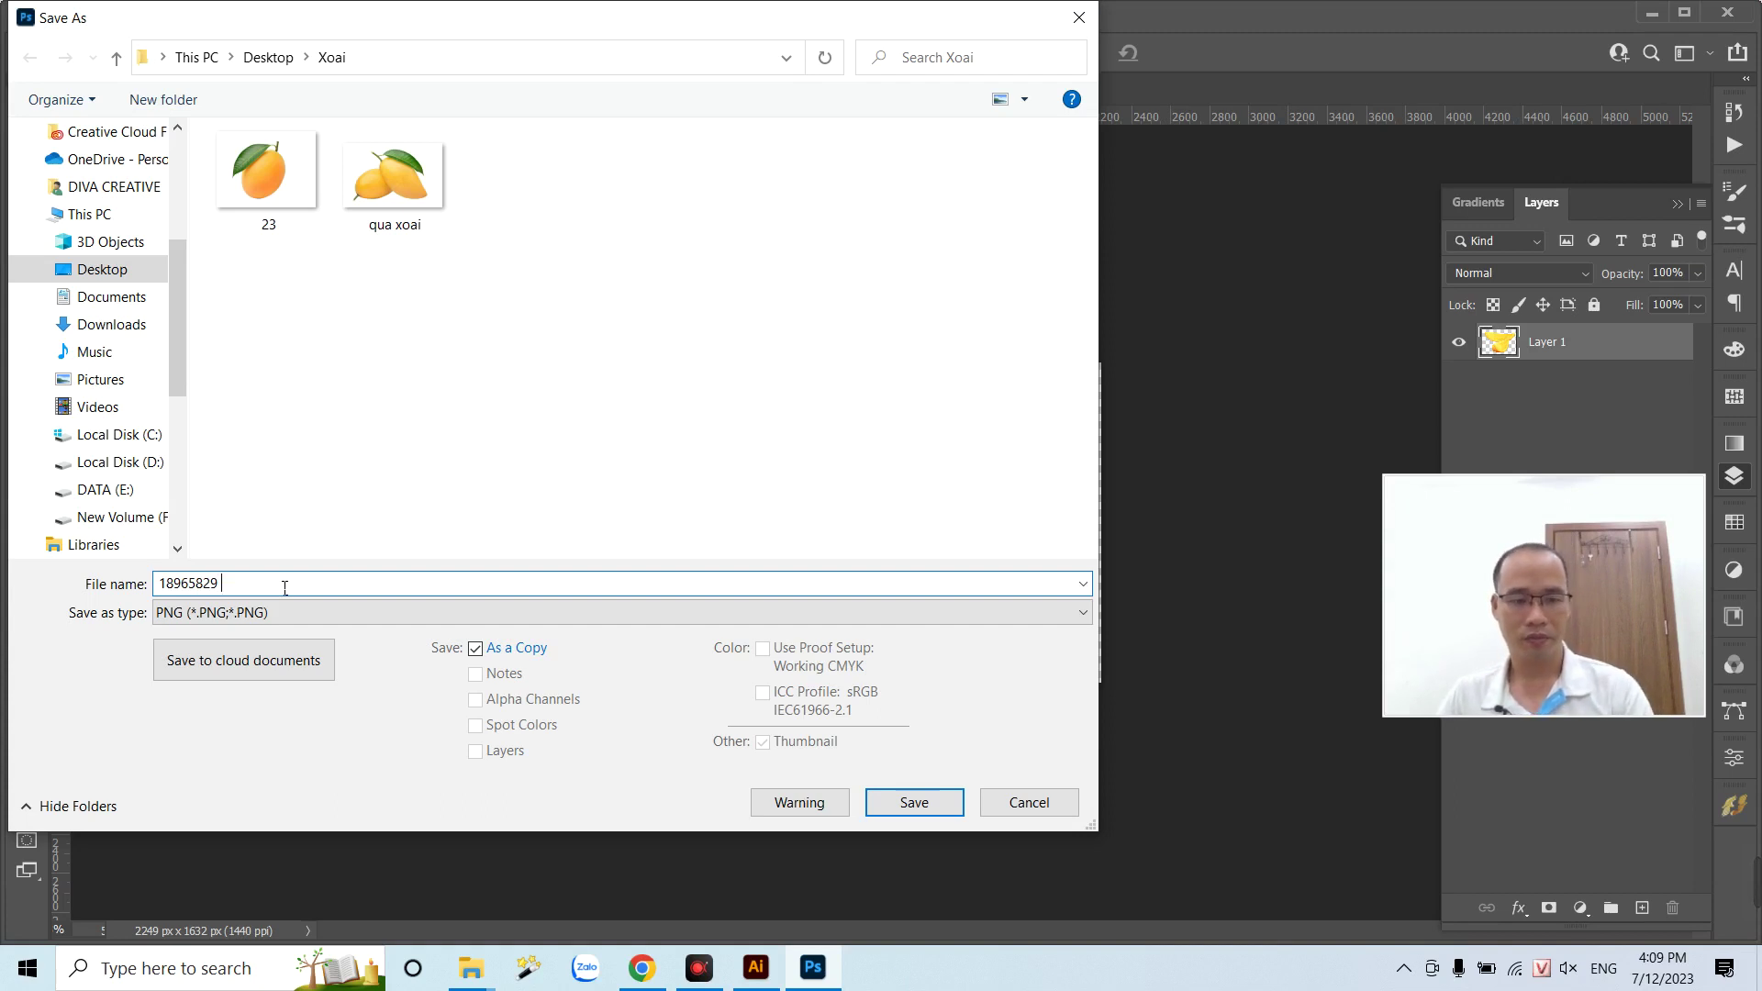
{"action": "type", "text": "23"}
{"action": "left_click", "coordinate": [921, 804]}
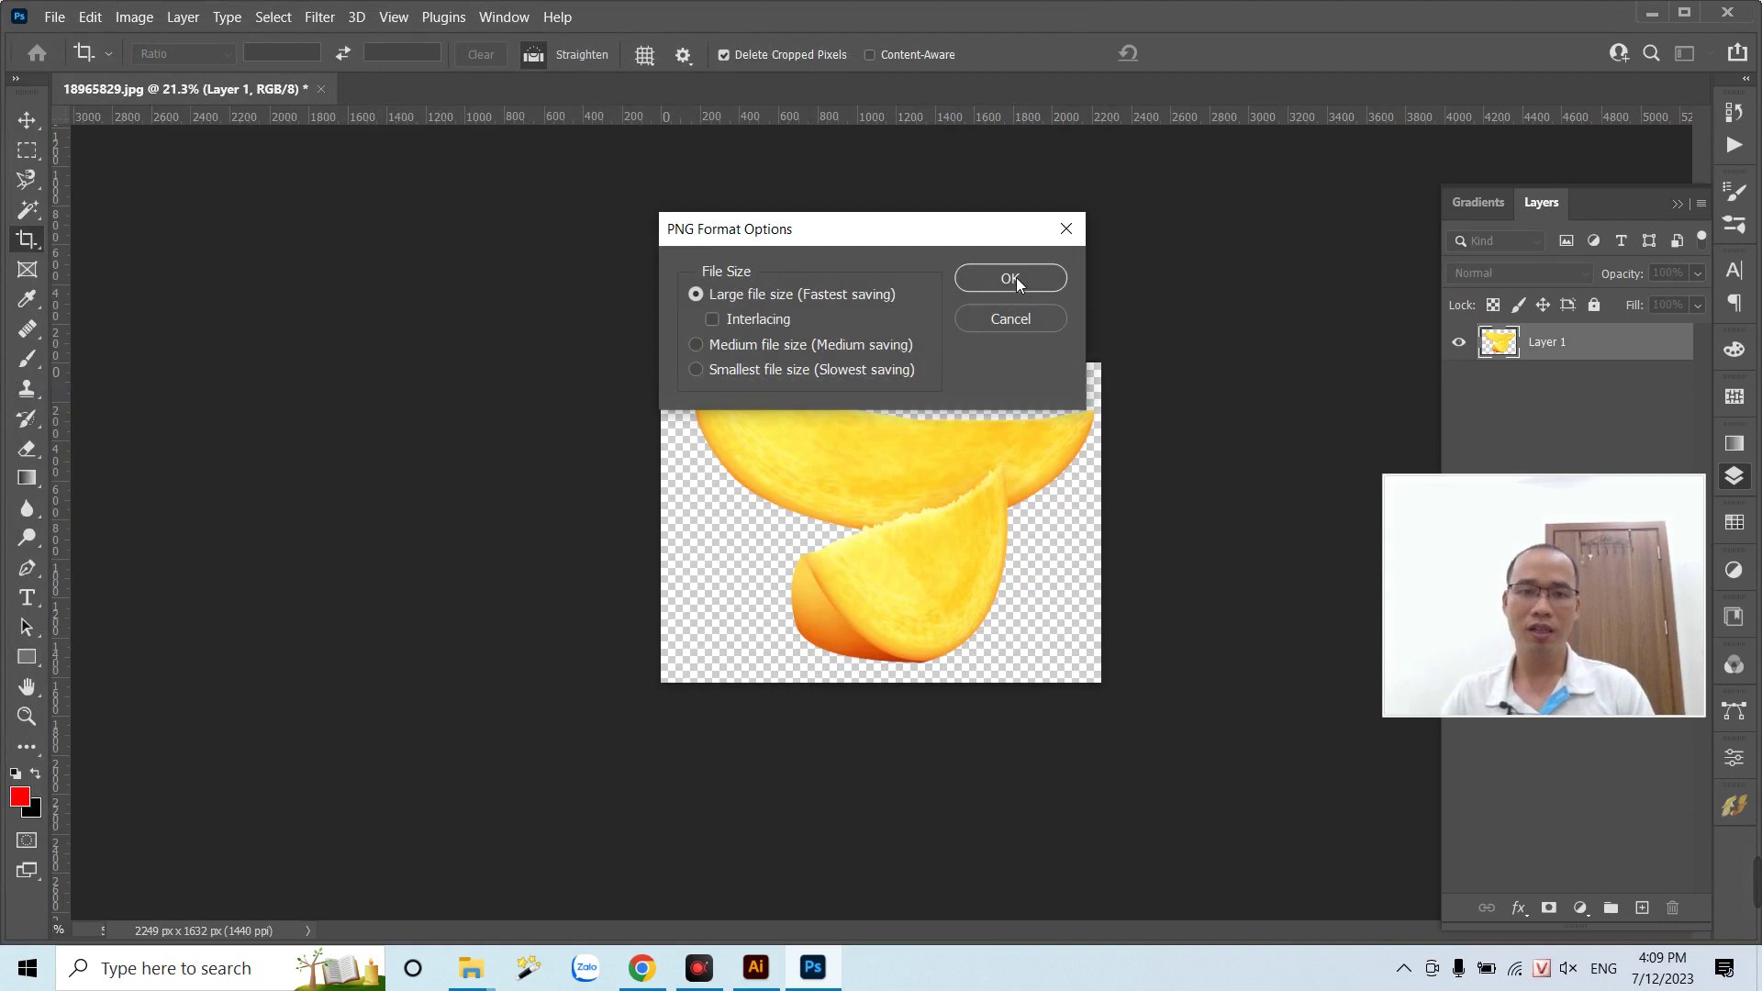
{"action": "left_click", "coordinate": [1011, 277]}
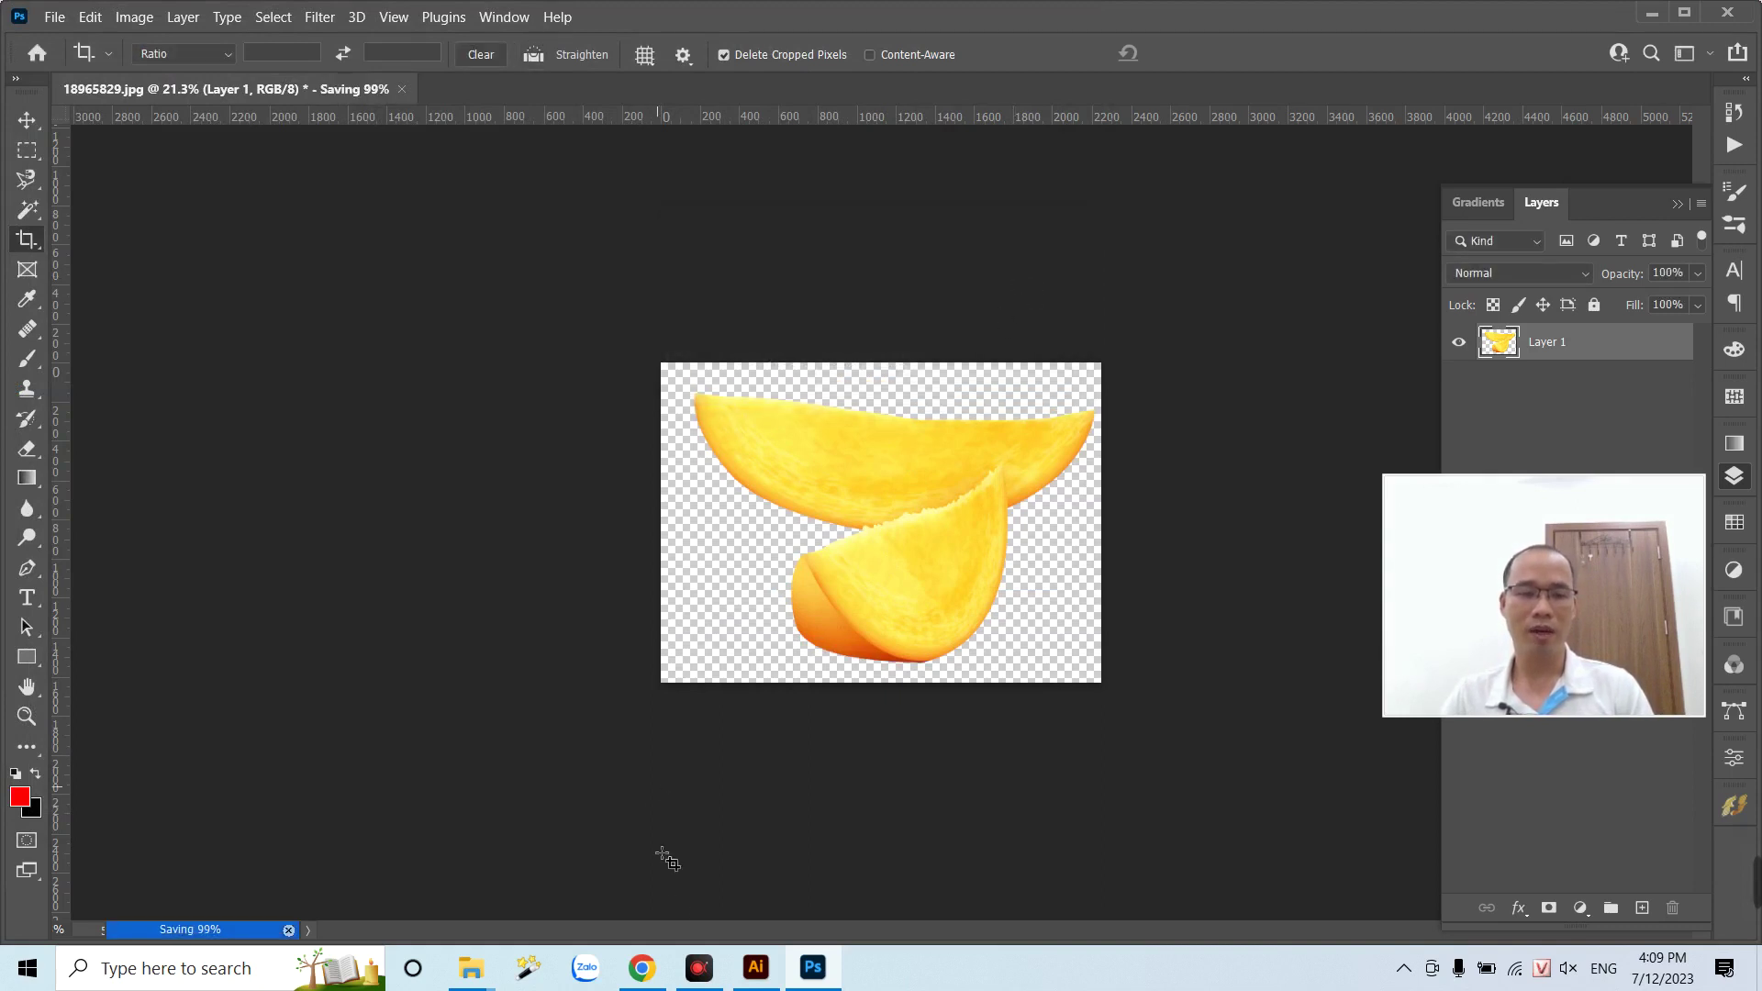
{"action": "left_click", "coordinate": [759, 980]}
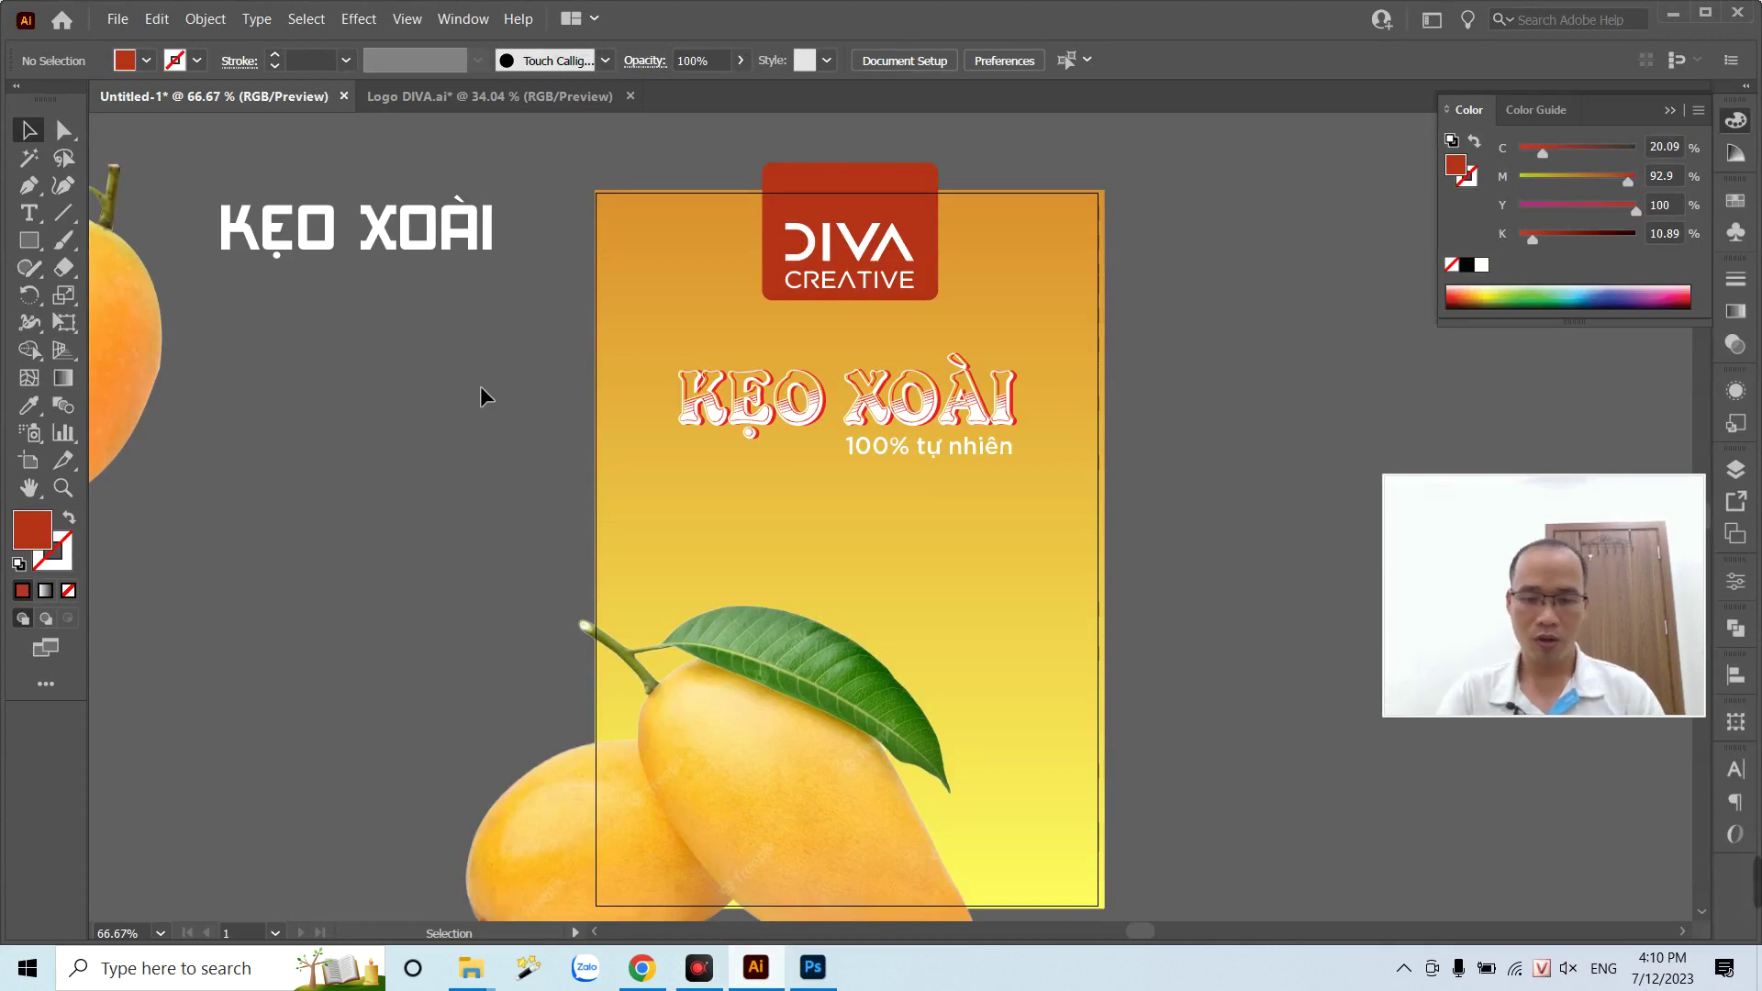
{"action": "key", "text": "ctrl+shift+p"}
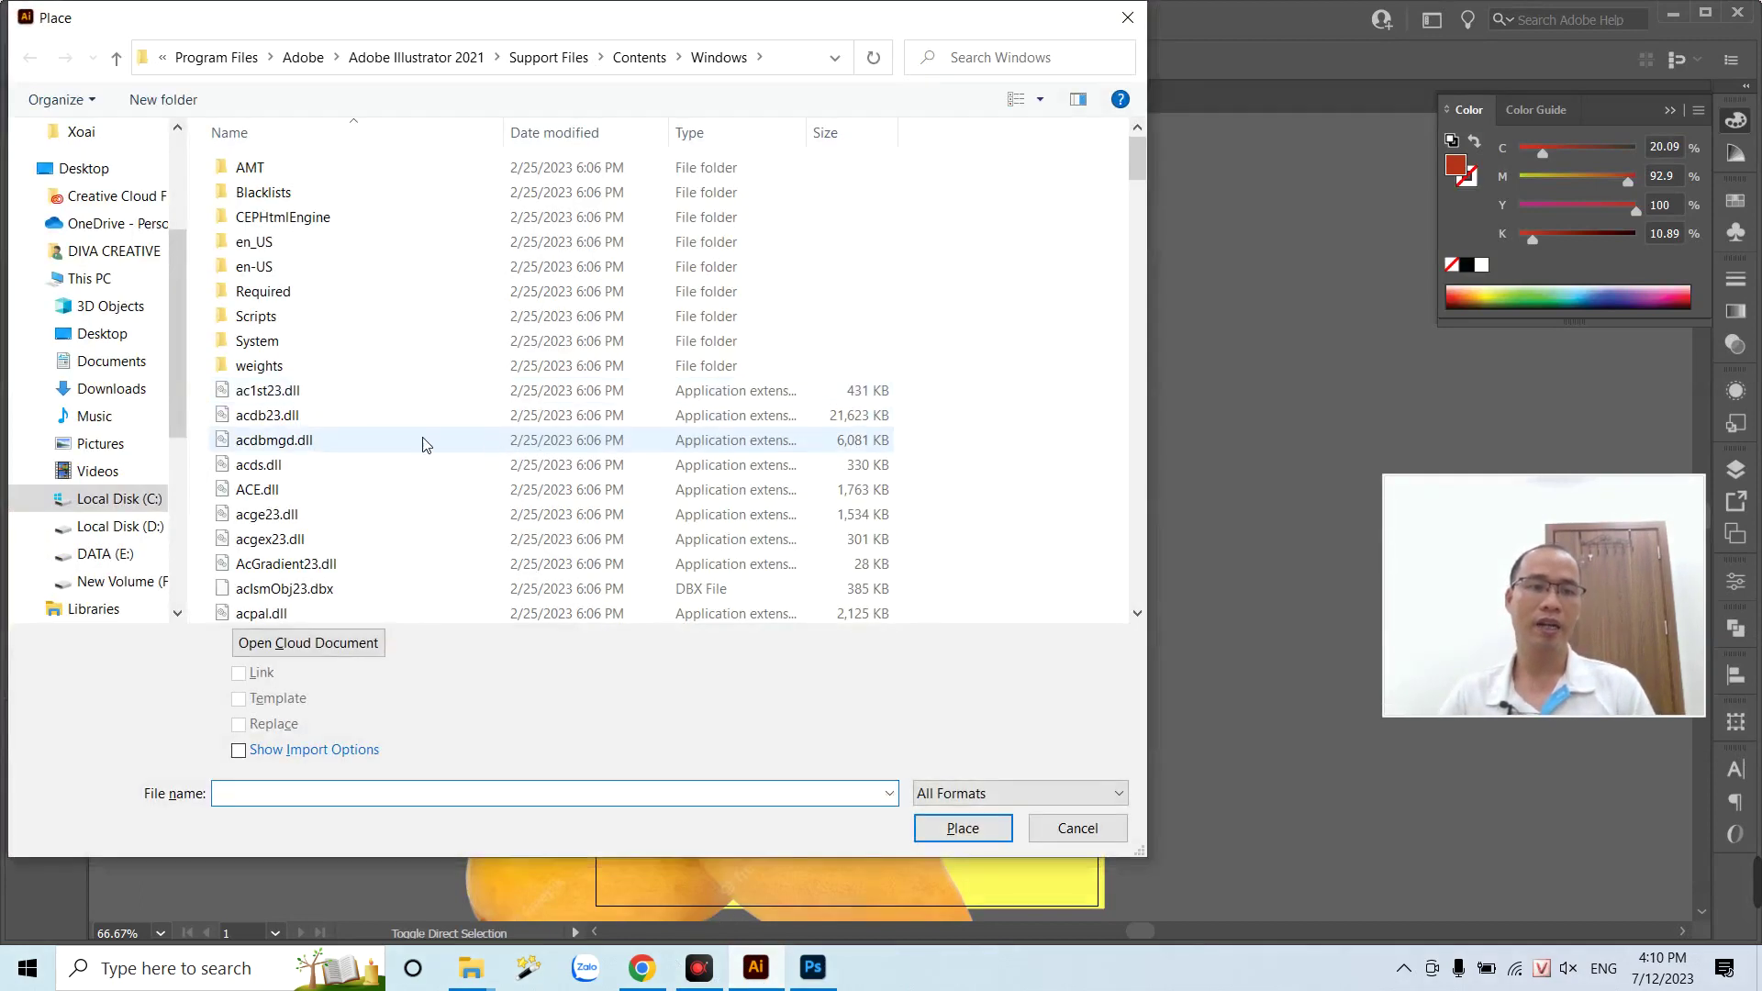
{"action": "left_click", "coordinate": [92, 168]}
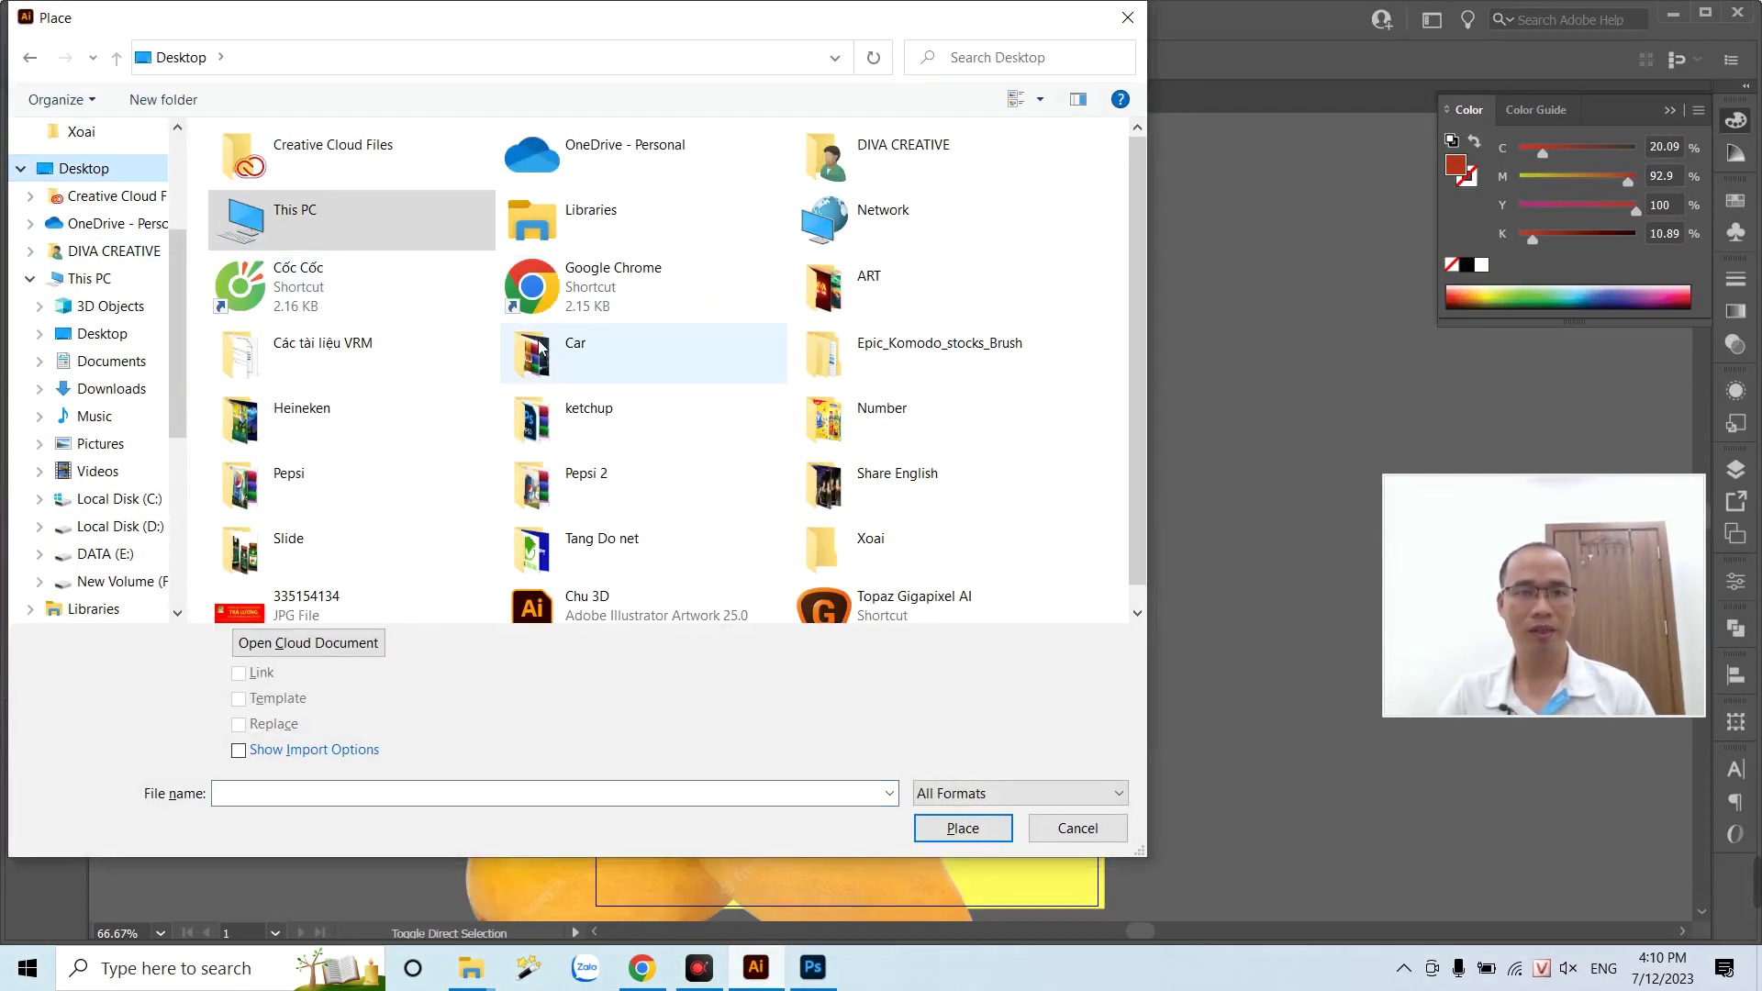
{"action": "double_click", "coordinate": [846, 542]}
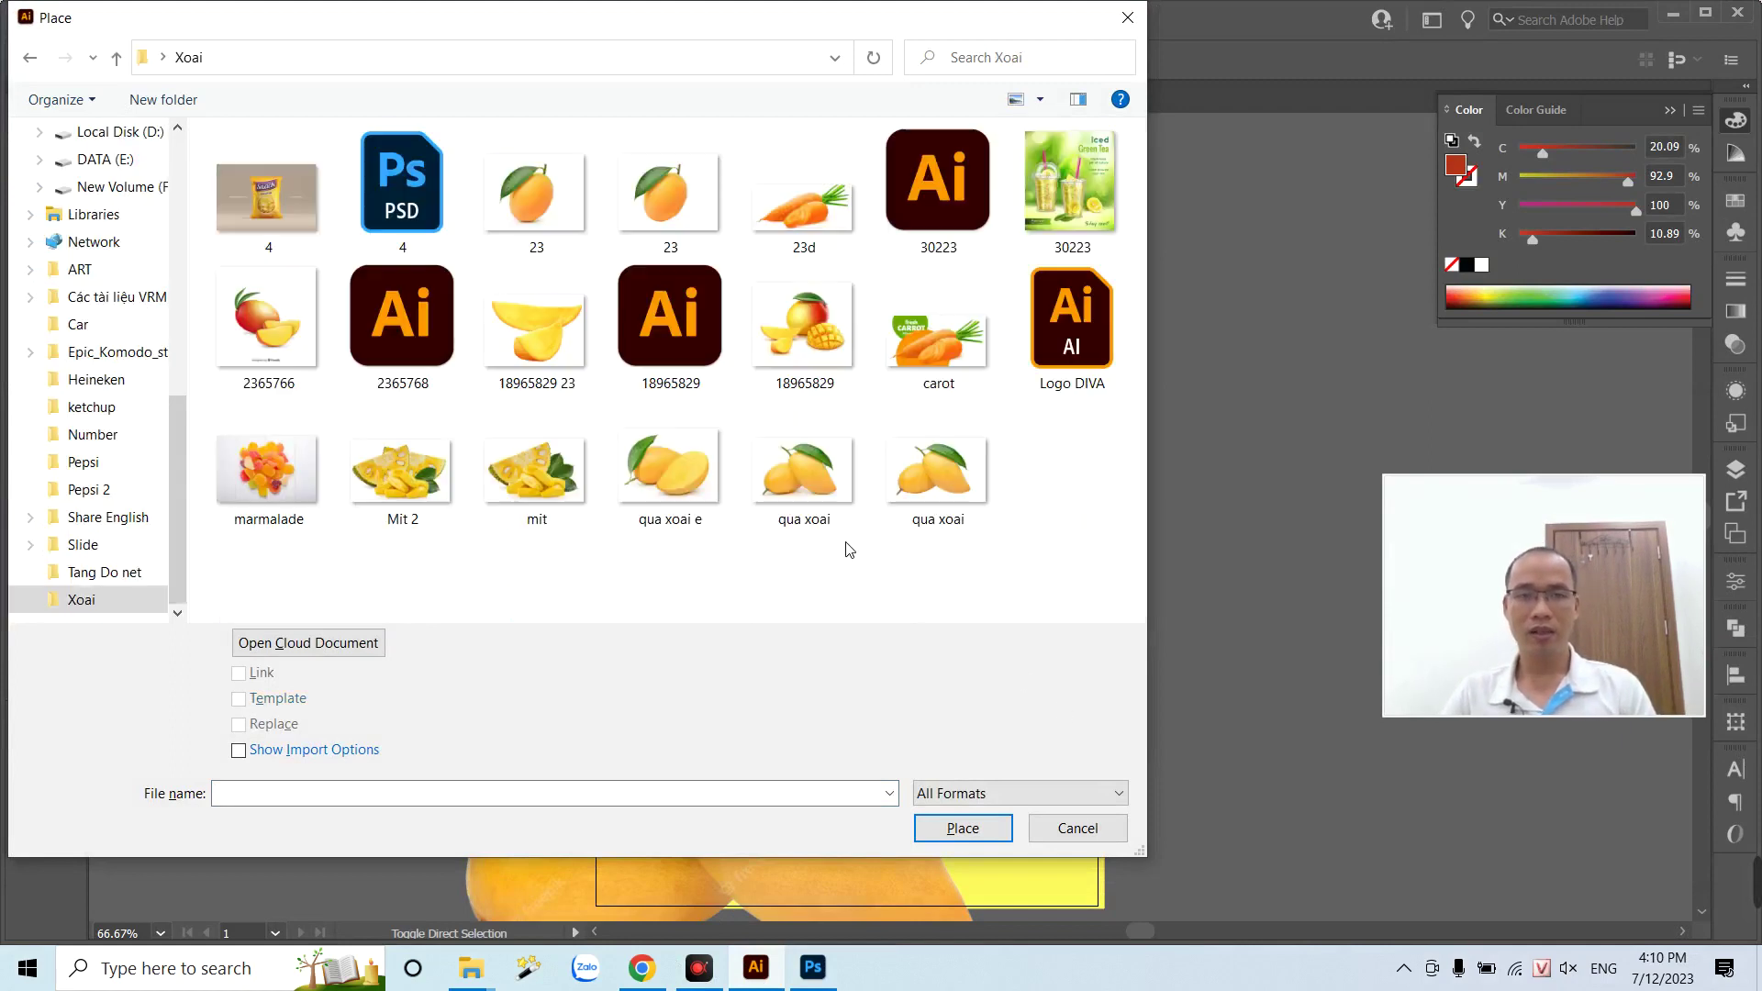
{"action": "double_click", "coordinate": [537, 330]}
{"action": "left_click_drag", "start_coordinate": [921, 557], "coordinate": [1188, 806]}
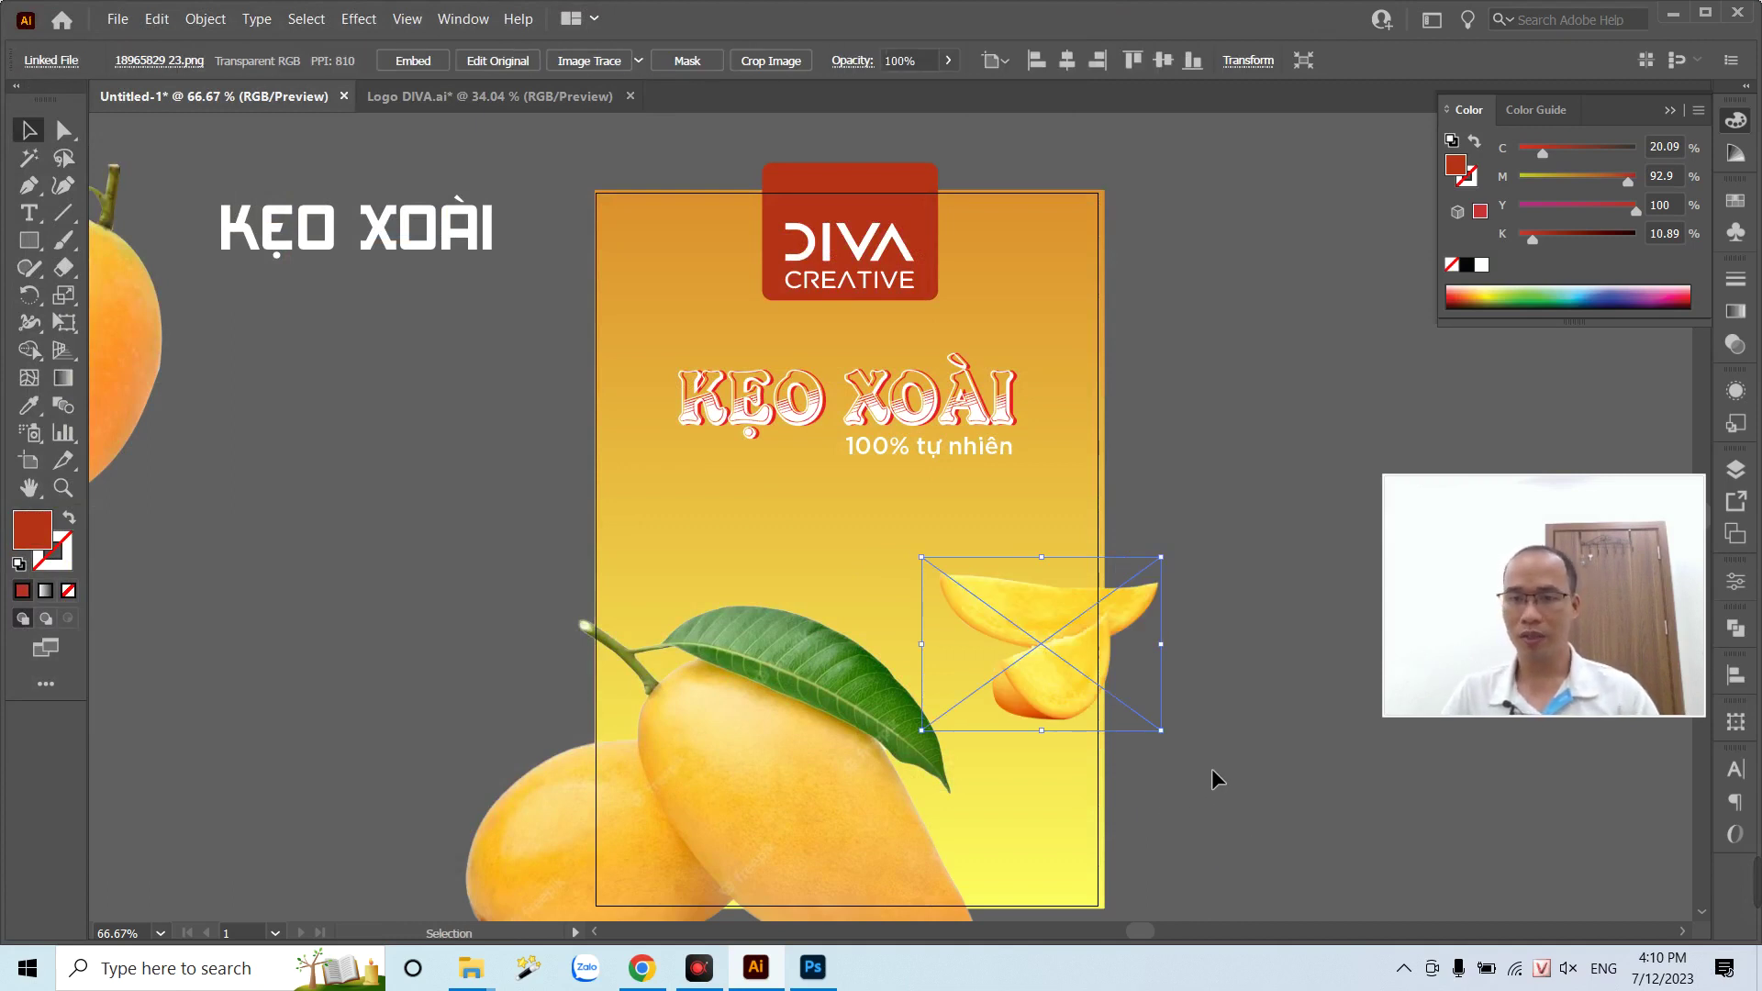
{"action": "left_click_drag", "start_coordinate": [1035, 696], "coordinate": [934, 696]}
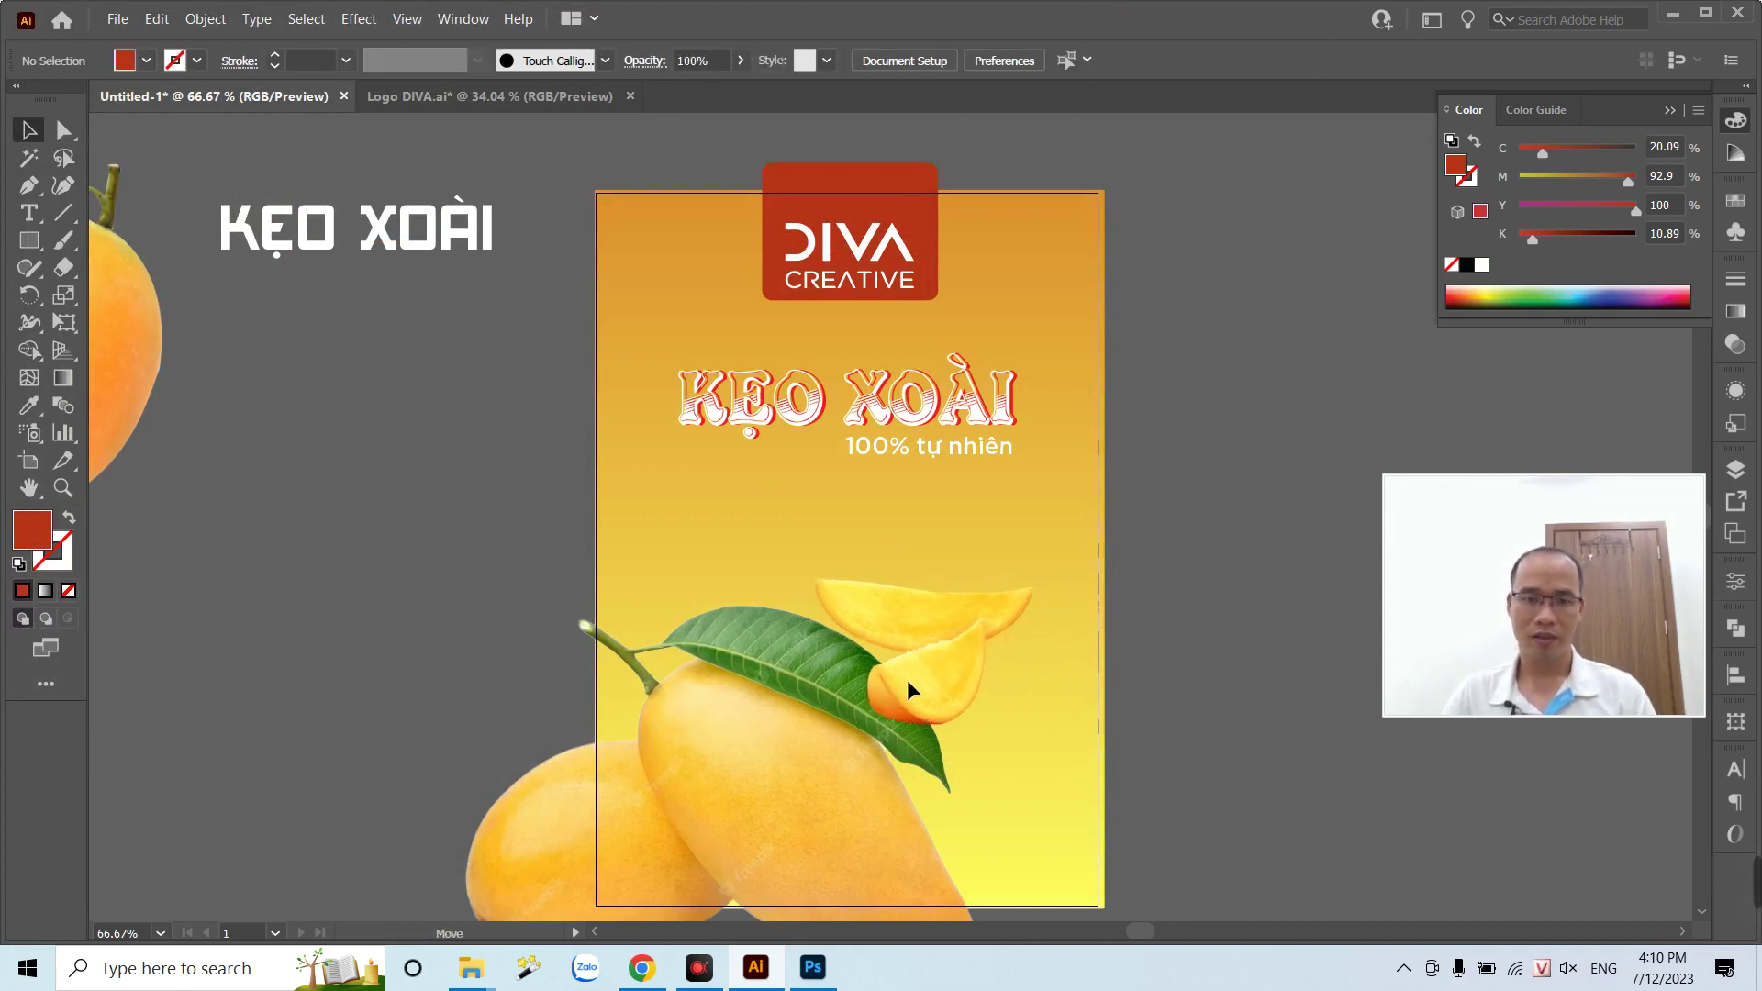
- Move the large mango image up and to the left on the poster
{"action": "left_click", "coordinate": [734, 762]}
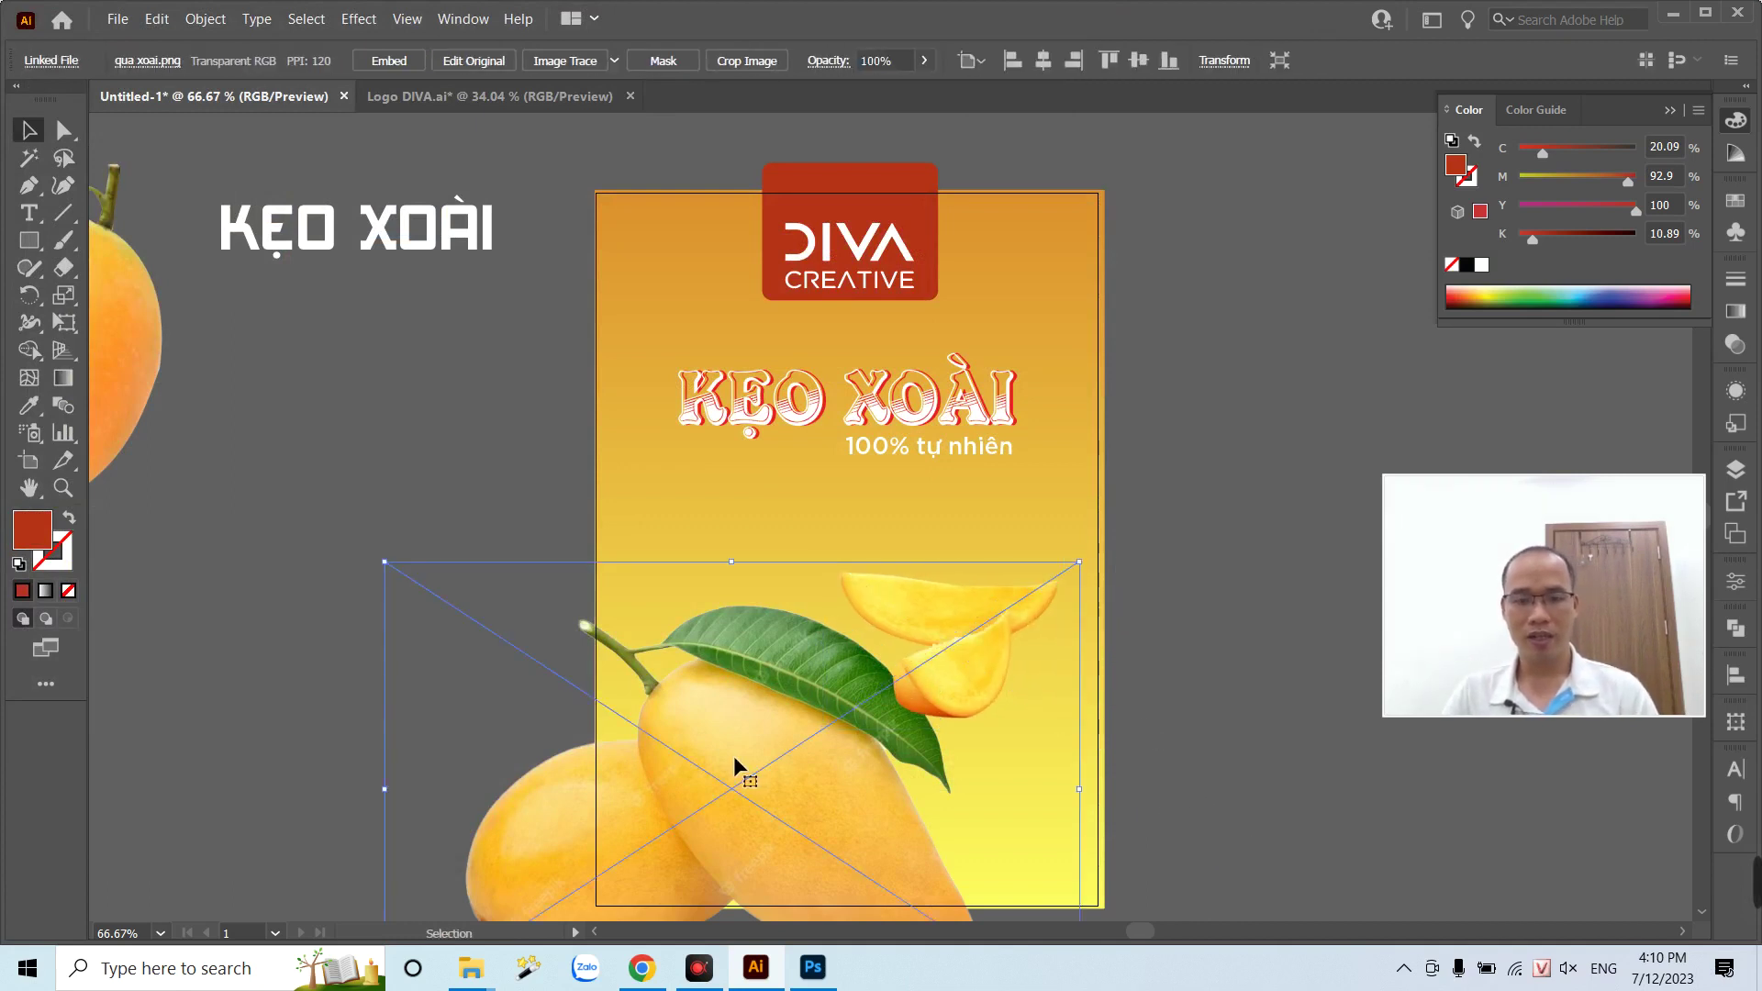
{"action": "left_click", "coordinate": [1233, 788]}
{"action": "left_click", "coordinate": [1067, 617]}
{"action": "left_click_drag", "start_coordinate": [807, 760], "coordinate": [784, 681]}
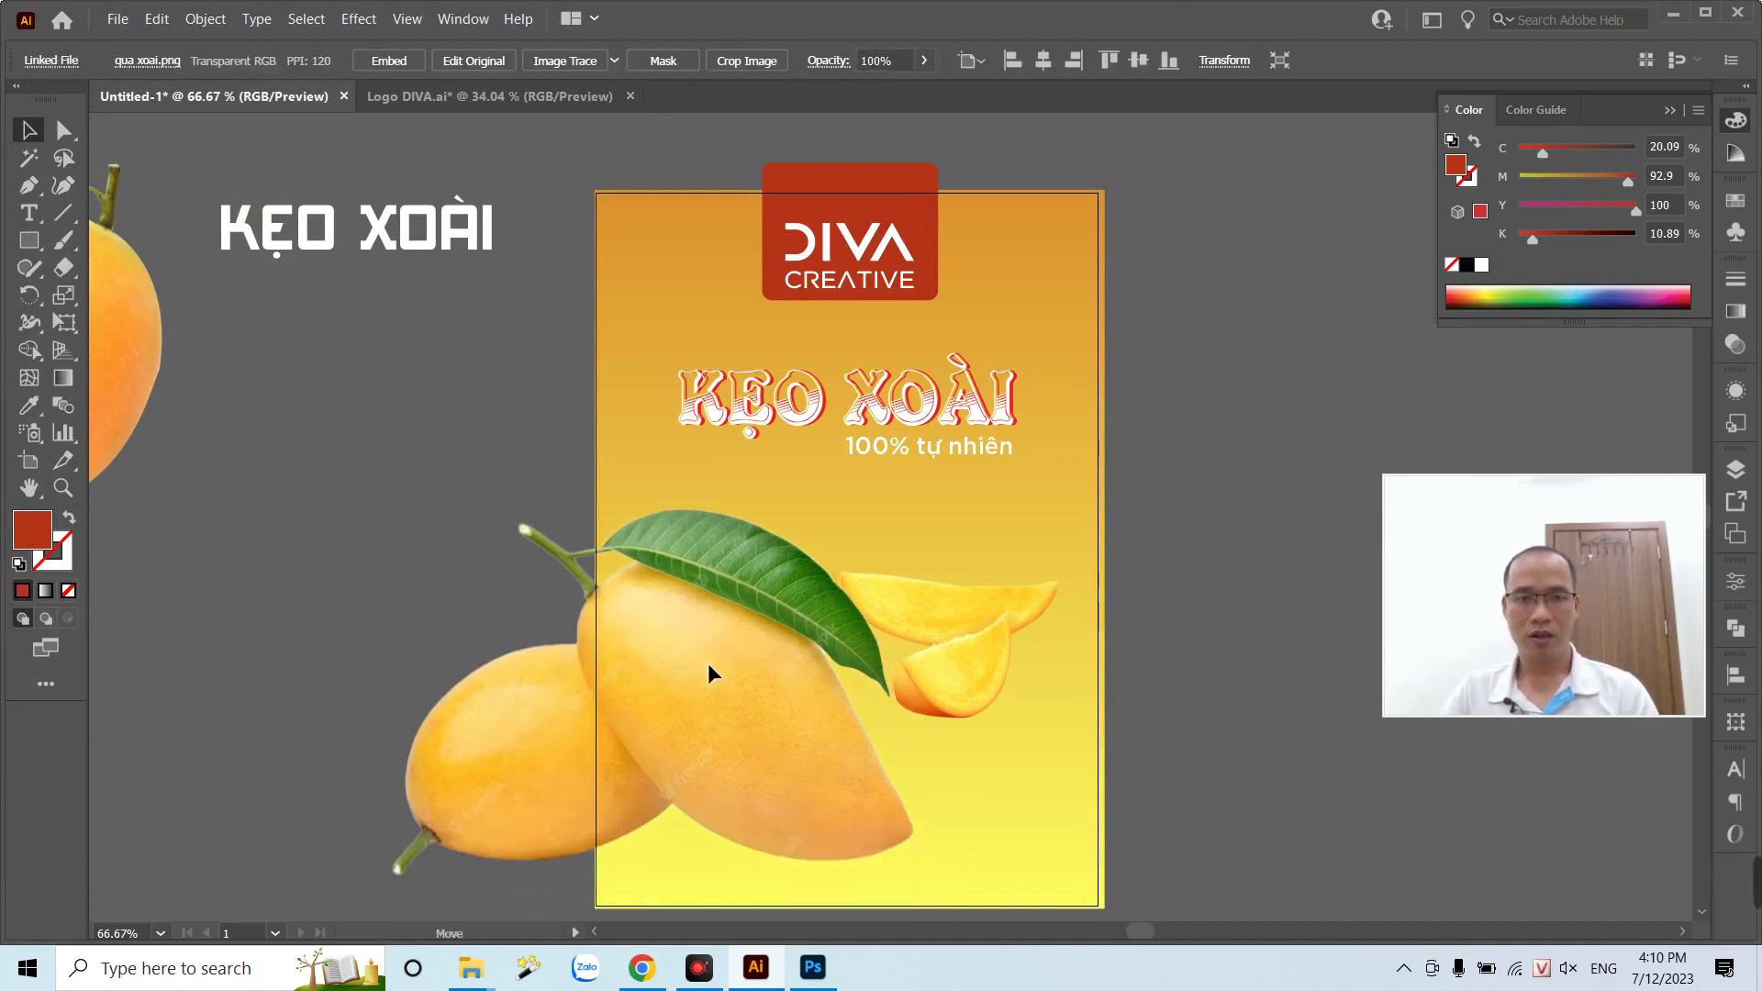
{"action": "left_click", "coordinate": [1209, 776]}
{"action": "mouse_move", "coordinate": [1210, 776]}
{"action": "left_mouse_down"}
{"action": "mouse_move", "coordinate": [971, 712]}
{"action": "mouse_move", "coordinate": [1048, 723]}
{"action": "left_mouse_up"}
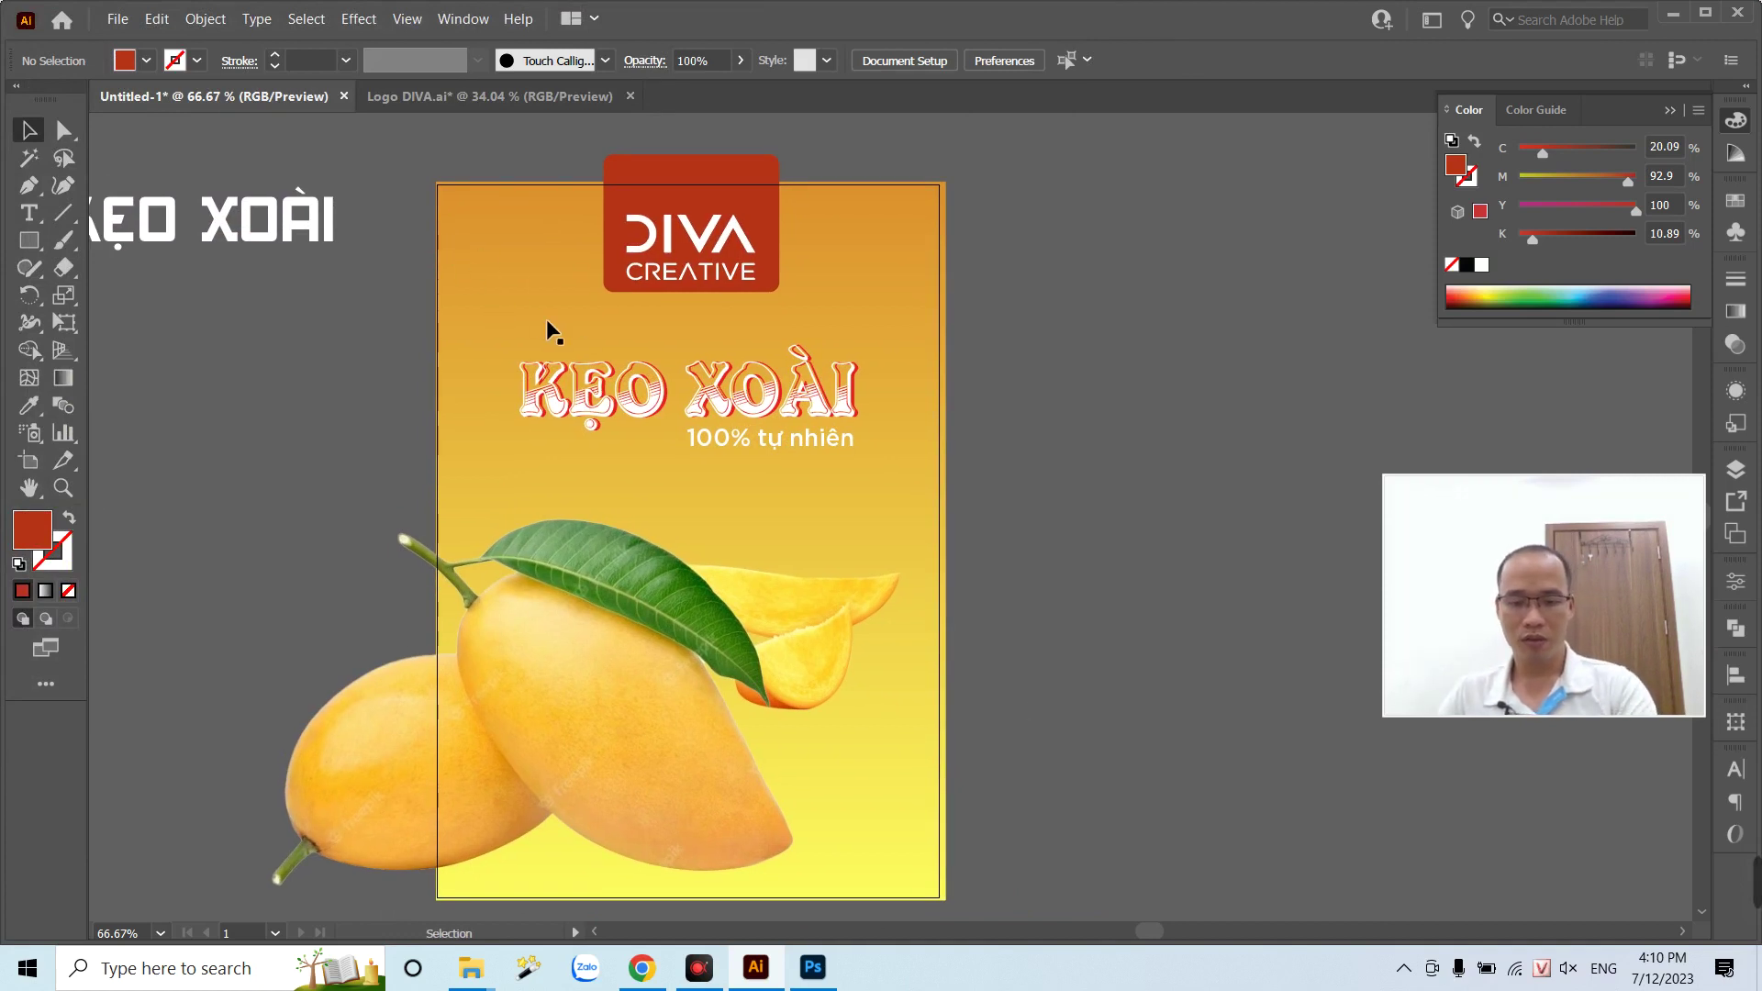
- Draw a large red ellipse over the whole poster, replacing a discarded rectangle
{"action": "key", "text": "ctrl+minus"}
{"action": "key", "text": "m"}
{"action": "left_click_drag", "start_coordinate": [429, 170], "coordinate": [1120, 625]}
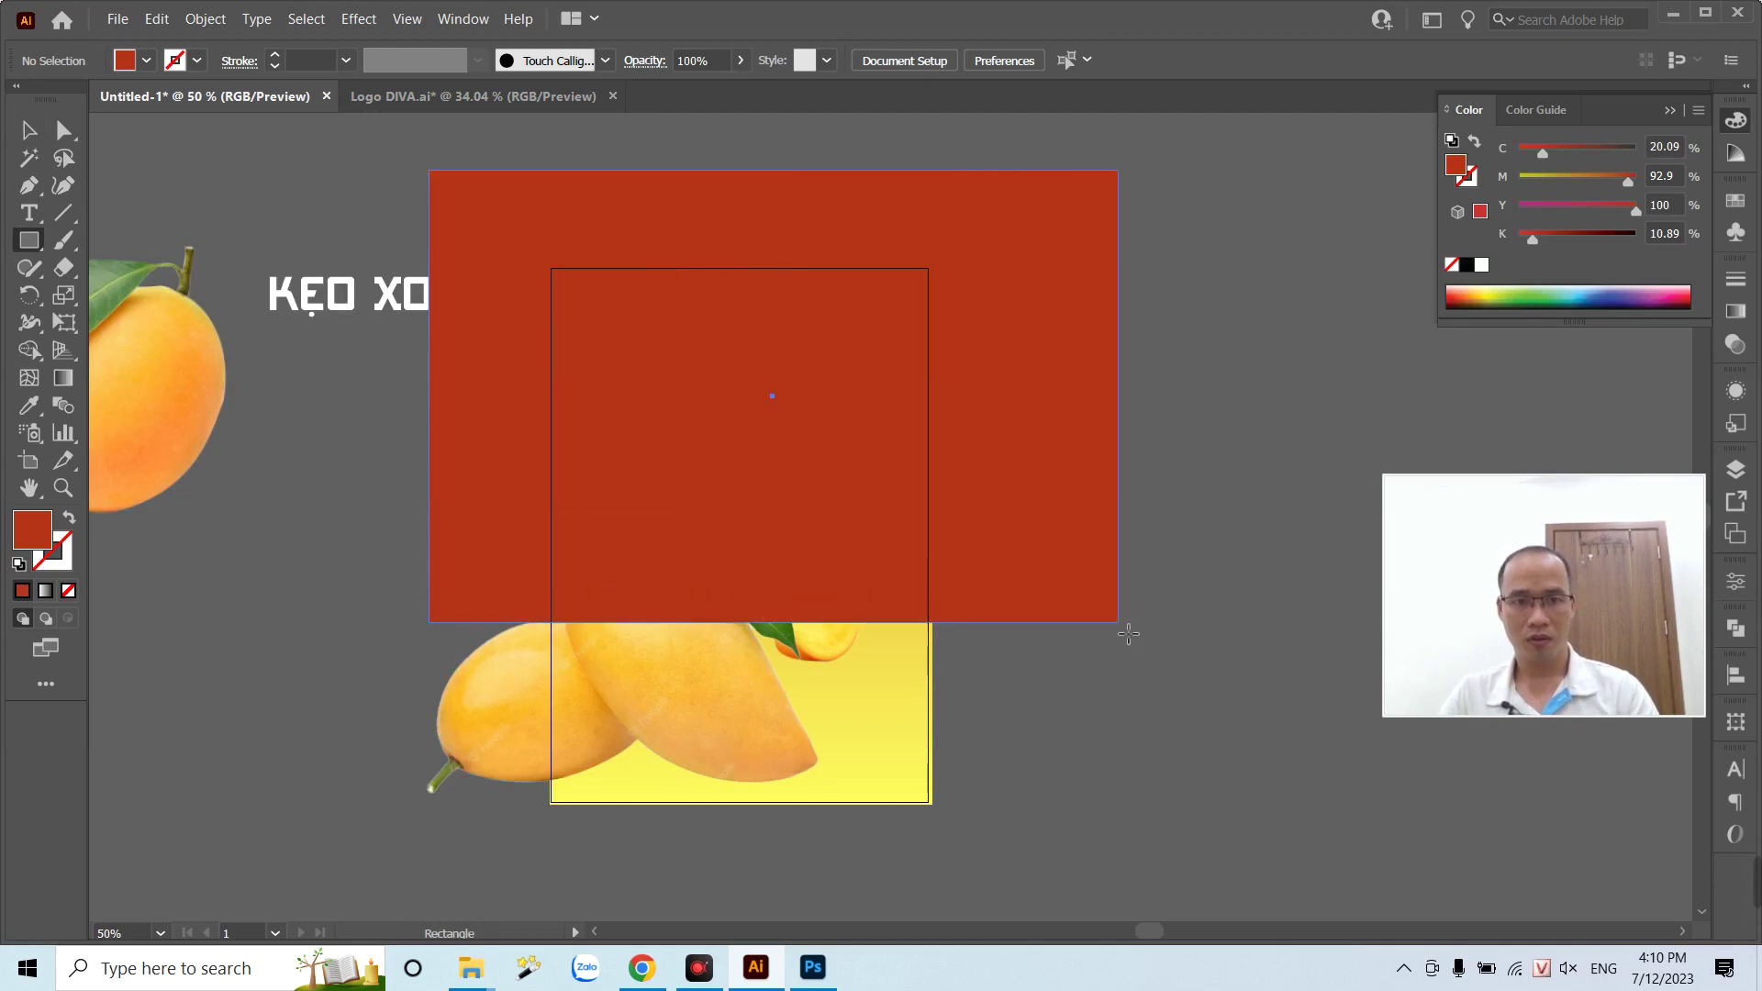
{"action": "key", "text": "ctrl+z"}
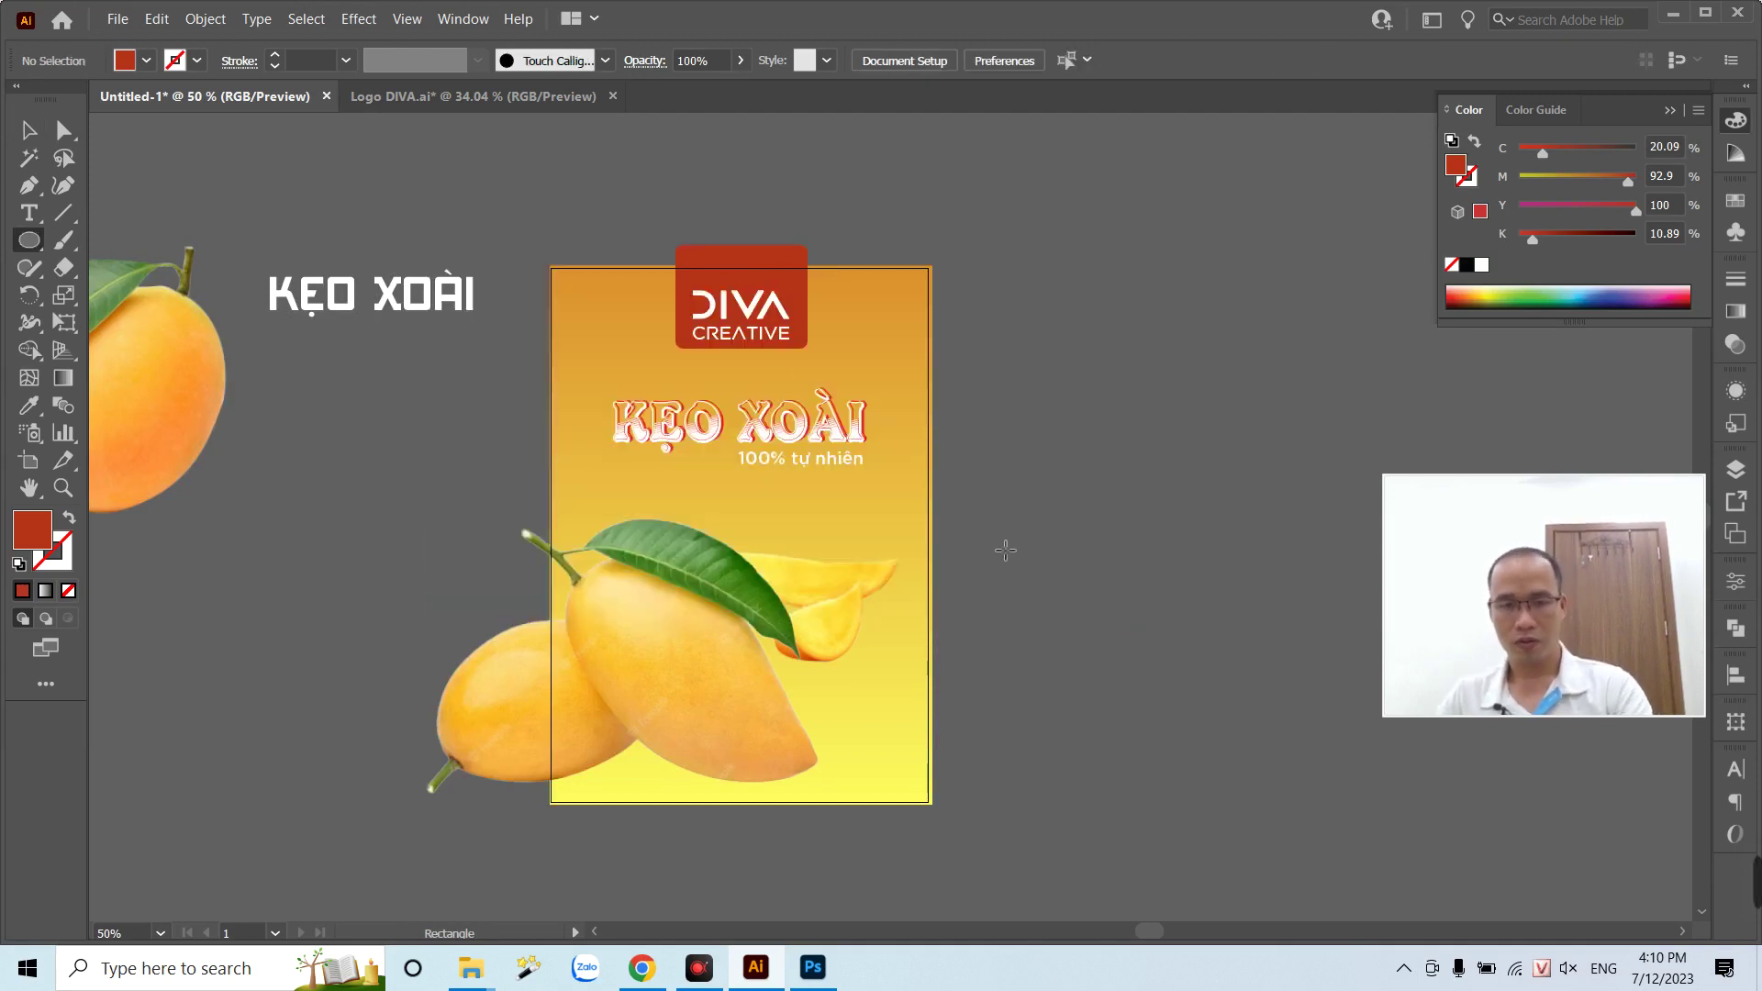
{"action": "key", "text": "l"}
{"action": "mouse_move", "coordinate": [401, 169]}
{"action": "left_mouse_down"}
{"action": "mouse_move", "coordinate": [1117, 721]}
{"action": "mouse_move", "coordinate": [1098, 744]}
{"action": "left_mouse_up"}
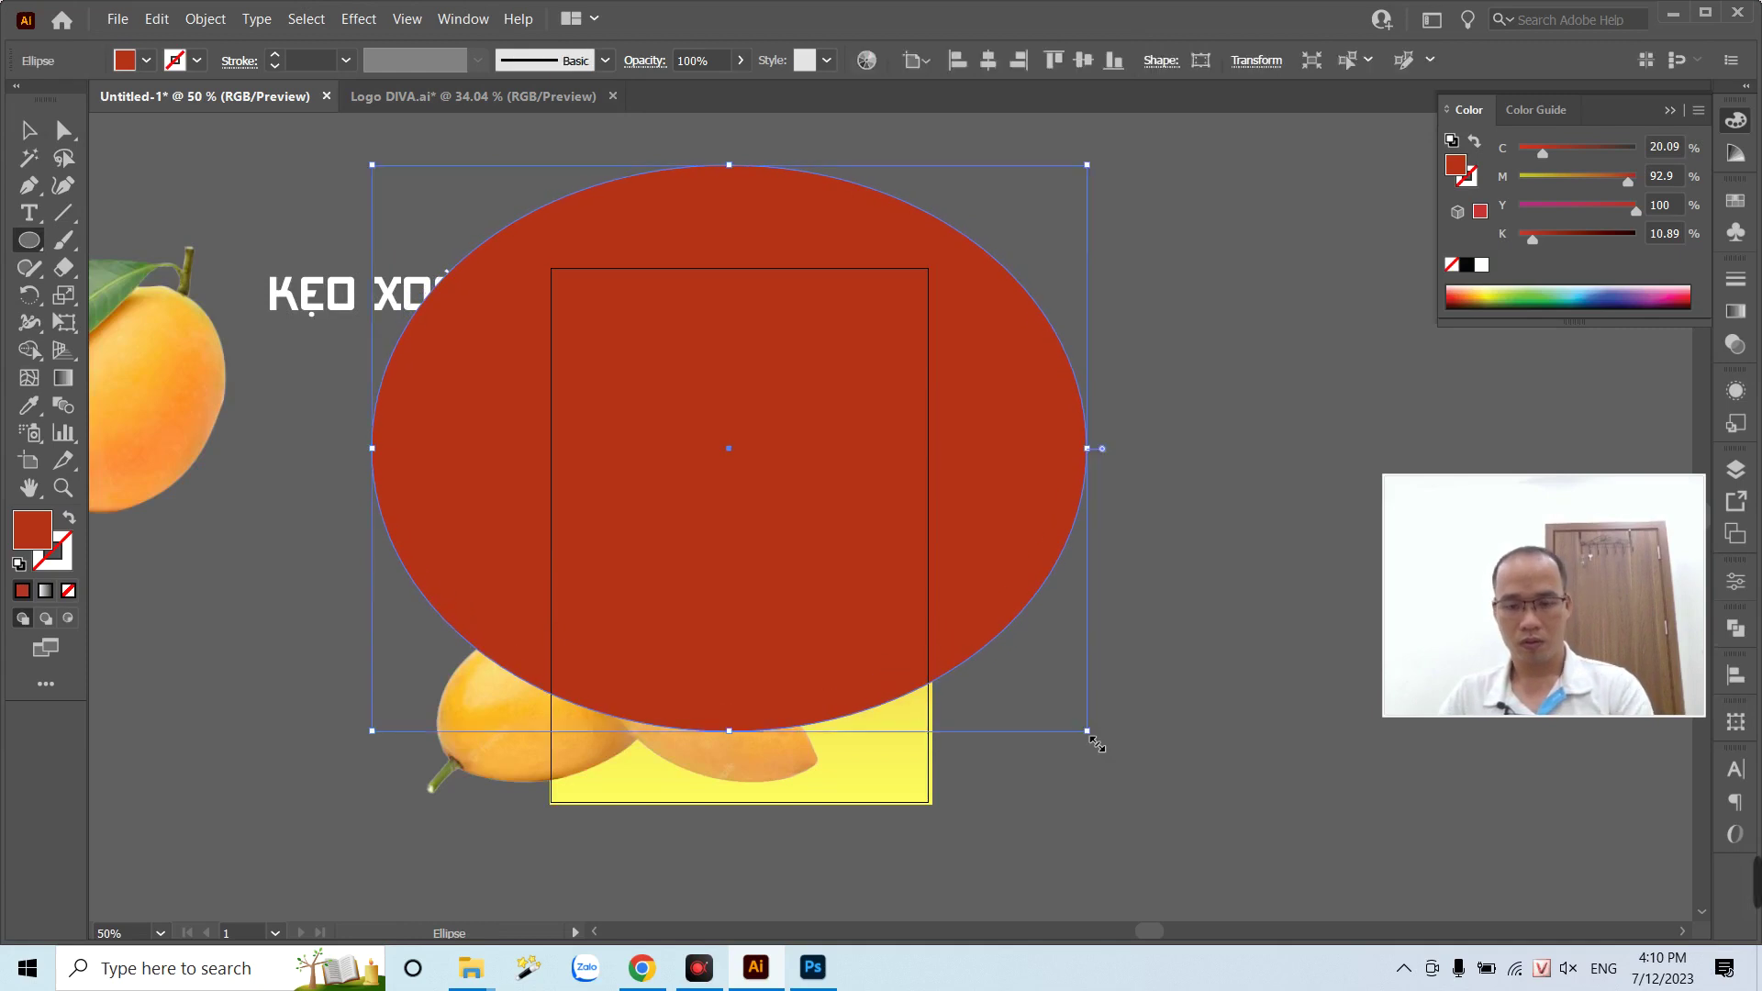
- Send the ellipse behind the poster artwork and nudge it slightly right
{"action": "key", "text": "v"}
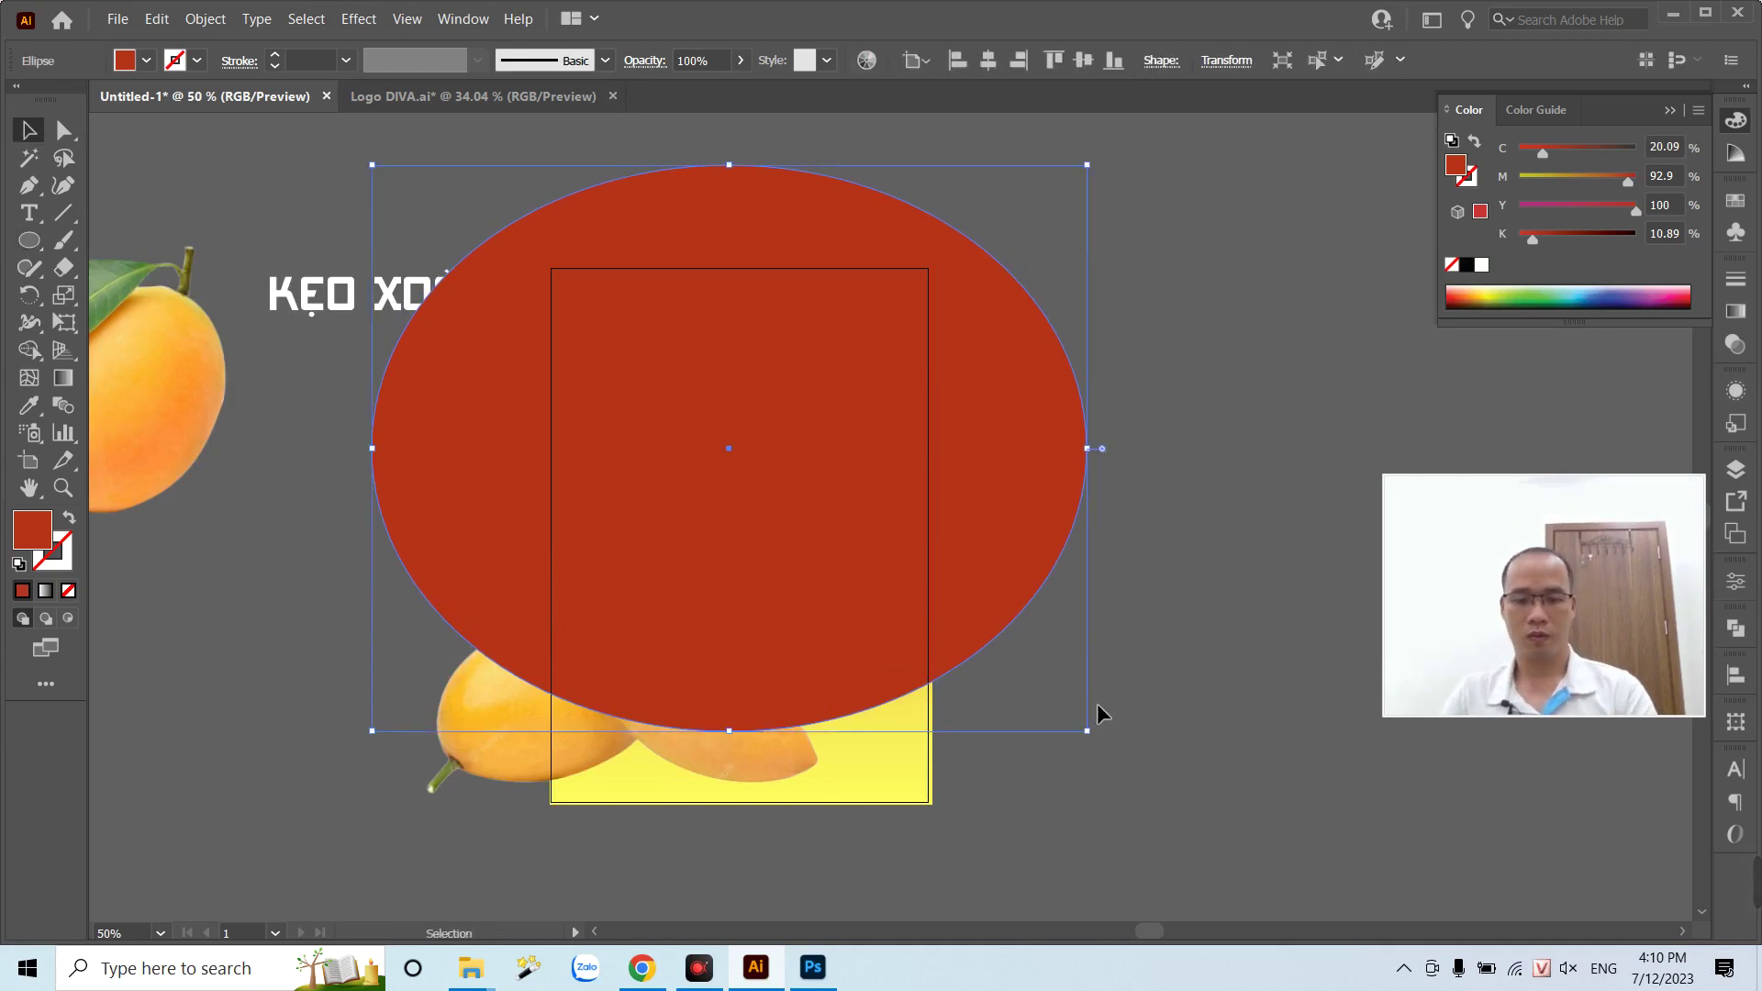
{"action": "key", "text": "ctrl+shift+bracketleft"}
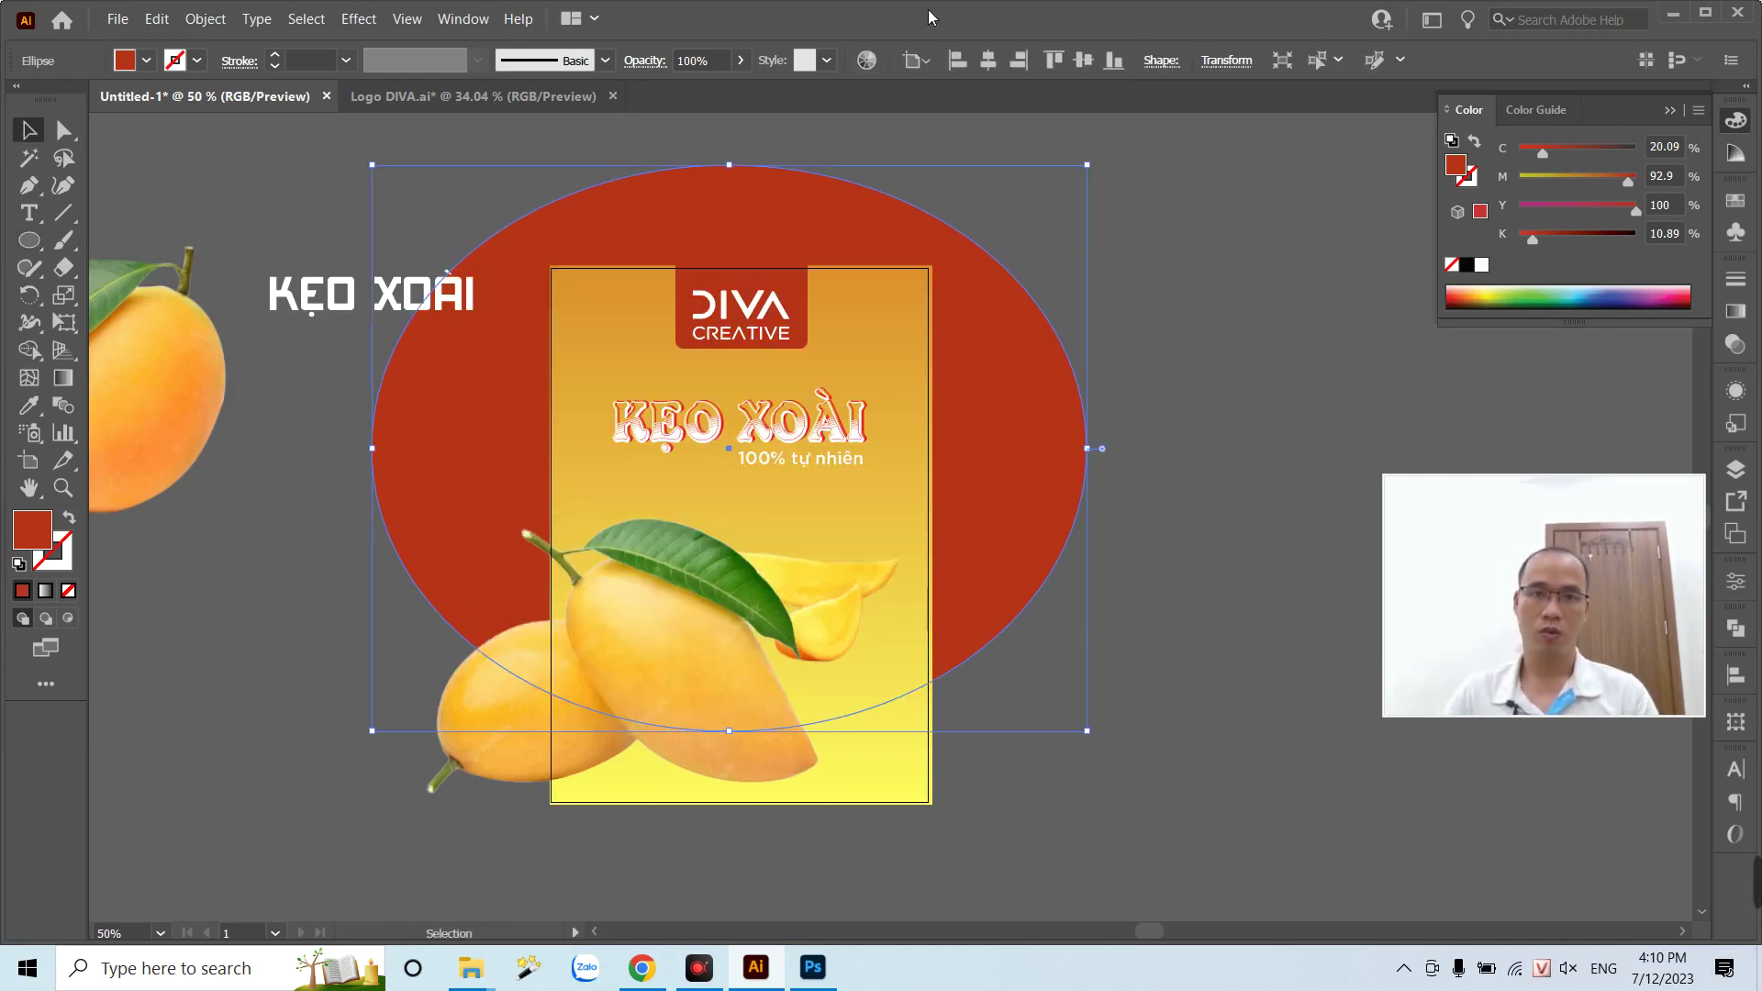
{"action": "key", "text": "shift+Right"}
{"action": "key", "text": "shift+Right"}
{"action": "left_click", "coordinate": [1243, 396]}
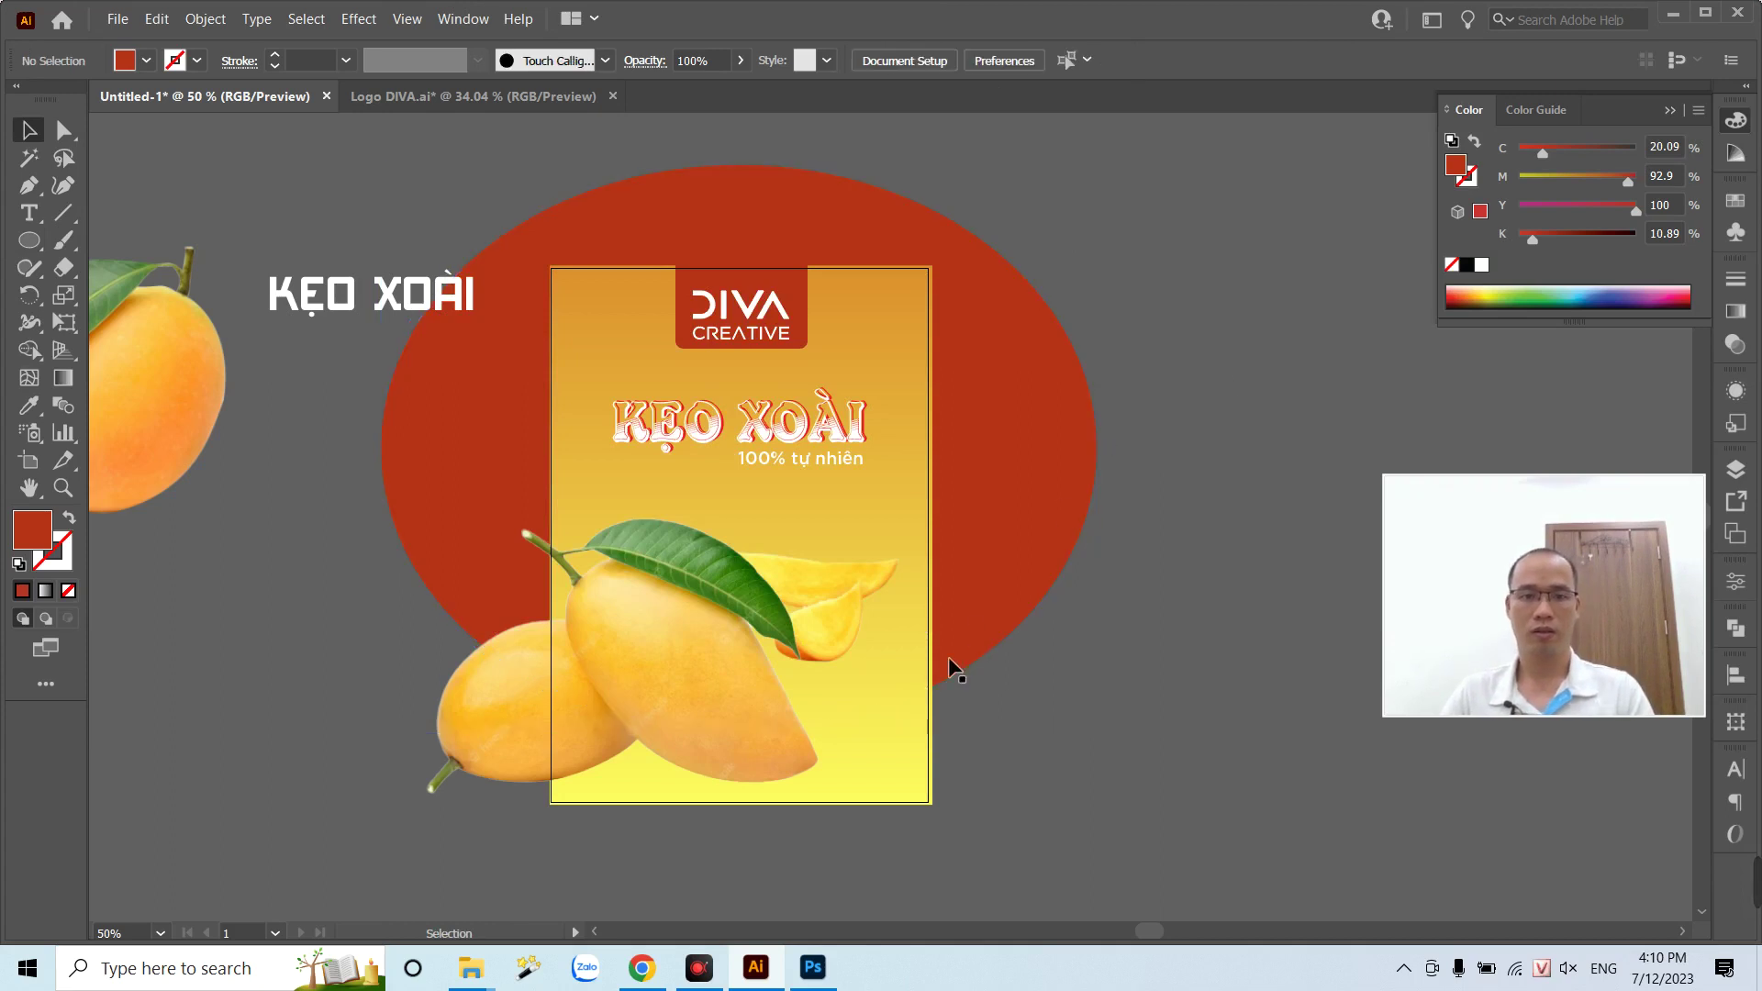
{"action": "left_click", "coordinate": [893, 740]}
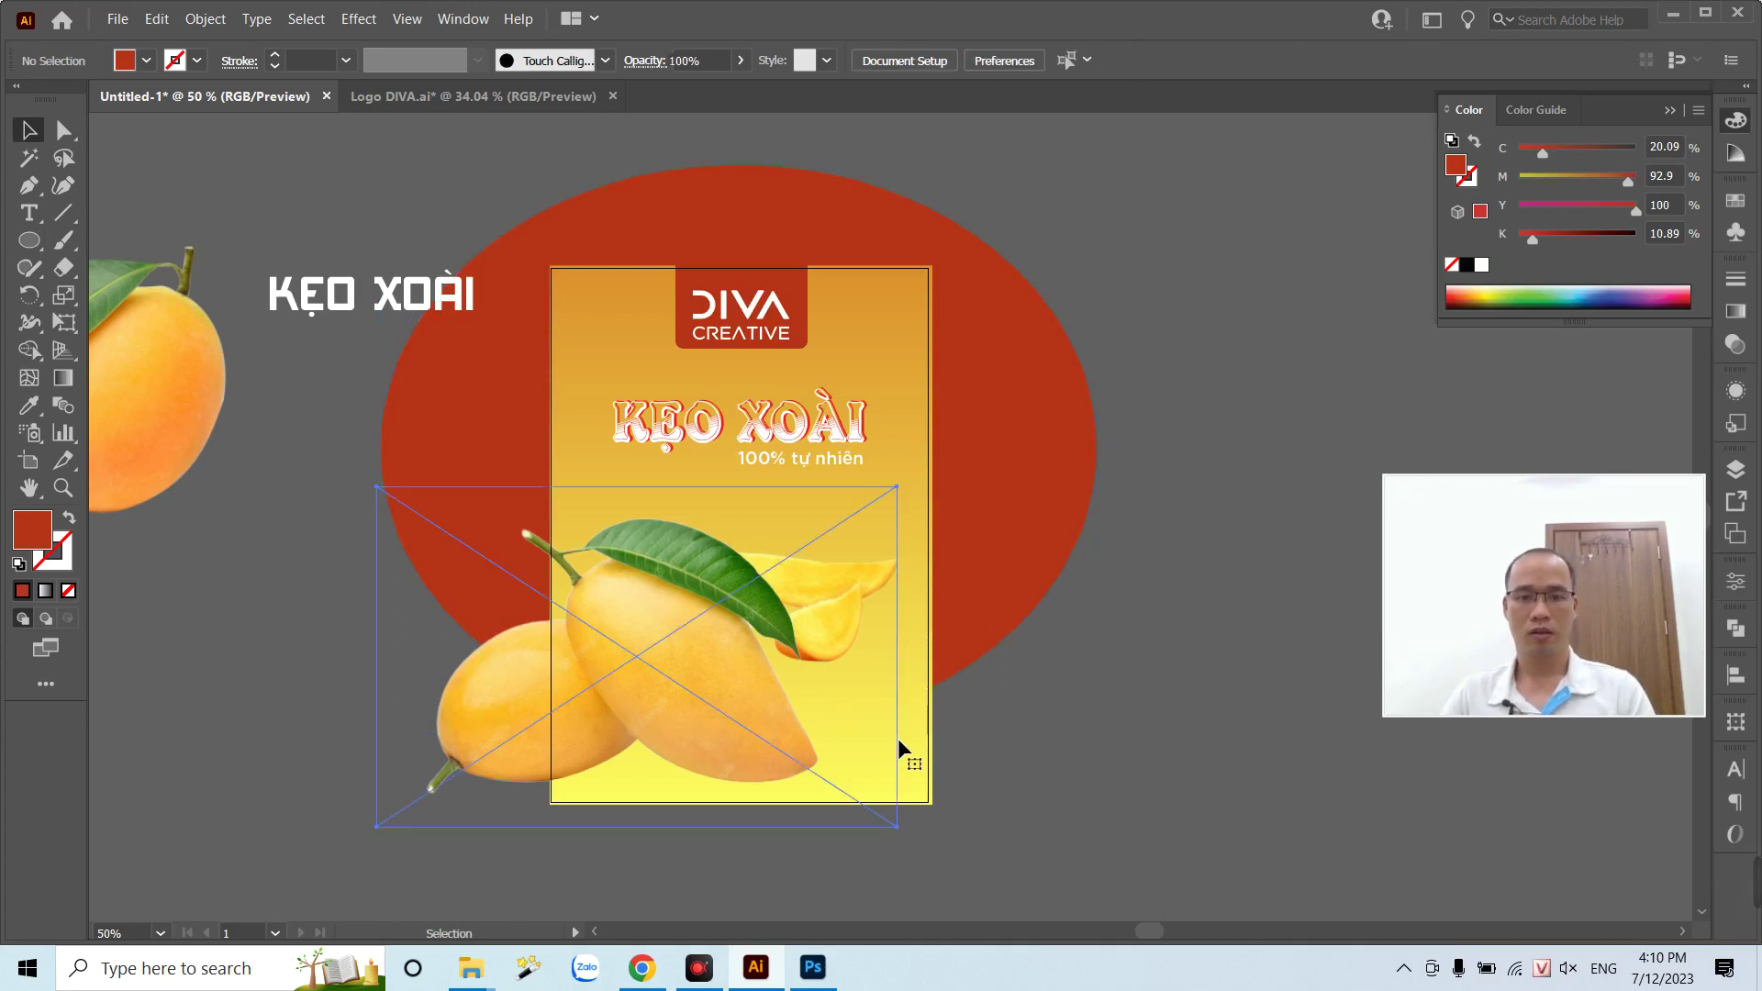
- Copy the poster's yellow gradient onto the red ellipse with the Eyedropper
{"action": "left_click", "coordinate": [1008, 393]}
{"action": "key", "text": "i"}
{"action": "left_click", "coordinate": [897, 366]}
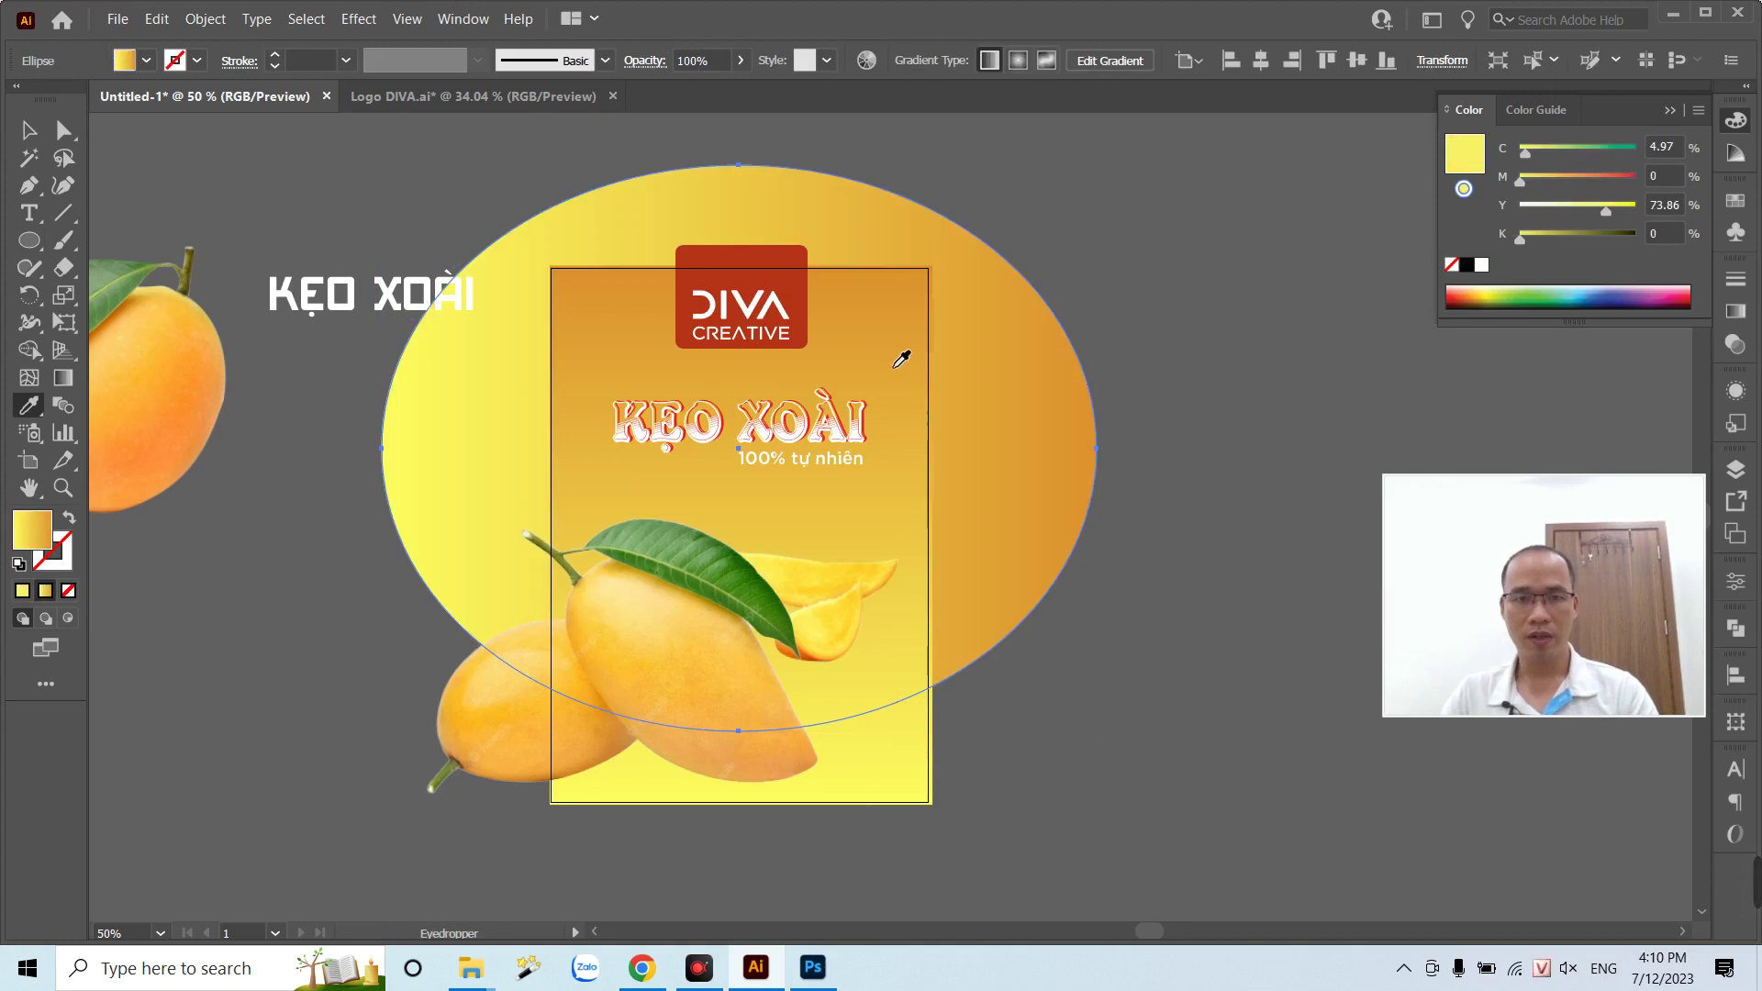
{"action": "key", "text": "v"}
- Fill the poster background rectangle solid white and send it behind the ellipse
{"action": "left_click", "coordinate": [906, 787]}
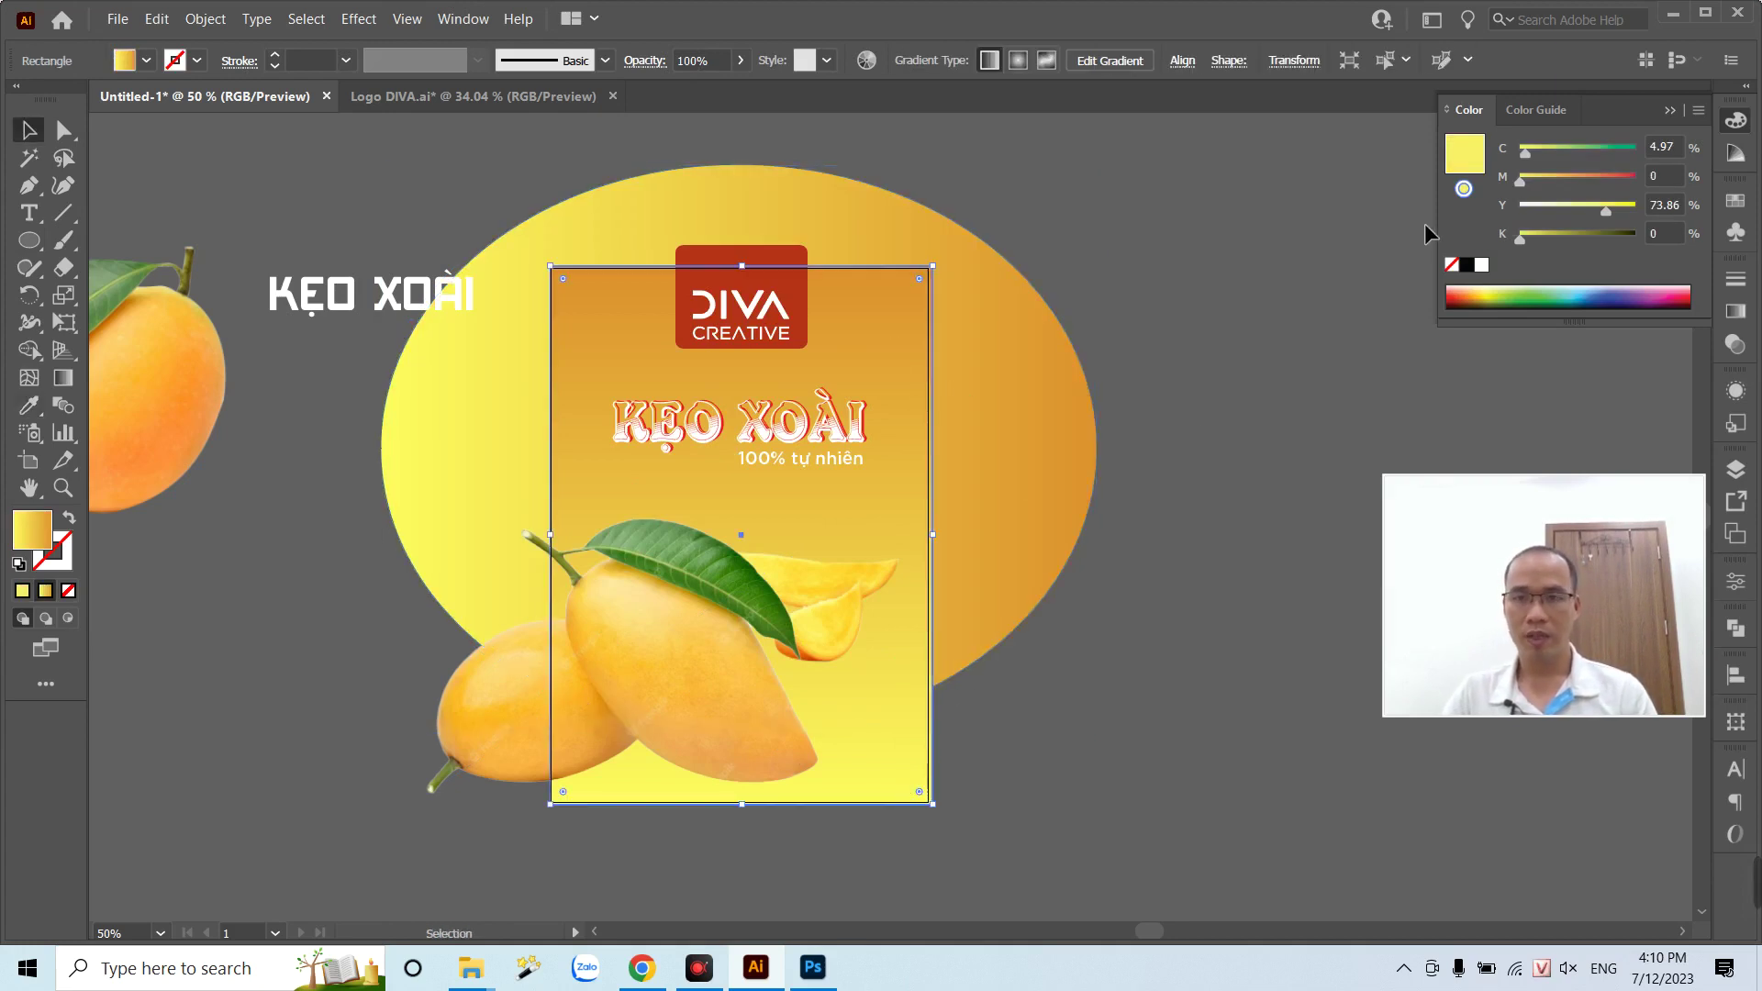
{"action": "left_click", "coordinate": [1481, 267]}
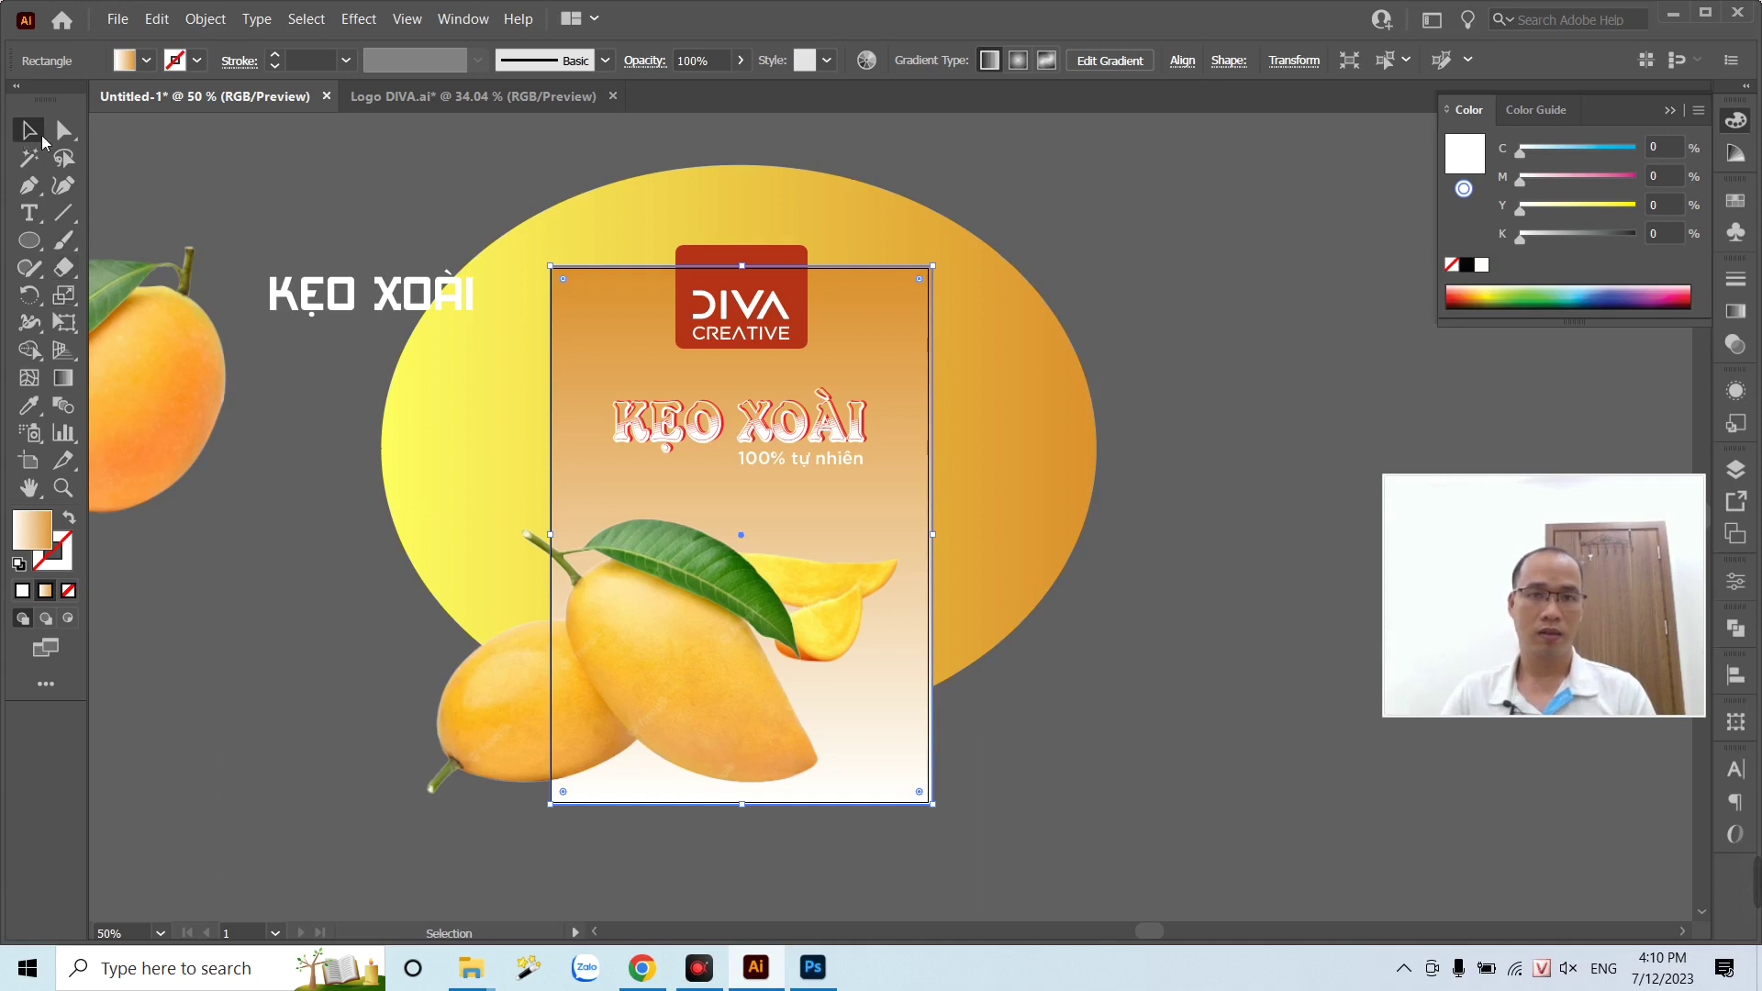
{"action": "left_click", "coordinate": [1735, 200]}
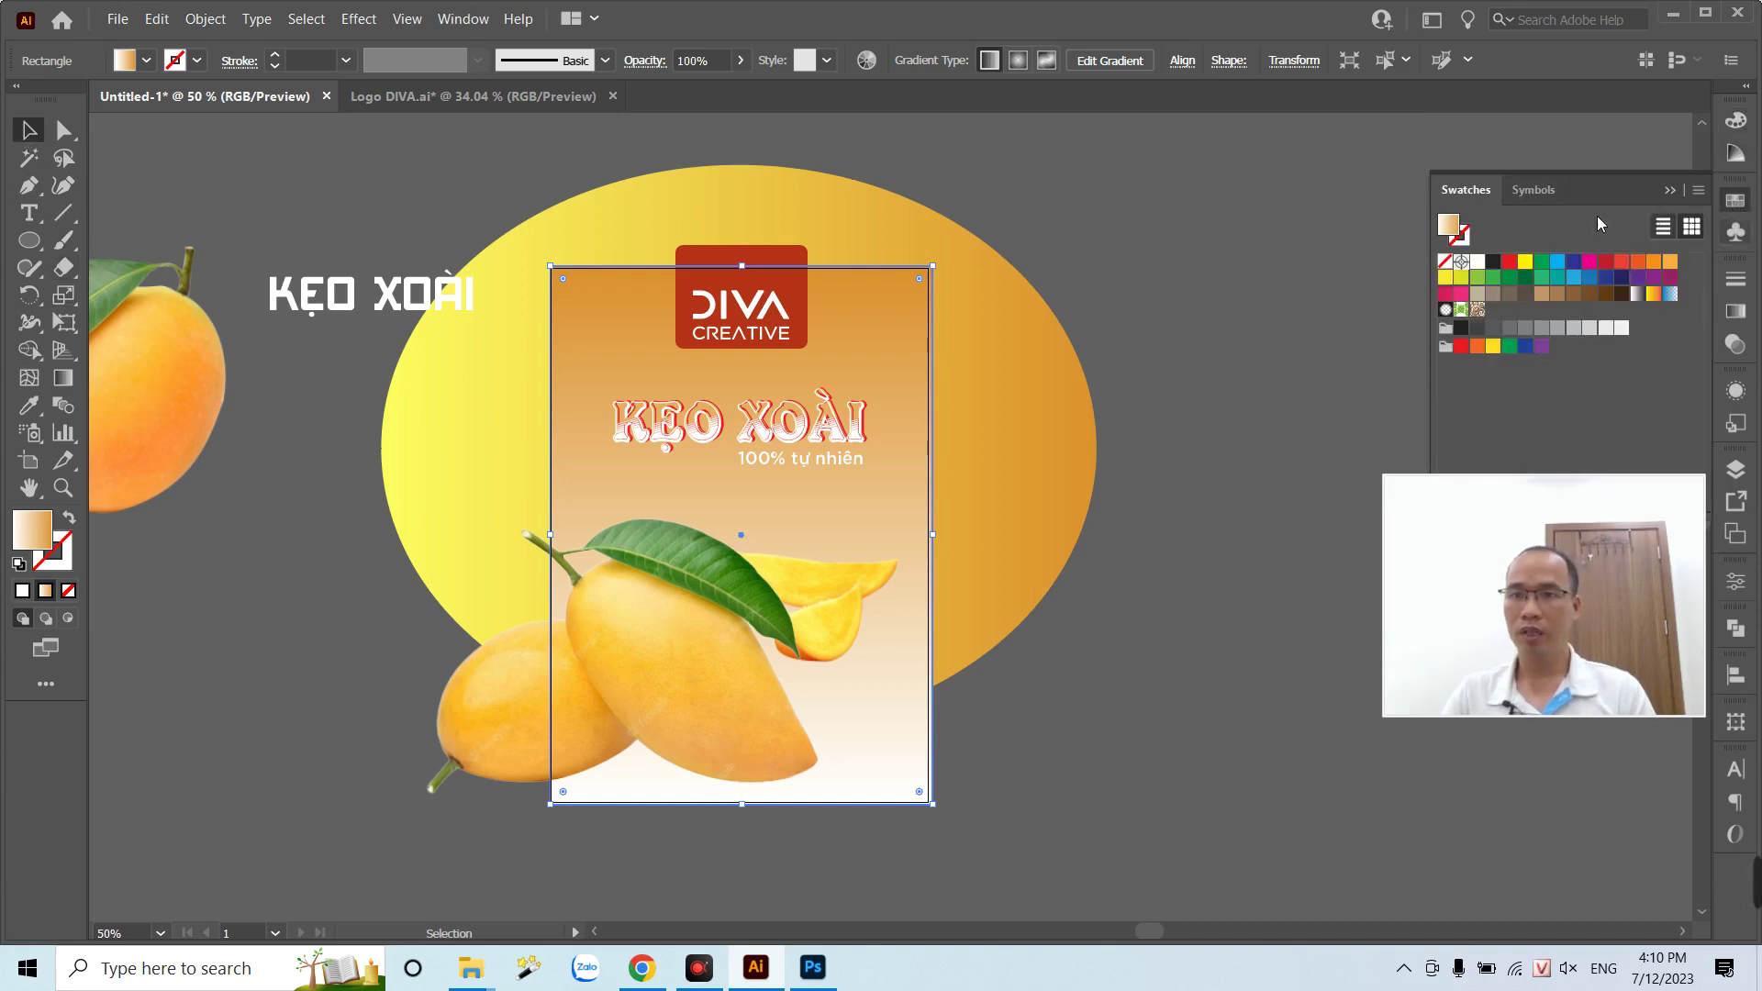
{"action": "left_click", "coordinate": [1479, 264]}
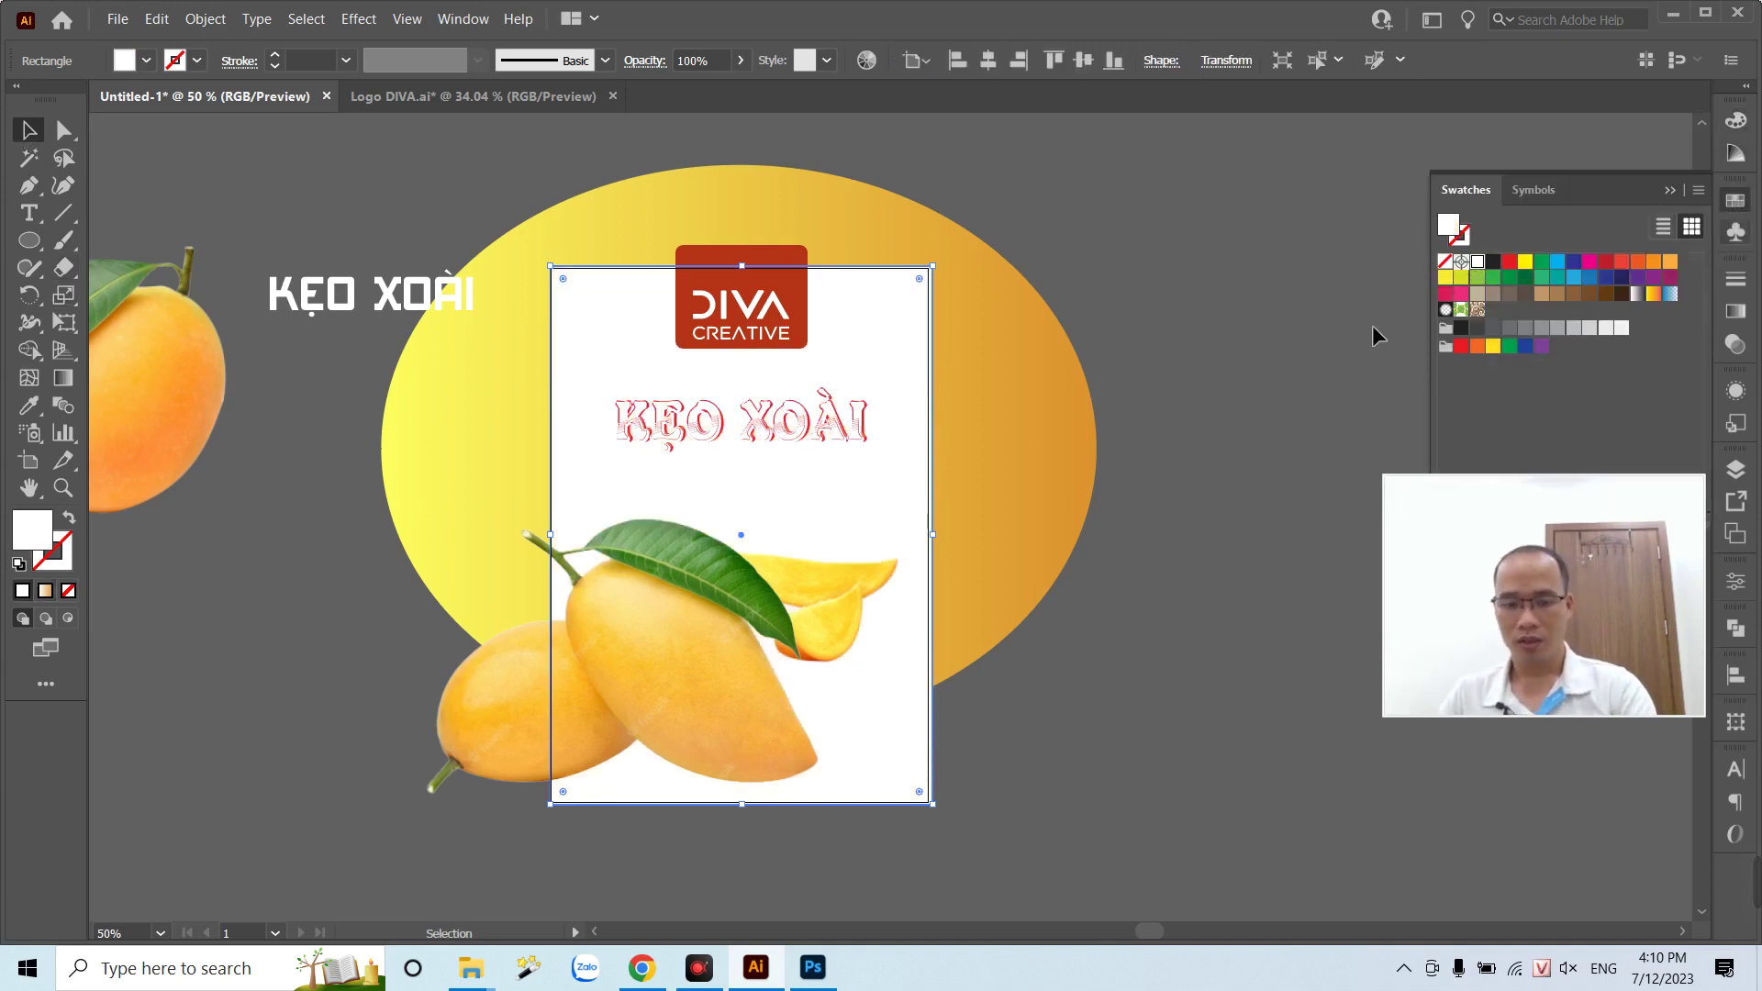
{"action": "key", "text": "ctrl+bracketleft"}
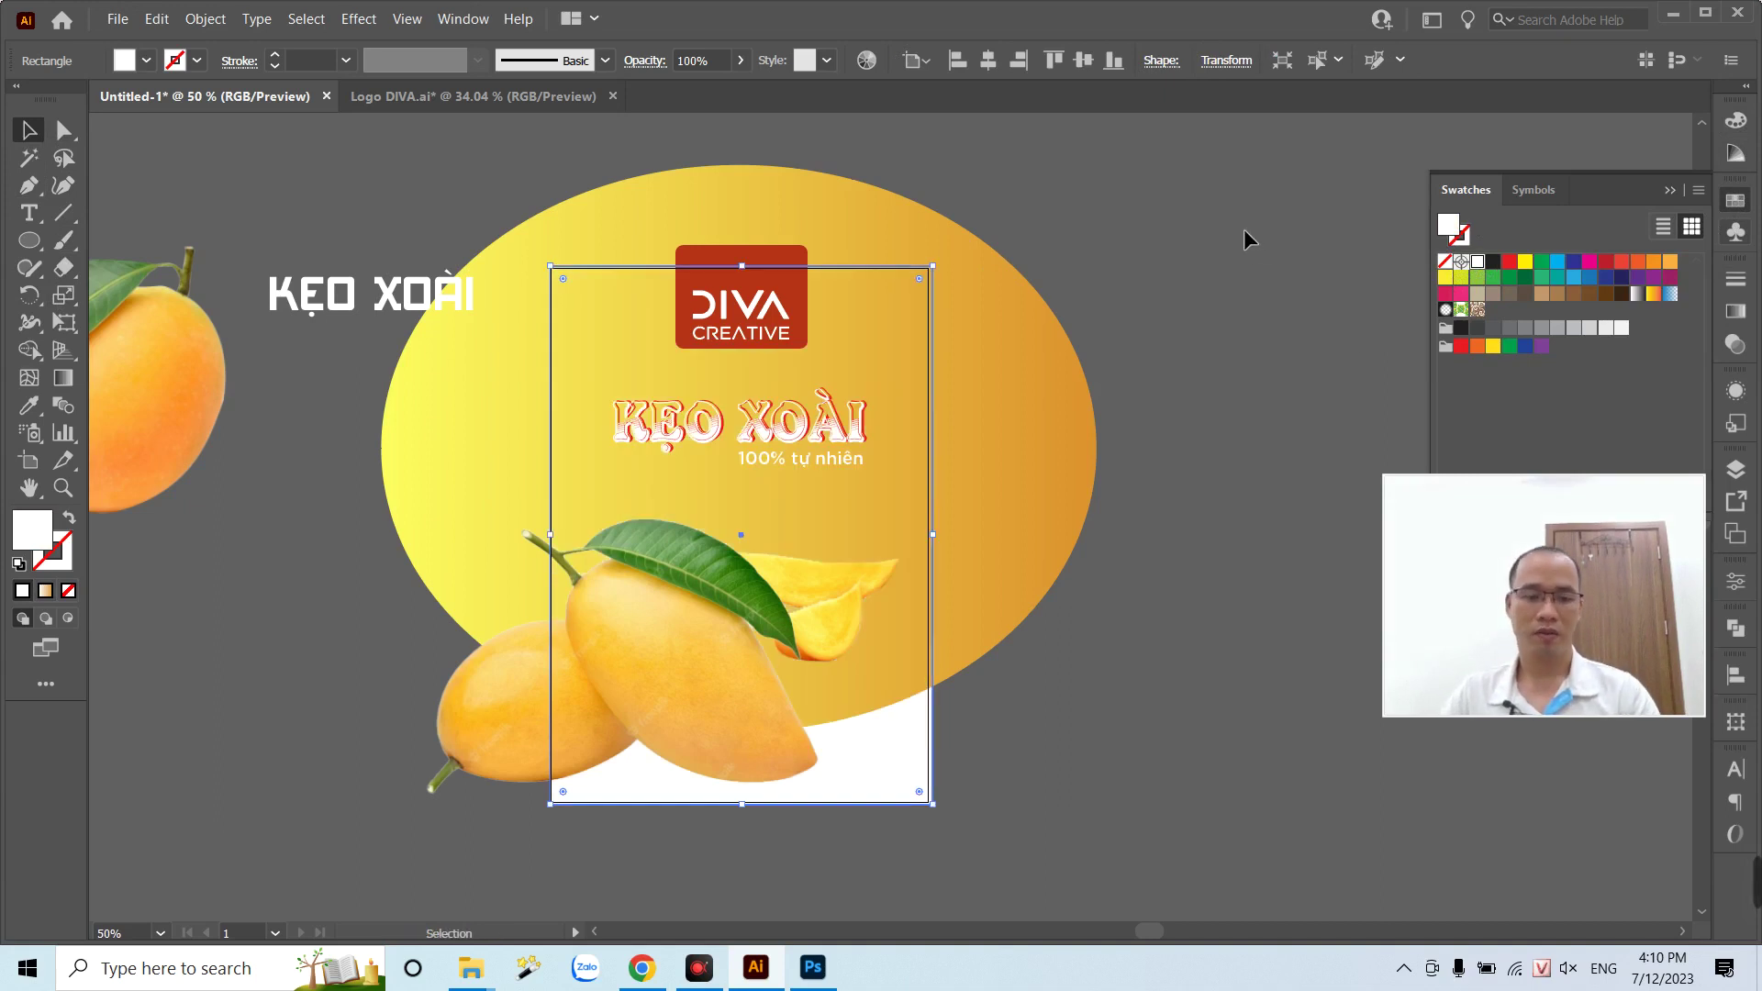
- Redraw the ellipse gradient vertically, yellow at the top to orange at the bottom
{"action": "left_click", "coordinate": [1027, 549]}
{"action": "left_click", "coordinate": [1198, 516]}
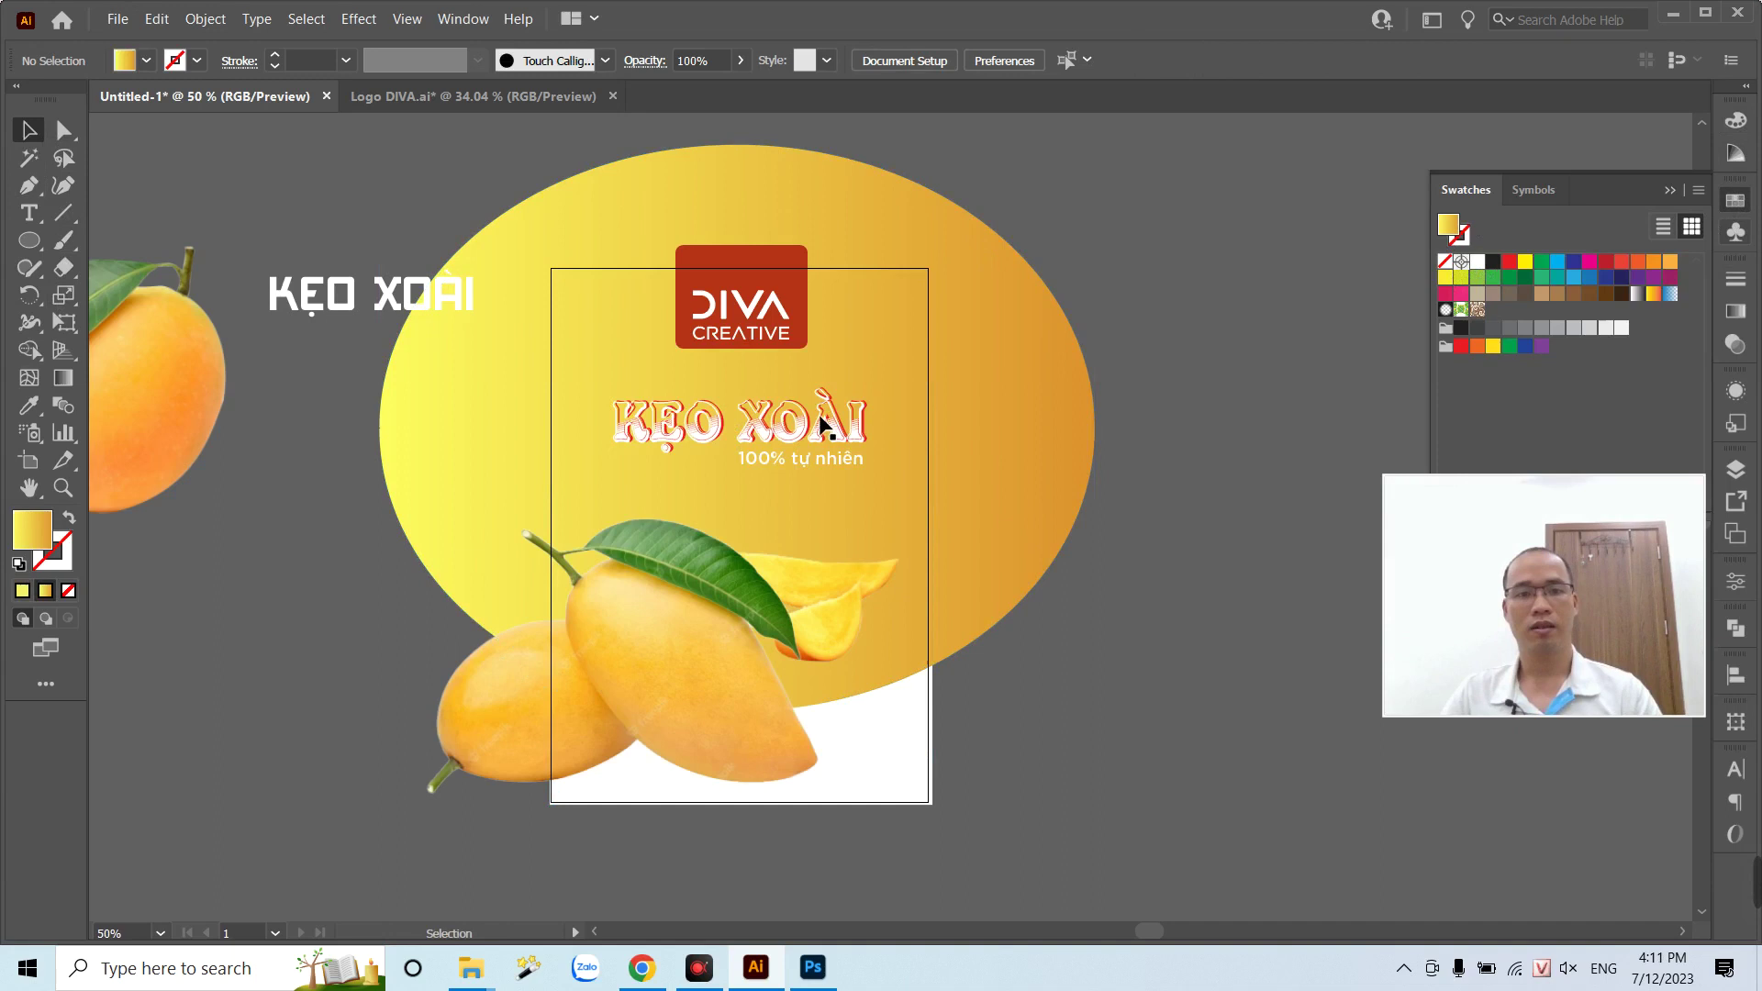
{"action": "left_click", "coordinate": [1019, 435]}
{"action": "key", "text": "g"}
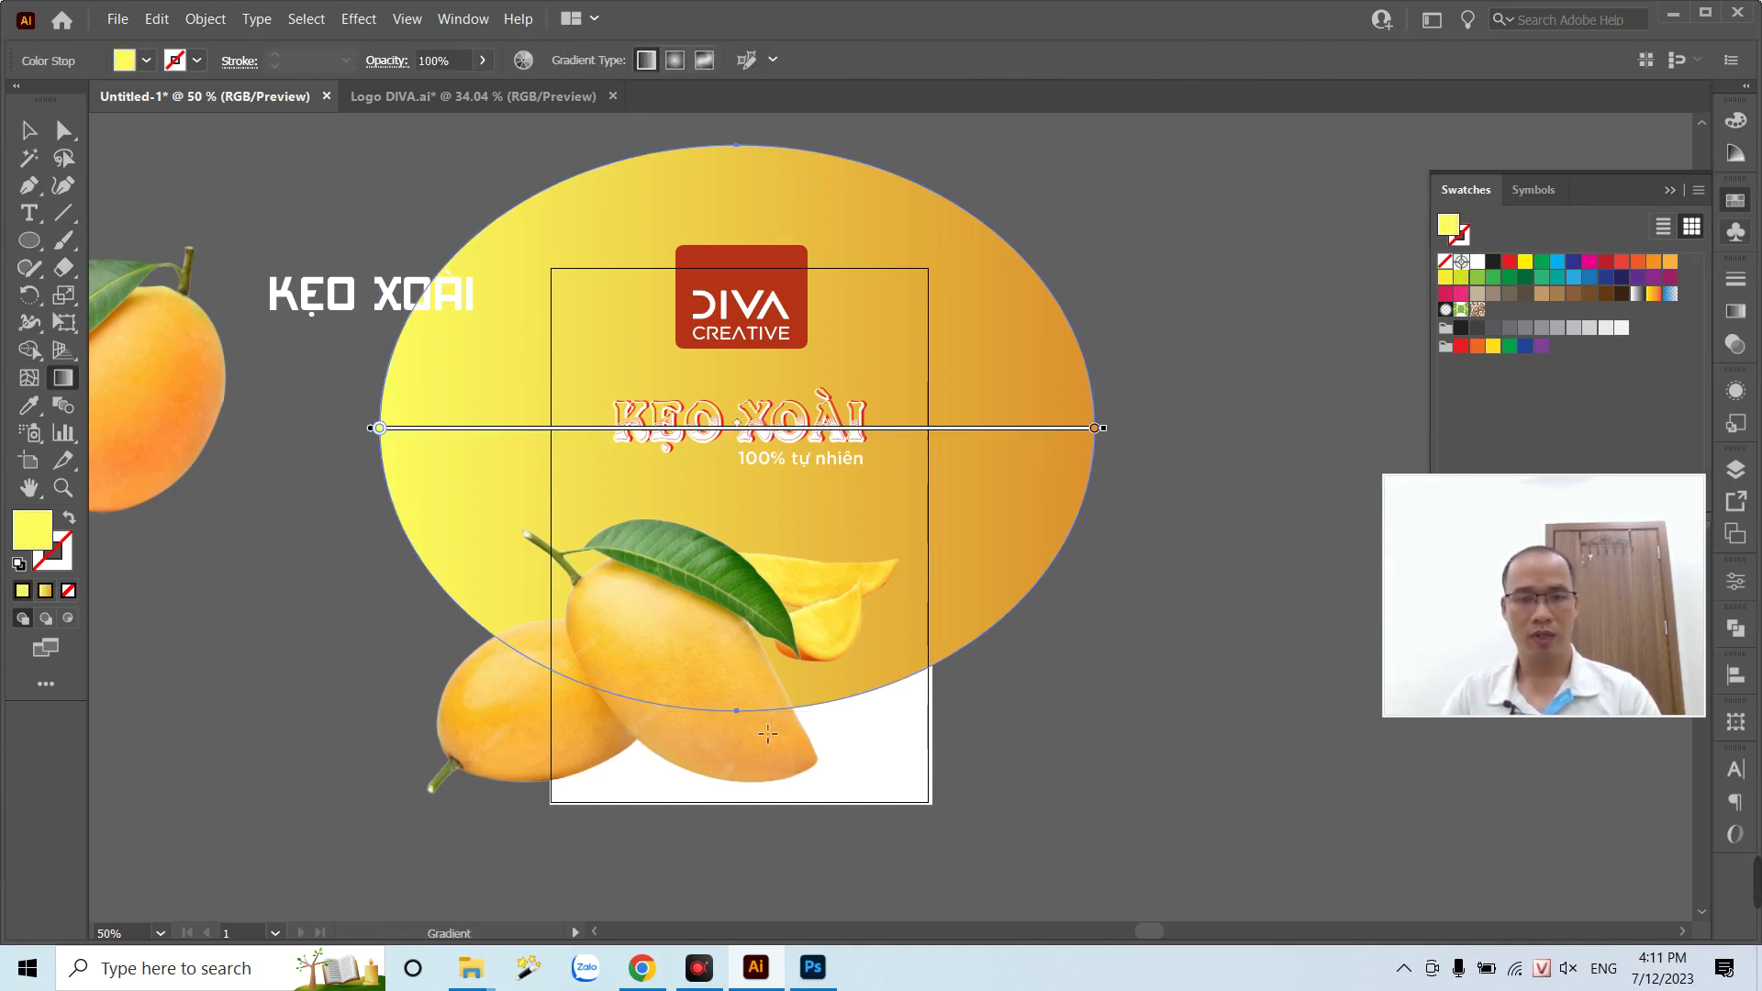
{"action": "left_click_drag", "start_coordinate": [755, 712], "coordinate": [755, 416]}
{"action": "left_click_drag", "start_coordinate": [733, 205], "coordinate": [732, 716]}
{"action": "left_click_drag", "start_coordinate": [678, 164], "coordinate": [676, 719]}
{"action": "key", "text": "v"}
{"action": "left_click", "coordinate": [1153, 756]}
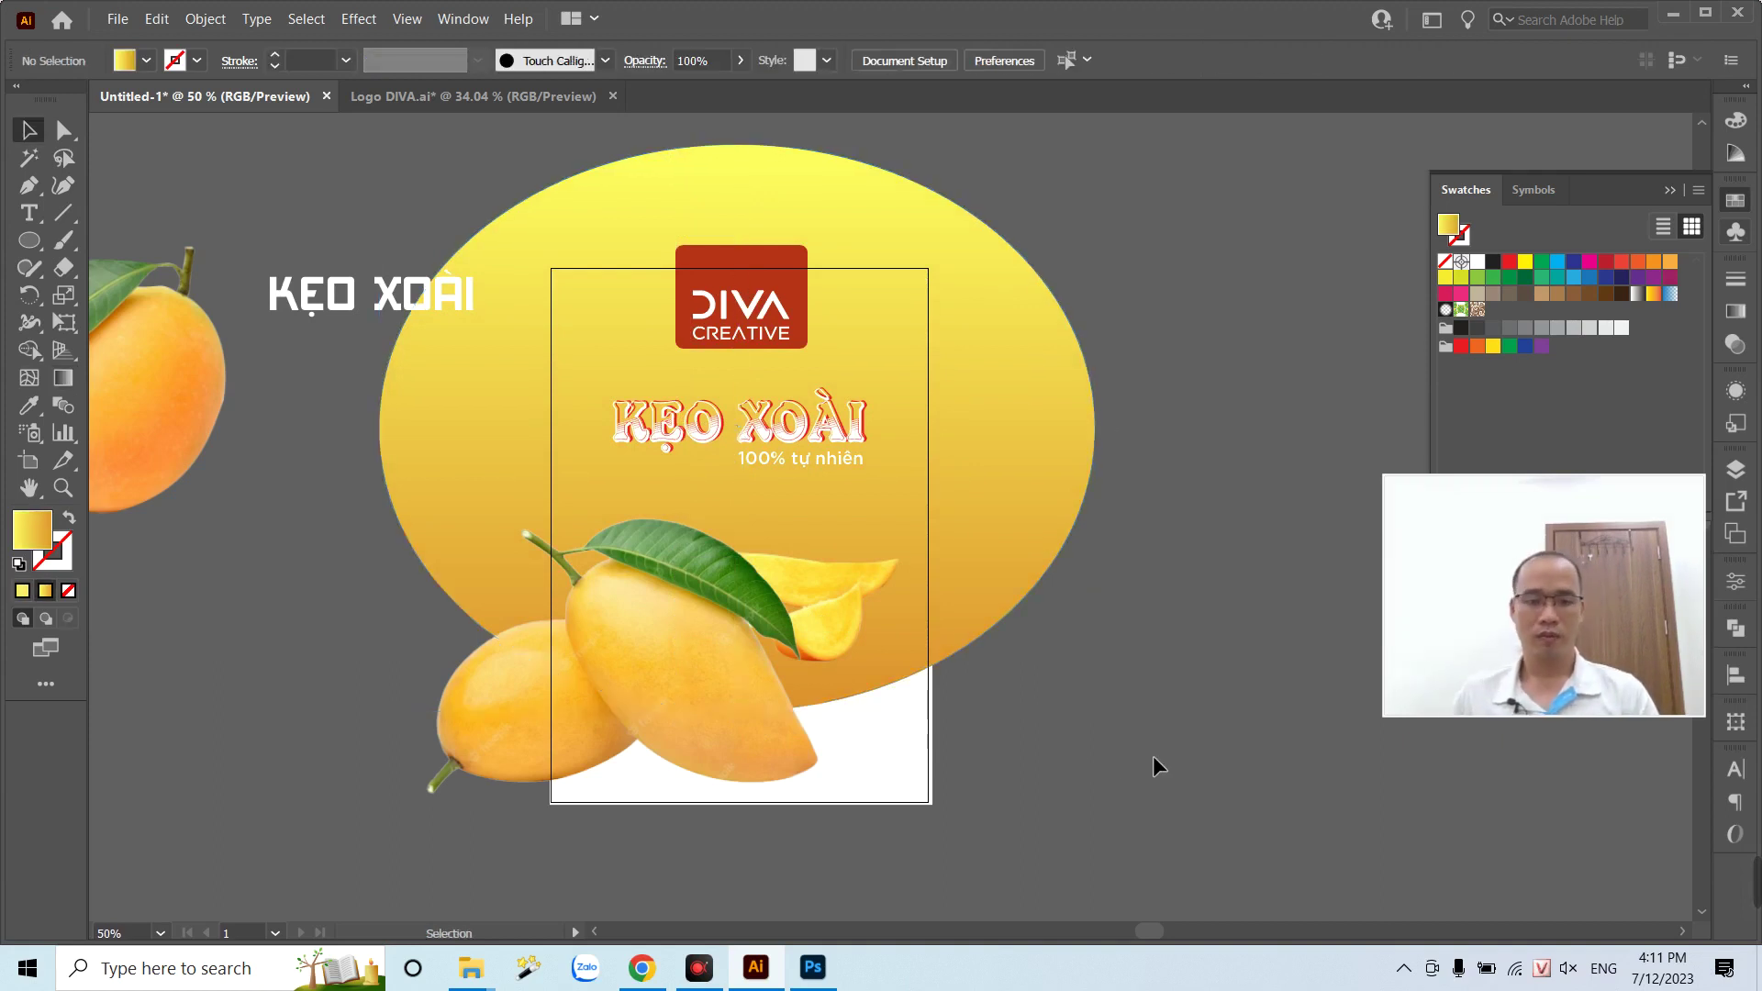
{"action": "key", "text": "z"}
{"action": "left_click_drag", "start_coordinate": [944, 554], "coordinate": [1011, 635]}
- Colour the 100% tự nhiên tagline with the DIVA logo's red
{"action": "key", "text": "v"}
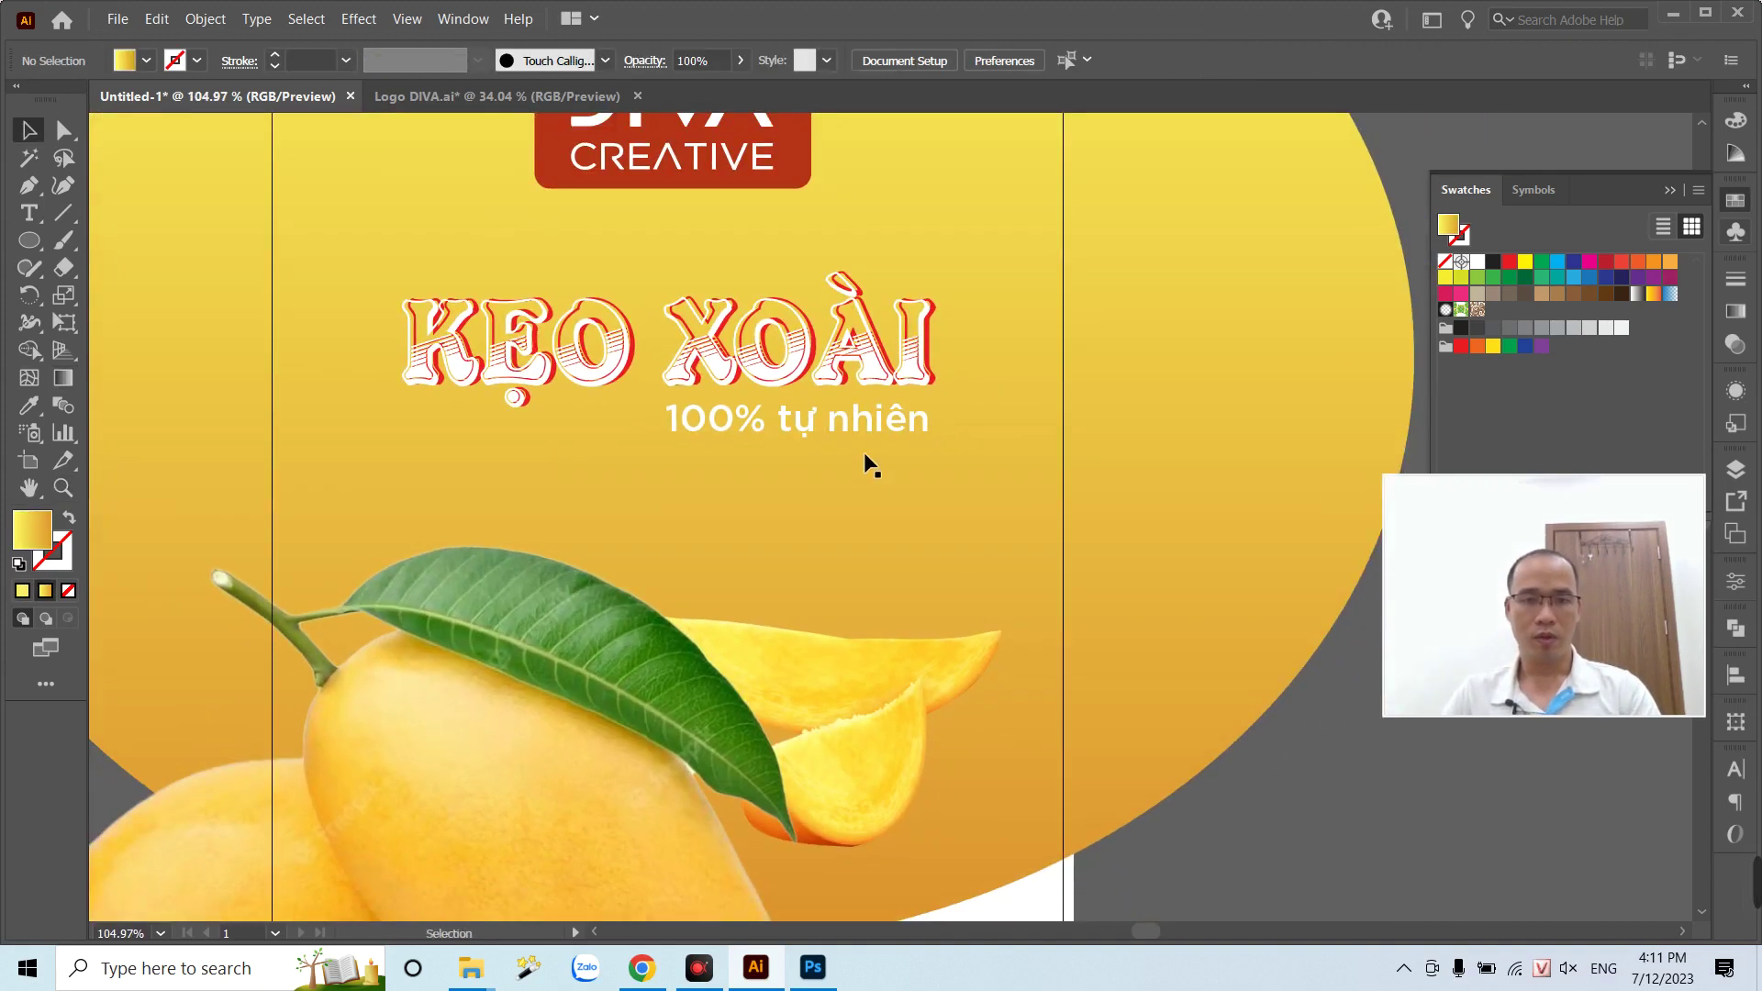
{"action": "left_click", "coordinate": [846, 426]}
{"action": "left_click_drag", "start_coordinate": [832, 411], "coordinate": [842, 556]}
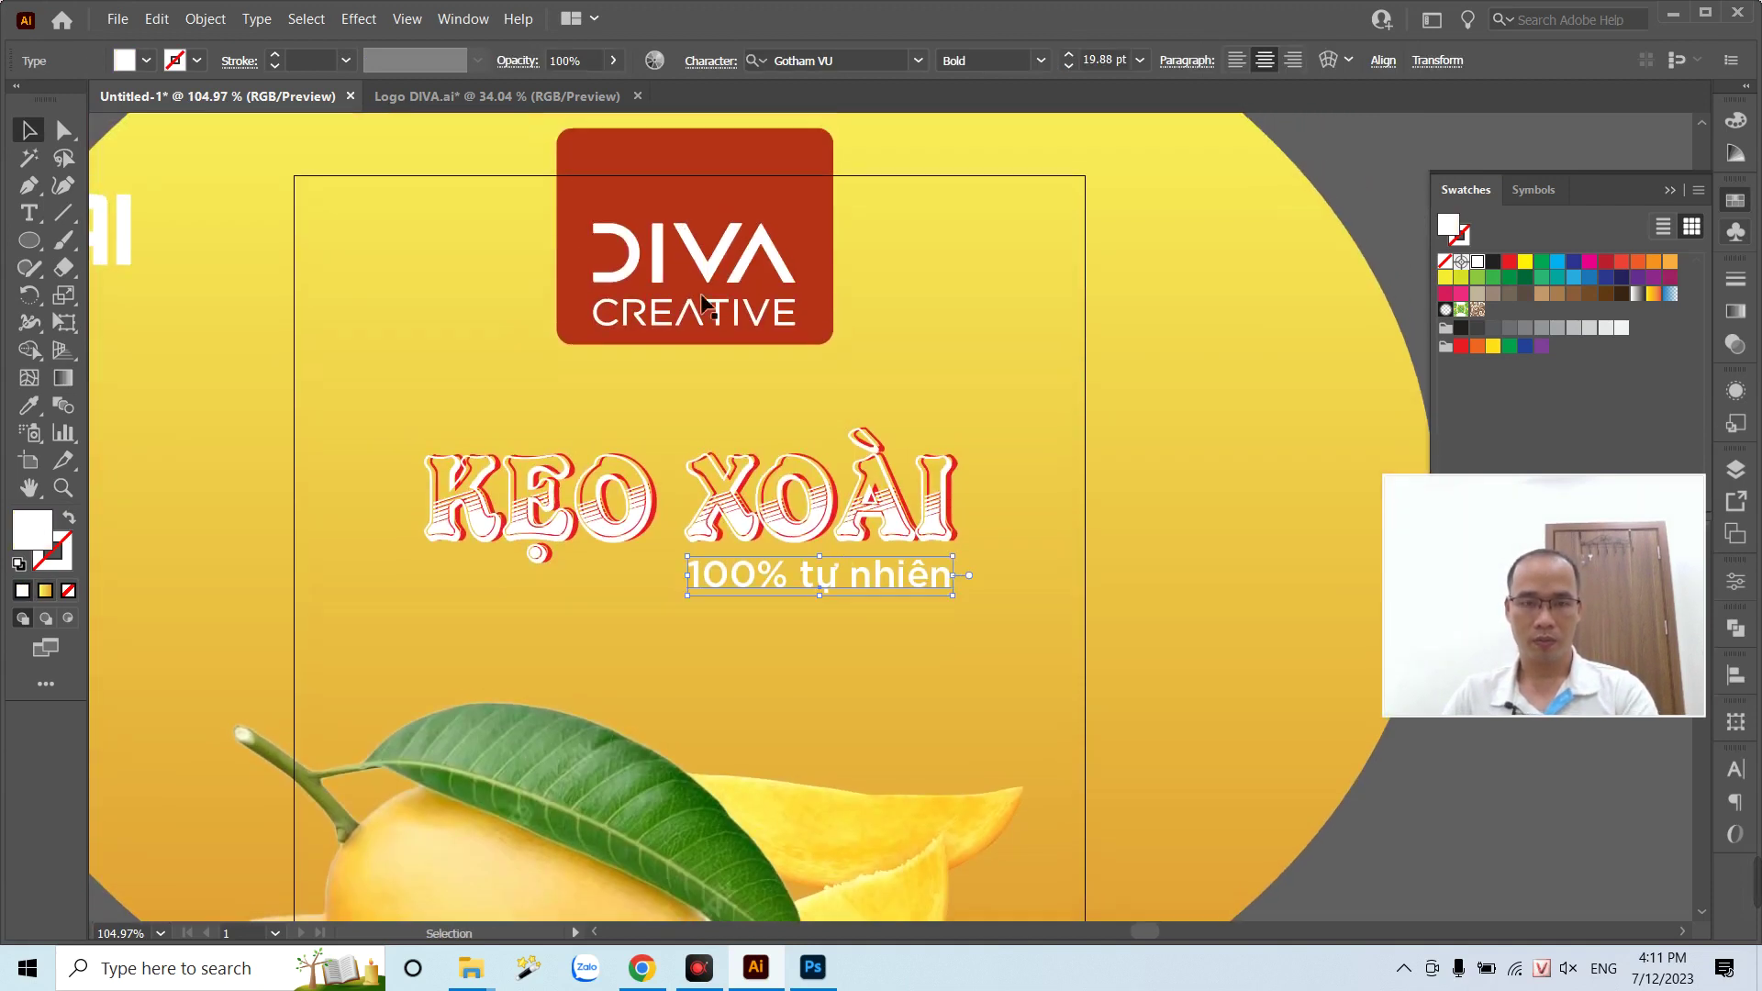
{"action": "key", "text": "o"}
{"action": "key", "text": "i"}
{"action": "left_click", "coordinate": [649, 173]}
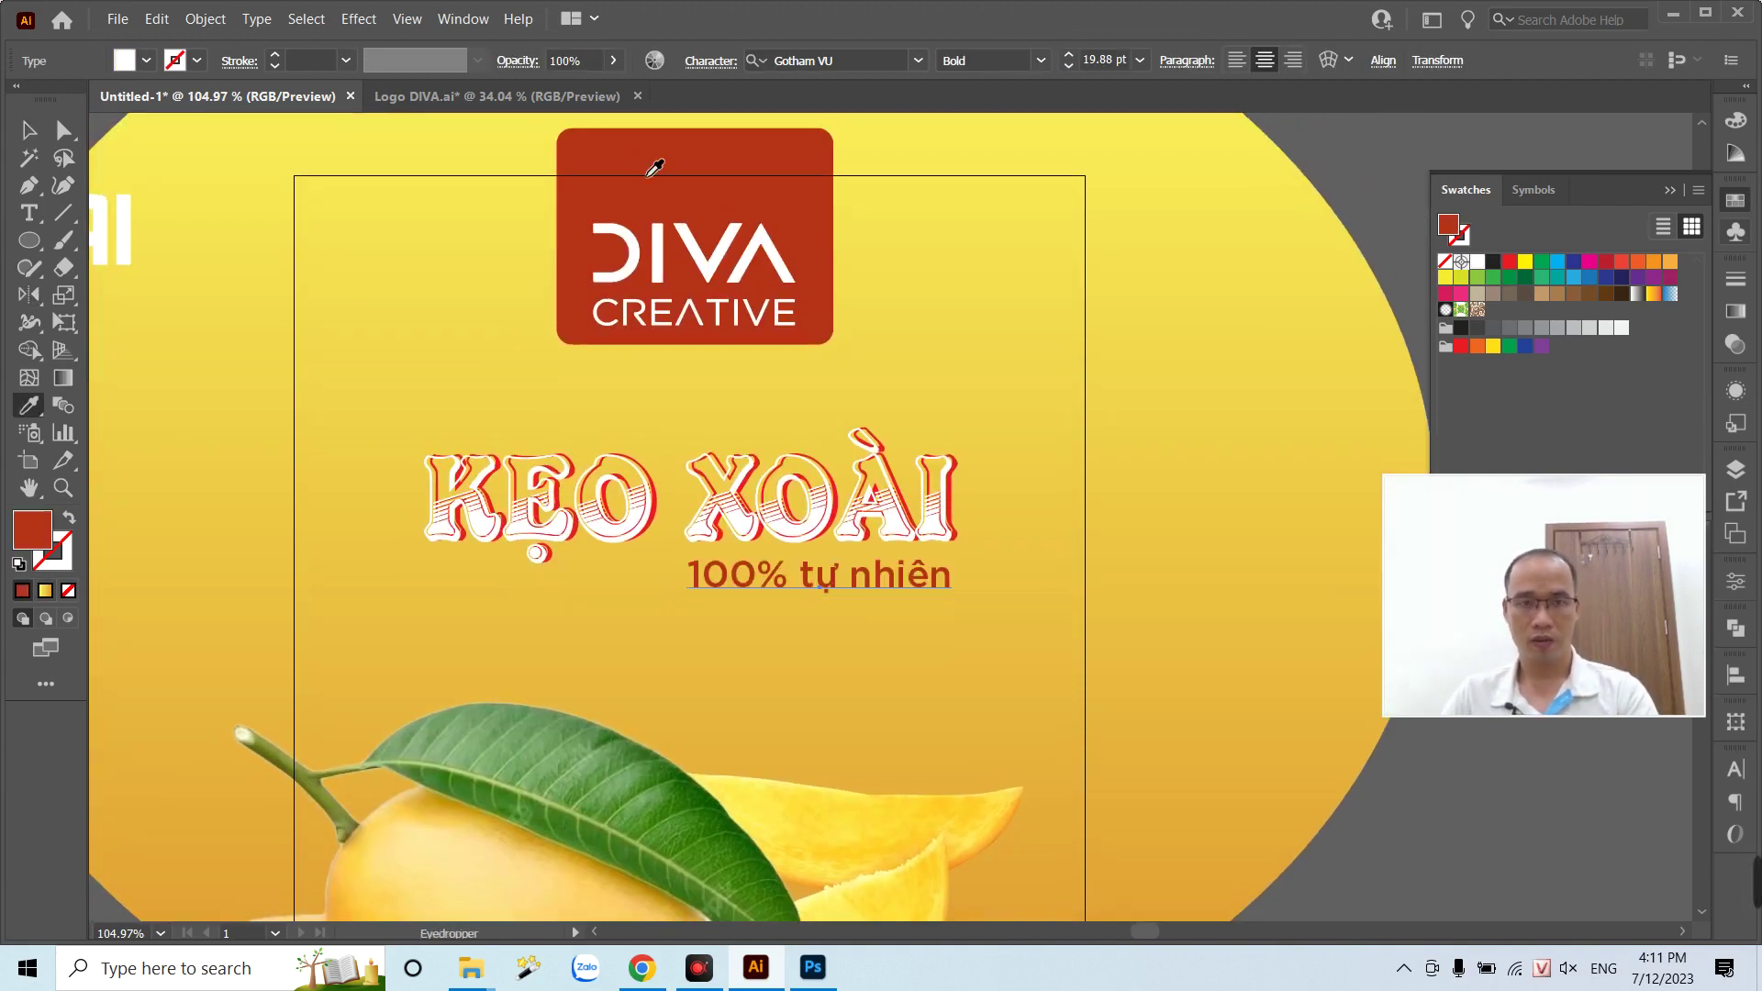
{"action": "left_click_drag", "start_coordinate": [843, 677], "coordinate": [826, 615]}
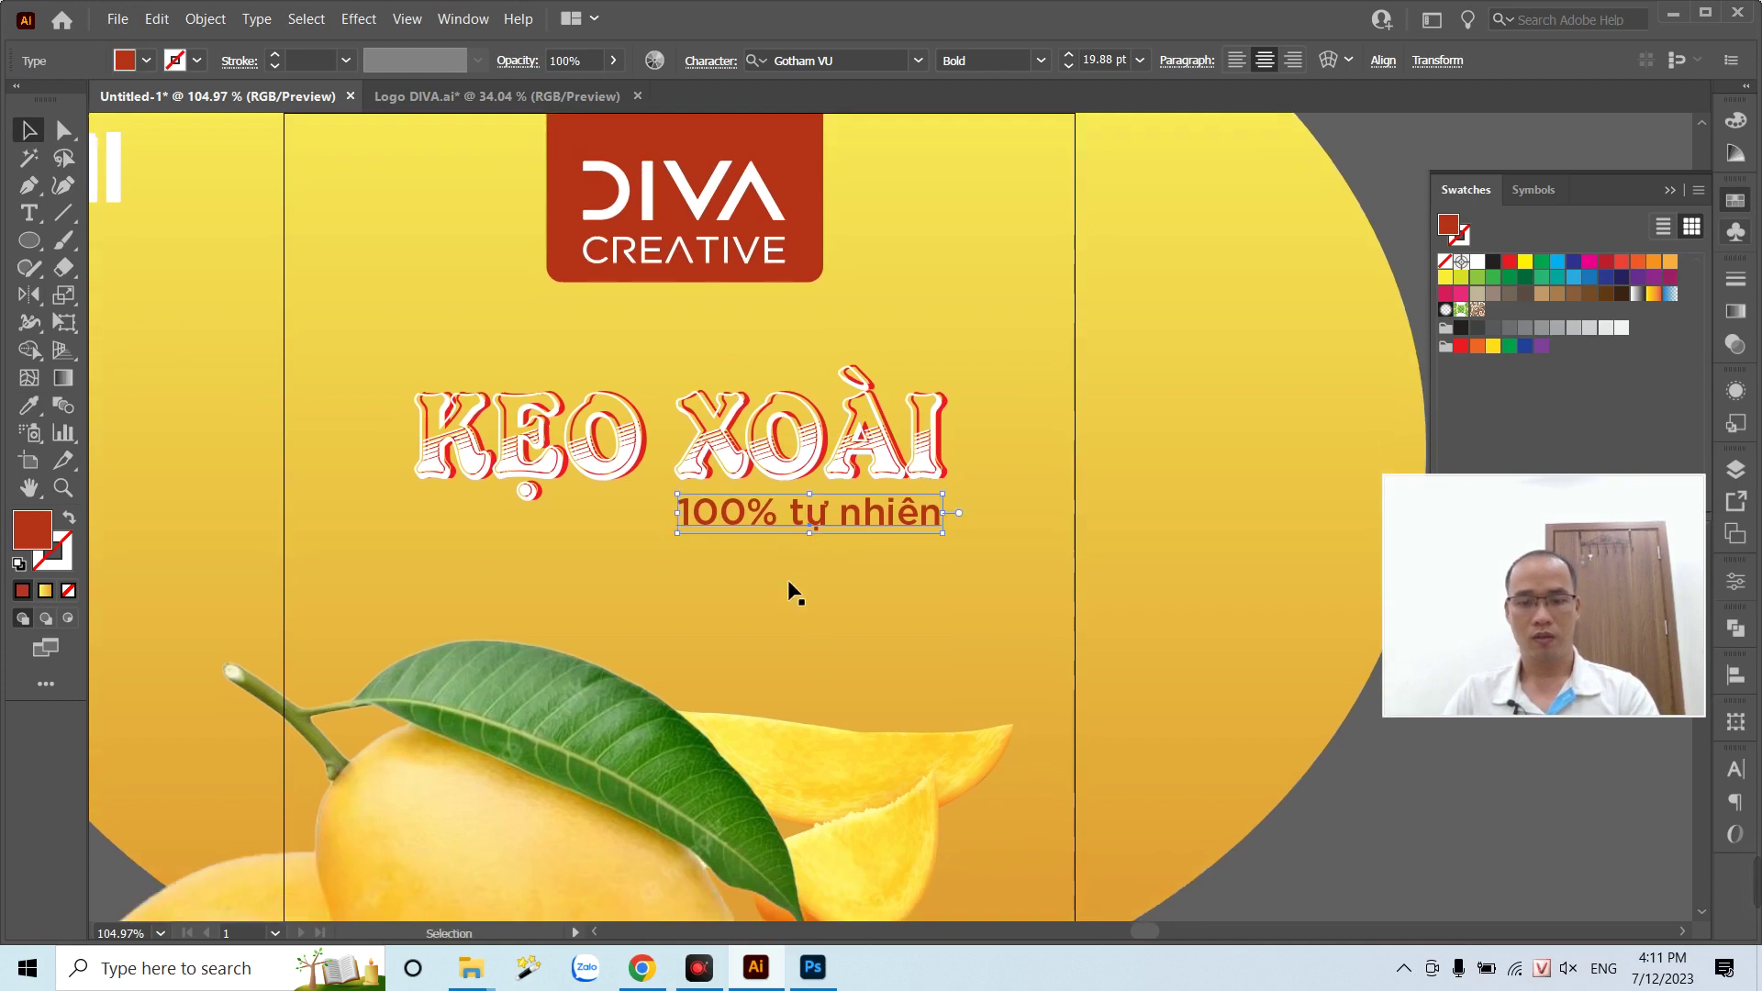
{"action": "key", "text": "v"}
{"action": "key", "text": "ctrl+minus"}
- Give the DIVA tab's backdrop rectangle a lighter orange fill
{"action": "left_click", "coordinate": [449, 409]}
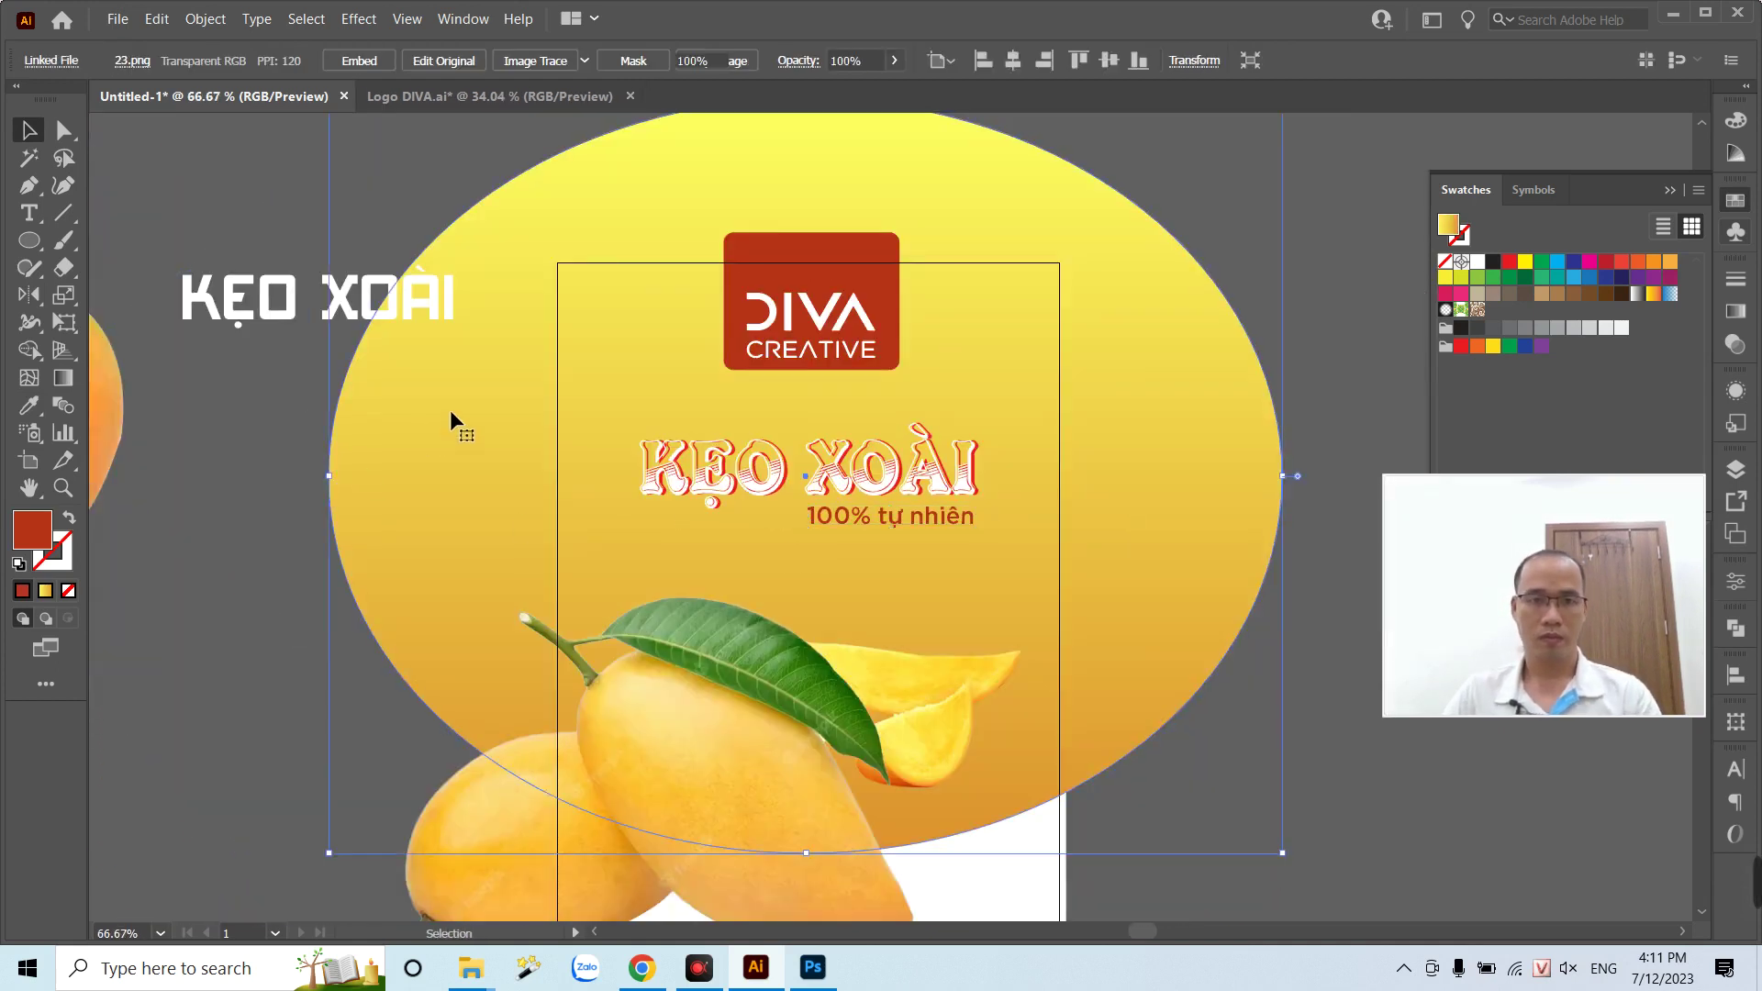
{"action": "left_click", "coordinate": [771, 242]}
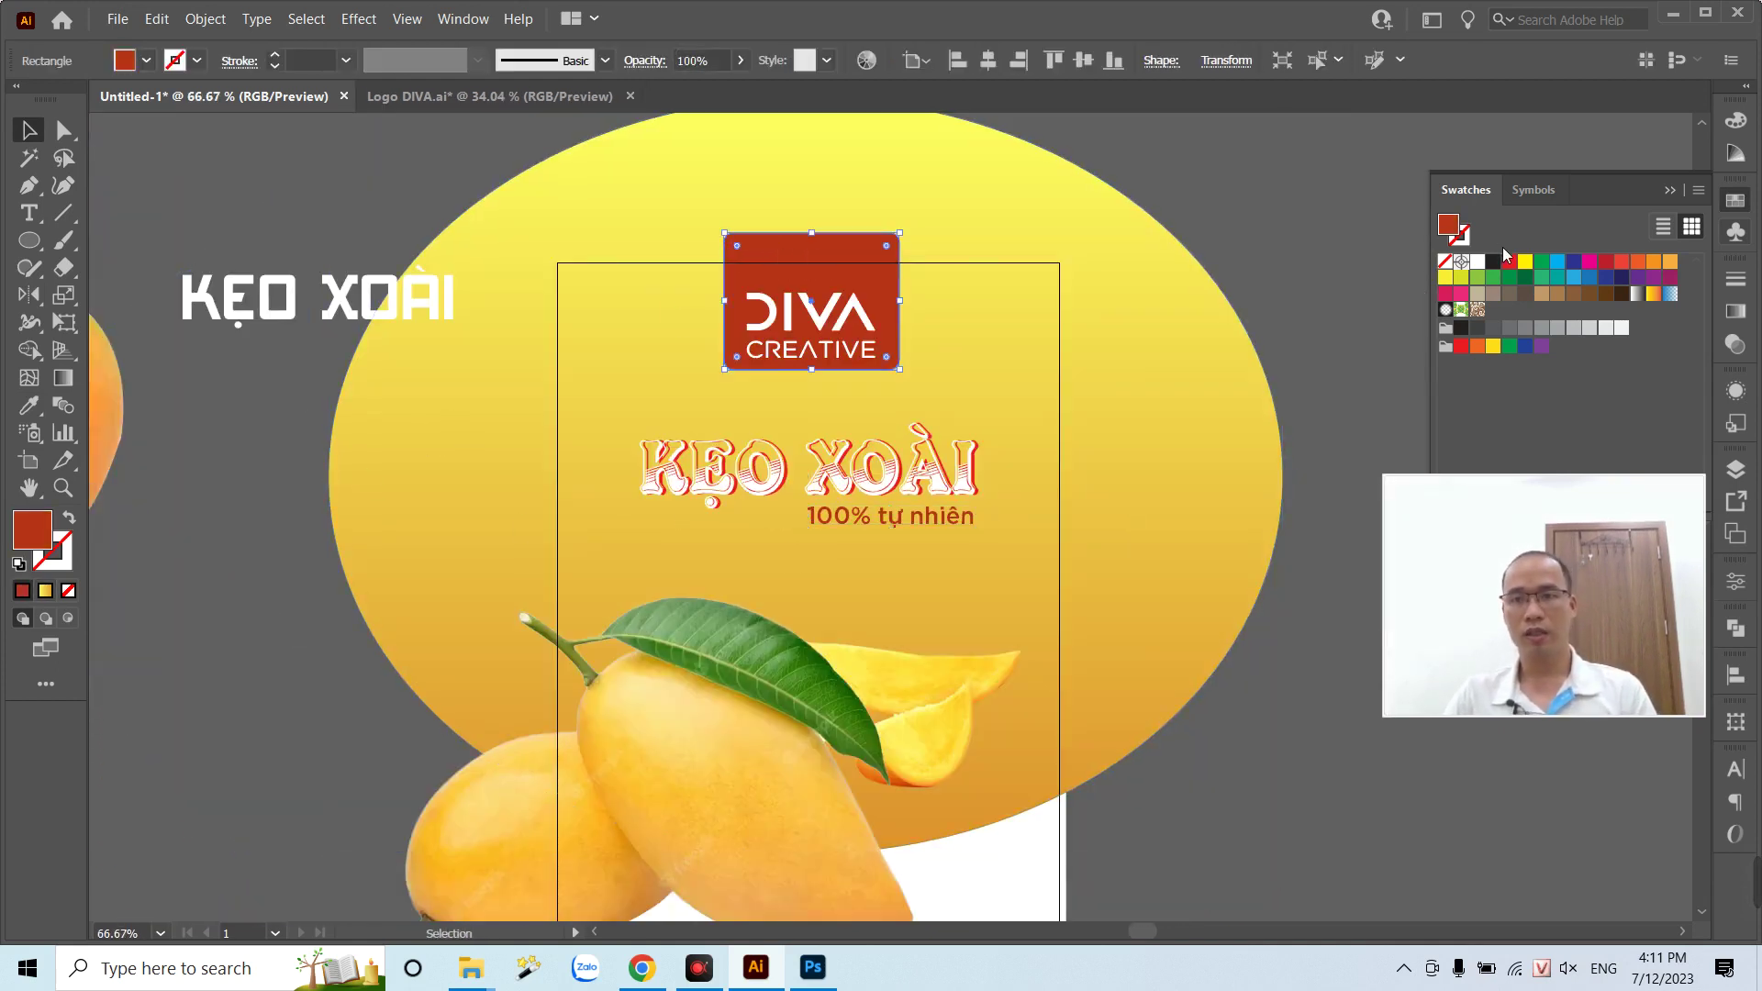
{"action": "left_click", "coordinate": [1639, 263]}
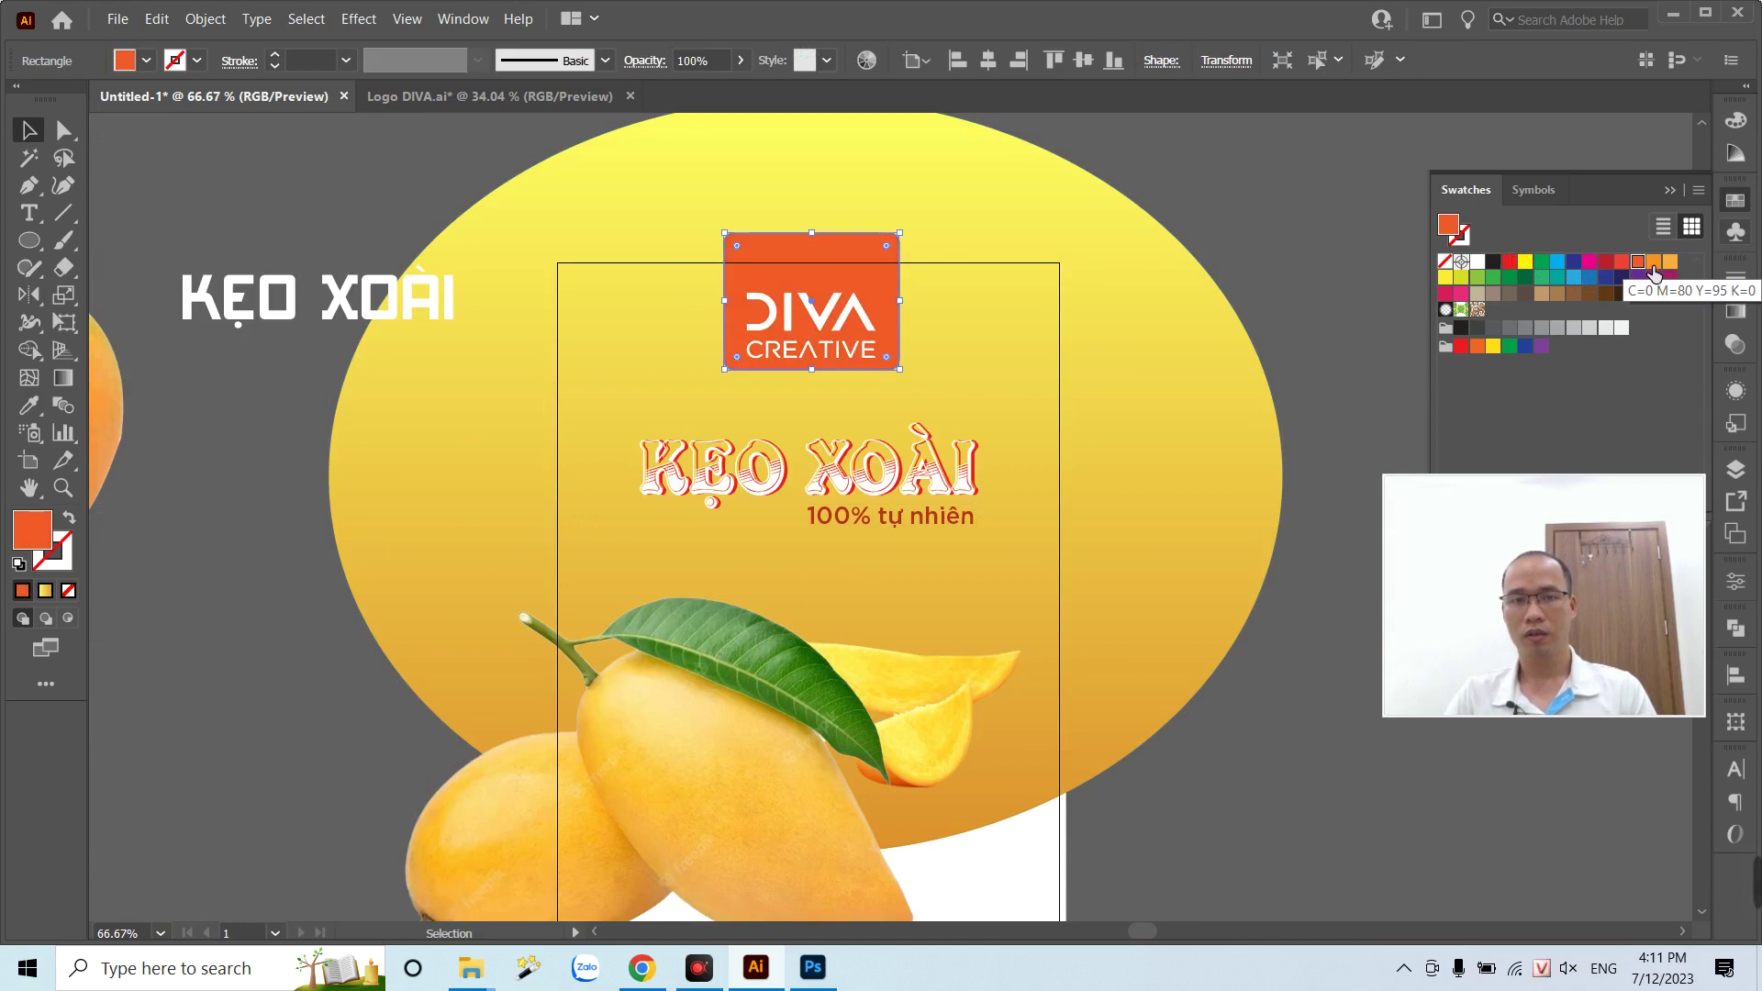
{"action": "left_click", "coordinate": [1654, 263]}
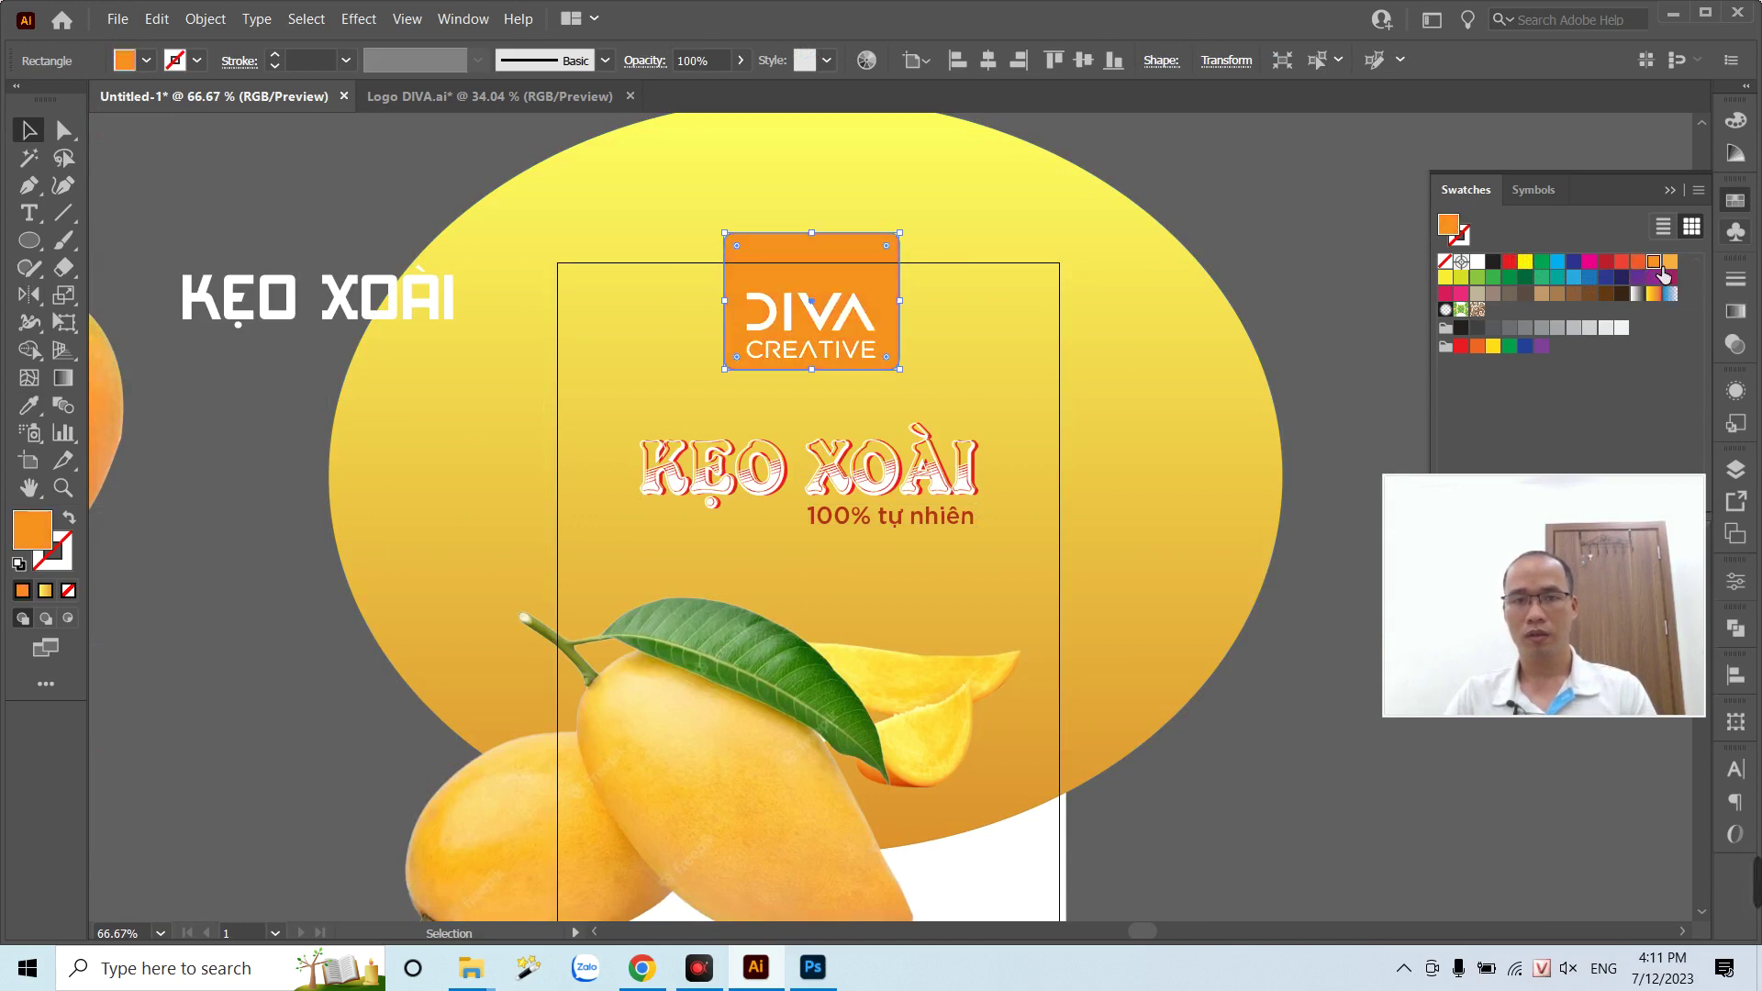
- Round the corners of the orange DIVA backdrop rectangle
{"action": "left_click", "coordinate": [1285, 217]}
{"action": "left_click", "coordinate": [877, 282]}
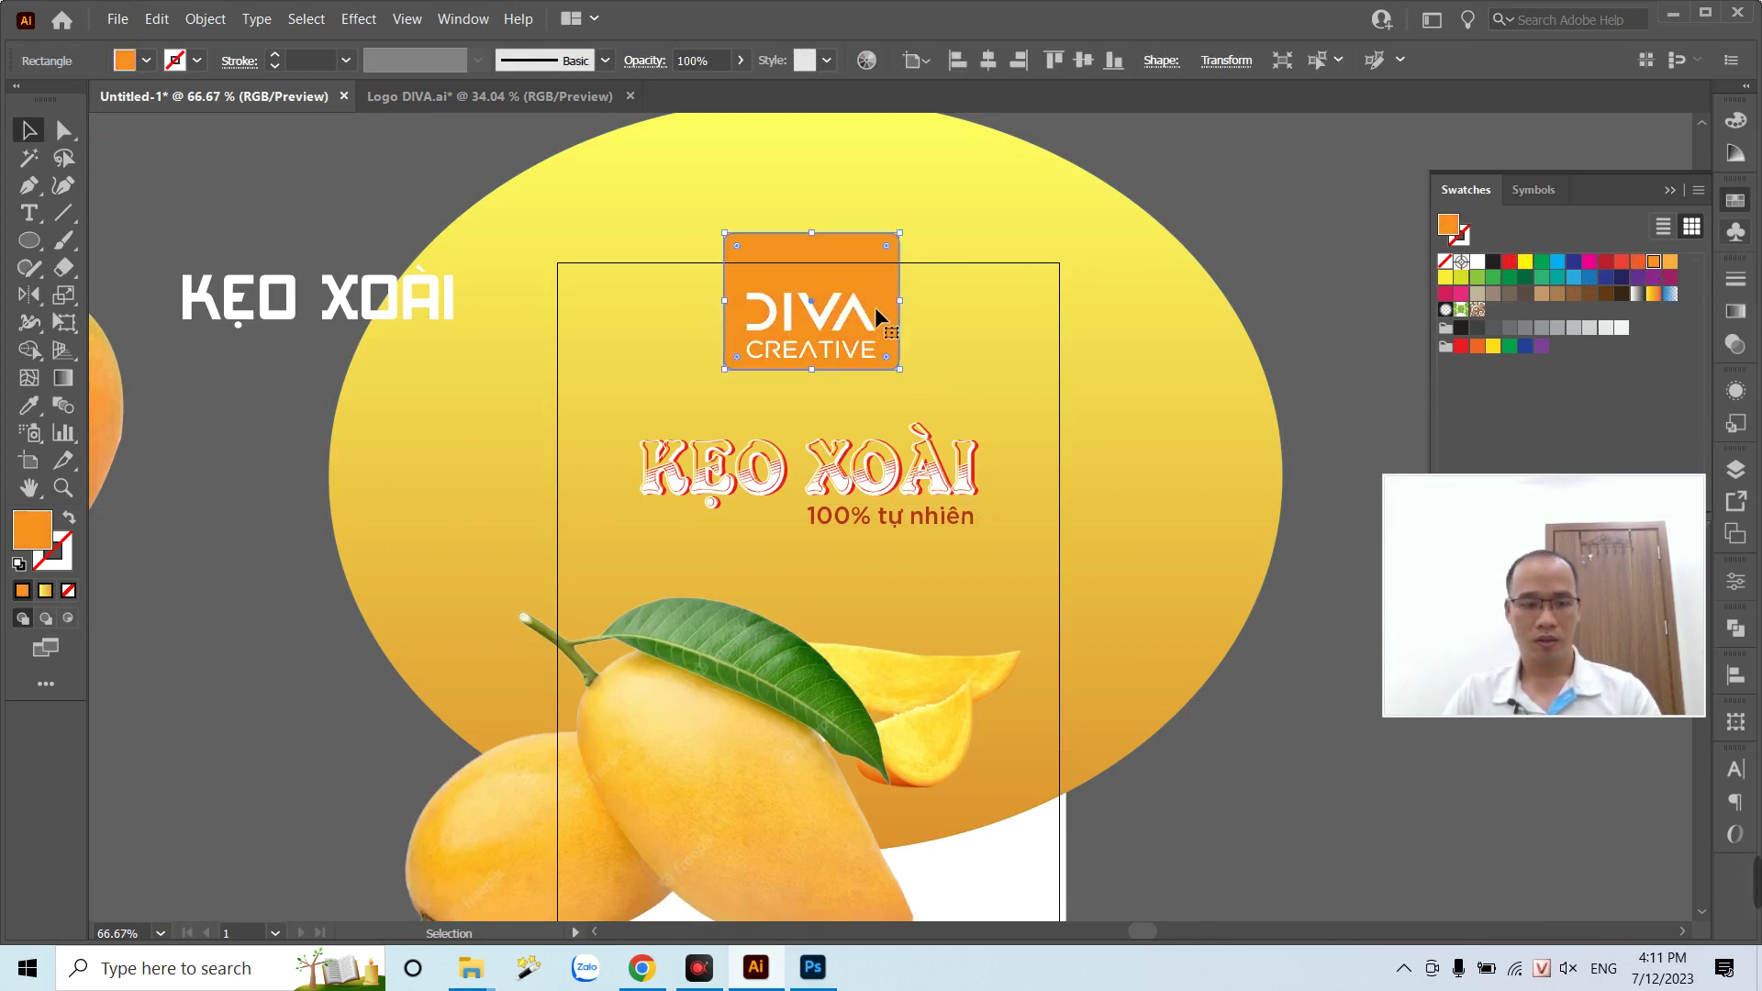
{"action": "key", "text": "a"}
{"action": "left_click_drag", "start_coordinate": [887, 360], "coordinate": [888, 333]}
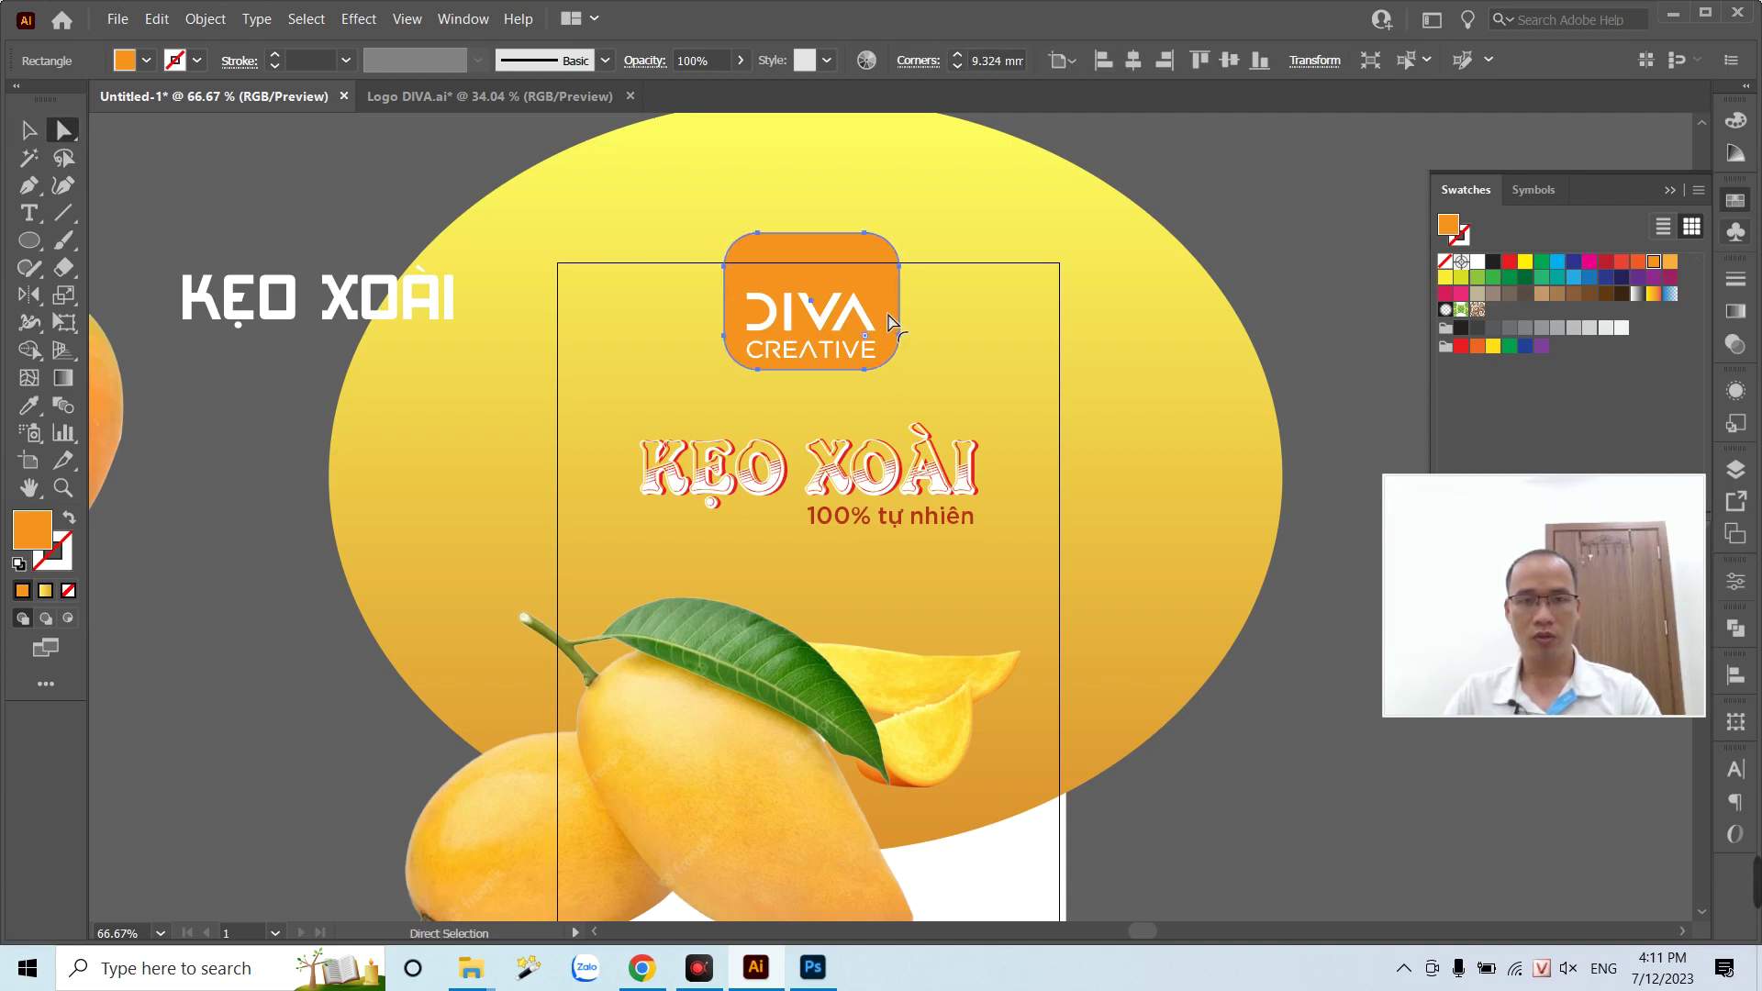
{"action": "left_click", "coordinate": [1238, 198]}
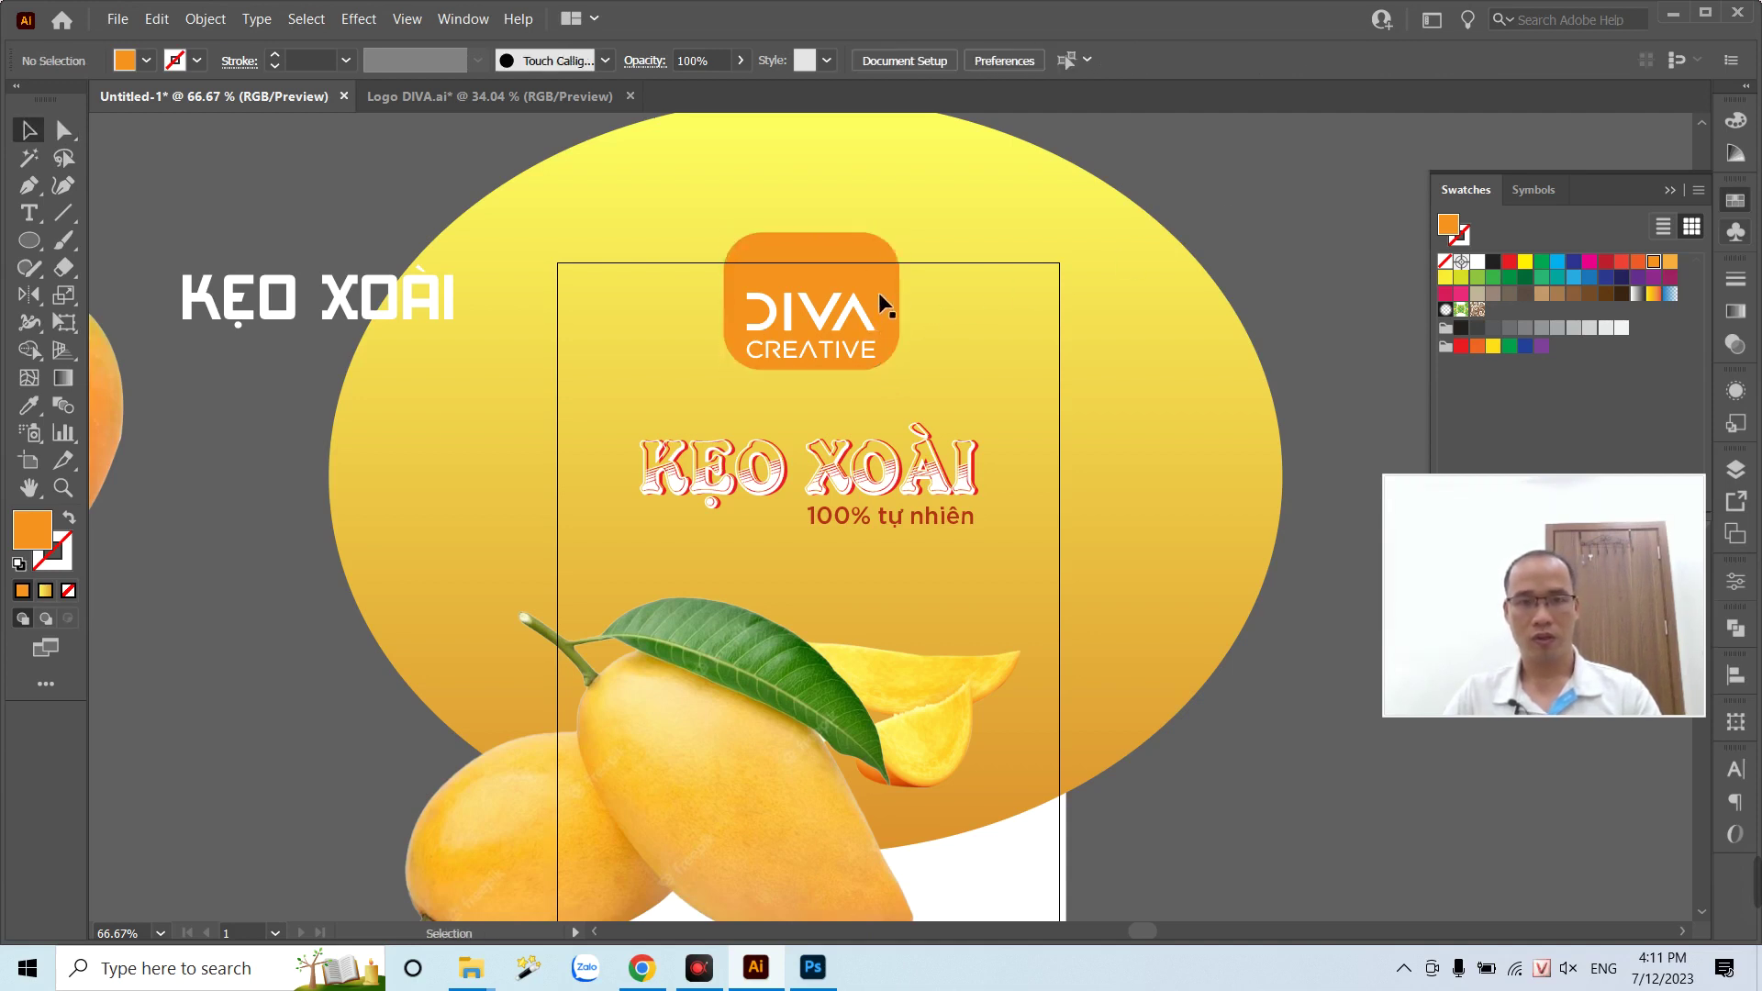
{"action": "left_click", "coordinate": [844, 311]}
{"action": "key", "text": "v"}
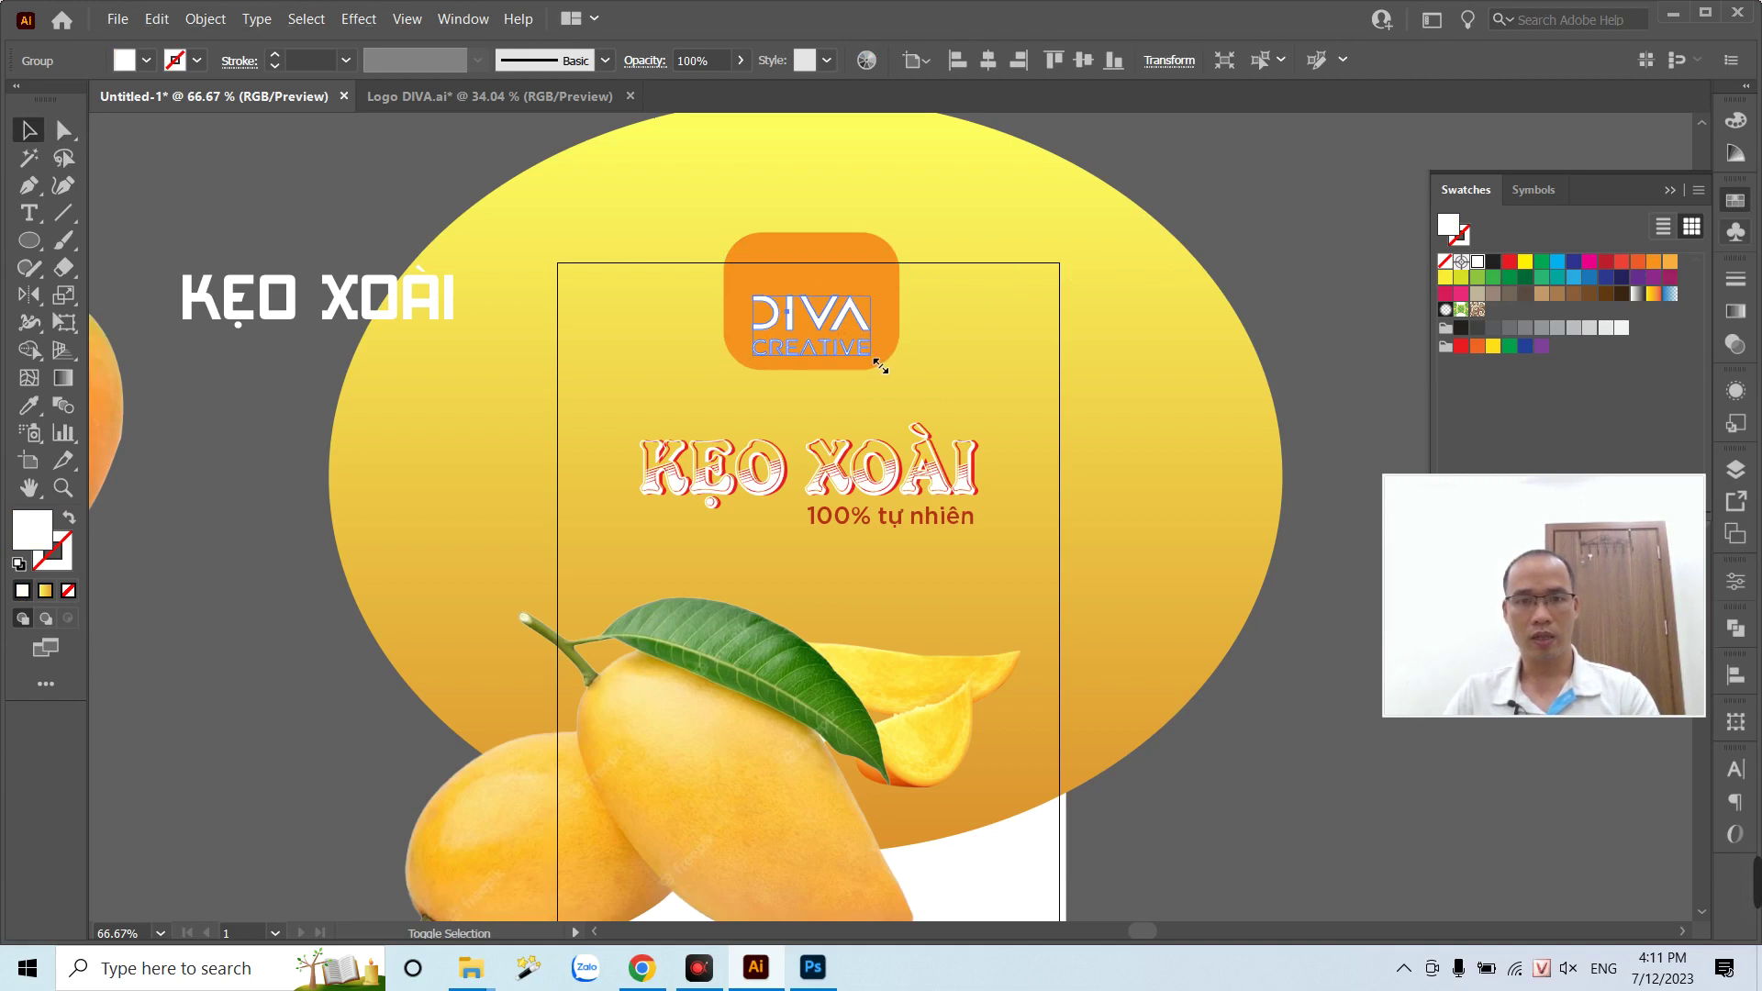
- Move the left mango image fully onto the poster
{"action": "key", "text": "z"}
{"action": "mouse_move", "coordinate": [716, 294]}
{"action": "left_mouse_down"}
{"action": "mouse_move", "coordinate": [892, 391]}
{"action": "mouse_move", "coordinate": [1023, 383]}
{"action": "left_mouse_up"}
{"action": "key", "text": "v"}
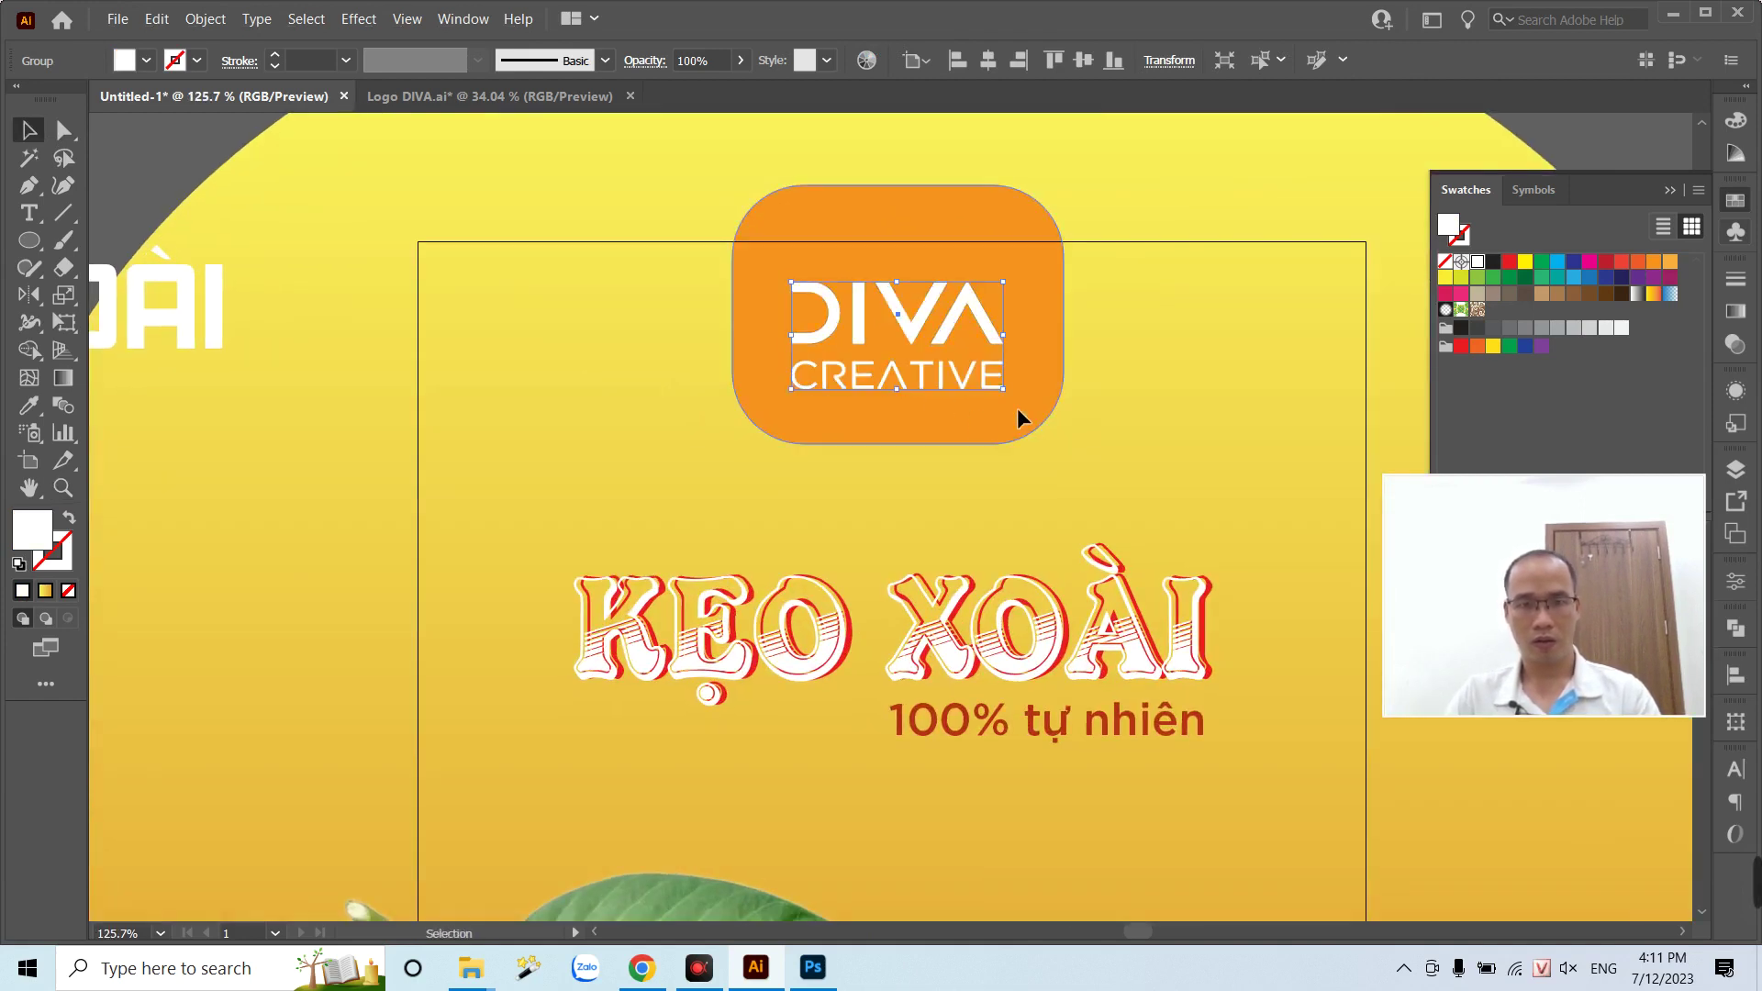
{"action": "scroll", "coordinate": [971, 397], "scroll_direction": "down", "scroll_amount": 2}
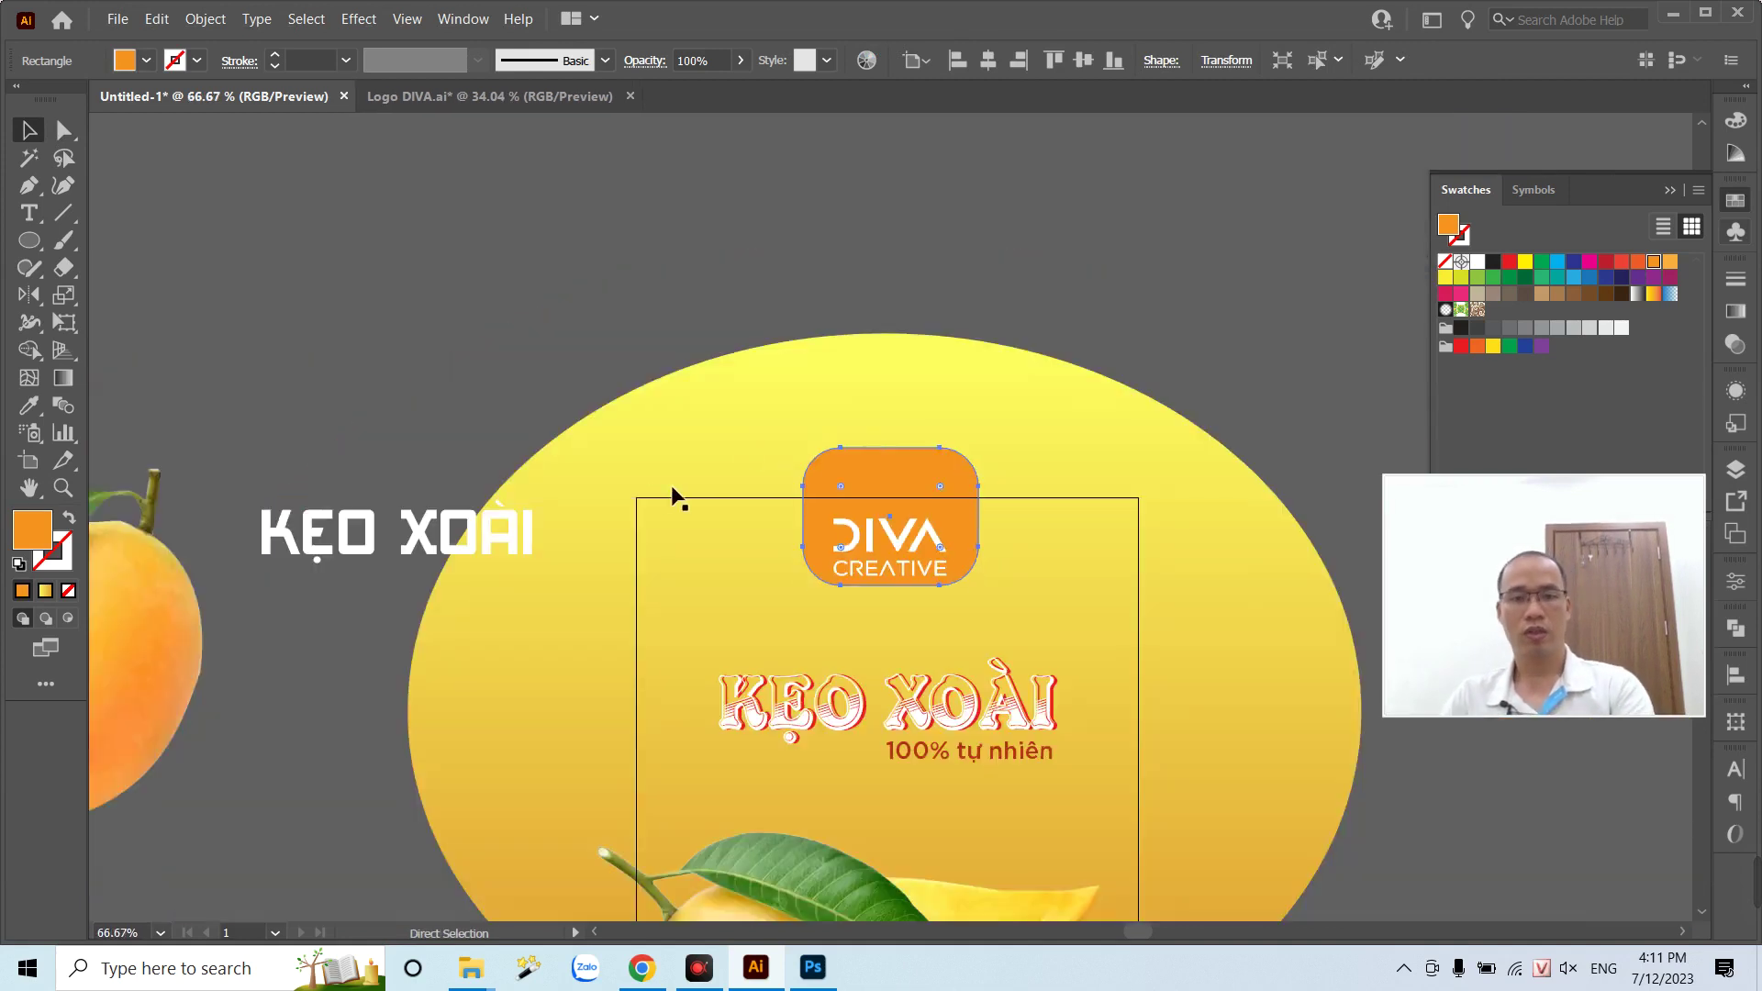
{"action": "scroll", "coordinate": [676, 496], "scroll_direction": "down", "scroll_amount": 1}
{"action": "scroll", "coordinate": [684, 312], "scroll_direction": "down", "scroll_amount": 3}
{"action": "left_click", "coordinate": [697, 422]}
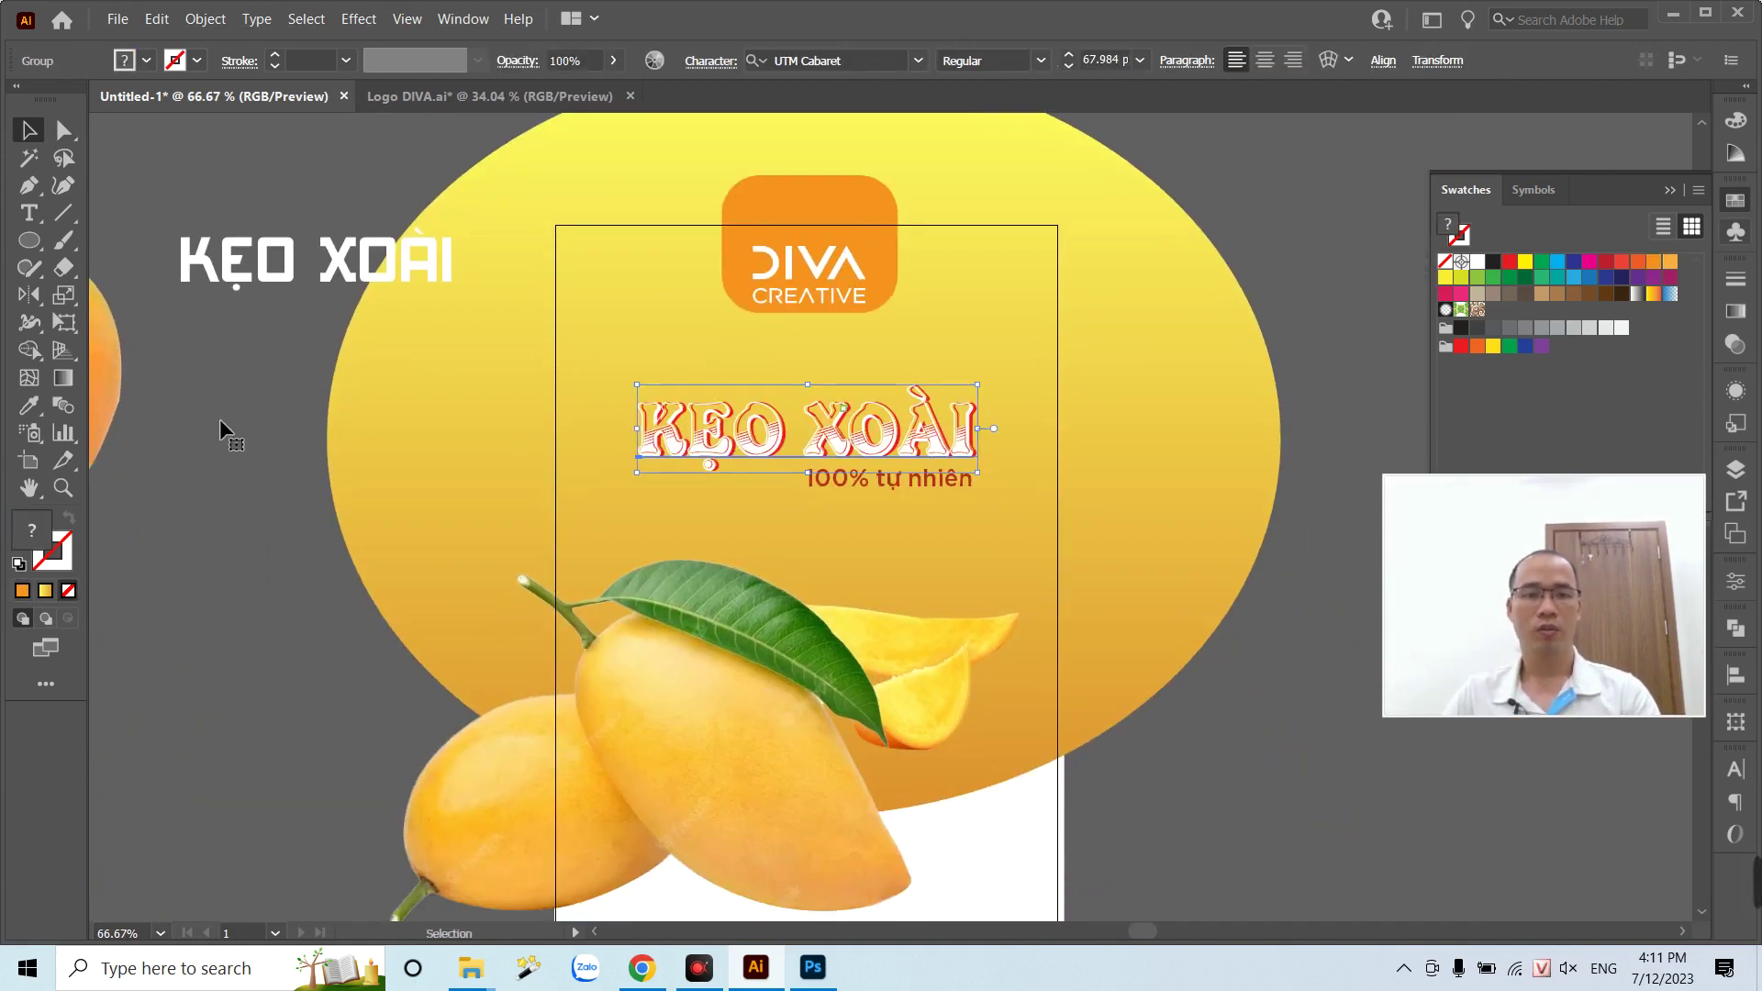
{"action": "mouse_move", "coordinate": [219, 418]}
{"action": "left_mouse_down"}
{"action": "mouse_move", "coordinate": [669, 464]}
{"action": "mouse_move", "coordinate": [228, 404]}
{"action": "left_mouse_up"}
- Shift the two KẸO XOÀI title lines slightly upward
{"action": "left_click", "coordinate": [1301, 325]}
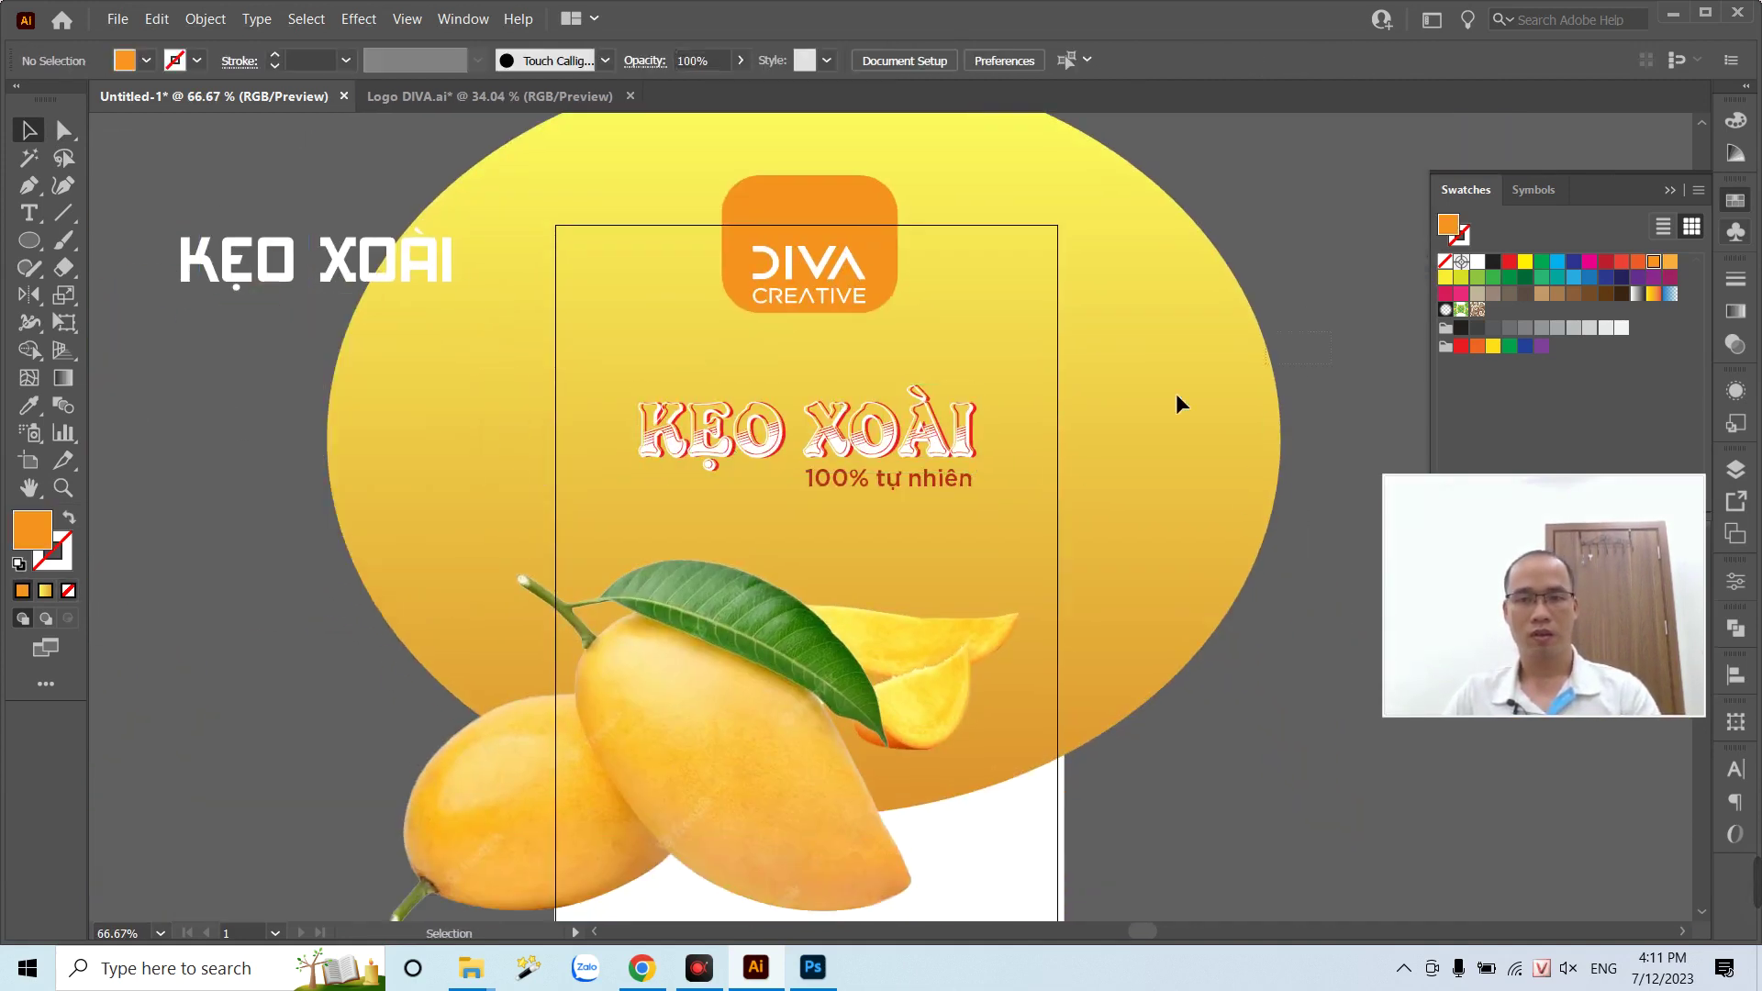
{"action": "left_click_drag", "start_coordinate": [850, 507], "coordinate": [984, 415]}
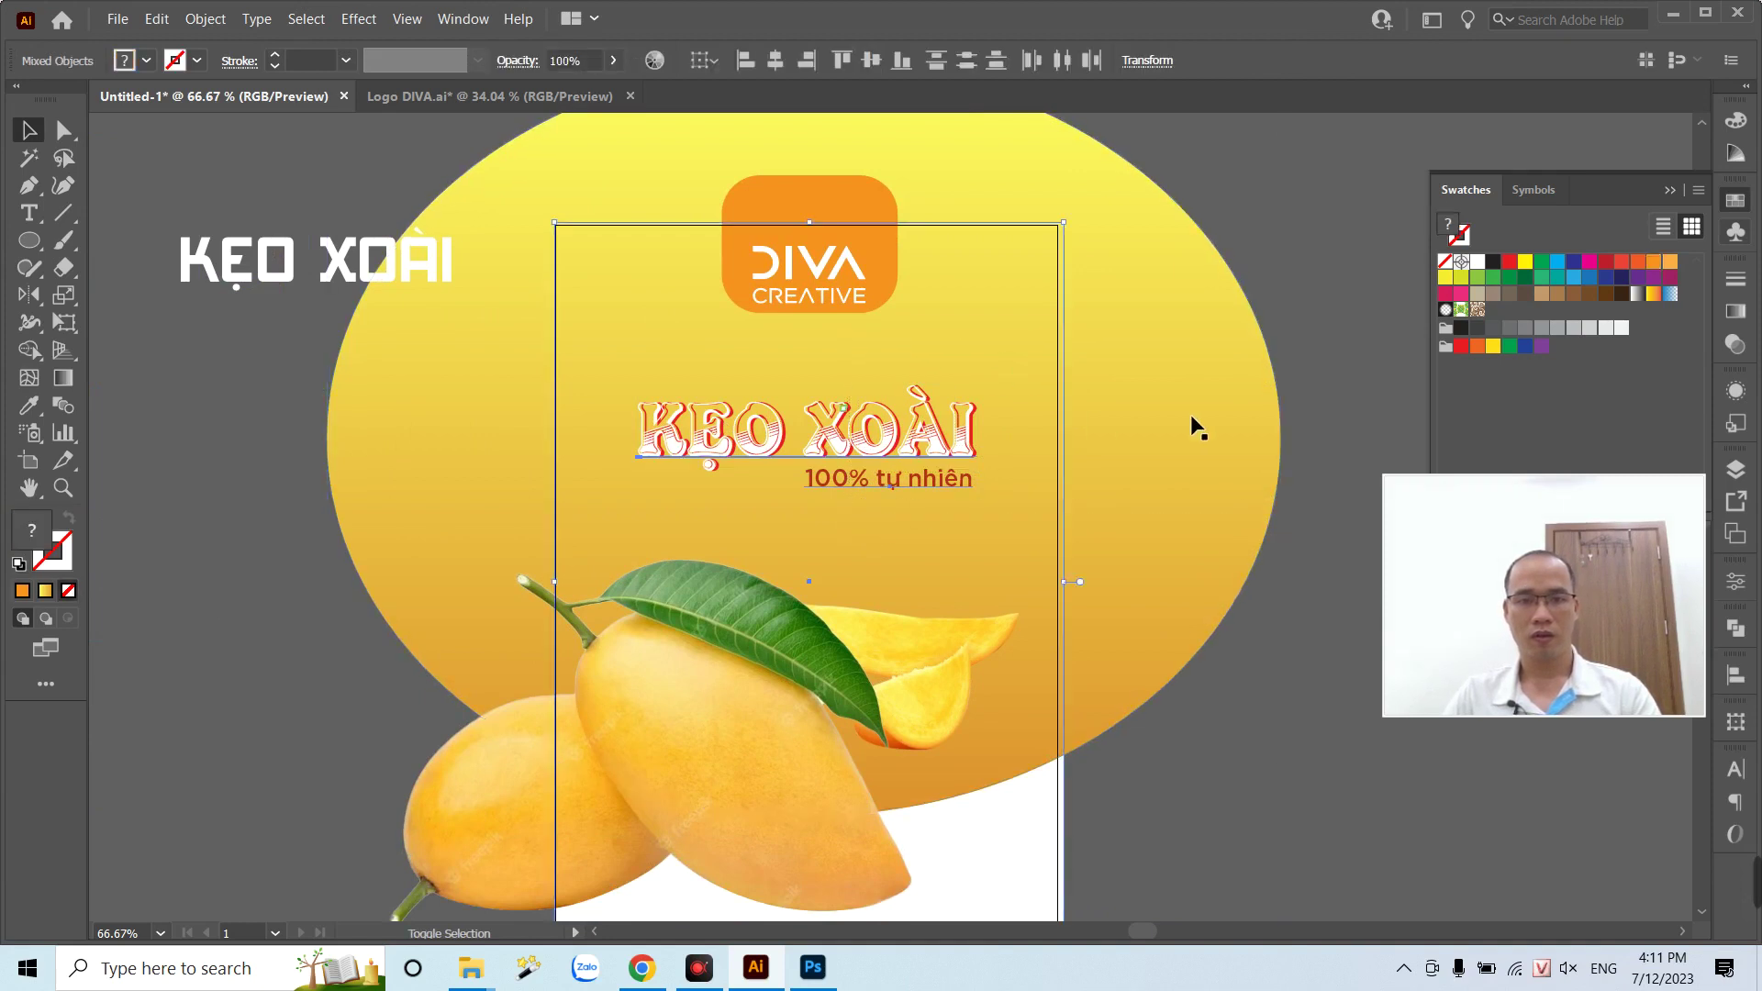
{"action": "left_click", "coordinate": [1046, 773], "text": "shift"}
{"action": "key", "text": "ctrl+shift+a"}
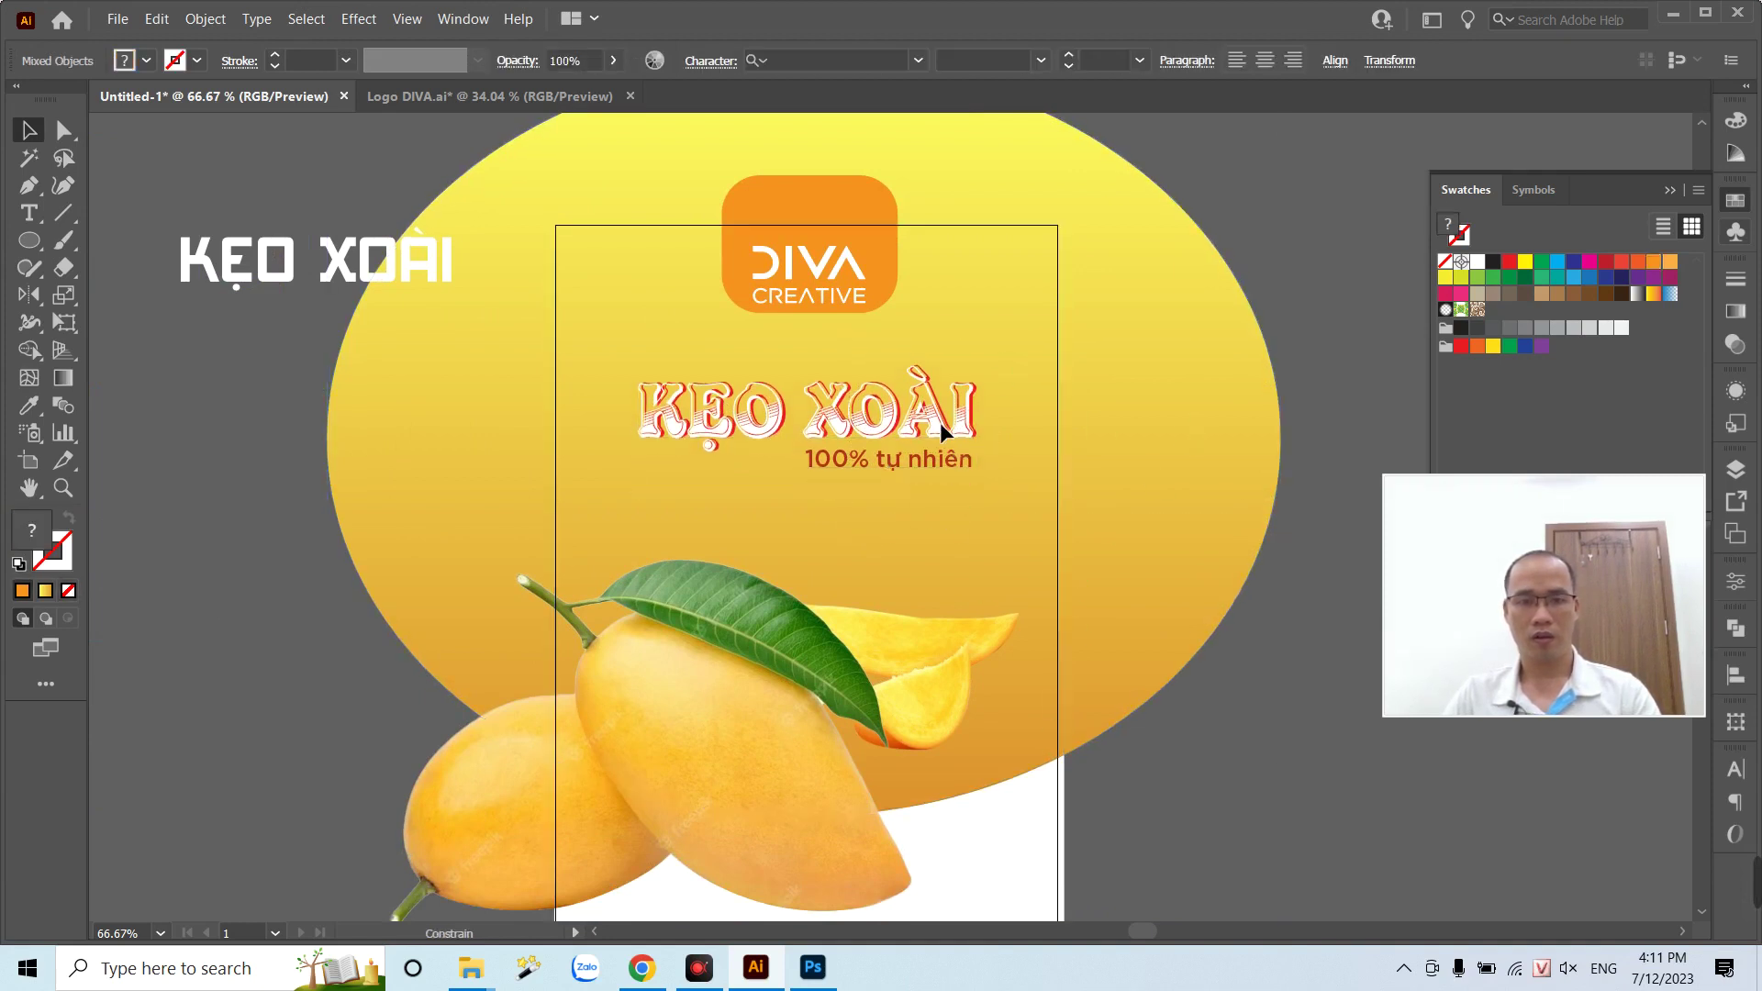
{"action": "scroll", "coordinate": [1221, 611], "scroll_direction": "down", "scroll_amount": 2}
{"action": "scroll", "coordinate": [1173, 657], "scroll_direction": "down", "scroll_amount": 1}
- Draw an orange rounded pill near the poster's bottom right edge
{"action": "key", "text": "z"}
{"action": "left_click_drag", "start_coordinate": [1101, 712], "coordinate": [783, 680]}
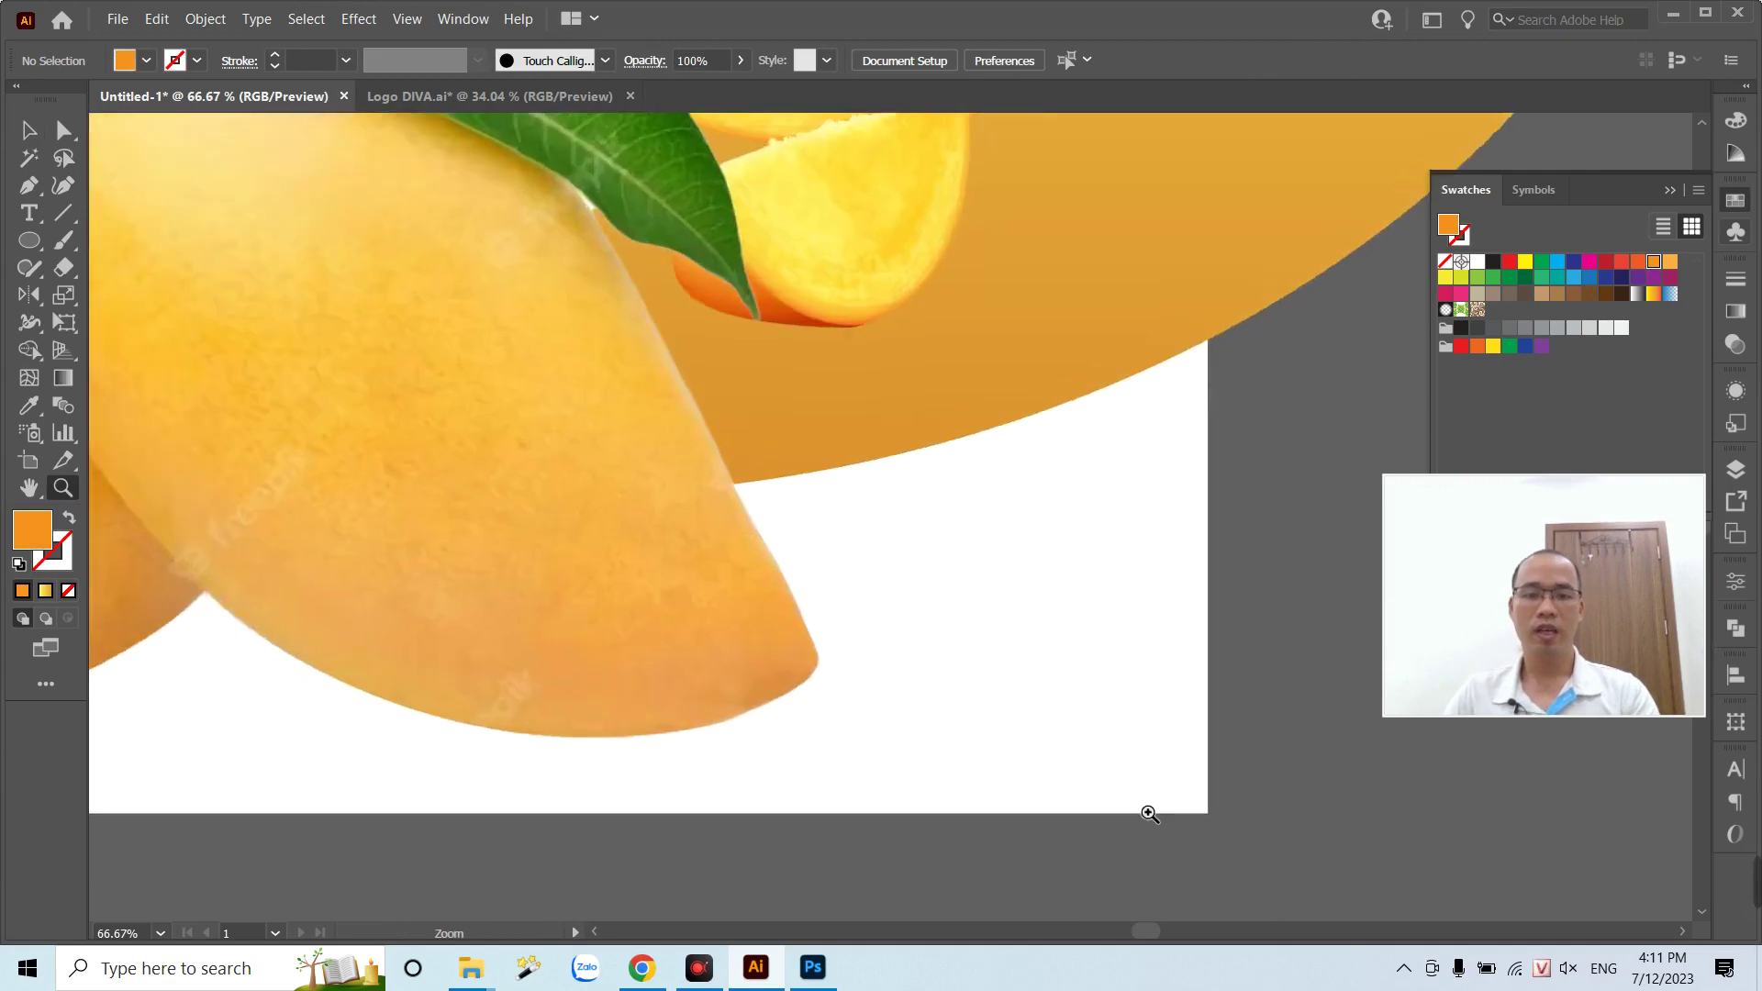
{"action": "key", "text": "m"}
{"action": "left_click_drag", "start_coordinate": [677, 611], "coordinate": [1026, 724]}
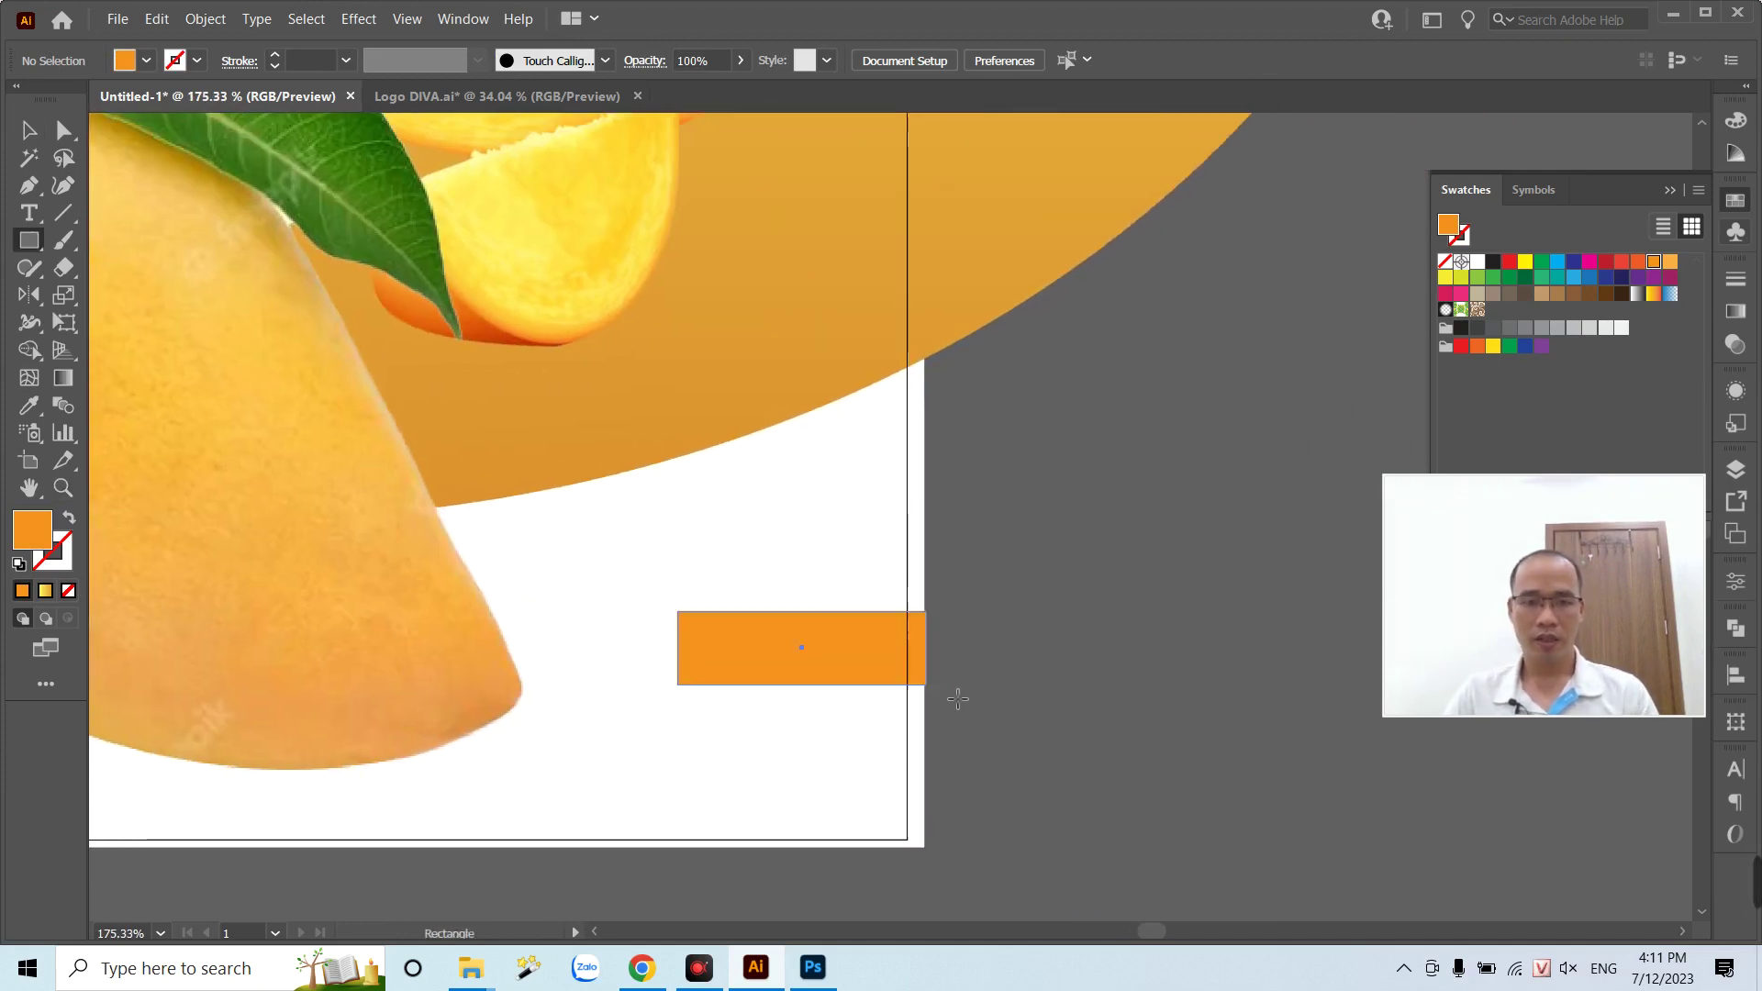
{"action": "key", "text": "a"}
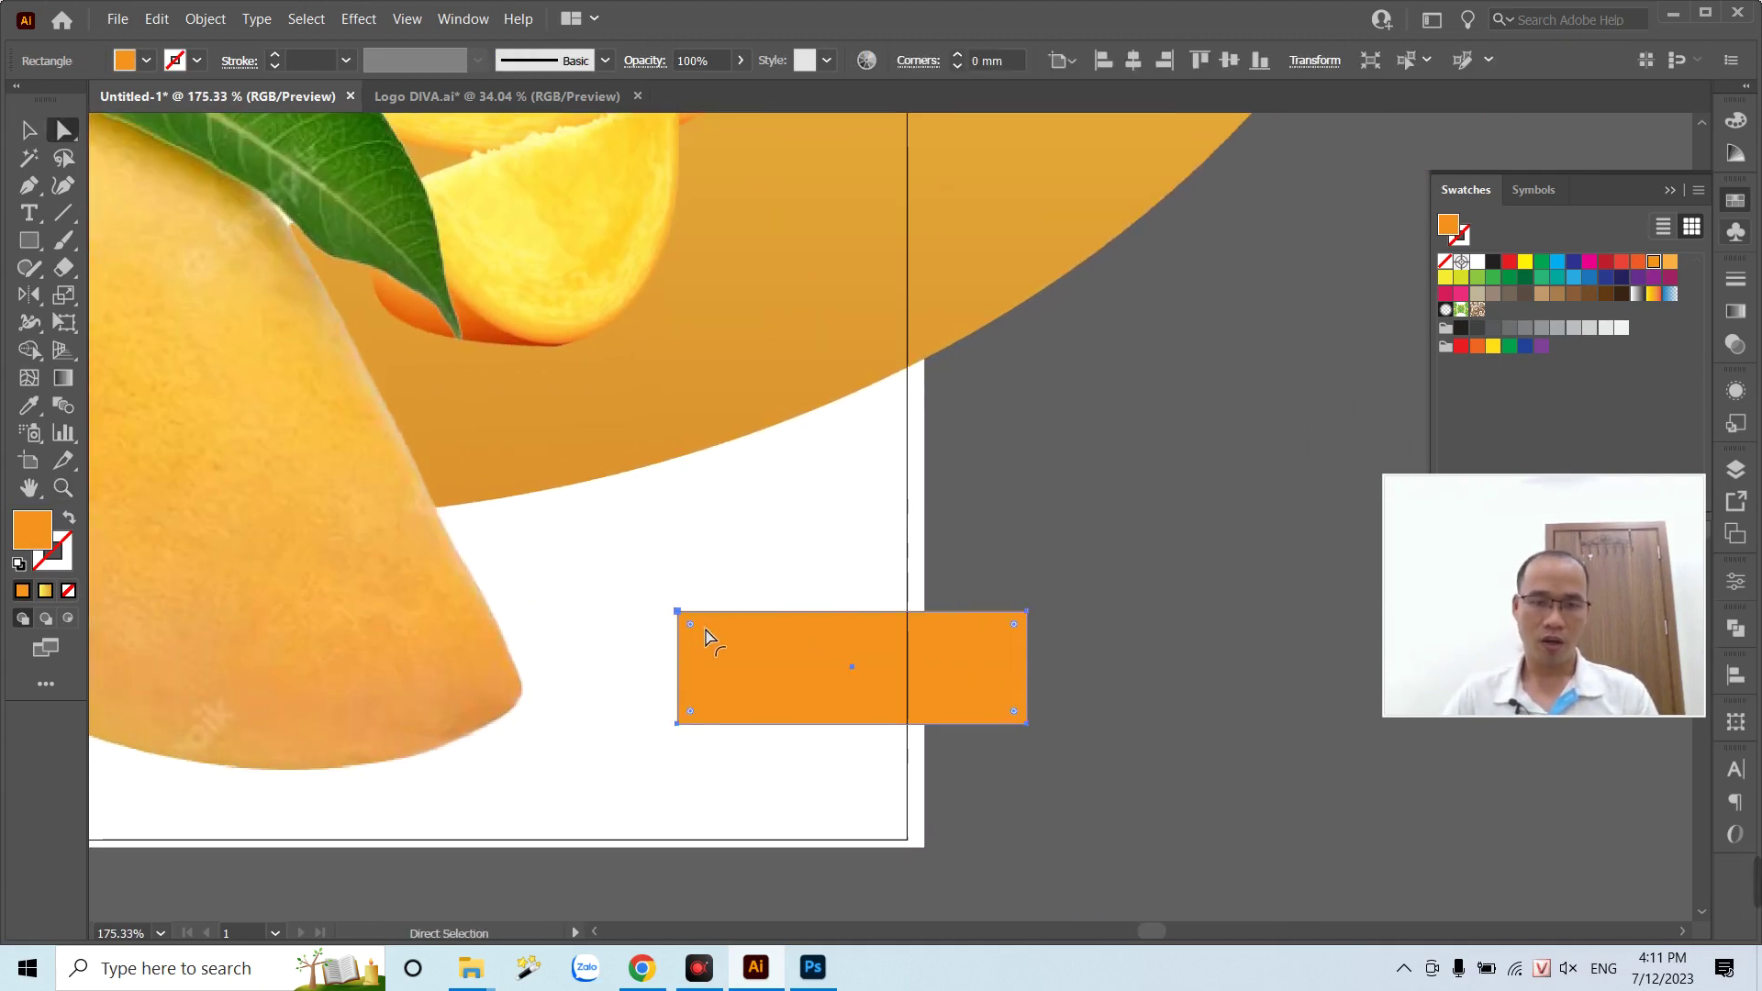
{"action": "left_click_drag", "start_coordinate": [706, 636], "coordinate": [835, 654]}
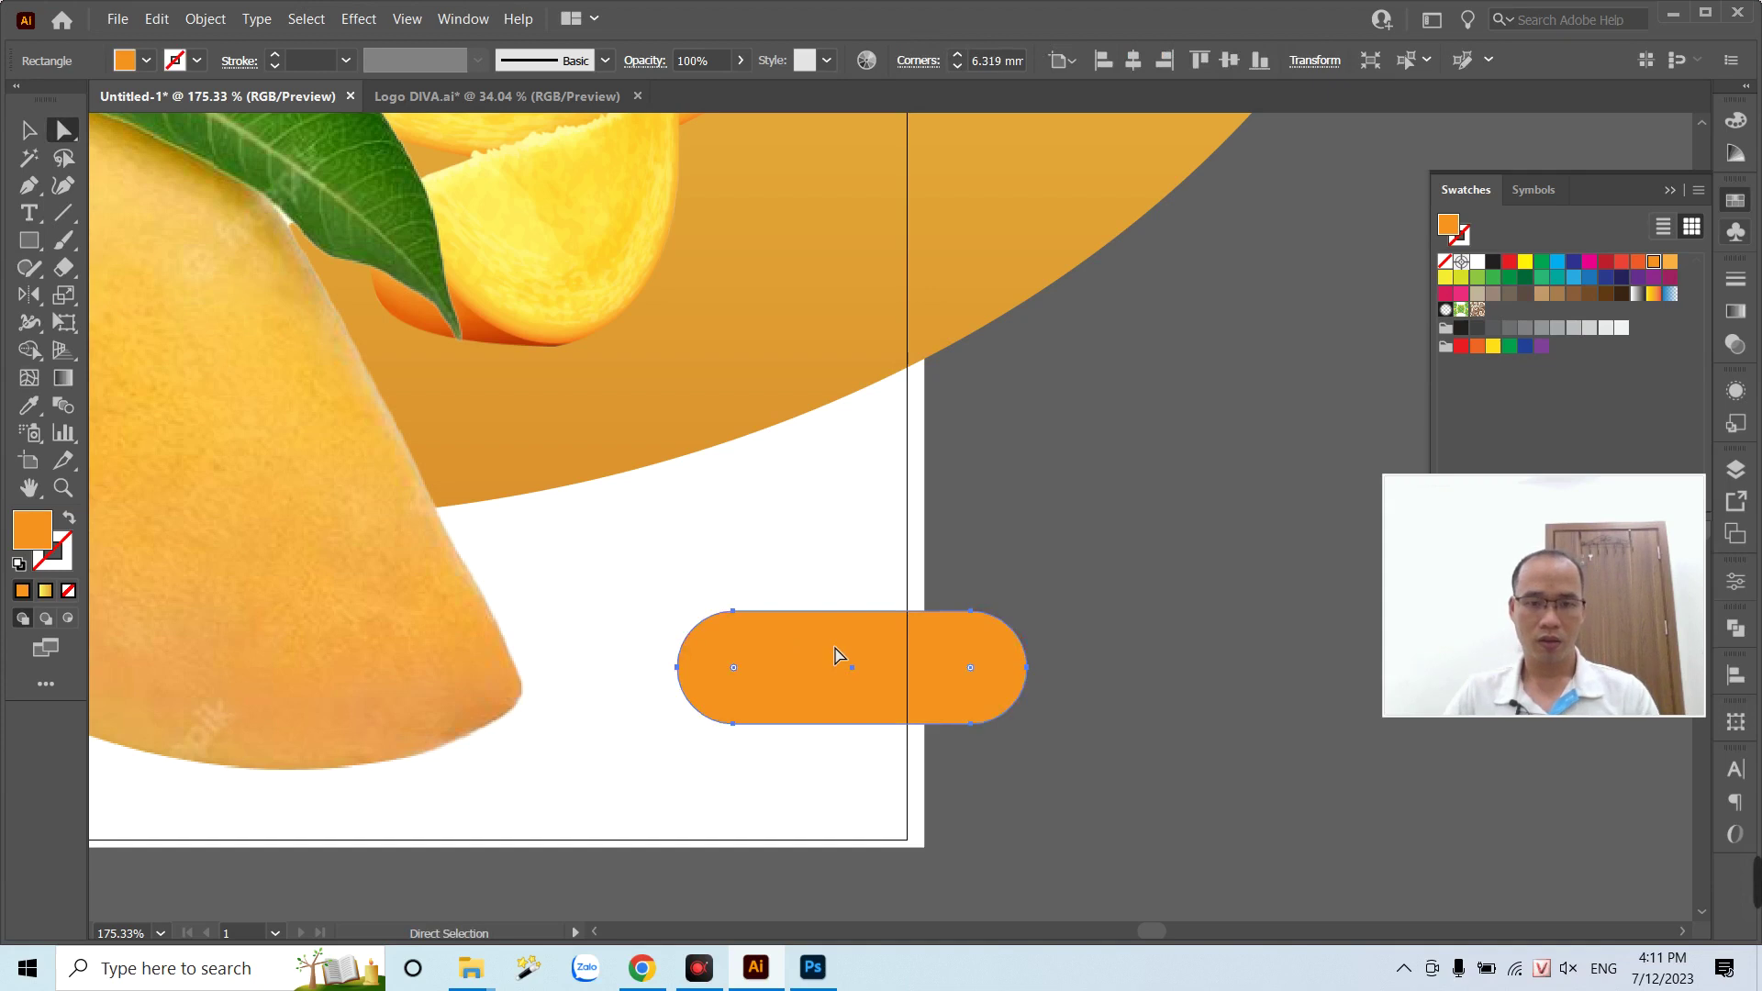
{"action": "left_click", "coordinate": [1111, 780]}
{"action": "key", "text": "v"}
{"action": "scroll", "coordinate": [890, 694], "scroll_direction": "up", "scroll_amount": 4}
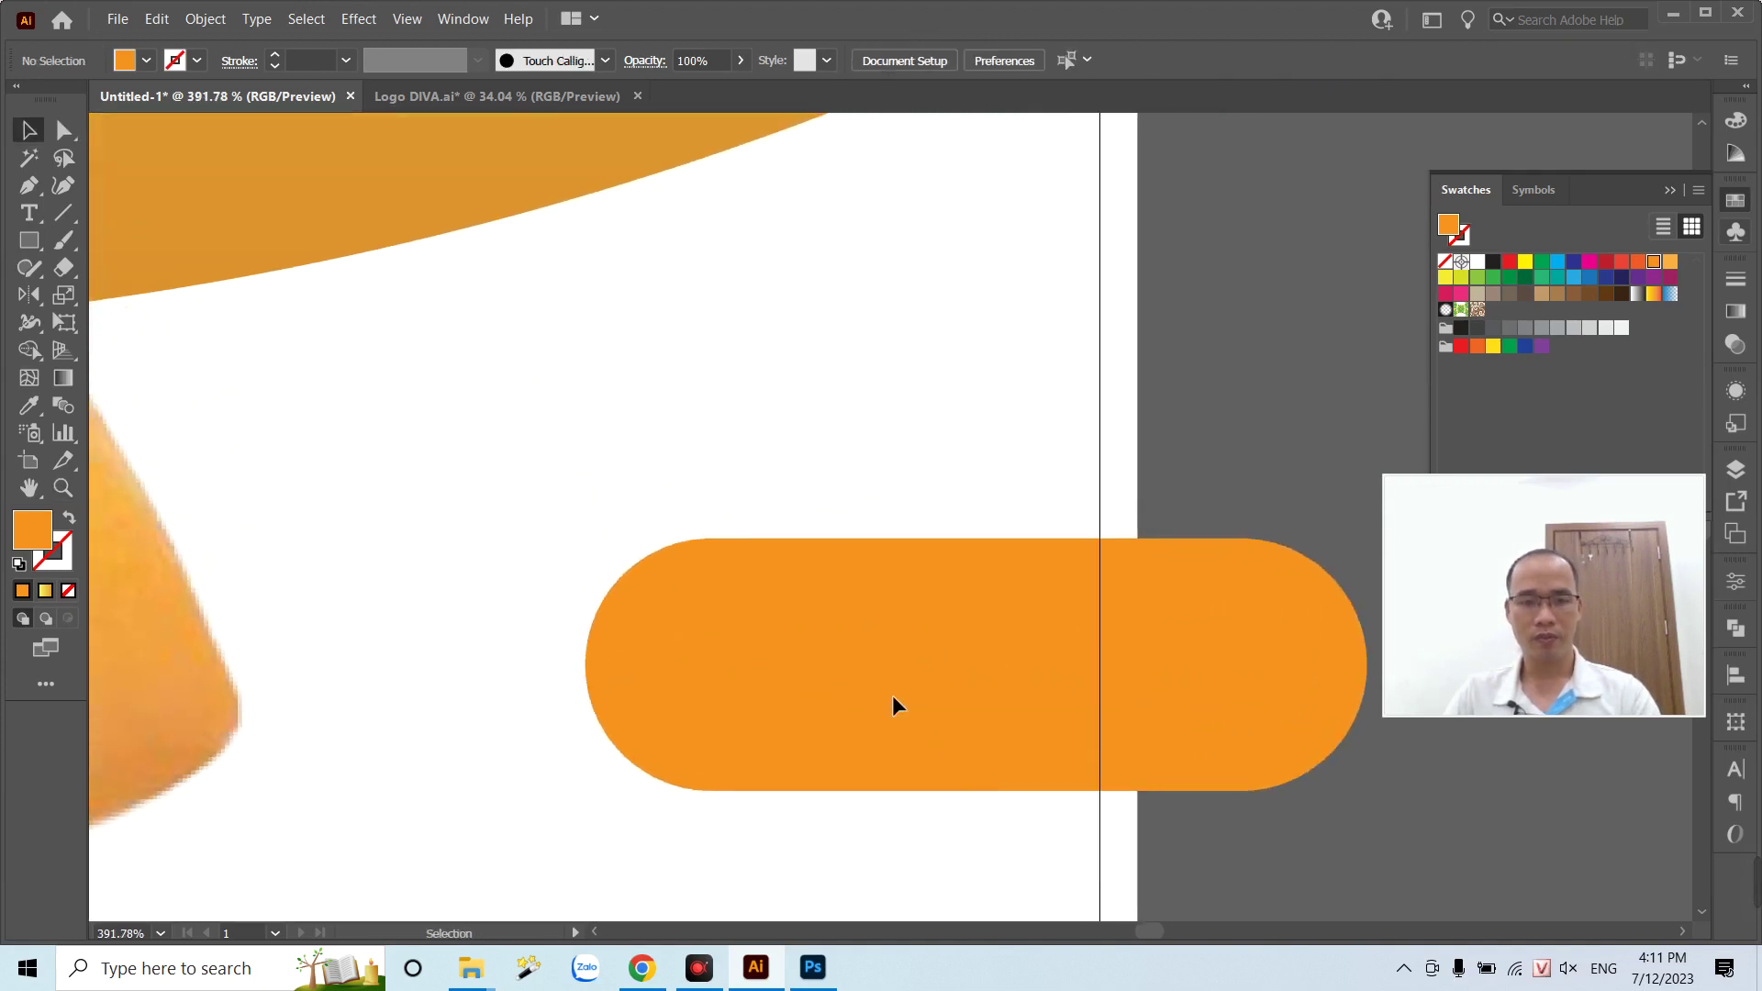
{"action": "left_click_drag", "start_coordinate": [892, 696], "coordinate": [813, 677]}
- Duplicate the 100% tự nhiên tagline down toward the orange pill
{"action": "key", "text": "a"}
{"action": "key", "text": "ctrl+minus"}
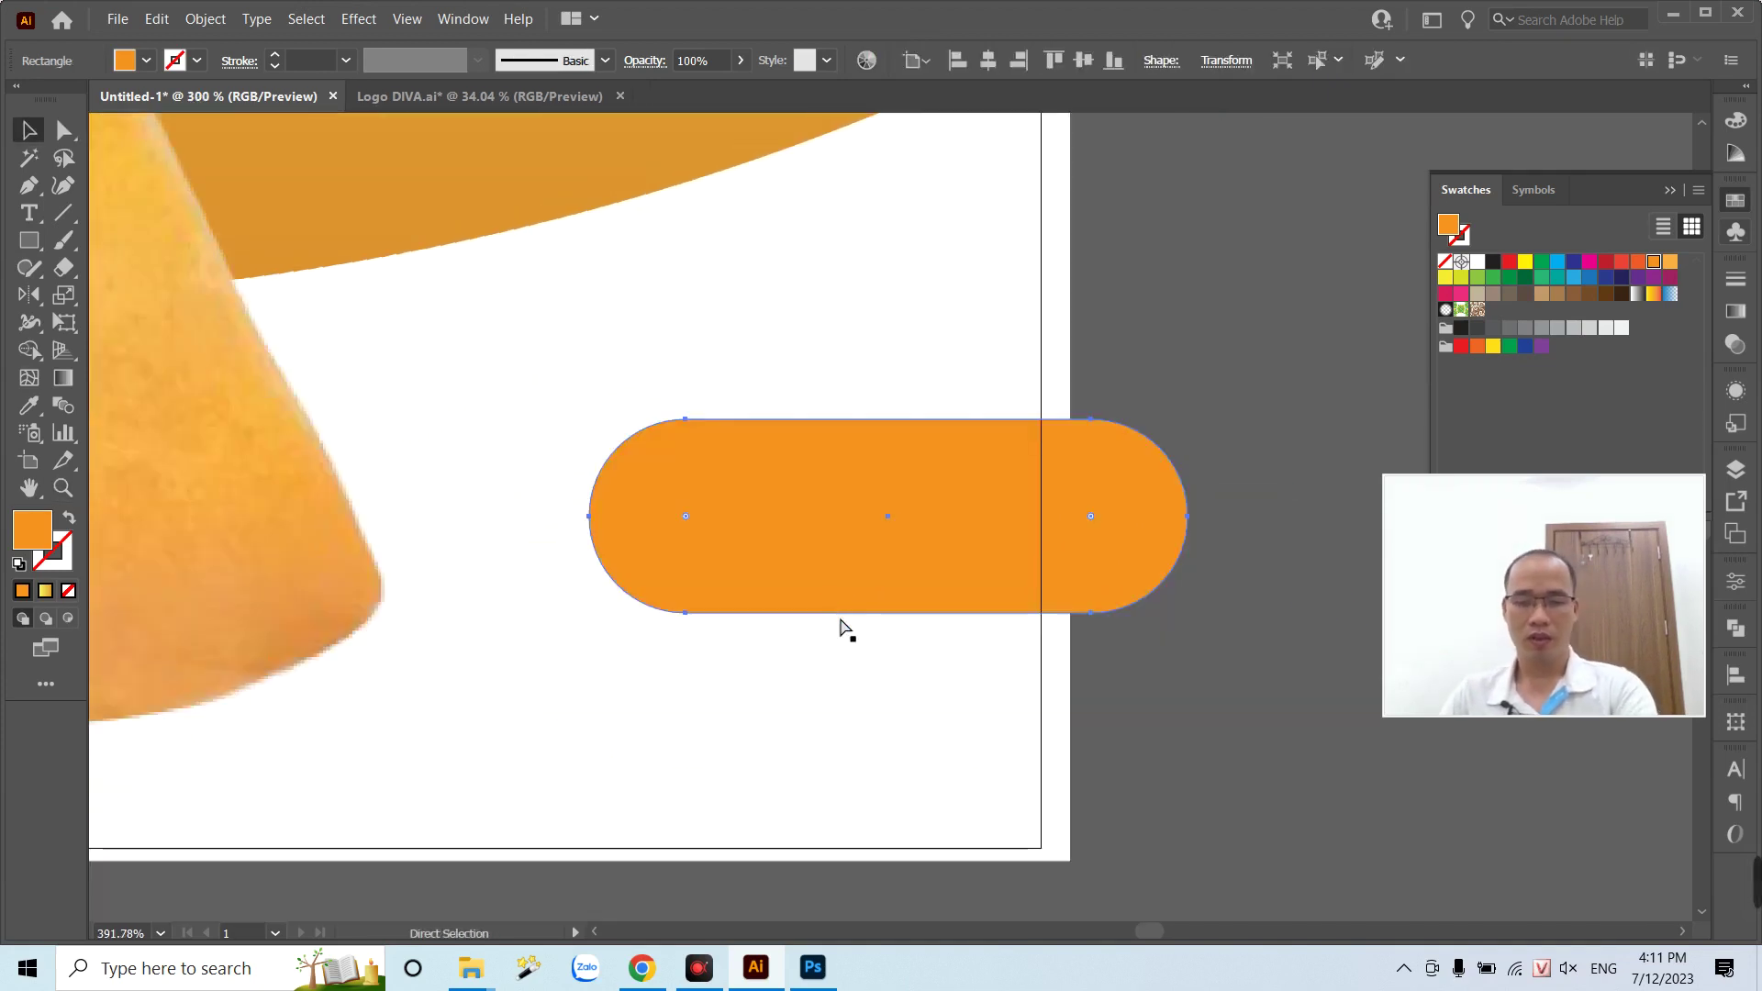
{"action": "scroll", "coordinate": [835, 615], "scroll_direction": "down", "scroll_amount": 3}
{"action": "scroll", "coordinate": [798, 413], "scroll_direction": "down", "scroll_amount": 3}
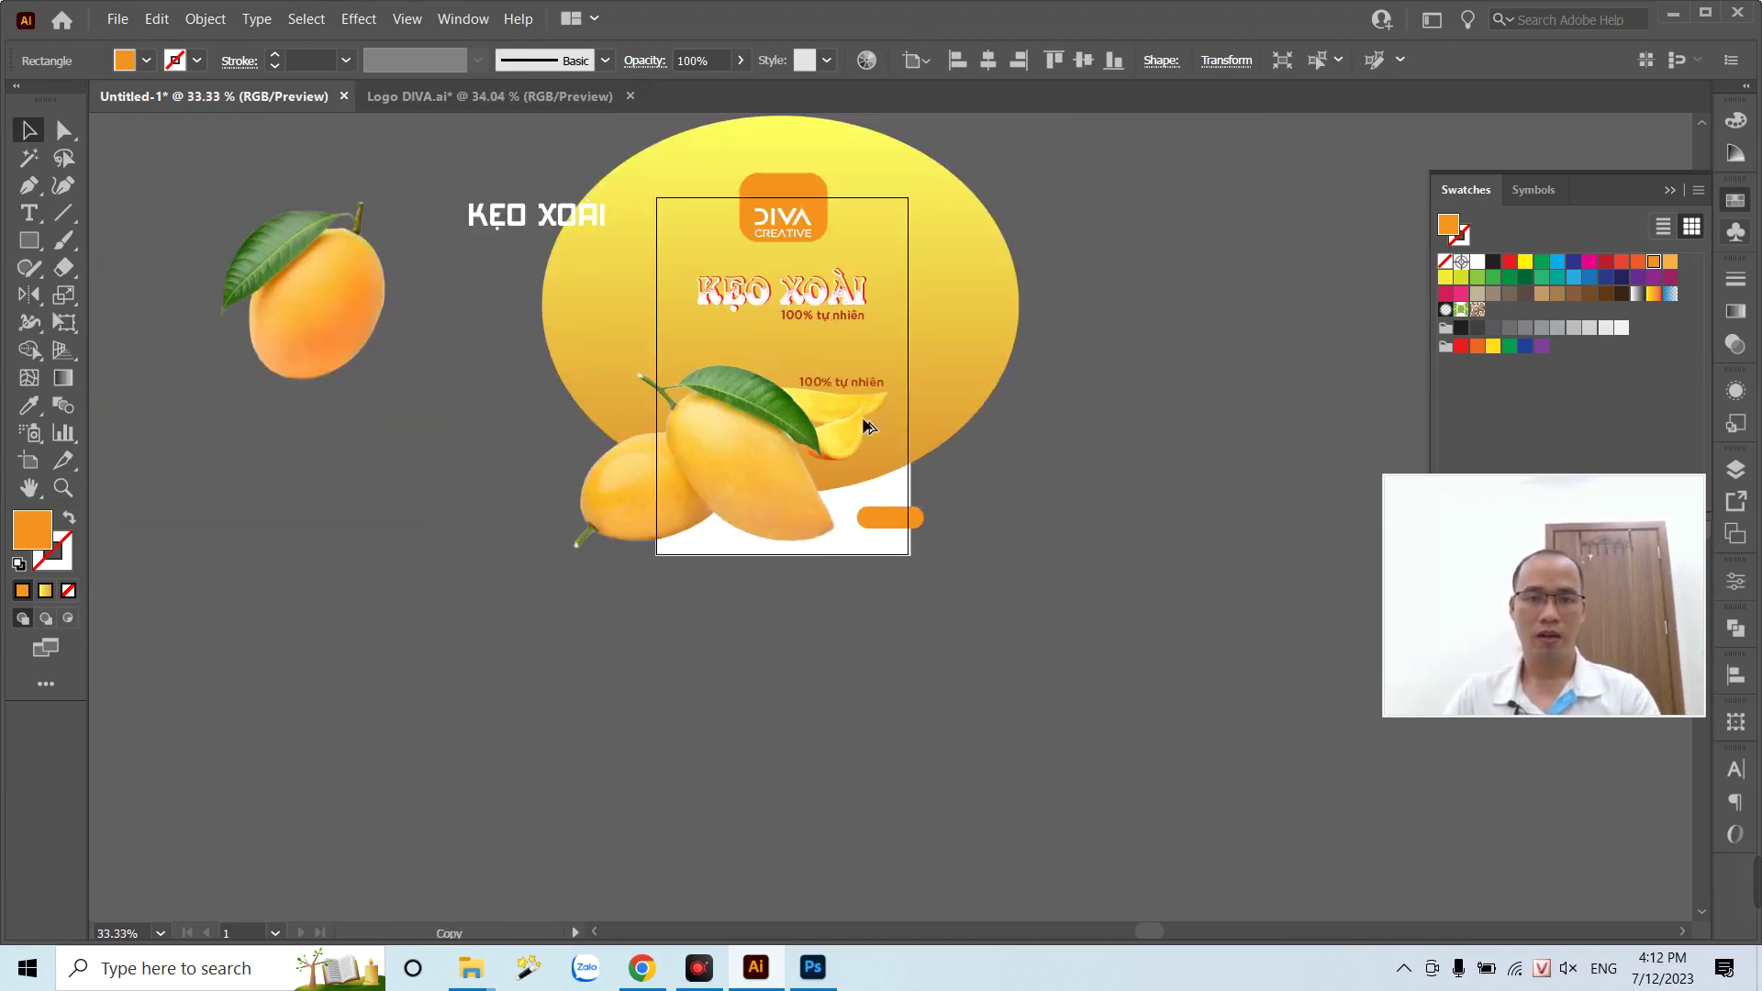
{"action": "left_click_drag", "start_coordinate": [842, 381], "coordinate": [923, 562]}
{"action": "key", "text": "z"}
{"action": "left_click", "coordinate": [1196, 724]}
{"action": "left_click", "coordinate": [1137, 585]}
{"action": "left_click", "coordinate": [813, 776]}
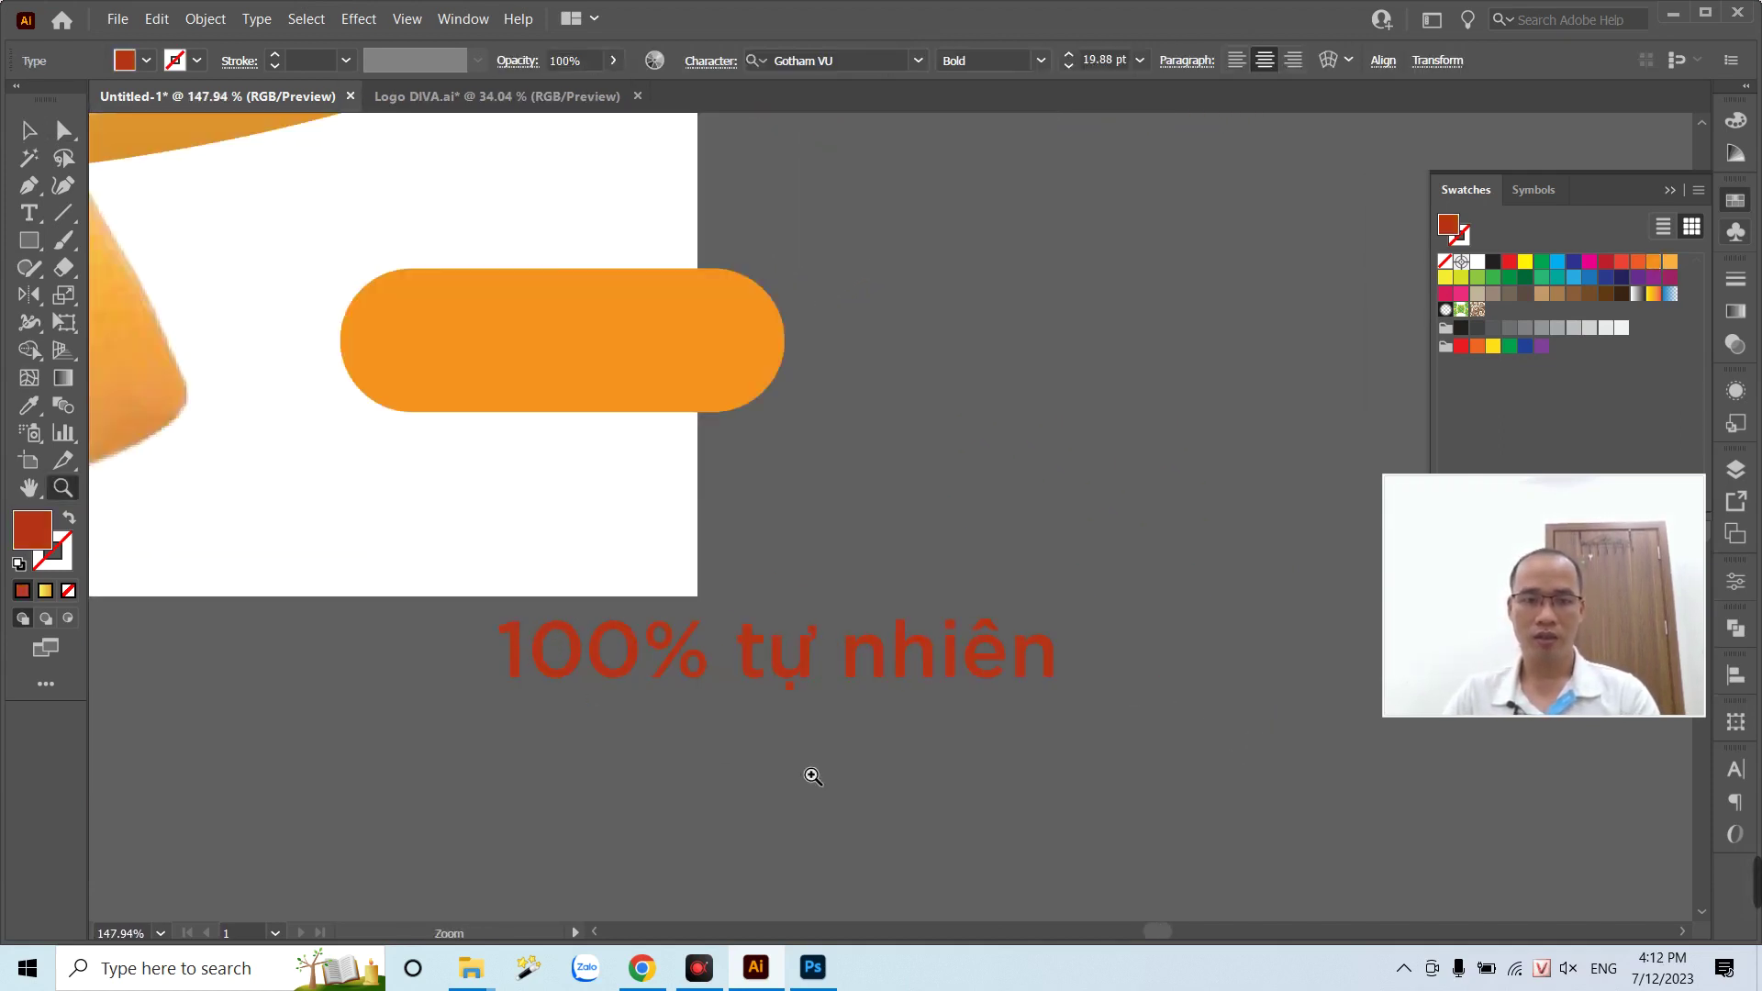
{"action": "left_click_drag", "start_coordinate": [813, 777], "coordinate": [949, 849]}
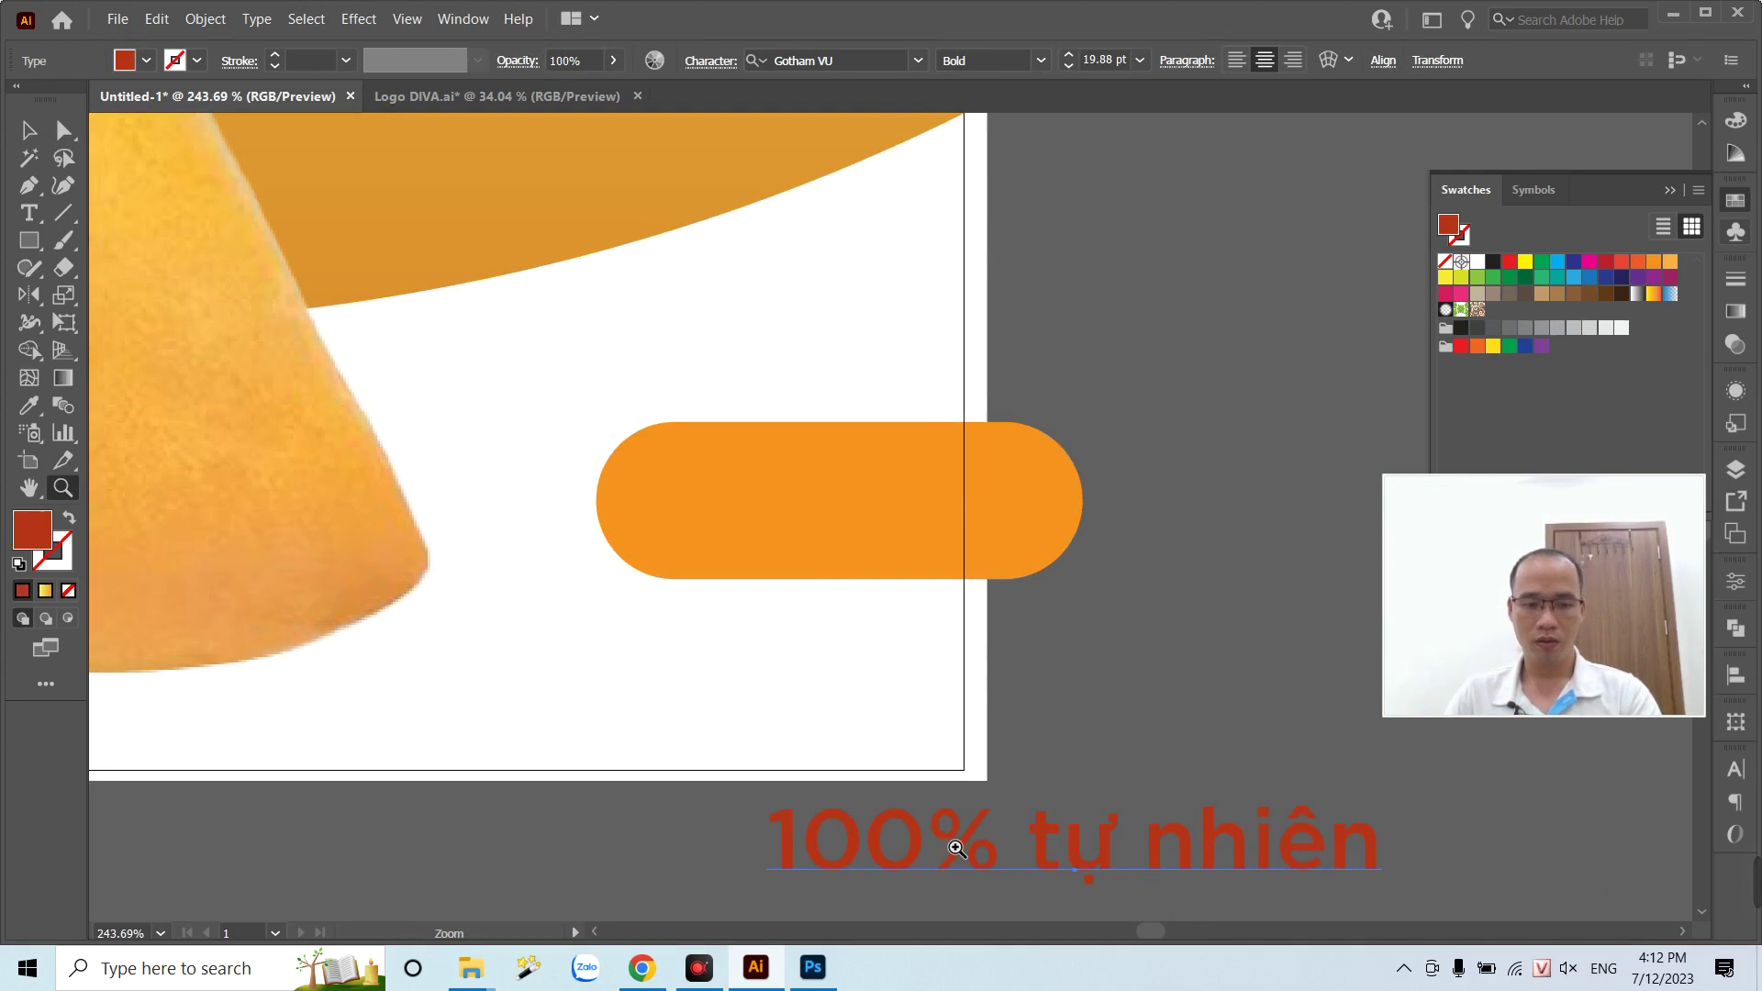
- Retype the copy as 'Khối lượng tịnh', make it smaller and white, and place it on the pill
{"action": "key", "text": "t"}
{"action": "triple_click", "coordinate": [956, 849]}
{"action": "type", "text": "Khôi"}
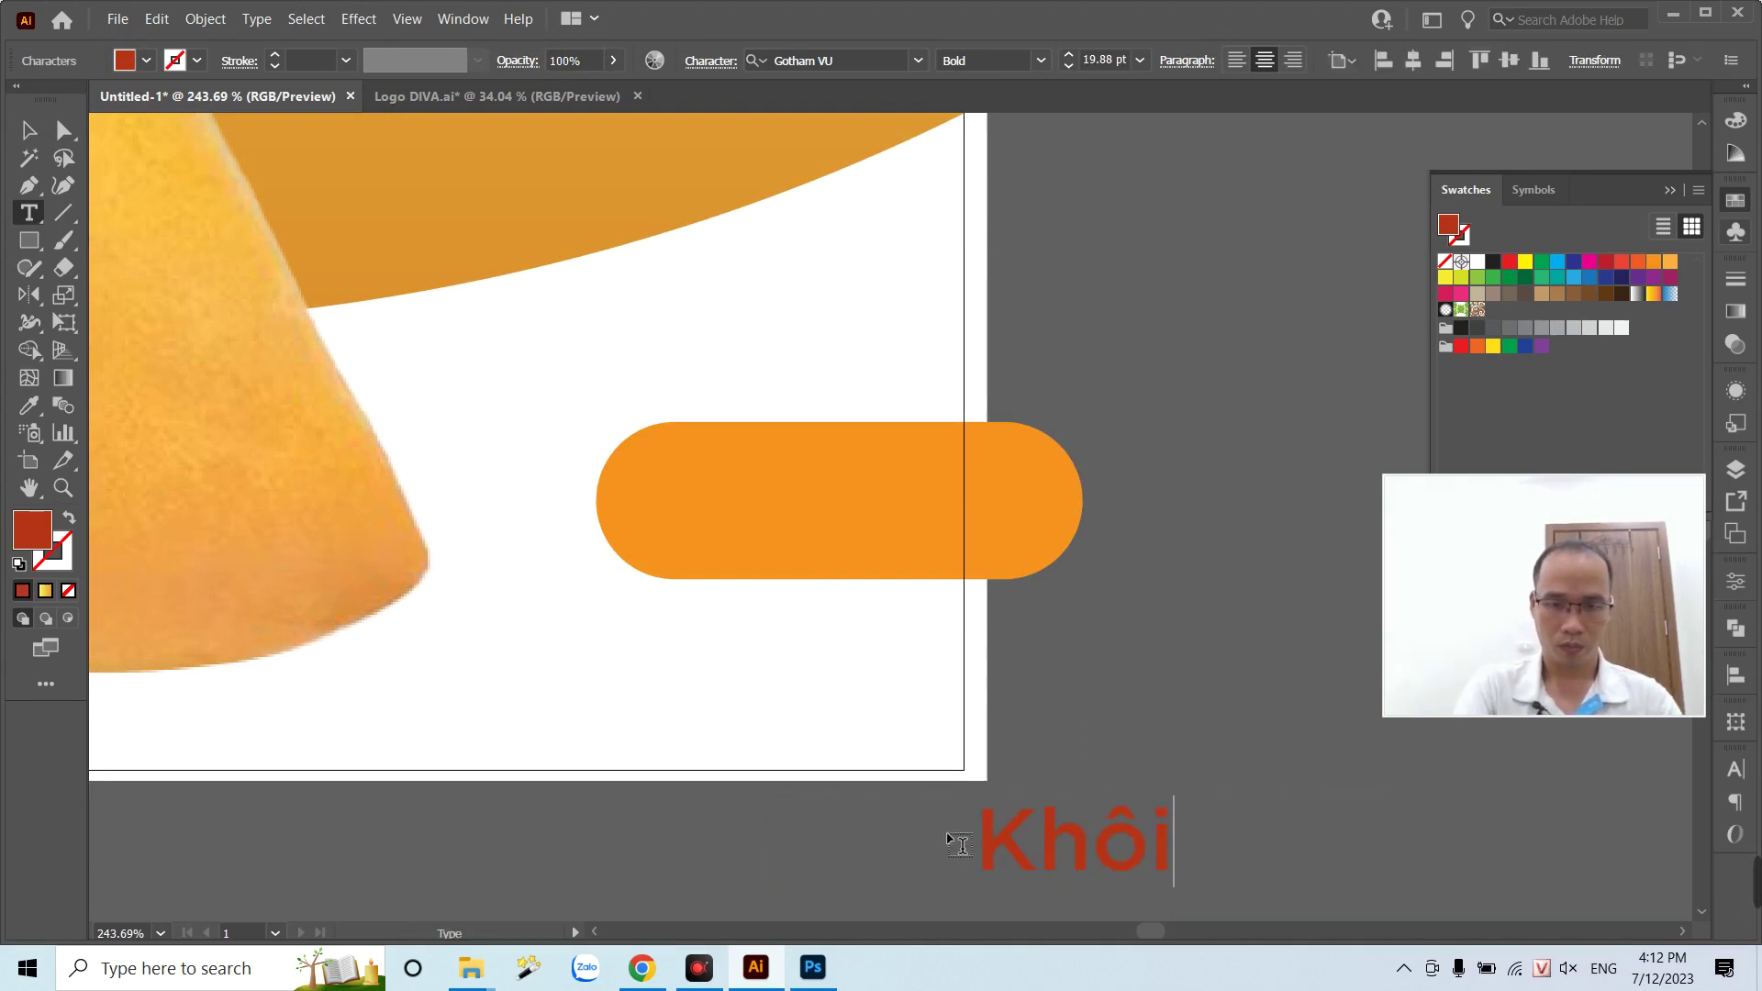
{"action": "type", "text": "ối luongj"}
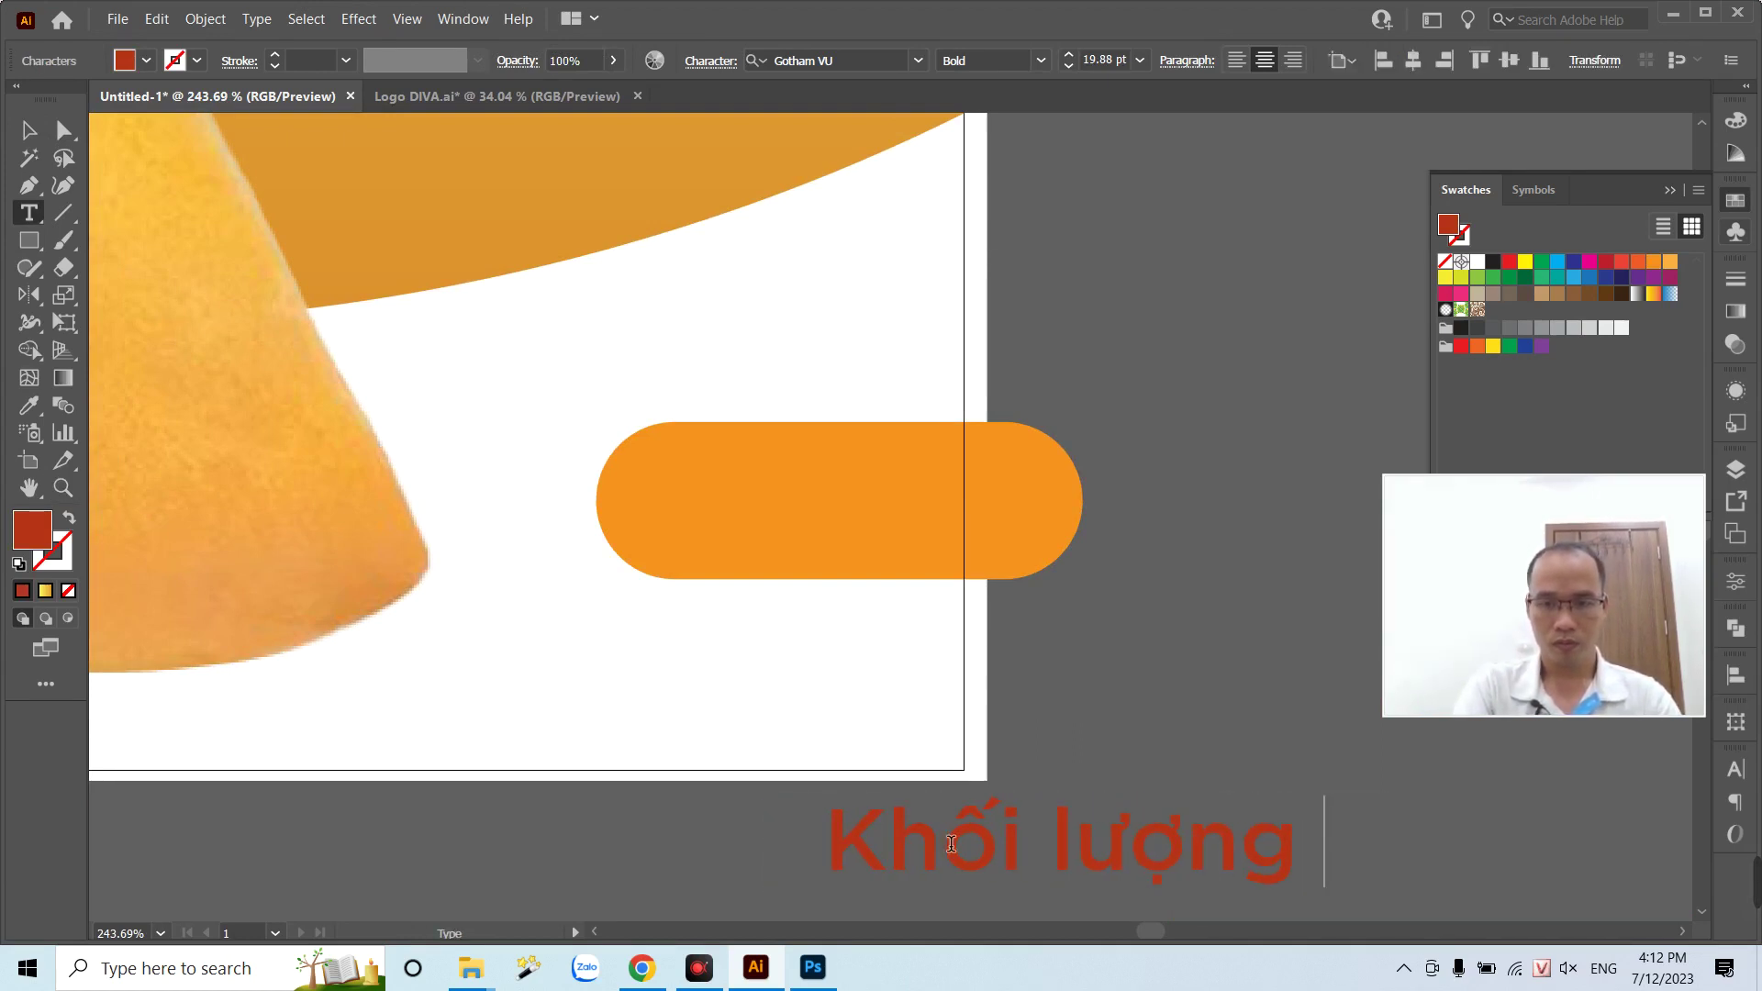
{"action": "type", "text": " tinhj"}
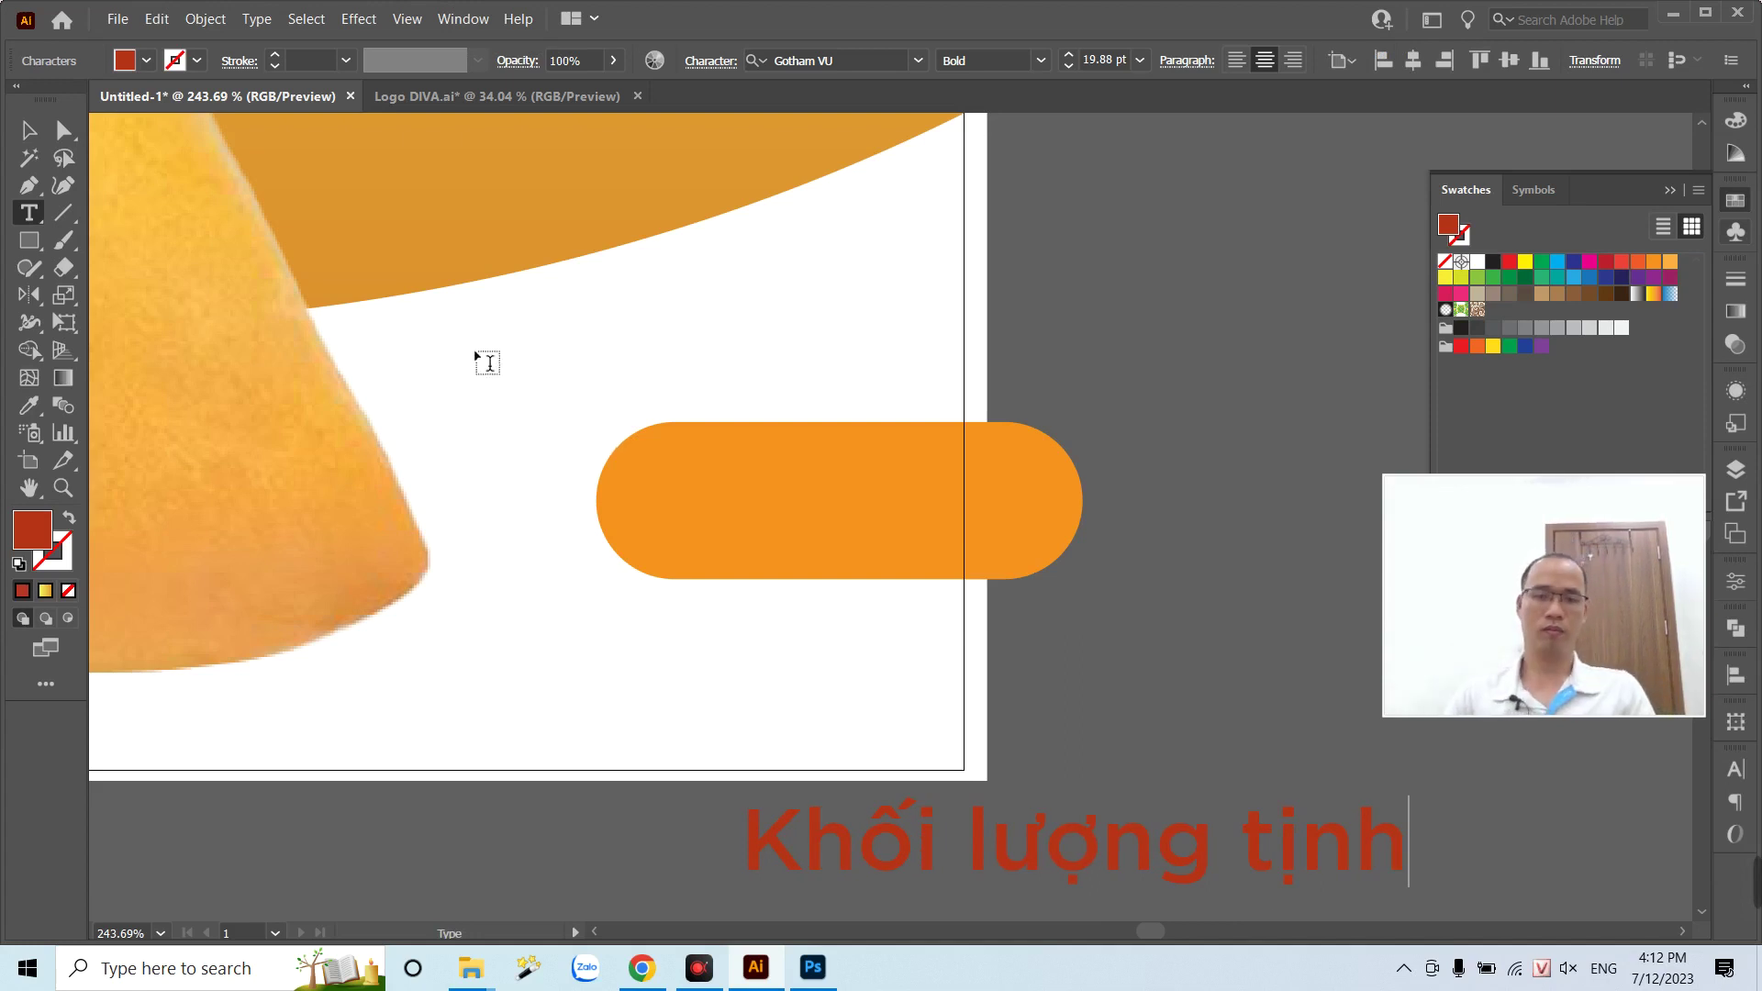
{"action": "left_click", "coordinate": [26, 132]}
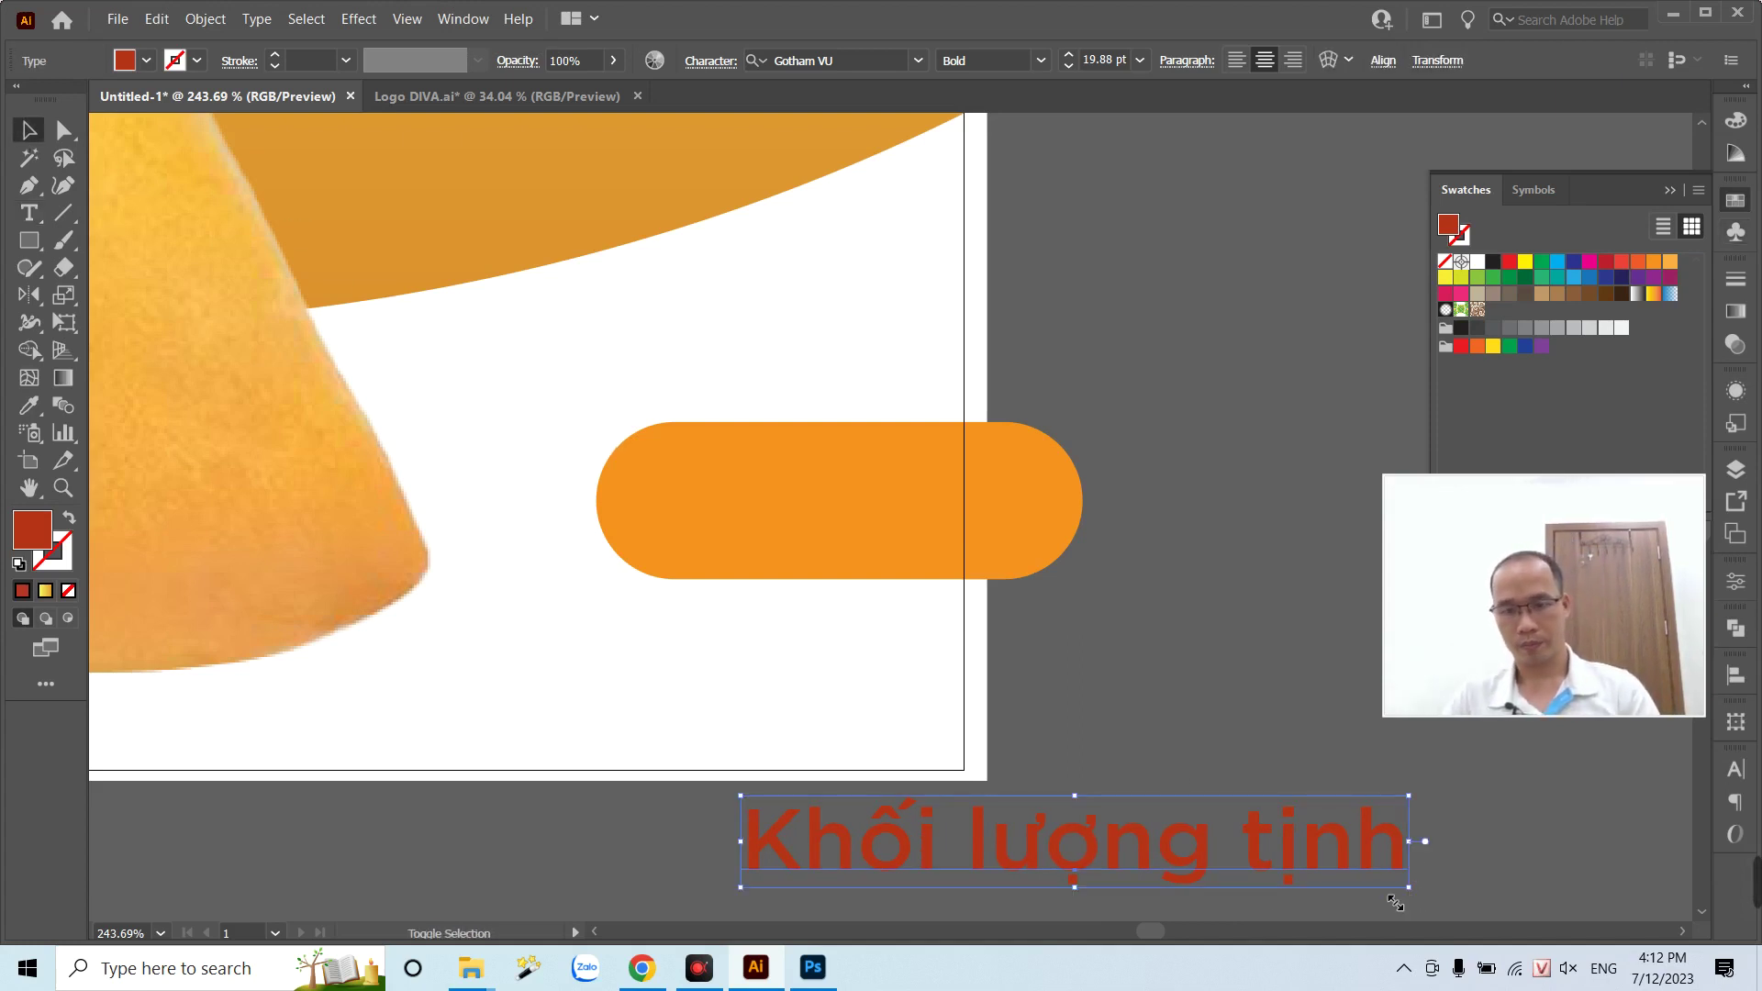
{"action": "left_click_drag", "start_coordinate": [1417, 883], "coordinate": [1031, 837]}
{"action": "left_click_drag", "start_coordinate": [918, 828], "coordinate": [828, 530]}
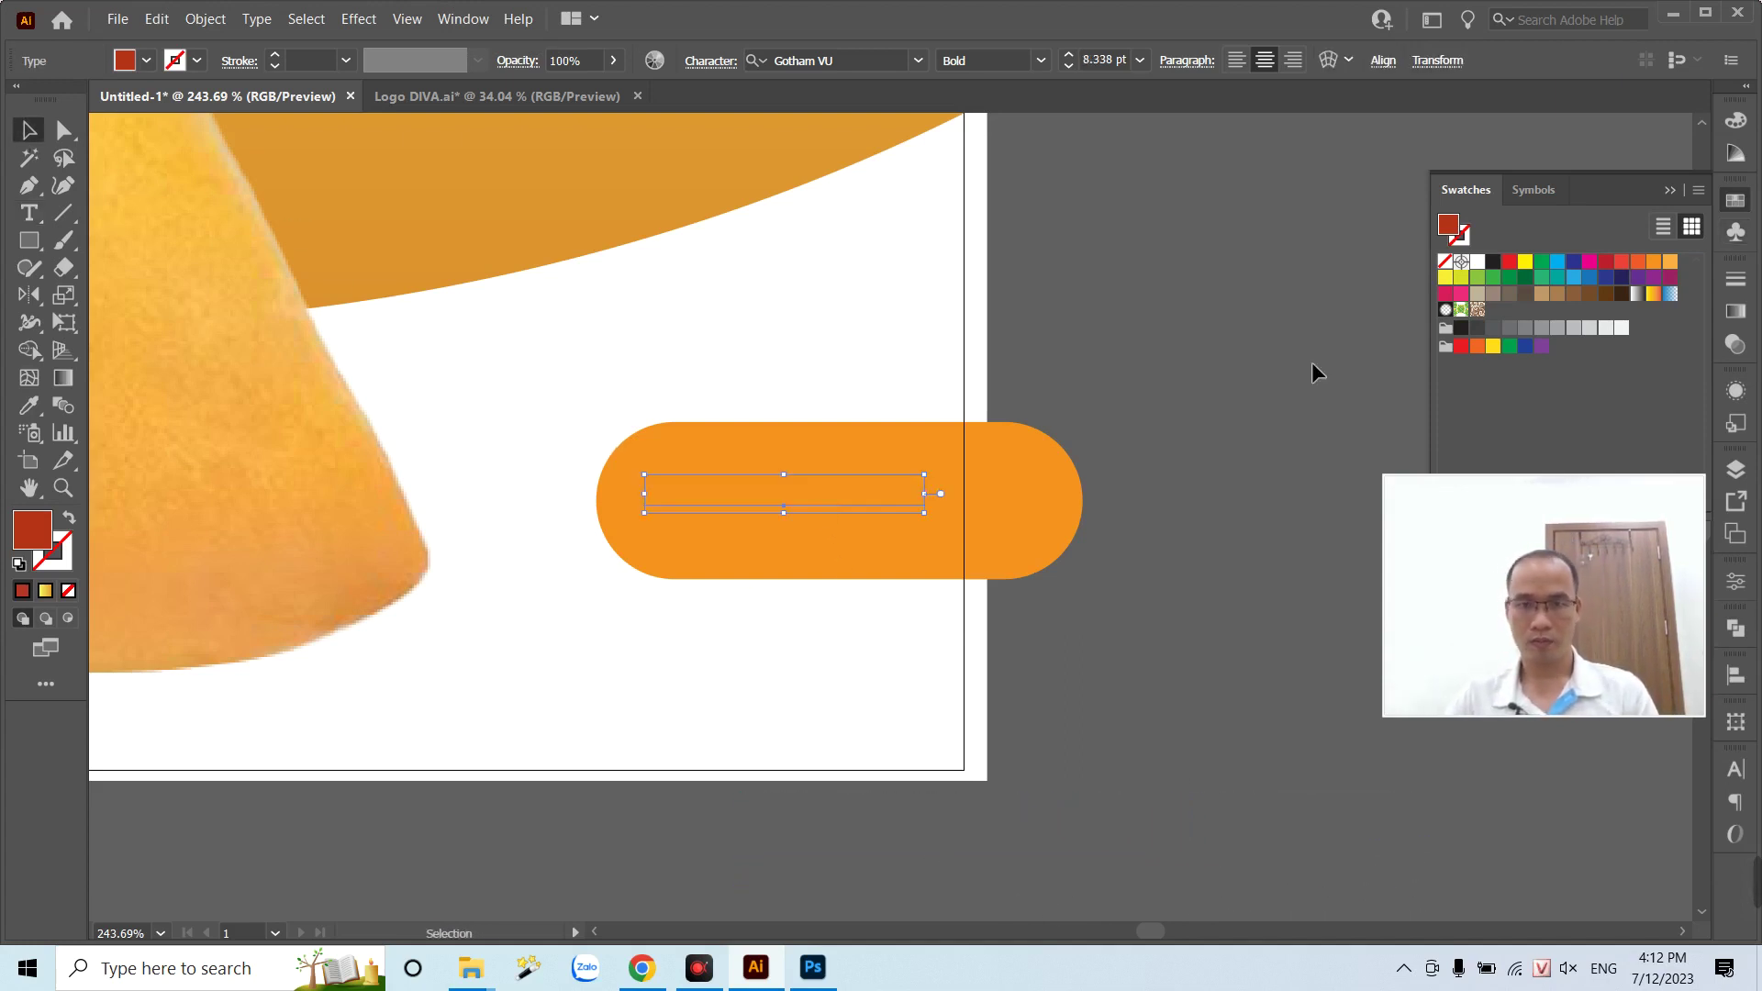
{"action": "left_click", "coordinate": [1478, 262]}
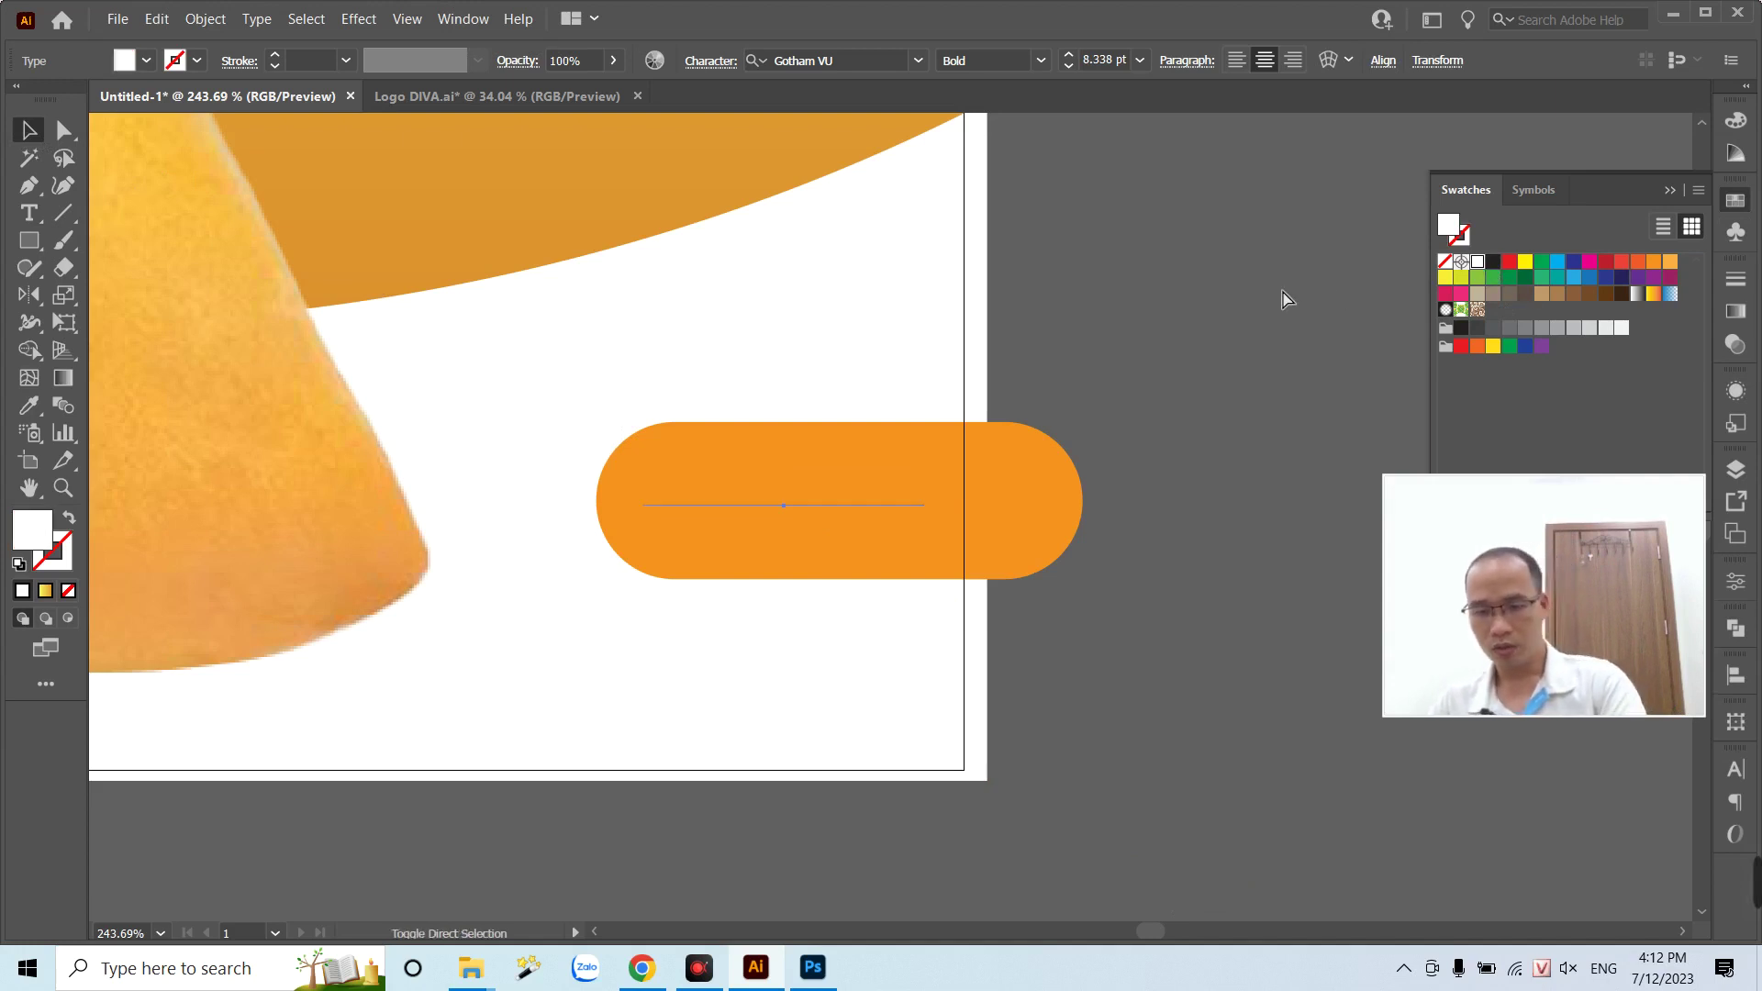
{"action": "scroll", "coordinate": [669, 484], "scroll_direction": "up", "scroll_amount": 2}
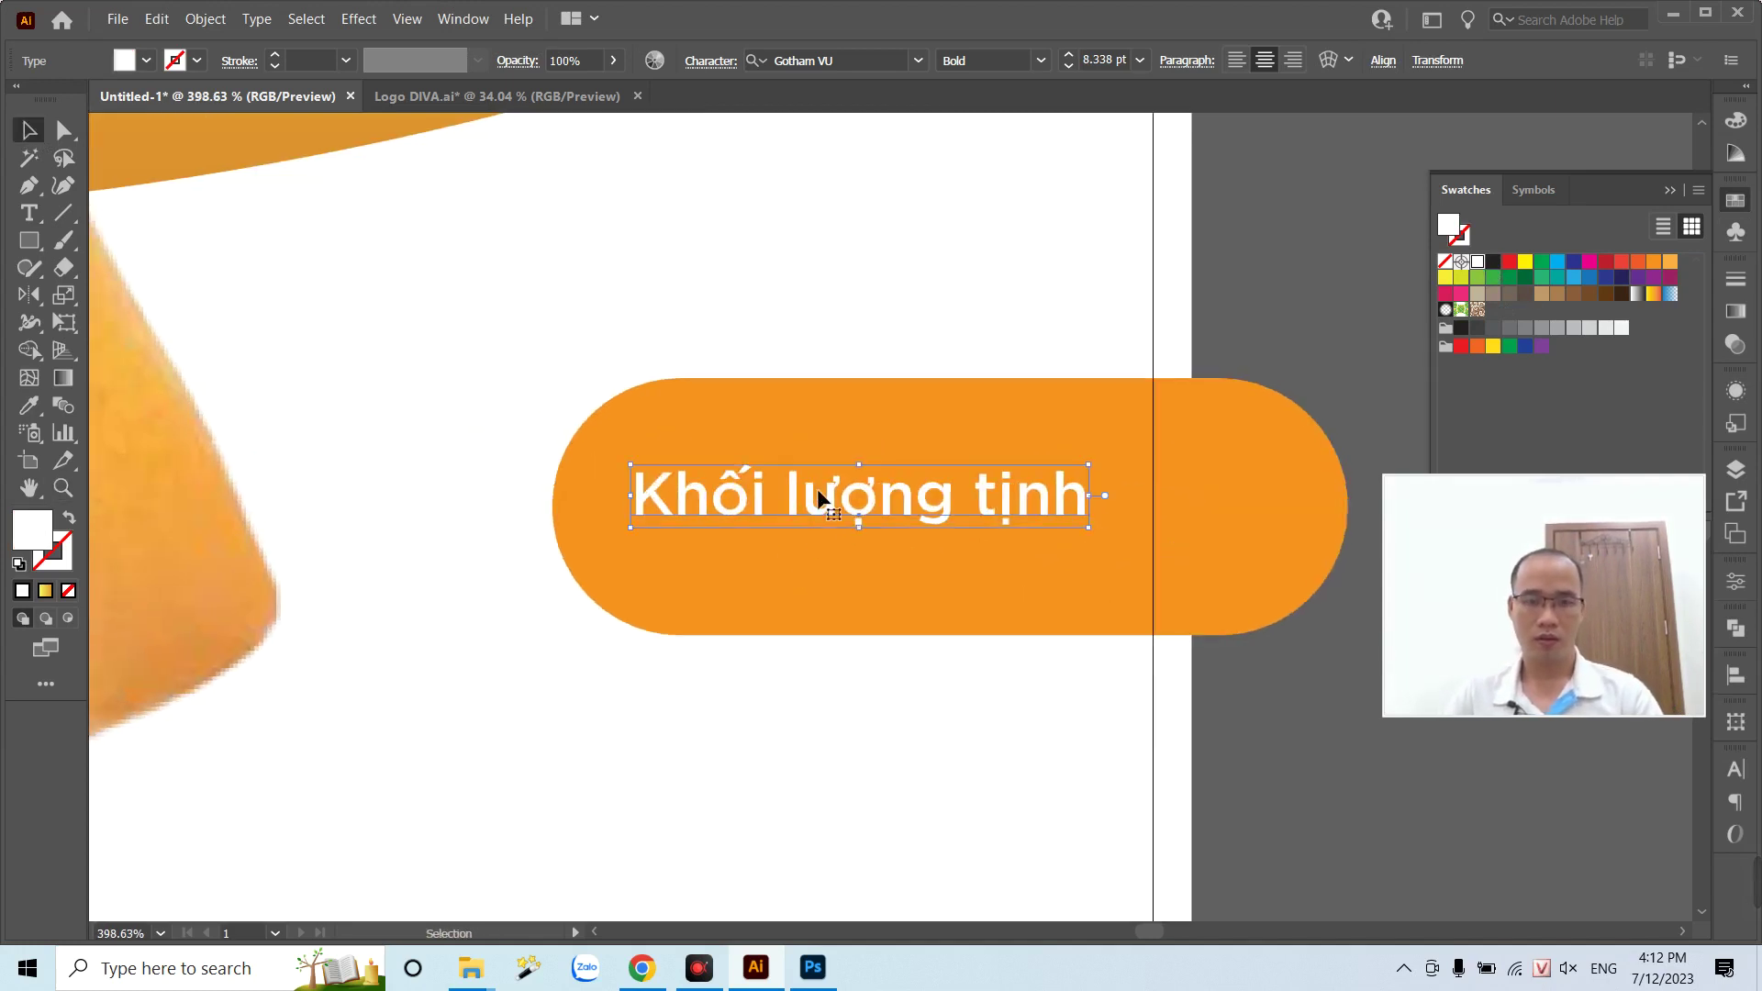
{"action": "mouse_move", "coordinate": [815, 500]}
{"action": "left_mouse_down"}
{"action": "mouse_move", "coordinate": [806, 459]}
{"action": "mouse_move", "coordinate": [791, 555]}
{"action": "left_mouse_up"}
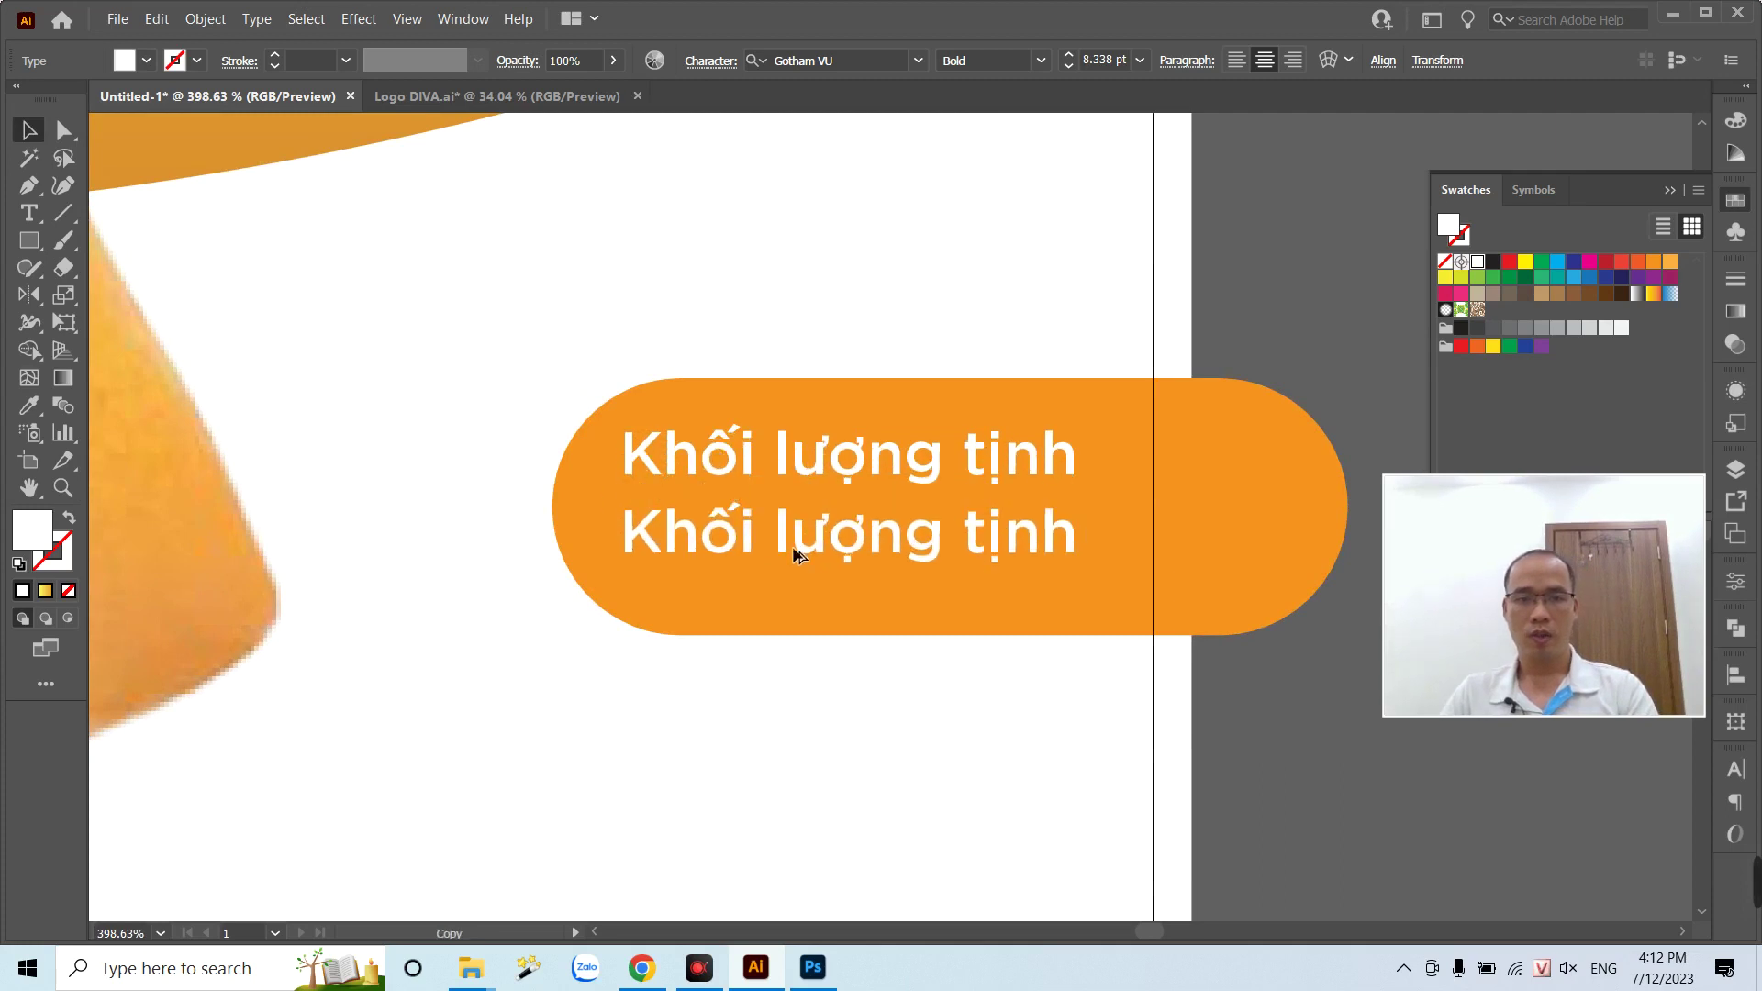
- Change a duplicated line to '500 g' and enlarge it to about 18 pt
{"action": "triple_click", "coordinate": [790, 554]}
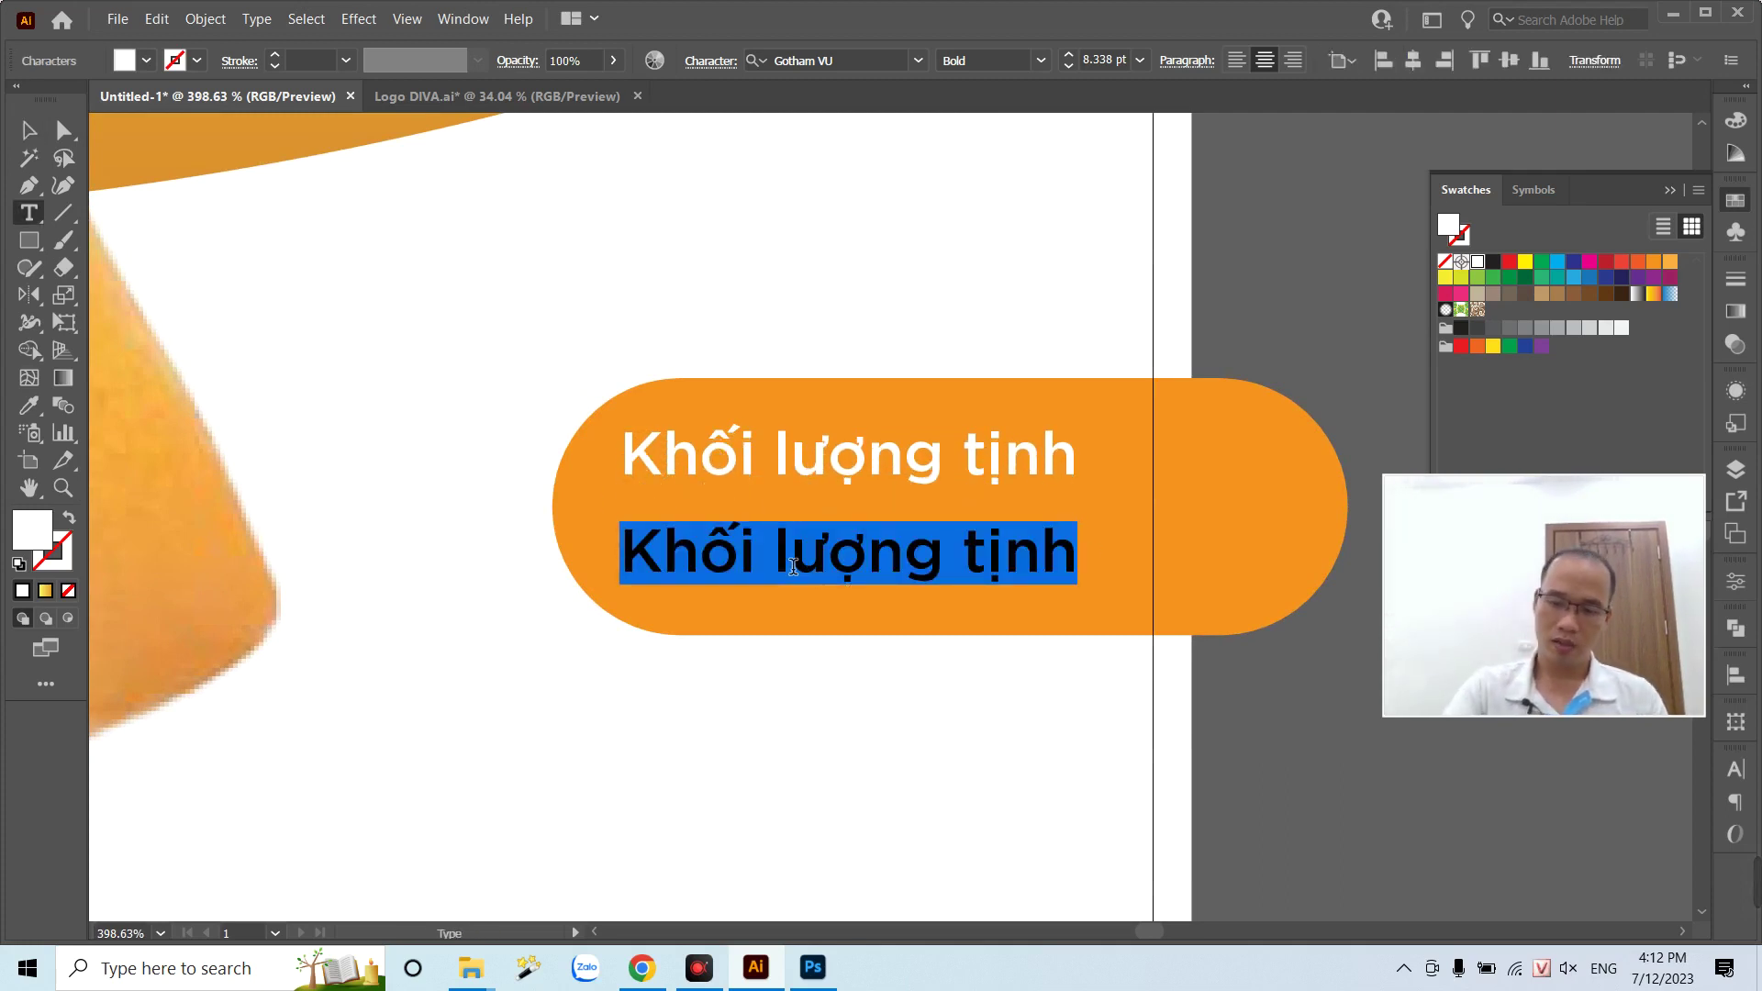
{"action": "type", "text": "500"}
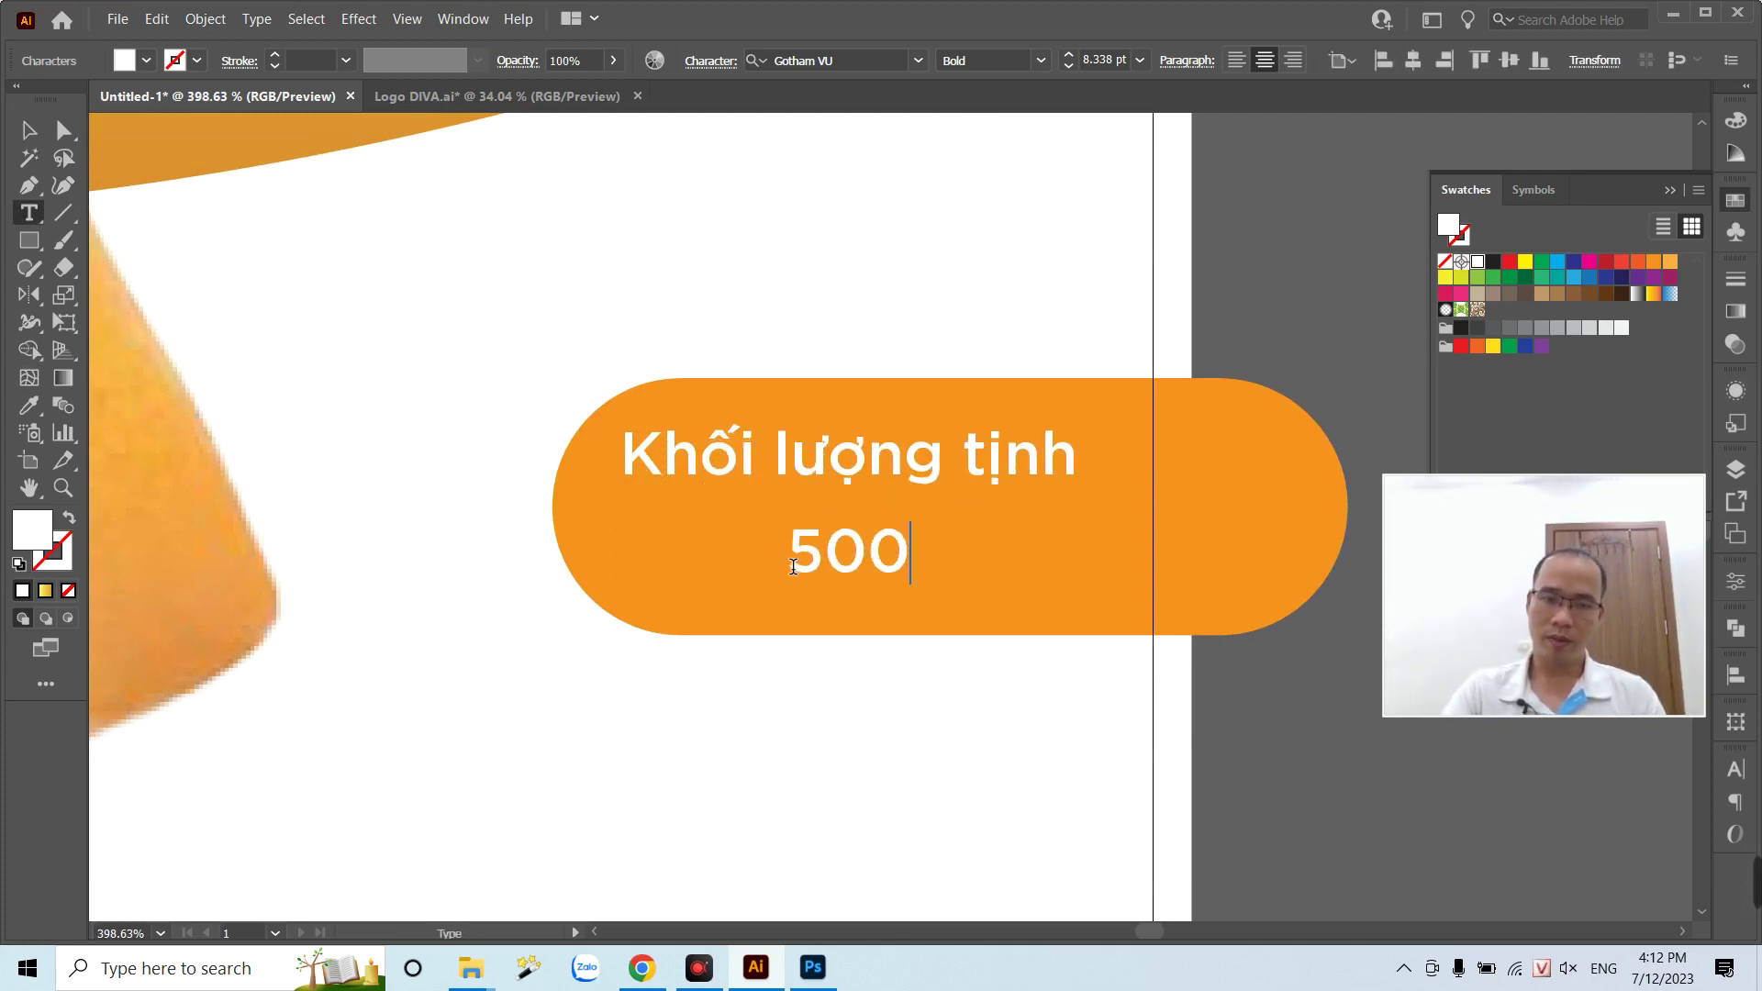
{"action": "type", "text": " g"}
{"action": "key", "text": "Escape"}
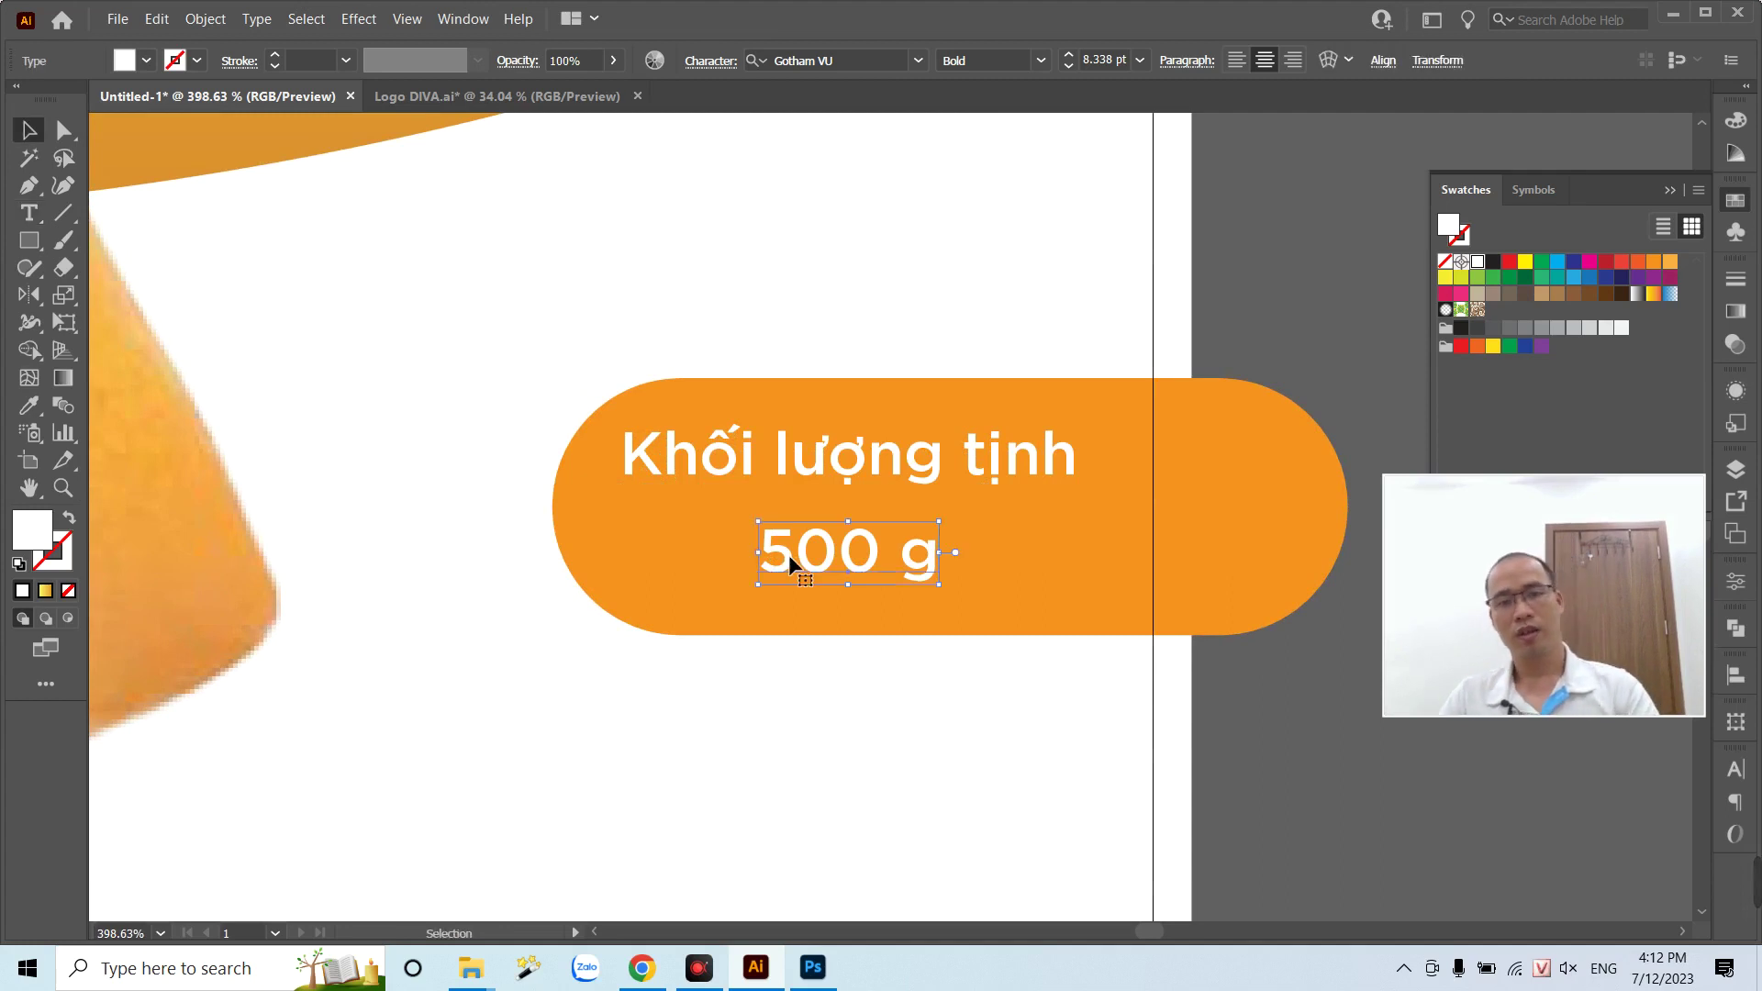
{"action": "left_click", "coordinate": [954, 584]}
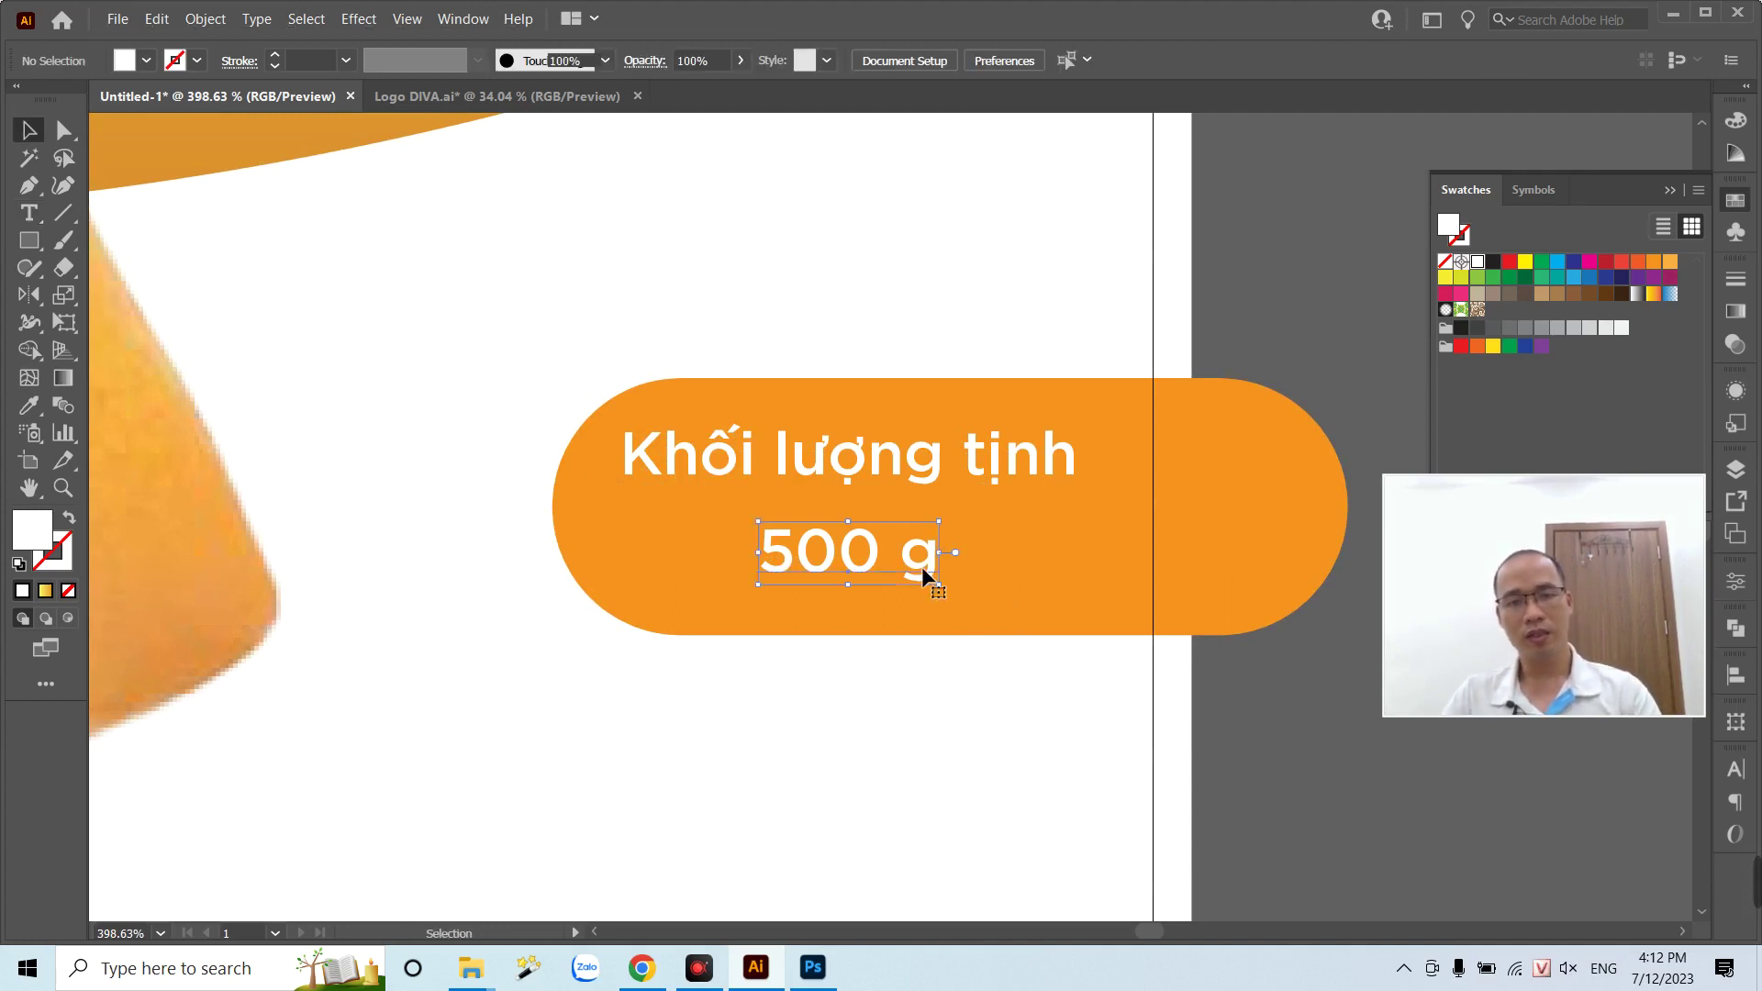
{"action": "left_click_drag", "start_coordinate": [939, 591], "coordinate": [1028, 608]}
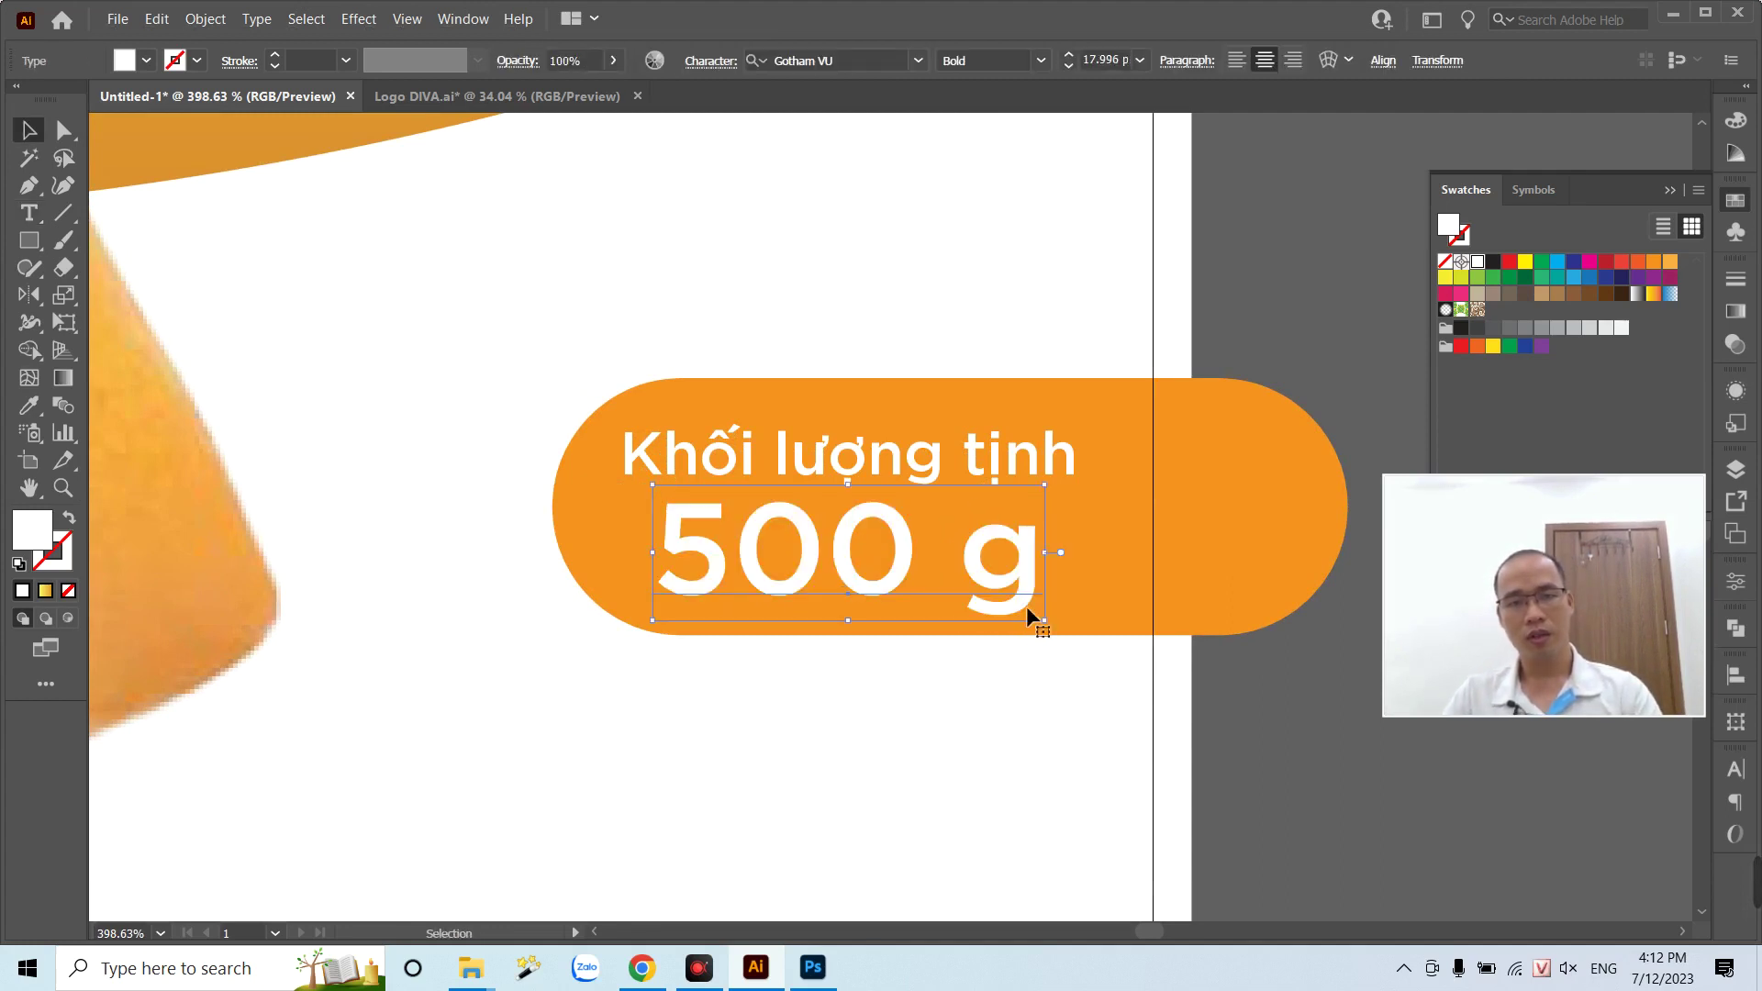
- Move the 'Khối lượng tịnh' line up-right and shrink it slightly above '500 g'
{"action": "left_click_drag", "start_coordinate": [940, 465], "coordinate": [976, 453]}
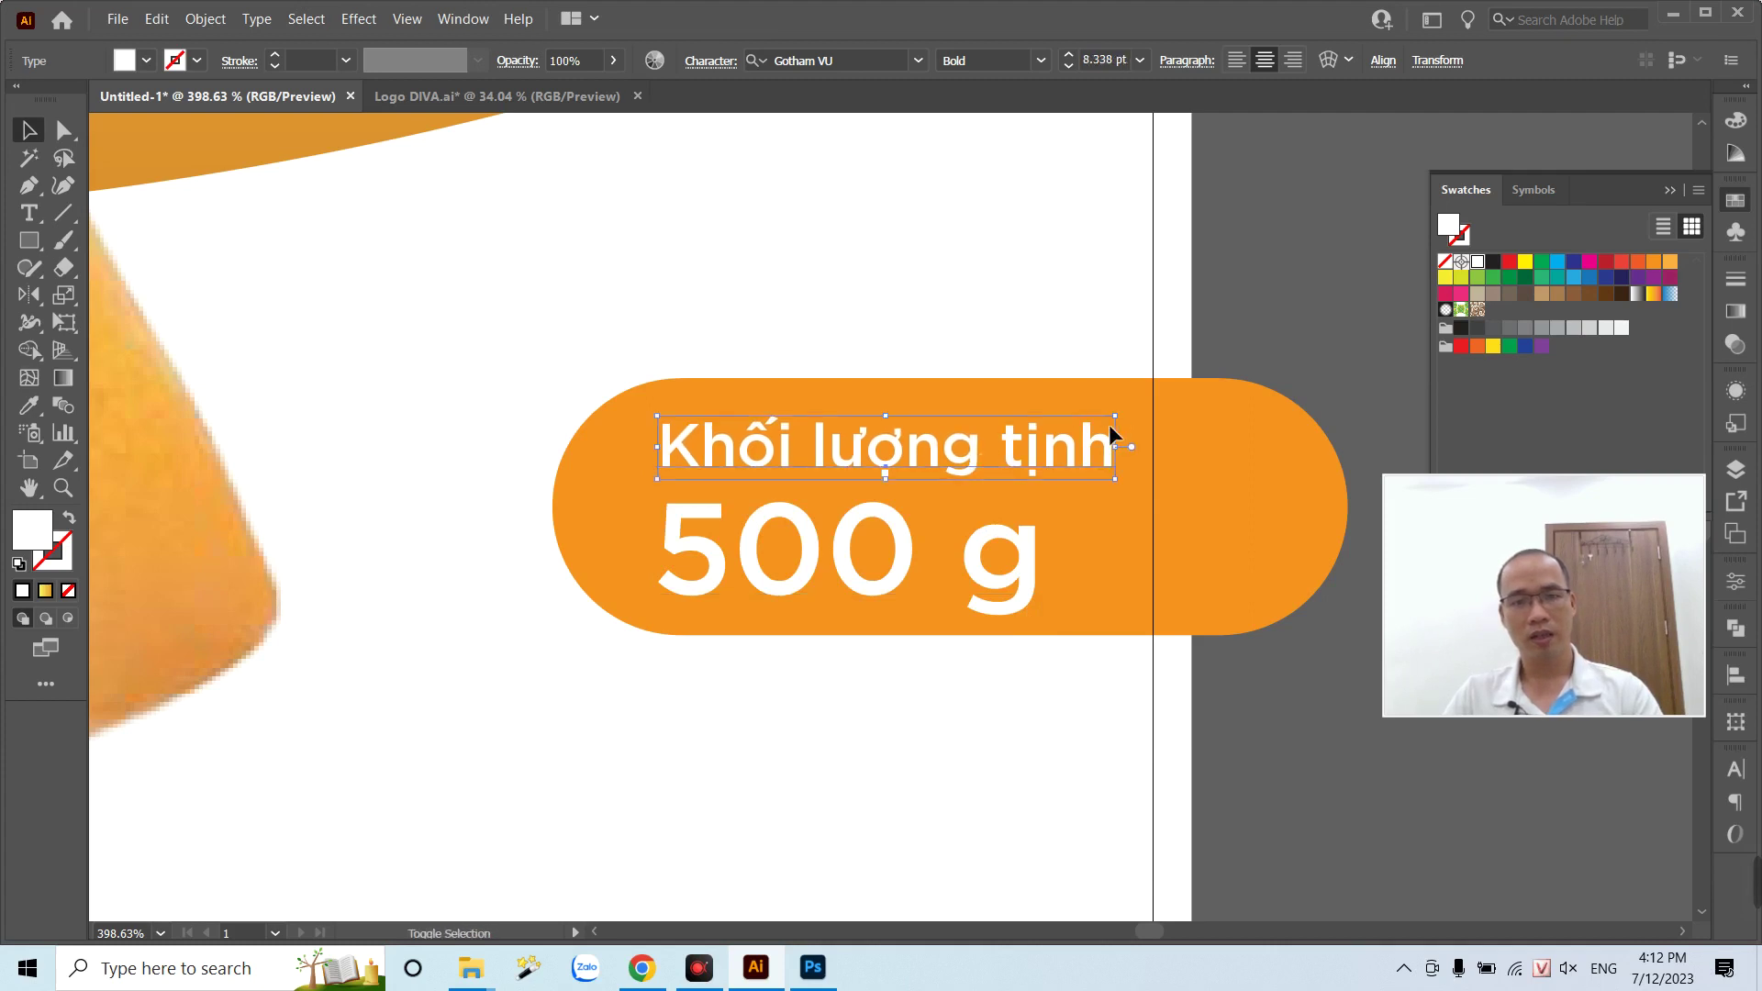
{"action": "left_click_drag", "start_coordinate": [1116, 424], "coordinate": [1042, 427]}
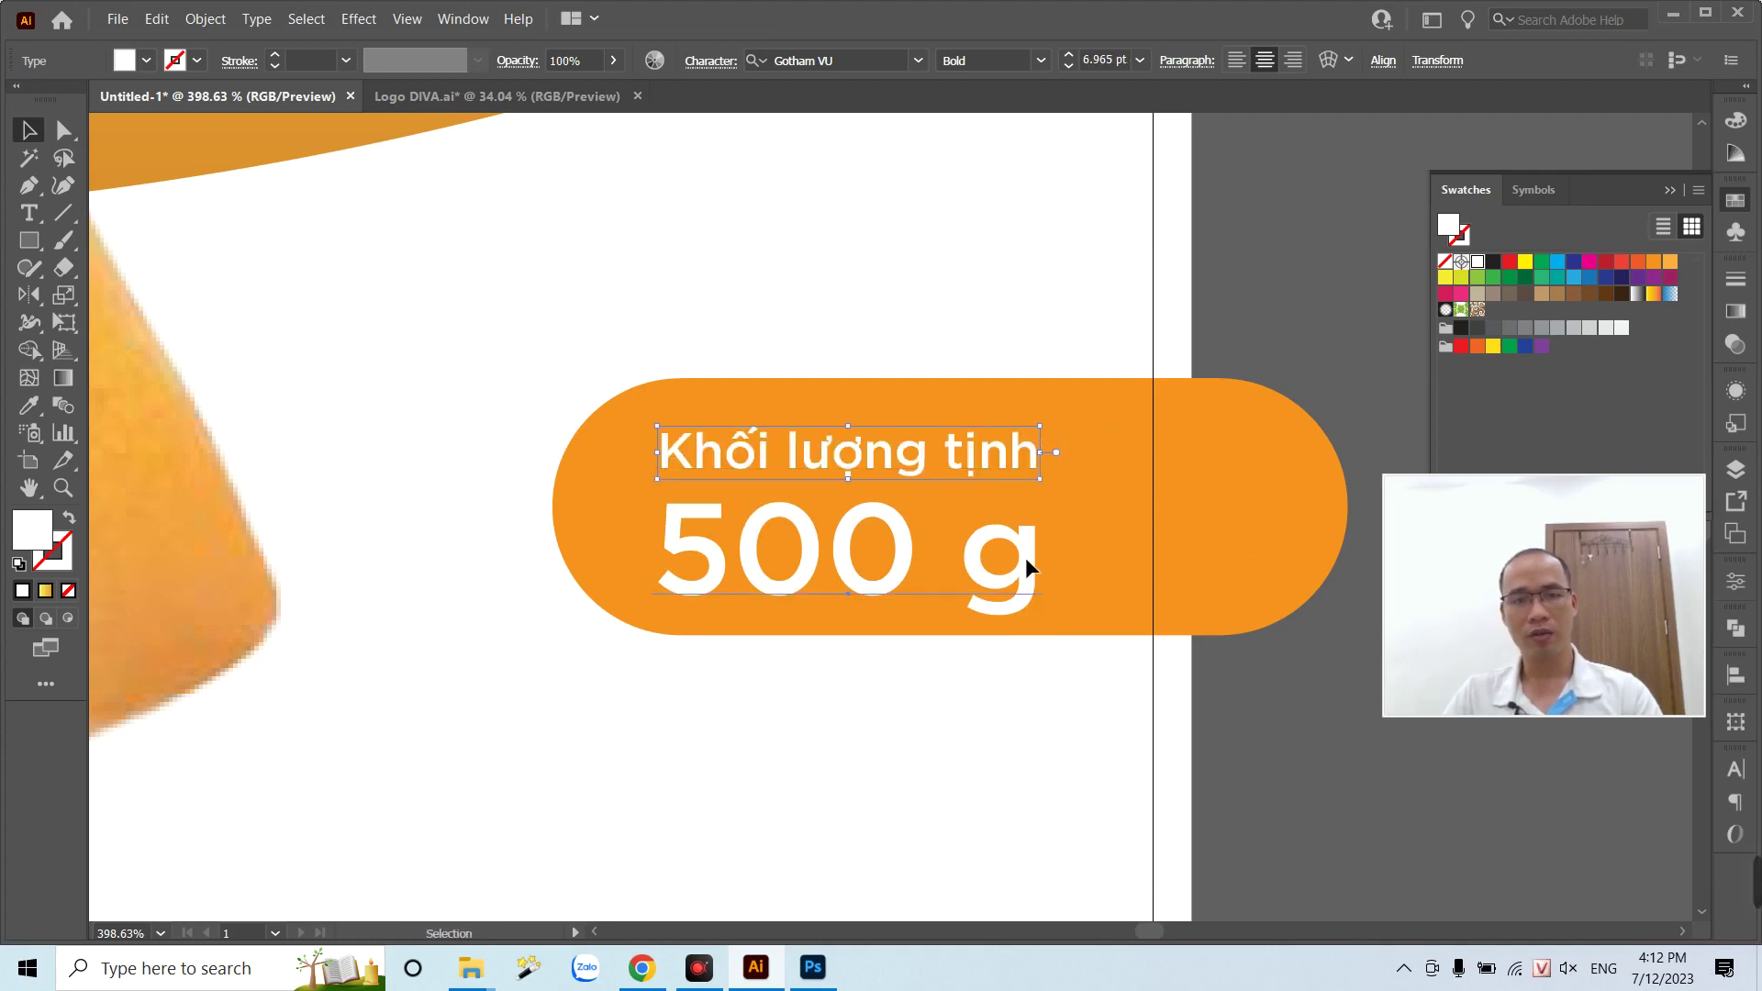
{"action": "left_click", "coordinate": [1026, 558]}
{"action": "left_click", "coordinate": [1278, 817]}
{"action": "key", "text": "ctrl+minus"}
{"action": "key", "text": "ctrl+minus"}
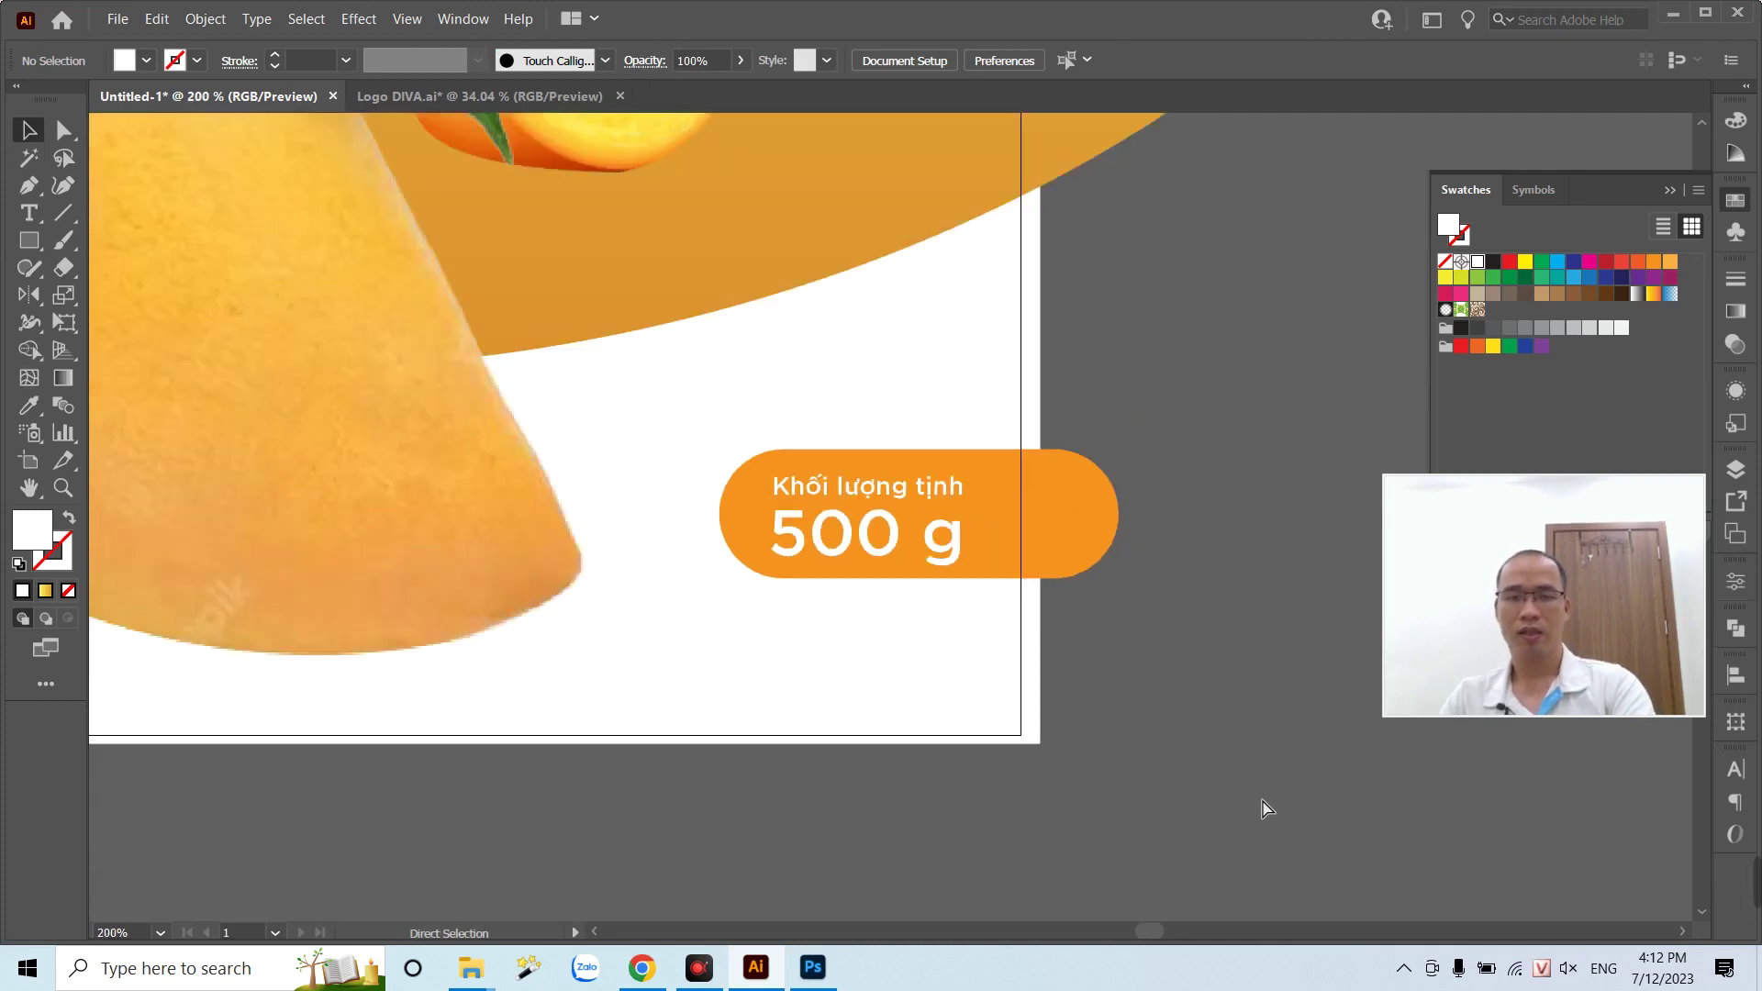
{"action": "key", "text": "ctrl+minus"}
{"action": "key", "text": "ctrl+minus"}
{"action": "key", "text": "ctrl+minus"}
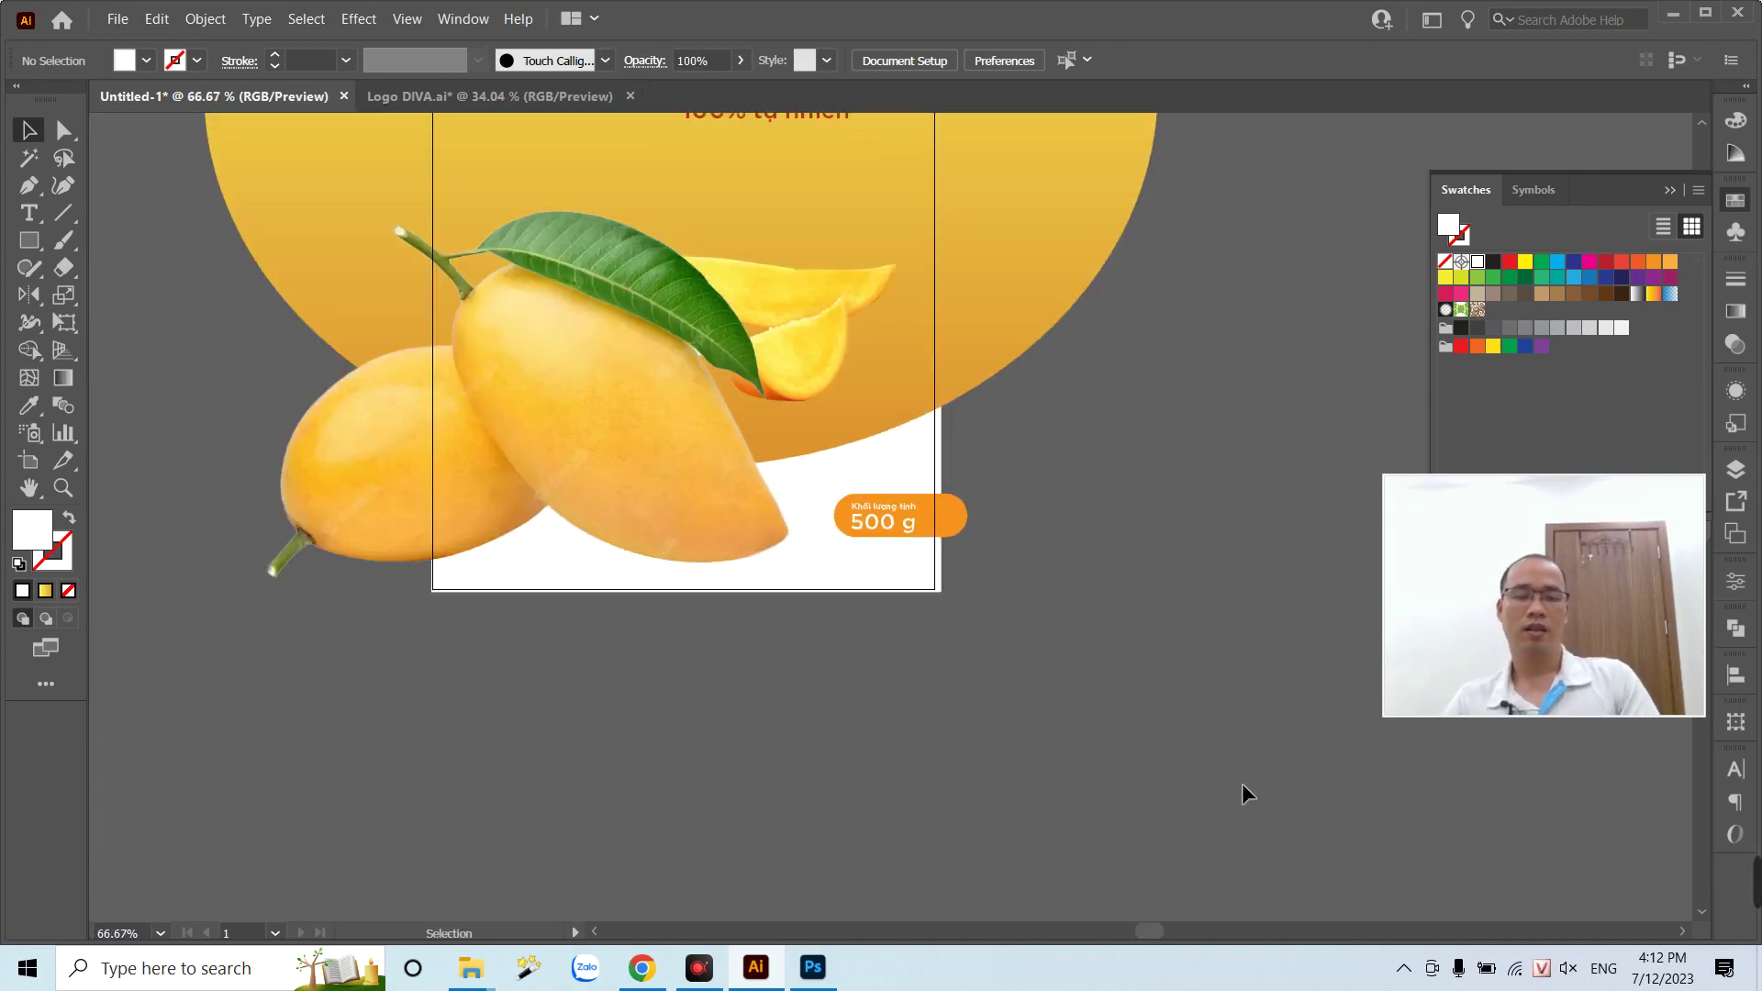
- Trace a closed freeform shadow path with the Pen tool beneath the lower mango
{"action": "key", "text": "z"}
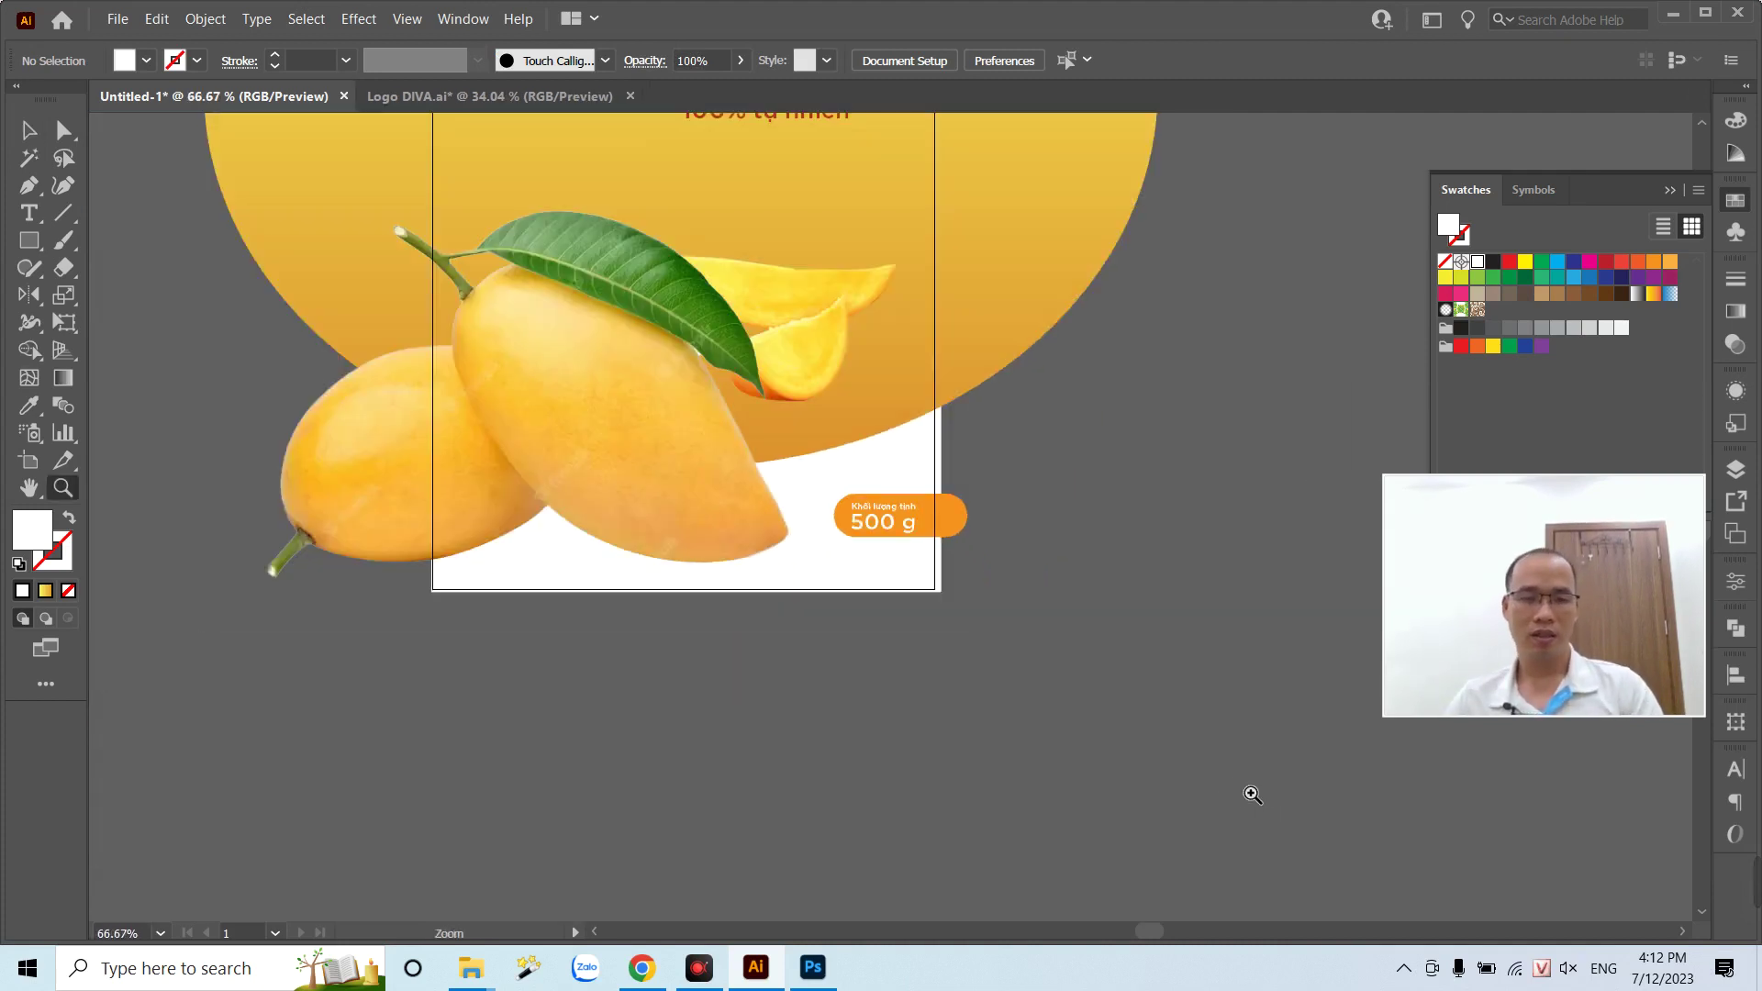
{"action": "mouse_move", "coordinate": [542, 586]}
{"action": "left_mouse_down"}
{"action": "mouse_move", "coordinate": [712, 699]}
{"action": "mouse_move", "coordinate": [822, 740]}
{"action": "left_mouse_up"}
{"action": "key", "text": "p"}
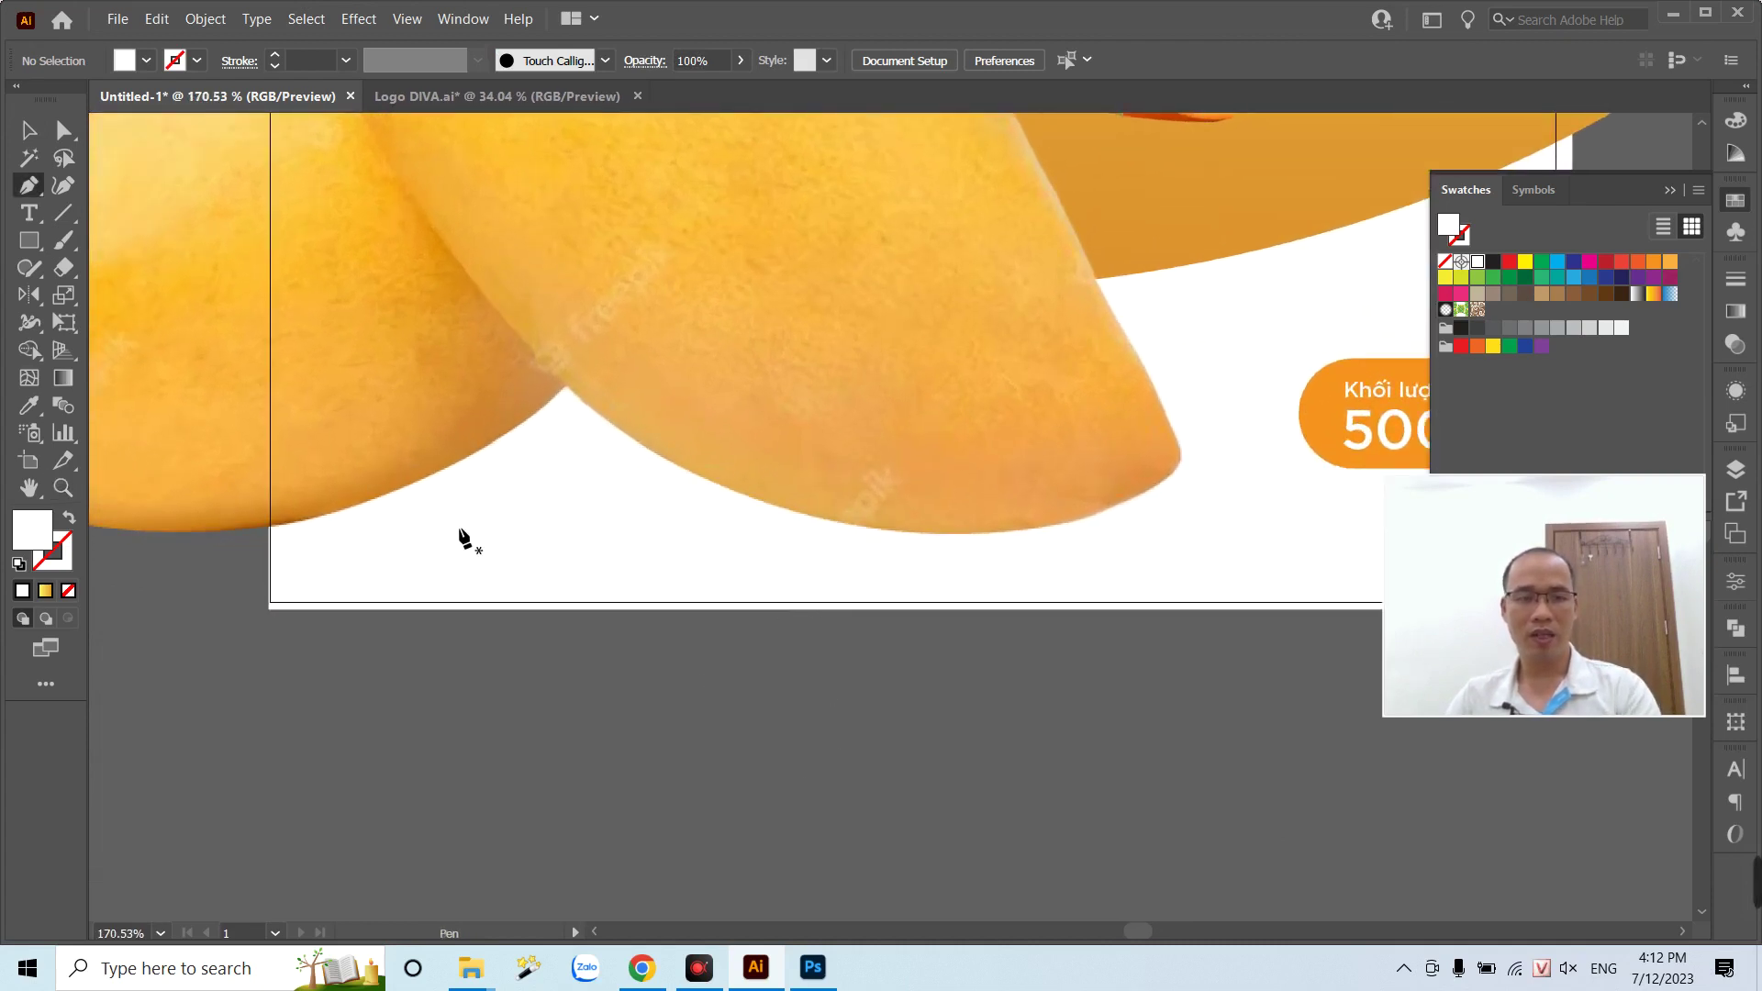
{"action": "left_click", "coordinate": [329, 495]}
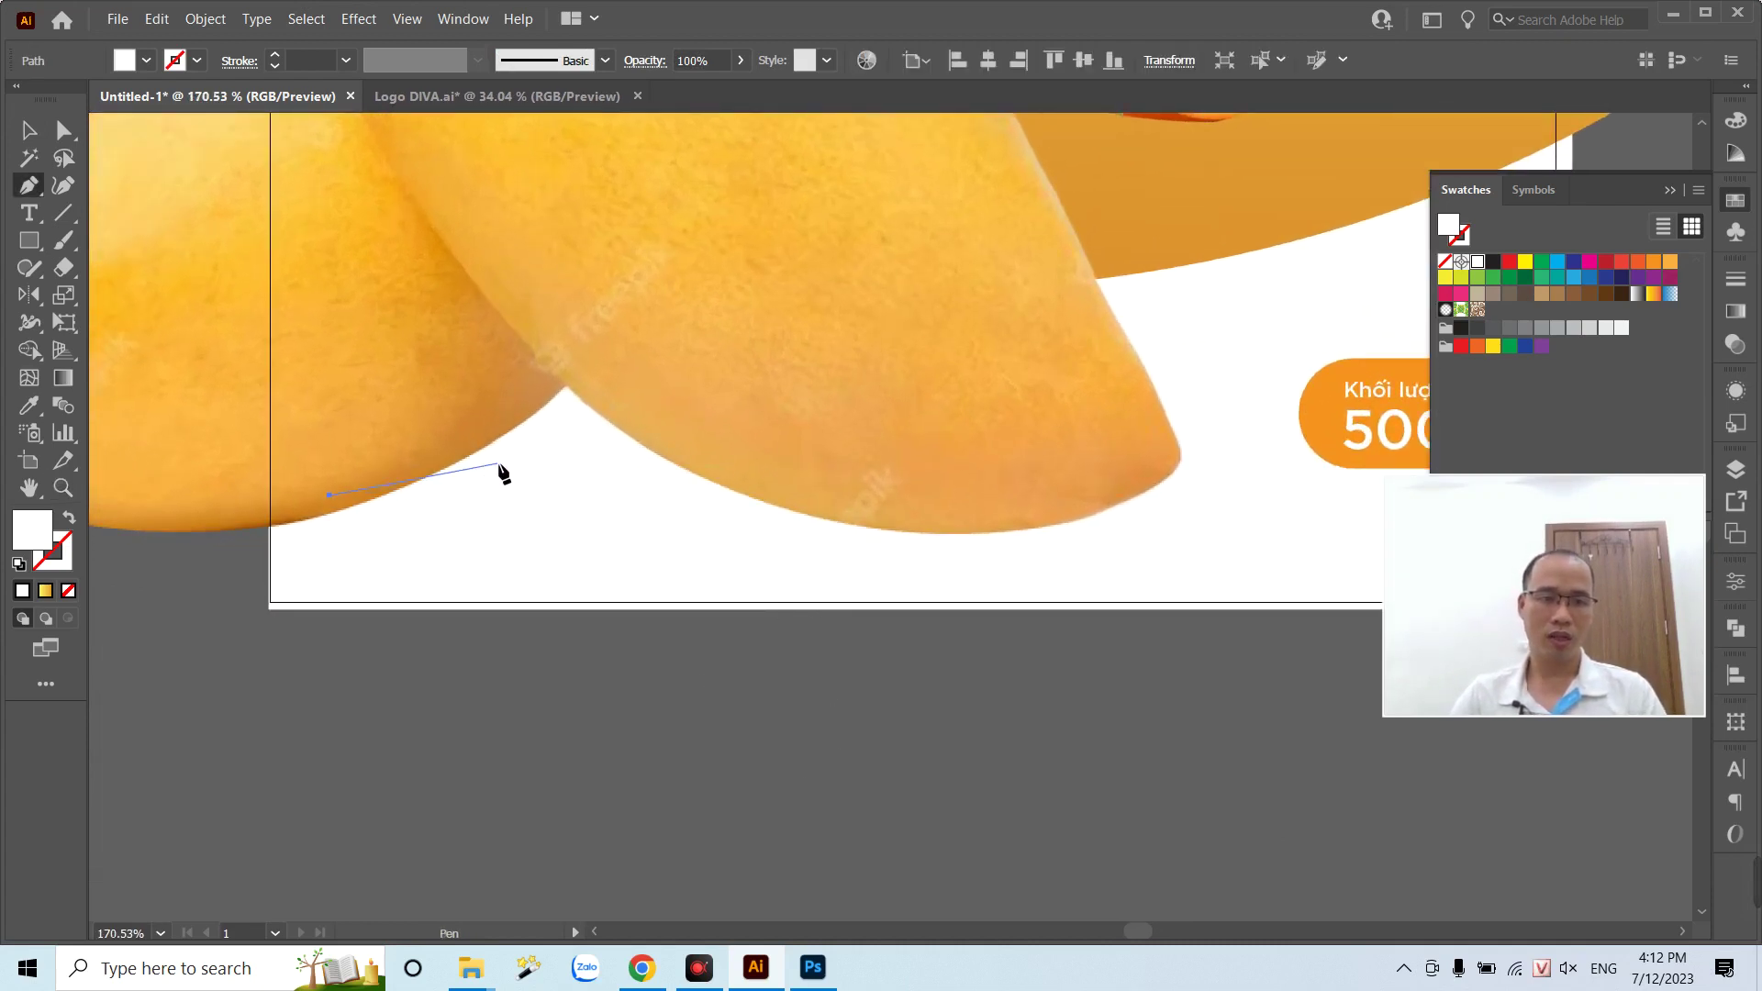
{"action": "left_click", "coordinate": [592, 417]}
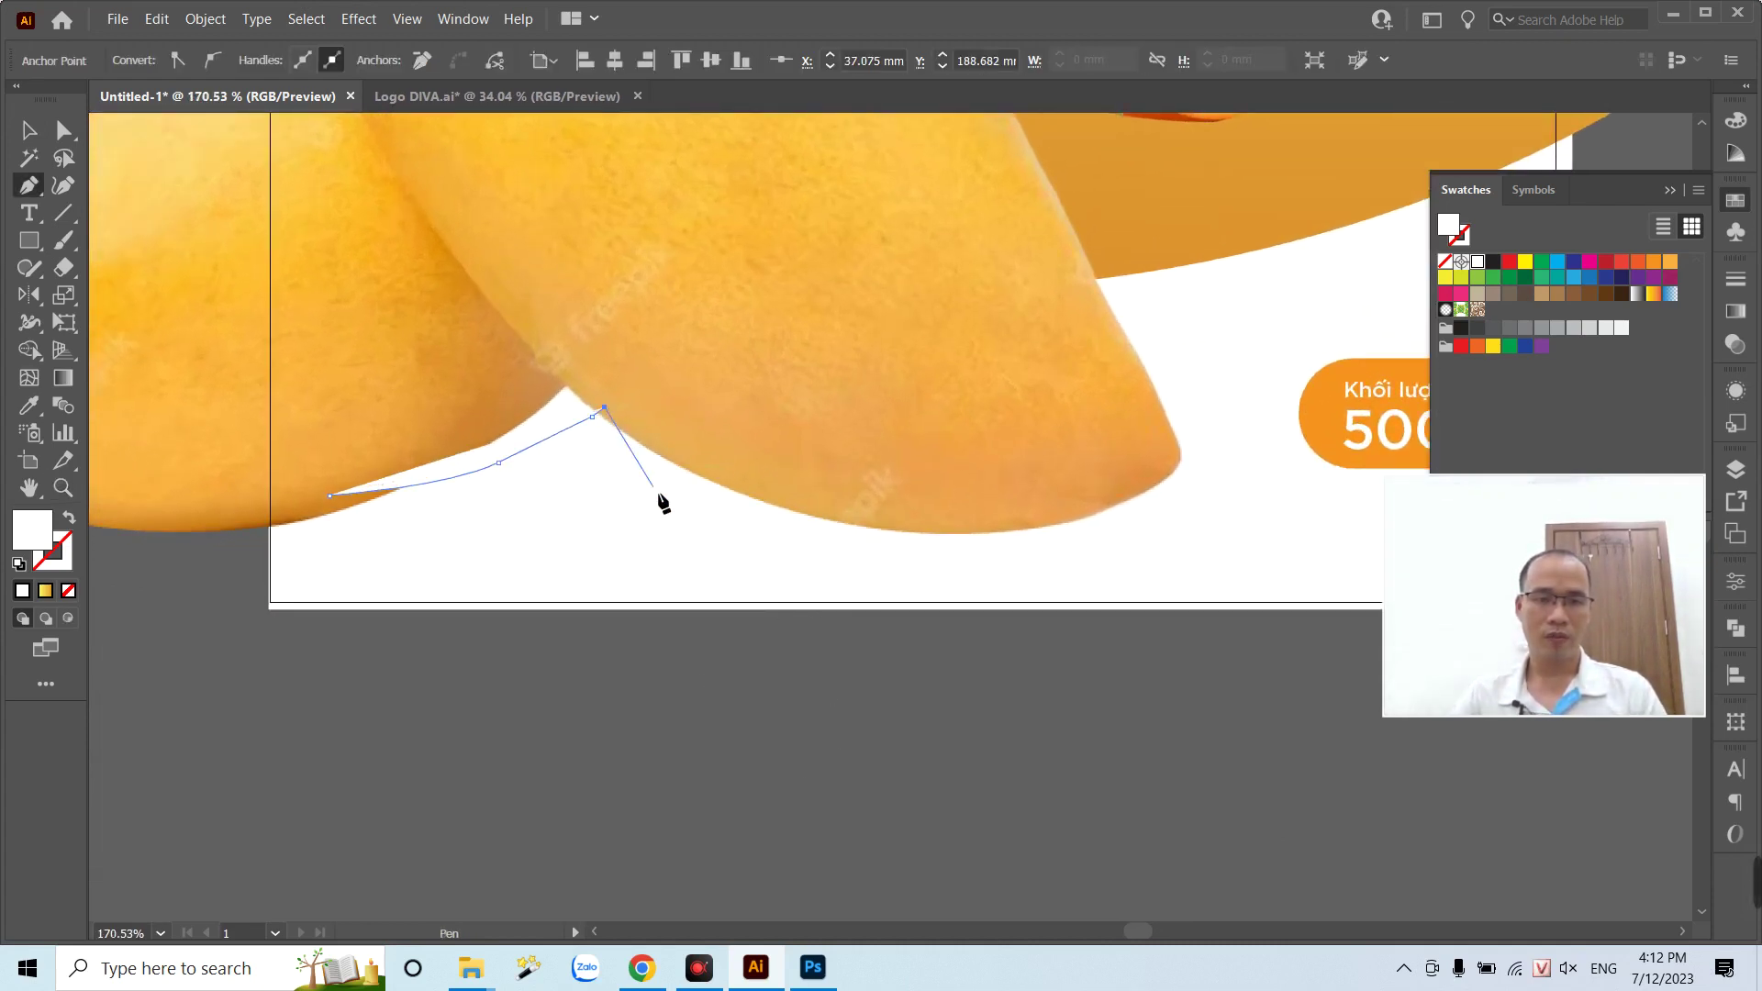
{"action": "key", "text": "ctrl+z"}
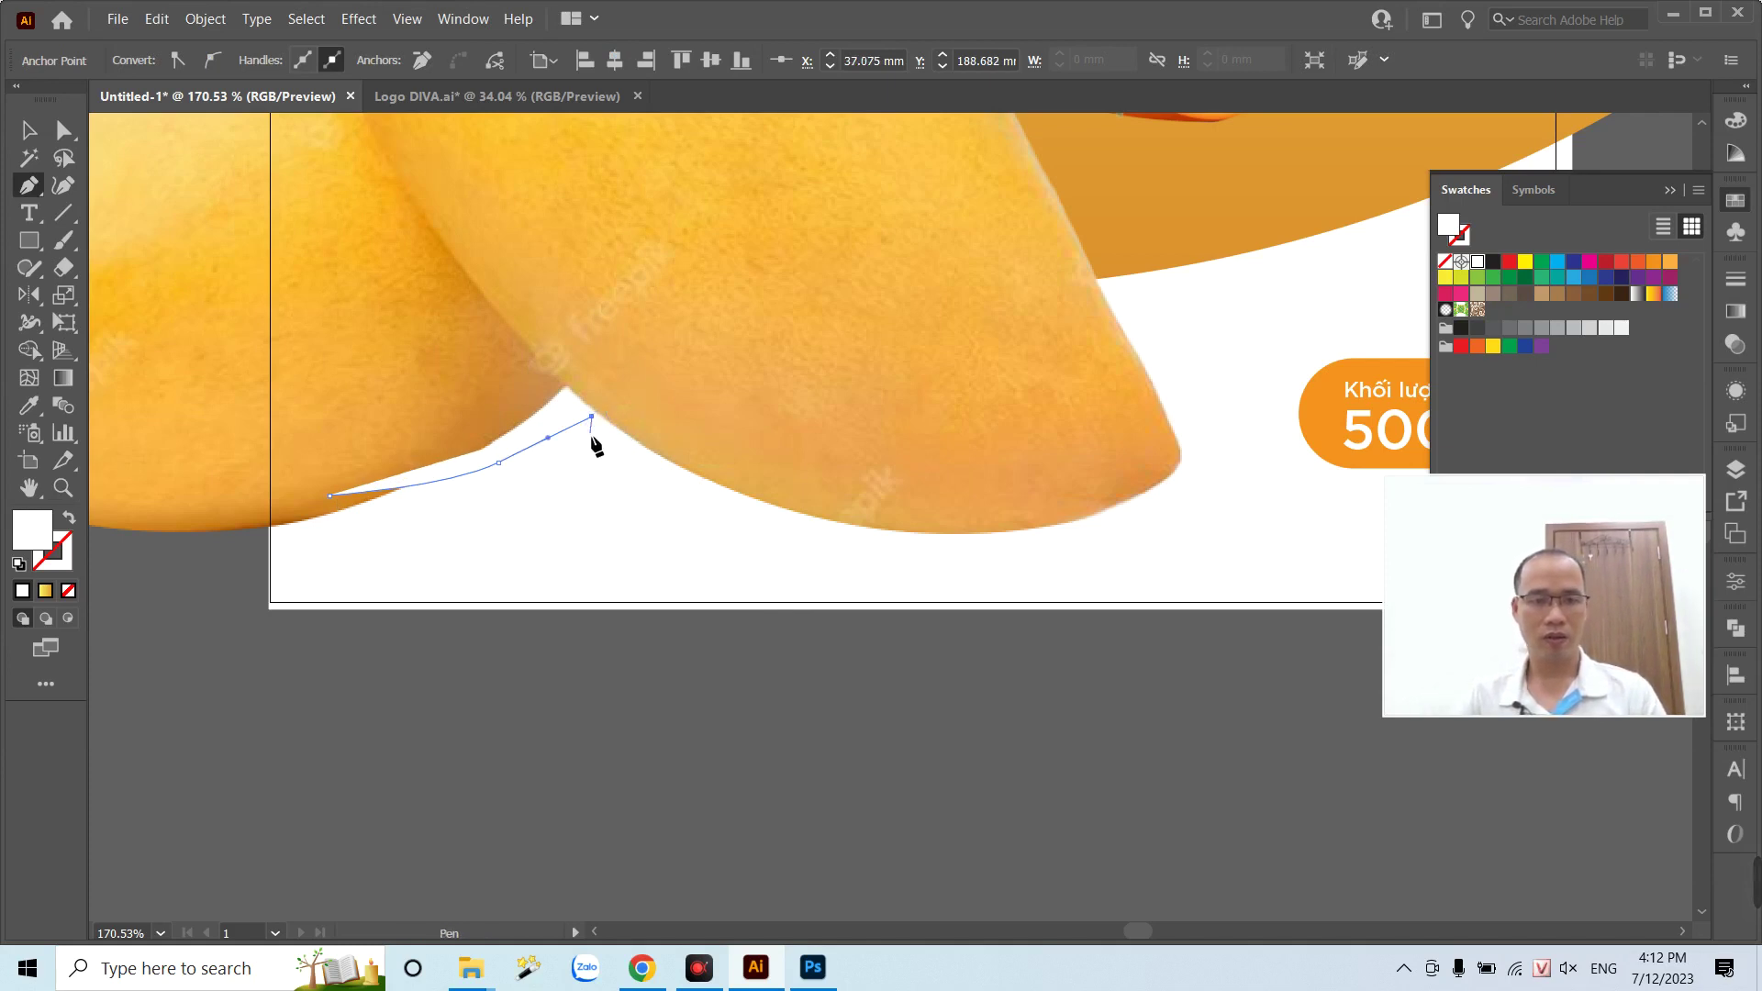
{"action": "left_click", "coordinate": [590, 435]}
{"action": "mouse_move", "coordinate": [943, 520]}
{"action": "left_mouse_down"}
{"action": "mouse_move", "coordinate": [1132, 466]}
{"action": "mouse_move", "coordinate": [1118, 495]}
{"action": "left_mouse_up"}
{"action": "left_click_drag", "start_coordinate": [934, 352], "coordinate": [905, 333]}
{"action": "left_click", "coordinate": [402, 370]}
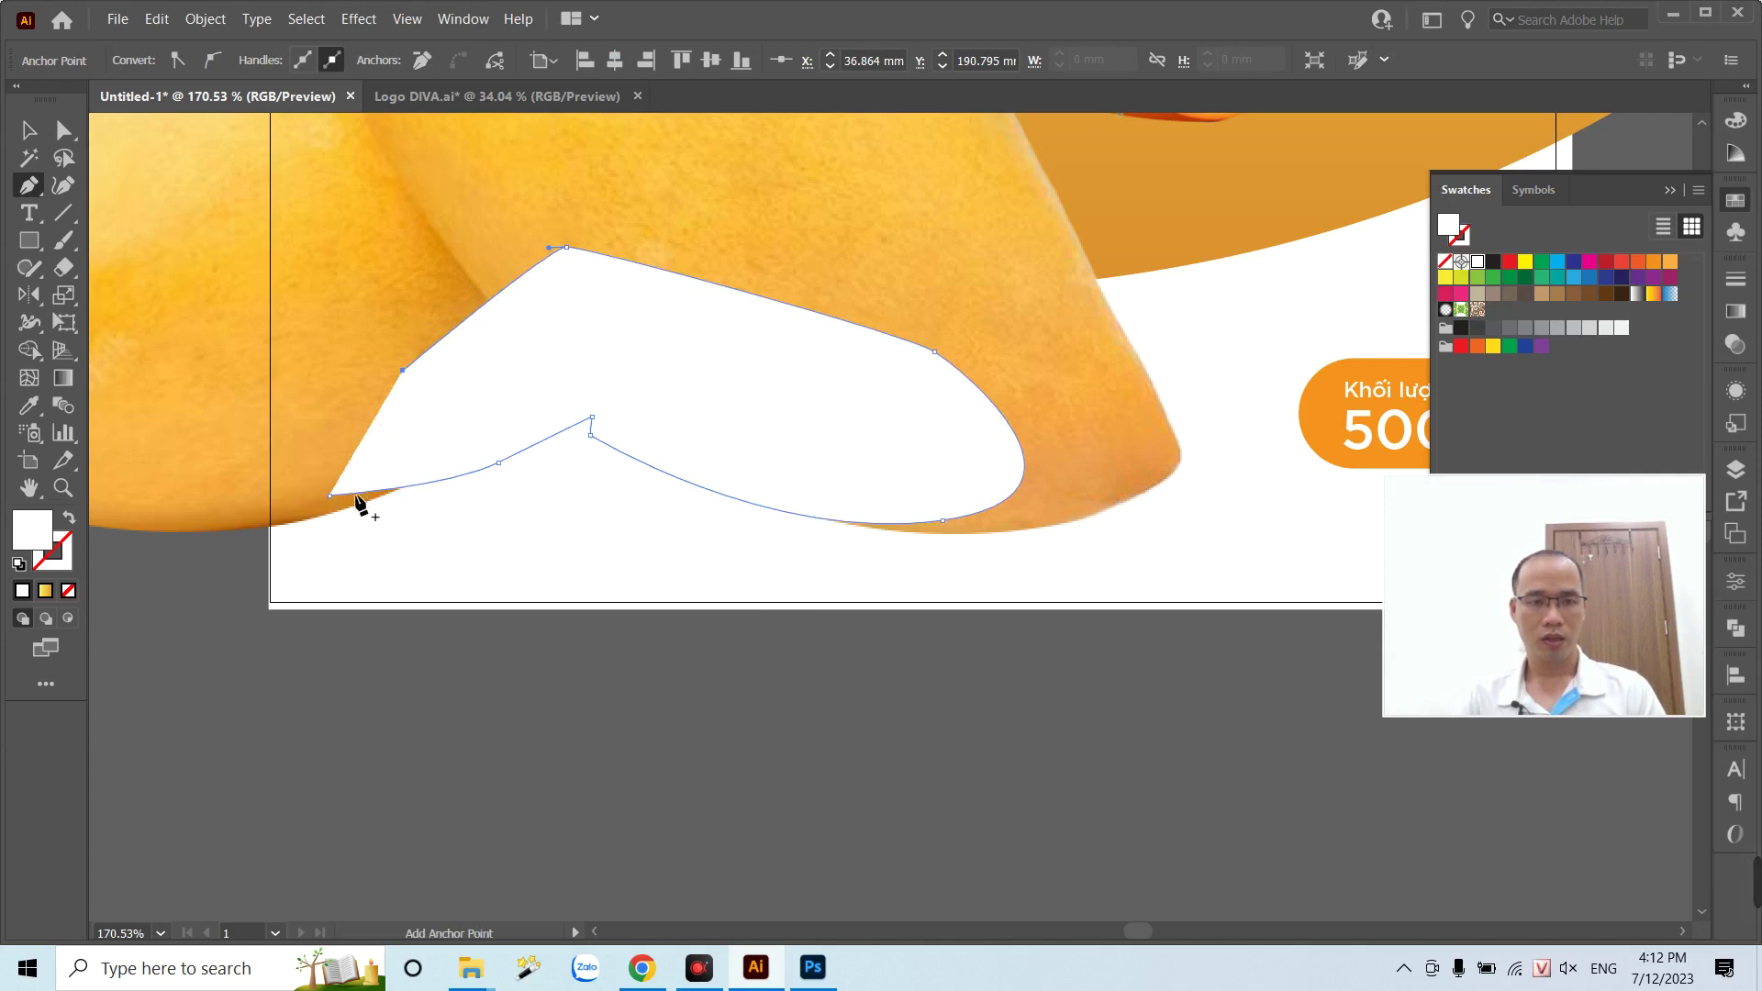
{"action": "left_click", "coordinate": [329, 497]}
- Fill the shadow orange and send it, then the white background rectangle, to the back
{"action": "key", "text": "v"}
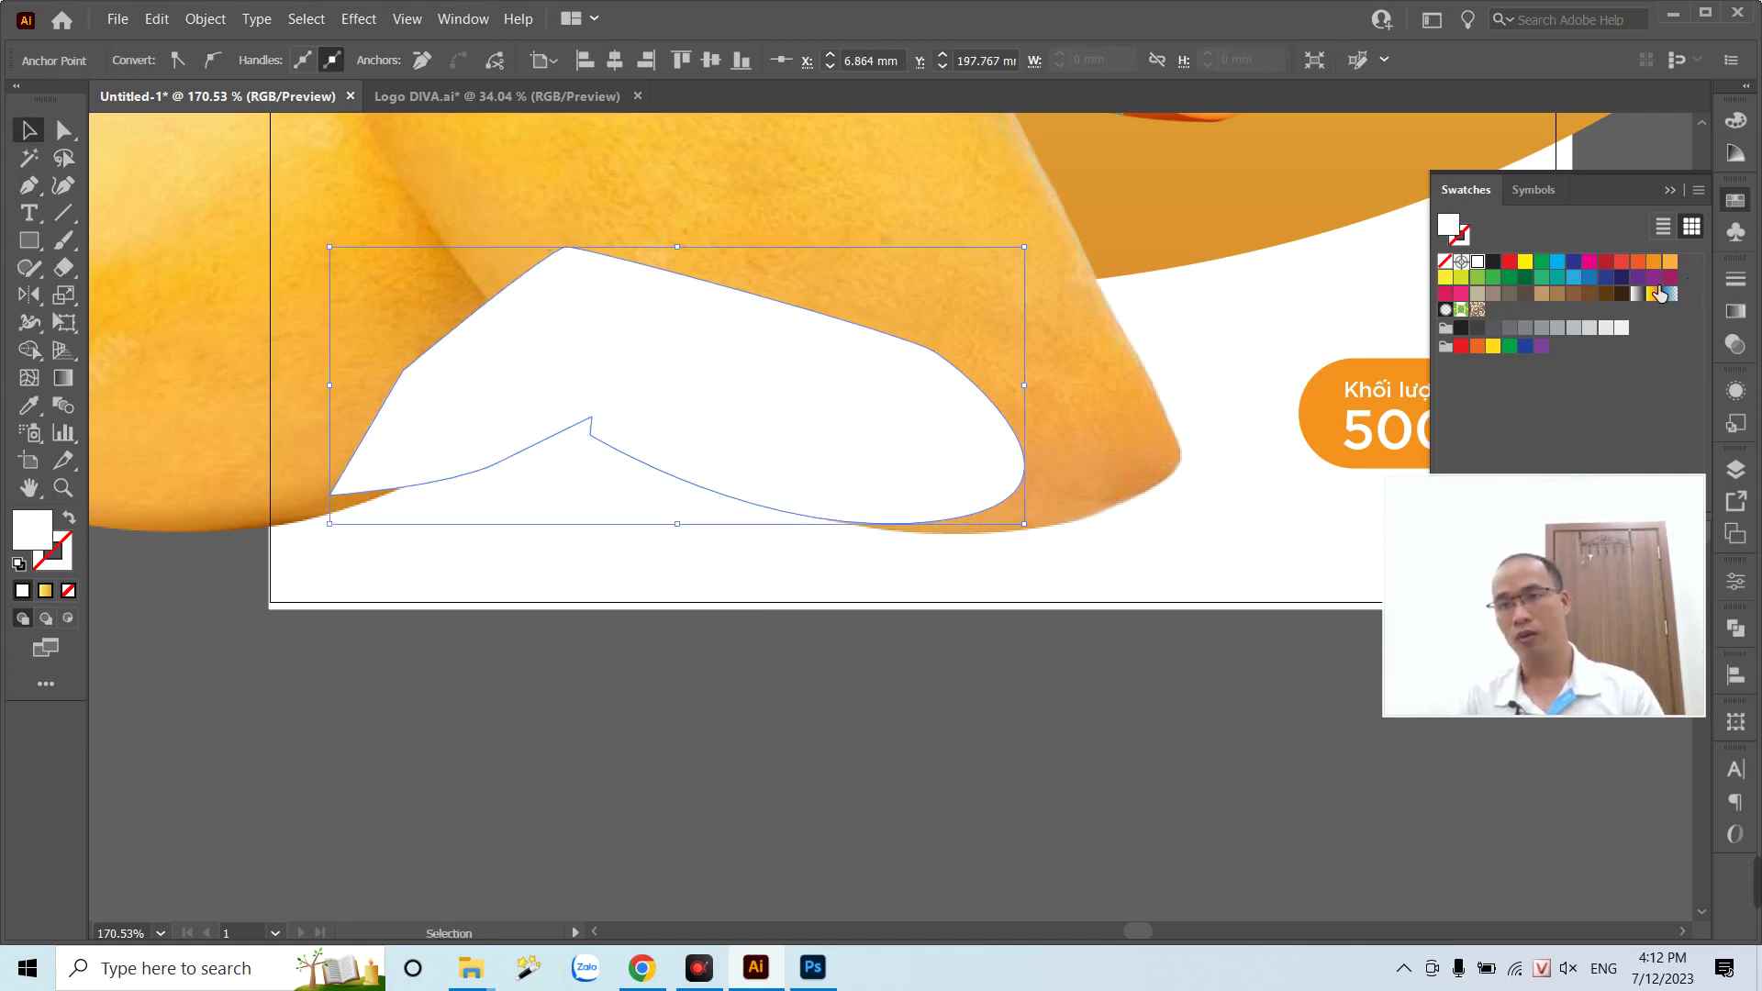
{"action": "left_click", "coordinate": [1672, 263]}
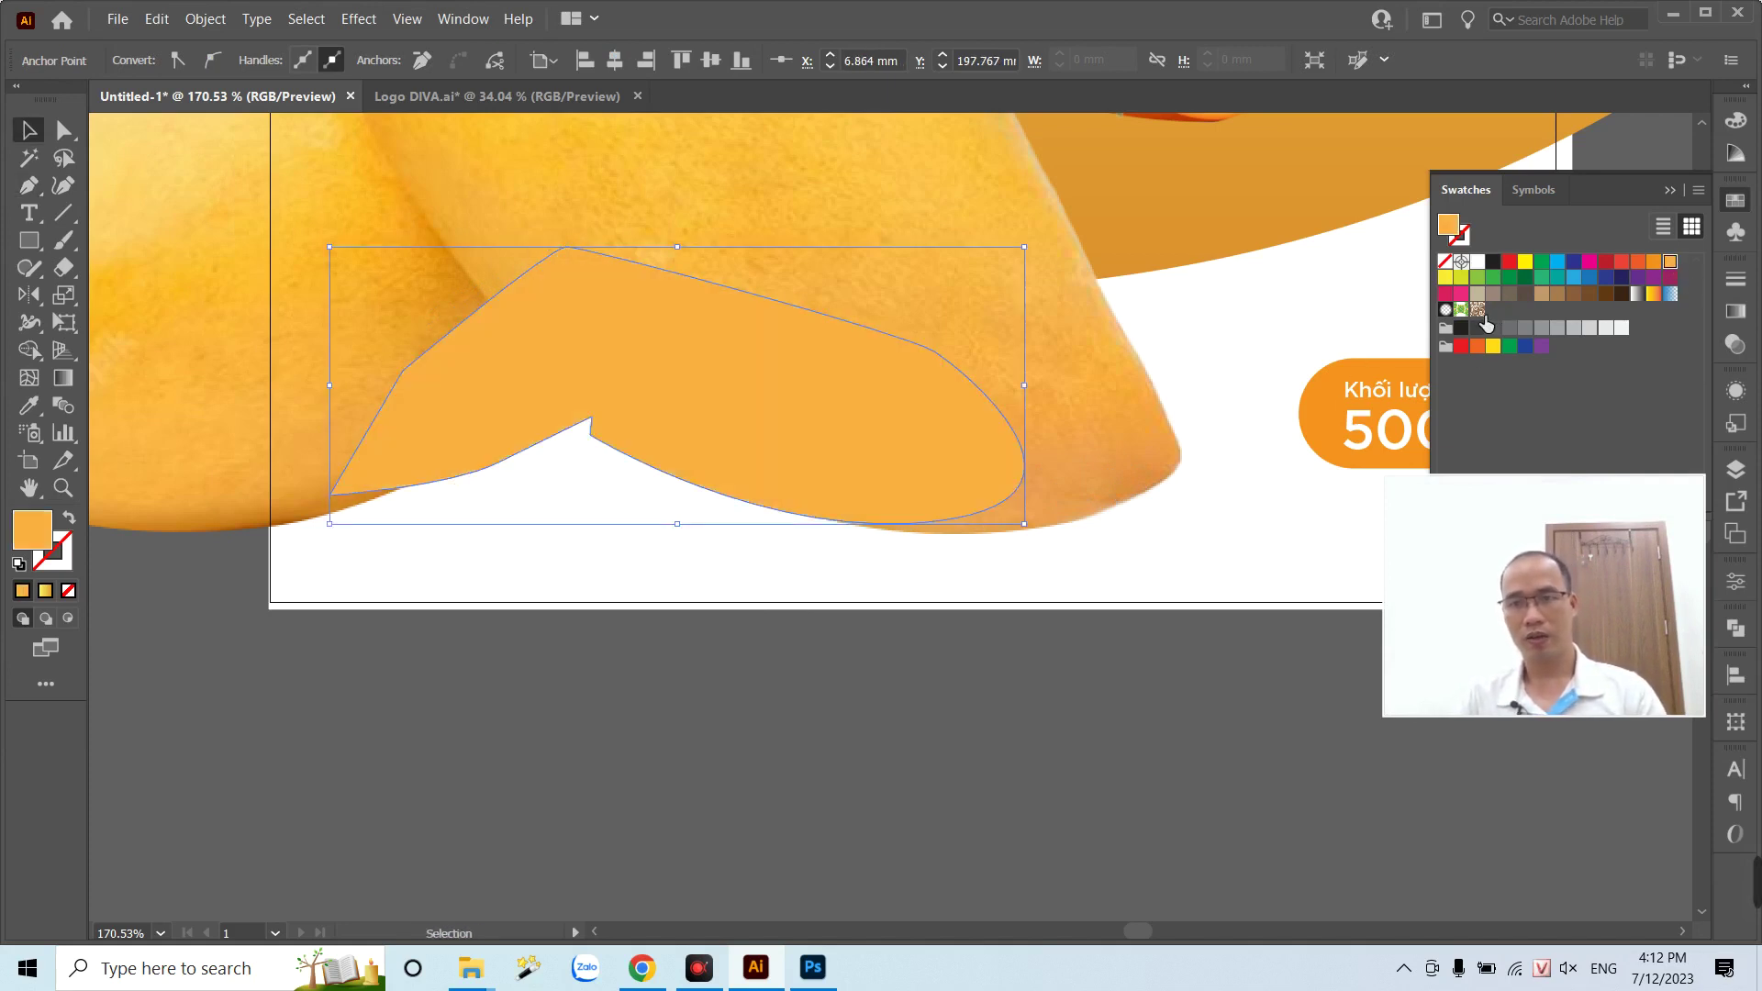
{"action": "key", "text": "ctrl+a"}
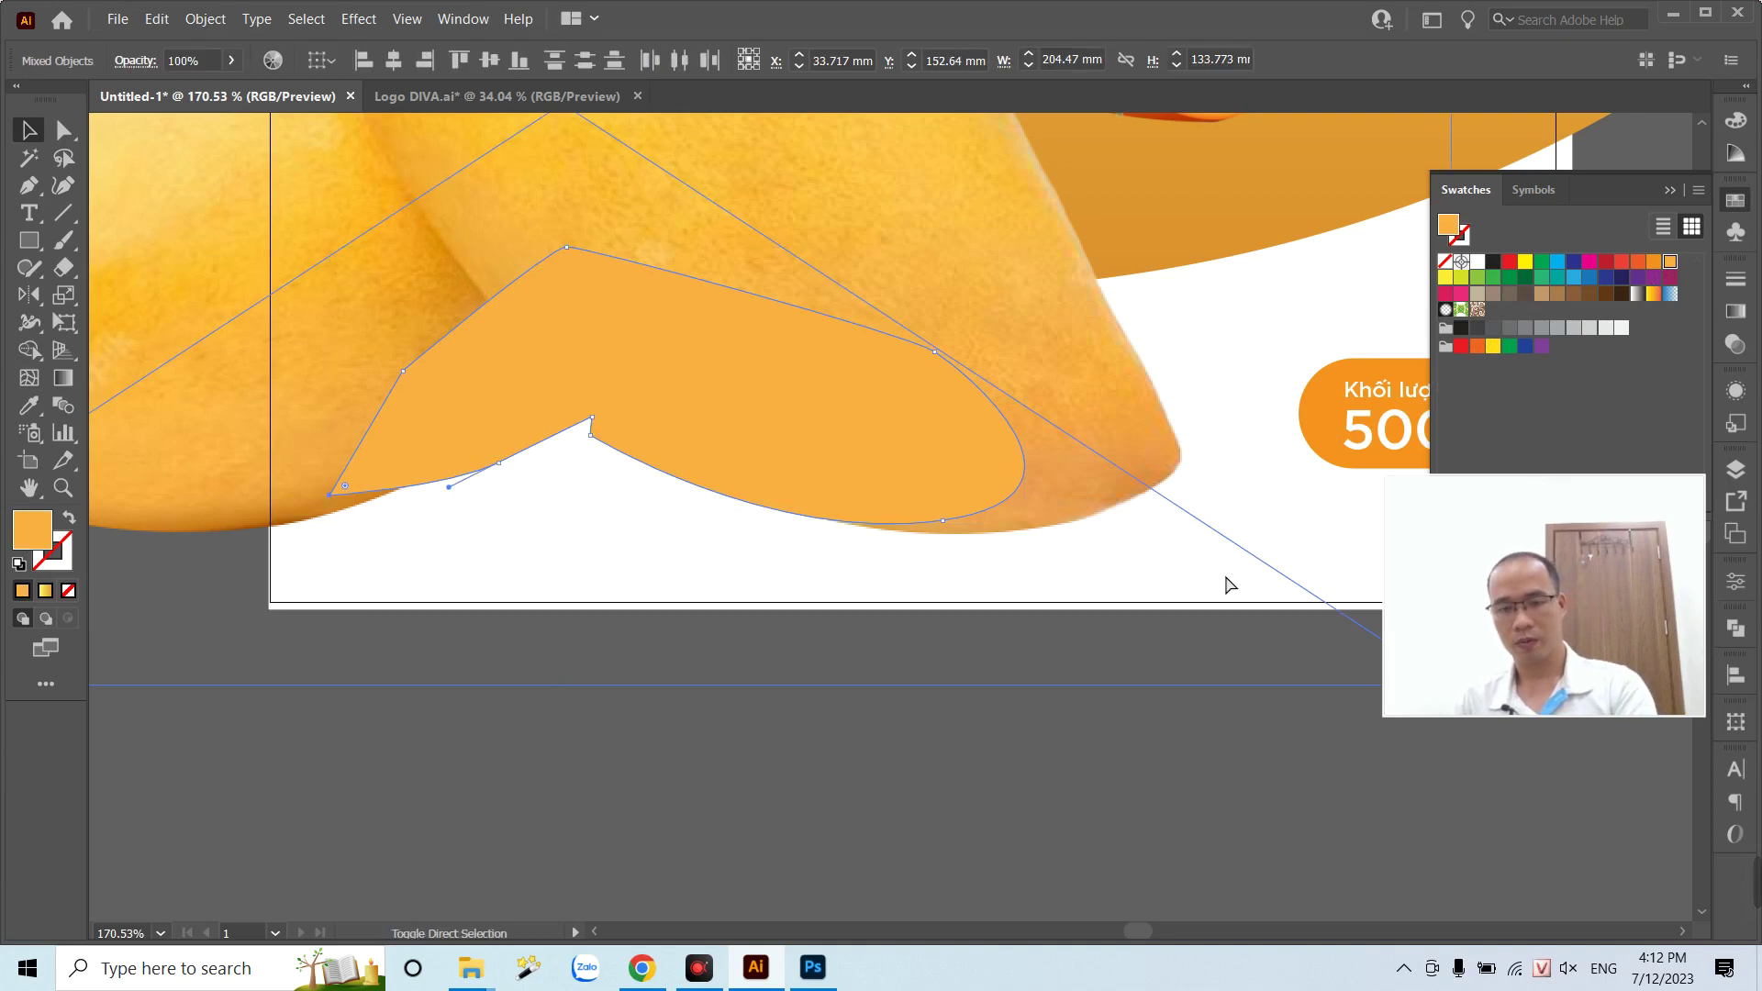
{"action": "key", "text": "ctrl+z"}
{"action": "left_click", "coordinate": [836, 620]}
{"action": "left_click", "coordinate": [428, 421]}
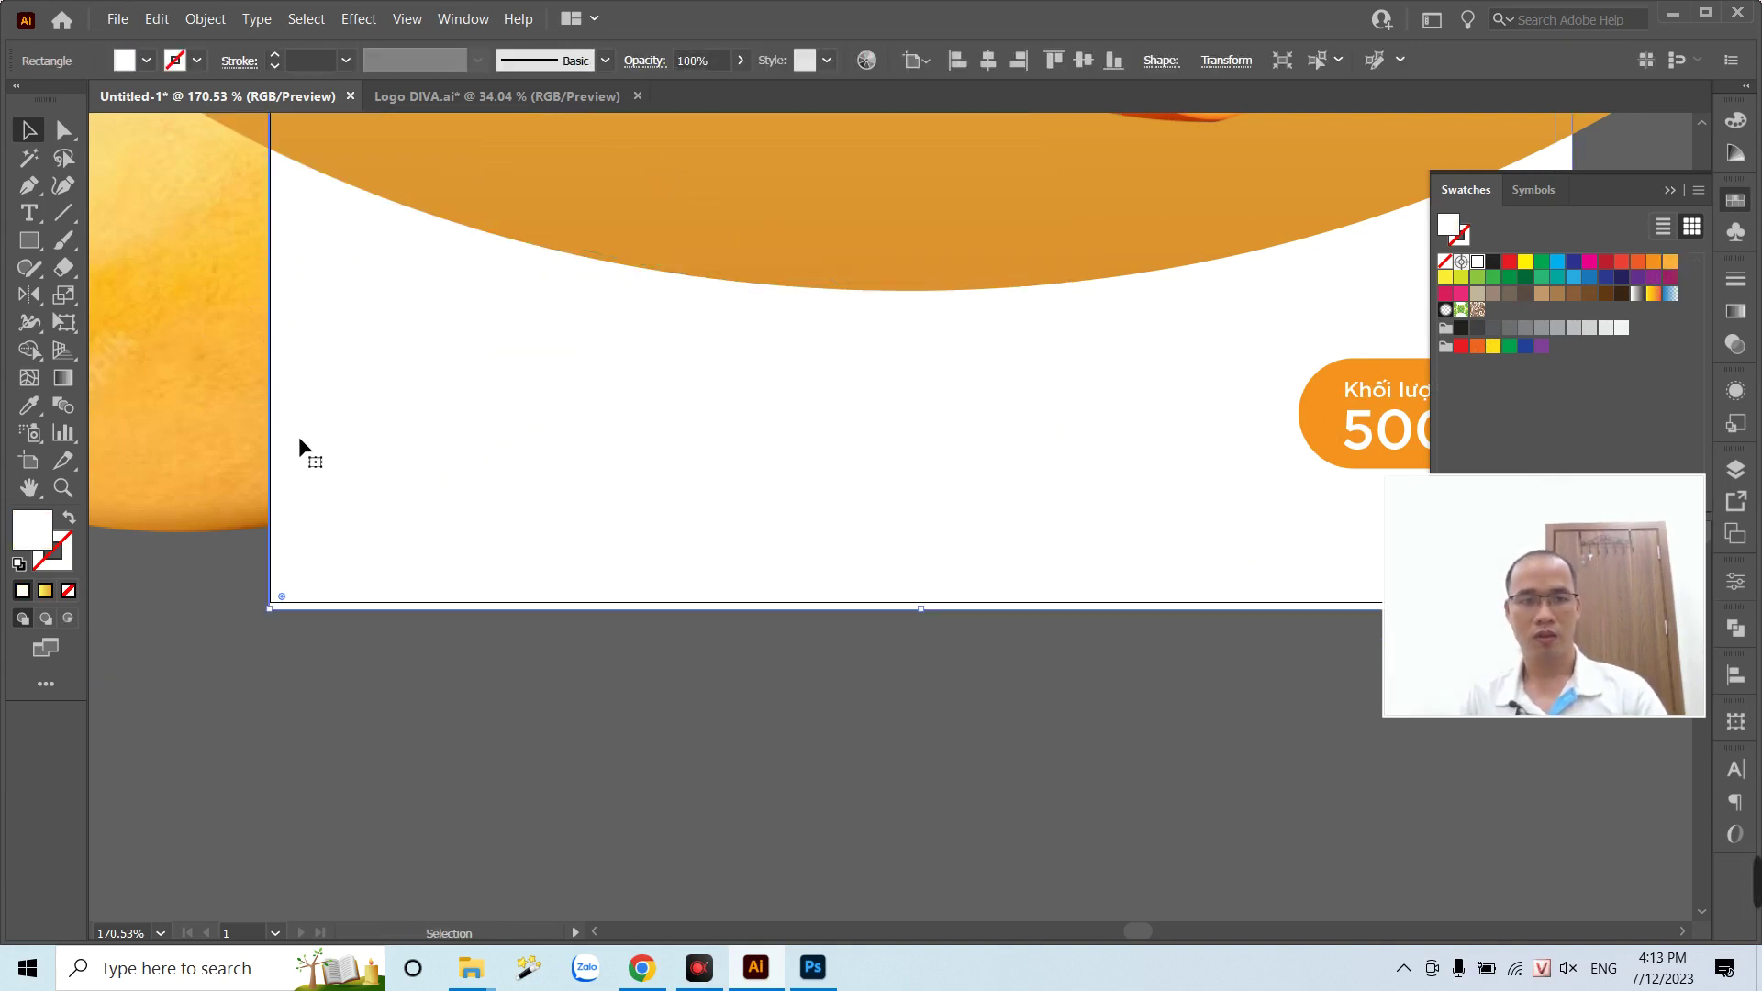
{"action": "key", "text": "ctrl+z"}
{"action": "key", "text": "ctrl+z"}
- Fit the artboard in view and check the shadow, mango photo and white background stacking
{"action": "left_click", "coordinate": [465, 429]}
{"action": "key", "text": "a"}
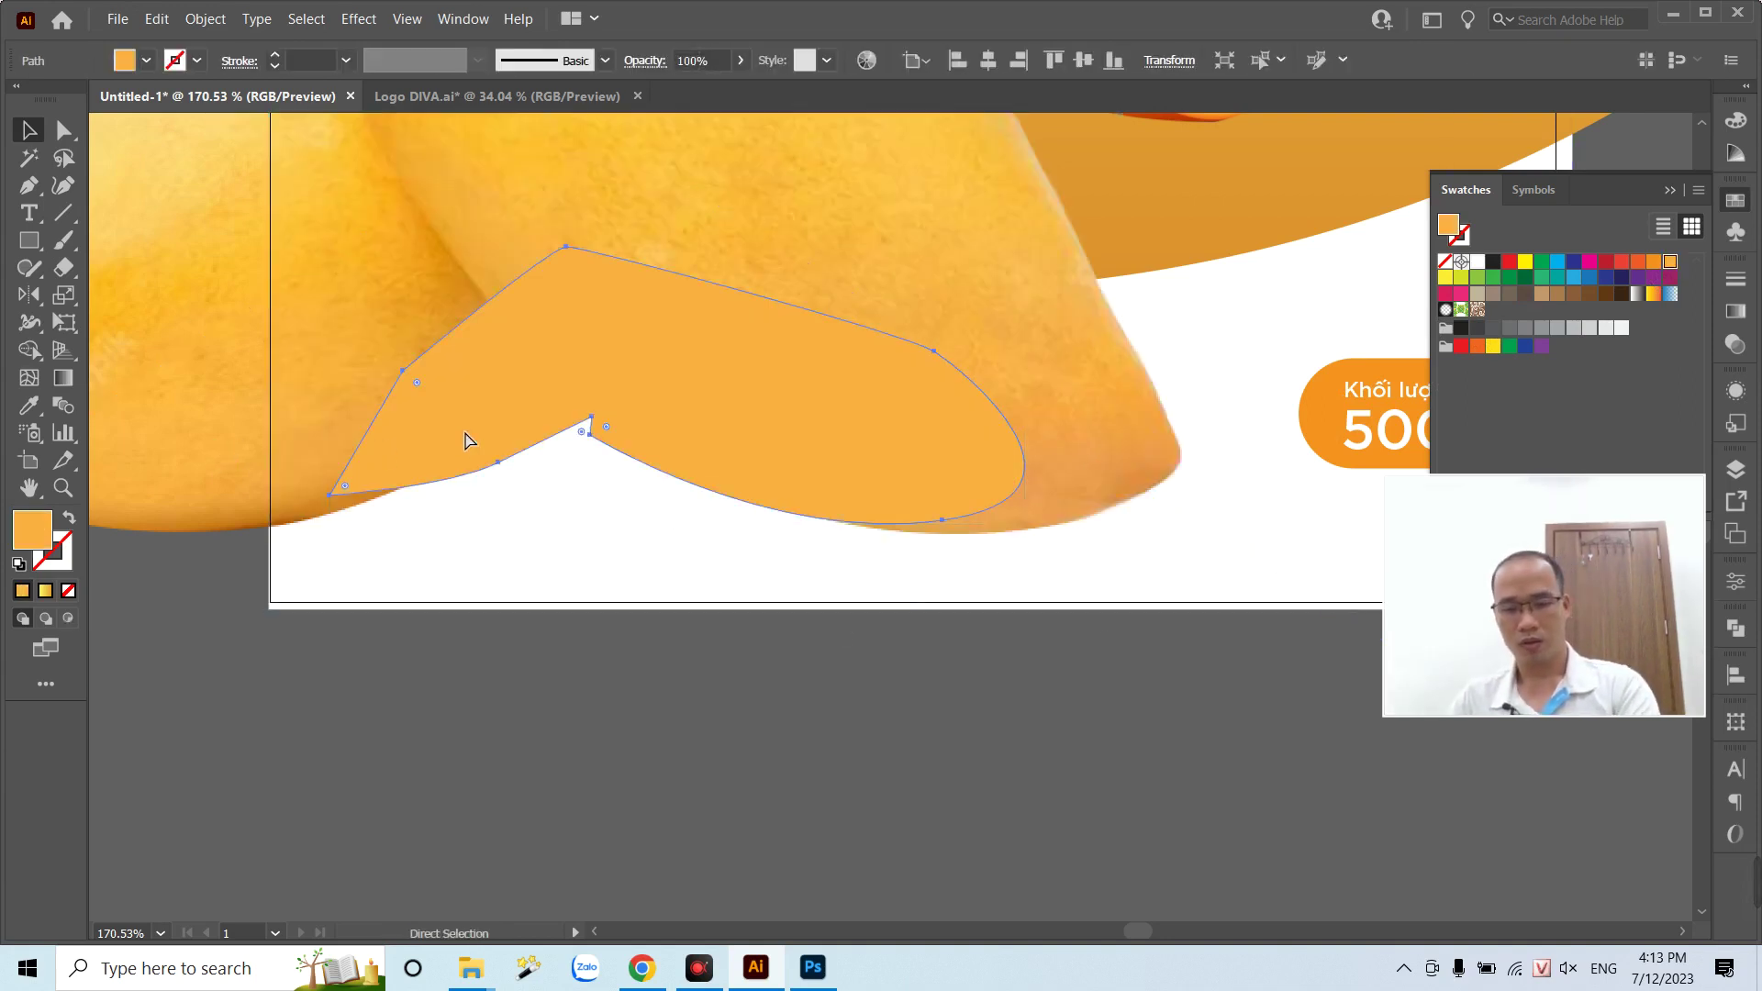
{"action": "key", "text": "v"}
{"action": "key", "text": "ctrl+0"}
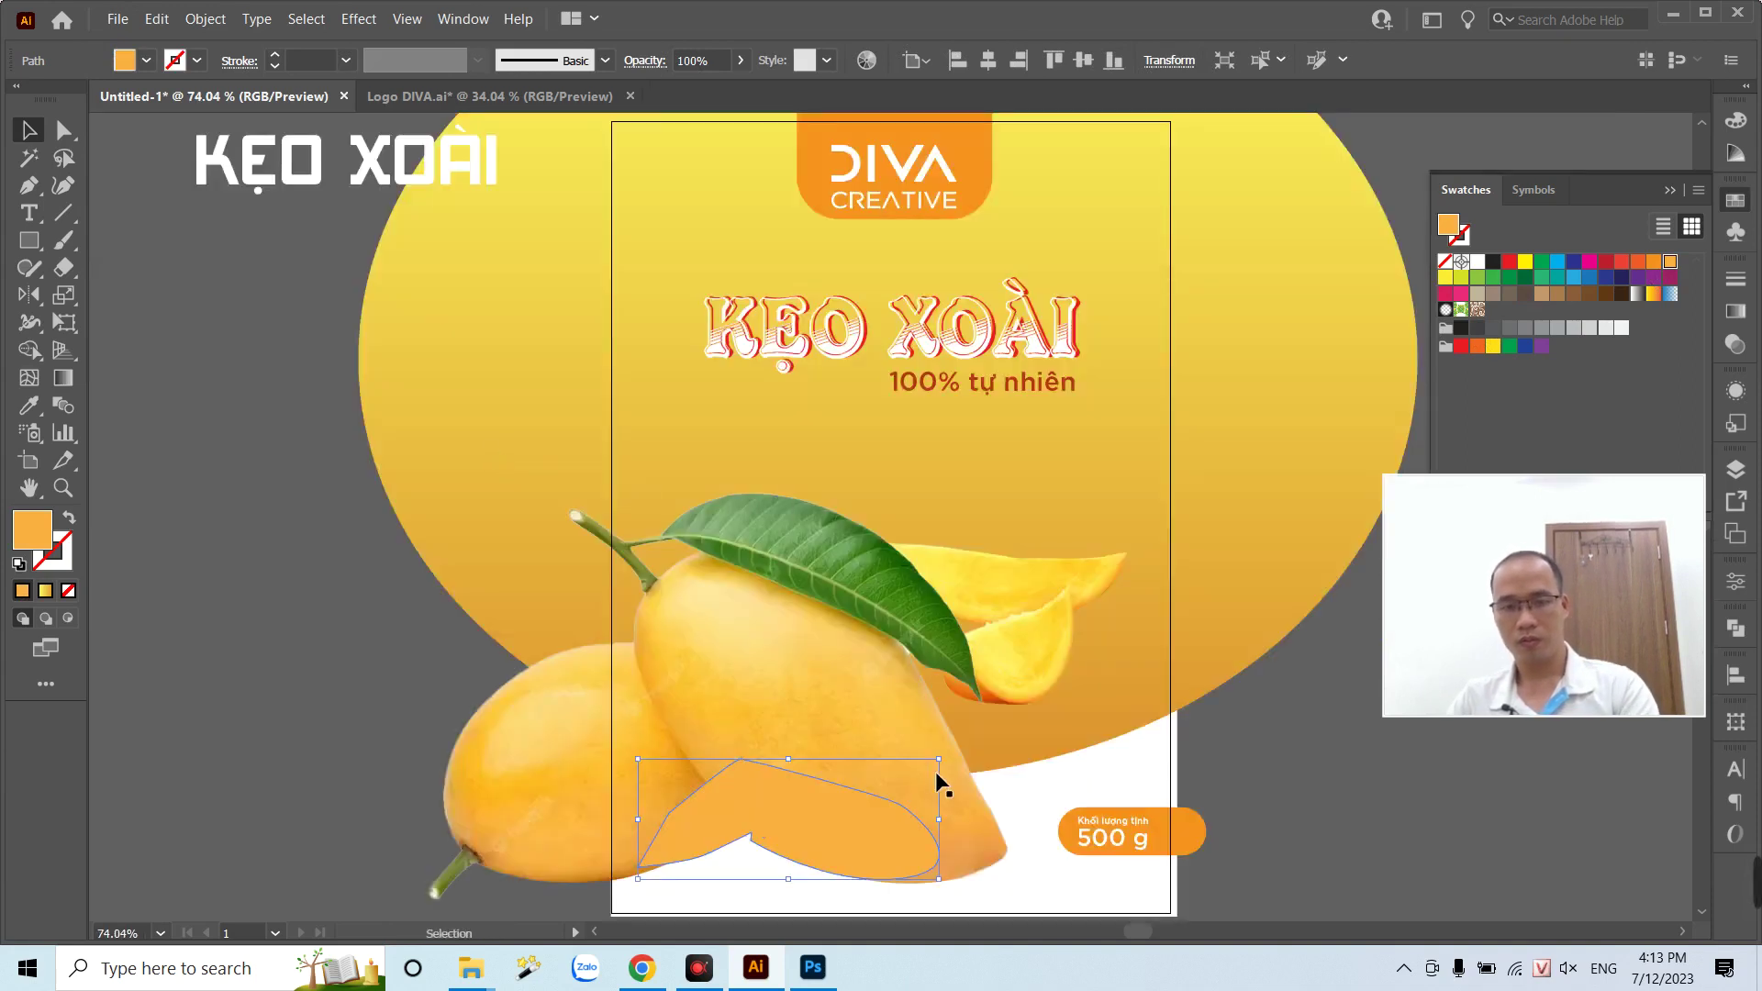
{"action": "scroll", "coordinate": [918, 753], "scroll_direction": "down", "scroll_amount": 3}
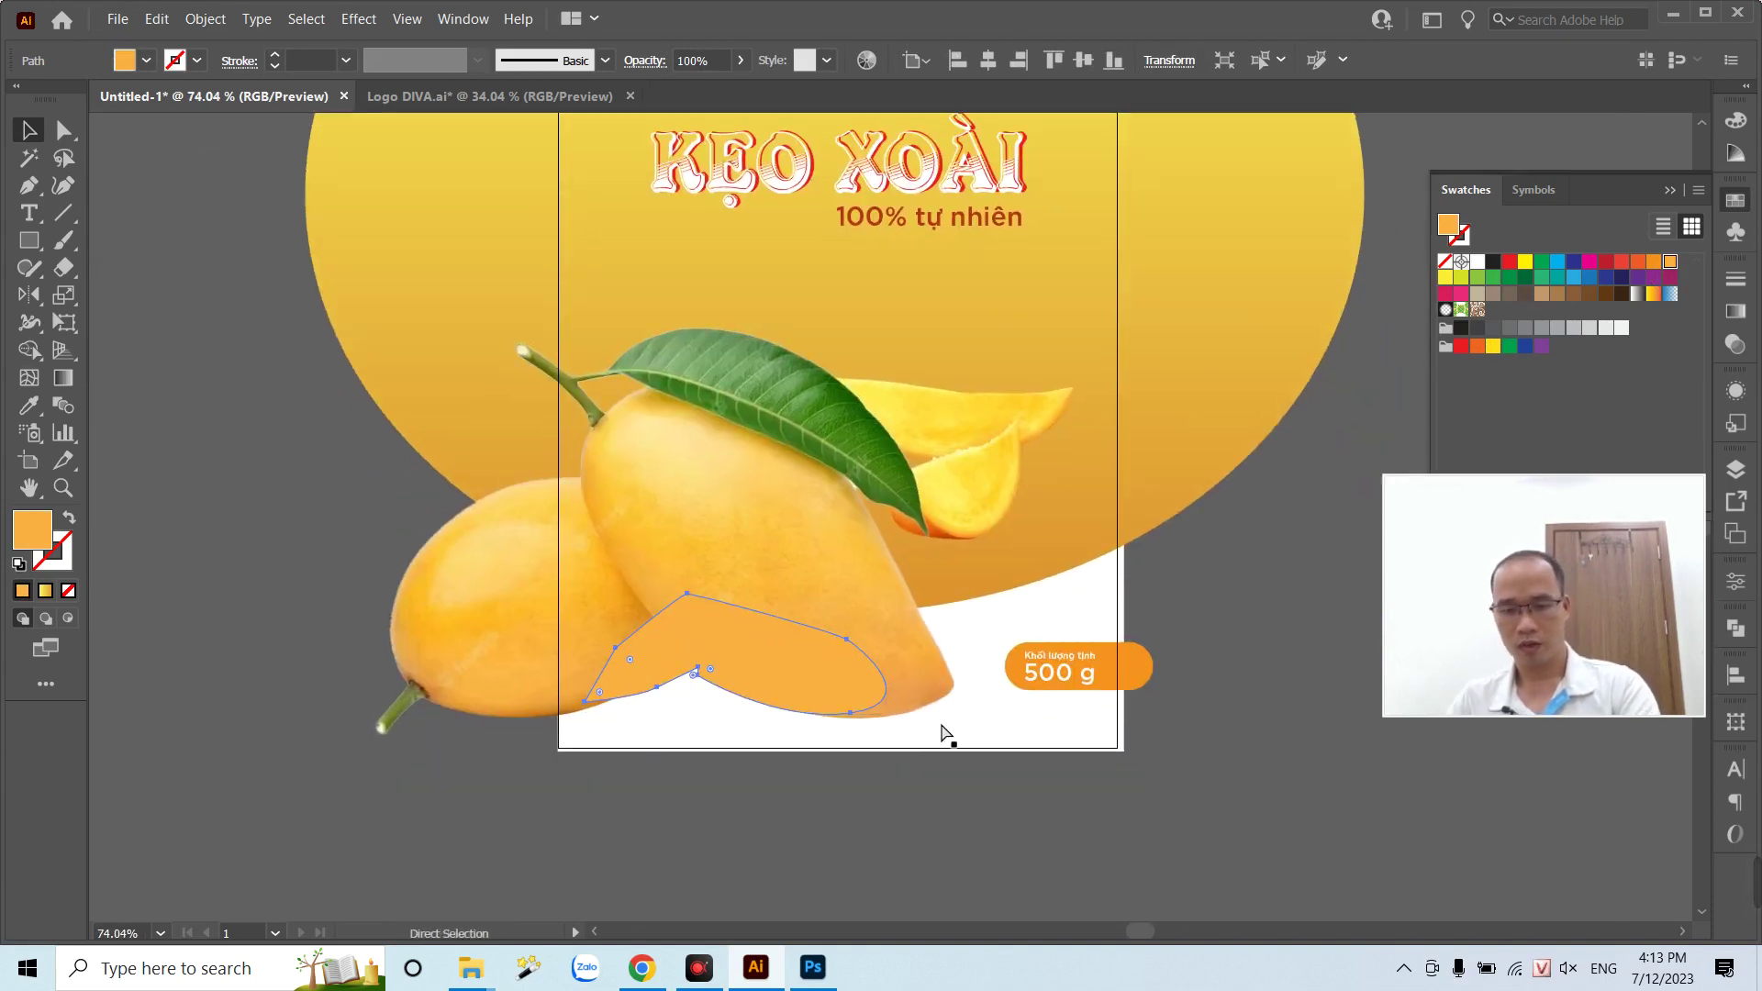
{"action": "key", "text": "Delete"}
{"action": "left_click", "coordinate": [1015, 740]}
{"action": "left_click", "coordinate": [1096, 749]}
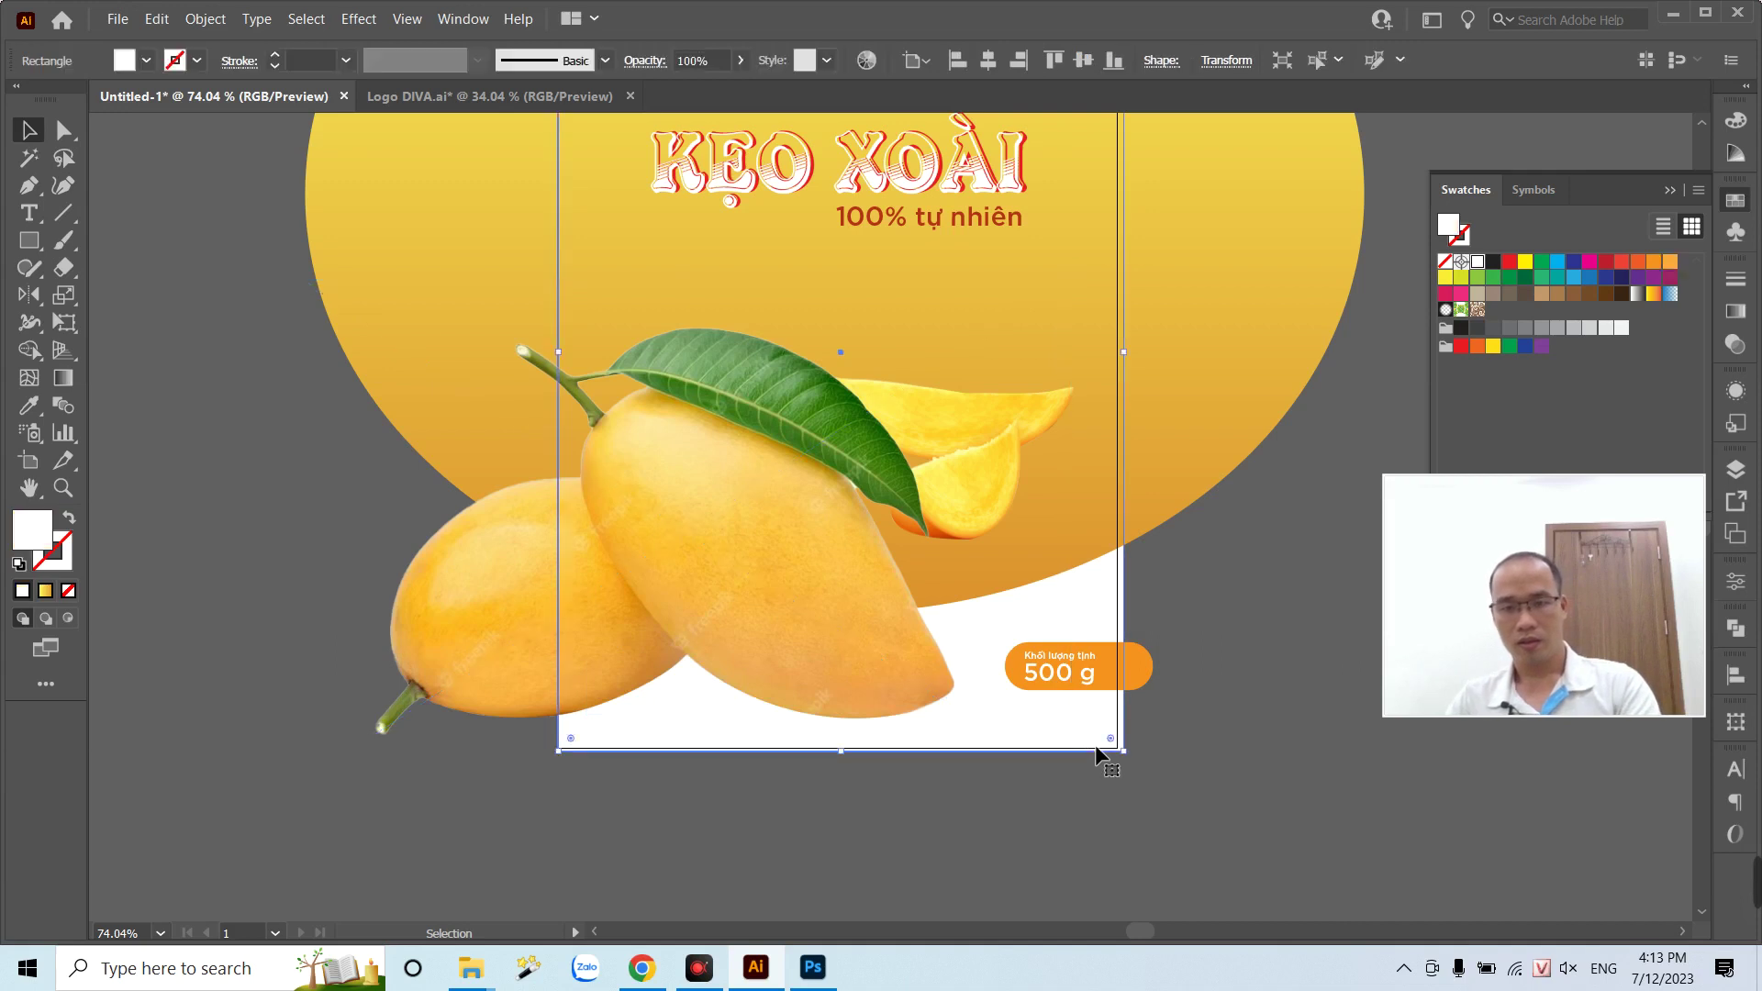
{"action": "left_click", "coordinate": [1164, 809]}
- Move the lower mango photo up to expose the orange shadow, then select the shadow
{"action": "key", "text": "z"}
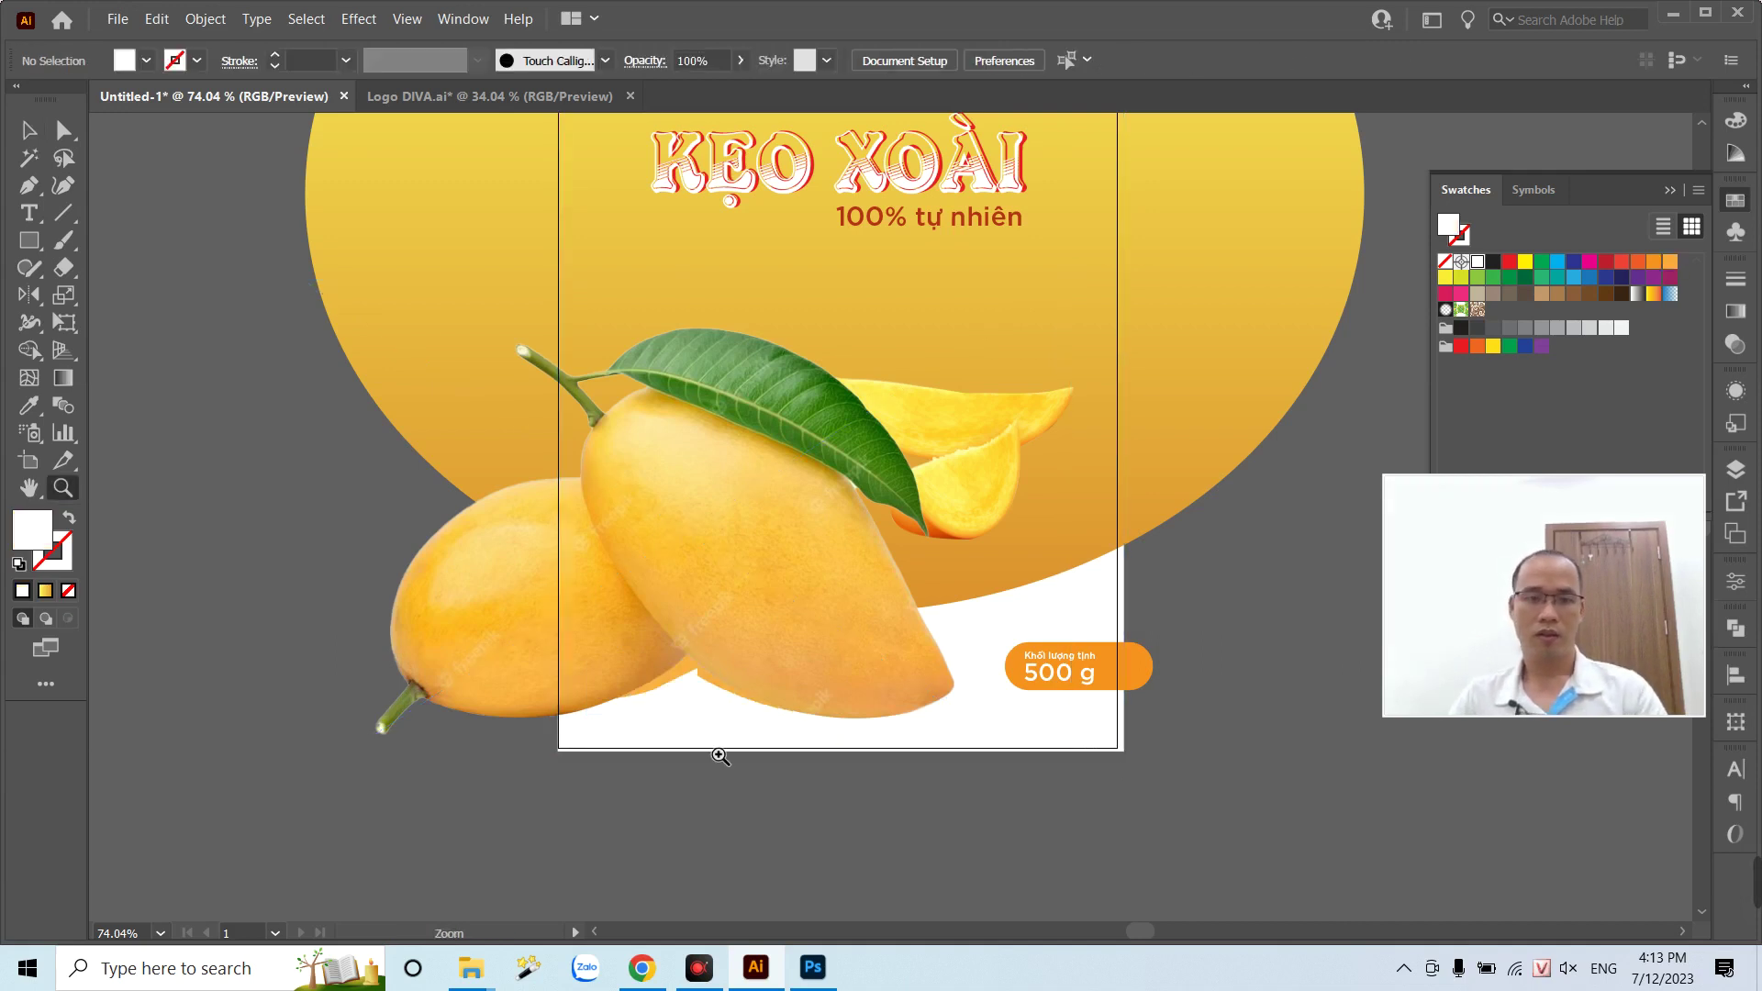
{"action": "left_click_drag", "start_coordinate": [661, 725], "coordinate": [904, 829]}
{"action": "key", "text": "v"}
{"action": "left_click", "coordinate": [754, 608]}
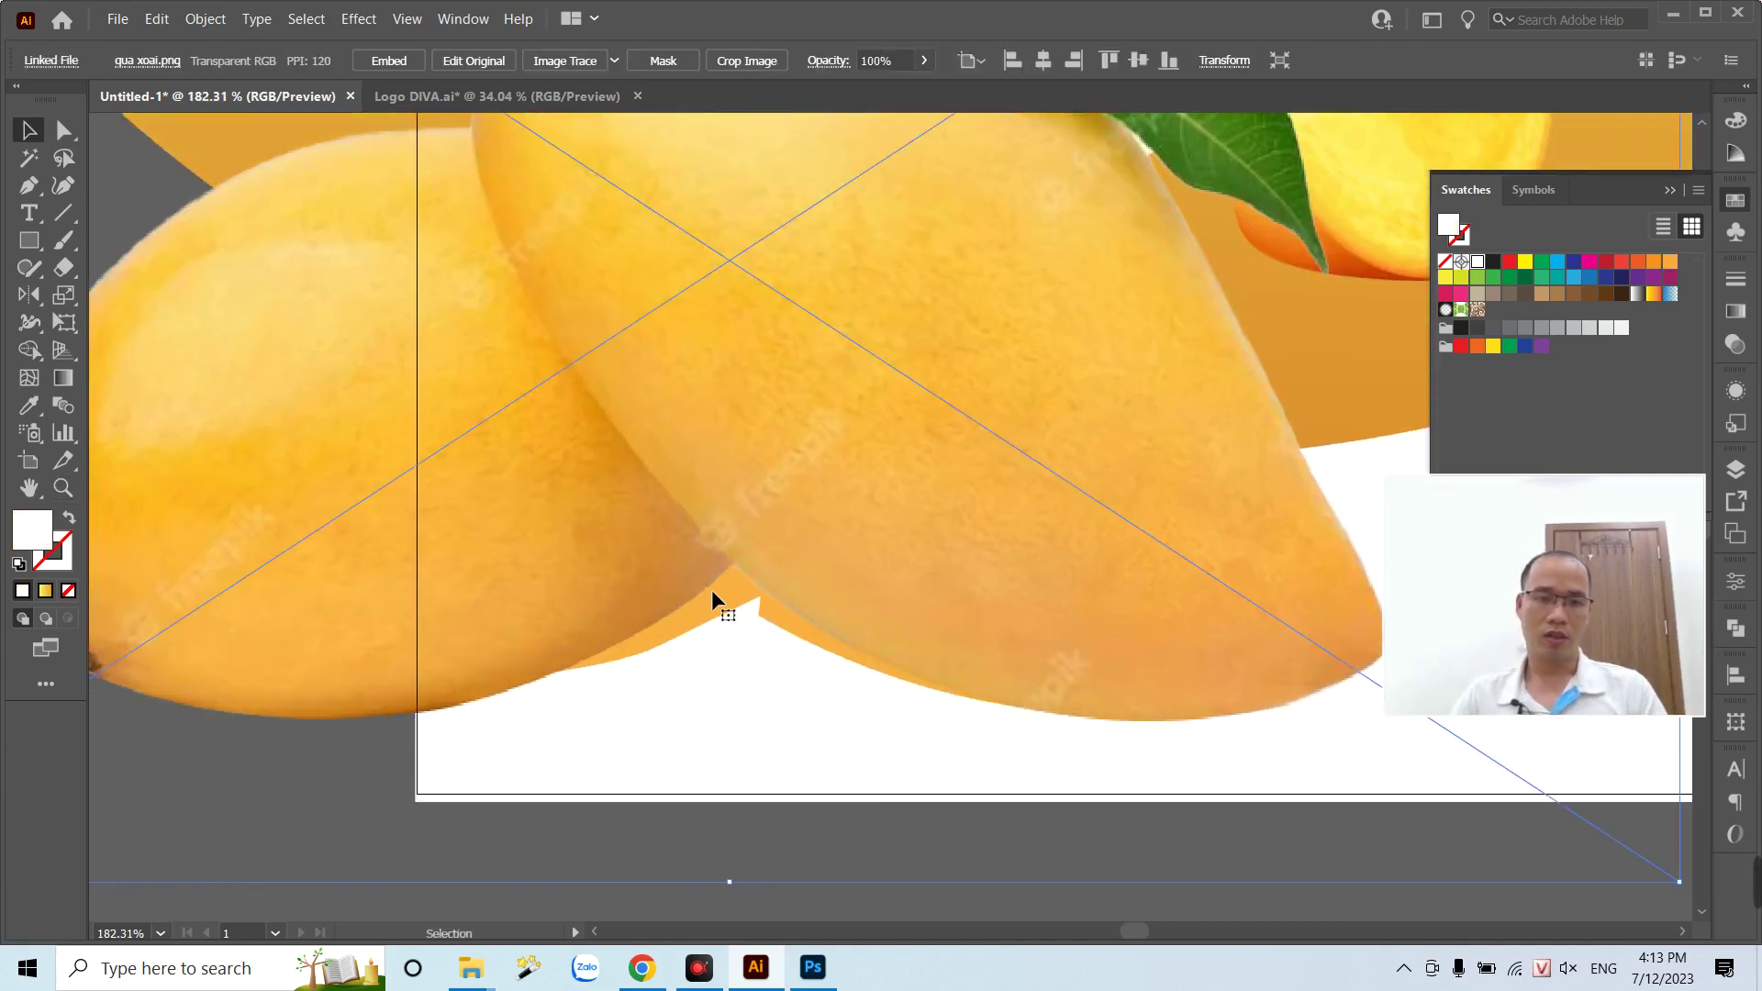
{"action": "left_click_drag", "start_coordinate": [712, 590], "coordinate": [653, 359]}
{"action": "left_click", "coordinate": [797, 642]}
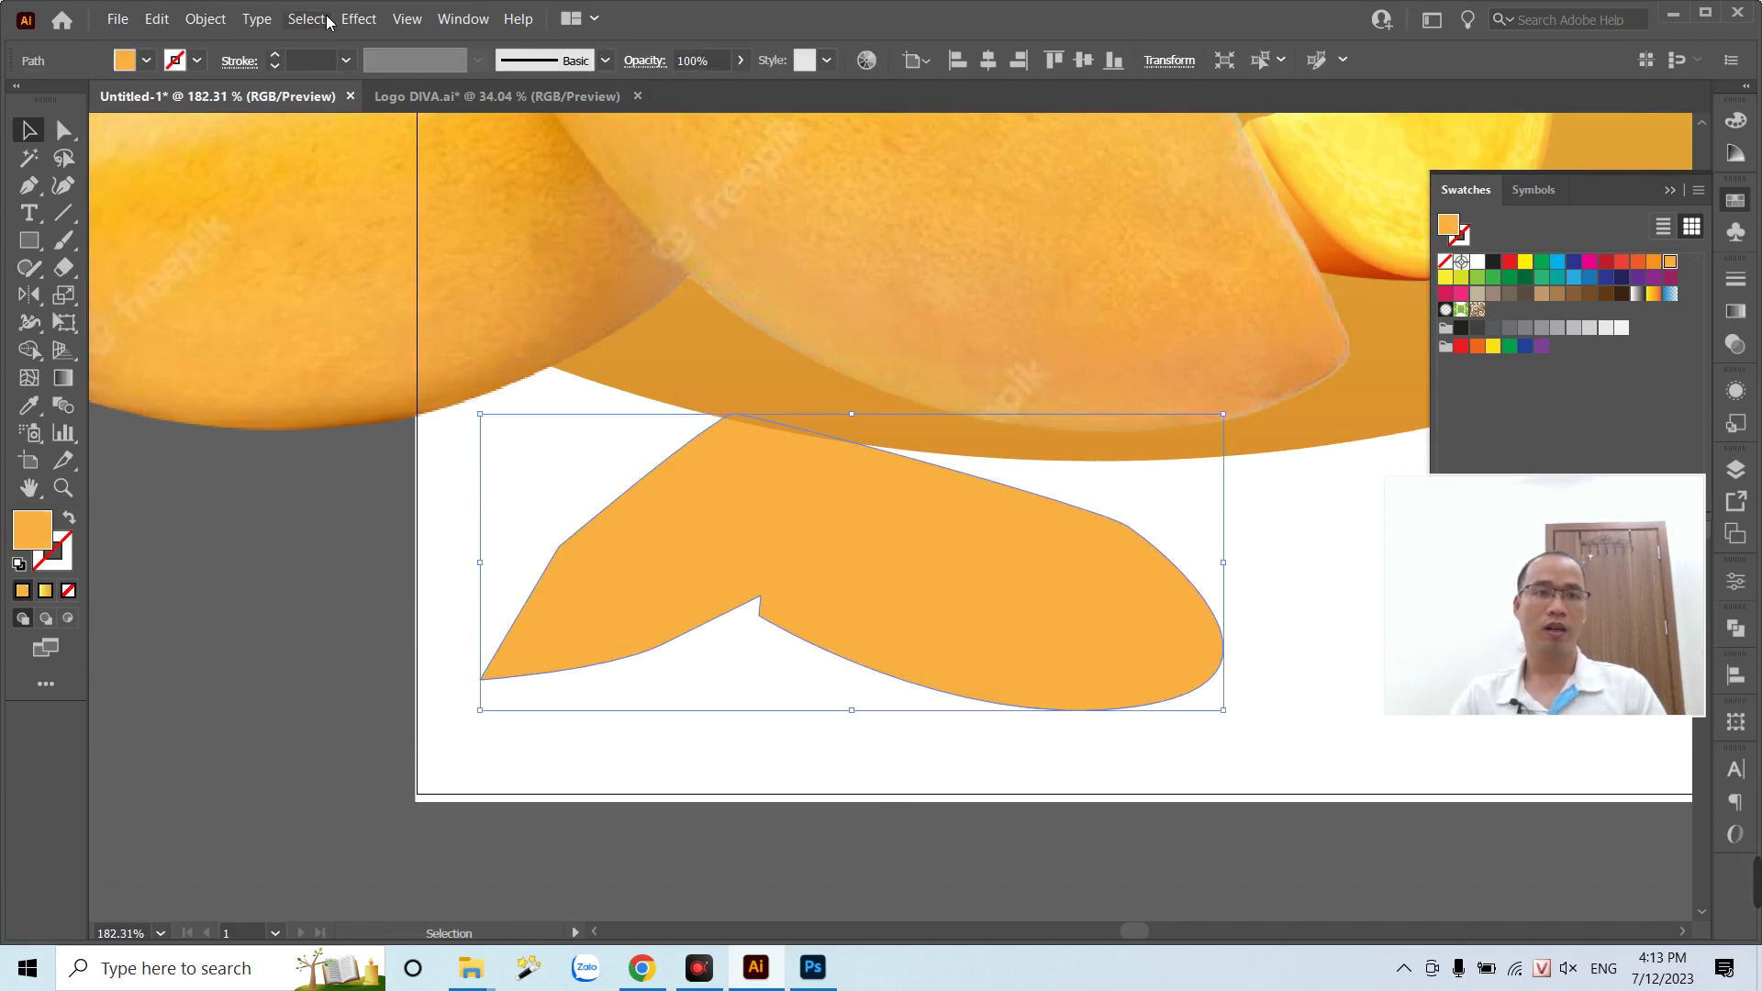
- Apply a Gaussian Blur of about 44 pixels to the shadow and move the mango back over it
{"action": "left_click", "coordinate": [358, 19]}
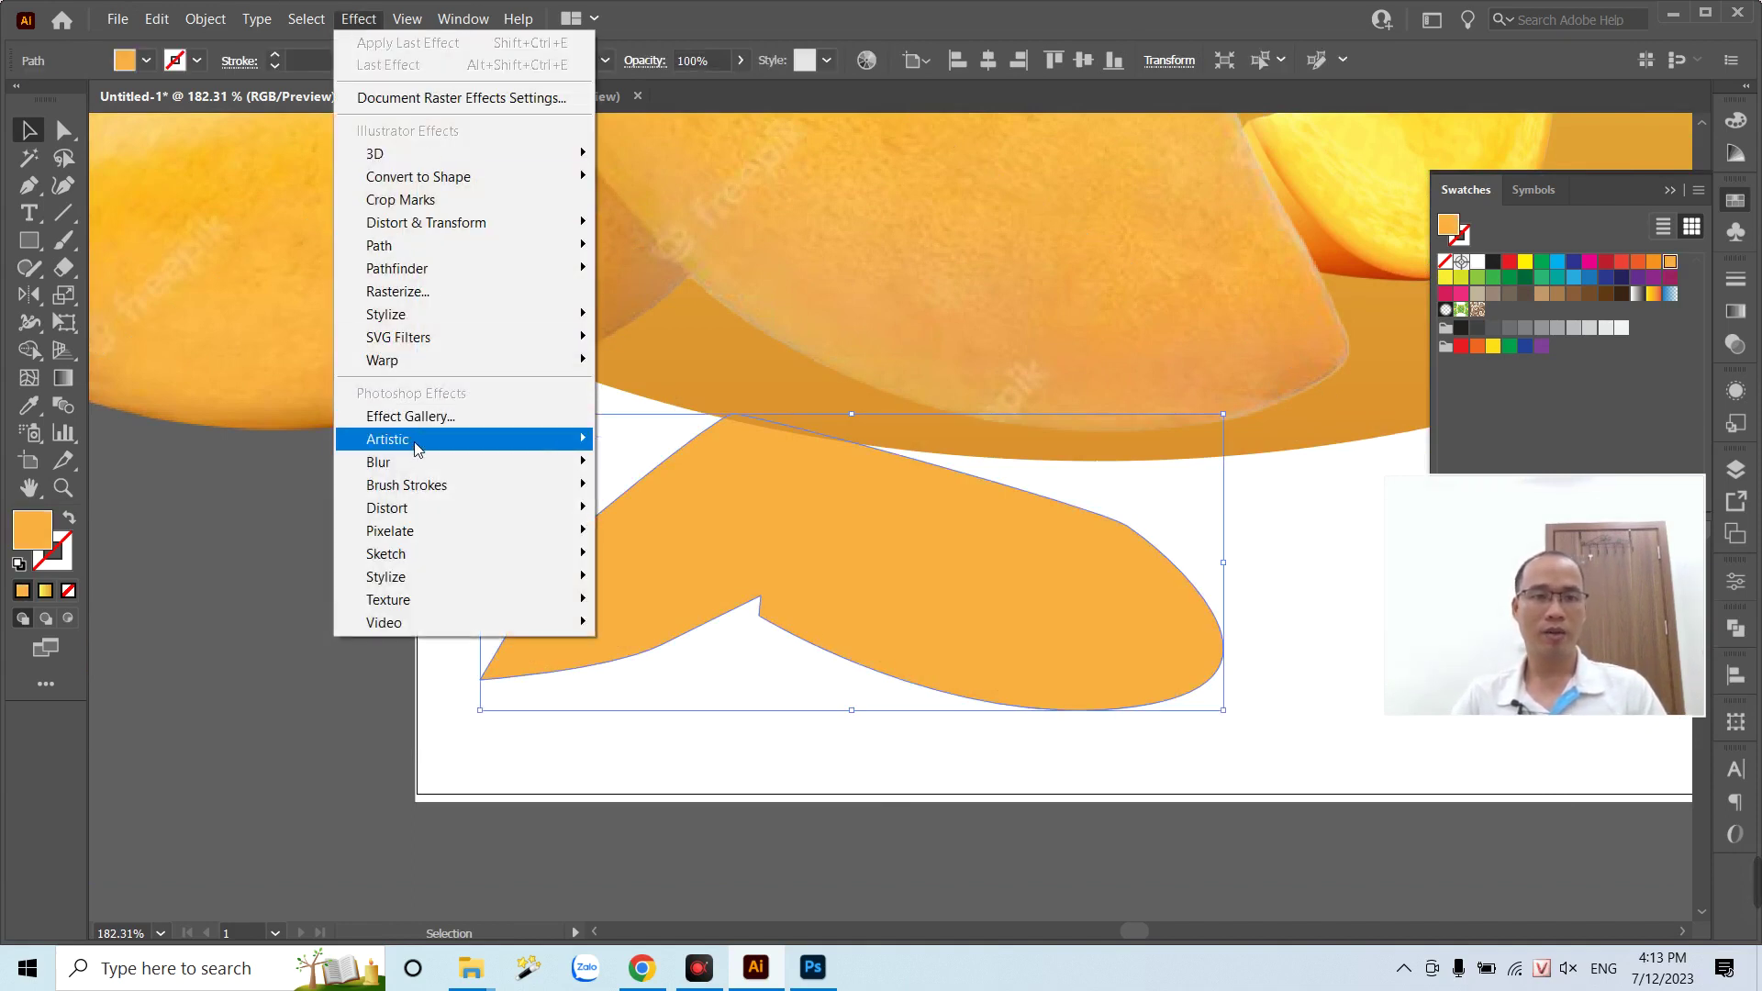
{"action": "mouse_move", "coordinate": [378, 460]}
{"action": "left_click", "coordinate": [654, 462]}
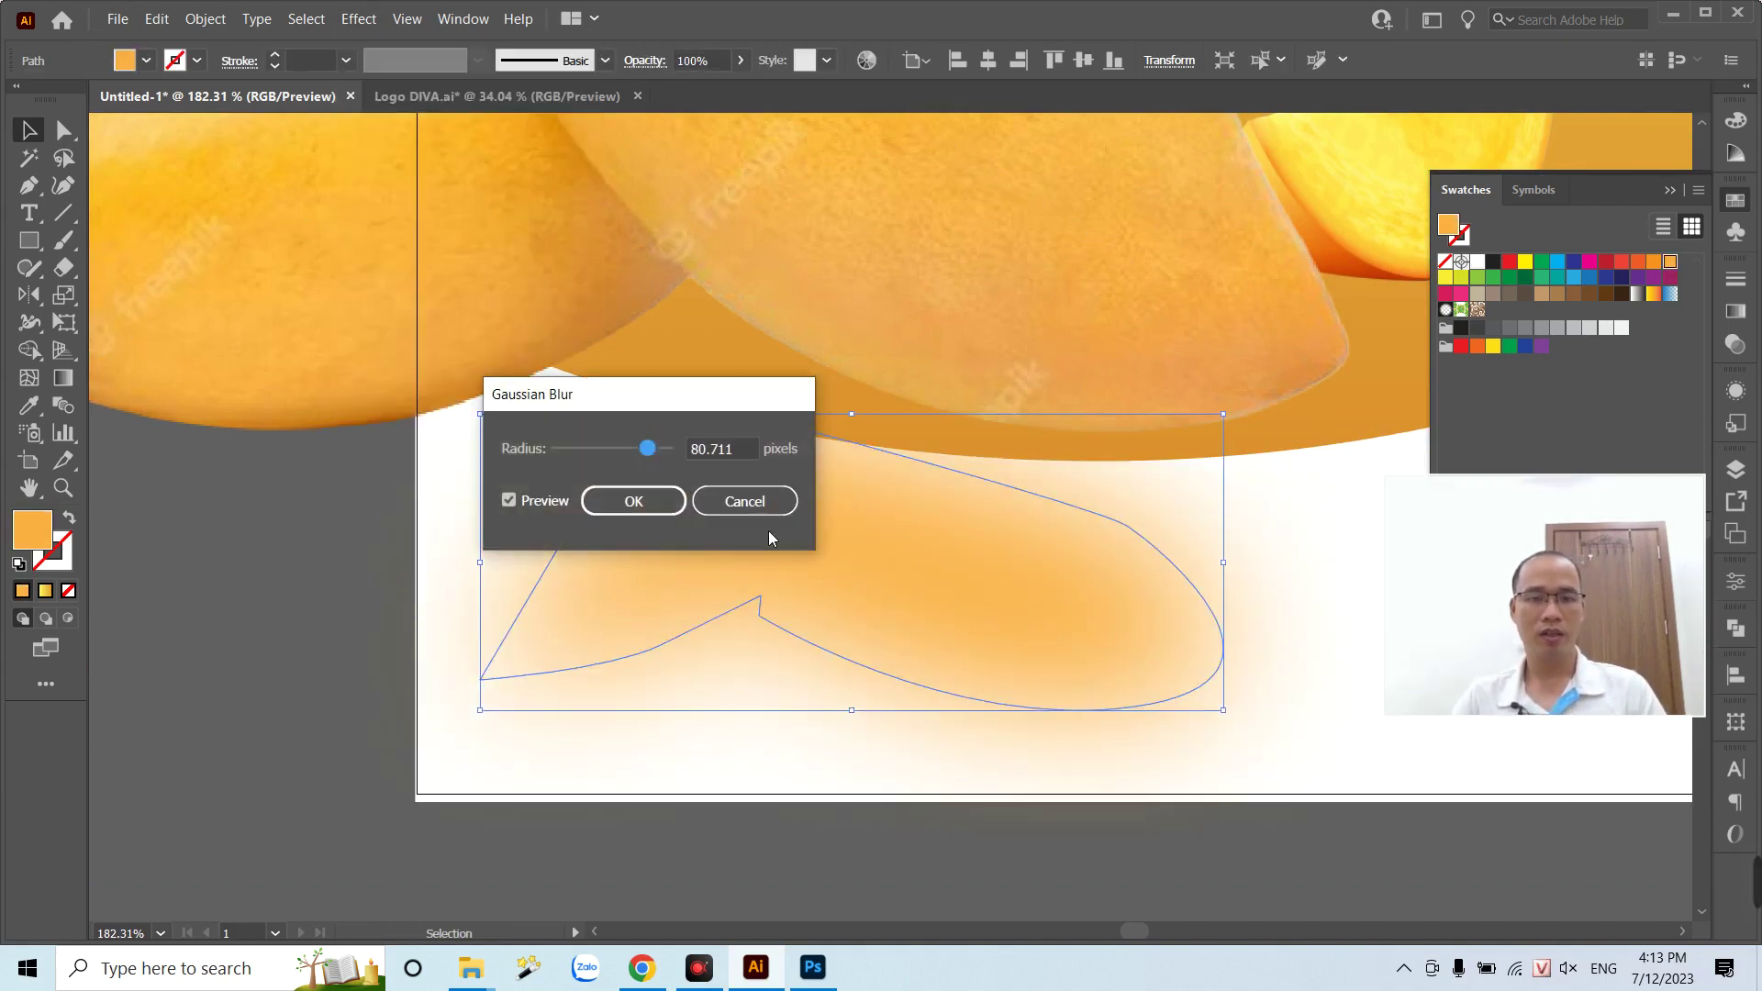
{"action": "left_click_drag", "start_coordinate": [647, 448], "coordinate": [627, 448]}
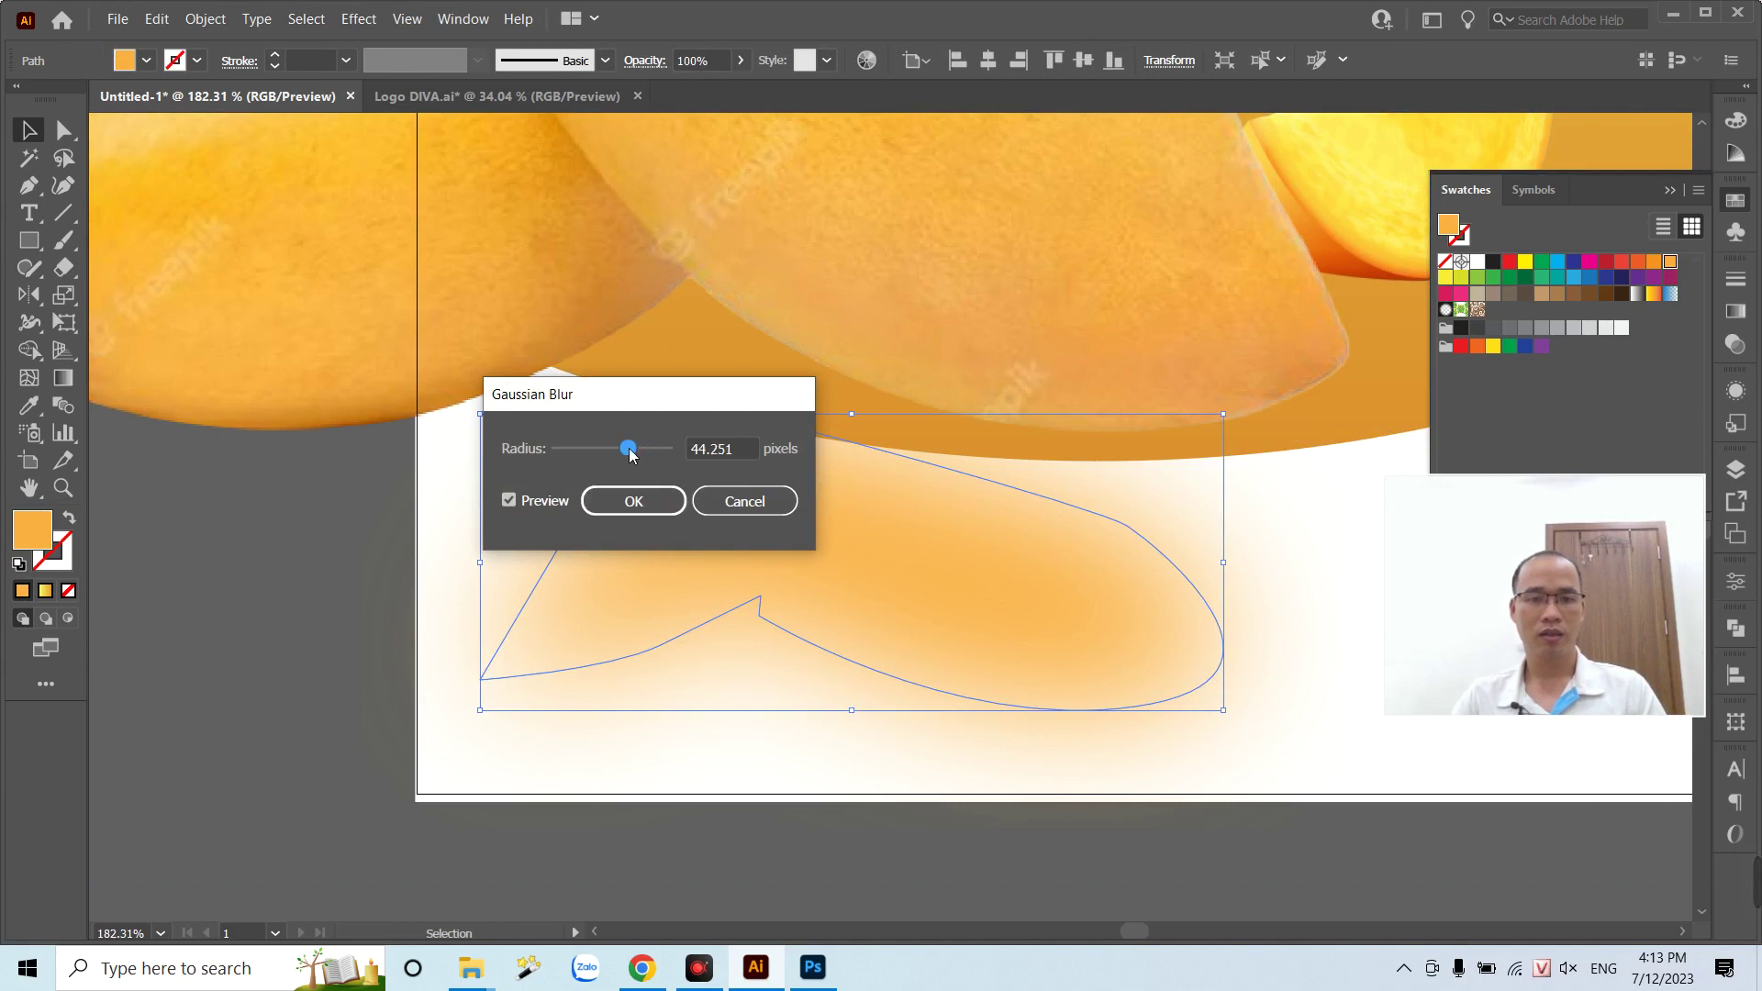
{"action": "left_click", "coordinate": [633, 501]}
{"action": "left_click_drag", "start_coordinate": [873, 301], "coordinate": [911, 532]}
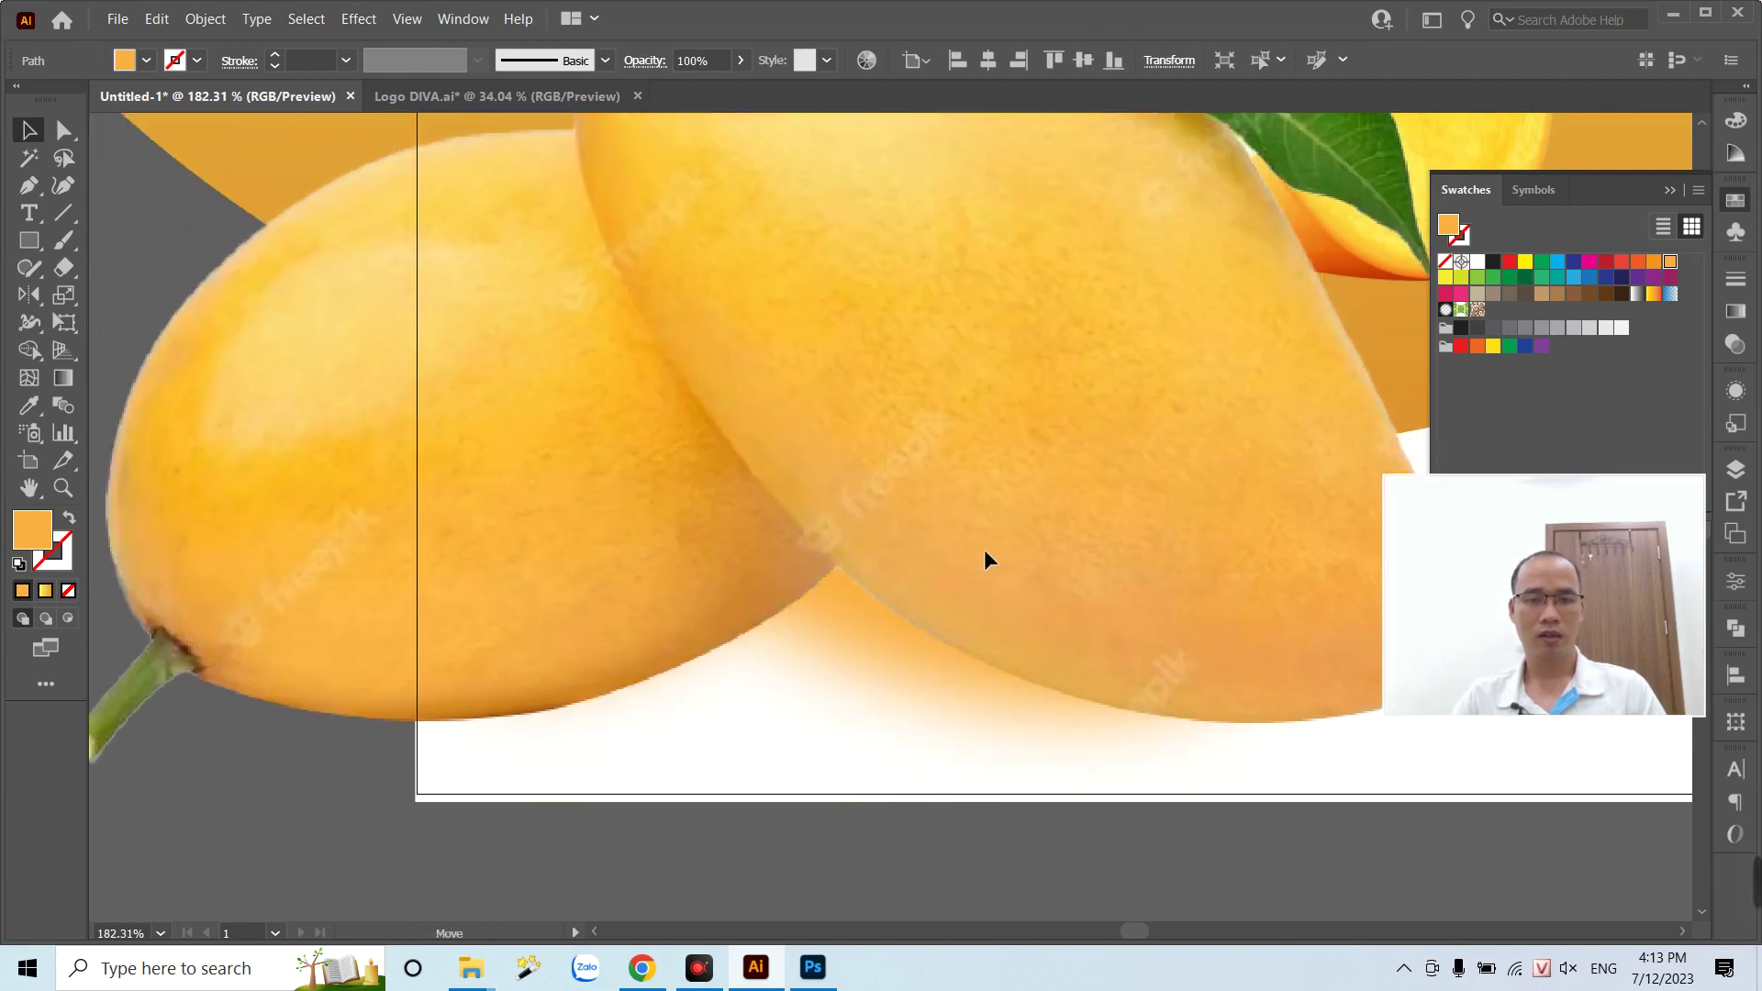
{"action": "left_click", "coordinate": [910, 532]}
- Recolour the blurred shadow from orange to grey, moving the mango photo aside and back
{"action": "scroll", "coordinate": [918, 524], "scroll_direction": "down", "scroll_amount": 5}
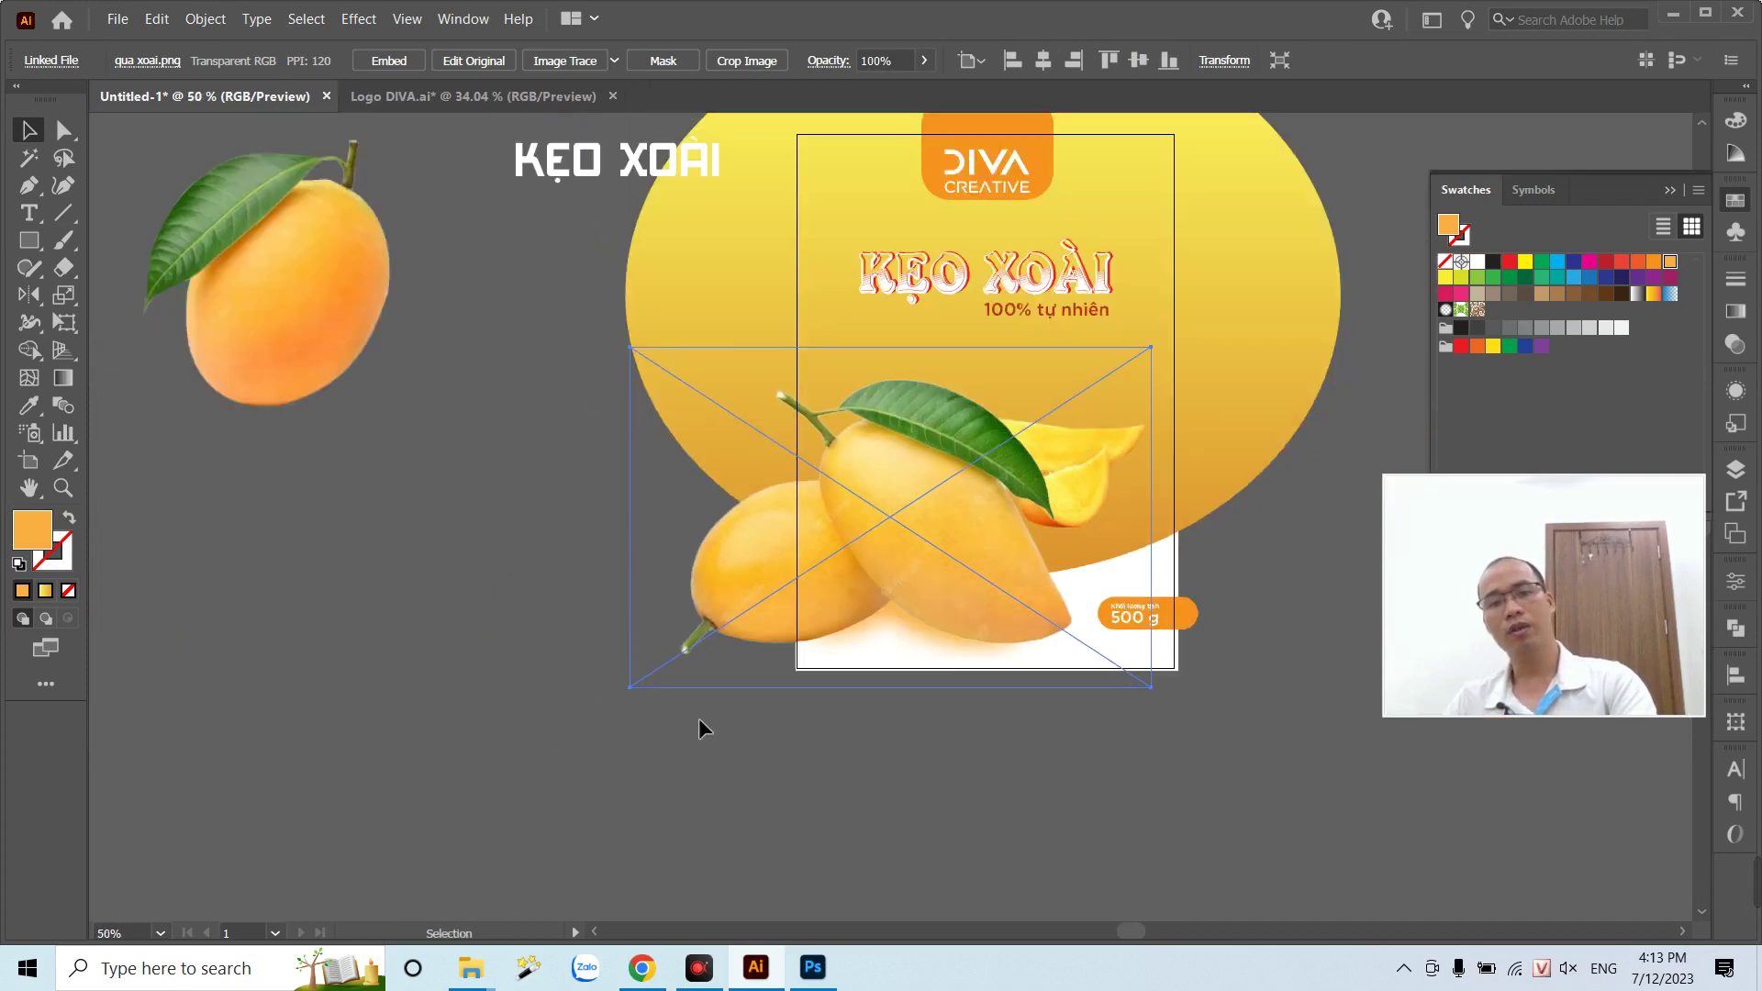
{"action": "left_click", "coordinate": [699, 720]}
{"action": "key", "text": "z"}
{"action": "left_click_drag", "start_coordinate": [977, 611], "coordinate": [1078, 693]}
{"action": "key", "text": "v"}
{"action": "left_click_drag", "start_coordinate": [1024, 642], "coordinate": [970, 516]}
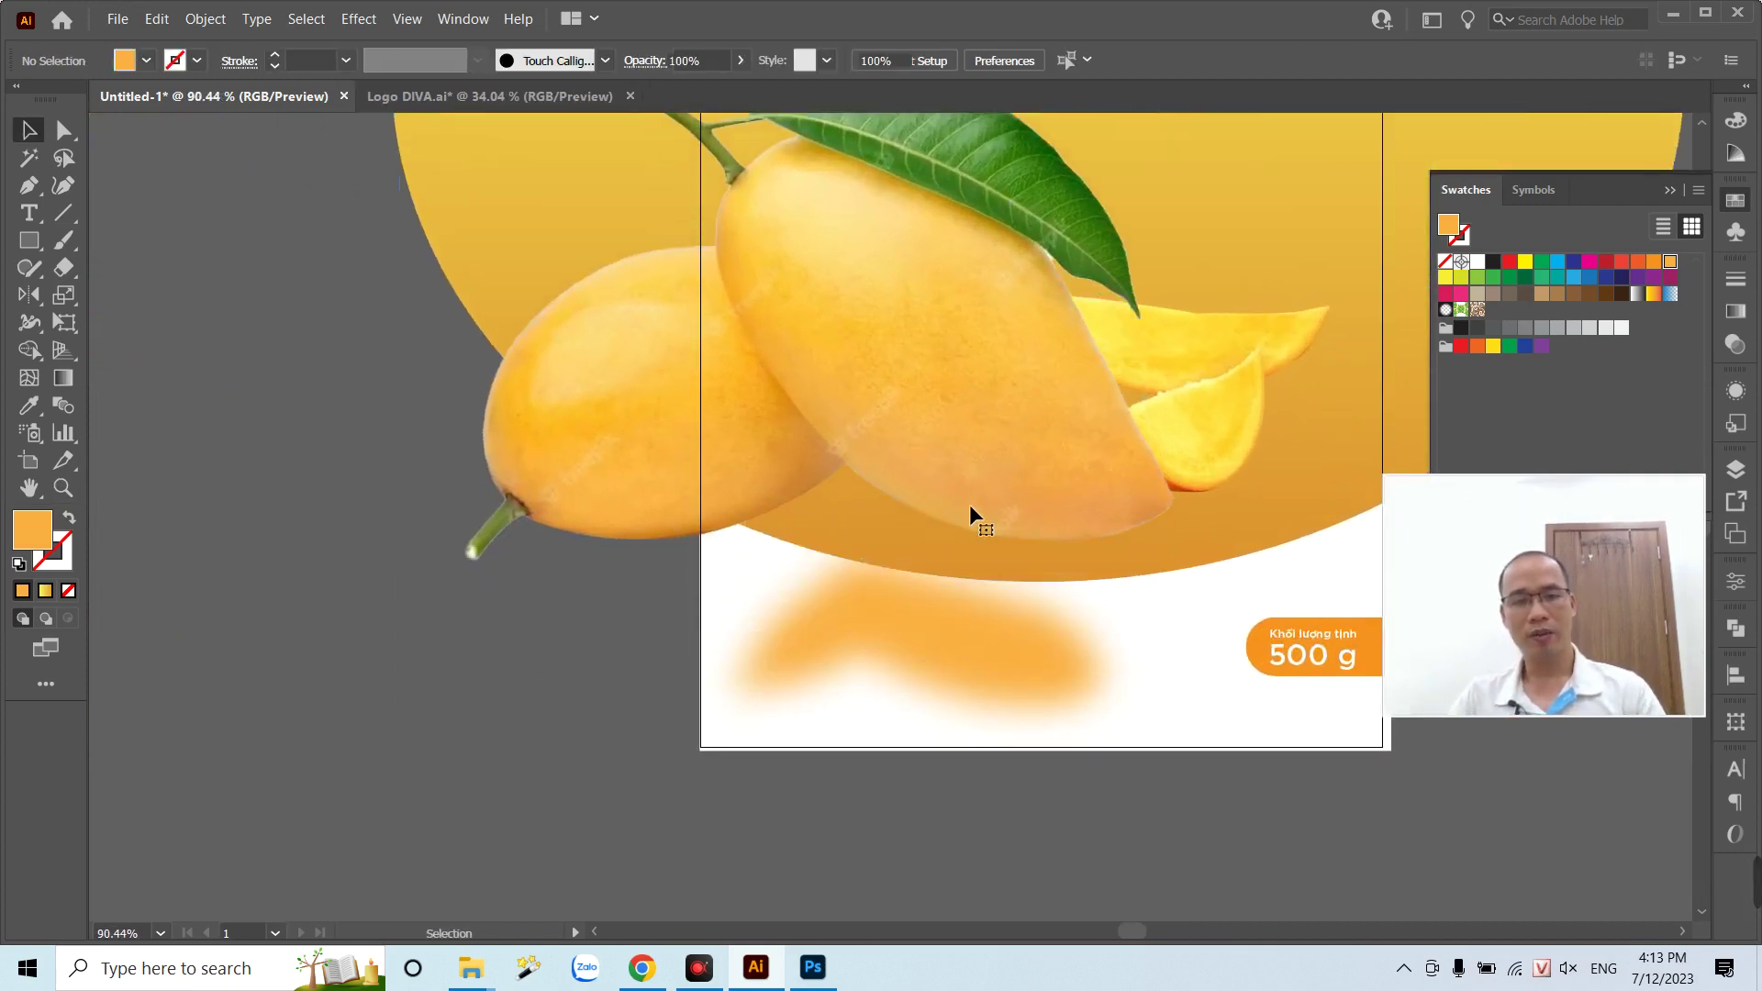
{"action": "left_click", "coordinate": [925, 697]}
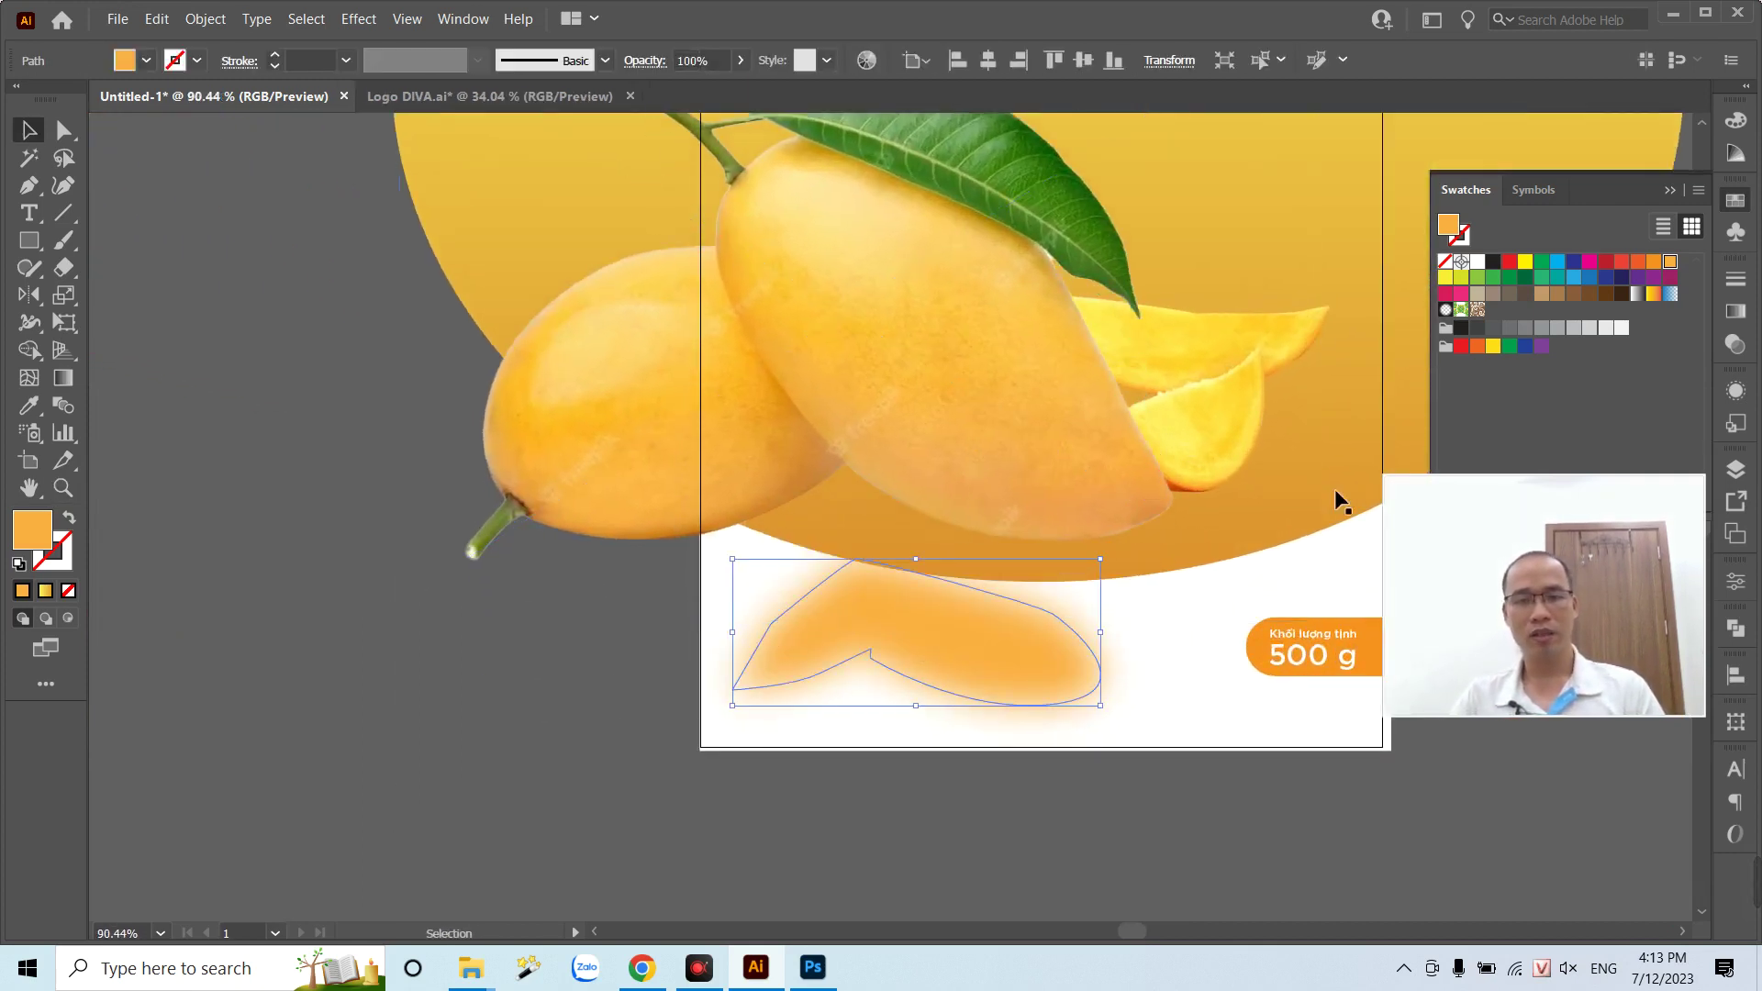
{"action": "left_click", "coordinate": [1575, 331]}
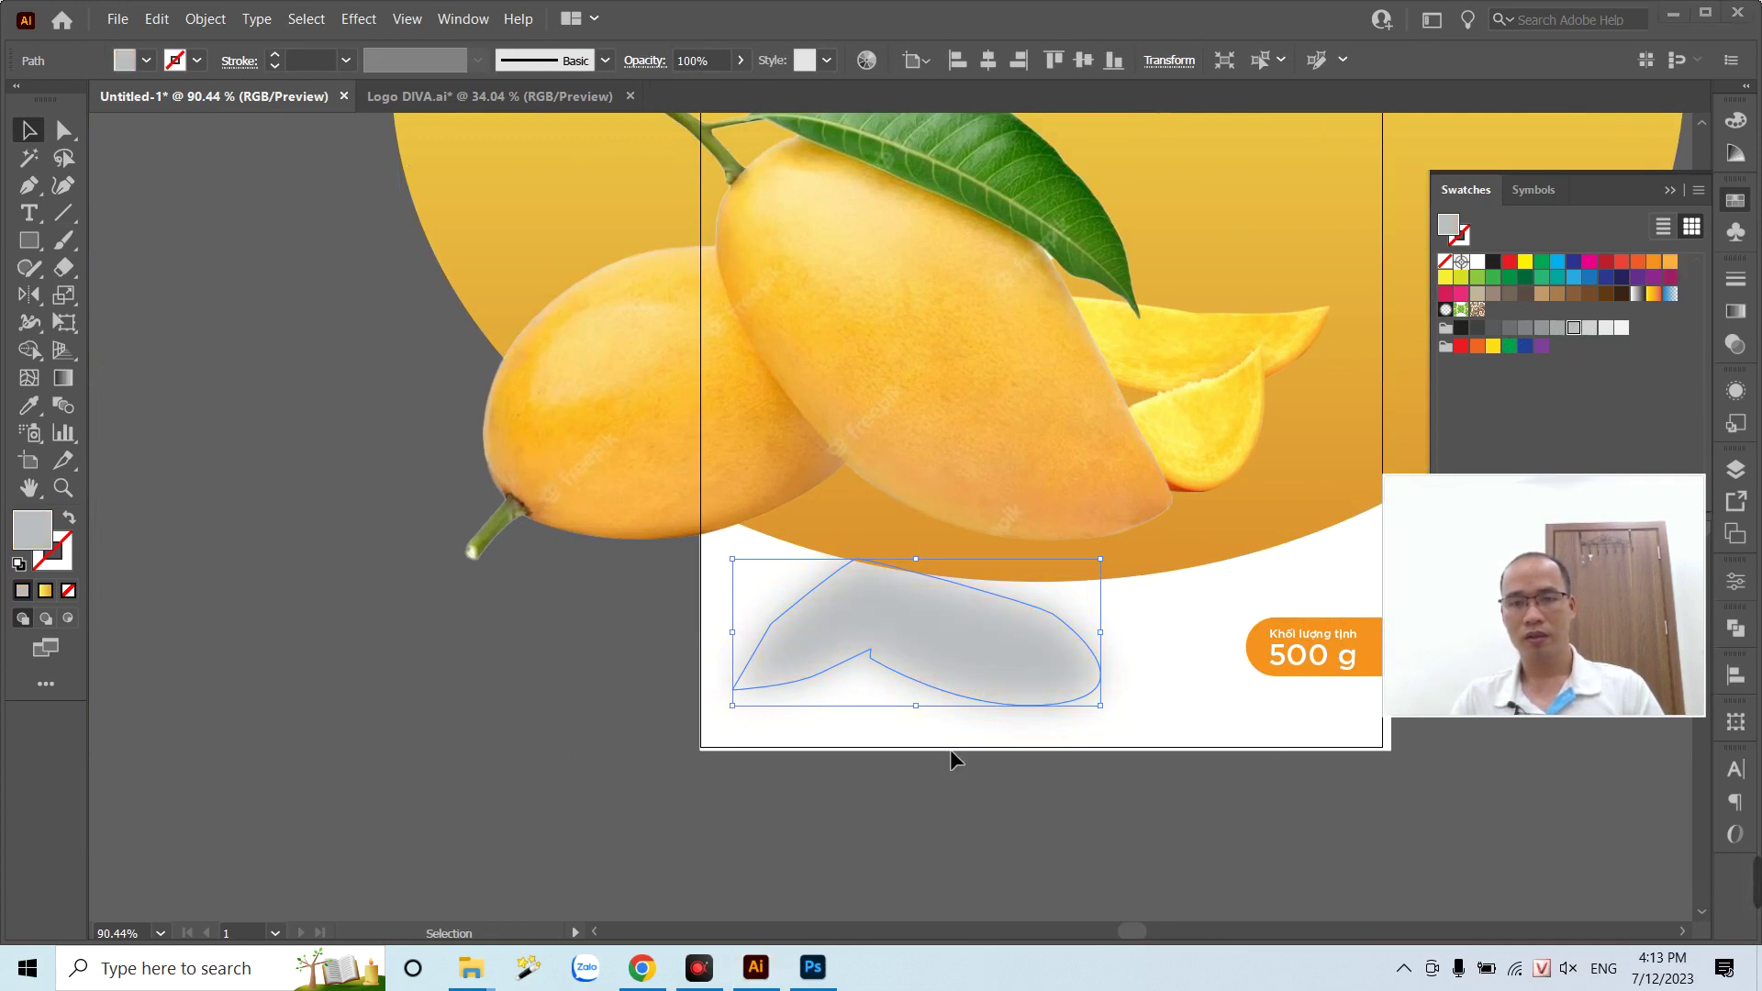
{"action": "mouse_move", "coordinate": [964, 408]}
{"action": "left_mouse_down"}
{"action": "mouse_move", "coordinate": [1023, 542]}
{"action": "mouse_move", "coordinate": [984, 565]}
{"action": "left_mouse_up"}
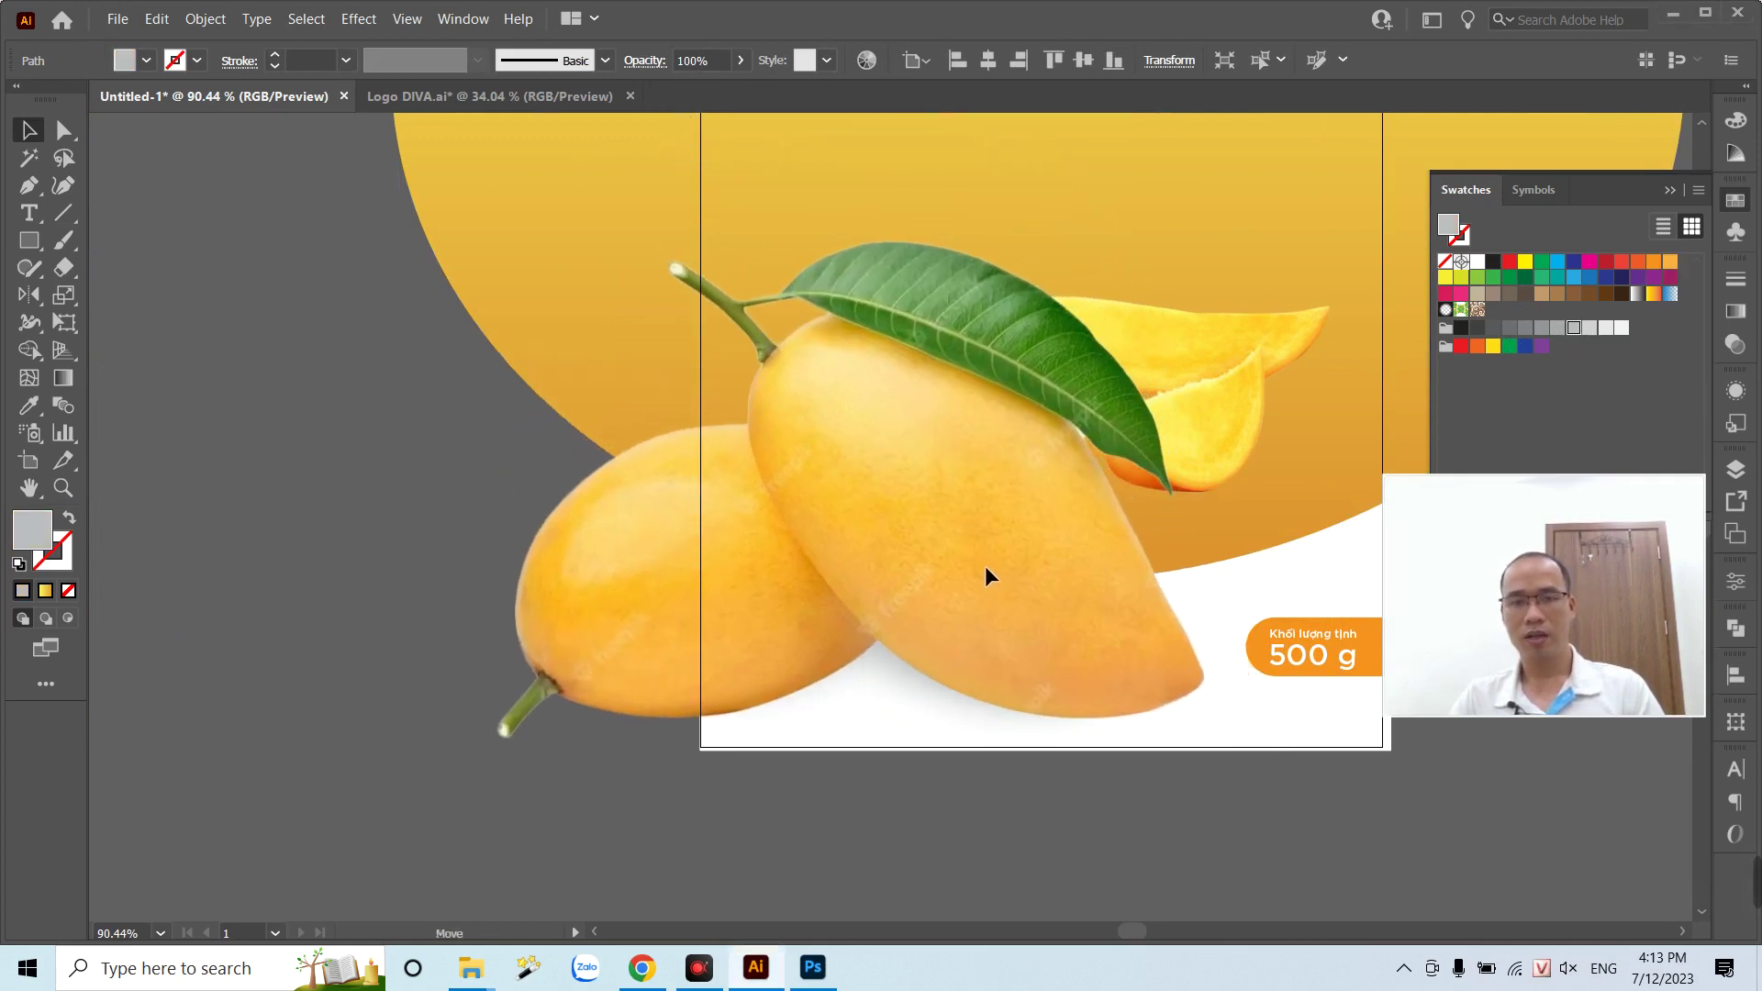
- Select the mango-slice image in Outline view and enlarge it up and to the right
{"action": "scroll", "coordinate": [913, 425], "scroll_direction": "up", "scroll_amount": 3}
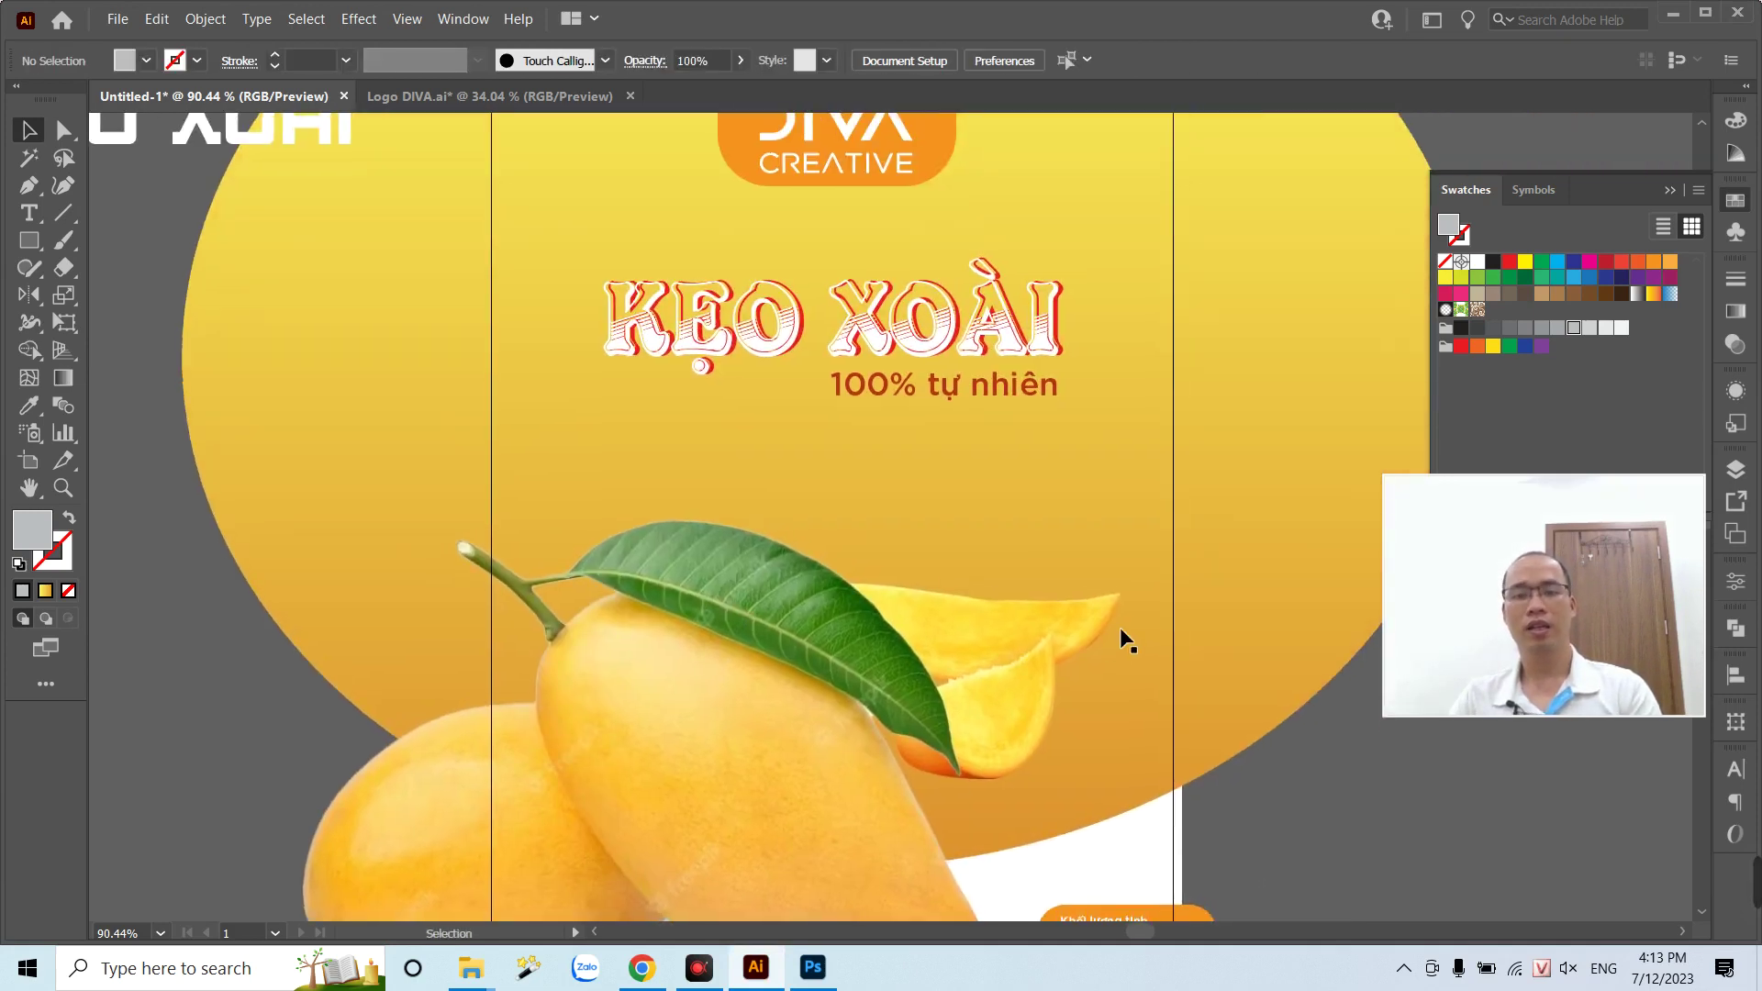
{"action": "key", "text": "ctrl+y"}
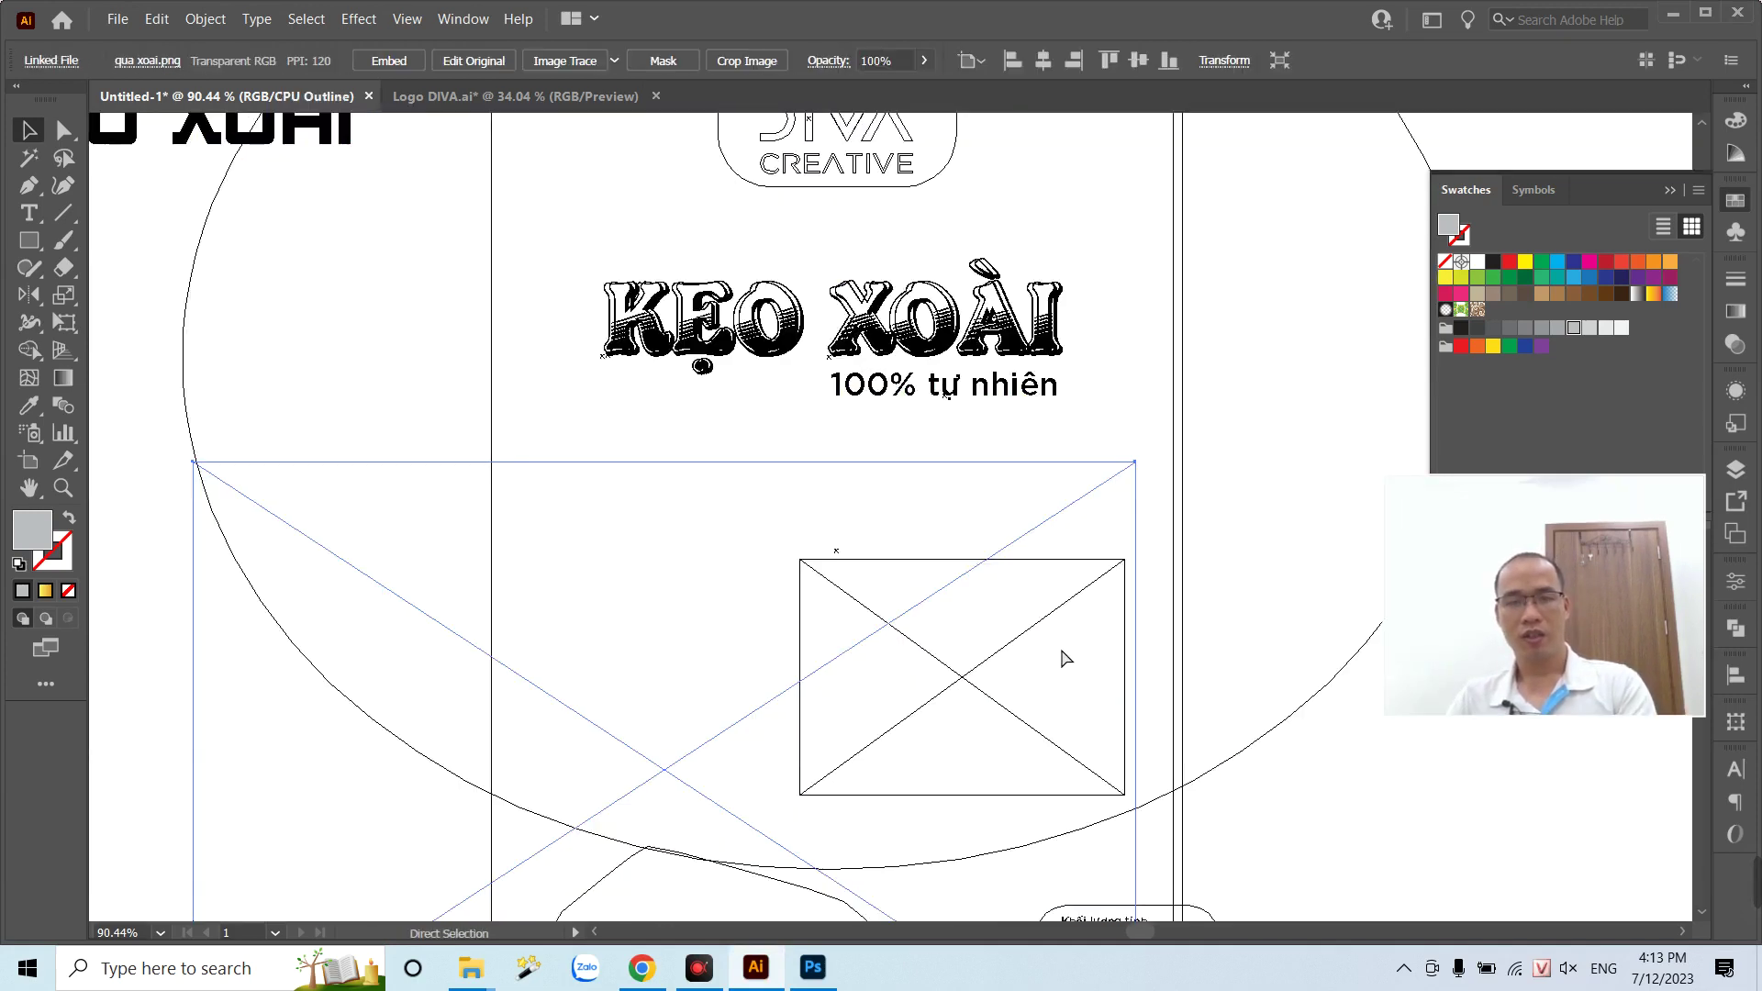
{"action": "left_click", "coordinate": [1089, 582]}
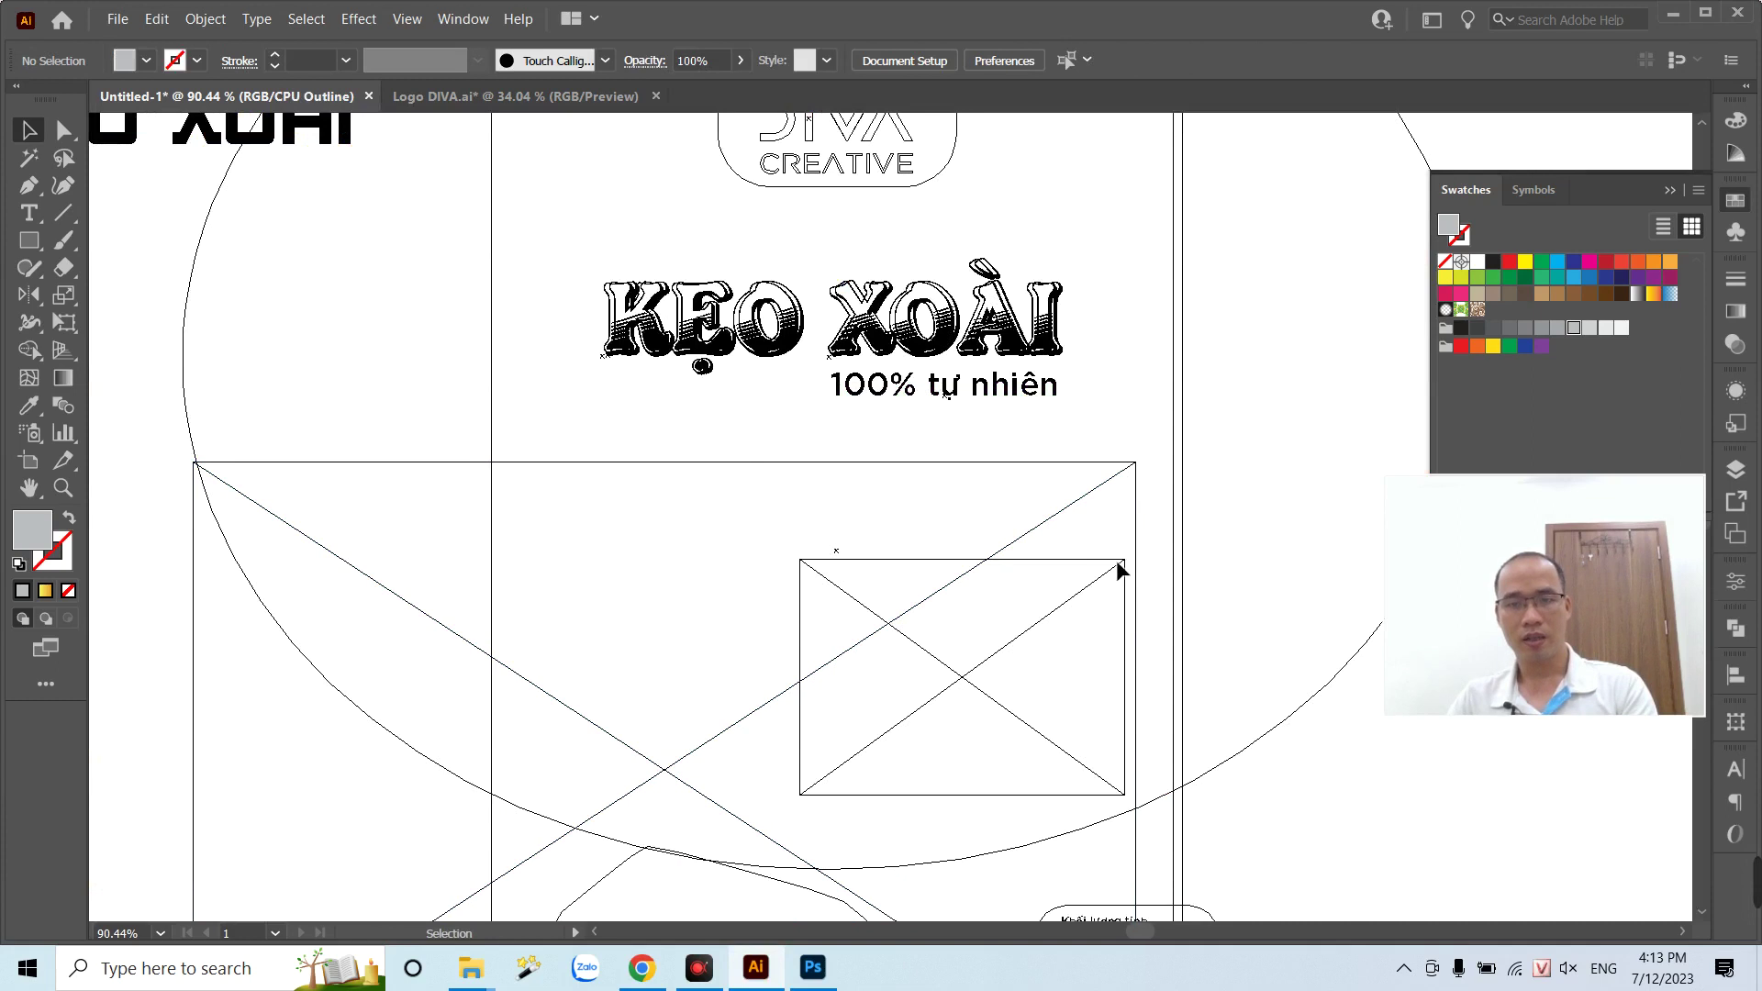
{"action": "left_click", "coordinate": [1114, 569]}
{"action": "key", "text": "ctrl+y"}
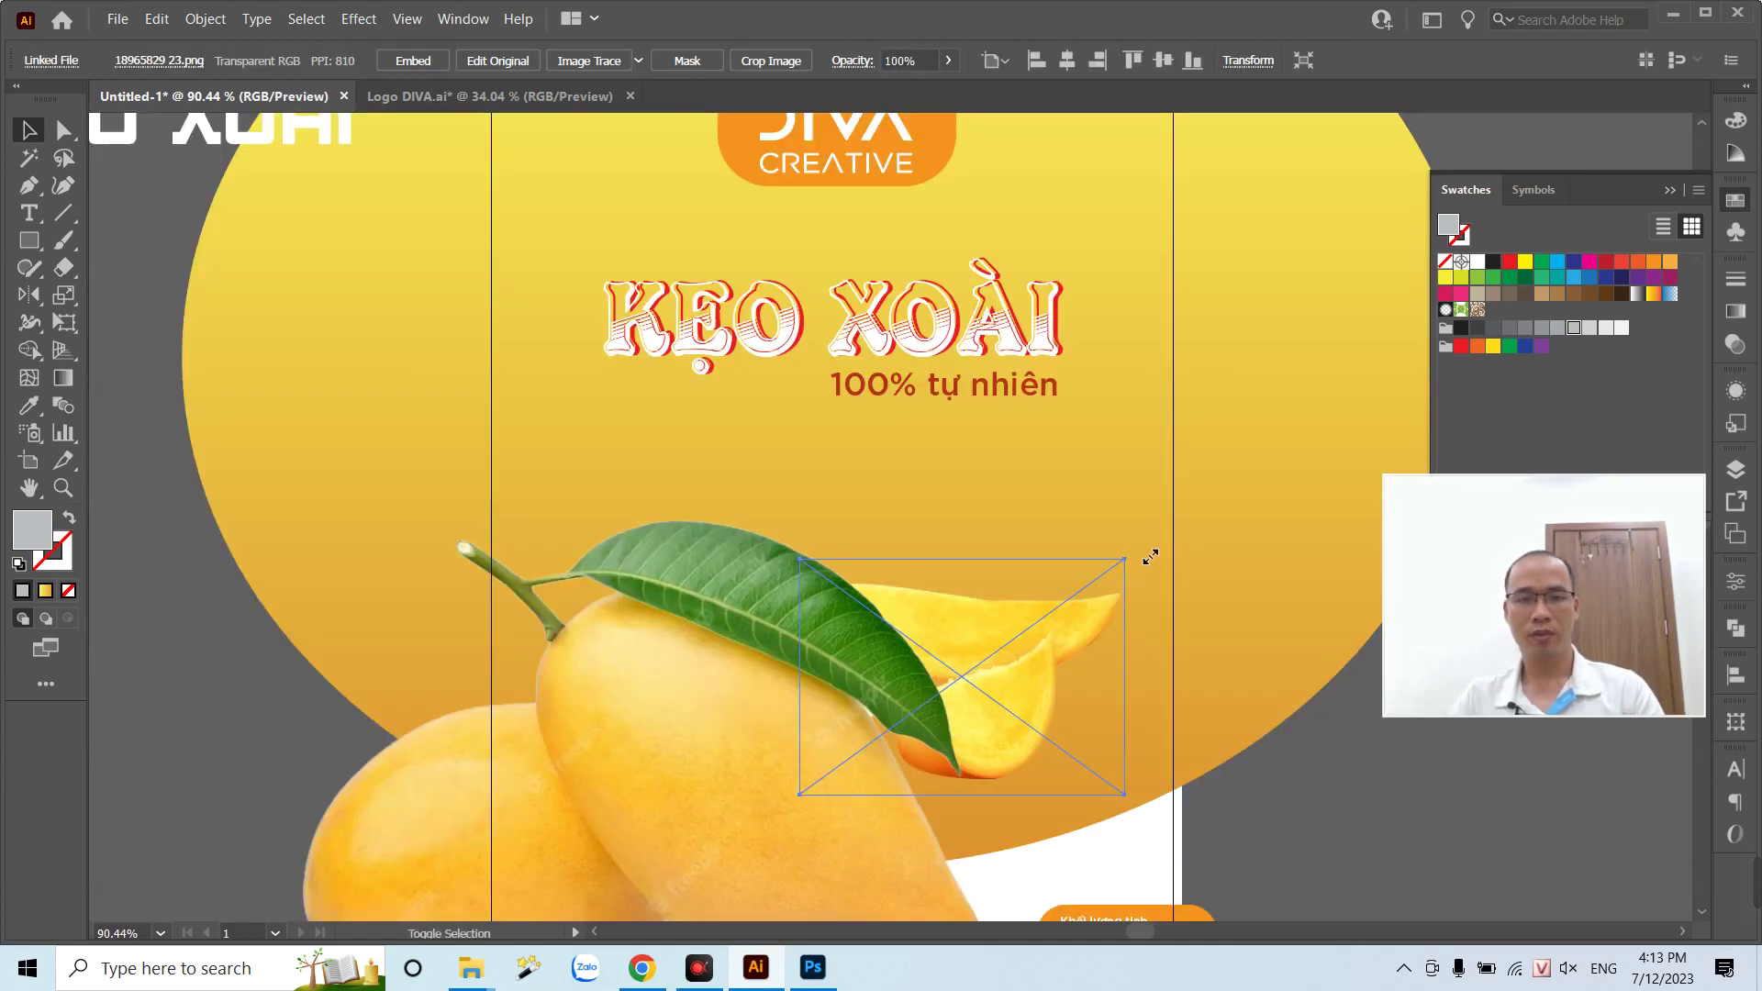
{"action": "left_click_drag", "start_coordinate": [1125, 559], "coordinate": [1193, 510]}
- Enlarge the slice further and shift it left beside the big mango, under the leaf
{"action": "left_click", "coordinate": [1067, 692]}
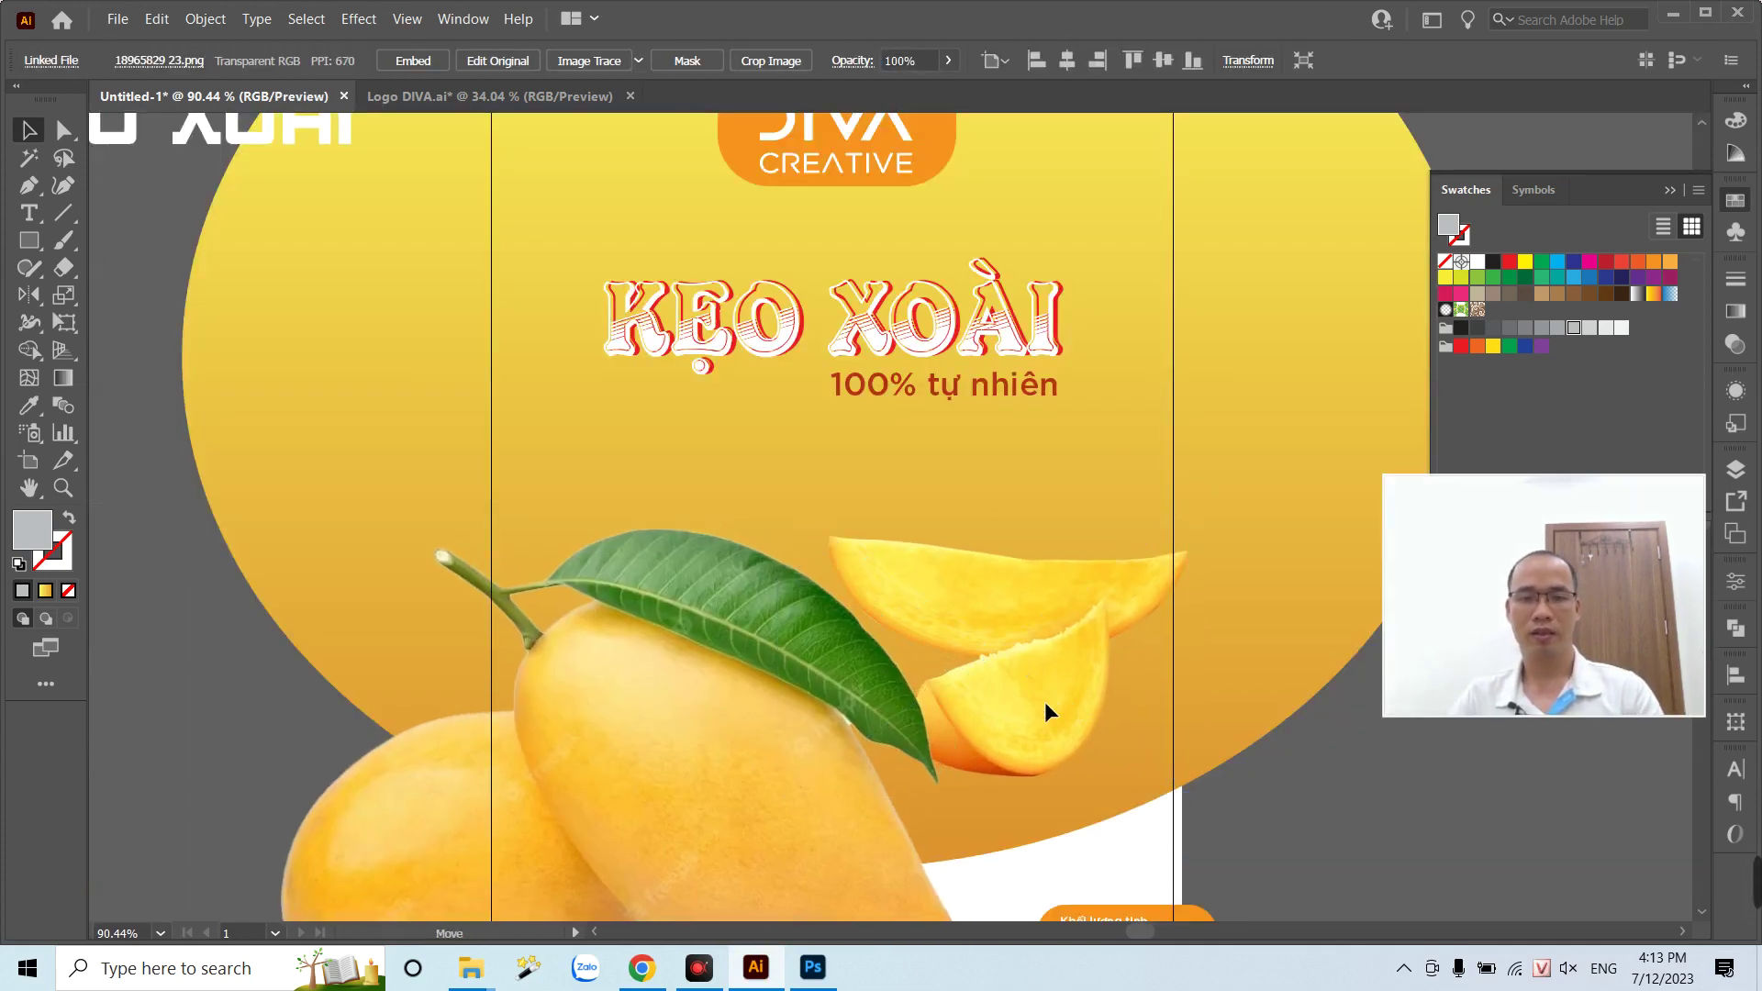
{"action": "left_click_drag", "start_coordinate": [1186, 563], "coordinate": [1151, 580]}
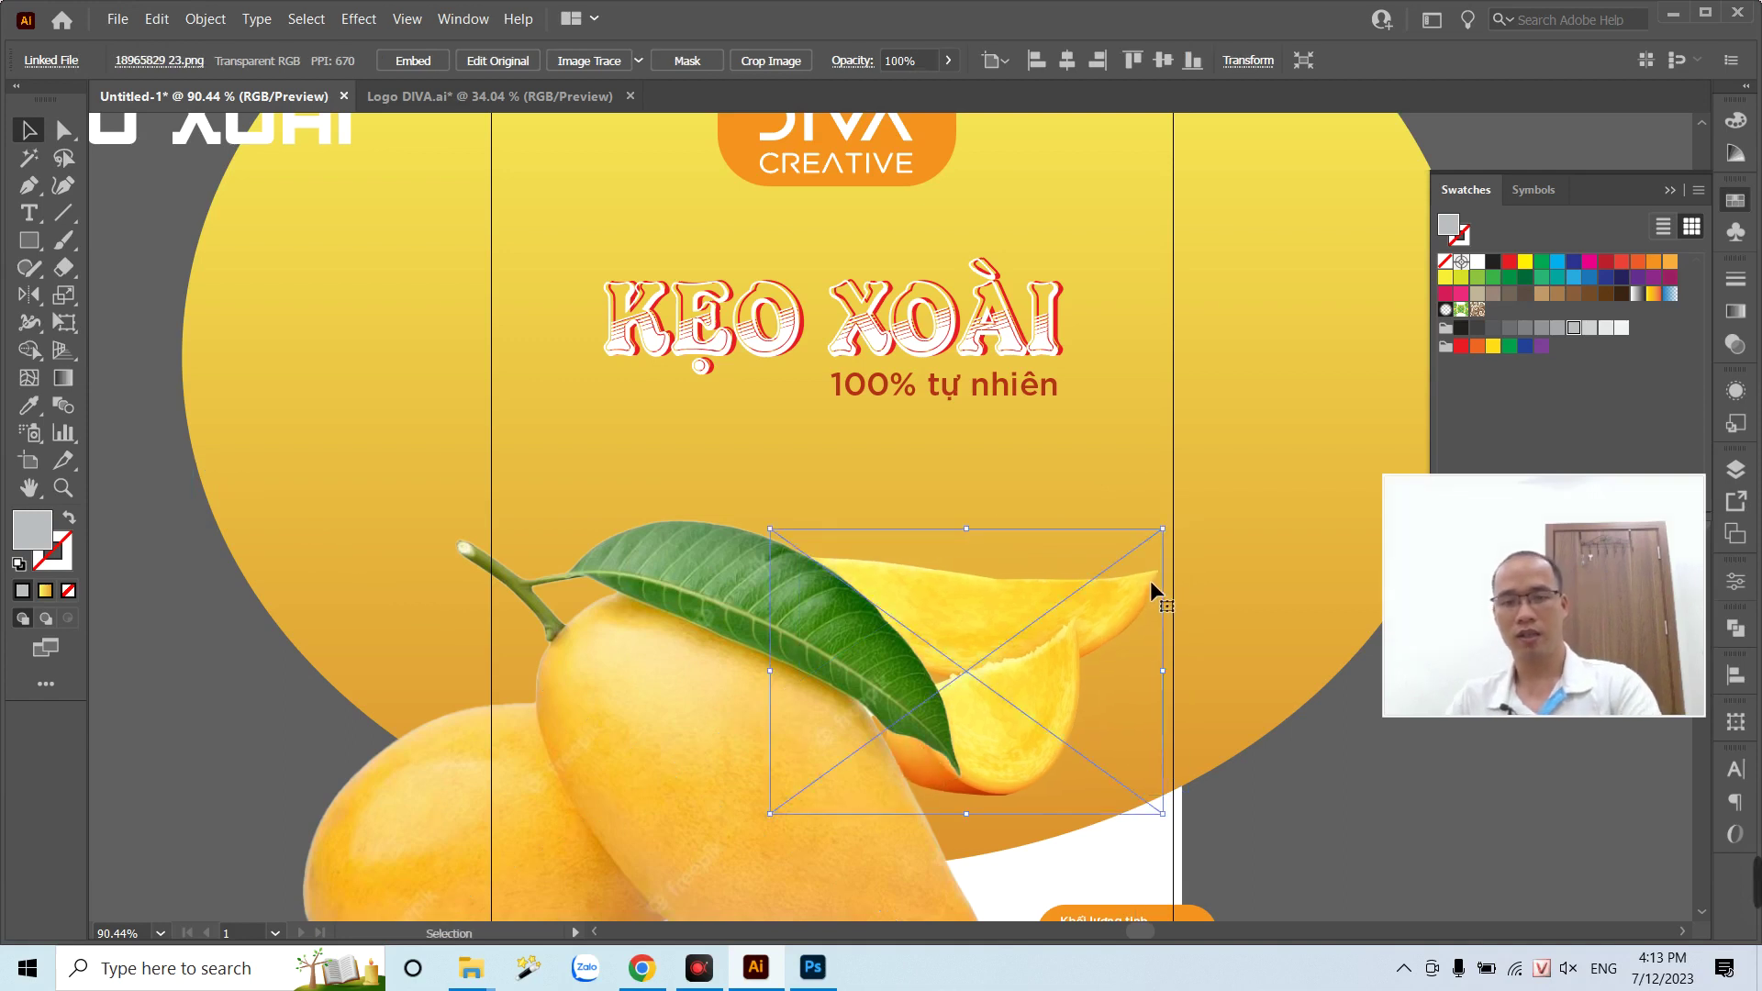
{"action": "mouse_move", "coordinate": [1177, 758]}
{"action": "left_mouse_down"}
{"action": "mouse_move", "coordinate": [1135, 655]}
{"action": "mouse_move", "coordinate": [1228, 816]}
{"action": "left_mouse_up"}
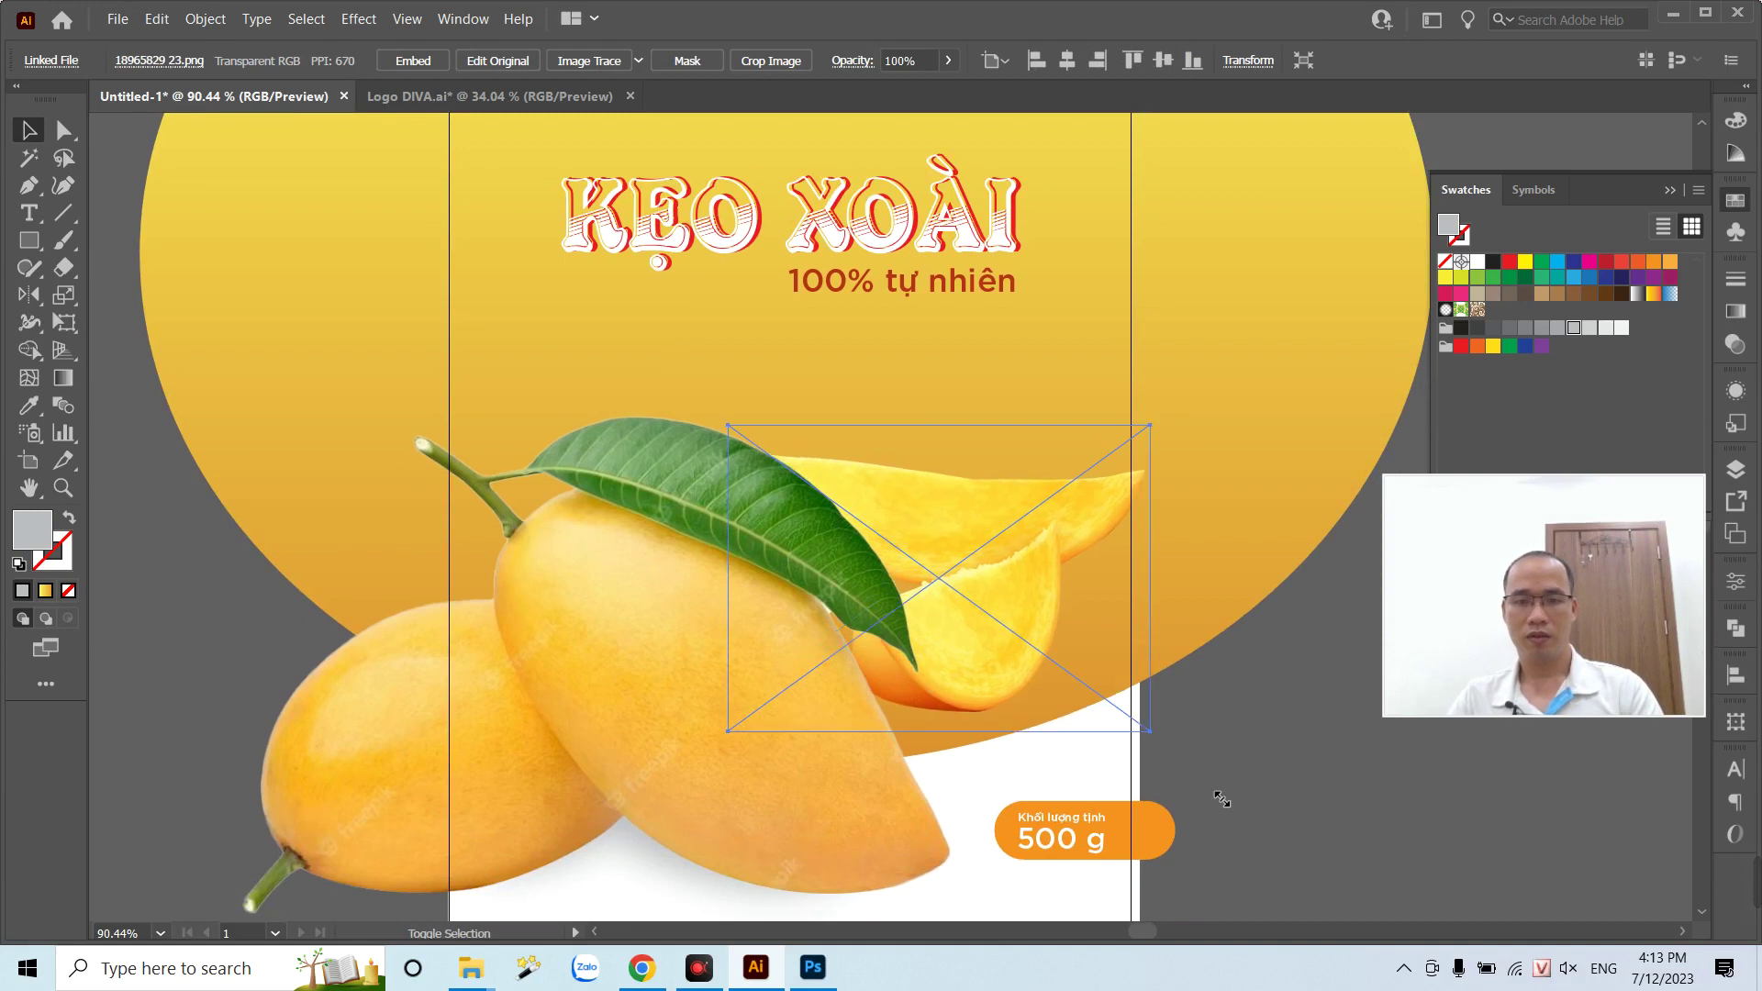
{"action": "left_click", "coordinate": [1015, 727]}
{"action": "left_click", "coordinate": [1211, 787]}
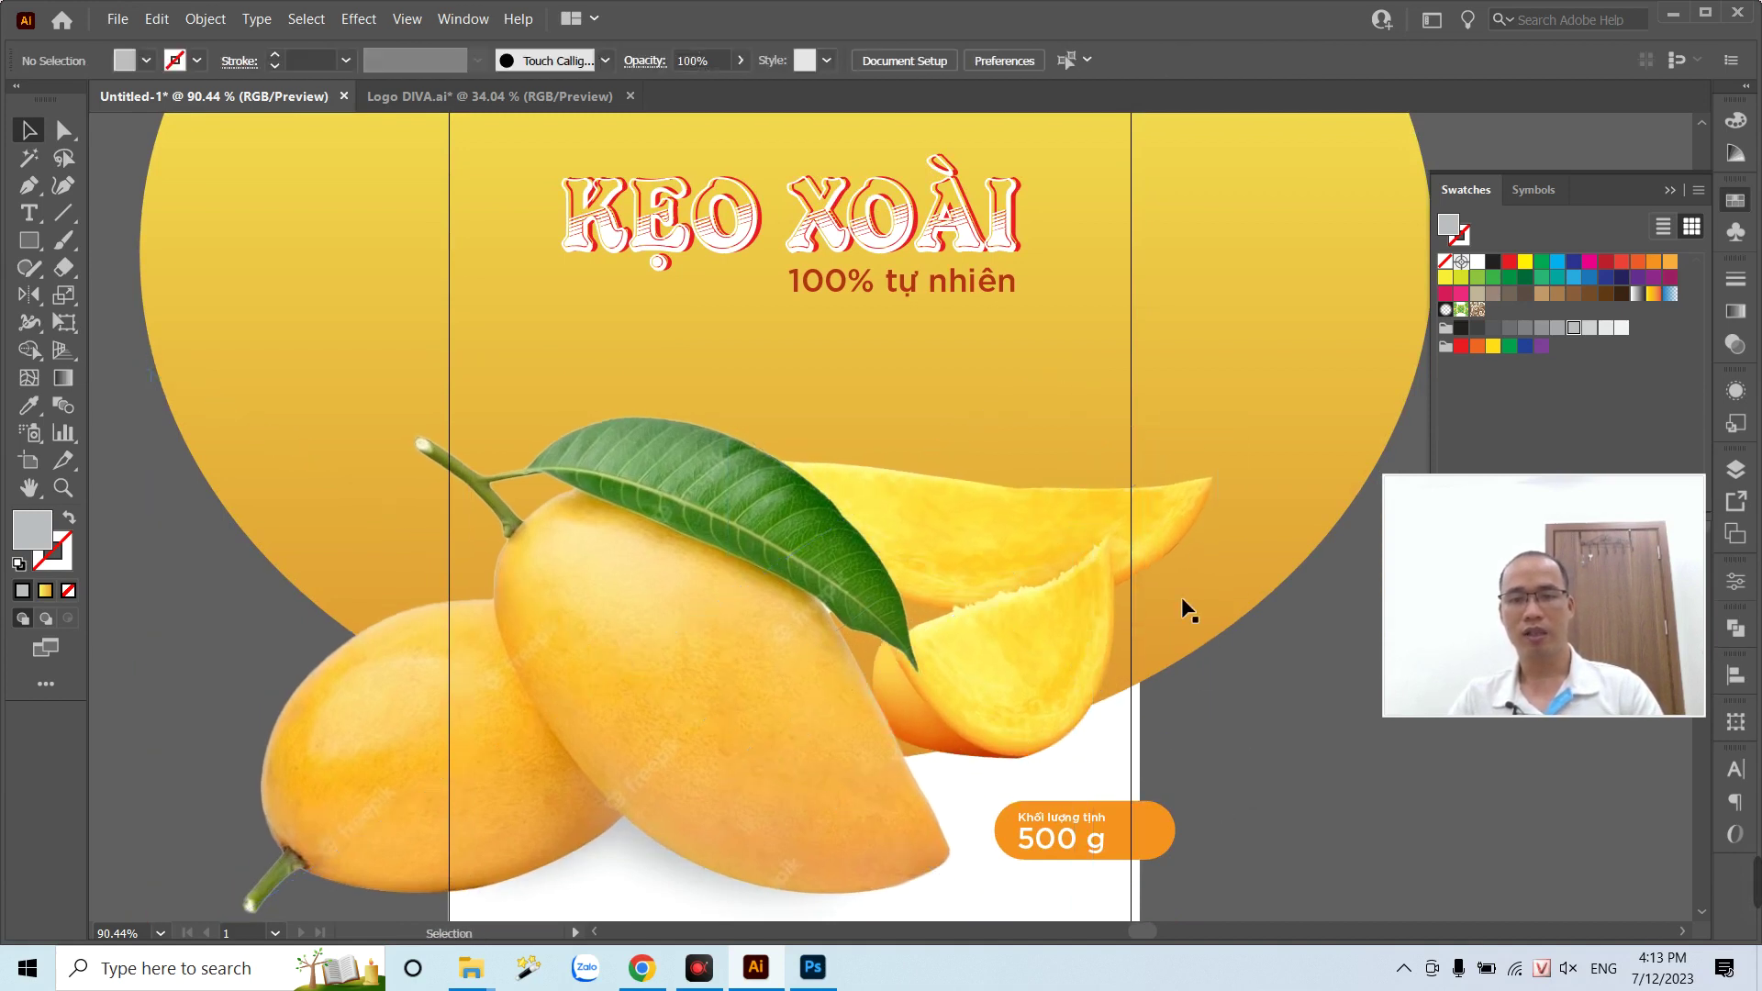
{"action": "left_click", "coordinate": [1182, 512]}
{"action": "mouse_move", "coordinate": [1187, 514]}
{"action": "left_mouse_down"}
{"action": "mouse_move", "coordinate": [1153, 540]}
{"action": "mouse_move", "coordinate": [1120, 534]}
{"action": "left_mouse_up"}
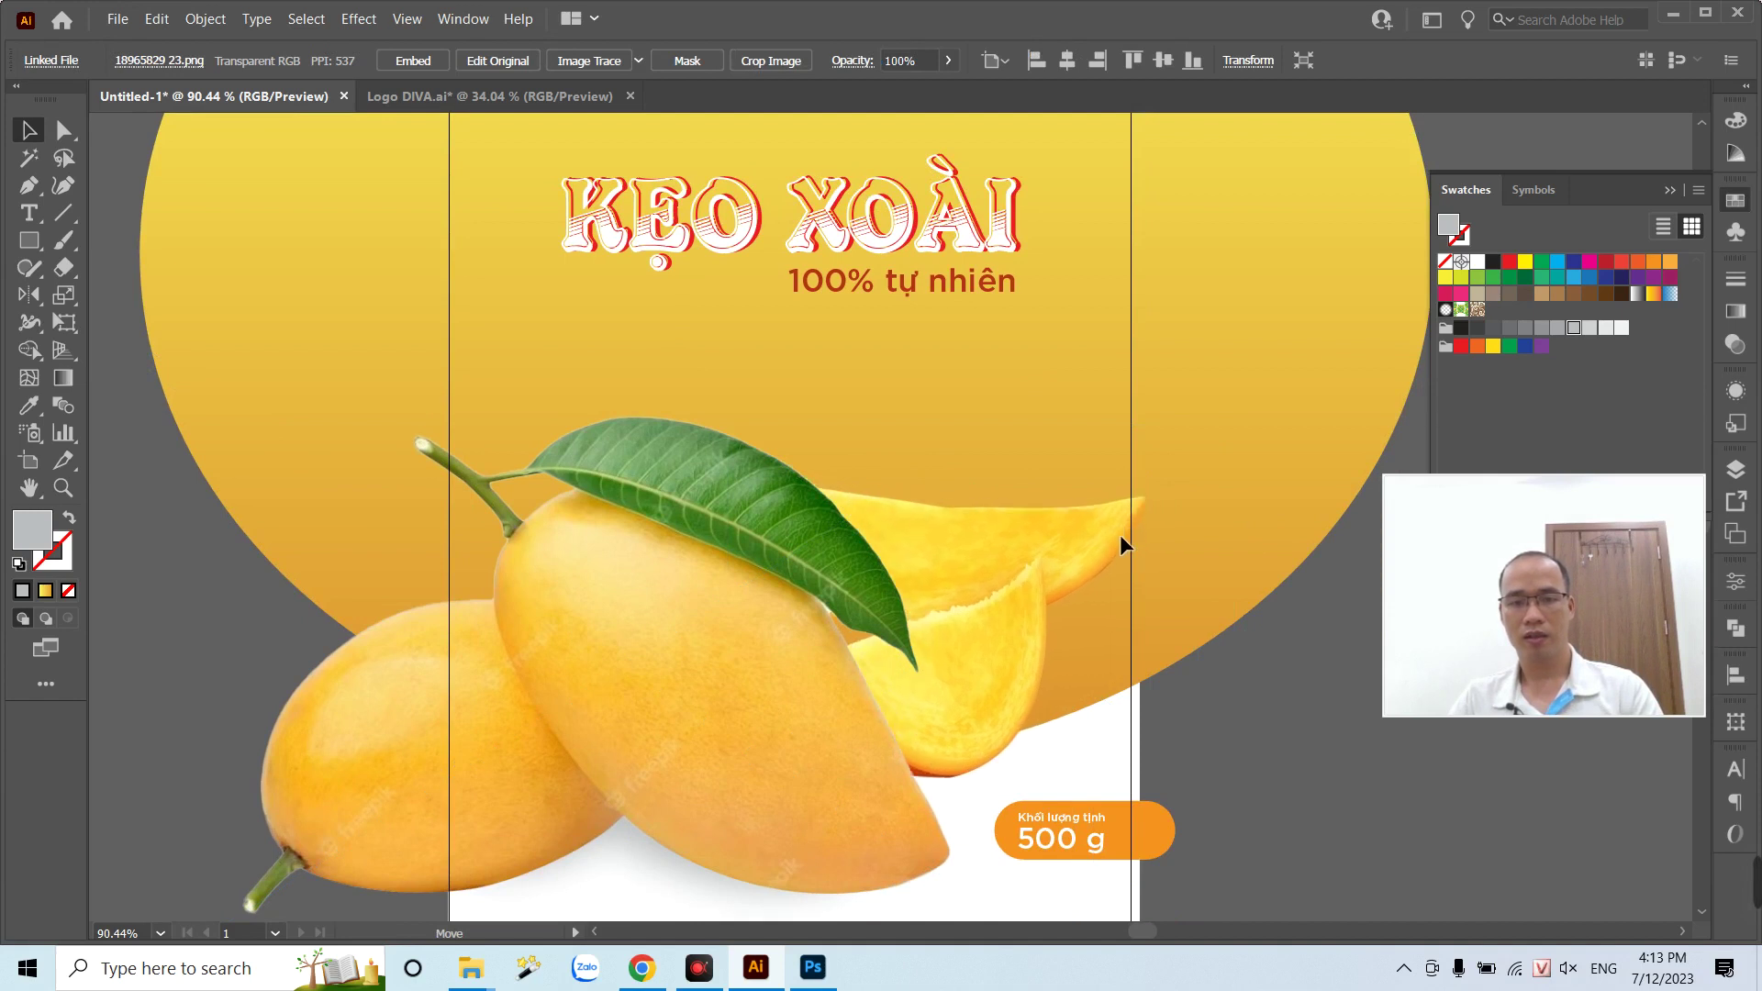
{"action": "left_click", "coordinate": [1316, 845]}
- Enlarge the qua xoai.png big mango image from its corner and nudge it right and down
{"action": "key", "text": "ctrl+minus"}
{"action": "key", "text": "ctrl+minus"}
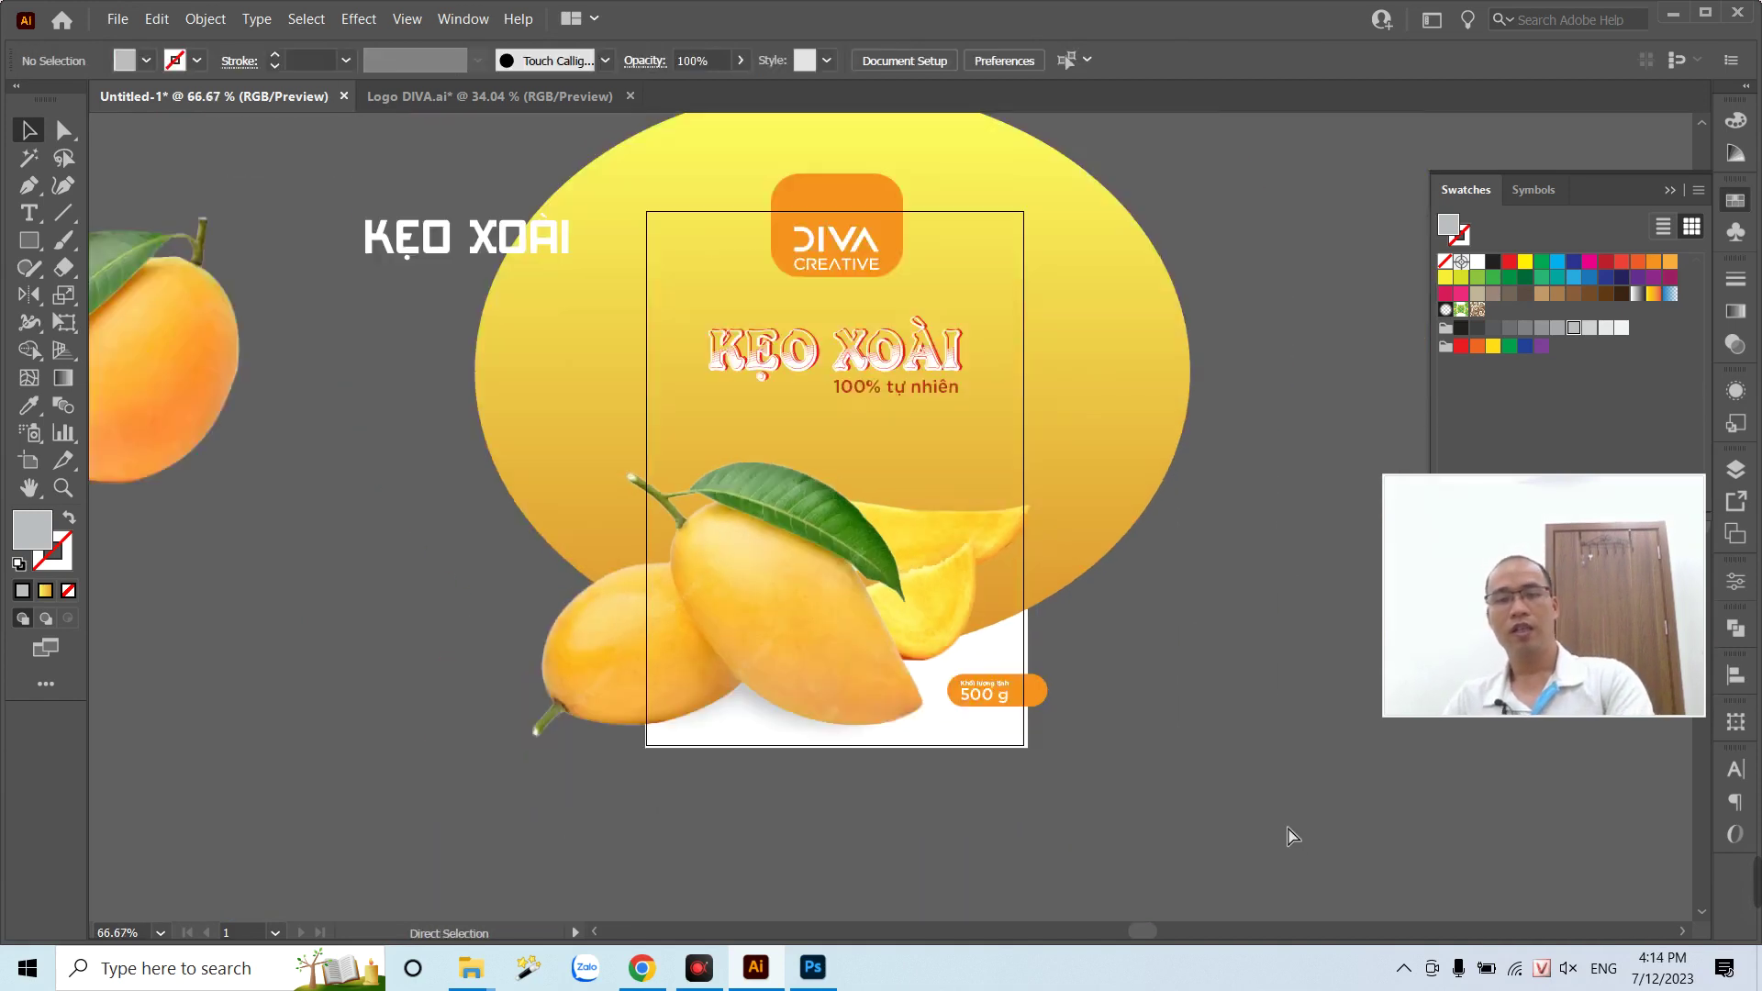
{"action": "scroll", "coordinate": [973, 445], "scroll_direction": "up", "scroll_amount": 1}
{"action": "key", "text": "z"}
{"action": "left_click_drag", "start_coordinate": [849, 372], "coordinate": [860, 478]}
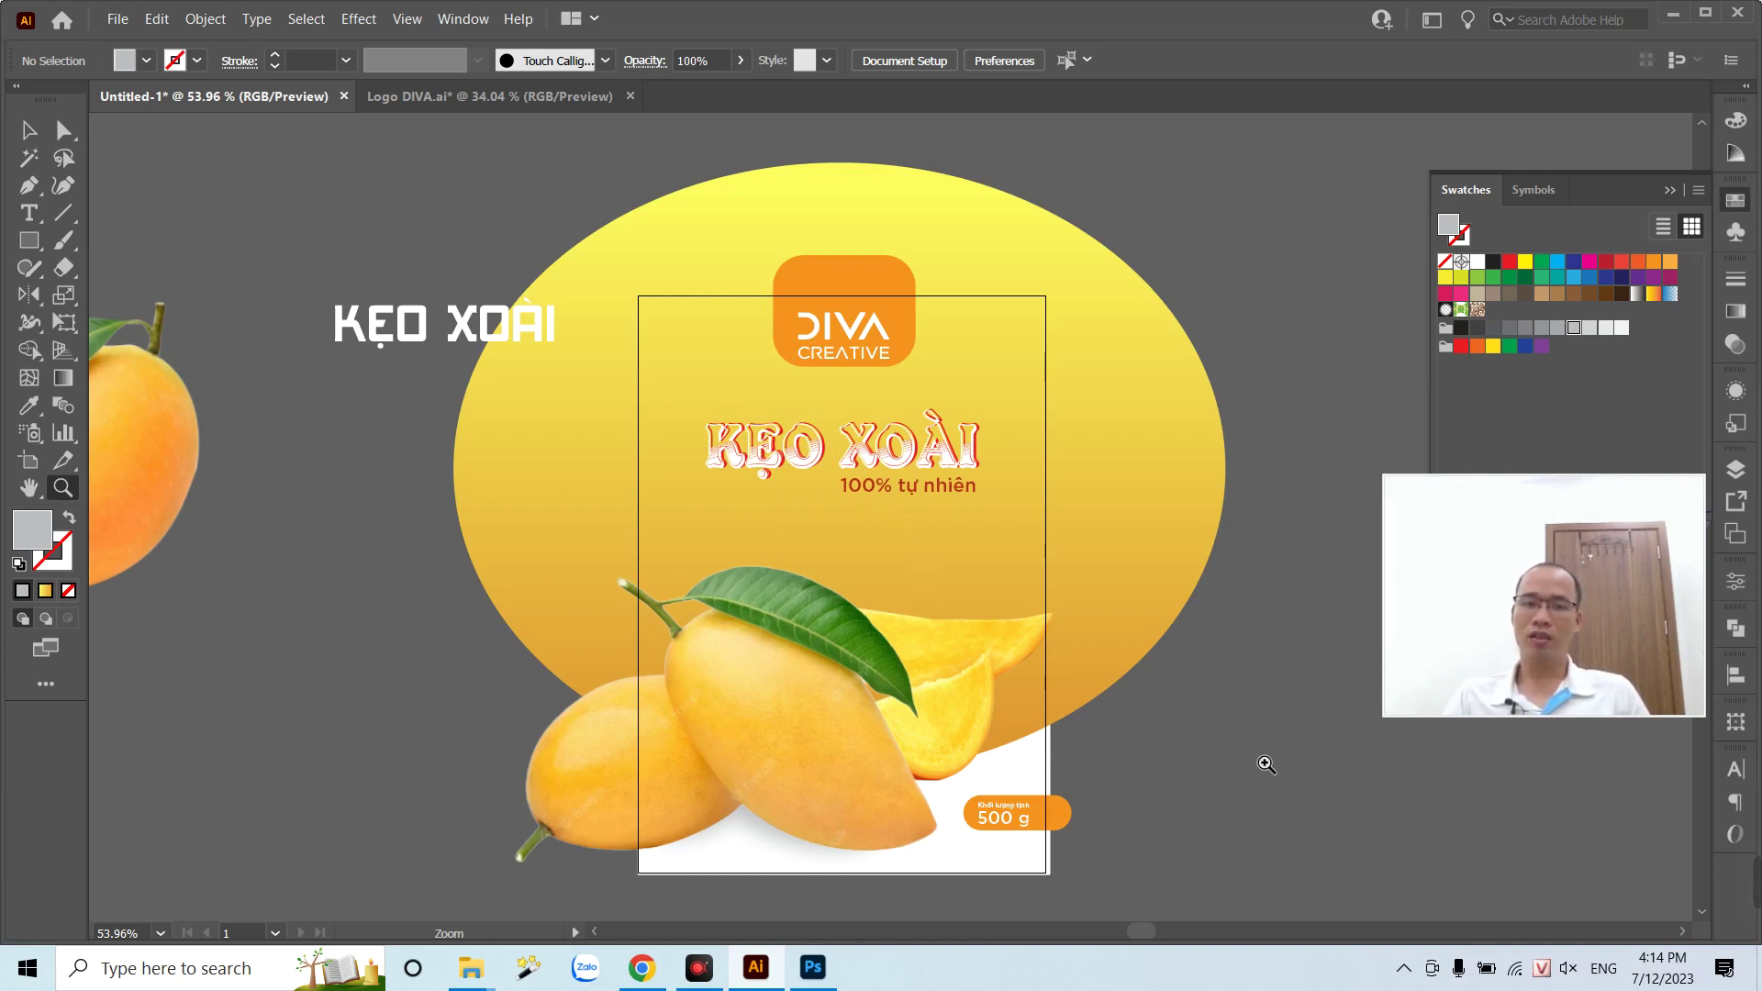
{"action": "key", "text": "v"}
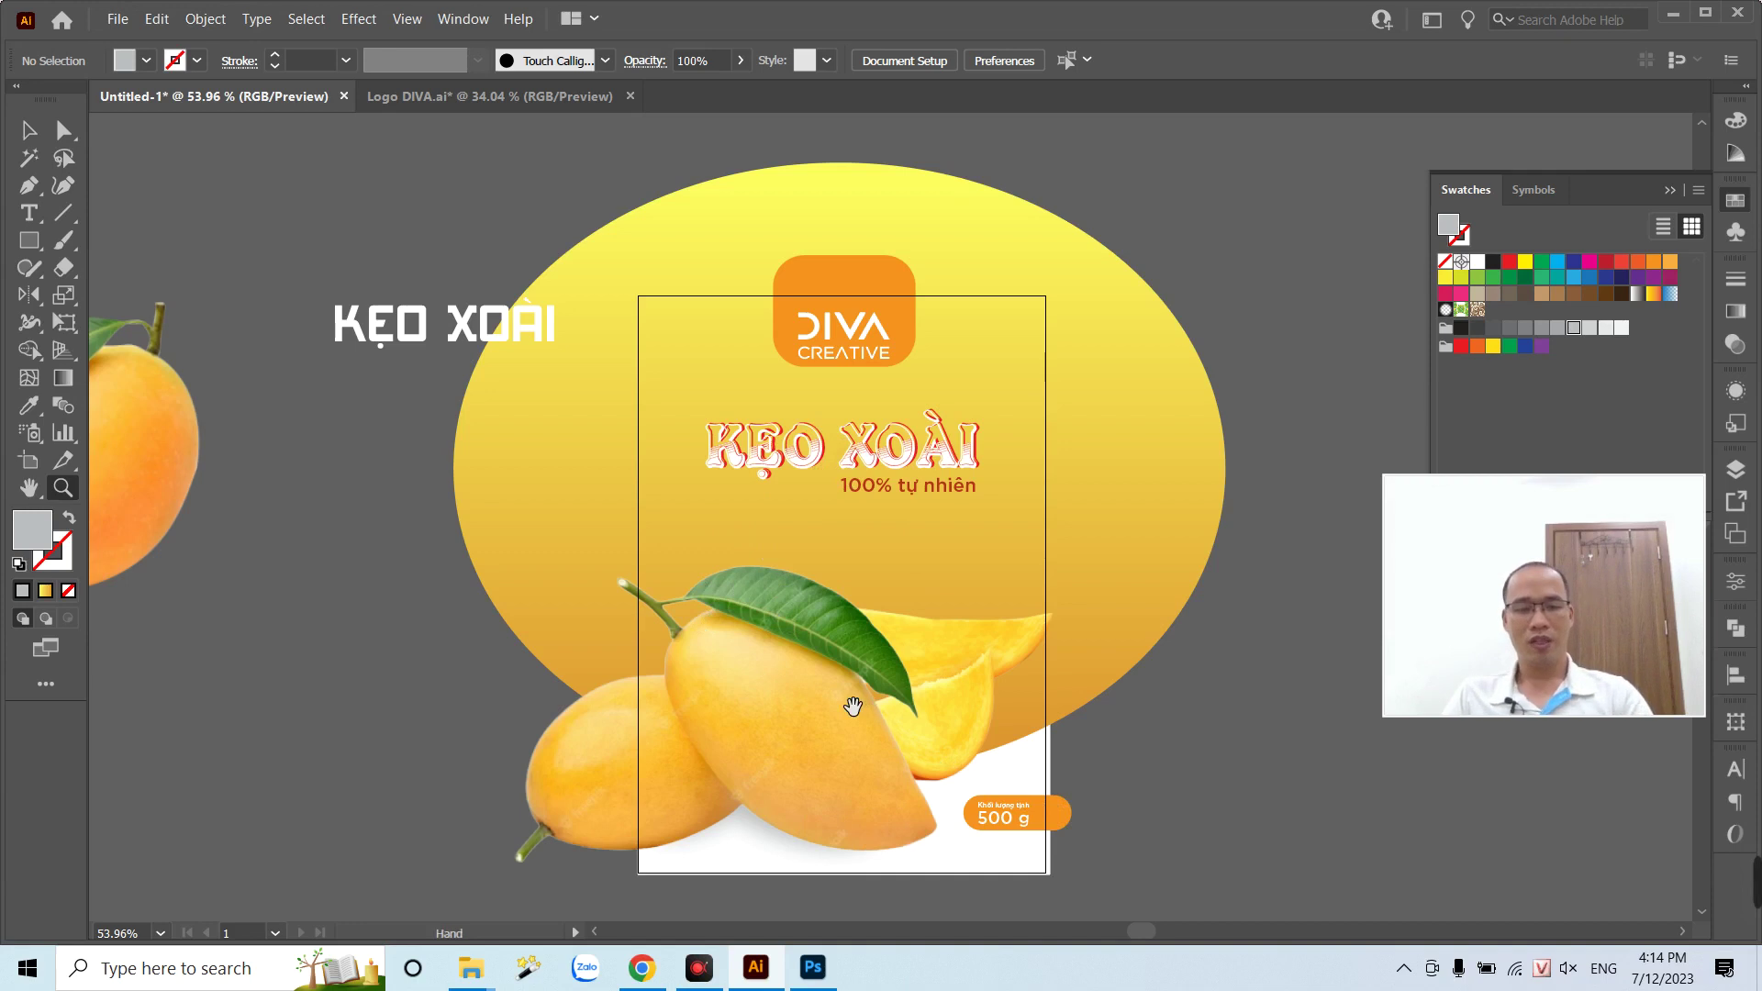
{"action": "left_click", "coordinate": [853, 707]}
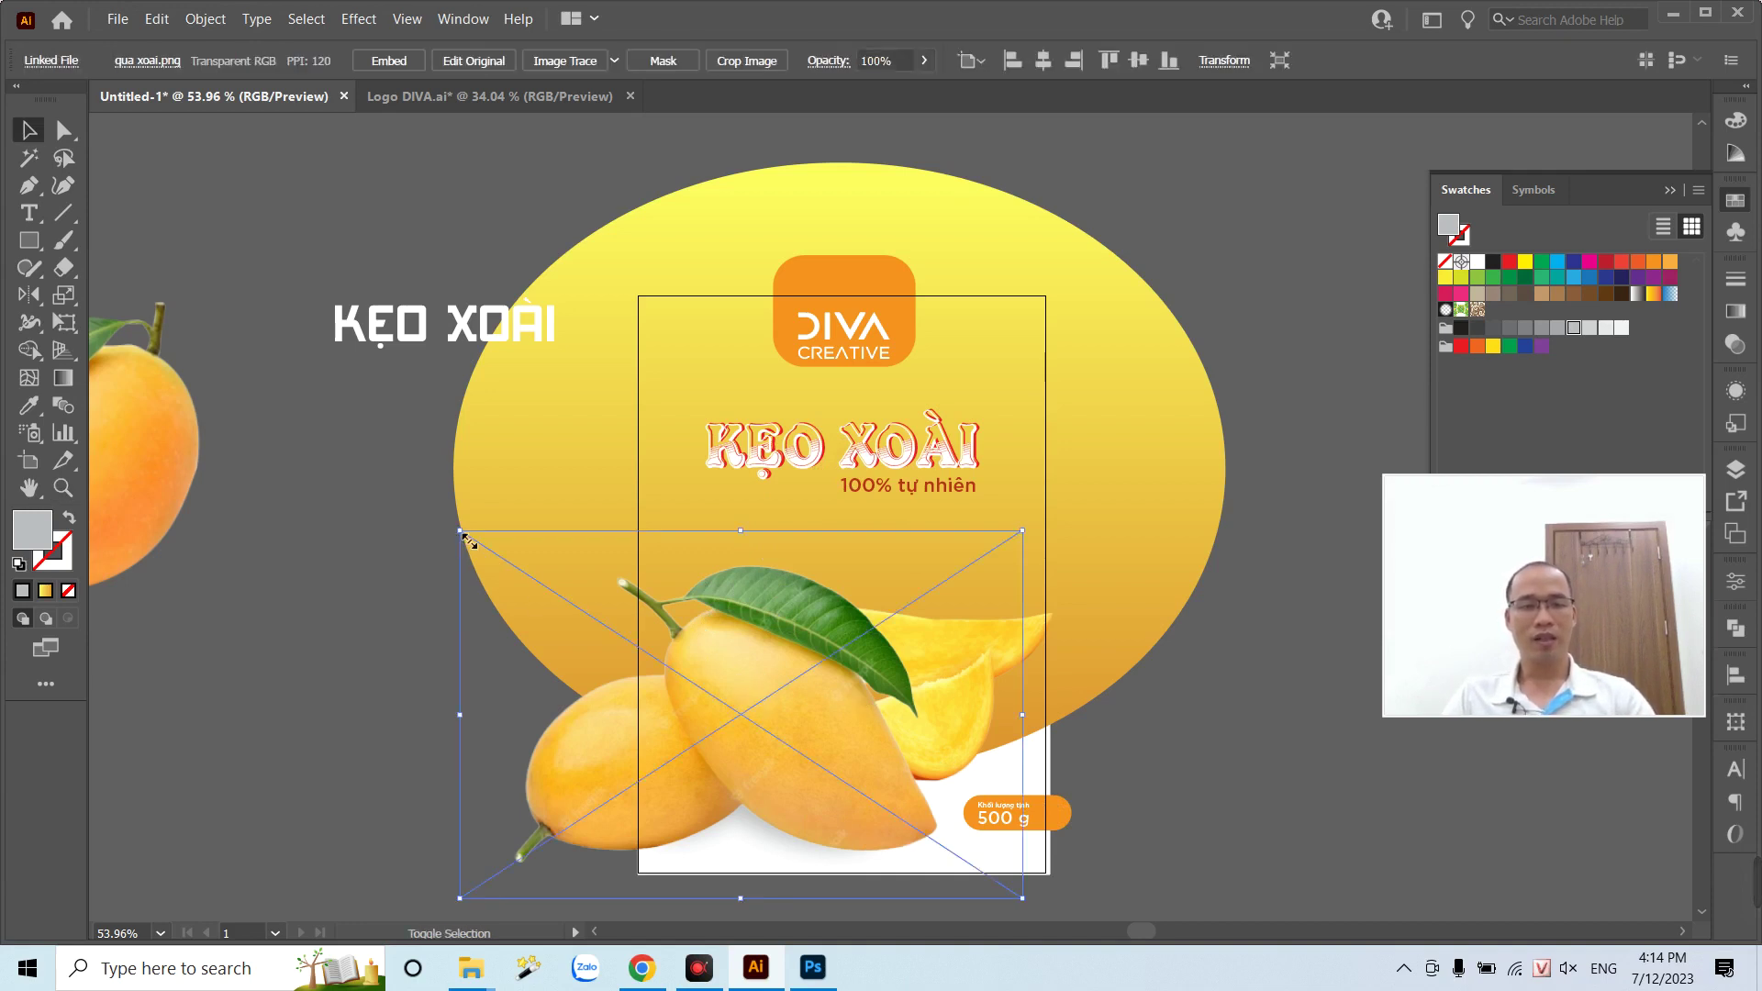
{"action": "left_click_drag", "start_coordinate": [459, 531], "coordinate": [399, 496]}
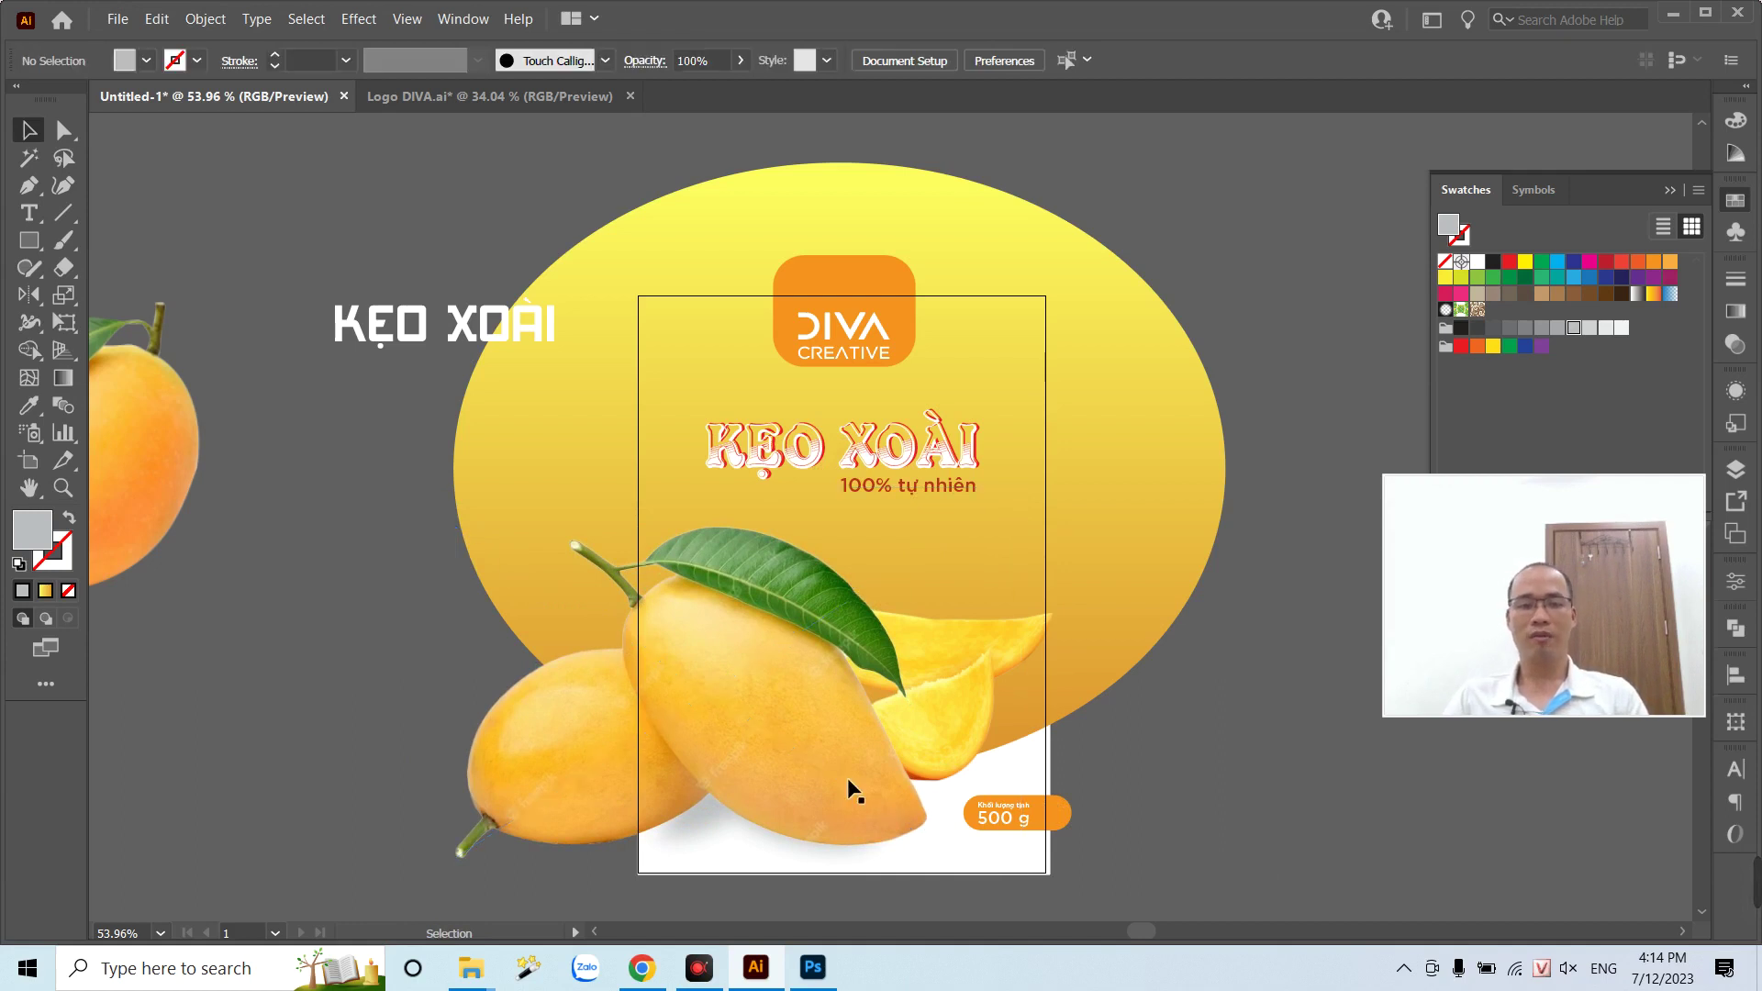
{"action": "left_click_drag", "start_coordinate": [800, 768], "coordinate": [811, 774]}
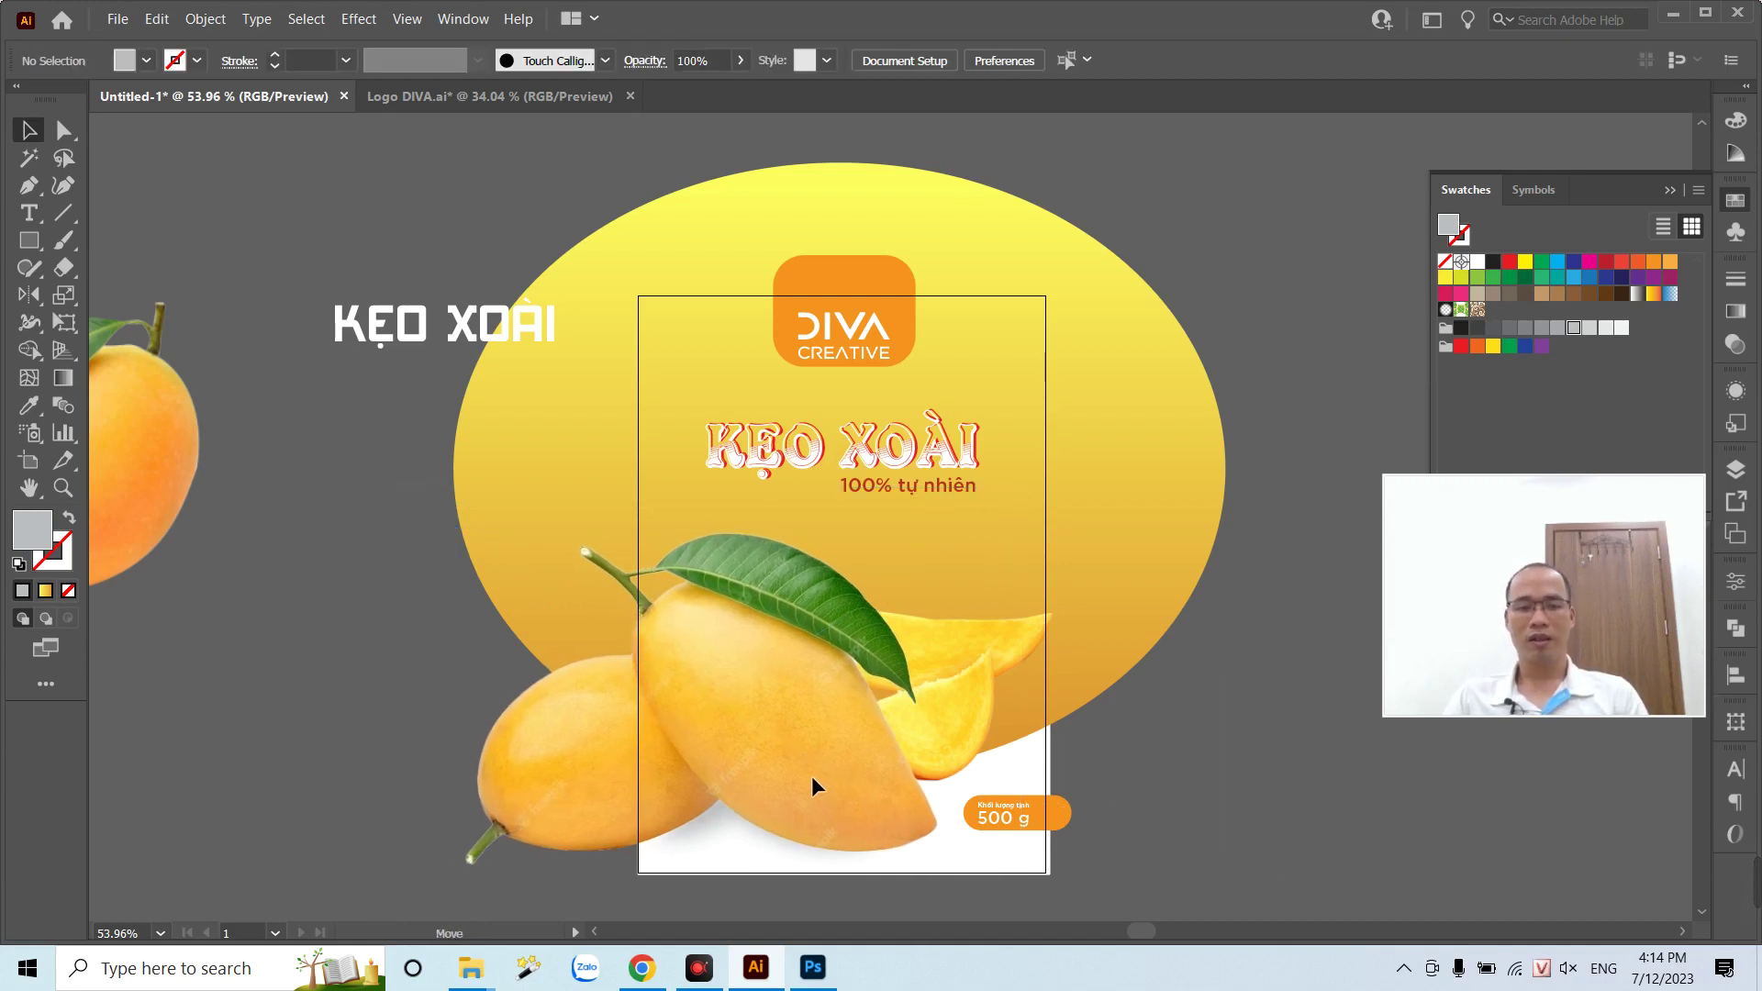
{"action": "left_click", "coordinate": [1195, 811]}
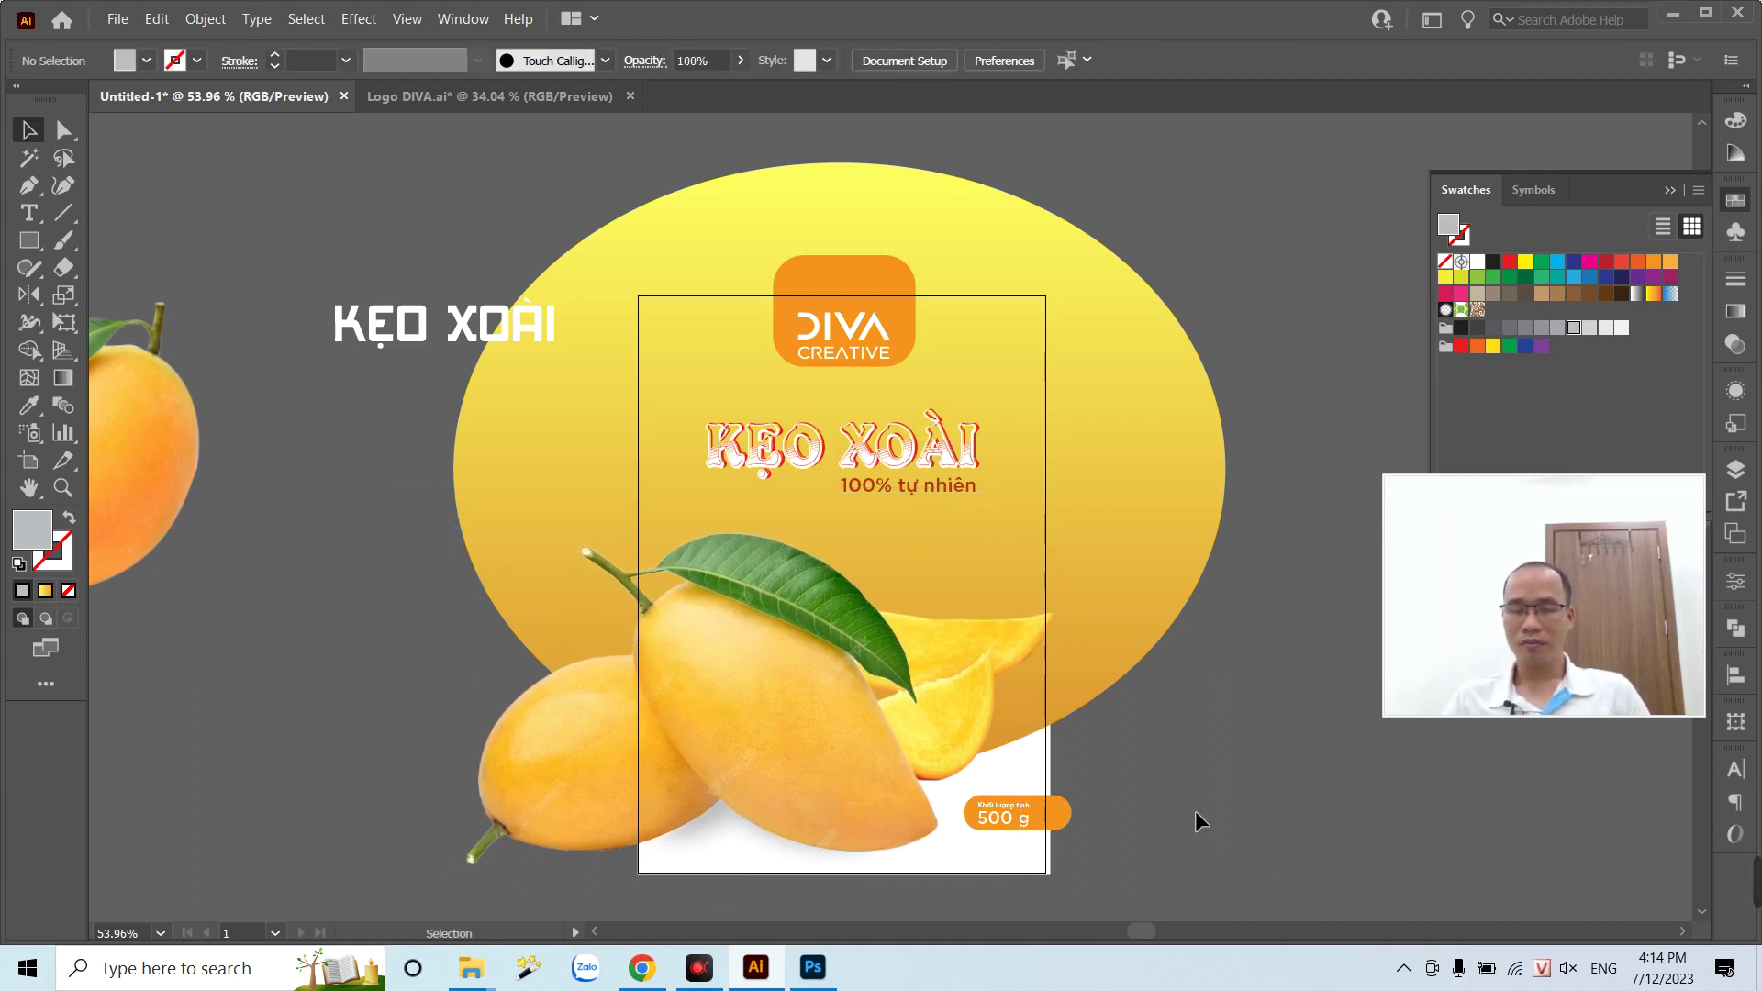
- Move the KẸO XOÀI title and 100% tự nhiên tagline down, and shift the white title up-left
{"action": "key", "text": "z"}
{"action": "left_click", "coordinate": [788, 402]}
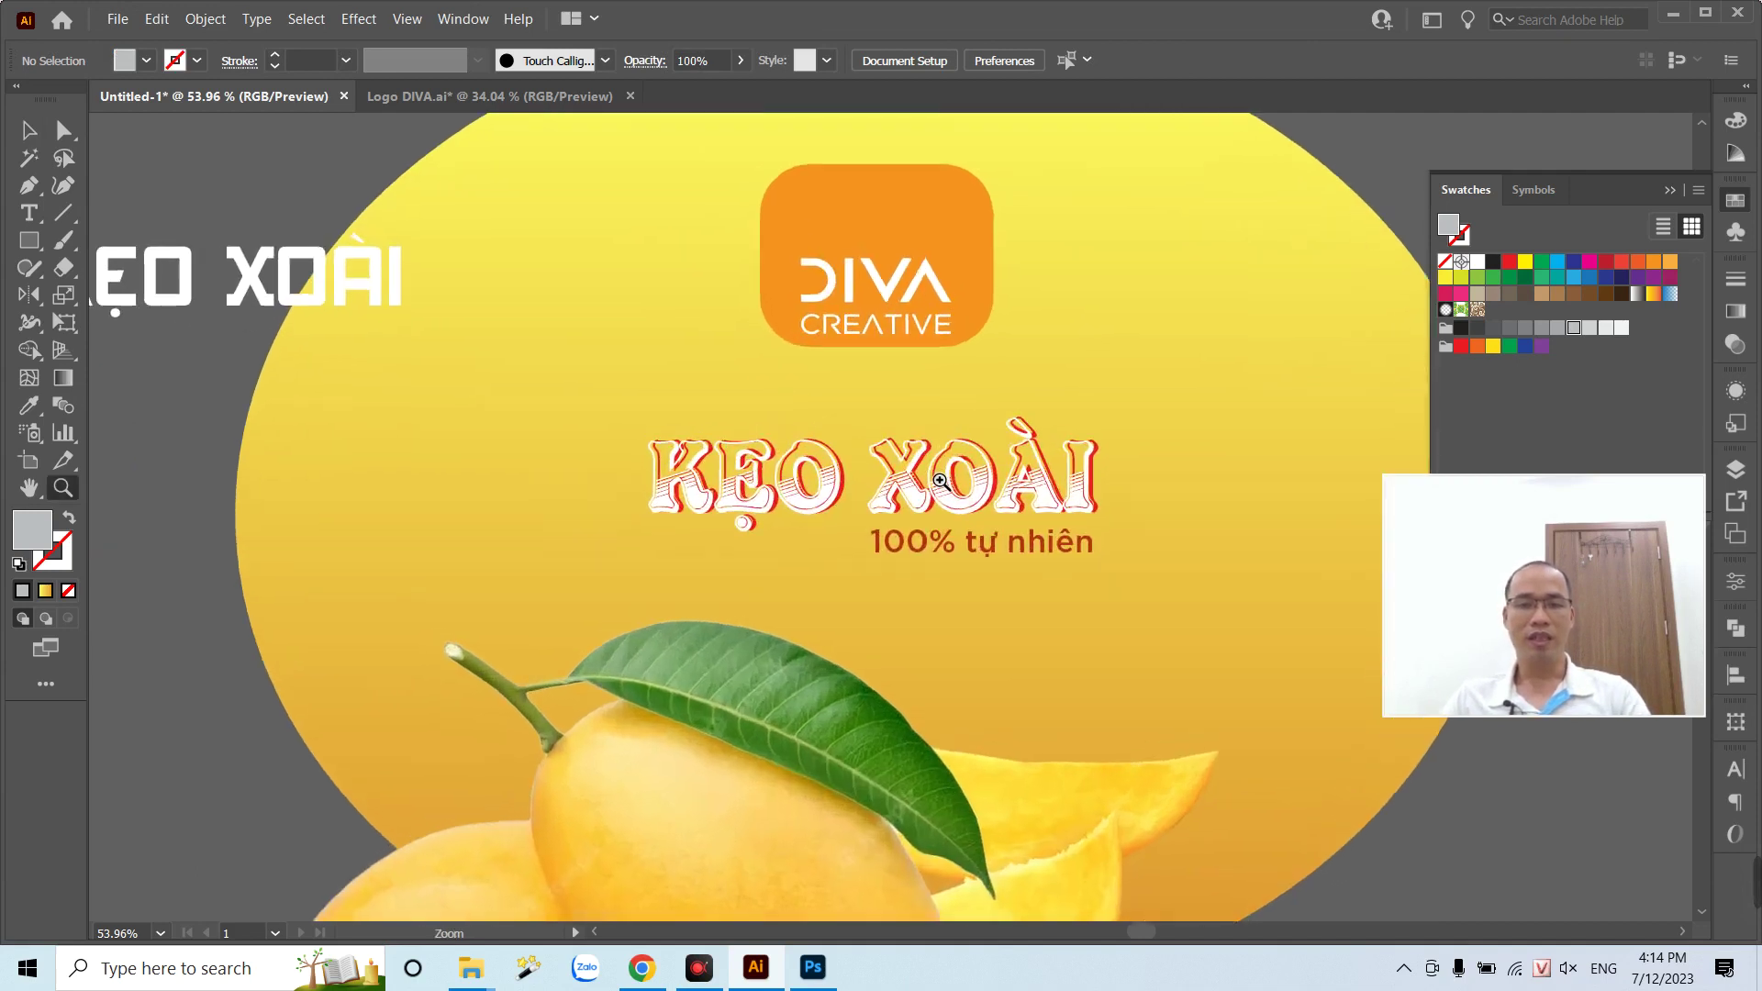
{"action": "key", "text": "v"}
{"action": "left_click", "coordinate": [964, 549]}
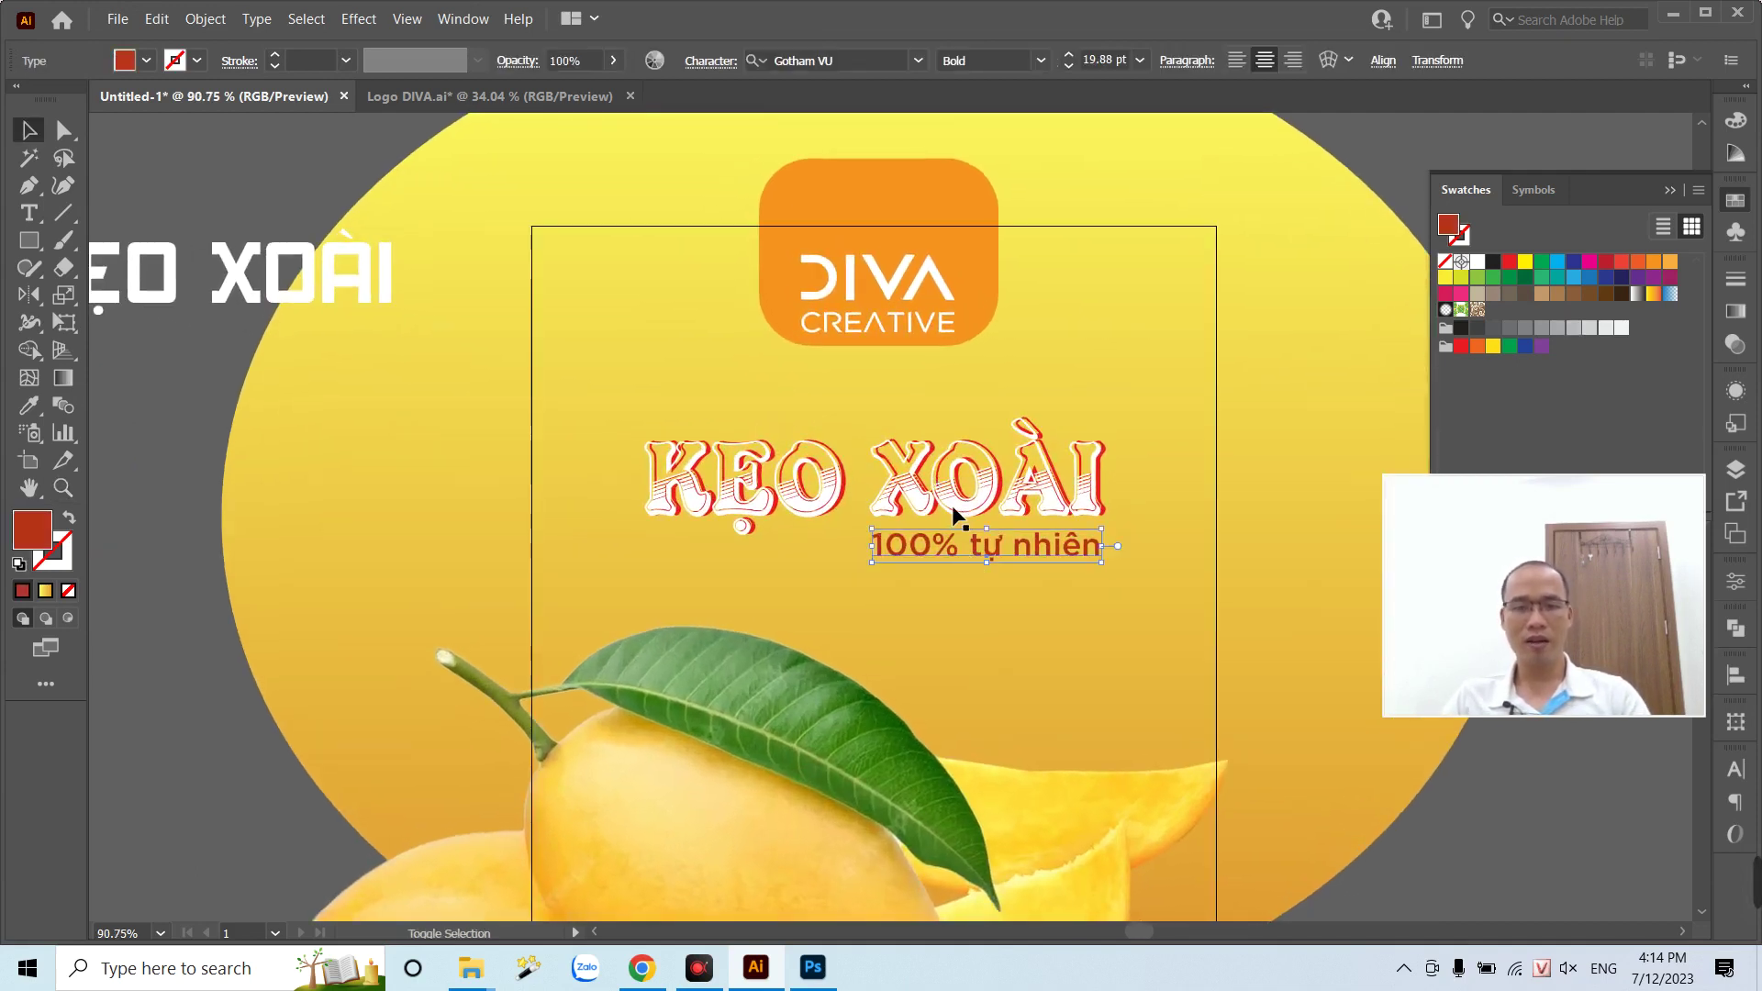
{"action": "left_click", "coordinate": [955, 514], "text": "shift"}
{"action": "left_click_drag", "start_coordinate": [960, 501], "coordinate": [962, 520]}
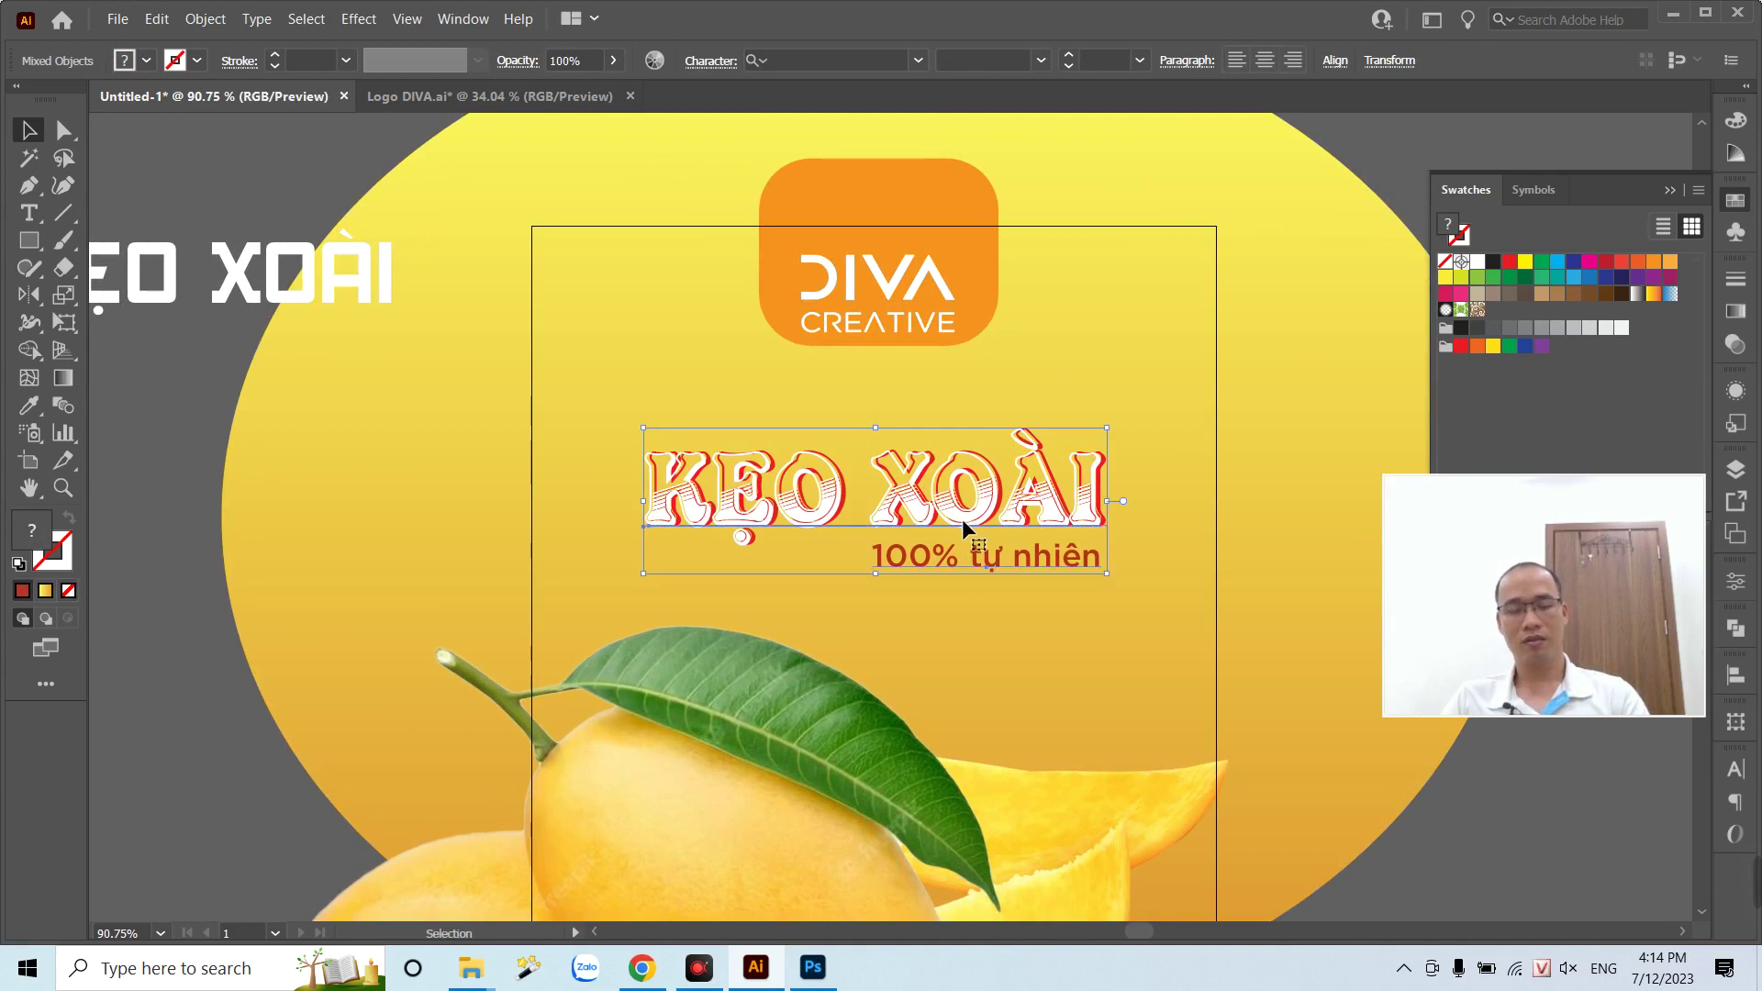
{"action": "key", "text": "ctrl+minus"}
{"action": "key", "text": "ctrl+minus"}
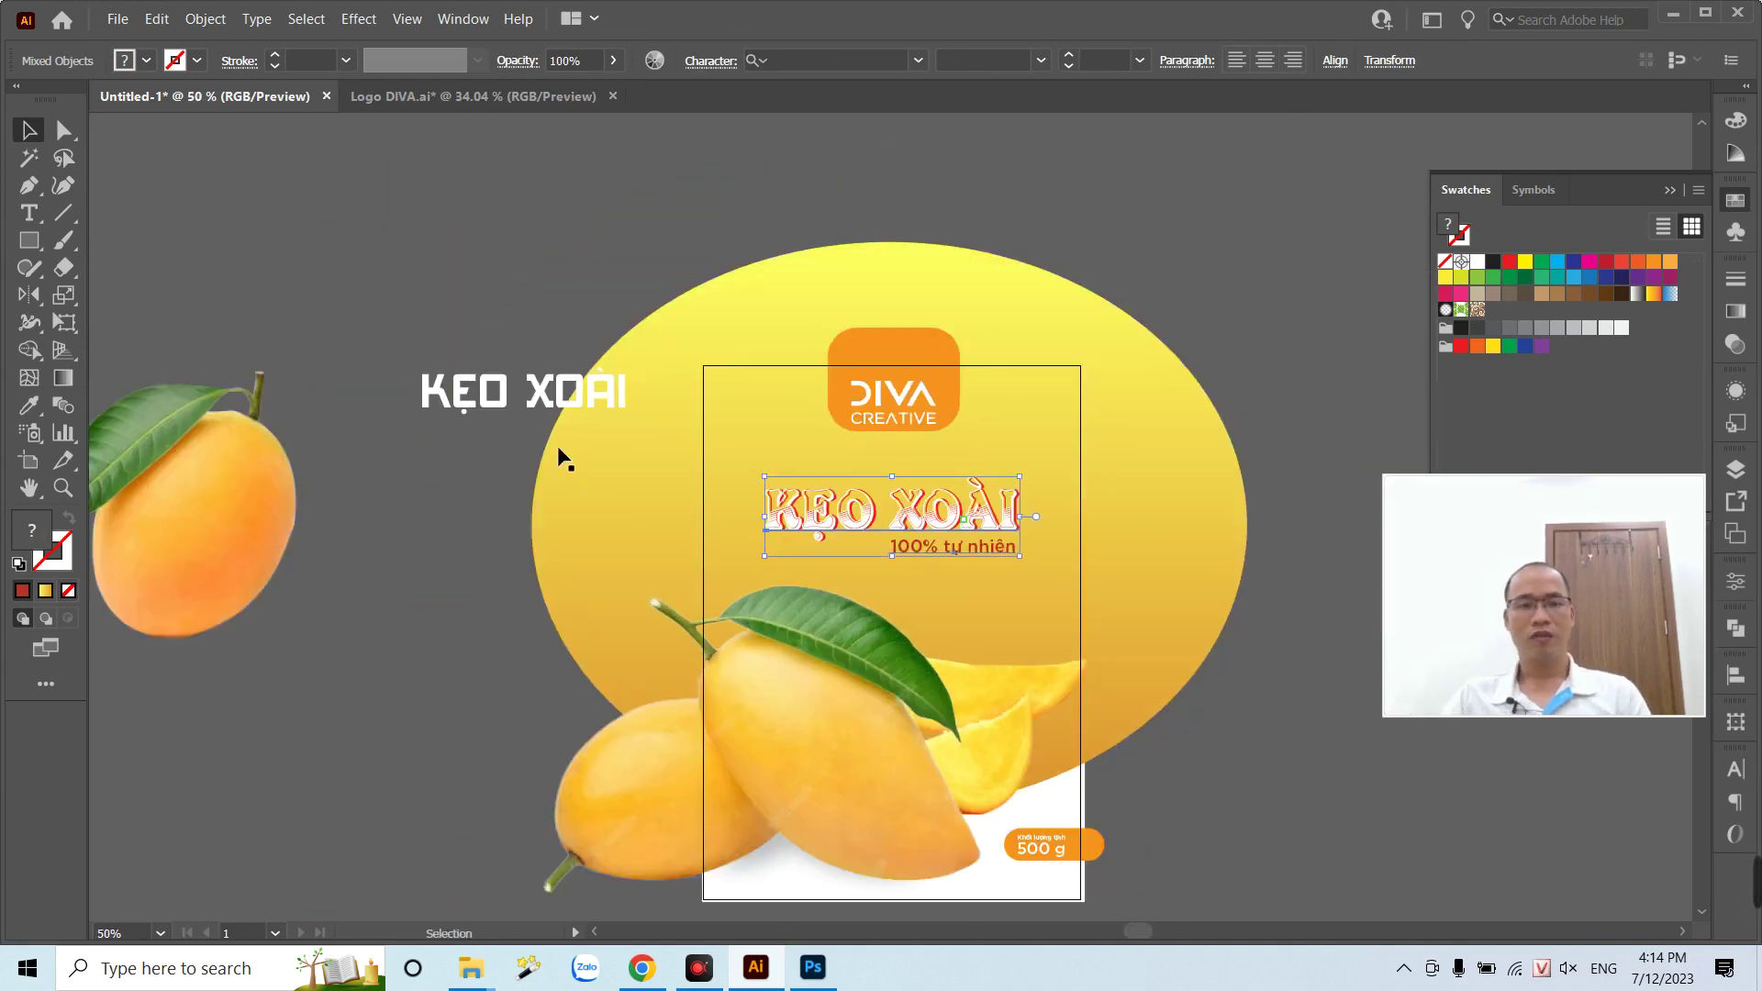
{"action": "left_click_drag", "start_coordinate": [523, 393], "coordinate": [415, 272]}
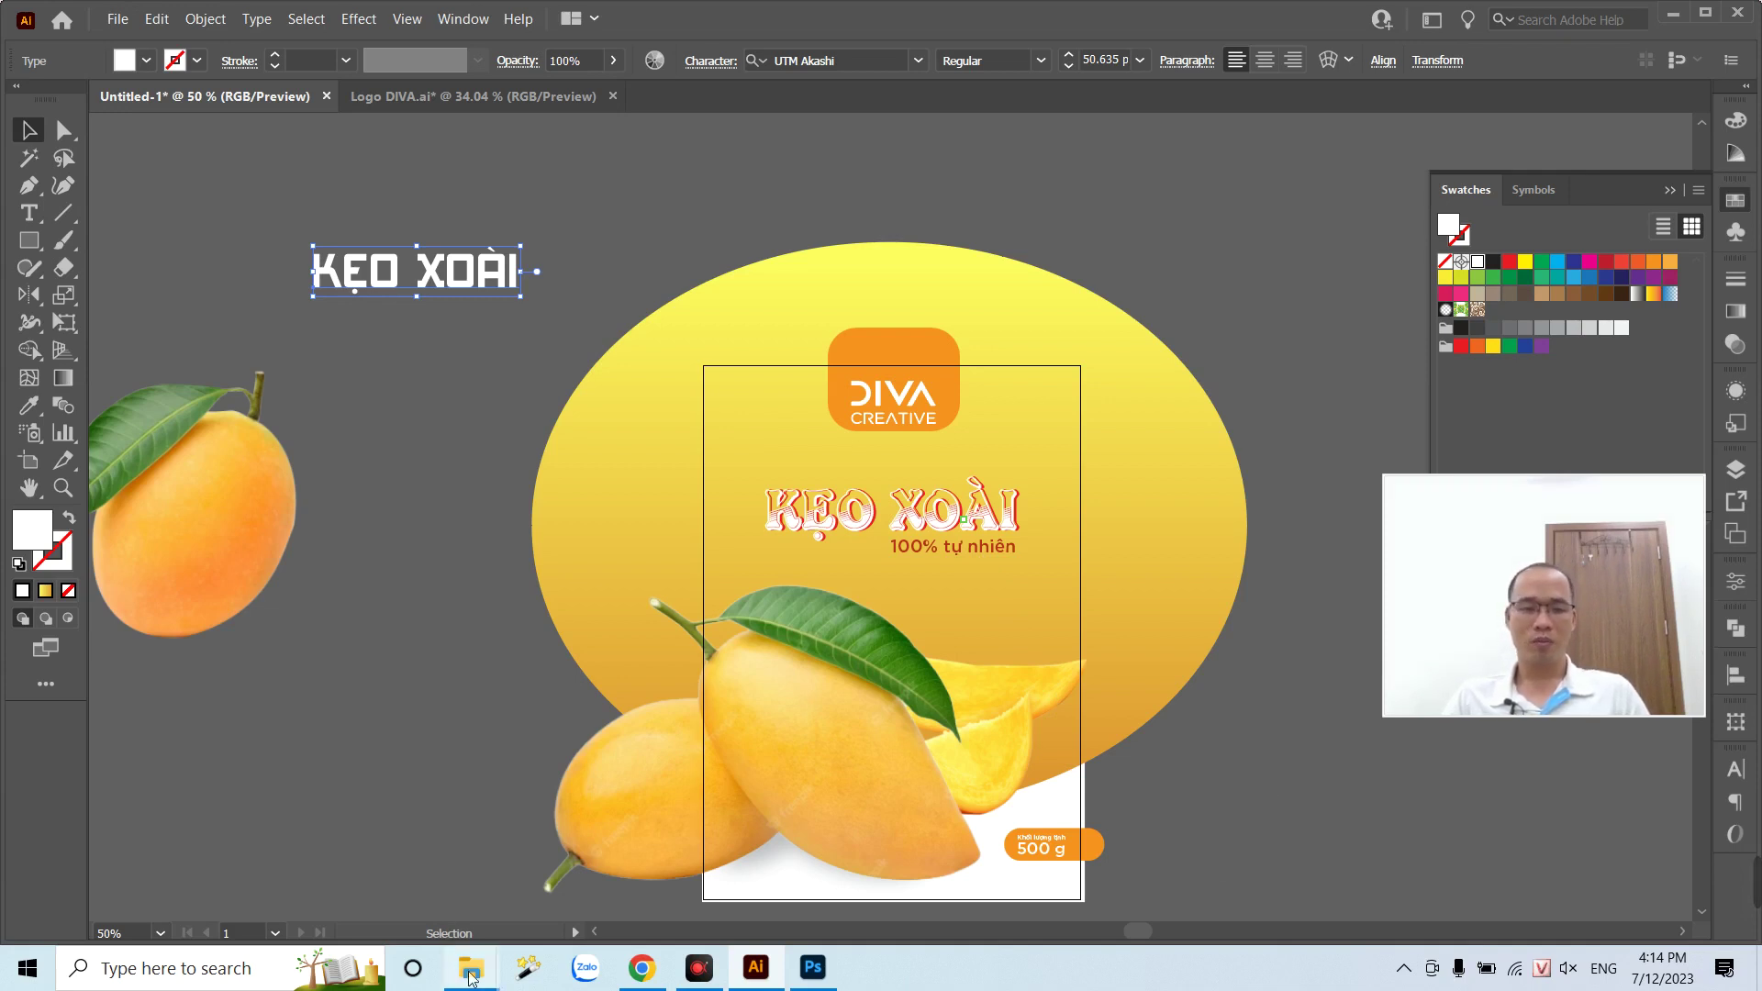
- Preview the Thiet ke hop 3 and Vua-Rau-Má_3.2023-501 mockups from the Slide folder in Photos
{"action": "mouse_move", "coordinate": [469, 967]}
{"action": "left_click", "coordinate": [598, 877]}
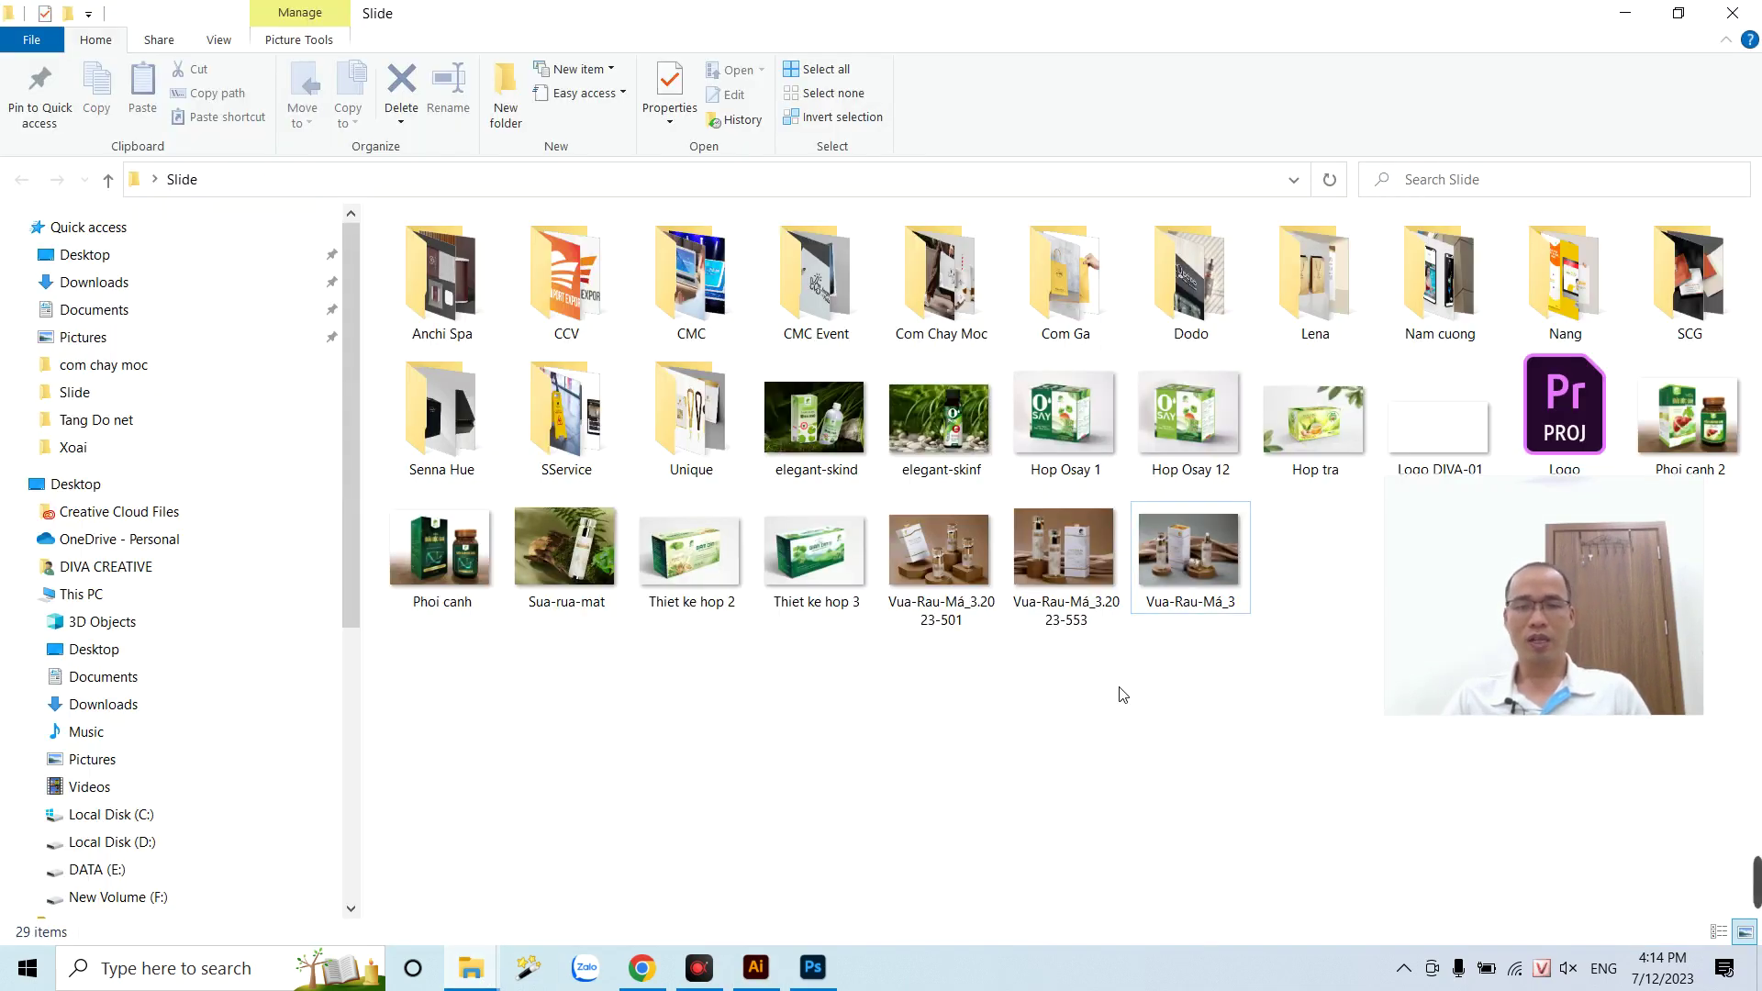
{"action": "double_click", "coordinate": [816, 555]}
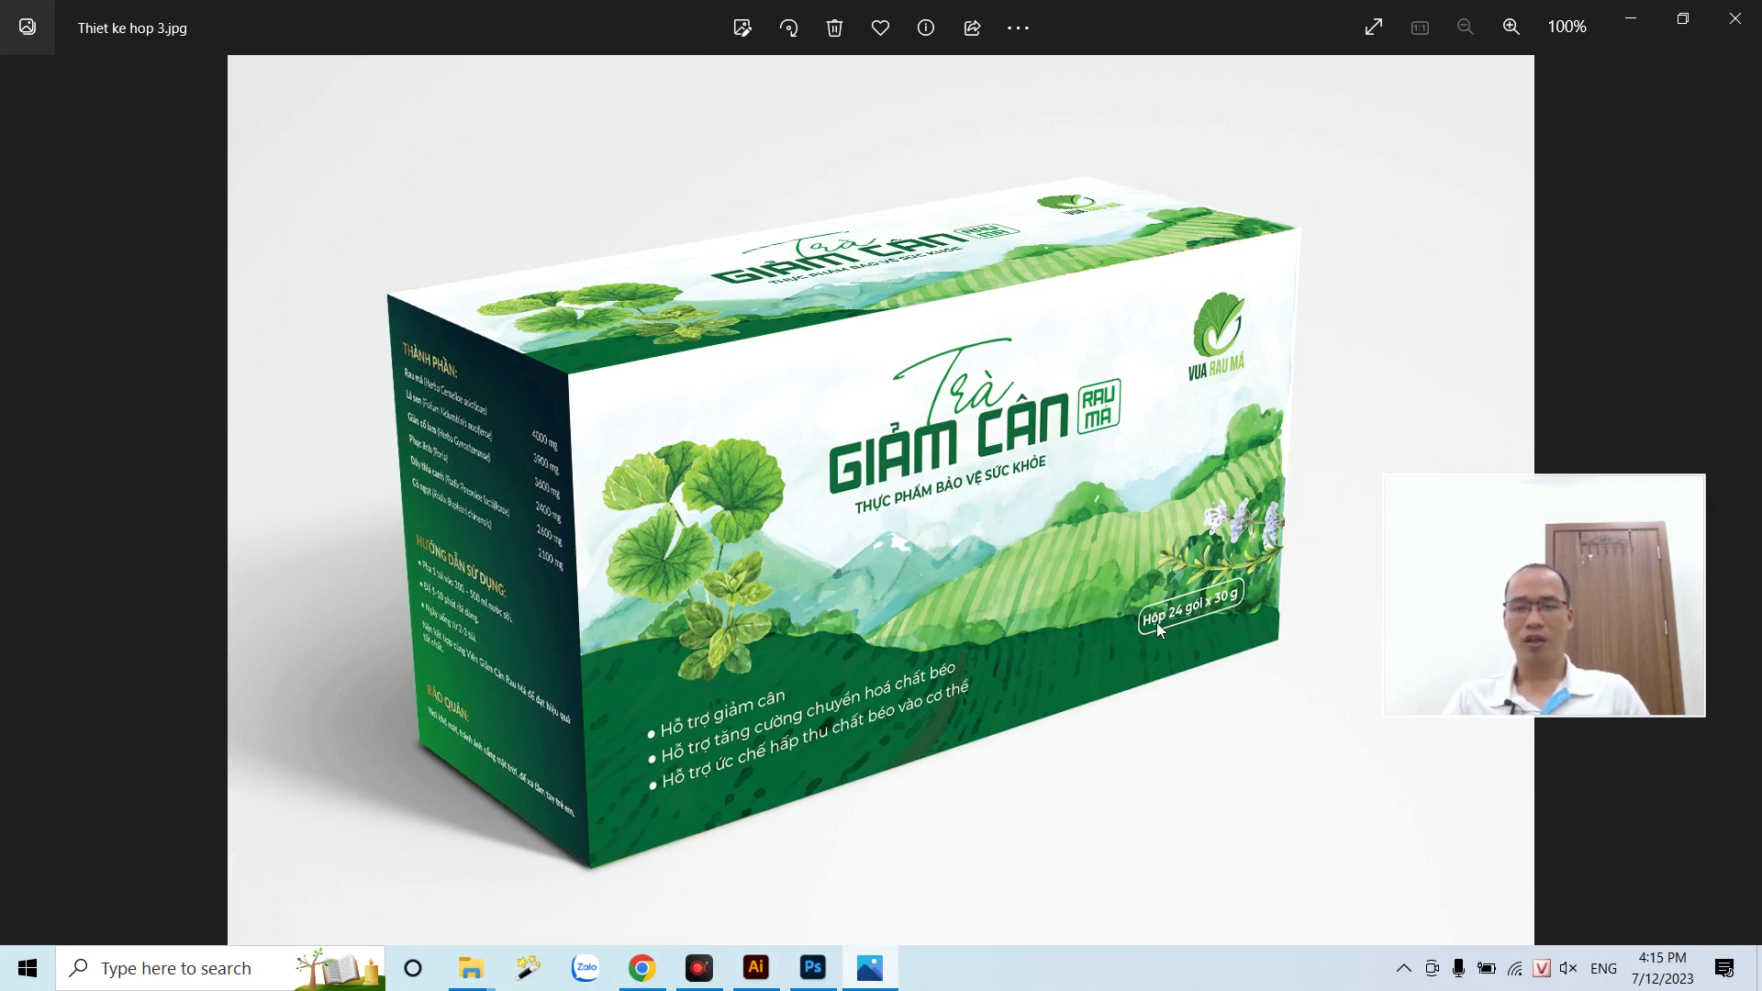
{"action": "scroll", "coordinate": [769, 582], "scroll_direction": "up", "scroll_amount": 3}
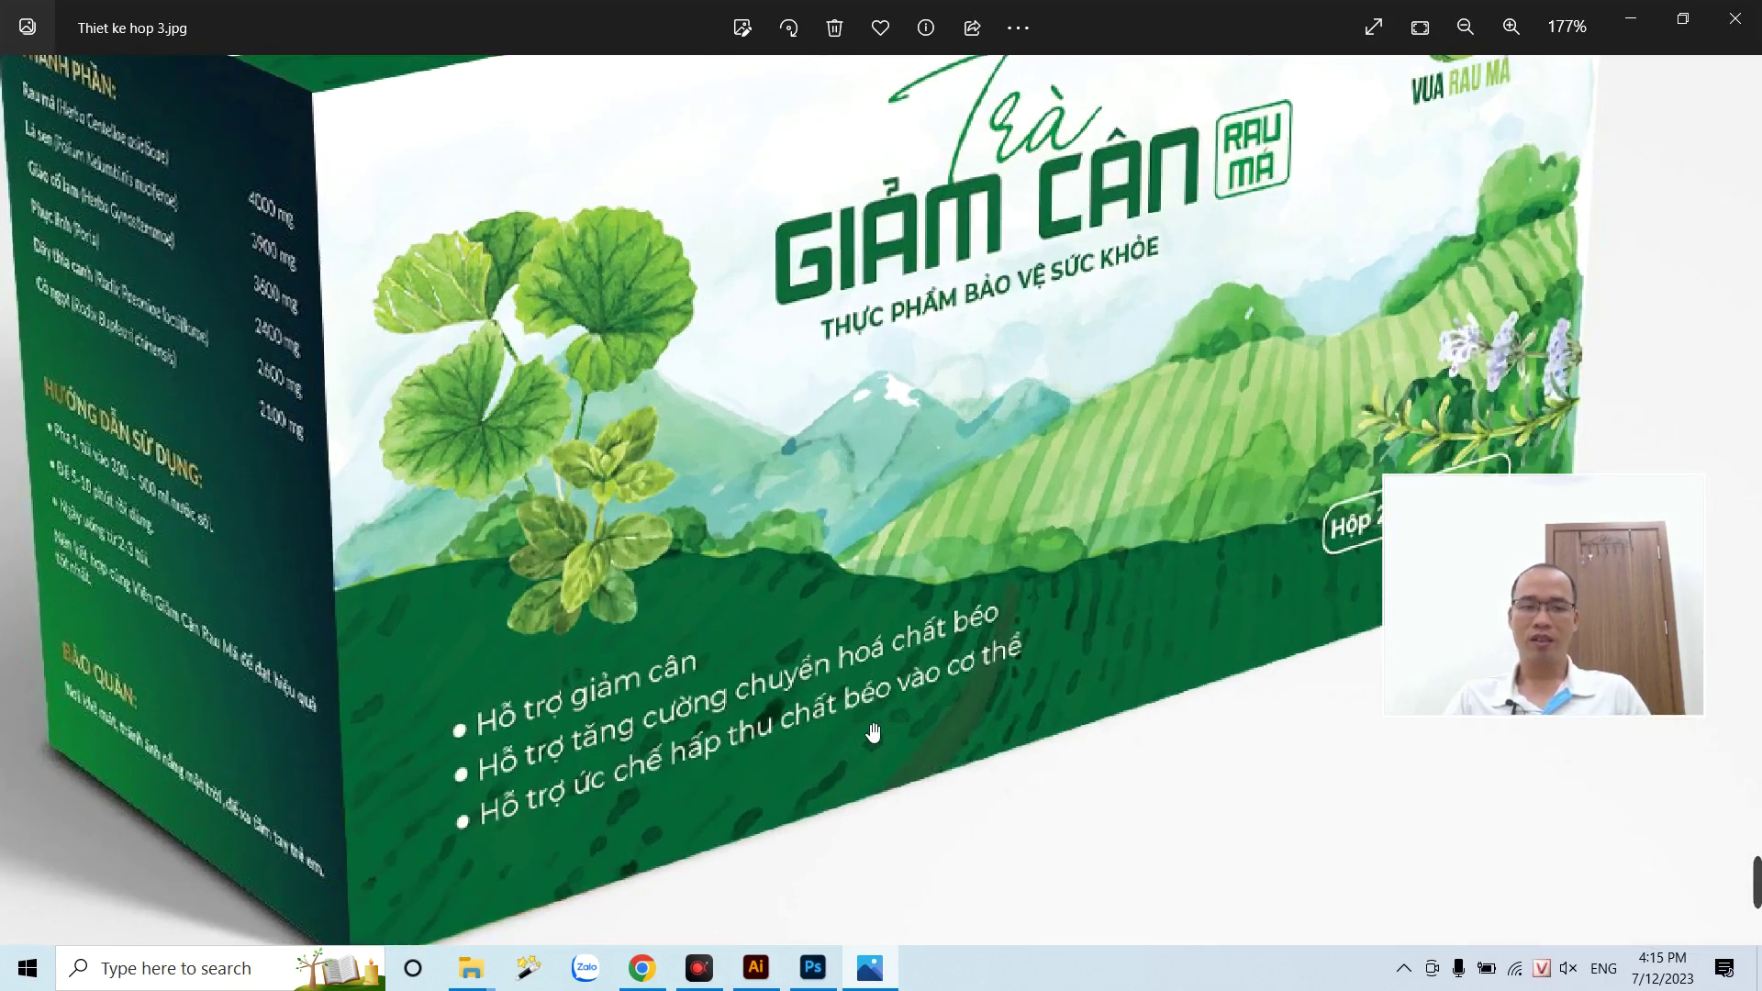
{"action": "scroll", "coordinate": [769, 582], "scroll_direction": "down", "scroll_amount": 3}
{"action": "left_click", "coordinate": [1735, 19]}
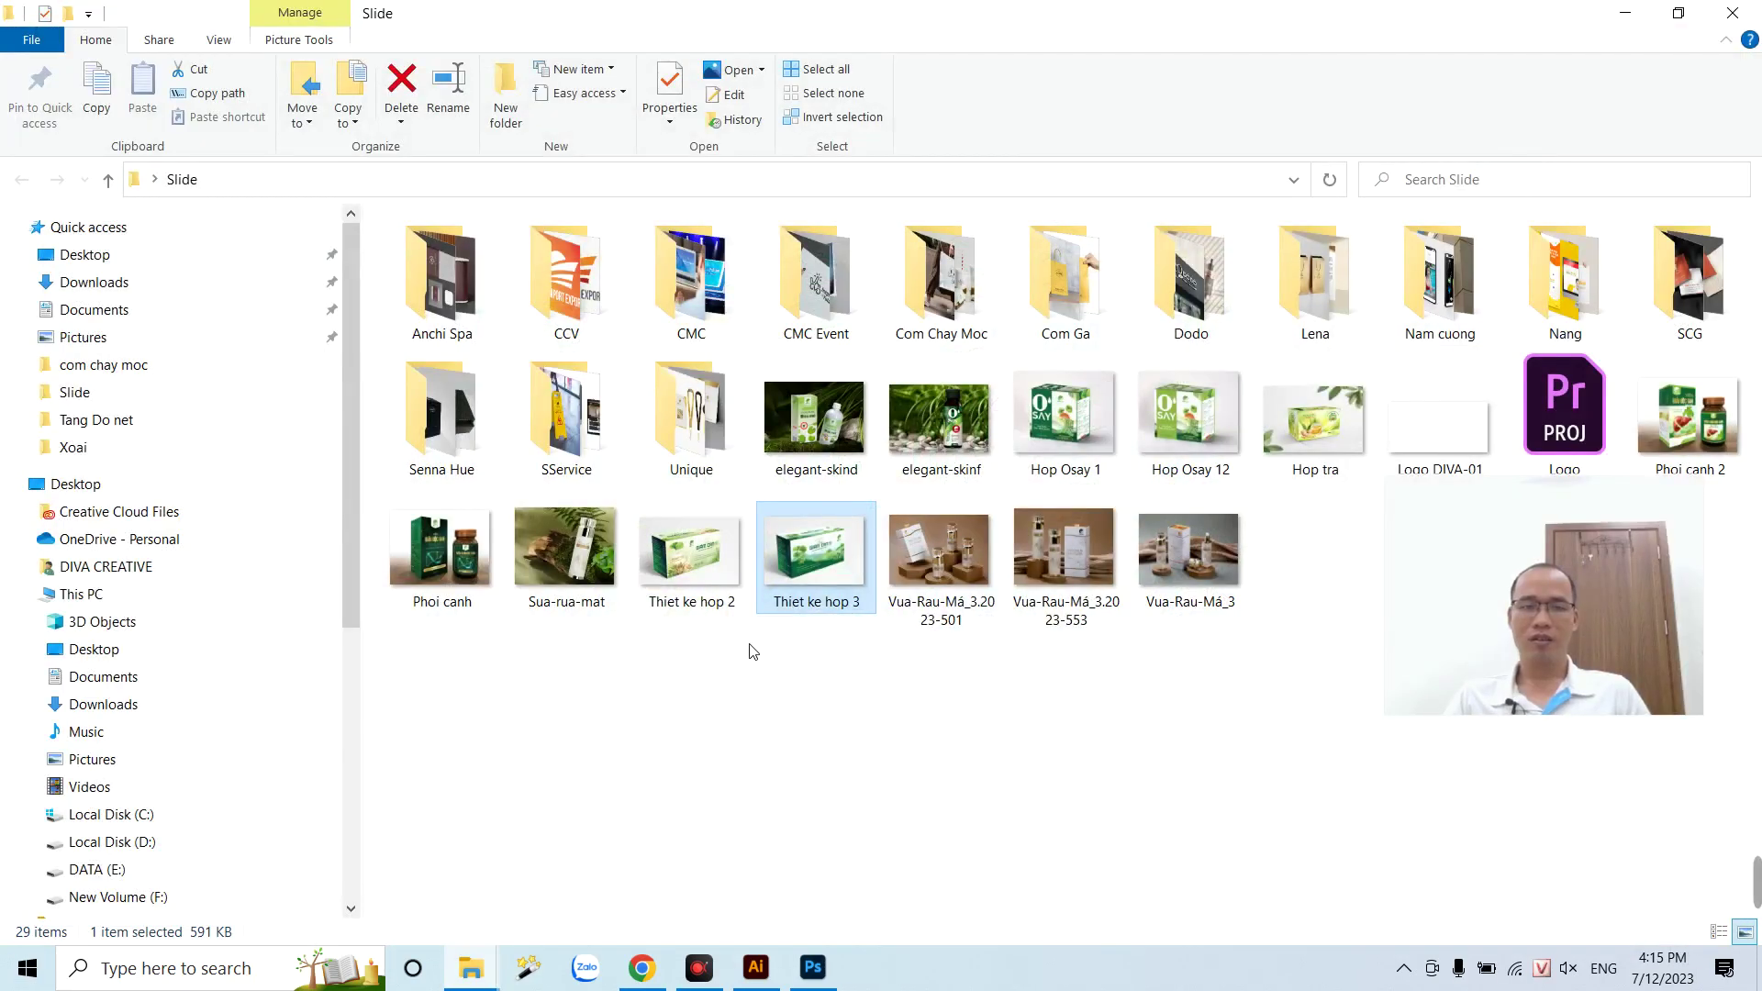
{"action": "double_click", "coordinate": [937, 567]}
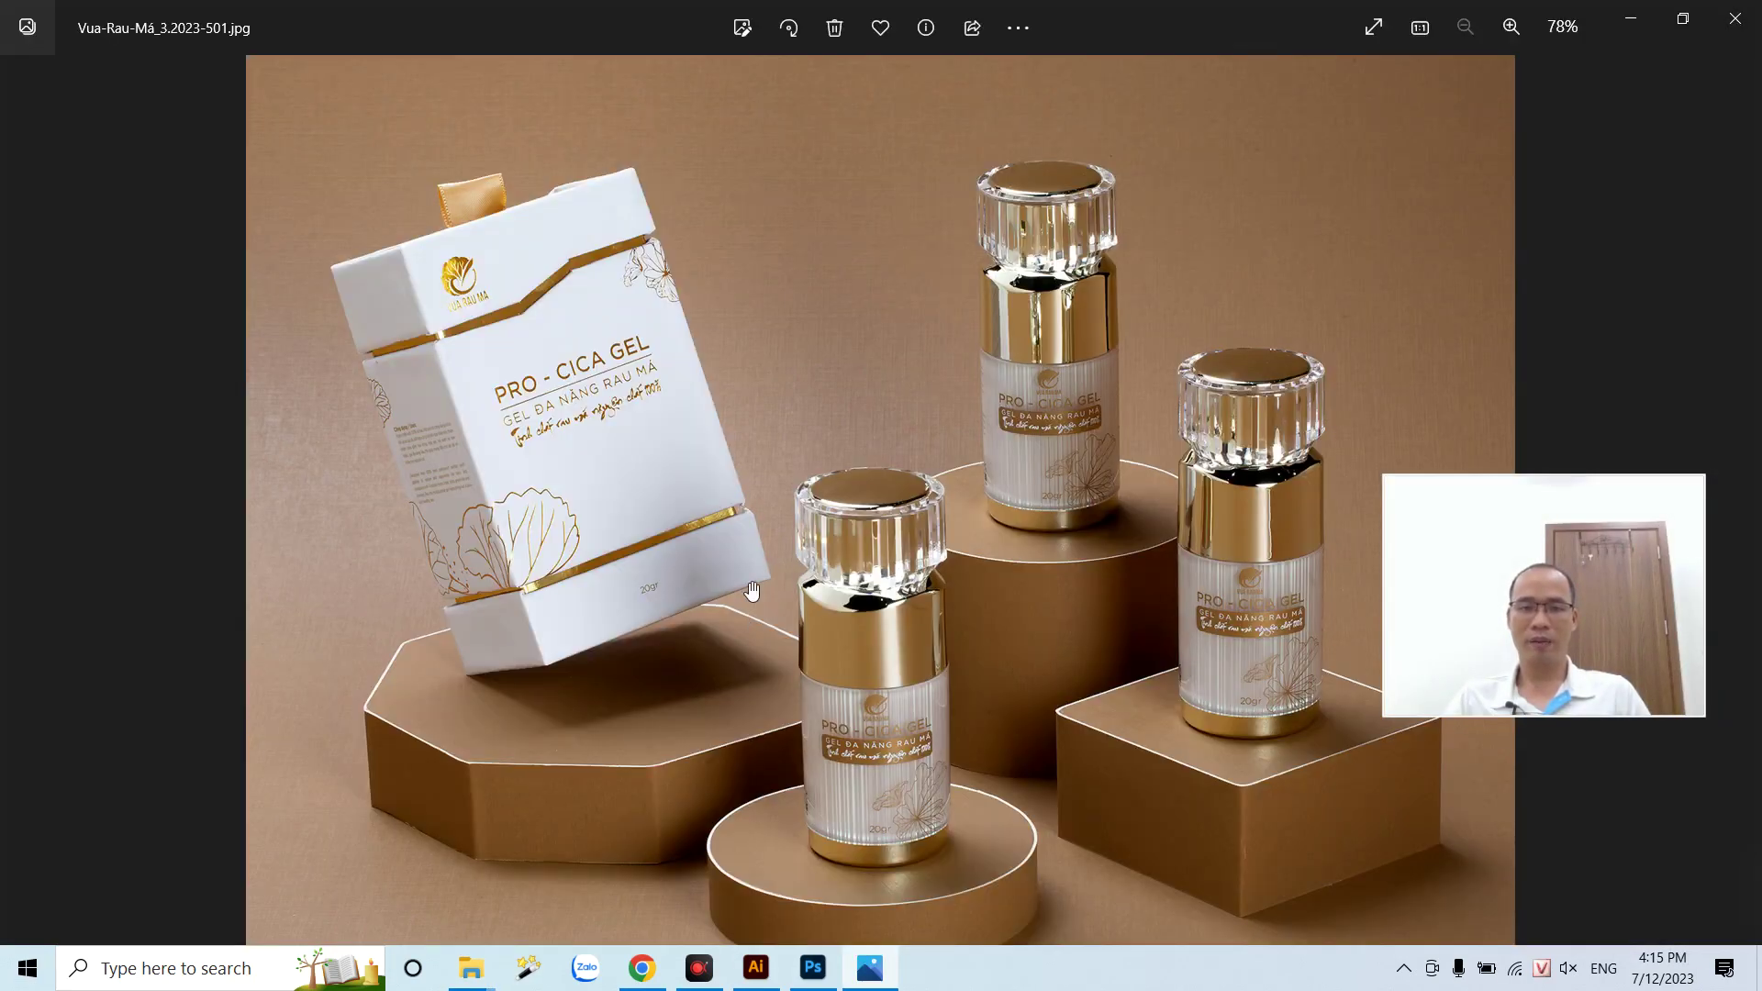
{"action": "scroll", "coordinate": [432, 511], "scroll_direction": "up", "scroll_amount": 2}
{"action": "scroll", "coordinate": [432, 511], "scroll_direction": "up", "scroll_amount": 2}
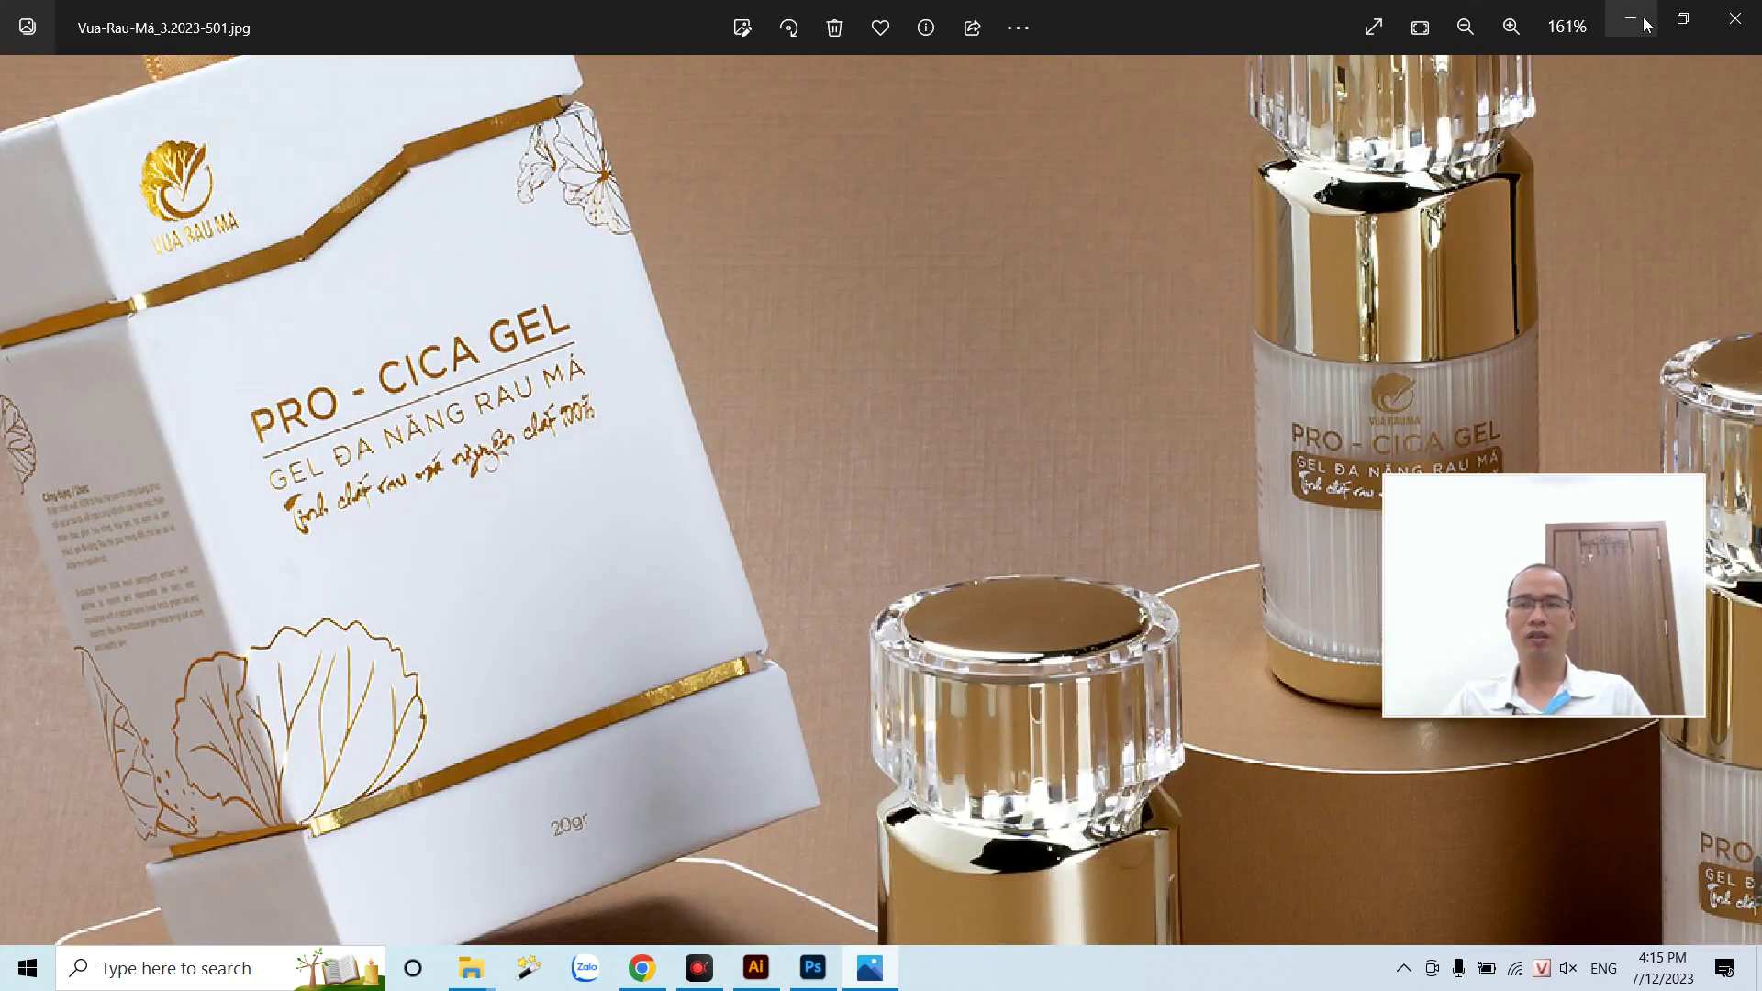
{"action": "left_click", "coordinate": [1735, 18]}
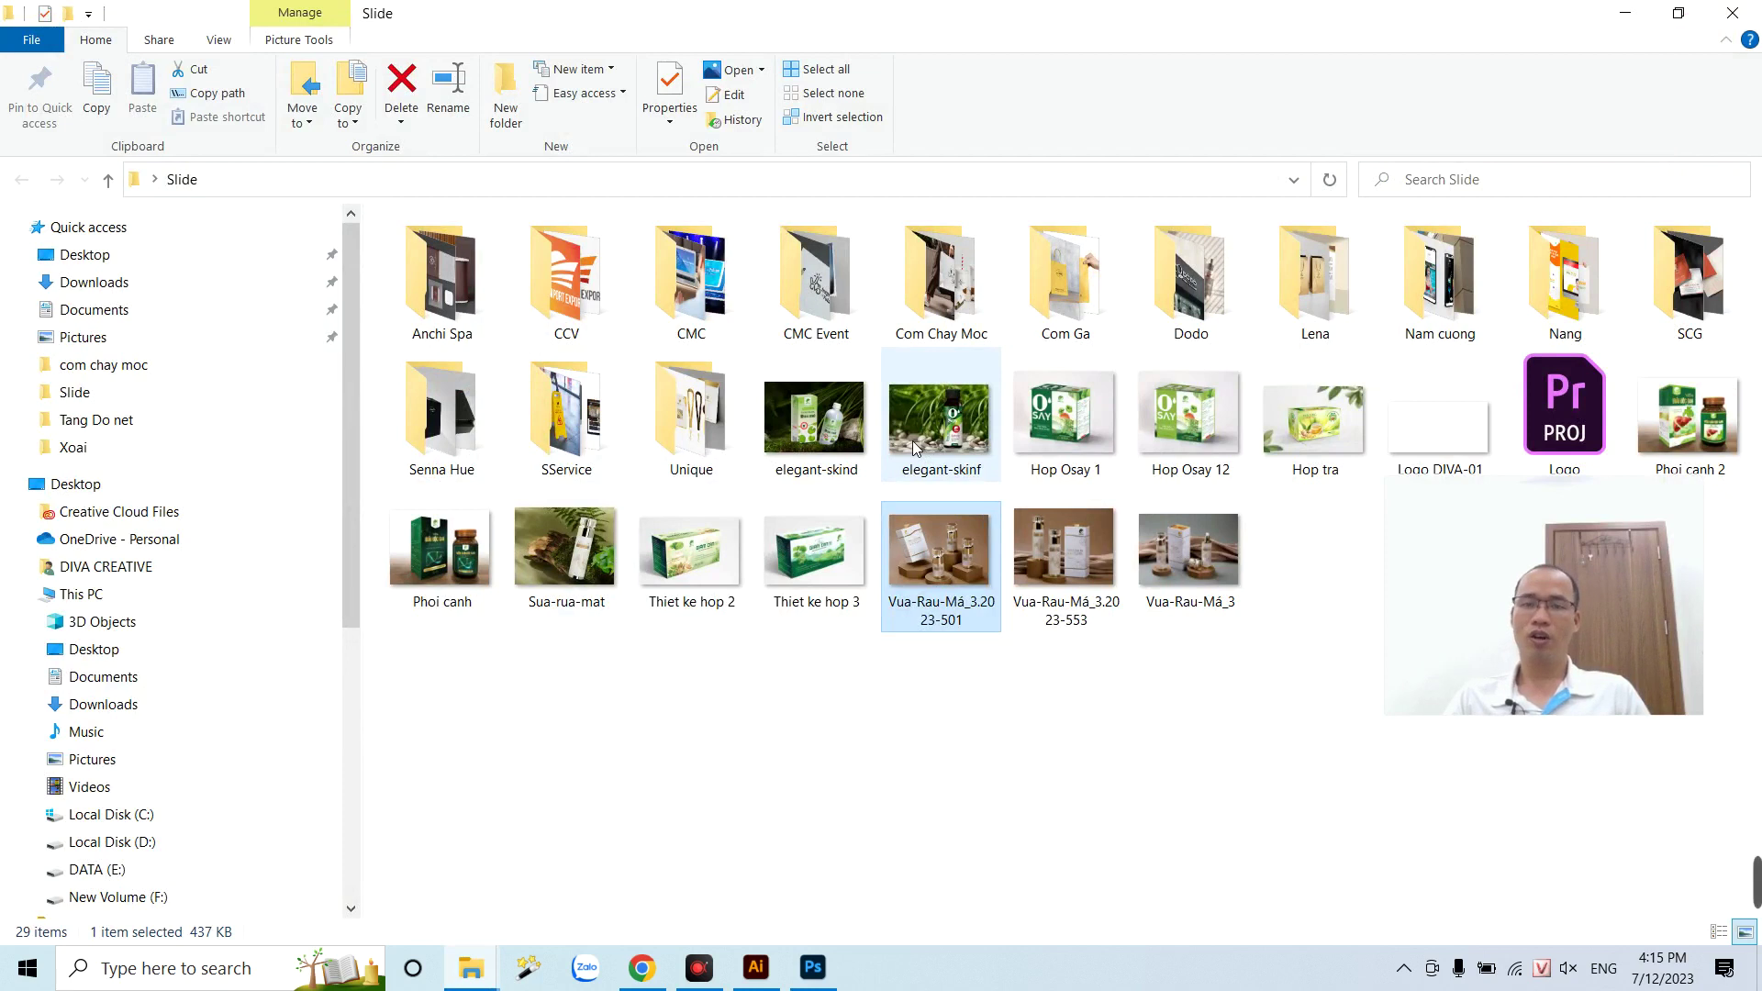
{"action": "mouse_move", "coordinate": [940, 427]}
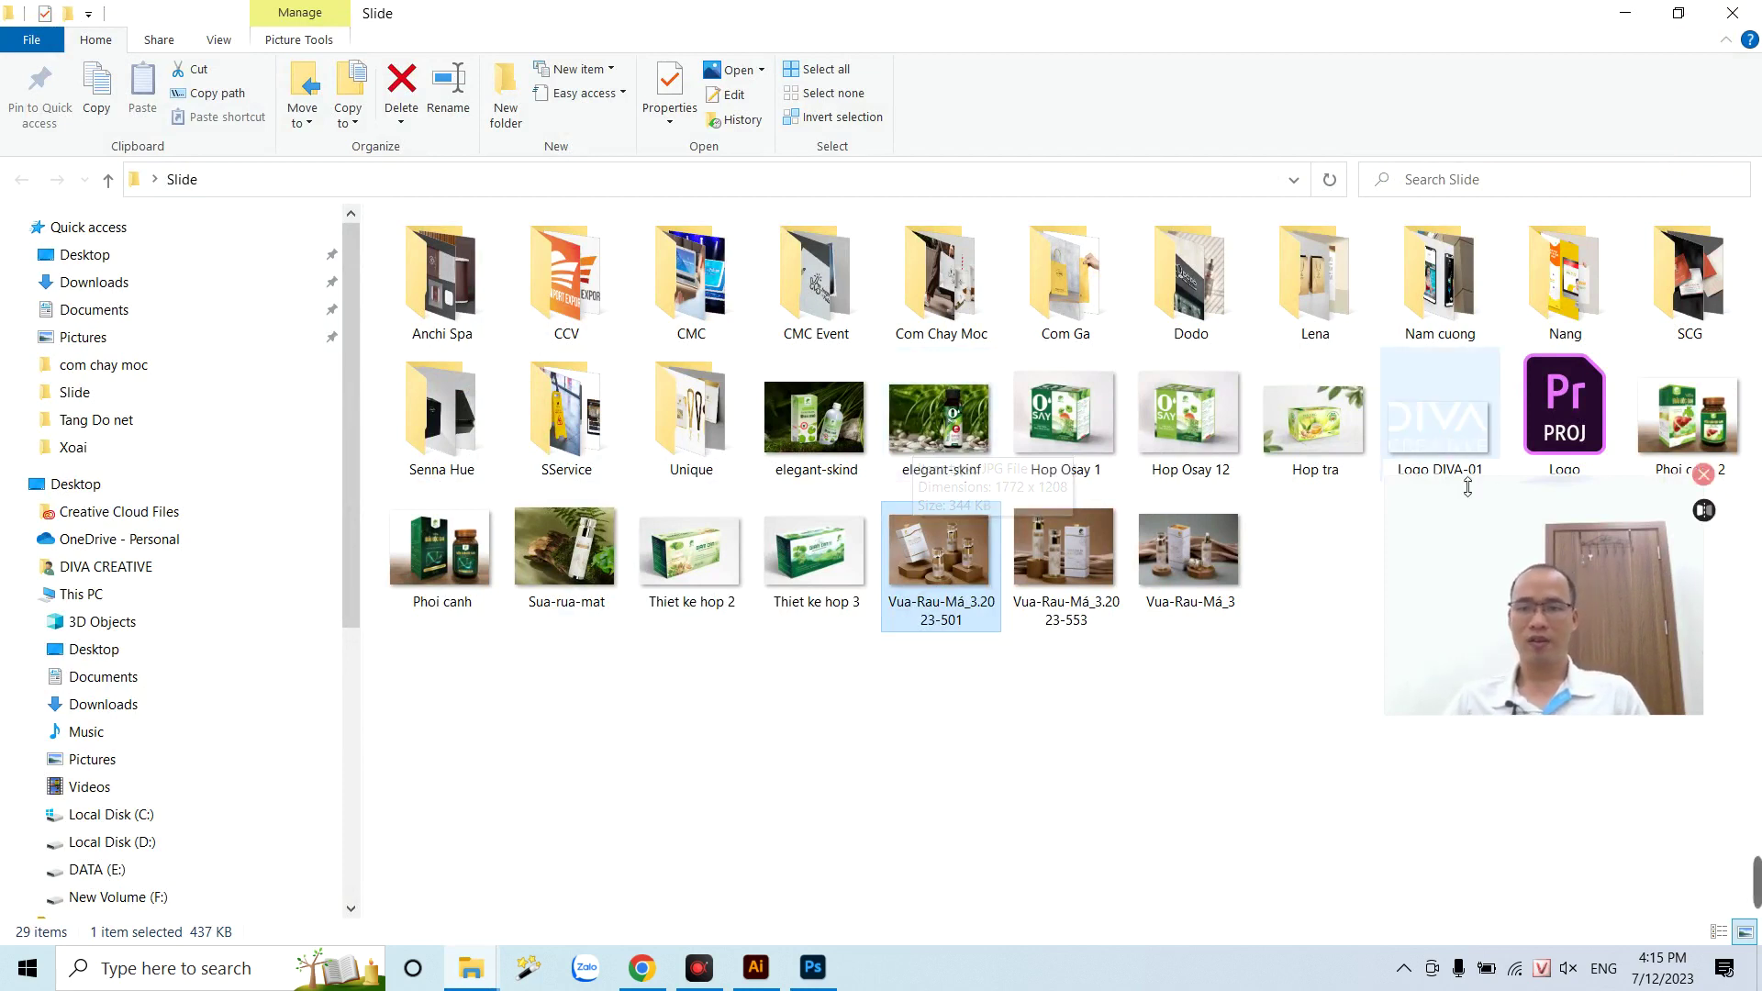
- Preview the Hop tra ginger-tea box mockup, then return to the Illustrator poster
{"action": "double_click", "coordinate": [1323, 445]}
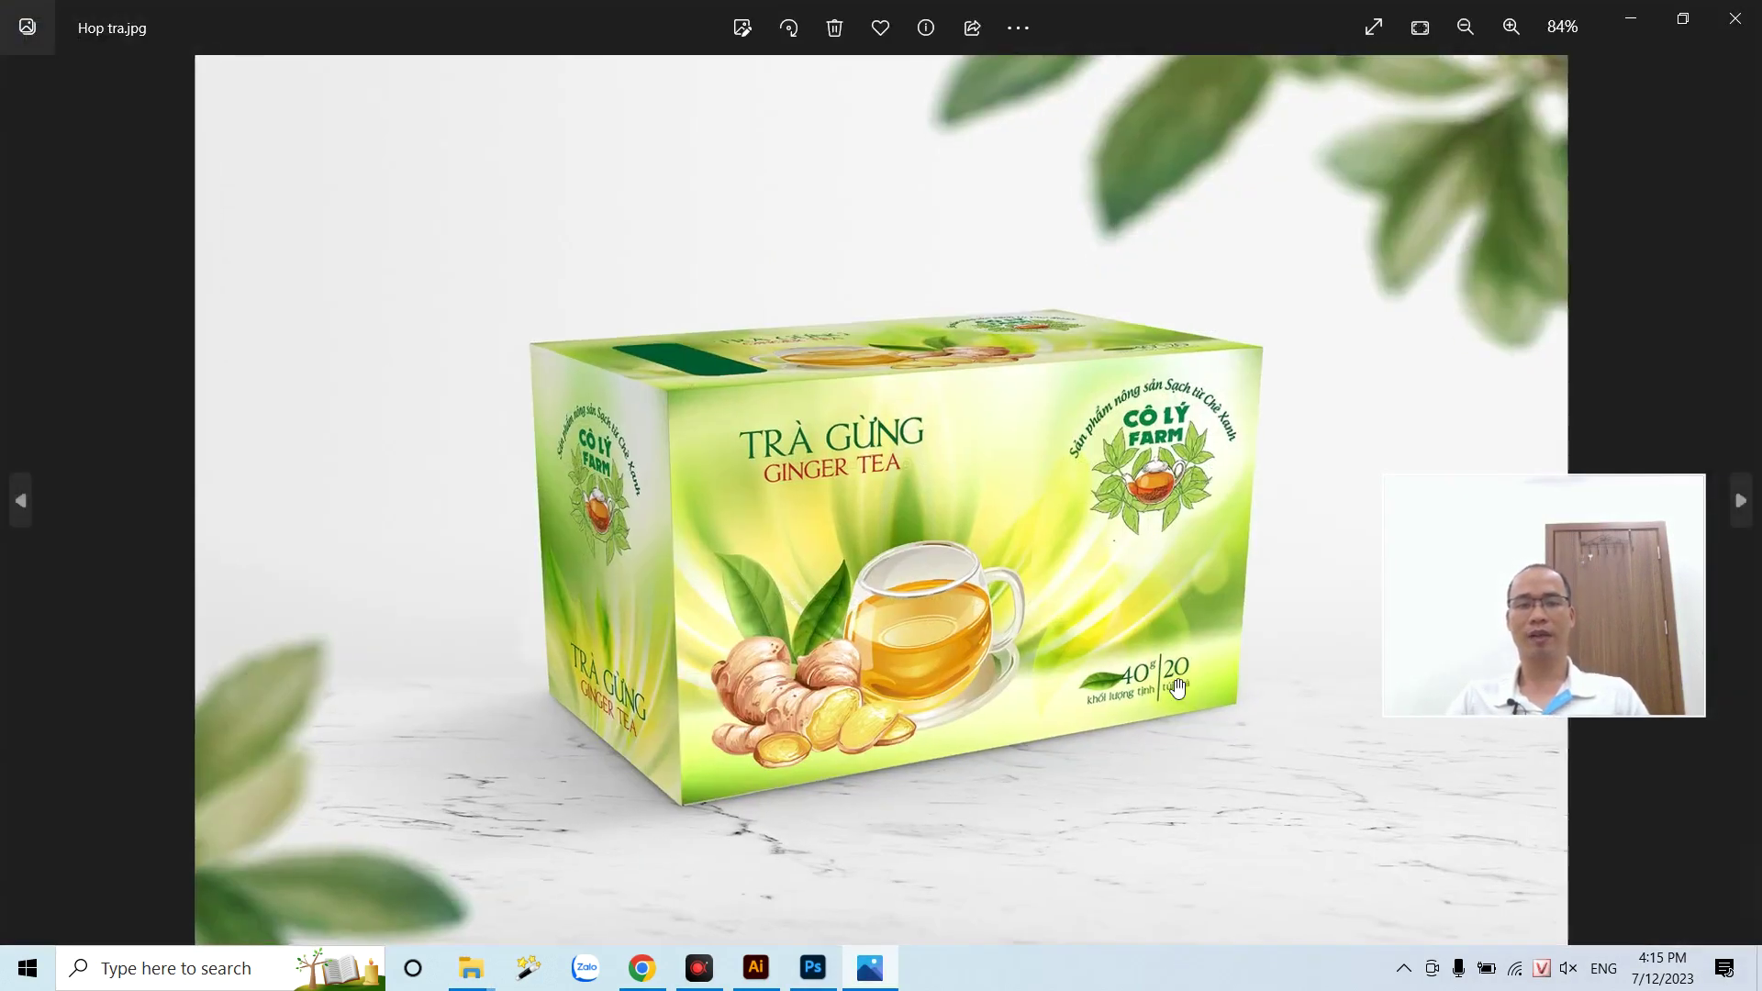
{"action": "scroll", "coordinate": [963, 581], "scroll_direction": "up", "scroll_amount": 3}
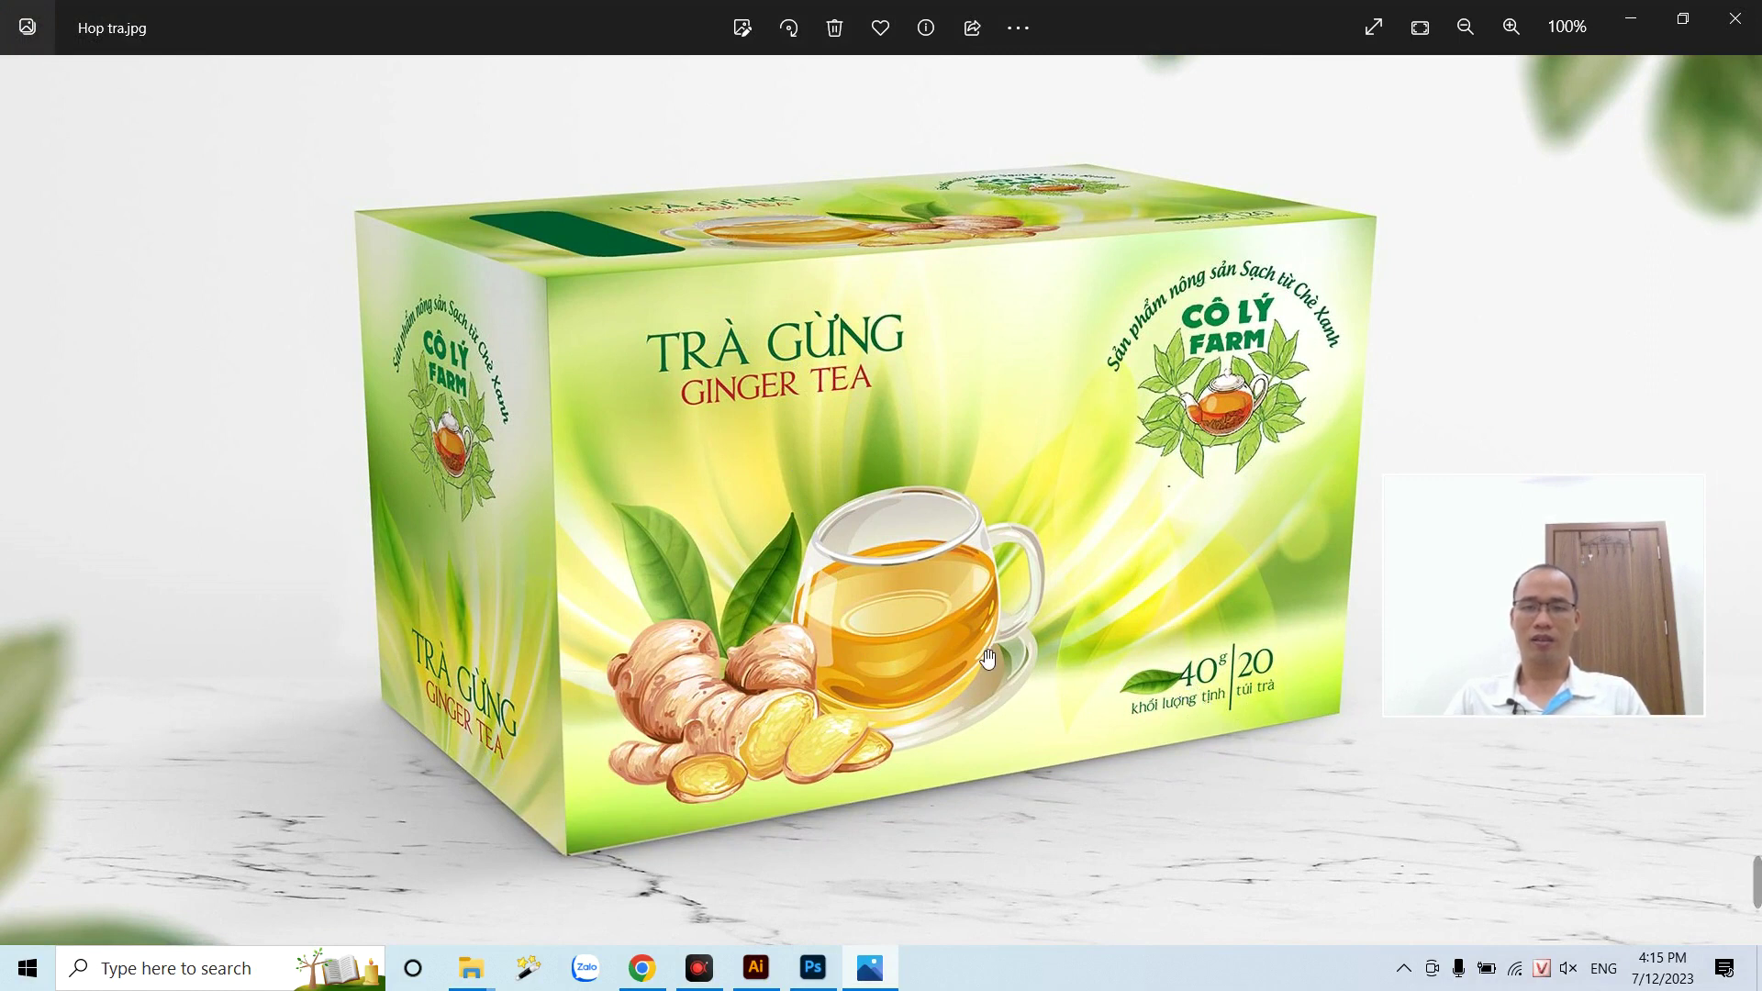
{"action": "scroll", "coordinate": [1217, 355], "scroll_direction": "down", "scroll_amount": 2}
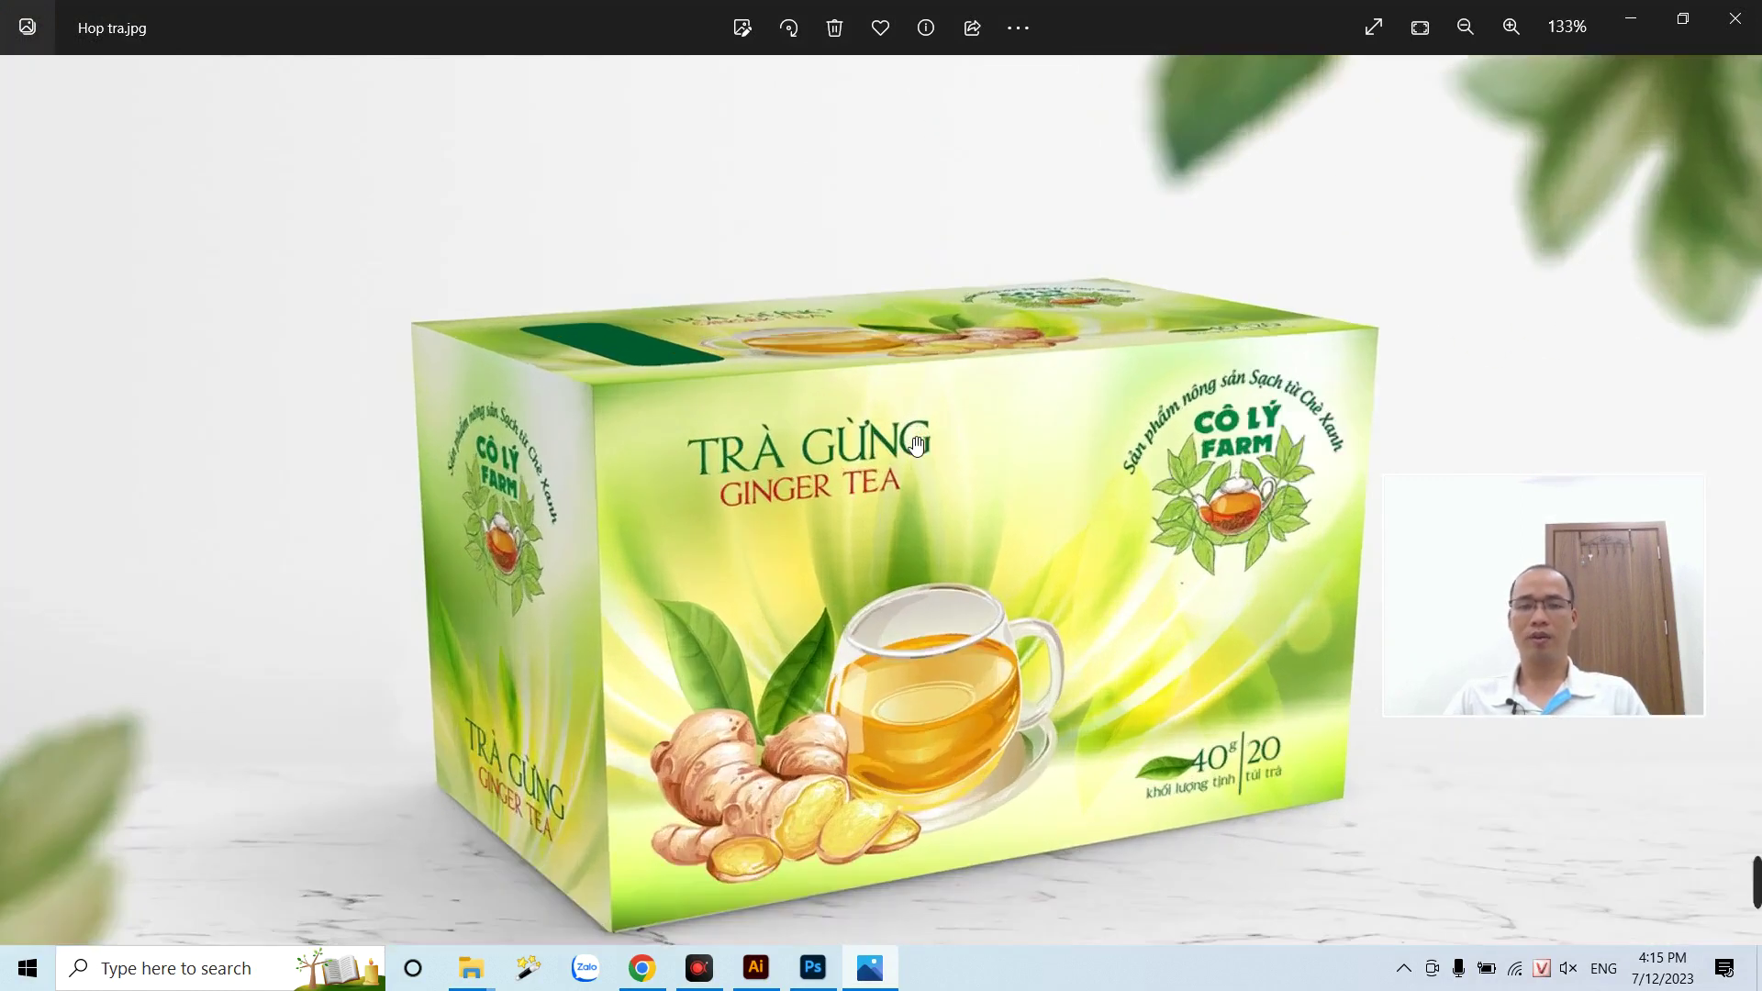
{"action": "scroll", "coordinate": [1034, 375], "scroll_direction": "up", "scroll_amount": 2}
{"action": "left_click", "coordinate": [1735, 18]}
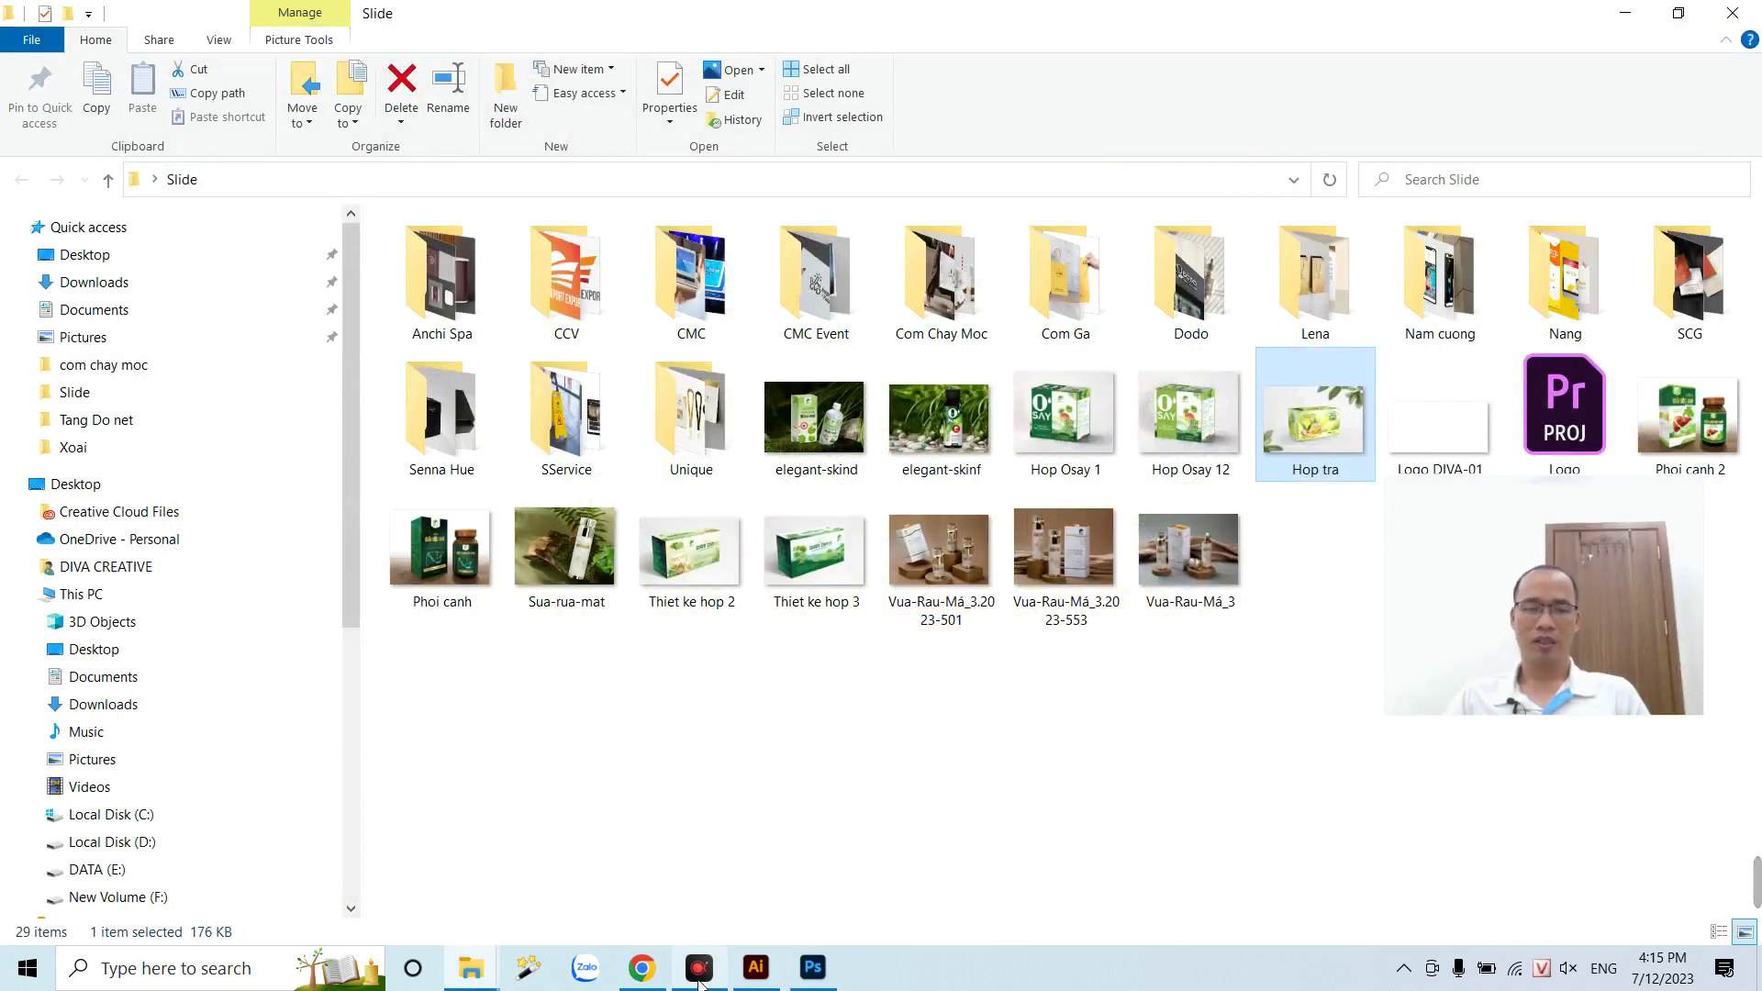
{"action": "left_click", "coordinate": [755, 982]}
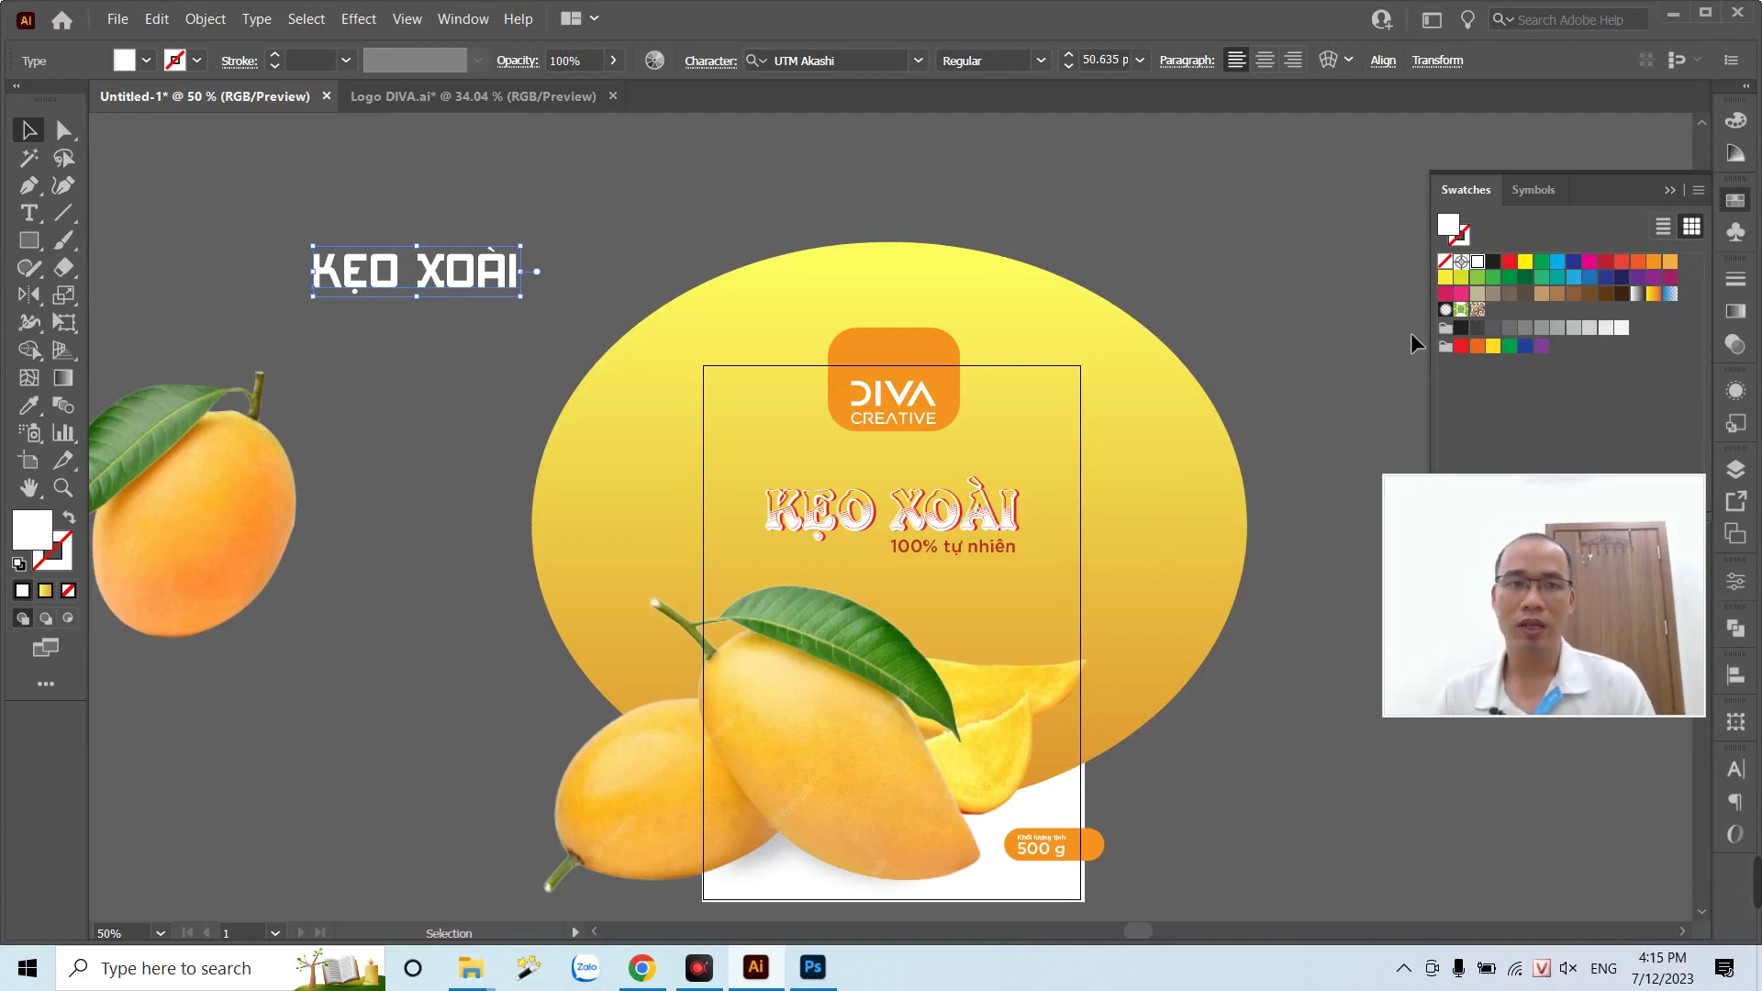
- Close the Logo DIVA.ai document without saving changes
{"action": "left_click", "coordinate": [431, 96]}
{"action": "left_click", "coordinate": [613, 97]}
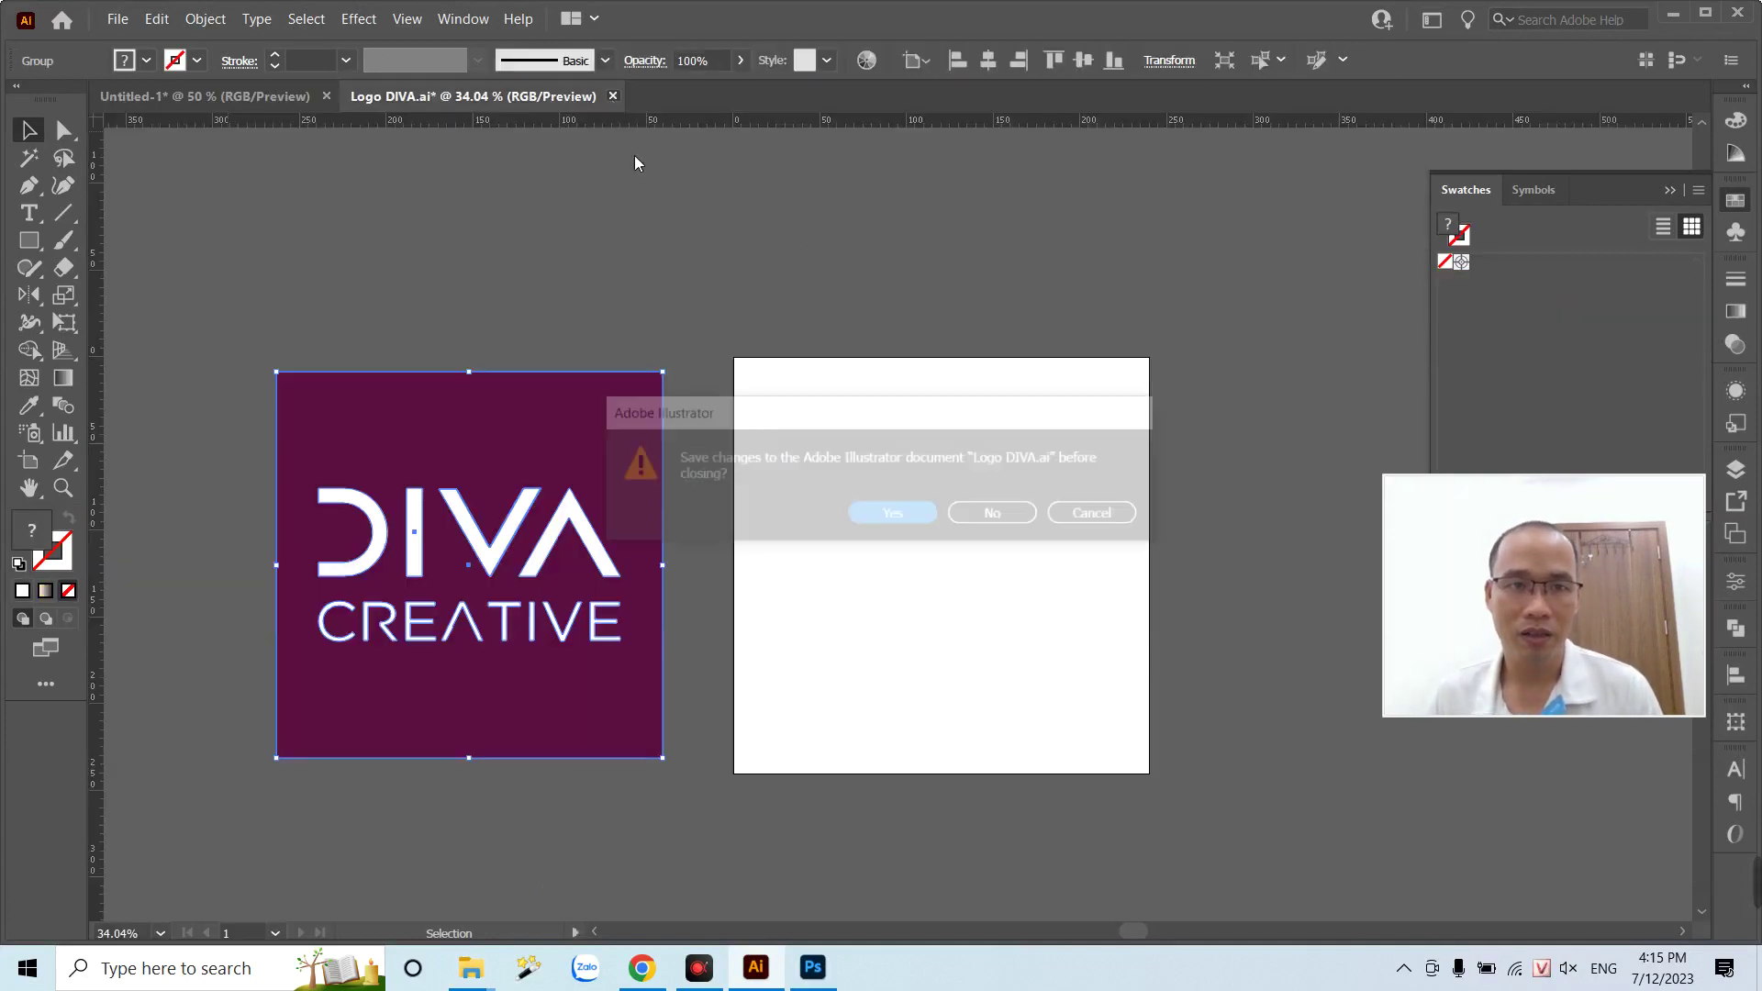
{"action": "left_click", "coordinate": [982, 514]}
{"action": "mouse_move", "coordinate": [470, 967]}
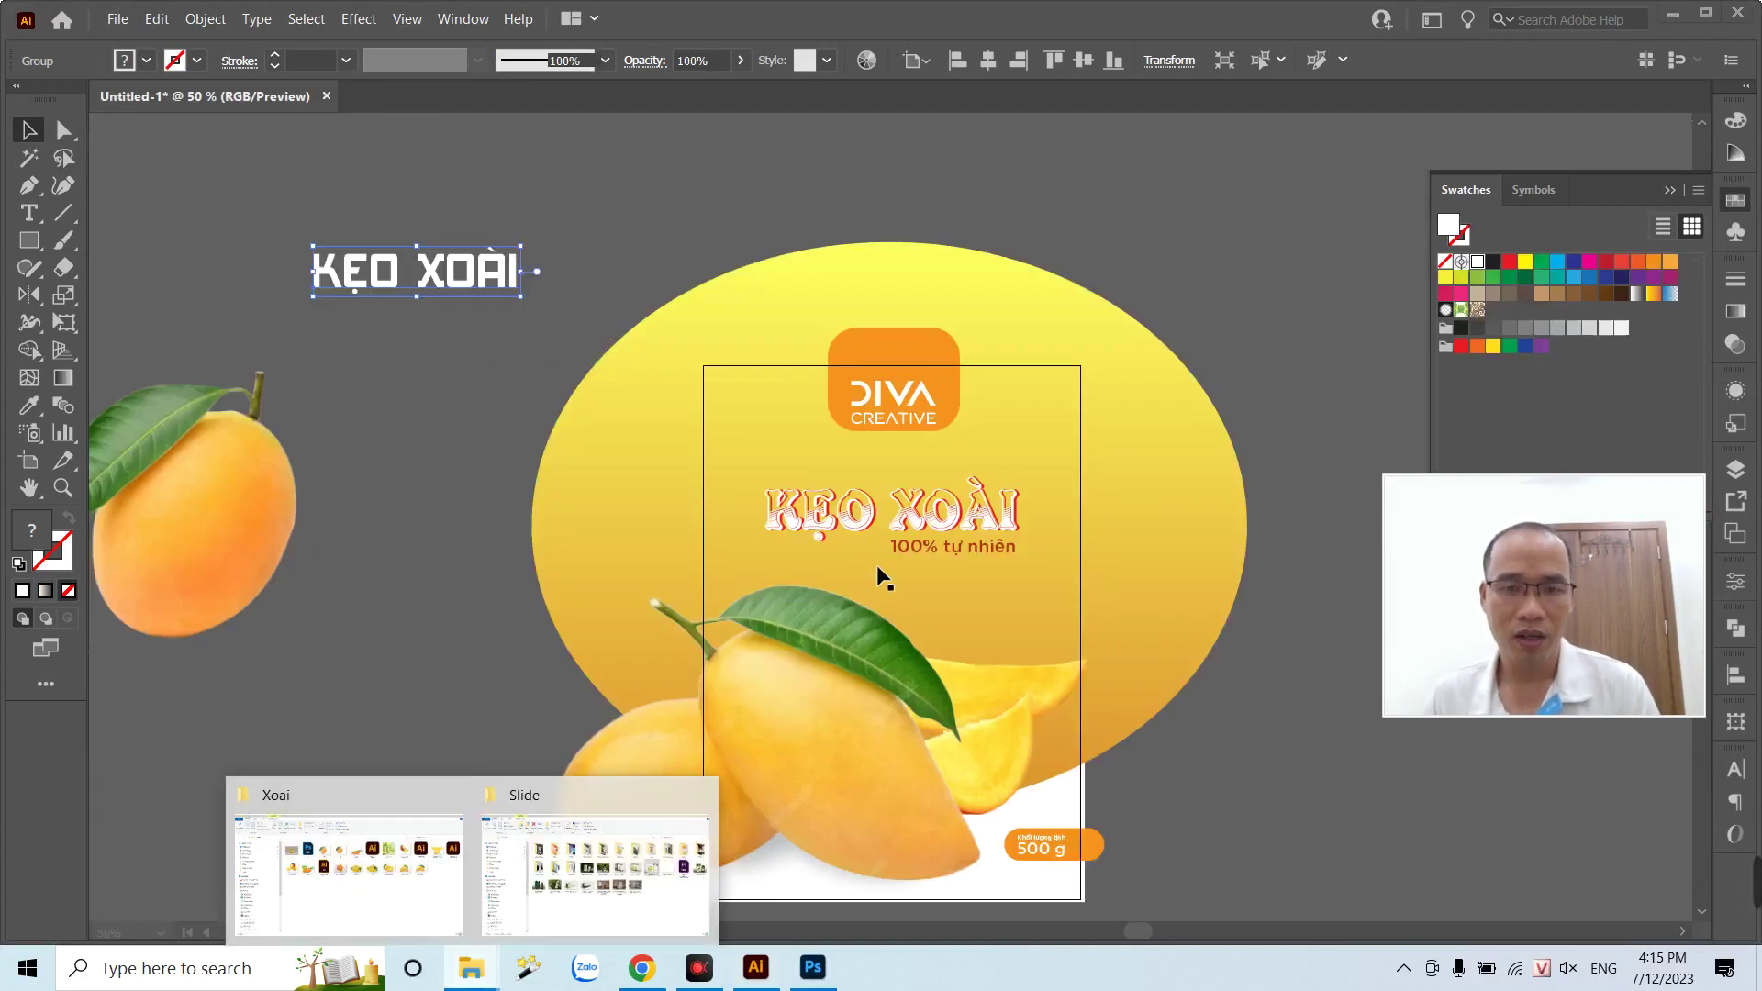
- Open 30223.eps from the Xoai folder in Adobe Illustrator 2021
{"action": "left_click", "coordinate": [422, 876]}
{"action": "double_click", "coordinate": [1107, 261]}
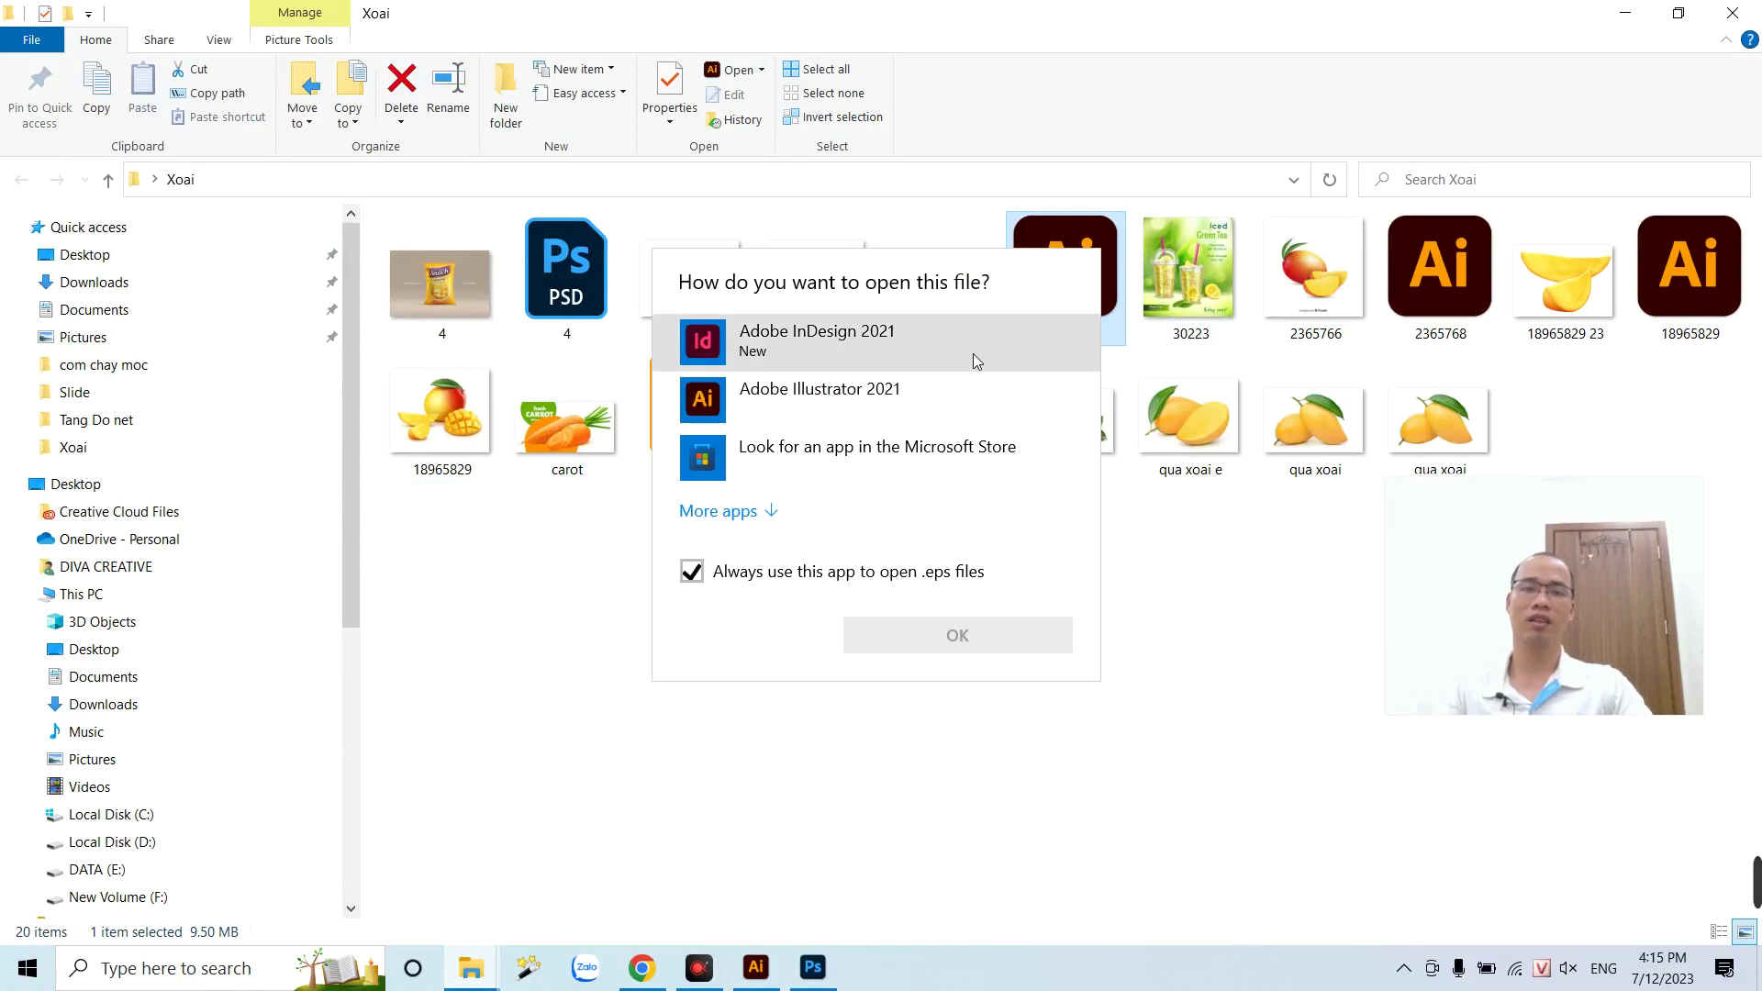
{"action": "left_click", "coordinate": [892, 399]}
{"action": "left_click", "coordinate": [933, 643]}
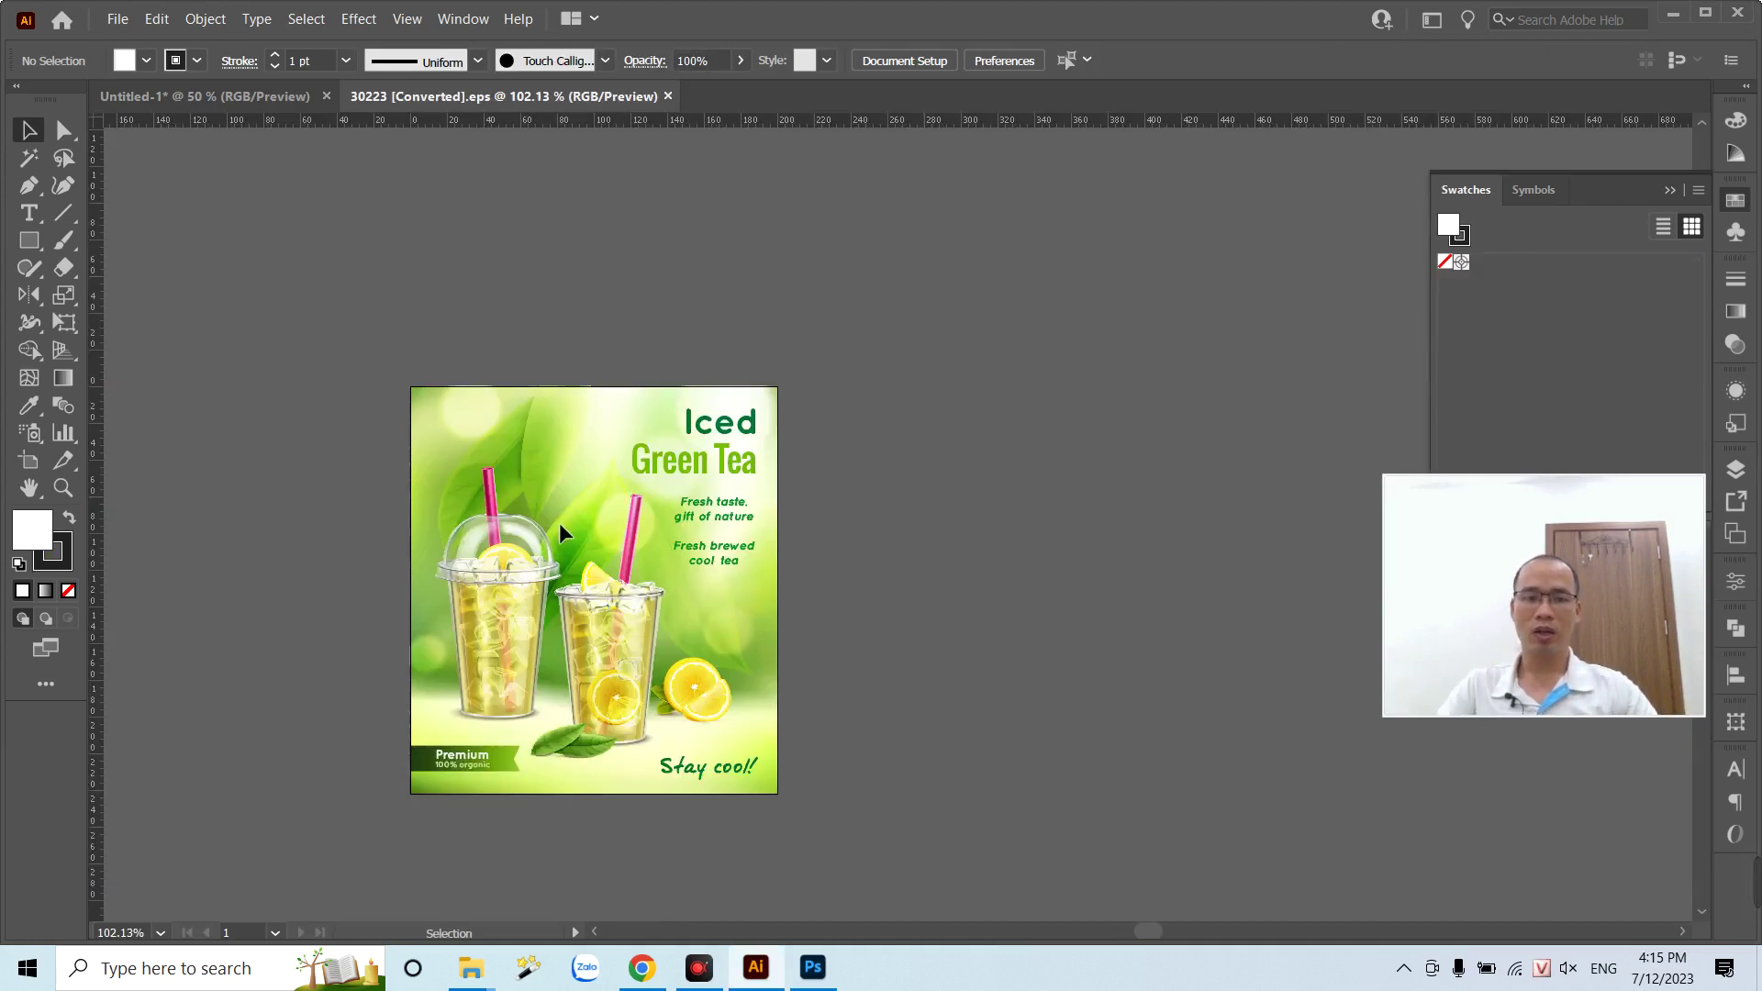
- Move the Iced Green Tea artwork off the artboard, ungroup it and delete both cups
{"action": "left_click", "coordinate": [506, 446]}
{"action": "left_click", "coordinate": [1054, 509]}
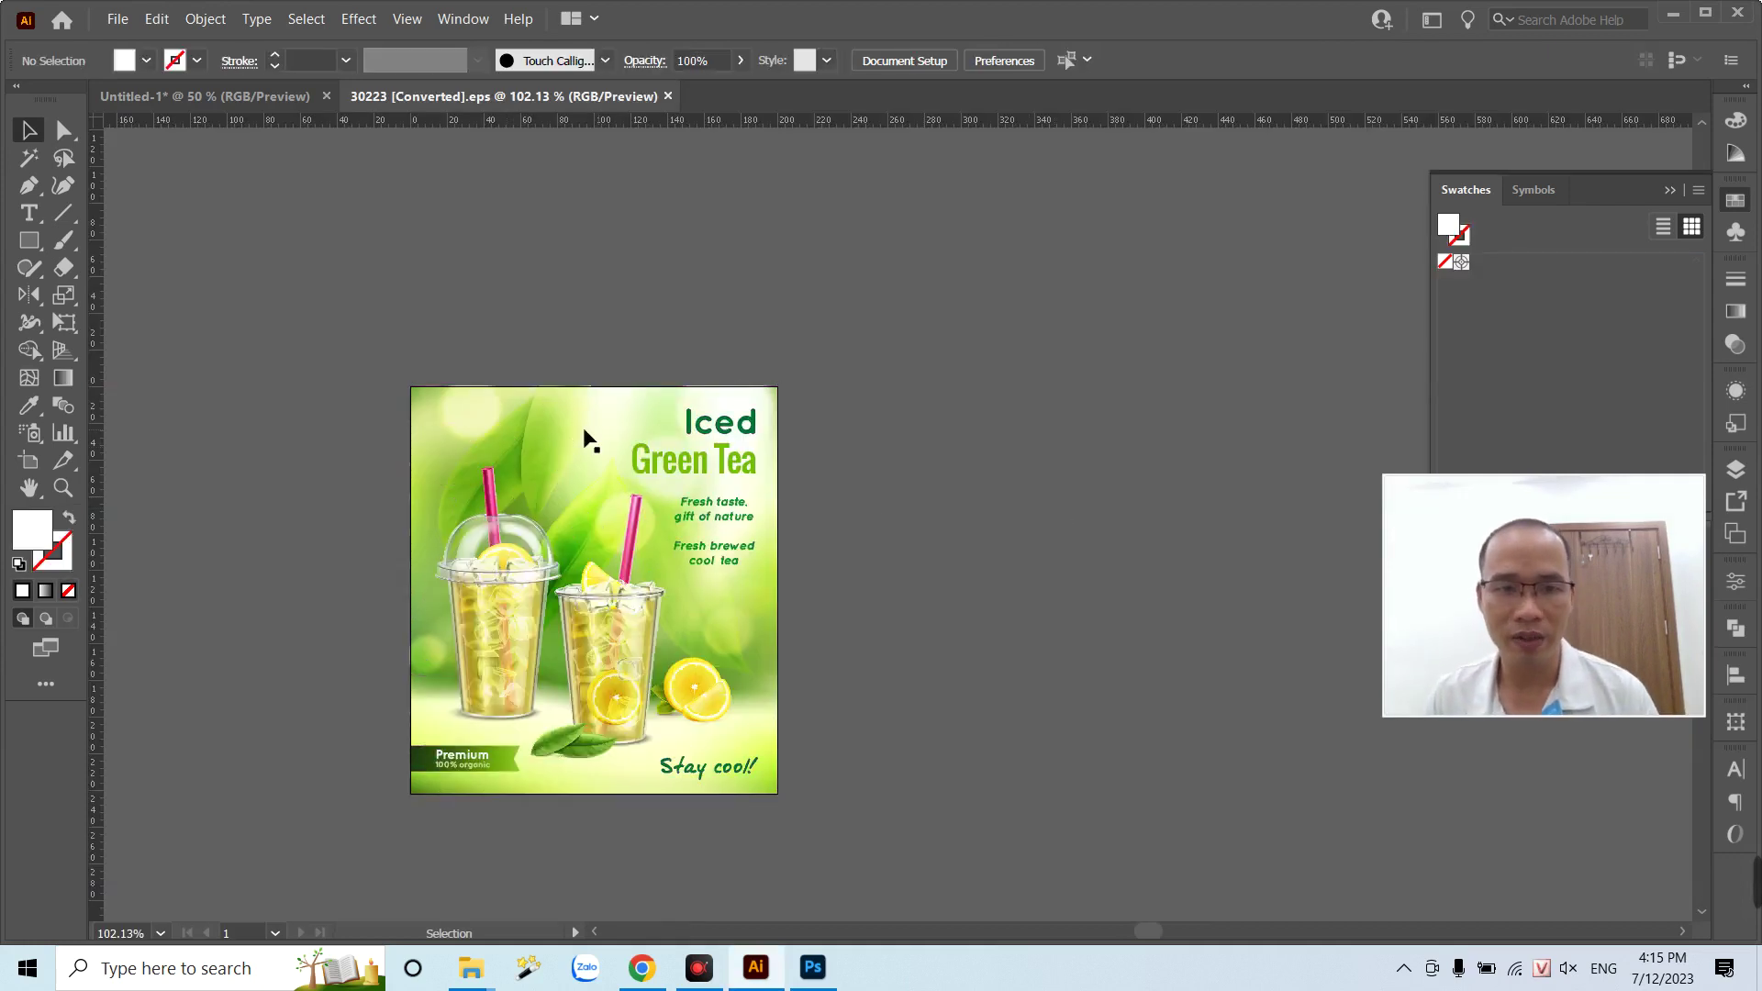
{"action": "left_click", "coordinate": [582, 432]}
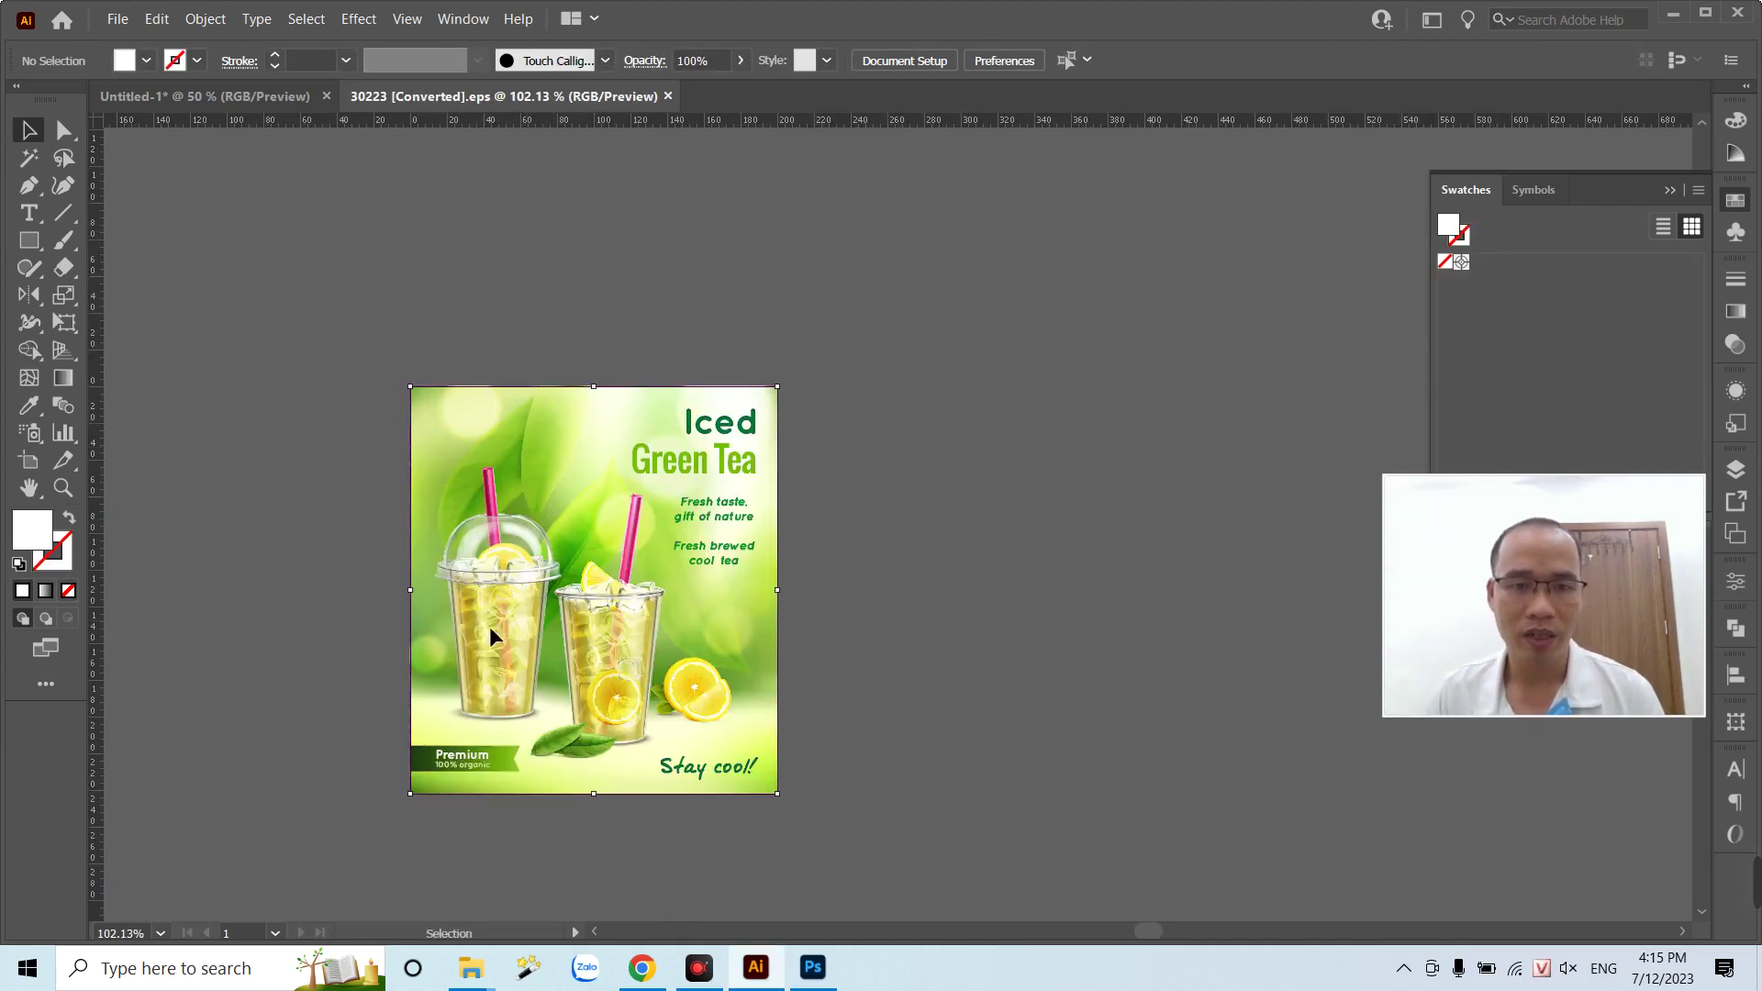
{"action": "left_click_drag", "start_coordinate": [487, 620], "coordinate": [947, 426]}
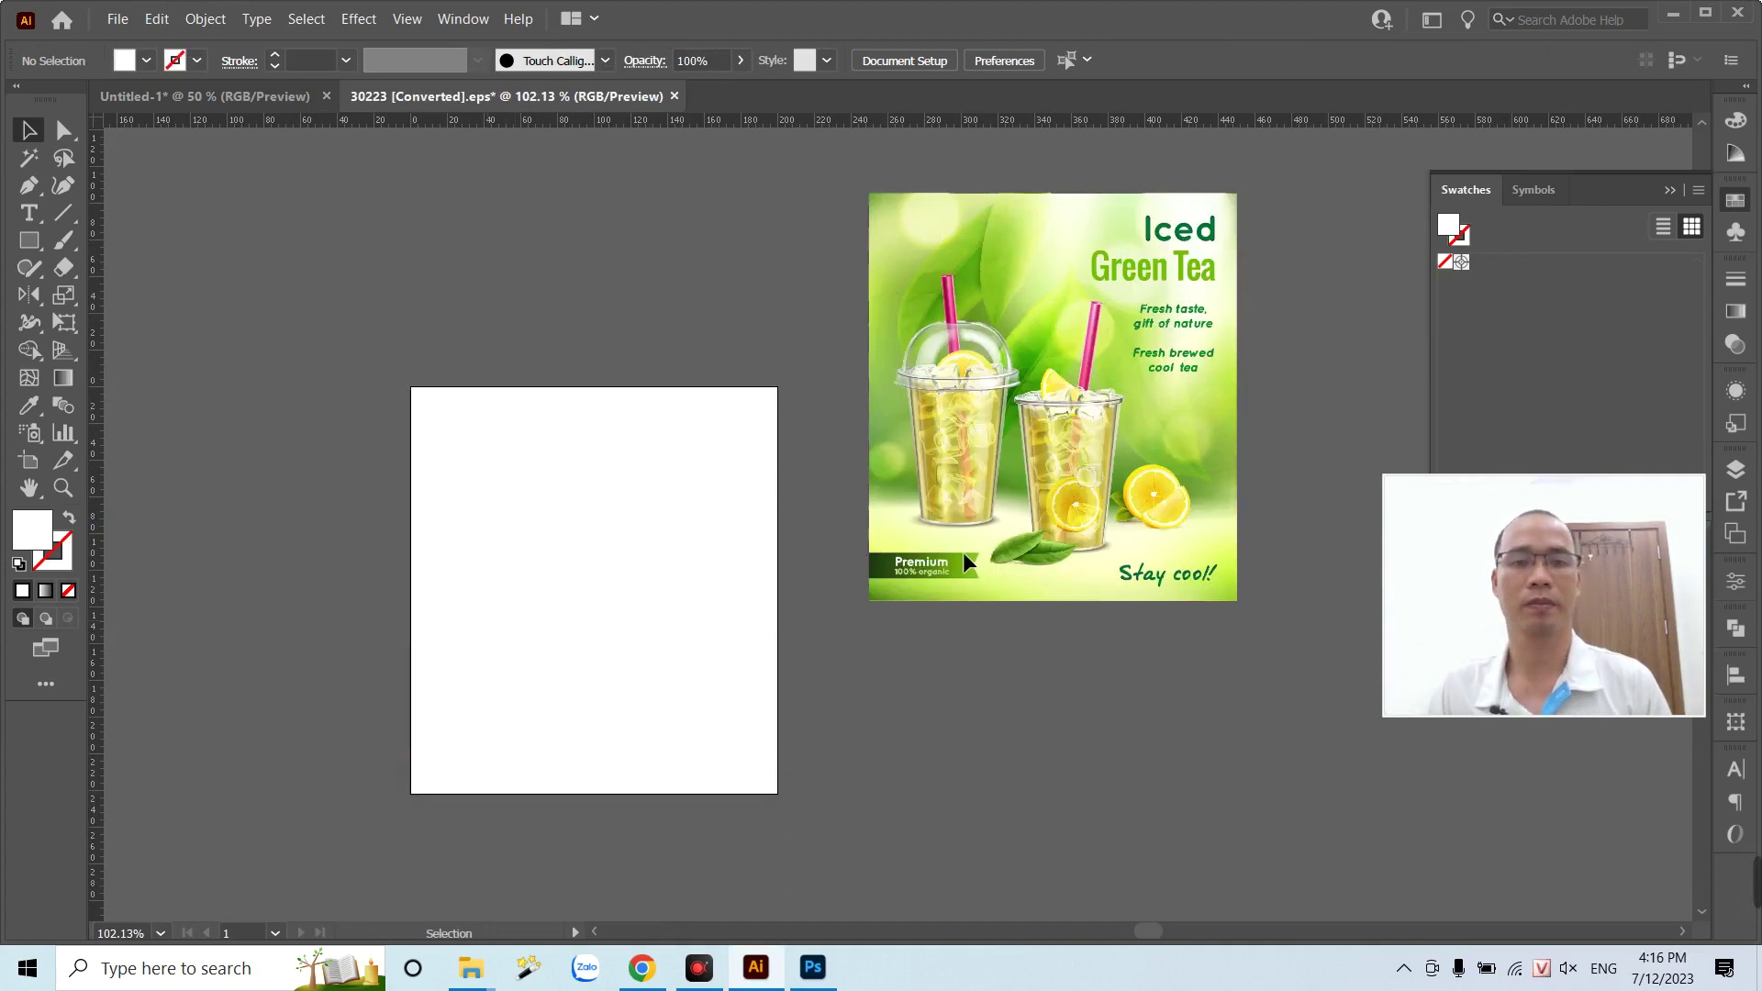
{"action": "left_click", "coordinate": [989, 447]}
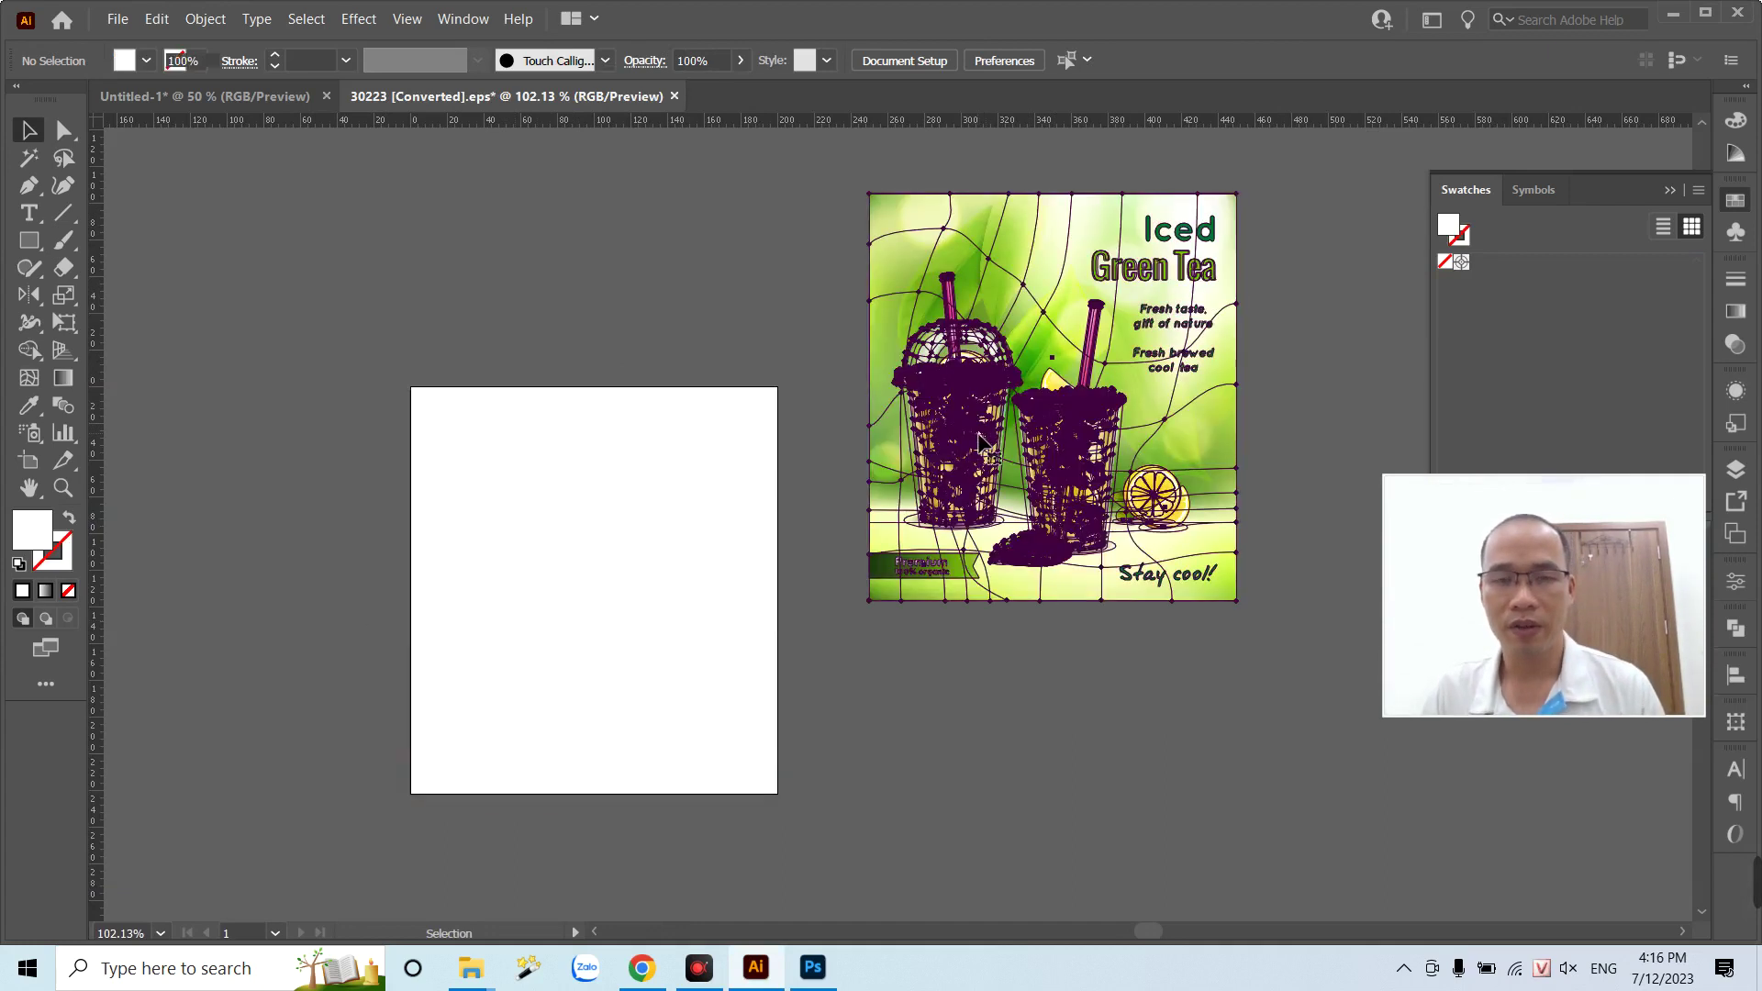
{"action": "right_click", "coordinate": [979, 433]}
{"action": "left_click", "coordinate": [1046, 597]}
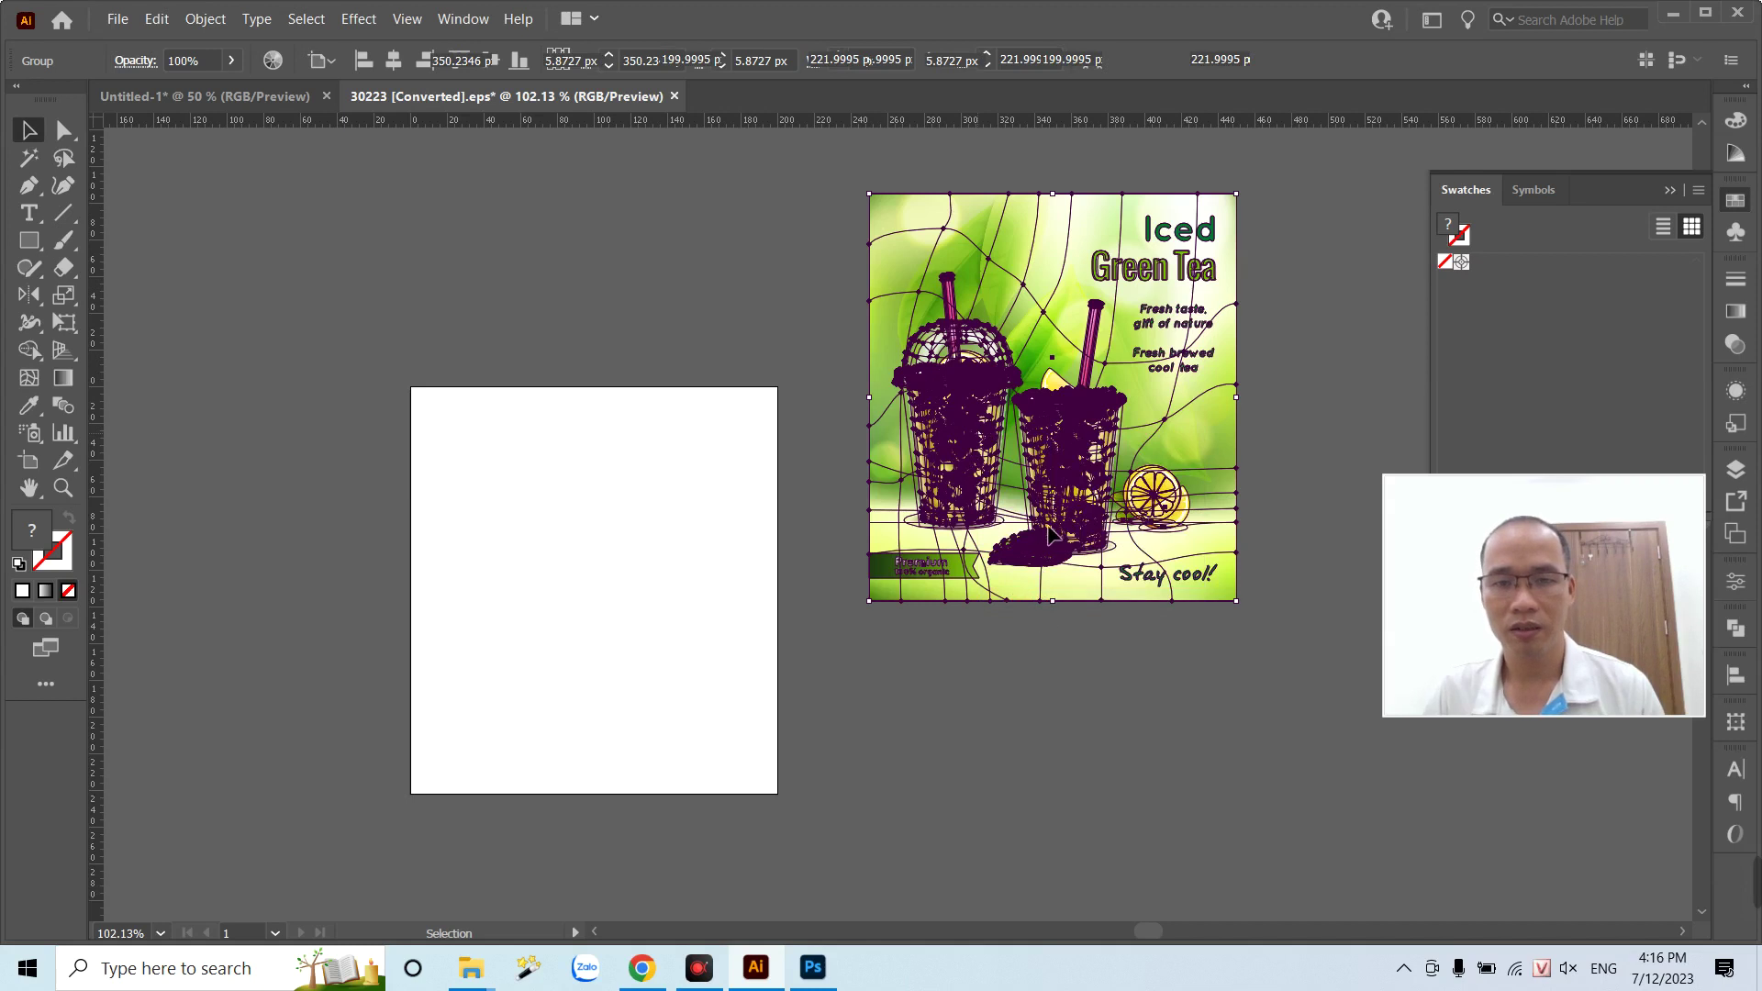
{"action": "left_click", "coordinate": [1079, 509]}
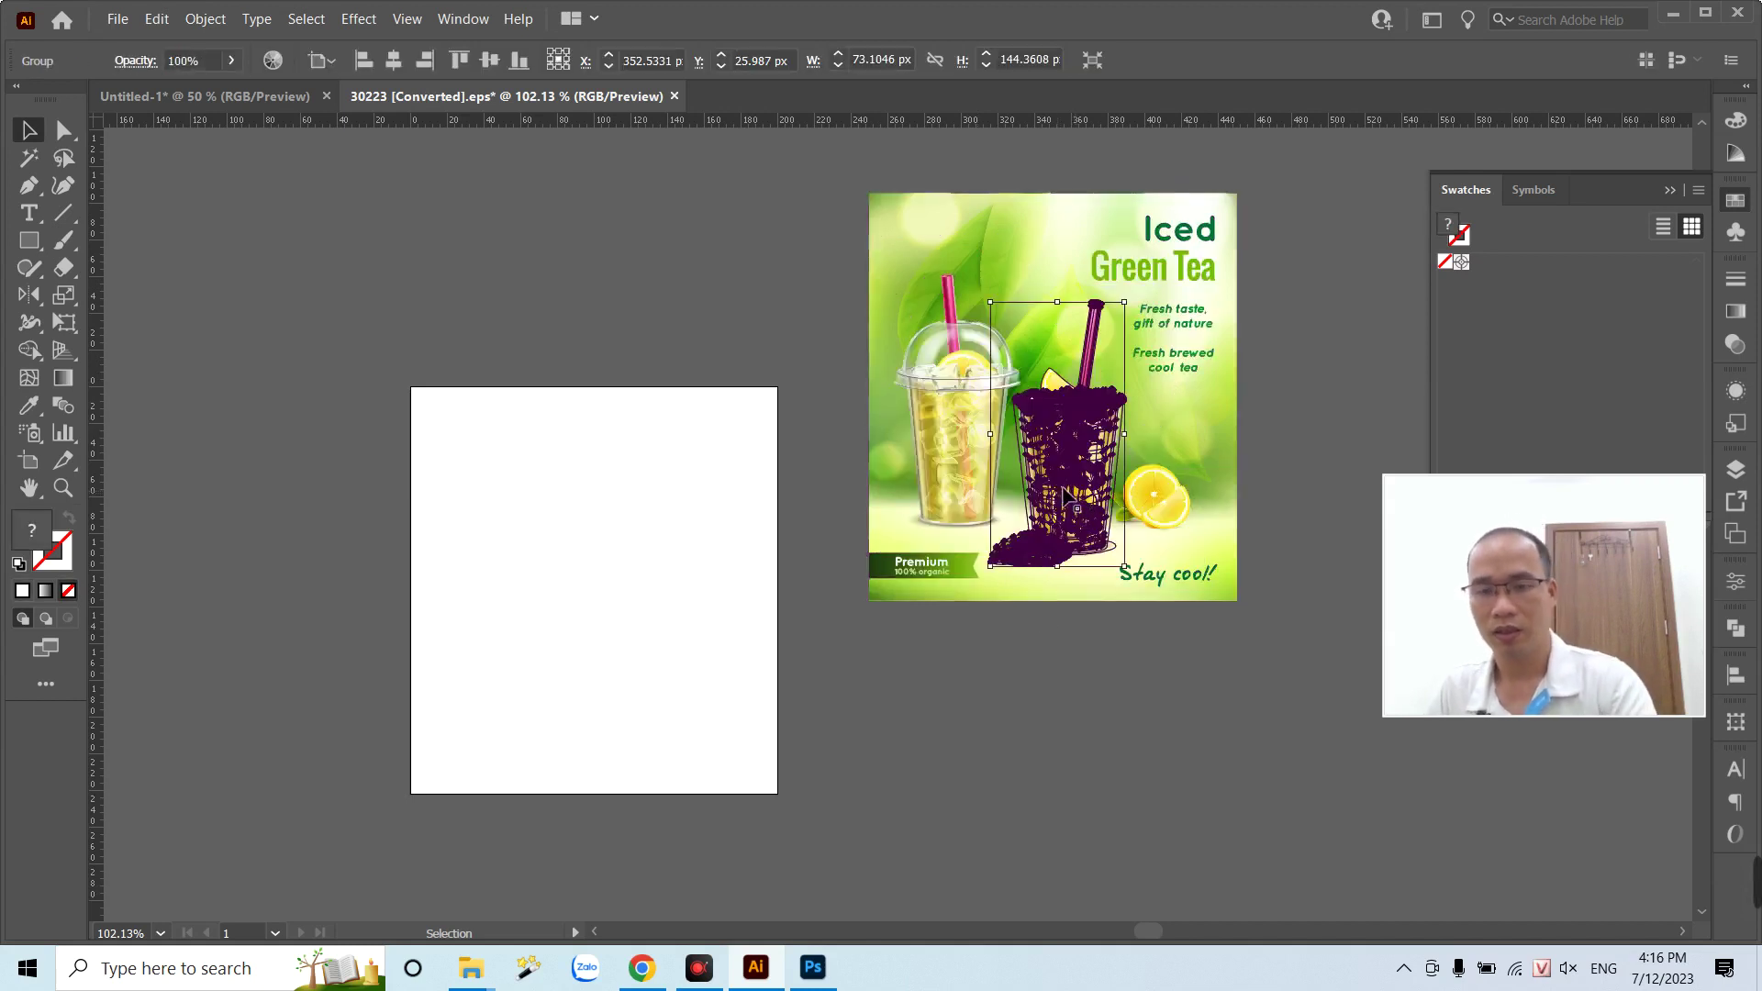
{"action": "key", "text": "Delete"}
{"action": "left_click", "coordinate": [961, 456]}
{"action": "key", "text": "Delete"}
- Move the green background onto the white artboard and ungroup it into separate images
{"action": "left_click", "coordinate": [985, 551]}
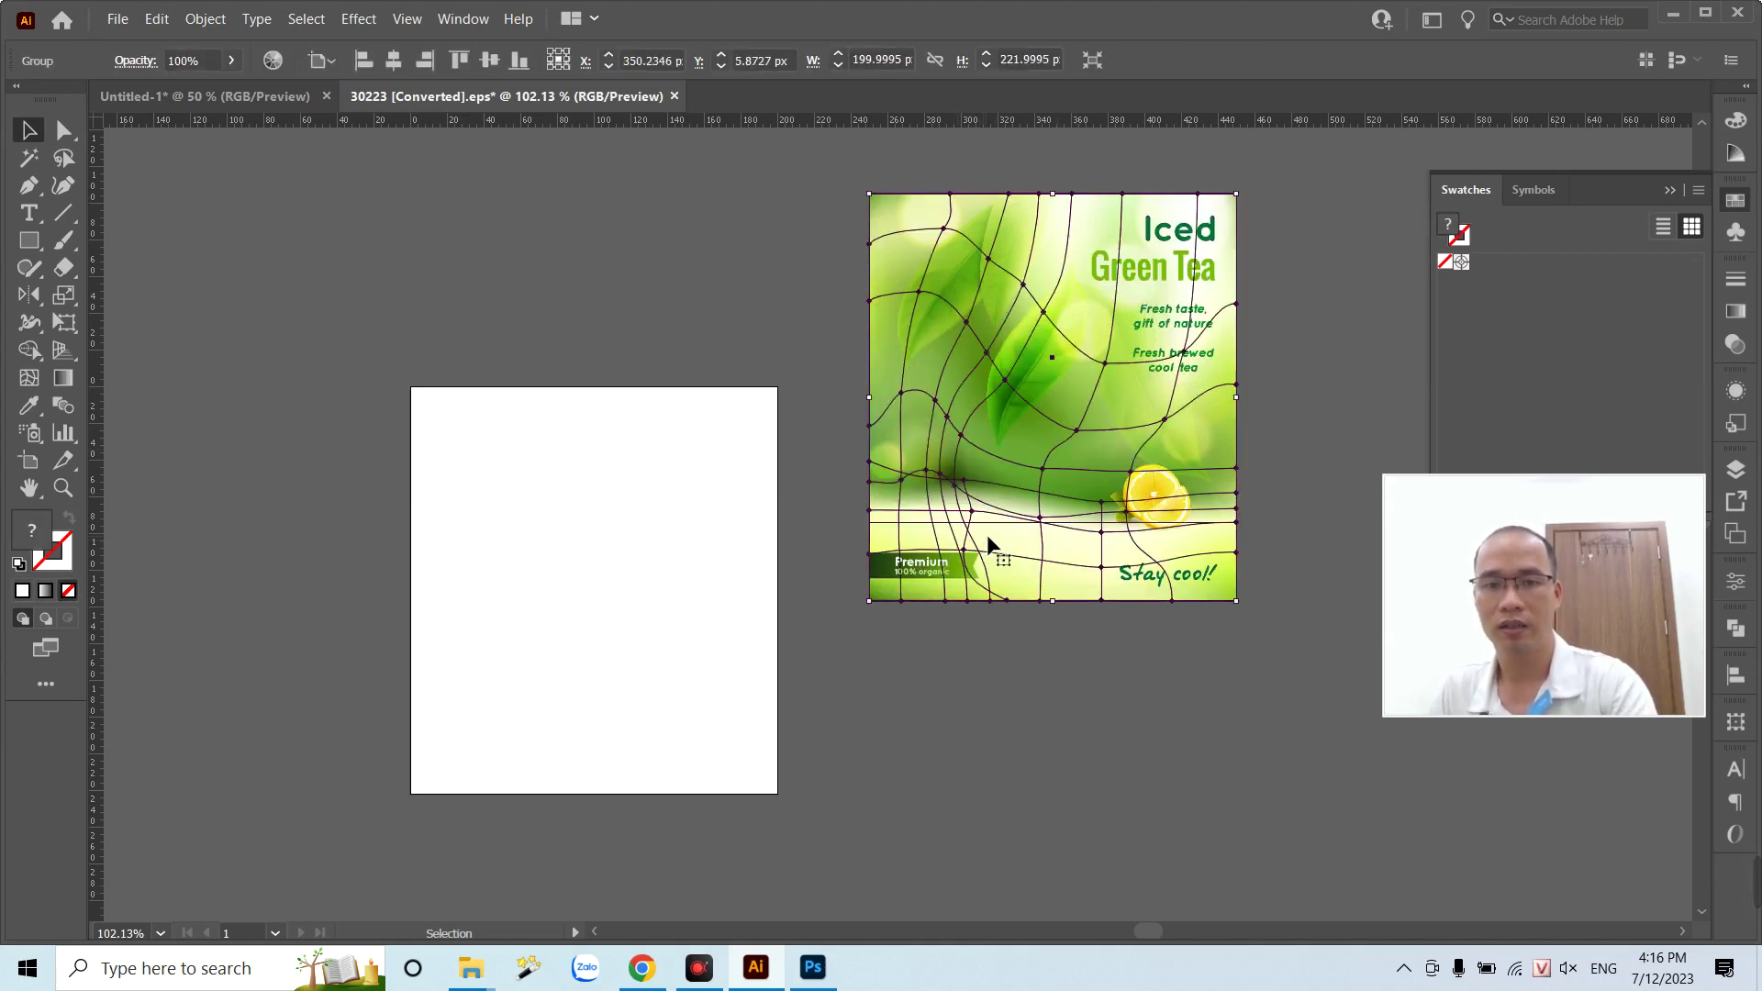
{"action": "left_click_drag", "start_coordinate": [985, 550], "coordinate": [486, 484]}
{"action": "left_click", "coordinate": [259, 452]}
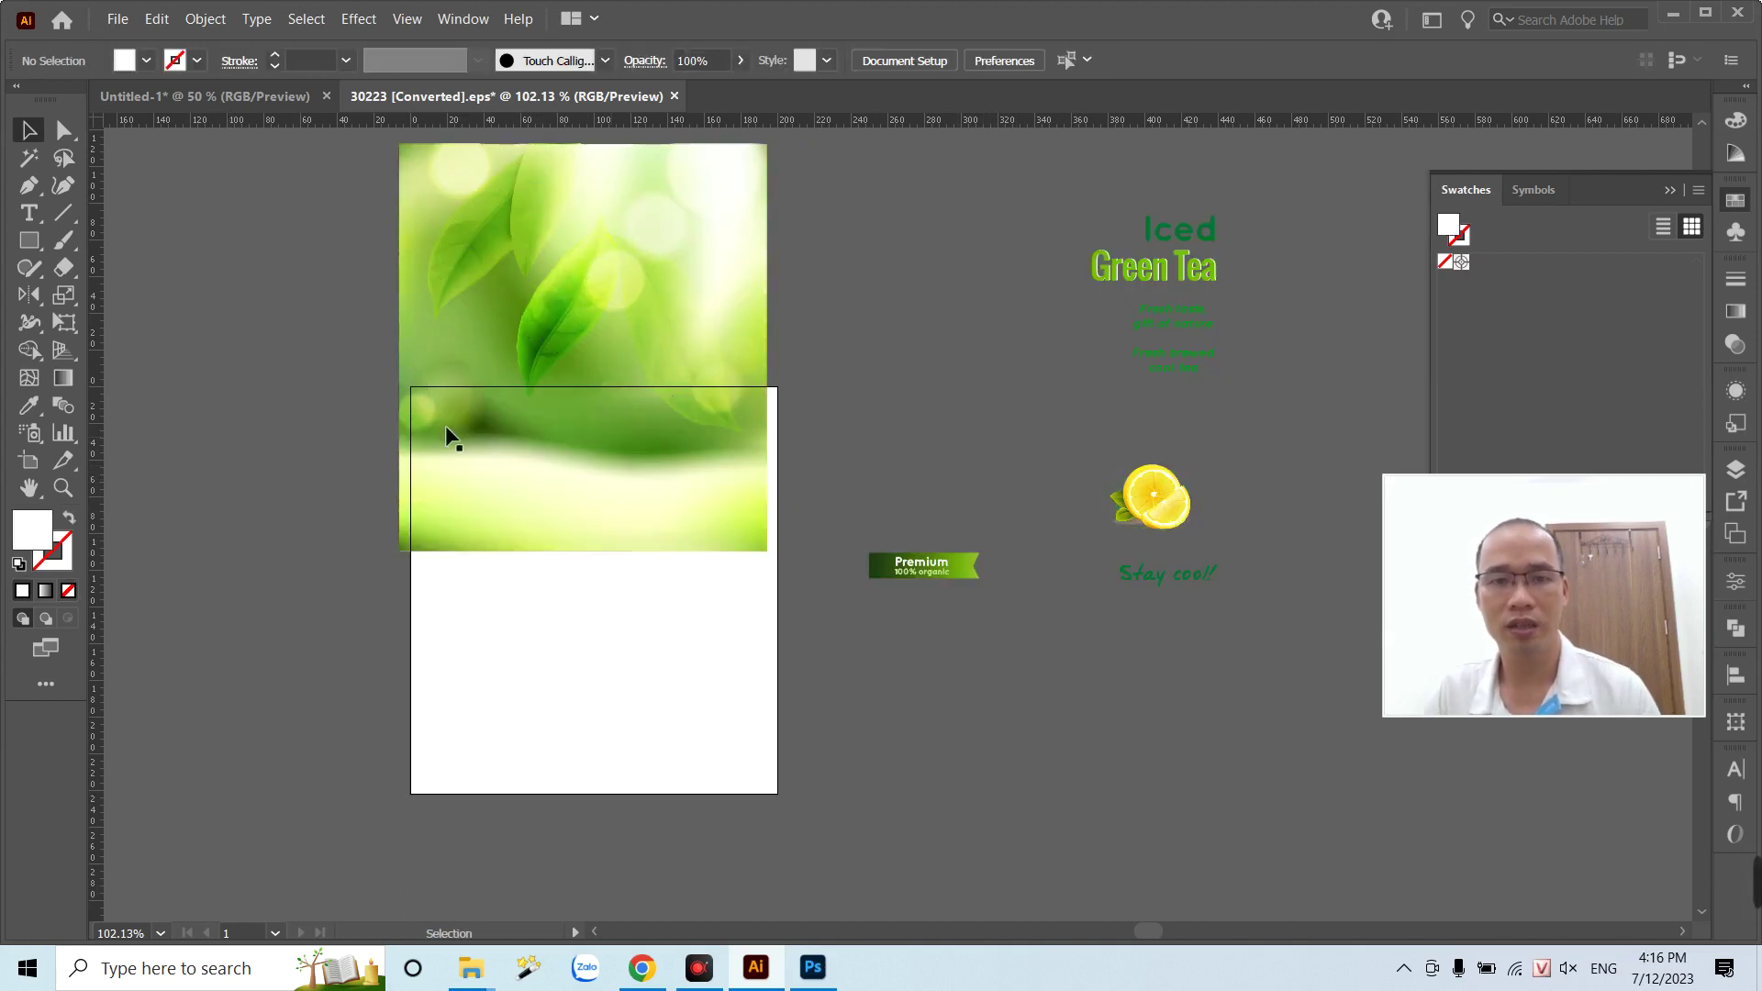
{"action": "left_click", "coordinate": [556, 277]}
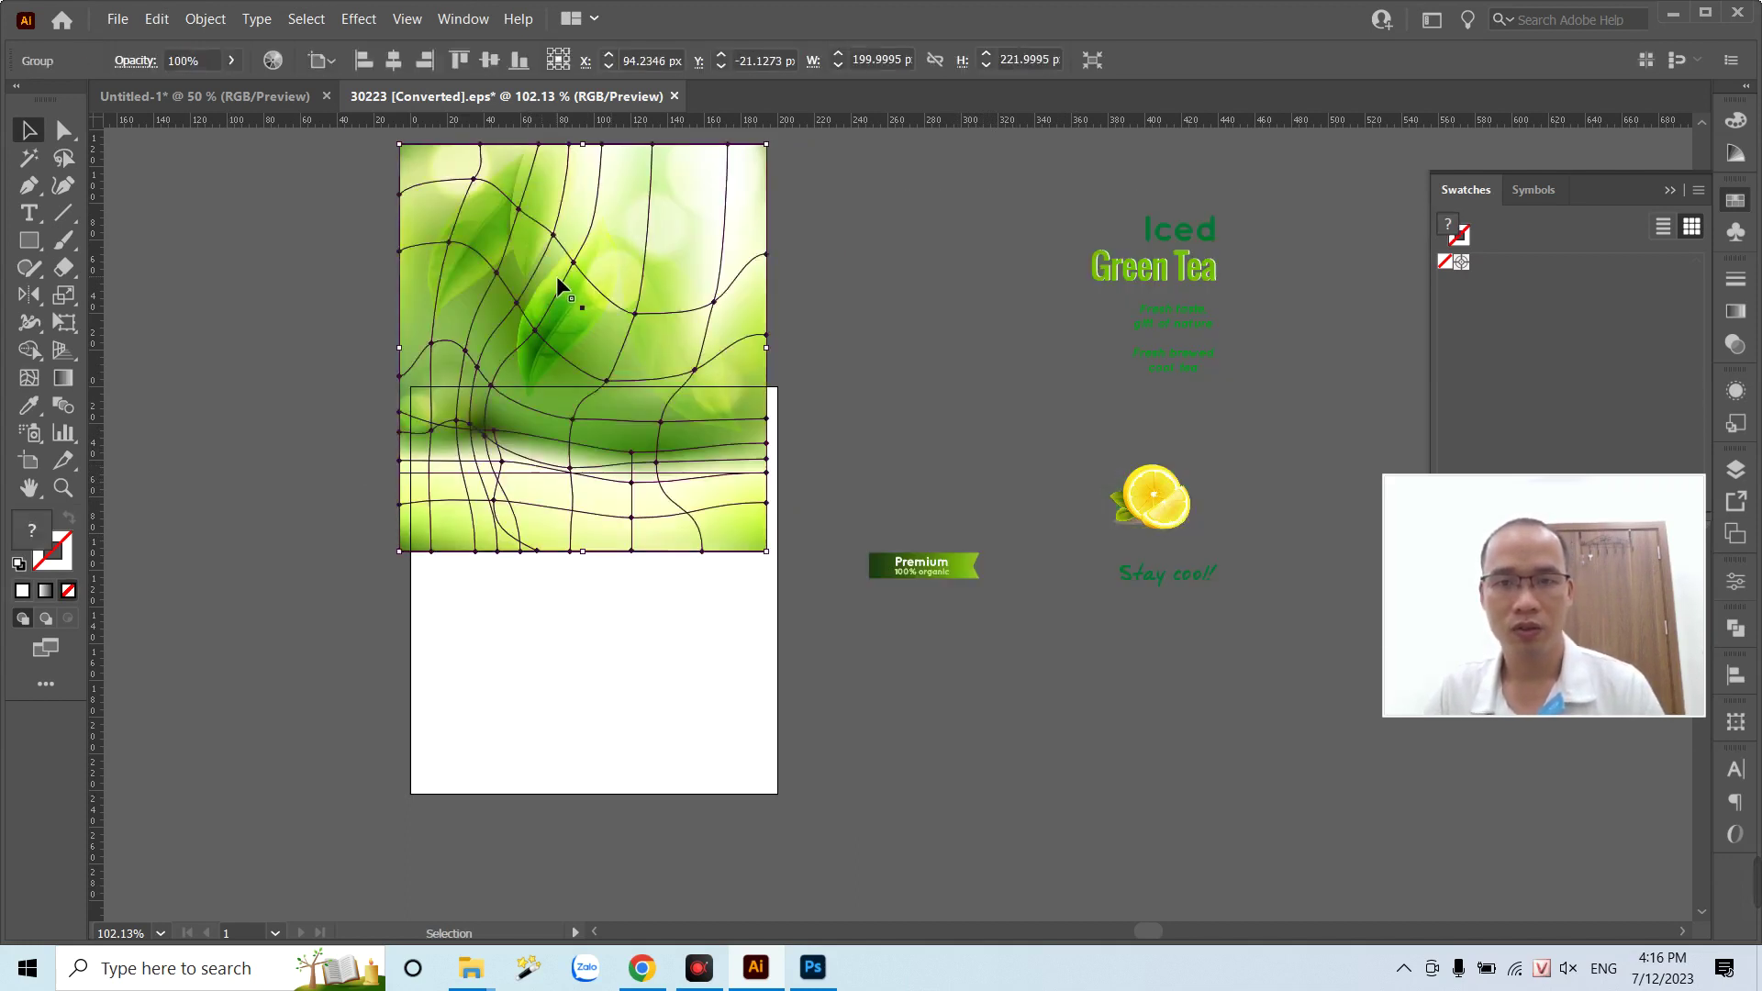
{"action": "right_click", "coordinate": [557, 275]}
{"action": "left_click", "coordinate": [659, 442]}
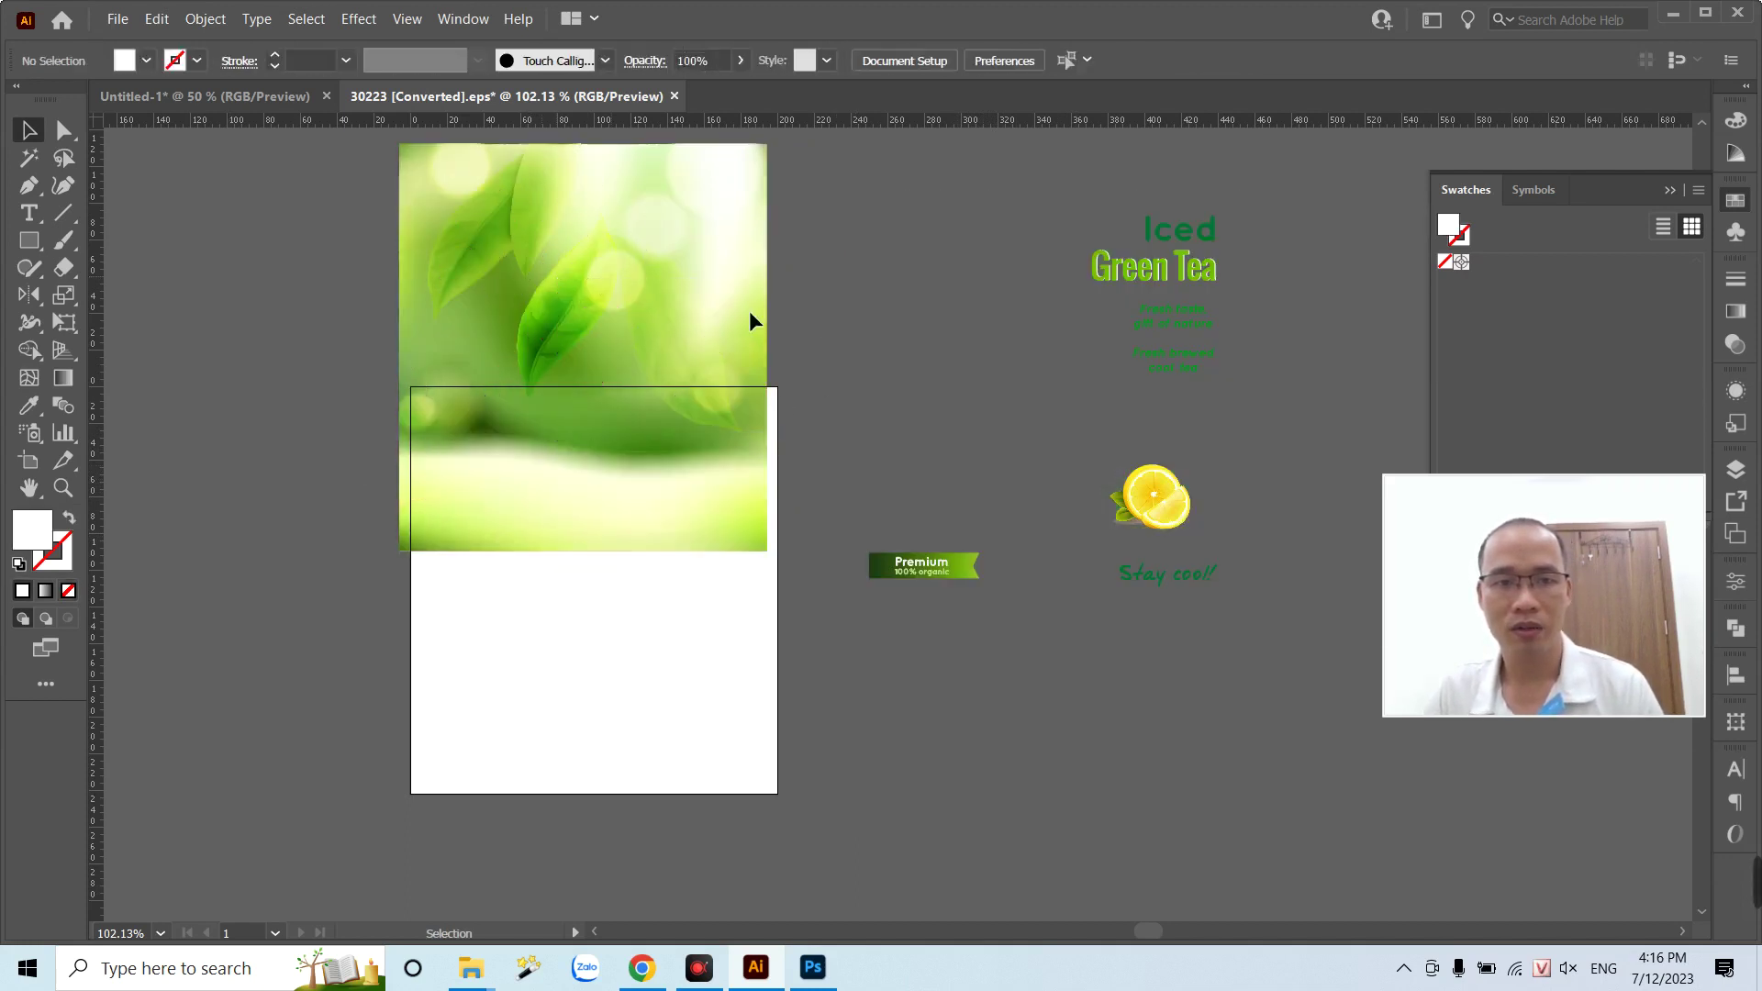
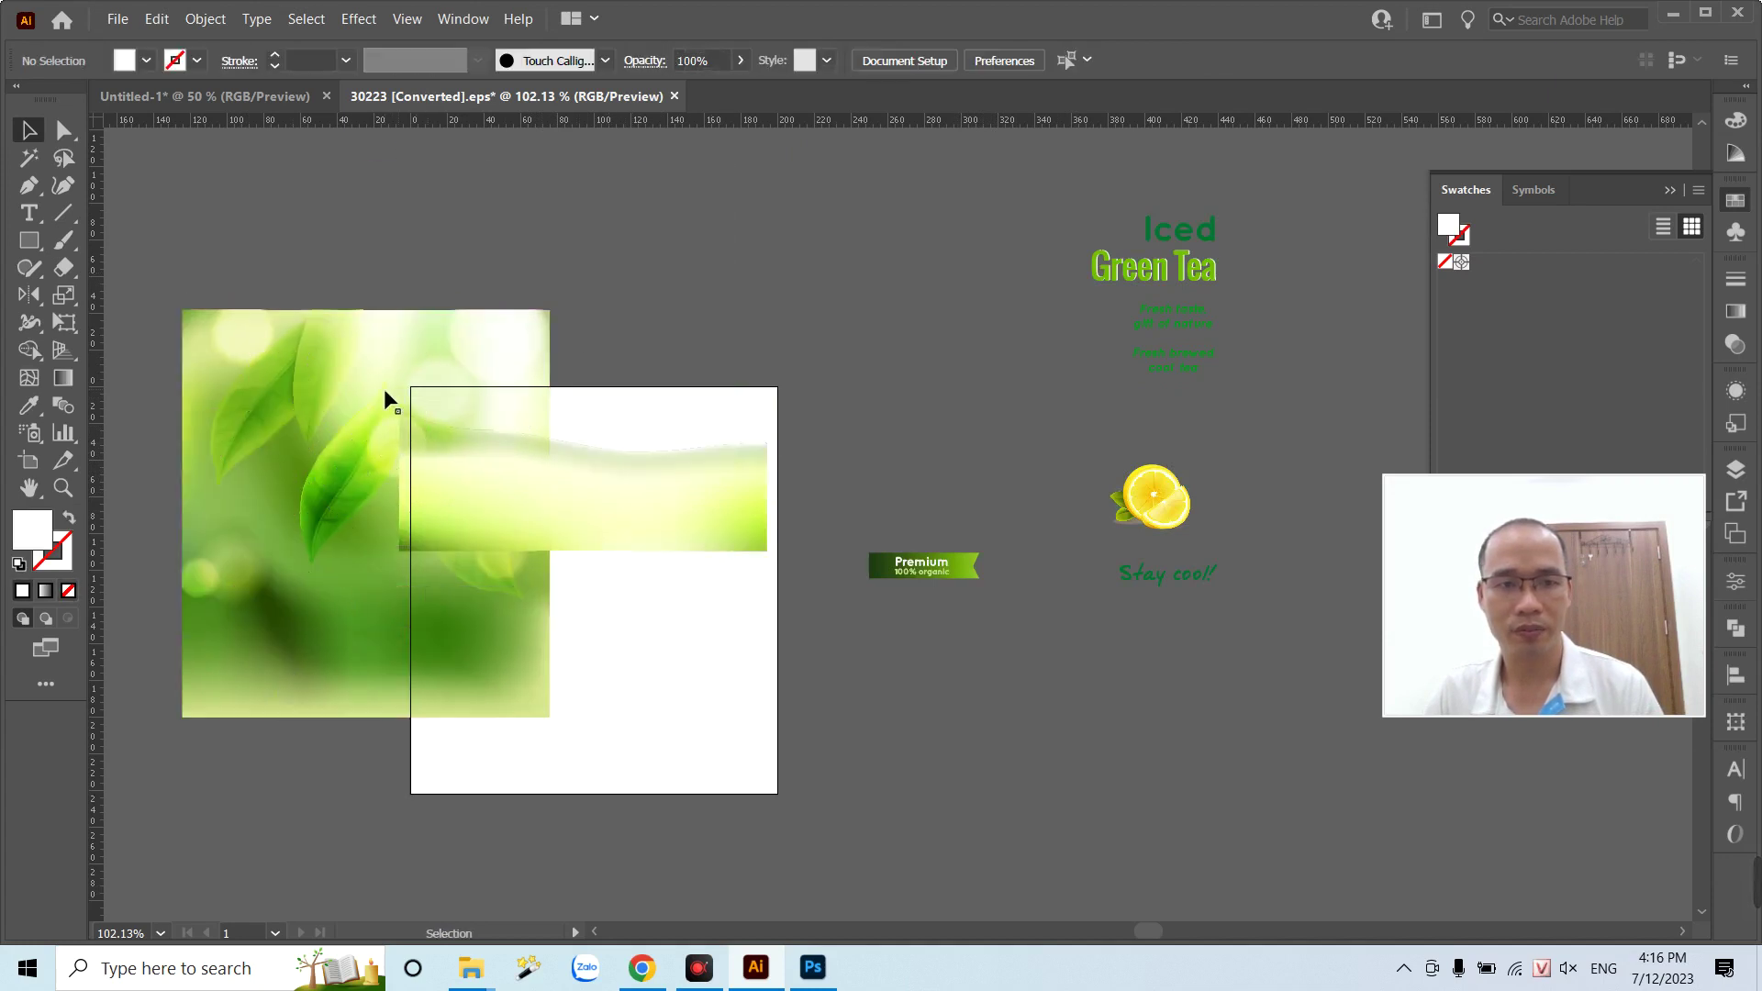
- Ungroup the leaf artwork in the source file and select the leaf clip group
{"action": "left_click_drag", "start_coordinate": [385, 394], "coordinate": [376, 350]}
{"action": "right_click", "coordinate": [374, 339]}
{"action": "left_click", "coordinate": [487, 500]}
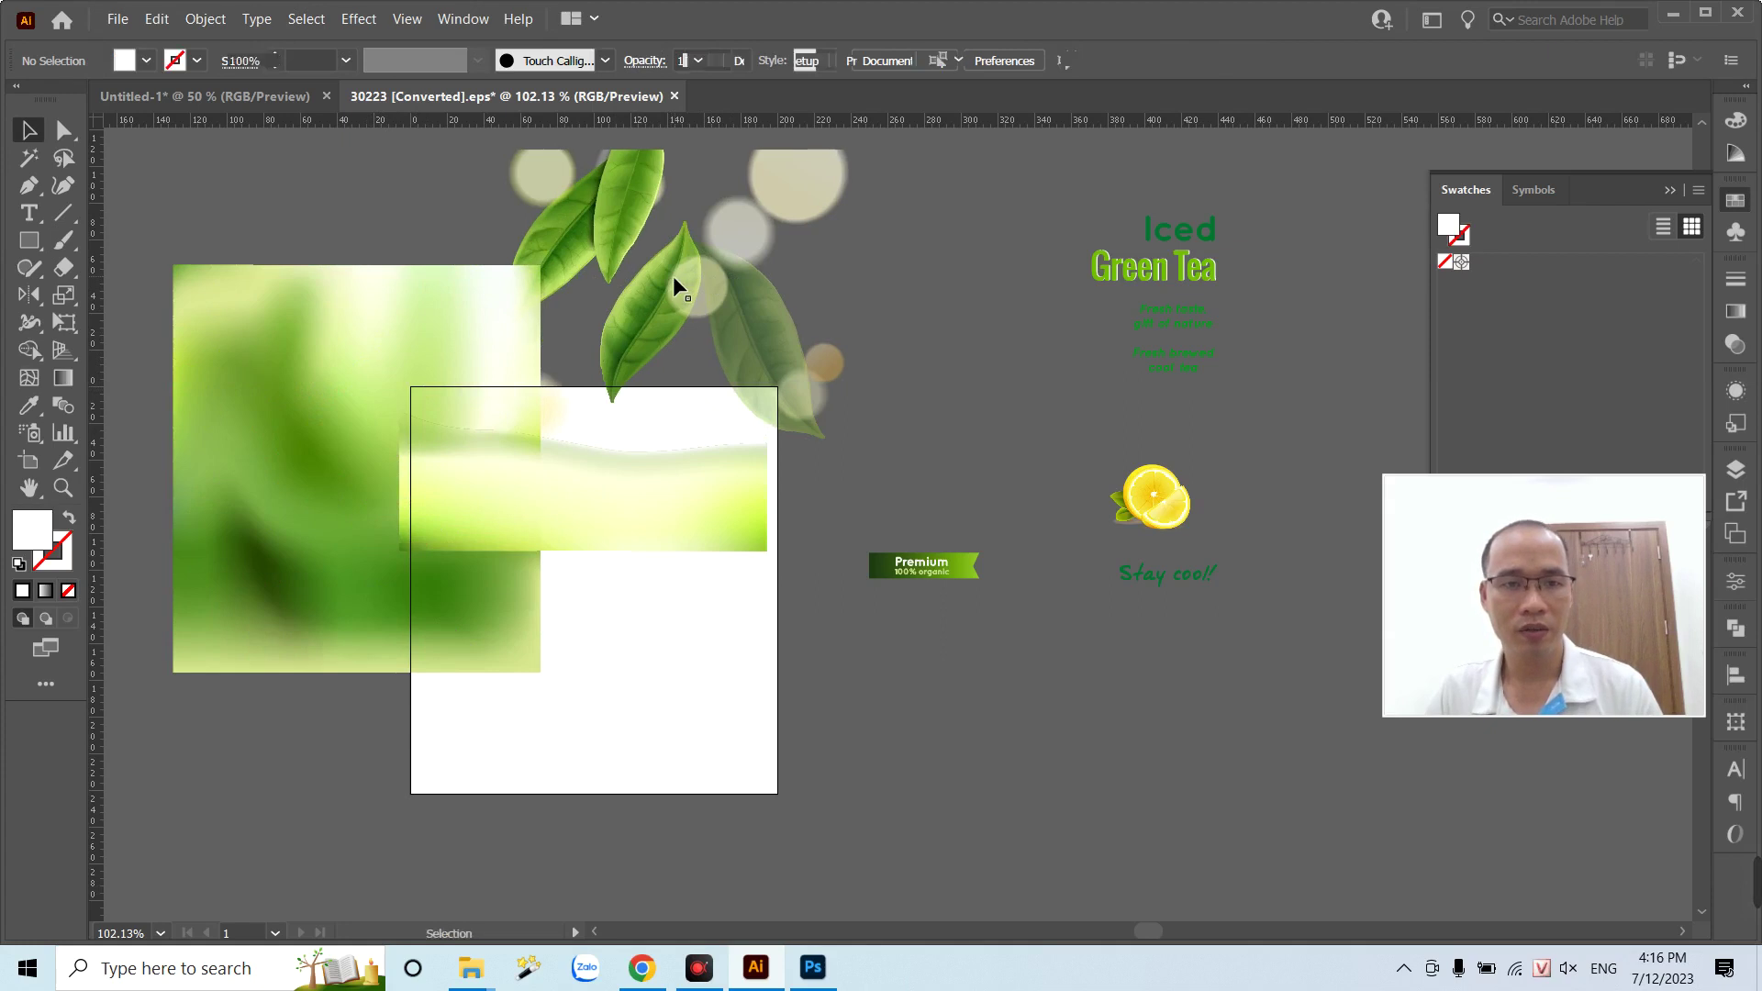
{"action": "left_click", "coordinate": [674, 275]}
{"action": "left_click", "coordinate": [354, 307]}
{"action": "left_click", "coordinate": [675, 266]}
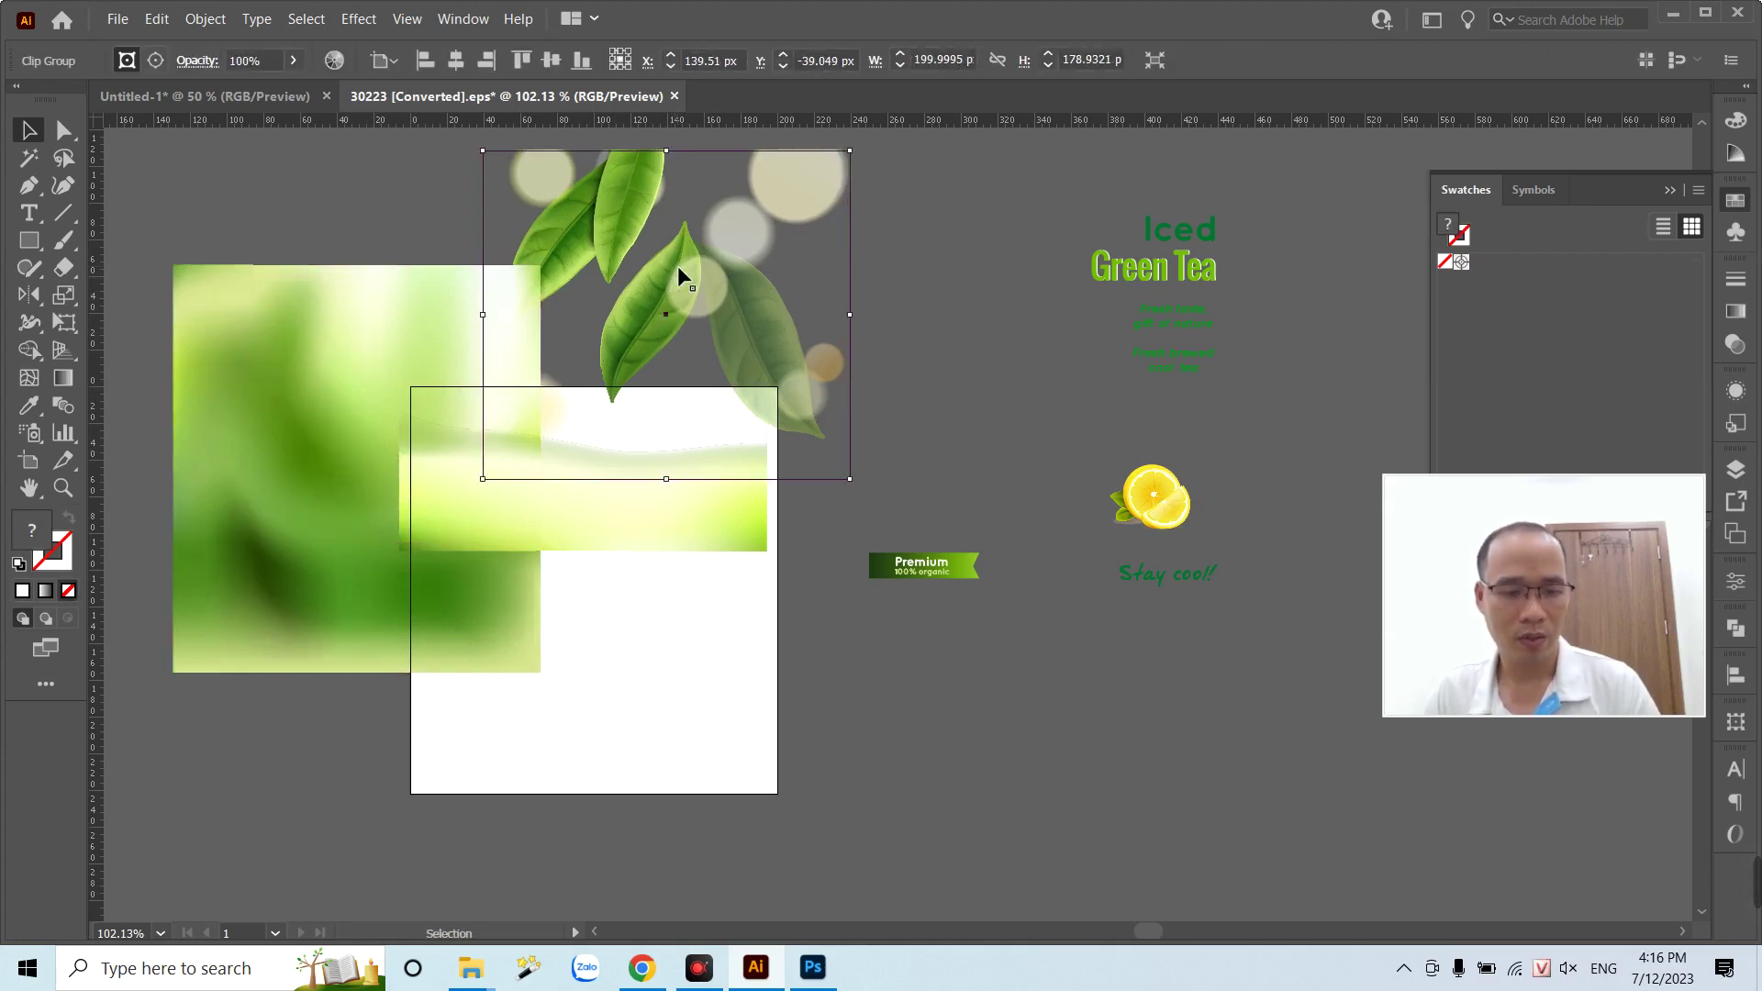
- Paste the leaf clip group into the mango document and enlarge it over the label
{"action": "left_click", "coordinate": [285, 99]}
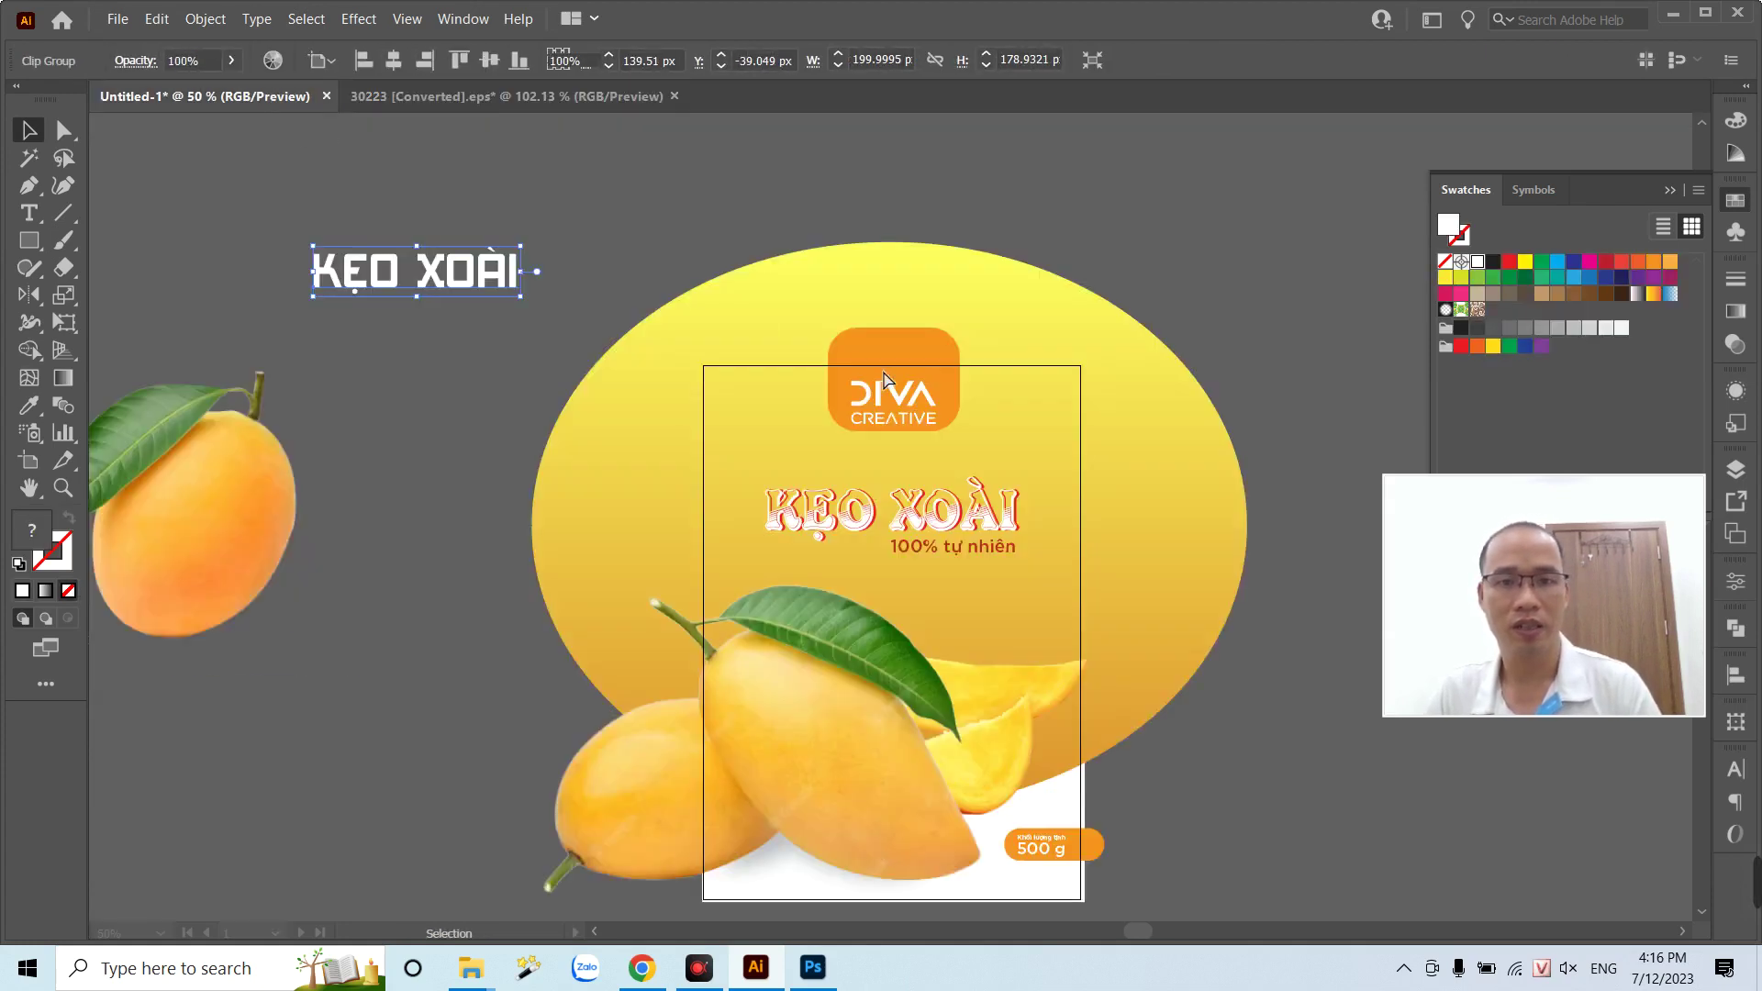
{"action": "key", "text": "ctrl+v"}
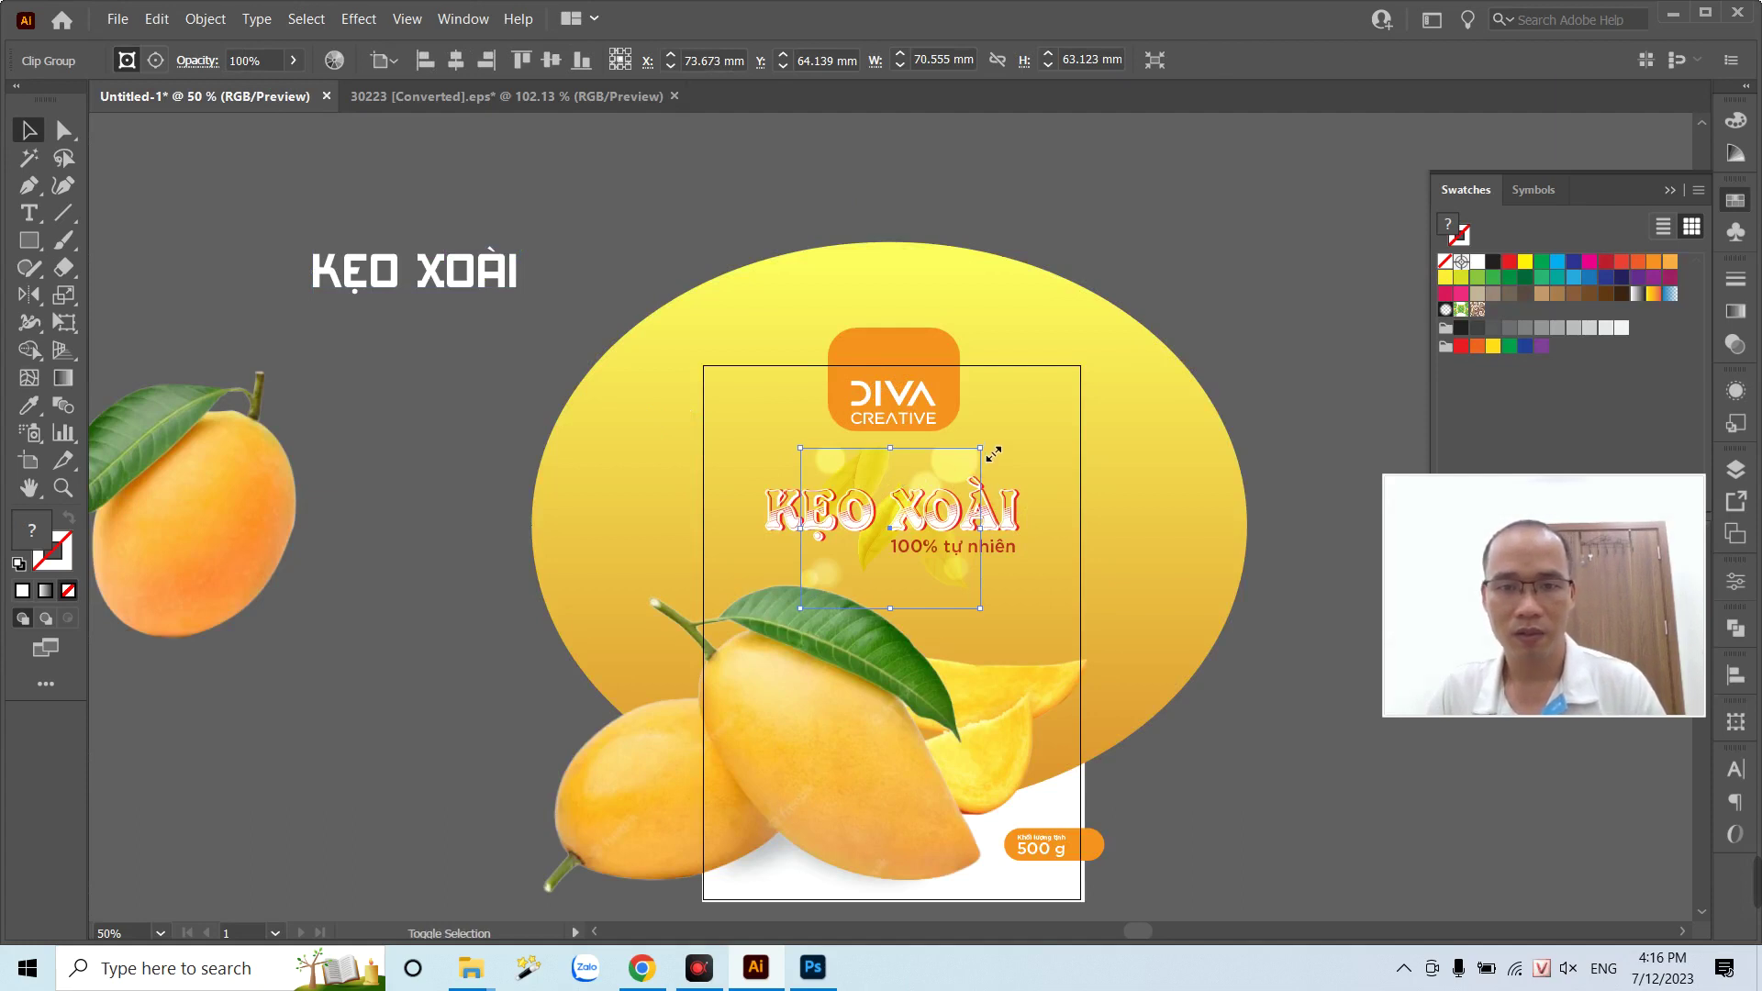
{"action": "left_click_drag", "start_coordinate": [994, 453], "coordinate": [1115, 295]}
{"action": "left_click", "coordinate": [1264, 248]}
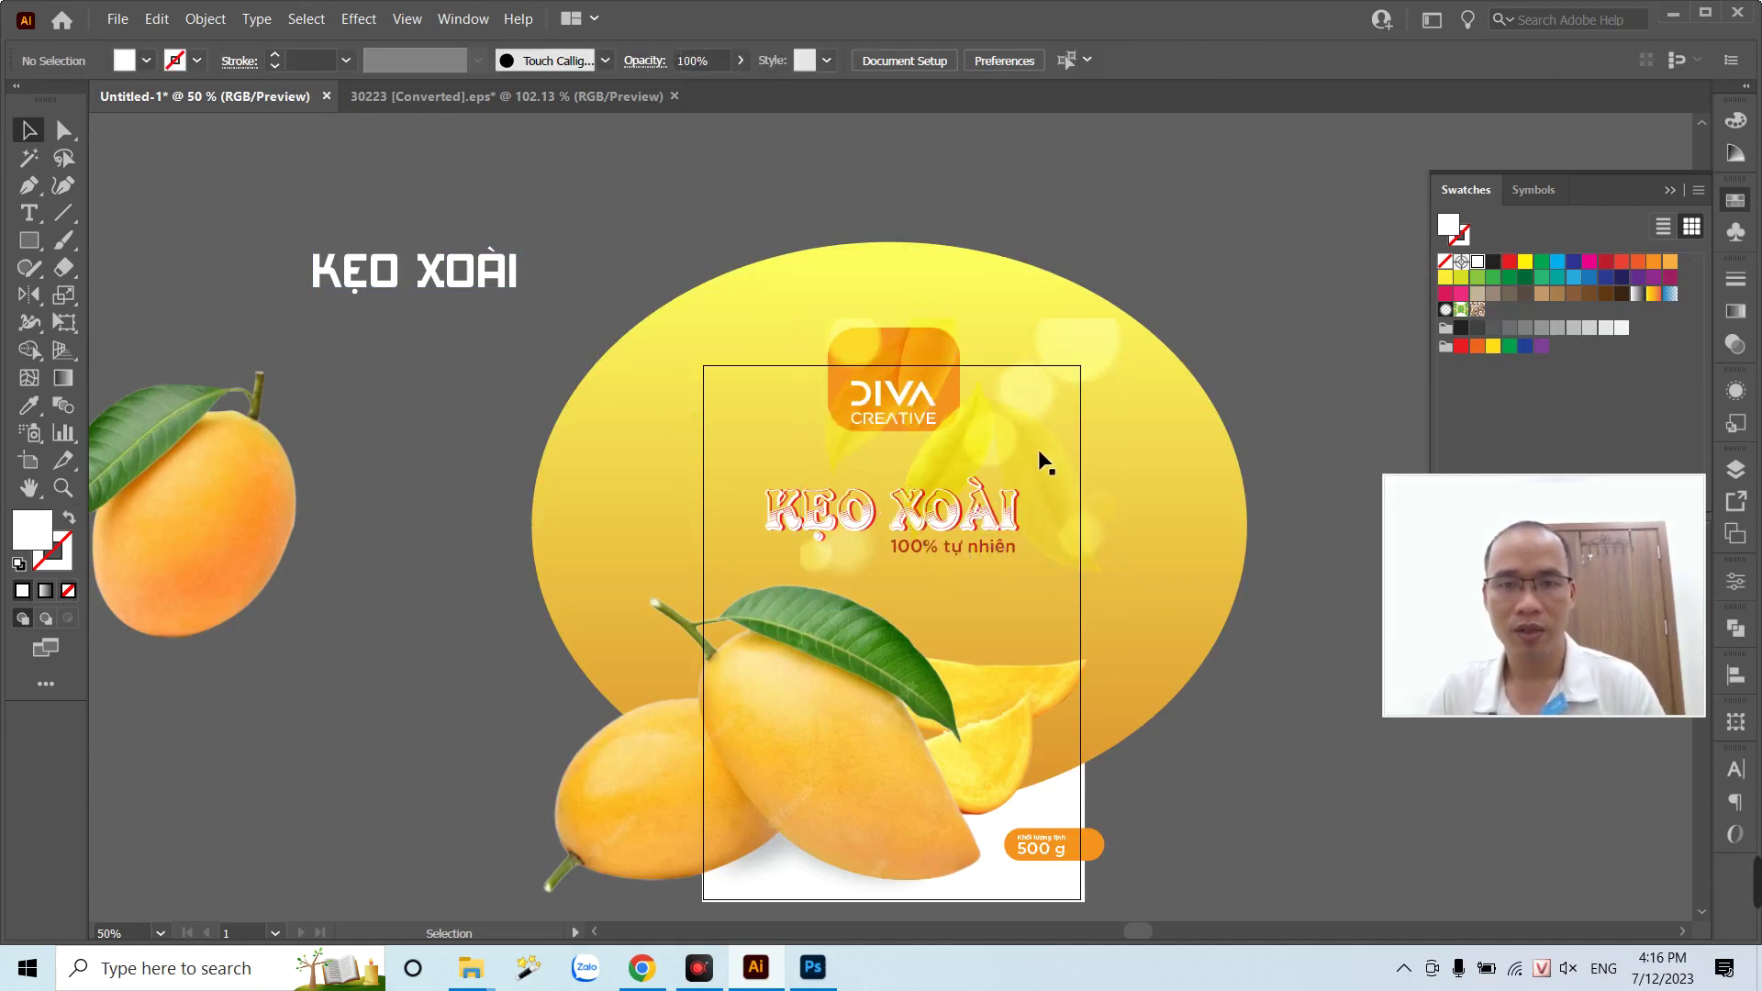
{"action": "left_click_drag", "start_coordinate": [1043, 462], "coordinate": [1003, 503]}
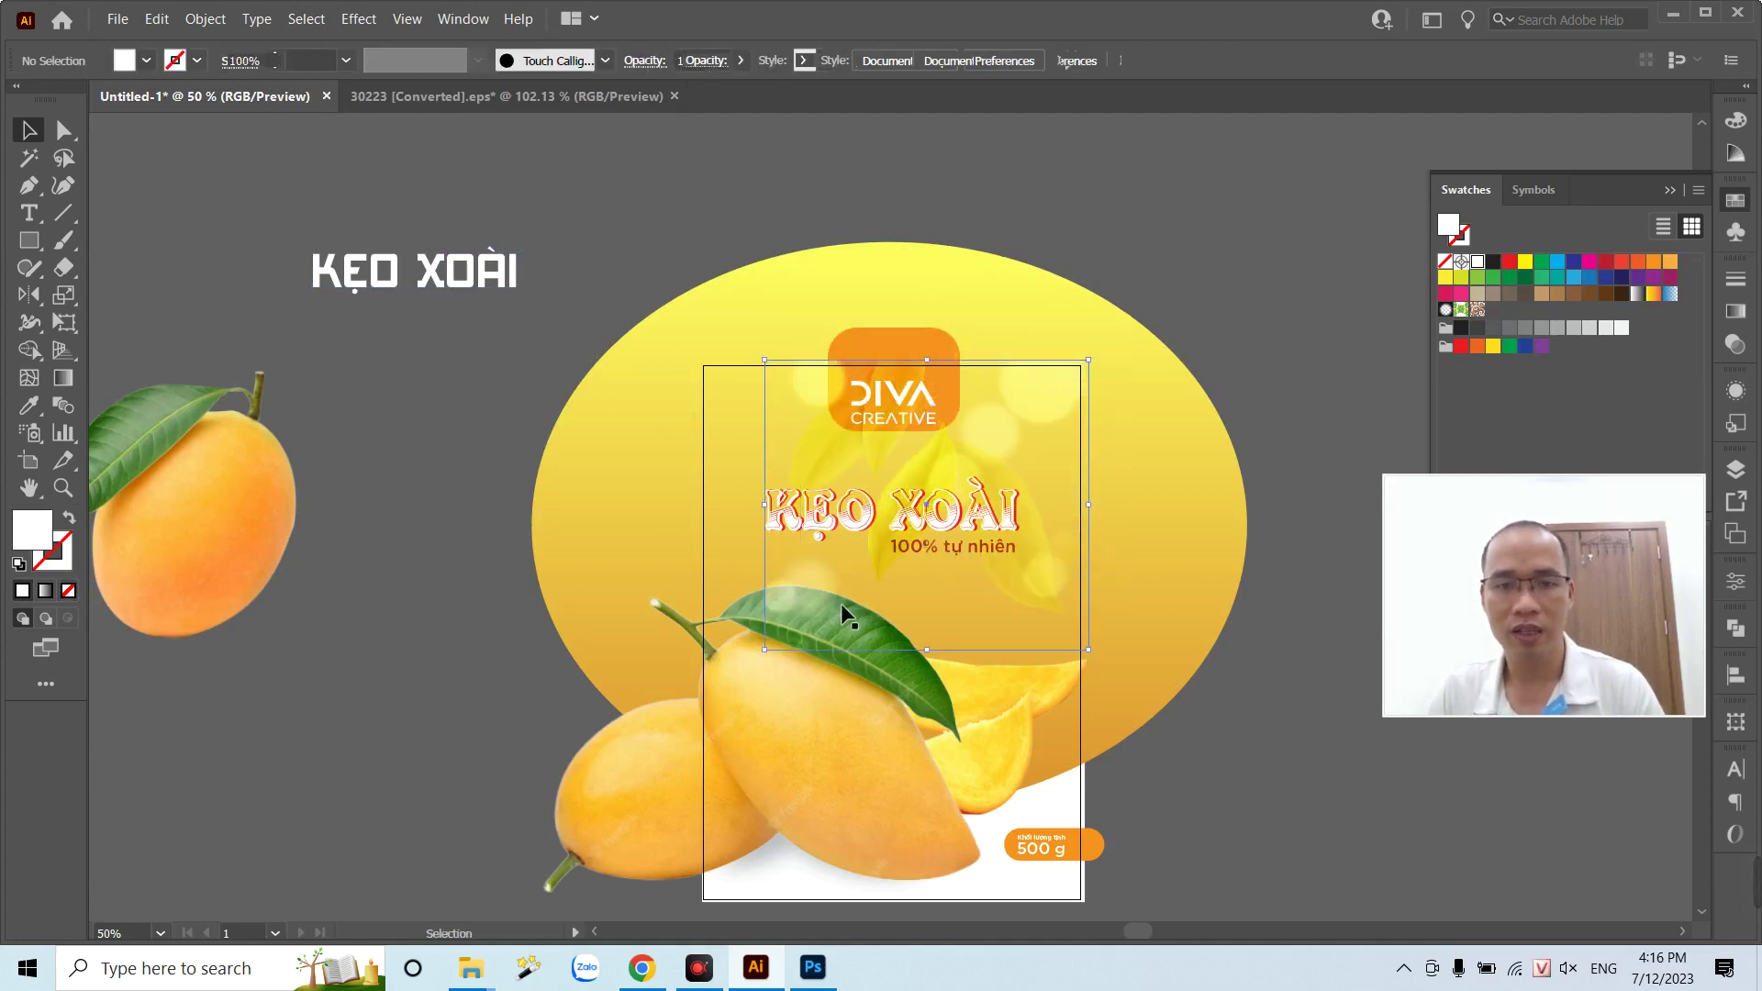
{"action": "left_click_drag", "start_coordinate": [771, 659], "coordinate": [645, 767]}
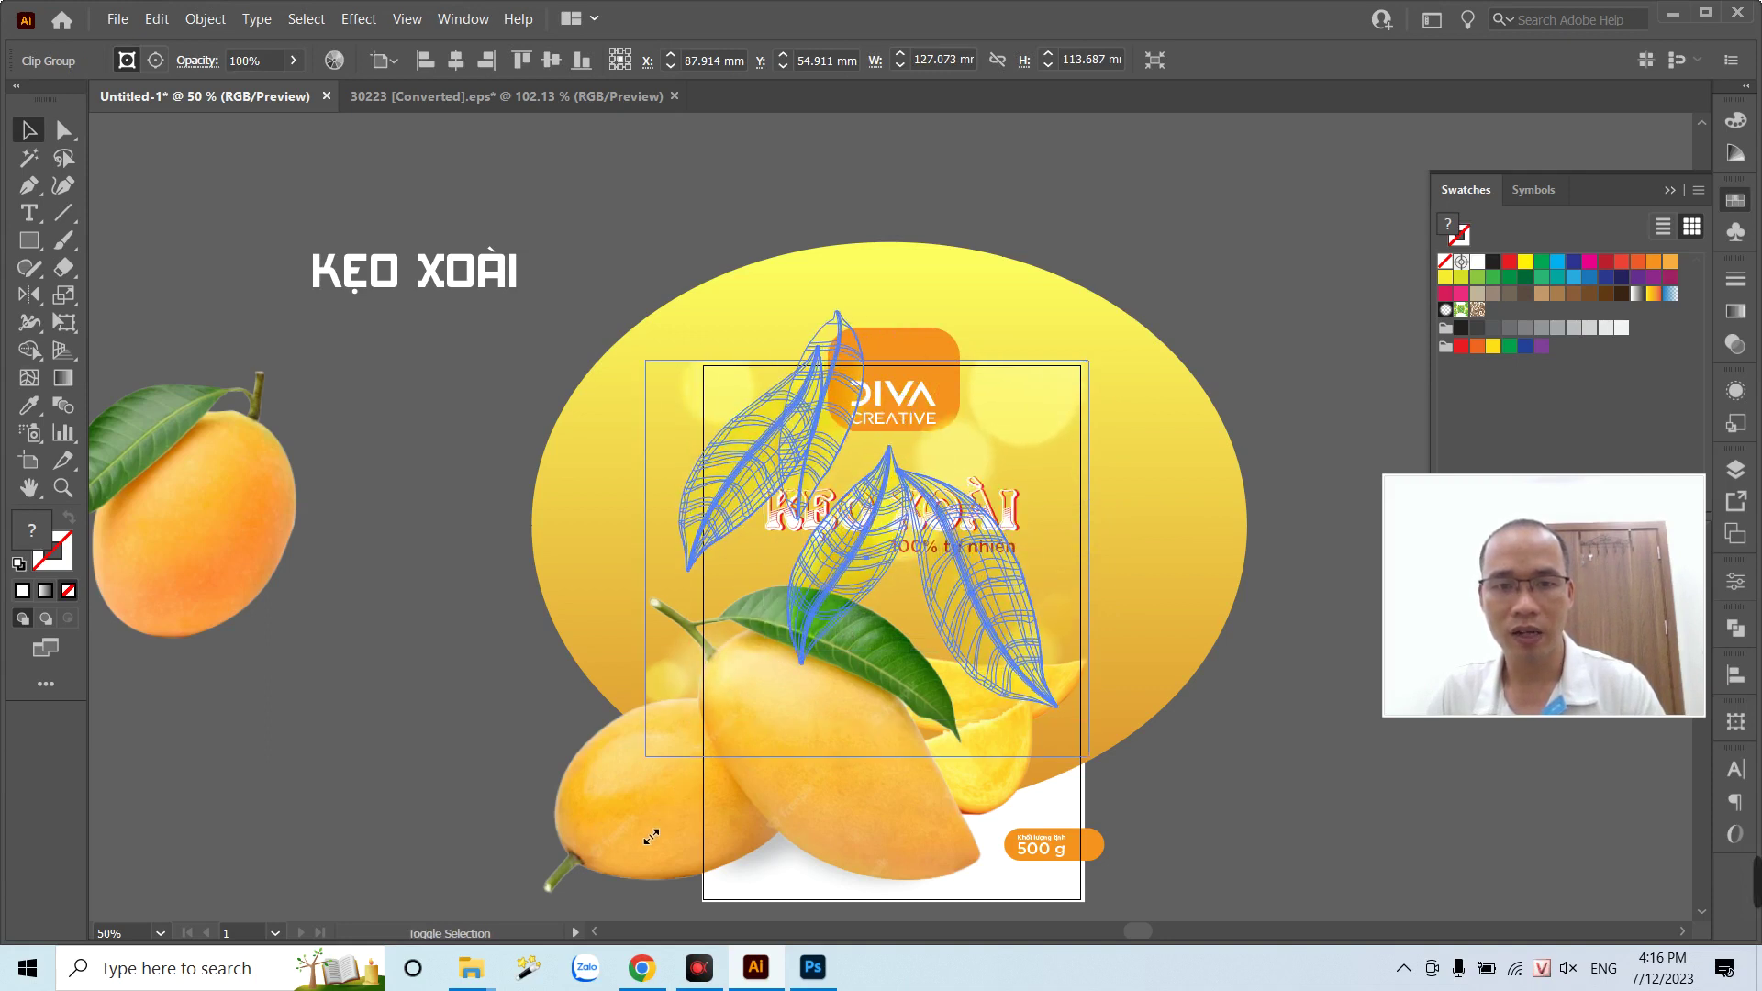
- Reveal the full leaf and bokeh artwork and release its clipping mask
{"action": "left_click", "coordinate": [421, 613]}
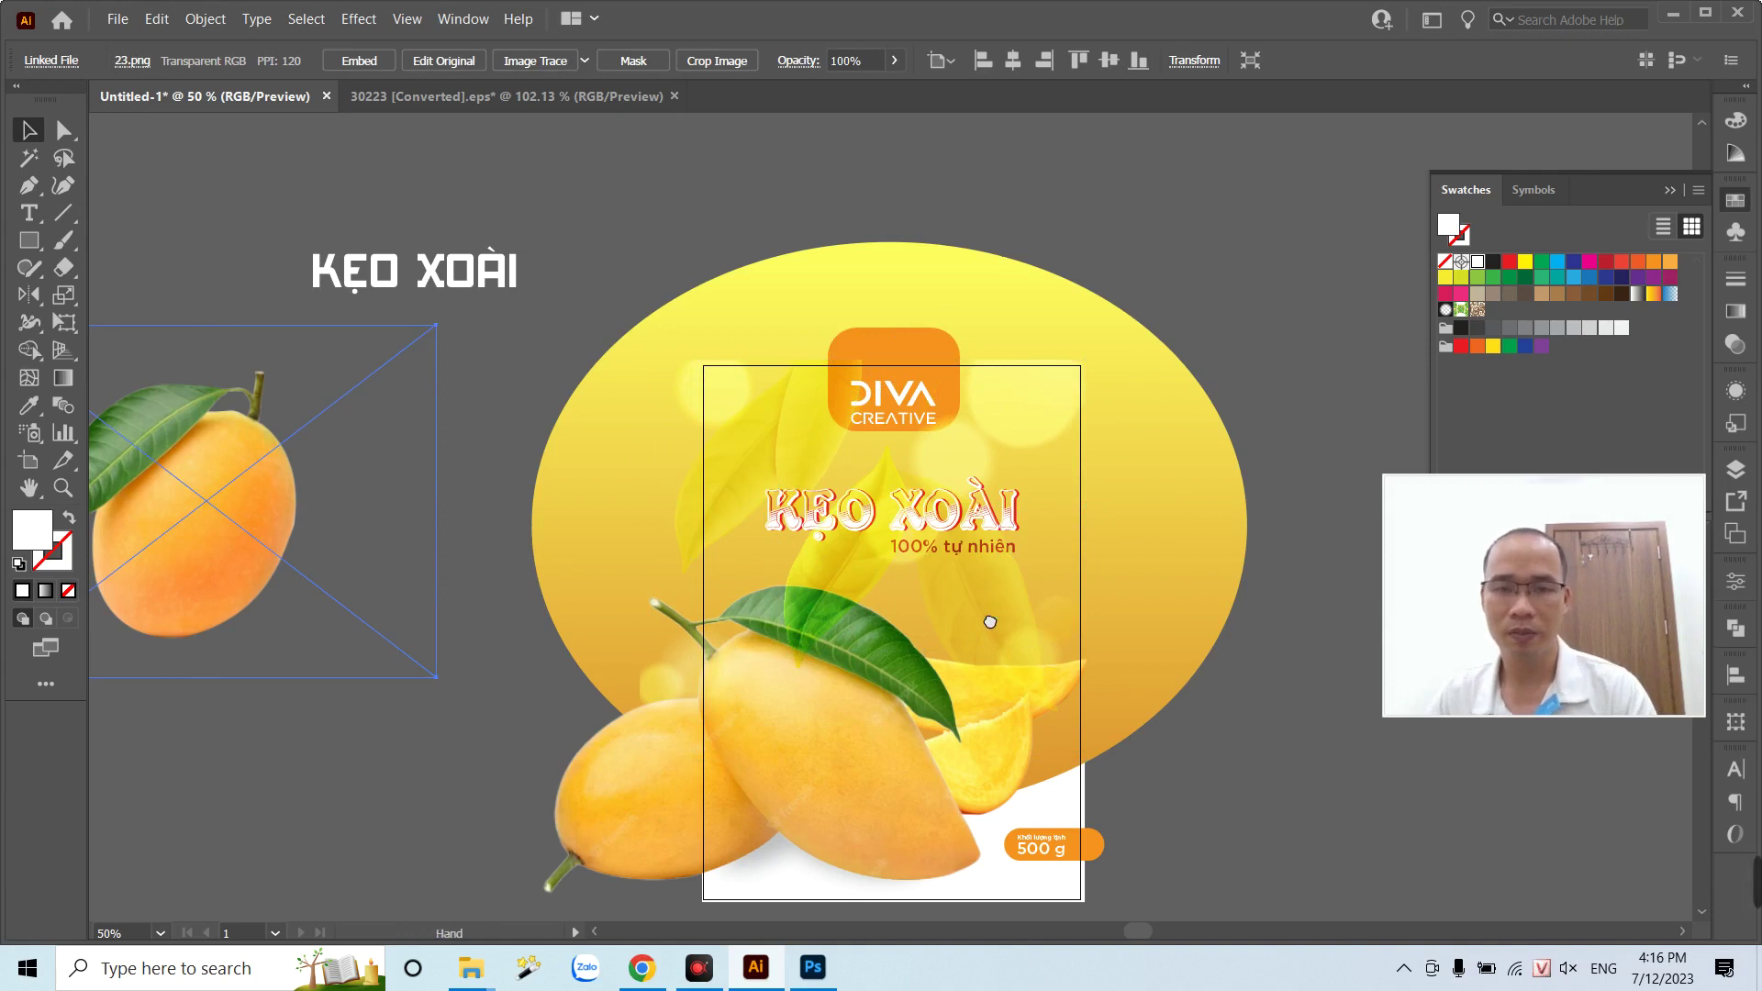
{"action": "mouse_move", "coordinate": [990, 622]}
{"action": "left_mouse_down"}
{"action": "mouse_move", "coordinate": [1012, 535]}
{"action": "mouse_move", "coordinate": [646, 516]}
{"action": "left_mouse_up"}
{"action": "left_click", "coordinate": [1016, 517]}
{"action": "key", "text": "ctrl+alt+7"}
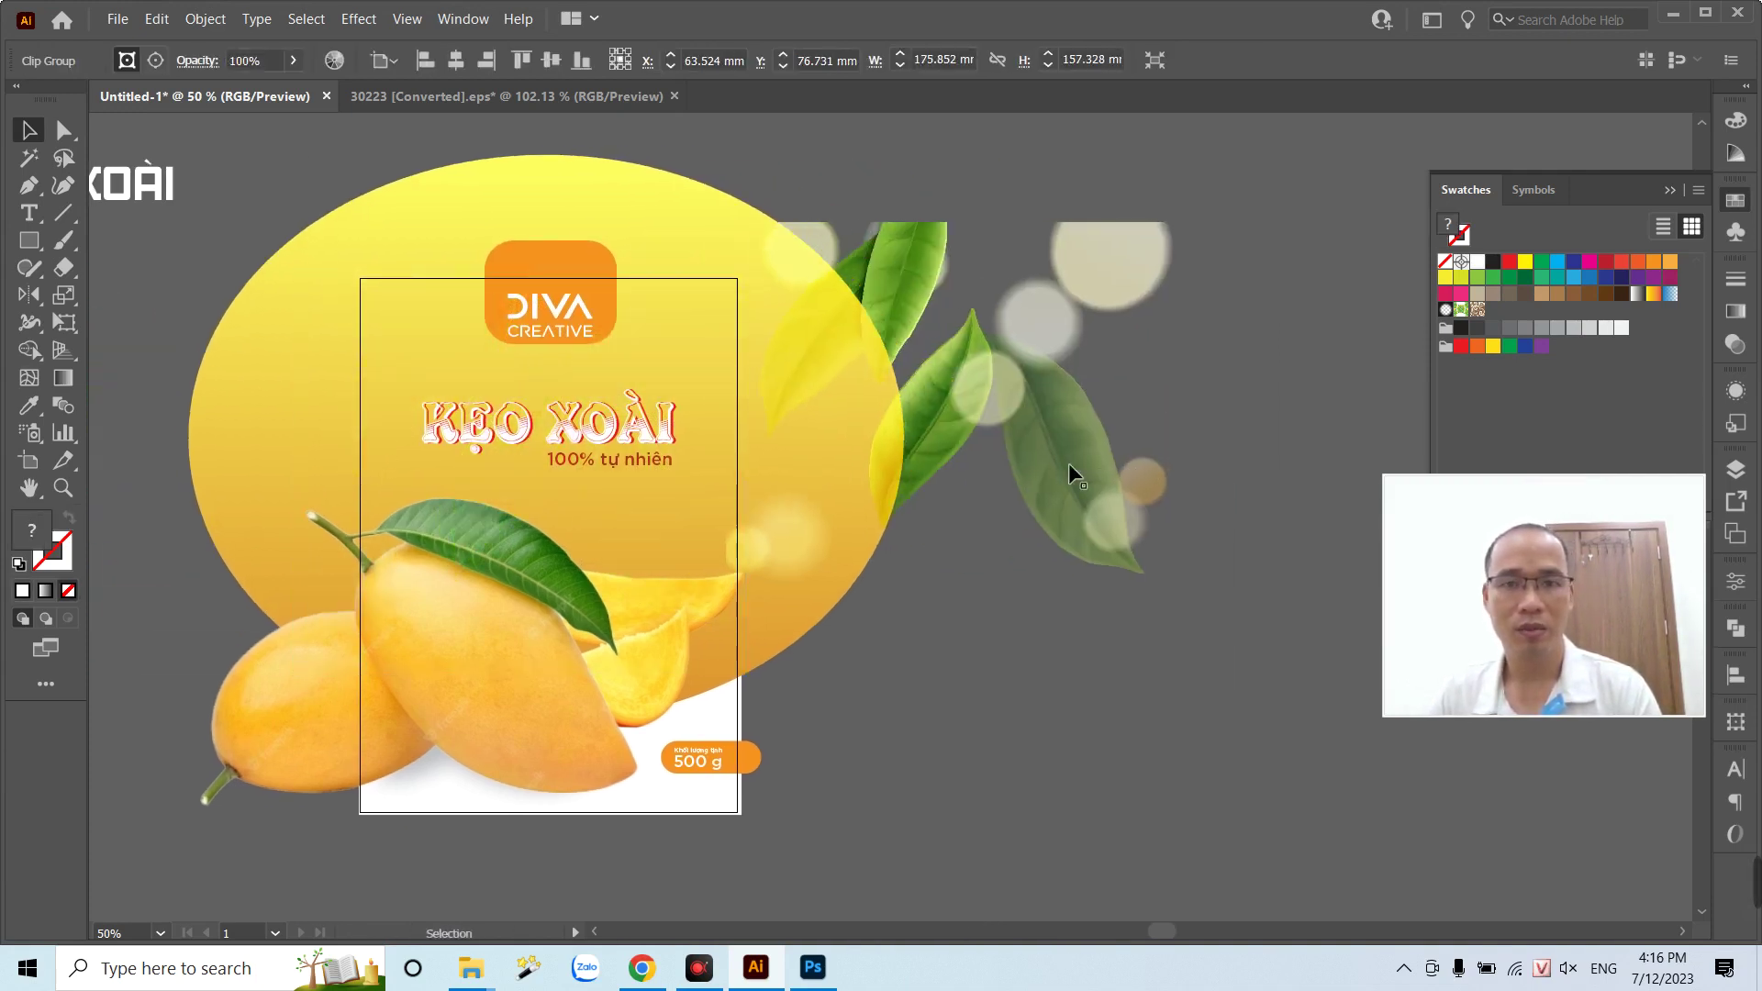
{"action": "left_click", "coordinate": [1069, 463]}
{"action": "right_click", "coordinate": [1038, 439]}
{"action": "left_click", "coordinate": [1141, 602]}
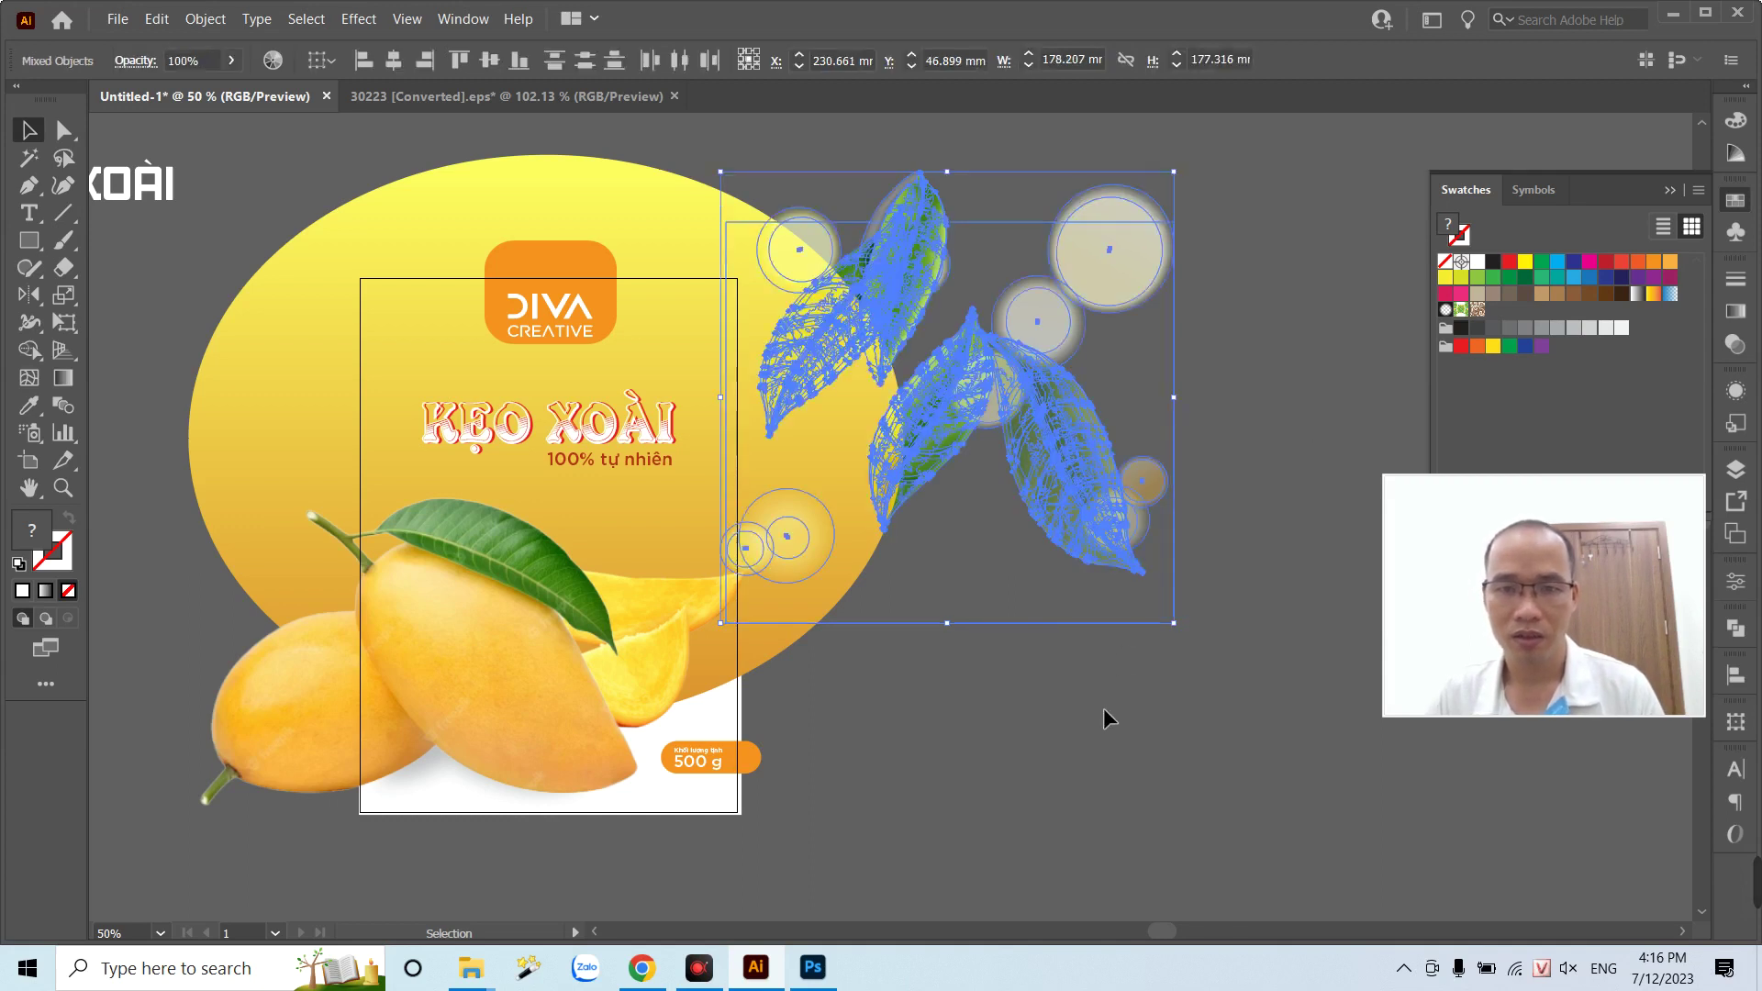
- Ungroup and delete the leaves, then move the bokeh circles onto the mango label
{"action": "left_click", "coordinate": [1048, 470]}
{"action": "right_click", "coordinate": [1052, 453]}
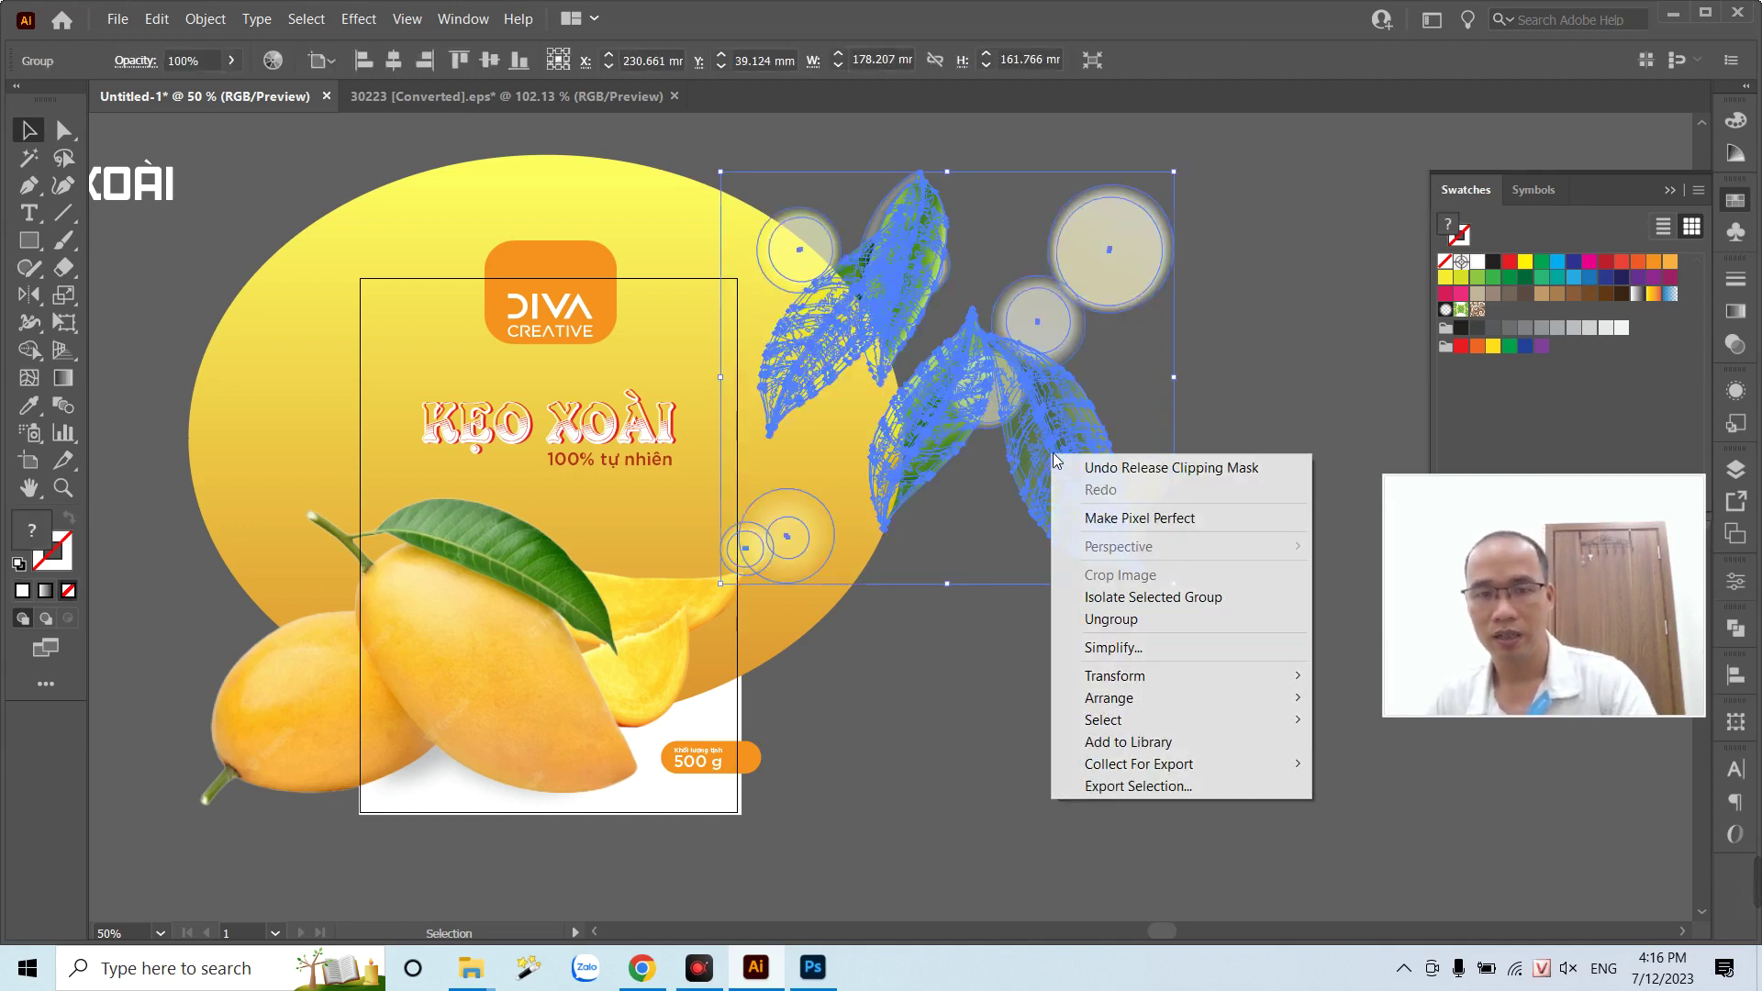
{"action": "left_click", "coordinate": [1115, 617]}
{"action": "left_click", "coordinate": [1159, 686]}
{"action": "left_click", "coordinate": [1043, 504]}
{"action": "key", "text": "Delete"}
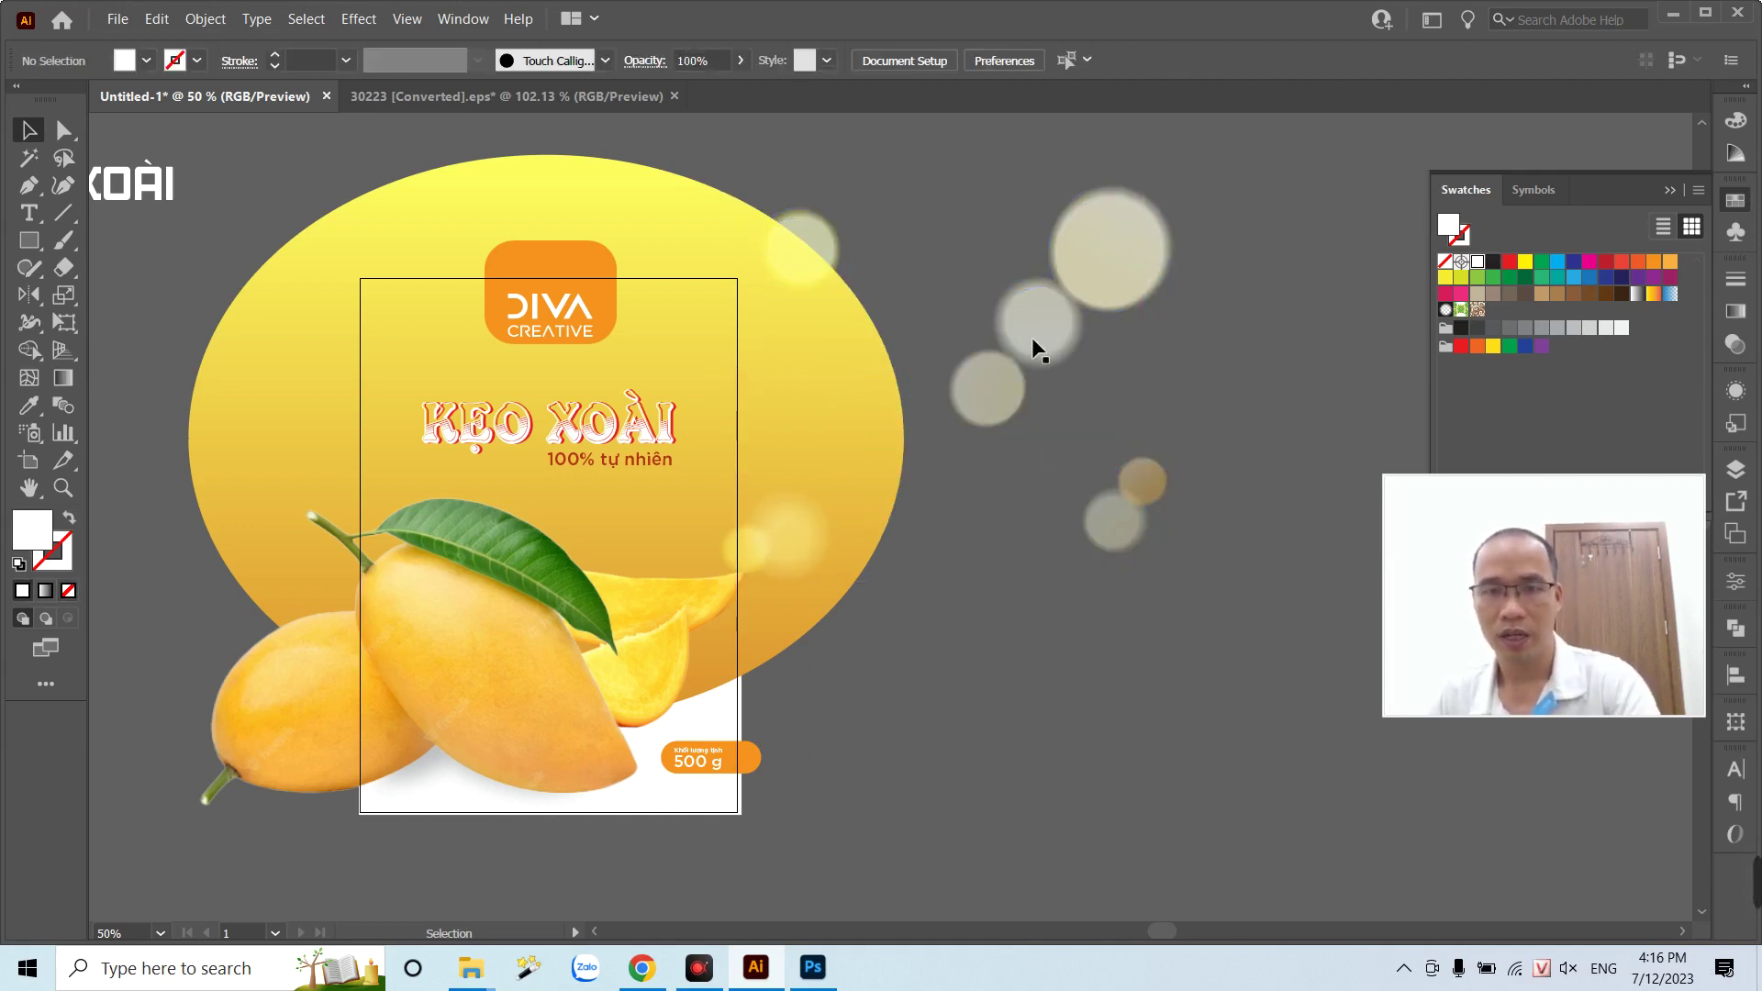
{"action": "left_click", "coordinate": [1032, 338]}
{"action": "mouse_move", "coordinate": [1053, 337]}
{"action": "left_mouse_down"}
{"action": "mouse_move", "coordinate": [596, 523]}
{"action": "mouse_move", "coordinate": [669, 399]}
{"action": "left_mouse_up"}
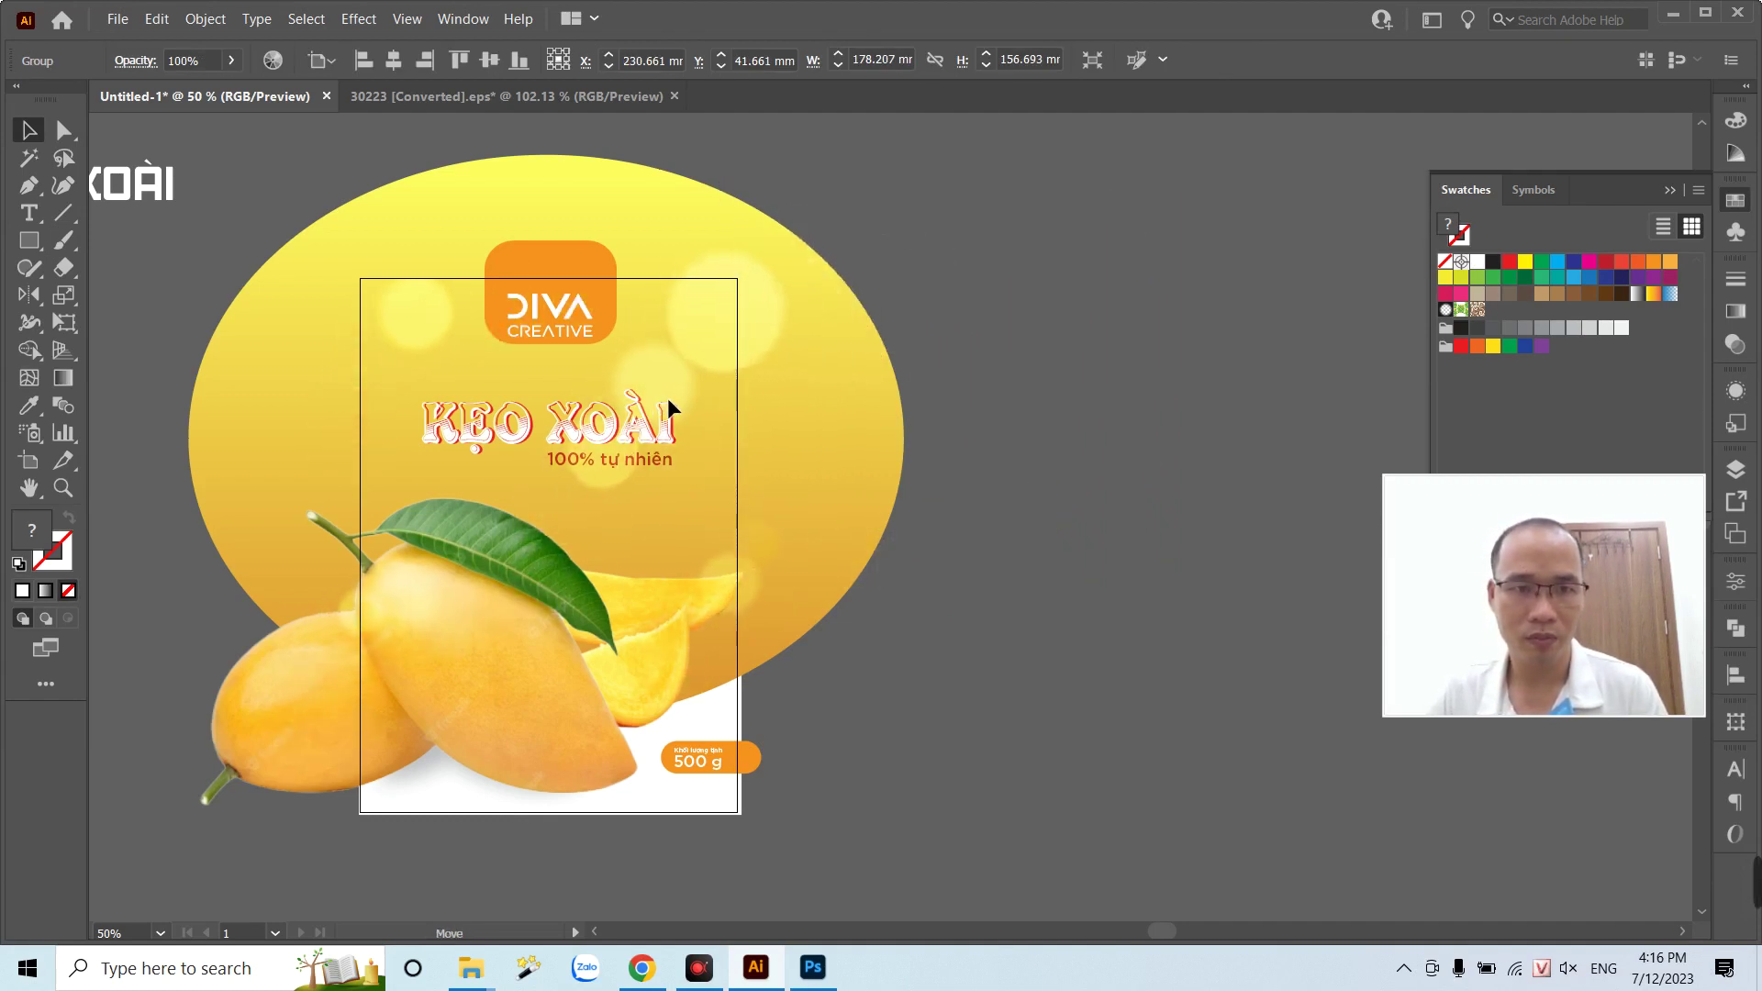
- Inspect the bokeh group in isolation, then select the green mesh in 30223 [Converted].eps
{"action": "left_click", "coordinate": [789, 532]}
{"action": "double_click", "coordinate": [408, 623]}
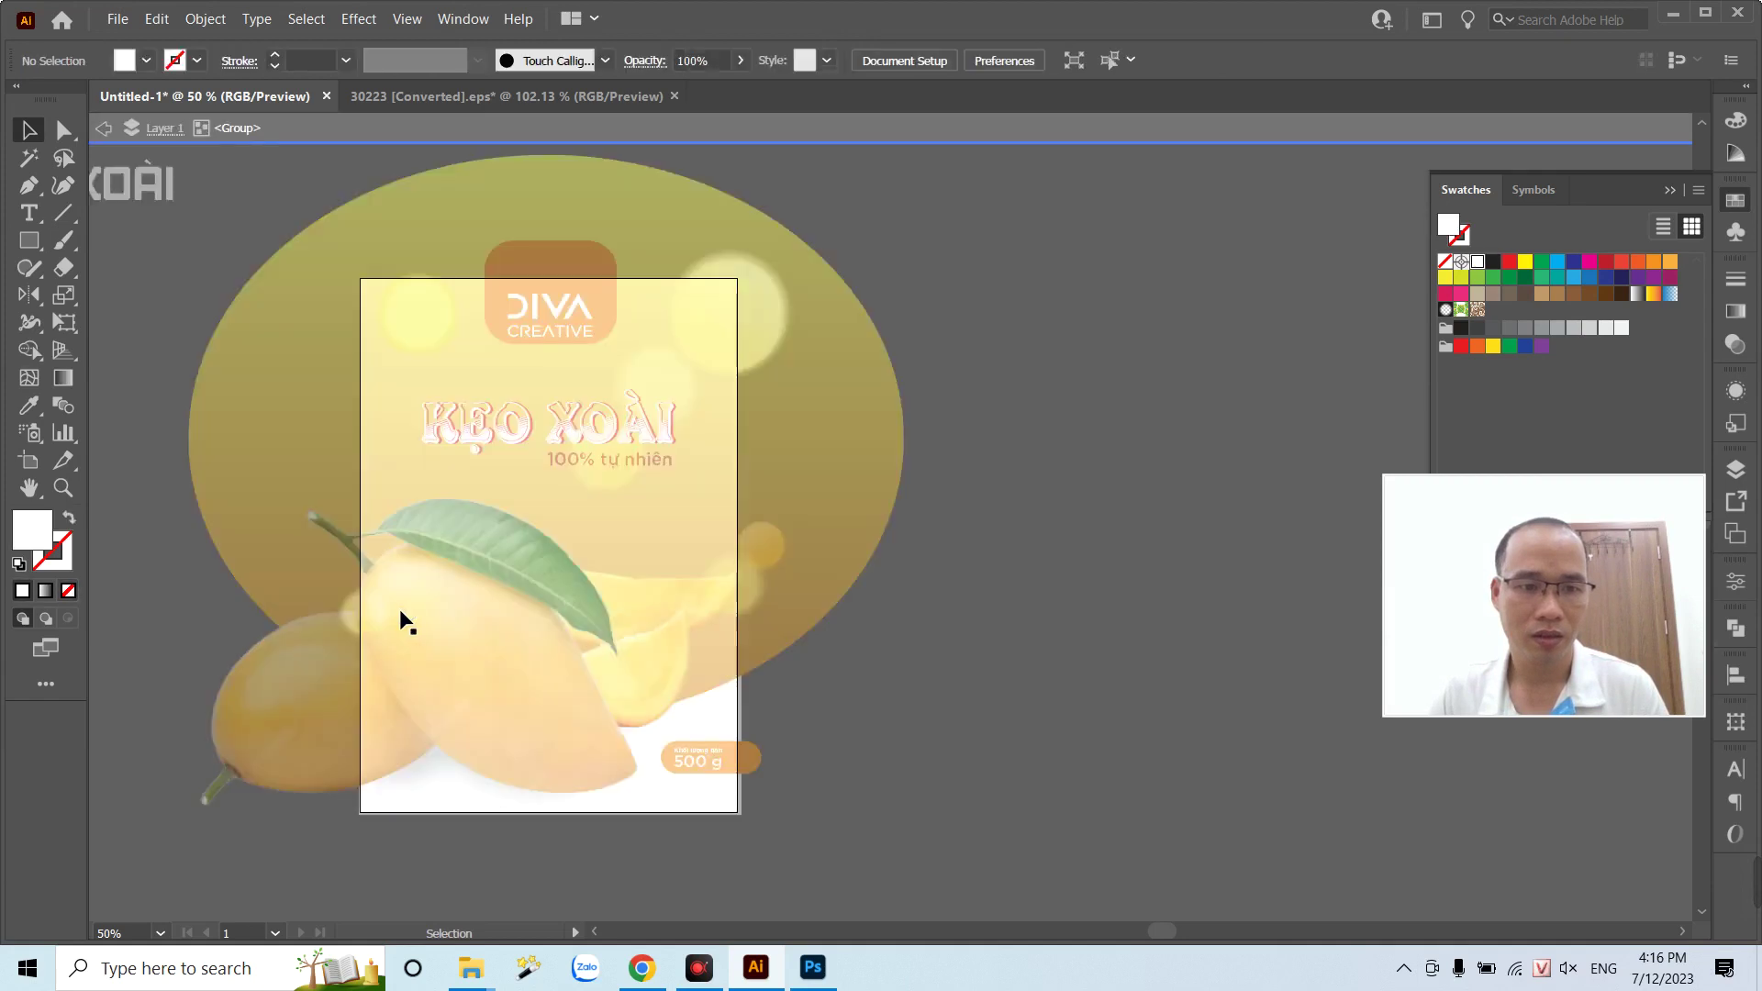
{"action": "left_click", "coordinate": [464, 488]}
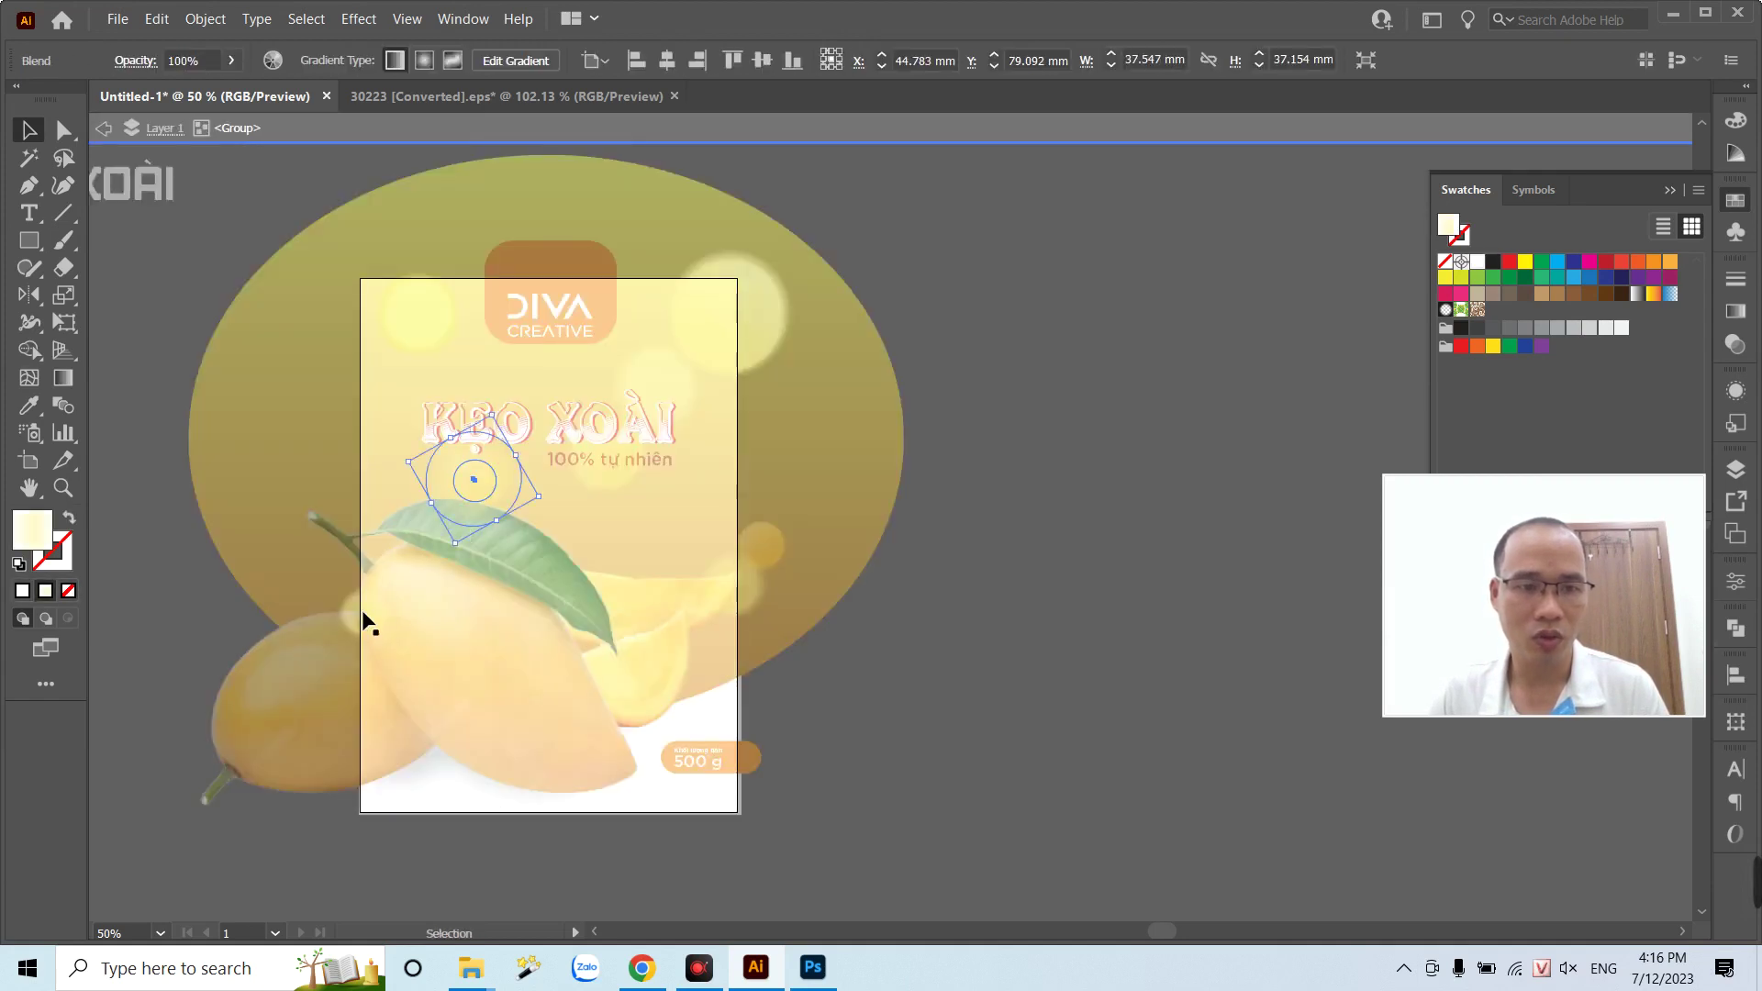
{"action": "double_click", "coordinate": [1030, 567]}
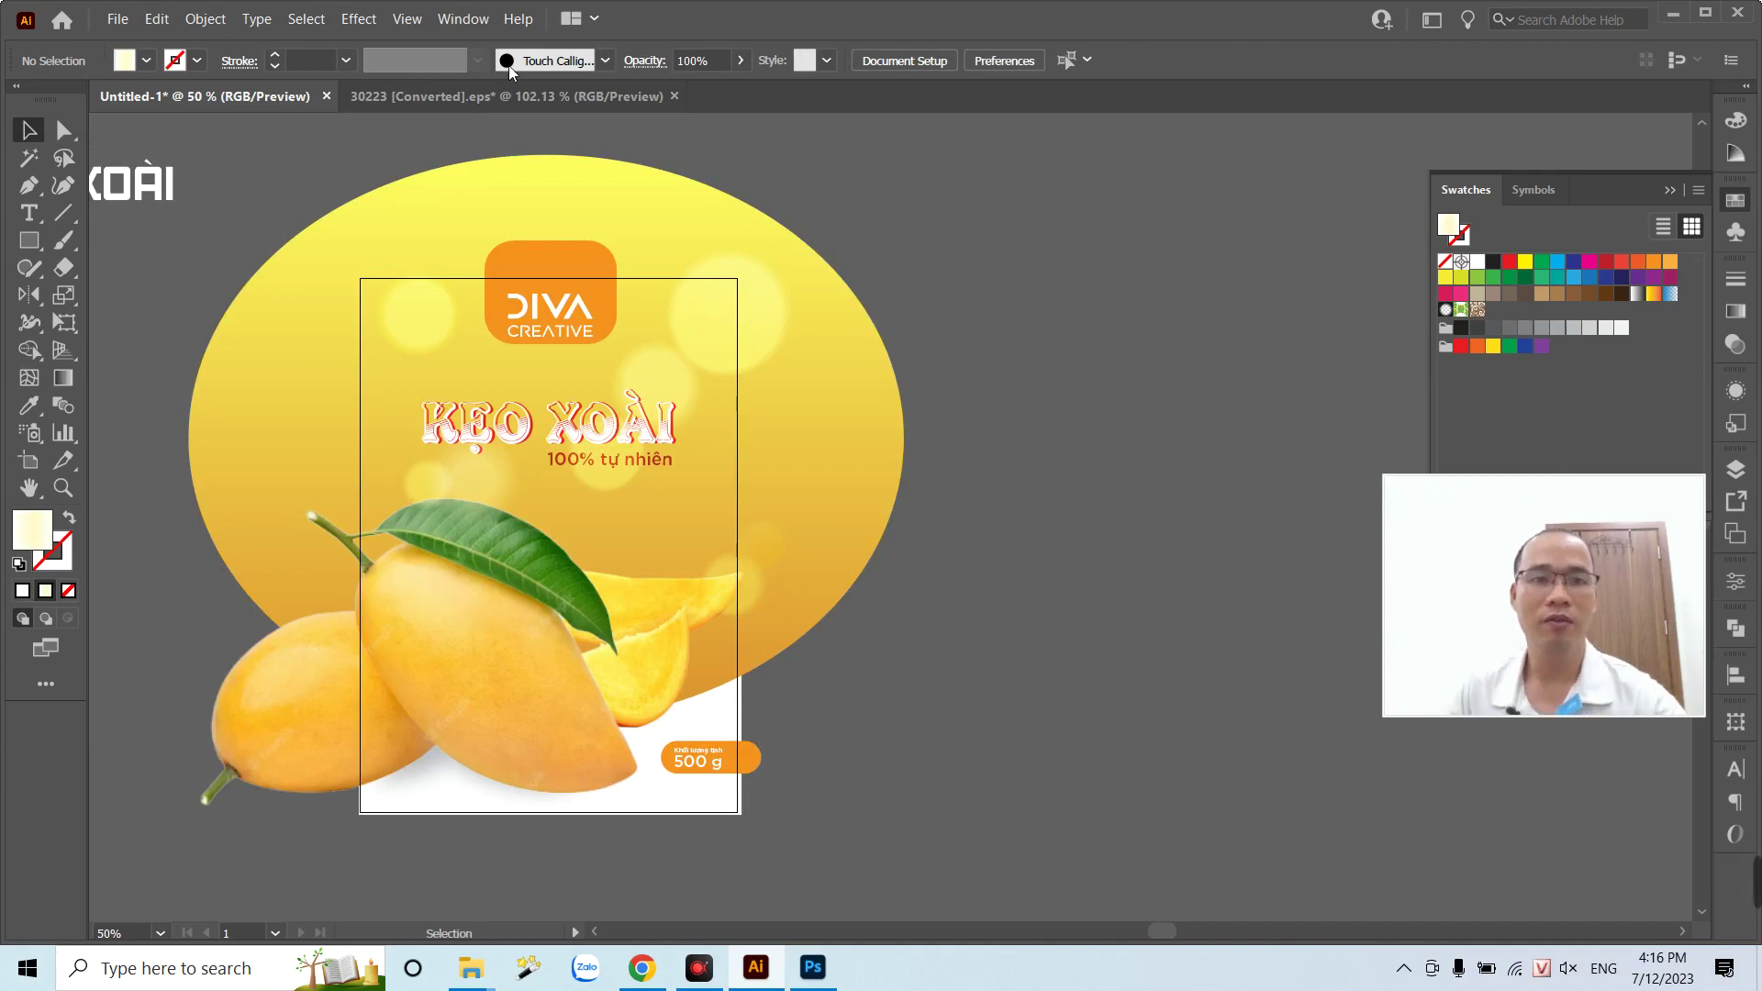
{"action": "left_click", "coordinate": [504, 99]}
{"action": "left_click", "coordinate": [336, 306]}
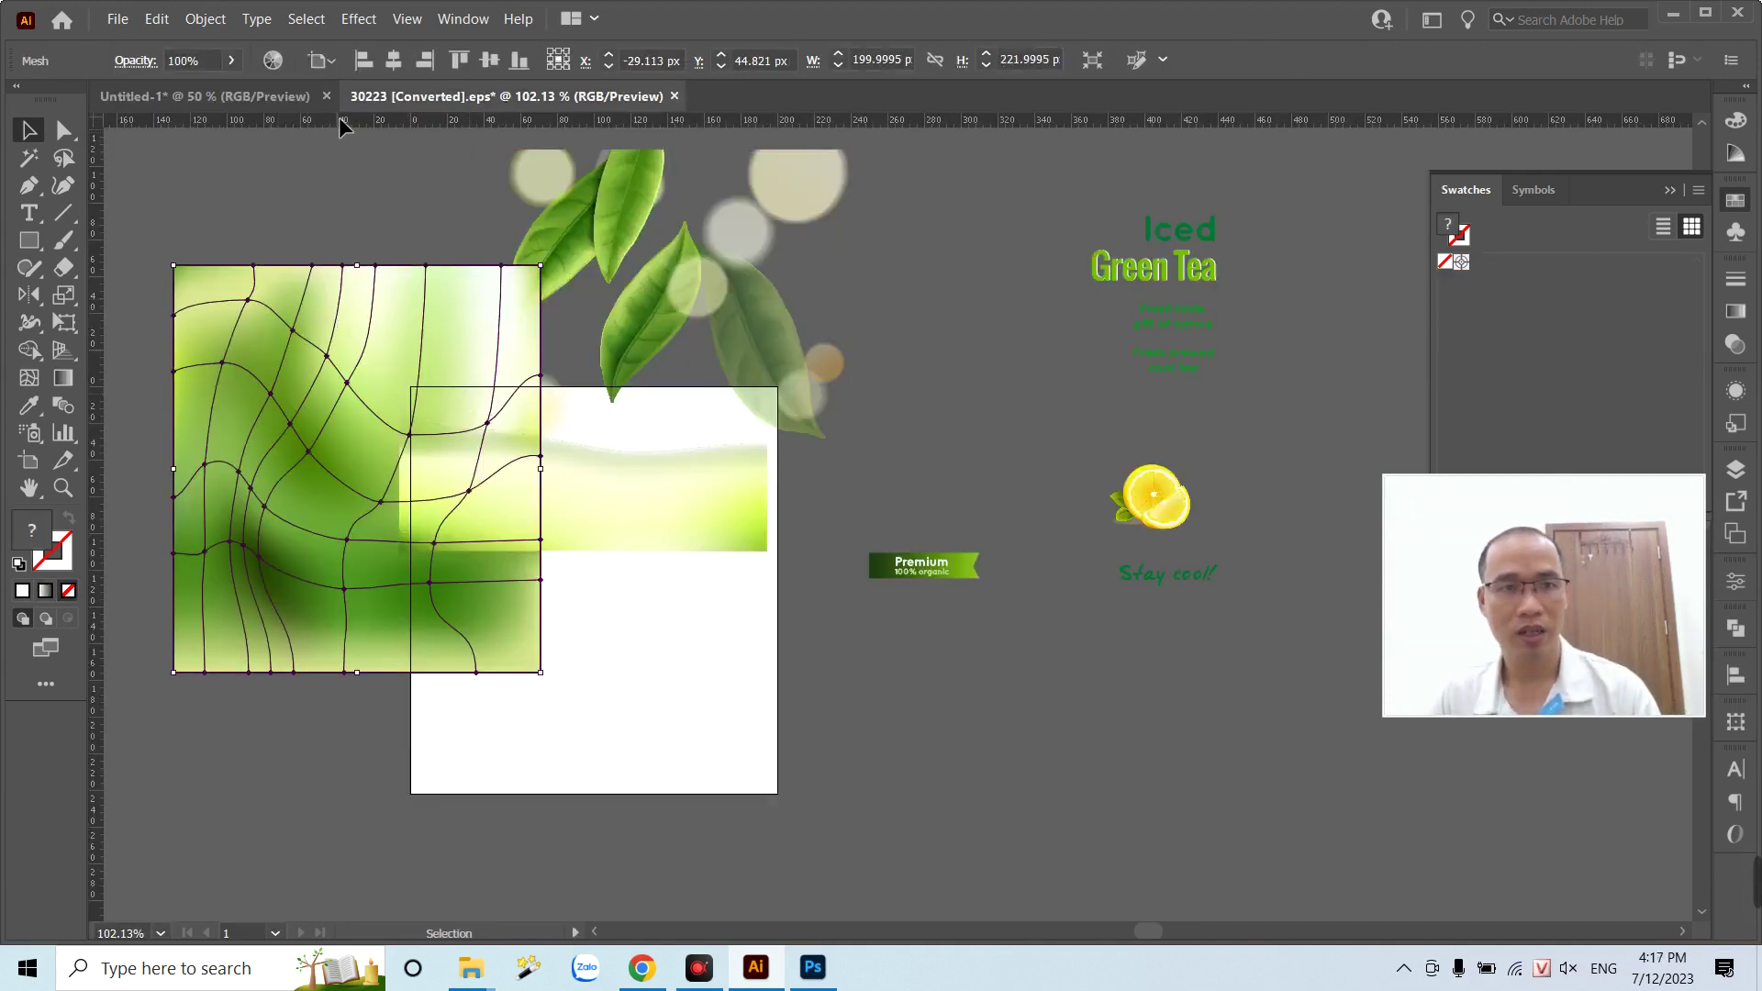
- Drop the green mesh into Untitled-1, enlarge it over the label, and close the tea file unsaved
{"action": "mouse_move", "coordinate": [339, 118]}
{"action": "left_mouse_down"}
{"action": "mouse_move", "coordinate": [922, 576]}
{"action": "mouse_move", "coordinate": [475, 415]}
{"action": "left_mouse_up"}
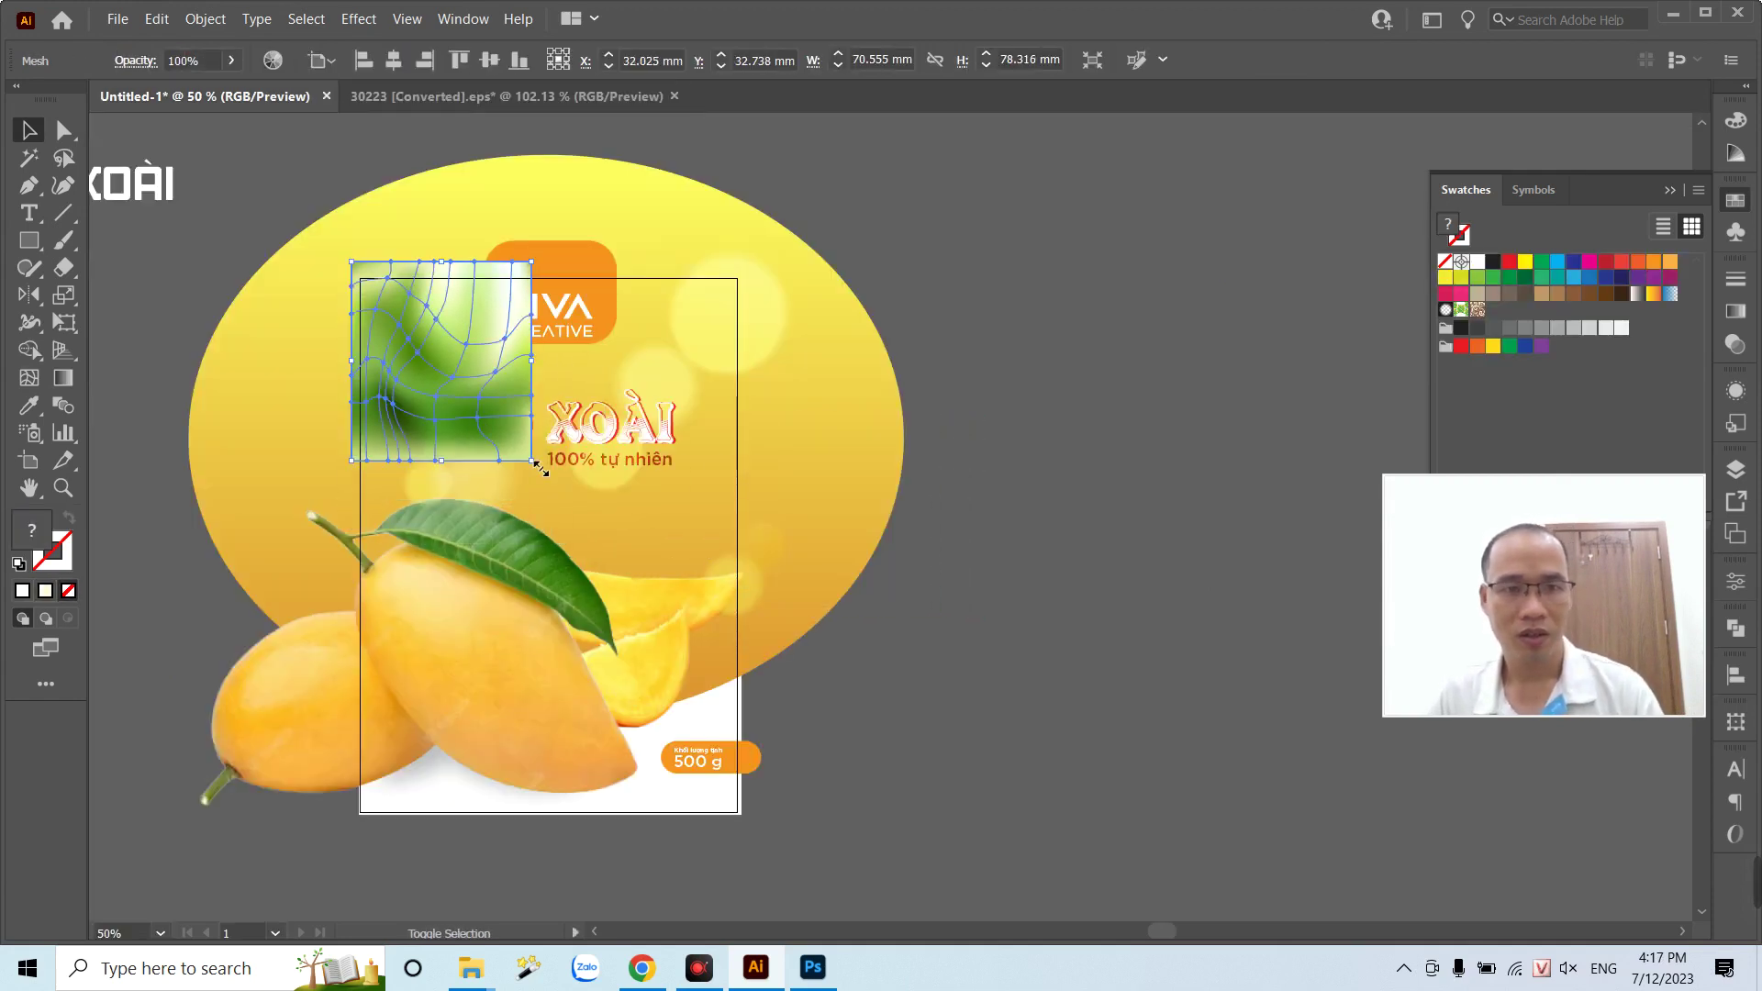
{"action": "left_click_drag", "start_coordinate": [537, 465], "coordinate": [808, 768]}
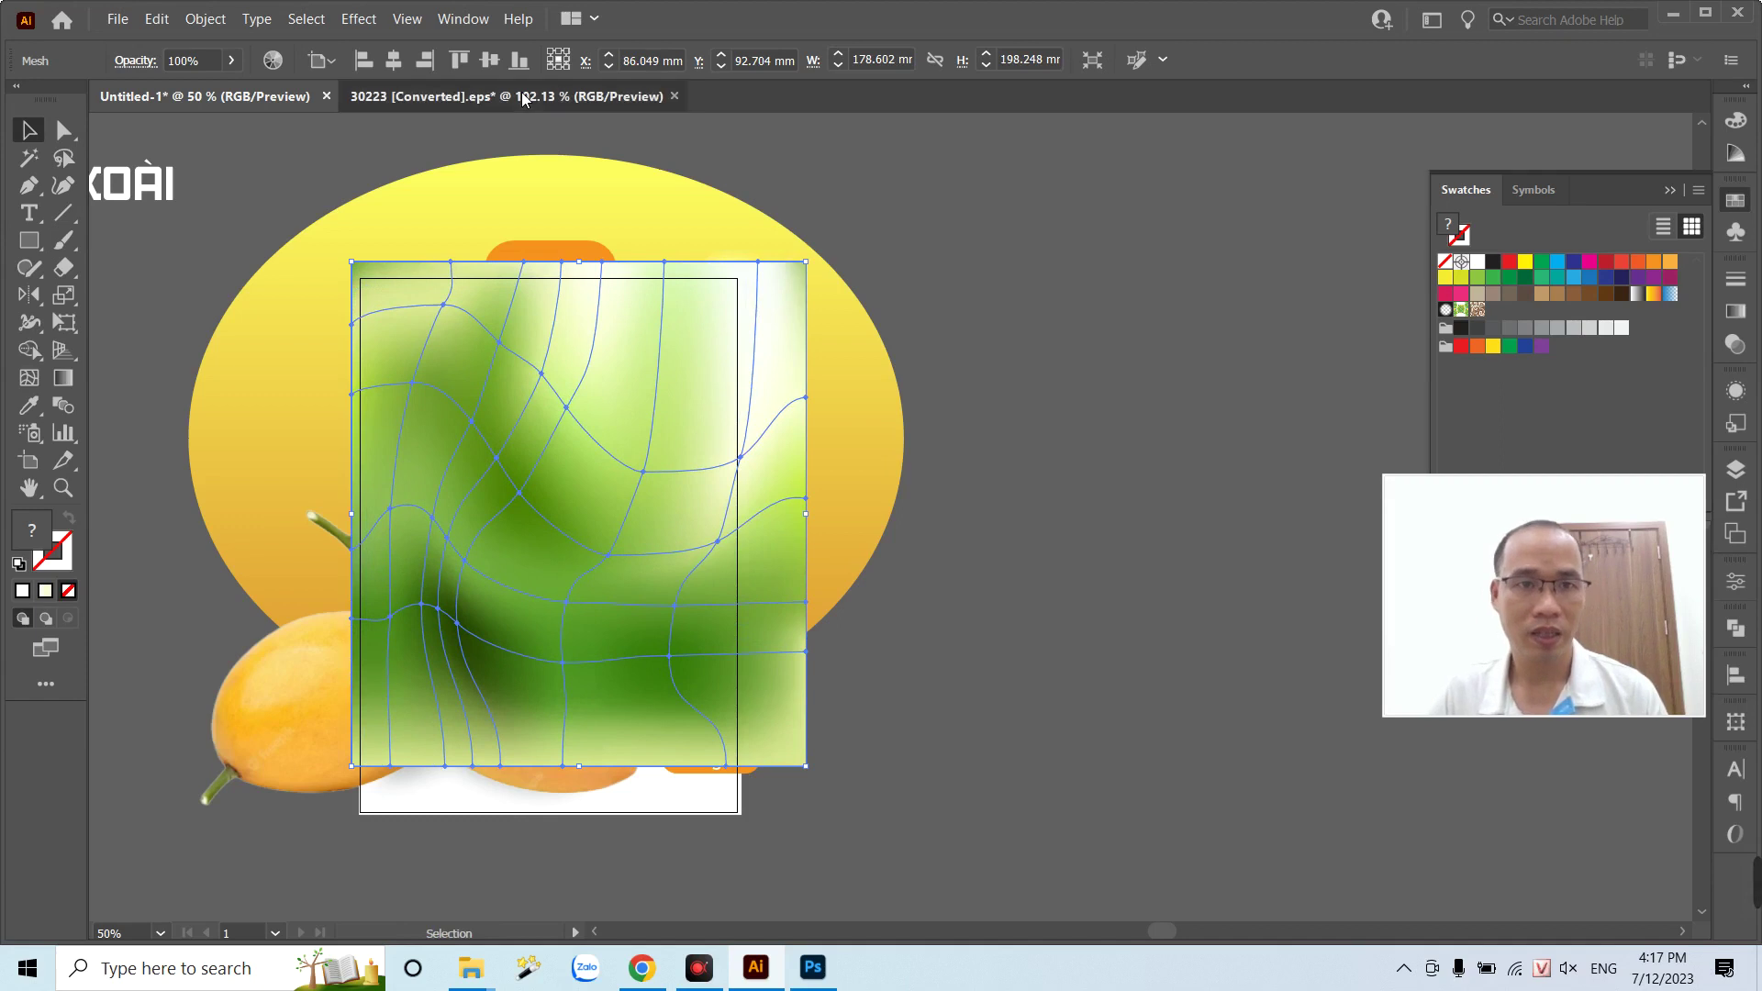
{"action": "left_click", "coordinate": [521, 92]}
{"action": "left_click", "coordinate": [675, 96]}
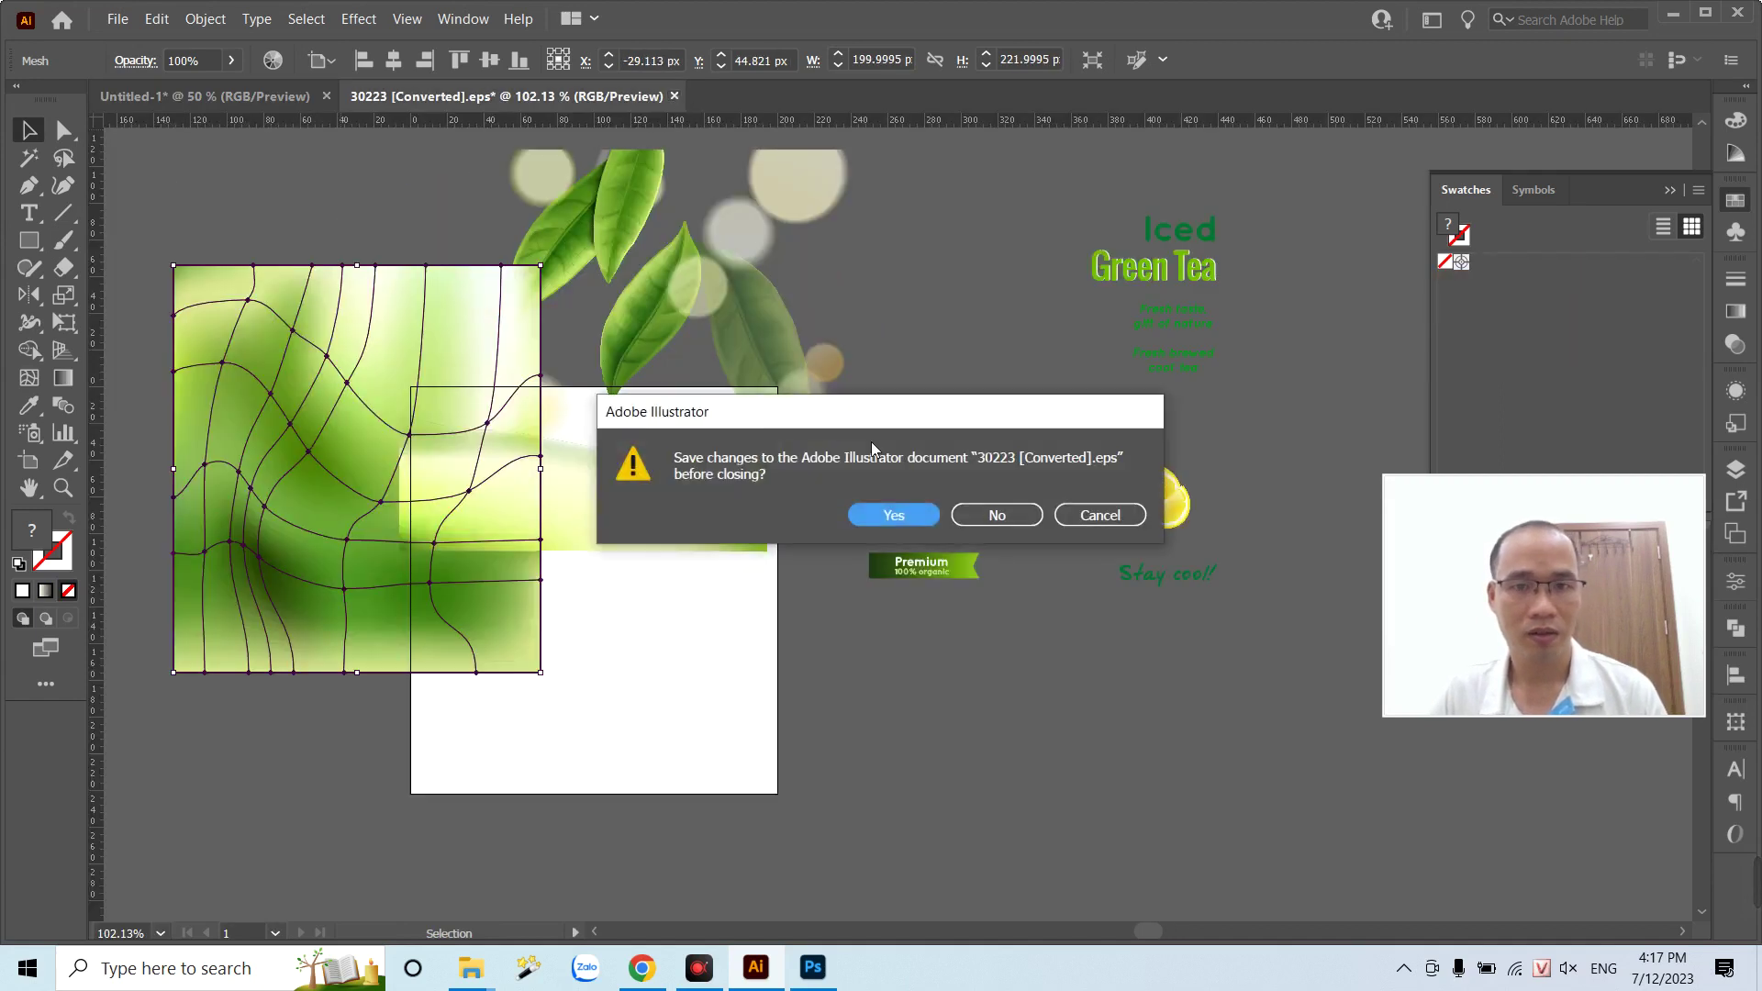
{"action": "left_click", "coordinate": [998, 515]}
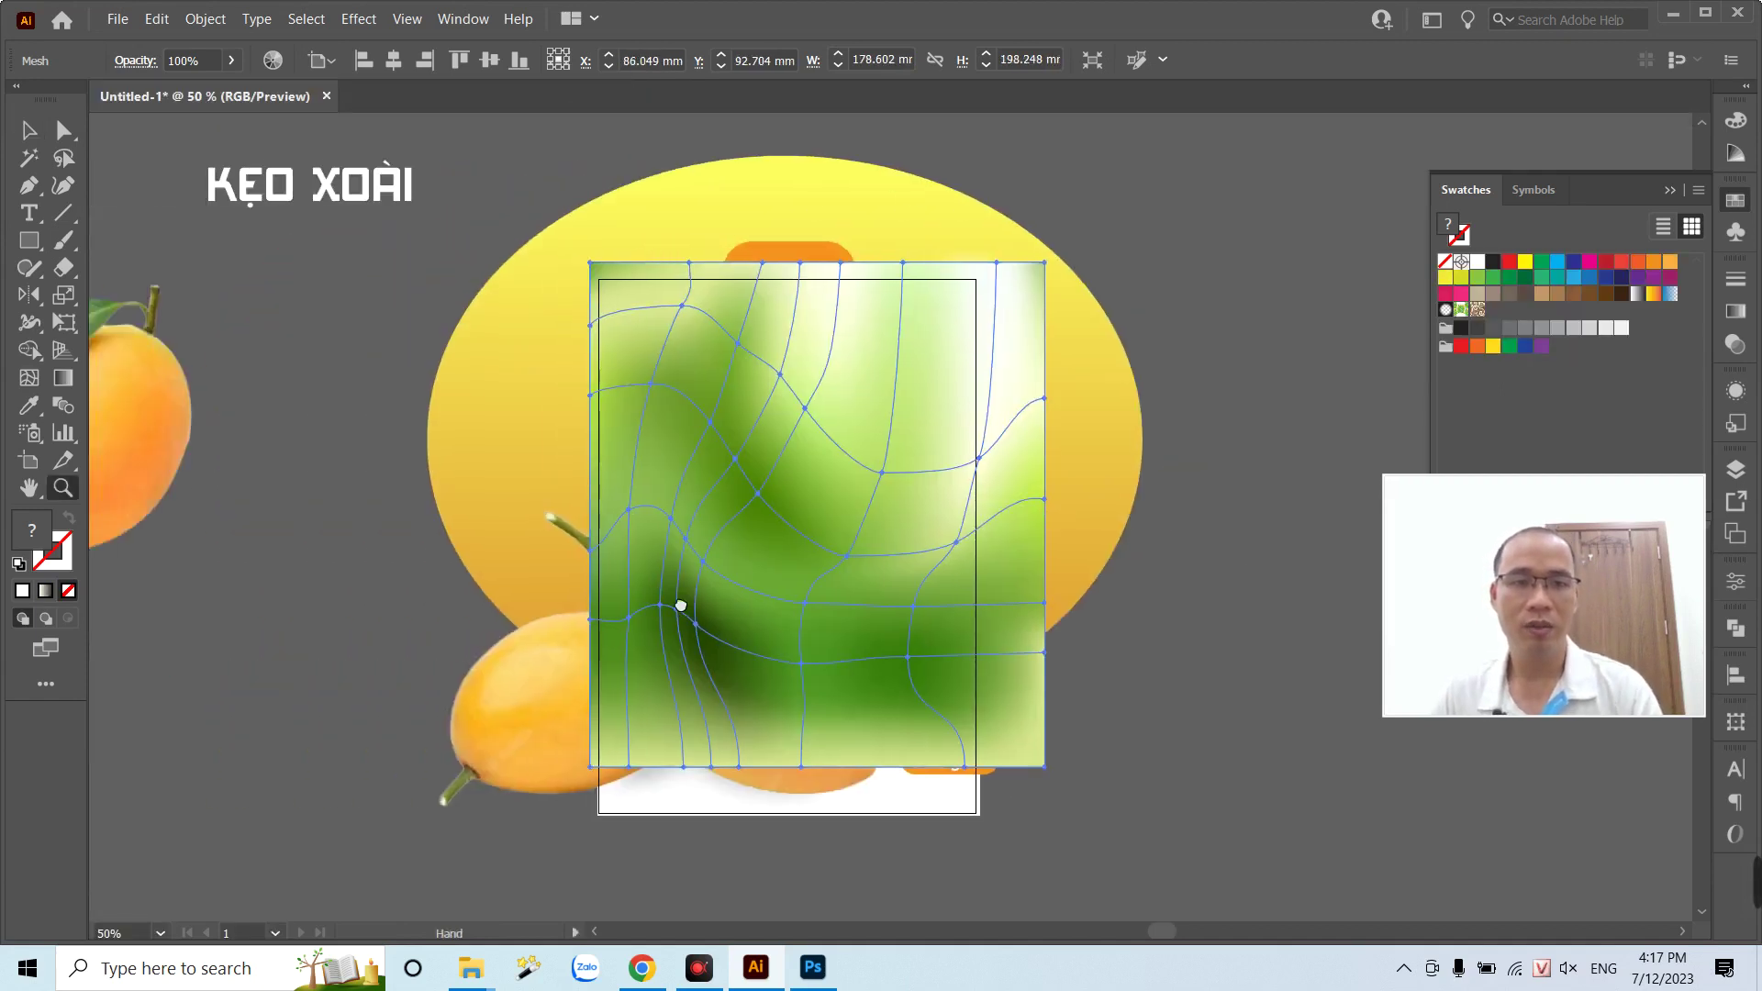
- Pan and zoom out to frame the whole label artboard
{"action": "left_click_drag", "start_coordinate": [681, 606], "coordinate": [717, 606]}
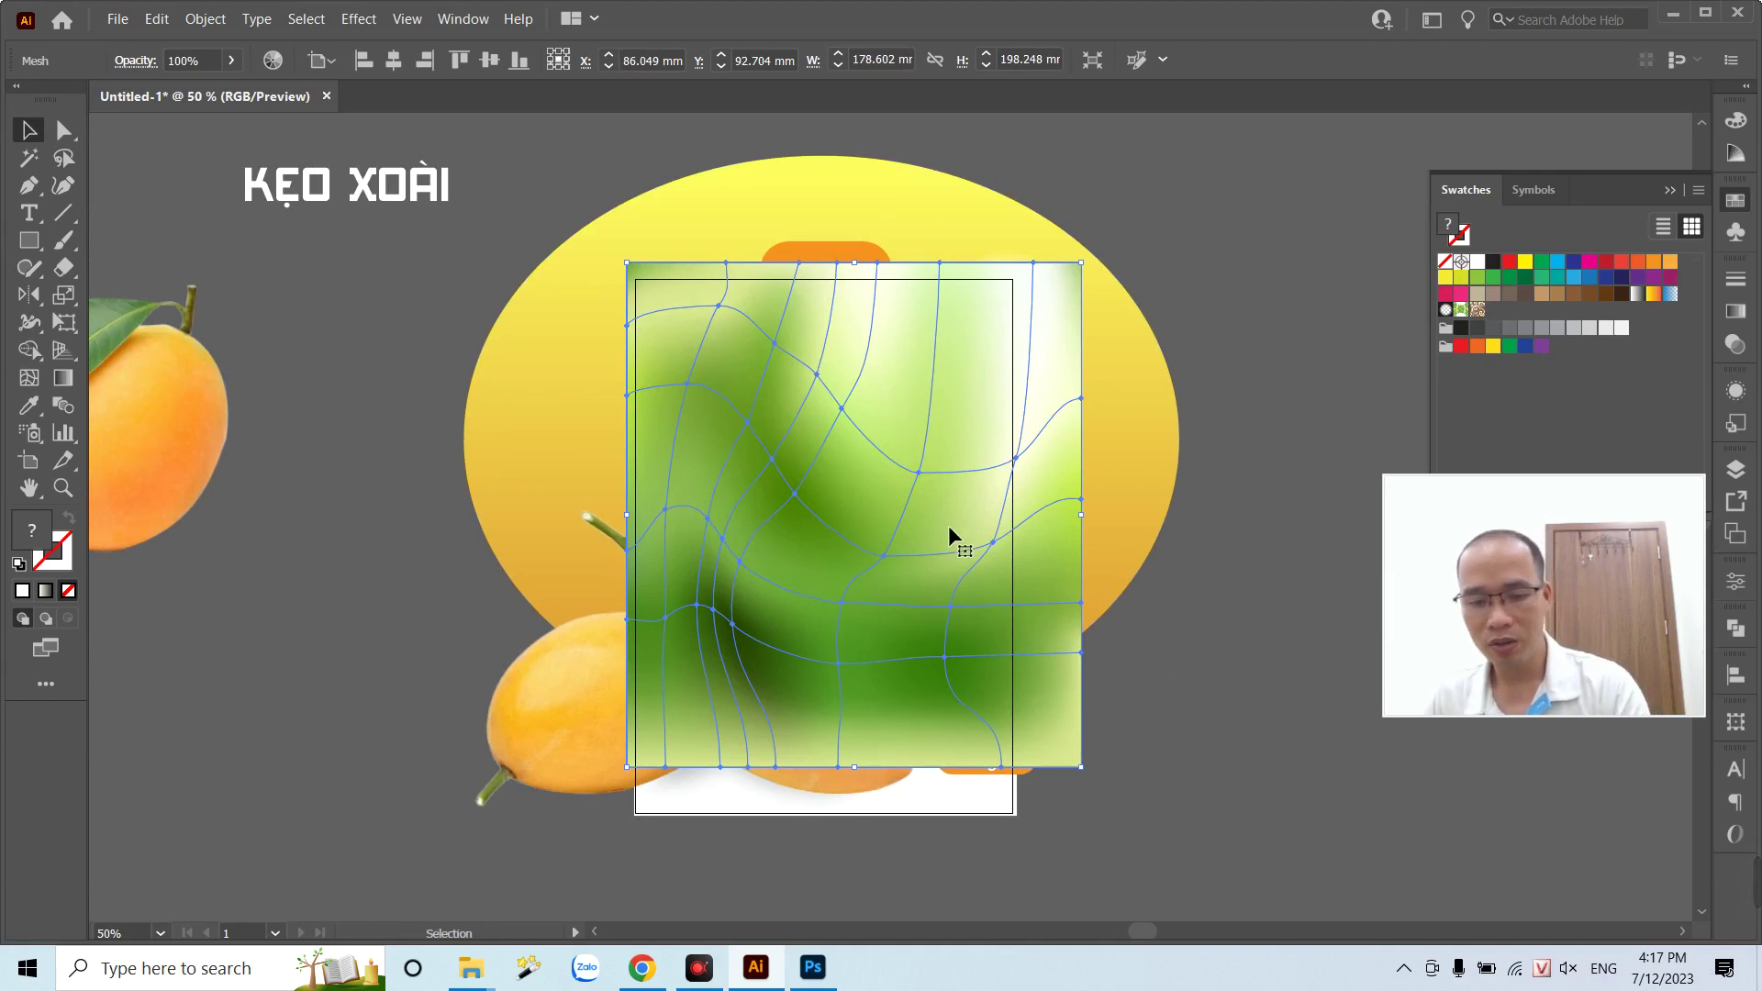
{"action": "left_click_drag", "start_coordinate": [1139, 557], "coordinate": [492, 558]}
{"action": "key", "text": "ctrl+minus"}
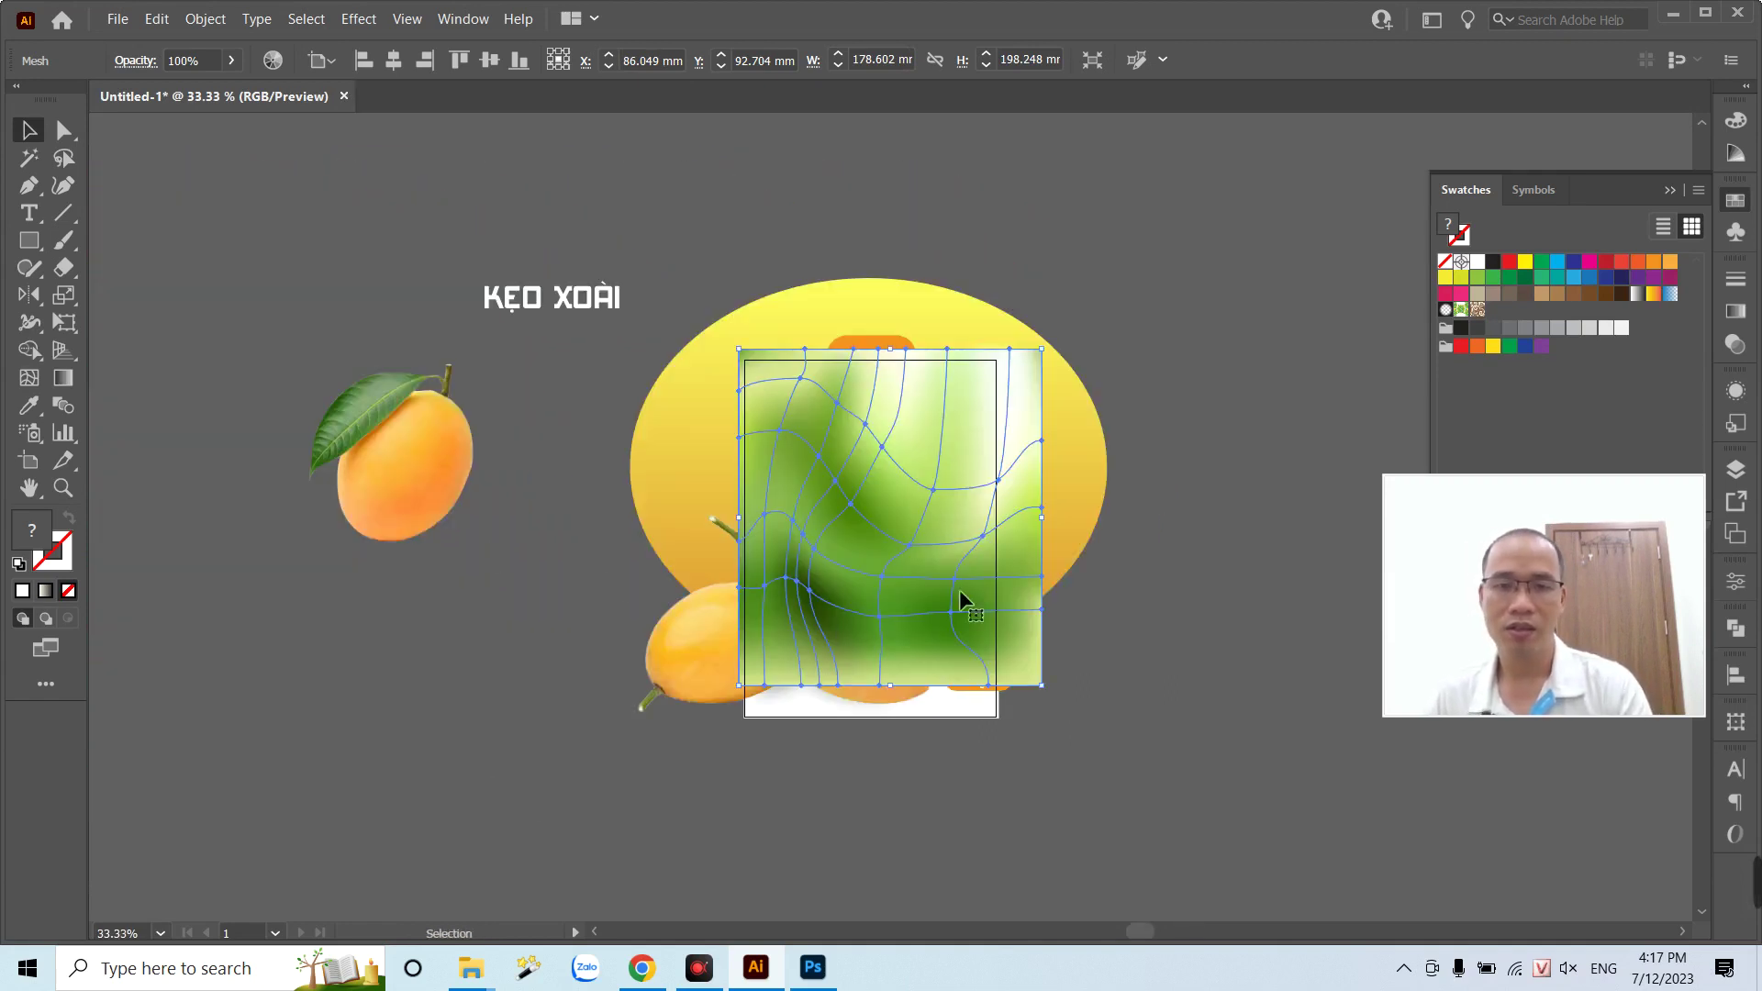
{"action": "left_click_drag", "start_coordinate": [960, 600], "coordinate": [564, 551]}
{"action": "key", "text": "shift+o"}
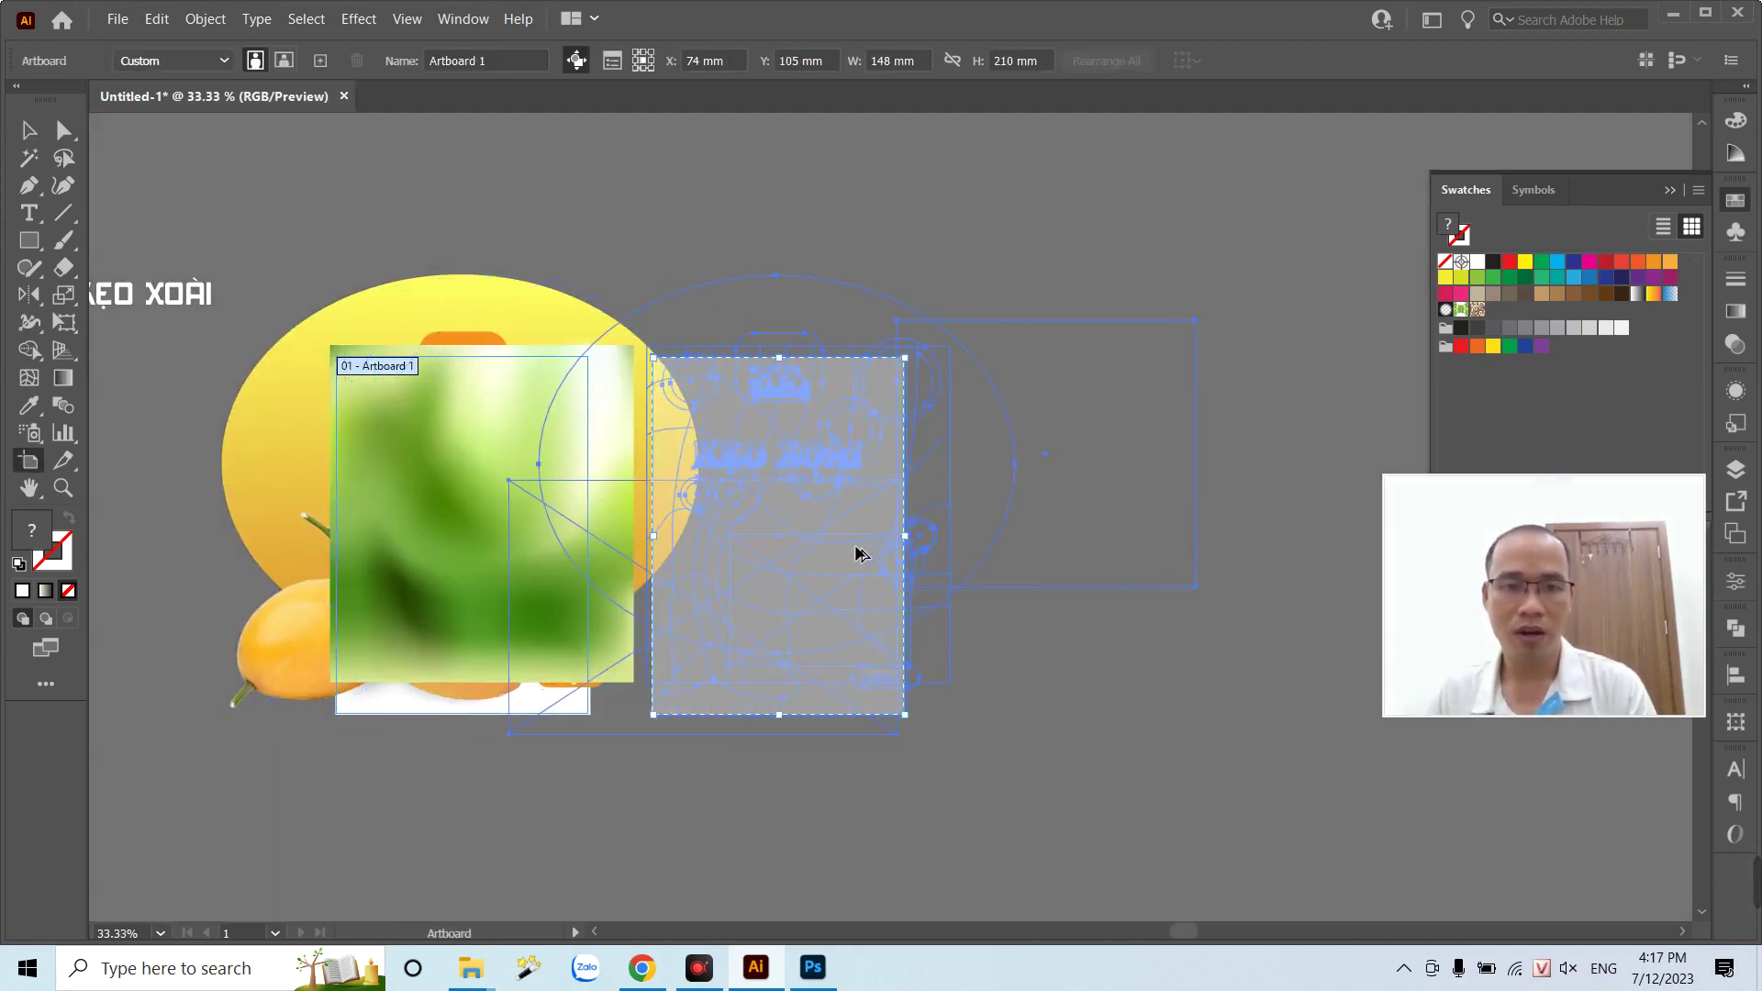
- Duplicate the label artboard, send its green mesh to the back, and delete the yellow ellipse
{"action": "mouse_move", "coordinate": [859, 551]}
{"action": "left_mouse_down"}
{"action": "mouse_move", "coordinate": [1055, 556]}
{"action": "mouse_move", "coordinate": [688, 541]}
{"action": "left_mouse_up"}
{"action": "key", "text": "v"}
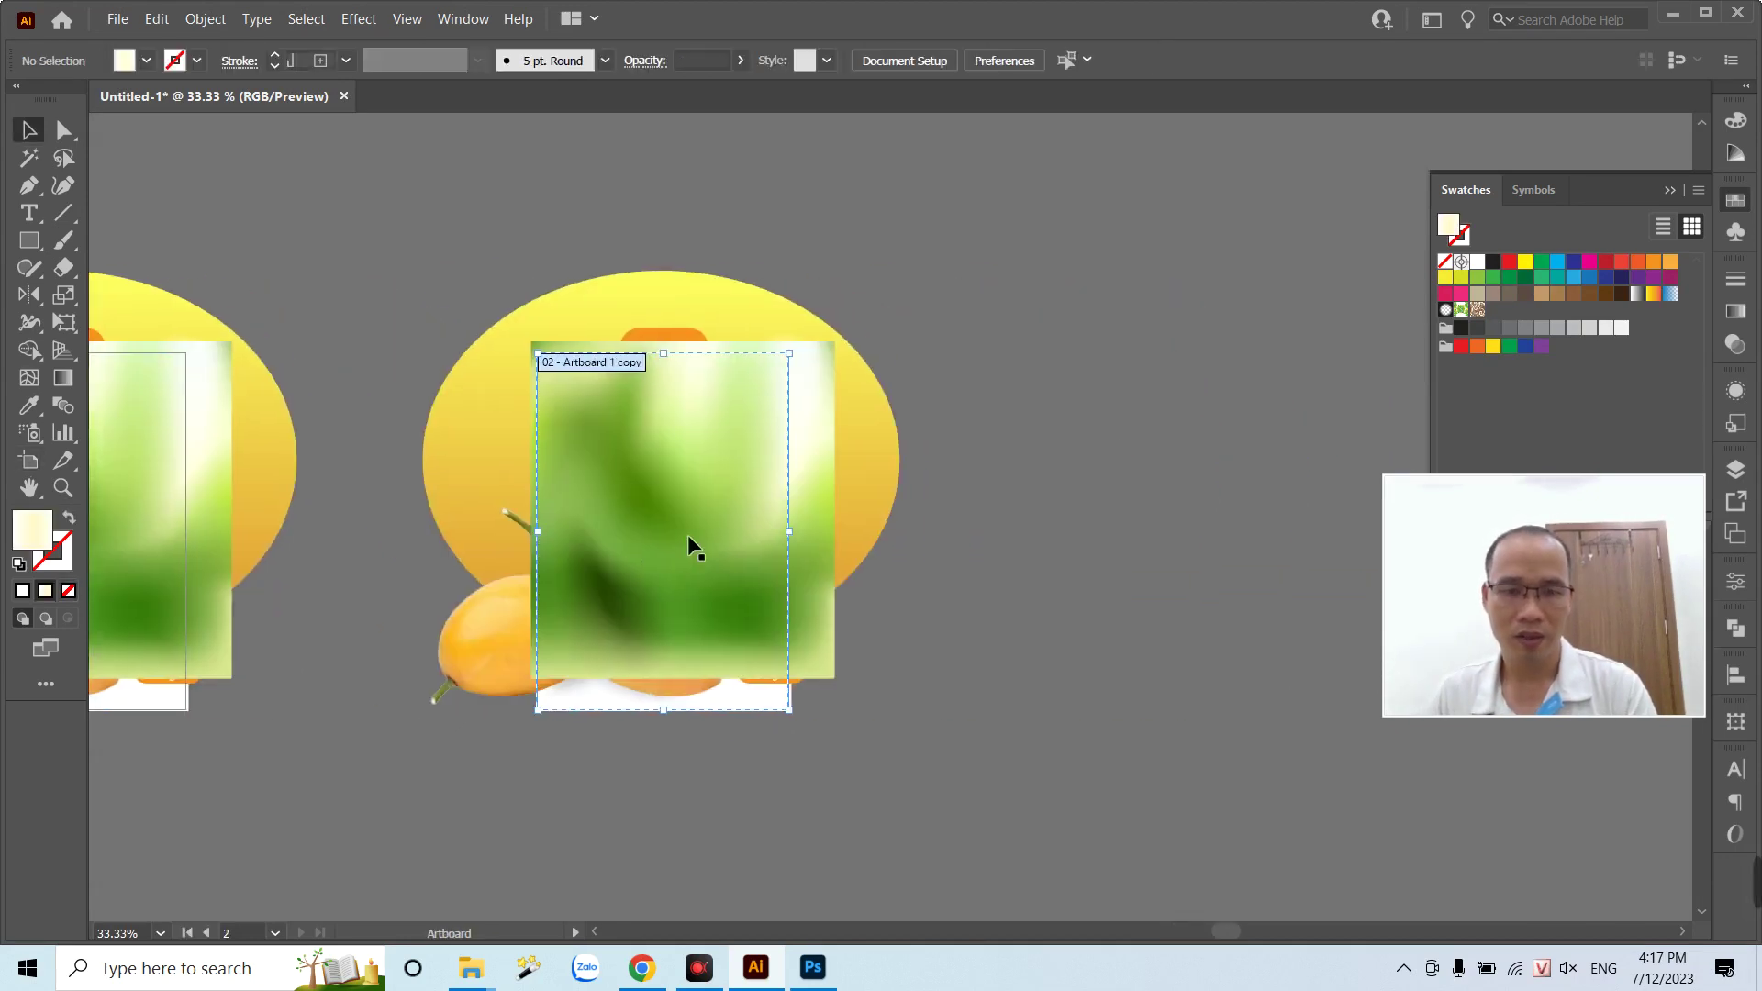
{"action": "left_click", "coordinate": [700, 419]}
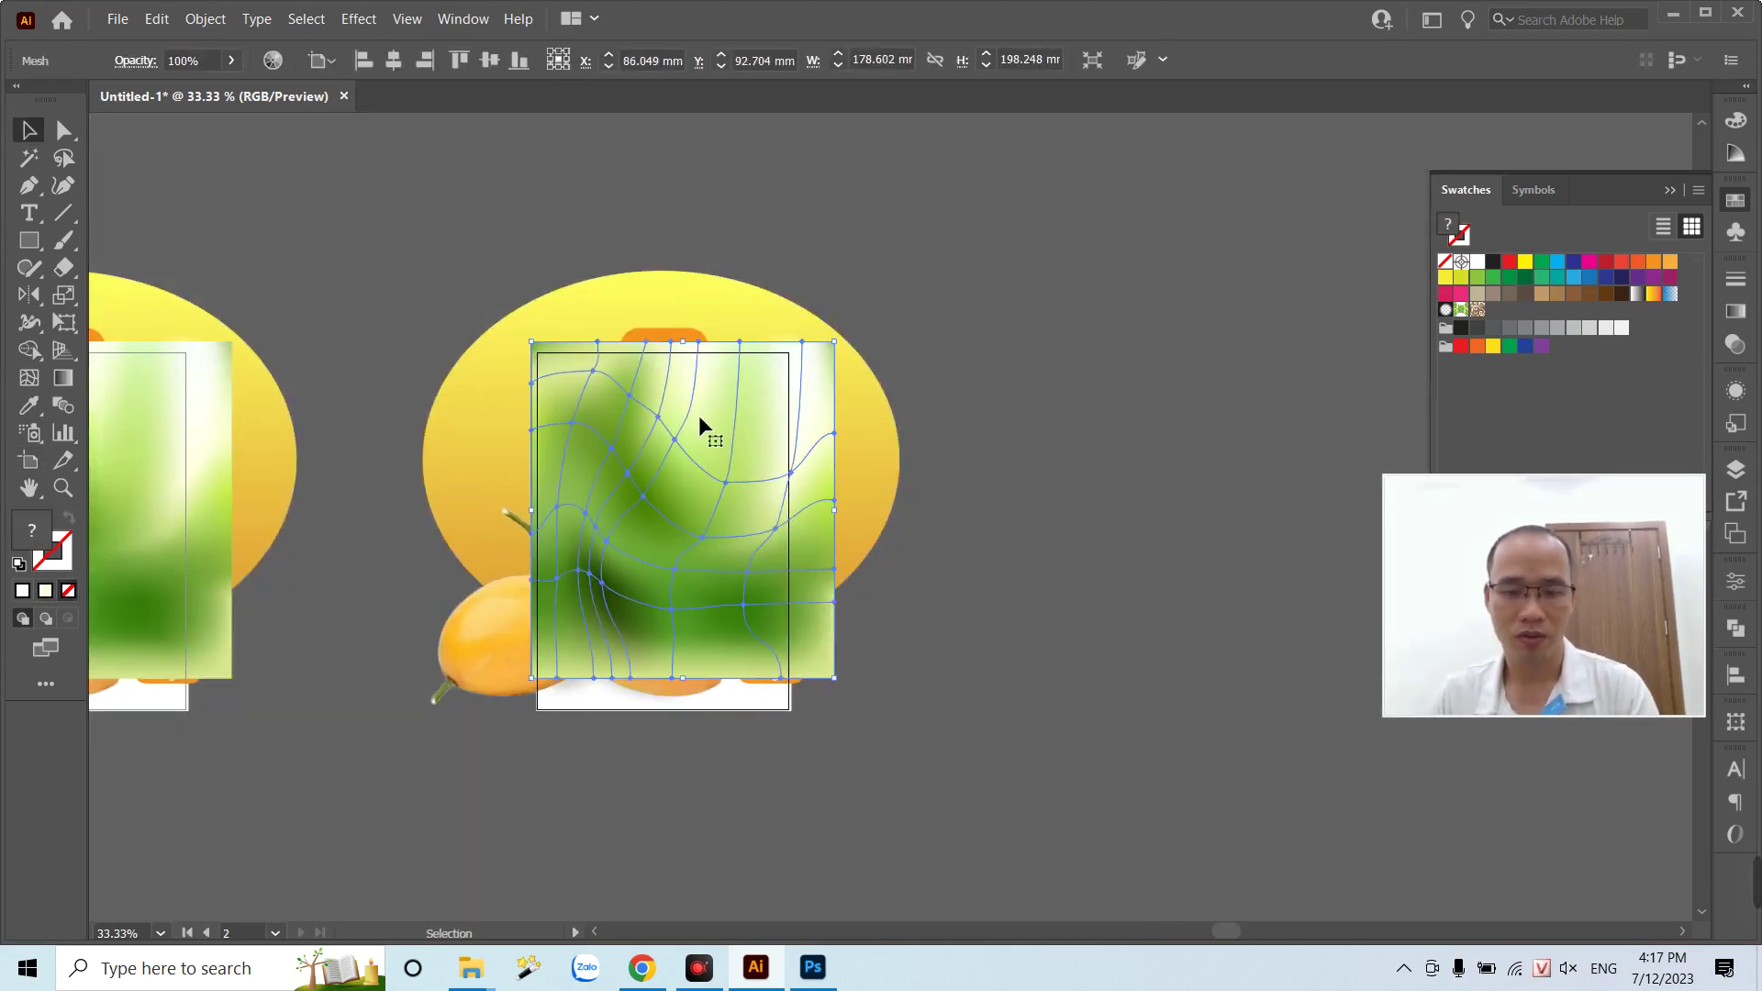
{"action": "key", "text": "ctrl+shift+bracketleft"}
{"action": "left_click", "coordinate": [890, 217]}
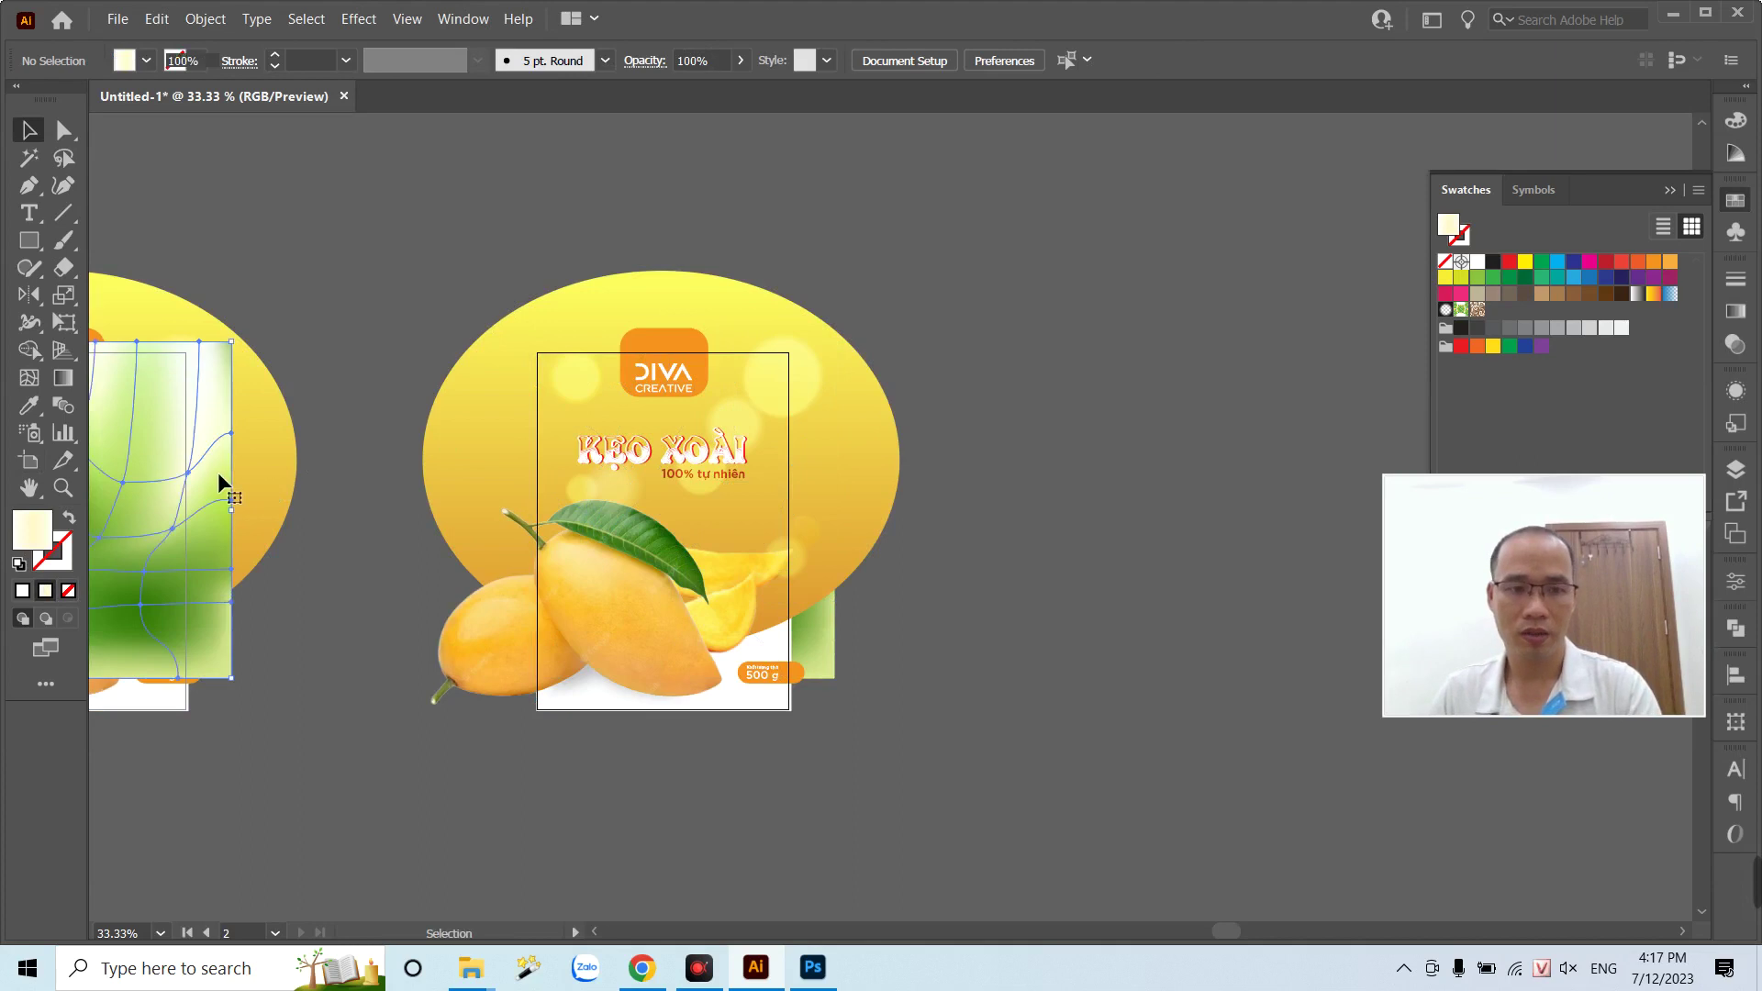
{"action": "left_click", "coordinate": [516, 416]}
{"action": "key", "text": "Delete"}
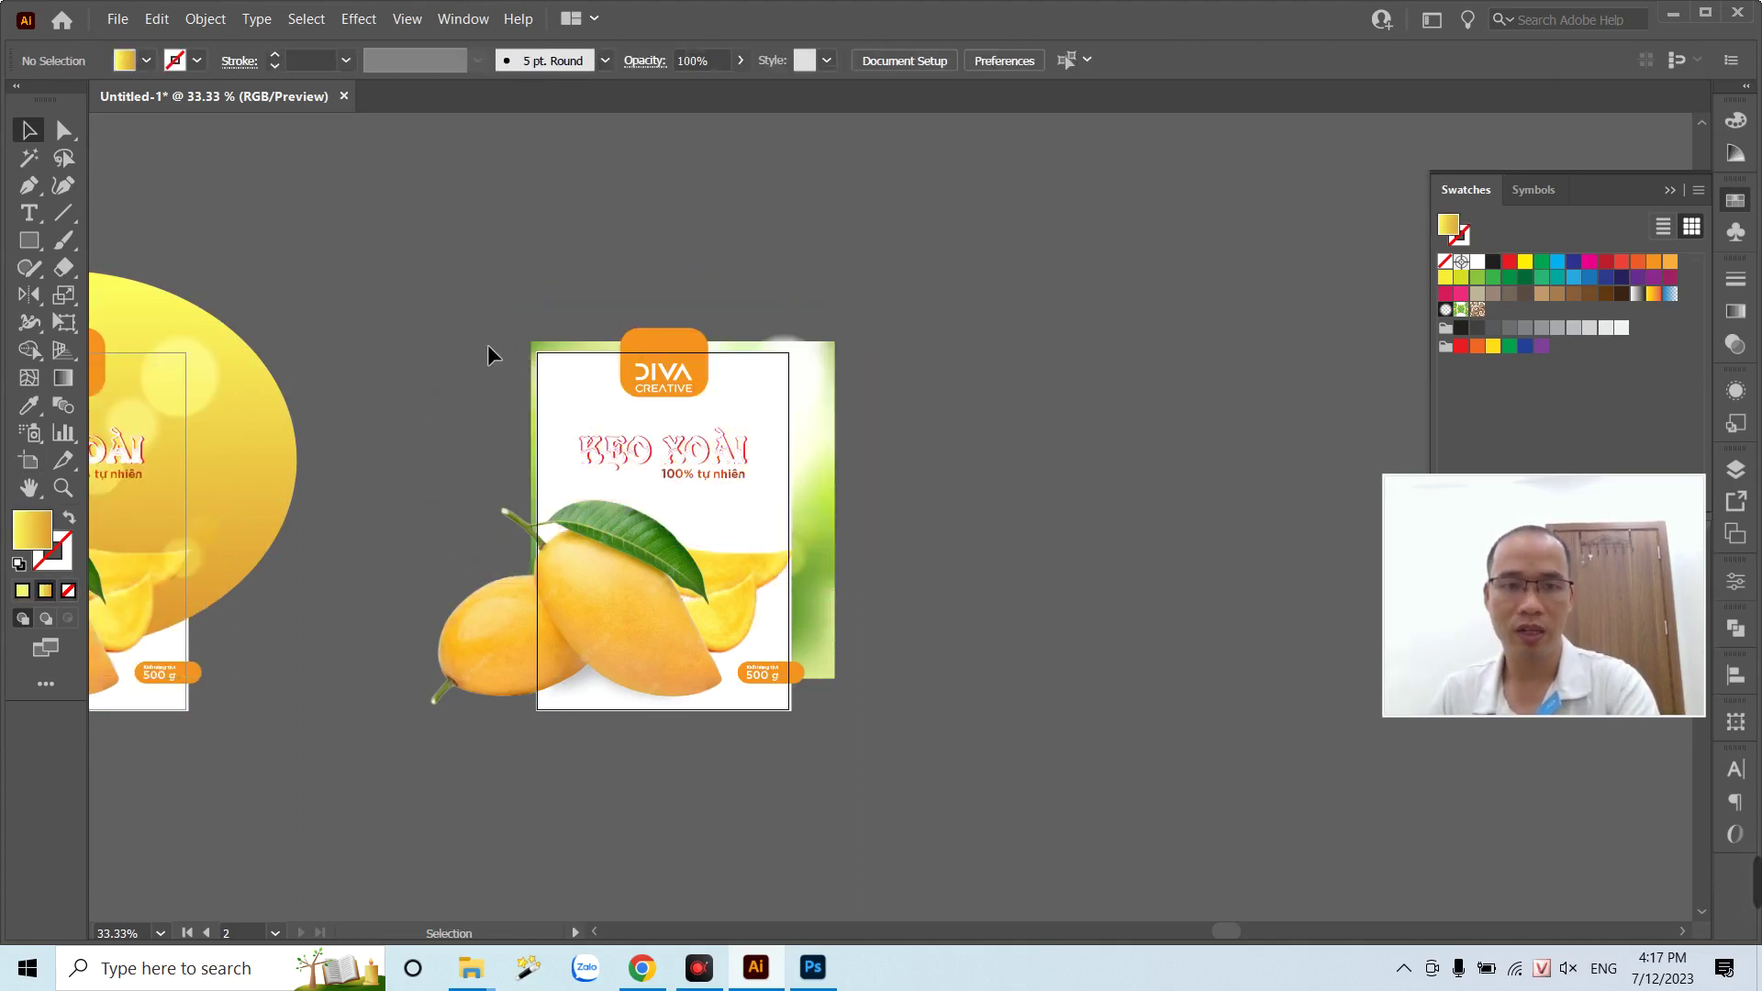
- Resize the bokeh group, then undo to restore the yellow ellipse over the label
{"action": "left_click", "coordinate": [764, 417]}
{"action": "left_click_drag", "start_coordinate": [765, 431], "coordinate": [754, 712]}
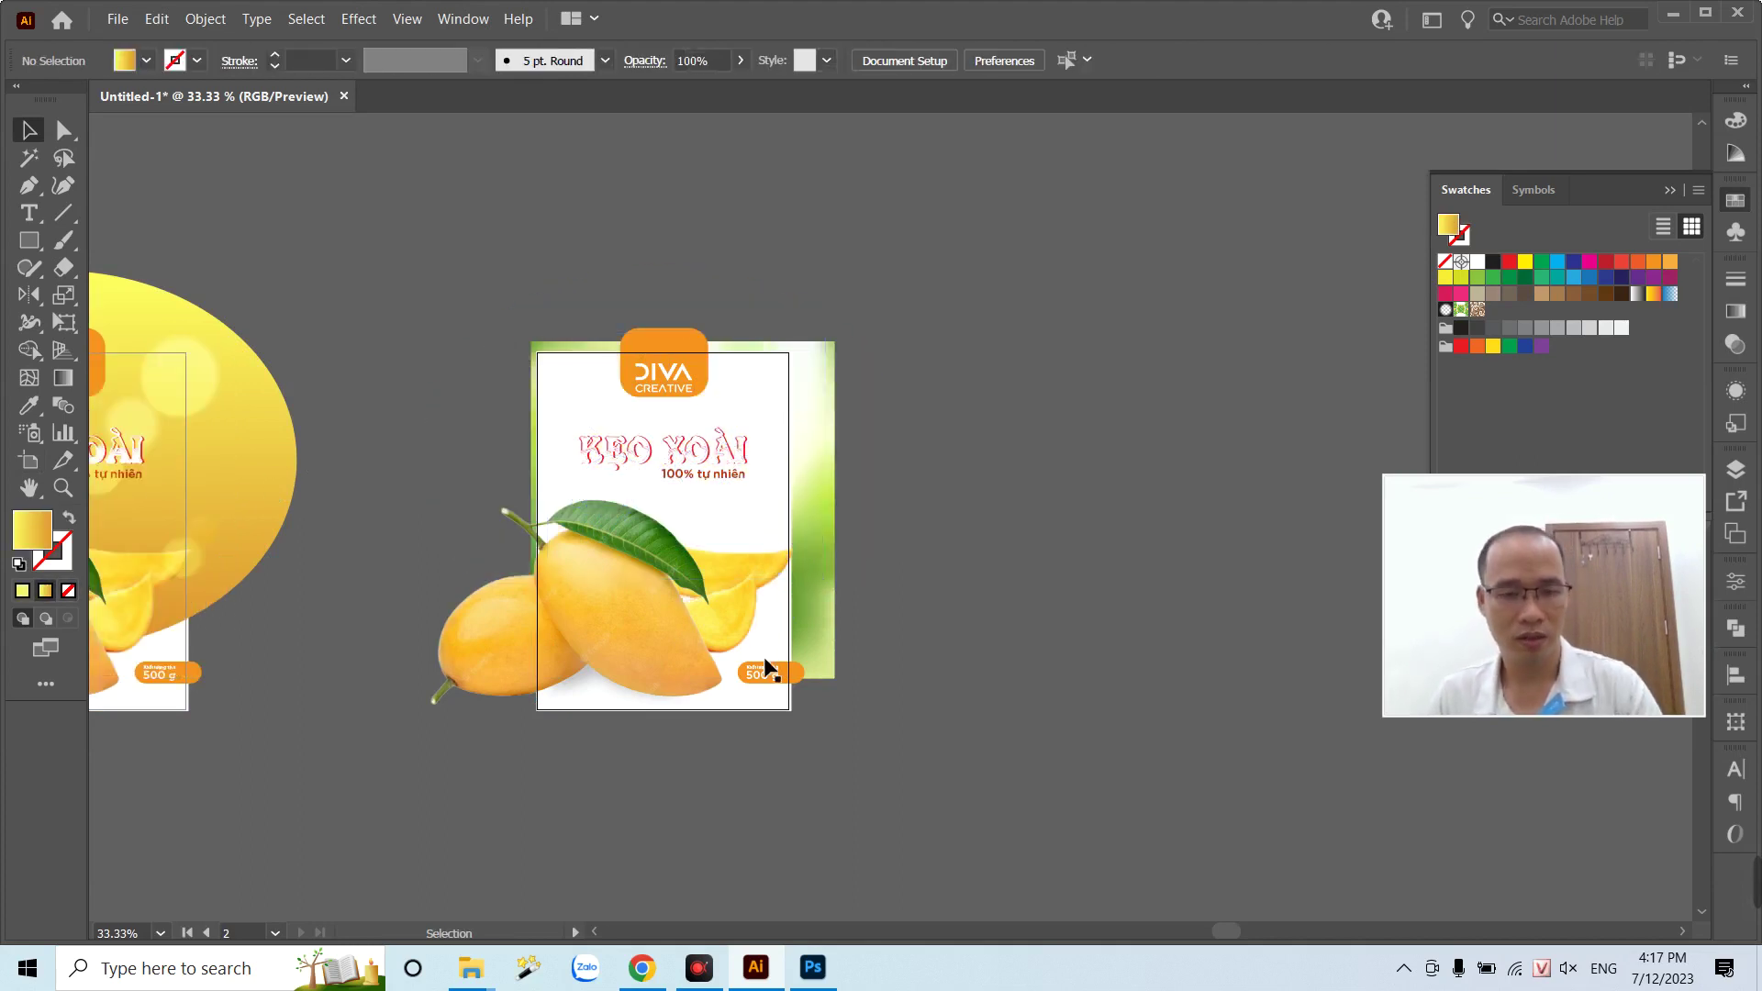
{"action": "left_click", "coordinate": [754, 713]}
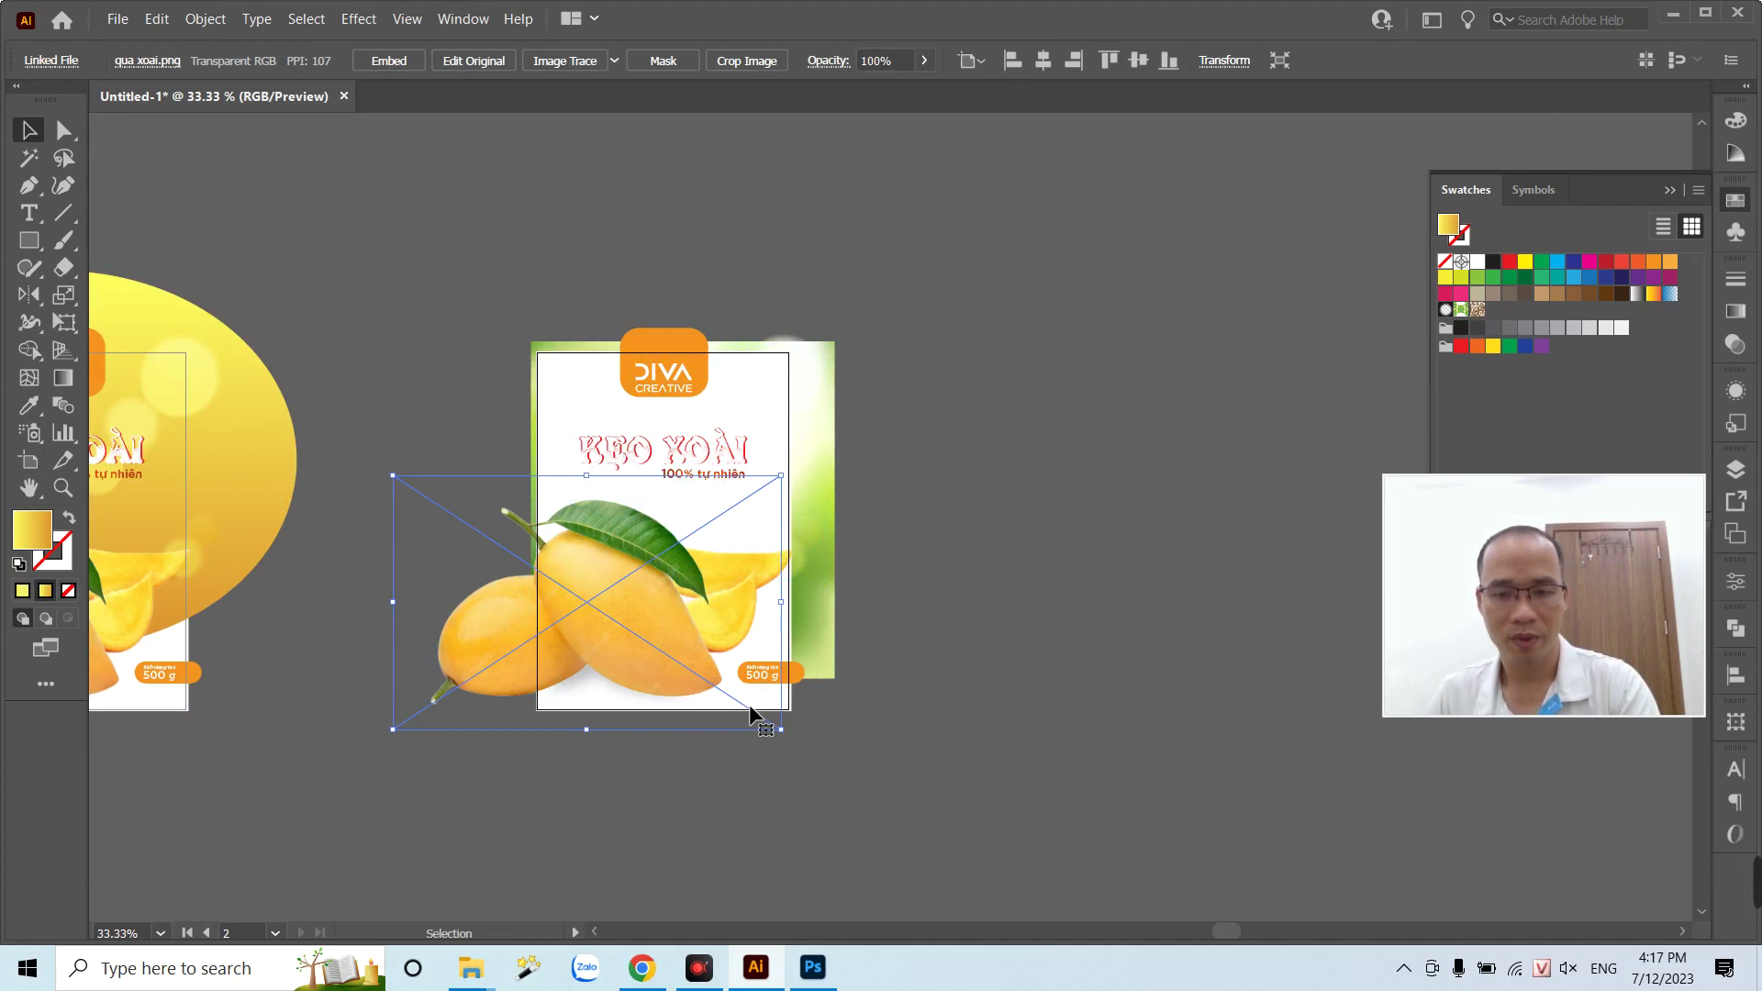
{"action": "left_click", "coordinate": [806, 715]}
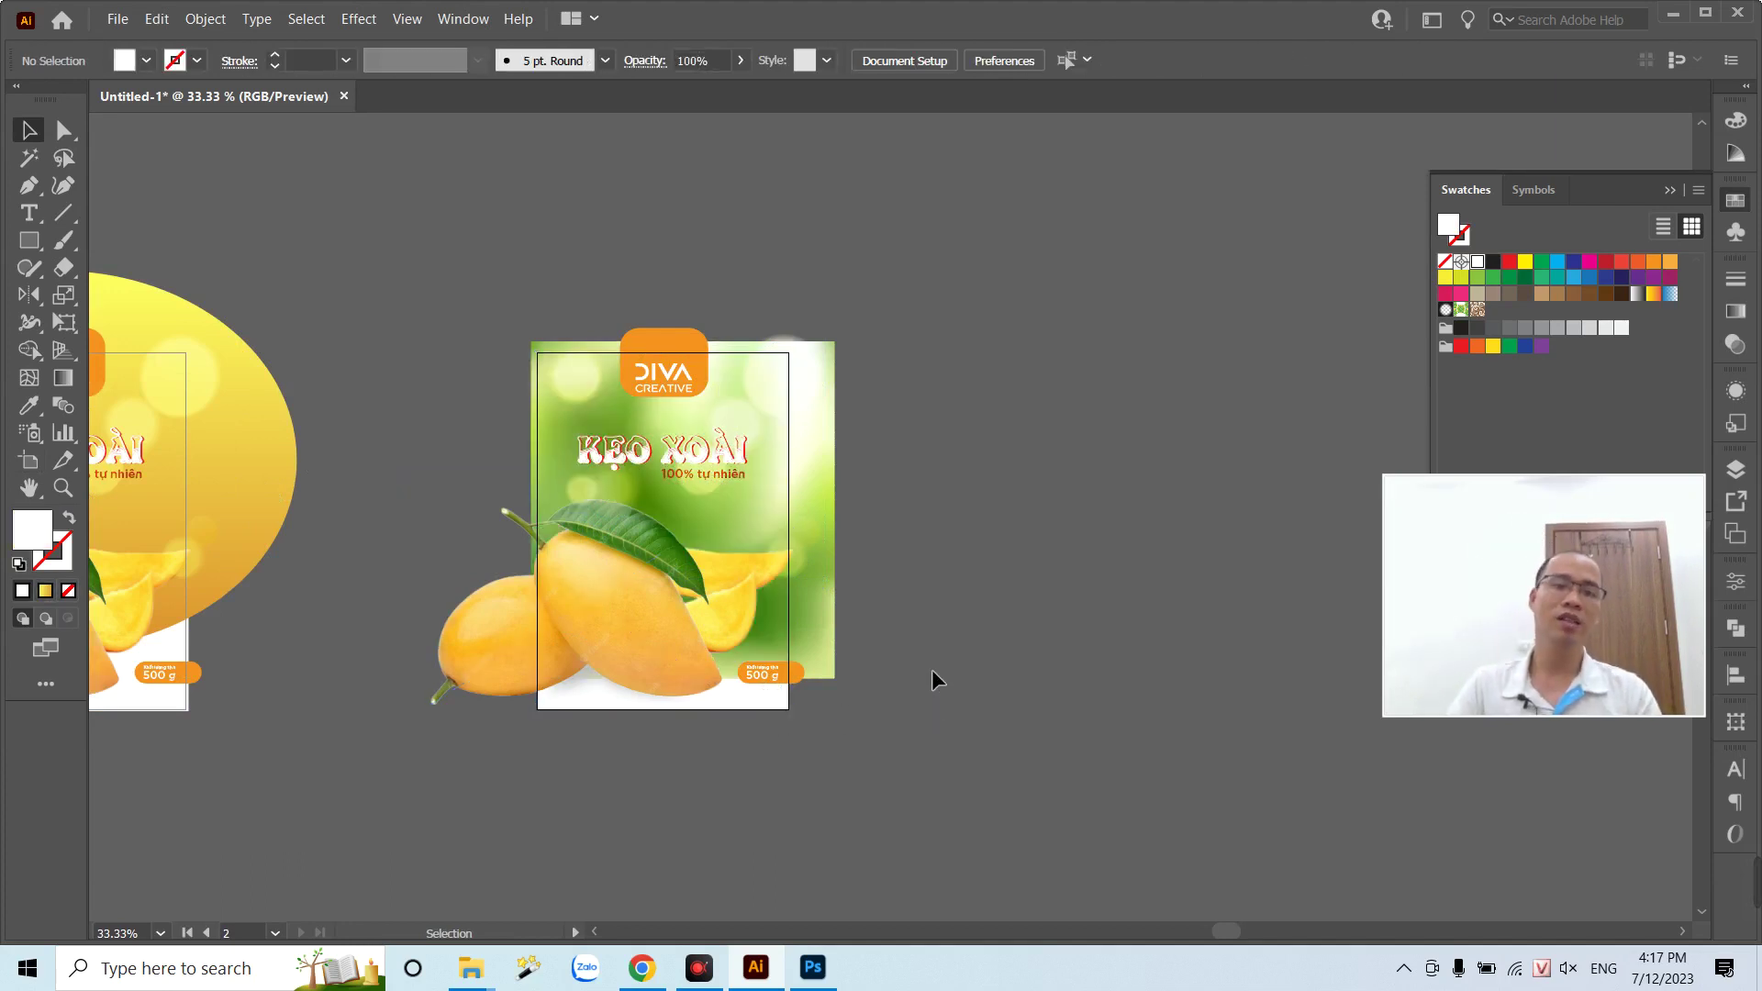
{"action": "key", "text": "z"}
{"action": "left_click_drag", "start_coordinate": [932, 669], "coordinate": [683, 652]}
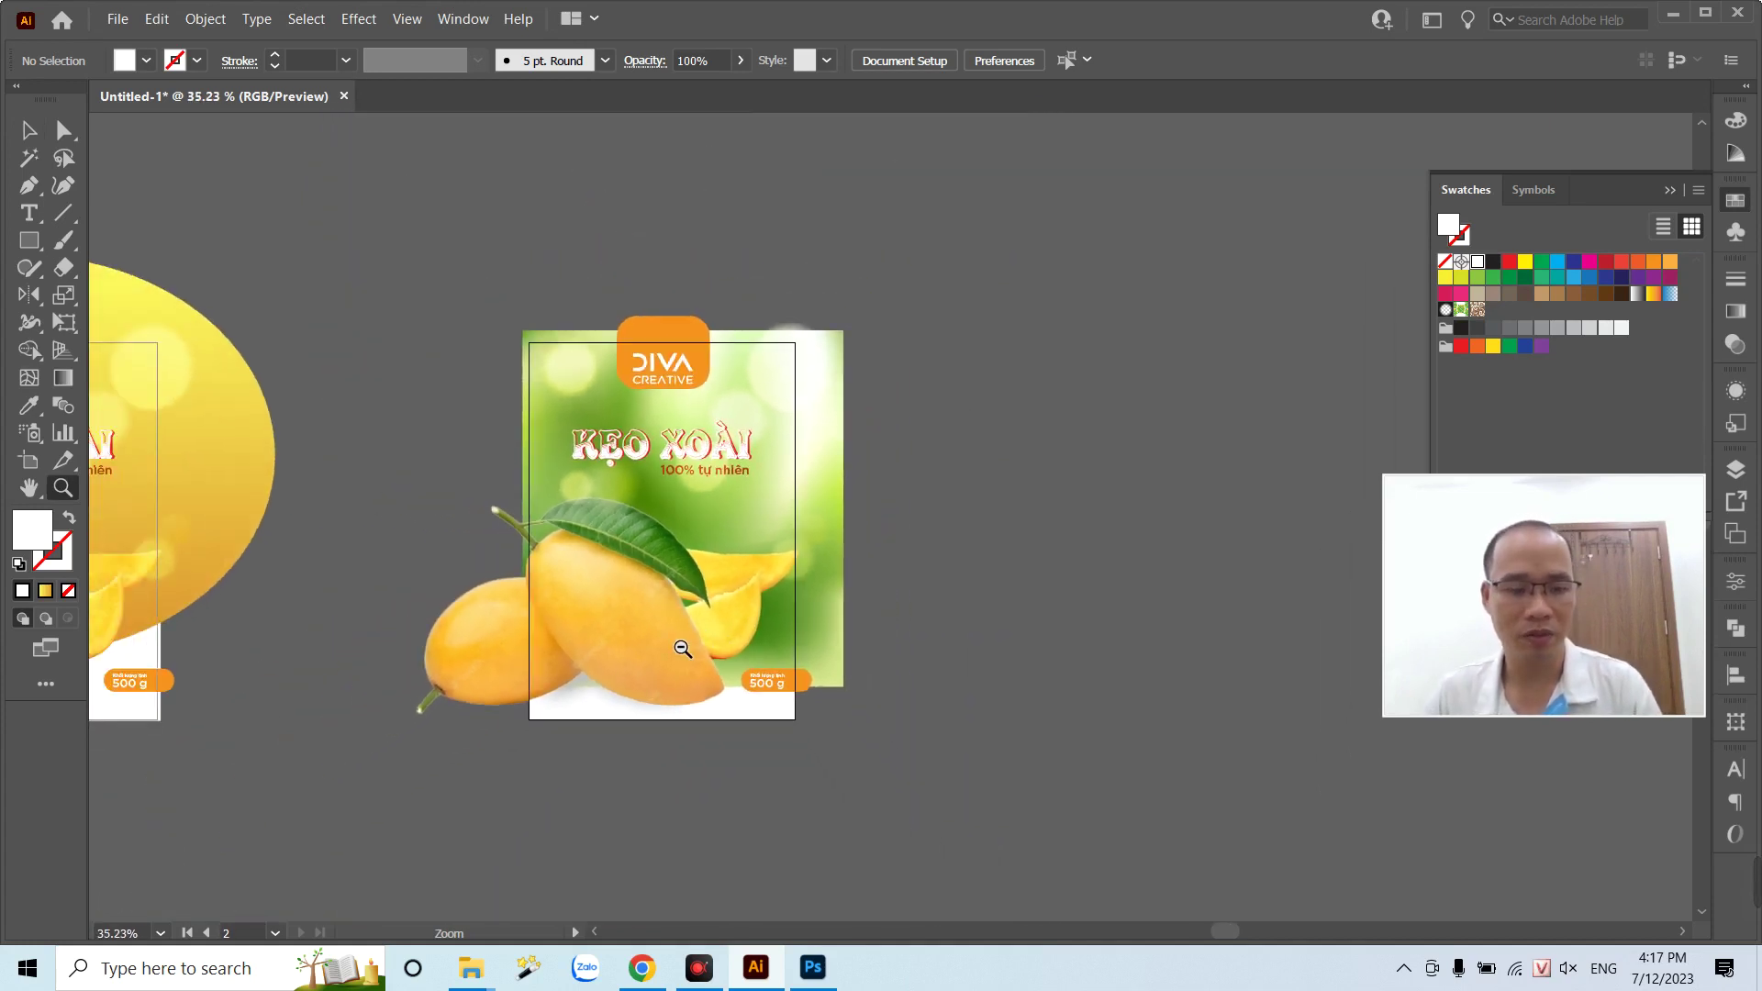
{"action": "key", "text": "v"}
{"action": "left_click", "coordinate": [683, 652]}
{"action": "key", "text": "ctrl+z"}
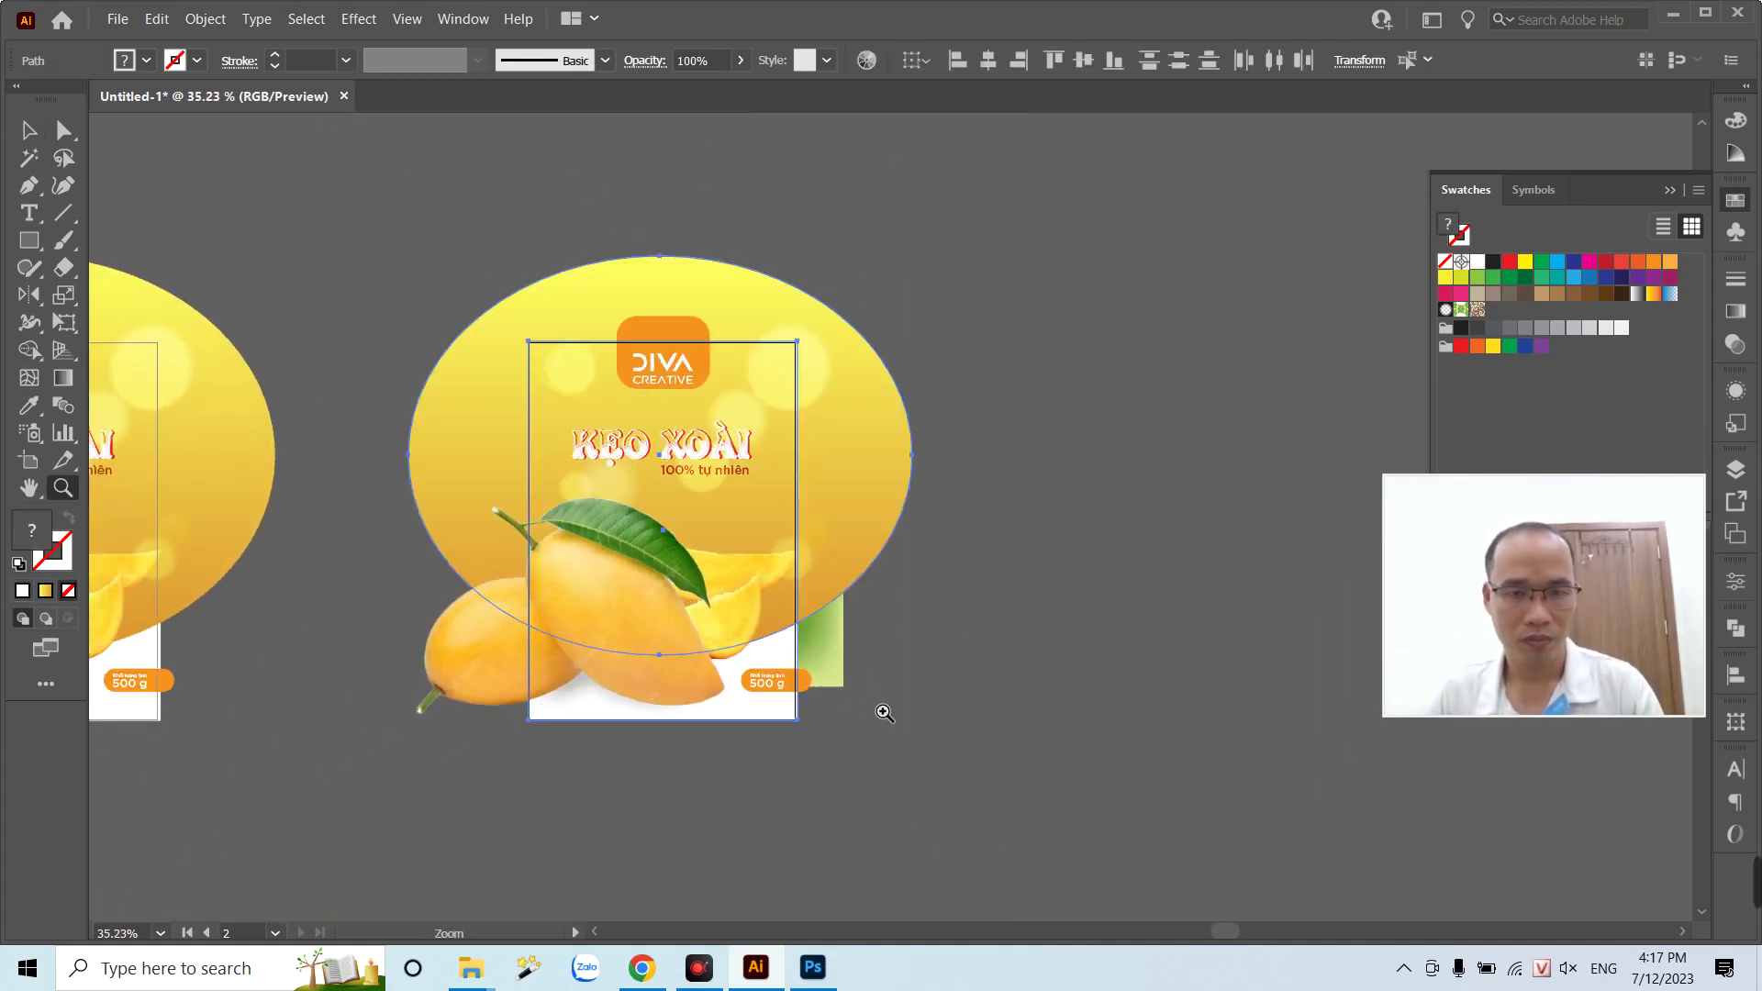
- Clip the green mesh to the yellow ellipse with a clipping mask
{"action": "left_click", "coordinate": [896, 738]}
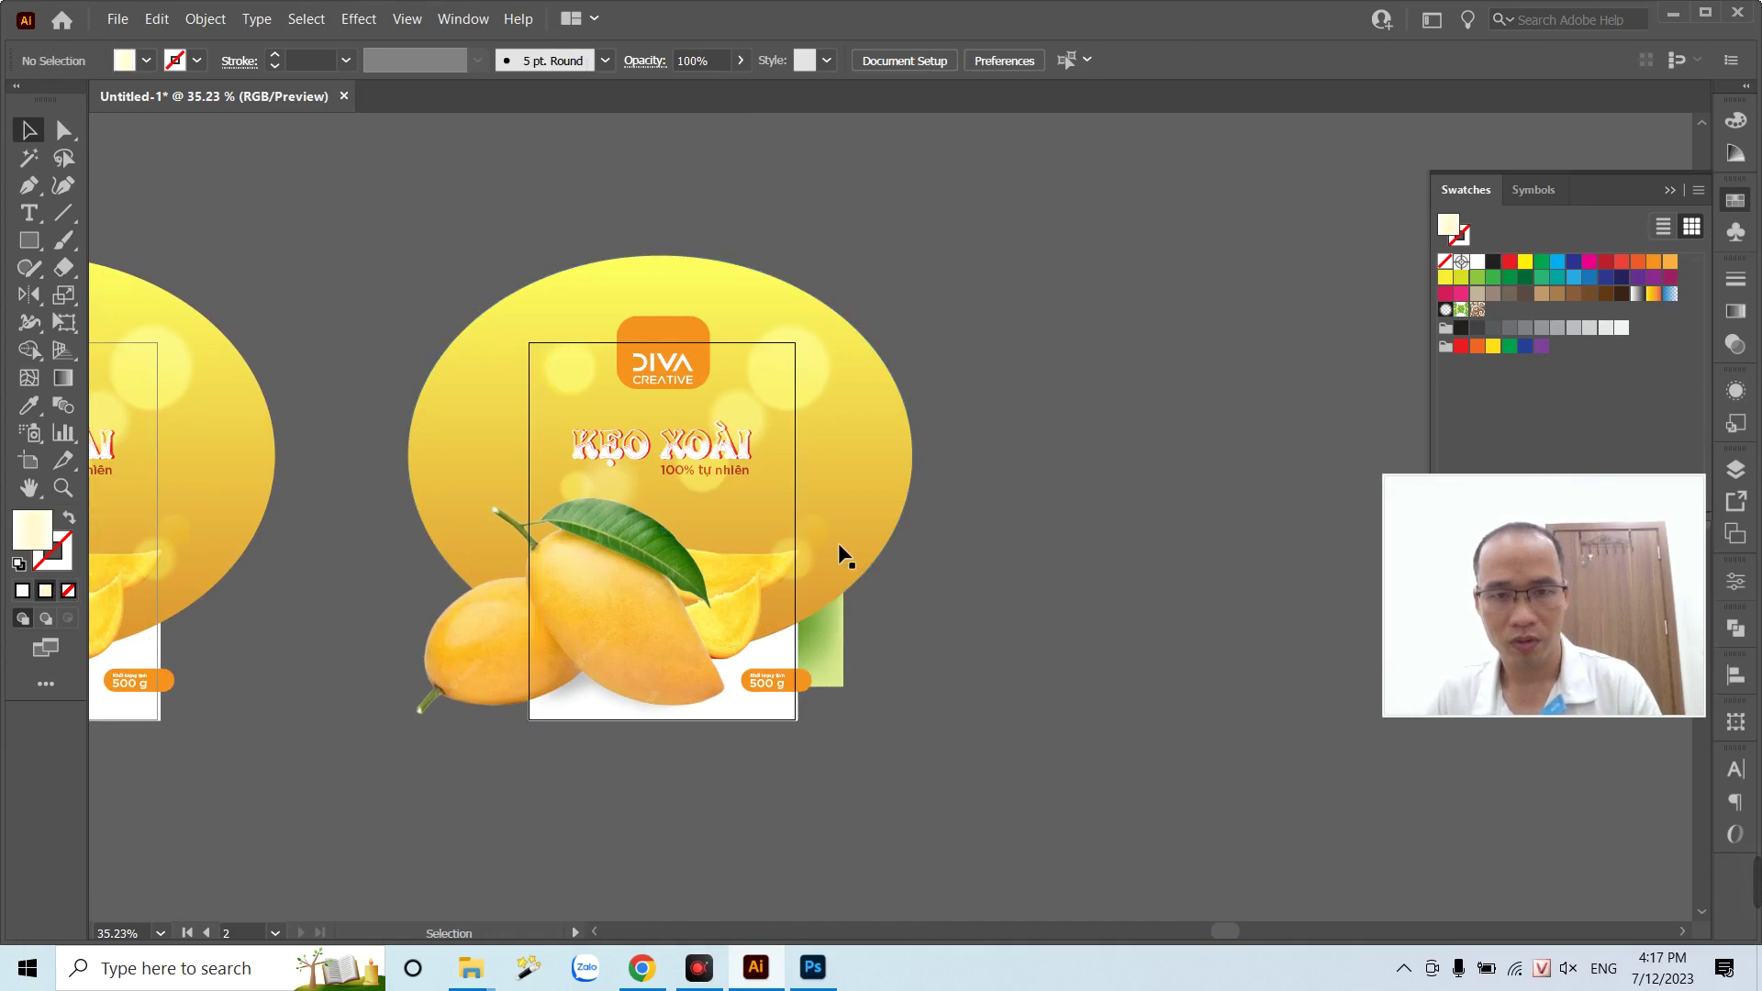
{"action": "left_click", "coordinate": [837, 542]}
{"action": "left_click", "coordinate": [826, 641], "text": "shift"}
{"action": "right_click", "coordinate": [826, 636]}
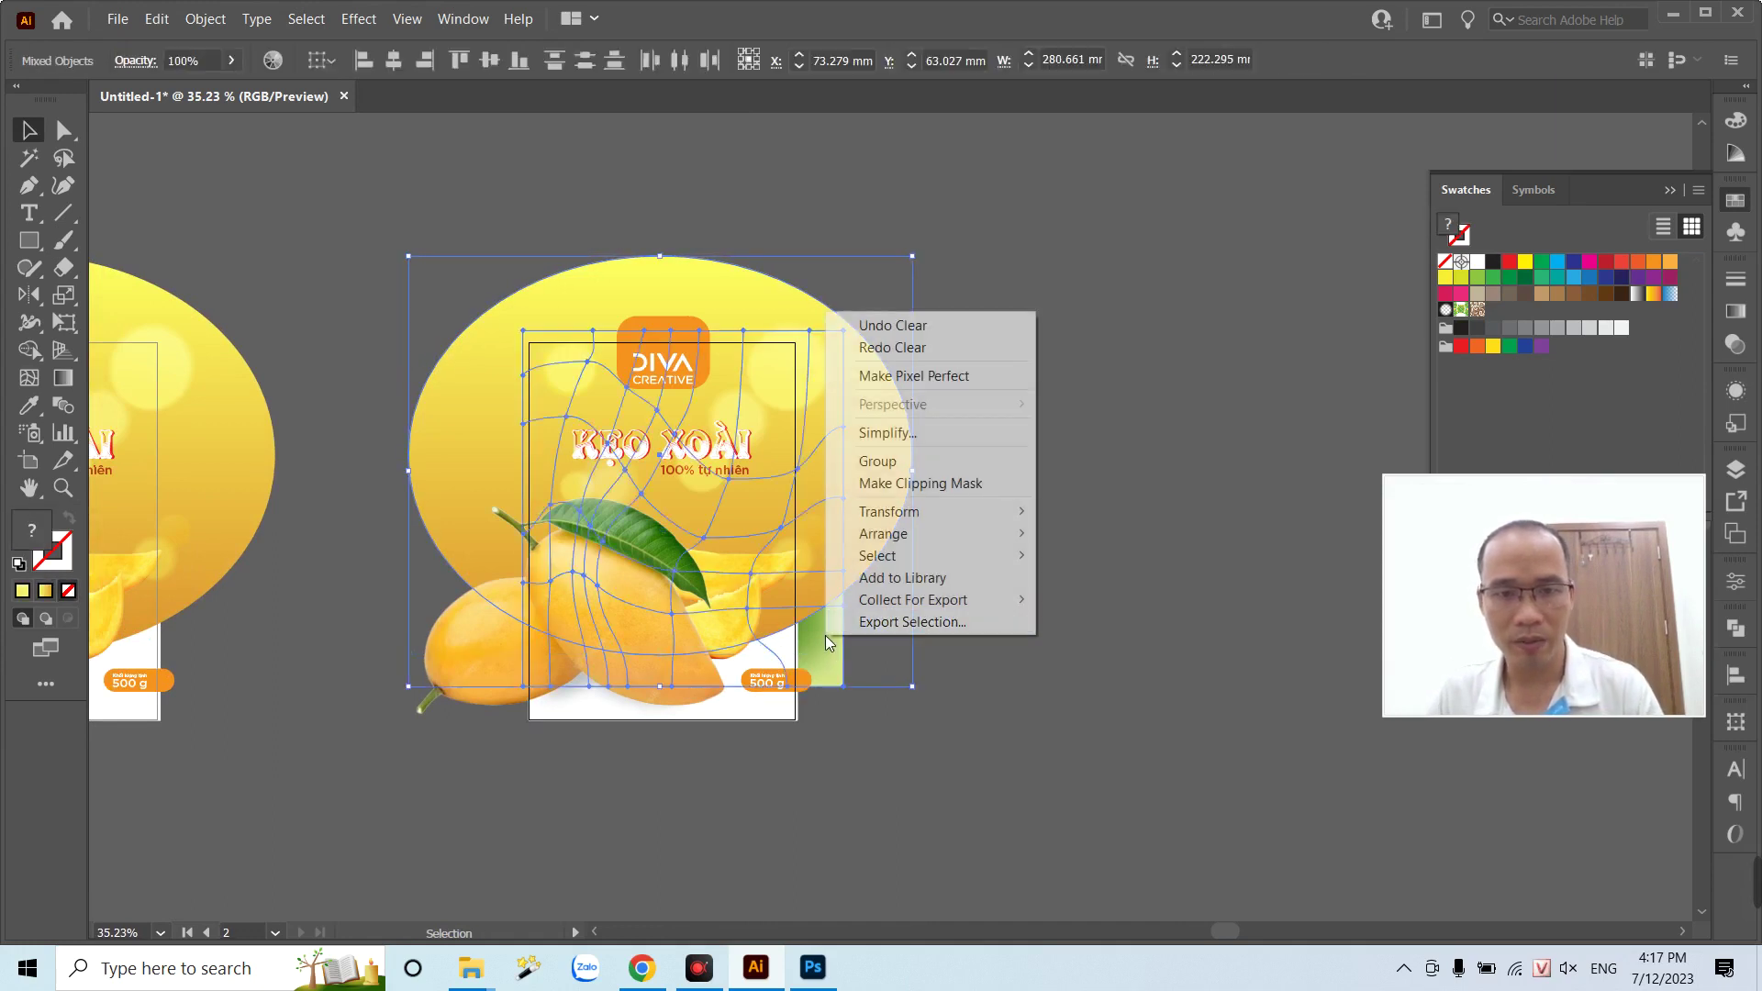
{"action": "left_click", "coordinate": [918, 483]}
{"action": "left_click", "coordinate": [868, 530]}
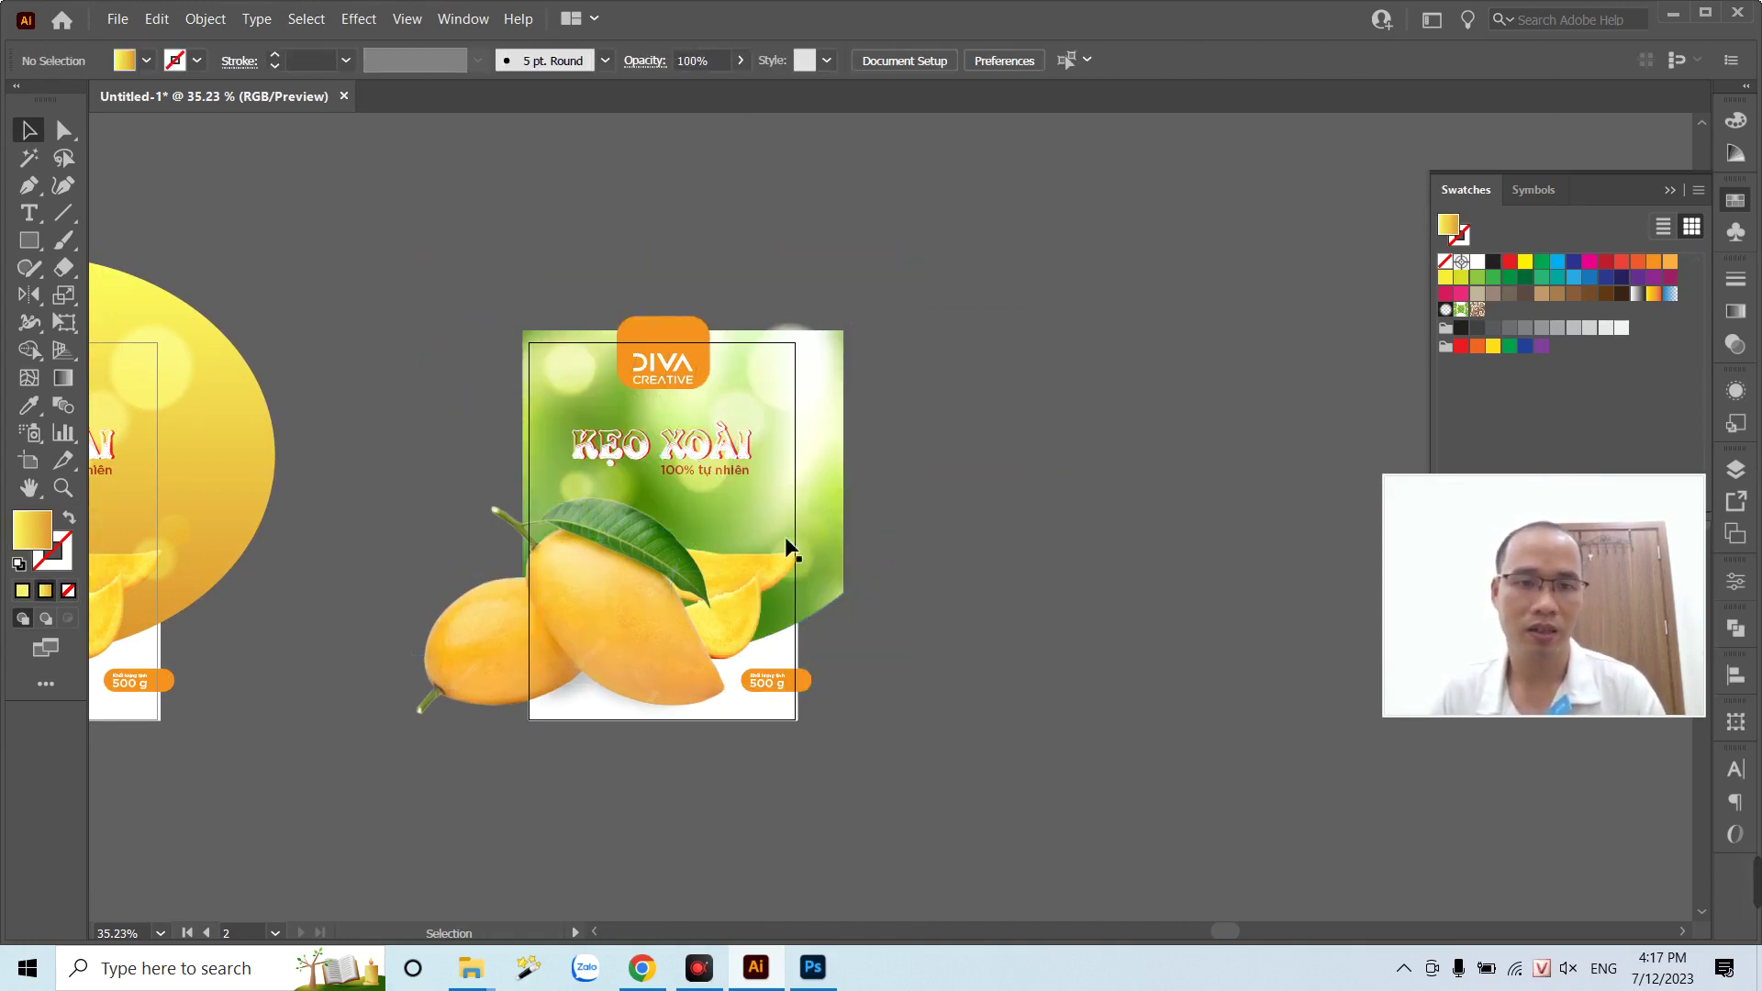
- Flip the green mesh vertically inside the clipped group using the Reflect tool
{"action": "key", "text": "z"}
{"action": "left_click_drag", "start_coordinate": [787, 548], "coordinate": [948, 581]}
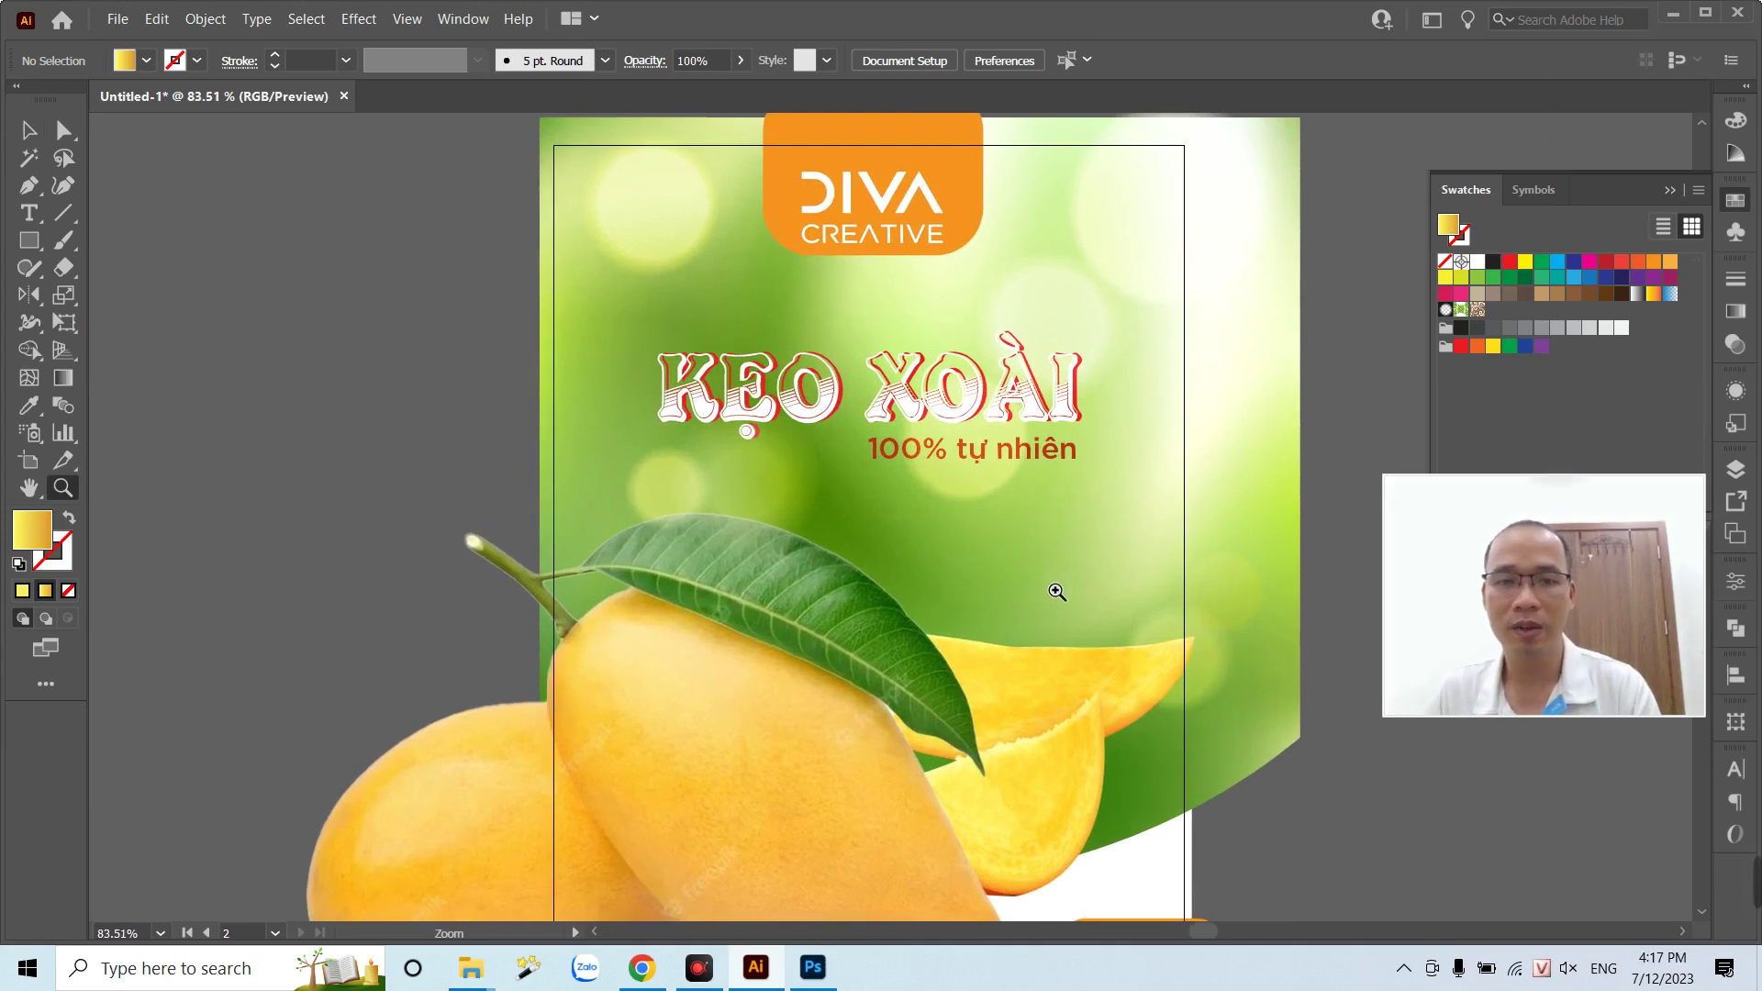
{"action": "left_click_drag", "start_coordinate": [1057, 592], "coordinate": [820, 630]}
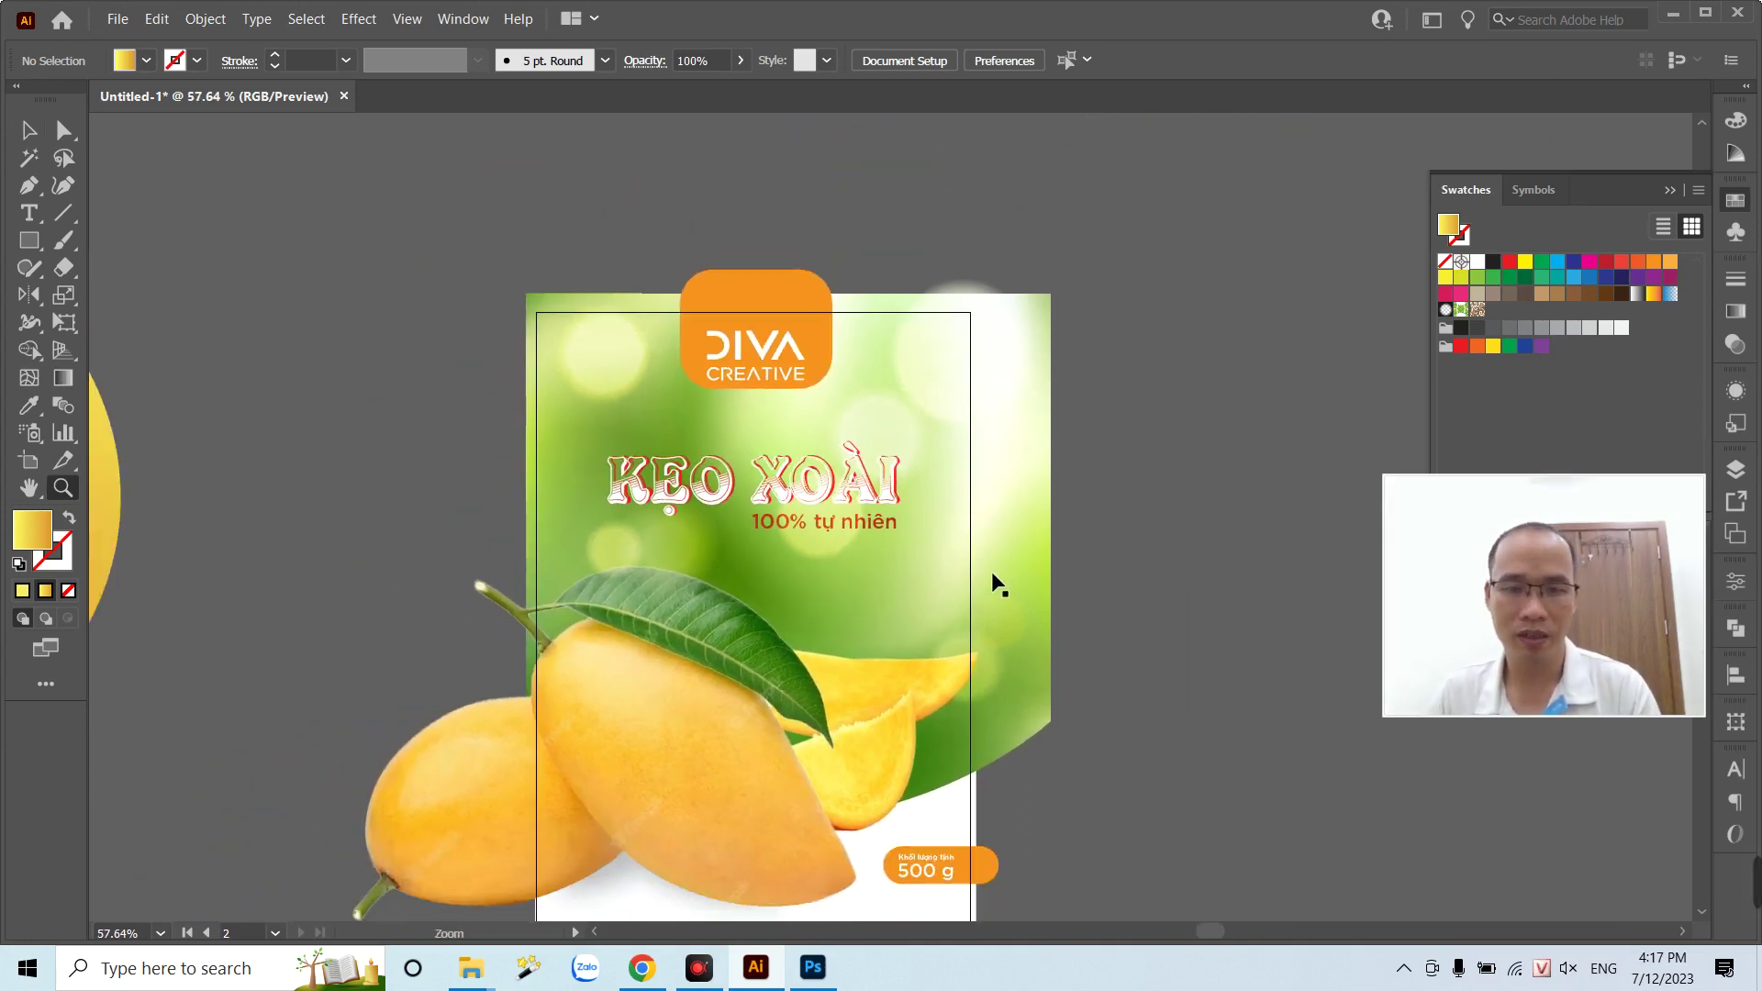
{"action": "key", "text": "v"}
{"action": "left_click", "coordinate": [1017, 567]}
{"action": "double_click", "coordinate": [1017, 567]}
{"action": "left_click", "coordinate": [1017, 567]}
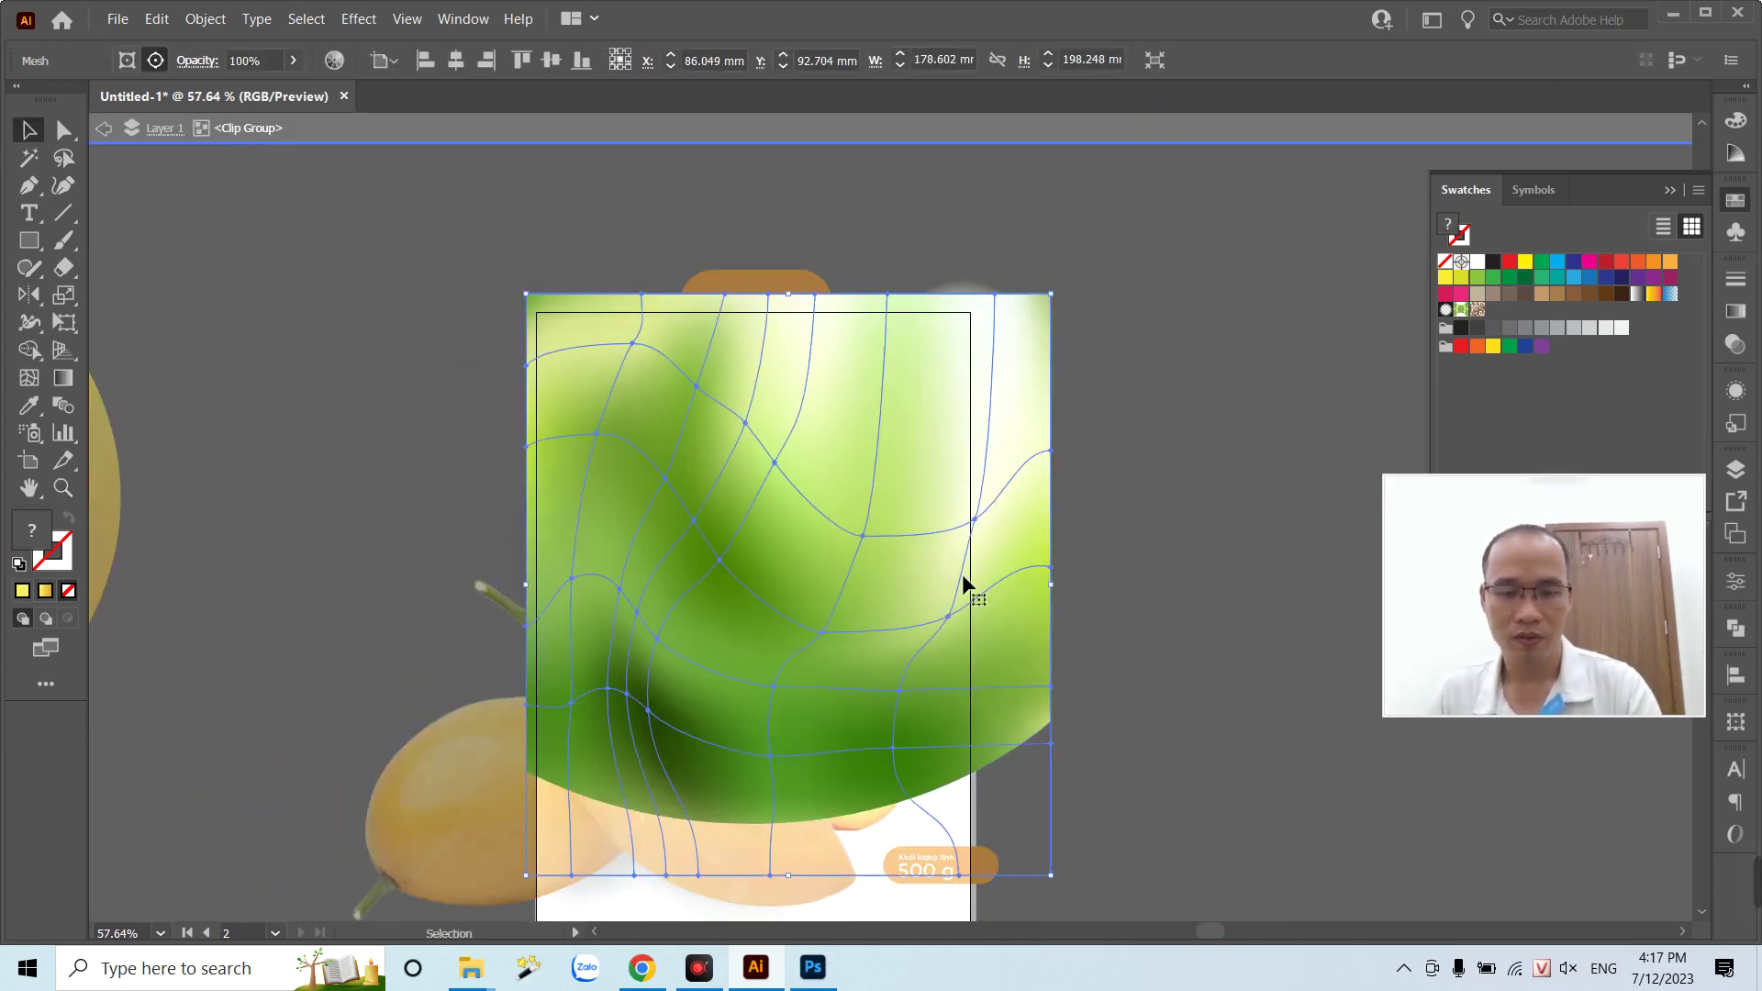
{"action": "key", "text": "i"}
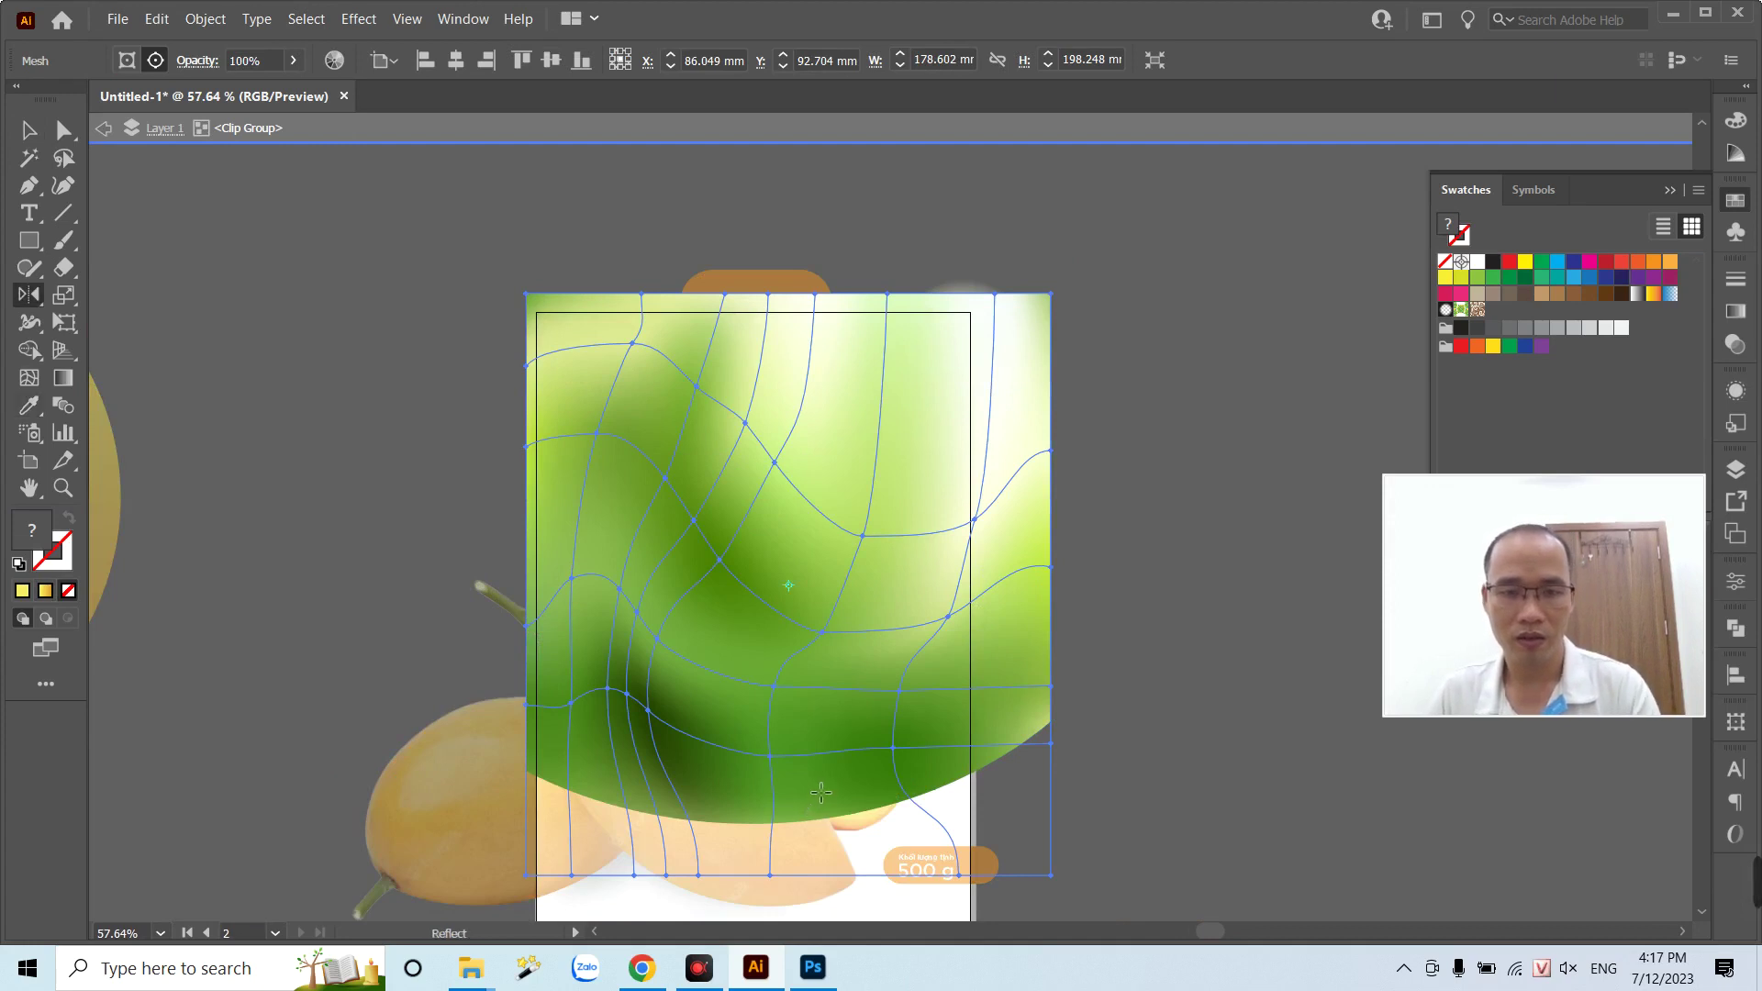
{"action": "left_click_drag", "start_coordinate": [821, 792], "coordinate": [933, 512]}
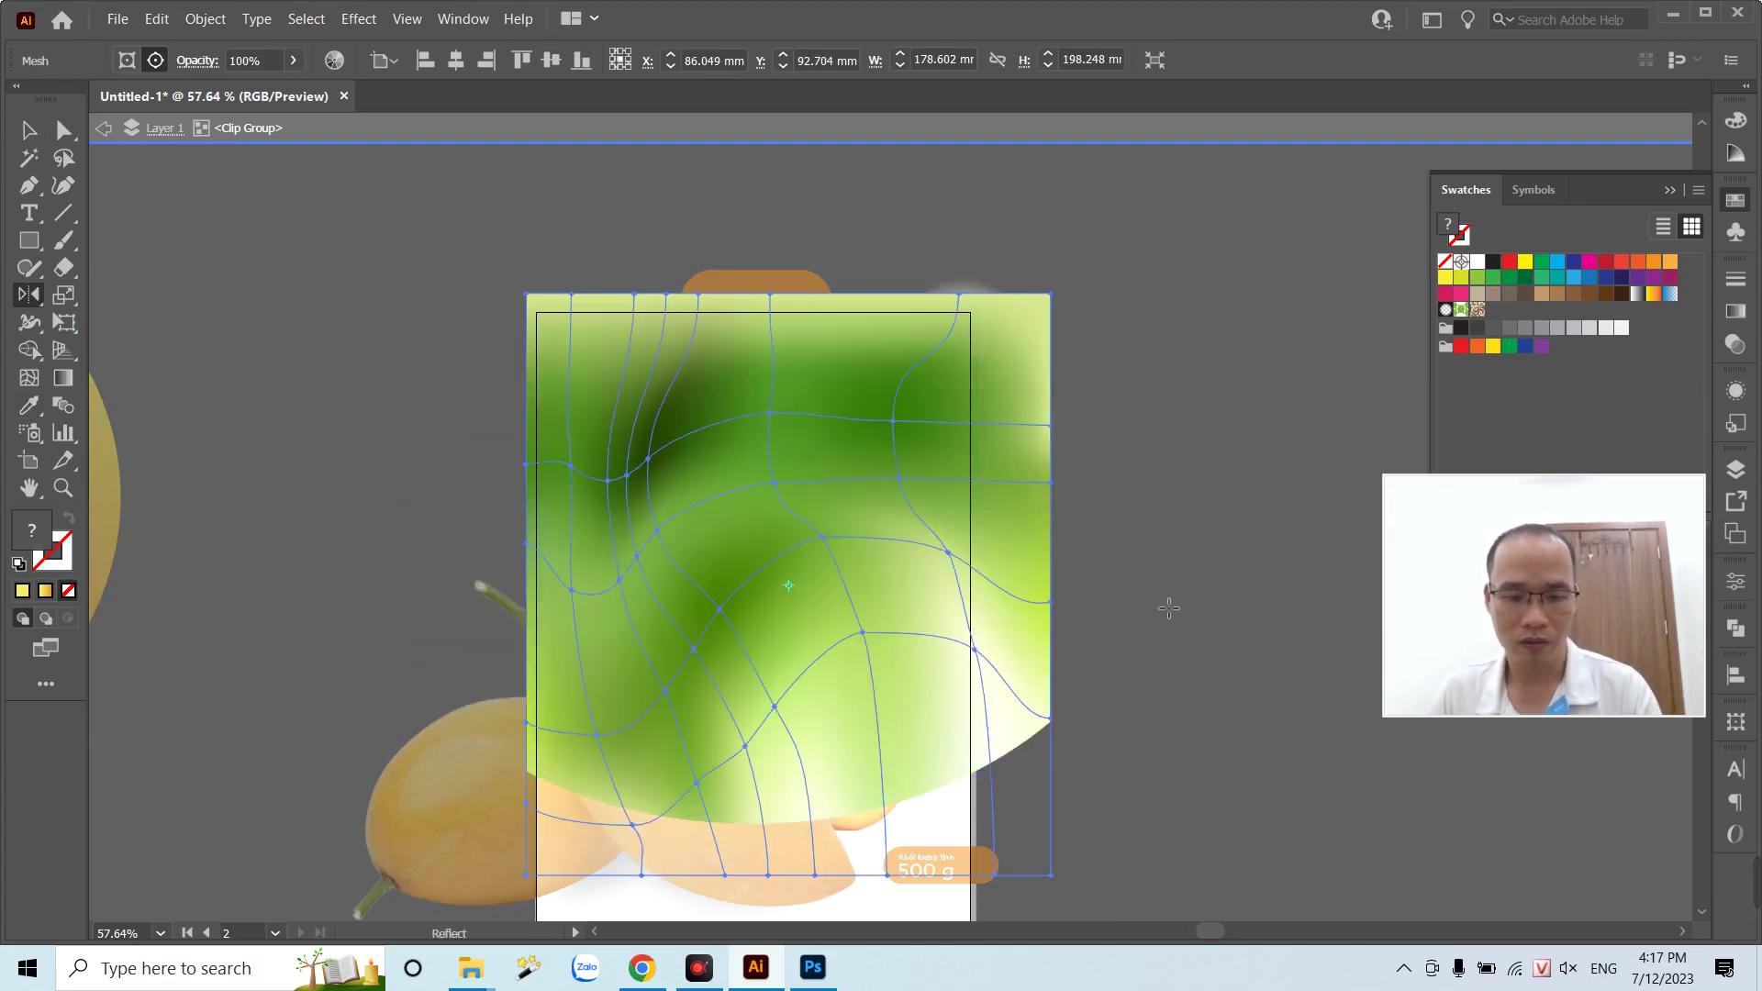
{"action": "key", "text": "v"}
{"action": "double_click", "coordinate": [1194, 580]}
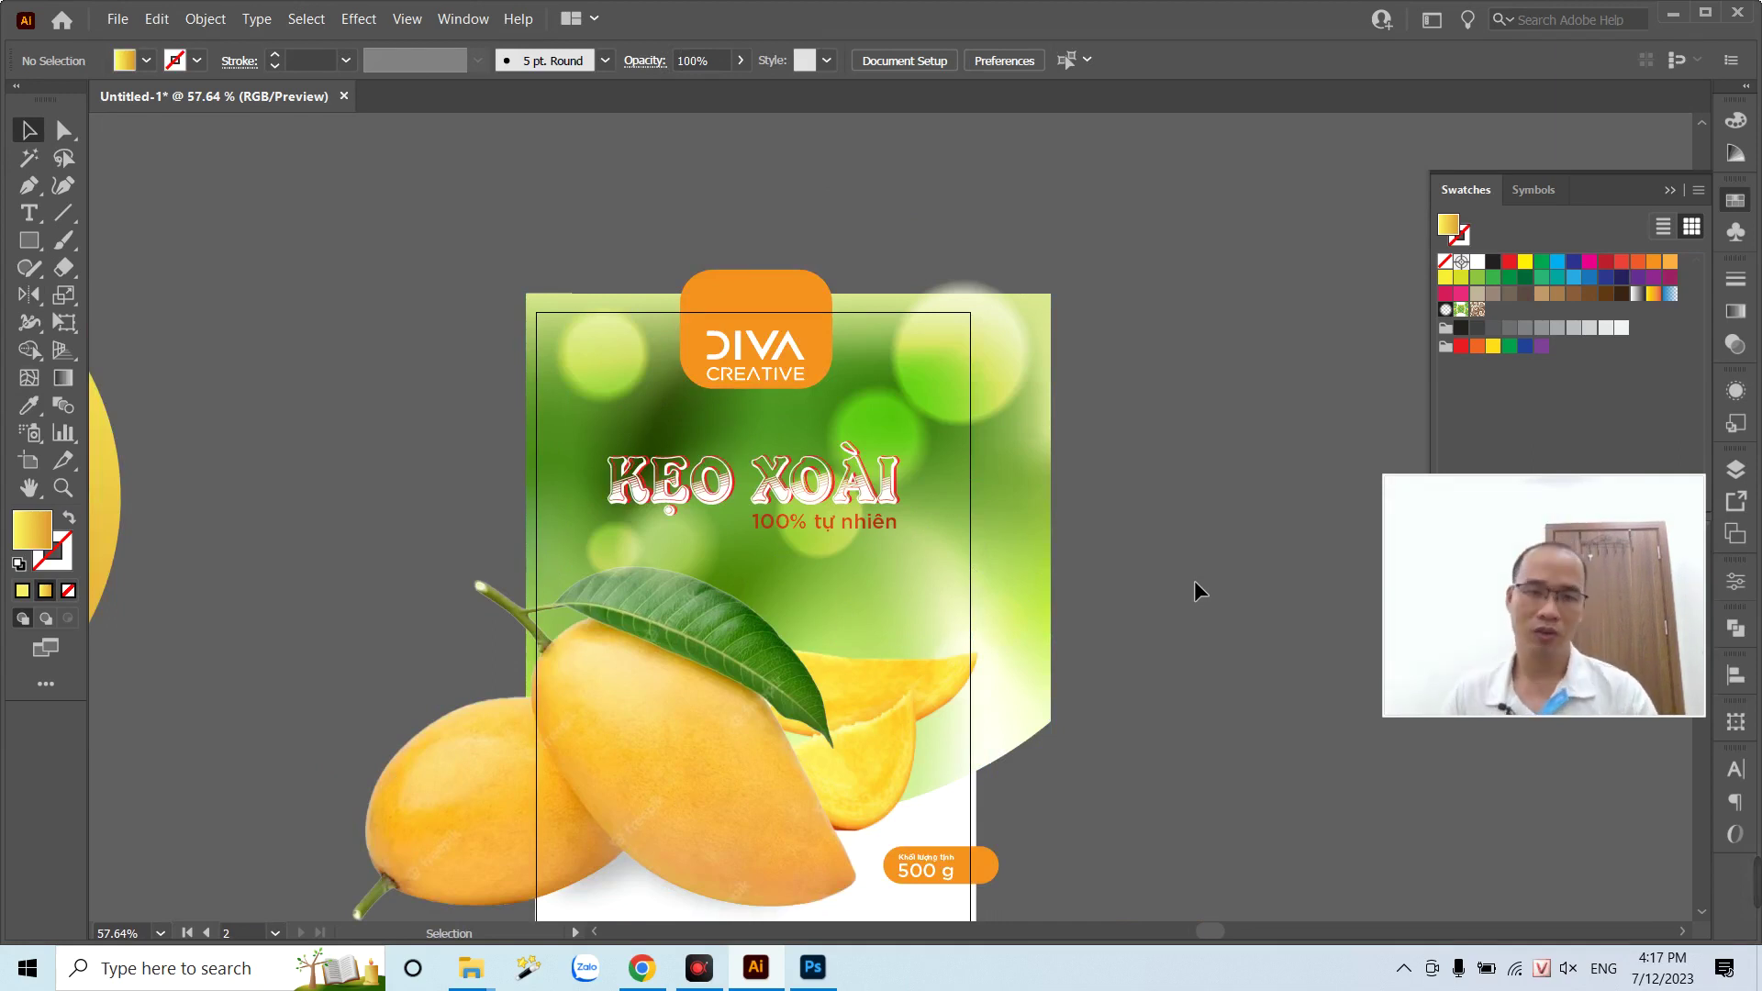
- Fill the DIVA badge with a dark green swatch
{"action": "left_click", "coordinate": [758, 279]}
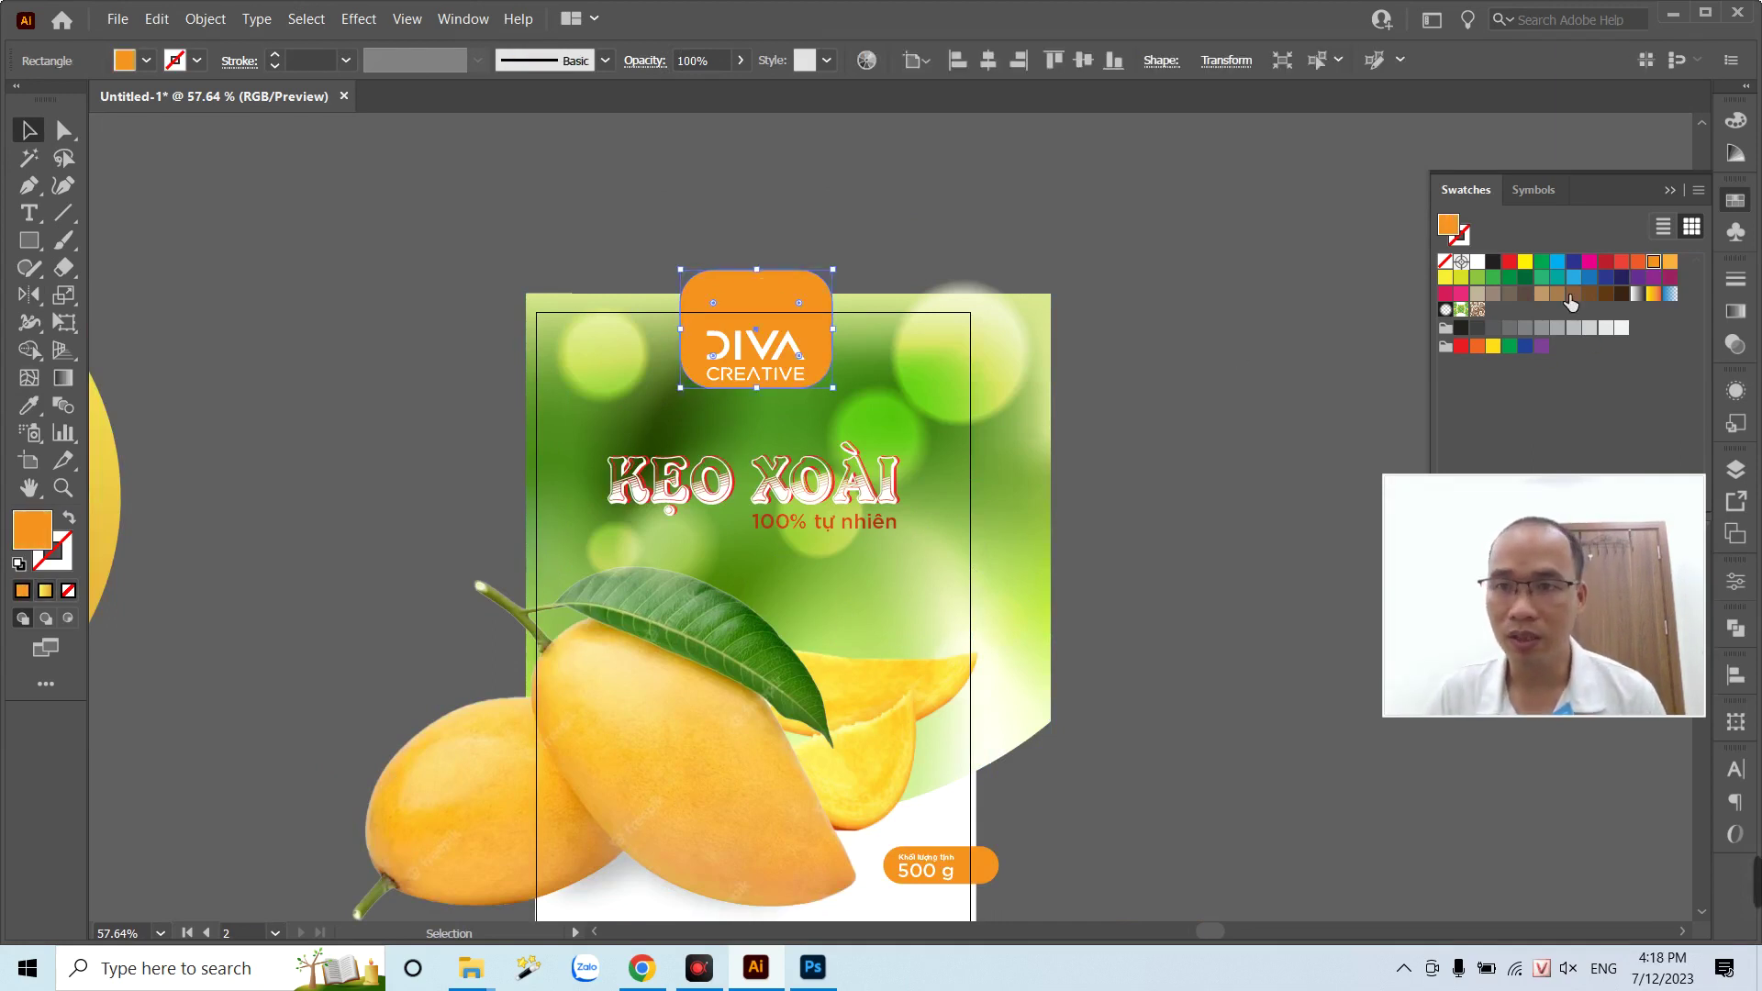
{"action": "left_click", "coordinate": [1527, 277]}
{"action": "left_click", "coordinate": [1231, 305]}
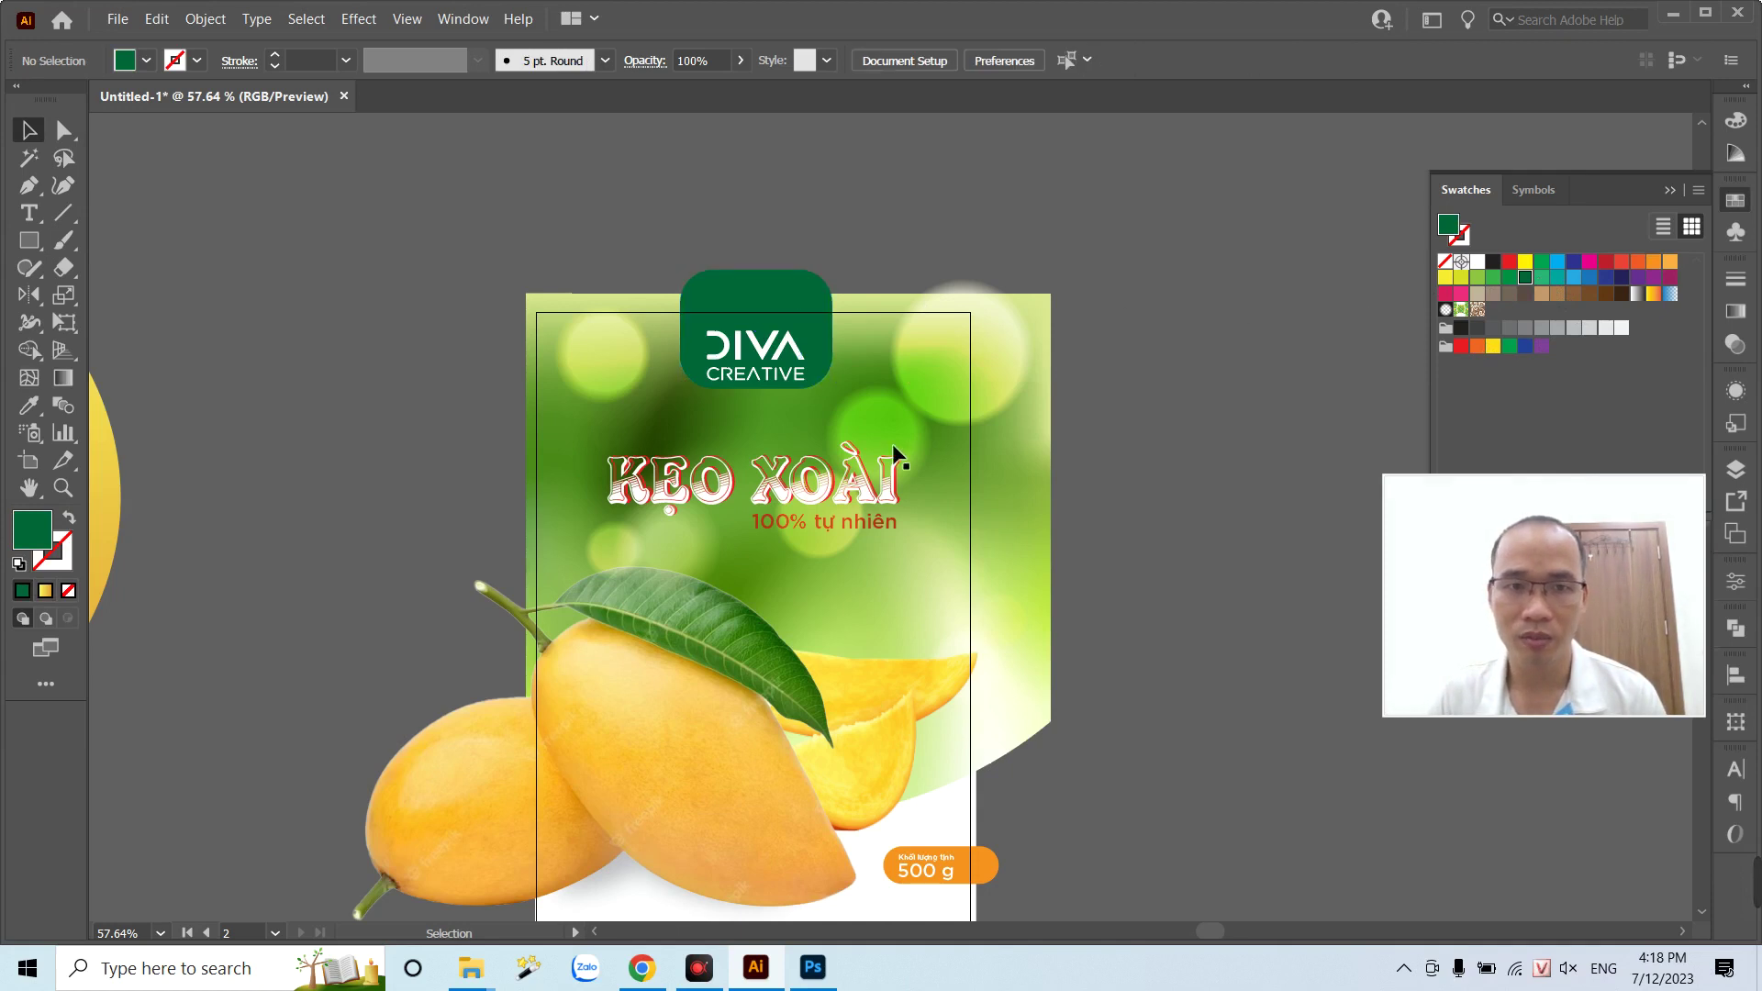
{"action": "mouse_move", "coordinate": [828, 507]}
{"action": "left_mouse_down"}
{"action": "mouse_move", "coordinate": [1070, 638]}
{"action": "mouse_move", "coordinate": [954, 611]}
{"action": "left_mouse_up"}
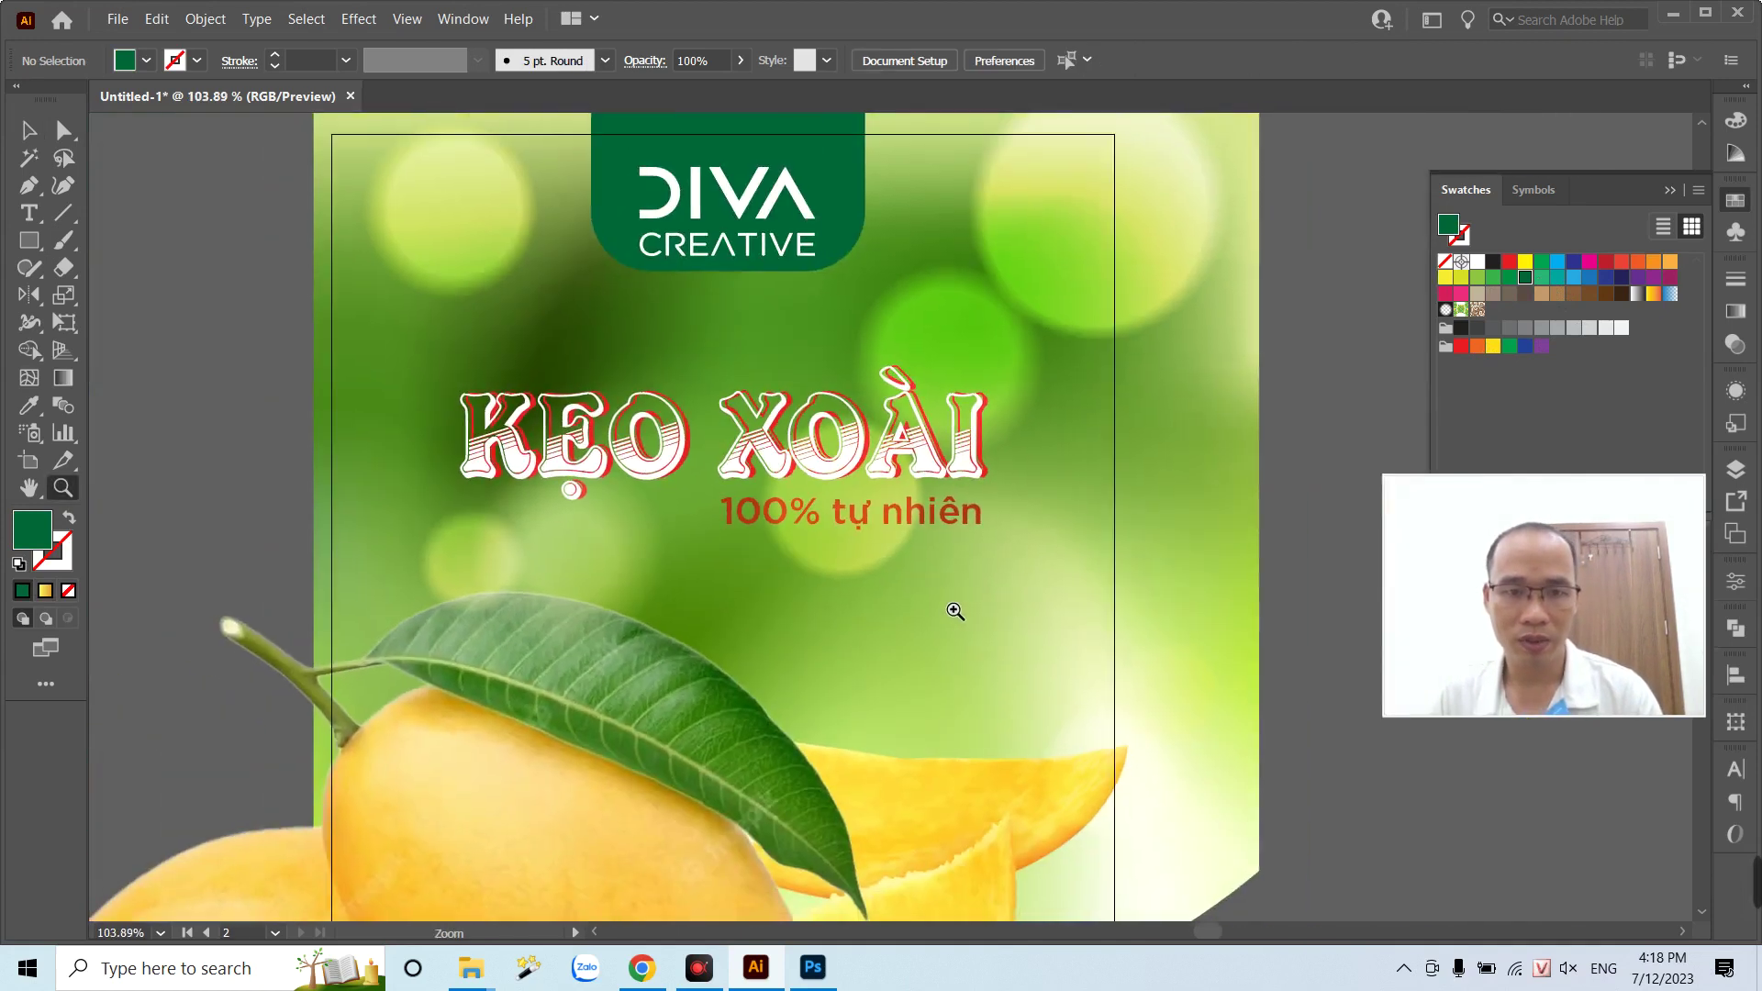
- Inside the KẸO XOÀI title group, change the red shadow copy to yellow
{"action": "left_click", "coordinate": [786, 468]}
{"action": "left_click_drag", "start_coordinate": [758, 448], "coordinate": [742, 459]}
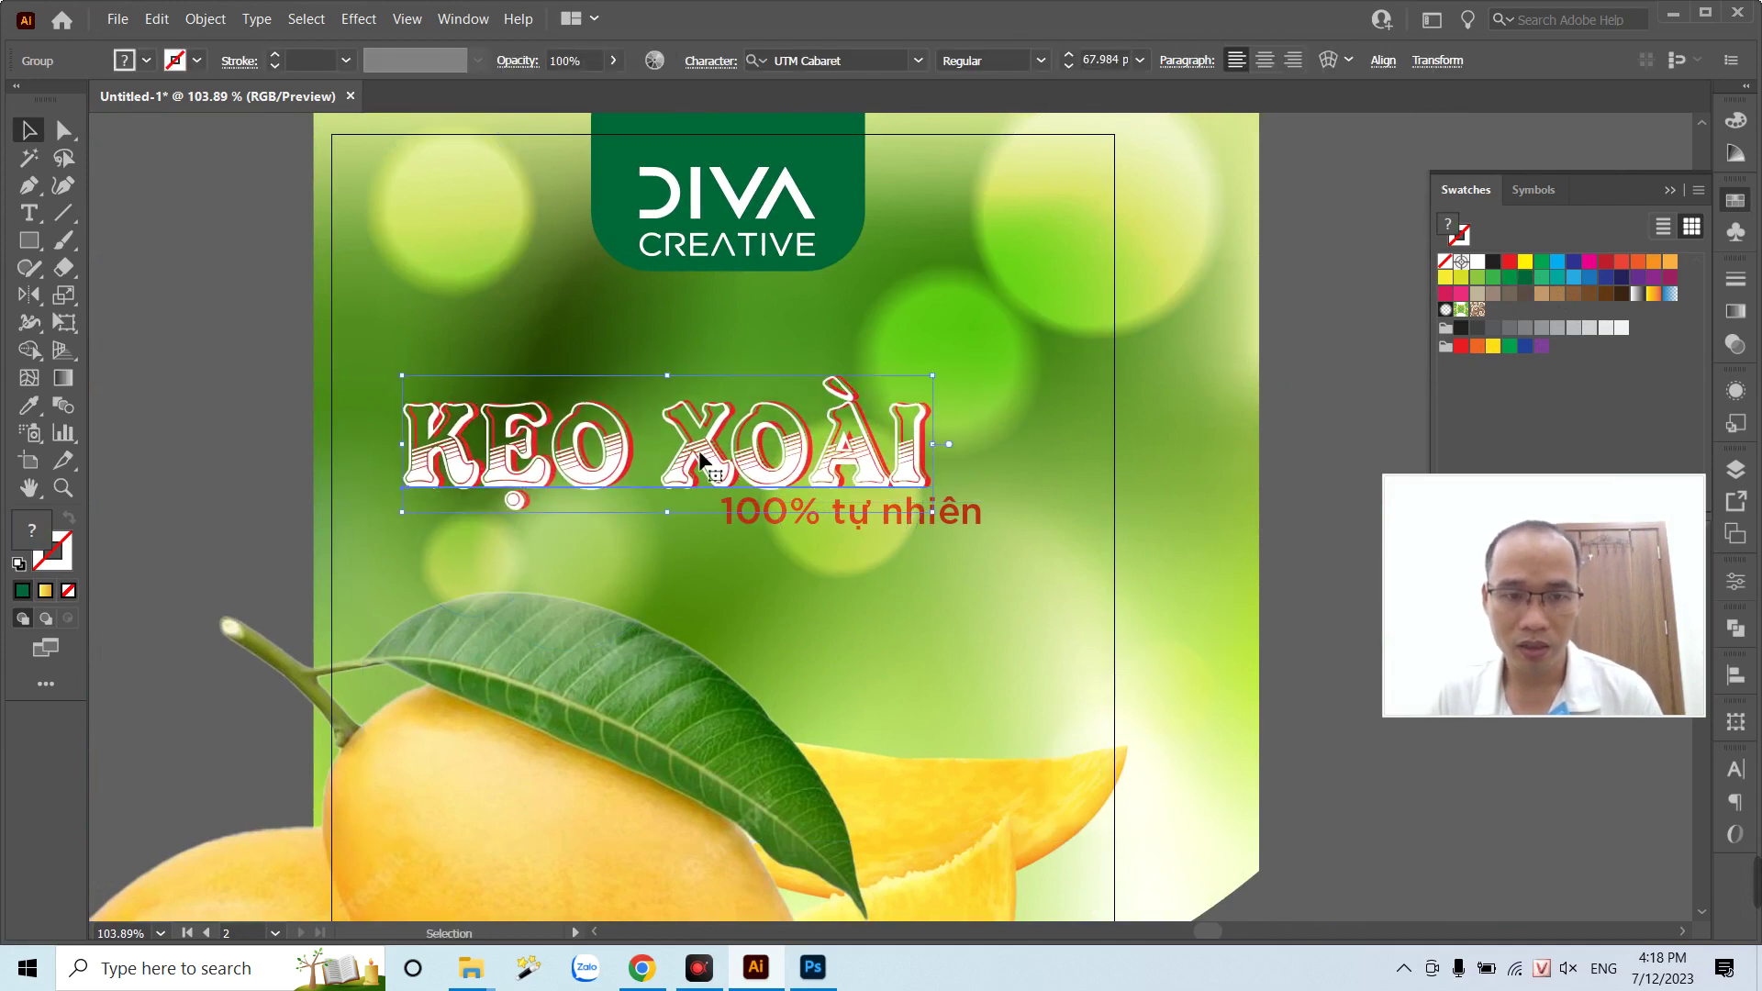
{"action": "double_click", "coordinate": [745, 452]}
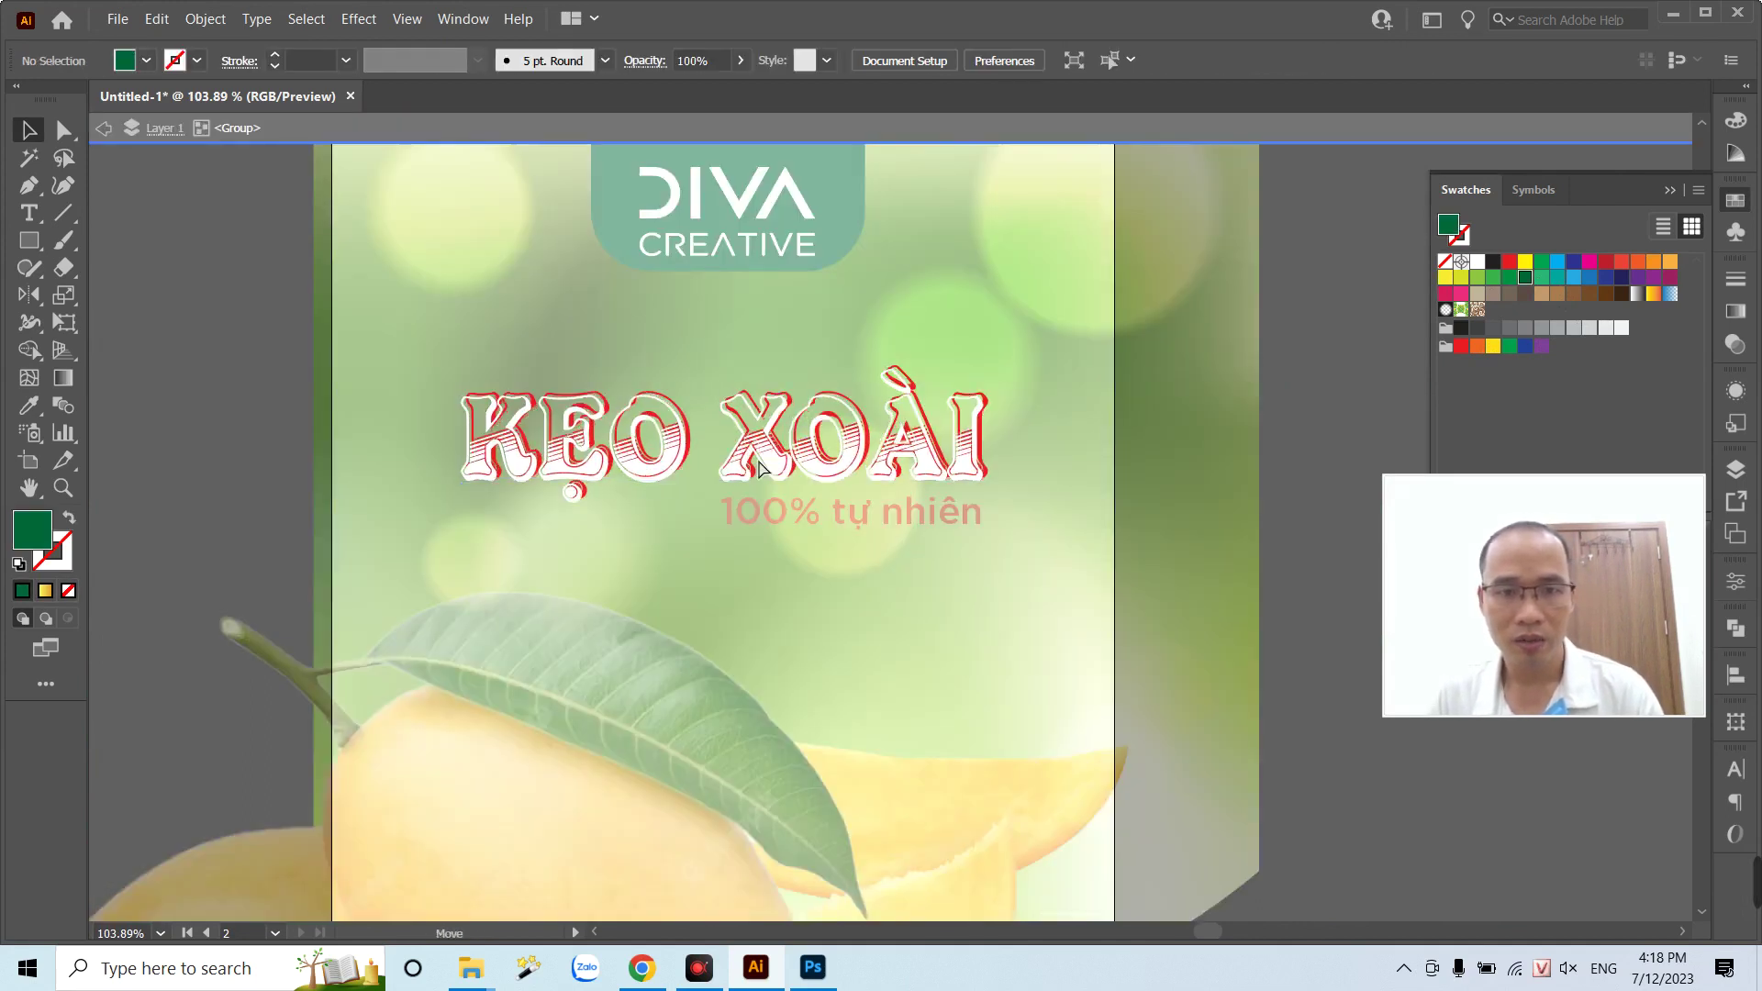
{"action": "left_click_drag", "start_coordinate": [758, 397], "coordinate": [758, 474]}
{"action": "left_click", "coordinate": [771, 426]}
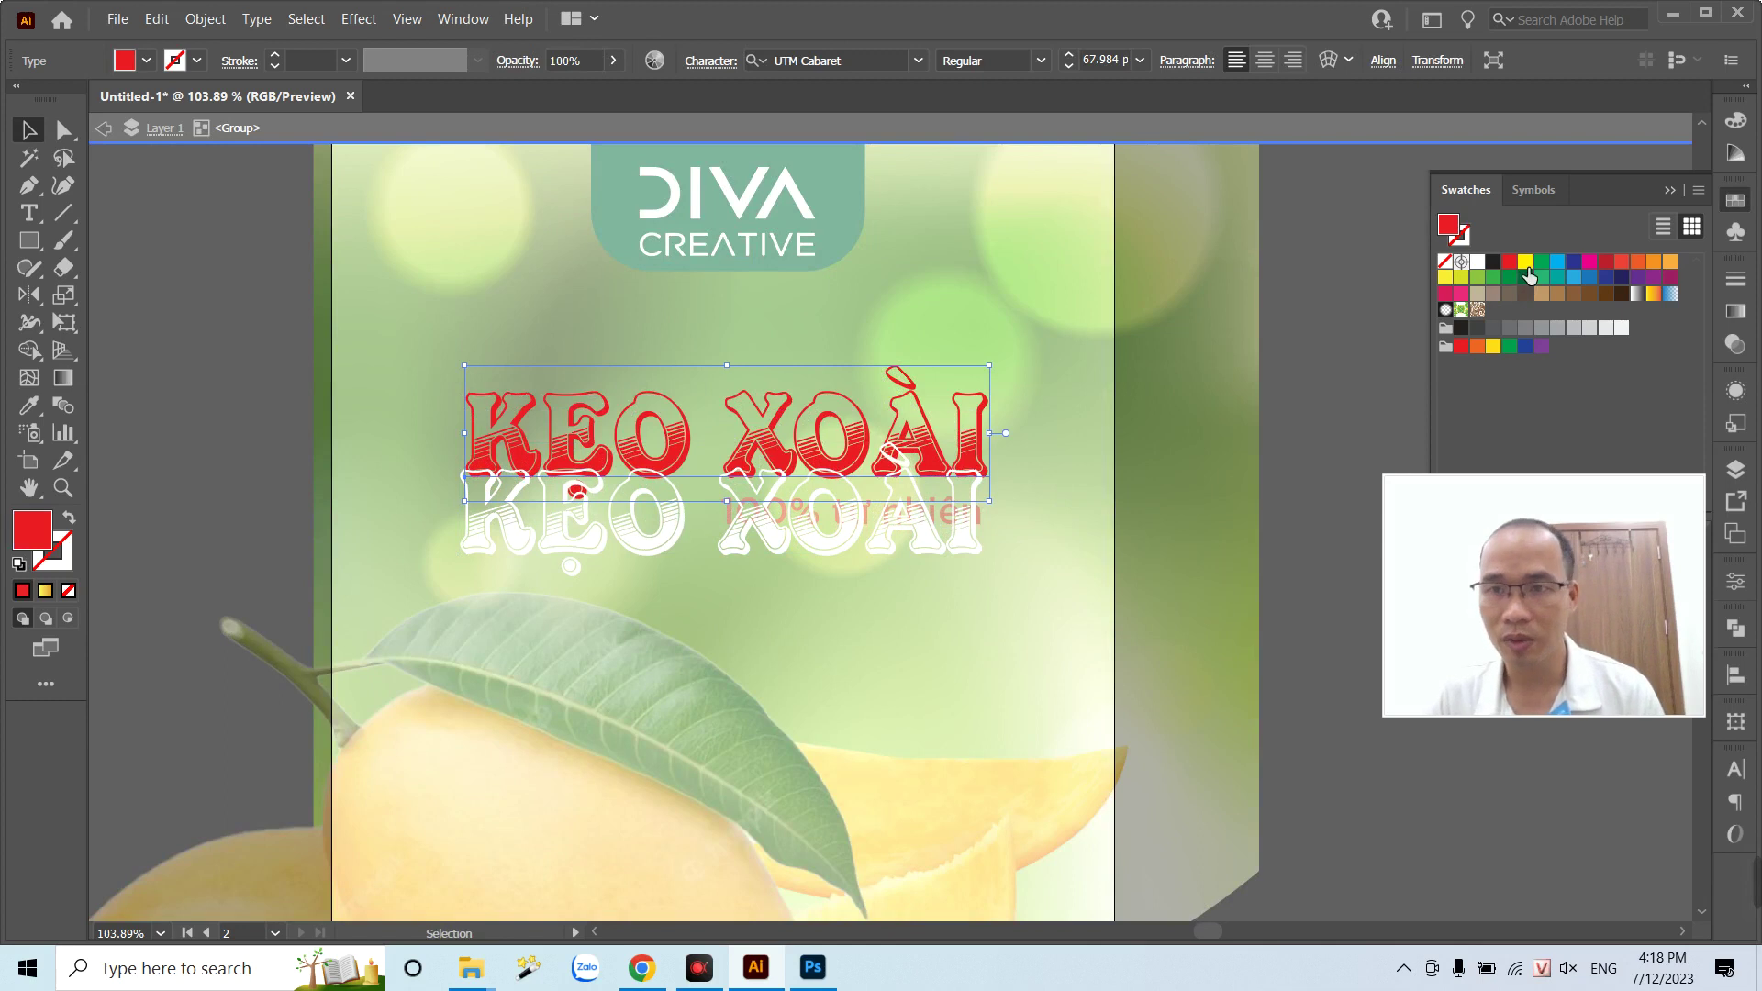
{"action": "left_click", "coordinate": [1525, 264]}
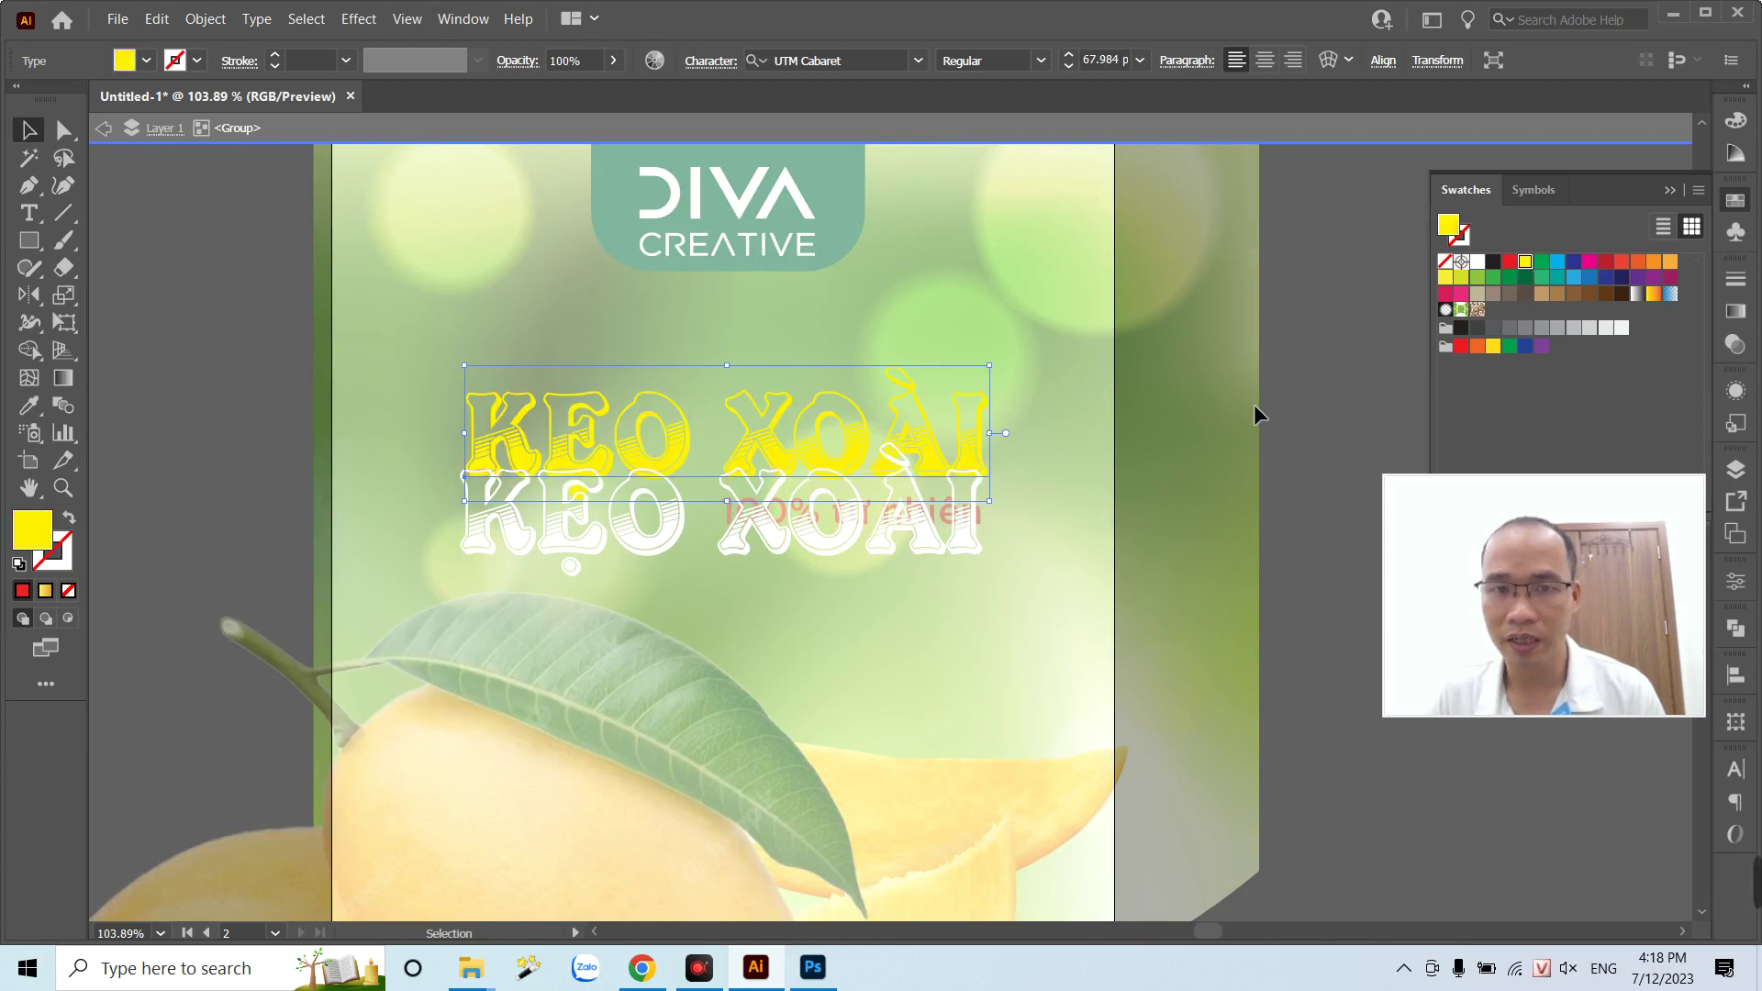
{"action": "double_click", "coordinate": [1197, 538]}
- Move the white KẸO XOÀI title back over its yellow copy
{"action": "left_click", "coordinate": [845, 544]}
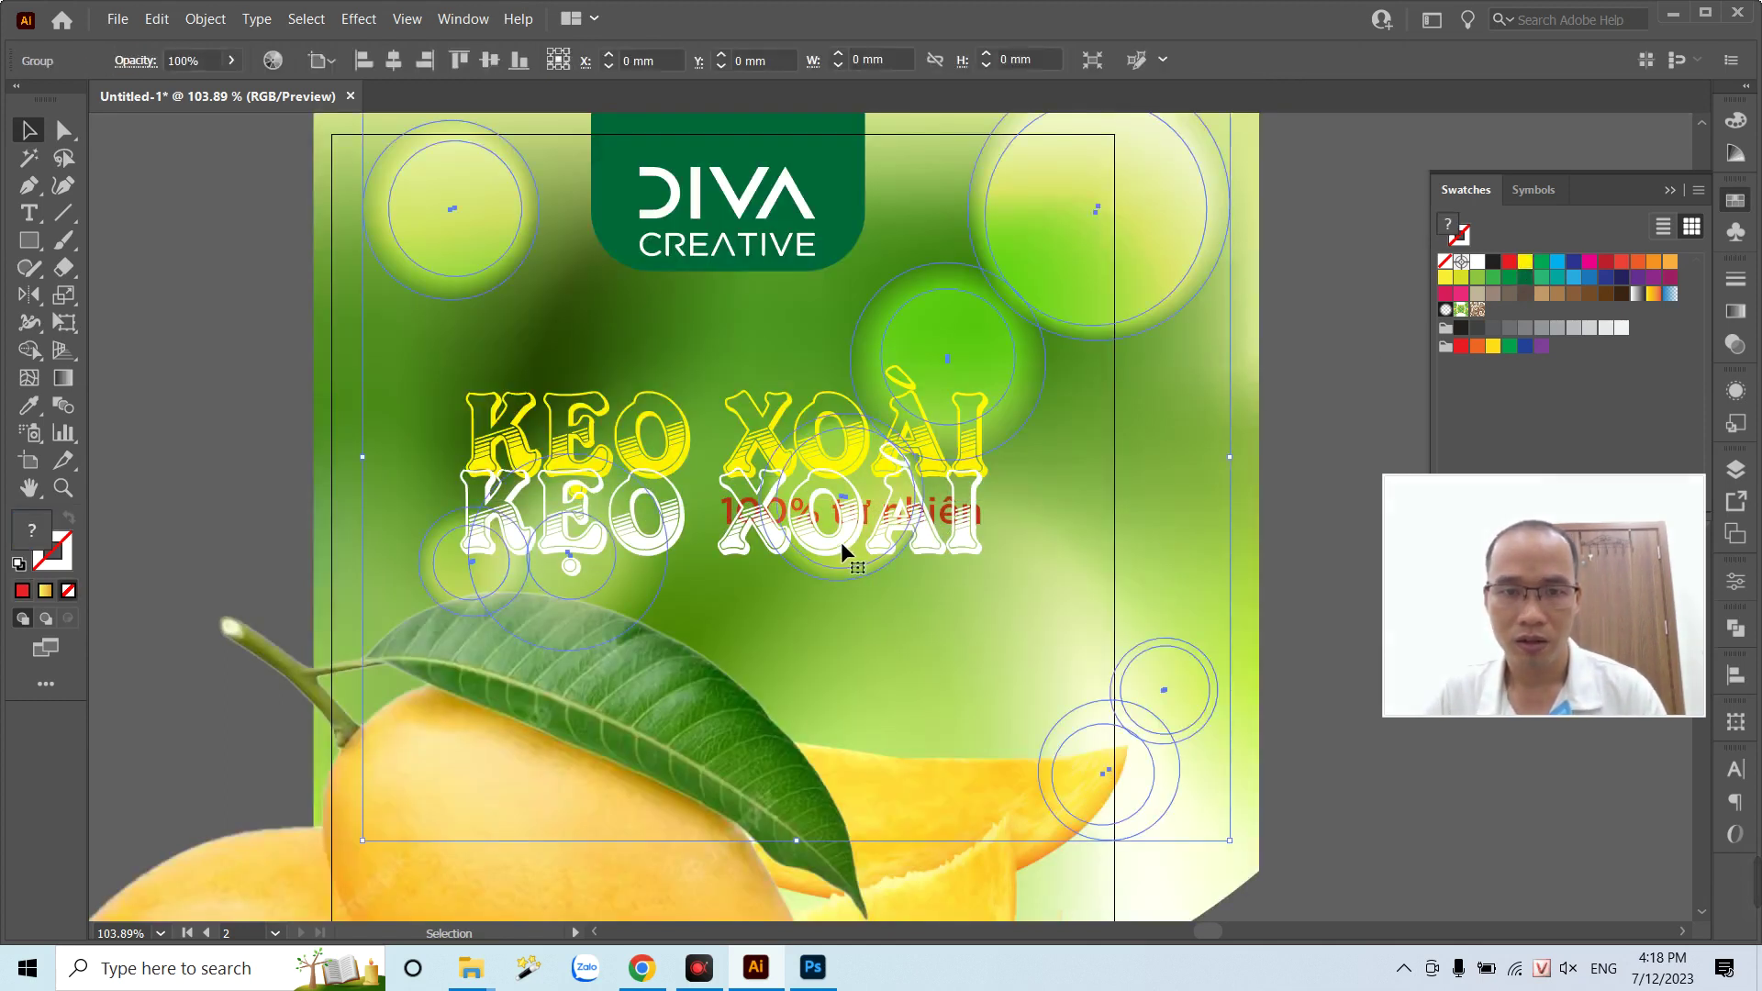
{"action": "left_click", "coordinate": [734, 548]}
{"action": "left_click", "coordinate": [759, 494], "text": "shift"}
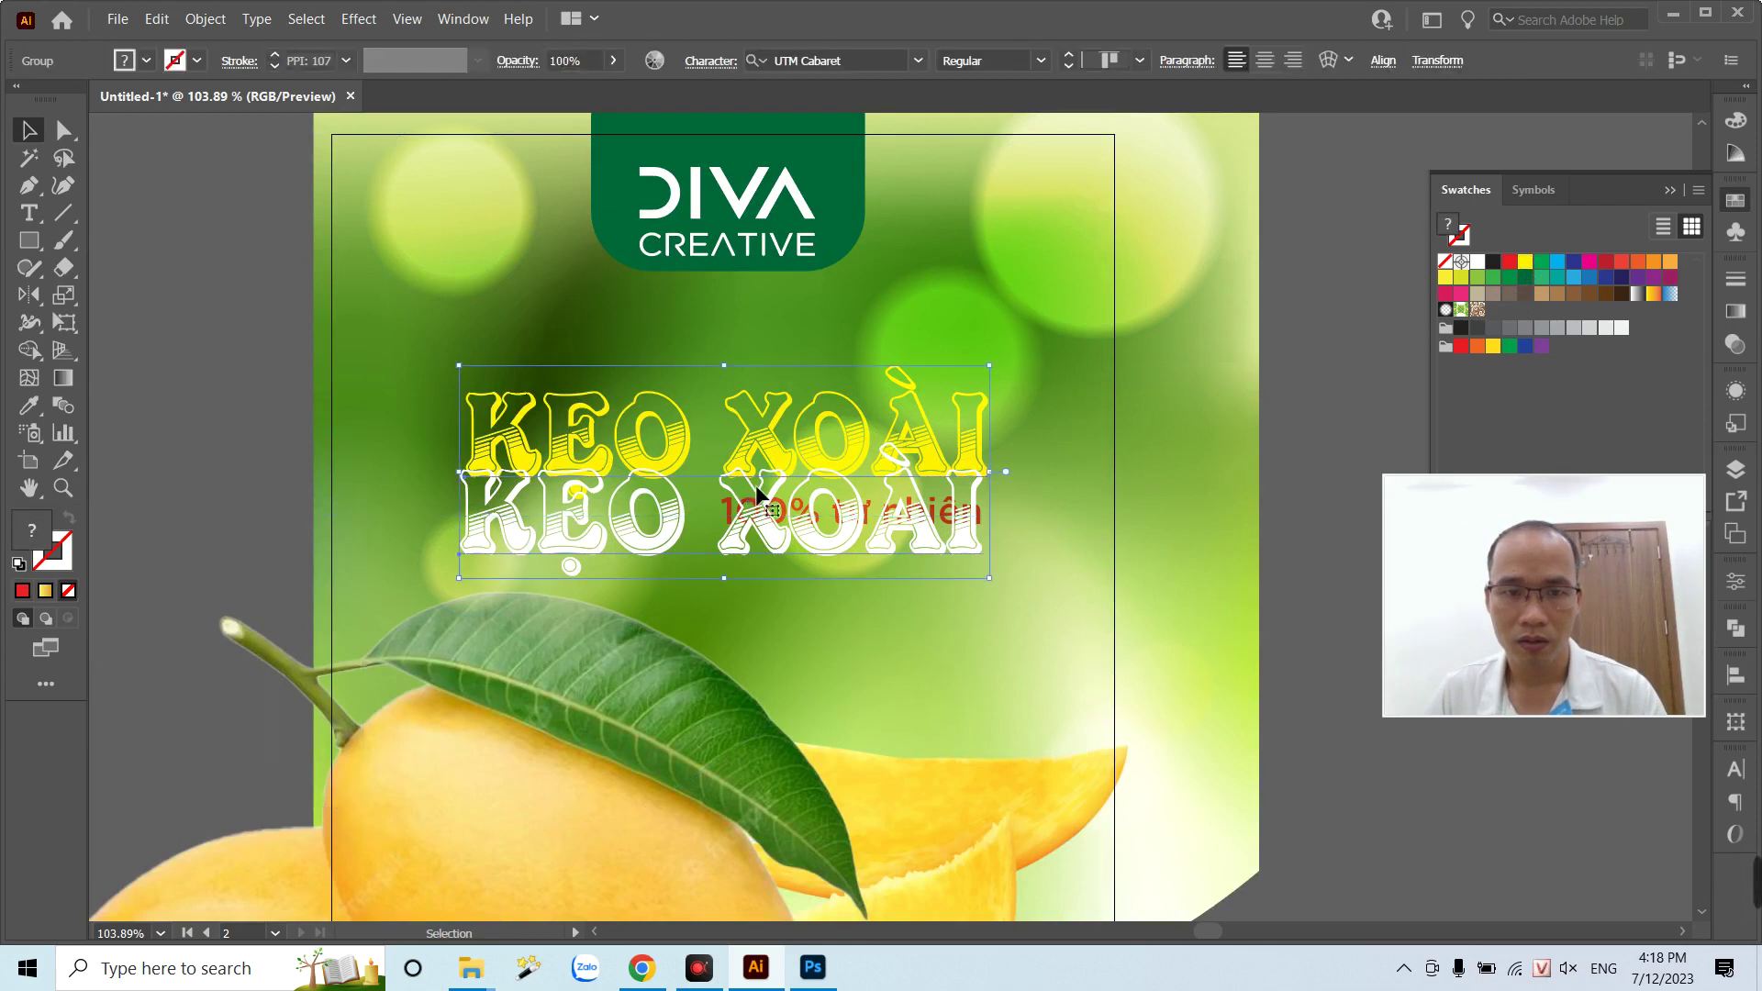
{"action": "right_click", "coordinate": [766, 497]}
{"action": "left_click", "coordinate": [413, 475]}
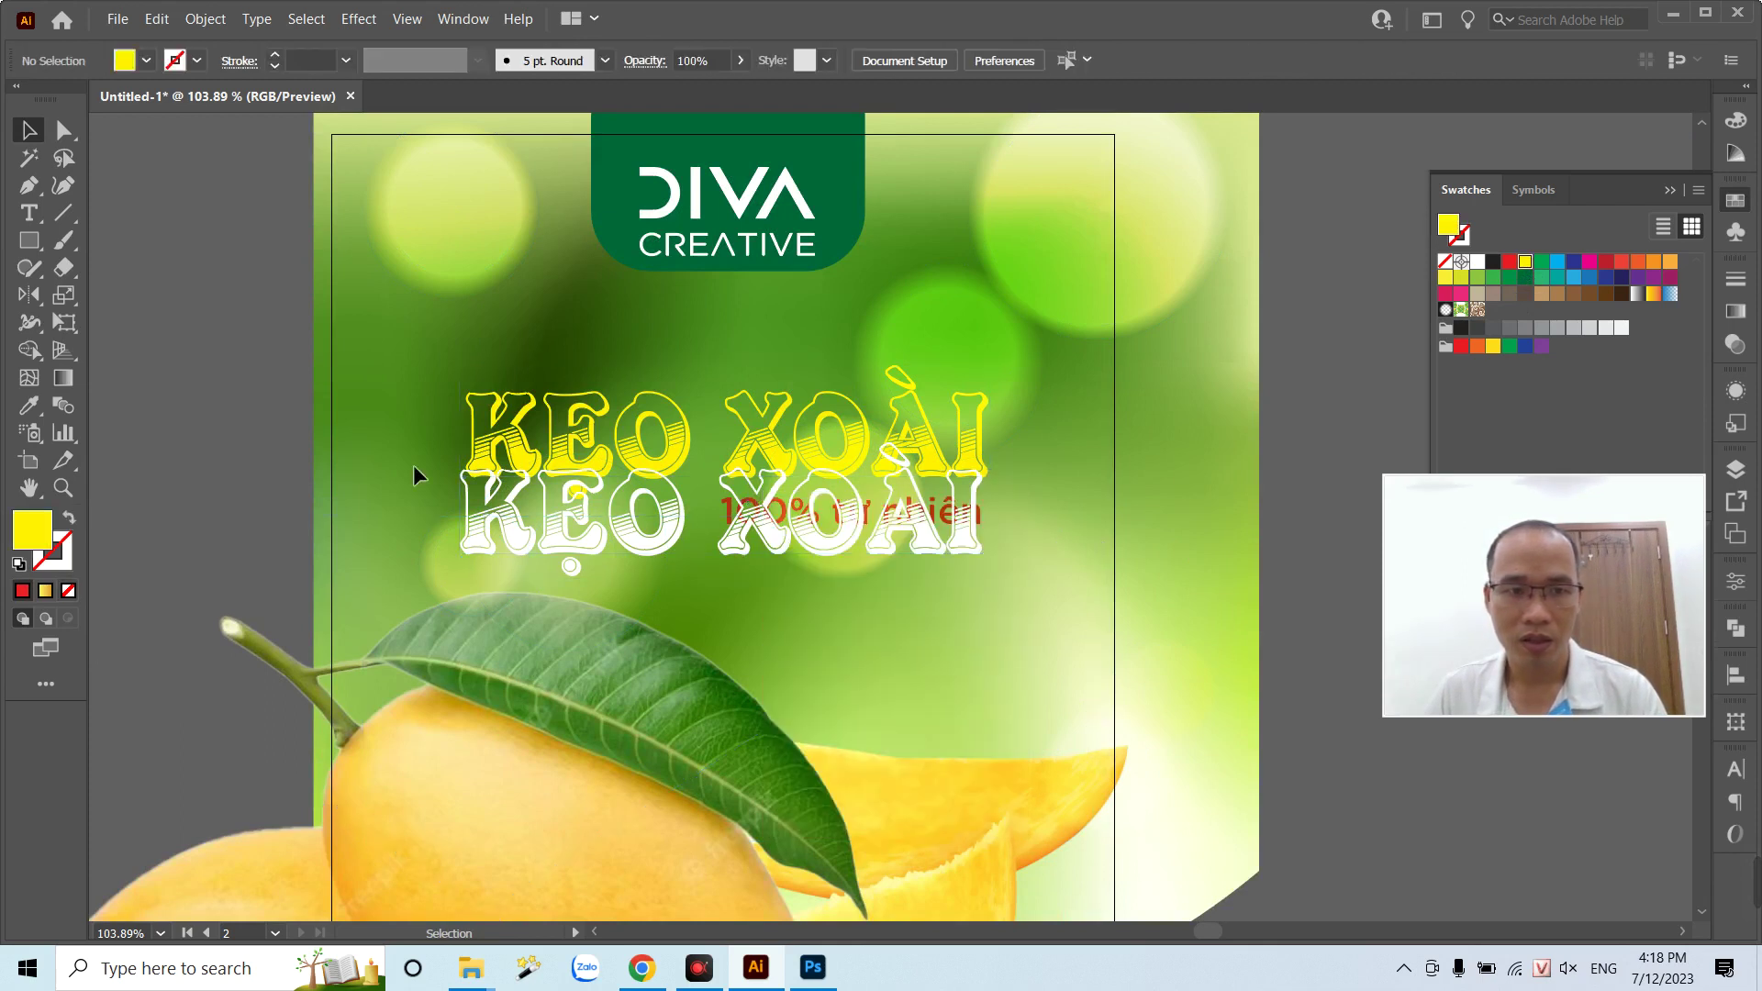
{"action": "left_click", "coordinate": [551, 514]}
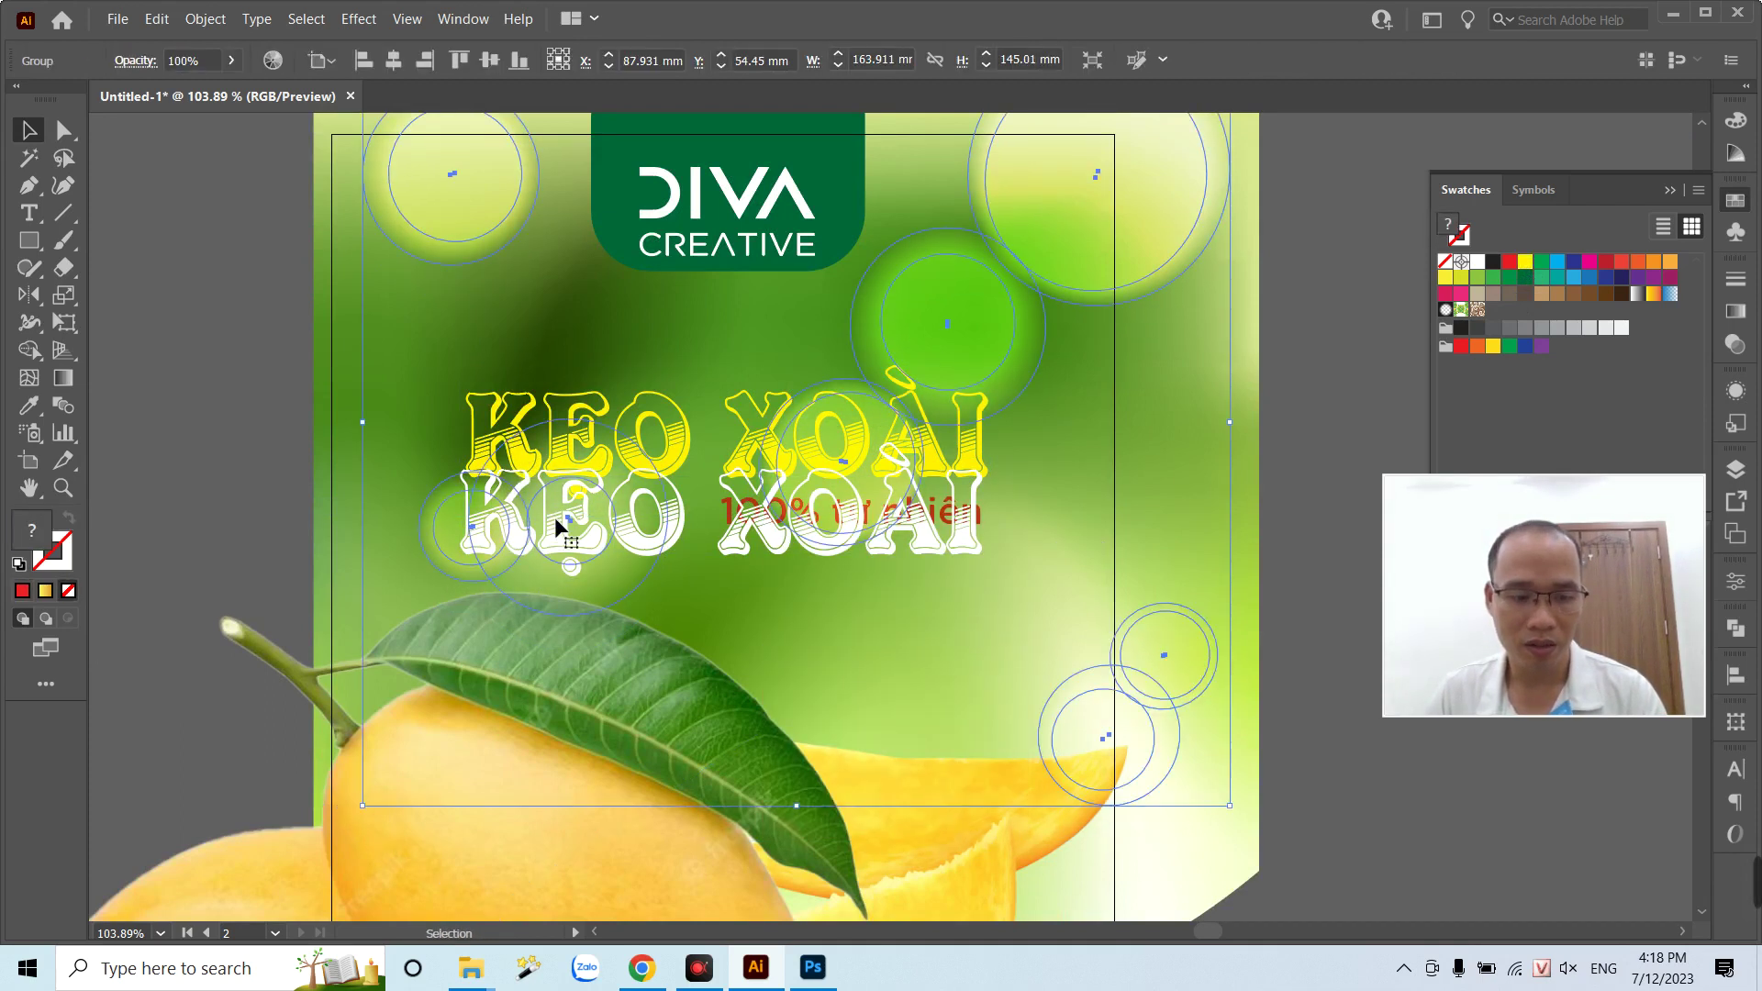
{"action": "left_click", "coordinate": [679, 536]}
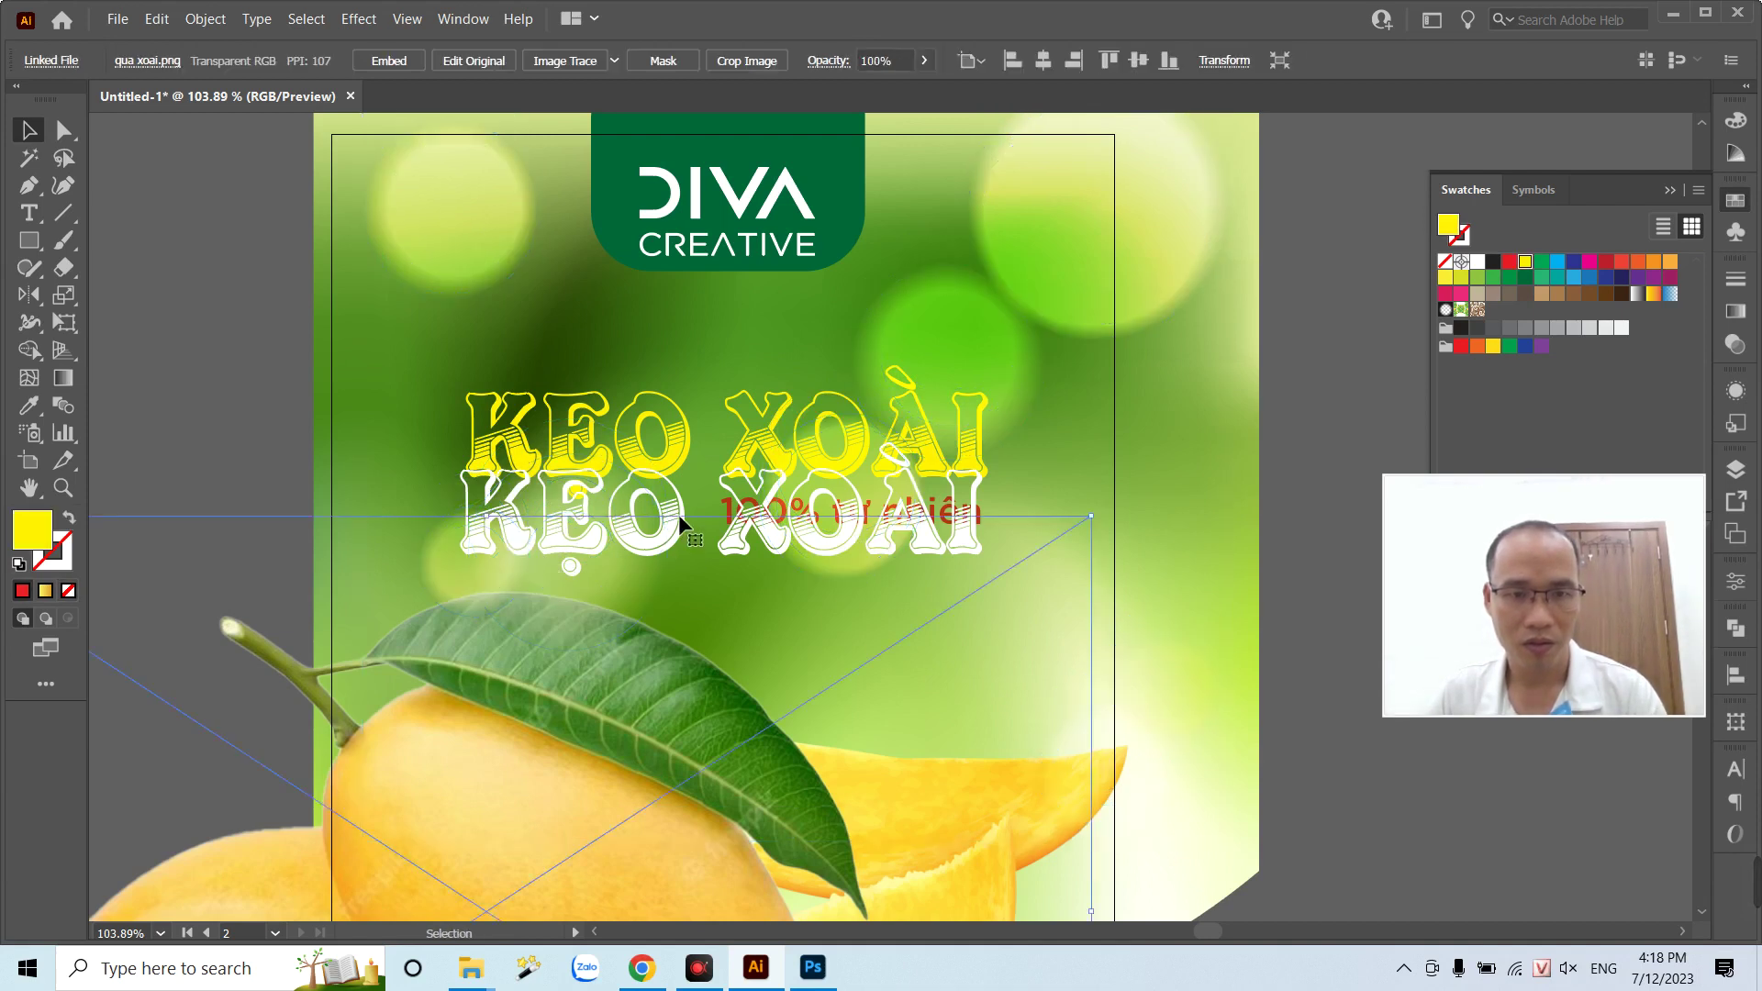
{"action": "left_click", "coordinate": [682, 504]}
{"action": "left_click_drag", "start_coordinate": [677, 503], "coordinate": [674, 430]}
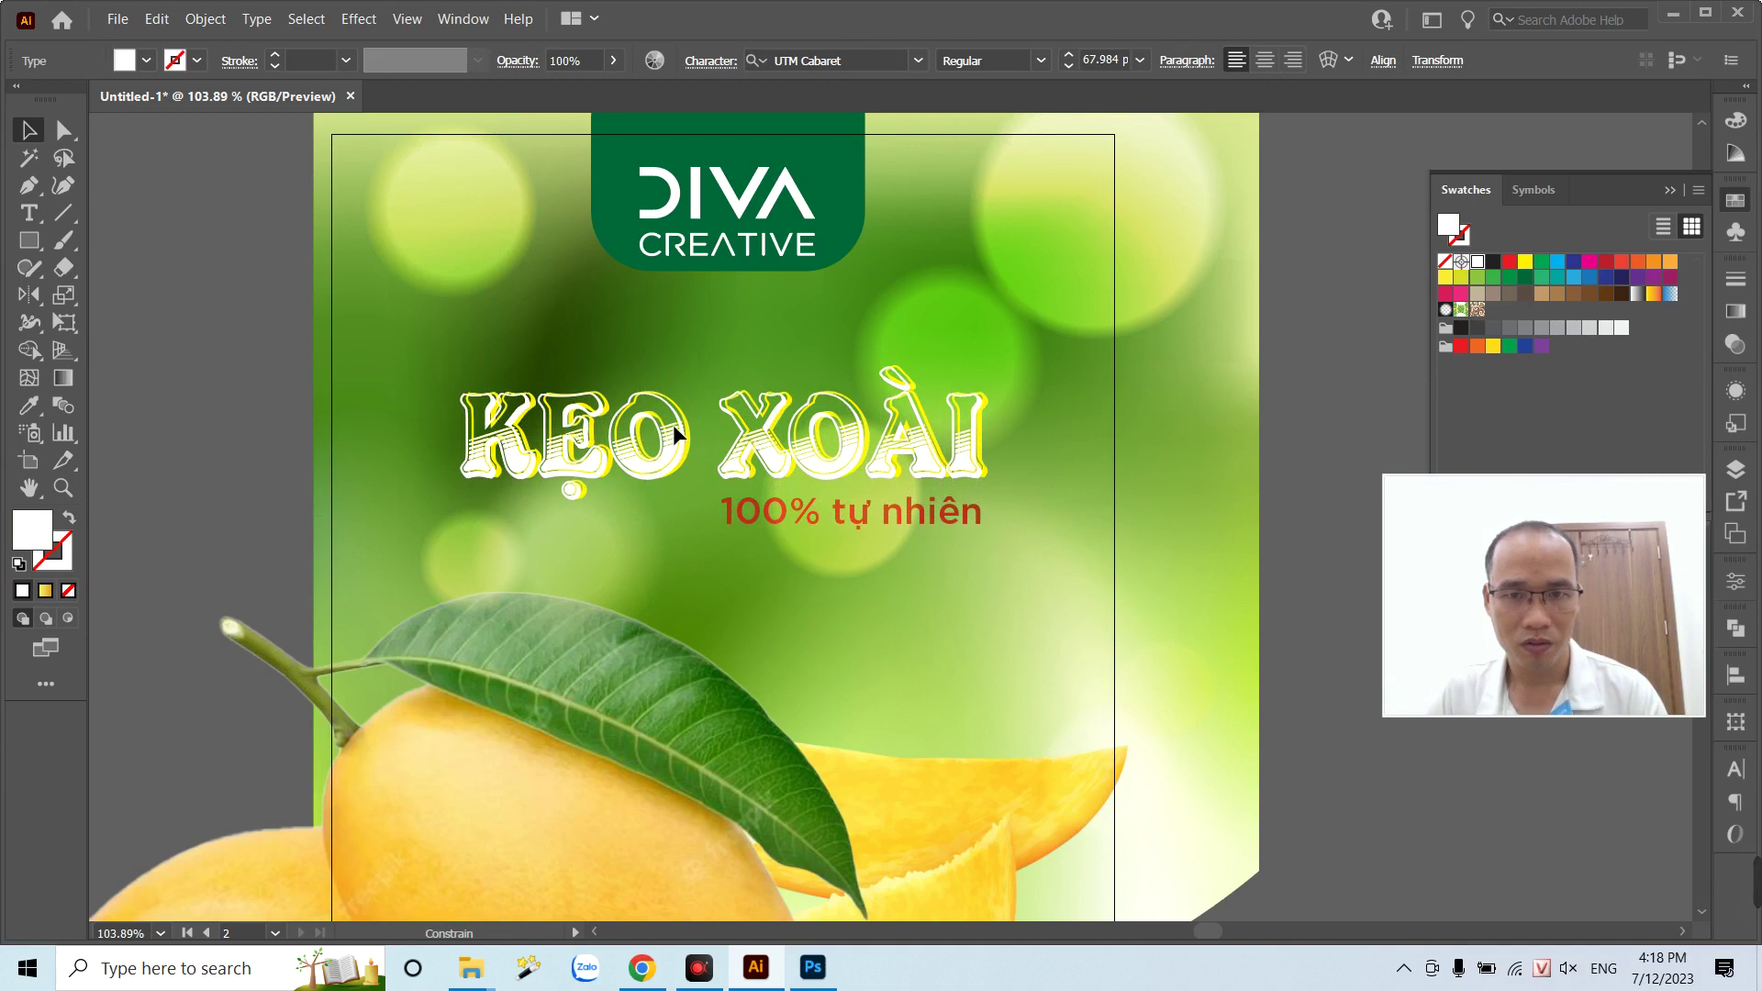
{"action": "left_click_drag", "start_coordinate": [675, 428], "coordinate": [675, 429]}
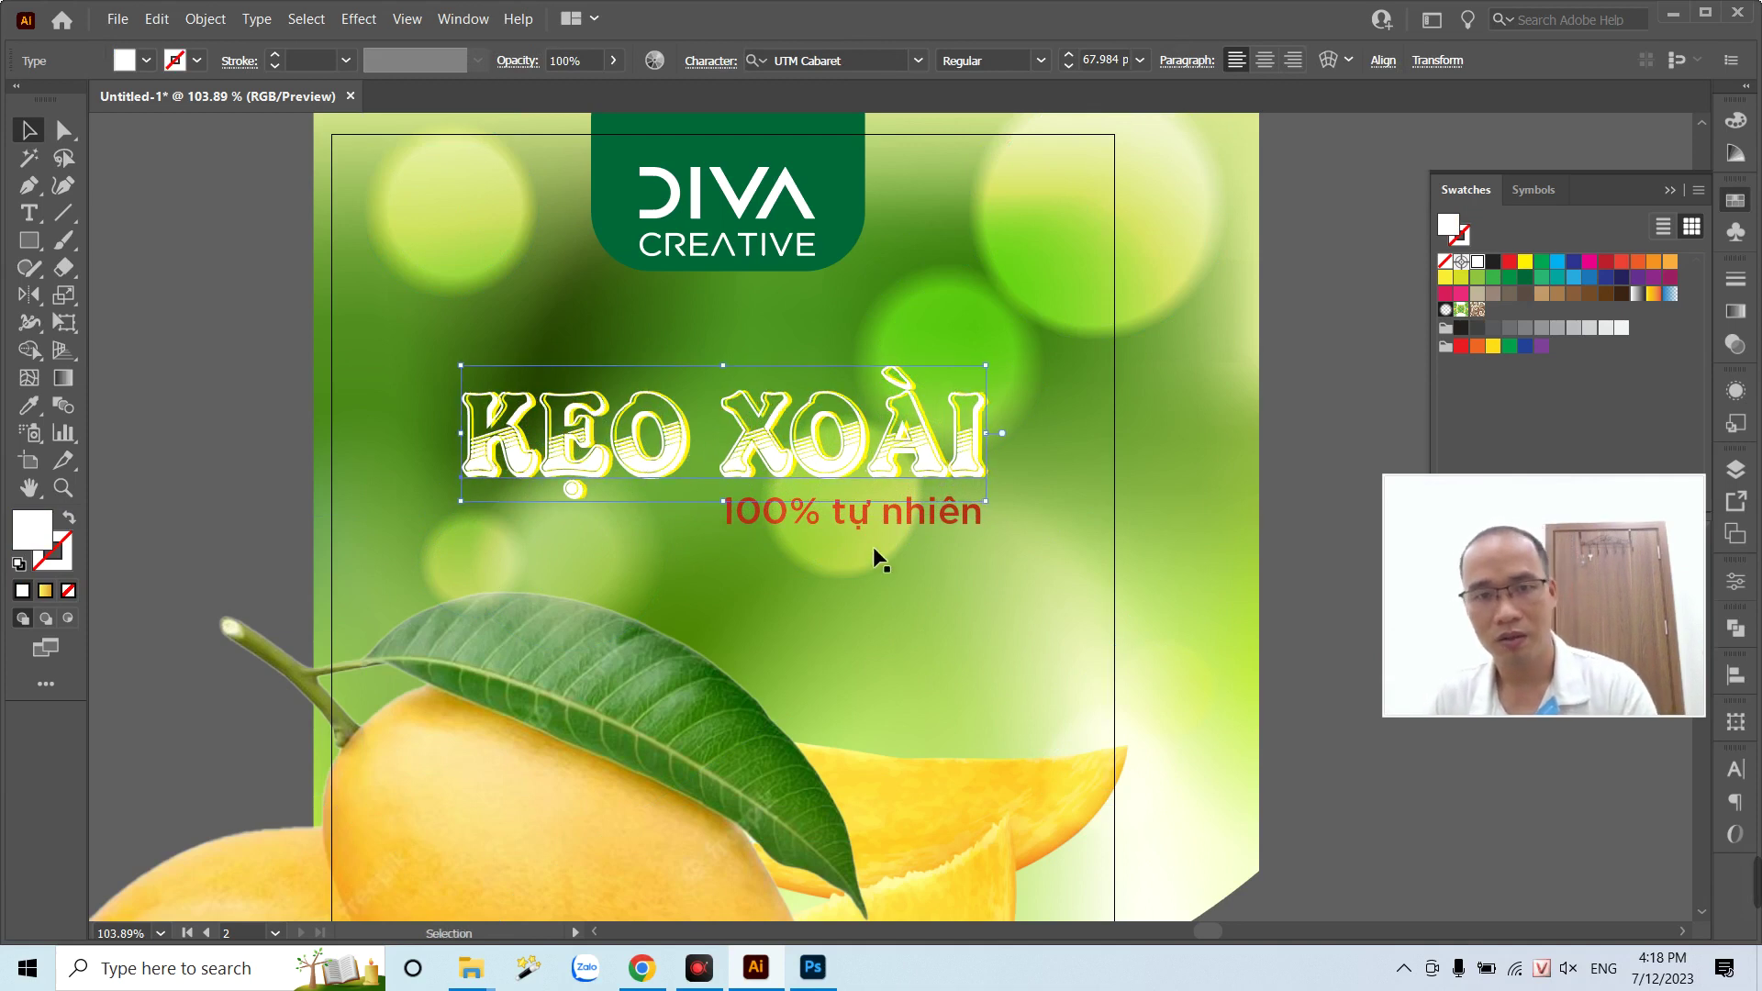
{"action": "left_click", "coordinate": [908, 522]}
- Make the 100% tự nhiên tagline white
{"action": "left_click", "coordinate": [997, 506]}
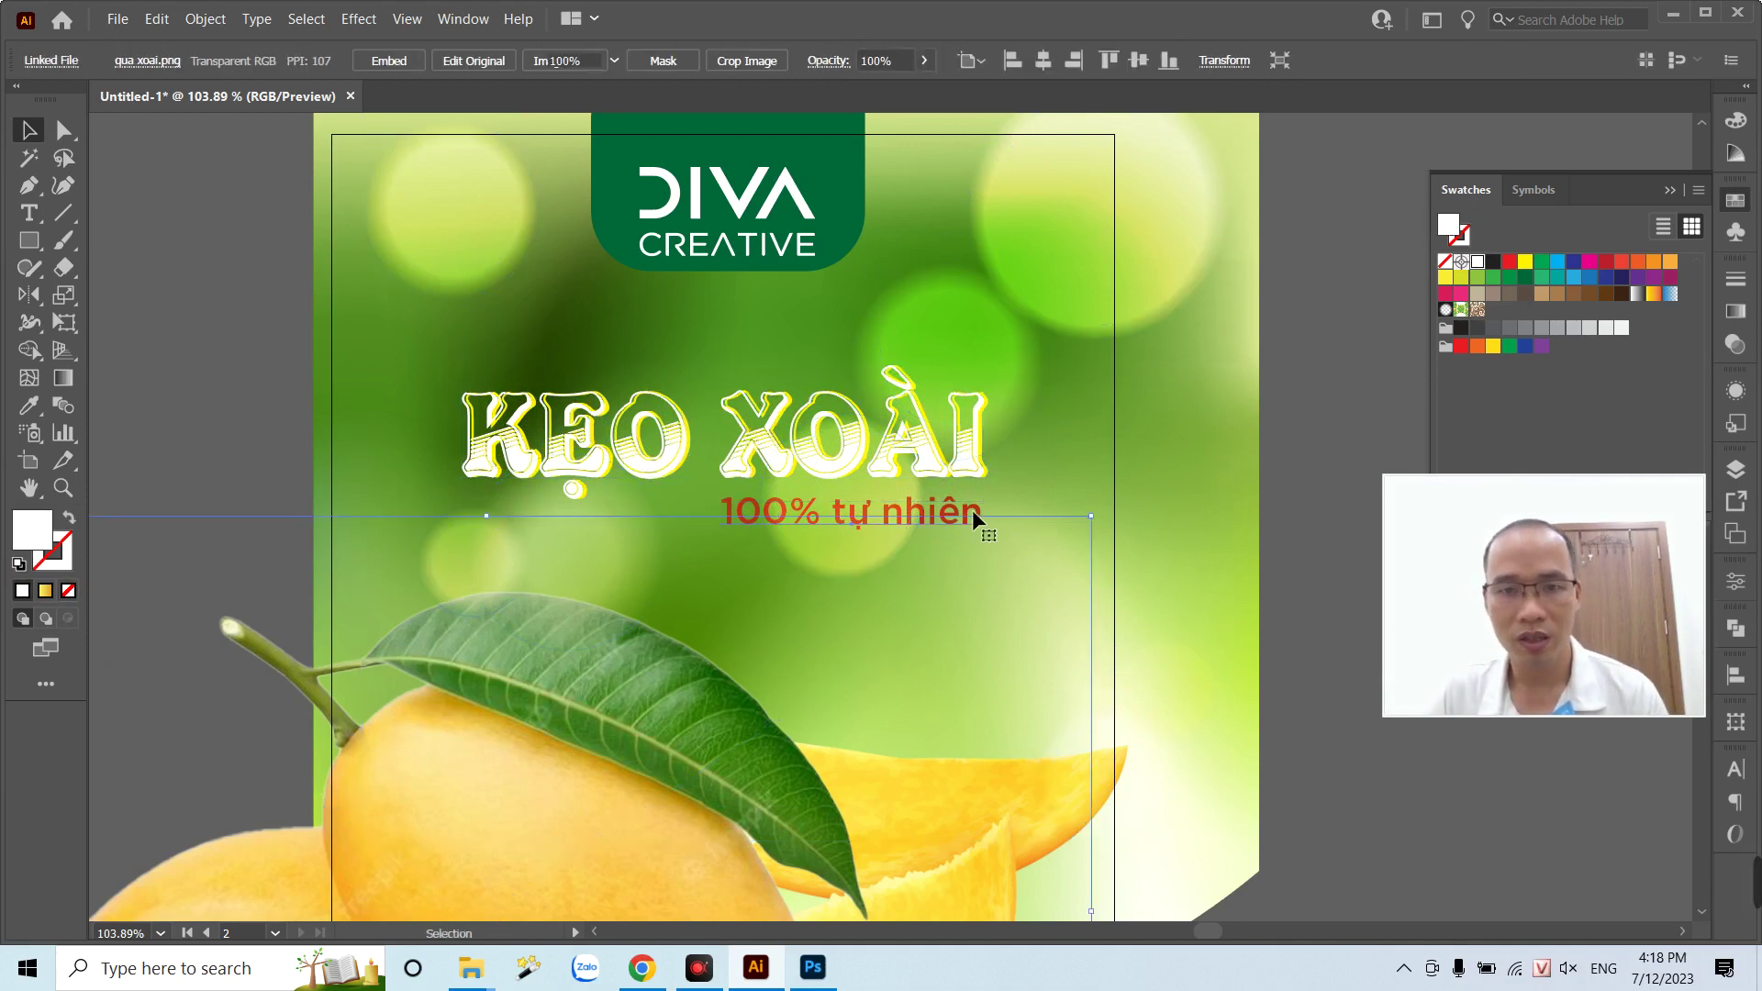
{"action": "left_click", "coordinate": [972, 509]}
{"action": "left_click", "coordinate": [1481, 263]}
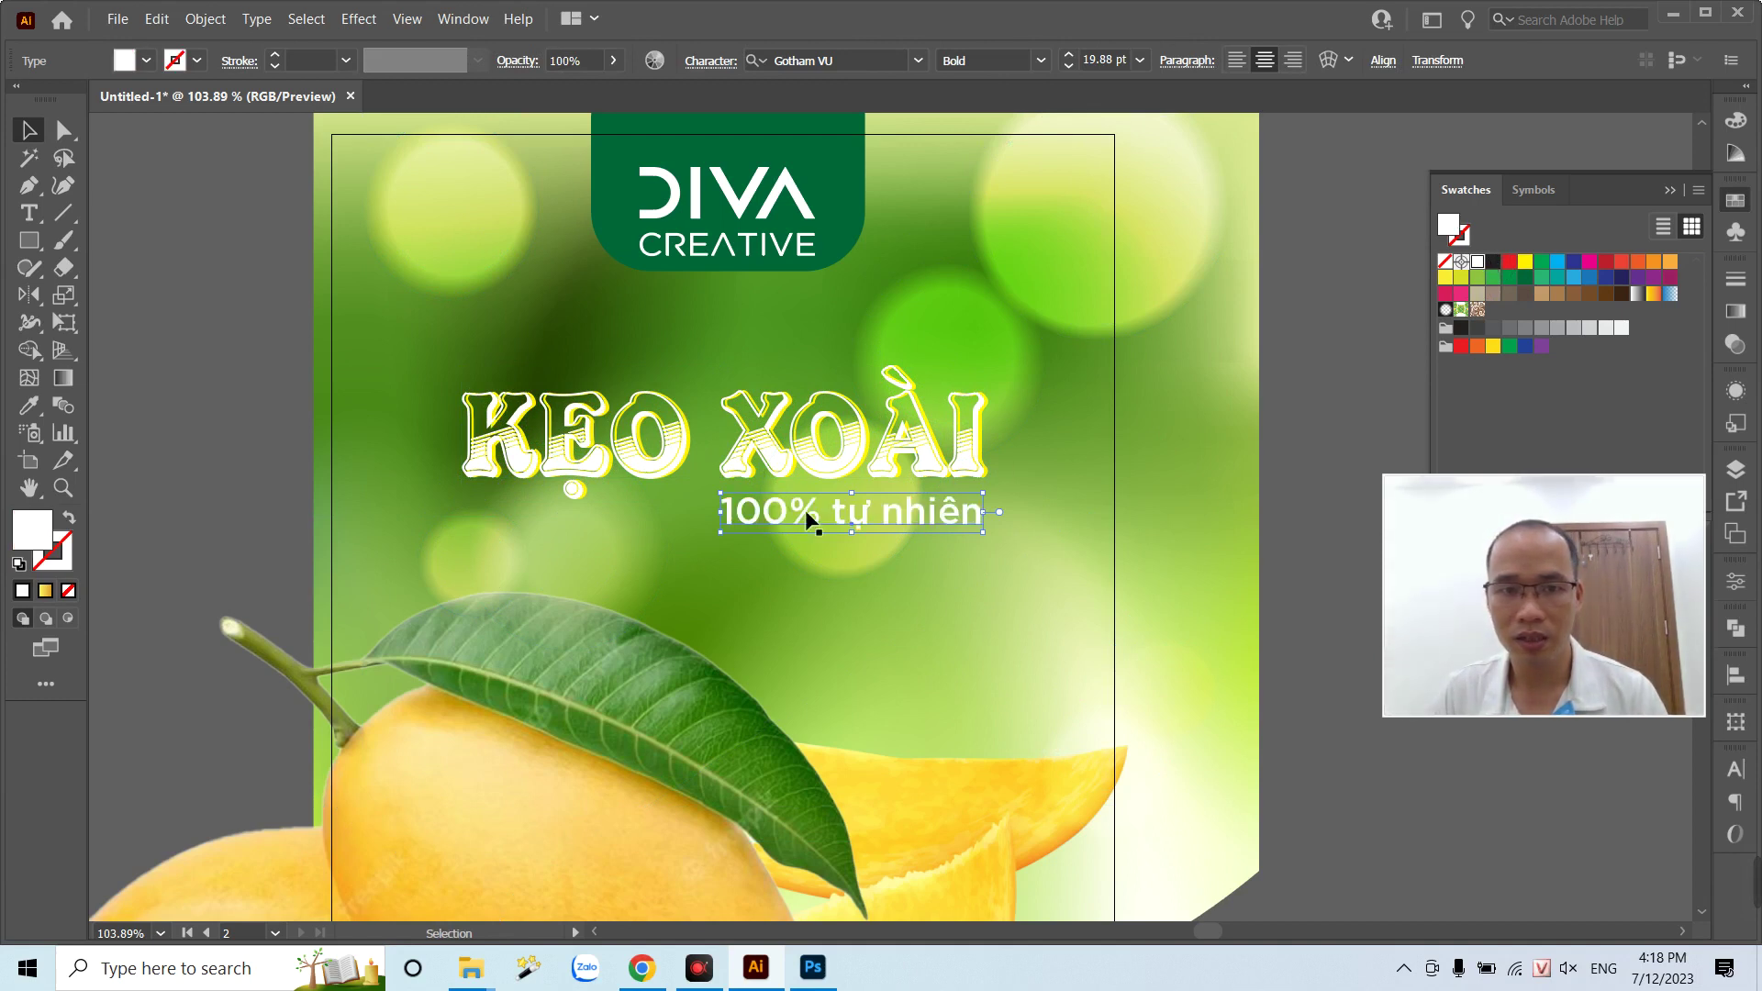
- Enlarge the 100% tự nhiên tagline
{"action": "left_click_drag", "start_coordinate": [735, 542], "coordinate": [635, 555]}
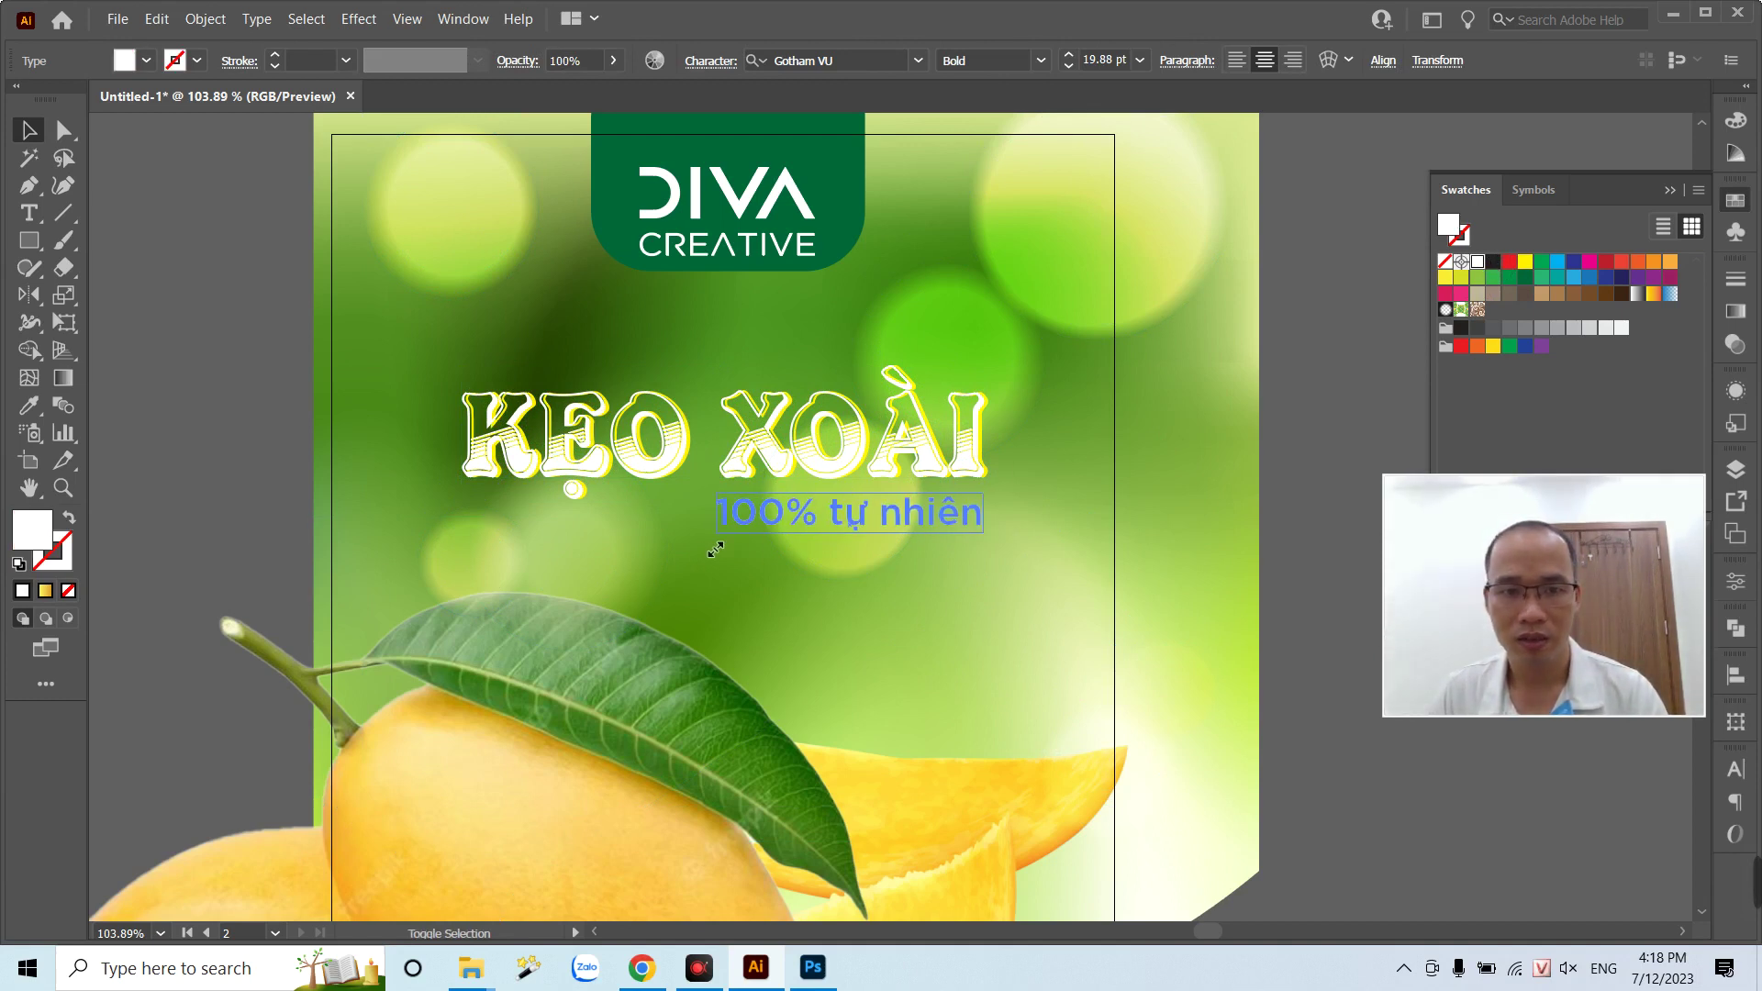
{"action": "left_click", "coordinate": [240, 537]}
{"action": "scroll", "coordinate": [946, 436], "scroll_direction": "up", "scroll_amount": 3}
{"action": "scroll", "coordinate": [946, 435], "scroll_direction": "up", "scroll_amount": 4}
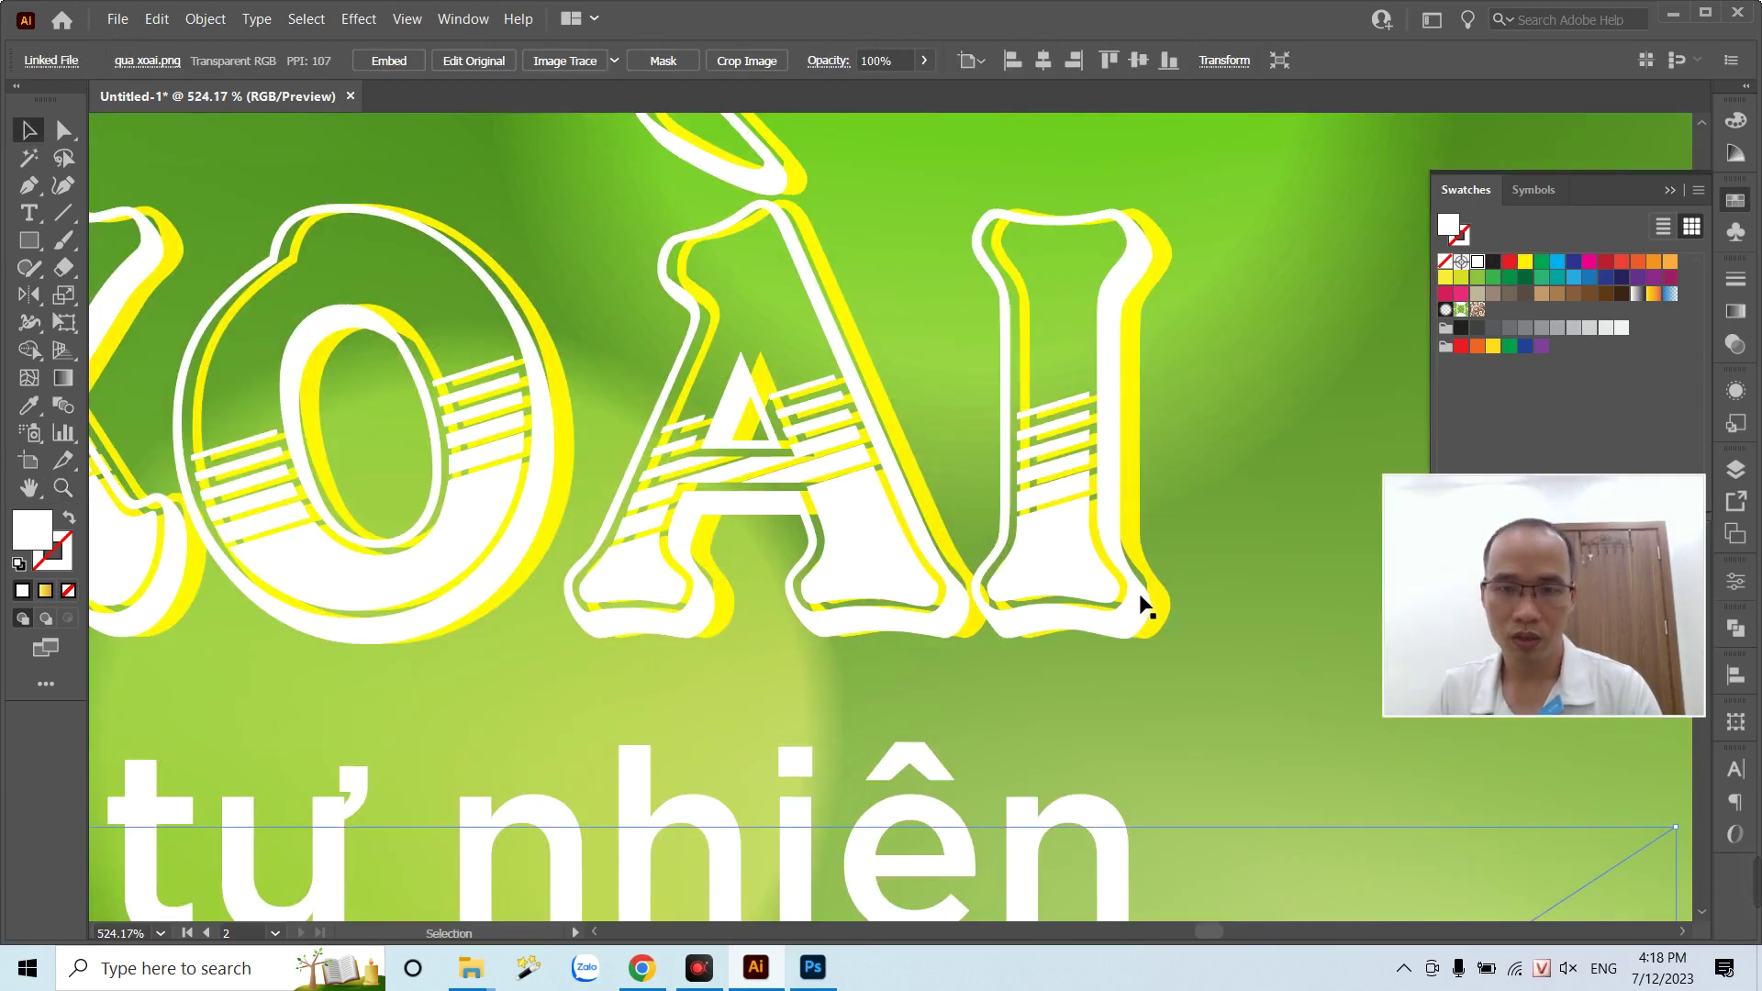
- Recolour the yellow title copy dark green and realign the white title over it
{"action": "left_click", "coordinate": [1041, 622]}
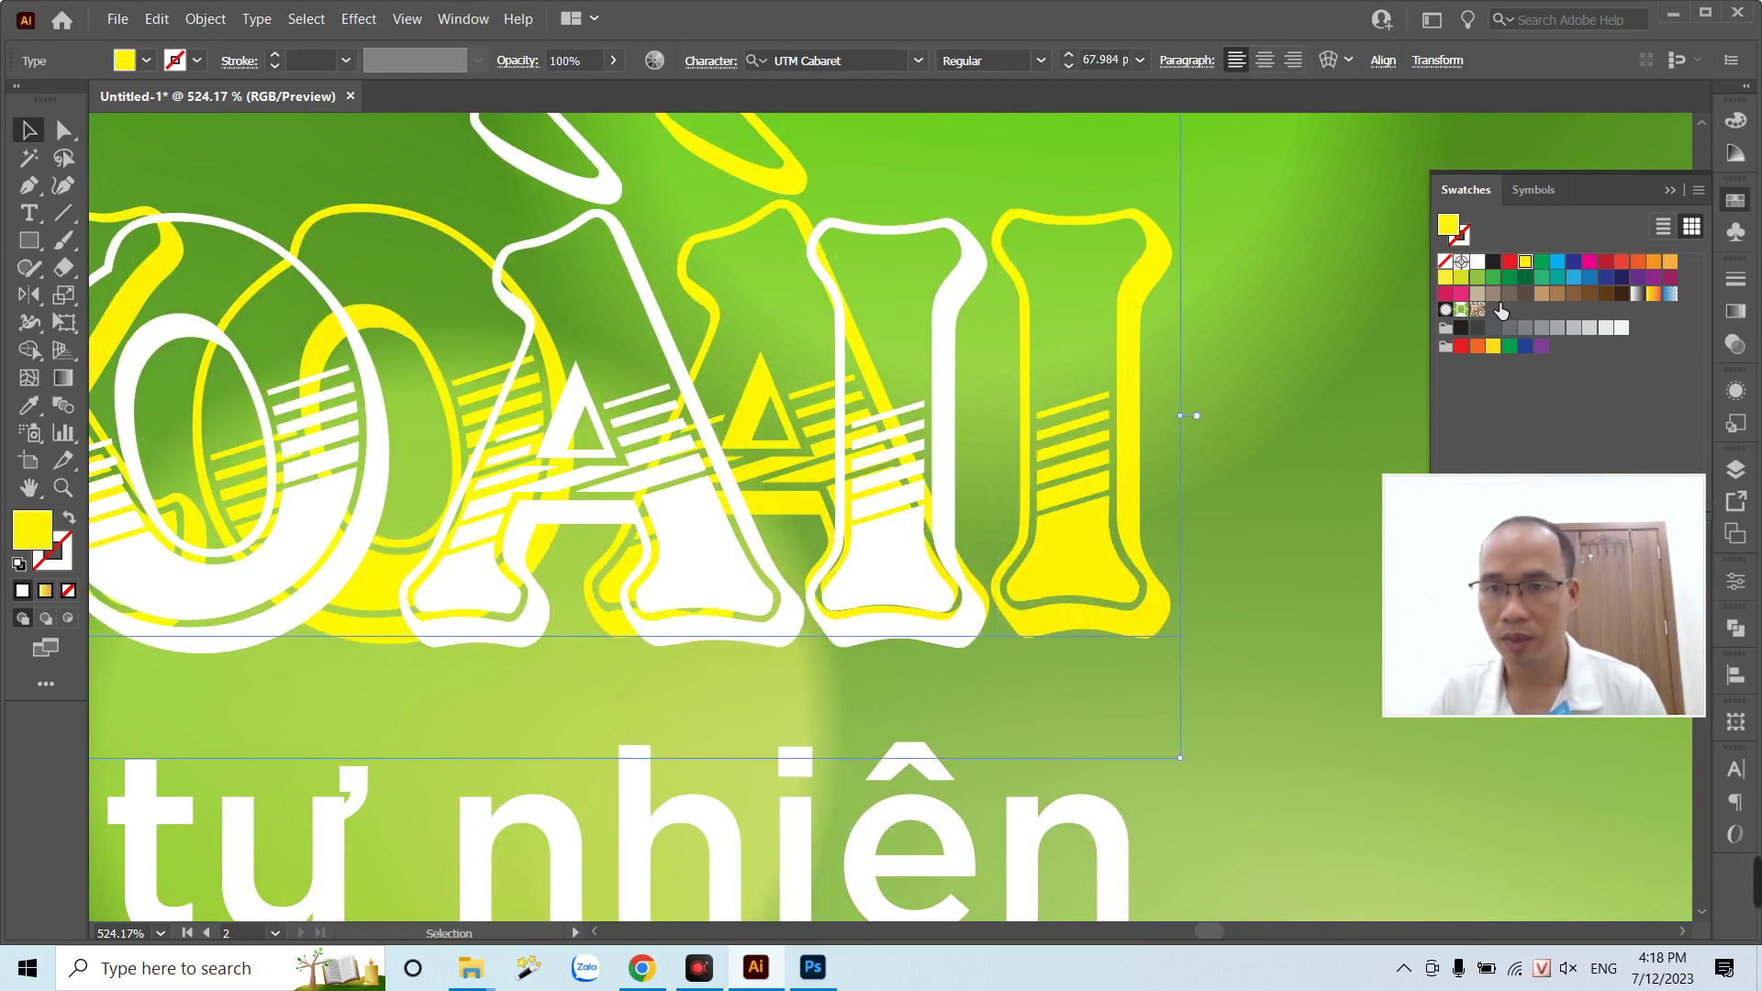
{"action": "left_click_drag", "start_coordinate": [1528, 280], "coordinate": [1090, 573]}
{"action": "left_click_drag", "start_coordinate": [961, 637], "coordinate": [1132, 611]}
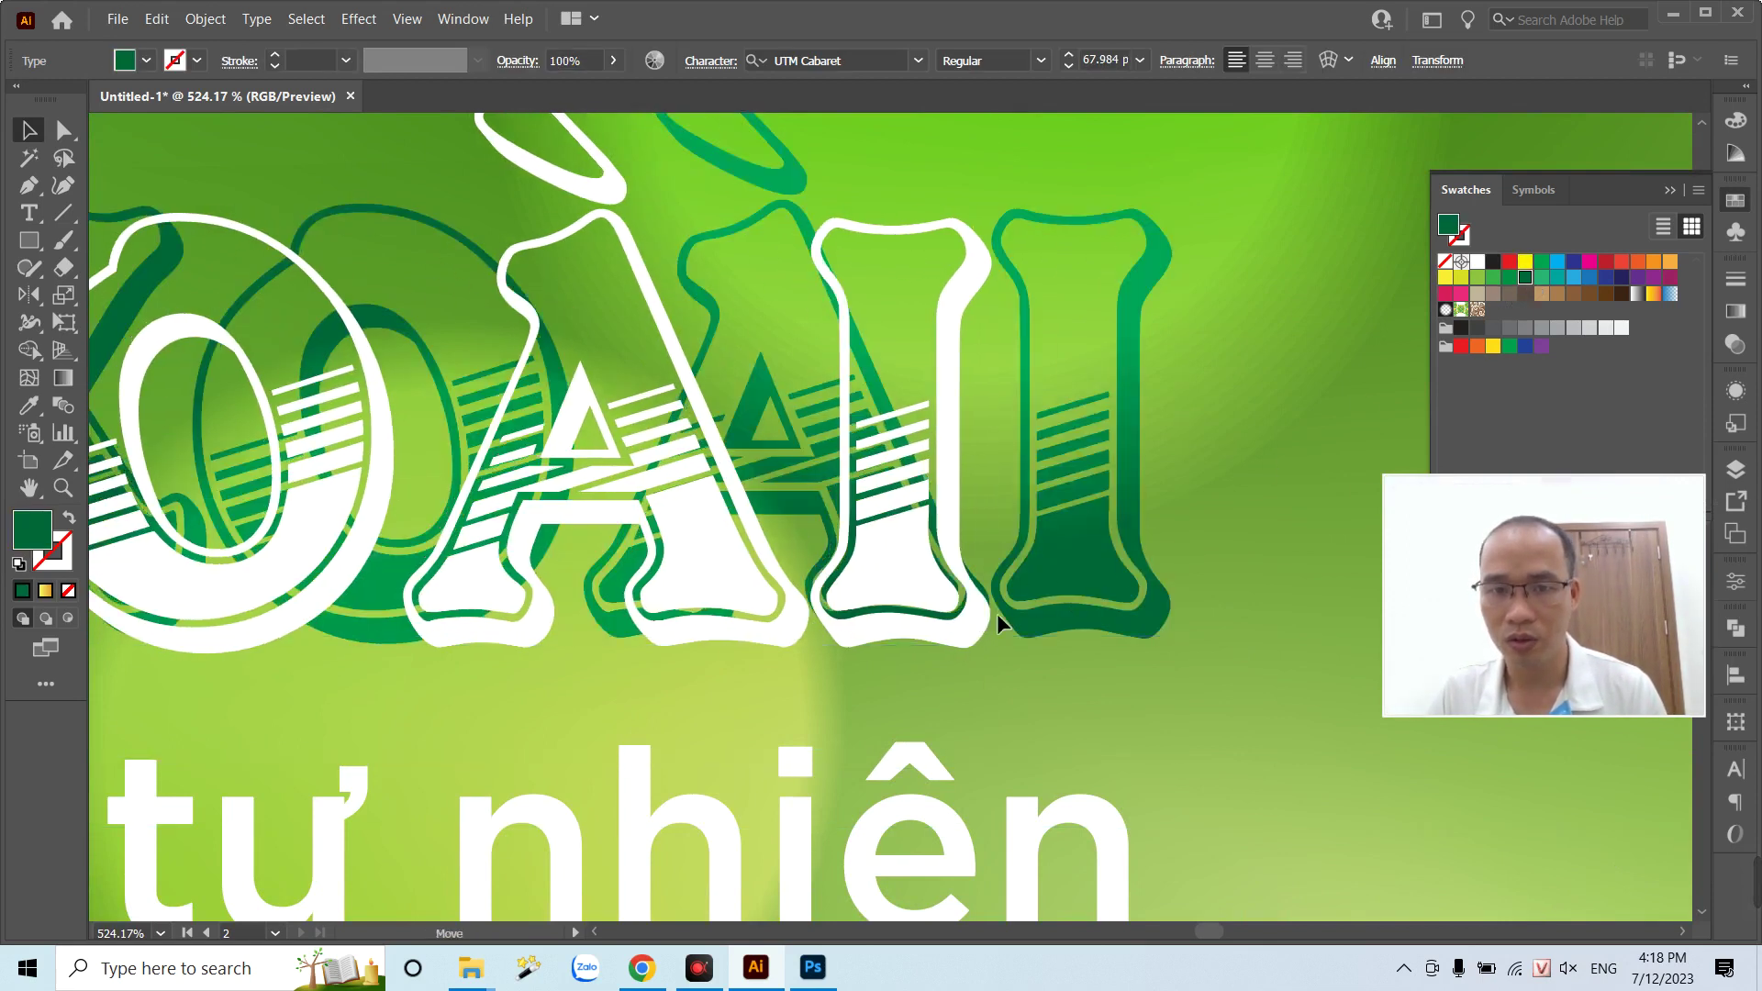
{"action": "key", "text": "ctrl+minus"}
{"action": "key", "text": "ctrl+minus"}
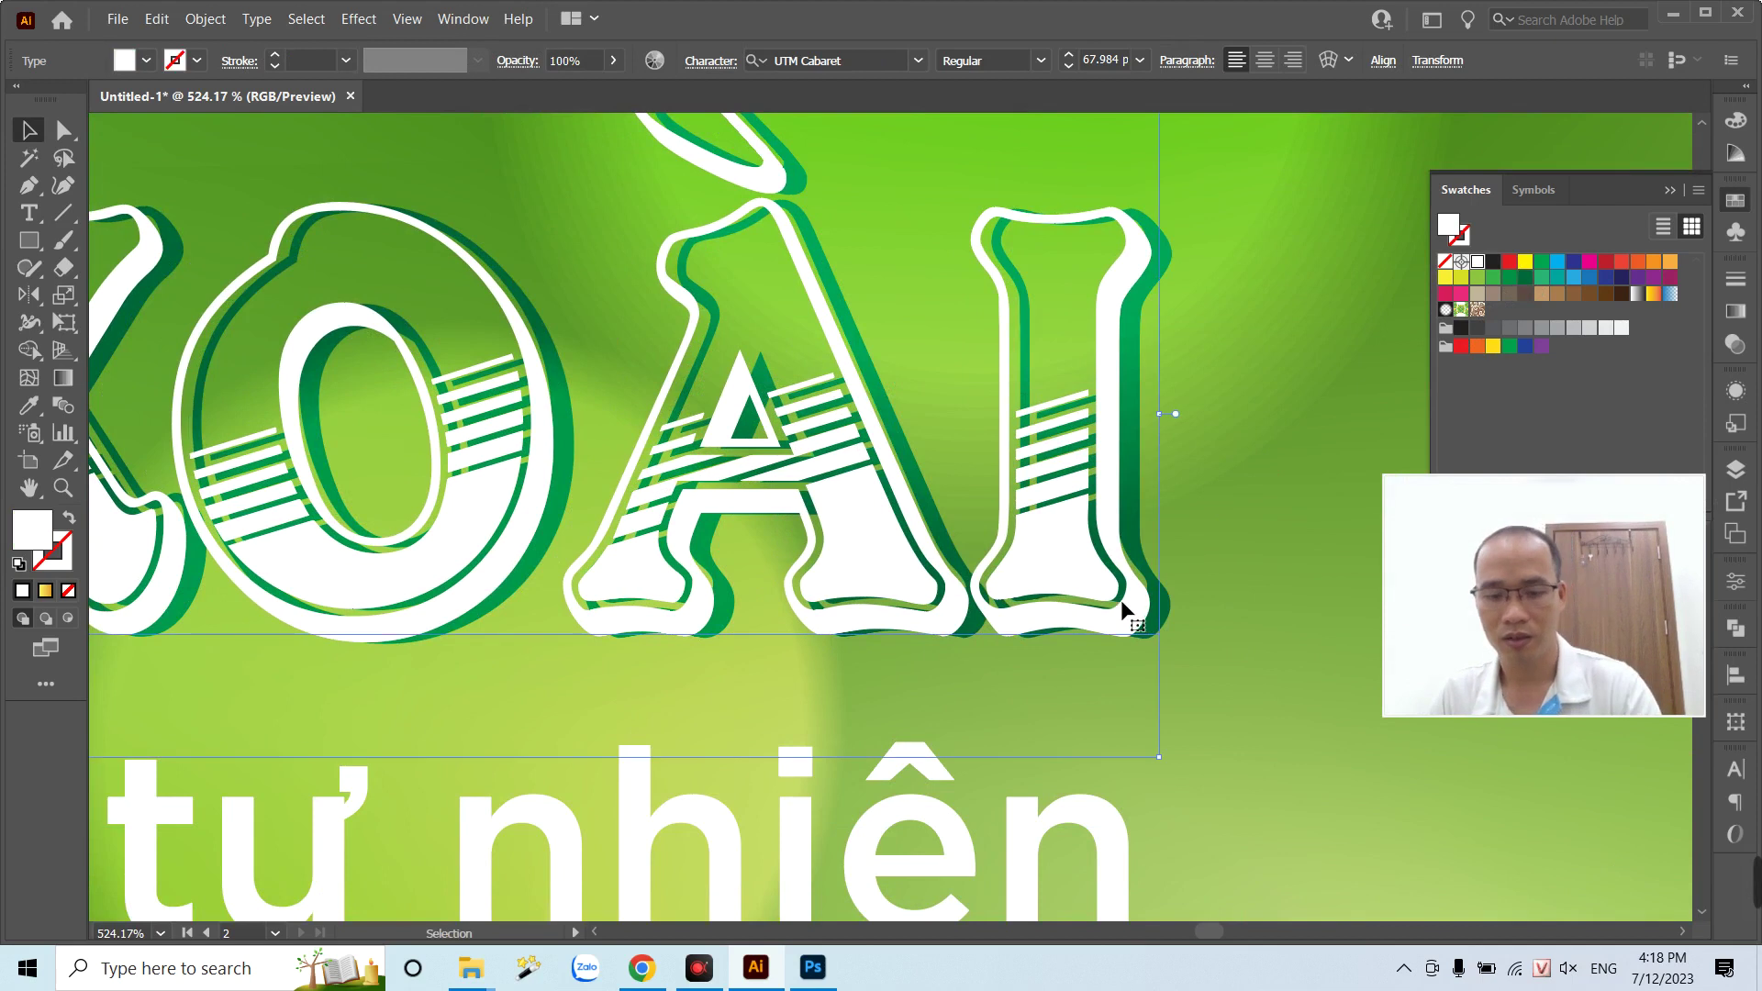
{"action": "key", "text": "ctrl+minus"}
{"action": "key", "text": "ctrl+minus"}
{"action": "key", "text": "ctrl+minus"}
{"action": "key", "text": "ctrl+minus"}
{"action": "key", "text": "ctrl+minus"}
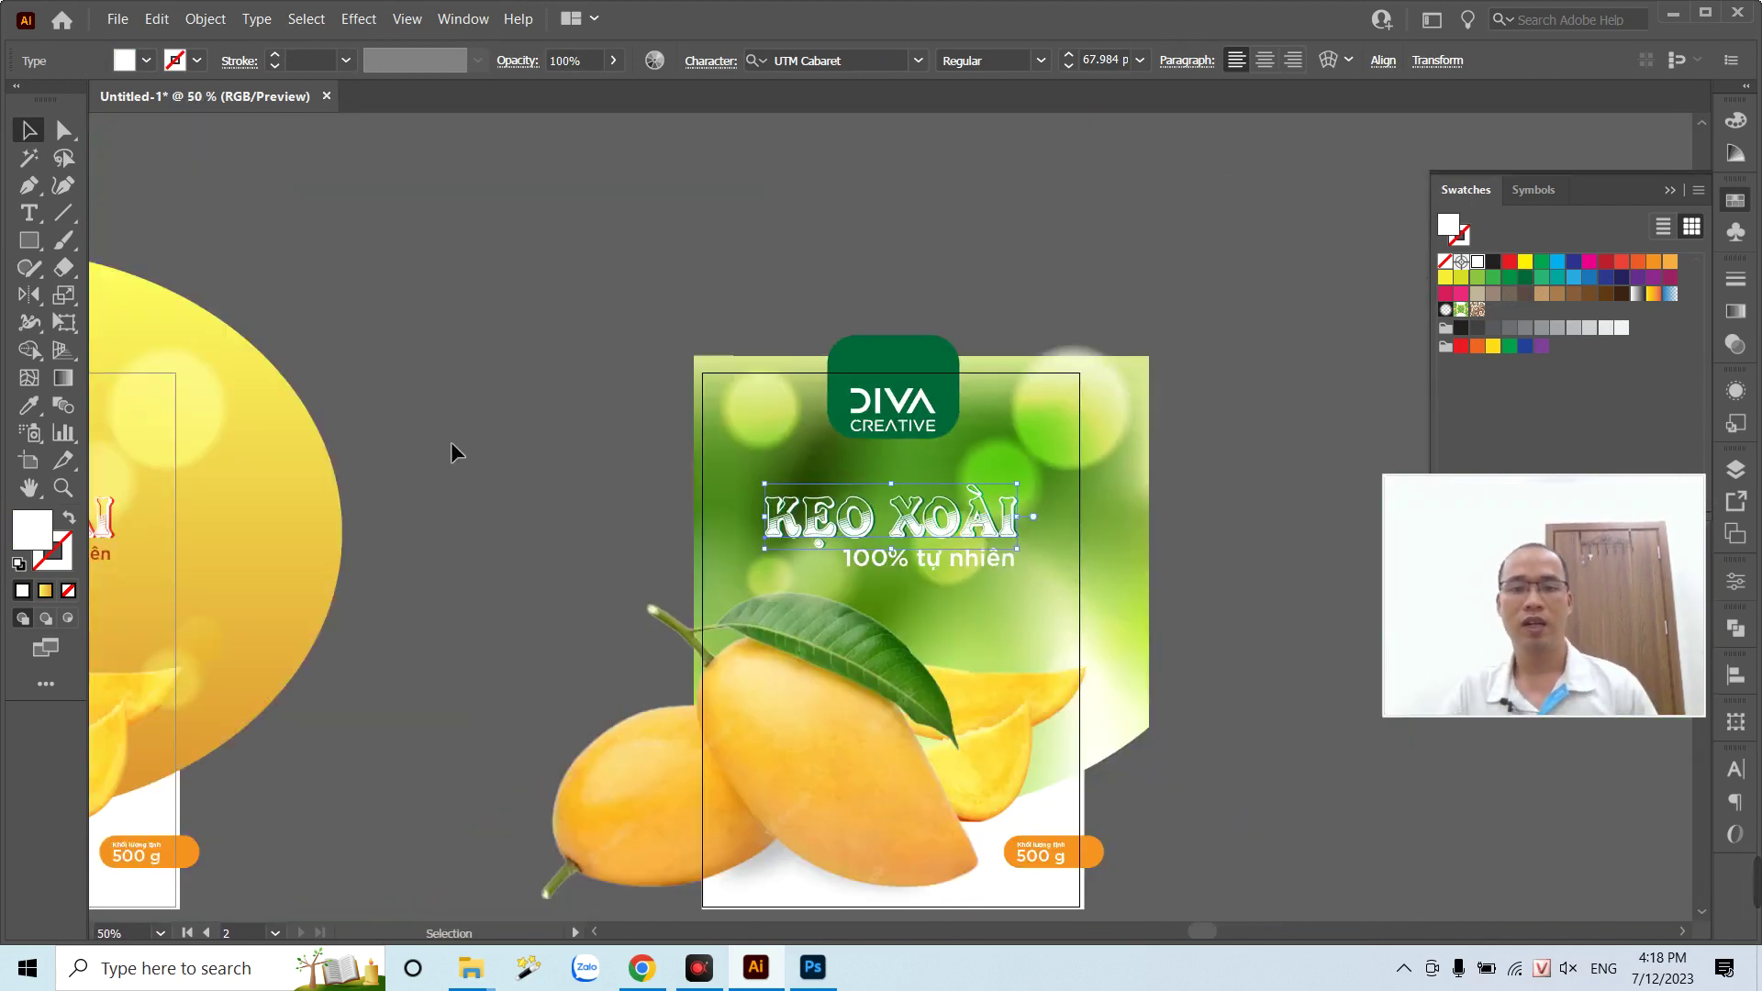
{"action": "left_click", "coordinate": [457, 438]}
{"action": "scroll", "coordinate": [468, 441], "scroll_direction": "down", "scroll_amount": 2}
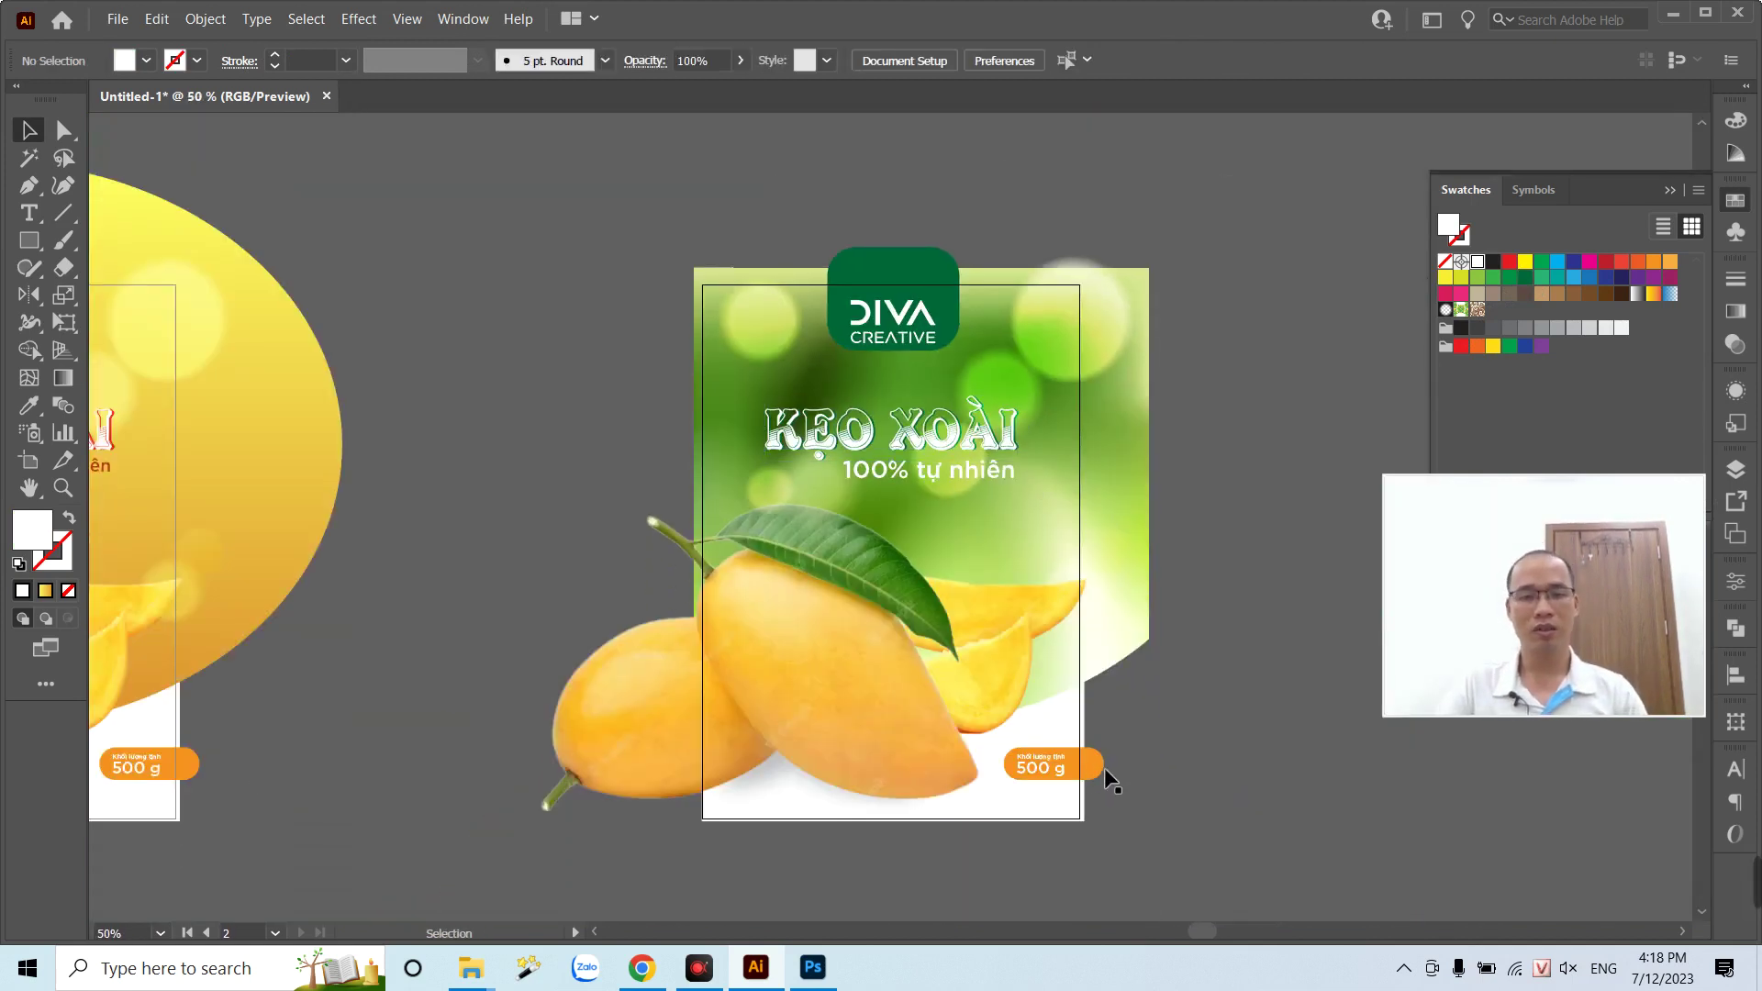
- Make the 500 g badge dark green, lift the bokeh above the label, and open 30223
{"action": "left_click", "coordinate": [1102, 767]}
{"action": "left_click", "coordinate": [1528, 280]}
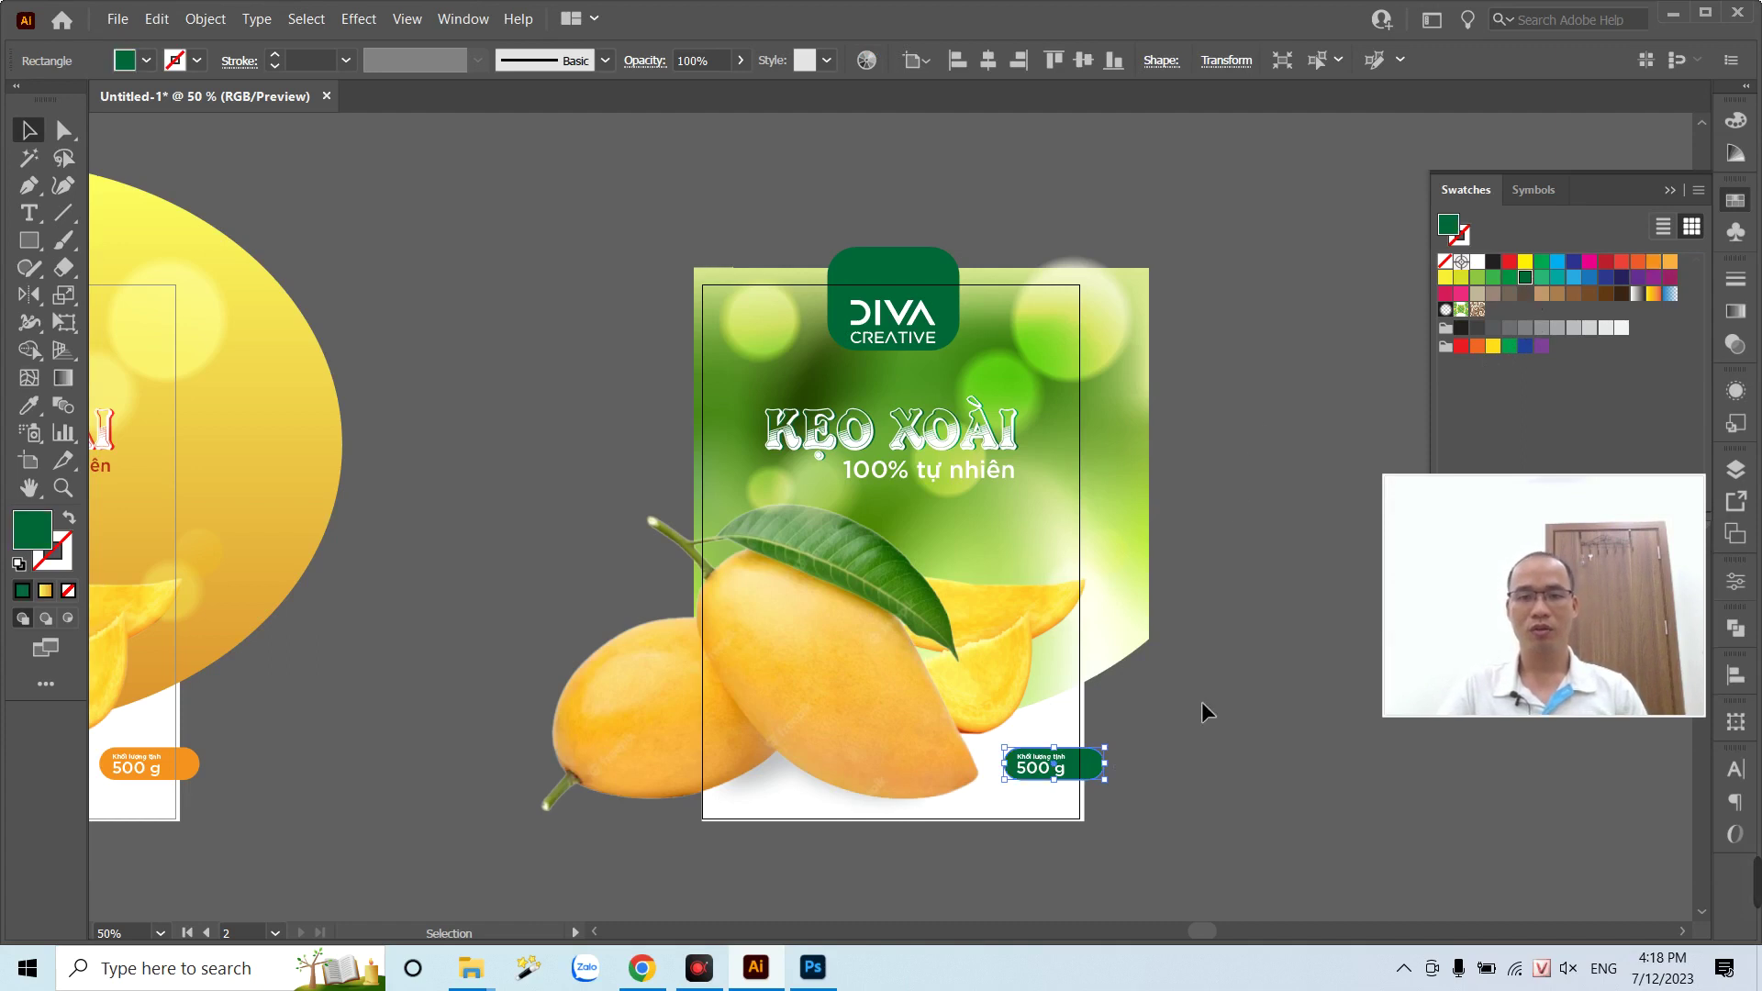
{"action": "left_click", "coordinate": [1202, 701]}
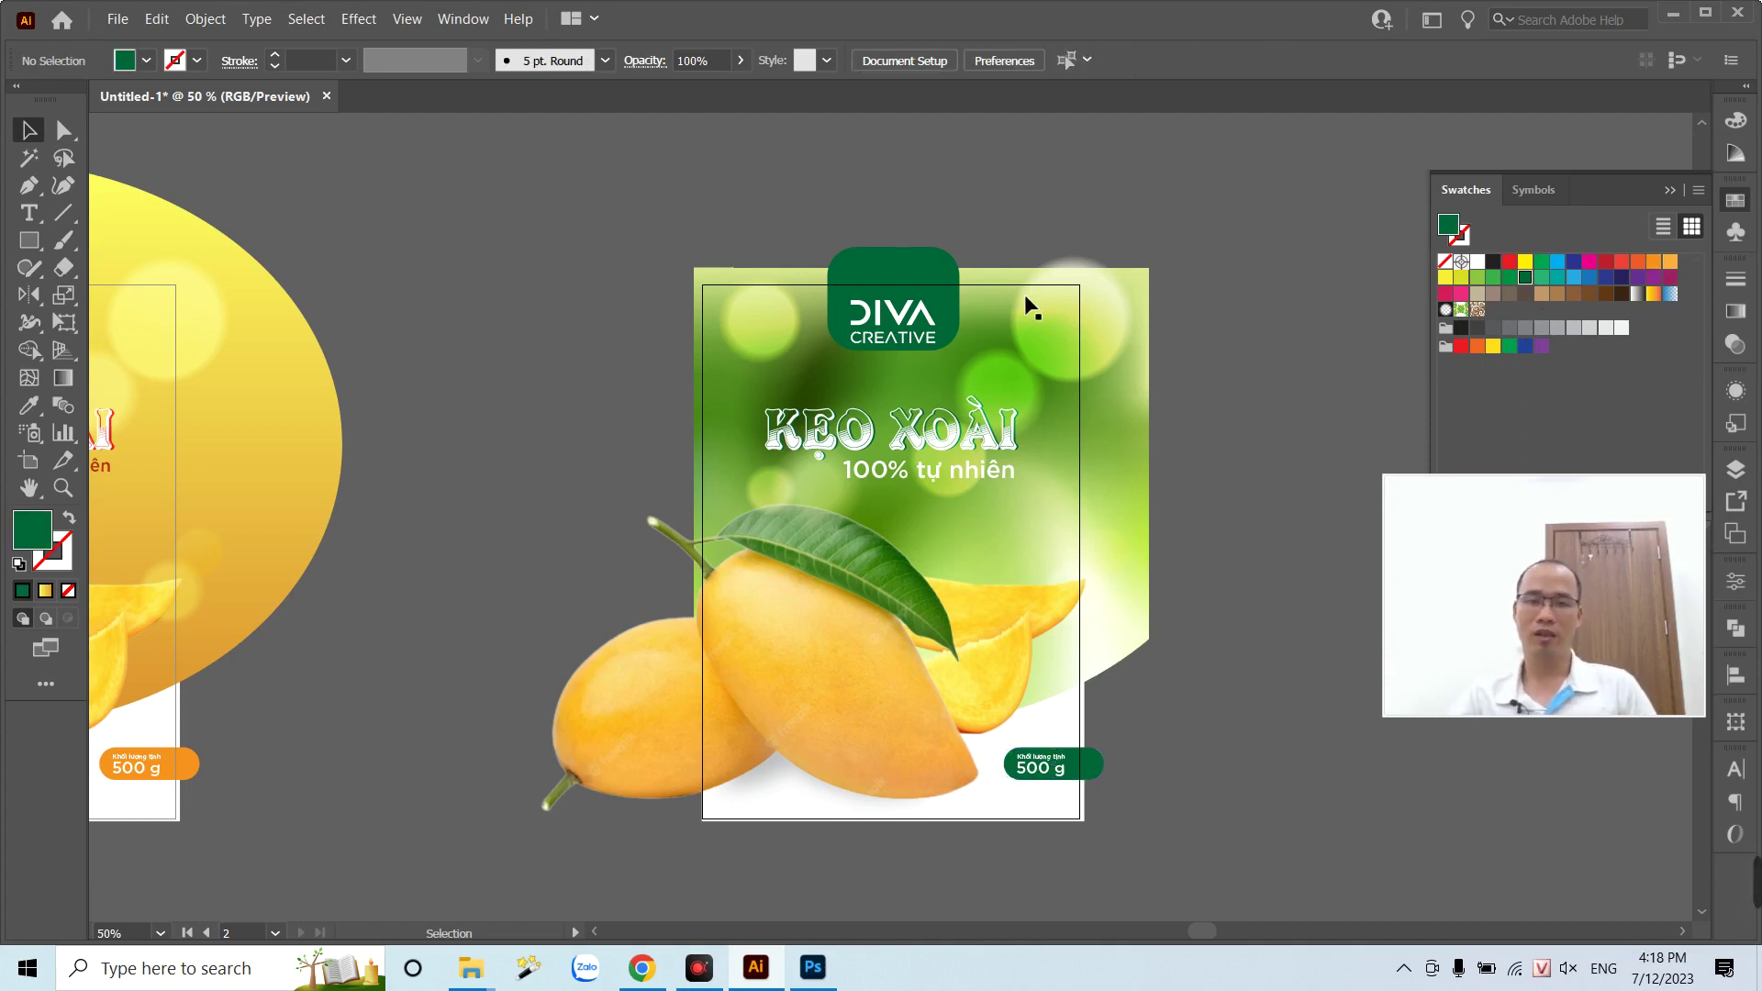
{"action": "left_click_drag", "start_coordinate": [1088, 333], "coordinate": [1092, 237]}
{"action": "left_click", "coordinate": [486, 863]}
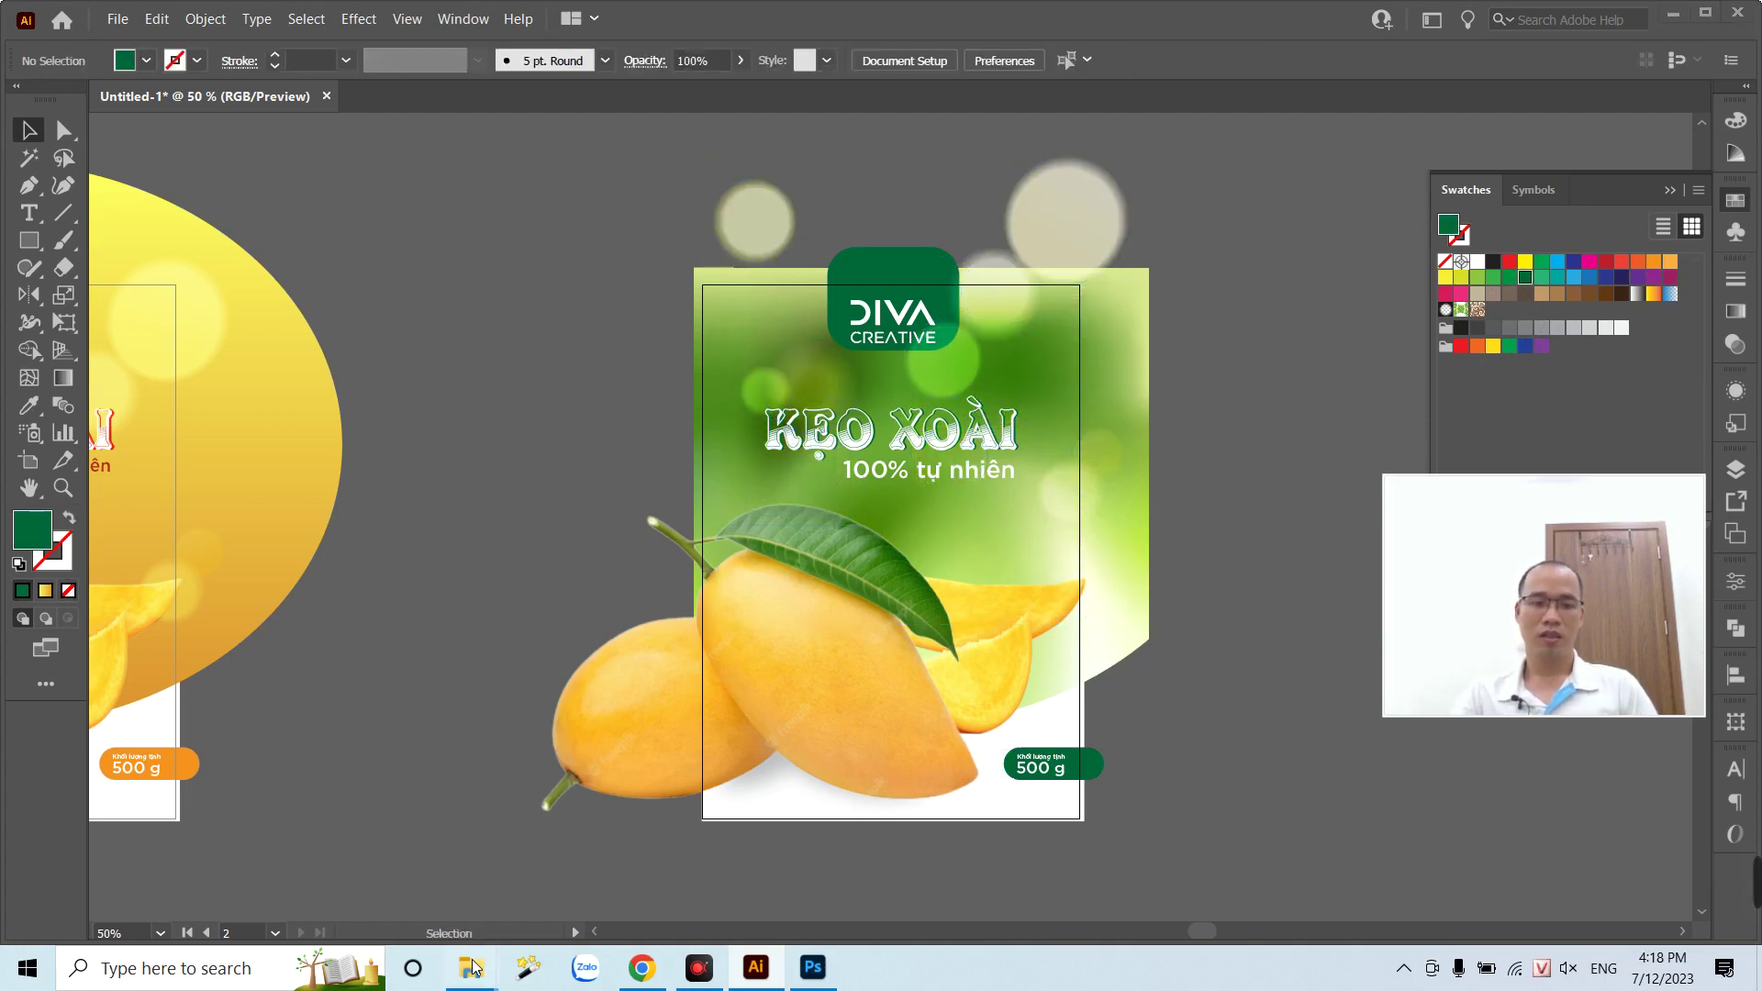
{"action": "left_click", "coordinate": [353, 872]}
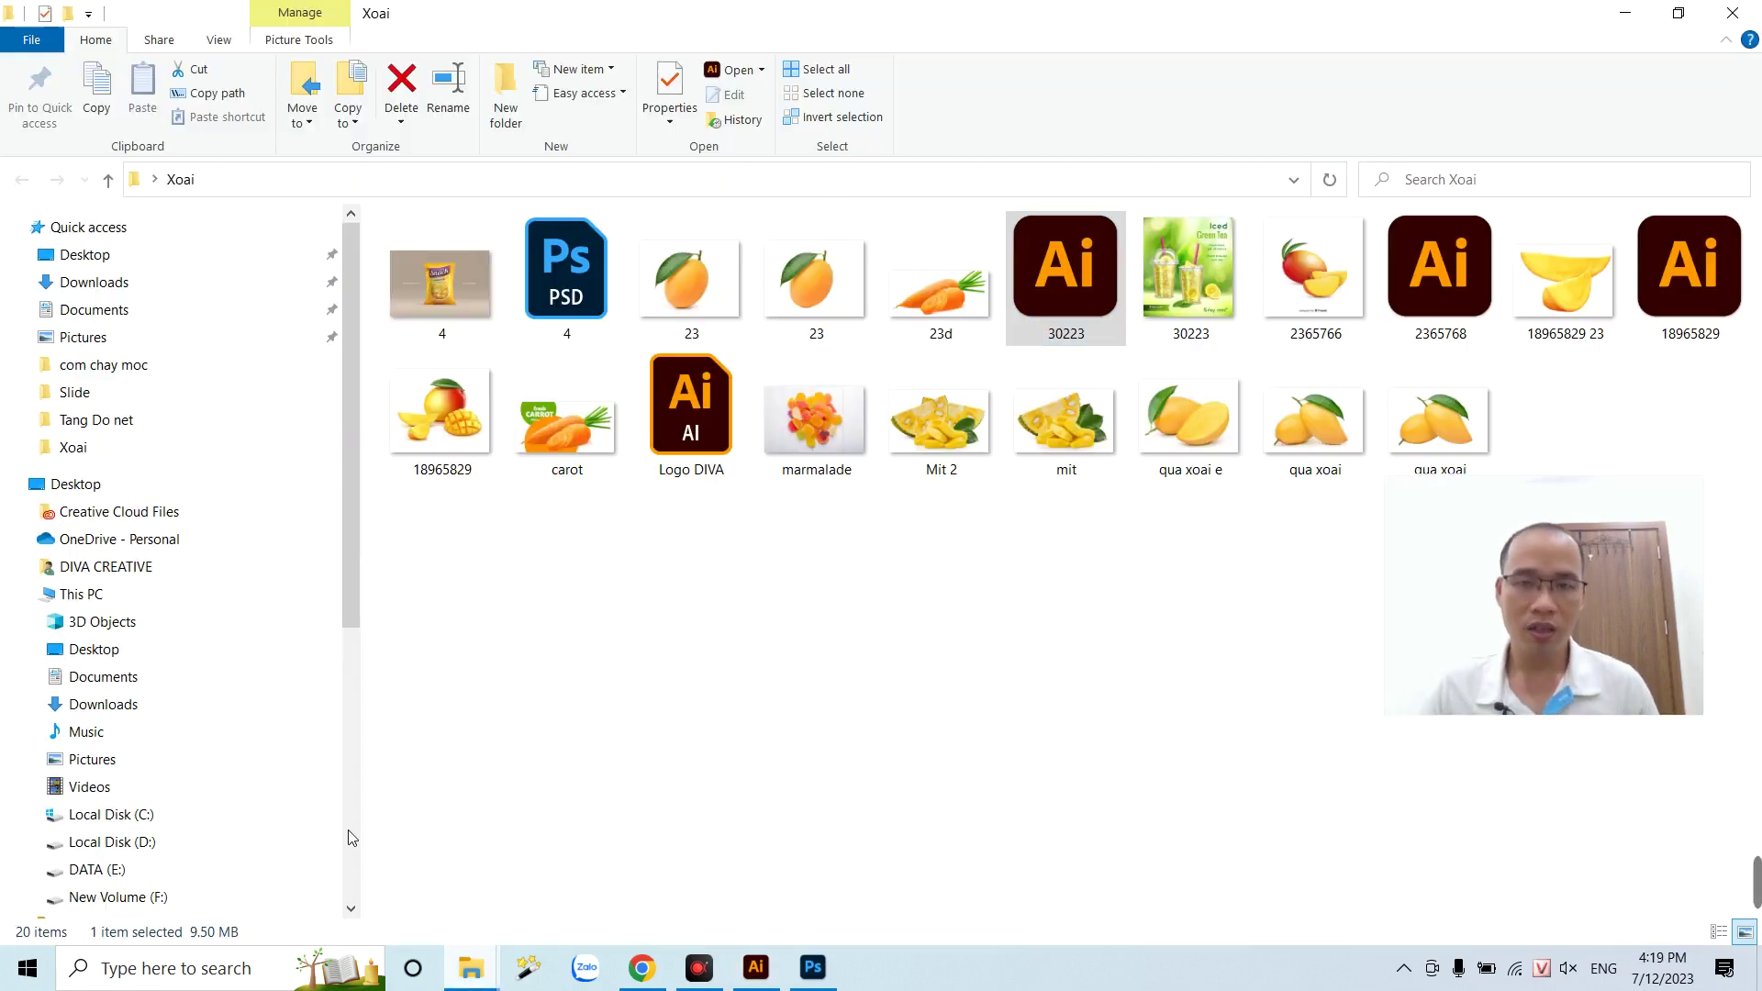
{"action": "double_click", "coordinate": [1067, 287]}
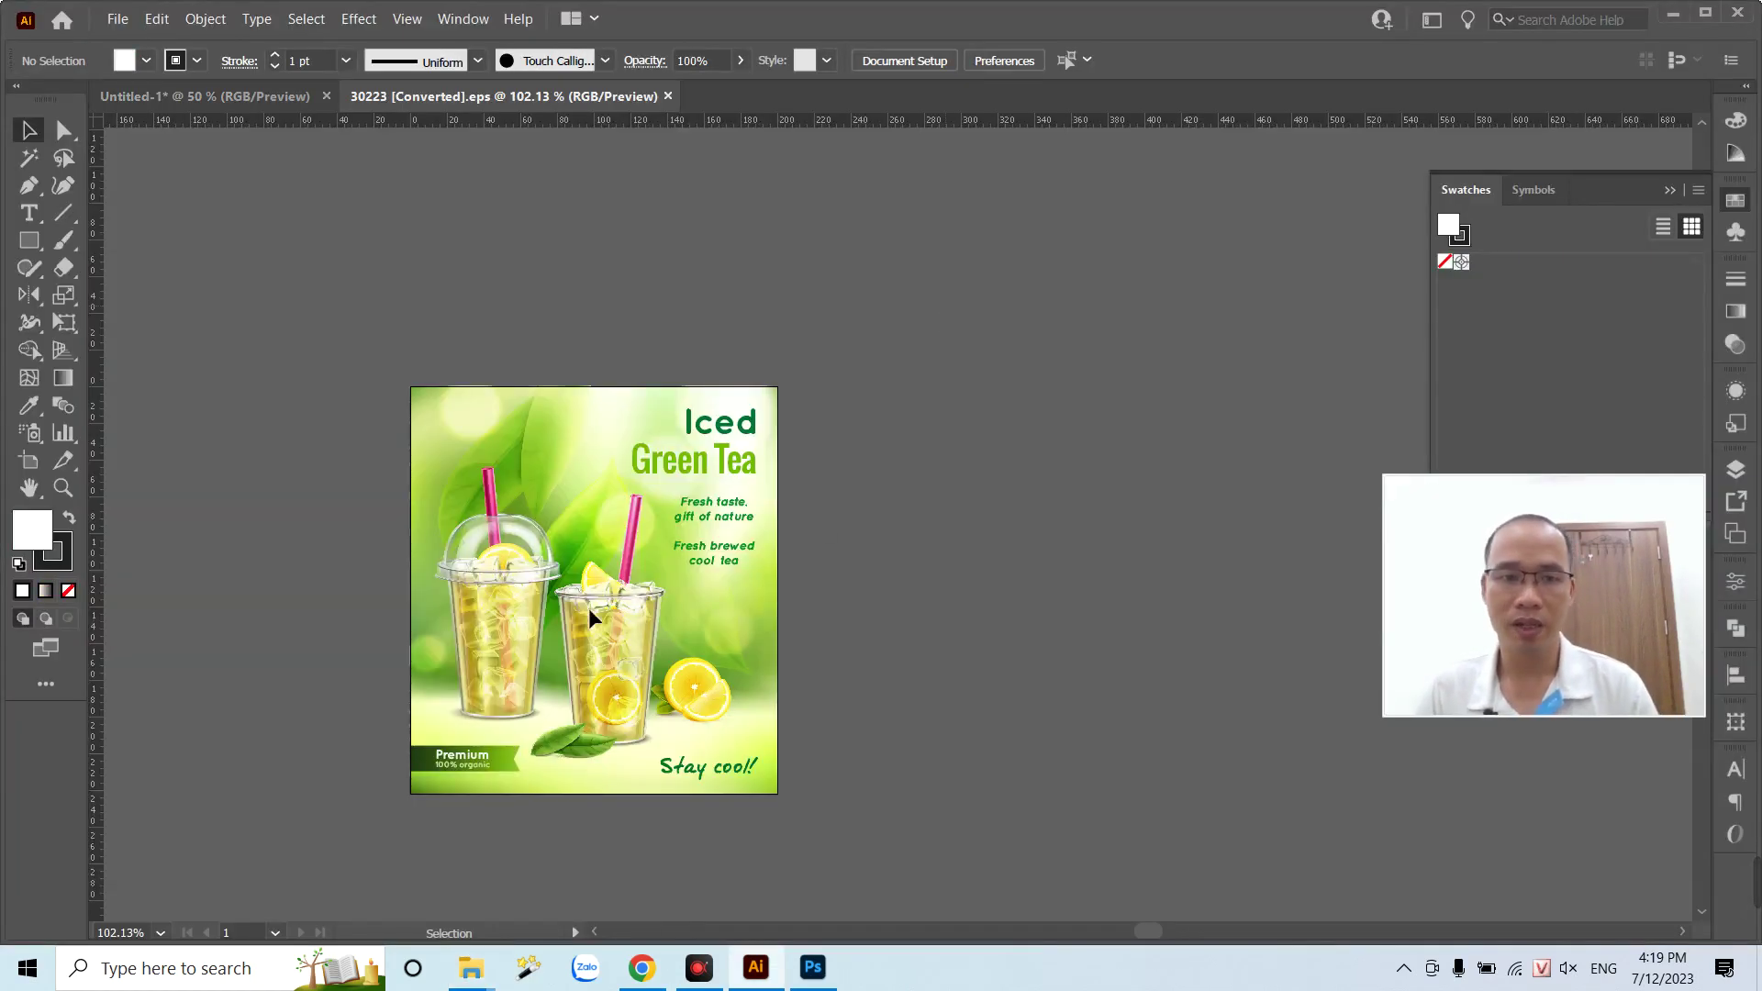
- Ungroup the iced tea artwork and move the green background image beside the drinks
{"action": "left_click", "coordinate": [530, 450]}
{"action": "right_click", "coordinate": [531, 438]}
{"action": "key", "text": "Escape"}
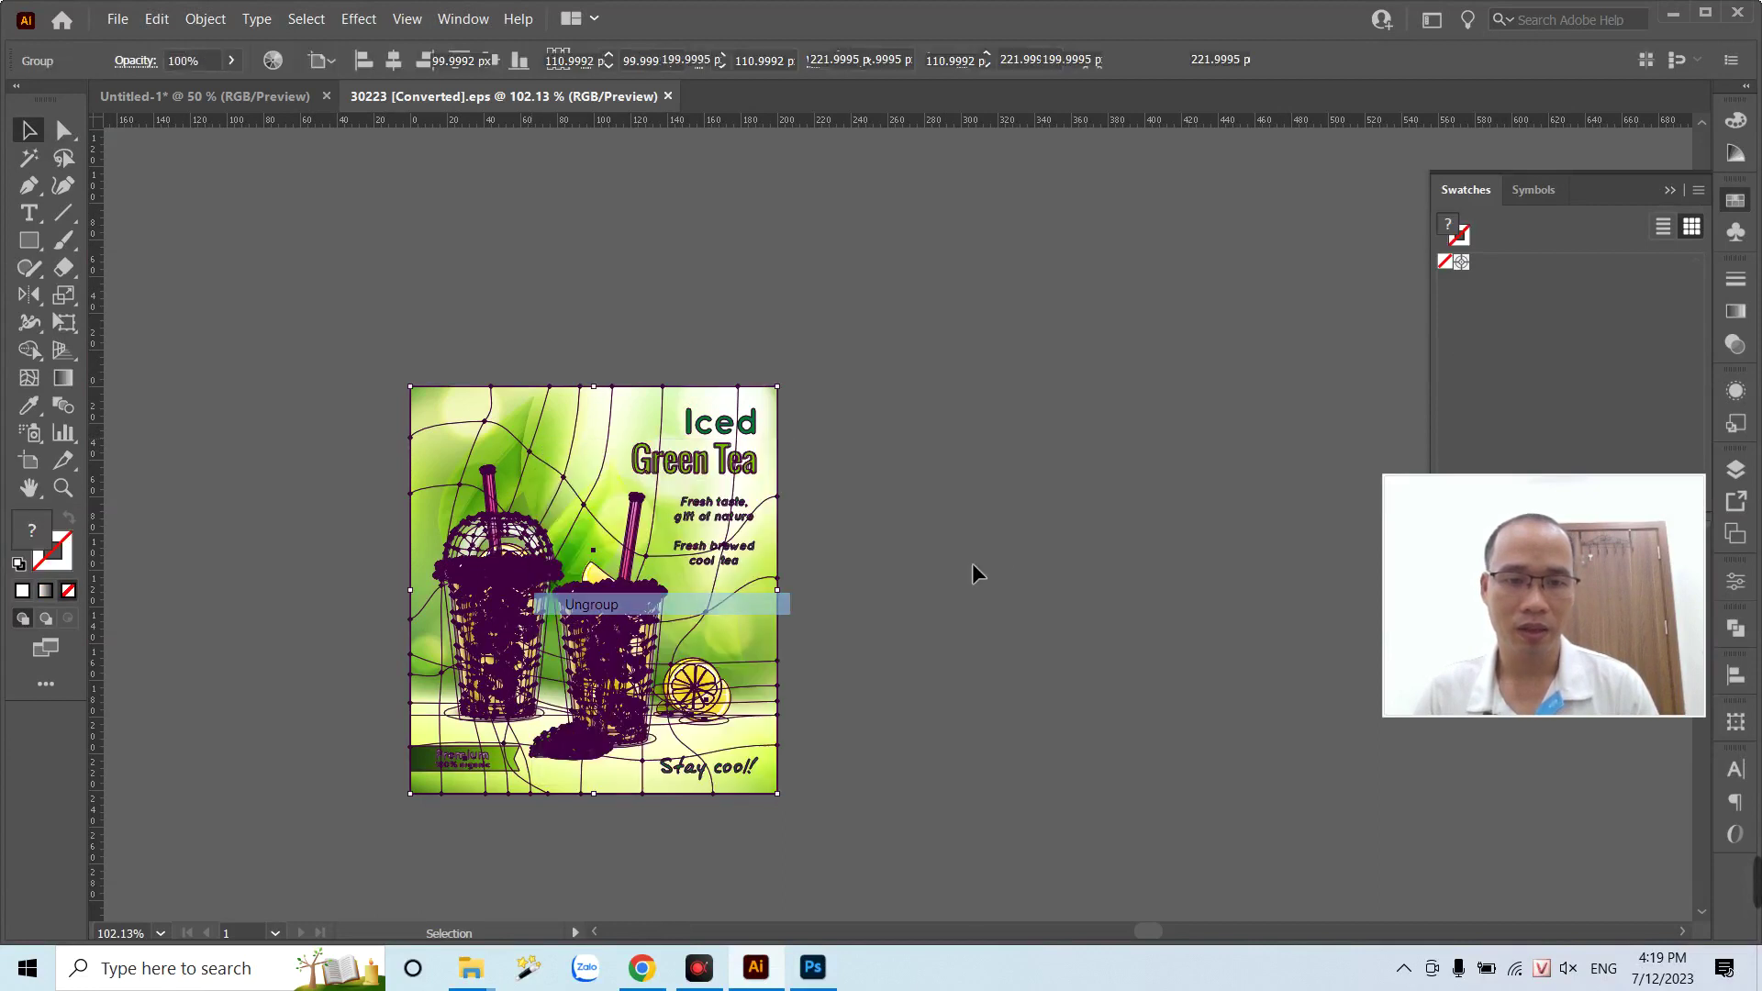
{"action": "left_click", "coordinate": [293, 508]}
{"action": "left_click_drag", "start_coordinate": [551, 444], "coordinate": [1006, 378]}
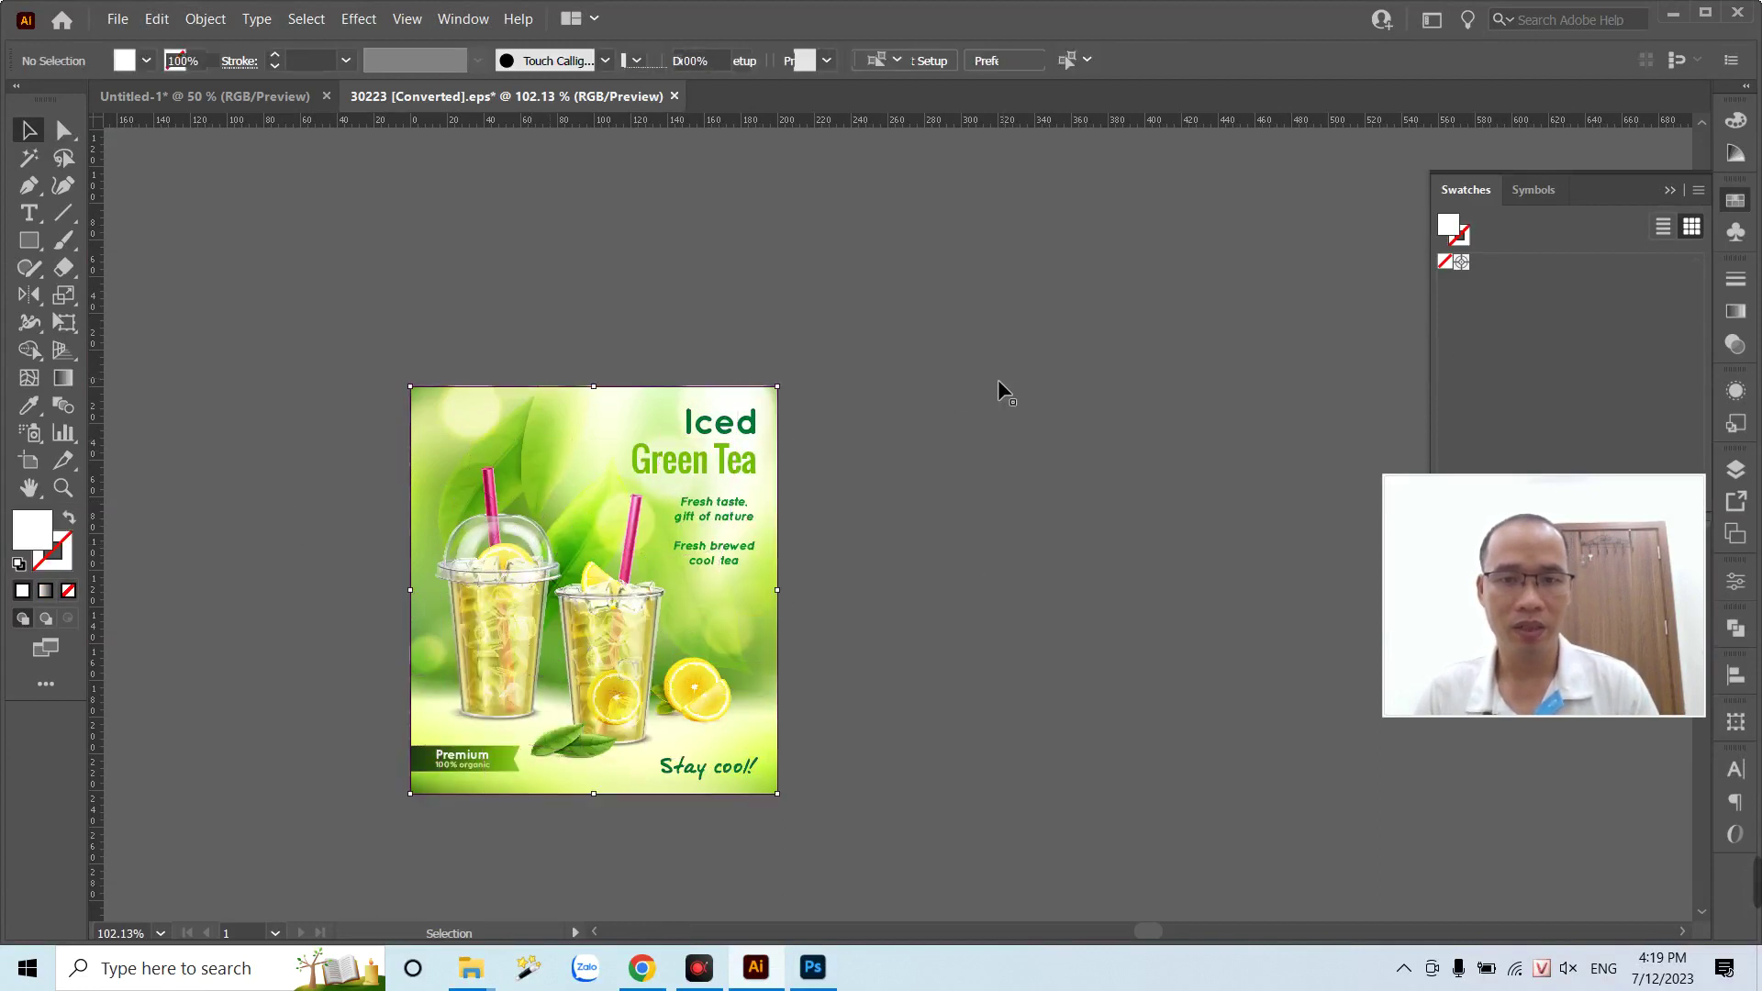
{"action": "right_click", "coordinate": [1002, 379]}
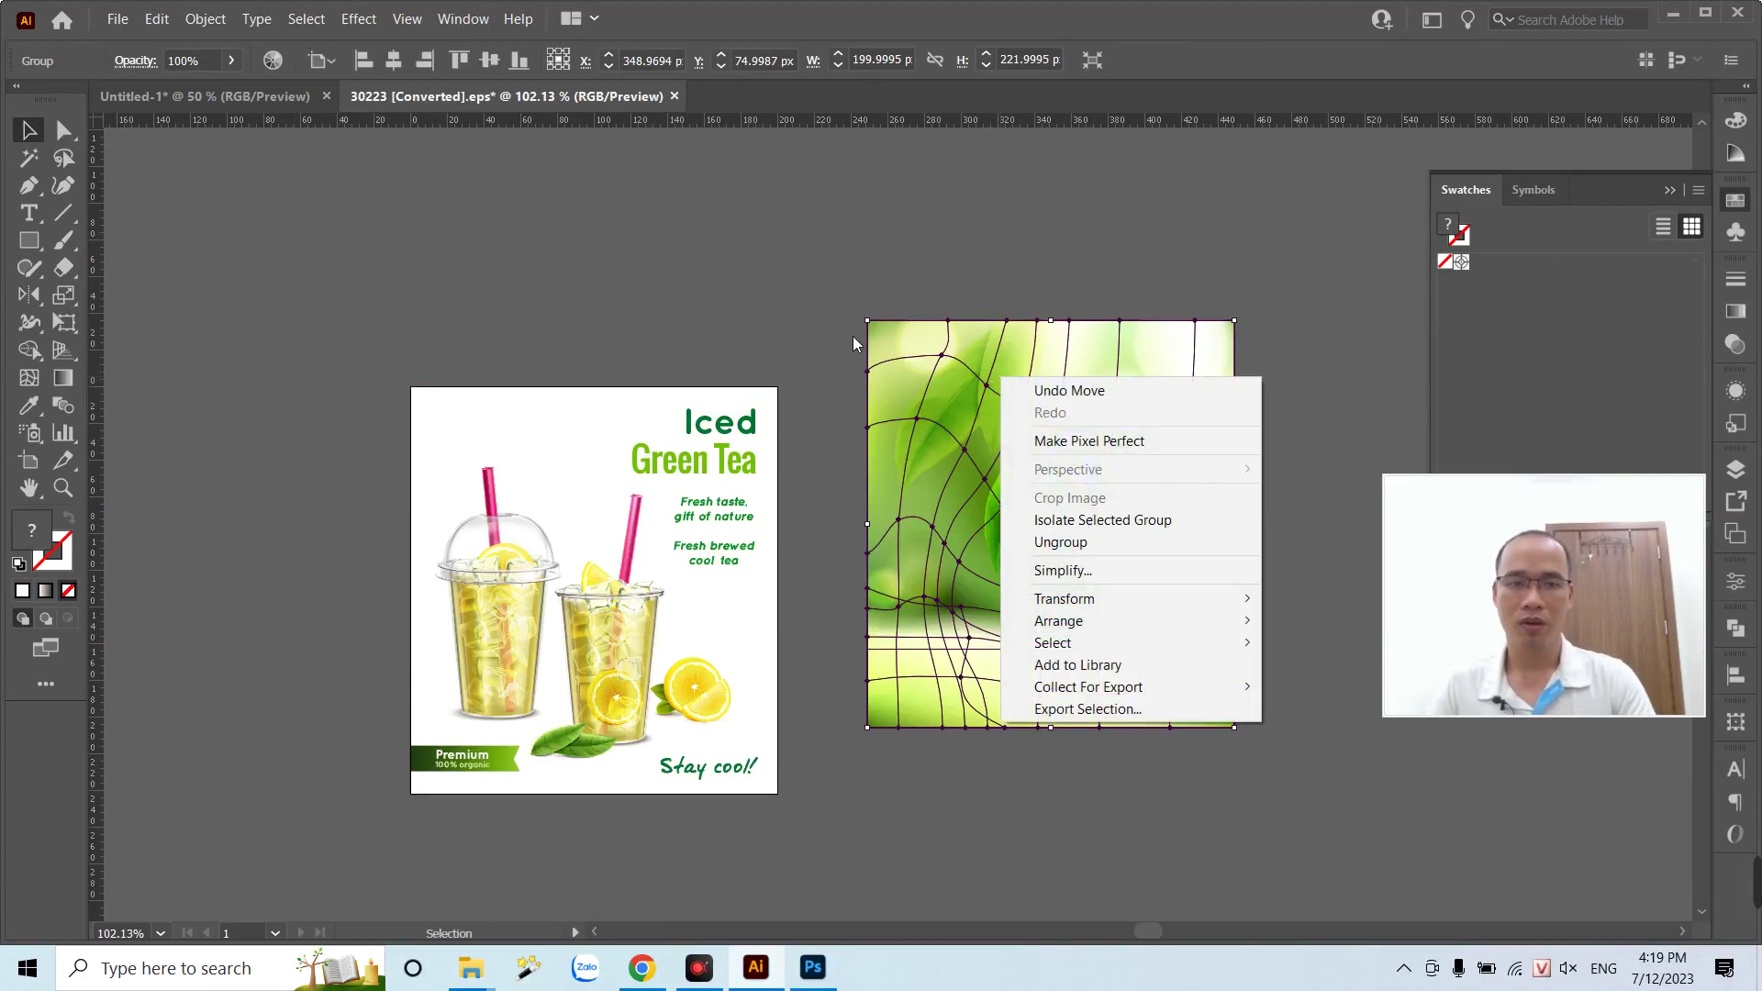
{"action": "left_click", "coordinate": [845, 390]}
- Ungroup the leaf image twice and pull the leaves-and-bokeh clip group out to the left
{"action": "left_click_drag", "start_coordinate": [993, 404], "coordinate": [216, 378]}
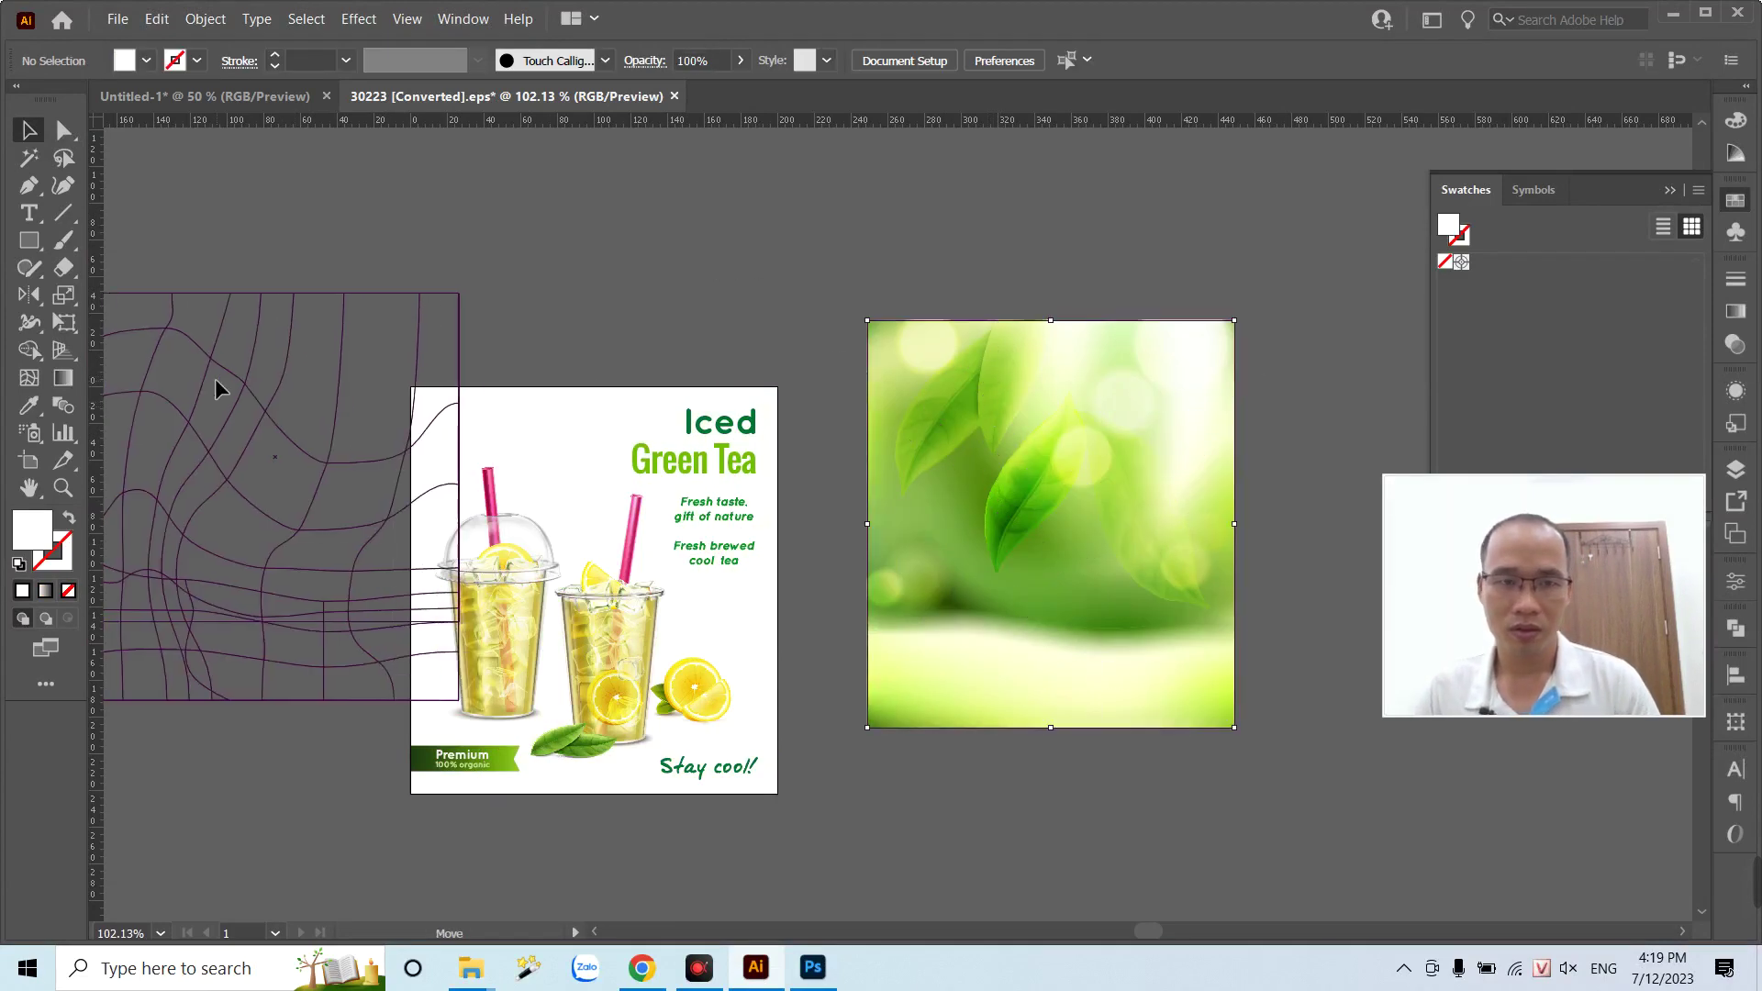
{"action": "left_click", "coordinate": [217, 360]}
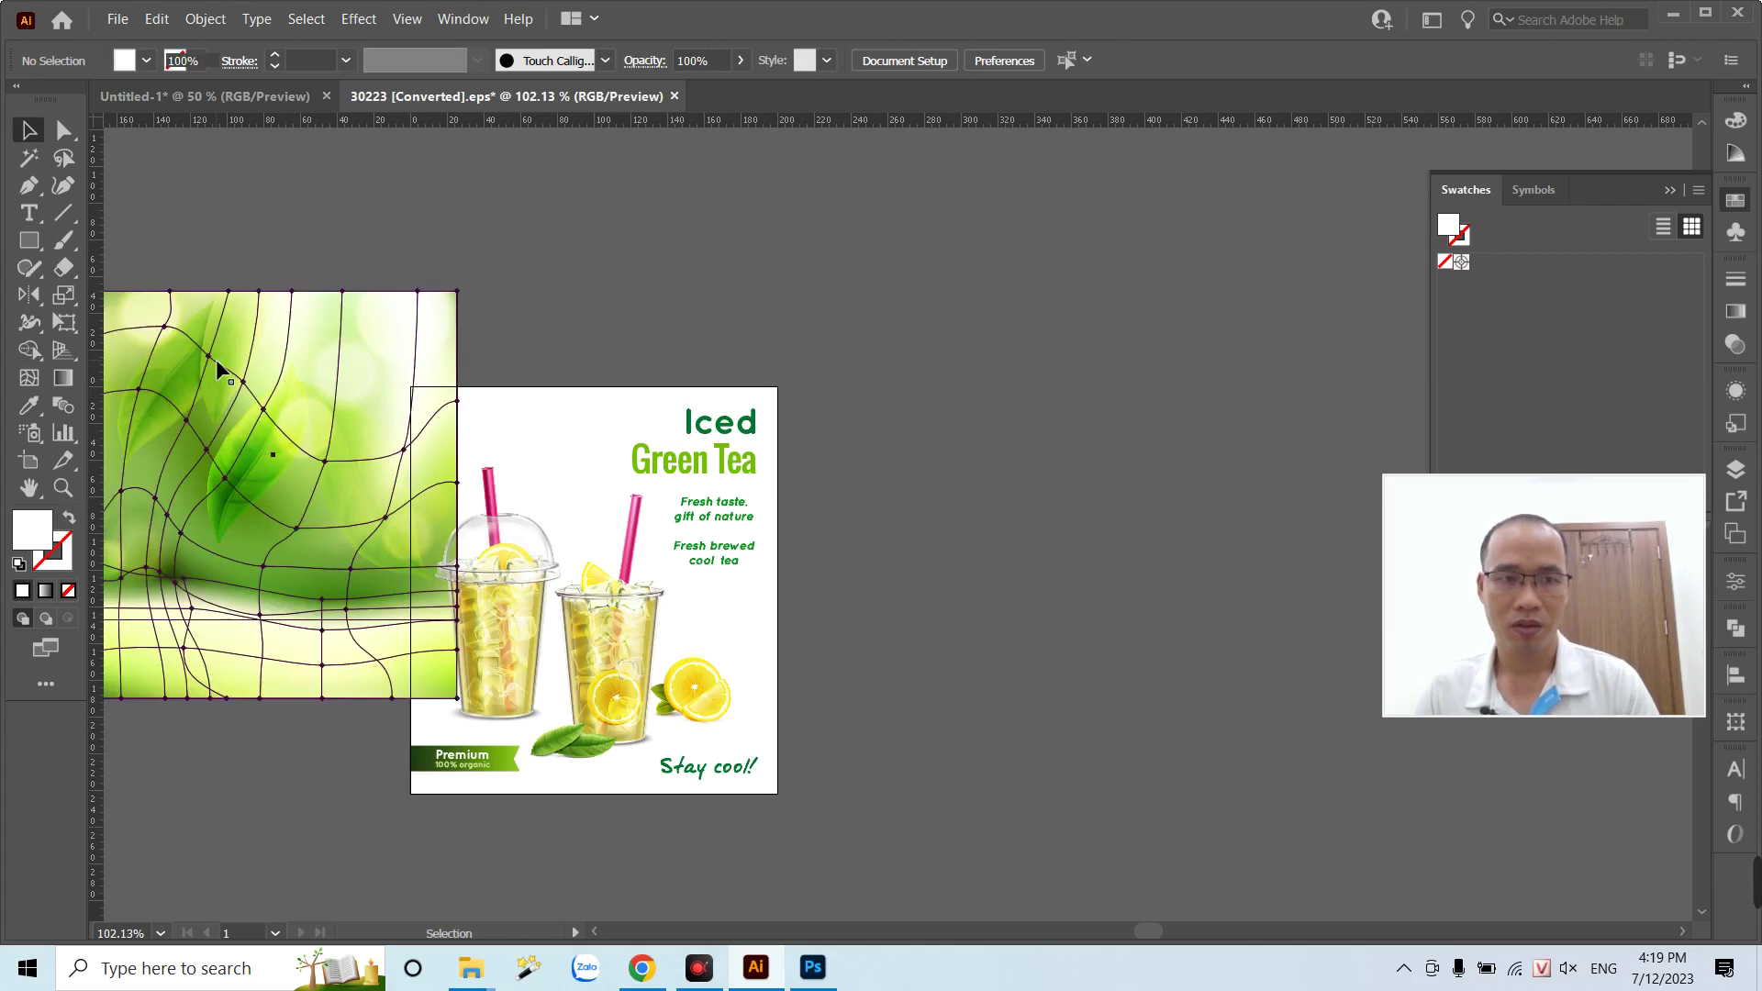
{"action": "right_click", "coordinate": [216, 360]}
{"action": "left_click", "coordinate": [289, 526]}
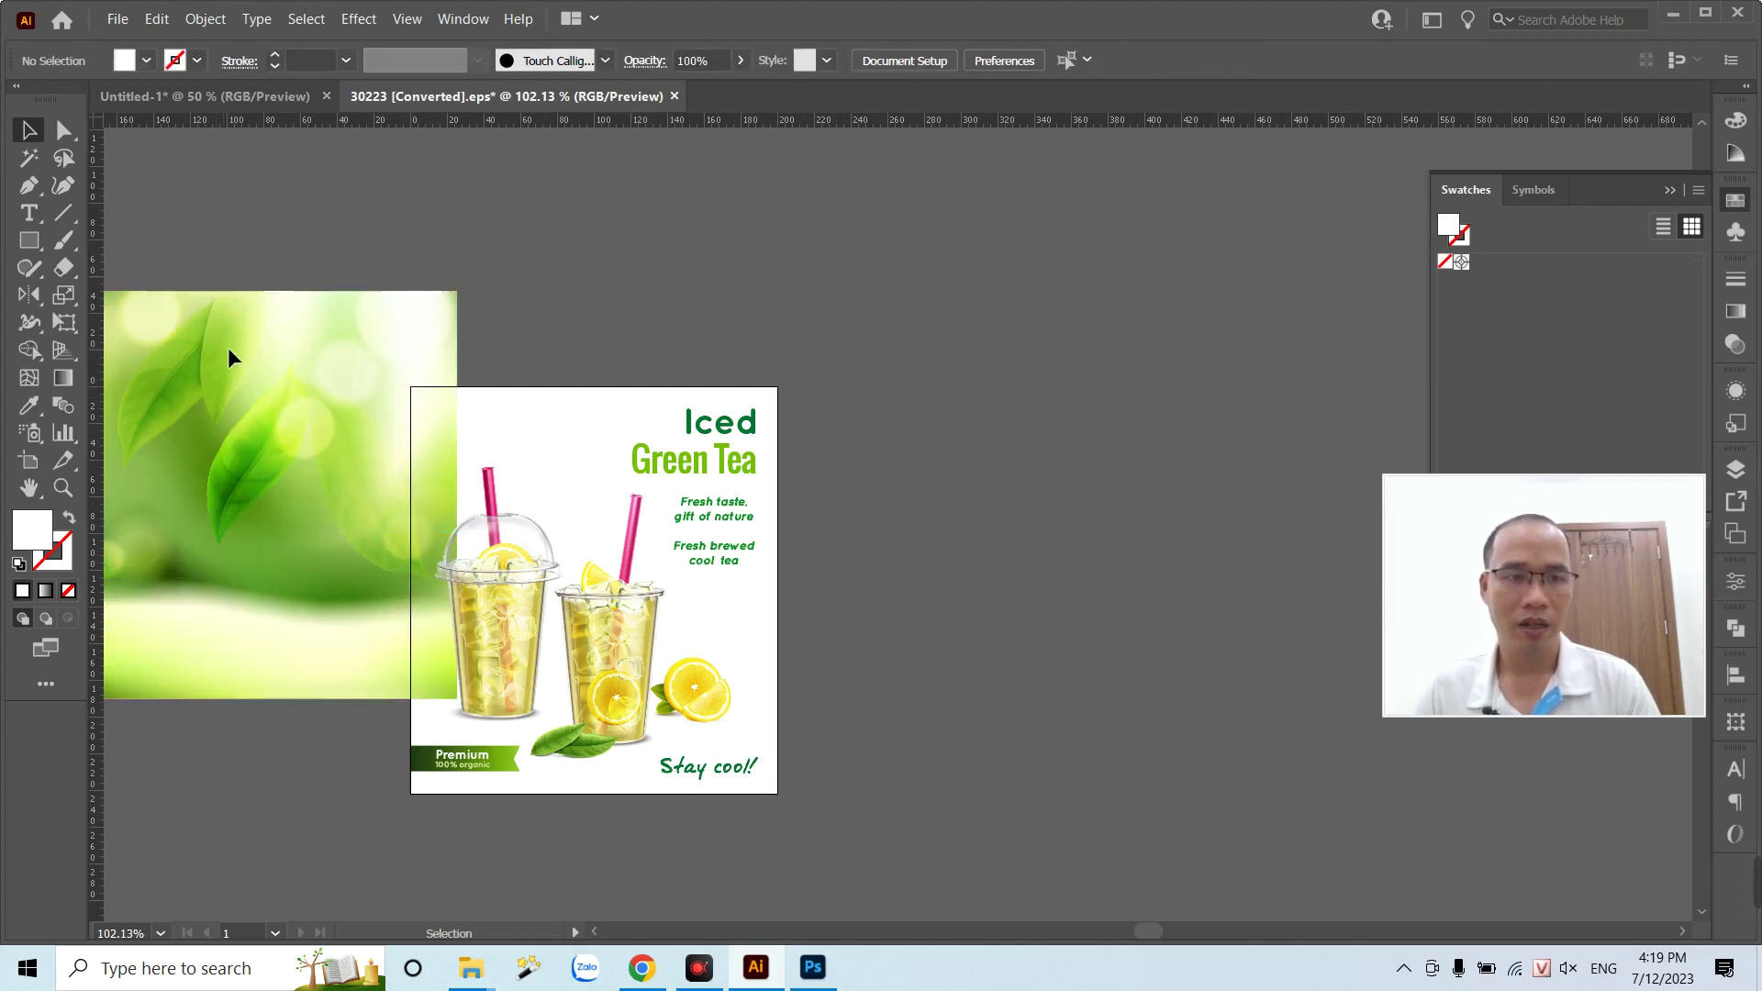
{"action": "left_click_drag", "start_coordinate": [228, 347], "coordinate": [831, 246]}
{"action": "right_click", "coordinate": [848, 267]}
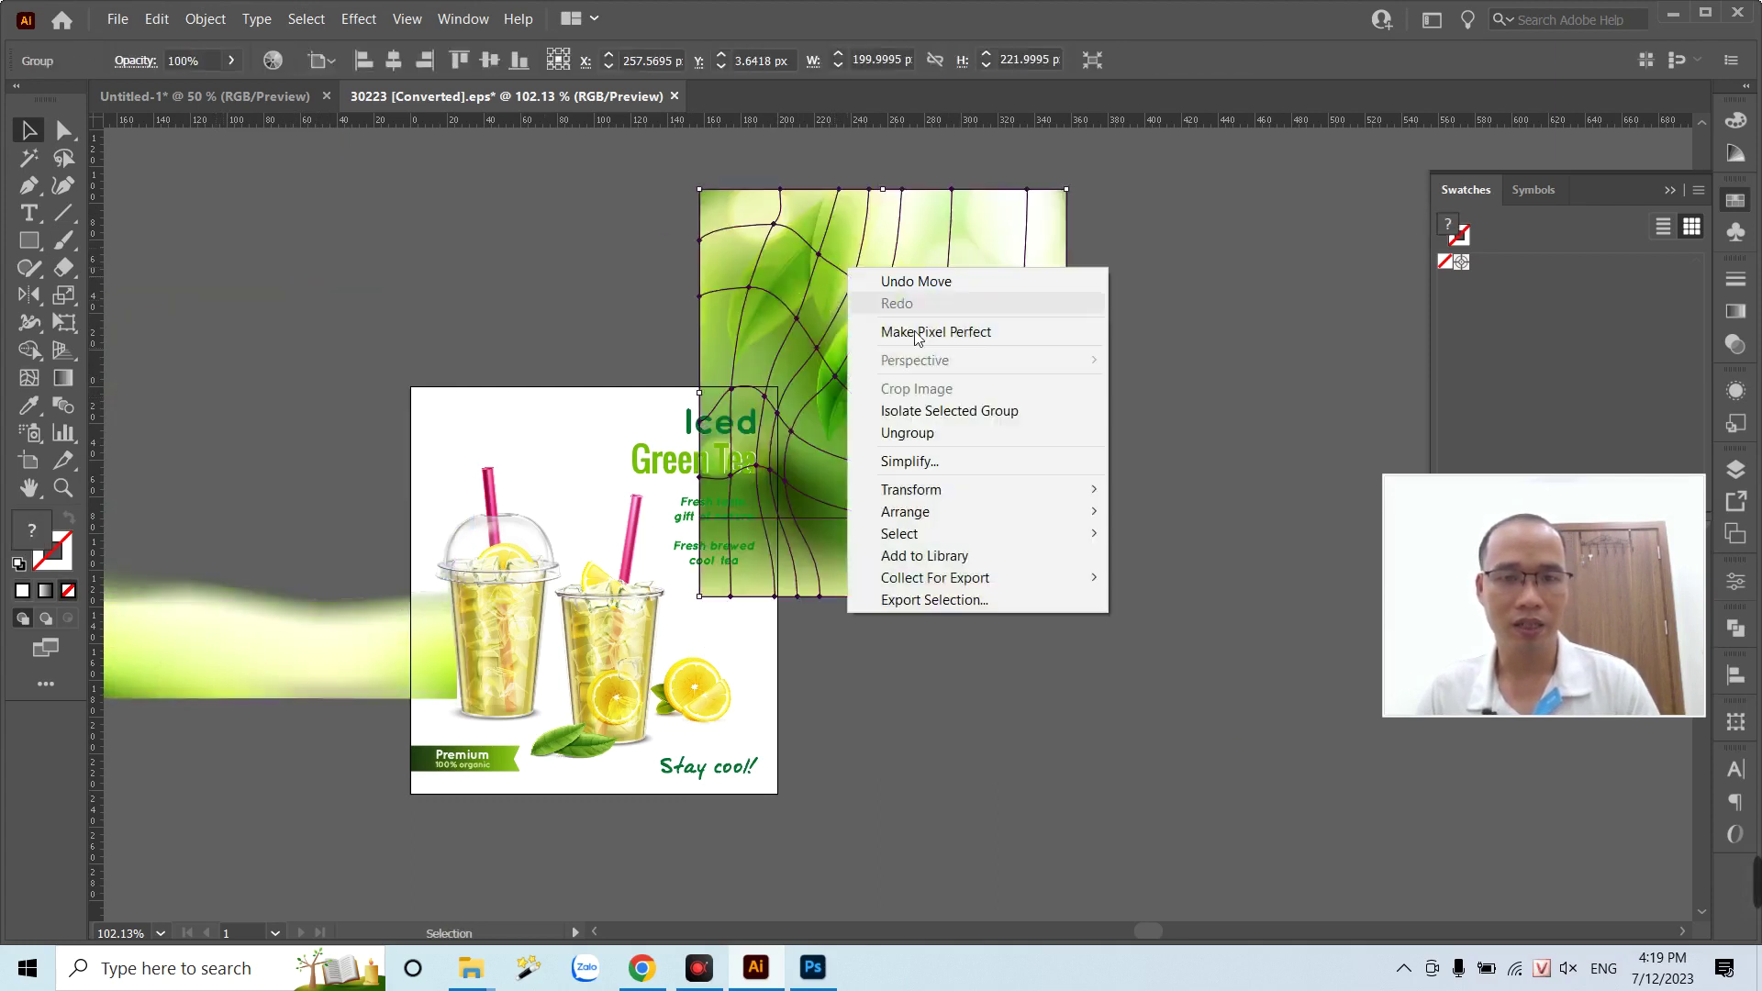
{"action": "left_click", "coordinate": [938, 433]}
{"action": "left_click_drag", "start_coordinate": [881, 341], "coordinate": [562, 347]}
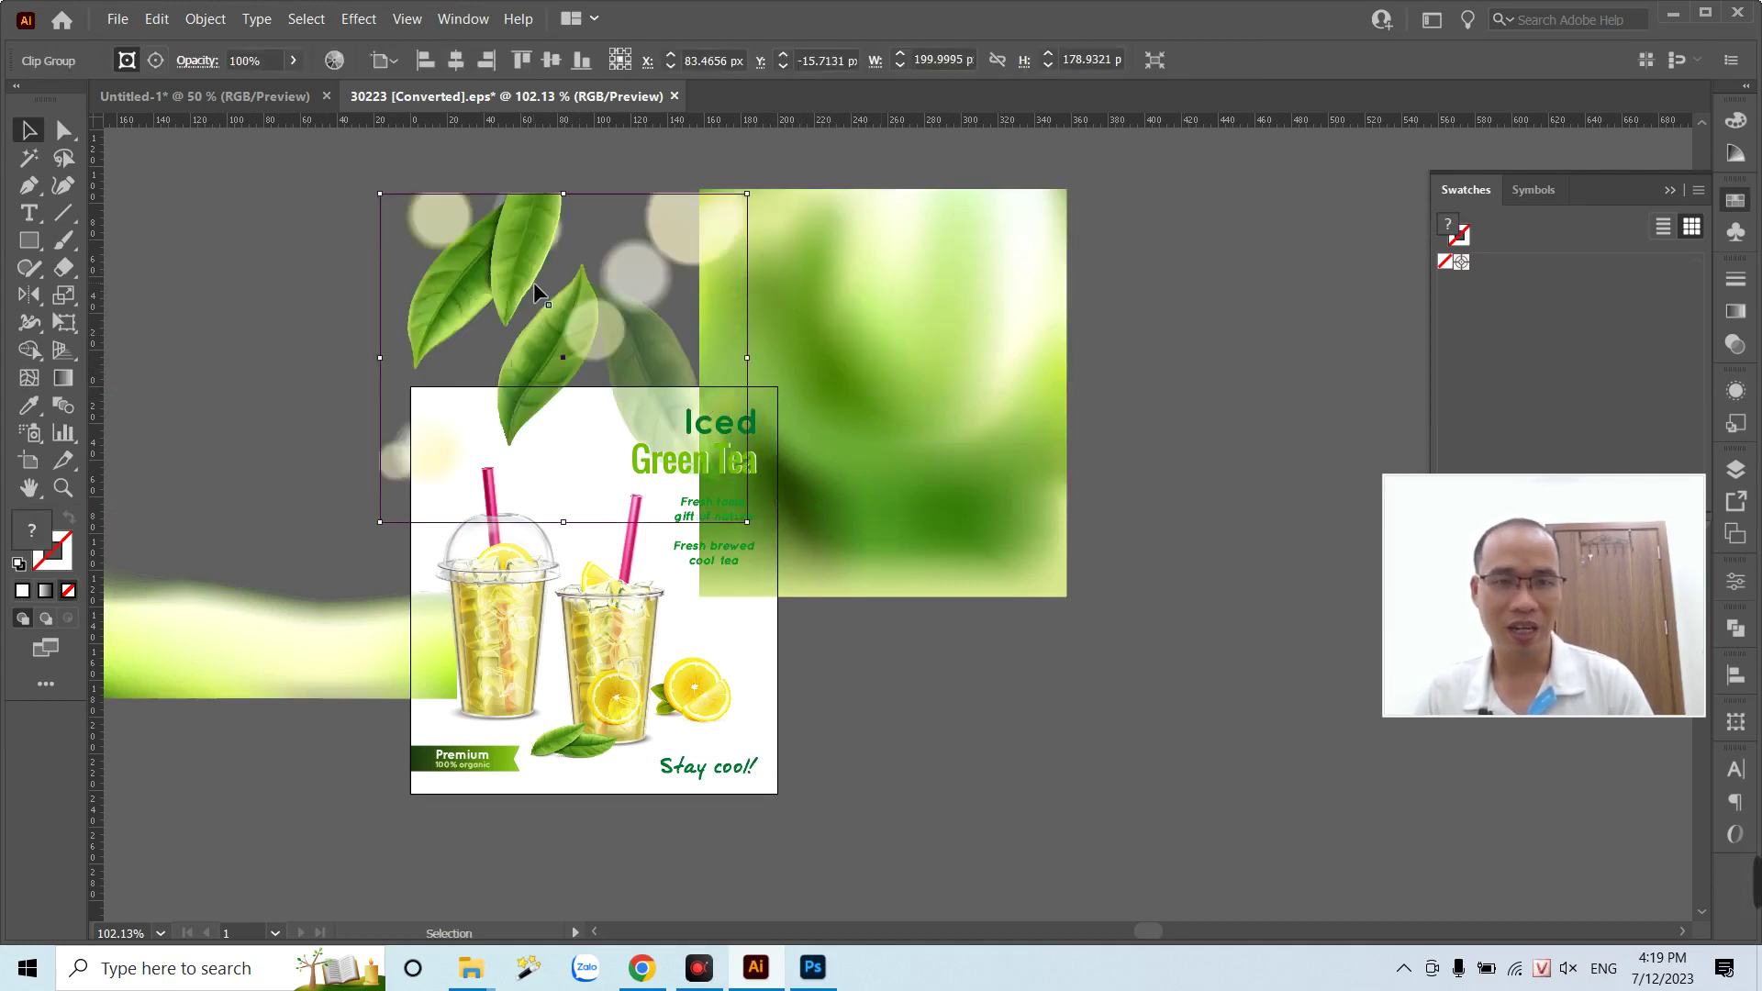
{"action": "left_click", "coordinate": [269, 107]}
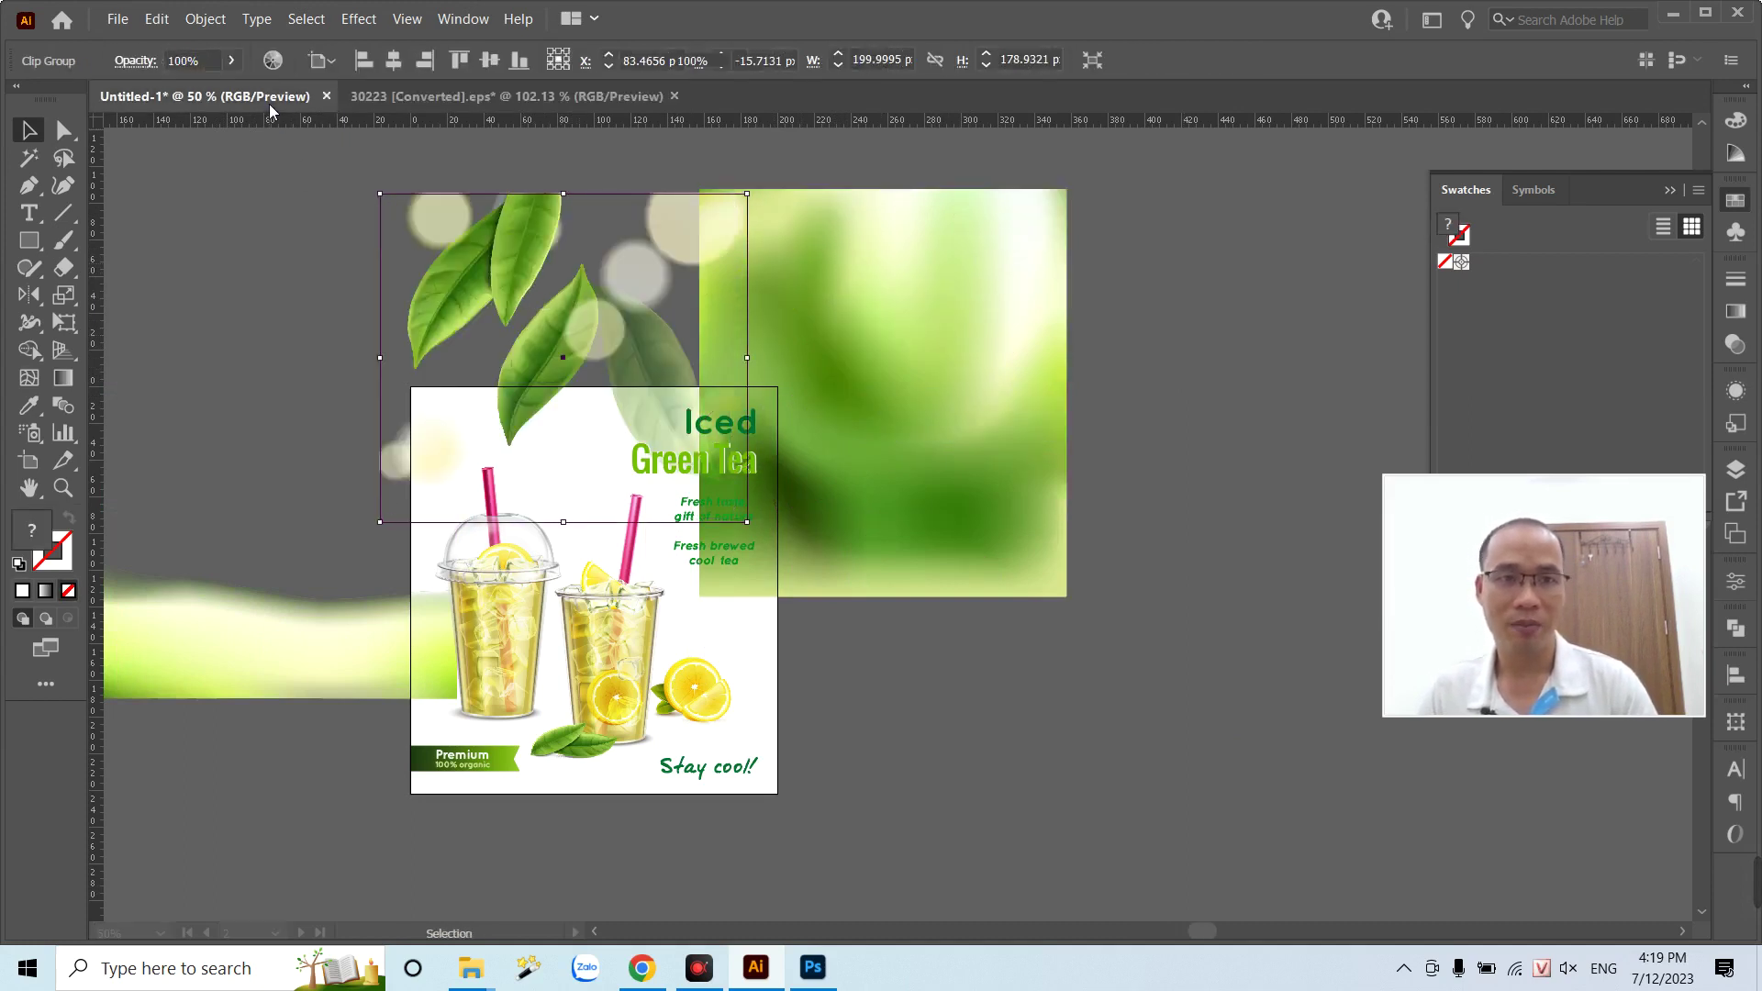
- Paste the leaf and bokeh clip group, enlarge it and place it behind the KẸO XOÀI title
{"action": "key", "text": "ctrl+v"}
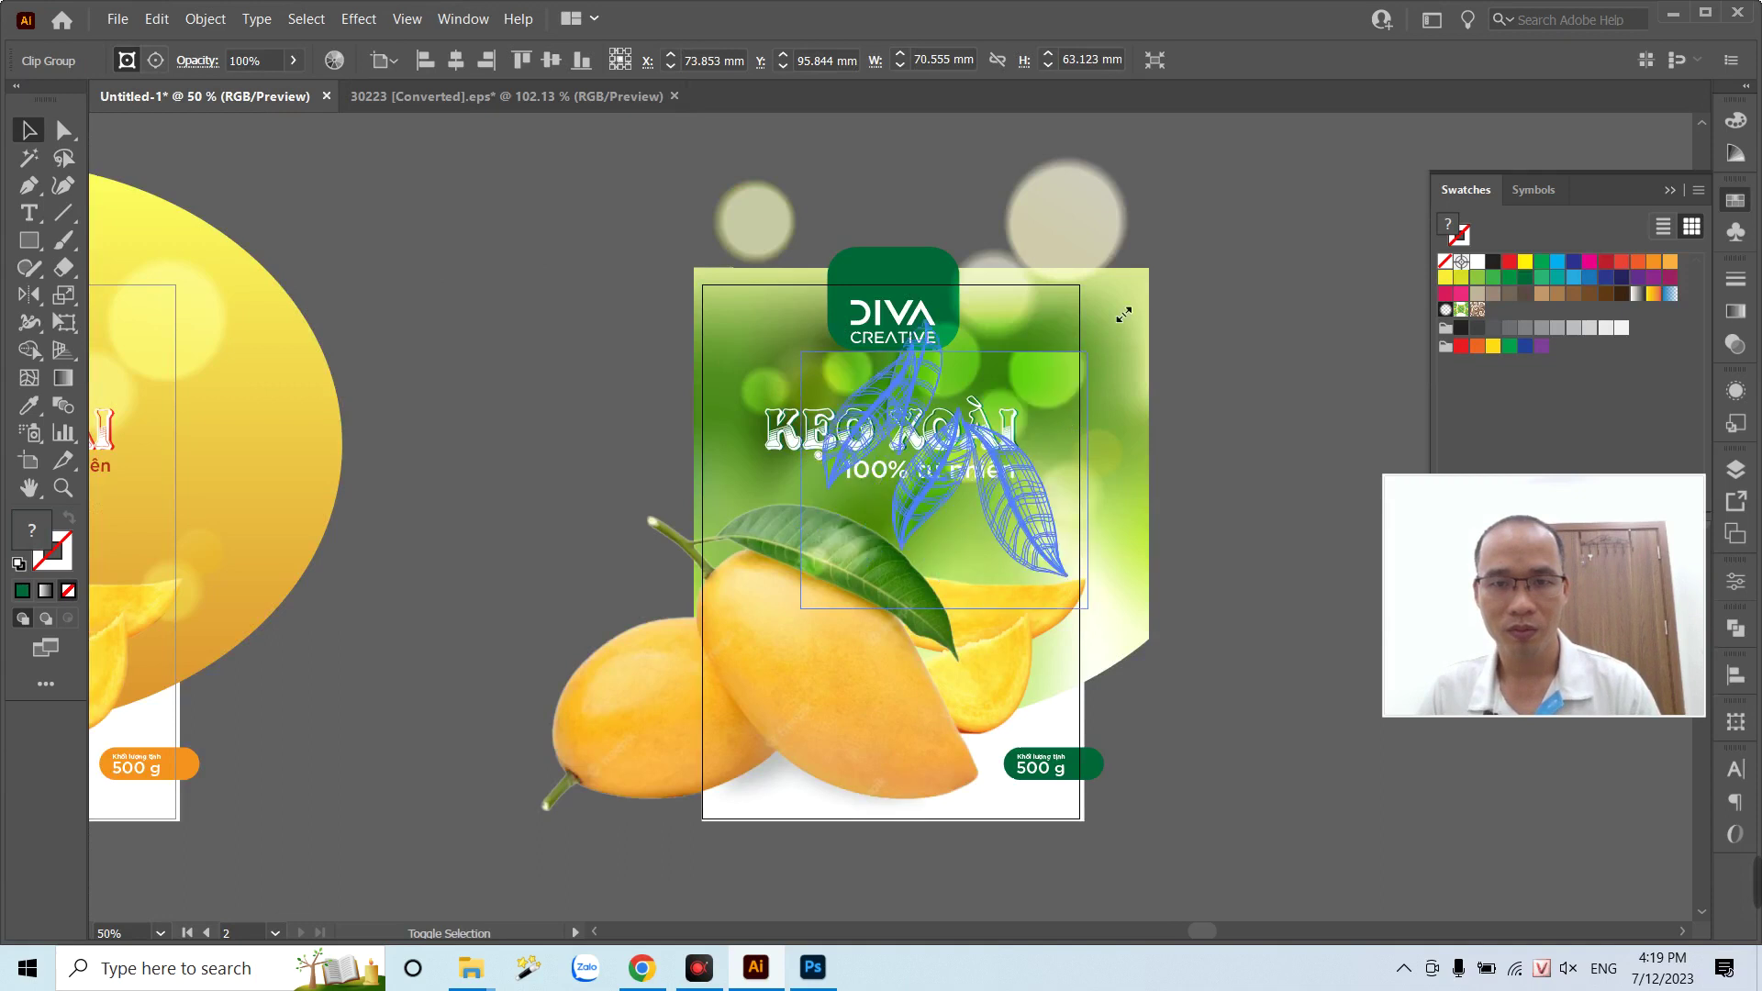
{"action": "left_click_drag", "start_coordinate": [990, 456], "coordinate": [1180, 326]}
{"action": "left_click", "coordinate": [1049, 278]}
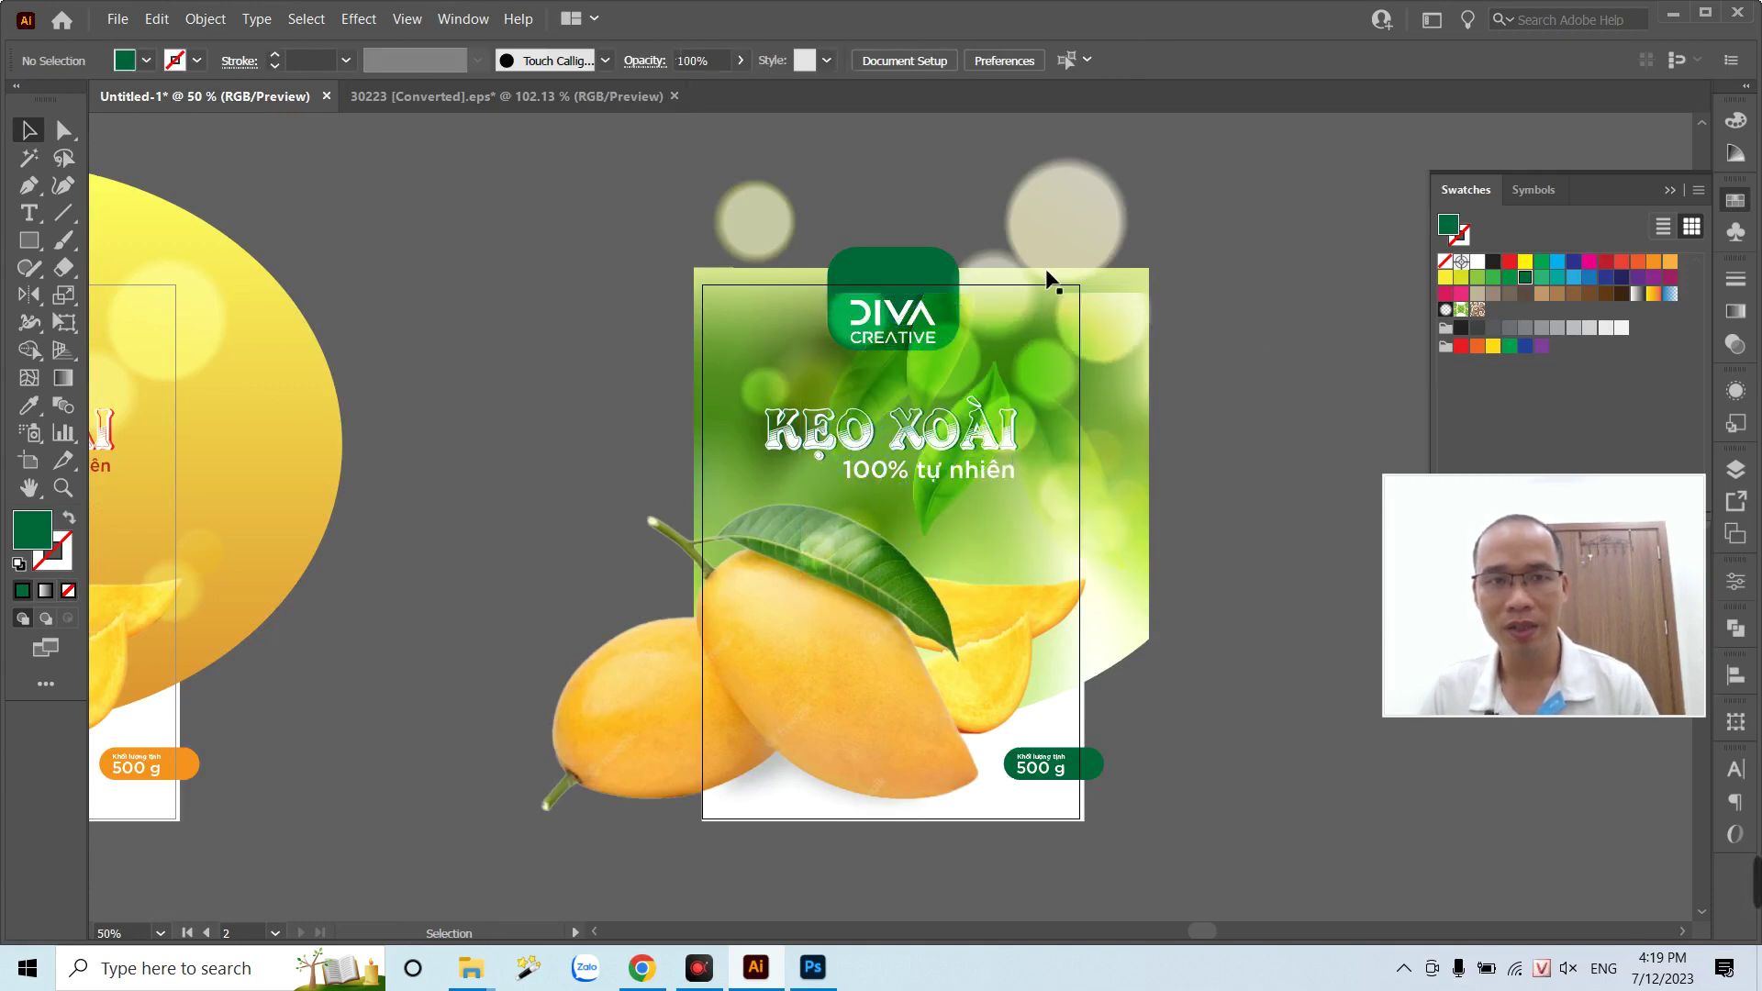
- Close the Iced Green Tea file without saving and undo the last leaf-group change
{"action": "left_click", "coordinate": [643, 97]}
{"action": "left_click", "coordinate": [674, 97]}
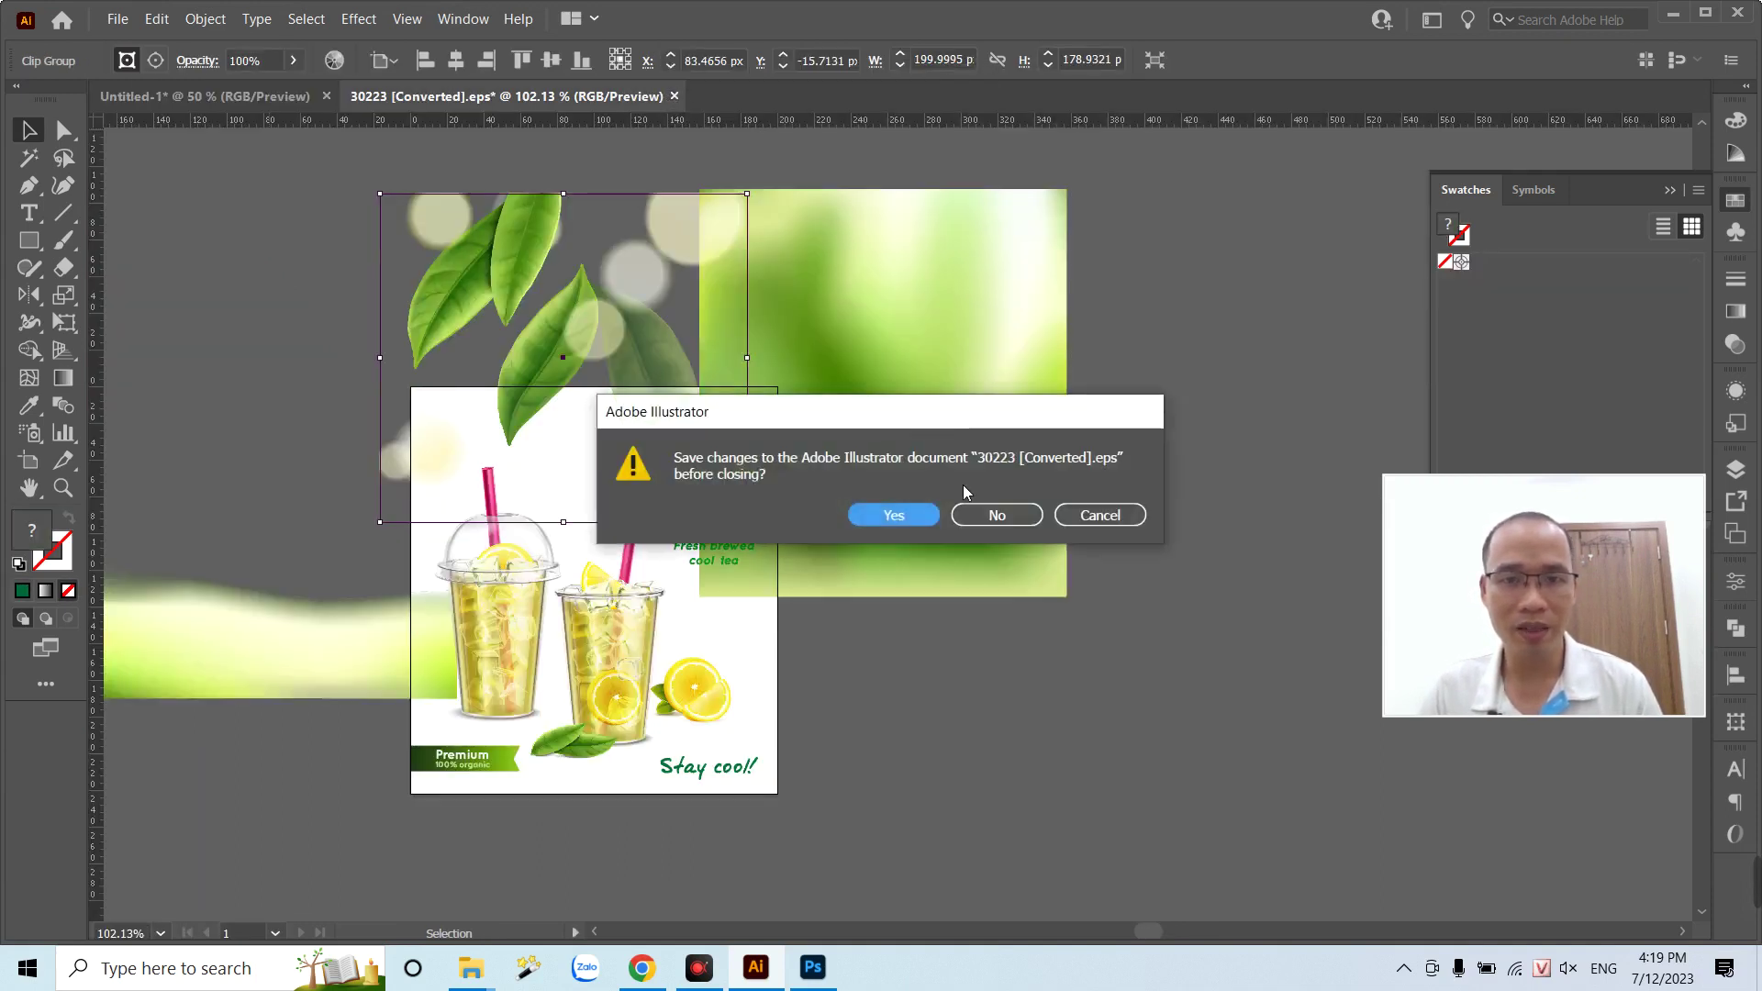
{"action": "left_click", "coordinate": [1001, 511]}
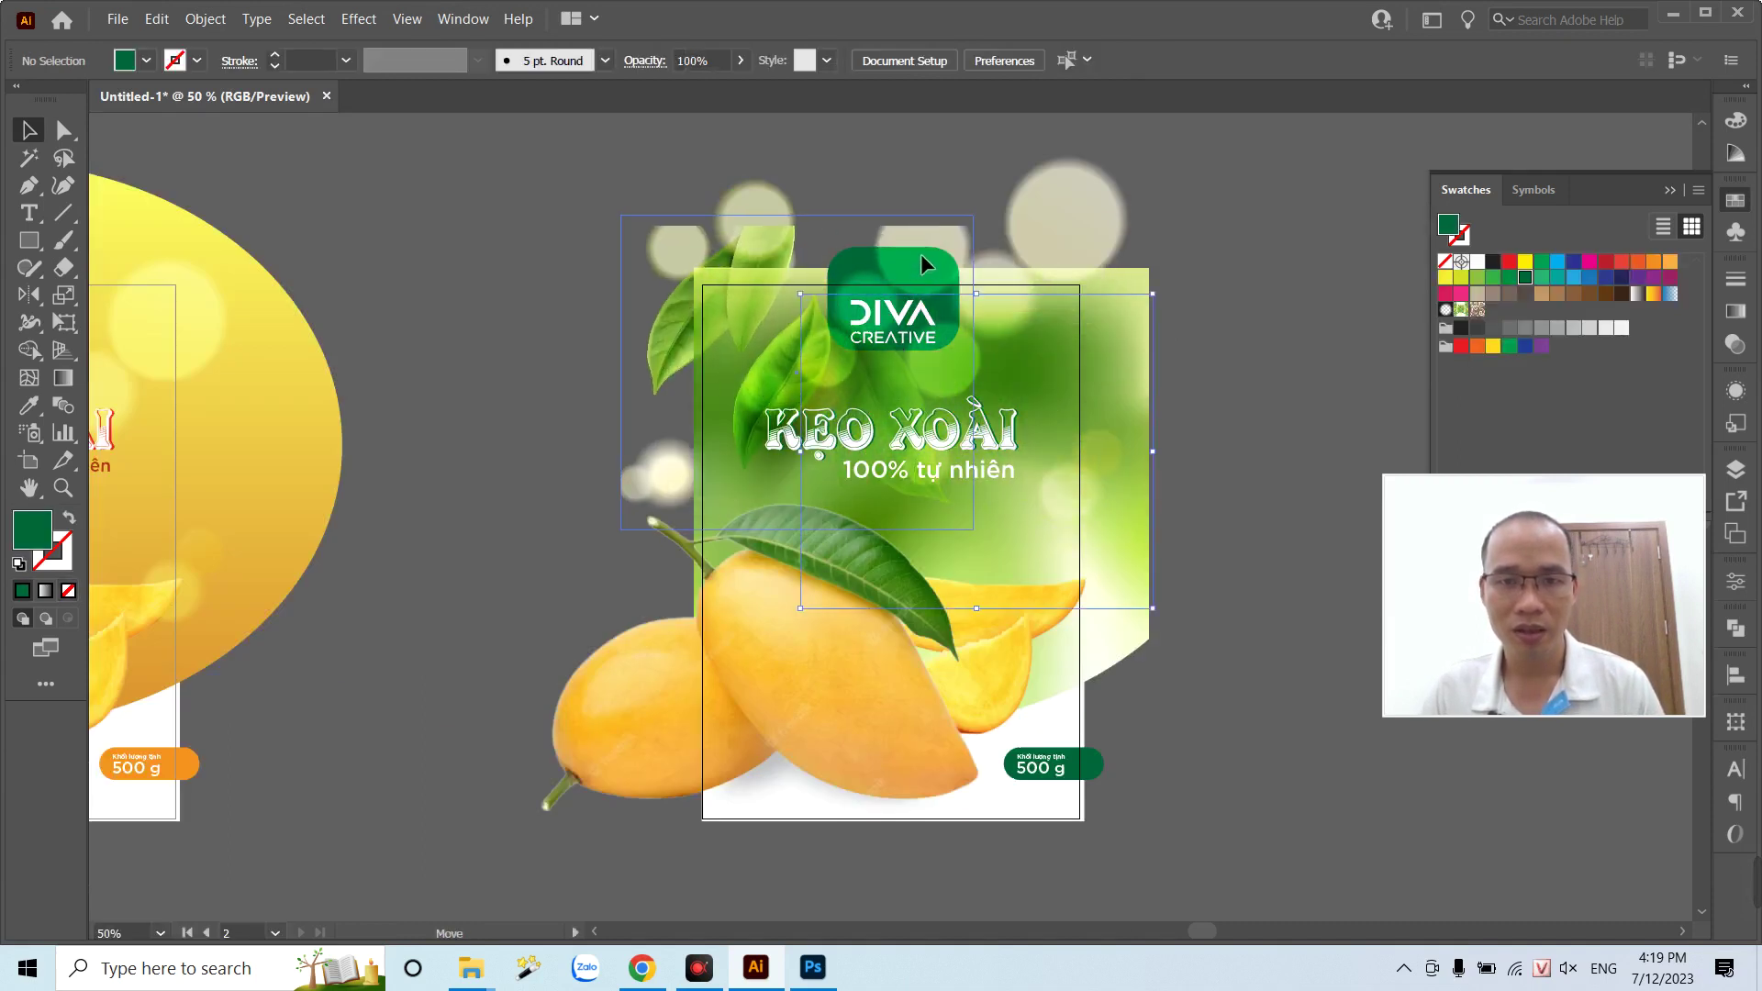
{"action": "key", "text": "ctrl+z"}
{"action": "left_click", "coordinate": [456, 313]}
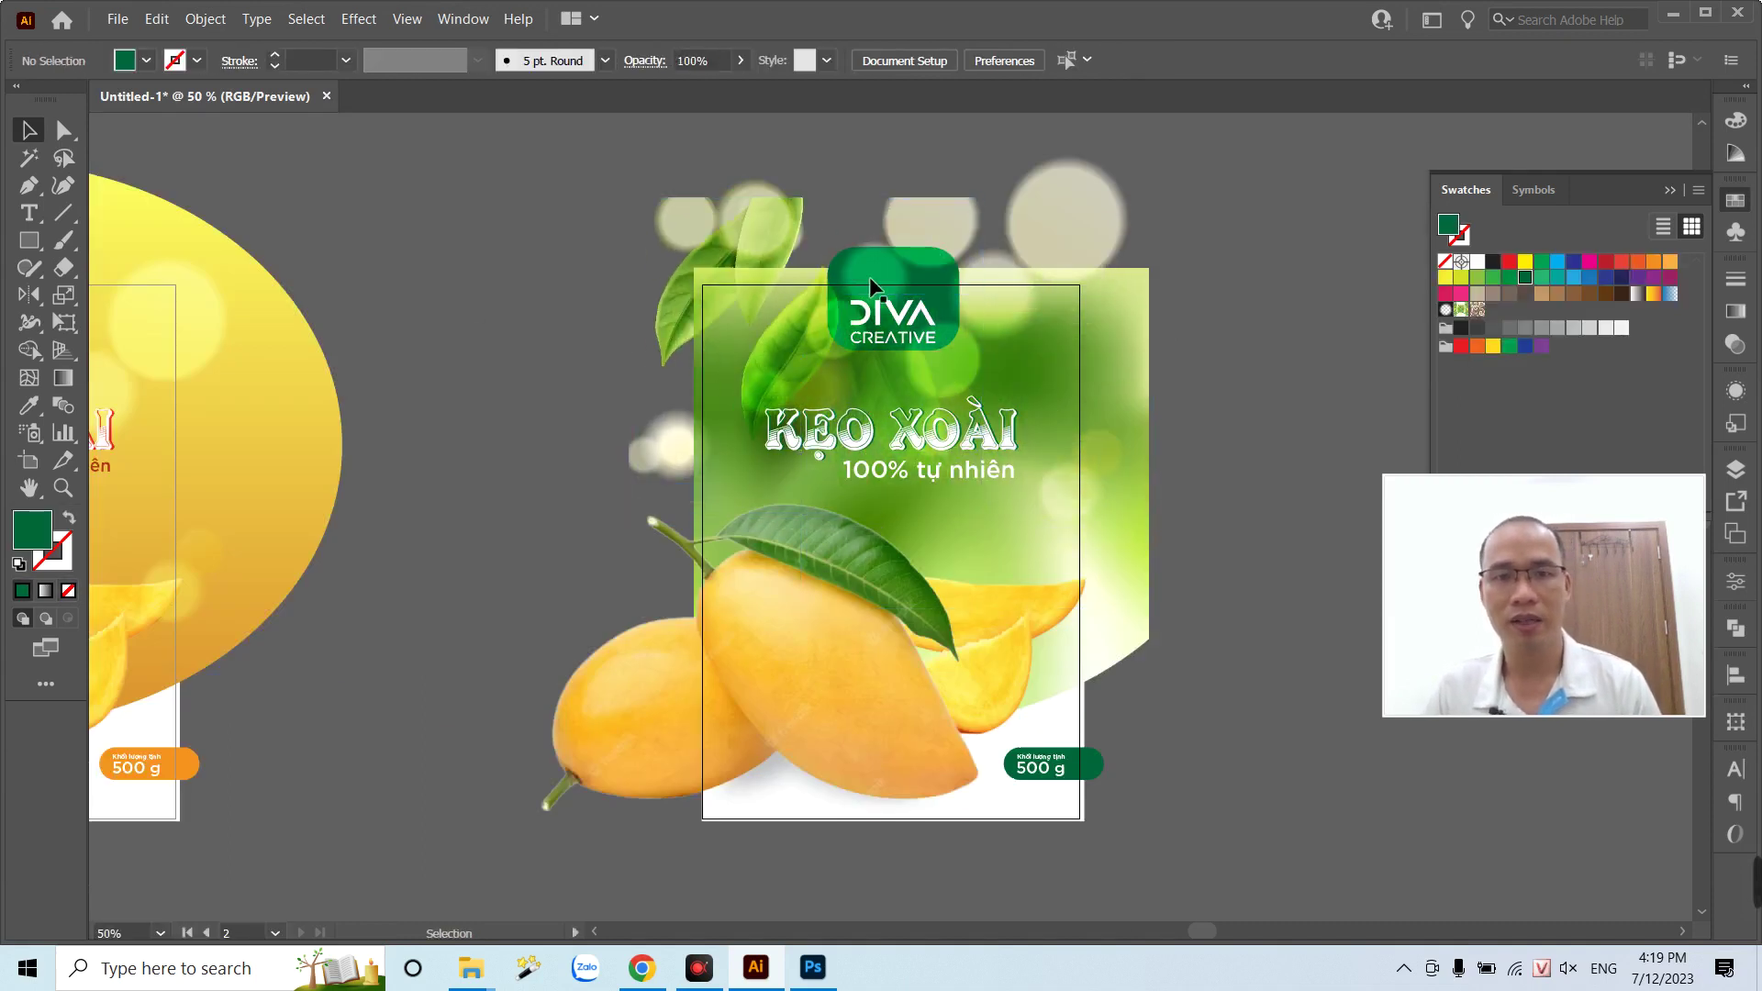
{"action": "left_click", "coordinate": [921, 224]}
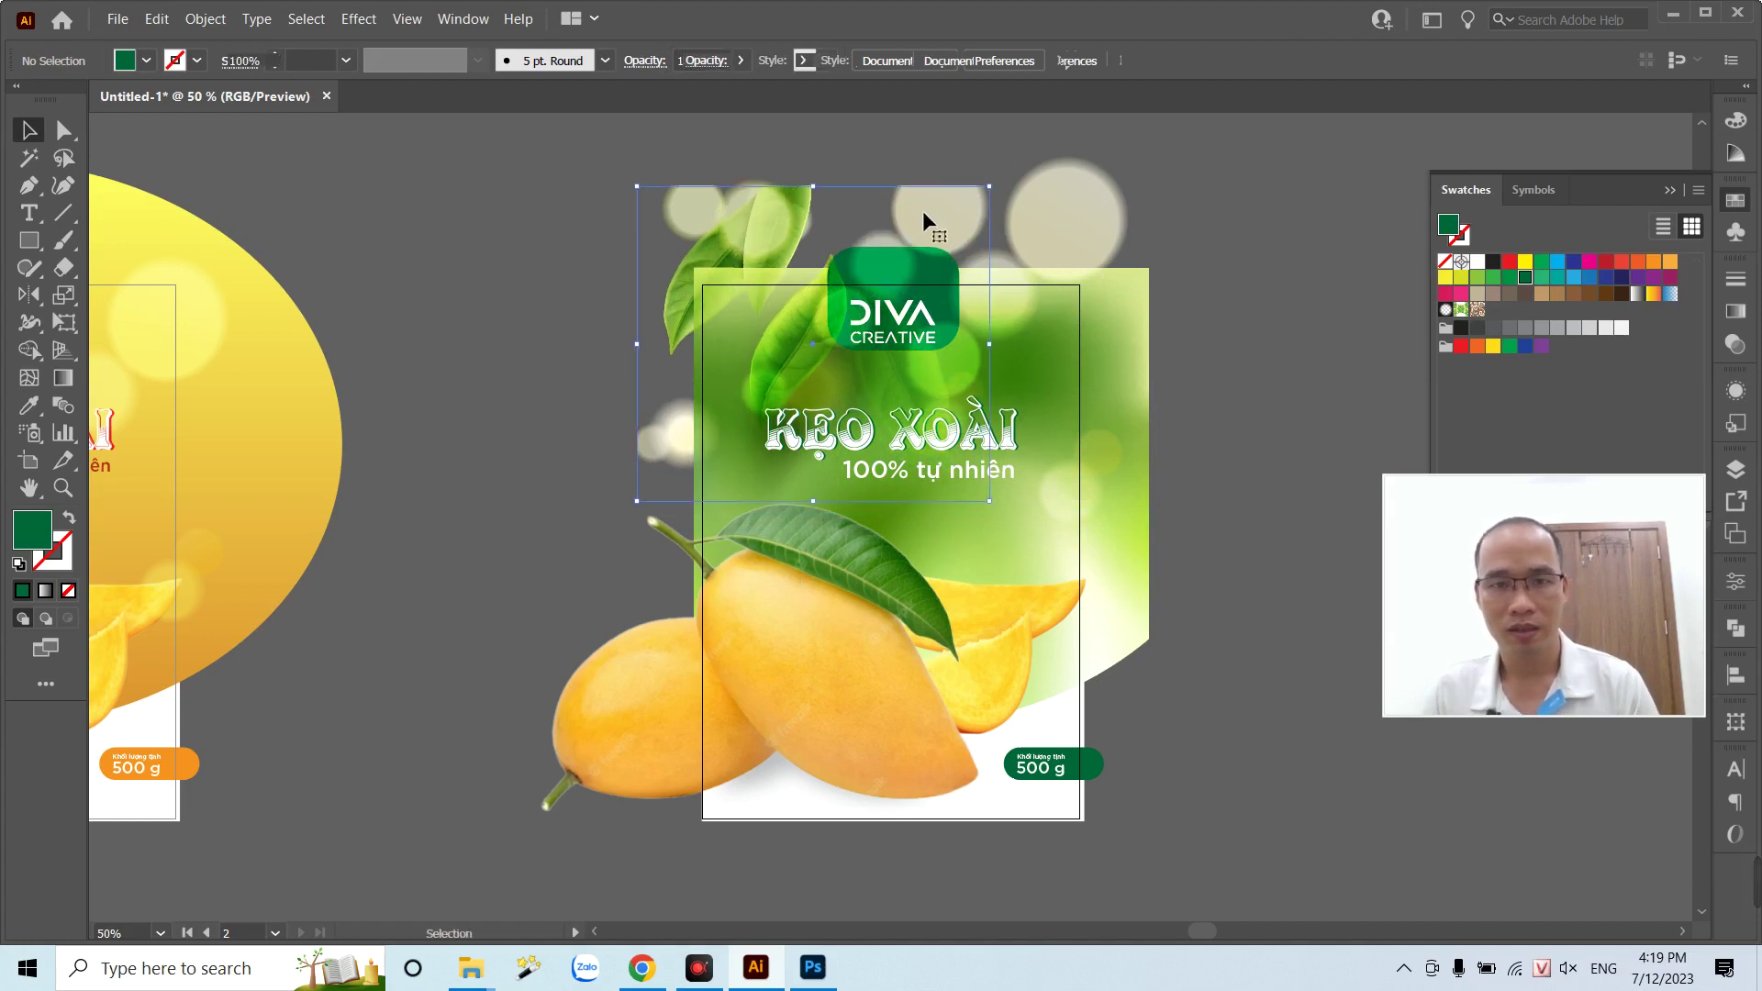
{"action": "mouse_move", "coordinate": [1218, 230]}
{"action": "left_mouse_down"}
{"action": "mouse_move", "coordinate": [847, 242]}
{"action": "mouse_move", "coordinate": [765, 275]}
{"action": "left_mouse_up"}
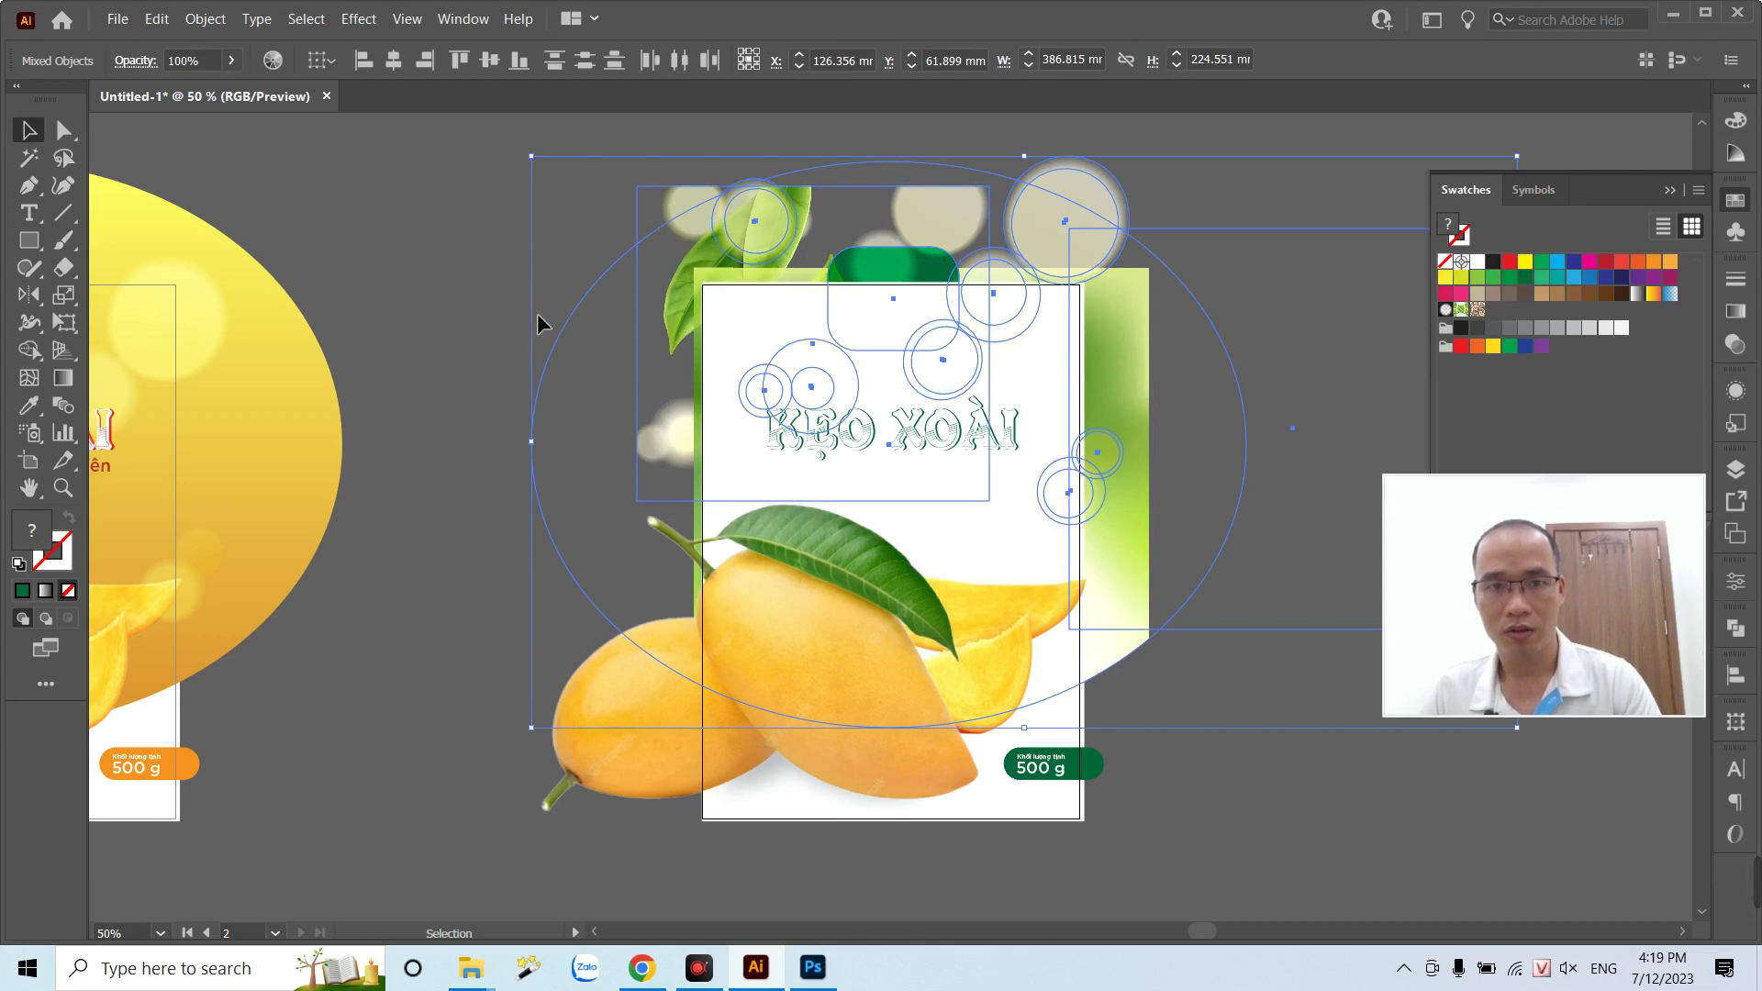
{"action": "left_click", "coordinate": [745, 311]}
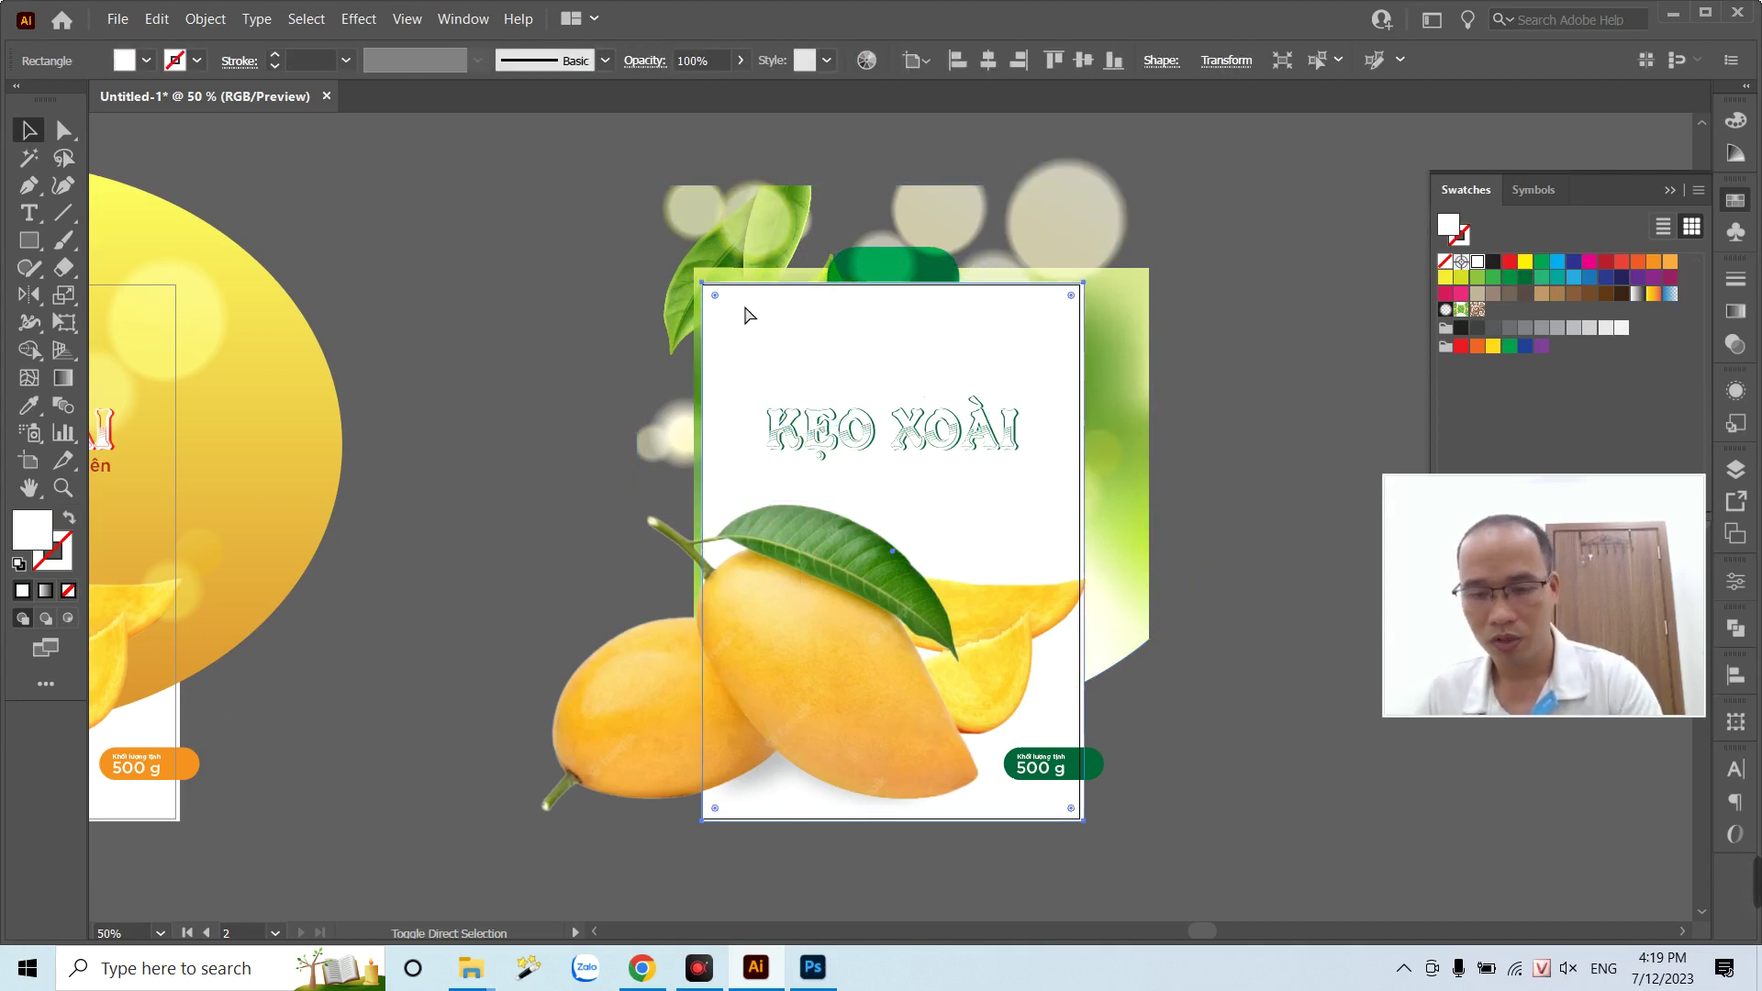
{"action": "key", "text": "ctrl+shift+bracketleft"}
{"action": "left_click", "coordinate": [511, 404]}
{"action": "key", "text": "z"}
{"action": "left_click_drag", "start_coordinate": [836, 412], "coordinate": [909, 412]}
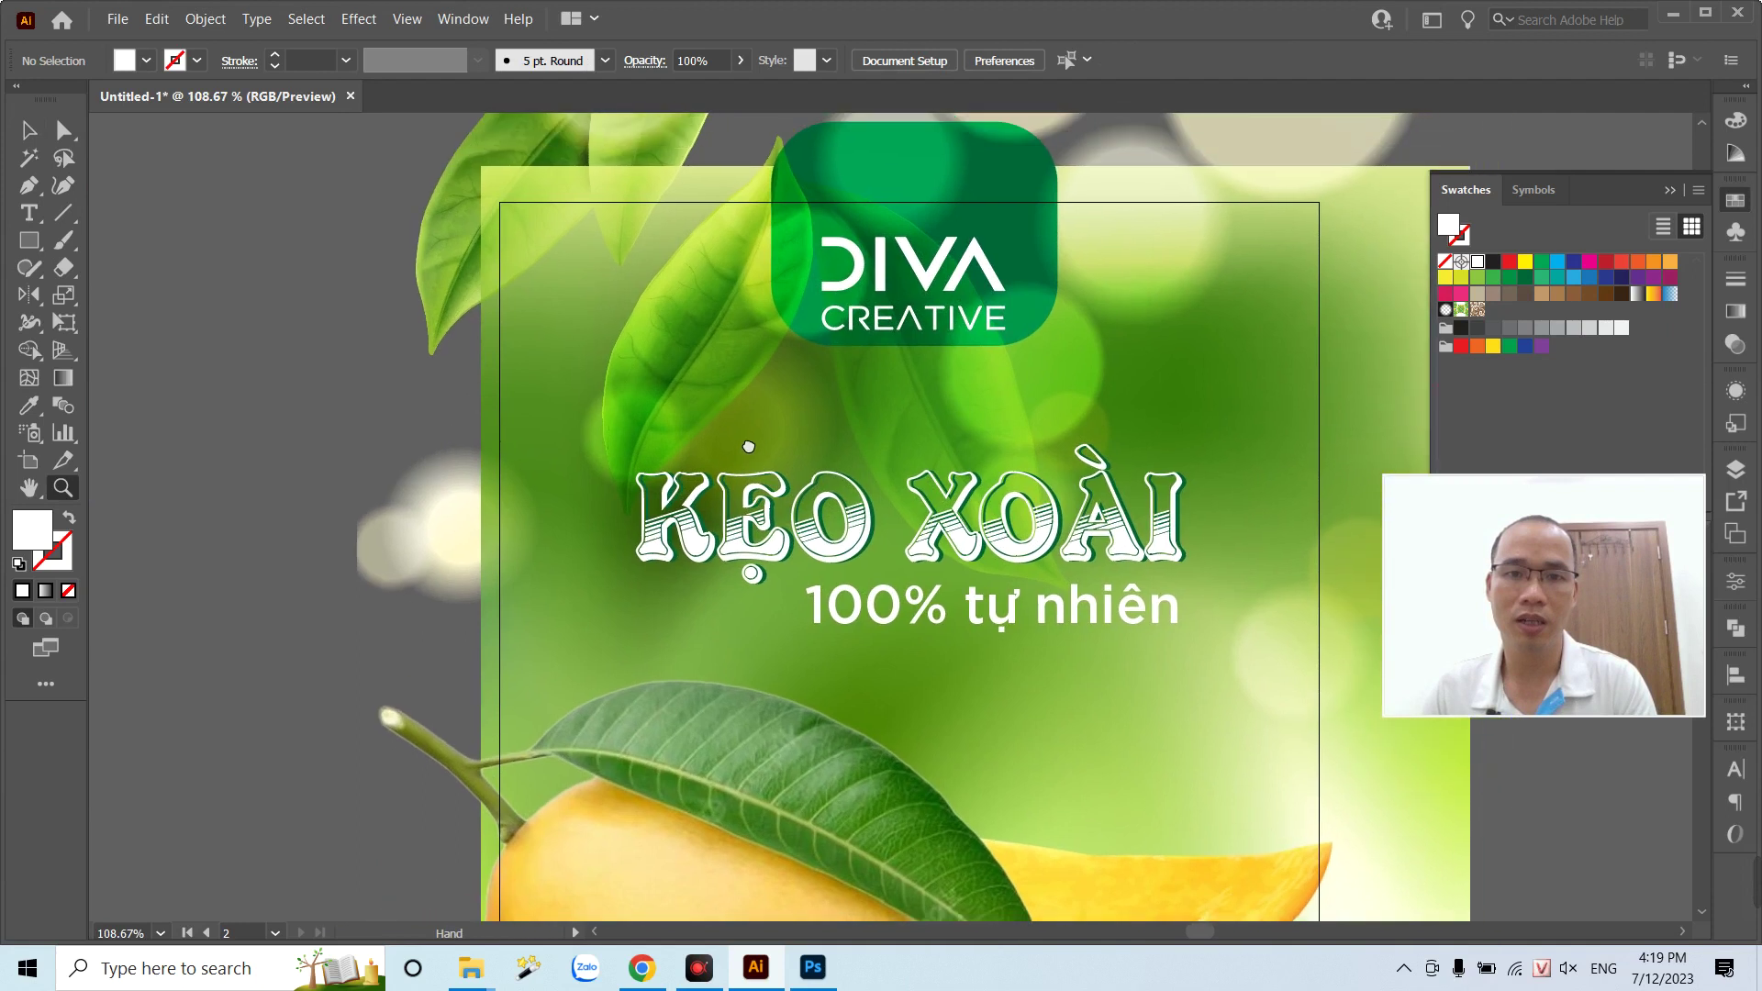
{"action": "left_click_drag", "start_coordinate": [801, 347], "coordinate": [675, 478]}
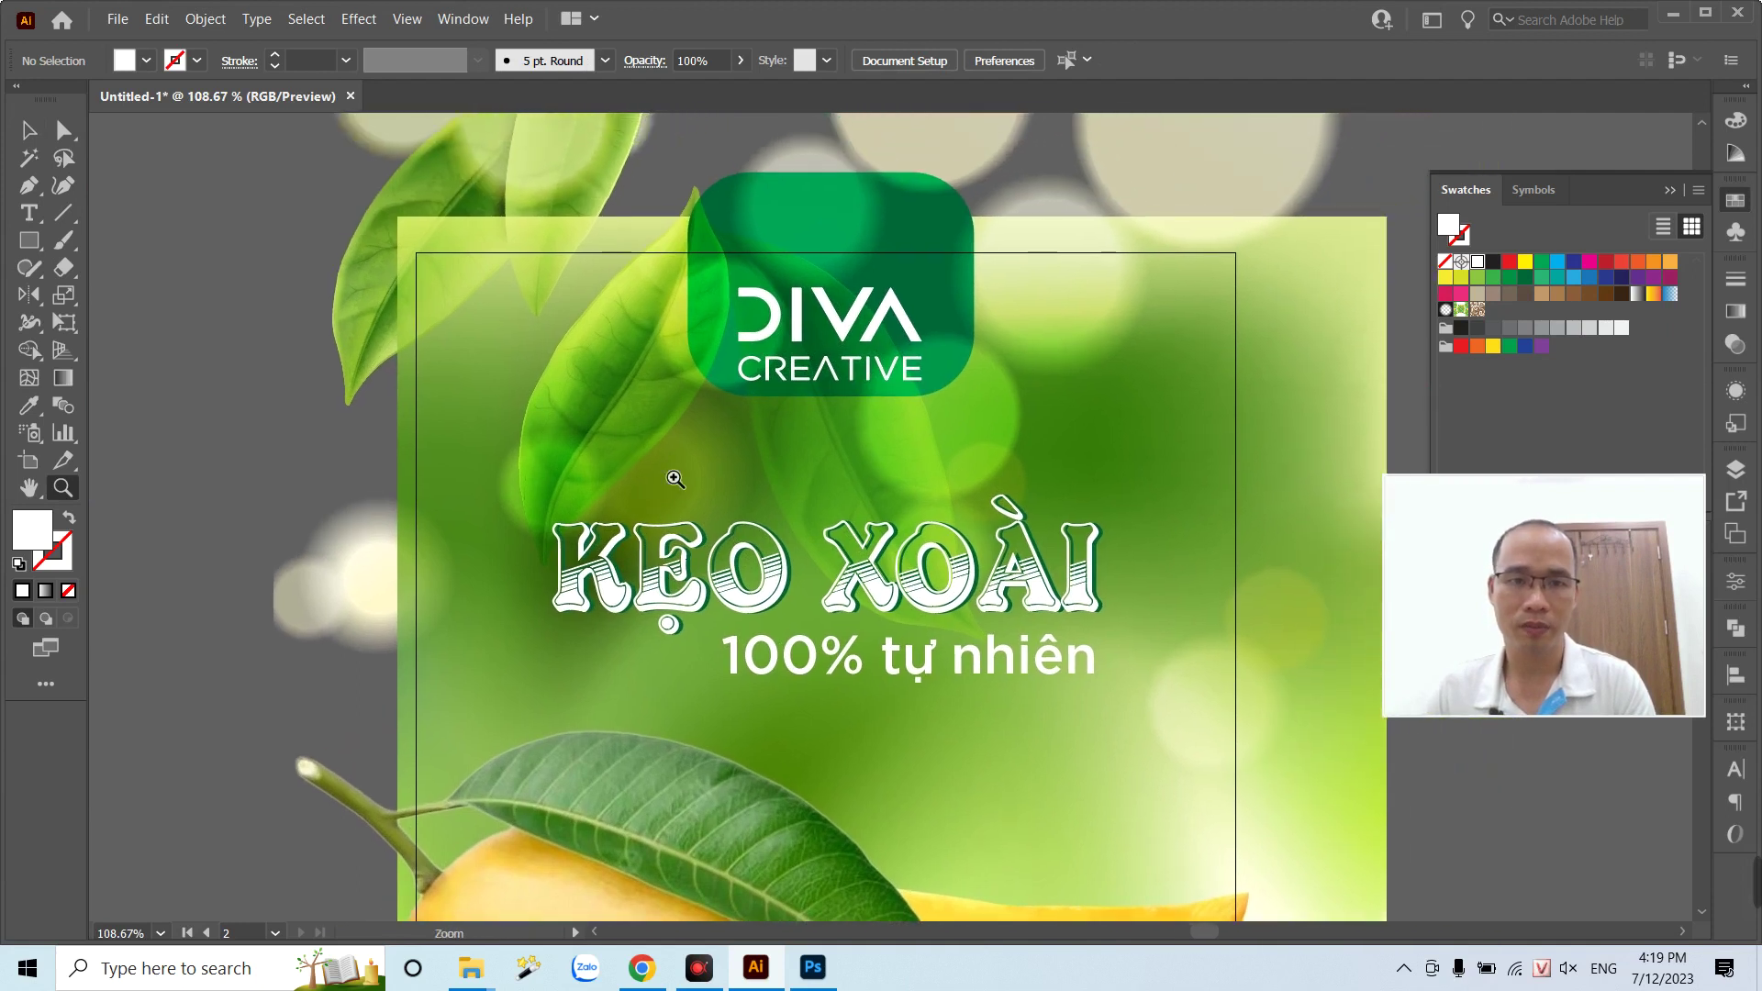
{"action": "key", "text": "v"}
{"action": "double_click", "coordinate": [617, 413]}
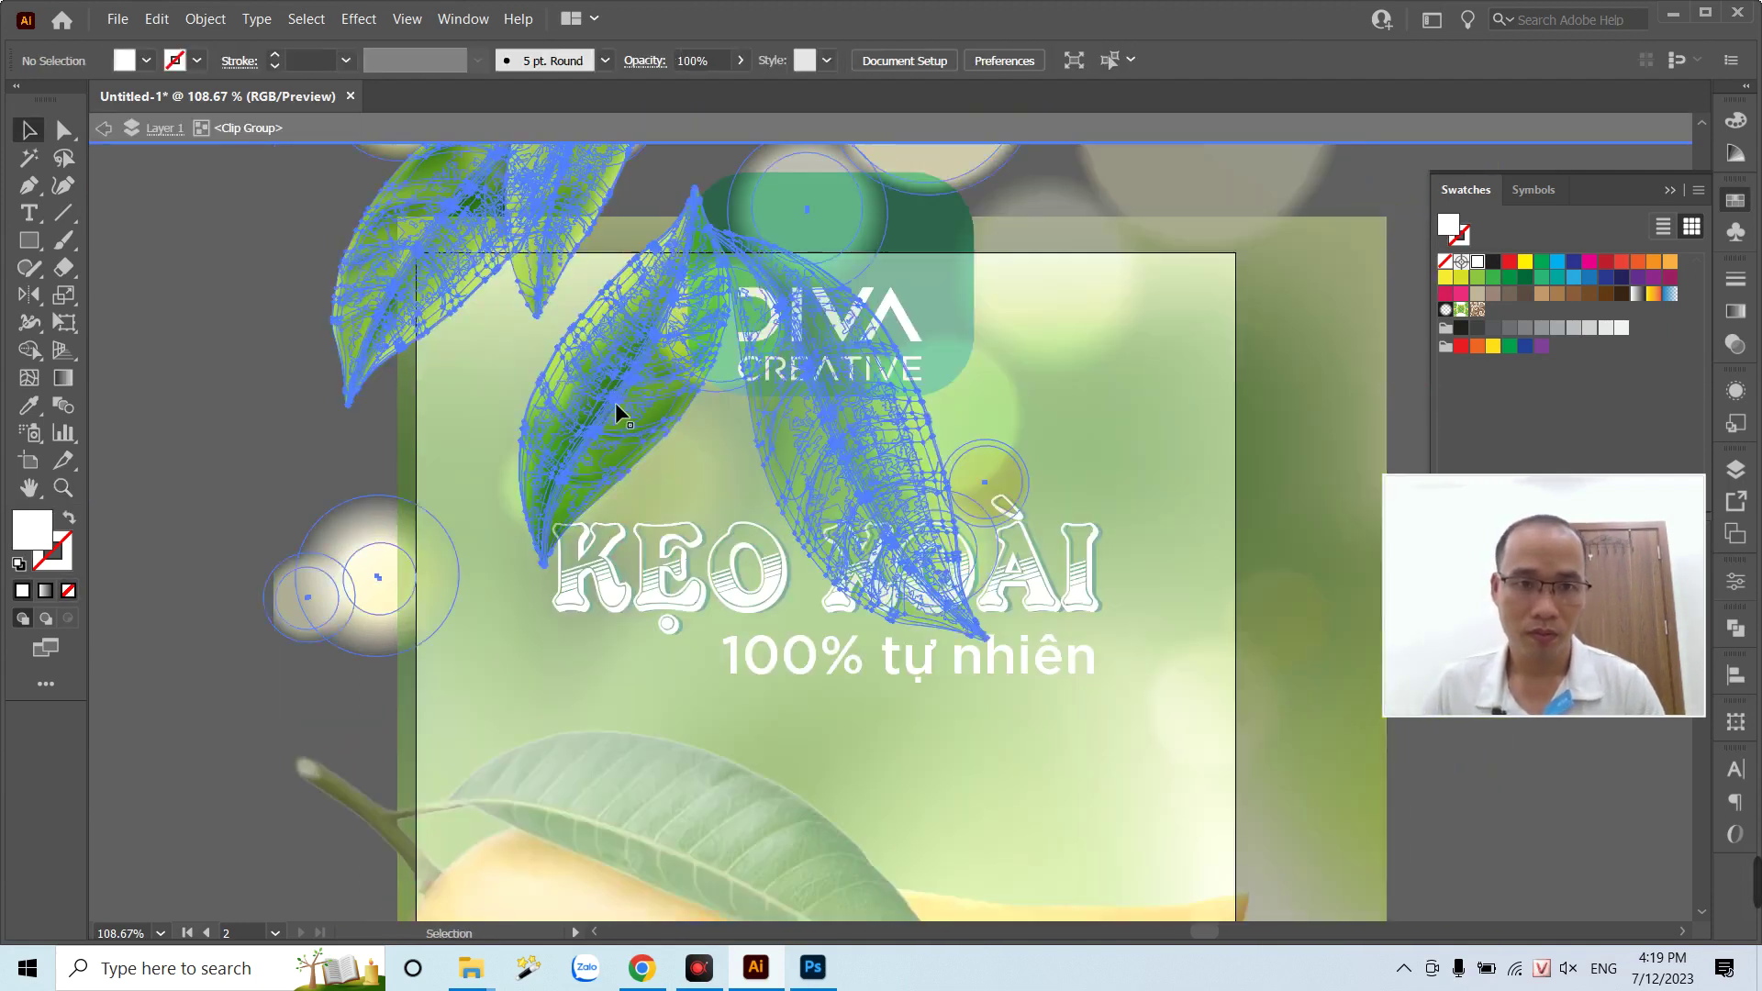
{"action": "left_click", "coordinate": [617, 435]}
{"action": "left_click_drag", "start_coordinate": [619, 429], "coordinate": [643, 415]}
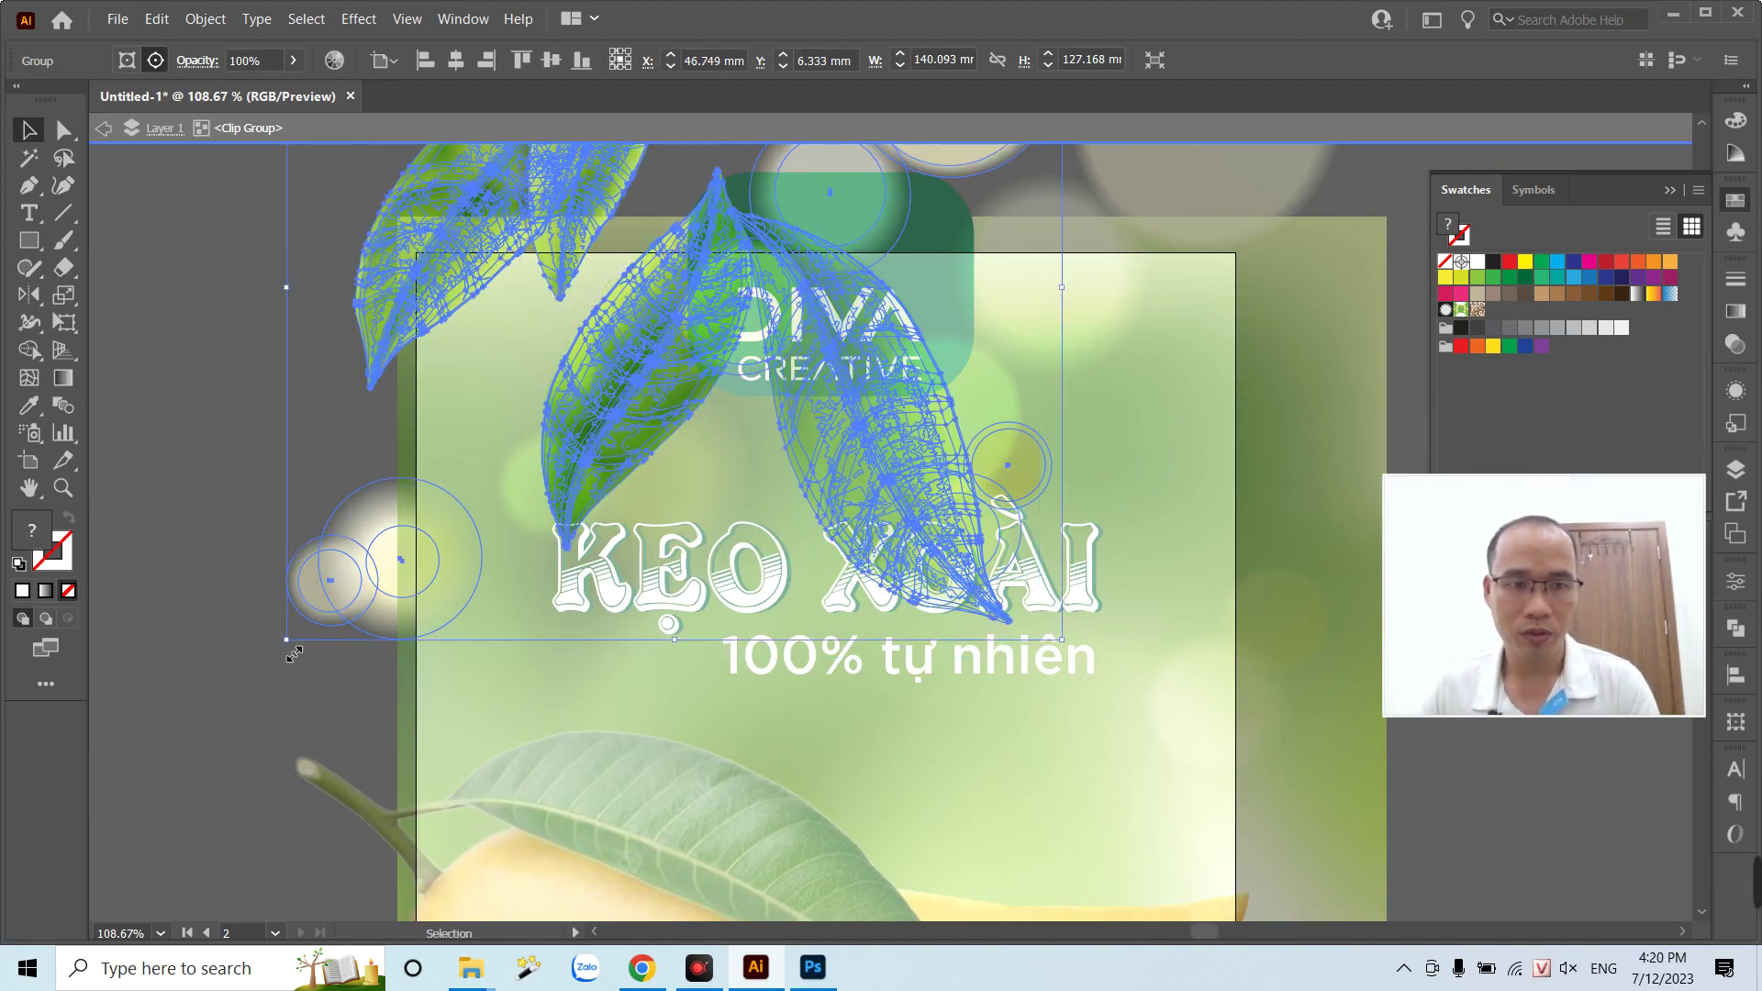
{"action": "left_click_drag", "start_coordinate": [289, 641], "coordinate": [362, 570]}
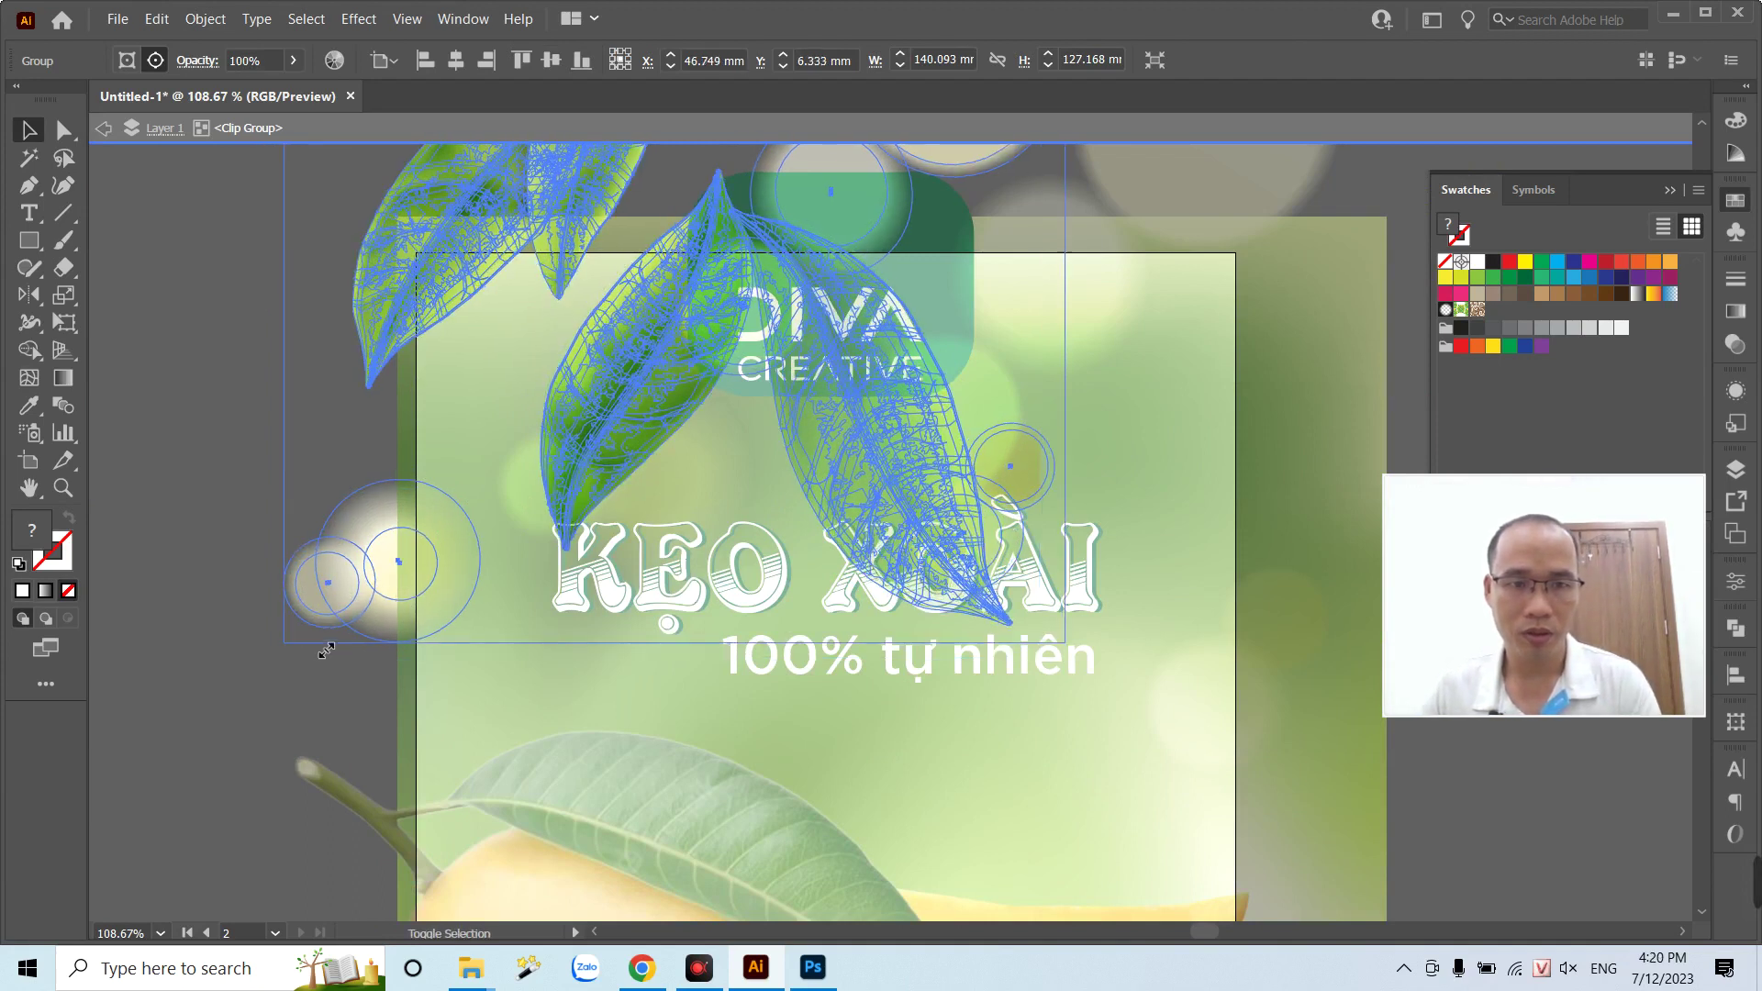
{"action": "left_click", "coordinate": [203, 512]}
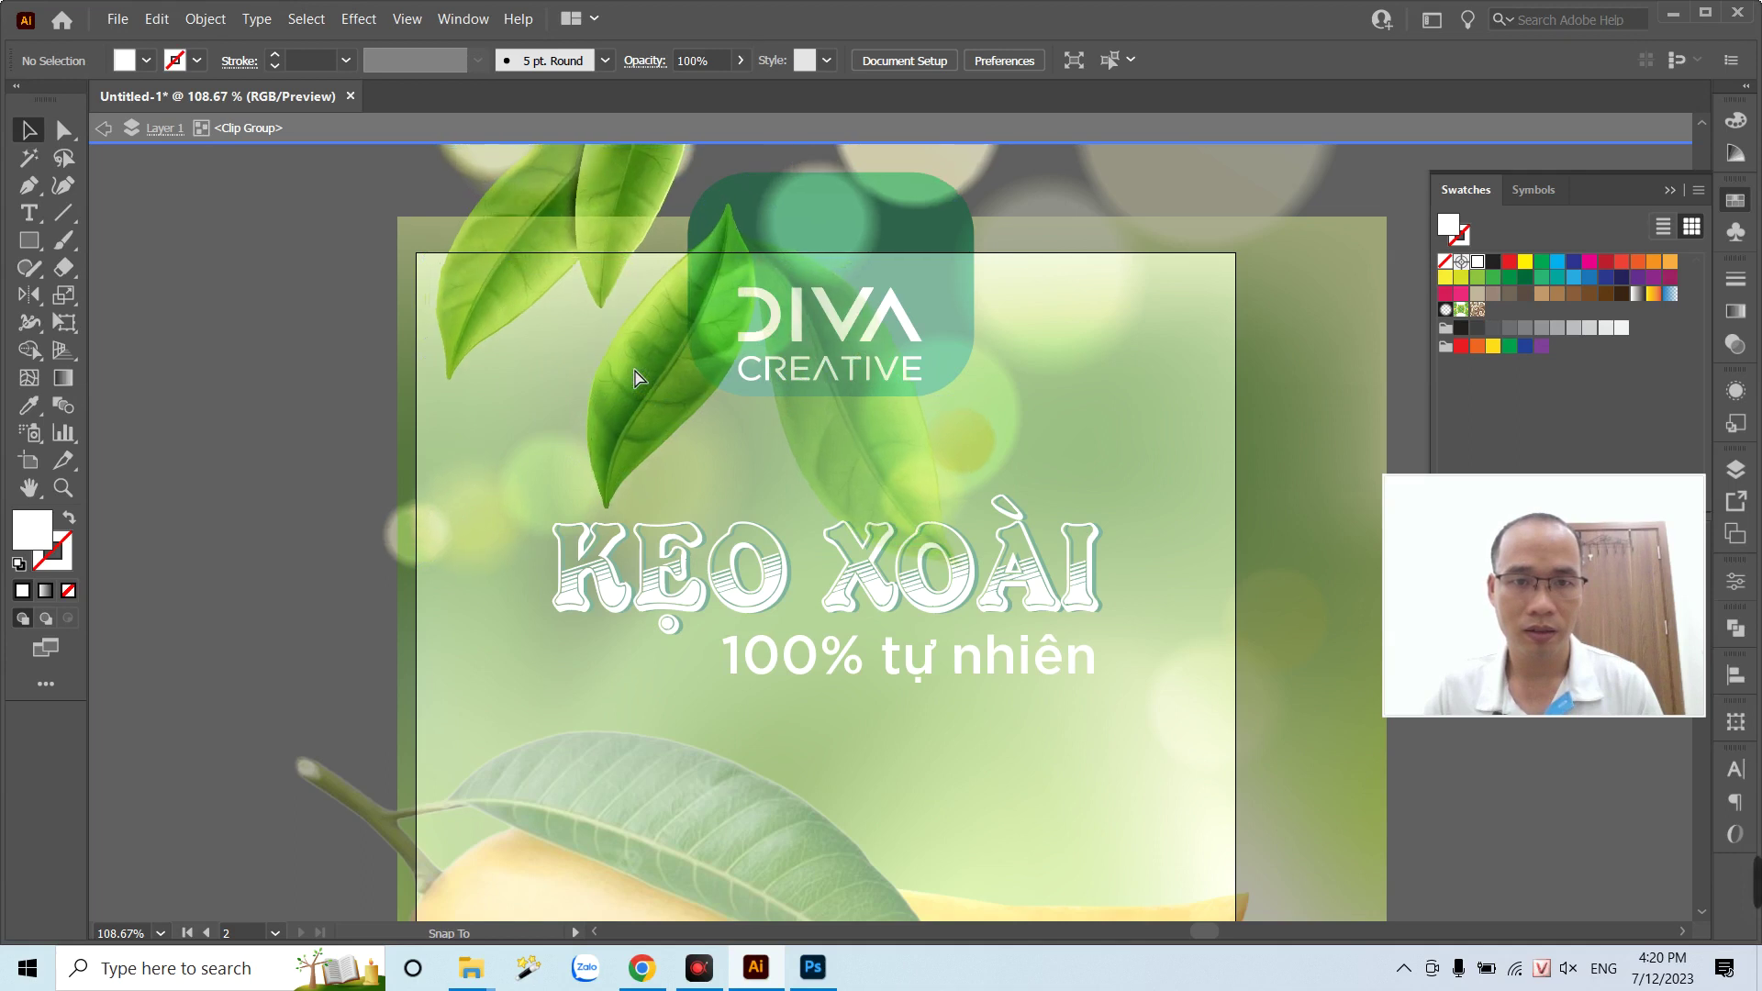
{"action": "double_click", "coordinate": [212, 392]}
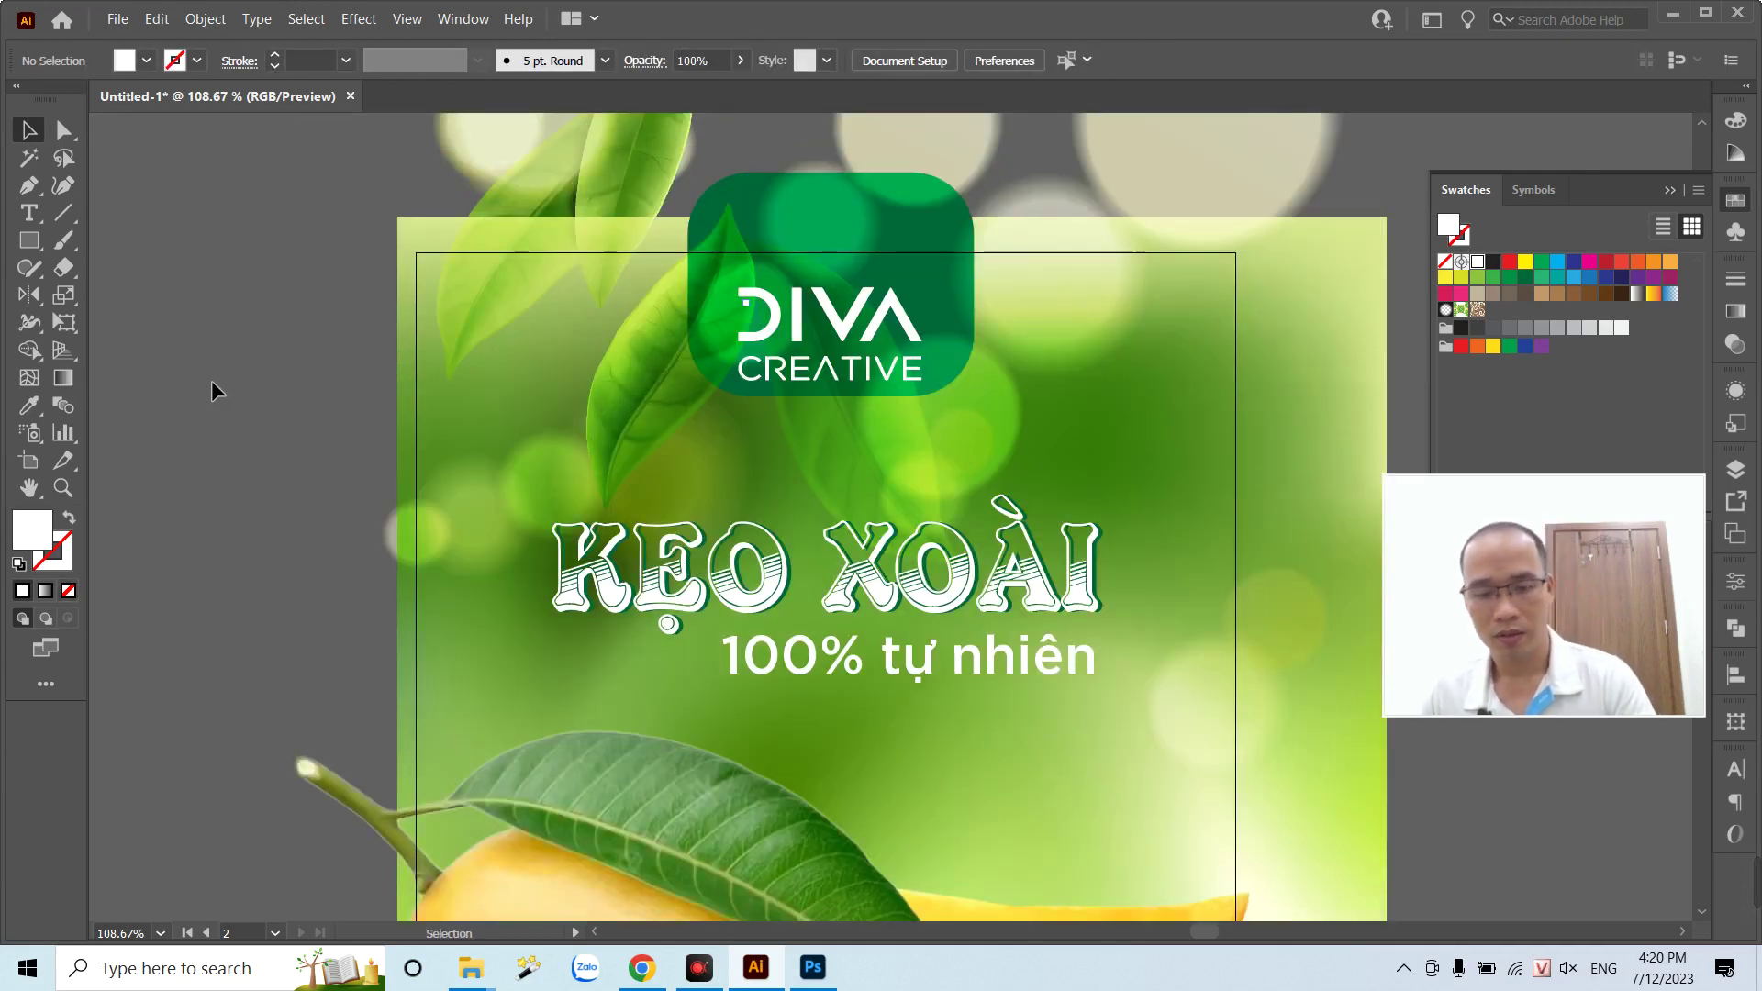
{"action": "key", "text": "ctrl+minus"}
{"action": "key", "text": "ctrl+minus"}
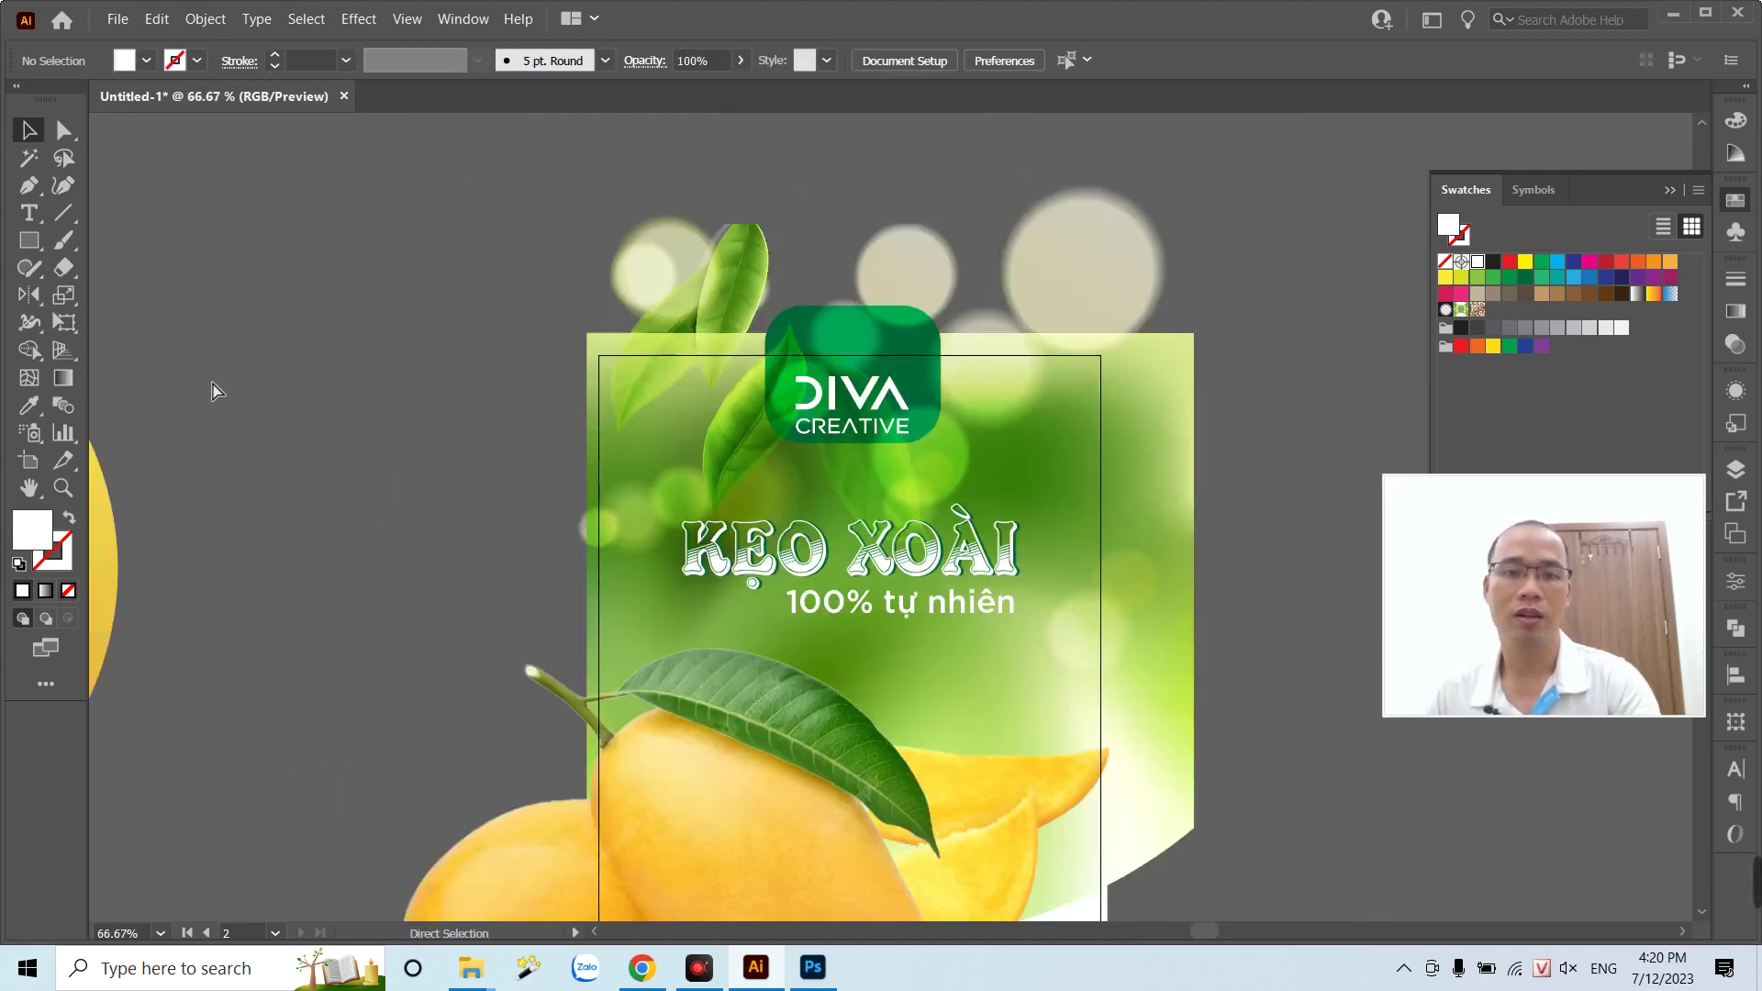
{"action": "key", "text": "ctrl+minus"}
{"action": "left_click_drag", "start_coordinate": [873, 567], "coordinate": [870, 436]}
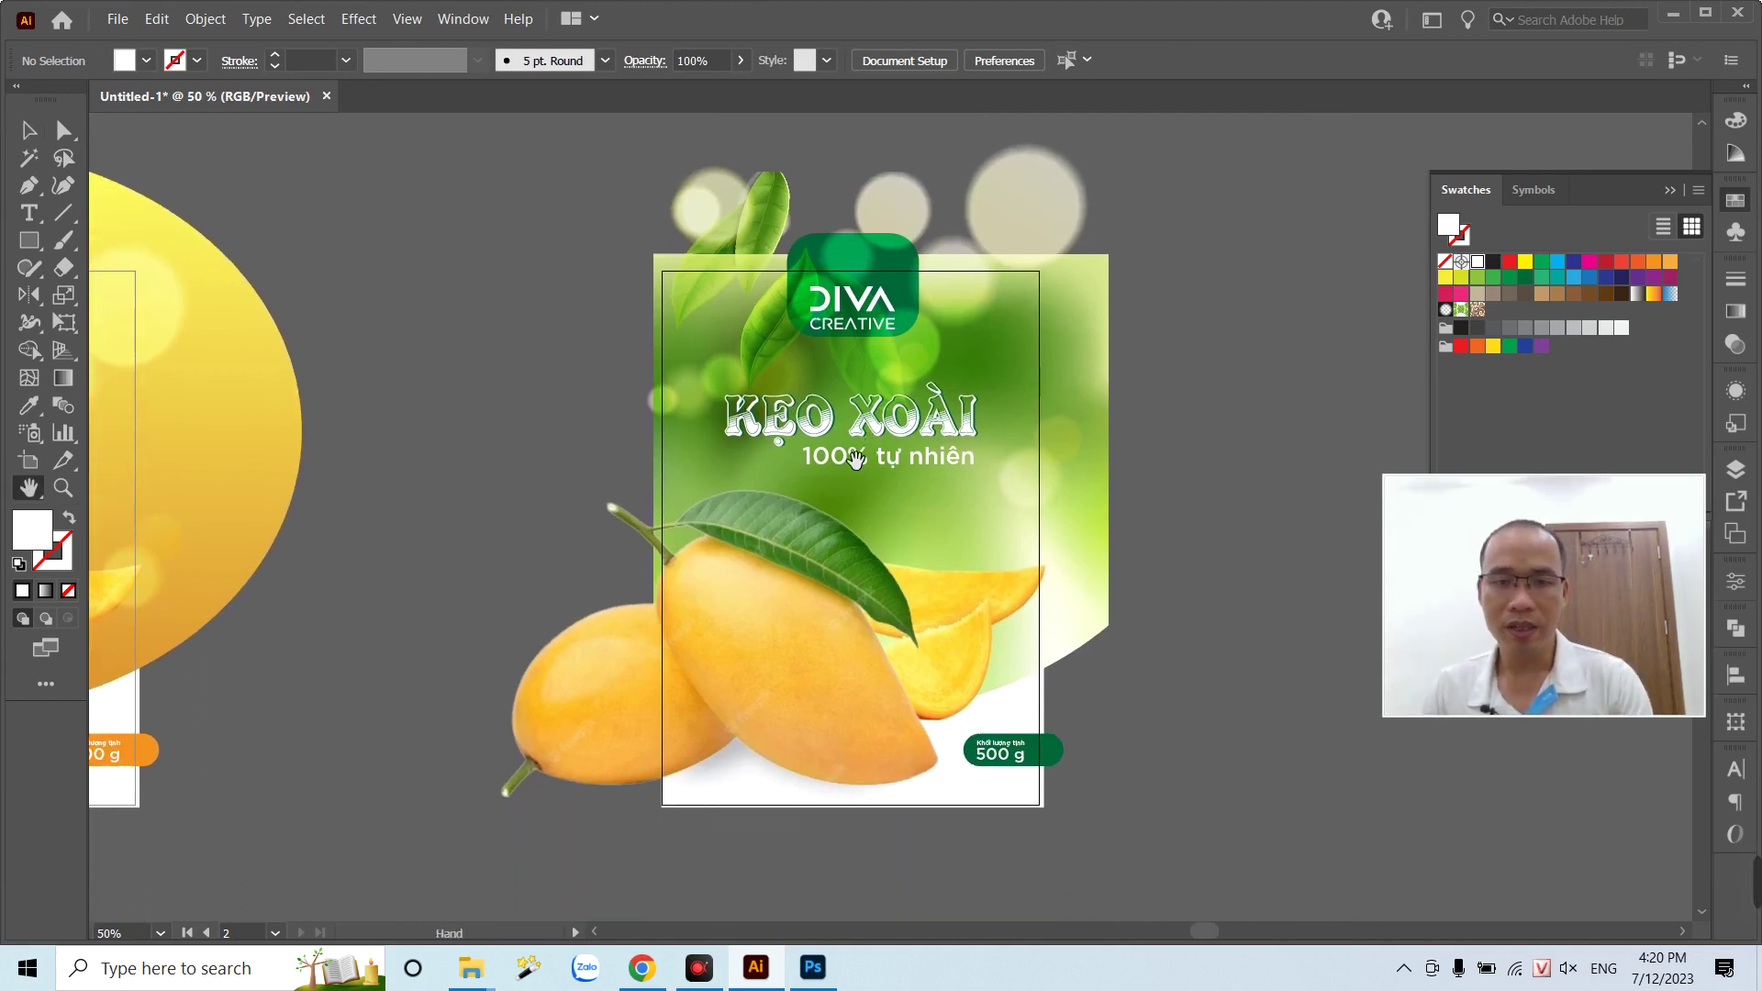
{"action": "mouse_move", "coordinate": [866, 633]}
{"action": "left_mouse_down"}
{"action": "mouse_move", "coordinate": [1104, 627]}
{"action": "mouse_move", "coordinate": [854, 643]}
{"action": "left_mouse_up"}
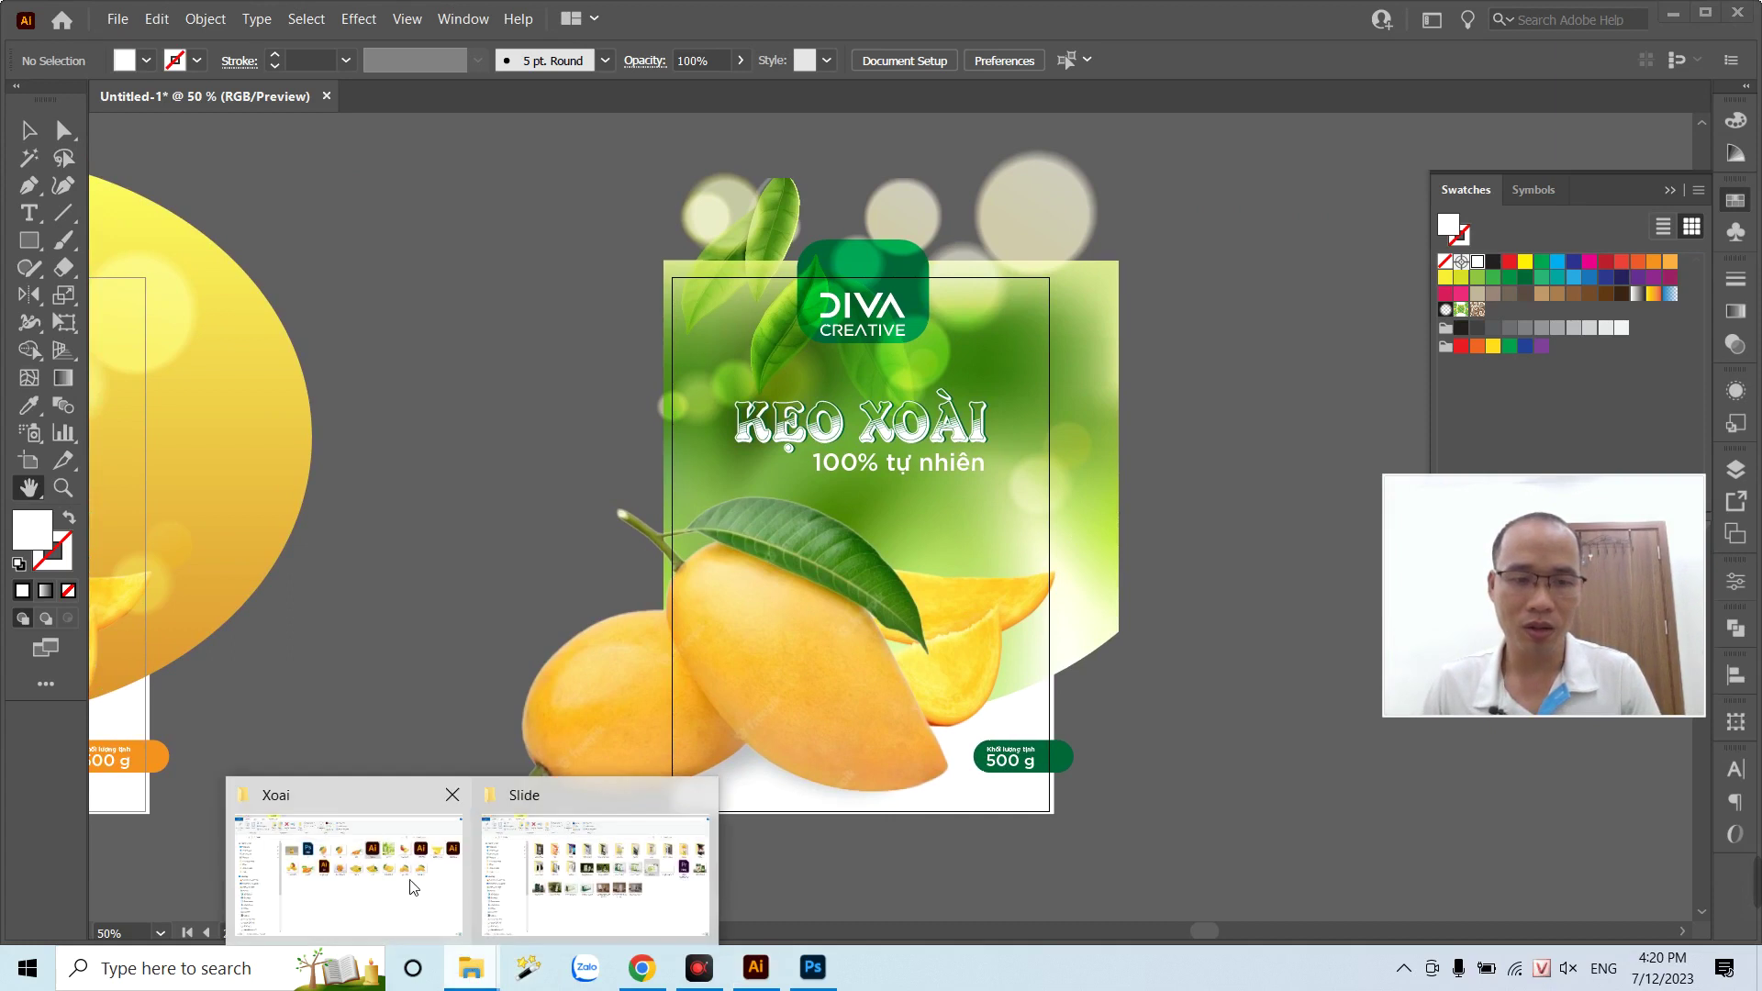
{"action": "left_click", "coordinate": [396, 875]}
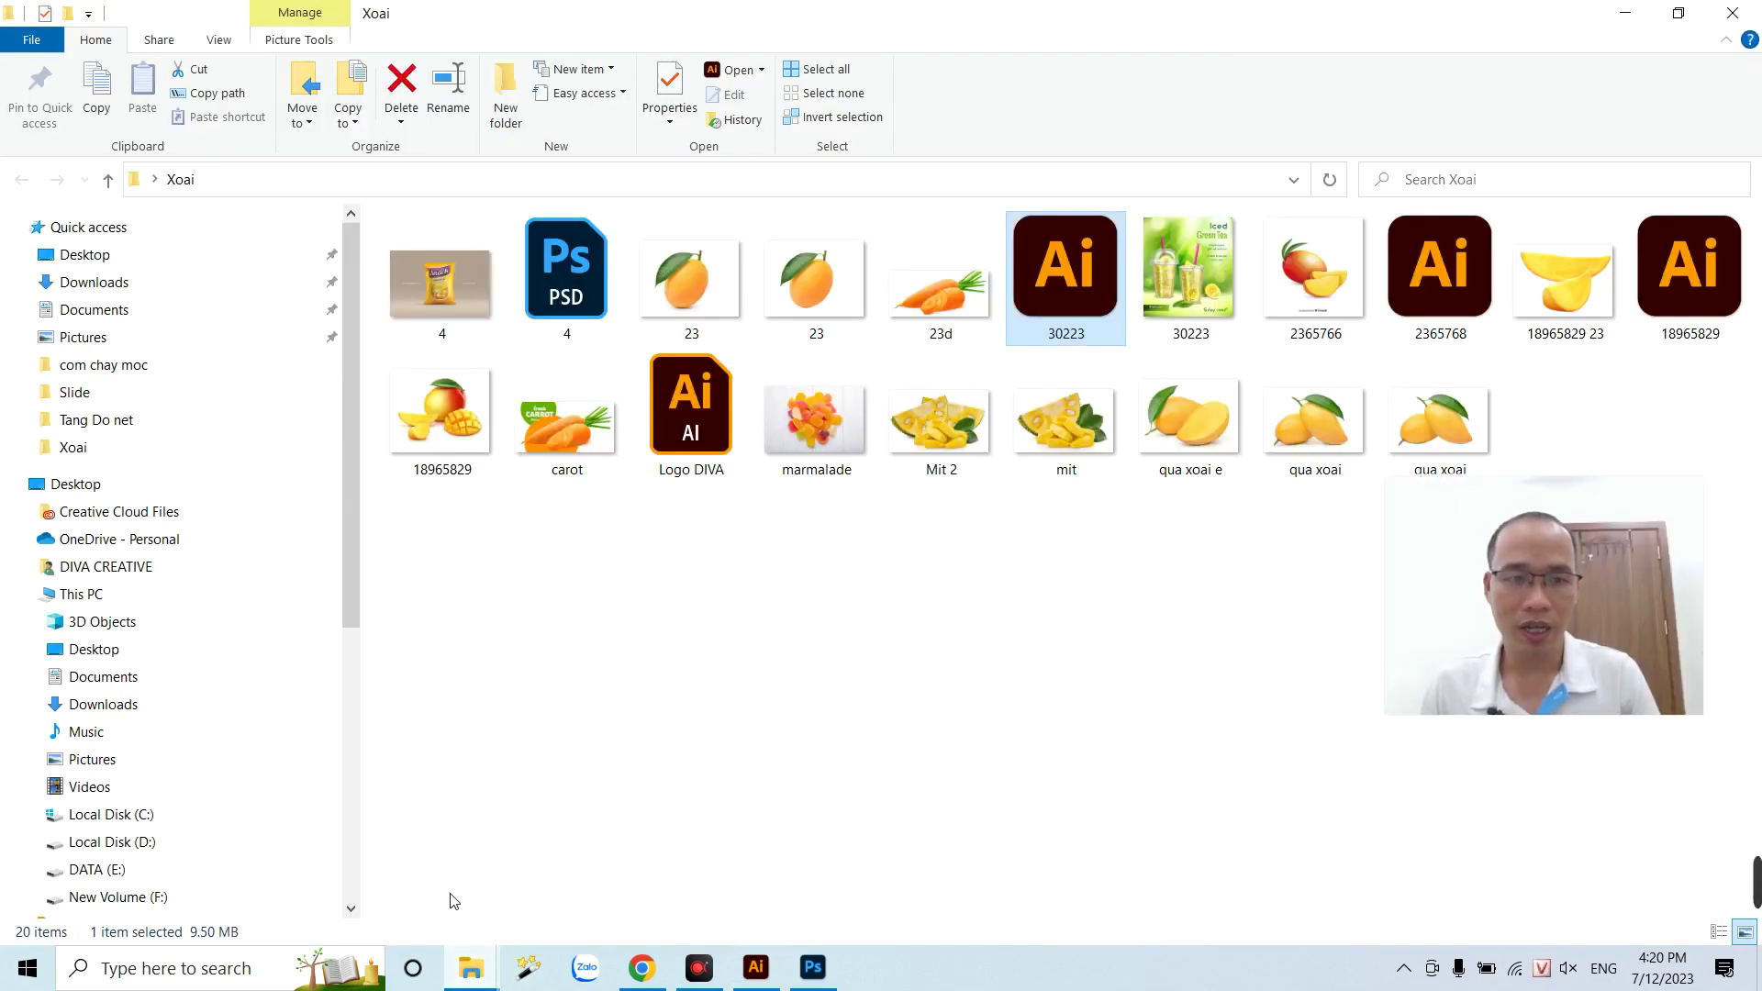
{"action": "left_click", "coordinate": [569, 886]}
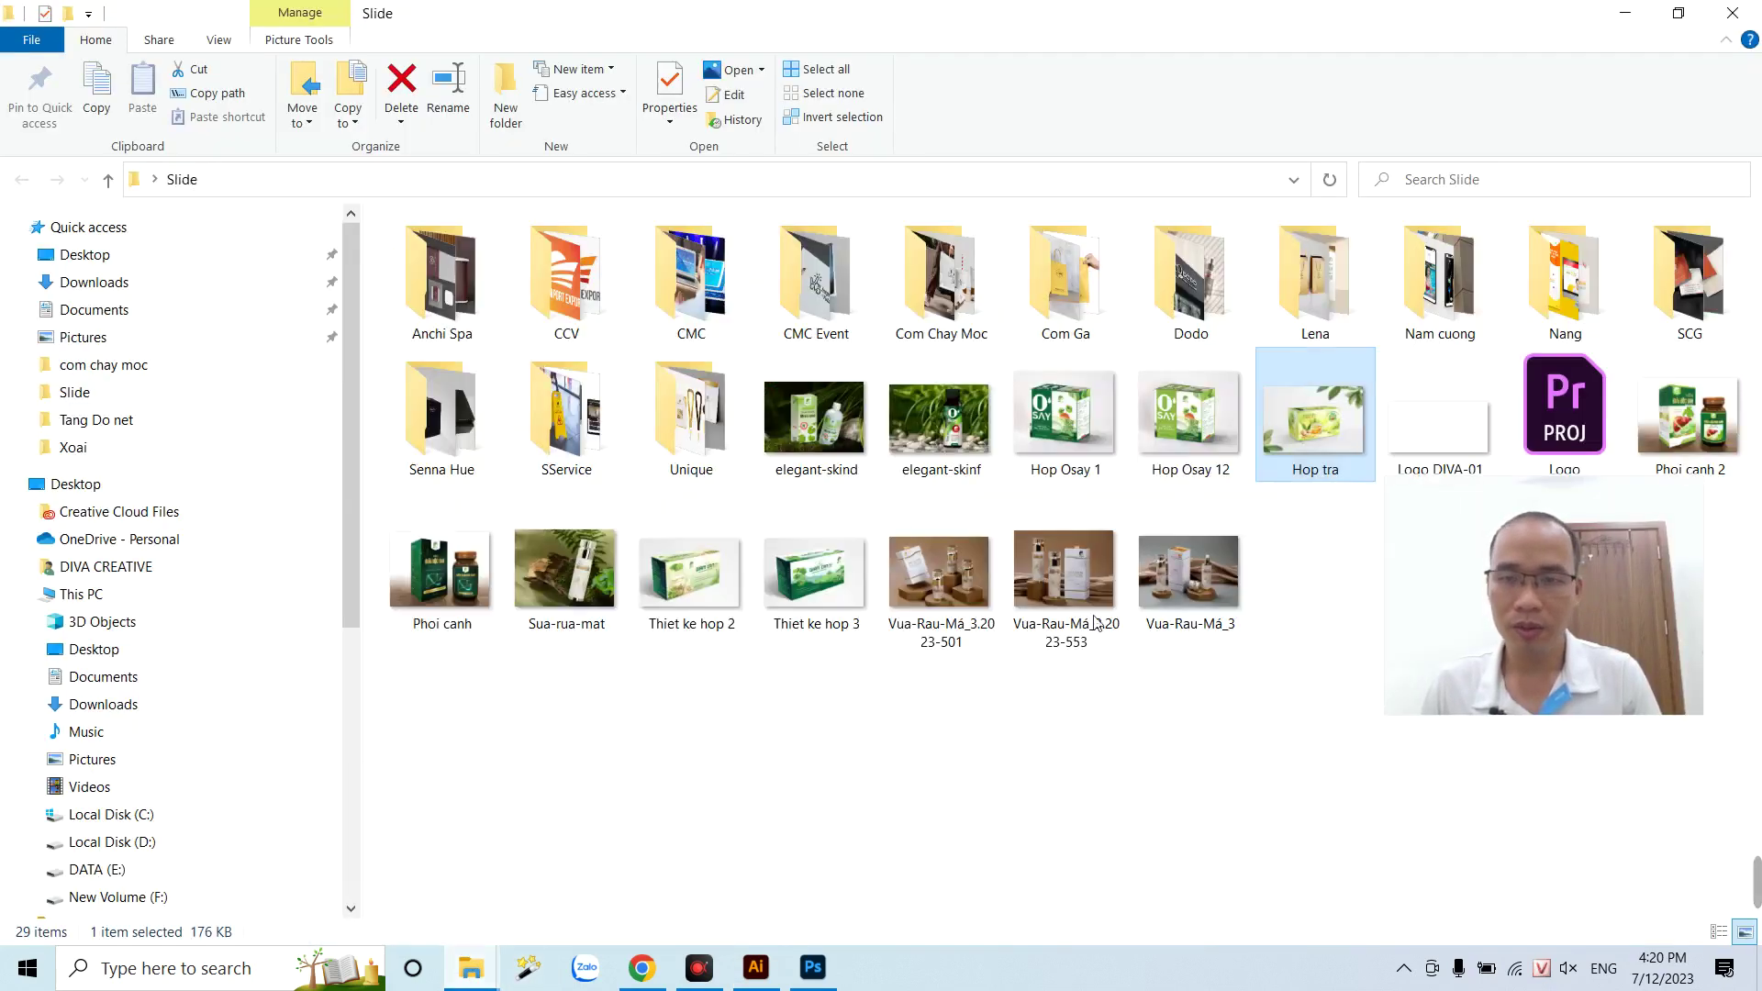
{"action": "double_click", "coordinate": [1099, 437]}
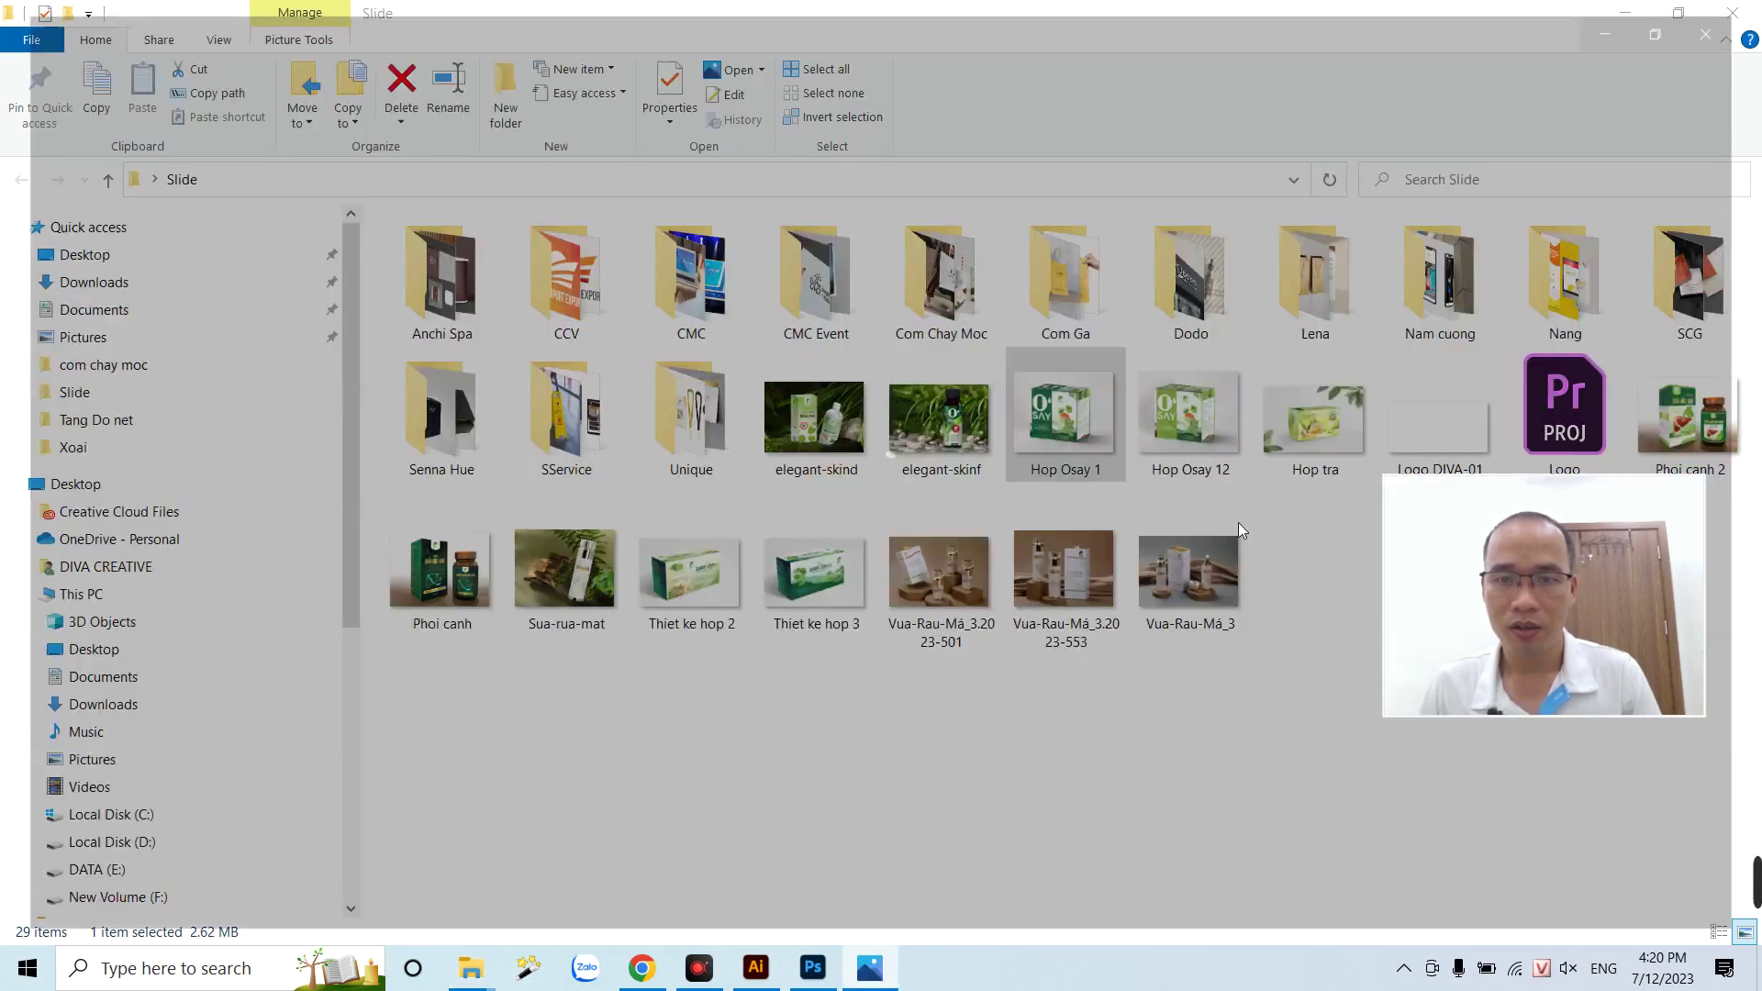
{"action": "scroll", "coordinate": [1188, 558], "scroll_direction": "up", "scroll_amount": 2}
{"action": "scroll", "coordinate": [777, 539], "scroll_direction": "up", "scroll_amount": 2}
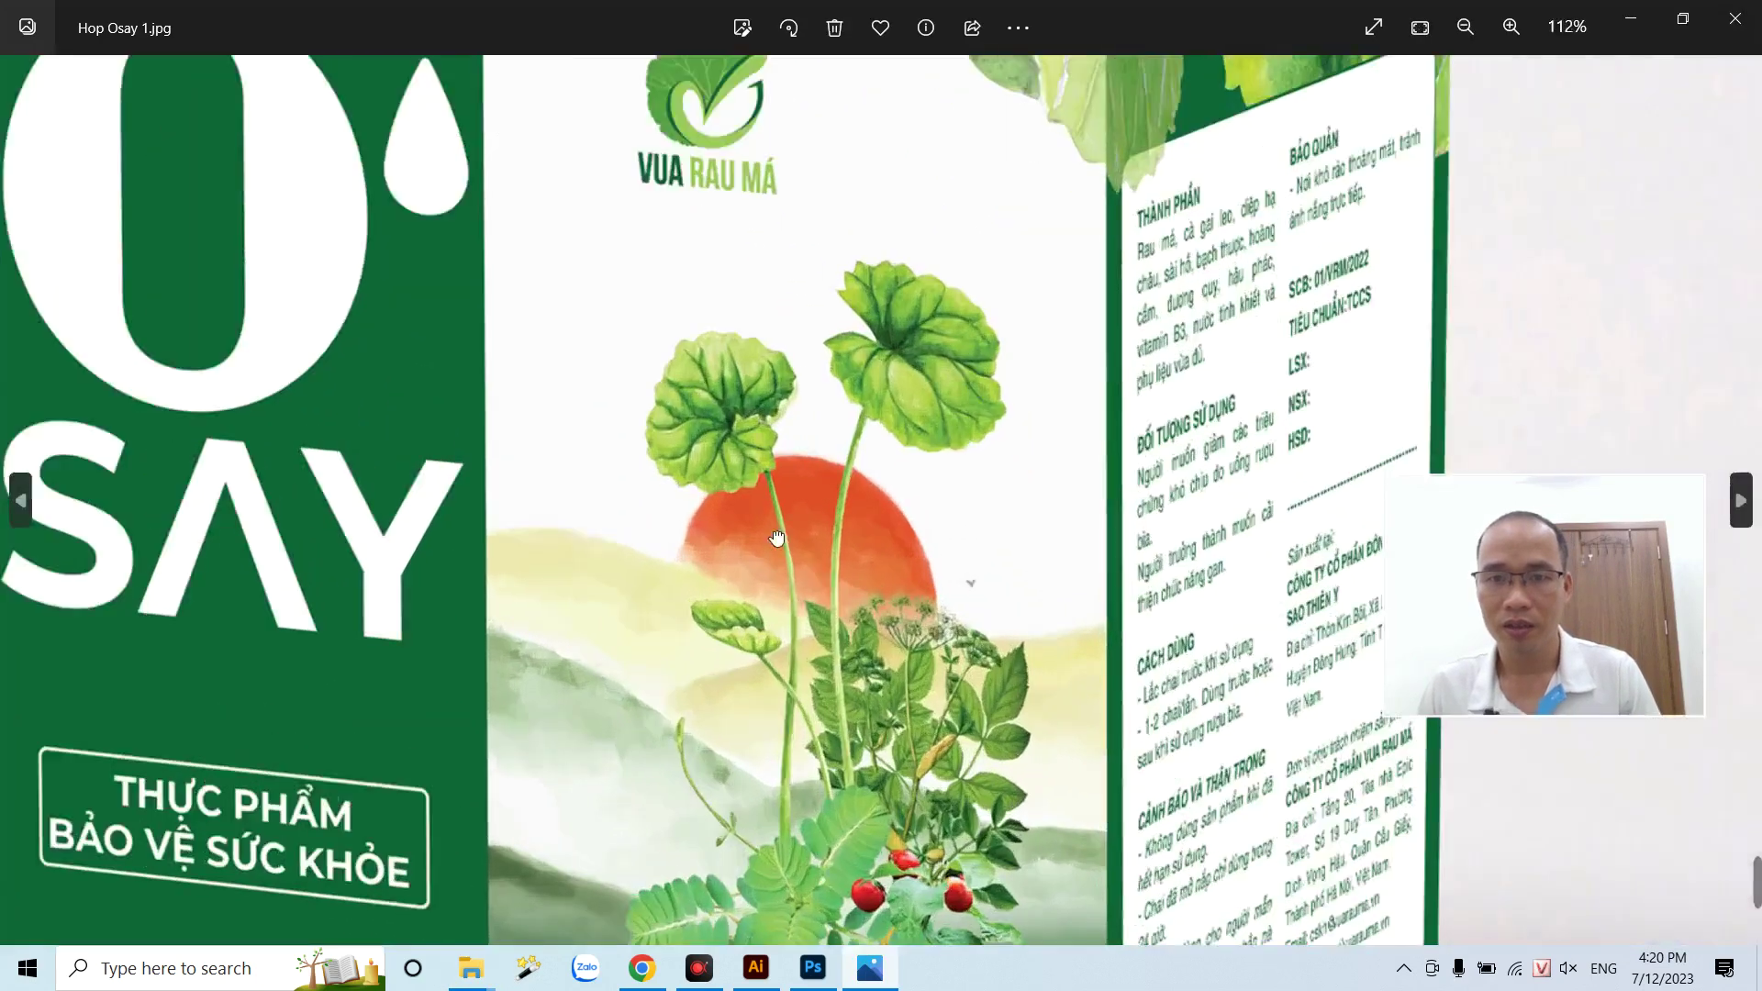
{"action": "scroll", "coordinate": [777, 539], "scroll_direction": "right", "scroll_amount": 3}
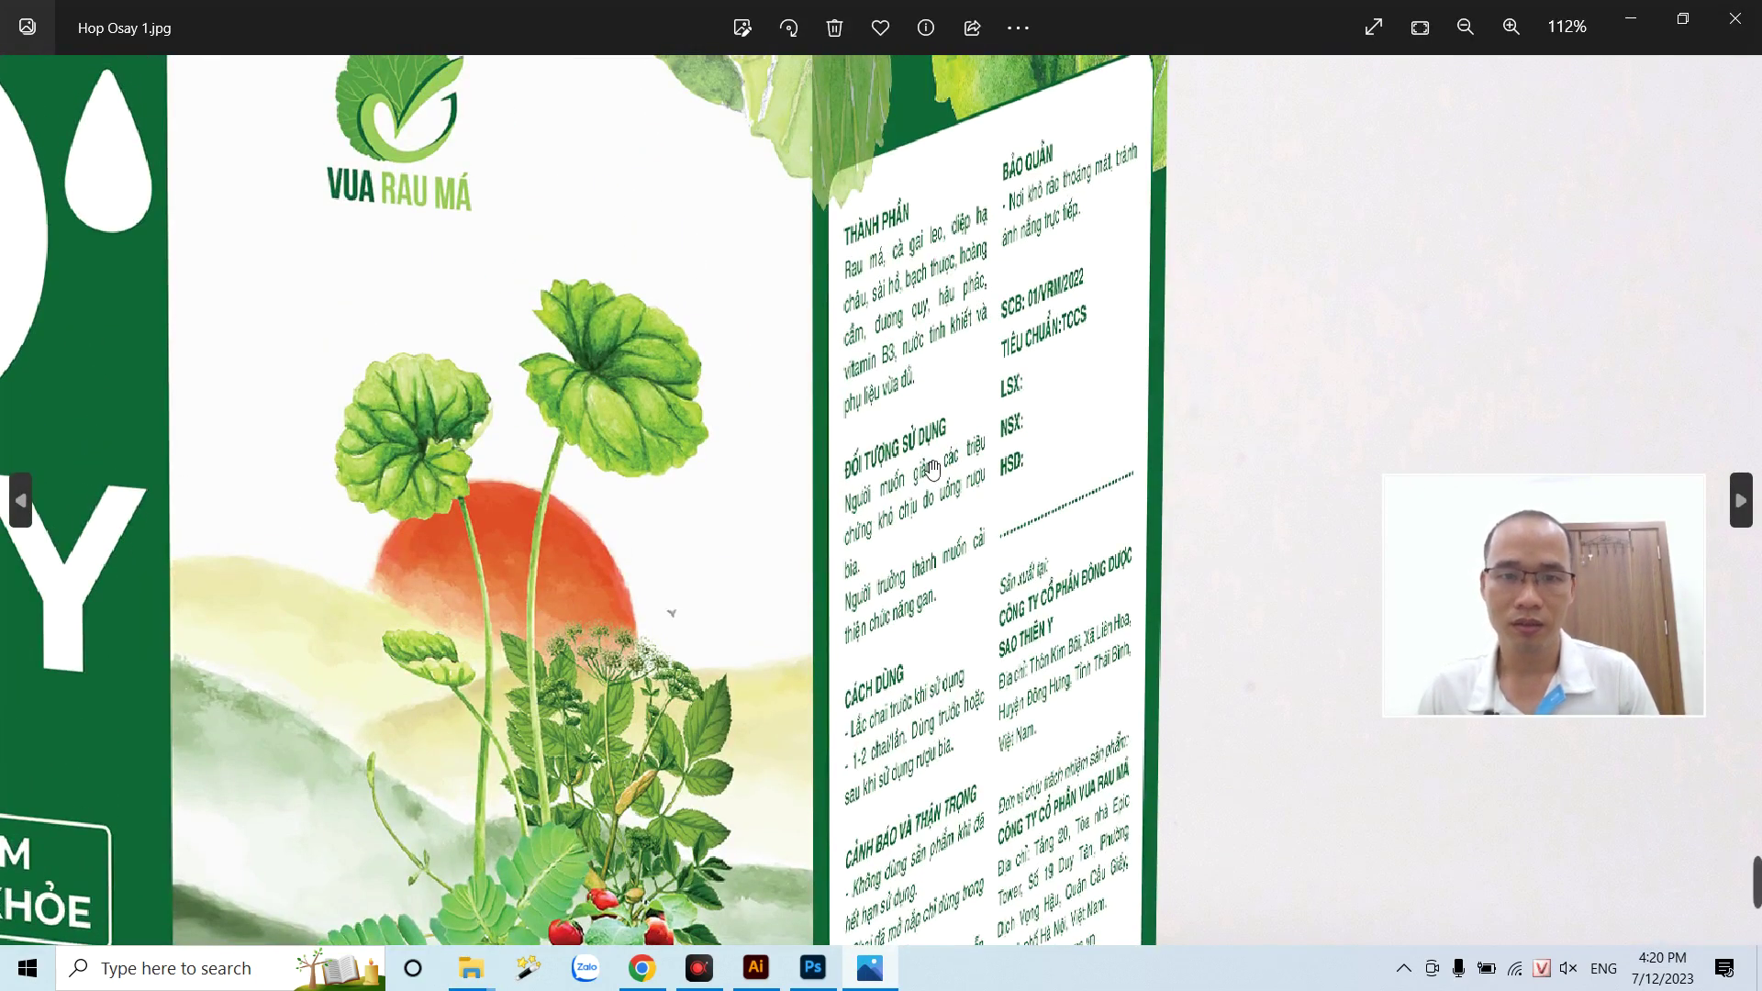
{"action": "scroll", "coordinate": [959, 769], "scroll_direction": "down", "scroll_amount": 3}
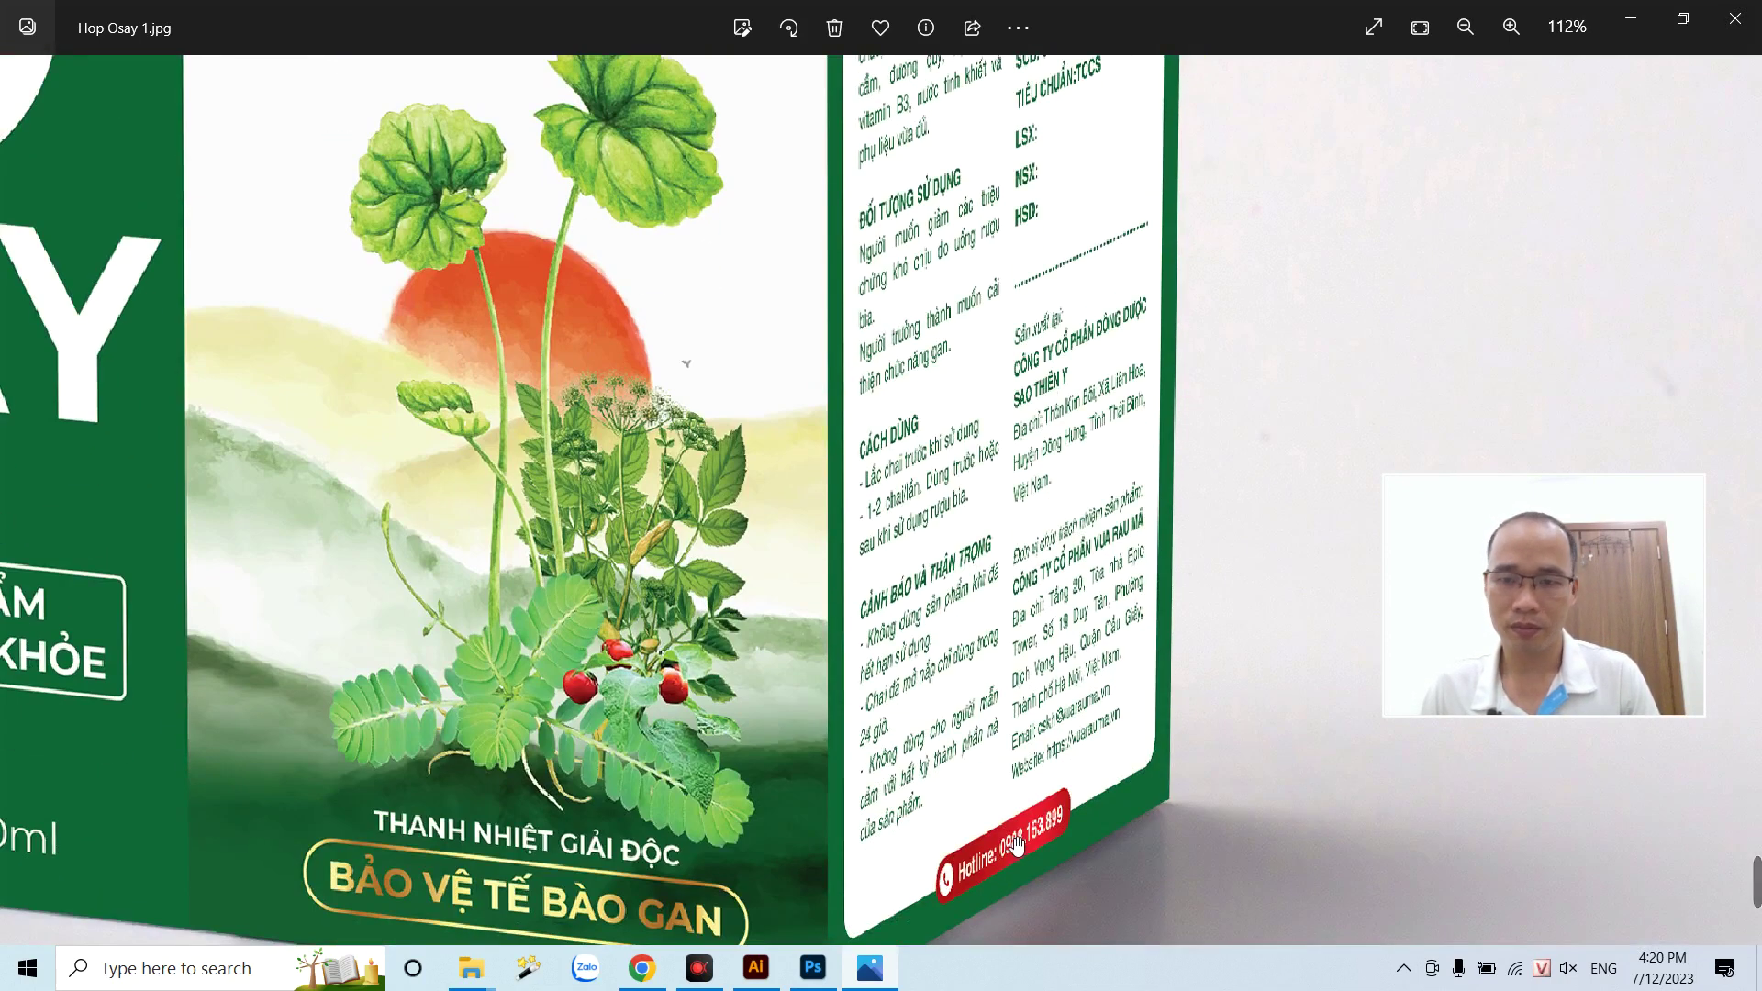
{"action": "scroll", "coordinate": [1009, 454], "scroll_direction": "down", "scroll_amount": 3}
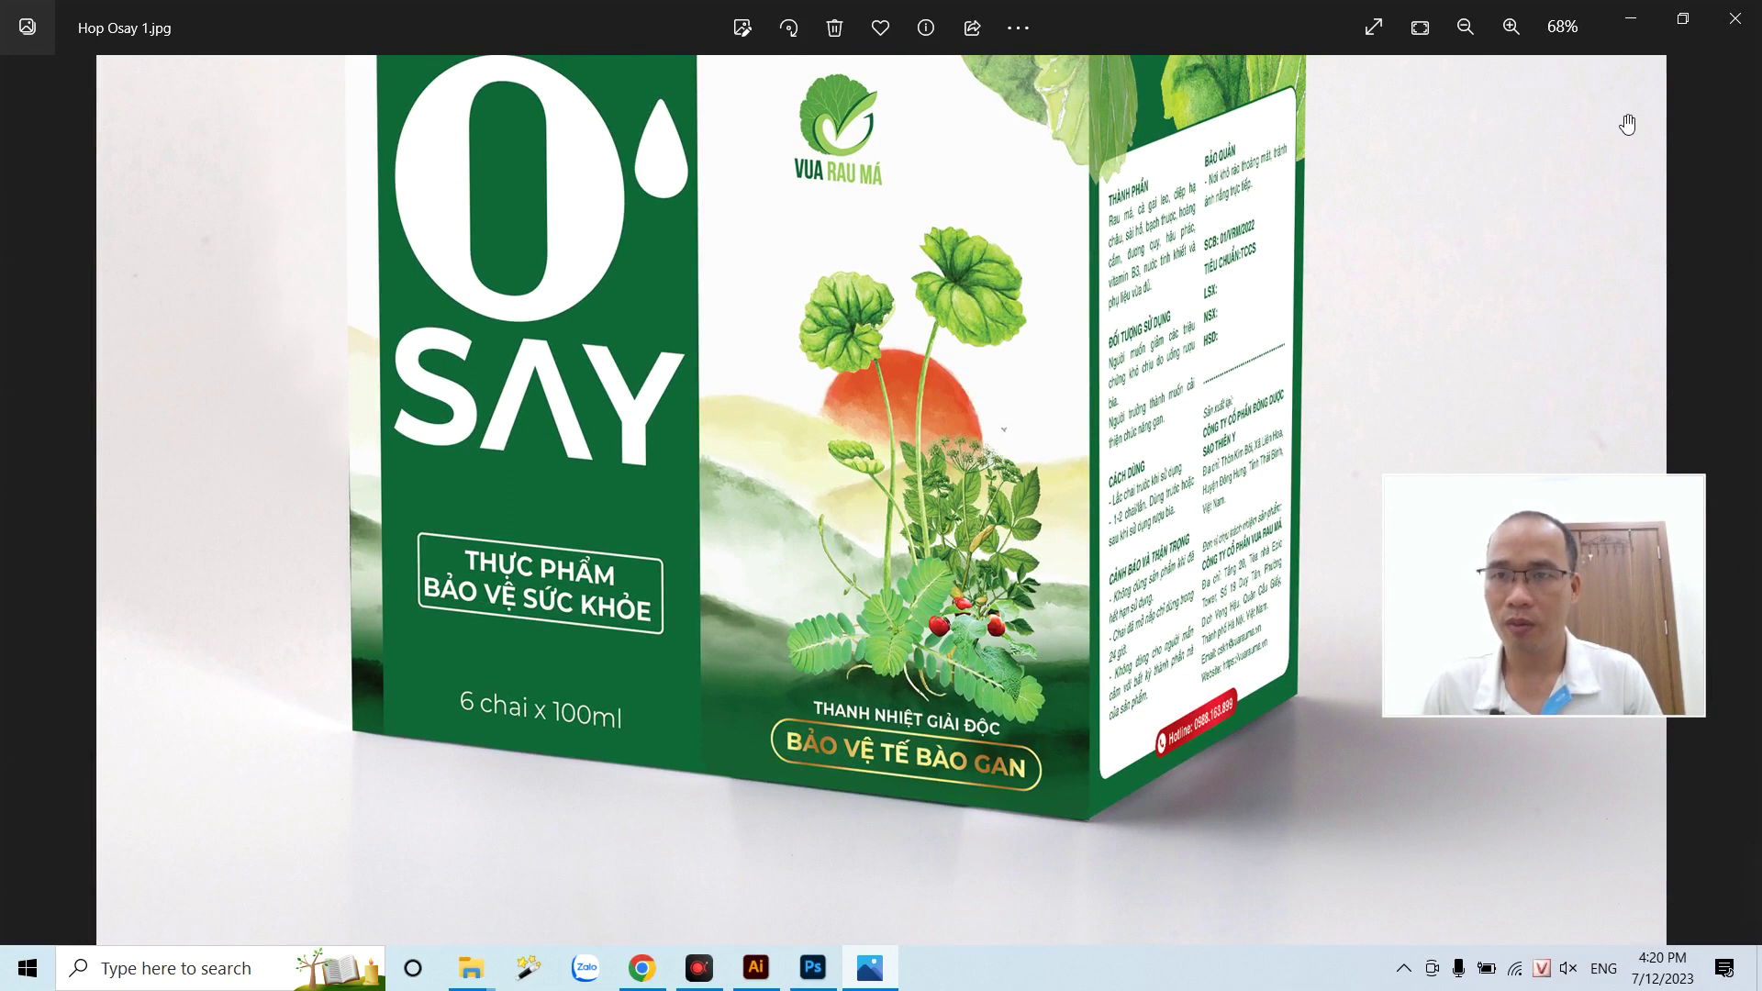
{"action": "left_click", "coordinate": [1734, 18]}
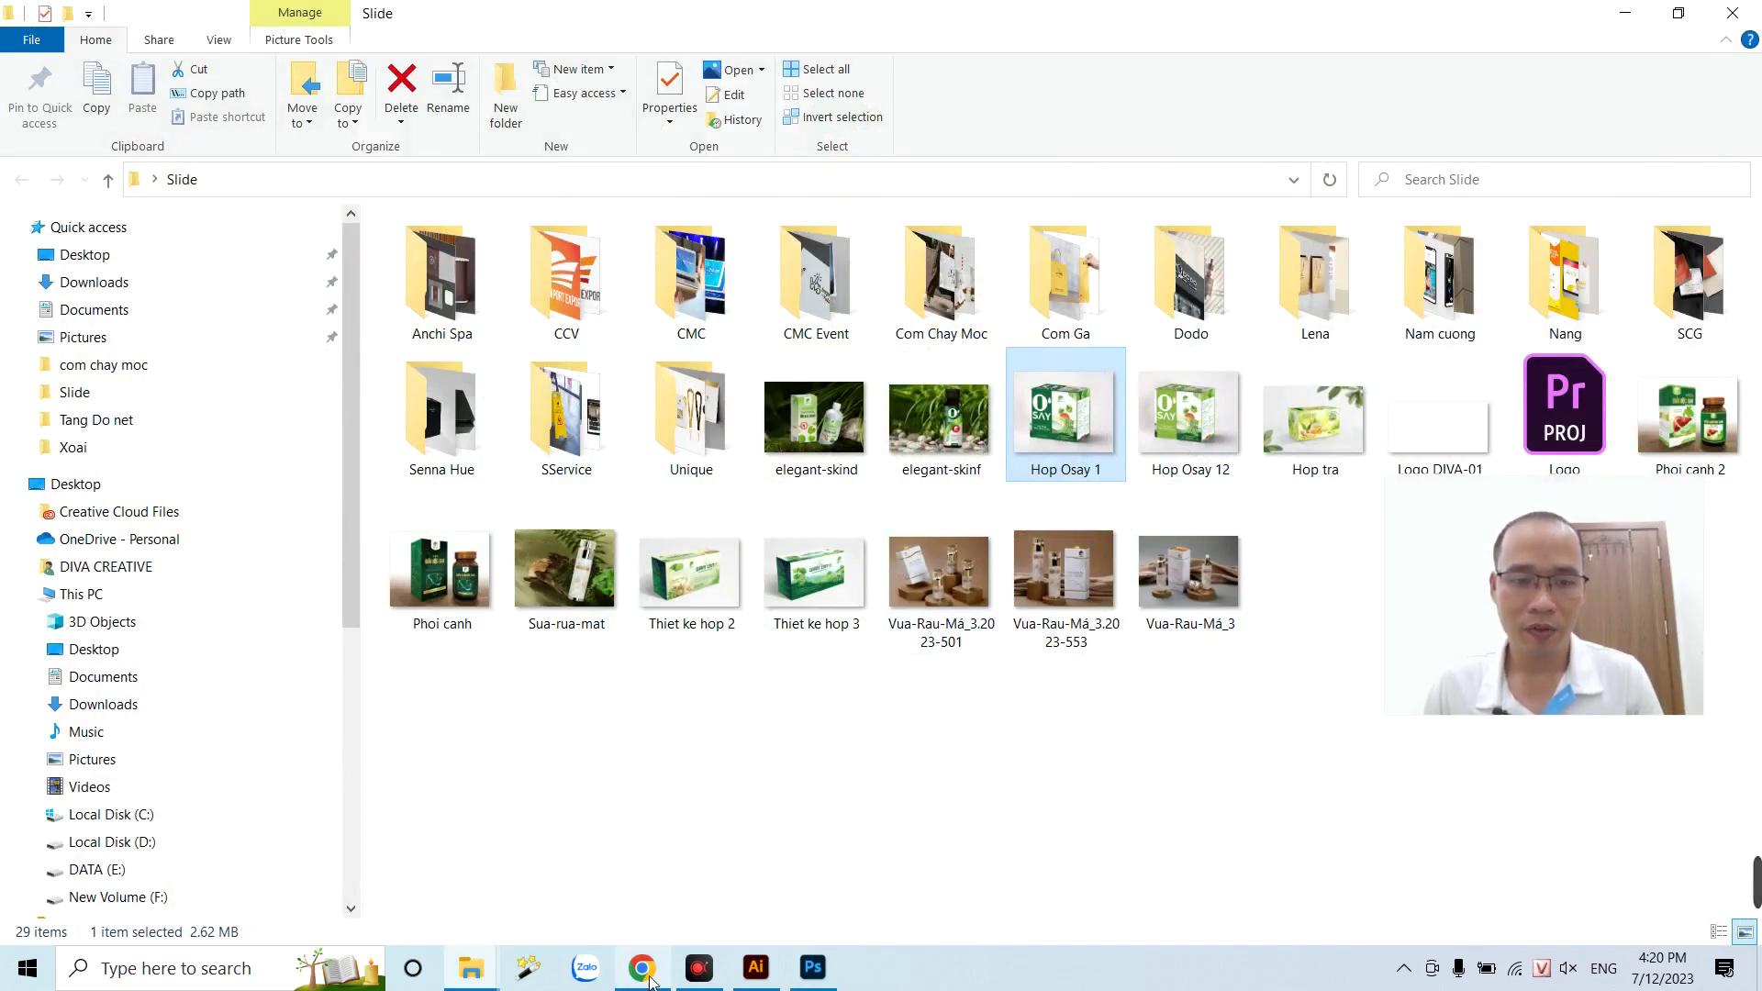
{"action": "left_click", "coordinate": [746, 981]}
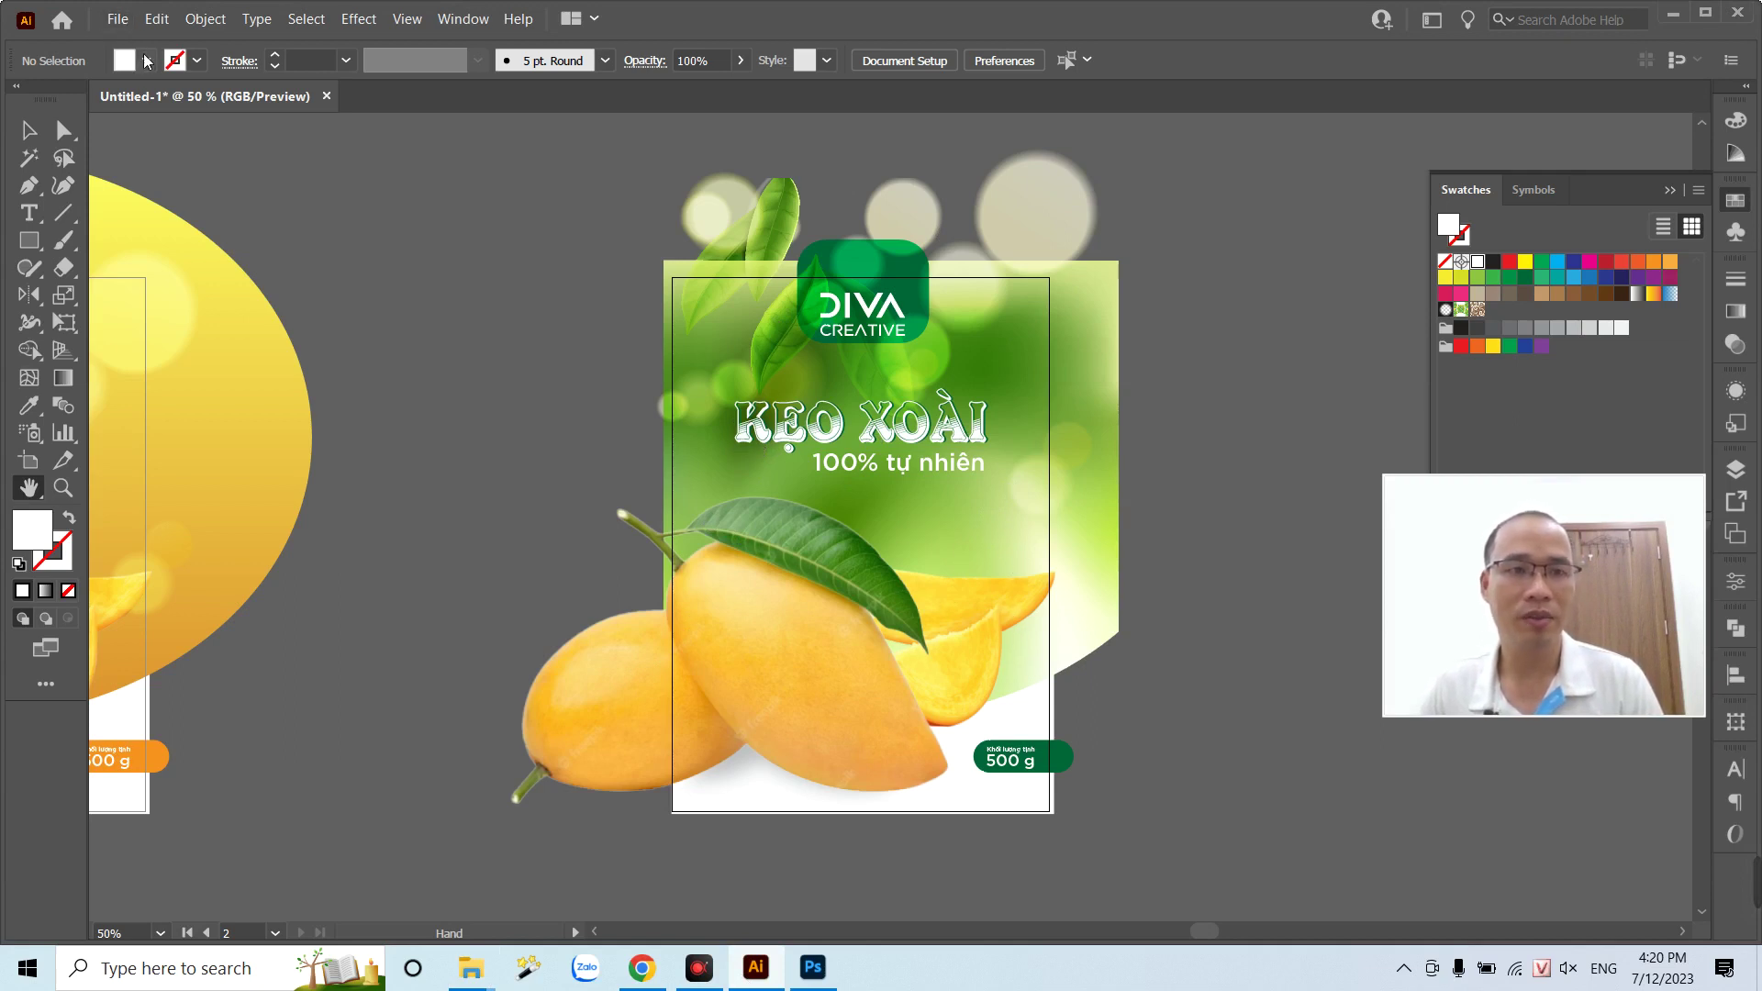
- Export the label artboards as JPEG 'Tui Keo Xoai' into the Xoai folder at 320 ppi, maximum quality
{"action": "left_click", "coordinate": [117, 19]}
{"action": "mouse_move", "coordinate": [152, 409]}
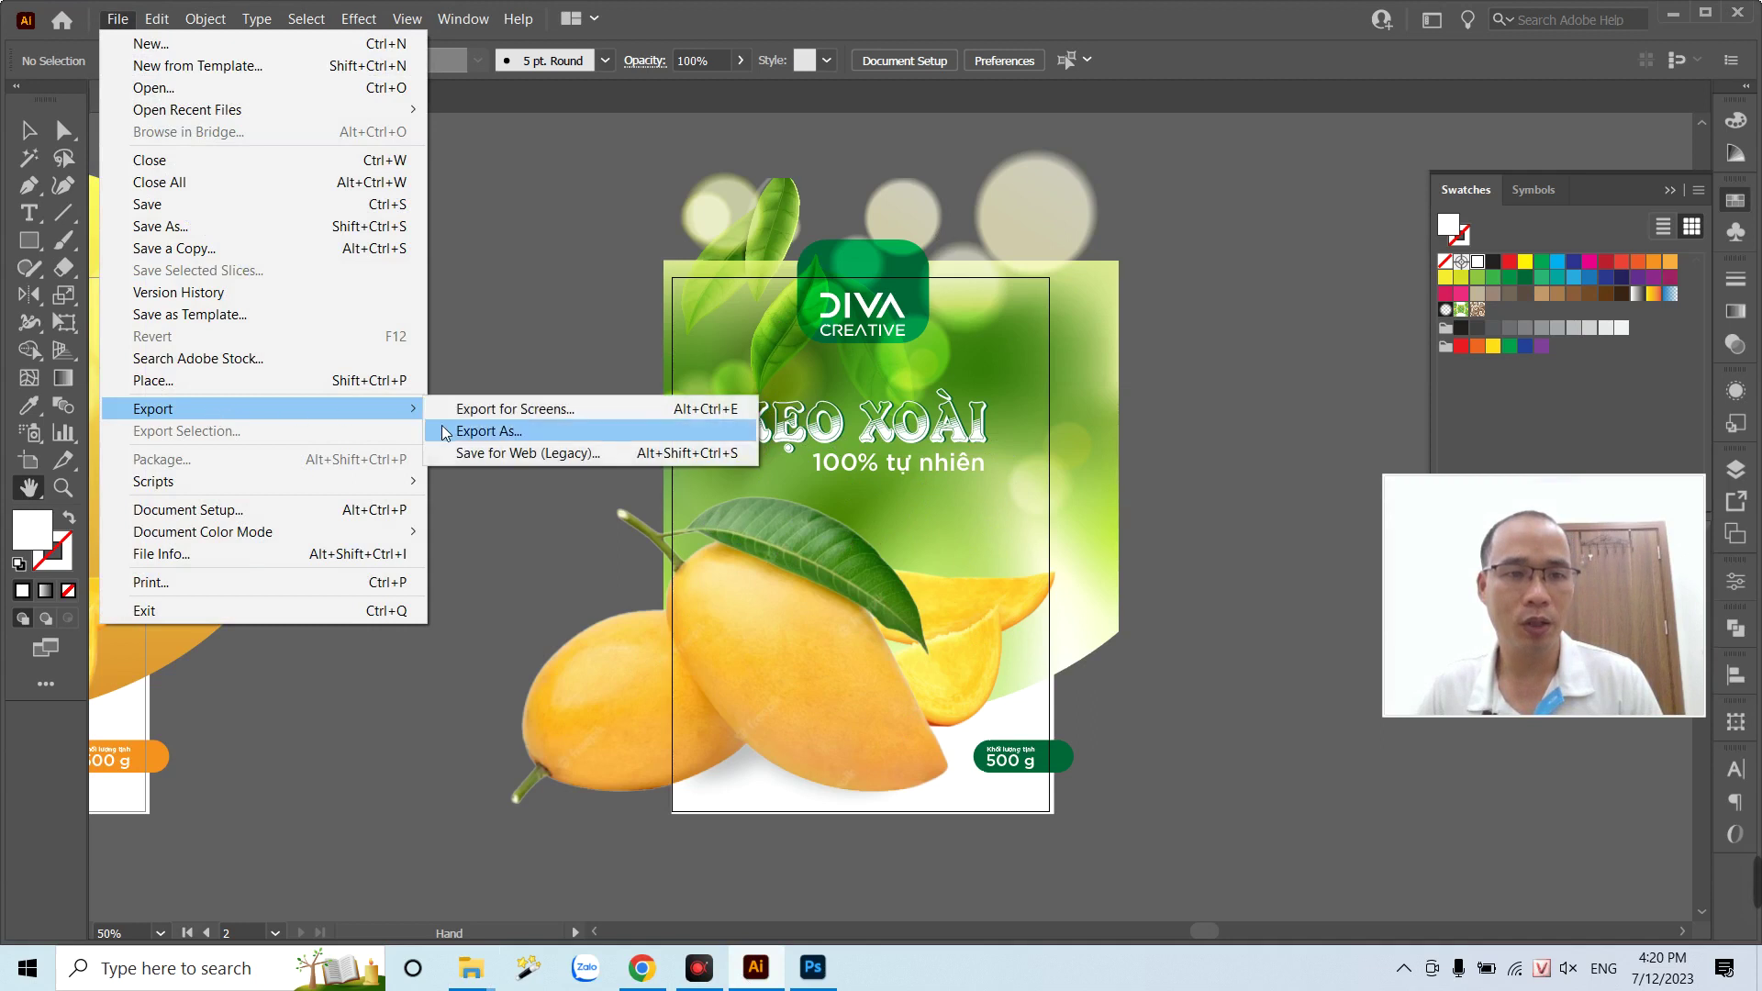
{"action": "left_click", "coordinate": [495, 439]}
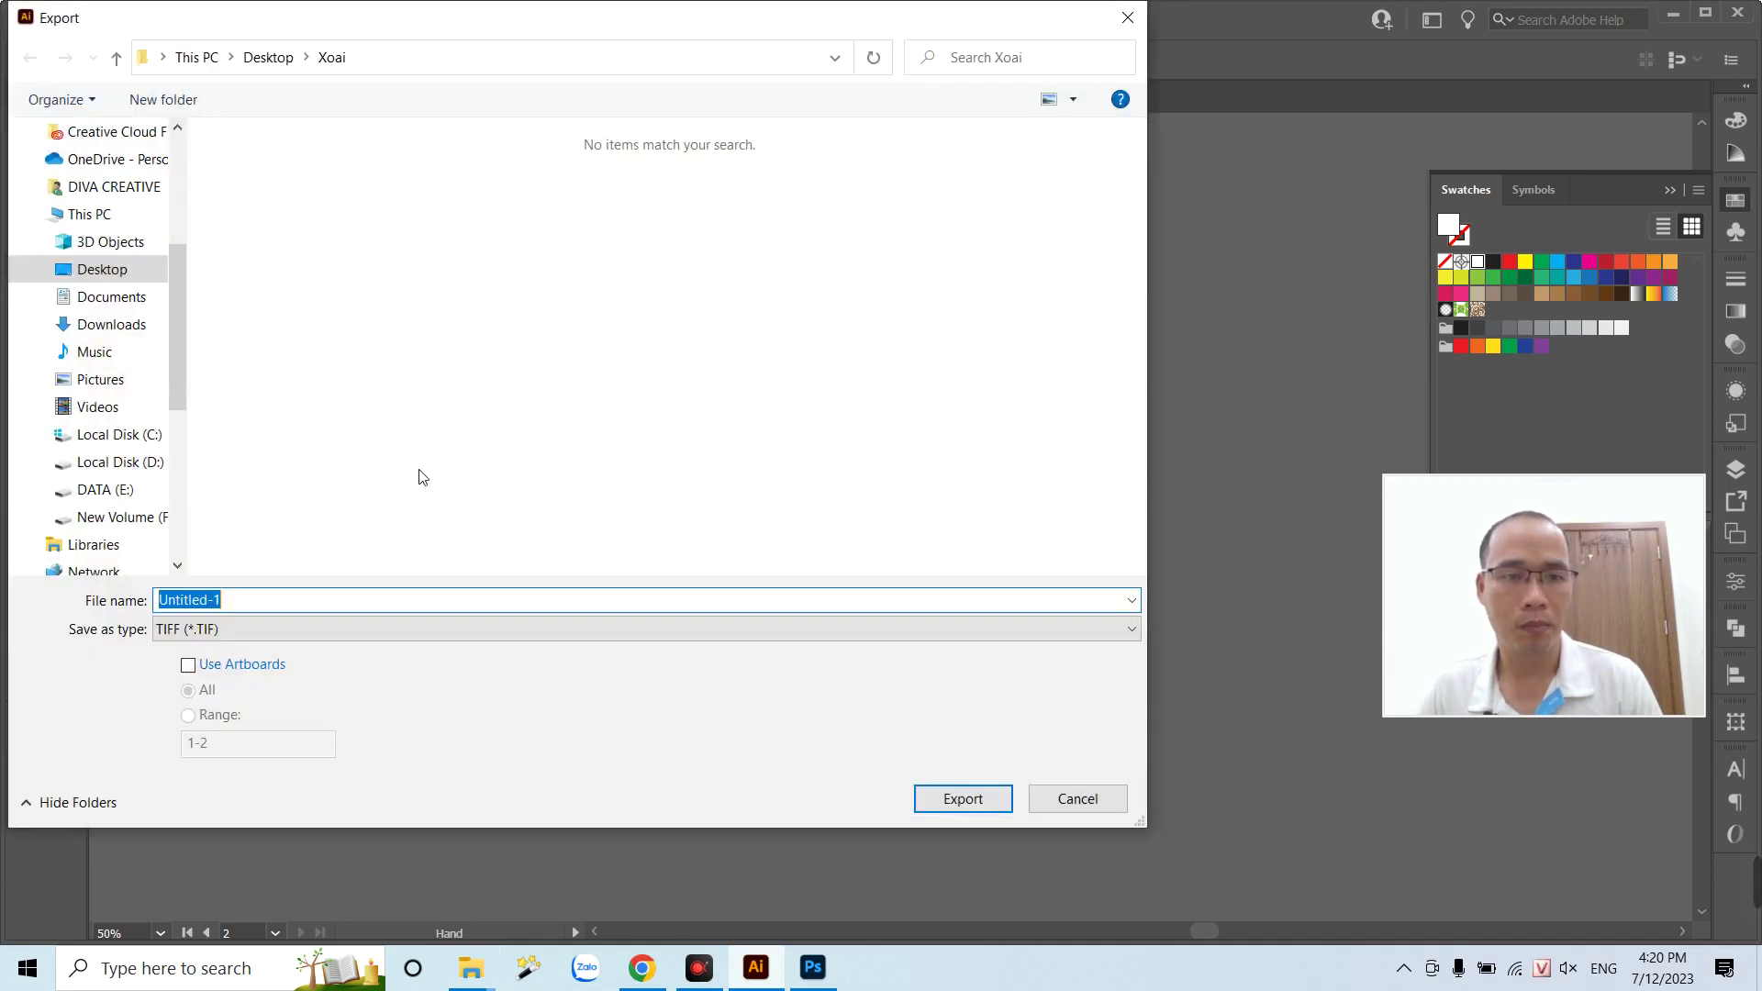
{"action": "left_click", "coordinate": [246, 632]}
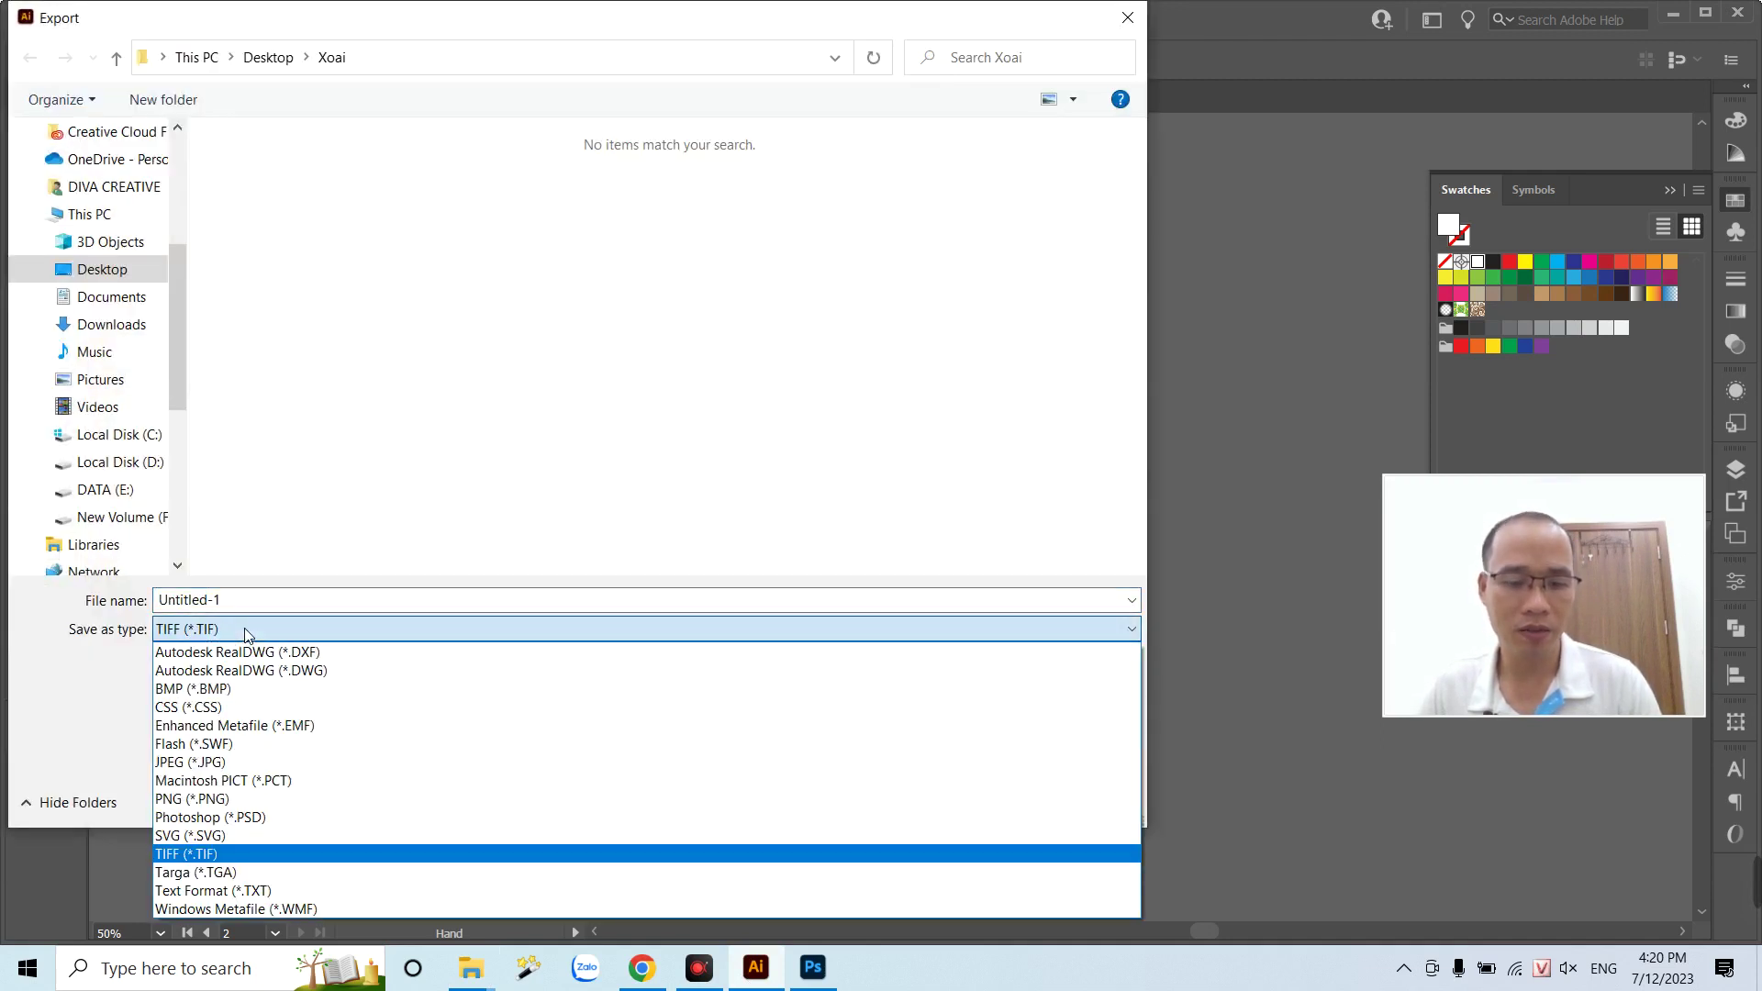
{"action": "key", "text": "j"}
{"action": "key", "text": "Return"}
{"action": "left_click", "coordinate": [268, 603]}
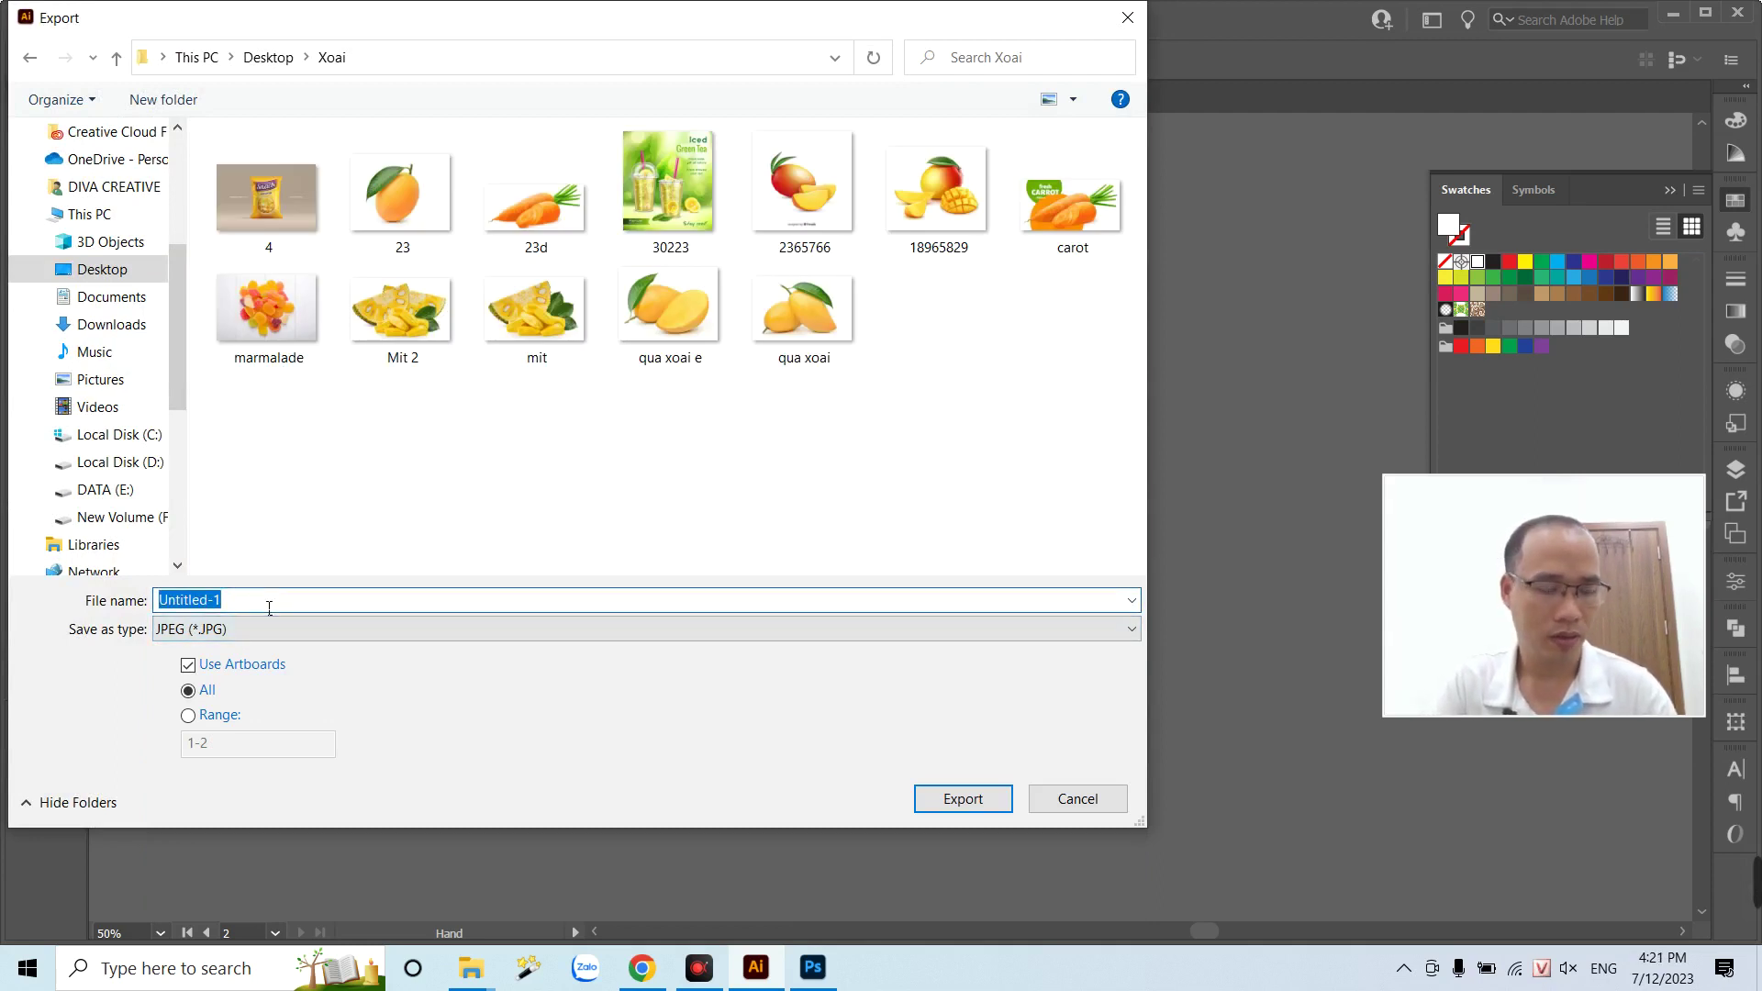
{"action": "type", "text": "Tui Keo Xoai"}
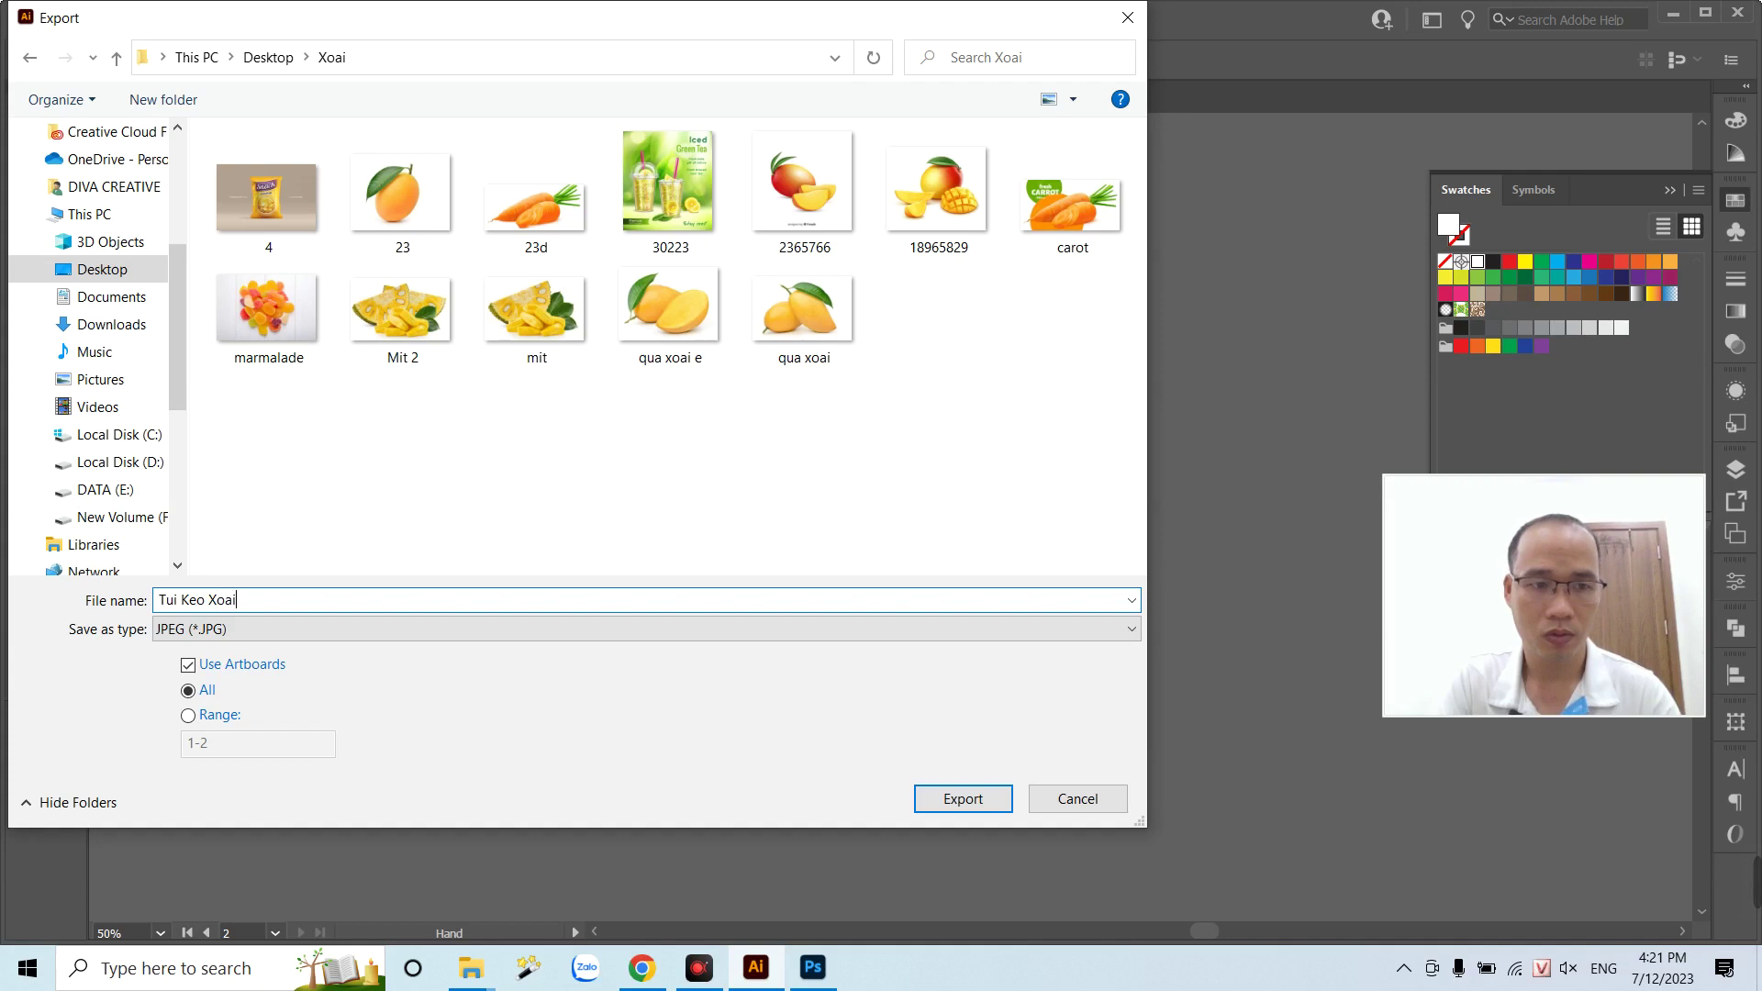
{"action": "key", "text": "Return"}
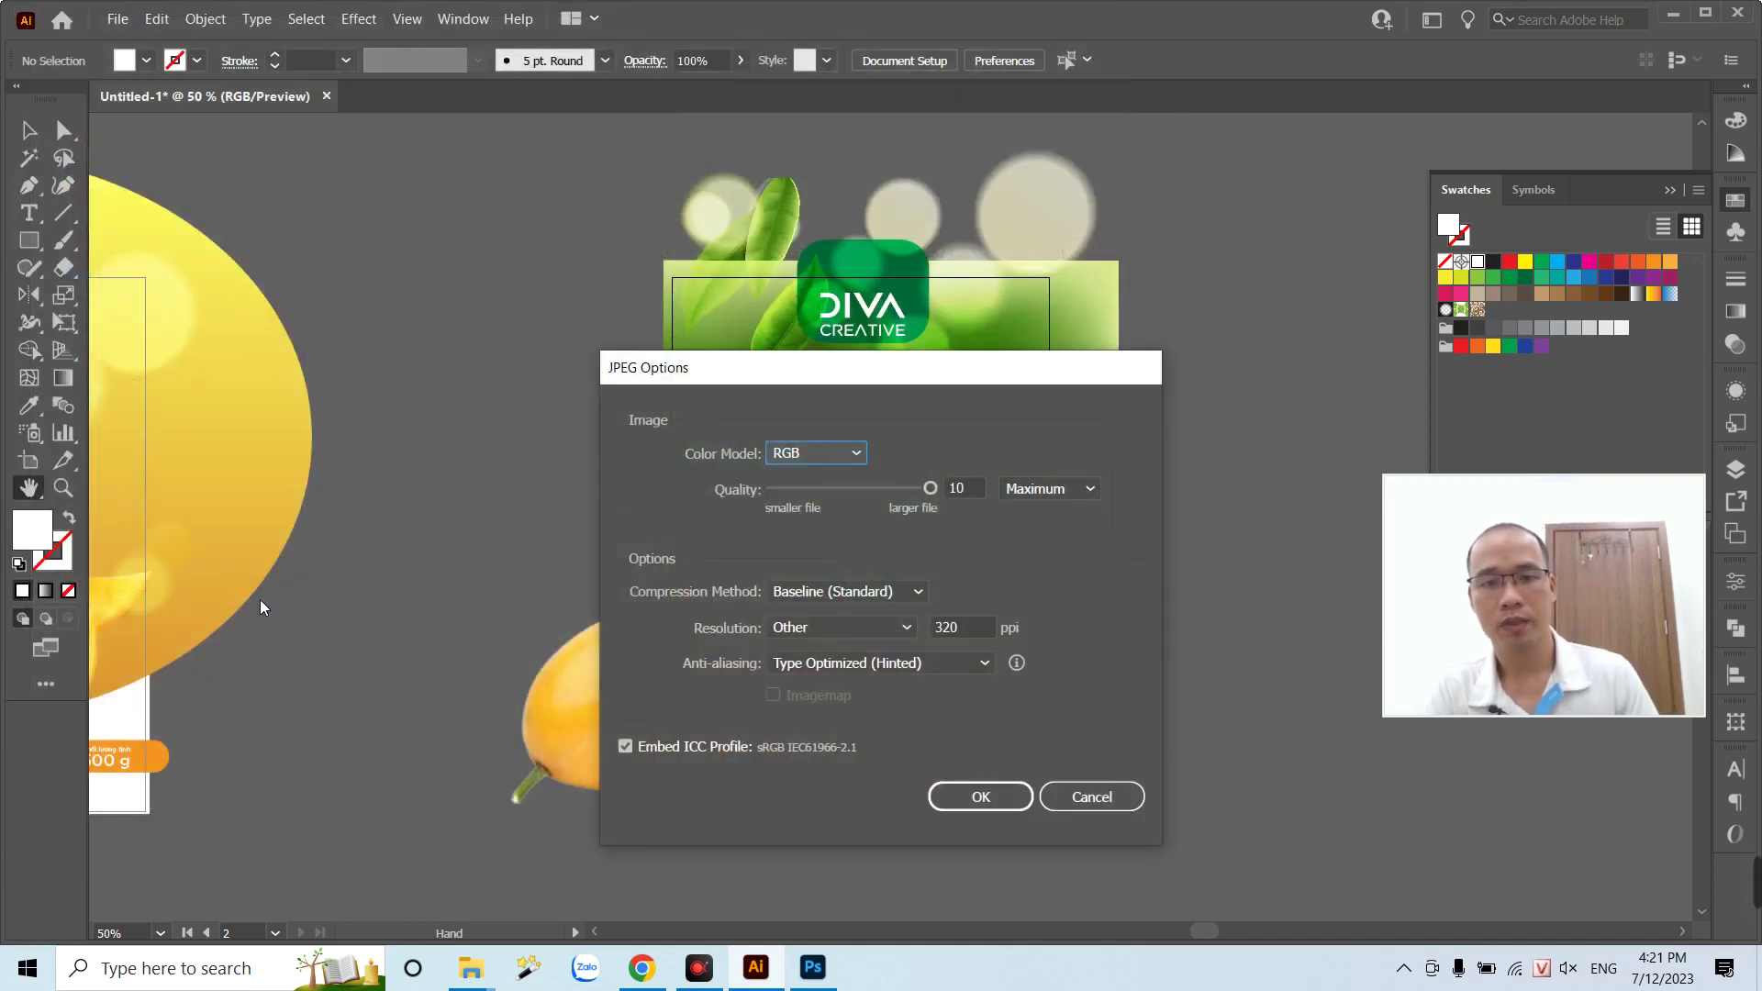
{"action": "key", "text": "Return"}
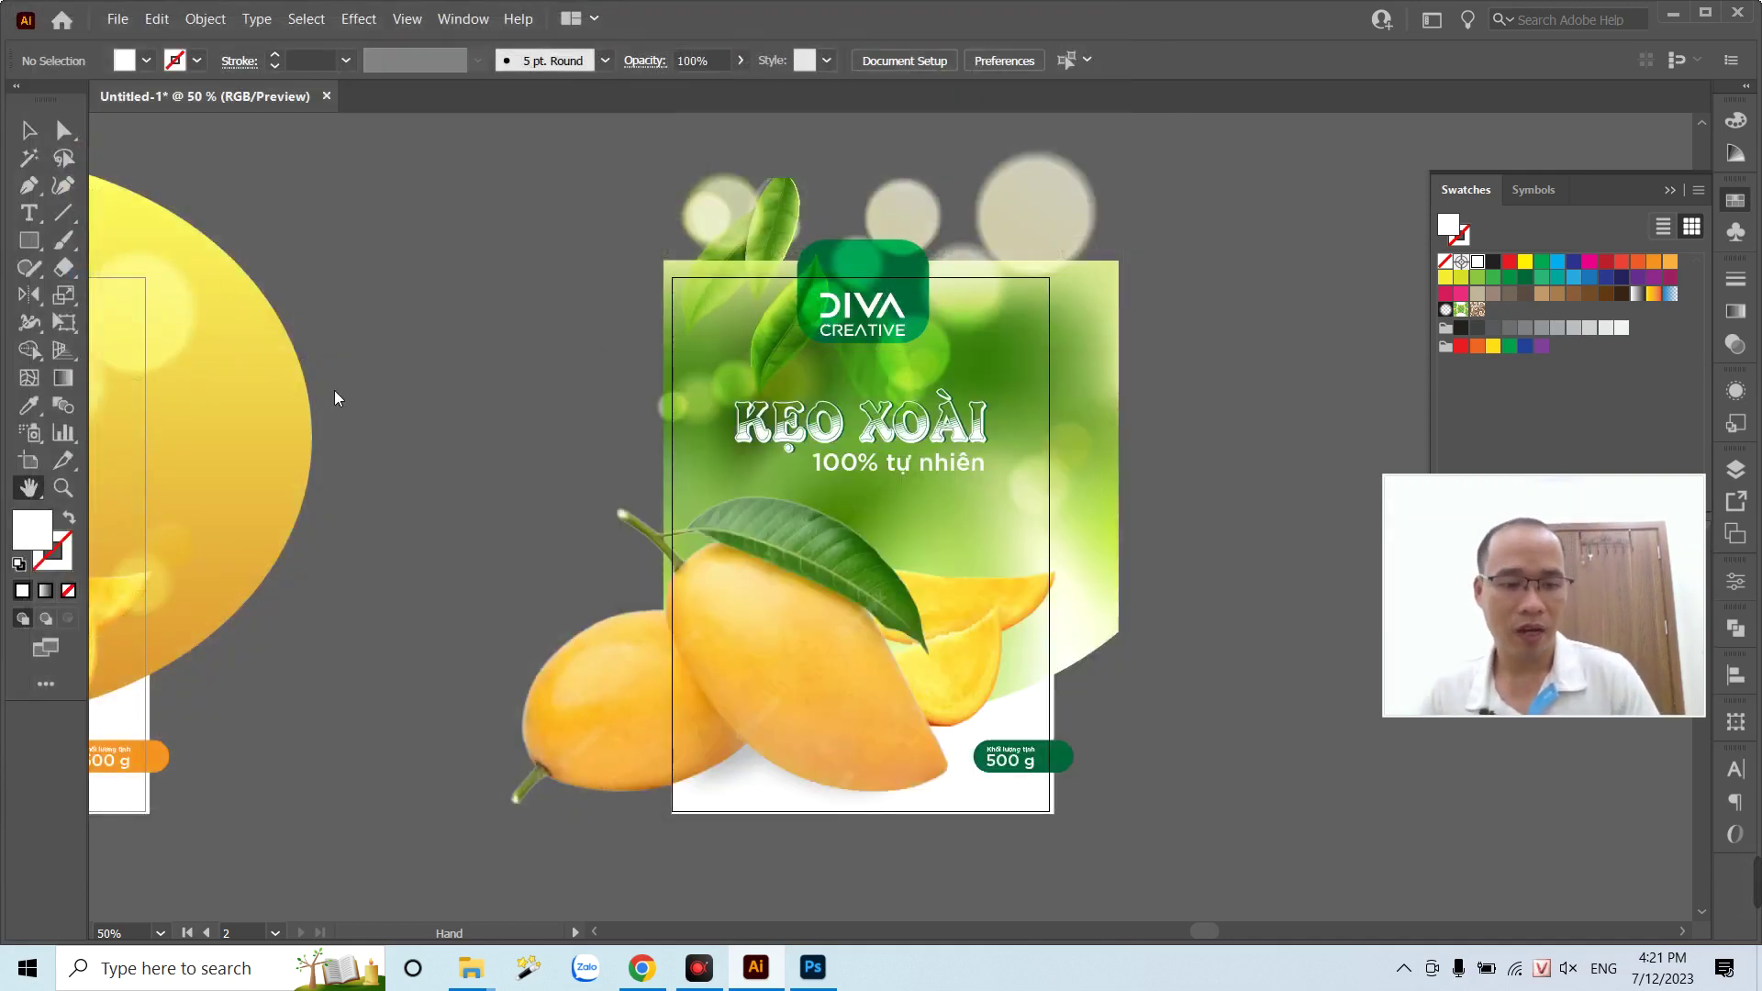
- Save the document as Keo xoai.ai in the Xoai folder with default Illustrator options
{"action": "key", "text": "ctrl+s"}
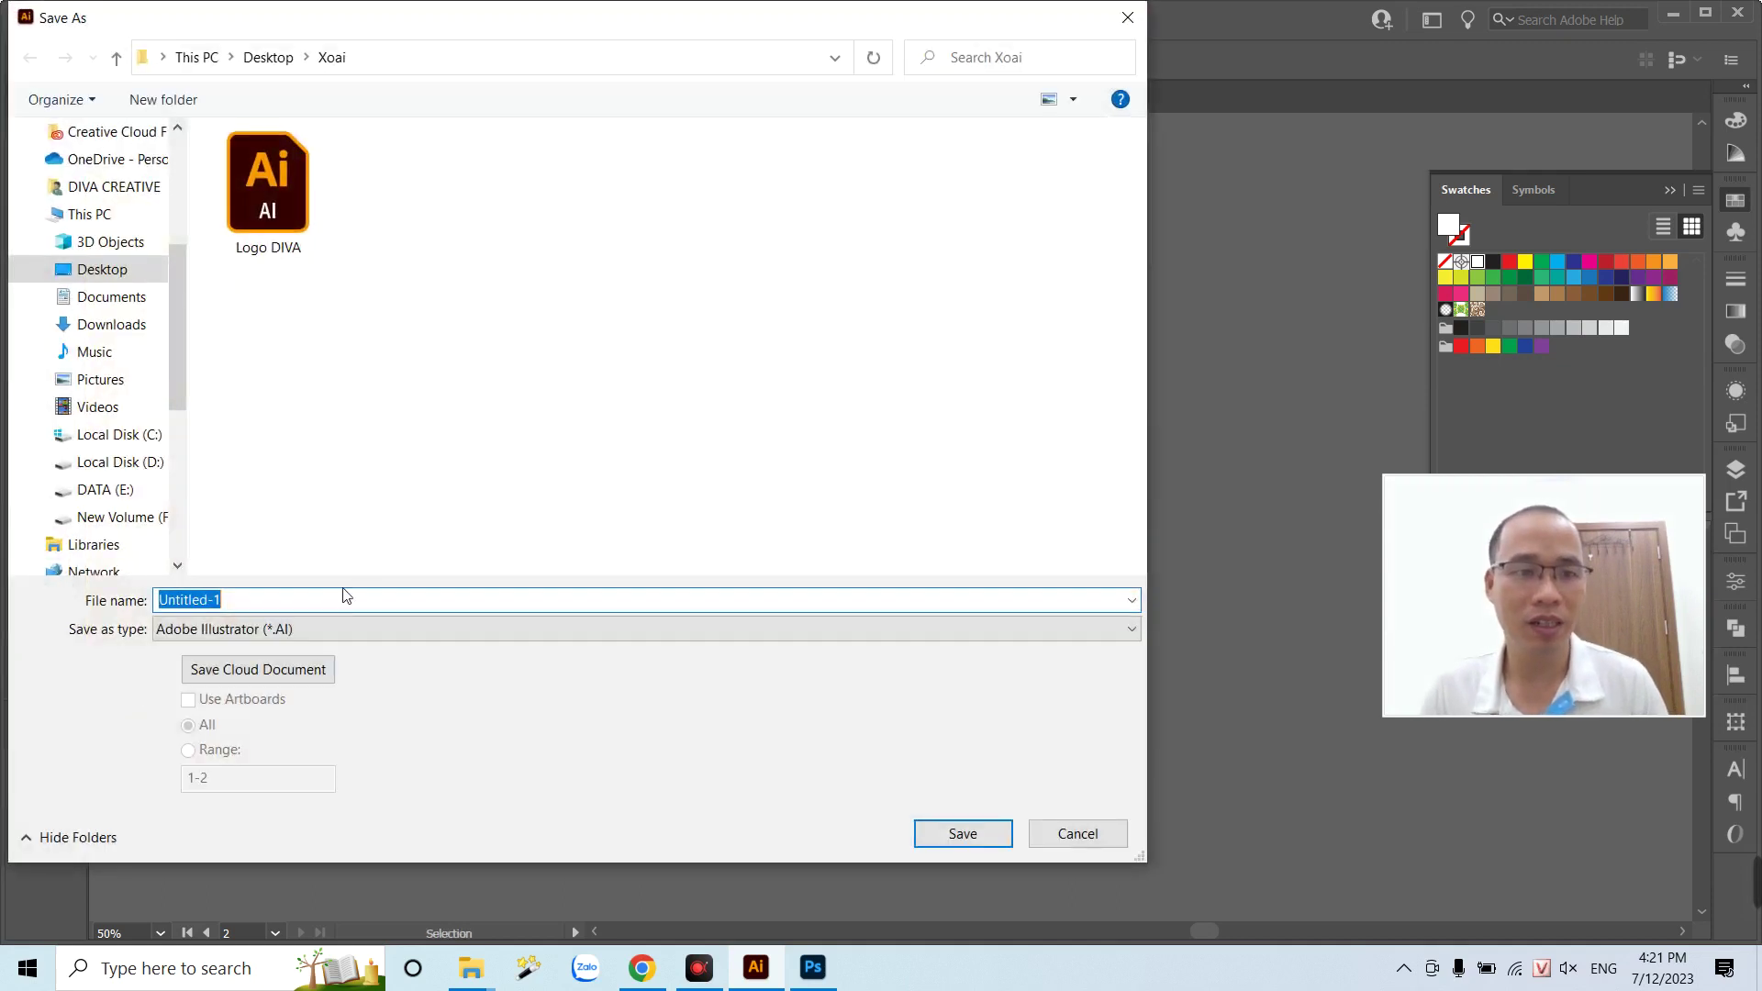
{"action": "type", "text": "Keo xoai"}
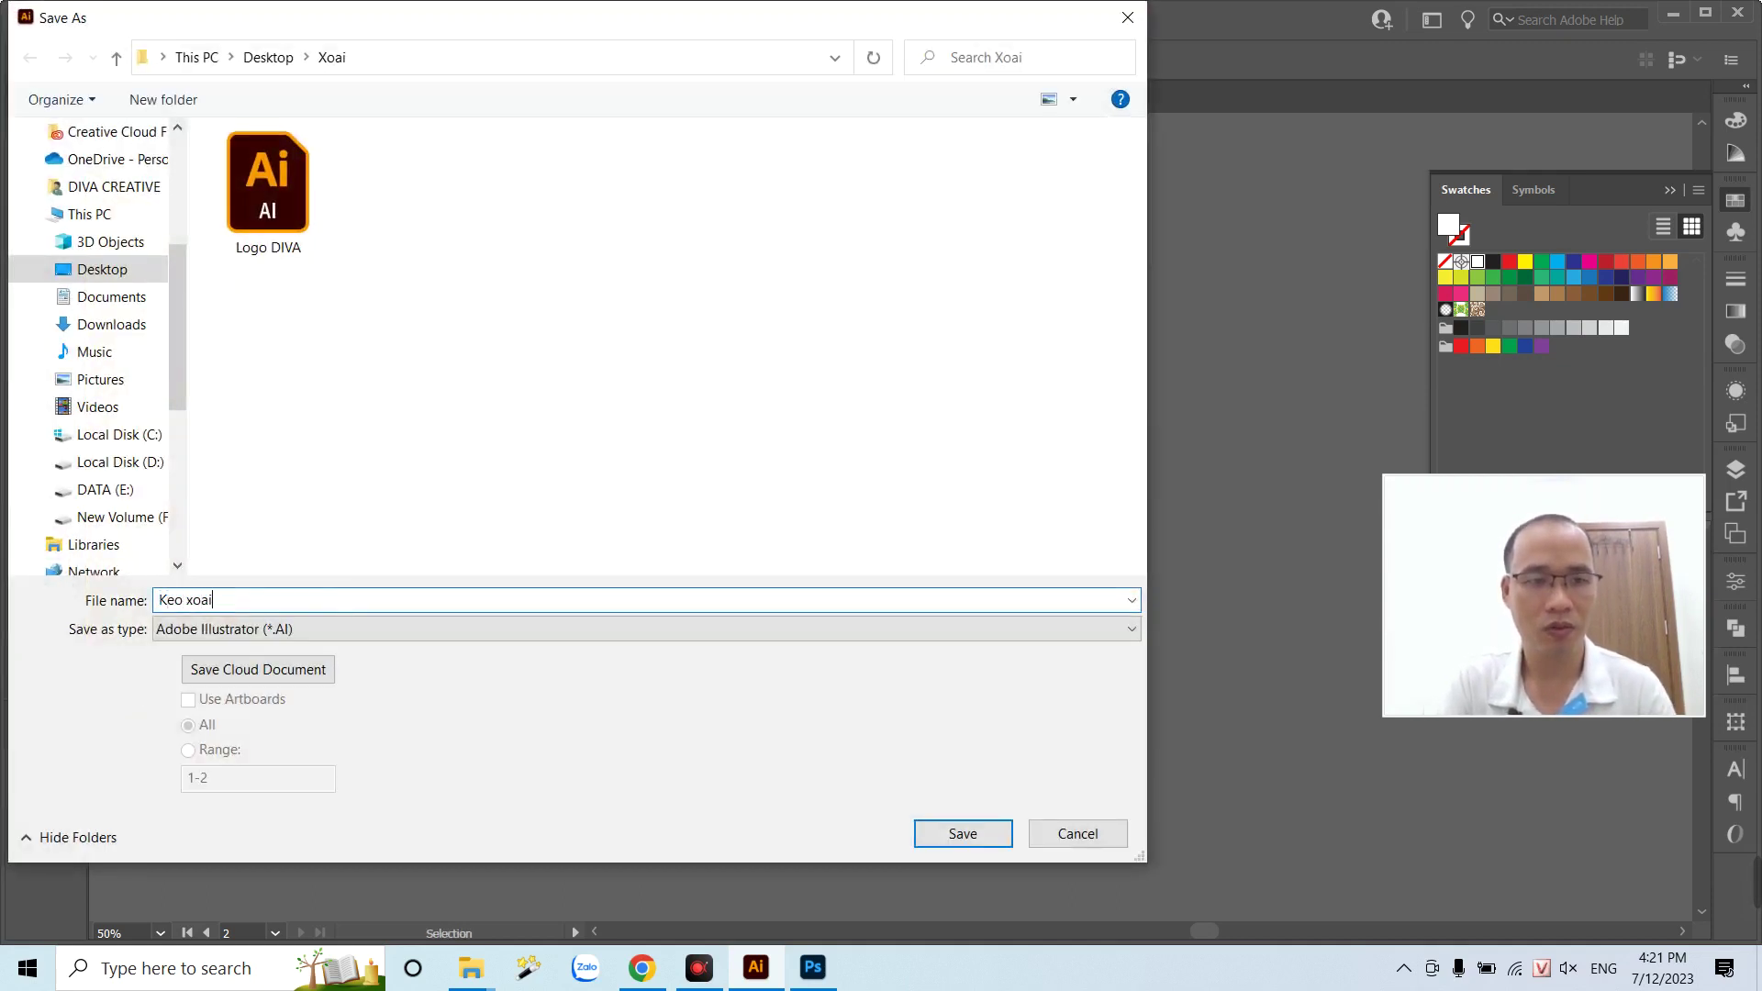
{"action": "key", "text": "Return"}
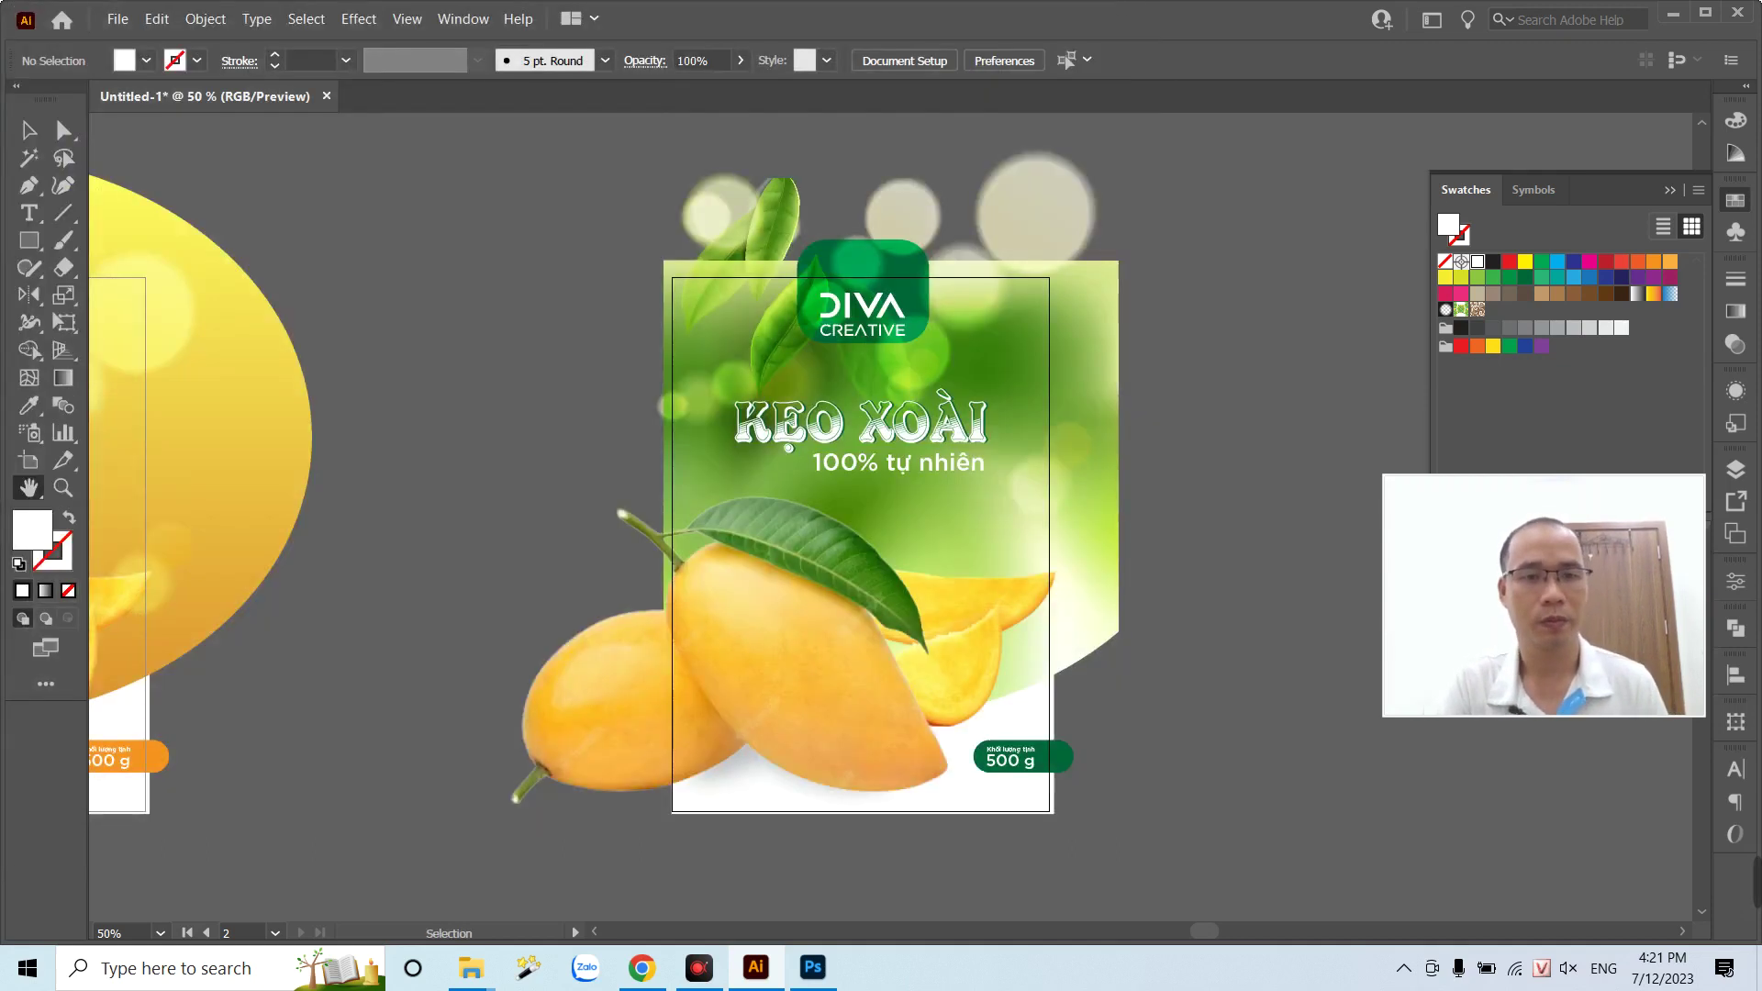
{"action": "key", "text": "Return"}
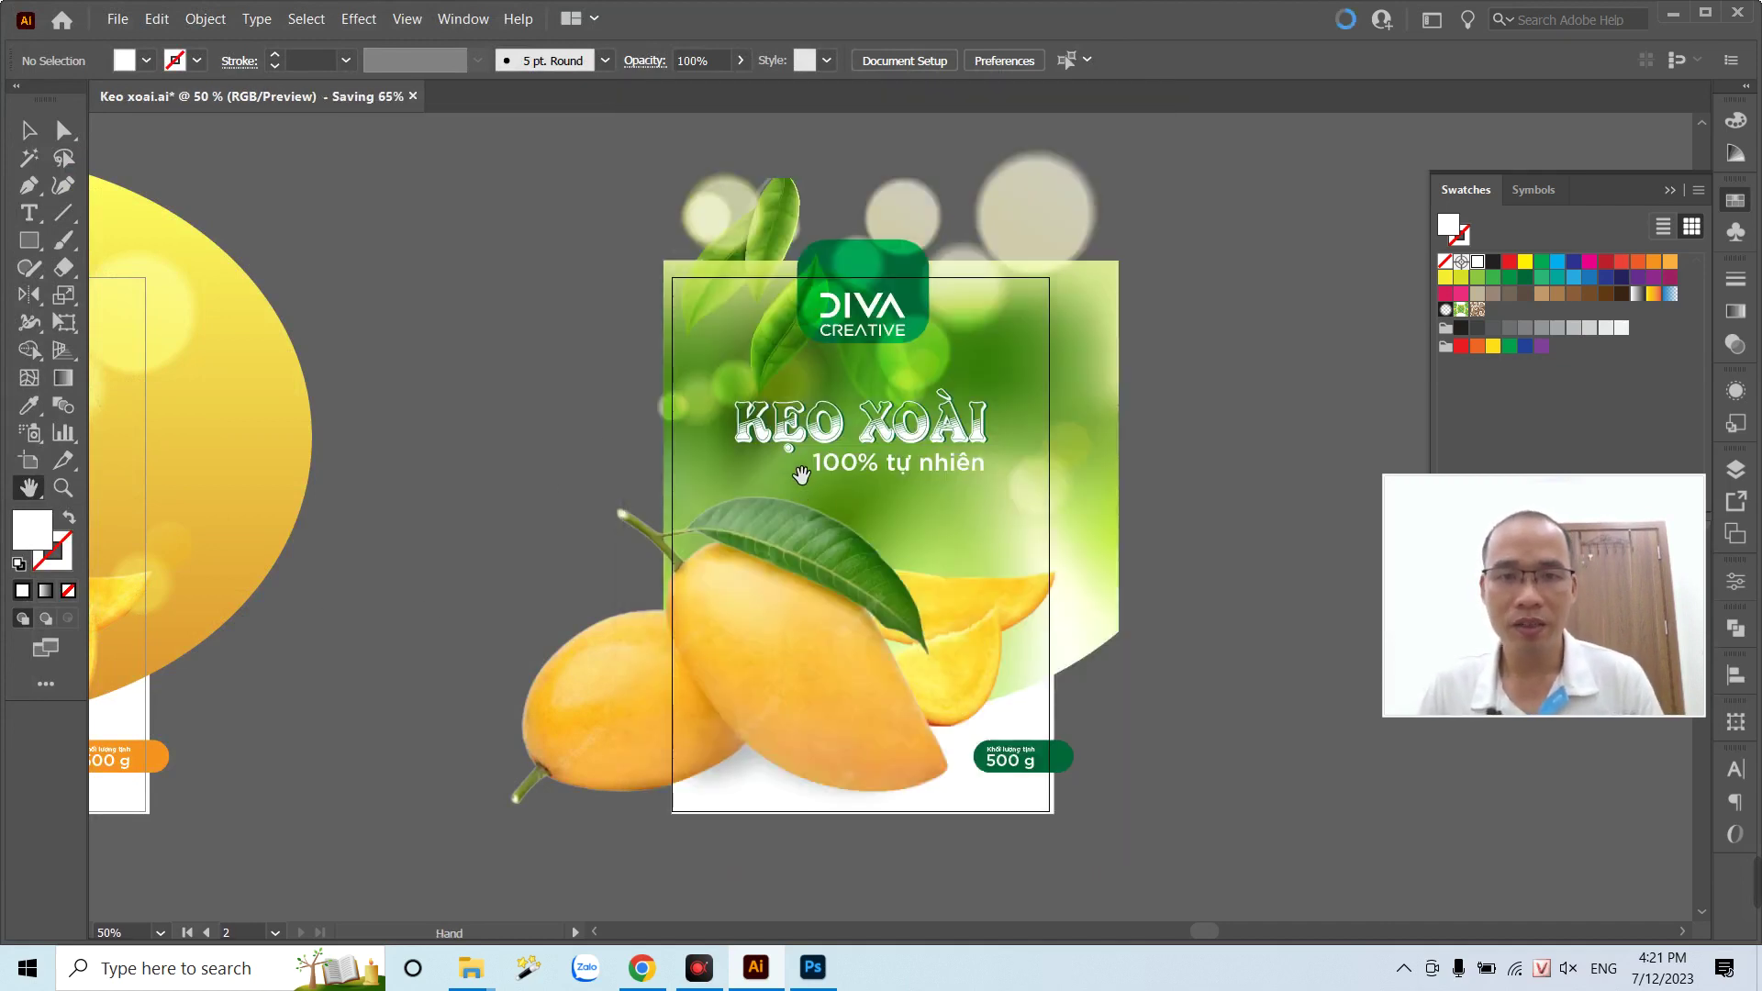
- Zoom in to inspect the finished green label, then return to the Selection tool
{"action": "key", "text": "z"}
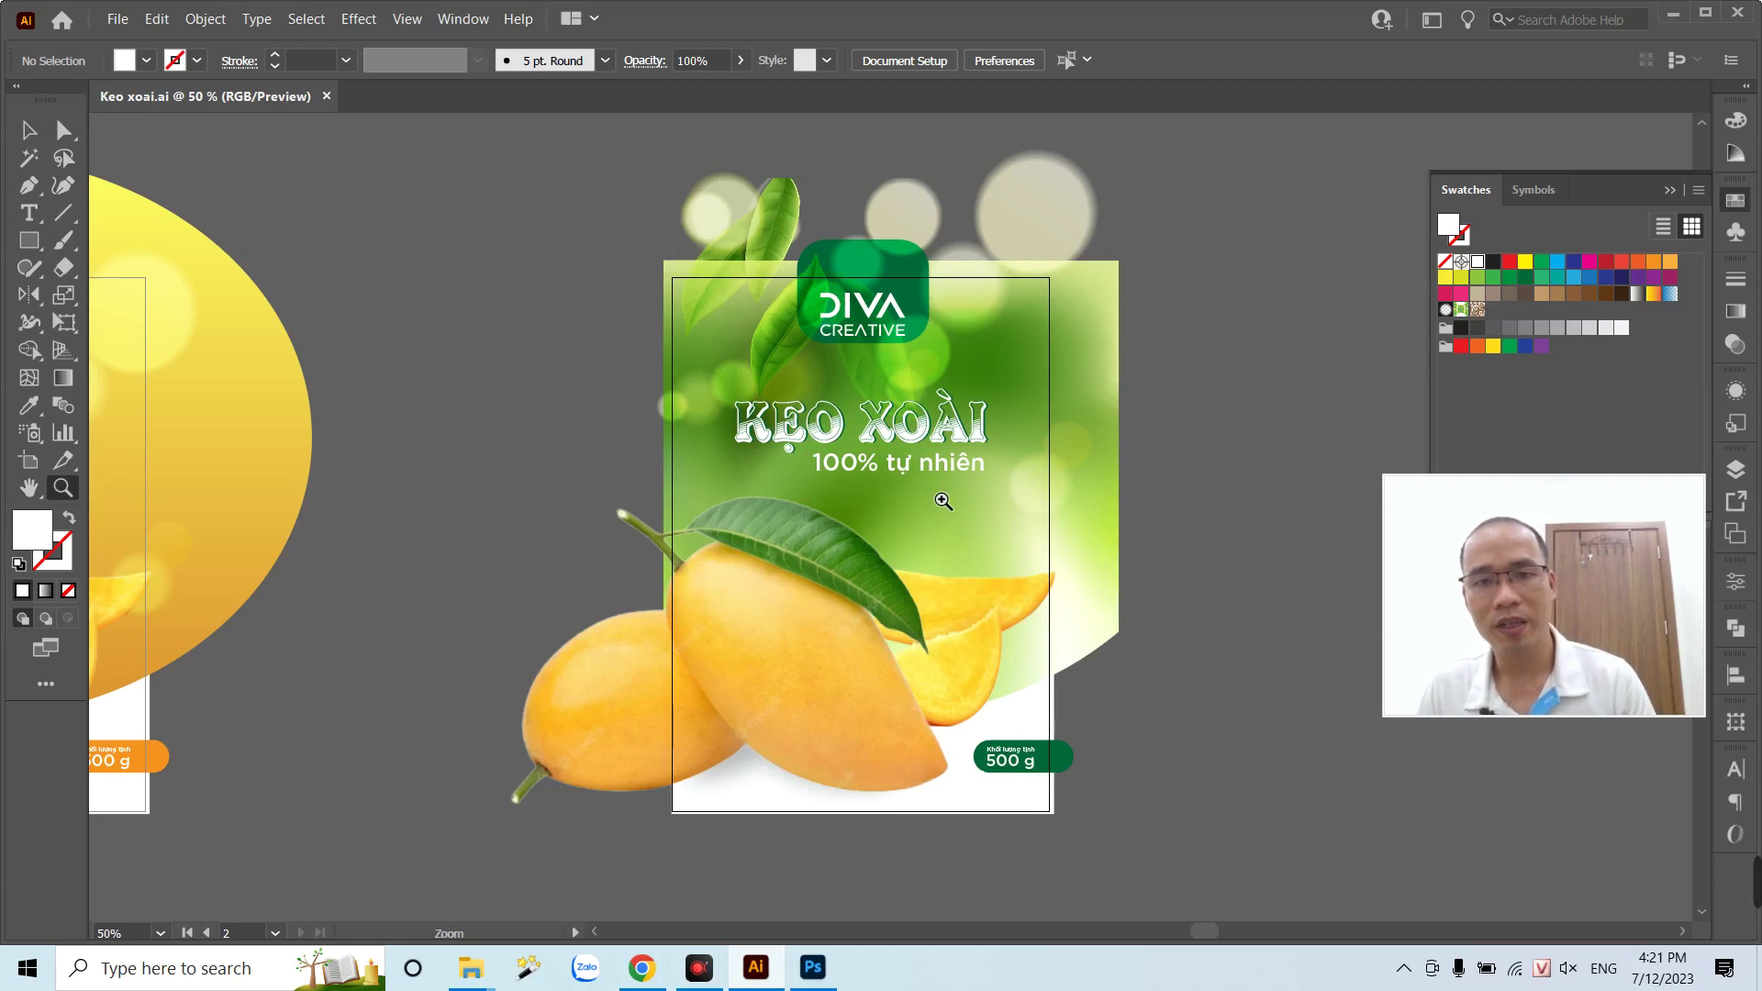
{"action": "left_click_drag", "start_coordinate": [936, 496], "coordinate": [991, 559]}
{"action": "left_click", "coordinate": [990, 559], "text": "alt"}
{"action": "key", "text": "v"}
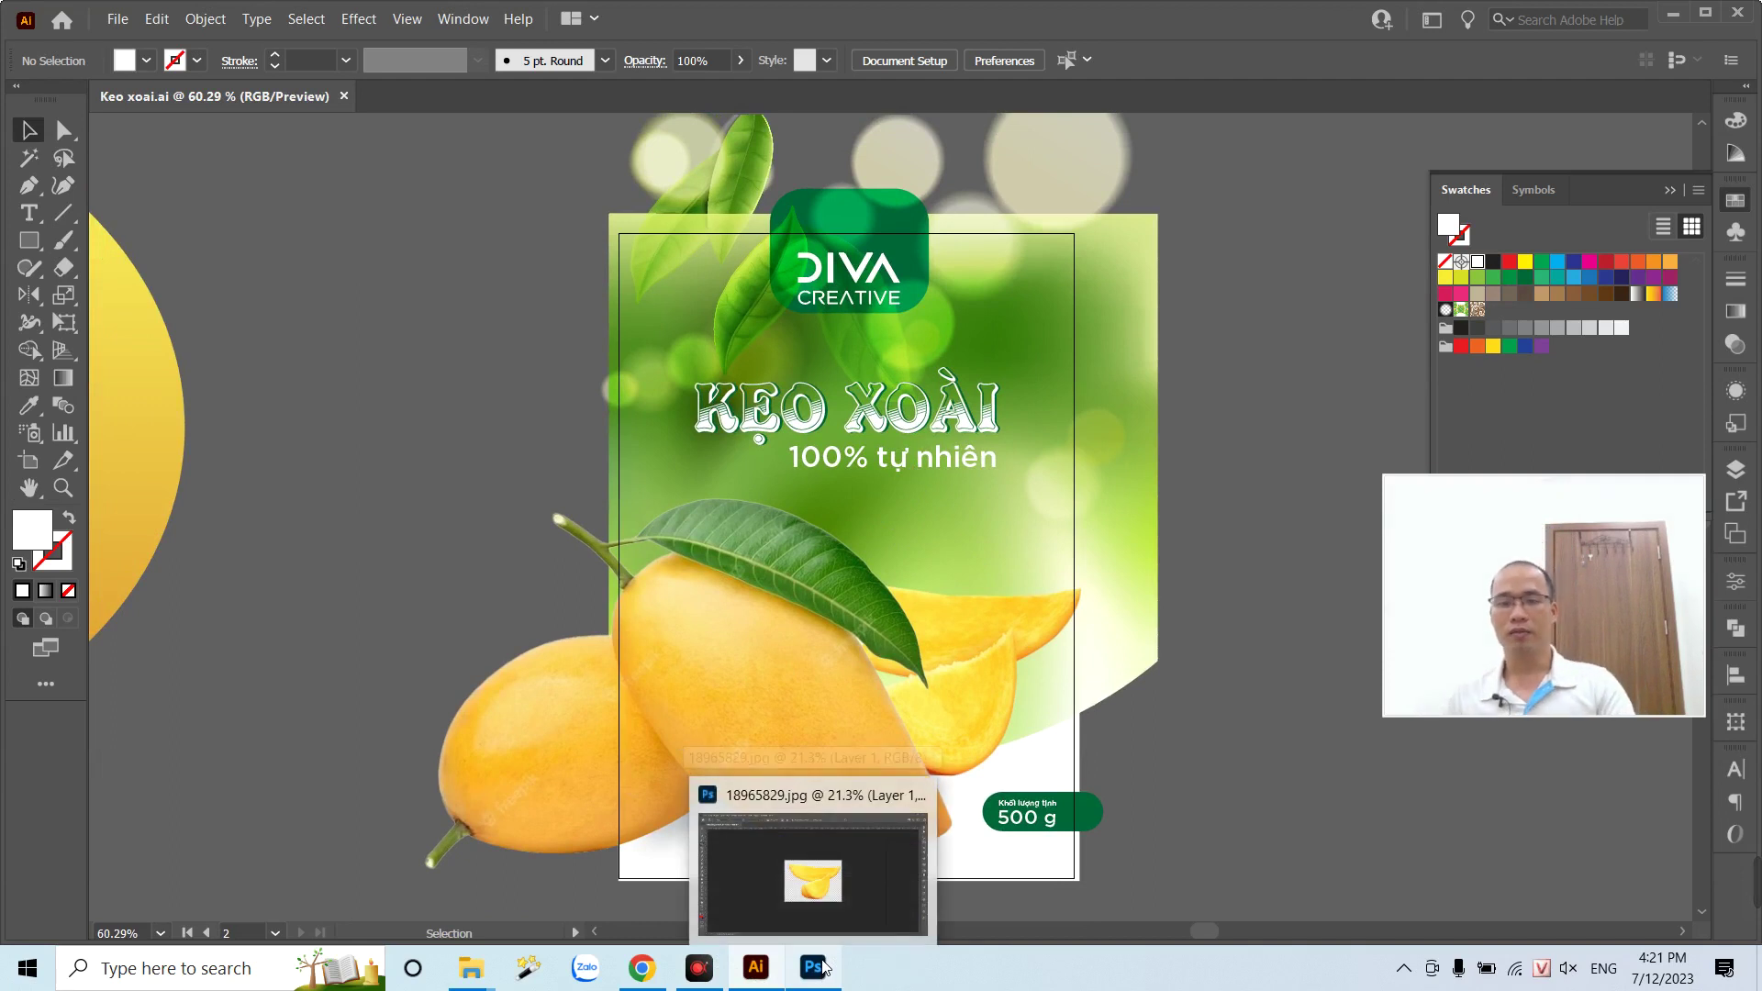
{"action": "mouse_move", "coordinate": [812, 967]}
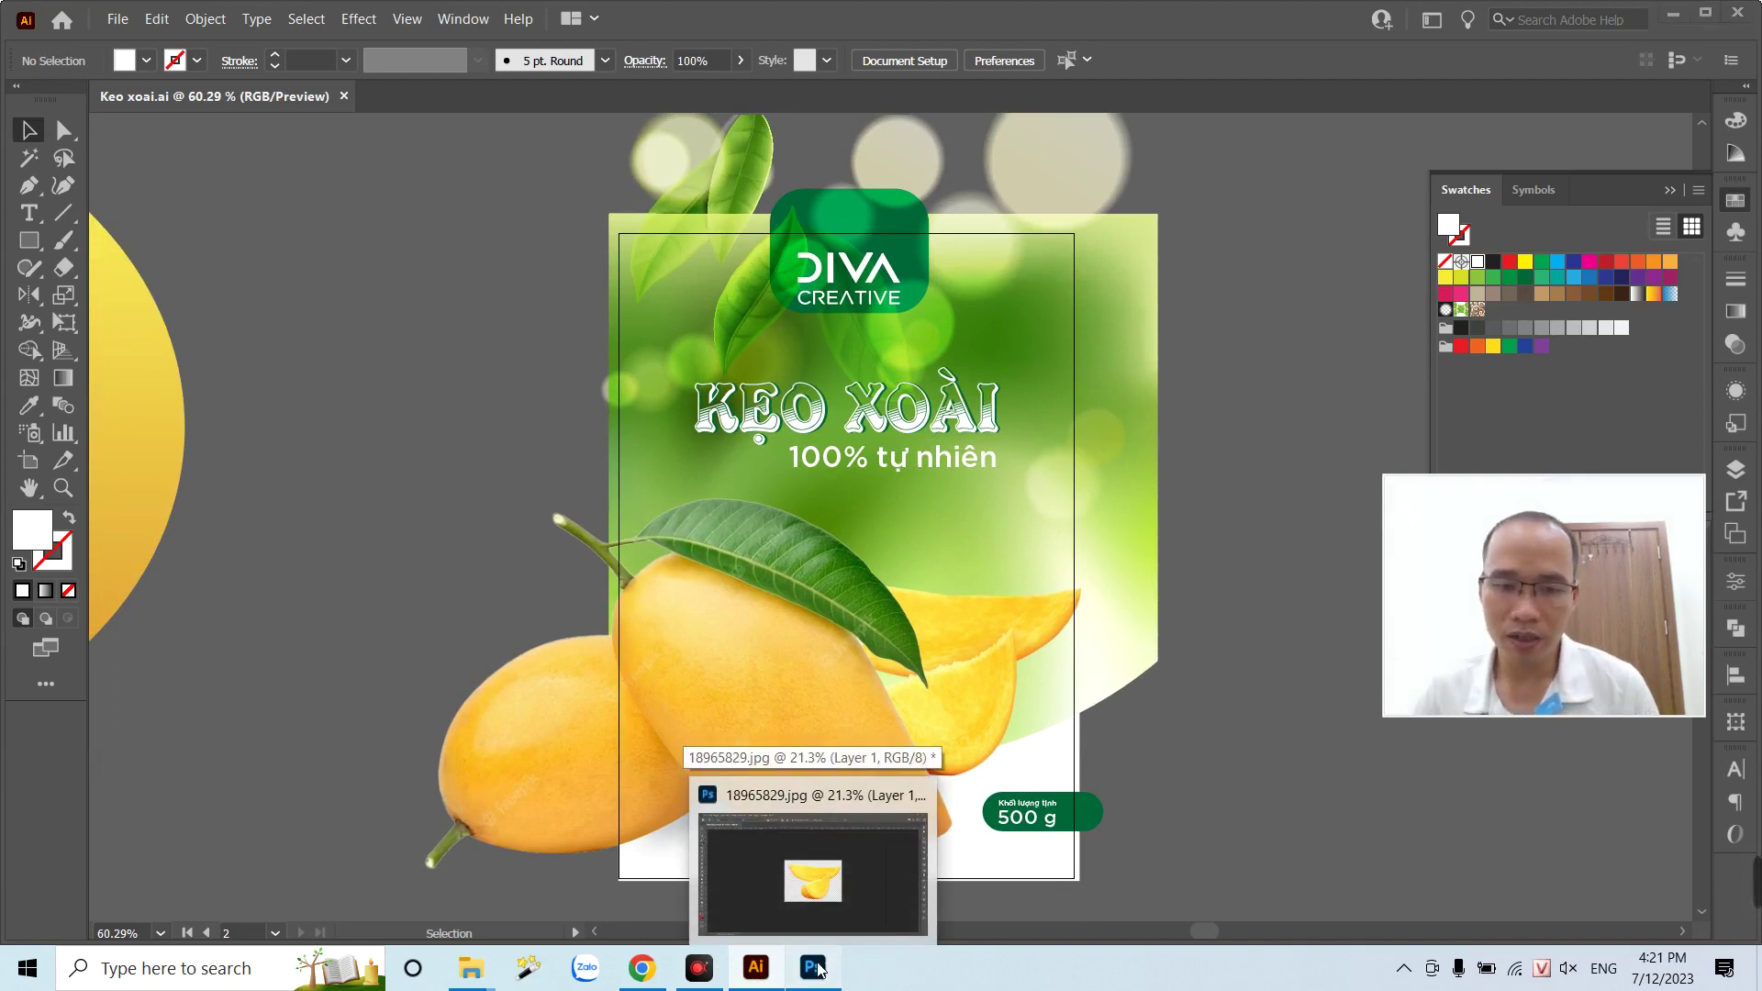
- Check Tui Keo Xoai-01 and -02 in Windows Photos, then open the bag mockup 4.psd in Photoshop
{"action": "left_click", "coordinate": [807, 840]}
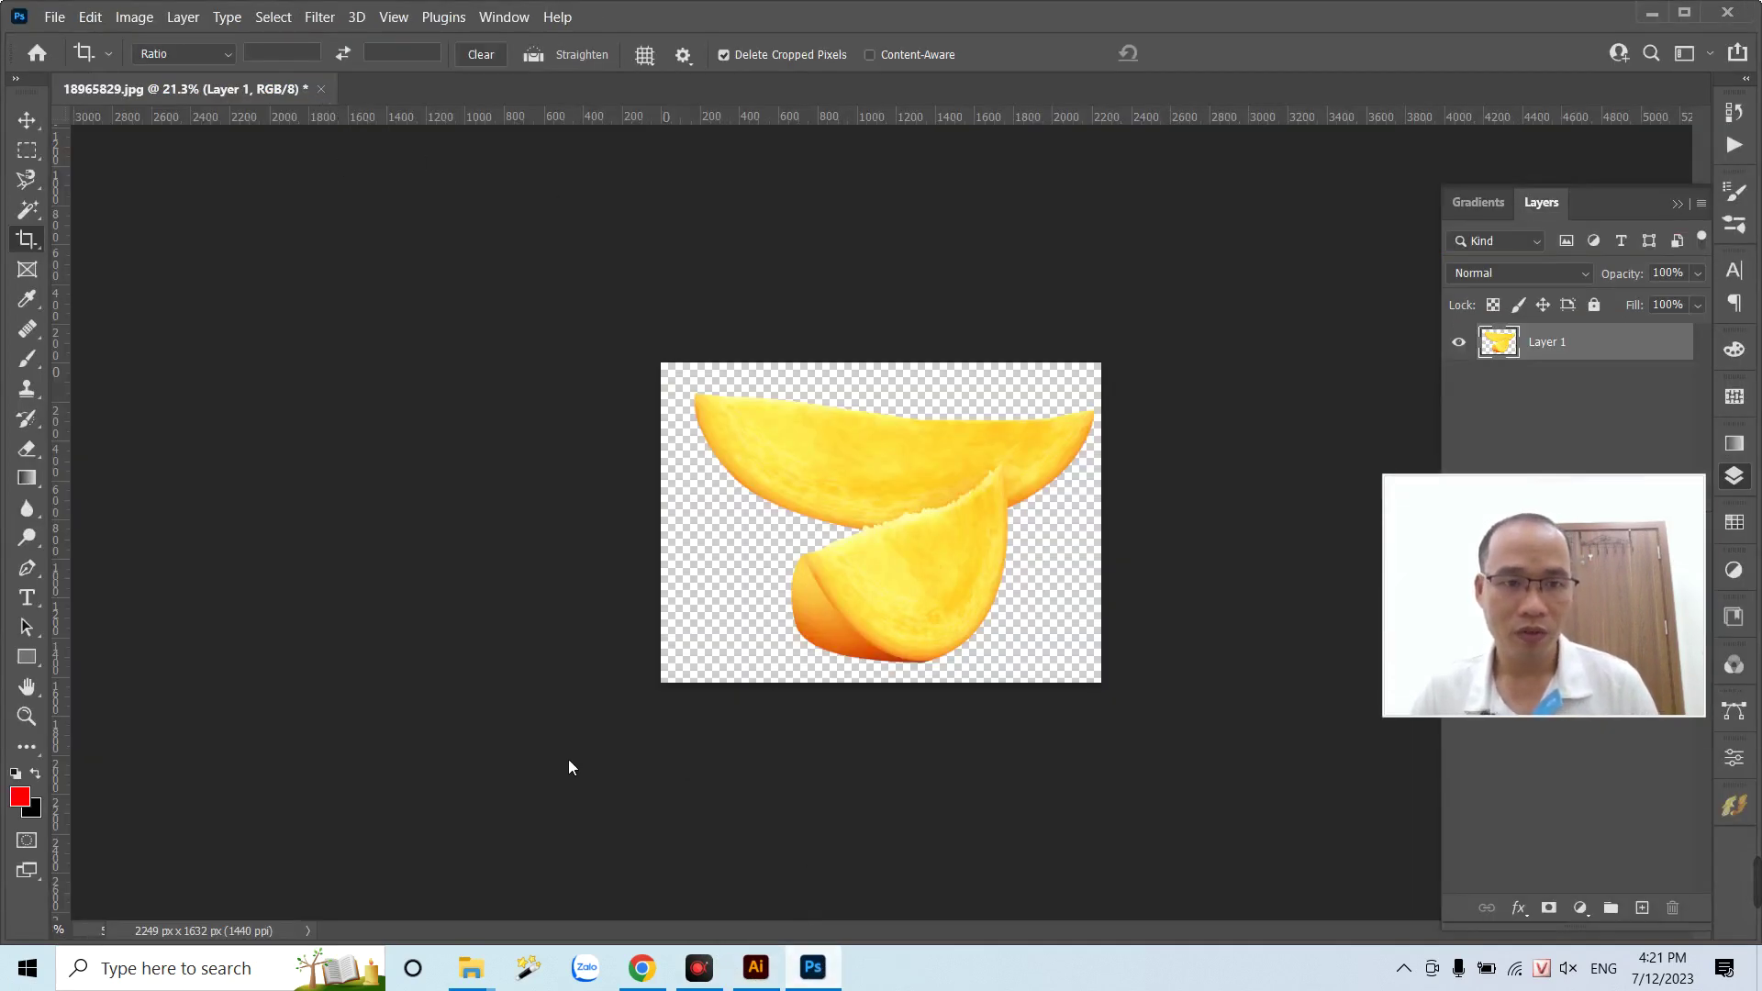
{"action": "mouse_move", "coordinate": [471, 968]}
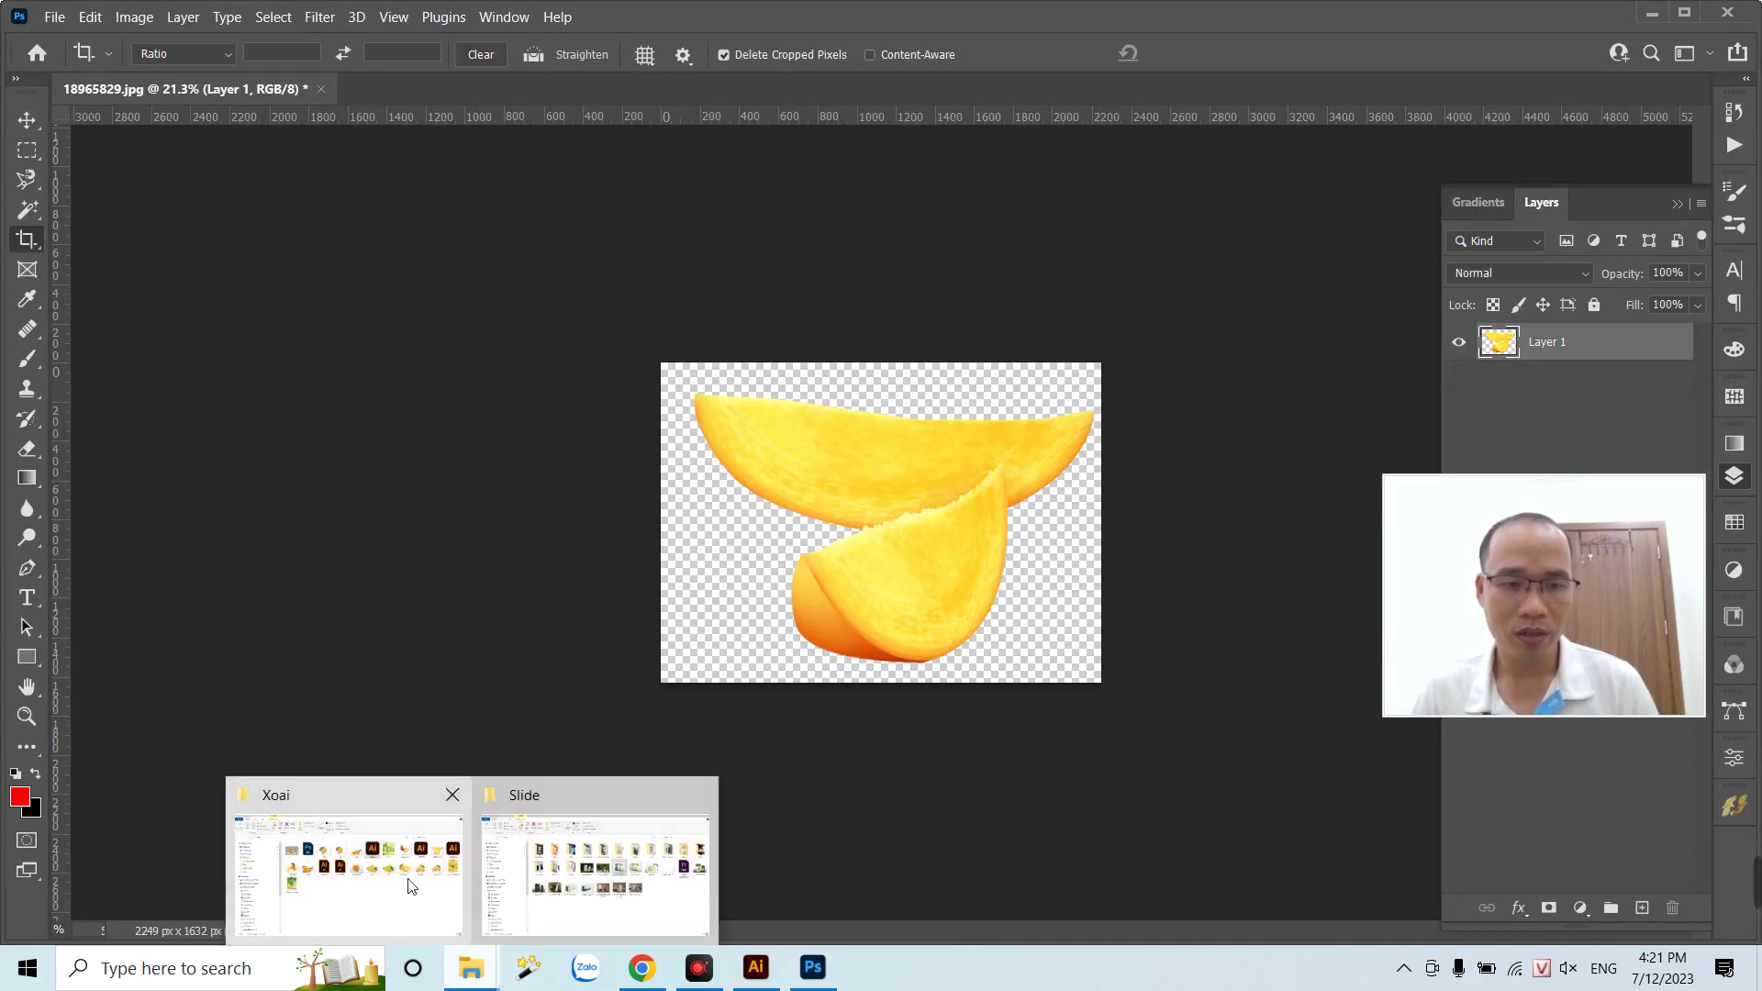
{"action": "left_click", "coordinate": [410, 885]}
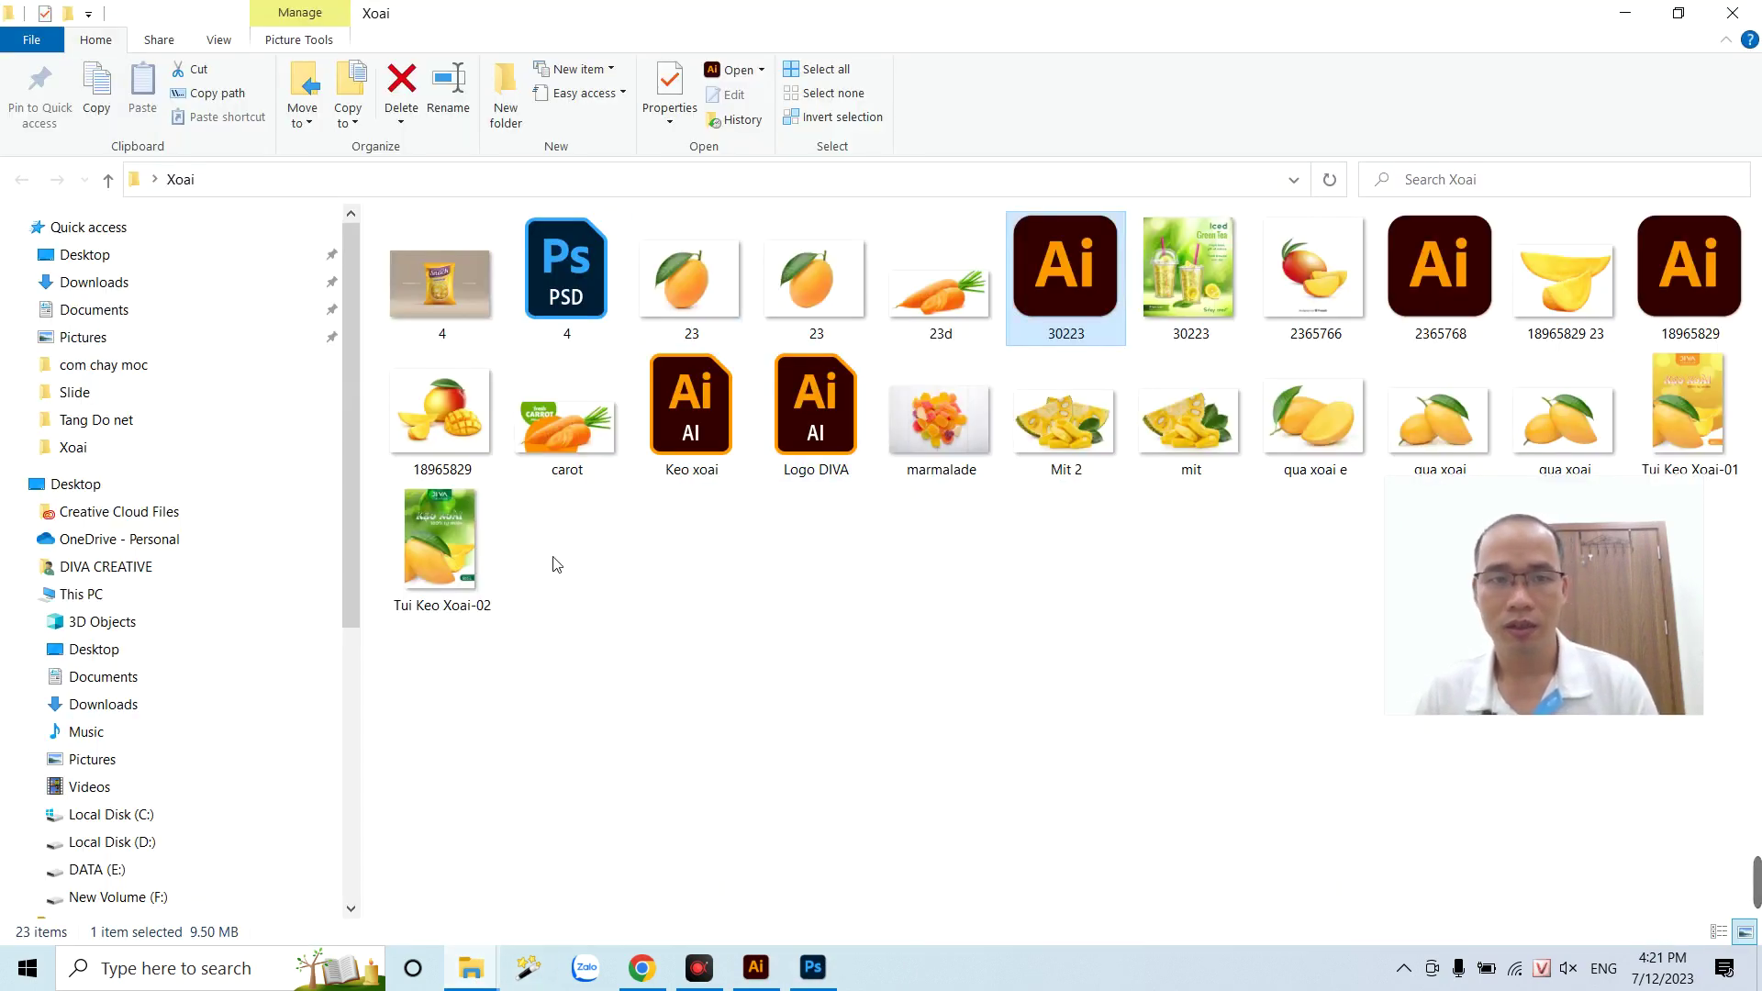
{"action": "double_click", "coordinate": [1707, 411]}
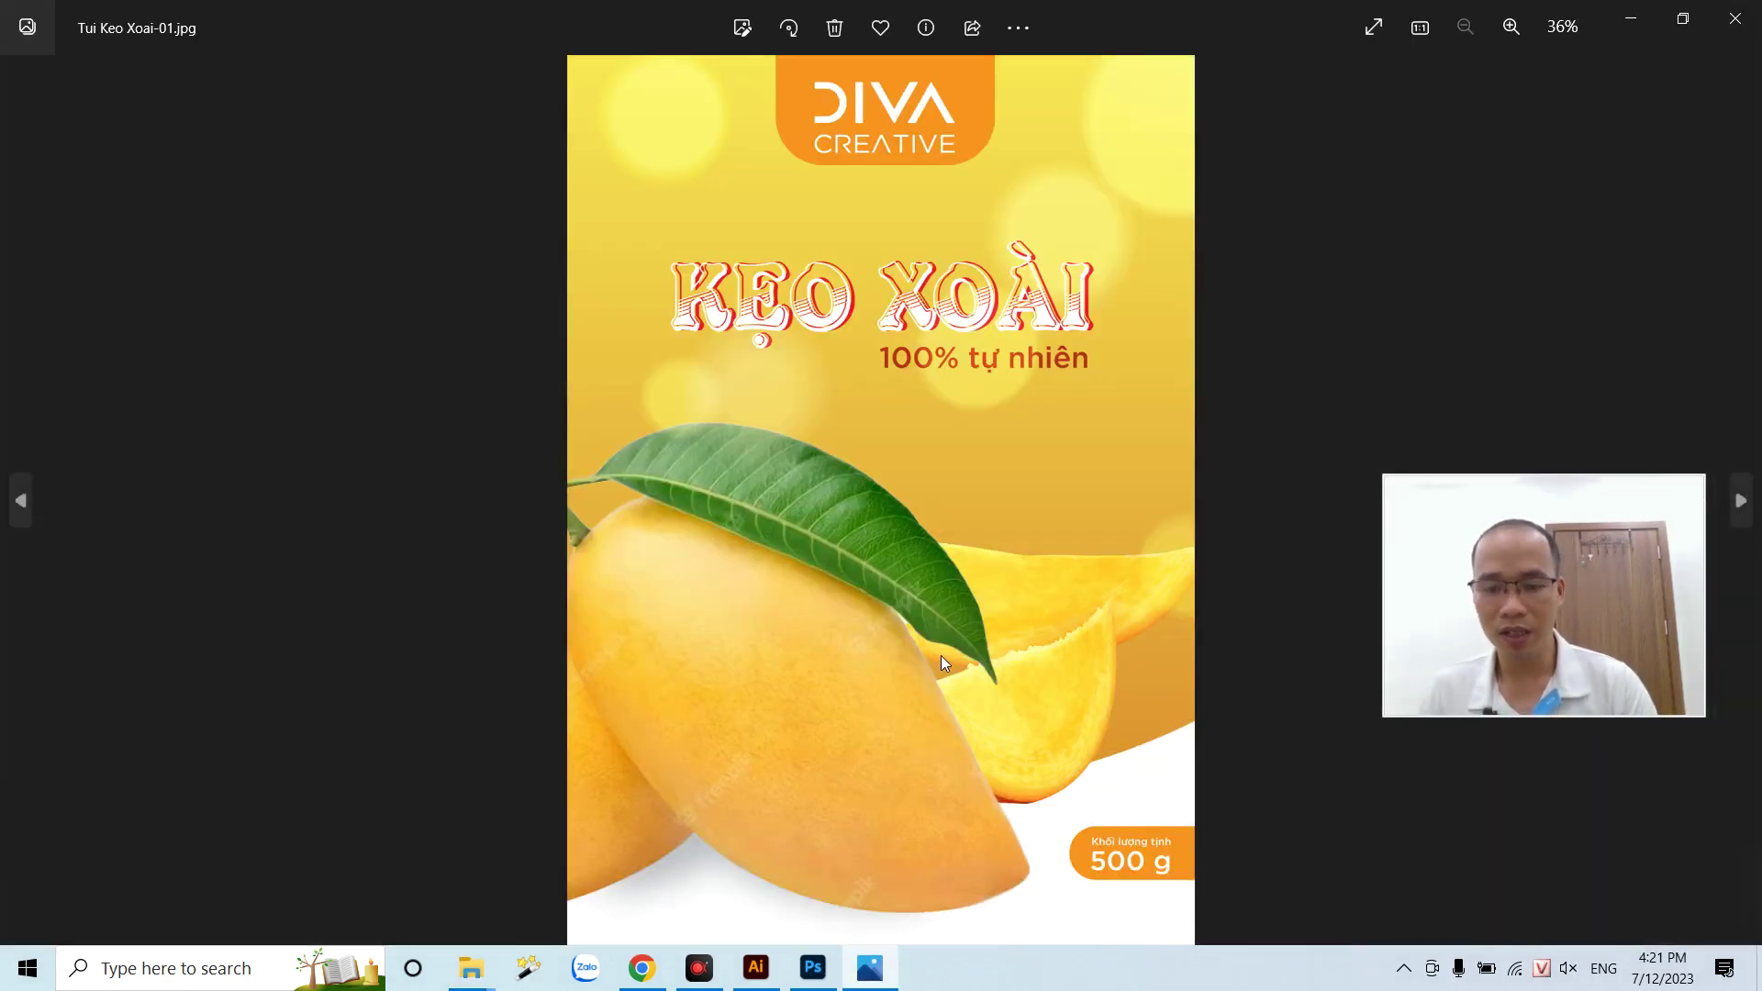
{"action": "key", "text": "Right"}
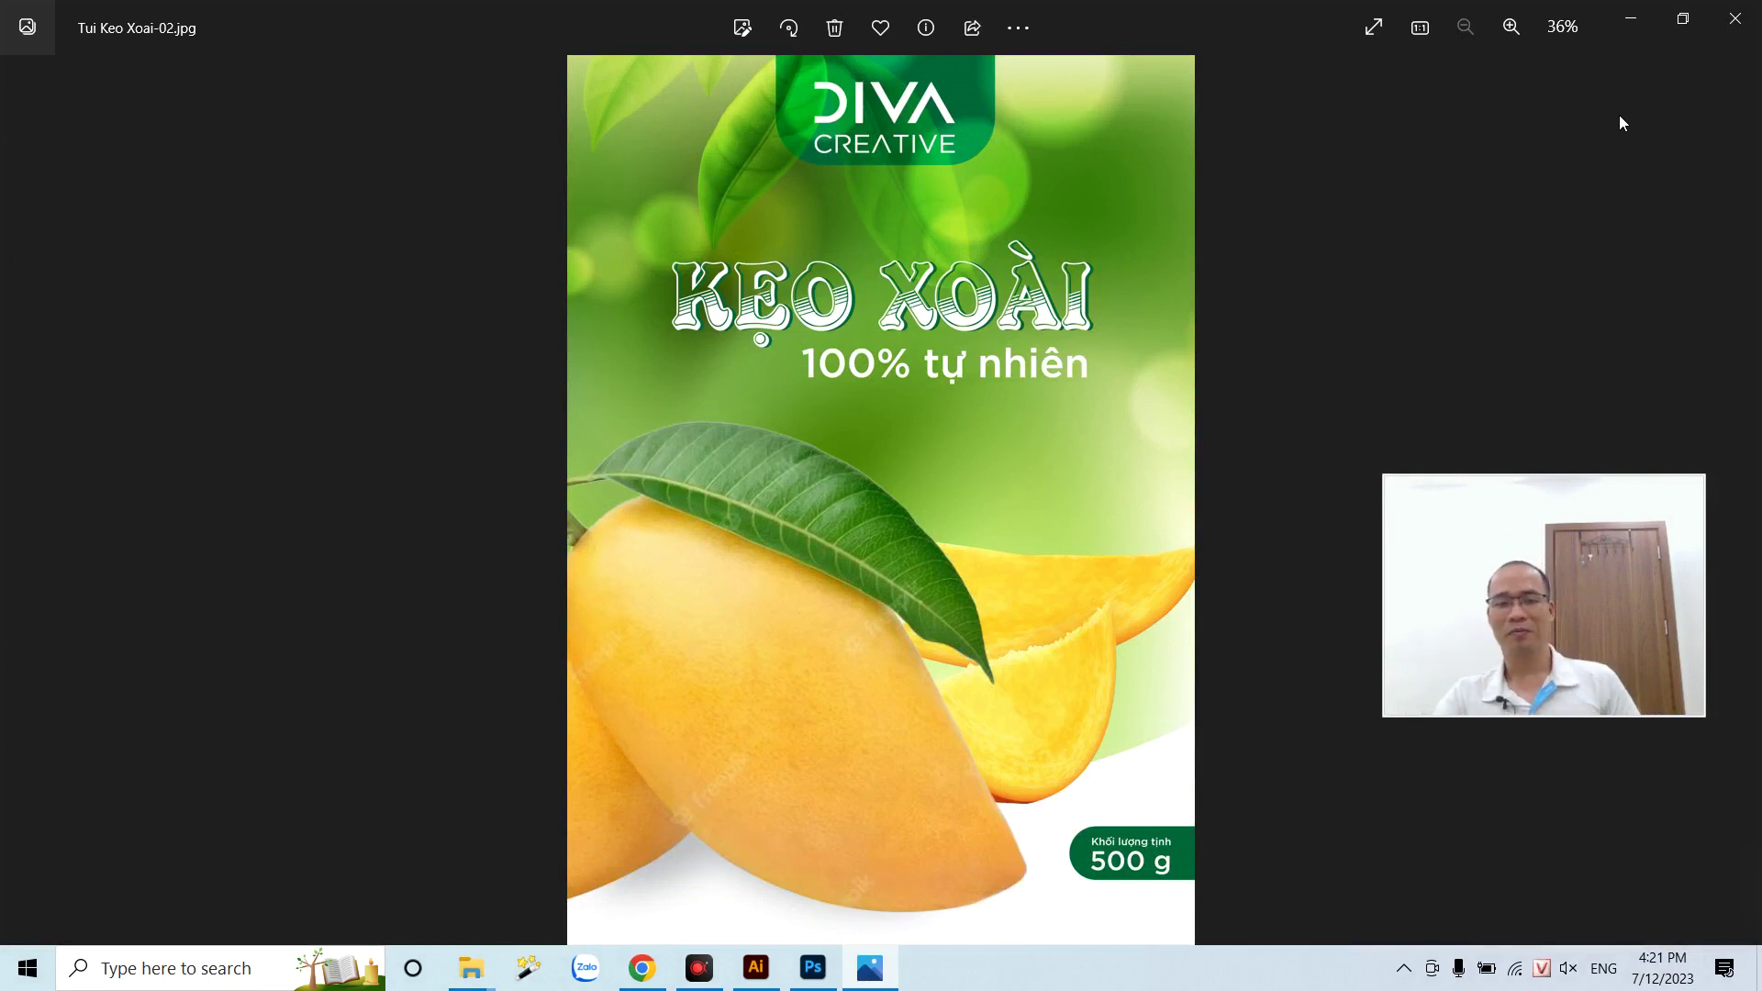
{"action": "left_click", "coordinate": [1735, 18]}
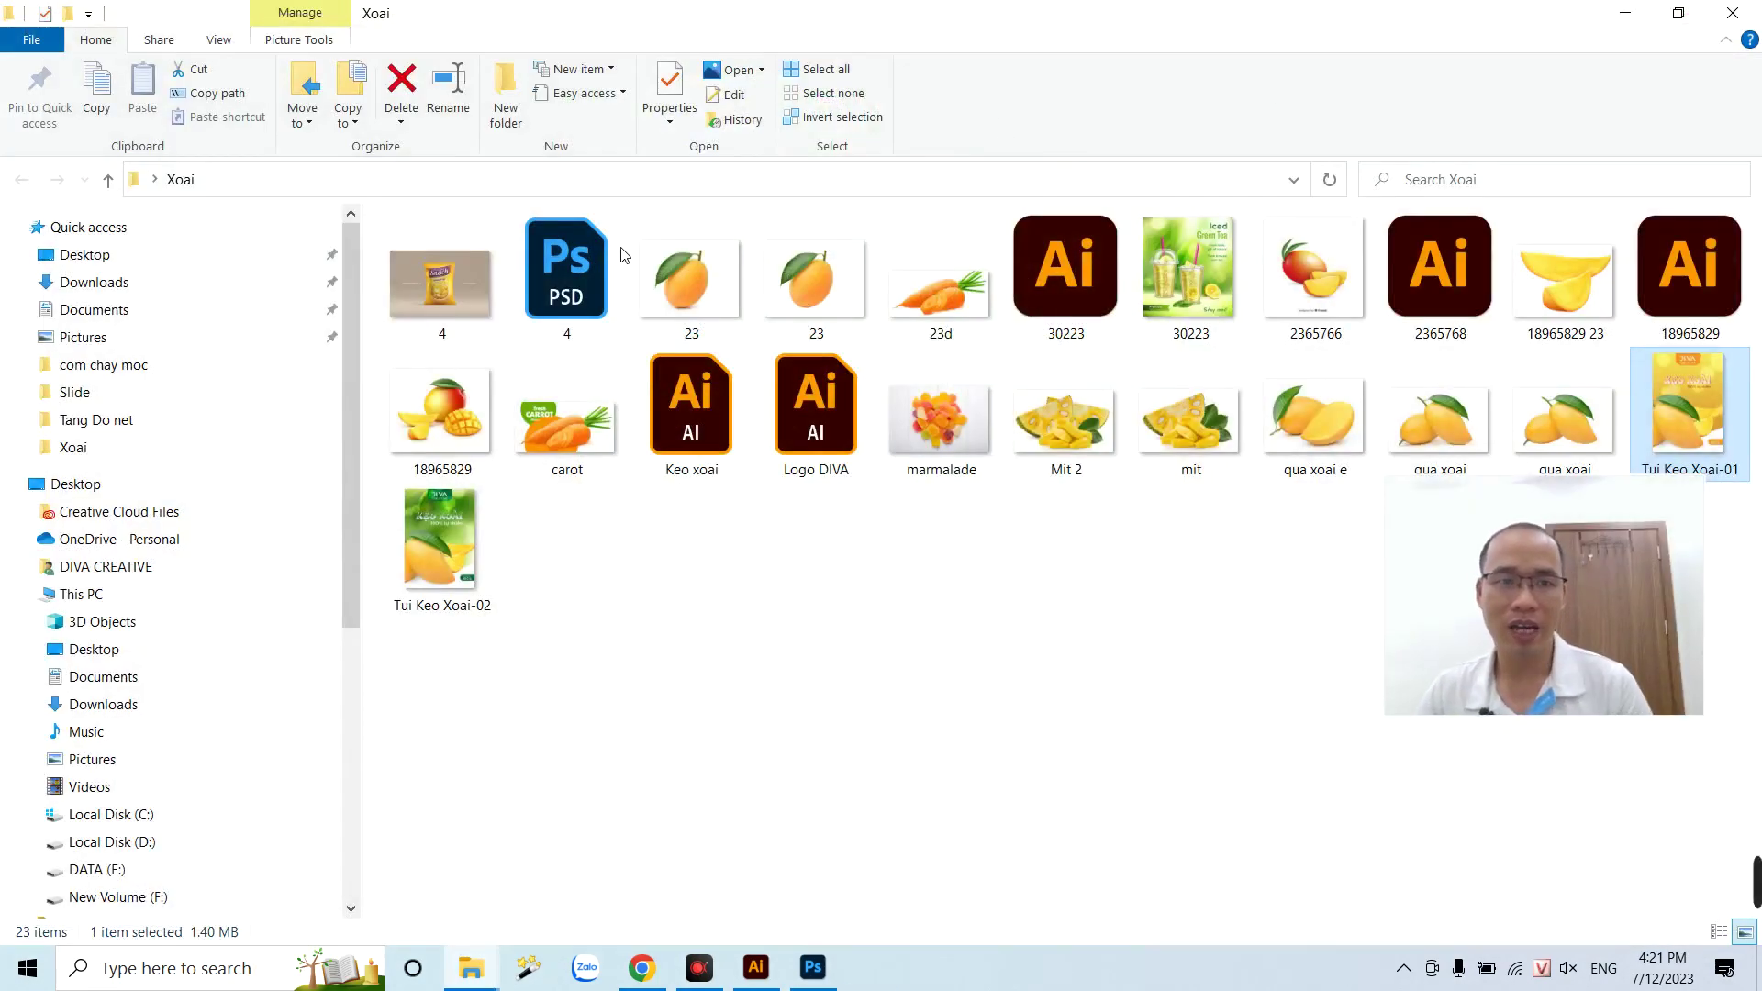
{"action": "double_click", "coordinate": [567, 275]}
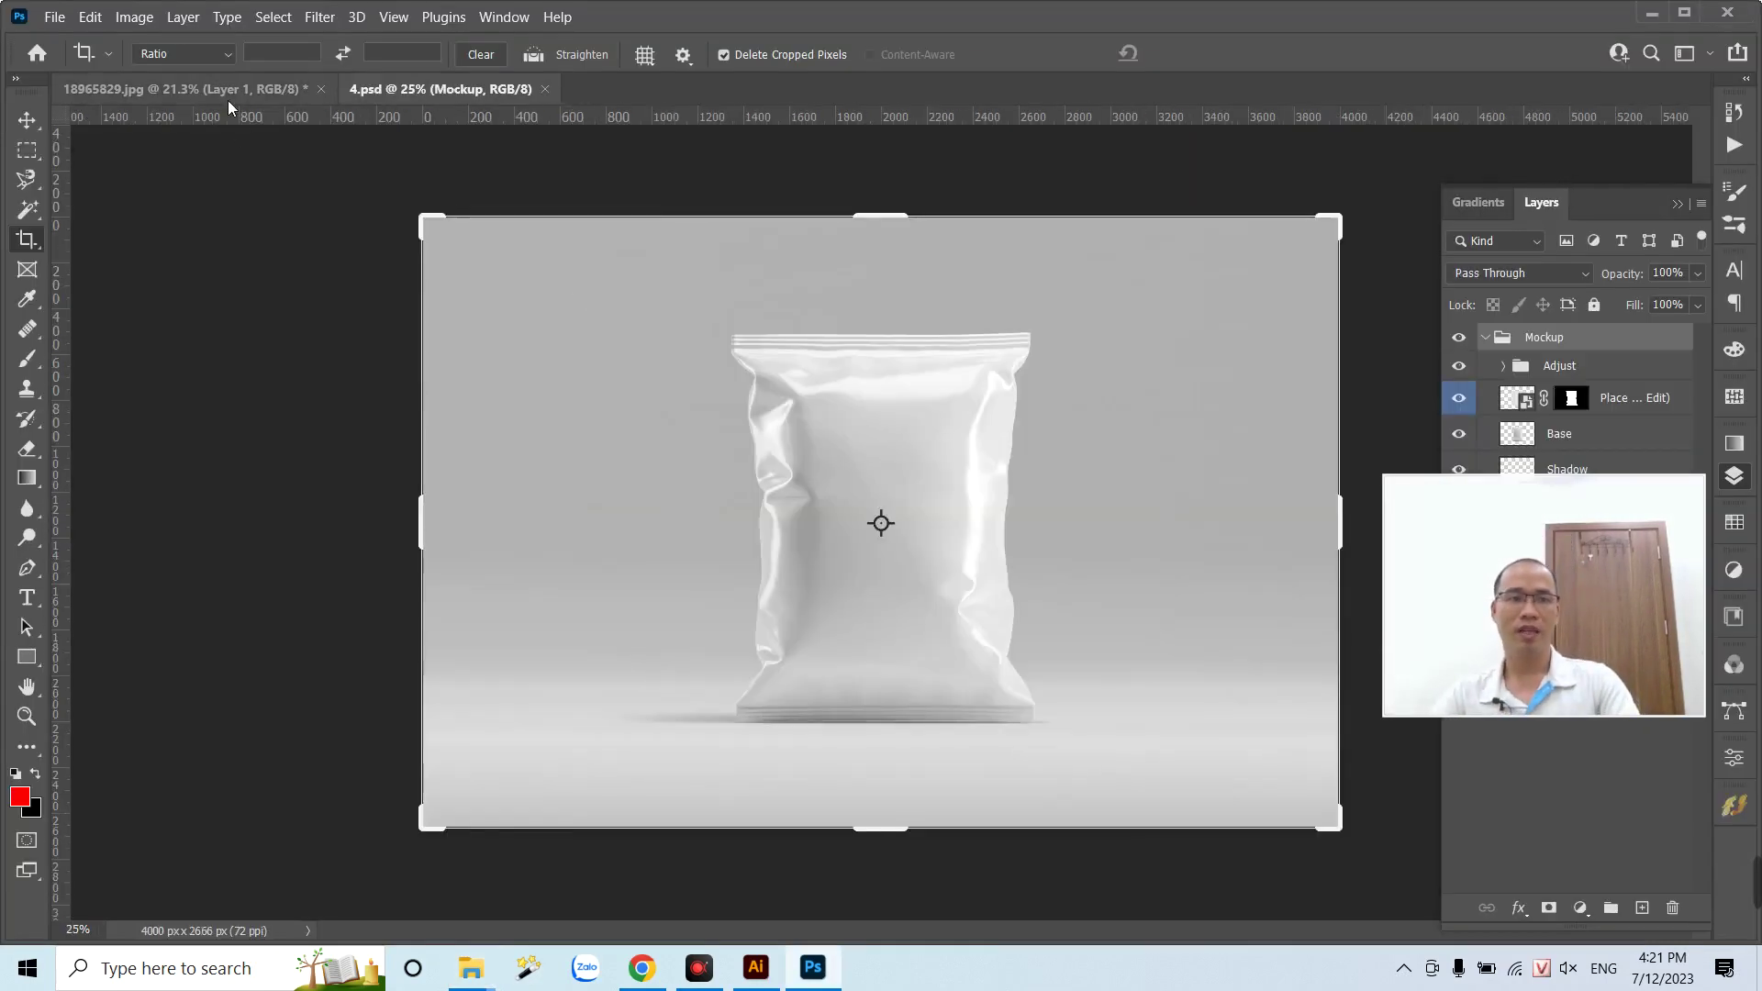
- Close the mango slice image 18965829.jpg without saving
{"action": "left_click", "coordinate": [232, 89]}
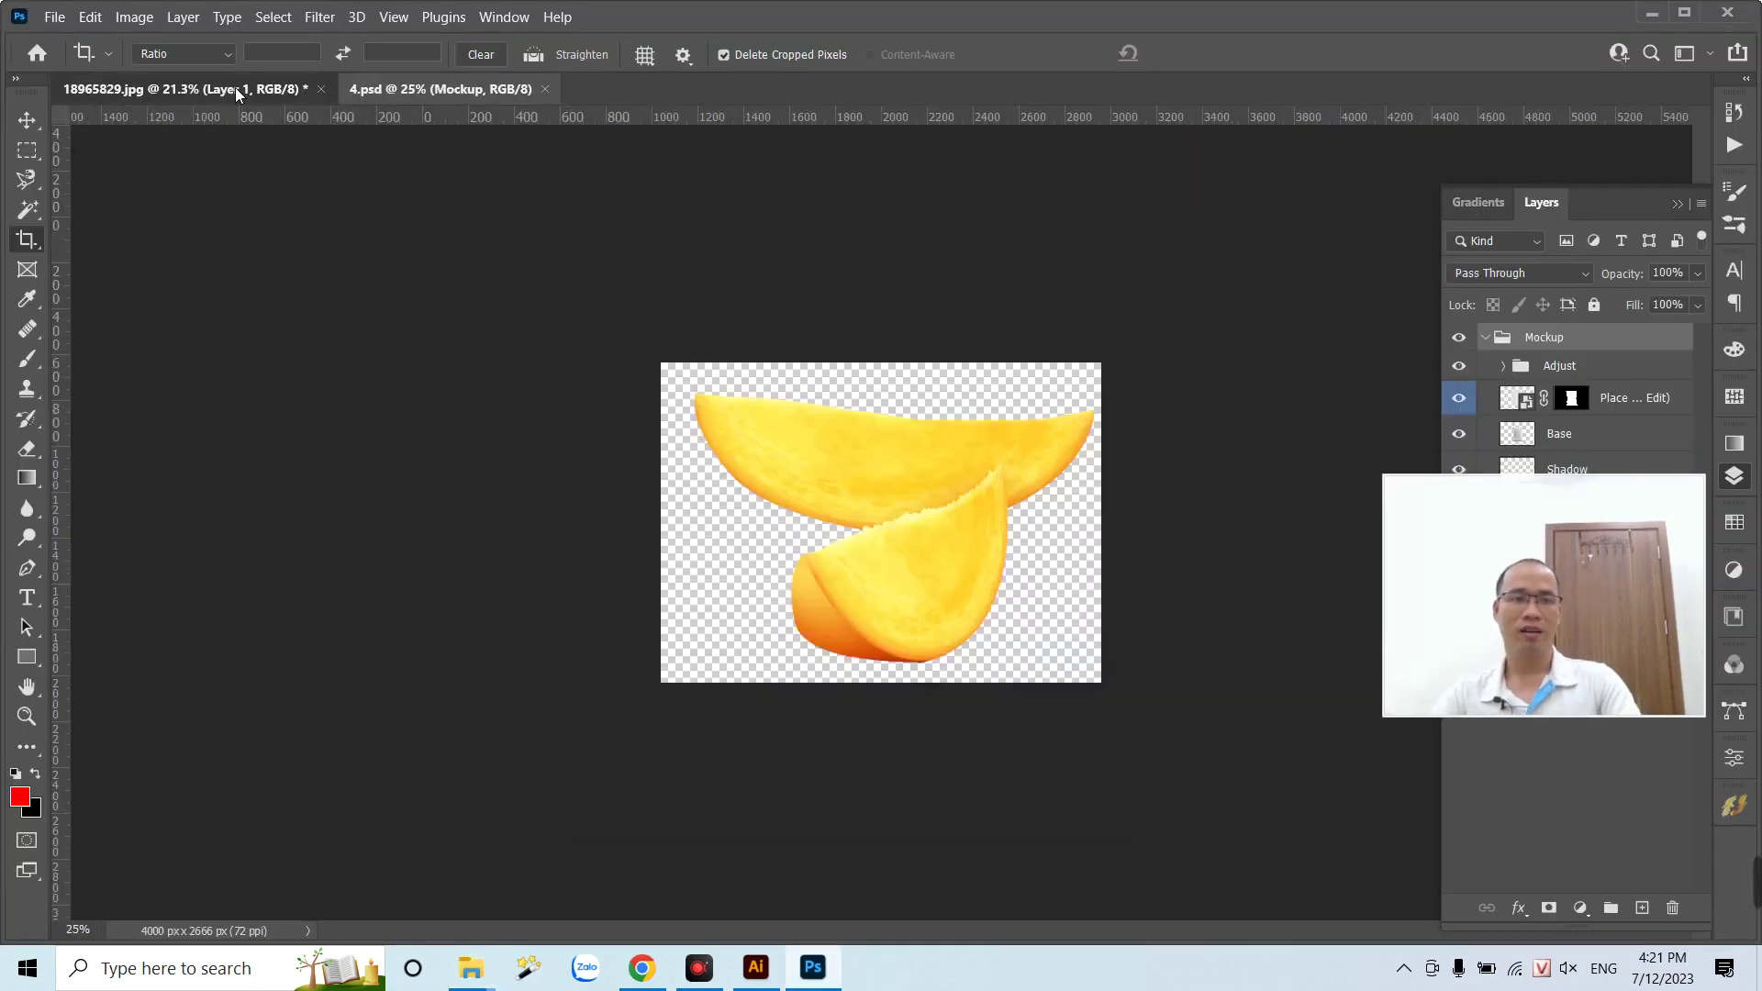
{"action": "left_click", "coordinate": [320, 89]}
{"action": "left_click", "coordinate": [916, 381]}
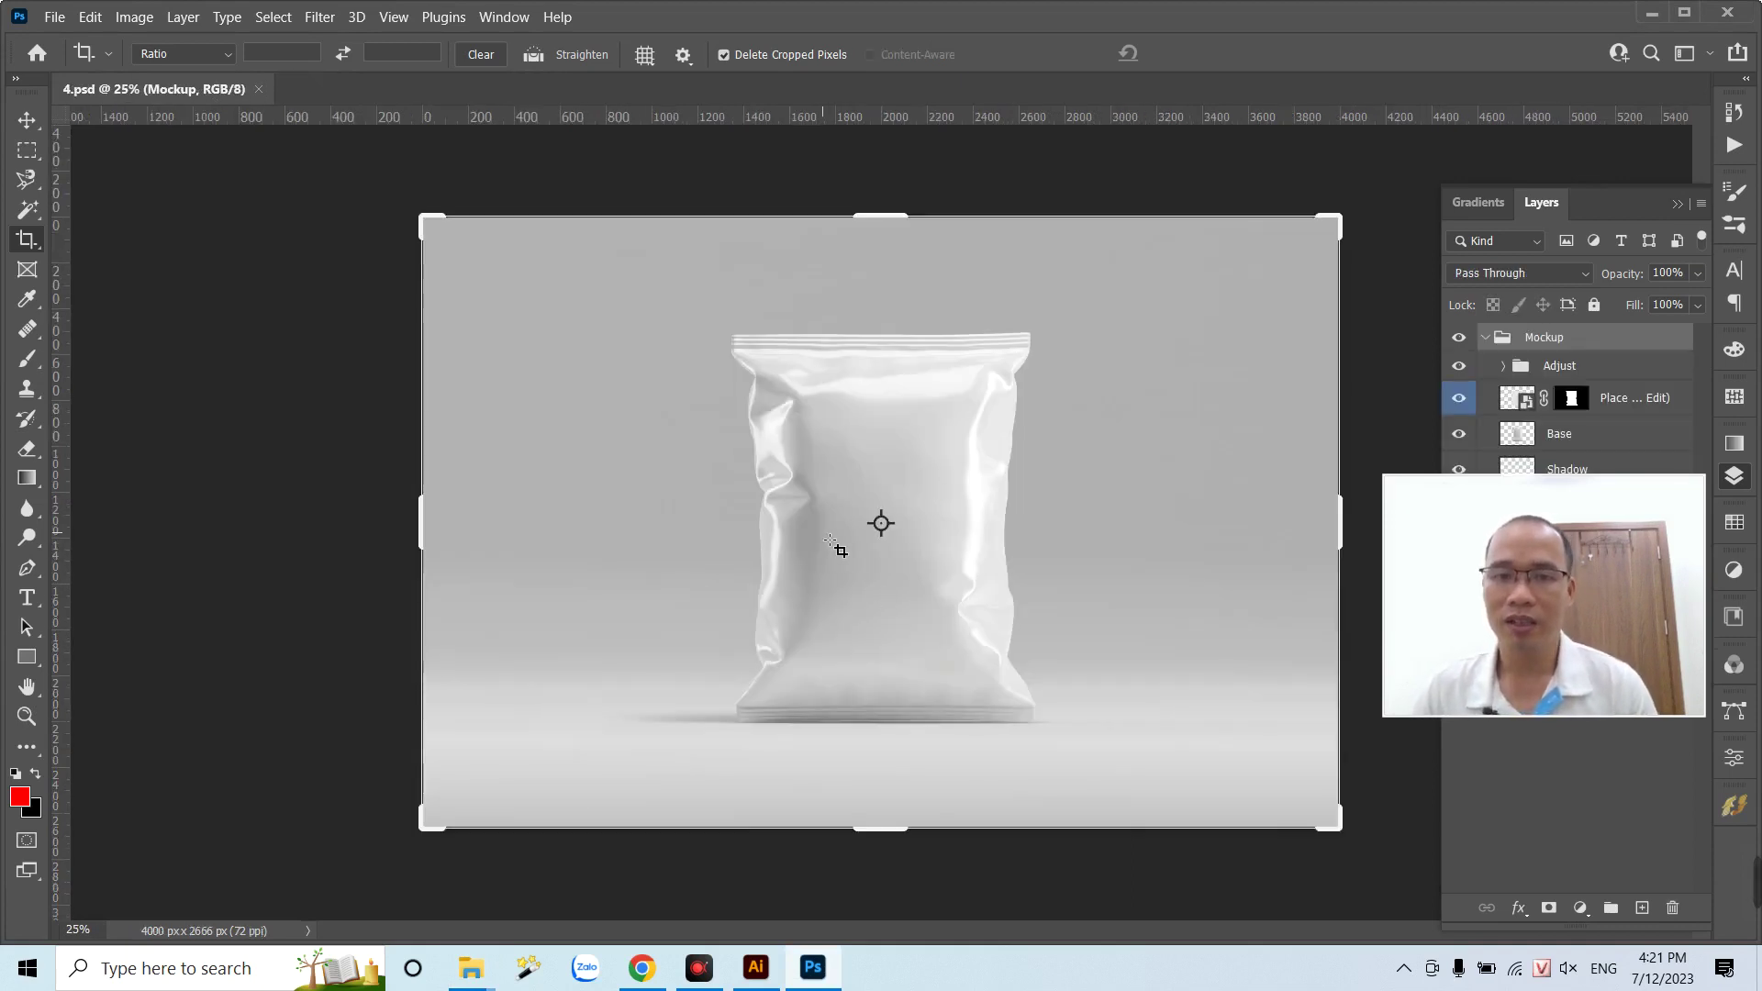
- Select the bag's 'Place Your Design Here' smart object layer inside the Mockup group
{"action": "left_click", "coordinate": [22, 119]}
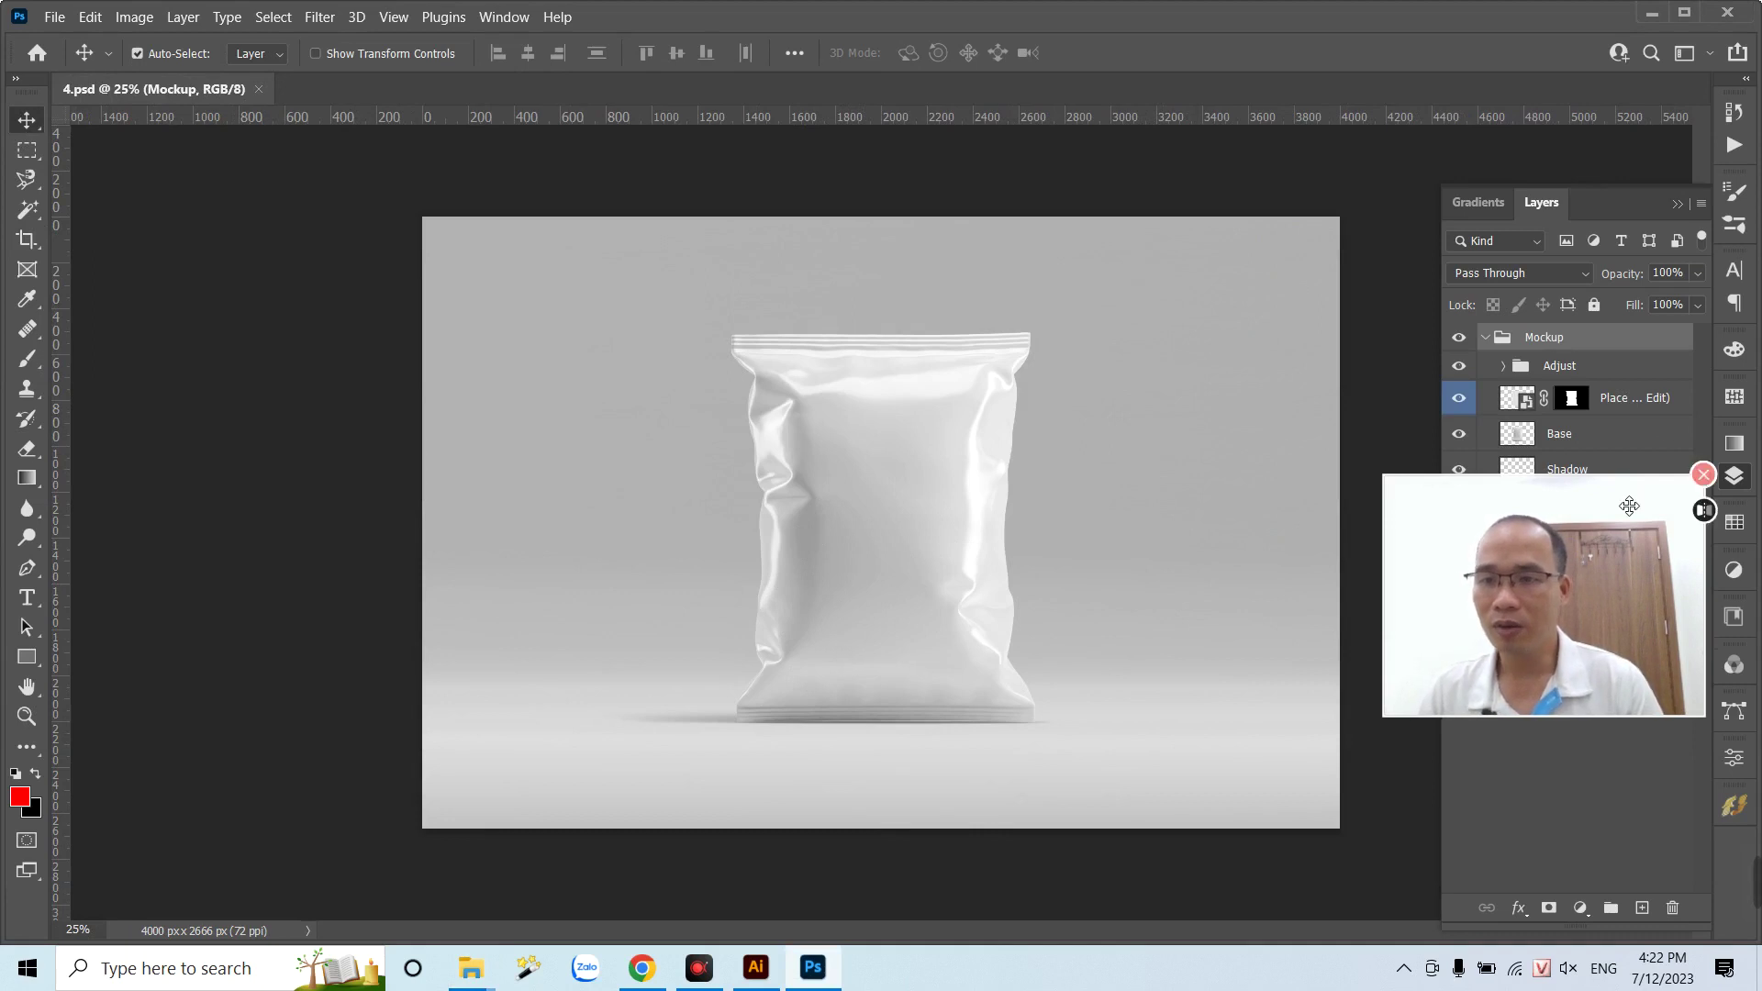
{"action": "left_click_drag", "start_coordinate": [1630, 504], "coordinate": [1627, 679]}
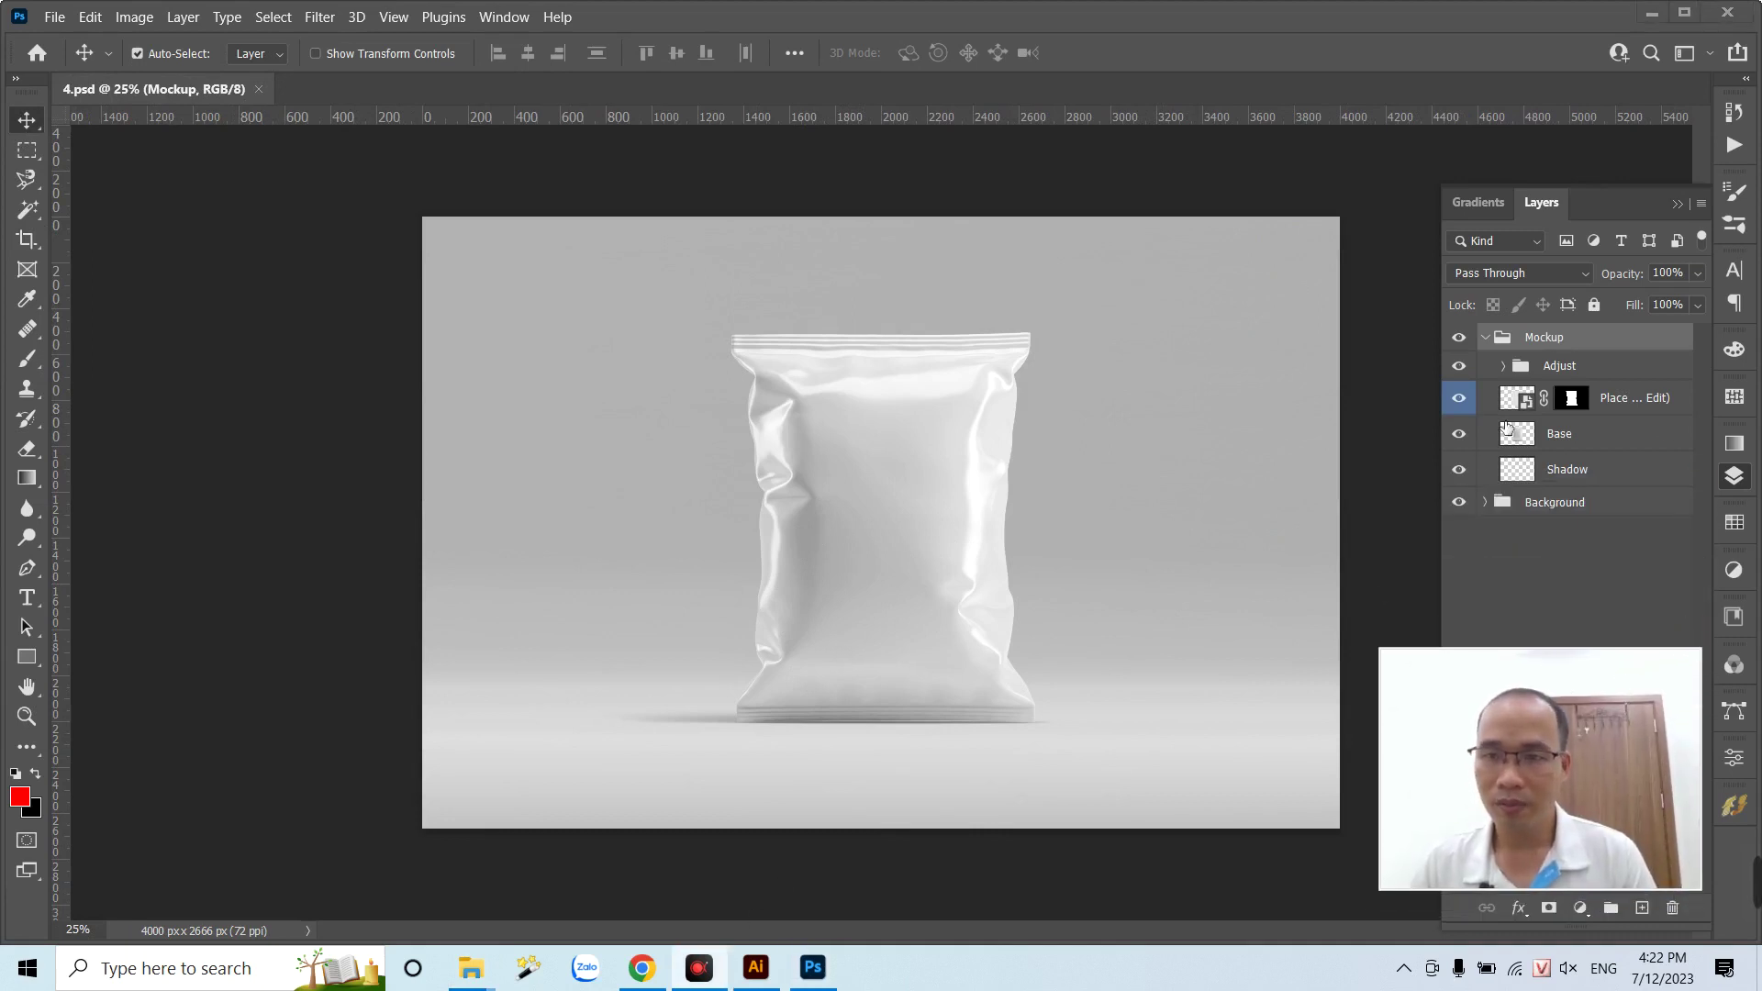
{"action": "left_click", "coordinate": [1523, 414]}
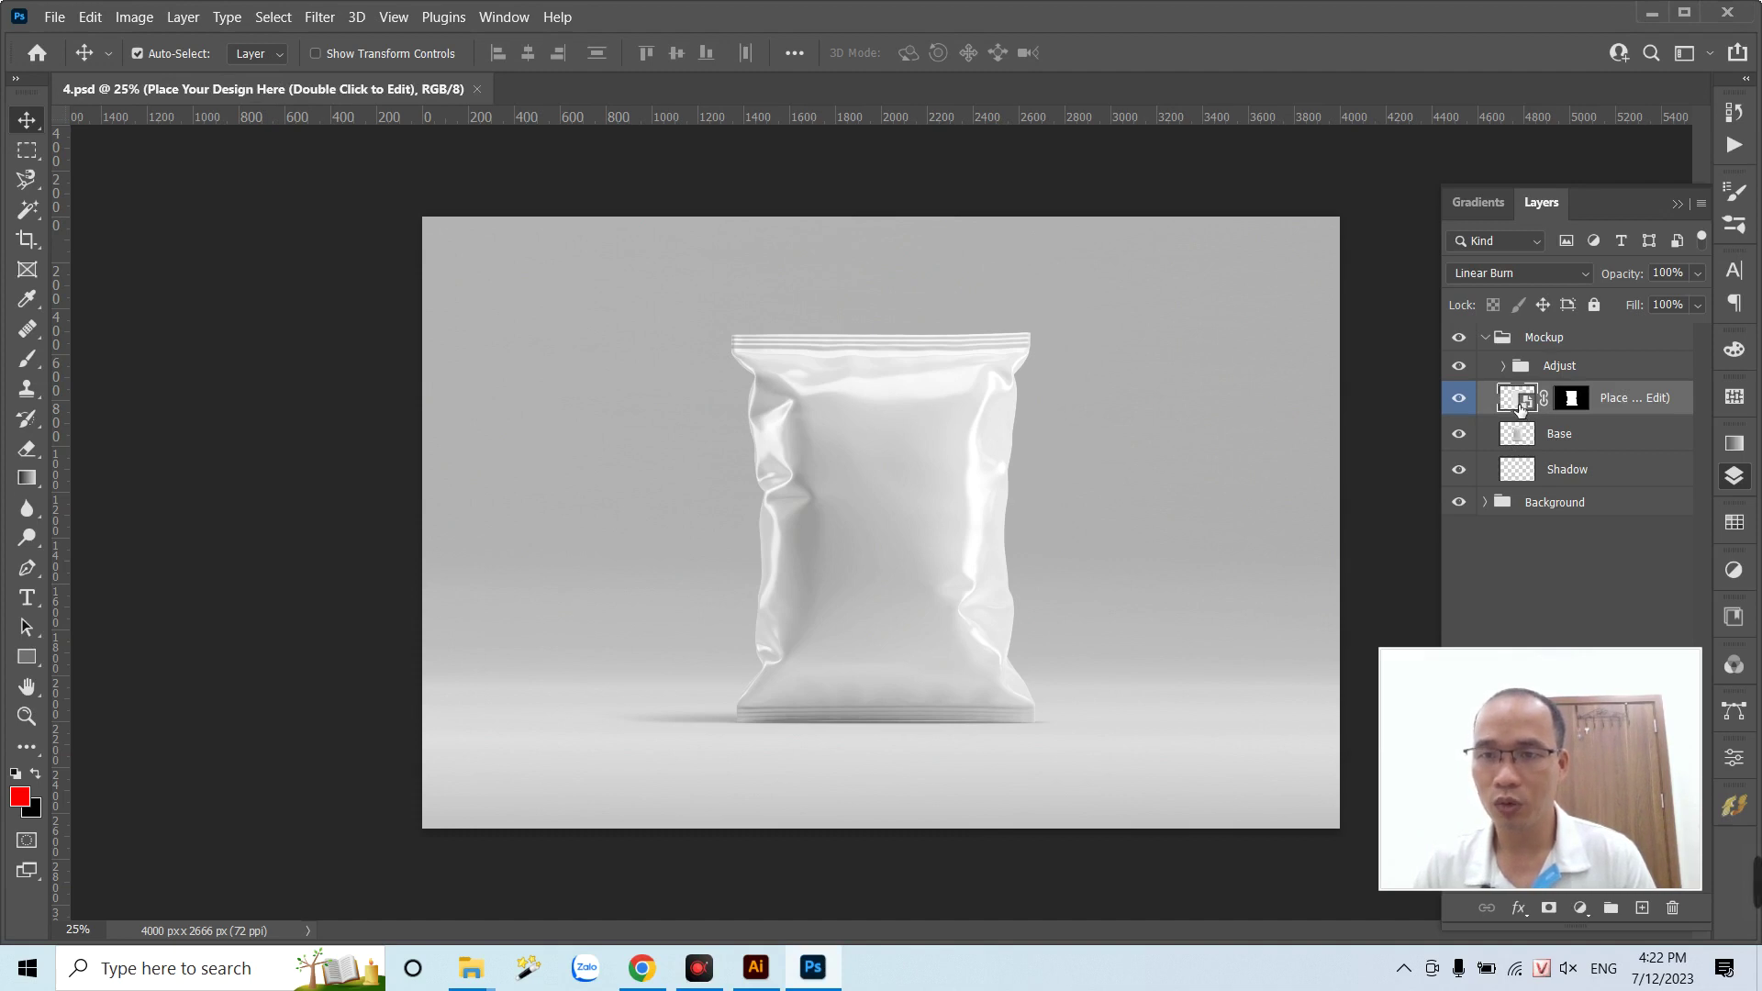
- Open the smart object contents and paste in the whole Tui Keo Xoai-02 label image
{"action": "double_click", "coordinate": [1519, 400]}
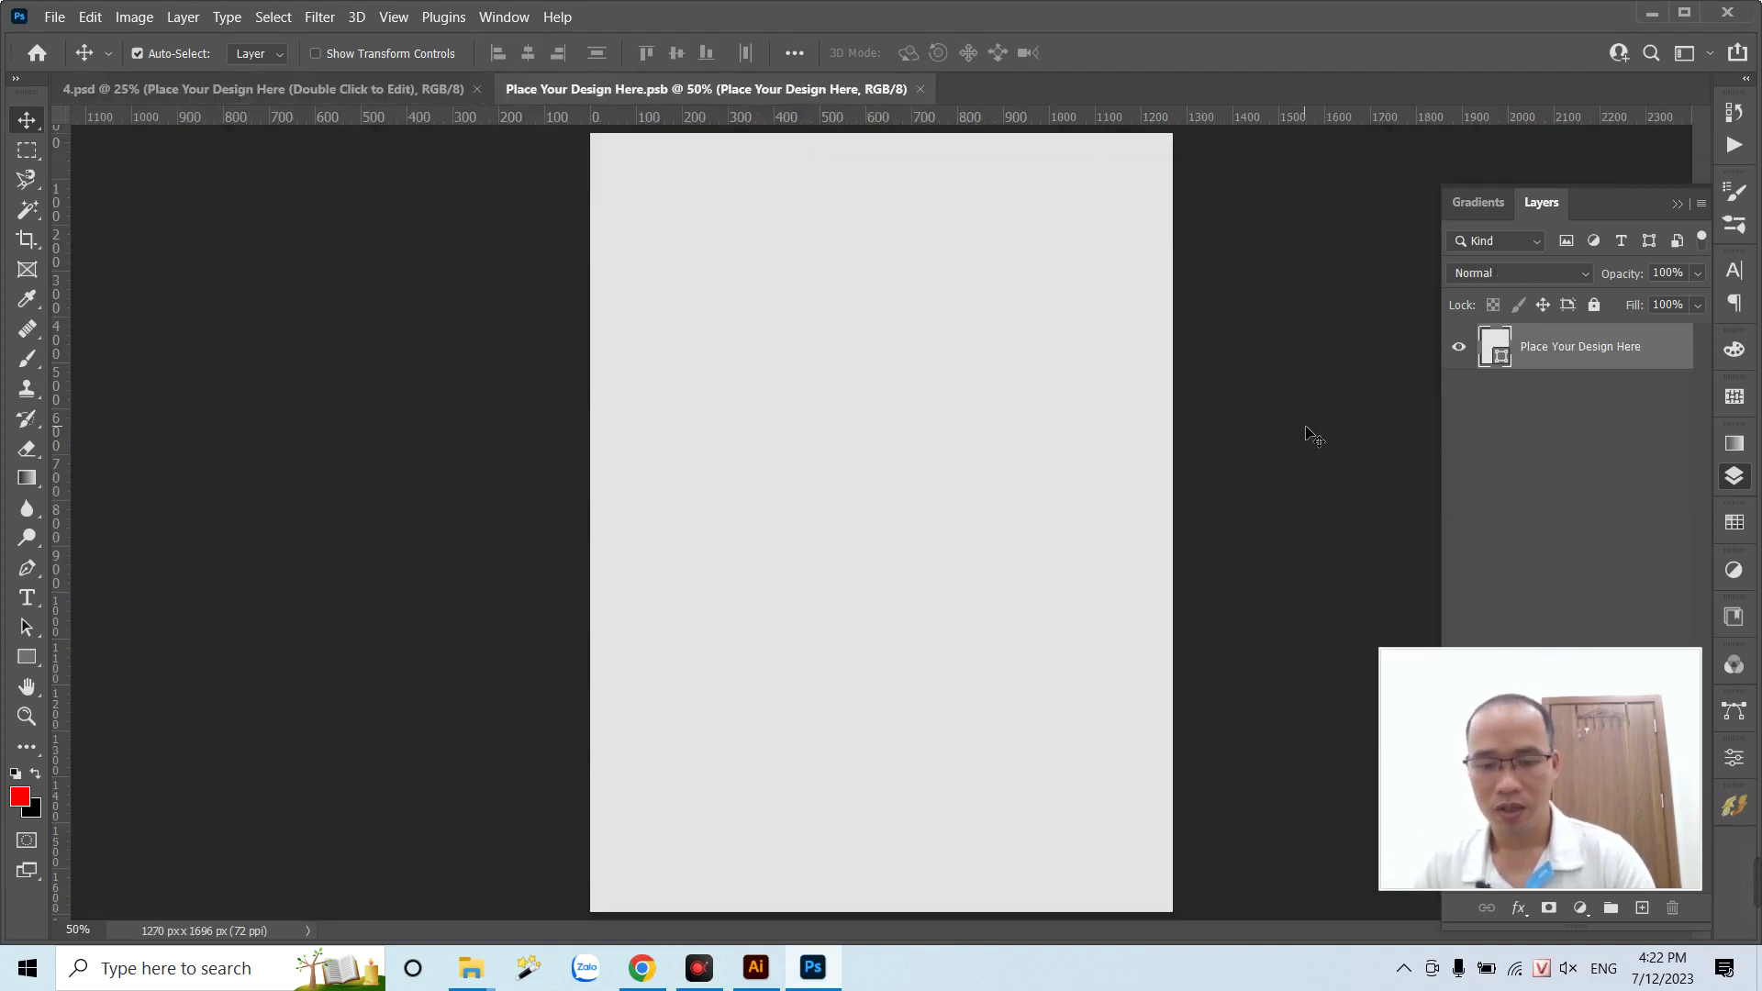
{"action": "key", "text": "ctrl+o"}
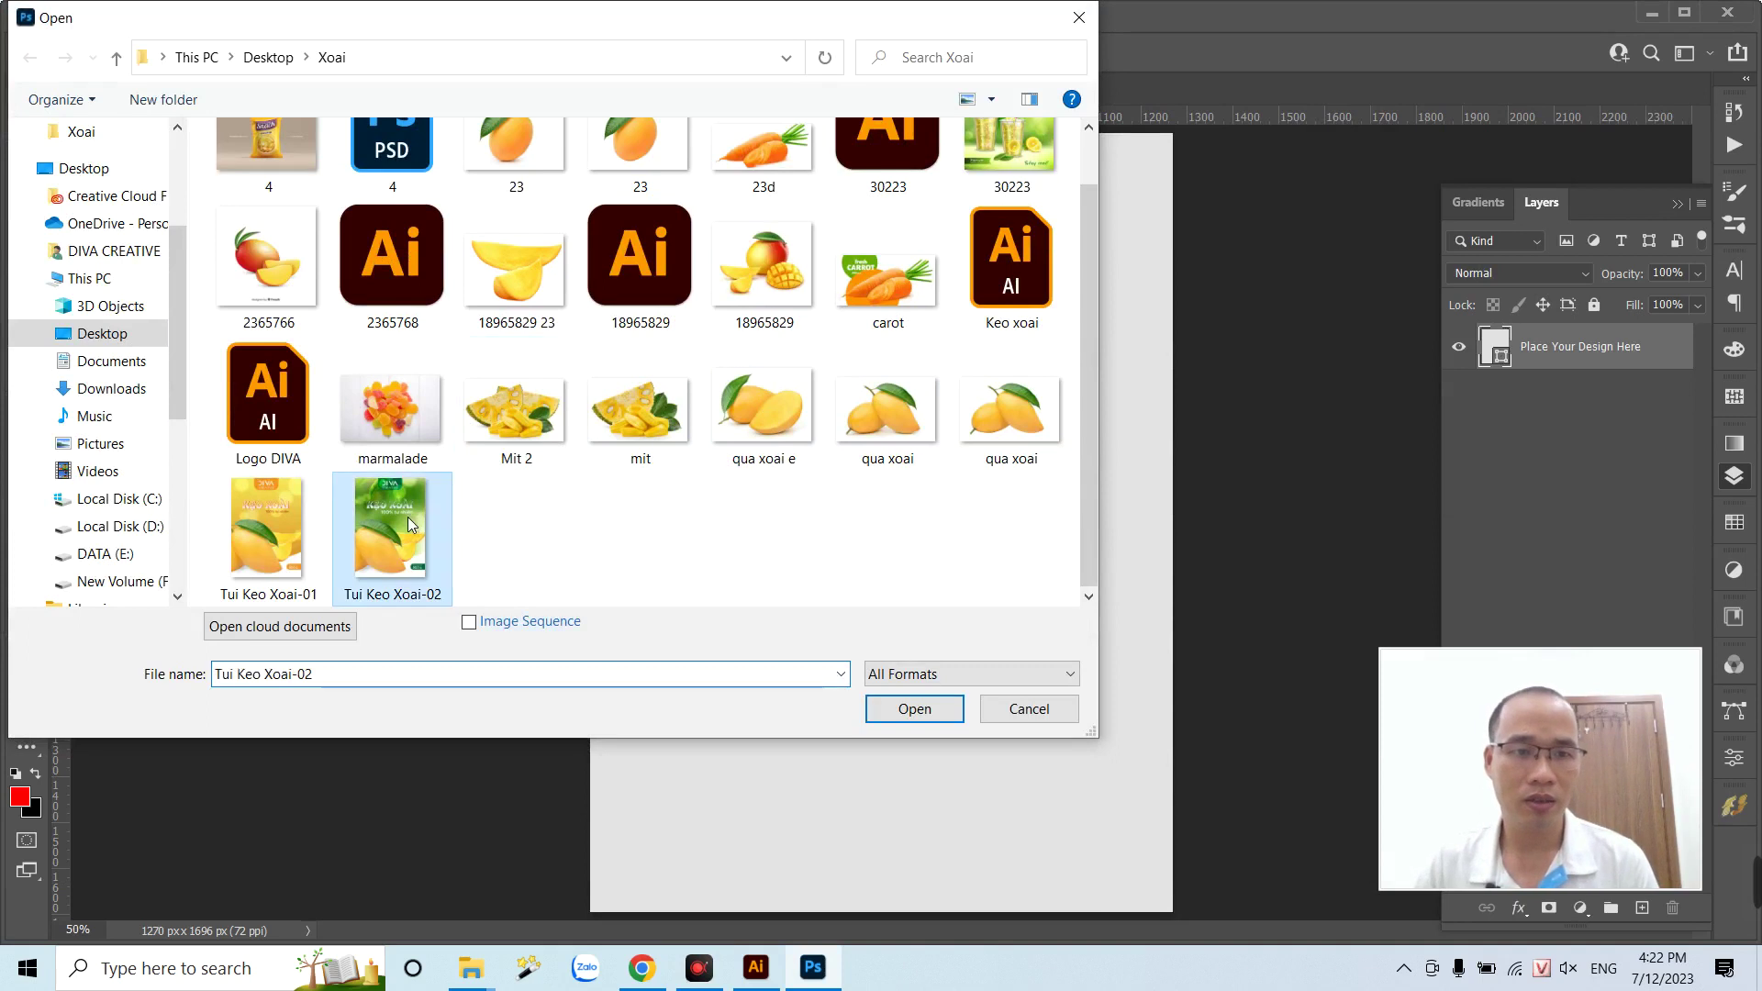
{"action": "double_click", "coordinate": [407, 516]}
{"action": "key", "text": "ctrl+a"}
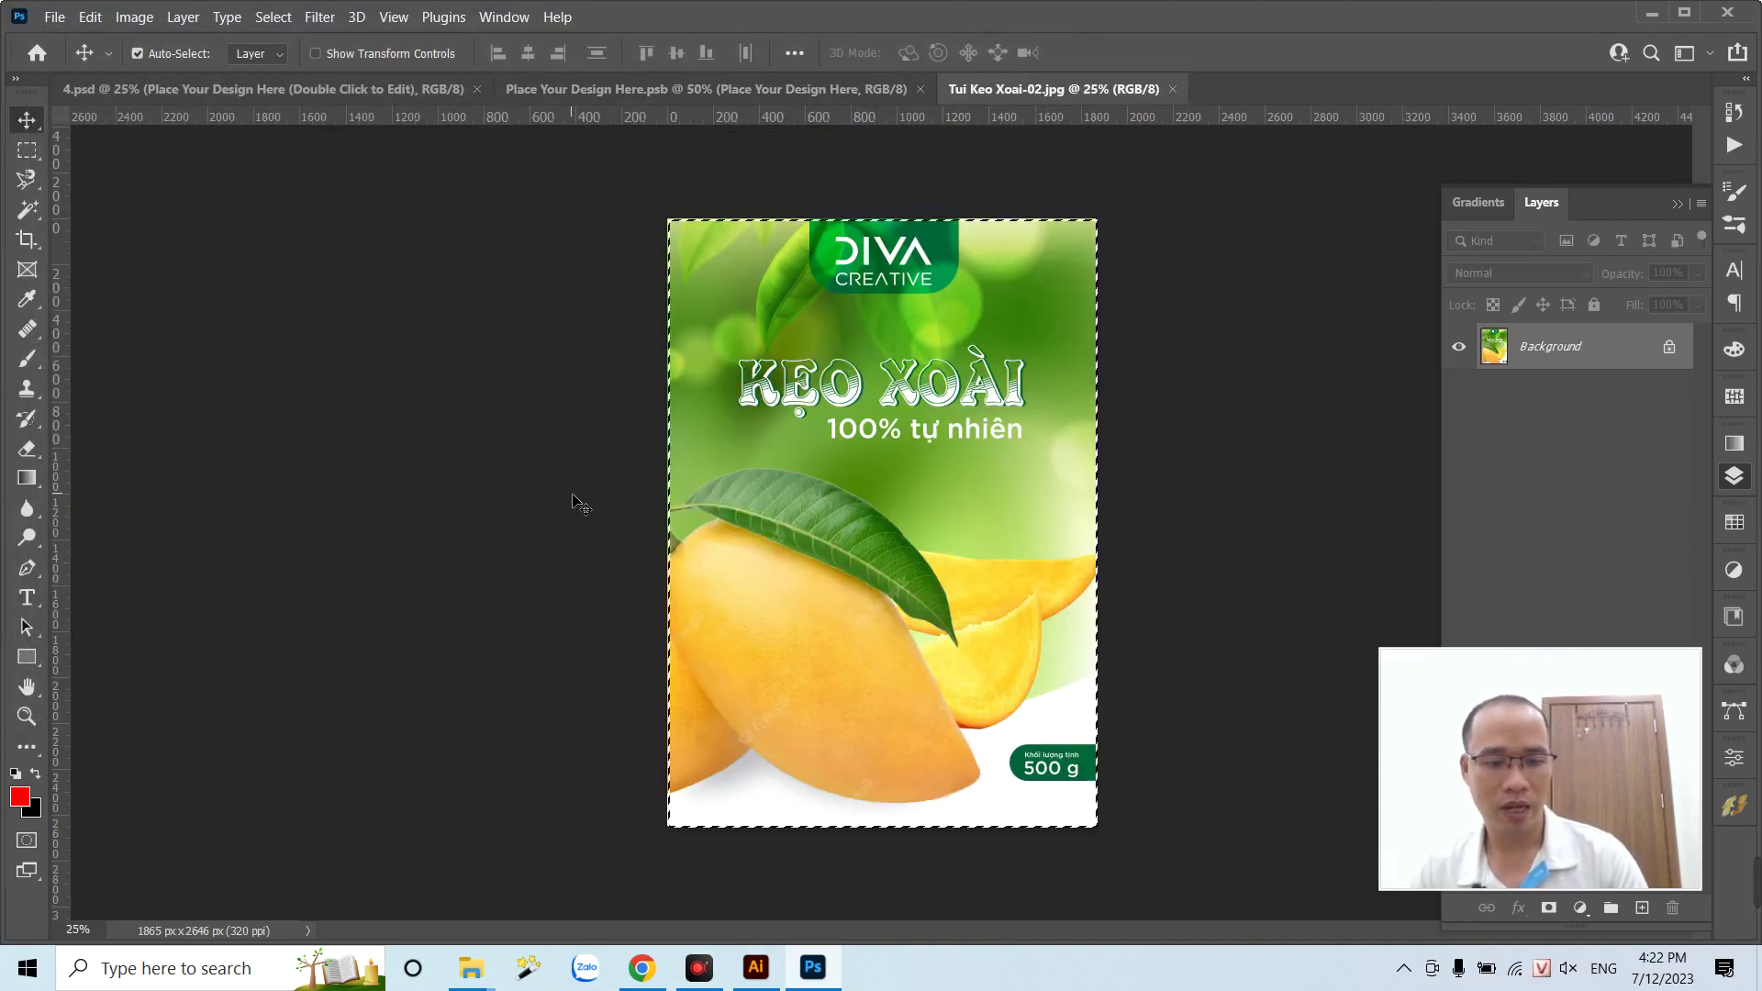
{"action": "left_click", "coordinate": [606, 91]}
{"action": "key", "text": "ctrl+v"}
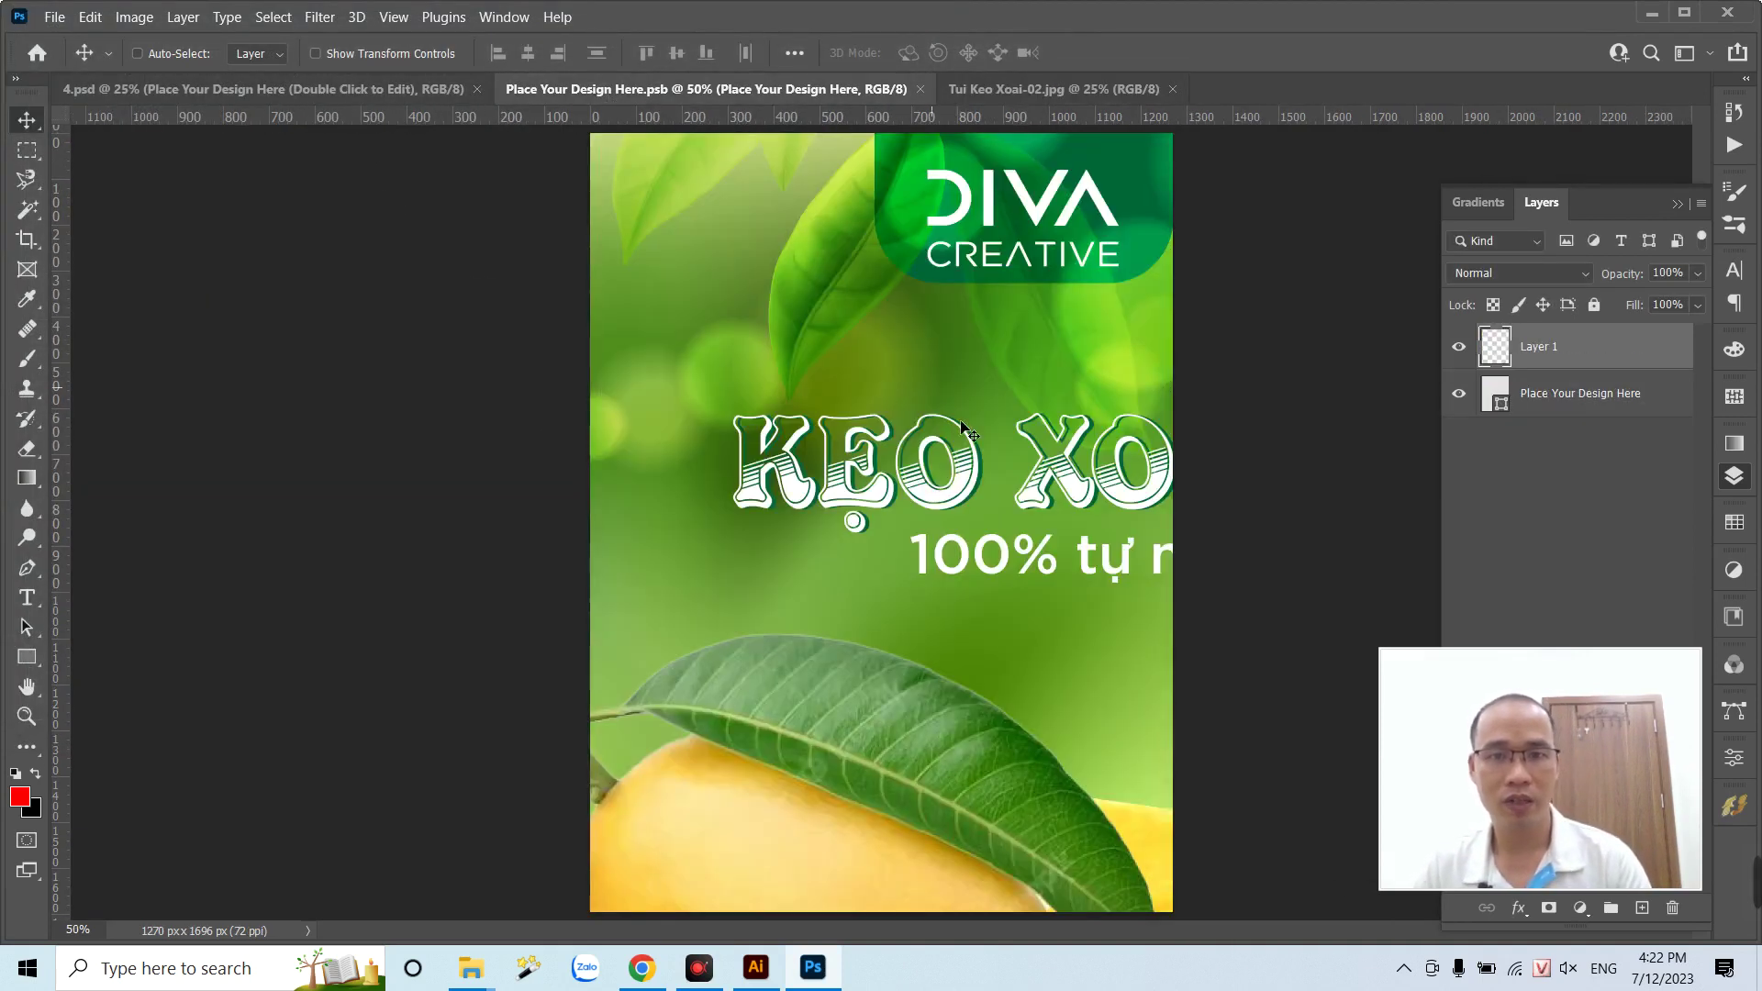
- Scale and position the pasted label to fill the smart object canvas, then close and save it
{"action": "key", "text": "ctrl+t"}
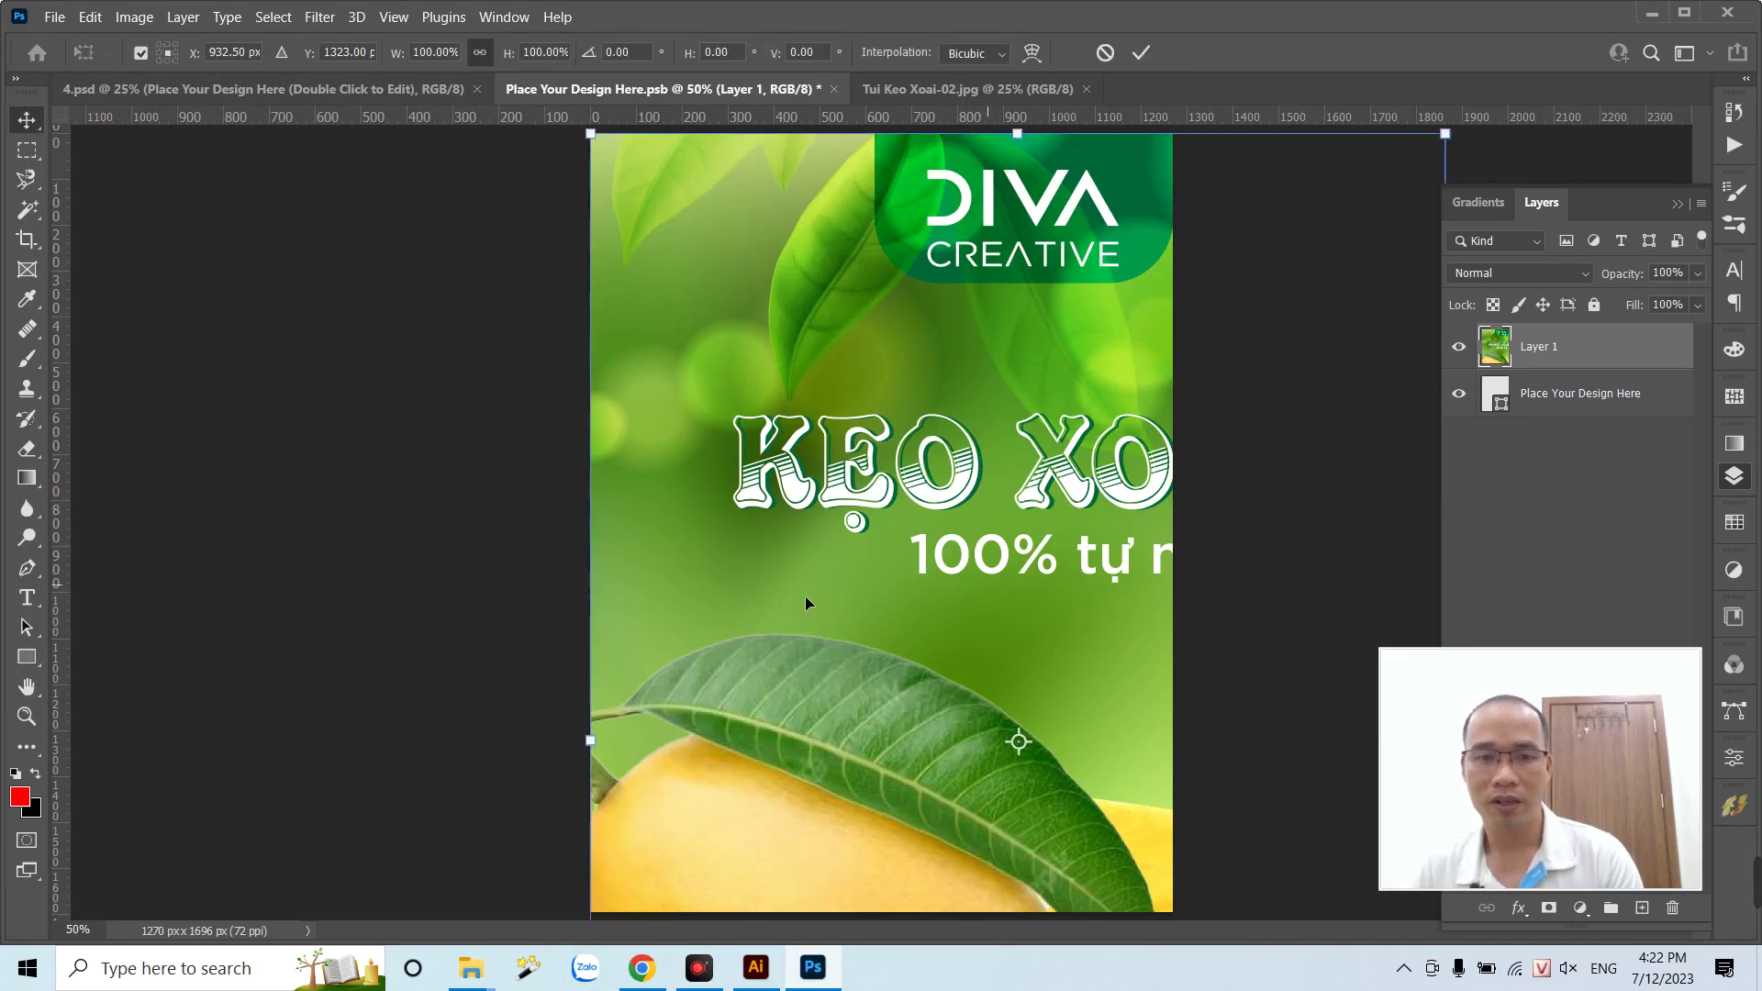
{"action": "left_click_drag", "start_coordinate": [582, 734], "coordinate": [945, 734]}
{"action": "mouse_move", "coordinate": [1076, 698]}
{"action": "left_mouse_down"}
{"action": "mouse_move", "coordinate": [714, 463]}
{"action": "mouse_move", "coordinate": [713, 437]}
{"action": "left_mouse_up"}
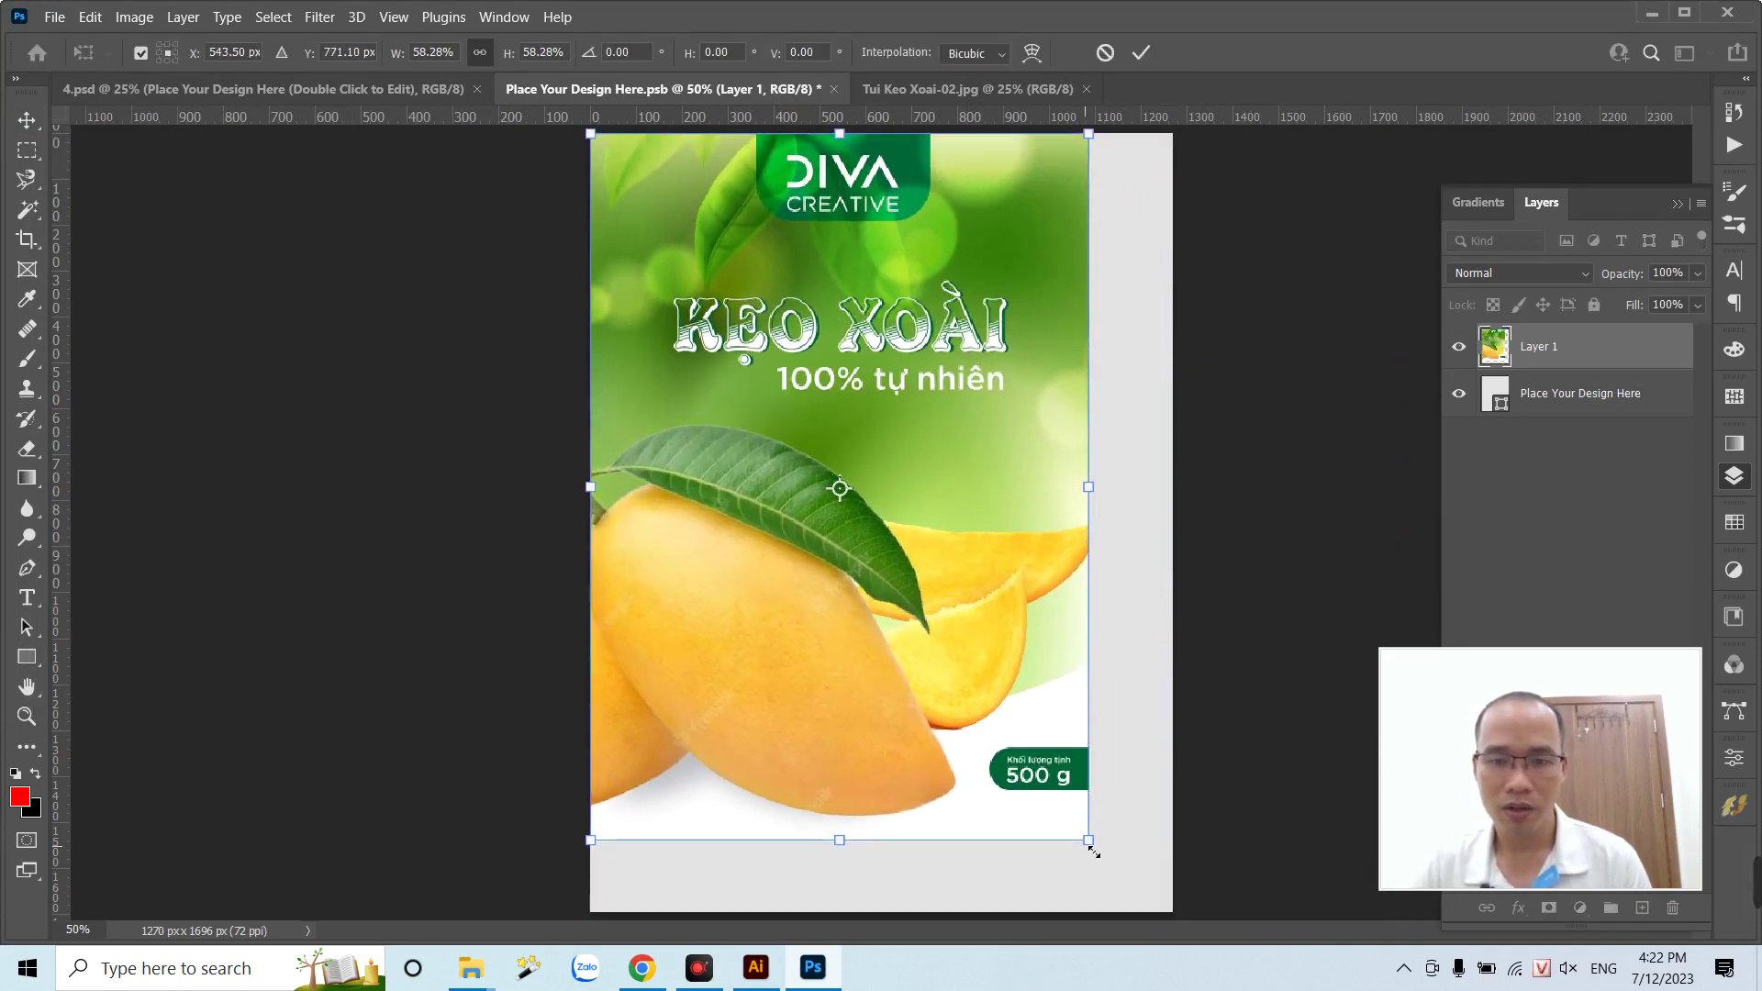
{"action": "left_click_drag", "start_coordinate": [1090, 843], "coordinate": [1175, 917]}
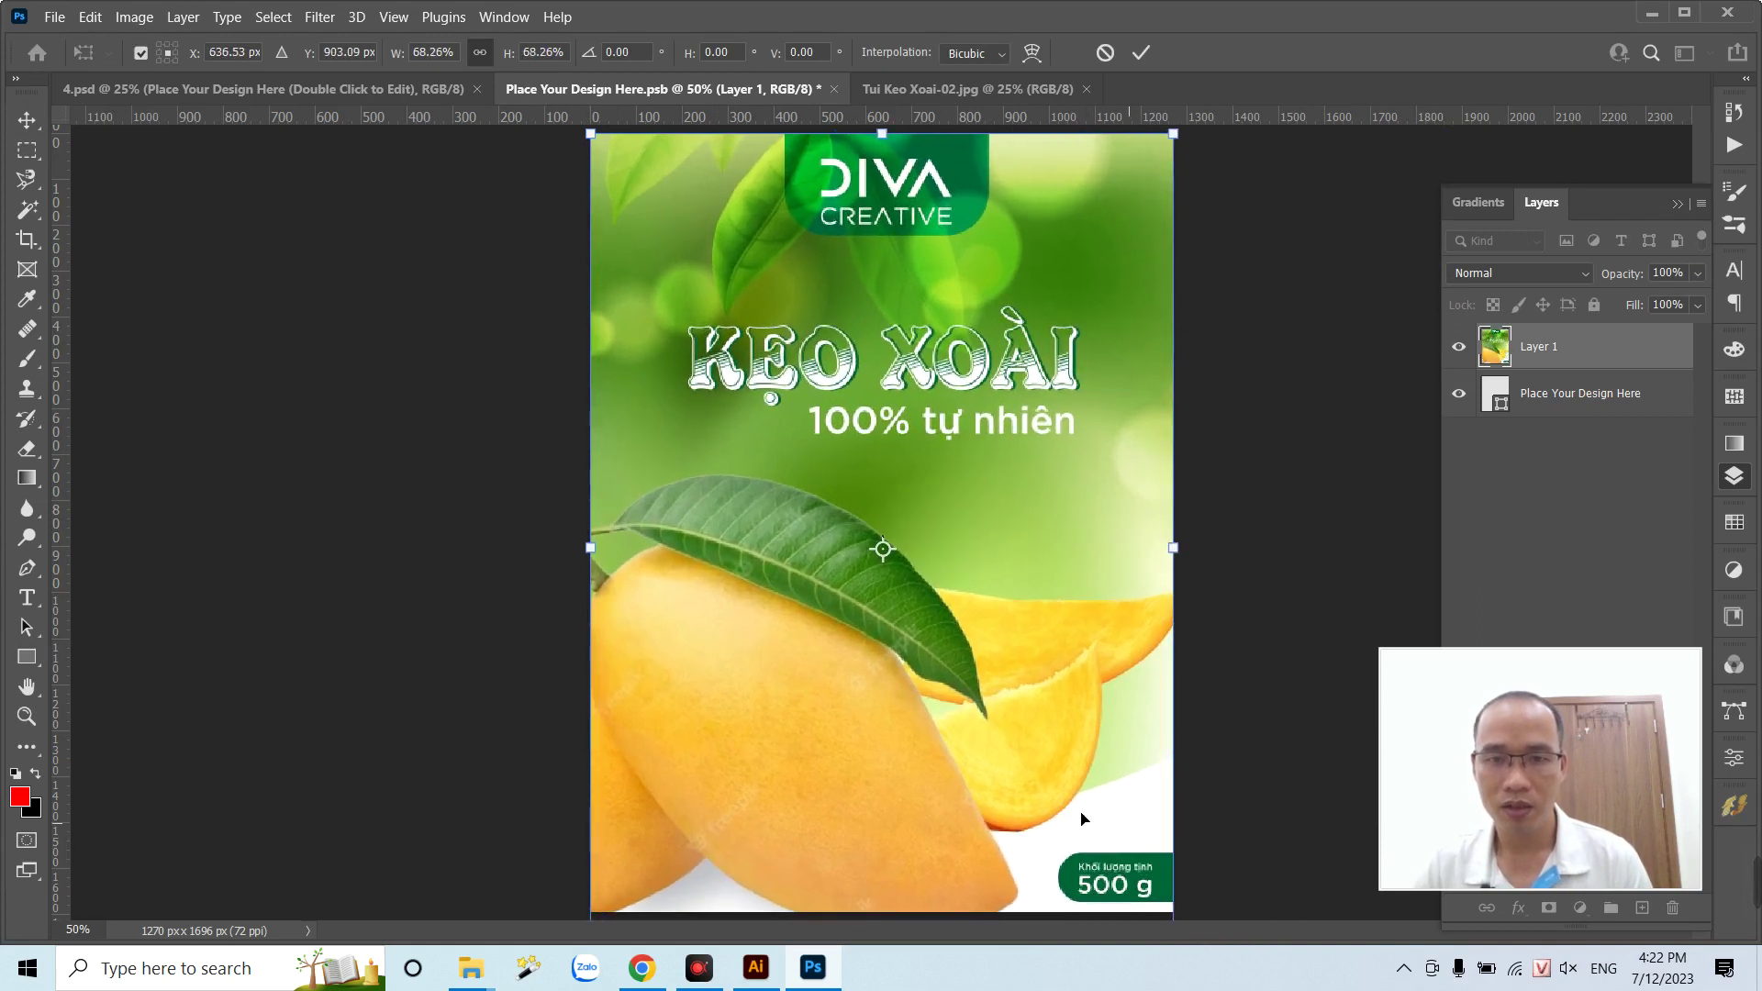
{"action": "key", "text": "ctrl+minus"}
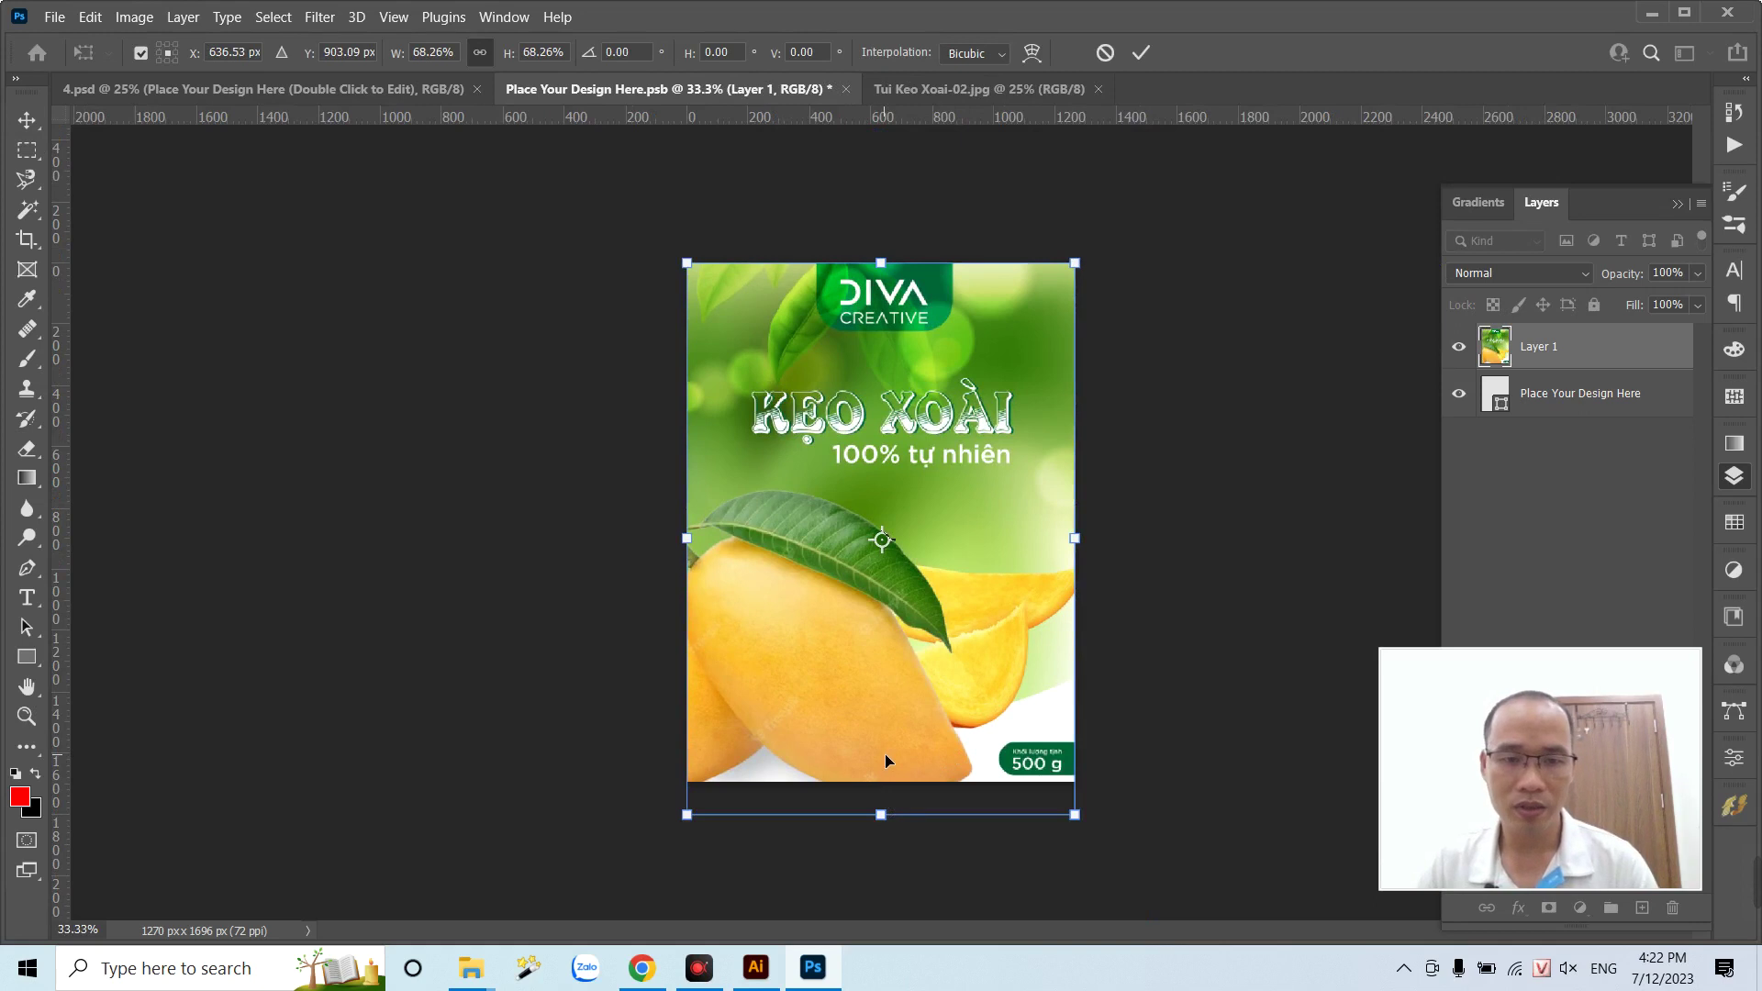
{"action": "left_click_drag", "start_coordinate": [886, 757], "coordinate": [882, 718]}
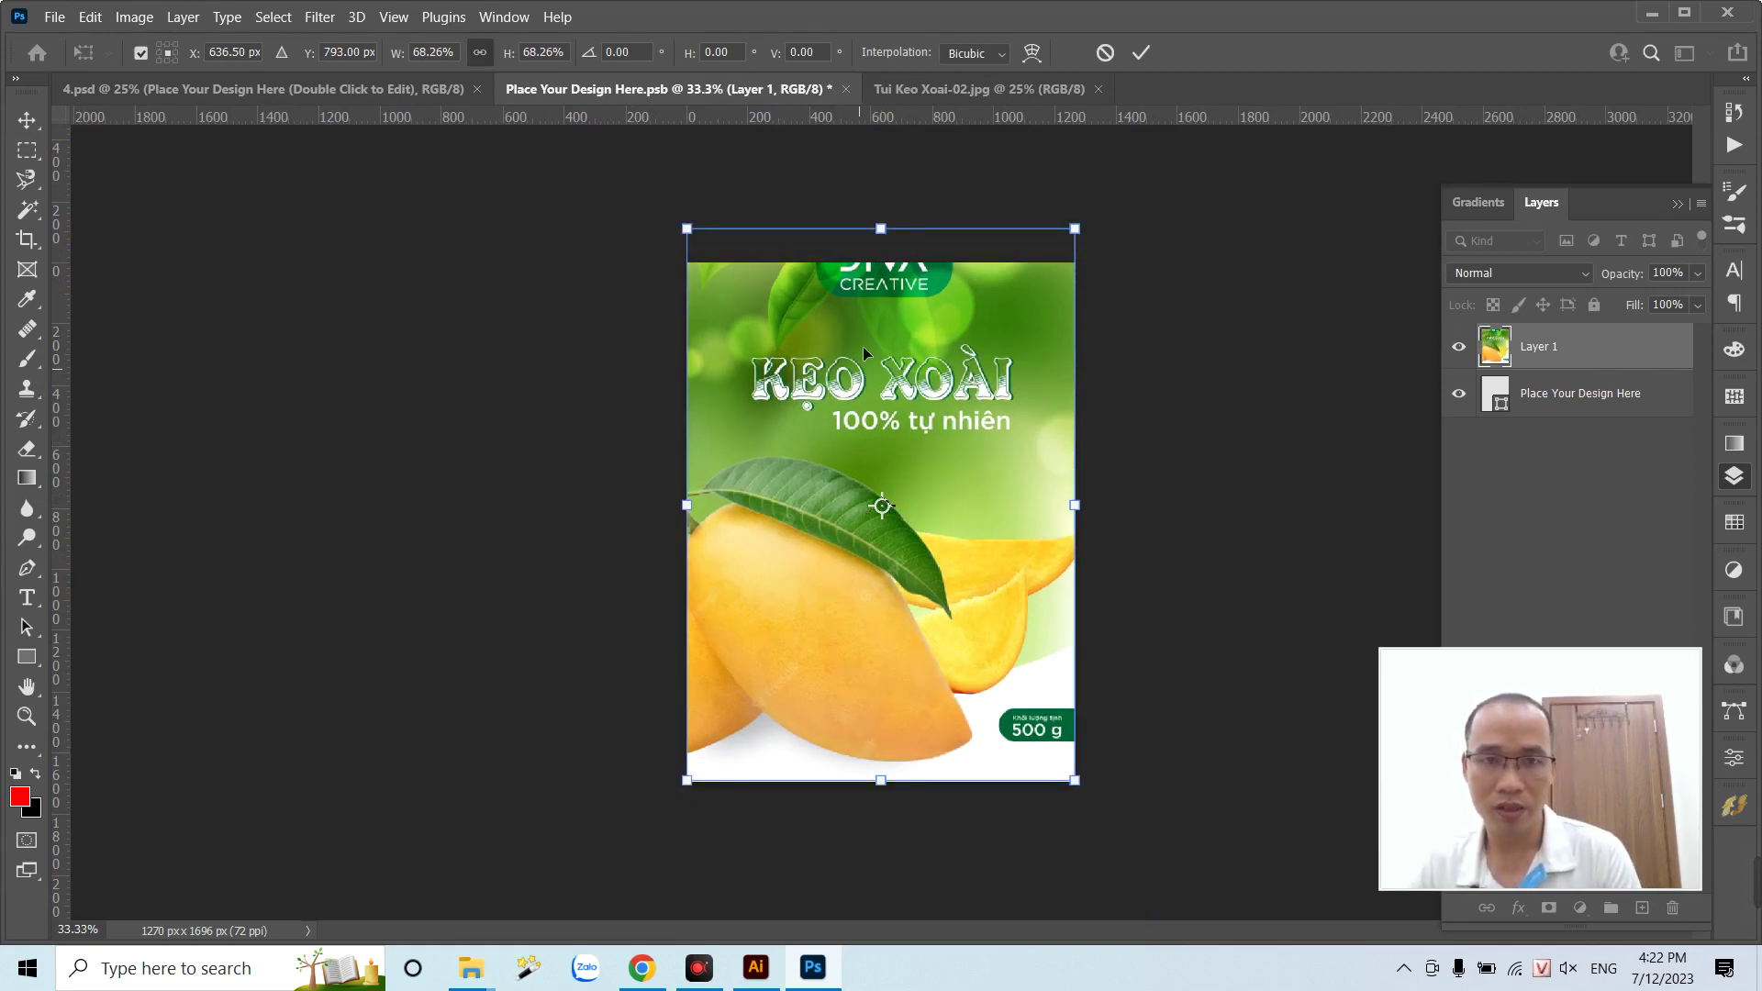
{"action": "left_click_drag", "start_coordinate": [892, 239], "coordinate": [892, 272]}
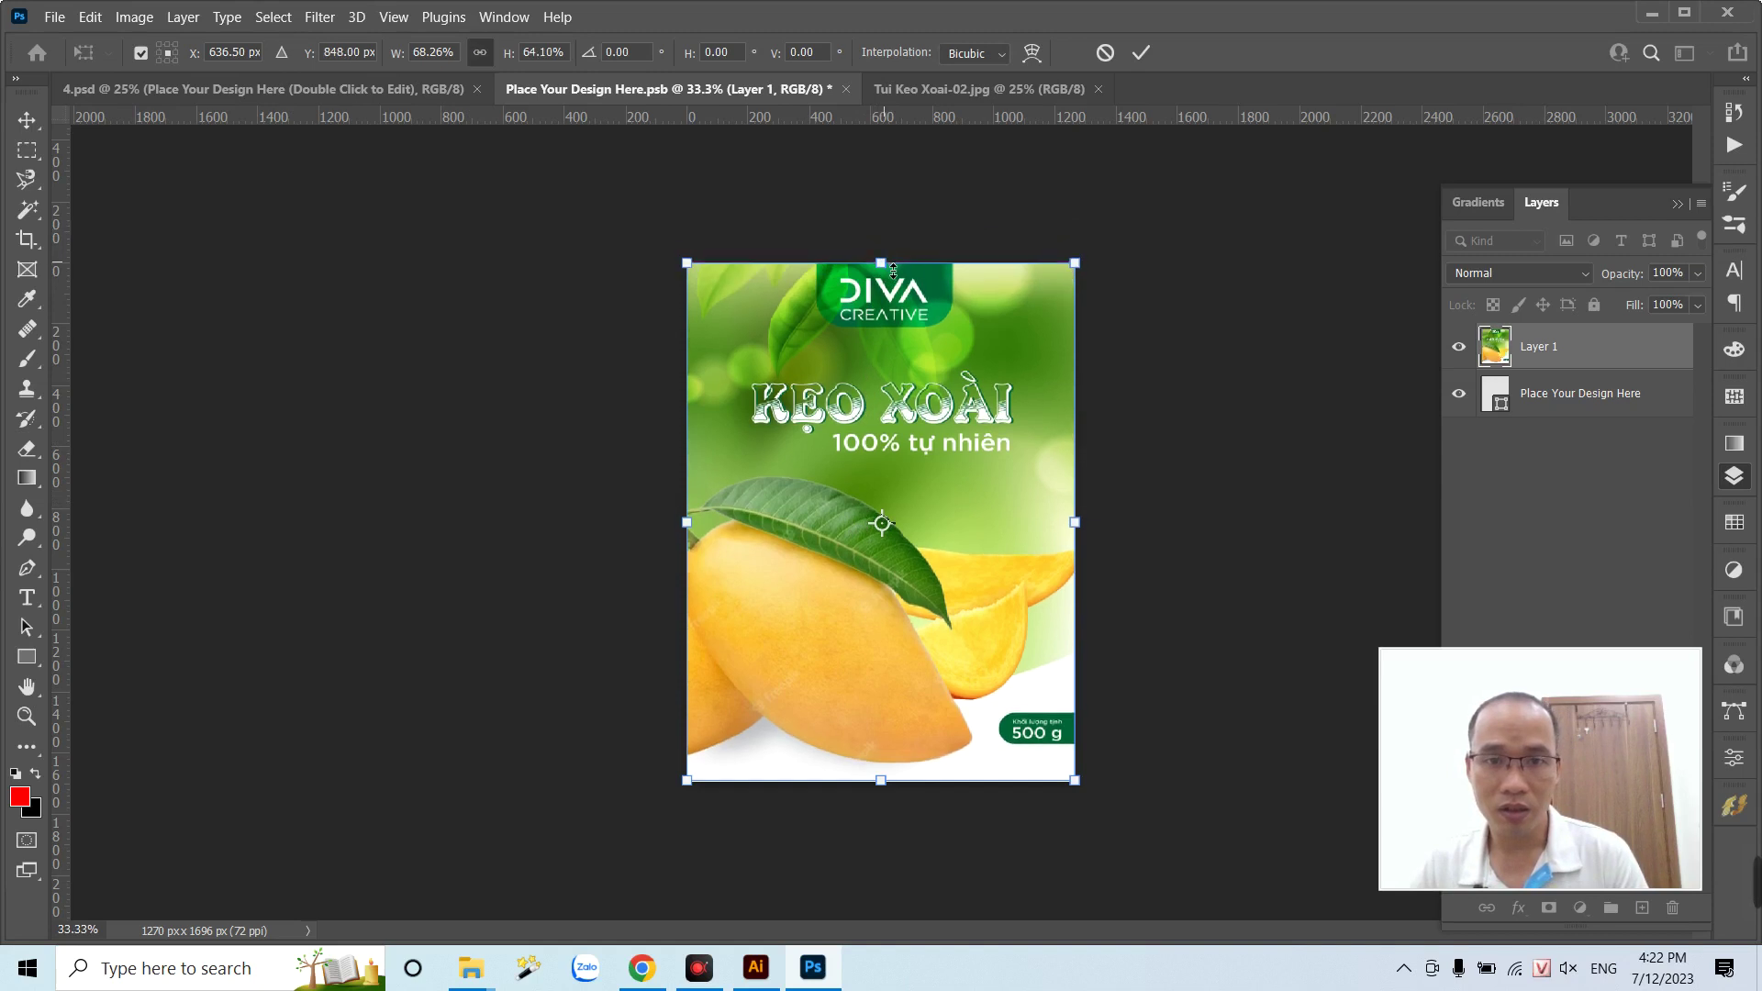
{"action": "key", "text": "Return"}
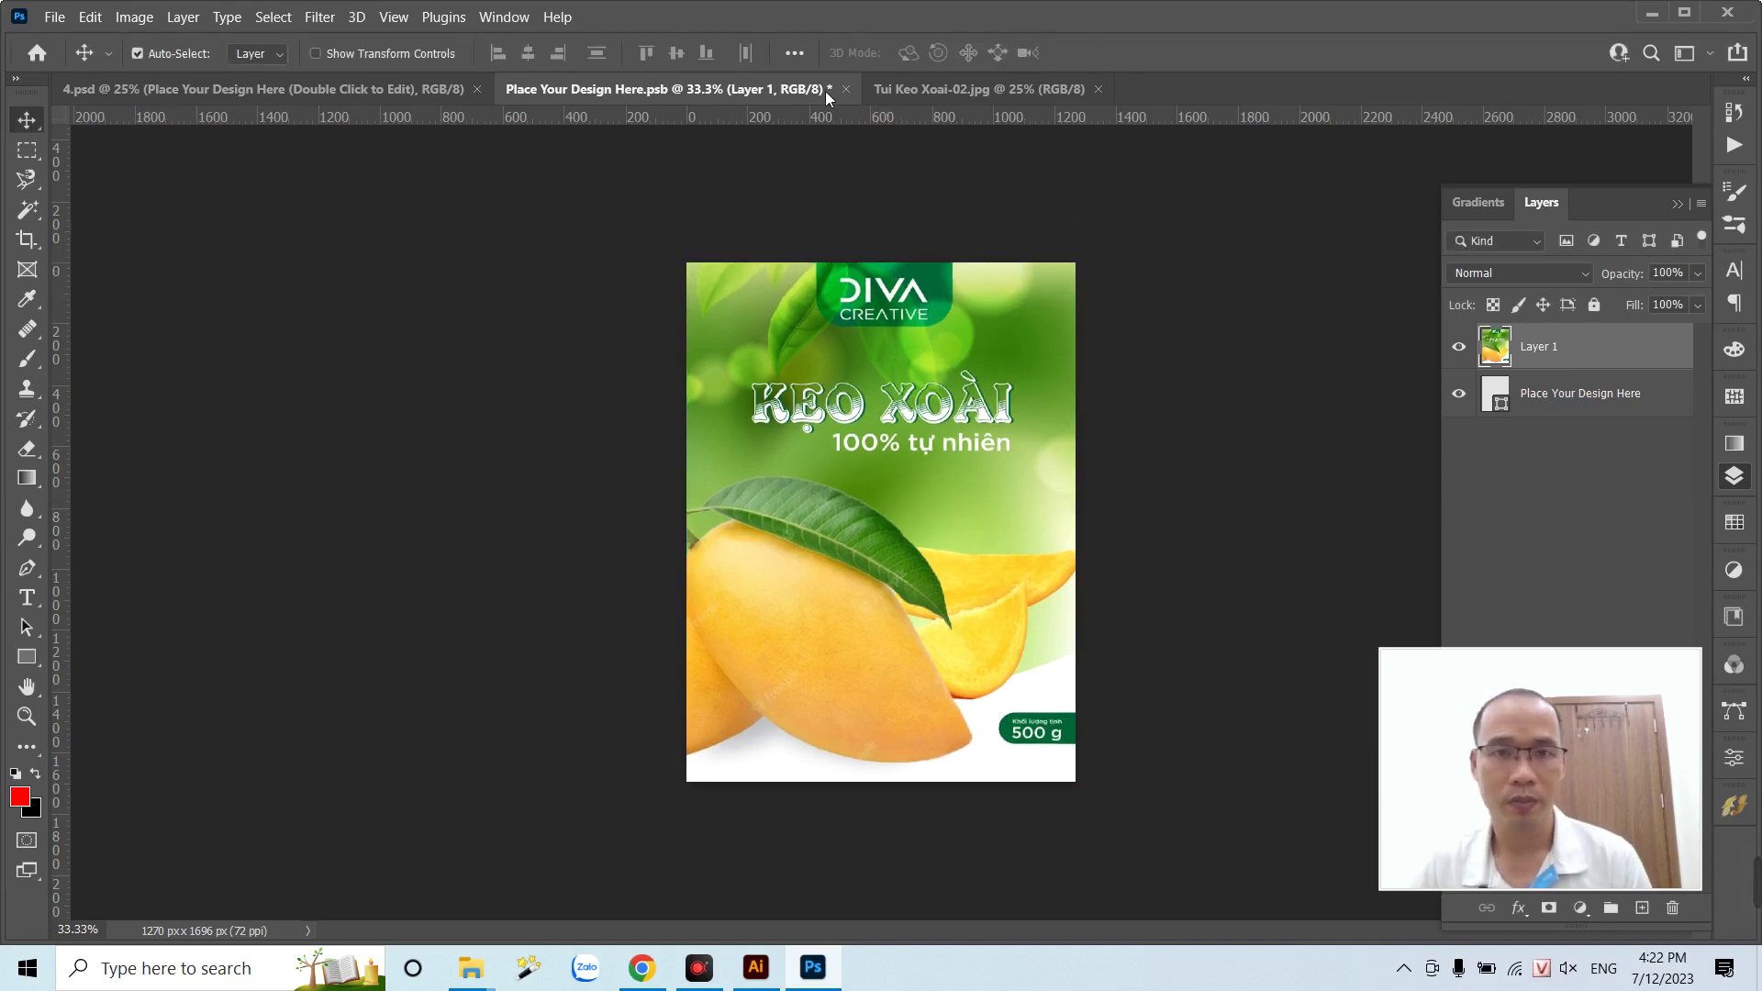
{"action": "left_click", "coordinate": [846, 89]}
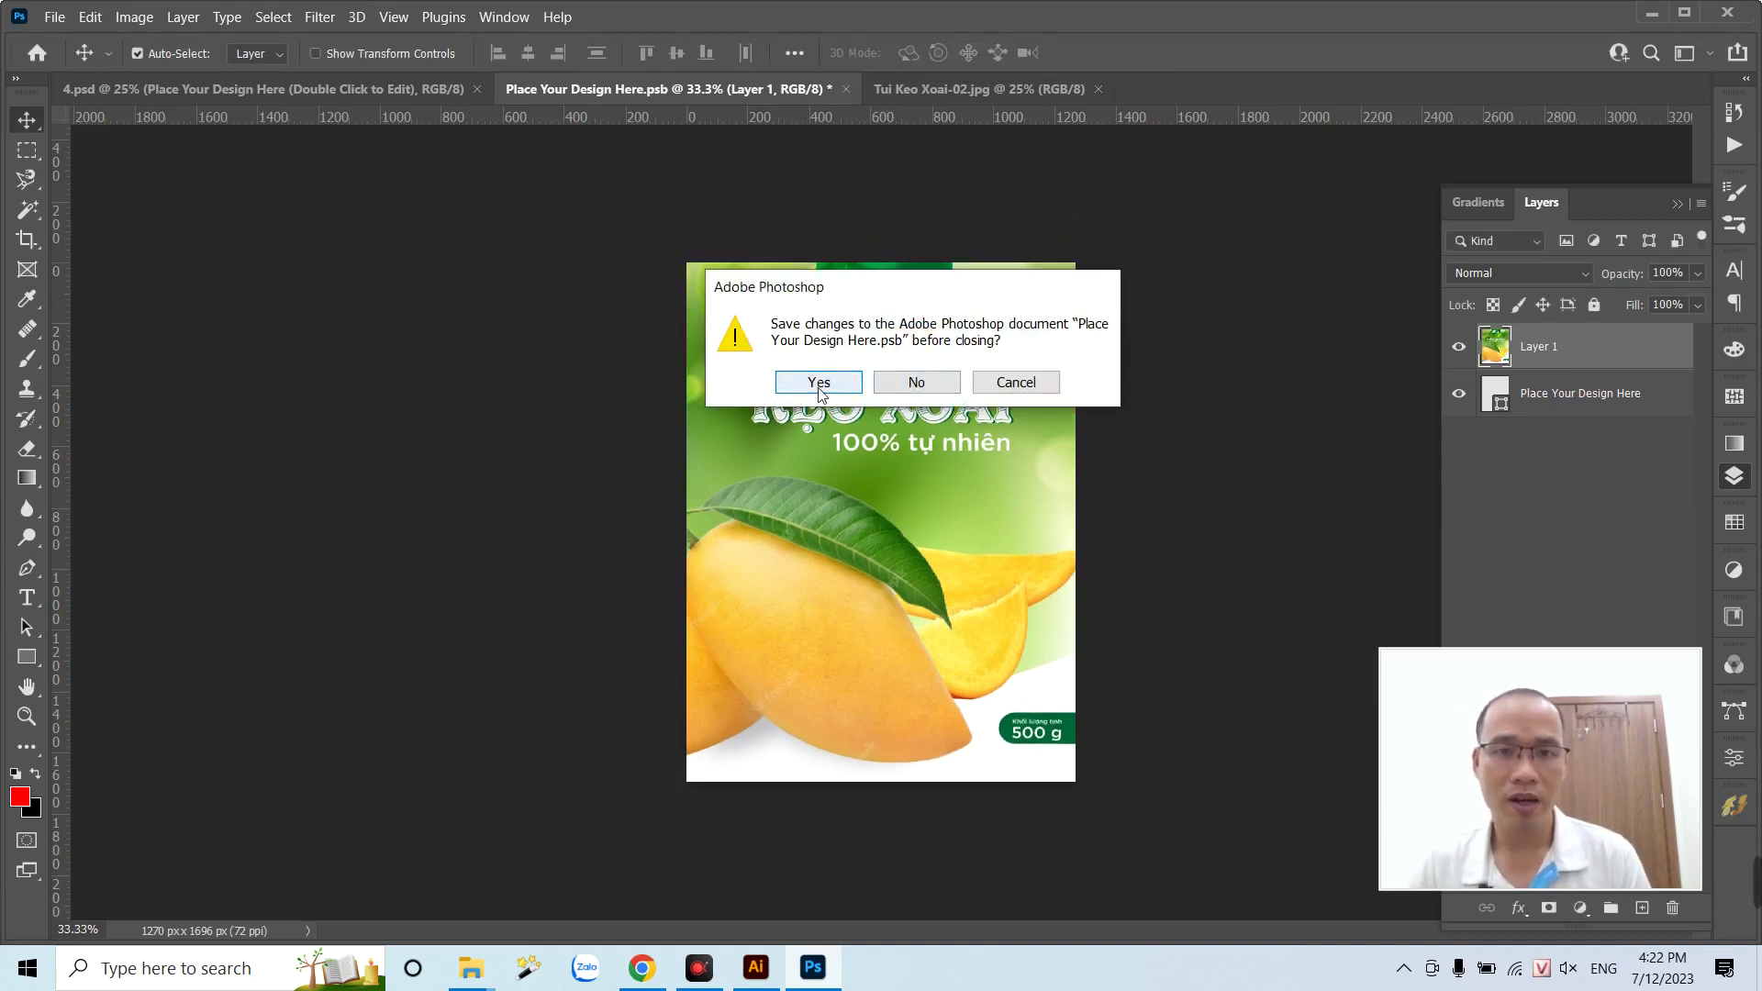
{"action": "left_click", "coordinate": [819, 382]}
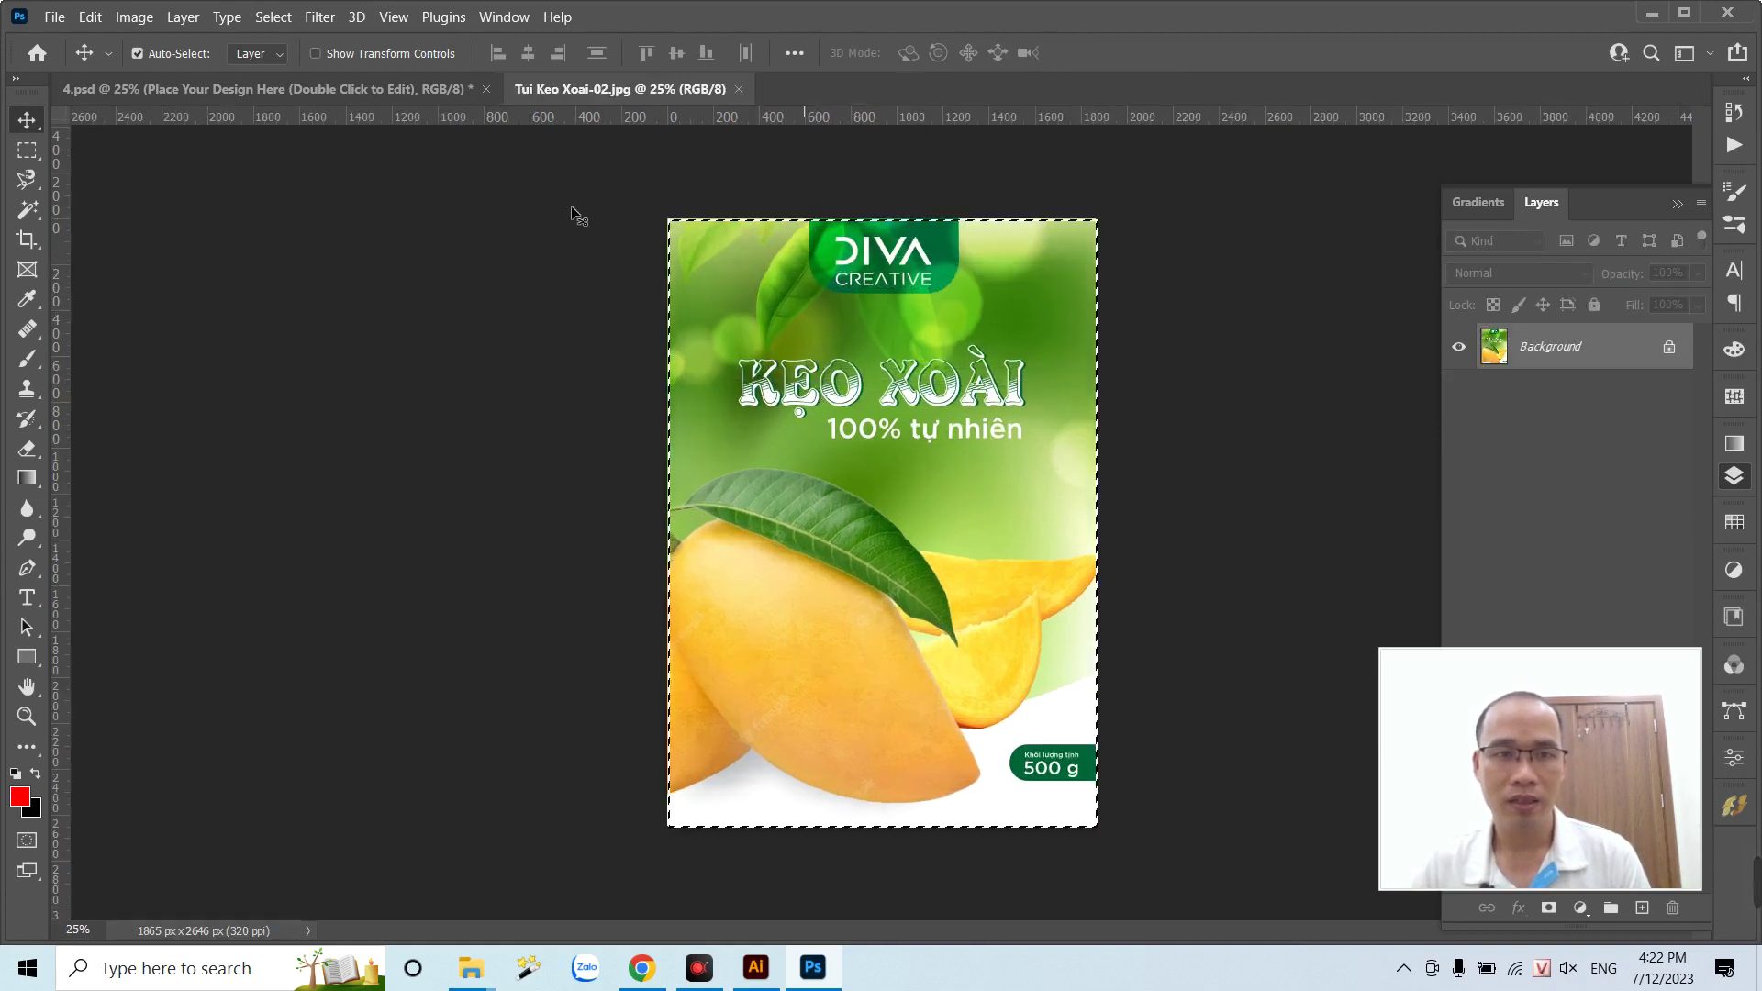
- Close Tui Keo Xoai-02.jpg and zoom in on the 4.psd bag wearing the green label
{"action": "left_click", "coordinate": [739, 89]}
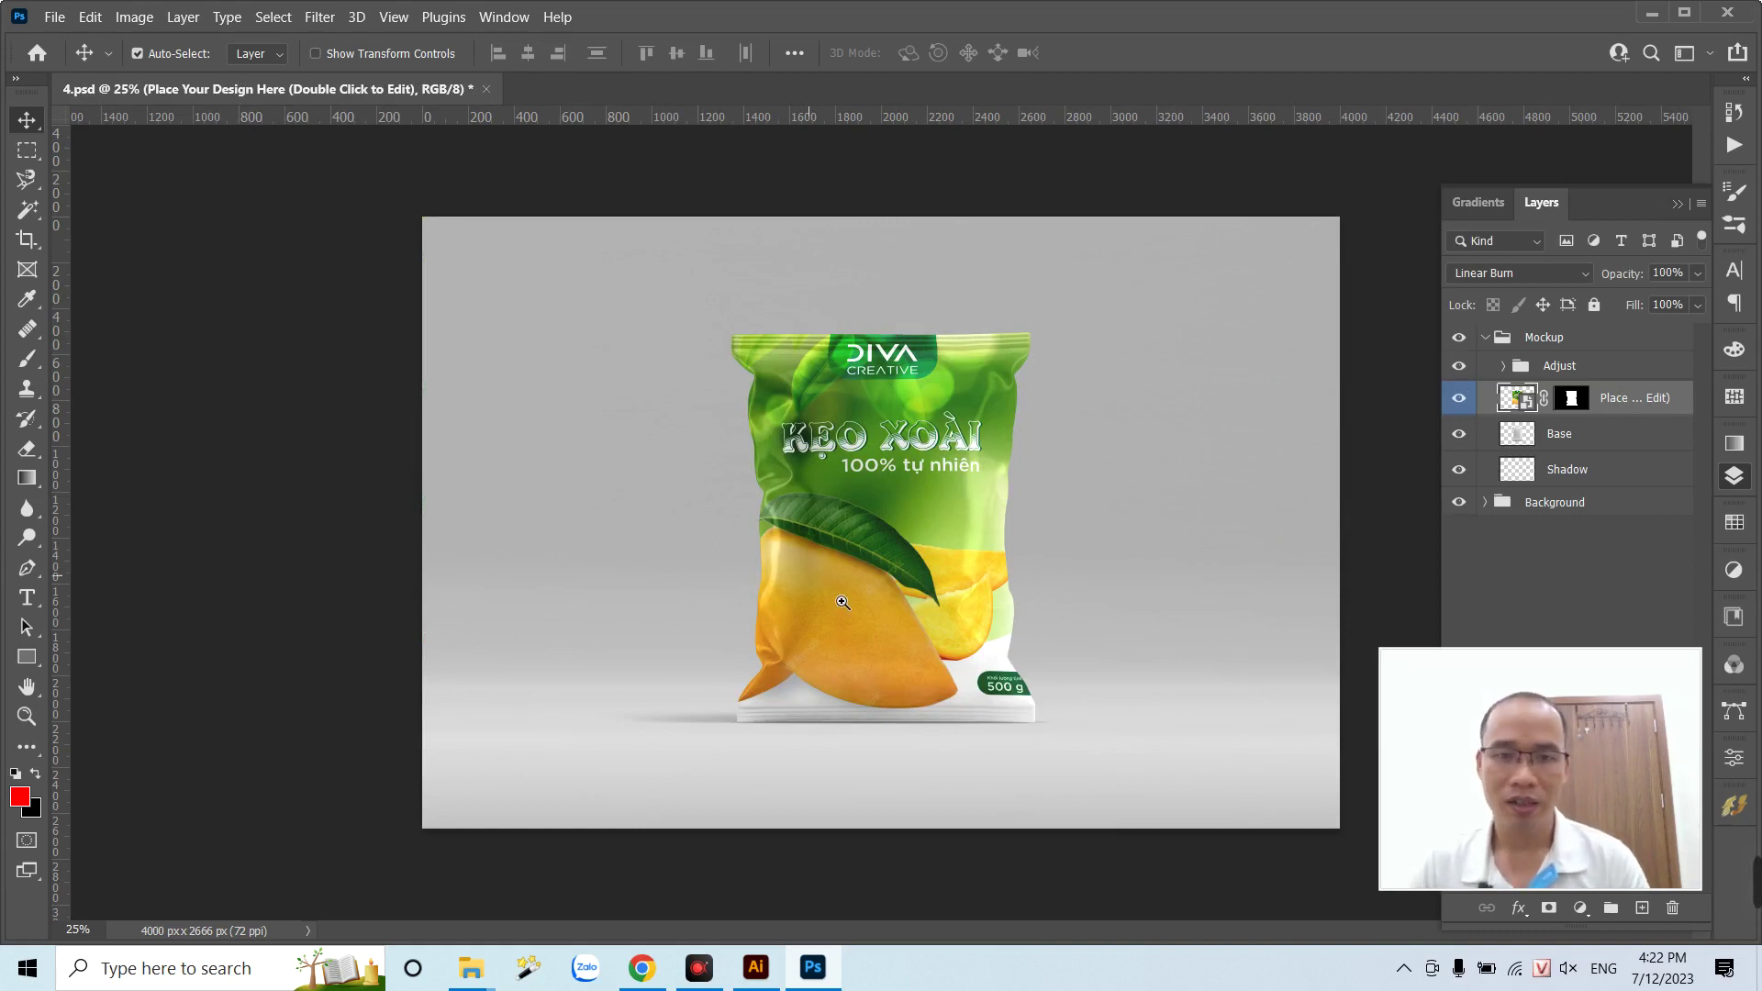
{"action": "left_click_drag", "start_coordinate": [842, 602], "coordinate": [898, 633]}
{"action": "left_click_drag", "start_coordinate": [836, 624], "coordinate": [1016, 760]}
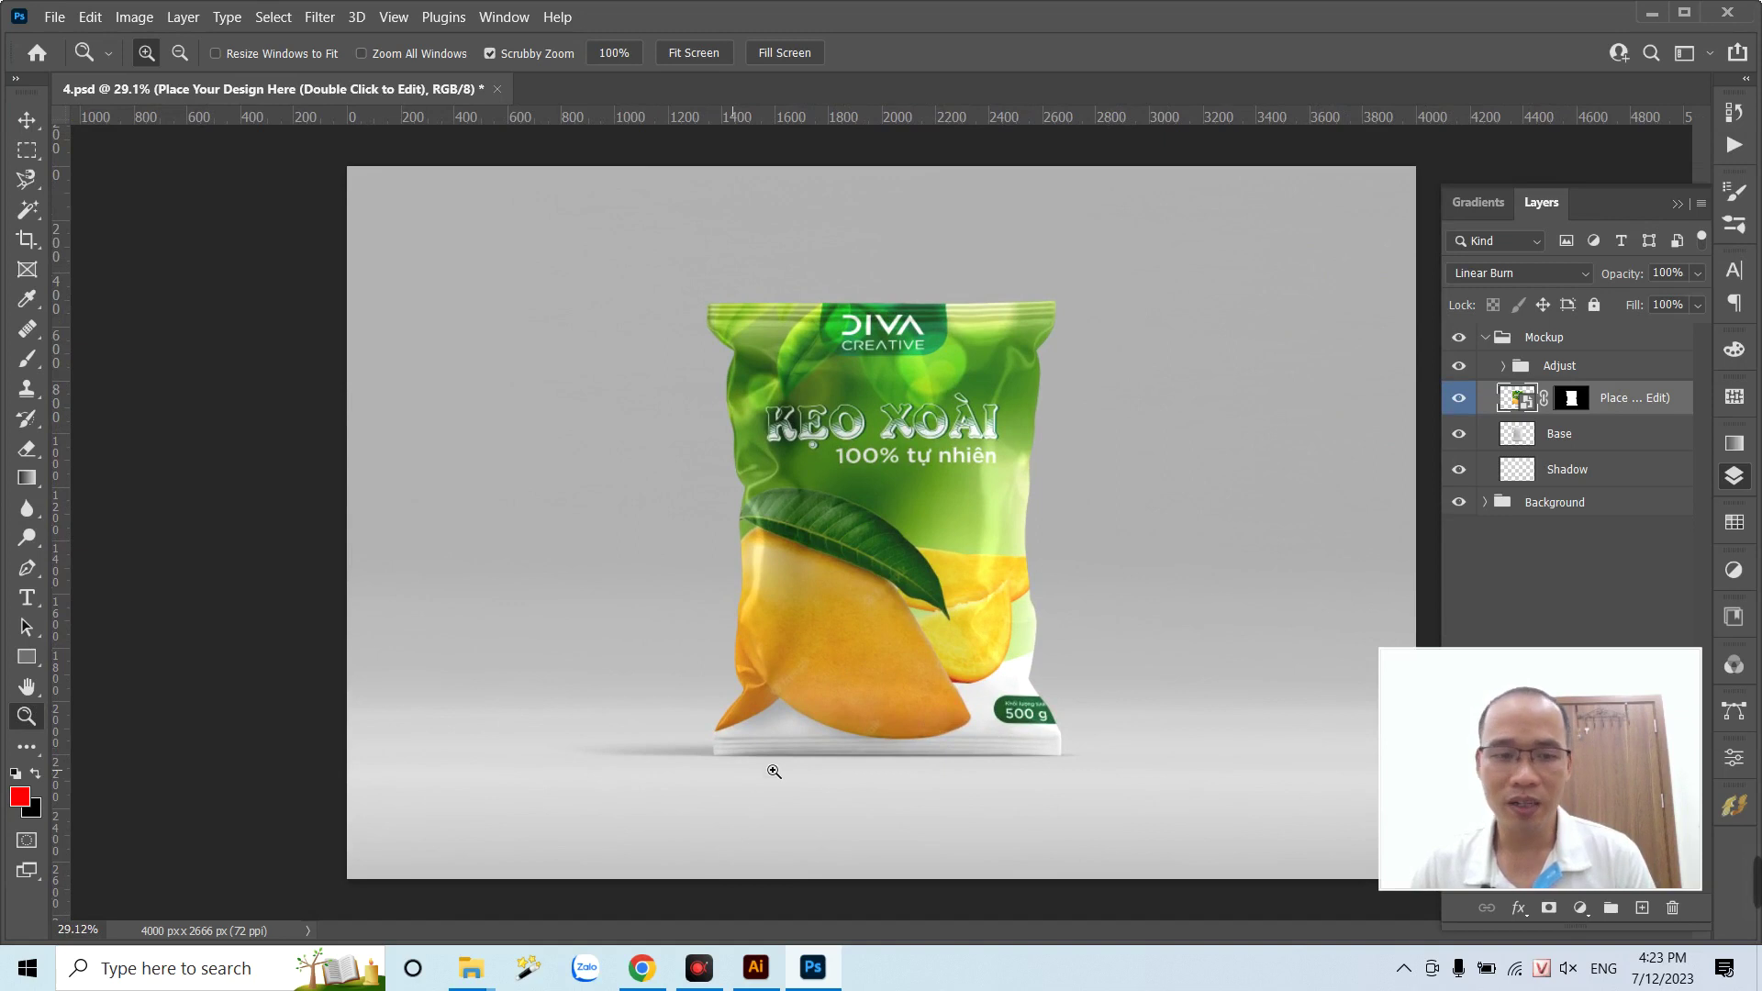
- Preview marmalade.jpg in Photos, then open it with Adobe Photoshop 2021
{"action": "left_click", "coordinate": [429, 881]}
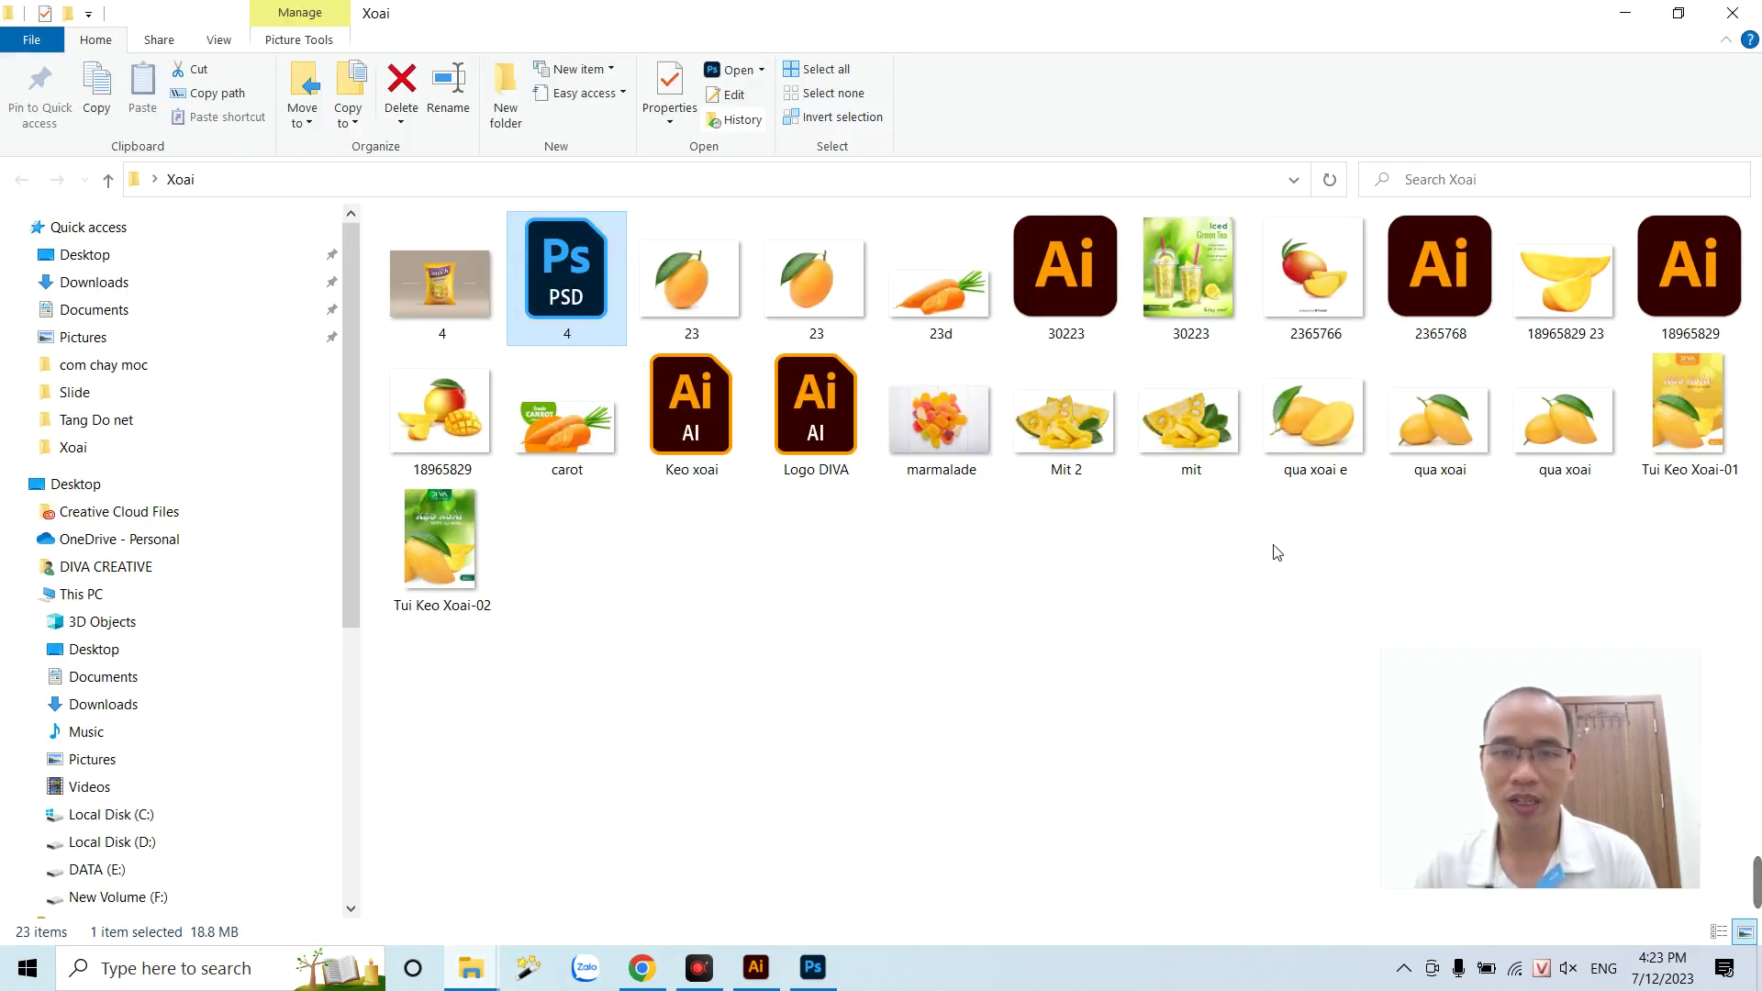
{"action": "double_click", "coordinate": [980, 449]}
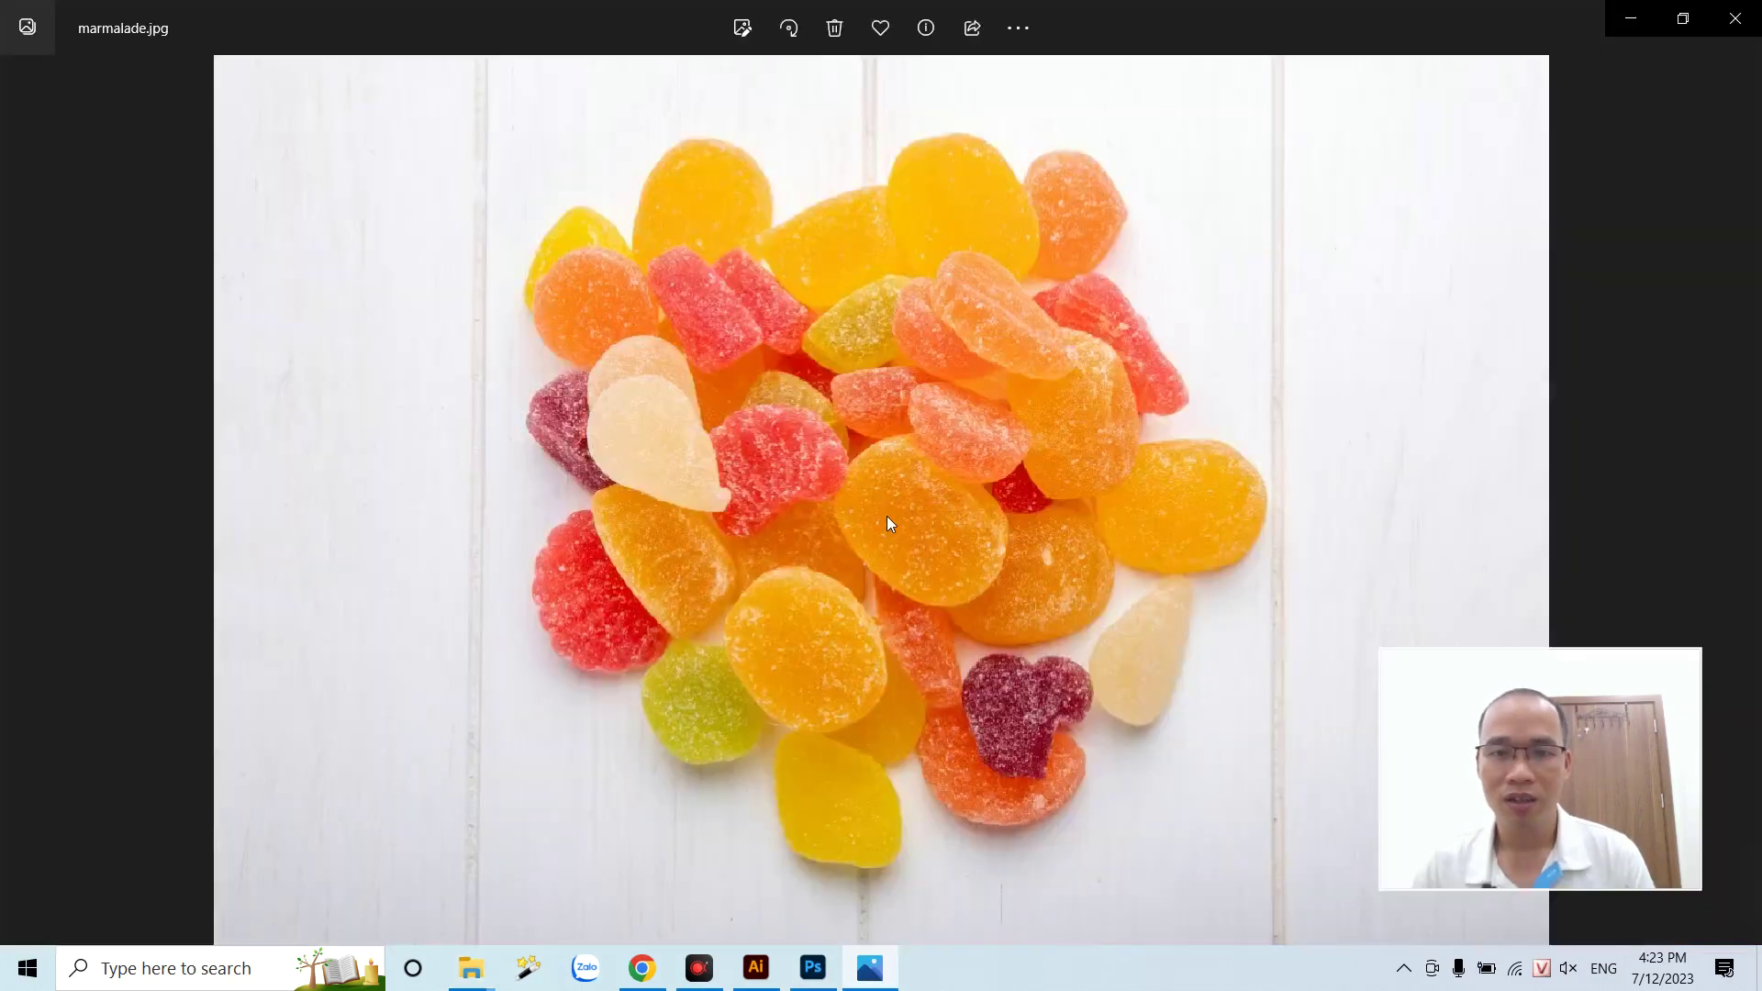
{"action": "scroll", "coordinate": [898, 534], "scroll_direction": "up", "scroll_amount": 1}
{"action": "scroll", "coordinate": [898, 534], "scroll_direction": "down", "scroll_amount": 3}
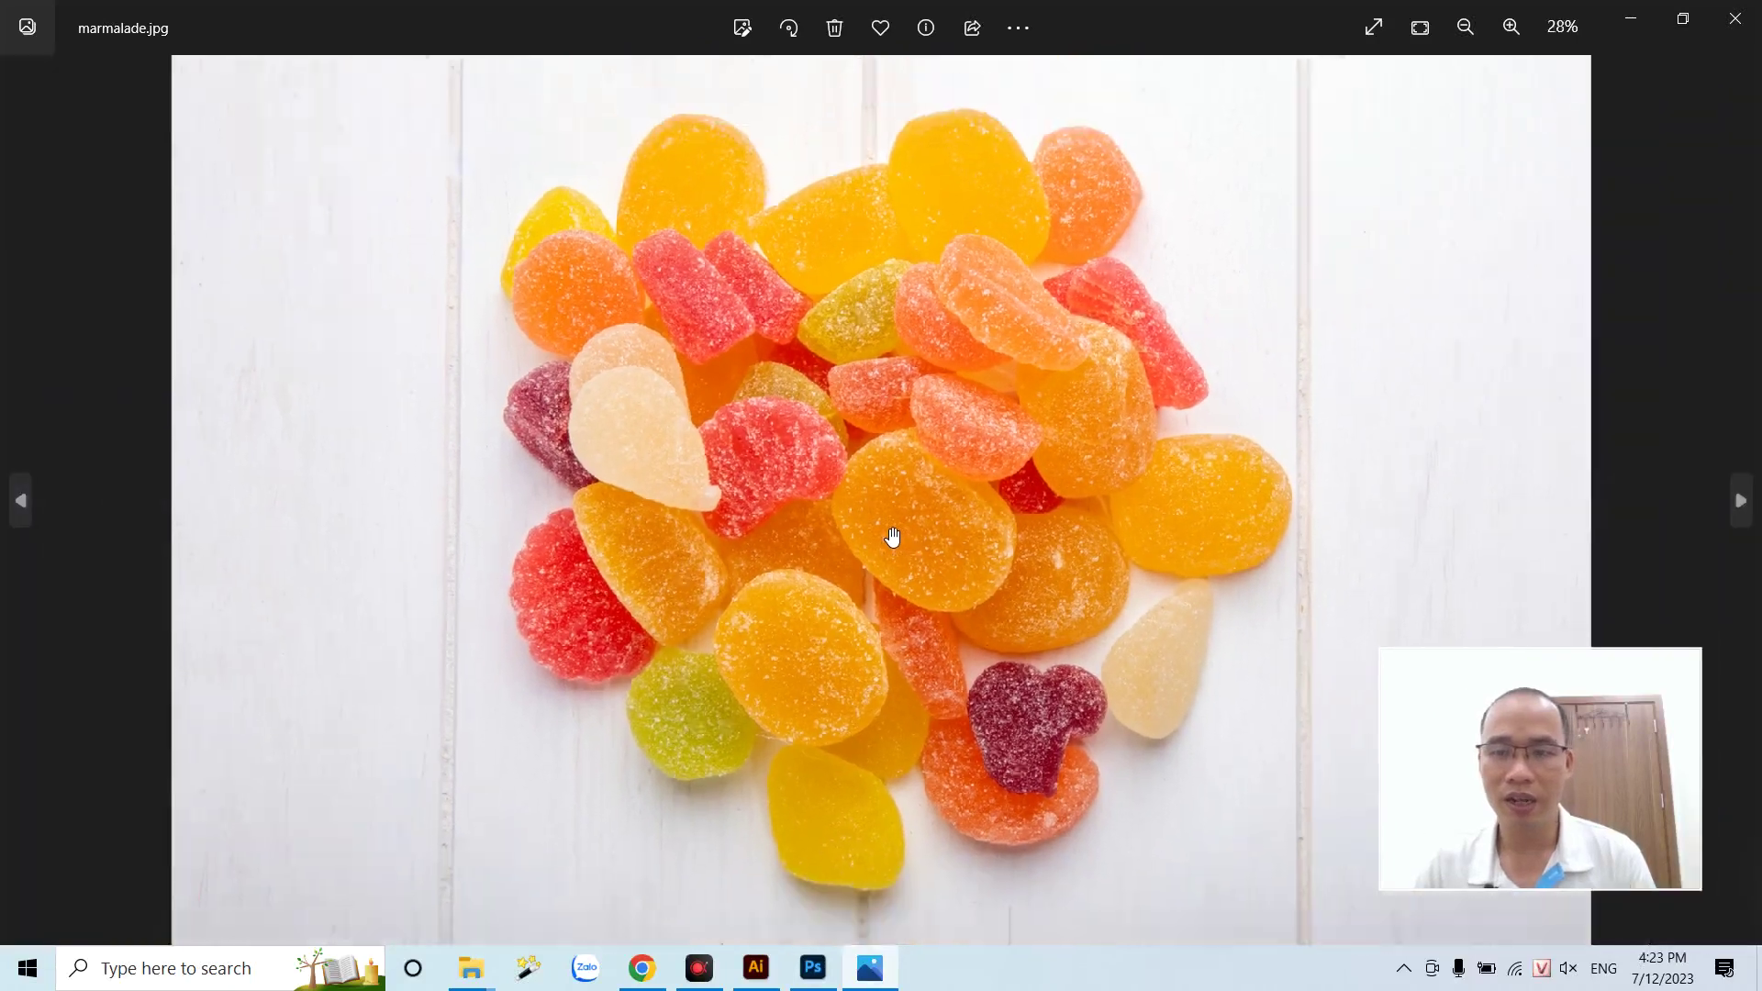
{"action": "left_click", "coordinate": [1735, 18]}
{"action": "right_click", "coordinate": [929, 478]}
{"action": "mouse_move", "coordinate": [996, 552]}
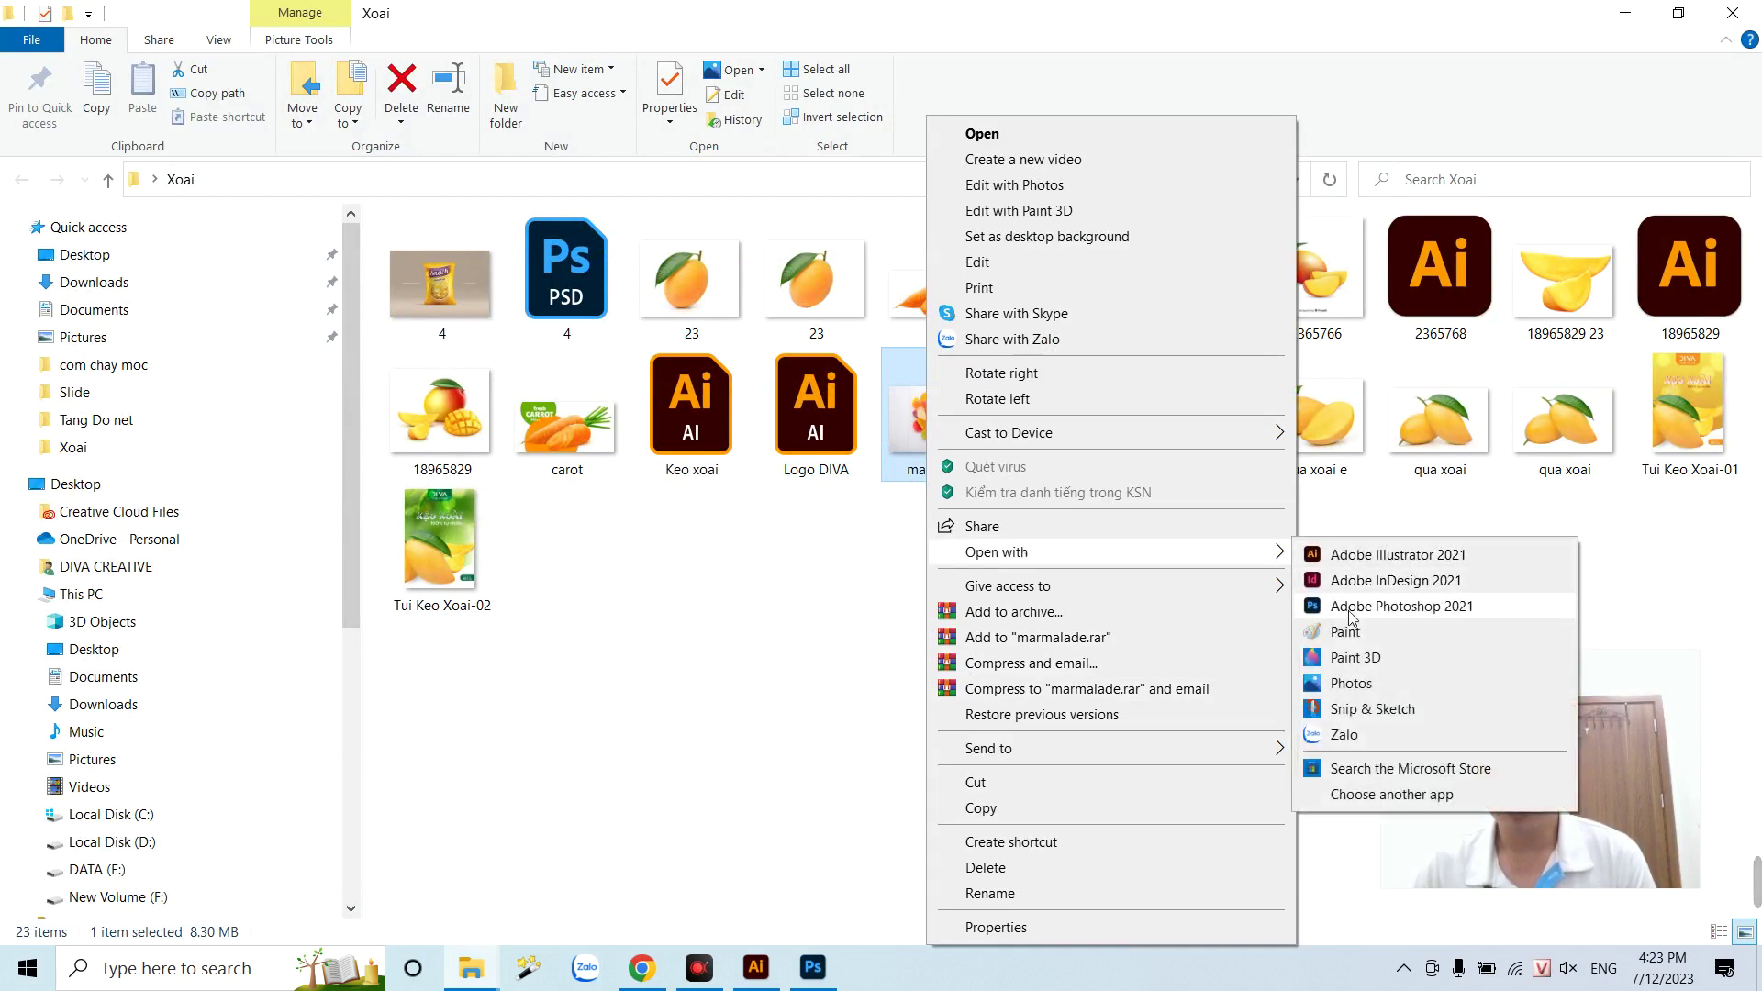
{"action": "left_click", "coordinate": [1353, 609]}
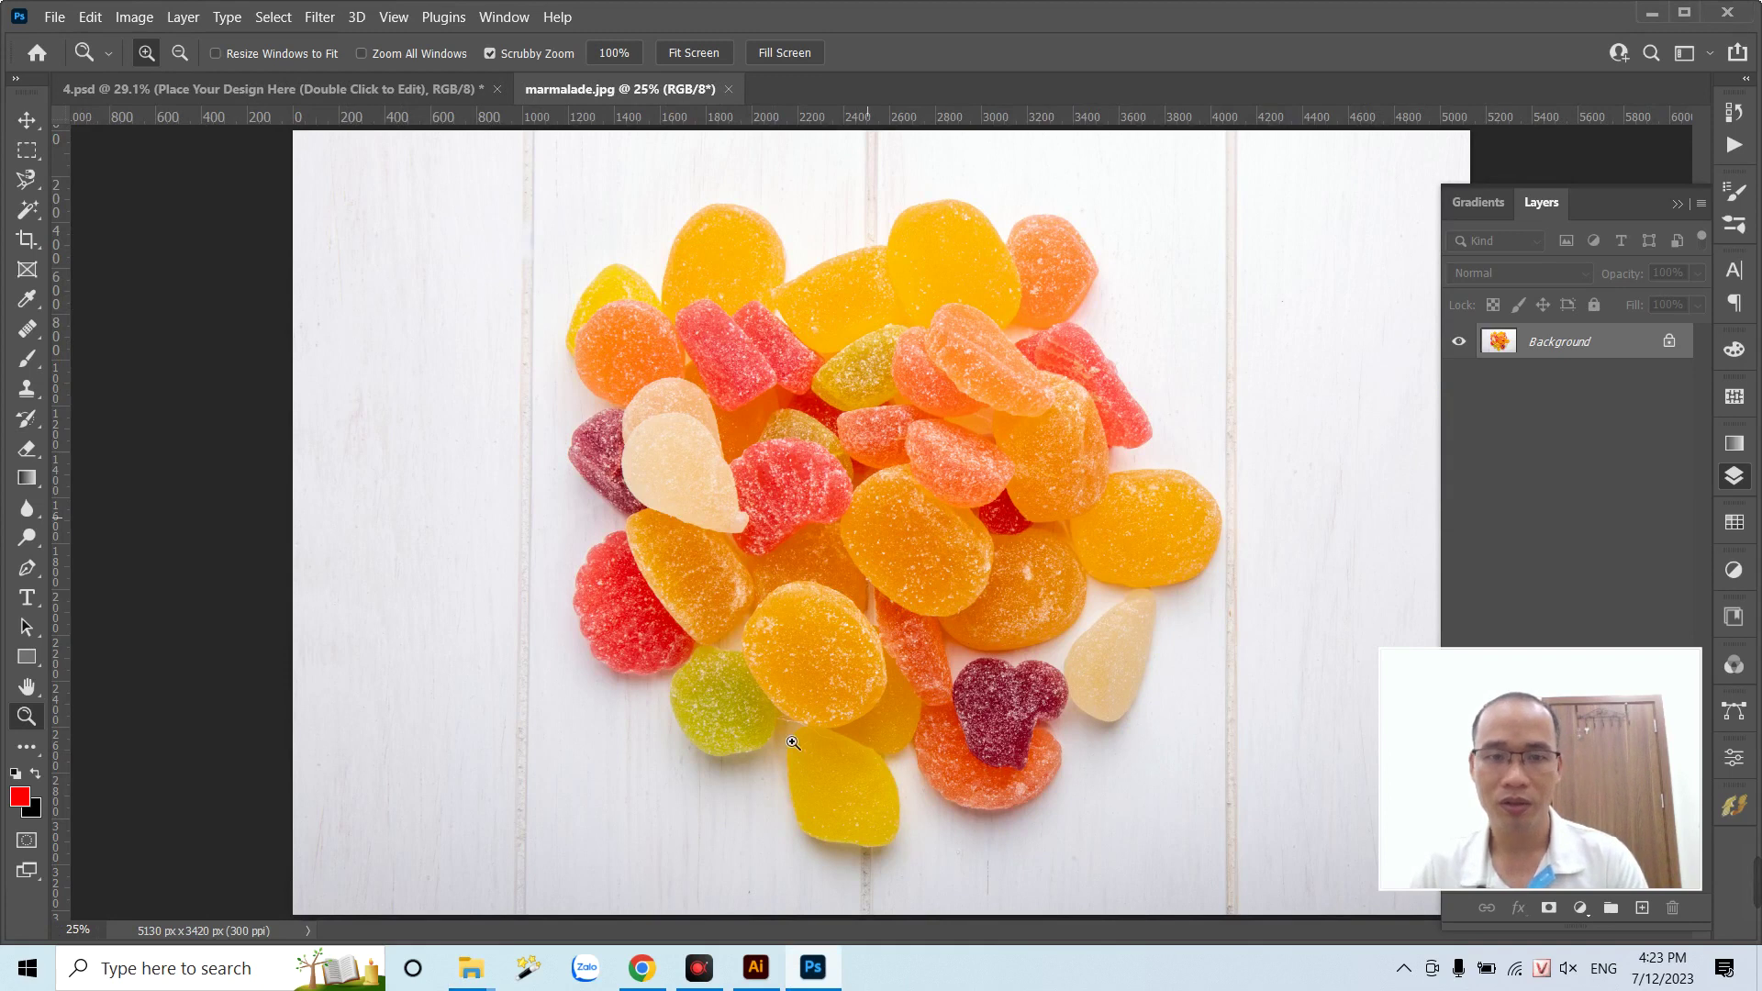
- Copy the colour-selected candies to a new layer and delete the original white background layer
{"action": "mouse_move", "coordinate": [824, 673]}
{"action": "left_mouse_down"}
{"action": "mouse_move", "coordinate": [836, 682]}
{"action": "mouse_move", "coordinate": [787, 661]}
{"action": "left_mouse_up"}
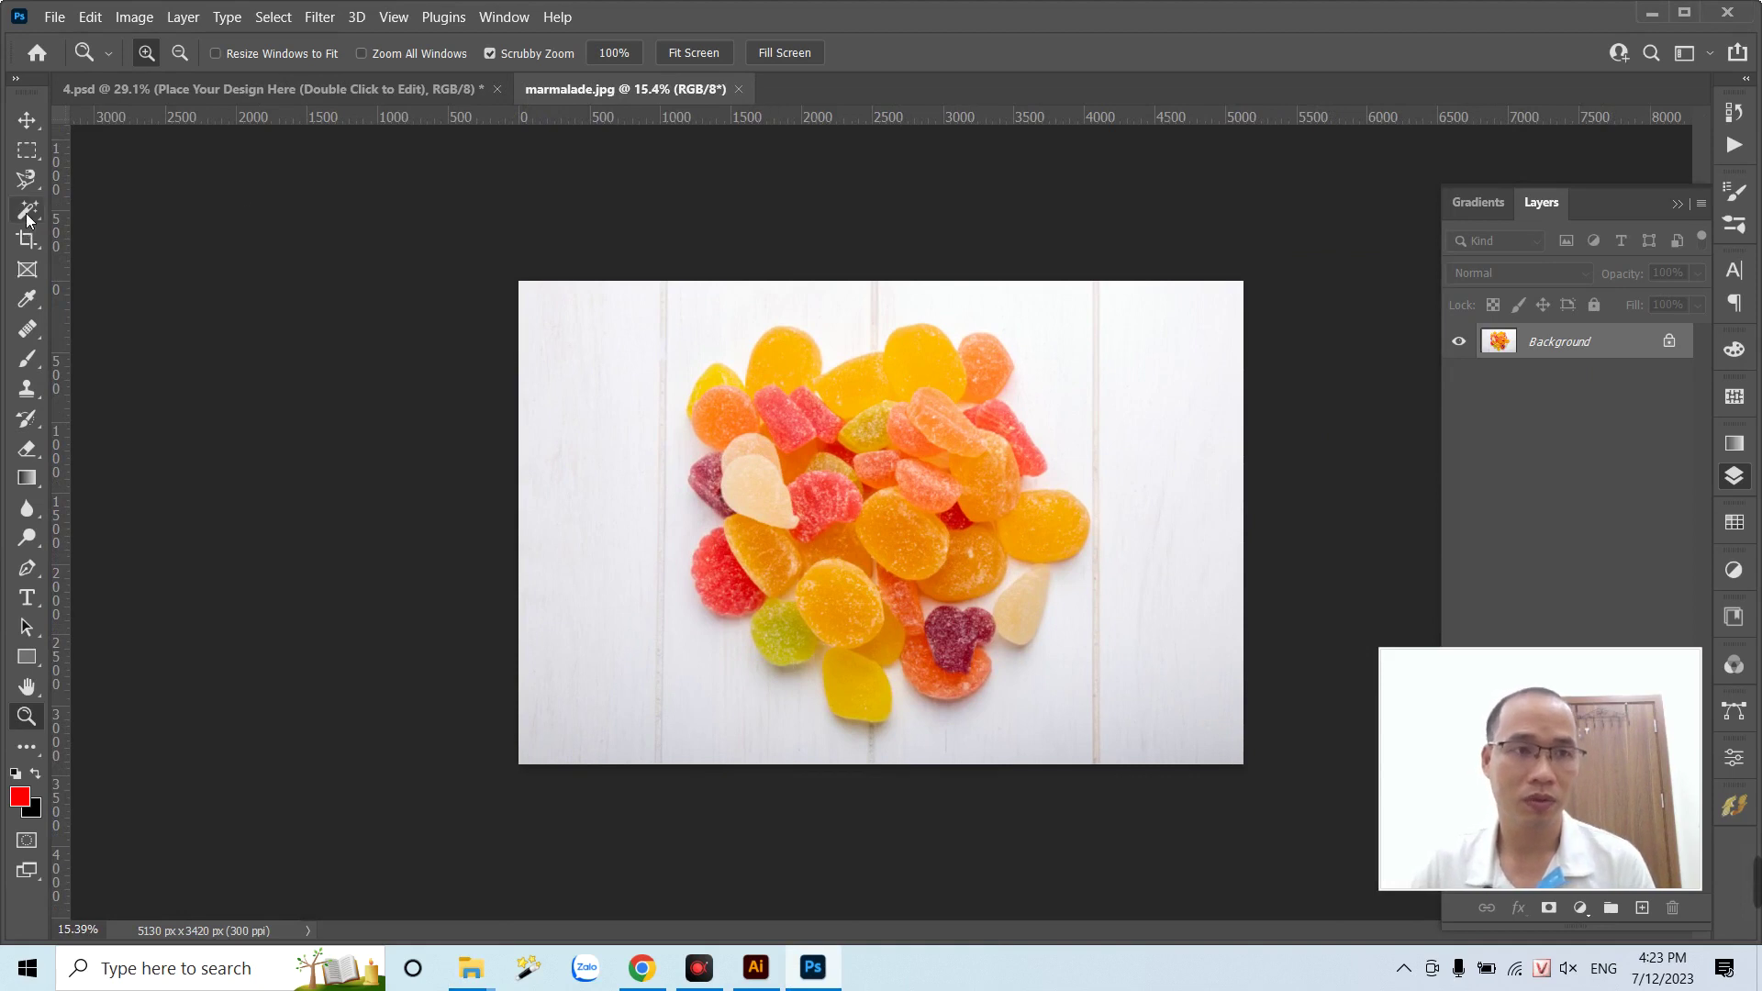
{"action": "left_click", "coordinate": [27, 215]}
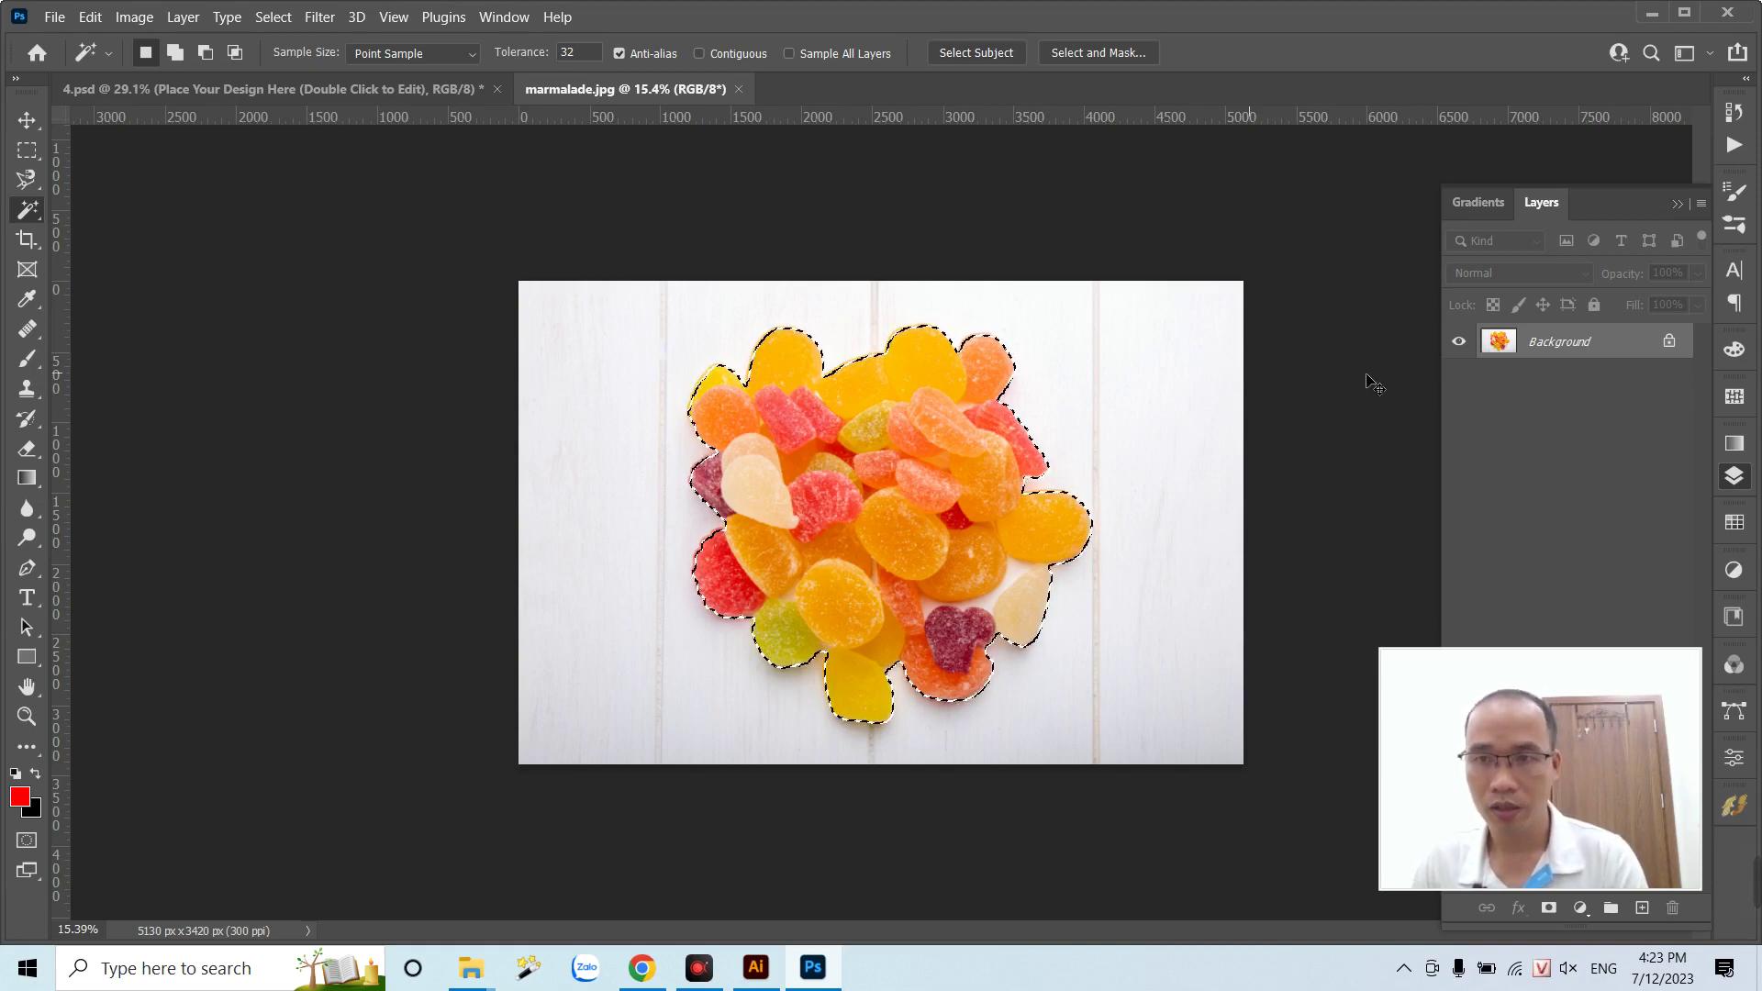
{"action": "key", "text": "ctrl+j"}
{"action": "left_click_drag", "start_coordinate": [1507, 378], "coordinate": [1673, 907]}
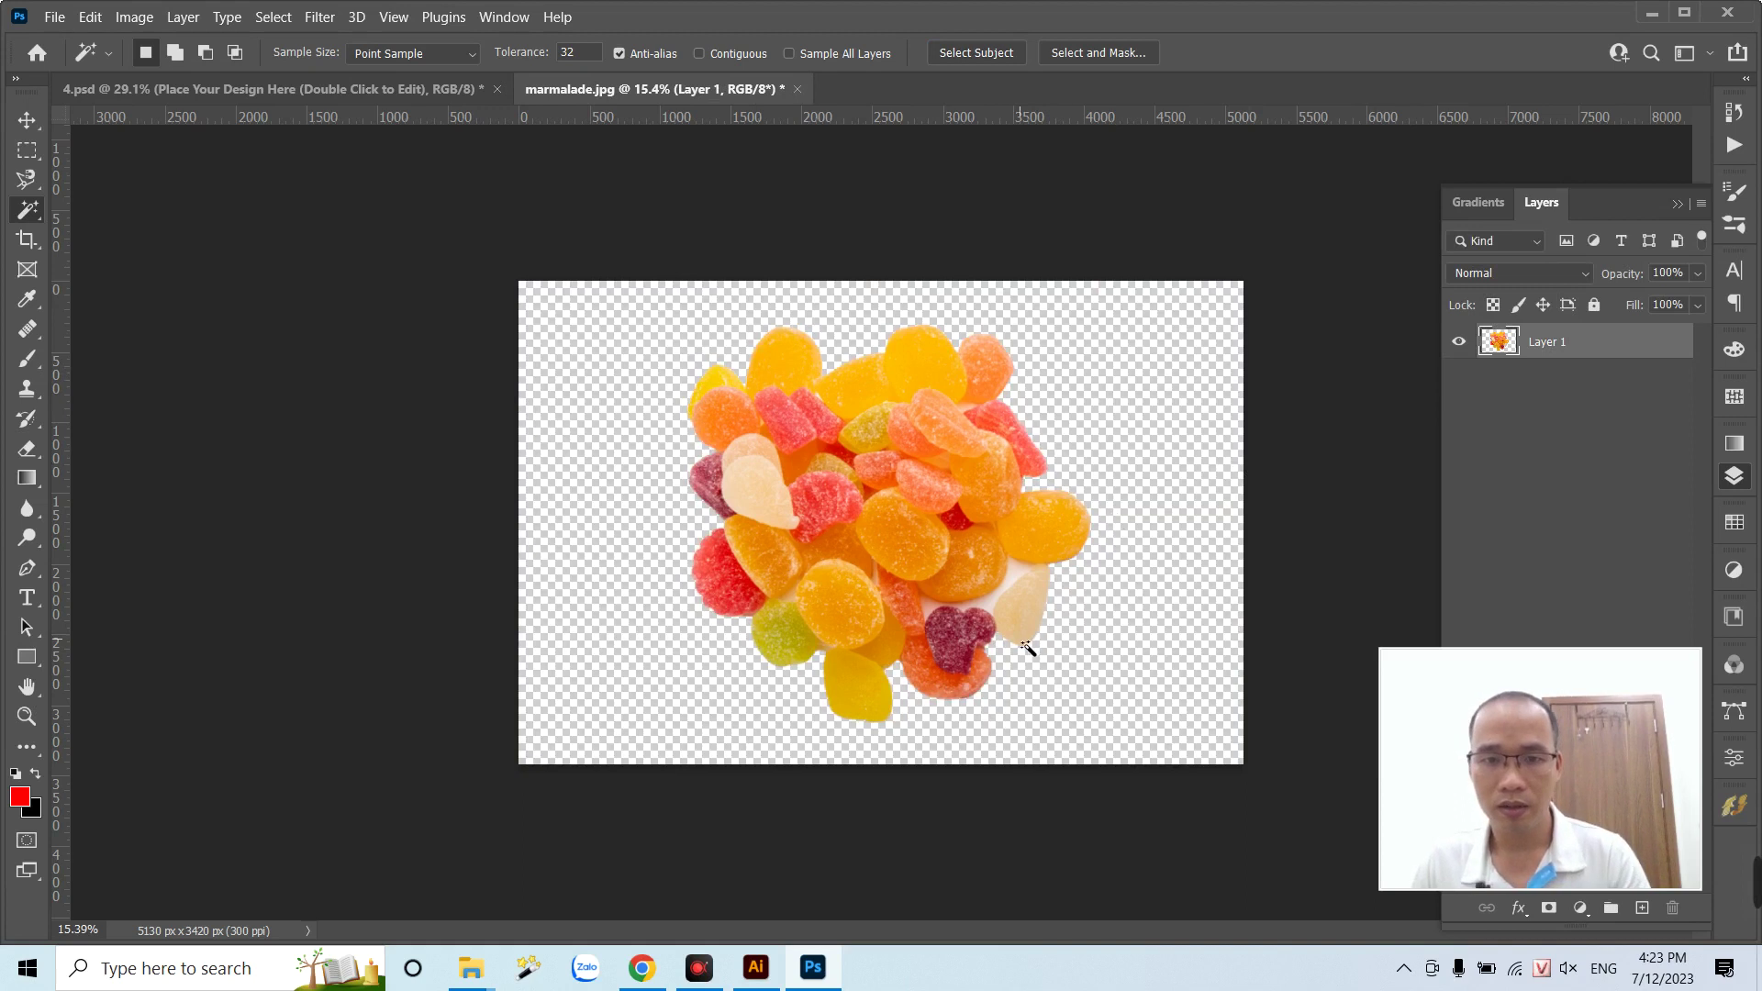
- Delete the leftover white gap between the lower-right candies using a pen-path selection
{"action": "key", "text": "z"}
{"action": "mouse_move", "coordinate": [1028, 648]}
{"action": "left_mouse_down"}
{"action": "mouse_move", "coordinate": [1094, 679]}
{"action": "mouse_move", "coordinate": [1094, 663]}
{"action": "left_mouse_up"}
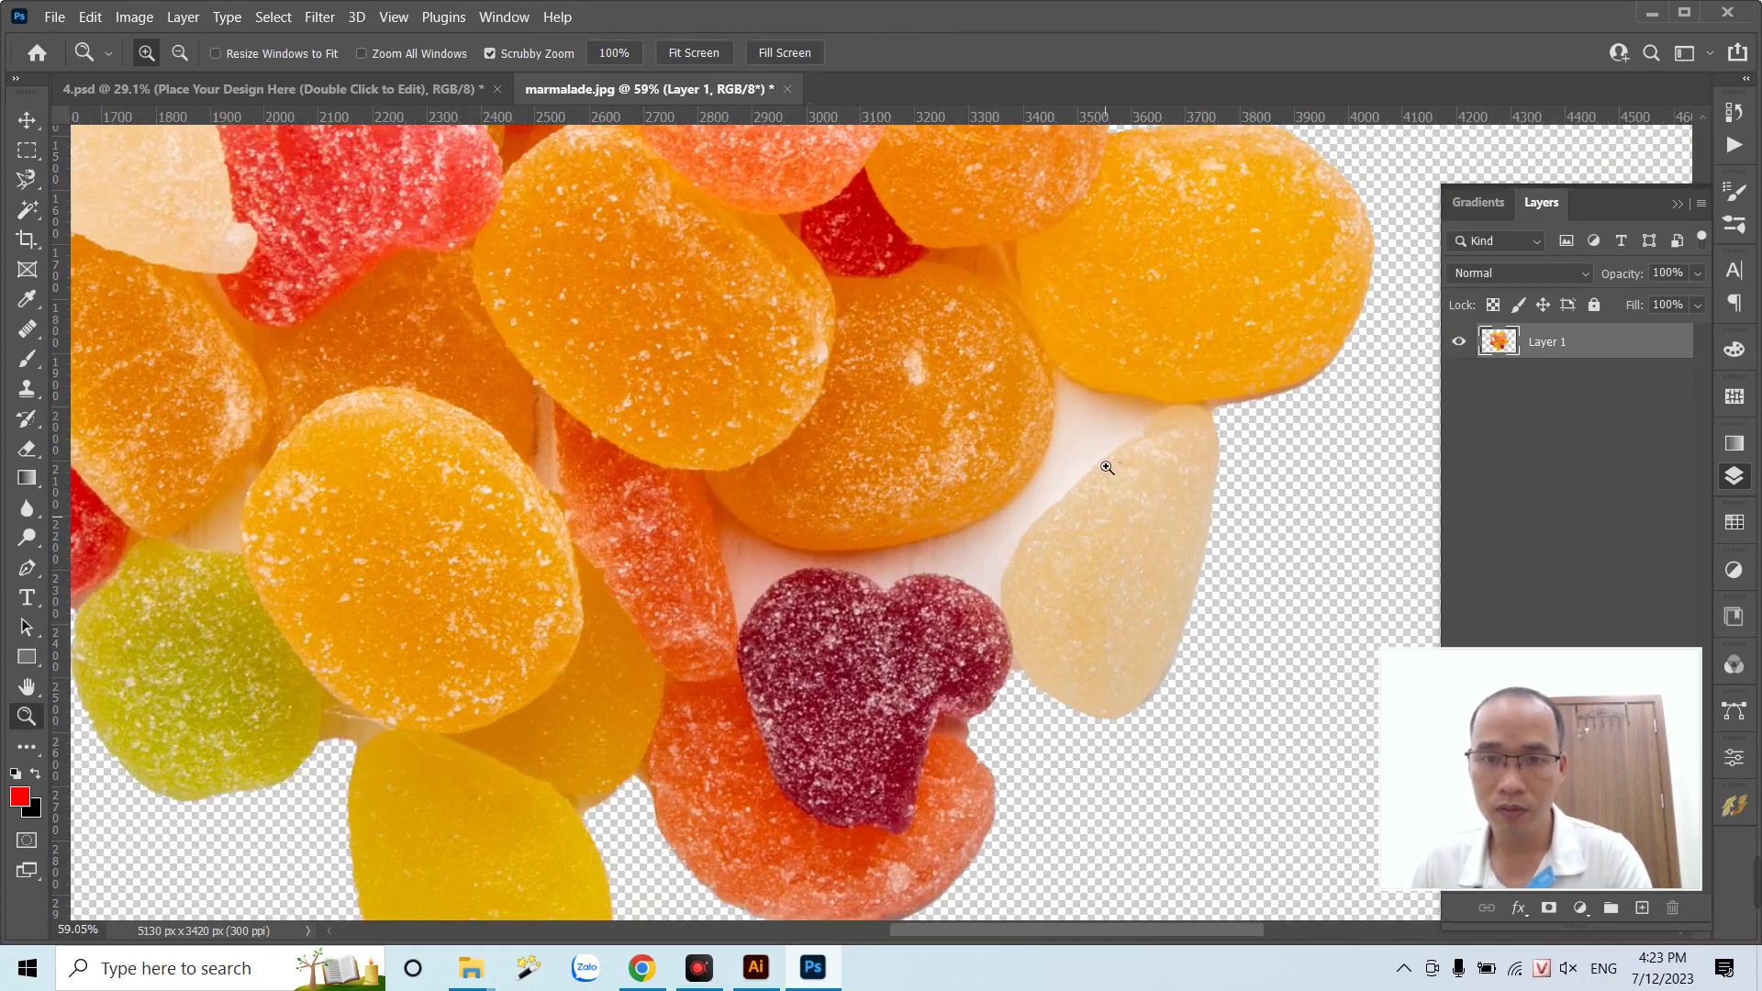
{"action": "key", "text": "p"}
{"action": "left_click_drag", "start_coordinate": [1044, 358], "coordinate": [1051, 362]}
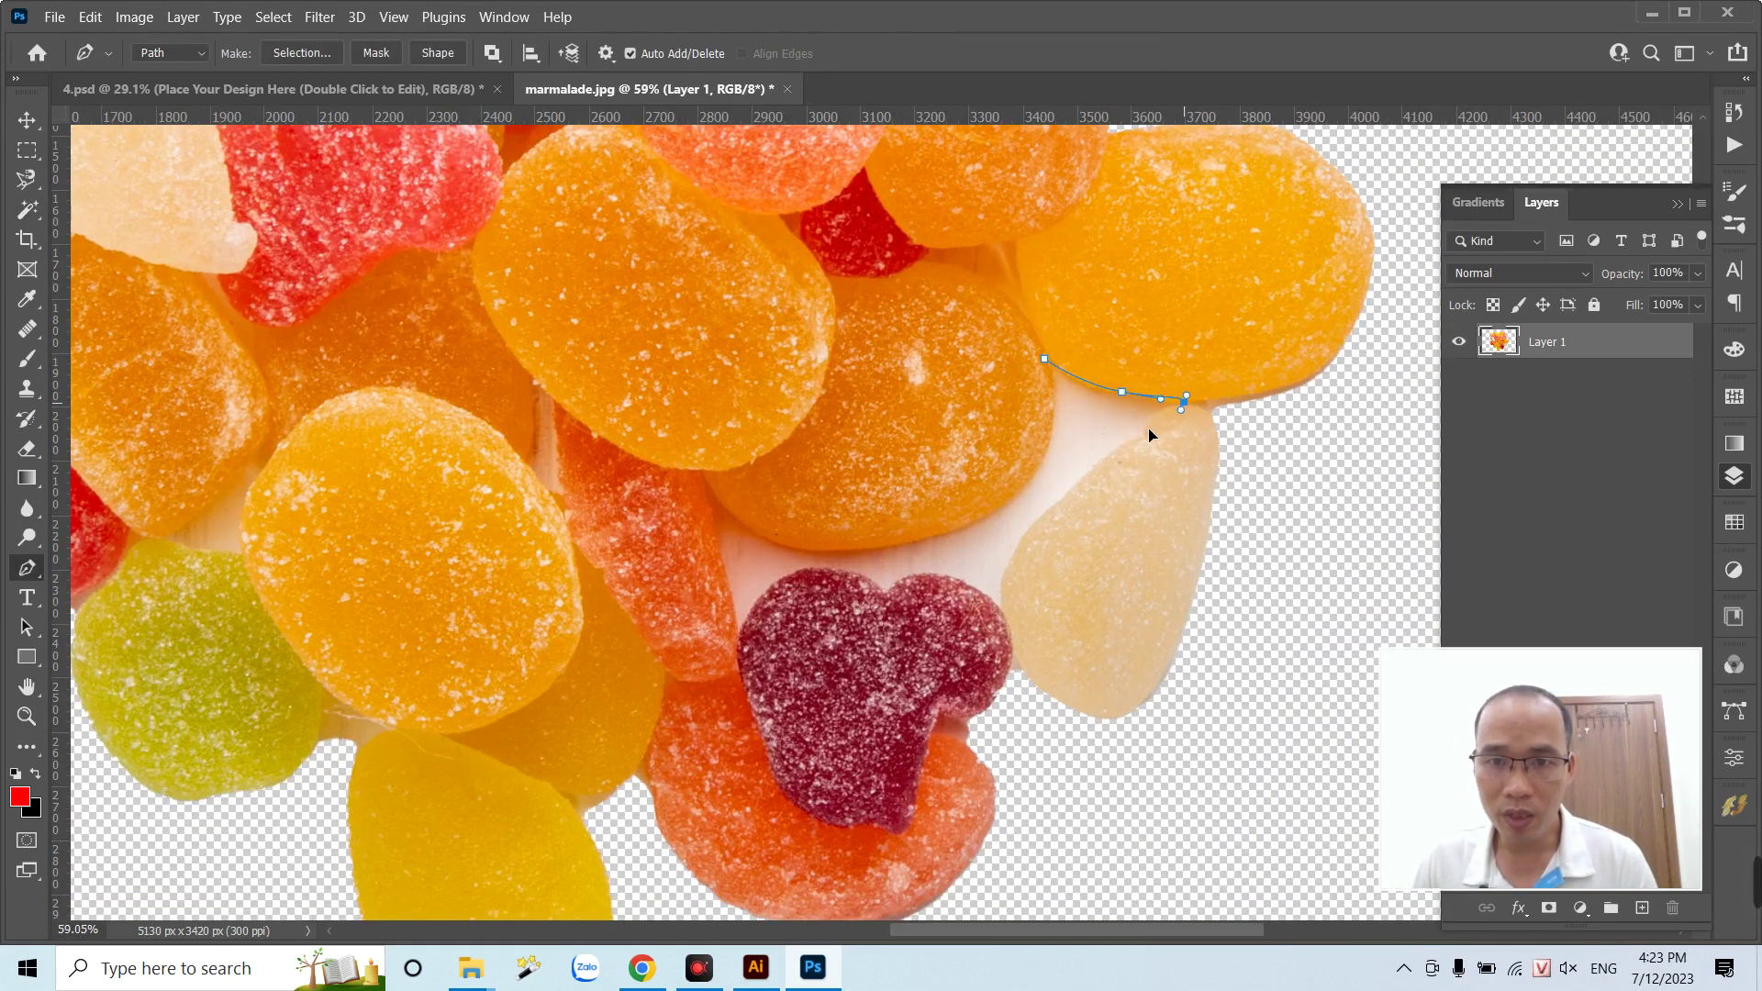
{"action": "left_click_drag", "start_coordinate": [998, 610], "coordinate": [1009, 610]}
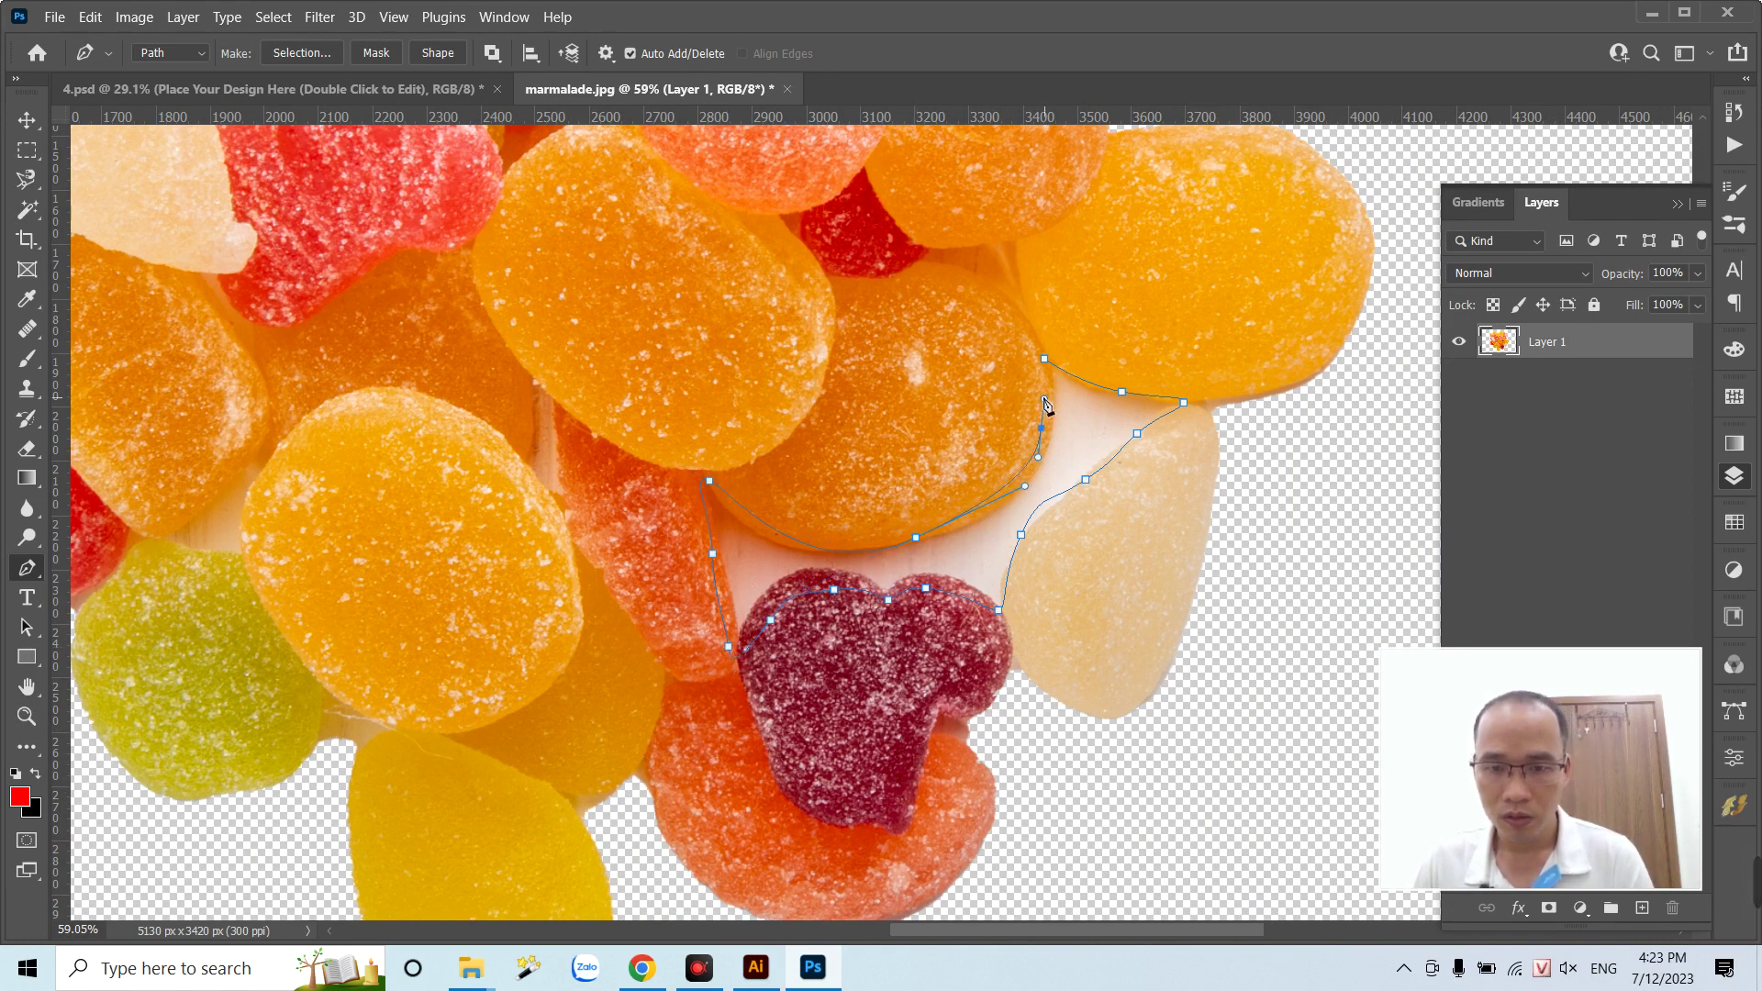
{"action": "key", "text": "ctrl+Return"}
{"action": "key", "text": "Delete"}
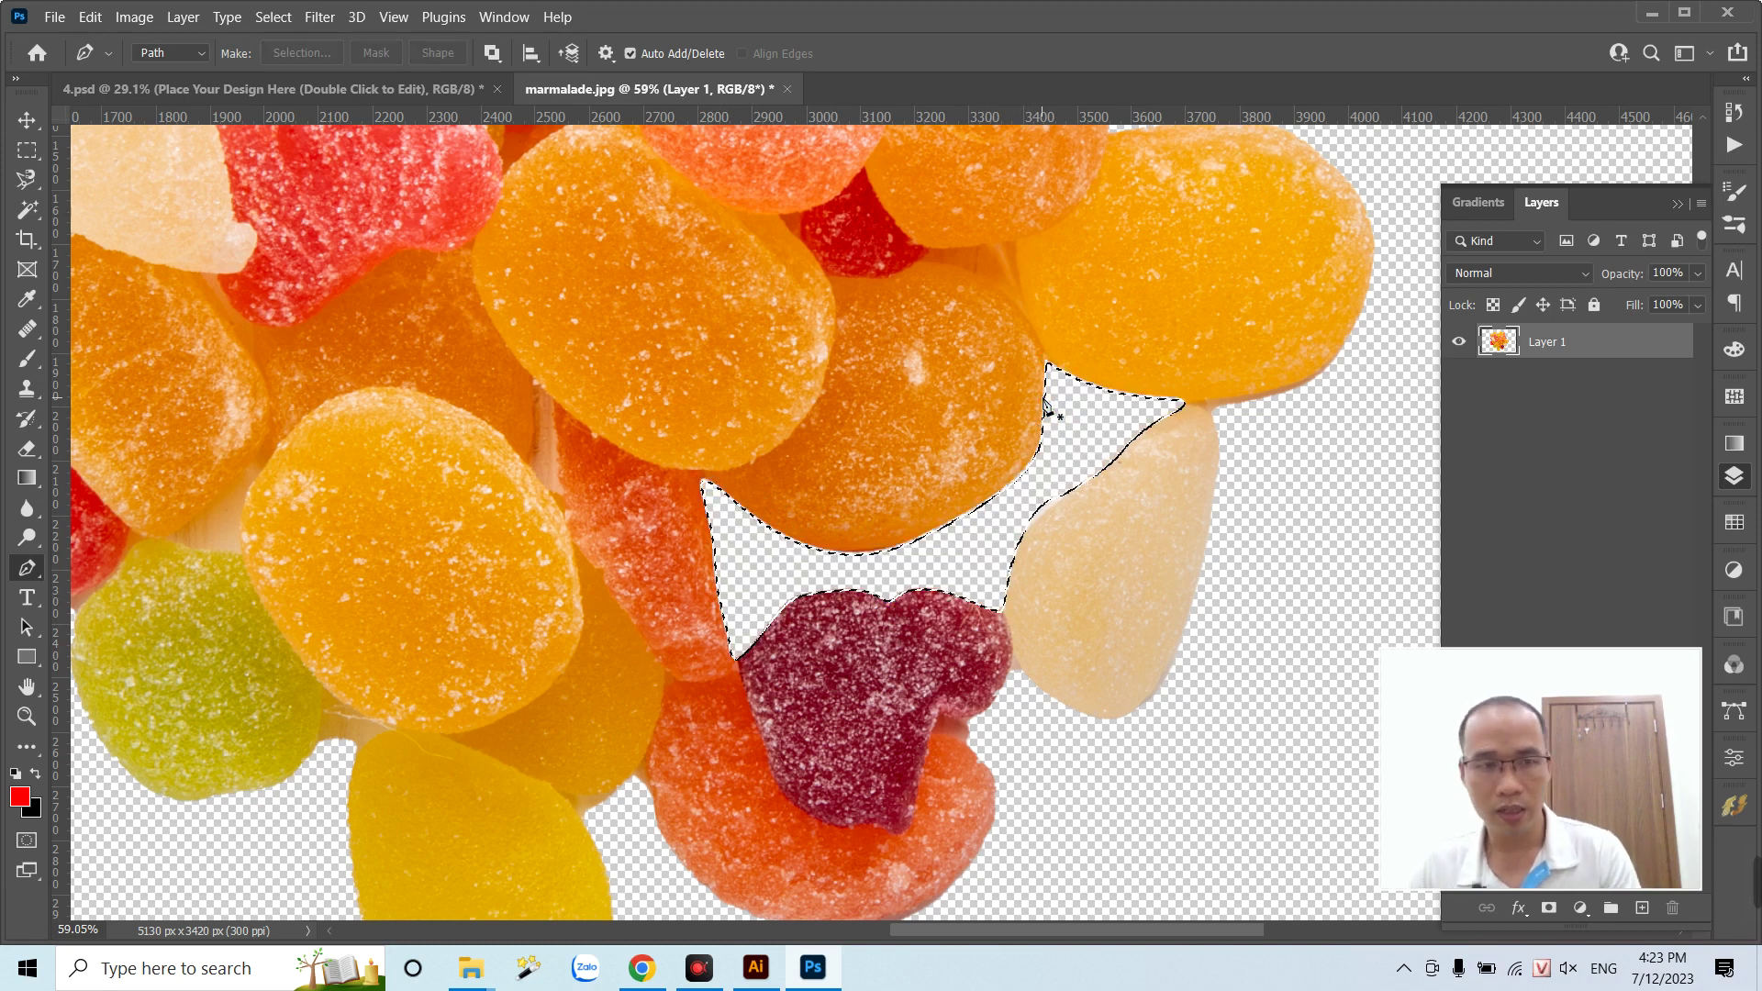
{"action": "key", "text": "ctrl+d"}
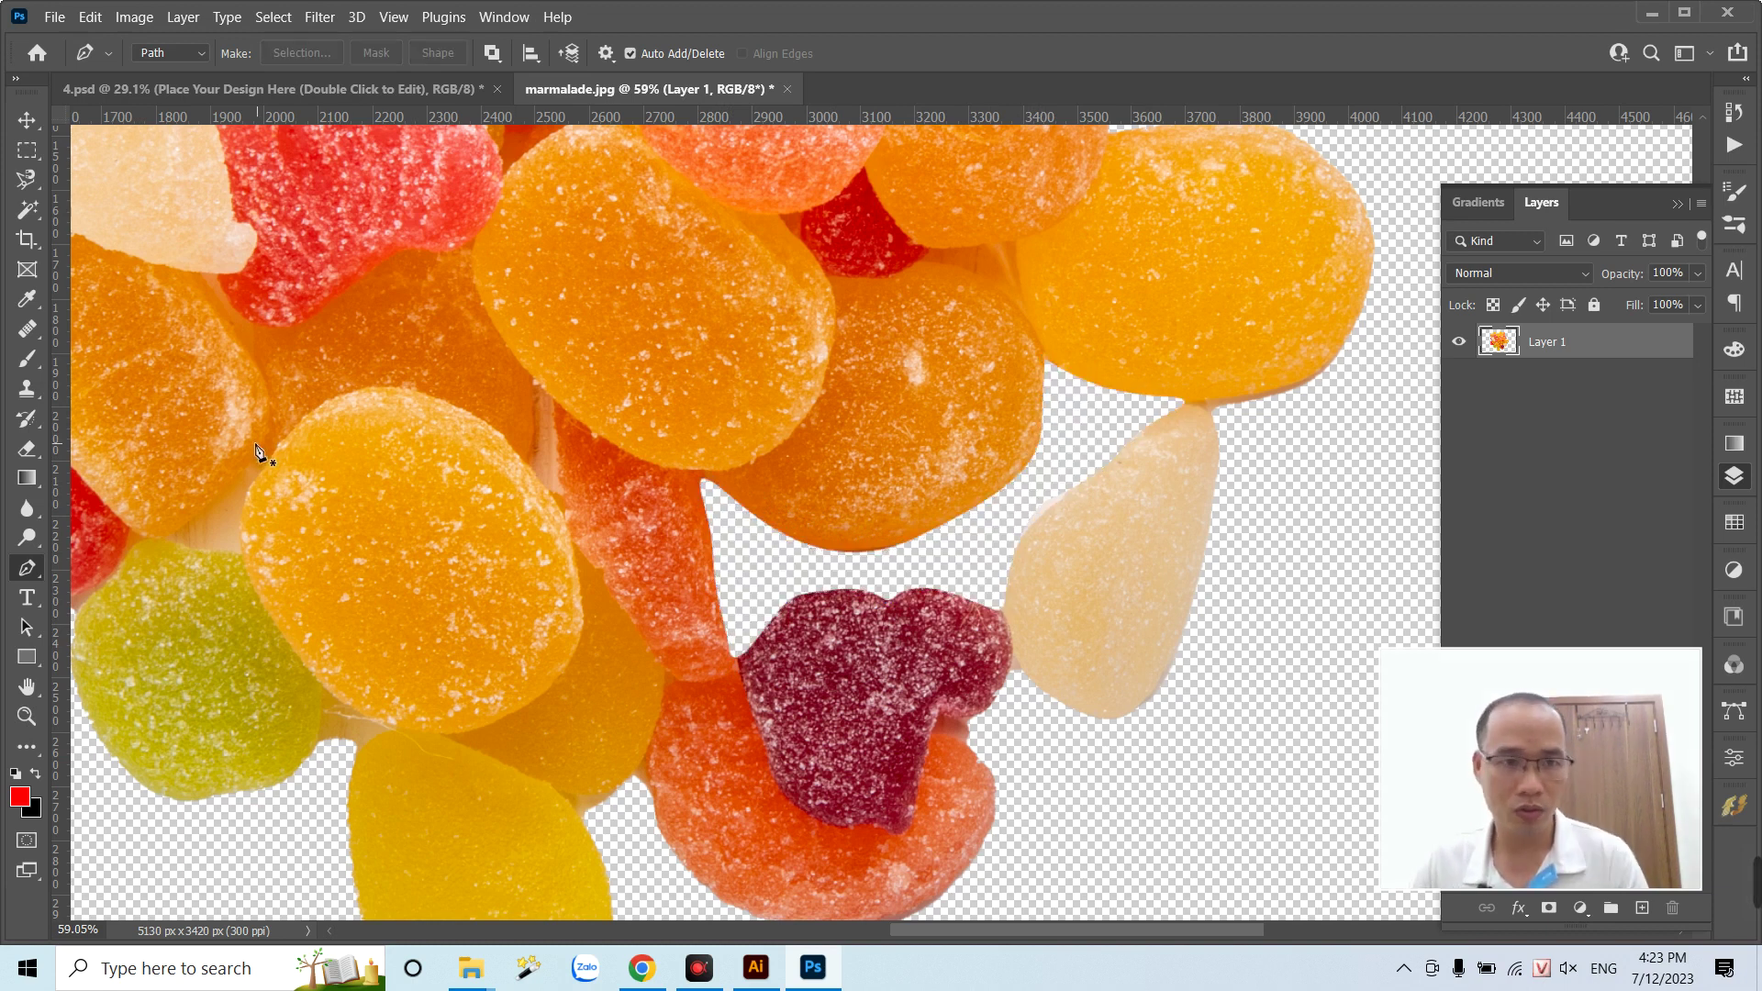
- Trace and delete the remaining background gaps, then fit the whole candy image on screen
{"action": "left_click_drag", "start_coordinate": [254, 444], "coordinate": [265, 428]}
{"action": "scroll", "coordinate": [243, 620], "scroll_direction": "left", "scroll_amount": 2}
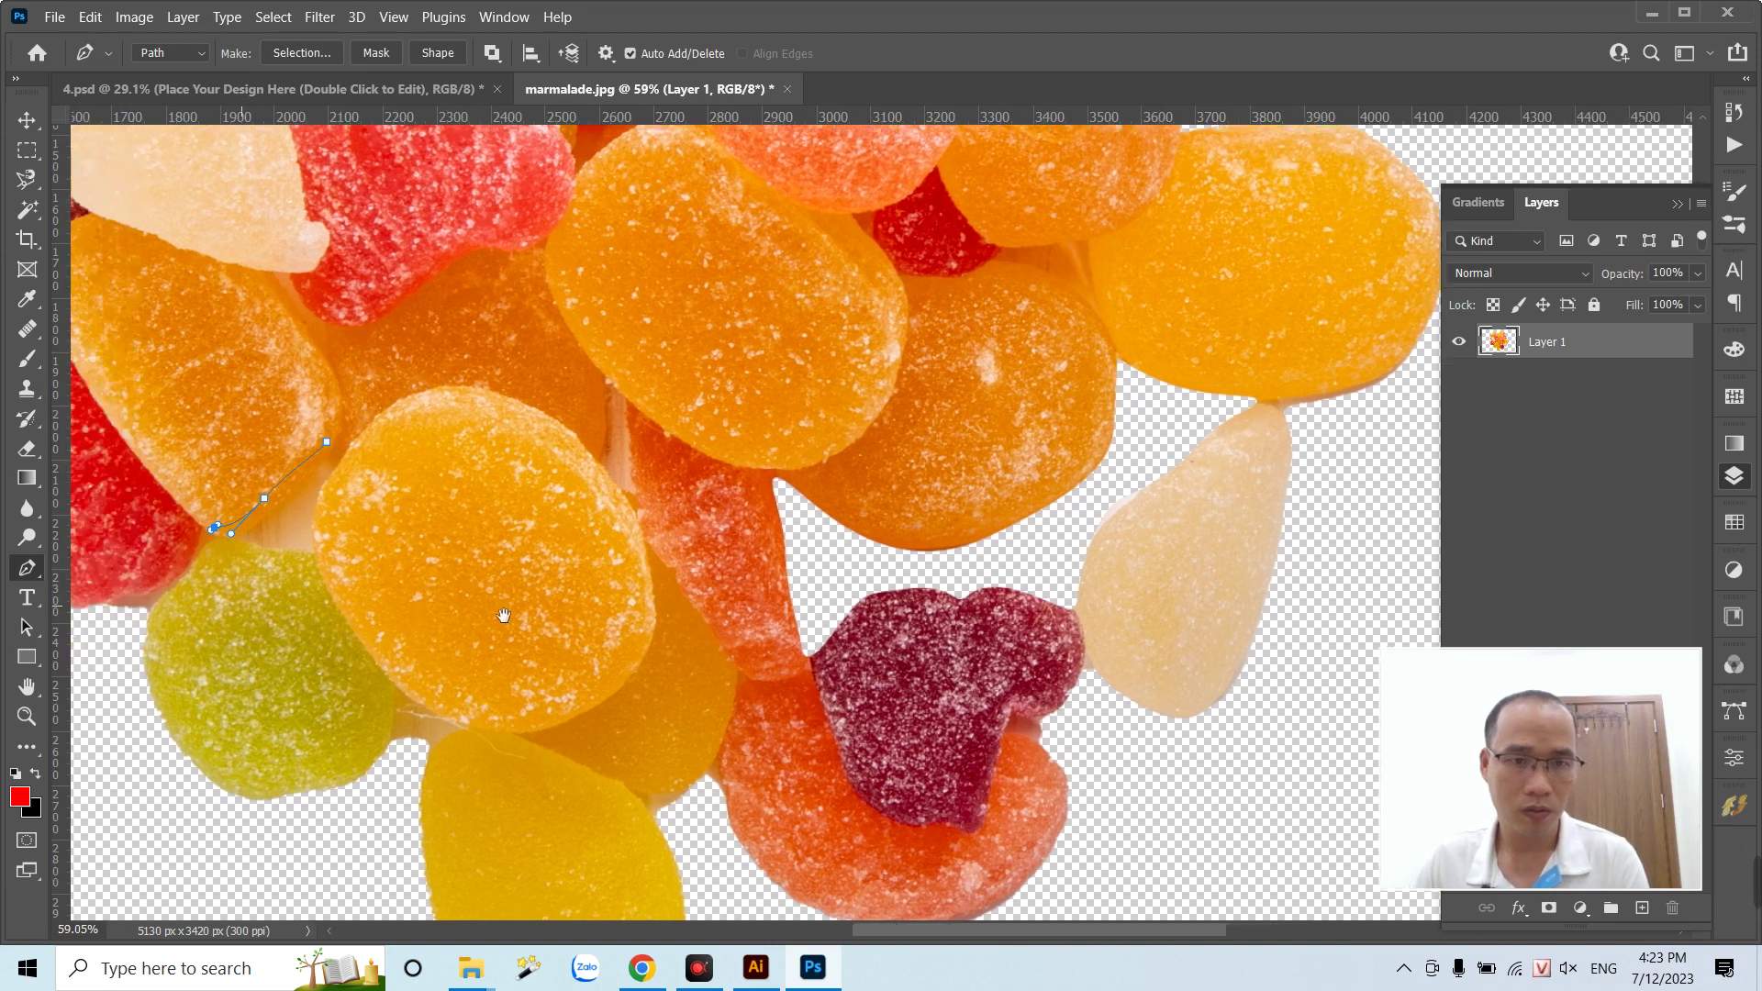
{"action": "scroll", "coordinate": [437, 587], "scroll_direction": "left", "scroll_amount": 3}
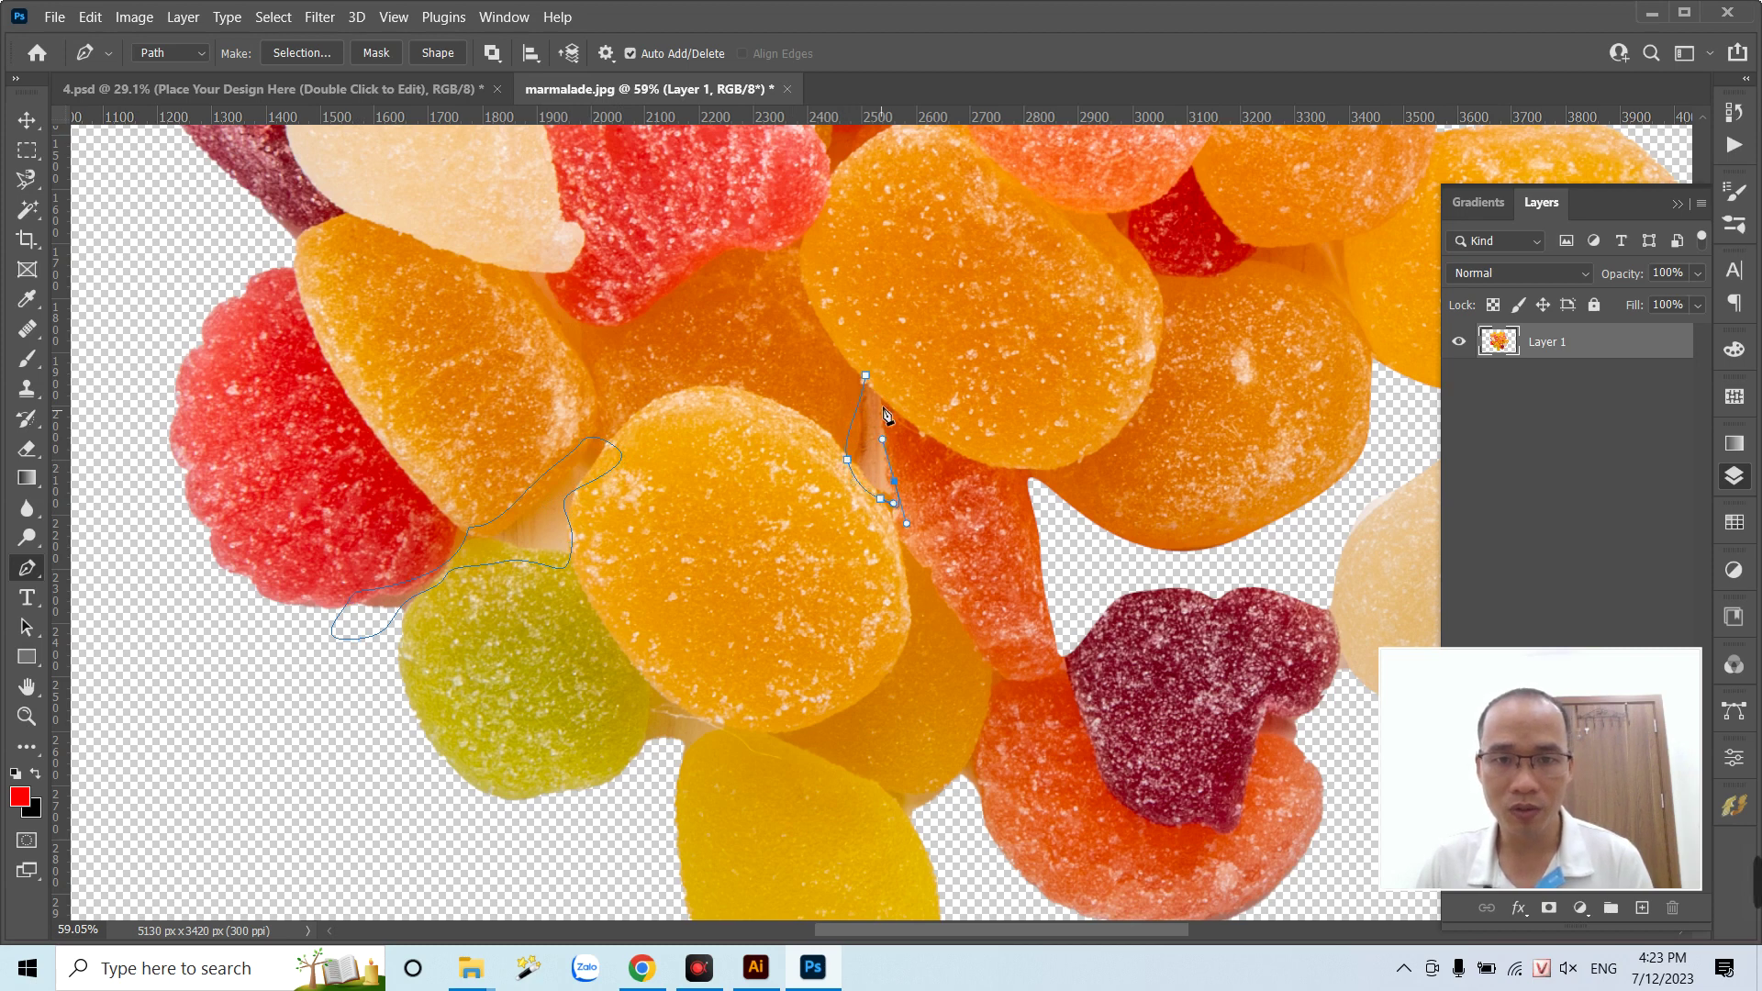
{"action": "key", "text": "ctrl+Return"}
{"action": "key", "text": "Delete"}
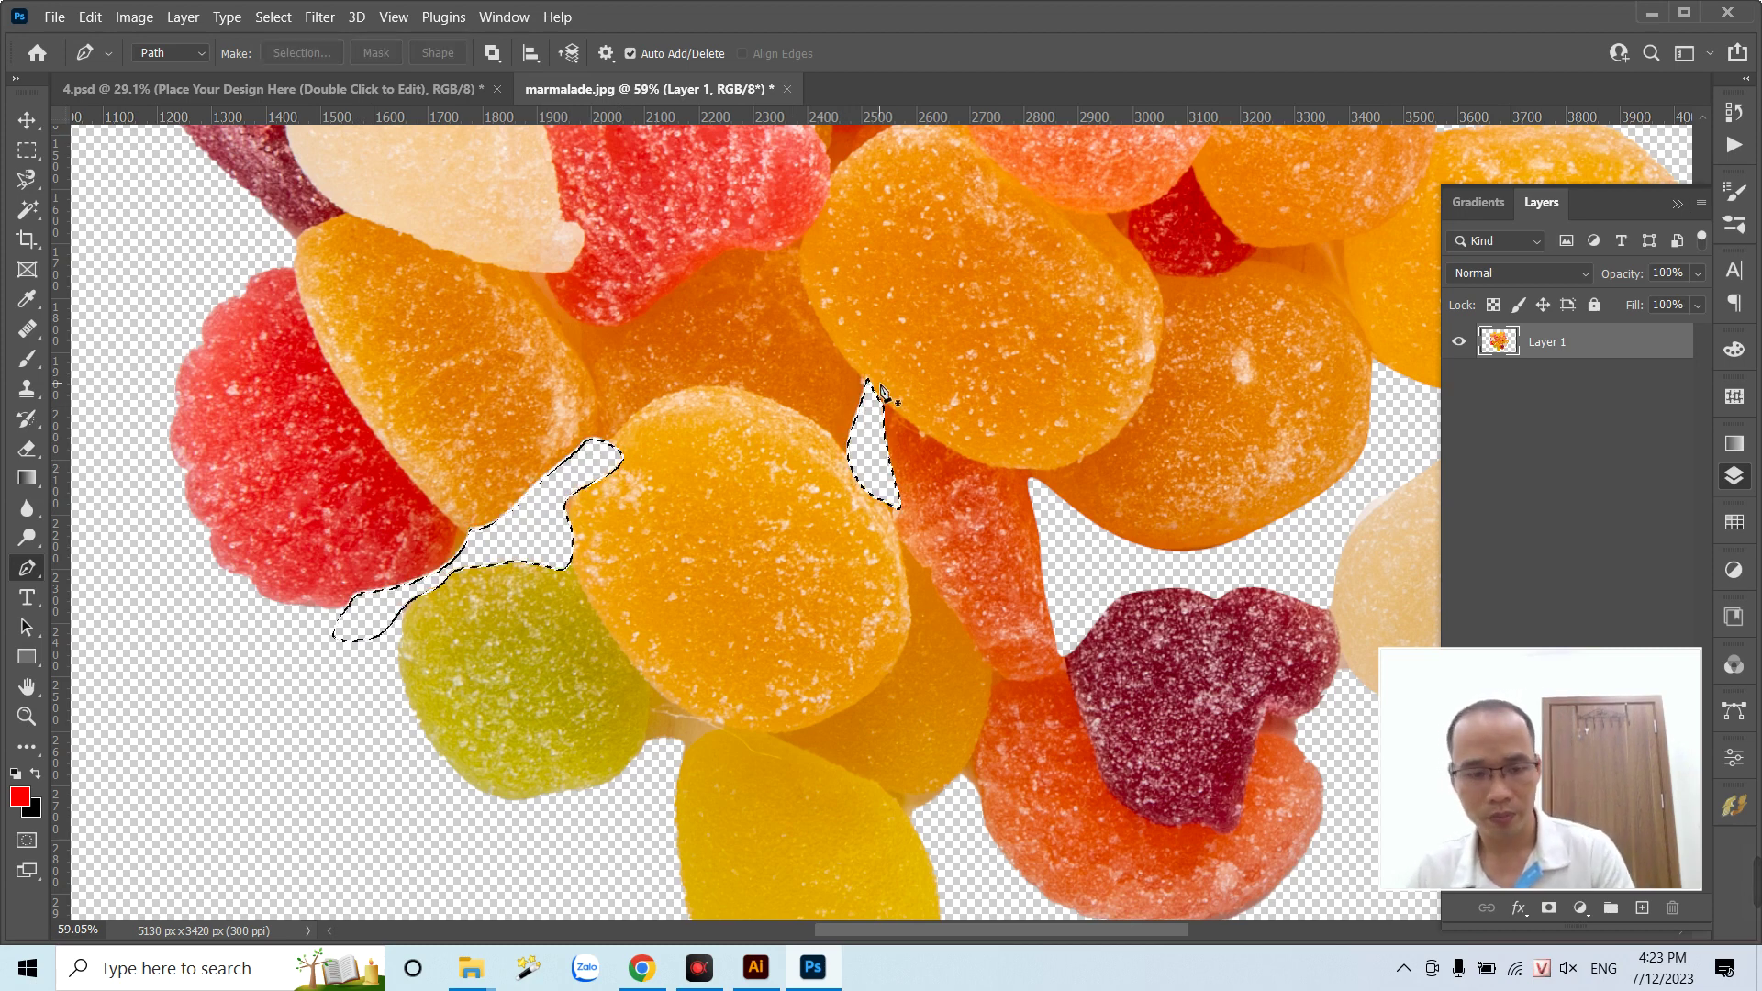
{"action": "key", "text": "ctrl+d"}
{"action": "key", "text": "ctrl+0"}
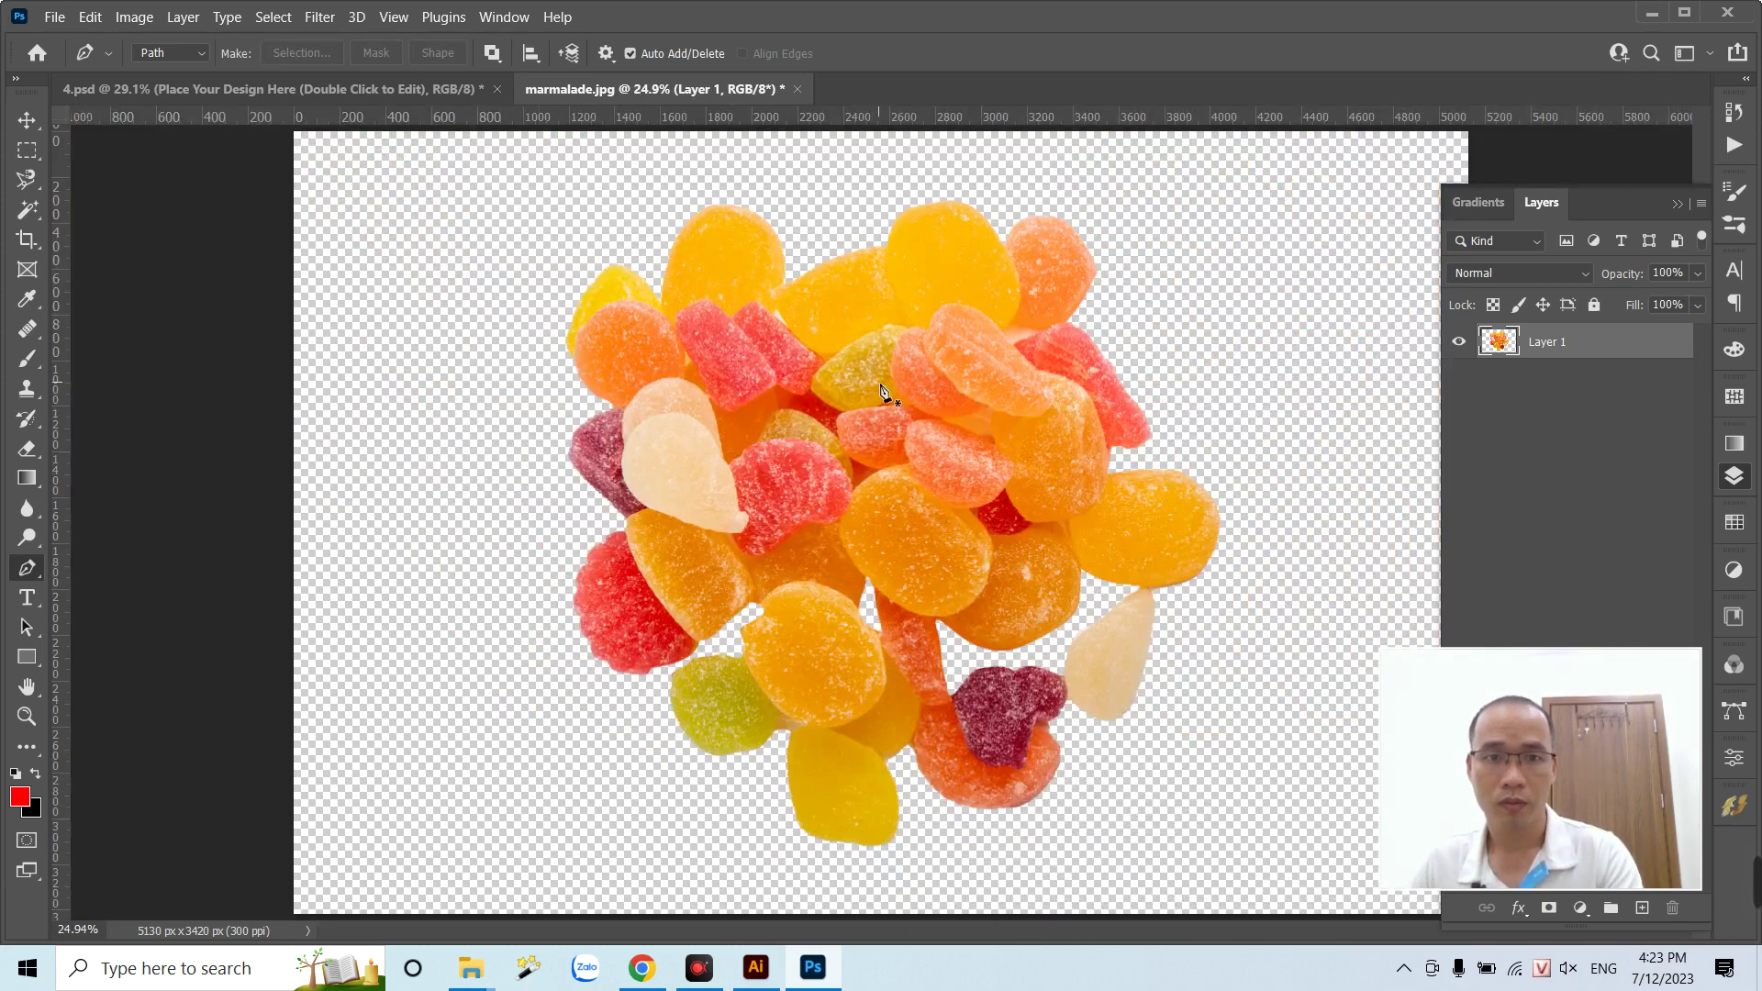
- Crop the canvas tightly around the candy cluster
{"action": "key", "text": "ctrl+shift+s"}
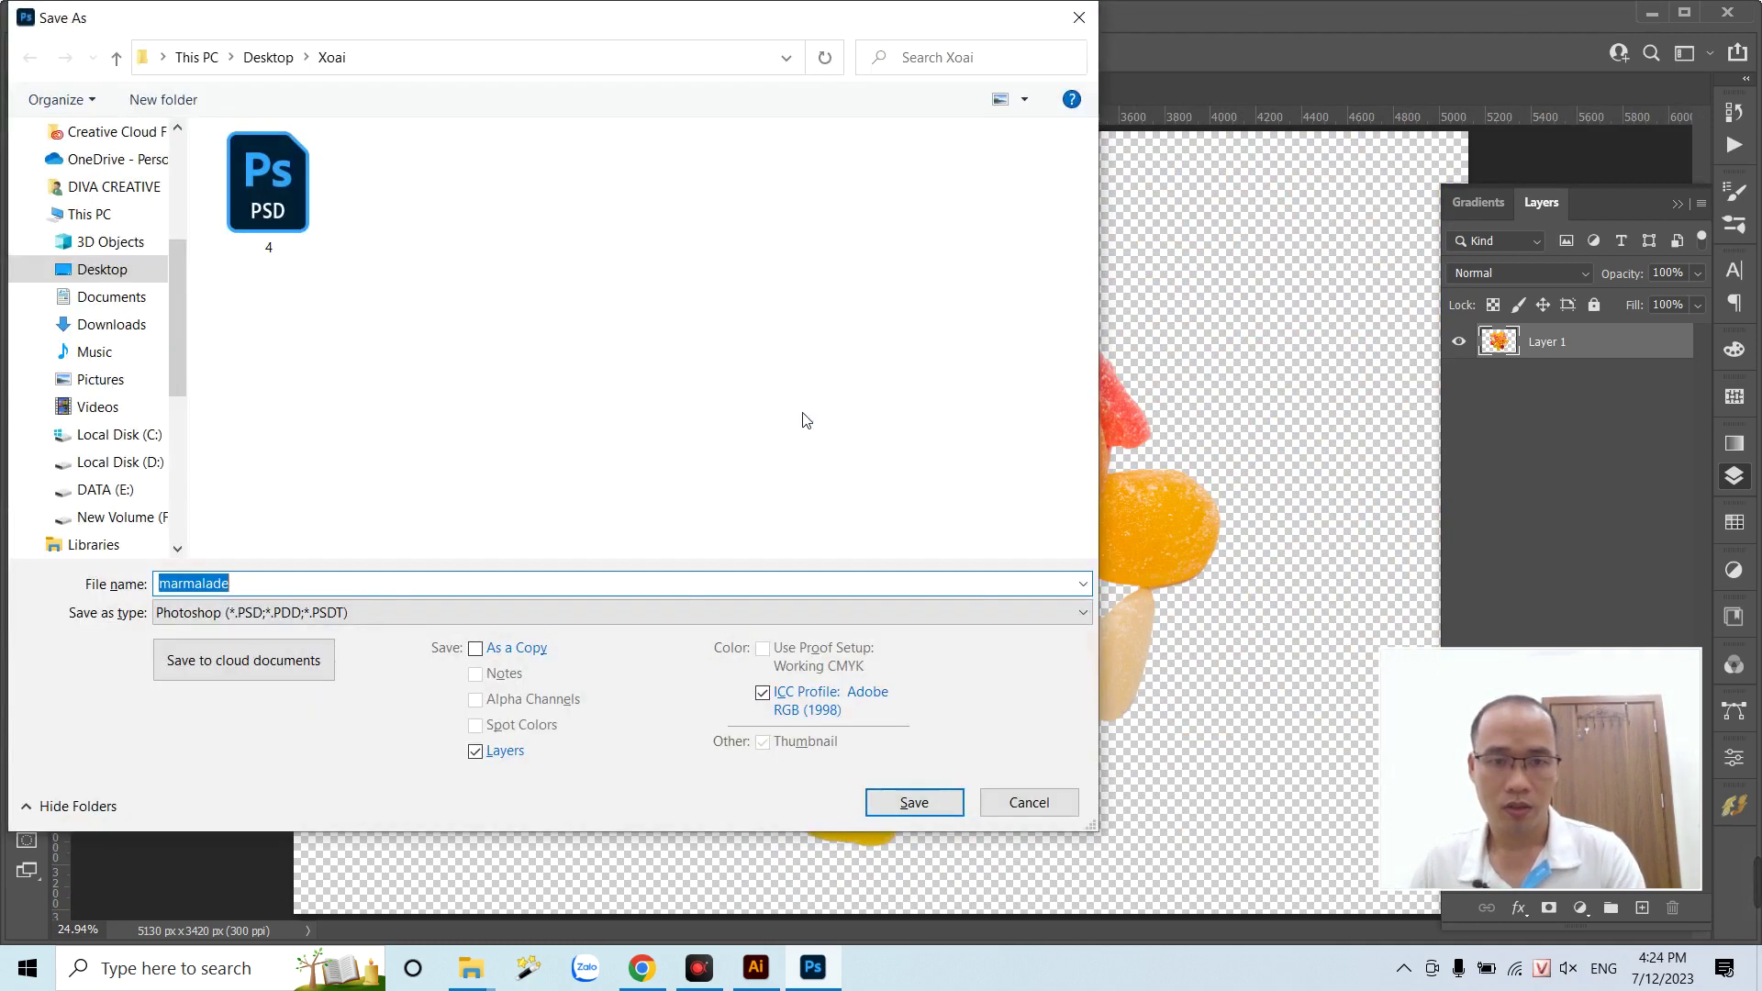
{"action": "key", "text": "Escape"}
{"action": "key", "text": "ctrl+minus"}
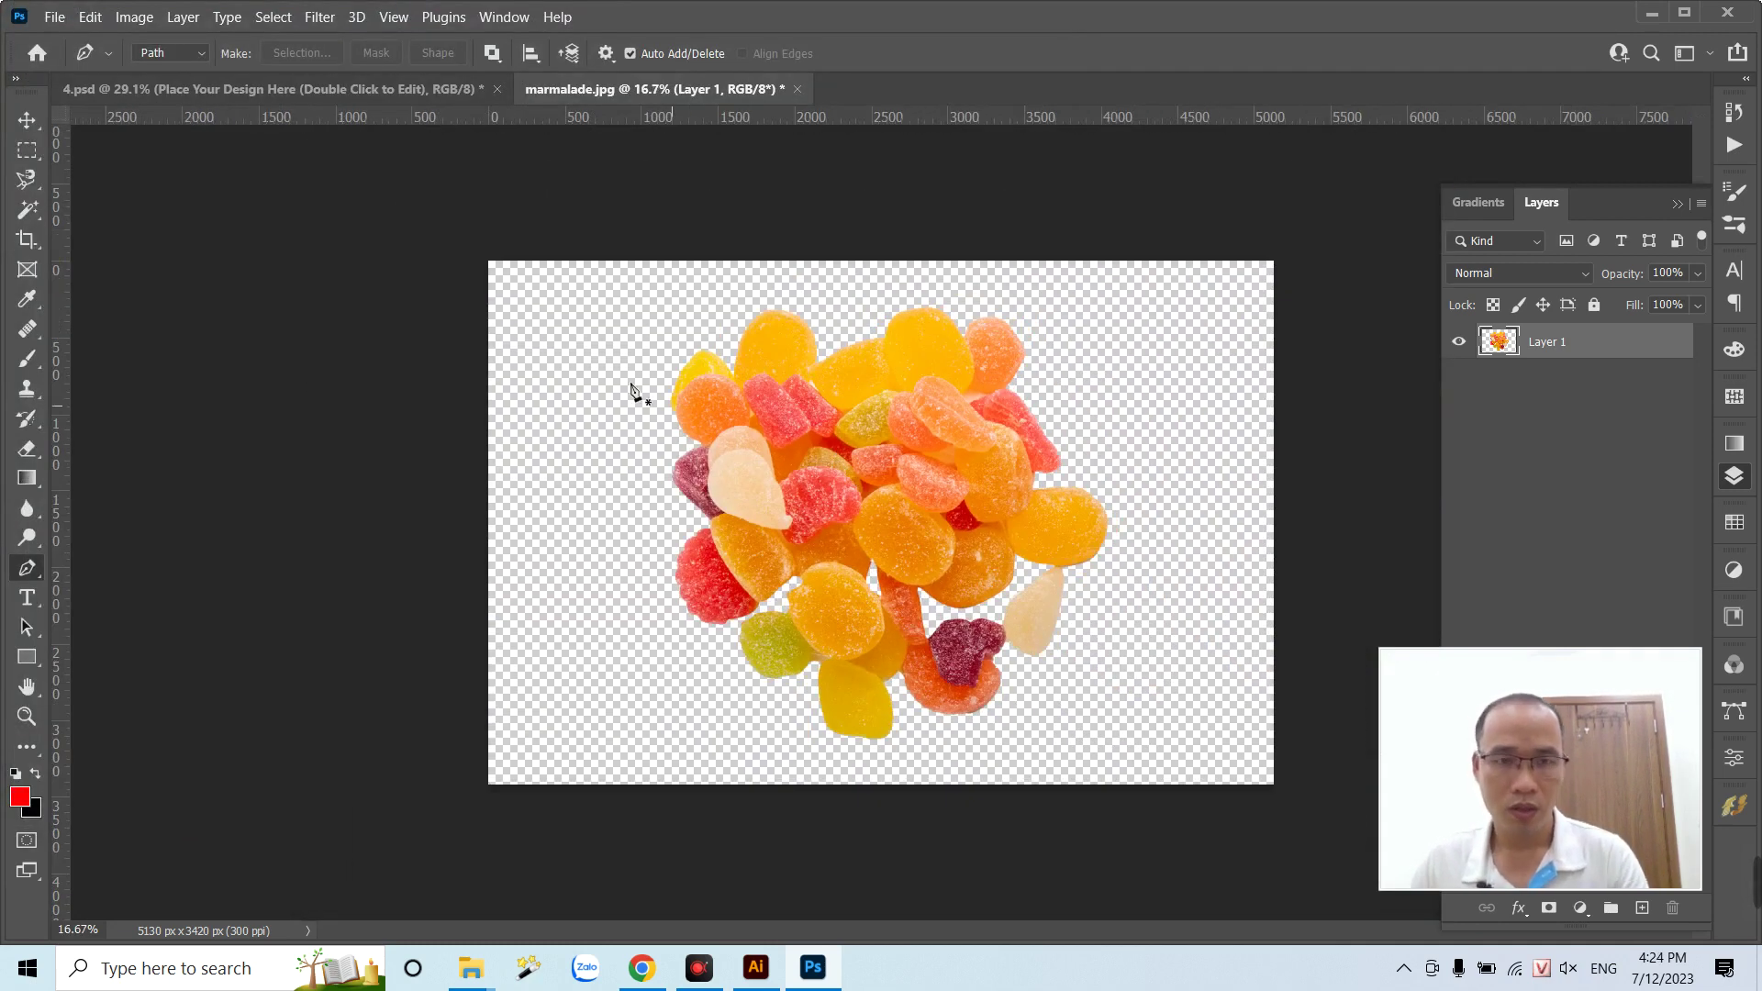
{"action": "key", "text": "c"}
{"action": "left_click_drag", "start_coordinate": [642, 306], "coordinate": [1112, 681]}
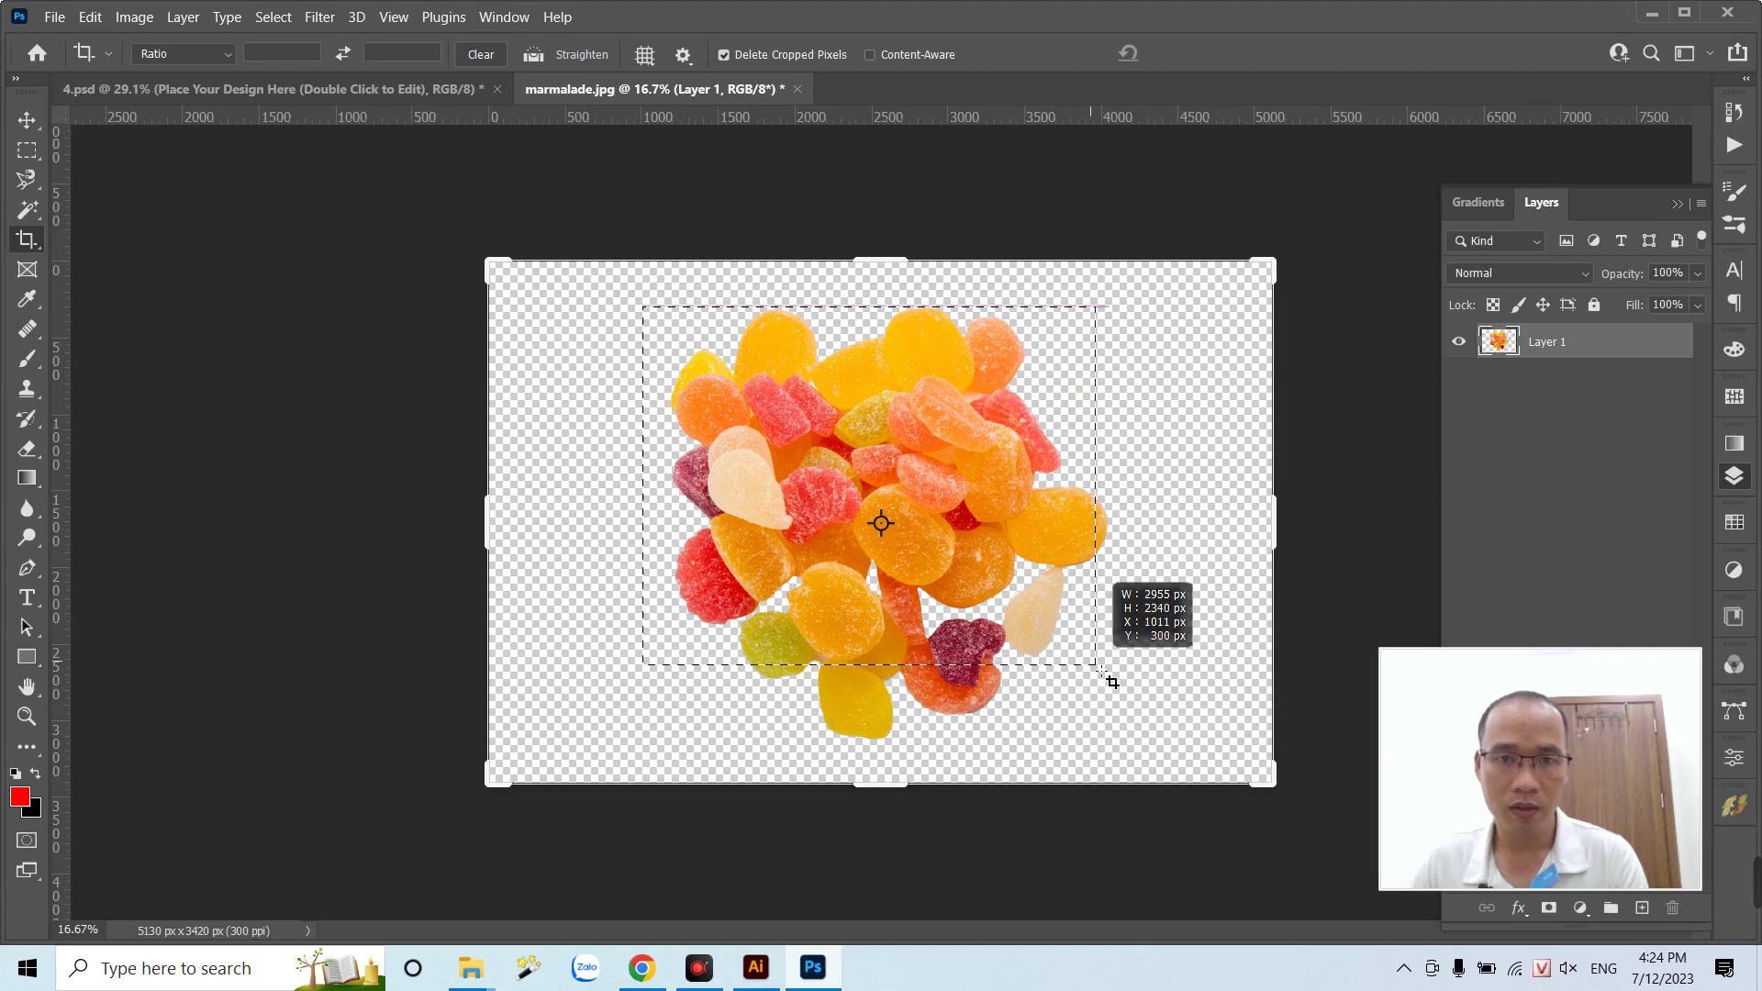
{"action": "left_click_drag", "start_coordinate": [1112, 681], "coordinate": [1131, 767]}
{"action": "key", "text": "Return"}
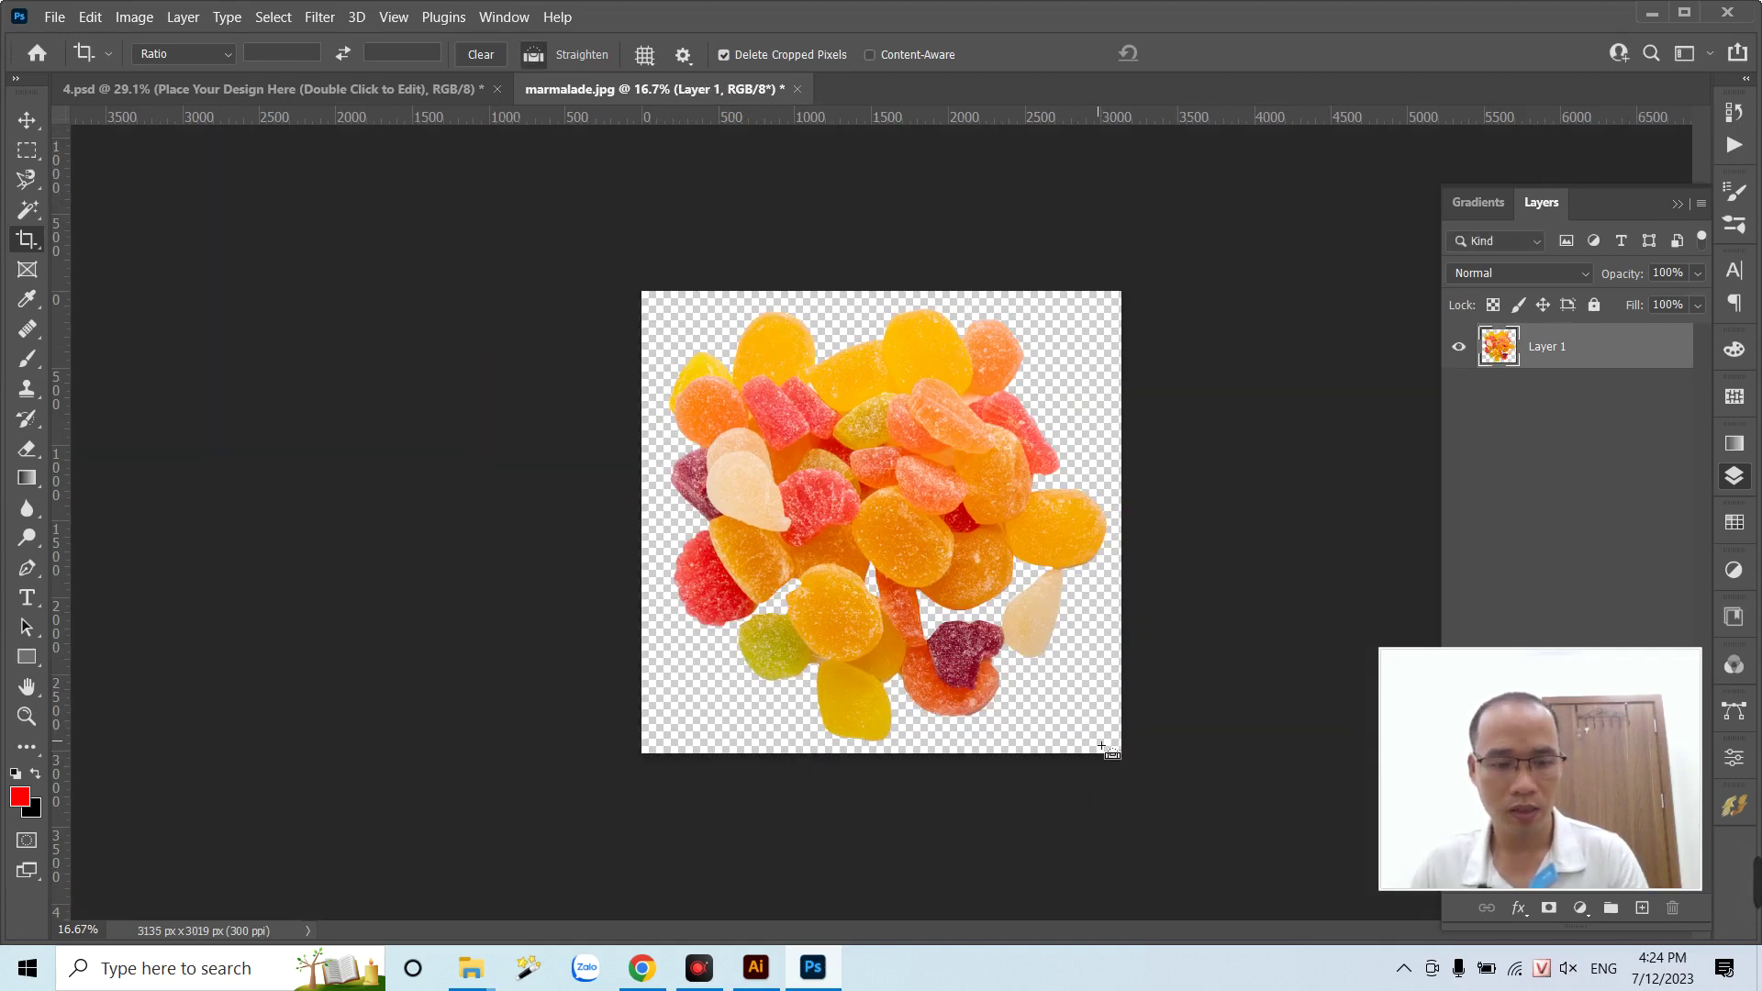
- Save a PNG copy named marmalade, then return to Illustrator
{"action": "key", "text": "ctrl+shift+s"}
{"action": "left_click", "coordinate": [328, 615]}
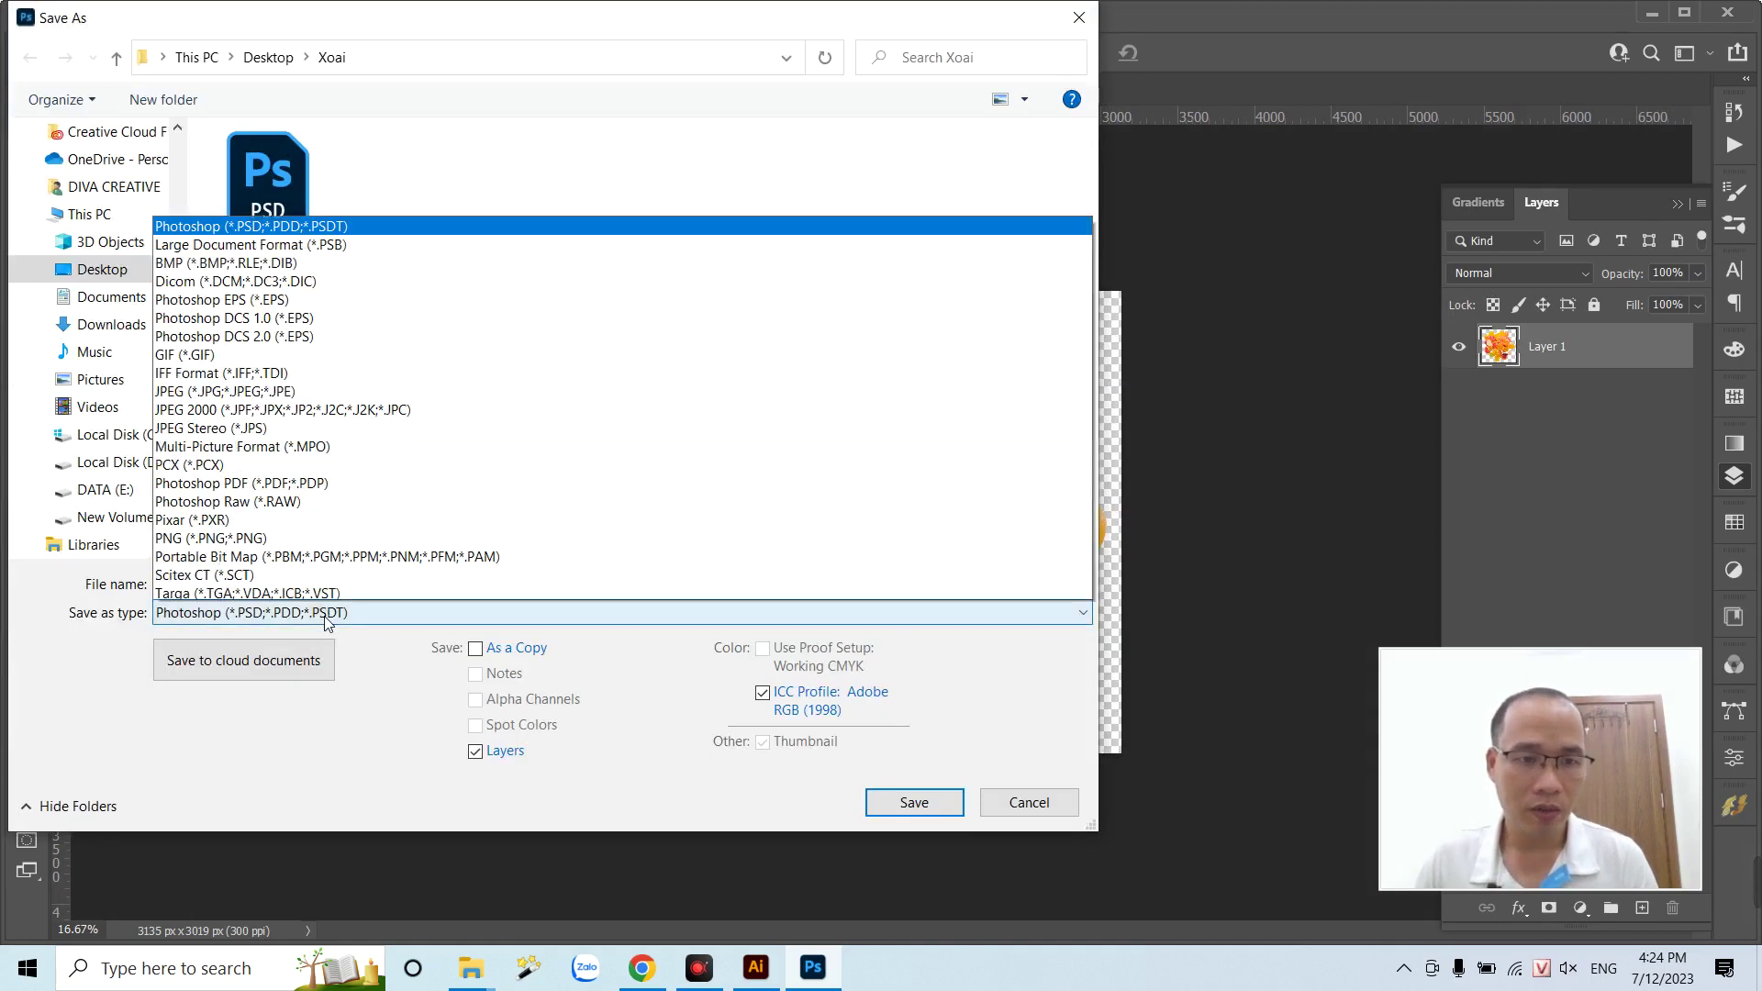
{"action": "left_click", "coordinate": [218, 516]}
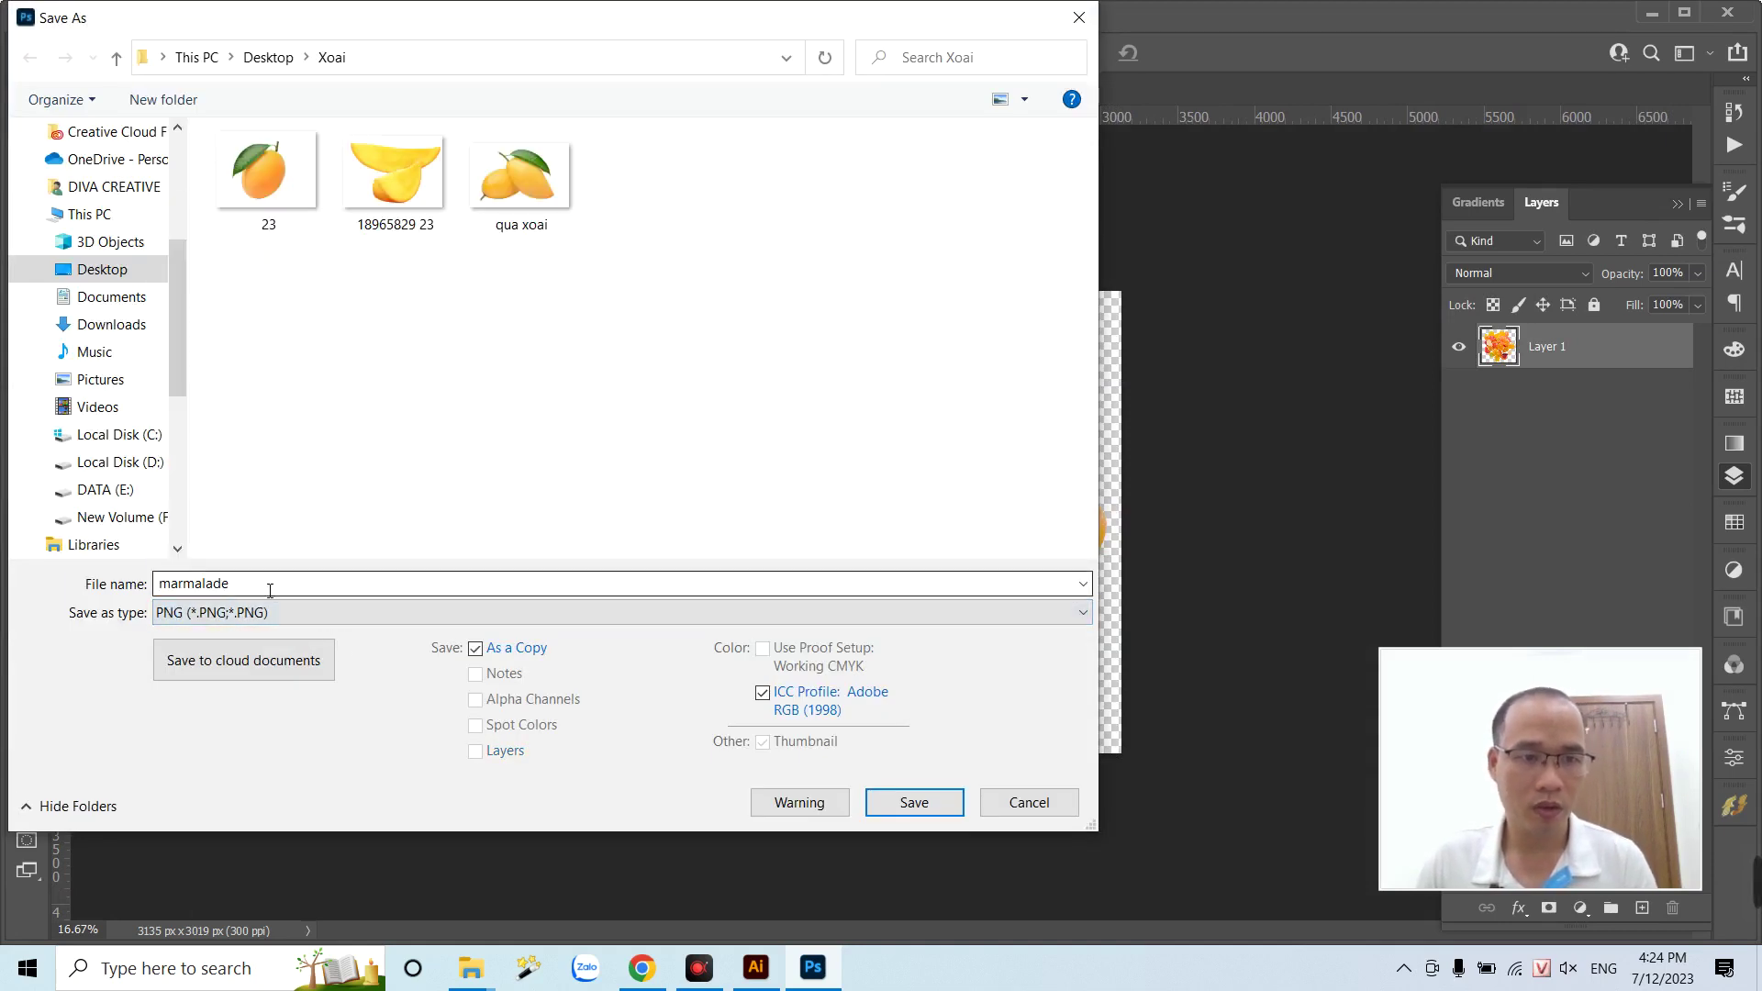
{"action": "key", "text": "Return"}
{"action": "key", "text": "Return"}
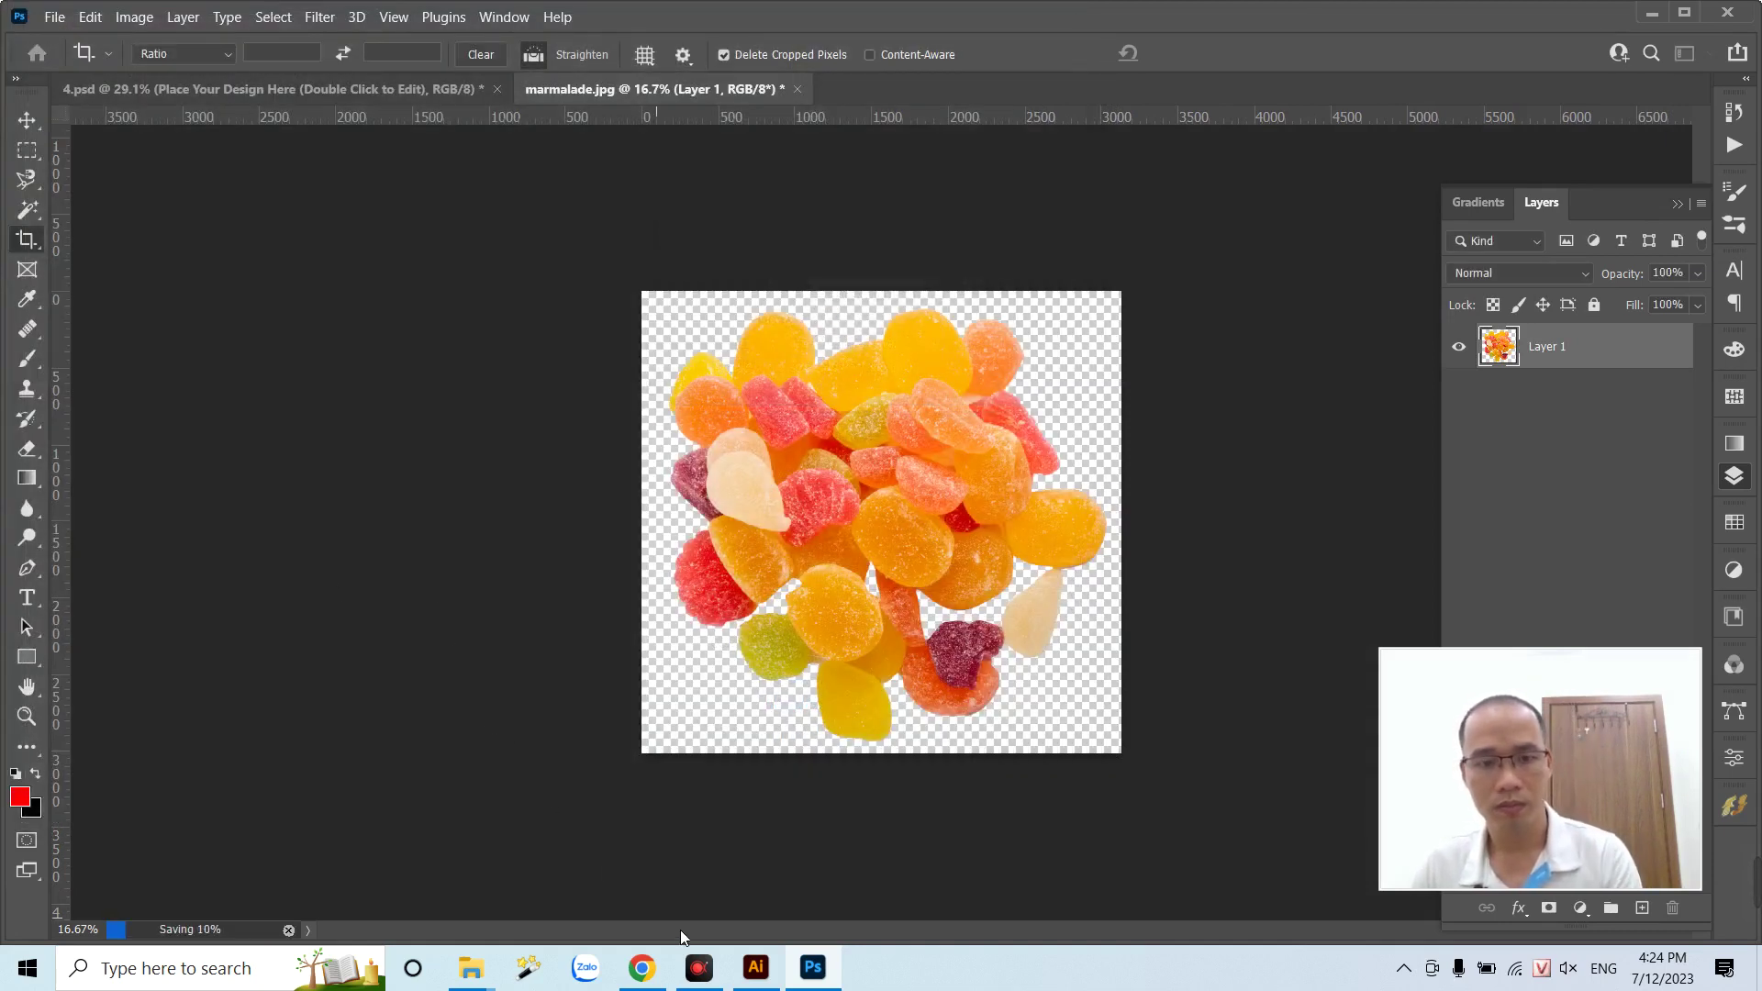
{"action": "left_click", "coordinate": [751, 983]}
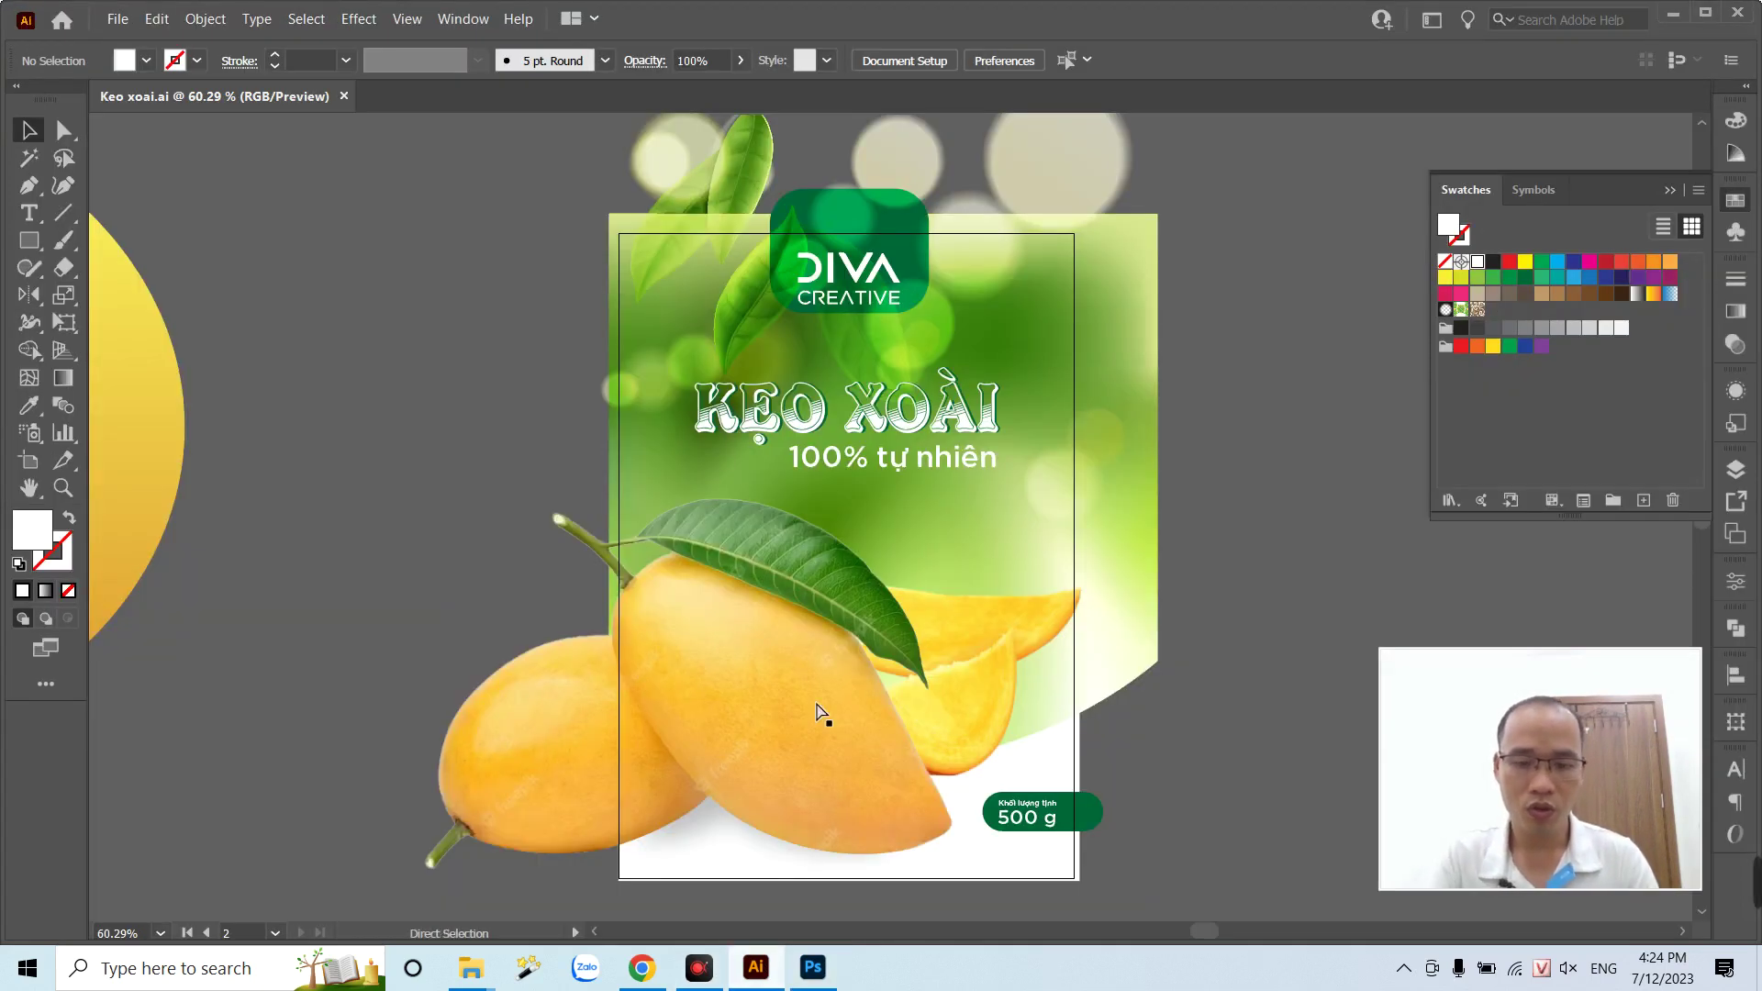
- Place marmalade.png onto the Keo xoai artboard in Illustrator
{"action": "key", "text": "ctrl+shift+p"}
{"action": "left_click", "coordinate": [546, 482]}
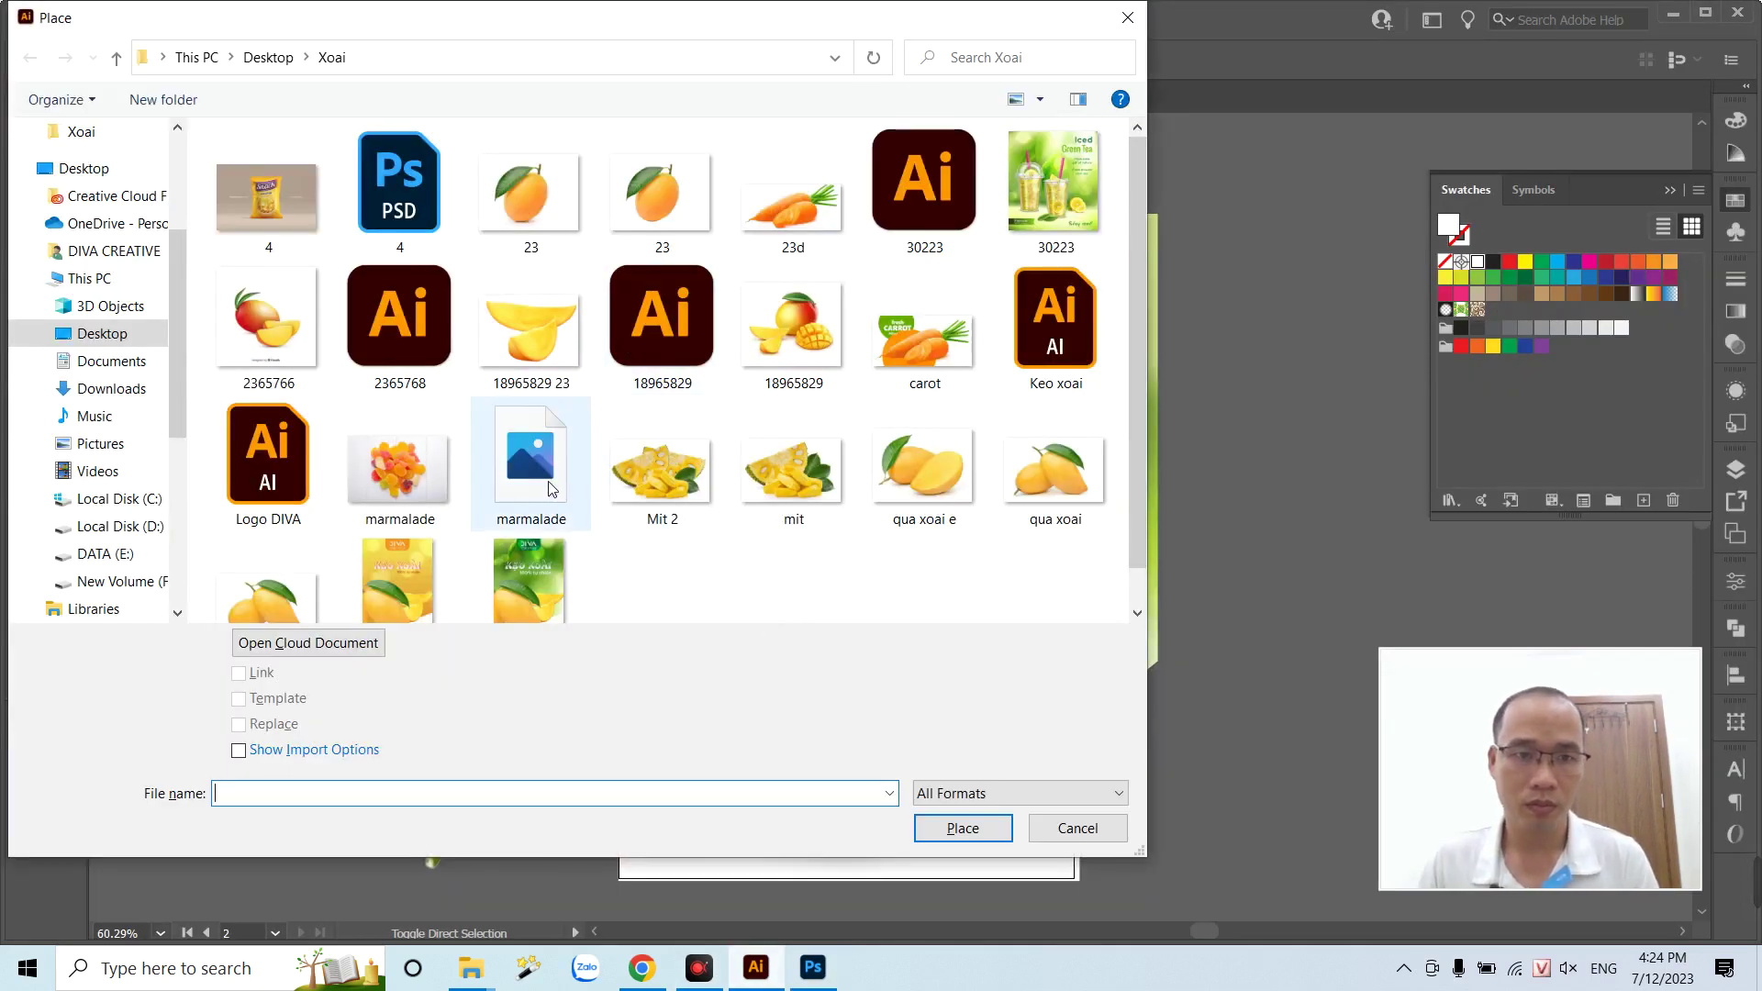
{"action": "right_click", "coordinate": [769, 564]}
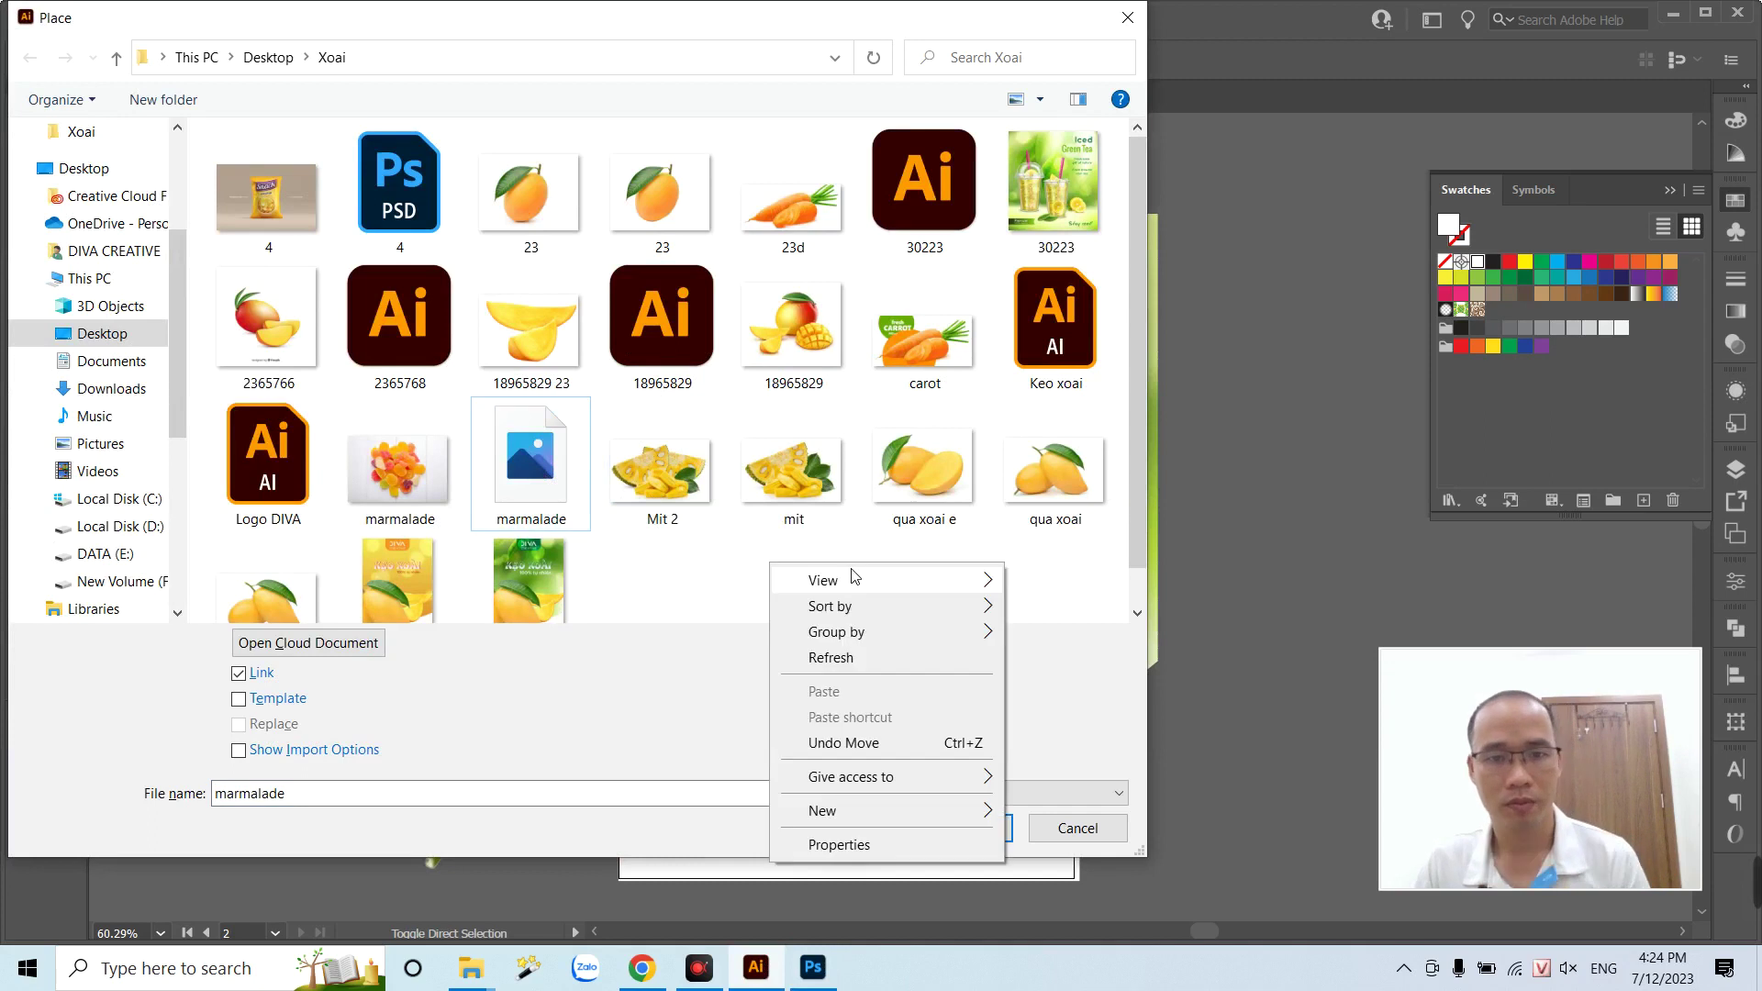
{"action": "left_click", "coordinate": [812, 657]}
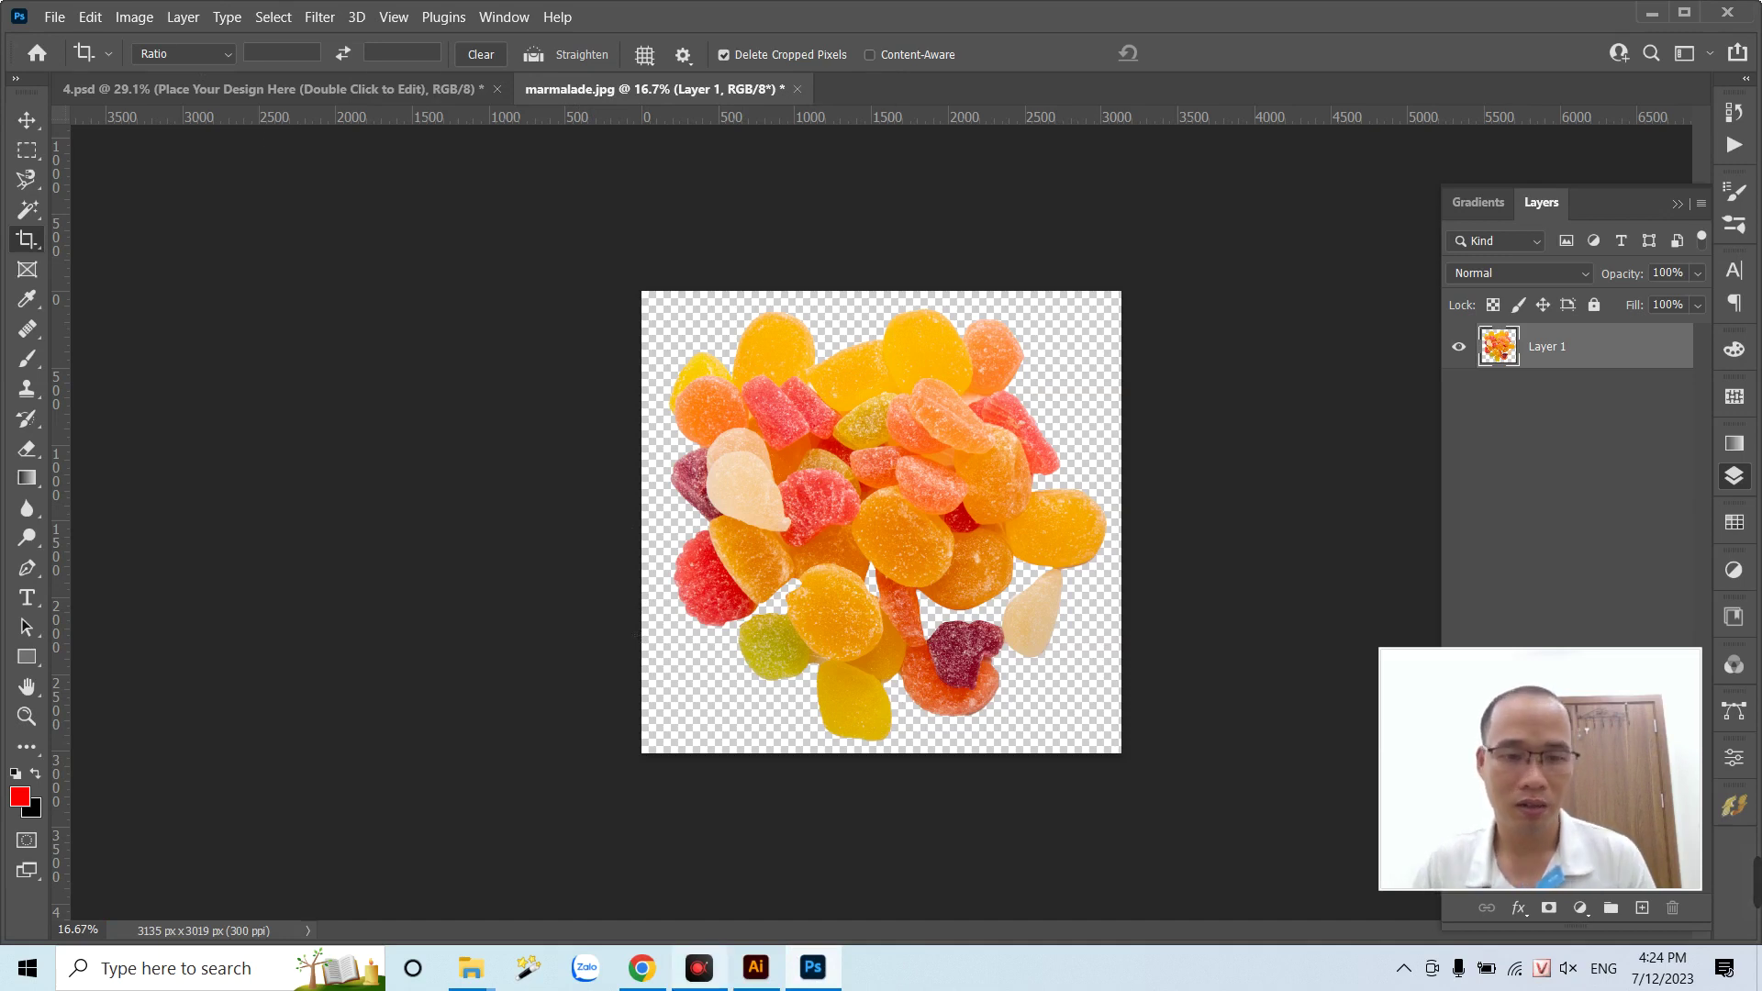
{"action": "left_click", "coordinate": [756, 967]}
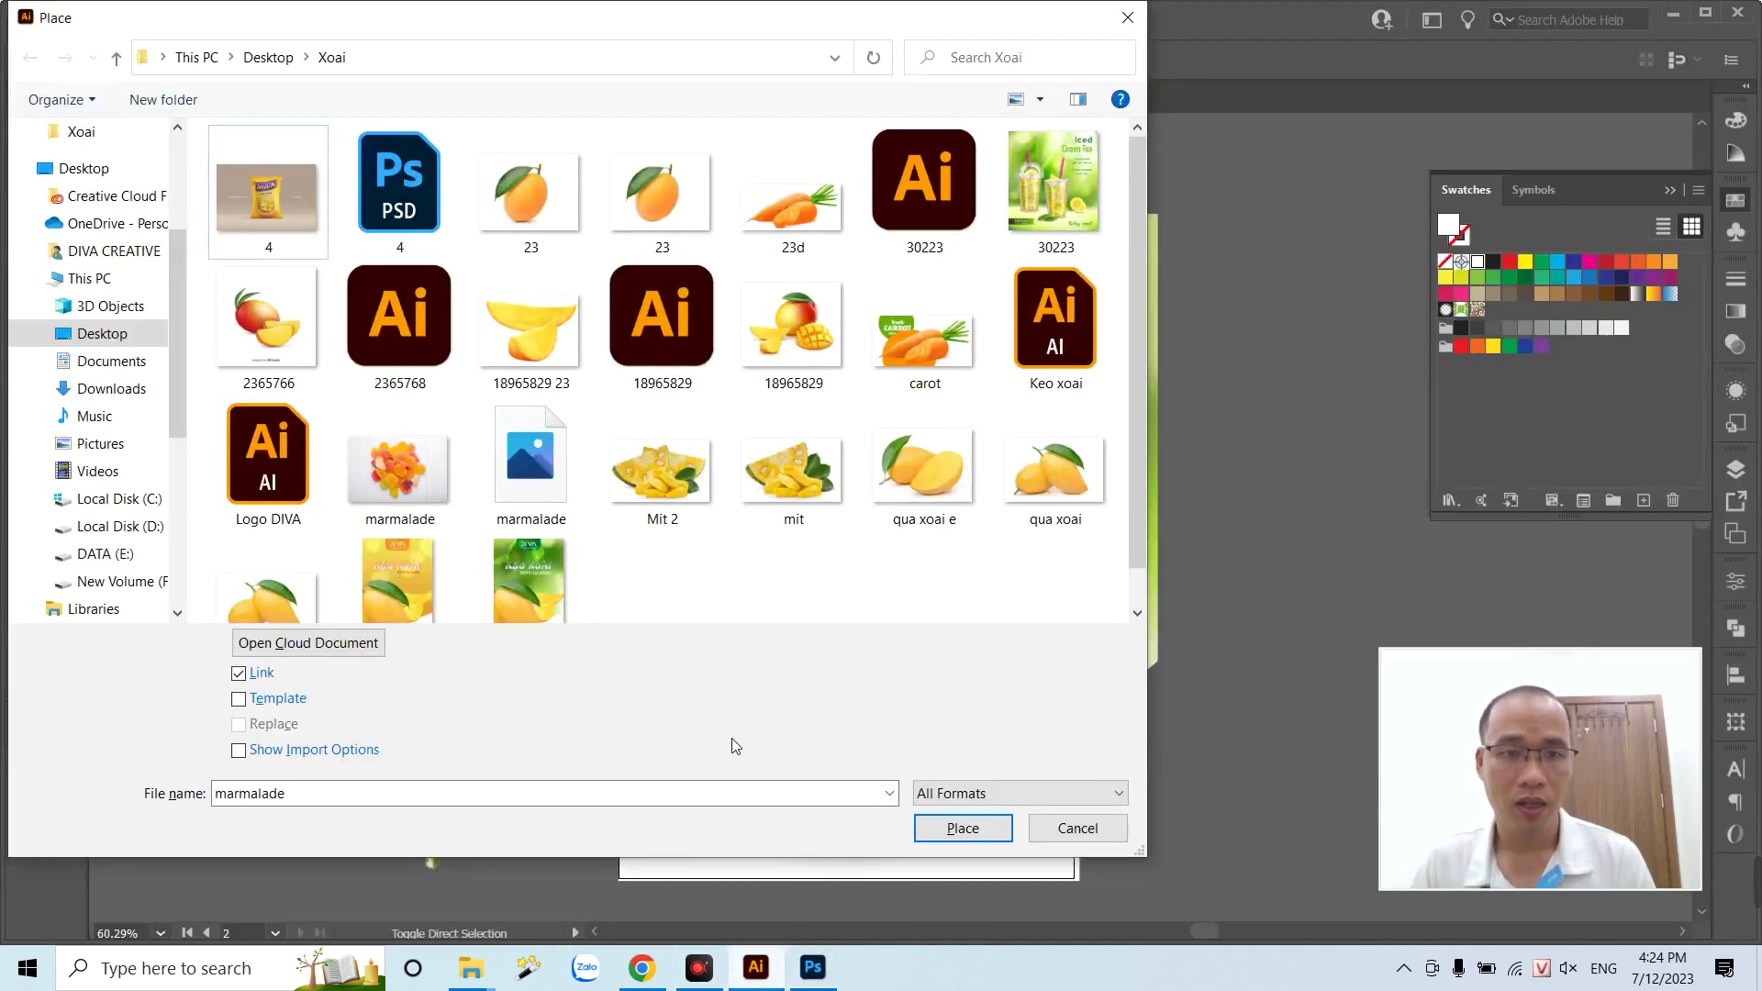
{"action": "double_click", "coordinate": [541, 445]}
{"action": "left_click_drag", "start_coordinate": [693, 665], "coordinate": [865, 831]}
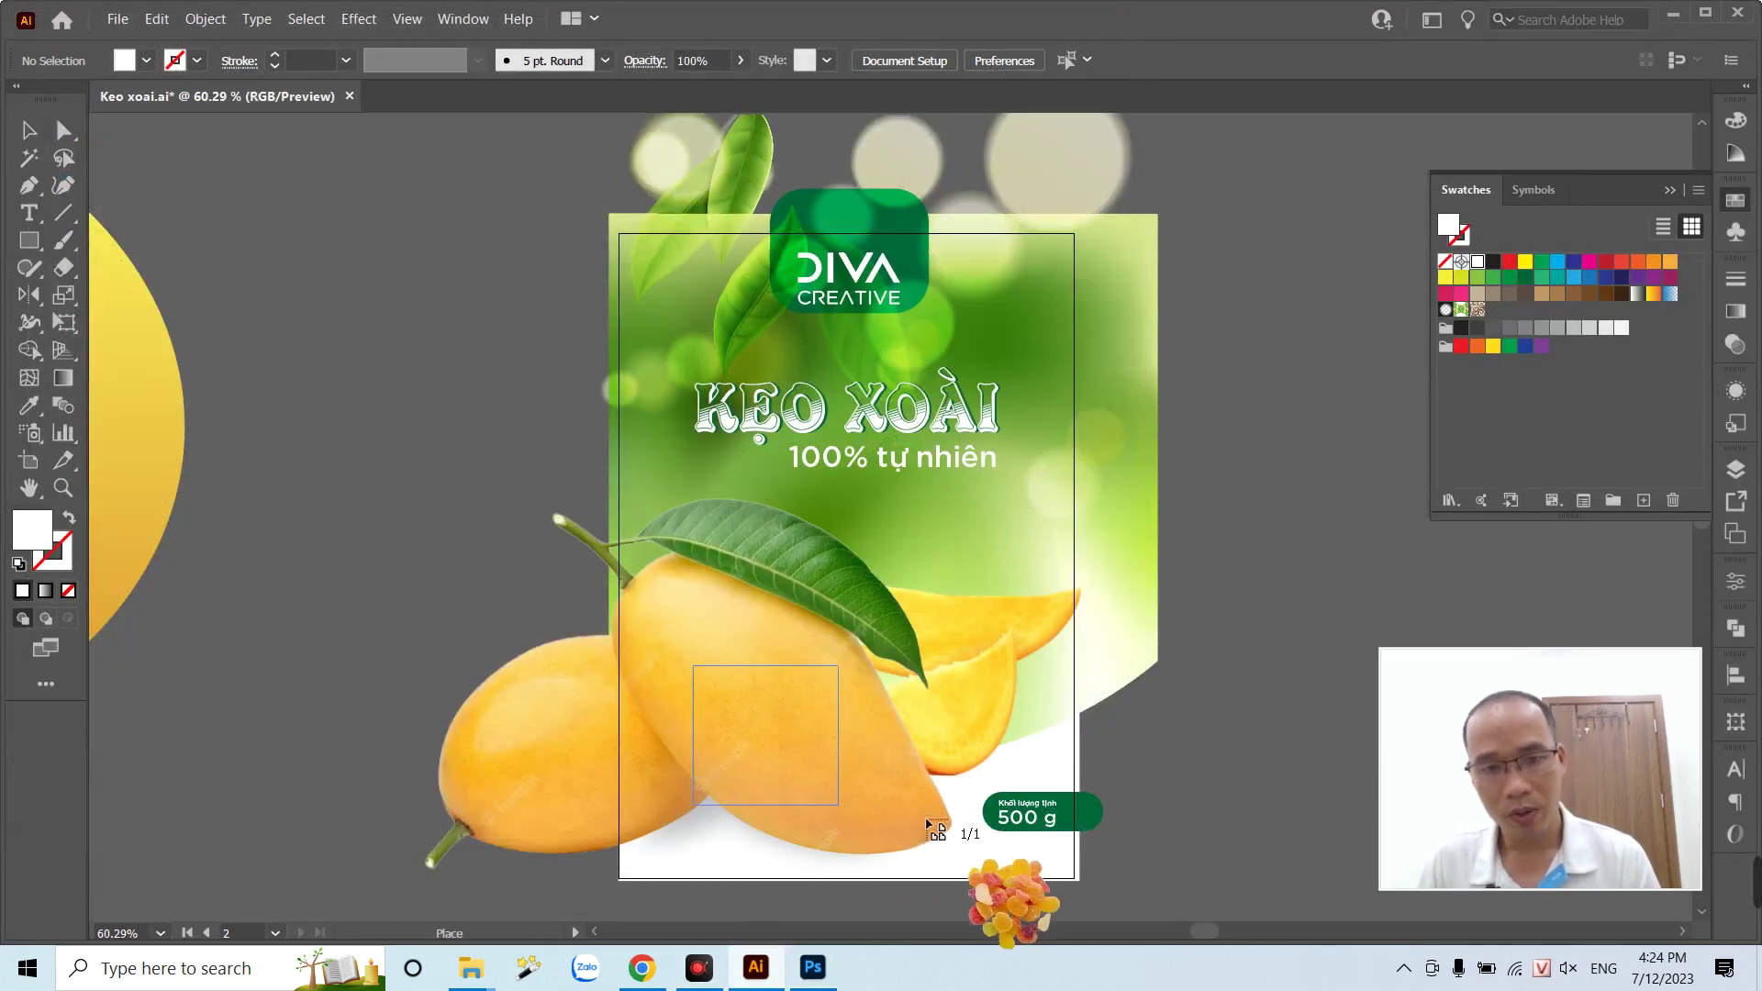
- Enlarge the candy image and position it beside the mango leaf
{"action": "scroll", "coordinate": [1009, 752], "scroll_direction": "down", "scroll_amount": 2}
{"action": "scroll", "coordinate": [1010, 753], "scroll_direction": "right", "scroll_amount": 2}
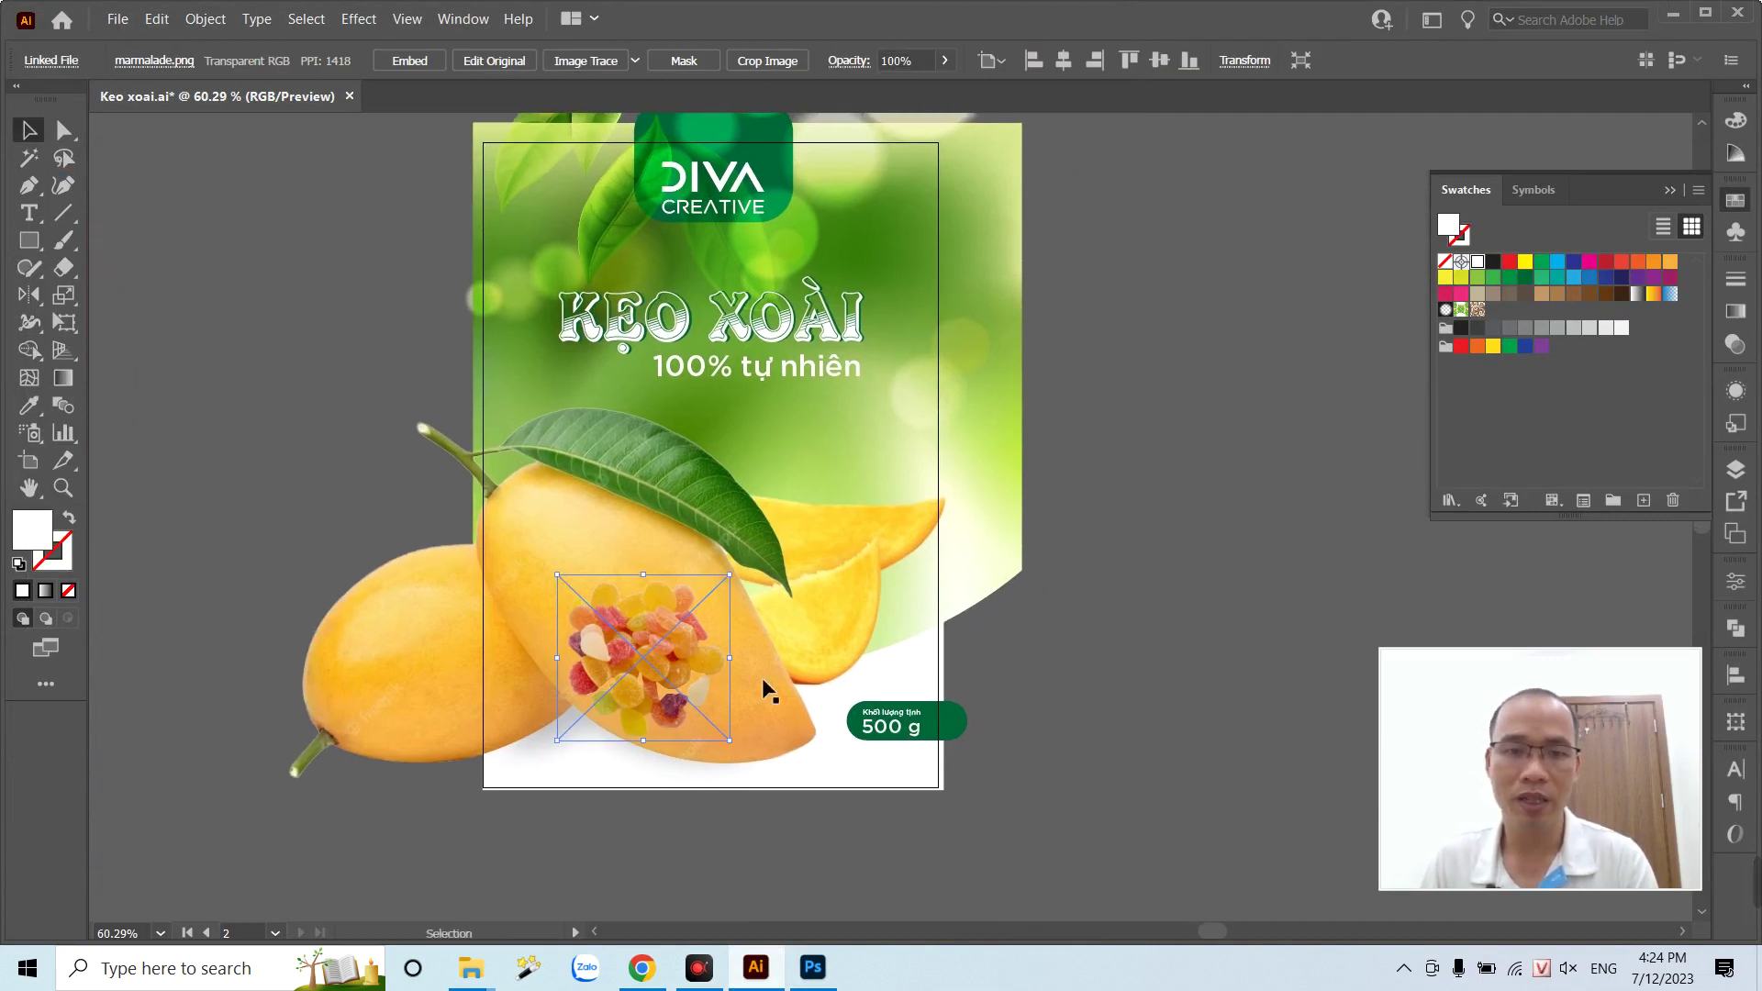
{"action": "mouse_move", "coordinate": [654, 676]}
{"action": "left_mouse_down"}
{"action": "mouse_move", "coordinate": [842, 509]}
{"action": "mouse_move", "coordinate": [832, 659]}
{"action": "mouse_move", "coordinate": [853, 608]}
{"action": "left_mouse_up"}
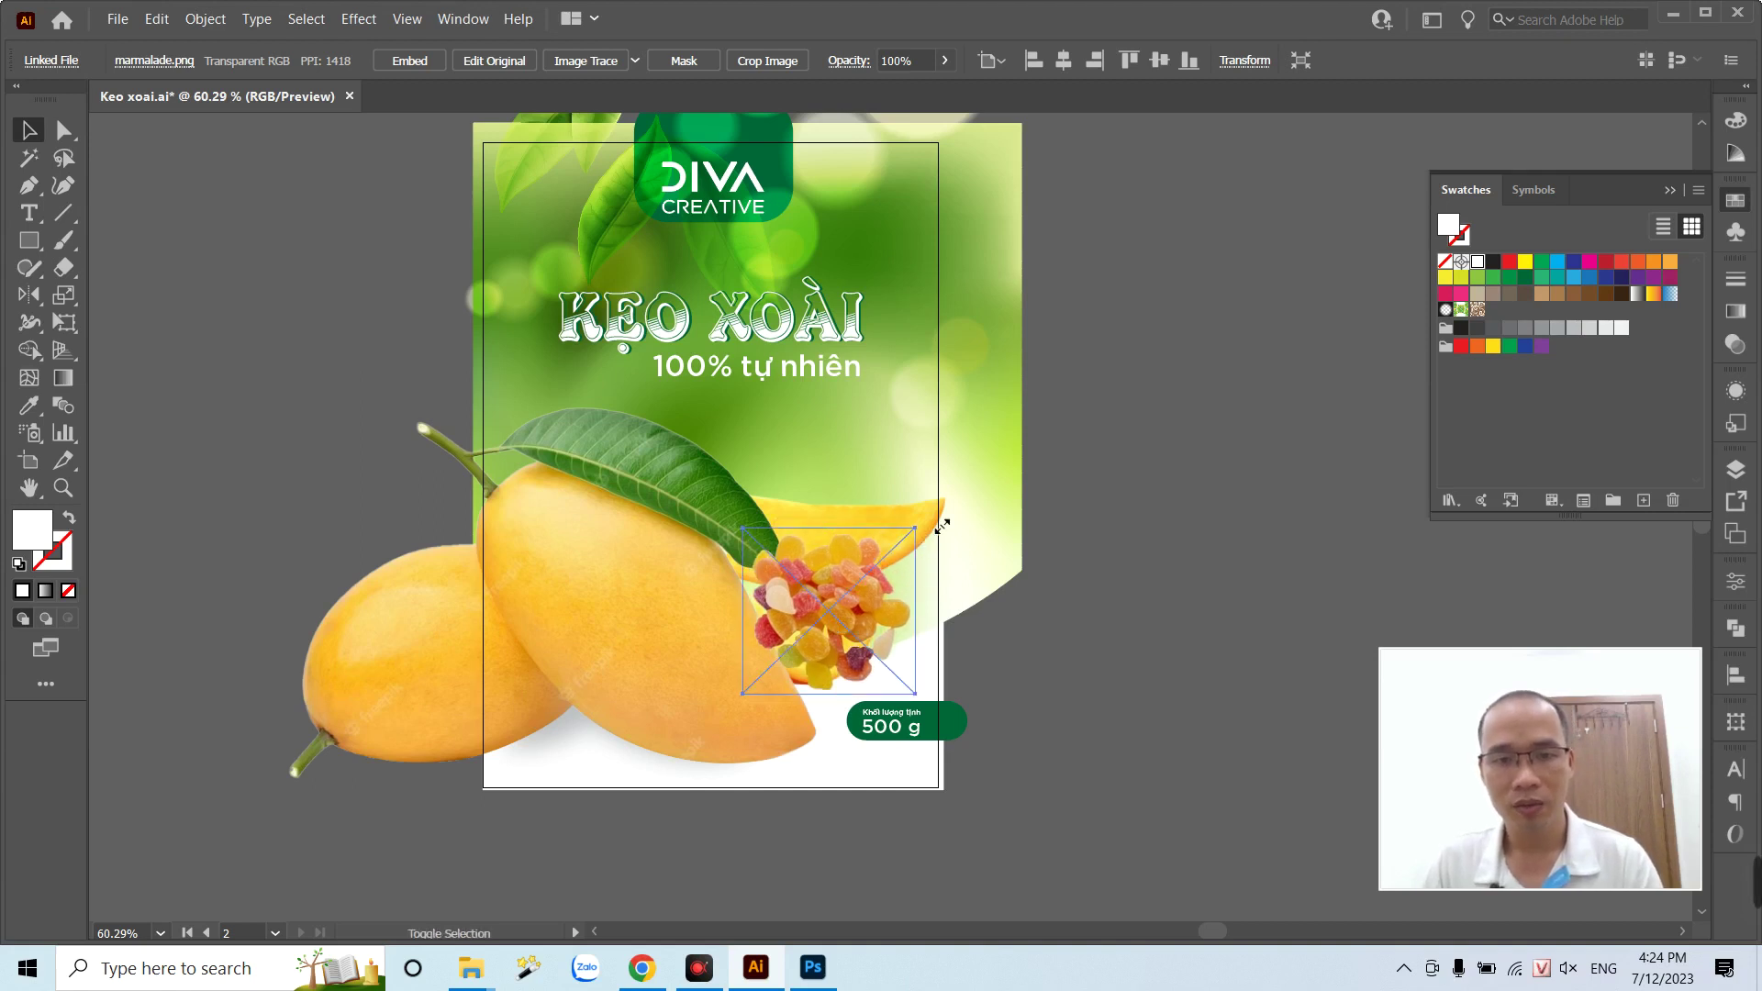
{"action": "left_click_drag", "start_coordinate": [942, 525], "coordinate": [981, 477]}
{"action": "left_click_drag", "start_coordinate": [826, 592], "coordinate": [785, 597]}
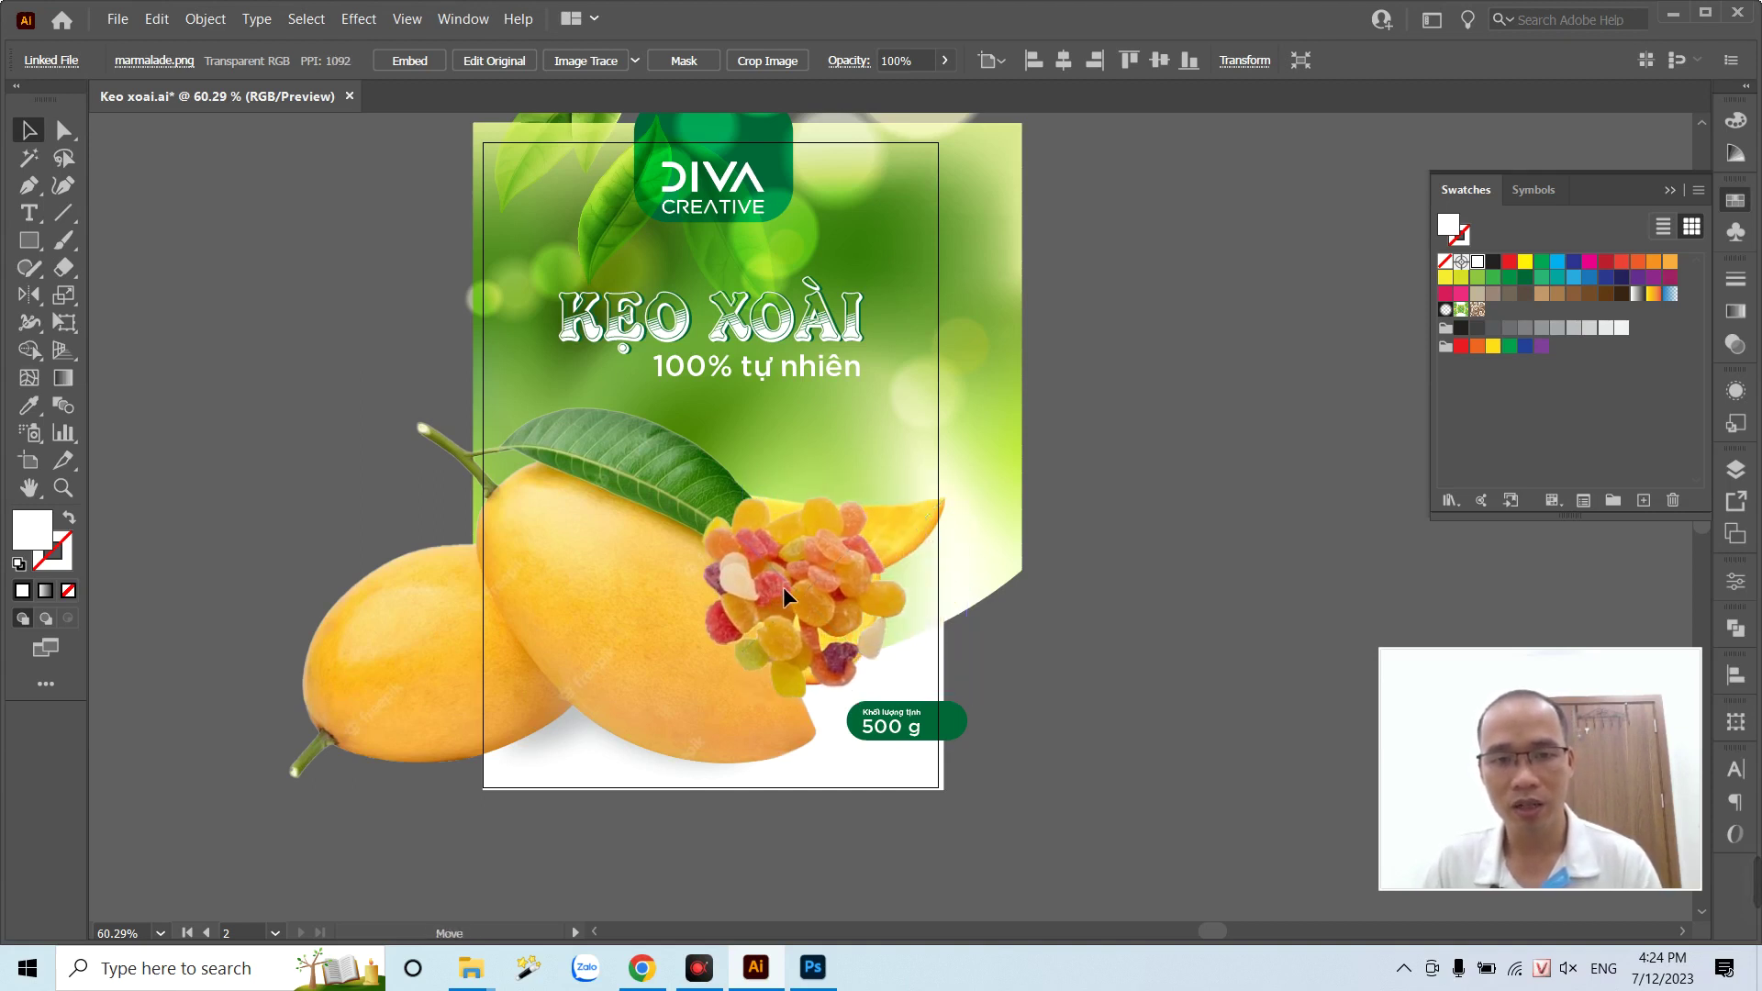
{"action": "left_click", "coordinate": [1110, 661]}
- Bring the mango image in front of the candies, then move the candy image off the poster
{"action": "left_click", "coordinate": [582, 551]}
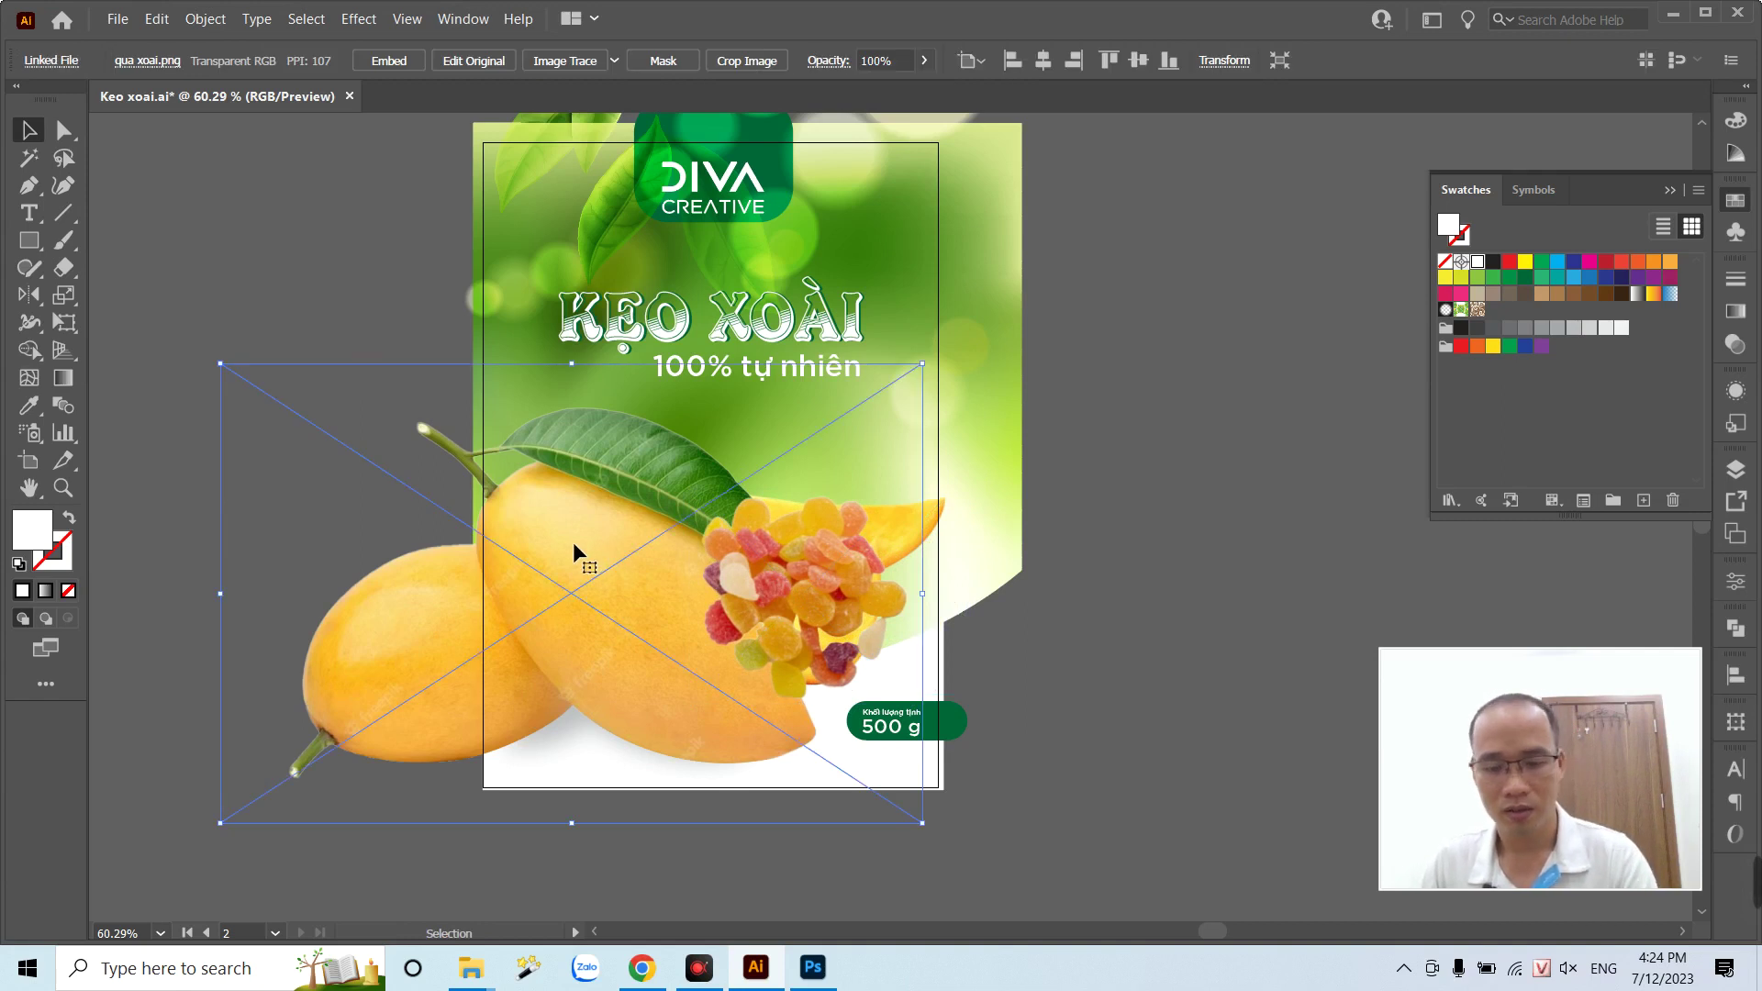
{"action": "key", "text": "ctrl+shift+bracketright"}
{"action": "left_click", "coordinate": [1186, 663]}
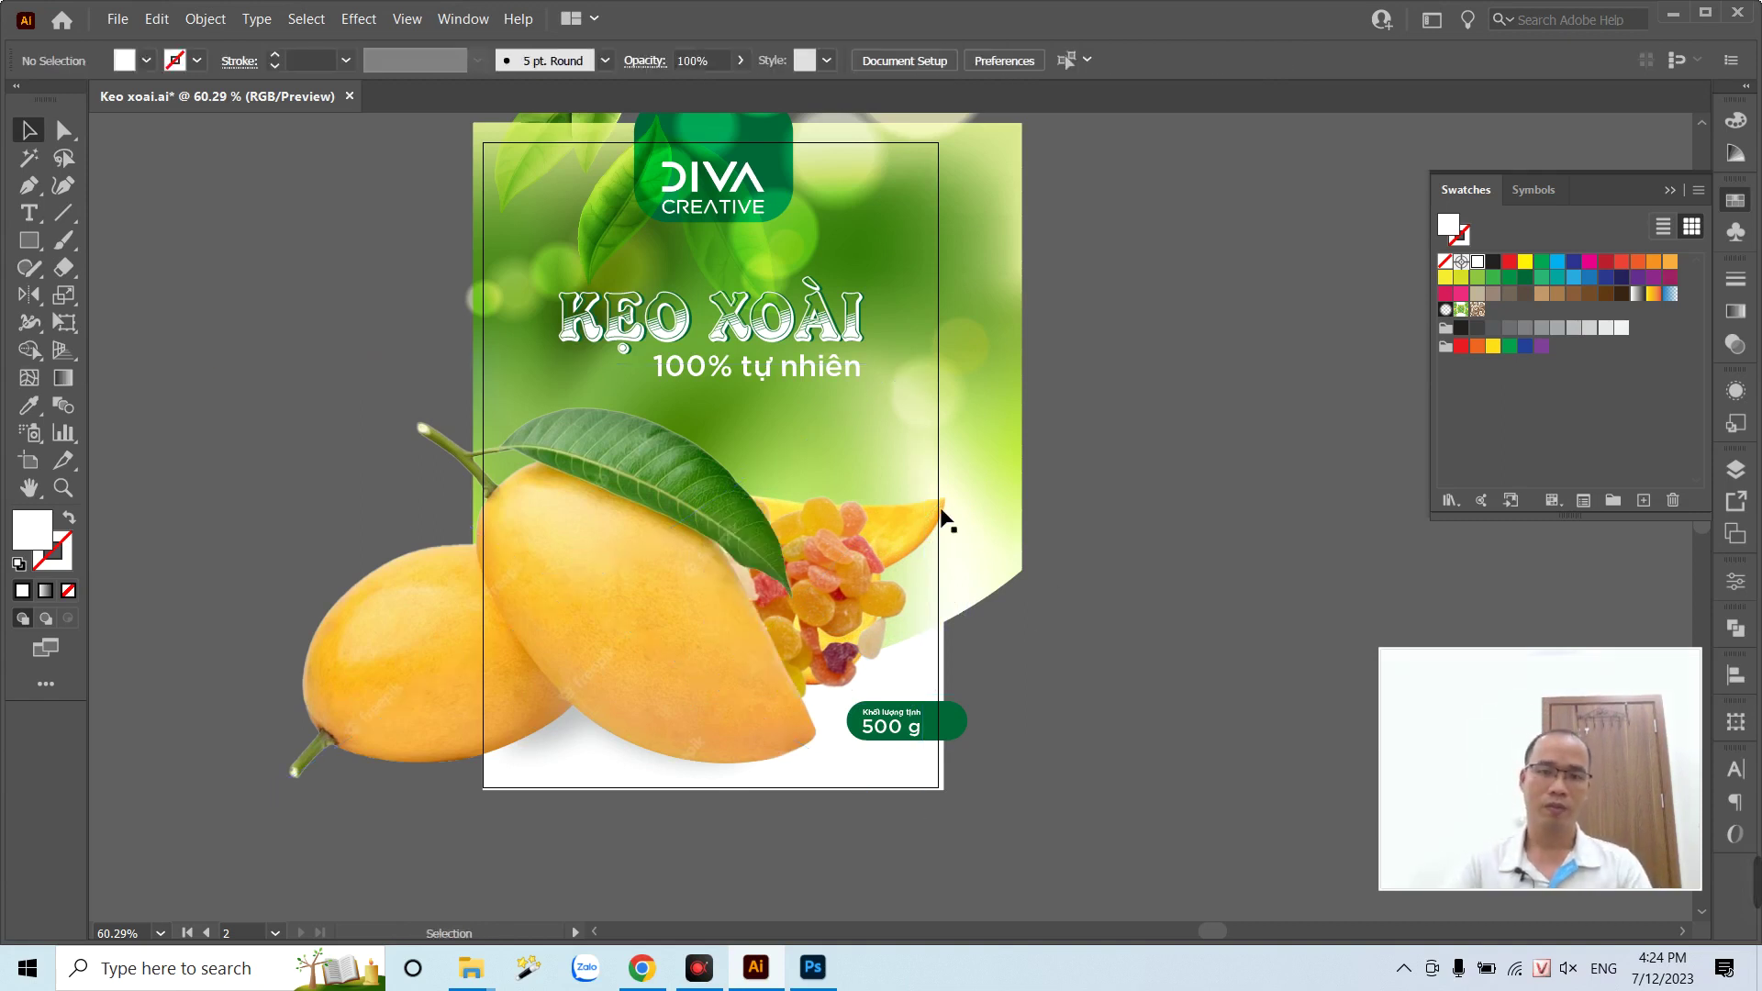
{"action": "mouse_move", "coordinate": [945, 519]}
{"action": "left_mouse_down"}
{"action": "mouse_move", "coordinate": [1351, 337]}
{"action": "mouse_move", "coordinate": [1363, 288]}
{"action": "left_mouse_up"}
{"action": "left_click_drag", "start_coordinate": [825, 608], "coordinate": [843, 590]}
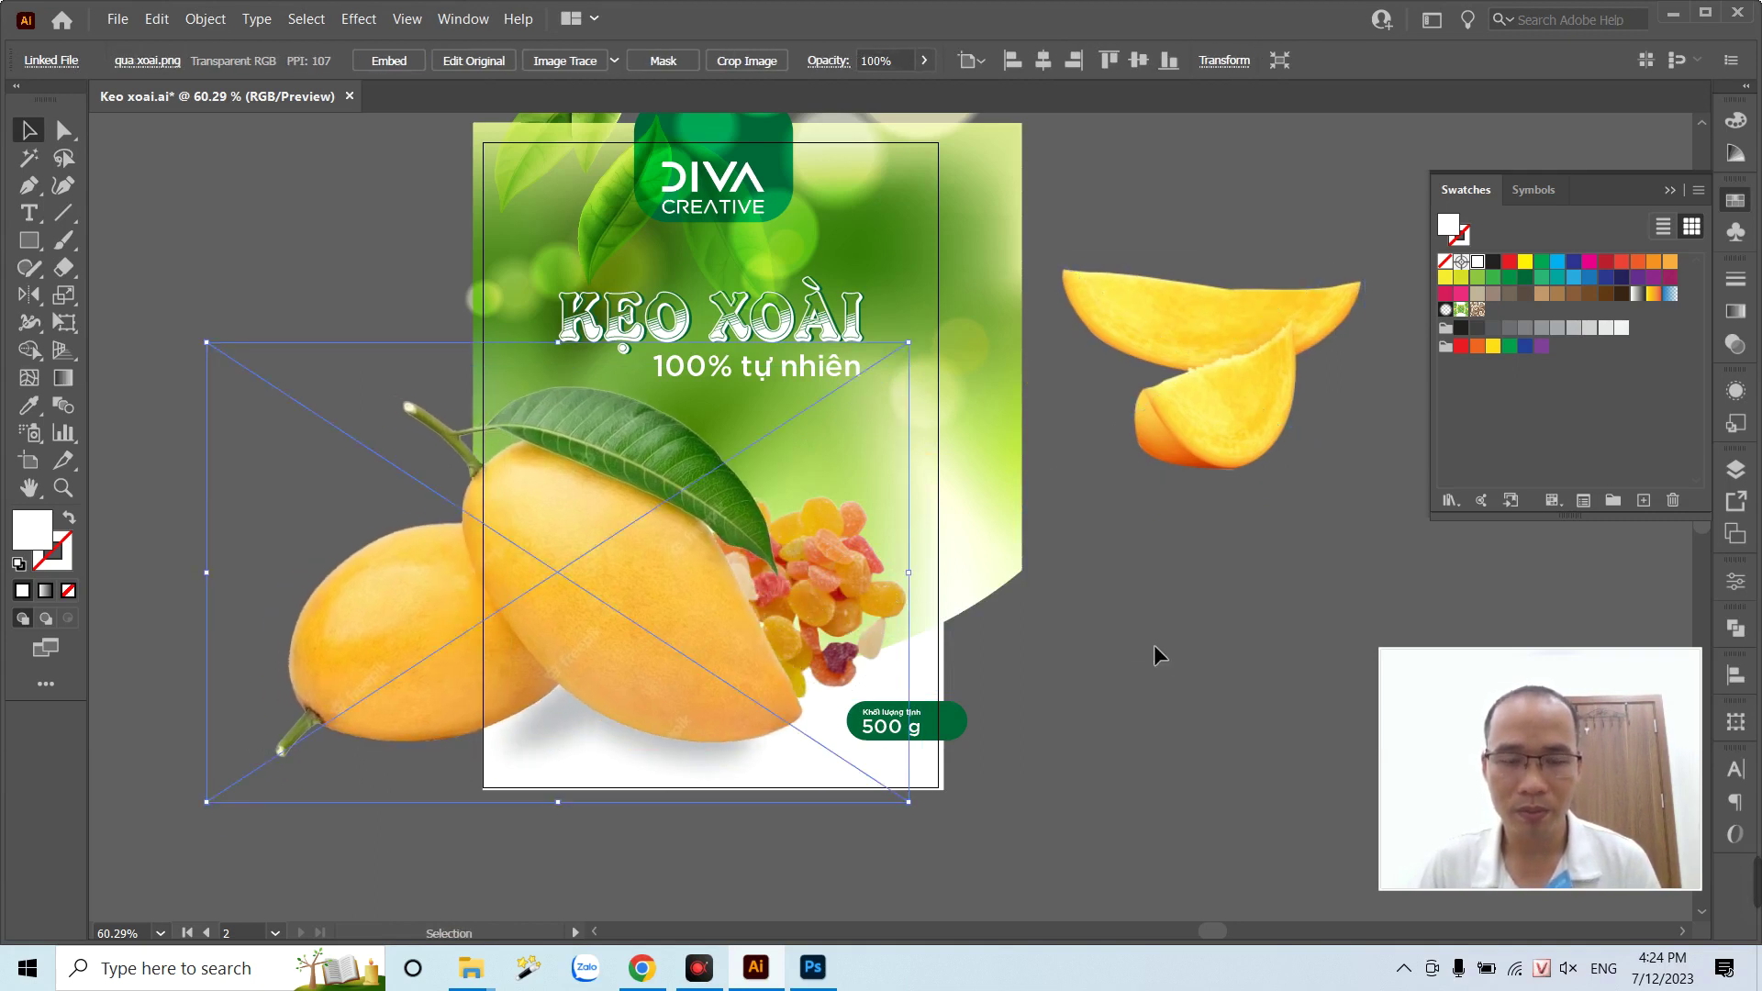
{"action": "key", "text": "ctrl+z"}
{"action": "key", "text": "ctrl+z"}
{"action": "key", "text": "ctrl+z"}
{"action": "key", "text": "ctrl+z"}
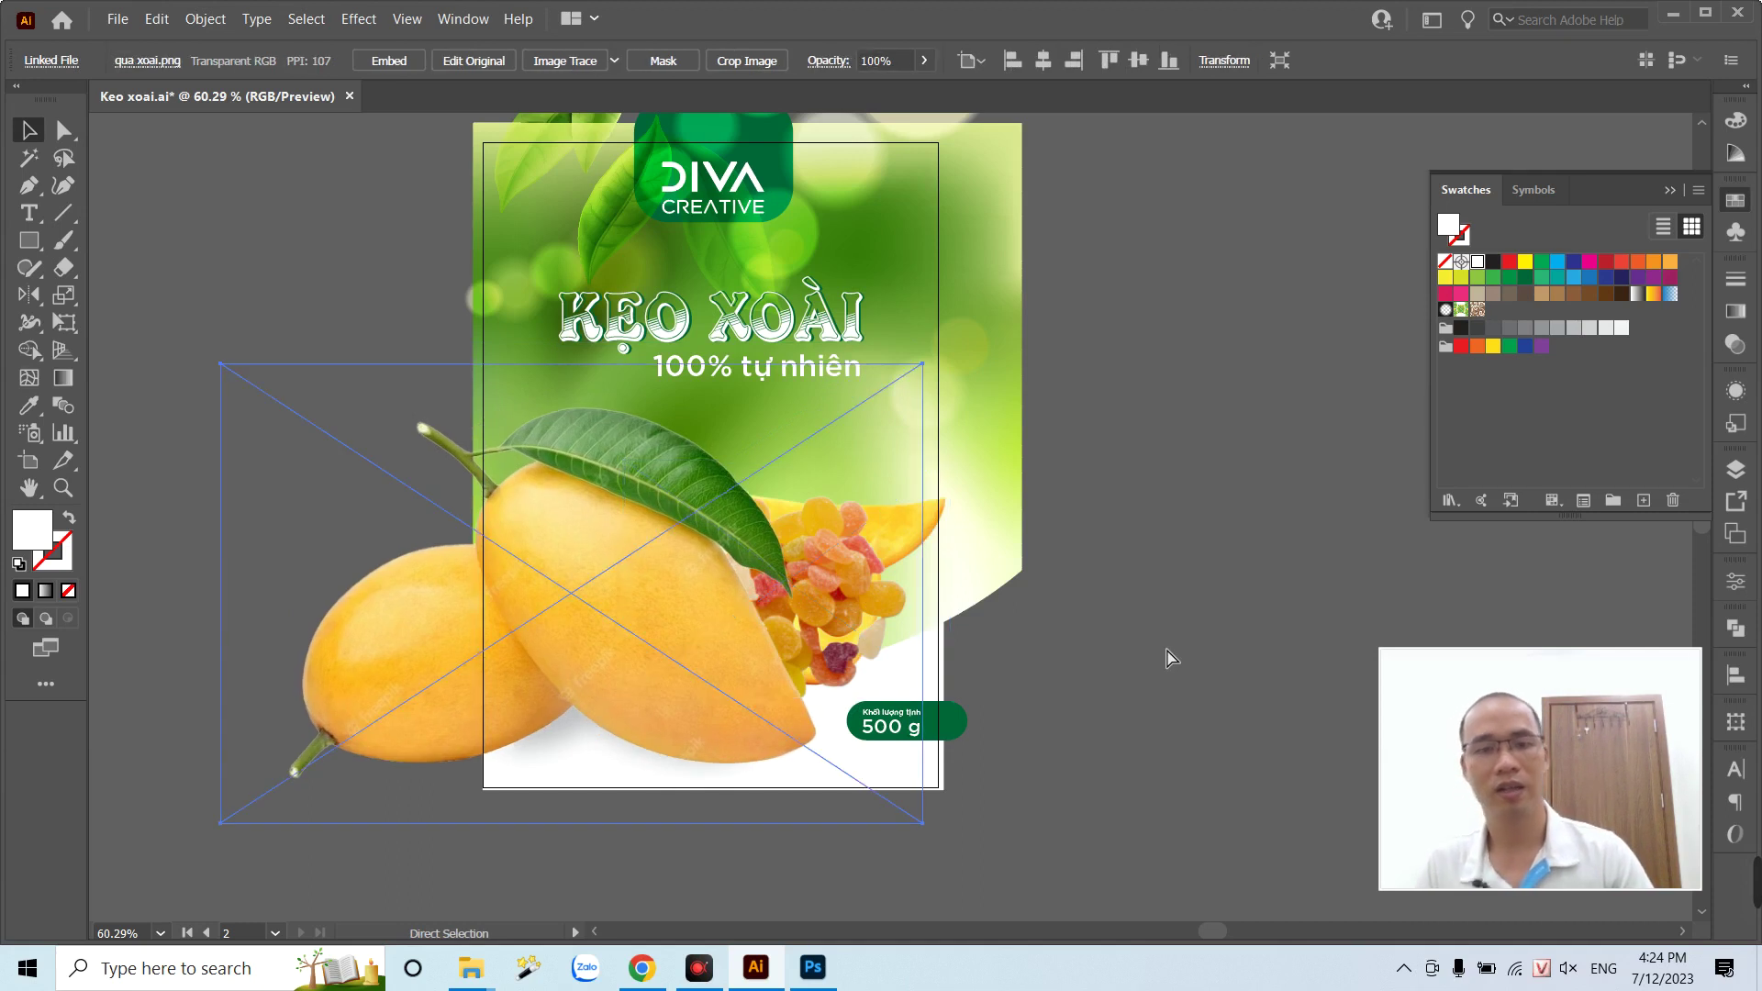
{"action": "key", "text": "ctrl+z"}
{"action": "key", "text": "ctrl+z"}
{"action": "key", "text": "ctrl+z"}
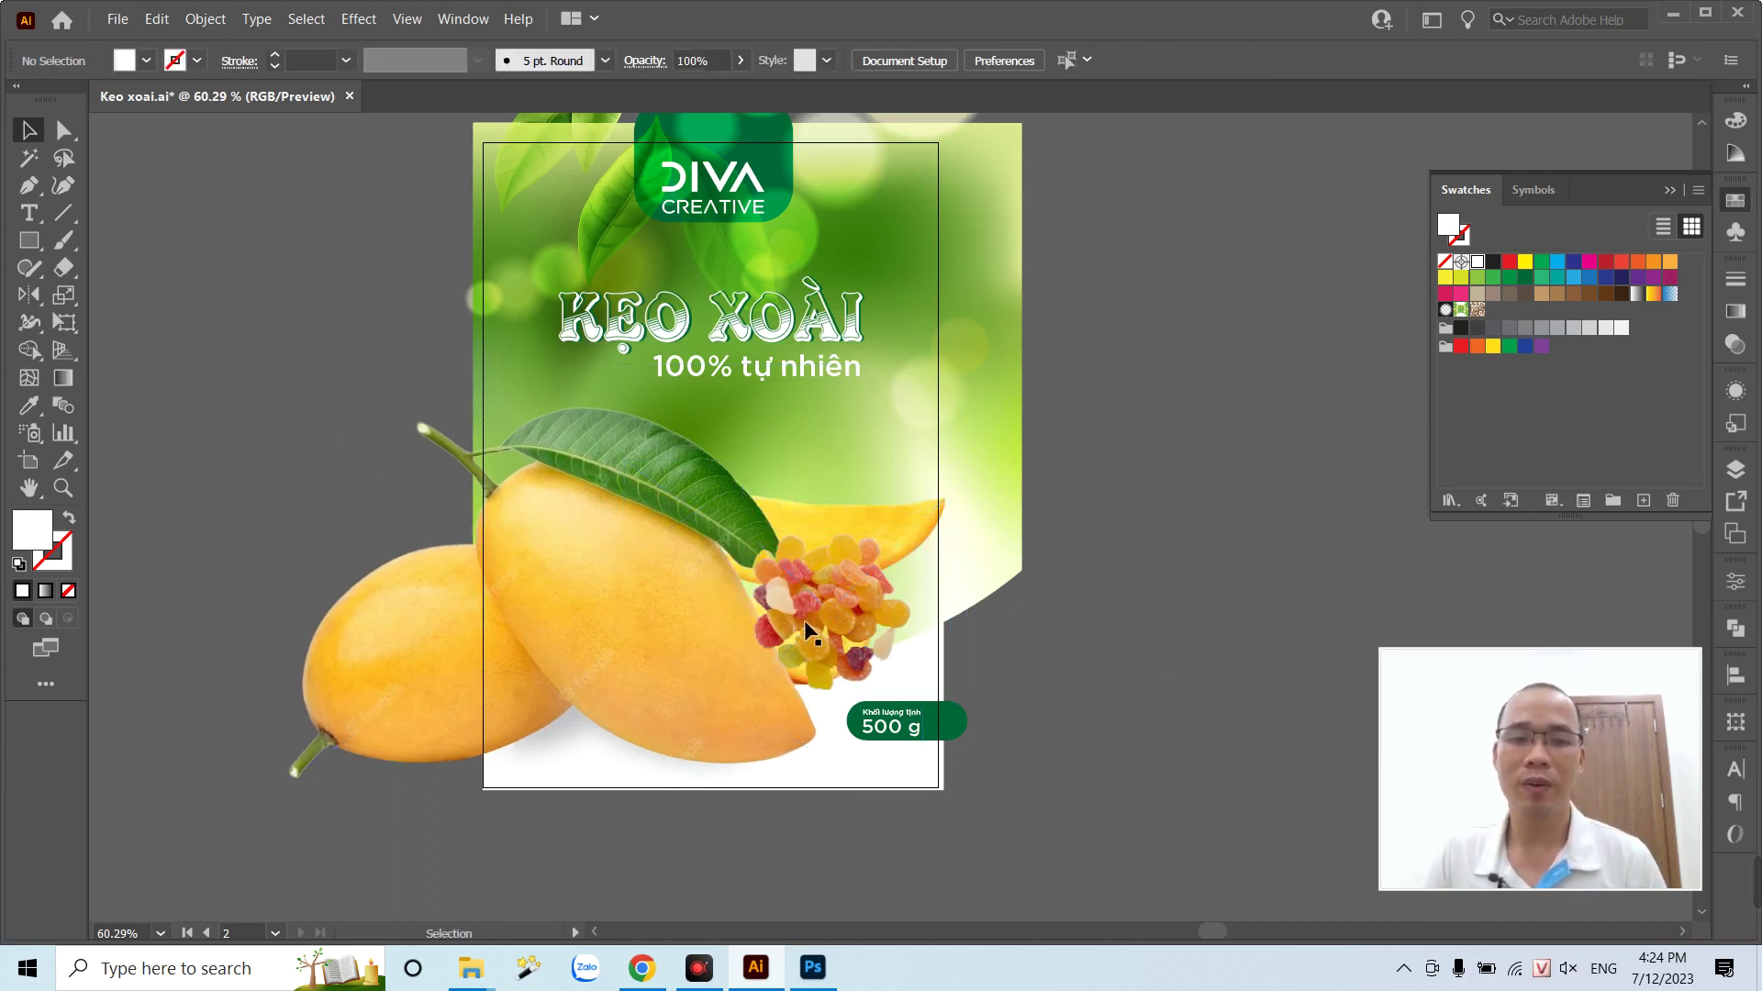
{"action": "left_click_drag", "start_coordinate": [811, 632], "coordinate": [1191, 547]}
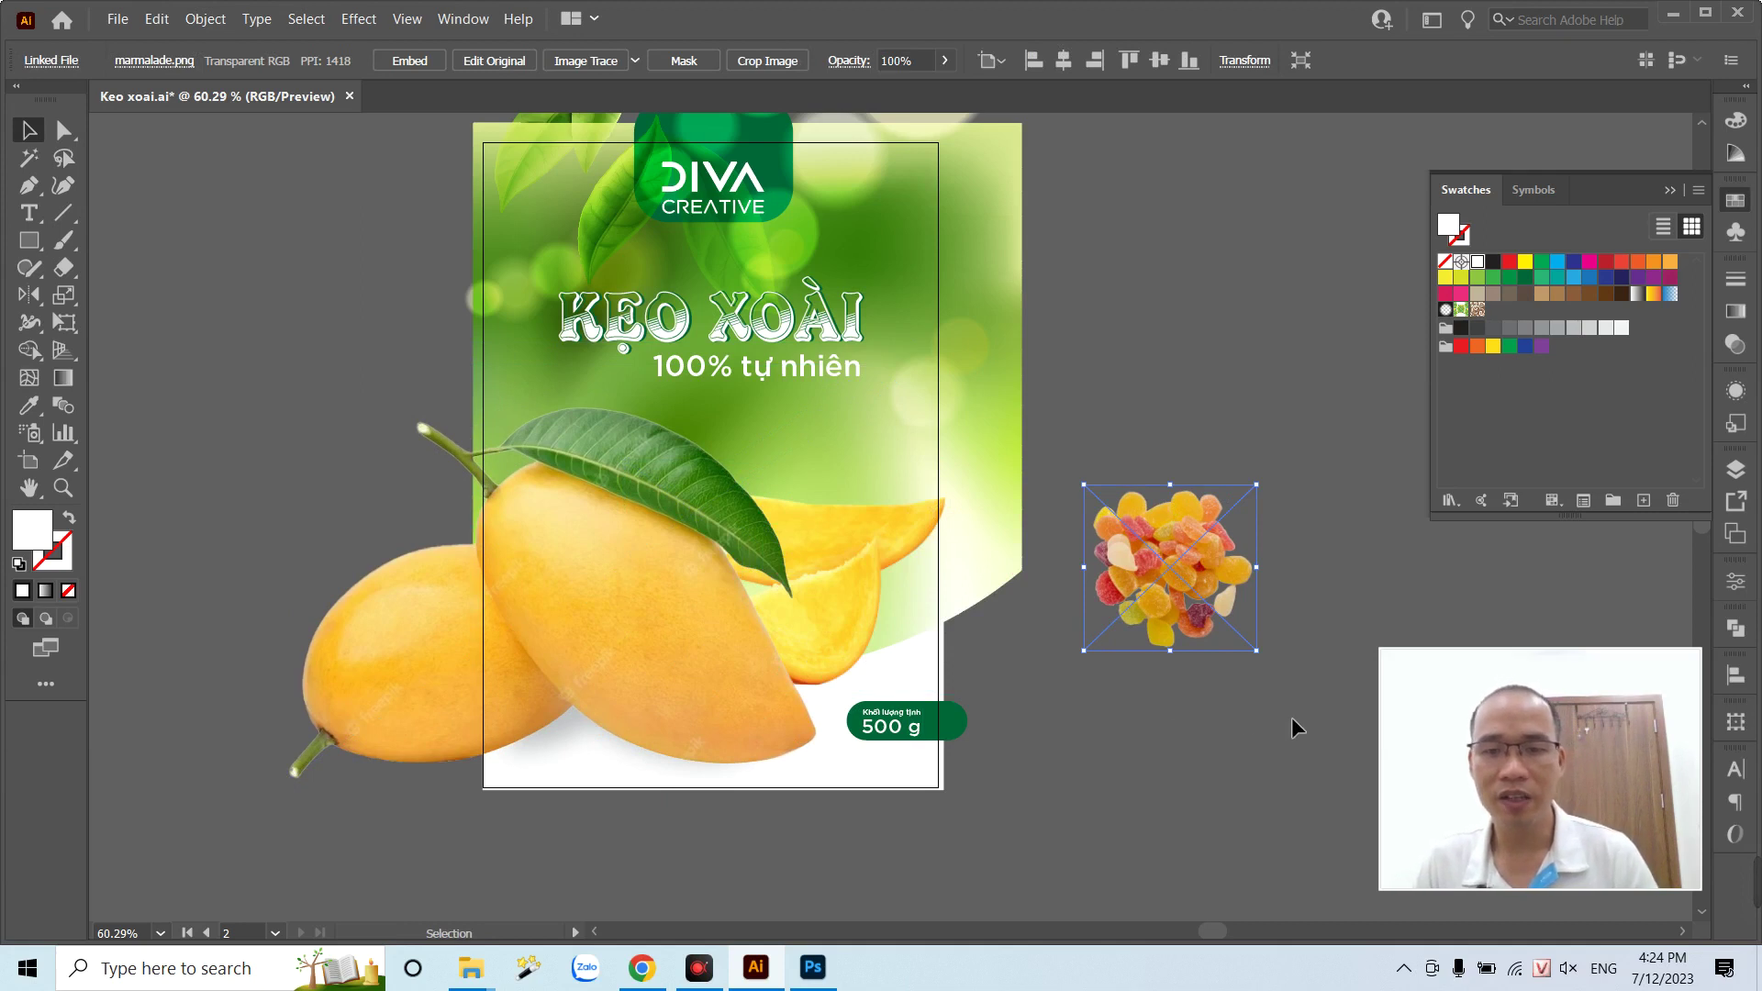
- Zoom in and trace a closed pen outline around the lower candy cluster
{"action": "key", "text": "z"}
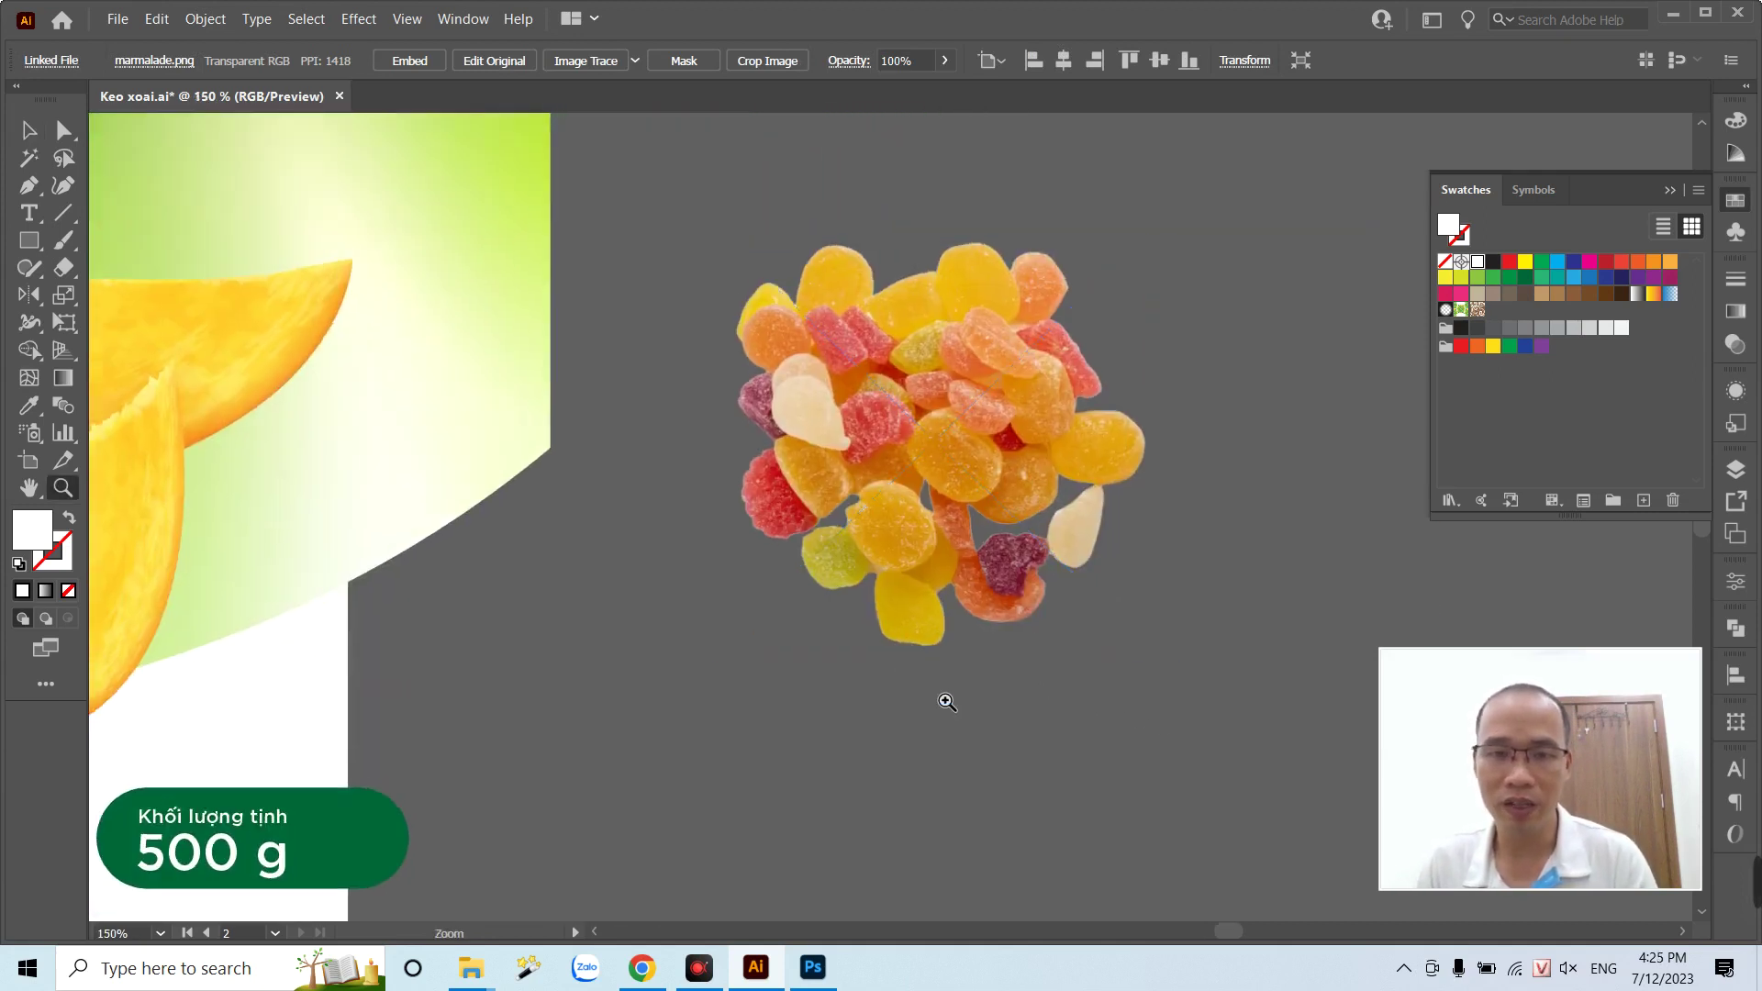
{"action": "left_click_drag", "start_coordinate": [1341, 830], "coordinate": [1090, 776]}
{"action": "key", "text": "p"}
{"action": "left_click", "coordinate": [780, 588]}
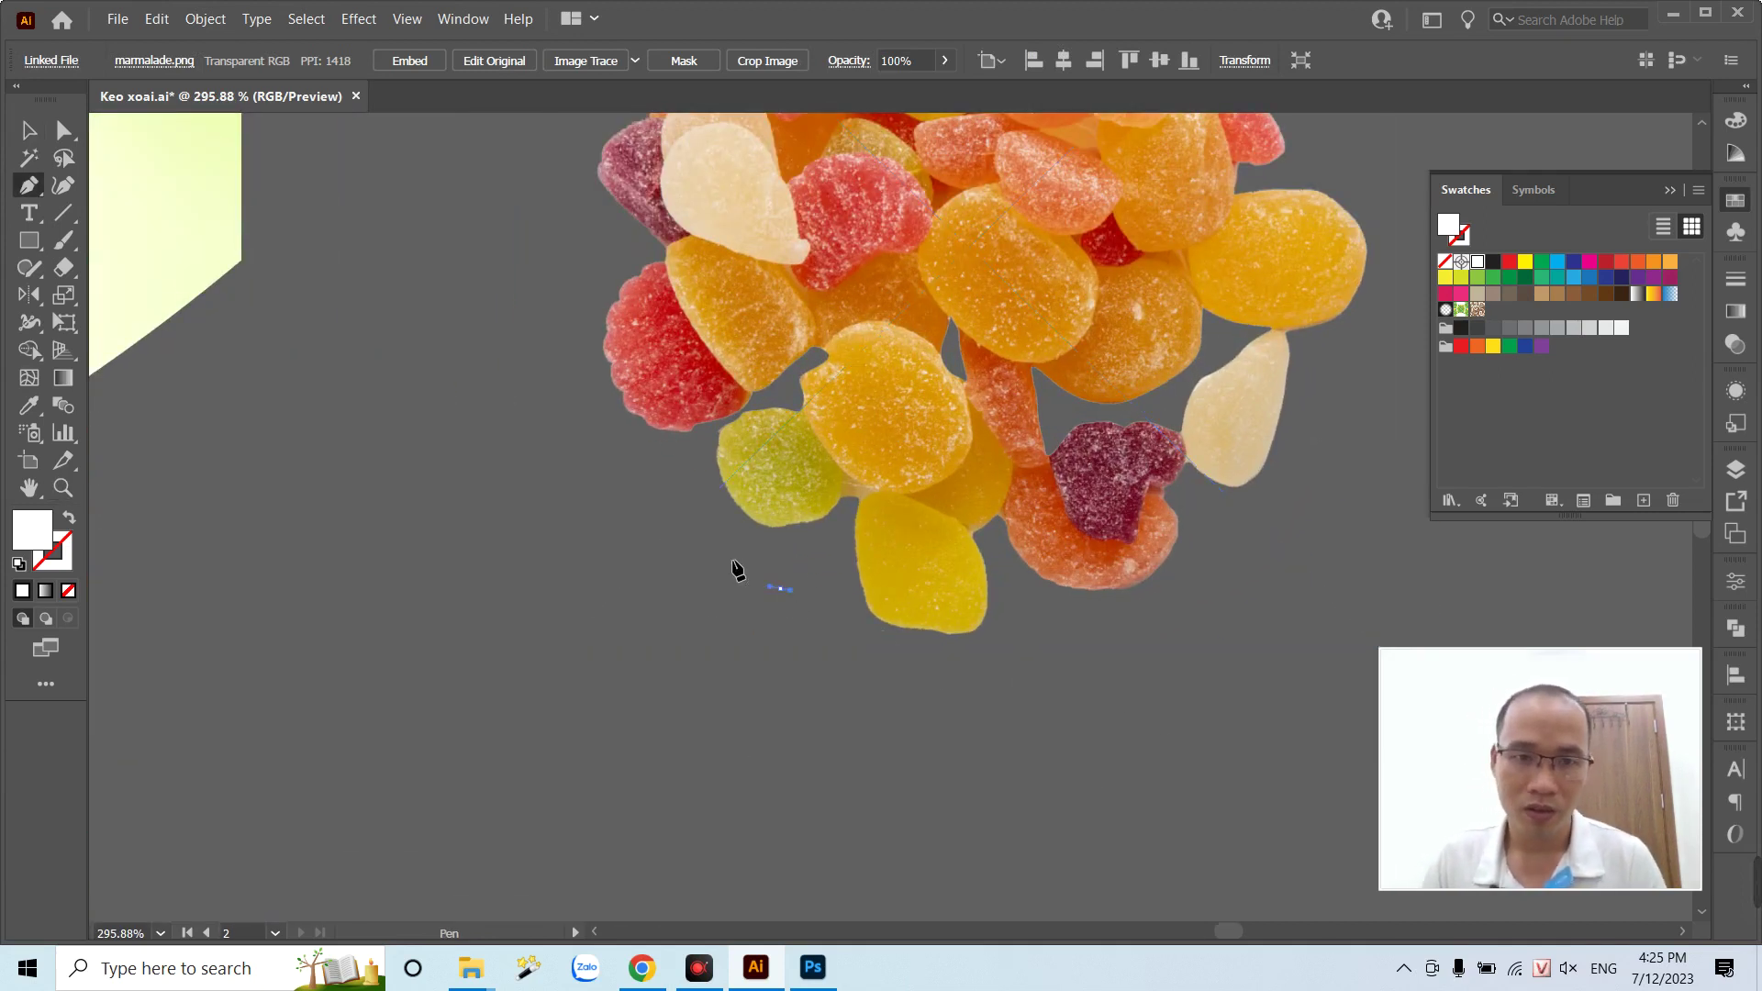
{"action": "left_click_drag", "start_coordinate": [717, 448], "coordinate": [755, 409]}
{"action": "left_click", "coordinate": [788, 396]}
{"action": "left_click", "coordinate": [846, 326]}
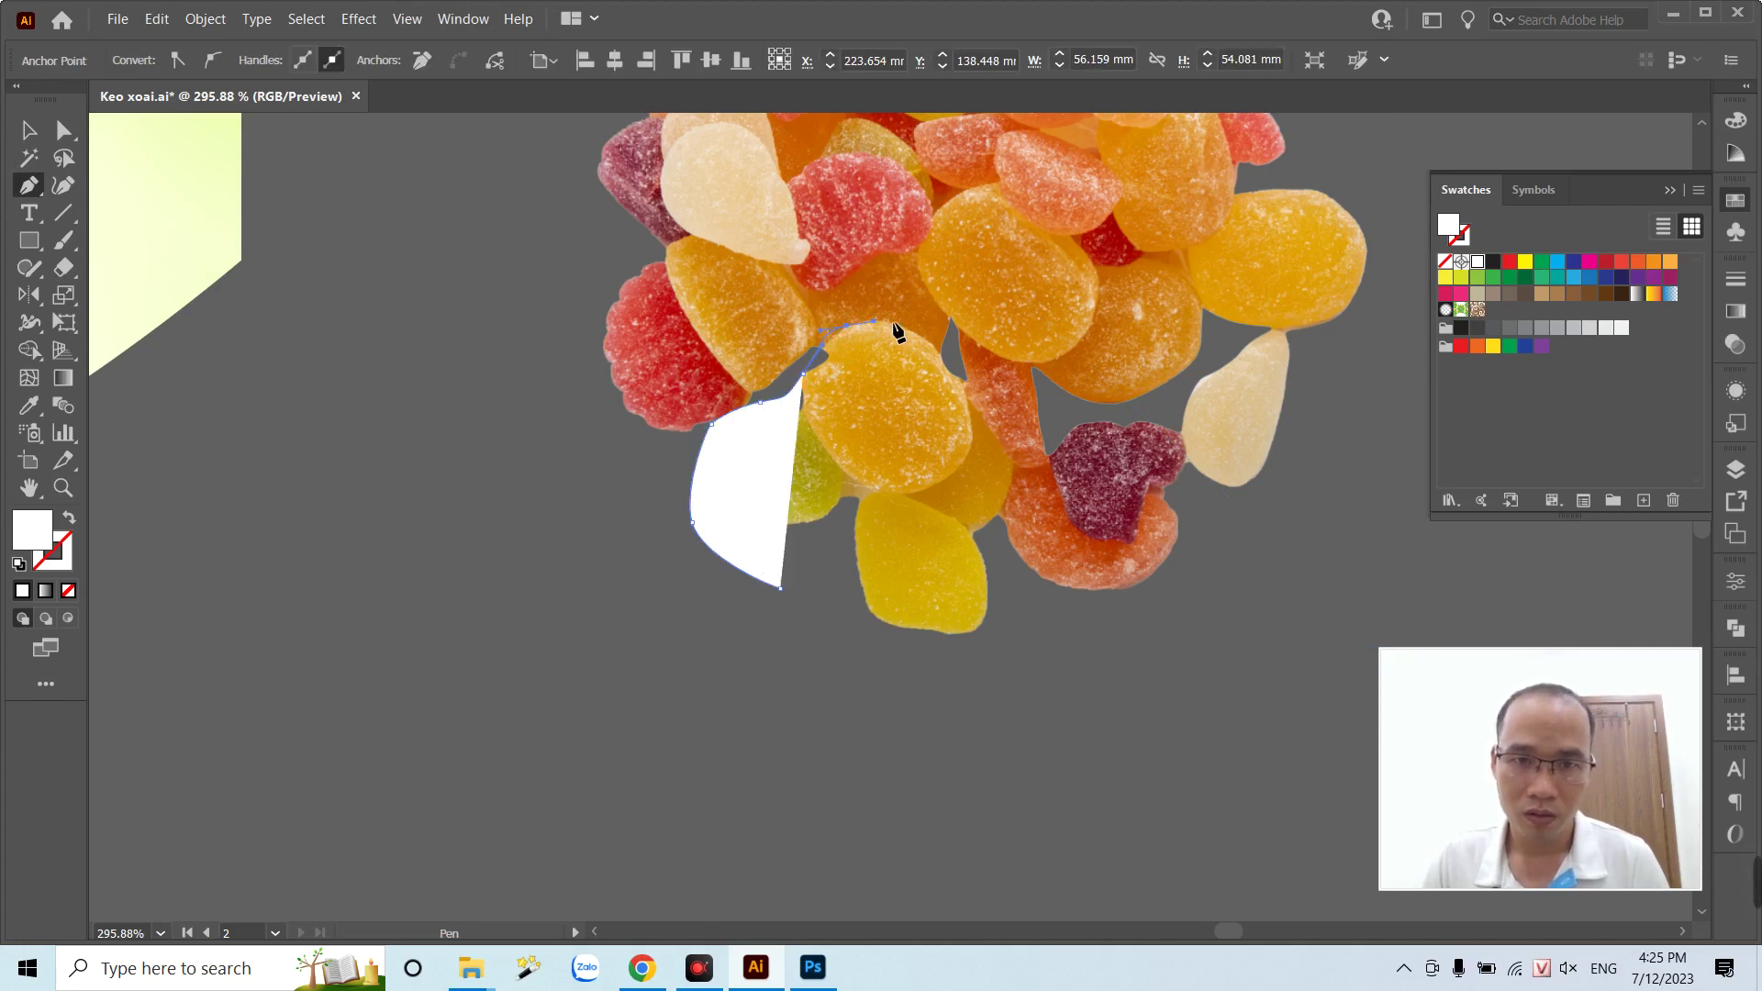
{"action": "left_click_drag", "start_coordinate": [927, 351], "coordinate": [947, 377]}
{"action": "left_click", "coordinate": [976, 407]}
{"action": "left_click", "coordinate": [1007, 472]}
{"action": "left_click_drag", "start_coordinate": [997, 523], "coordinate": [999, 668]}
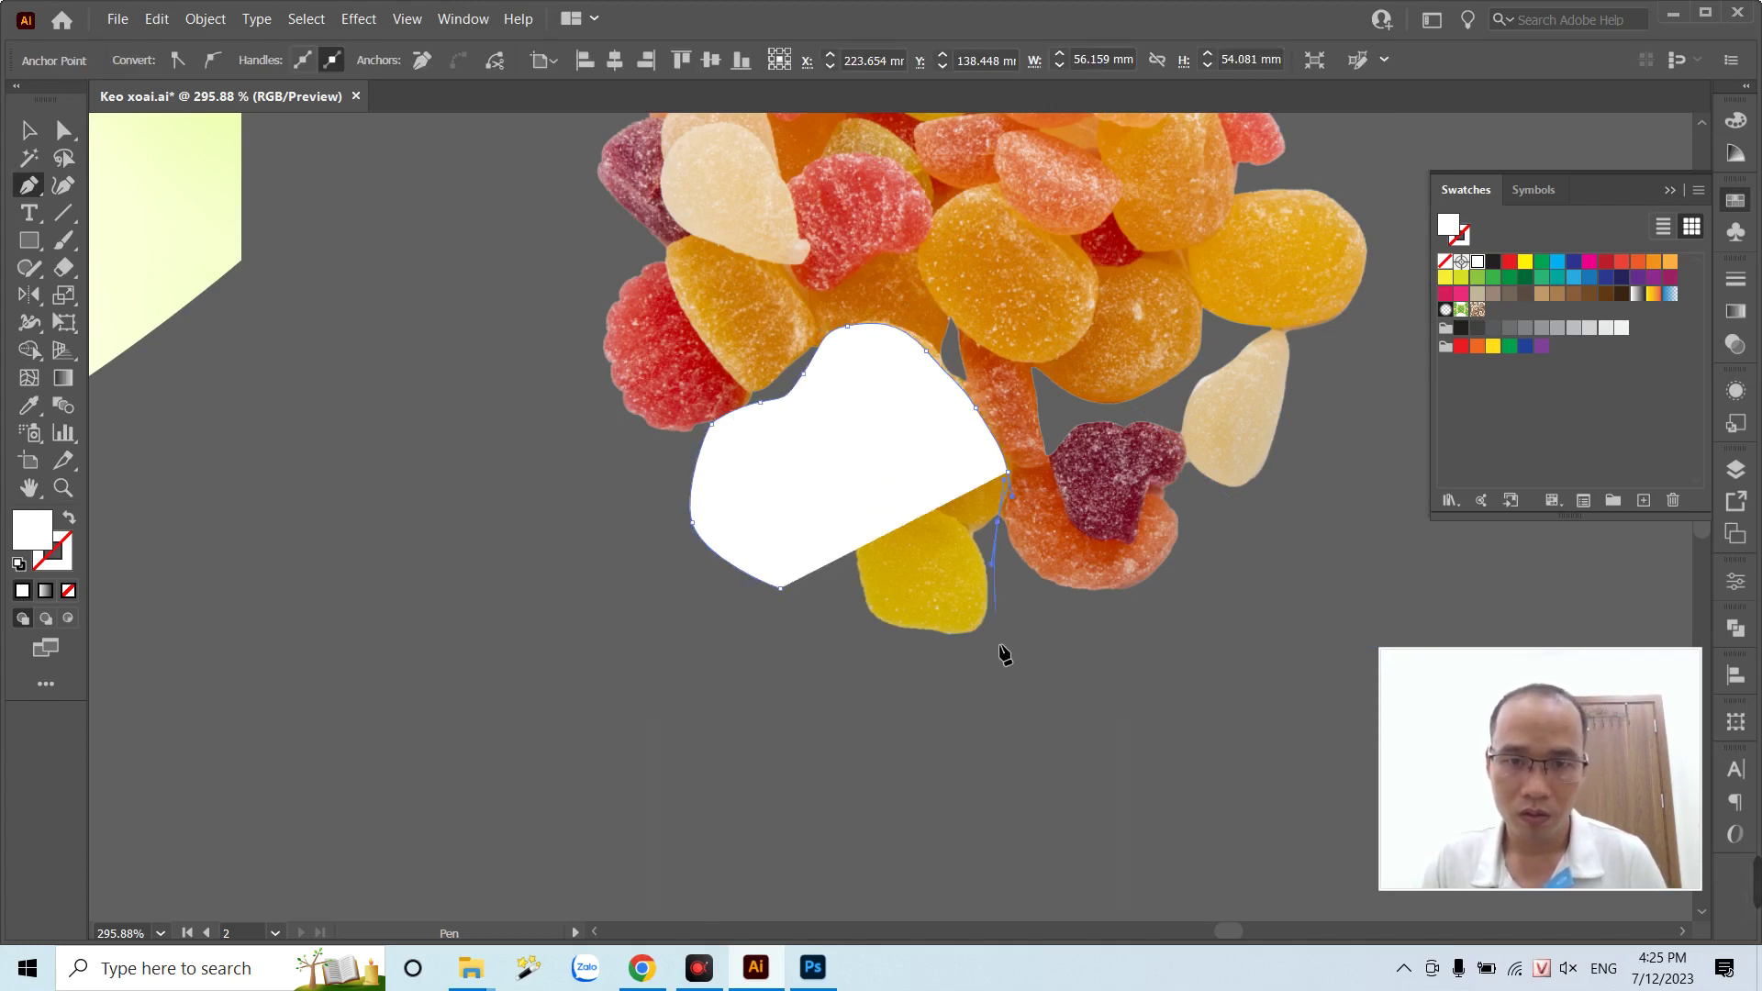
{"action": "left_click", "coordinate": [833, 640]}
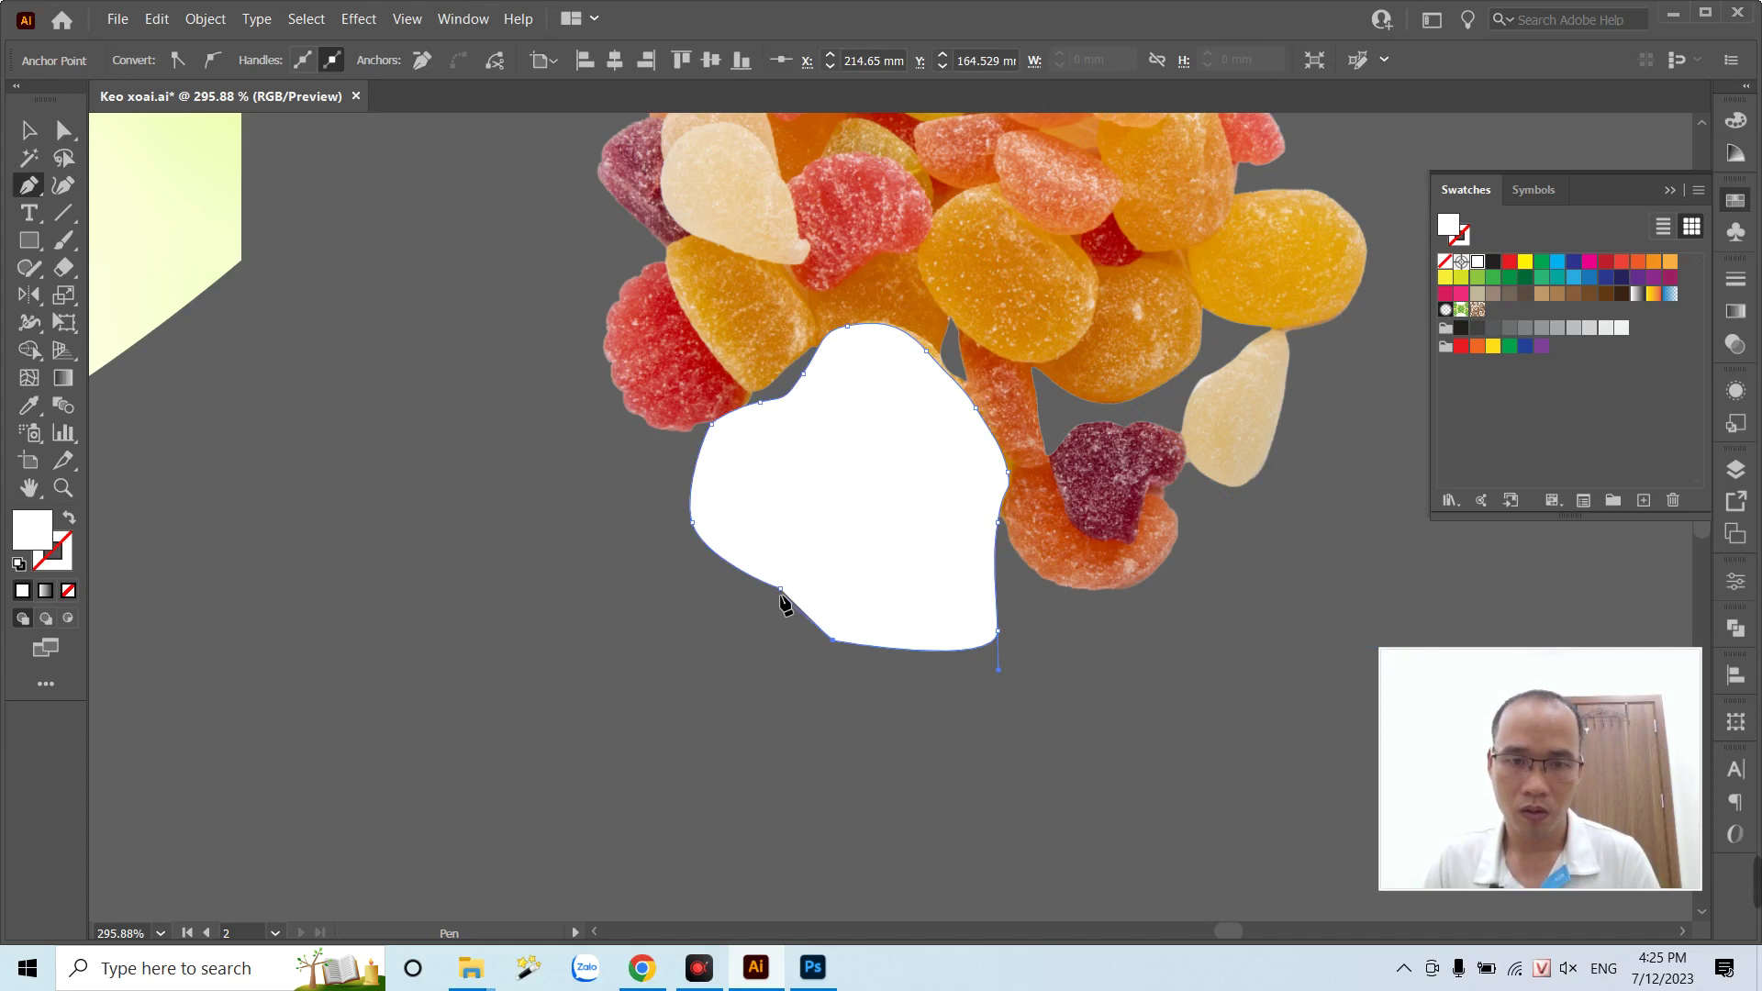
{"action": "left_click", "coordinate": [779, 588]}
- Clip the candy image to the traced outline as a clipping mask
{"action": "key", "text": "v"}
{"action": "left_click", "coordinate": [1034, 316], "text": "shift"}
{"action": "right_click", "coordinate": [1034, 301]}
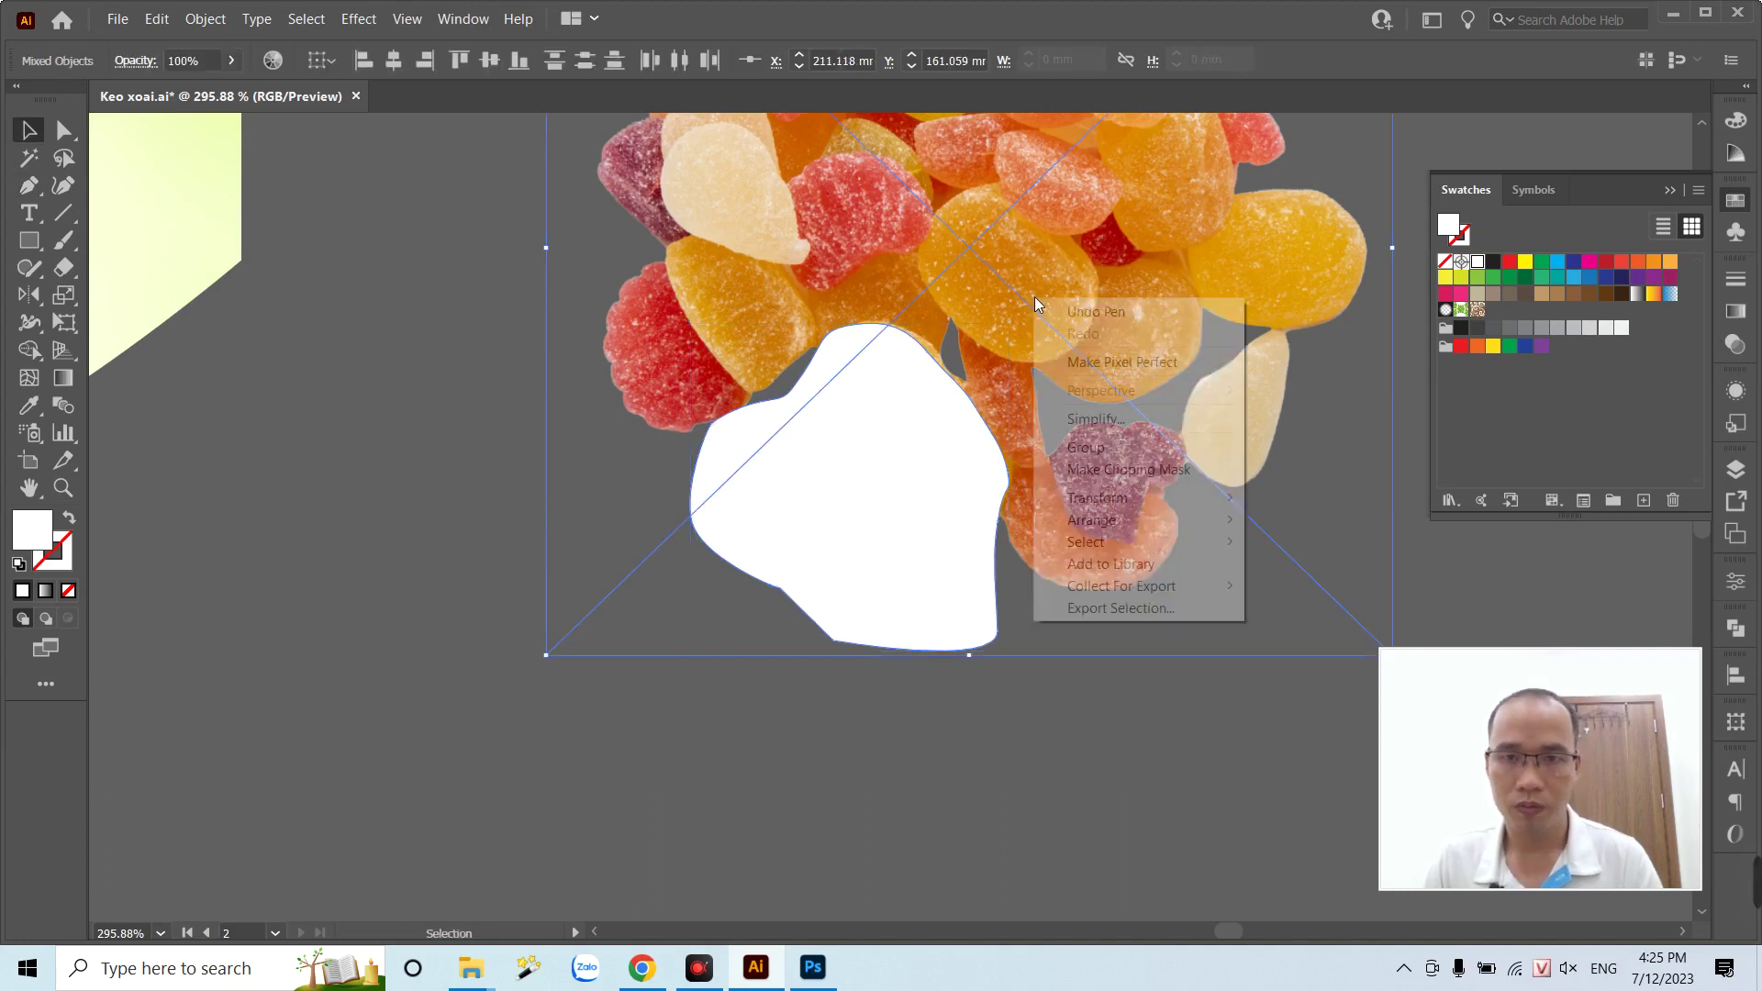
{"action": "left_click", "coordinate": [1129, 469]}
{"action": "key", "text": "ctrl+1"}
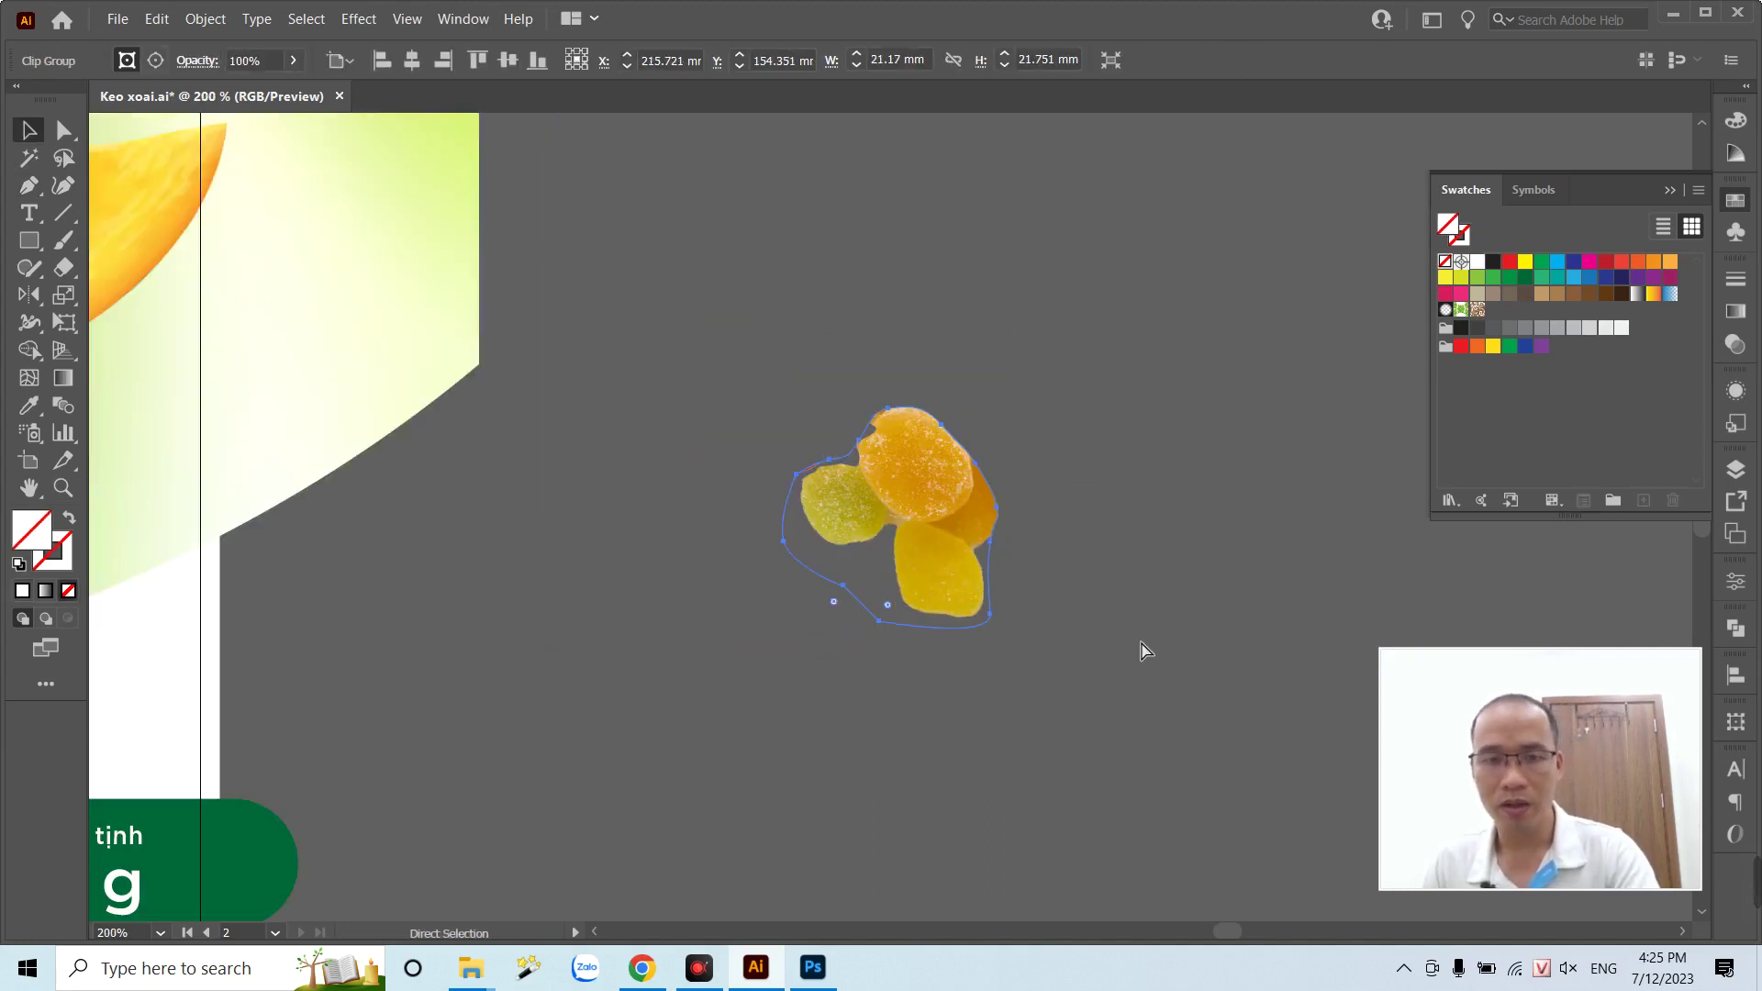
- Delete the candy cluster after a trial placement and bring Photoshop forward
{"action": "left_click_drag", "start_coordinate": [893, 521], "coordinate": [349, 628]}
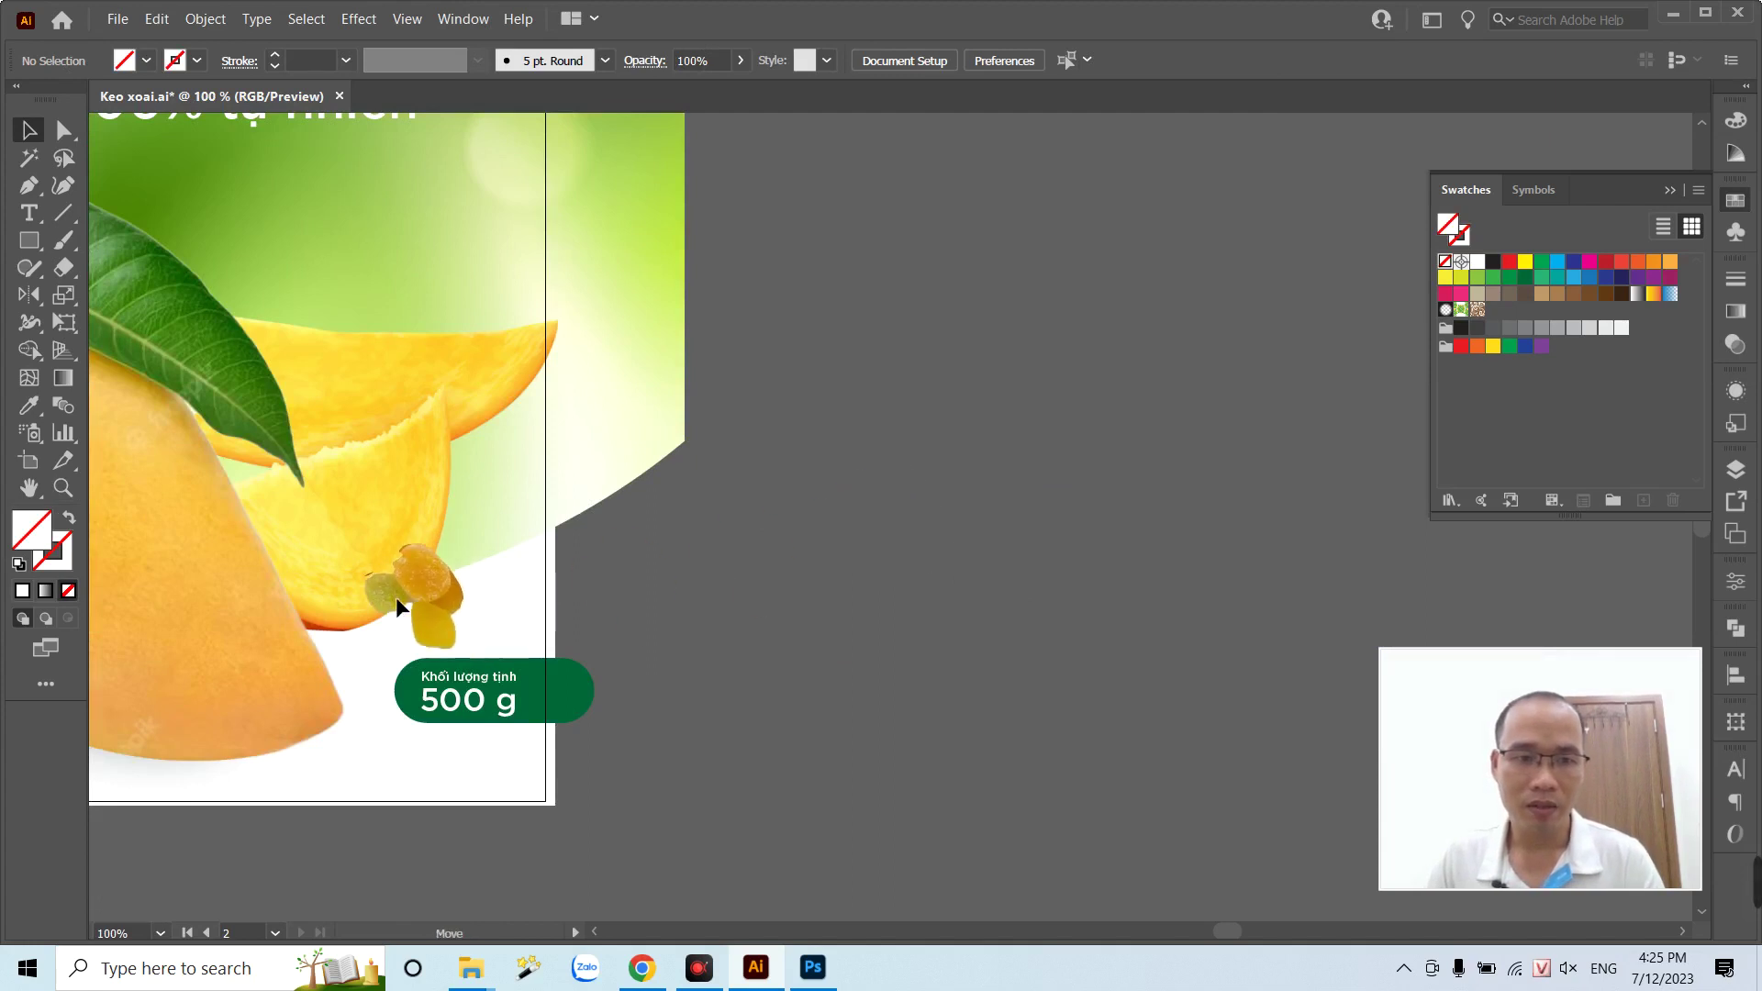
{"action": "key", "text": "ctrl+z"}
{"action": "key", "text": "Delete"}
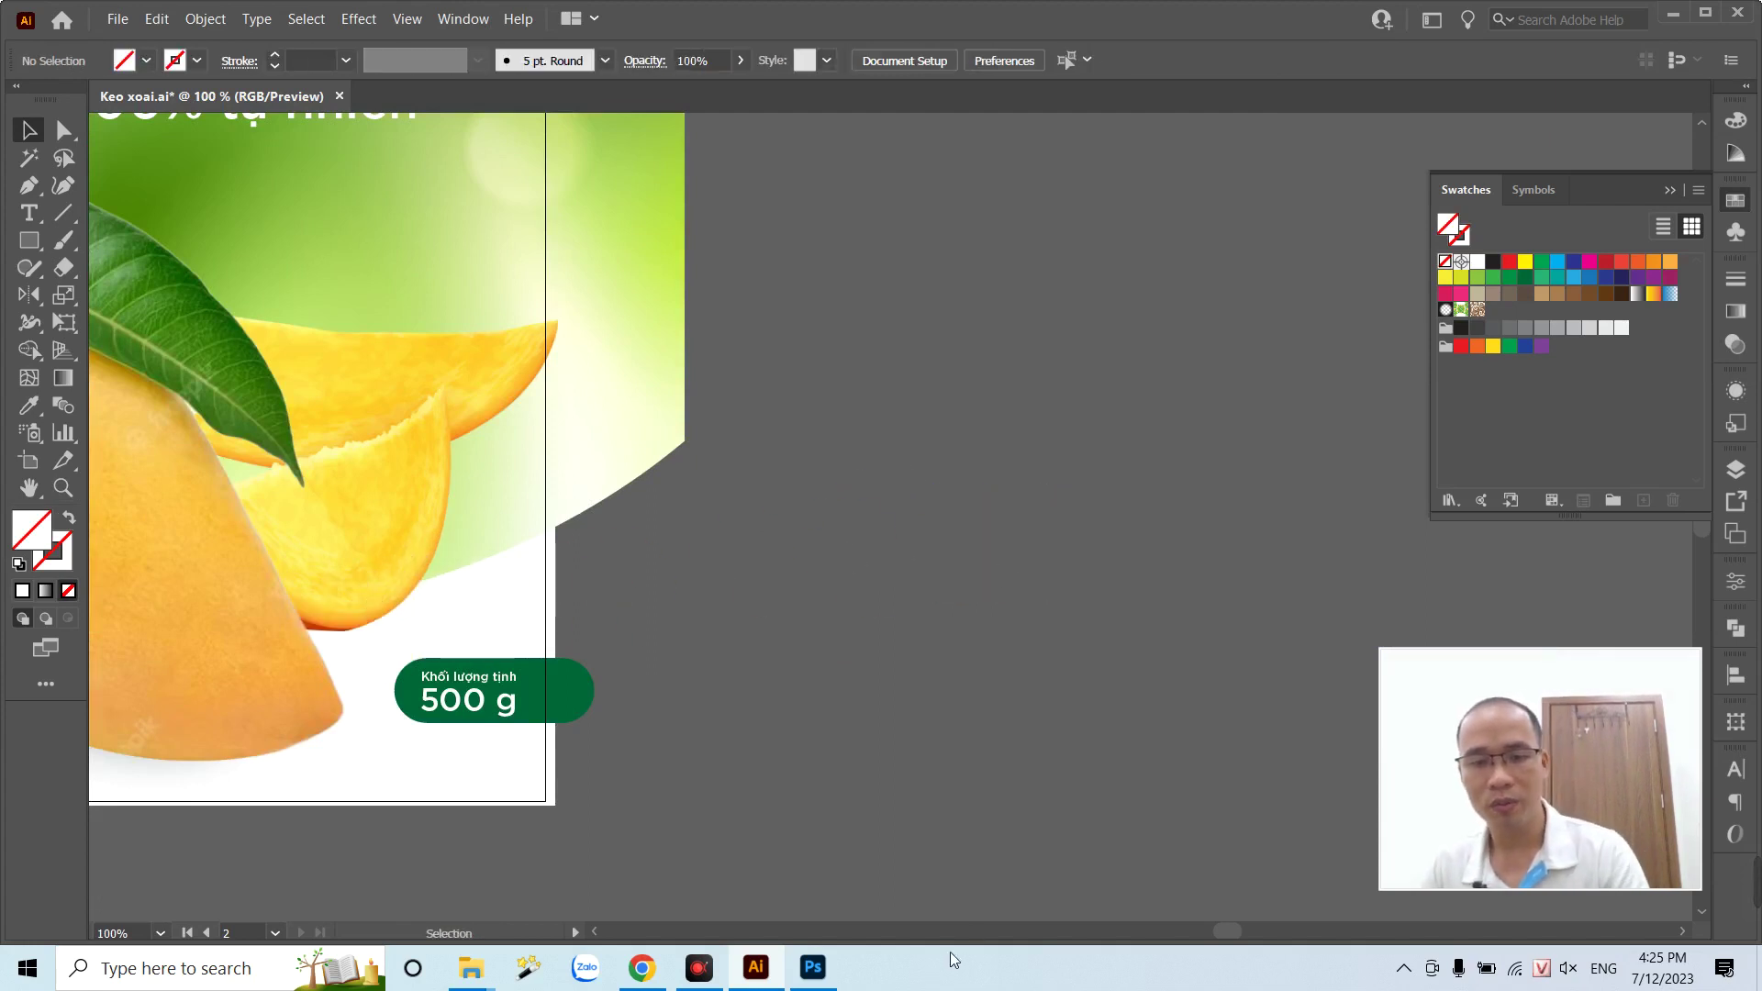
{"action": "left_click", "coordinate": [812, 967]}
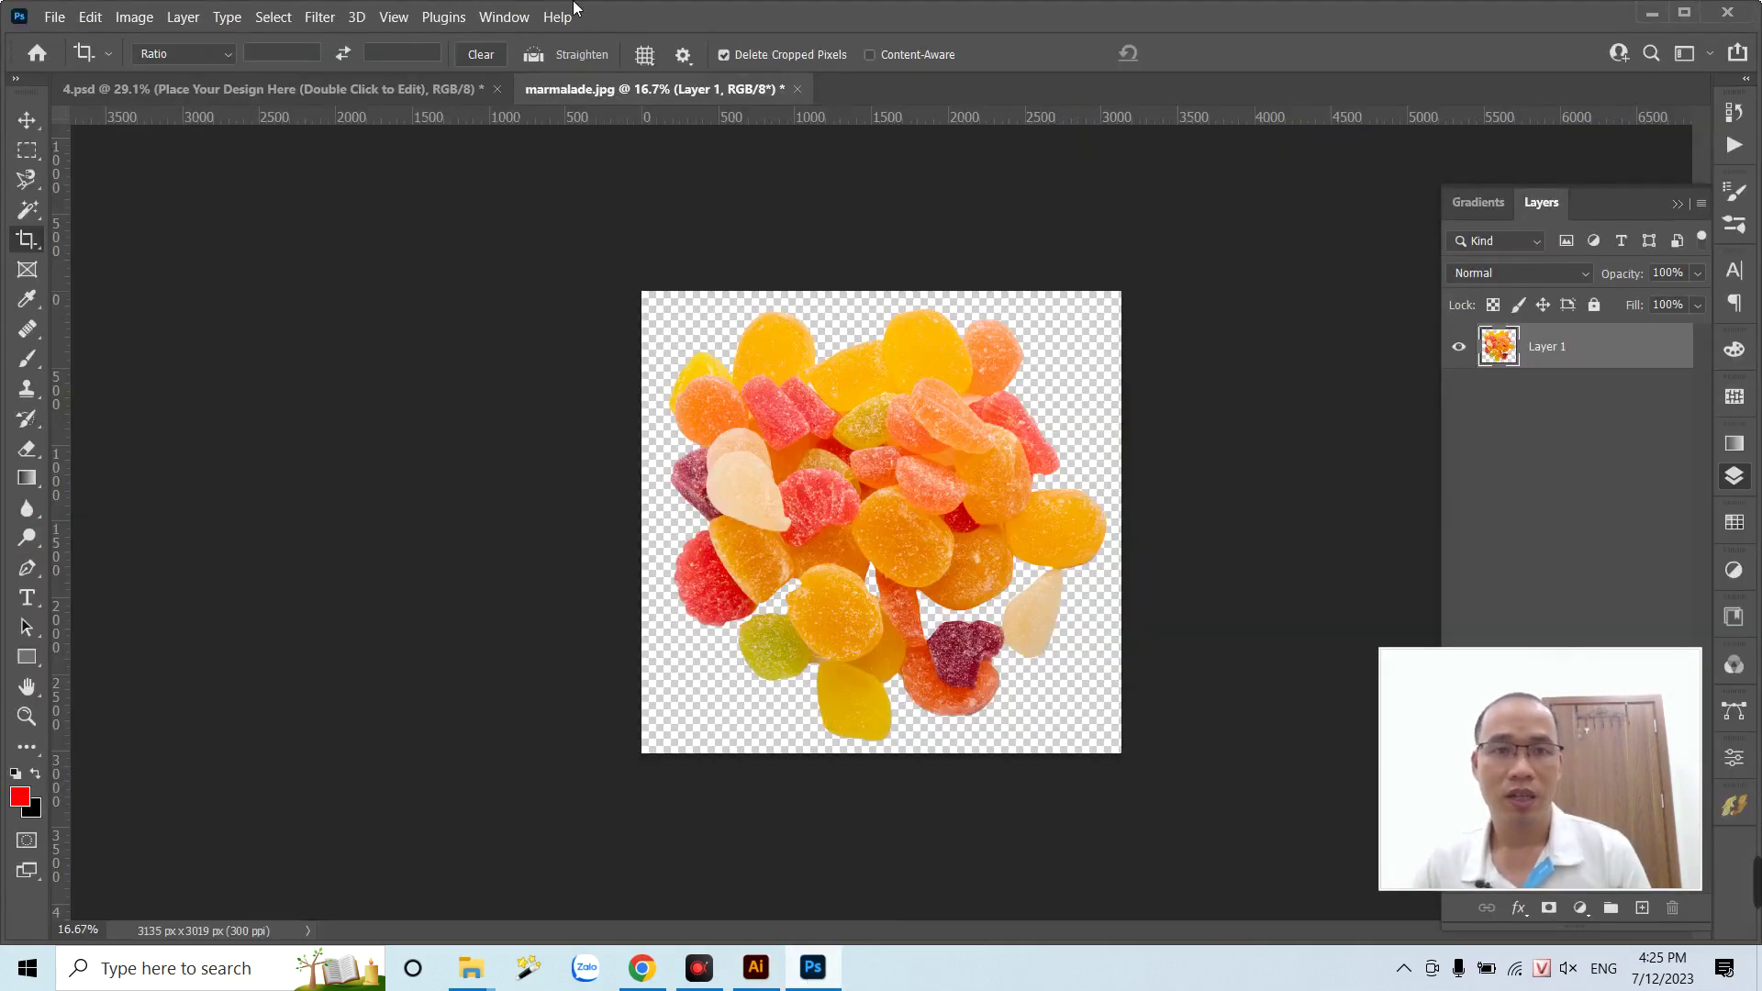
- Close the candy photo without saving and zoom out on the 4.psd mockup
{"action": "left_click", "coordinate": [795, 89]}
{"action": "left_click", "coordinate": [922, 389]}
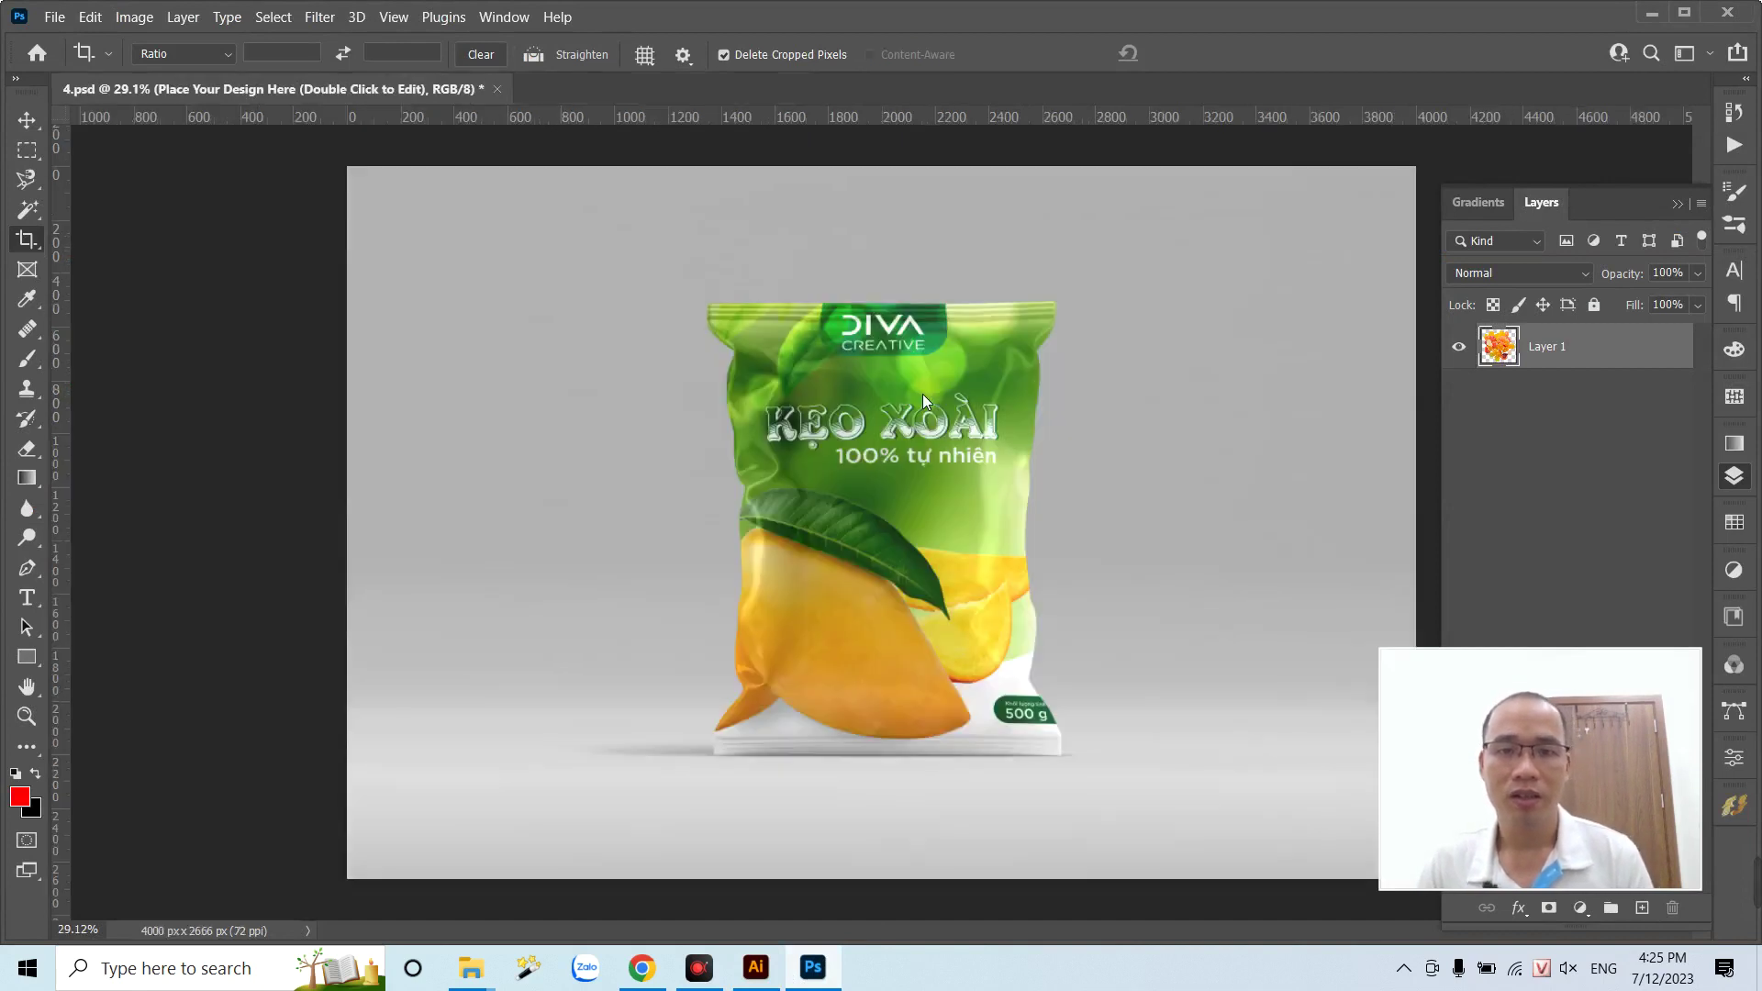
{"action": "left_click", "coordinate": [26, 119]}
{"action": "key", "text": "ctrl+minus"}
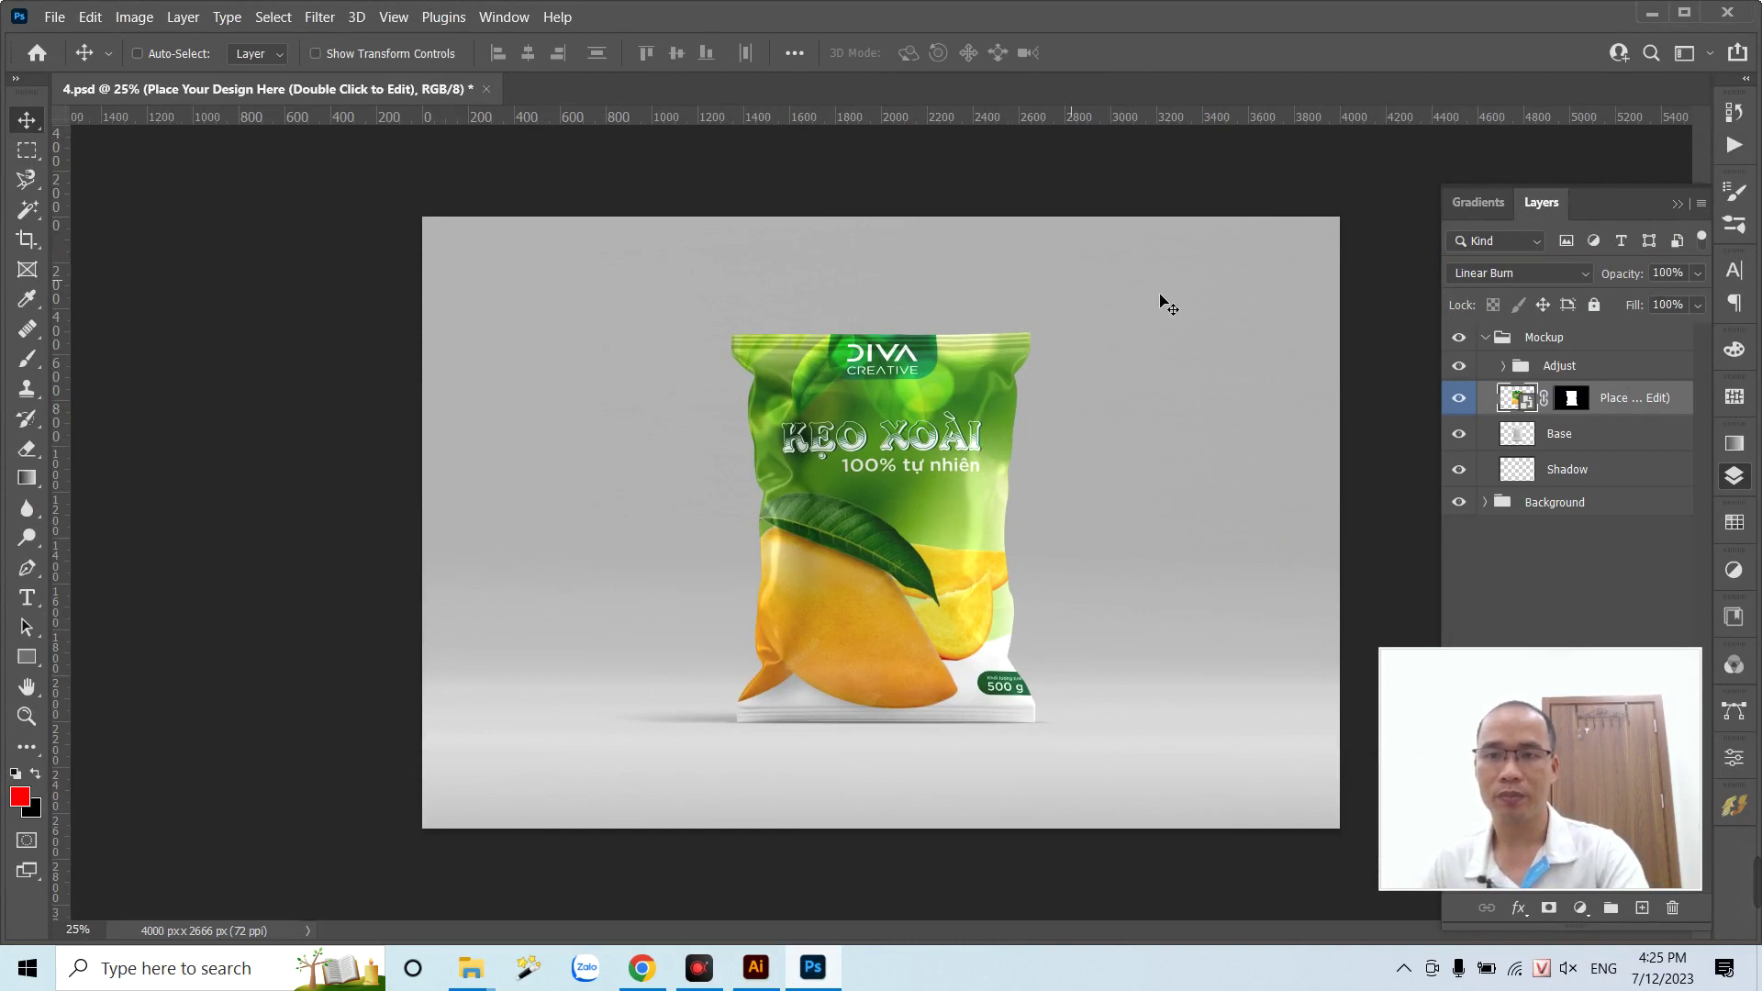
{"action": "key", "text": "ctrl+minus"}
- Hide the grey Background group and zoom in on the green bag
{"action": "left_click", "coordinate": [1512, 368]}
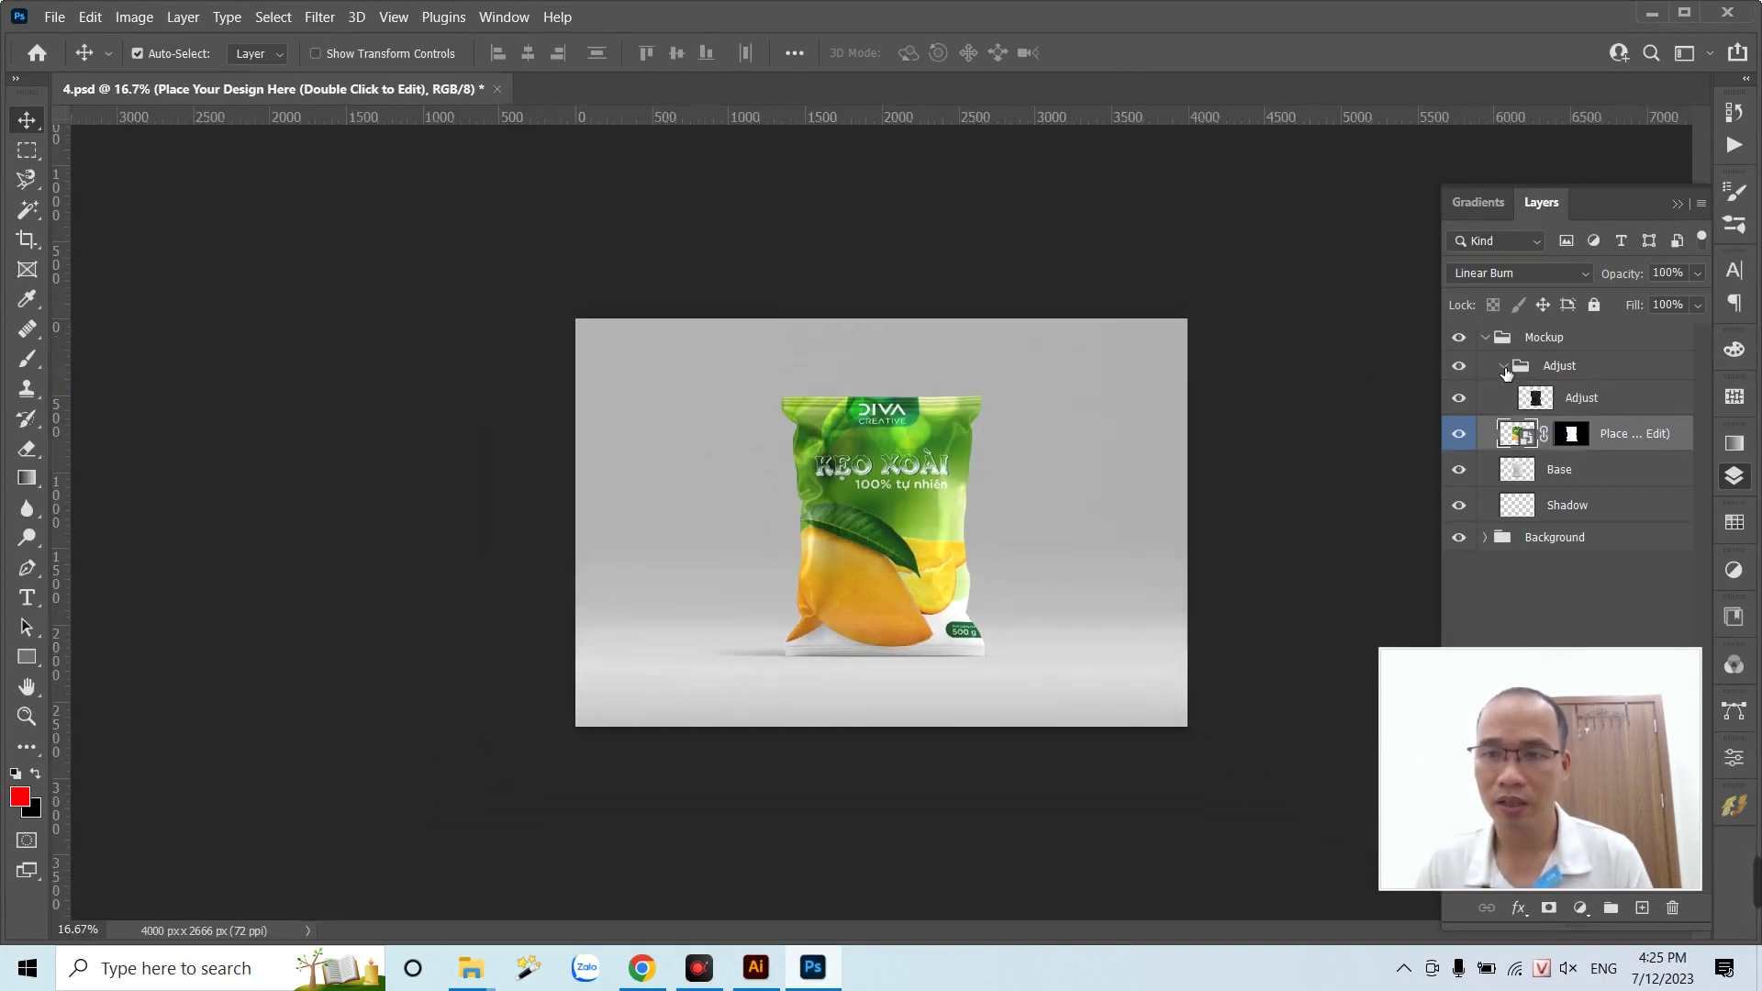
{"action": "left_click", "coordinate": [1510, 368]}
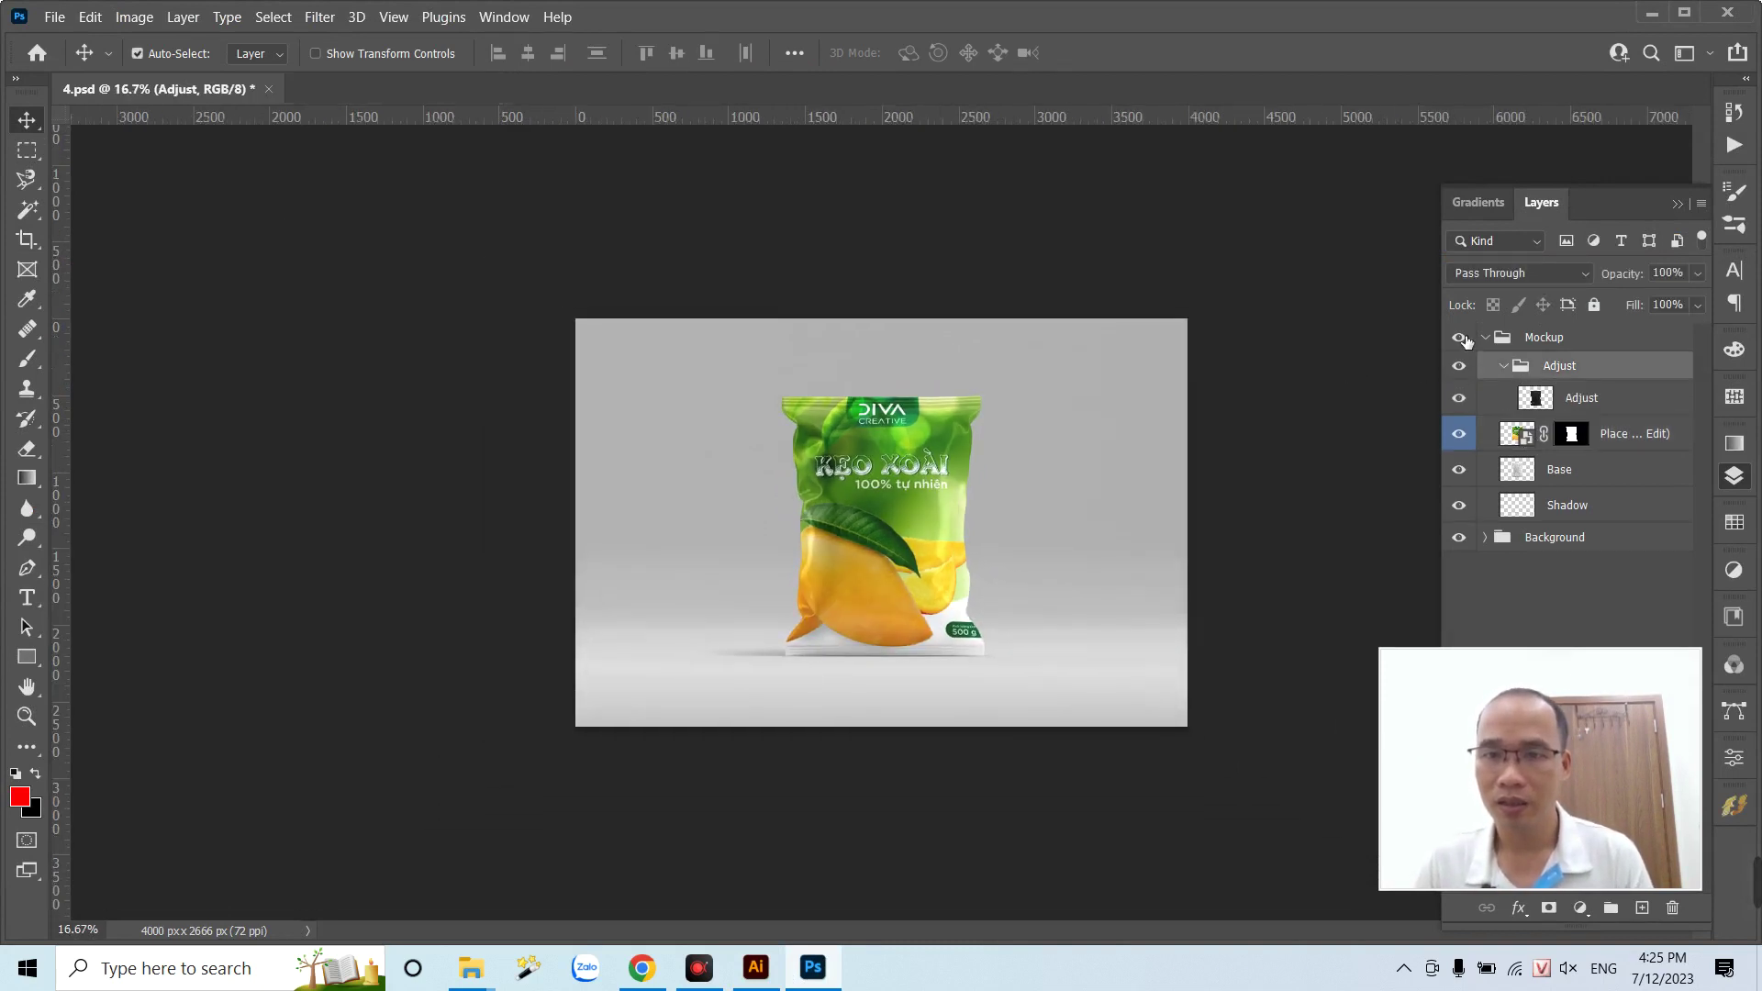
{"action": "left_click", "coordinate": [1461, 339]}
{"action": "left_click", "coordinate": [1575, 346]}
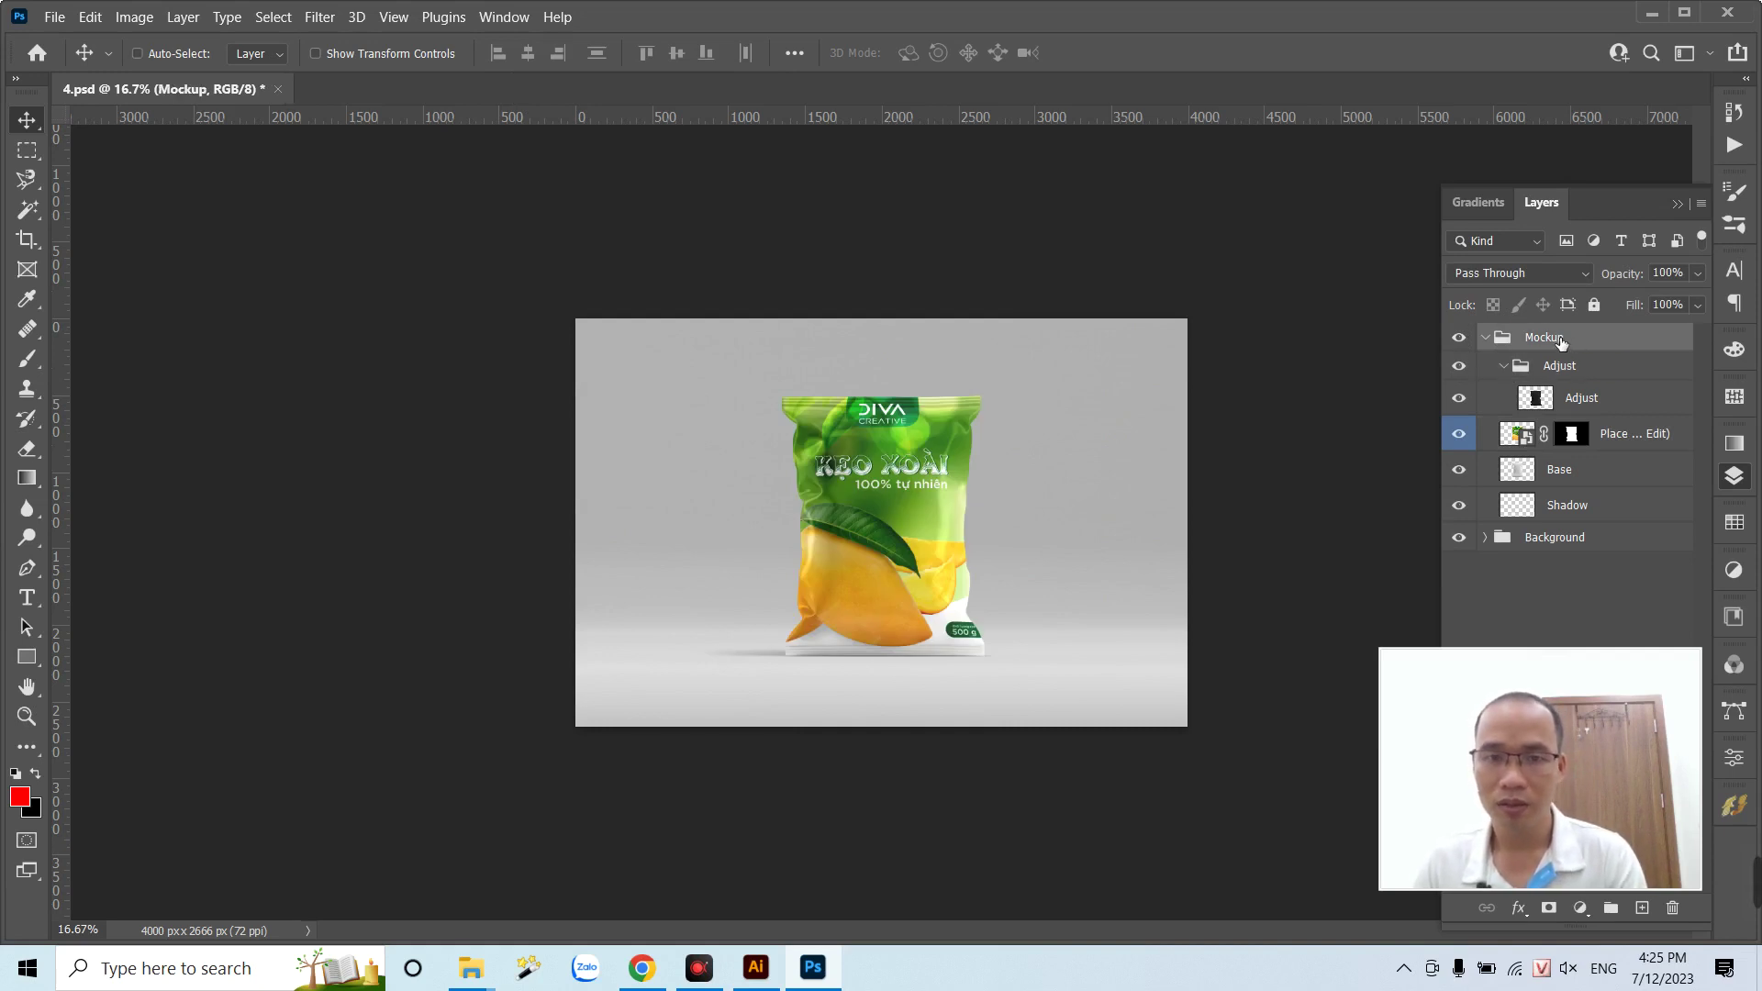
{"action": "key", "text": "ctrl"}
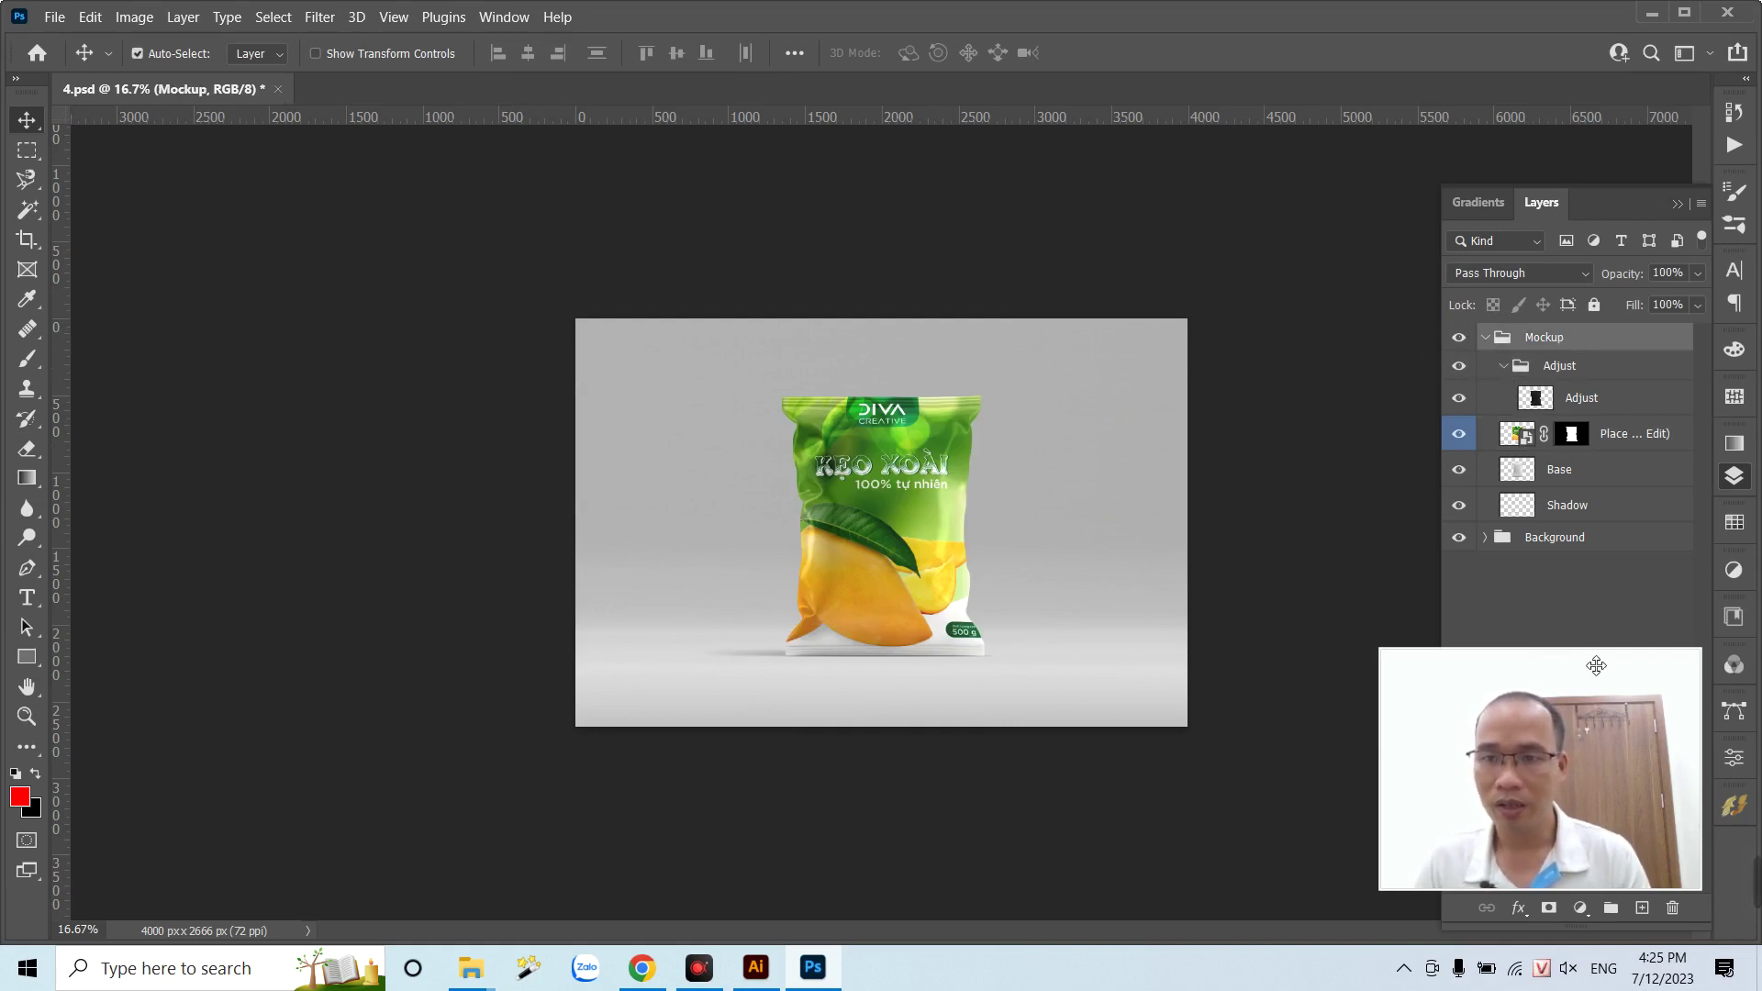
{"action": "left_click_drag", "start_coordinate": [1661, 691], "coordinate": [380, 634]}
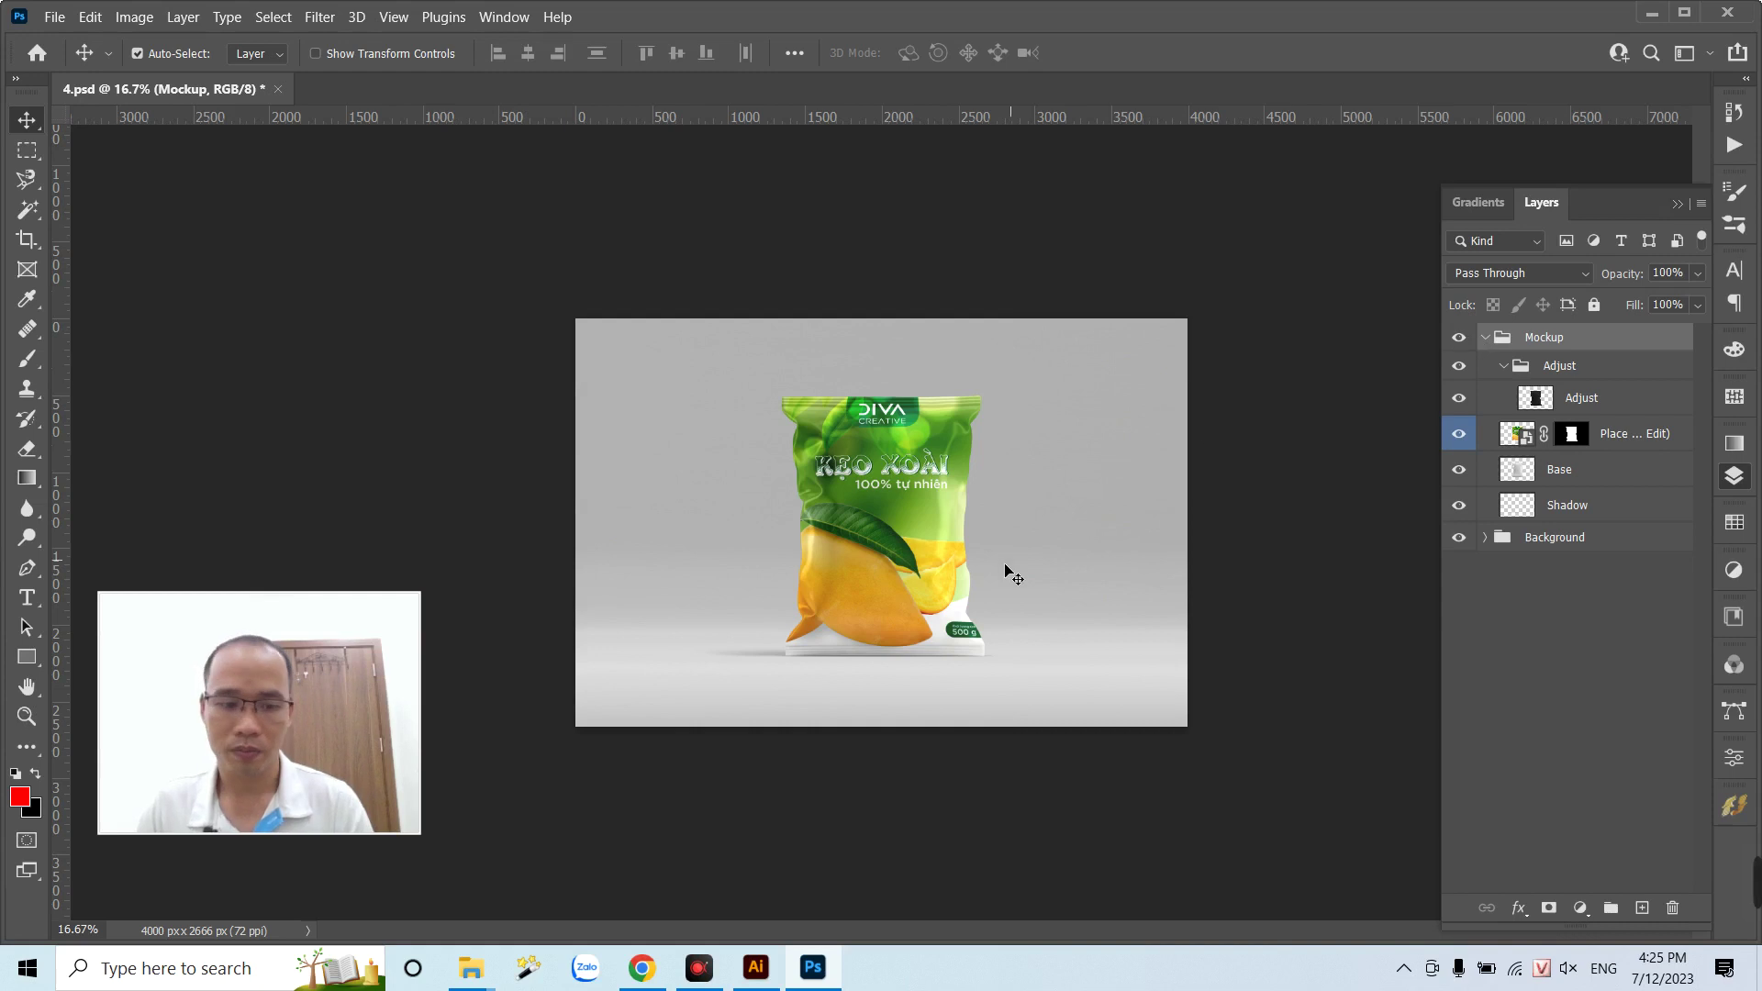
{"action": "left_click_drag", "start_coordinate": [857, 557], "coordinate": [929, 604]}
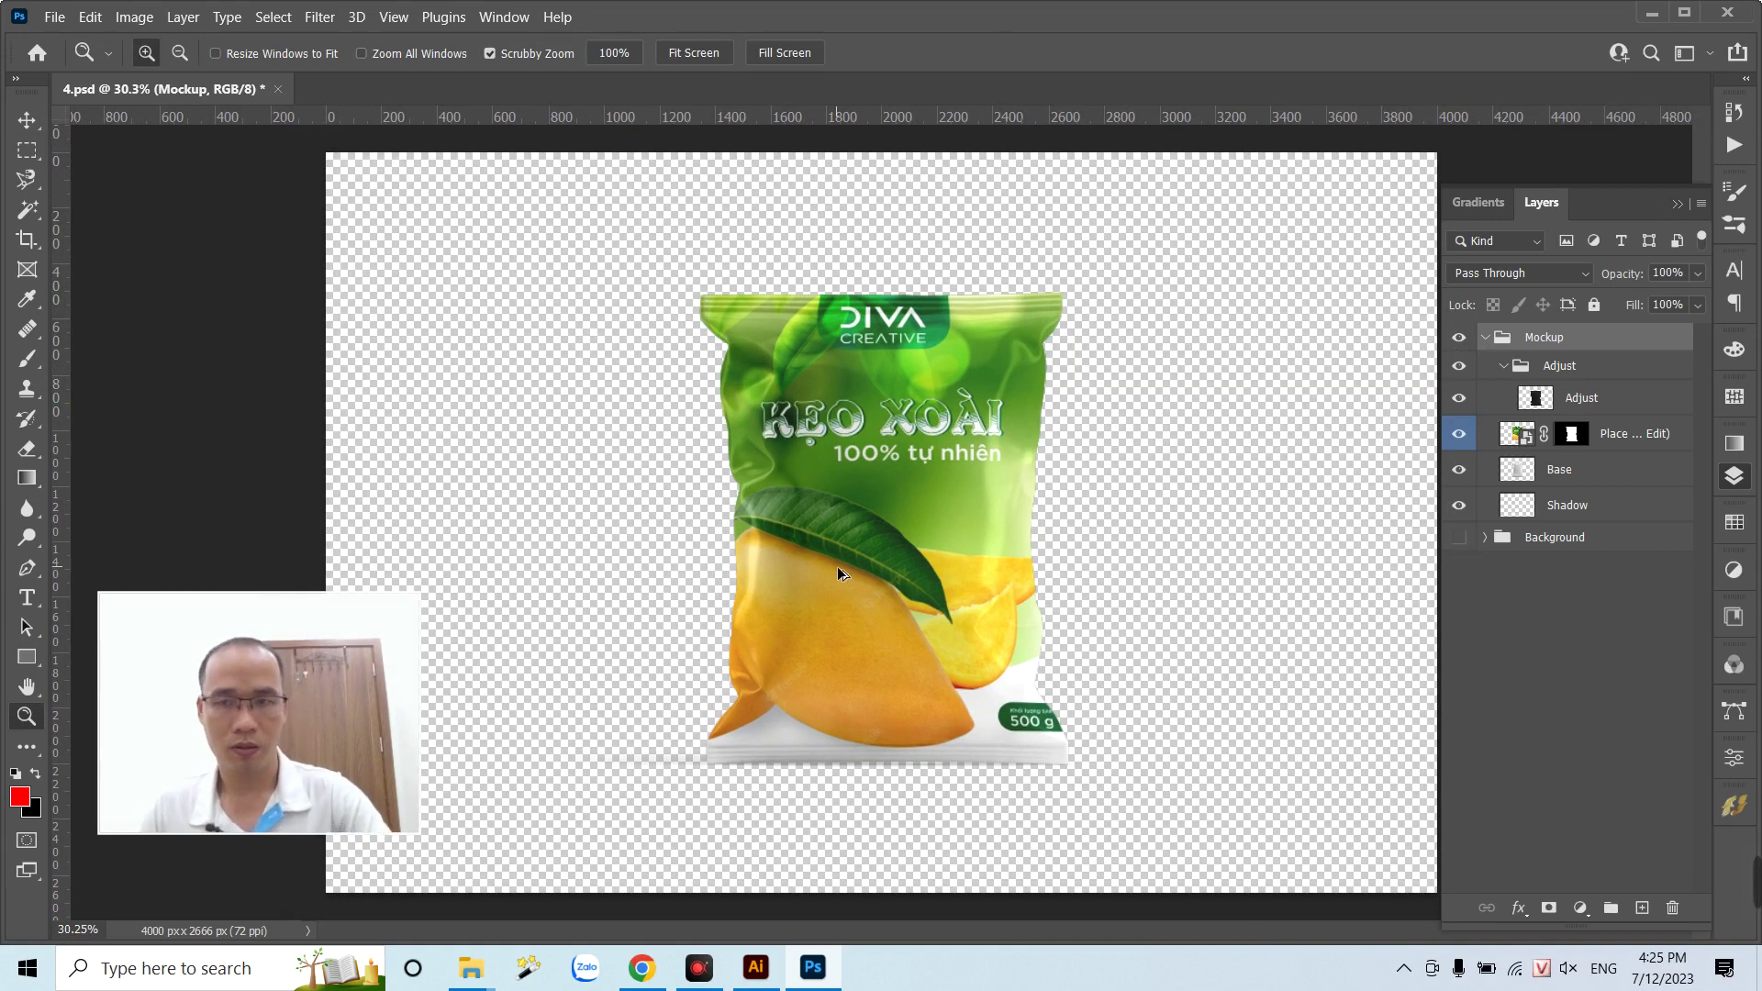
- Make a merged copy of the bag, show the Background again, and move the copy left
{"action": "key", "text": "ctrl+shift+alt+e"}
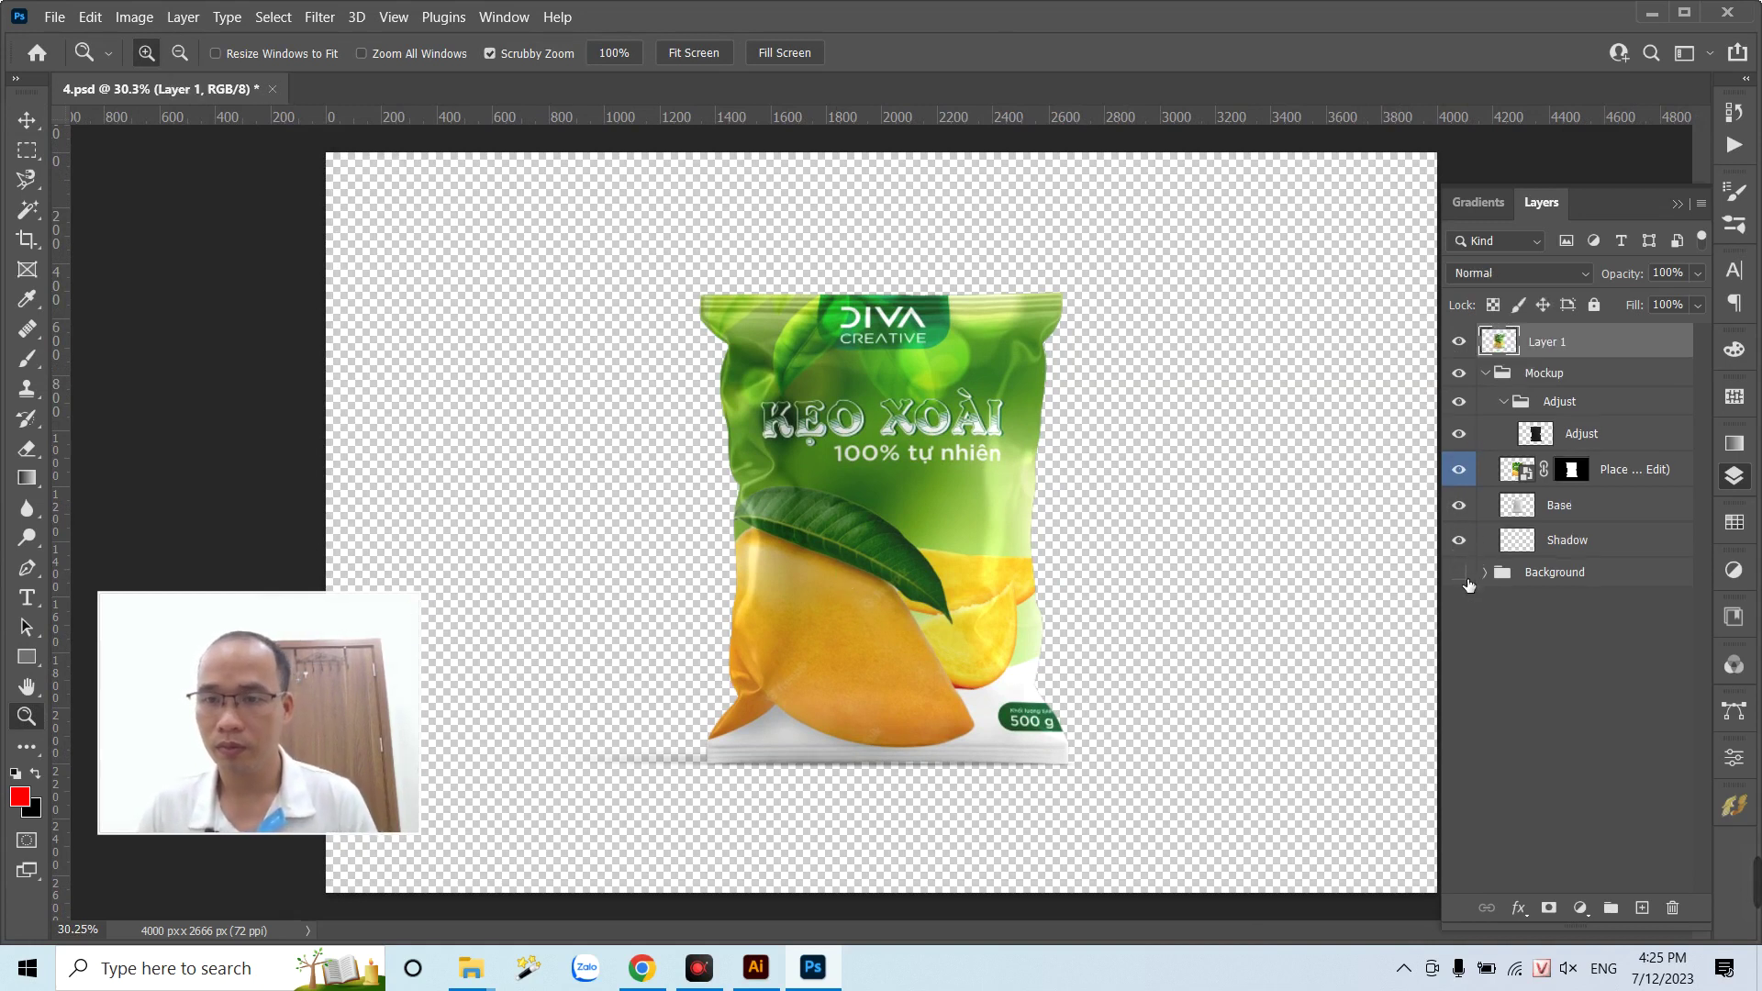
{"action": "left_click", "coordinate": [1460, 573]}
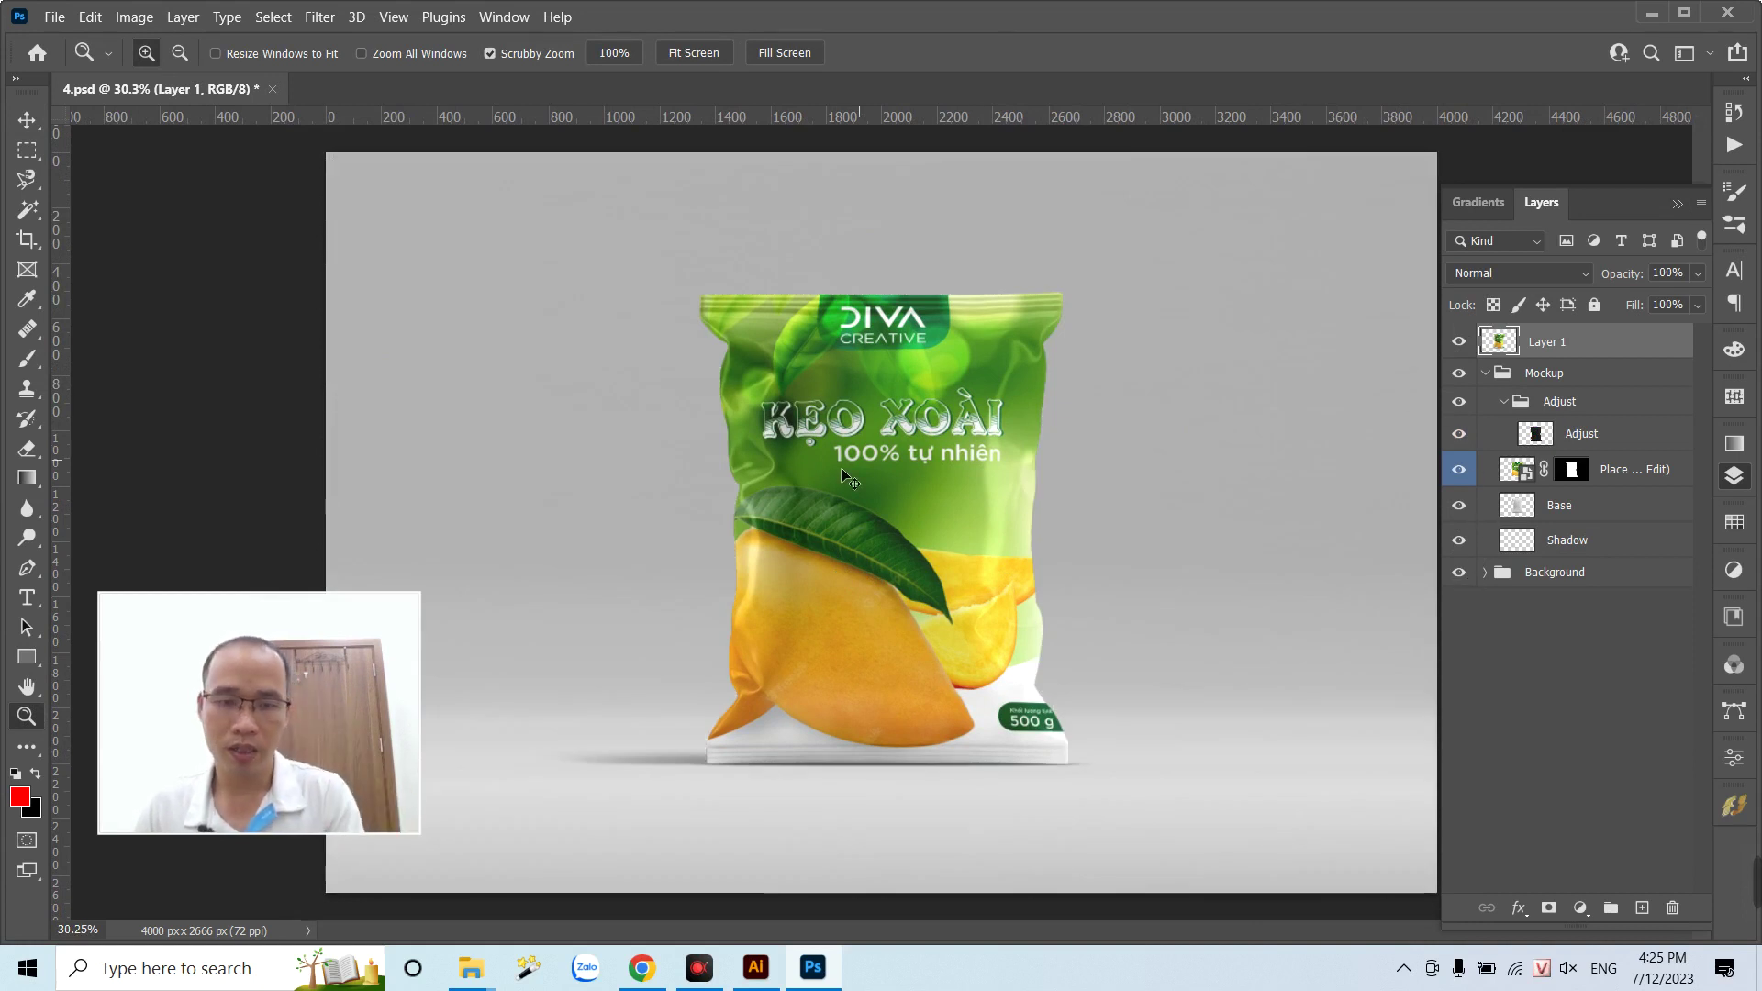
{"action": "key", "text": "ctrl+t"}
{"action": "left_click_drag", "start_coordinate": [950, 516], "coordinate": [631, 520]}
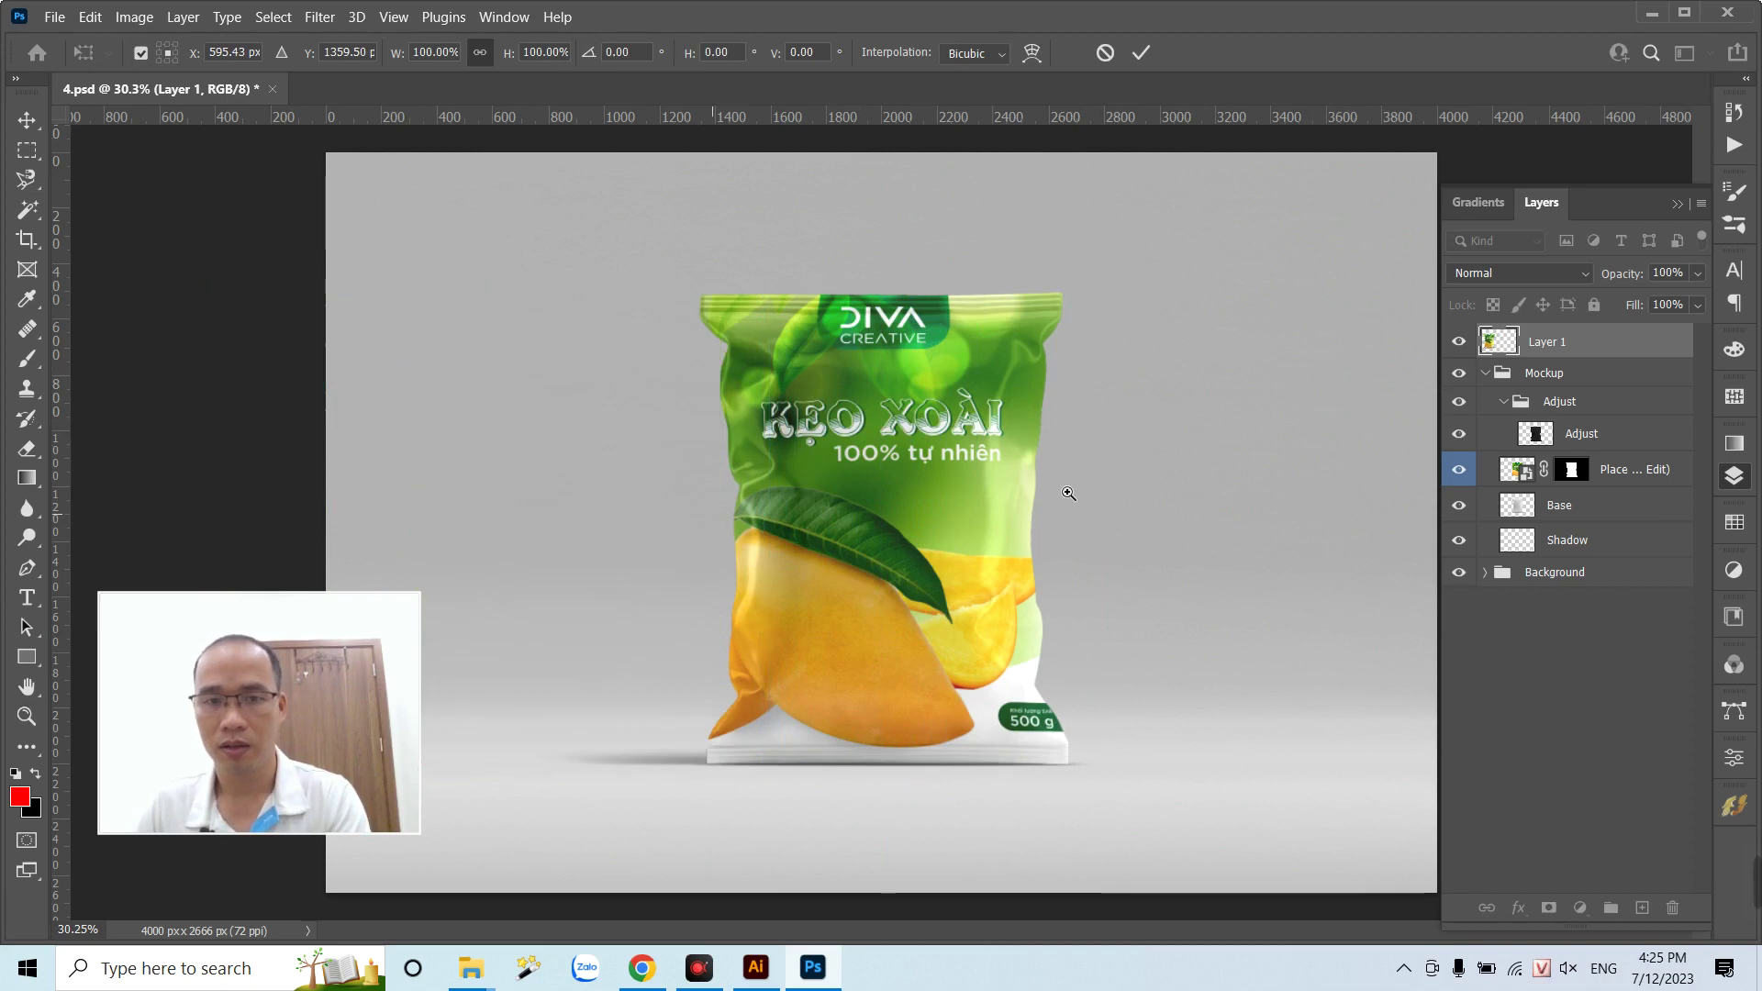
{"action": "key", "text": "Return"}
- Move the Mockup group right and open its Place Your Design Here contents
{"action": "left_click", "coordinate": [1524, 376]}
{"action": "key", "text": "ctrl+t"}
{"action": "left_click_drag", "start_coordinate": [950, 550], "coordinate": [1085, 555]}
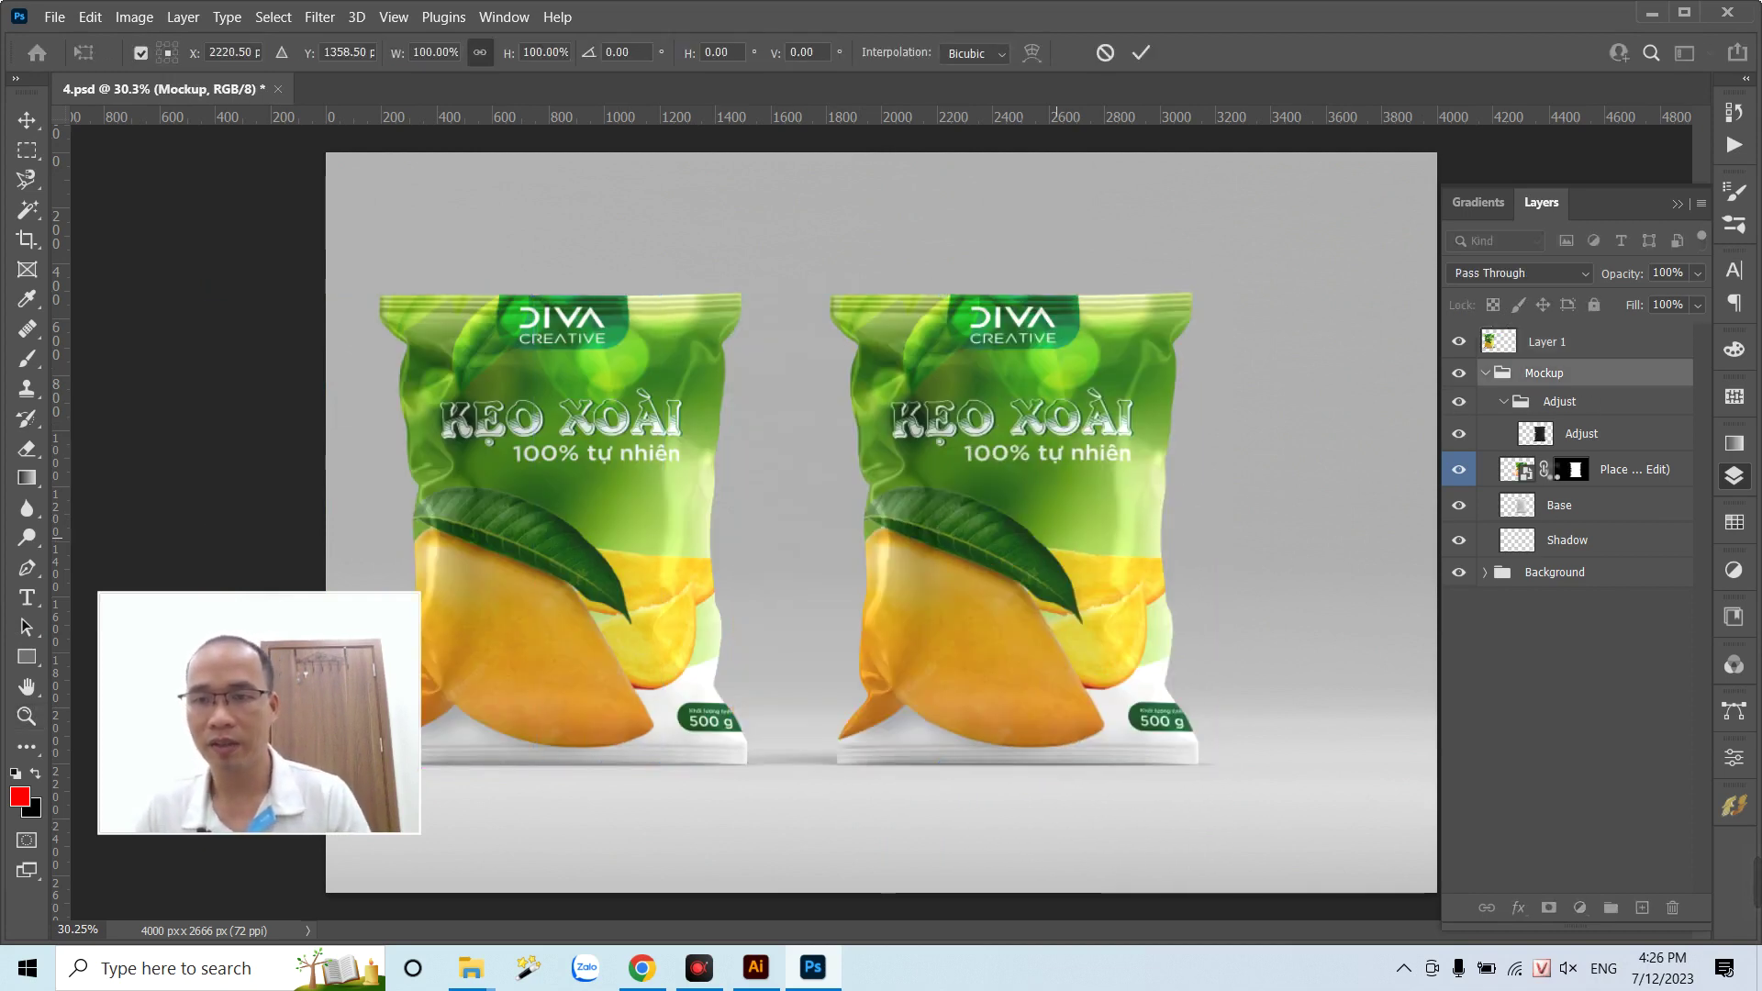
{"action": "key", "text": "Return"}
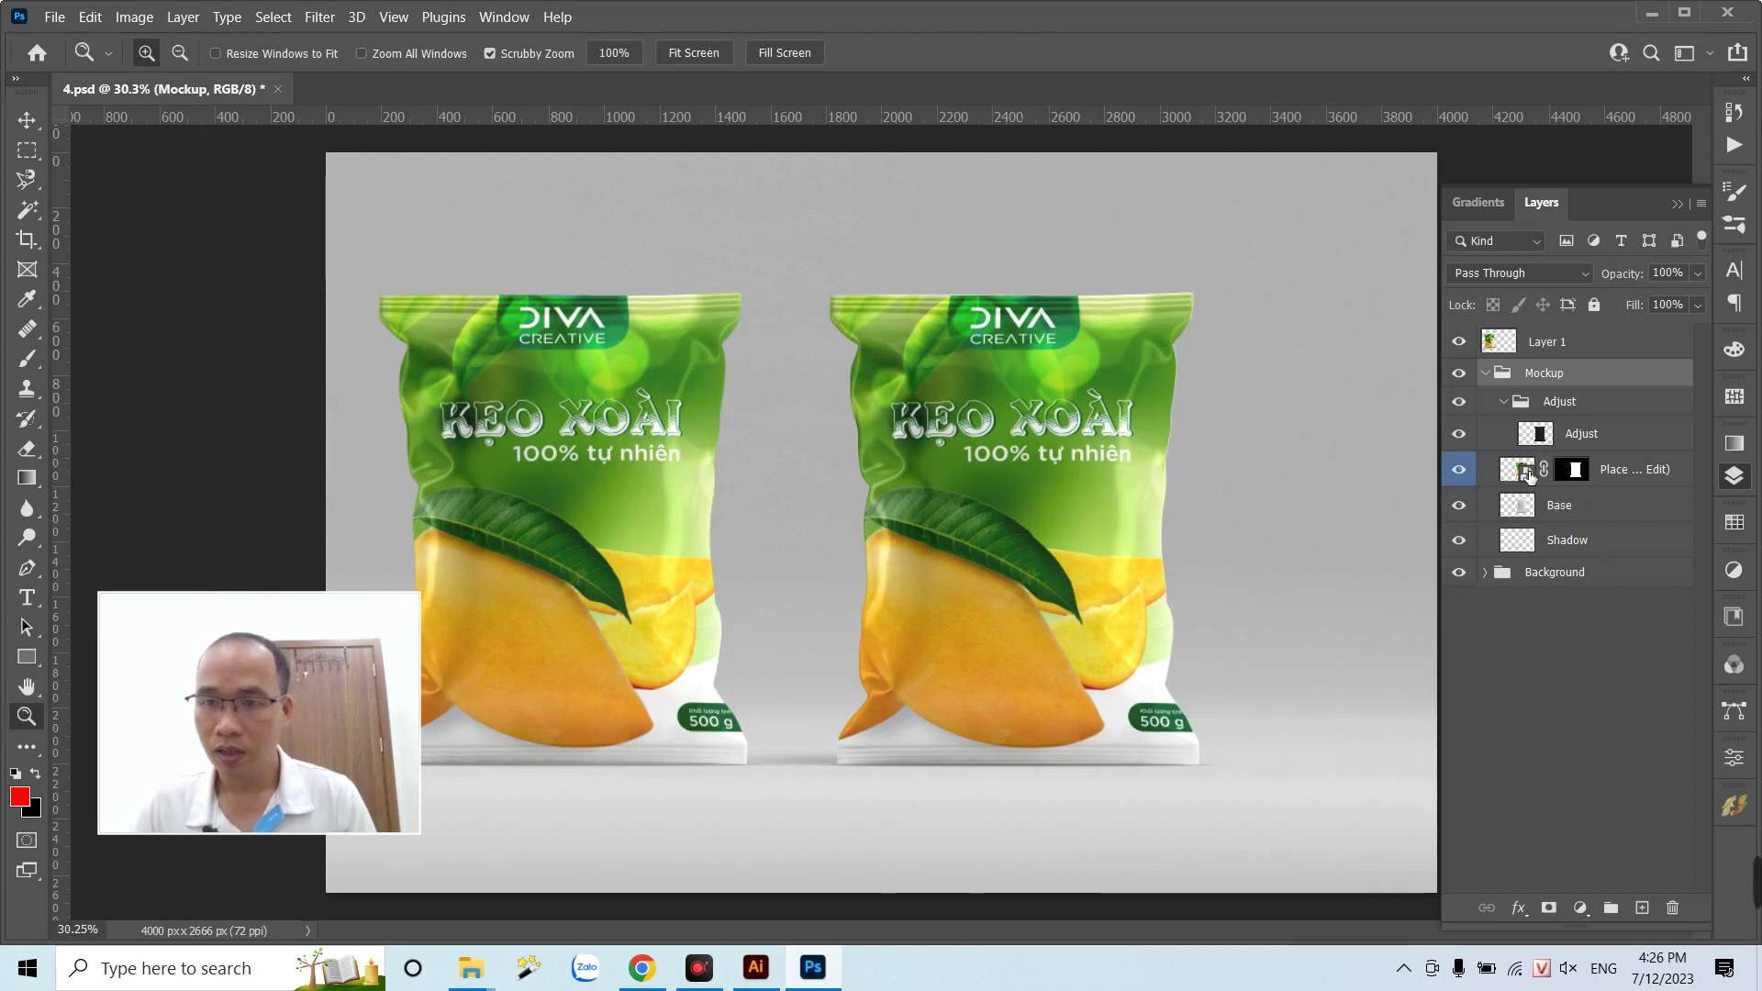
{"action": "double_click", "coordinate": [1528, 473]}
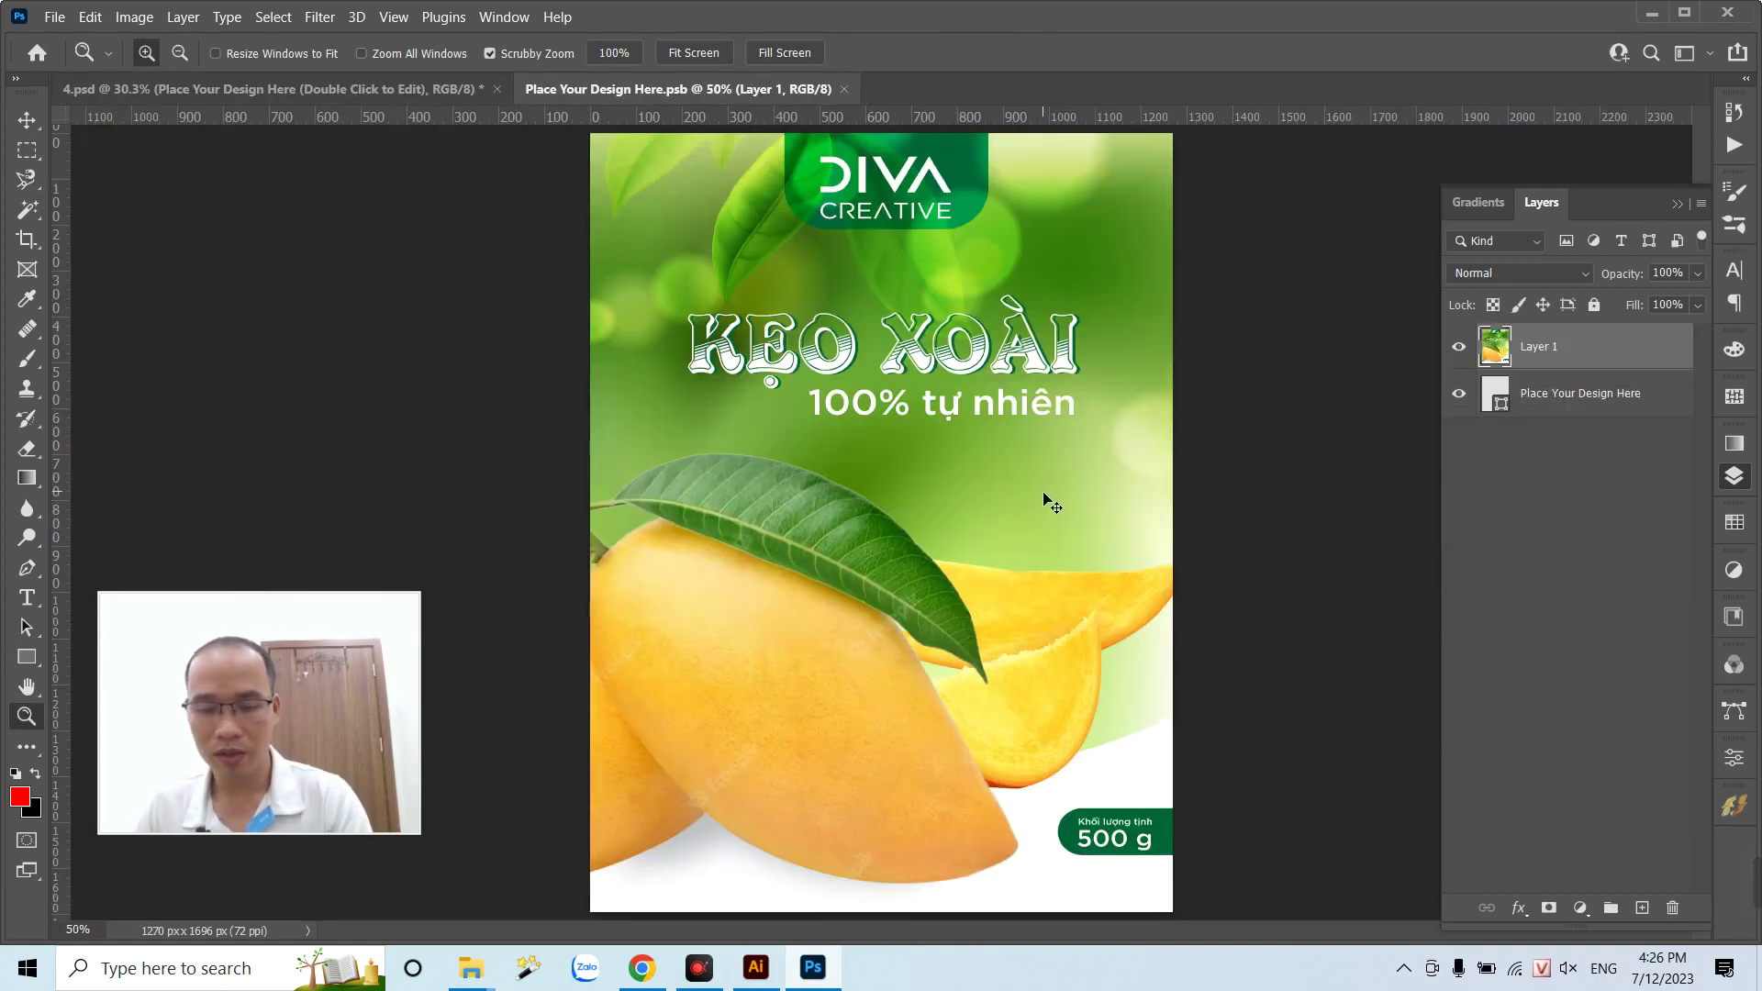
{"action": "key", "text": "ctrl+o"}
{"action": "key", "text": "Escape"}
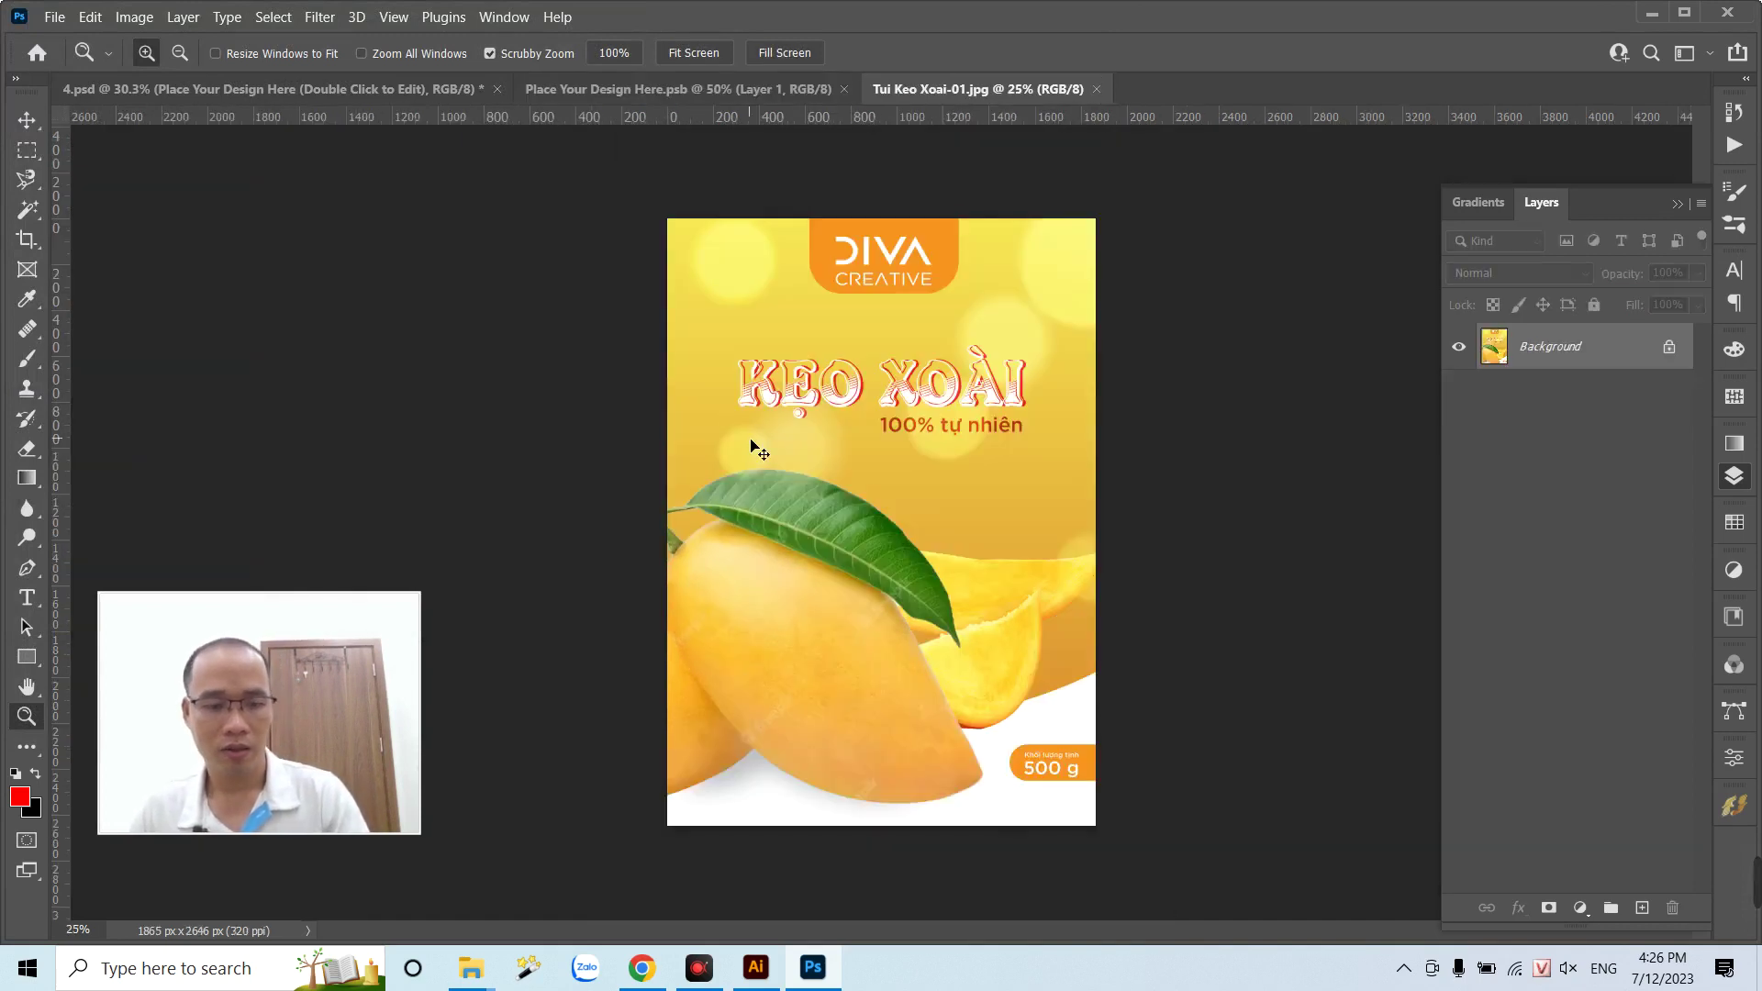
- Paste the yellow Tui Keo Xoai-01 label into the .psb, stretch it over the whole canvas, and save
{"action": "left_click_drag", "start_coordinate": [751, 447], "coordinate": [944, 264]}
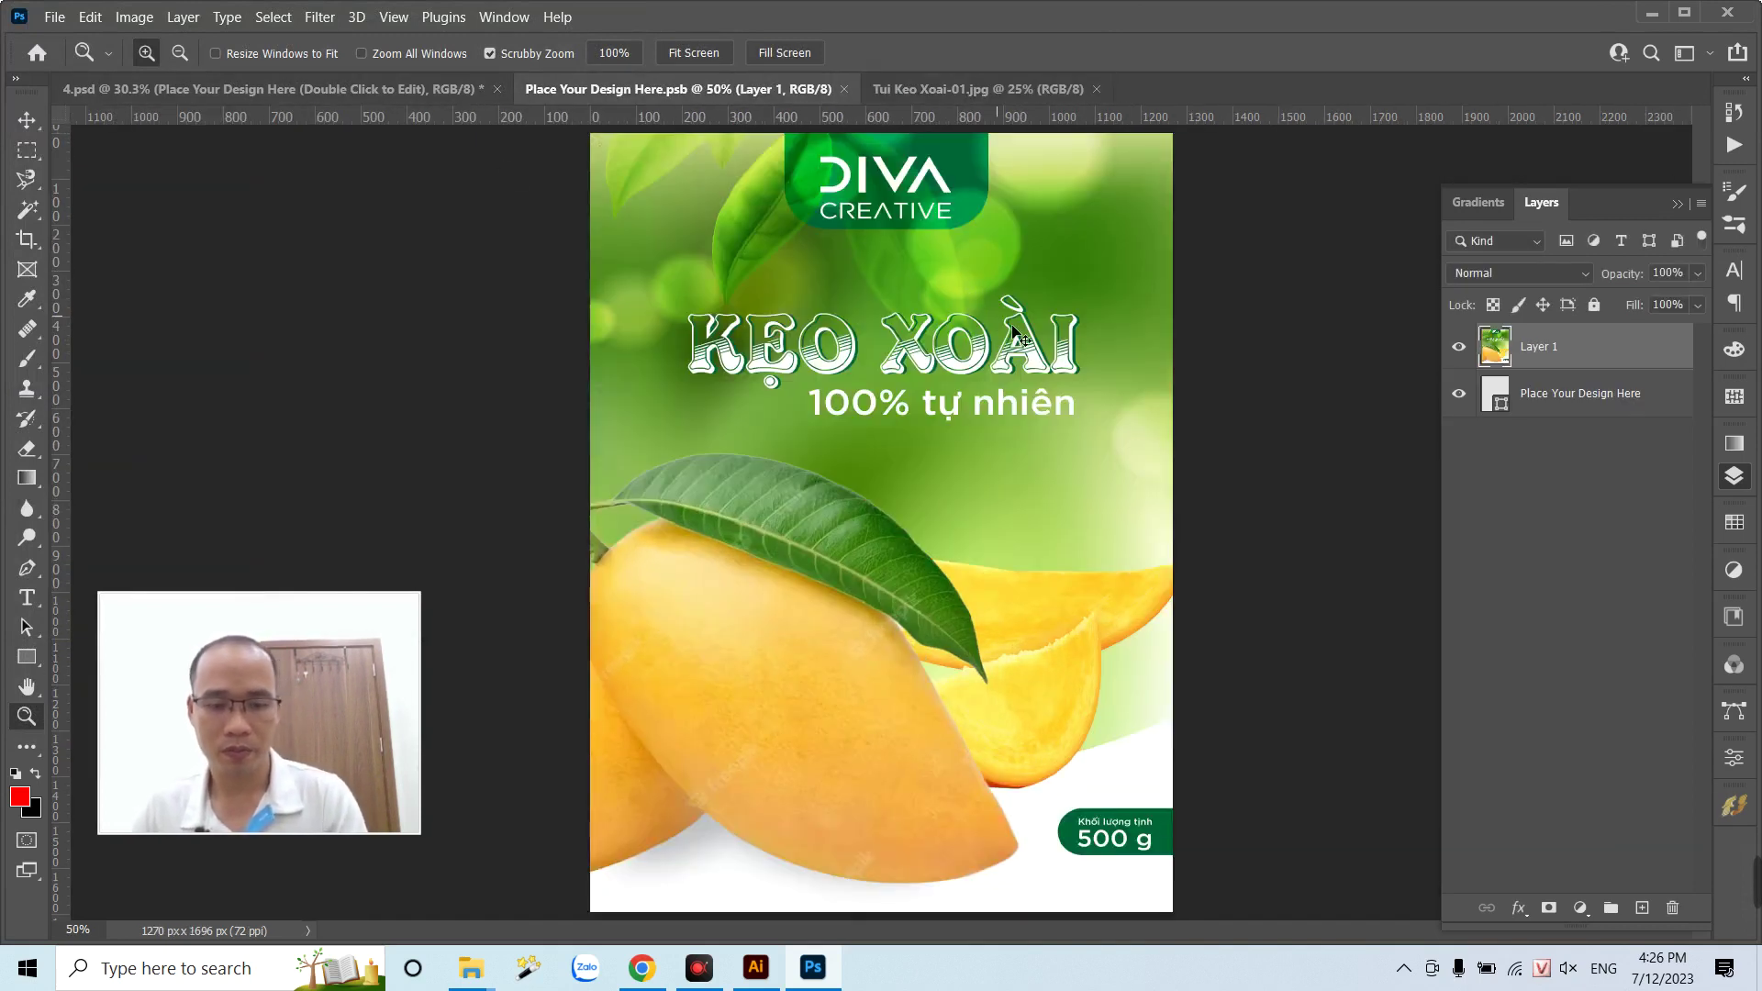
{"action": "key", "text": "ctrl+v"}
{"action": "key", "text": "ctrl+t"}
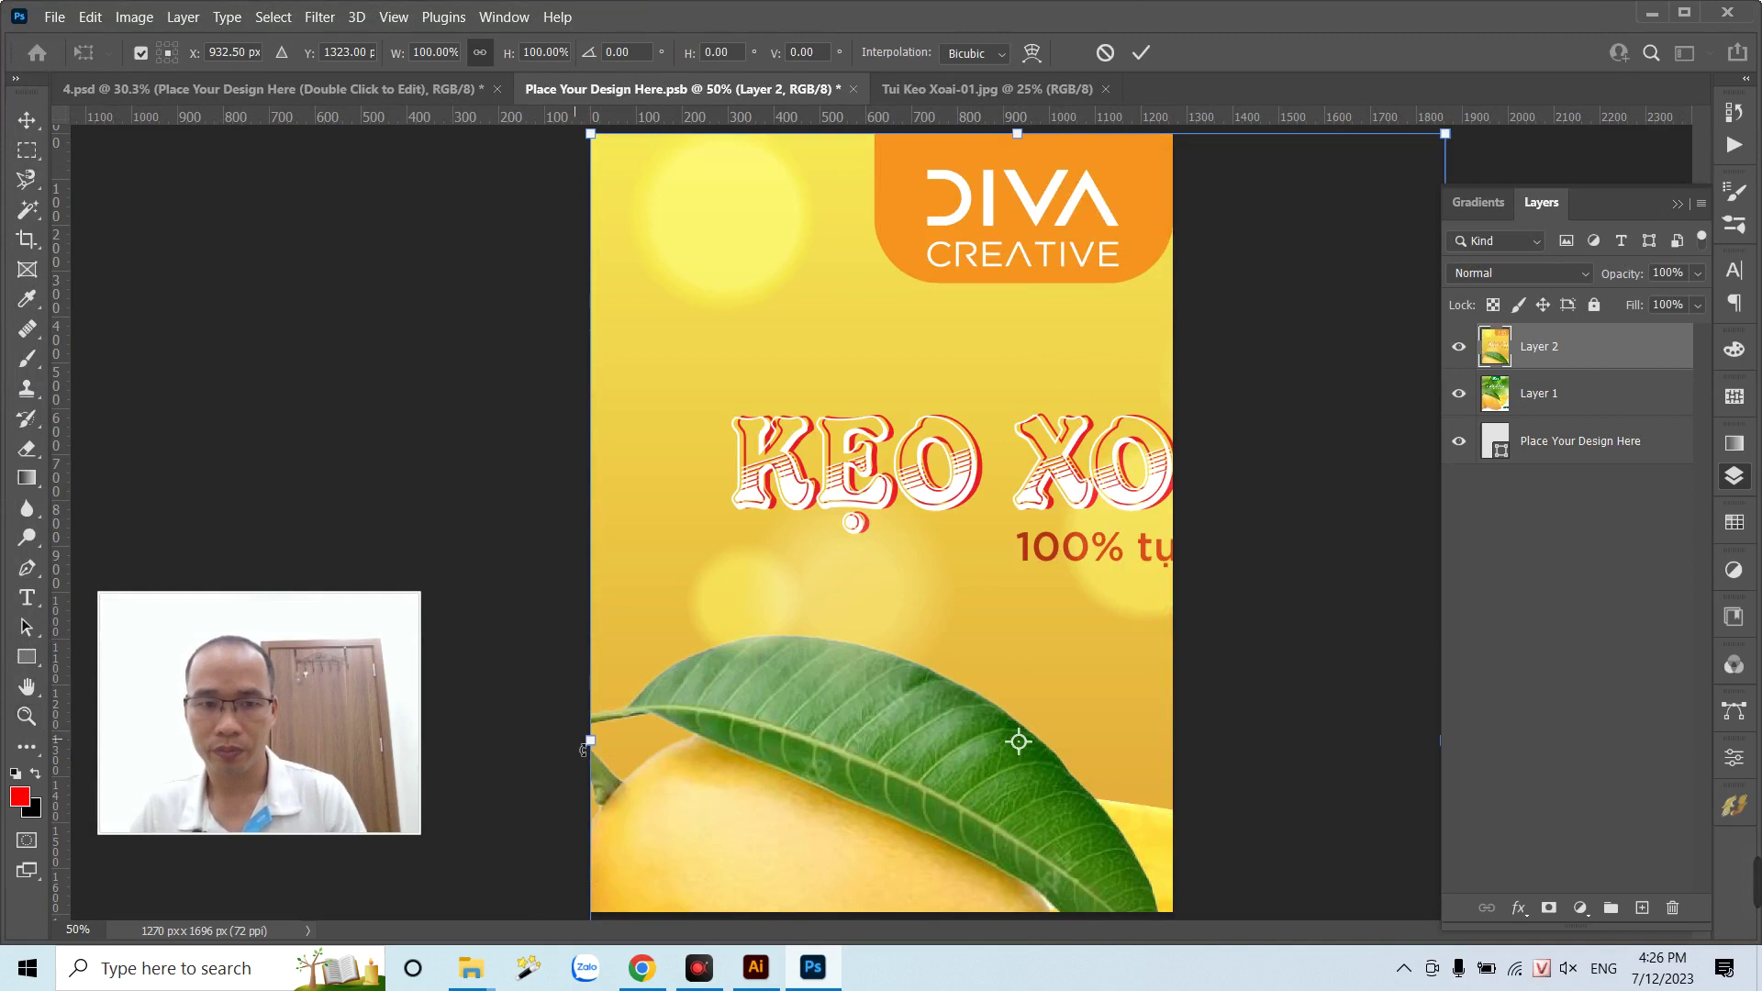
{"action": "left_click_drag", "start_coordinate": [590, 741], "coordinate": [1020, 741]}
{"action": "mouse_move", "coordinate": [1120, 642]}
{"action": "left_mouse_down"}
{"action": "mouse_move", "coordinate": [690, 410]}
{"action": "mouse_move", "coordinate": [703, 338]}
{"action": "left_mouse_up"}
{"action": "mouse_move", "coordinate": [1032, 751]}
{"action": "left_mouse_down"}
{"action": "mouse_move", "coordinate": [1168, 916]}
{"action": "mouse_move", "coordinate": [1159, 901]}
{"action": "left_mouse_up"}
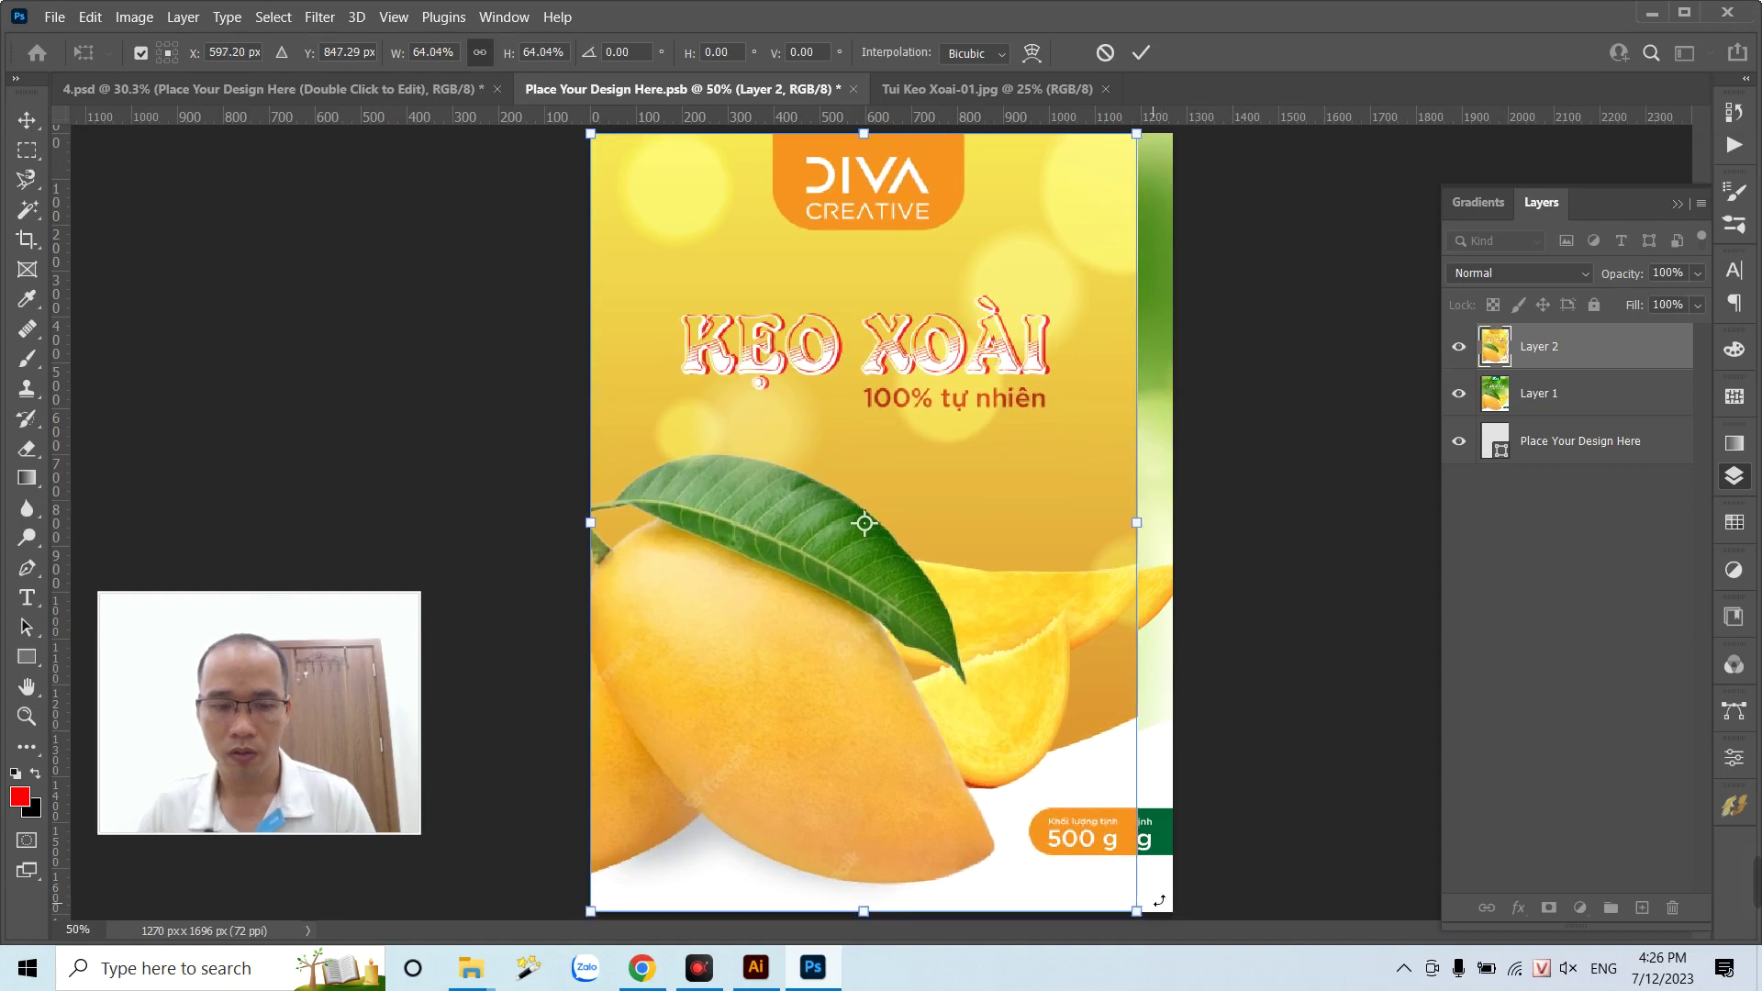
{"action": "left_click_drag", "start_coordinate": [1141, 536], "coordinate": [1173, 536]}
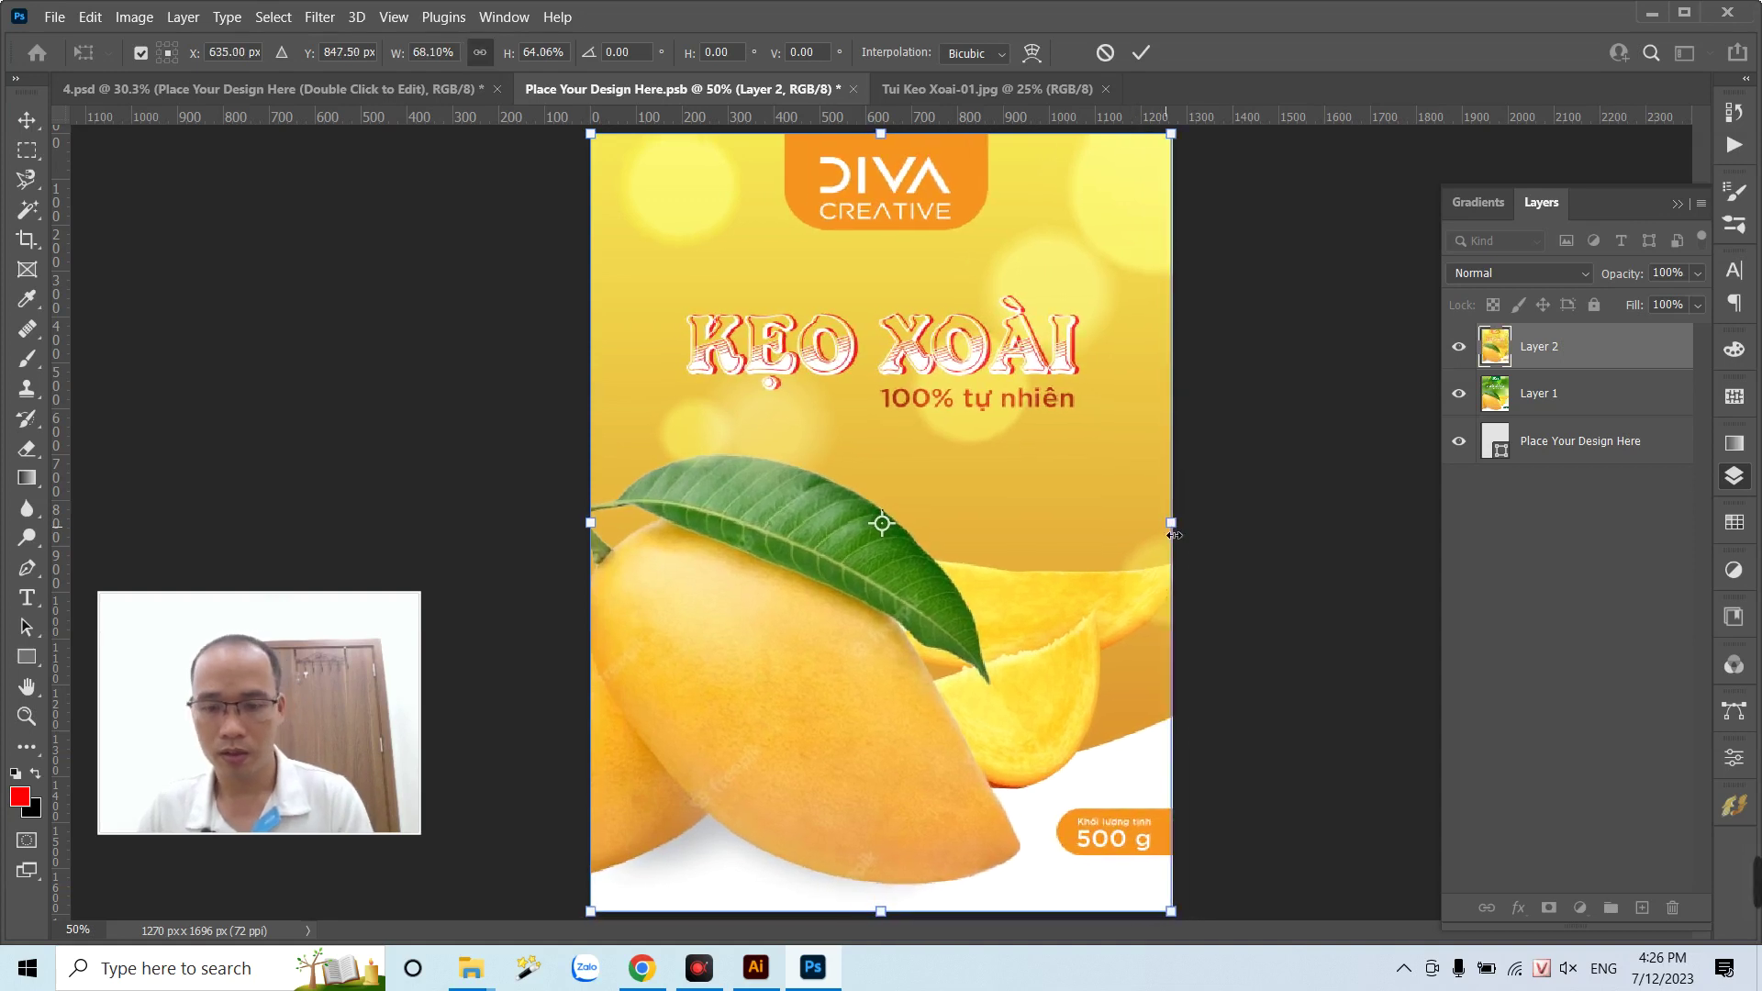
{"action": "key", "text": "Return"}
{"action": "key", "text": "z"}
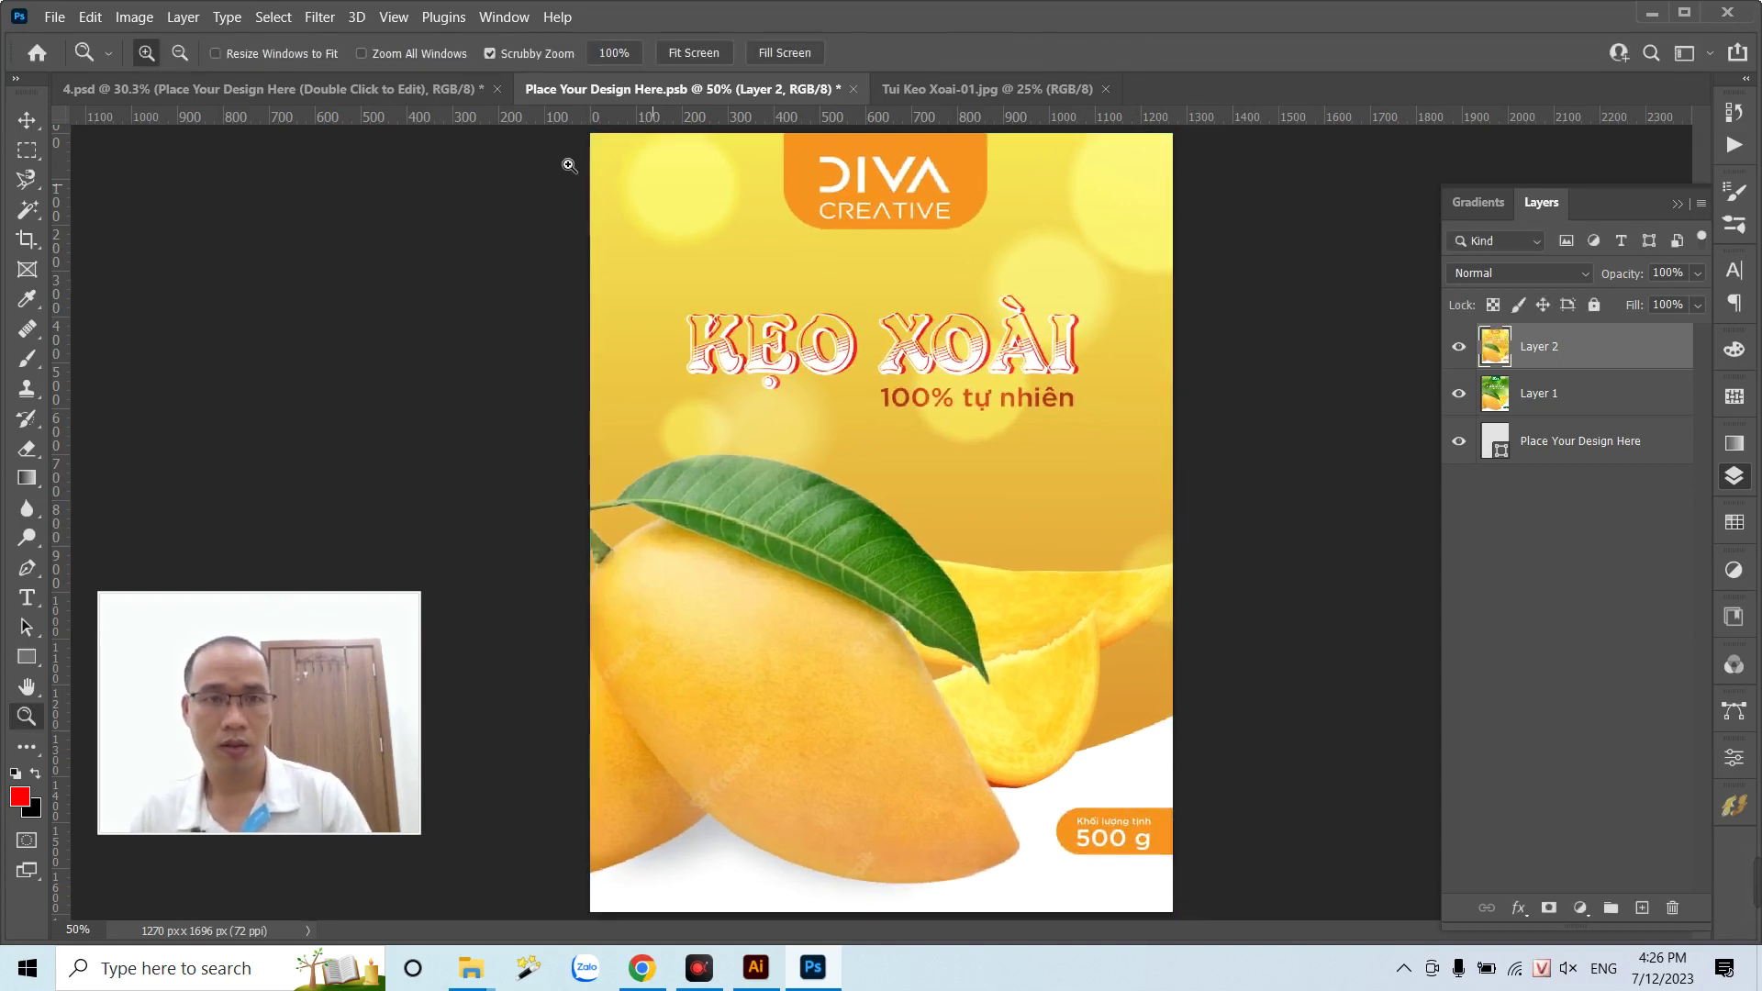
{"action": "key", "text": "ctrl+s"}
- Zoom out on 4.psd and nudge the Mockup group's yellow bag right
{"action": "left_click", "coordinate": [395, 90]}
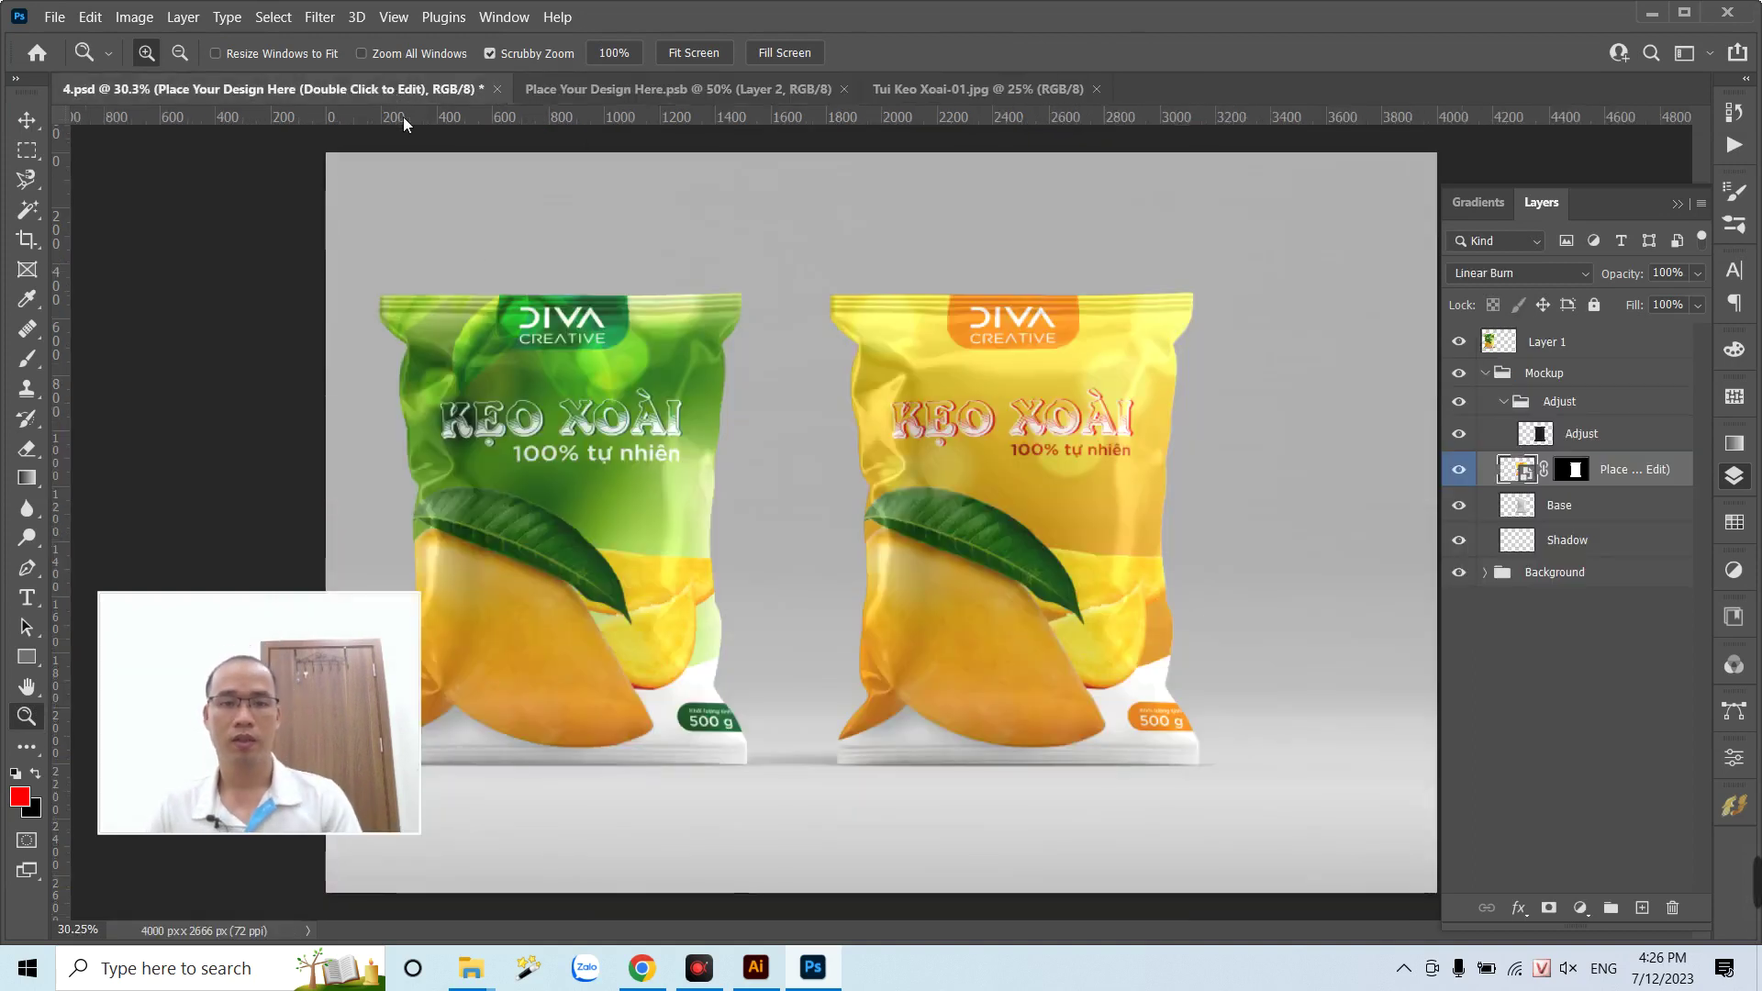
{"action": "key", "text": "ctrl+minus"}
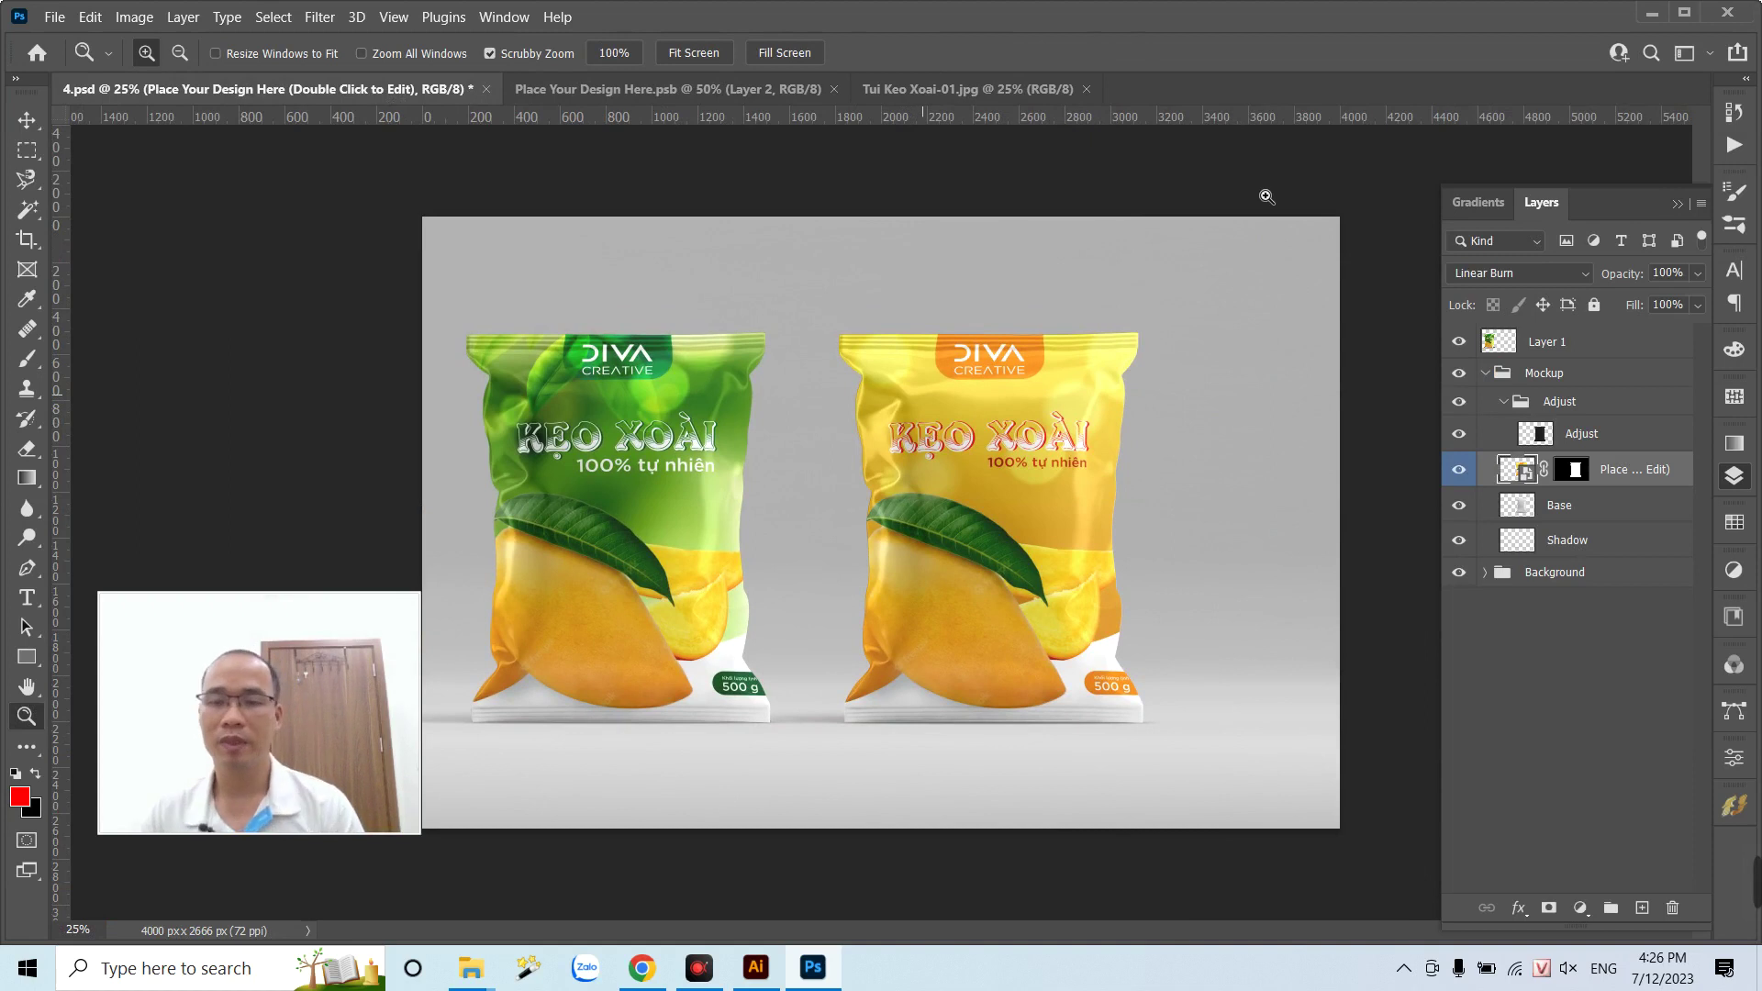
{"action": "left_click", "coordinate": [1557, 373]}
{"action": "key", "text": "ctrl+t"}
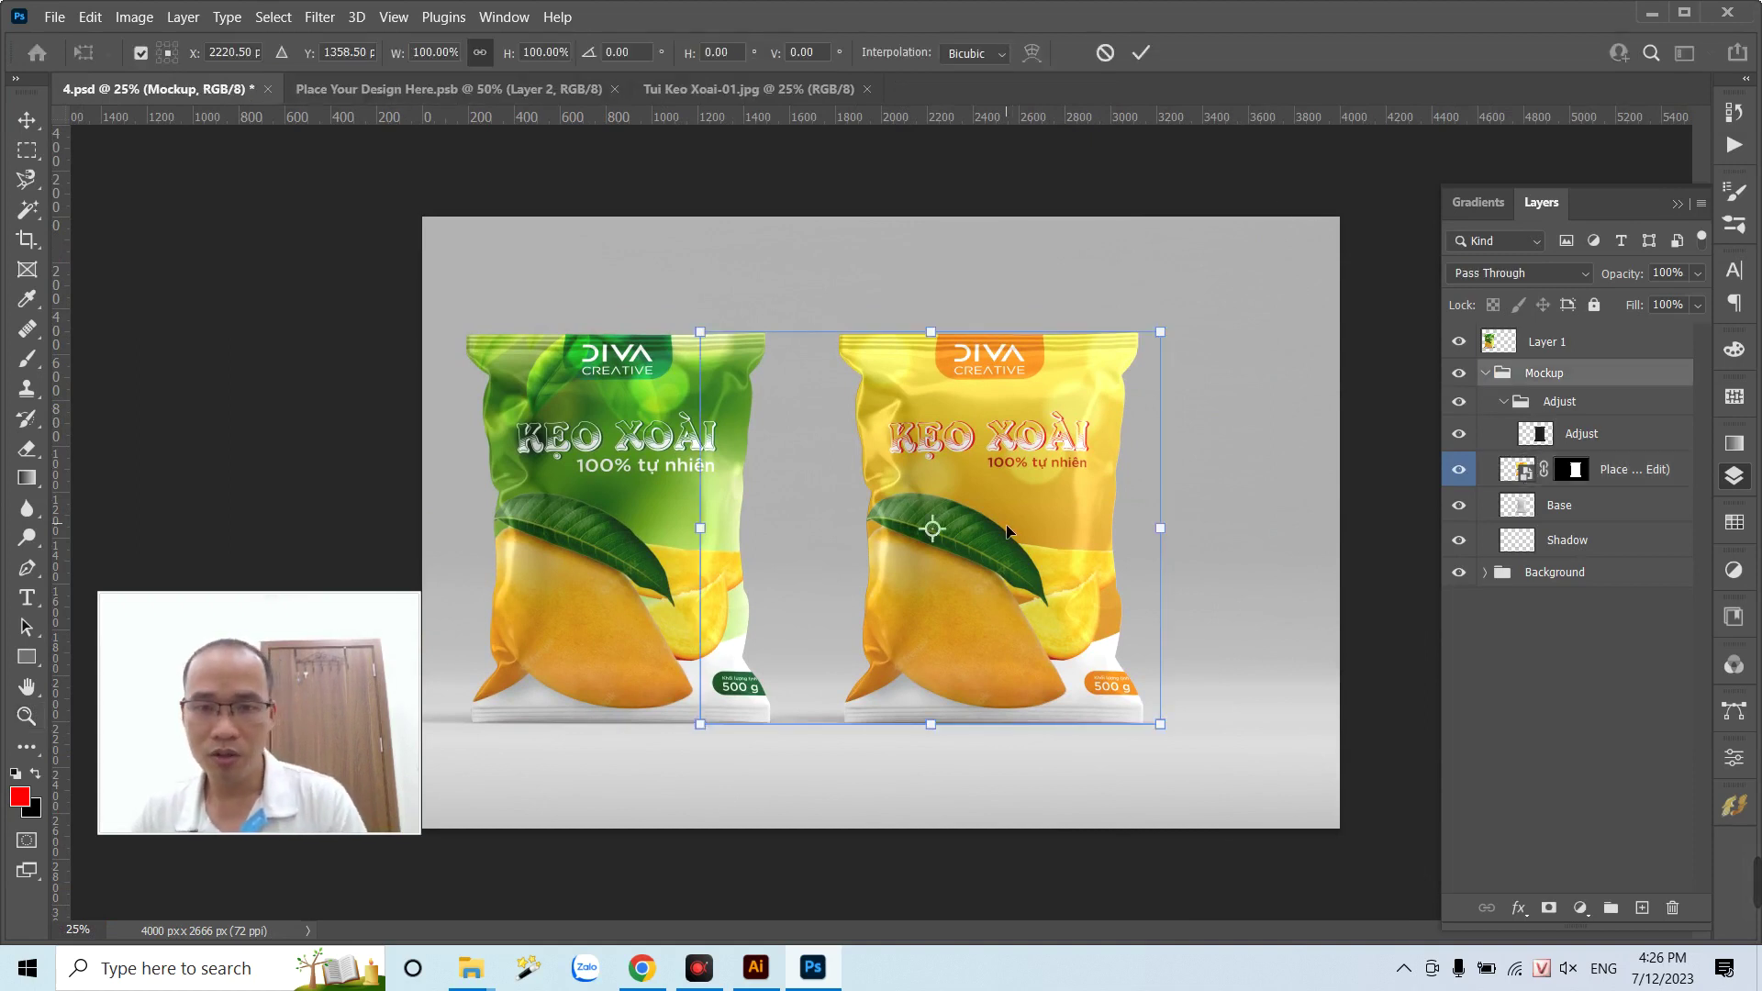
{"action": "left_click_drag", "start_coordinate": [1038, 496], "coordinate": [1097, 495]}
{"action": "key", "text": "Return"}
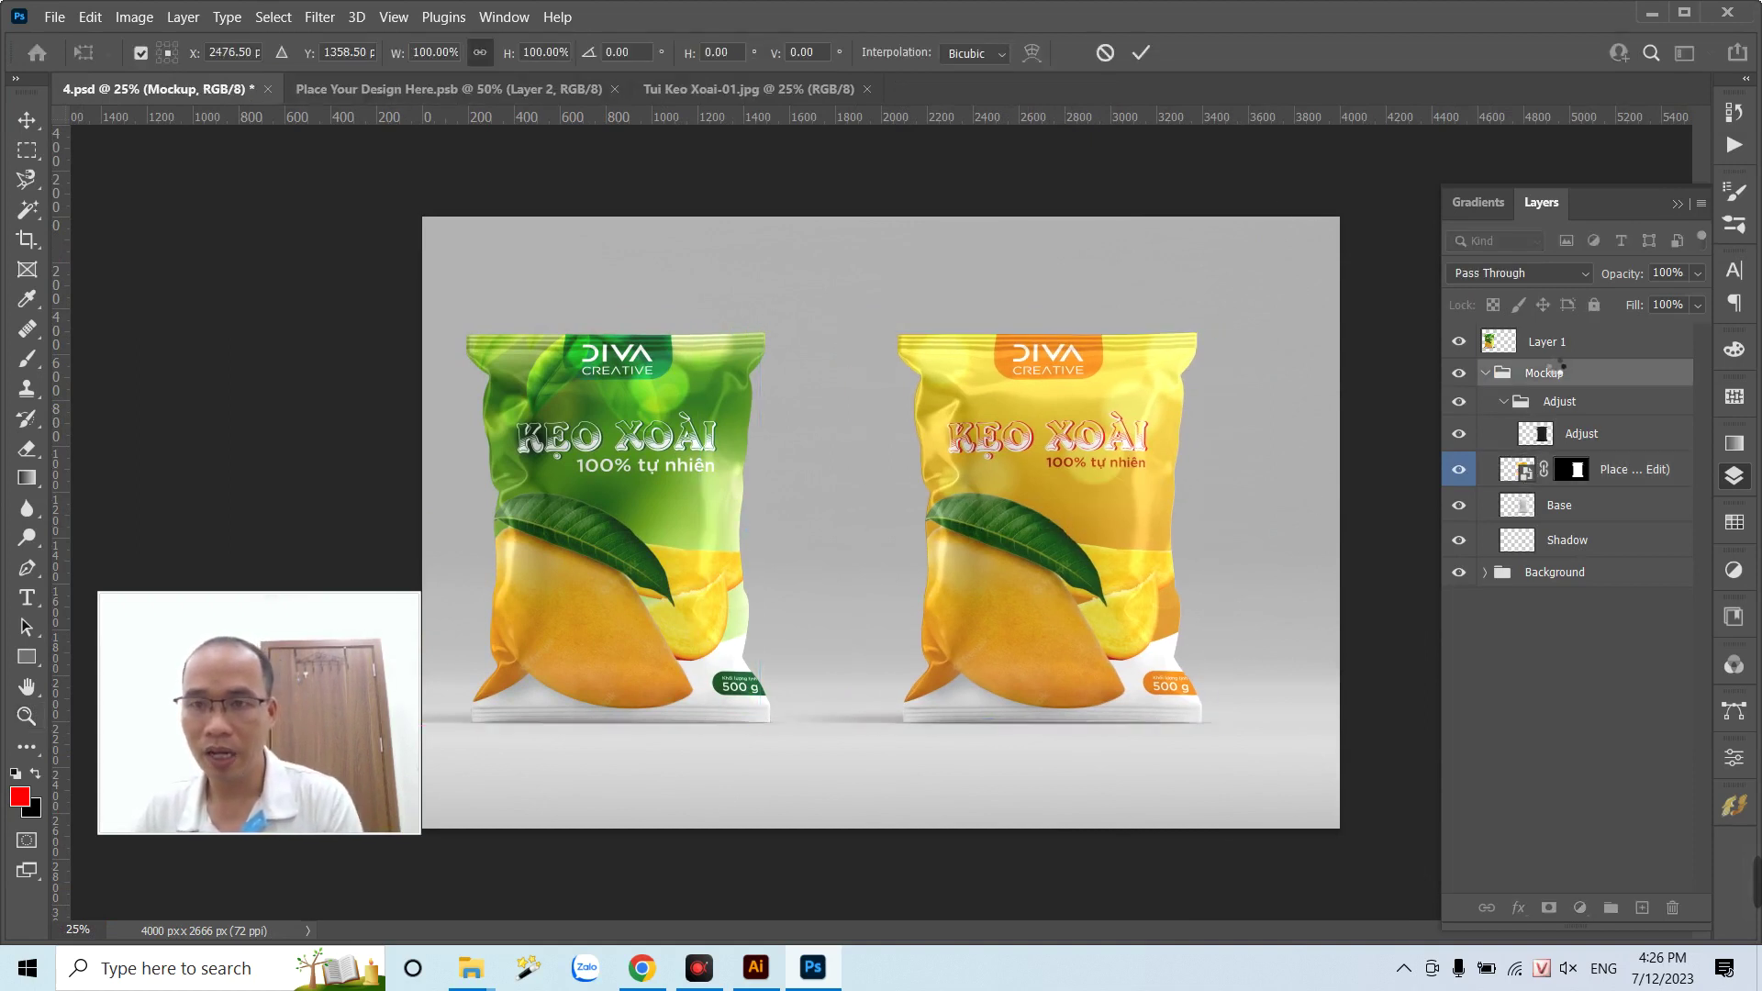
- Move the green bag layer right, then check both label artboards in Illustrator
{"action": "left_click", "coordinate": [1547, 342]}
{"action": "key", "text": "z"}
{"action": "key", "text": "ctrl+t"}
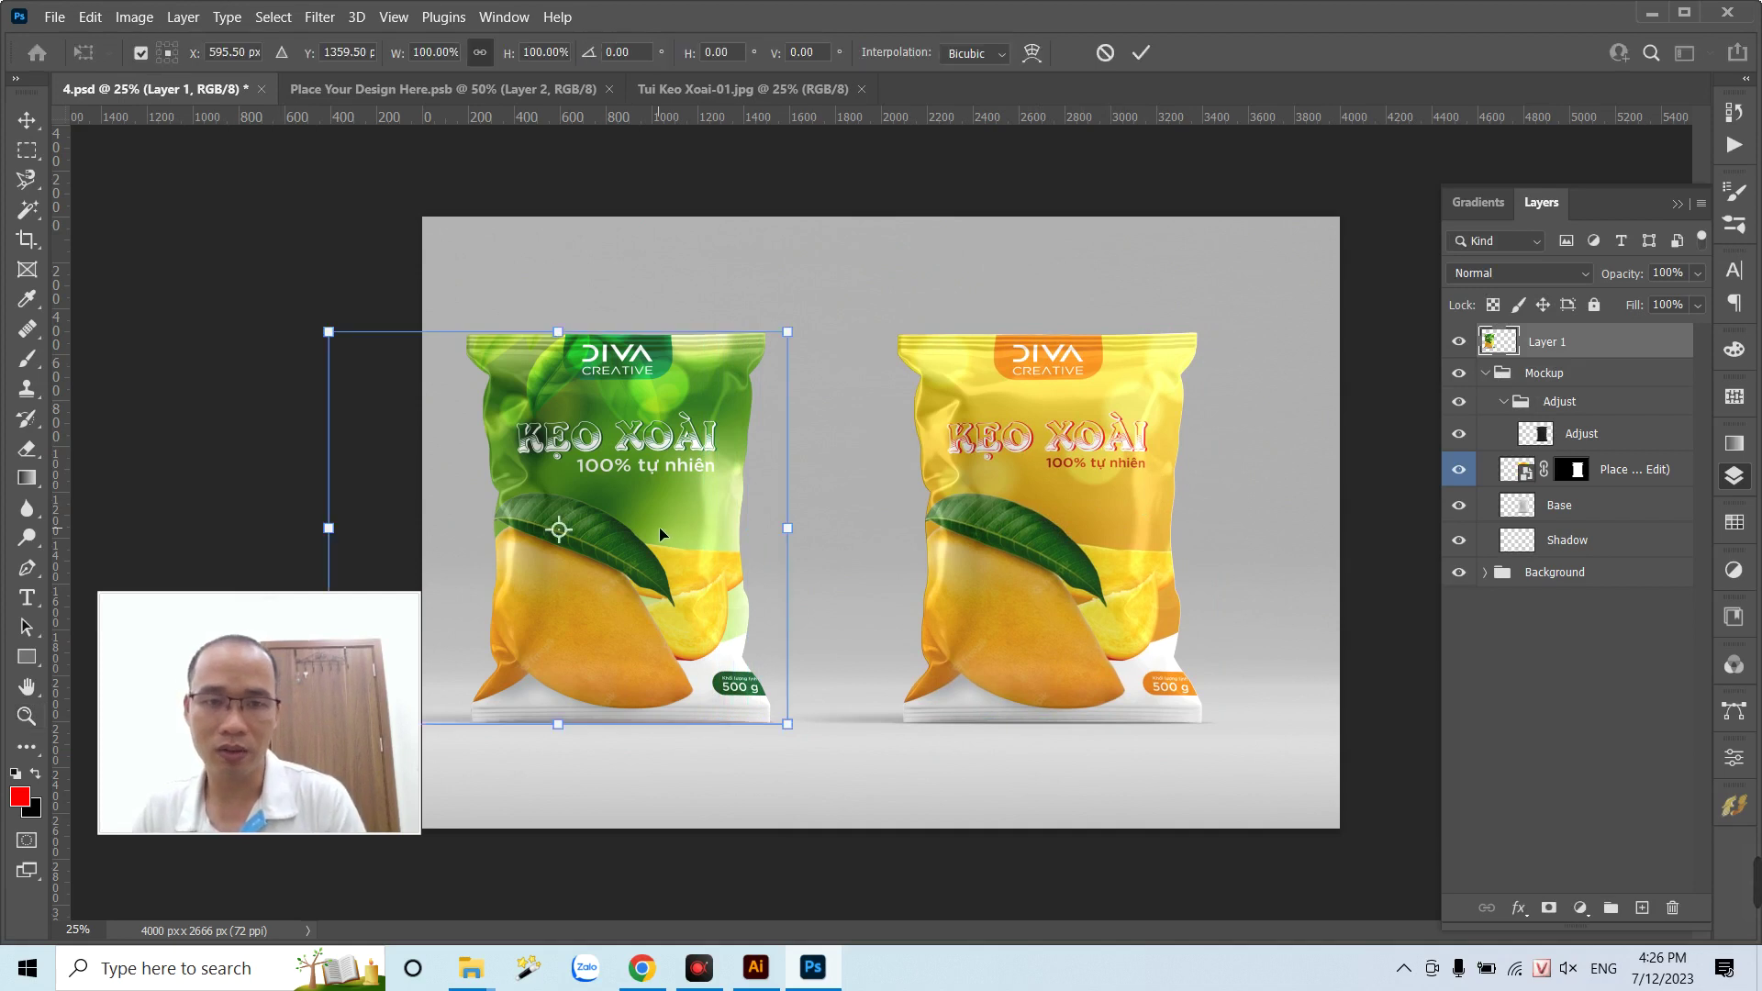
{"action": "left_click_drag", "start_coordinate": [650, 533], "coordinate": [709, 532]}
{"action": "key", "text": "Return"}
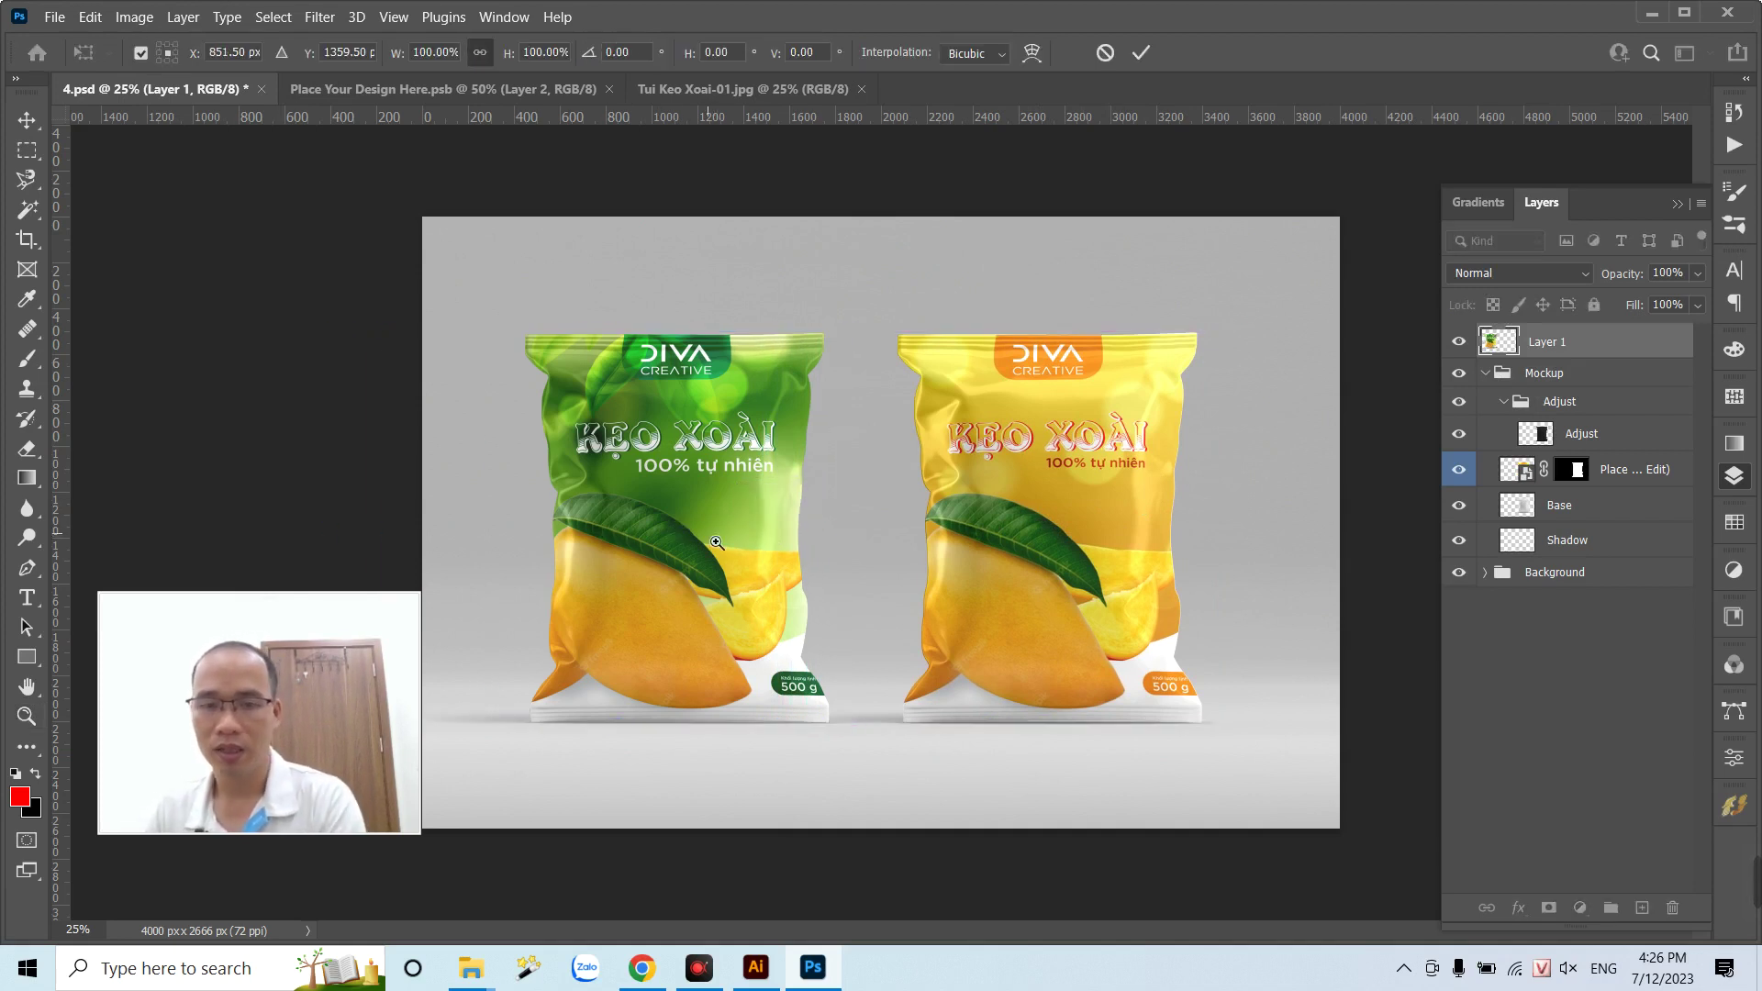
{"action": "key", "text": "z"}
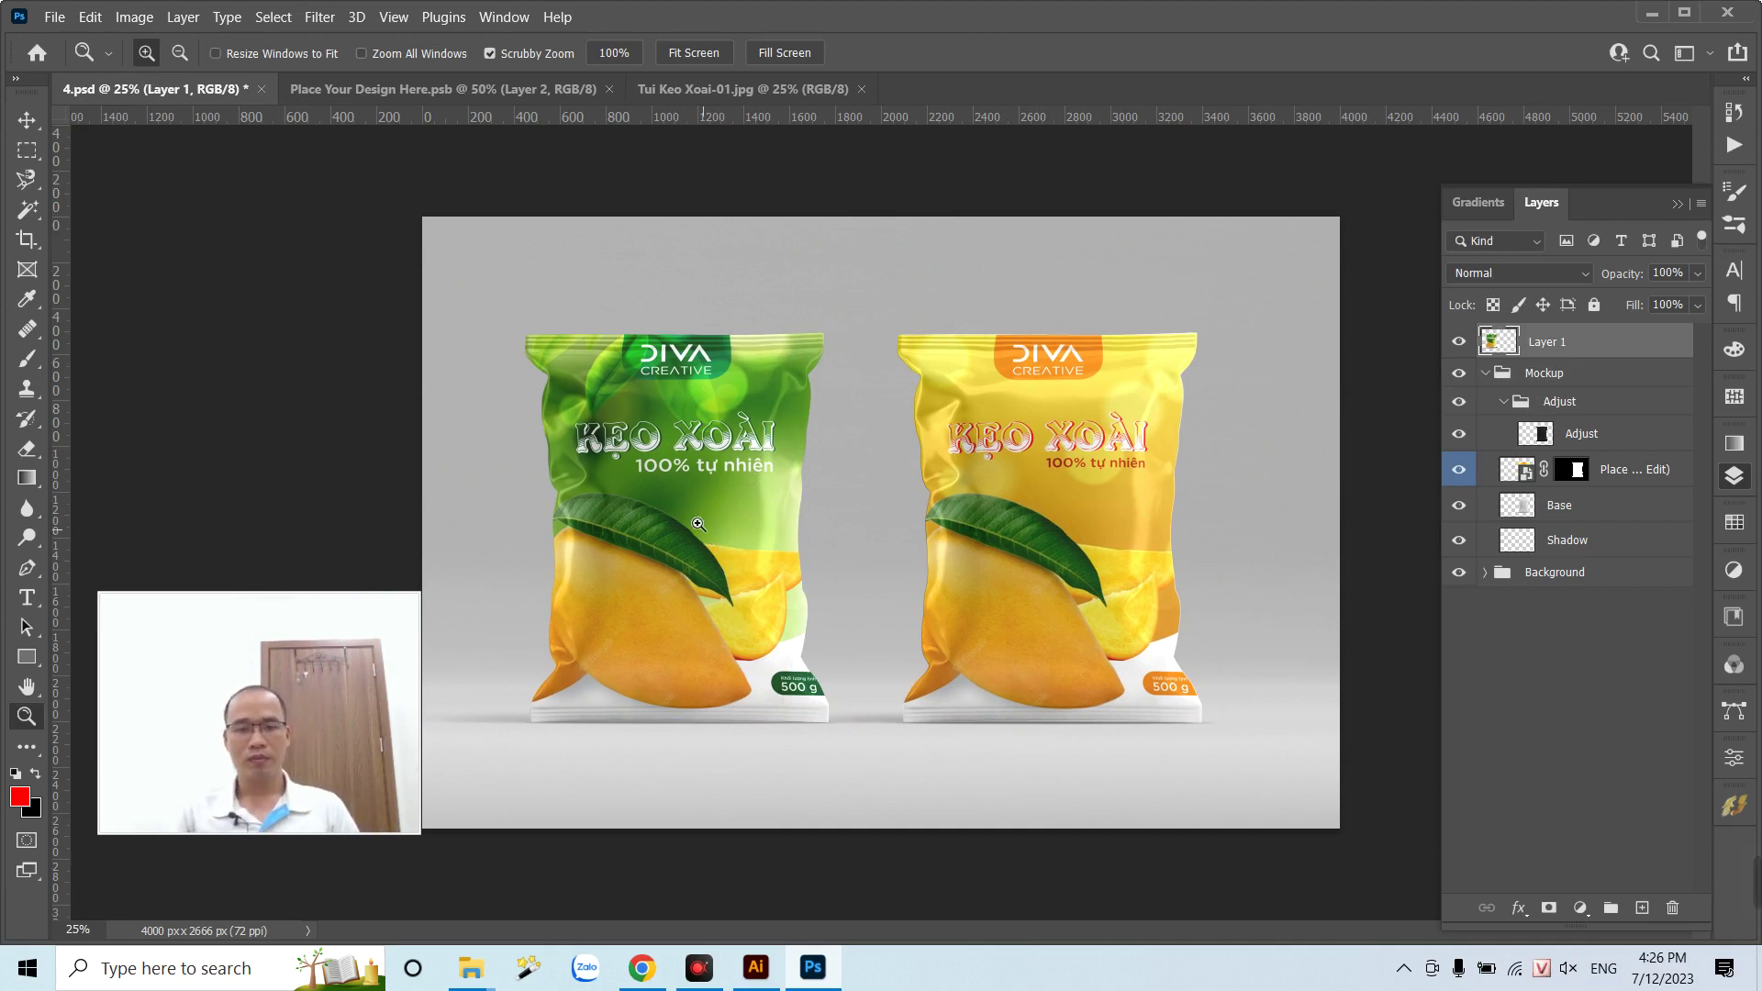
{"action": "left_click", "coordinate": [776, 965]}
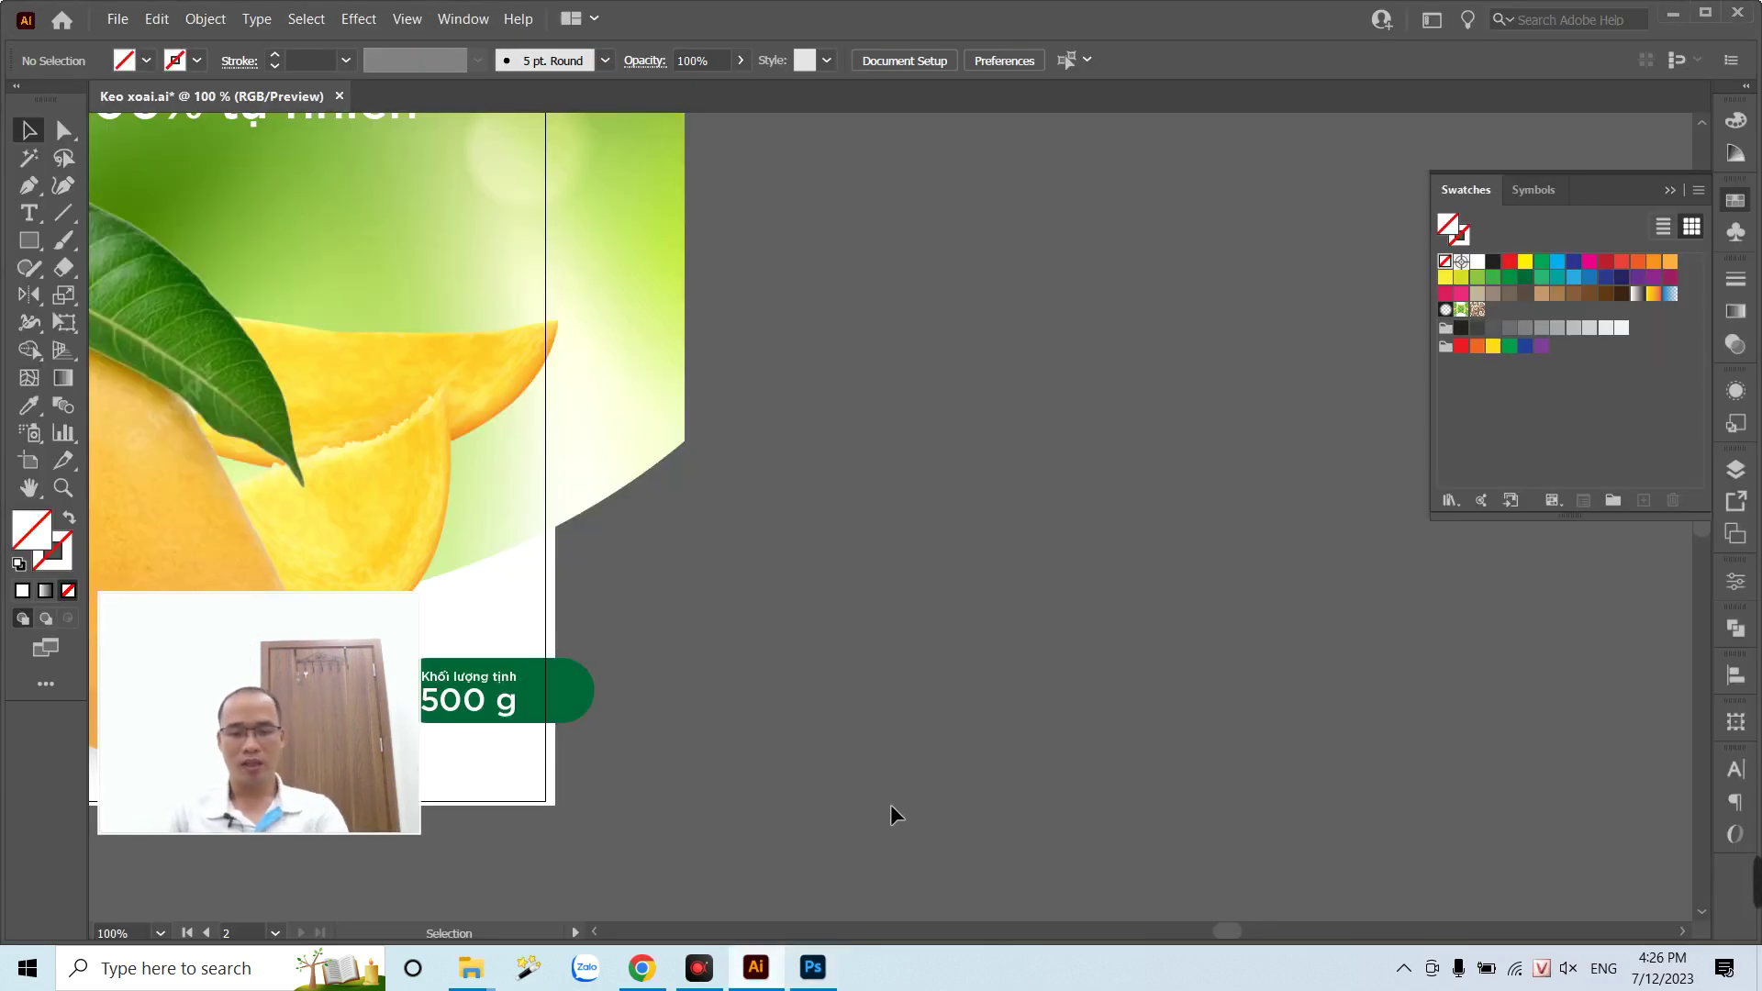
{"action": "key", "text": "ctrl+minus"}
{"action": "key", "text": "ctrl+minus"}
{"action": "key", "text": "ctrl+minus"}
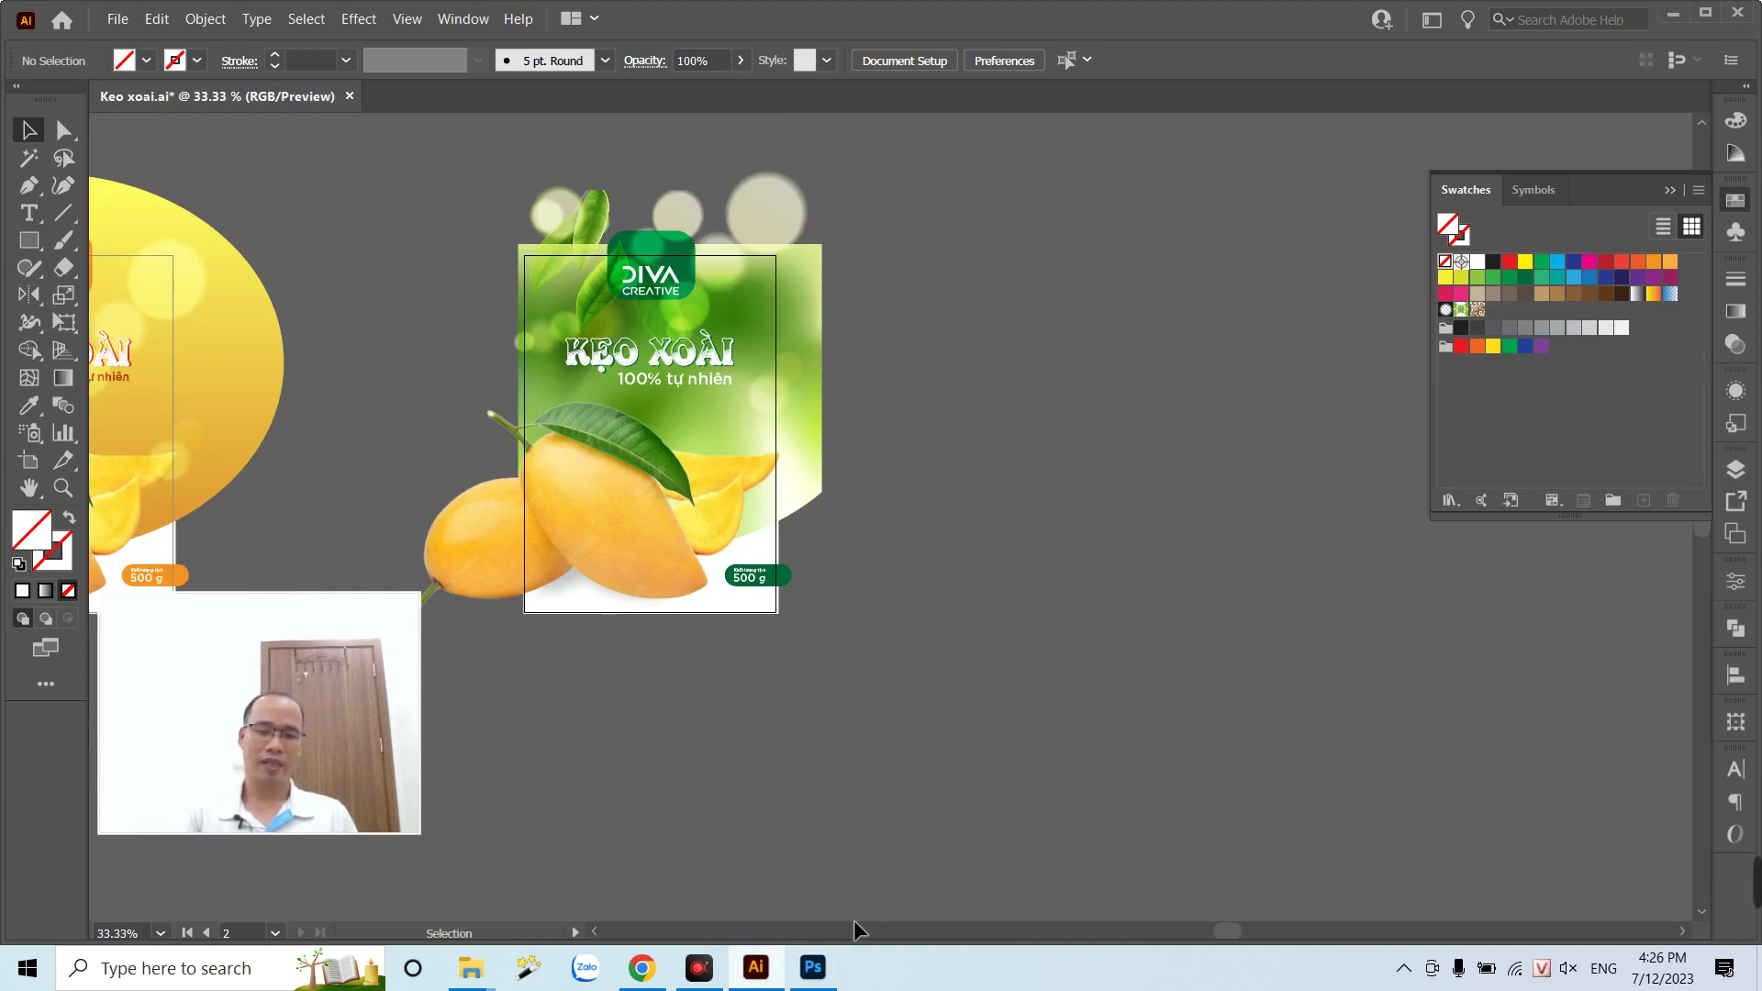
{"action": "left_click", "coordinate": [812, 966]}
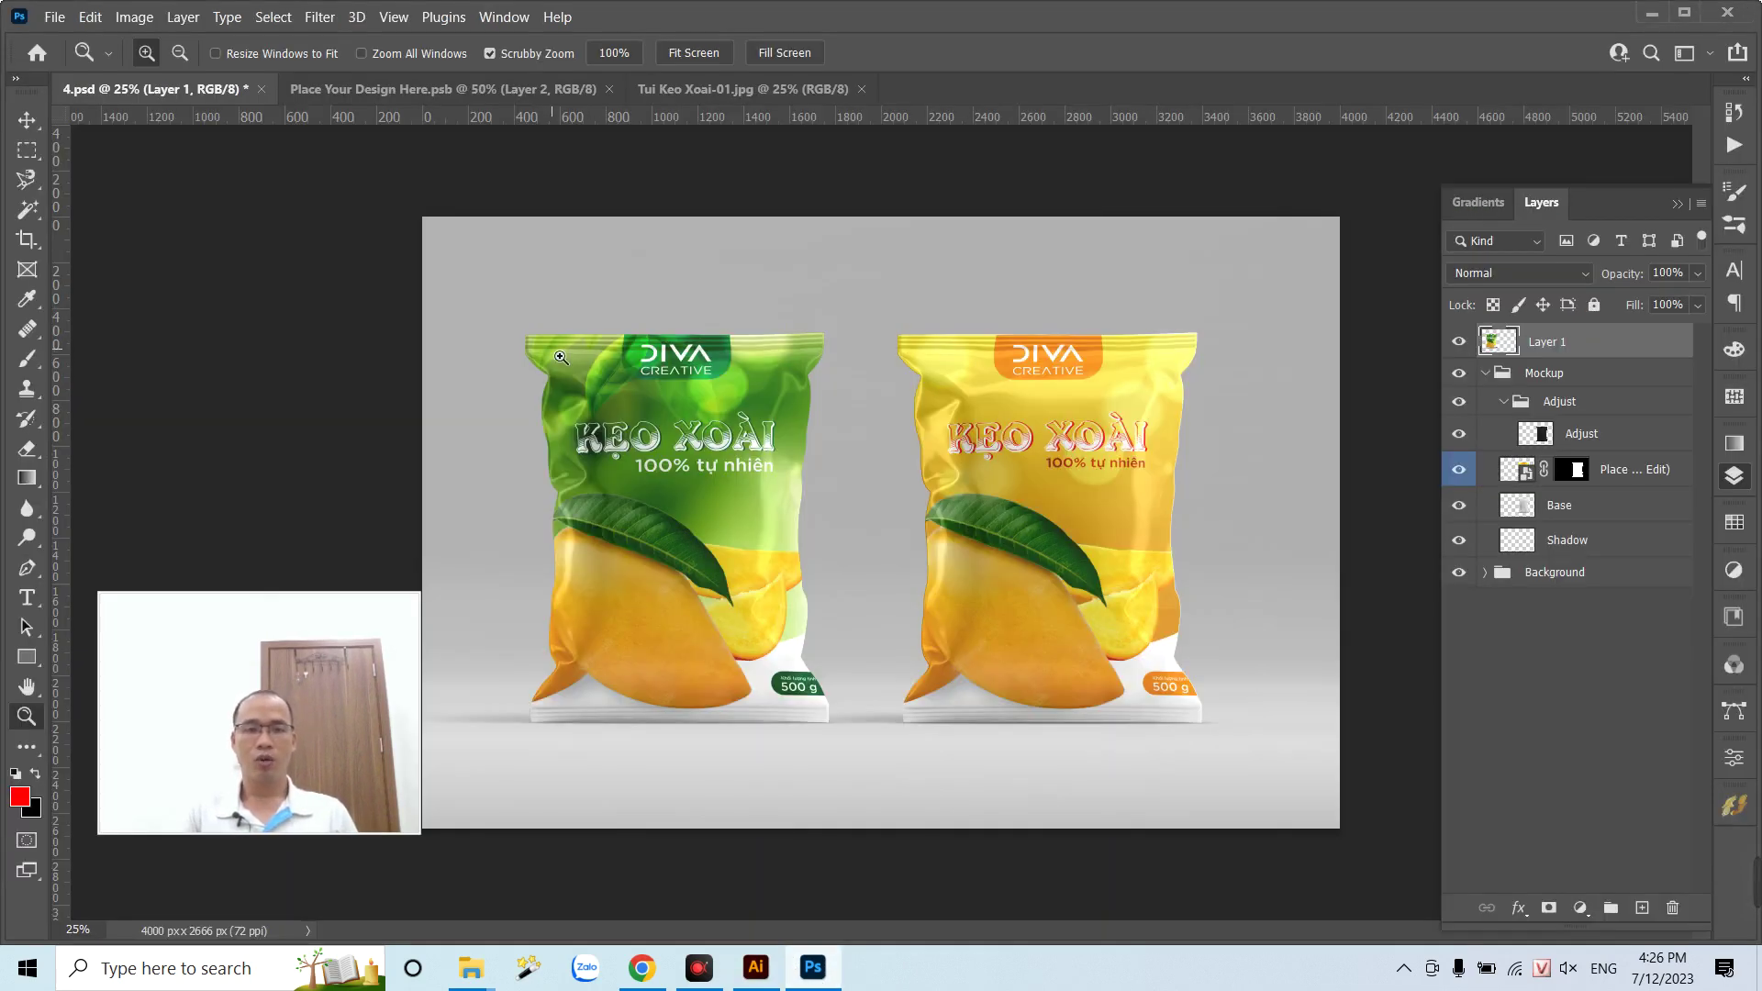
{"action": "left_click_drag", "start_coordinate": [544, 337], "coordinate": [596, 375]}
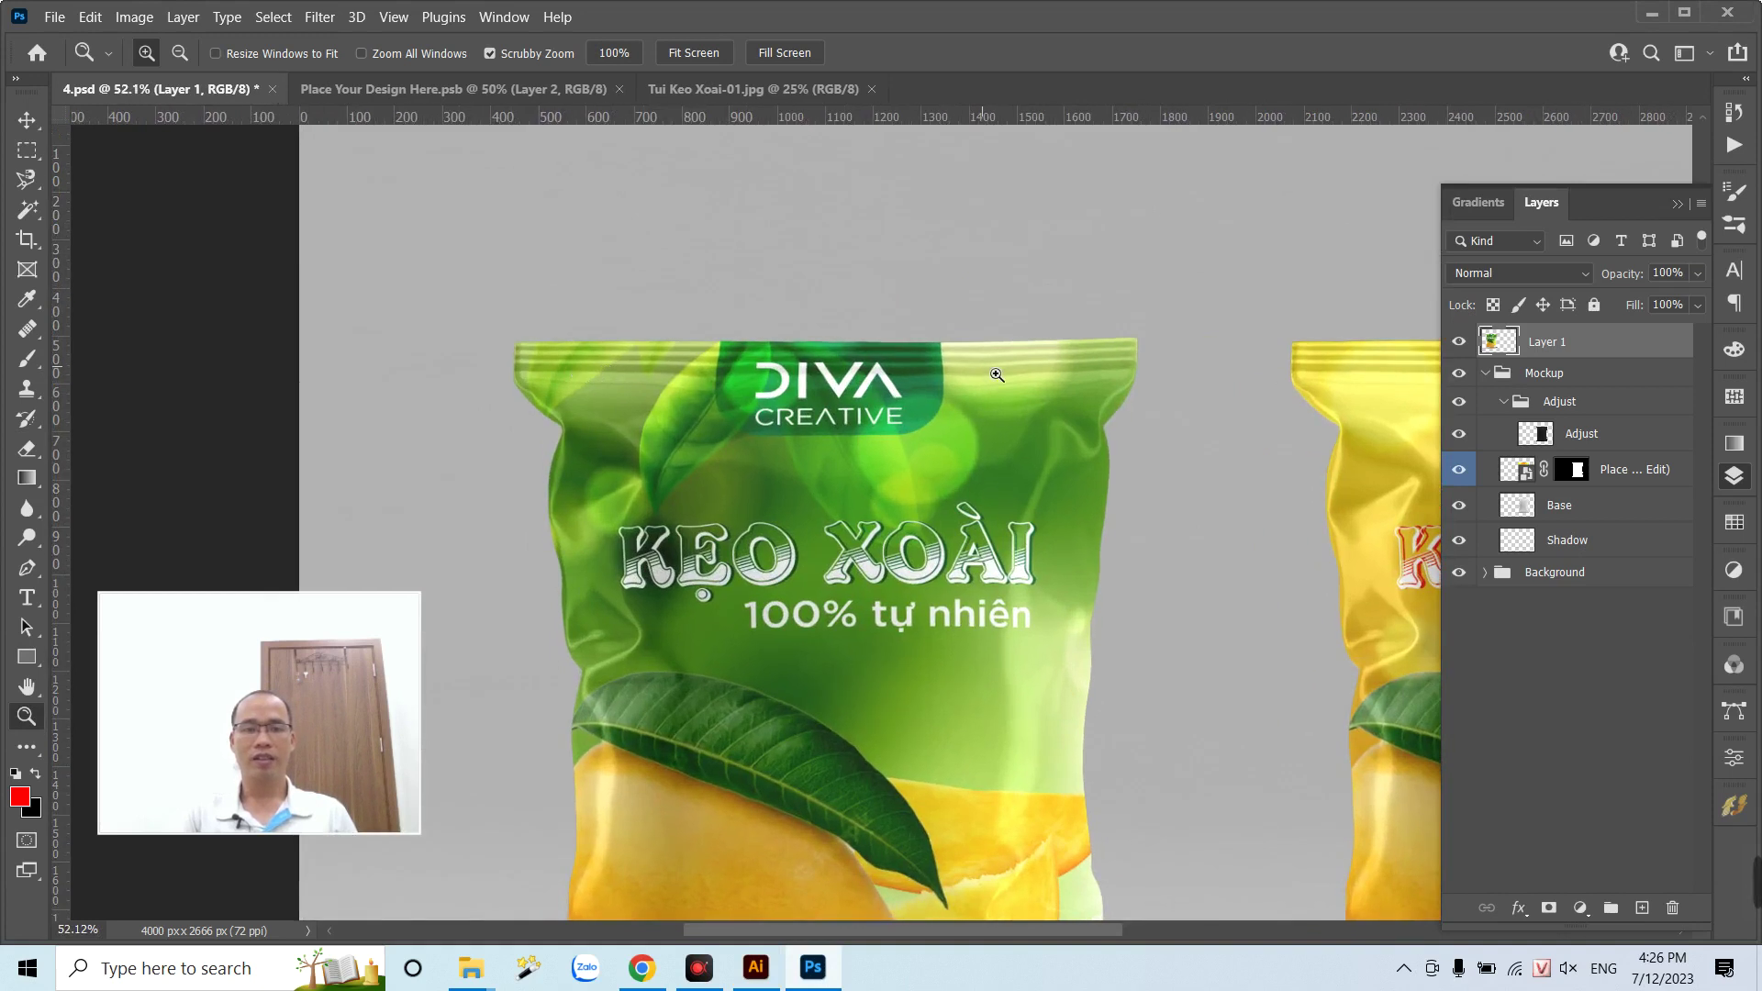
{"action": "left_click_drag", "start_coordinate": [999, 374], "coordinate": [946, 380]}
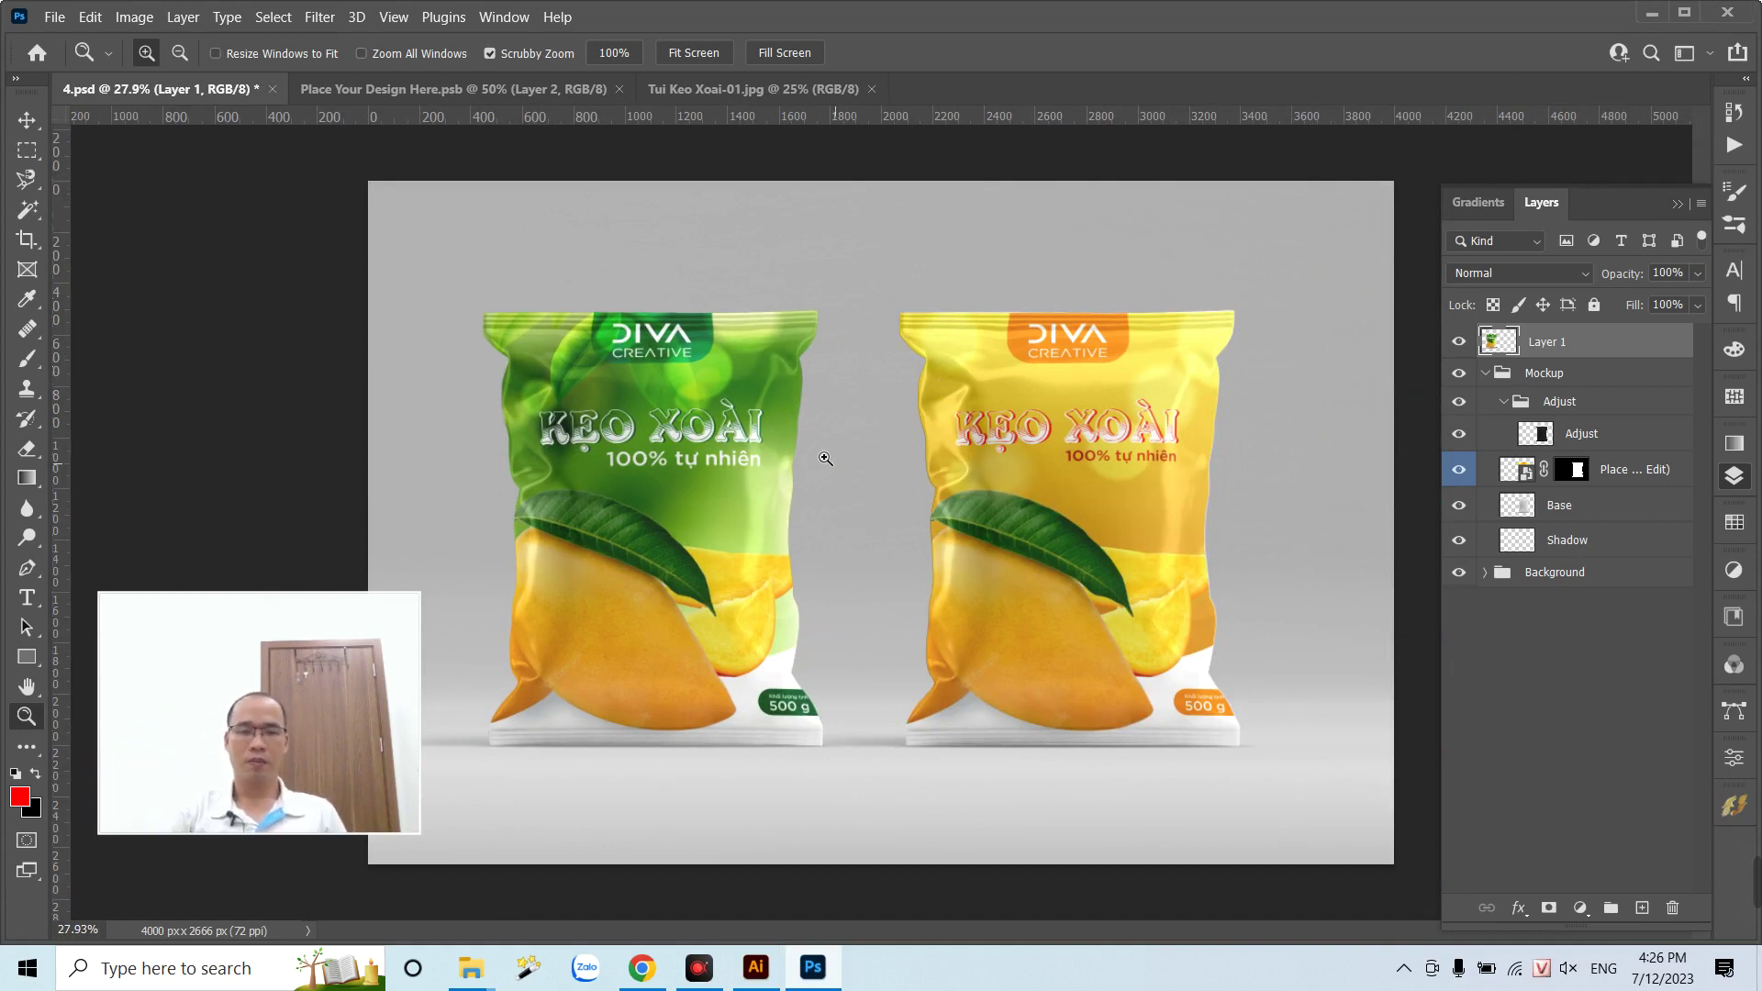
{"action": "left_click", "coordinate": [645, 966]}
- Show Diva Creative's VIDEO tab and browse the grid of uploaded videos
{"action": "left_click", "coordinate": [409, 17]}
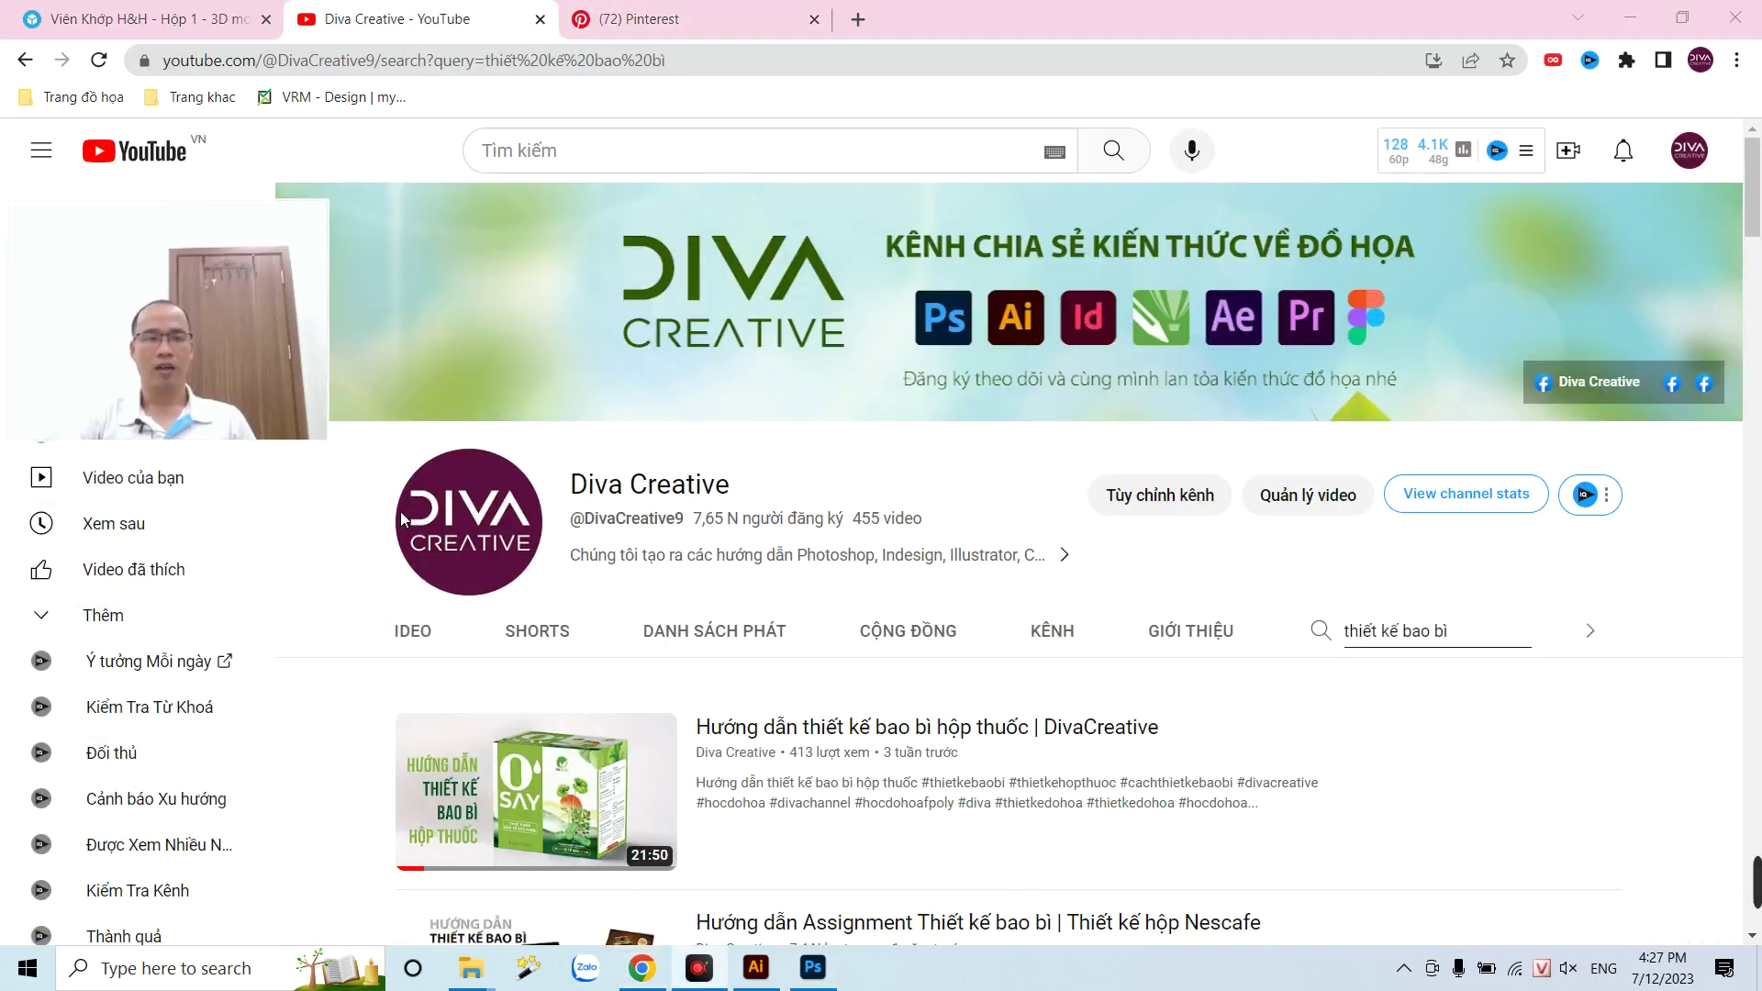
{"action": "left_click", "coordinate": [427, 635]}
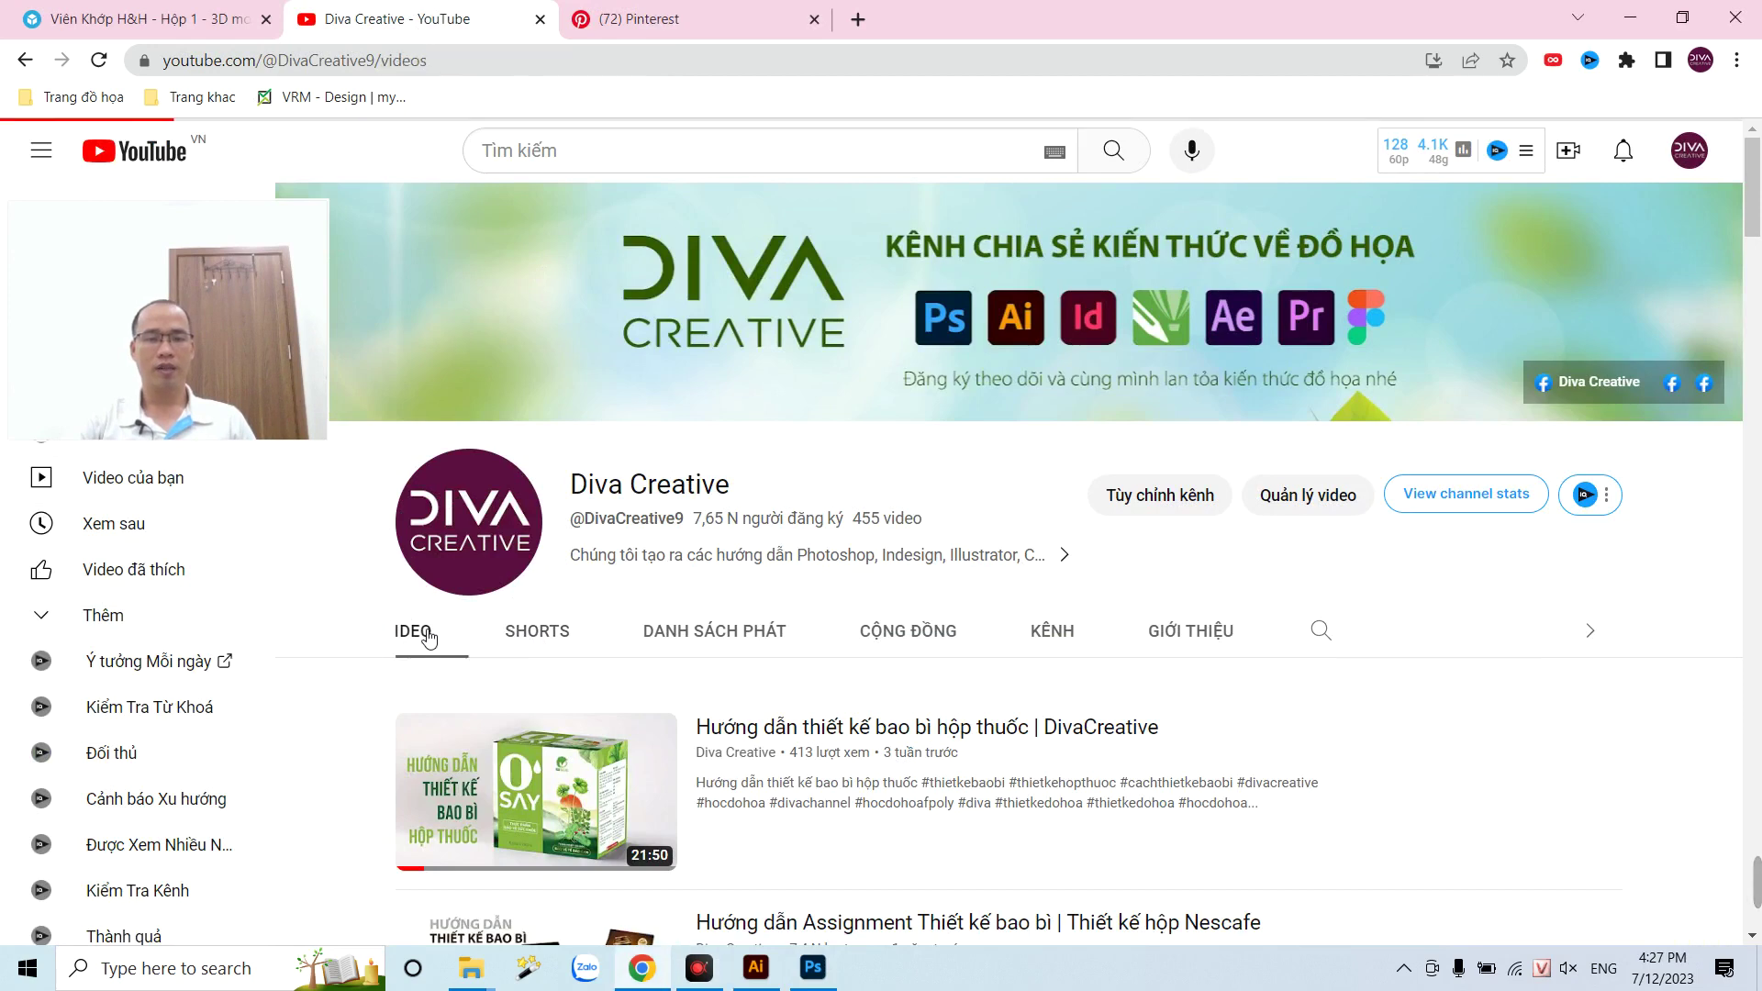
{"action": "scroll", "coordinate": [881, 619], "scroll_direction": "down", "scroll_amount": 5}
{"action": "scroll", "coordinate": [888, 633], "scroll_direction": "down", "scroll_amount": 3}
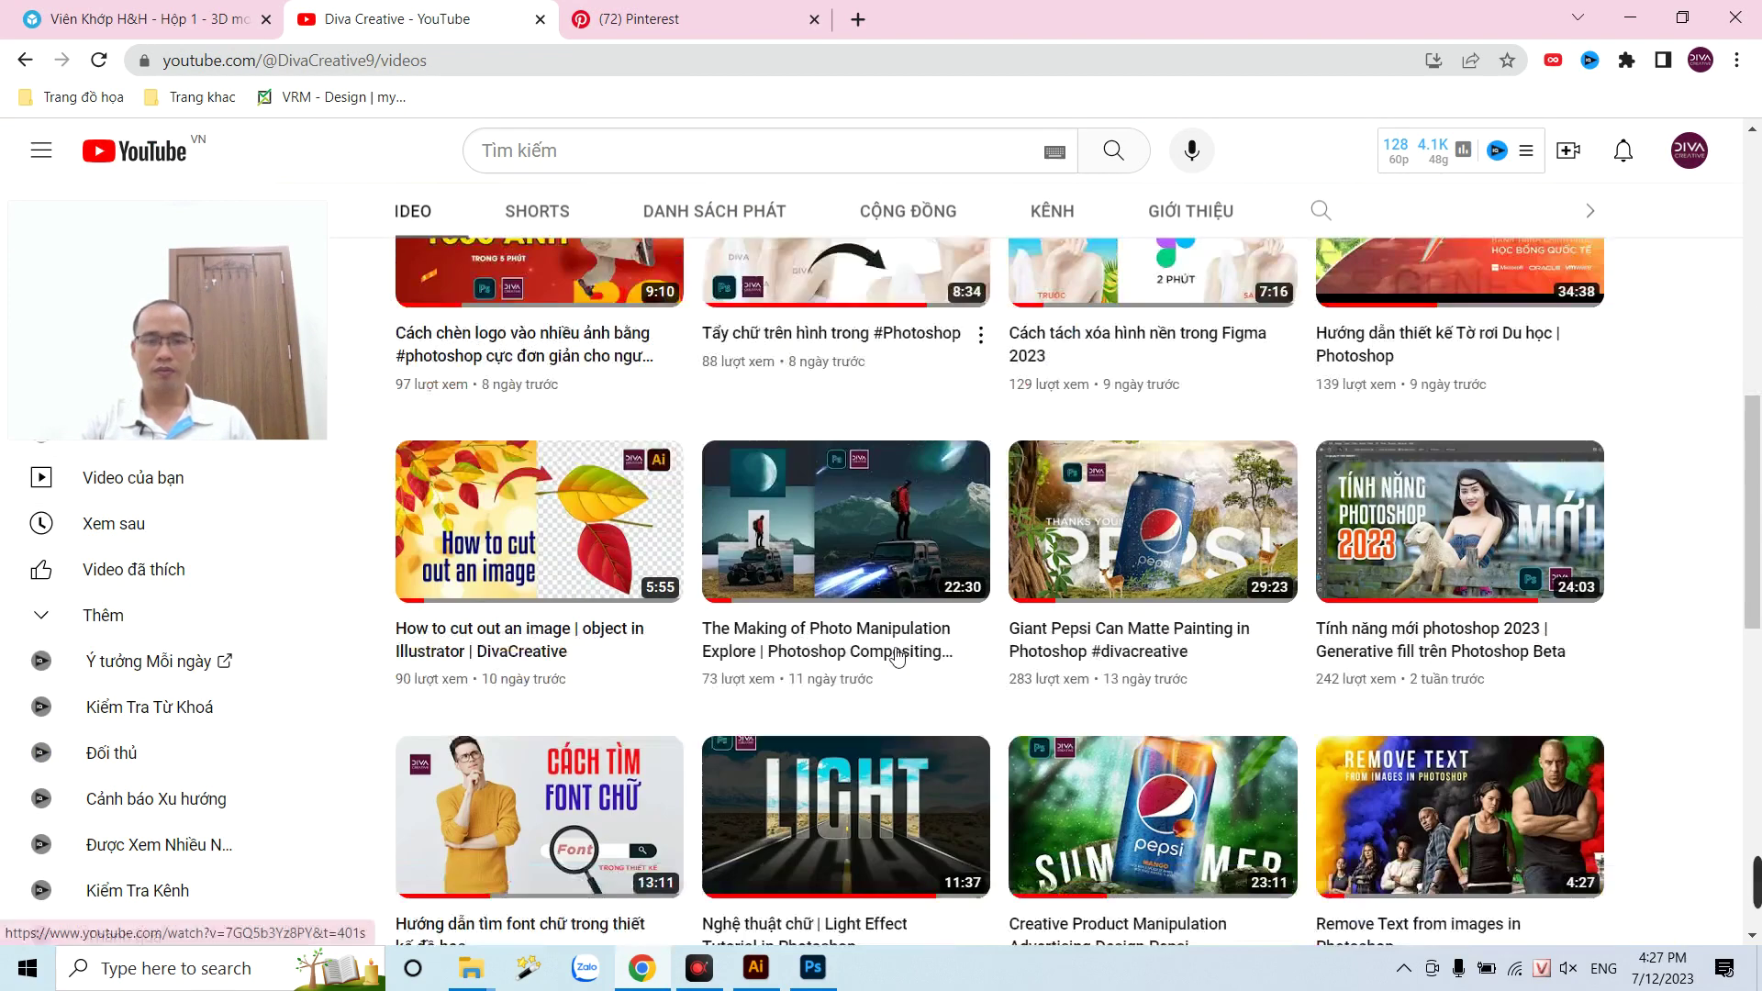
{"action": "scroll", "coordinate": [895, 652], "scroll_direction": "down", "scroll_amount": 5}
{"action": "scroll", "coordinate": [897, 654], "scroll_direction": "up", "scroll_amount": 3}
{"action": "scroll", "coordinate": [898, 654], "scroll_direction": "up", "scroll_amount": 2}
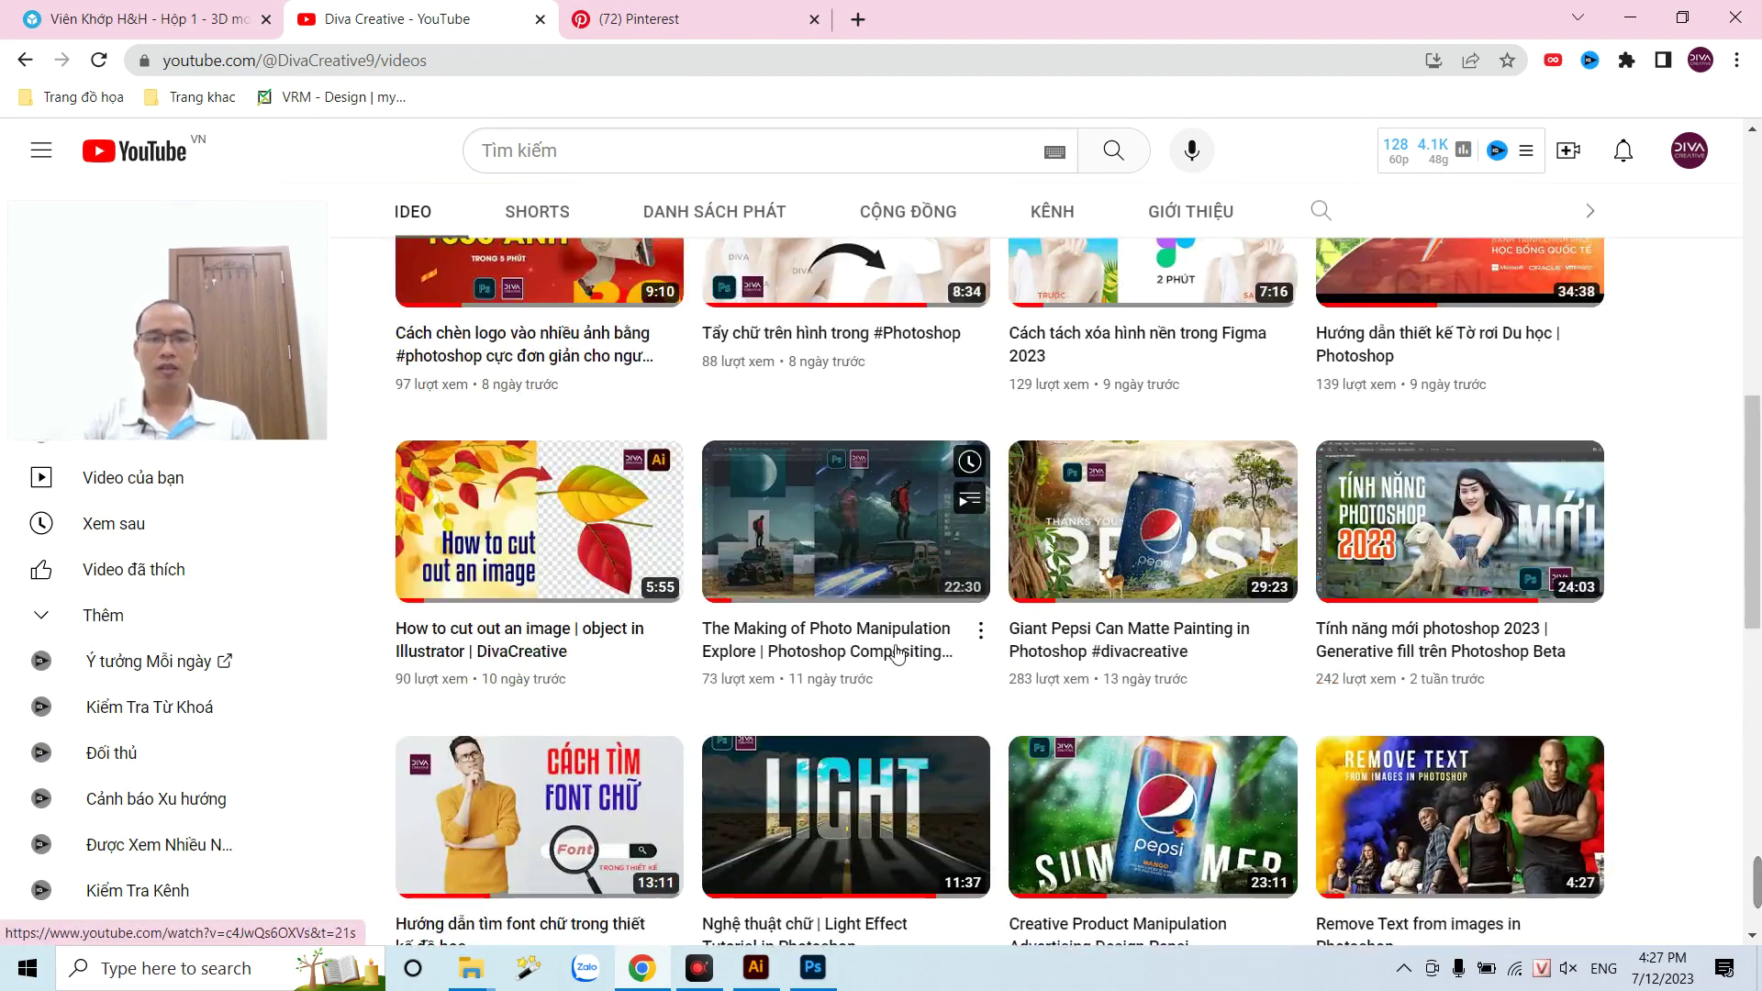
{"action": "scroll", "coordinate": [898, 655], "scroll_direction": "up", "scroll_amount": 4}
{"action": "scroll", "coordinate": [898, 655], "scroll_direction": "up", "scroll_amount": 3}
{"action": "scroll", "coordinate": [890, 647], "scroll_direction": "up", "scroll_amount": 1}
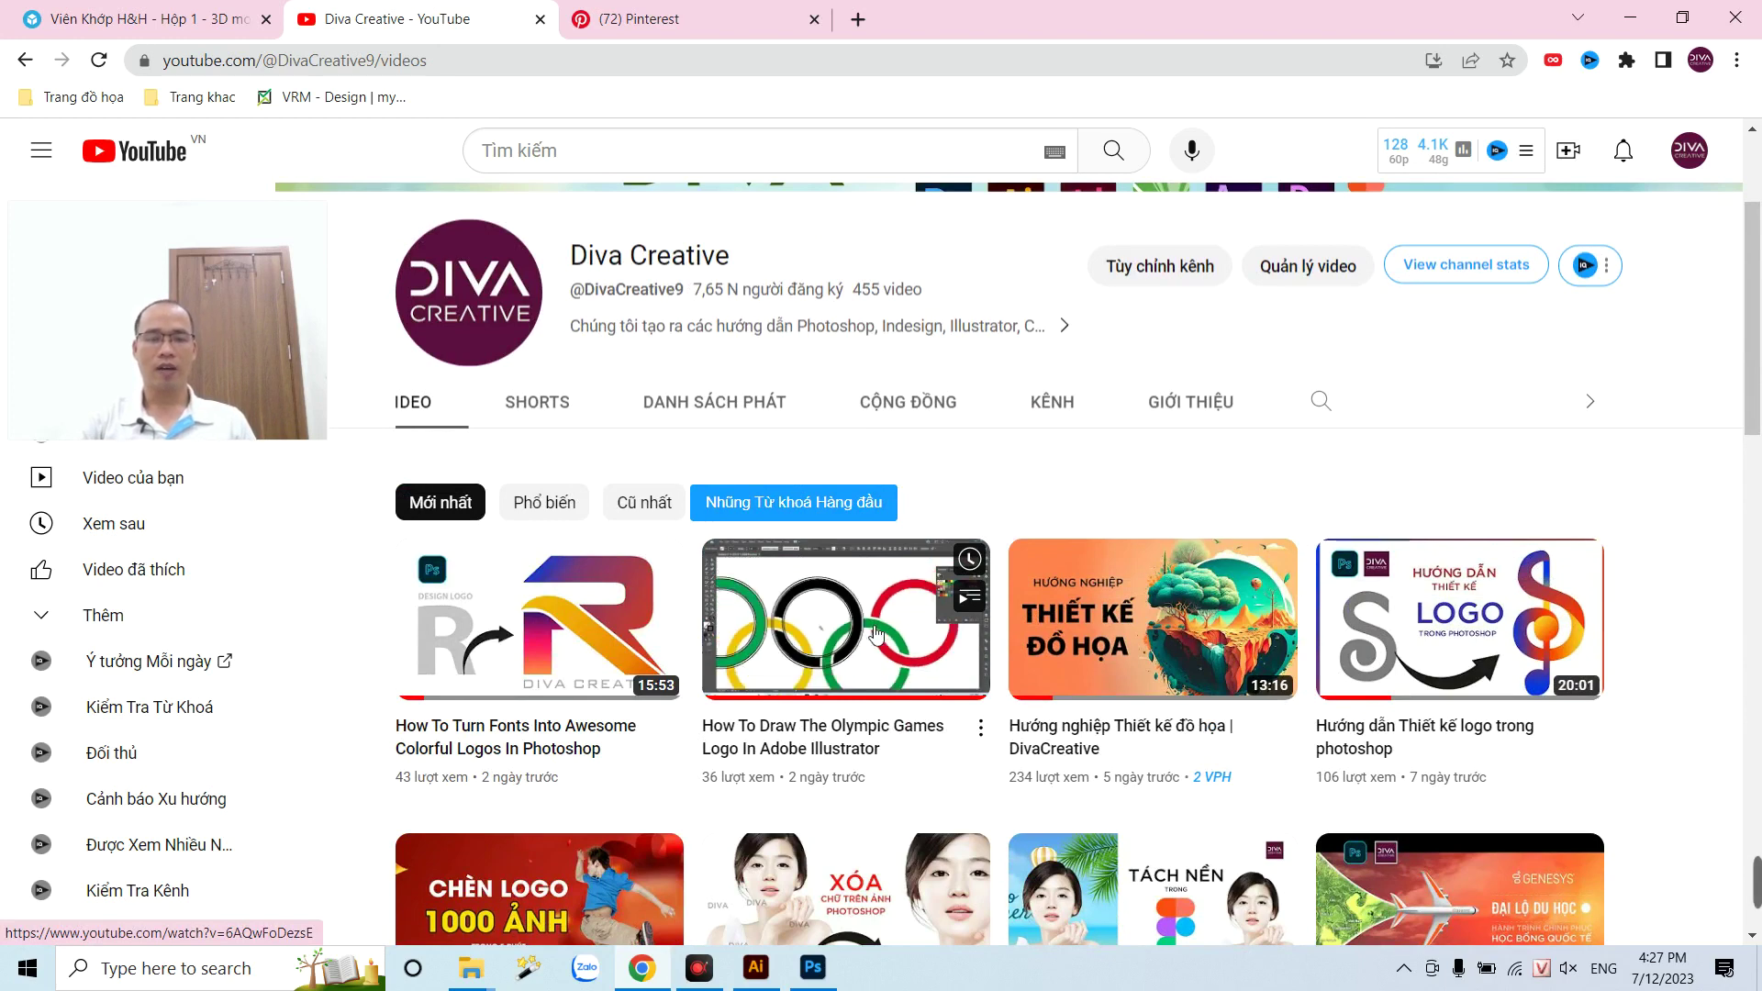
{"action": "scroll", "coordinate": [875, 633], "scroll_direction": "down", "scroll_amount": 8}
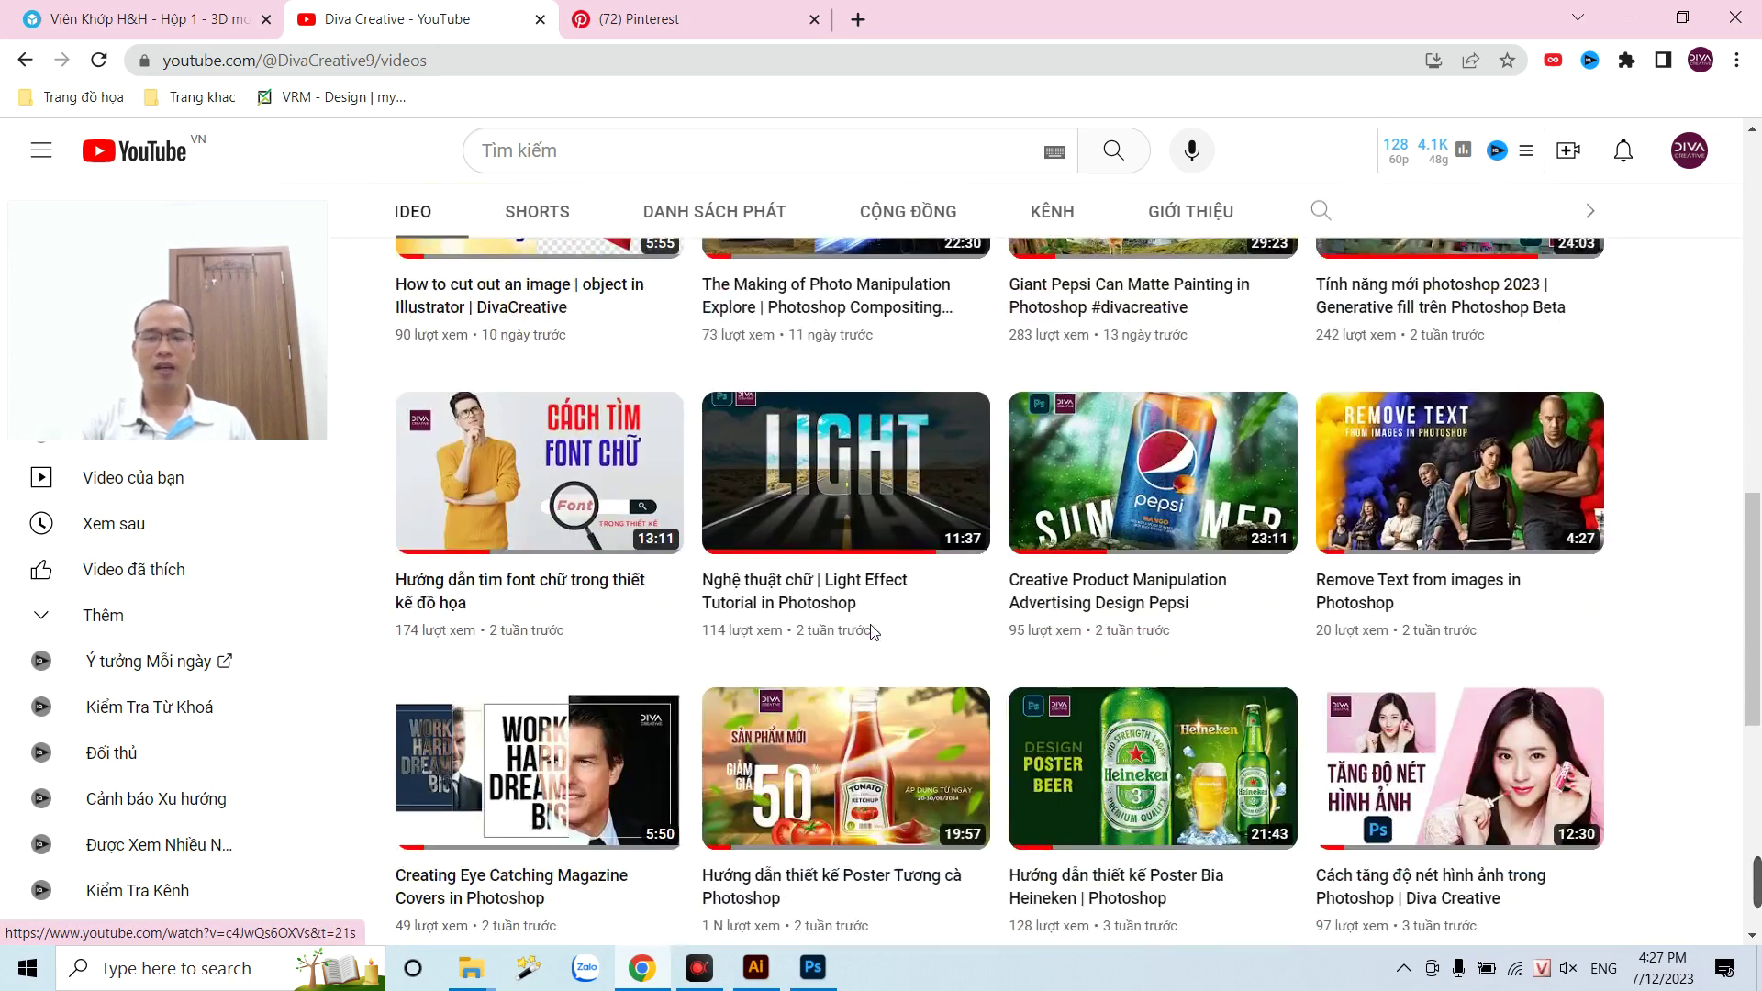
{"action": "scroll", "coordinate": [874, 633], "scroll_direction": "down", "scroll_amount": 1}
{"action": "scroll", "coordinate": [863, 632], "scroll_direction": "down", "scroll_amount": 3}
{"action": "scroll", "coordinate": [826, 624], "scroll_direction": "down", "scroll_amount": 2}
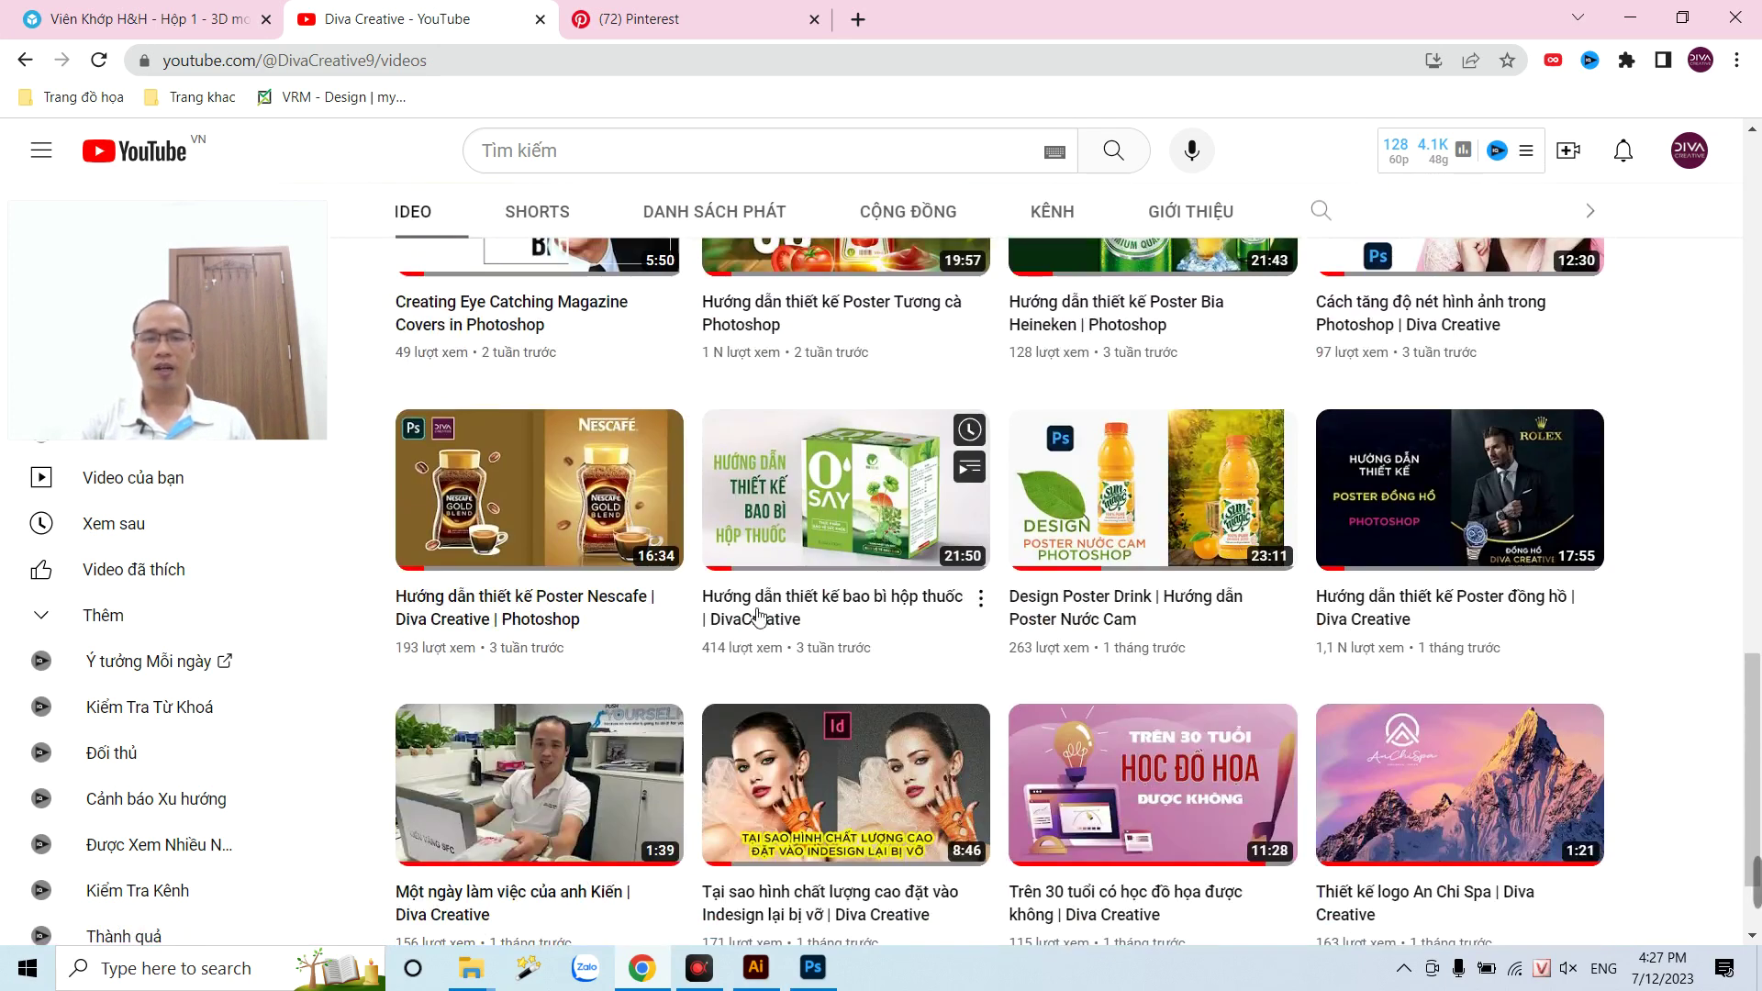
{"action": "mouse_move", "coordinate": [773, 641]}
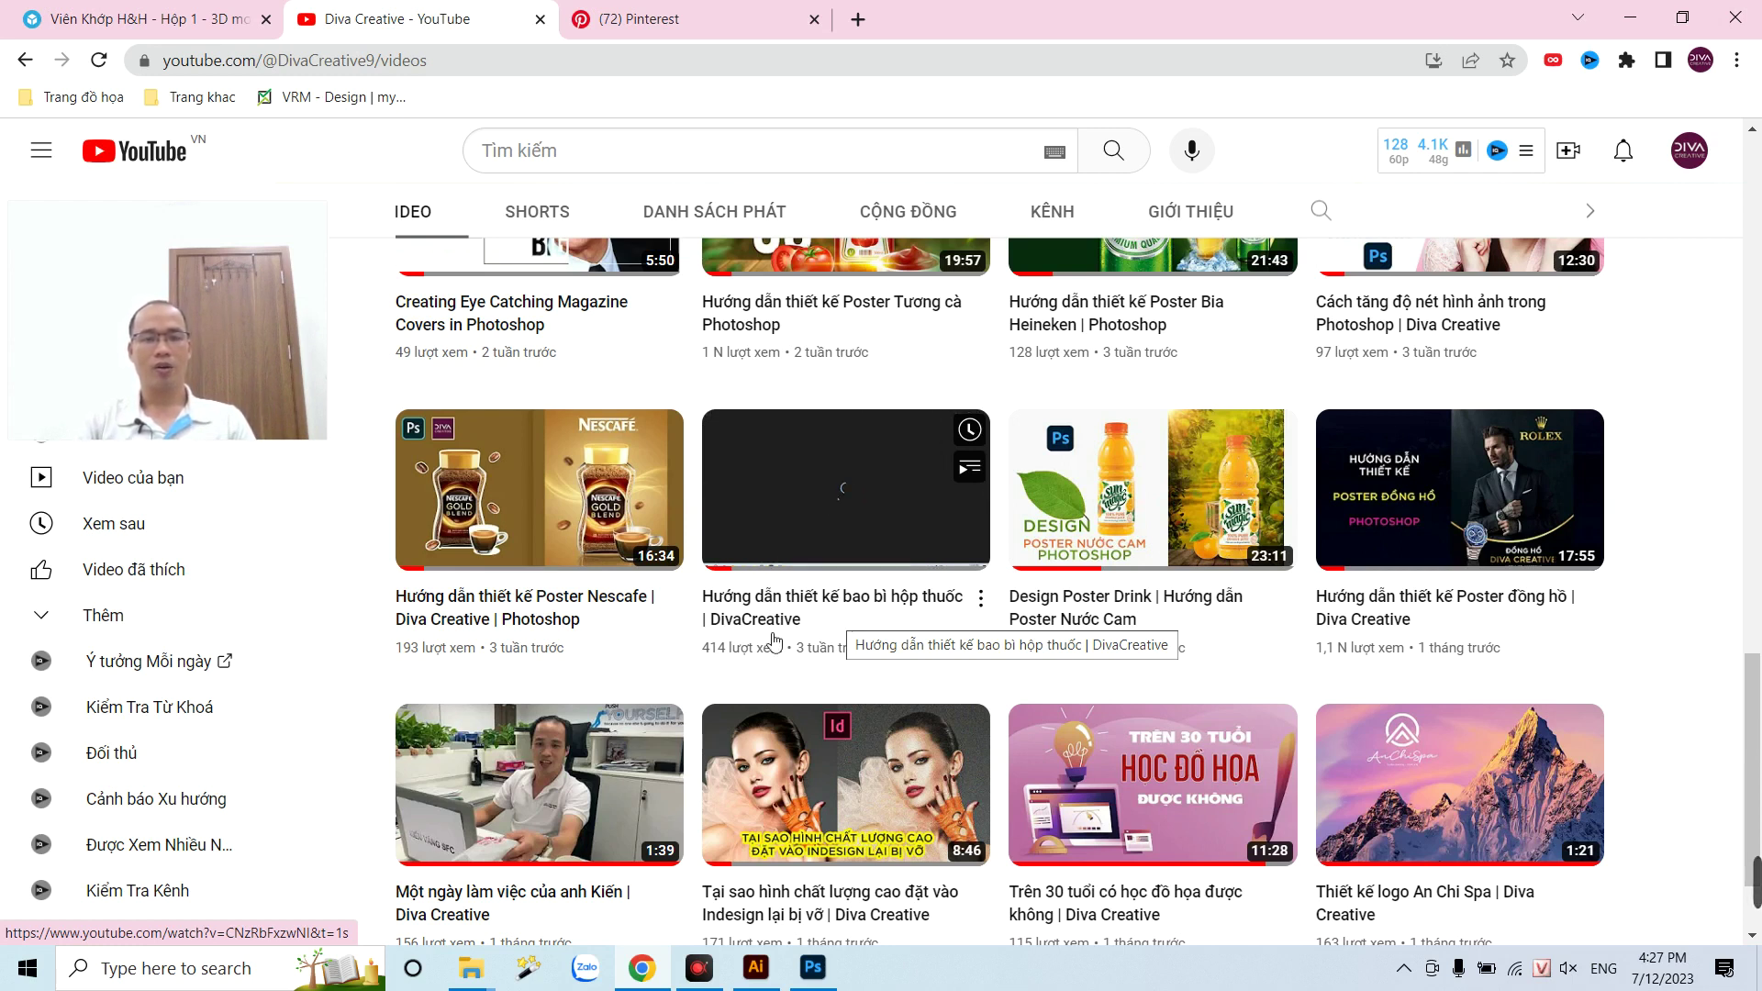
- Type the phone number below the label, enlarge it, and colour it White
{"action": "left_click", "coordinate": [756, 965]}
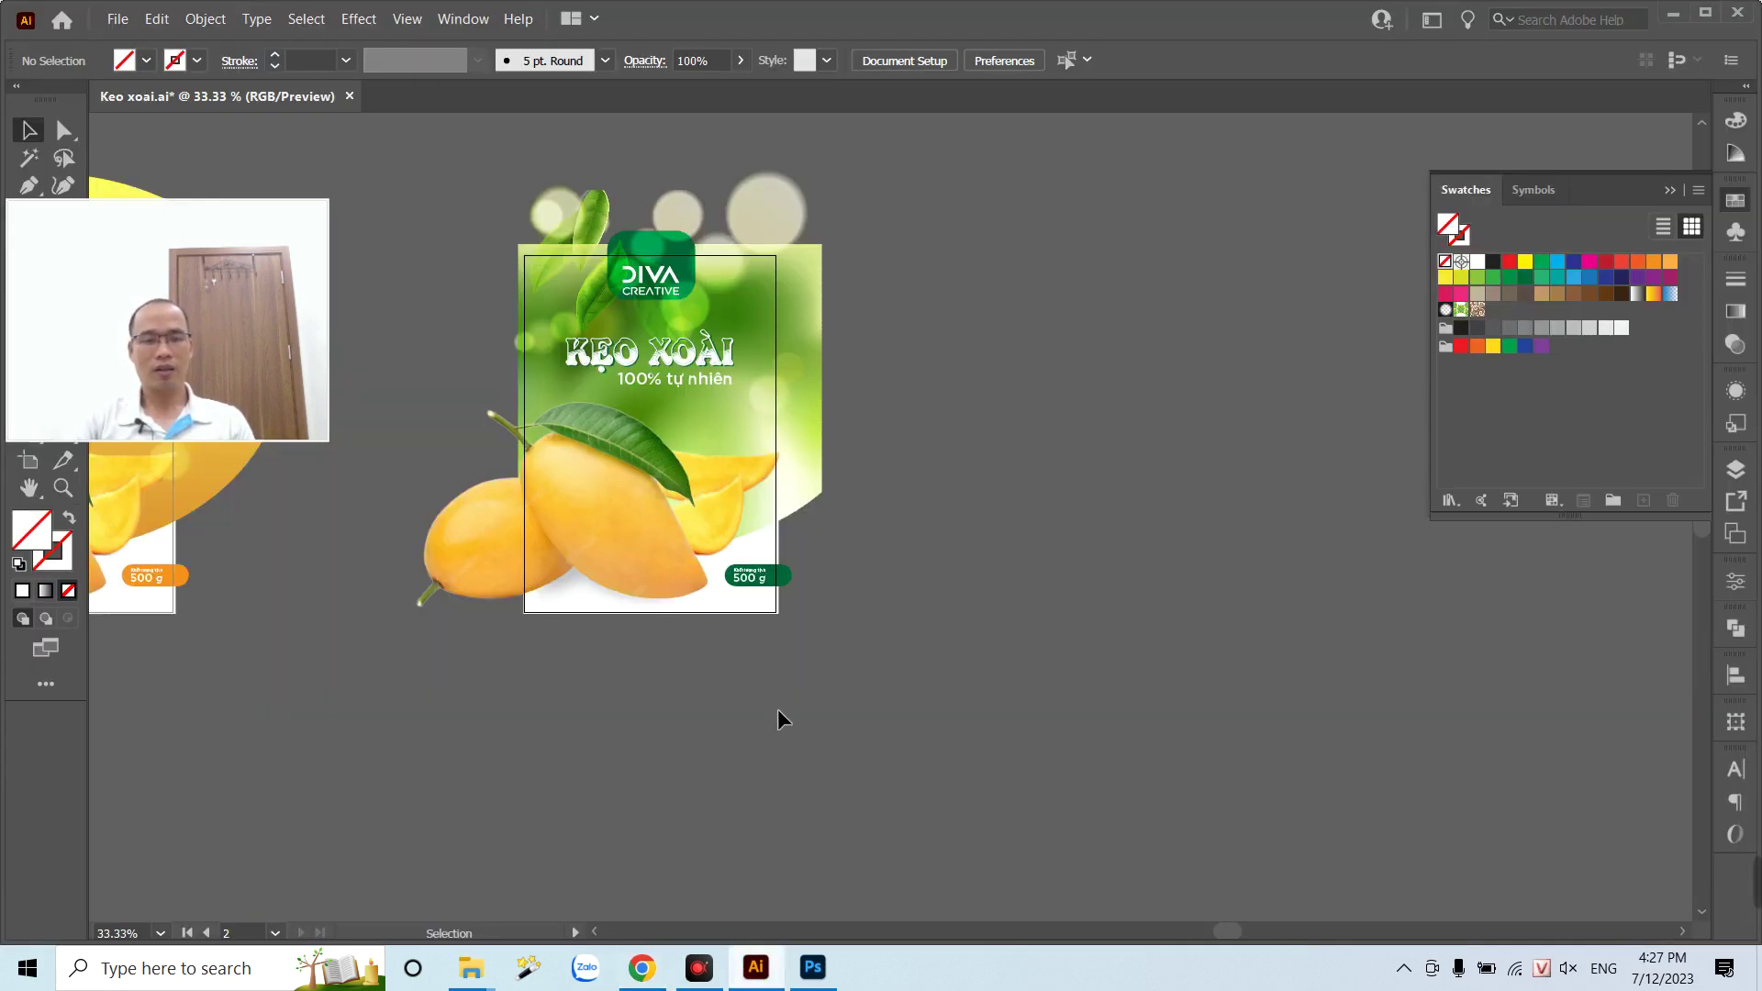
{"action": "key", "text": "t"}
{"action": "left_click", "coordinate": [705, 727]}
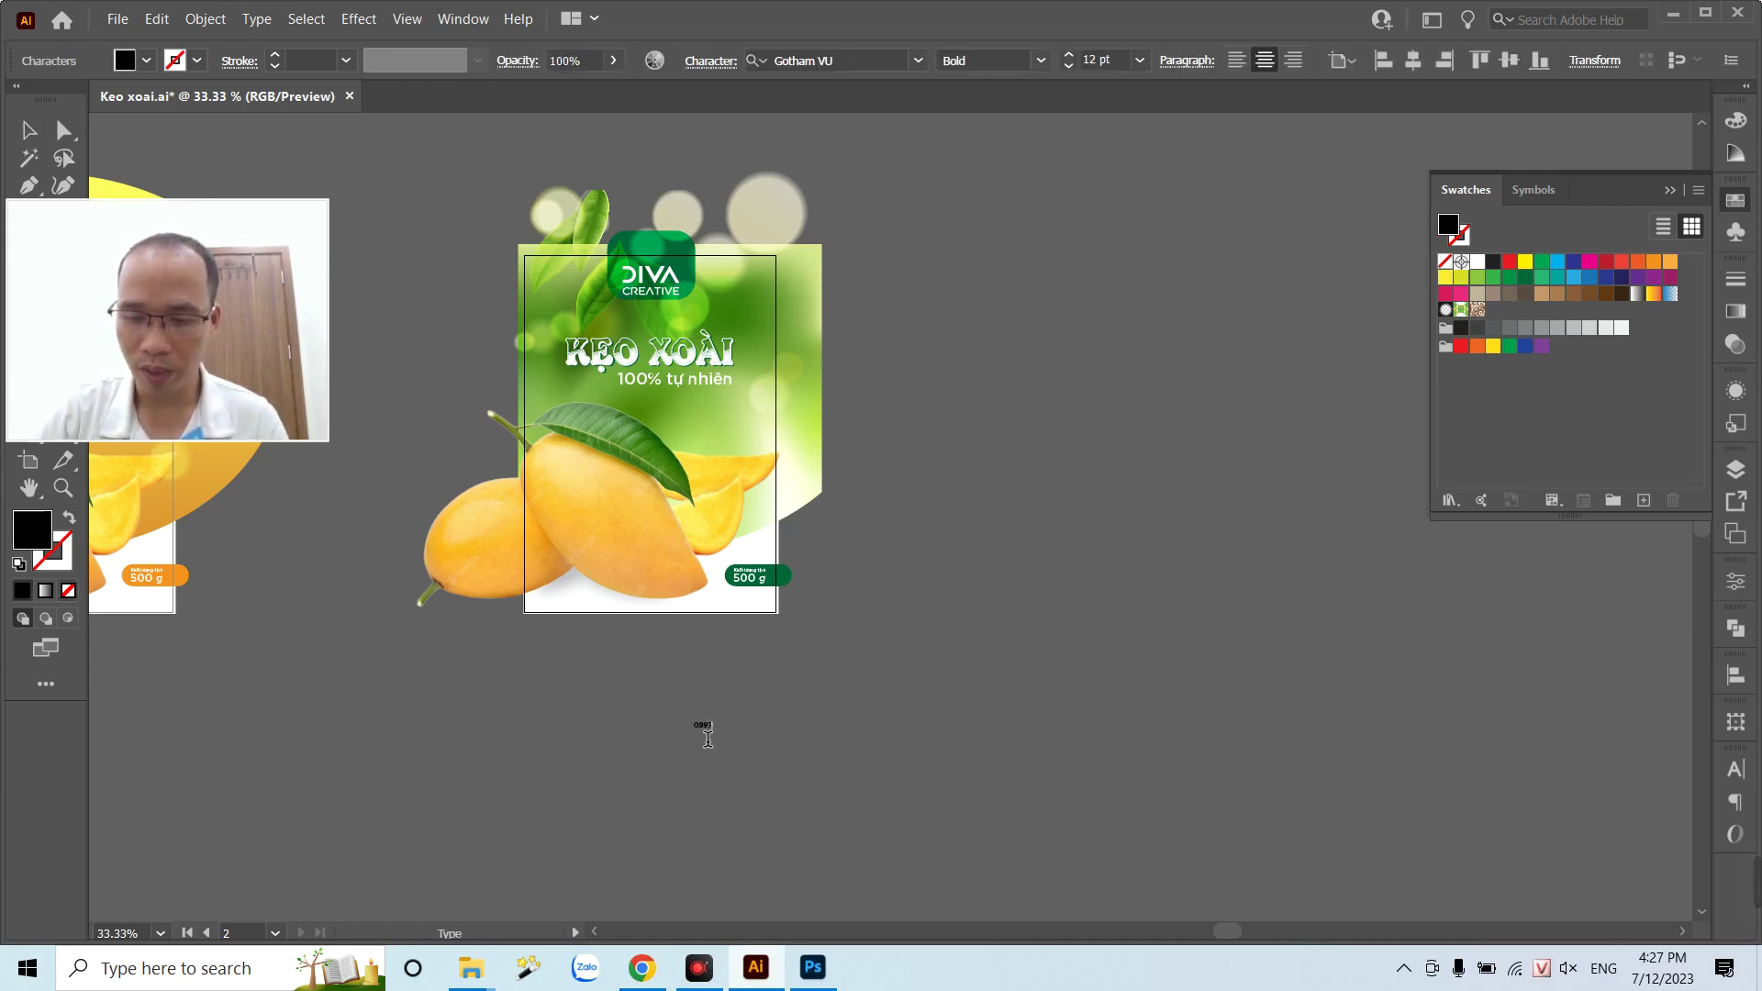
{"action": "type", "text": "87521468"}
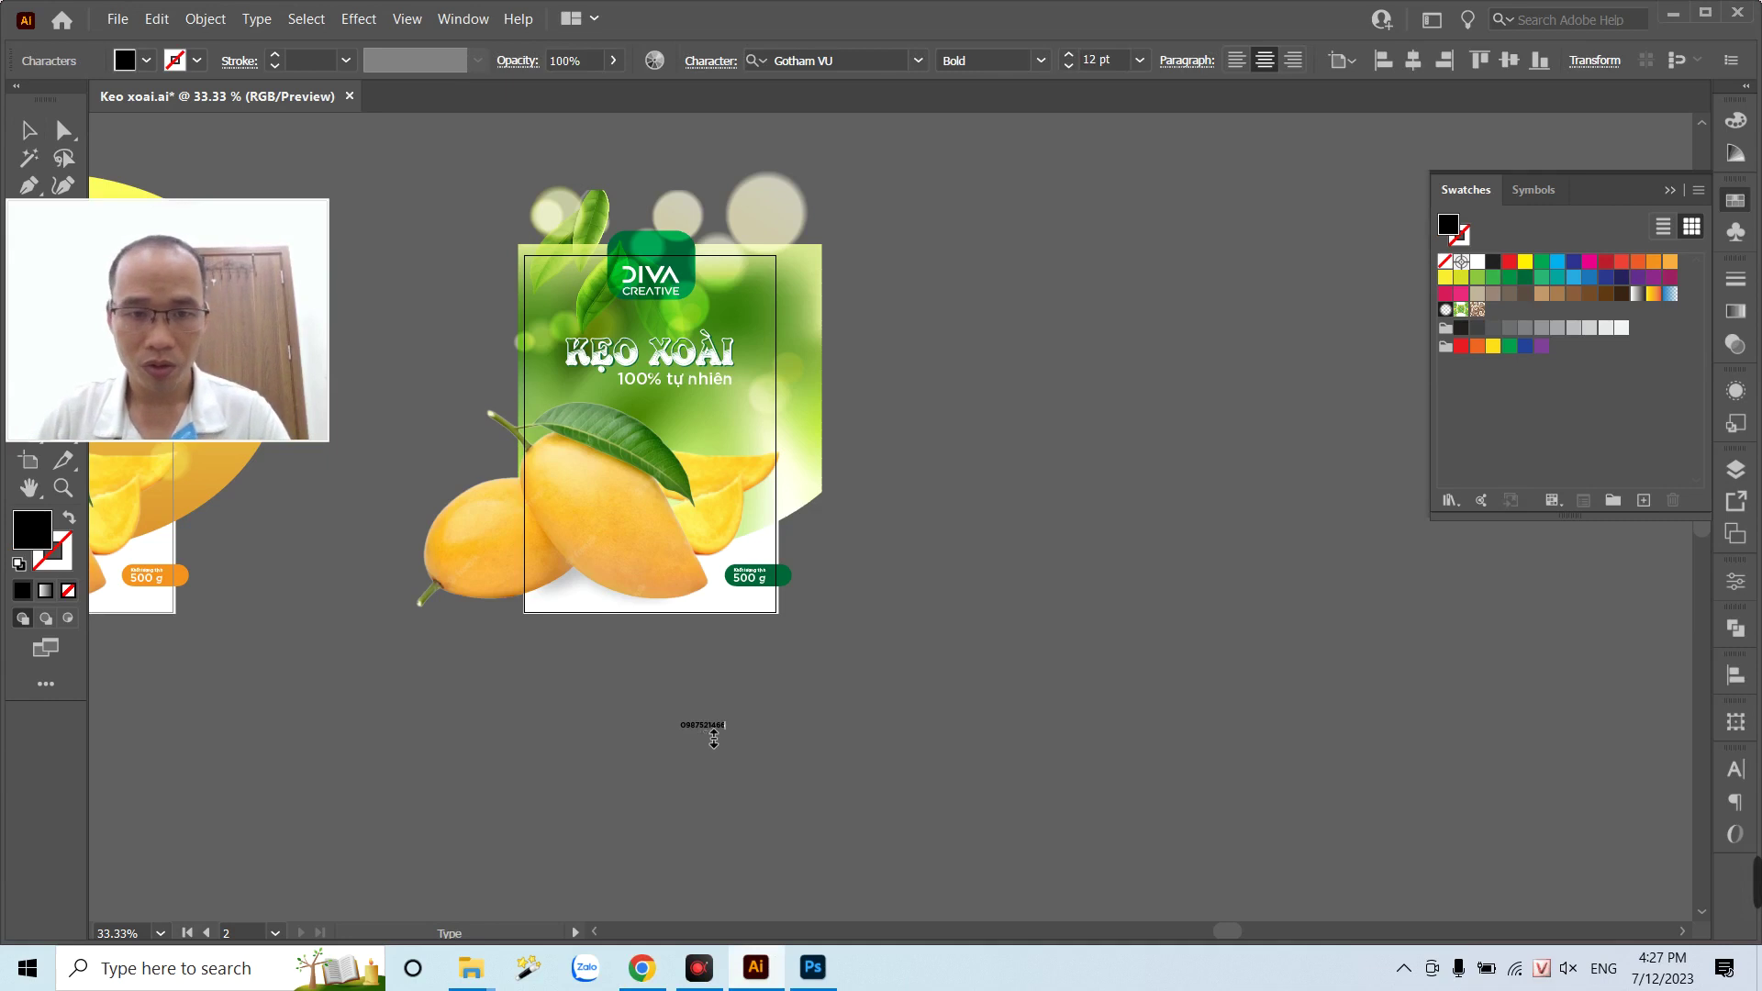
{"action": "key", "text": "Escape"}
{"action": "mouse_move", "coordinate": [741, 716]}
{"action": "left_mouse_down"}
{"action": "mouse_move", "coordinate": [911, 636]}
{"action": "mouse_move", "coordinate": [1028, 647]}
{"action": "left_mouse_up"}
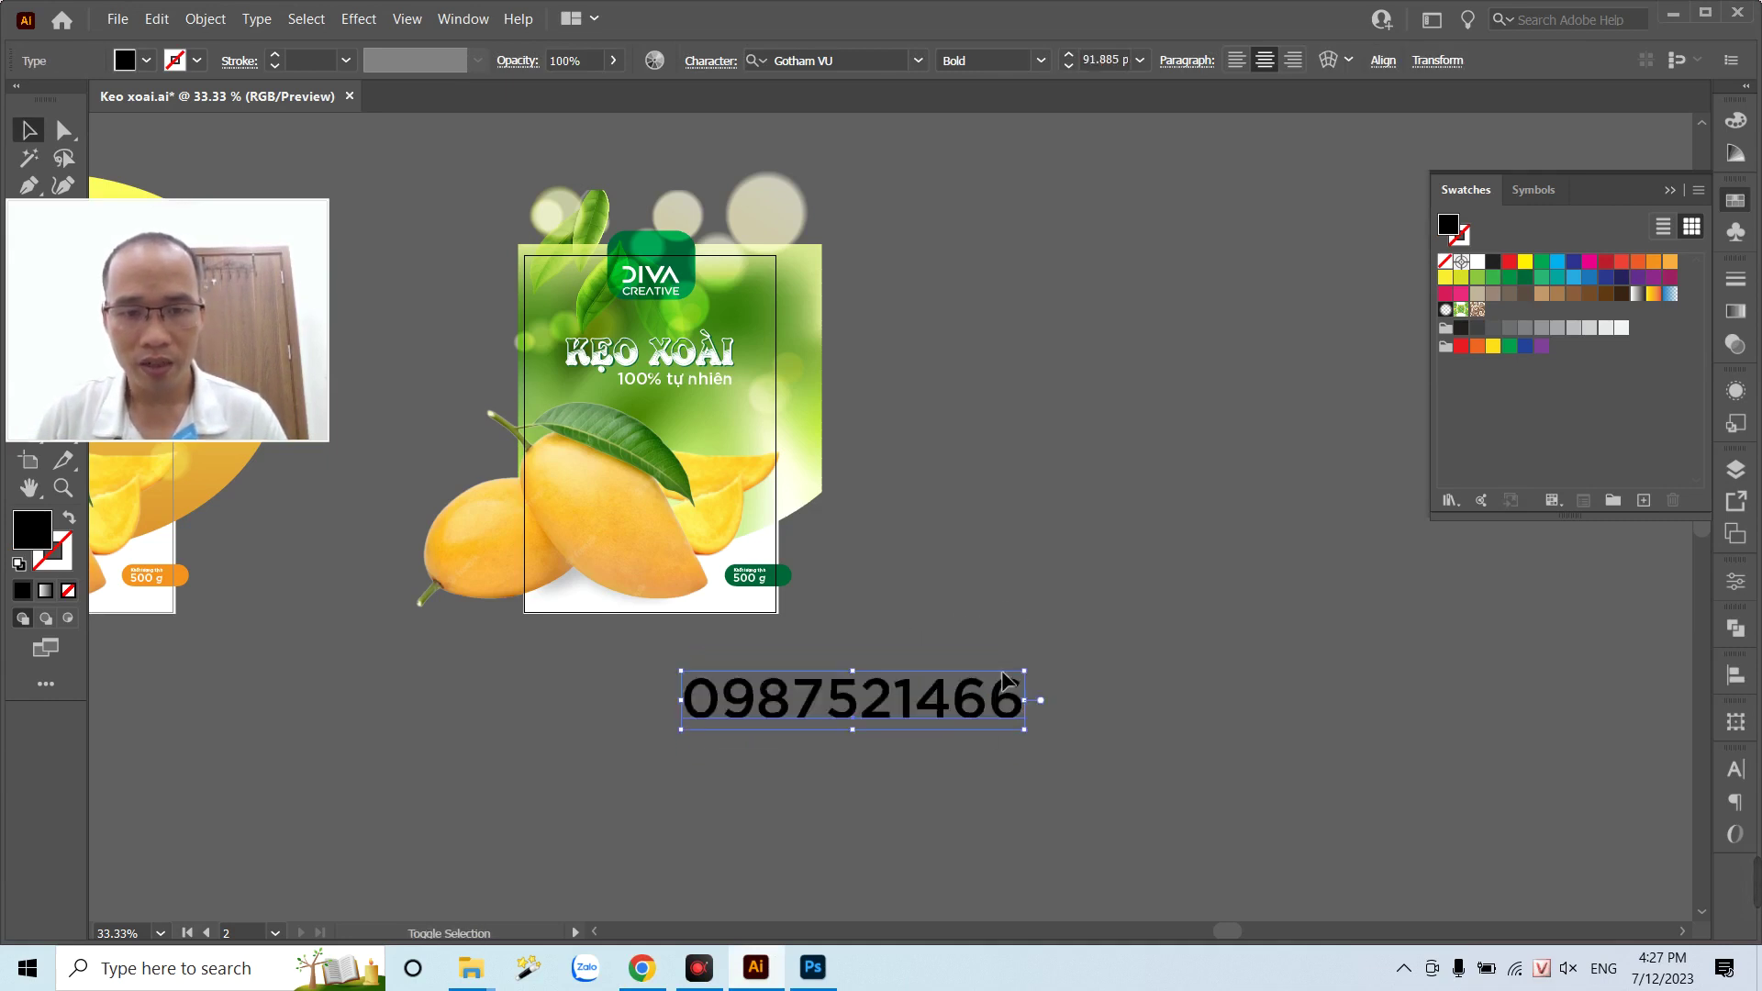
{"action": "left_click_drag", "start_coordinate": [968, 711], "coordinate": [765, 718]}
{"action": "left_click", "coordinate": [1478, 263]}
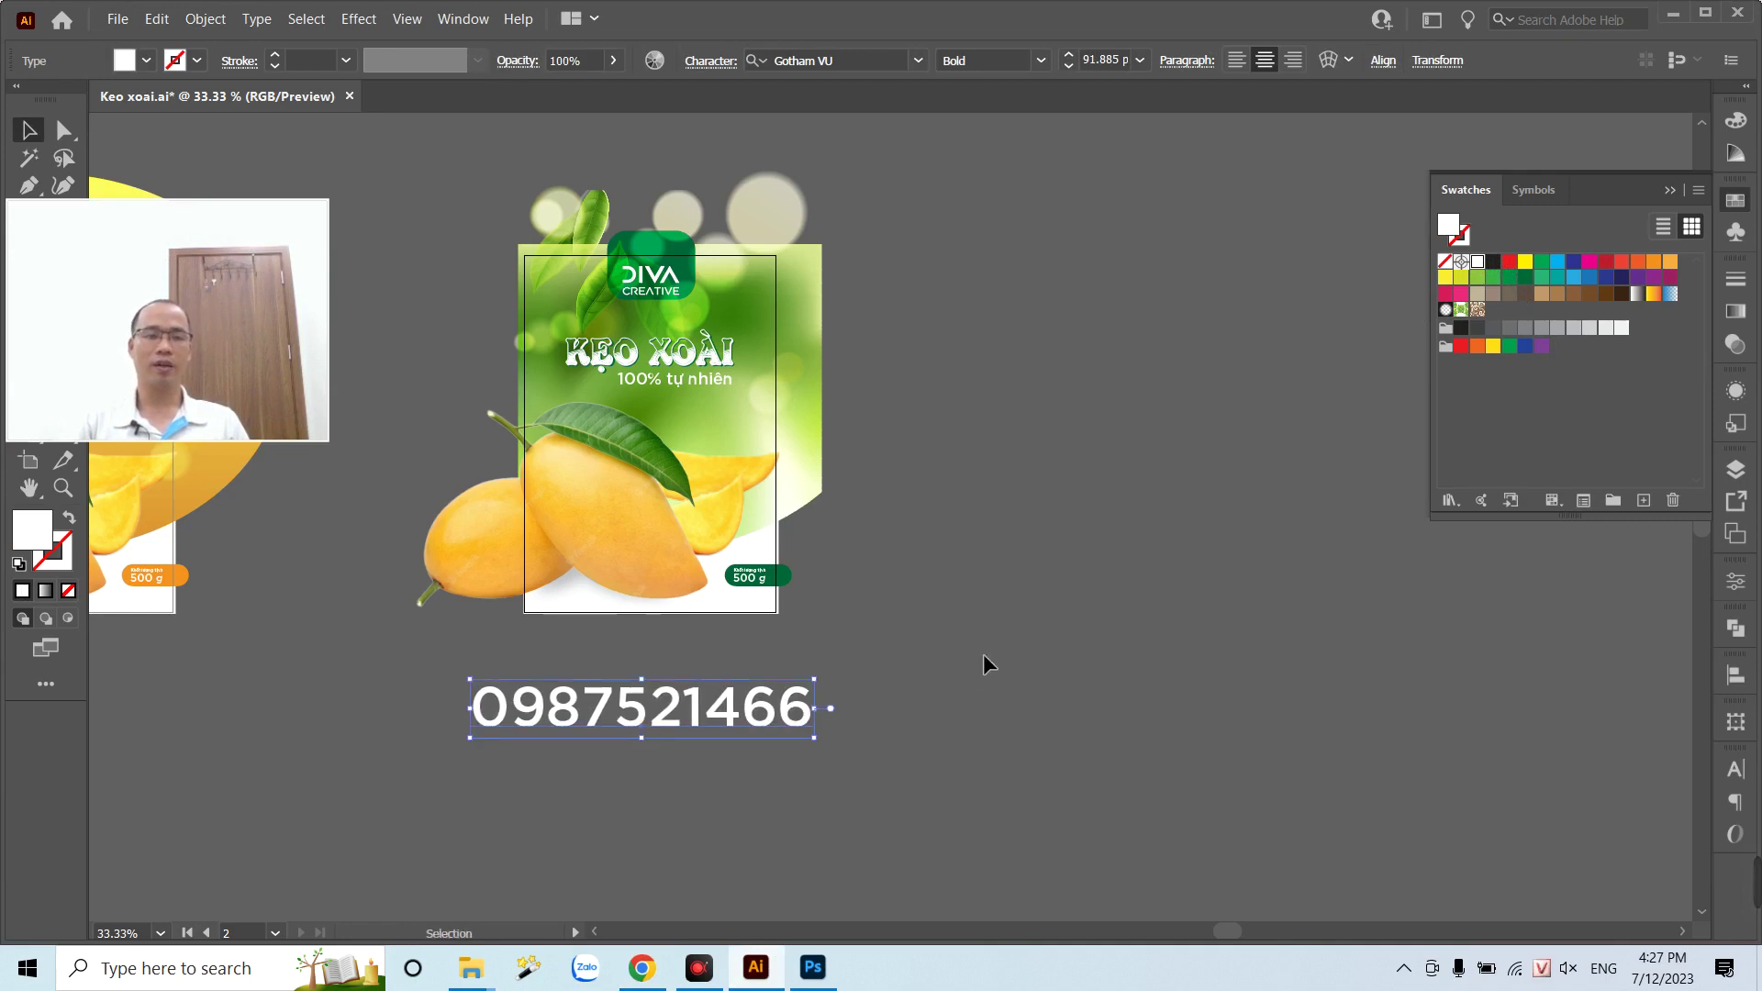
{"action": "mouse_move", "coordinate": [142, 267]}
{"action": "left_mouse_down"}
{"action": "mouse_move", "coordinate": [1033, 284]}
{"action": "mouse_move", "coordinate": [1040, 567]}
{"action": "mouse_move", "coordinate": [1059, 440]}
{"action": "left_mouse_up"}
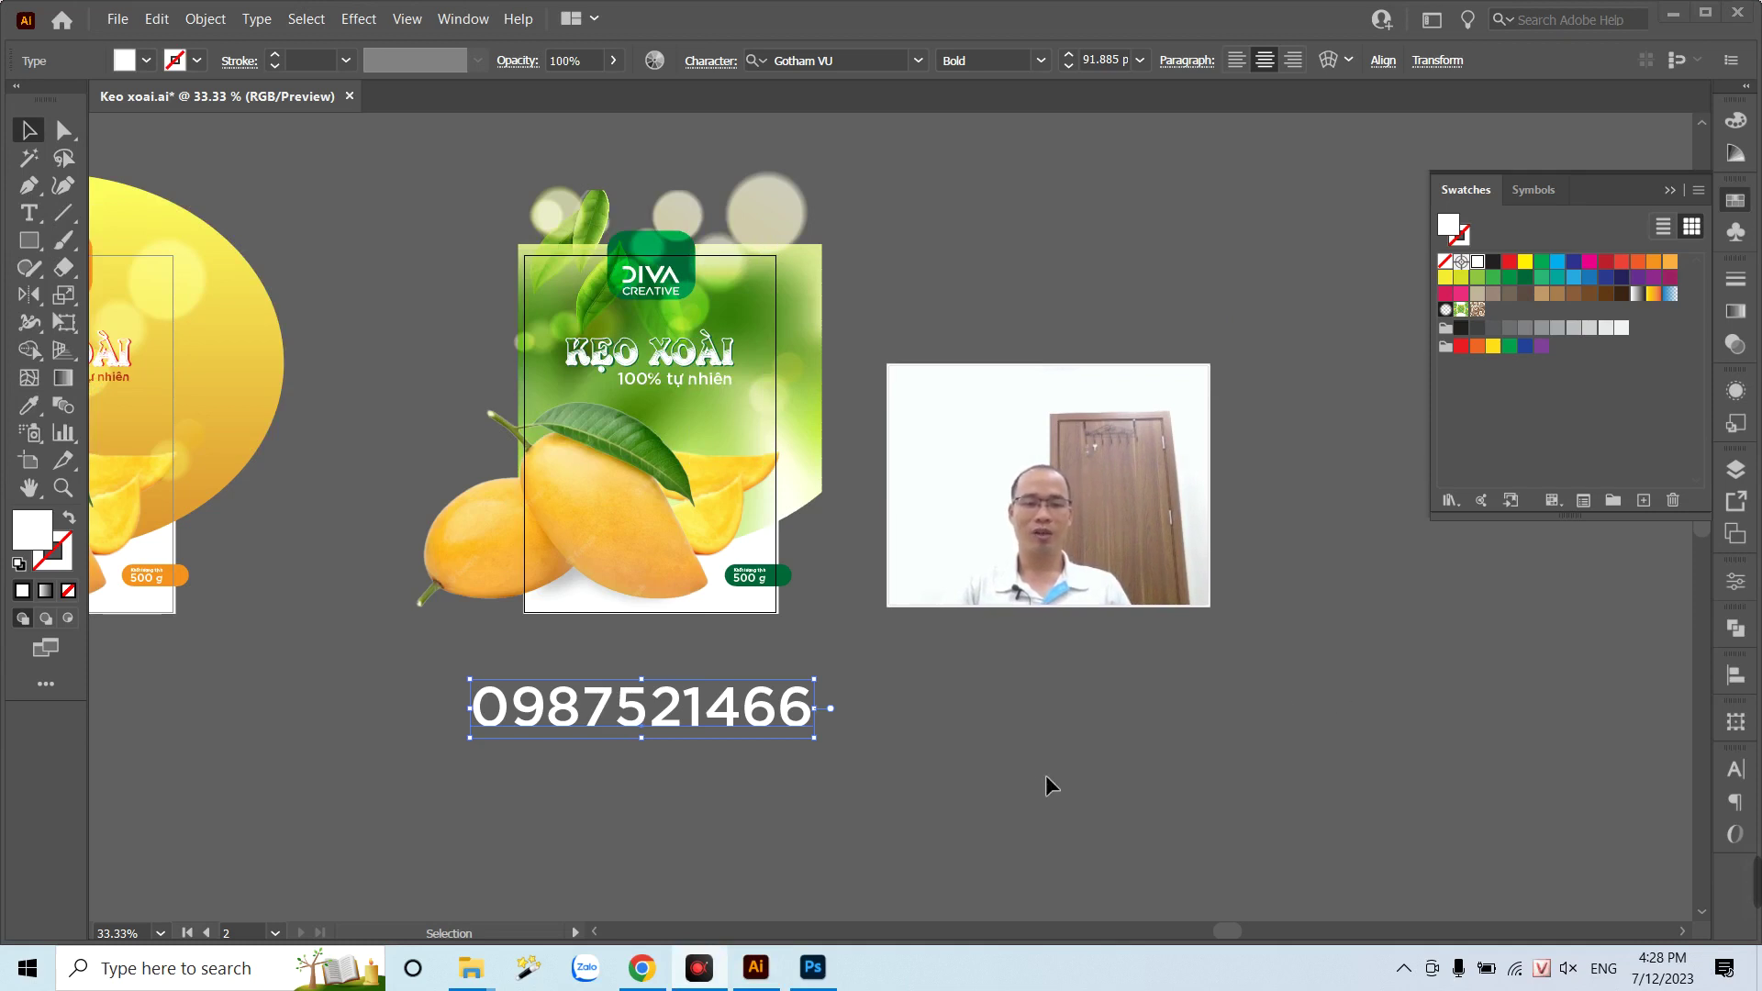
- Open the facebook.com/hocdohoa.vietnam page in a new Chrome tab
{"action": "left_click", "coordinate": [641, 967]}
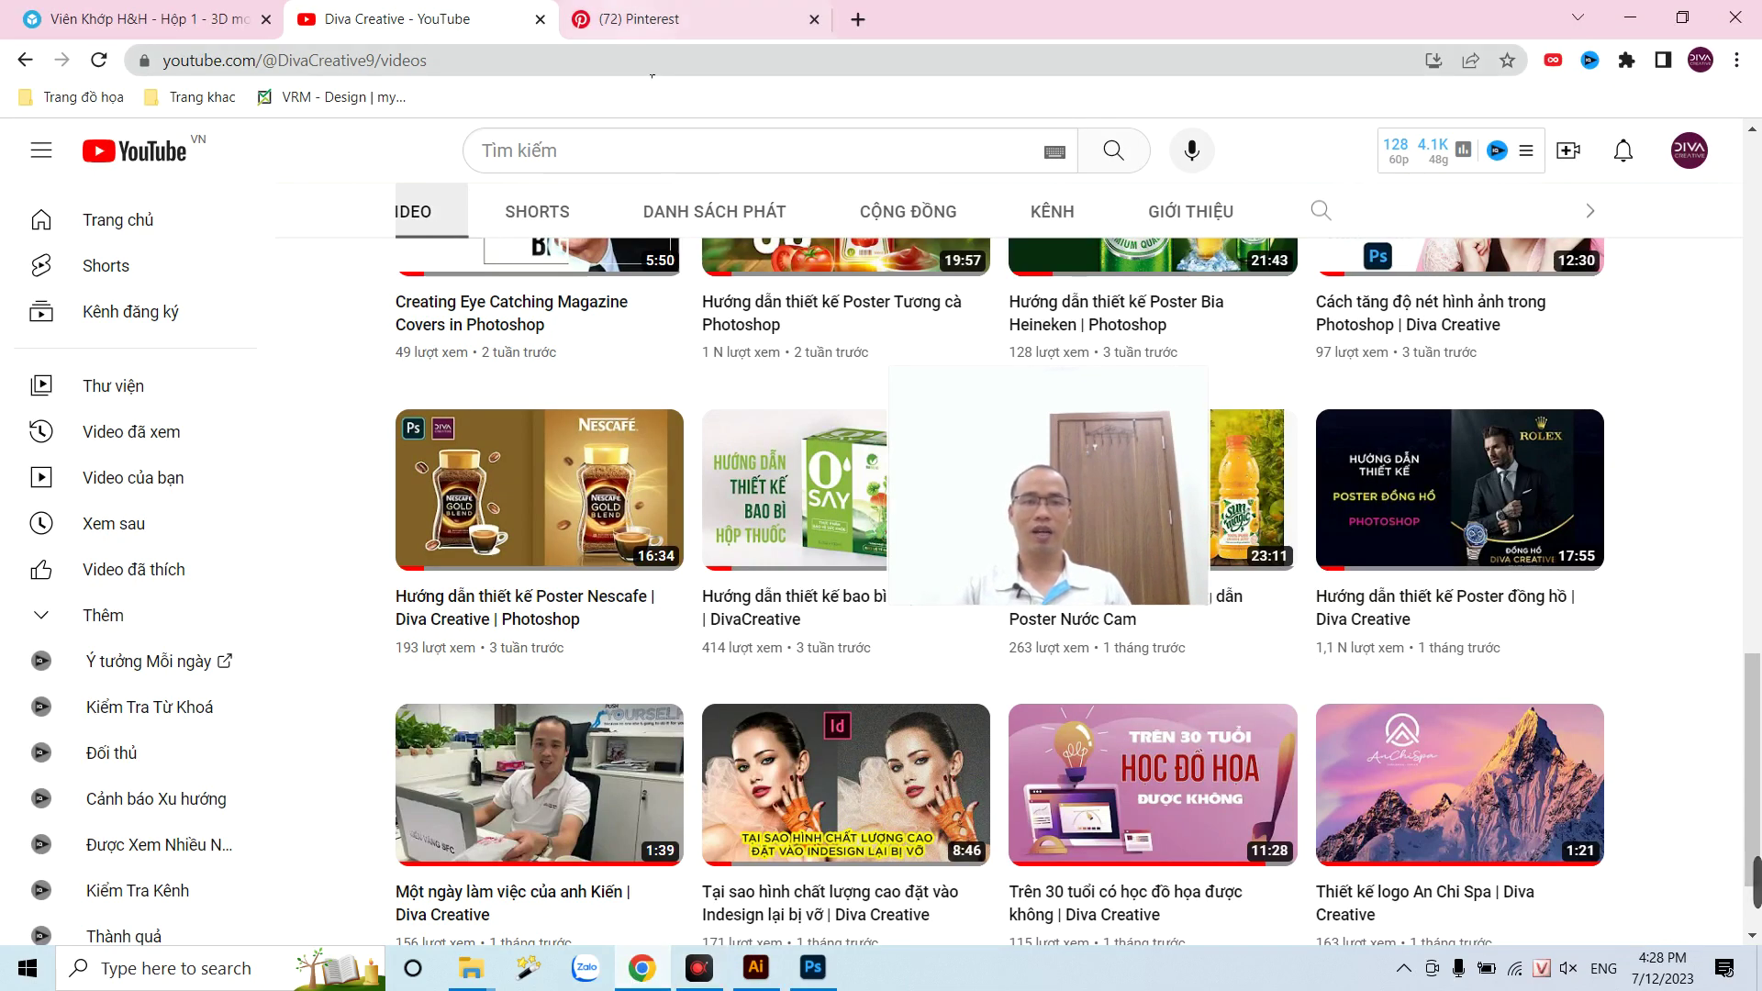
{"action": "left_click", "coordinate": [855, 20]}
{"action": "type", "text": "fa"}
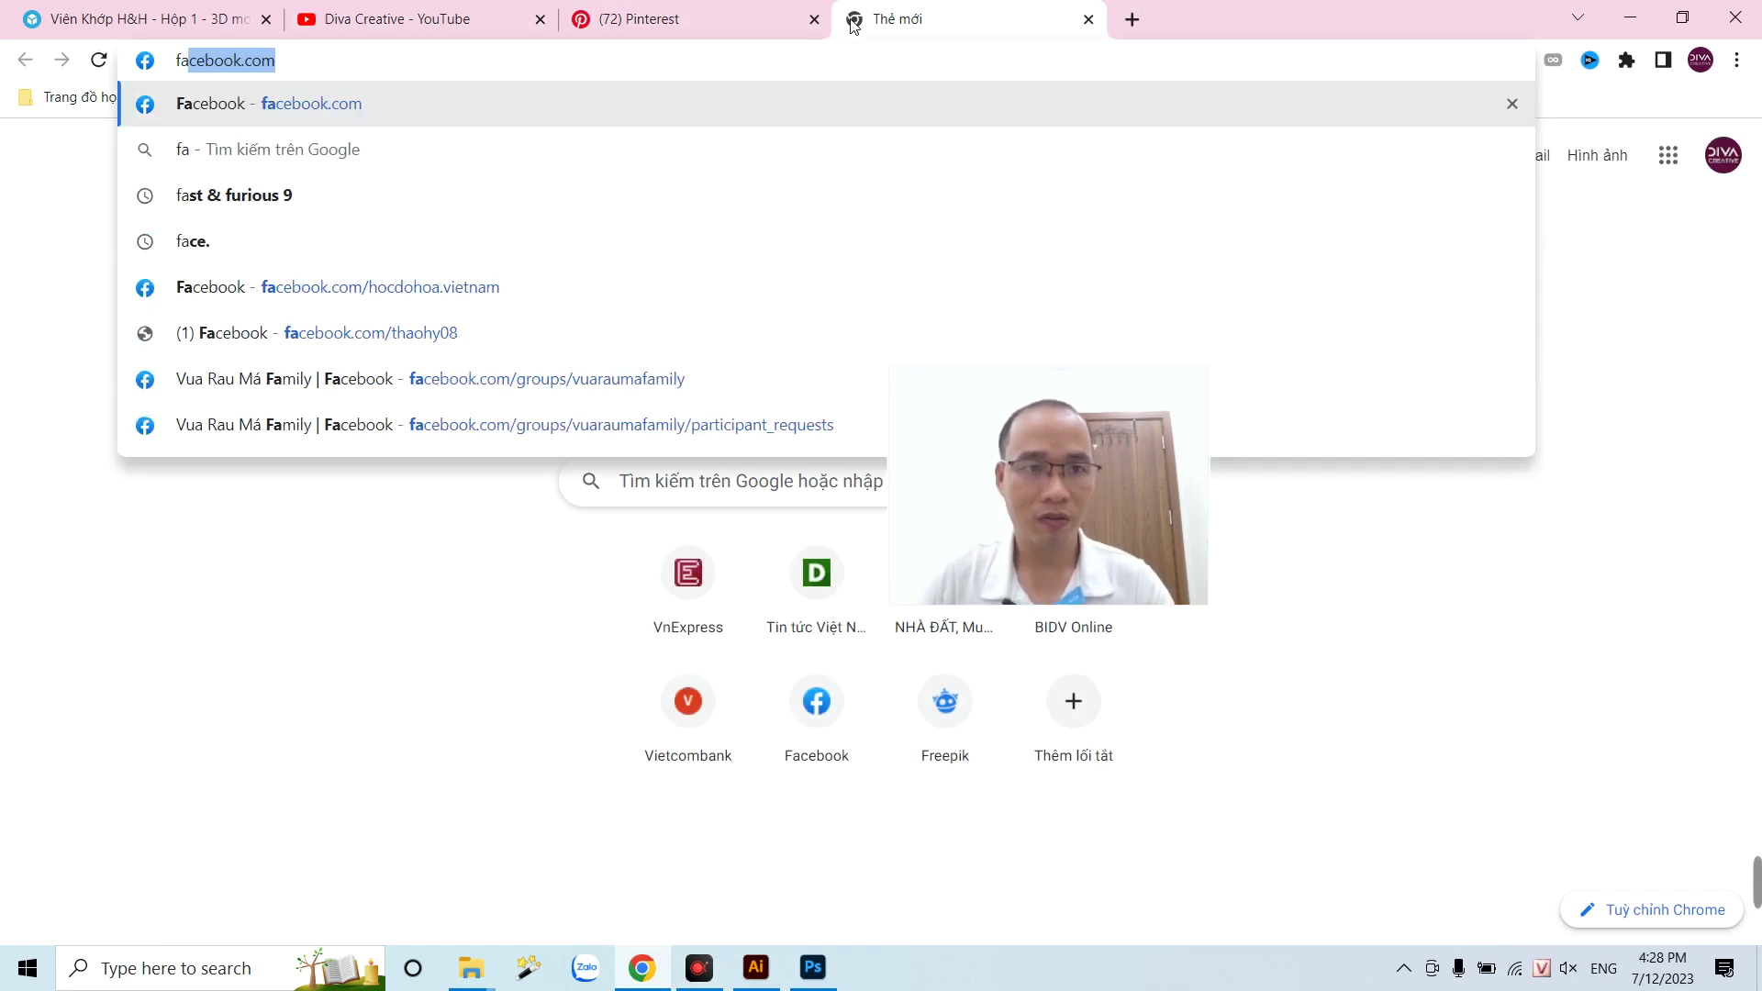
{"action": "left_click", "coordinate": [384, 284]}
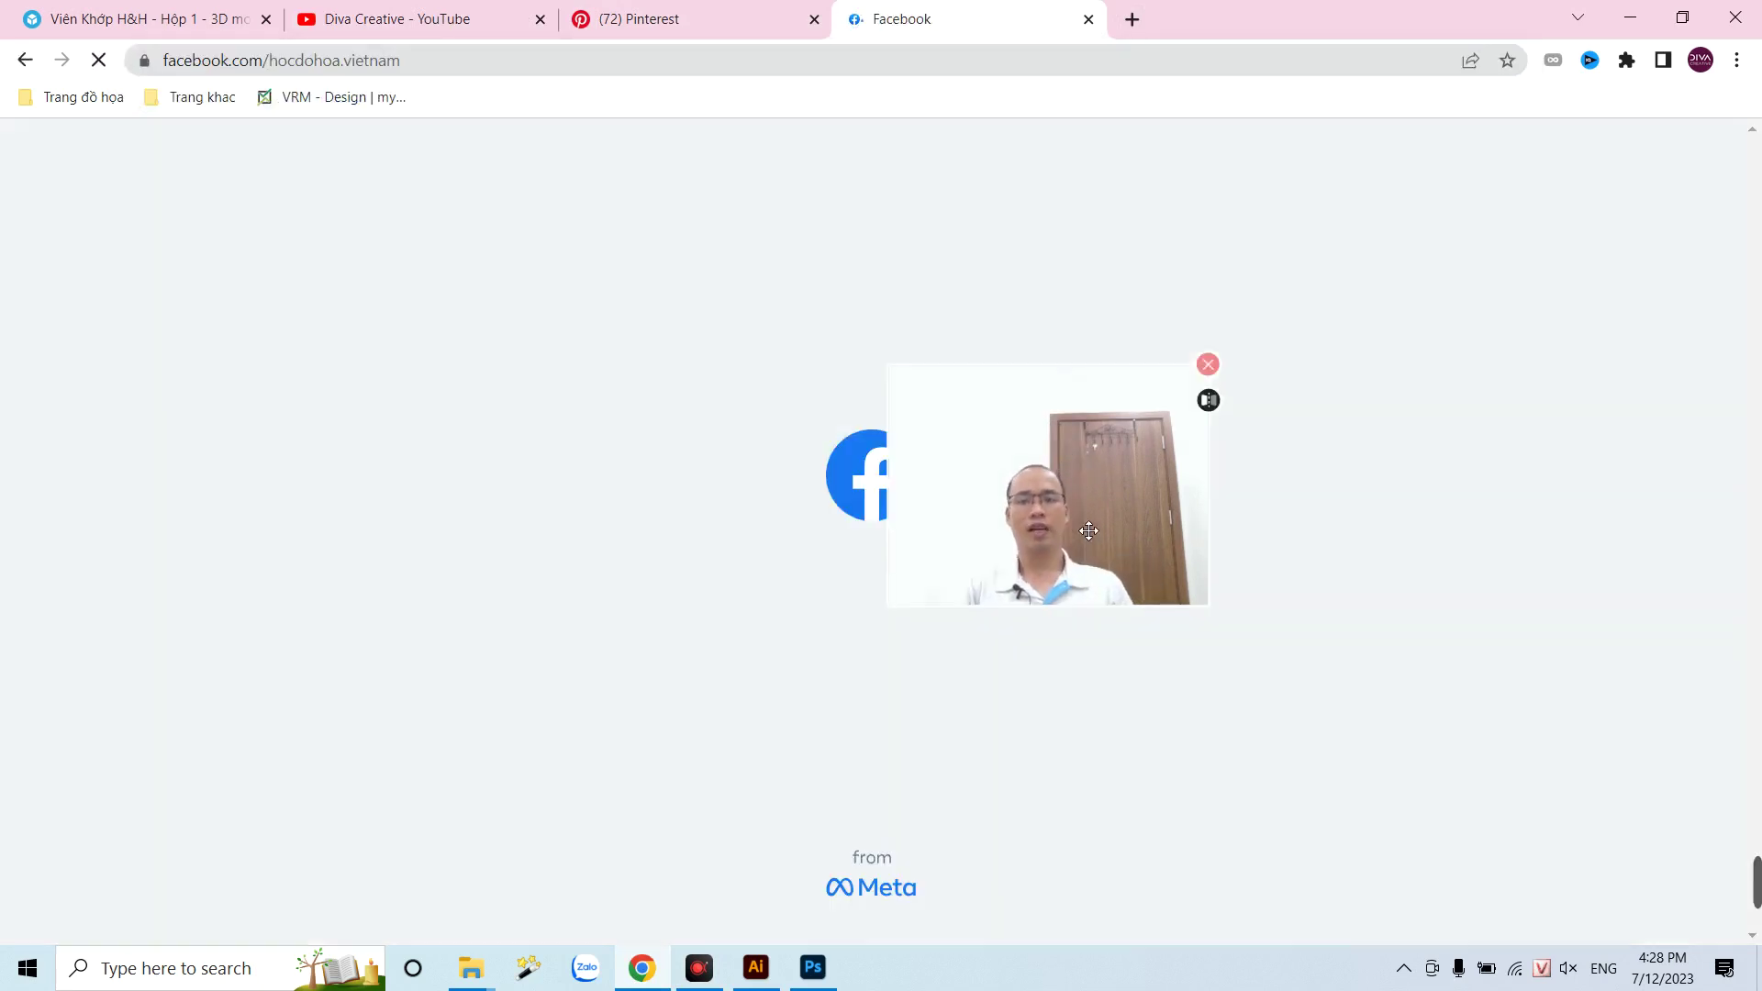
{"action": "mouse_move", "coordinate": [1088, 530]}
{"action": "left_mouse_down"}
{"action": "mouse_move", "coordinate": [1435, 562]}
{"action": "mouse_move", "coordinate": [260, 425]}
{"action": "left_mouse_up"}
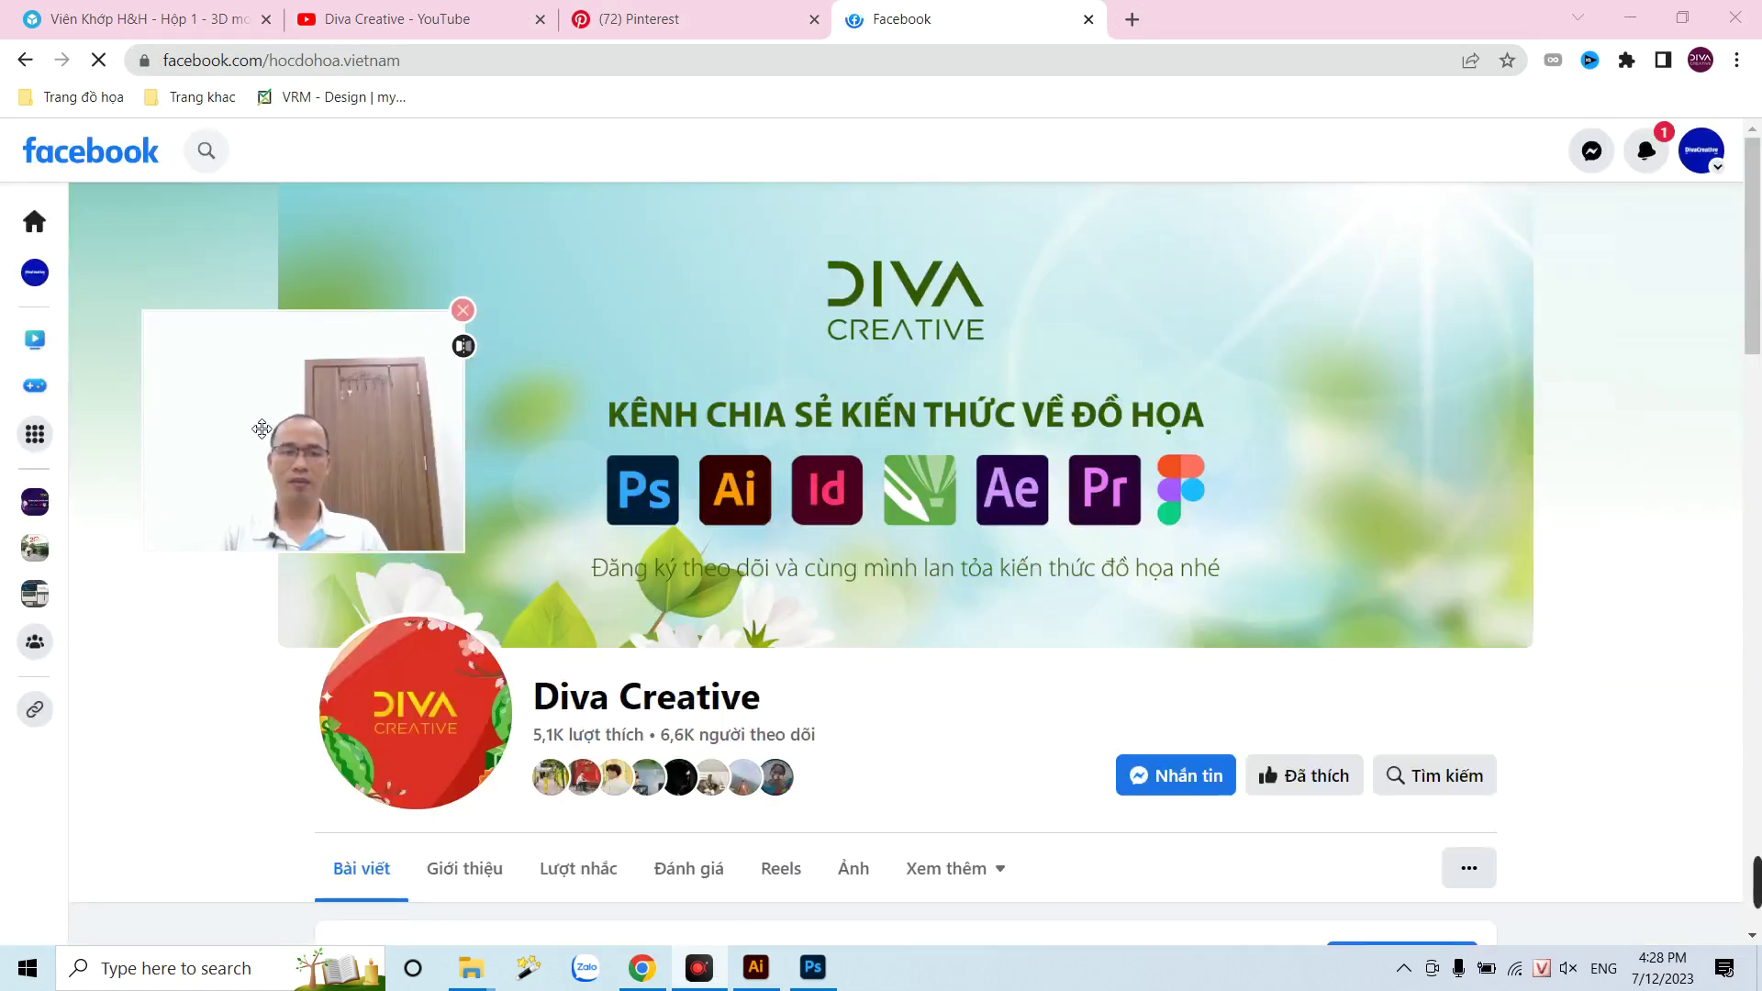
- Scroll down the Diva Creative Facebook page to its recent tutorial posts
{"action": "scroll", "coordinate": [1010, 576], "scroll_direction": "down", "scroll_amount": 1}
{"action": "scroll", "coordinate": [1010, 577], "scroll_direction": "down", "scroll_amount": 2}
{"action": "scroll", "coordinate": [1010, 576], "scroll_direction": "down", "scroll_amount": 3}
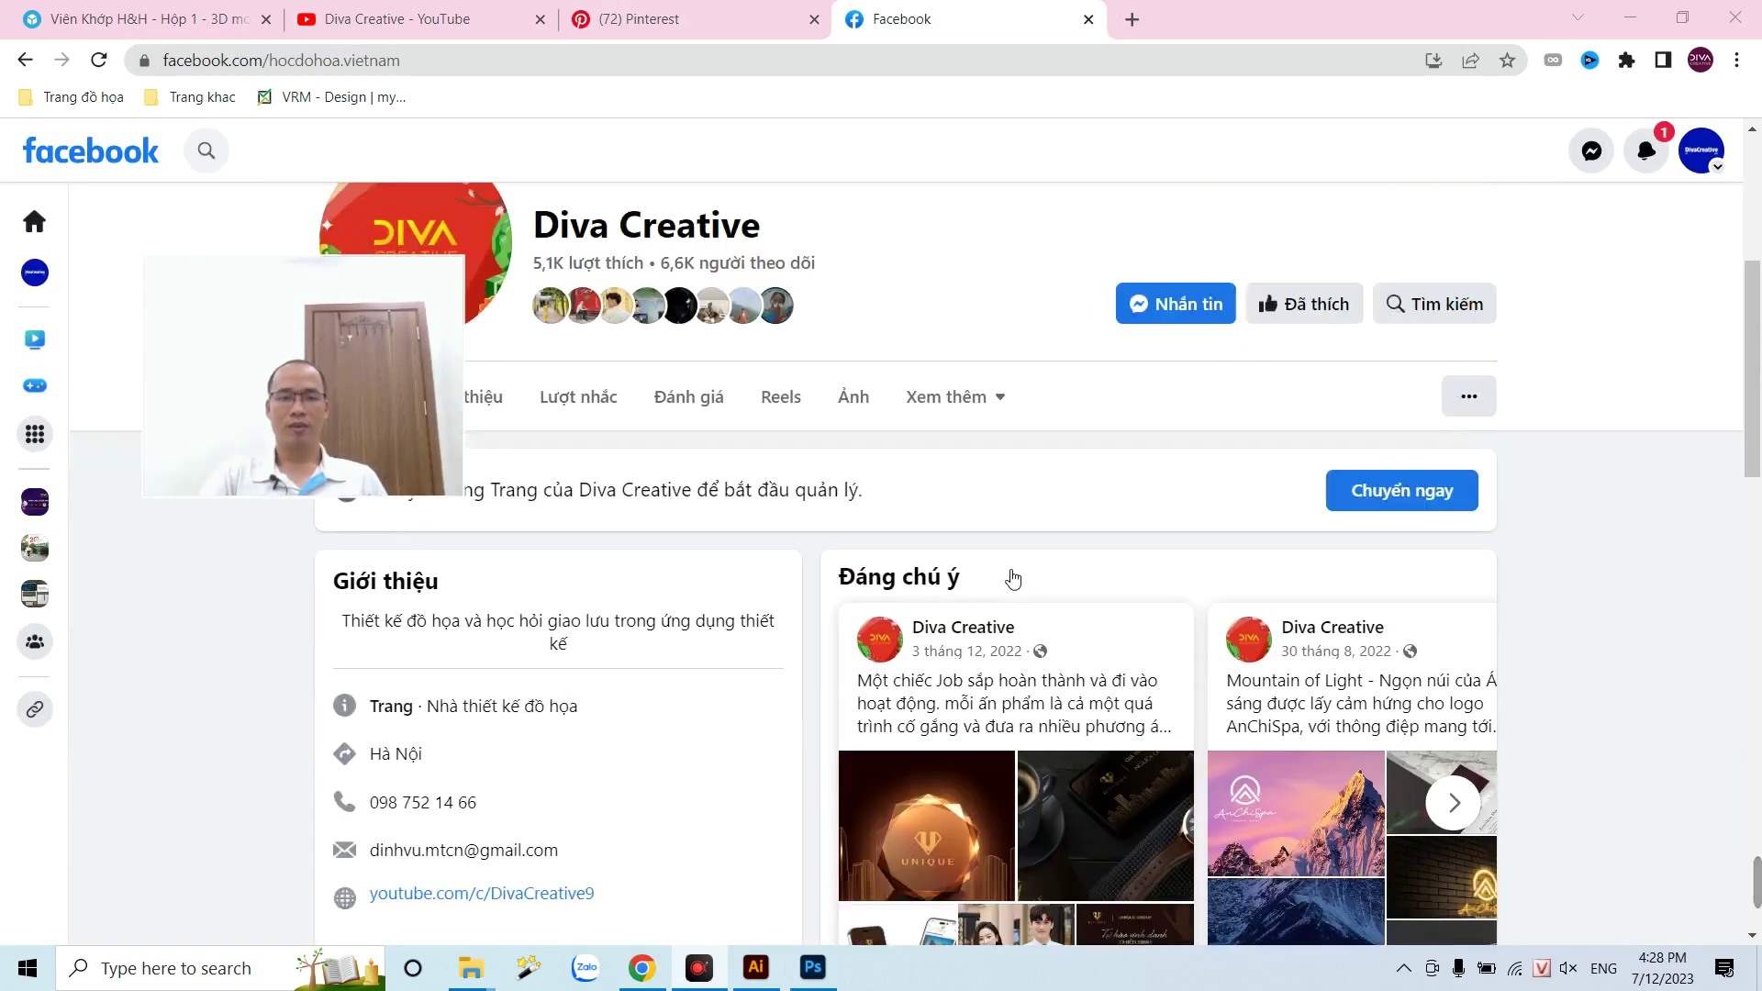
{"action": "scroll", "coordinate": [1009, 576], "scroll_direction": "down", "scroll_amount": 5}
{"action": "scroll", "coordinate": [1009, 577], "scroll_direction": "down", "scroll_amount": 5}
{"action": "scroll", "coordinate": [1010, 576], "scroll_direction": "down", "scroll_amount": 1}
{"action": "scroll", "coordinate": [1012, 577], "scroll_direction": "down", "scroll_amount": 5}
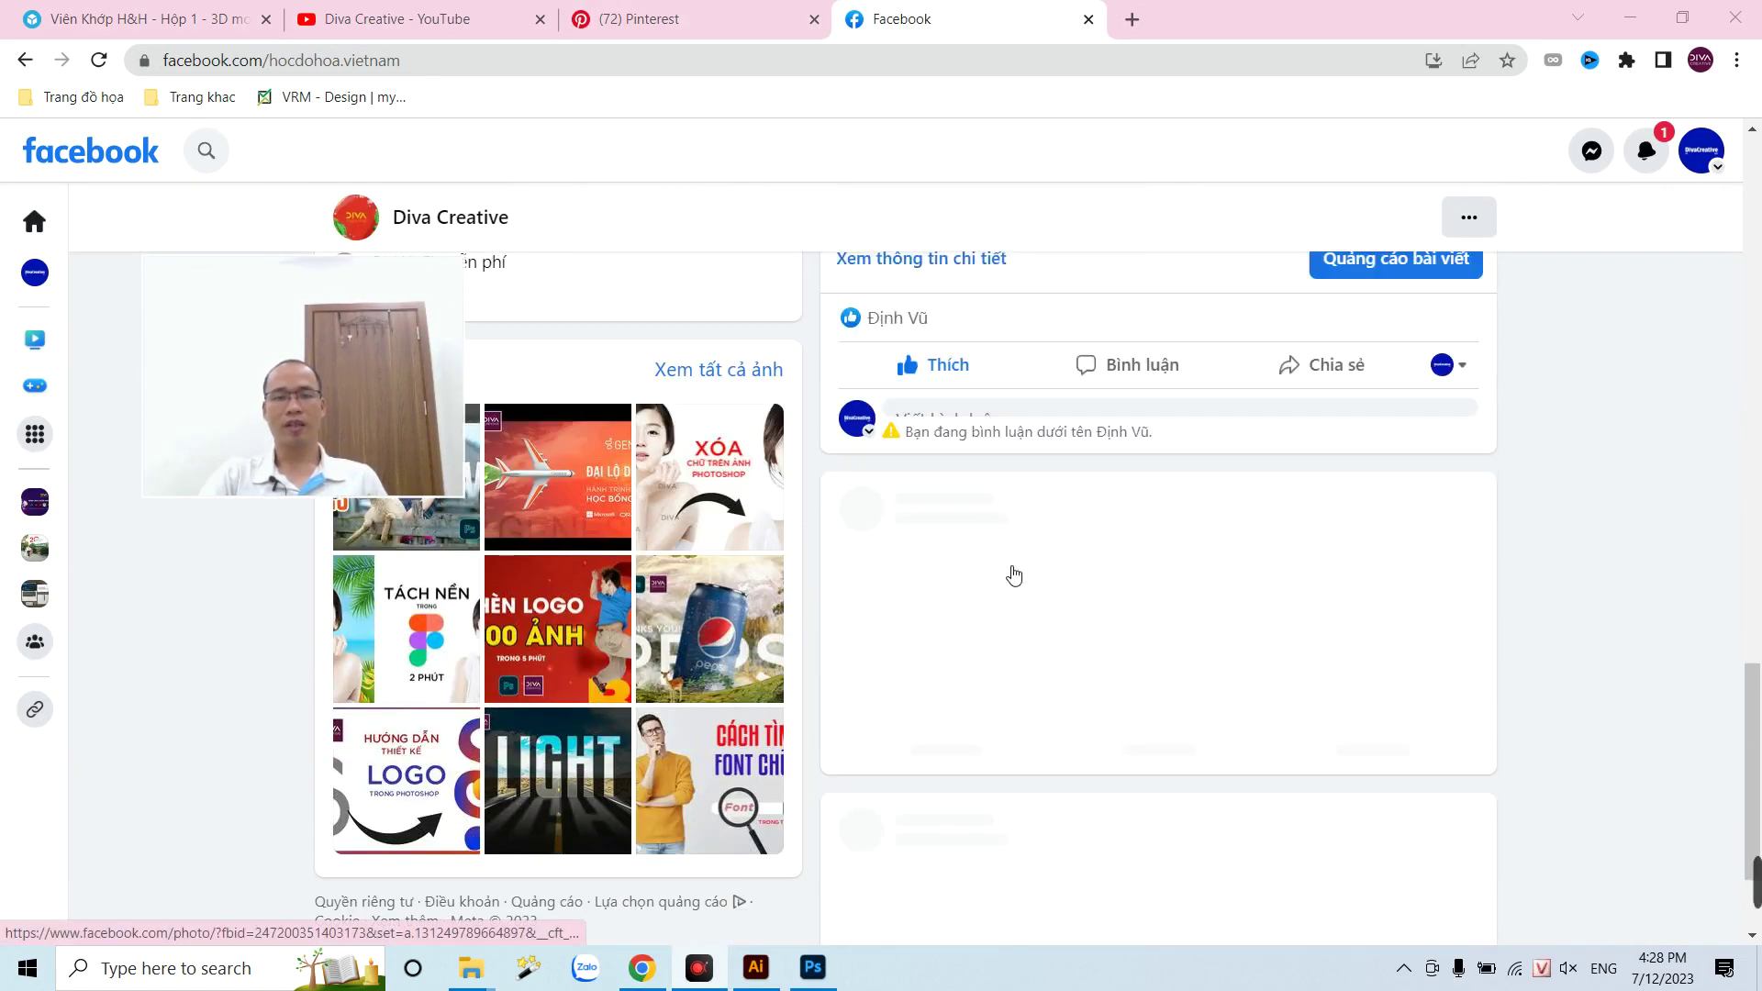
{"action": "scroll", "coordinate": [1014, 575], "scroll_direction": "down", "scroll_amount": 2}
{"action": "scroll", "coordinate": [1014, 575], "scroll_direction": "down", "scroll_amount": 6}
{"action": "scroll", "coordinate": [1015, 575], "scroll_direction": "down", "scroll_amount": 1}
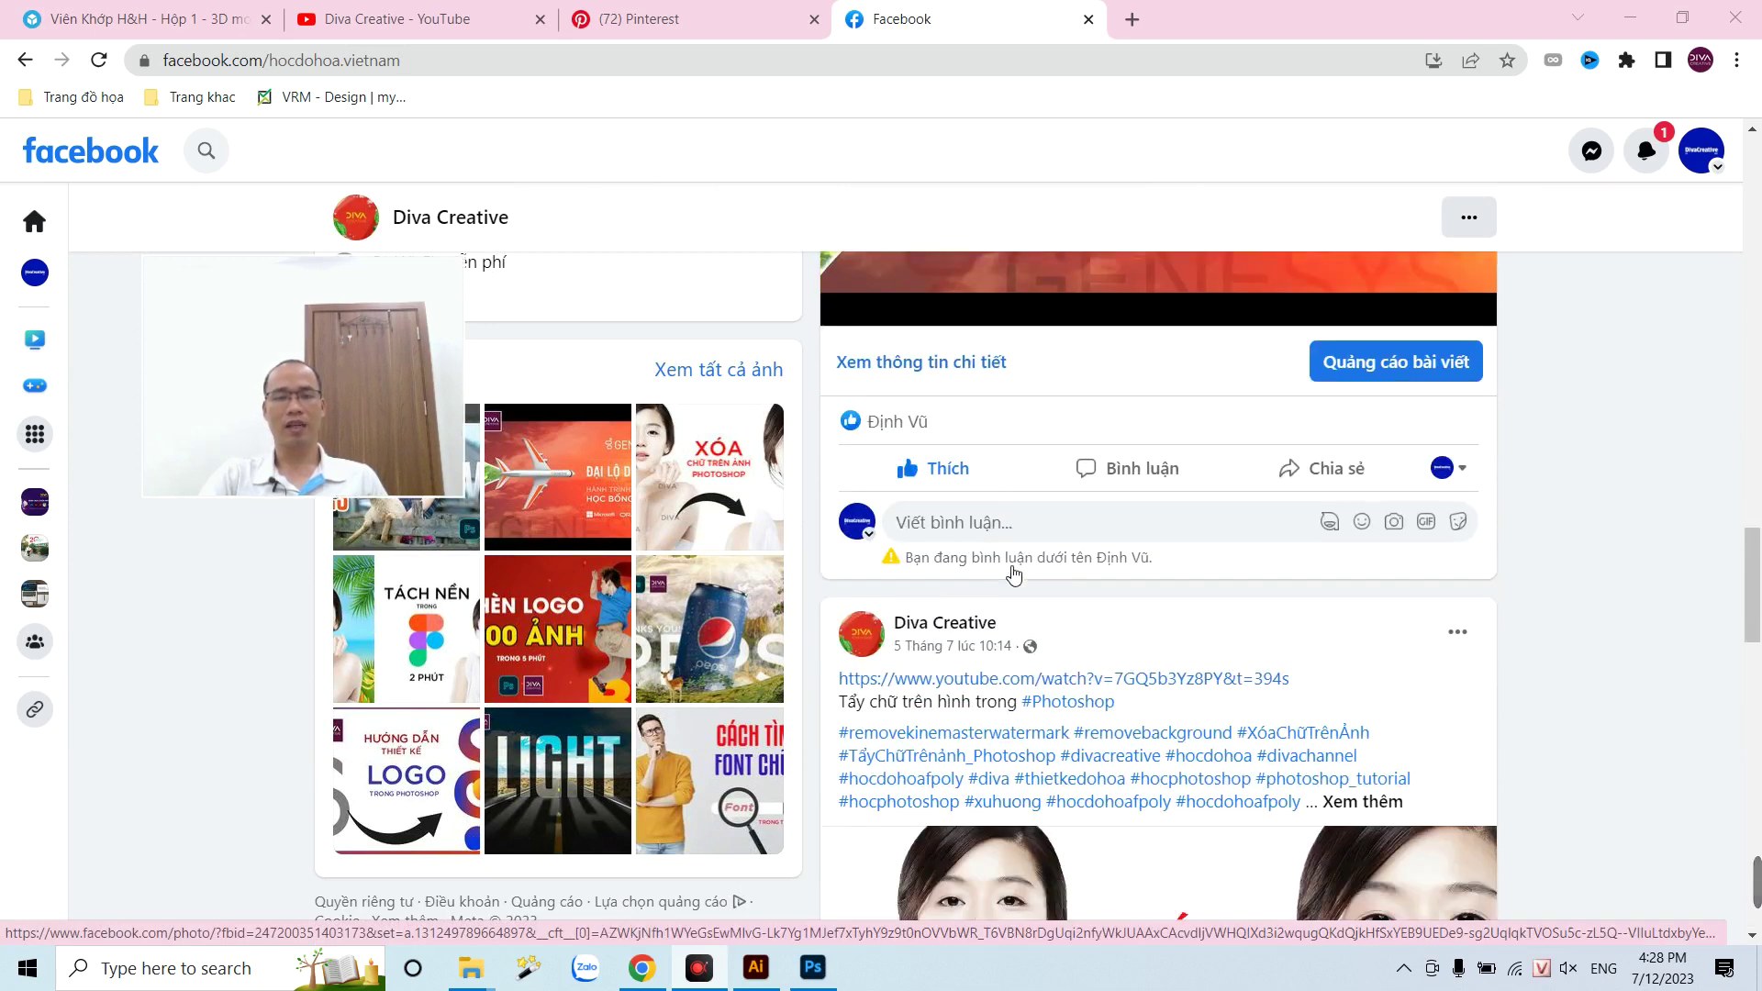
{"action": "scroll", "coordinate": [1014, 575], "scroll_direction": "down", "scroll_amount": 5}
{"action": "scroll", "coordinate": [1013, 573], "scroll_direction": "down", "scroll_amount": 4}
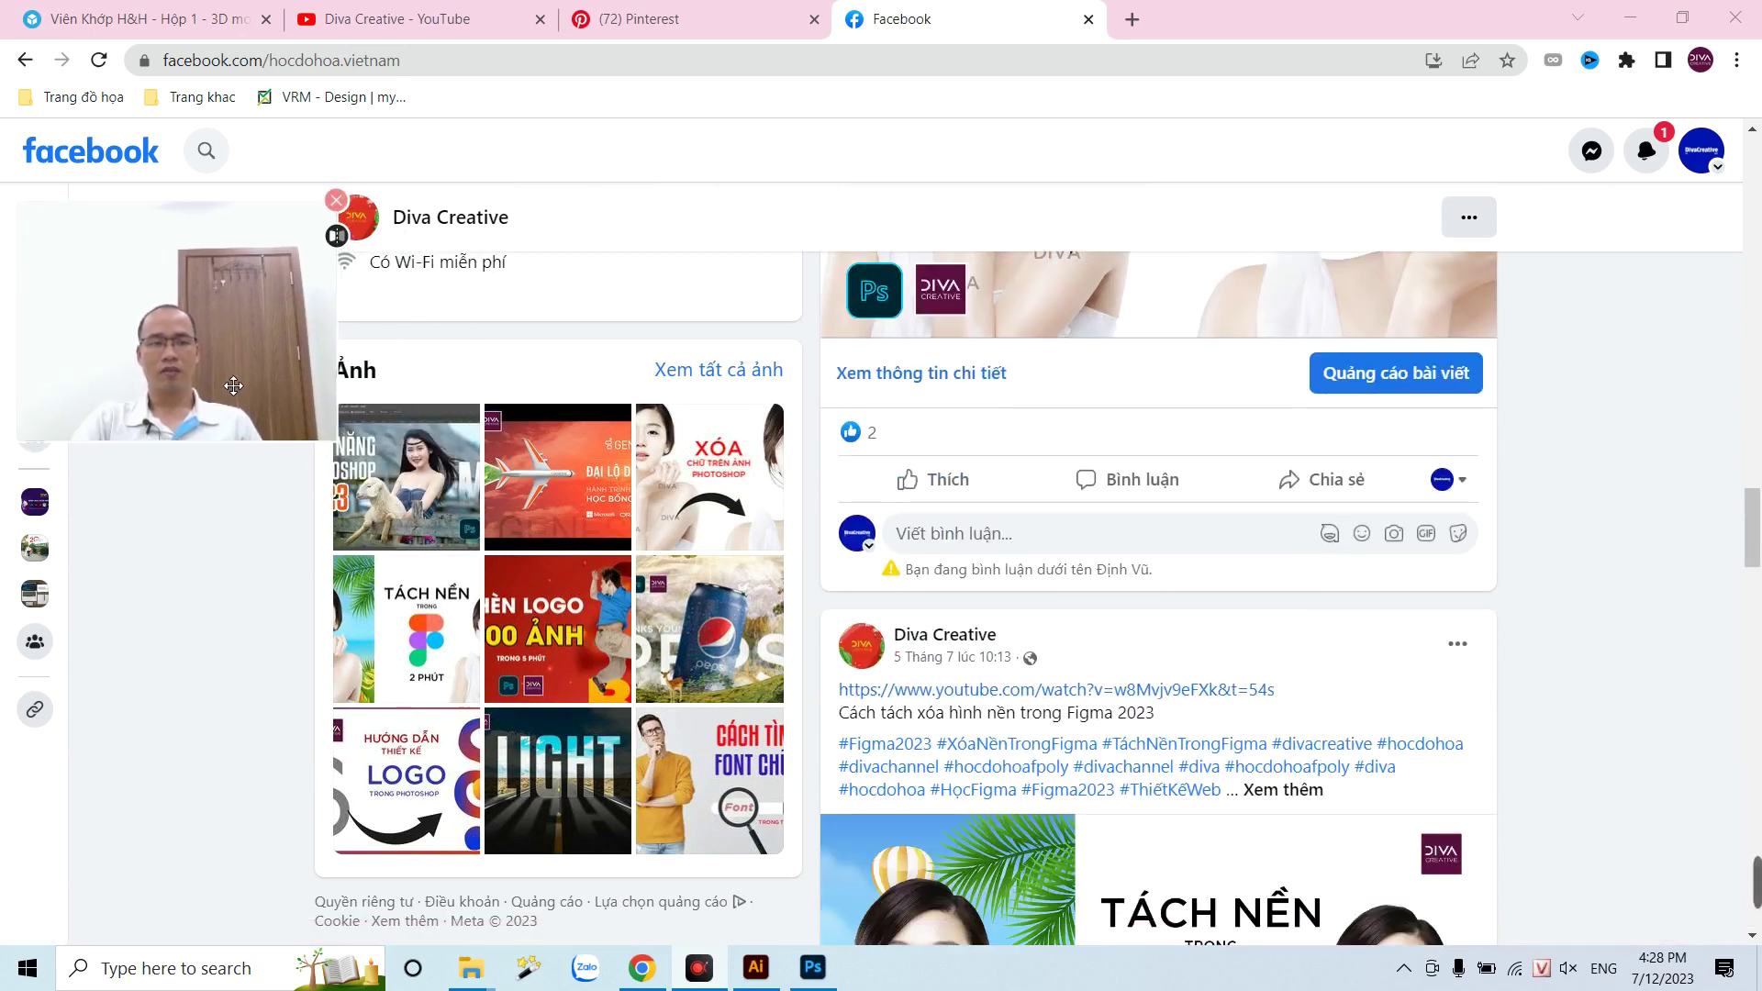
{"action": "scroll", "coordinate": [1093, 618], "scroll_direction": "down", "scroll_amount": 9}
{"action": "scroll", "coordinate": [1093, 618], "scroll_direction": "down", "scroll_amount": 4}
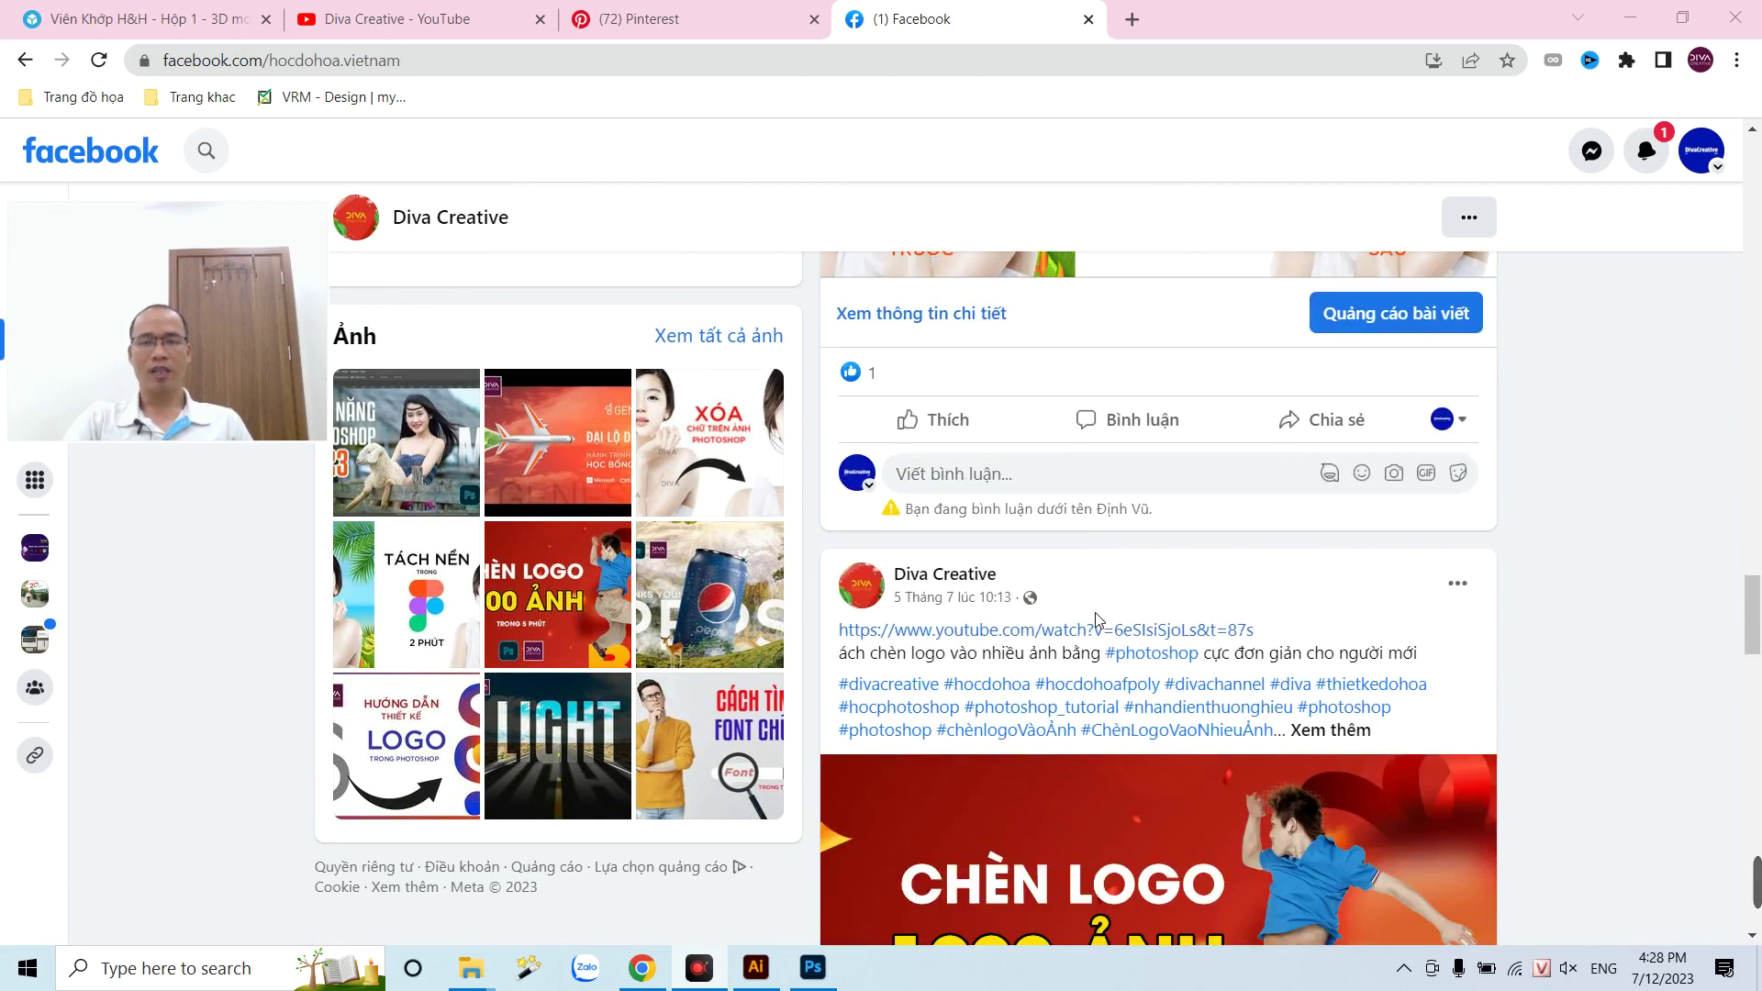